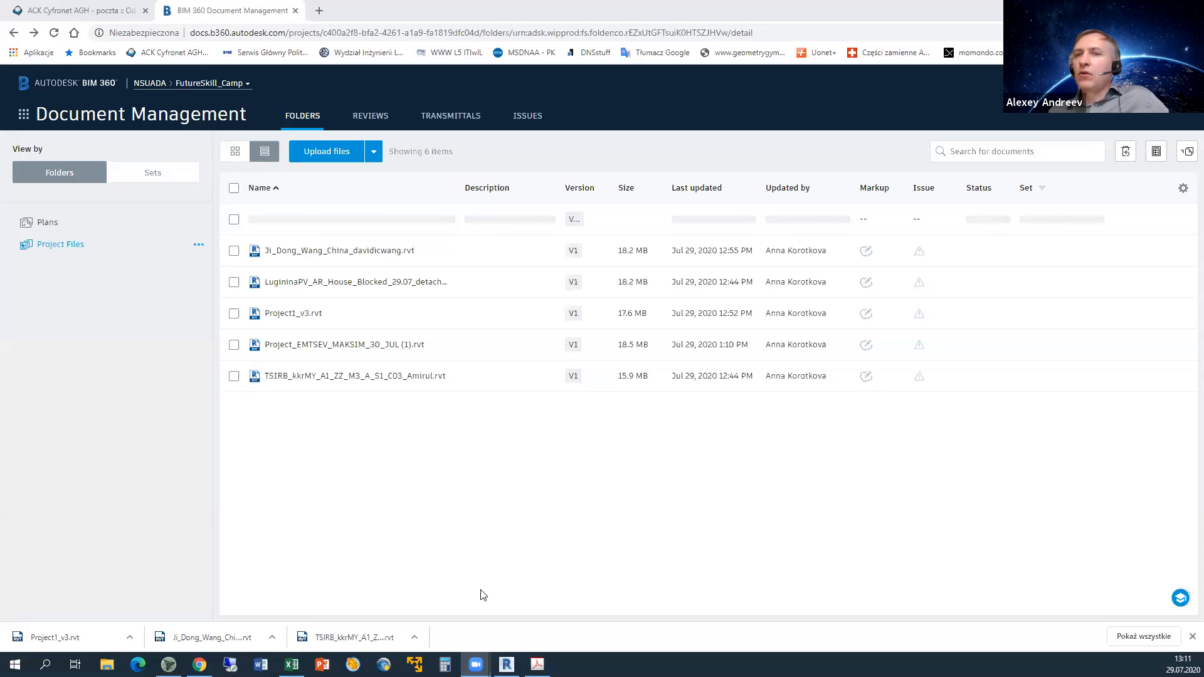
Bring Revit back to its Home screen showing the FutureSkill_Camp Plans and Project Files folders.
{"action": "mouse_move", "coordinate": [507, 664]}
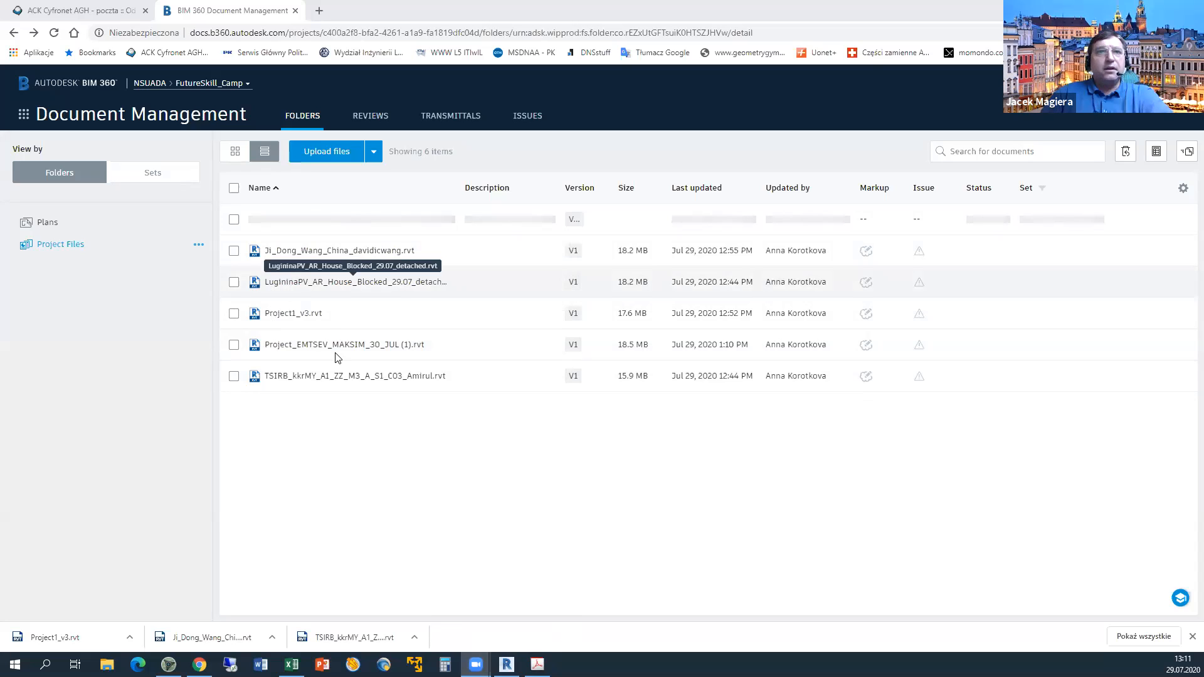
{"action": "left_click", "coordinate": [506, 664]}
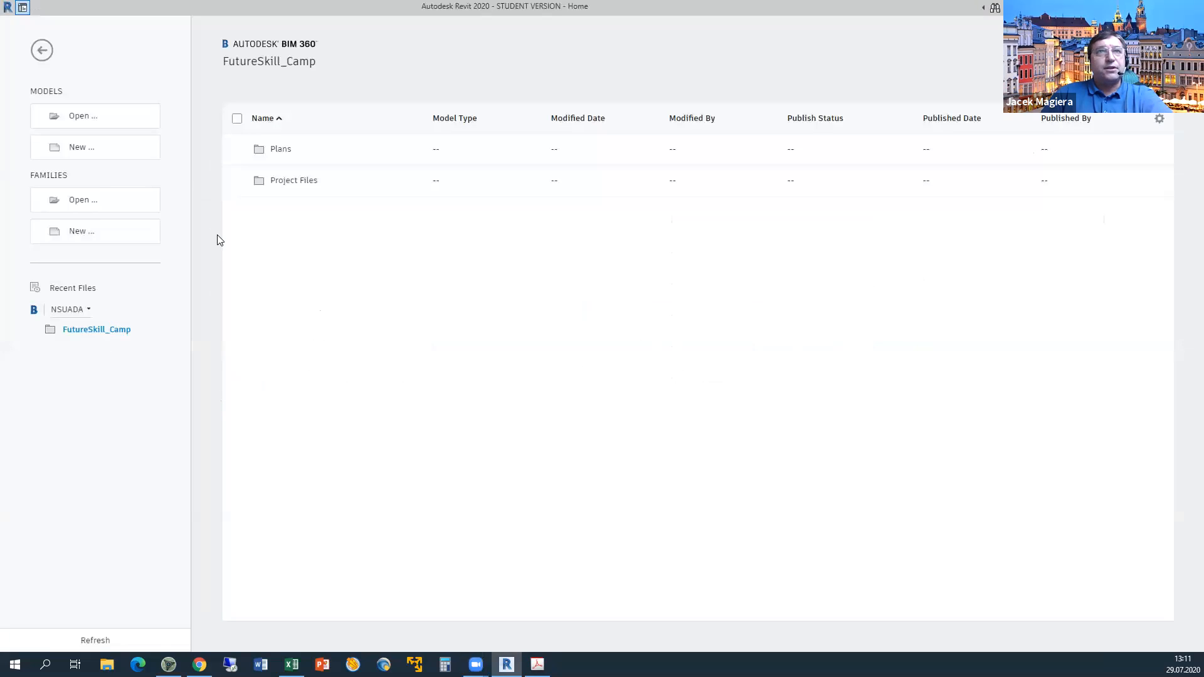
Check the empty BIM 360 Project Files folder, then call up the Open dialog for a local model.
{"action": "left_click", "coordinate": [281, 180]}
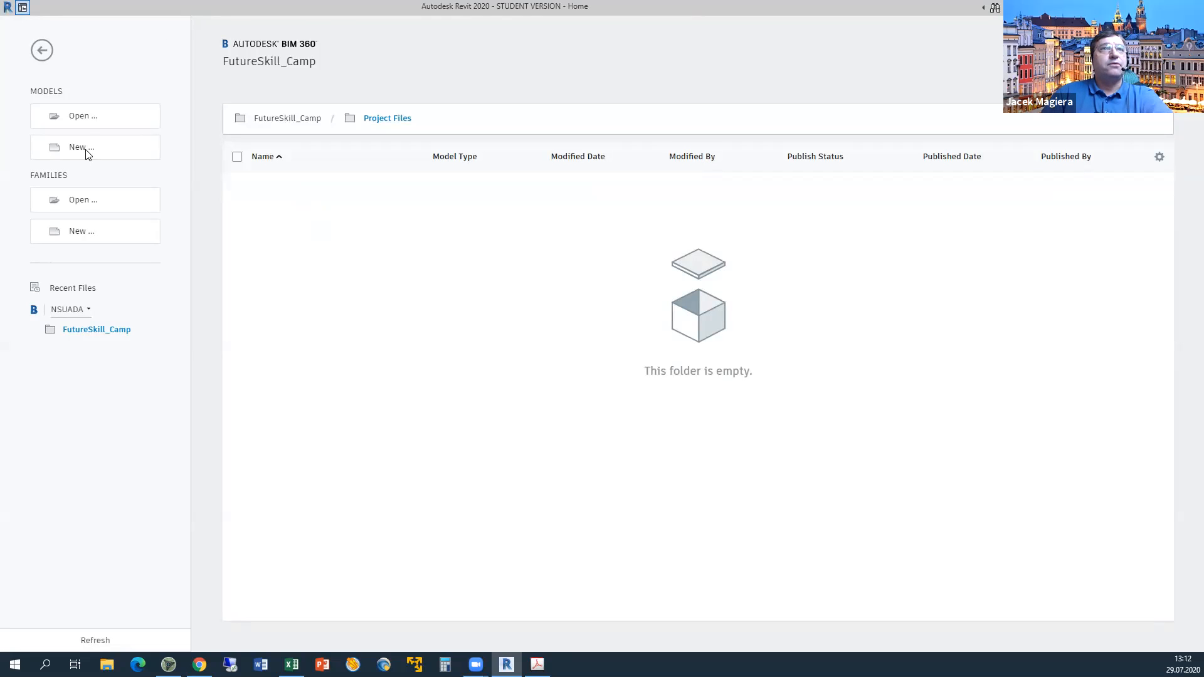
{"action": "left_click", "coordinate": [42, 114]}
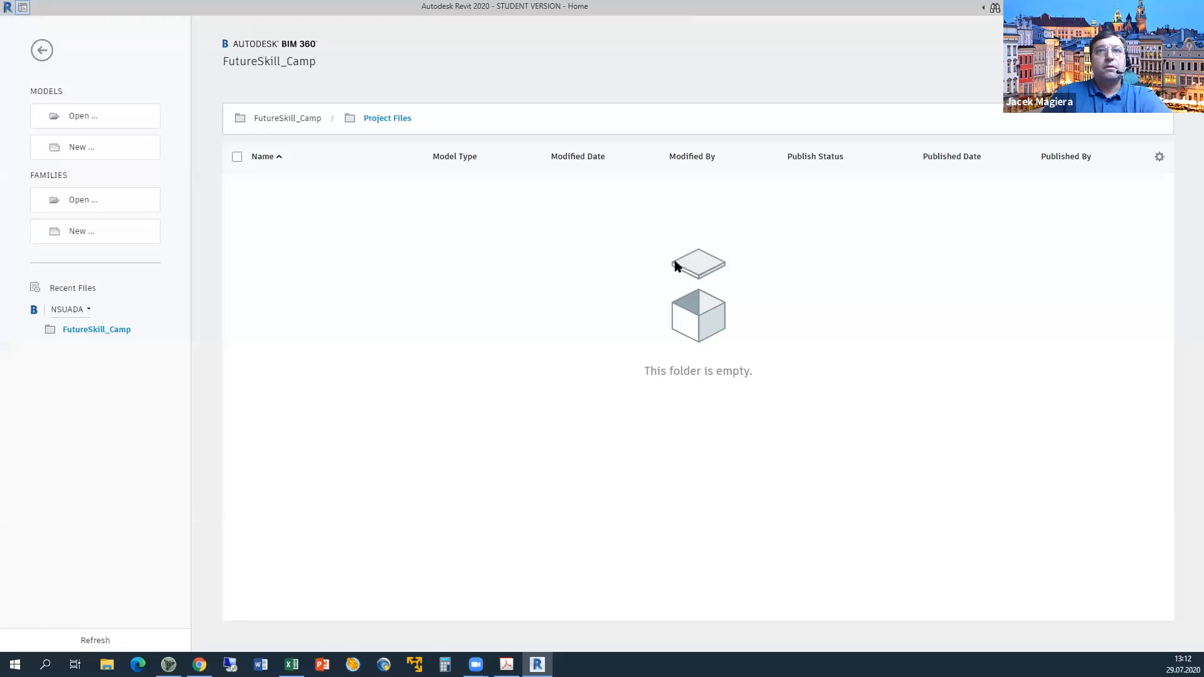
{"action": "key", "text": "ctrl+o"}
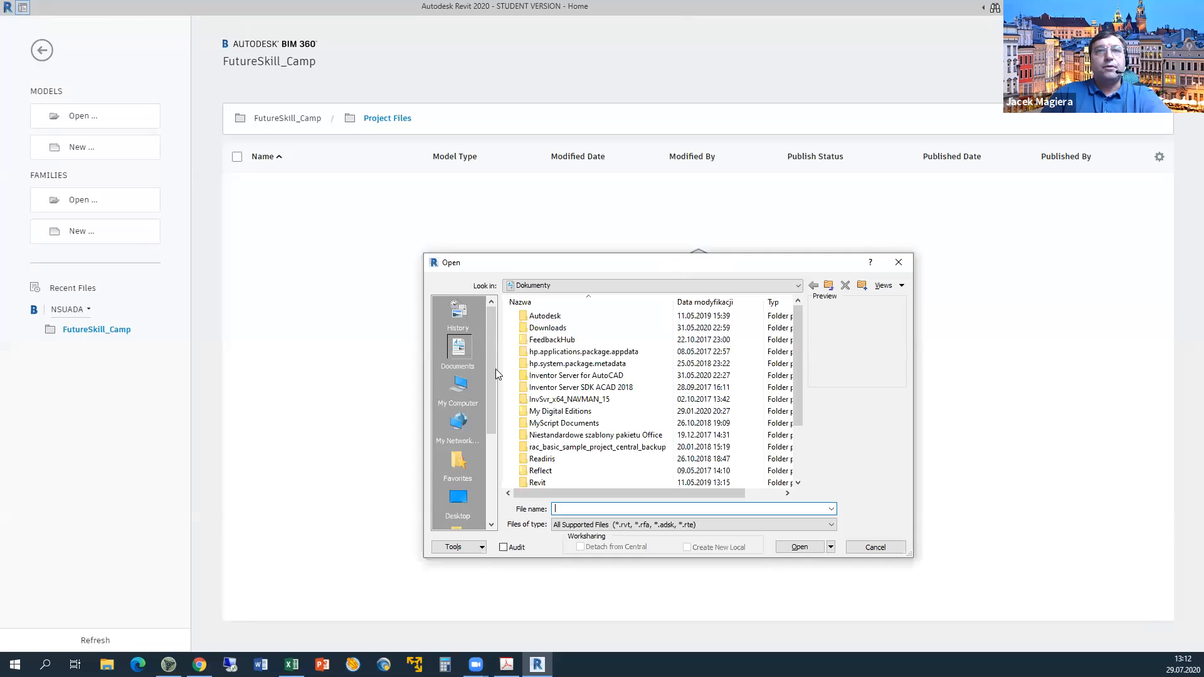
Select the student's .rvt model in the Pulpit desktop folder and open it with Detach from Central ticked.
{"action": "left_click", "coordinate": [828, 286]}
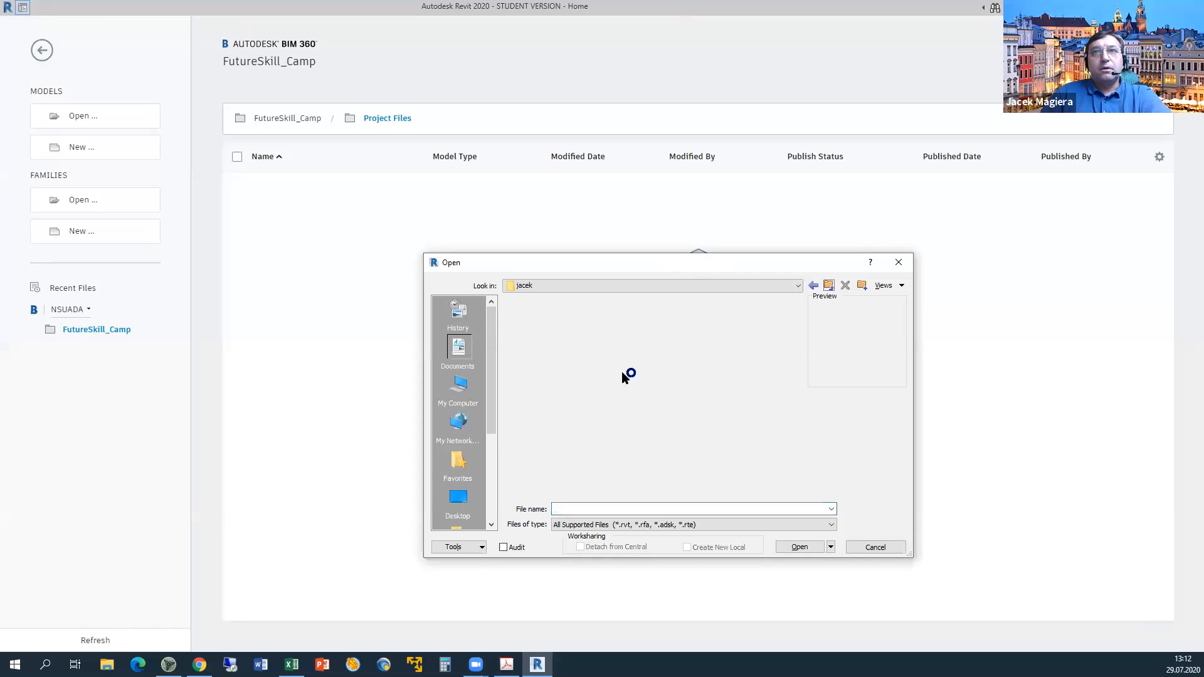
{"action": "scroll", "coordinate": [622, 374], "scroll_direction": "down", "scroll_amount": 5}
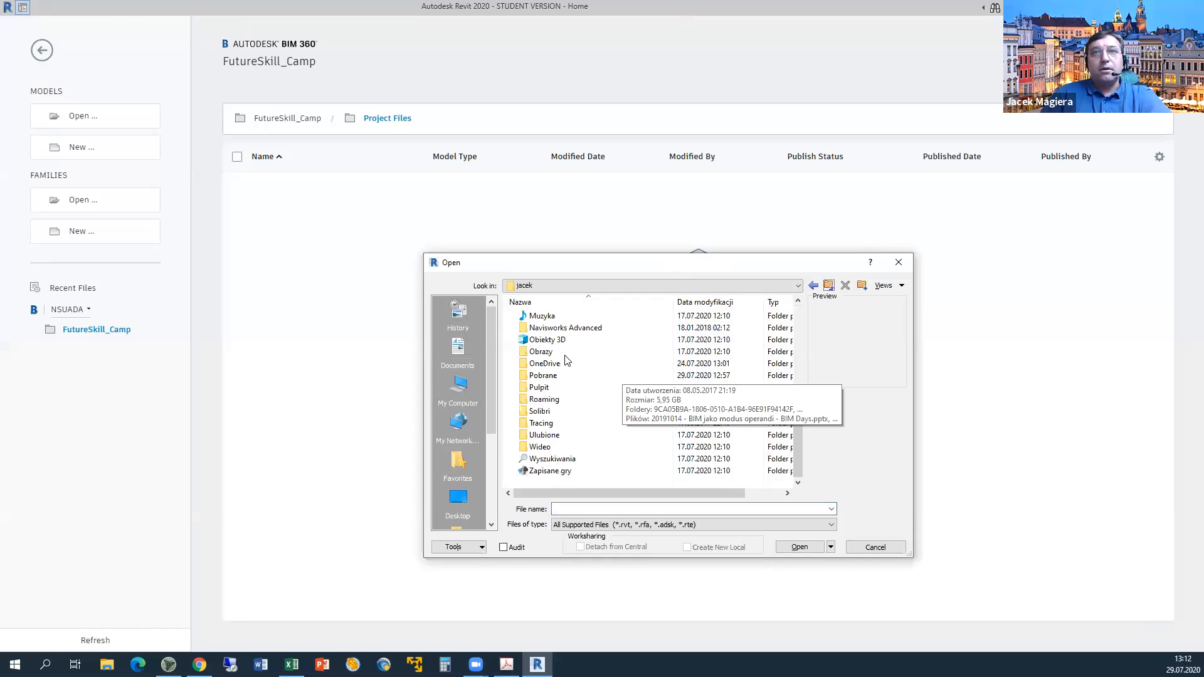
{"action": "scroll", "coordinate": [567, 360], "scroll_direction": "up", "scroll_amount": 3}
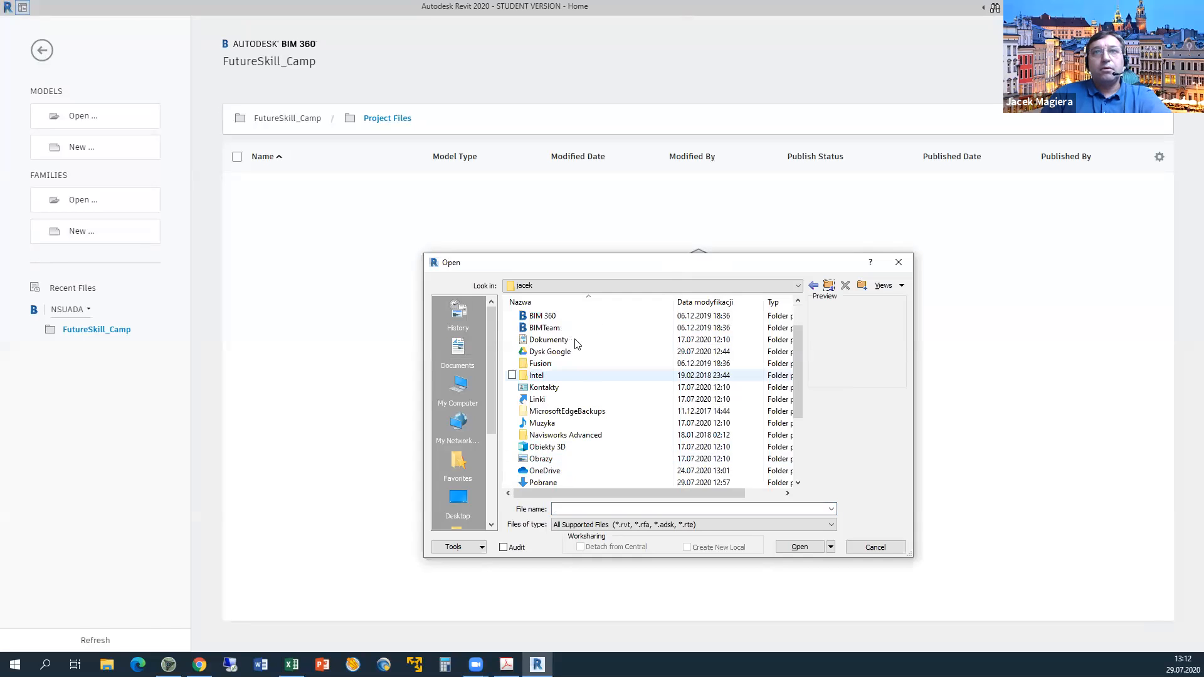
{"action": "scroll", "coordinate": [576, 343], "scroll_direction": "down", "scroll_amount": 2}
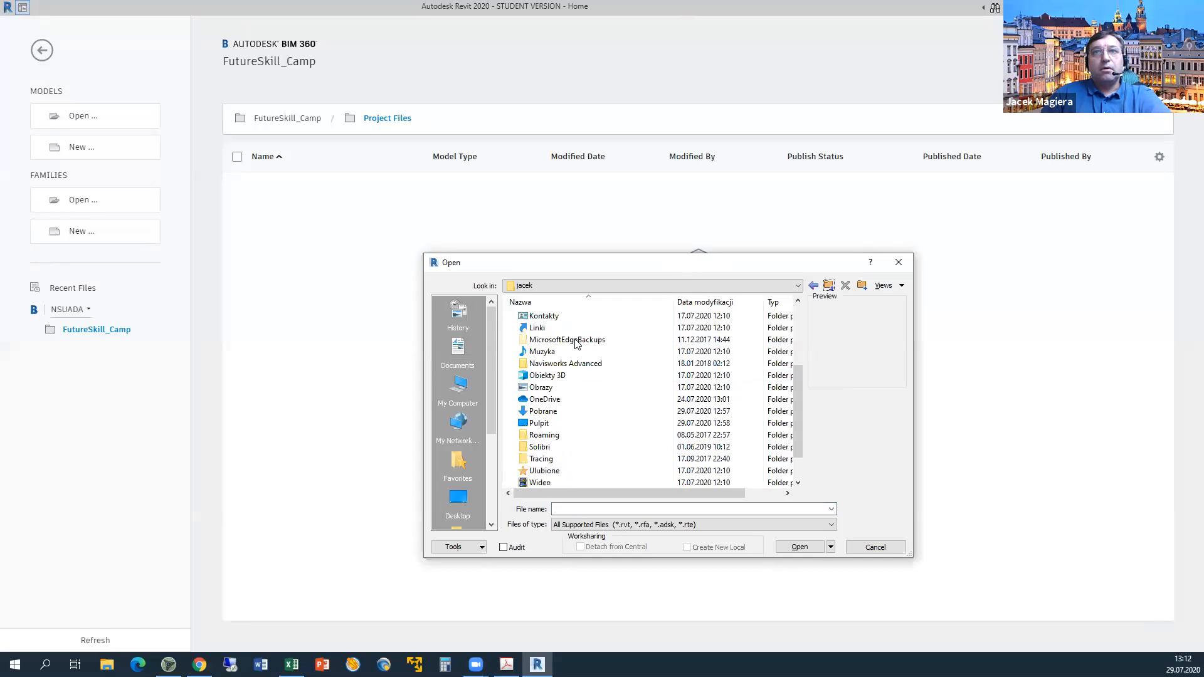
{"action": "double_click", "coordinate": [556, 421]}
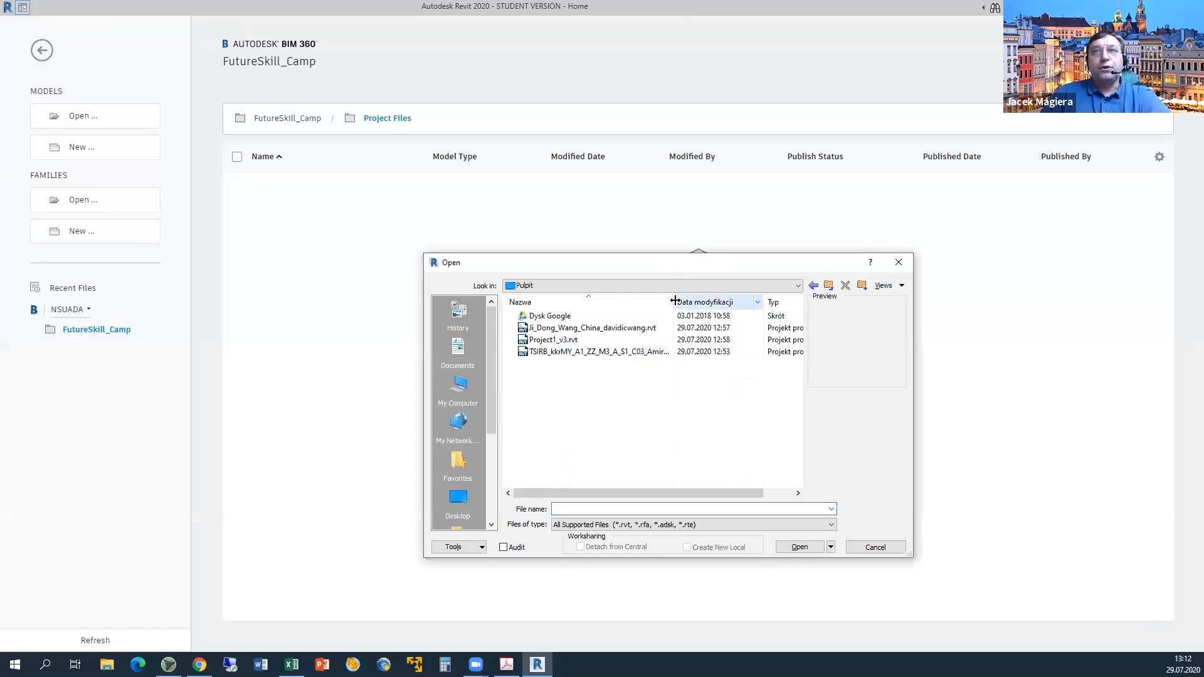
{"action": "left_click_drag", "start_coordinate": [673, 303], "coordinate": [707, 302]}
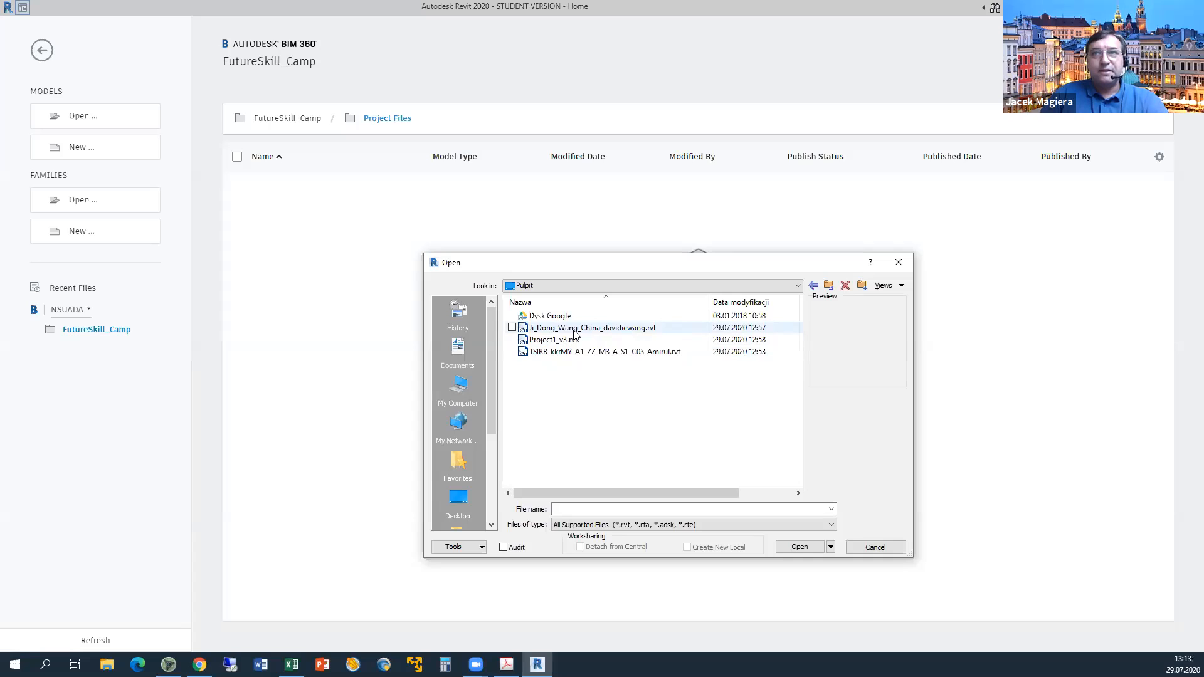
{"action": "left_click", "coordinate": [576, 331]}
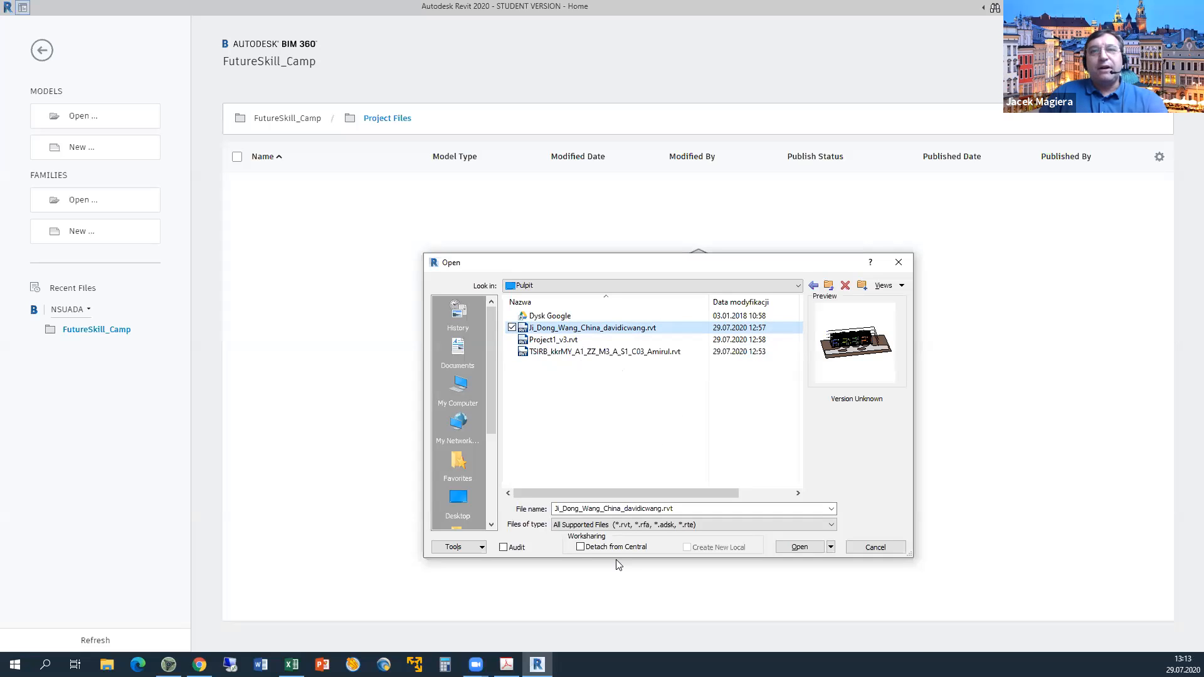
{"action": "left_click", "coordinate": [580, 548]}
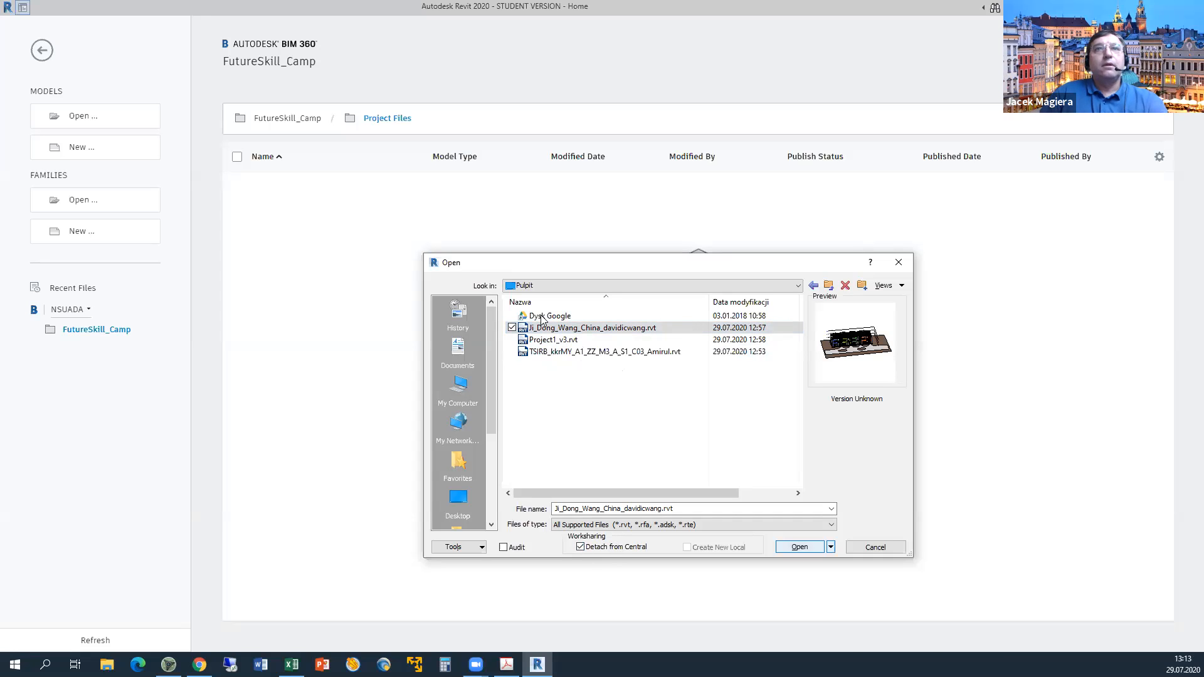
{"action": "key", "text": "Return"}
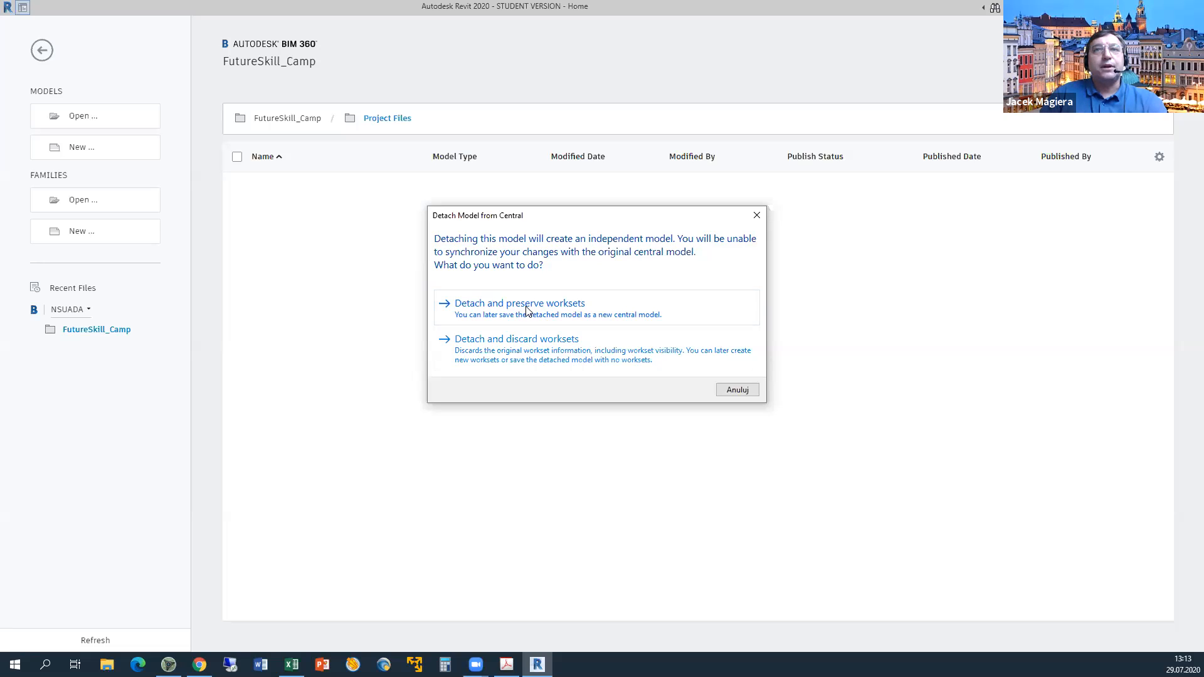
Detach the model with worksets preserved and switch to the Excel marking sheet while it loads.
{"action": "left_click", "coordinate": [526, 307]}
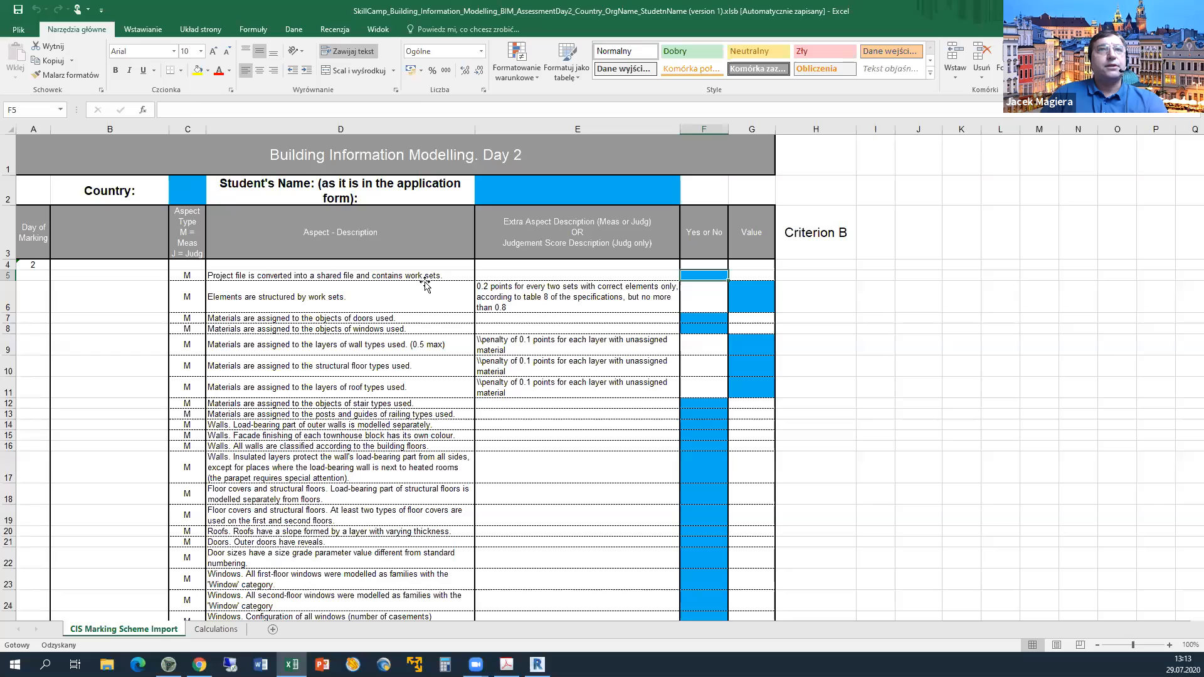
{"action": "left_click", "coordinate": [426, 278]}
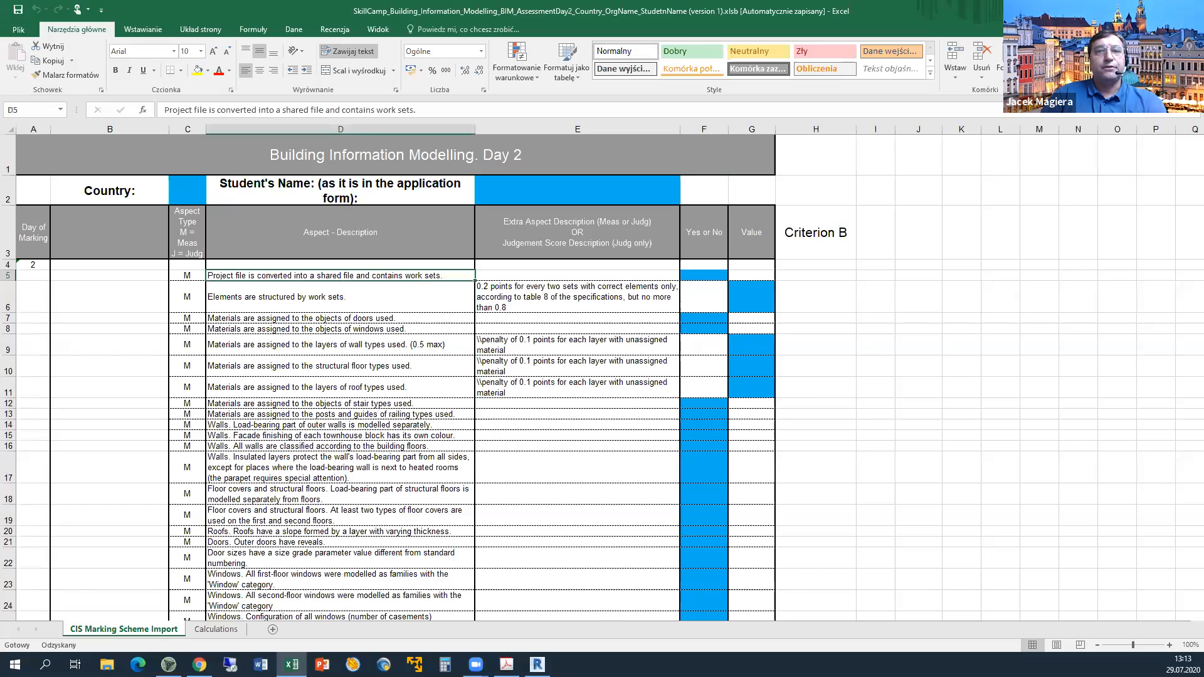
Return to Revit to see the error that the student's model was saved in a later version.
{"action": "left_click", "coordinate": [538, 664]}
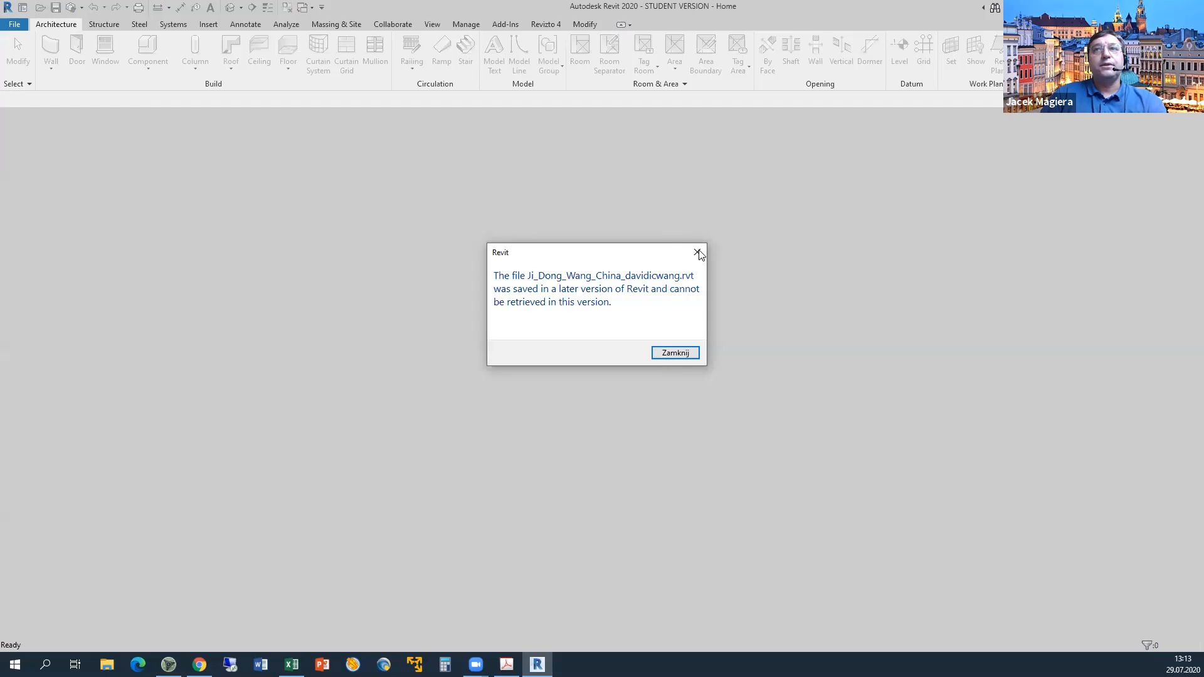
Dismiss the version error and open Project1_v3.rvt detached from central with worksets preserved.
{"action": "key", "text": "Return"}
{"action": "left_click", "coordinate": [15, 28]}
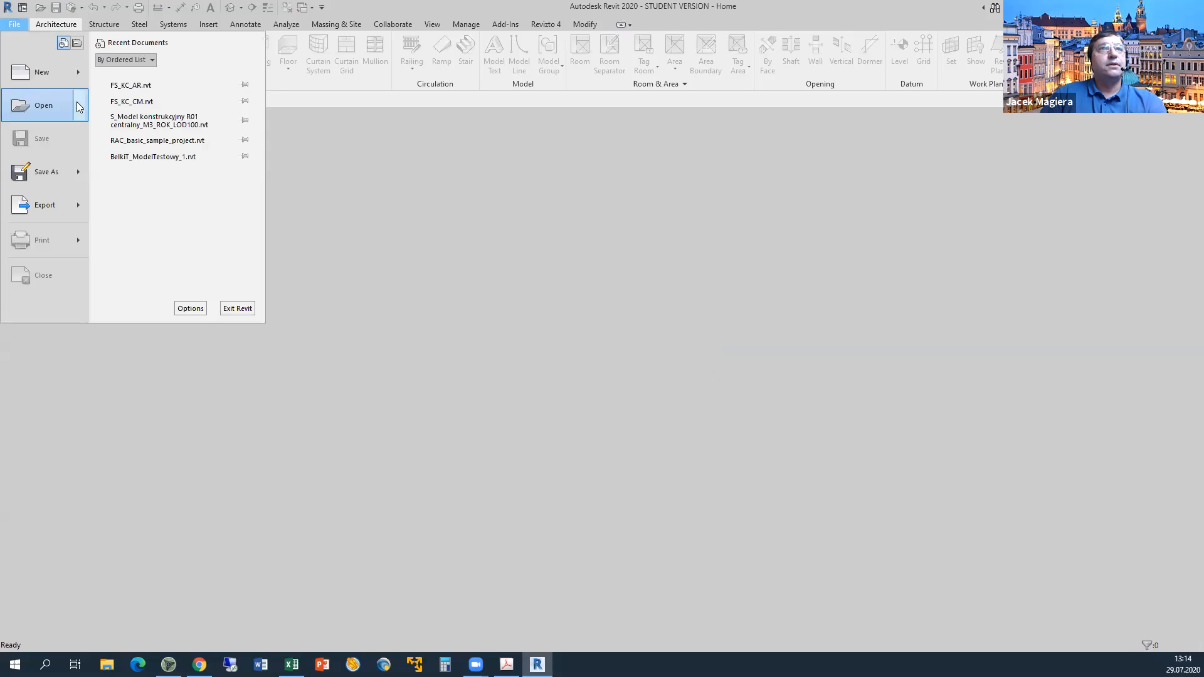
{"action": "mouse_move", "coordinate": [45, 100]}
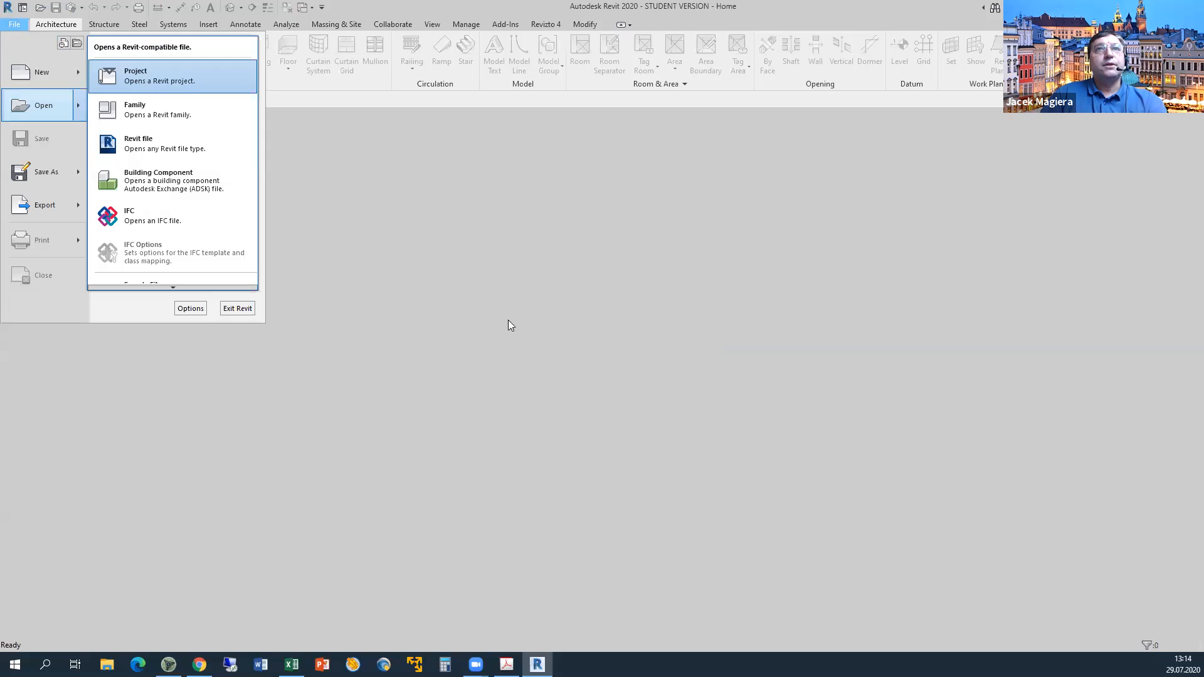
{"action": "left_click", "coordinate": [537, 329]}
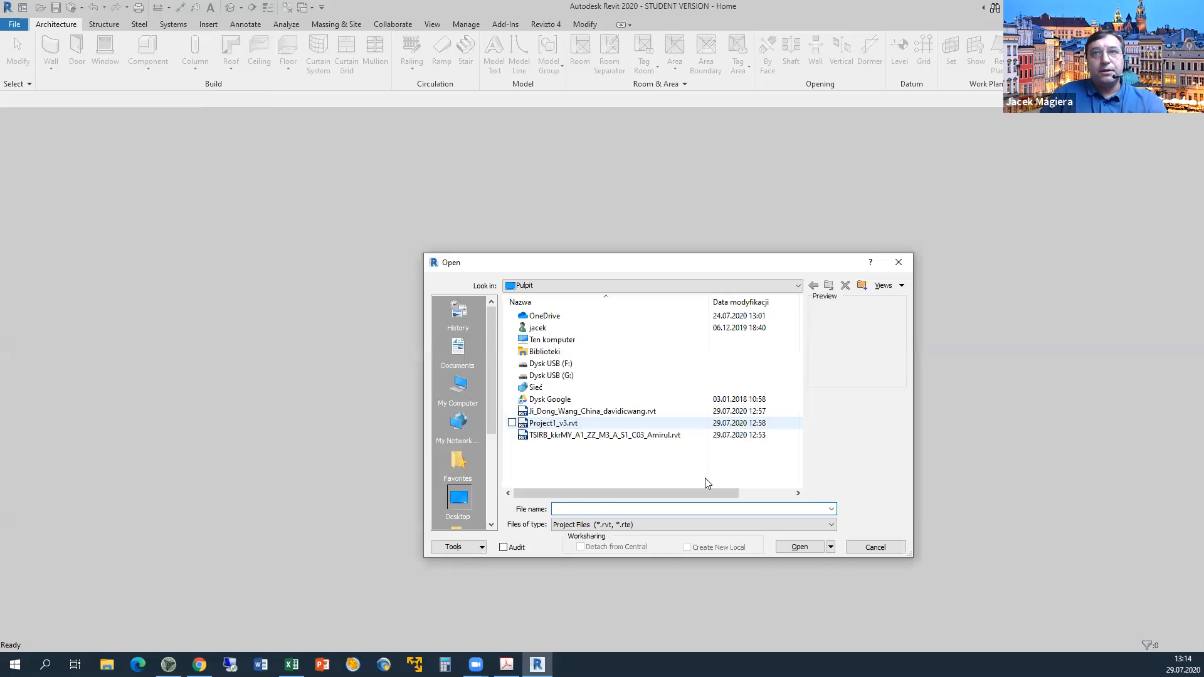
{"action": "left_click", "coordinate": [564, 423]}
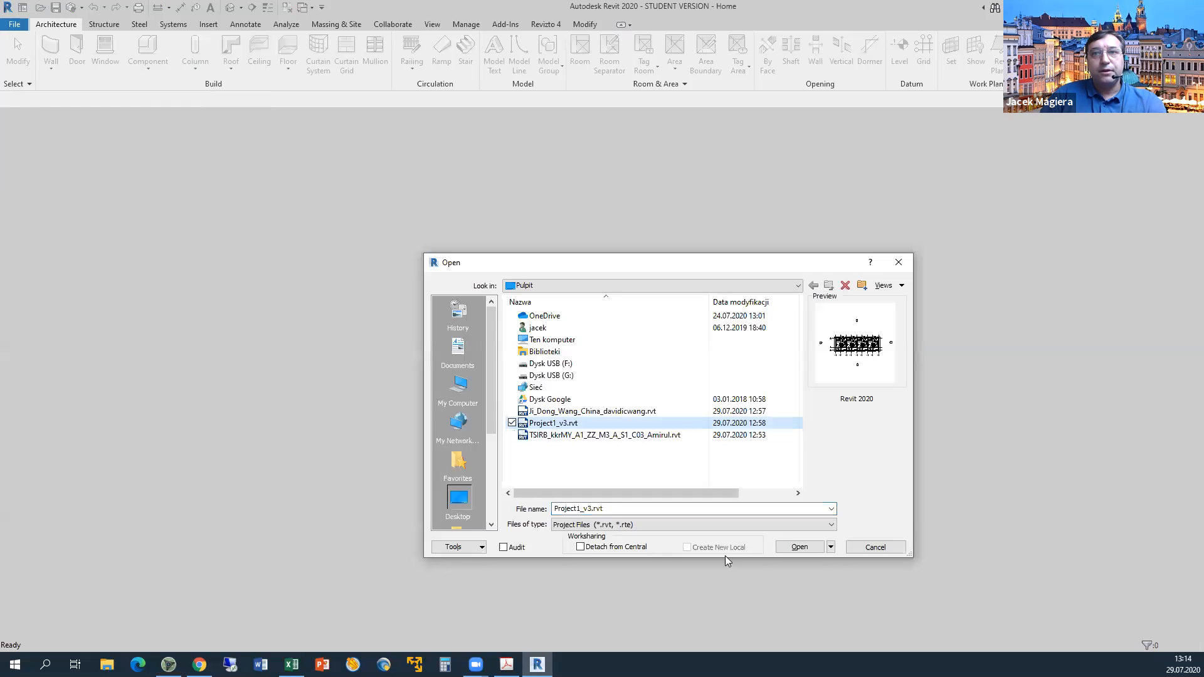
{"action": "left_click", "coordinate": [801, 545]}
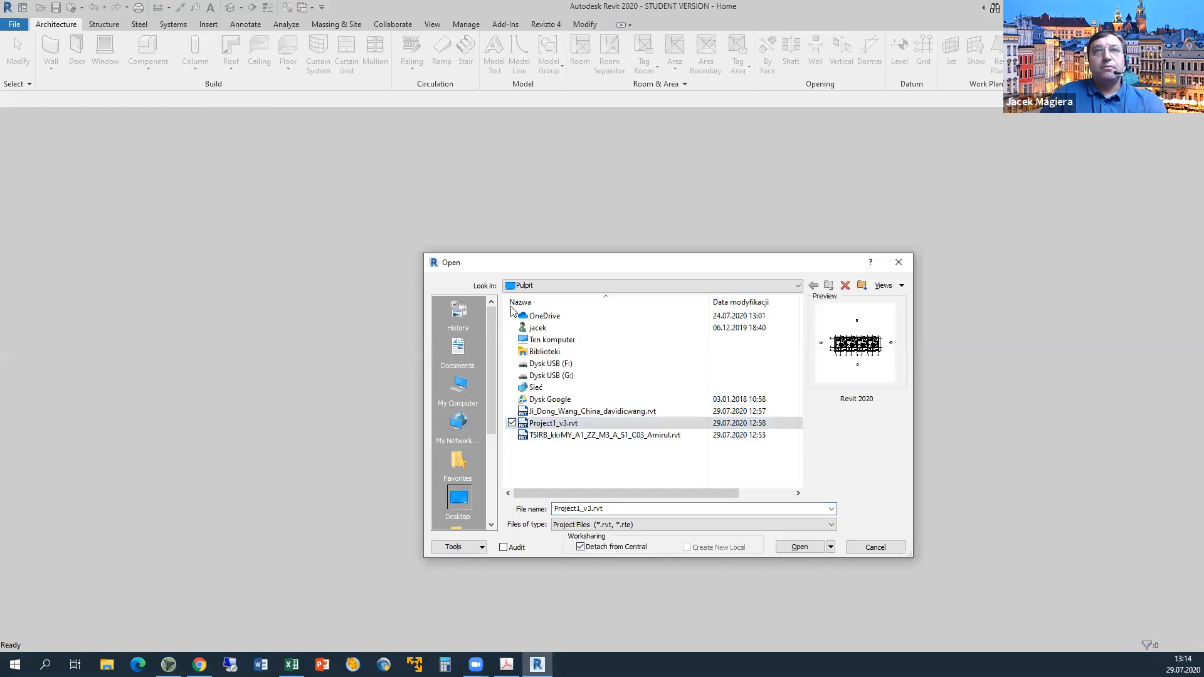
{"action": "left_click", "coordinate": [694, 323]}
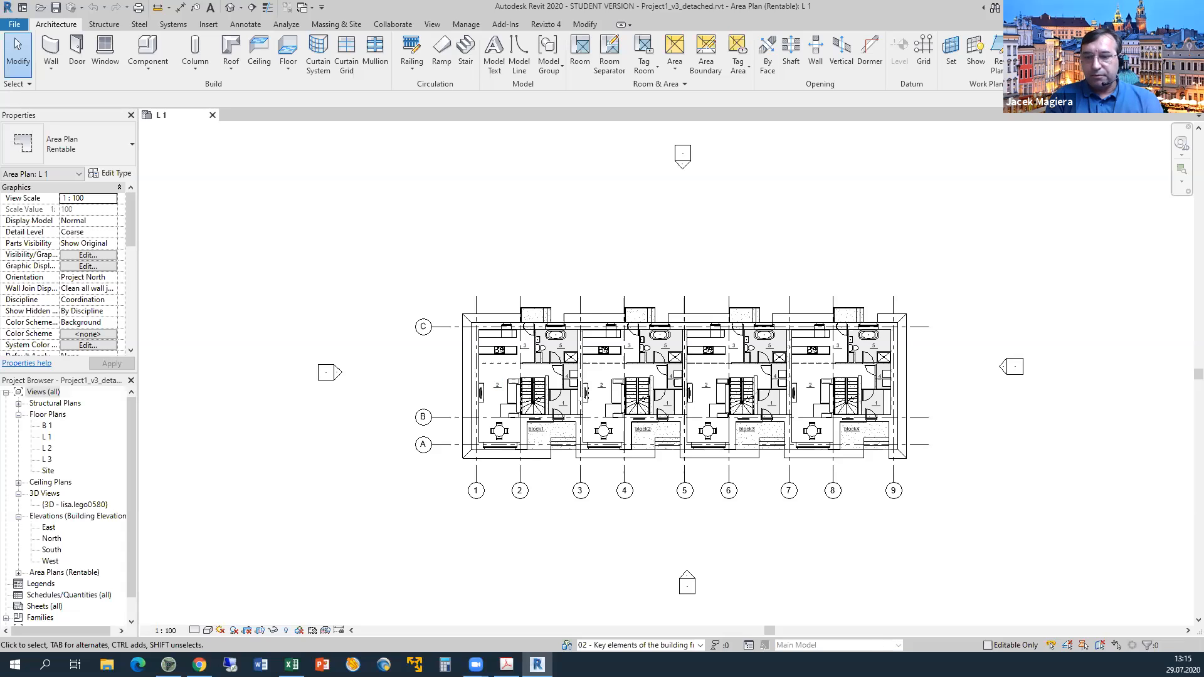
{"action": "mouse_move", "coordinate": [199, 664]}
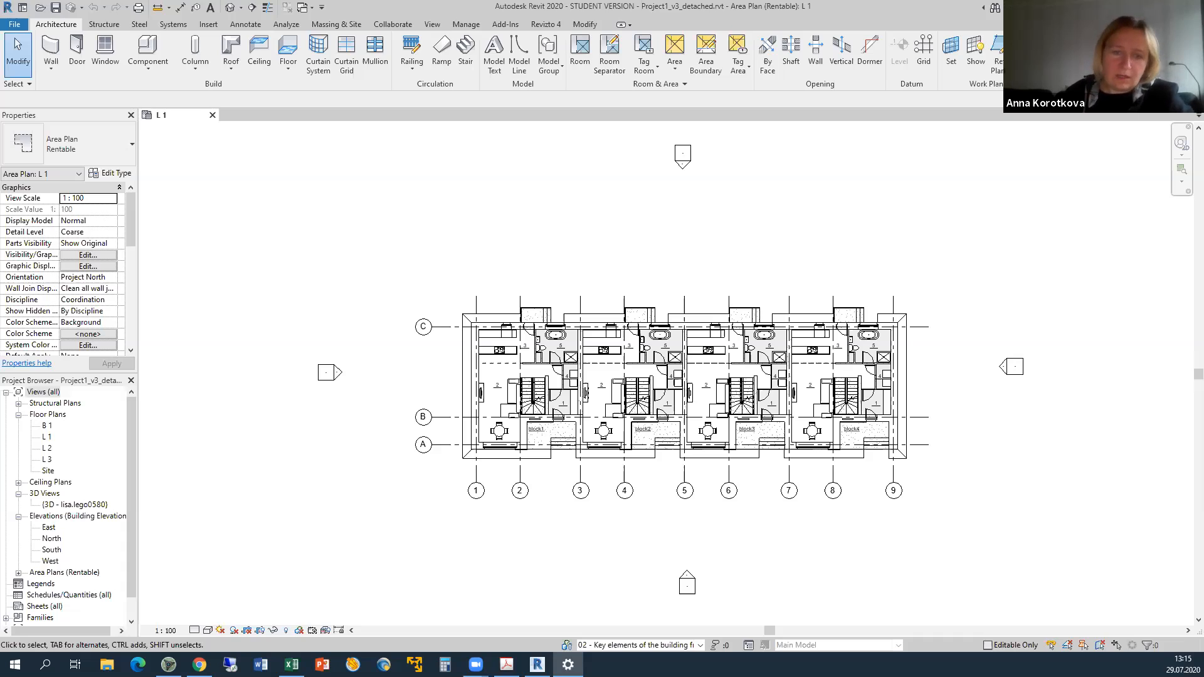
{"action": "left_click", "coordinate": [501, 480]}
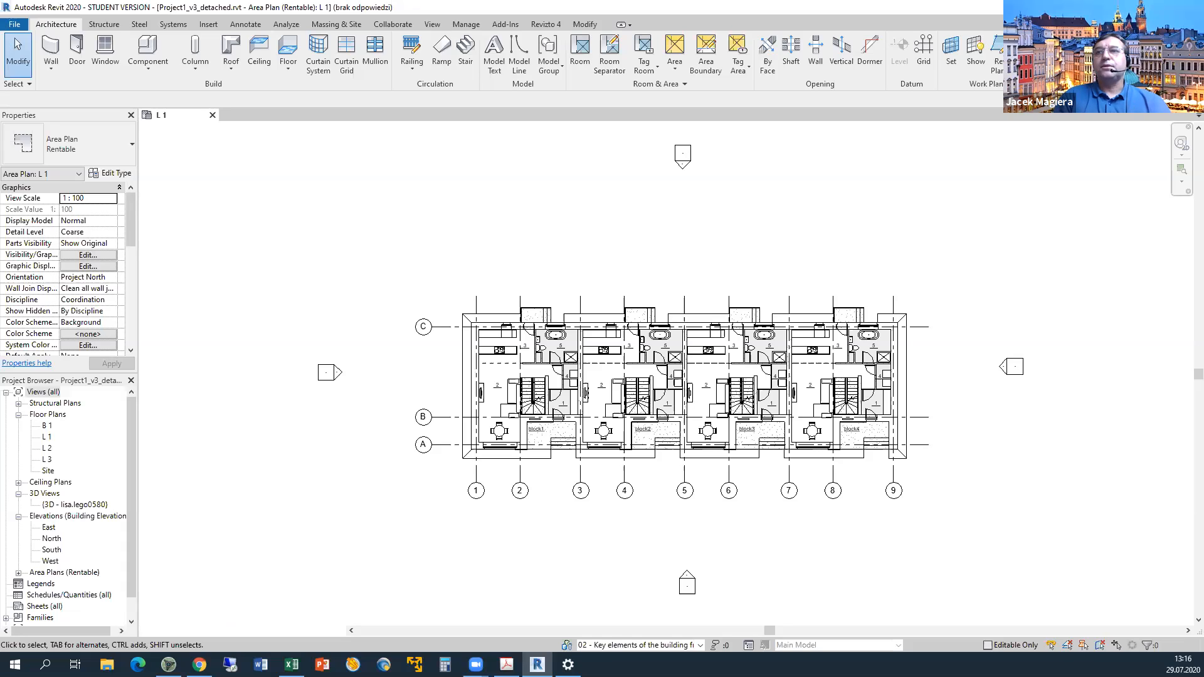
{"action": "right_click", "coordinate": [852, 665]}
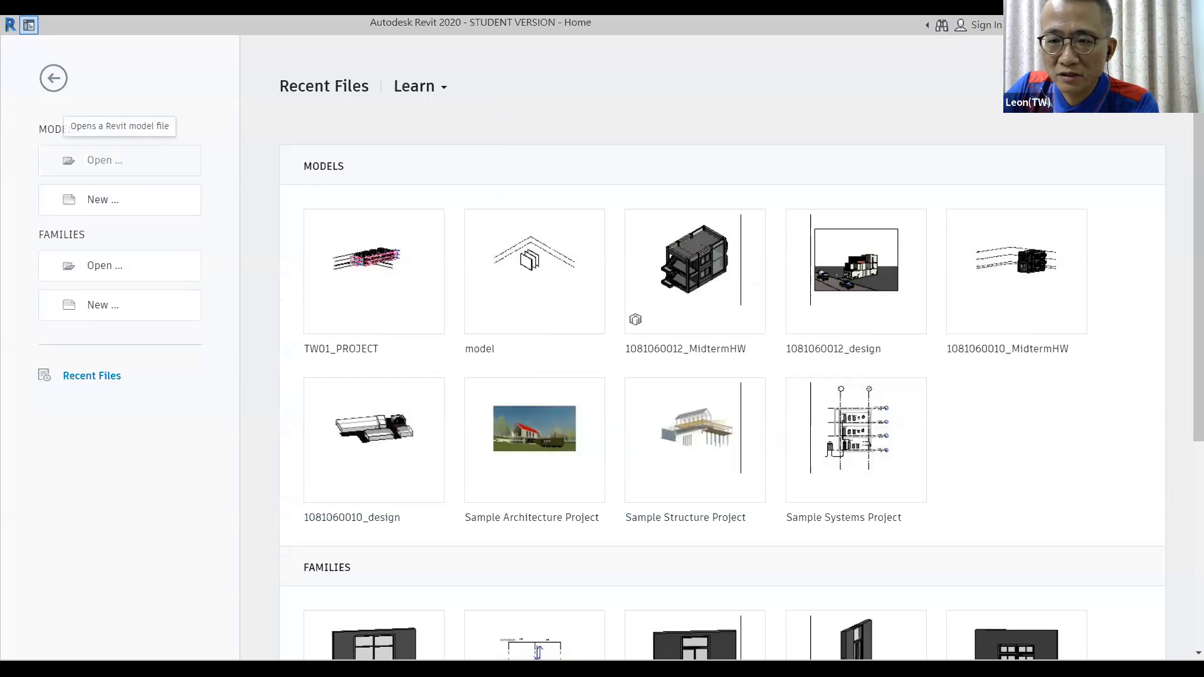
Select TW01_PROJECT.rvt in the Open dialog and open it detached from central.
{"action": "left_click", "coordinate": [101, 160]}
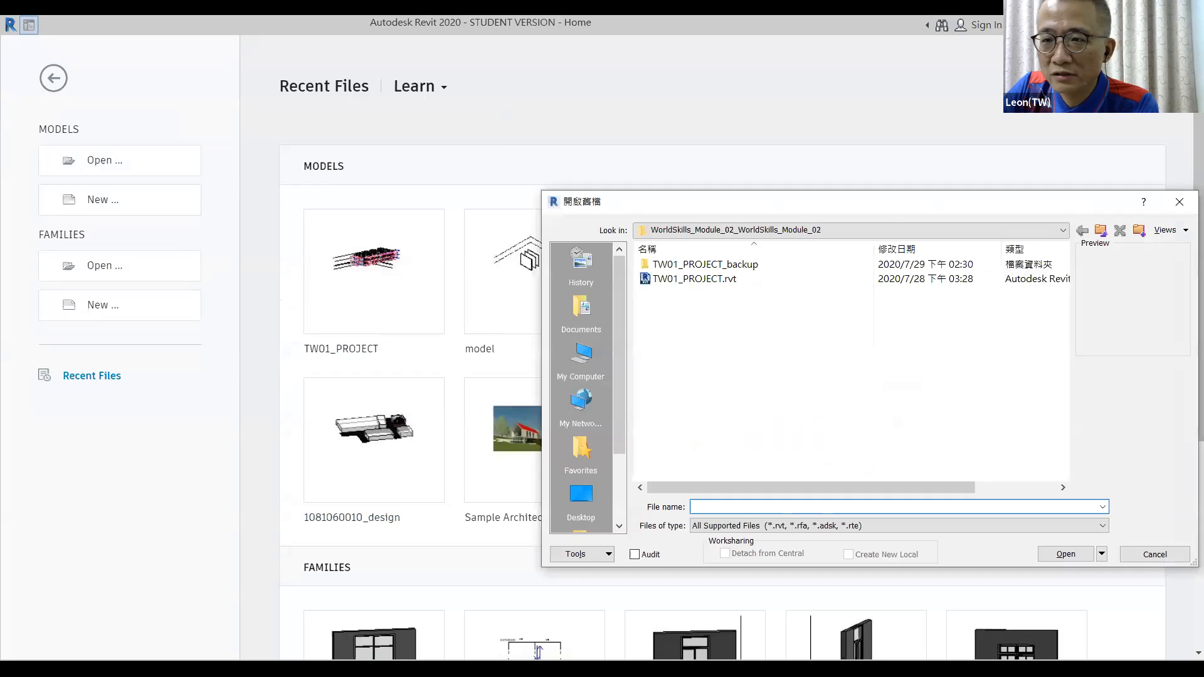
{"action": "left_click_drag", "start_coordinate": [715, 202], "coordinate": [577, 182]}
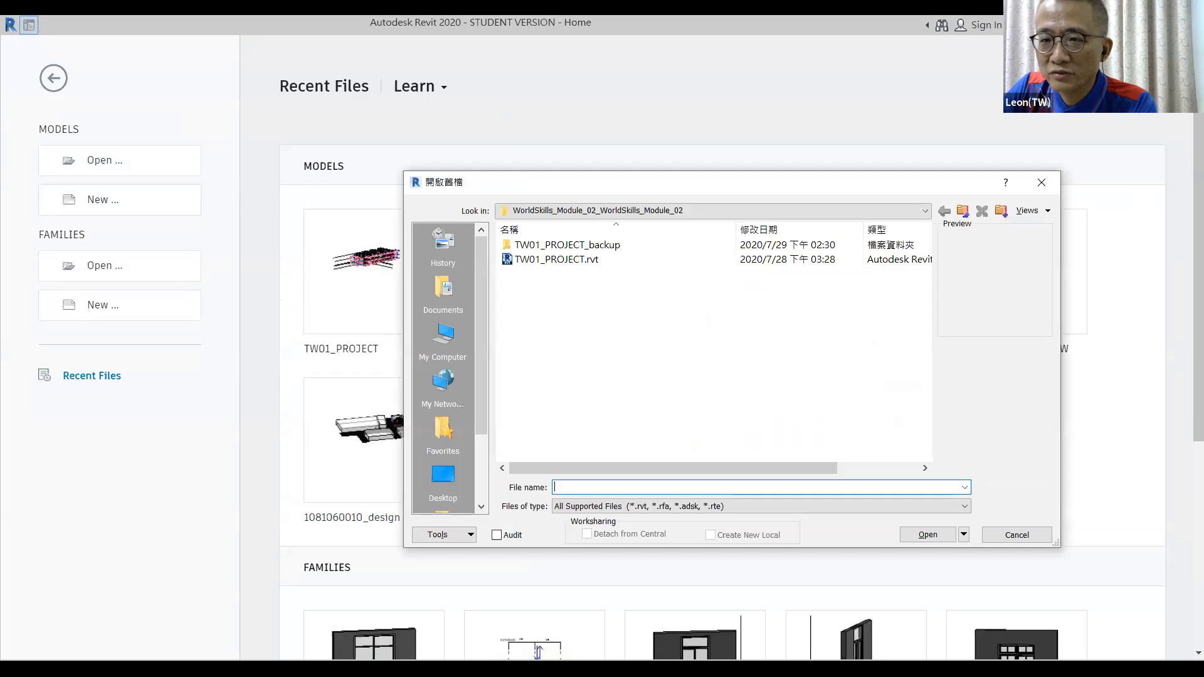
{"action": "left_click", "coordinate": [558, 260]}
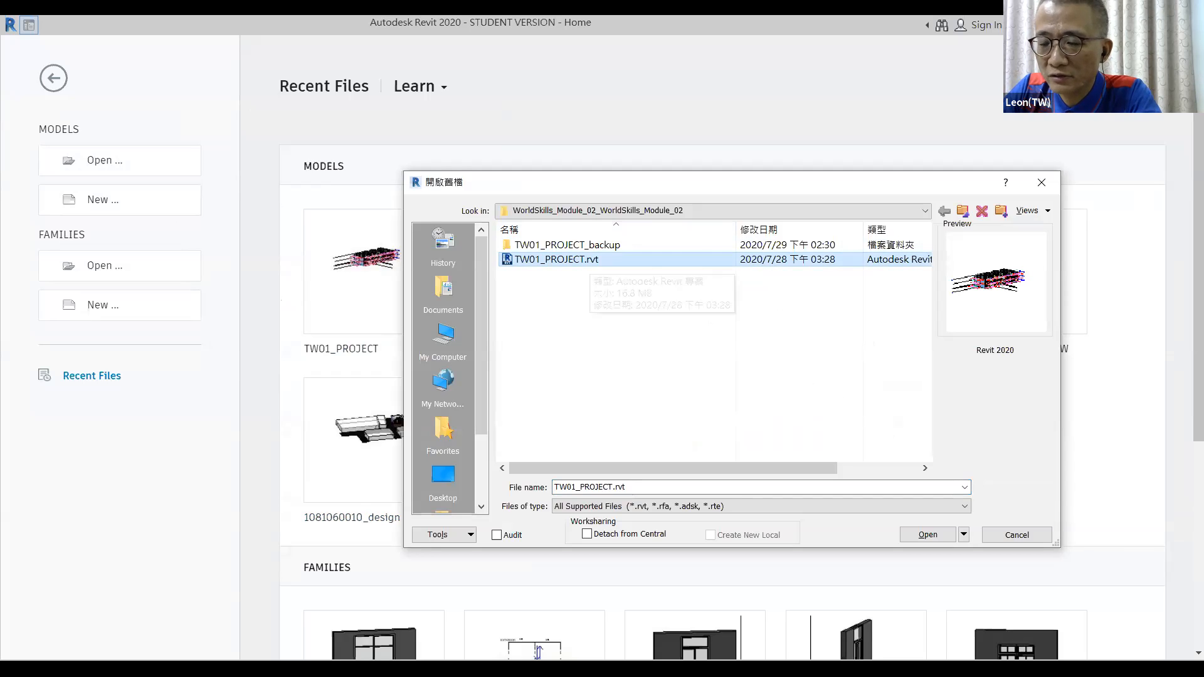
{"action": "left_click", "coordinate": [586, 534]}
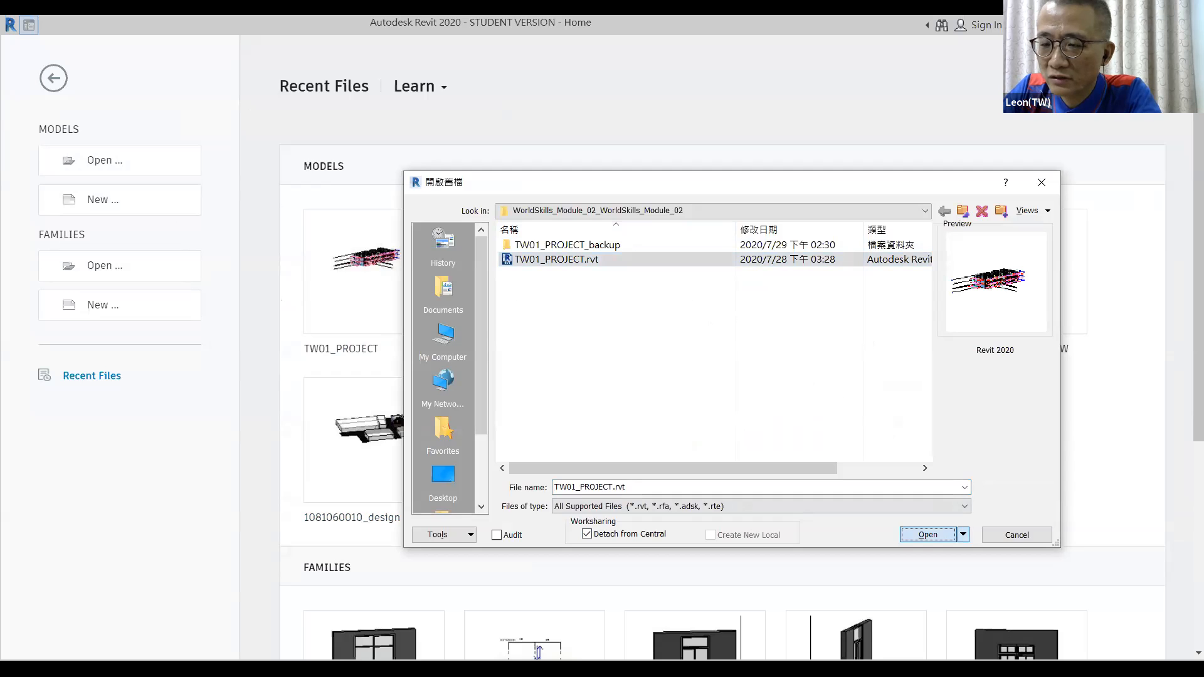
{"action": "left_click", "coordinate": [928, 534]}
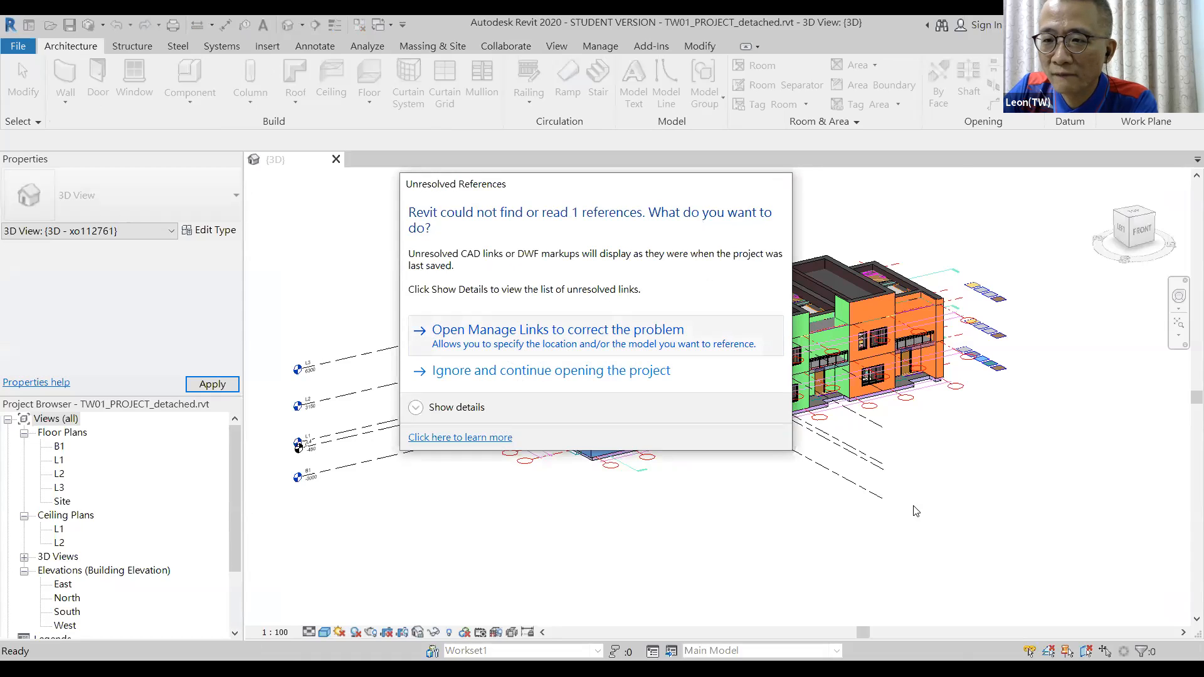
Glance at the missing links in Manage Links, then open and centre the L1 floor plan.
{"action": "key", "text": "Return"}
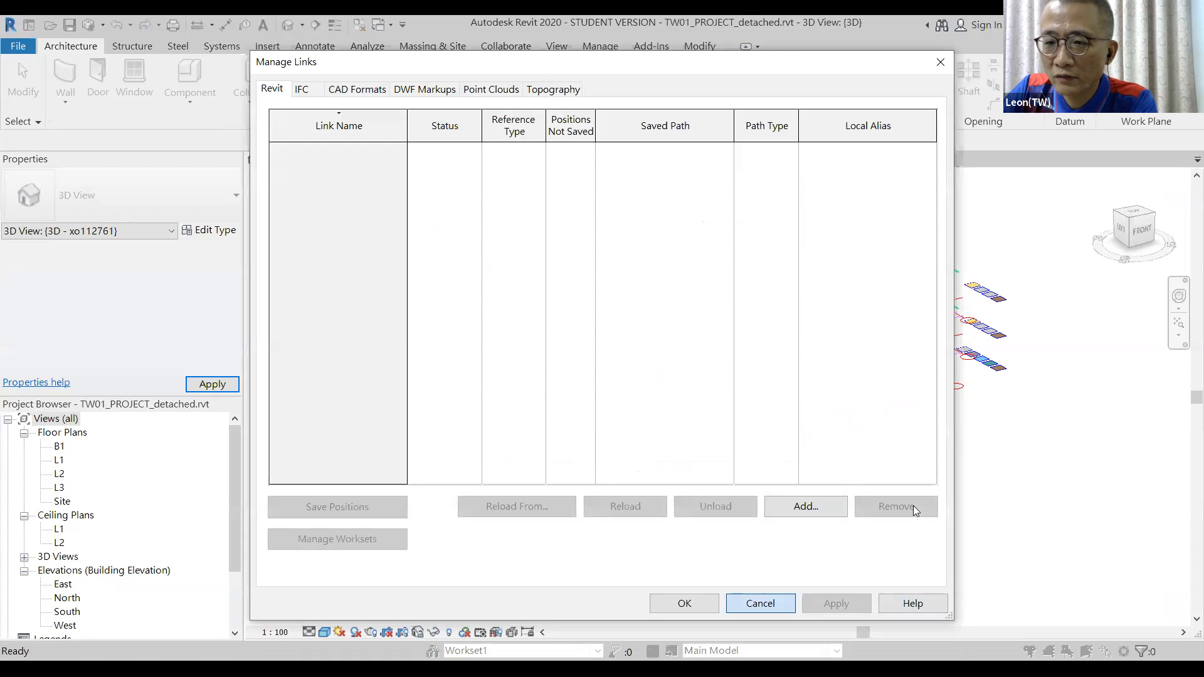
{"action": "key", "text": "Escape"}
{"action": "double_click", "coordinate": [59, 460]}
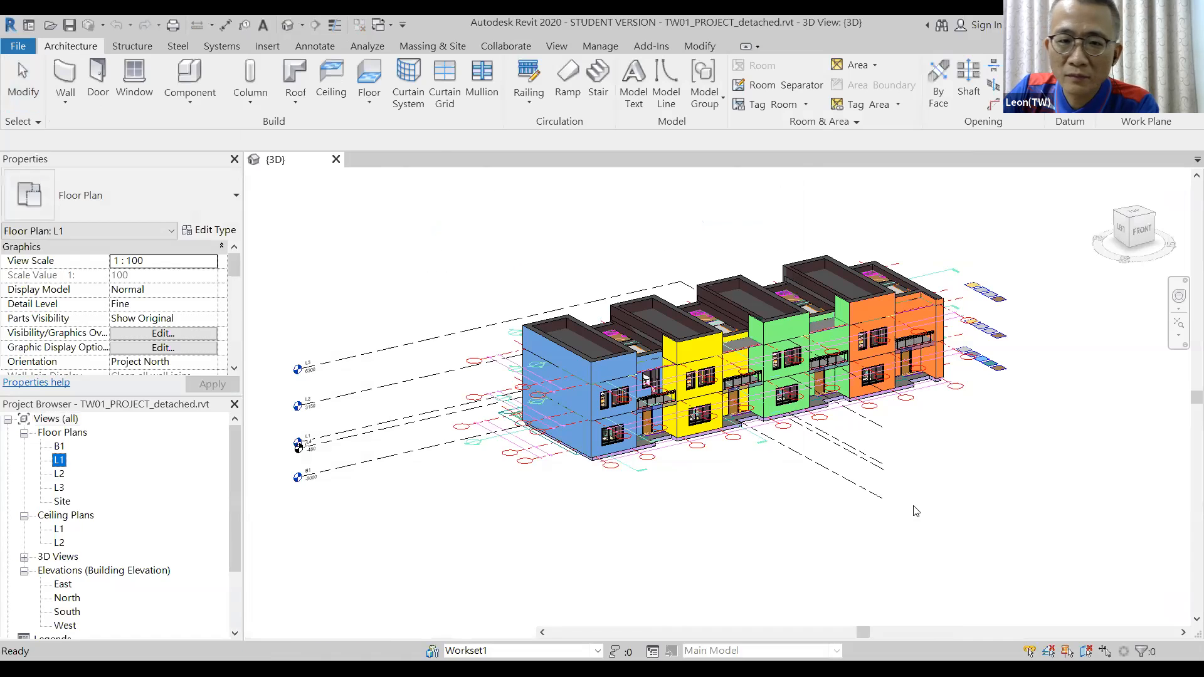
{"action": "scroll", "coordinate": [672, 470], "scroll_direction": "down", "scroll_amount": 1}
{"action": "scroll", "coordinate": [813, 309], "scroll_direction": "up", "scroll_amount": 1}
{"action": "mouse_move", "coordinate": [813, 308]}
{"action": "middle_mouse_down"}
{"action": "mouse_move", "coordinate": [740, 301]}
{"action": "mouse_move", "coordinate": [647, 268]}
{"action": "mouse_move", "coordinate": [762, 325]}
{"action": "middle_mouse_up"}
{"action": "scroll", "coordinate": [663, 280], "scroll_direction": "up", "scroll_amount": 3}
{"action": "scroll", "coordinate": [725, 296], "scroll_direction": "down", "scroll_amount": 1}
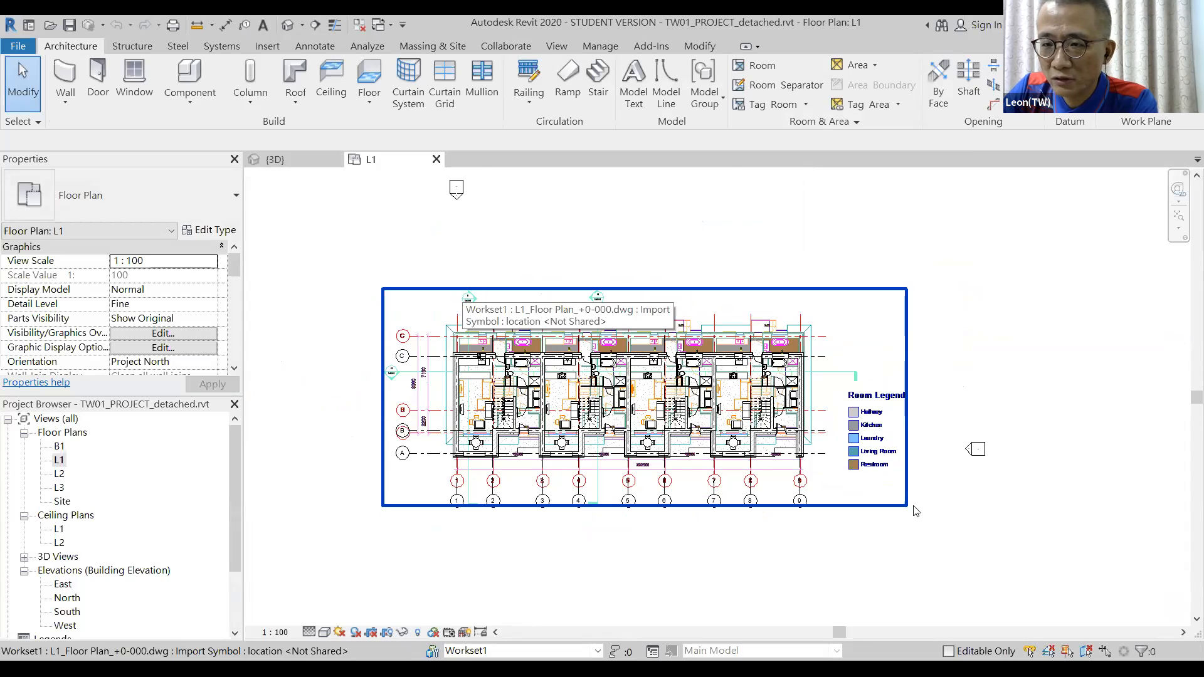
Delete every layer of the imported L1_Floor_Plan_+0-000.dwg, leaving the four-unit terrace plan.
{"action": "left_click", "coordinate": [914, 509]}
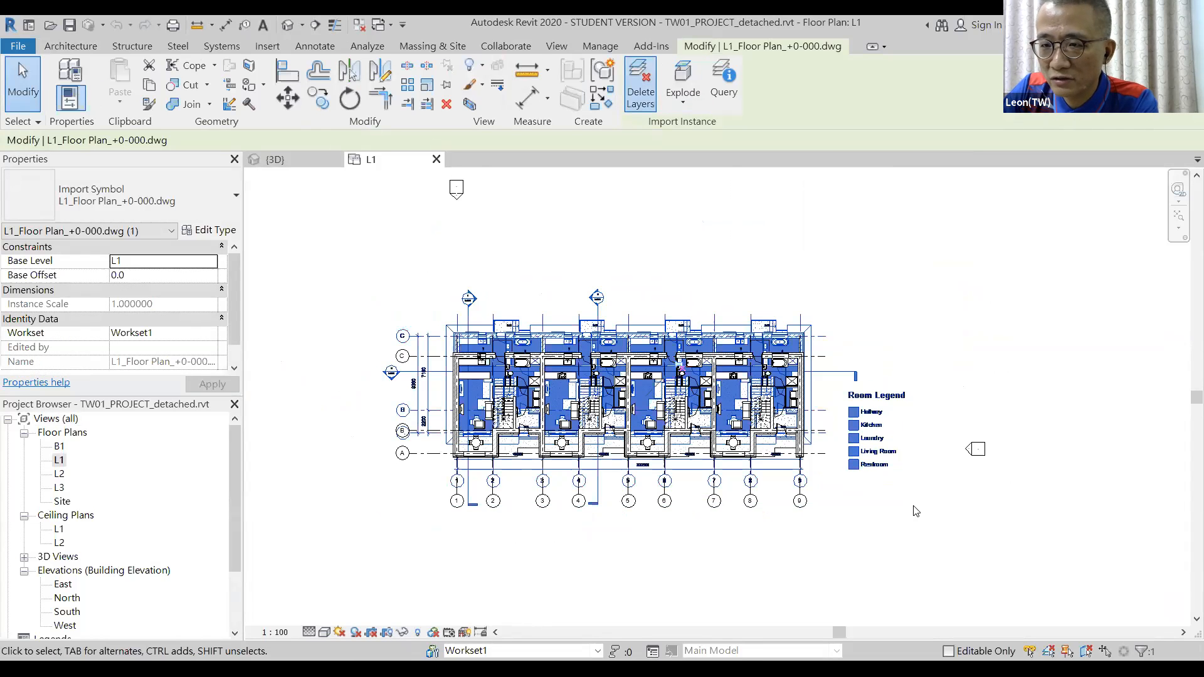
{"action": "left_click", "coordinate": [640, 83]}
{"action": "scroll", "coordinate": [552, 326], "scroll_direction": "down", "scroll_amount": 5}
{"action": "scroll", "coordinate": [552, 326], "scroll_direction": "down", "scroll_amount": 1}
{"action": "left_click", "coordinate": [470, 421], "text": "shift"}
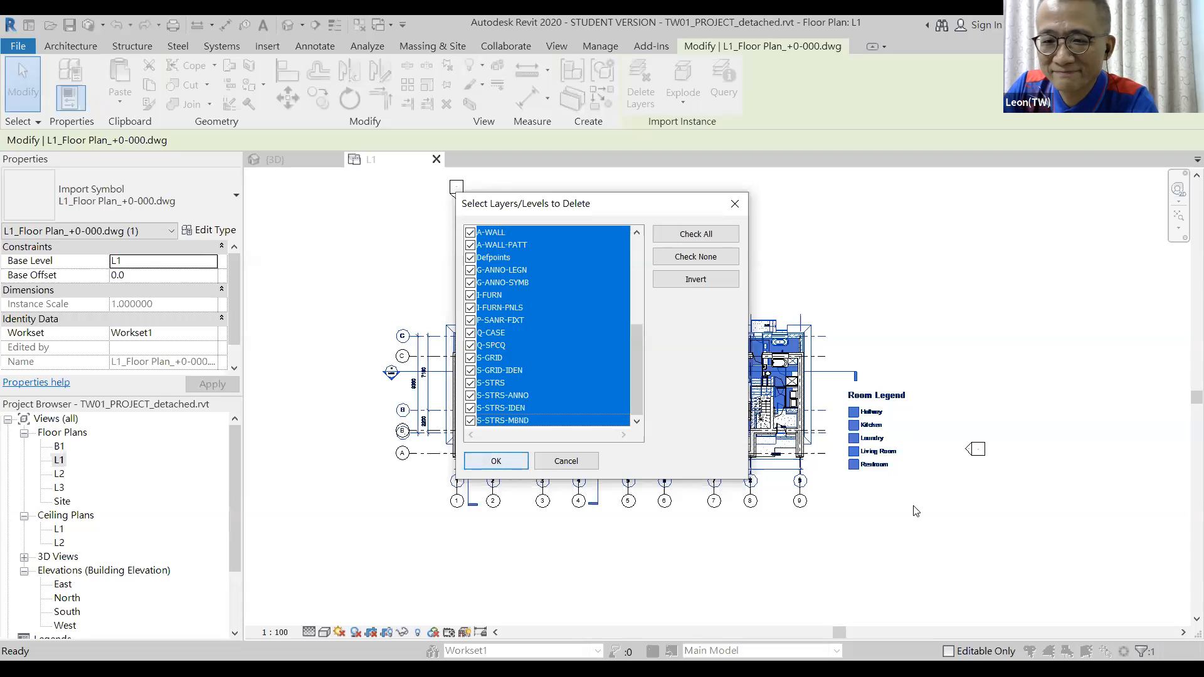
{"action": "key", "text": "Return"}
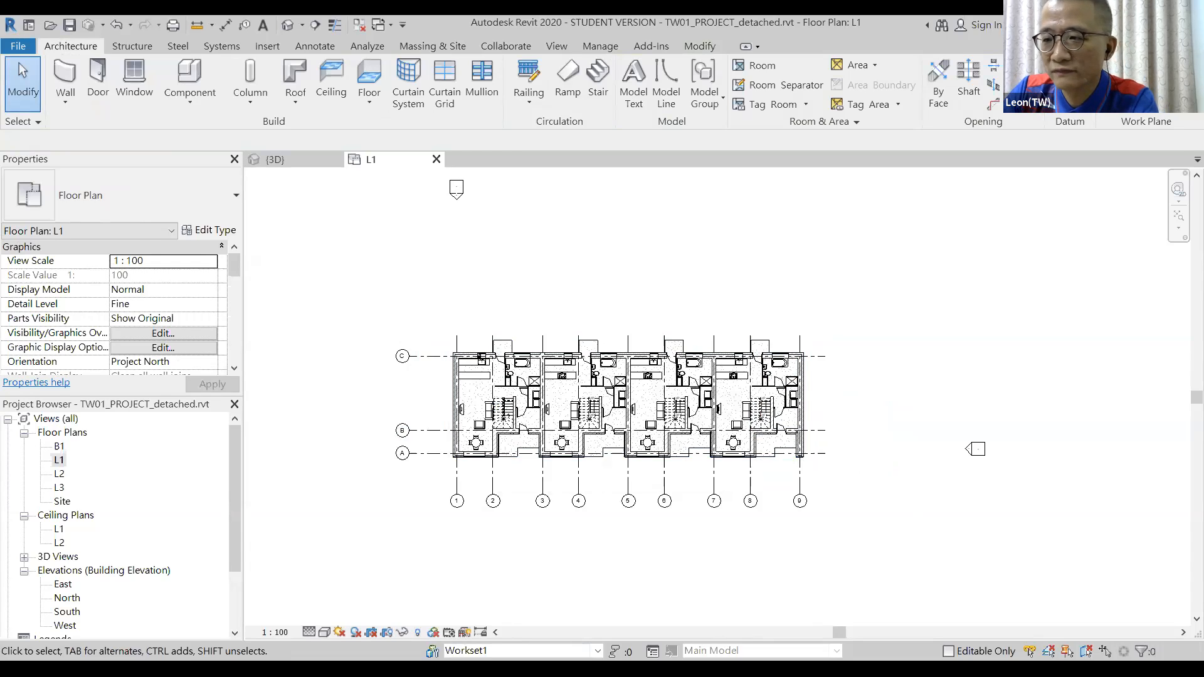
{"action": "scroll", "coordinate": [540, 280], "scroll_direction": "up", "scroll_amount": 1}
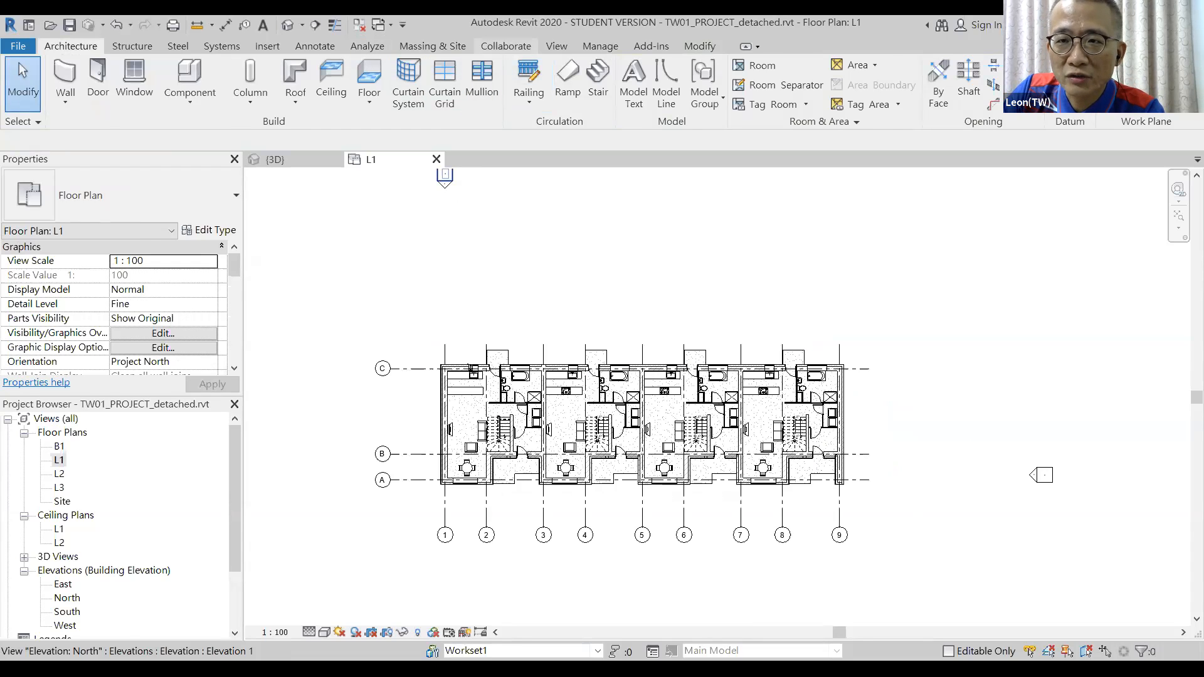
Inspect the Shared Levels and Grid and Workset1 worksets, then switch to the Calc marking sheet.
{"action": "left_click", "coordinate": [505, 46]}
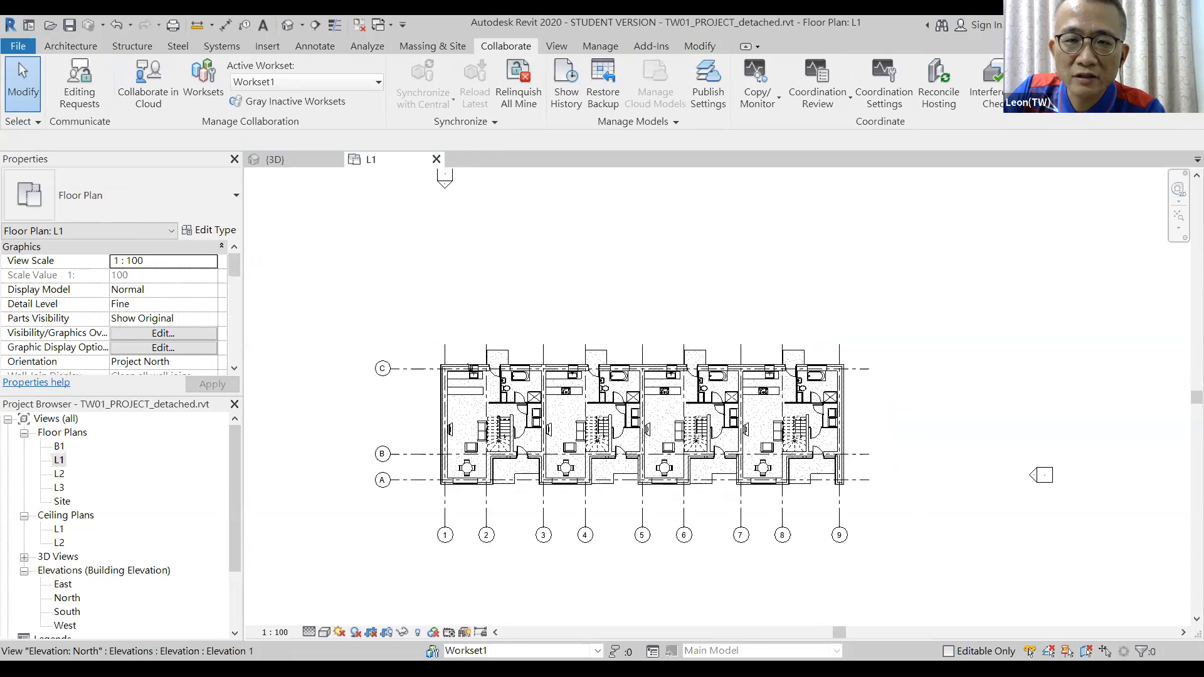
{"action": "left_click", "coordinate": [203, 82]}
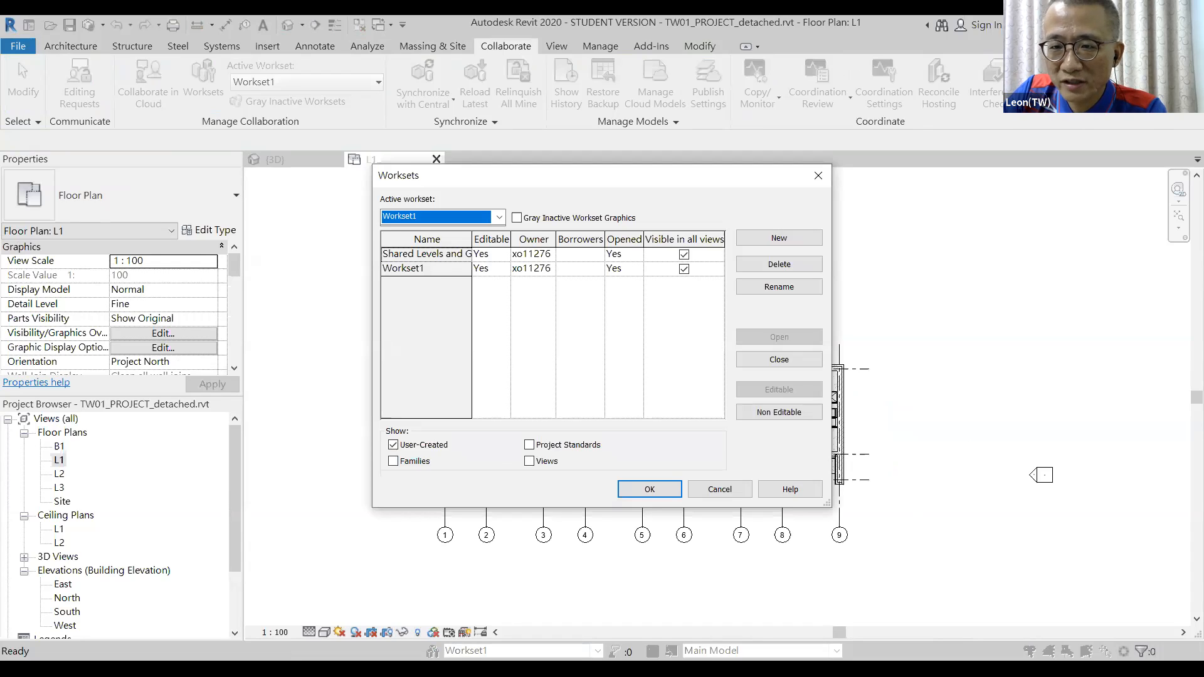
{"action": "left_click_drag", "start_coordinate": [372, 338], "coordinate": [316, 338]}
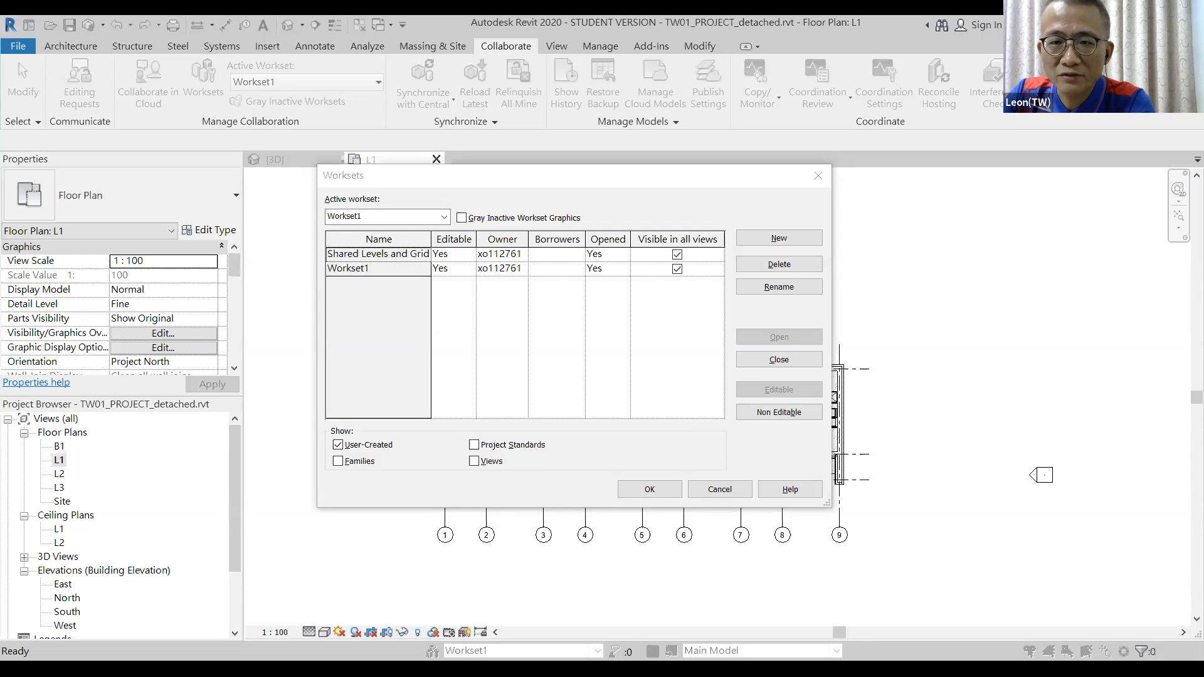
{"action": "key", "text": "Return"}
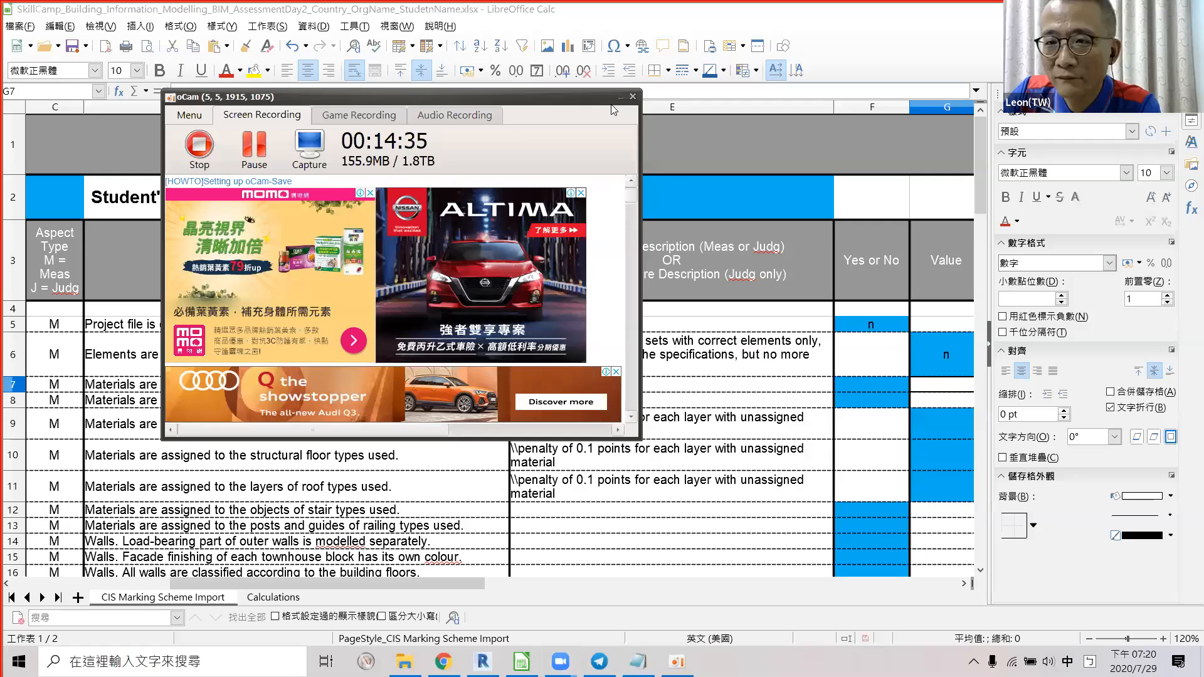
{"action": "left_click", "coordinate": [619, 97]}
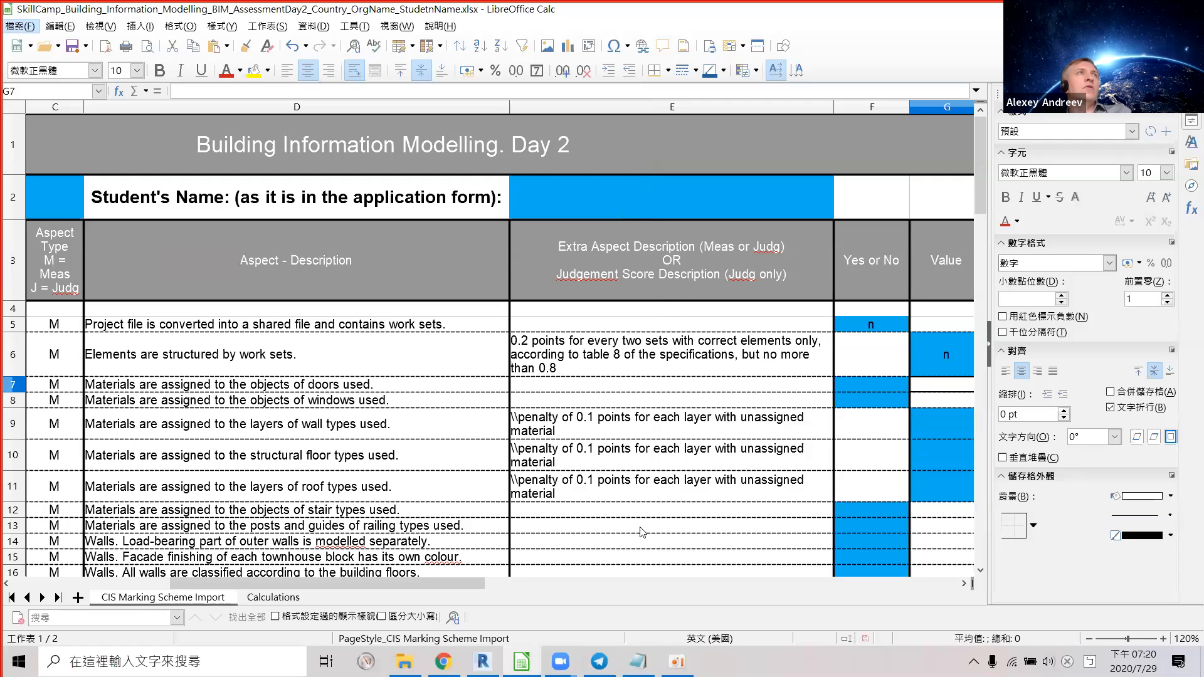
Check the work-sets criterion in cell D6 of the marking sheet, then go back to Revit's L1 plan.
{"action": "left_click", "coordinate": [482, 662]}
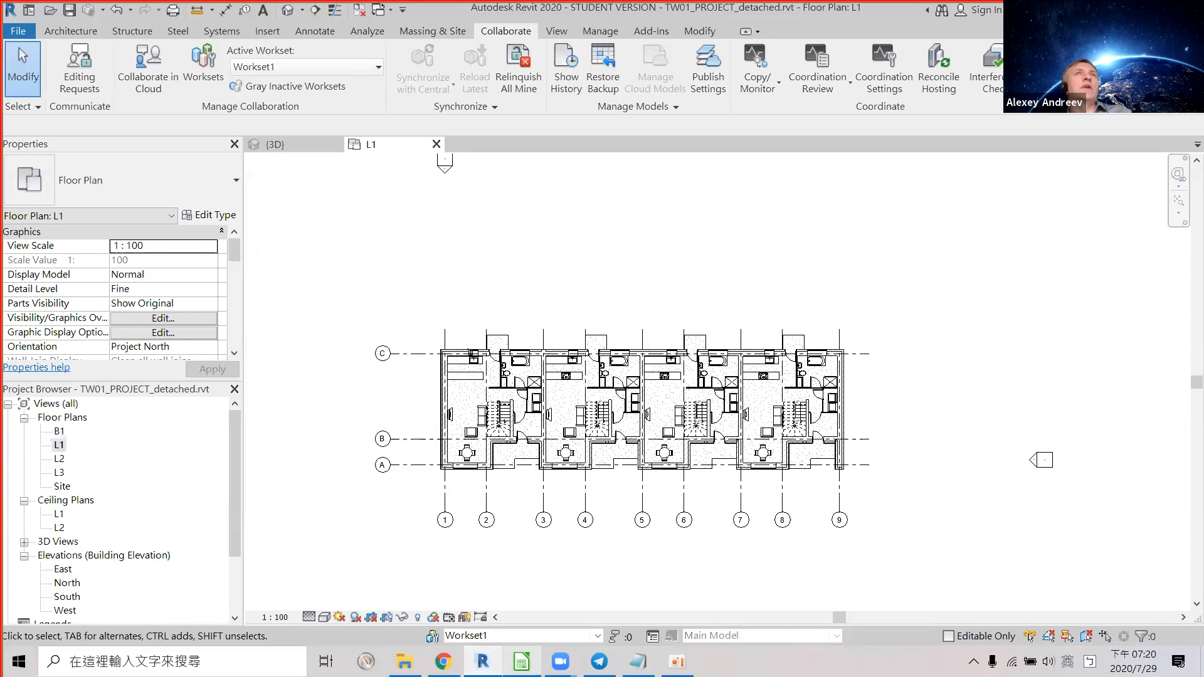
{"action": "left_click", "coordinate": [521, 662]}
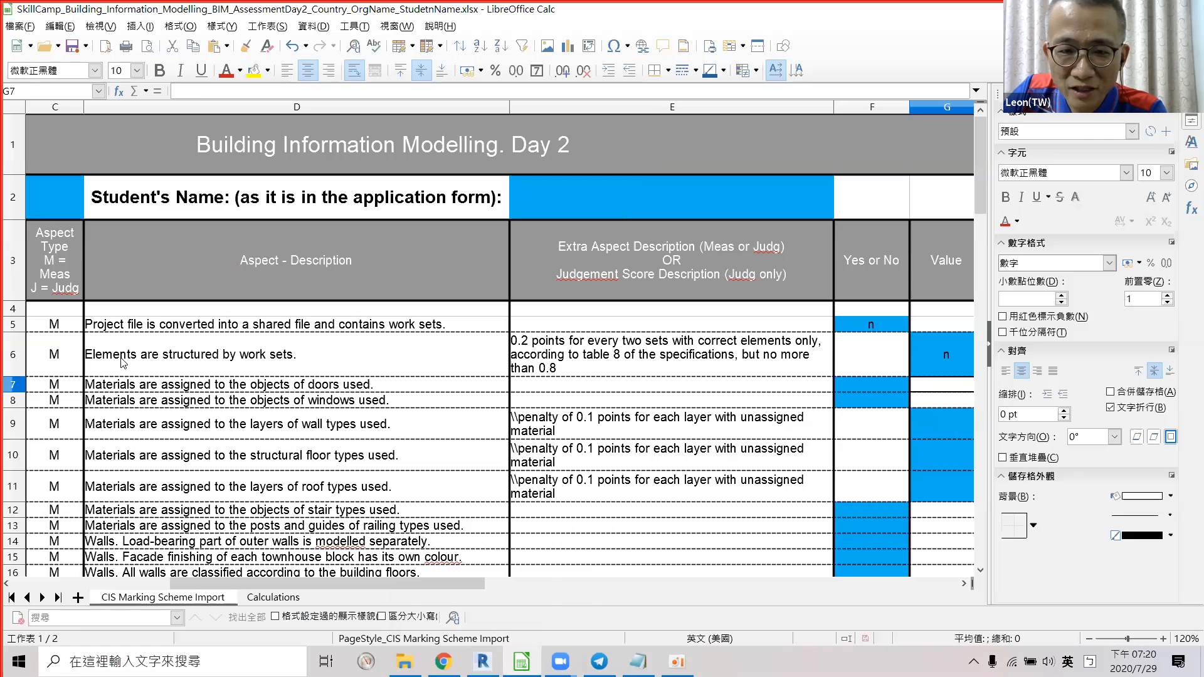
{"action": "left_click", "coordinate": [154, 364]}
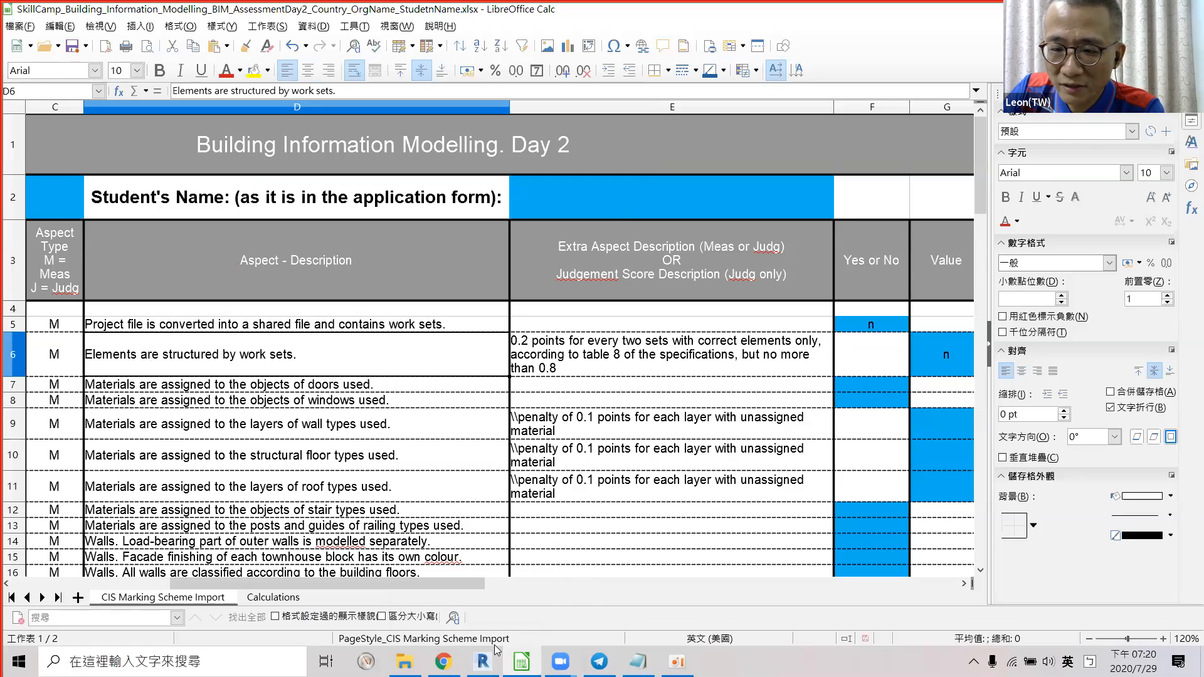
{"action": "left_click", "coordinate": [483, 662]}
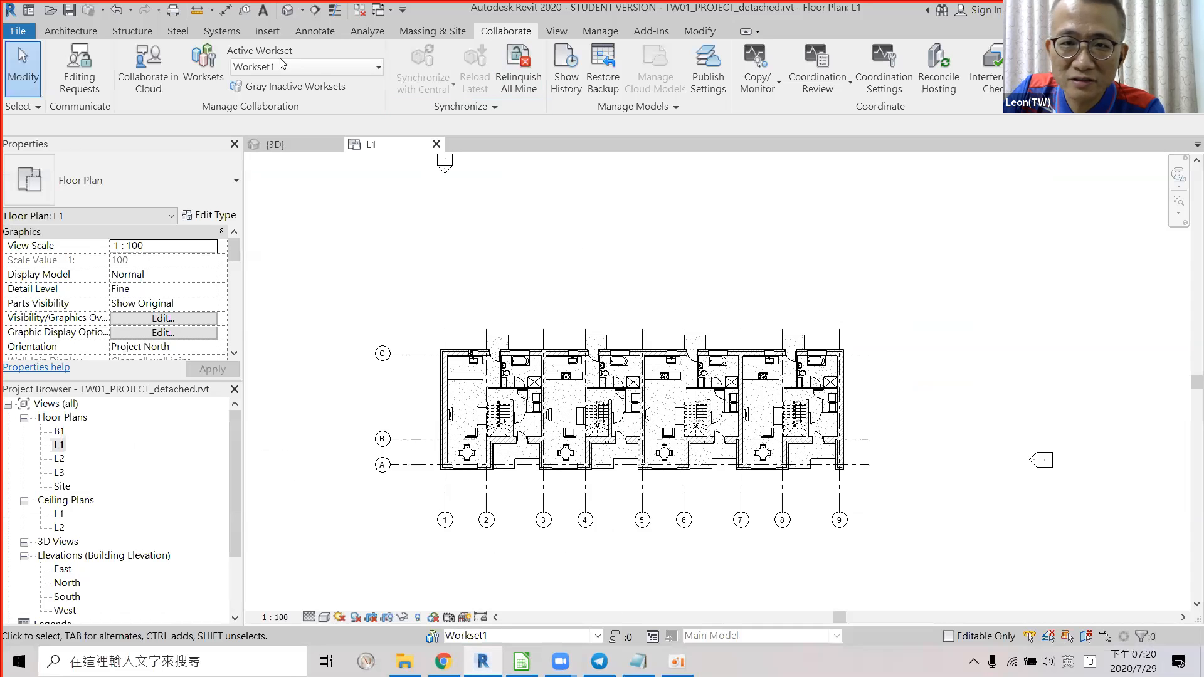
{"action": "left_click", "coordinate": [196, 78]}
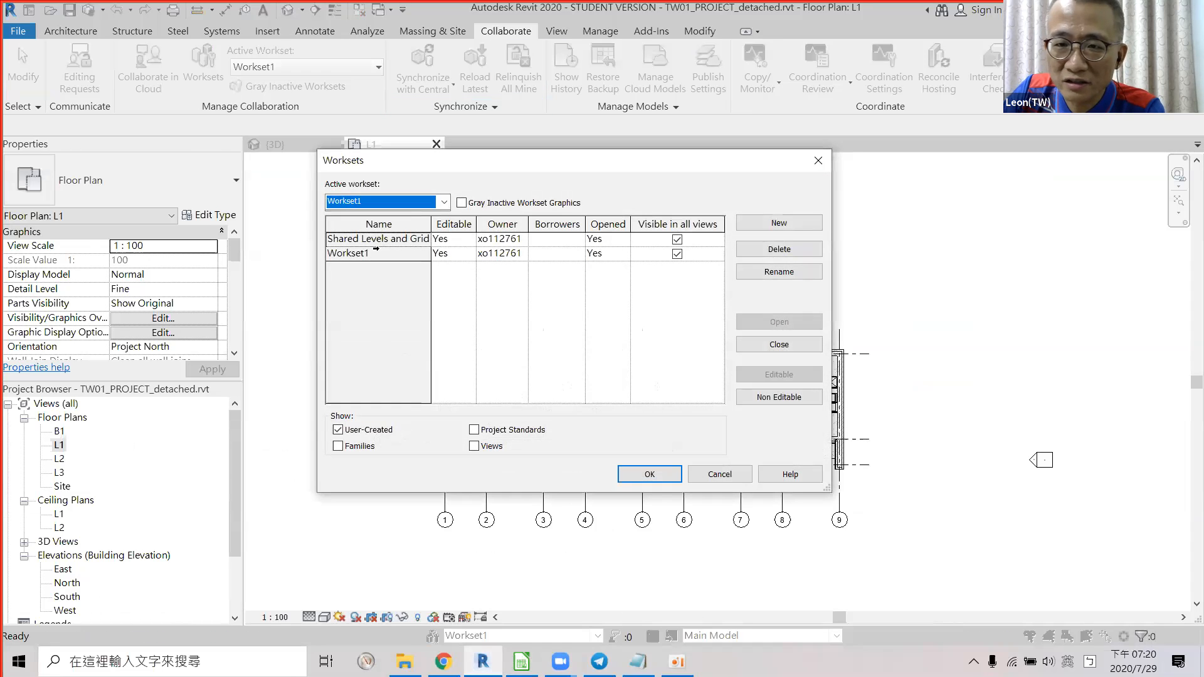
{"action": "left_click", "coordinate": [721, 475]}
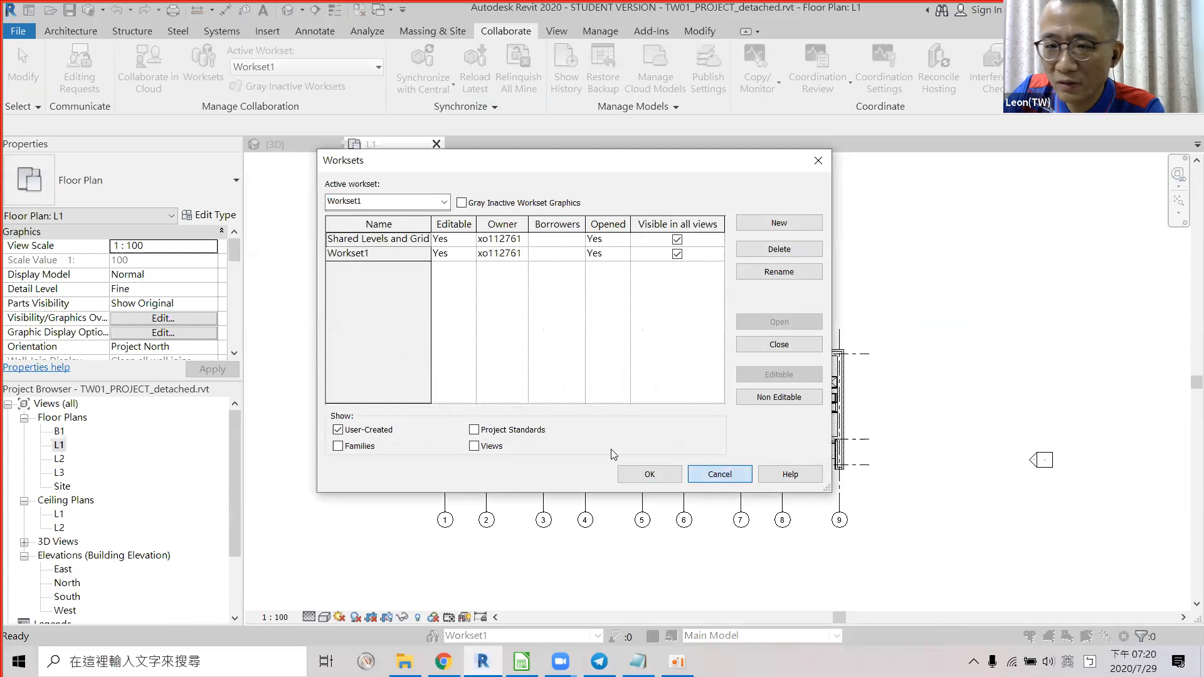
{"action": "left_click", "coordinate": [528, 661]}
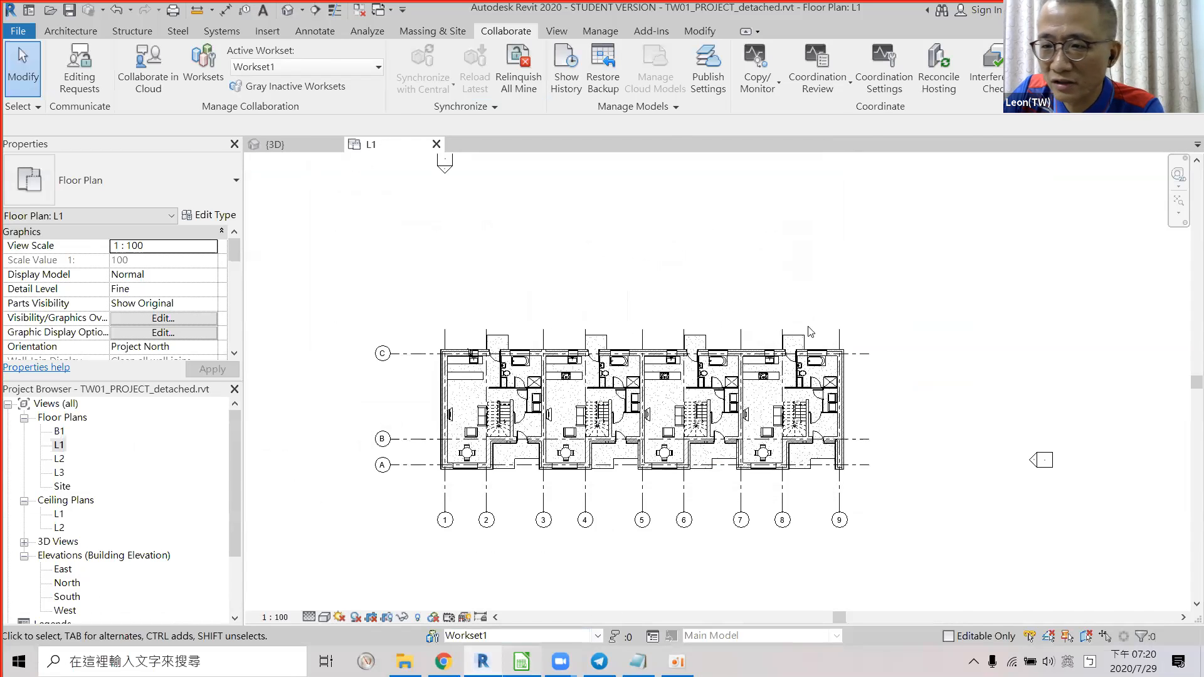
{"action": "left_click", "coordinate": [947, 364]}
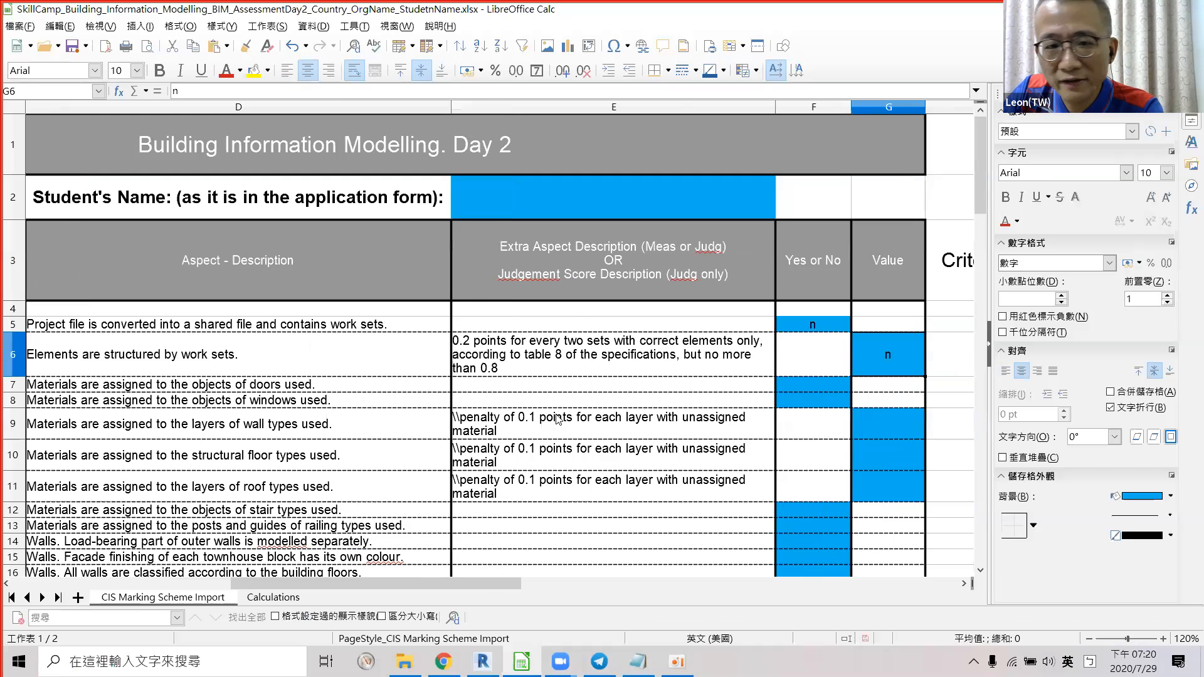
{"action": "left_click_drag", "start_coordinate": [344, 584], "coordinate": [284, 587]}
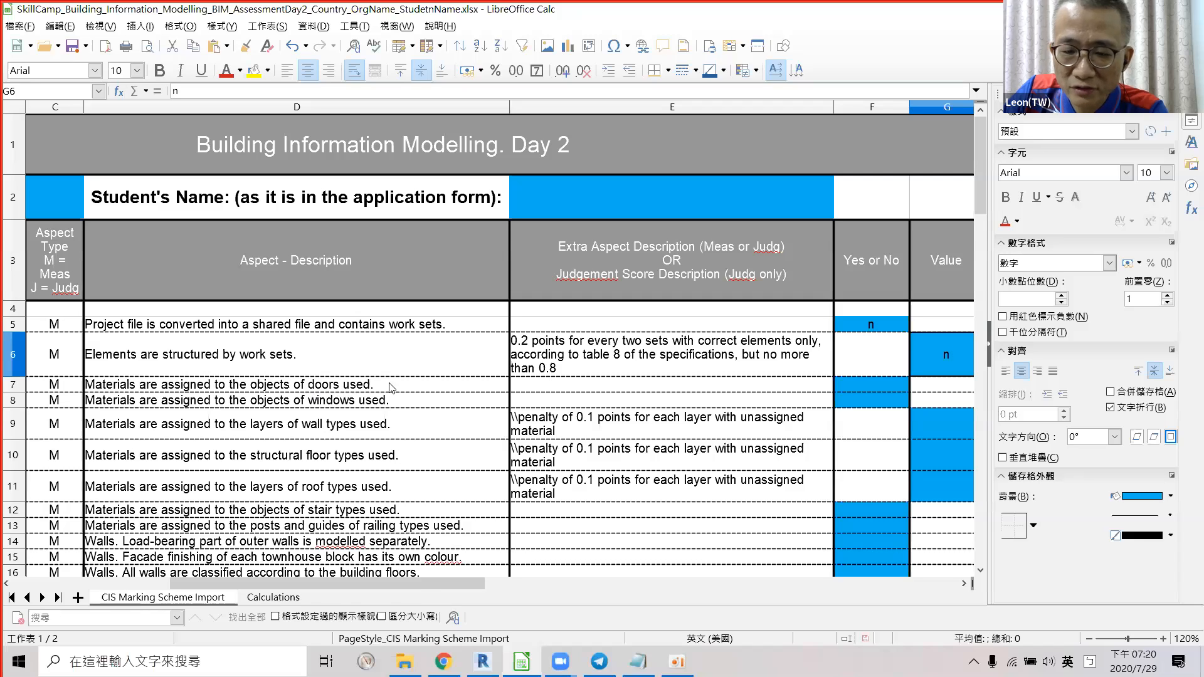
{"action": "left_click", "coordinate": [482, 661]}
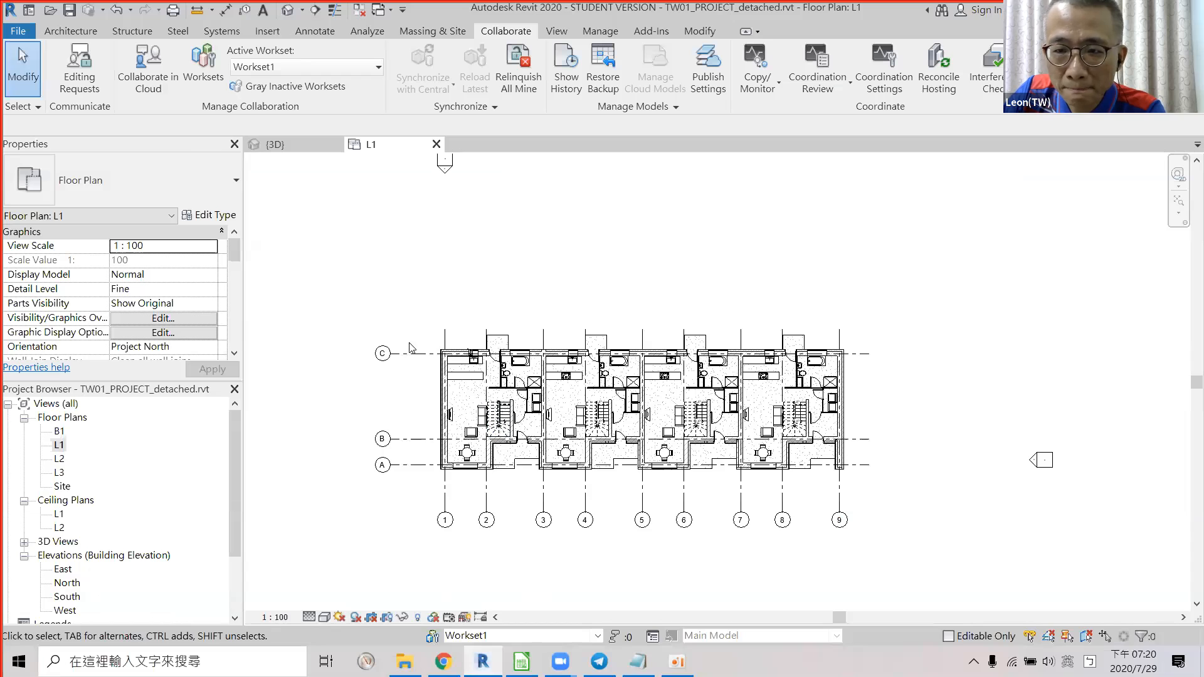
Open the default 3D view in Consistent Colors and orbit close to the unit facades.
{"action": "left_click", "coordinate": [314, 11]}
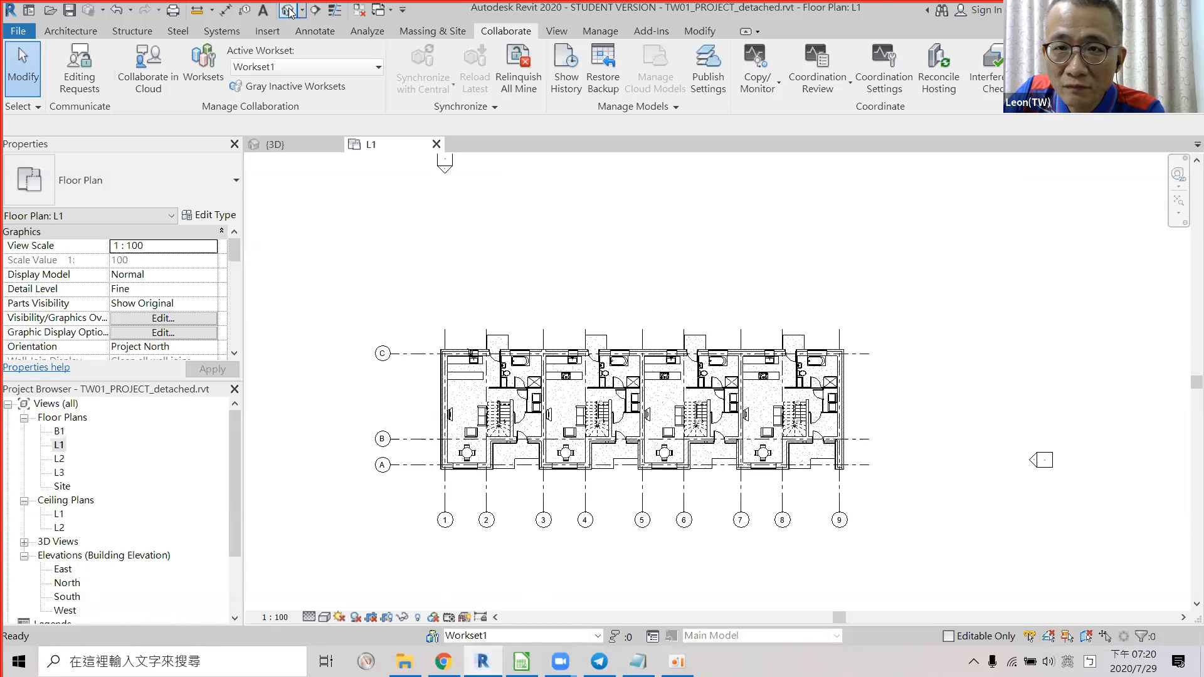
{"action": "scroll", "coordinate": [712, 392], "scroll_direction": "up", "scroll_amount": 4}
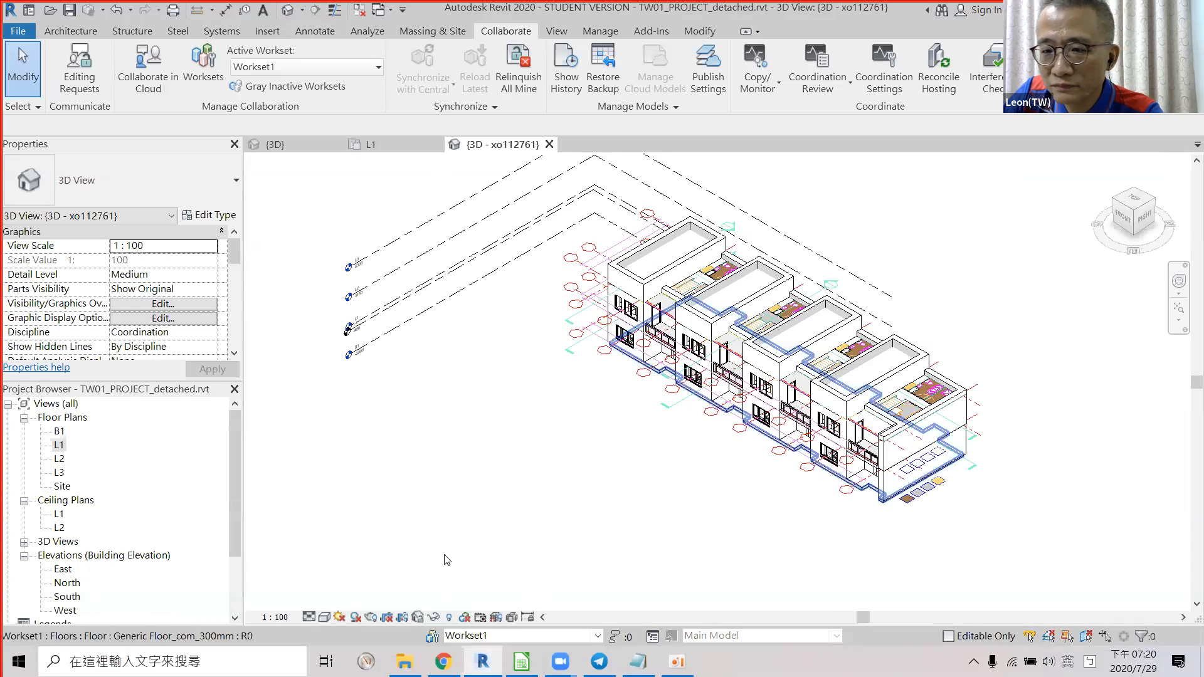
{"action": "left_click", "coordinate": [324, 617]}
{"action": "left_click", "coordinate": [376, 570]}
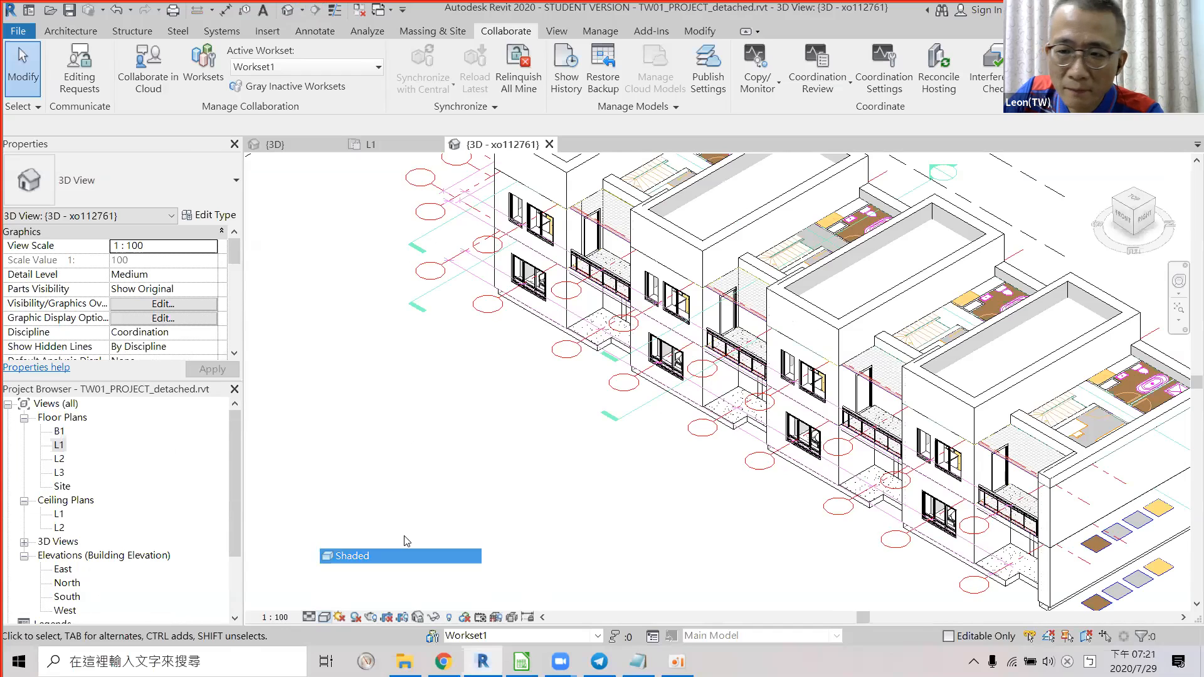
{"action": "middle_click_drag", "start_coordinate": [763, 411], "coordinate": [541, 329], "text": "shift"}
{"action": "scroll", "coordinate": [496, 397], "scroll_direction": "up", "scroll_amount": 5}
{"action": "middle_click_drag", "start_coordinate": [495, 392], "coordinate": [513, 403], "text": "shift"}
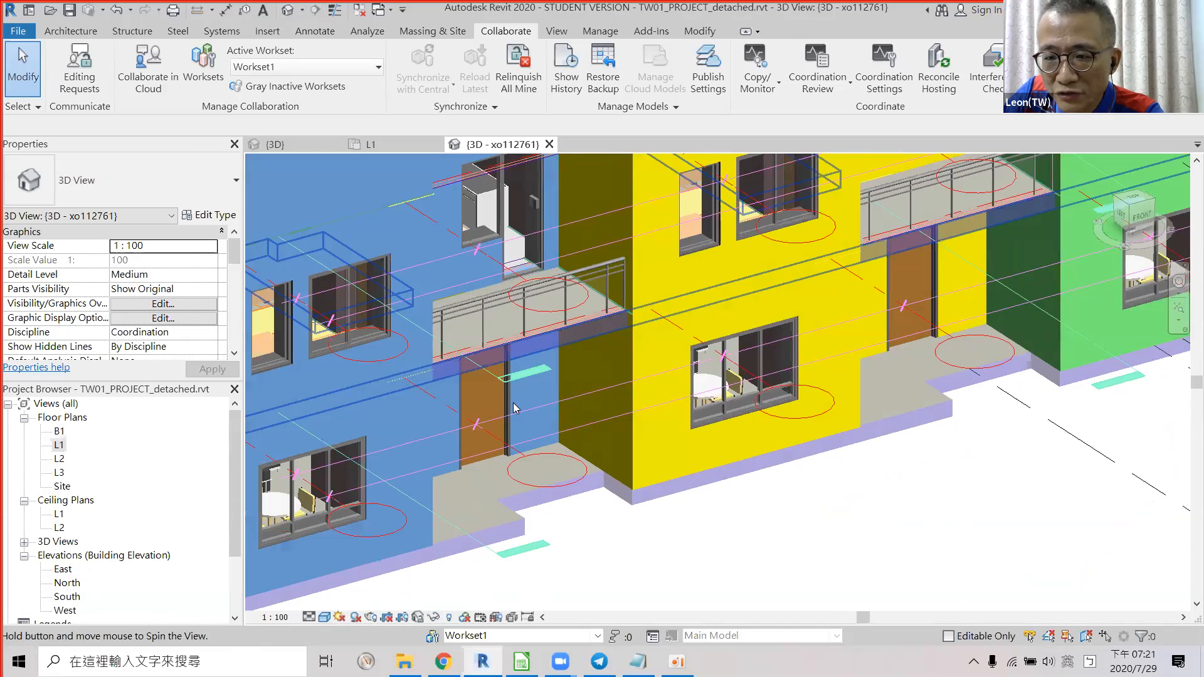
Select a wooden door and temporarily isolate the Doors category in the 3D view.
{"action": "left_click", "coordinate": [513, 402]}
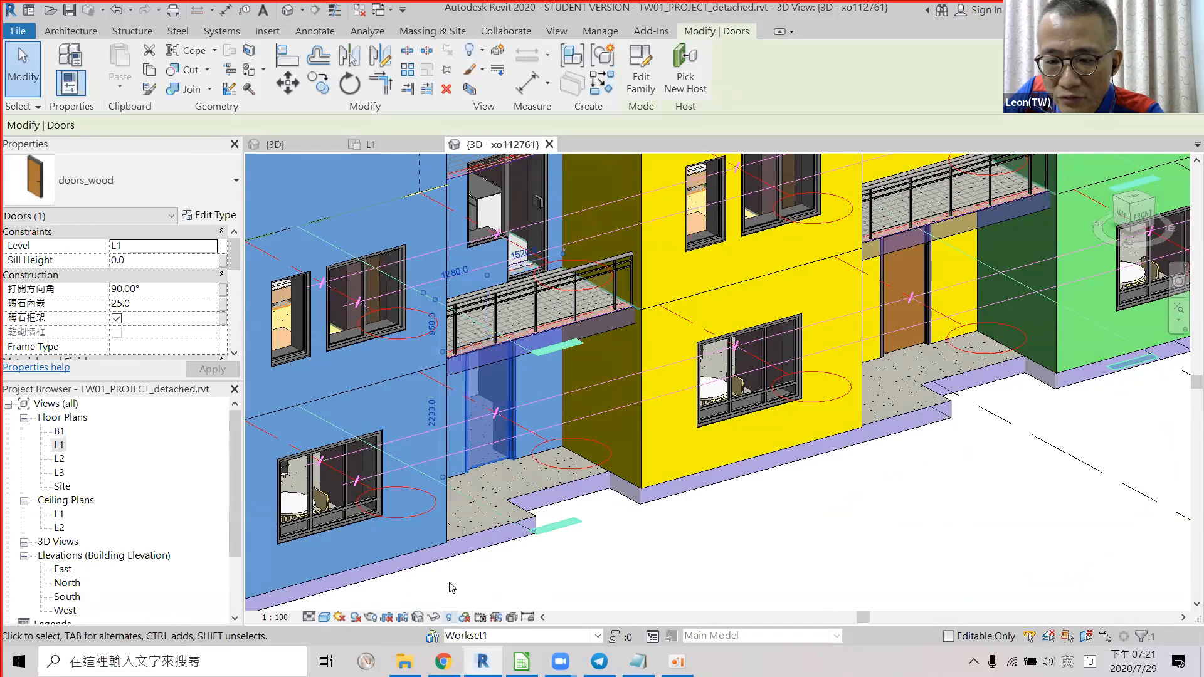
{"action": "left_click", "coordinate": [463, 617]}
{"action": "left_click", "coordinate": [449, 617]}
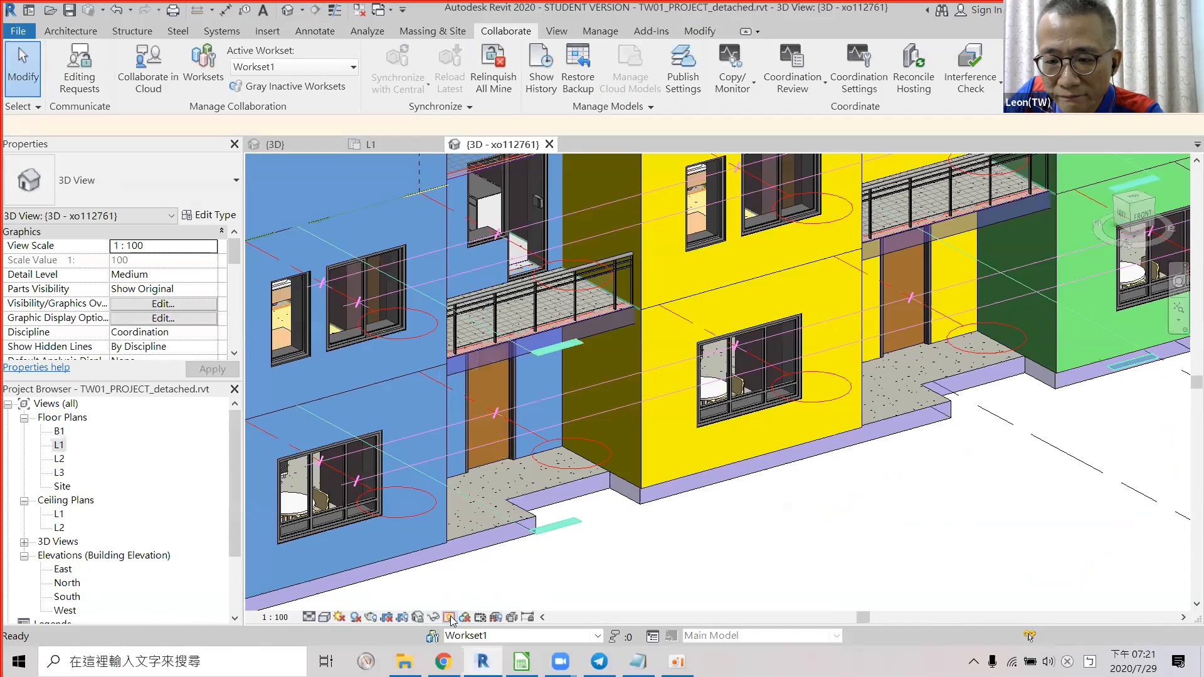
{"action": "left_click", "coordinate": [434, 617]}
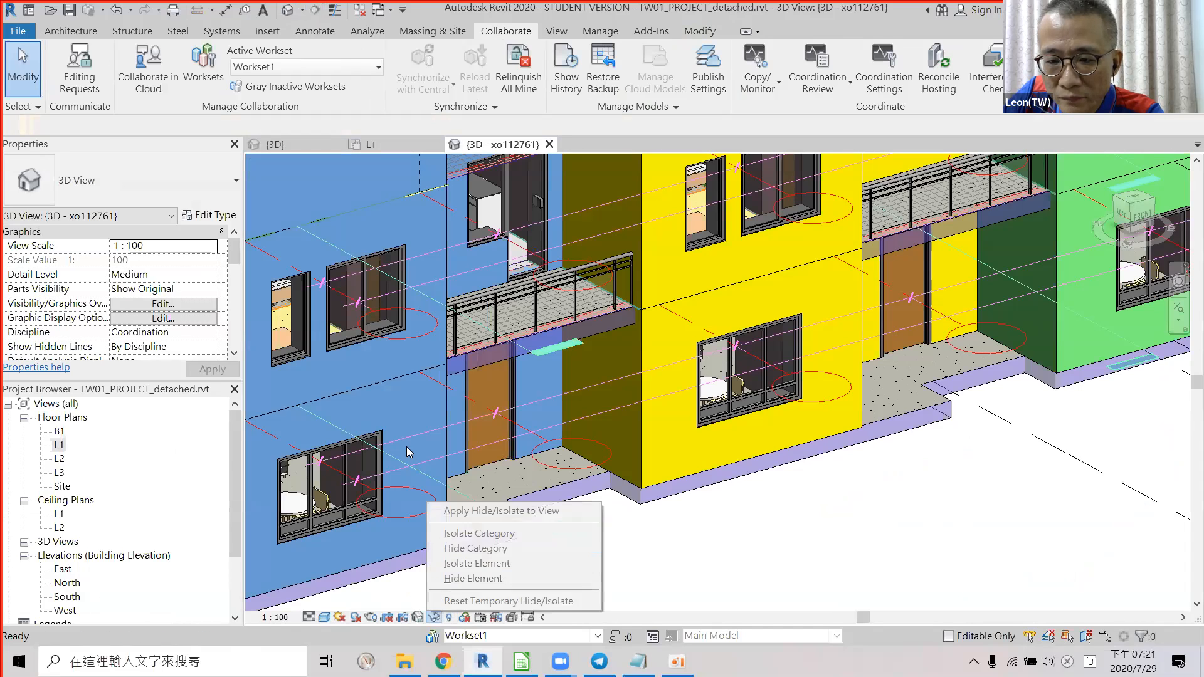
{"action": "left_click", "coordinate": [513, 402]}
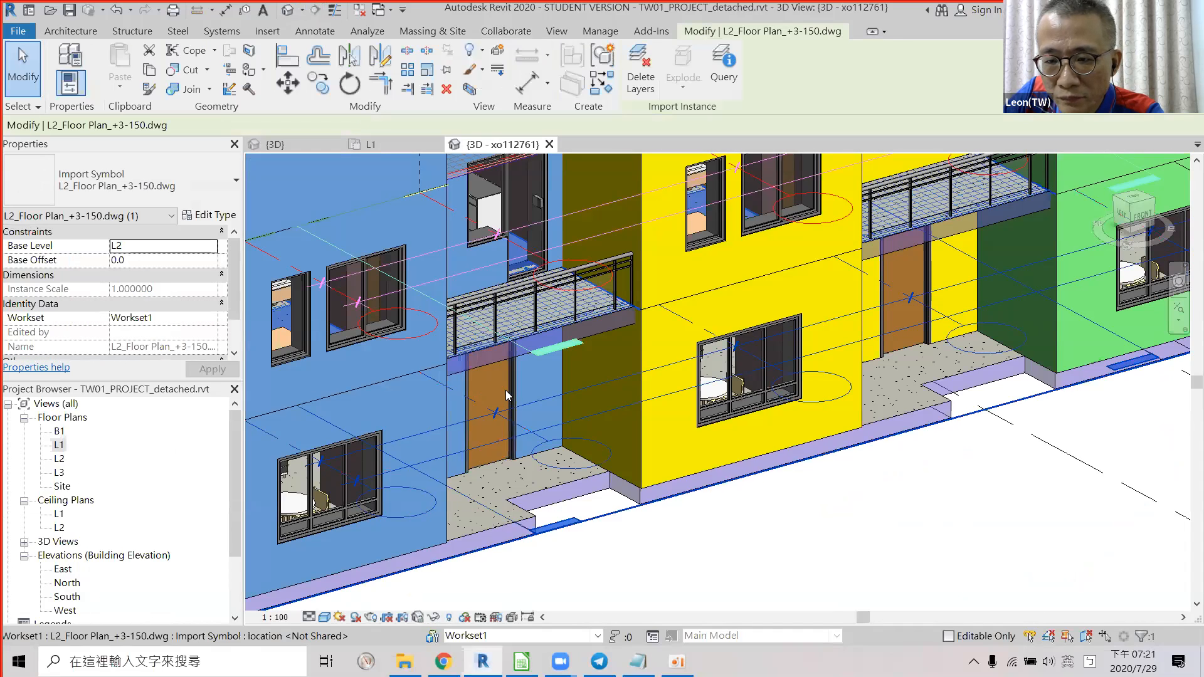
{"action": "left_click", "coordinate": [506, 390]}
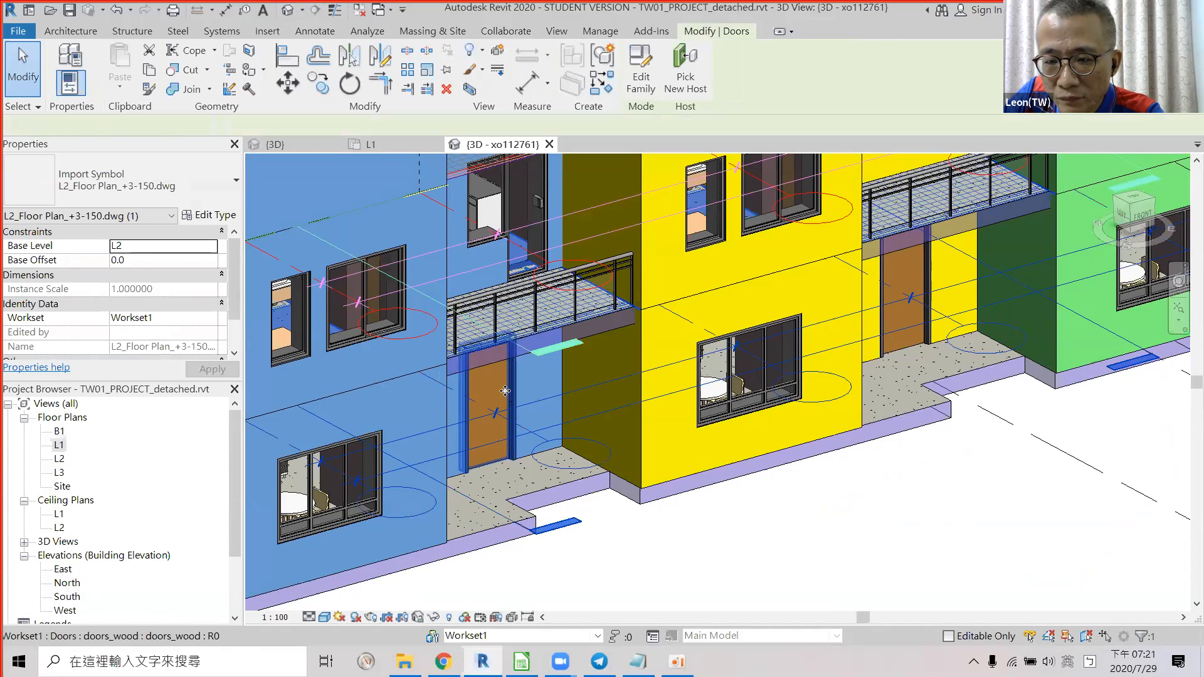
{"action": "left_click", "coordinate": [435, 618]}
{"action": "left_click", "coordinate": [495, 533]}
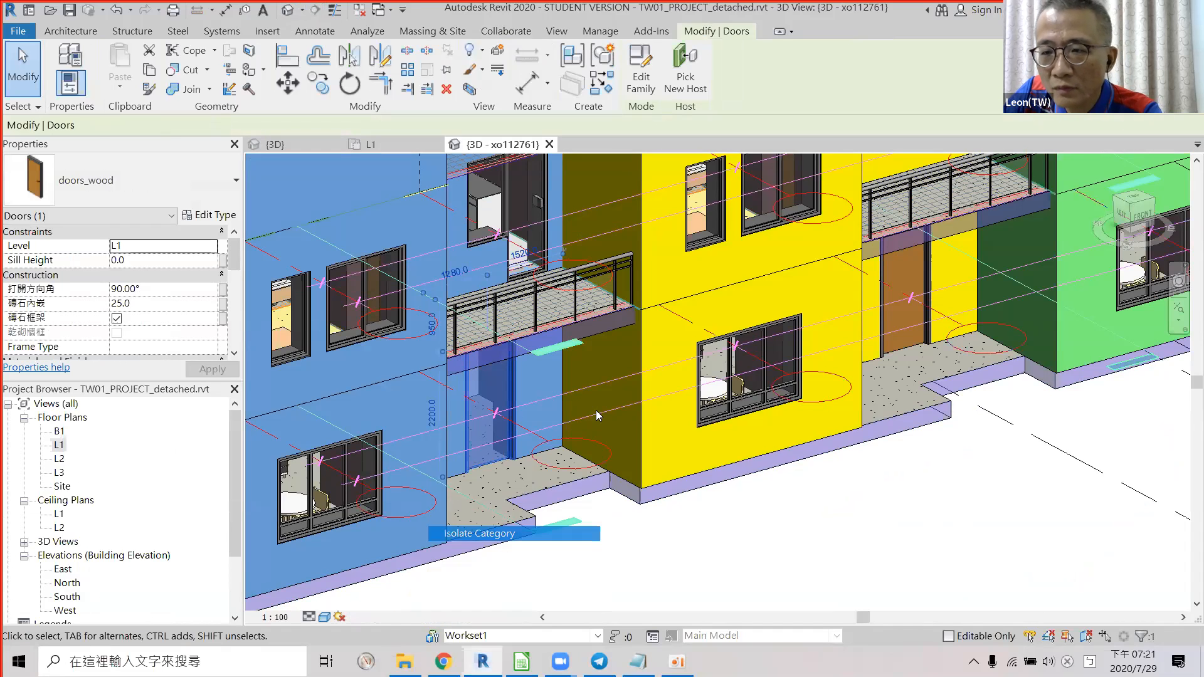
{"action": "scroll", "coordinate": [594, 412], "scroll_direction": "down", "scroll_amount": 3}
{"action": "middle_click_drag", "start_coordinate": [534, 308], "coordinate": [538, 274], "text": "shift"}
Select a wooden door among the isolated doors and open its doors_wood type properties.
{"action": "scroll", "coordinate": [538, 284], "scroll_direction": "up", "scroll_amount": 1}
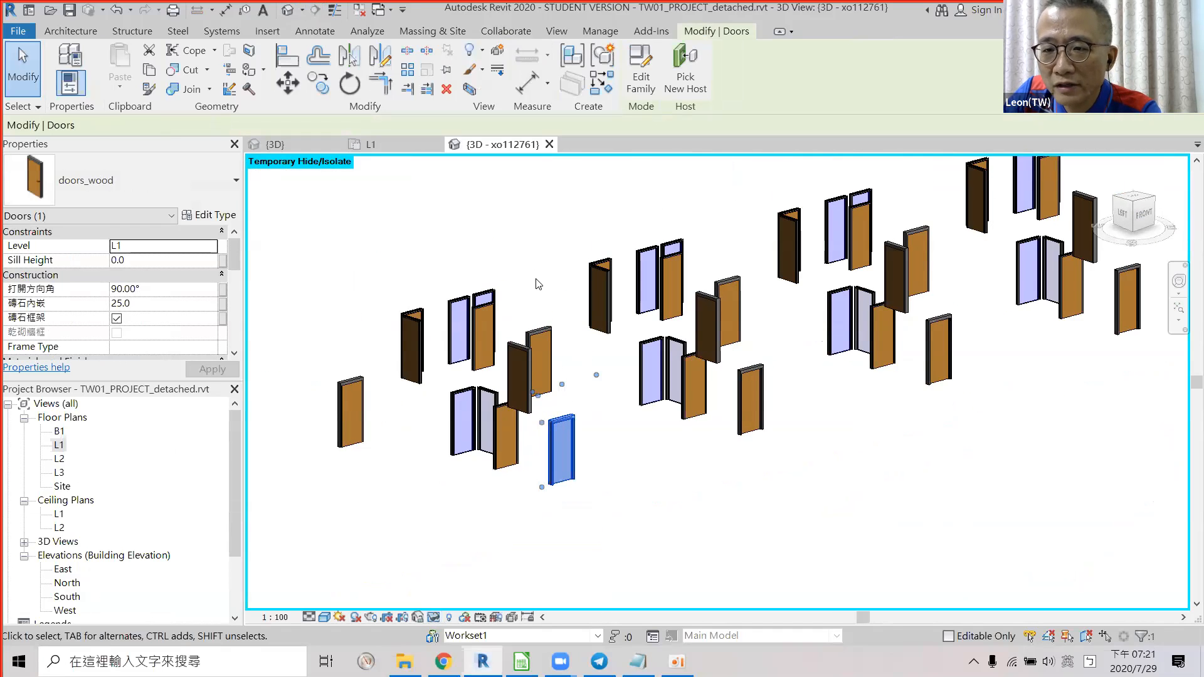
{"action": "key", "text": "alt+Tab"}
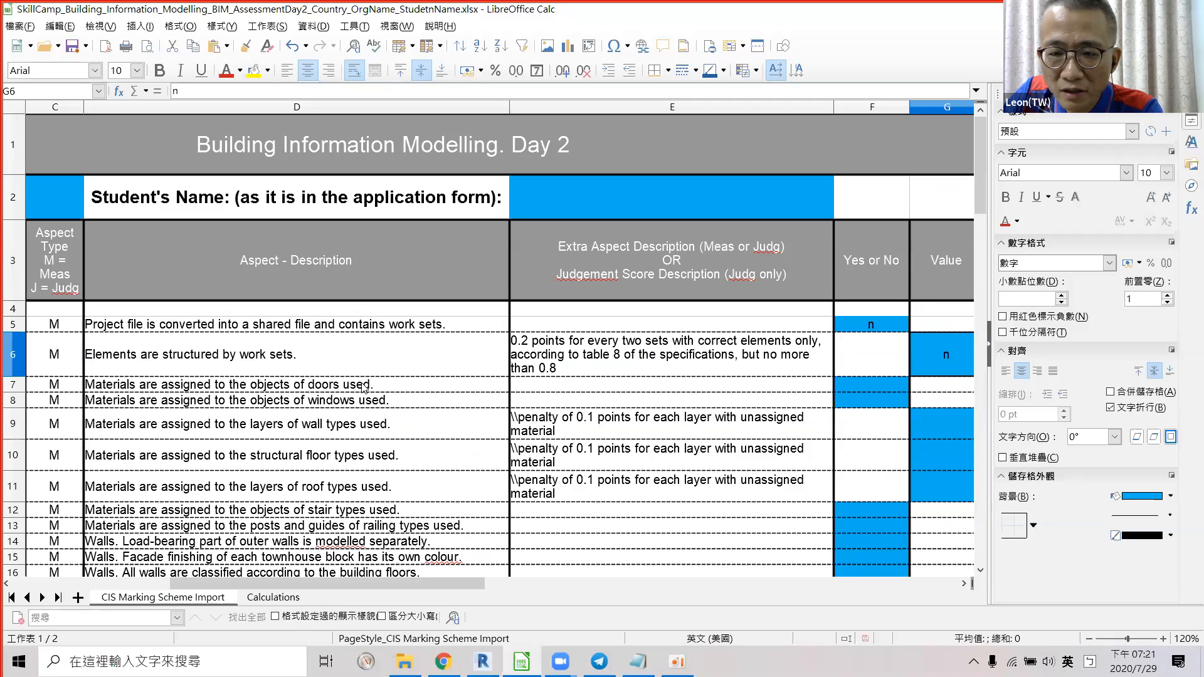
{"action": "key", "text": "alt+Tab"}
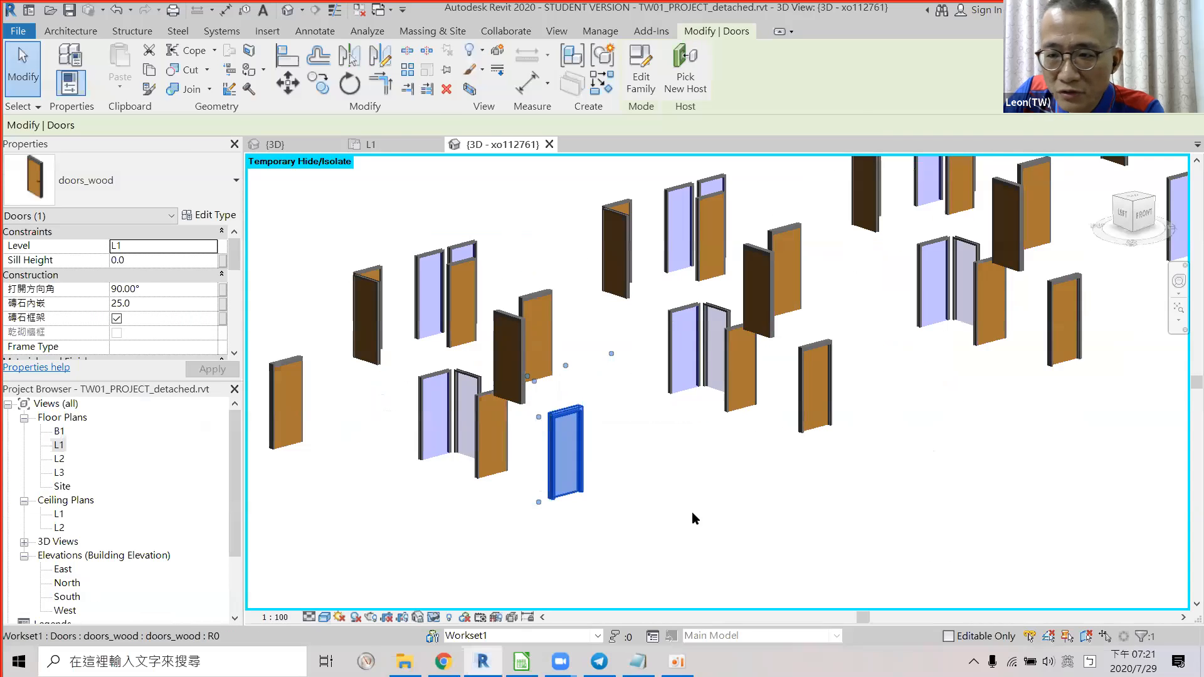
{"action": "scroll", "coordinate": [586, 389], "scroll_direction": "down", "scroll_amount": 5}
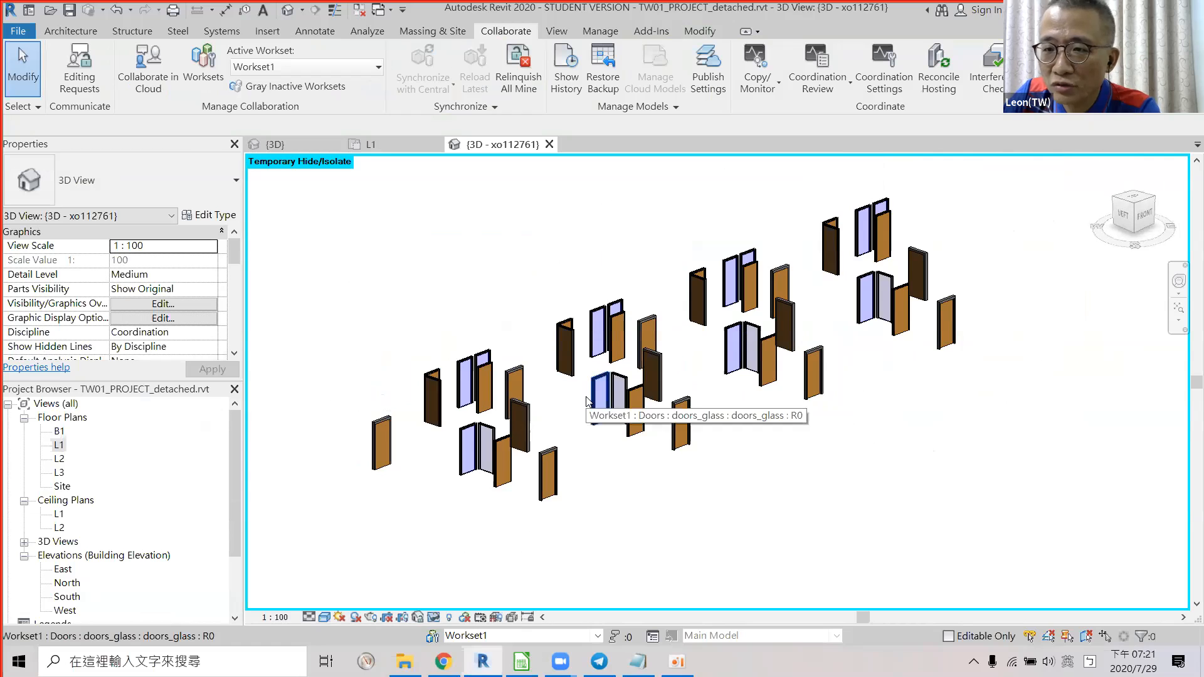
{"action": "scroll", "coordinate": [565, 408], "scroll_direction": "up", "scroll_amount": 4}
{"action": "middle_click_drag", "start_coordinate": [497, 464], "coordinate": [522, 304], "text": "shift"}
{"action": "scroll", "coordinate": [551, 401], "scroll_direction": "up", "scroll_amount": 2}
{"action": "left_click", "coordinate": [566, 414]}
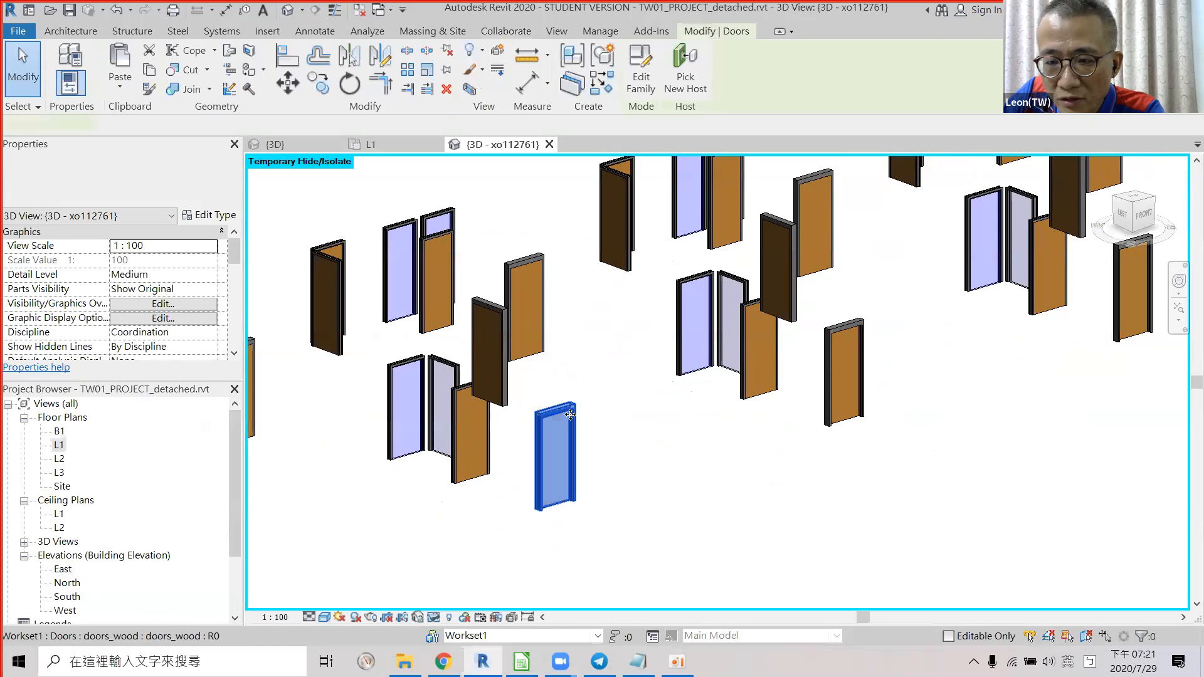
{"action": "left_click", "coordinate": [212, 215]}
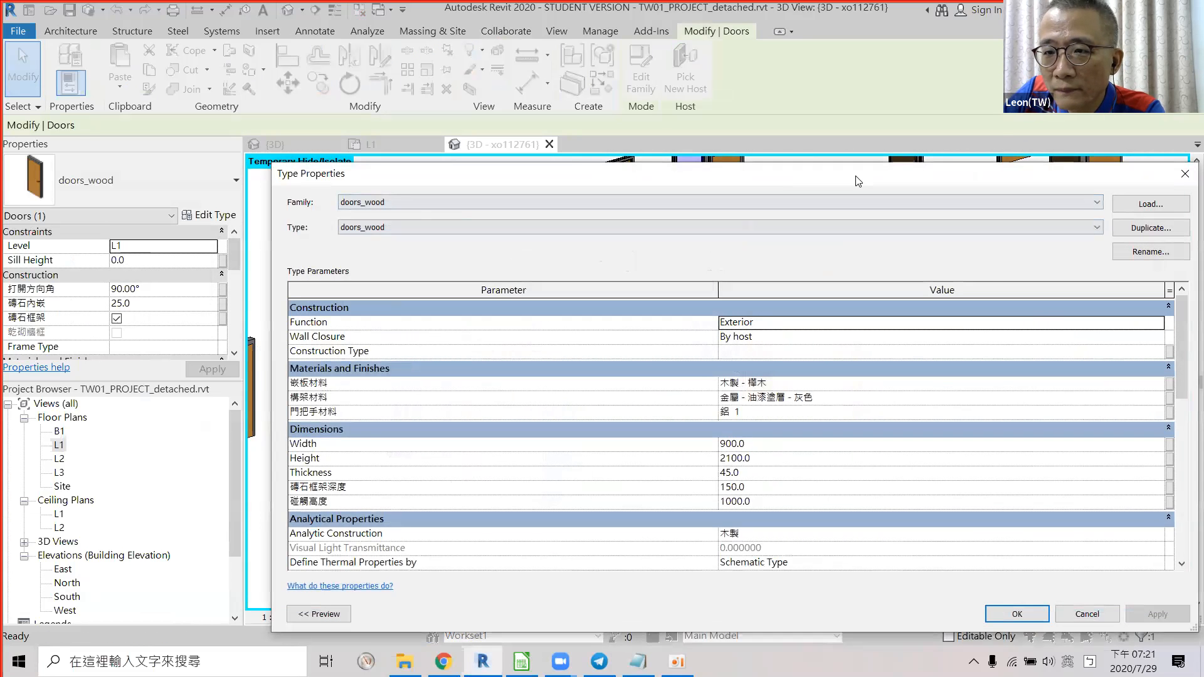
Review the doors_wood panel, frame and handle materials, then cancel the type properties unchanged.
{"action": "left_click_drag", "start_coordinate": [857, 181], "coordinate": [652, 58]}
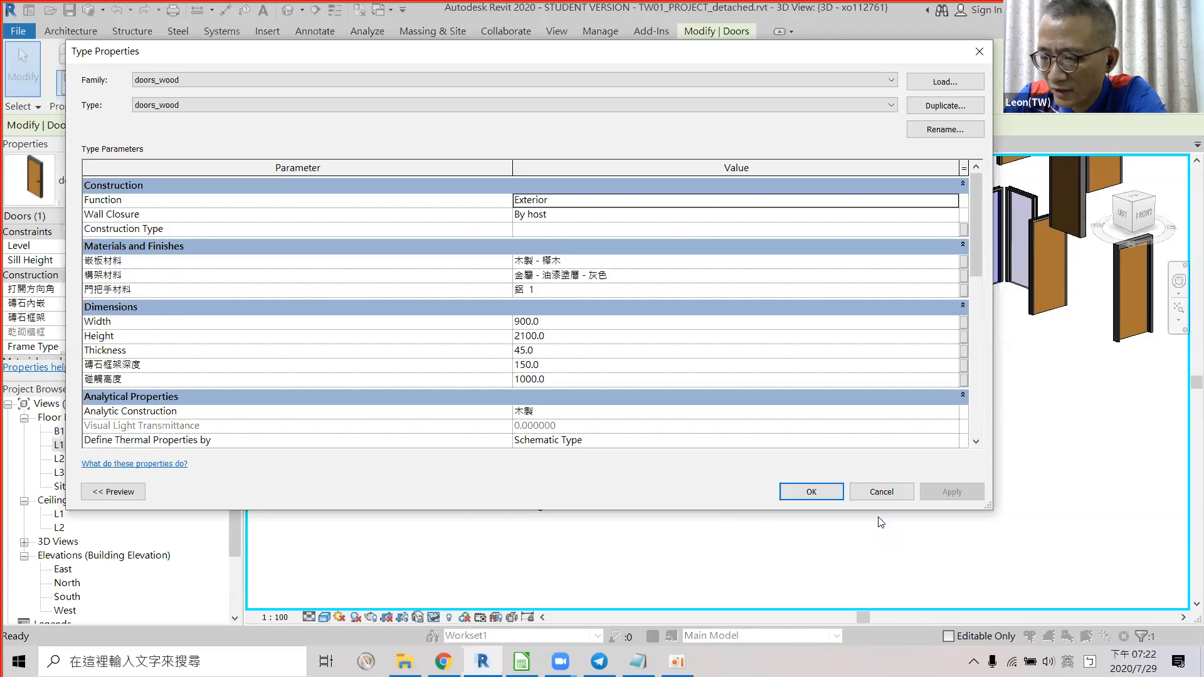
{"action": "left_click", "coordinate": [893, 493]}
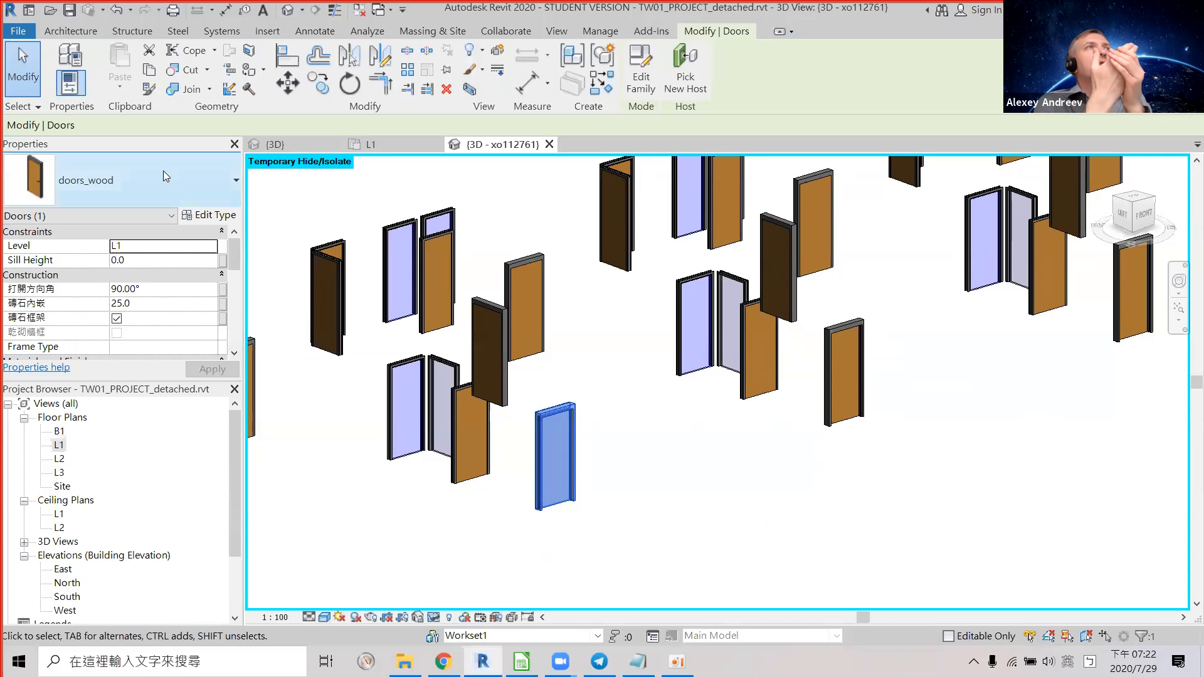
{"action": "left_click", "coordinate": [209, 215]}
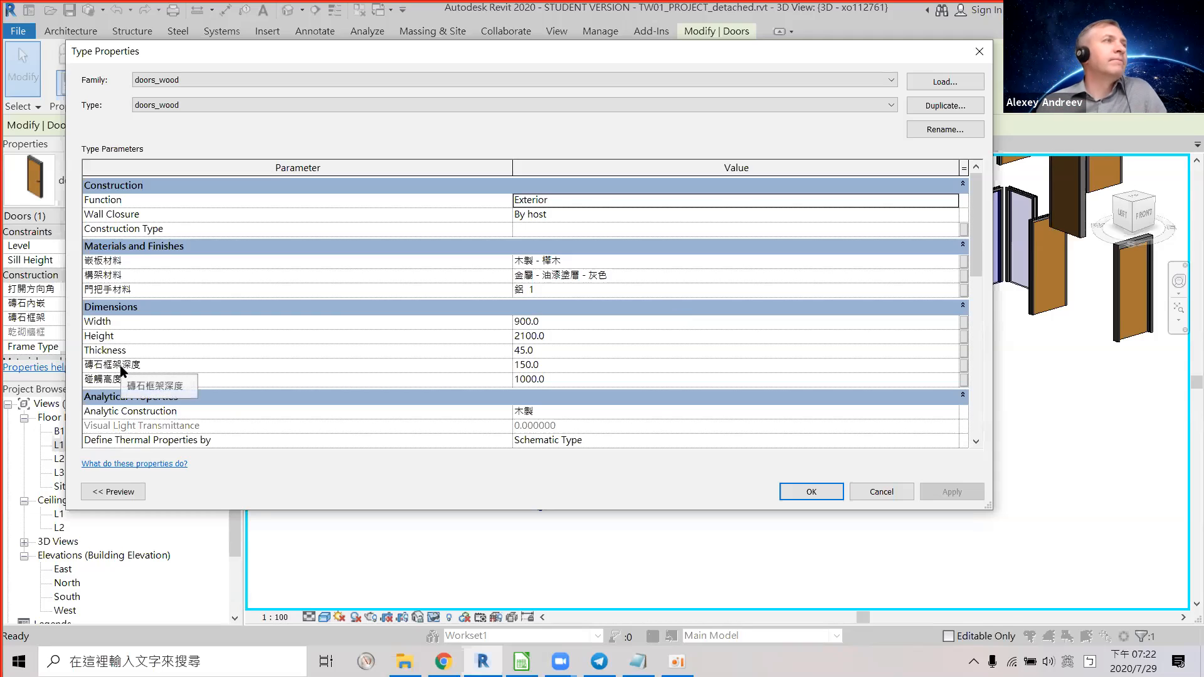
{"action": "left_click", "coordinate": [869, 491]}
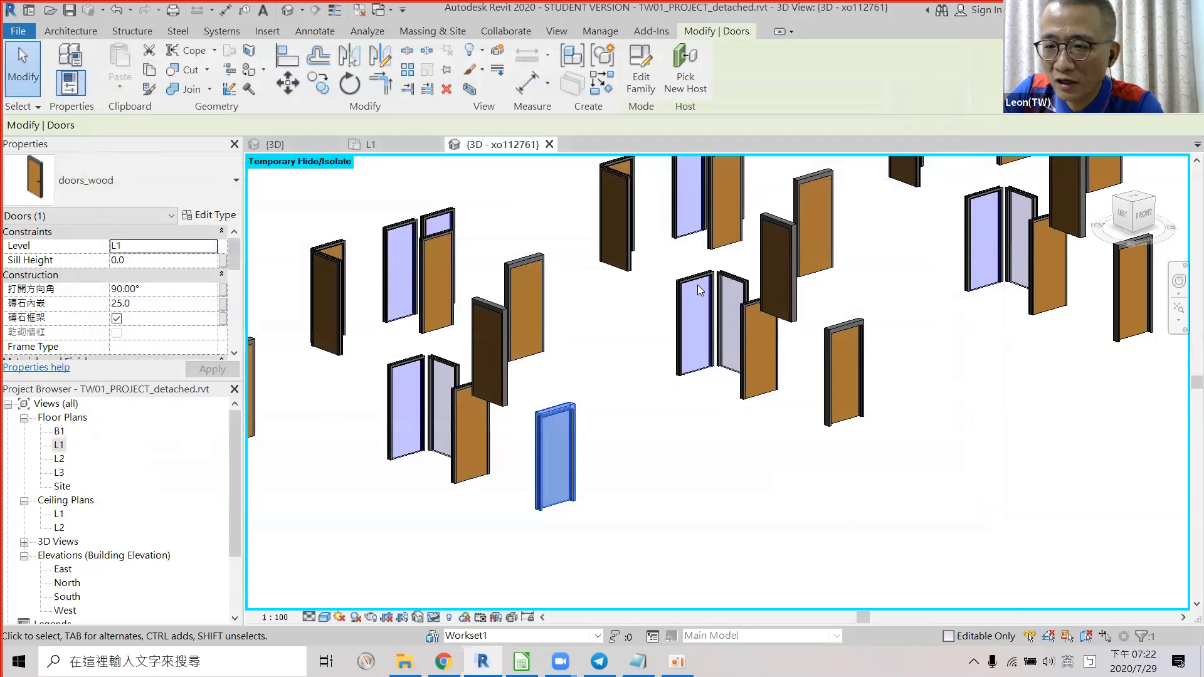
Review the doors_glass type properties (Exterior, 900 × 2100) and close them unchanged.
{"action": "left_click", "coordinate": [697, 287]}
{"action": "middle_click_drag", "start_coordinate": [634, 355], "coordinate": [574, 289], "text": "shift"}
{"action": "left_click", "coordinate": [202, 215]}
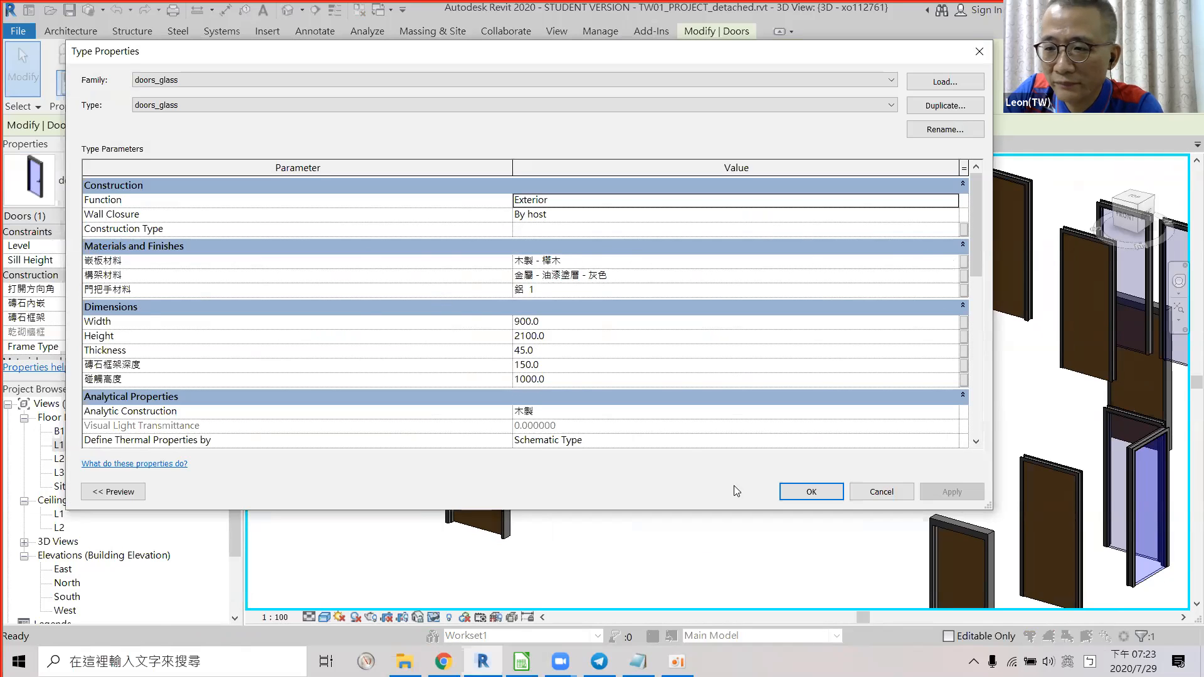
{"action": "left_click", "coordinate": [881, 493]}
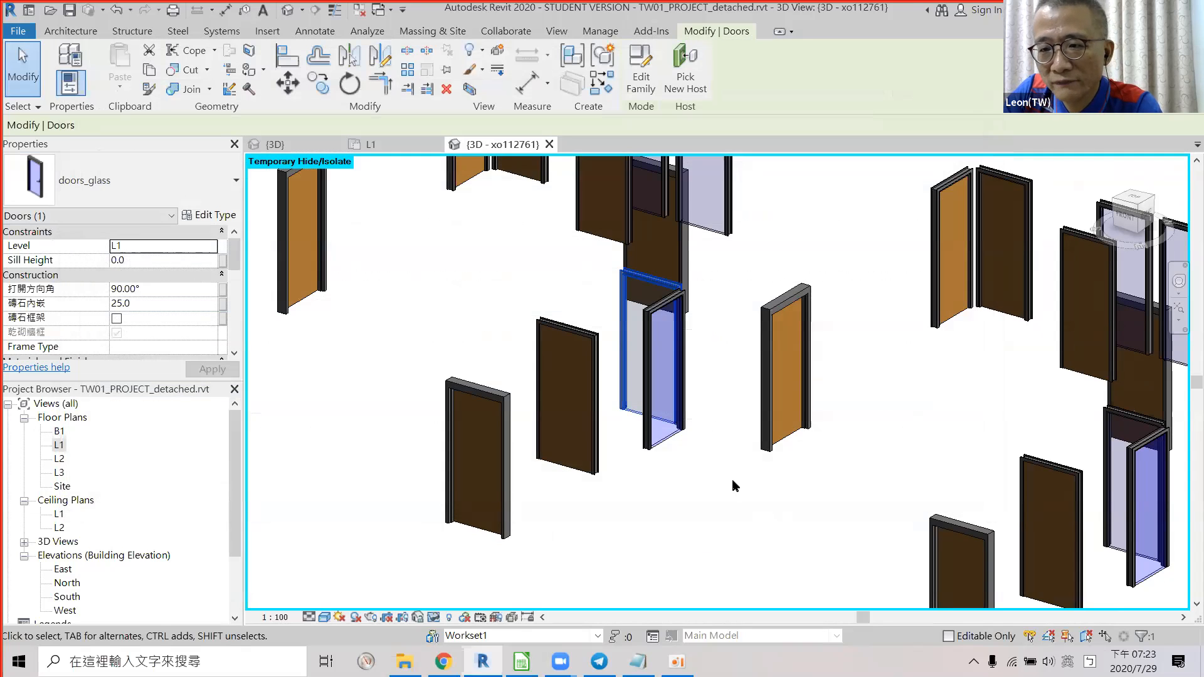
{"action": "key", "text": "alt+Tab"}
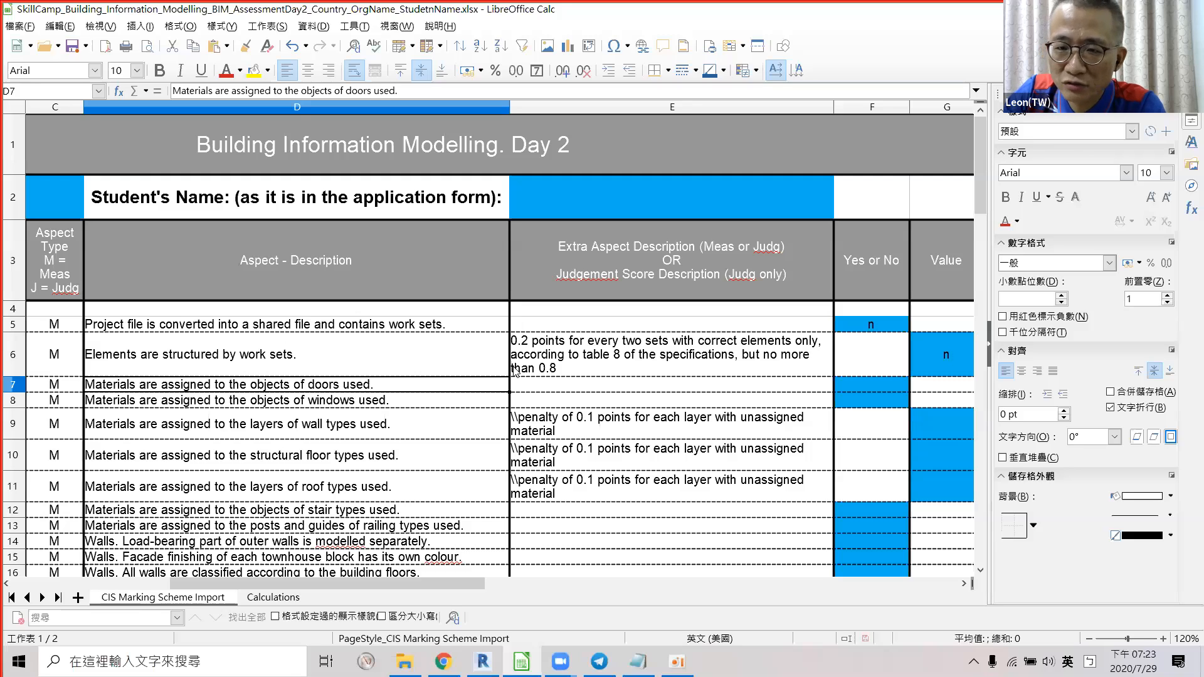
Enter a centred 'y' in F7 for the doors-materials criterion.
{"action": "left_click", "coordinate": [869, 387]}
{"action": "type", "text": "y"}
{"action": "key", "text": "Delete"}
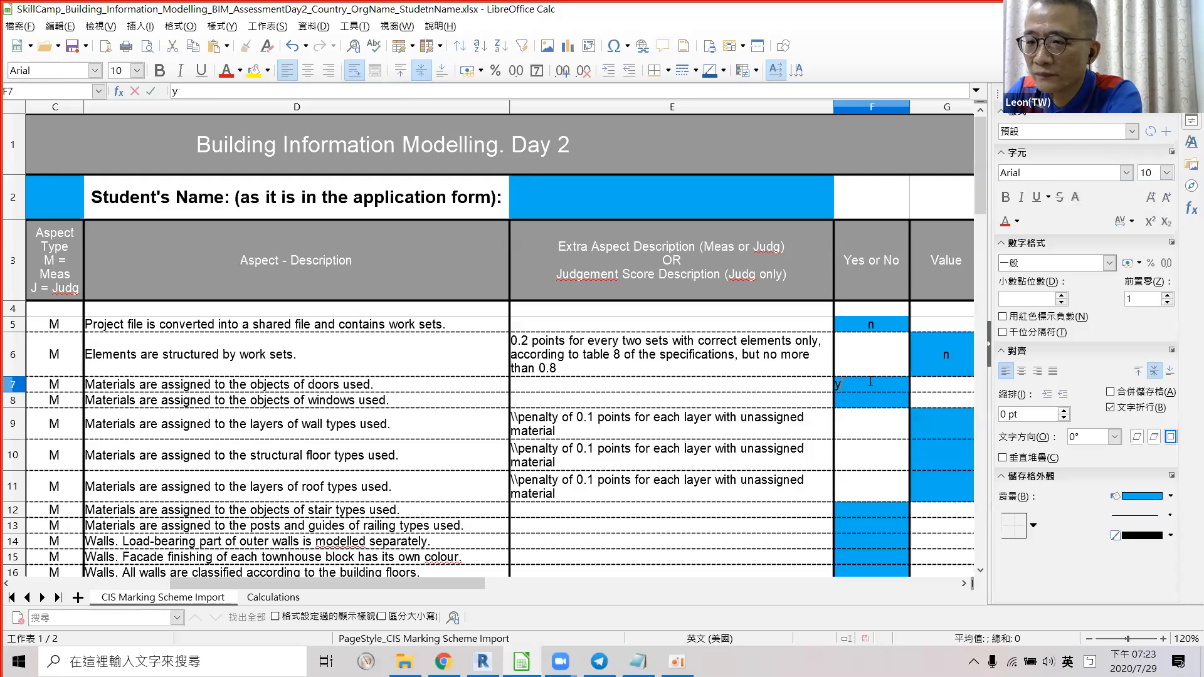
{"action": "key", "text": "Return"}
{"action": "left_click", "coordinate": [897, 385]}
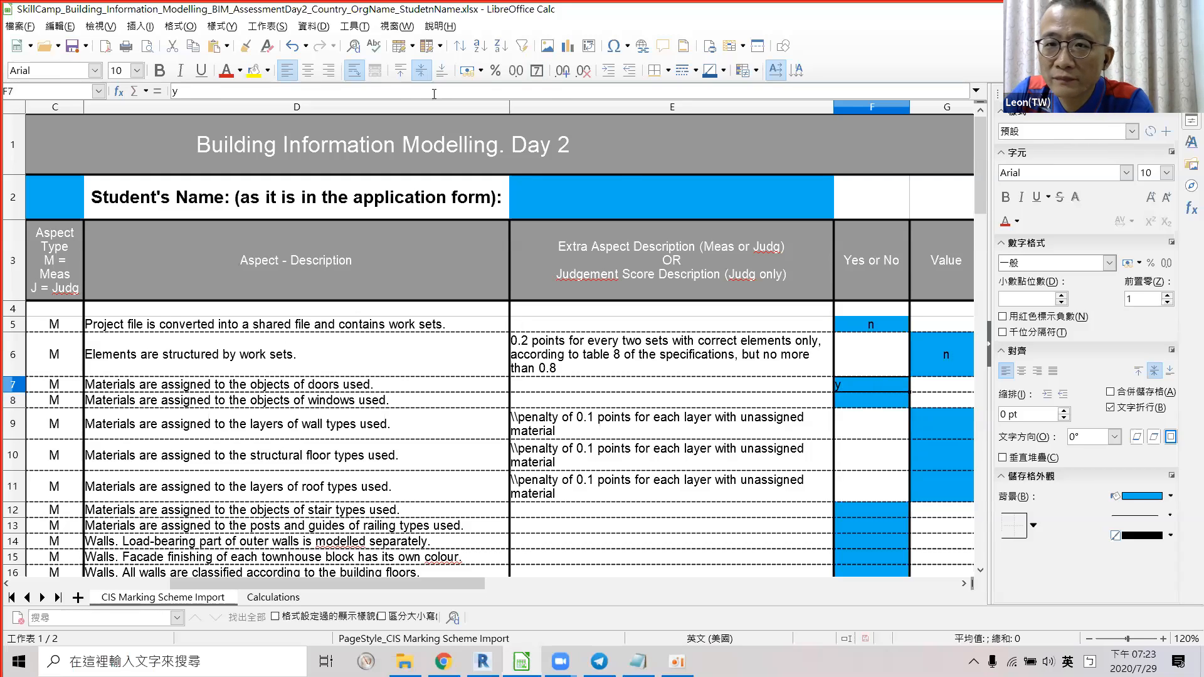
{"action": "left_click", "coordinate": [308, 70]}
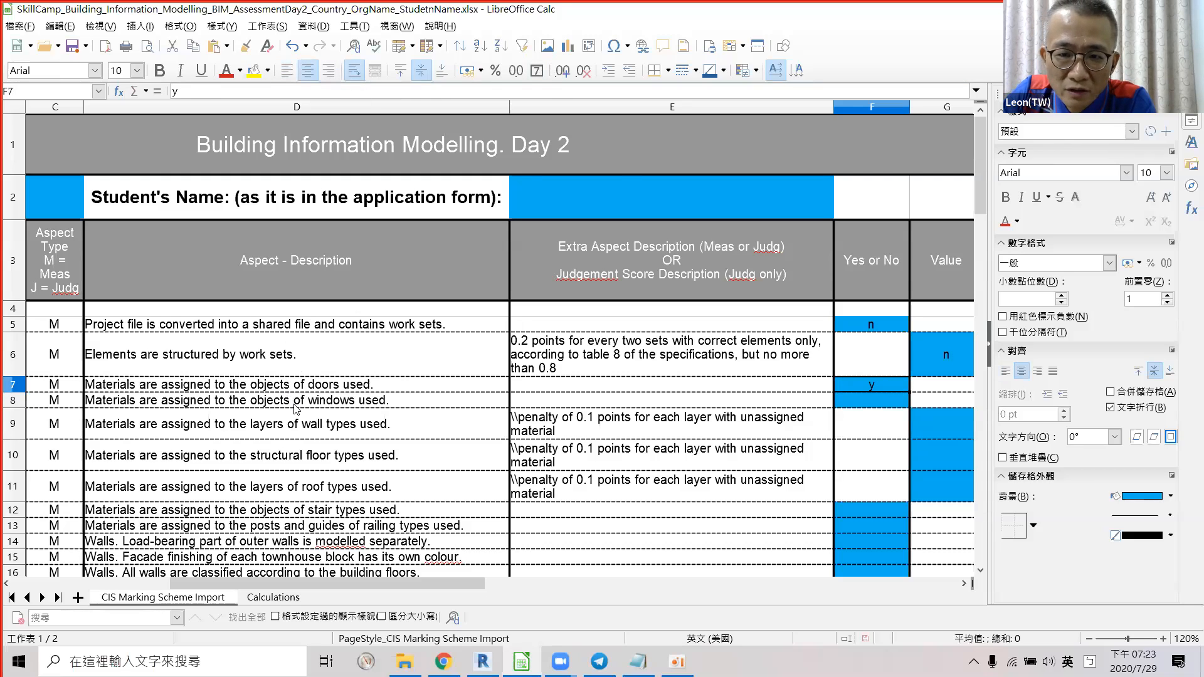
{"action": "left_click", "coordinate": [293, 401]}
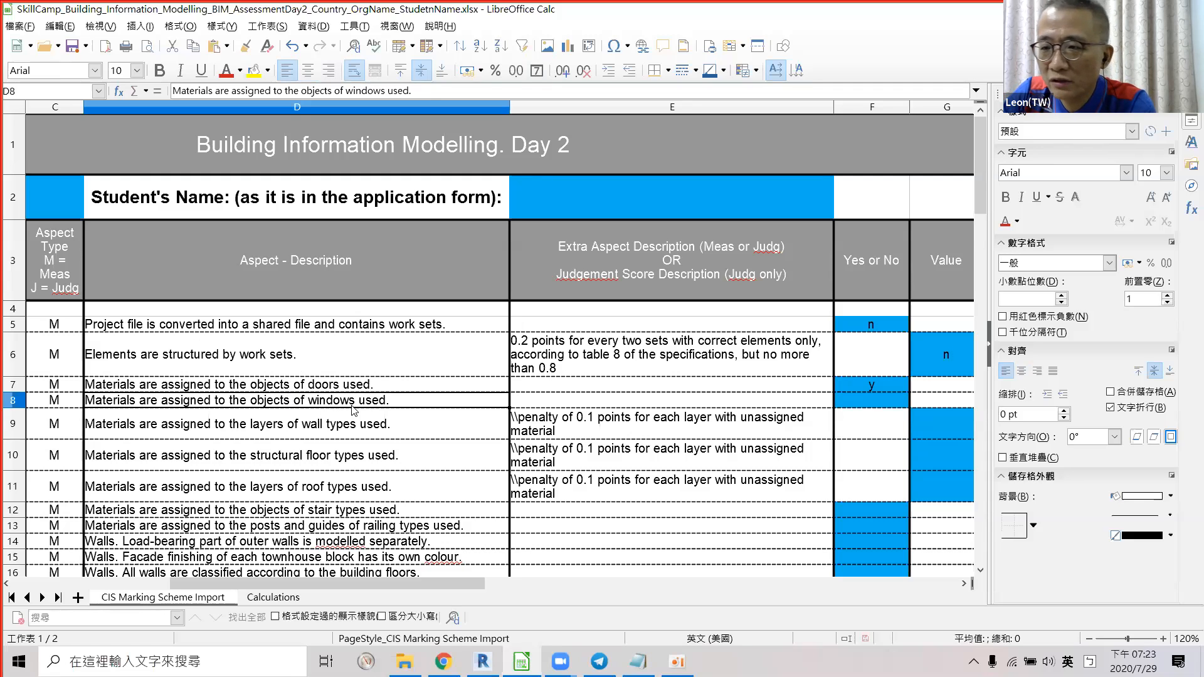
{"action": "key", "text": "alt+Tab"}
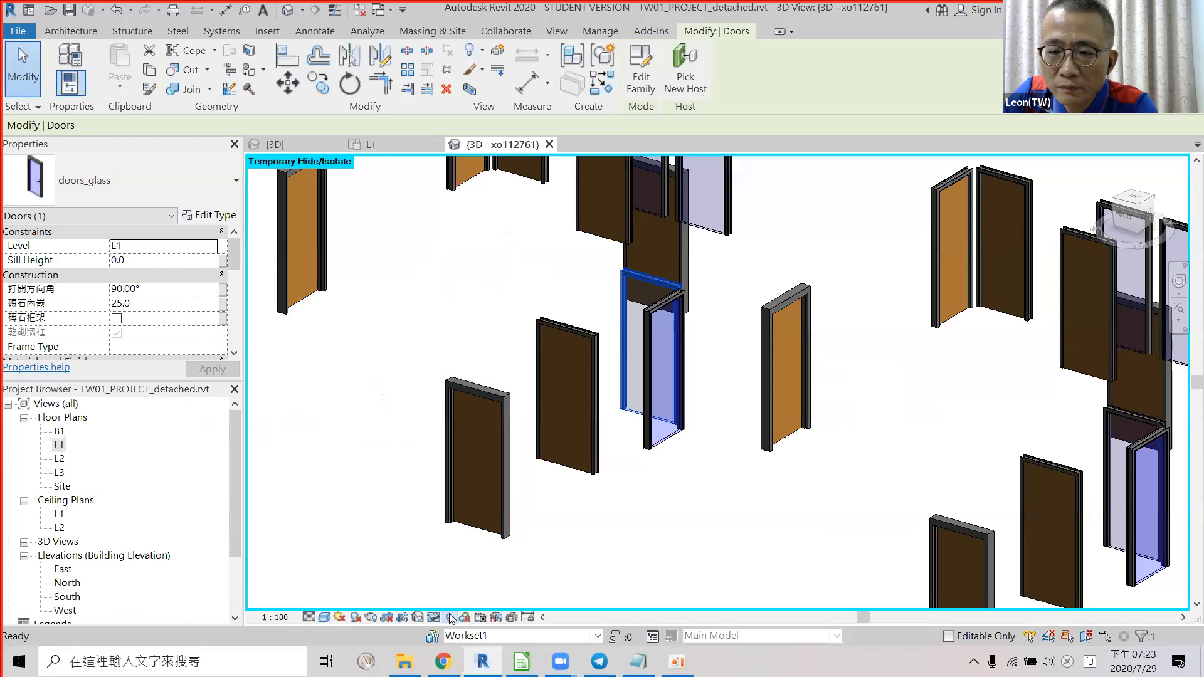
Replace the door isolation with the Windows category and select the triple casement window.
{"action": "left_click", "coordinate": [449, 617]}
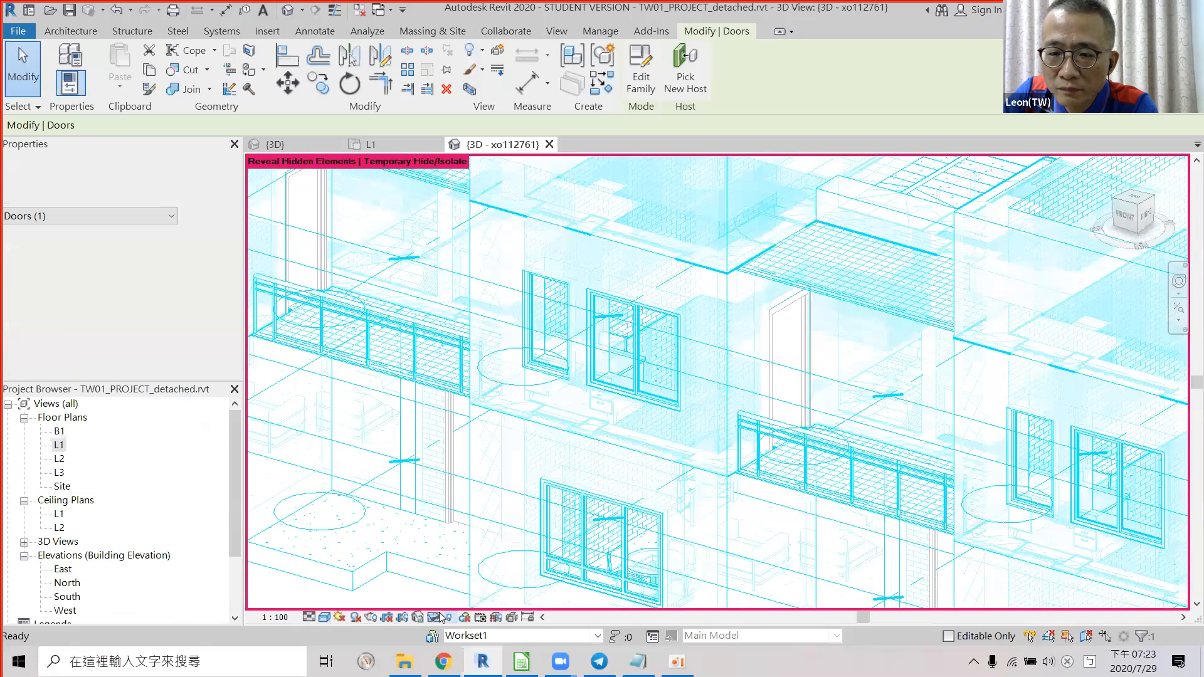
{"action": "left_click", "coordinate": [449, 617]}
{"action": "left_click", "coordinate": [464, 617]}
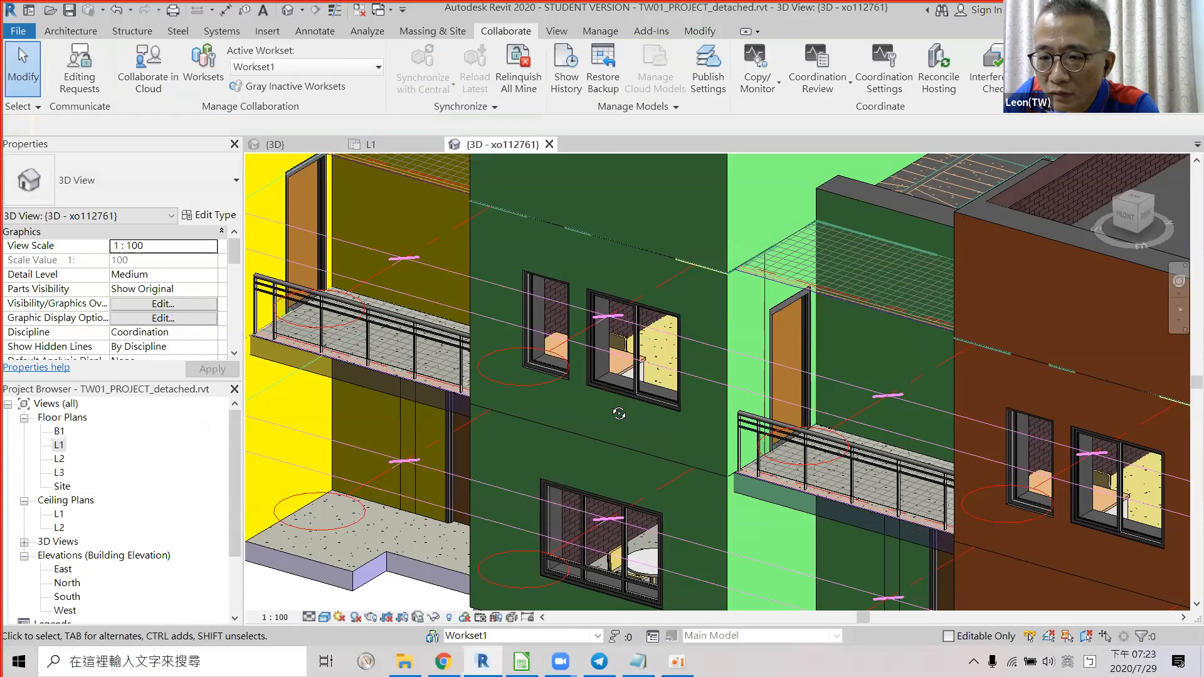
{"action": "scroll", "coordinate": [619, 413], "scroll_direction": "down", "scroll_amount": 3}
{"action": "middle_click_drag", "start_coordinate": [618, 413], "coordinate": [666, 403], "text": "shift"}
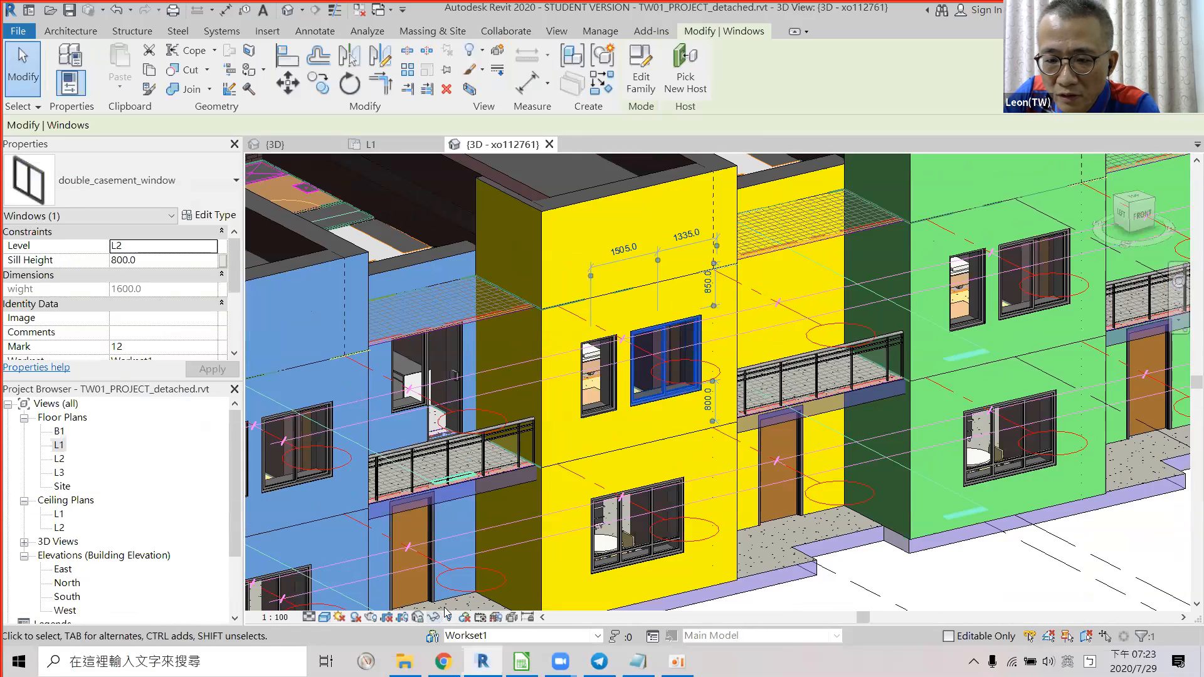
{"action": "left_click", "coordinate": [436, 618]}
{"action": "left_click", "coordinate": [464, 534]}
{"action": "scroll", "coordinate": [586, 486], "scroll_direction": "up", "scroll_amount": 5}
{"action": "left_click", "coordinate": [762, 470]}
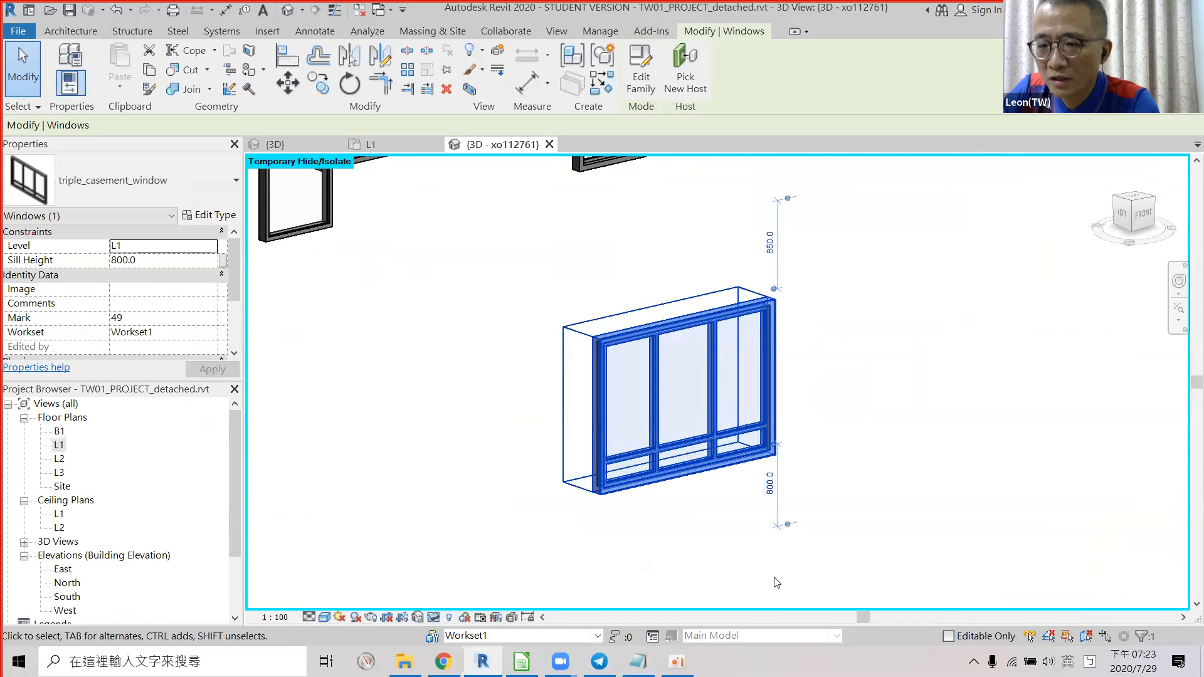
{"action": "key", "text": "Escape"}
{"action": "left_click", "coordinate": [699, 449]}
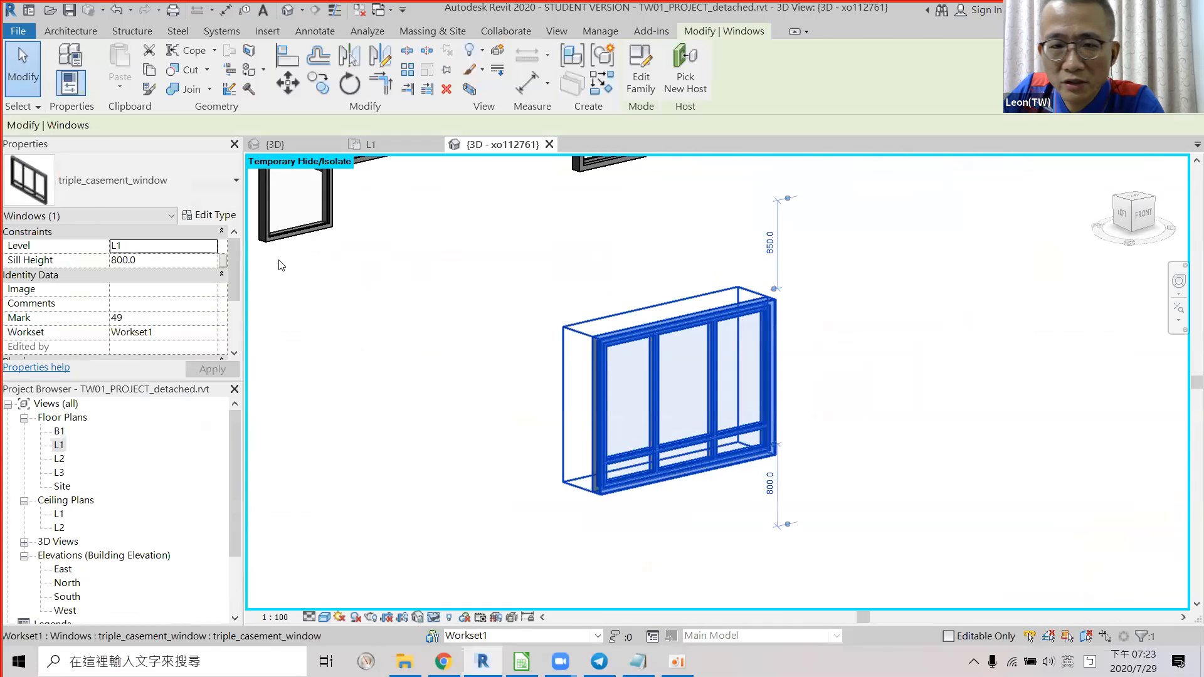
Review the triple_casement_window type parameters (1500 × 1000, 800 sill height) and cancel unchanged.
{"action": "left_click", "coordinate": [219, 217]}
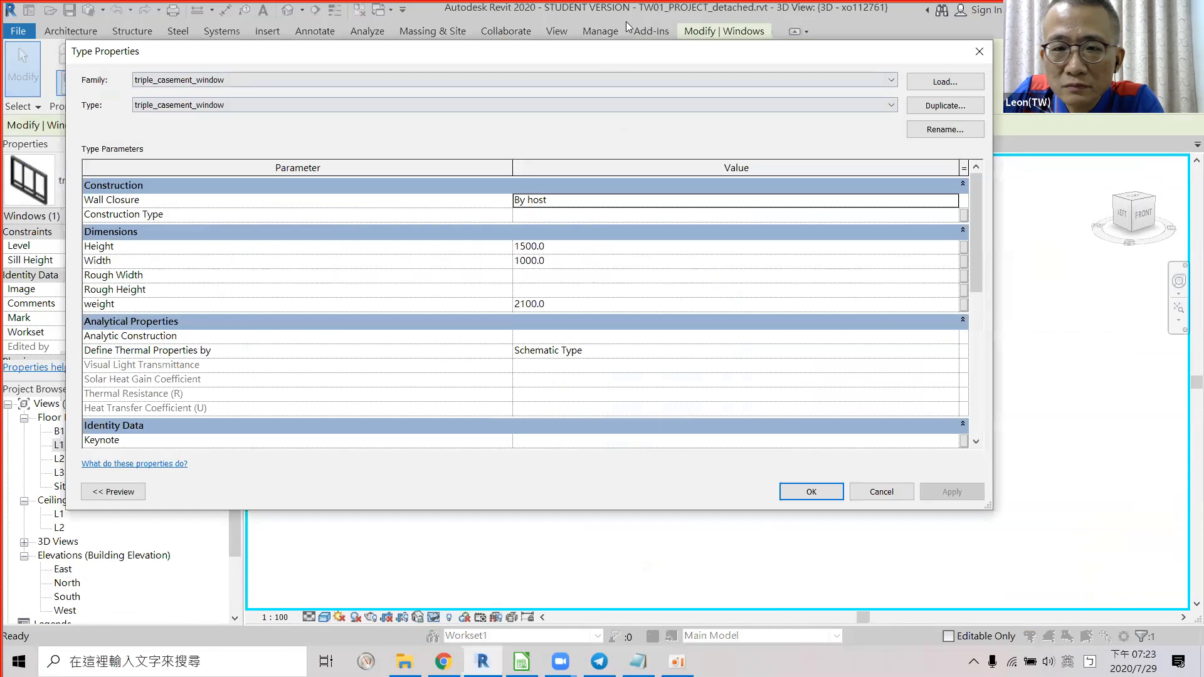
{"action": "scroll", "coordinate": [441, 318], "scroll_direction": "down", "scroll_amount": 5}
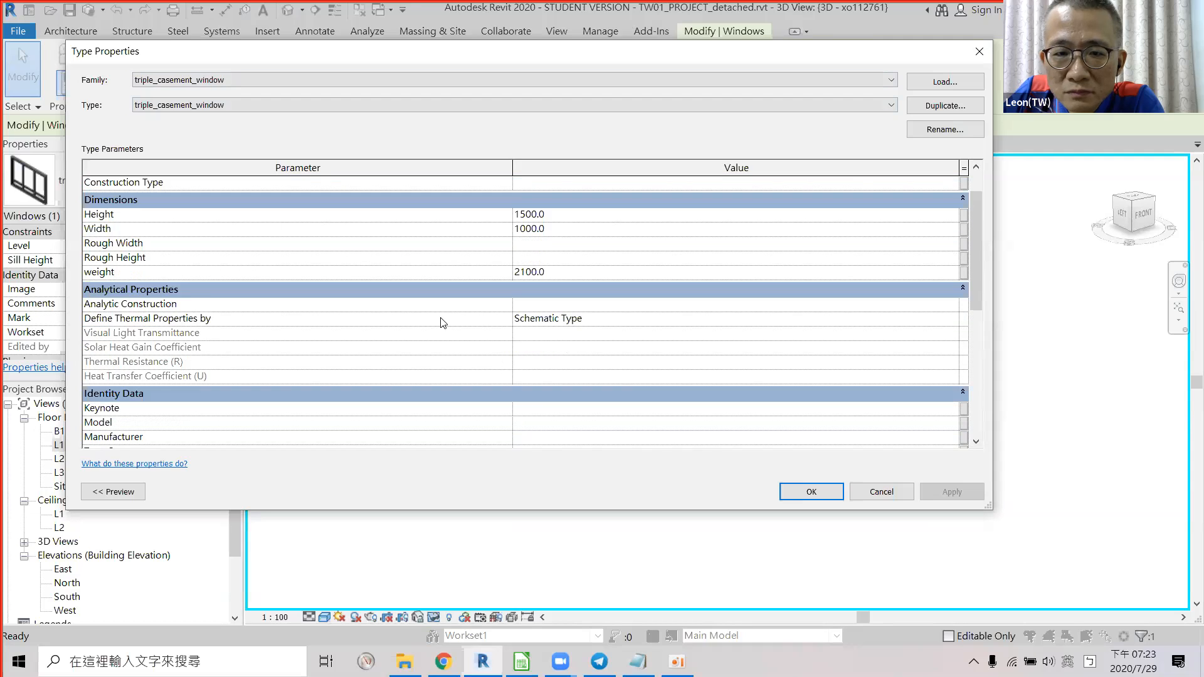
{"action": "scroll", "coordinate": [442, 317], "scroll_direction": "down", "scroll_amount": 5}
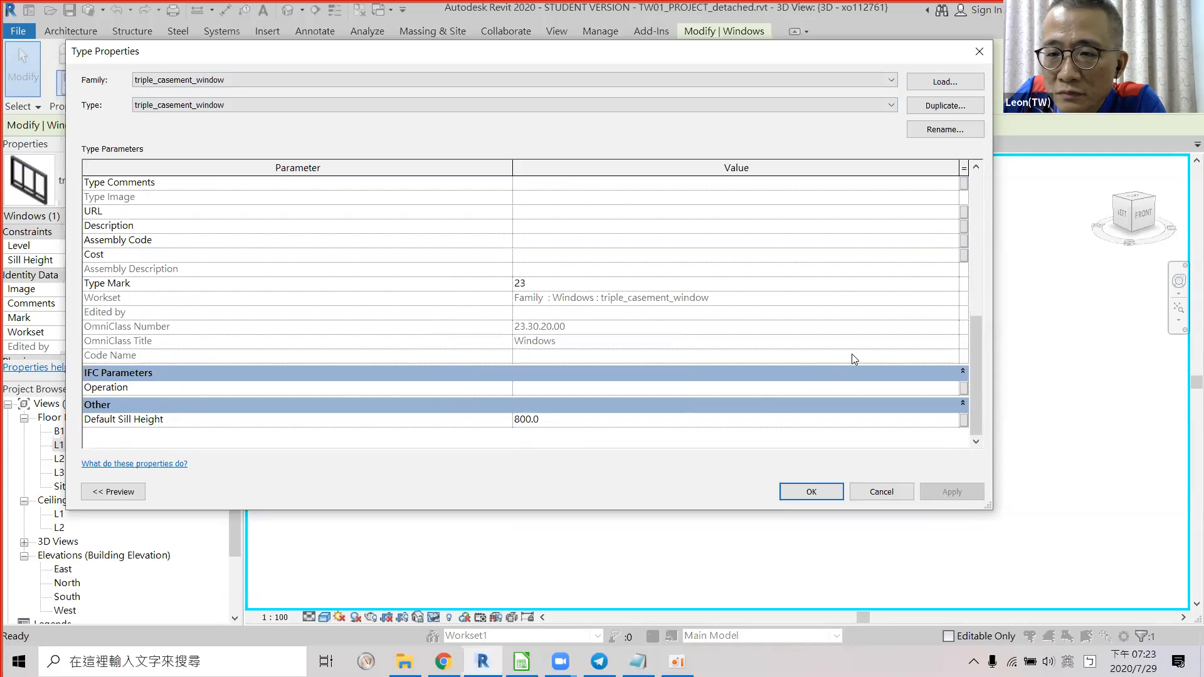
{"action": "scroll", "coordinate": [876, 361], "scroll_direction": "up", "scroll_amount": 6}
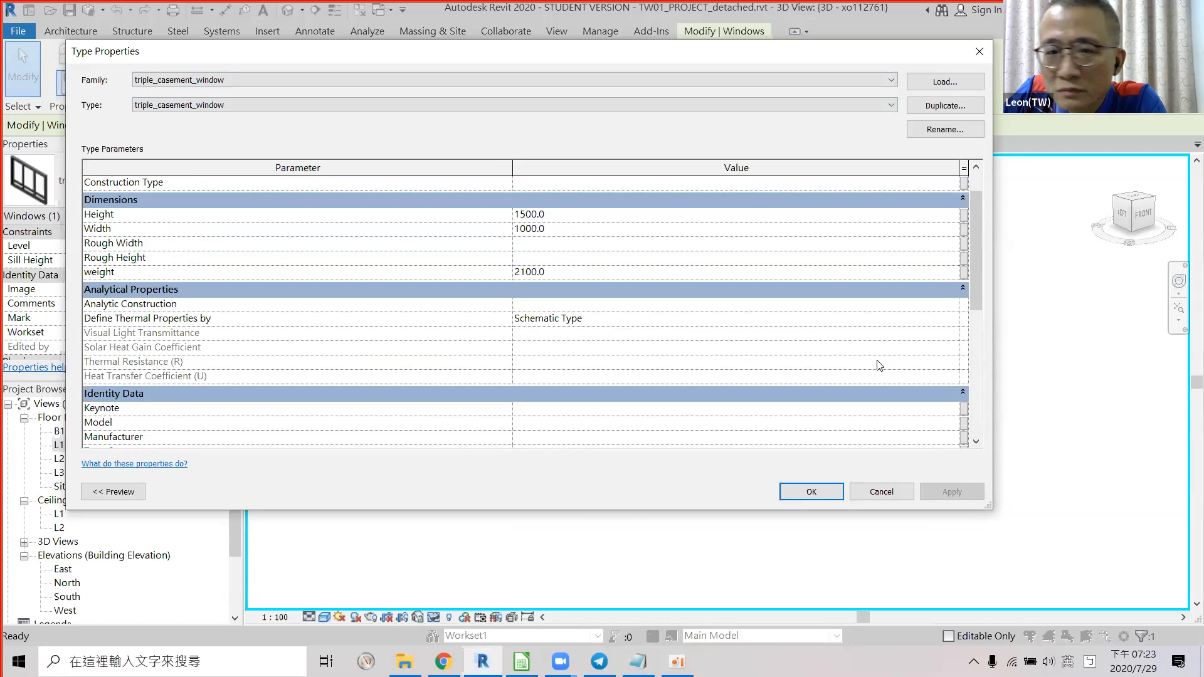
{"action": "scroll", "coordinate": [880, 365], "scroll_direction": "up", "scroll_amount": 1}
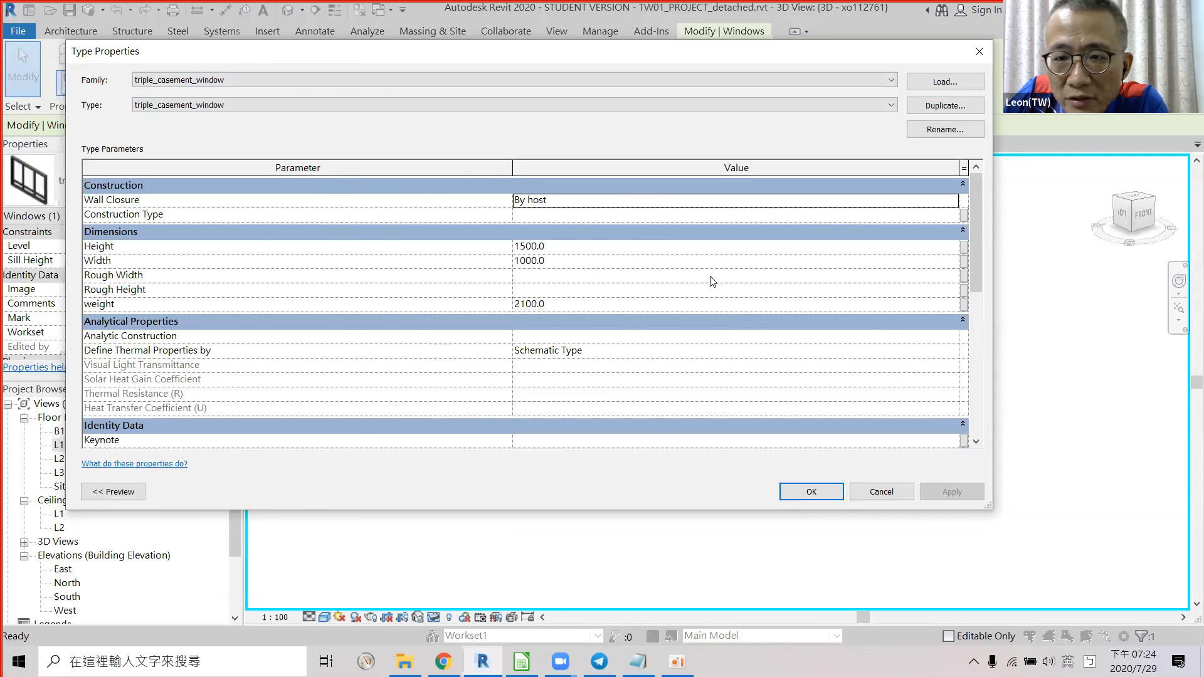
{"action": "scroll", "coordinate": [750, 284], "scroll_direction": "down", "scroll_amount": 1}
{"action": "scroll", "coordinate": [750, 284], "scroll_direction": "up", "scroll_amount": 1}
{"action": "scroll", "coordinate": [781, 313], "scroll_direction": "down", "scroll_amount": 1}
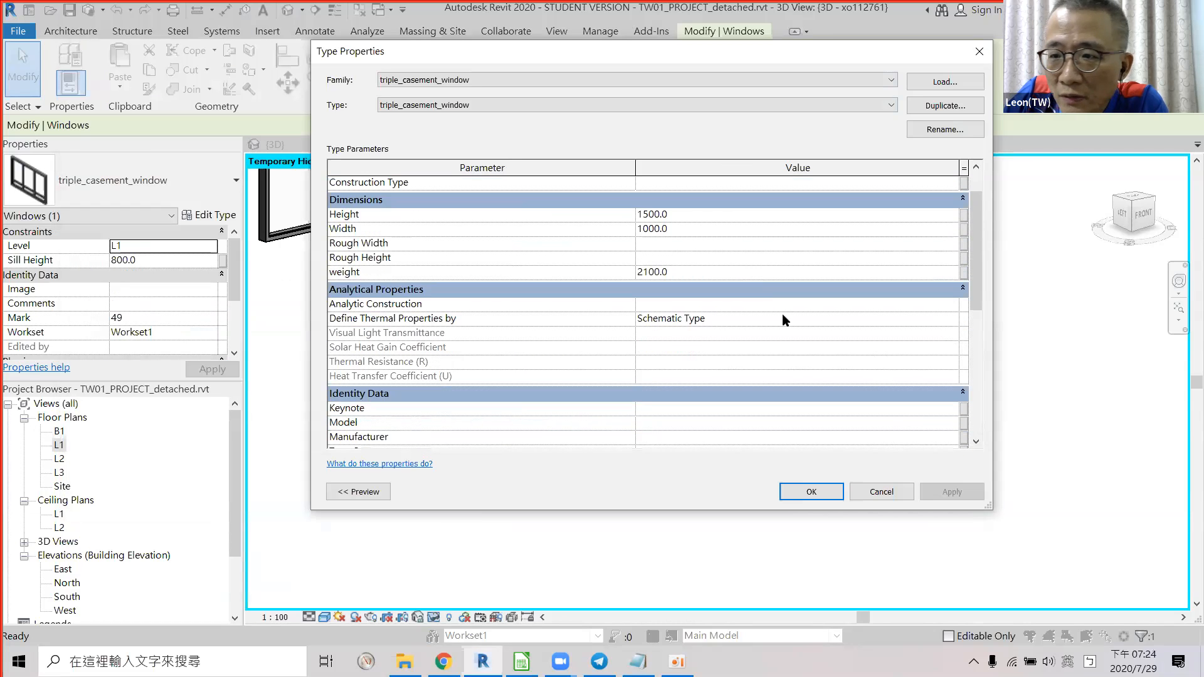
{"action": "left_click", "coordinate": [880, 489]}
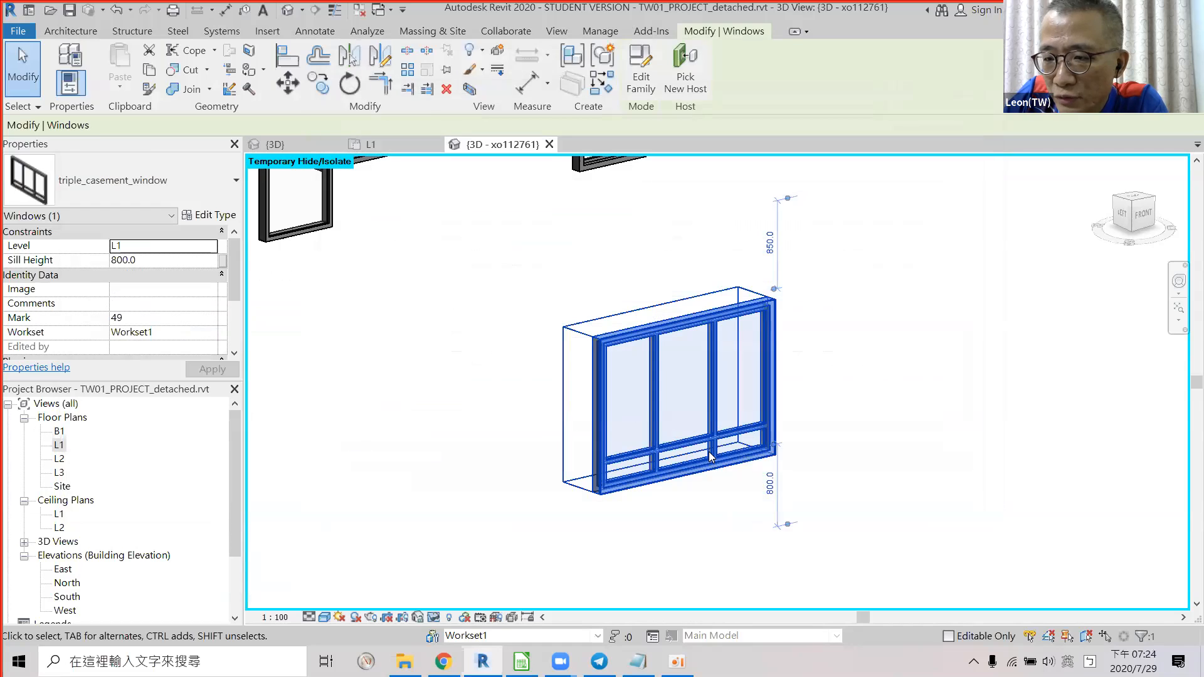
Open the triple_casement_window family and confirm the frame extrusion's material is just By Category.
{"action": "double_click", "coordinate": [711, 456]}
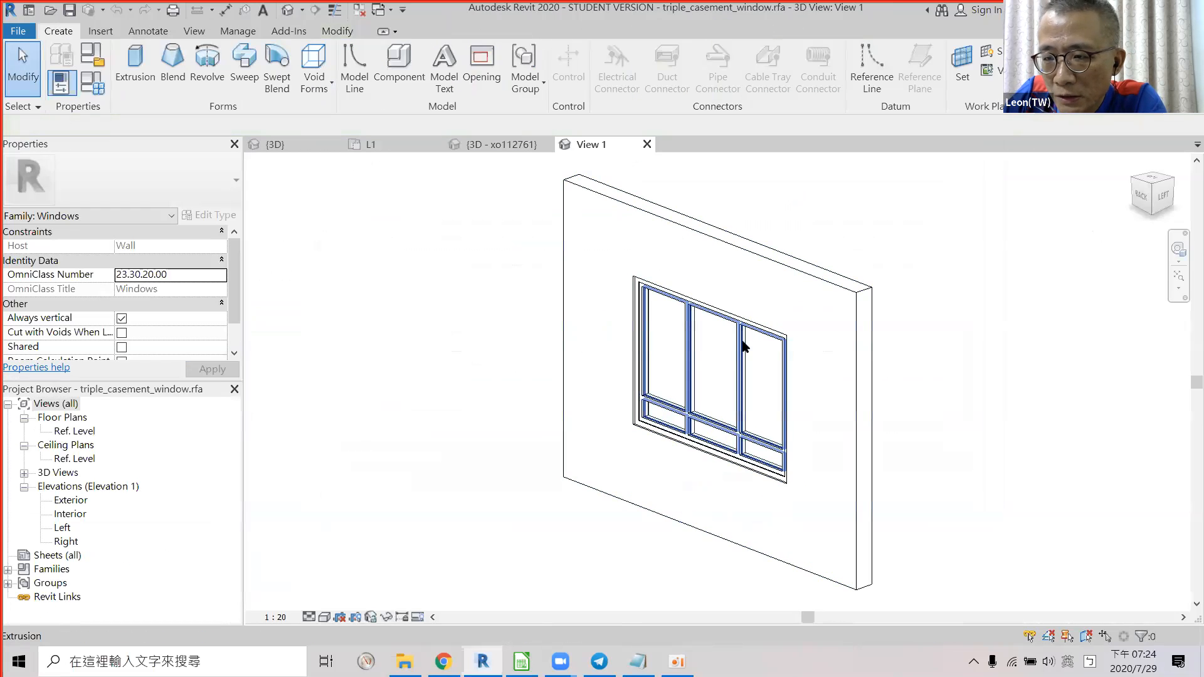
{"action": "left_click", "coordinate": [740, 346]}
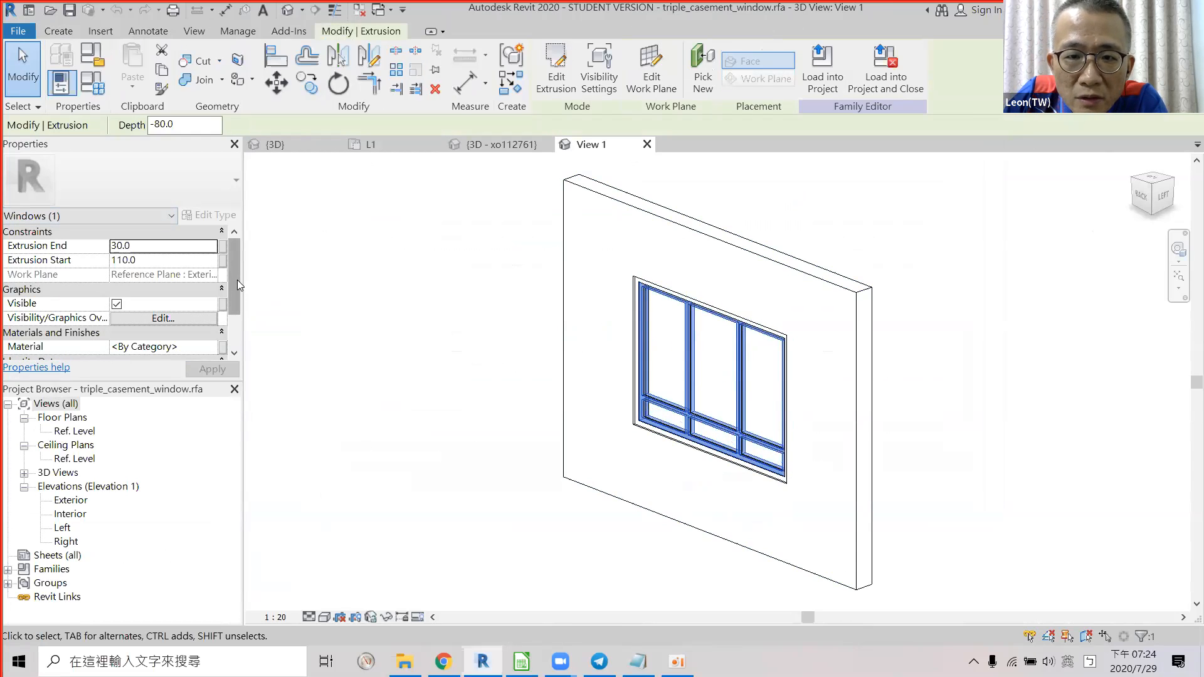
{"action": "left_click_drag", "start_coordinate": [240, 290], "coordinate": [247, 317]}
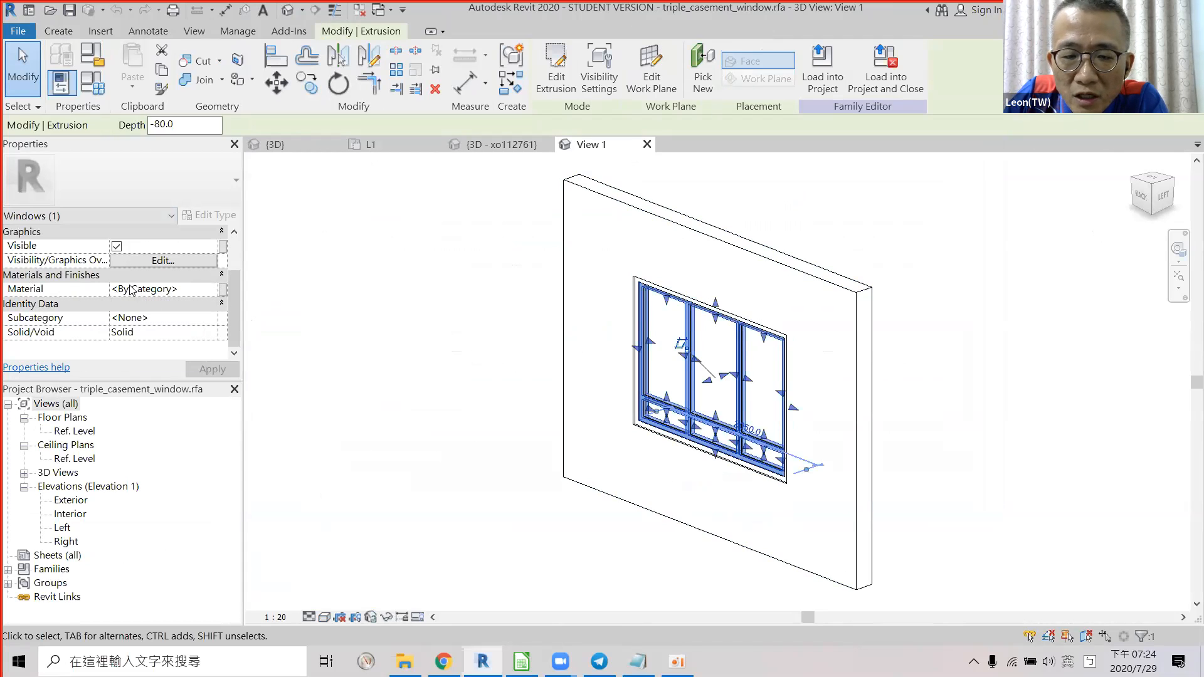
{"action": "left_click", "coordinate": [224, 289]}
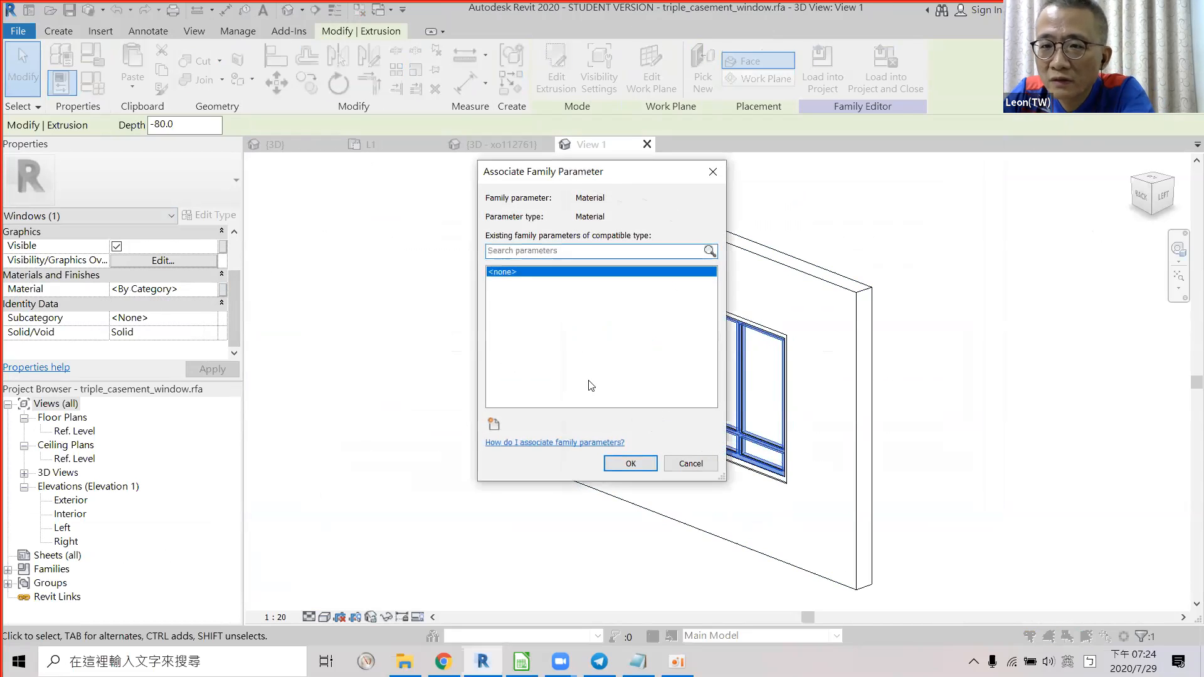
{"action": "left_click", "coordinate": [690, 463]}
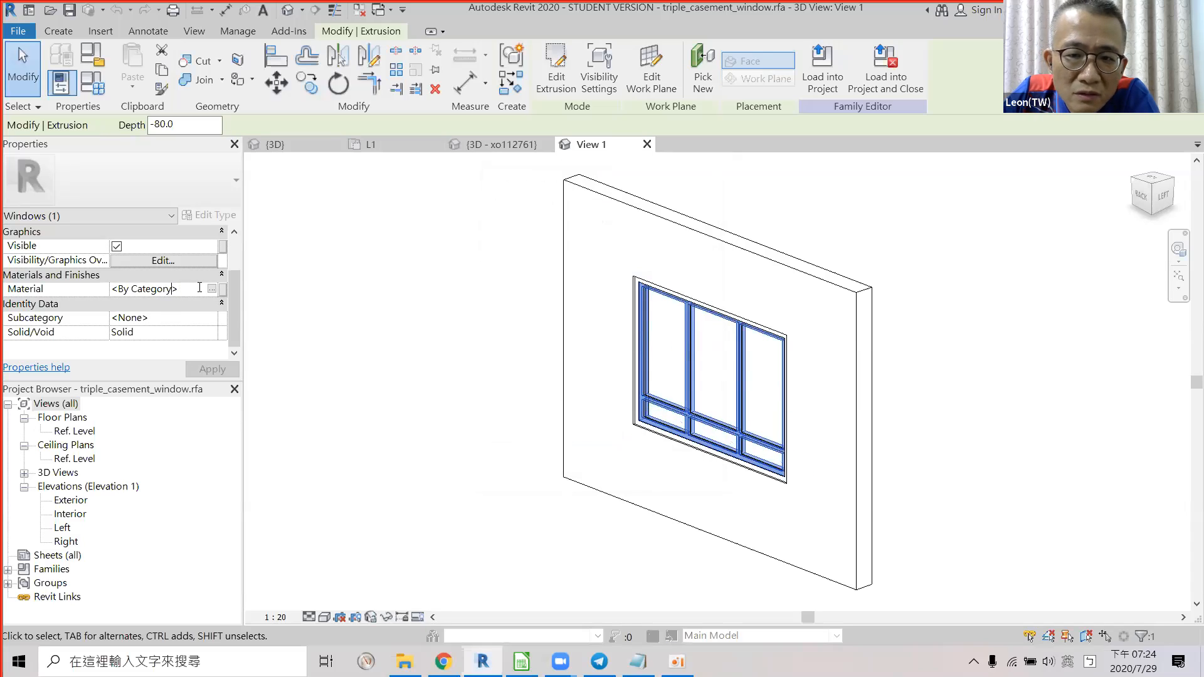
{"action": "left_click", "coordinate": [212, 291]}
{"action": "left_click", "coordinate": [211, 289]}
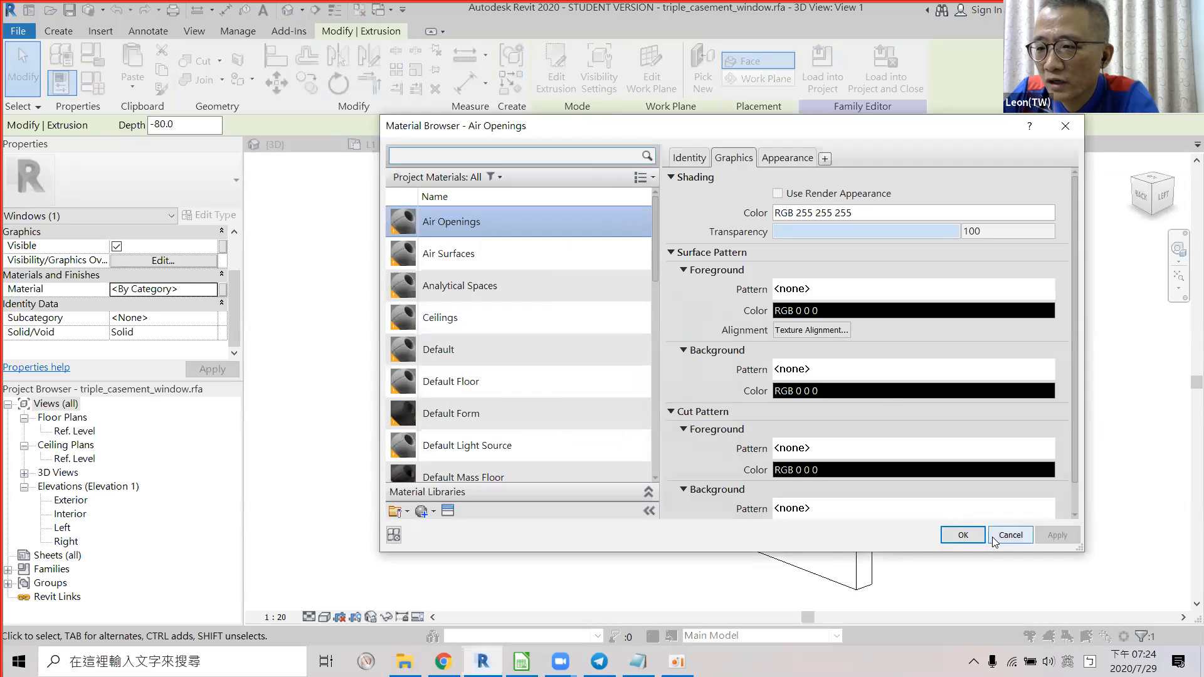
{"action": "left_click", "coordinate": [1009, 535]}
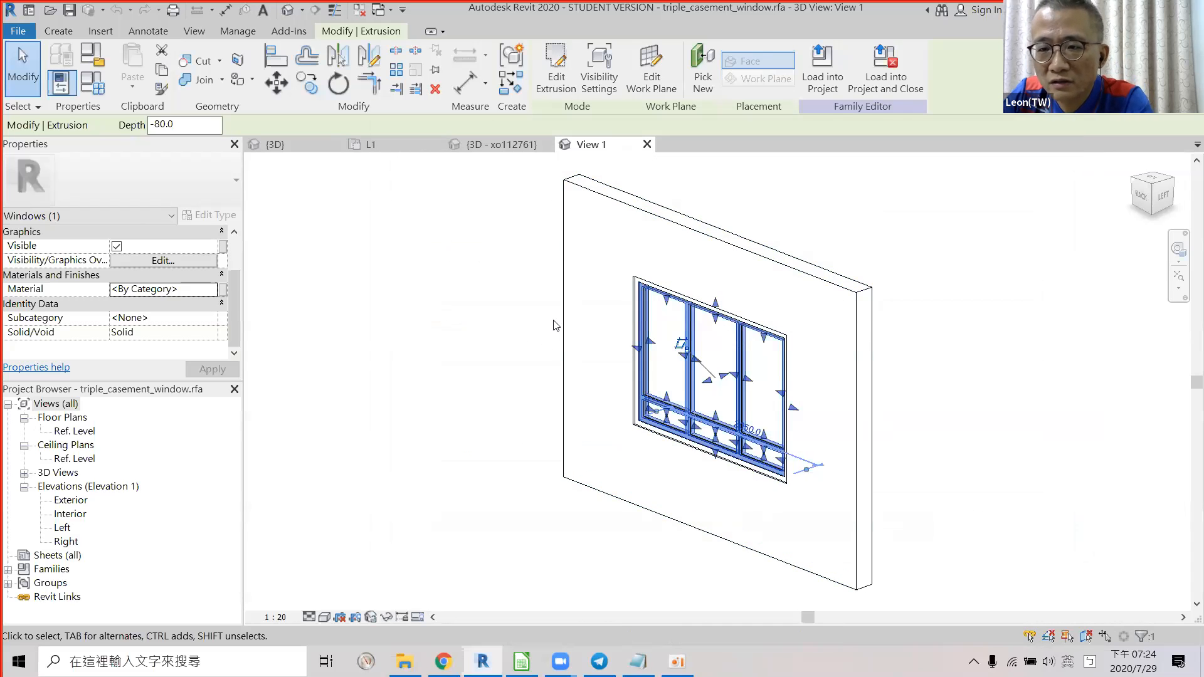
{"action": "key", "text": "alt+Tab"}
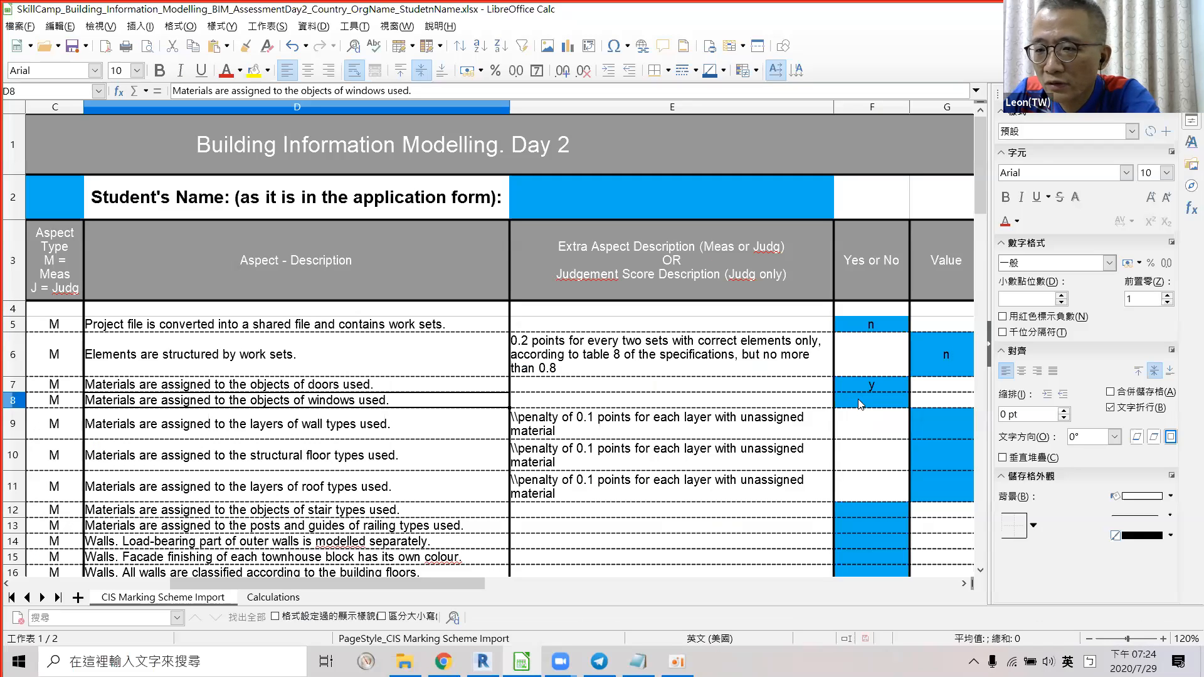
Enter a centred 'y' in F8 for the windows-materials criterion.
{"action": "left_click", "coordinate": [862, 402]}
{"action": "type", "text": "y"}
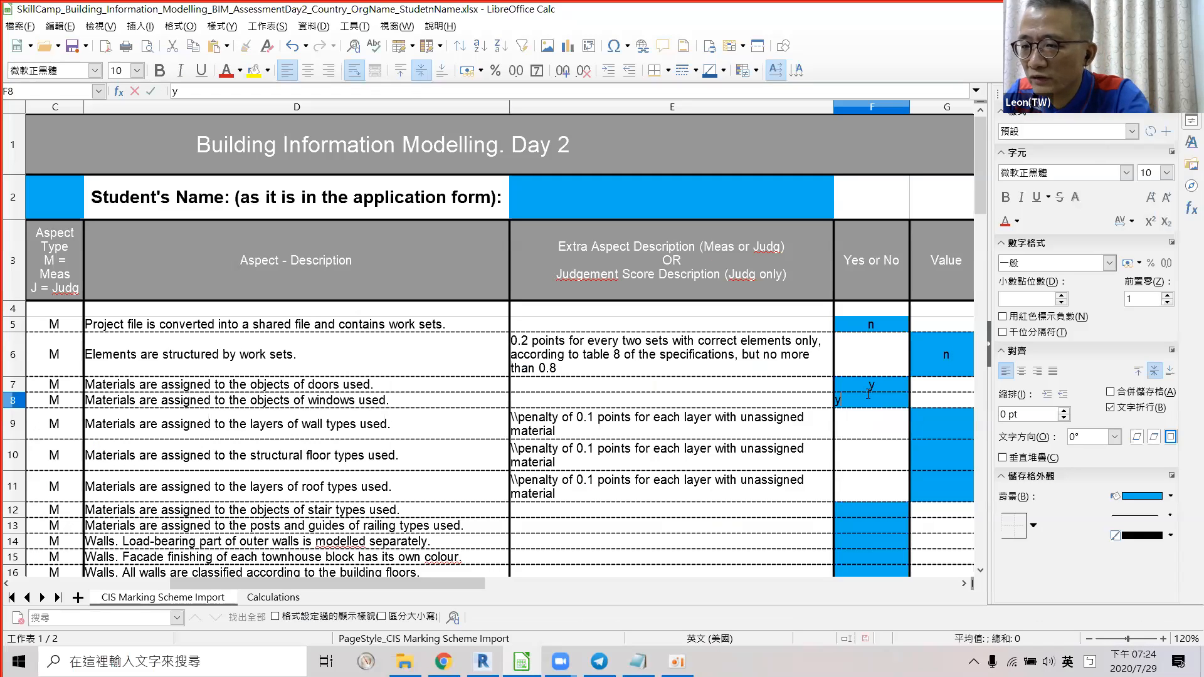
{"action": "left_click", "coordinate": [875, 414]}
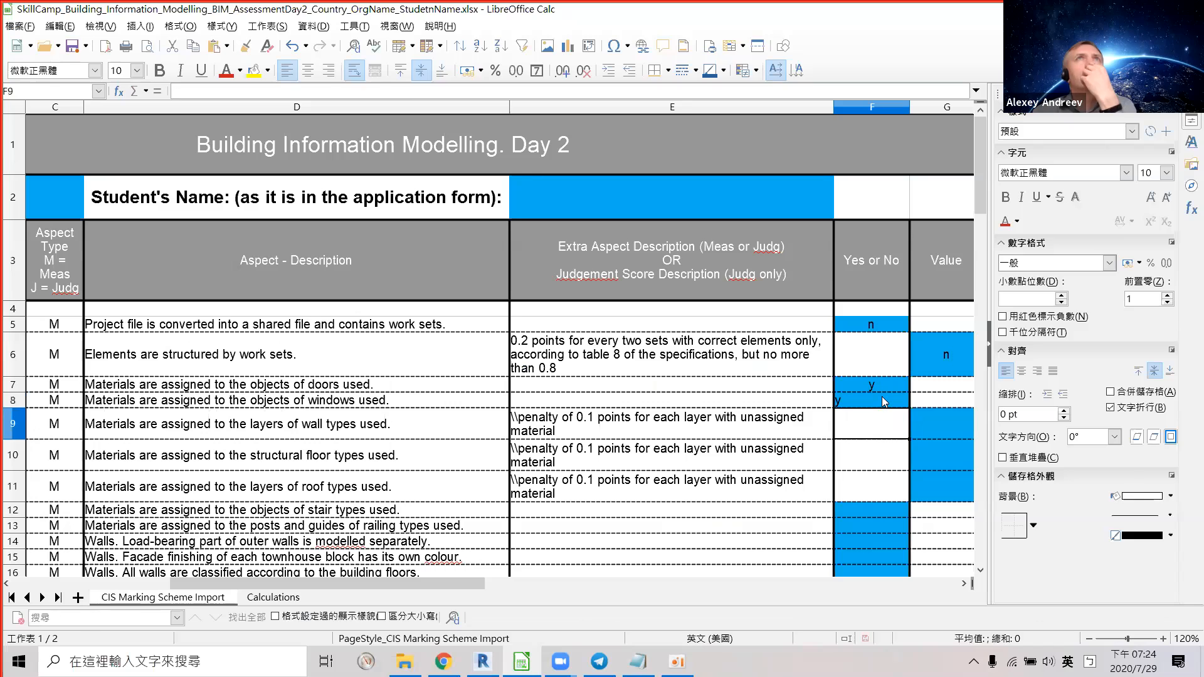
{"action": "left_click", "coordinate": [881, 397]}
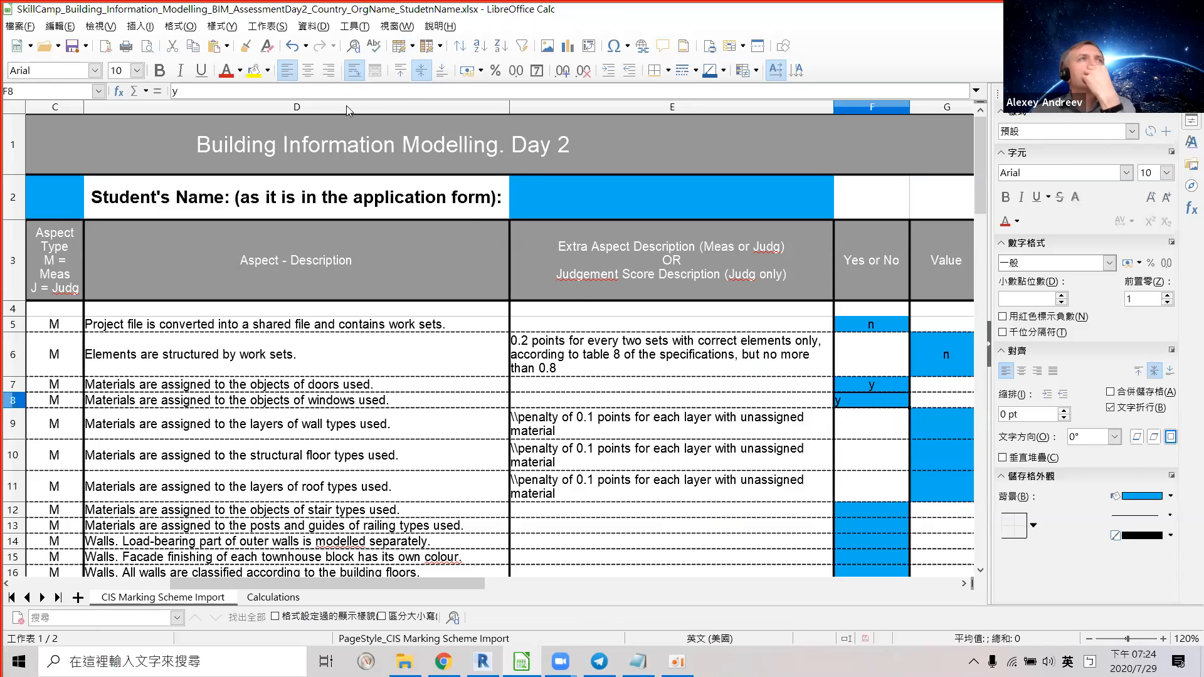
{"action": "left_click", "coordinate": [308, 70]}
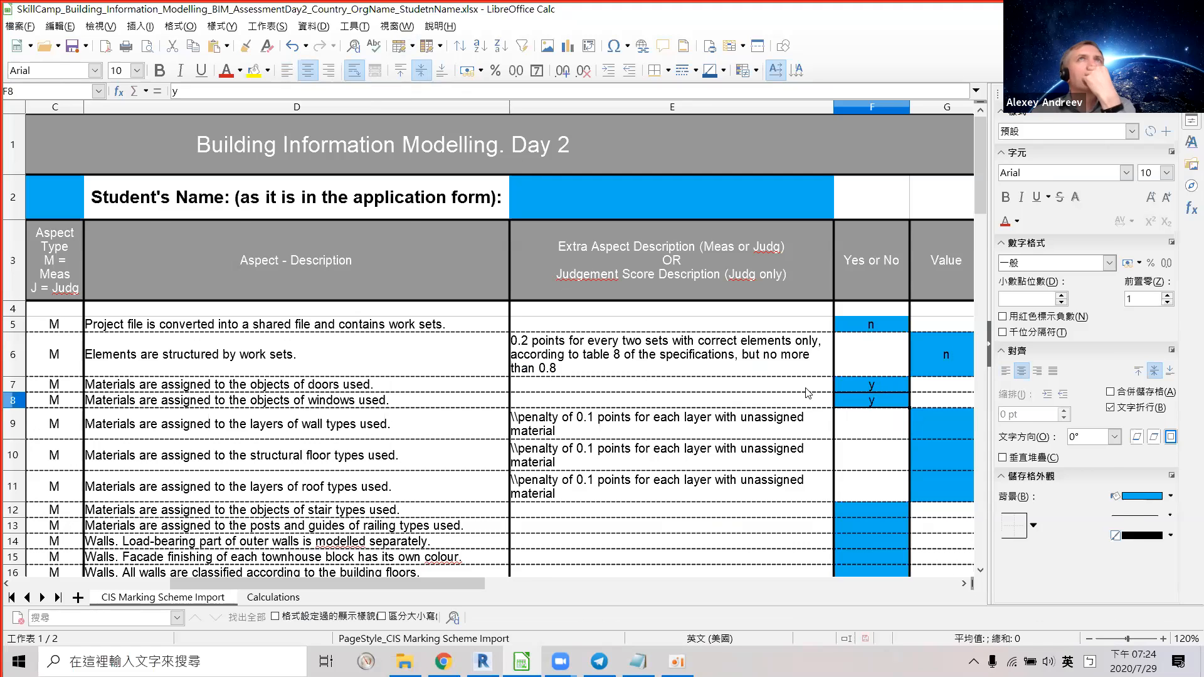
{"action": "key", "text": "alt+Tab"}
{"action": "key", "text": "alt+Tab"}
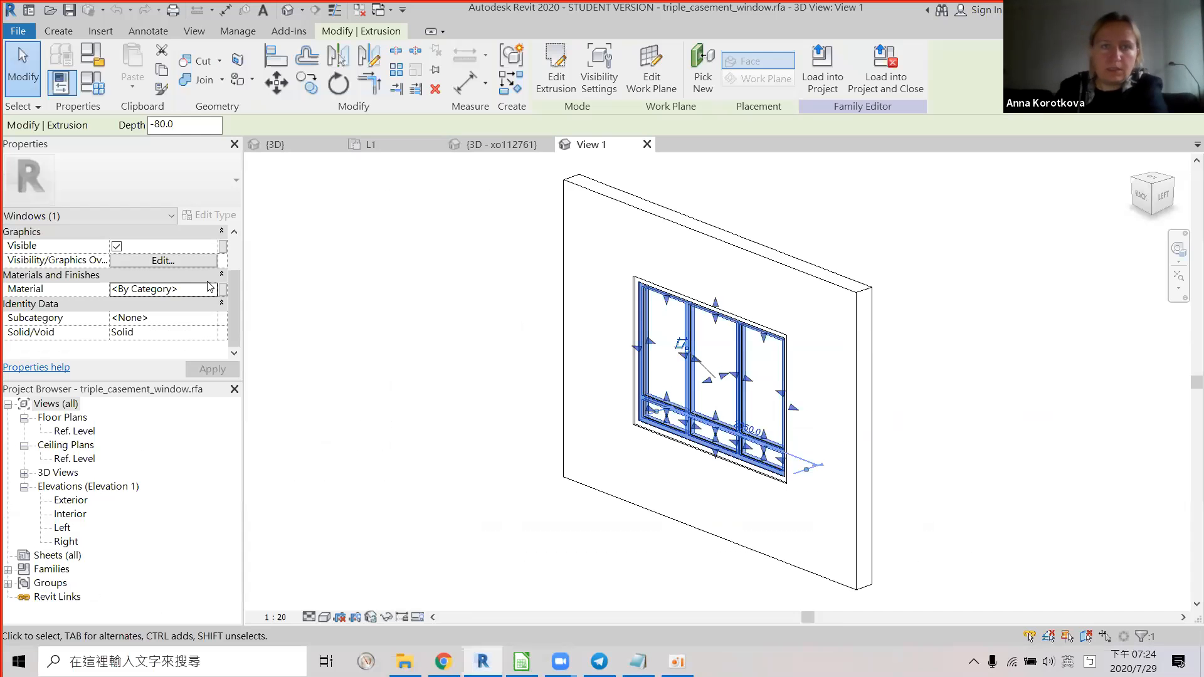
Review the window extrusion's materials in the Material Browser without changes, then return to the marking sheet.
{"action": "left_click", "coordinate": [215, 292]}
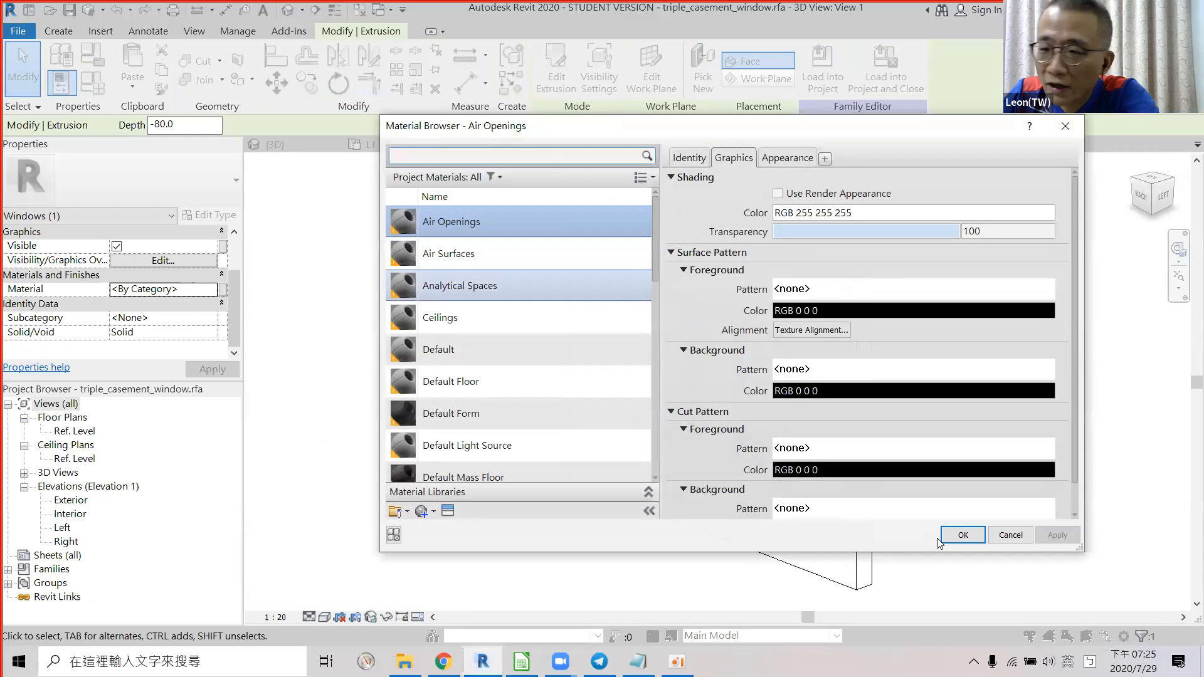
{"action": "left_click", "coordinate": [996, 536]}
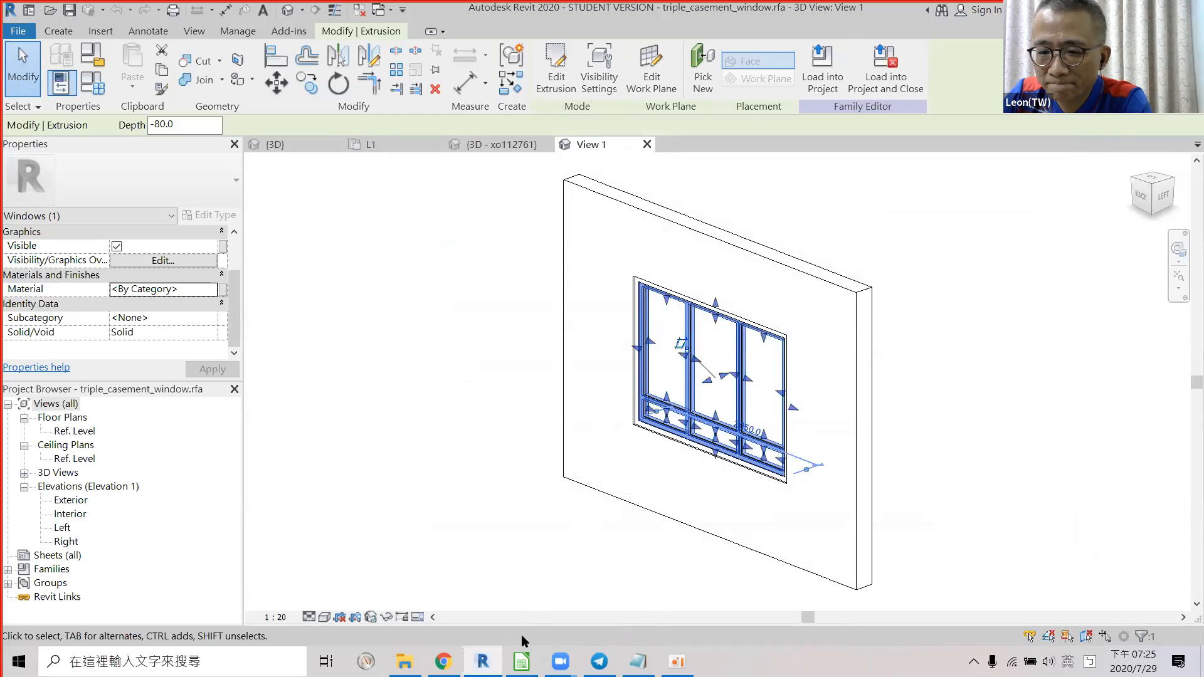
{"action": "left_click", "coordinate": [521, 661]}
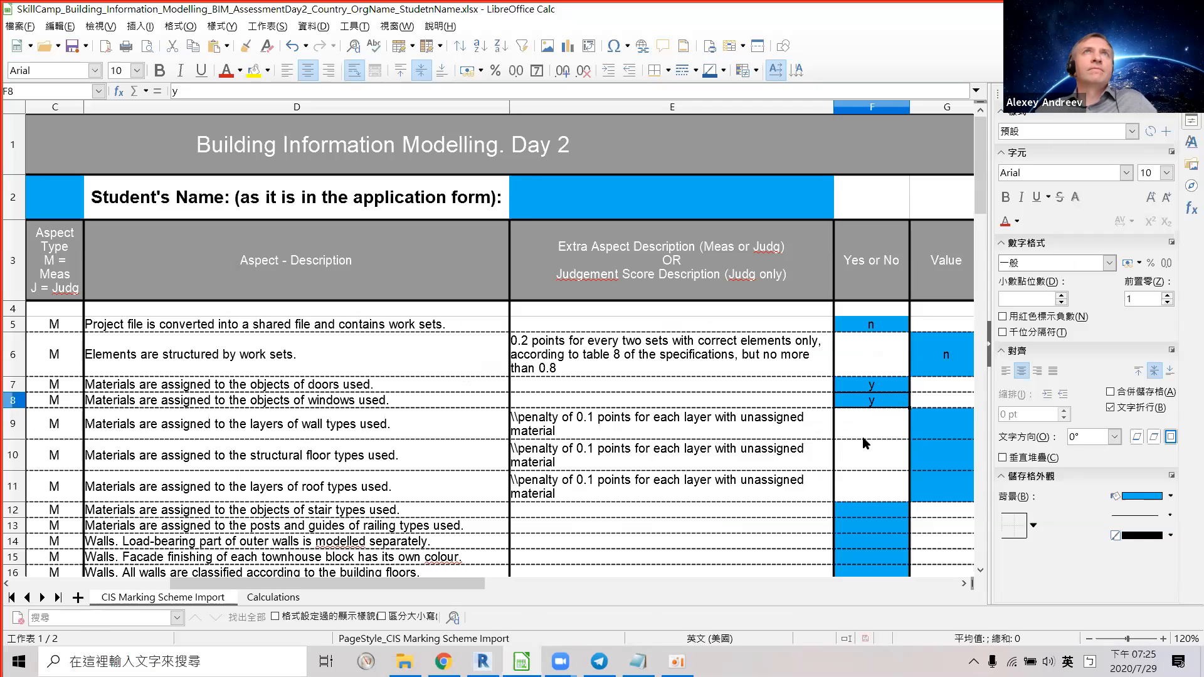
Enter 'n' as the windows-materials mark in F8, then switch back to the Revit family.
{"action": "type", "text": "n"}
{"action": "key", "text": "Return"}
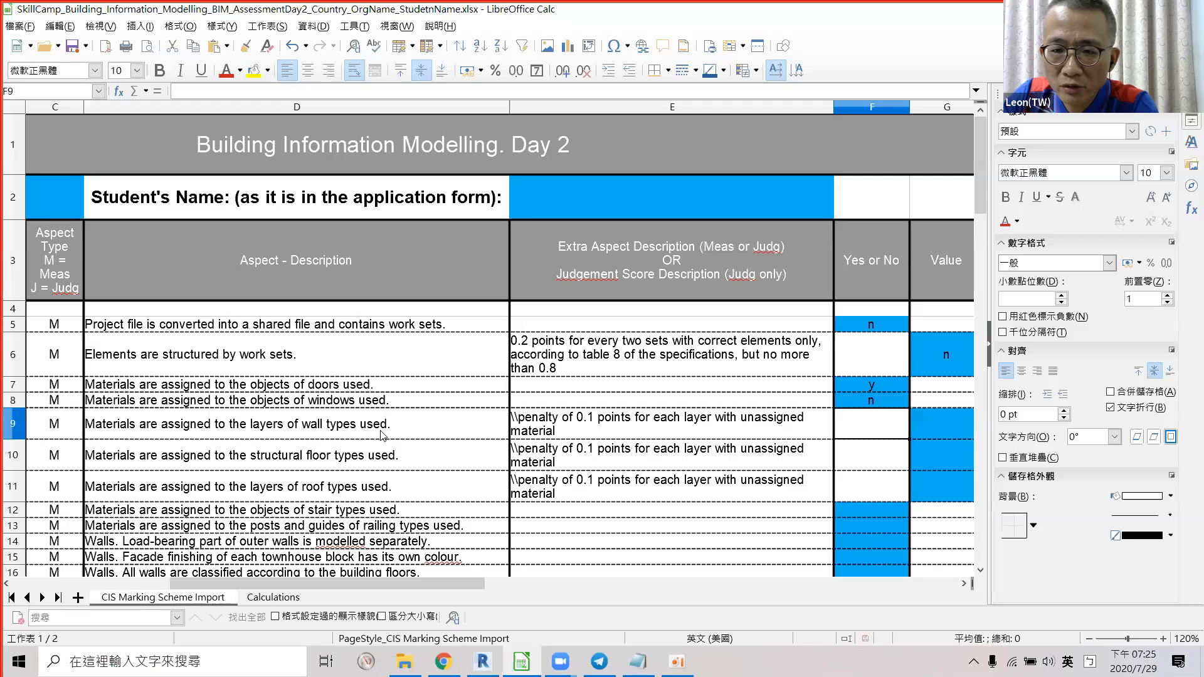
{"action": "key", "text": "alt+Tab"}
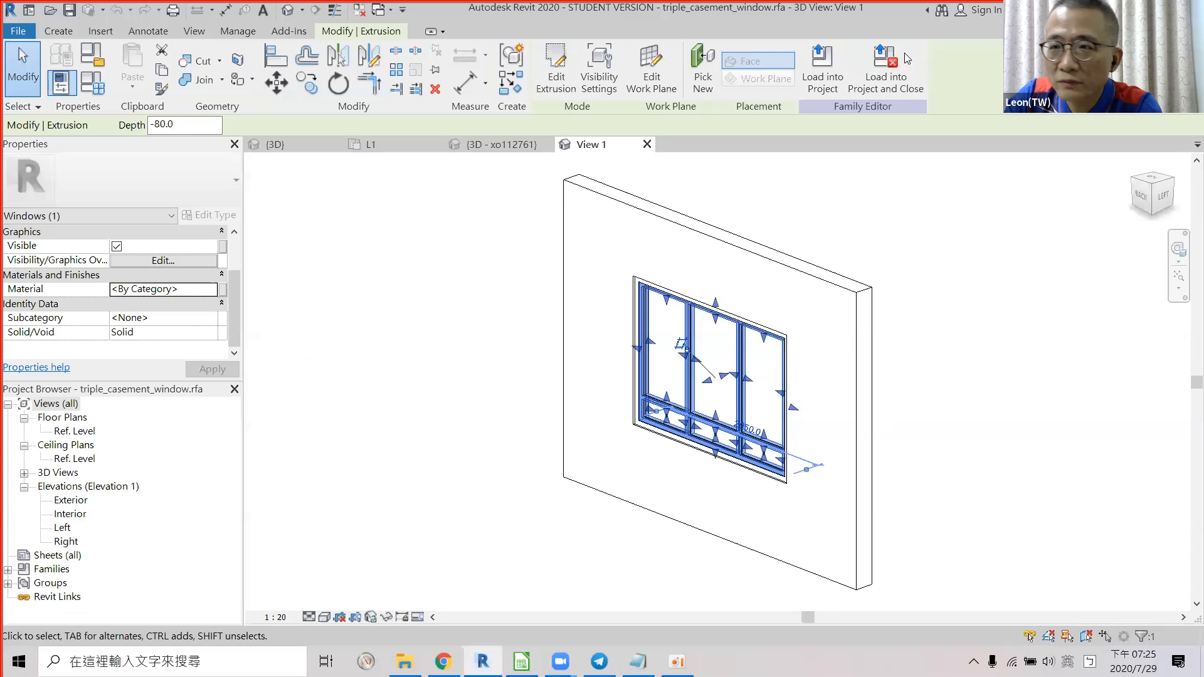
Load the window family back into the project and show the whole building again.
{"action": "left_click", "coordinate": [808, 67]}
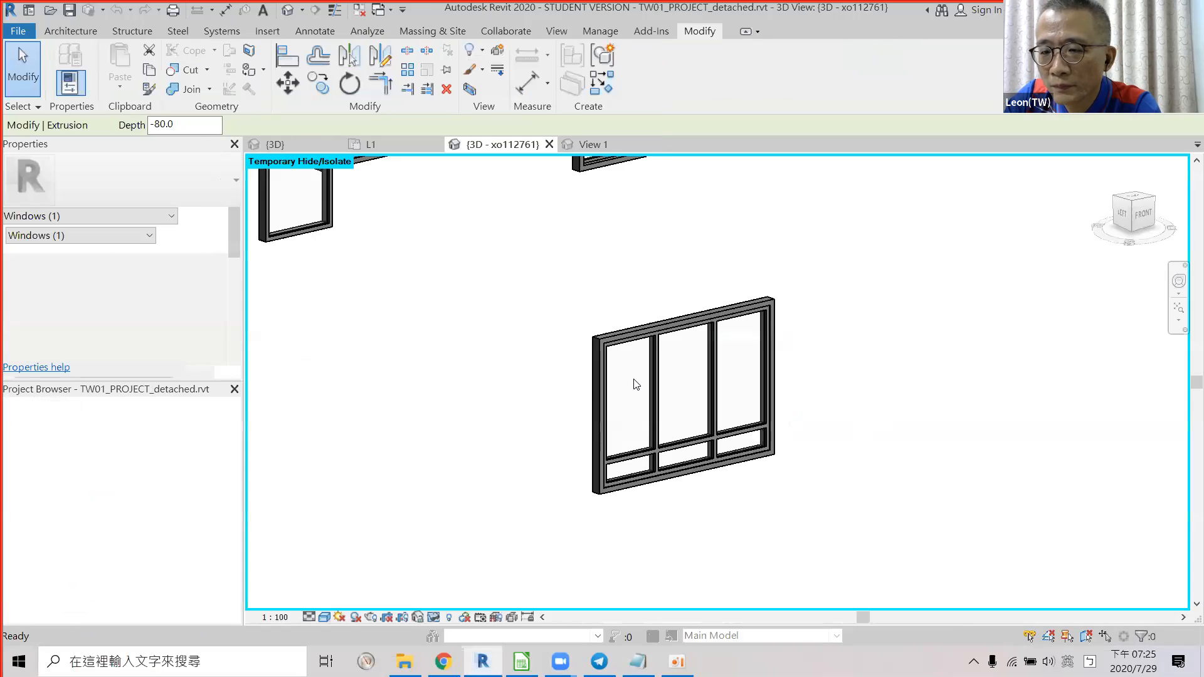
{"action": "left_click", "coordinate": [432, 617]}
{"action": "left_click", "coordinate": [508, 601]}
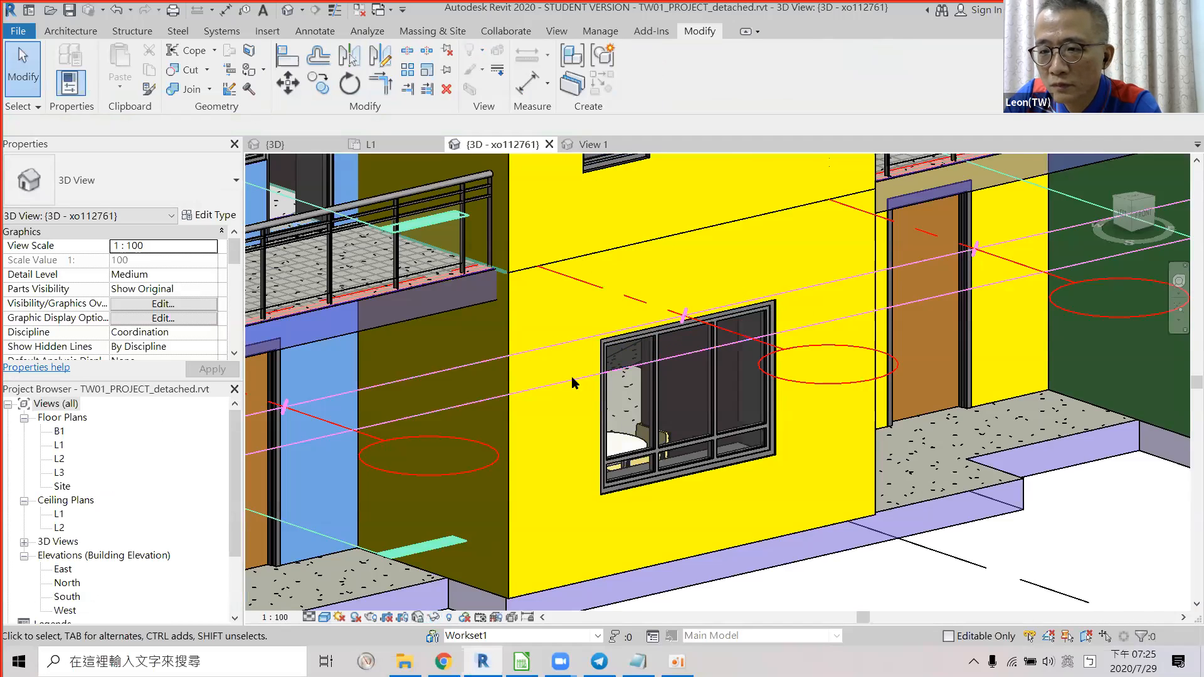
{"action": "scroll", "coordinate": [571, 376], "scroll_direction": "down", "scroll_amount": 4}
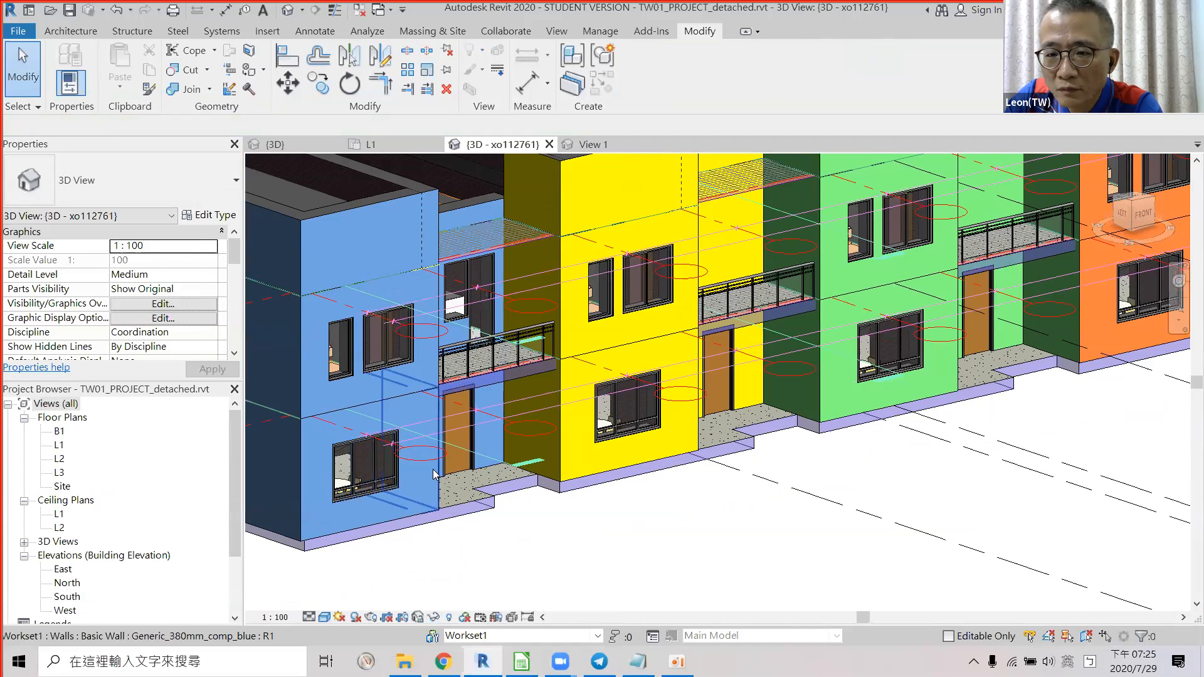
Open the layer structure of the blue Generic_380mm_comp_blue wall type.
{"action": "left_click", "coordinate": [434, 474]}
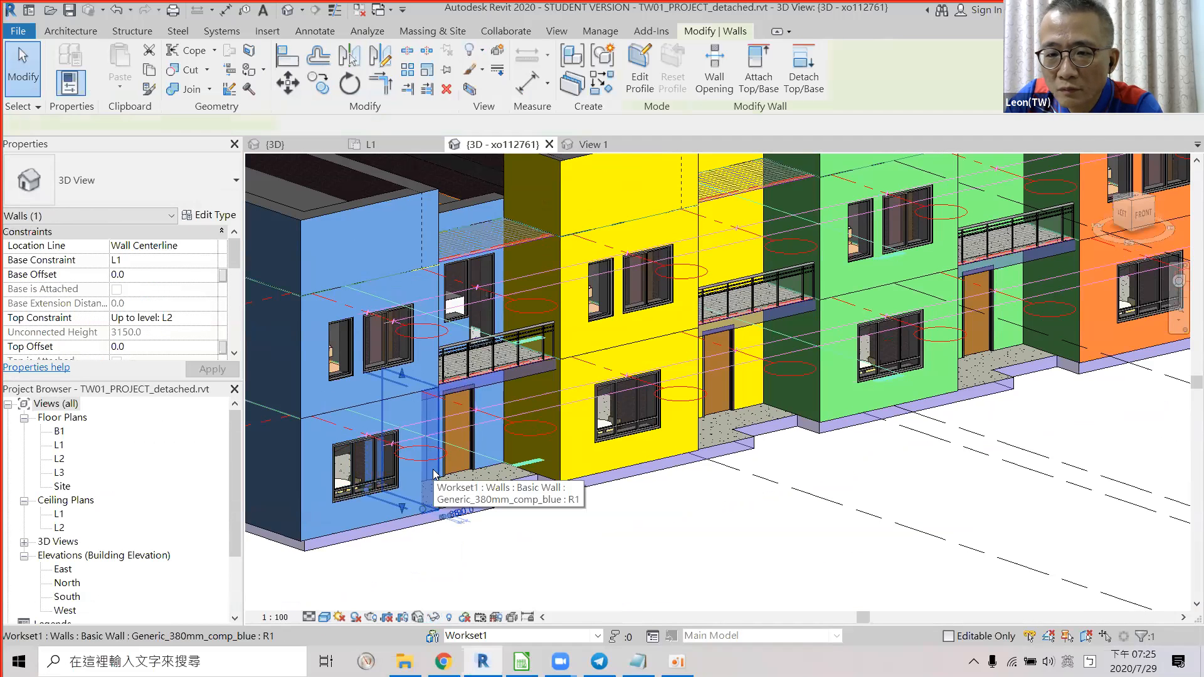
{"action": "left_click", "coordinate": [212, 215]}
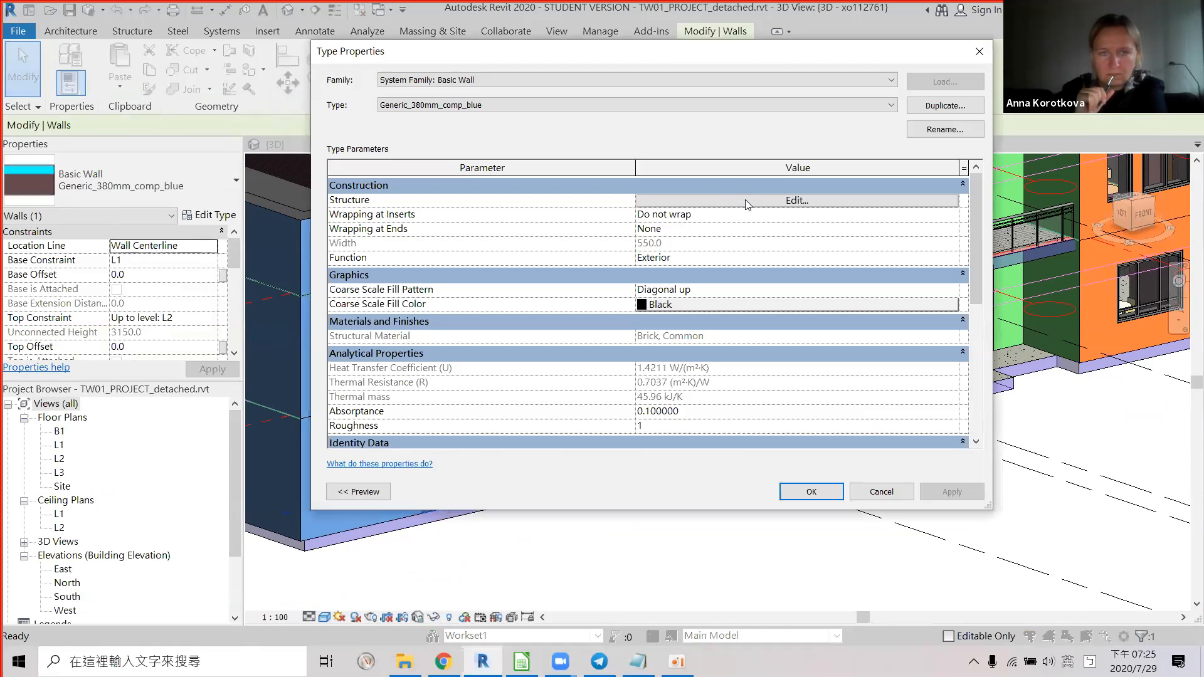
{"action": "left_click", "coordinate": [745, 199]}
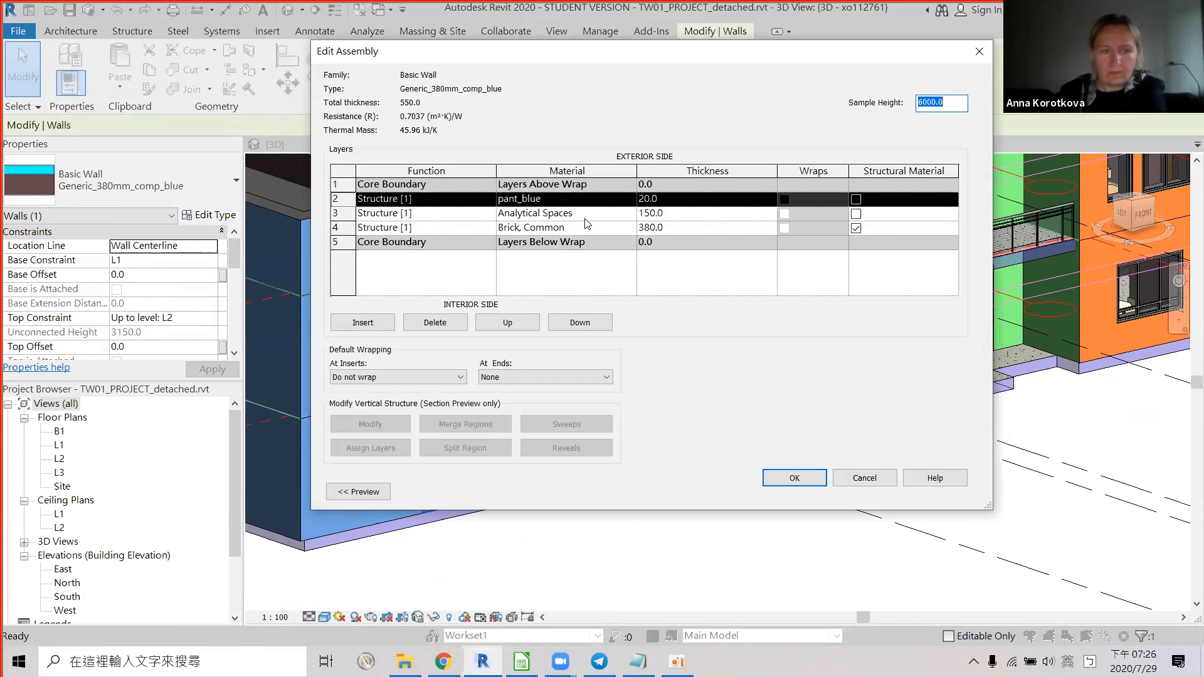
Check the blue wall's pant_blue outer layer against the sheet, then close both dialogs unchanged.
{"action": "left_click", "coordinate": [629, 203]}
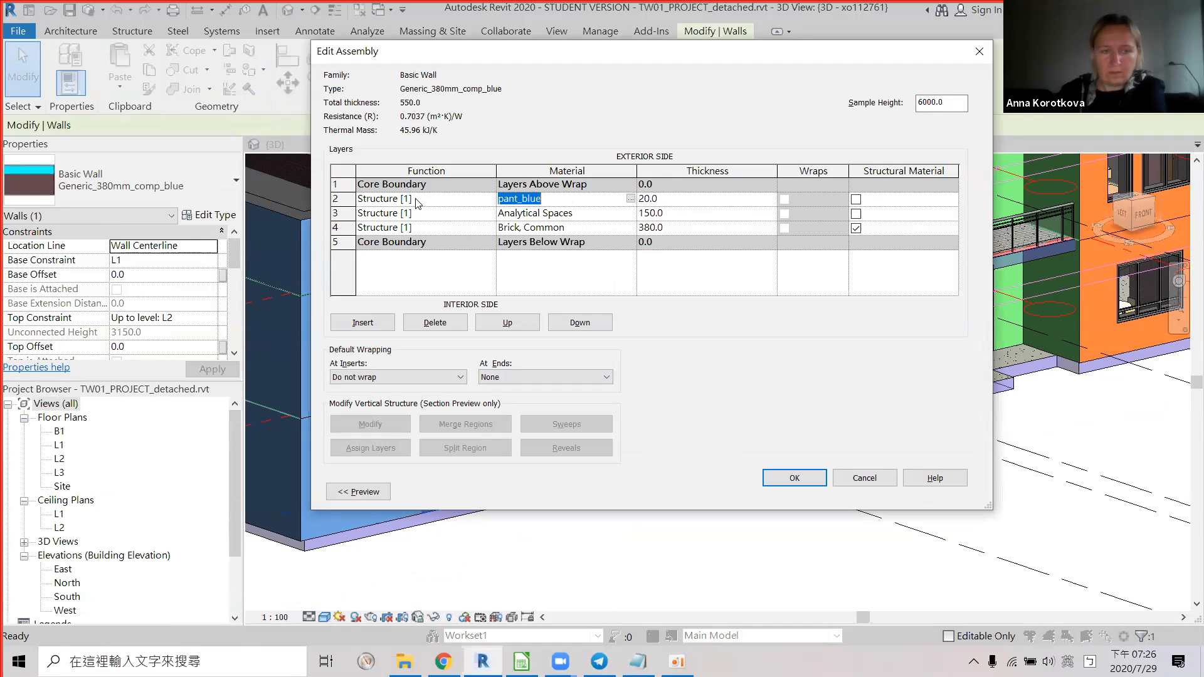
{"action": "key", "text": "alt+Tab"}
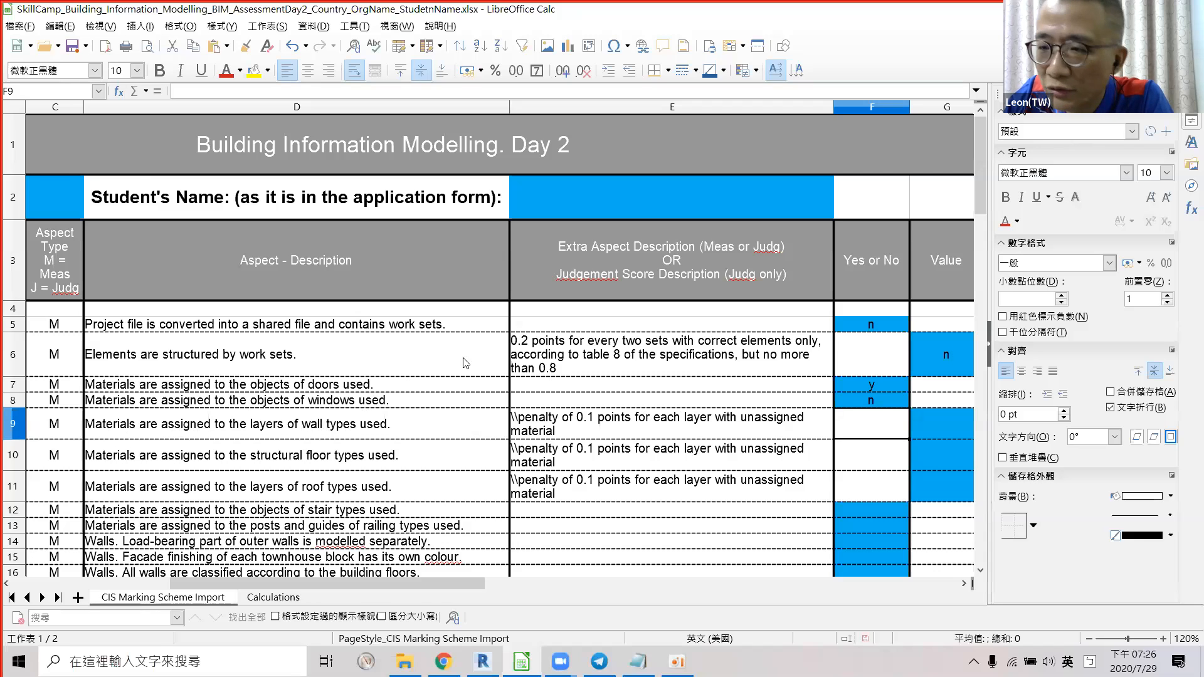
{"action": "key", "text": "alt+Tab"}
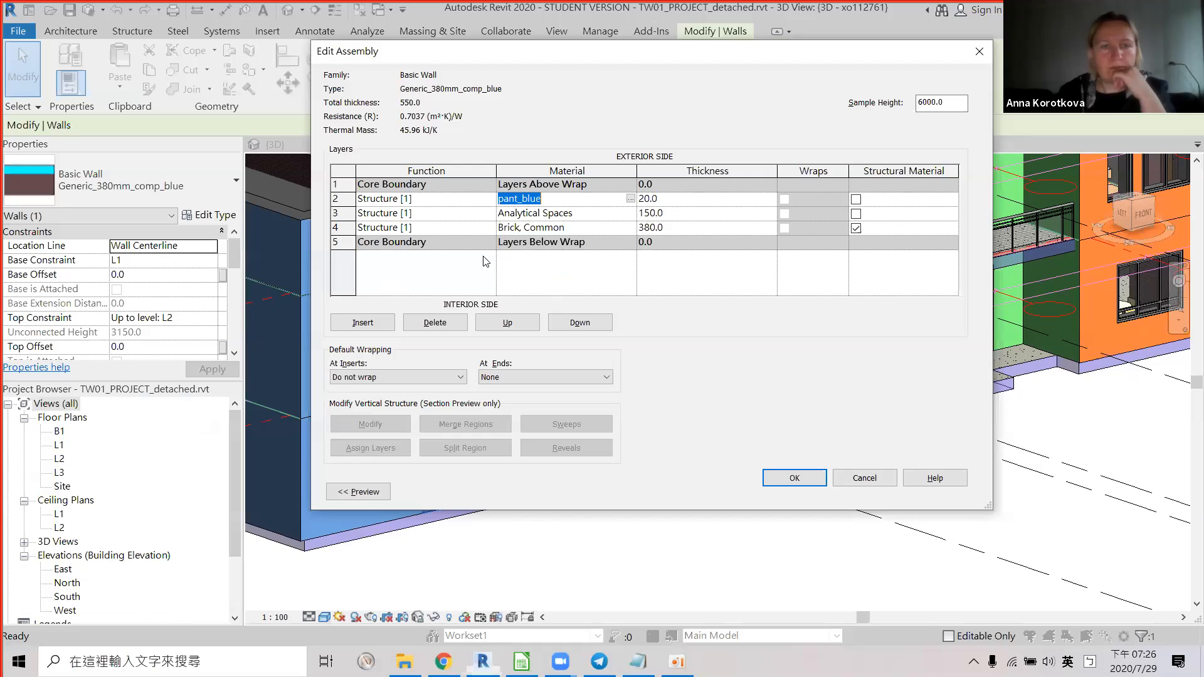
{"action": "left_click", "coordinate": [863, 474]}
{"action": "left_click", "coordinate": [870, 499]}
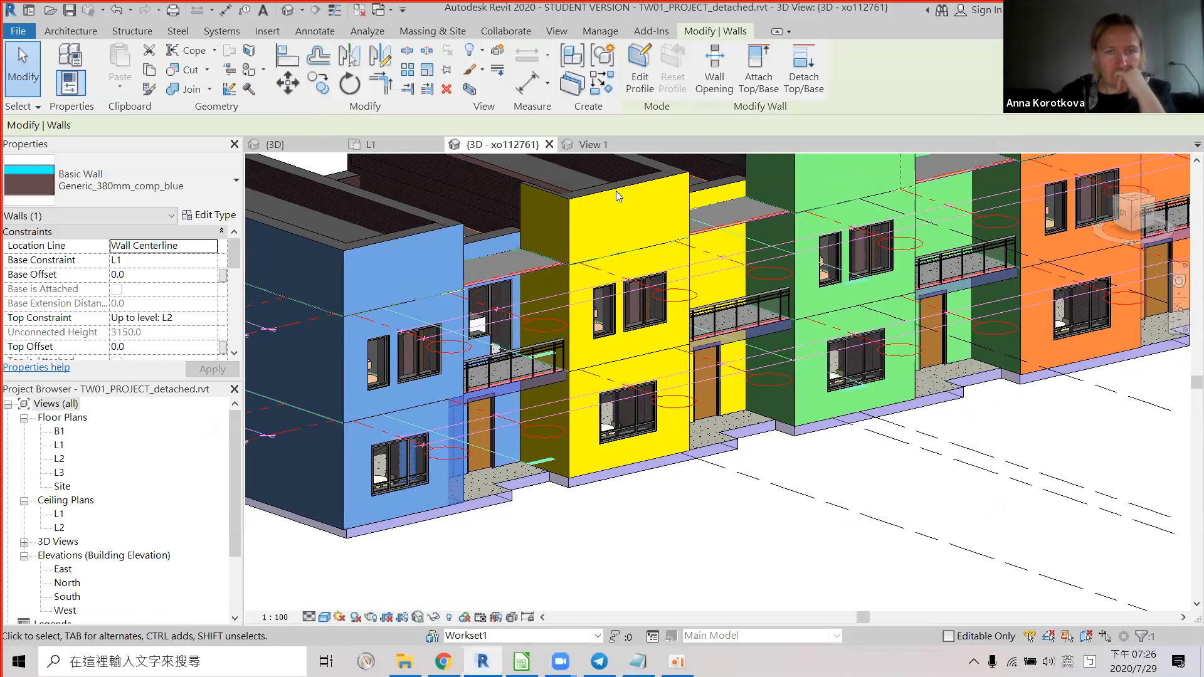
Inspect the yellow wall type's layers, close them unchanged, and return to the marking sheet.
{"action": "left_click", "coordinate": [616, 190]}
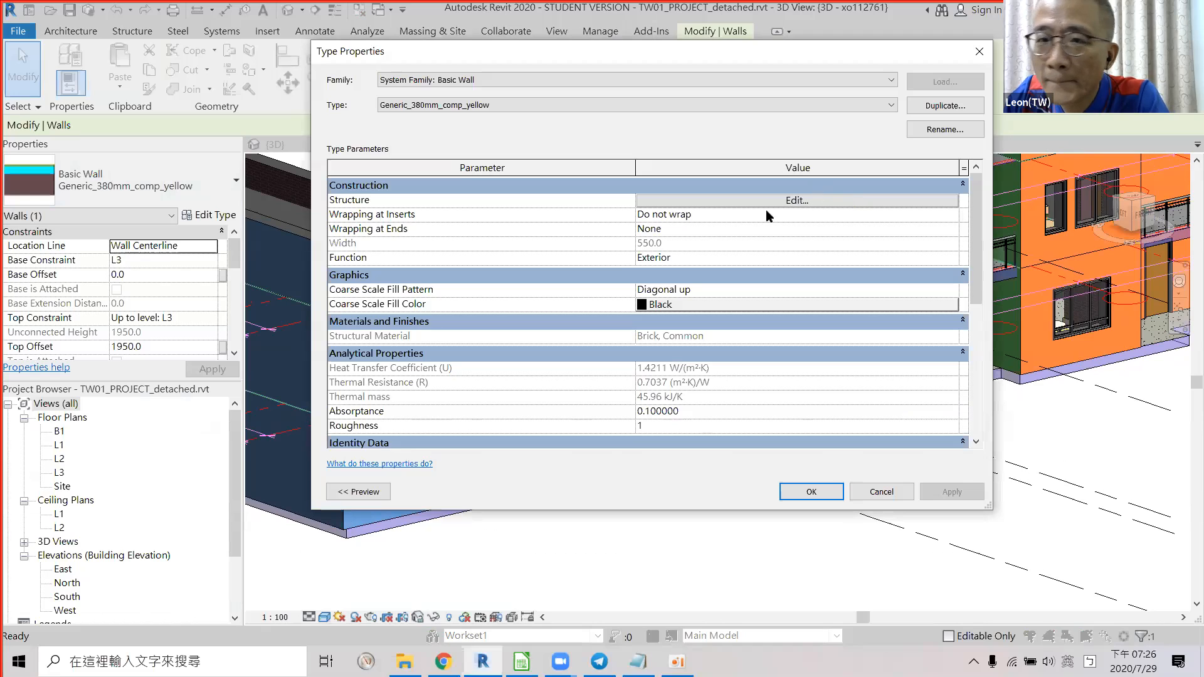
{"action": "left_click", "coordinate": [879, 202]}
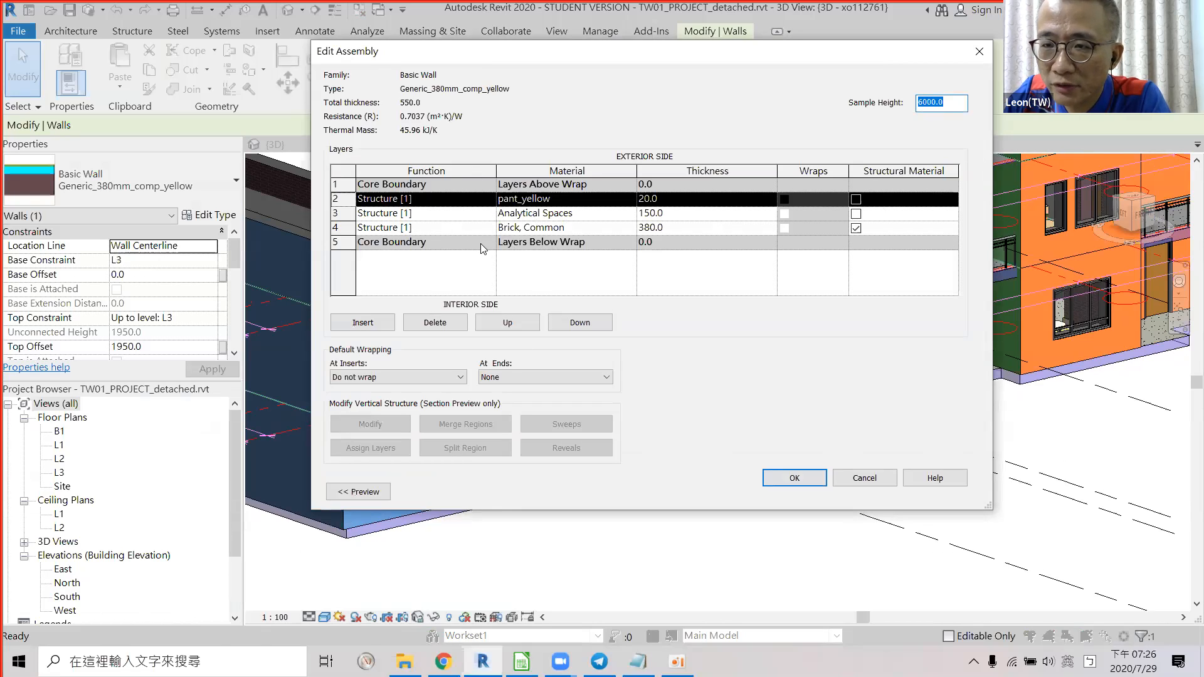
{"action": "left_click", "coordinate": [864, 478]}
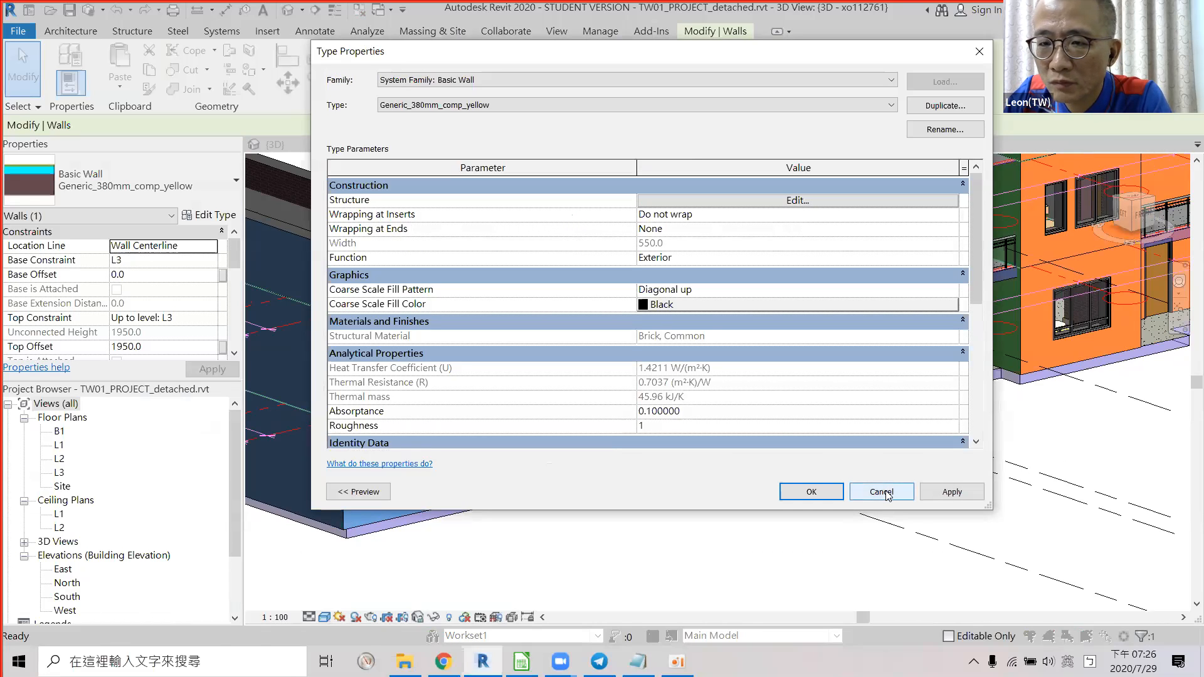
{"action": "key", "text": "Escape"}
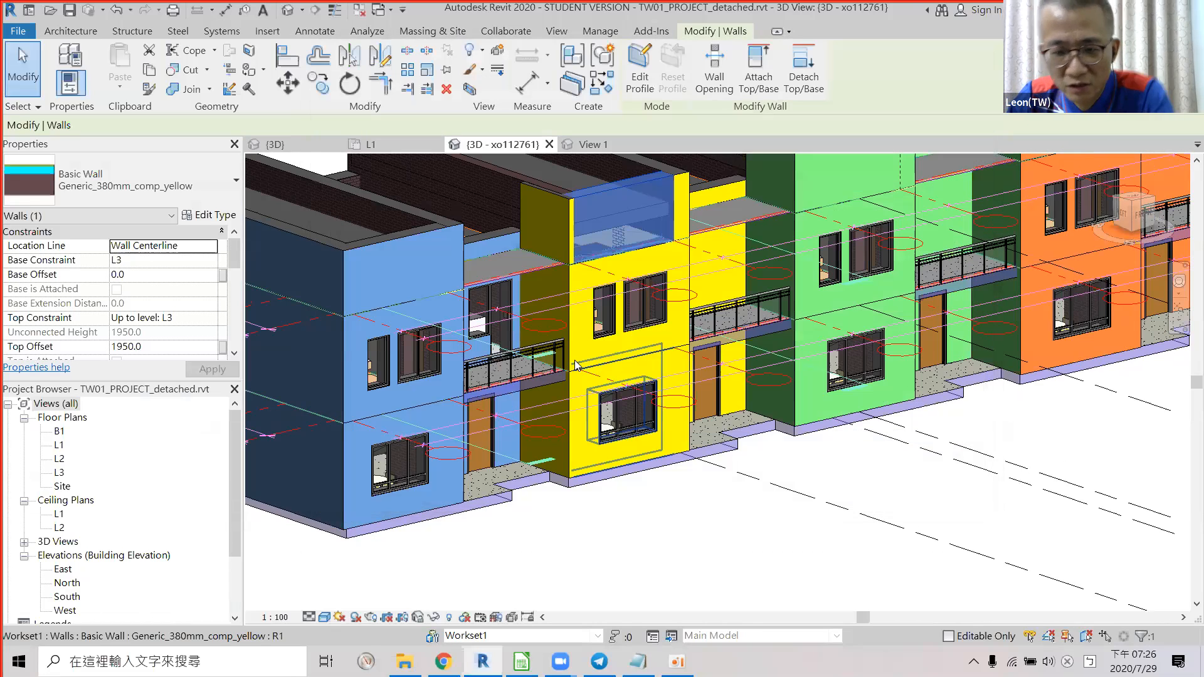
{"action": "key", "text": "alt+Tab"}
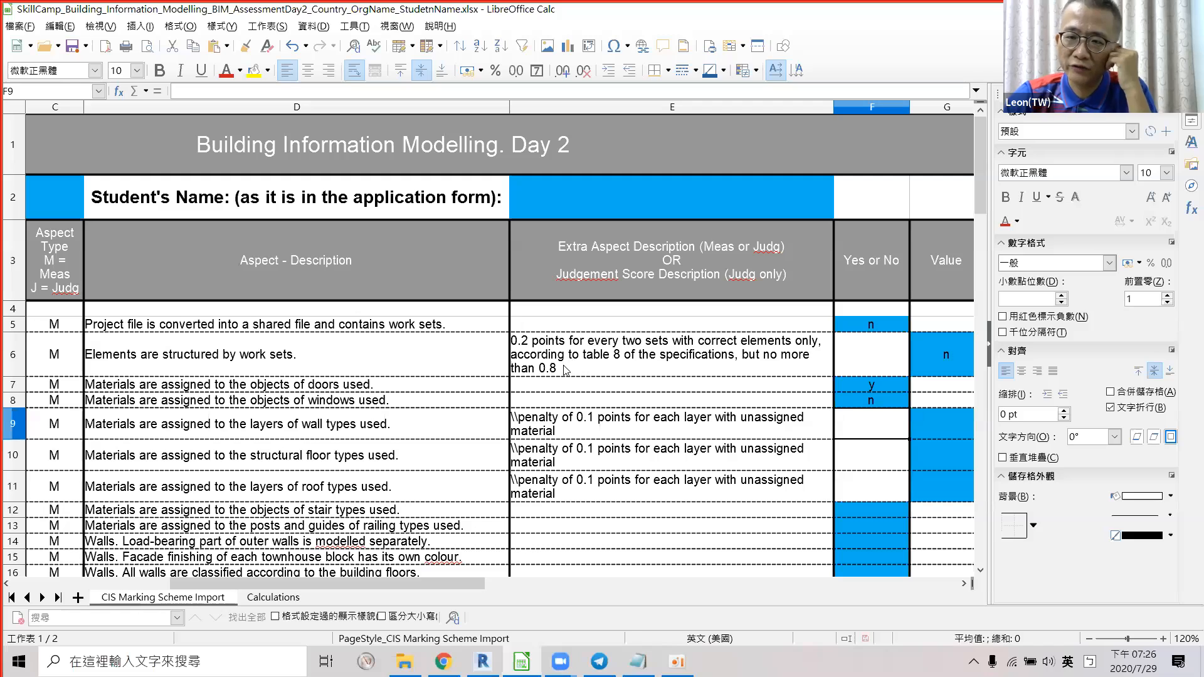
Read the wall-layer criterion in D9 and penalty rule in E9, select G9, then return to Revit.
{"action": "left_click", "coordinate": [585, 426]}
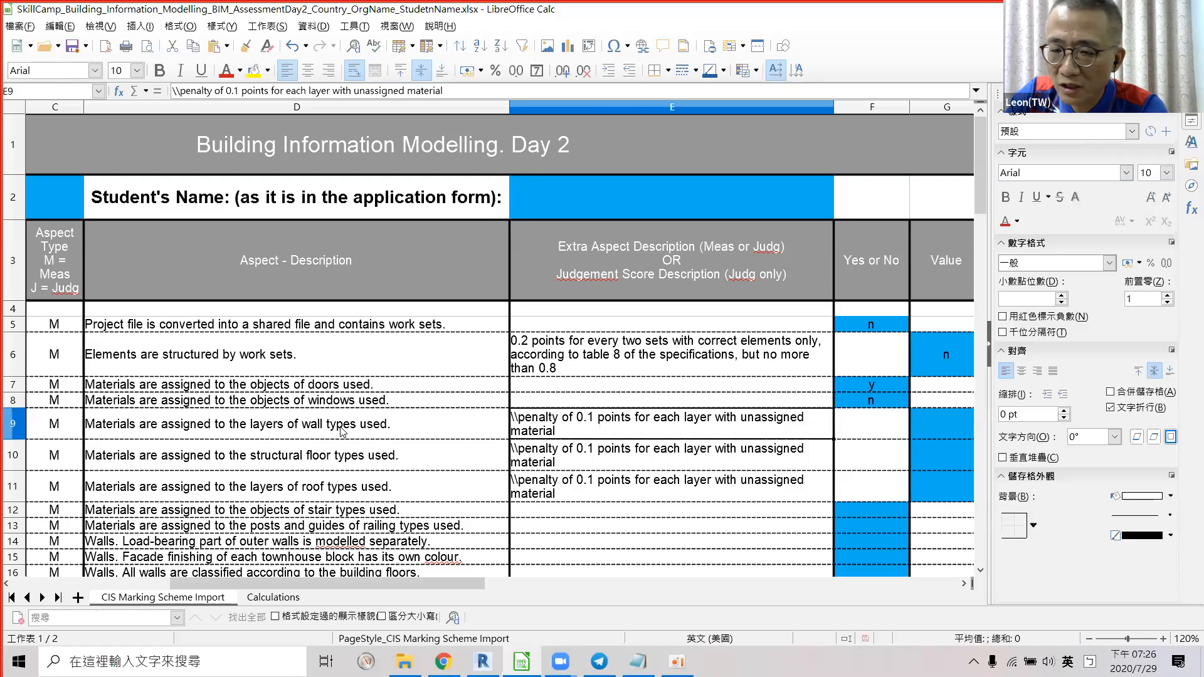
{"action": "left_click", "coordinate": [342, 431]}
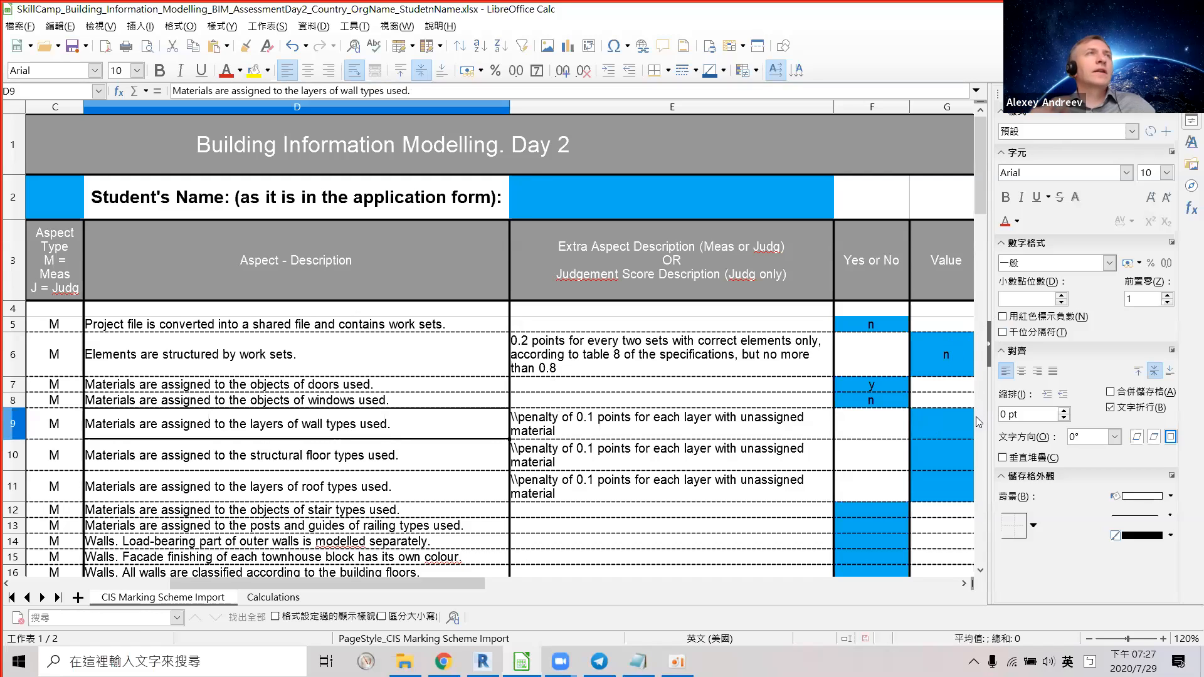
{"action": "left_click", "coordinate": [701, 430]}
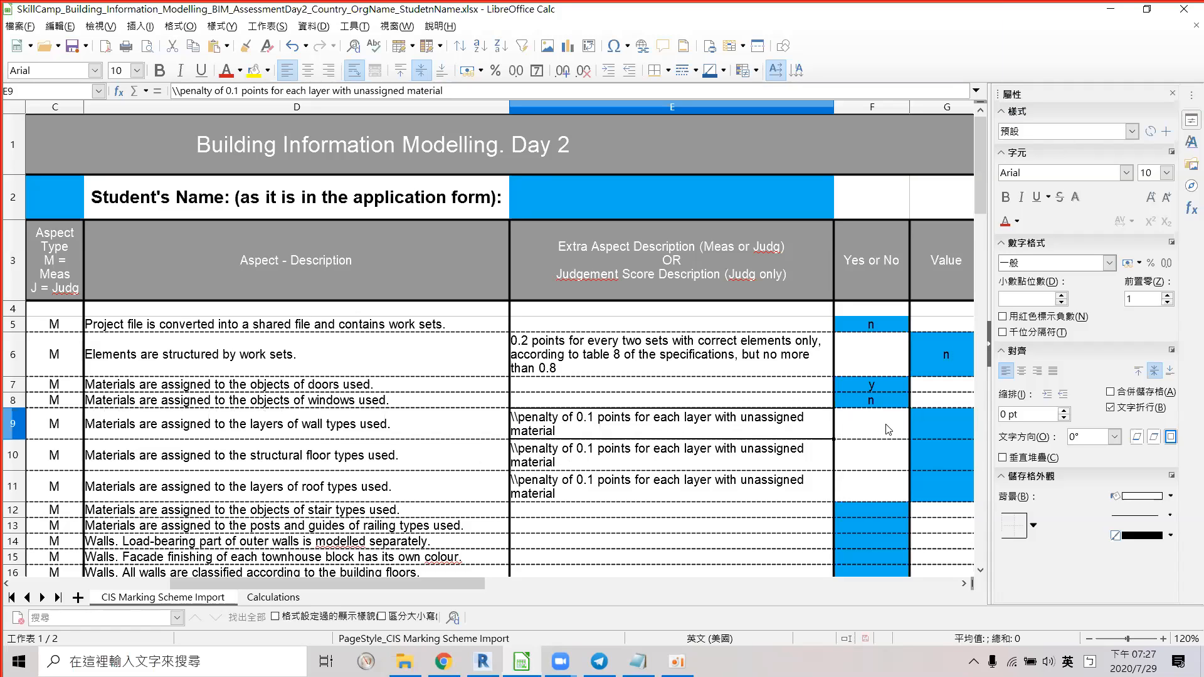
{"action": "left_click", "coordinate": [928, 429]}
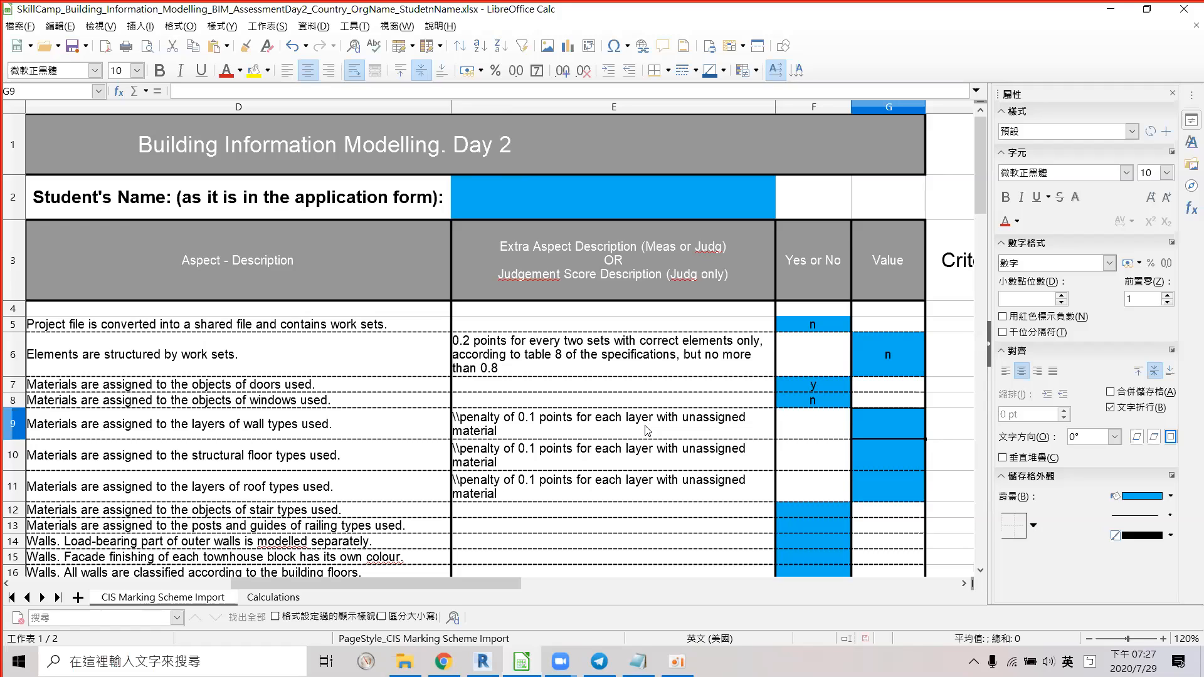
{"action": "key", "text": "alt+Tab"}
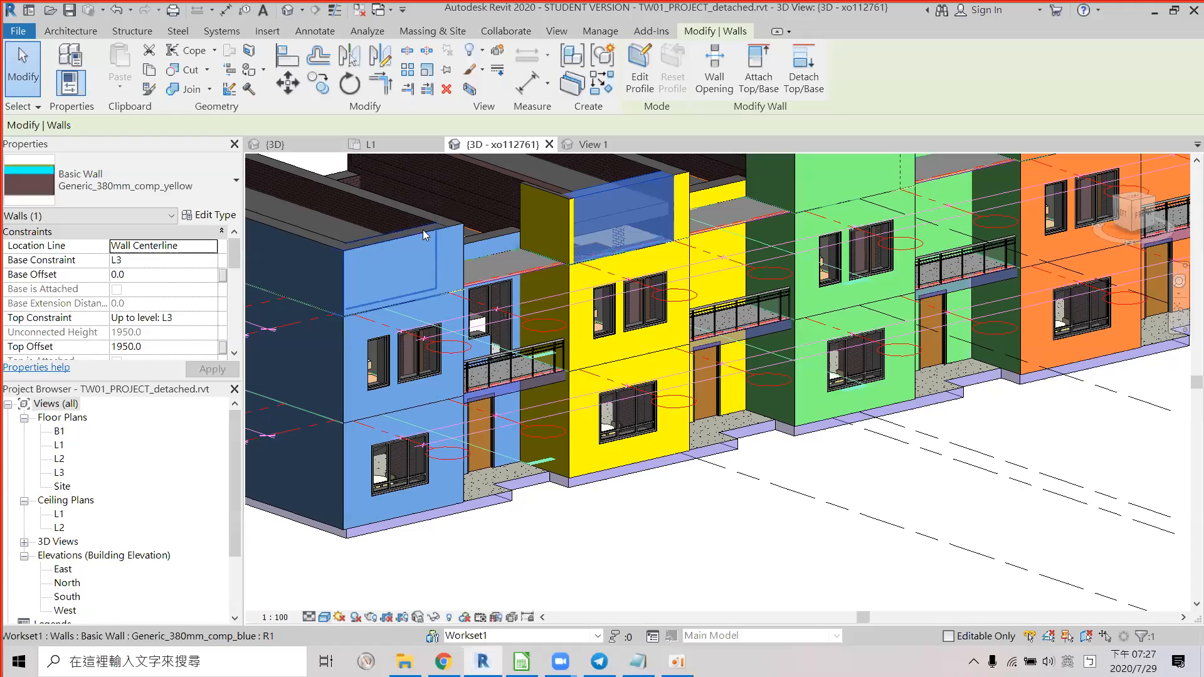
Reopen the blue L3 wall's Generic_380mm_comp_blue layer structure, then switch to LibreOffice Calc.
{"action": "left_click", "coordinate": [205, 217]}
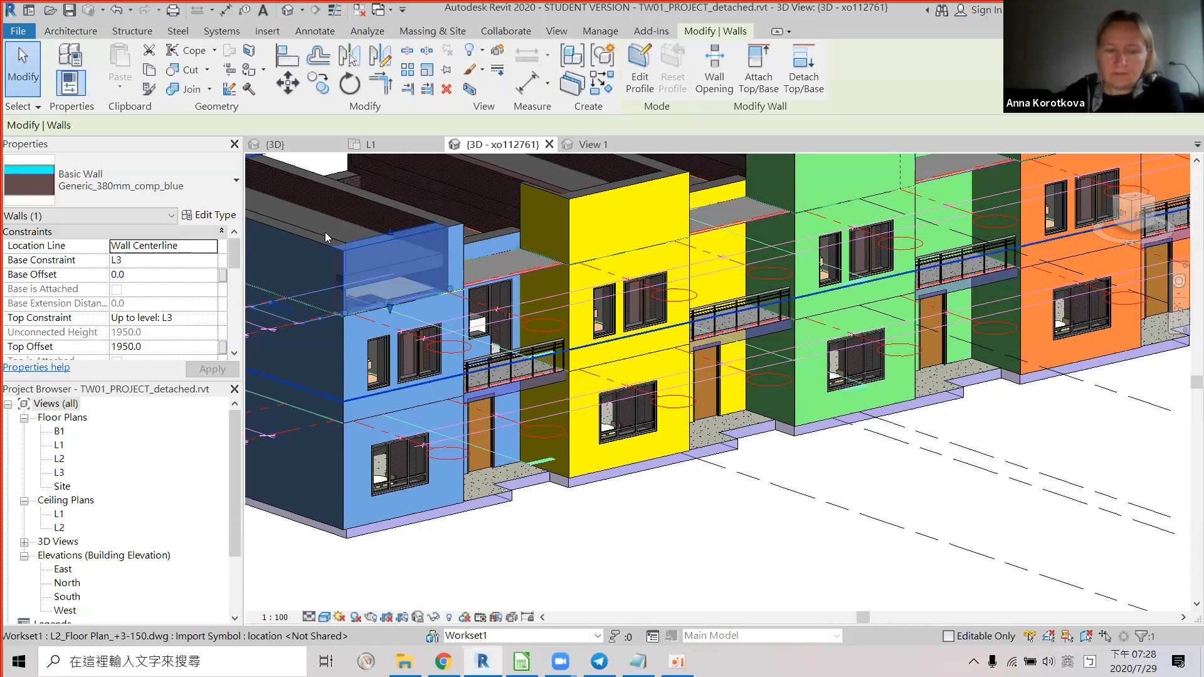
{"action": "left_click", "coordinate": [823, 204]}
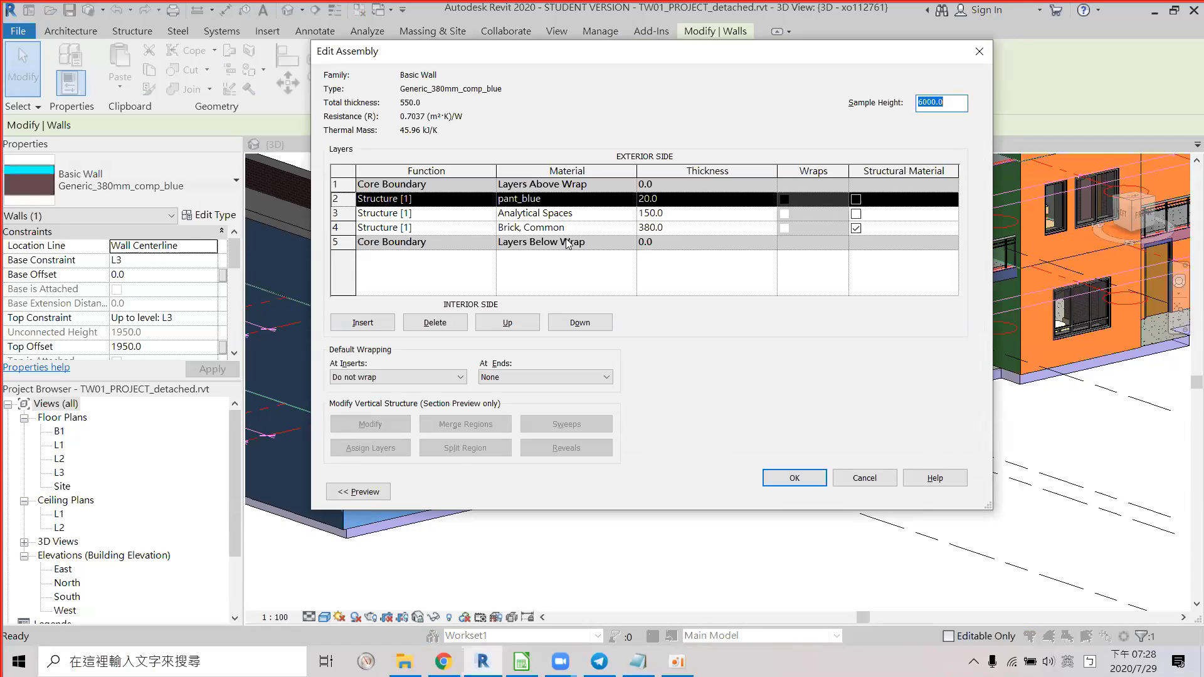
{"action": "key", "text": "alt+Tab"}
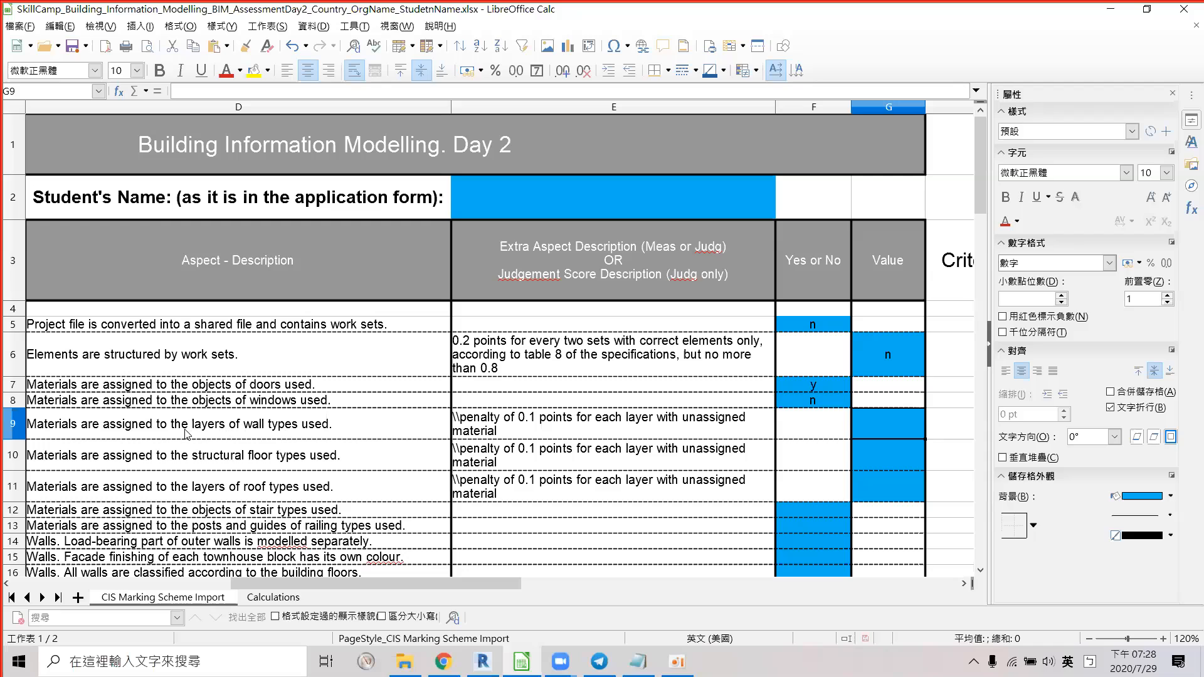
Enter a score of 3 in G9 for wall-layer materials, then bring Revit's blue wall layers forward.
{"action": "left_click", "coordinate": [256, 430]}
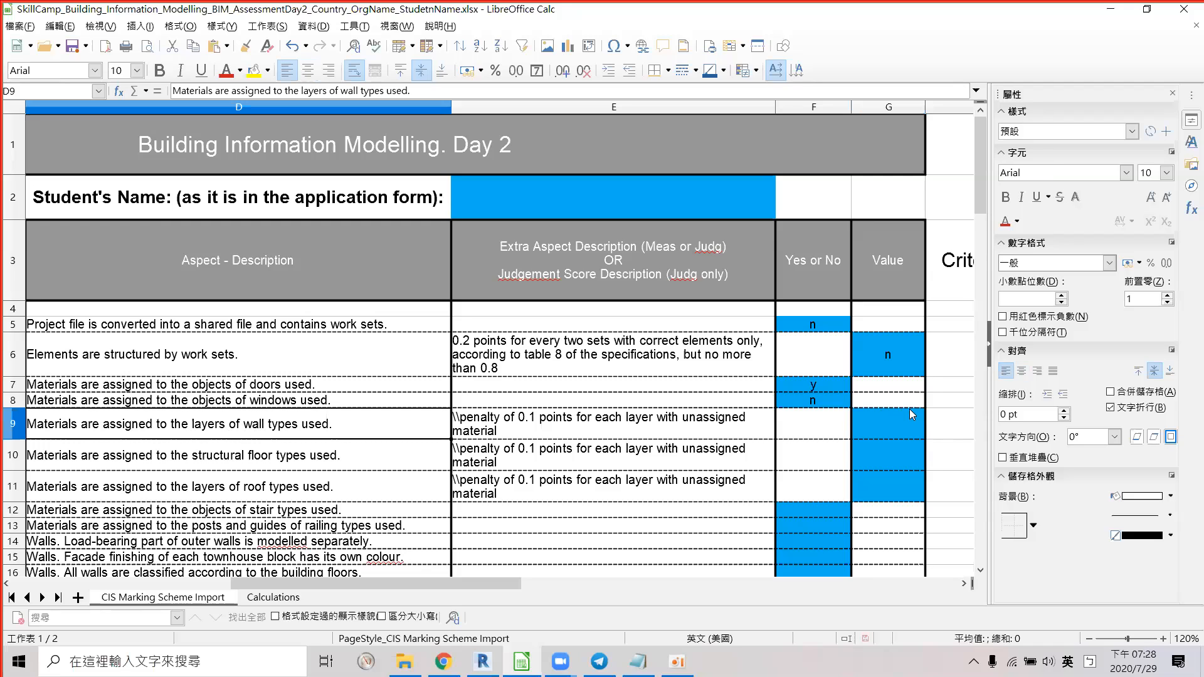
{"action": "left_click", "coordinate": [895, 419]}
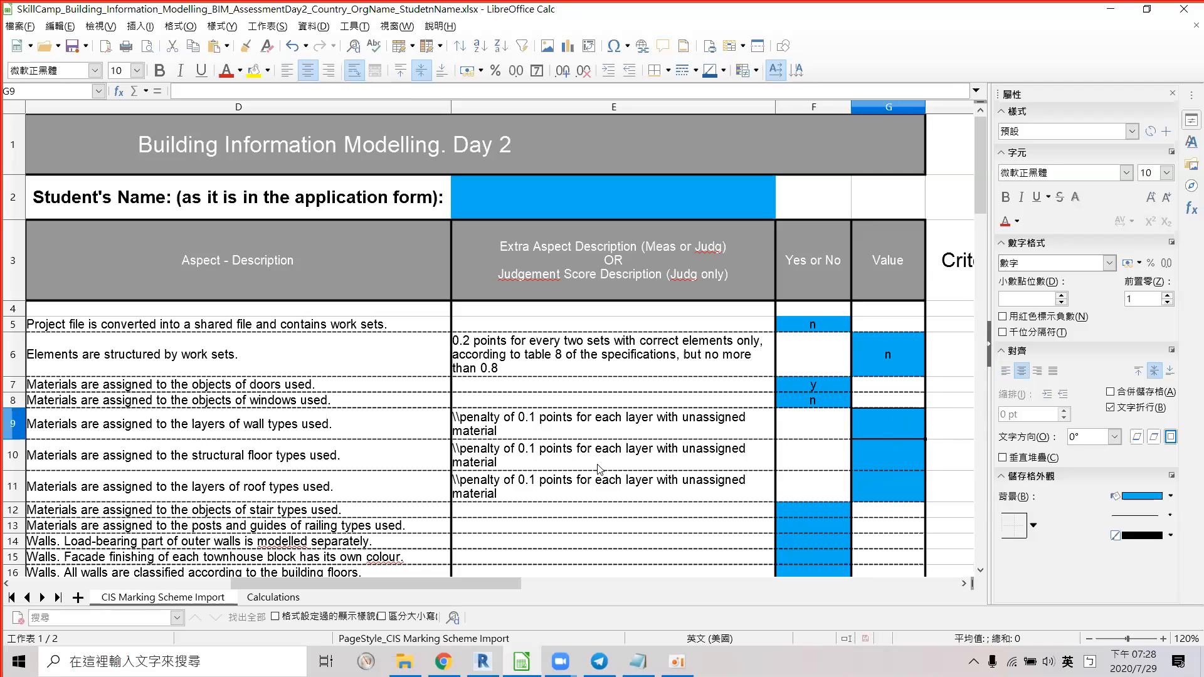
{"action": "type", "text": "3"}
{"action": "key", "text": "Tab"}
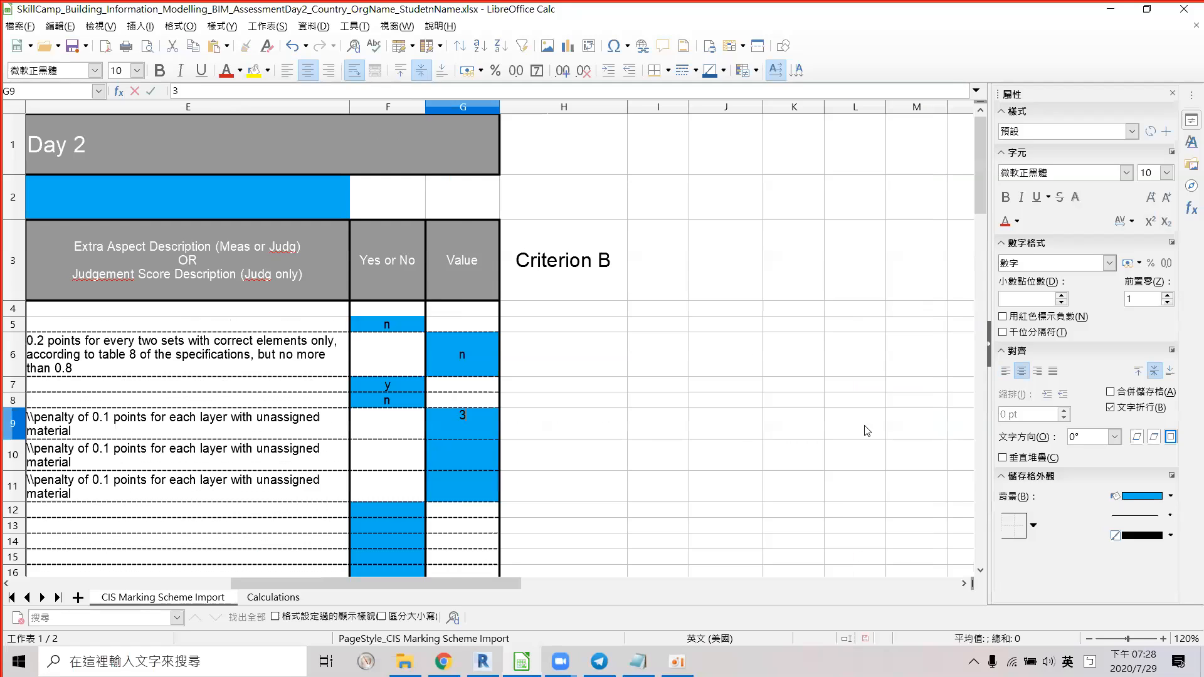
{"action": "left_click_drag", "start_coordinate": [520, 593], "coordinate": [497, 629]}
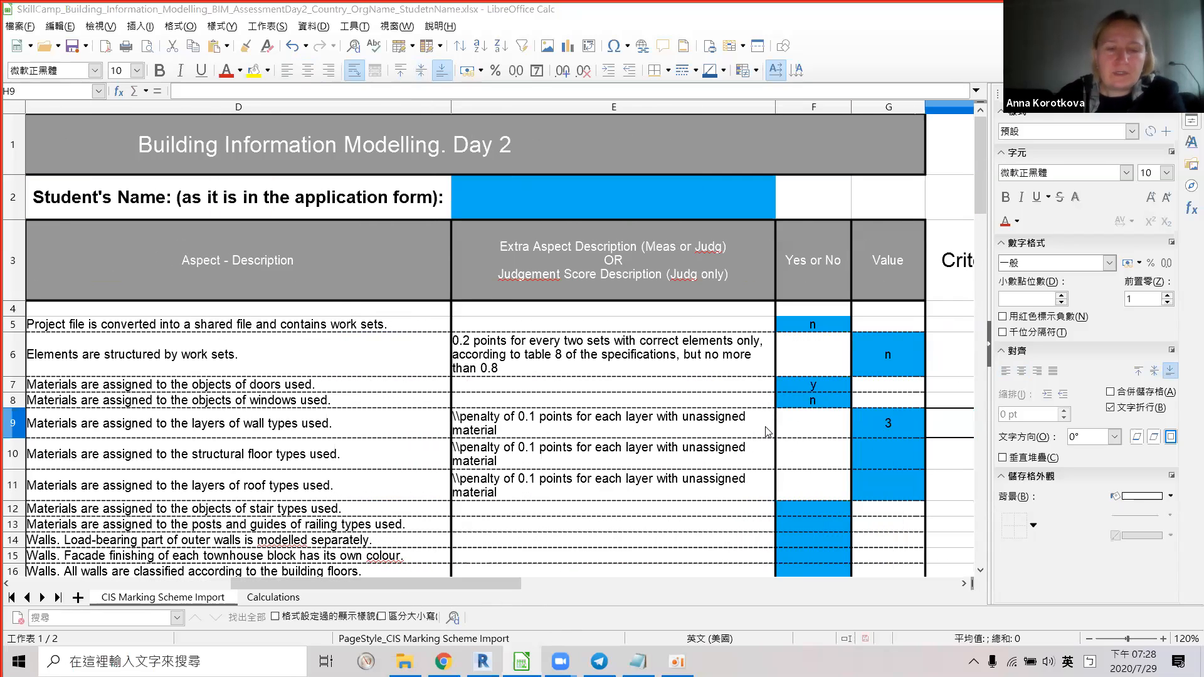
{"action": "key", "text": "alt+Tab"}
{"action": "key", "text": "alt+Tab"}
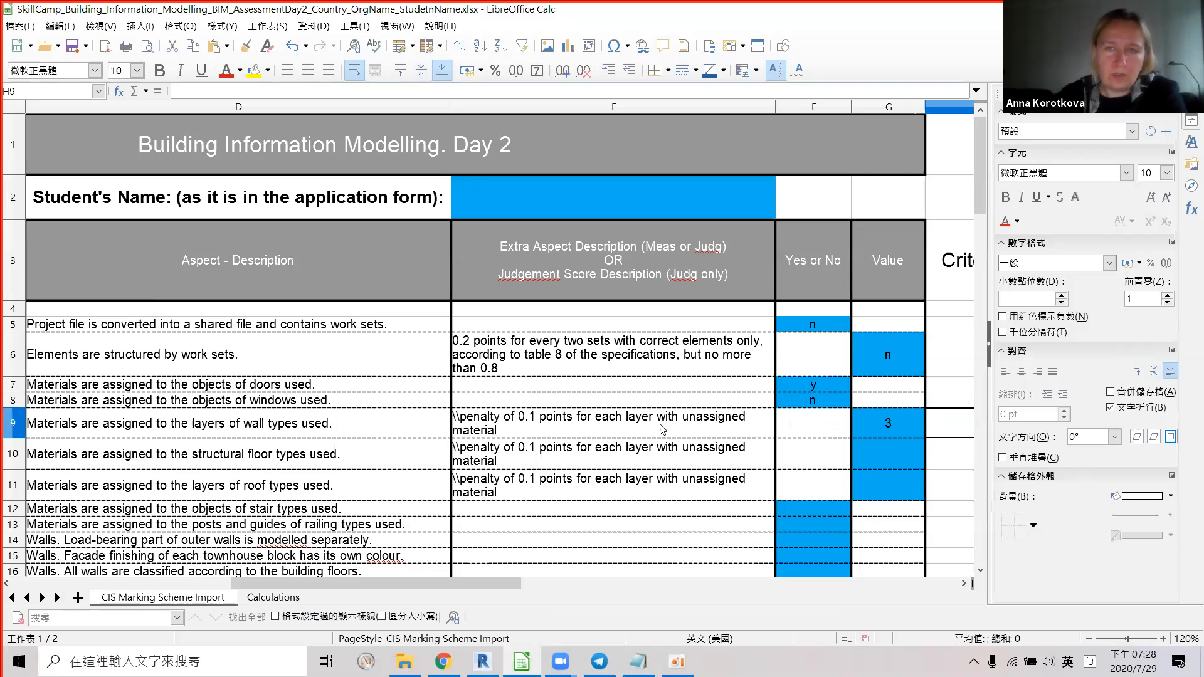
{"action": "key", "text": "alt+Tab"}
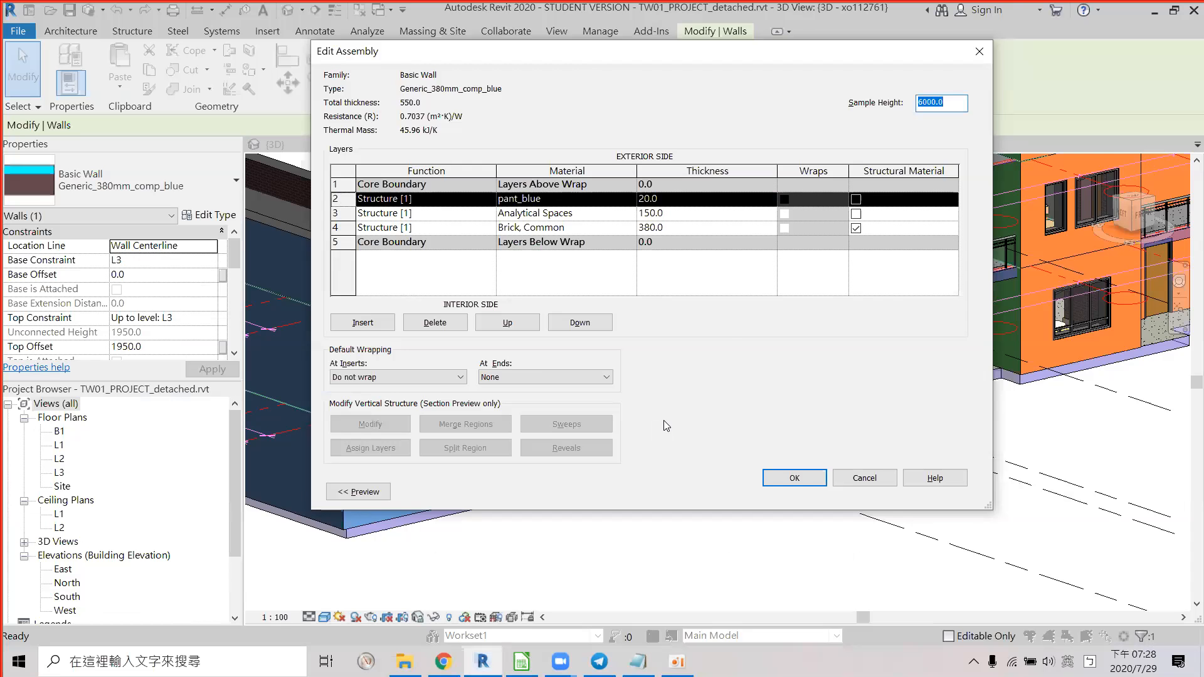
Close the blue wall's layer and type dialogs unchanged and move the blue parapet wall onto the yellow block.
{"action": "key", "text": "alt+Tab"}
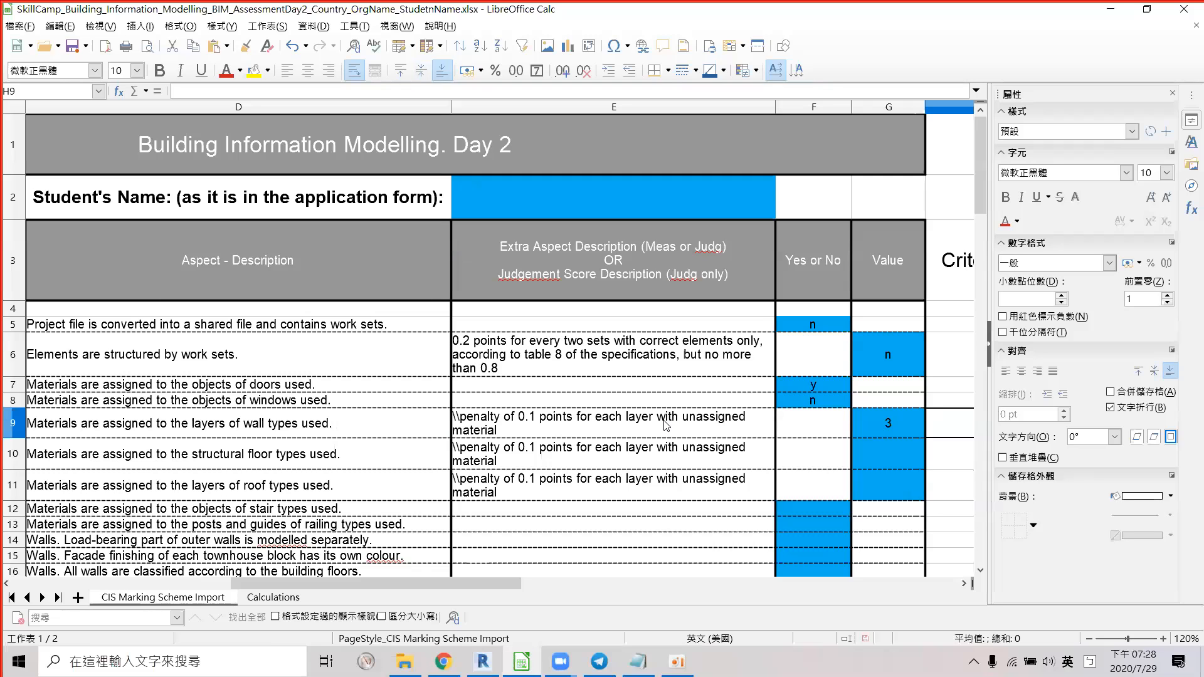
{"action": "key", "text": "alt+Tab"}
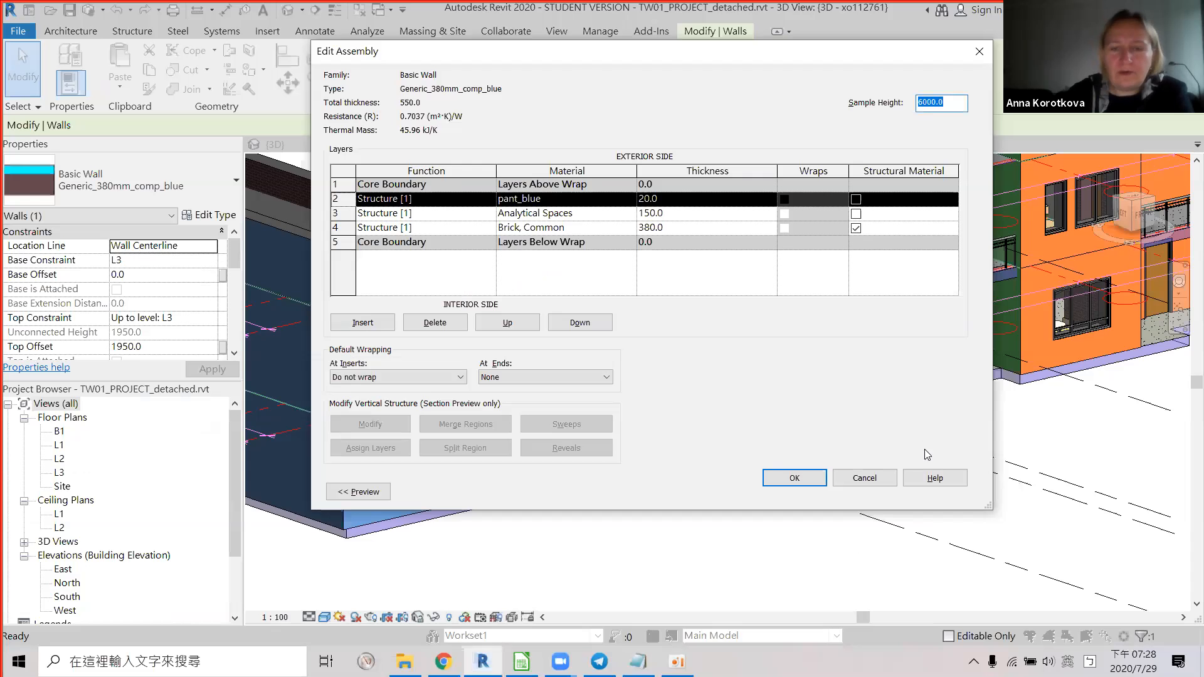
{"action": "left_click", "coordinate": [883, 477]}
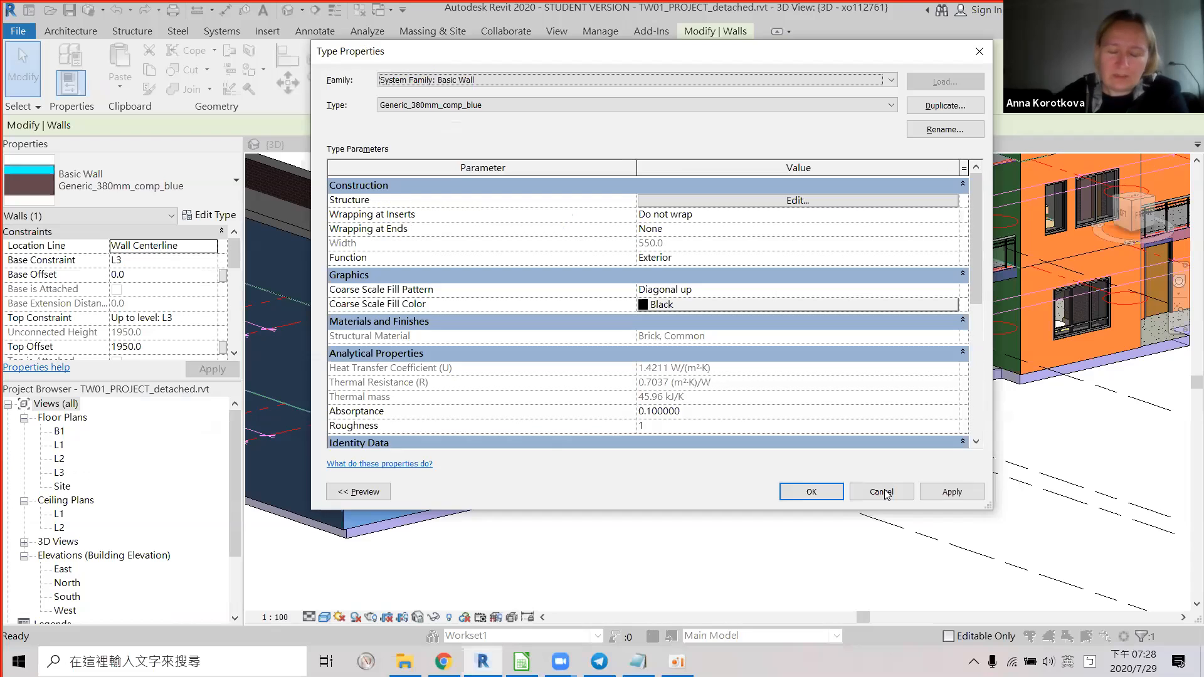
{"action": "left_click", "coordinate": [882, 491]}
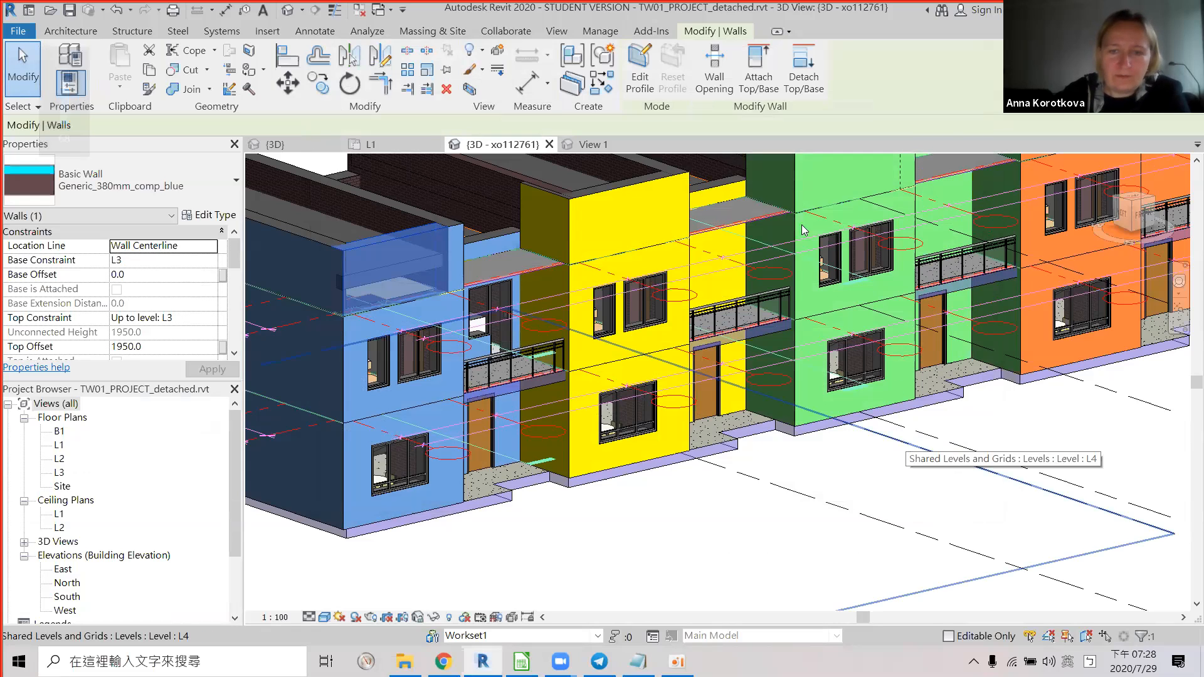
{"action": "left_click_drag", "start_coordinate": [450, 234], "coordinate": [596, 194]}
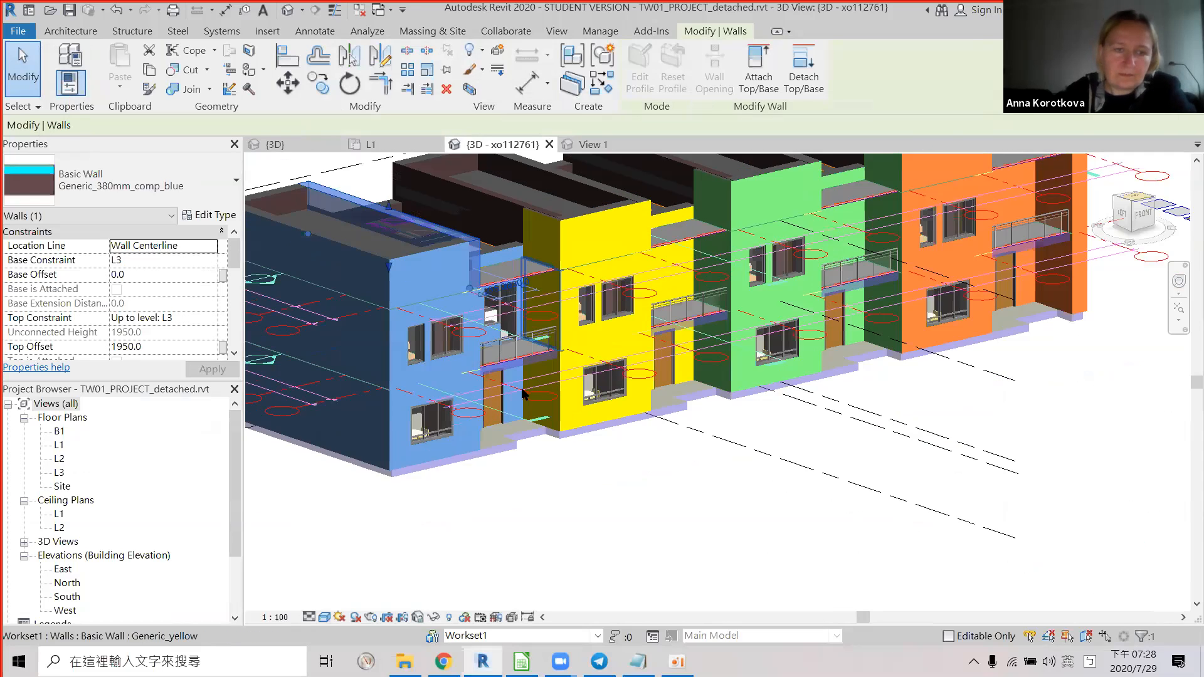
Review the first house's lower blue wall layers unchanged, then return to the marking sheet.
{"action": "left_click", "coordinate": [517, 388]}
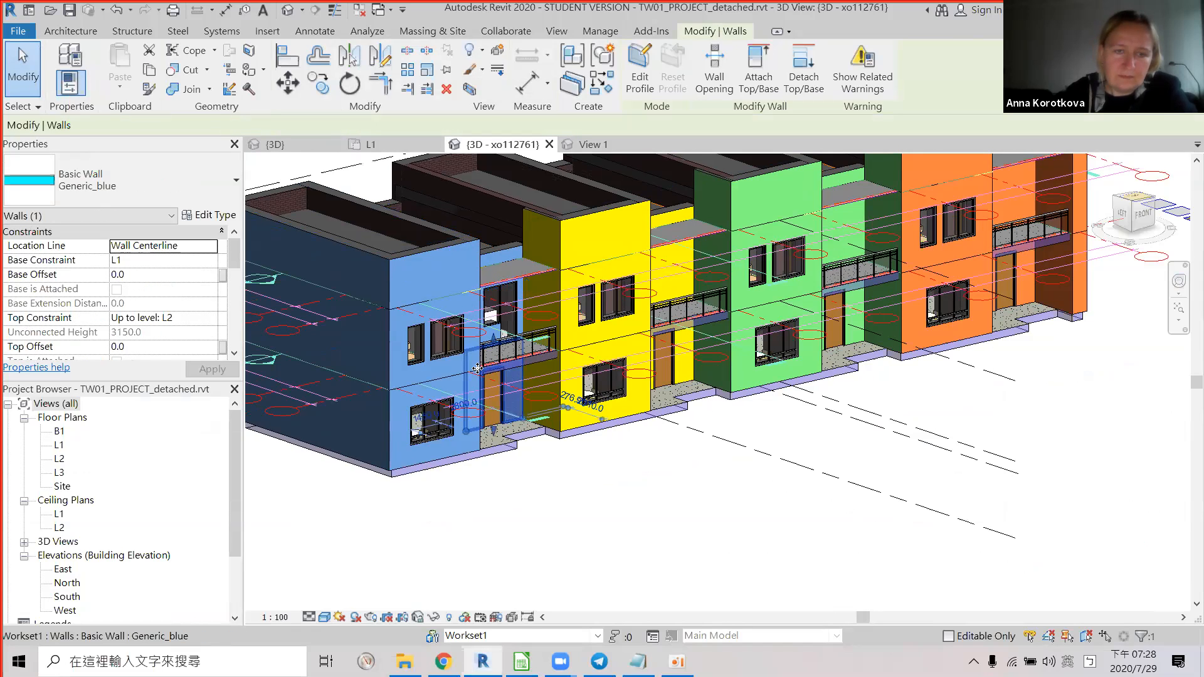
{"action": "left_click", "coordinate": [210, 215]}
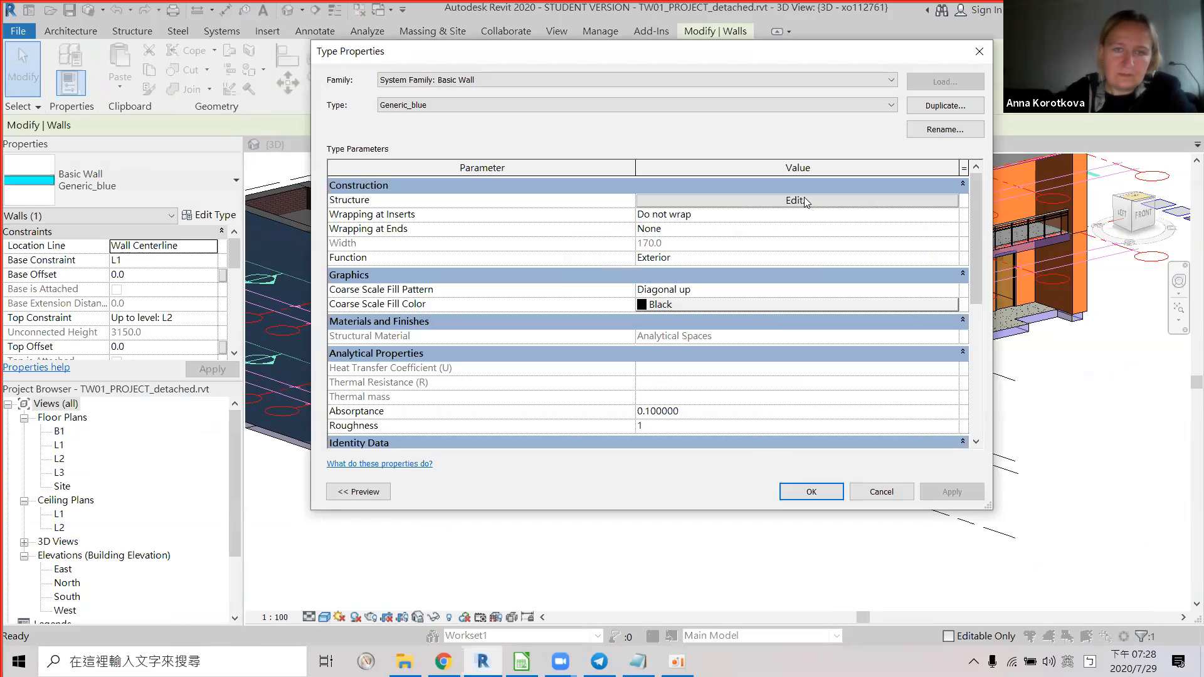
{"action": "left_click", "coordinate": [805, 200]}
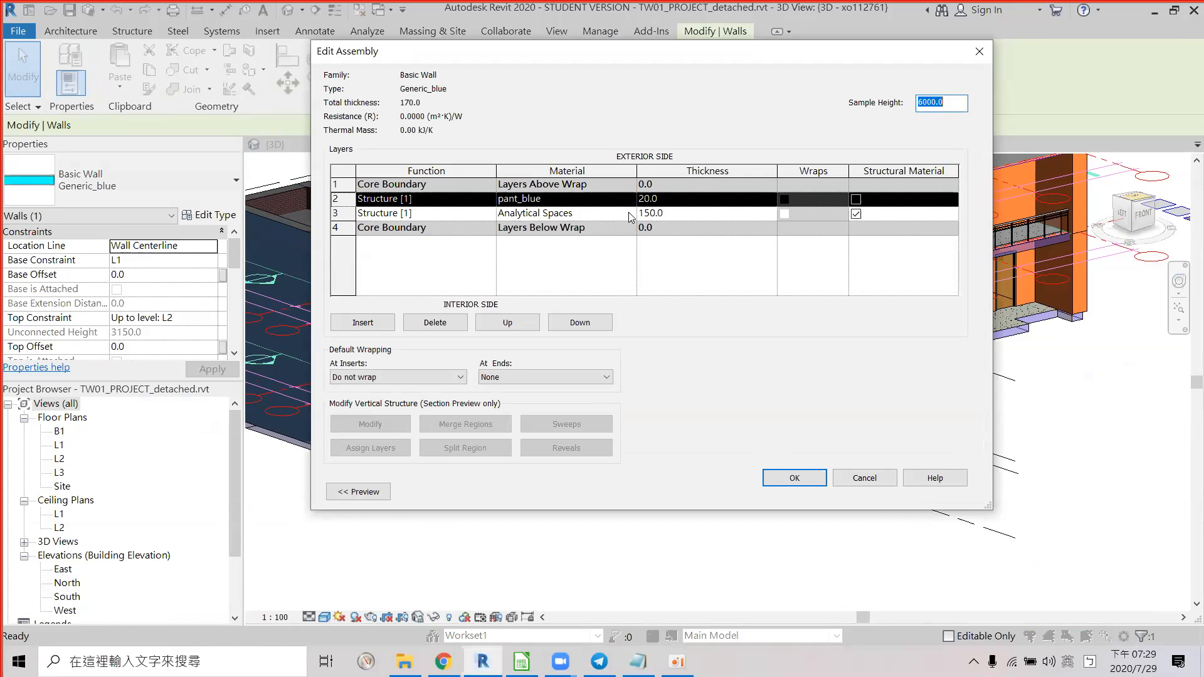
{"action": "left_click", "coordinate": [852, 480]}
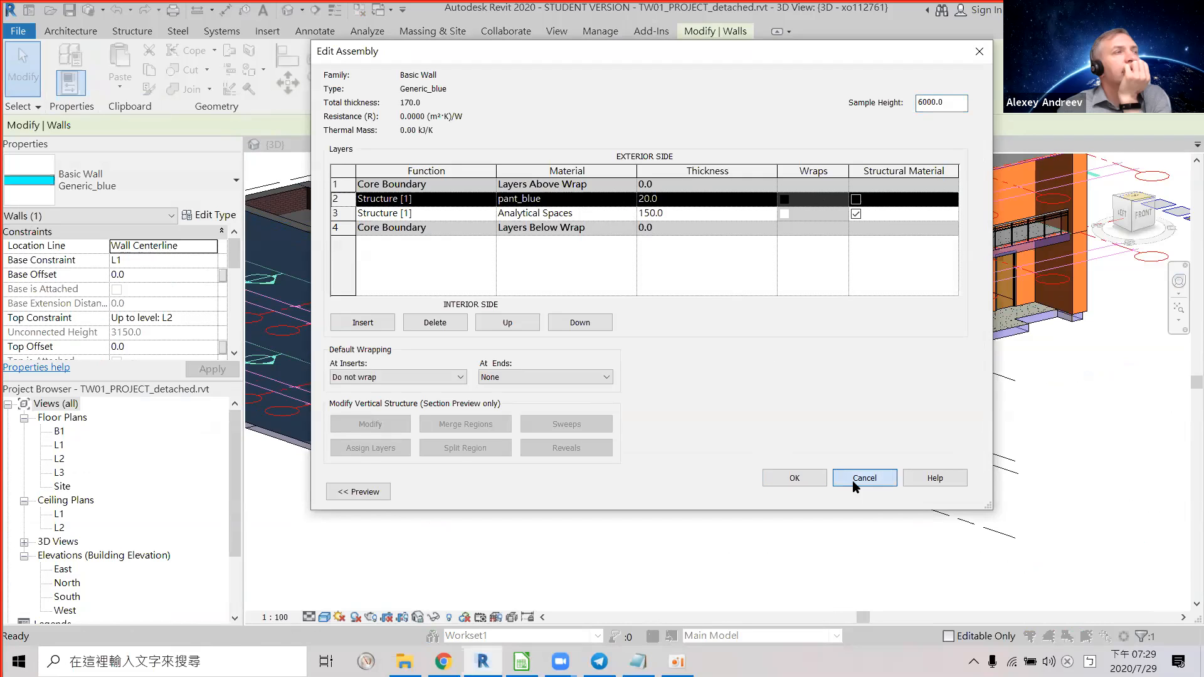
{"action": "left_click", "coordinate": [853, 483]}
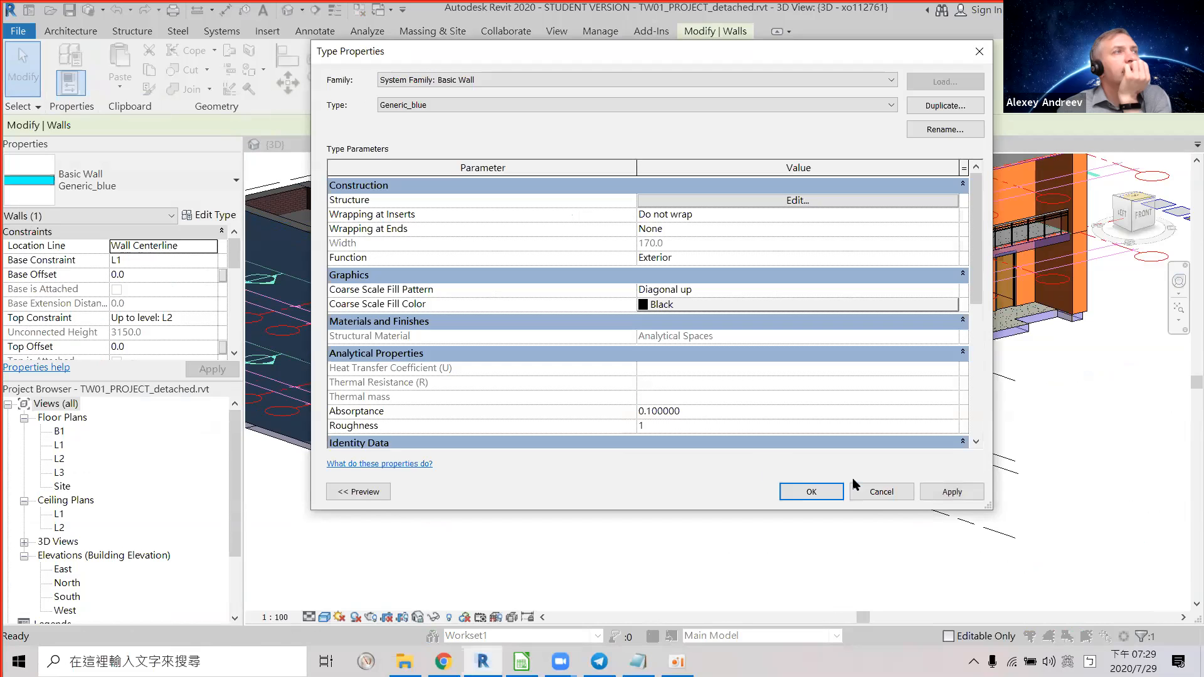
{"action": "left_click", "coordinate": [859, 489]}
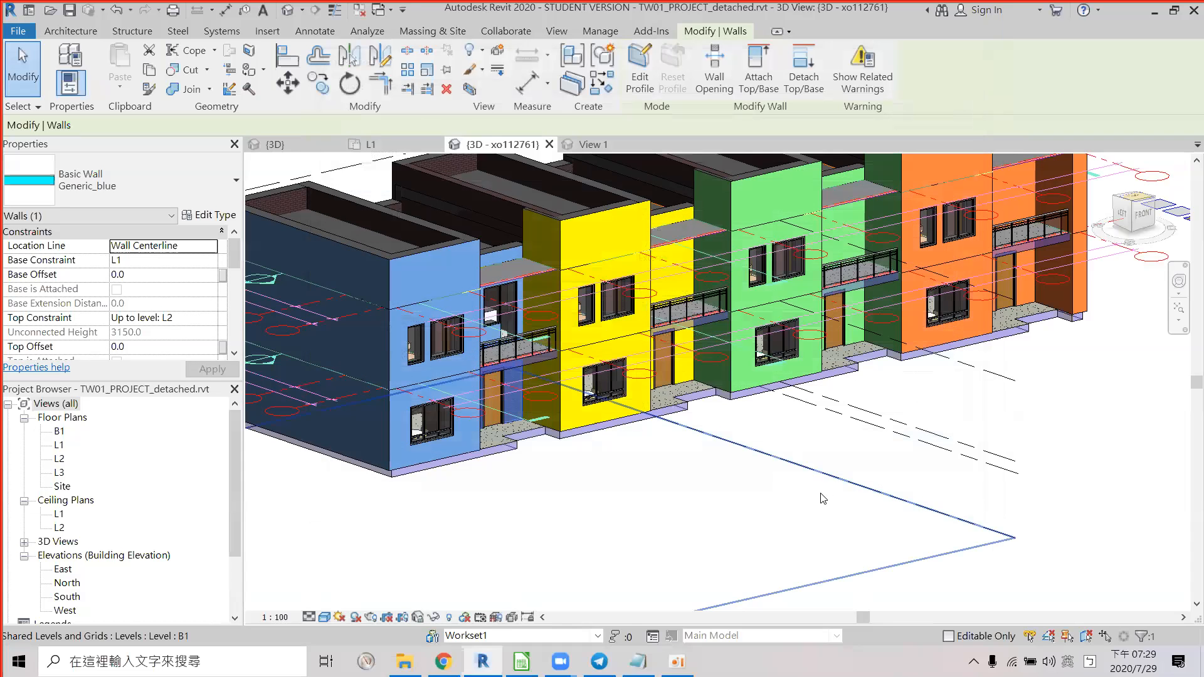
{"action": "key", "text": "alt+Tab"}
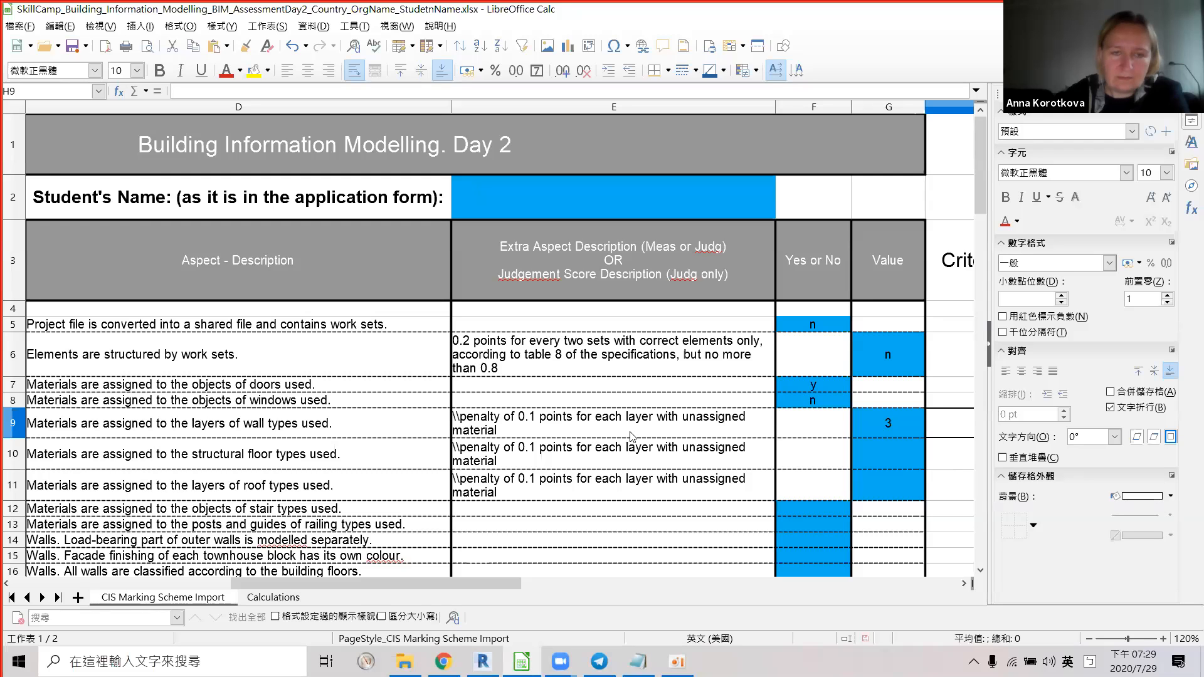
{"action": "key", "text": "alt+Tab"}
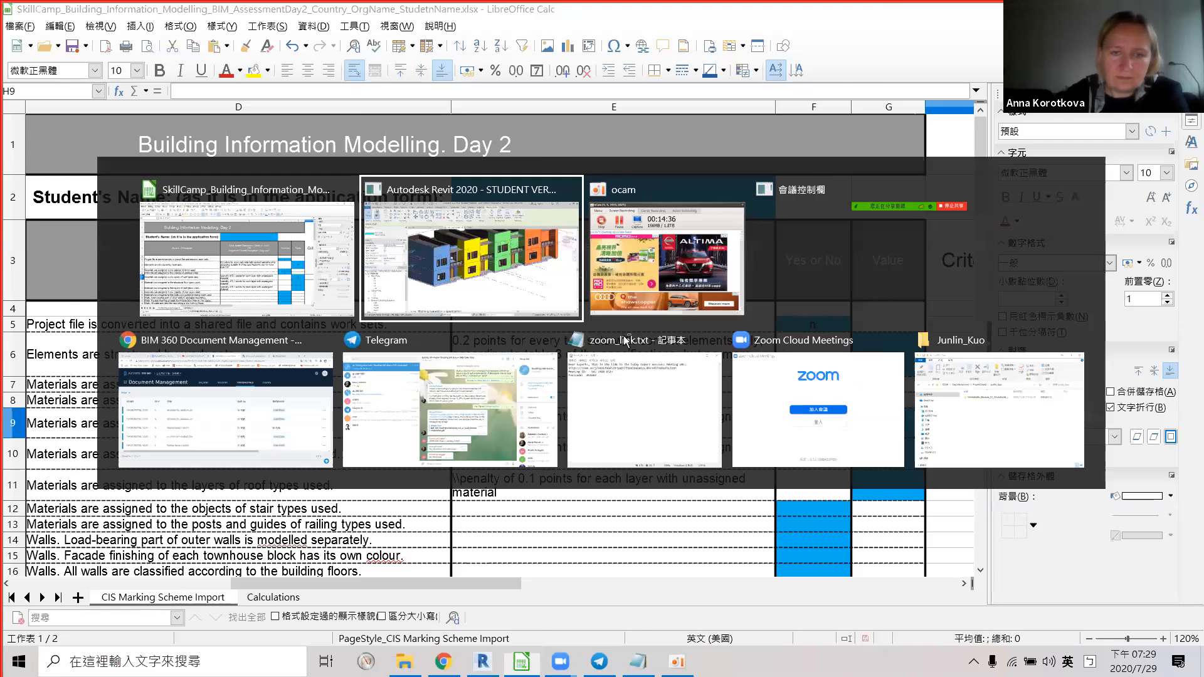
{"action": "middle_click_drag", "start_coordinate": [746, 256], "coordinate": [702, 370], "text": "shift"}
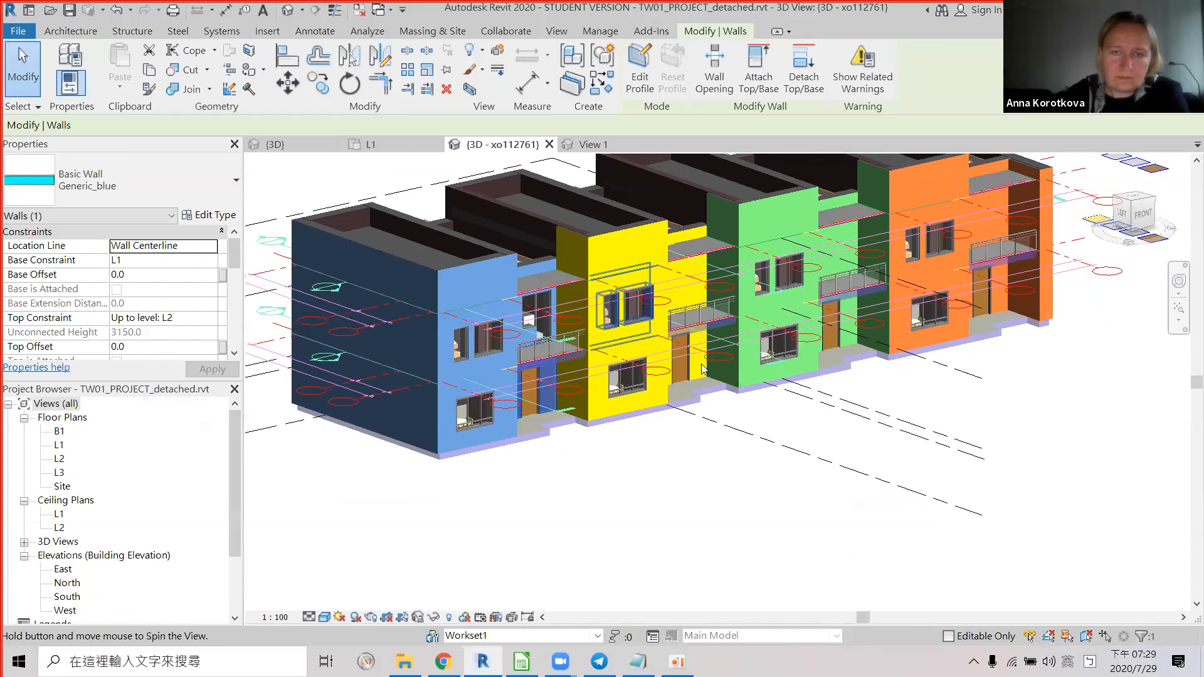
{"action": "scroll", "coordinate": [746, 357], "scroll_direction": "up", "scroll_amount": 3}
{"action": "left_click", "coordinate": [738, 362]}
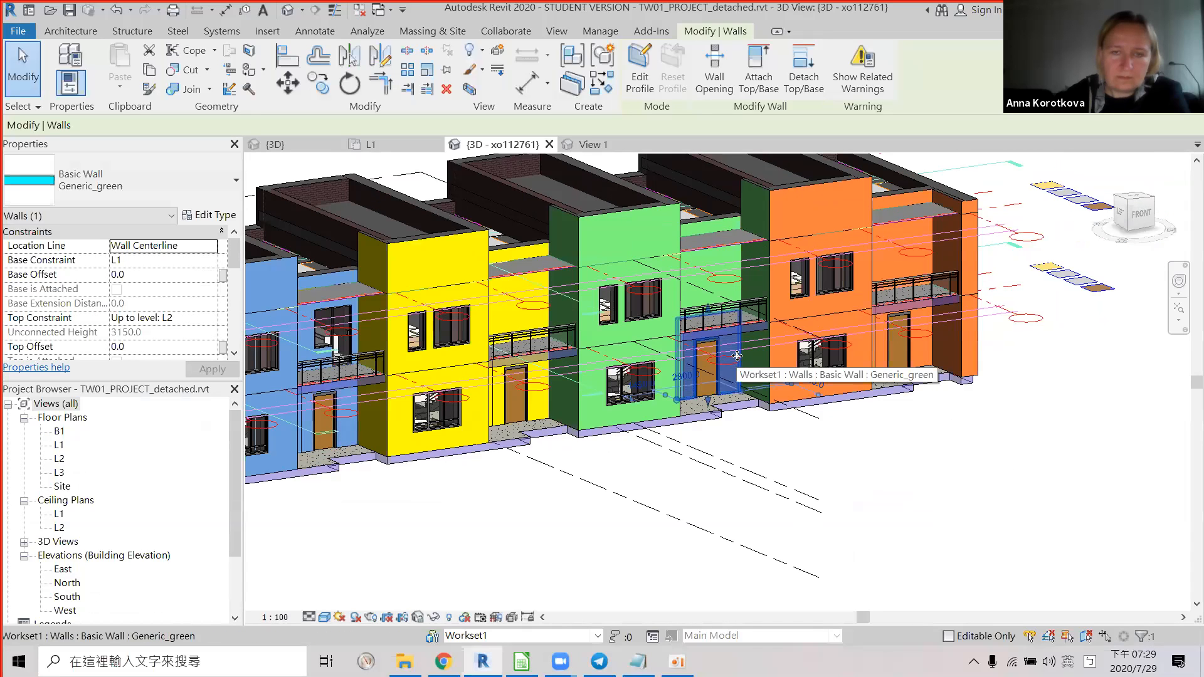
{"action": "left_click", "coordinate": [726, 224]}
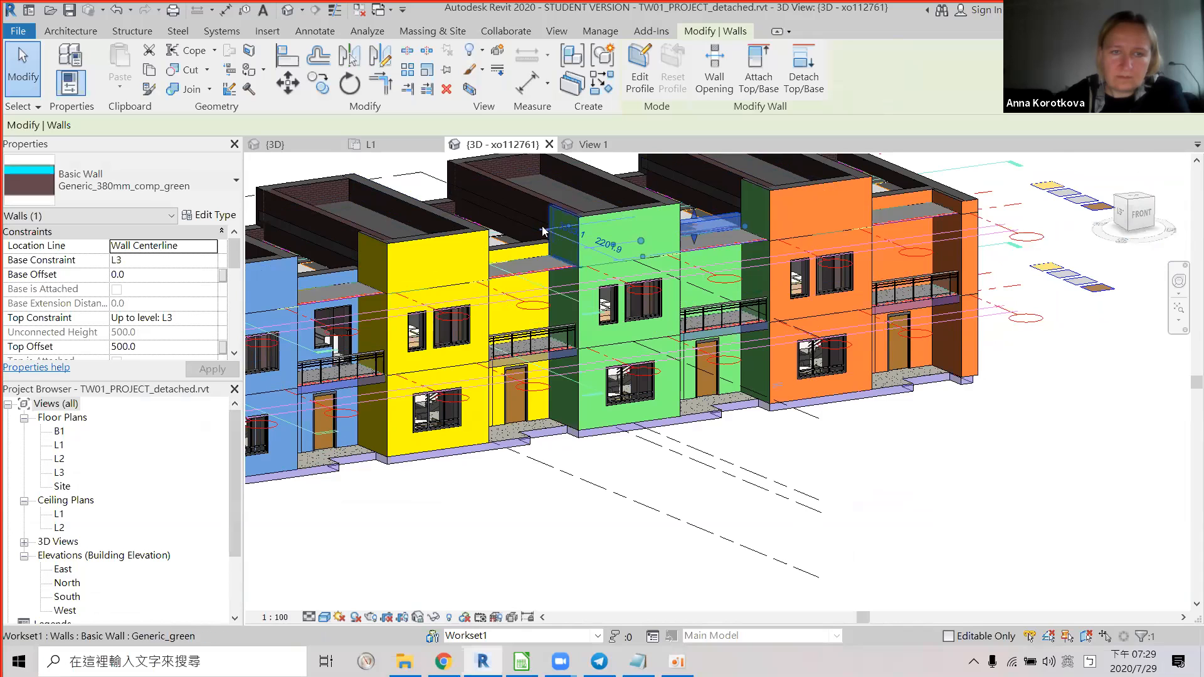
{"action": "left_click", "coordinate": [456, 238]}
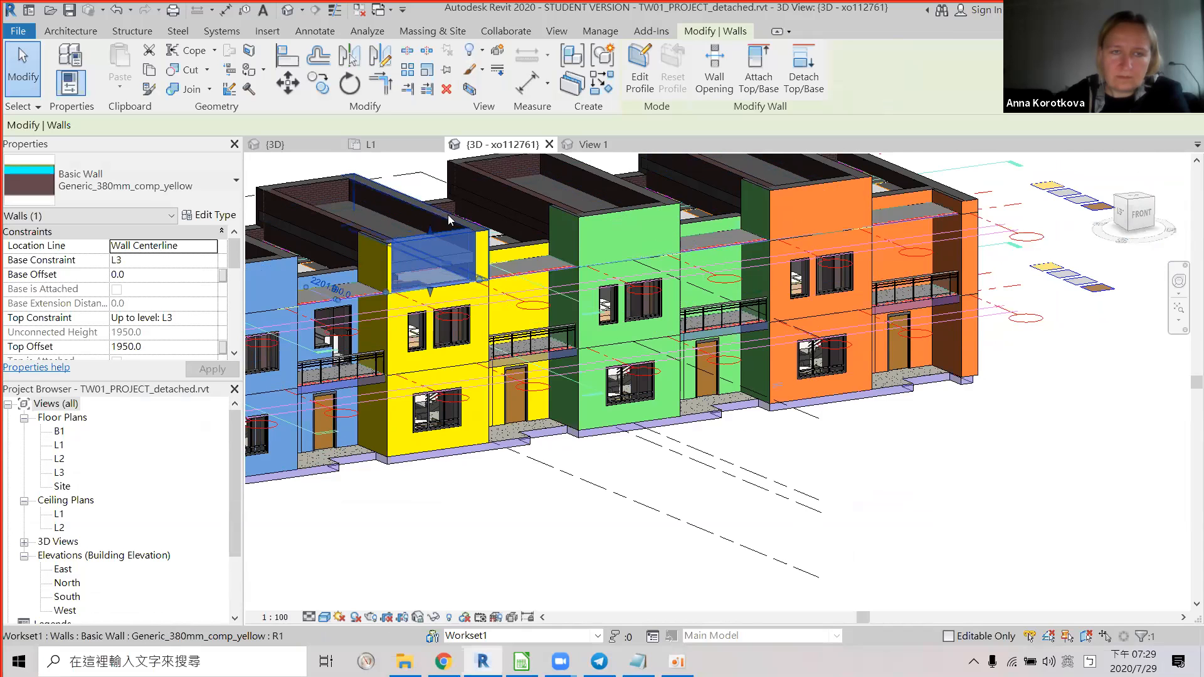
{"action": "middle_click_drag", "start_coordinate": [629, 438], "coordinate": [658, 420], "text": "shift"}
{"action": "left_click", "coordinate": [659, 417]}
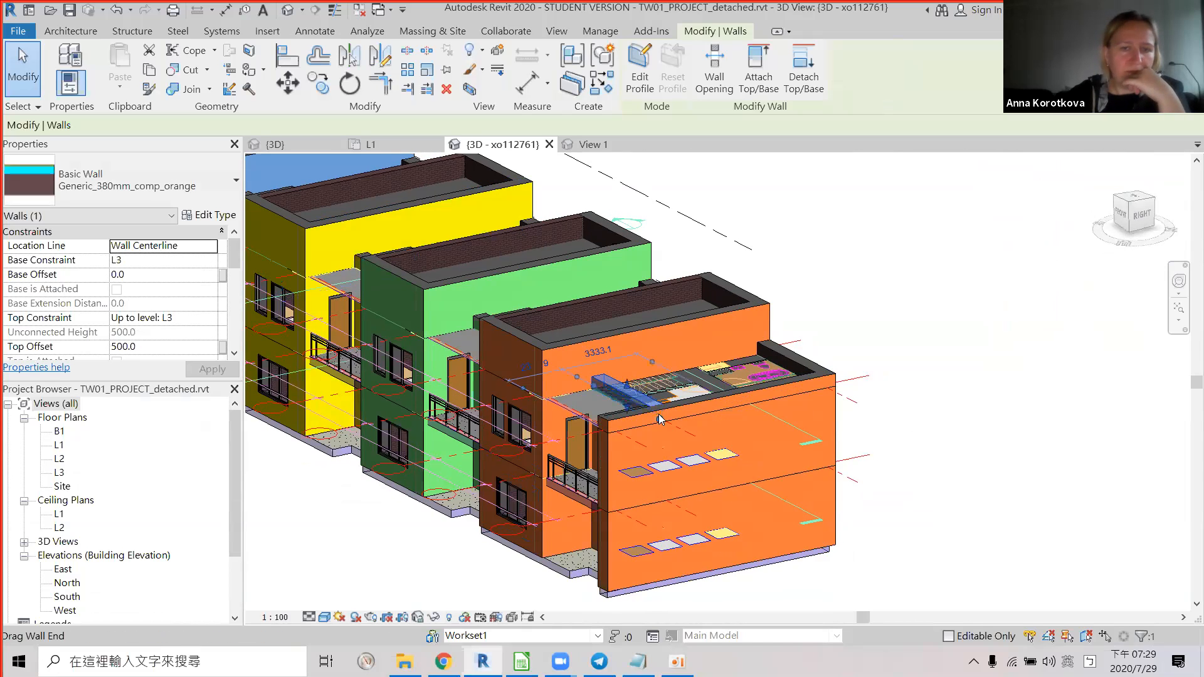
{"action": "left_click", "coordinate": [680, 425]}
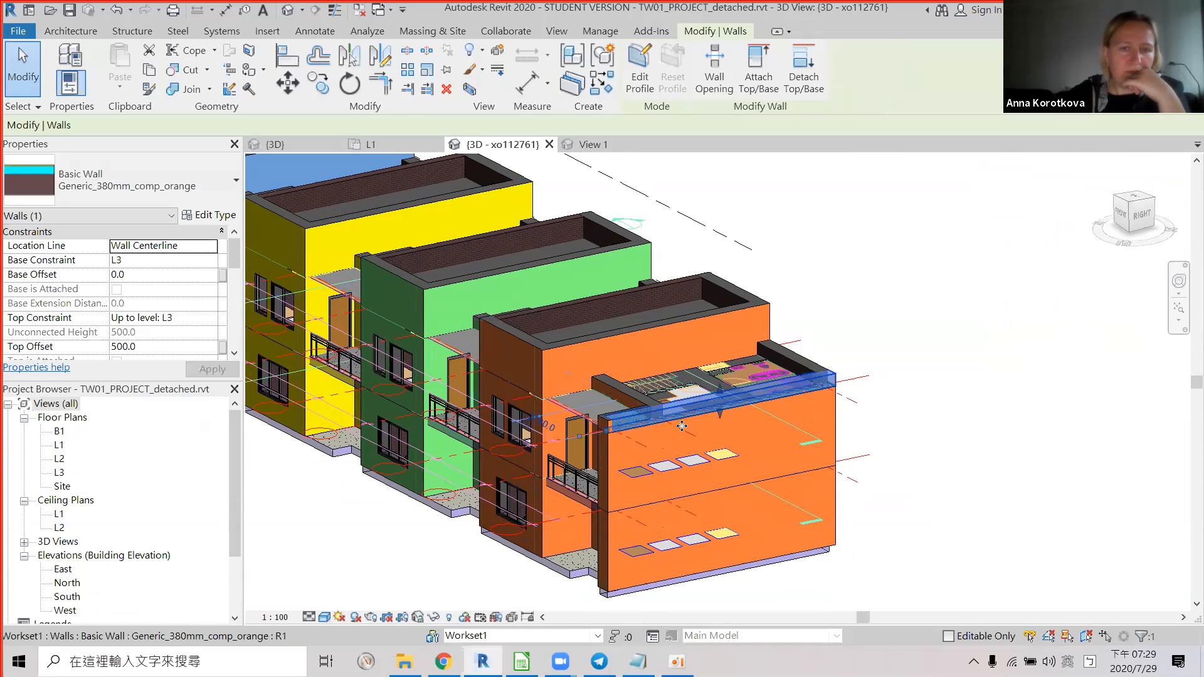
{"action": "left_click", "coordinate": [618, 453]}
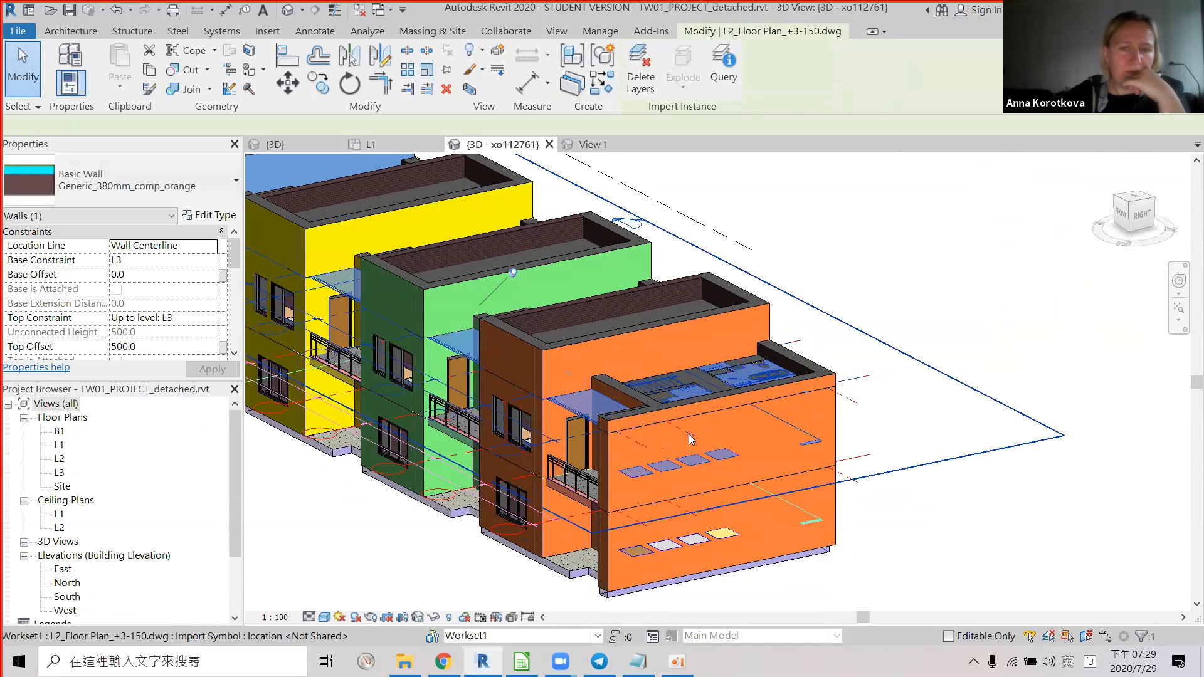
{"action": "left_click", "coordinate": [607, 451]}
{"action": "middle_click_drag", "start_coordinate": [617, 465], "coordinate": [825, 455], "text": "shift"}
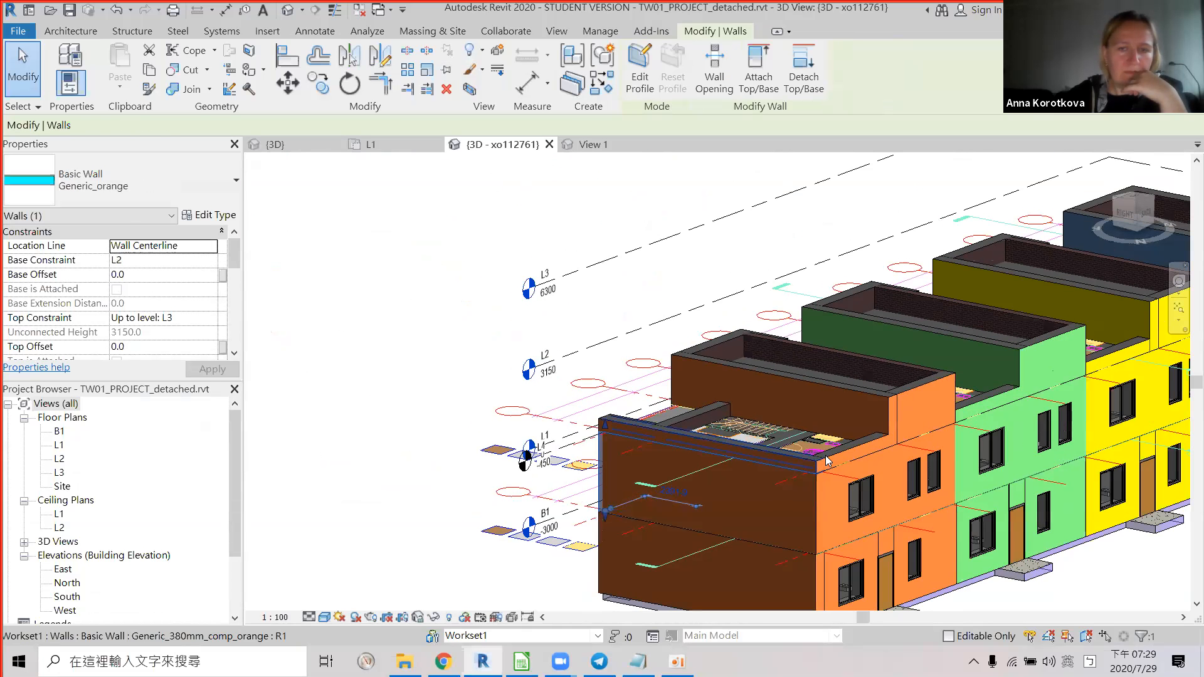
{"action": "left_click", "coordinate": [827, 457]}
{"action": "middle_click_drag", "start_coordinate": [755, 342], "coordinate": [744, 300], "text": "shift"}
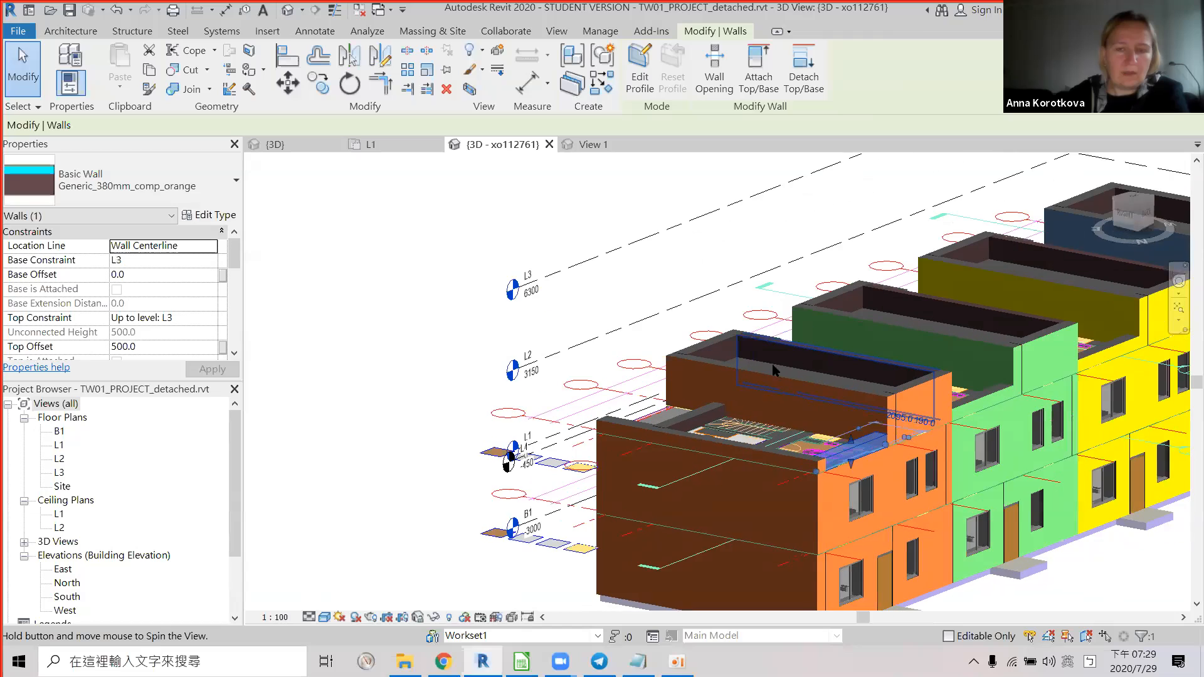
{"action": "middle_click_drag", "start_coordinate": [965, 527], "coordinate": [826, 435]}
{"action": "scroll", "coordinate": [827, 433], "scroll_direction": "up", "scroll_amount": 1}
{"action": "left_click", "coordinate": [824, 431]}
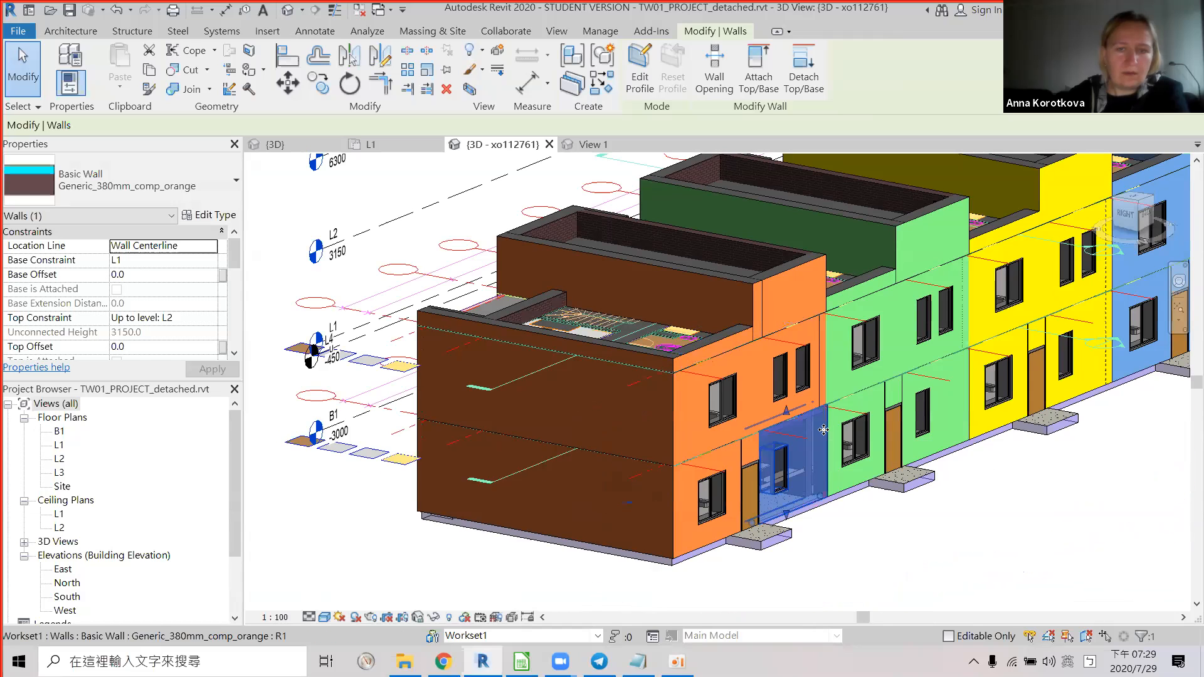
{"action": "left_click", "coordinate": [886, 409]}
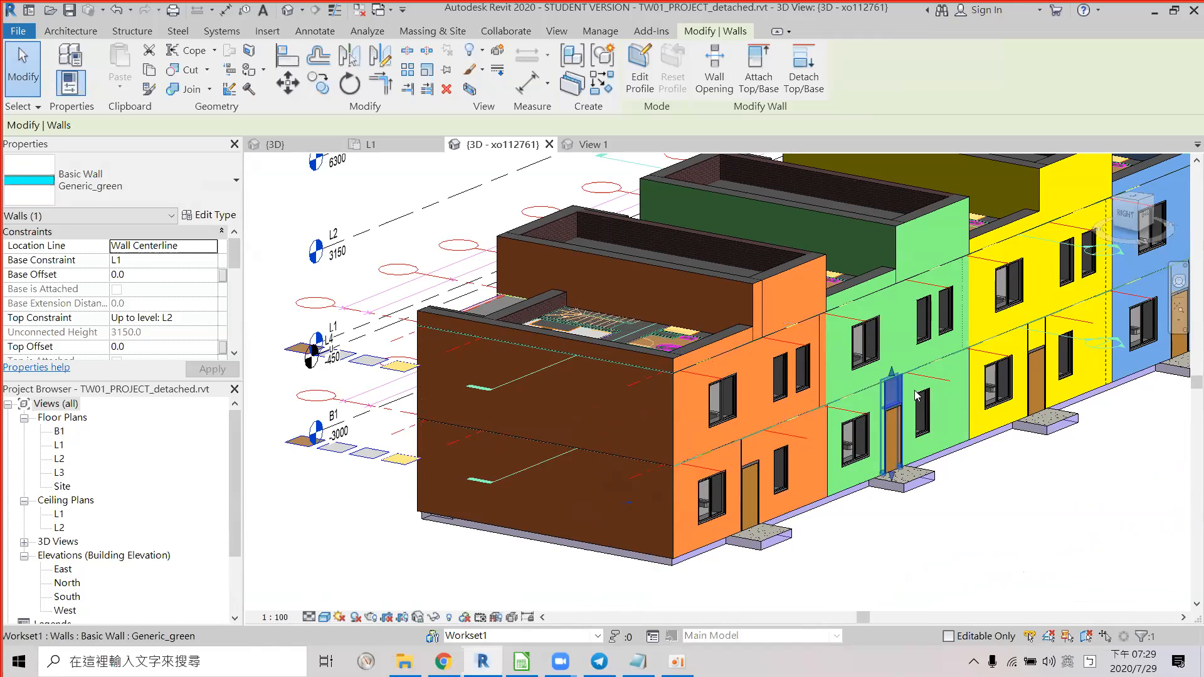
{"action": "middle_click_drag", "start_coordinate": [752, 265], "coordinate": [745, 268], "text": "shift"}
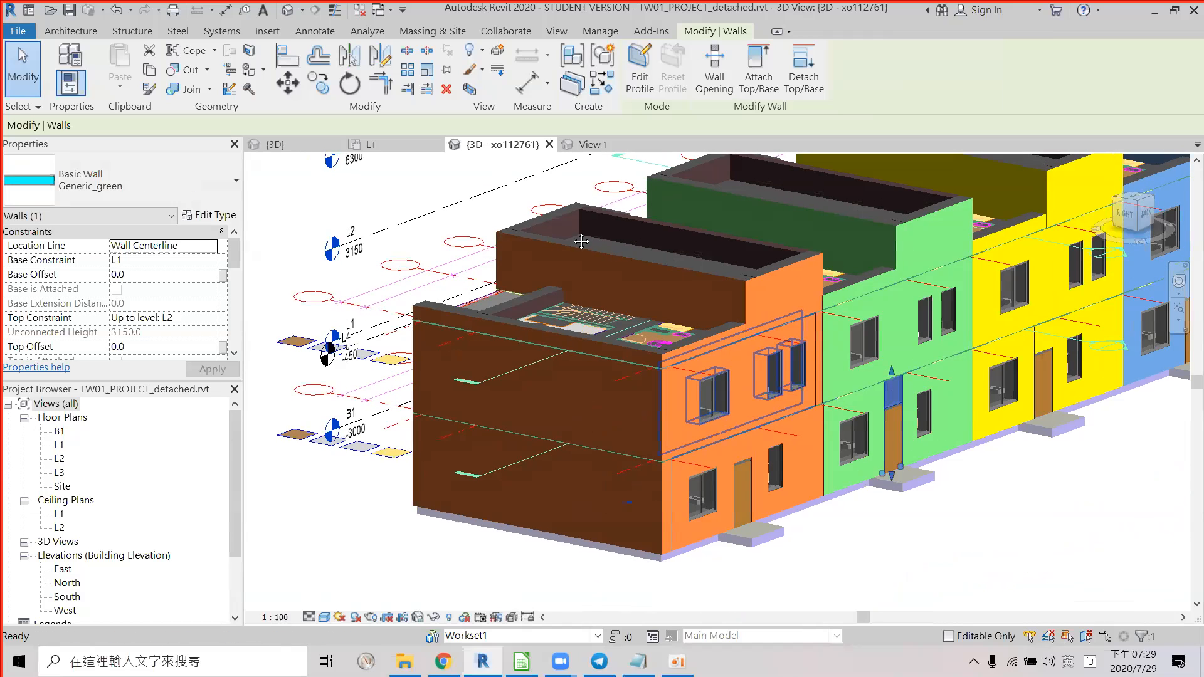
{"action": "middle_click_drag", "start_coordinate": [881, 434], "coordinate": [760, 380]}
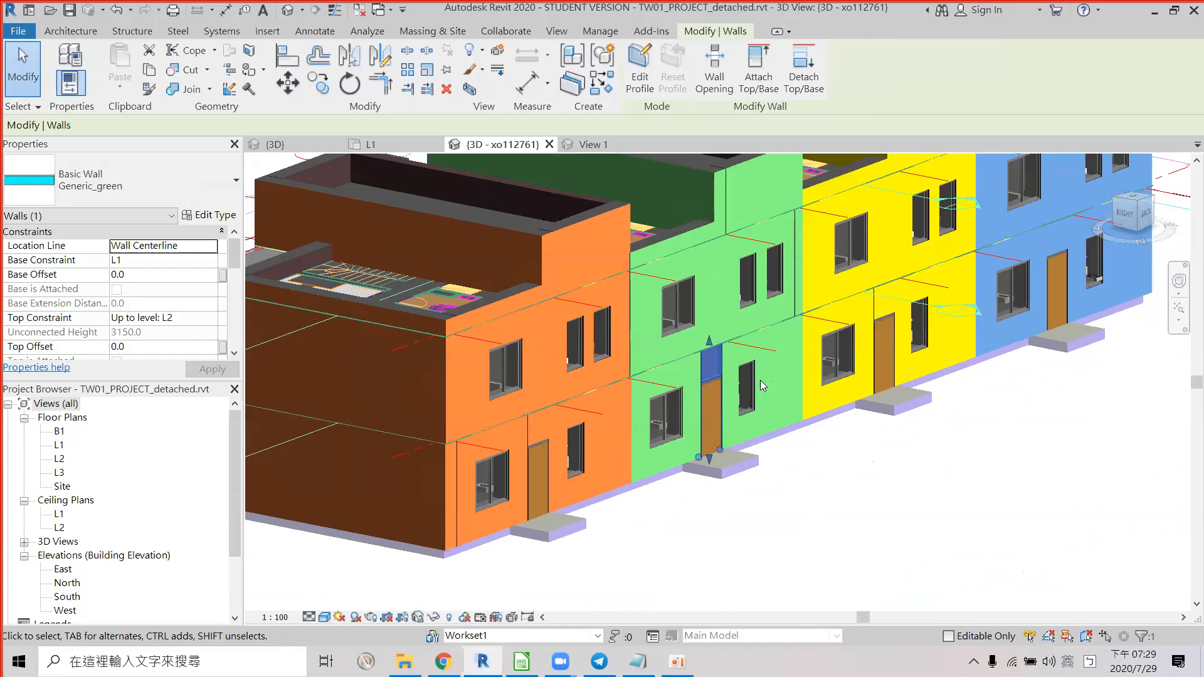
{"action": "left_click", "coordinate": [800, 322]}
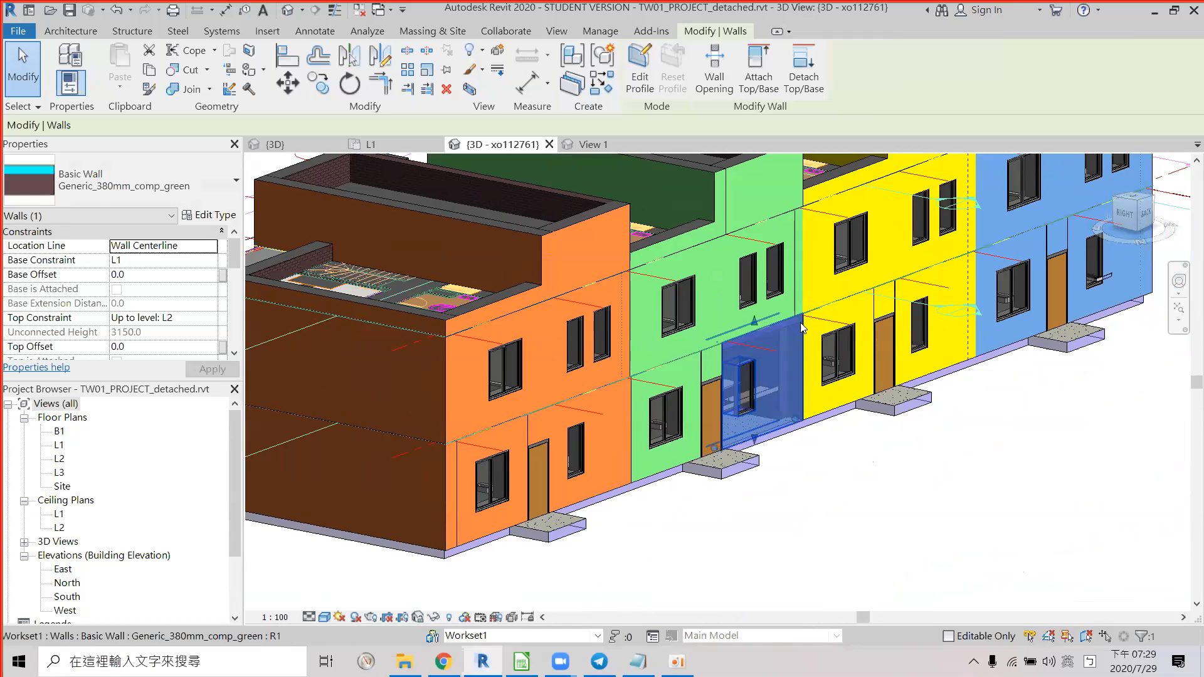
{"action": "key", "text": "alt"}
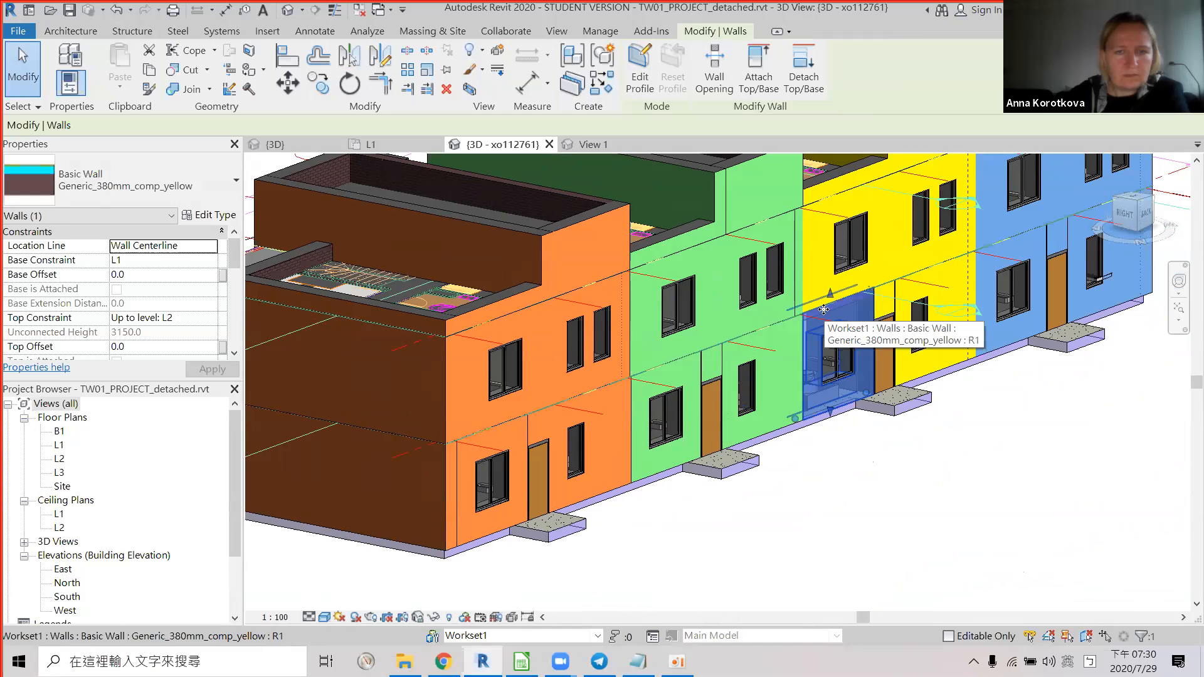
{"action": "key", "text": "alt+Tab"}
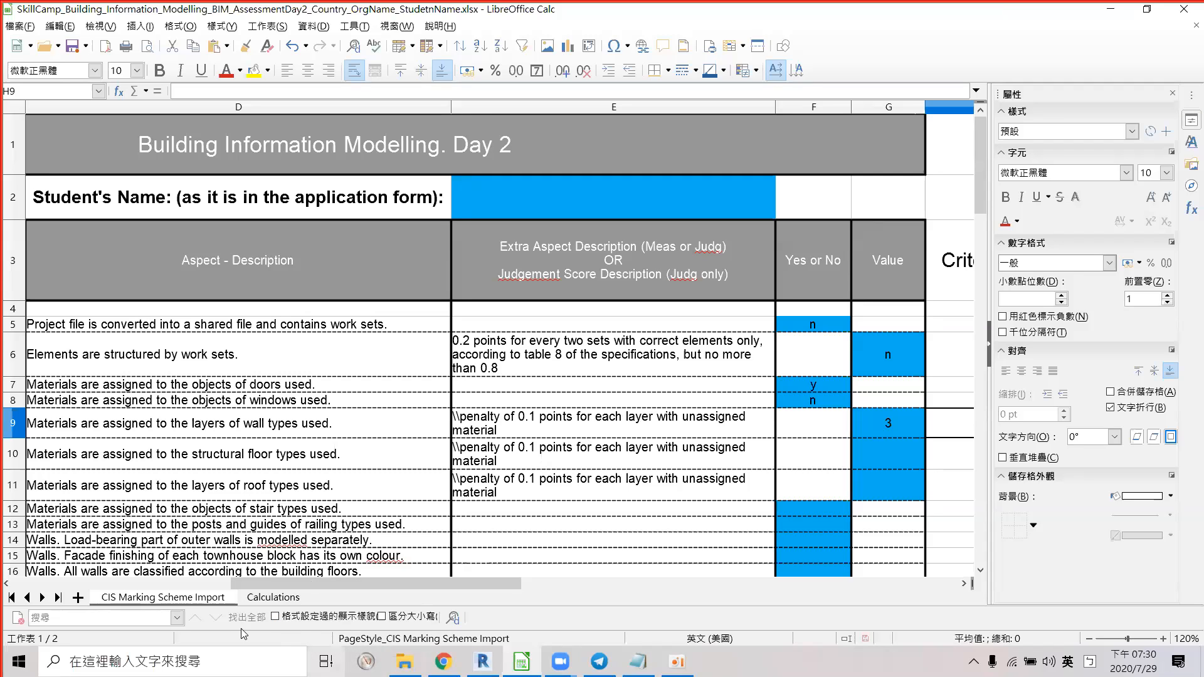
Cycle through the open windows and settle on Revit's 3D view of the coloured terrace.
{"action": "key", "text": "alt+Tab"}
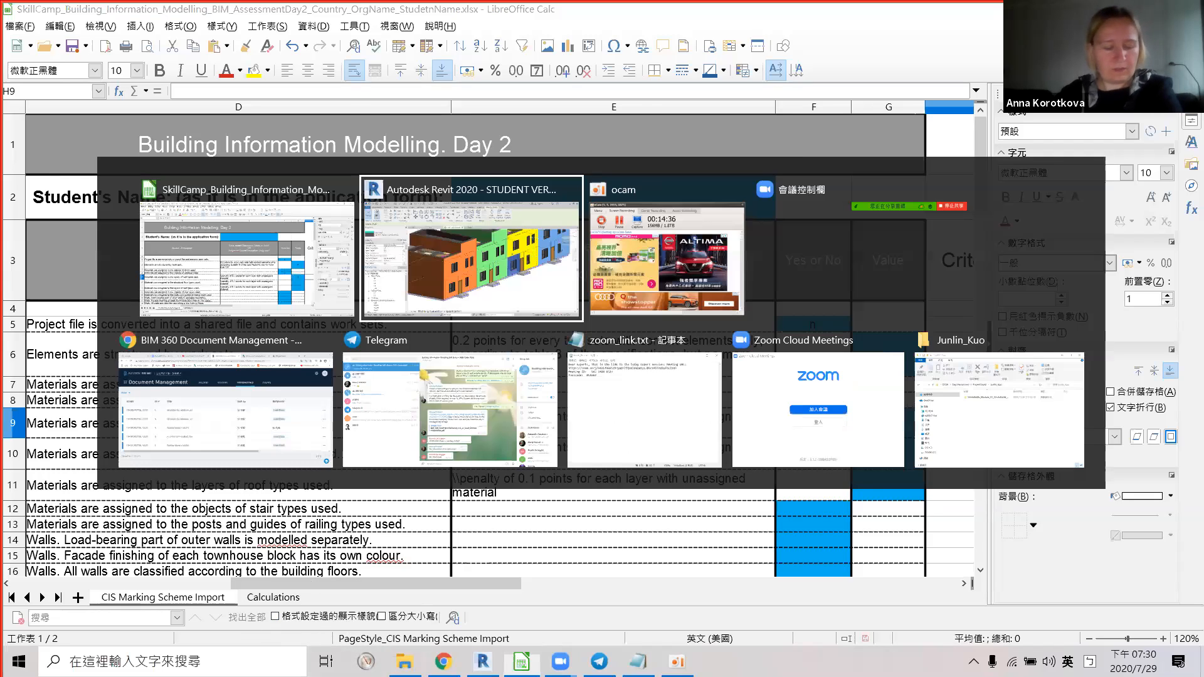
{"action": "key", "text": "alt+Tab"}
{"action": "key", "text": "alt+Tab"}
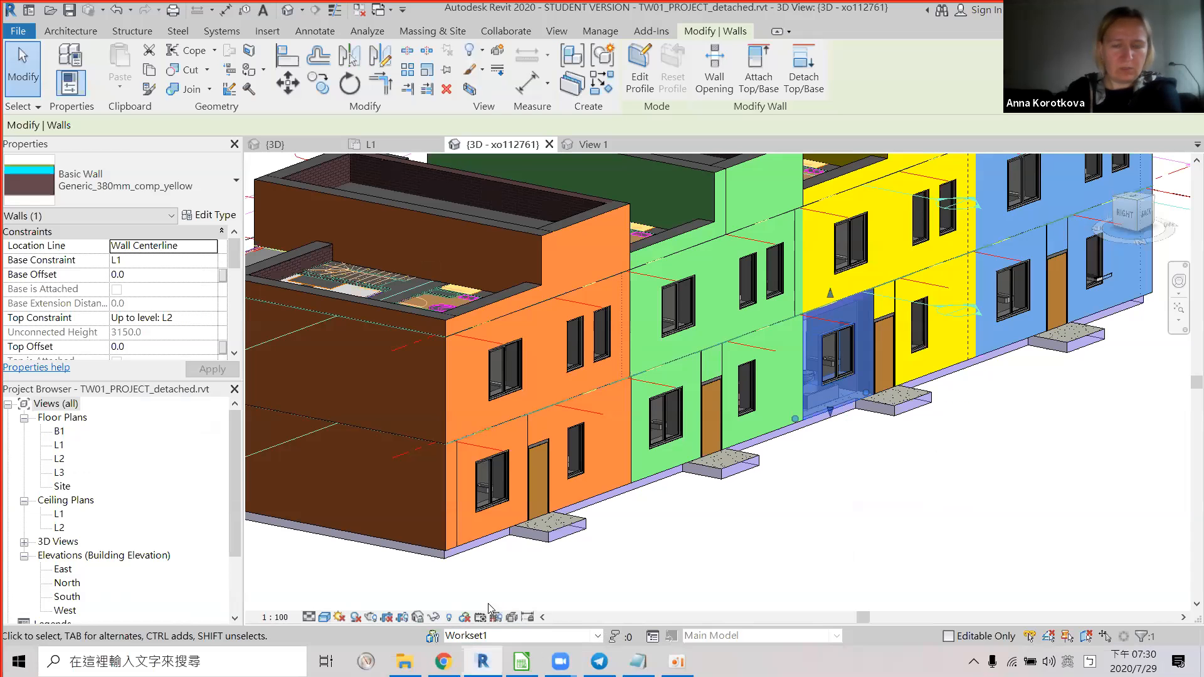
{"action": "key", "text": "alt+Tab"}
{"action": "mouse_move", "coordinate": [405, 662]}
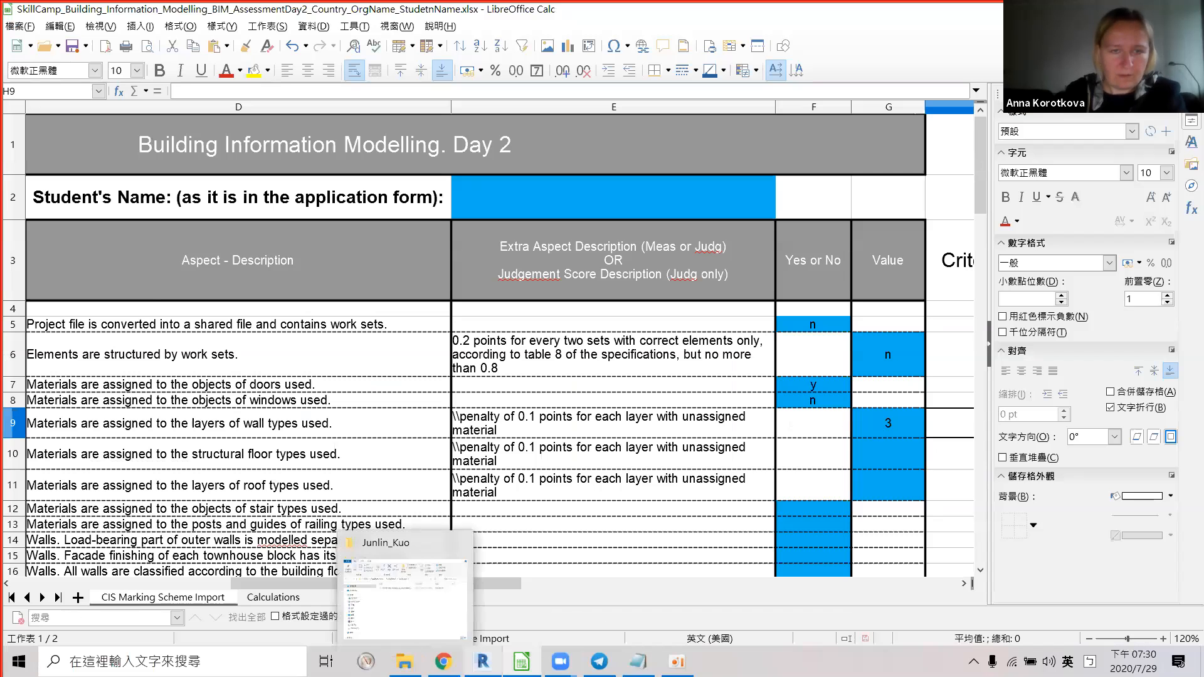
{"action": "left_click", "coordinate": [483, 662]}
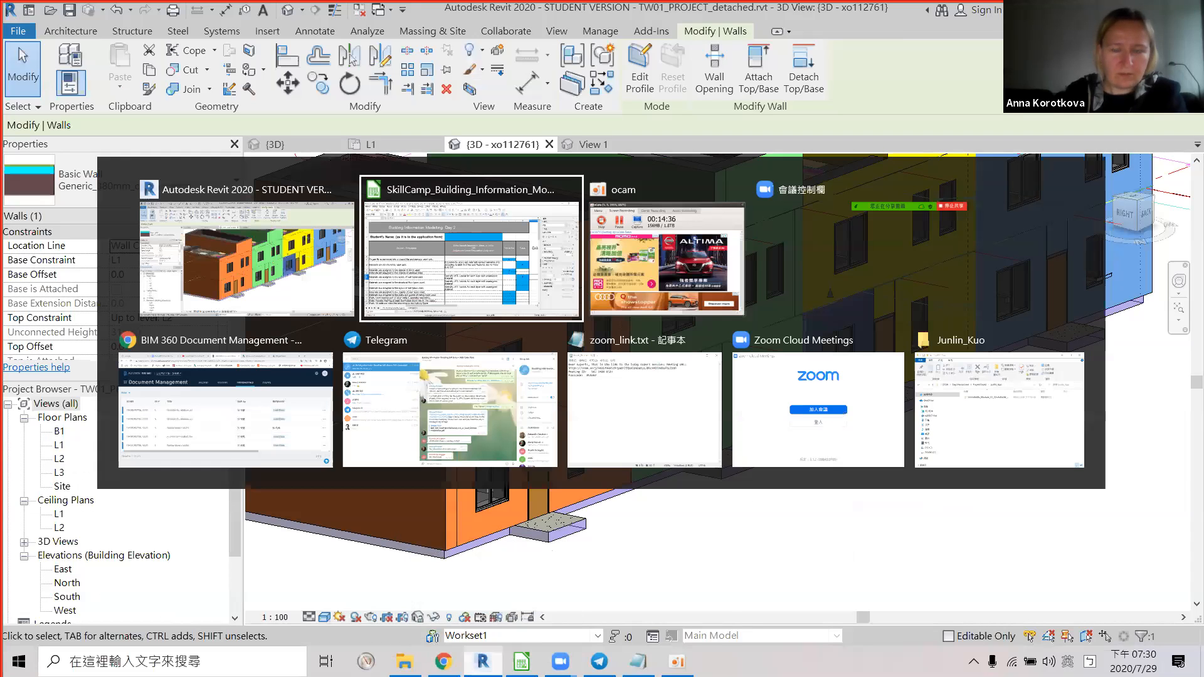
{"action": "key", "text": "alt+Tab"}
{"action": "mouse_move", "coordinate": [560, 662]}
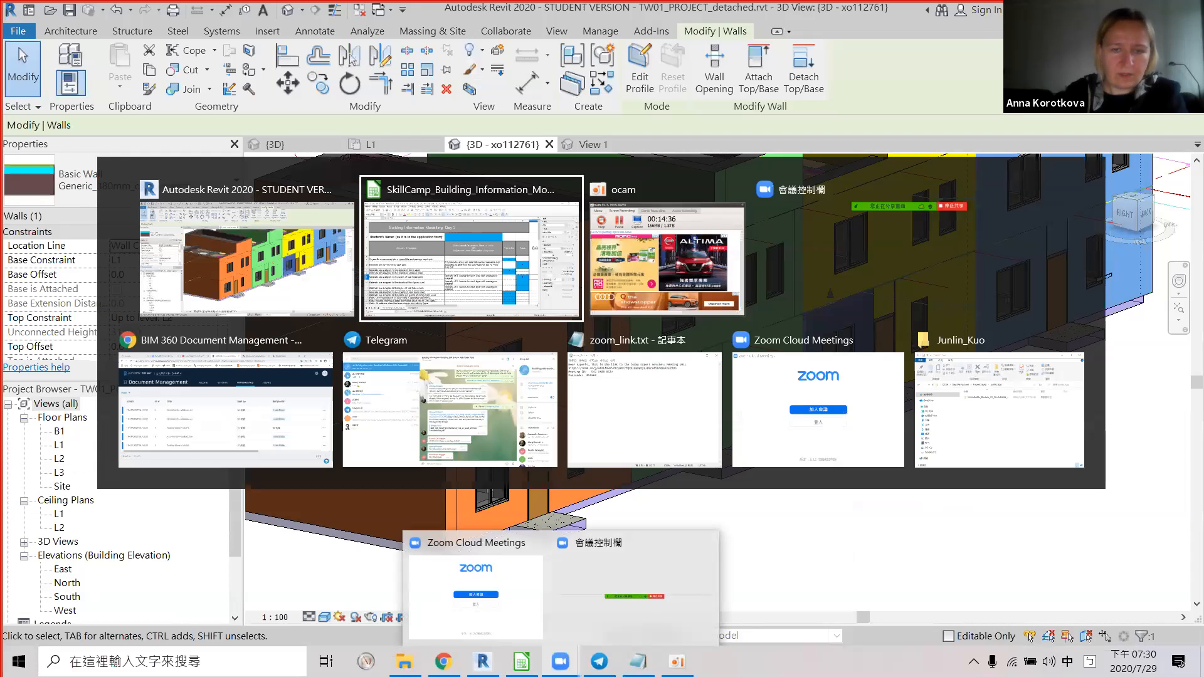
{"action": "key", "text": "alt+Tab"}
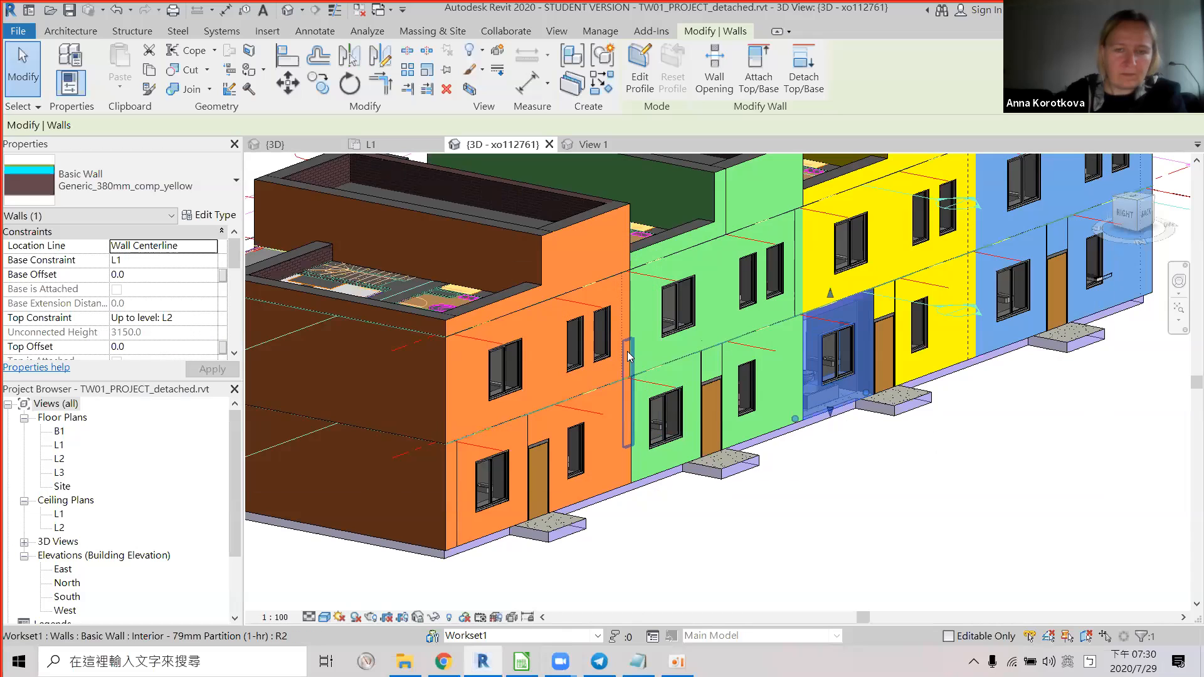
{"action": "scroll", "coordinate": [623, 351], "scroll_direction": "up", "scroll_amount": 2}
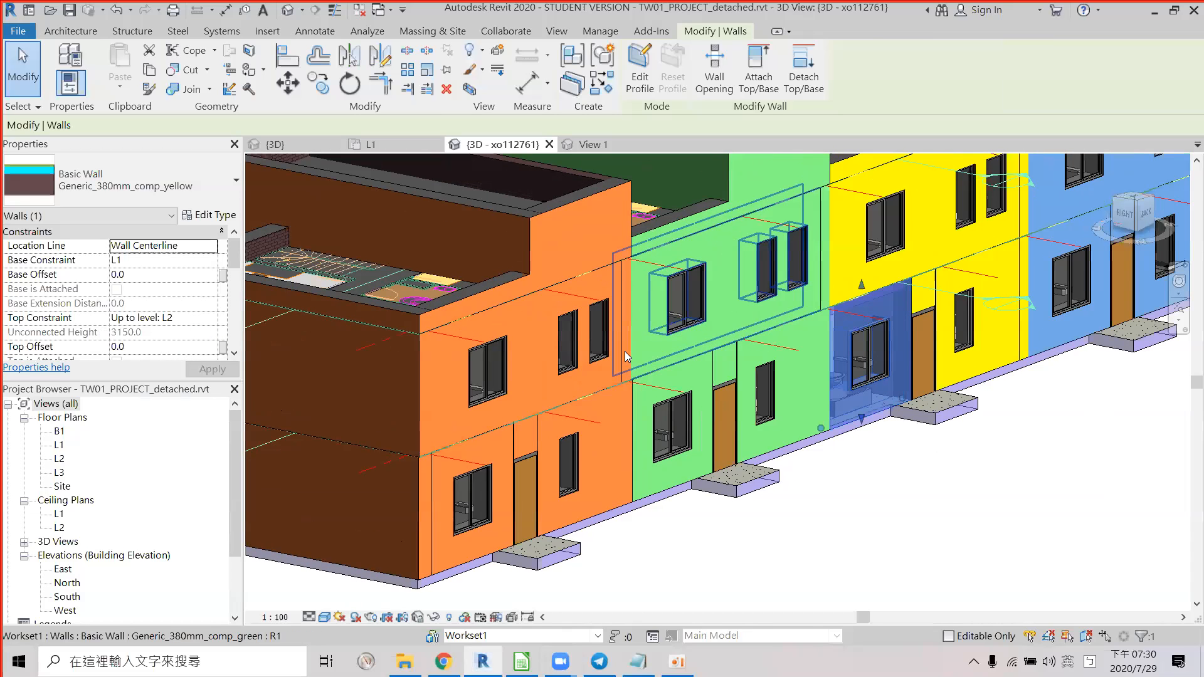
{"action": "middle_click_drag", "start_coordinate": [627, 336], "coordinate": [664, 440], "text": "shift"}
{"action": "middle_click_drag", "start_coordinate": [508, 391], "coordinate": [591, 493]}
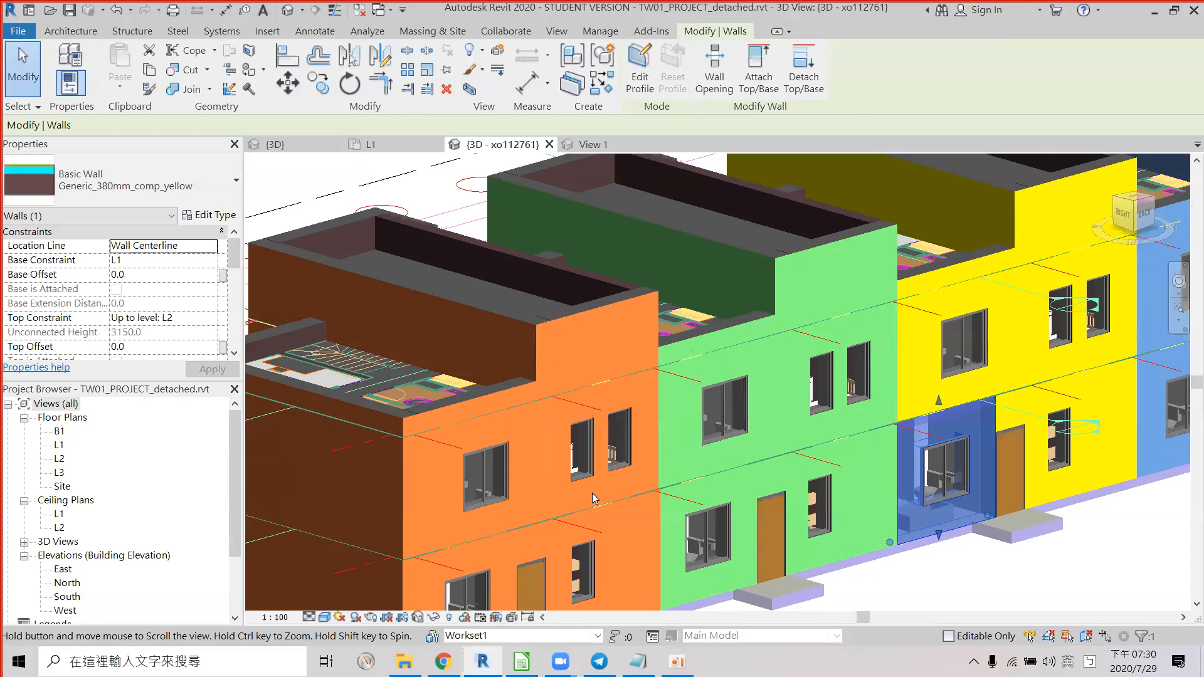
{"action": "scroll", "coordinate": [591, 493], "scroll_direction": "down", "scroll_amount": 1}
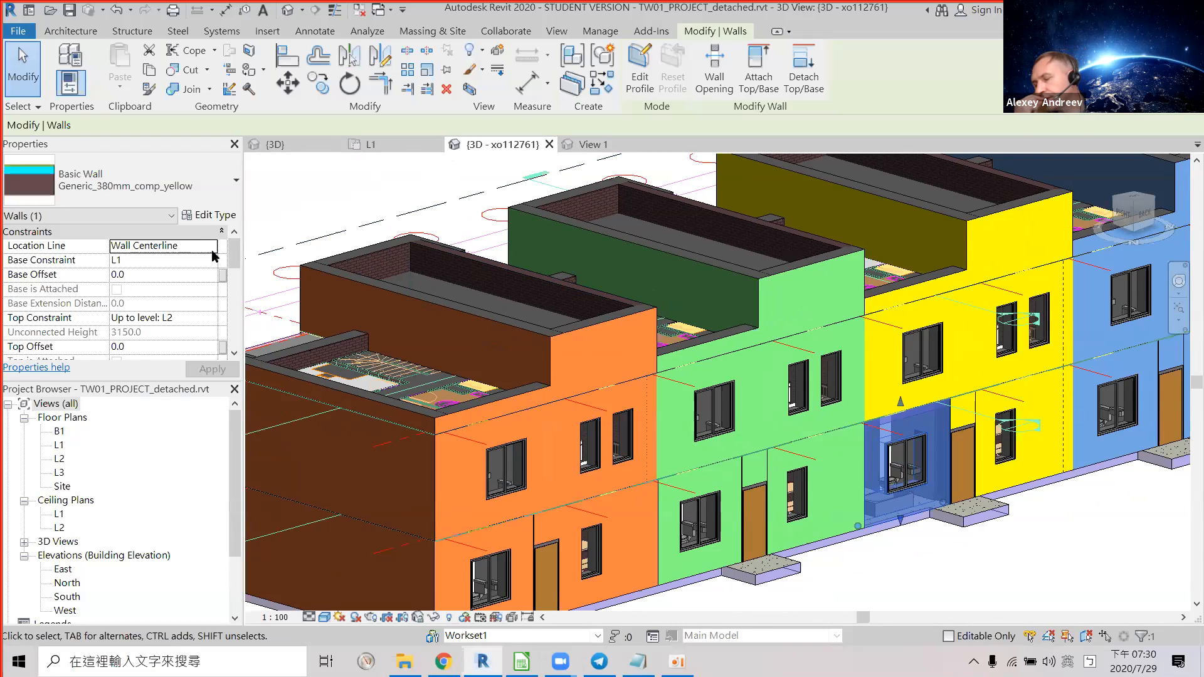
{"action": "scroll", "coordinate": [647, 323], "scroll_direction": "down", "scroll_amount": 2}
{"action": "middle_click_drag", "start_coordinate": [671, 388], "coordinate": [635, 318], "text": "shift"}
{"action": "scroll", "coordinate": [643, 316], "scroll_direction": "up", "scroll_amount": 3}
{"action": "left_click", "coordinate": [642, 313]}
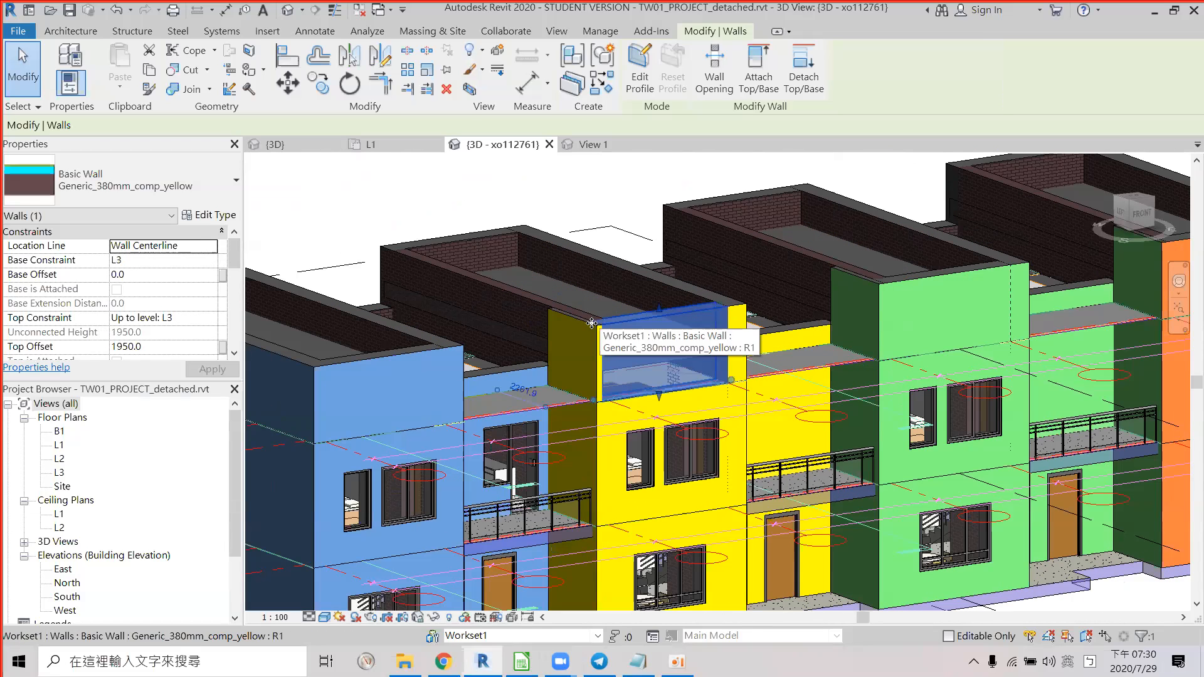
{"action": "left_click", "coordinate": [425, 341]}
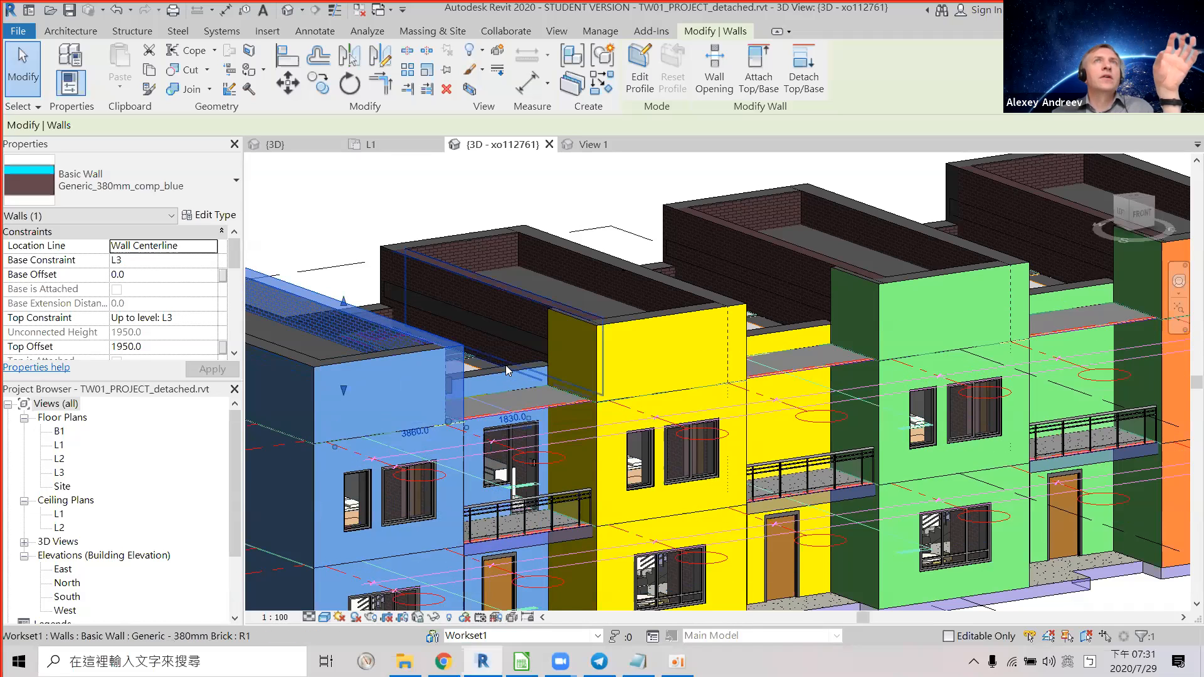
{"action": "left_click", "coordinate": [59, 445]}
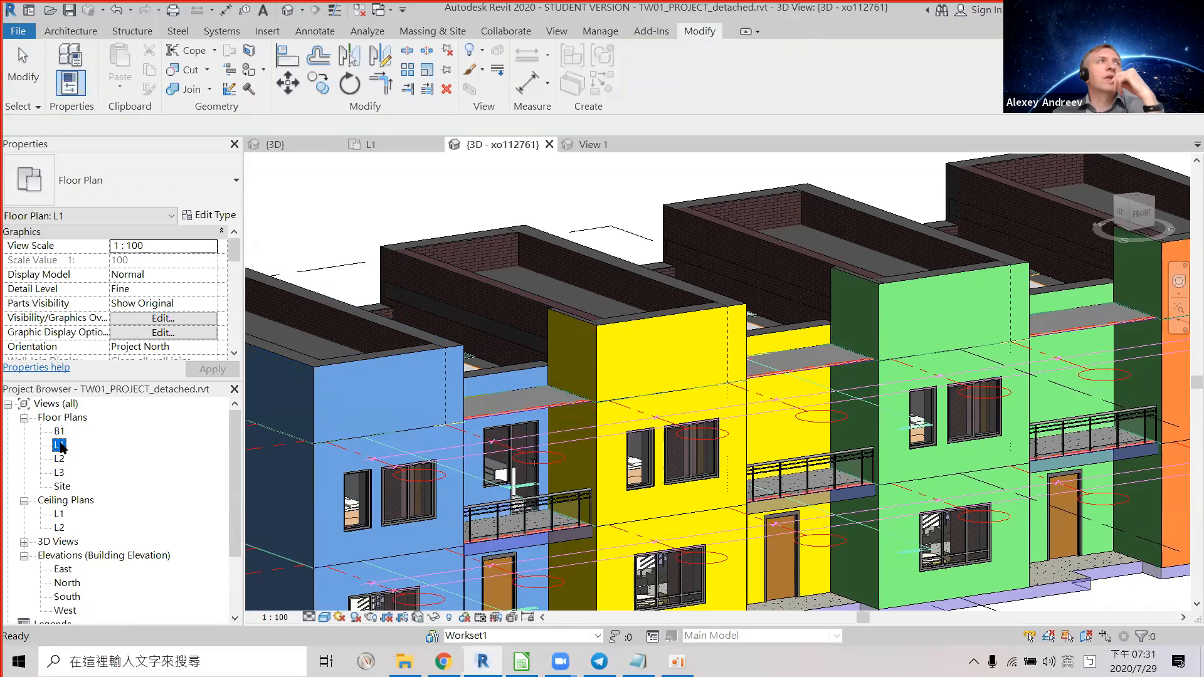
Open the L1 floor plan, select the ground floor slab, then return to the Calc marking sheet.
{"action": "double_click", "coordinate": [59, 445]}
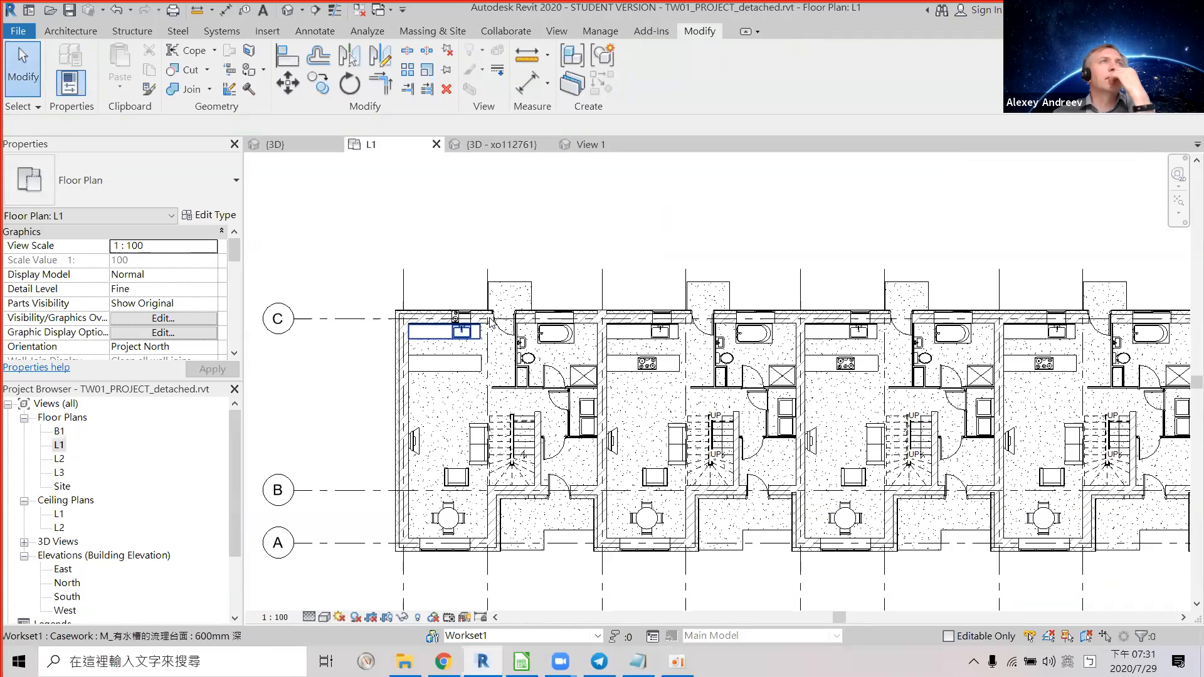
{"action": "left_click", "coordinate": [526, 281]}
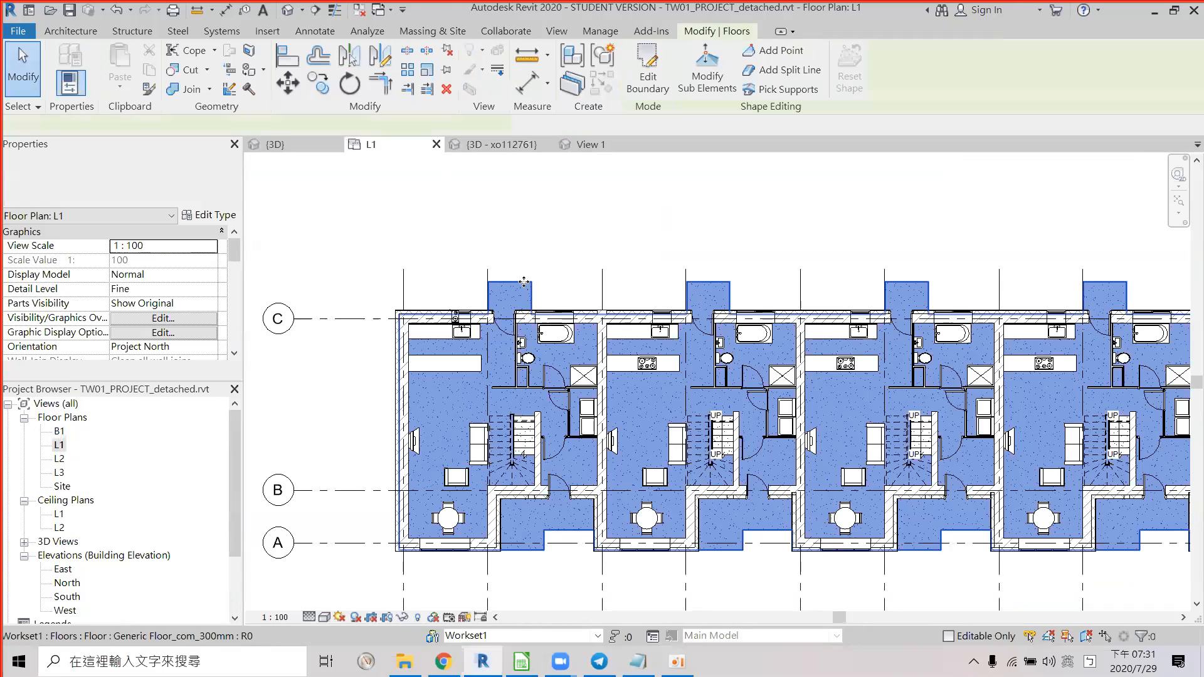
{"action": "left_click", "coordinate": [560, 661]}
{"action": "left_click", "coordinate": [520, 662]}
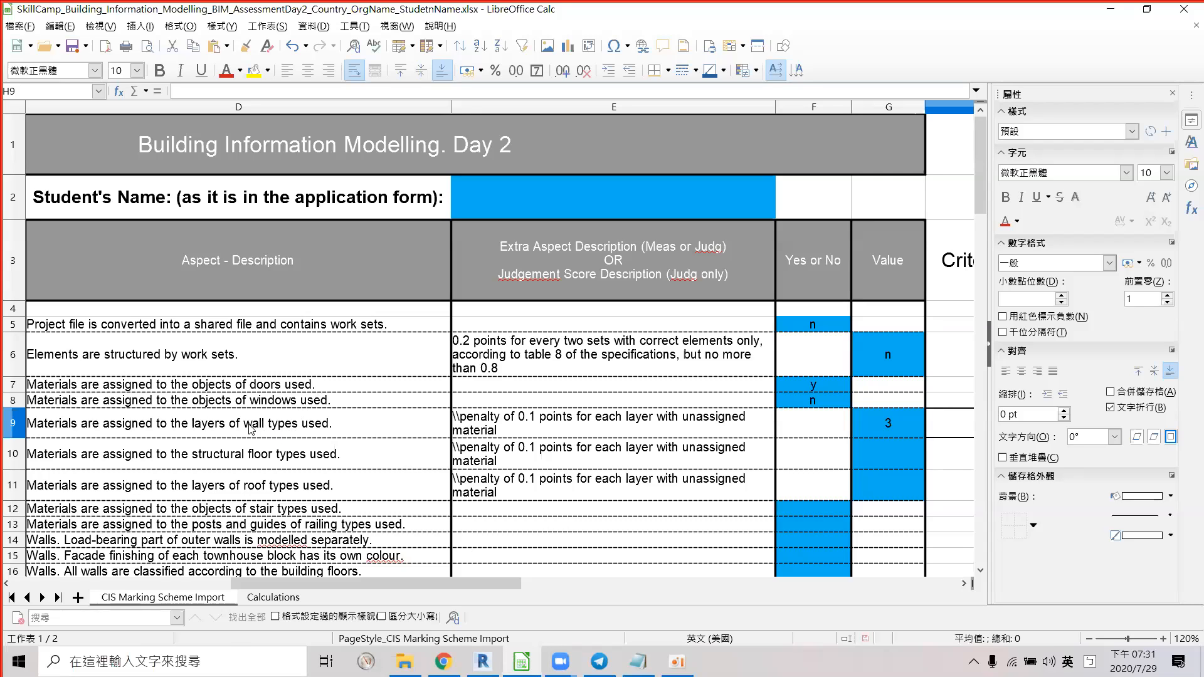
Change the G9 wall-layer materials score to 2, reread criterion D9, and bring up the meeting window.
{"action": "left_click", "coordinate": [886, 437]}
{"action": "type", "text": "2"}
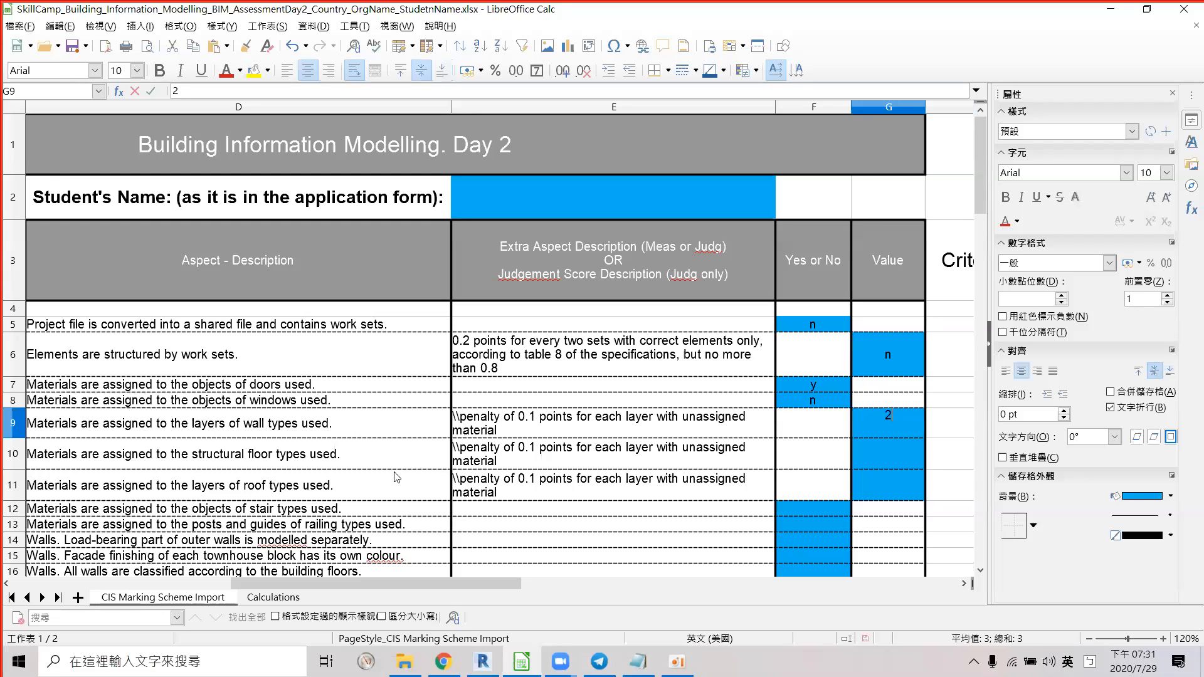
{"action": "left_click", "coordinate": [183, 467]}
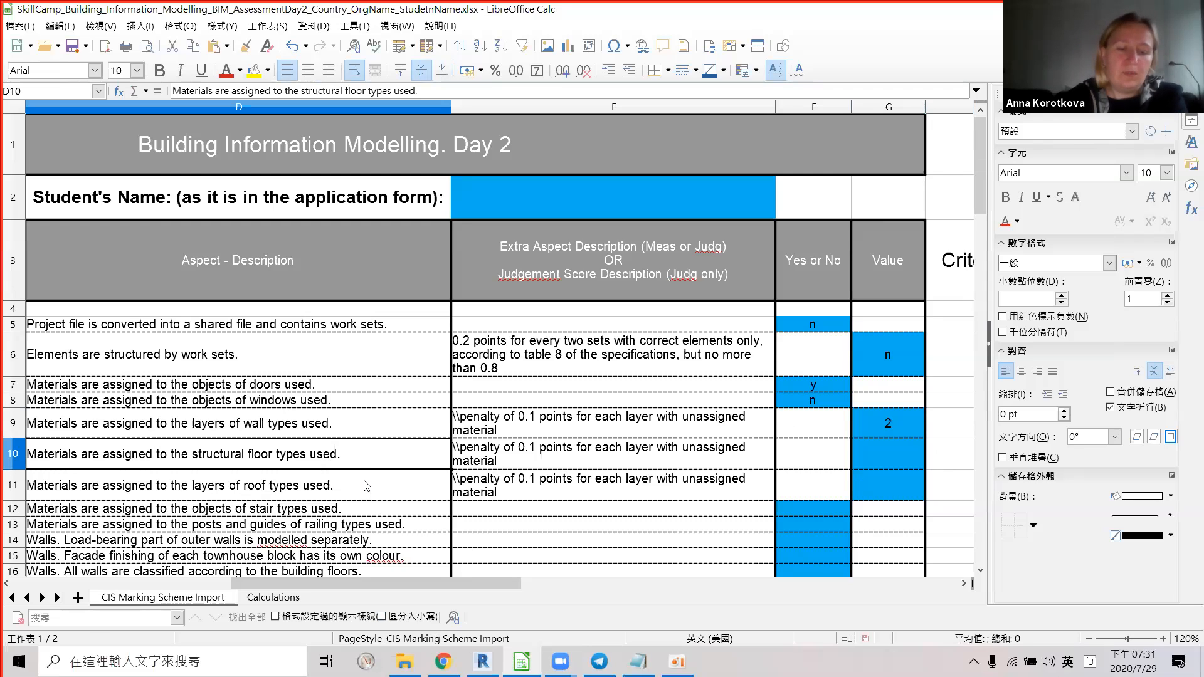
{"action": "left_click", "coordinate": [342, 431]}
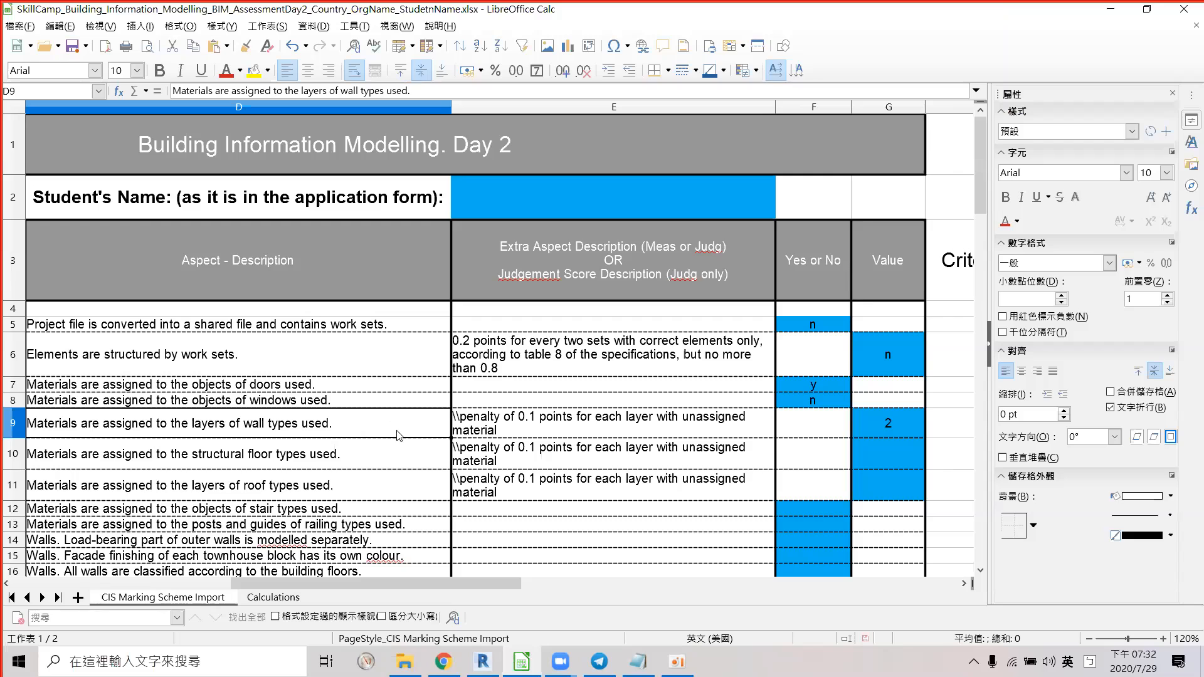
{"action": "left_click", "coordinate": [560, 661]}
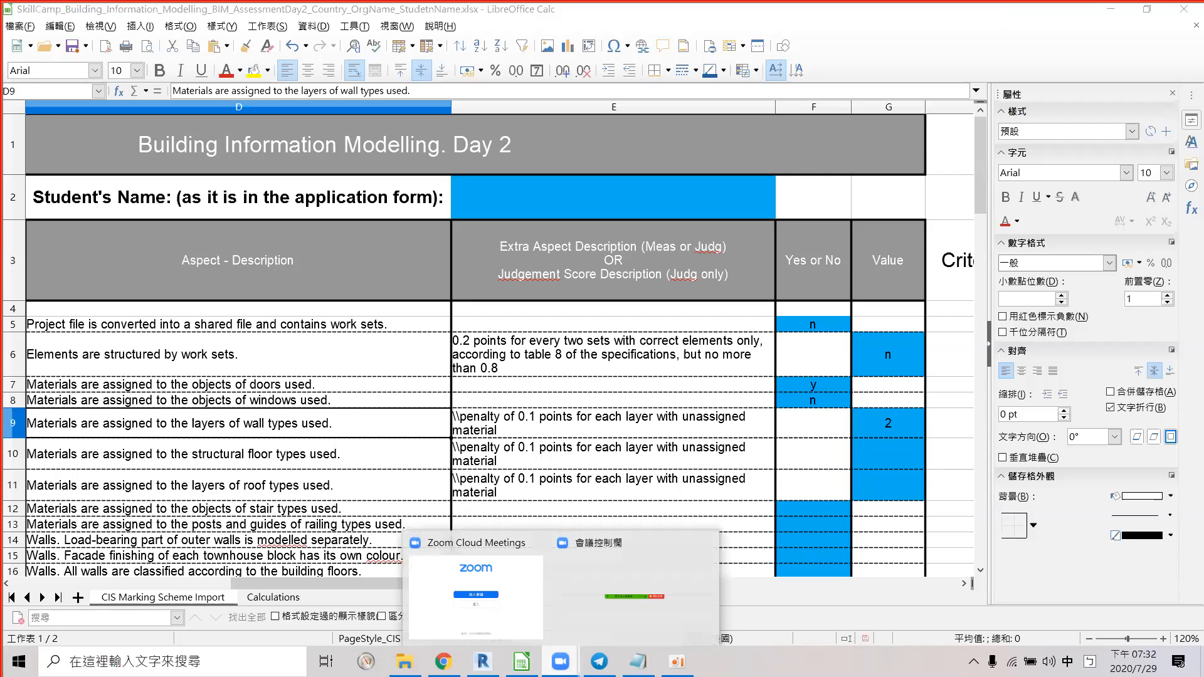
{"action": "left_click", "coordinate": [600, 607]}
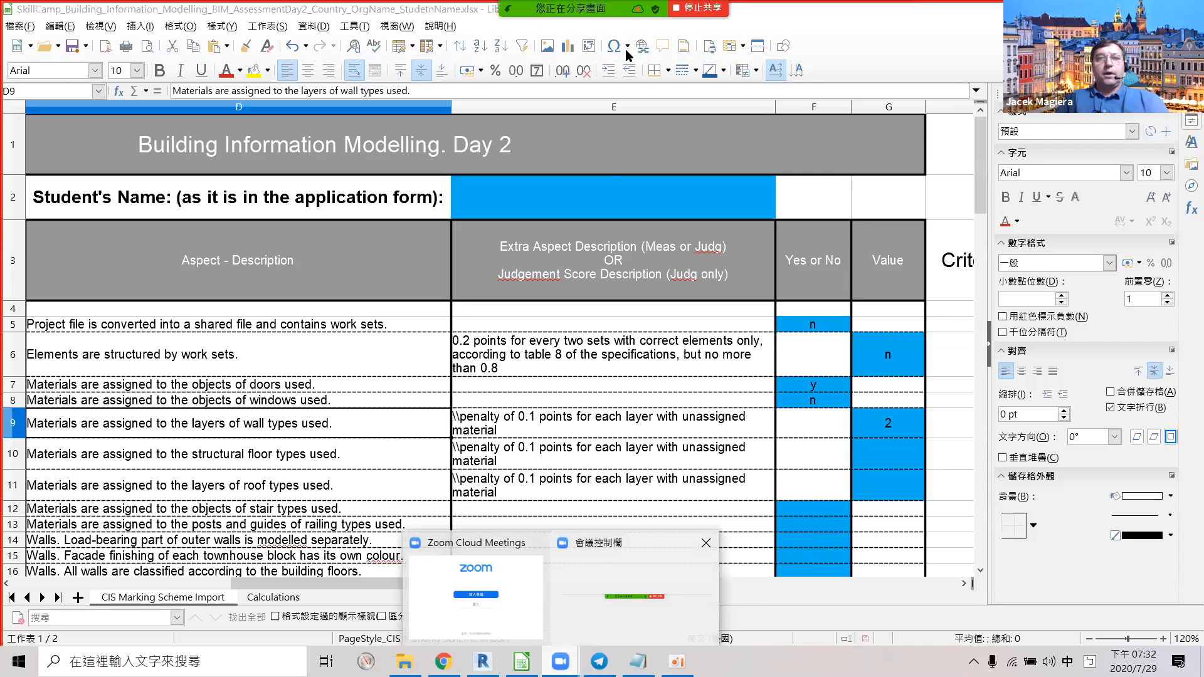
Zoom into L1, select the full-height Interior - 79mm Partition wall by the bathroom, and open Edit Type.
{"action": "mouse_move", "coordinate": [482, 661]}
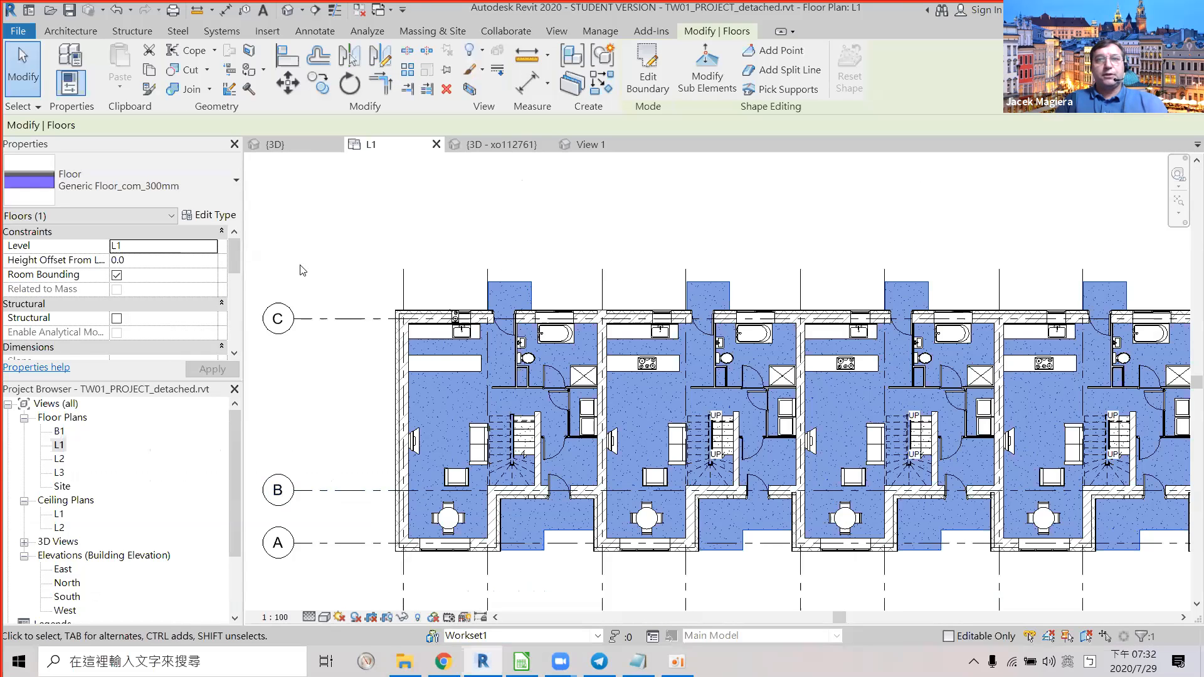
{"action": "scroll", "coordinate": [506, 360], "scroll_direction": "up", "scroll_amount": 4}
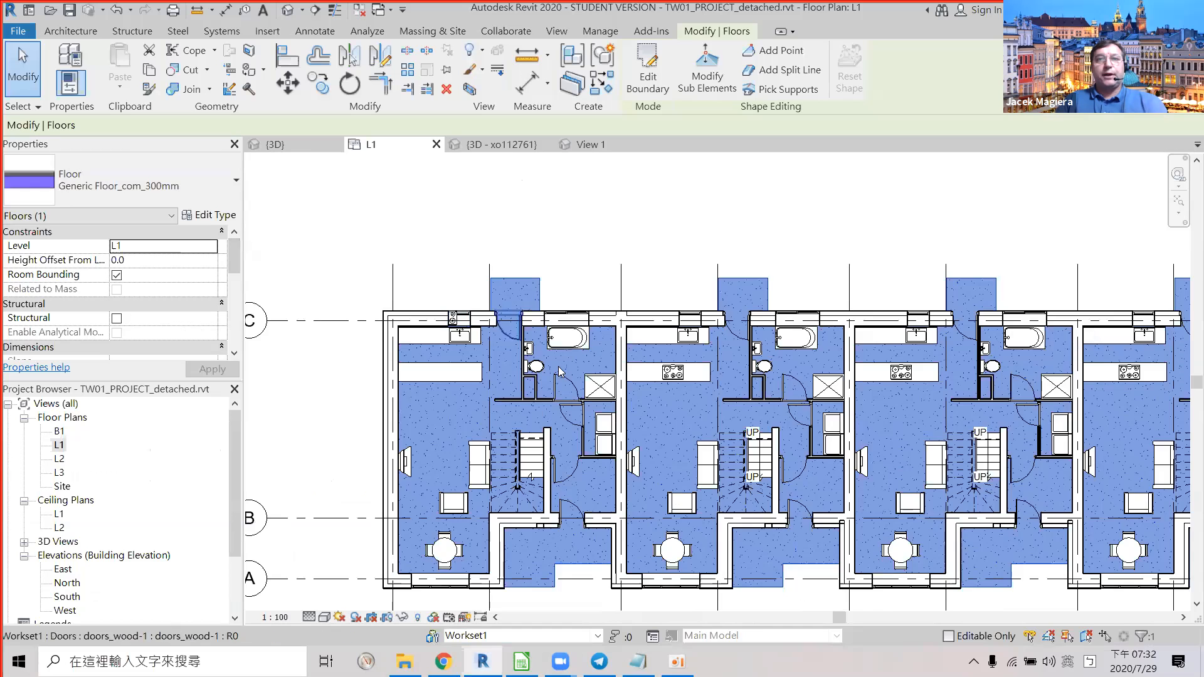
{"action": "scroll", "coordinate": [506, 370], "scroll_direction": "up", "scroll_amount": 2}
{"action": "left_click", "coordinate": [505, 370]}
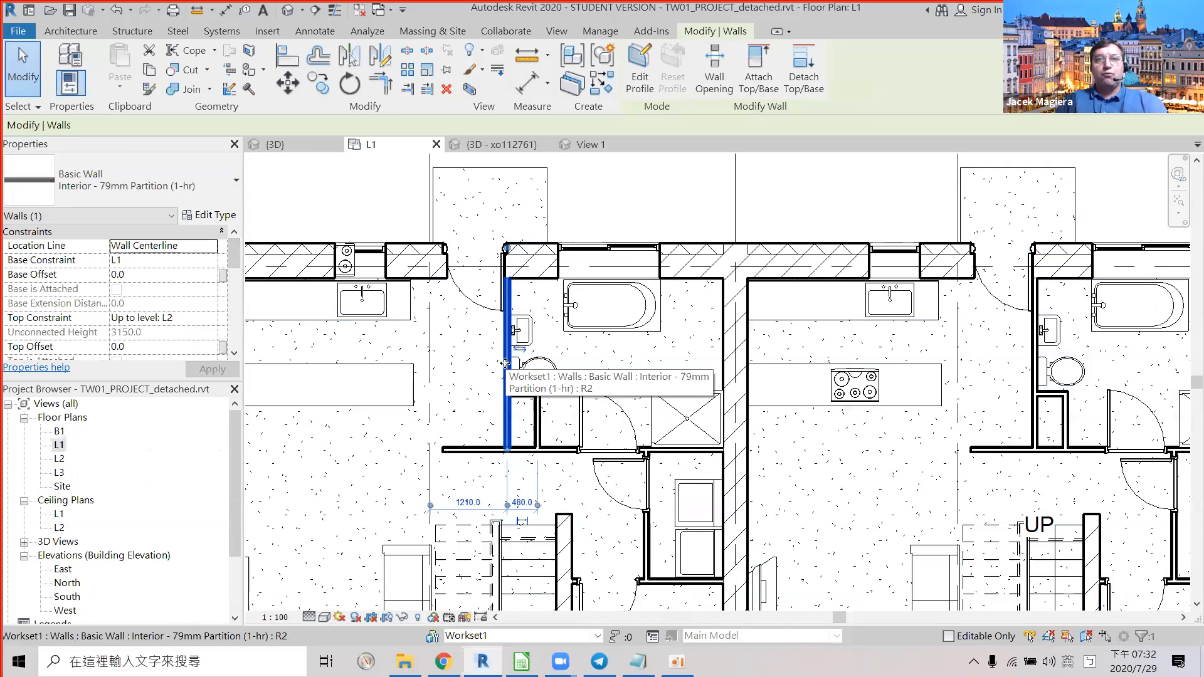
{"action": "scroll", "coordinate": [511, 363], "scroll_direction": "up", "scroll_amount": 1}
{"action": "scroll", "coordinate": [514, 359], "scroll_direction": "up", "scroll_amount": 2}
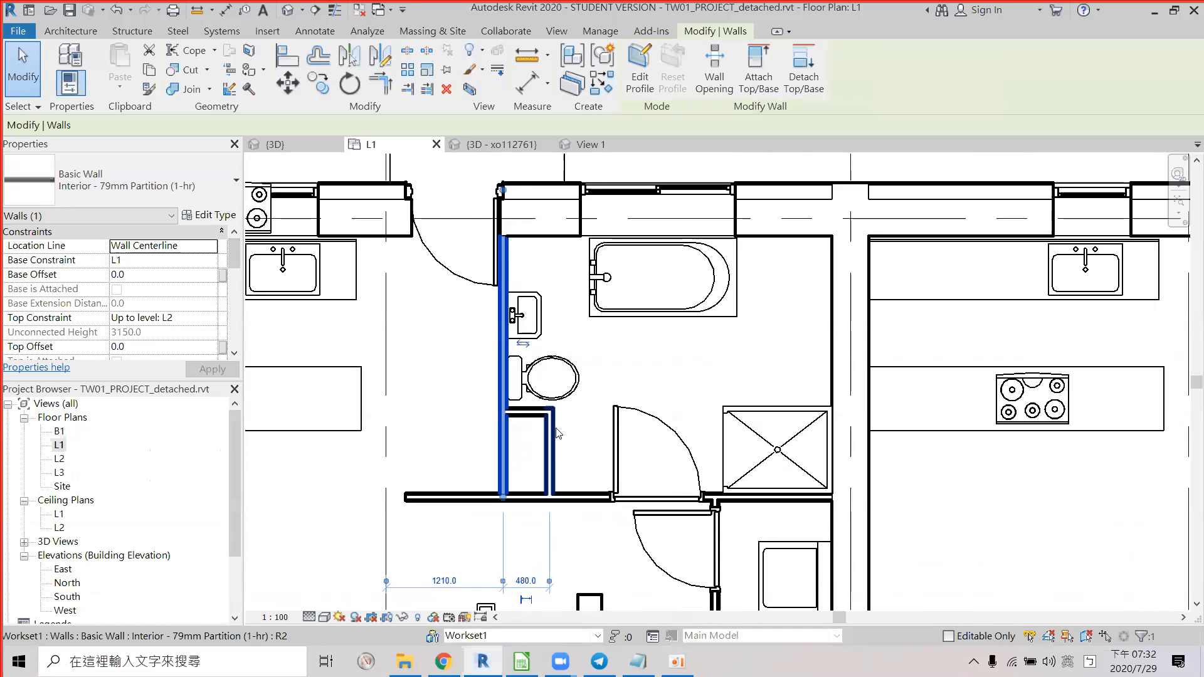
{"action": "left_click", "coordinate": [548, 437]}
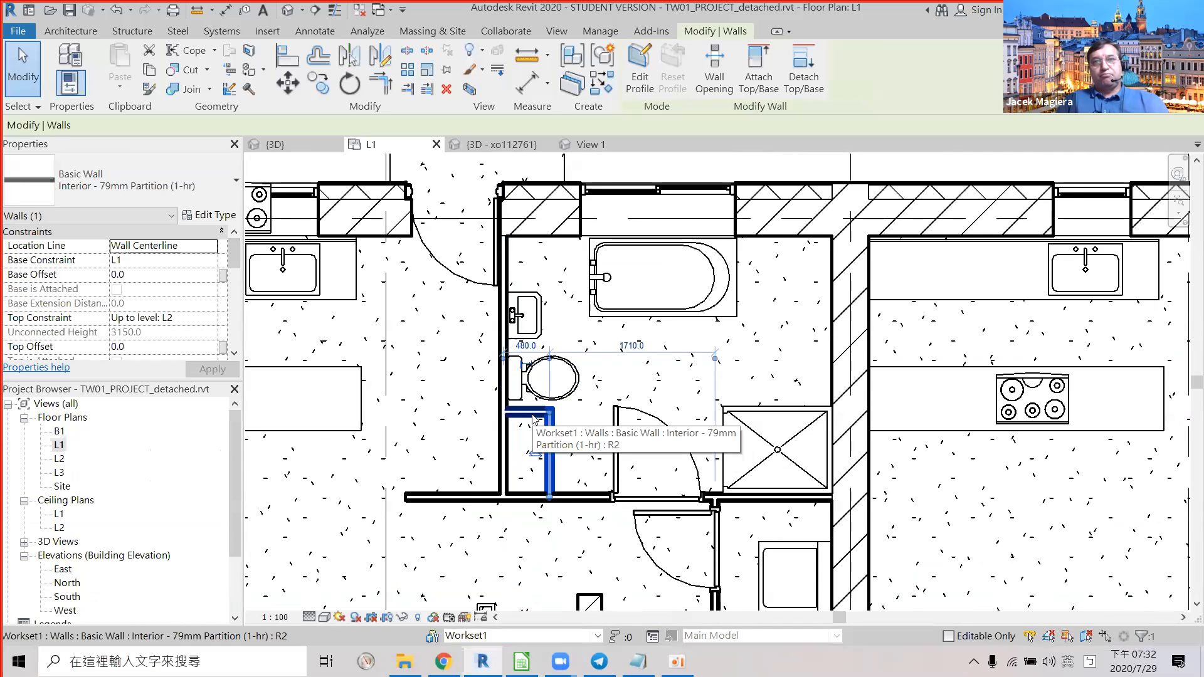
{"action": "left_click", "coordinate": [507, 441]}
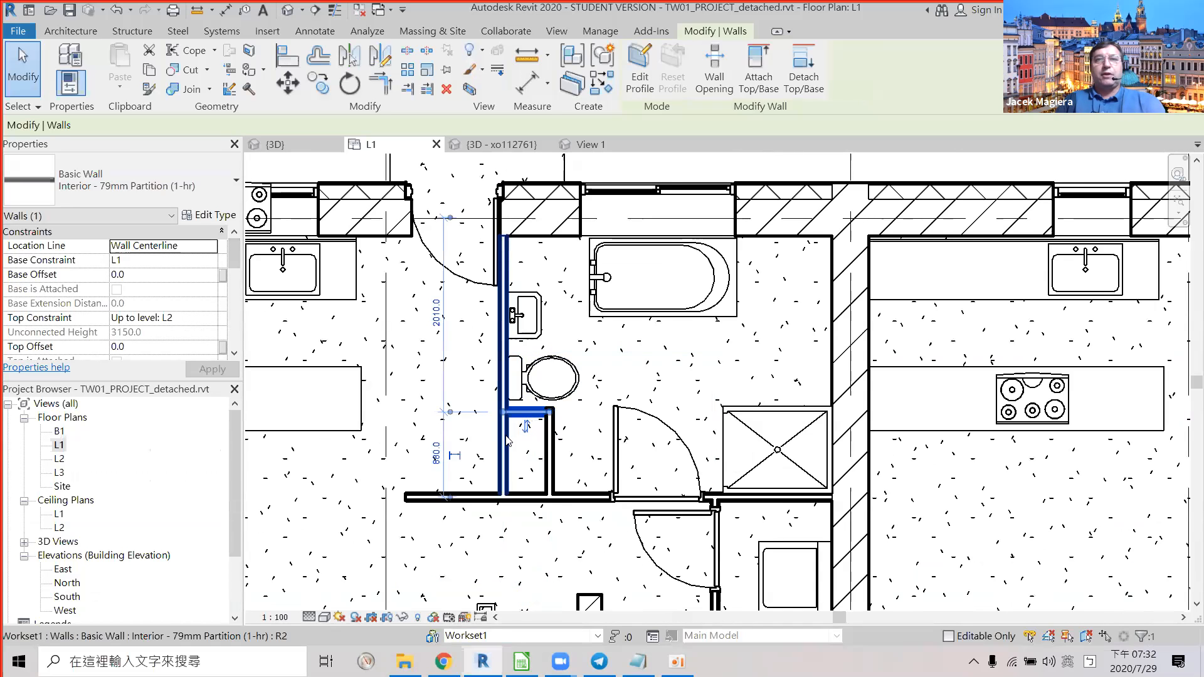
{"action": "left_click", "coordinate": [503, 439]}
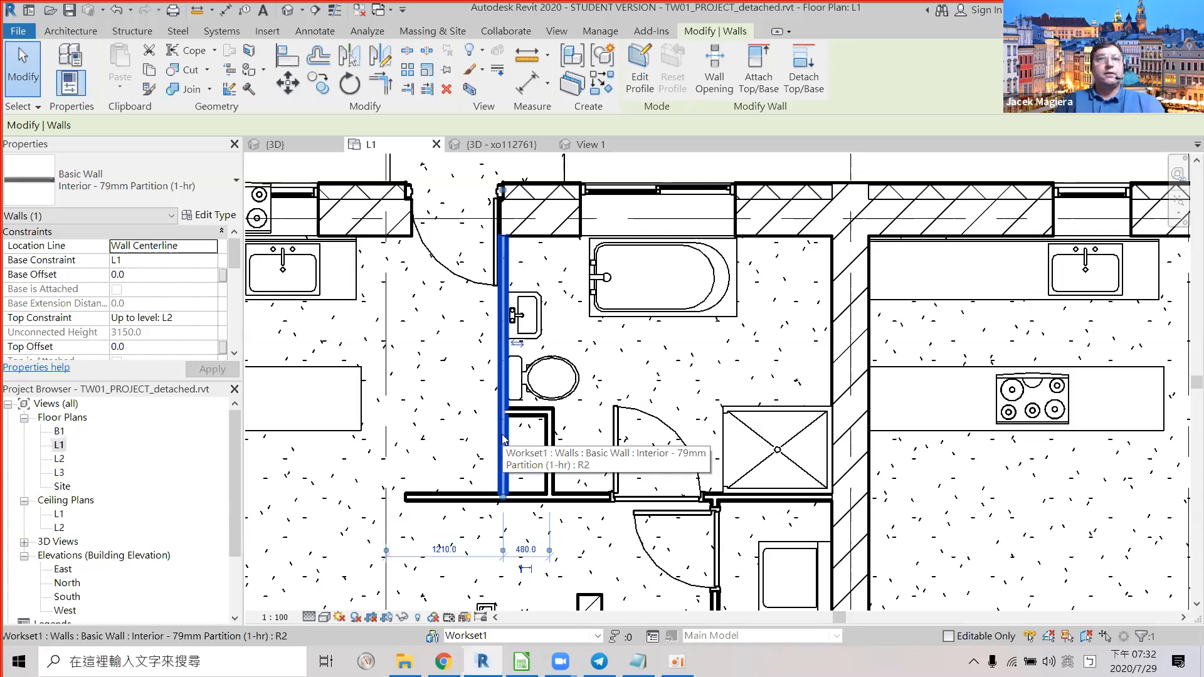
{"action": "left_click", "coordinate": [208, 215]}
Review the partition's Gypsum Wall Board and 42 Metal Stud layers and close the assembly unchanged.
{"action": "left_click", "coordinate": [753, 197]}
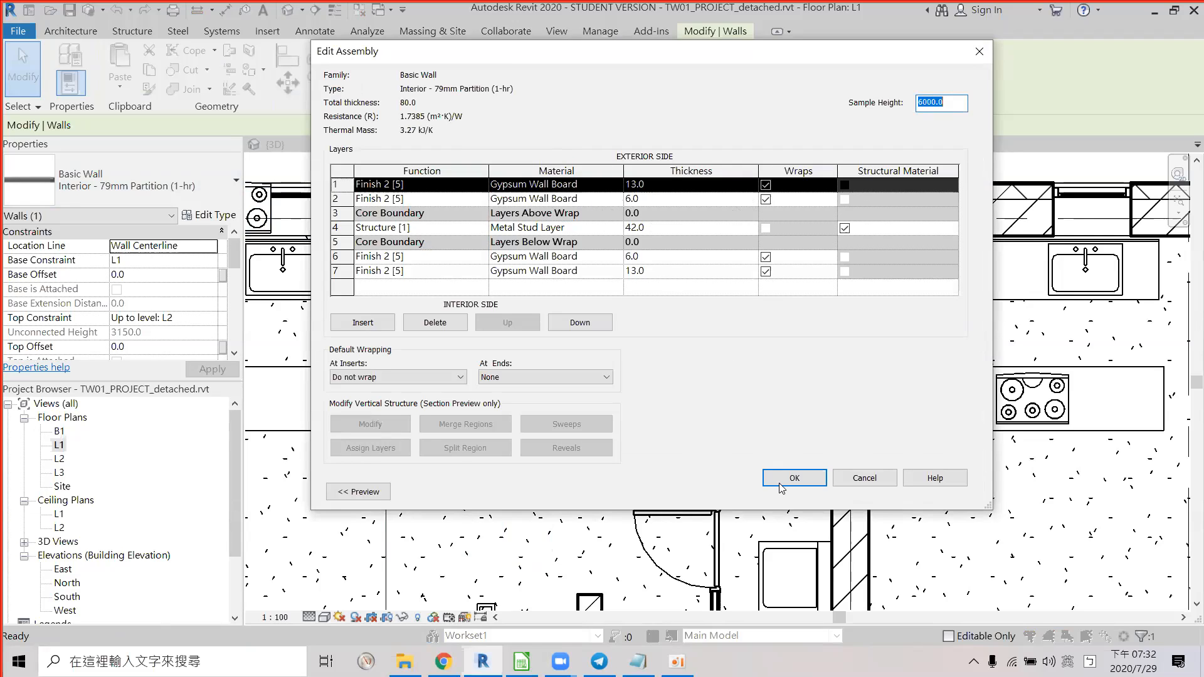
{"action": "left_click", "coordinate": [864, 476]}
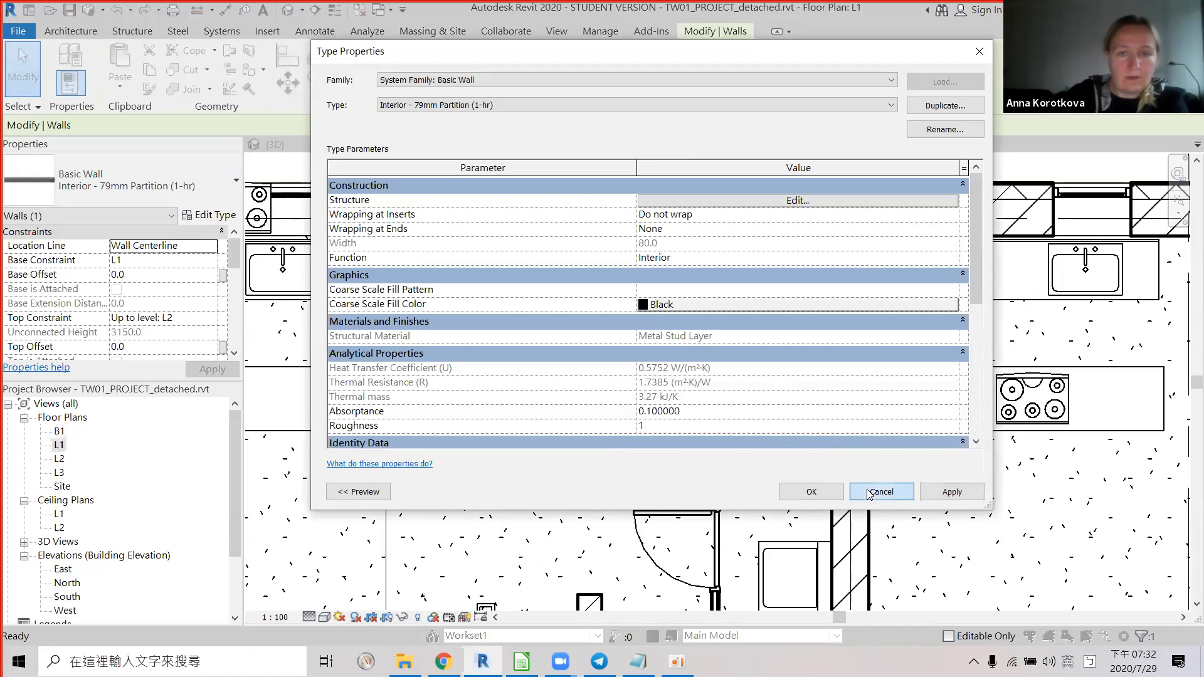
{"action": "scroll", "coordinate": [645, 404], "scroll_direction": "down", "scroll_amount": 3}
{"action": "middle_click_drag", "start_coordinate": [689, 368], "coordinate": [539, 182]}
{"action": "middle_click_drag", "start_coordinate": [656, 344], "coordinate": [654, 341]}
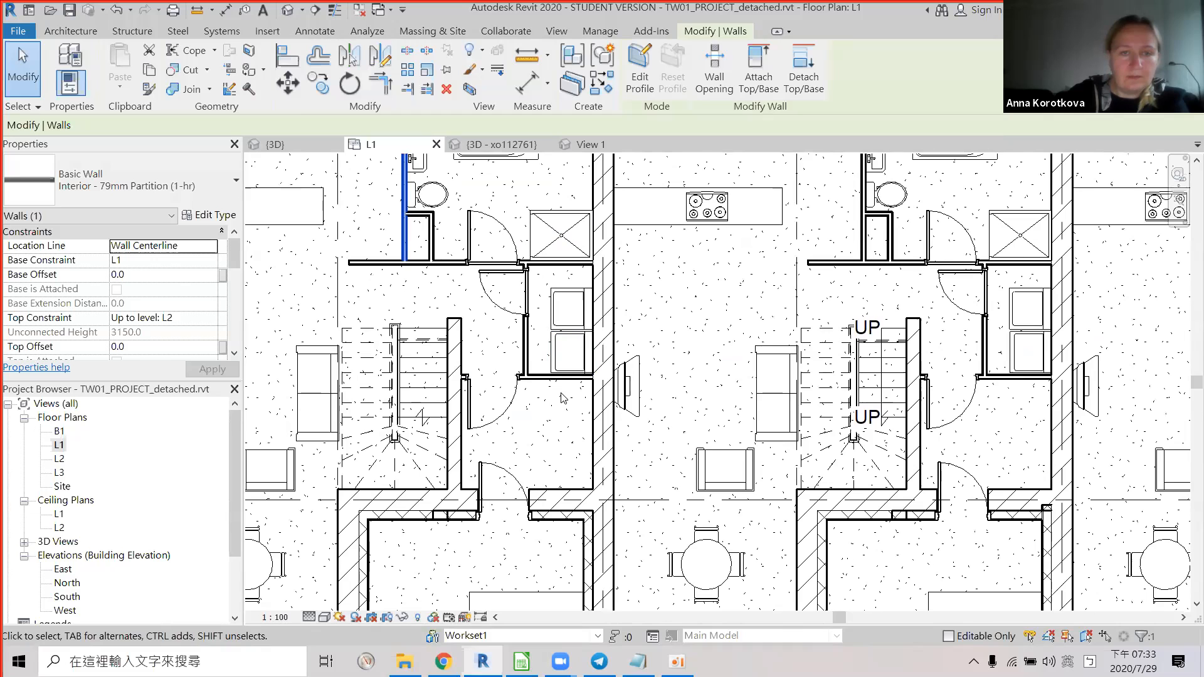
Select the Generic - 250mm Brick wall beside the stairs on the L1 plan.
{"action": "left_click", "coordinate": [556, 381]}
{"action": "middle_click_drag", "start_coordinate": [857, 378], "coordinate": [568, 445]}
{"action": "left_click", "coordinate": [622, 336]}
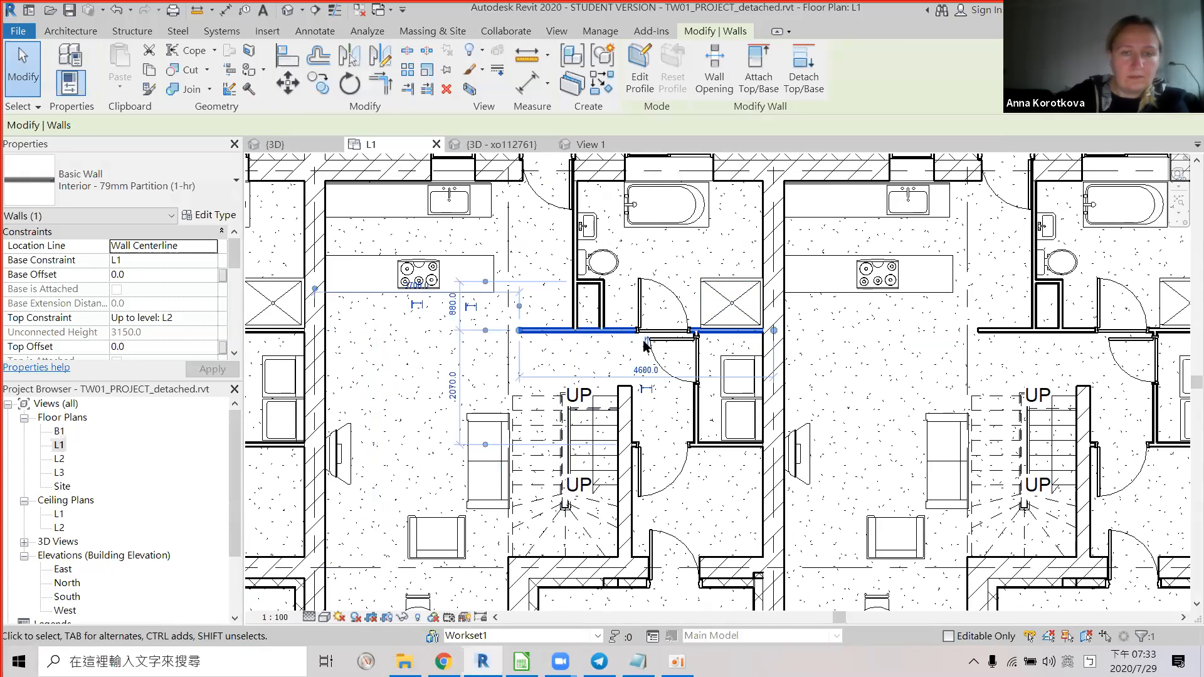
{"action": "scroll", "coordinate": [666, 324], "scroll_direction": "down", "scroll_amount": 3}
{"action": "middle_click_drag", "start_coordinate": [637, 385], "coordinate": [585, 396]}
{"action": "scroll", "coordinate": [584, 396], "scroll_direction": "up", "scroll_amount": 2}
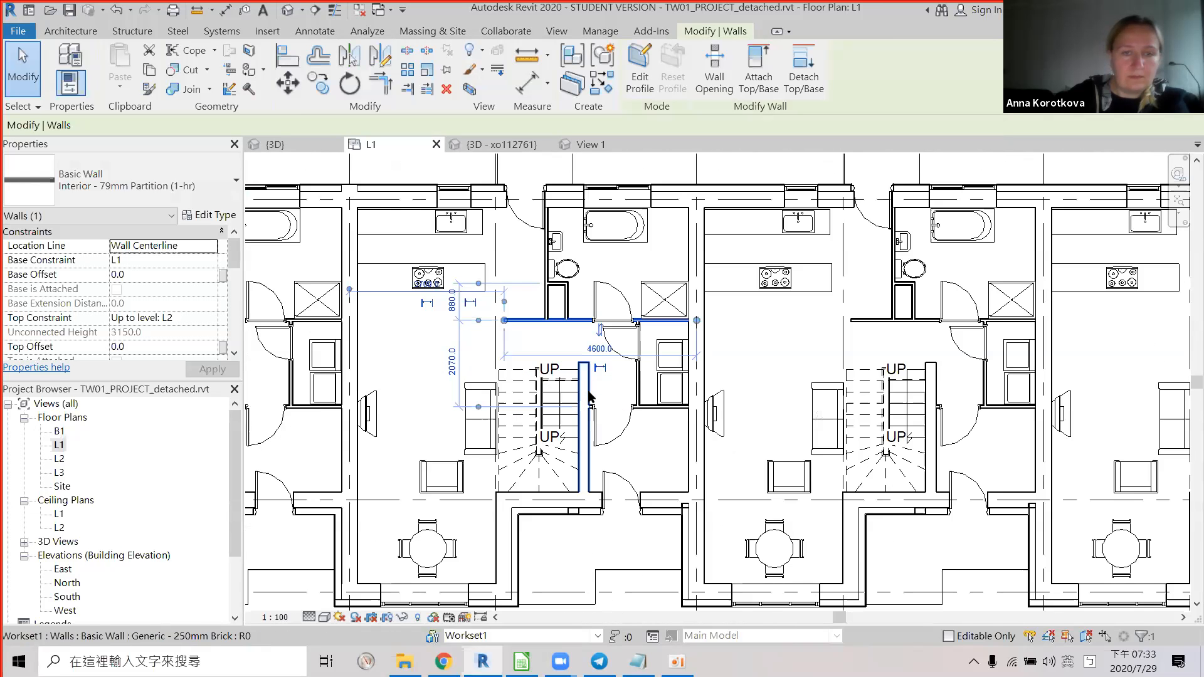
{"action": "left_click", "coordinate": [588, 395]}
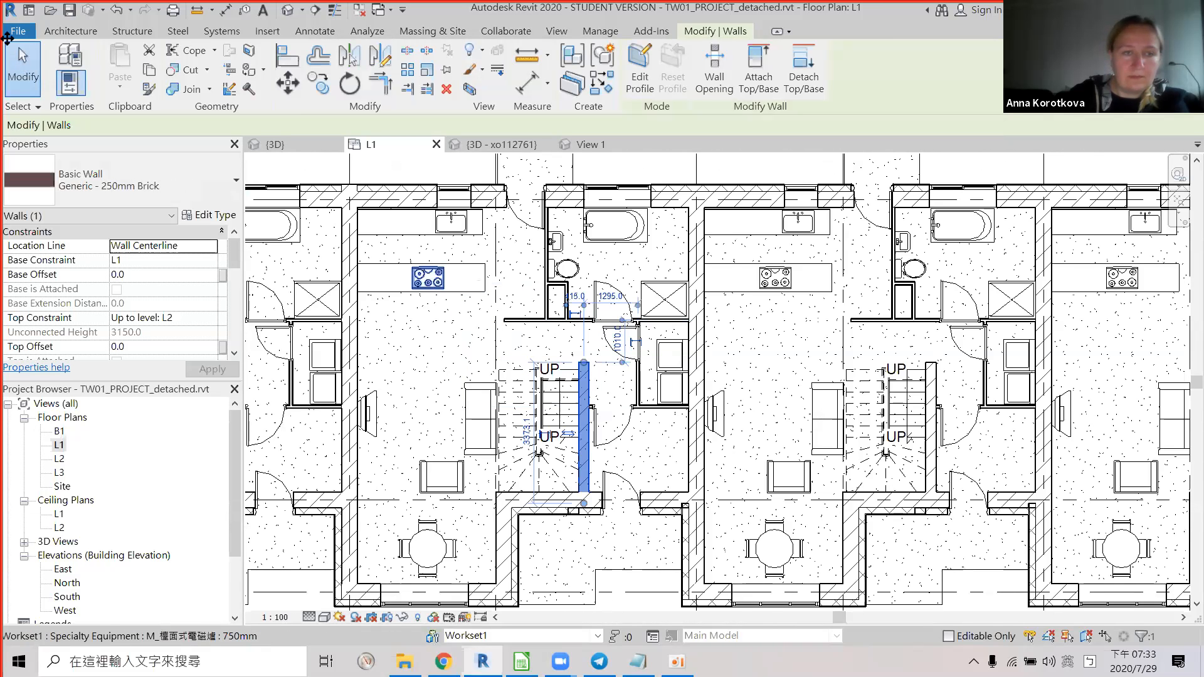
Review its single 250 Brick, Common structure layer and cancel both dialogs unchanged.
{"action": "left_click", "coordinate": [204, 215]}
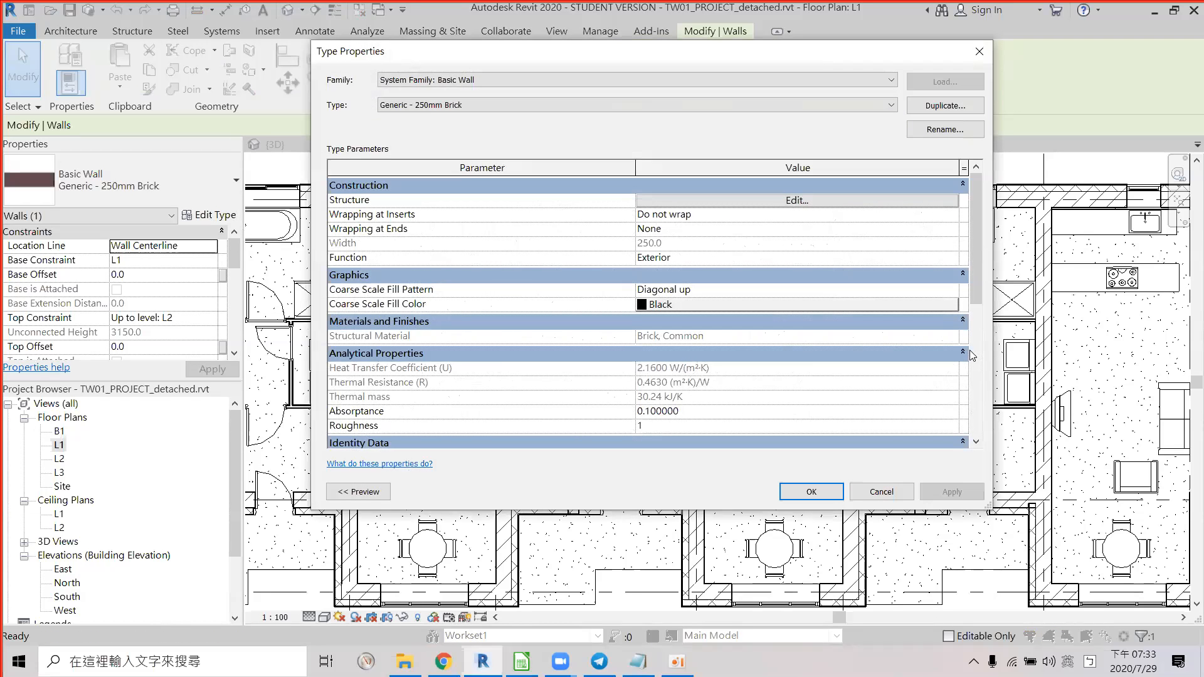
{"action": "left_click", "coordinate": [762, 201]}
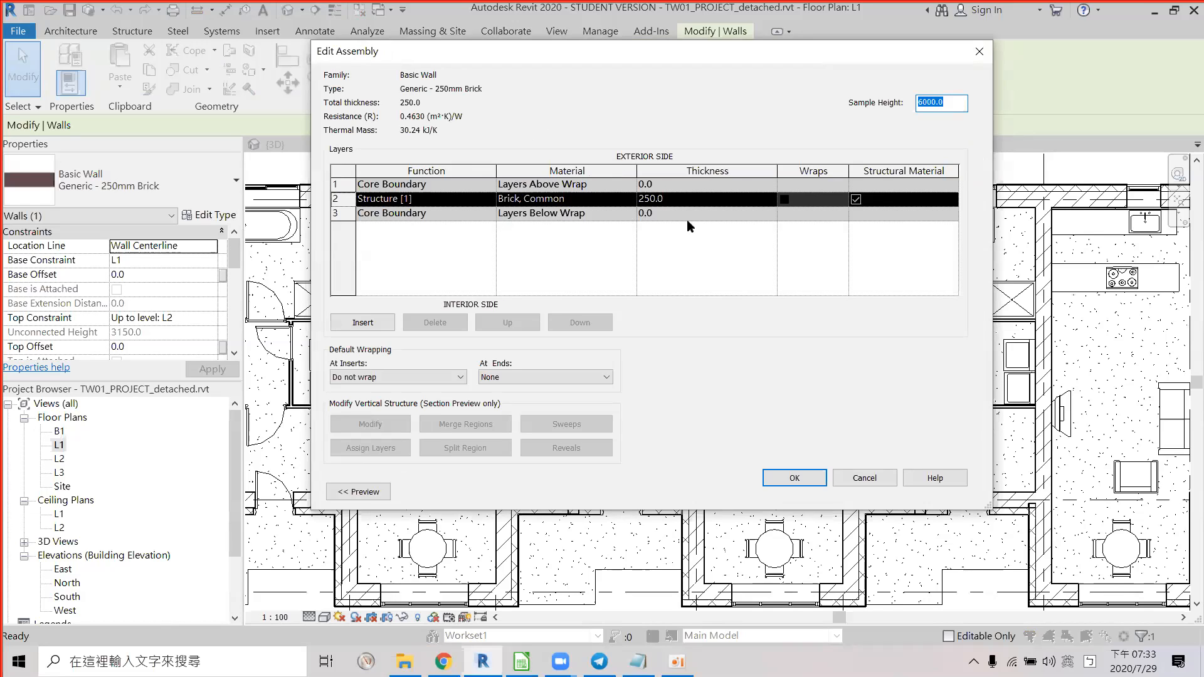
{"action": "left_click", "coordinate": [857, 477]}
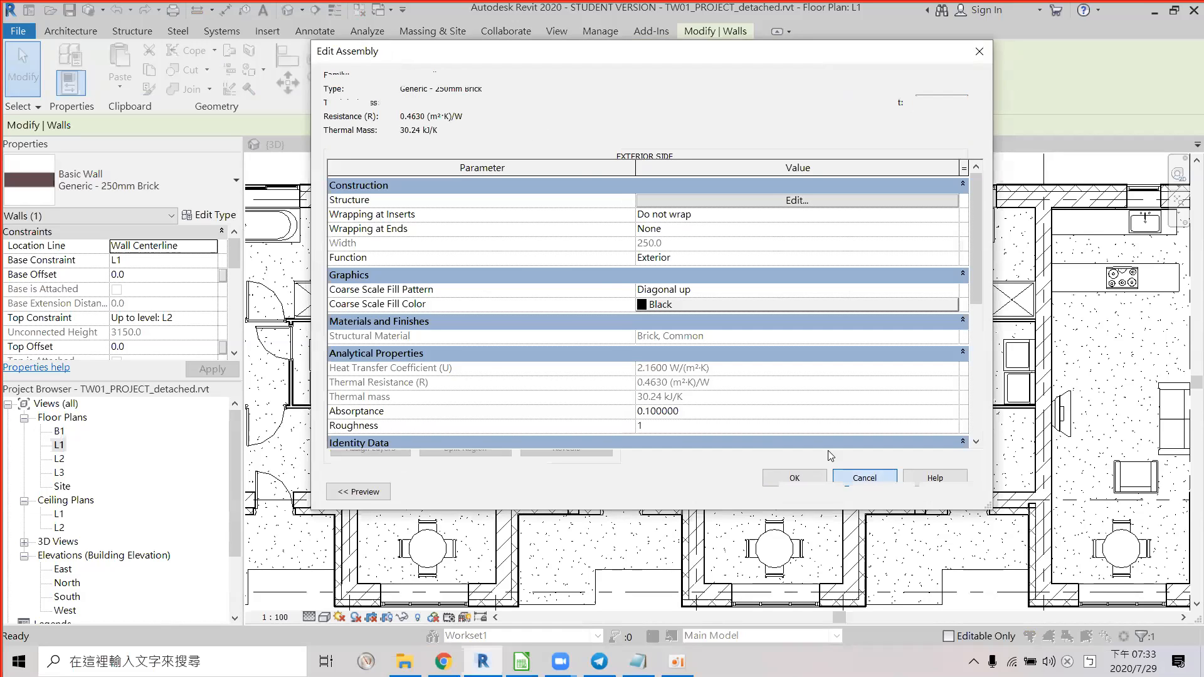
{"action": "left_click", "coordinate": [865, 490]}
{"action": "mouse_move", "coordinate": [969, 338]}
{"action": "middle_mouse_down"}
{"action": "mouse_move", "coordinate": [764, 344]}
{"action": "mouse_move", "coordinate": [708, 325]}
{"action": "middle_mouse_up"}
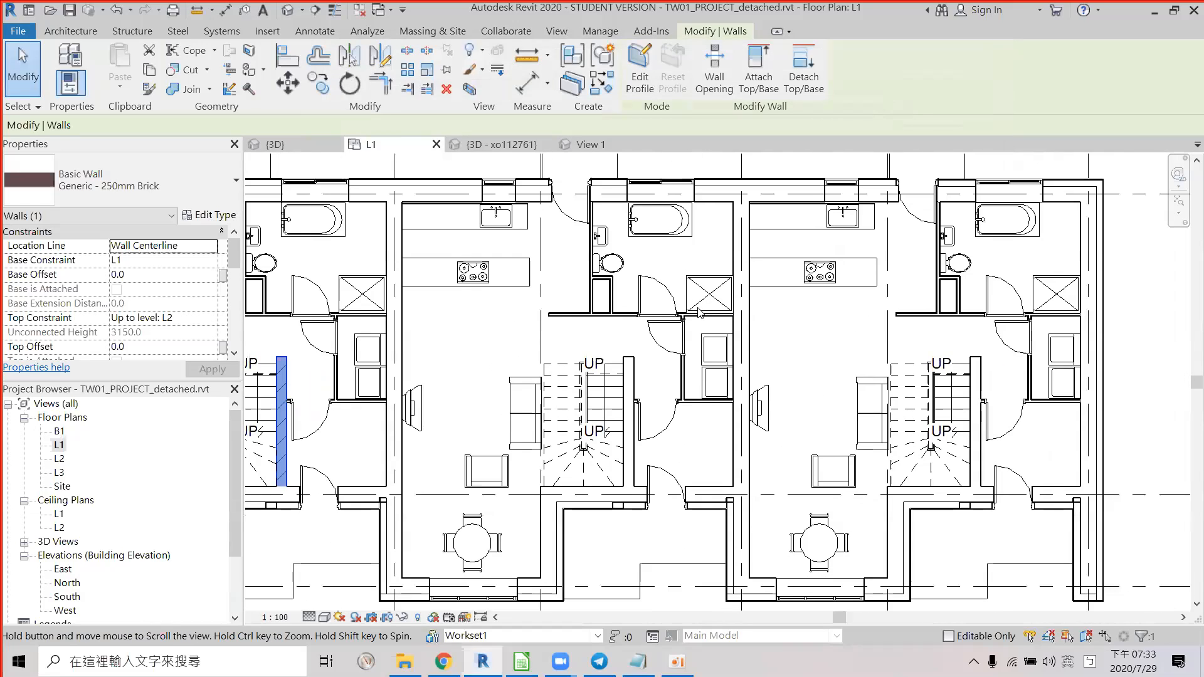
Select the top-left exterior wall on the L1 plan to read its wall type.
{"action": "middle_click_drag", "start_coordinate": [552, 349], "coordinate": [765, 365]}
{"action": "middle_click_drag", "start_coordinate": [689, 317], "coordinate": [747, 344]}
{"action": "scroll", "coordinate": [744, 339], "scroll_direction": "down", "scroll_amount": 2}
{"action": "middle_click_drag", "start_coordinate": [660, 343], "coordinate": [713, 336]}
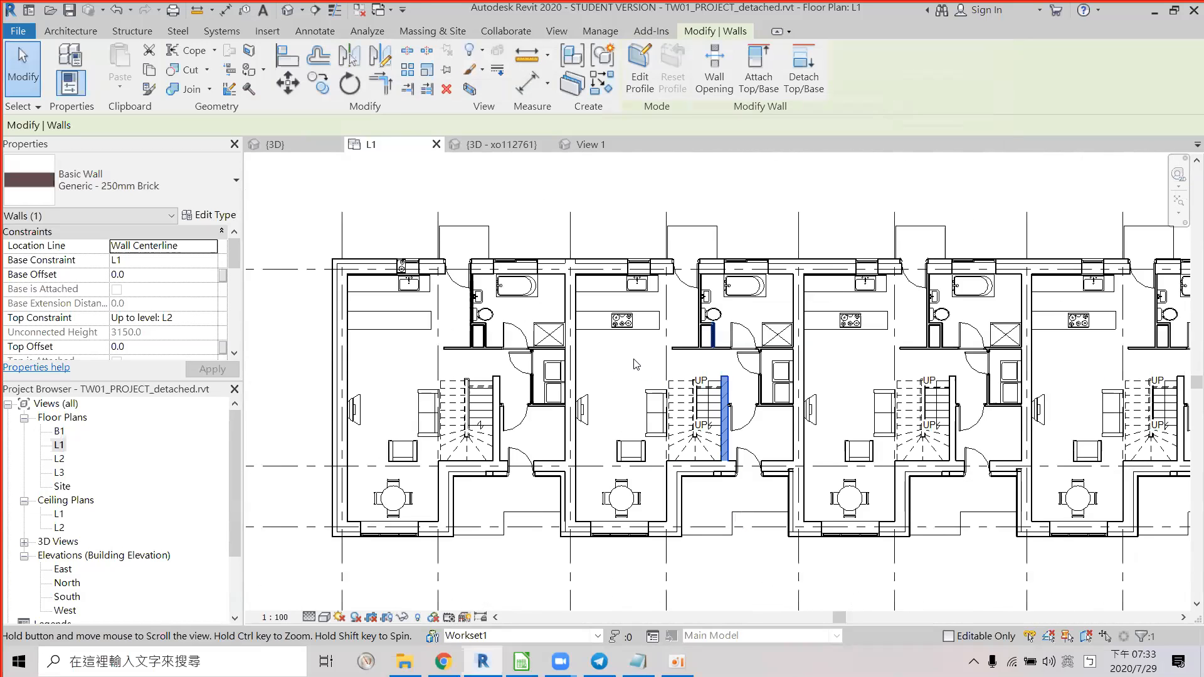
{"action": "middle_click_drag", "start_coordinate": [634, 364], "coordinate": [652, 364]}
{"action": "scroll", "coordinate": [651, 364], "scroll_direction": "up", "scroll_amount": 1}
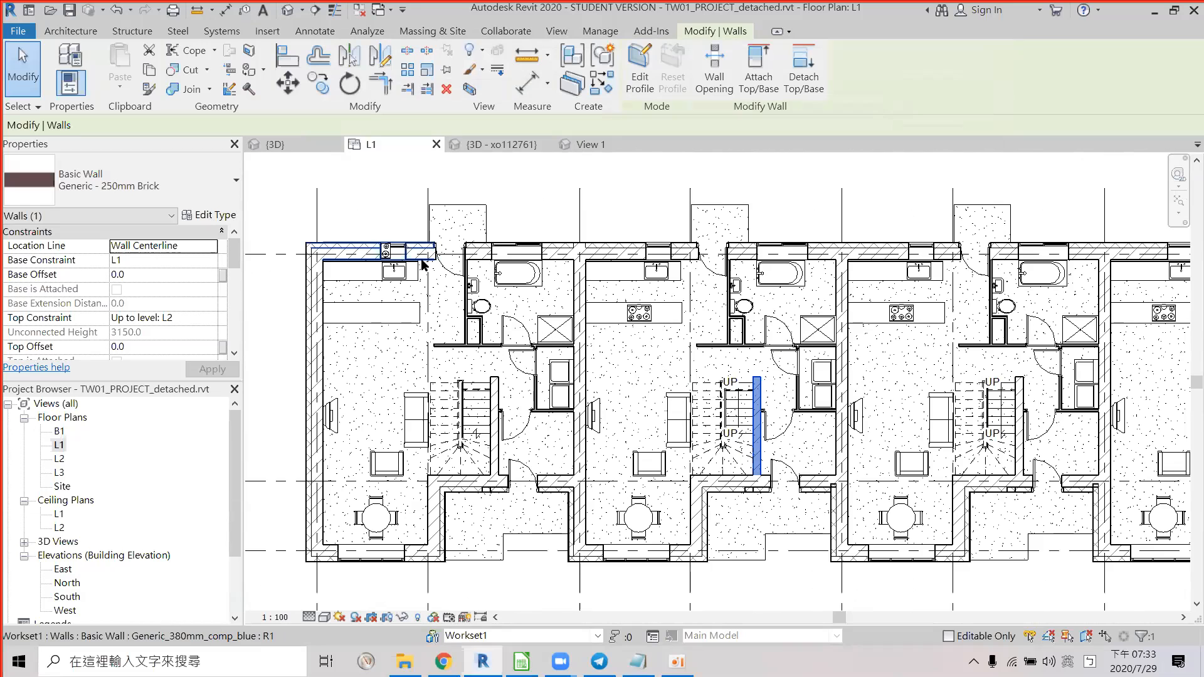
{"action": "left_click", "coordinate": [422, 263]}
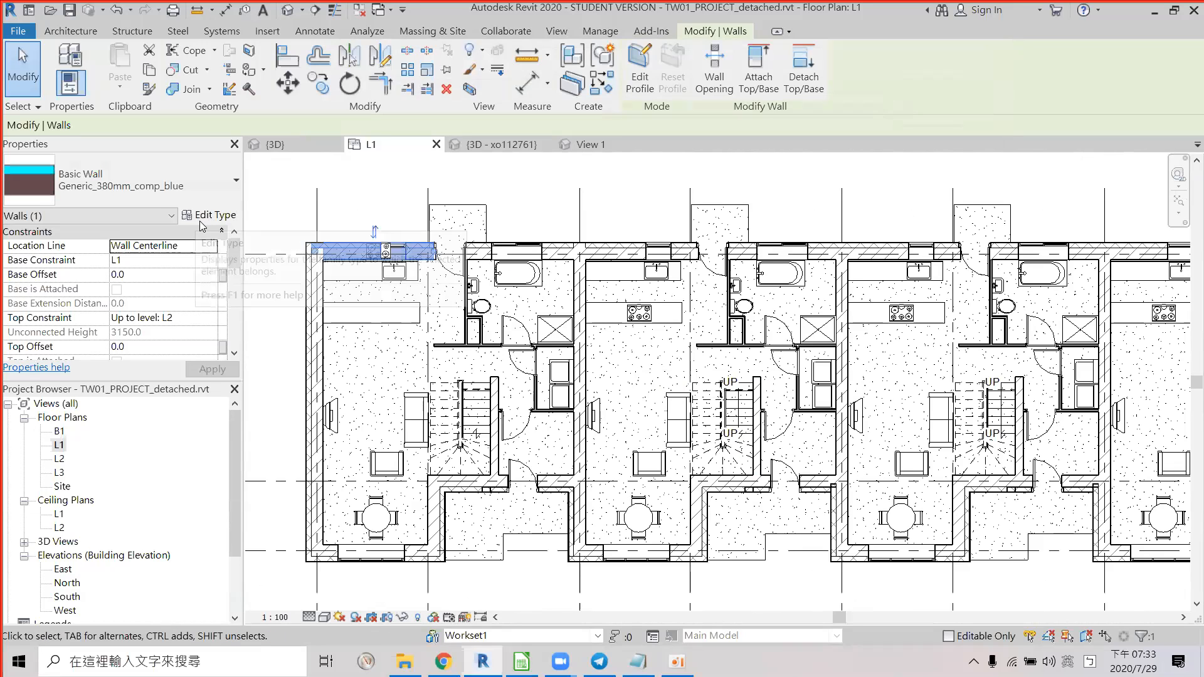
Check the interior partition and stair-side wall types, then switch to the Calc marking sheet.
{"action": "left_click", "coordinate": [481, 346]}
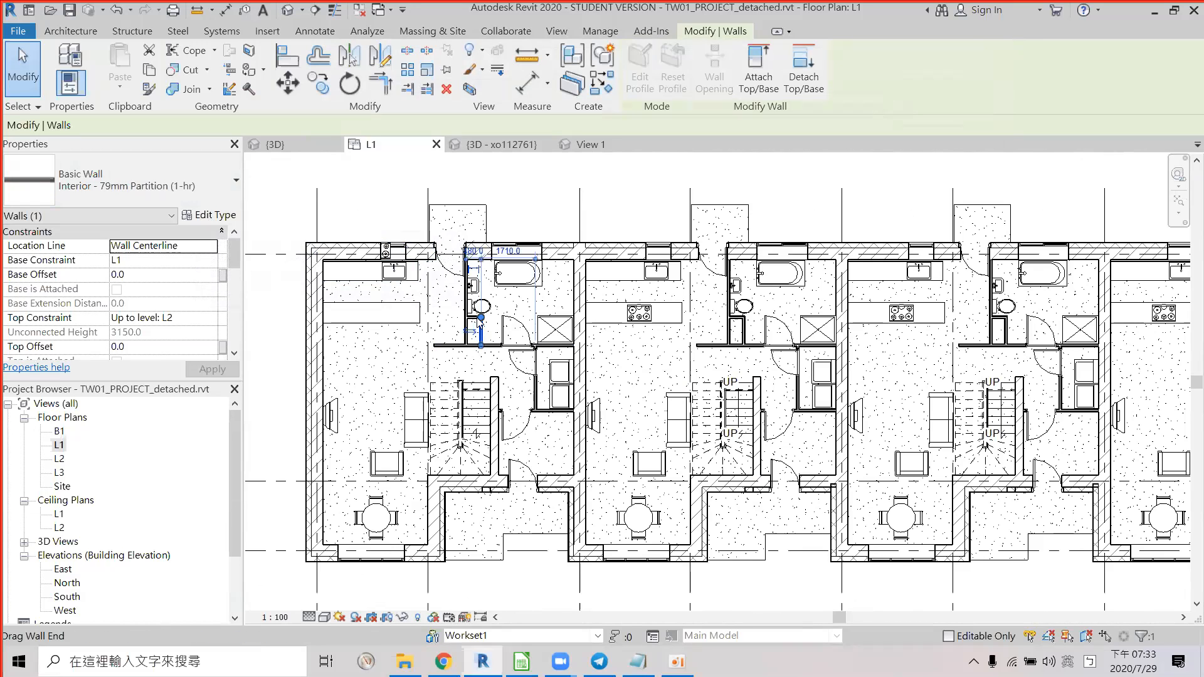
{"action": "scroll", "coordinate": [480, 348], "scroll_direction": "up", "scroll_amount": 3}
{"action": "middle_click_drag", "start_coordinate": [611, 392], "coordinate": [624, 359]}
{"action": "middle_click_drag", "start_coordinate": [562, 395], "coordinate": [571, 297]}
{"action": "scroll", "coordinate": [544, 414], "scroll_direction": "up", "scroll_amount": 1}
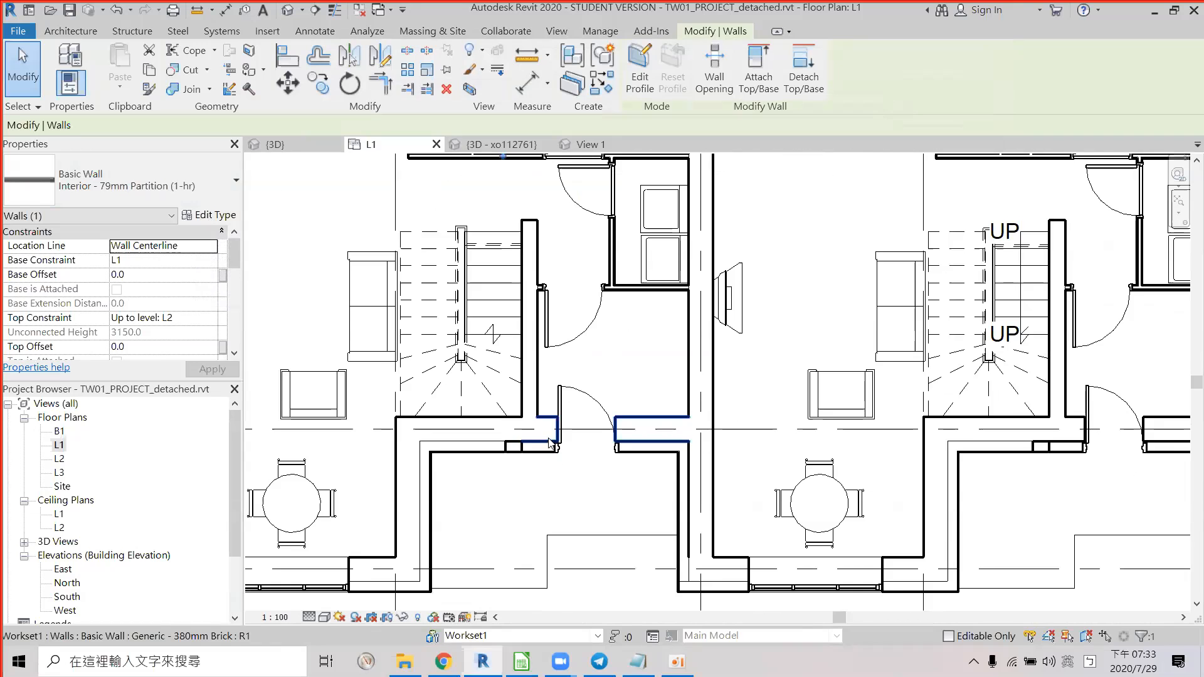
{"action": "left_click", "coordinate": [537, 393]}
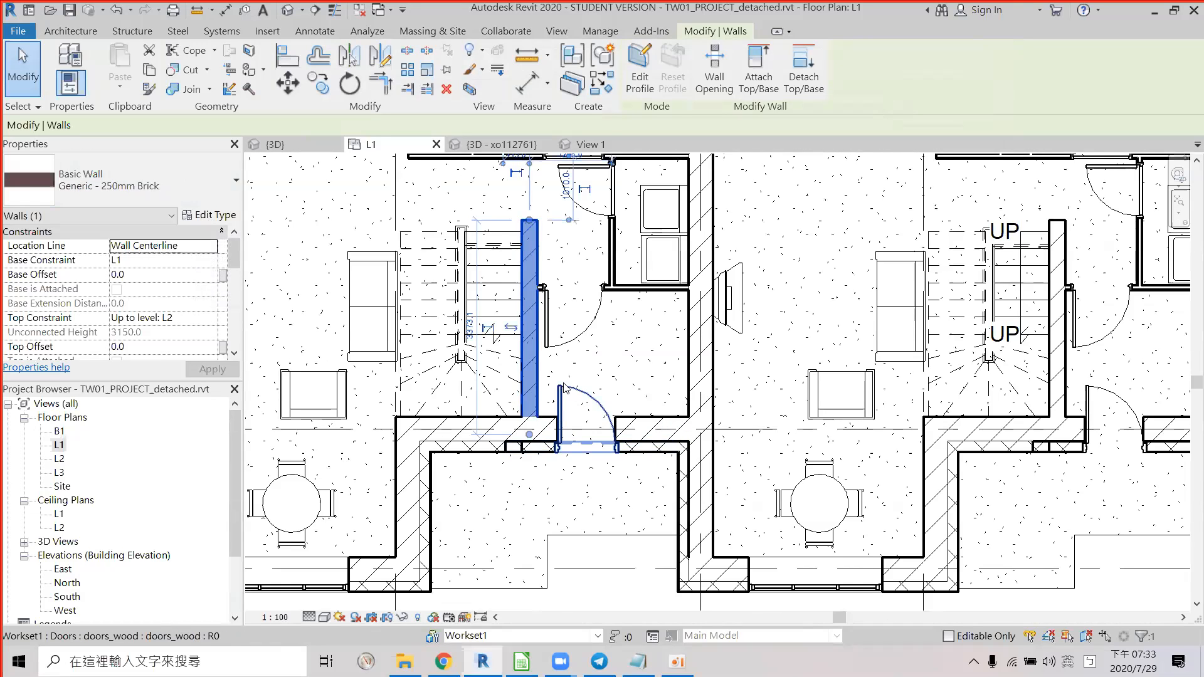
{"action": "scroll", "coordinate": [570, 380], "scroll_direction": "down", "scroll_amount": 1}
{"action": "scroll", "coordinate": [638, 361], "scroll_direction": "down", "scroll_amount": 1}
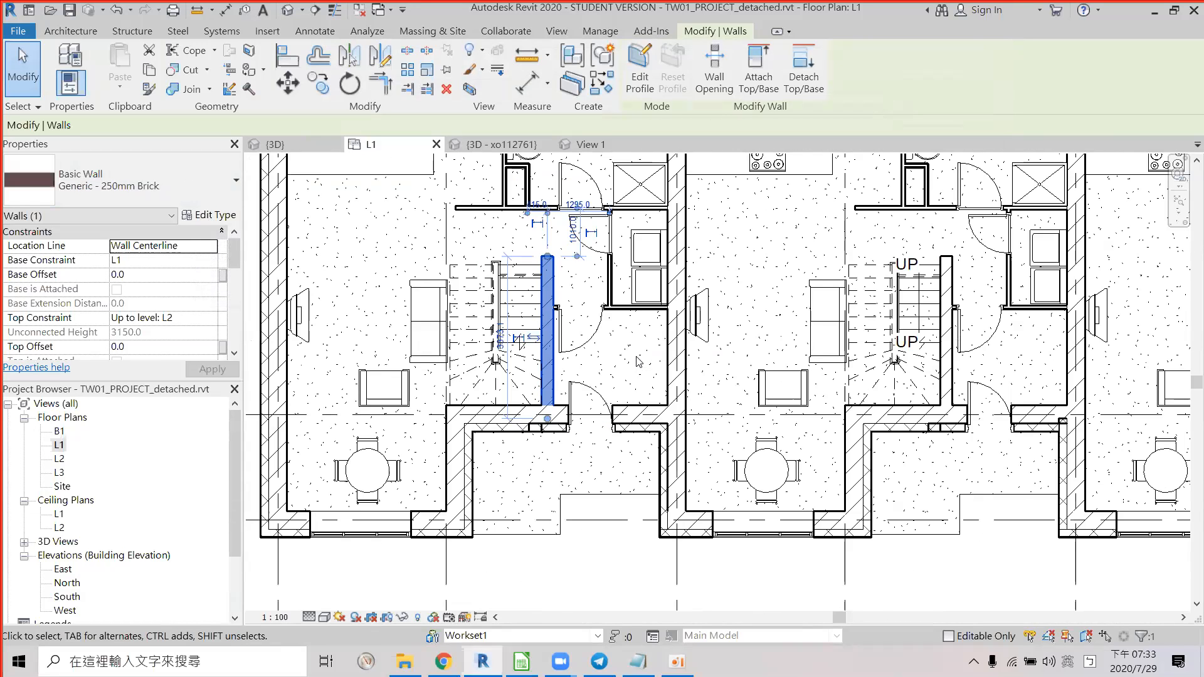
{"action": "middle_click_drag", "start_coordinate": [625, 396], "coordinate": [636, 435]}
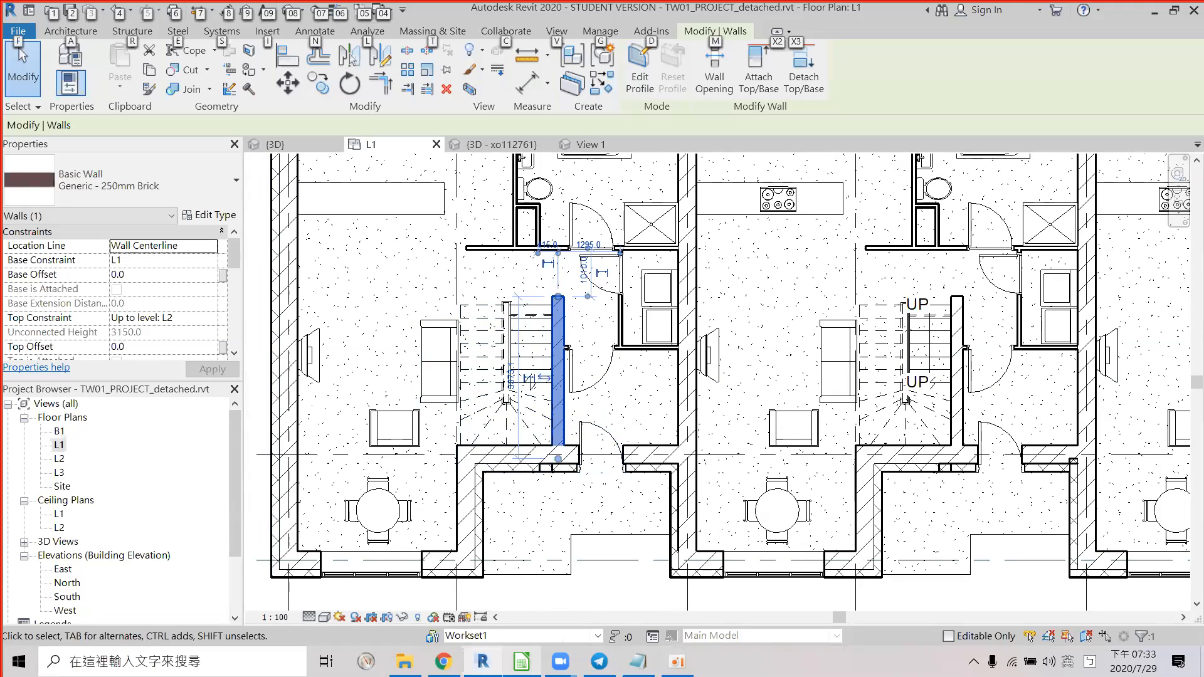
{"action": "key", "text": "alt+Tab"}
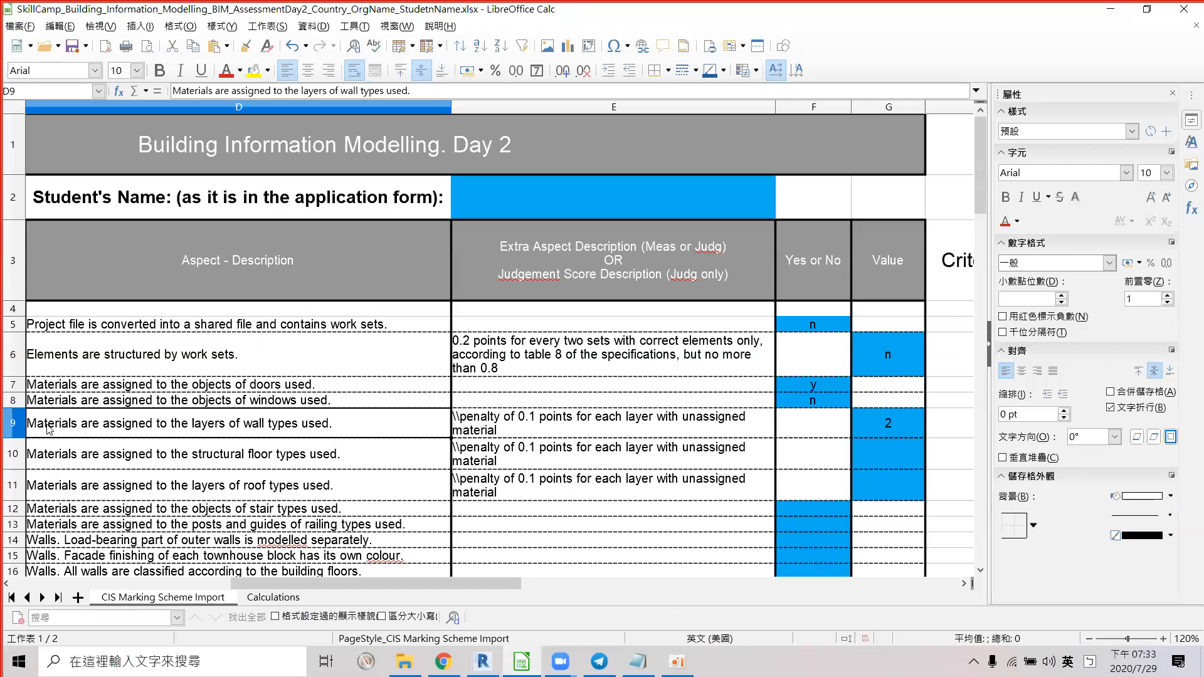
Enter 3 as the wall-layer materials score in cell G9.
{"action": "left_click", "coordinate": [903, 423]}
{"action": "type", "text": "3"}
{"action": "key", "text": "Return"}
{"action": "key", "text": "Right"}
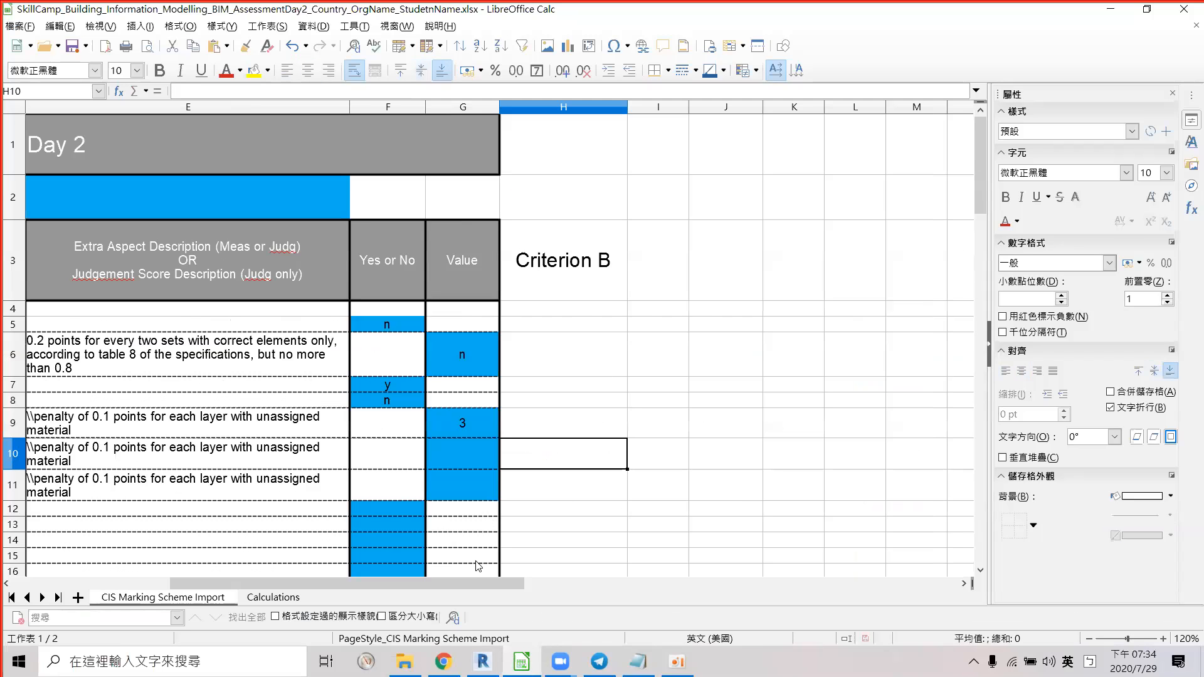
{"action": "left_click_drag", "start_coordinate": [463, 588], "coordinate": [513, 578]}
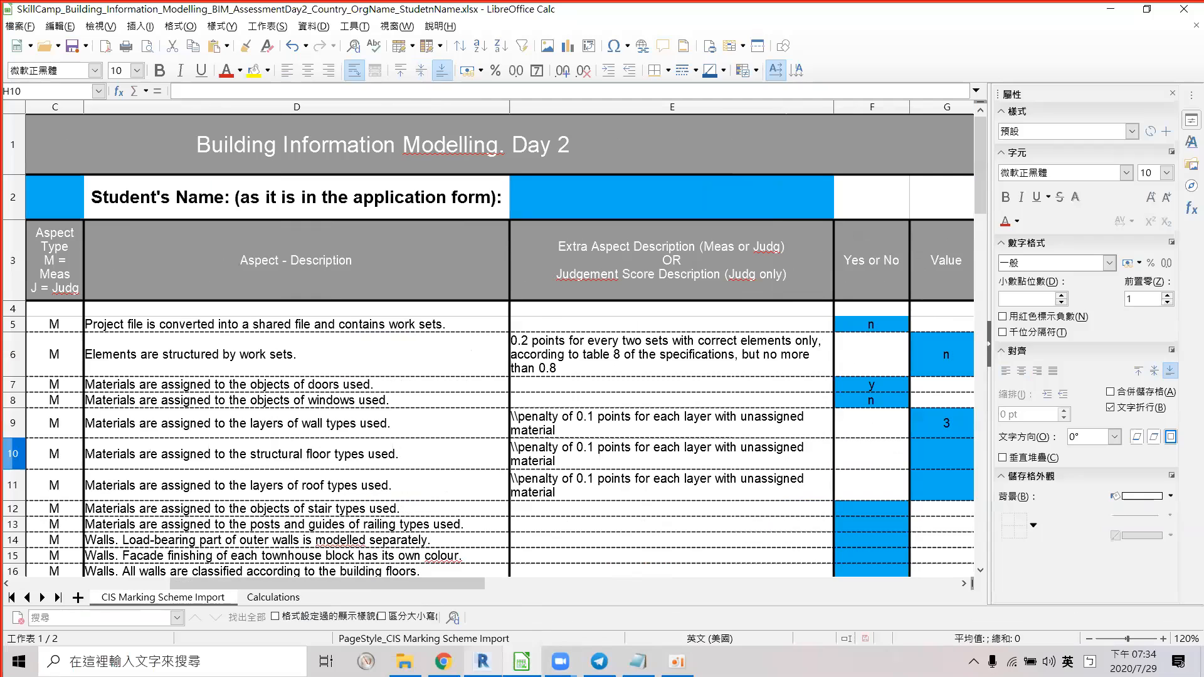
Bring up the video meeting window and read the structural floor and roof-layer criteria.
{"action": "left_click", "coordinate": [559, 661]}
{"action": "left_click", "coordinate": [597, 608]}
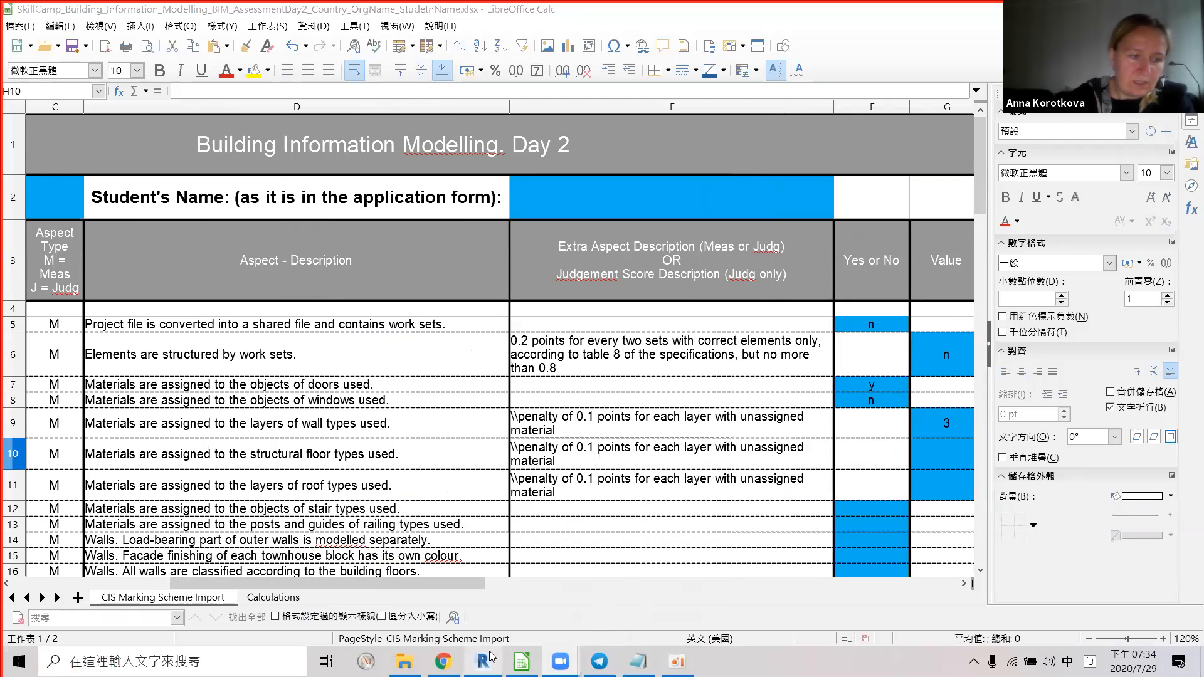
{"action": "left_click", "coordinate": [329, 461]}
{"action": "left_click", "coordinate": [288, 494]}
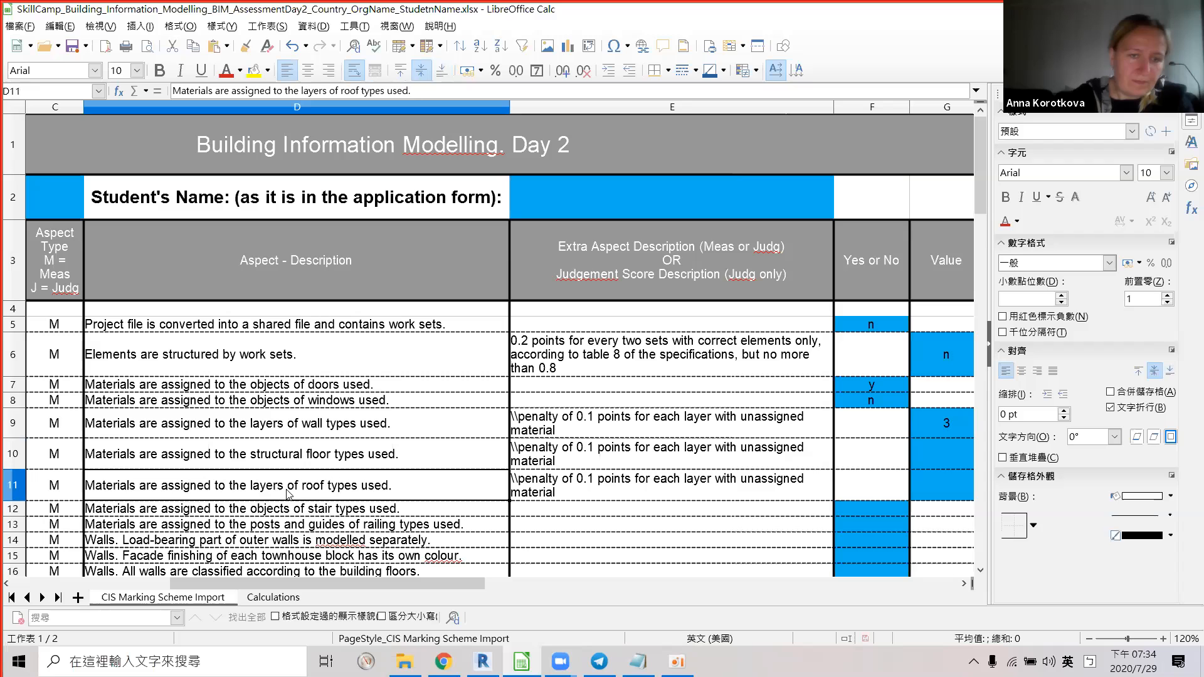
{"action": "left_click", "coordinate": [290, 462]}
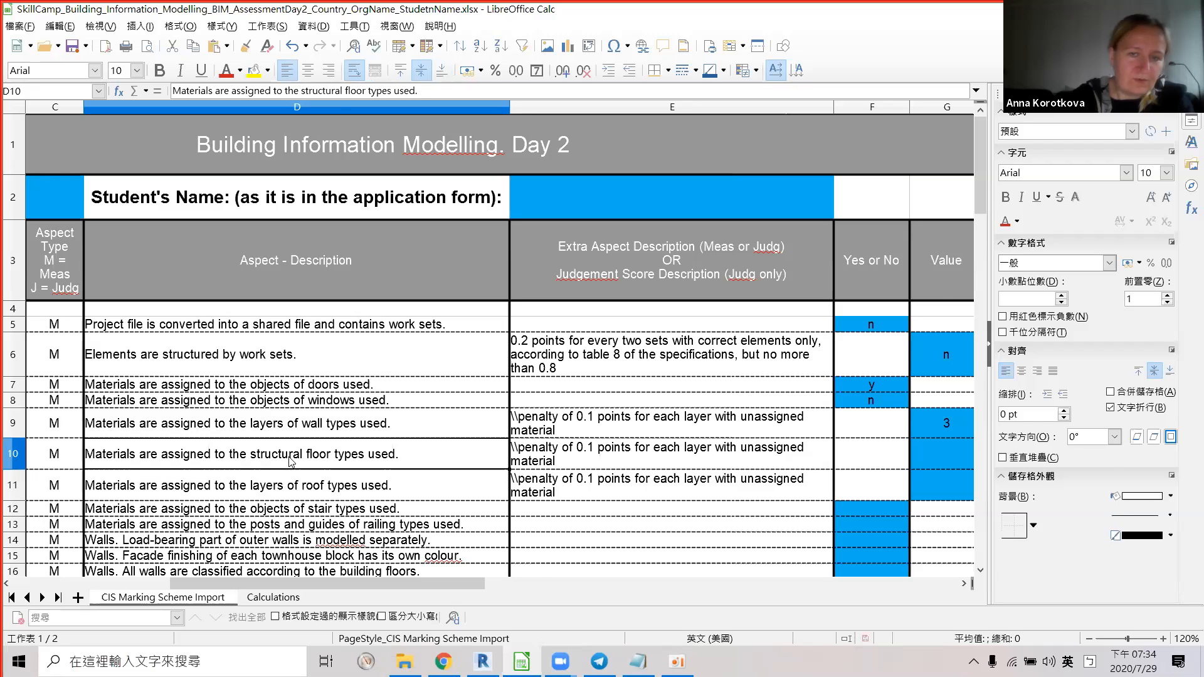
Back in the Revit L1 plan, select the short partition wall near the stairs.
{"action": "left_click", "coordinate": [483, 661]}
{"action": "scroll", "coordinate": [561, 488], "scroll_direction": "down", "scroll_amount": 2}
{"action": "middle_click_drag", "start_coordinate": [516, 320], "coordinate": [395, 341]}
{"action": "middle_click_drag", "start_coordinate": [586, 310], "coordinate": [657, 257]}
{"action": "scroll", "coordinate": [544, 382], "scroll_direction": "up", "scroll_amount": 2}
{"action": "middle_click_drag", "start_coordinate": [684, 427], "coordinate": [613, 507]}
{"action": "scroll", "coordinate": [708, 470], "scroll_direction": "down", "scroll_amount": 1}
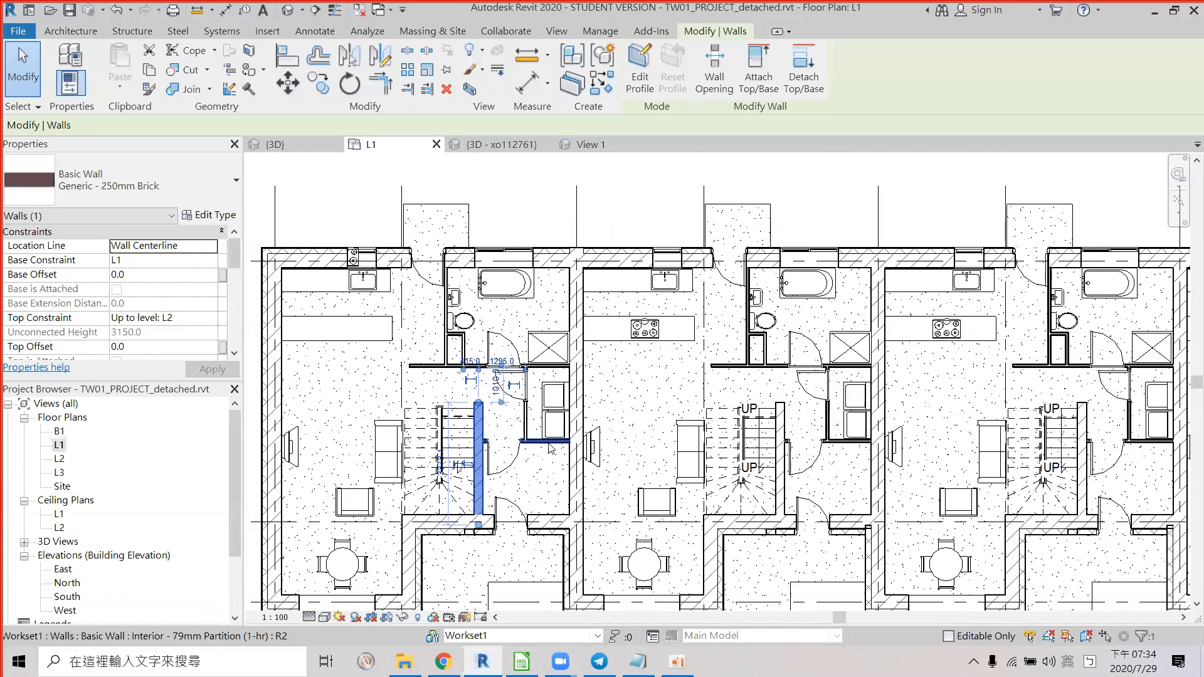
{"action": "scroll", "coordinate": [551, 444], "scroll_direction": "down", "scroll_amount": 1}
{"action": "middle_click_drag", "start_coordinate": [671, 438], "coordinate": [556, 419]}
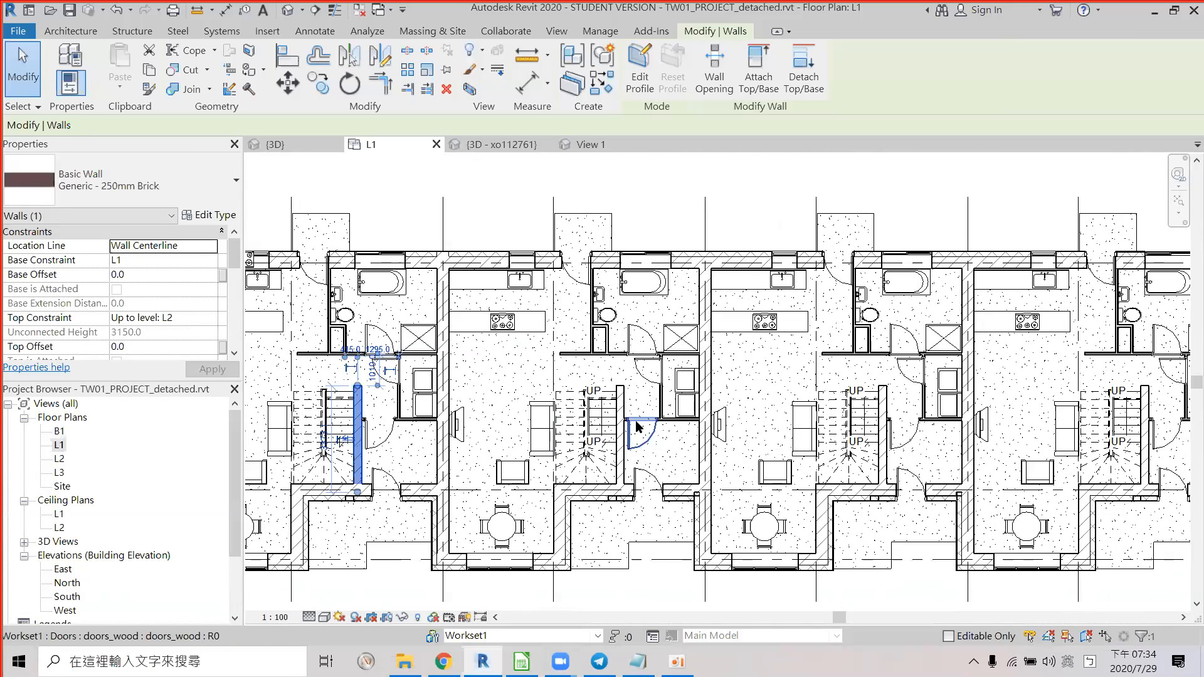
{"action": "left_click", "coordinate": [666, 420]}
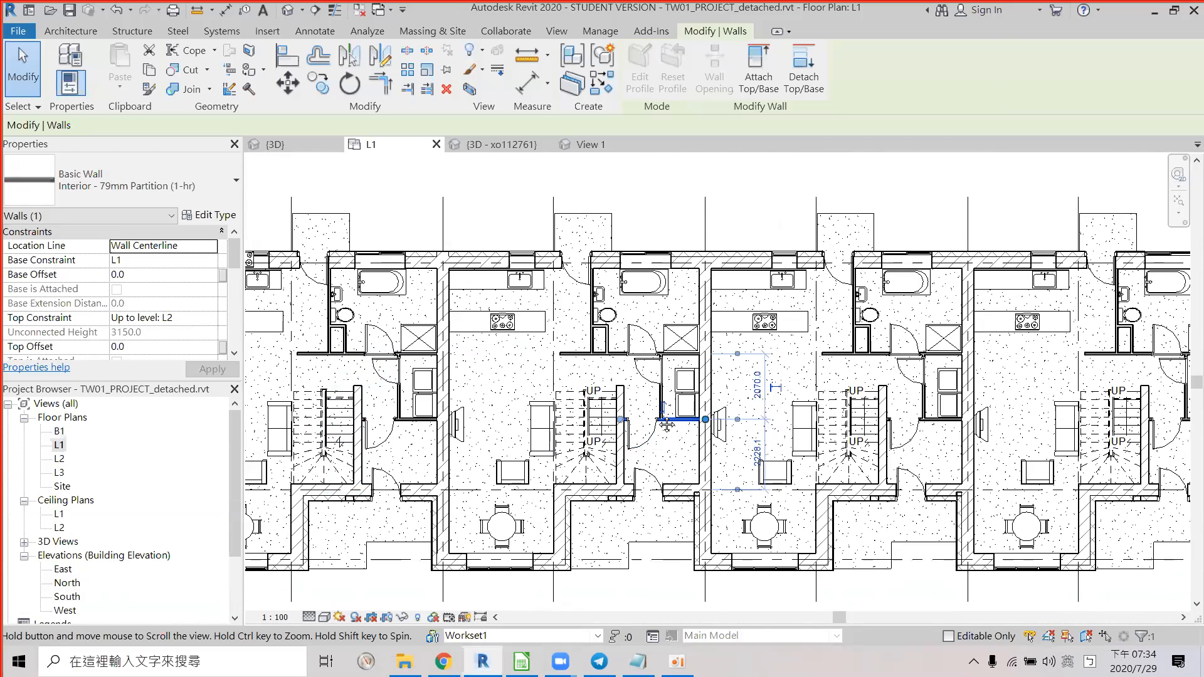
Flip the short partition wall's orientation.
{"action": "middle_click_drag", "start_coordinate": [666, 425], "coordinate": [653, 421]}
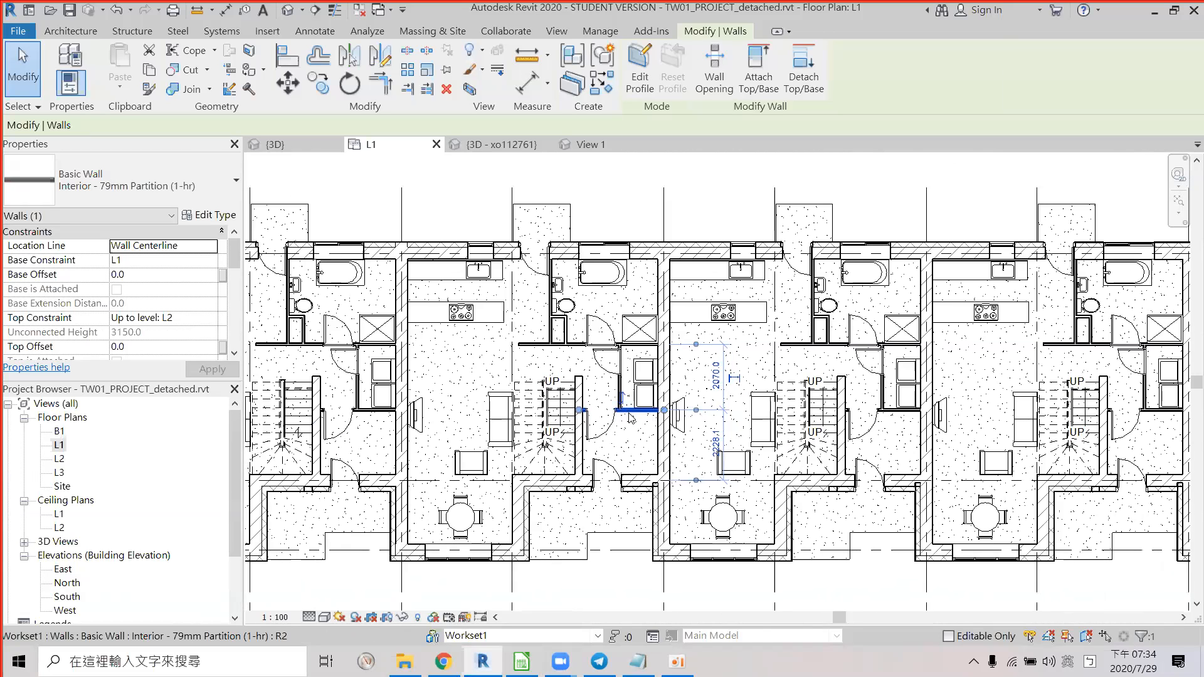
{"action": "scroll", "coordinate": [630, 418], "scroll_direction": "up", "scroll_amount": 3}
{"action": "middle_click_drag", "start_coordinate": [648, 433], "coordinate": [575, 456]}
{"action": "scroll", "coordinate": [574, 456], "scroll_direction": "down", "scroll_amount": 1}
{"action": "left_click", "coordinate": [575, 450]}
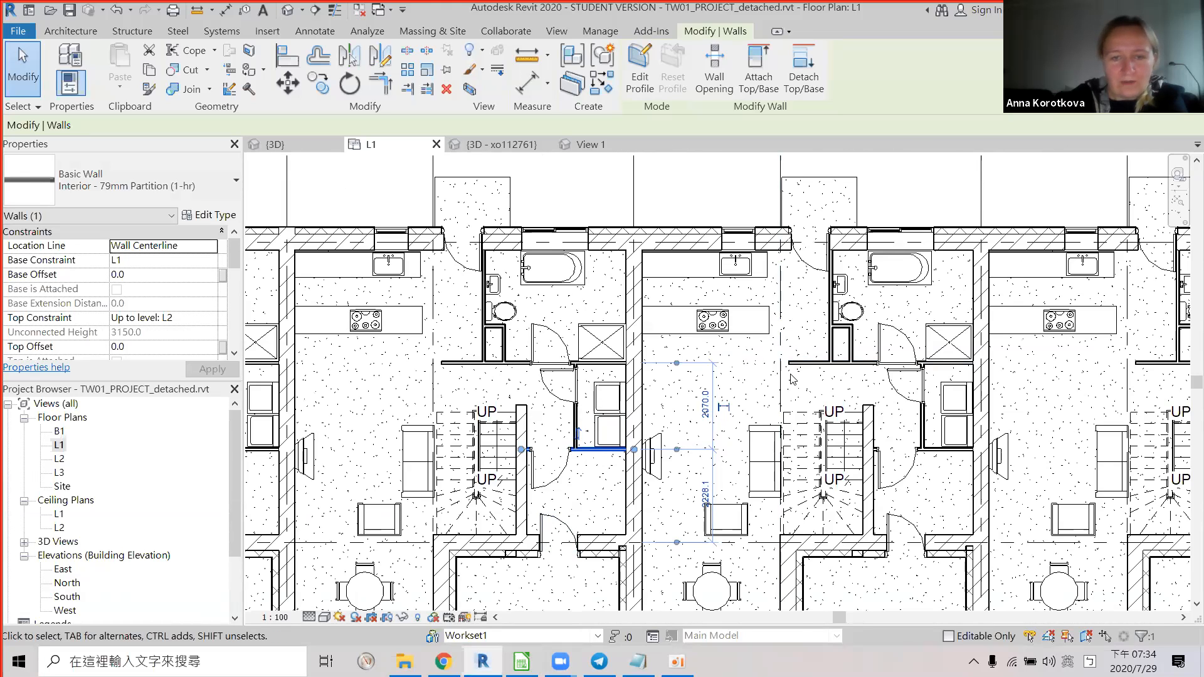
Select the bottom exterior wall of the first unit to check its type.
{"action": "middle_click_drag", "start_coordinate": [573, 312], "coordinate": [770, 307]}
{"action": "scroll", "coordinate": [625, 302], "scroll_direction": "down", "scroll_amount": 1}
{"action": "scroll", "coordinate": [718, 322], "scroll_direction": "up", "scroll_amount": 1}
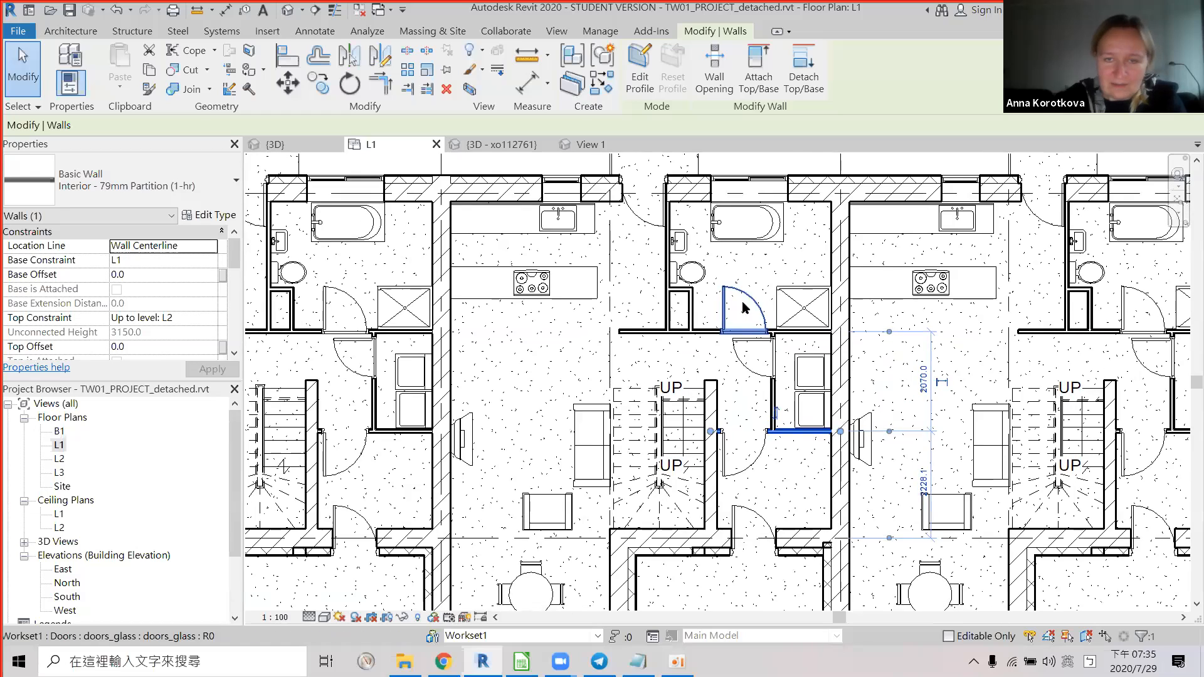
{"action": "scroll", "coordinate": [743, 307], "scroll_direction": "down", "scroll_amount": 1}
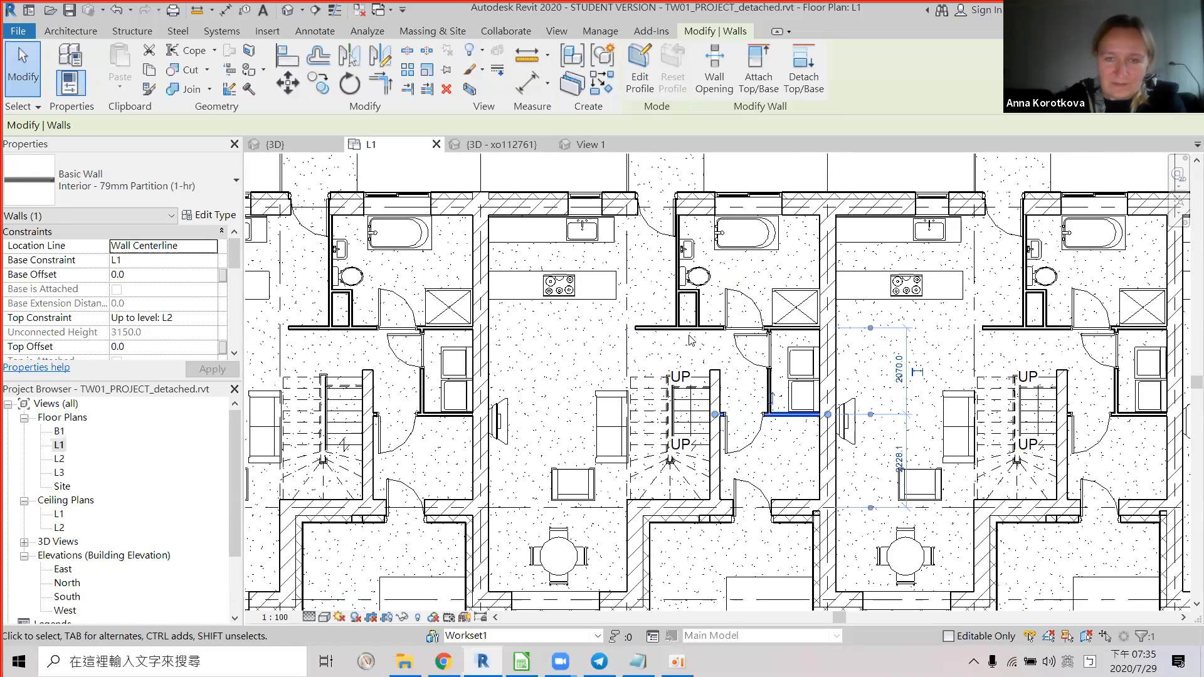
{"action": "middle_click_drag", "start_coordinate": [415, 353], "coordinate": [584, 307]}
{"action": "scroll", "coordinate": [561, 351], "scroll_direction": "down", "scroll_amount": 1}
{"action": "scroll", "coordinate": [560, 354], "scroll_direction": "down", "scroll_amount": 2}
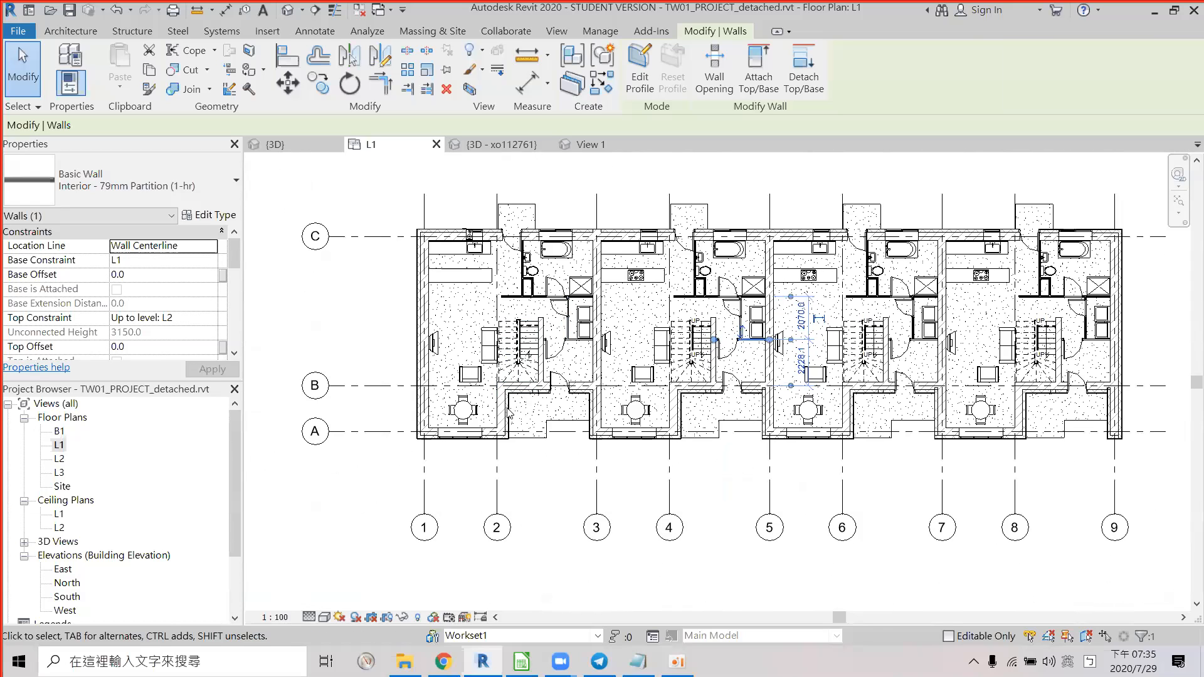
{"action": "scroll", "coordinate": [505, 433], "scroll_direction": "up", "scroll_amount": 1}
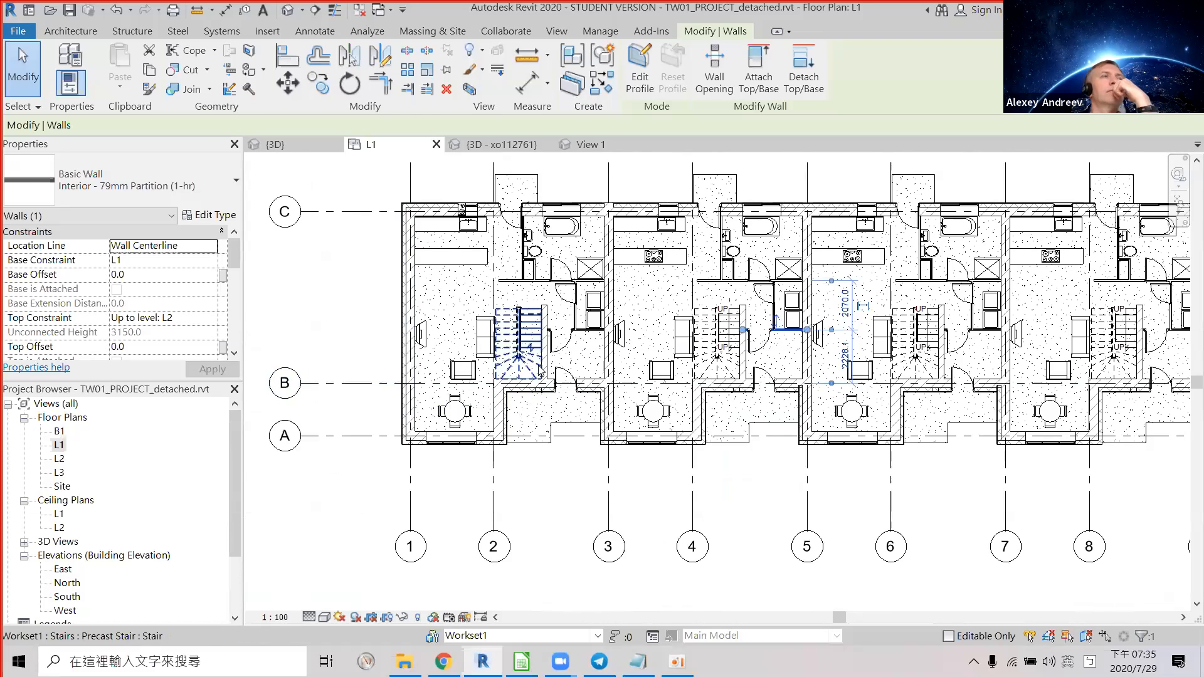
{"action": "left_click", "coordinate": [496, 438]}
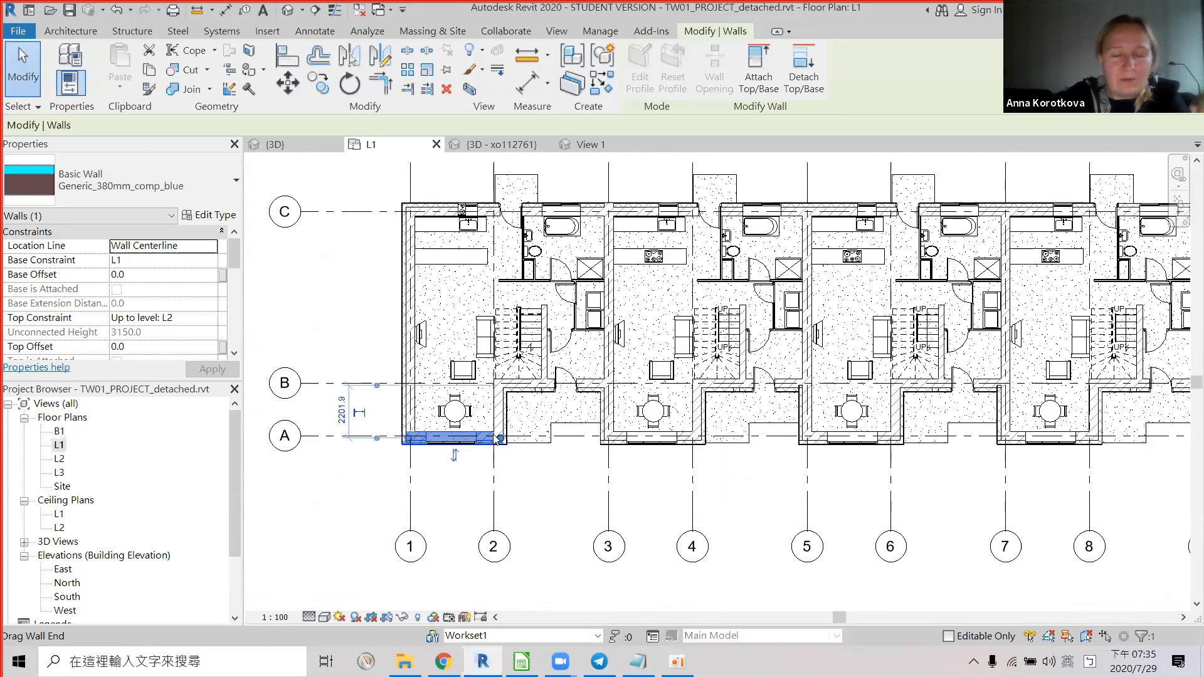
Check walls near grids A and B, ending on the Generic - 380mm Brick party wall.
{"action": "scroll", "coordinate": [496, 439], "scroll_direction": "up", "scroll_amount": 1}
{"action": "middle_click_drag", "start_coordinate": [510, 416], "coordinate": [545, 484]}
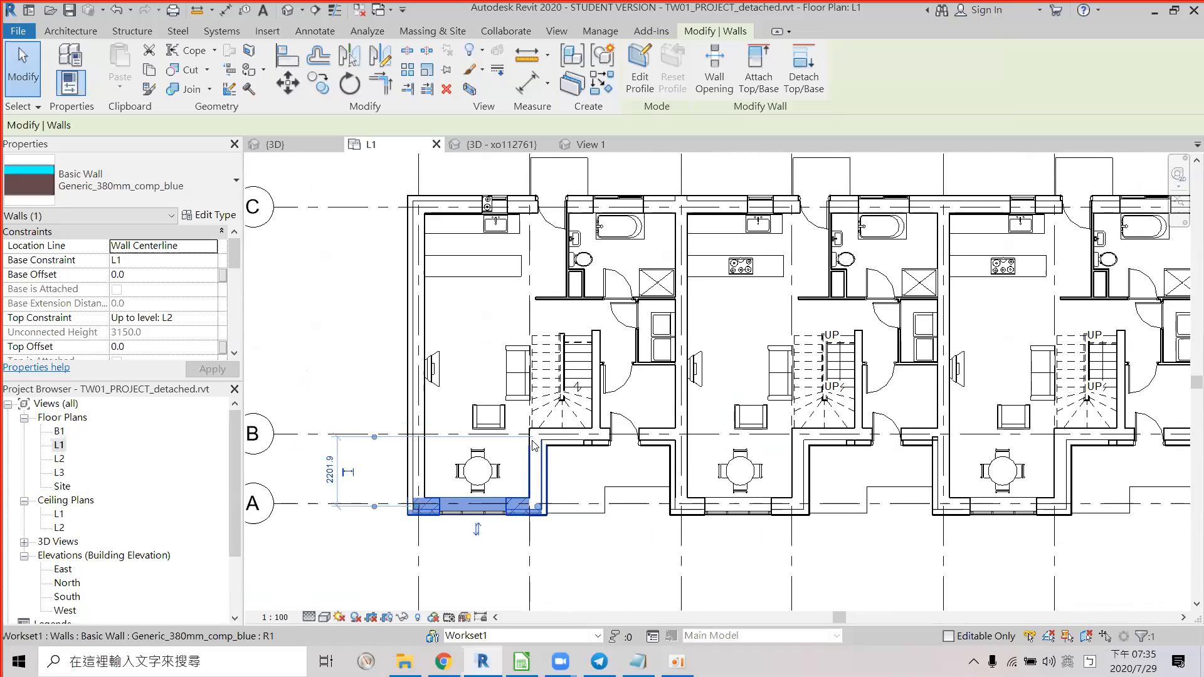
{"action": "left_click", "coordinate": [543, 472]}
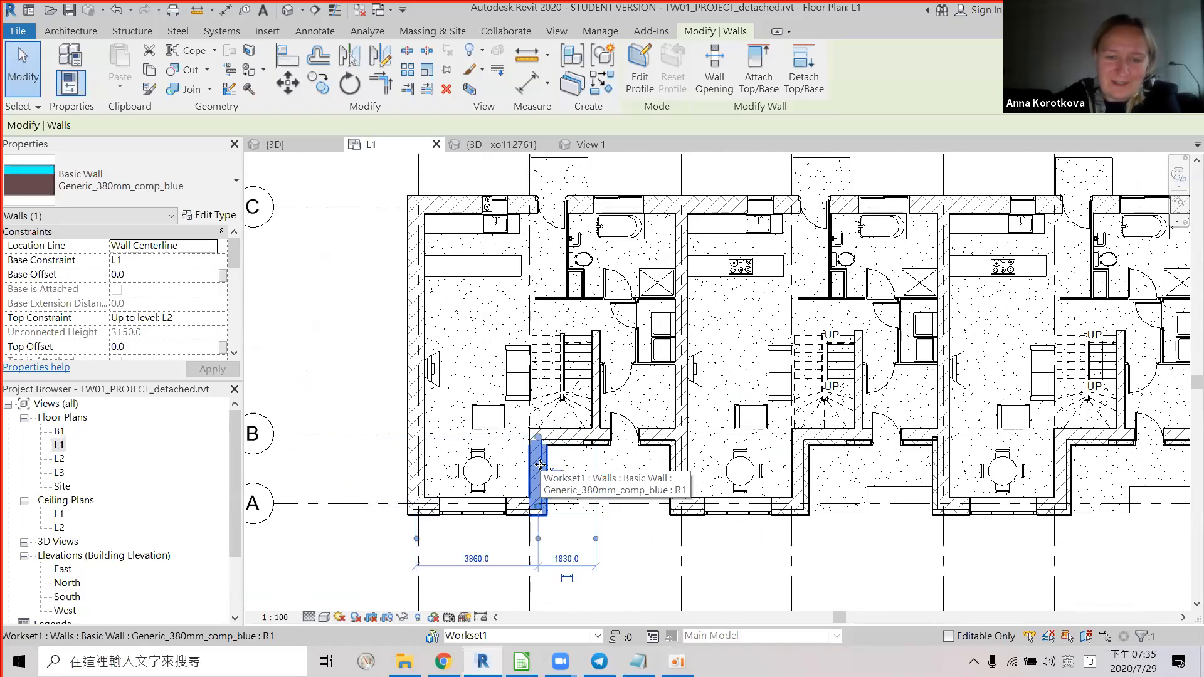
{"action": "right_click", "coordinate": [539, 465]}
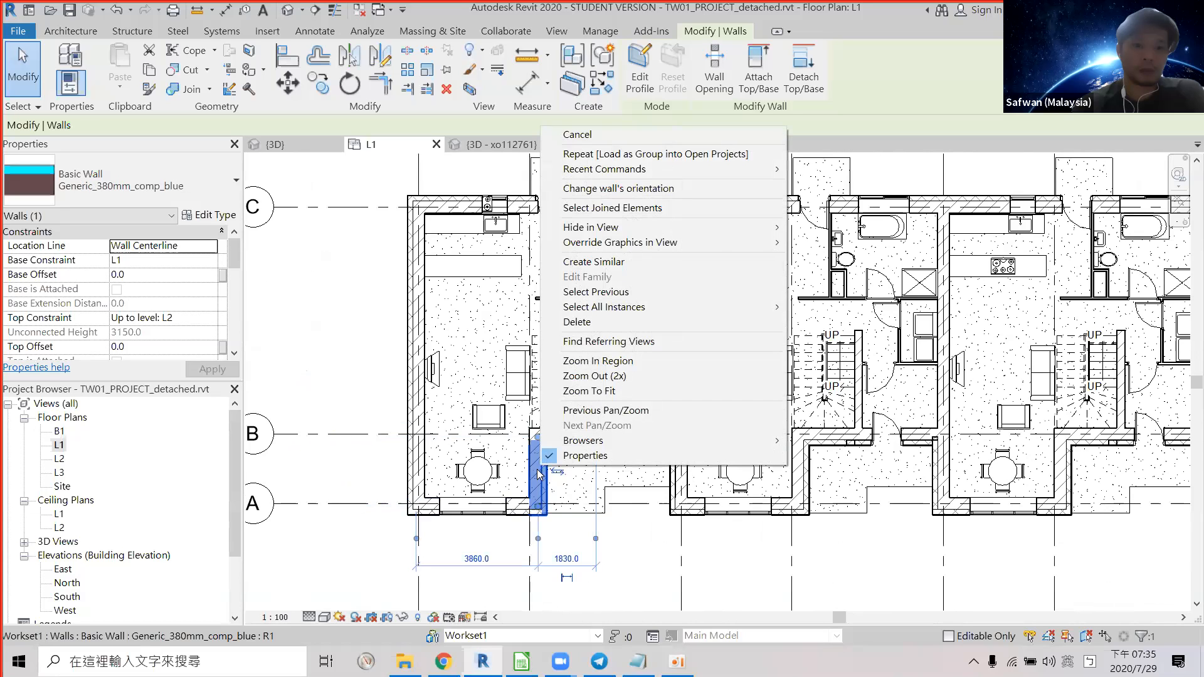
{"action": "left_click", "coordinate": [578, 512]}
{"action": "left_click", "coordinate": [578, 512]}
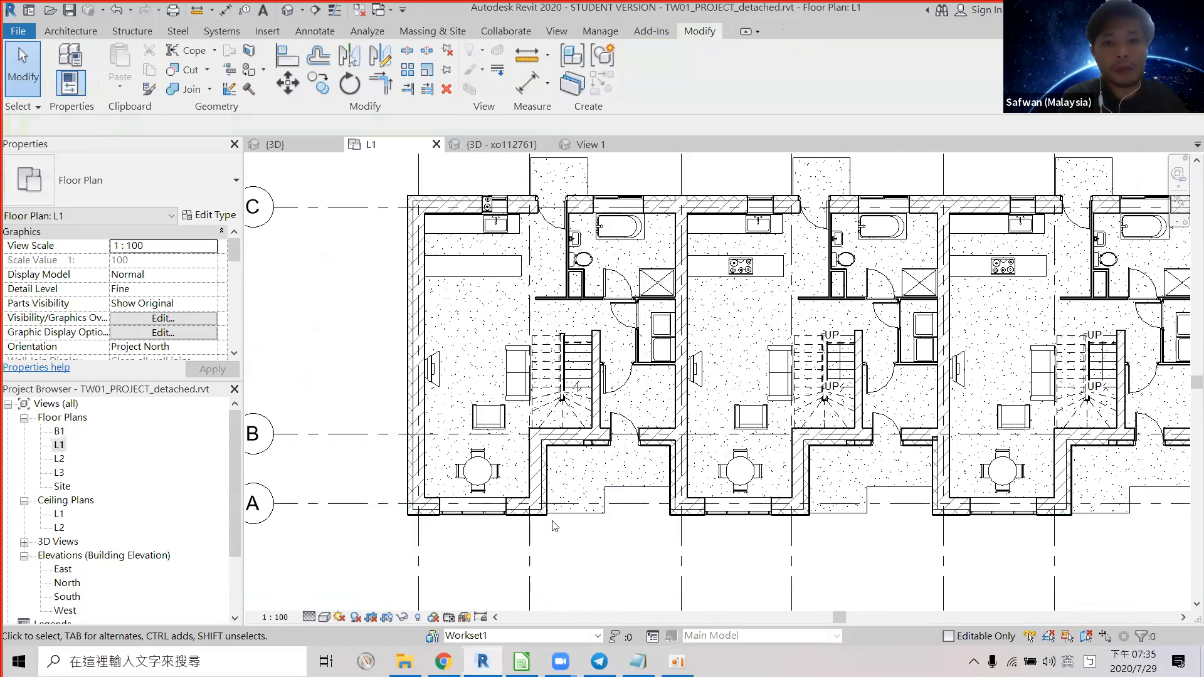
{"action": "left_click", "coordinate": [539, 484]}
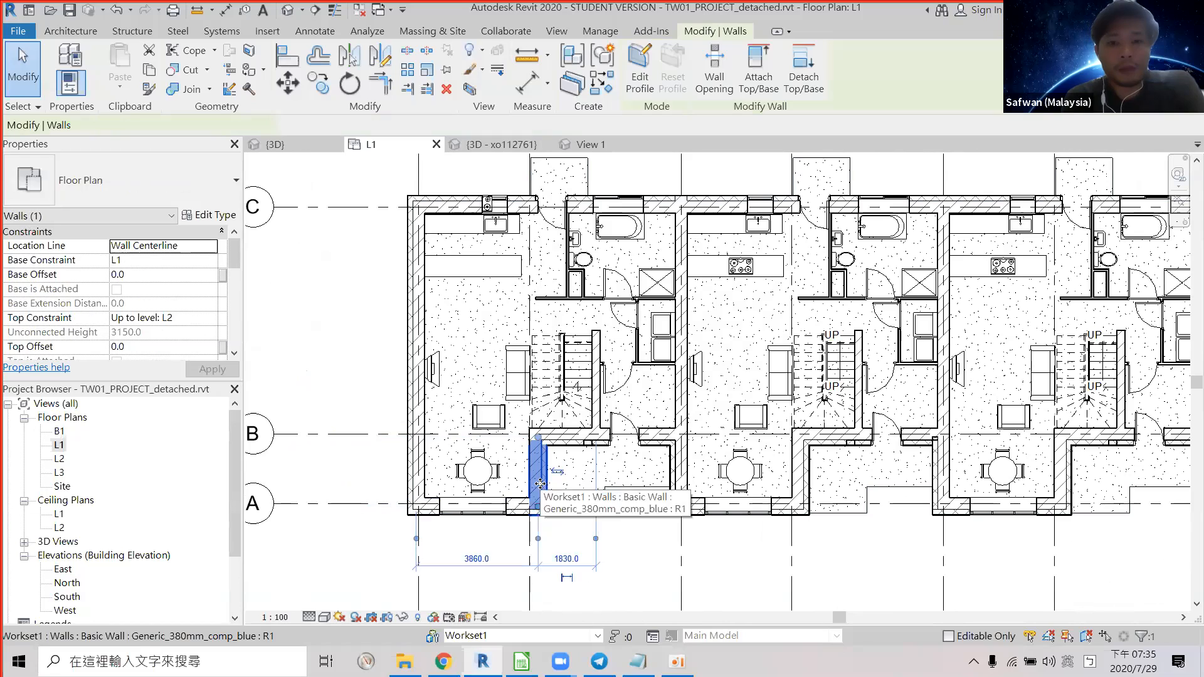
{"action": "left_click", "coordinate": [572, 443]}
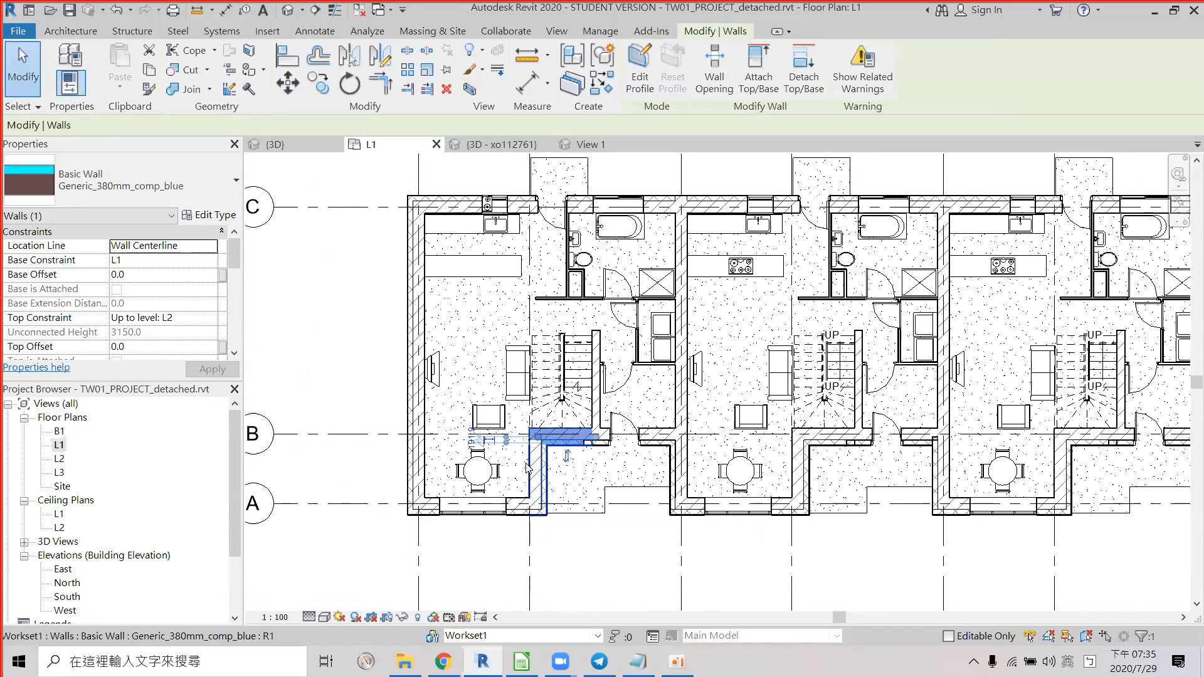
{"action": "left_click", "coordinate": [537, 486]}
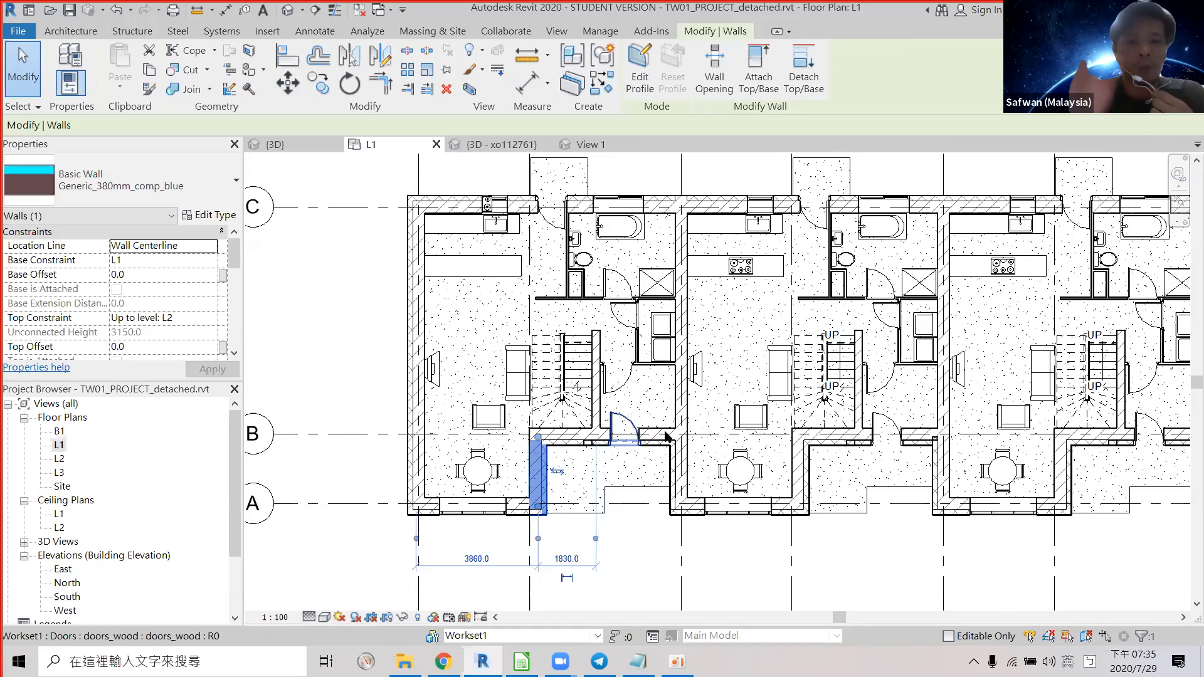
{"action": "scroll", "coordinate": [668, 432], "scroll_direction": "down", "scroll_amount": 1}
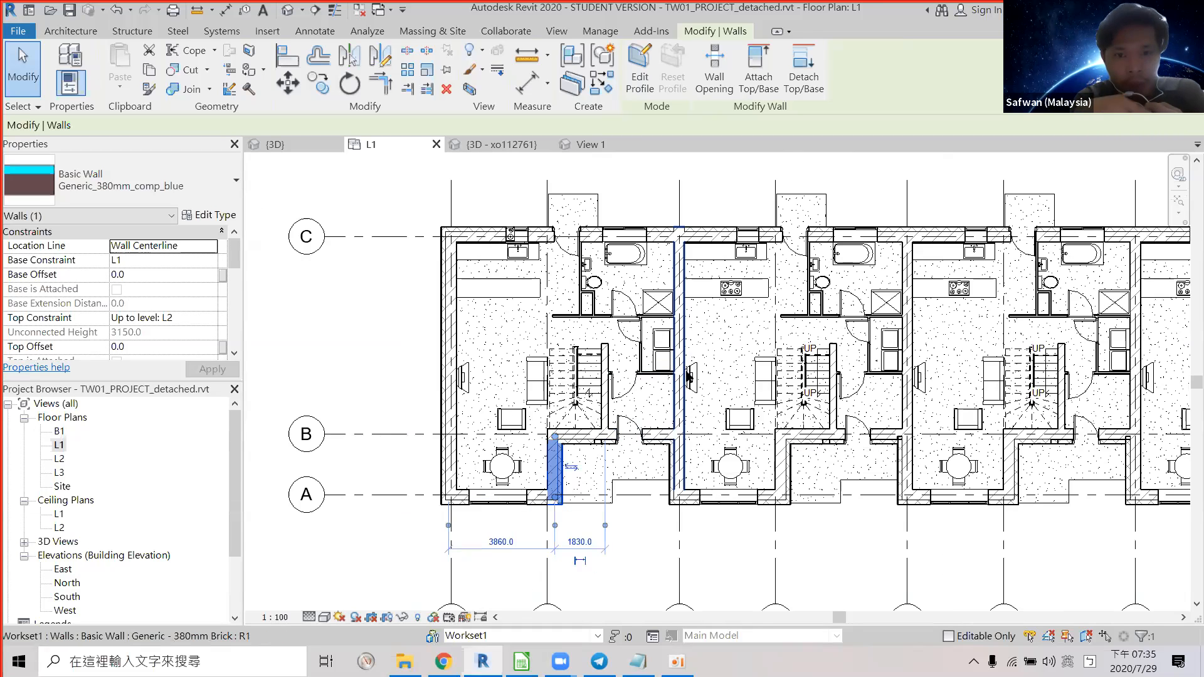
{"action": "left_click", "coordinate": [688, 377]}
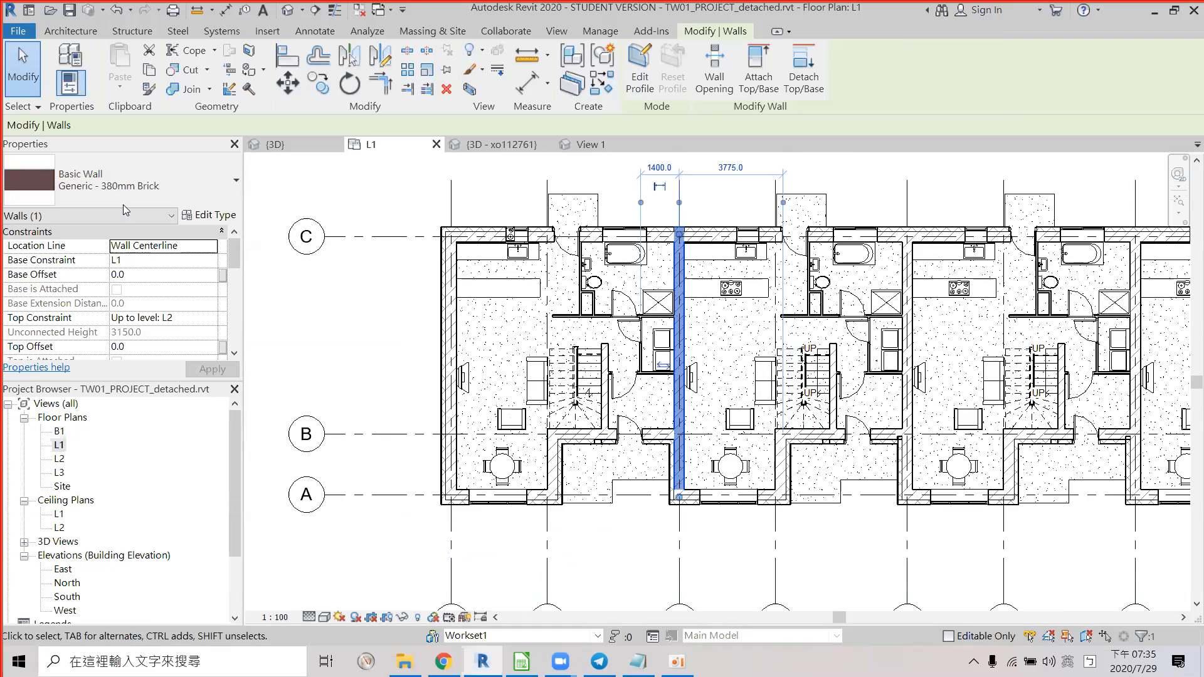
{"action": "left_click", "coordinate": [207, 214]}
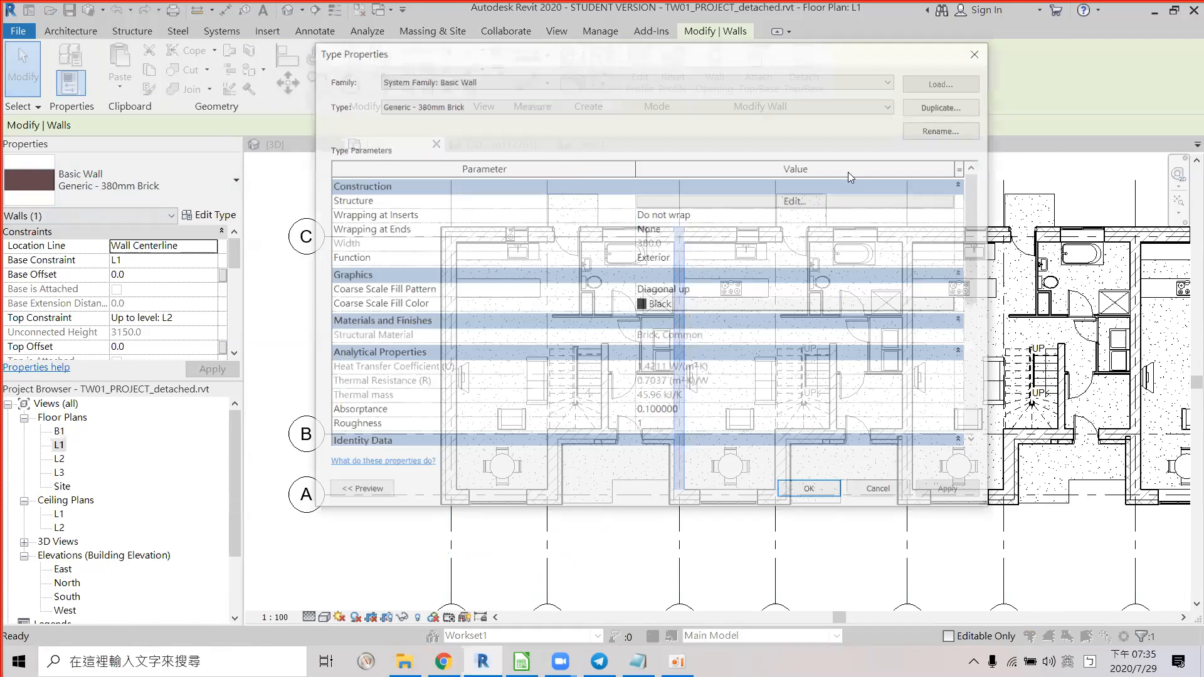
{"action": "left_click", "coordinate": [816, 202]}
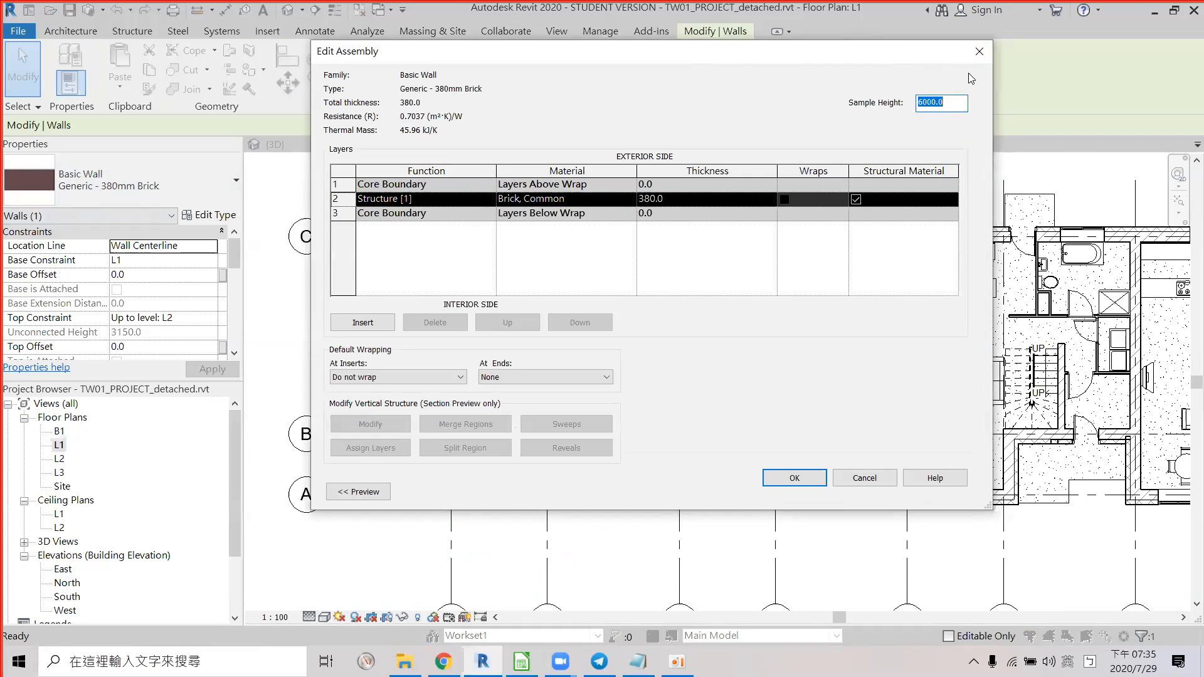
{"action": "left_click", "coordinate": [984, 47]}
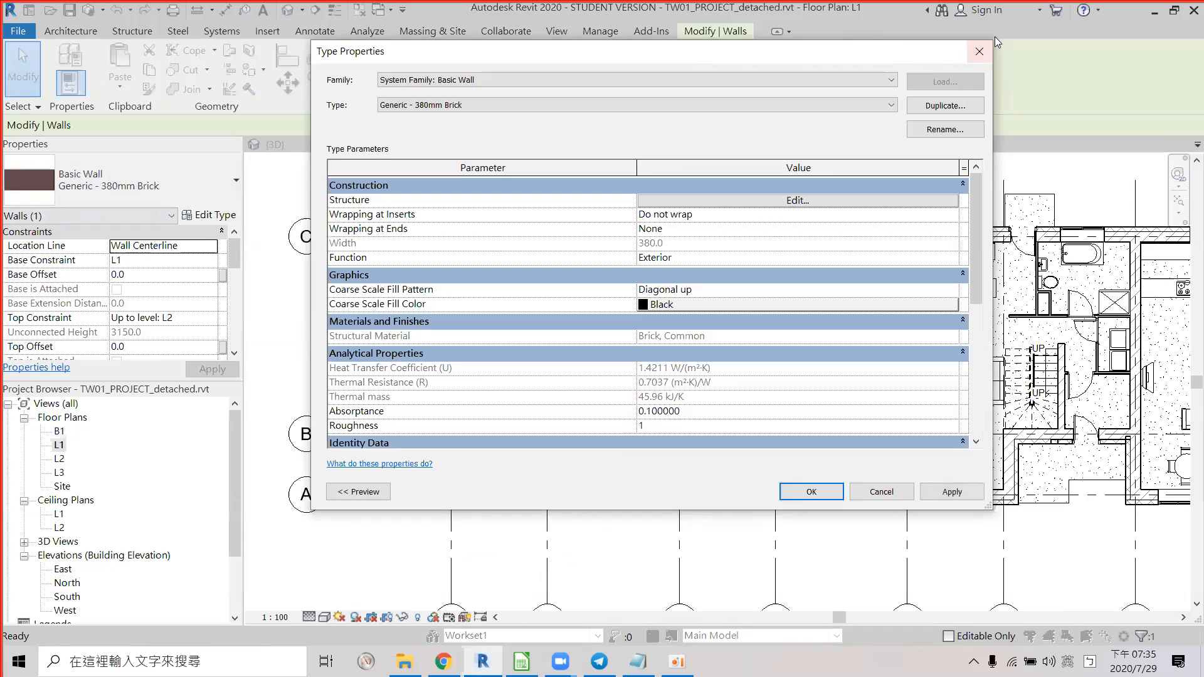
{"action": "left_click", "coordinate": [979, 54]}
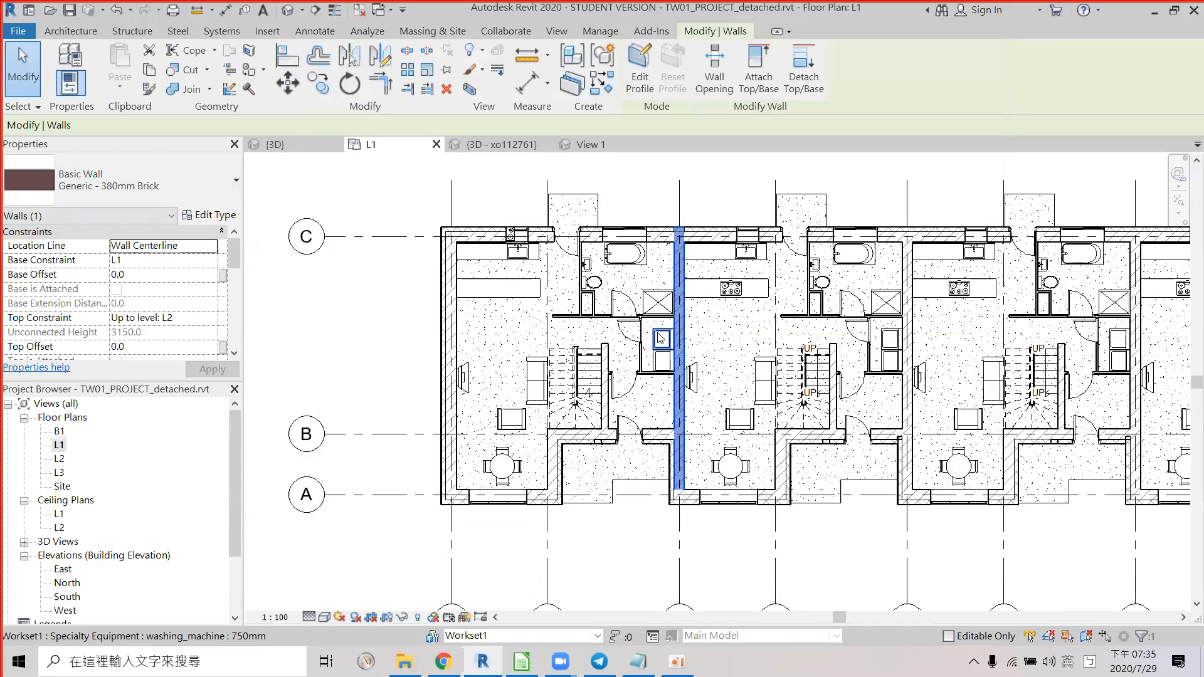
Inspect the top outer wall, stair partition, door, precast stair and 250mm brick wall, then return to Calc.
{"action": "left_click", "coordinate": [663, 242]}
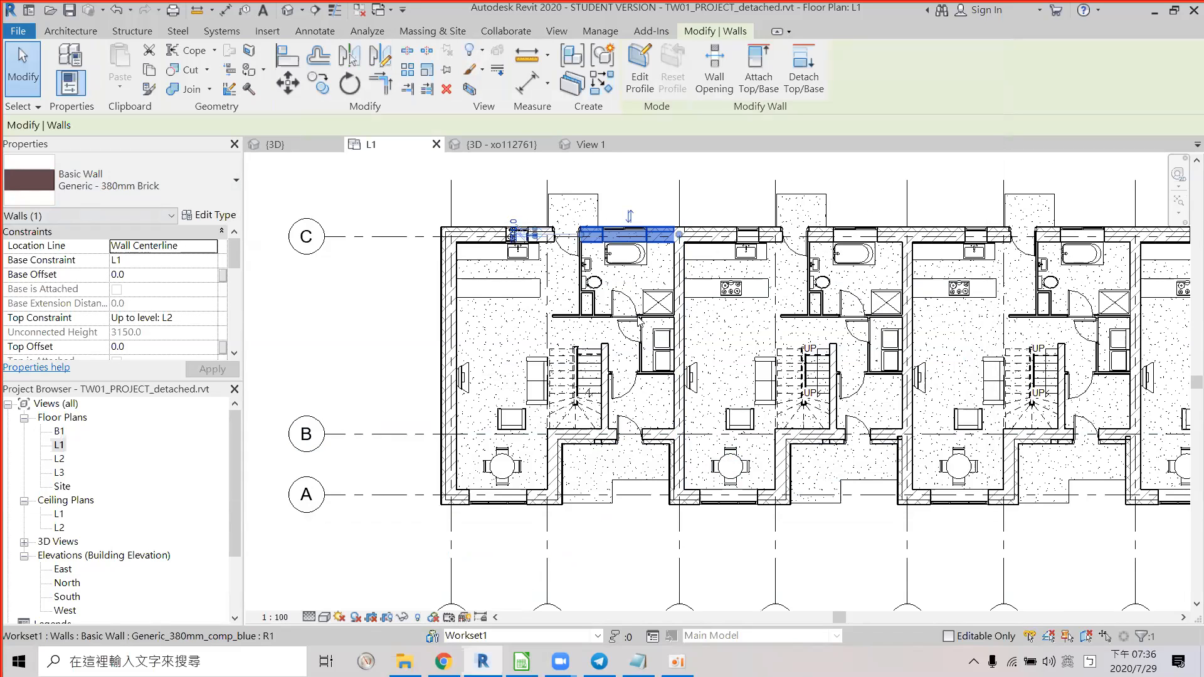
{"action": "left_click", "coordinate": [640, 361]}
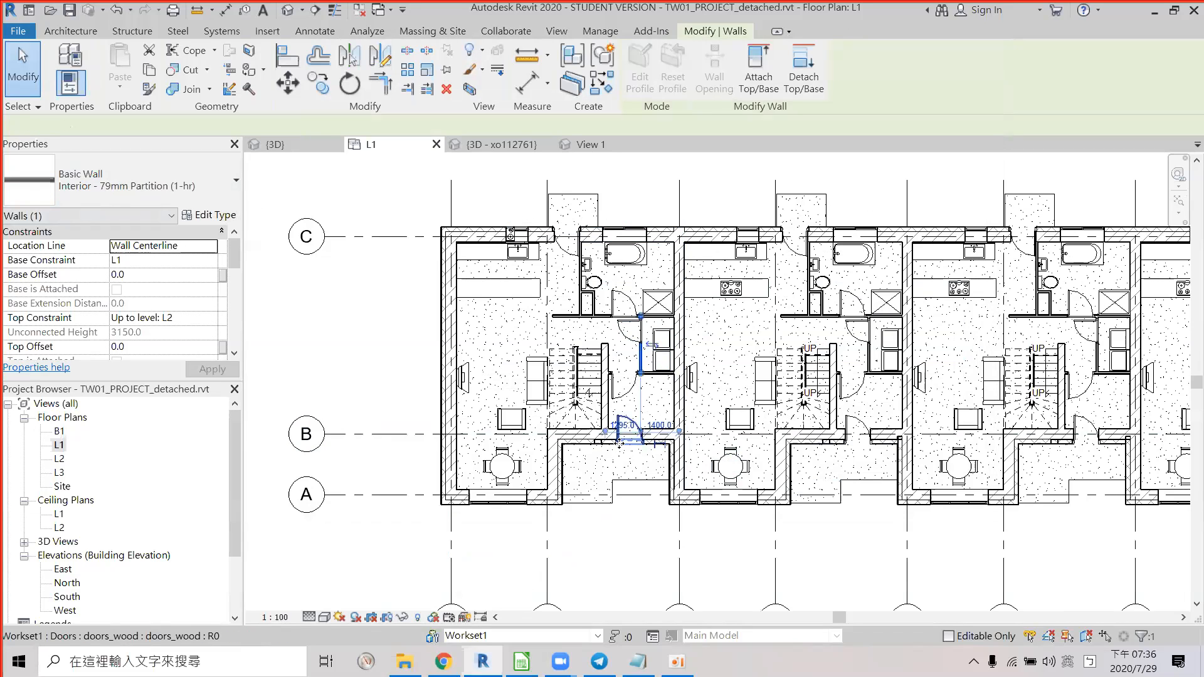
{"action": "left_click", "coordinate": [620, 431]}
{"action": "left_click", "coordinate": [606, 429]}
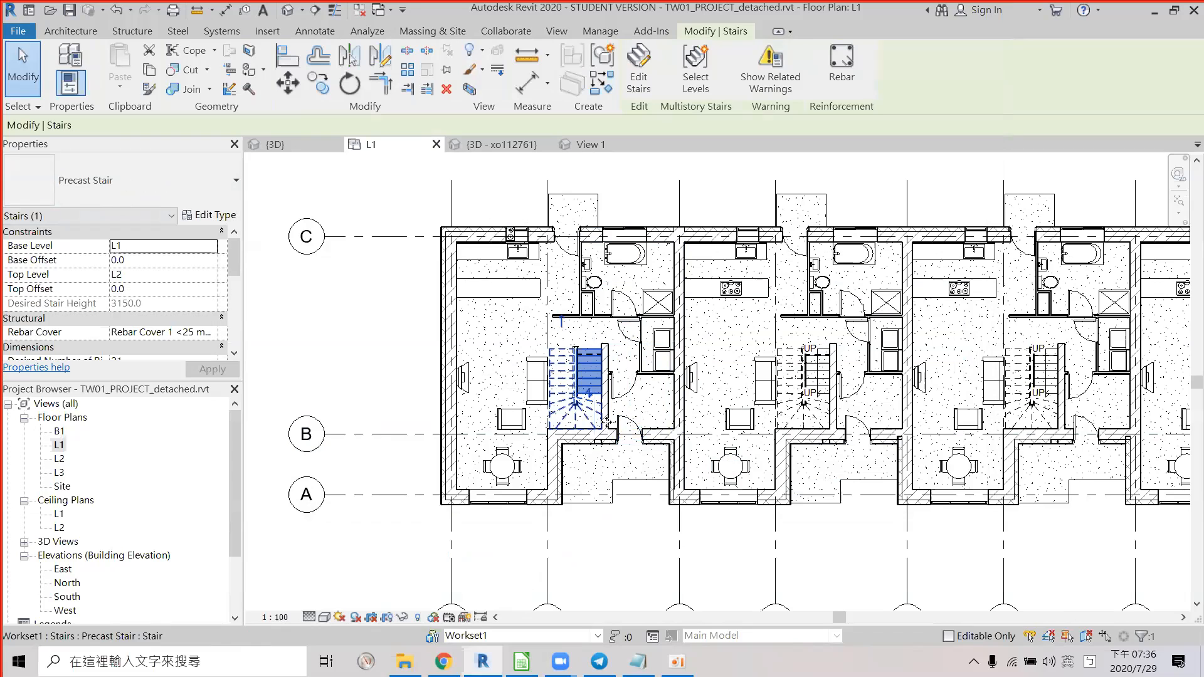
{"action": "left_click", "coordinate": [605, 353]}
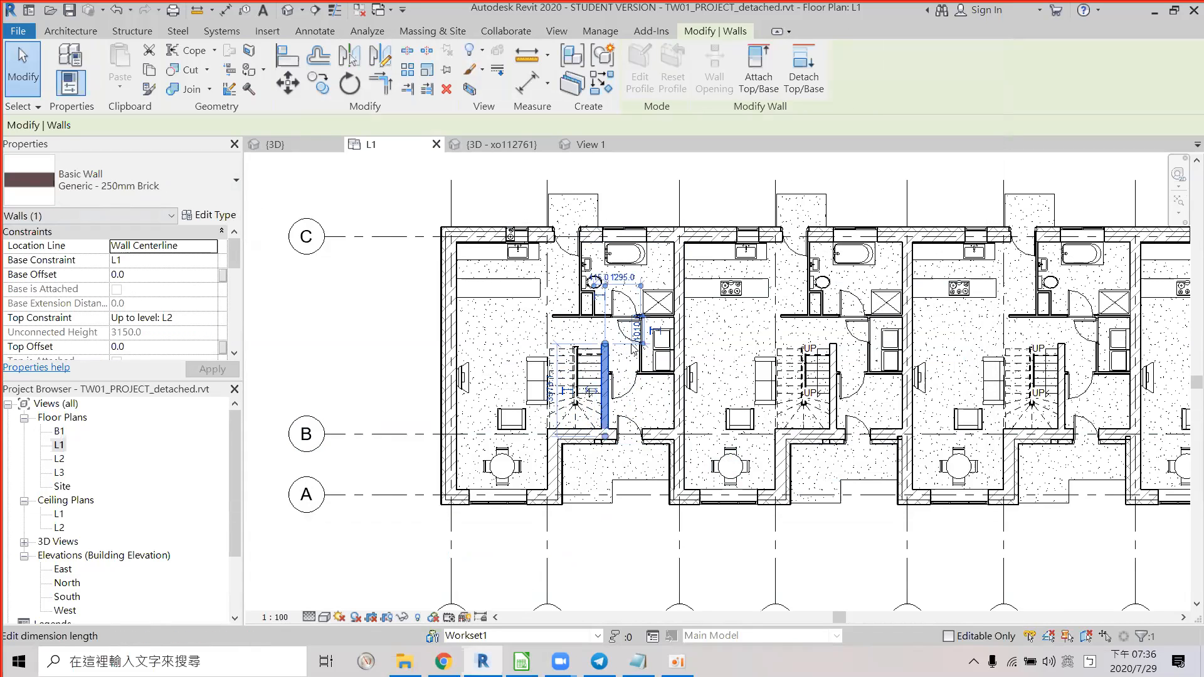
{"action": "scroll", "coordinate": [634, 350], "scroll_direction": "up", "scroll_amount": 1}
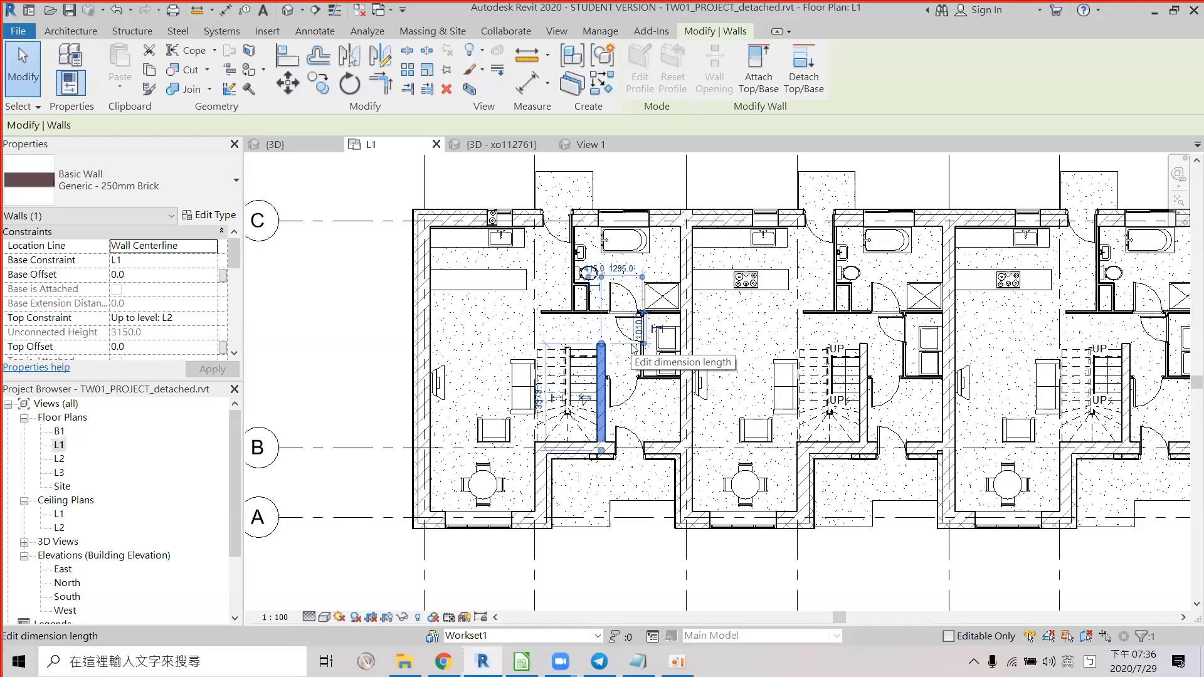
{"action": "middle_click_drag", "start_coordinate": [631, 357], "coordinate": [609, 365]}
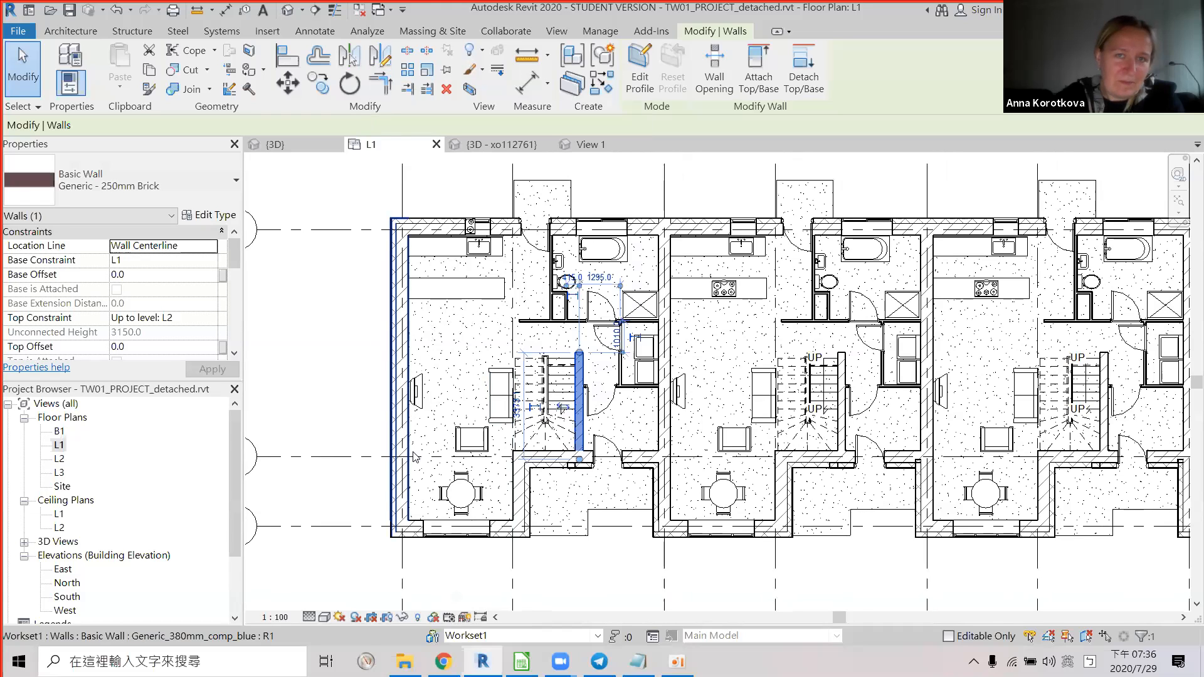
{"action": "left_click", "coordinate": [521, 661]}
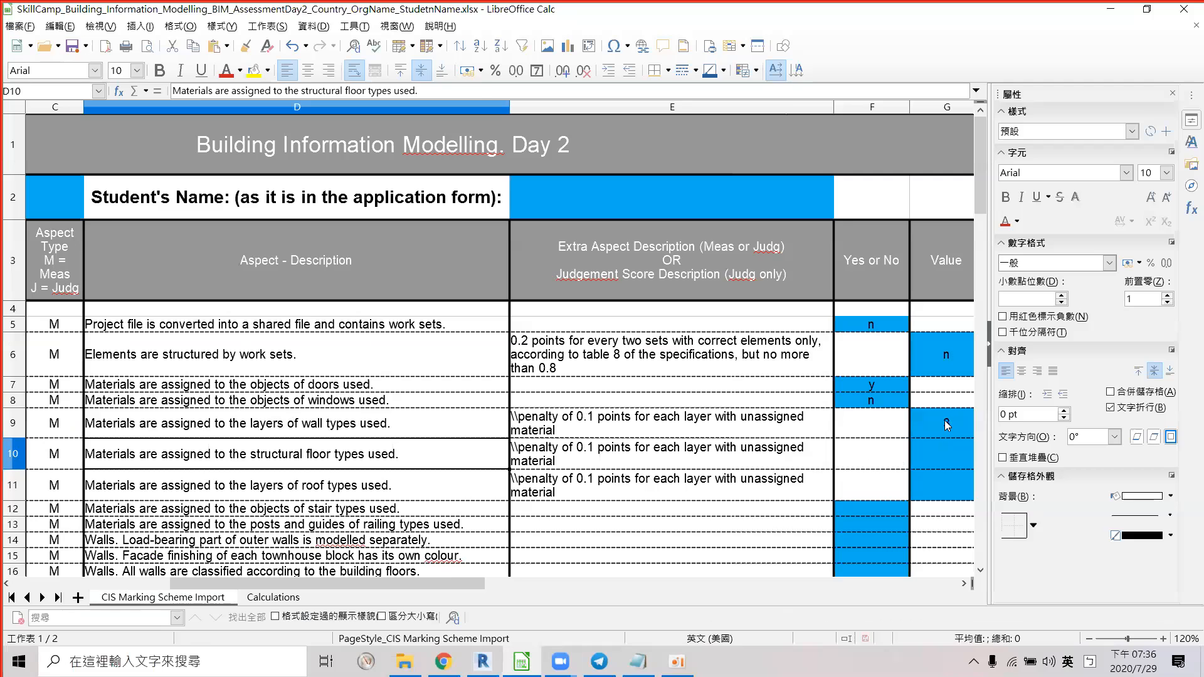
Enter 4 in cell G9 as the wall-layer materials score.
{"action": "left_click", "coordinate": [945, 421]}
{"action": "left_click_drag", "start_coordinate": [355, 590], "coordinate": [274, 607]}
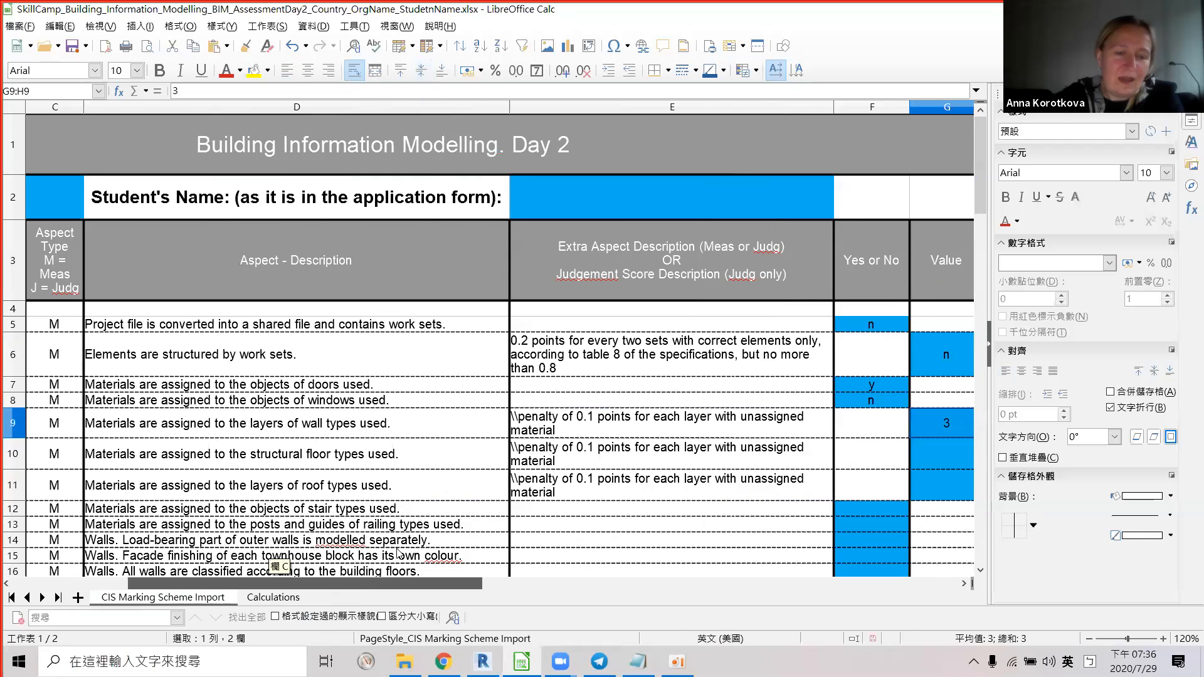
{"action": "left_click", "coordinate": [942, 430]}
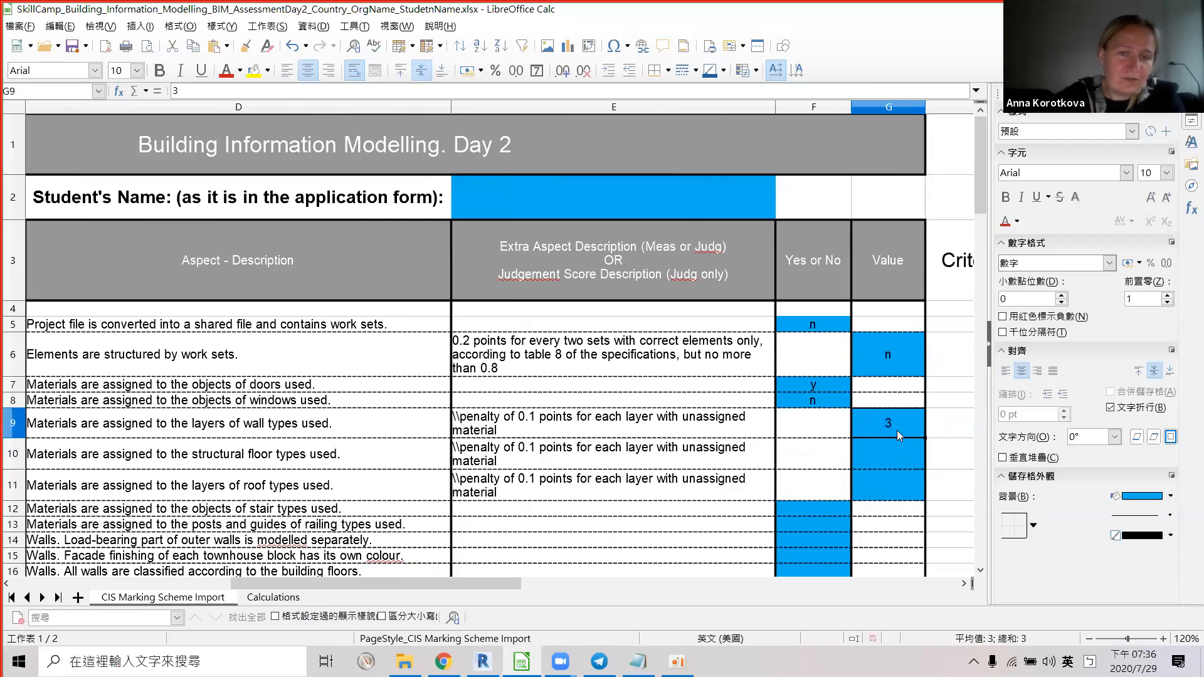
{"action": "type", "text": "4"}
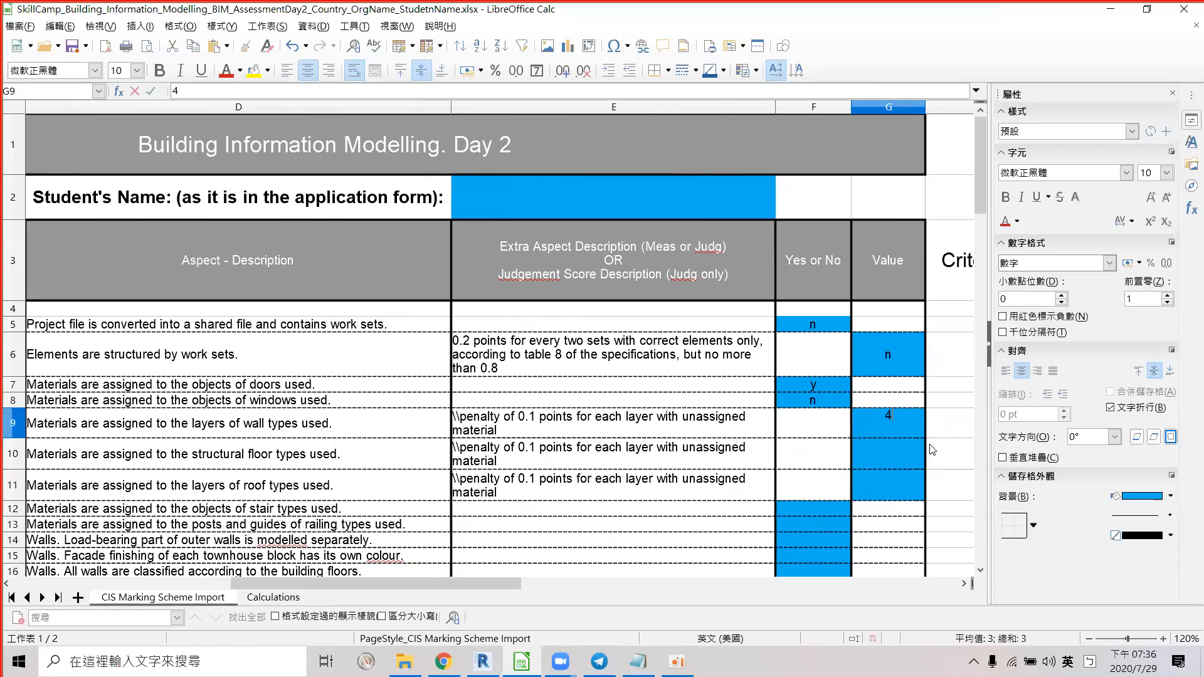
{"action": "left_click", "coordinate": [933, 431]}
{"action": "left_click_drag", "start_coordinate": [432, 586], "coordinate": [364, 591]}
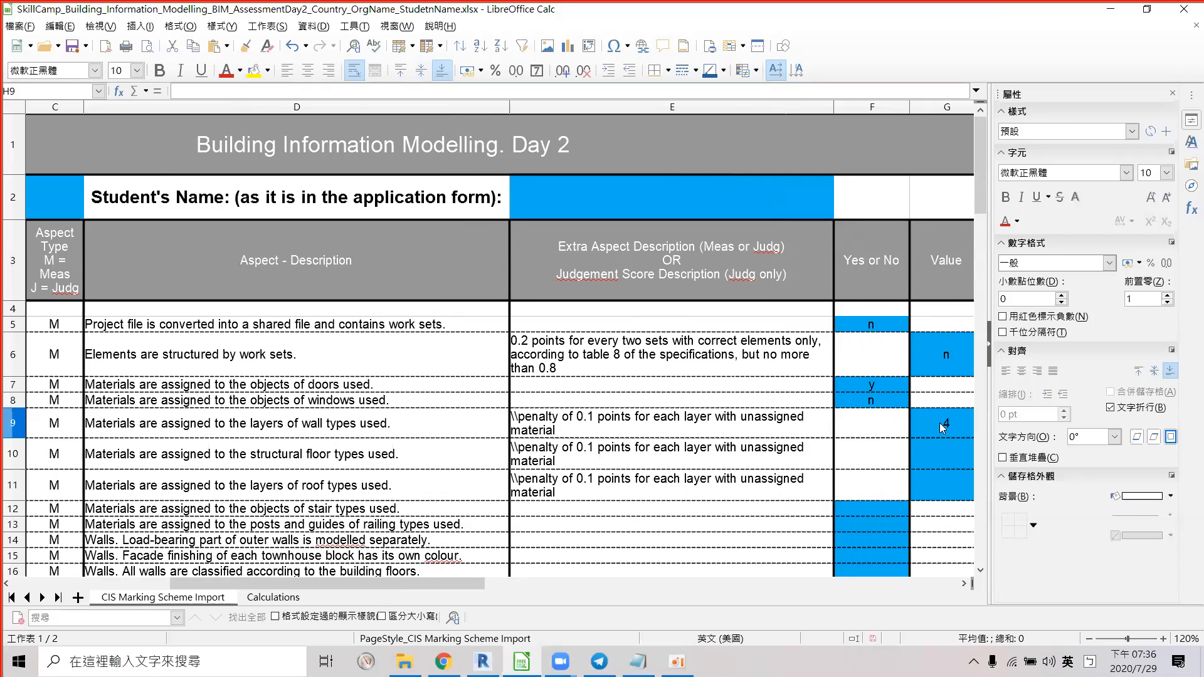
Replace the G9 score with 'y' and reselect the cell.
{"action": "left_click", "coordinate": [942, 429]}
{"action": "type", "text": "y"}
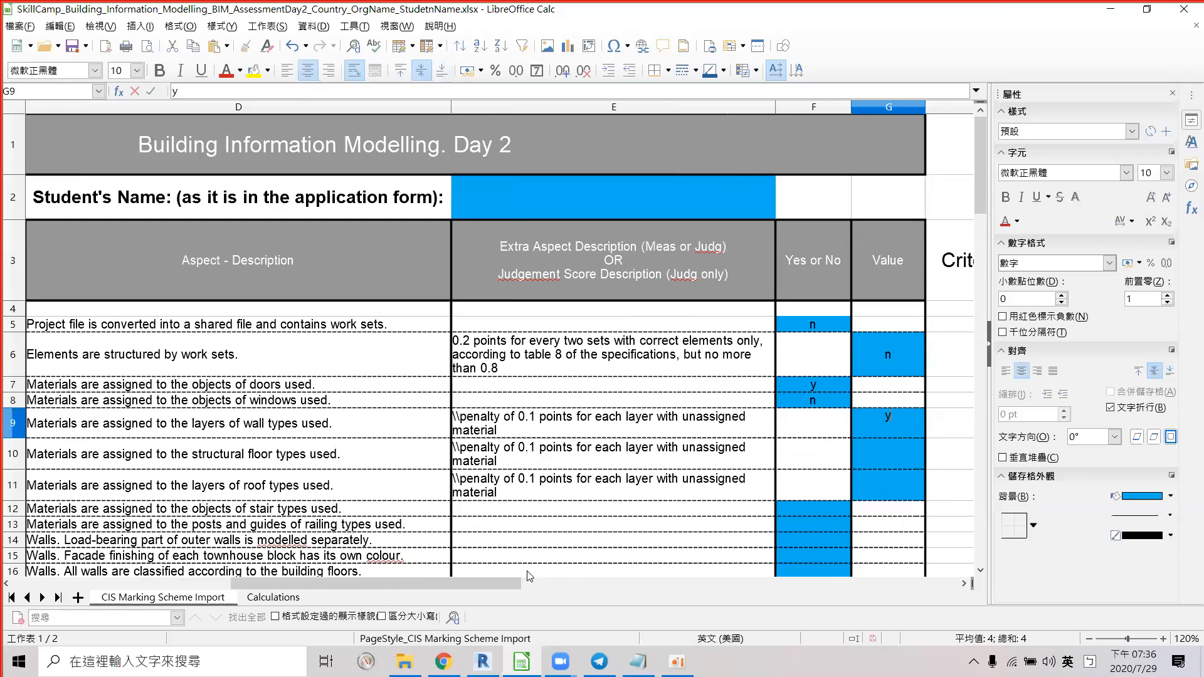
{"action": "left_click_drag", "start_coordinate": [491, 585], "coordinate": [480, 587]}
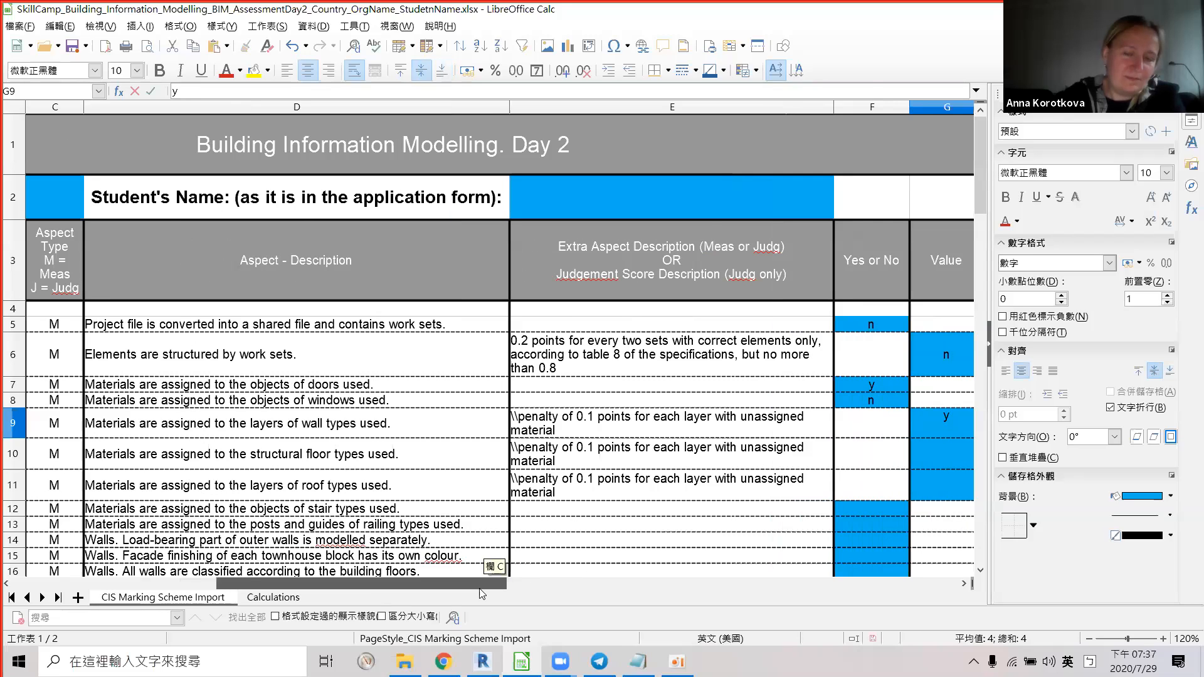
{"action": "left_click", "coordinate": [945, 448]}
{"action": "left_click", "coordinate": [894, 429]}
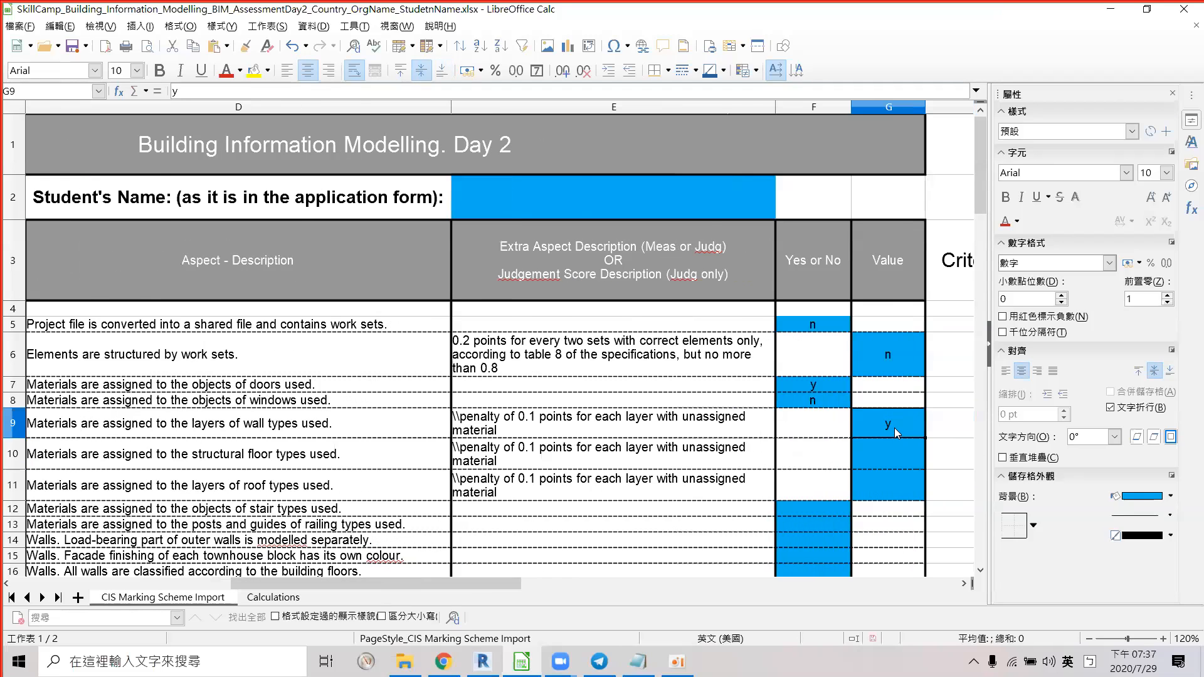
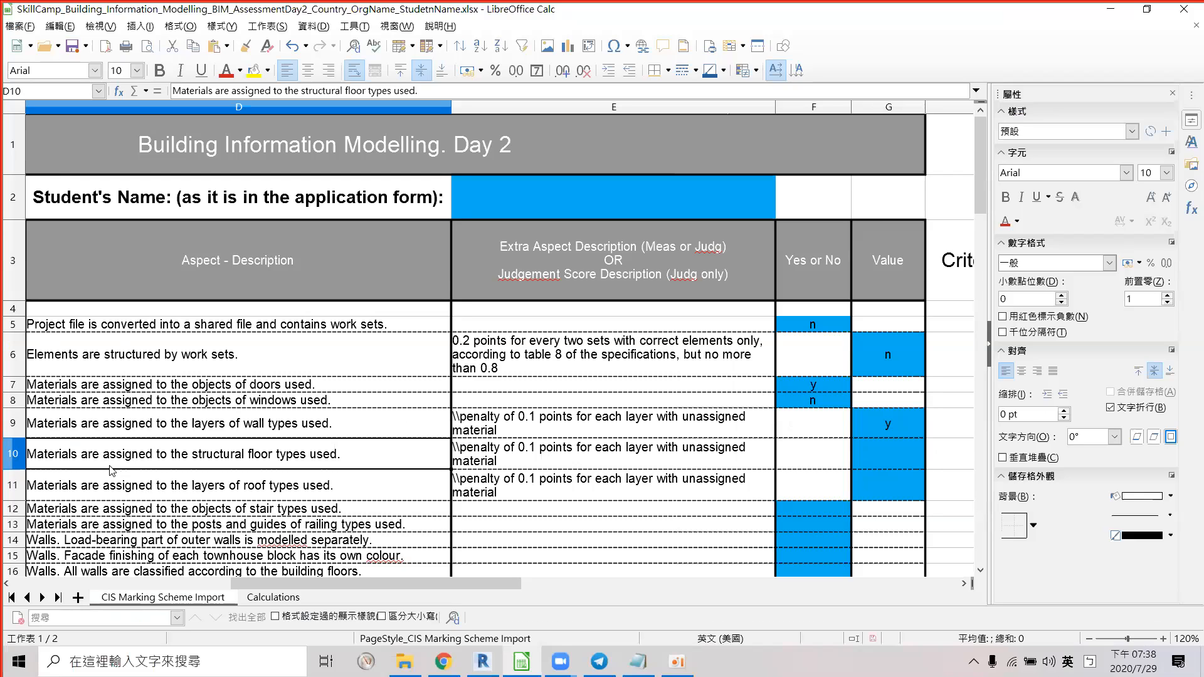
Switch from the Calc marking sheet back to the Revit TW01 project.
{"action": "key", "text": "alt+Tab"}
{"action": "left_click", "coordinate": [566, 398]}
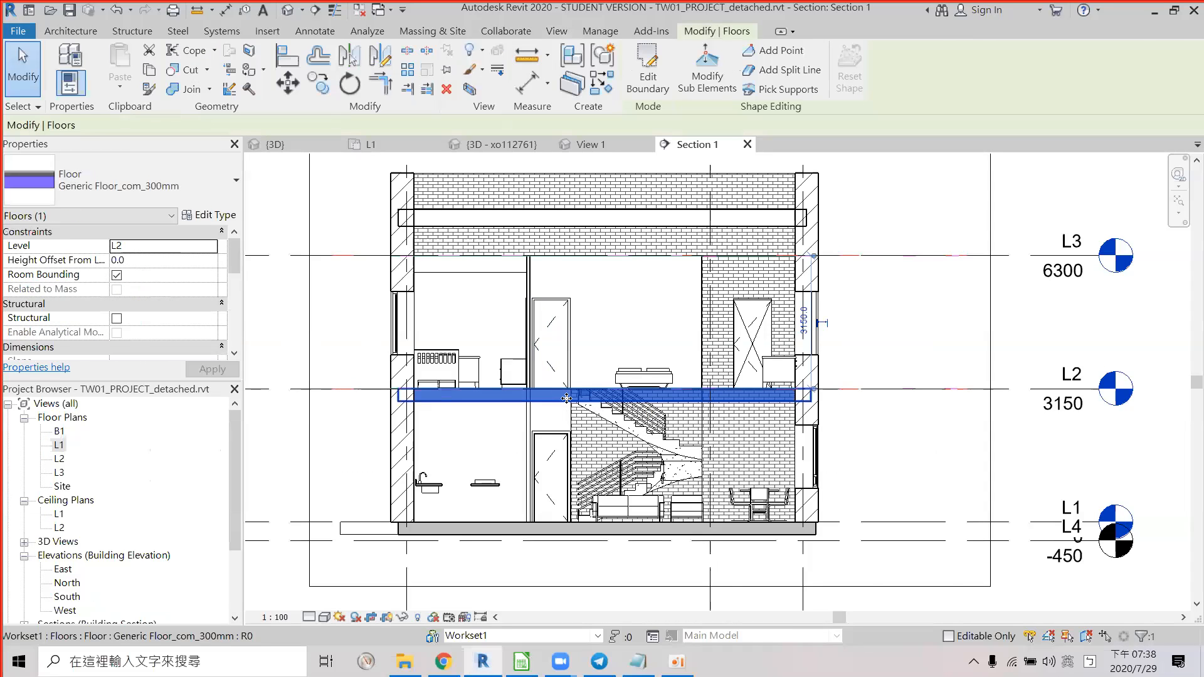
{"action": "scroll", "coordinate": [566, 398], "scroll_direction": "up", "scroll_amount": 1}
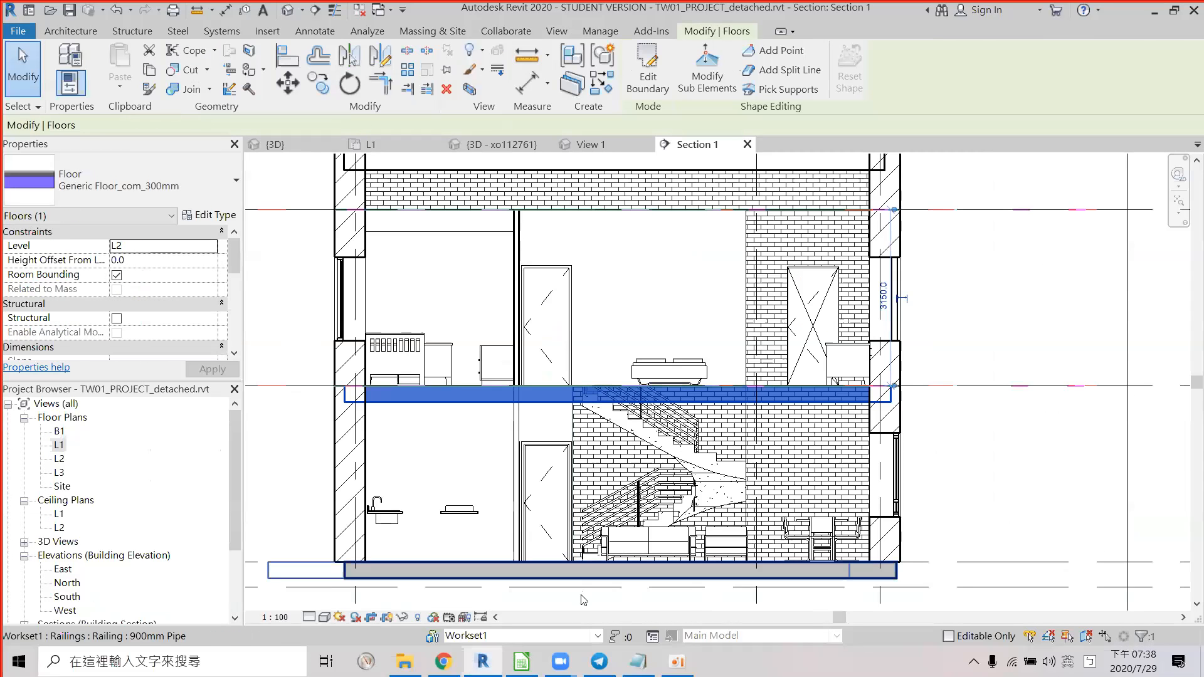
{"action": "left_click", "coordinate": [557, 568]}
{"action": "left_click", "coordinate": [568, 401]}
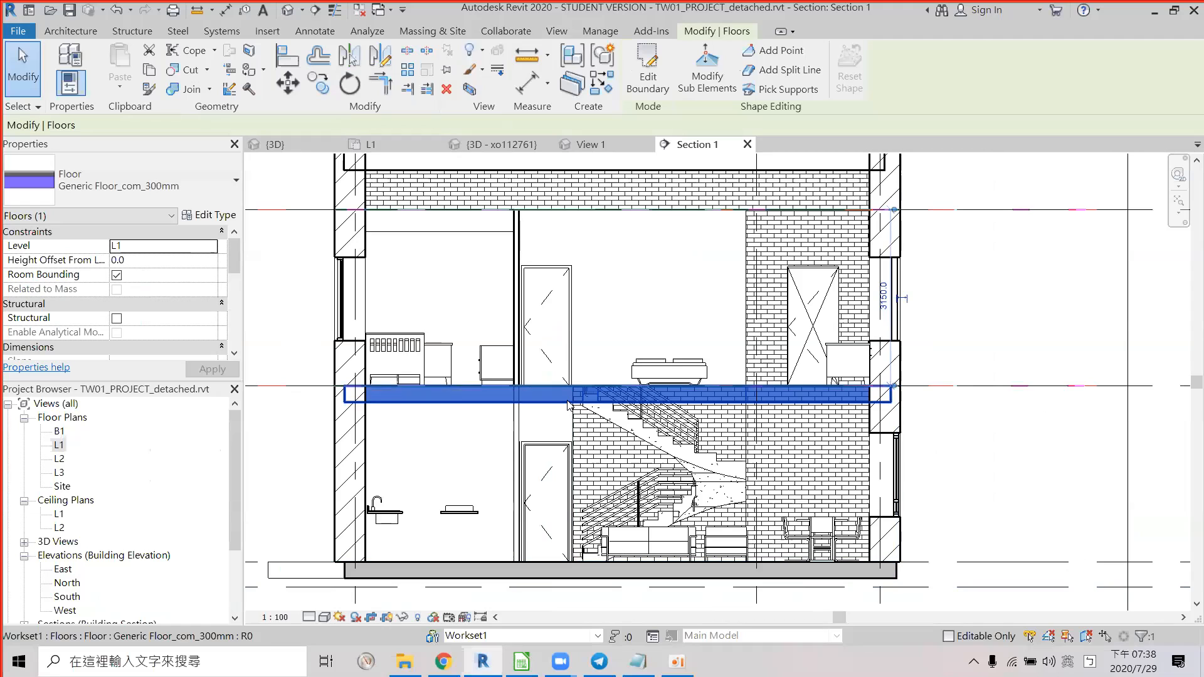
{"action": "left_click", "coordinate": [555, 565]}
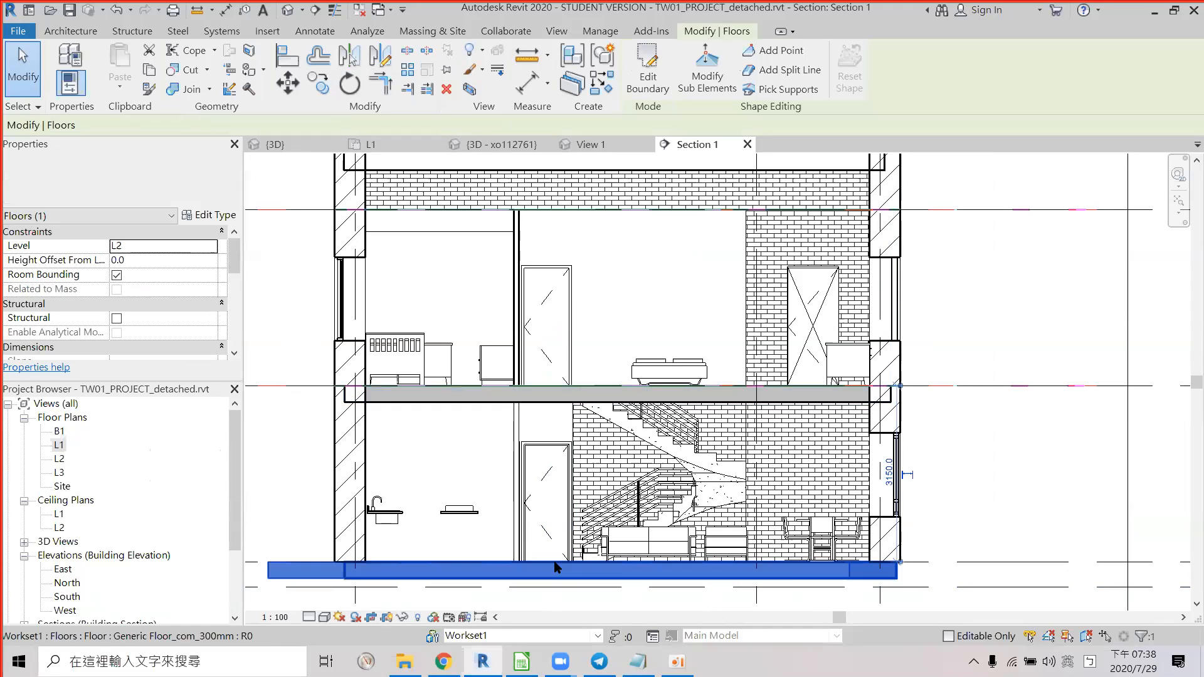
{"action": "left_click", "coordinate": [208, 216]}
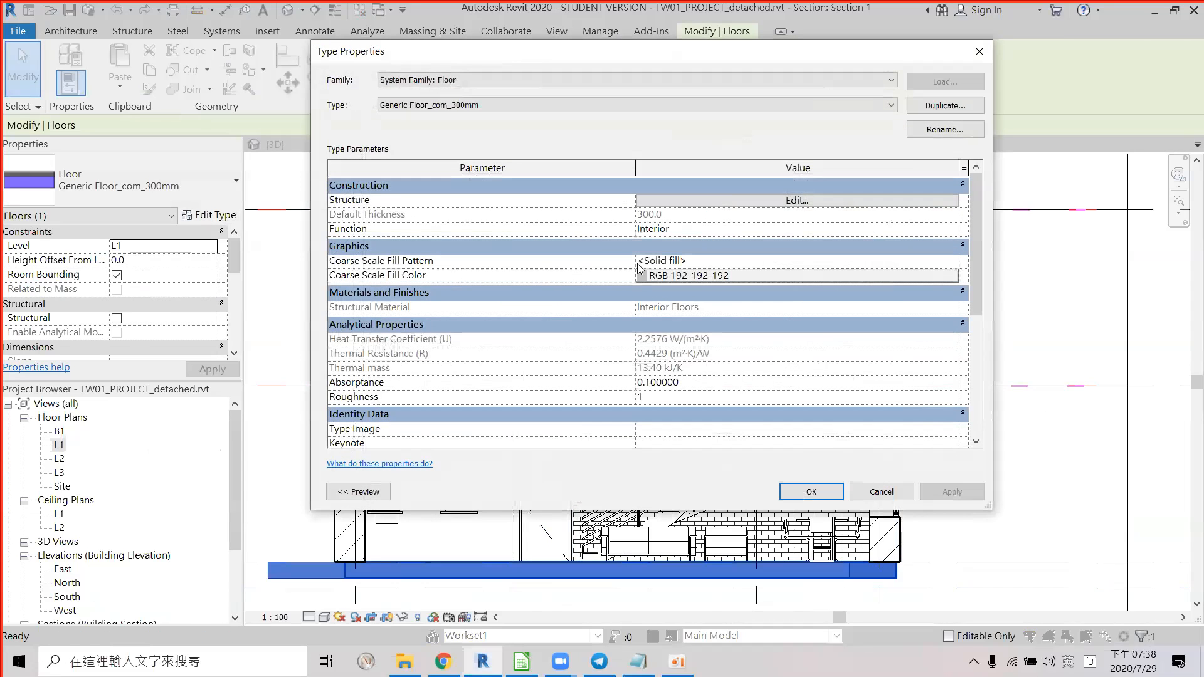
{"action": "left_click", "coordinate": [796, 201]}
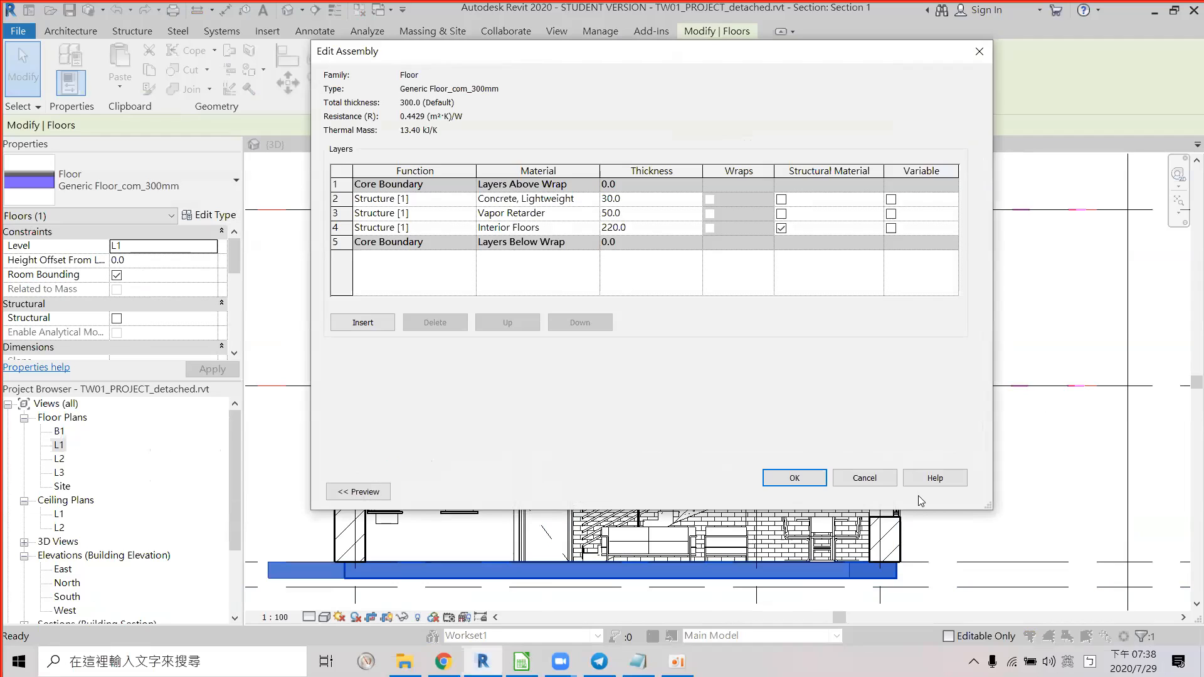
{"action": "left_click", "coordinate": [864, 478]}
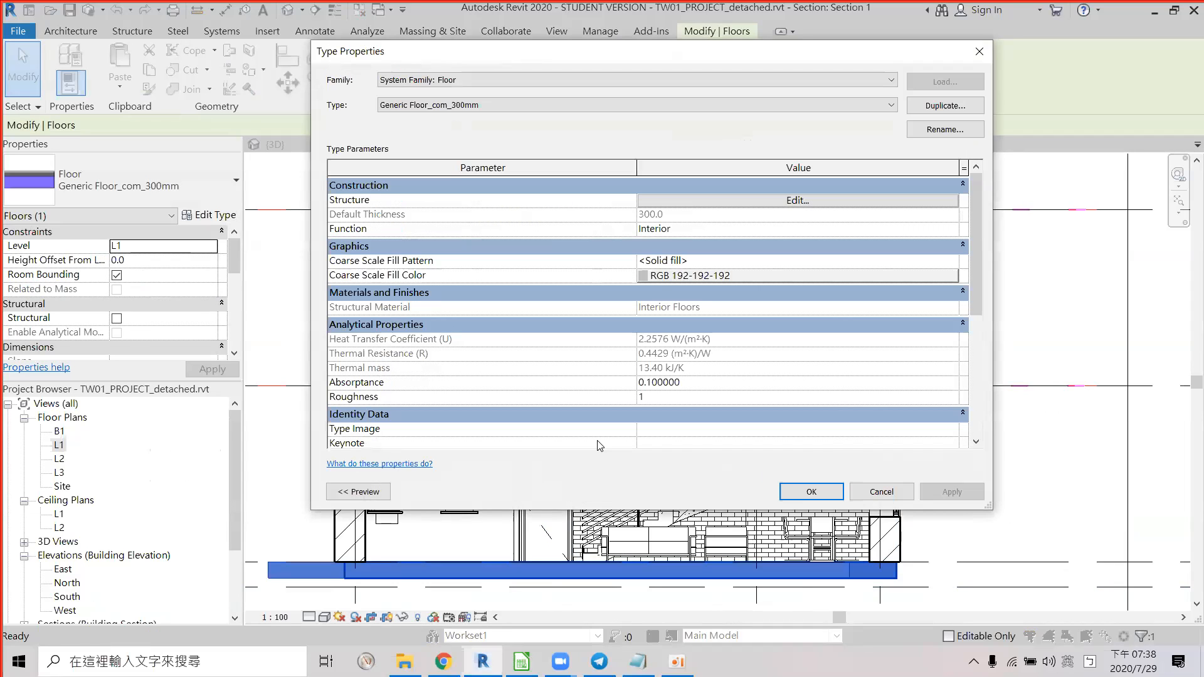
{"action": "left_click", "coordinate": [861, 492]}
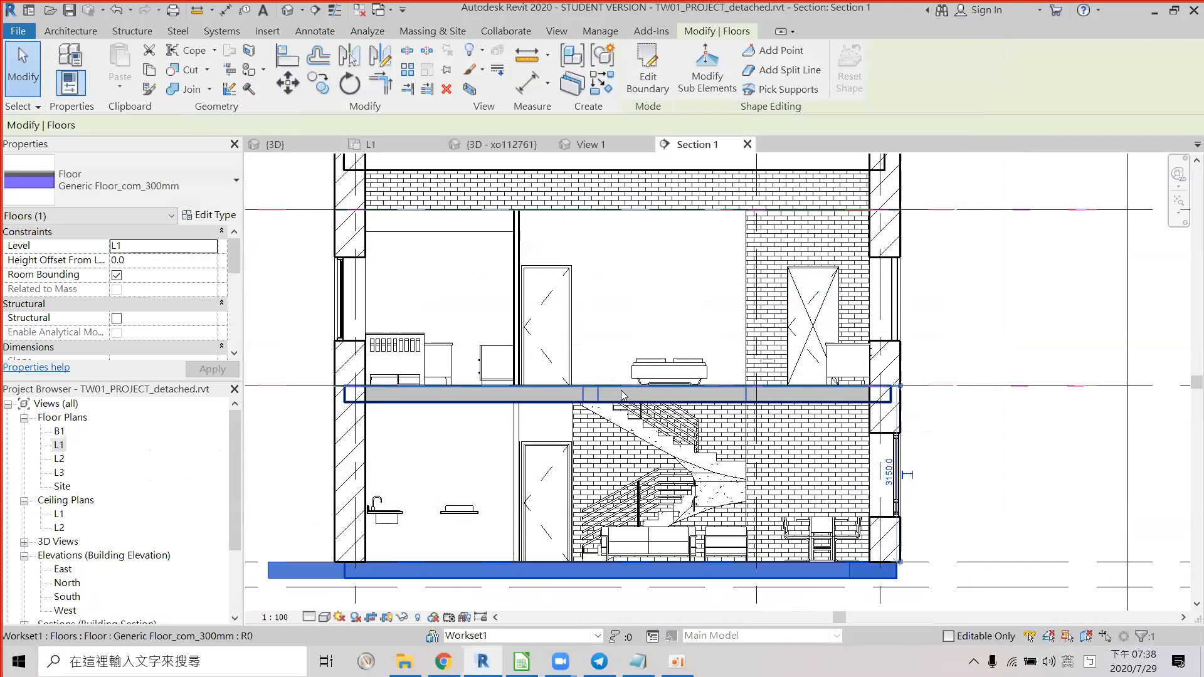
{"action": "left_click", "coordinate": [207, 215]}
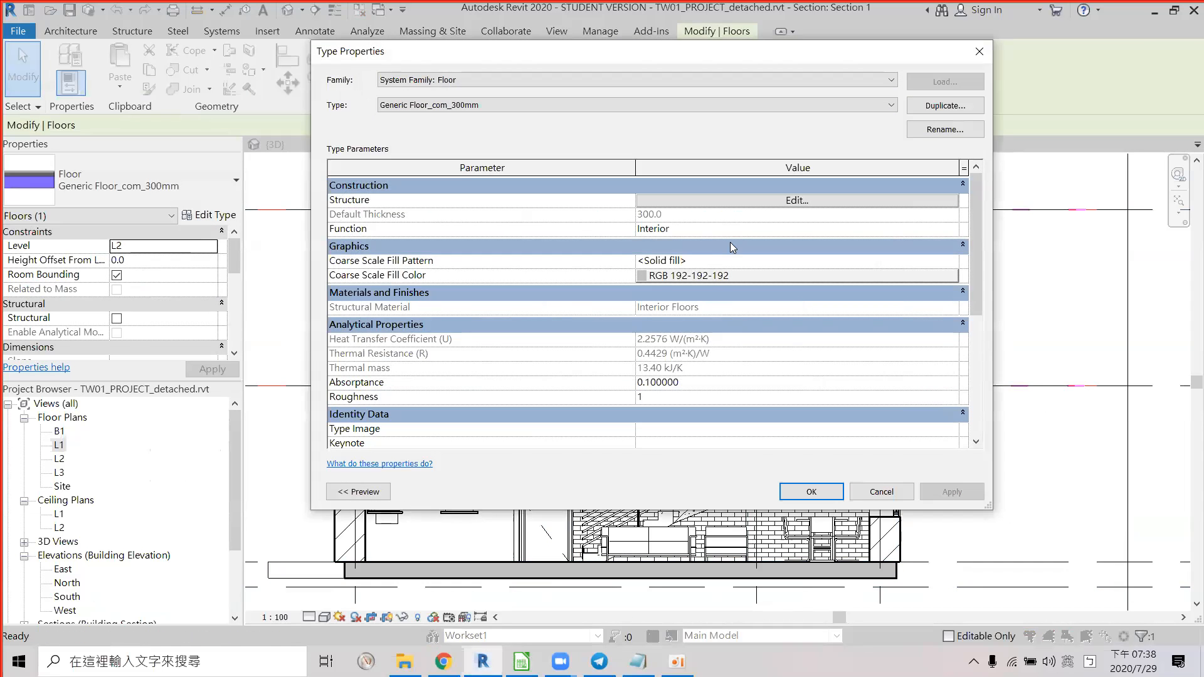
{"action": "left_click", "coordinate": [769, 202]}
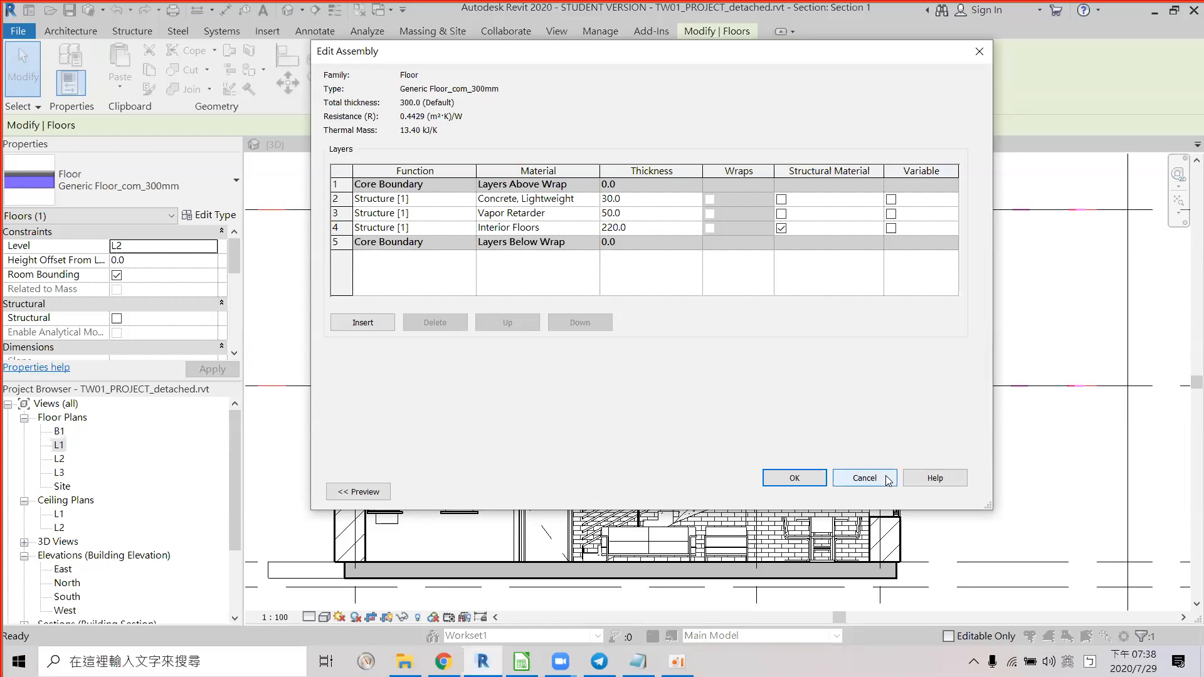
{"action": "left_click", "coordinate": [865, 478]}
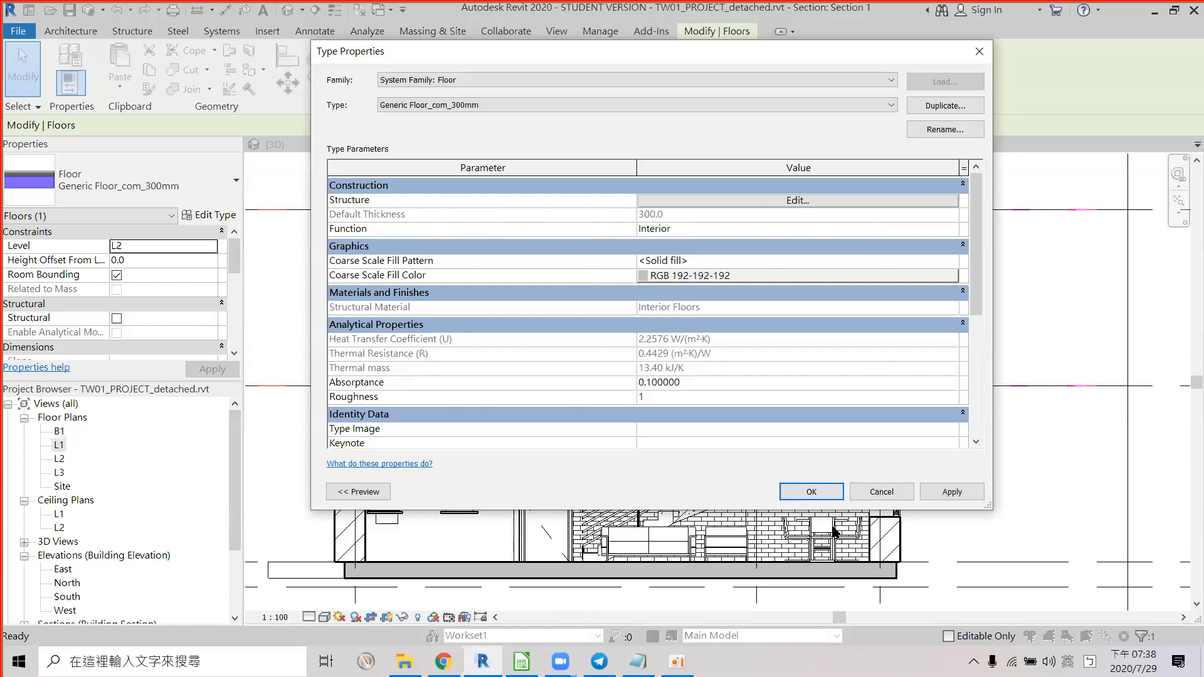
{"action": "left_click", "coordinate": [811, 491]}
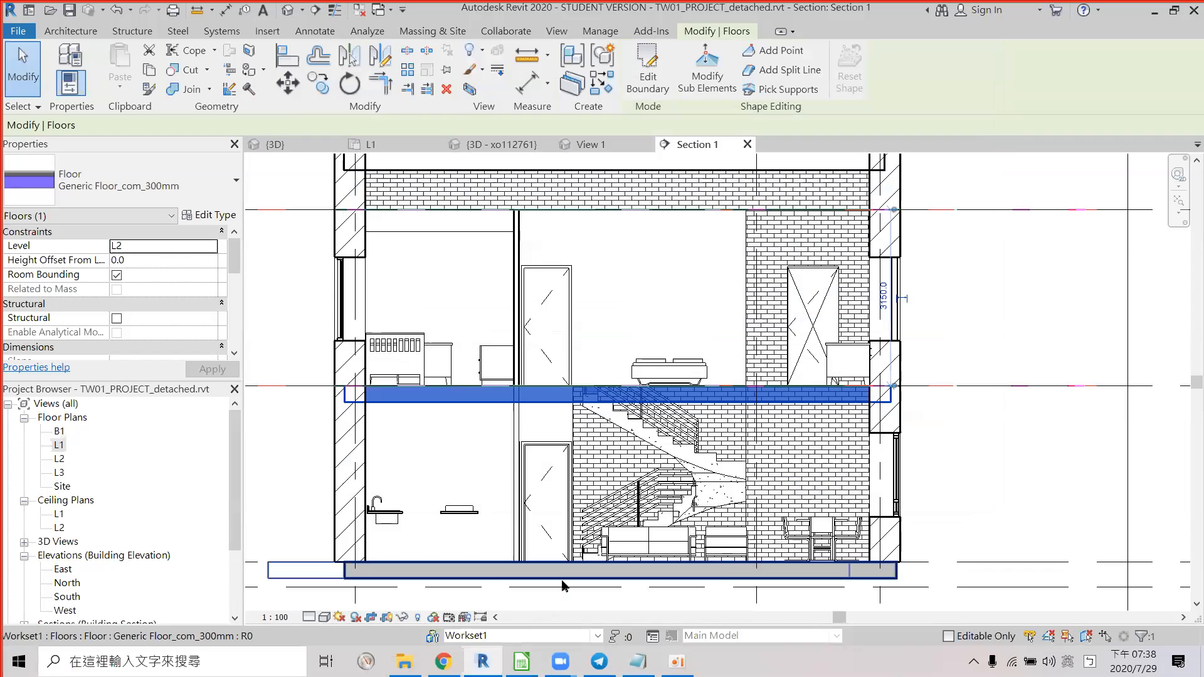
{"action": "left_click", "coordinate": [630, 172]}
Inspect the L3 Generic Floor - 400mm type's layers, whose material is By Category, then return to Calc.
{"action": "middle_click_drag", "start_coordinate": [667, 327], "coordinate": [653, 434]}
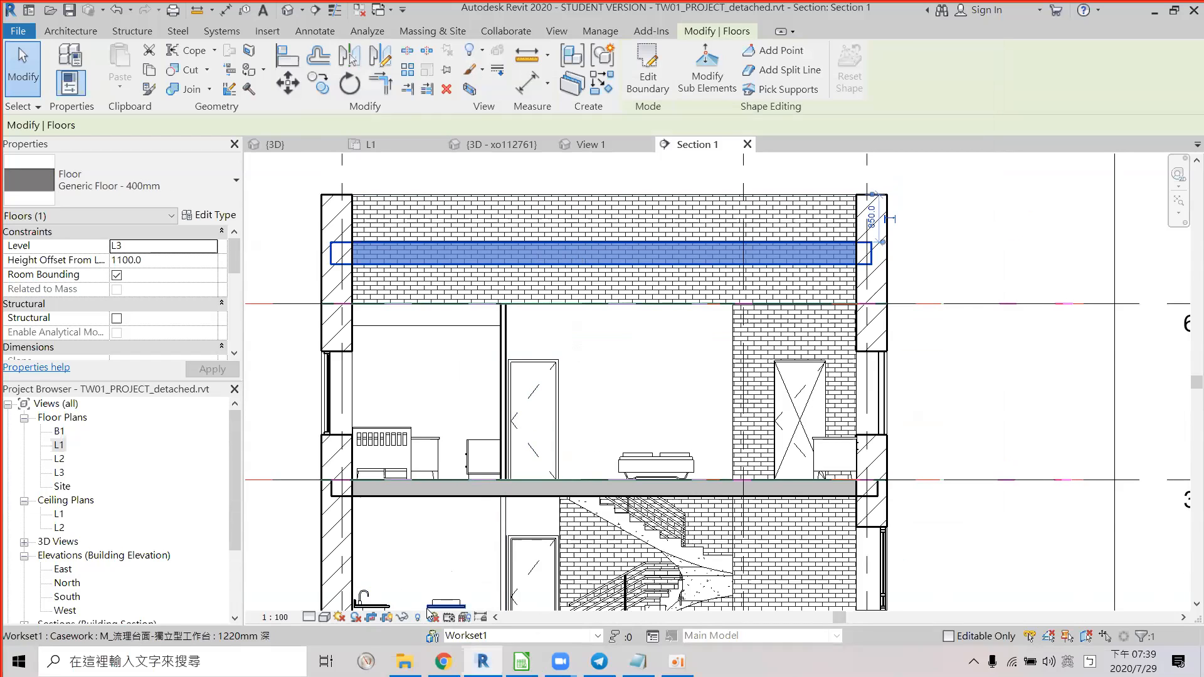
{"action": "left_click", "coordinate": [215, 215]}
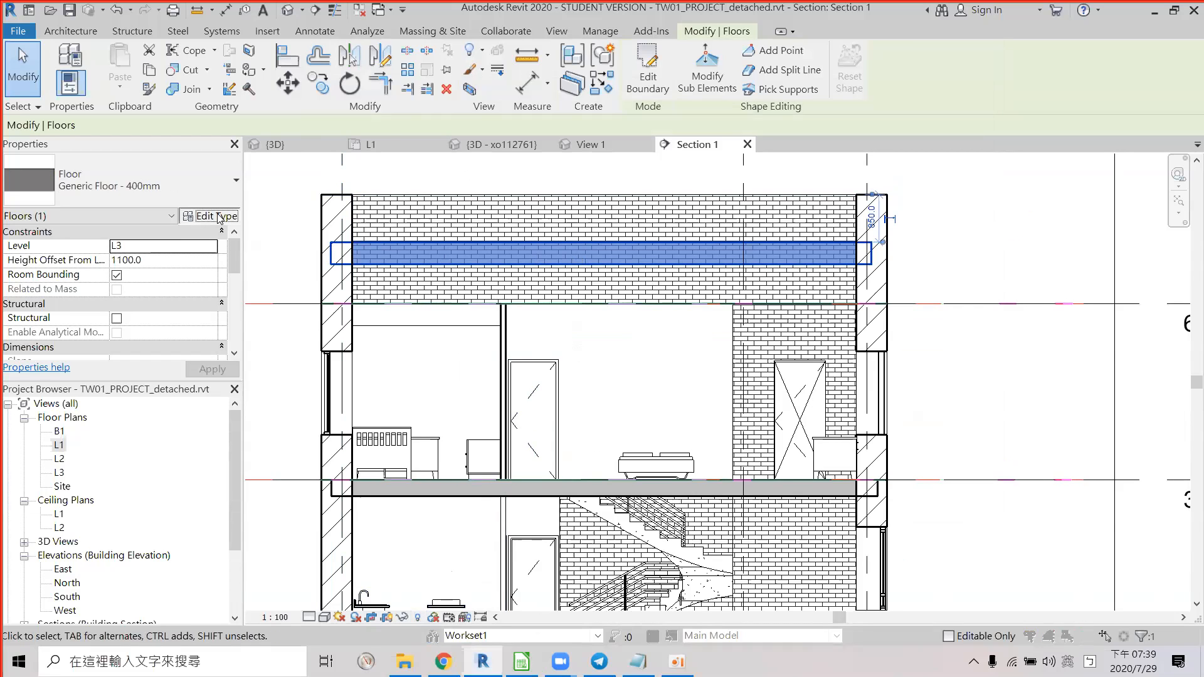
{"action": "left_click", "coordinate": [756, 207]}
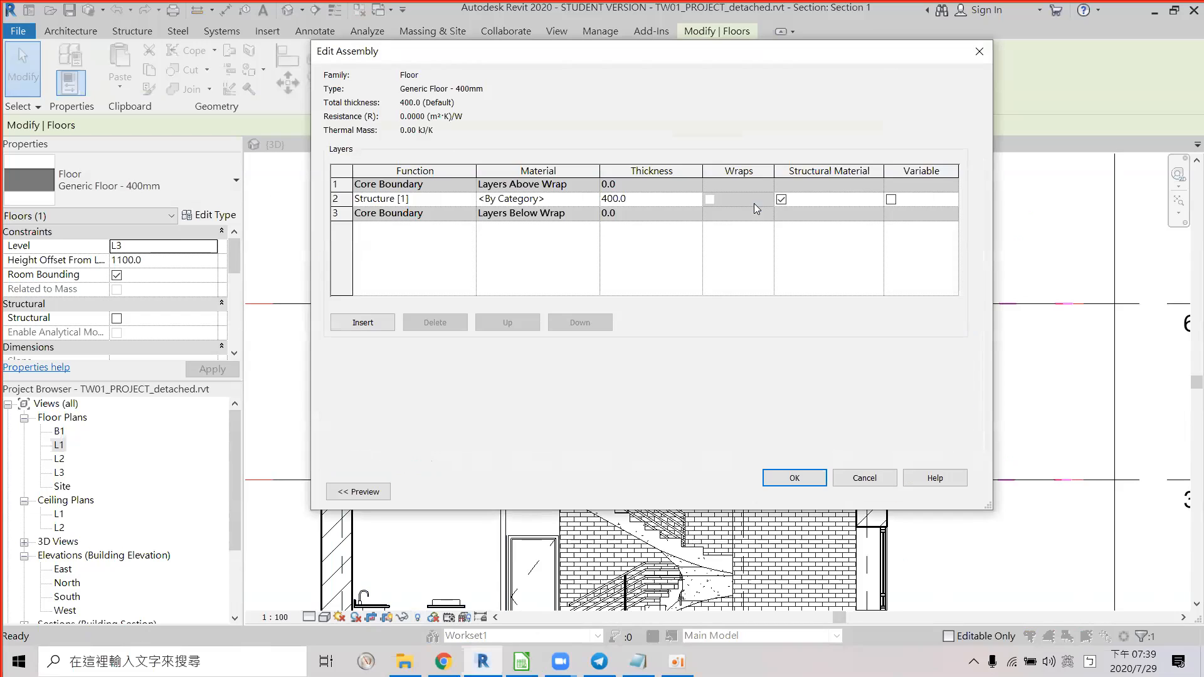
{"action": "left_click", "coordinate": [979, 53]}
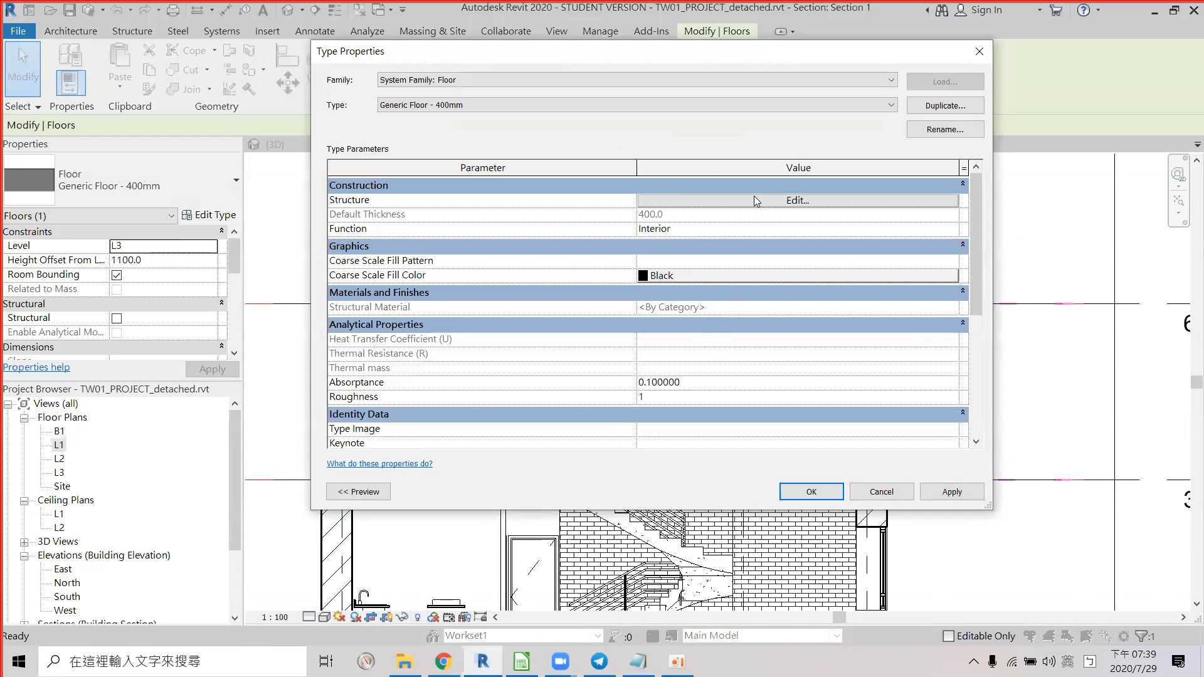
{"action": "left_click", "coordinate": [979, 51]}
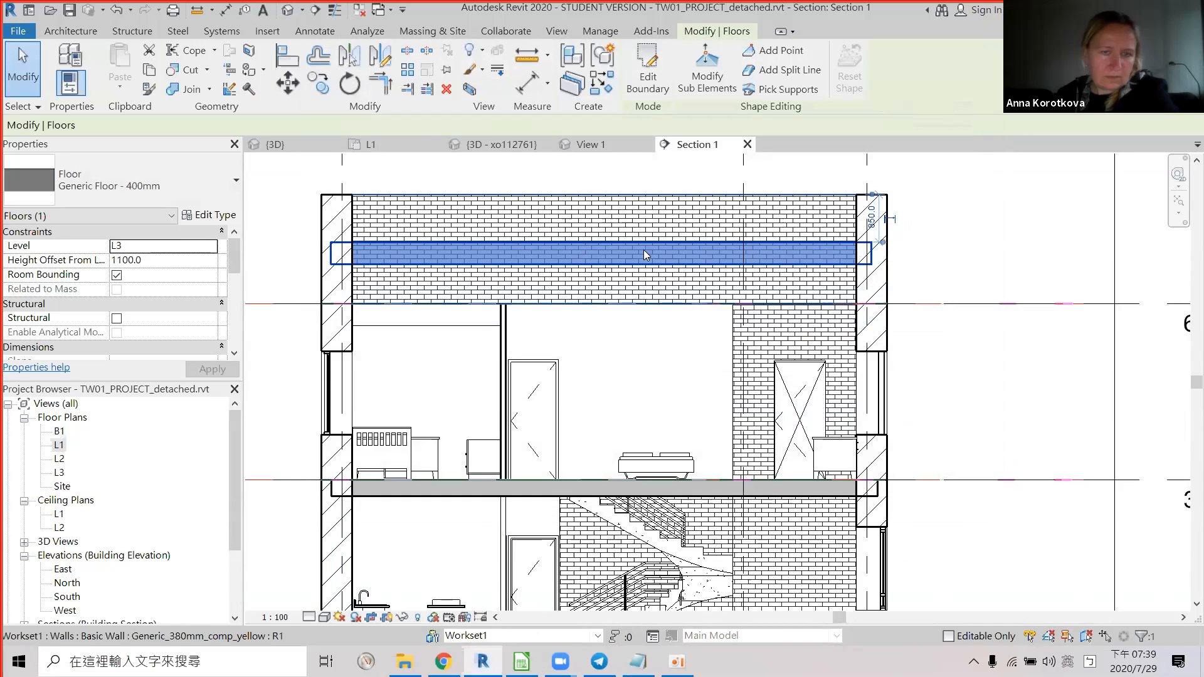
{"action": "left_click", "coordinate": [210, 216]}
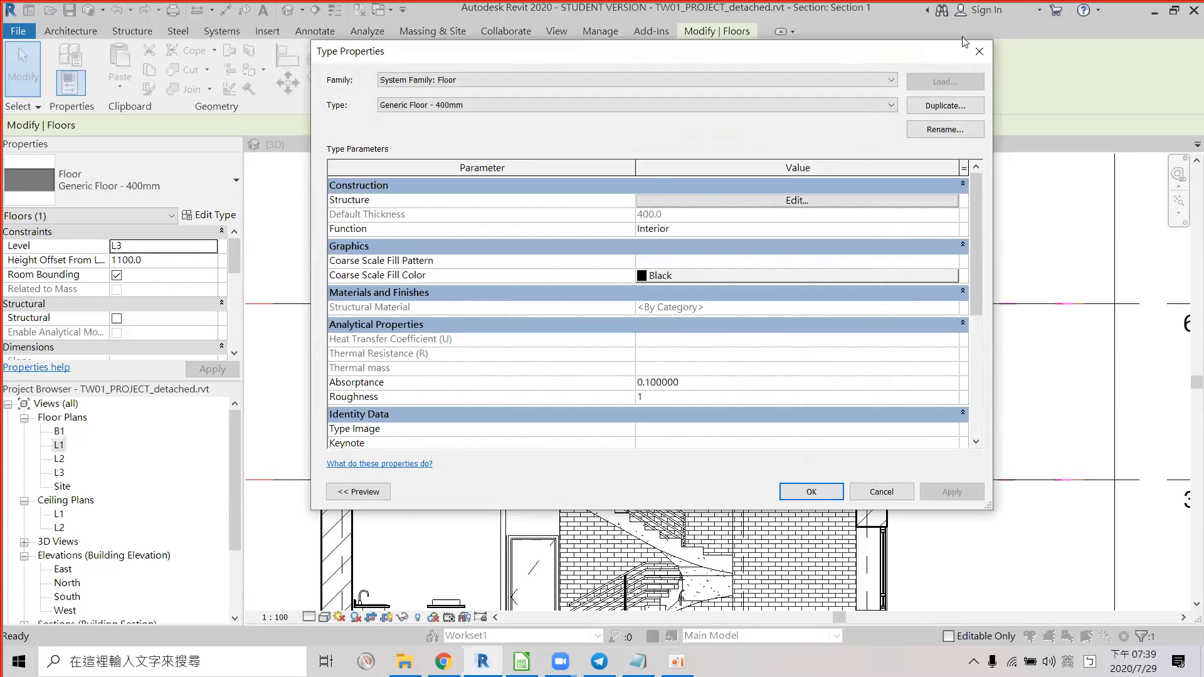
{"action": "left_click", "coordinate": [865, 489]}
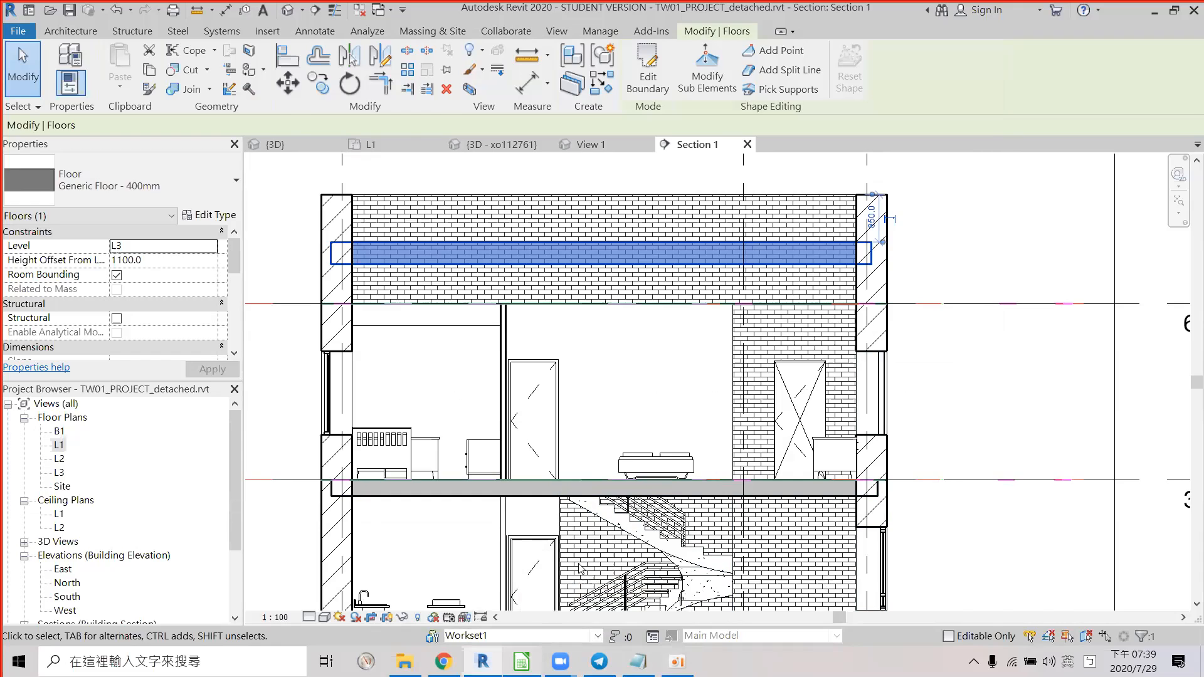
{"action": "key", "text": "alt+Tab"}
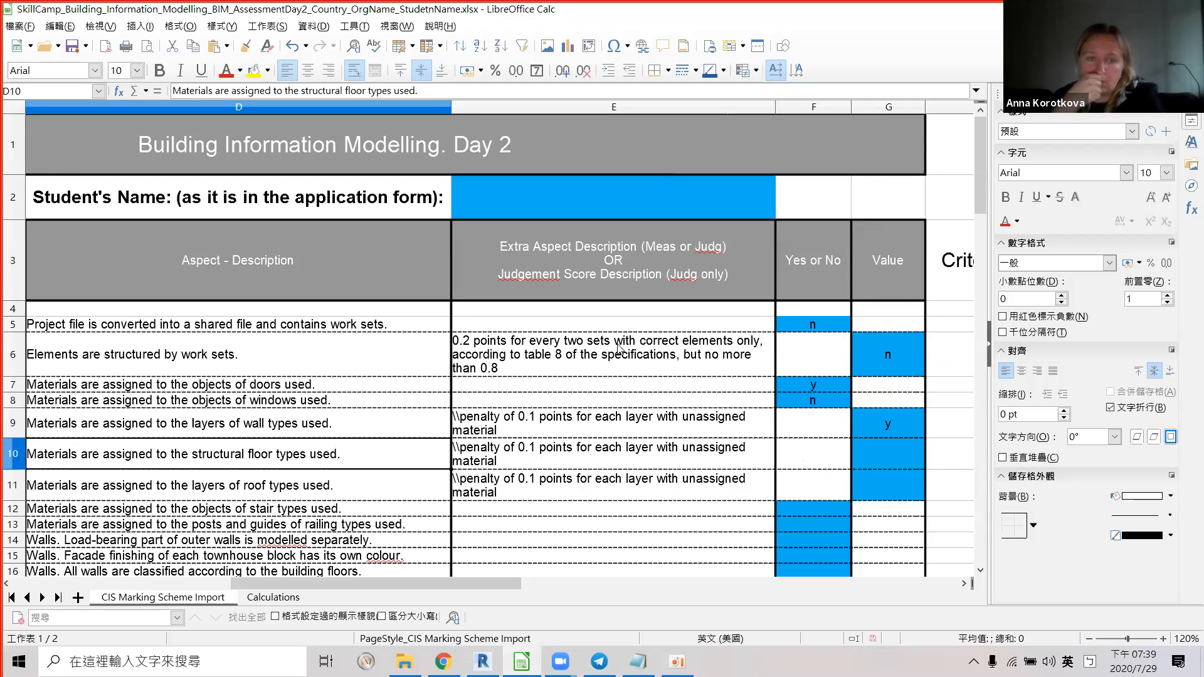
Enter 1 in cell G10 for structural floor materials, then return to Revit's Section 1.
{"action": "left_click", "coordinate": [880, 450]}
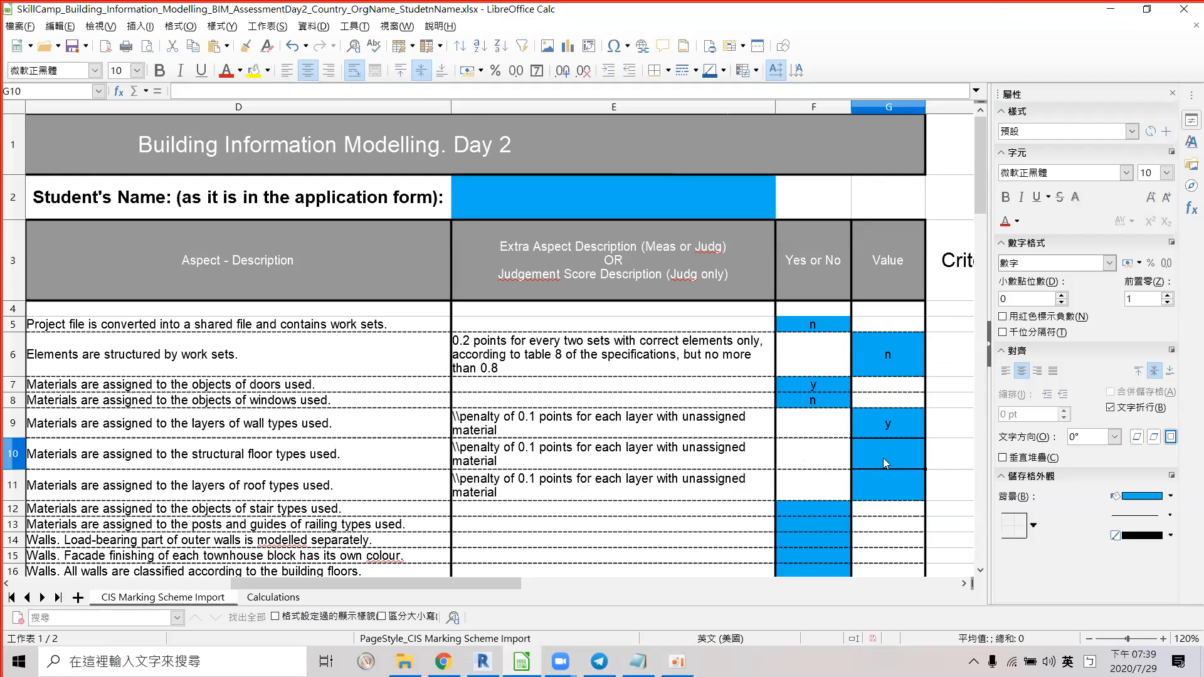
{"action": "type", "text": "1"}
{"action": "key", "text": "Return"}
{"action": "key", "text": "Right"}
{"action": "left_click_drag", "start_coordinate": [490, 583], "coordinate": [456, 639]}
{"action": "left_click", "coordinate": [895, 443]}
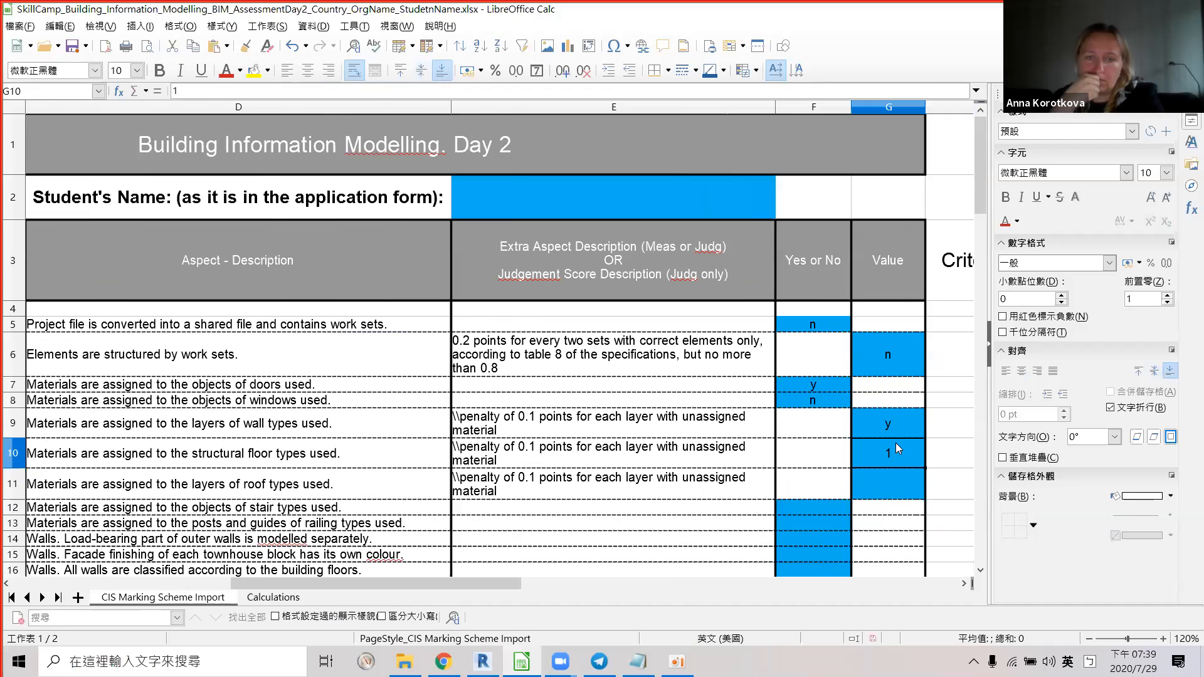
{"action": "left_click", "coordinate": [483, 661]}
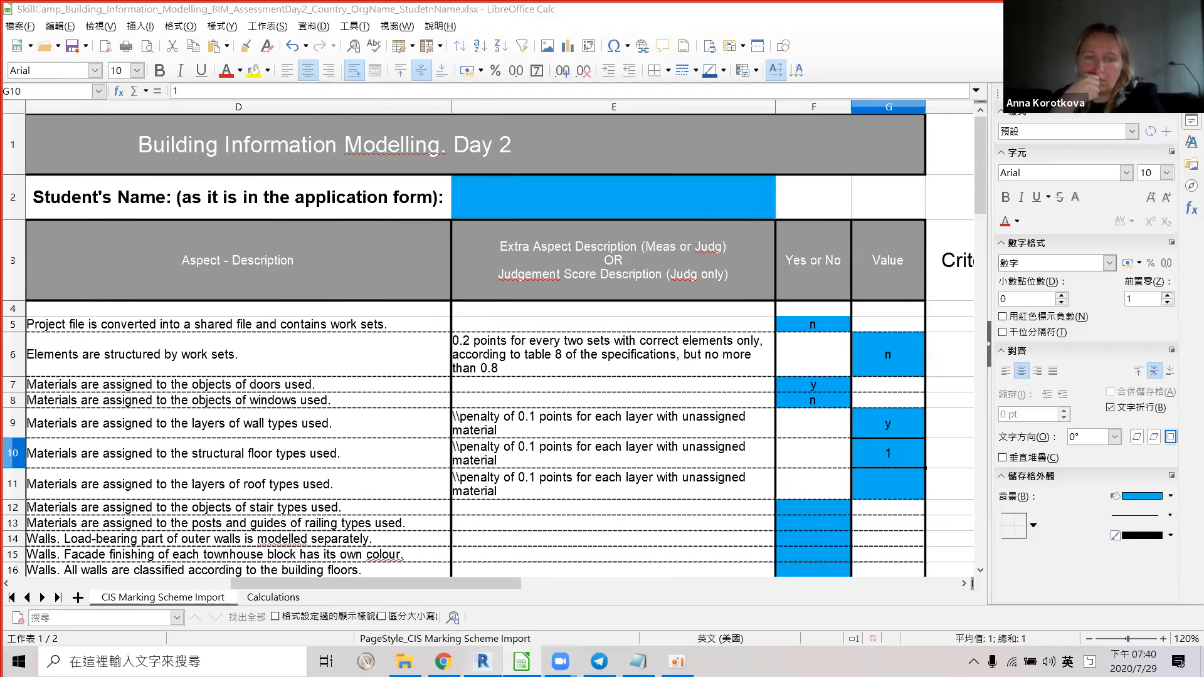
{"action": "middle_click_drag", "start_coordinate": [569, 403], "coordinate": [533, 236]}
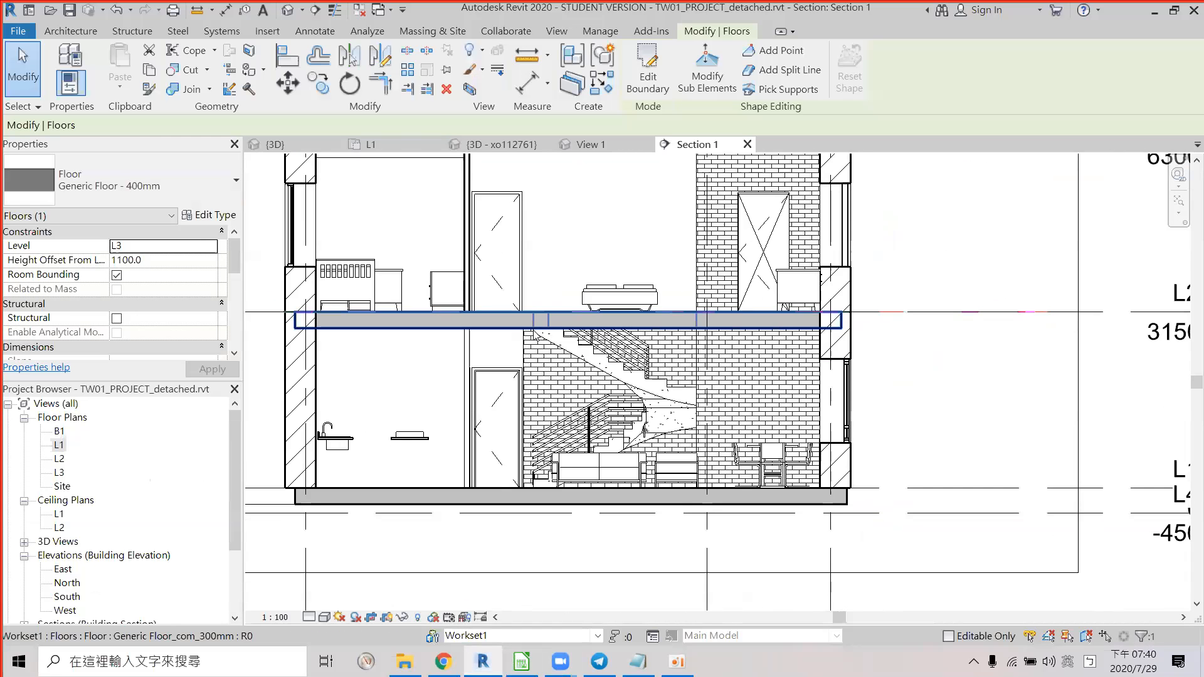
{"action": "left_click", "coordinate": [534, 336]}
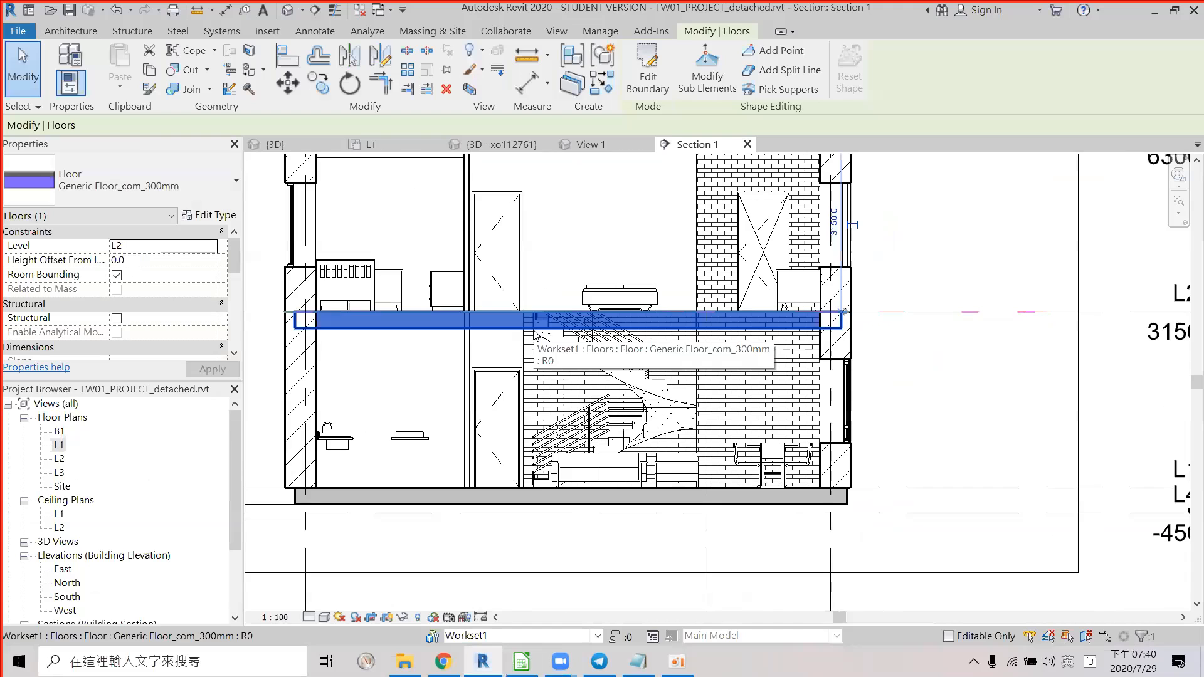
{"action": "left_click", "coordinate": [557, 504]}
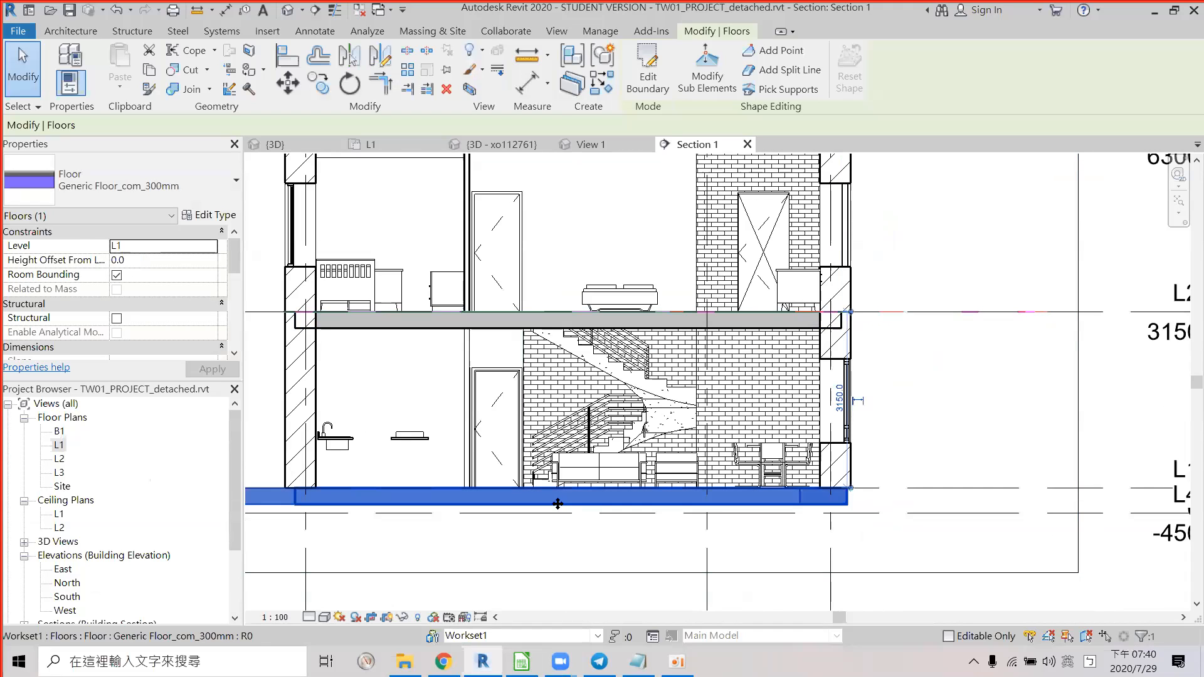
{"action": "left_click", "coordinate": [533, 332]}
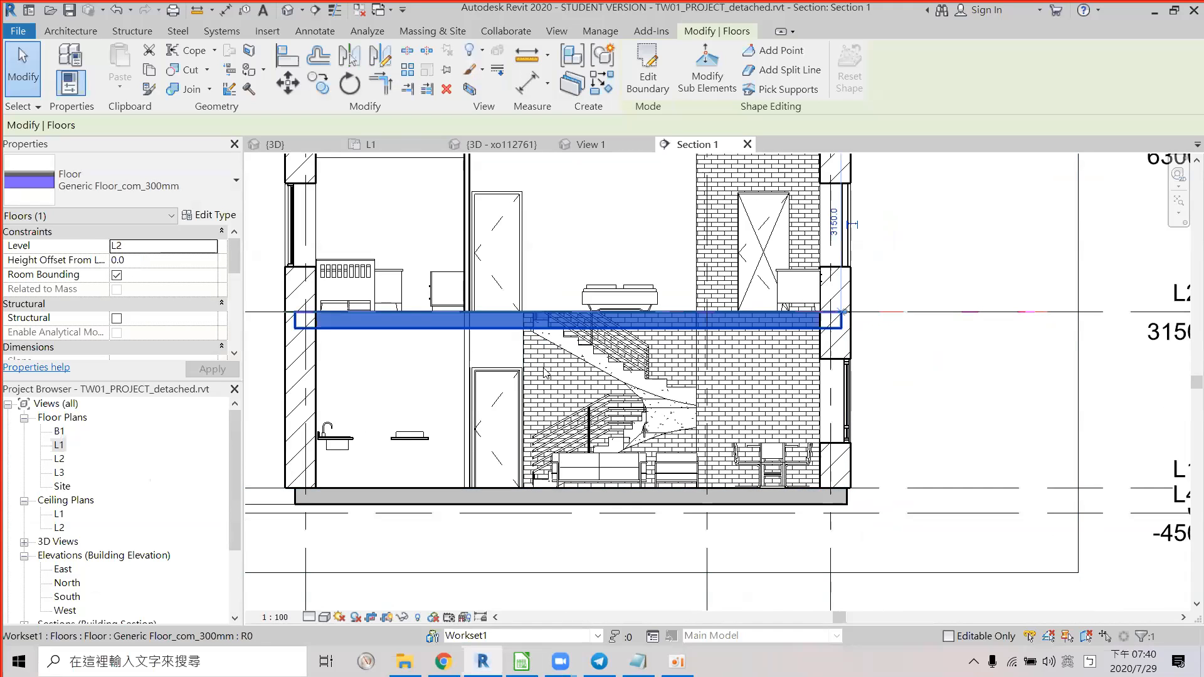
{"action": "left_click", "coordinate": [596, 500]}
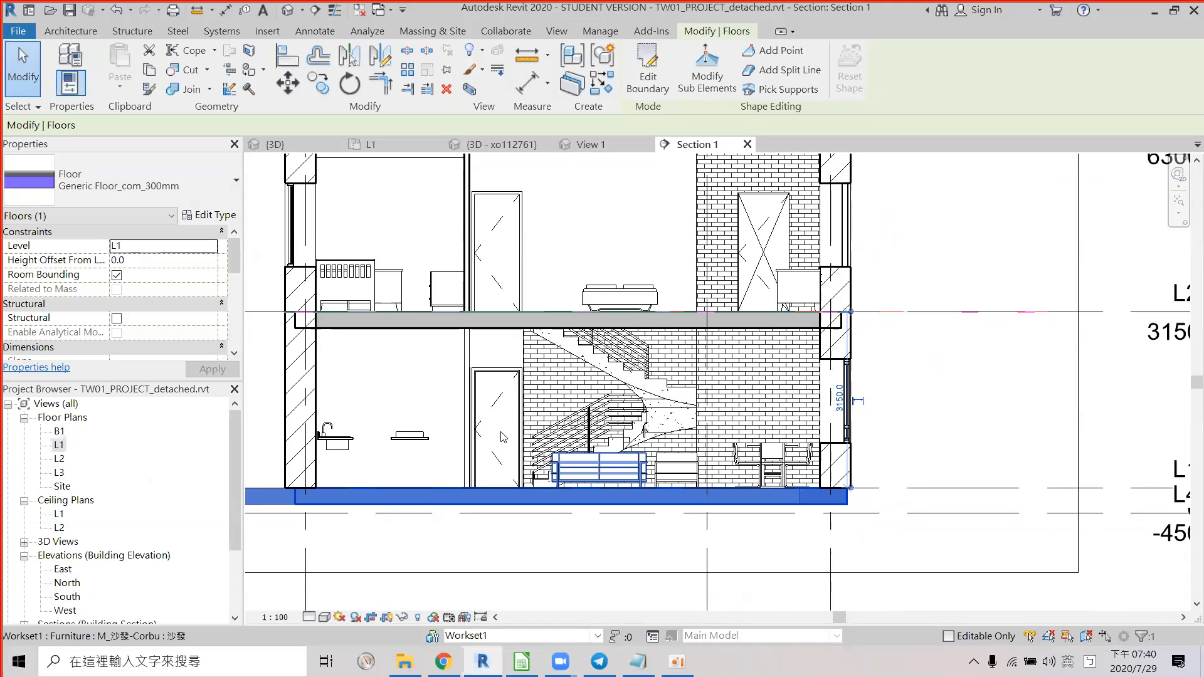
{"action": "scroll", "coordinate": [495, 427], "scroll_direction": "down", "scroll_amount": 2}
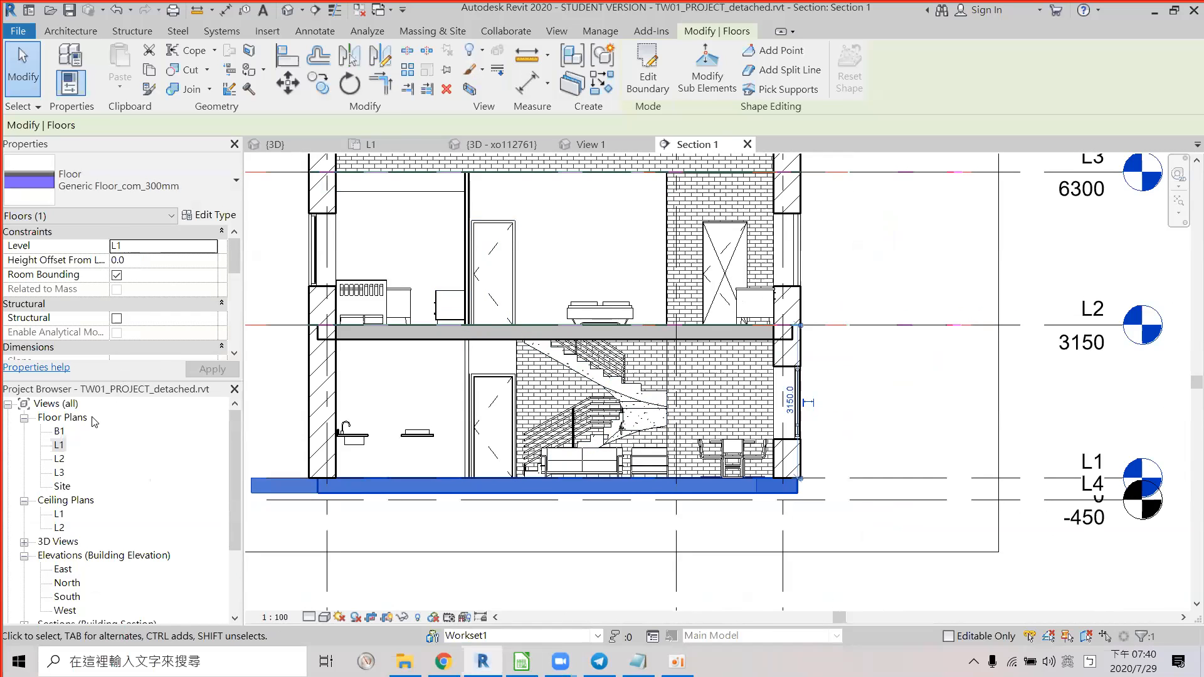
{"action": "scroll", "coordinate": [762, 483], "scroll_direction": "down", "scroll_amount": 1}
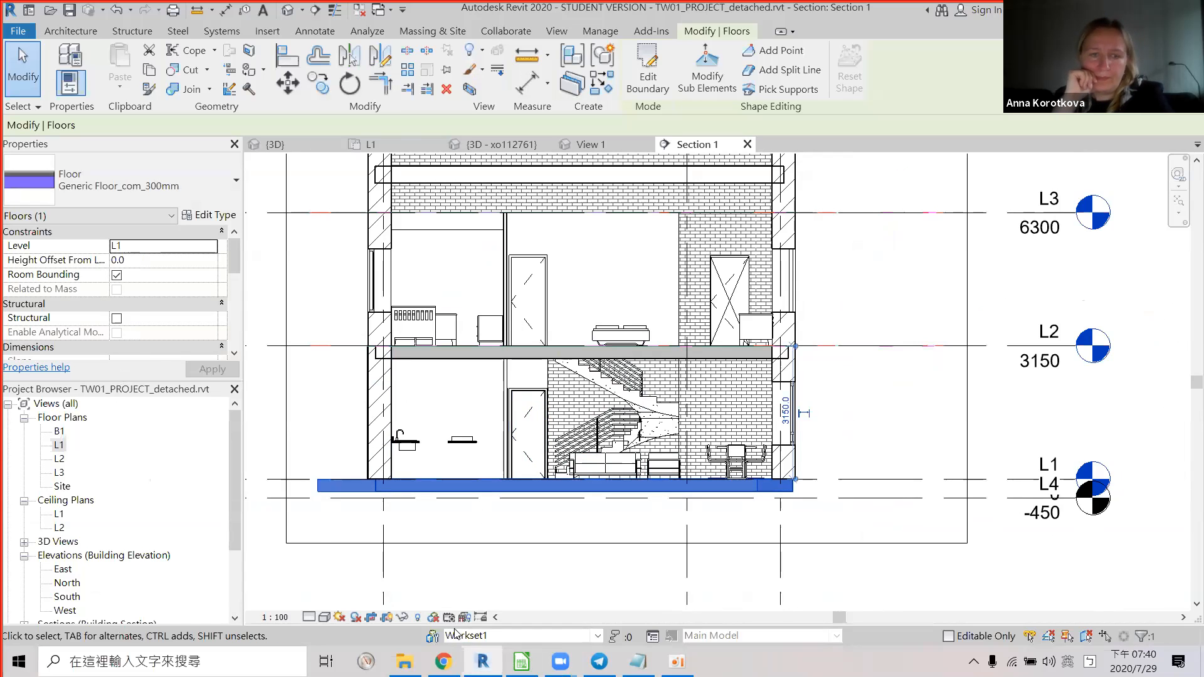
Select row 11, the roof-layer materials criterion, in Calc, then return to Revit.
{"action": "key", "text": "alt+Tab"}
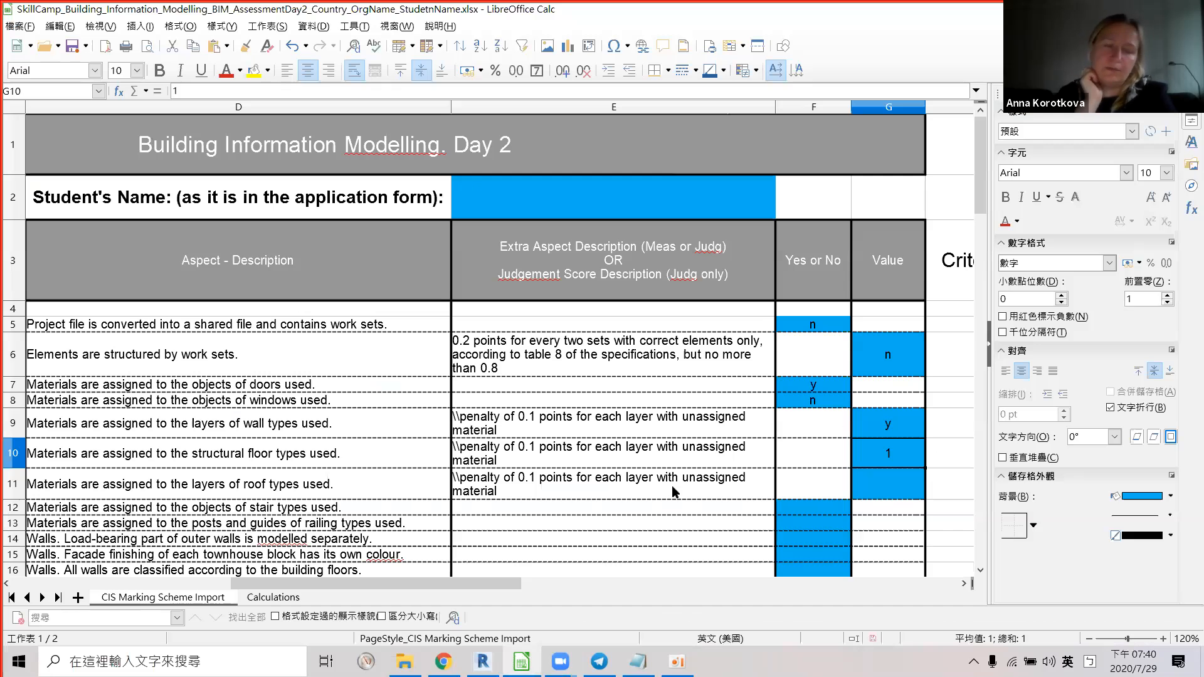
{"action": "key", "text": "alt+Tab"}
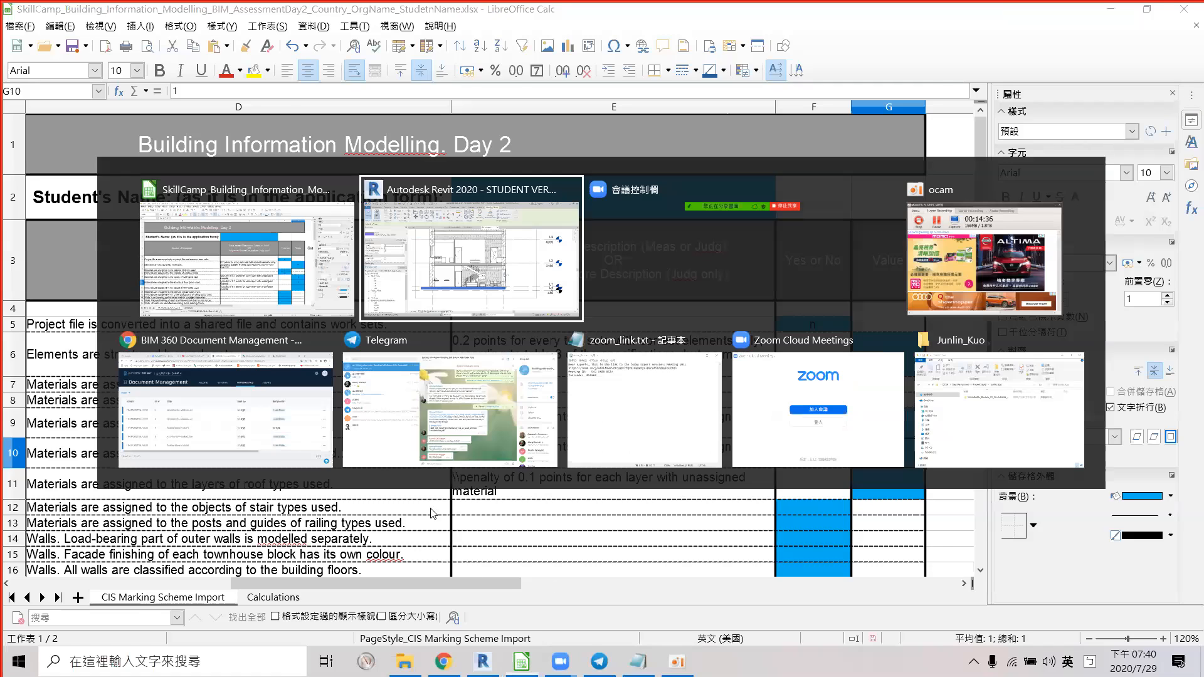
{"action": "key", "text": "alt+Tab"}
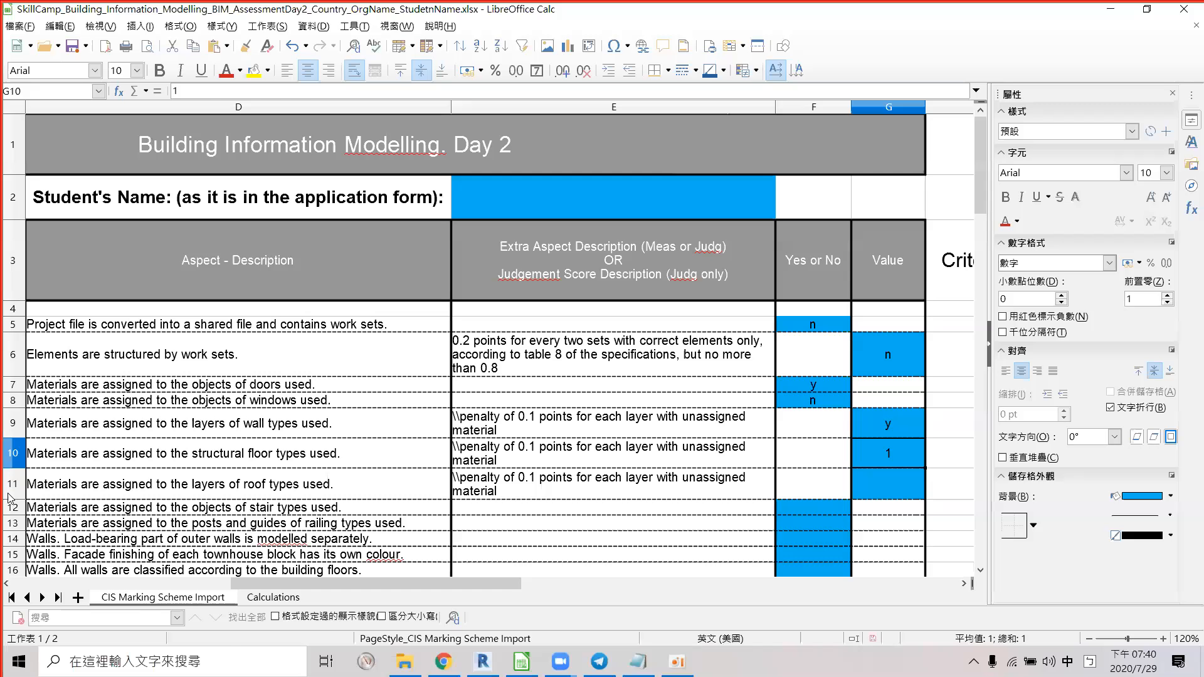
{"action": "left_click", "coordinate": [10, 495]}
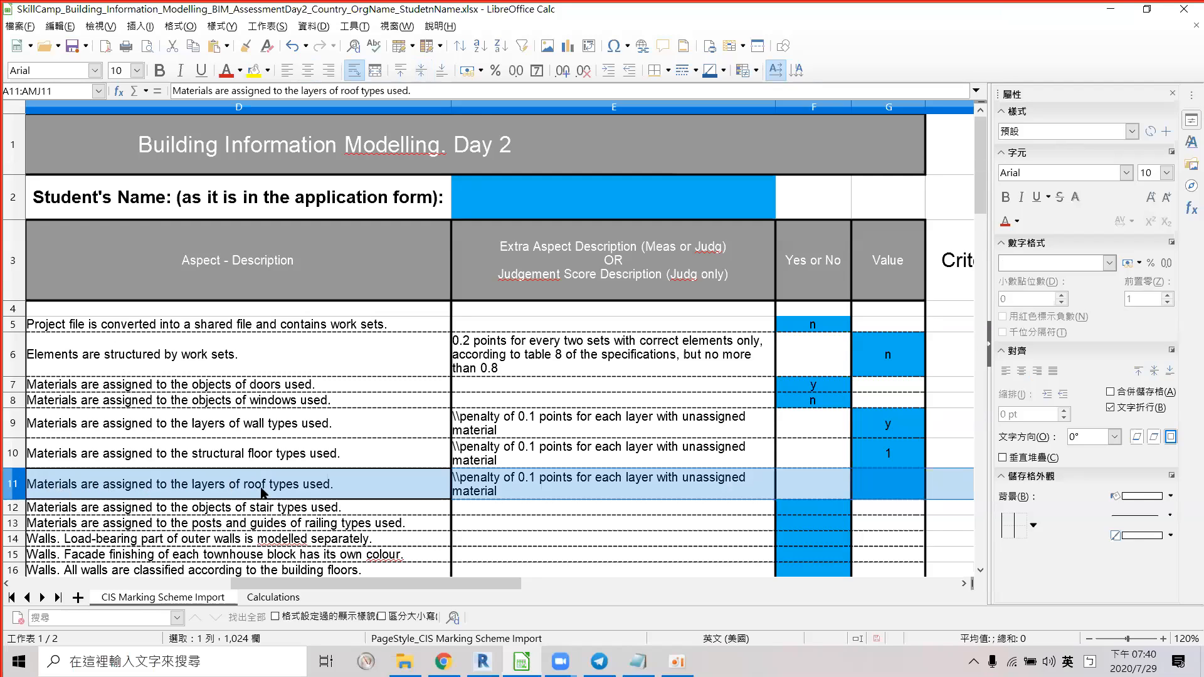
{"action": "left_click", "coordinate": [477, 655]}
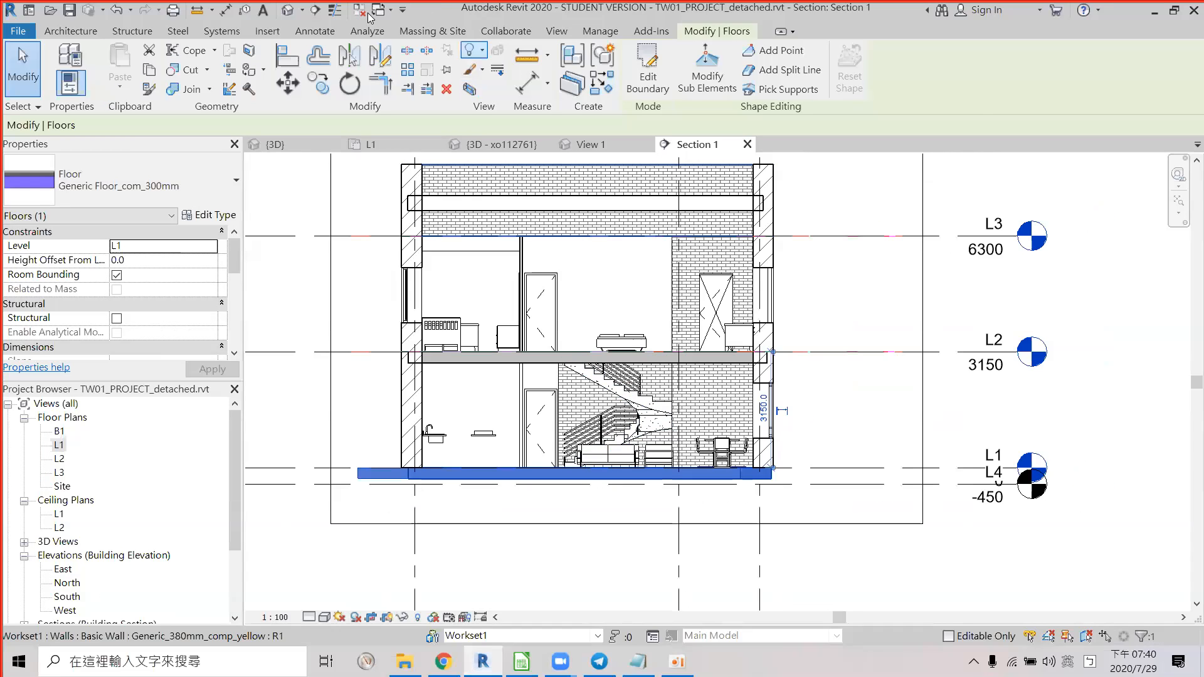
Open the {3D - xo112761} view and zoom out to check the townhouse roofs, then return to Calc.
{"action": "left_click", "coordinate": [297, 18]}
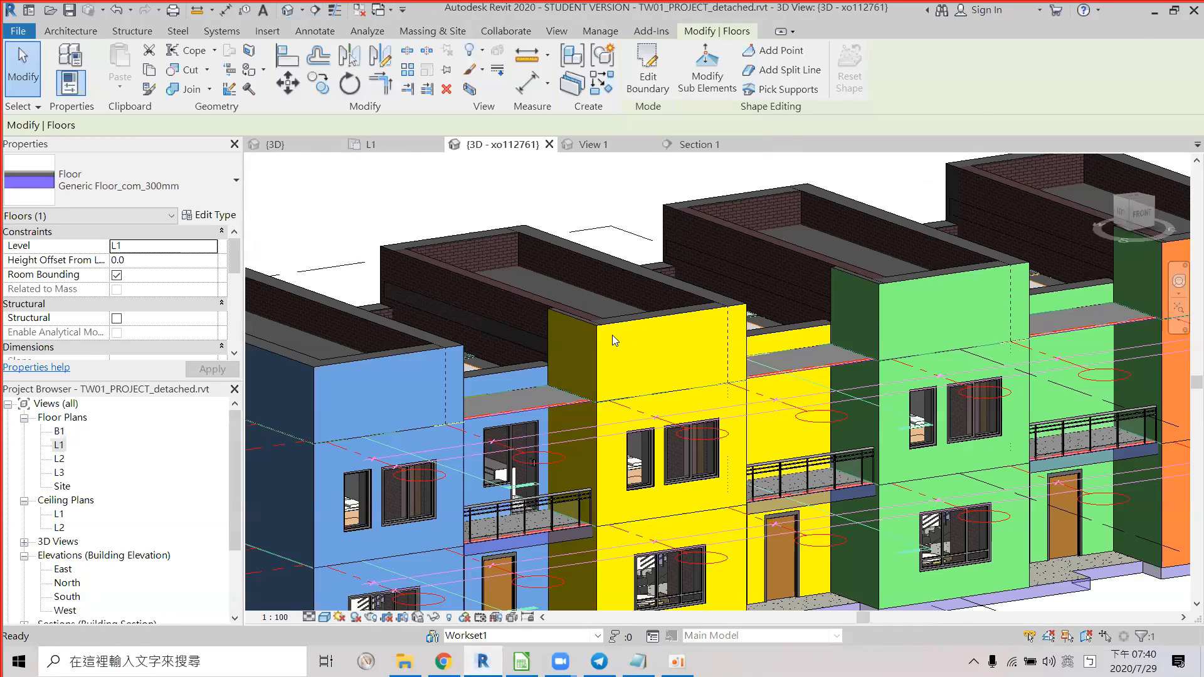
{"action": "key", "text": "Escape"}
{"action": "scroll", "coordinate": [608, 306], "scroll_direction": "down", "scroll_amount": 1}
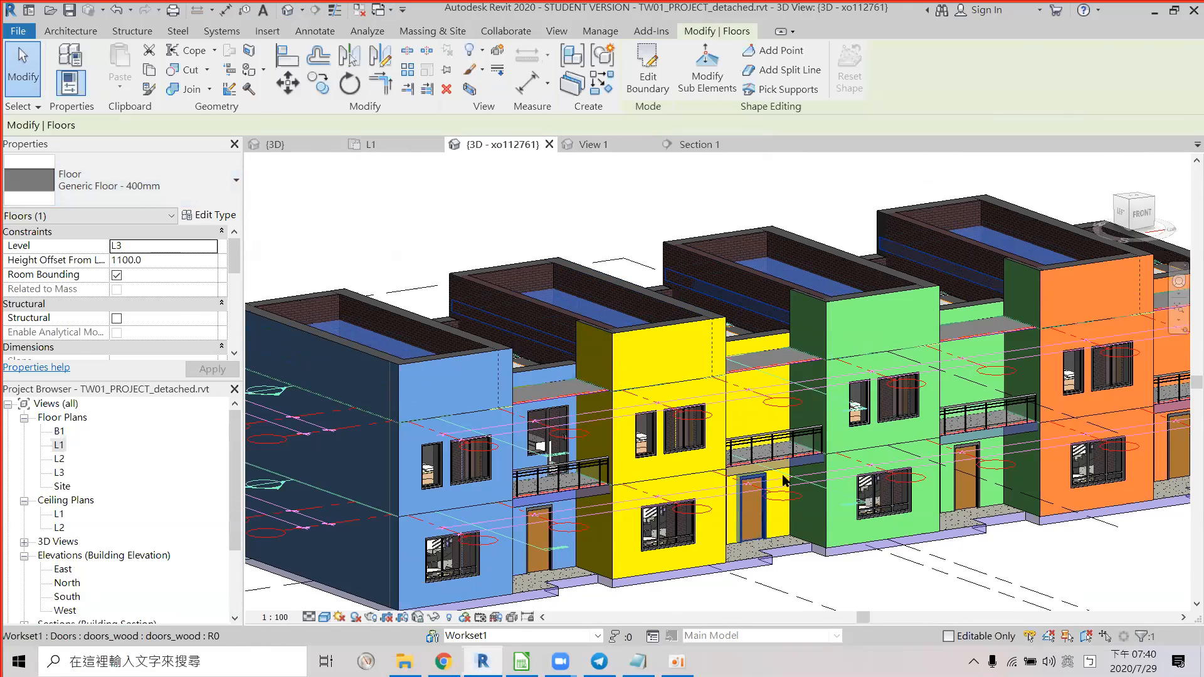
{"action": "key", "text": "alt+Tab"}
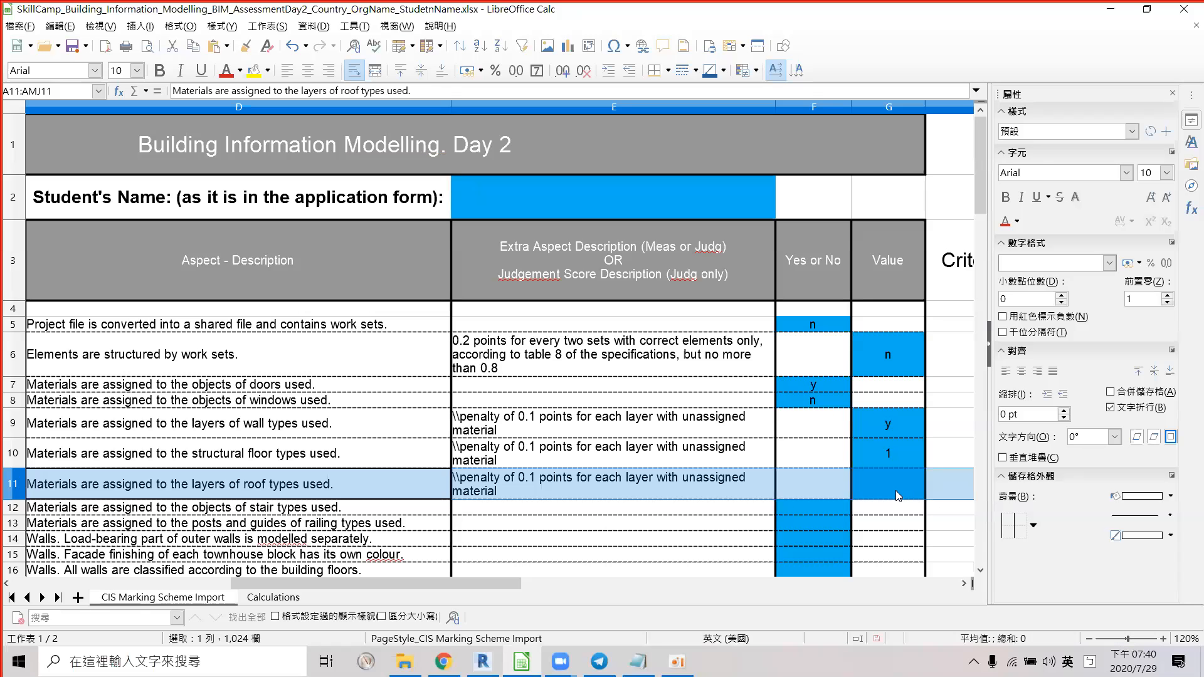
Score the roof-layer materials row 'n' in G11 and select the stair materials row 12.
{"action": "left_click", "coordinate": [895, 490]}
{"action": "type", "text": "n"}
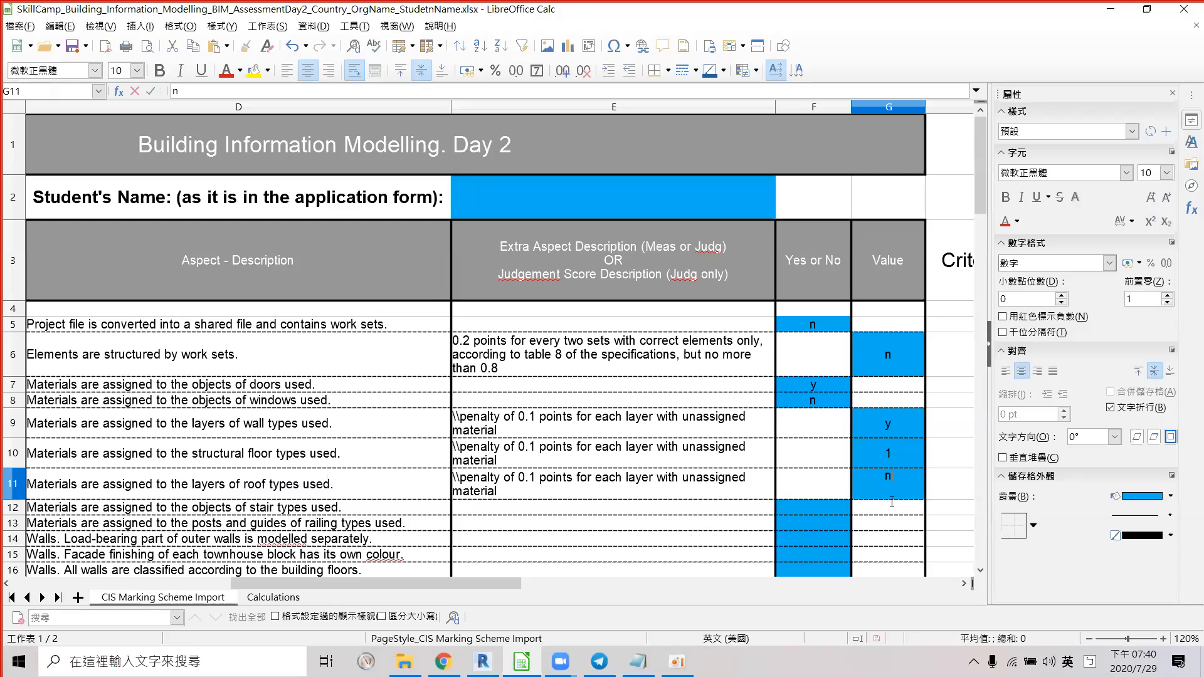
{"action": "key", "text": "Return"}
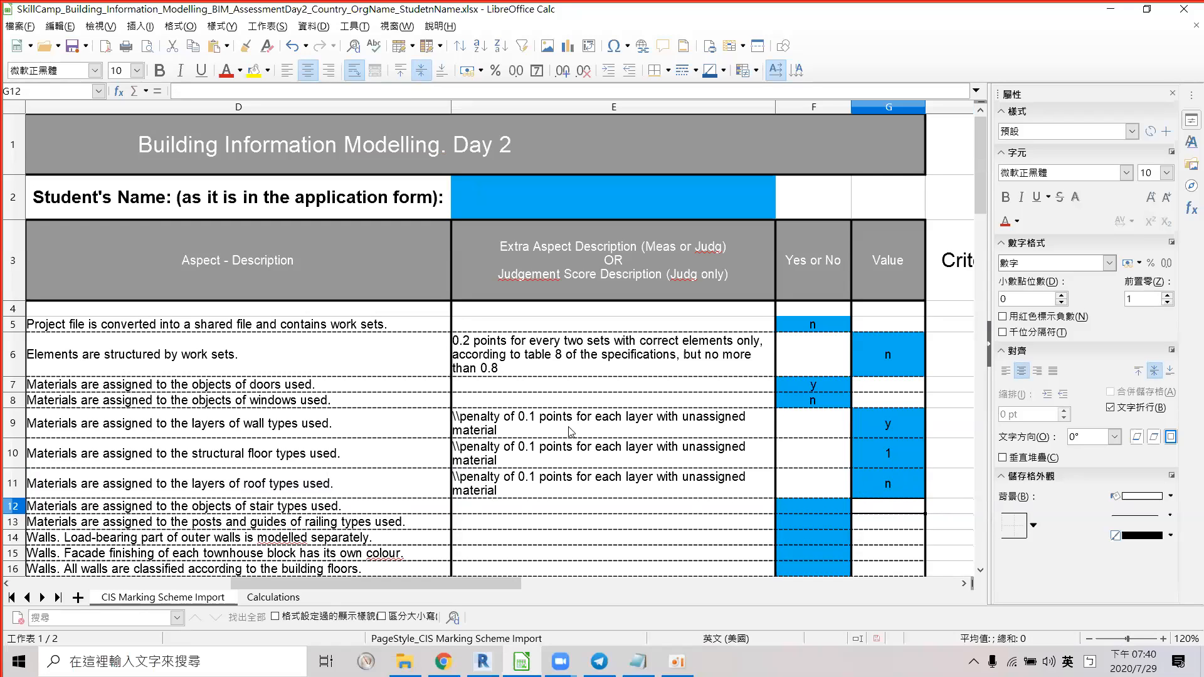
{"action": "scroll", "coordinate": [566, 437], "scroll_direction": "down", "scroll_amount": 1}
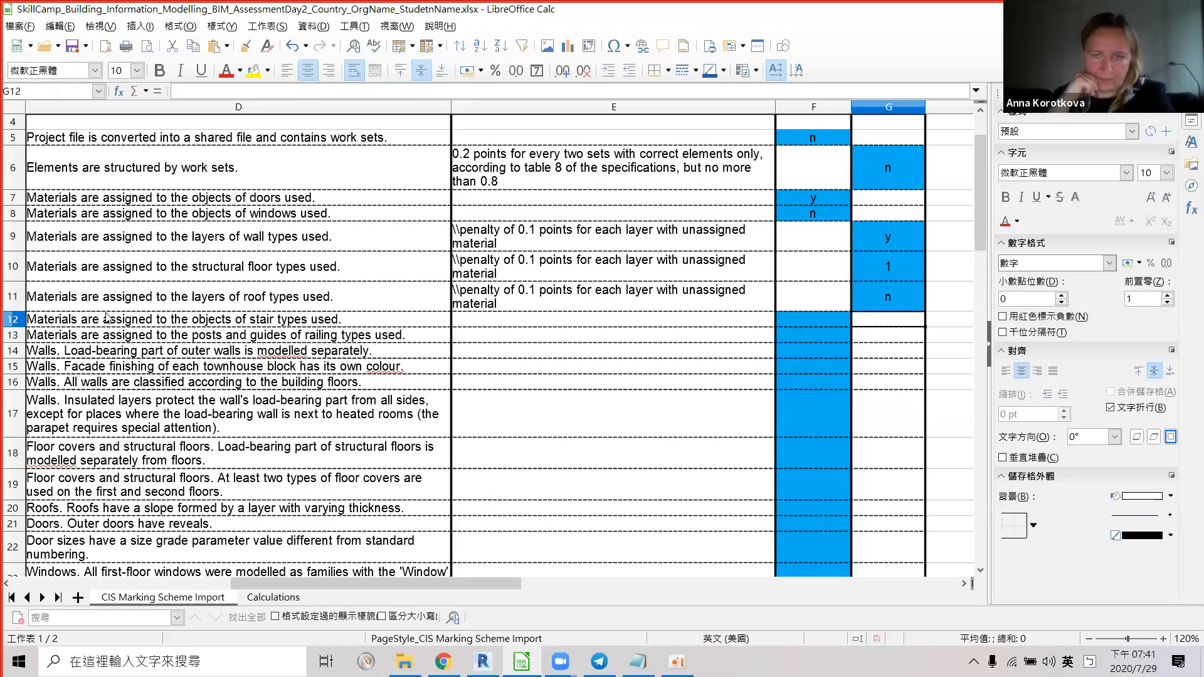
{"action": "left_click", "coordinate": [176, 322]}
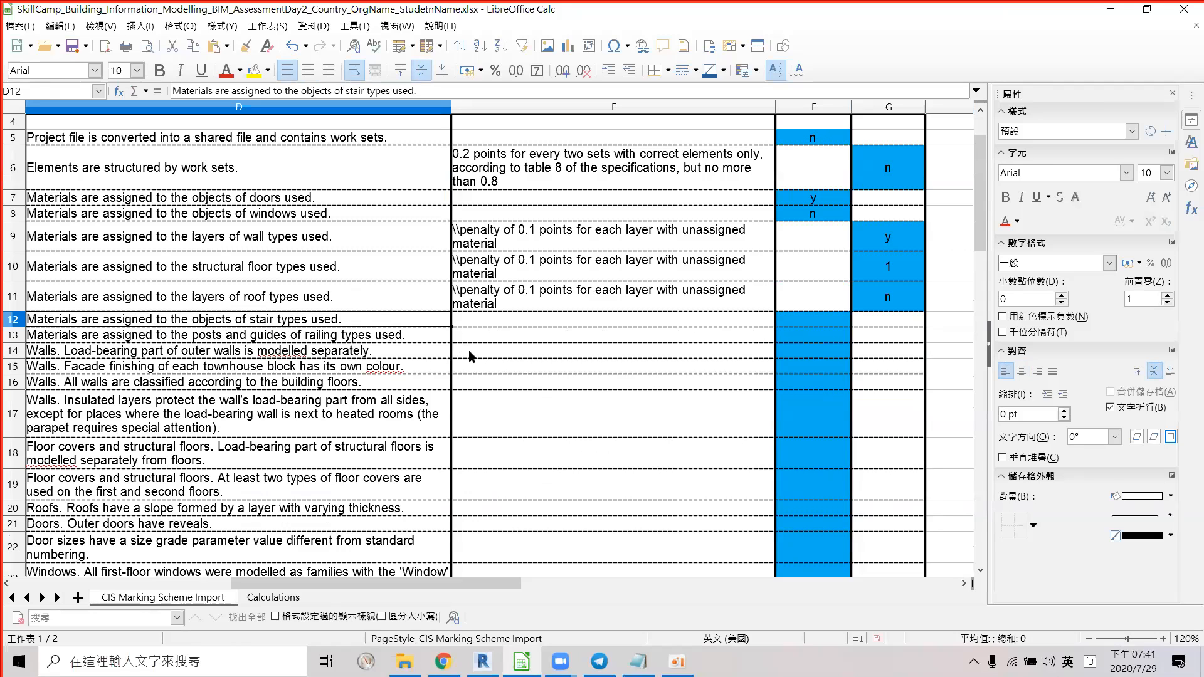
{"action": "key", "text": "alt+Tab"}
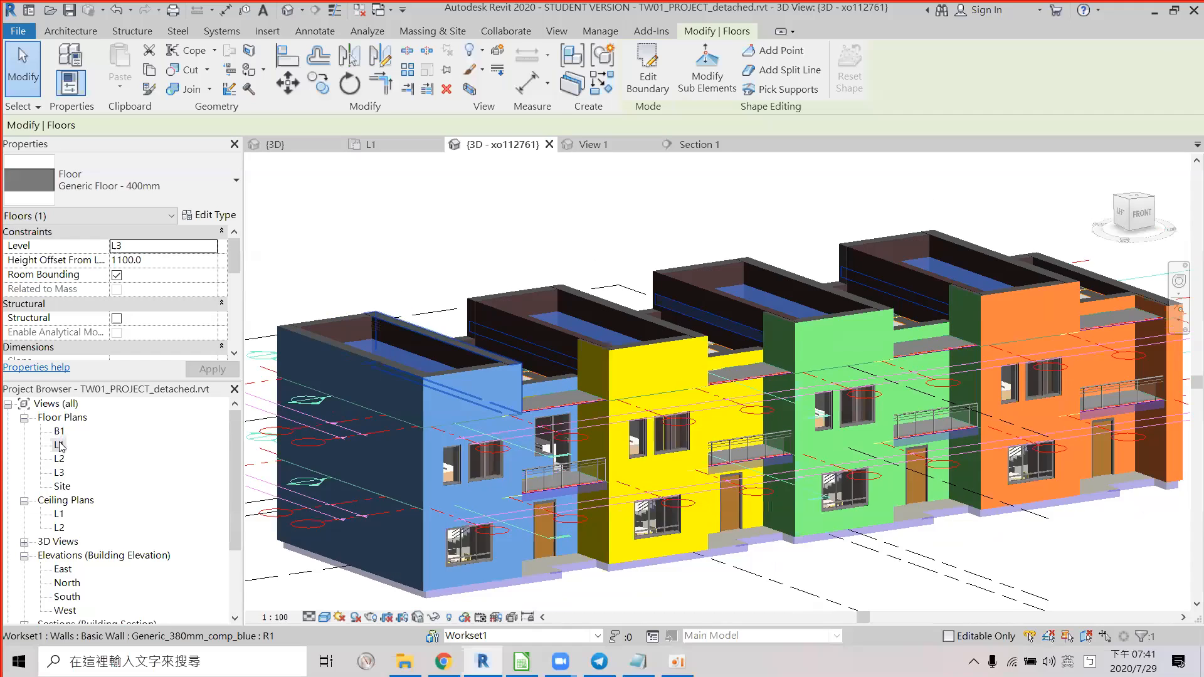
Isolate the stair category in the L1 floor plan, leaving only the two Precast Stair runs.
{"action": "double_click", "coordinate": [58, 445]}
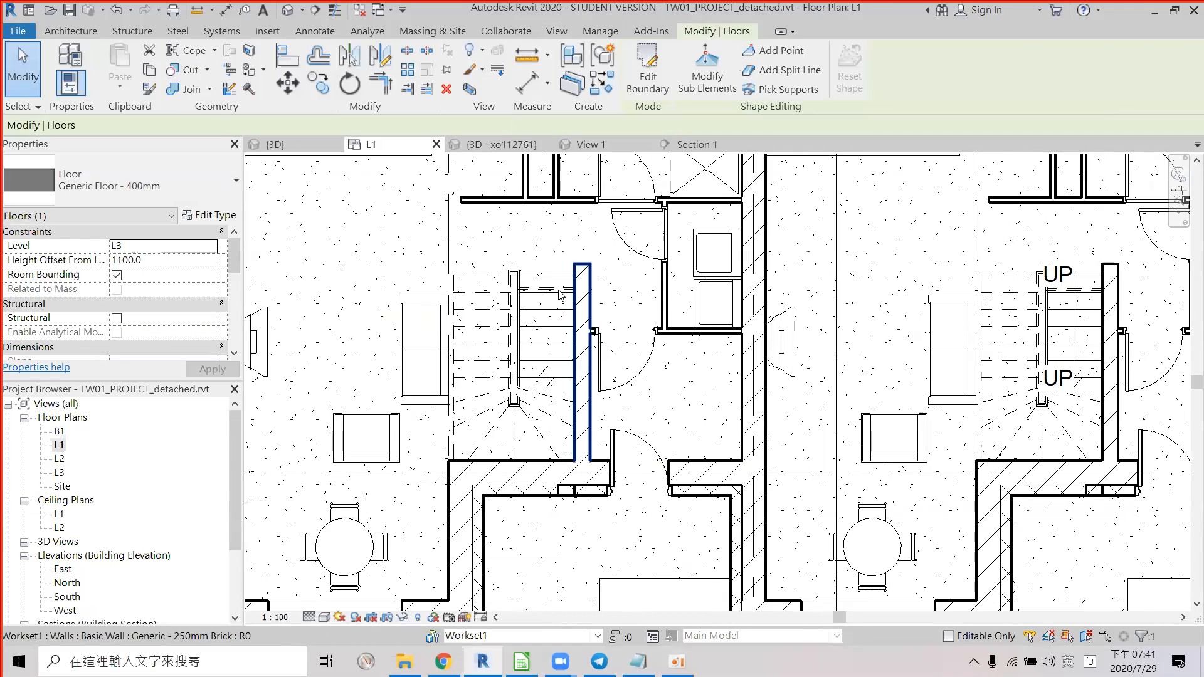
{"action": "left_click", "coordinate": [555, 305]}
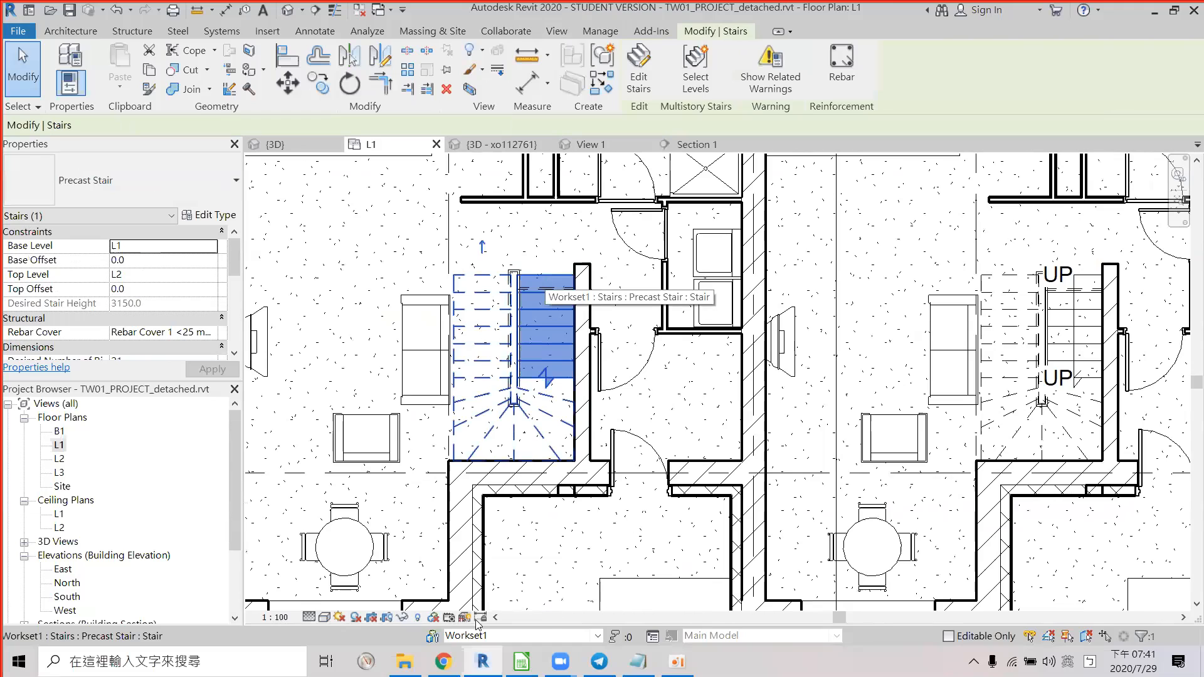
{"action": "left_click", "coordinate": [402, 619]}
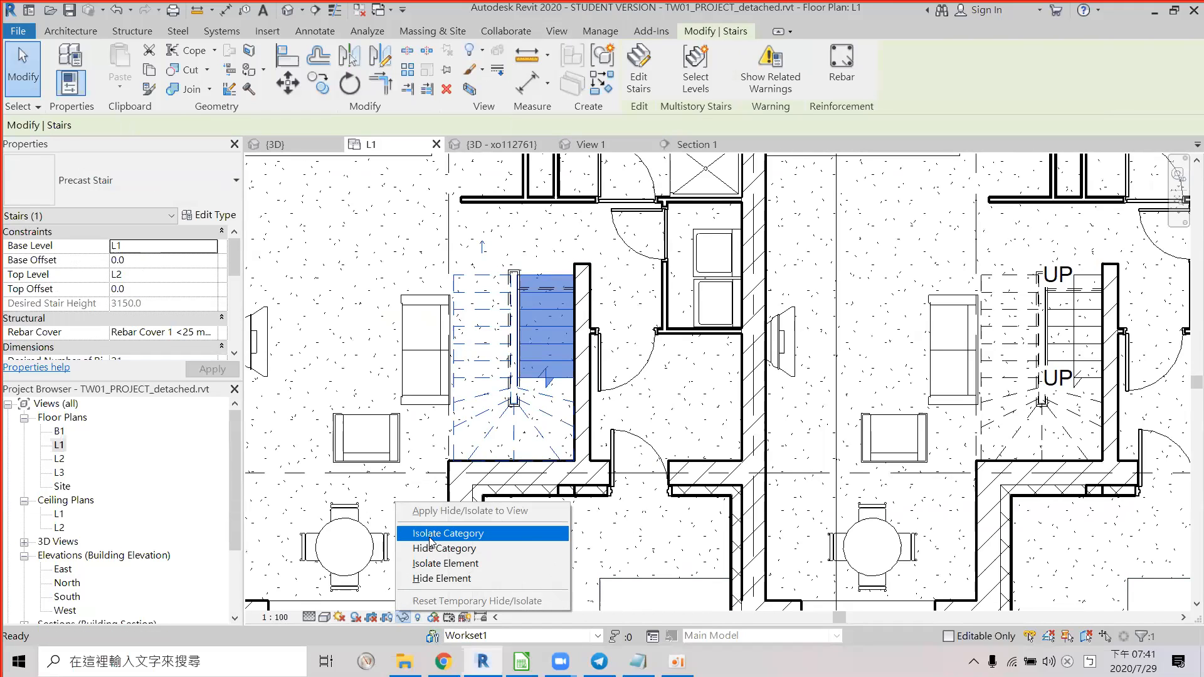
{"action": "left_click", "coordinate": [432, 533]}
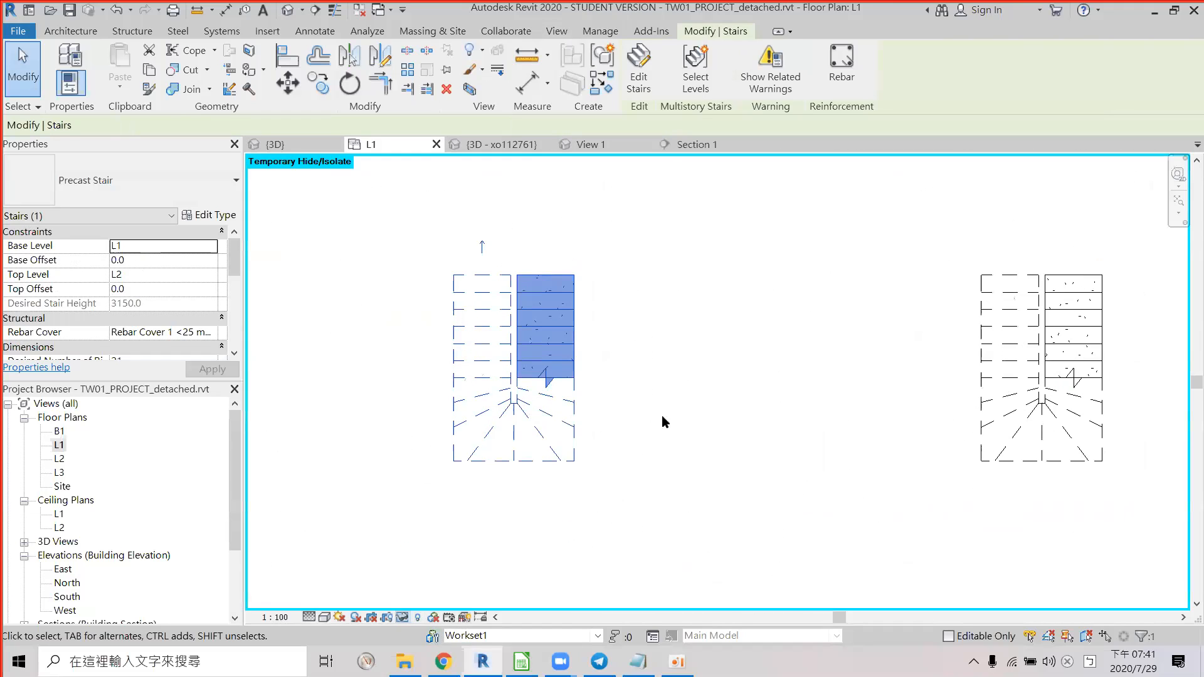
{"action": "left_click", "coordinate": [289, 10]}
{"action": "key", "text": "Escape"}
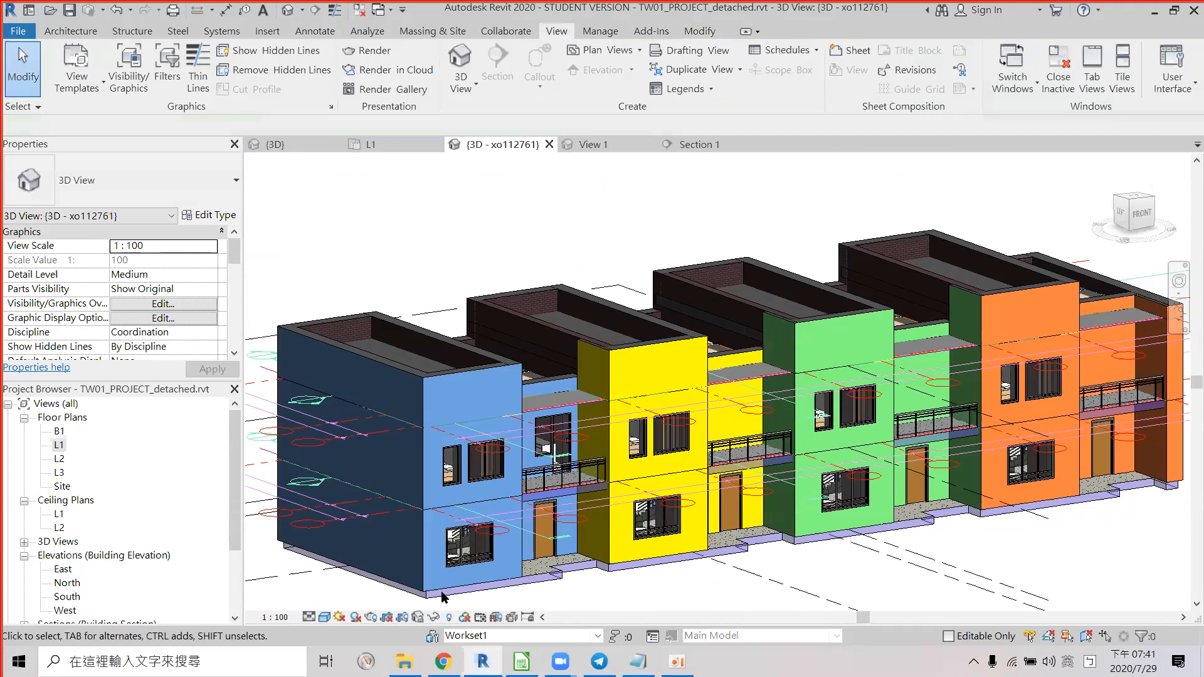
{"action": "double_click", "coordinate": [59, 444]}
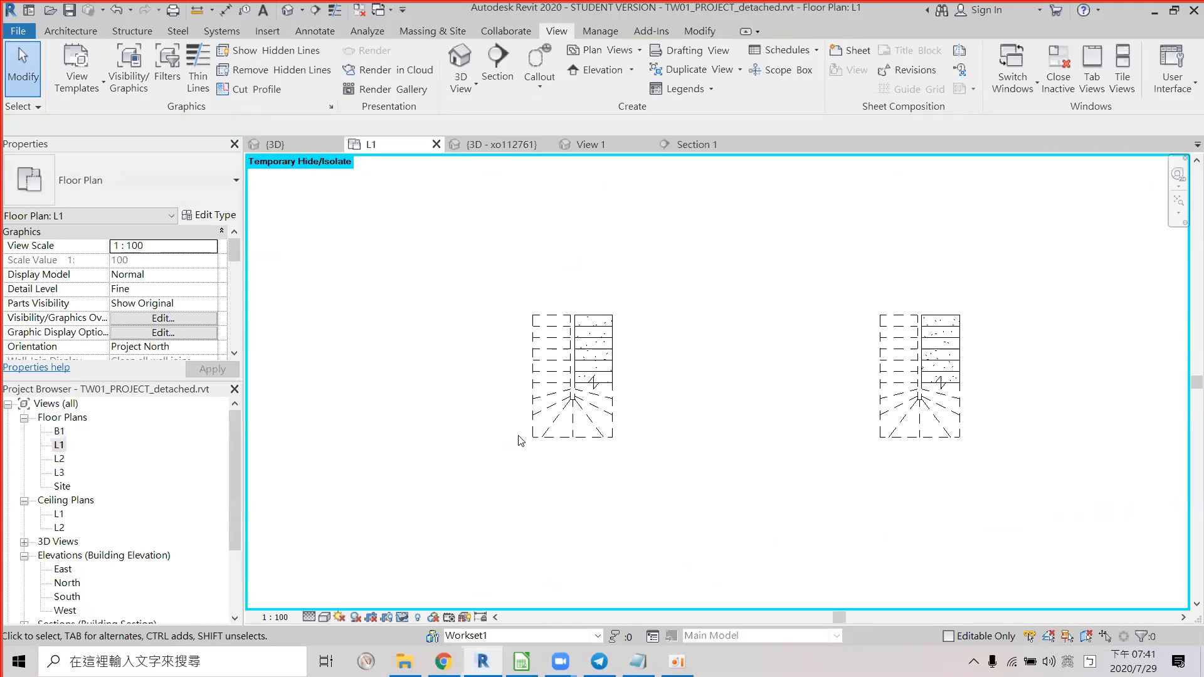
{"action": "left_click", "coordinate": [576, 390]}
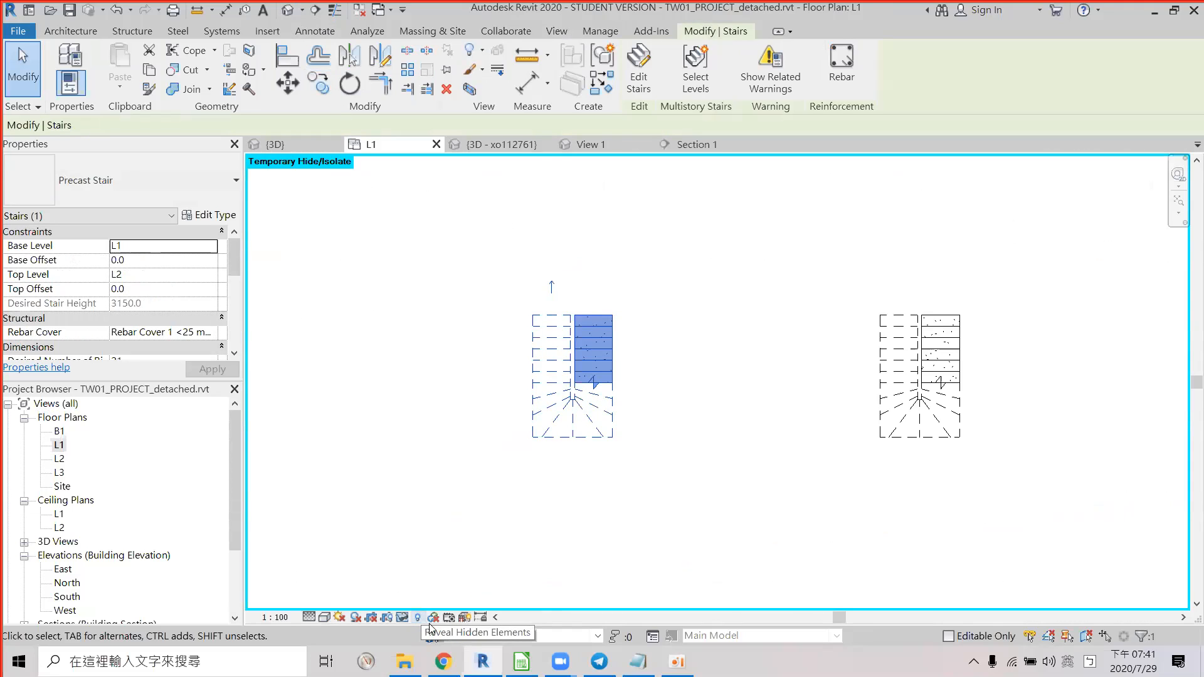
{"action": "left_click", "coordinate": [402, 617]}
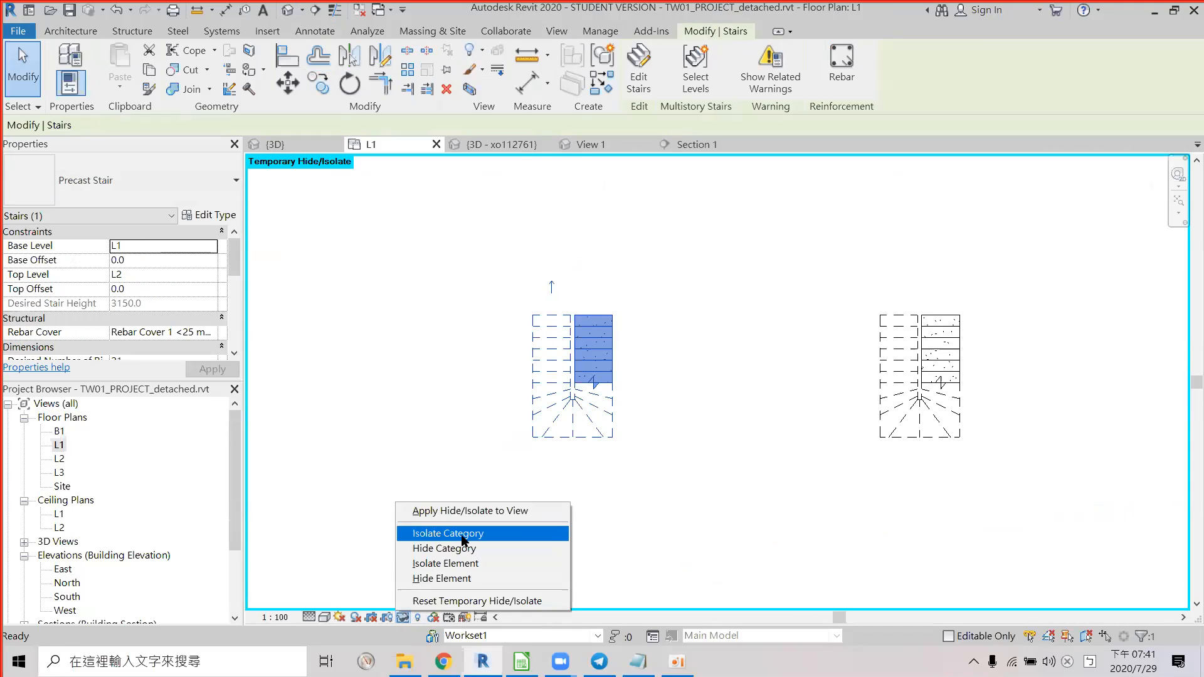
{"action": "left_click", "coordinate": [458, 536]}
{"action": "left_click", "coordinate": [596, 322]}
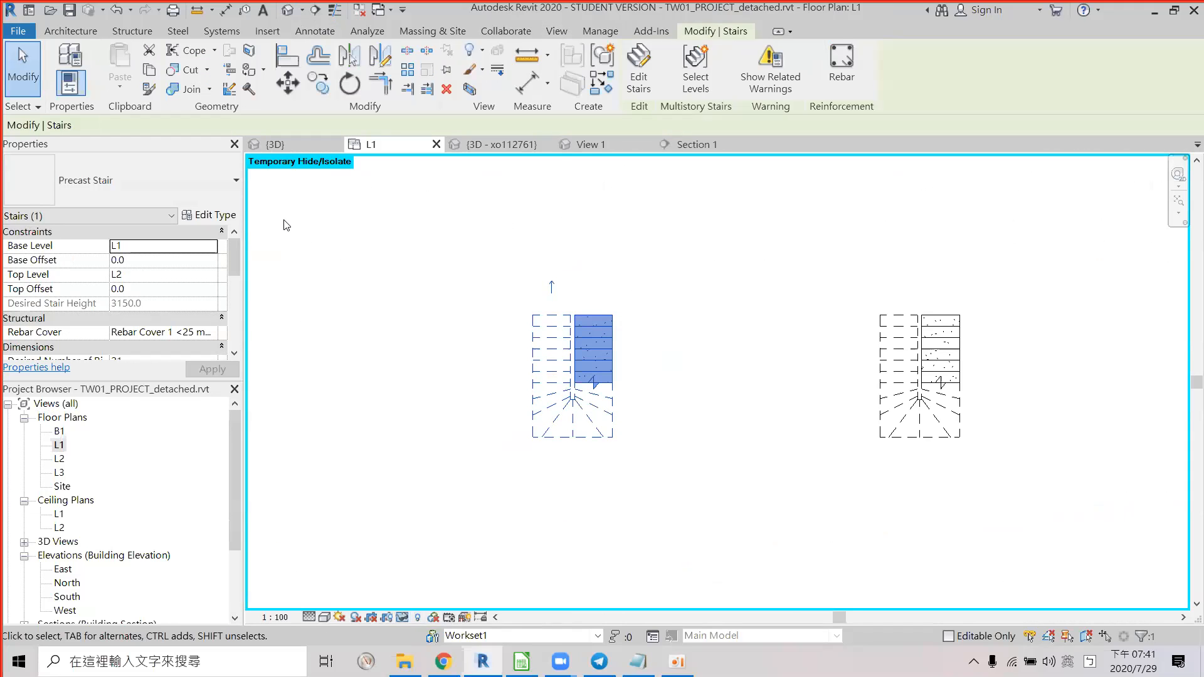
{"action": "left_click", "coordinate": [220, 216]}
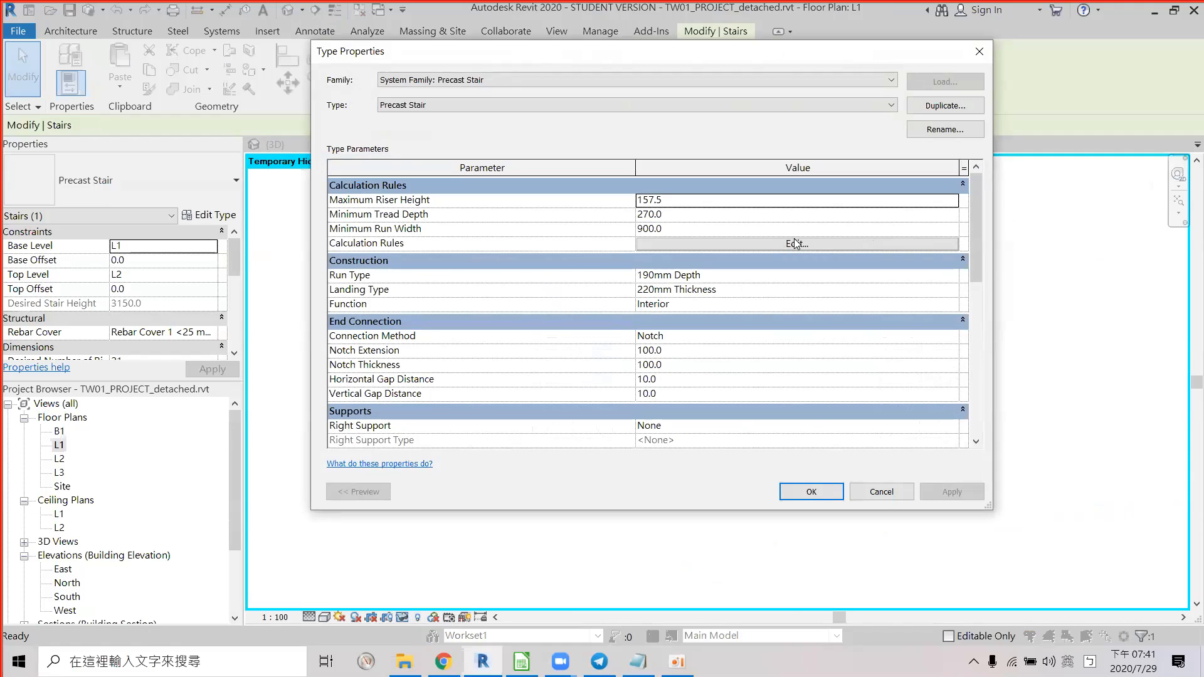
{"action": "scroll", "coordinate": [828, 346], "scroll_direction": "down", "scroll_amount": 5}
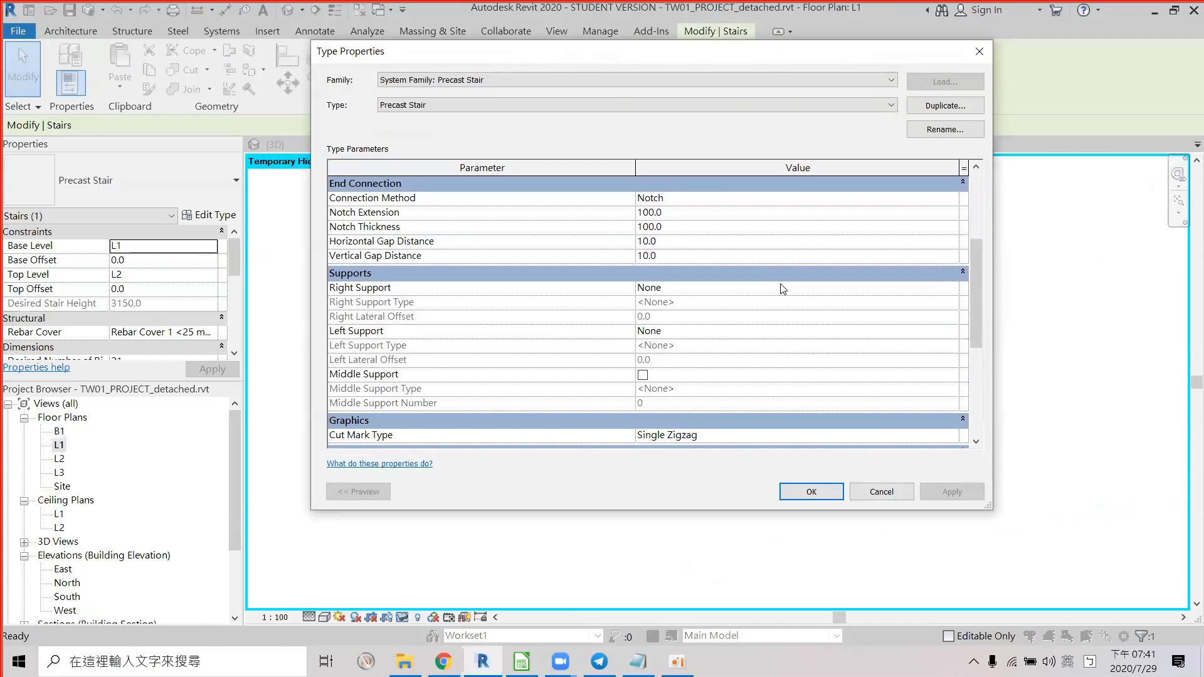
{"action": "scroll", "coordinate": [782, 289], "scroll_direction": "down", "scroll_amount": 5}
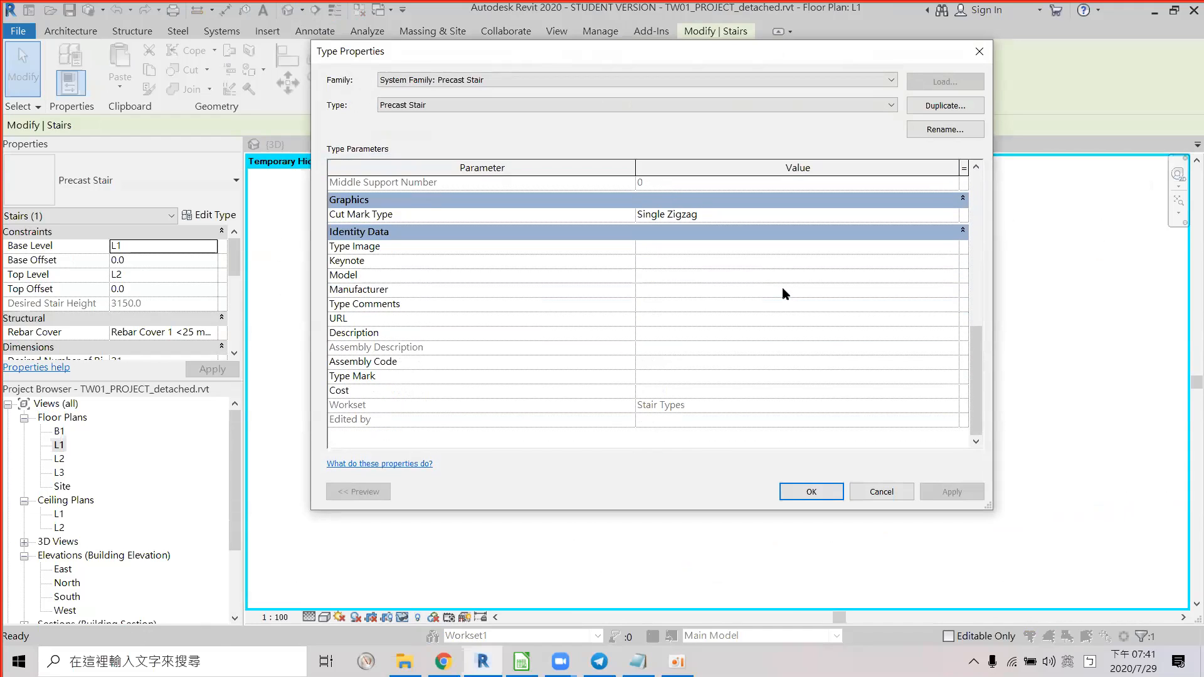
{"action": "scroll", "coordinate": [781, 287], "scroll_direction": "up", "scroll_amount": 8}
{"action": "scroll", "coordinate": [784, 295], "scroll_direction": "up", "scroll_amount": 1}
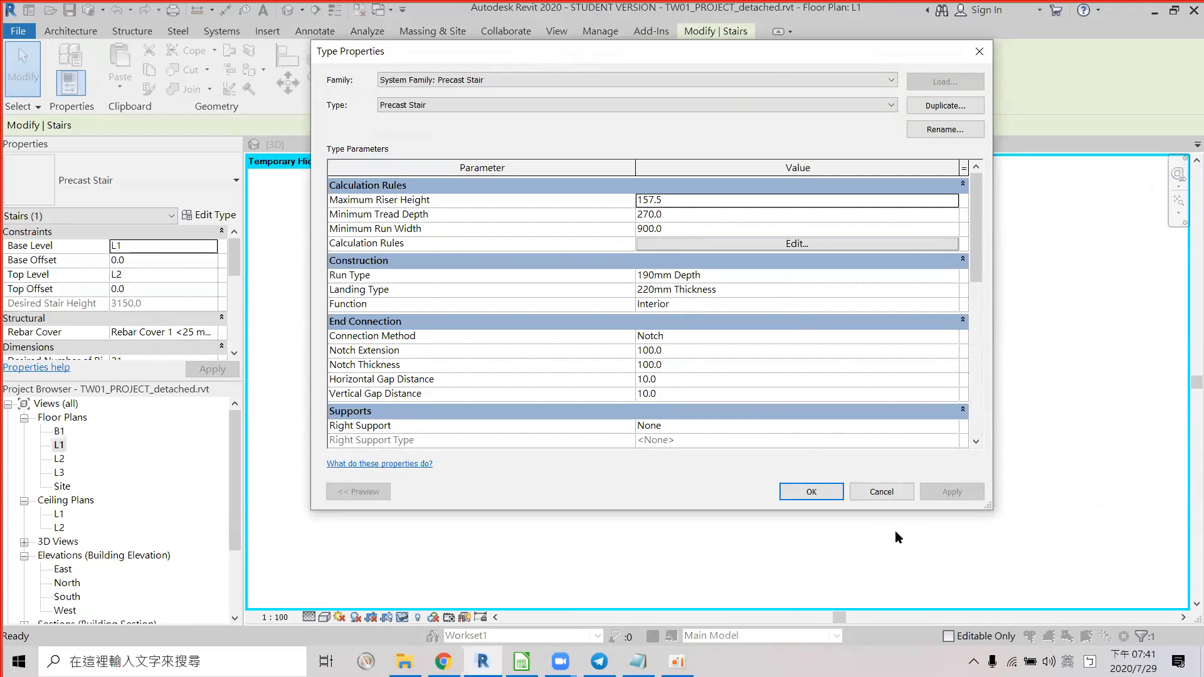
{"action": "left_click", "coordinate": [883, 491]}
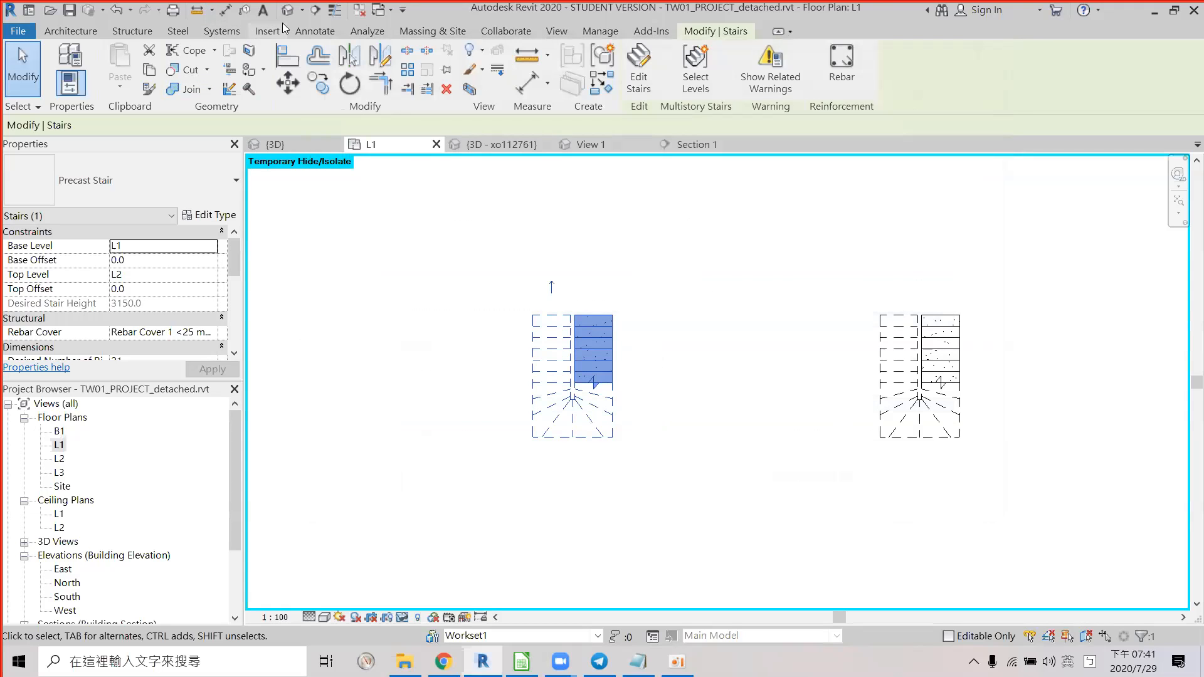
{"action": "left_click", "coordinate": [290, 11]}
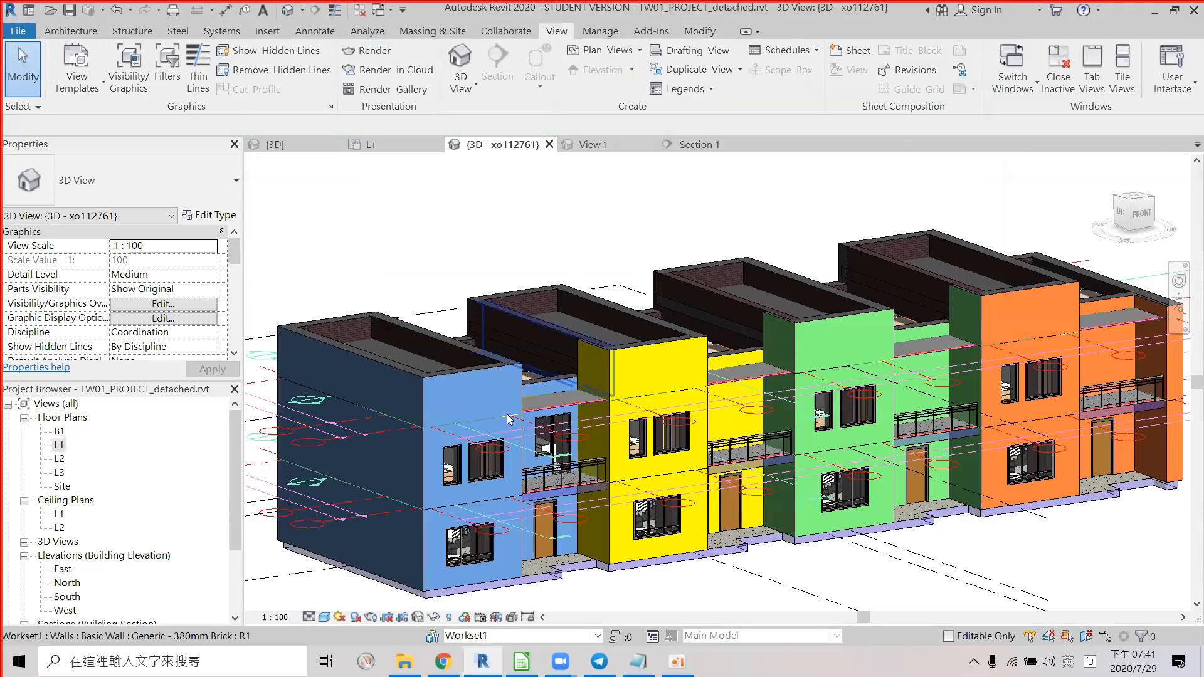
Turn on the 3D view's section box and drag its left face in to cut open the end townhouse.
{"action": "scroll", "coordinate": [633, 415], "scroll_direction": "up", "scroll_amount": 1}
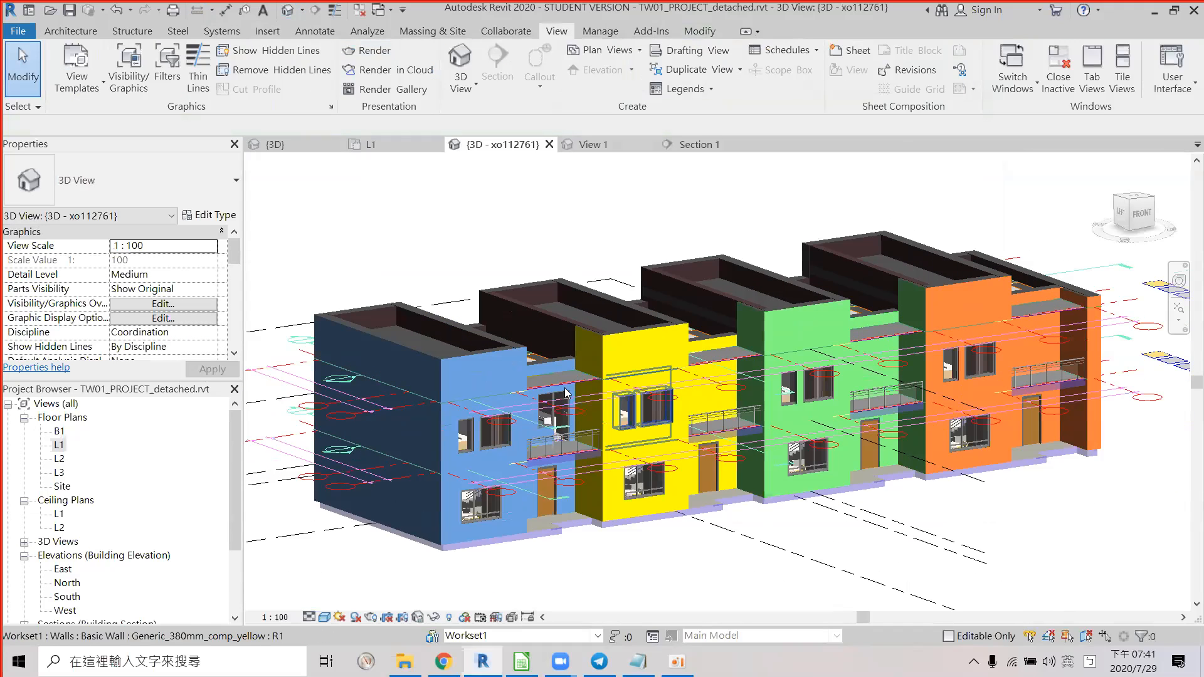
{"action": "middle_click_drag", "start_coordinate": [511, 412], "coordinate": [337, 379], "text": "shift"}
{"action": "scroll", "coordinate": [337, 380], "scroll_direction": "down", "scroll_amount": 3}
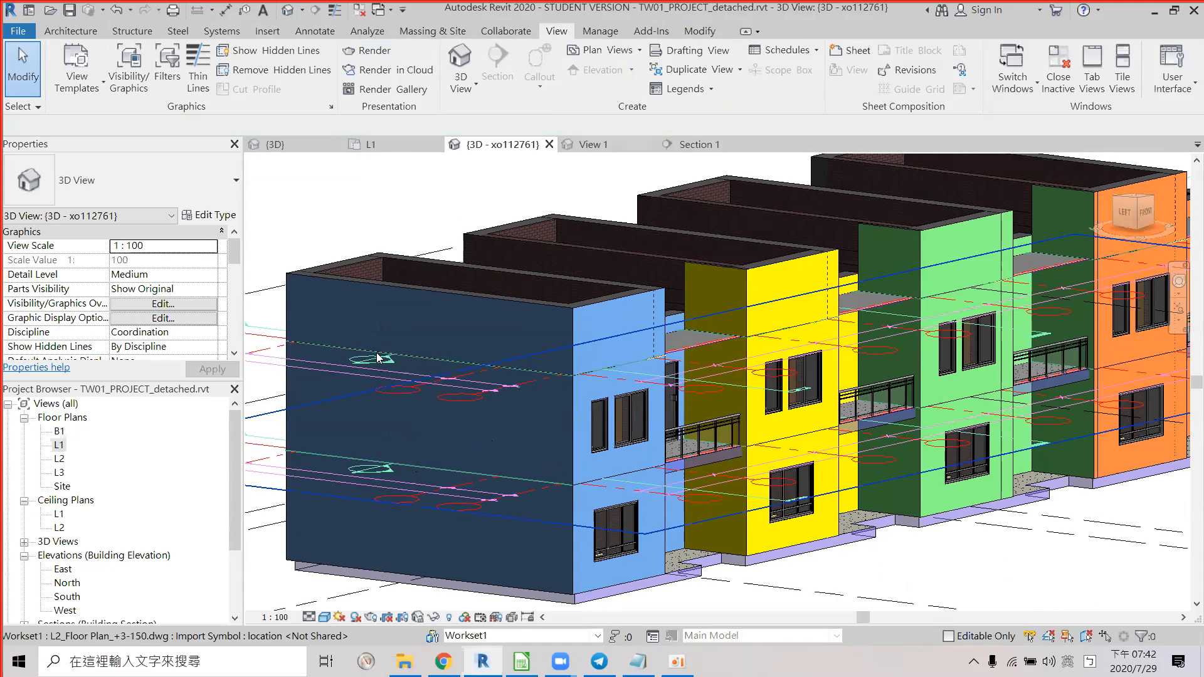
{"action": "scroll", "coordinate": [367, 427], "scroll_direction": "down", "scroll_amount": 1}
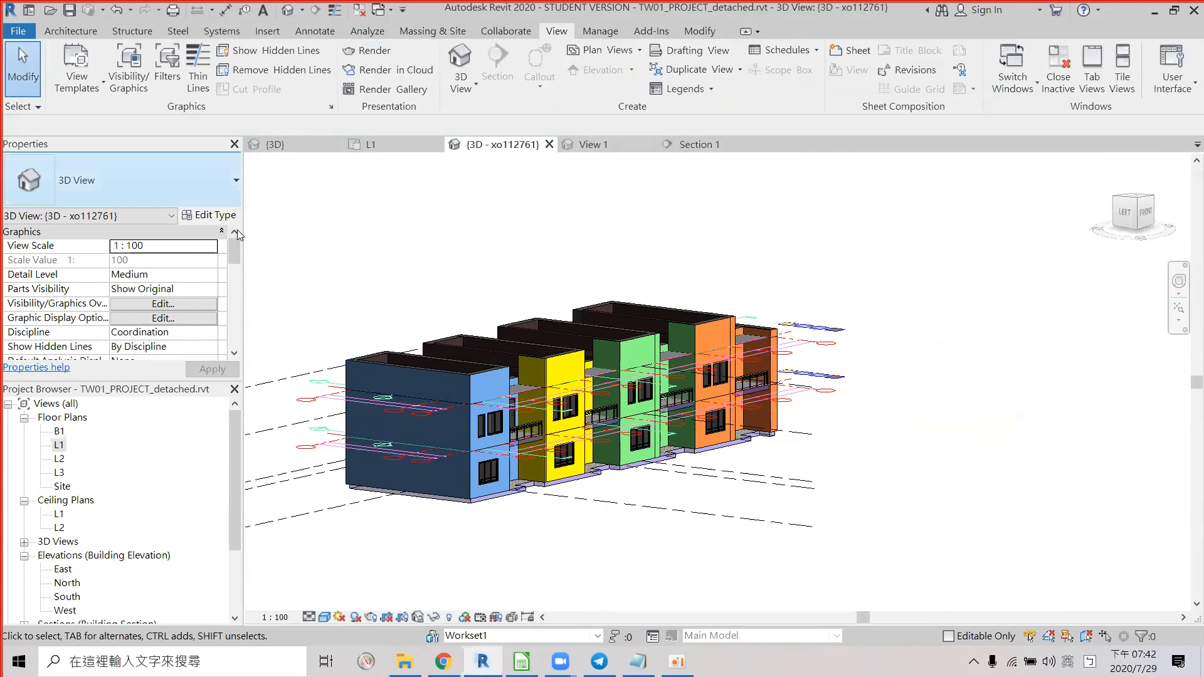
{"action": "scroll", "coordinate": [232, 253], "scroll_direction": "down", "scroll_amount": 1}
{"action": "scroll", "coordinate": [232, 253], "scroll_direction": "up", "scroll_amount": 1}
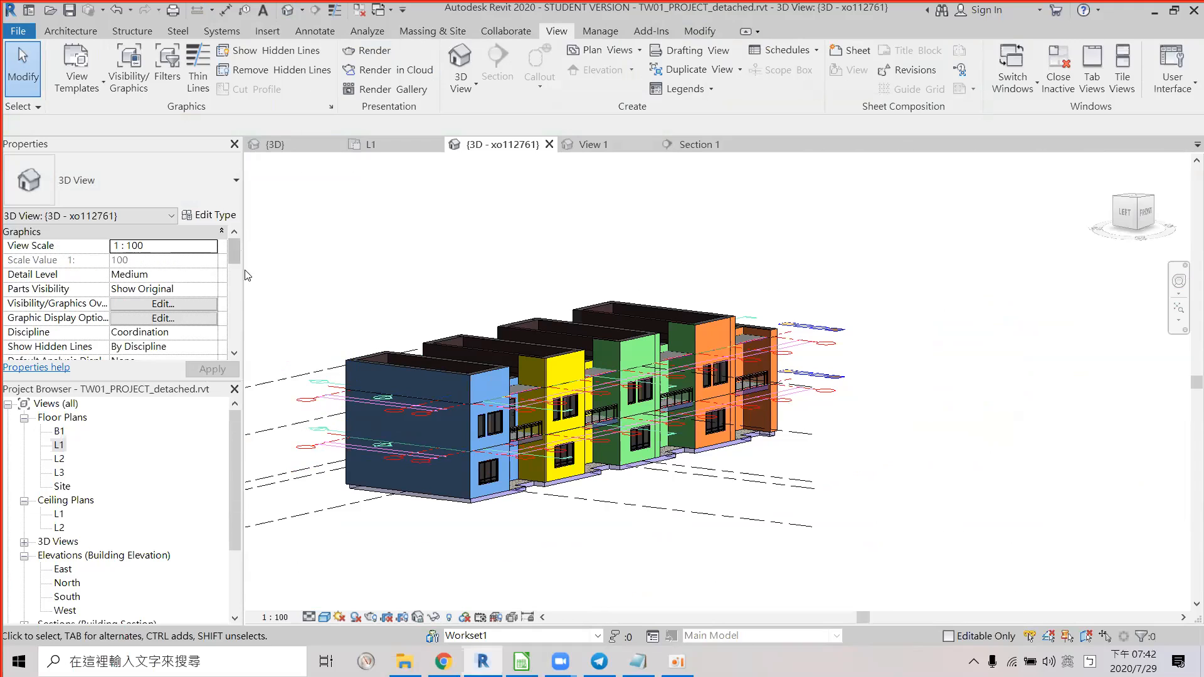
{"action": "scroll", "coordinate": [247, 276], "scroll_direction": "down", "scroll_amount": 5}
{"action": "scroll", "coordinate": [248, 277], "scroll_direction": "up", "scroll_amount": 1}
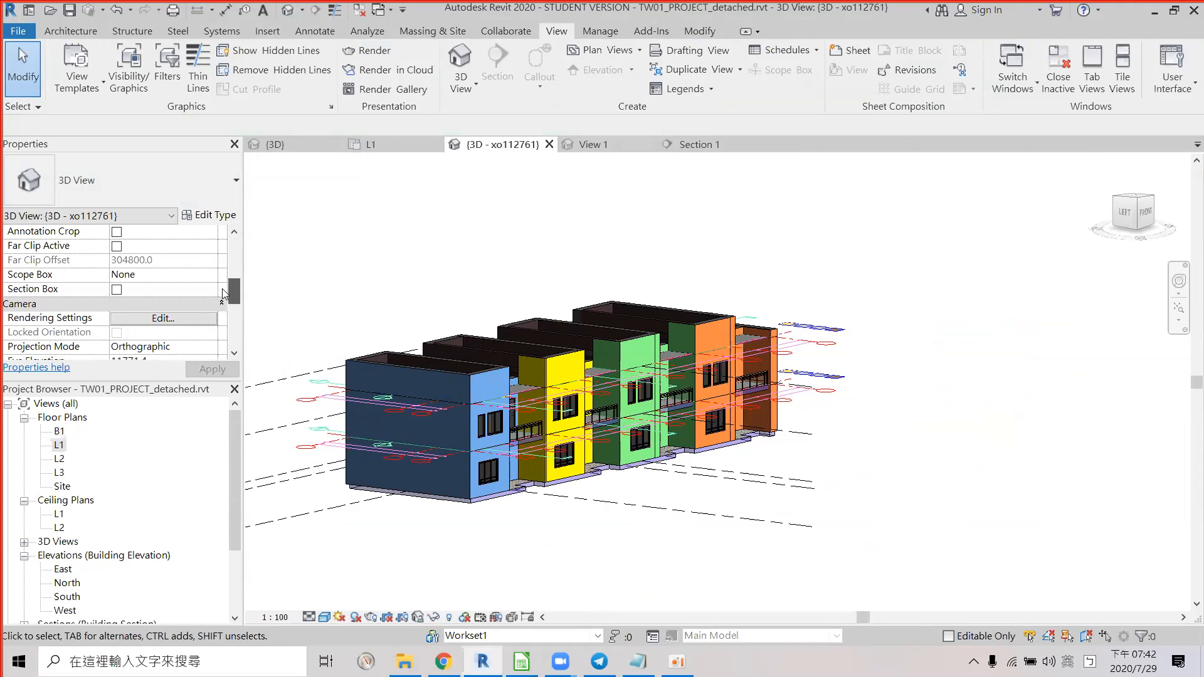
{"action": "scroll", "coordinate": [224, 293], "scroll_direction": "up", "scroll_amount": 1}
{"action": "left_click", "coordinate": [116, 304]}
{"action": "scroll", "coordinate": [594, 376], "scroll_direction": "down", "scroll_amount": 2}
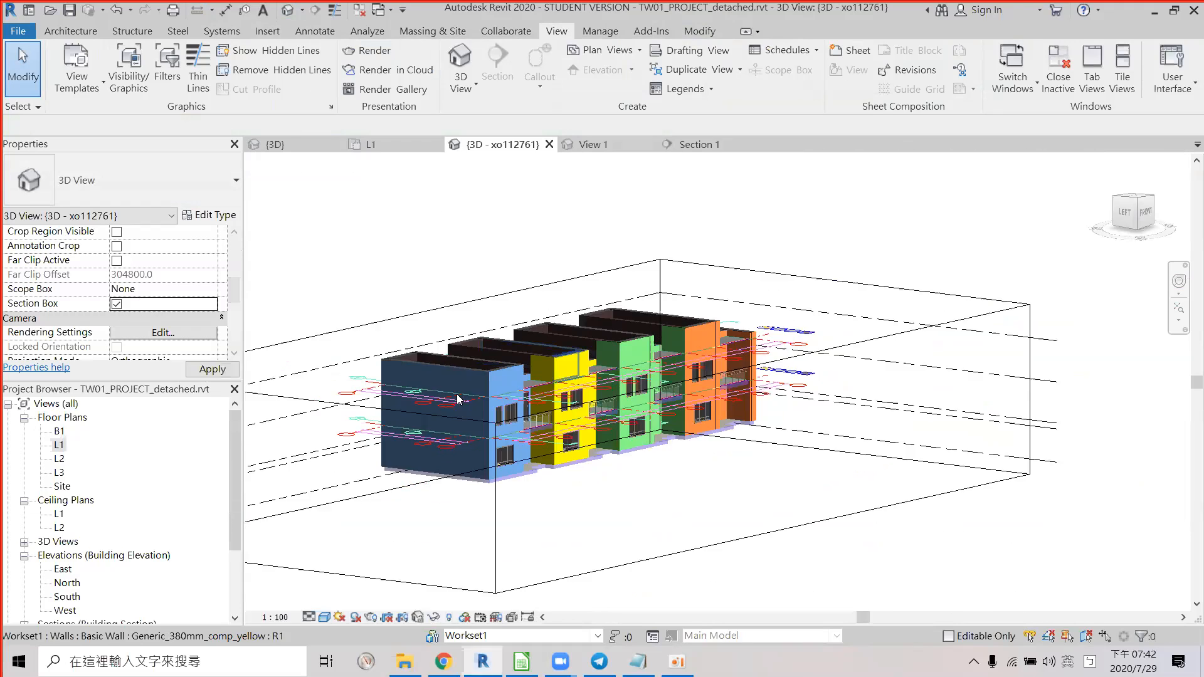
{"action": "left_click", "coordinate": [426, 399]}
{"action": "left_click_drag", "start_coordinate": [378, 458], "coordinate": [562, 420]}
Zoom in and select the precast stair inside the cut-open house for isolating.
{"action": "scroll", "coordinate": [539, 414], "scroll_direction": "up", "scroll_amount": 3}
{"action": "scroll", "coordinate": [627, 401], "scroll_direction": "up", "scroll_amount": 5}
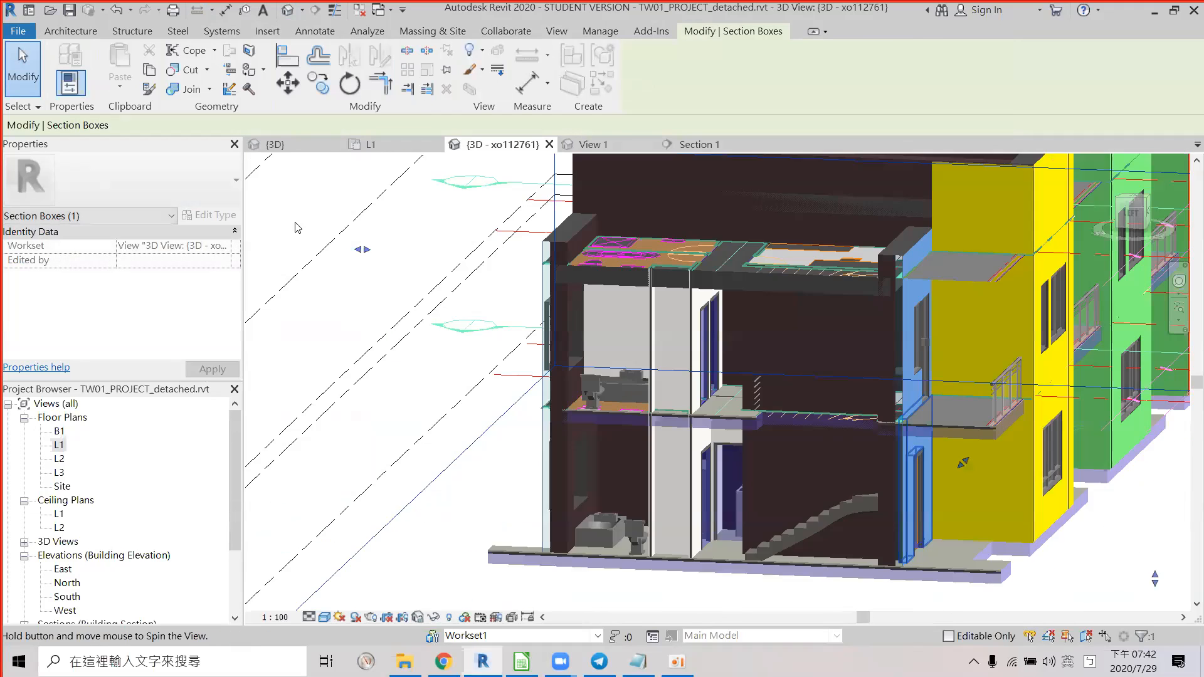
{"action": "scroll", "coordinate": [673, 408], "scroll_direction": "up", "scroll_amount": 6}
{"action": "left_click", "coordinate": [792, 410]}
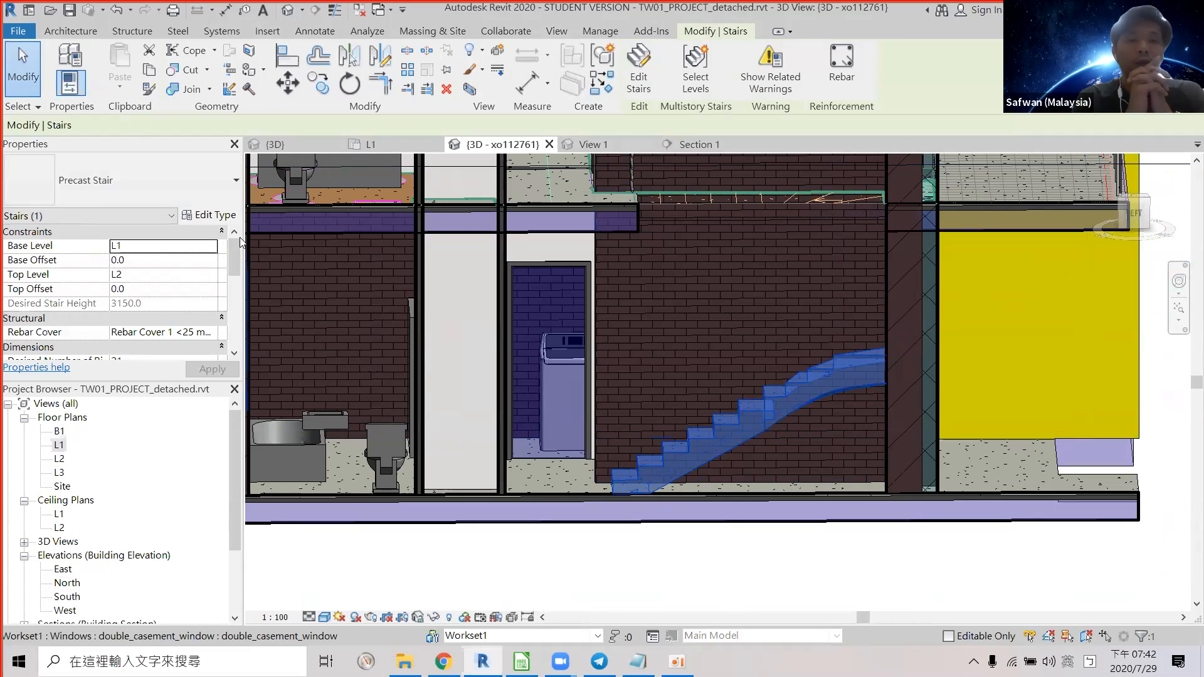
{"action": "scroll", "coordinate": [718, 415], "scroll_direction": "down", "scroll_amount": 2}
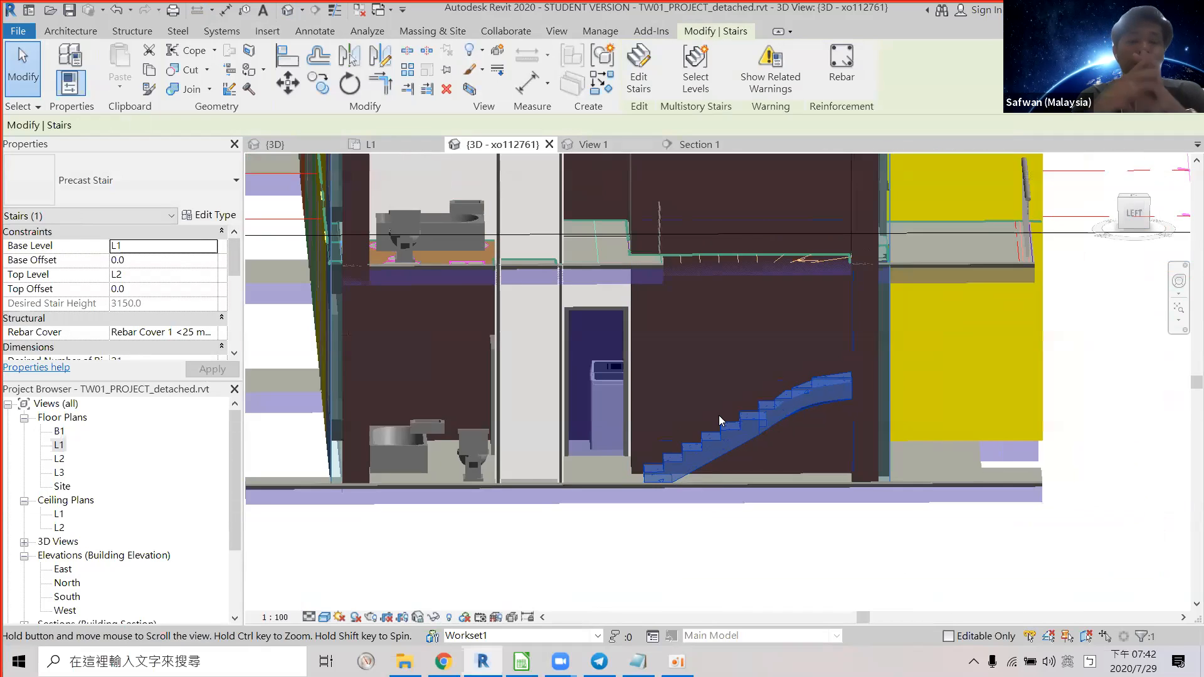
{"action": "scroll", "coordinate": [719, 416], "scroll_direction": "up", "scroll_amount": 2}
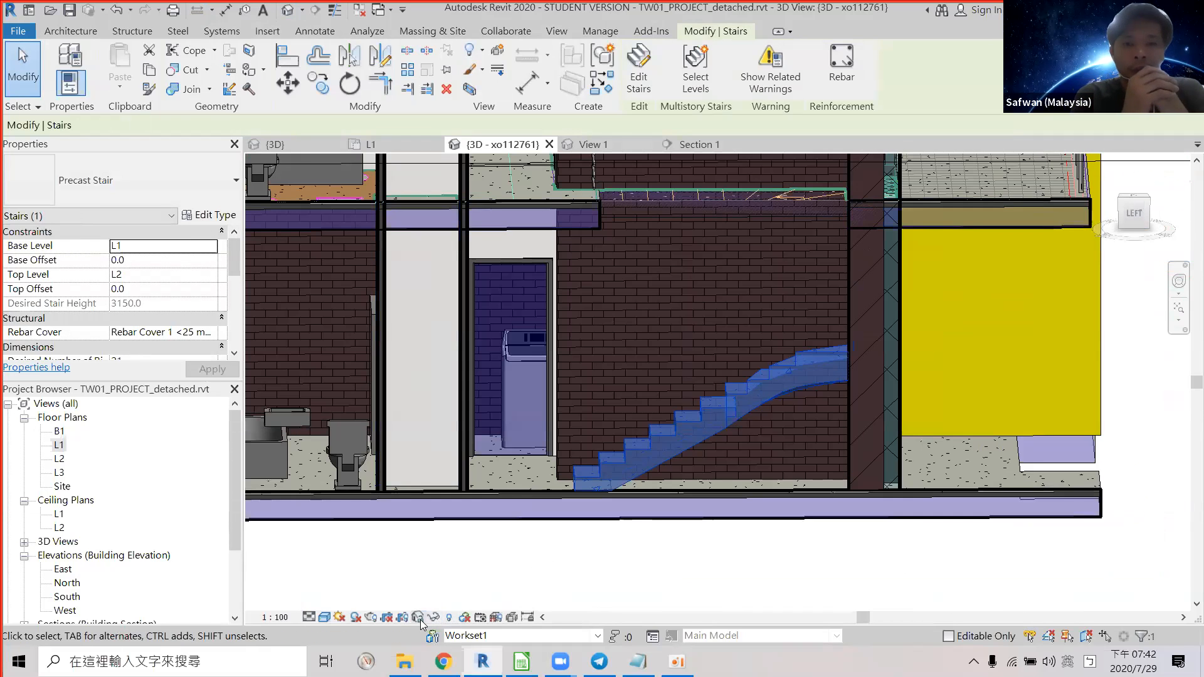
{"action": "left_click", "coordinate": [438, 618]}
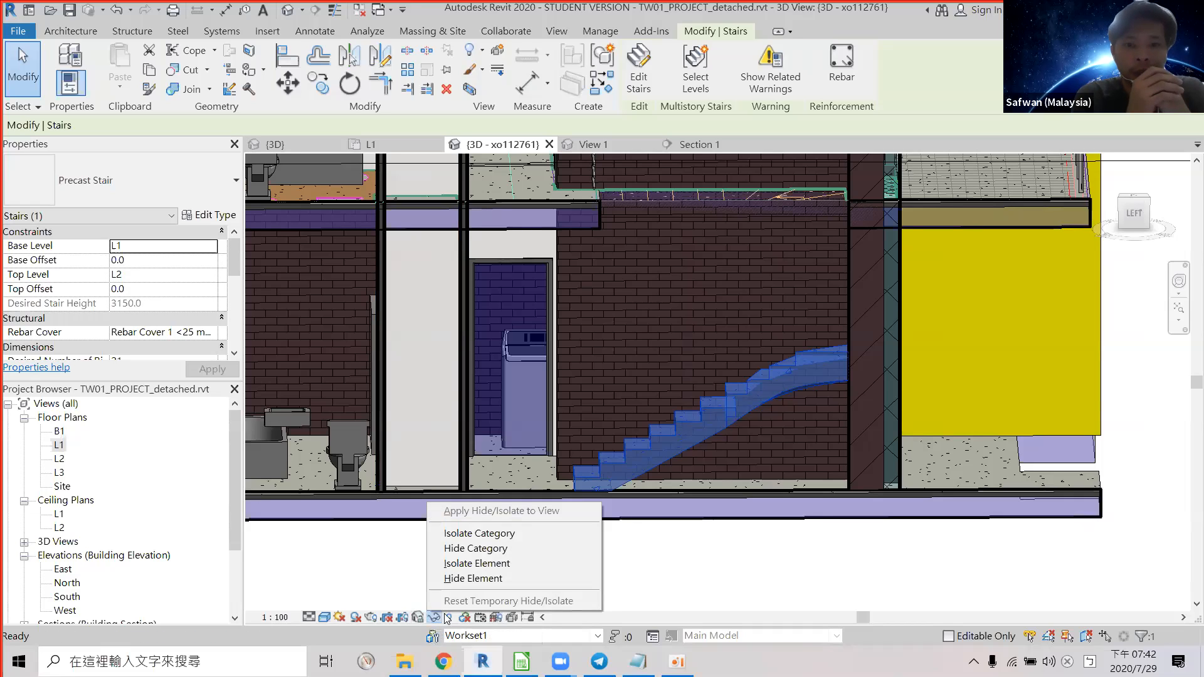
Isolate the stairs category in the 3D view and orbit around to inspect both stairs.
{"action": "left_click", "coordinate": [492, 534]}
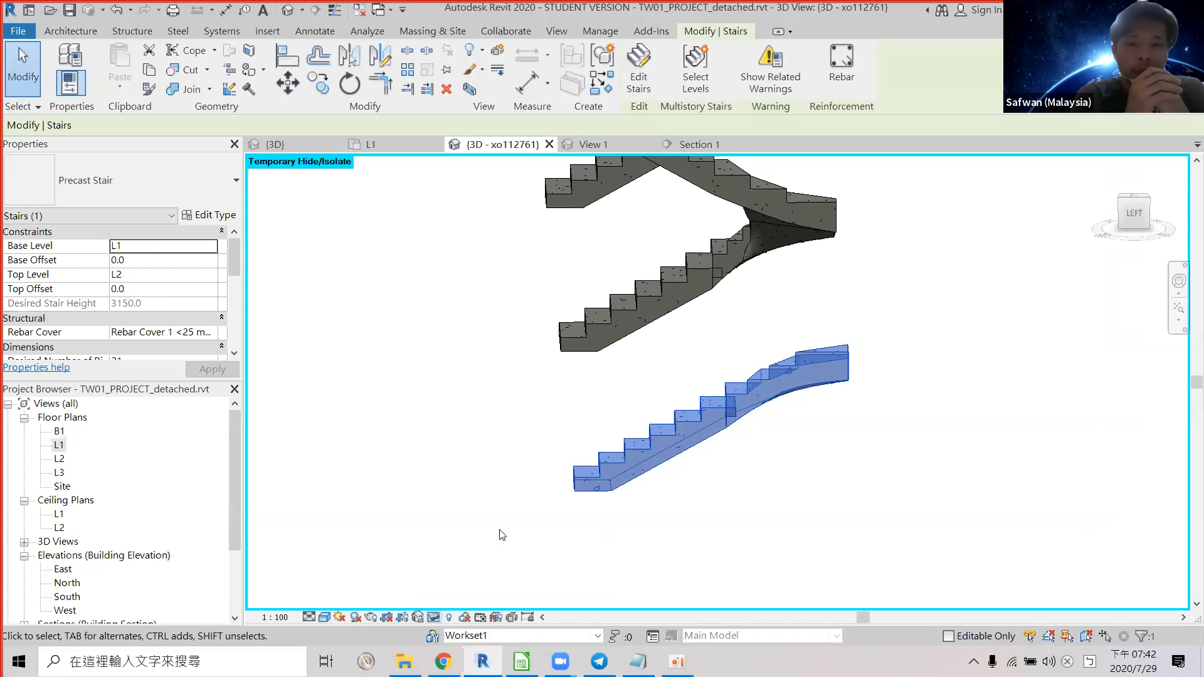
{"action": "key", "text": "XF86AudioRaiseVolume"}
{"action": "key", "text": "XF86AudioRaiseVolume"}
{"action": "key", "text": "XF86AudioRaiseVolume"}
{"action": "key", "text": "XF86AudioRaiseVolume"}
{"action": "key", "text": "XF86AudioRaiseVolume"}
{"action": "key", "text": "XF86AudioRaiseVolume"}
{"action": "key", "text": "XF86AudioRaiseVolume"}
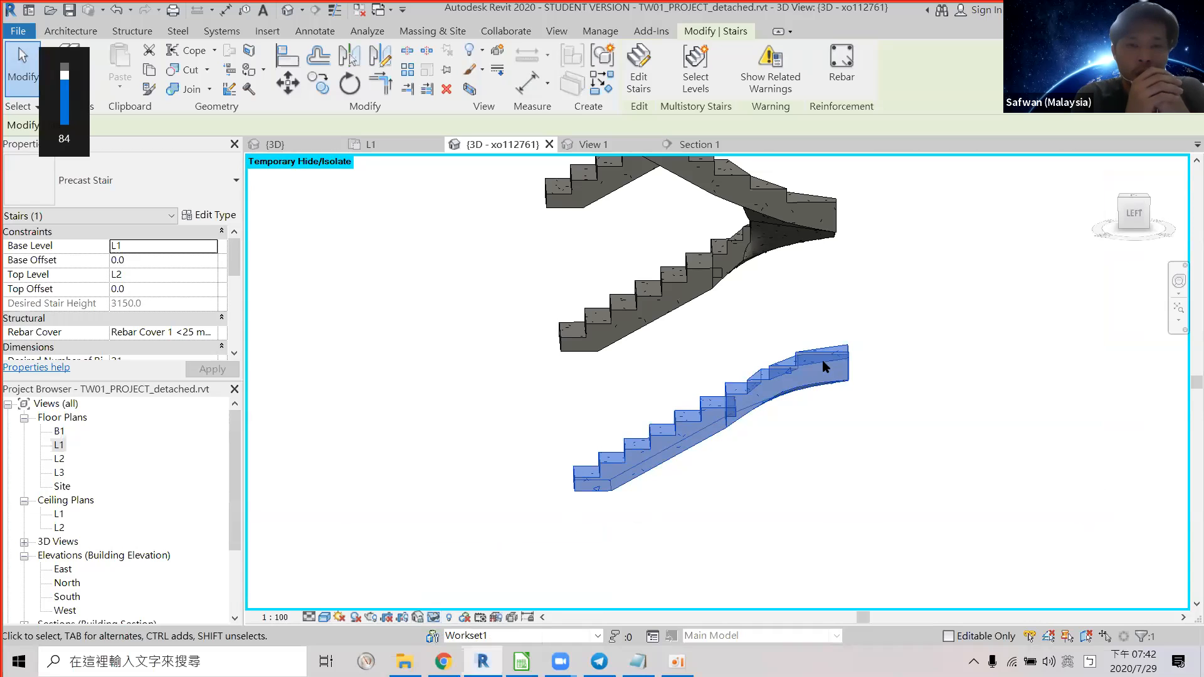
{"action": "middle_click_drag", "start_coordinate": [630, 395], "coordinate": [711, 443], "text": "shift"}
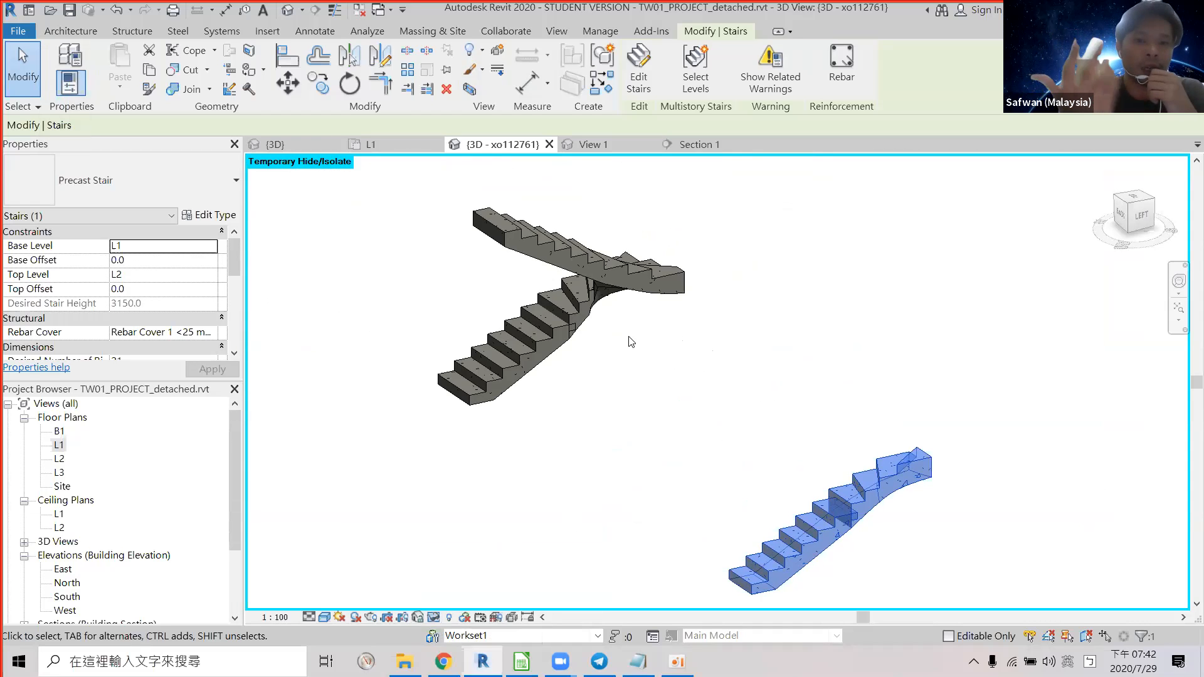
{"action": "mouse_move", "coordinate": [664, 380]}
{"action": "middle_mouse_down", "text": "shift"}
{"action": "mouse_move", "coordinate": [693, 395]}
{"action": "mouse_move", "coordinate": [677, 389]}
{"action": "mouse_move", "coordinate": [683, 371]}
{"action": "mouse_move", "coordinate": [662, 374]}
{"action": "middle_mouse_up", "text": "shift"}
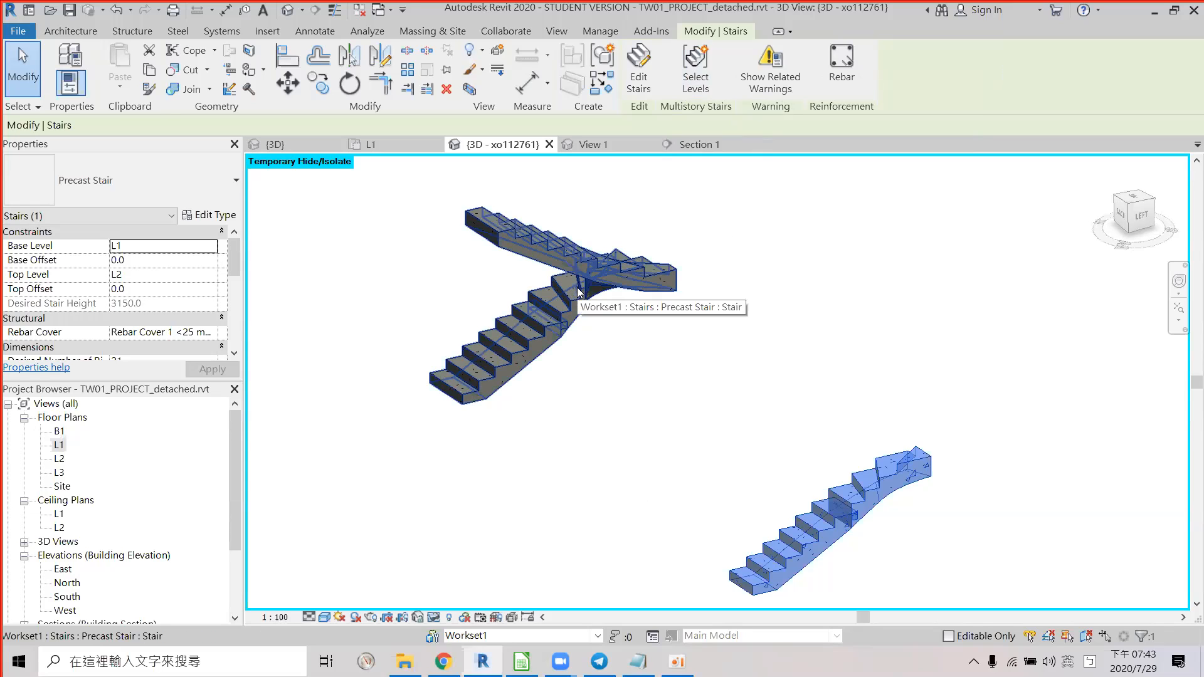
{"action": "scroll", "coordinate": [708, 333], "scroll_direction": "down", "scroll_amount": 4}
{"action": "middle_click_drag", "start_coordinate": [573, 277], "coordinate": [626, 374], "text": "shift"}
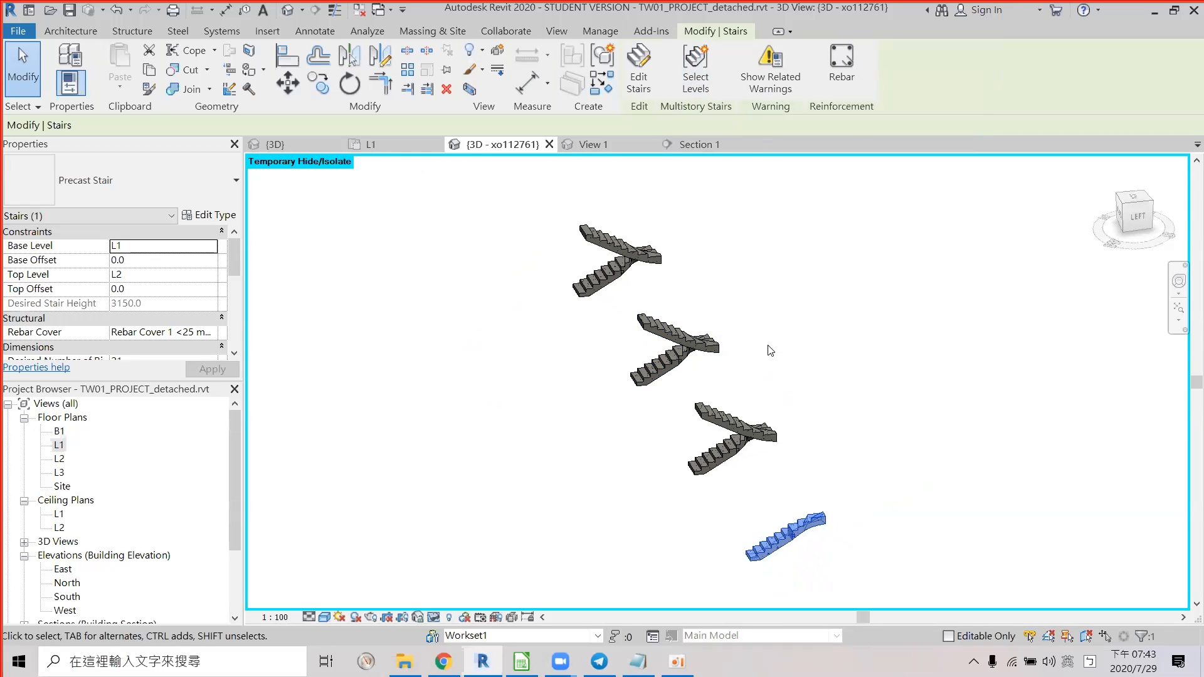
{"action": "scroll", "coordinate": [771, 350], "scroll_direction": "up", "scroll_amount": 4}
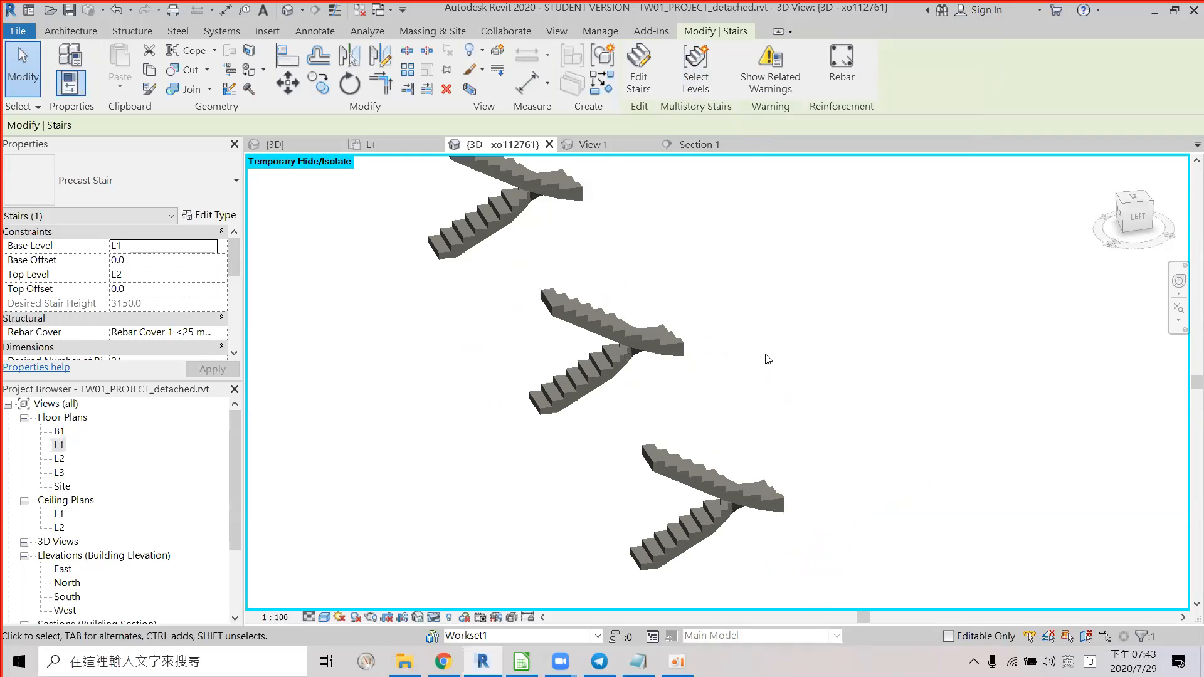
{"action": "scroll", "coordinate": [696, 336], "scroll_direction": "up", "scroll_amount": 3}
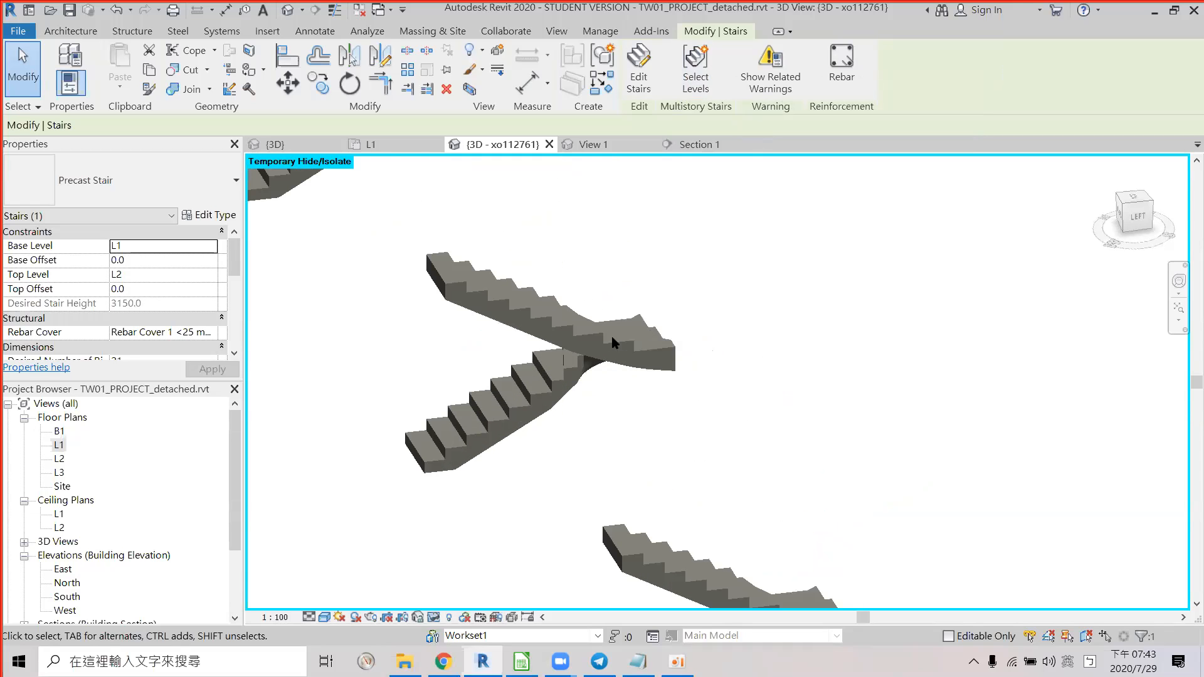
Review the middle stair's Precast Stair type properties, then return to the Calc marking sheet.
{"action": "key", "text": "Escape"}
{"action": "left_click", "coordinate": [591, 342]}
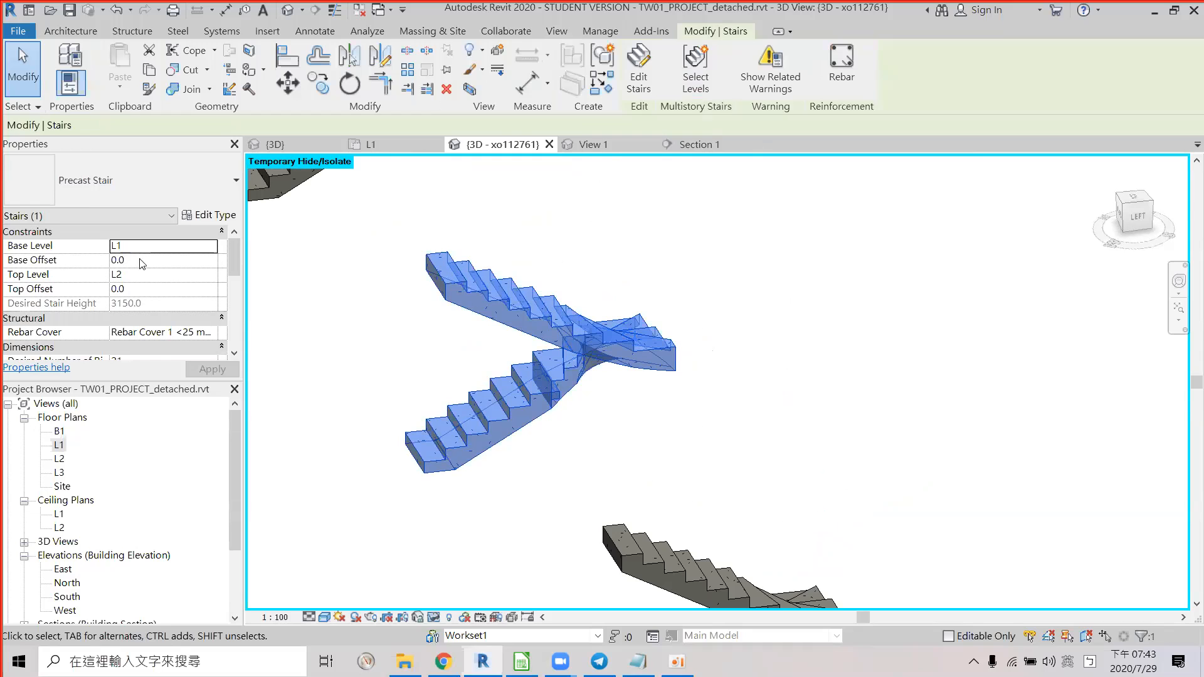
{"action": "left_click", "coordinate": [200, 216]}
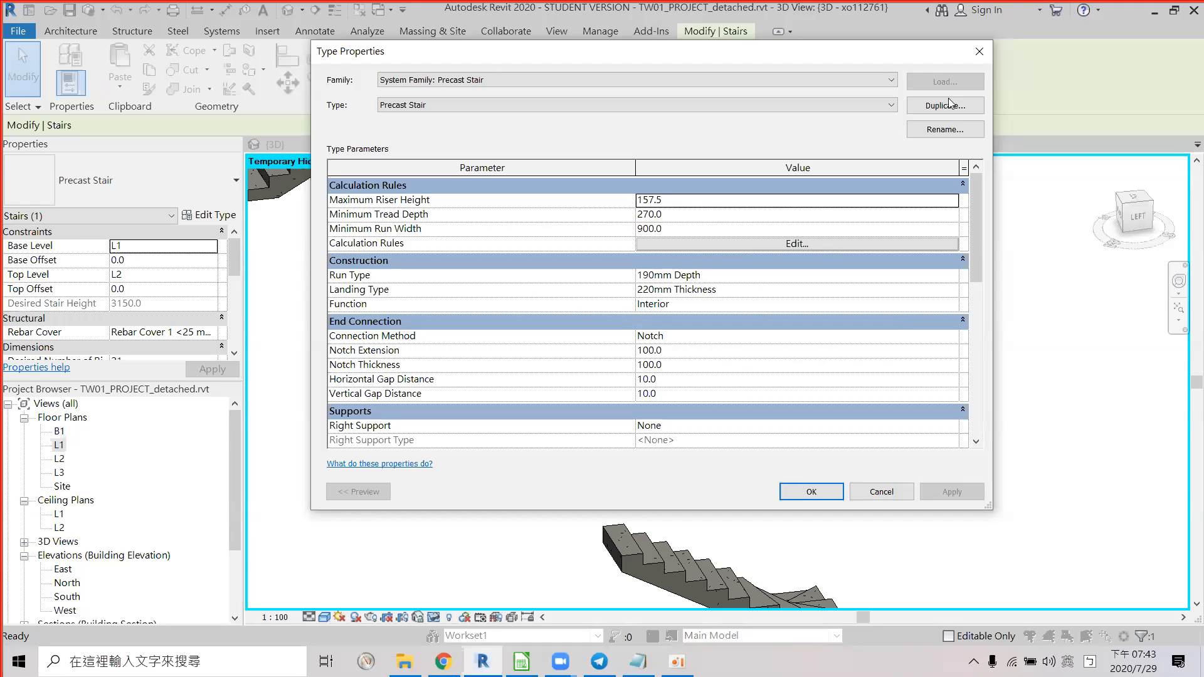
{"action": "left_click", "coordinate": [980, 50]}
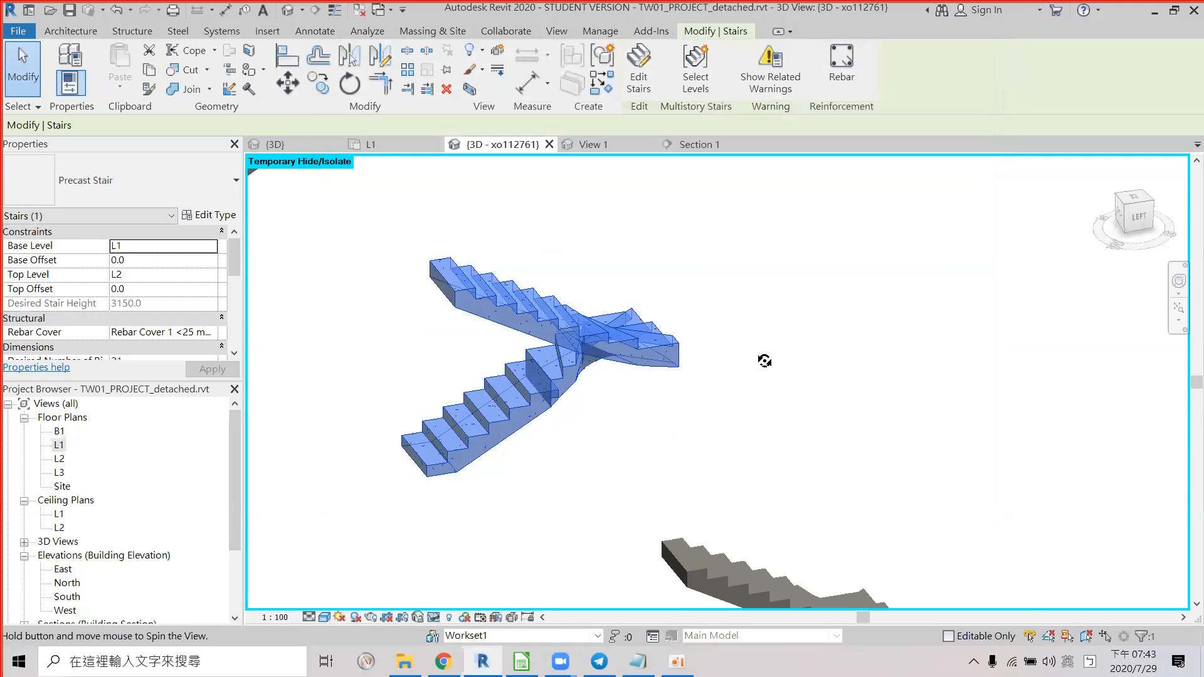
{"action": "middle_click_drag", "start_coordinate": [765, 357], "coordinate": [538, 406], "text": "shift"}
{"action": "key", "text": "Escape"}
{"action": "scroll", "coordinate": [528, 373], "scroll_direction": "up", "scroll_amount": 5}
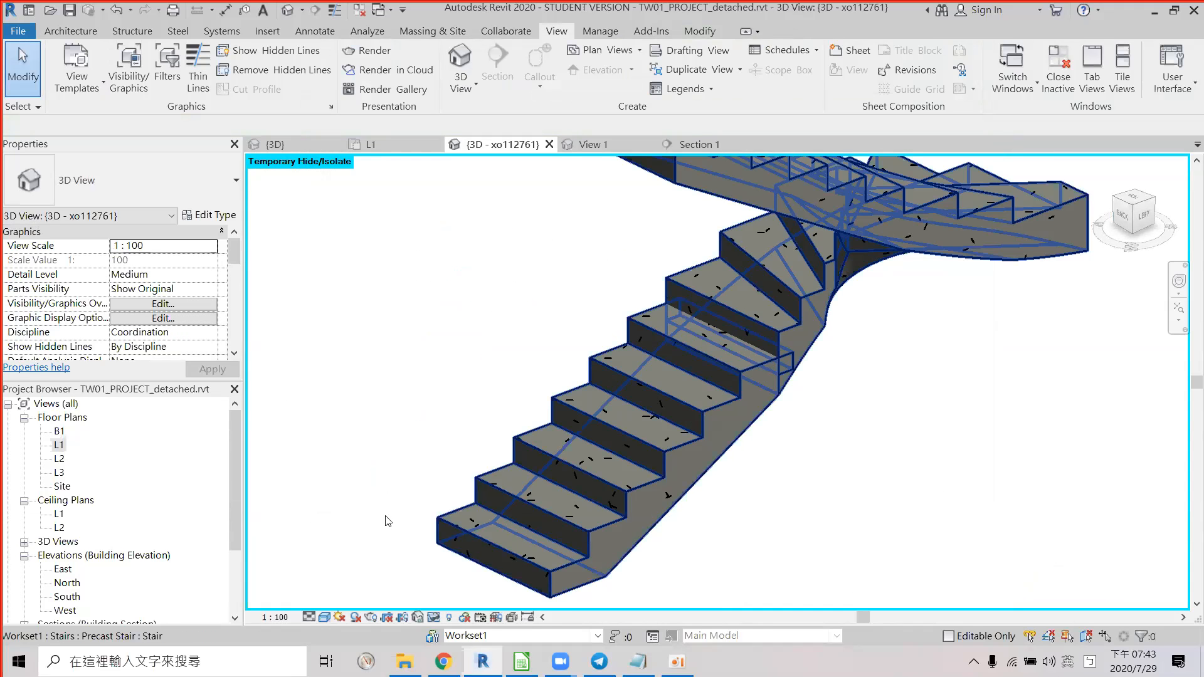
{"action": "key", "text": "alt"}
{"action": "key", "text": "alt+Tab"}
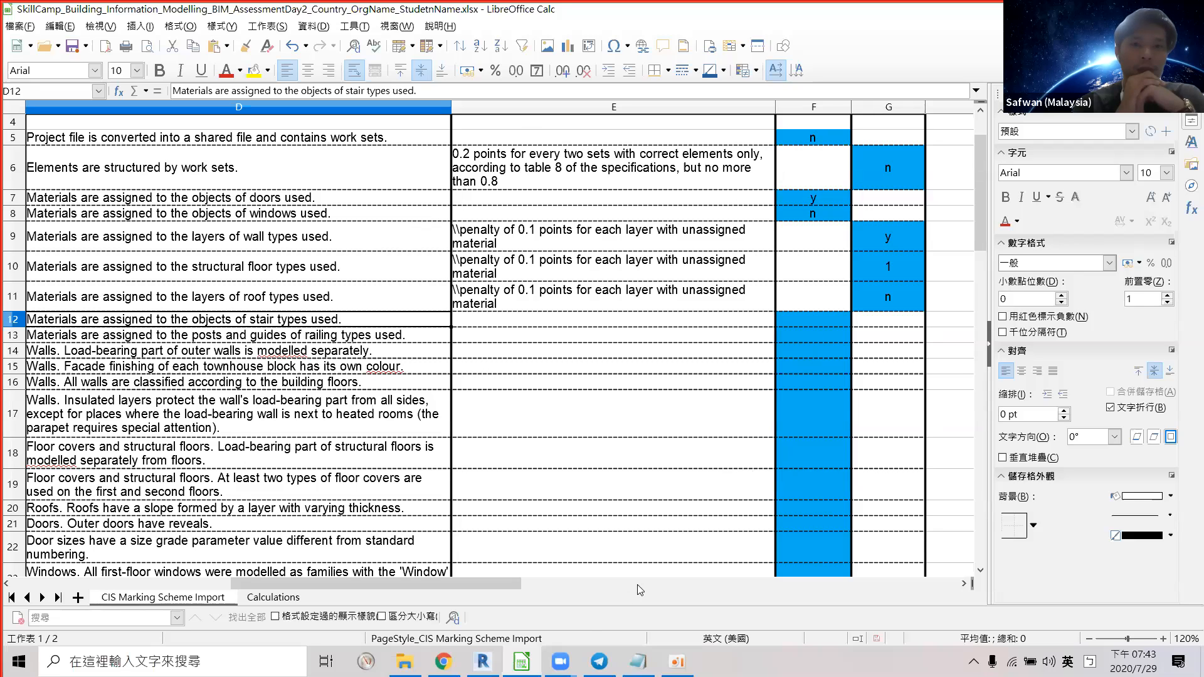
Enter a centred 'y' in F12 for stair materials and select the railing materials row.
{"action": "mouse_move", "coordinate": [558, 655]}
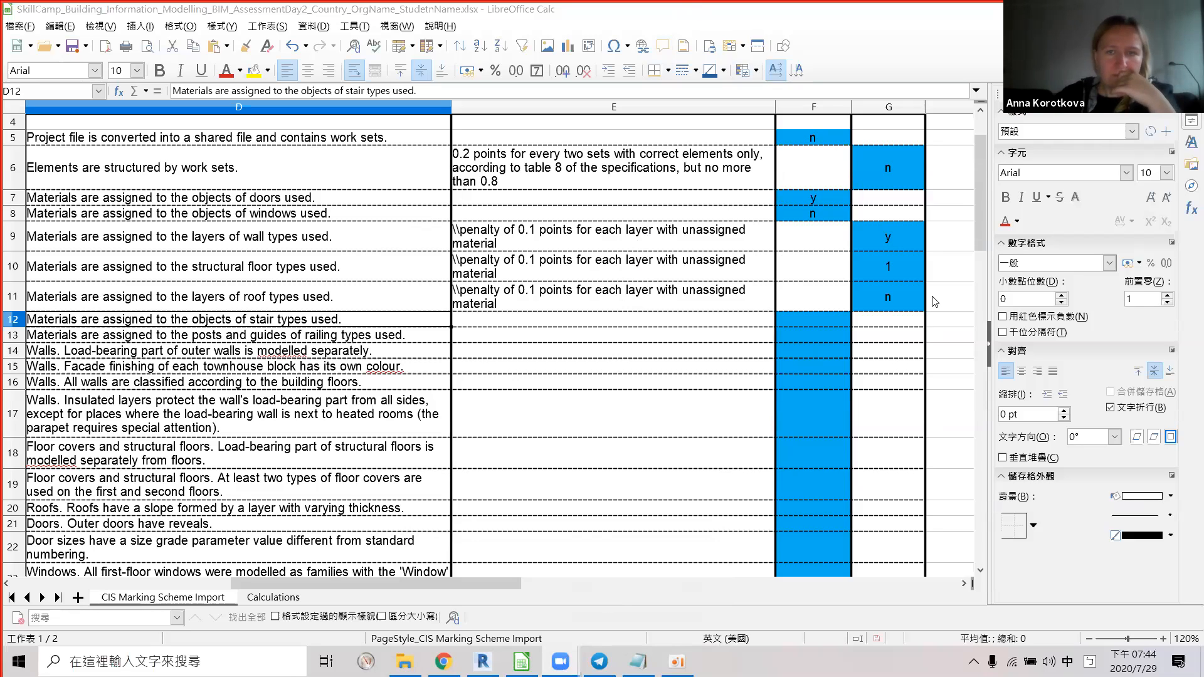
{"action": "left_click", "coordinate": [824, 323]}
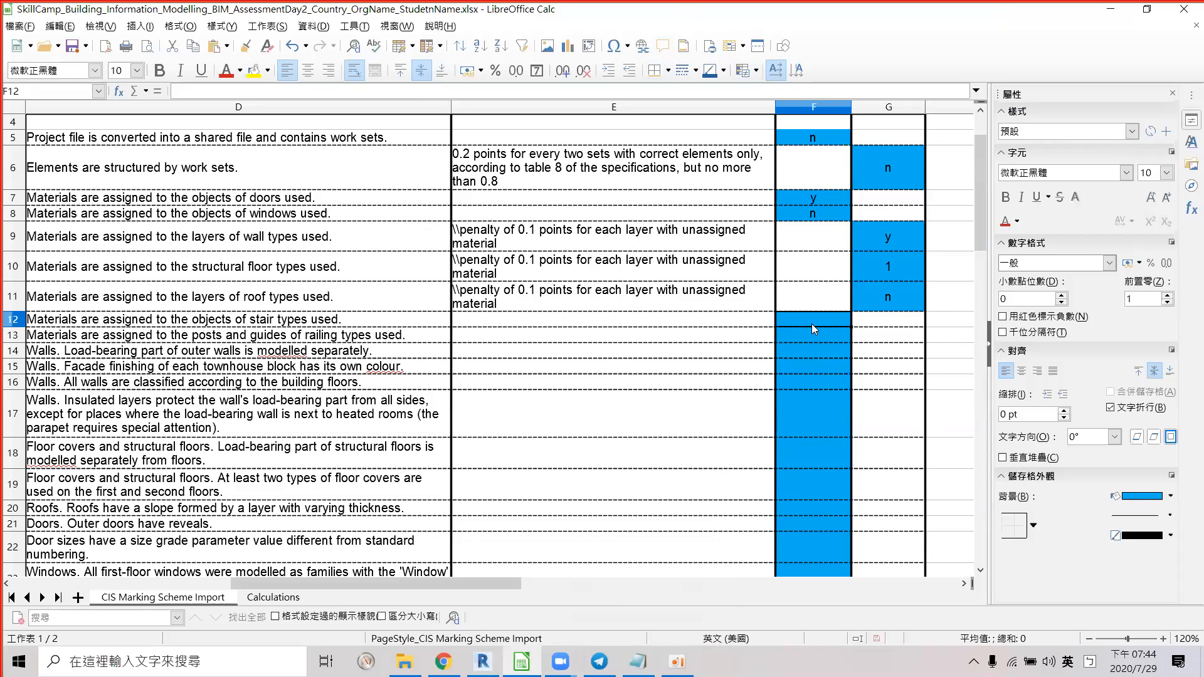
{"action": "type", "text": "y"}
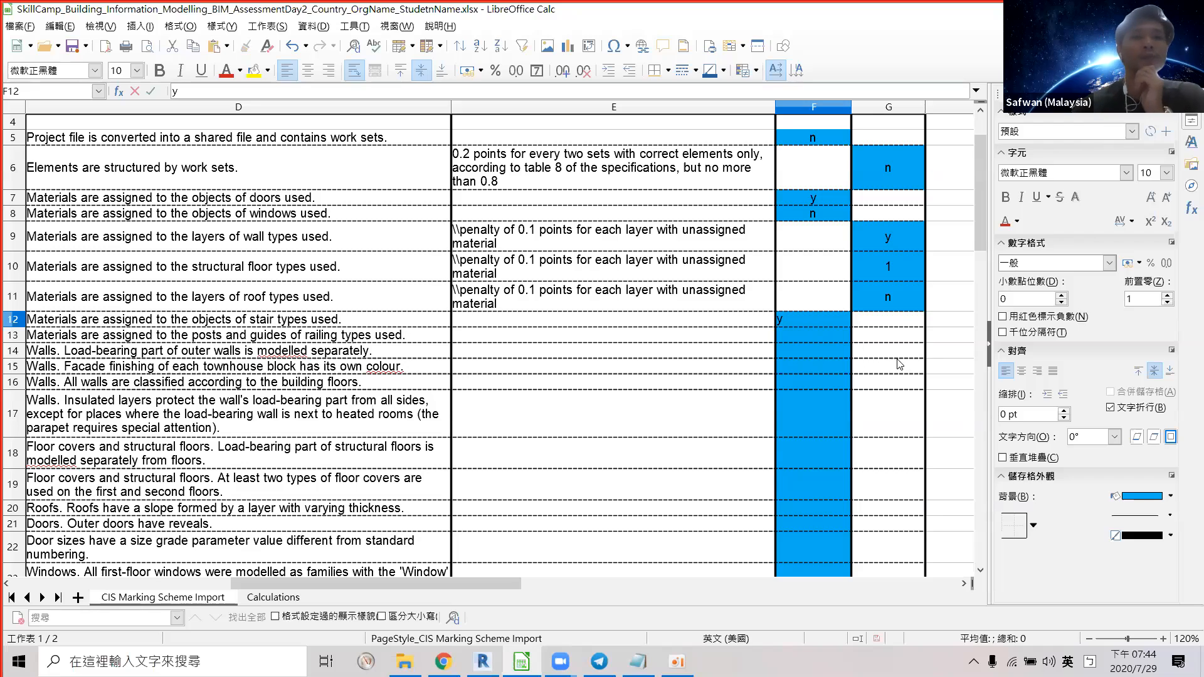
{"action": "left_click", "coordinate": [876, 332]}
{"action": "left_click", "coordinate": [829, 319]}
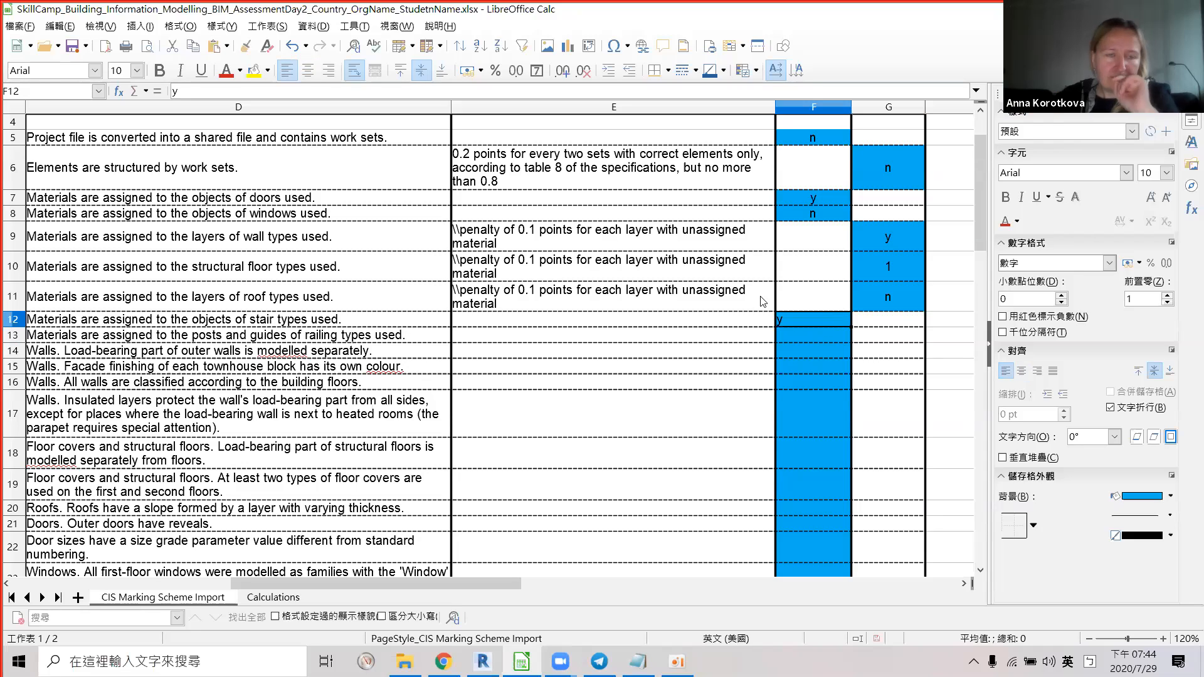
{"action": "left_click", "coordinate": [307, 70]}
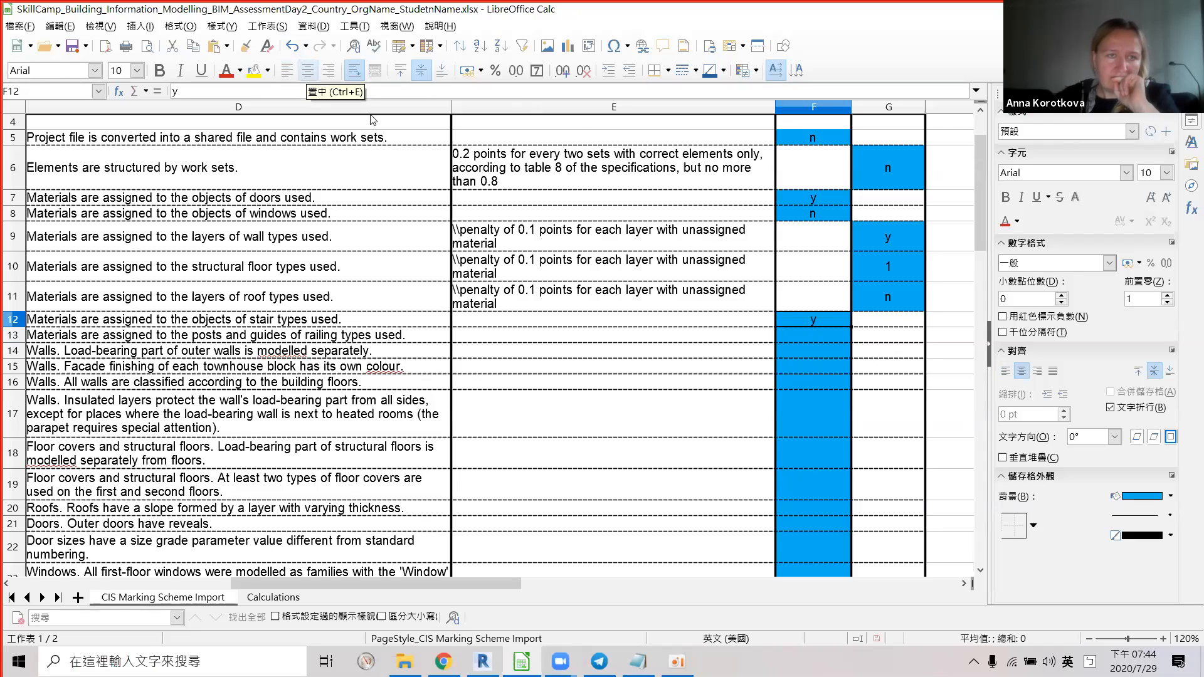
{"action": "left_click", "coordinate": [198, 335]}
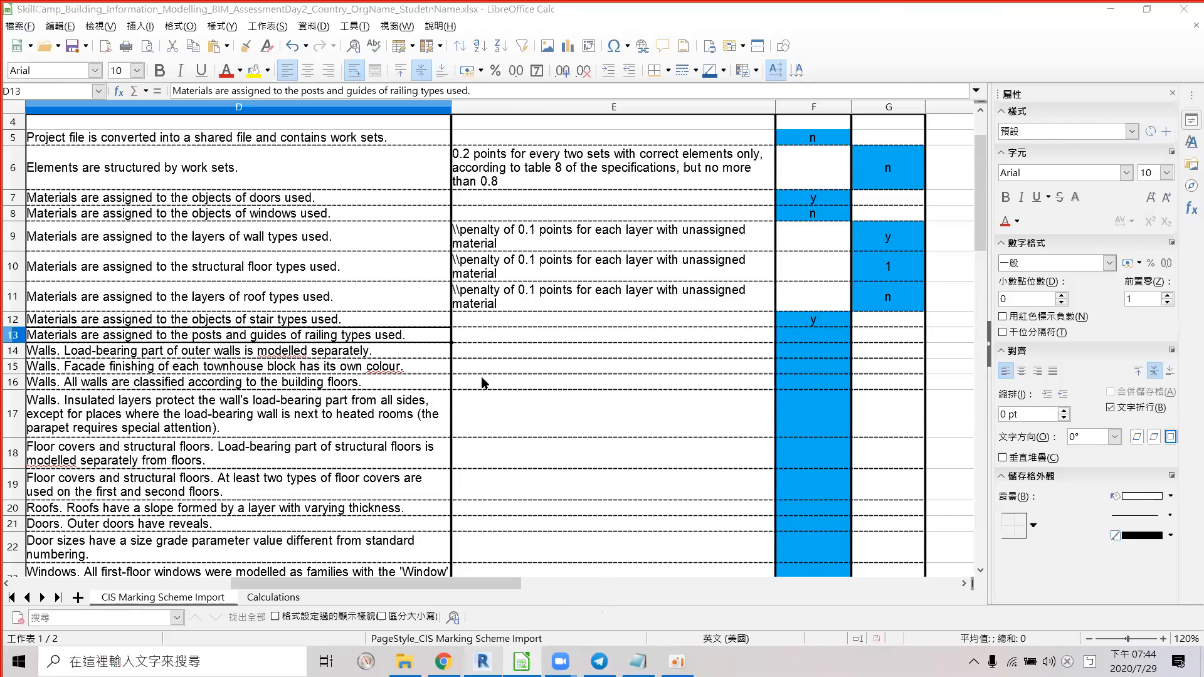
{"action": "key", "text": "alt+Tab"}
Orbit to the balcony railing, select it and open its type properties.
{"action": "left_click", "coordinate": [454, 600]}
{"action": "scroll", "coordinate": [536, 450], "scroll_direction": "down", "scroll_amount": 5}
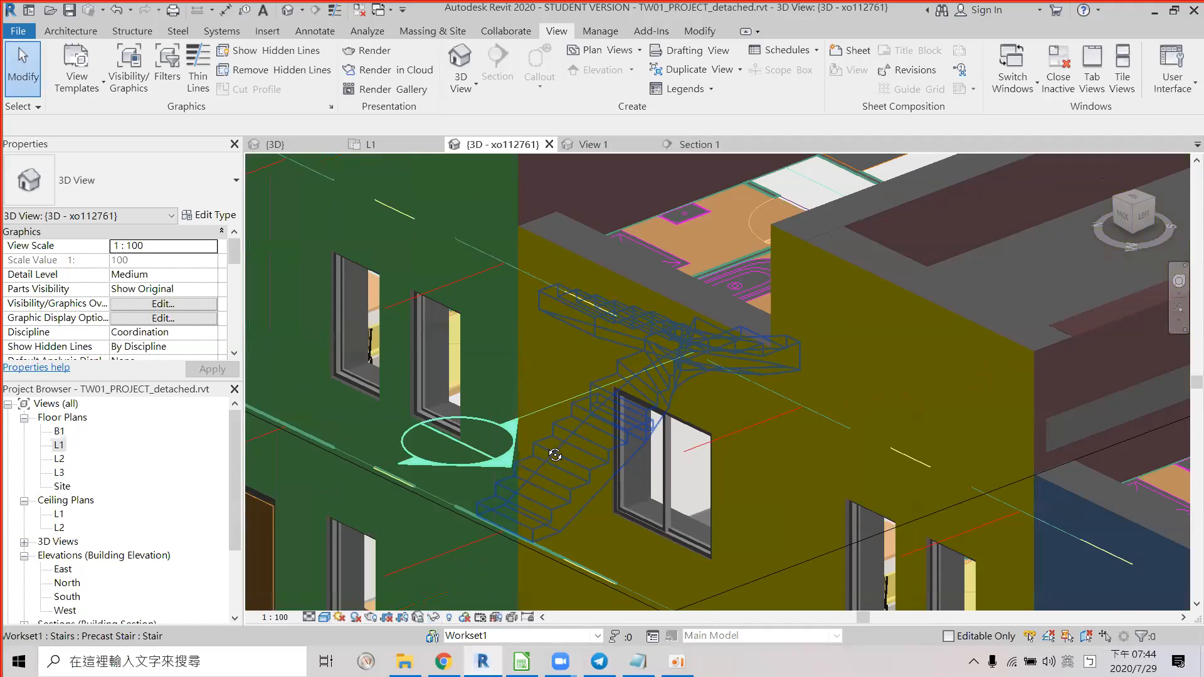
{"action": "scroll", "coordinate": [470, 403], "scroll_direction": "down", "scroll_amount": 5}
{"action": "middle_click_drag", "start_coordinate": [524, 400], "coordinate": [612, 341], "text": "shift"}
{"action": "scroll", "coordinate": [612, 341], "scroll_direction": "up", "scroll_amount": 4}
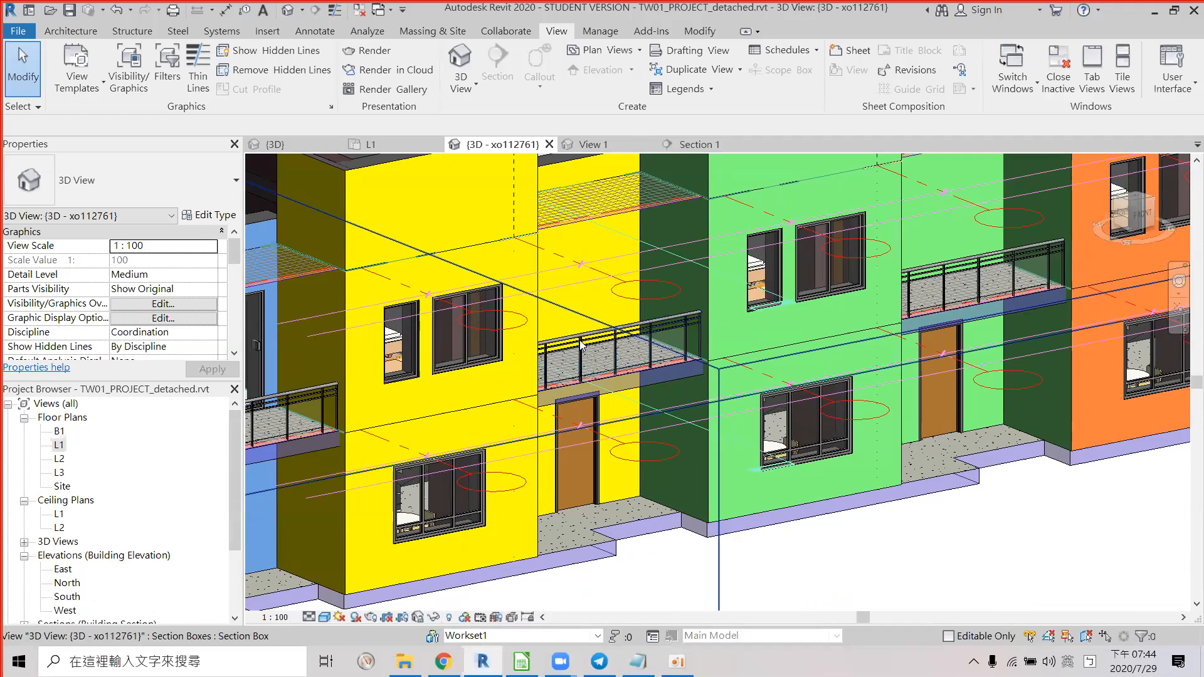
{"action": "left_click", "coordinate": [566, 342]}
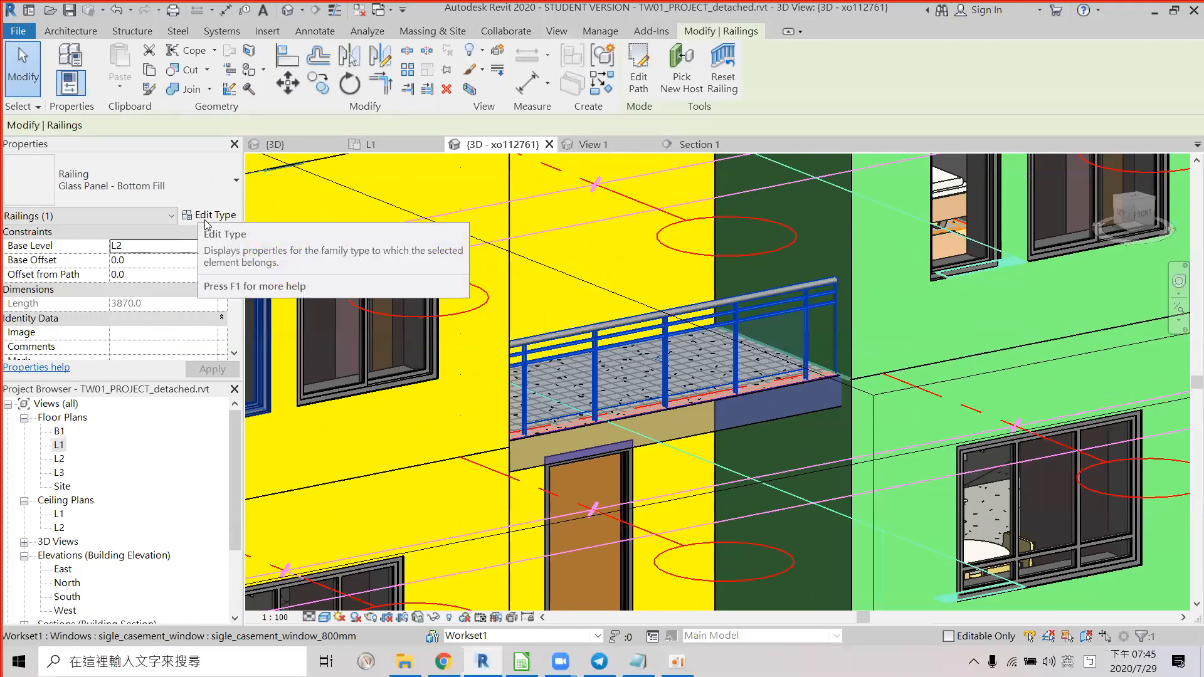
{"action": "left_click", "coordinate": [205, 220]}
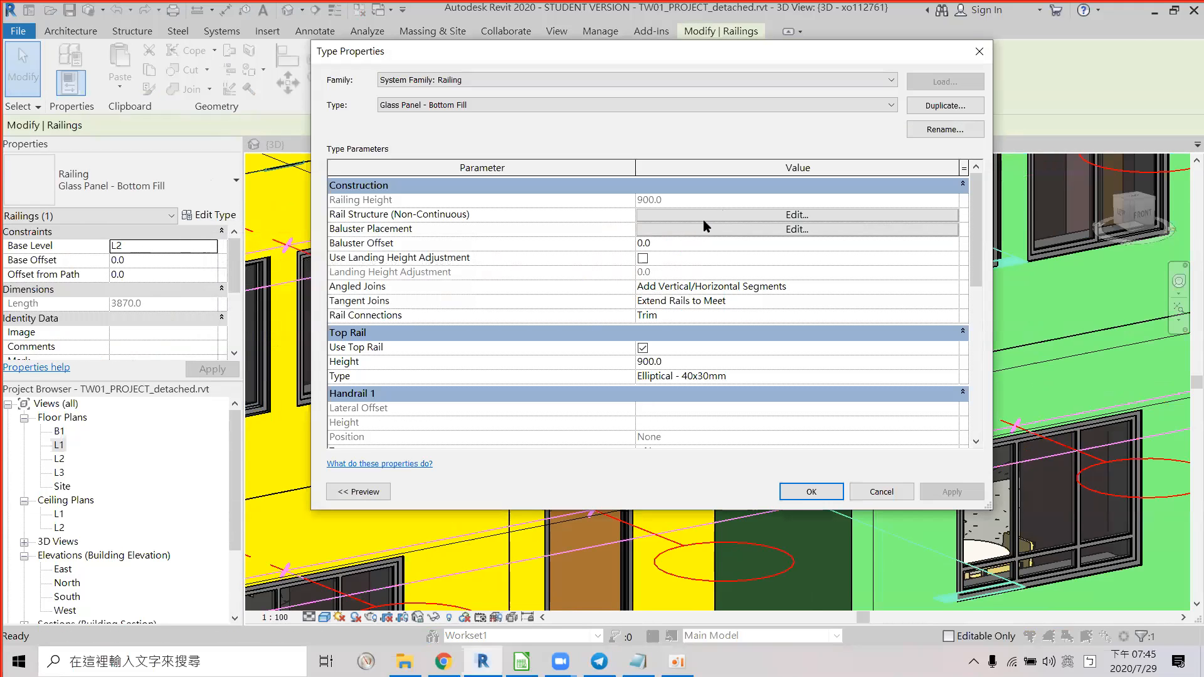
In Edit Rails, confirm Rail 1 and Rail 2 both use By Category material.
{"action": "left_click", "coordinate": [705, 219]}
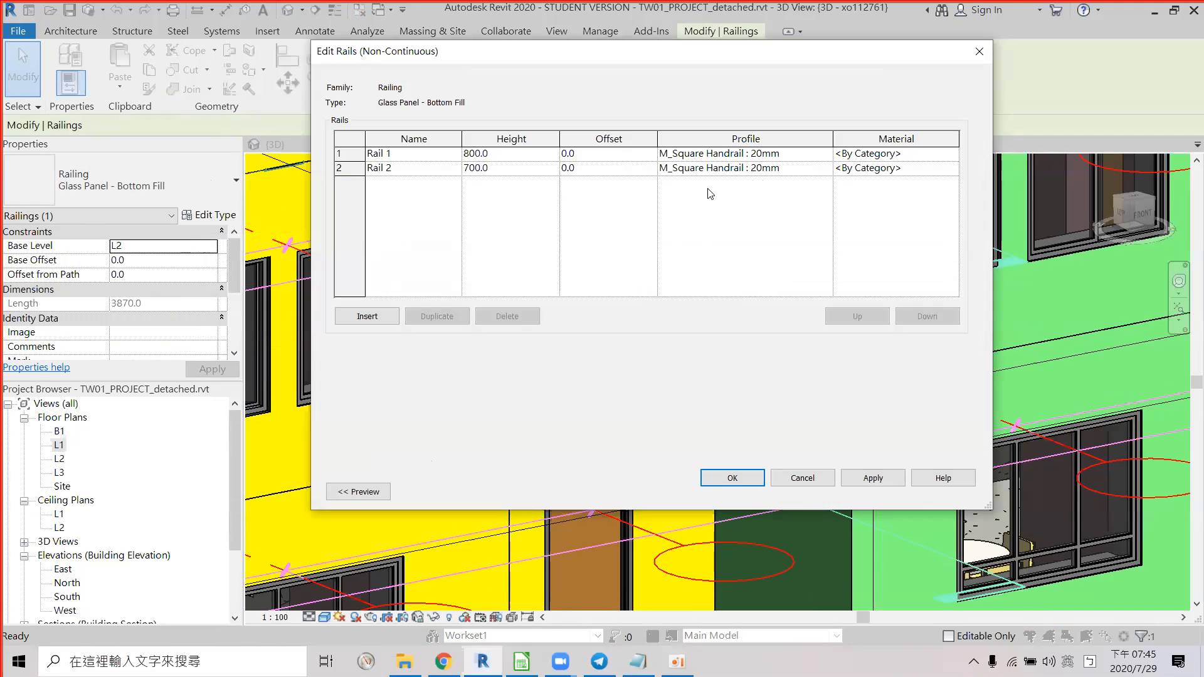
{"action": "left_click", "coordinate": [957, 158]}
{"action": "left_click", "coordinate": [958, 157]}
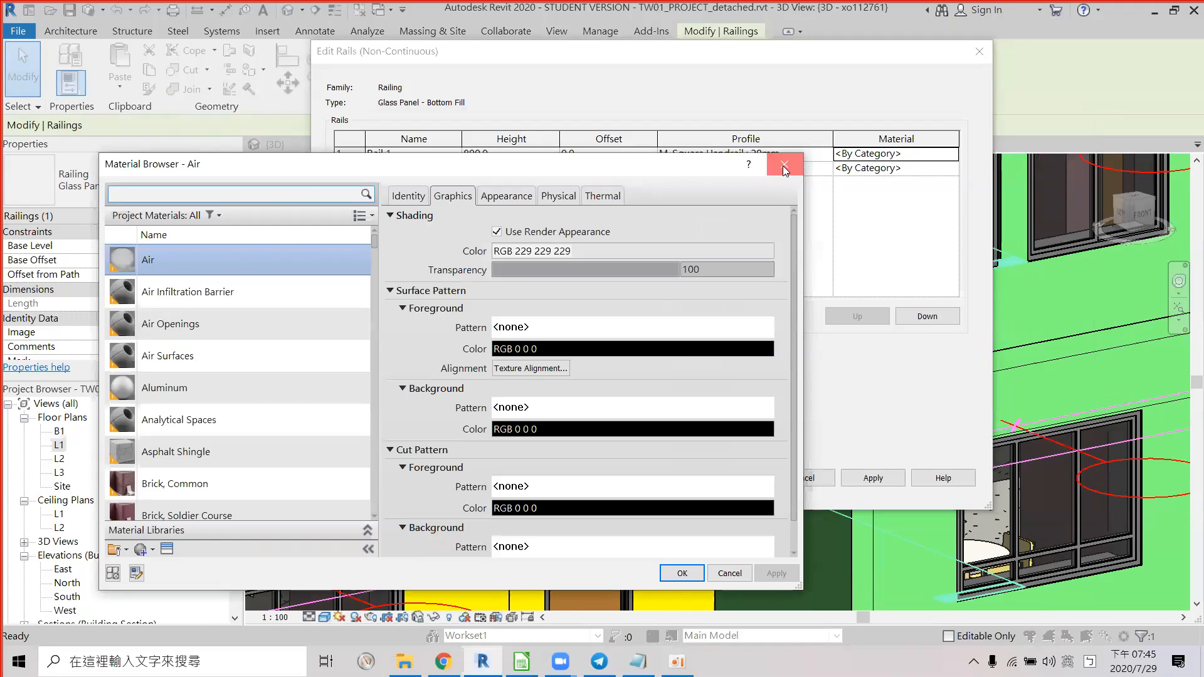
{"action": "left_click", "coordinate": [782, 166]}
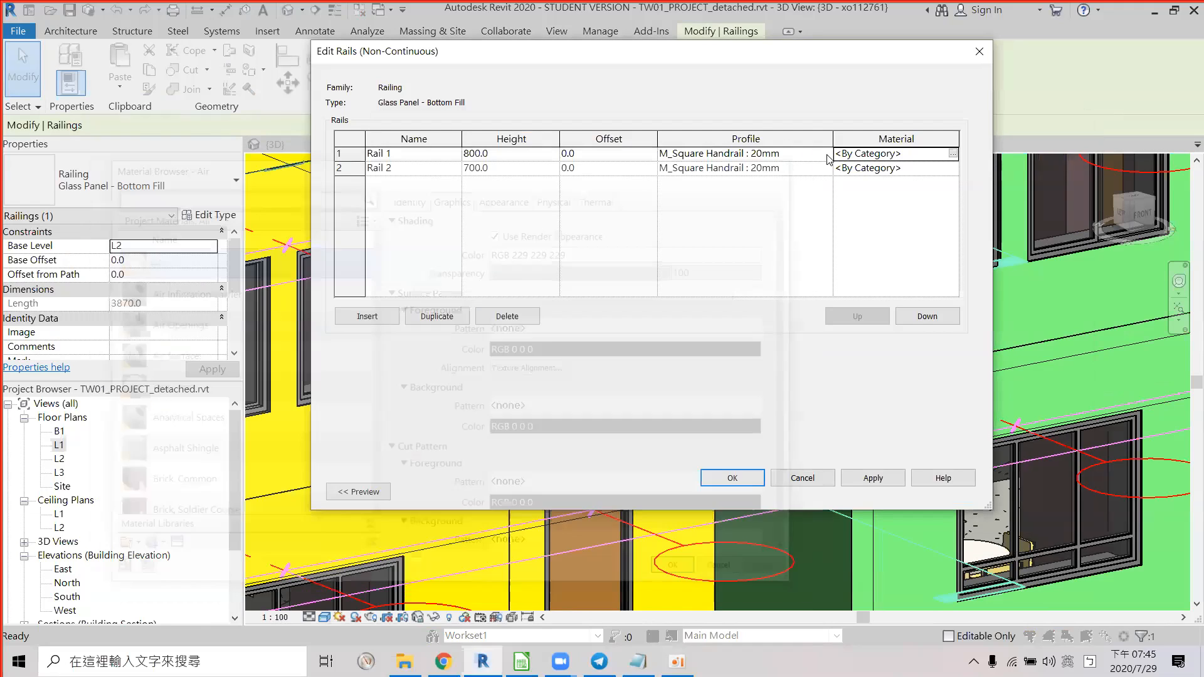
{"action": "left_click", "coordinate": [953, 169]}
{"action": "left_click", "coordinate": [953, 168]}
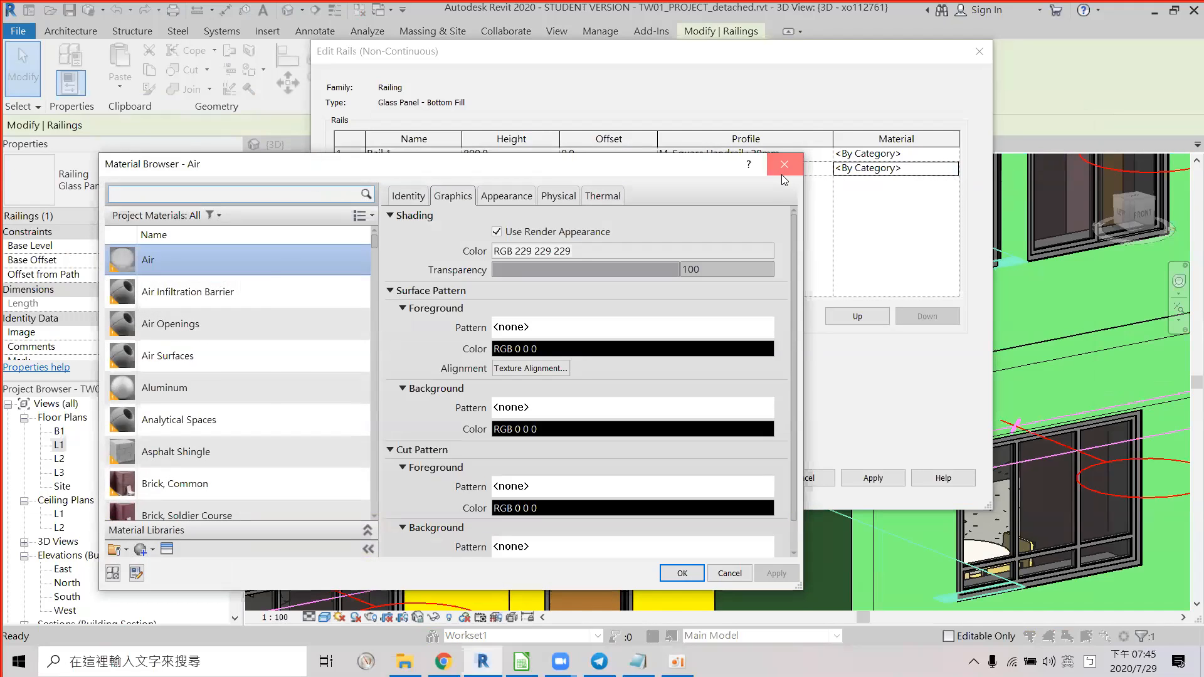
{"action": "left_click", "coordinate": [783, 166]}
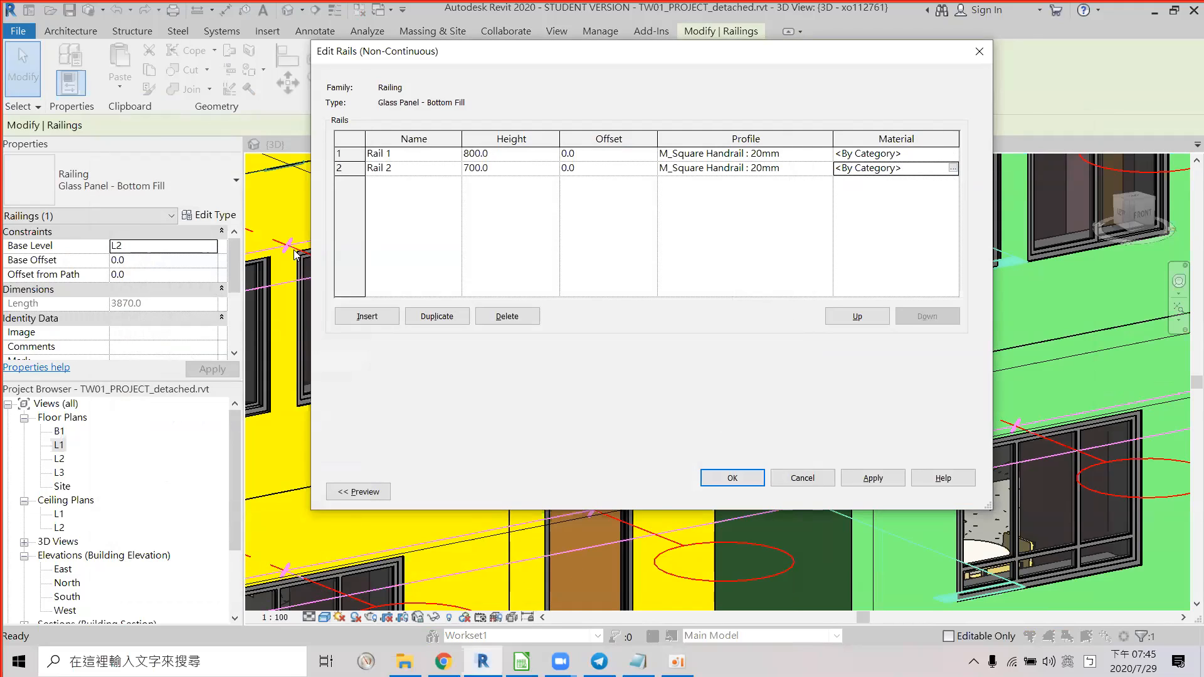
Recheck Rail 1's By Category material, then close Edit Rails and Type Properties unchanged.
{"action": "key", "text": "alt+Tab"}
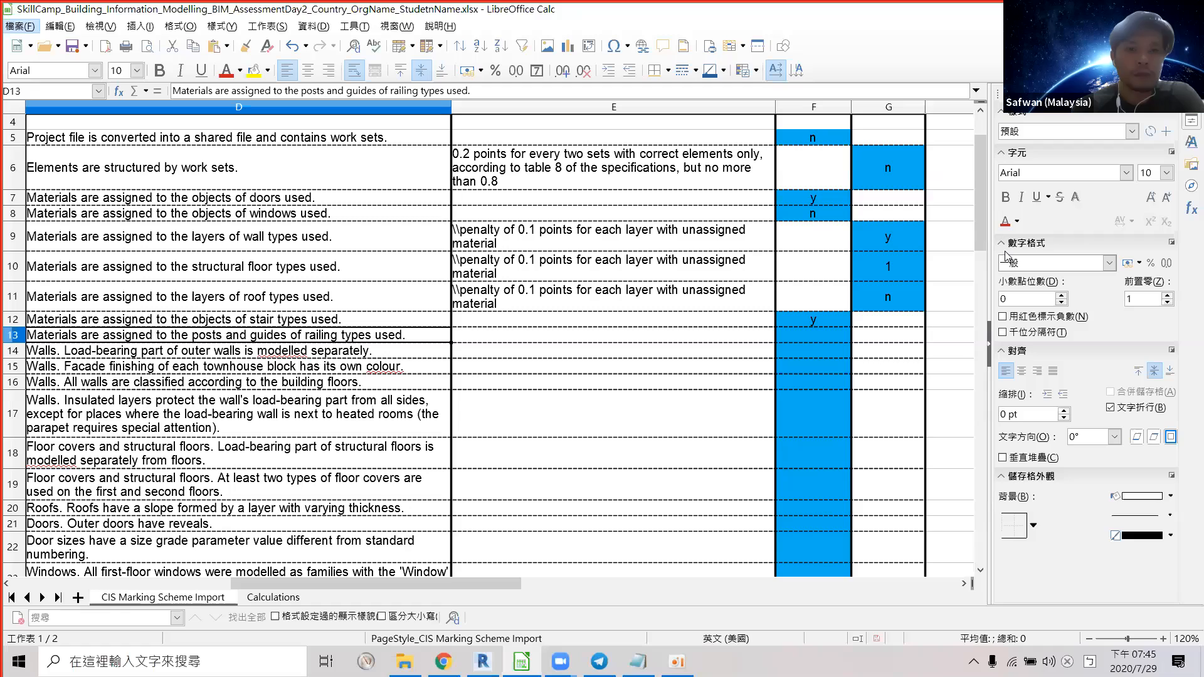
{"action": "key", "text": "alt+Tab"}
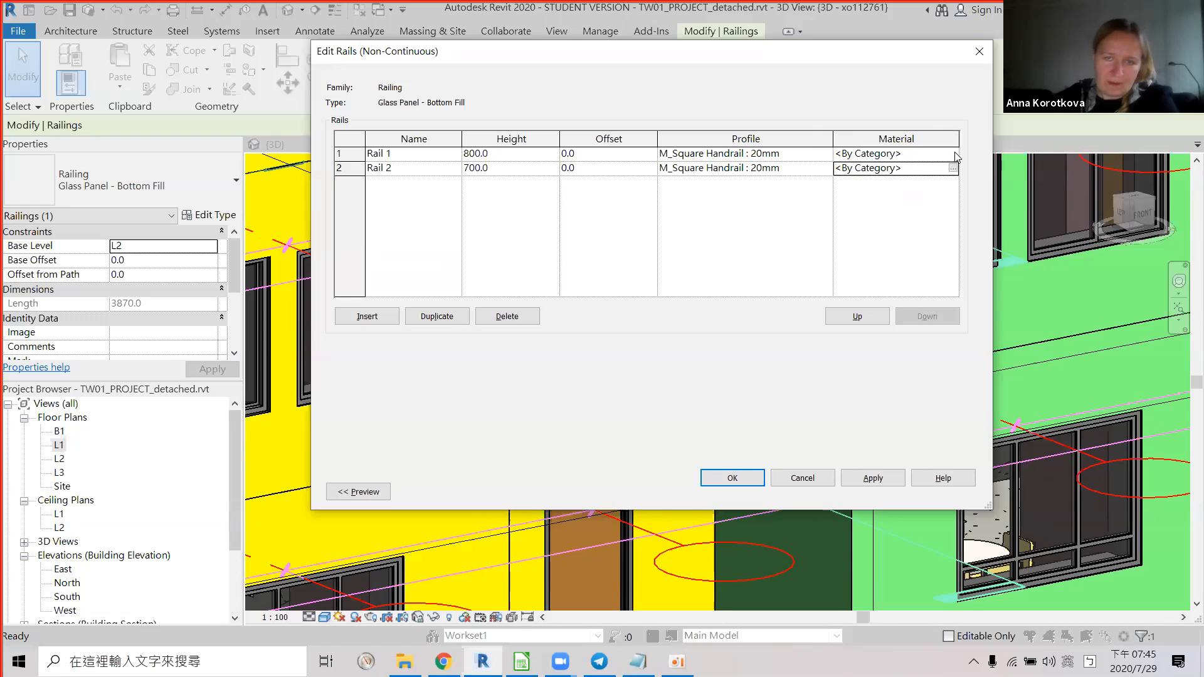
{"action": "left_click", "coordinate": [927, 153]}
{"action": "left_click", "coordinate": [952, 154]}
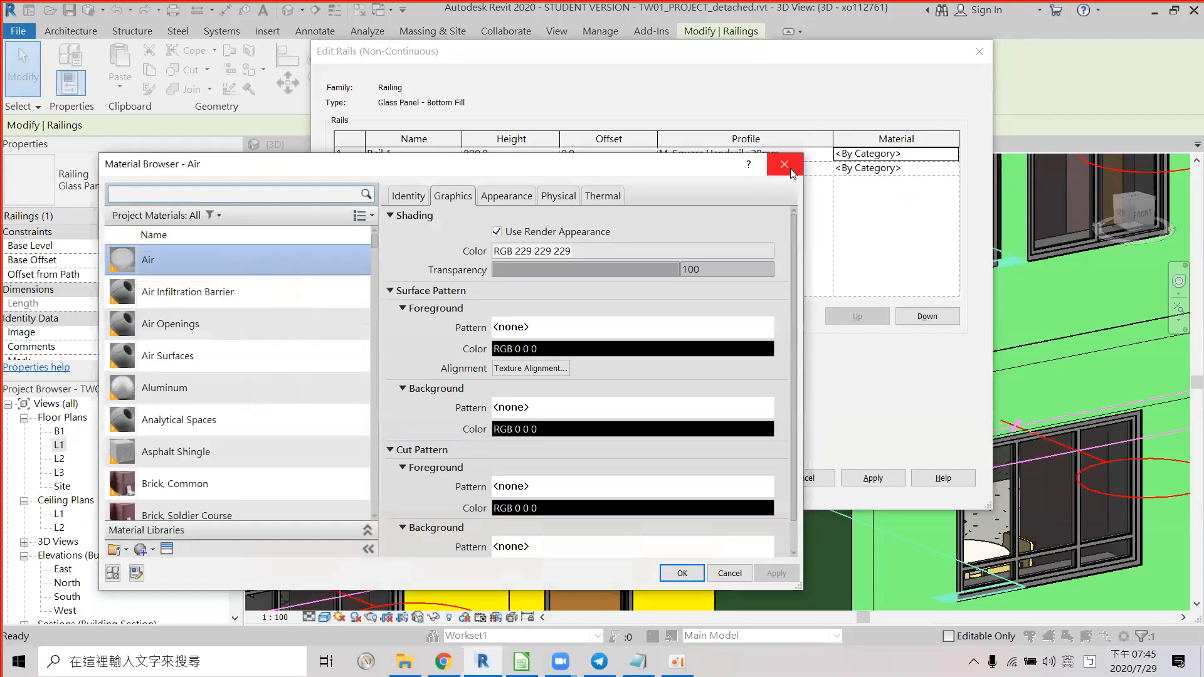
{"action": "key", "text": "Escape"}
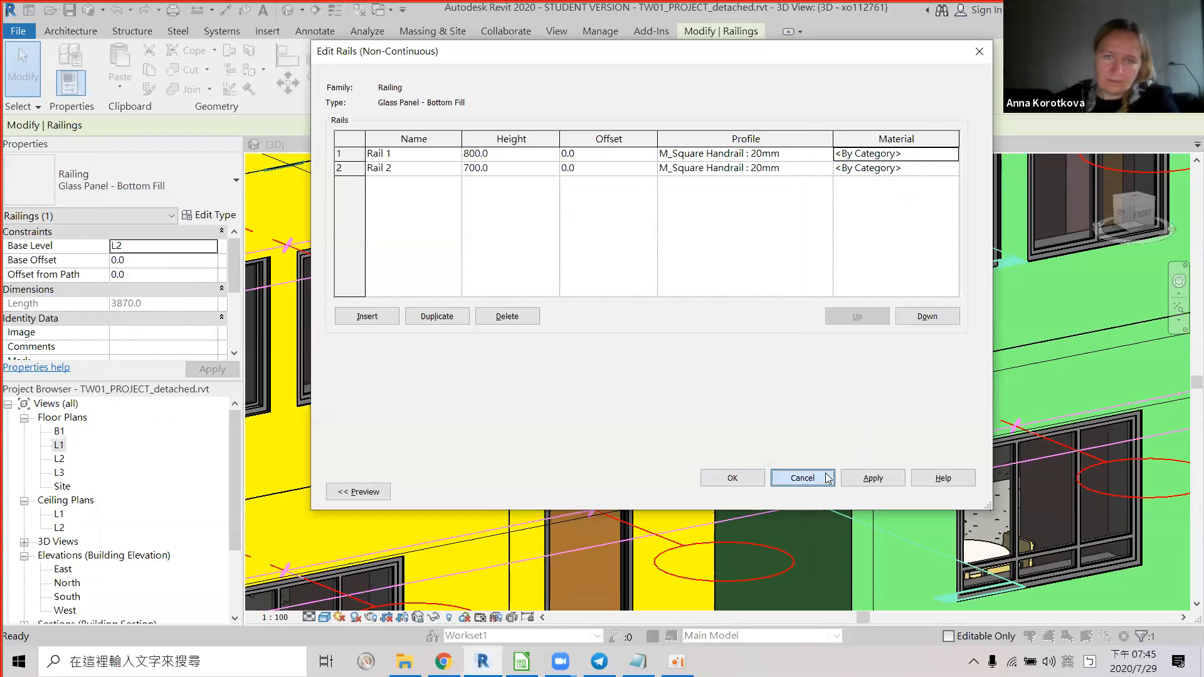
{"action": "left_click", "coordinate": [802, 477]}
{"action": "left_click", "coordinate": [876, 498]}
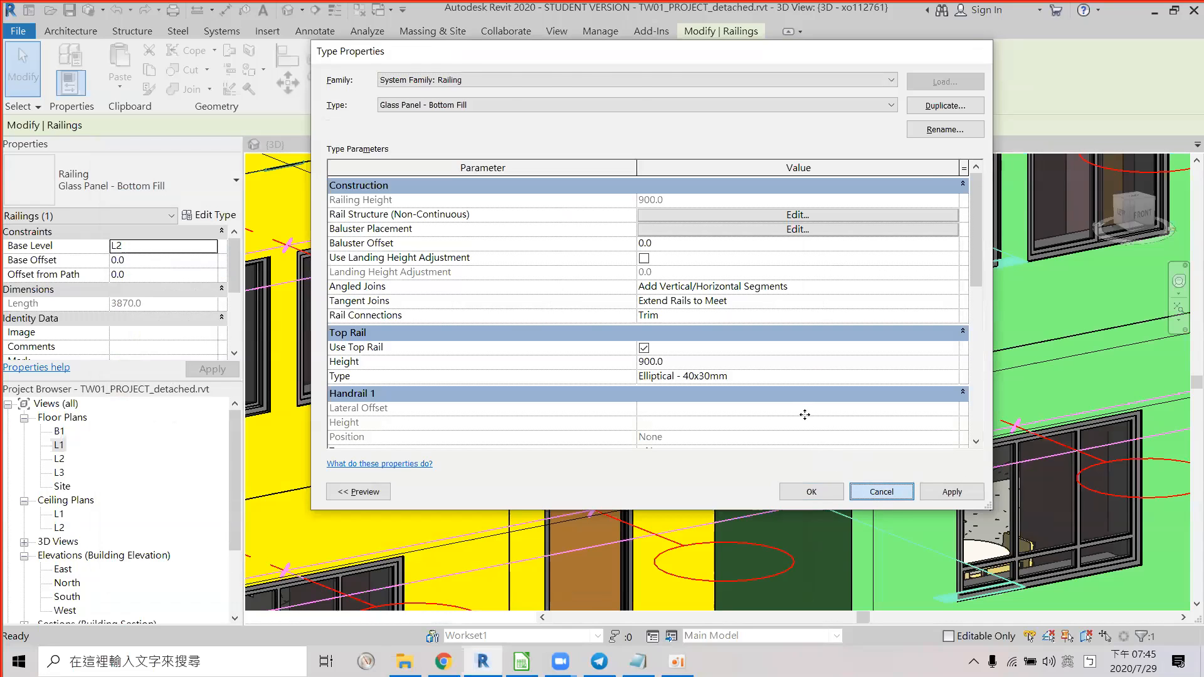
Zoom and orbit the 3D view onto the interior staircase and its 3870.0 landing railing on L2.
{"action": "scroll", "coordinate": [696, 317], "scroll_direction": "down", "scroll_amount": 2}
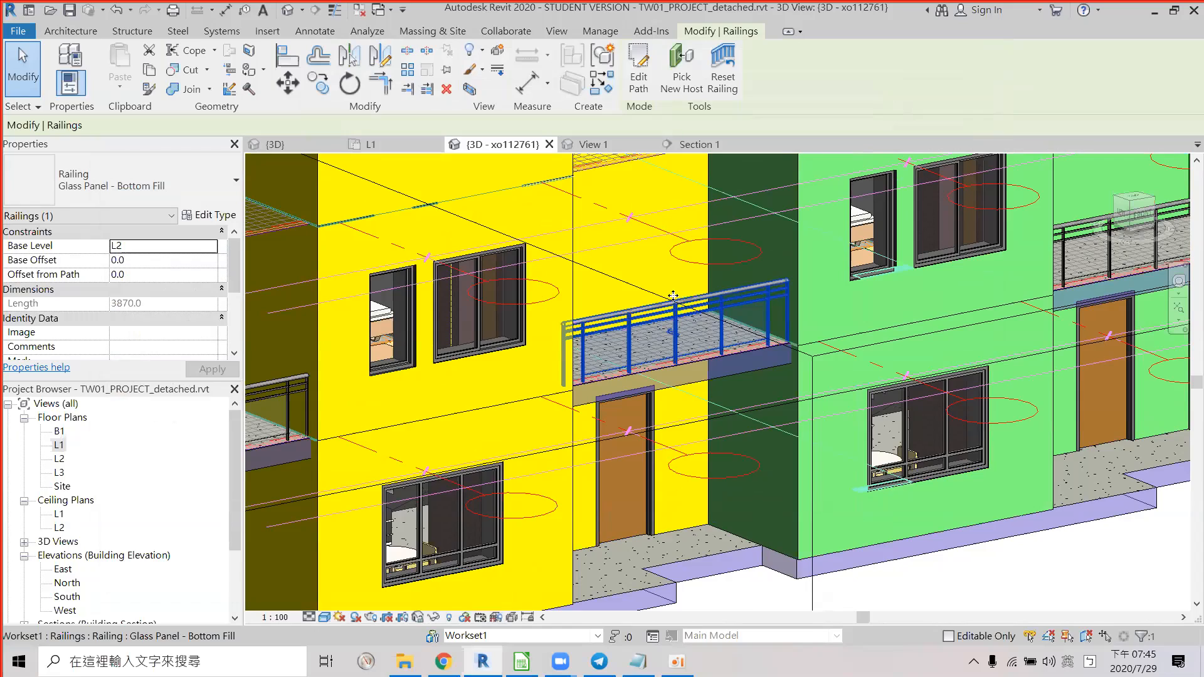
{"action": "scroll", "coordinate": [632, 306], "scroll_direction": "down", "scroll_amount": 1}
{"action": "middle_click_drag", "start_coordinate": [667, 299], "coordinate": [655, 352], "text": "shift"}
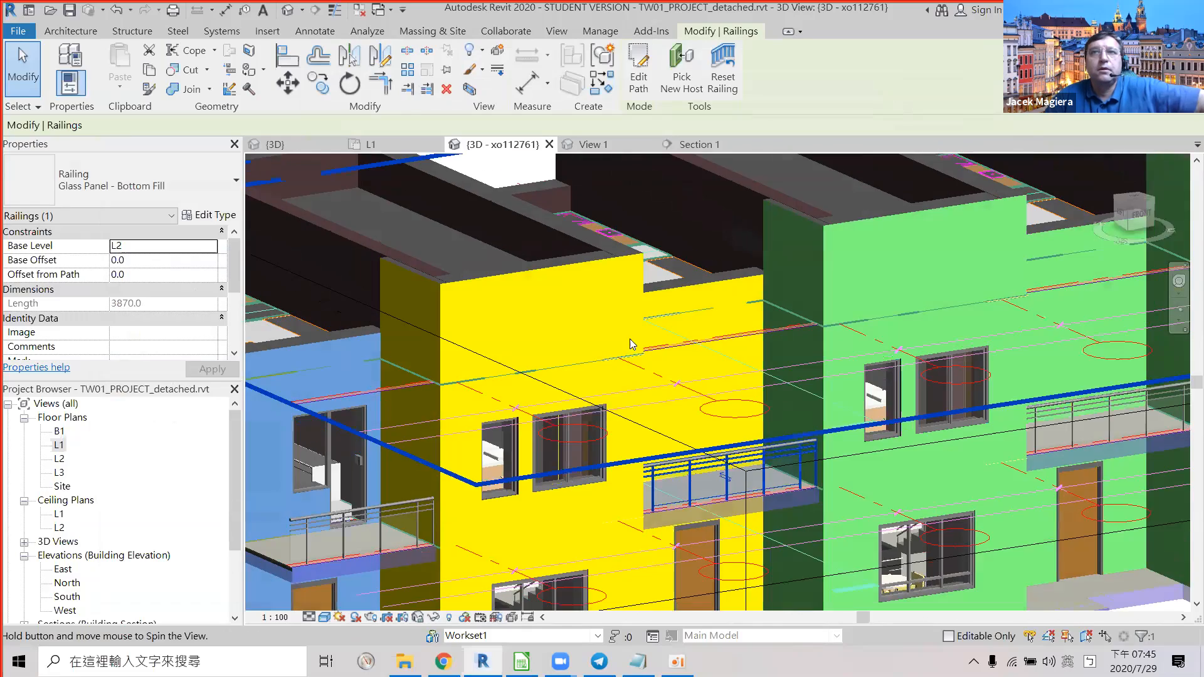
{"action": "scroll", "coordinate": [629, 338], "scroll_direction": "down", "scroll_amount": 4}
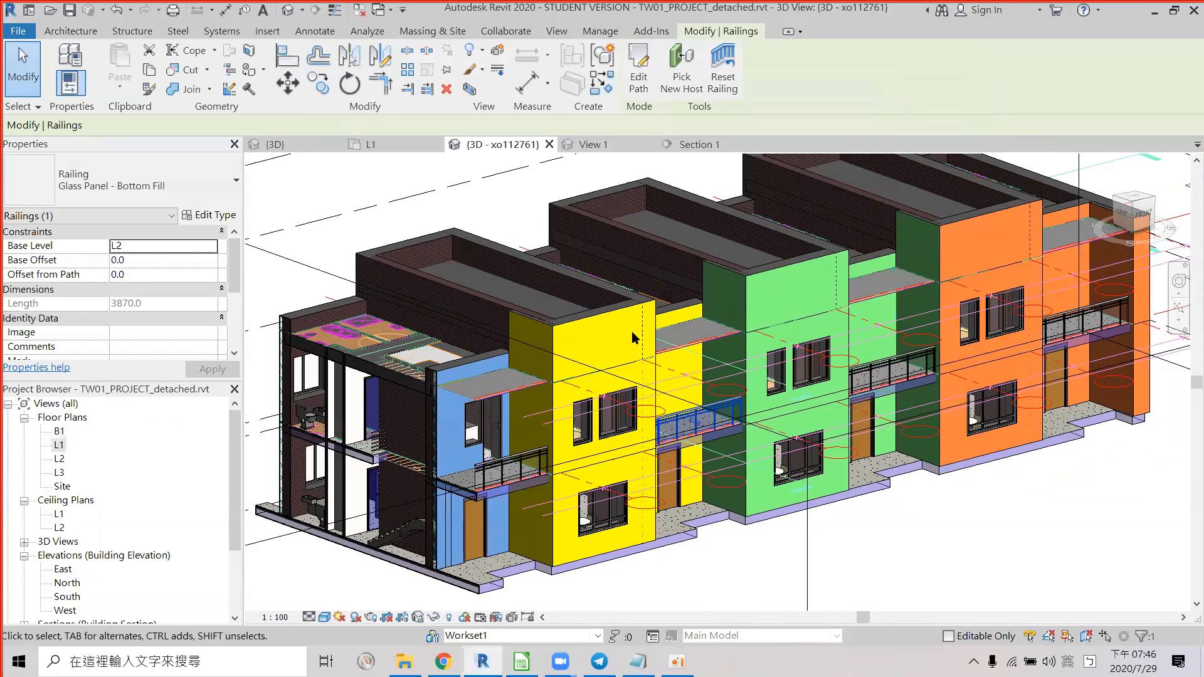
{"action": "scroll", "coordinate": [649, 341], "scroll_direction": "up", "scroll_amount": 2}
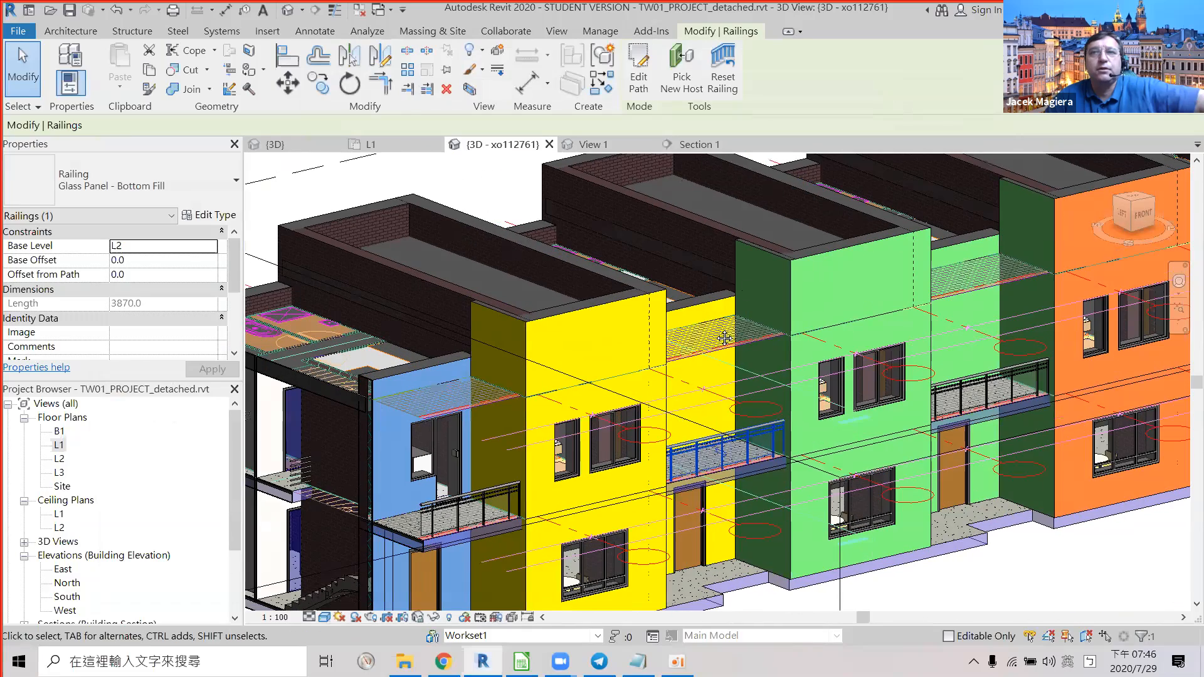
{"action": "scroll", "coordinate": [621, 324], "scroll_direction": "up", "scroll_amount": 2}
{"action": "middle_click_drag", "start_coordinate": [620, 325], "coordinate": [719, 348], "text": "shift"}
{"action": "scroll", "coordinate": [721, 401], "scroll_direction": "up", "scroll_amount": 4}
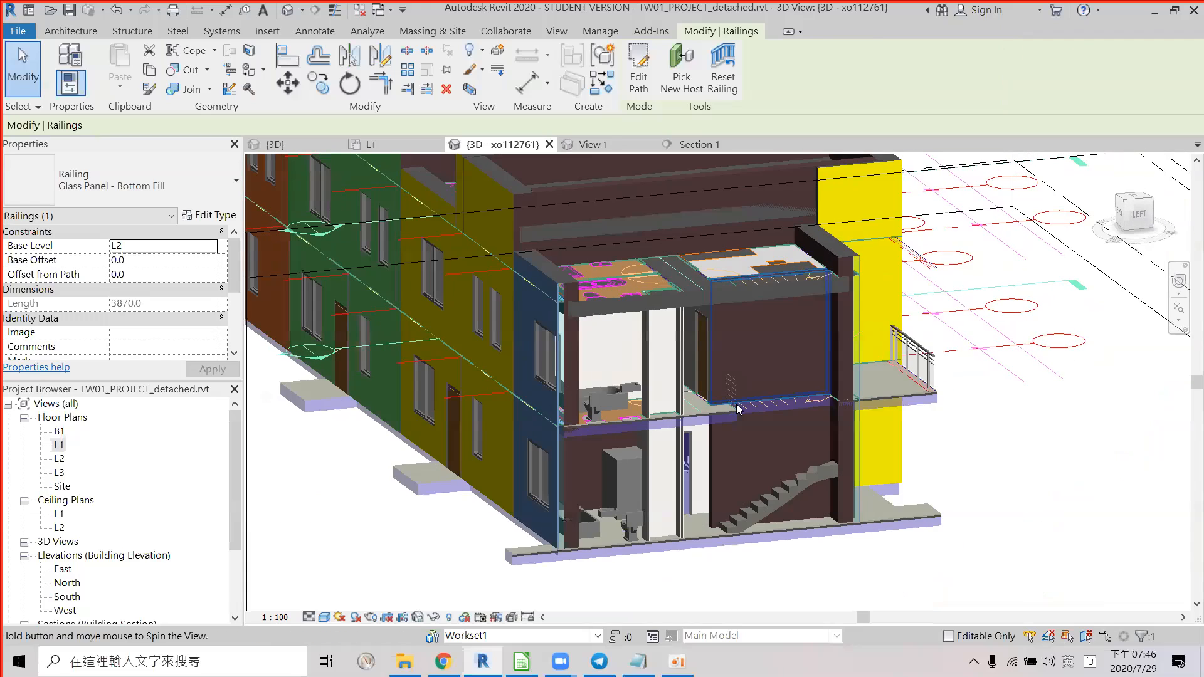
{"action": "scroll", "coordinate": [679, 407], "scroll_direction": "up", "scroll_amount": 3}
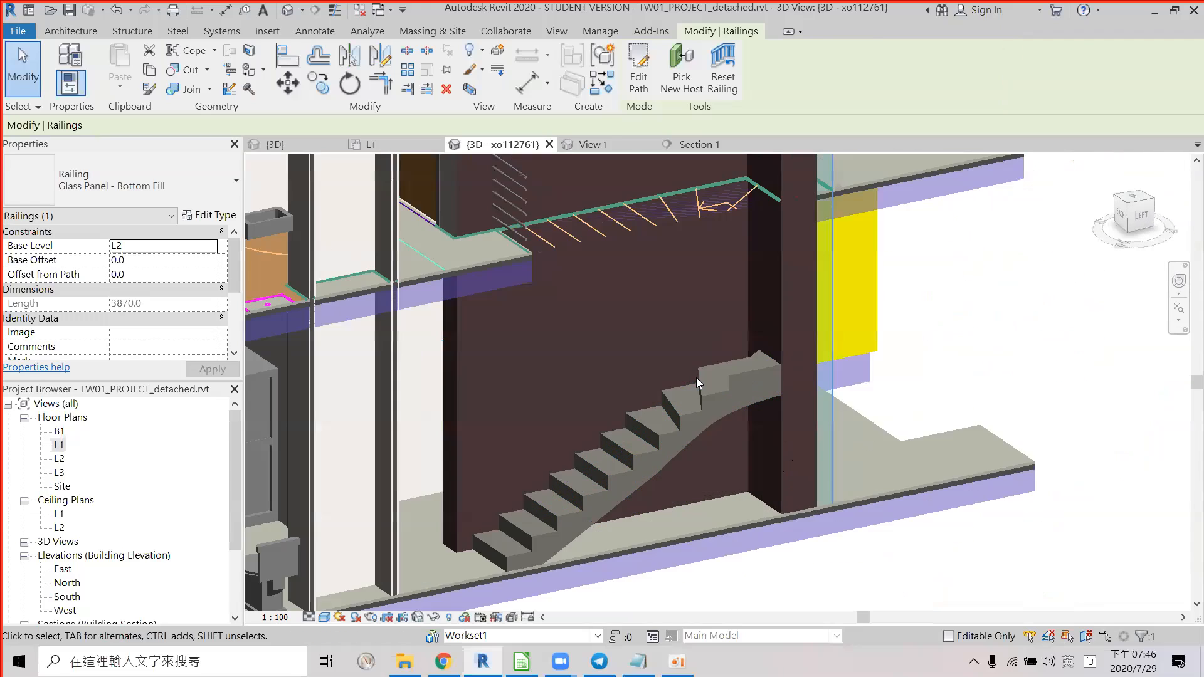
{"action": "scroll", "coordinate": [649, 418], "scroll_direction": "down", "scroll_amount": 4}
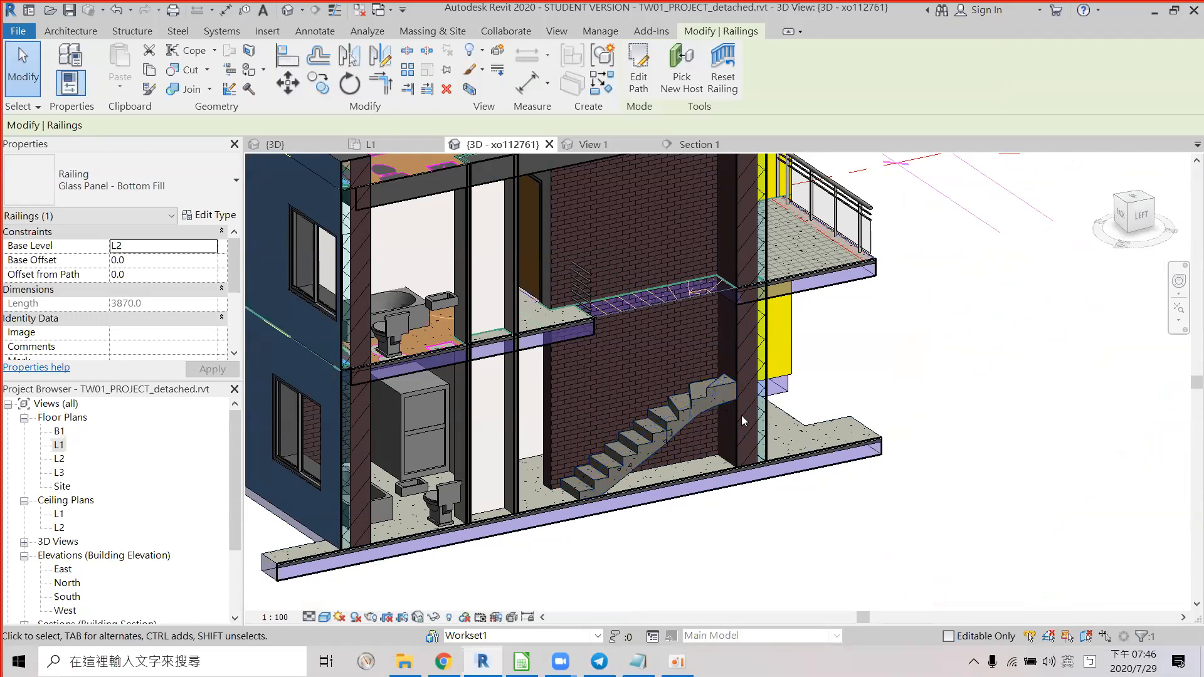
{"action": "scroll", "coordinate": [741, 416], "scroll_direction": "down", "scroll_amount": 2}
{"action": "scroll", "coordinate": [739, 418], "scroll_direction": "up", "scroll_amount": 2}
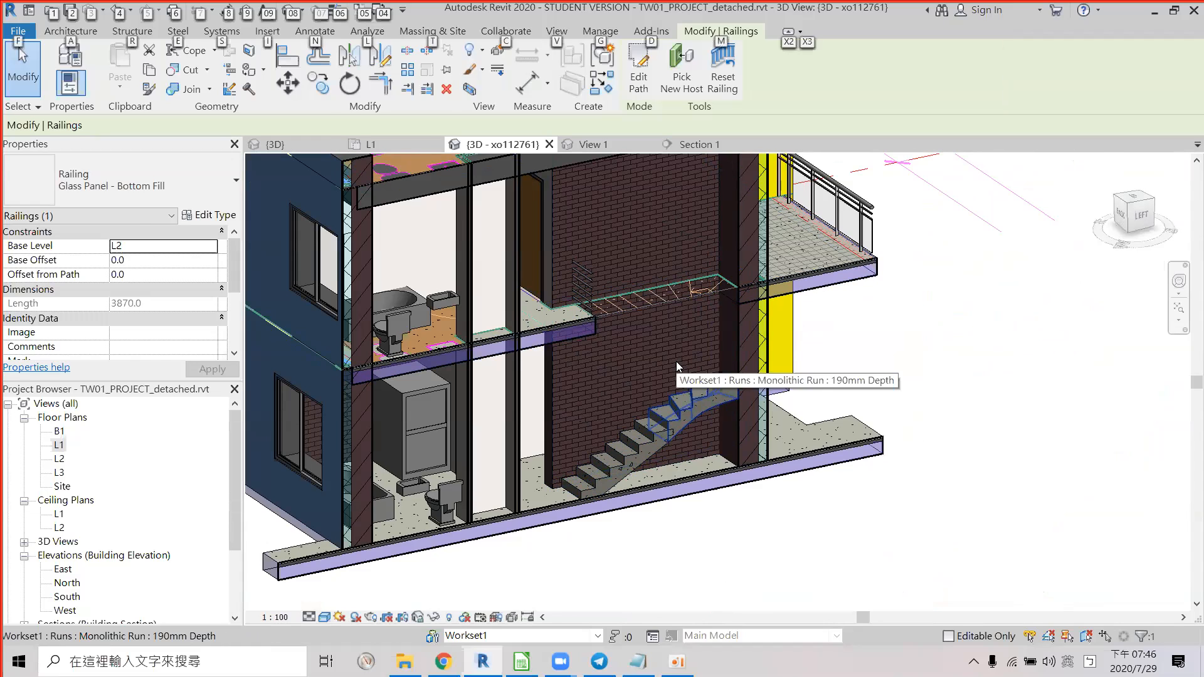
Select railing score cell F13 in Calc, then orbit Revit's view to the lower-floor staircase.
{"action": "key", "text": "alt+Tab"}
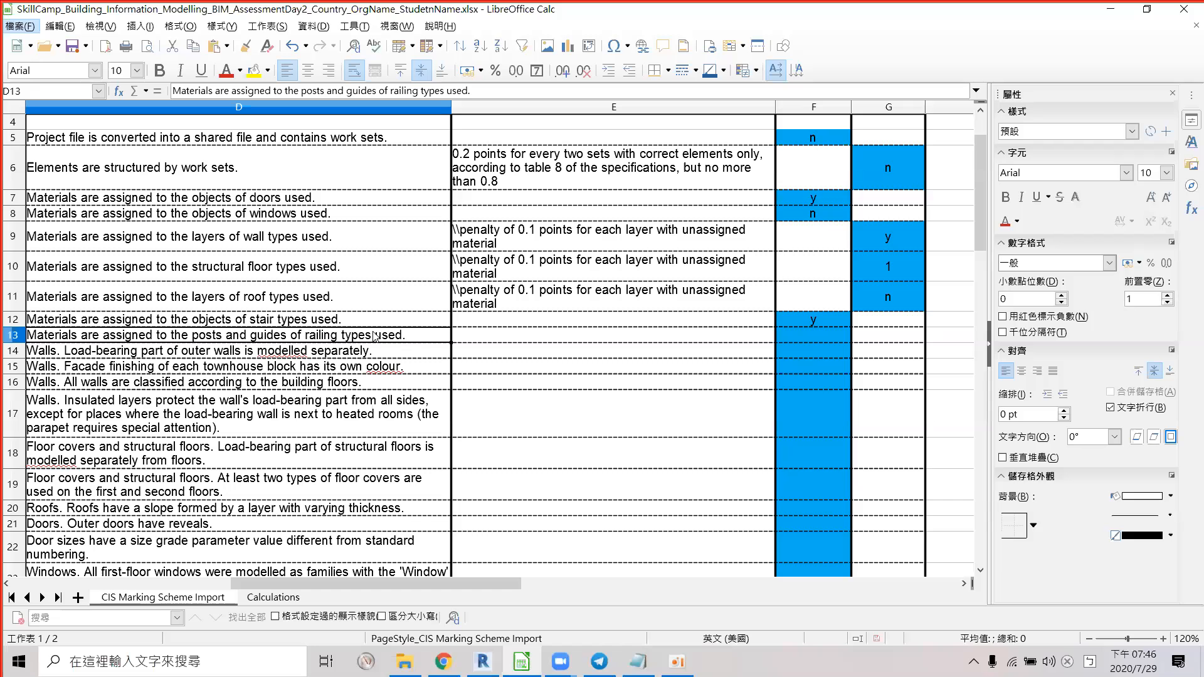
{"action": "left_click", "coordinate": [806, 333]}
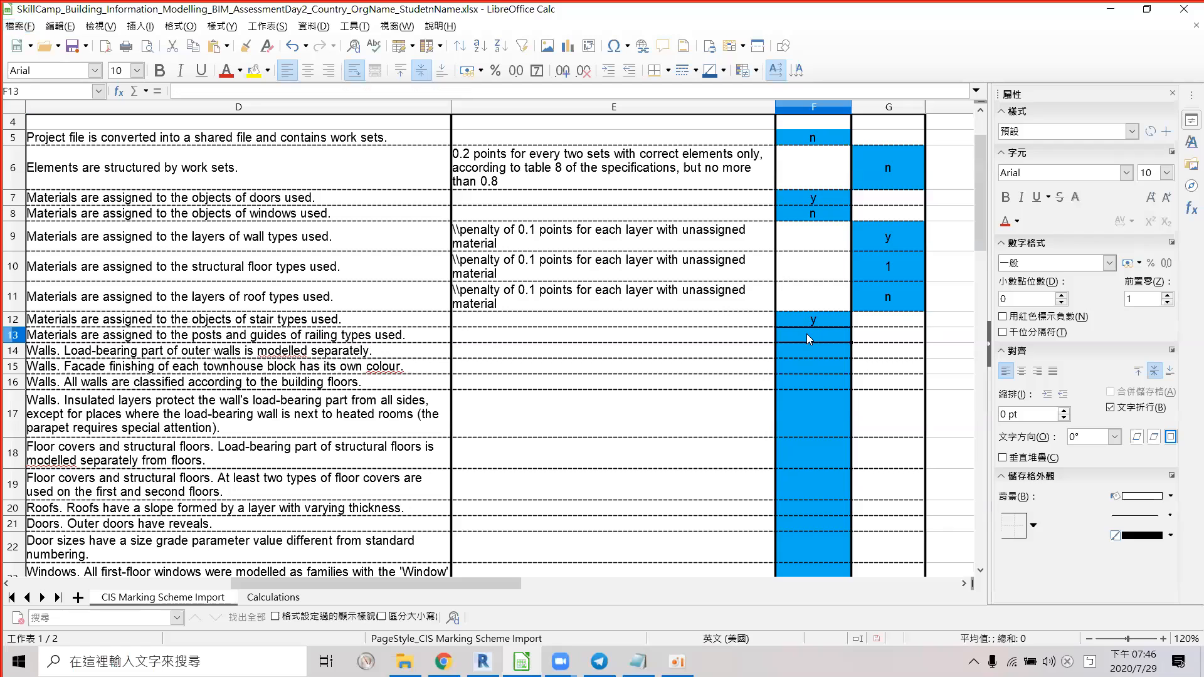
{"action": "key", "text": "alt+Tab"}
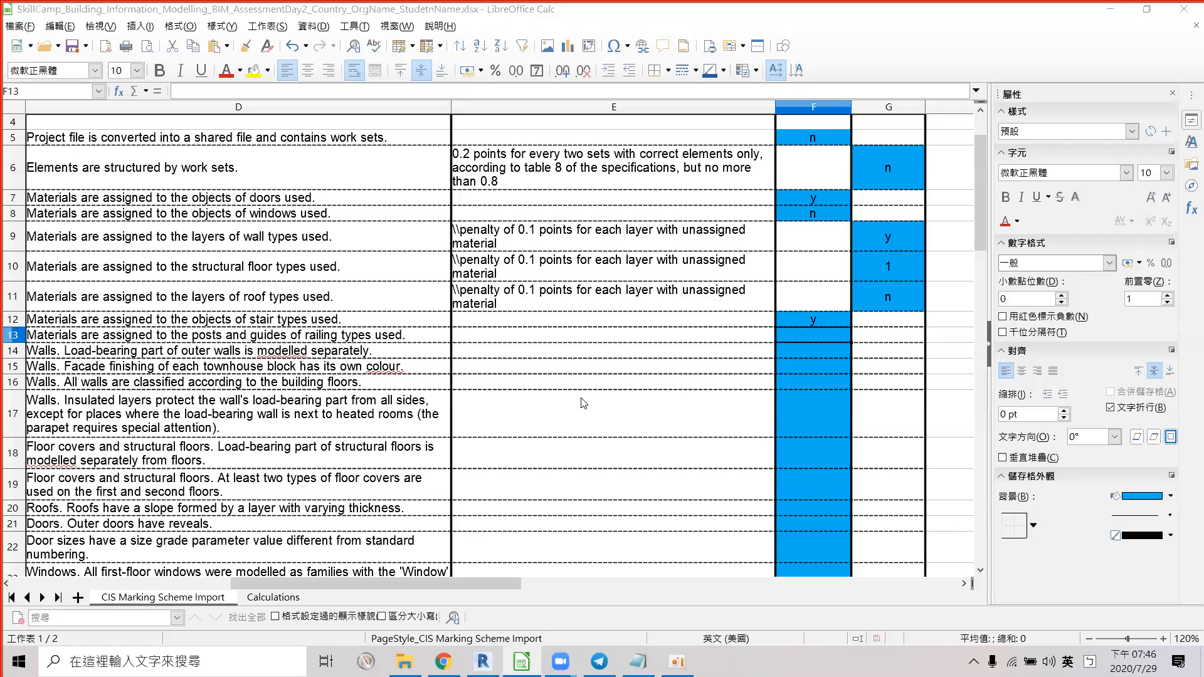
{"action": "middle_click_drag", "start_coordinate": [590, 426], "coordinate": [860, 512]}
{"action": "scroll", "coordinate": [552, 403], "scroll_direction": "down", "scroll_amount": 3}
{"action": "scroll", "coordinate": [520, 387], "scroll_direction": "up", "scroll_amount": 4}
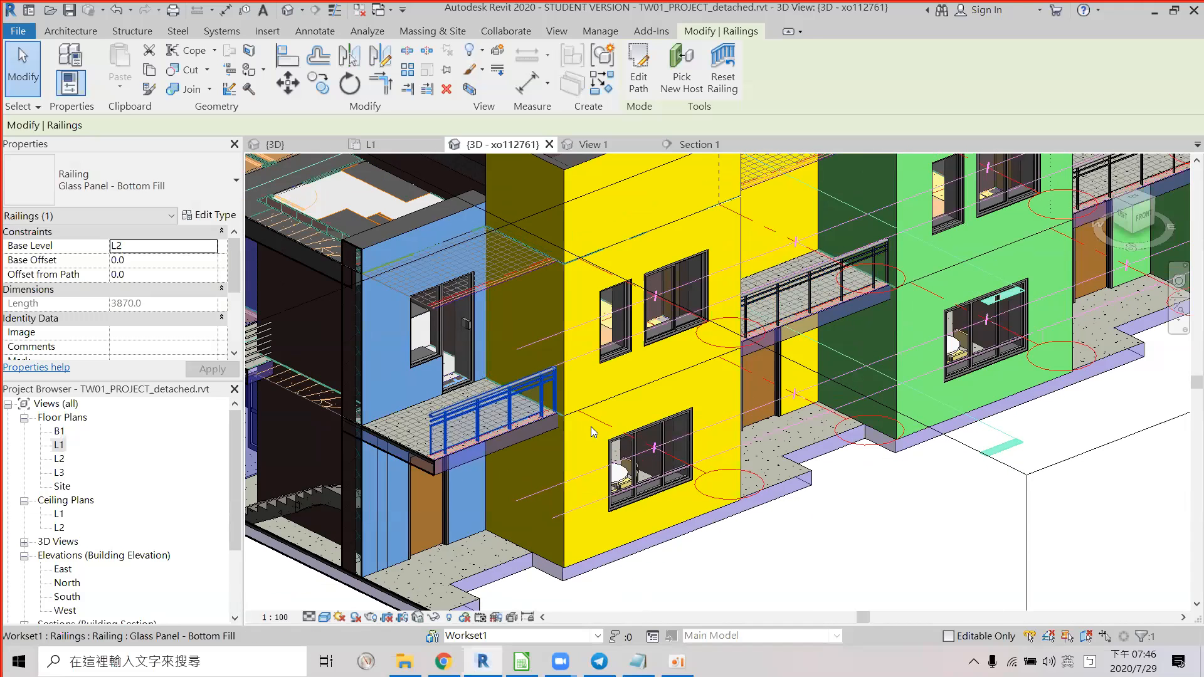
{"action": "middle_click_drag", "start_coordinate": [782, 434], "coordinate": [856, 221], "text": "shift"}
{"action": "middle_click_drag", "start_coordinate": [645, 380], "coordinate": [919, 182]}
{"action": "scroll", "coordinate": [646, 401], "scroll_direction": "up", "scroll_amount": 3}
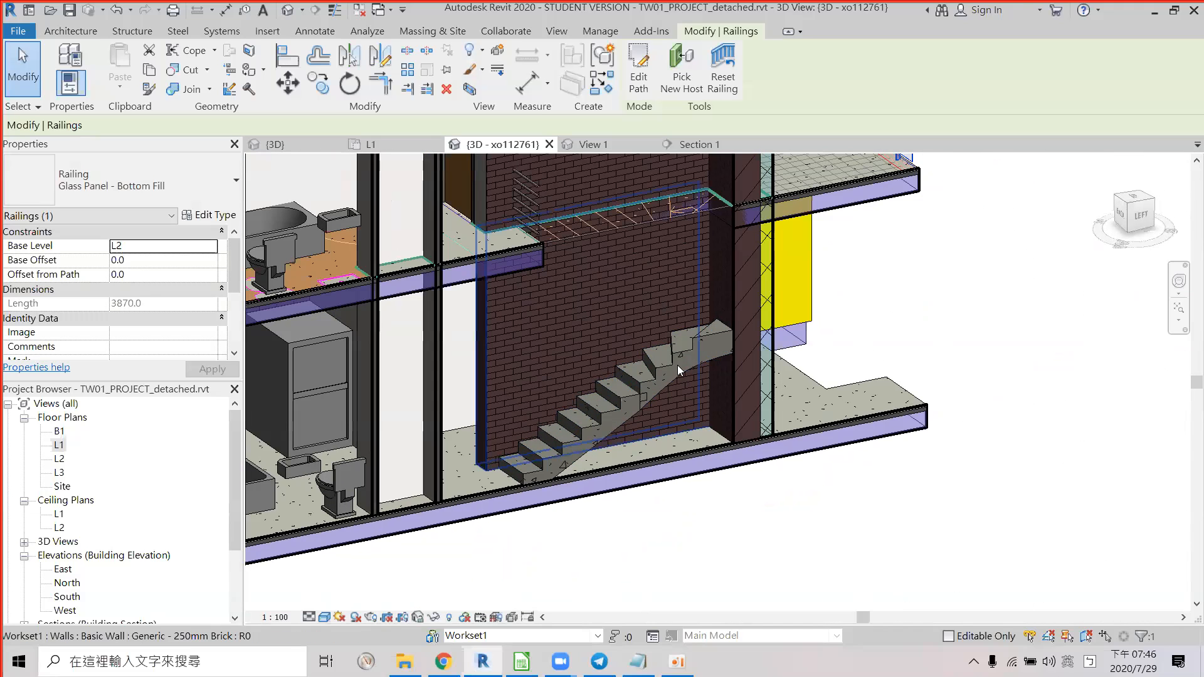
Select the Generic - 250mm Brick wall behind the staircase, spanning L1 to L2.
{"action": "key", "text": "alt+Tab"}
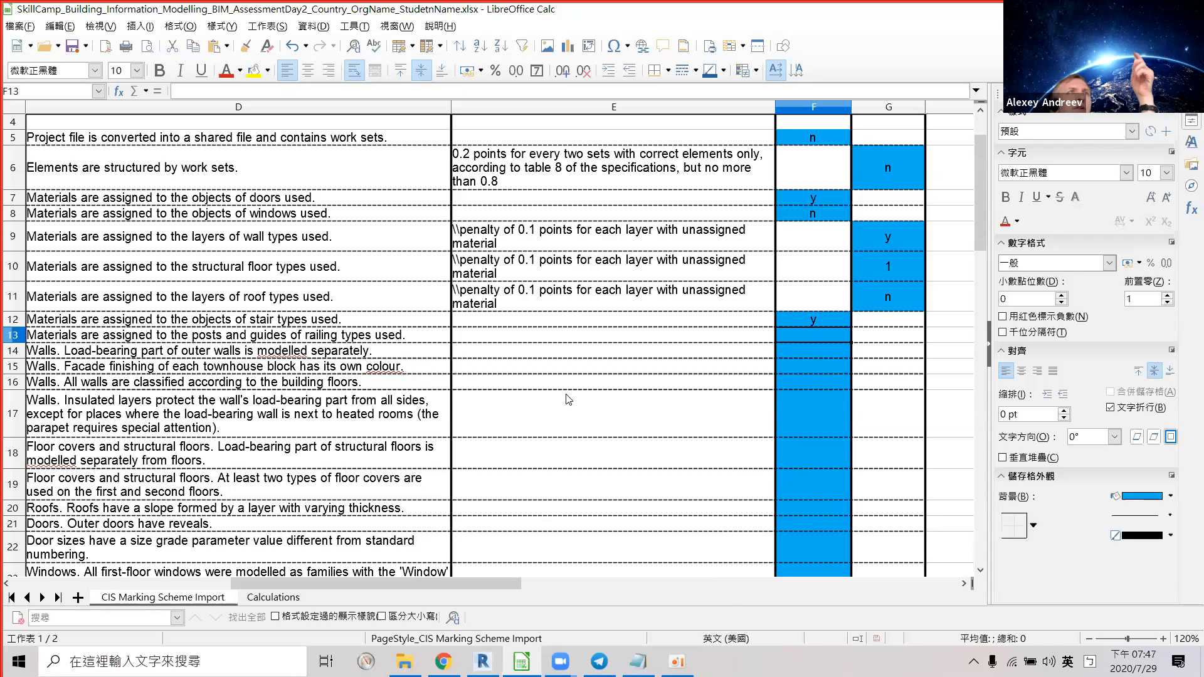
{"action": "key", "text": "alt+Tab"}
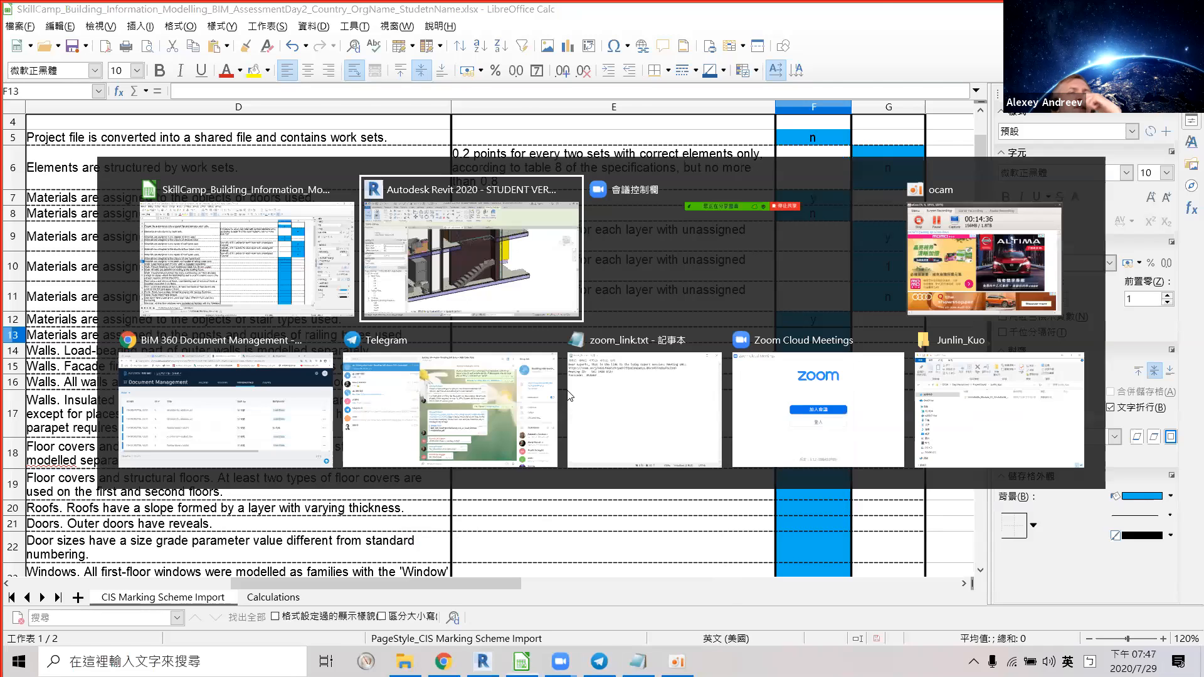
{"action": "left_click", "coordinate": [486, 388]}
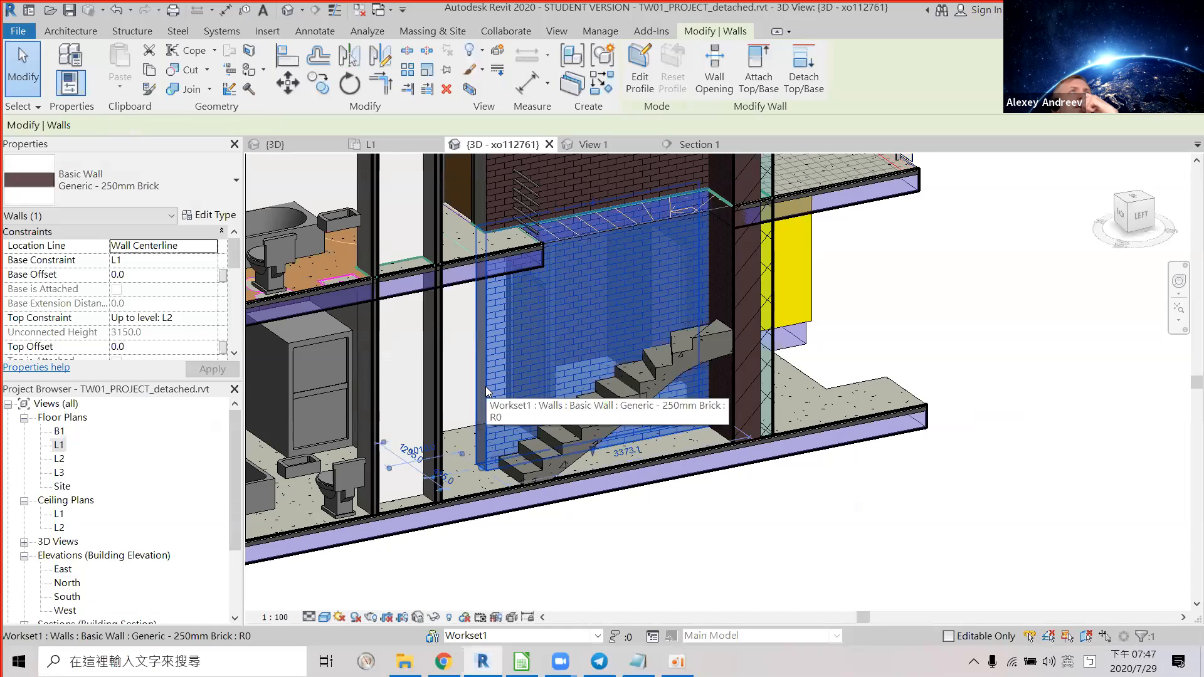
Hide the brick wall, orbit out to see the door behind the stair, and switch to Calc.
{"action": "key", "text": "Delete"}
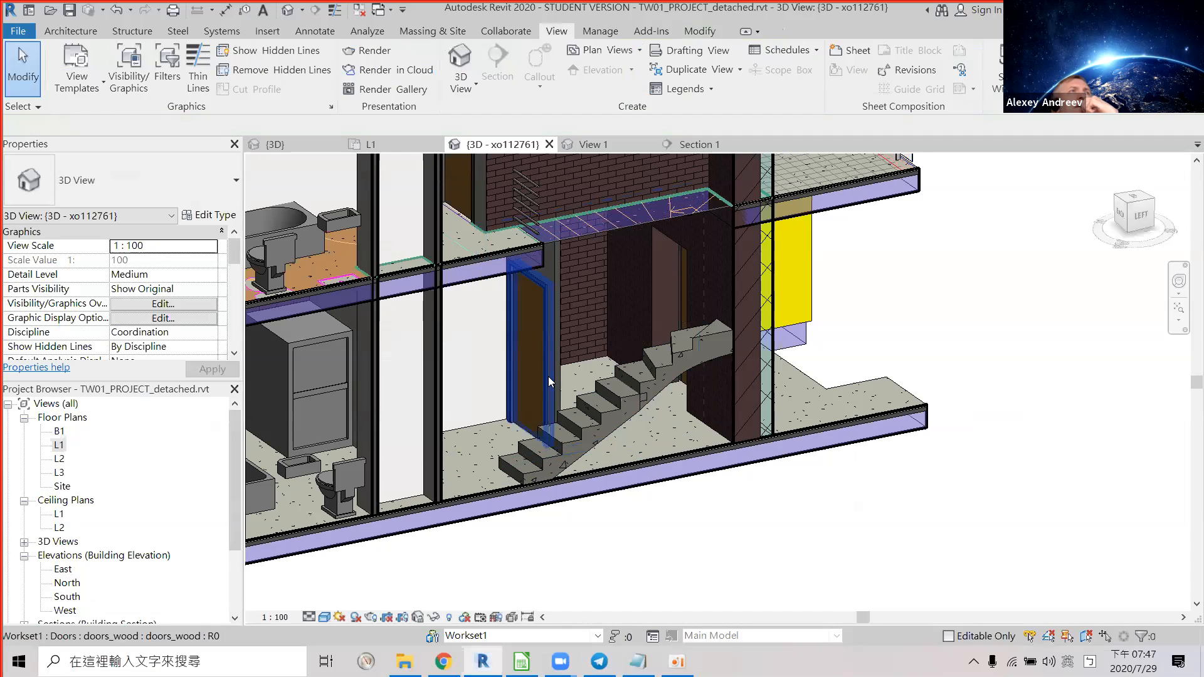
{"action": "key", "text": "alt"}
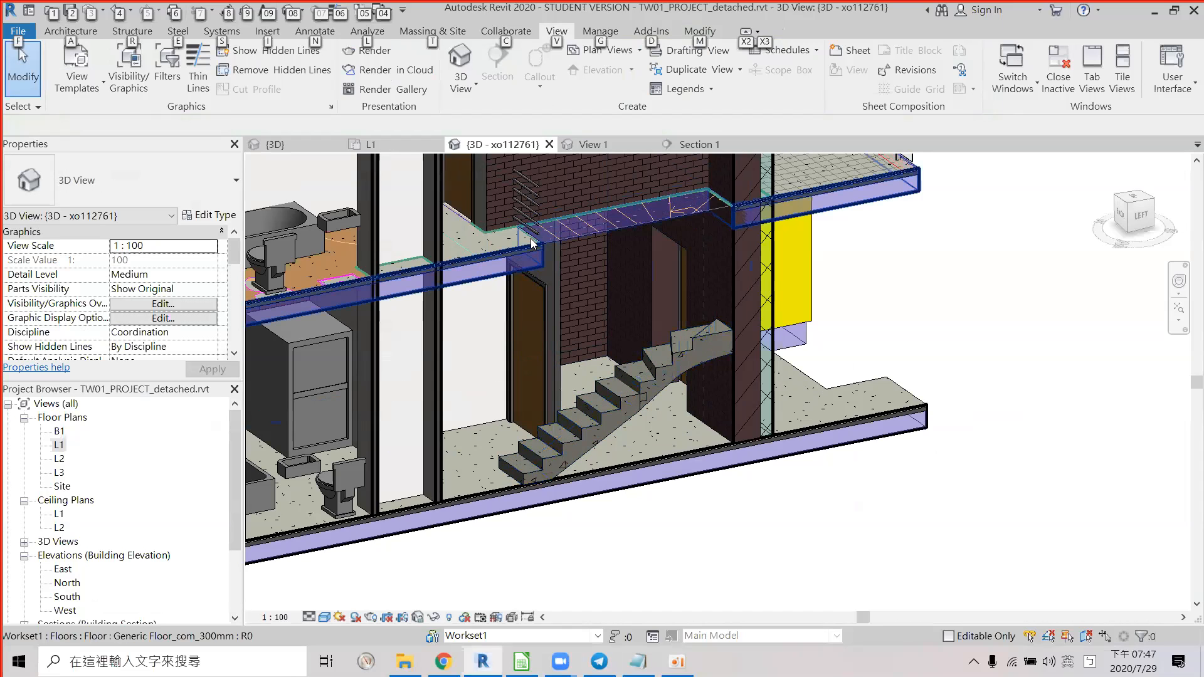
{"action": "scroll", "coordinate": [734, 359], "scroll_direction": "down", "scroll_amount": 3}
{"action": "middle_click_drag", "start_coordinate": [734, 360], "coordinate": [633, 349], "text": "shift"}
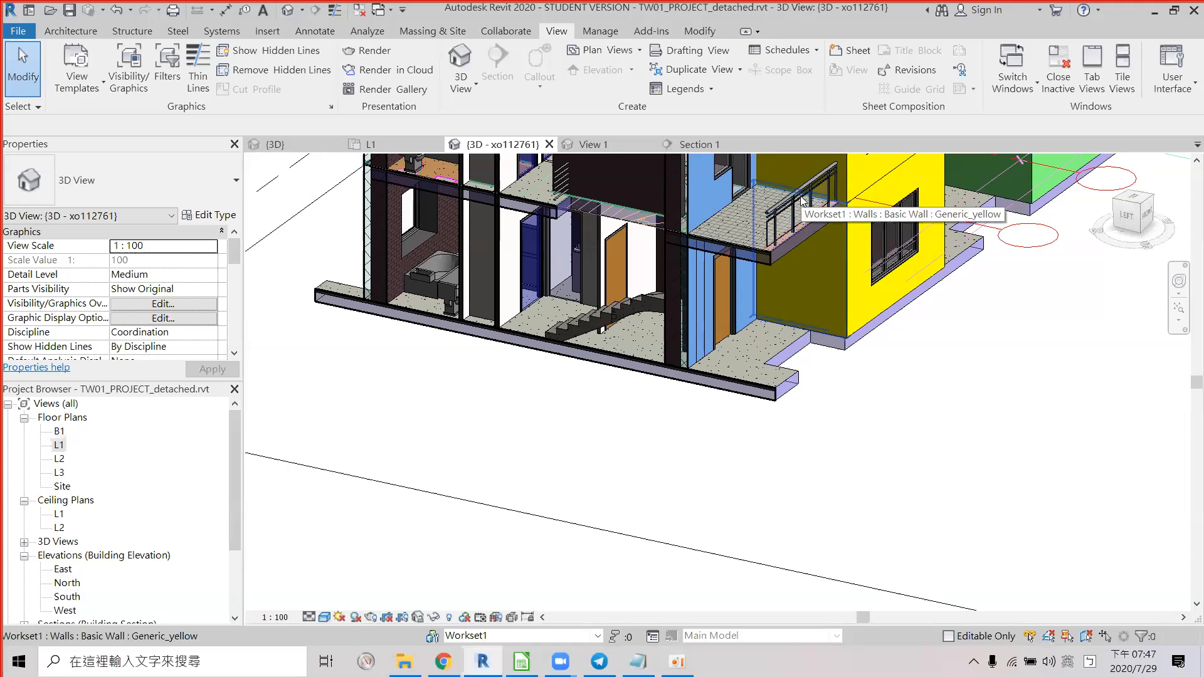
{"action": "key", "text": "alt+Tab"}
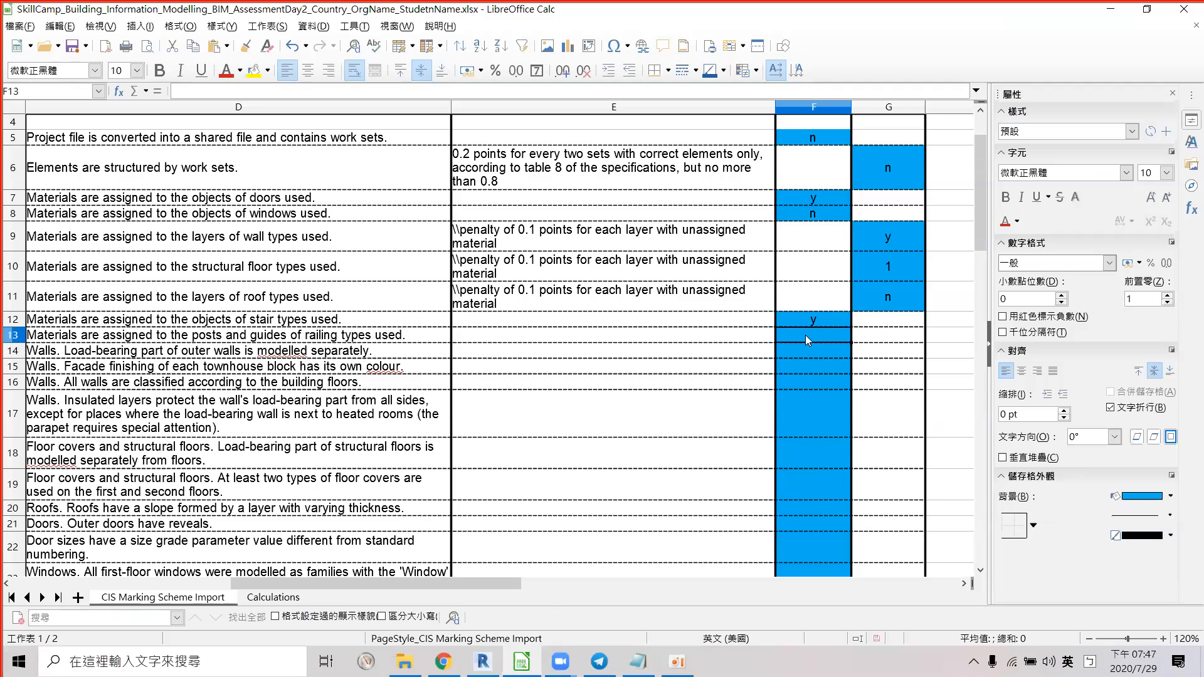
Enter a centred 'n' in F13 for railing materials, then open Revit's L1 floor plan.
{"action": "key", "text": "Return"}
{"action": "left_click", "coordinate": [817, 336]}
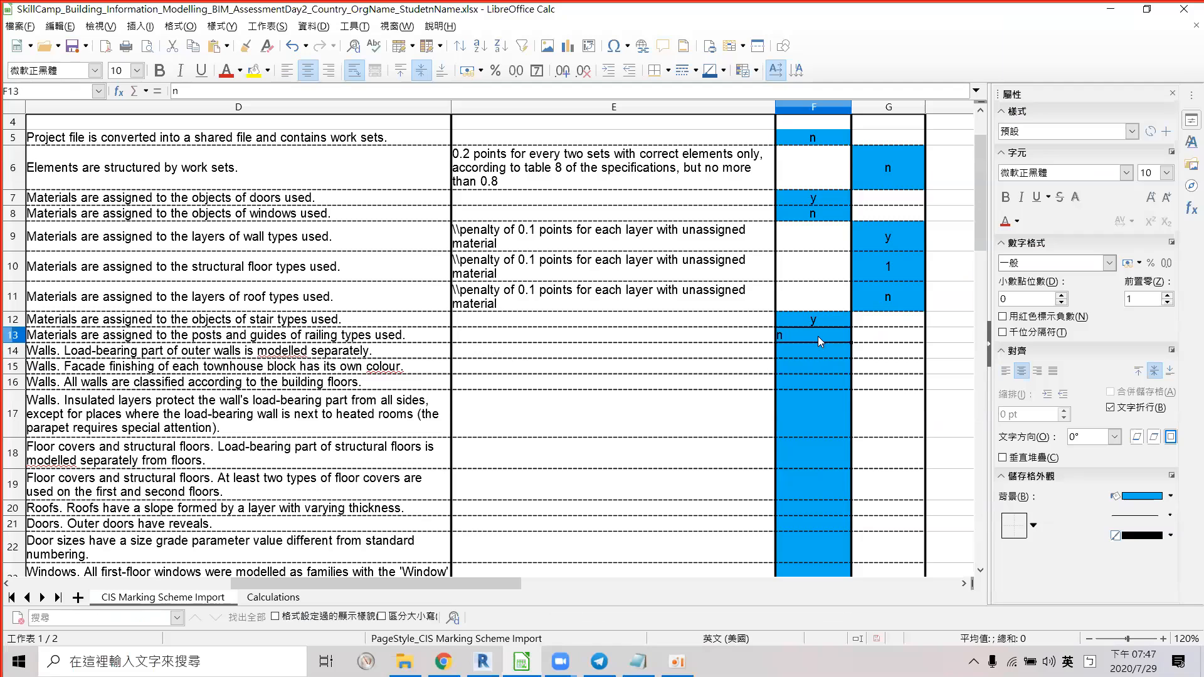
{"action": "left_click", "coordinate": [307, 70]}
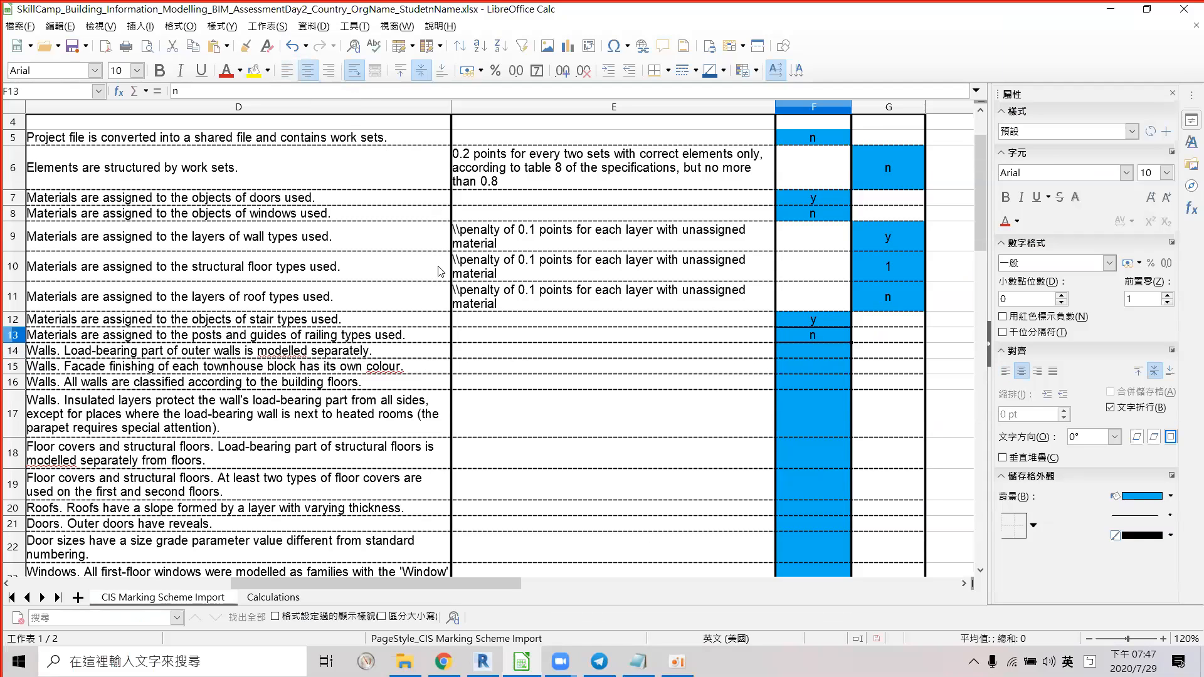
{"action": "left_click", "coordinate": [261, 353]}
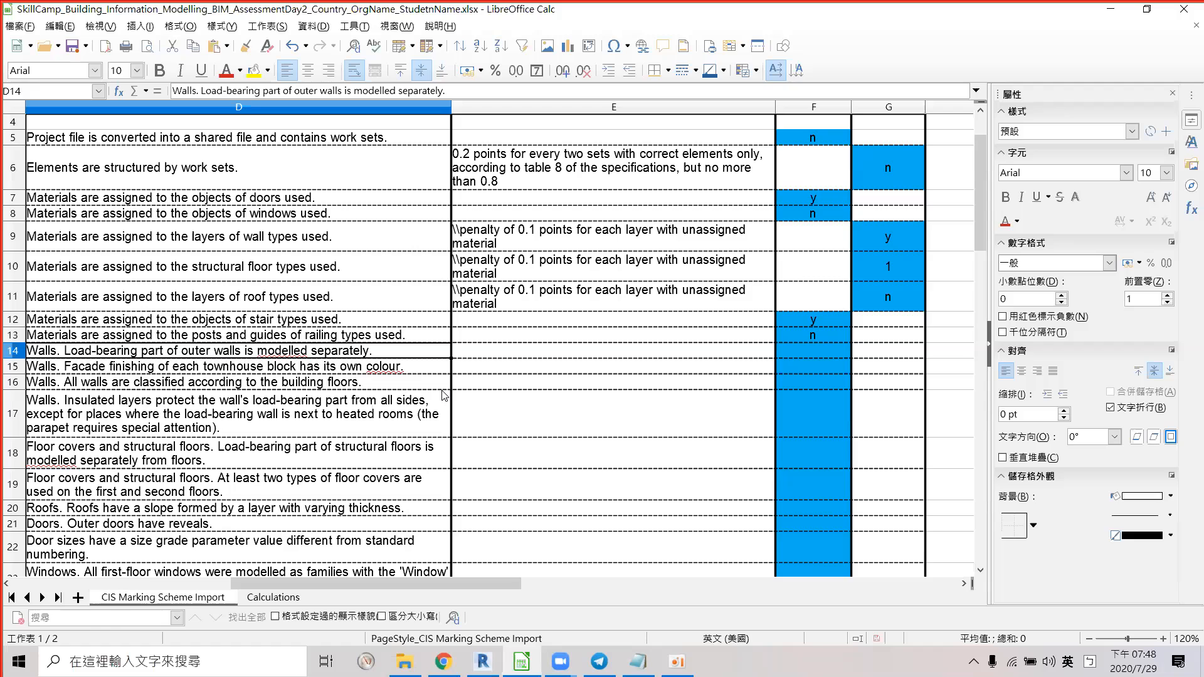
{"action": "key", "text": "alt+Tab"}
{"action": "double_click", "coordinate": [58, 445]}
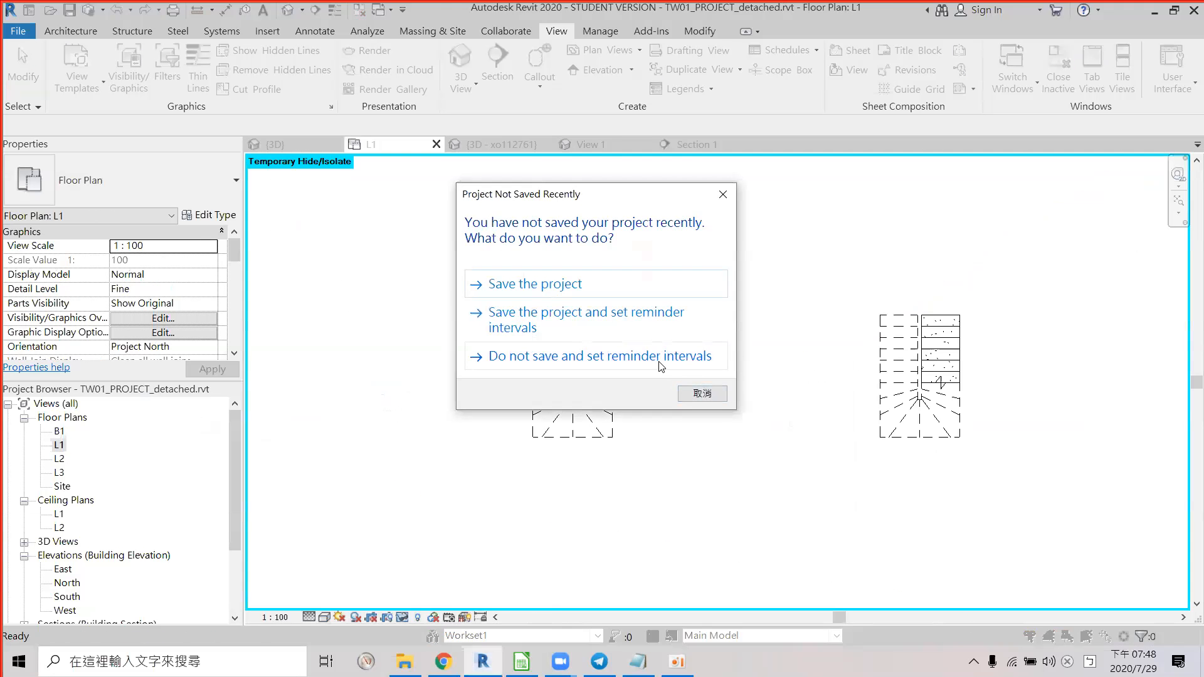
Skip the save reminder without saving and reset temporary hide to show the whole L1 plan.
{"action": "left_click", "coordinate": [660, 366]}
{"action": "key", "text": "Escape"}
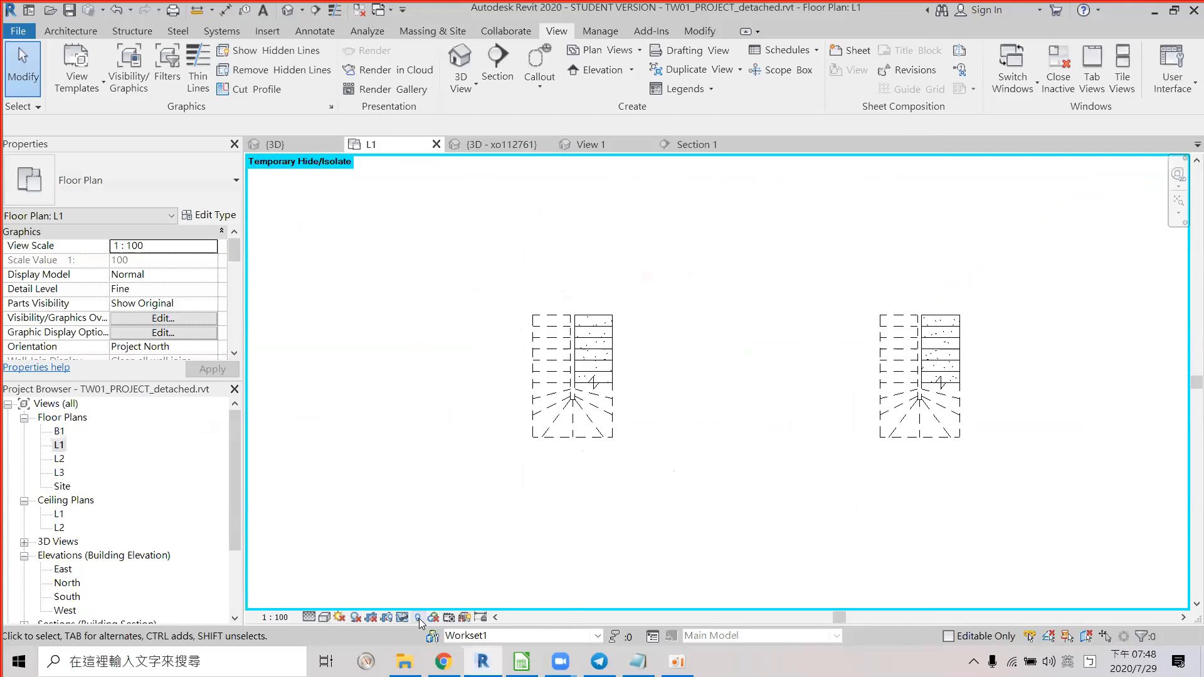
{"action": "left_click", "coordinate": [418, 618]}
{"action": "left_click", "coordinate": [439, 601]}
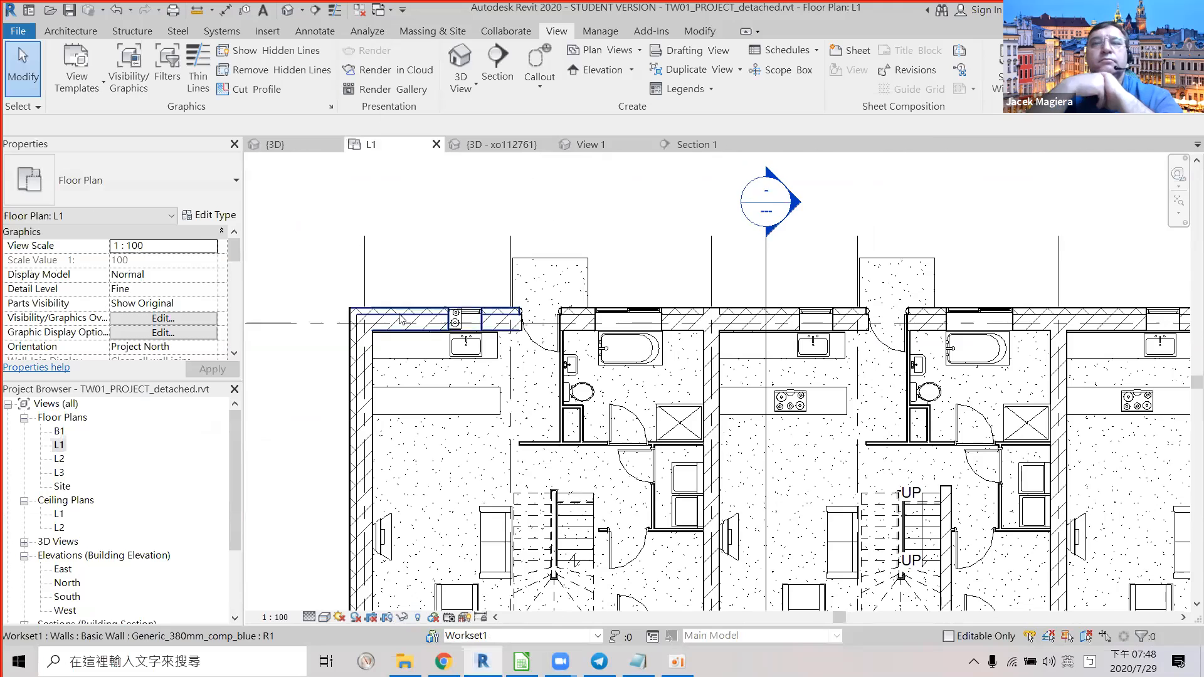
Pan to the leftmost unit and check the wall types, including the brick wall beside the door.
{"action": "scroll", "coordinate": [384, 312], "scroll_direction": "up", "scroll_amount": 3}
{"action": "middle_click_drag", "start_coordinate": [761, 297], "coordinate": [537, 309]}
{"action": "middle_click_drag", "start_coordinate": [649, 321], "coordinate": [946, 289]}
{"action": "scroll", "coordinate": [478, 279], "scroll_direction": "down", "scroll_amount": 2}
{"action": "scroll", "coordinate": [739, 279], "scroll_direction": "up", "scroll_amount": 1}
{"action": "middle_click_drag", "start_coordinate": [611, 310], "coordinate": [437, 69]}
{"action": "scroll", "coordinate": [558, 282], "scroll_direction": "down", "scroll_amount": 2}
{"action": "middle_click_drag", "start_coordinate": [589, 330], "coordinate": [476, 177]}
{"action": "middle_click_drag", "start_coordinate": [485, 368], "coordinate": [479, 369]}
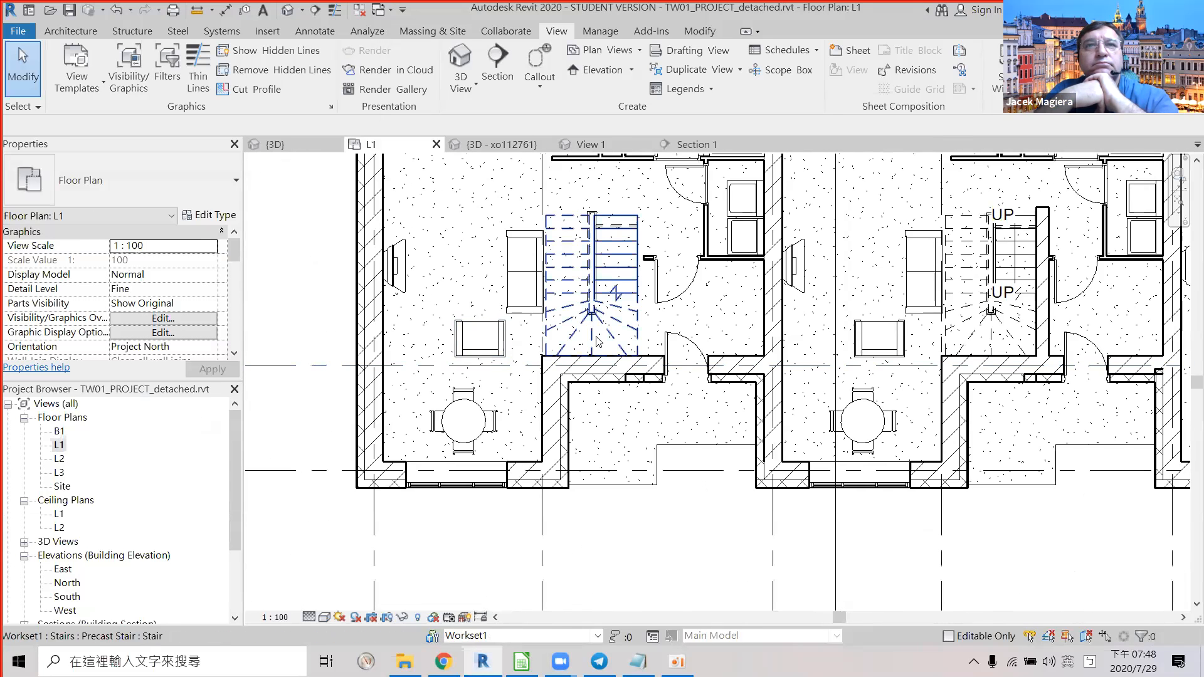
{"action": "left_click", "coordinate": [573, 369]}
{"action": "scroll", "coordinate": [728, 366], "scroll_direction": "up", "scroll_amount": 2}
{"action": "left_click", "coordinate": [771, 355]}
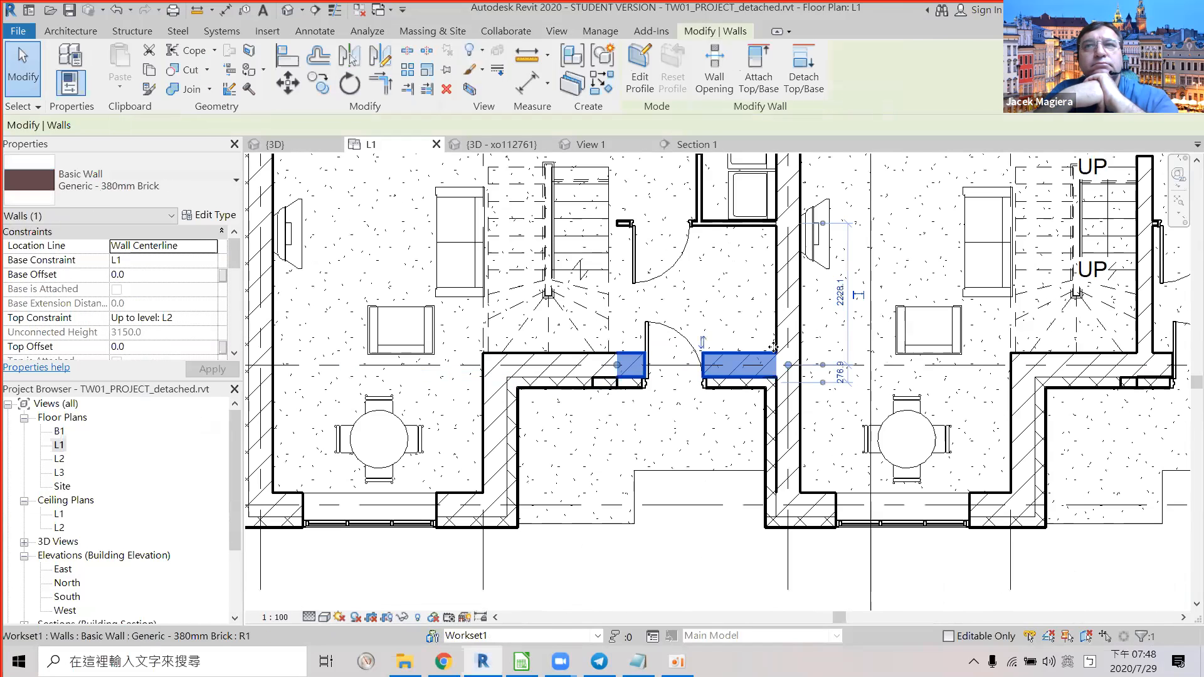
{"action": "scroll", "coordinate": [709, 351], "scroll_direction": "up", "scroll_amount": 3}
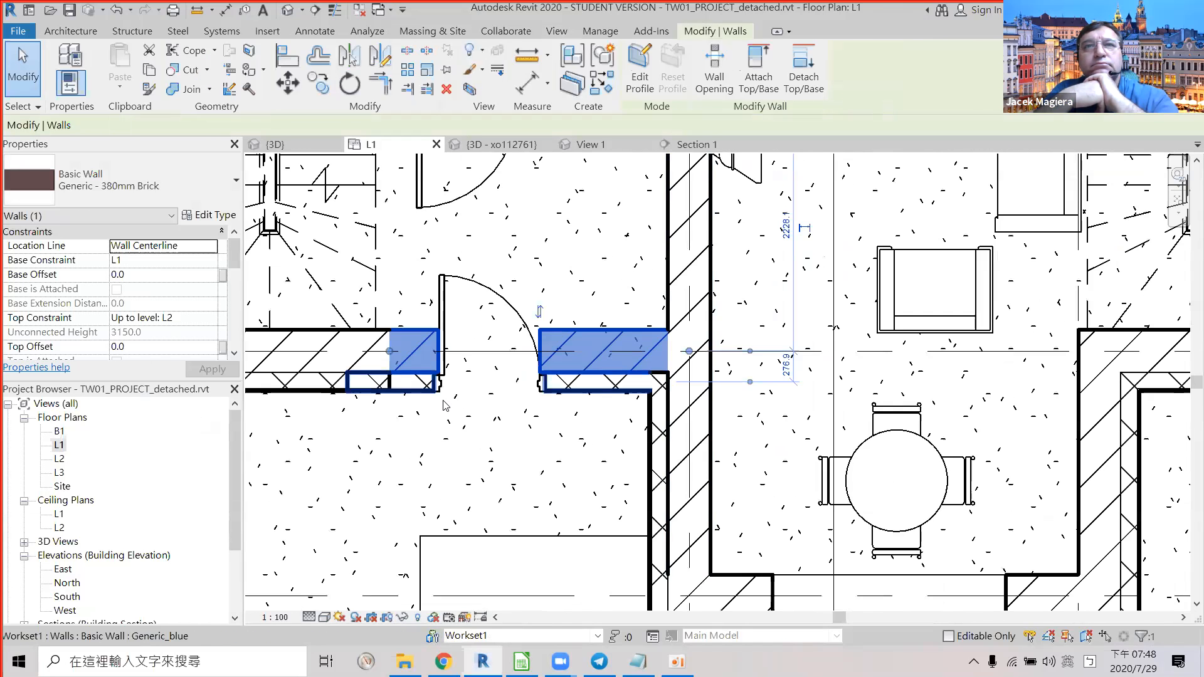
{"action": "middle_click_drag", "start_coordinate": [658, 335], "coordinate": [1046, 264]}
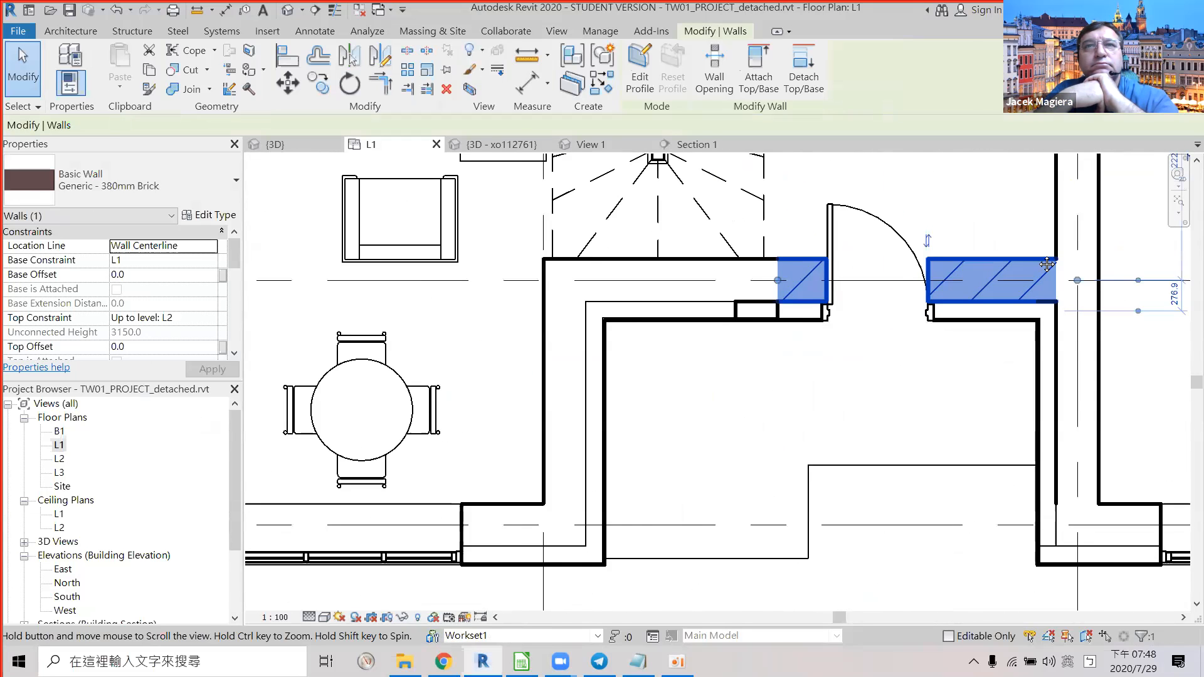
Check the L-shaped, long left, top exterior and bathroom wall types, then switch to Calc.
{"action": "left_click", "coordinate": [574, 414]}
{"action": "scroll", "coordinate": [784, 439], "scroll_direction": "down", "scroll_amount": 2}
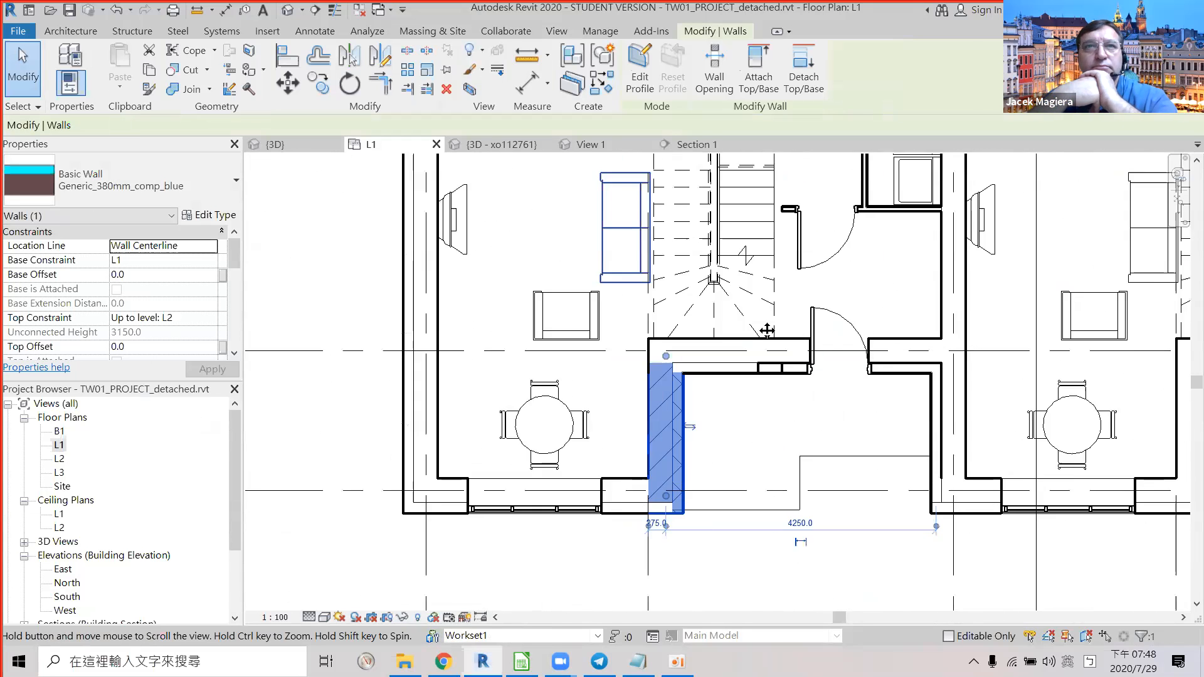
{"action": "middle_click_drag", "start_coordinate": [767, 330], "coordinate": [922, 374]}
{"action": "left_click", "coordinate": [584, 363]}
{"action": "middle_click_drag", "start_coordinate": [632, 460], "coordinate": [622, 673]}
{"action": "scroll", "coordinate": [664, 321], "scroll_direction": "down", "scroll_amount": 1}
{"action": "middle_click_drag", "start_coordinate": [591, 331], "coordinate": [492, 478]}
{"action": "left_click", "coordinate": [568, 344]}
{"action": "middle_click_drag", "start_coordinate": [701, 324], "coordinate": [479, 296]}
{"action": "left_click", "coordinate": [657, 310]}
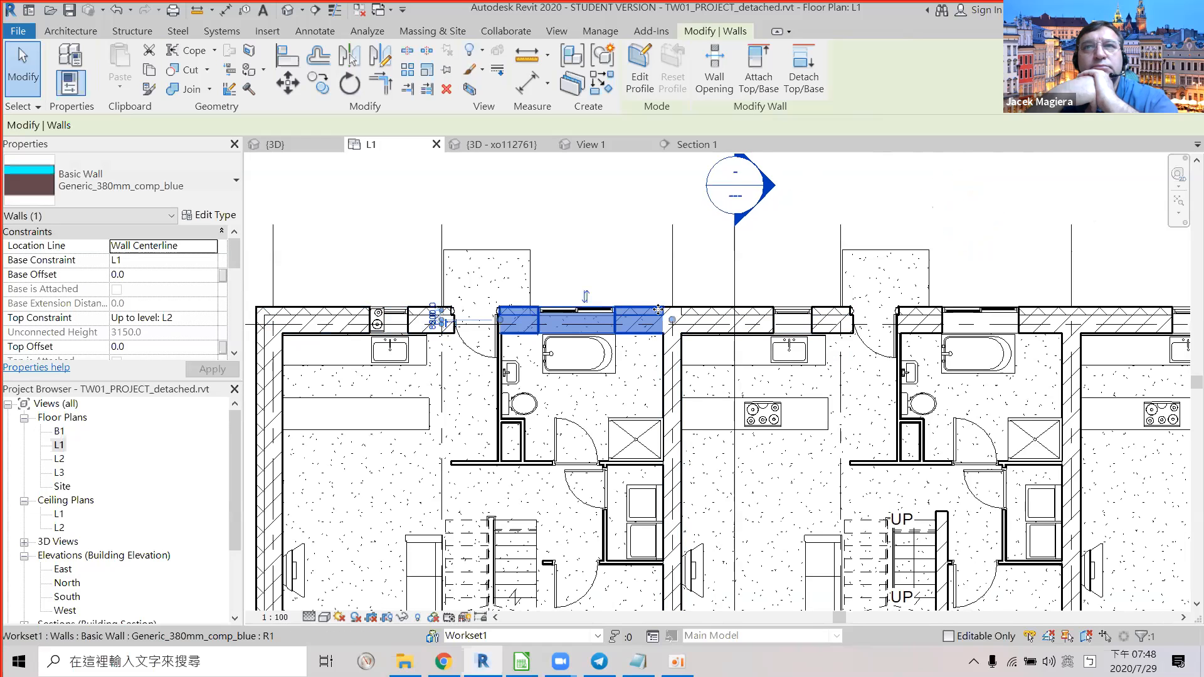
{"action": "key", "text": "alt+Tab"}
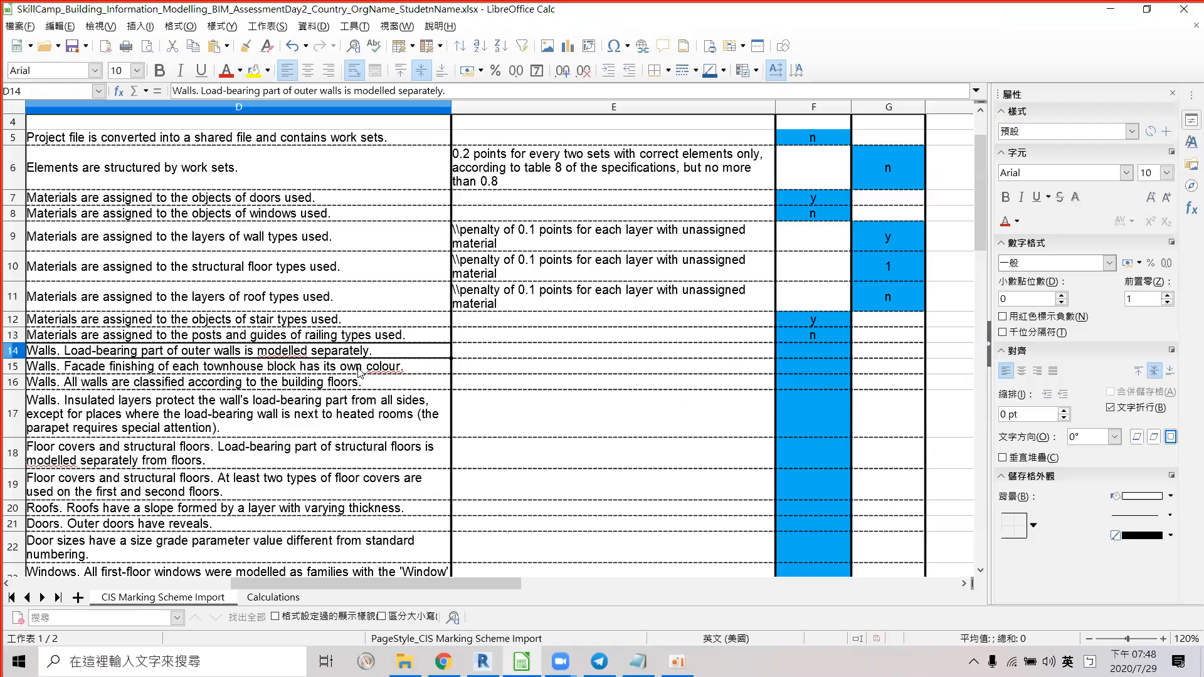
Score F14 'n' for load-bearing outer walls, read the row 15 criterion, and return to Revit.
{"action": "left_click", "coordinate": [818, 348]}
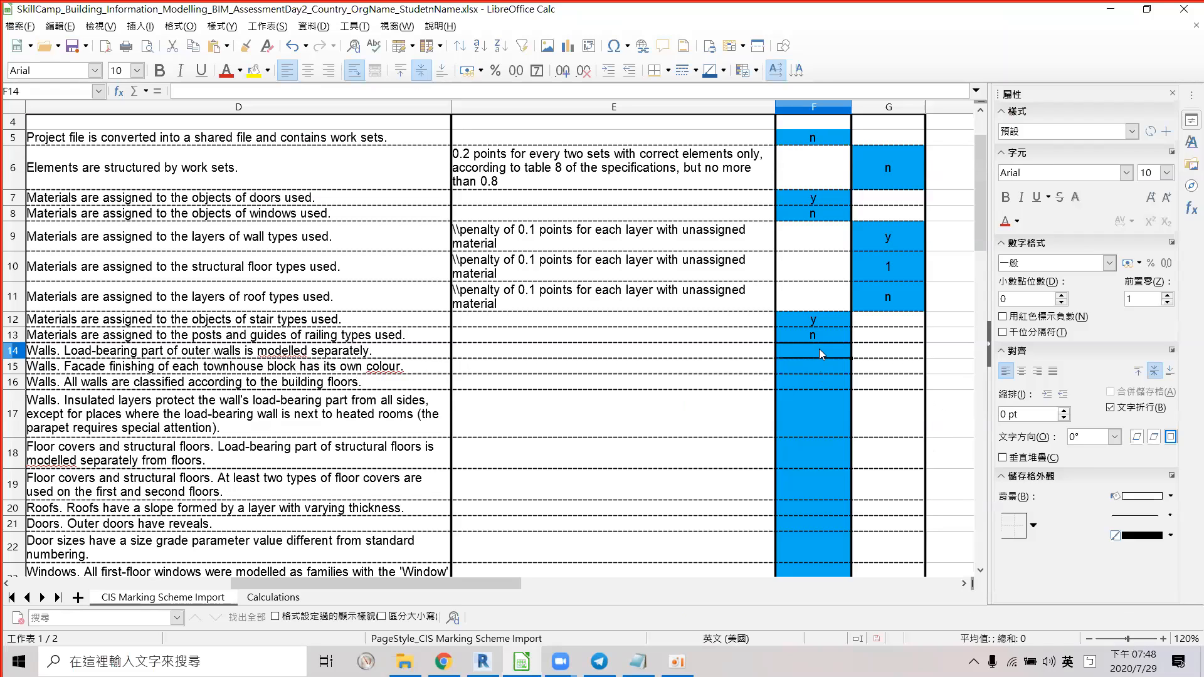
{"action": "type", "text": "n"}
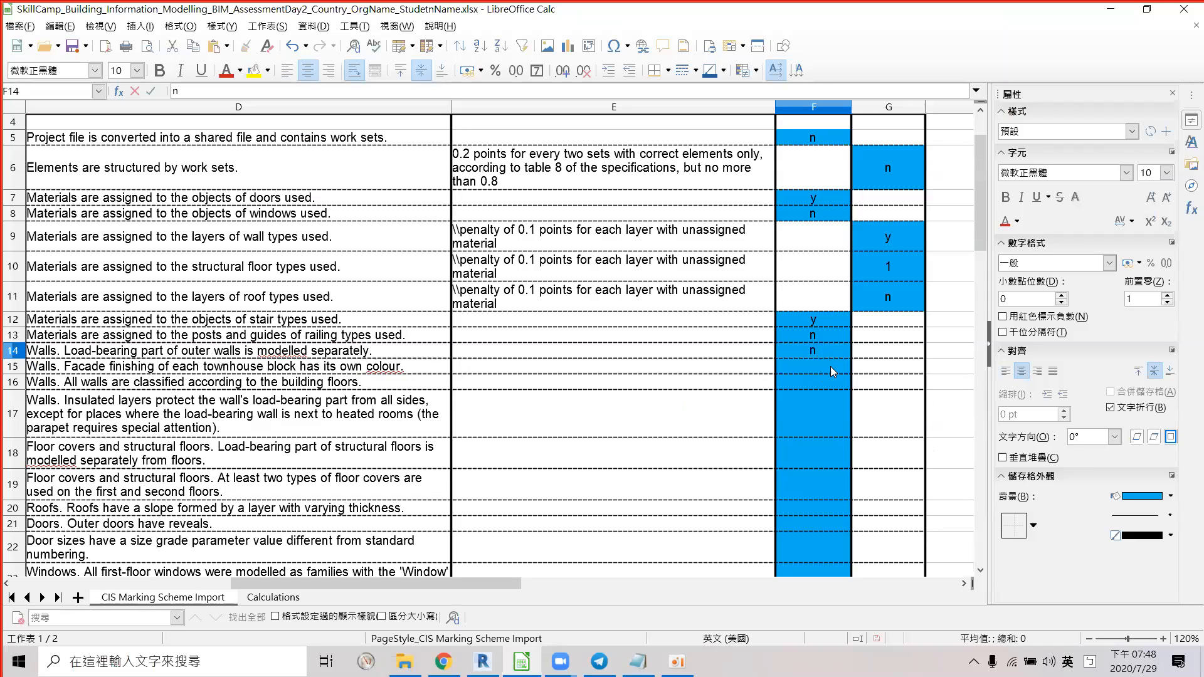
{"action": "left_click", "coordinate": [831, 367]}
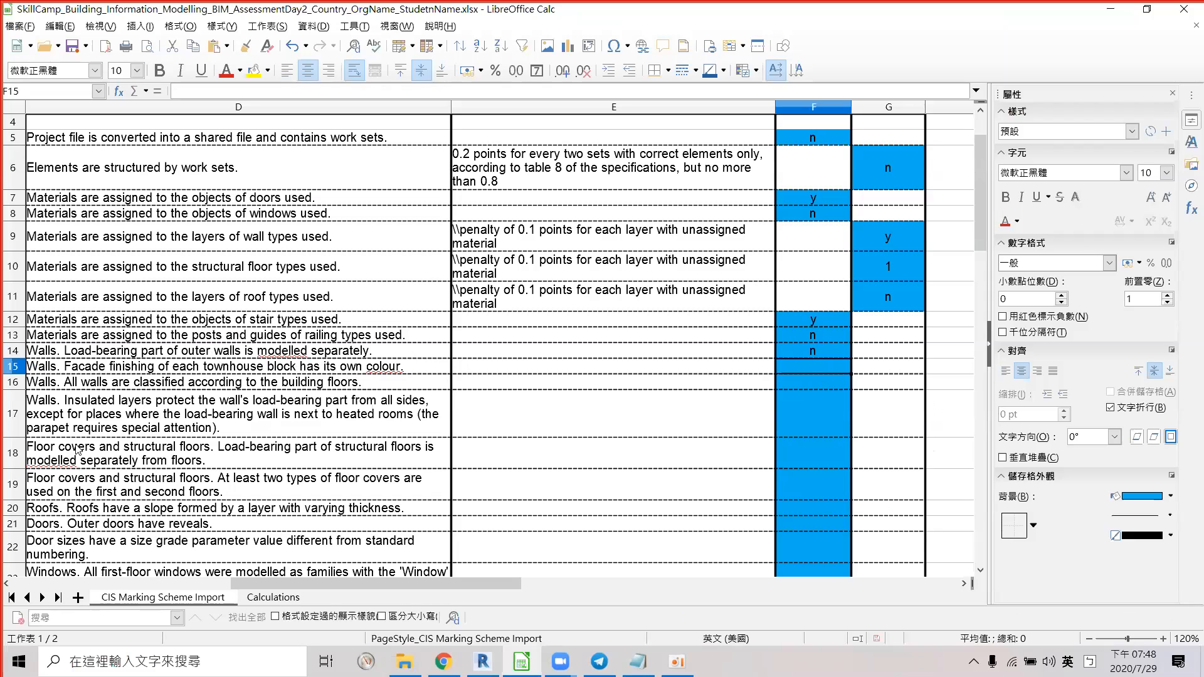
{"action": "left_click", "coordinate": [42, 371]}
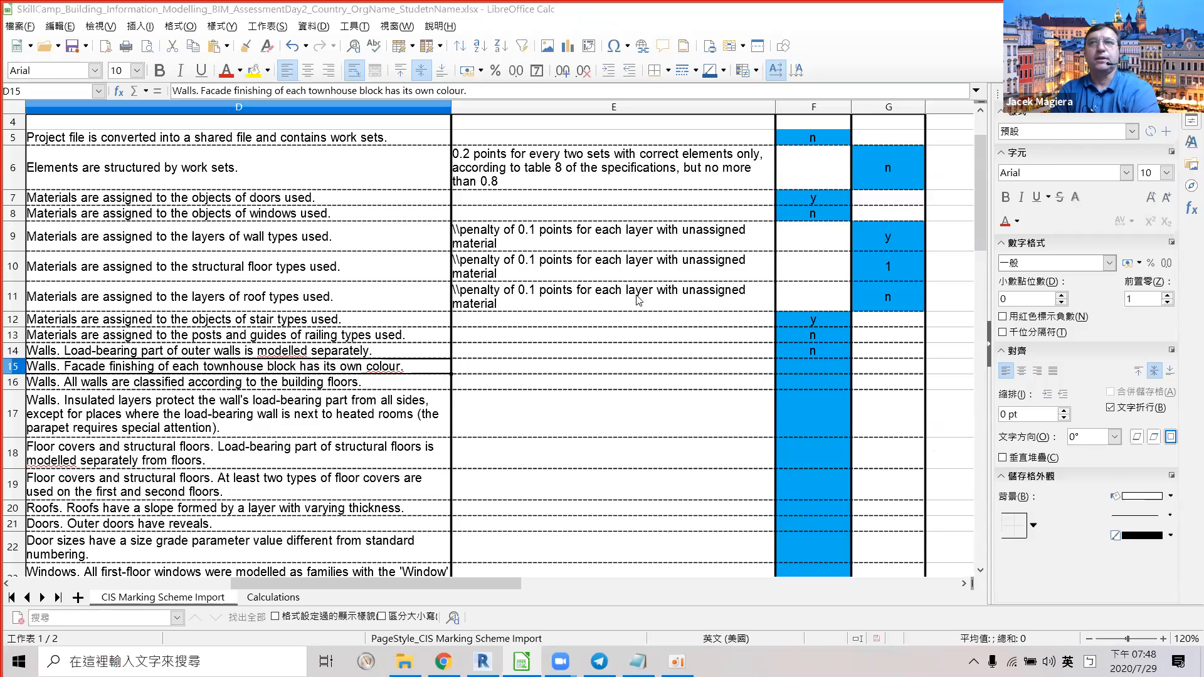
{"action": "key", "text": "alt+Tab"}
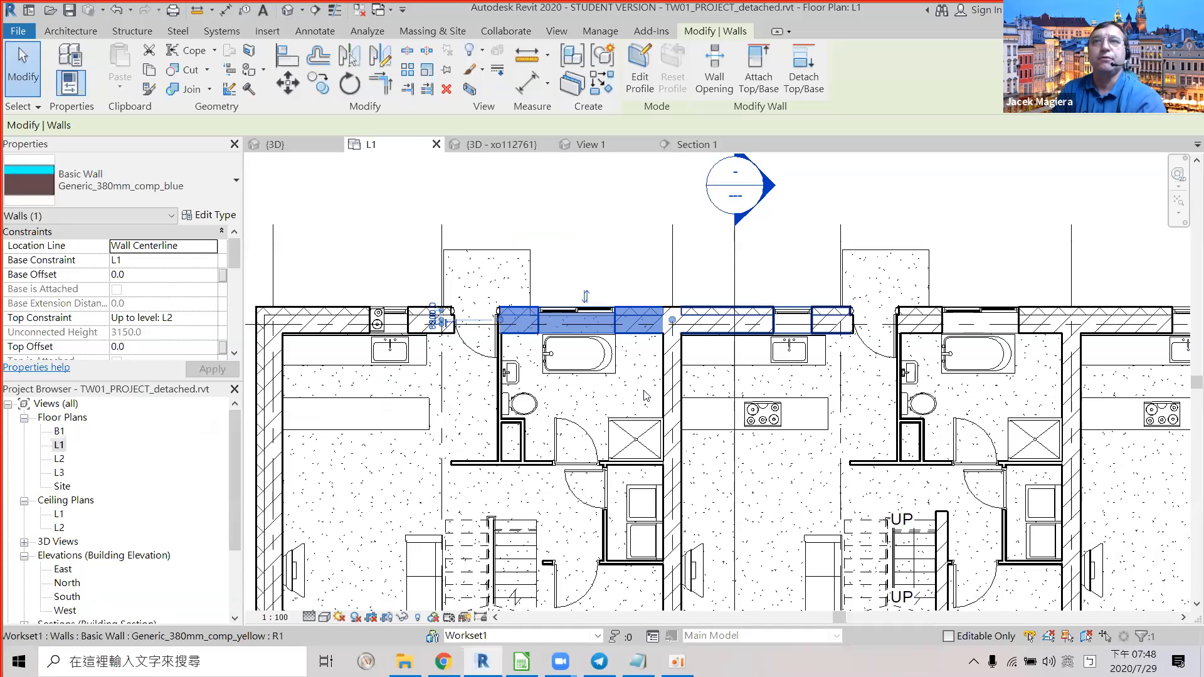
{"action": "scroll", "coordinate": [646, 396], "scroll_direction": "down", "scroll_amount": 4}
{"action": "middle_click_drag", "start_coordinate": [646, 396], "coordinate": [657, 323]}
{"action": "middle_click_drag", "start_coordinate": [874, 519], "coordinate": [803, 376]}
{"action": "scroll", "coordinate": [716, 351], "scroll_direction": "up", "scroll_amount": 5}
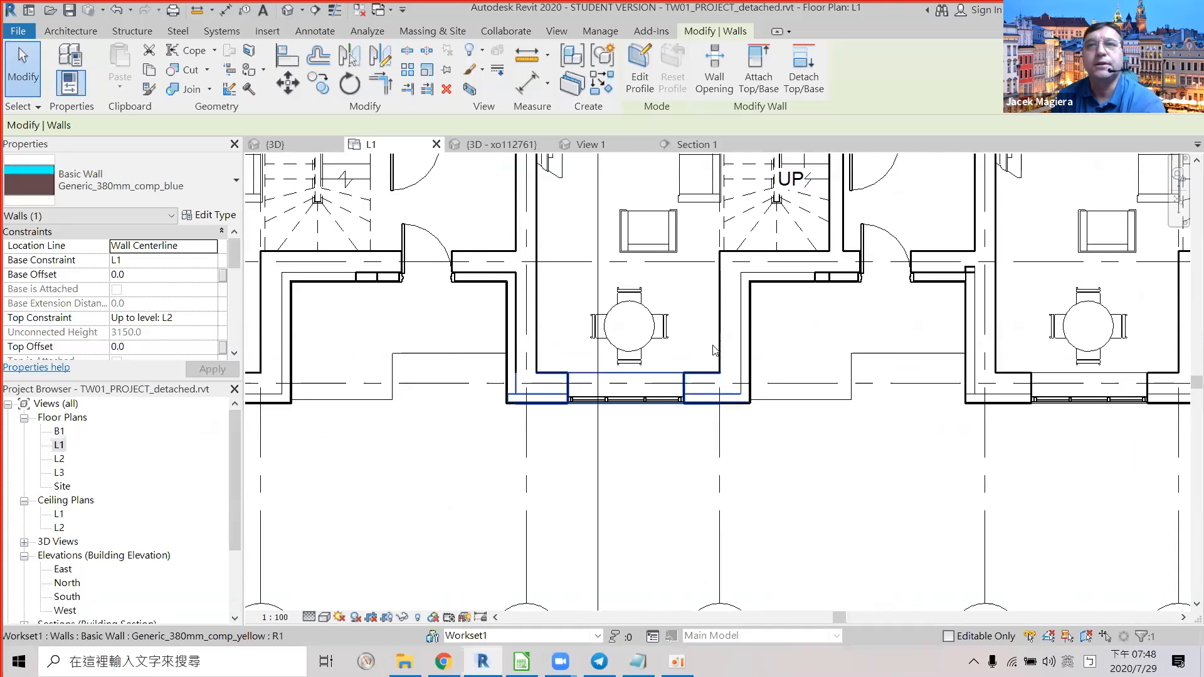
{"action": "middle_click_drag", "start_coordinate": [803, 263], "coordinate": [720, 275]}
{"action": "left_click", "coordinate": [716, 262]}
{"action": "left_click", "coordinate": [724, 274]}
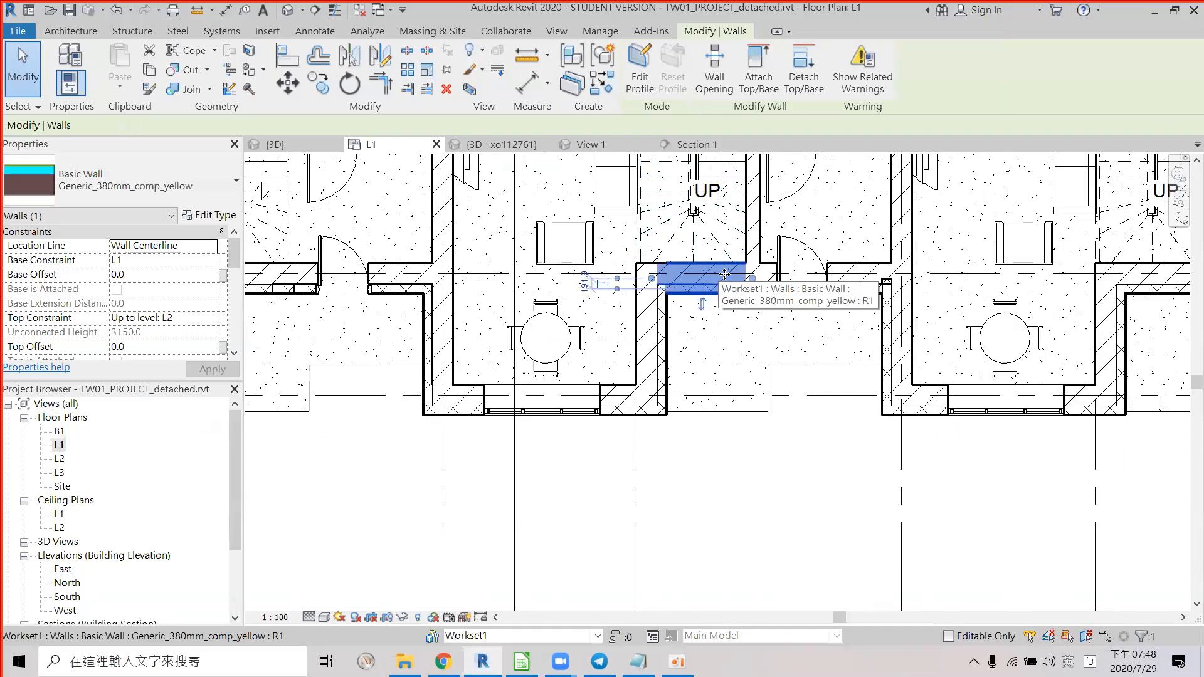
{"action": "scroll", "coordinate": [724, 274], "scroll_direction": "up", "scroll_amount": 1}
{"action": "middle_click_drag", "start_coordinate": [499, 289], "coordinate": [772, 300]}
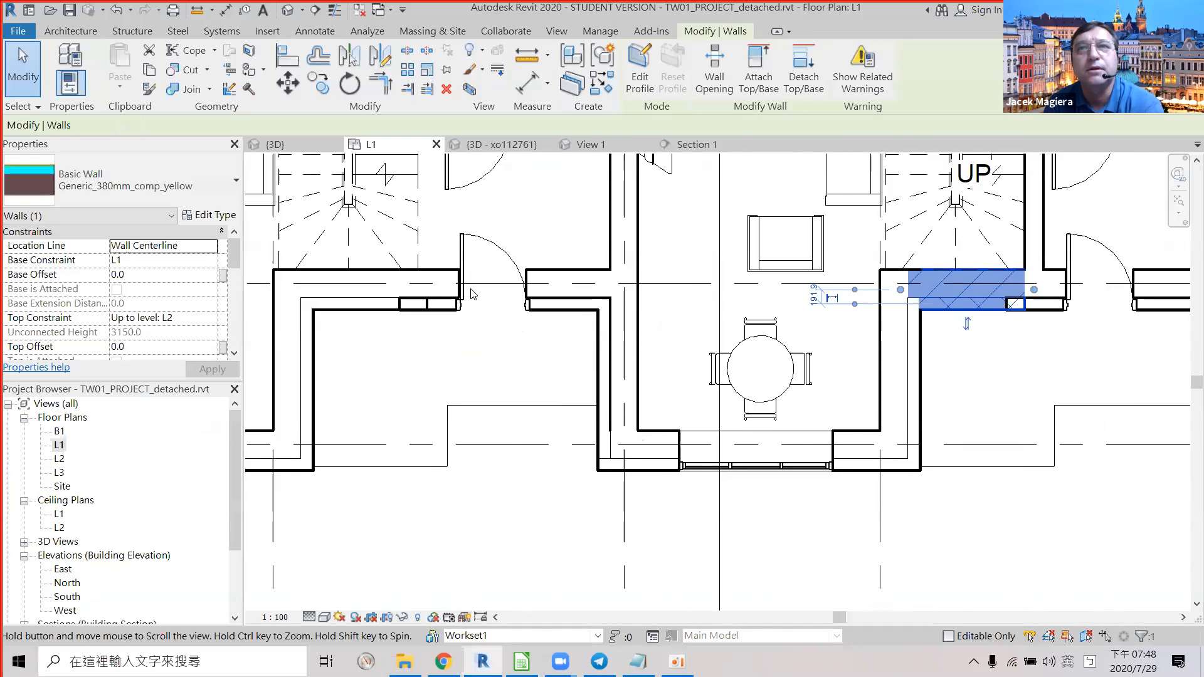
{"action": "left_click", "coordinate": [535, 271]}
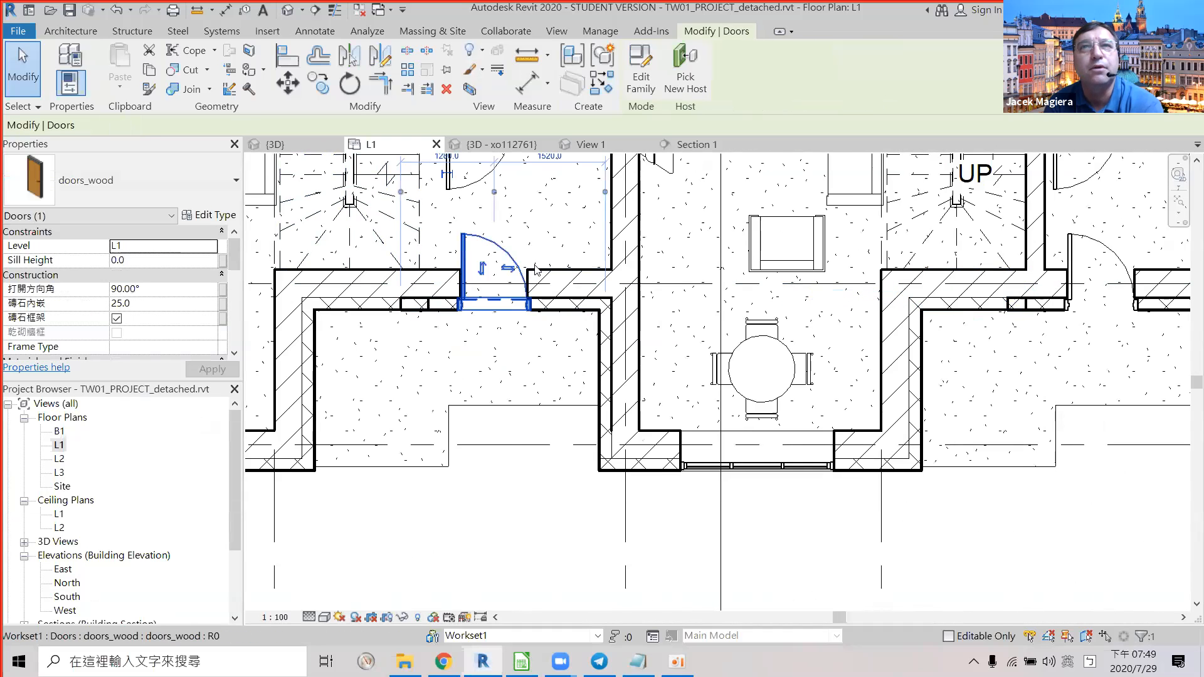
{"action": "scroll", "coordinate": [564, 271], "scroll_direction": "up", "scroll_amount": 2}
{"action": "left_click", "coordinate": [575, 274]}
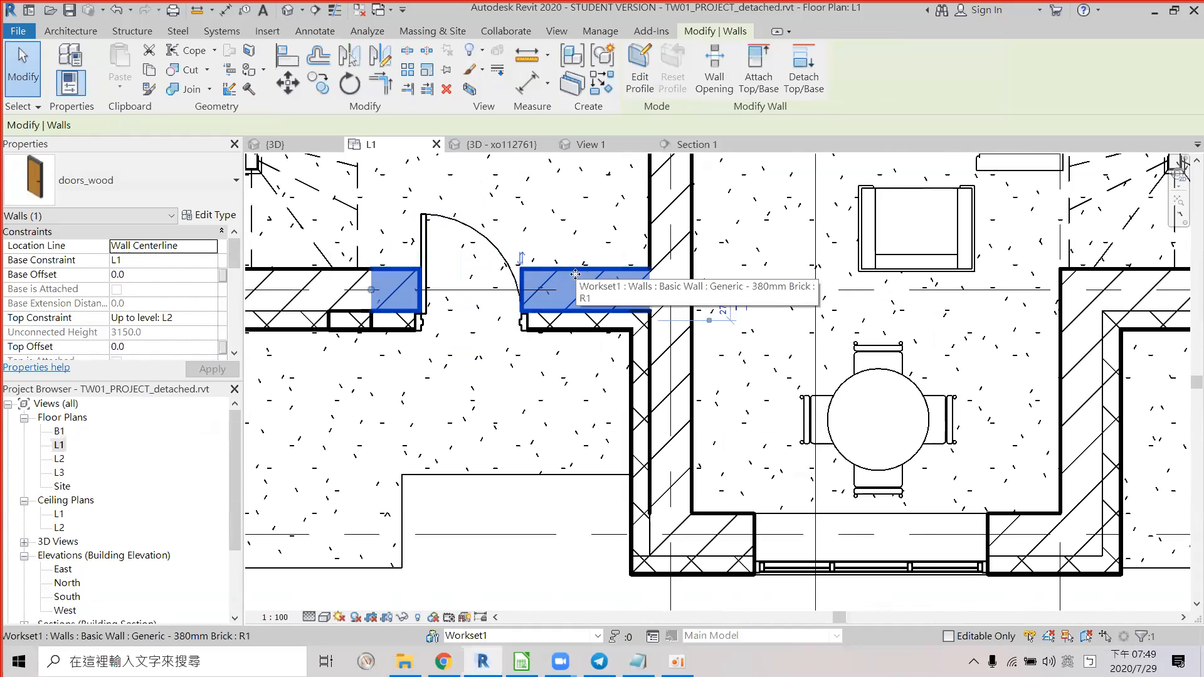
{"action": "scroll", "coordinate": [627, 276], "scroll_direction": "down", "scroll_amount": 2}
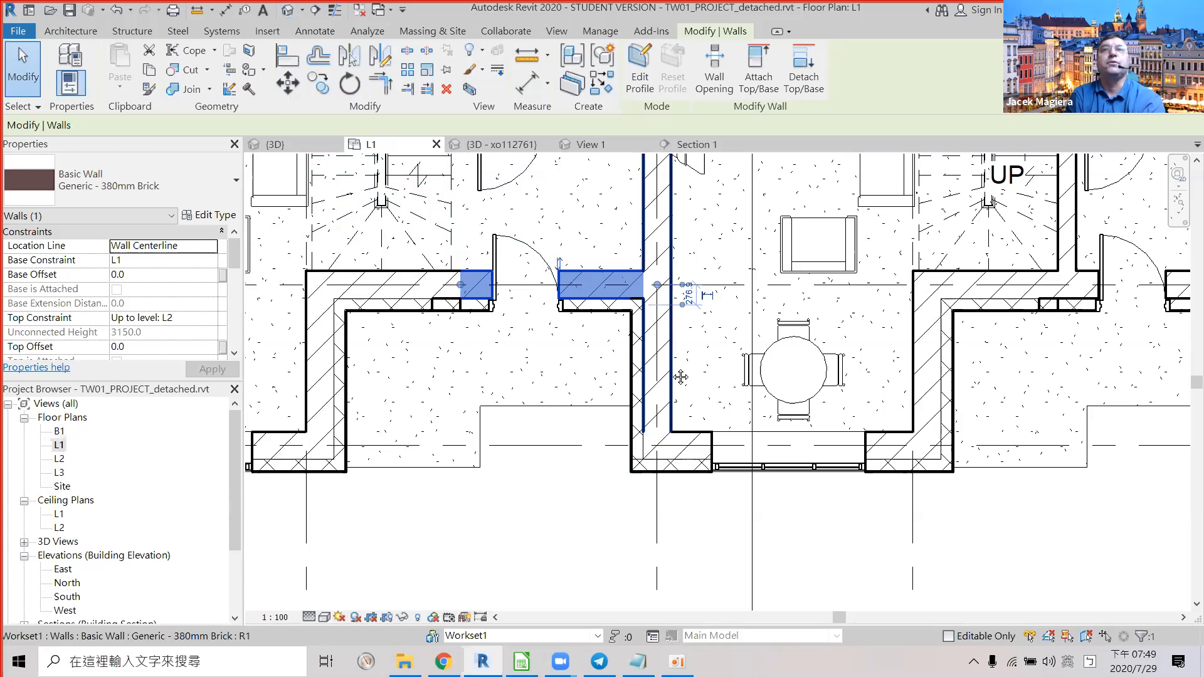
{"action": "middle_click_drag", "start_coordinate": [679, 376], "coordinate": [747, 515]}
{"action": "scroll", "coordinate": [729, 511], "scroll_direction": "down", "scroll_amount": 1}
{"action": "middle_click_drag", "start_coordinate": [687, 386], "coordinate": [702, 509]}
{"action": "scroll", "coordinate": [703, 509], "scroll_direction": "down", "scroll_amount": 1}
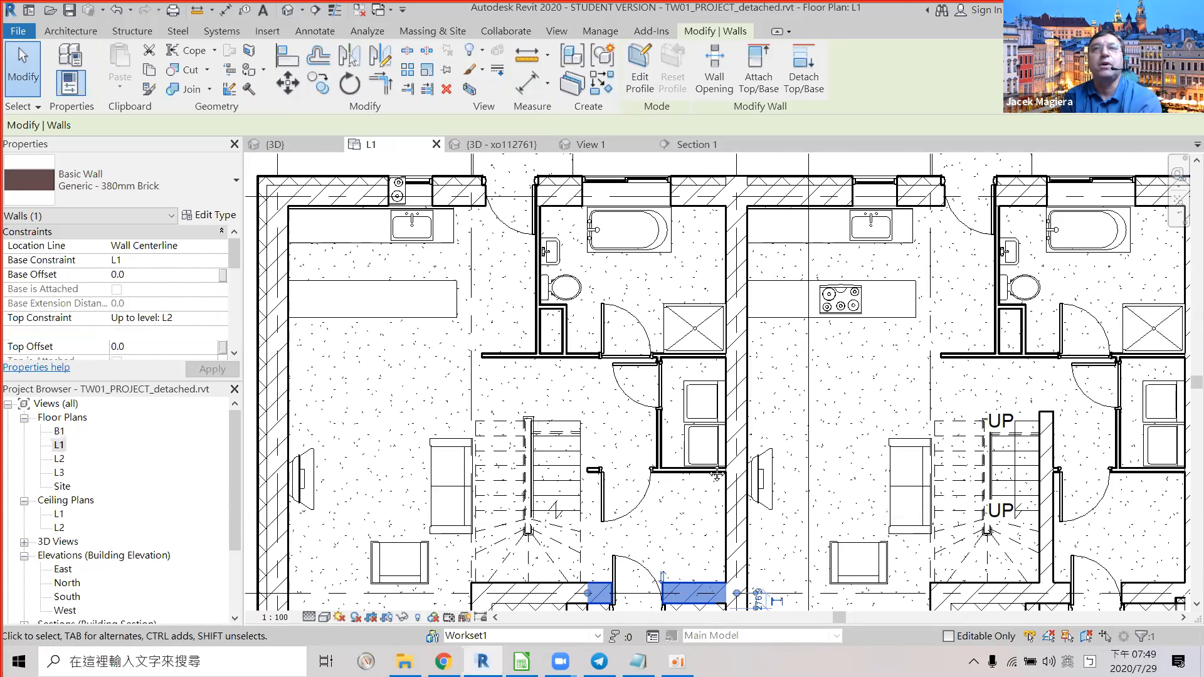
{"action": "left_click", "coordinate": [600, 223]}
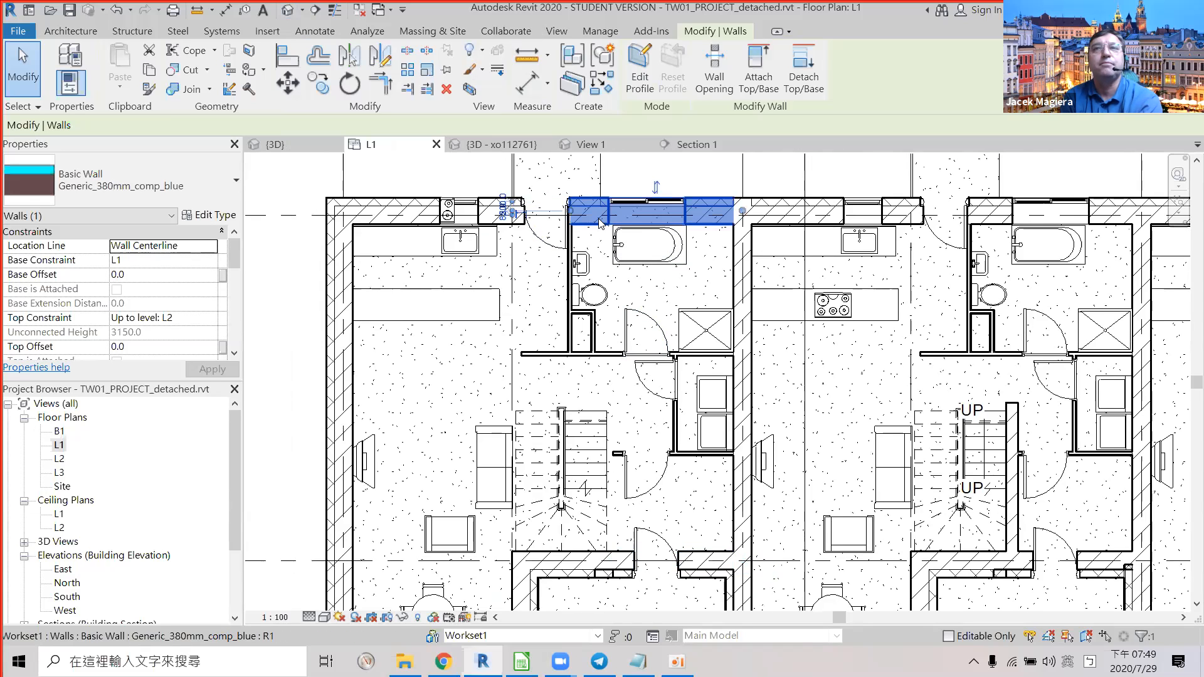
{"action": "middle_click_drag", "start_coordinate": [666, 337], "coordinate": [662, 319]}
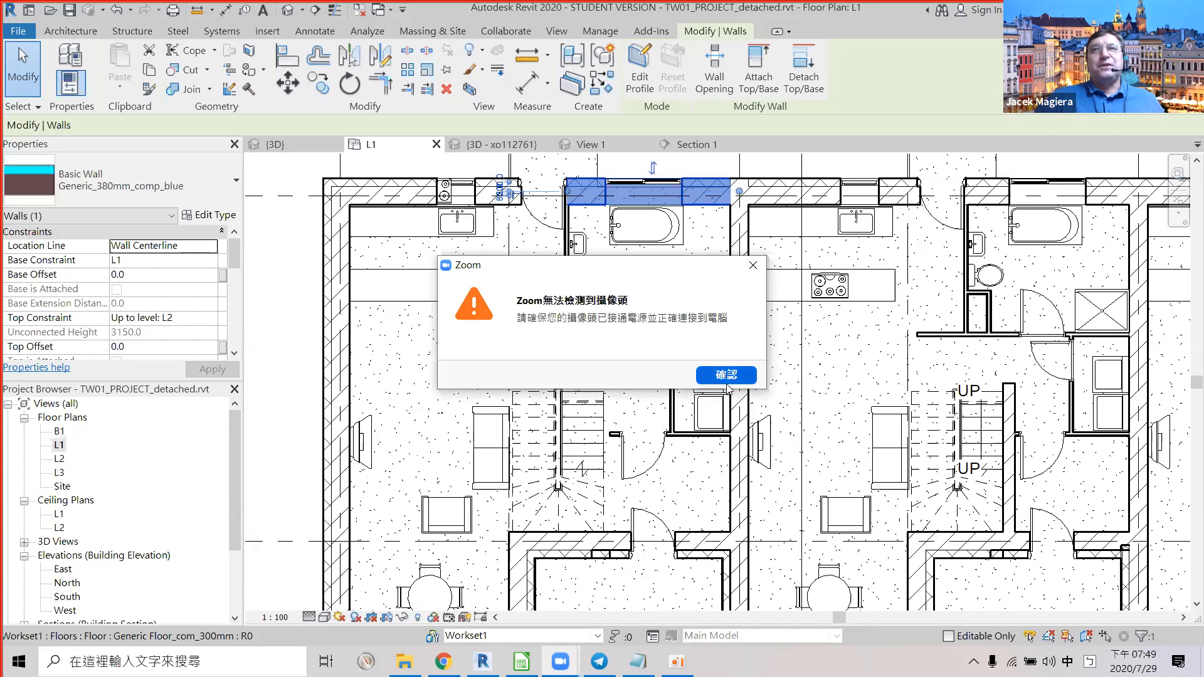
{"action": "left_click", "coordinate": [725, 376]}
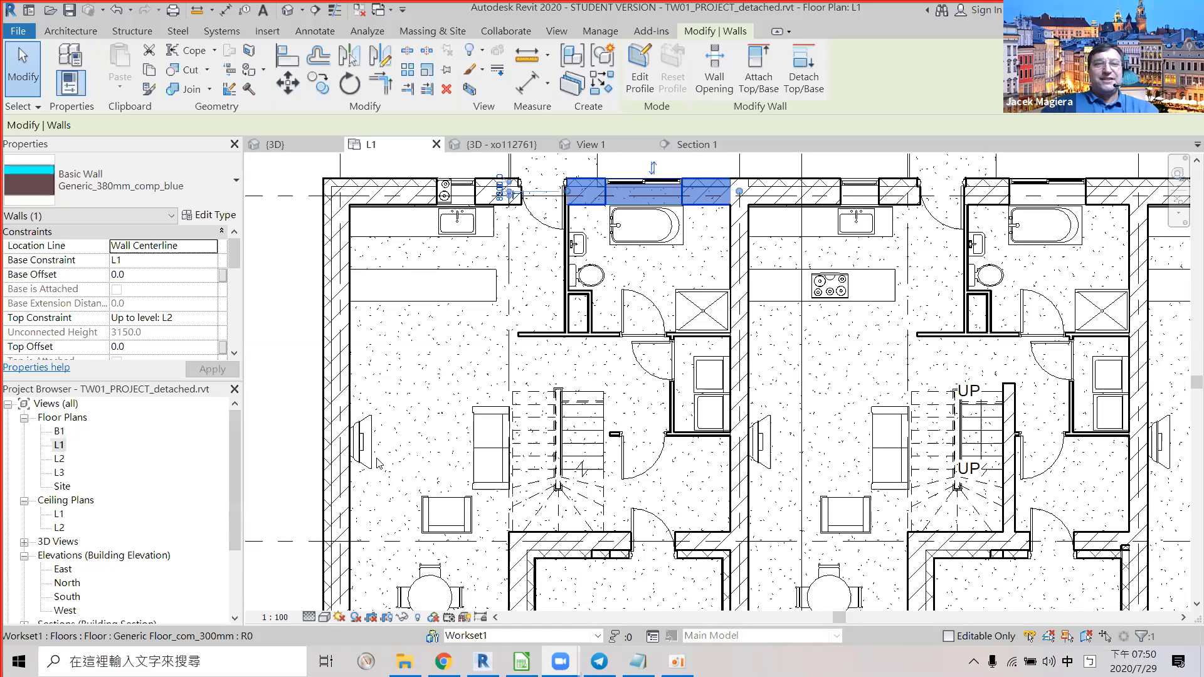
Nudge the L1 plan up slightly and bring the Calc marking sheet to the front at row 15.
{"action": "scroll", "coordinate": [531, 298], "scroll_direction": "down", "scroll_amount": 1}
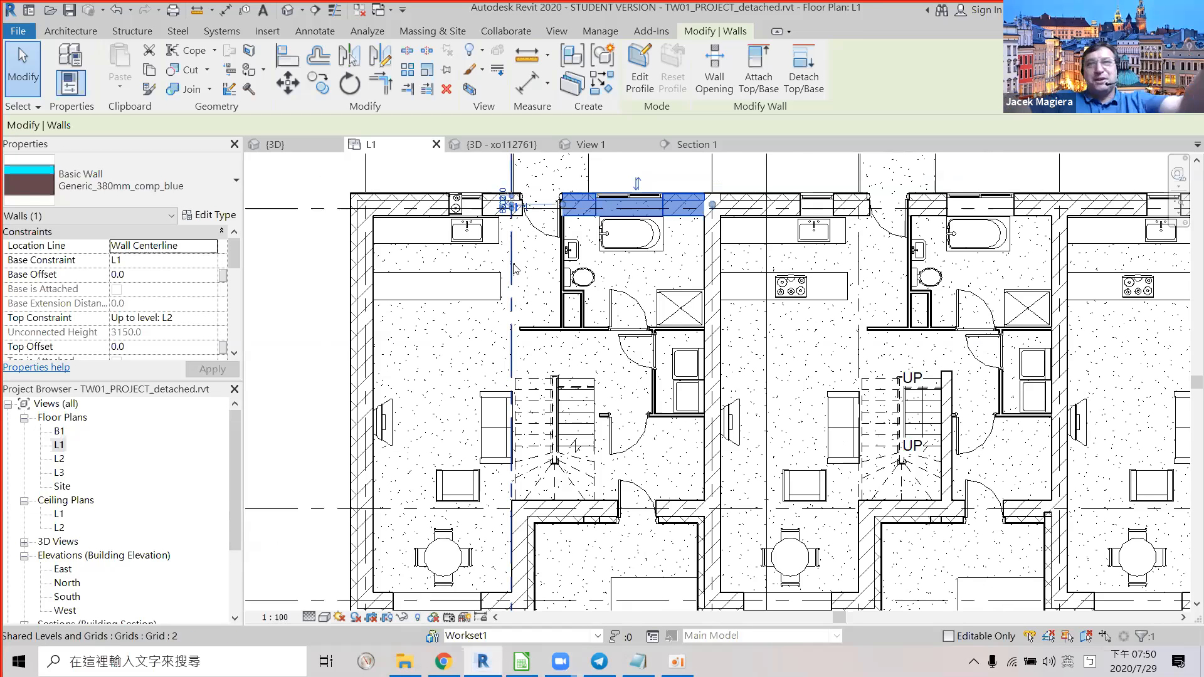
{"action": "middle_click_drag", "start_coordinate": [502, 332], "coordinate": [512, 301]}
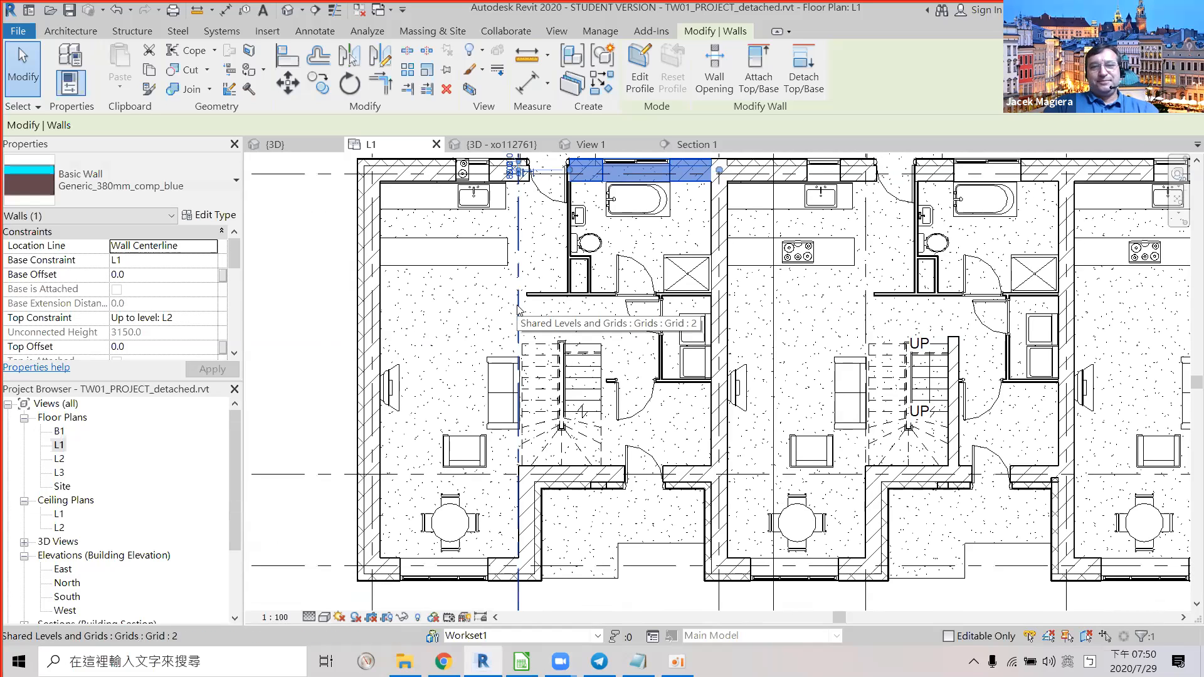
{"action": "key", "text": "alt"}
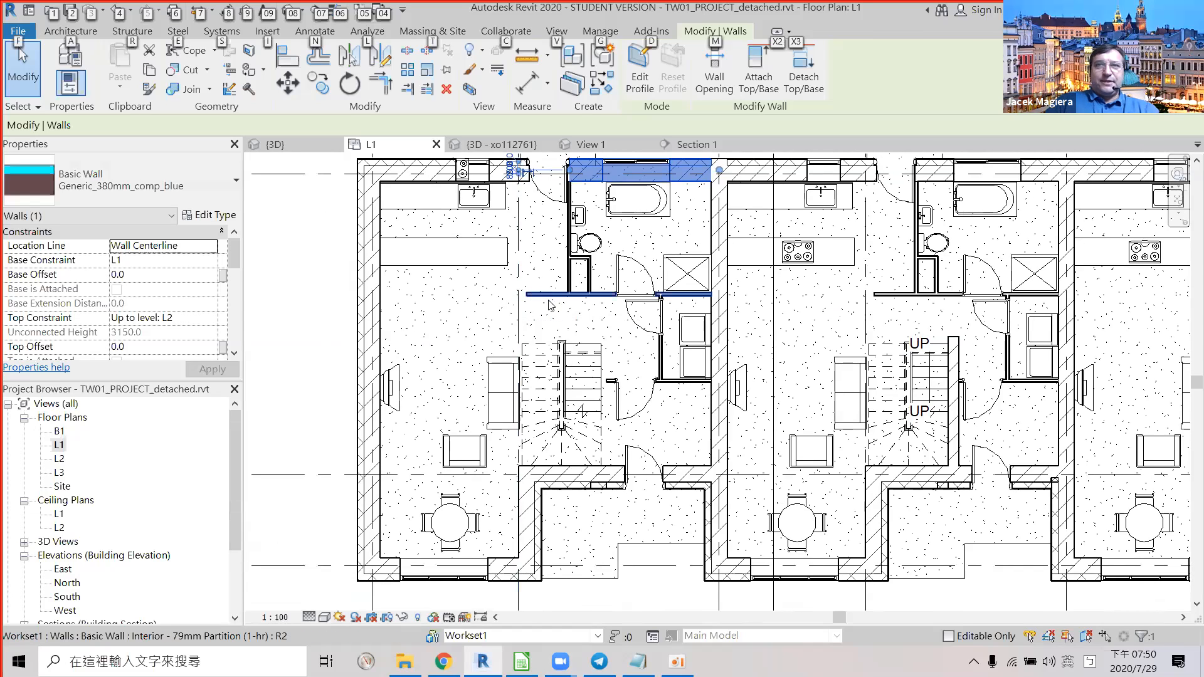
{"action": "key", "text": "alt+Tab"}
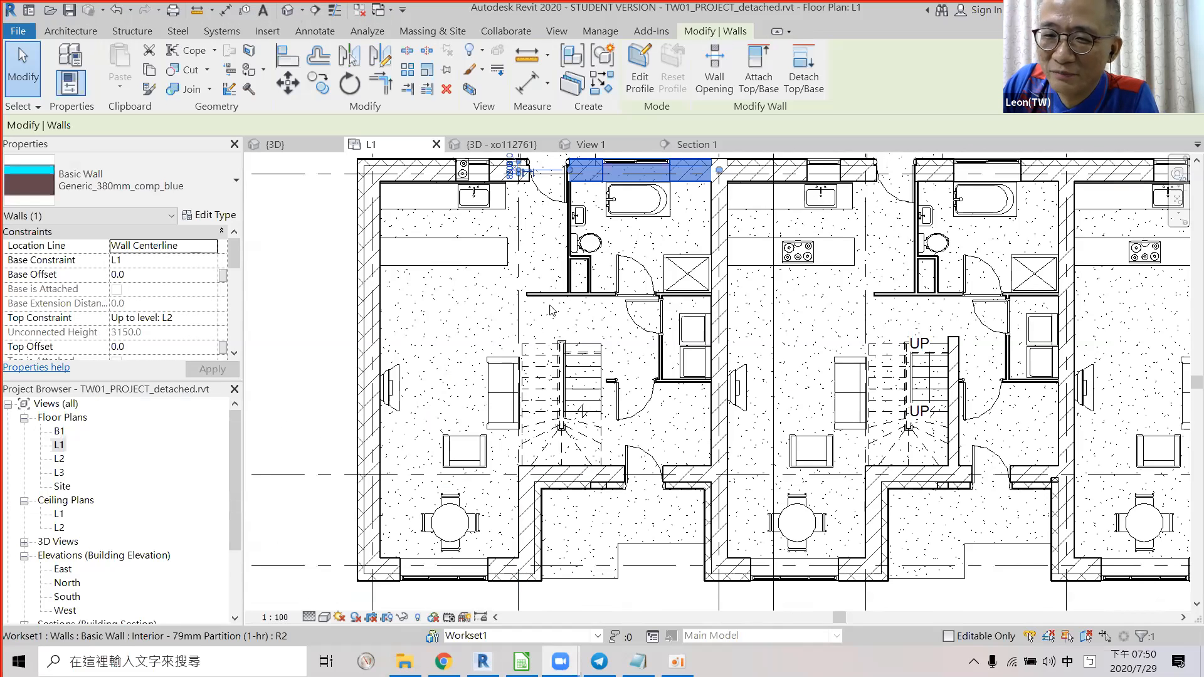
{"action": "key", "text": "alt+Tab"}
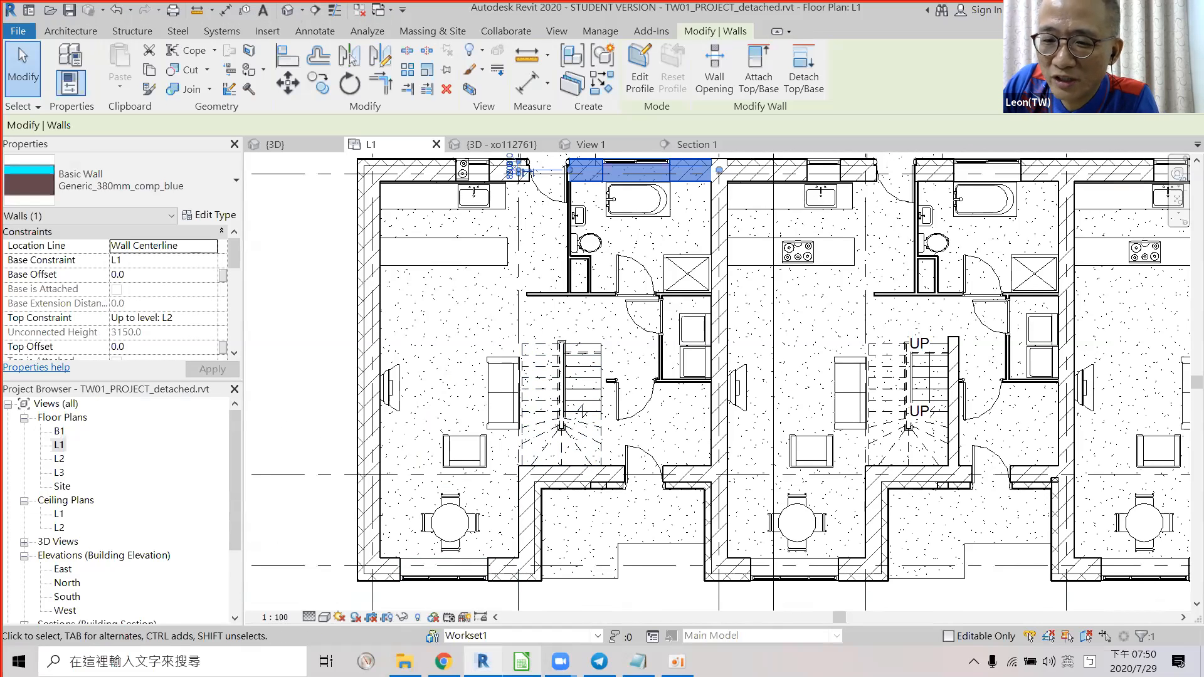
{"action": "key", "text": "alt+Tab"}
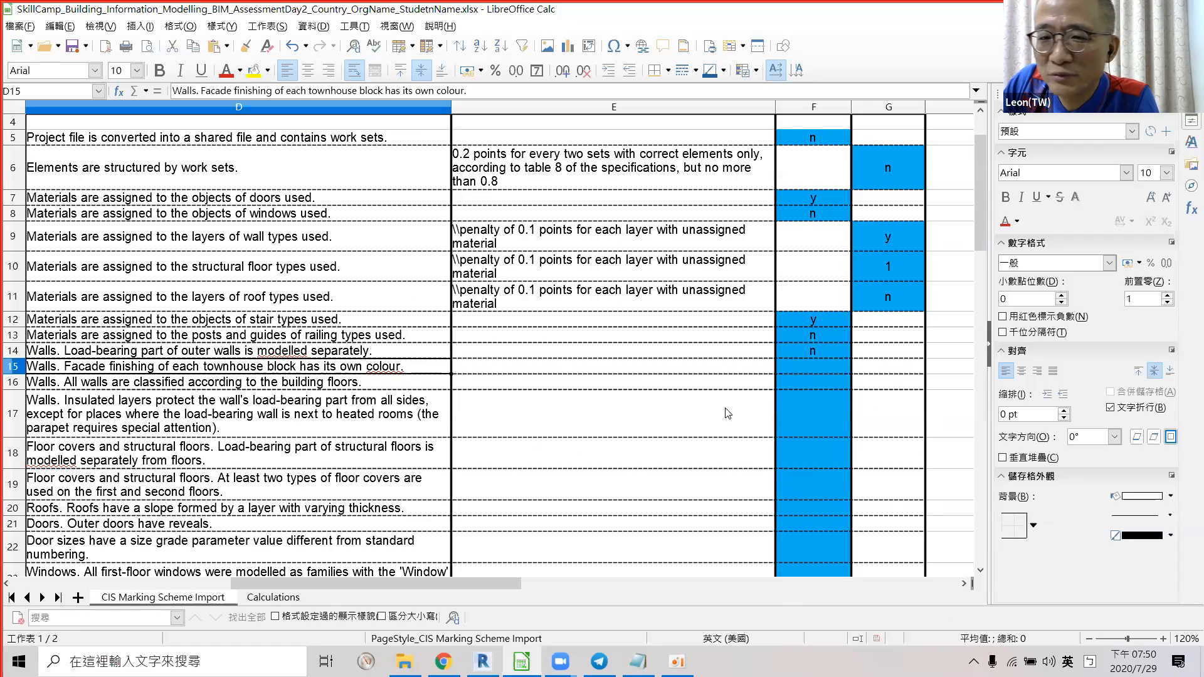
Select row 14 in the marking sheet and go back to Revit's L1 floor plan.
{"action": "left_click", "coordinate": [14, 352]}
{"action": "key", "text": "alt+Tab"}
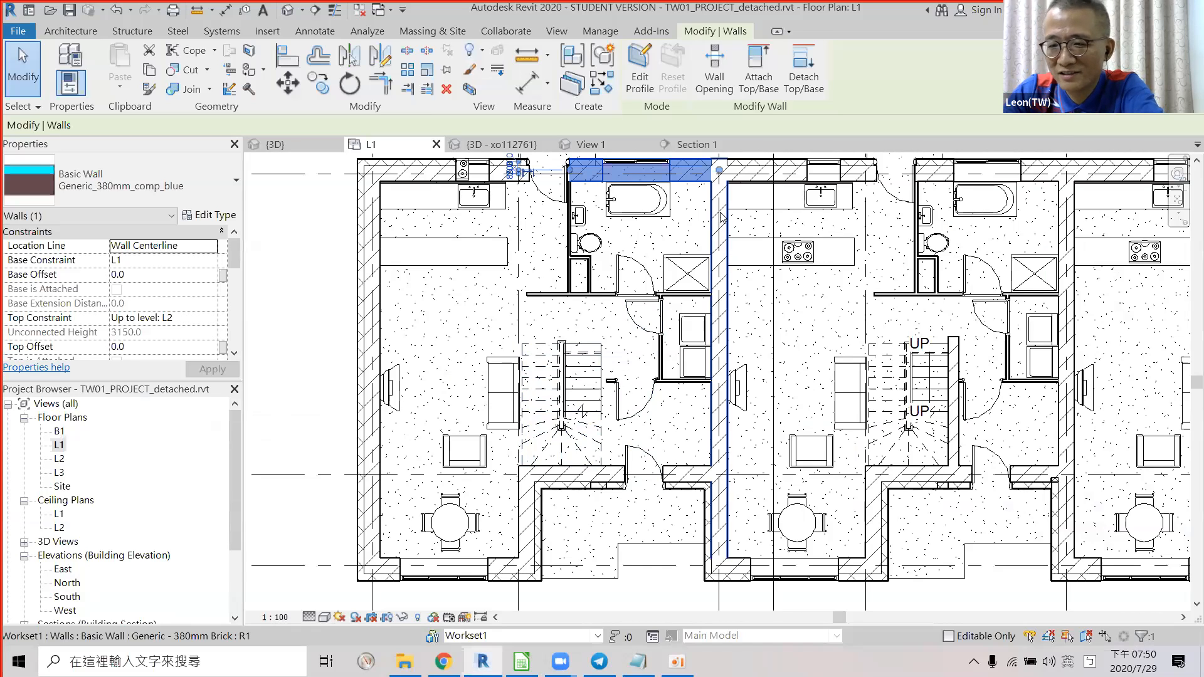
Check the types of the central wall, the walls around the stairs and both houses' left exterior walls.
{"action": "left_click", "coordinate": [721, 217]}
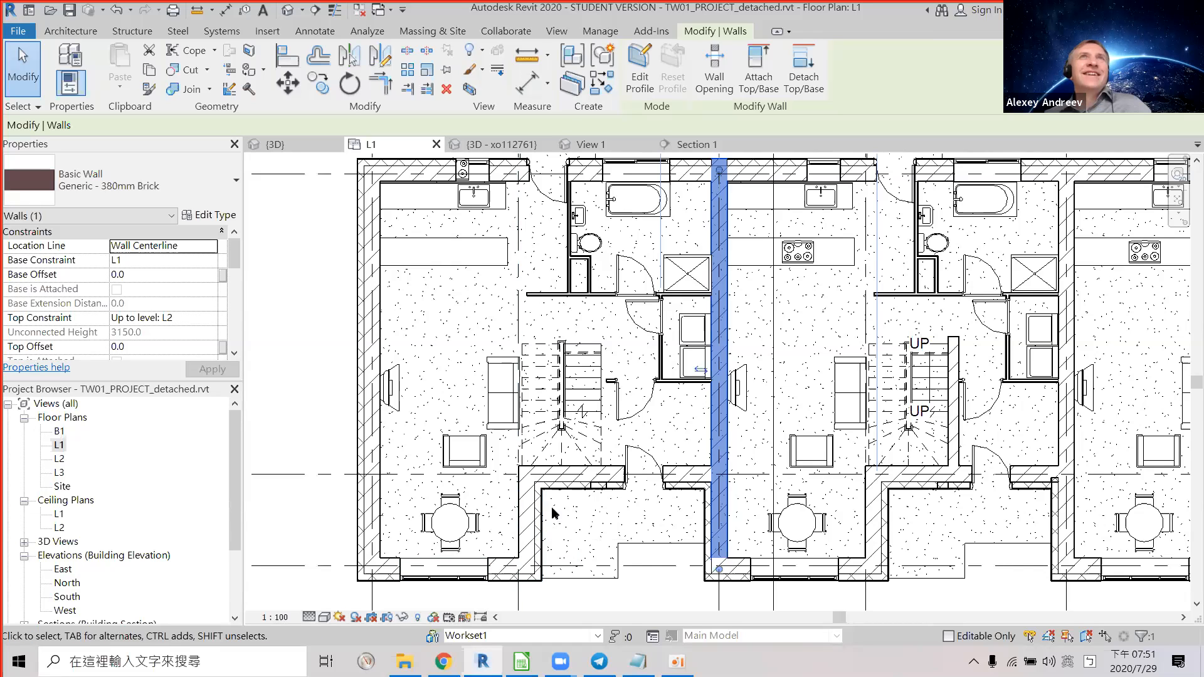
{"action": "left_click", "coordinate": [615, 472]}
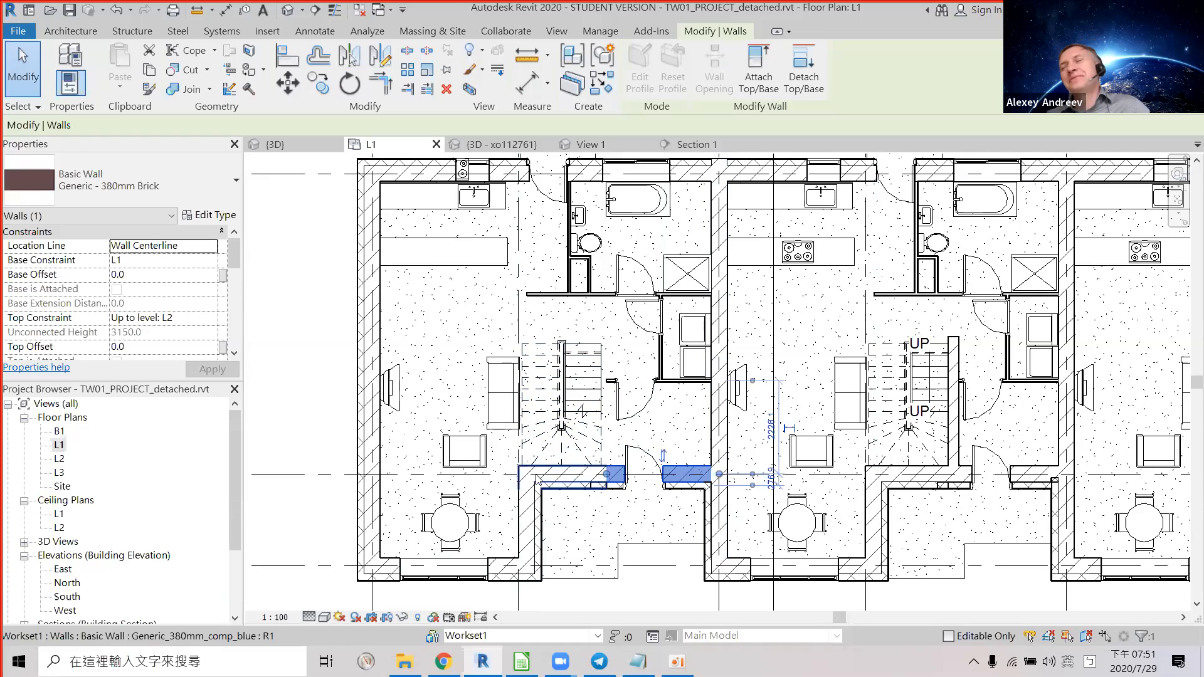
{"action": "left_click", "coordinate": [518, 514]}
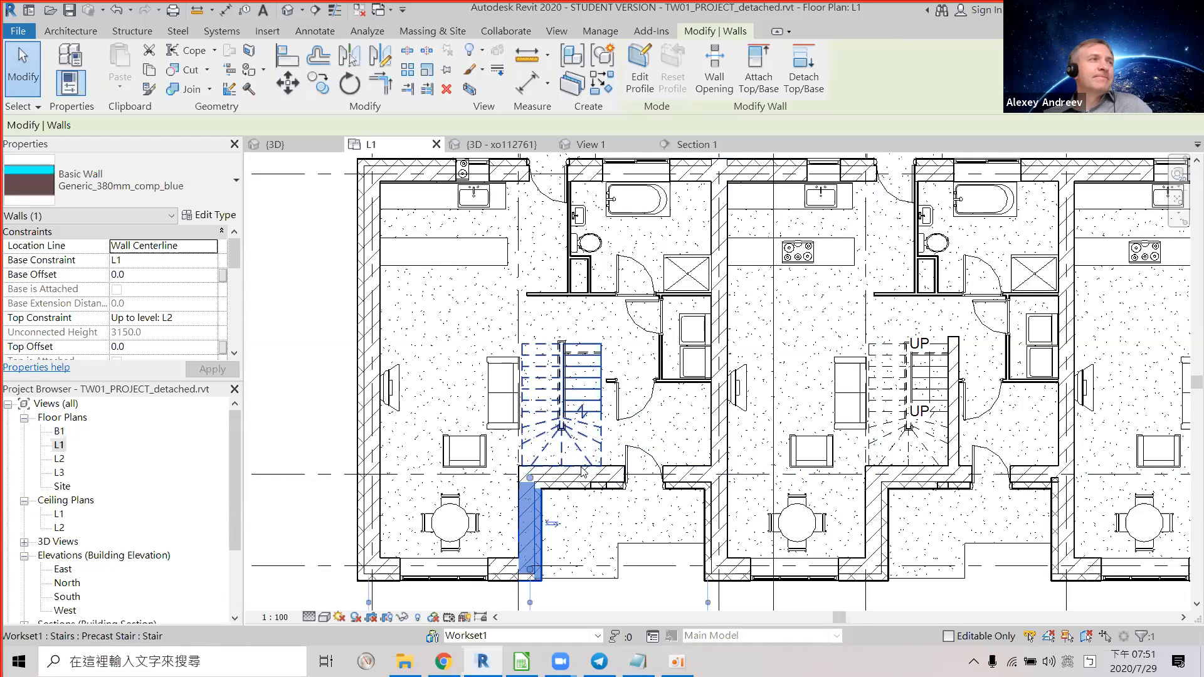
{"action": "left_click", "coordinate": [584, 486]}
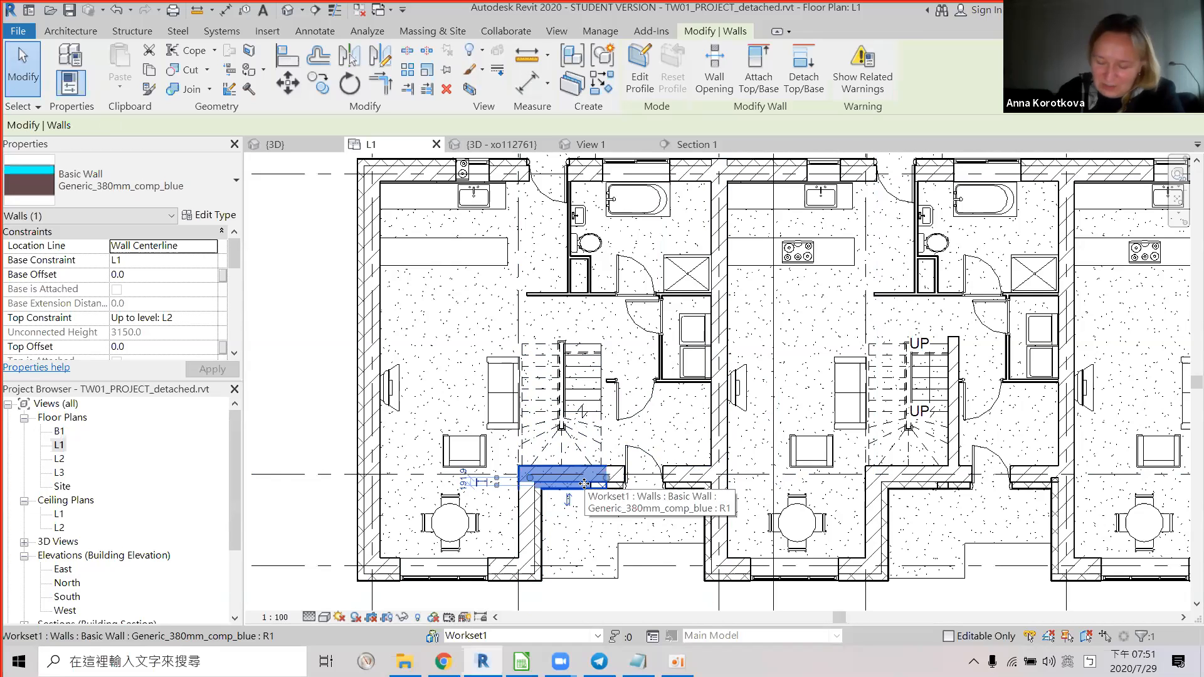
{"action": "left_click", "coordinate": [385, 466]}
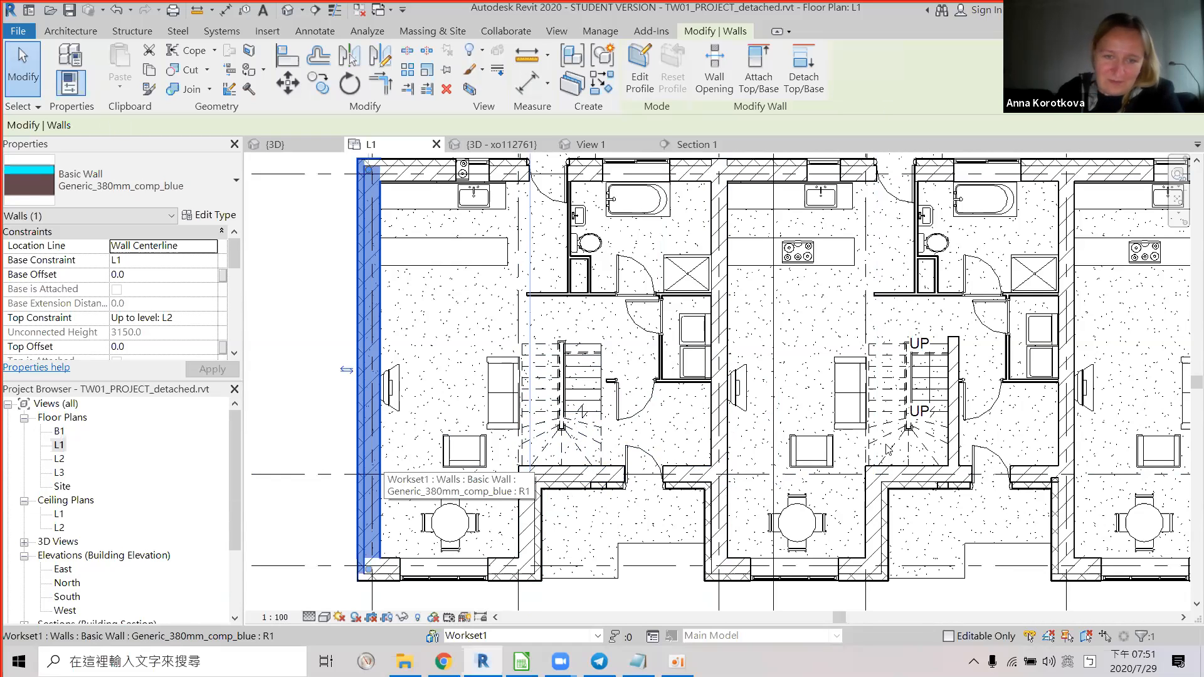
{"action": "left_click", "coordinate": [903, 485]}
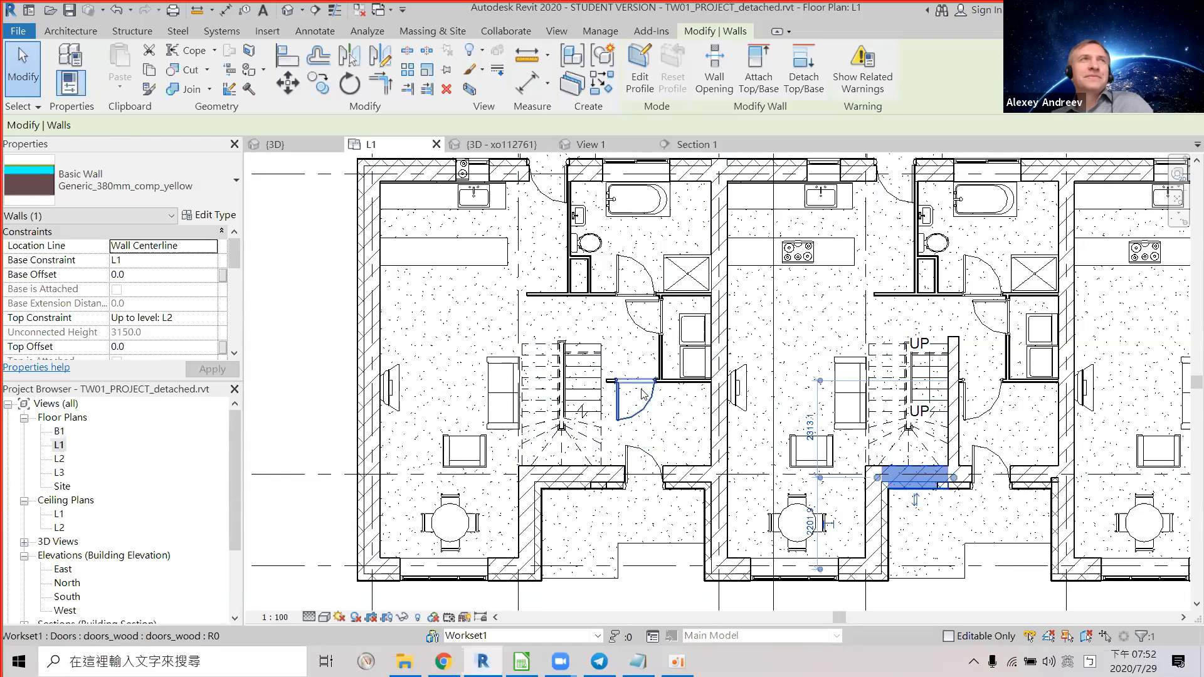
{"action": "key", "text": "alt+Tab"}
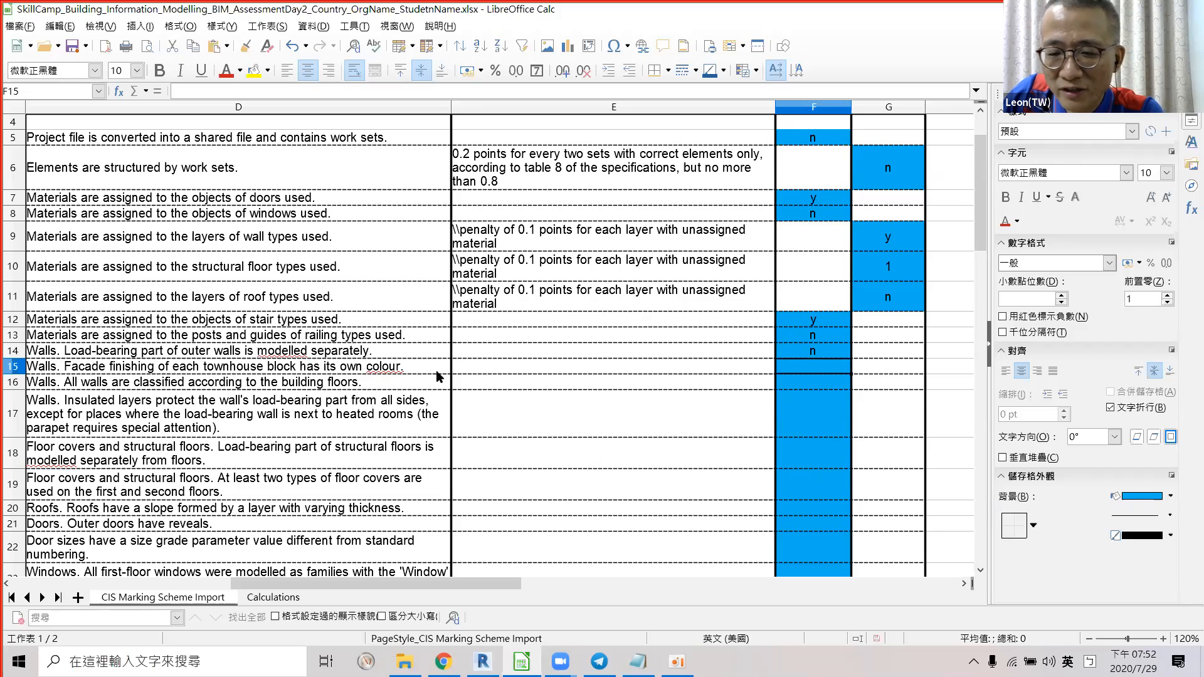
Open the default 3D view and turn off its Section Box so every townhouse shows.
{"action": "key", "text": "alt+Tab"}
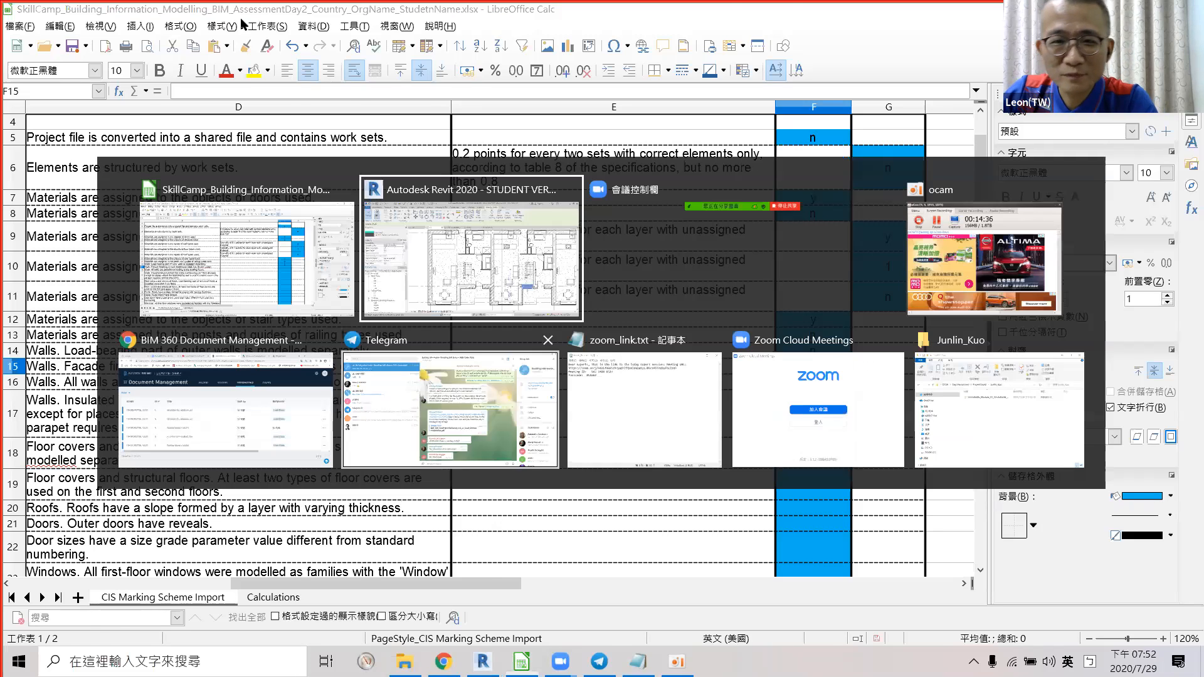
{"action": "left_click", "coordinate": [291, 14]}
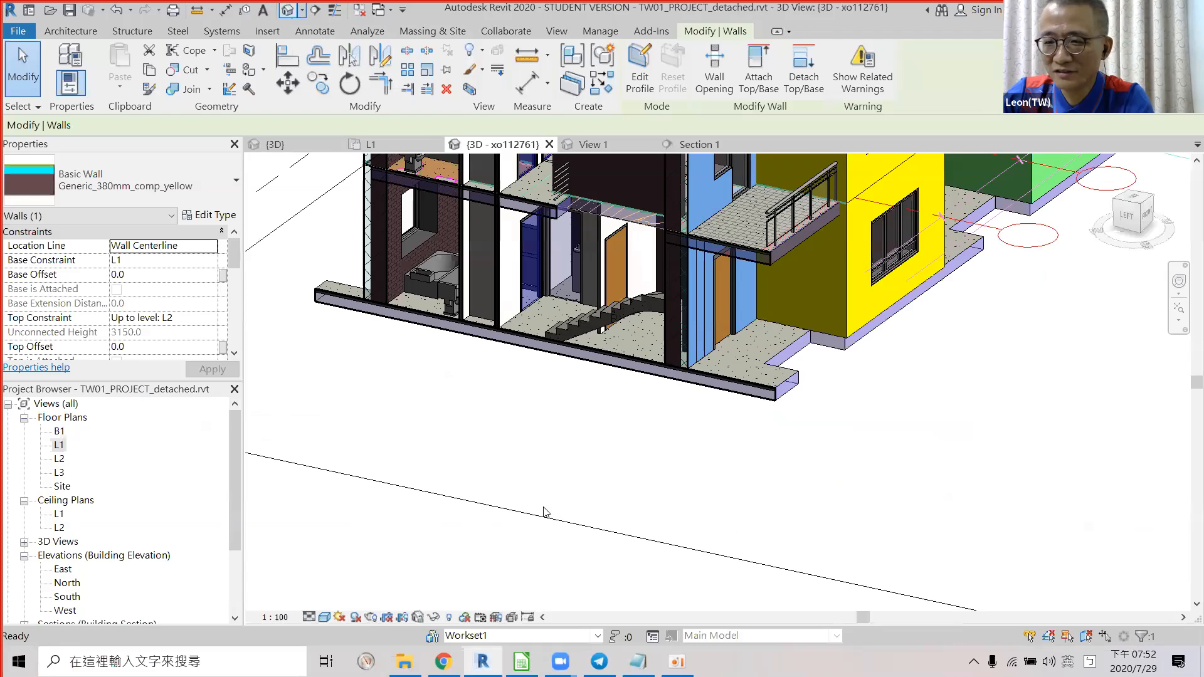
{"action": "scroll", "coordinate": [461, 500], "scroll_direction": "down", "scroll_amount": 3}
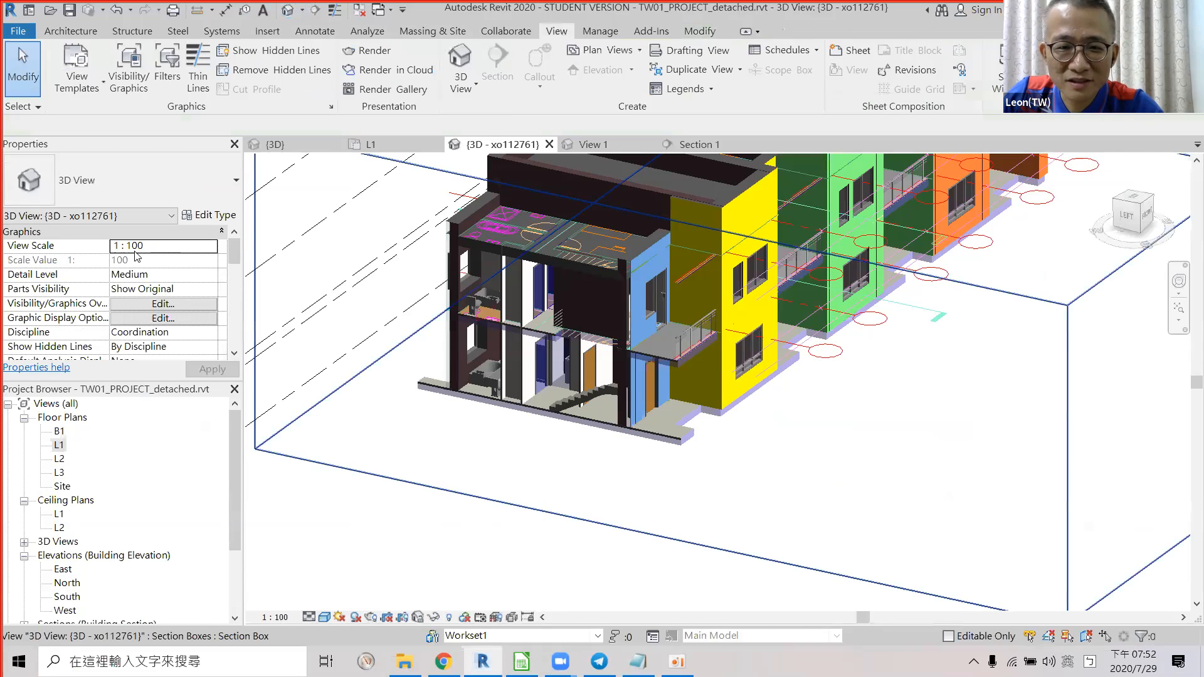
{"action": "left_click", "coordinate": [461, 500]}
{"action": "key", "text": "Escape"}
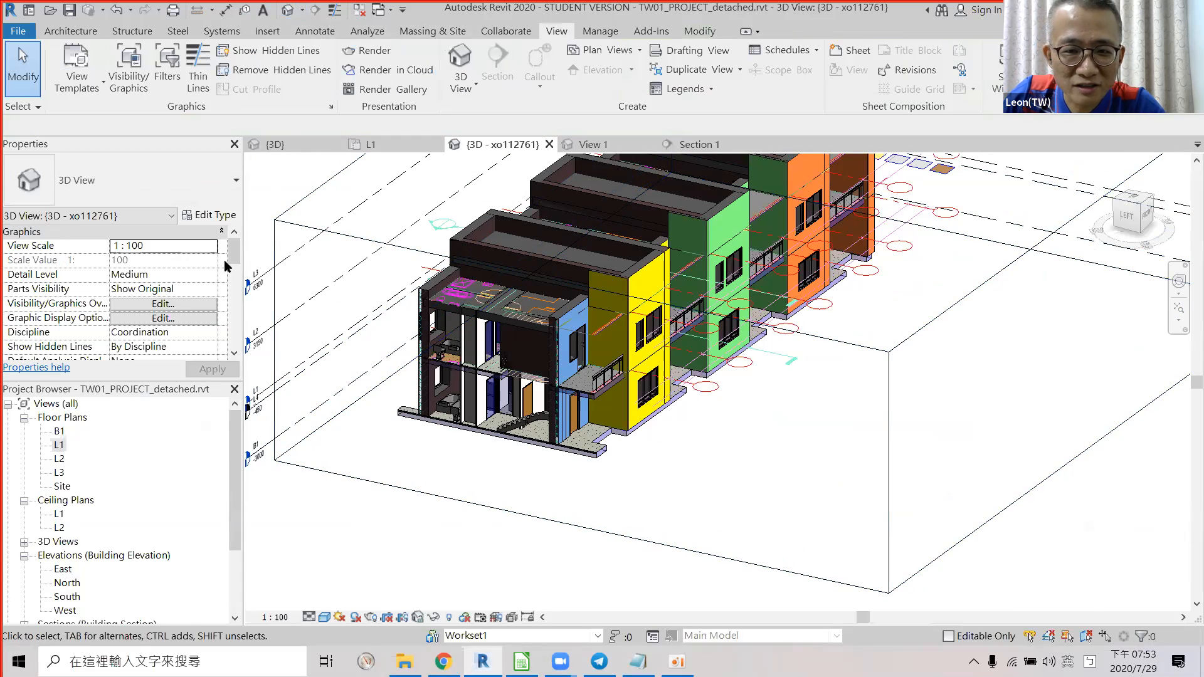
{"action": "scroll", "coordinate": [174, 313], "scroll_direction": "down", "scroll_amount": 1}
{"action": "scroll", "coordinate": [175, 314], "scroll_direction": "down", "scroll_amount": 5}
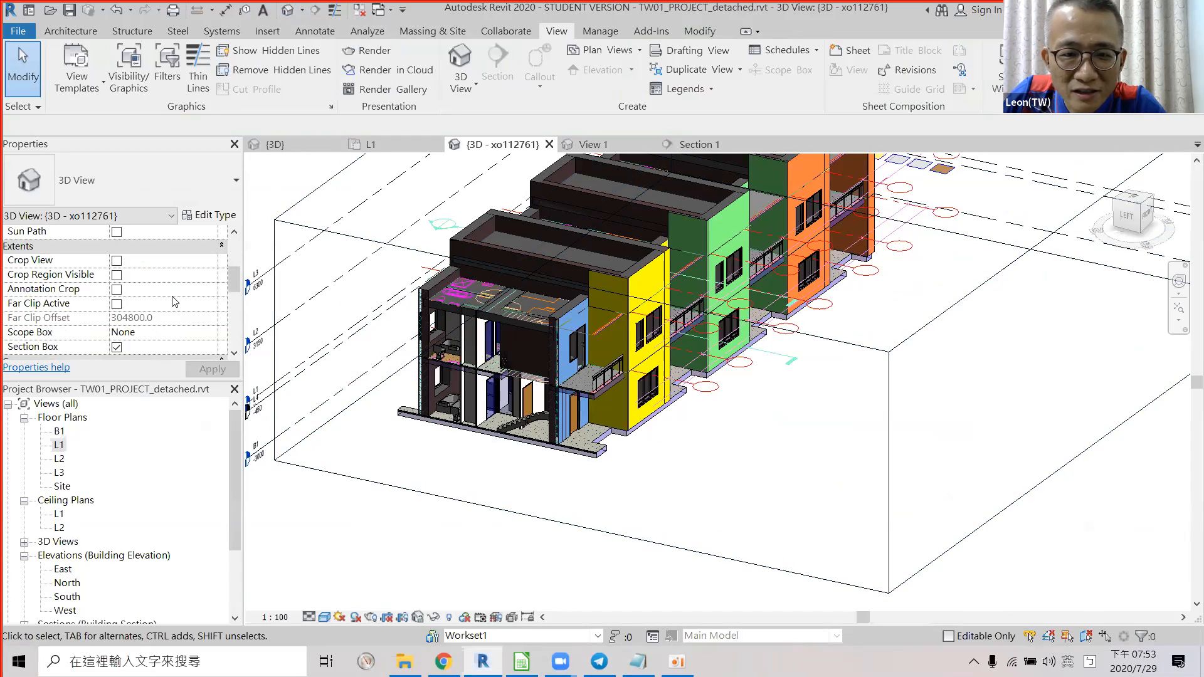
{"action": "left_click", "coordinate": [124, 280]}
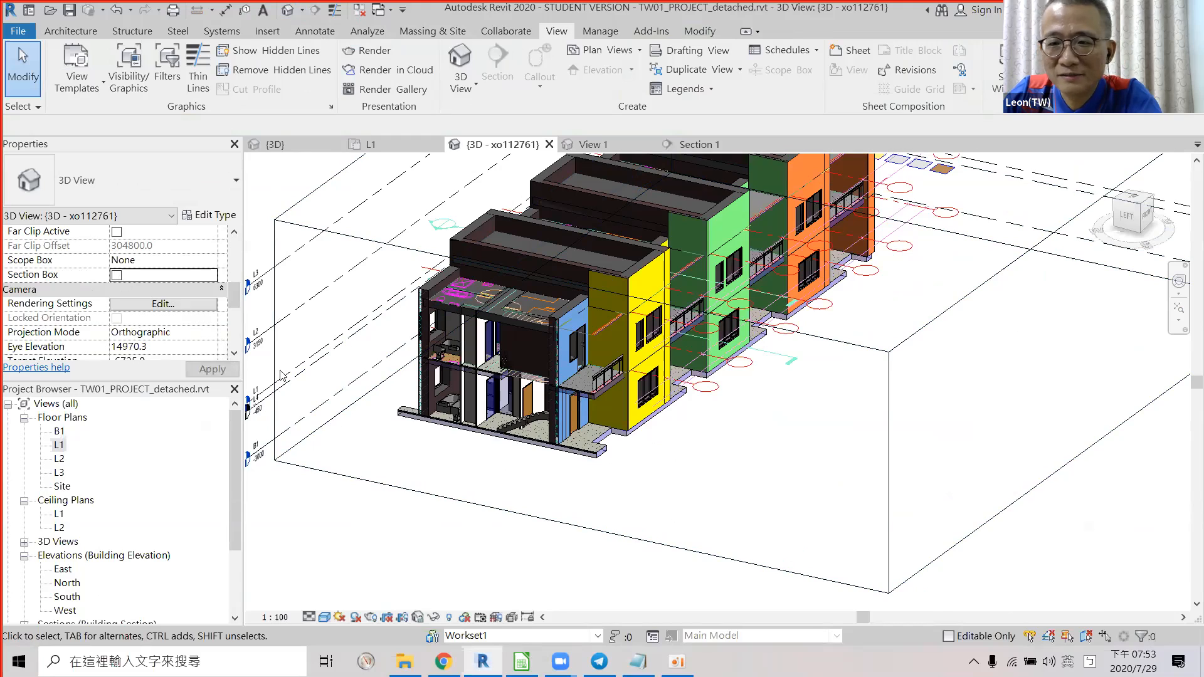
{"action": "left_click", "coordinate": [117, 276]}
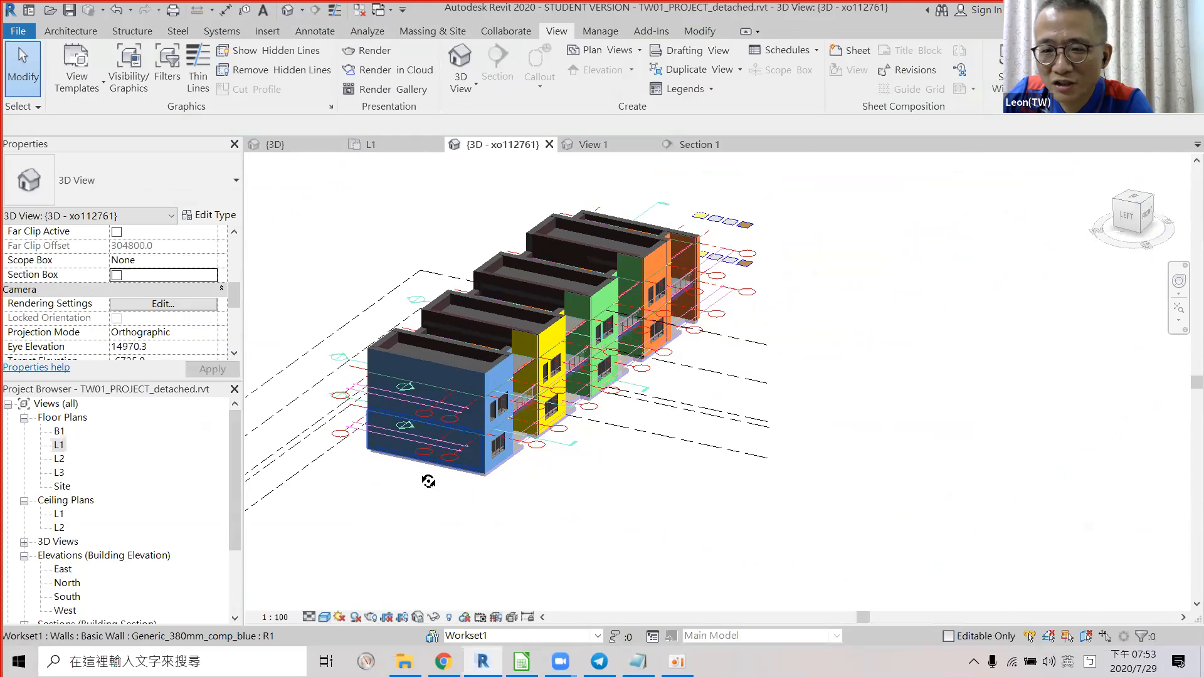
Orbit to a lower frontal angle and set the visual style to Realistic after trying Shaded.
{"action": "middle_click_drag", "start_coordinate": [423, 461], "coordinate": [558, 379], "text": "shift"}
{"action": "scroll", "coordinate": [500, 369], "scroll_direction": "up", "scroll_amount": 2}
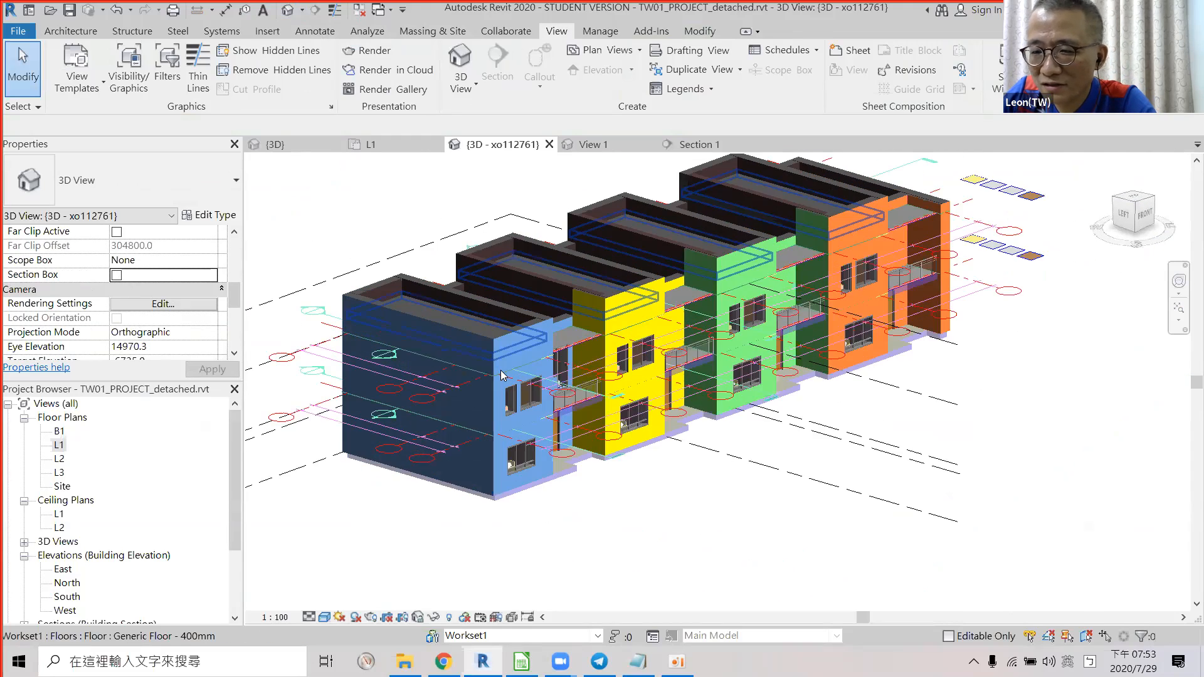
{"action": "scroll", "coordinate": [589, 398], "scroll_direction": "down", "scroll_amount": 2}
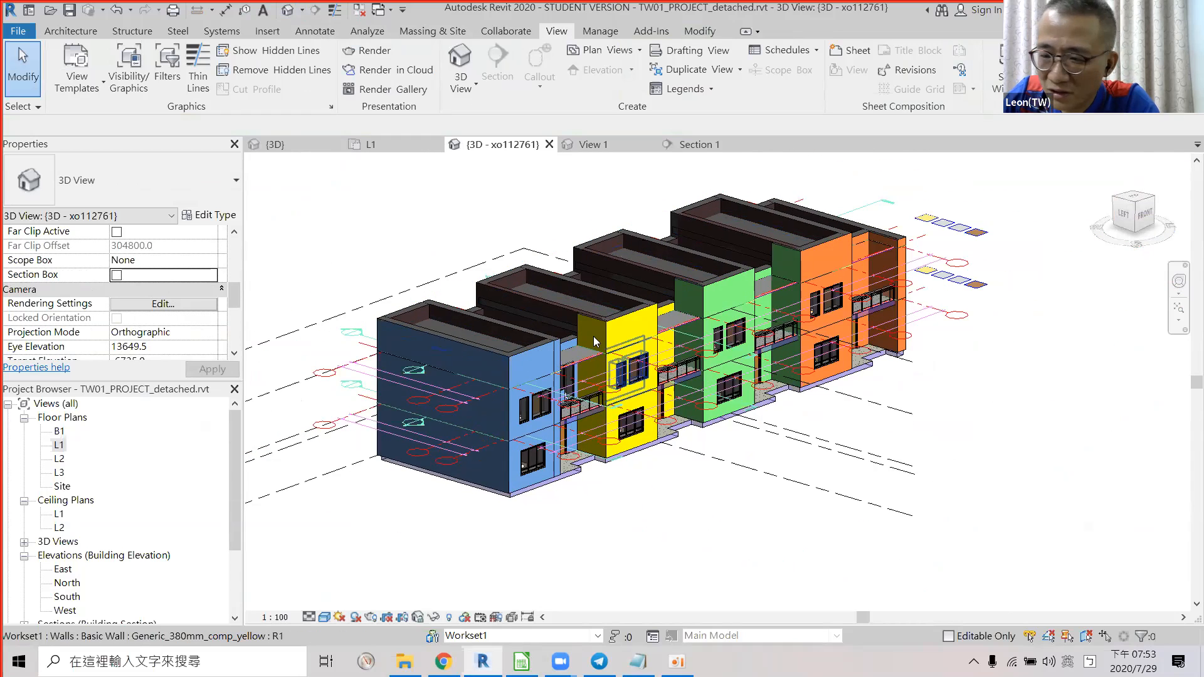
{"action": "left_click", "coordinate": [325, 618]}
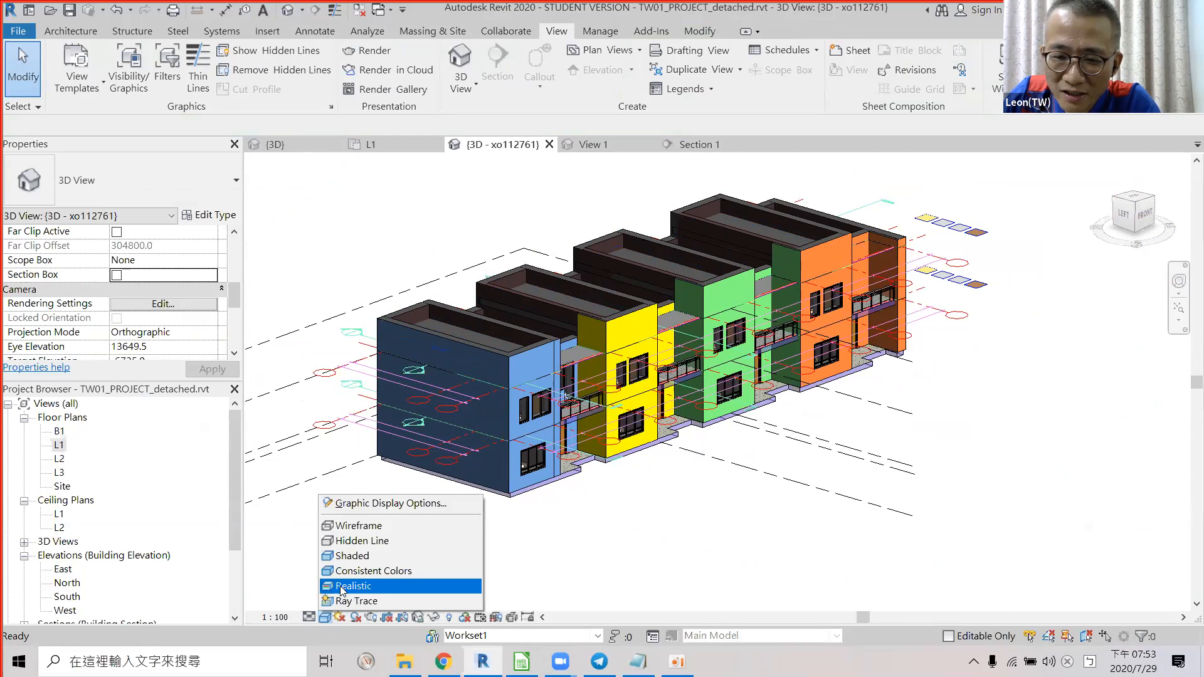
{"action": "left_click", "coordinate": [345, 586]}
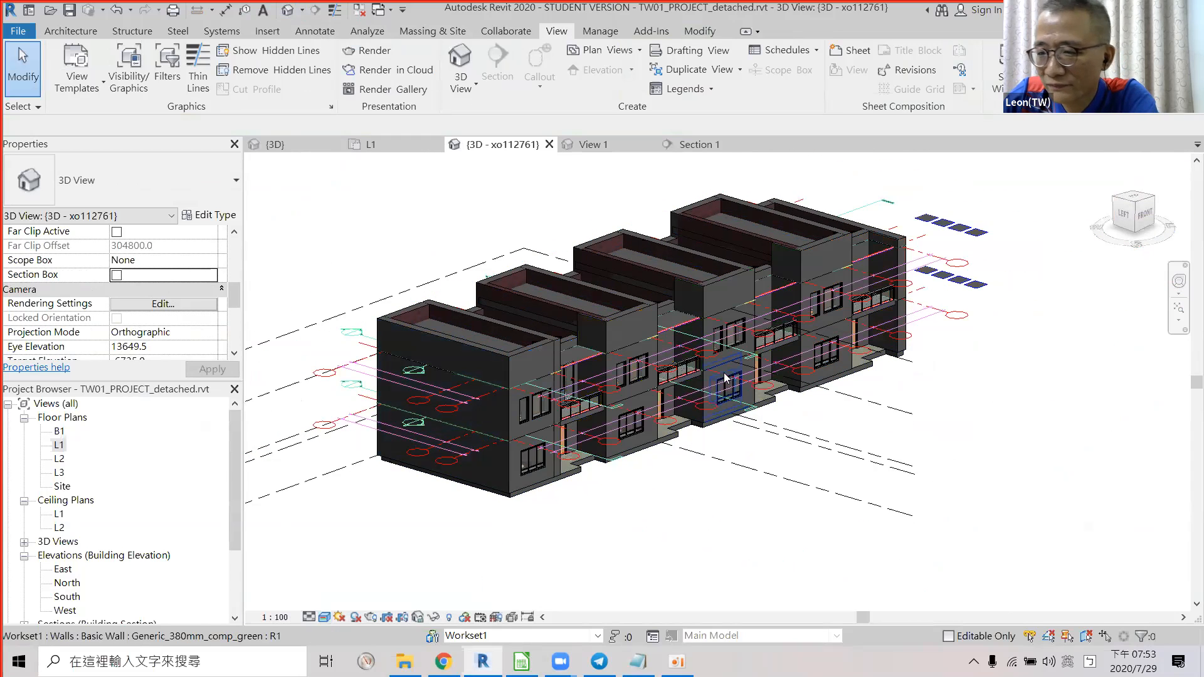
{"action": "scroll", "coordinate": [583, 266], "scroll_direction": "up", "scroll_amount": 1}
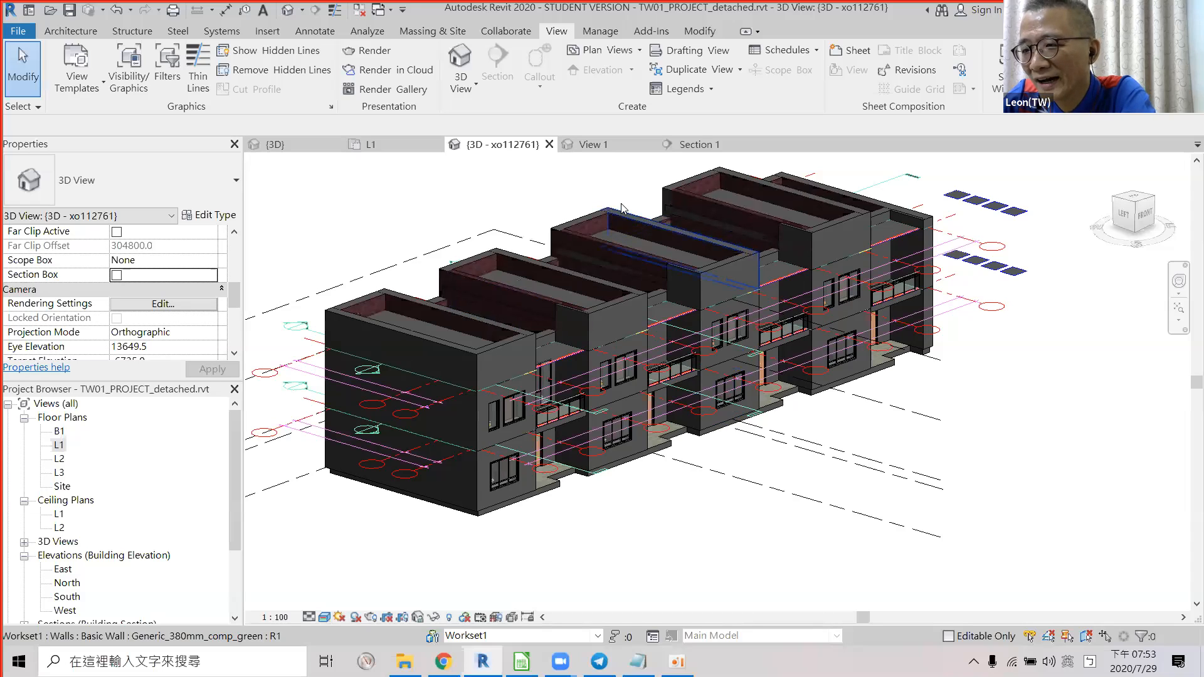
{"action": "left_click", "coordinate": [324, 617]}
{"action": "left_click", "coordinate": [352, 555]}
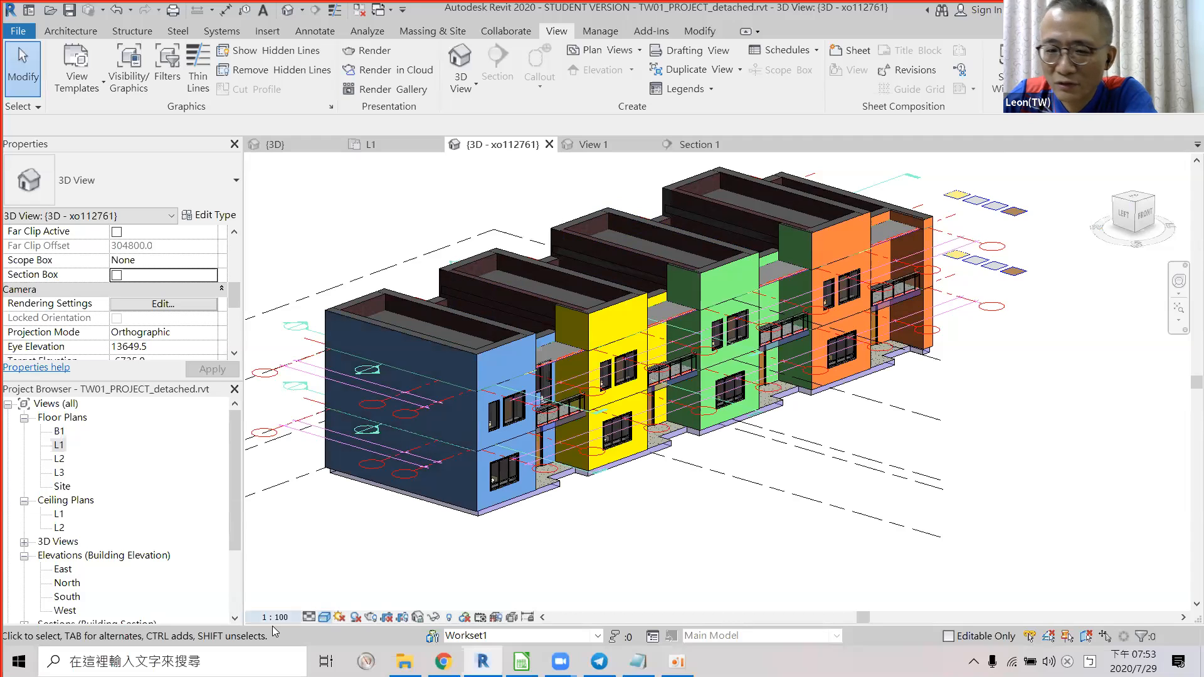
{"action": "left_click", "coordinate": [323, 618]}
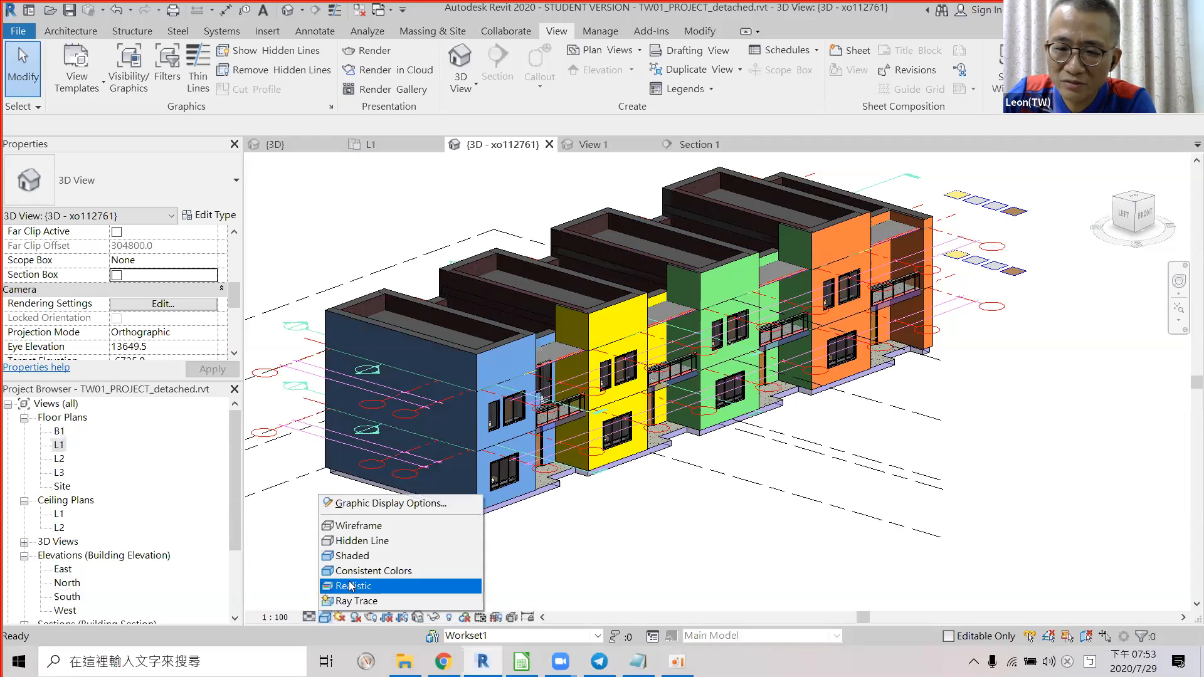
{"action": "left_click", "coordinate": [353, 586]}
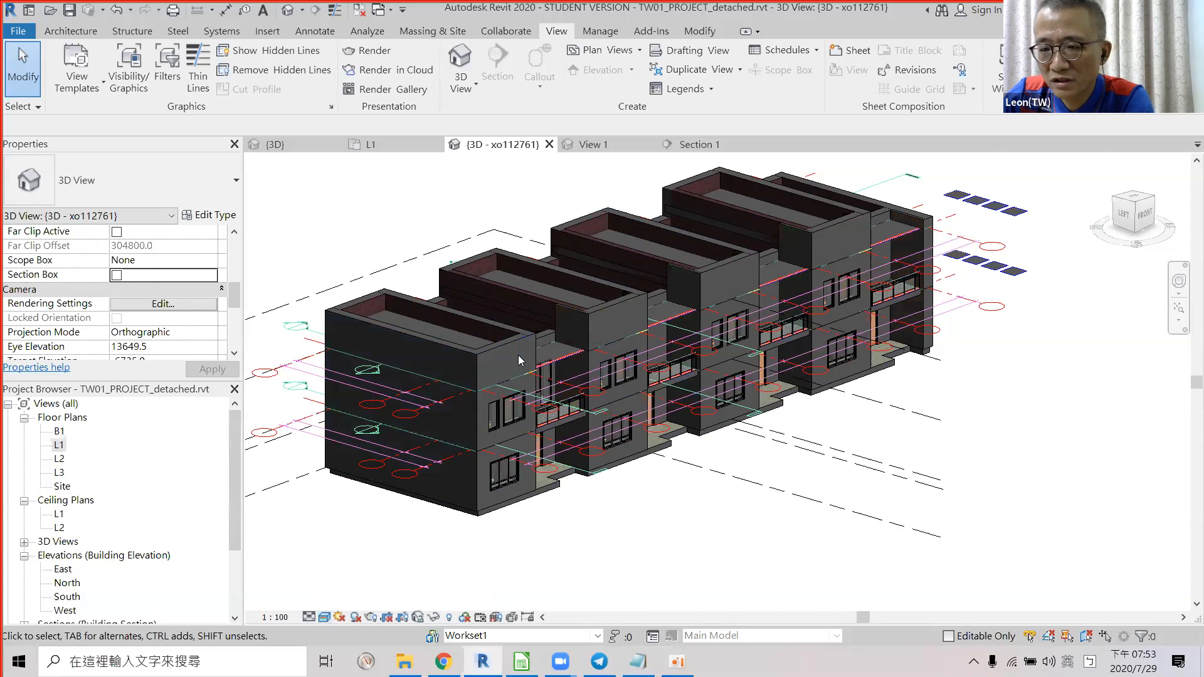
{"action": "key", "text": "alt+Tab"}
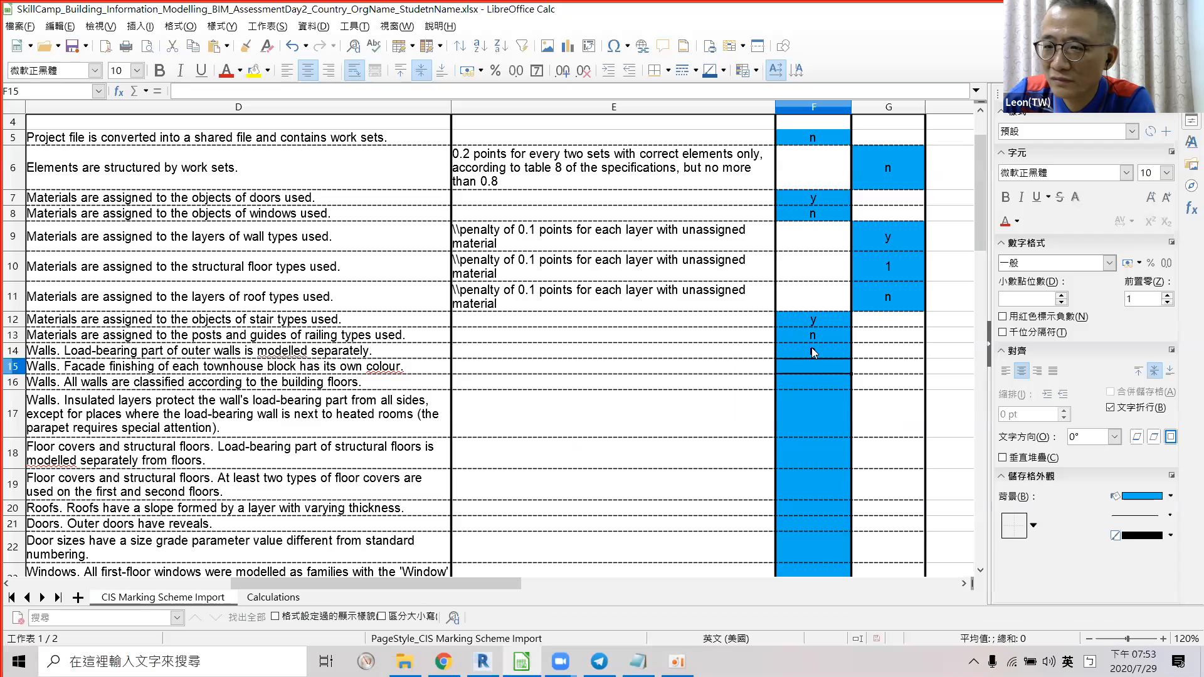
Enter 'n' in F15 for the per-block facade colour criterion.
{"action": "type", "text": "n"}
{"action": "key", "text": "Return"}
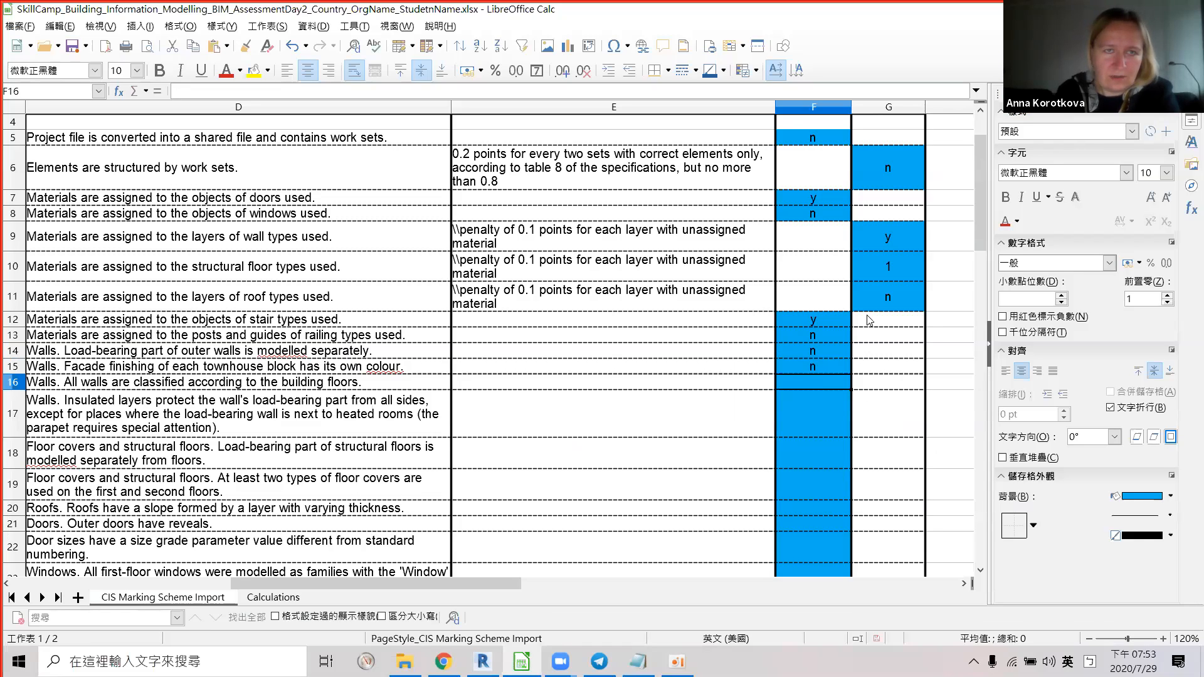
{"action": "key", "text": "alt+Tab"}
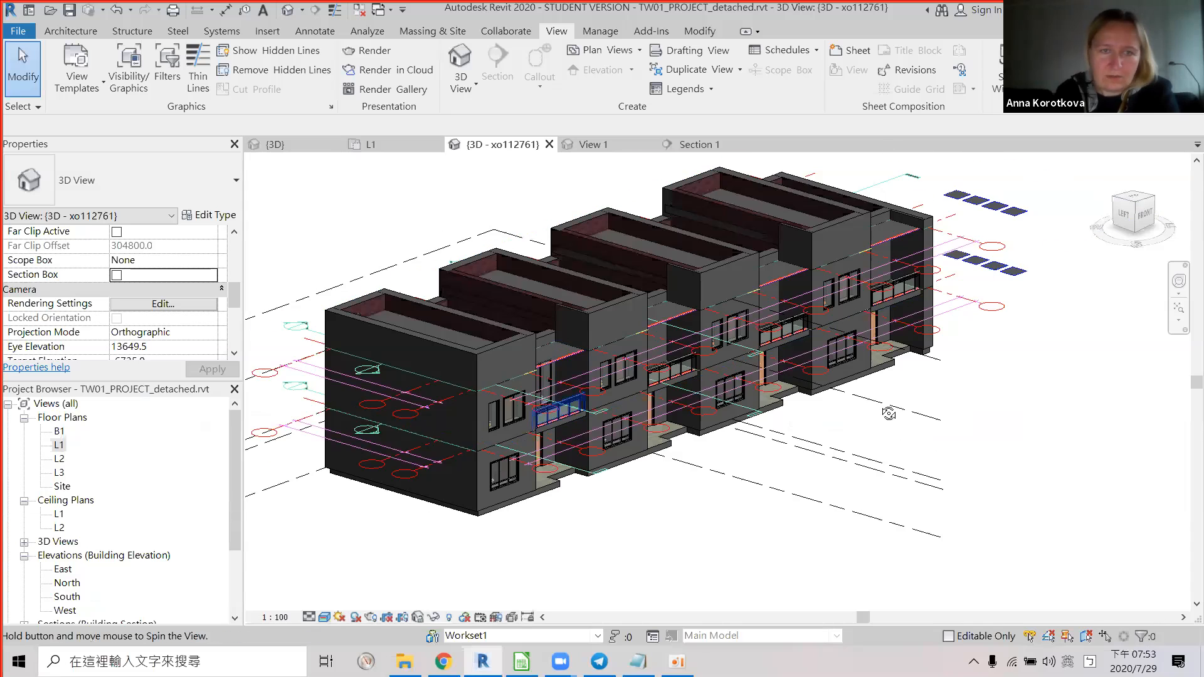
Orbit the realistic 3D view to see the townhouse row from its left end.
{"action": "middle_click_drag", "start_coordinate": [888, 413], "coordinate": [539, 380], "text": "shift"}
{"action": "key", "text": "alt"}
{"action": "key", "text": "alt+Tab"}
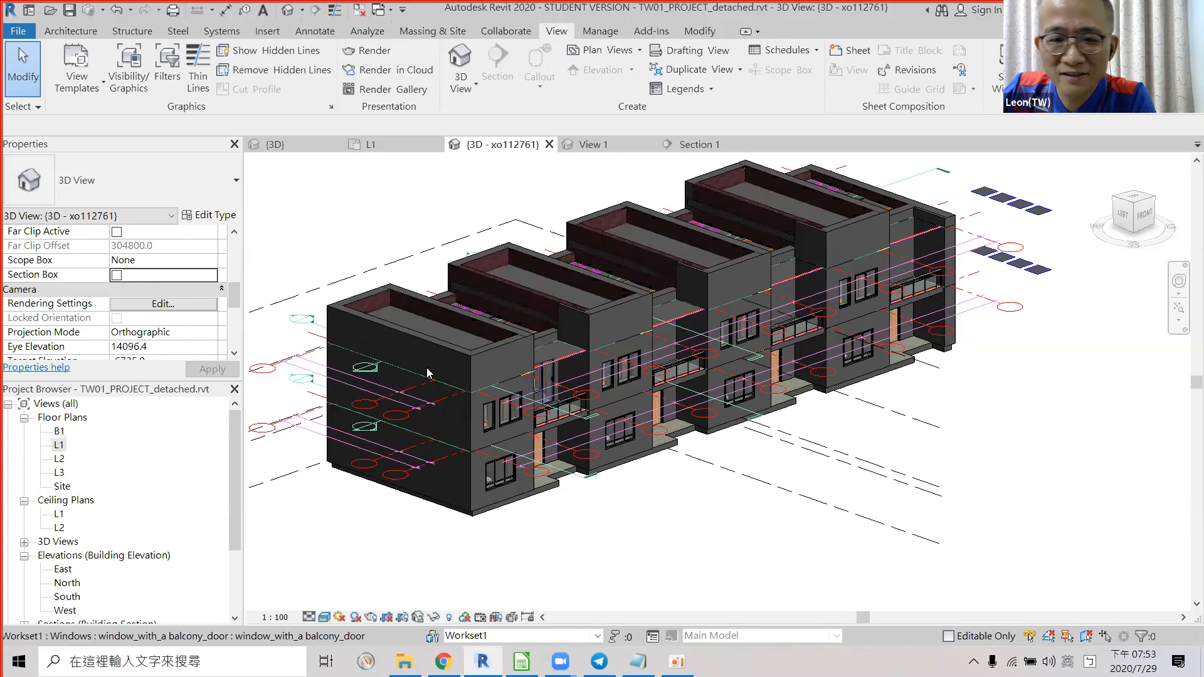
{"action": "key", "text": "alt+Tab"}
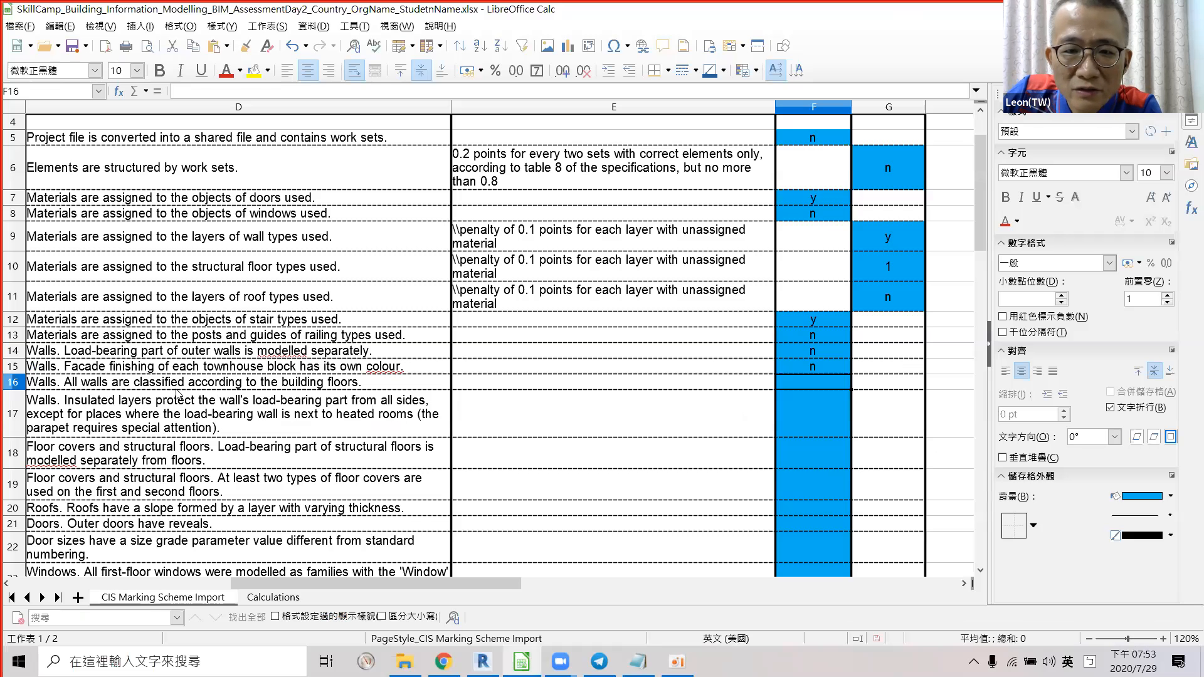
{"action": "left_click", "coordinate": [176, 388]}
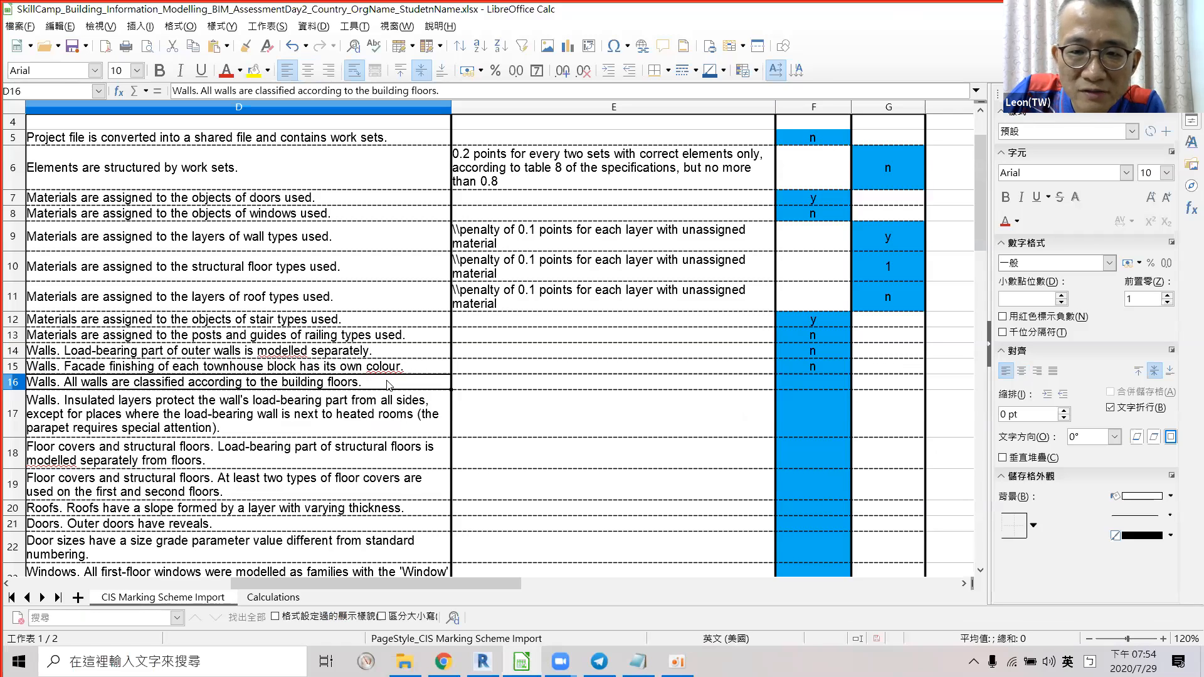
Switch the 3D view's visual style to Consistent Colors.
{"action": "key", "text": "alt+Tab"}
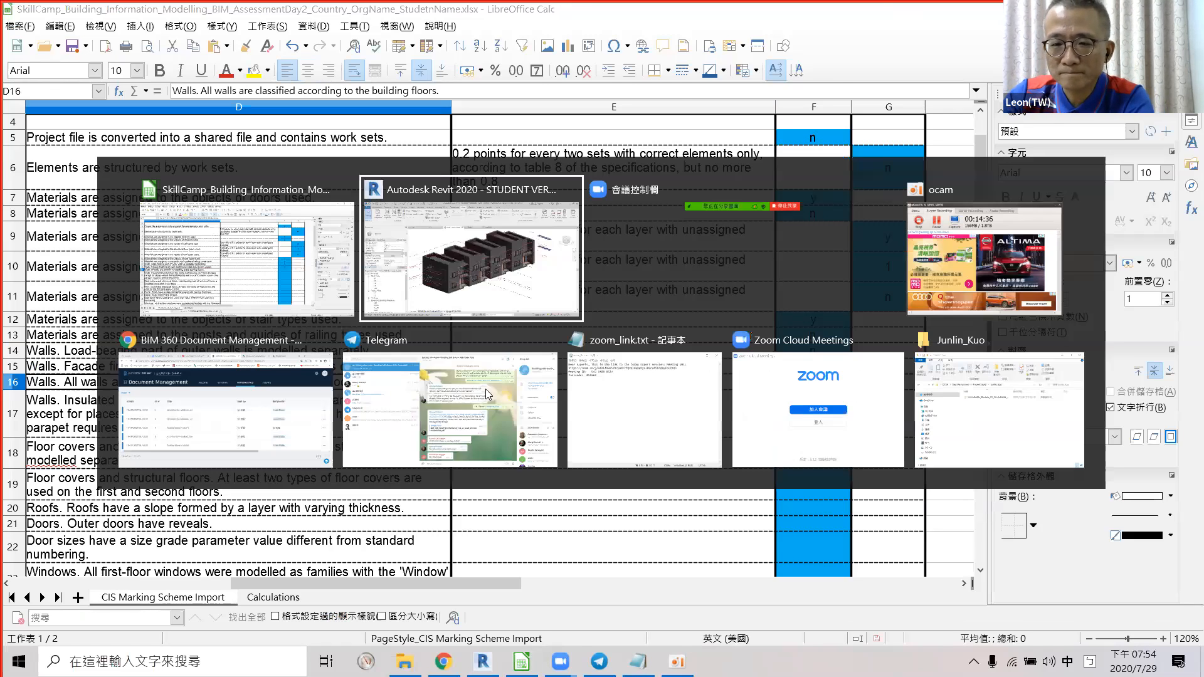
{"action": "left_click", "coordinate": [310, 616]}
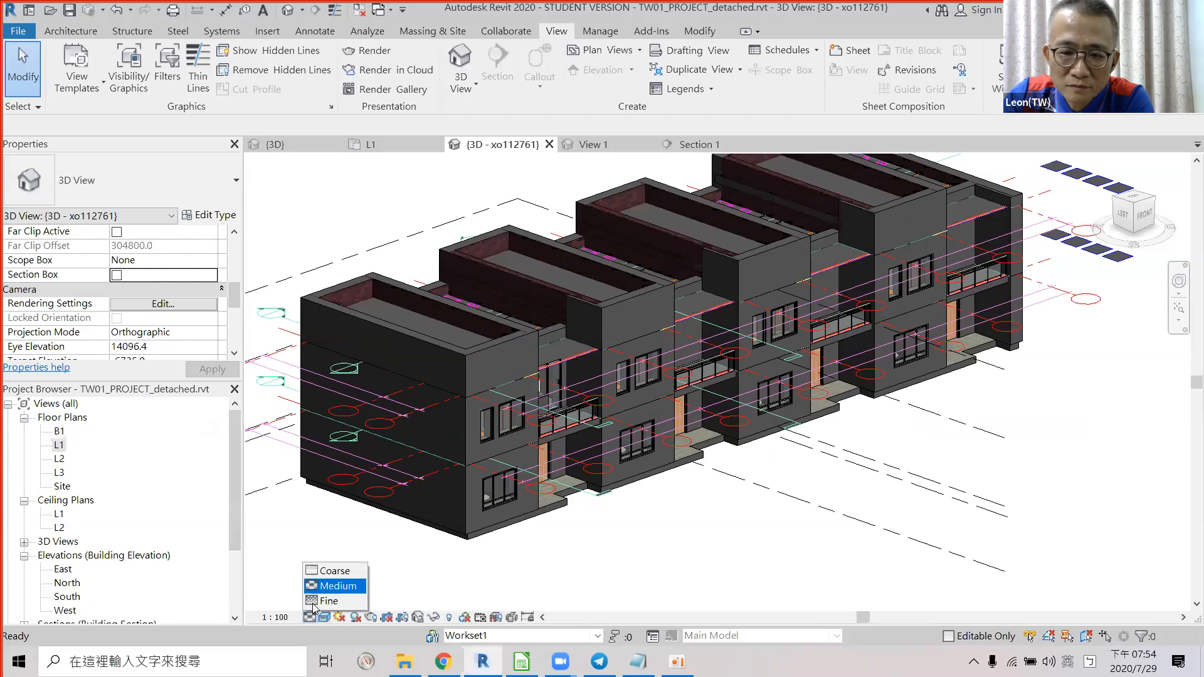
{"action": "left_click", "coordinate": [319, 618]}
{"action": "left_click", "coordinate": [323, 618]}
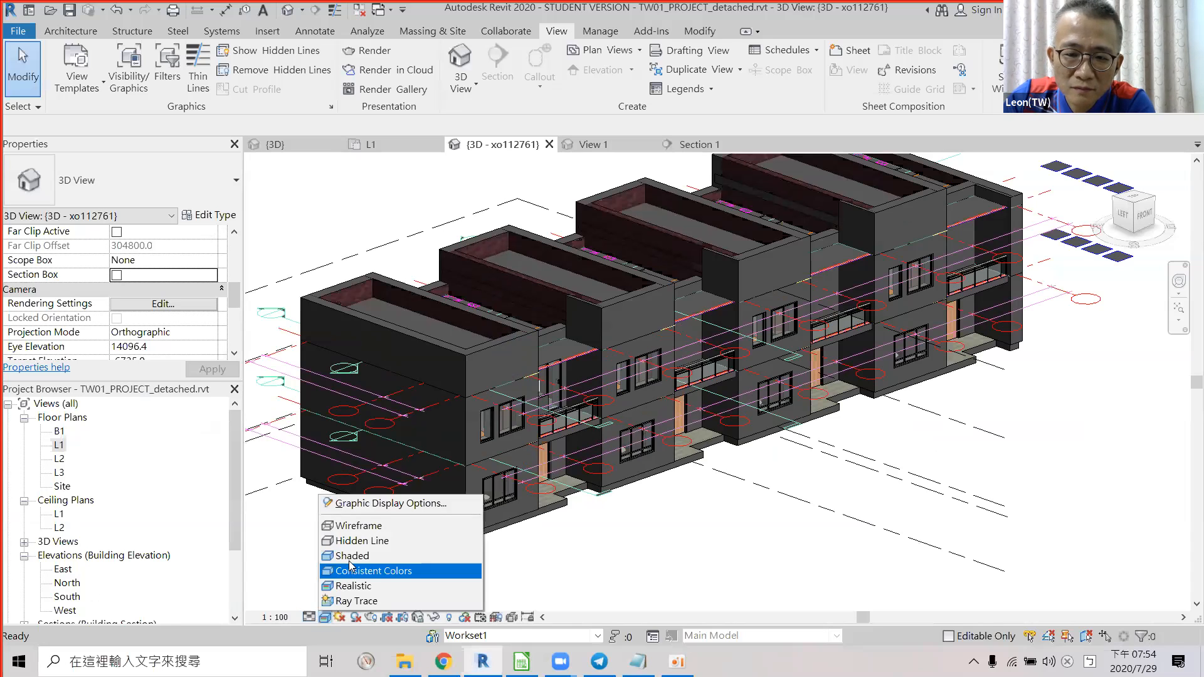
{"action": "left_click", "coordinate": [349, 568]}
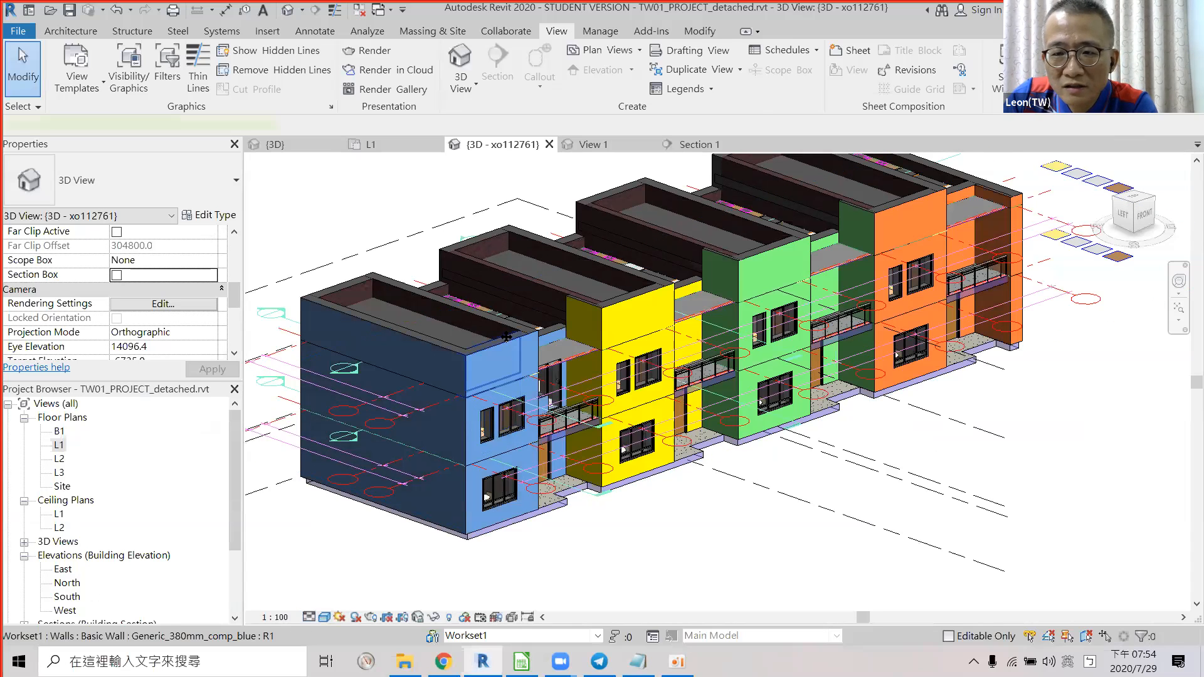
Select the blue unit's parapet, second-floor and ground-floor walls in turn to check their levels.
{"action": "left_click", "coordinate": [506, 337]}
{"action": "scroll", "coordinate": [343, 288], "scroll_direction": "up", "scroll_amount": 1}
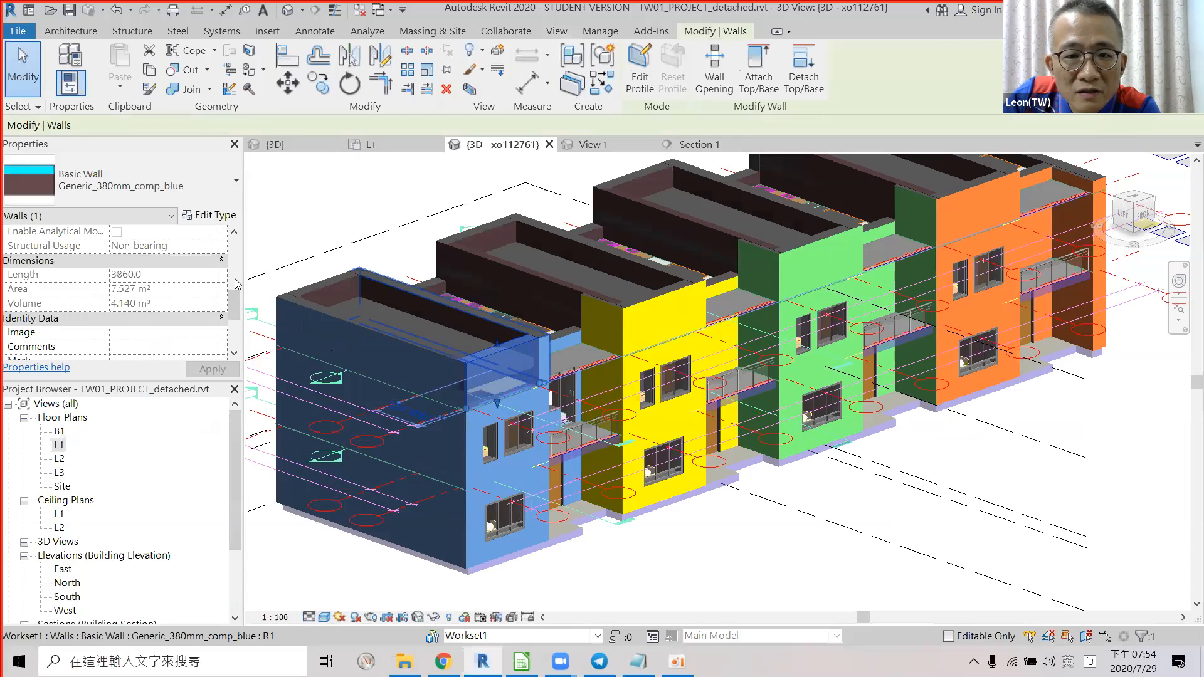
{"action": "scroll", "coordinate": [233, 251], "scroll_direction": "up", "scroll_amount": 3}
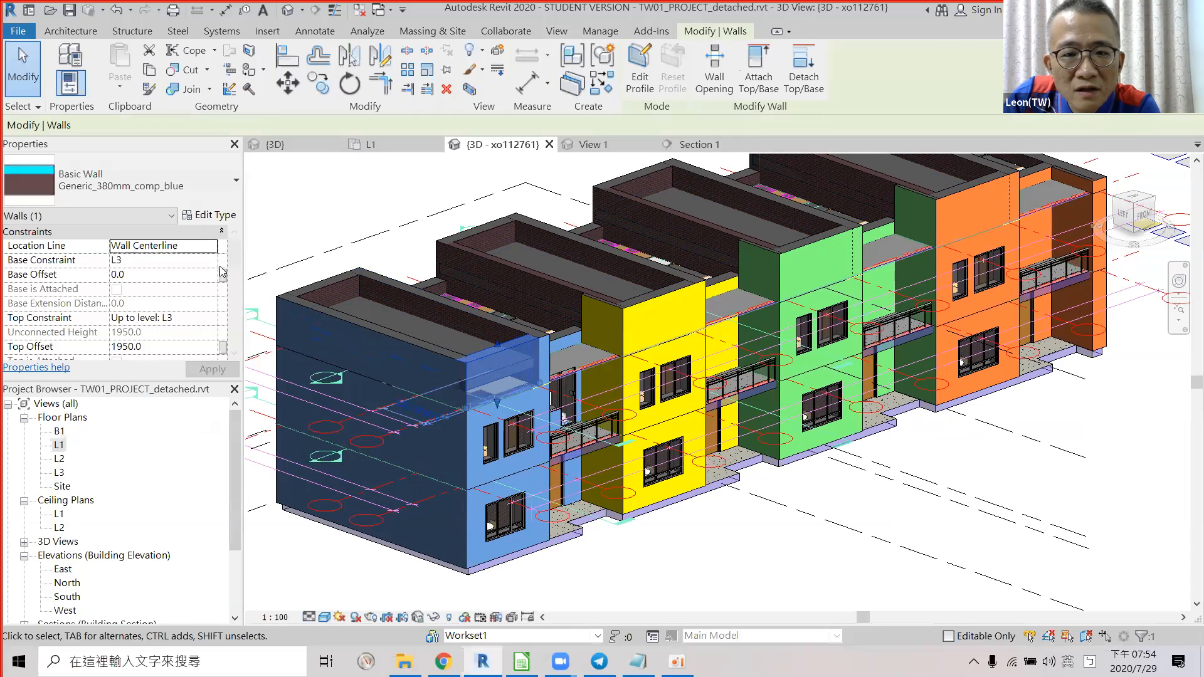
{"action": "left_click", "coordinate": [468, 463]}
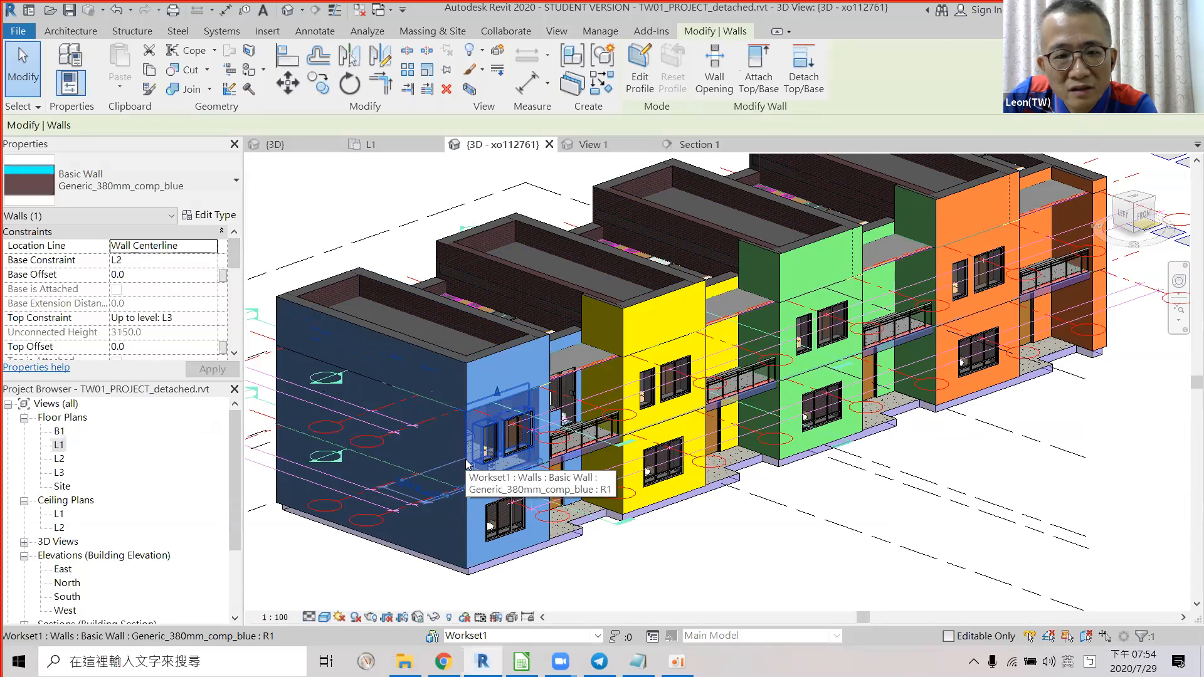
{"action": "scroll", "coordinate": [466, 489], "scroll_direction": "up", "scroll_amount": 1}
{"action": "left_click", "coordinate": [465, 518]}
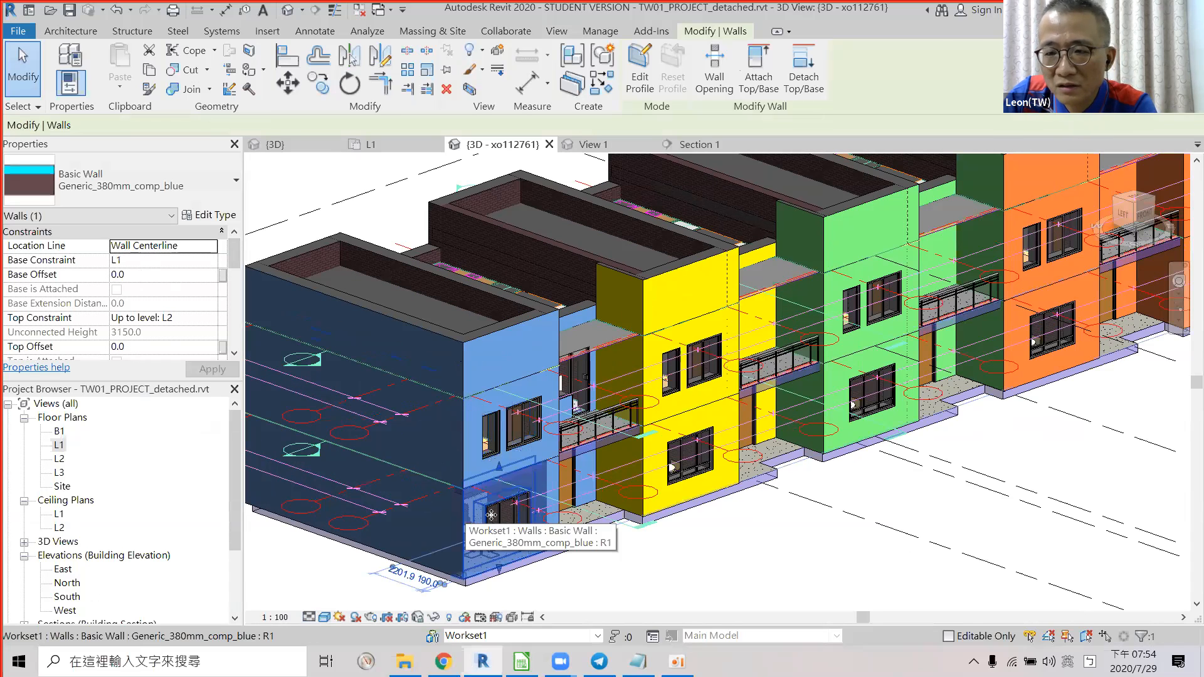
{"action": "middle_click_drag", "start_coordinate": [377, 312], "coordinate": [422, 309], "text": "shift"}
{"action": "left_click", "coordinate": [422, 309]}
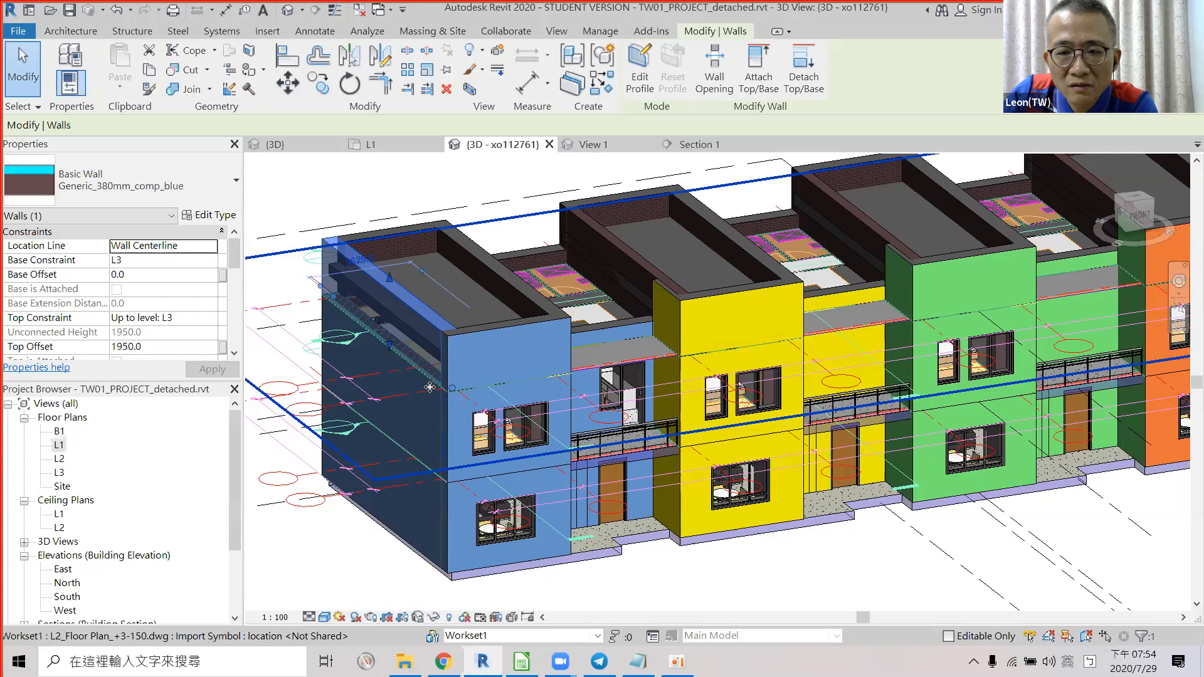
{"action": "left_click", "coordinate": [437, 482]}
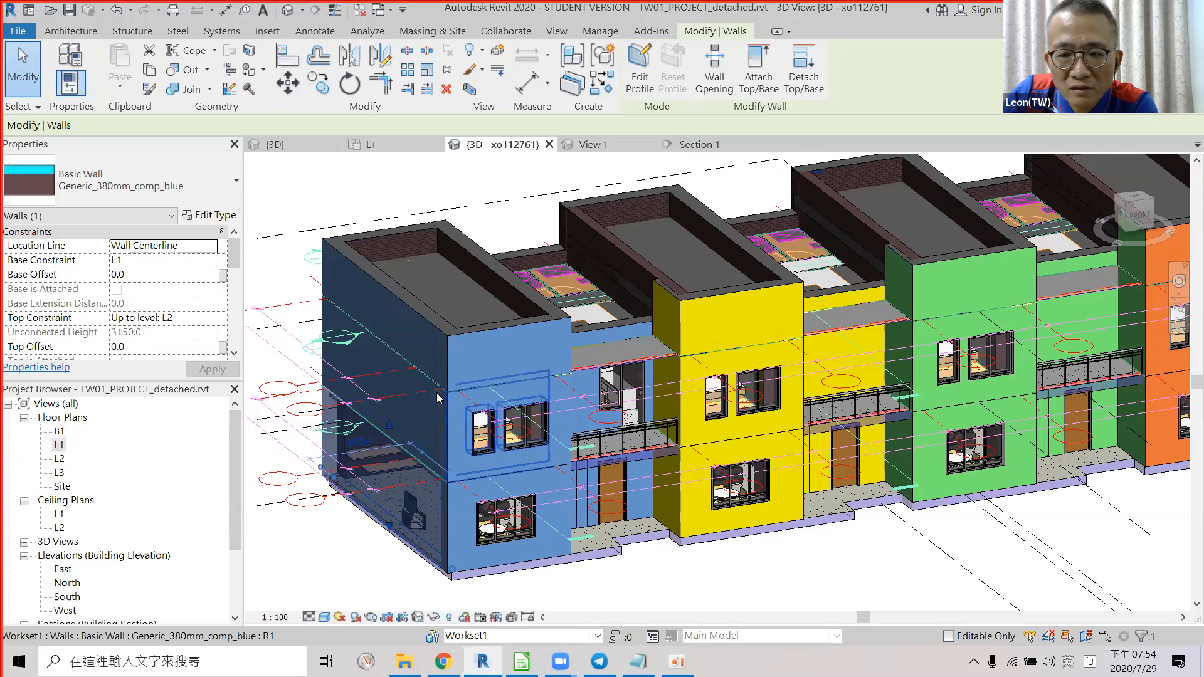
Orbit to the front facades and select the upper, second-floor and ground-floor wall chains.
{"action": "middle_click_drag", "start_coordinate": [460, 386], "coordinate": [471, 381], "text": "shift"}
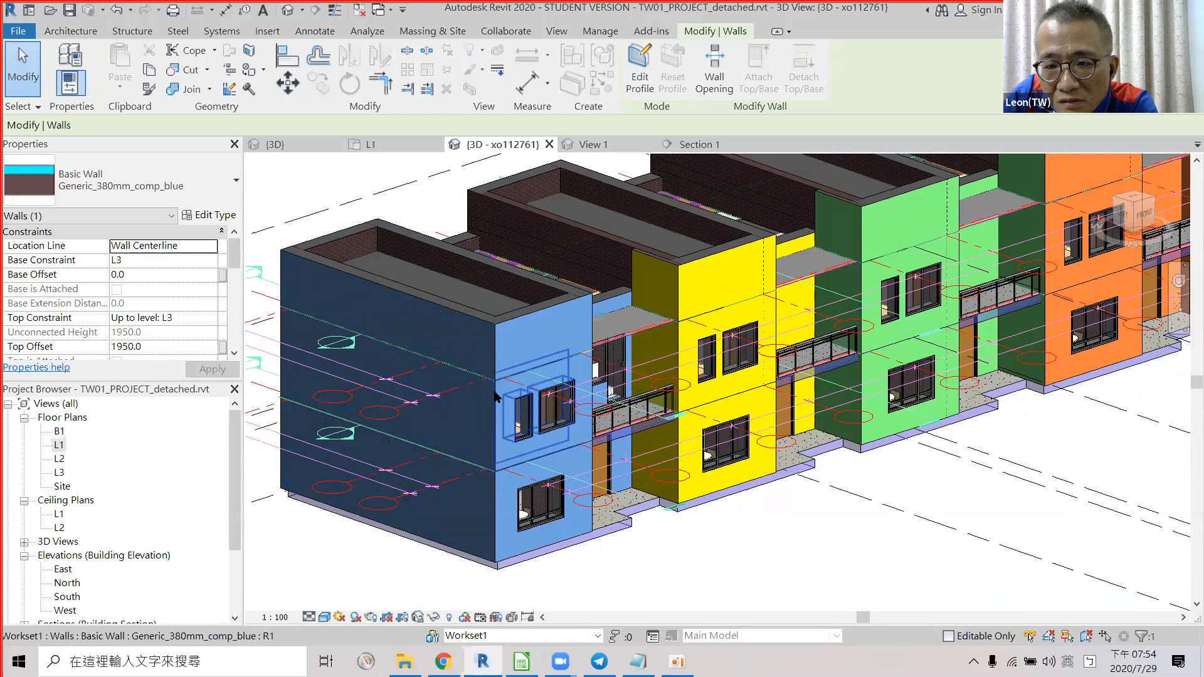
{"action": "left_click", "coordinate": [494, 393]}
{"action": "left_click", "coordinate": [495, 395]}
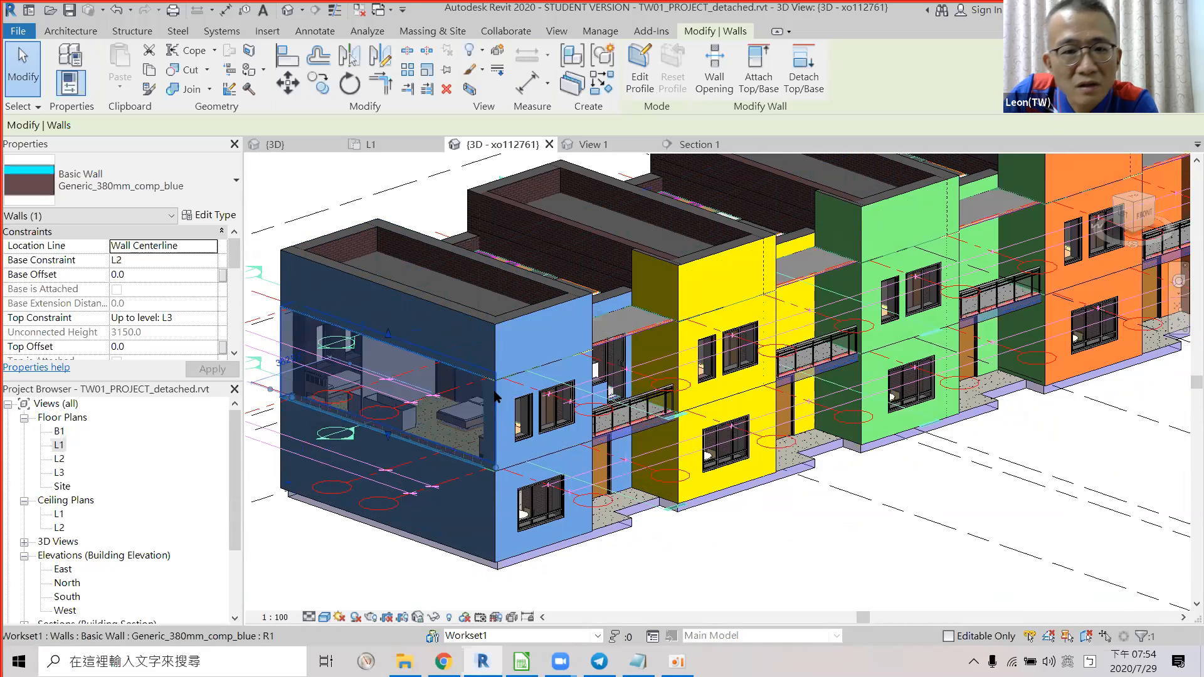
{"action": "middle_click_drag", "start_coordinate": [544, 379], "coordinate": [567, 417], "text": "shift"}
{"action": "left_click", "coordinate": [570, 422]}
{"action": "key", "text": "Tab"}
{"action": "key", "text": "Tab"}
{"action": "key", "text": "Tab"}
{"action": "key", "text": "Tab"}
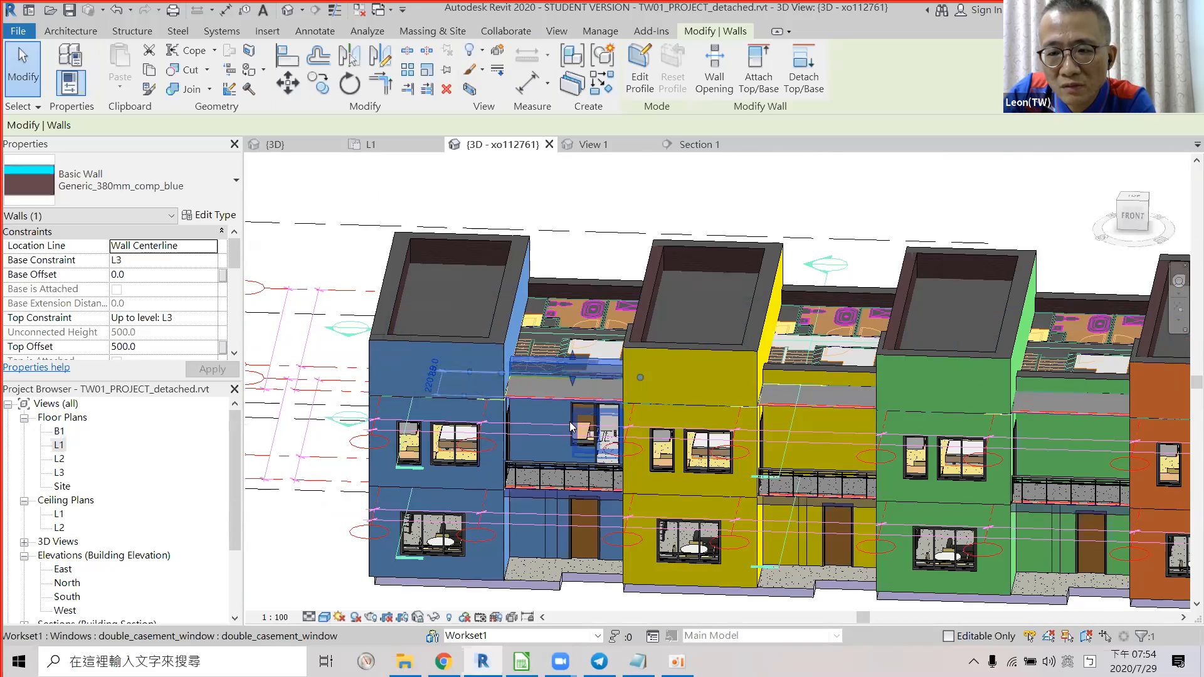
{"action": "key", "text": "Tab"}
{"action": "left_click", "coordinate": [572, 427]}
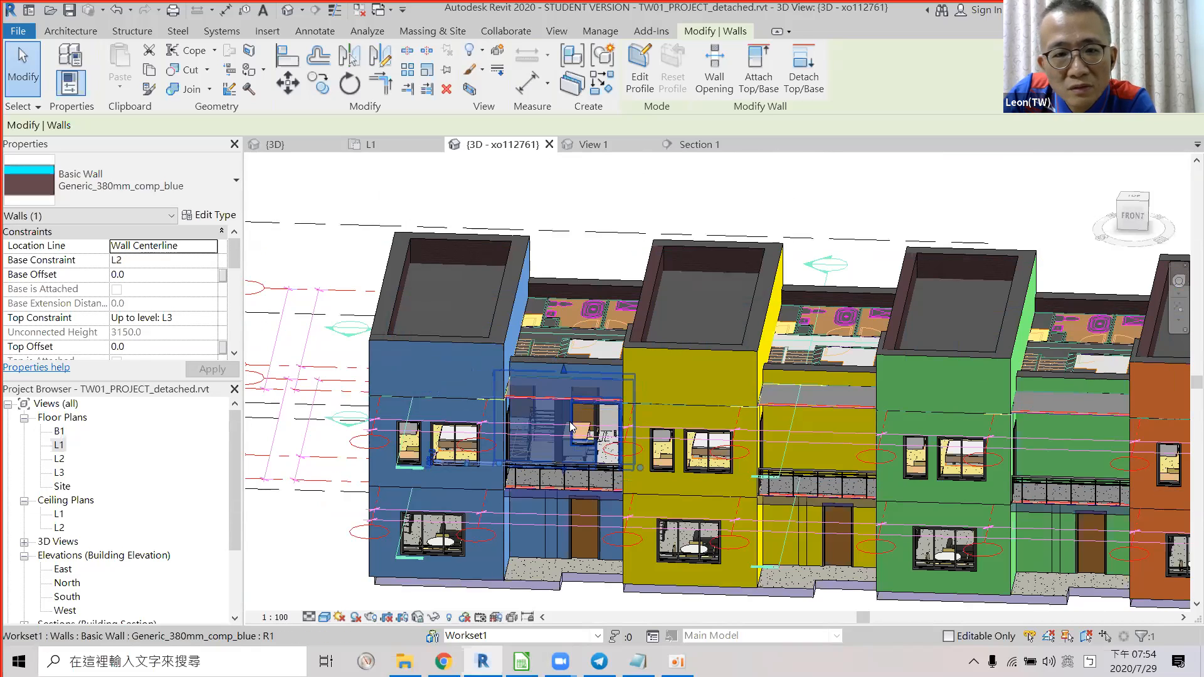
{"action": "key", "text": "Tab"}
{"action": "key", "text": "Tab"}
{"action": "left_click", "coordinate": [569, 510]}
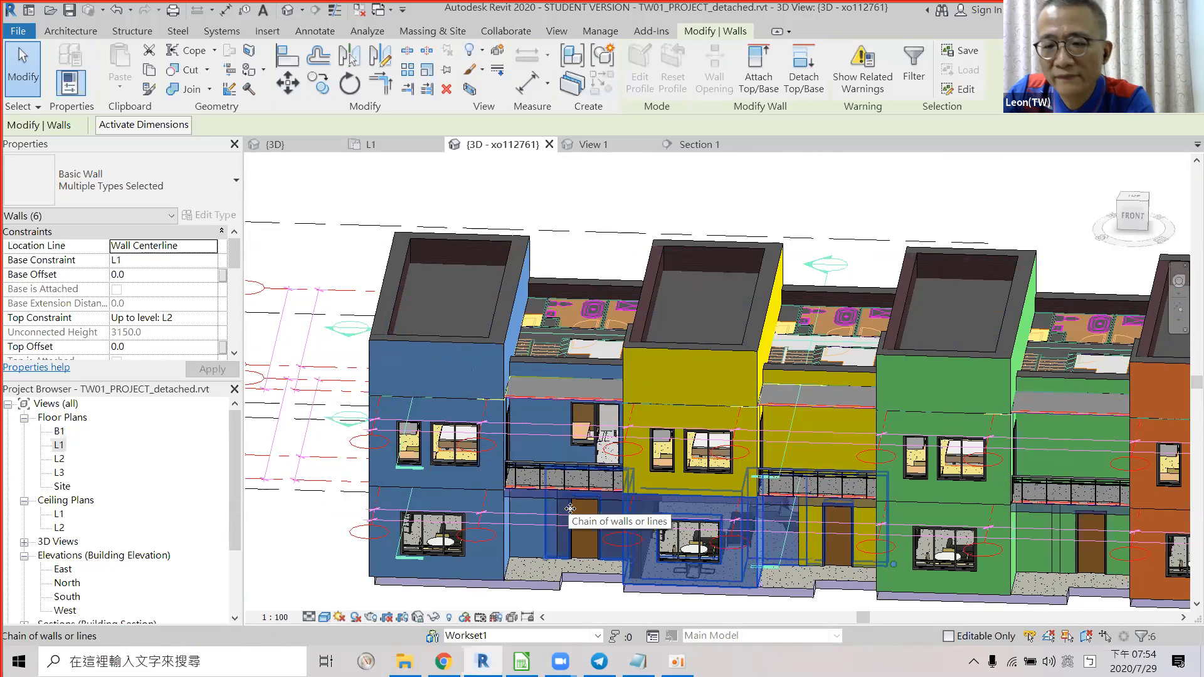
Enter 'y' in F16 for the walls-classified-by-floor criterion.
{"action": "key", "text": "alt+Tab"}
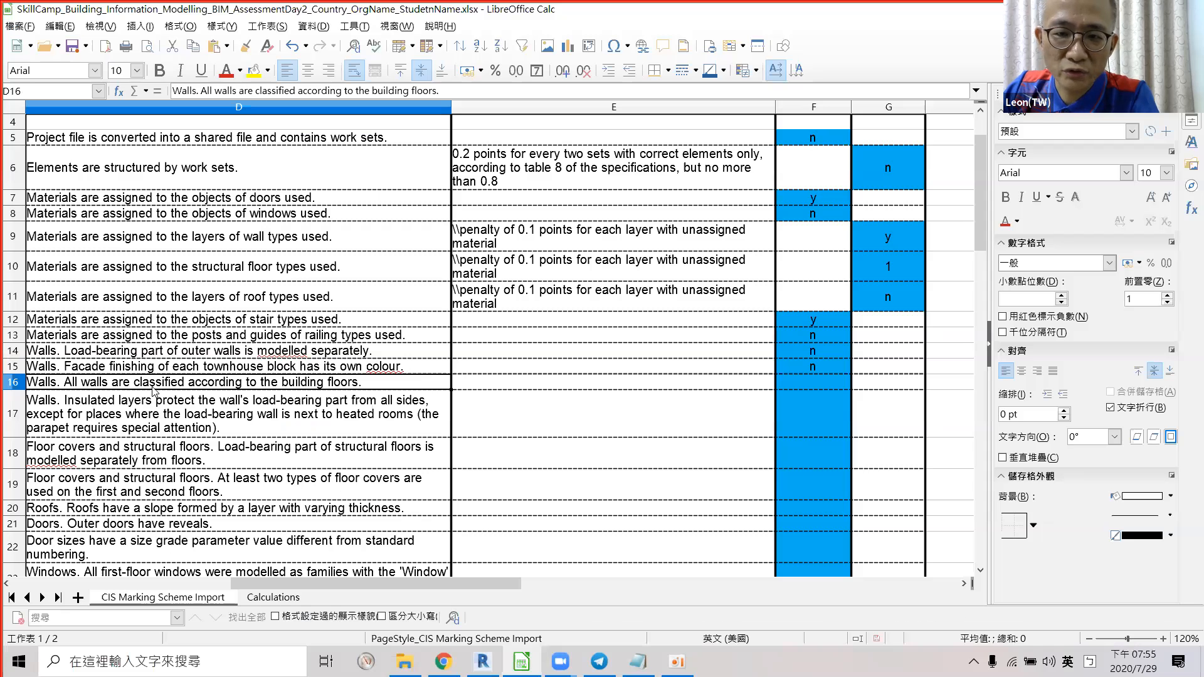
{"action": "left_click", "coordinate": [800, 384]}
{"action": "type", "text": "y"}
{"action": "key", "text": "Return"}
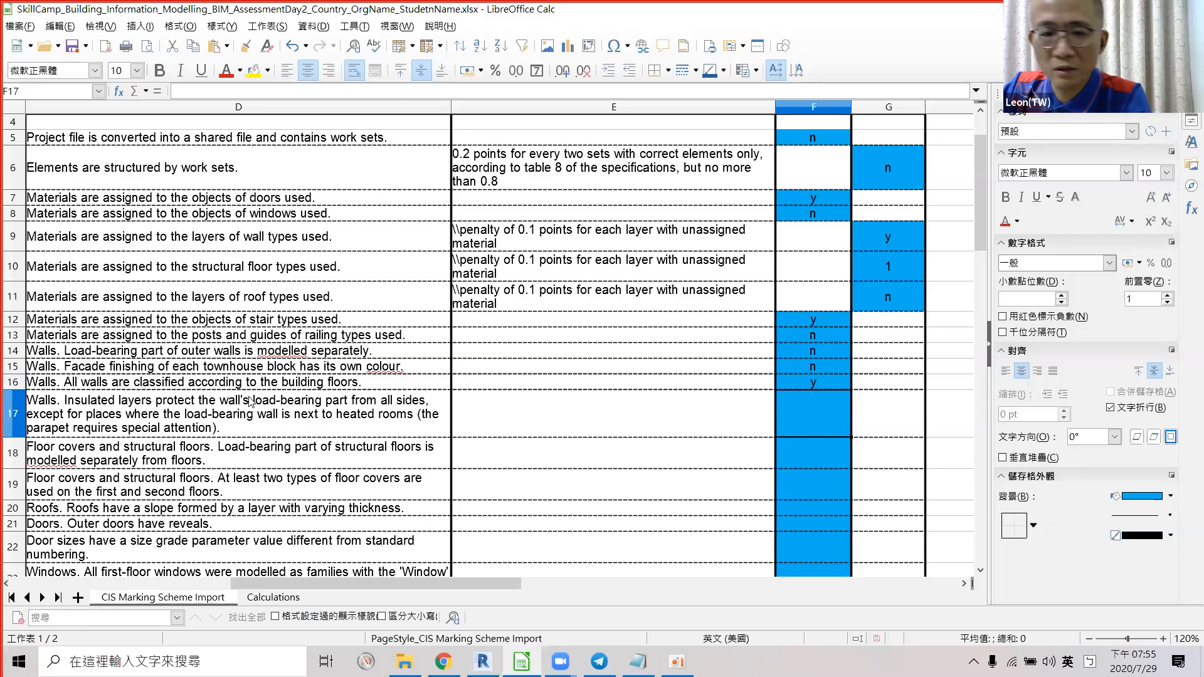
{"action": "scroll", "coordinate": [165, 420], "scroll_direction": "down", "scroll_amount": 1}
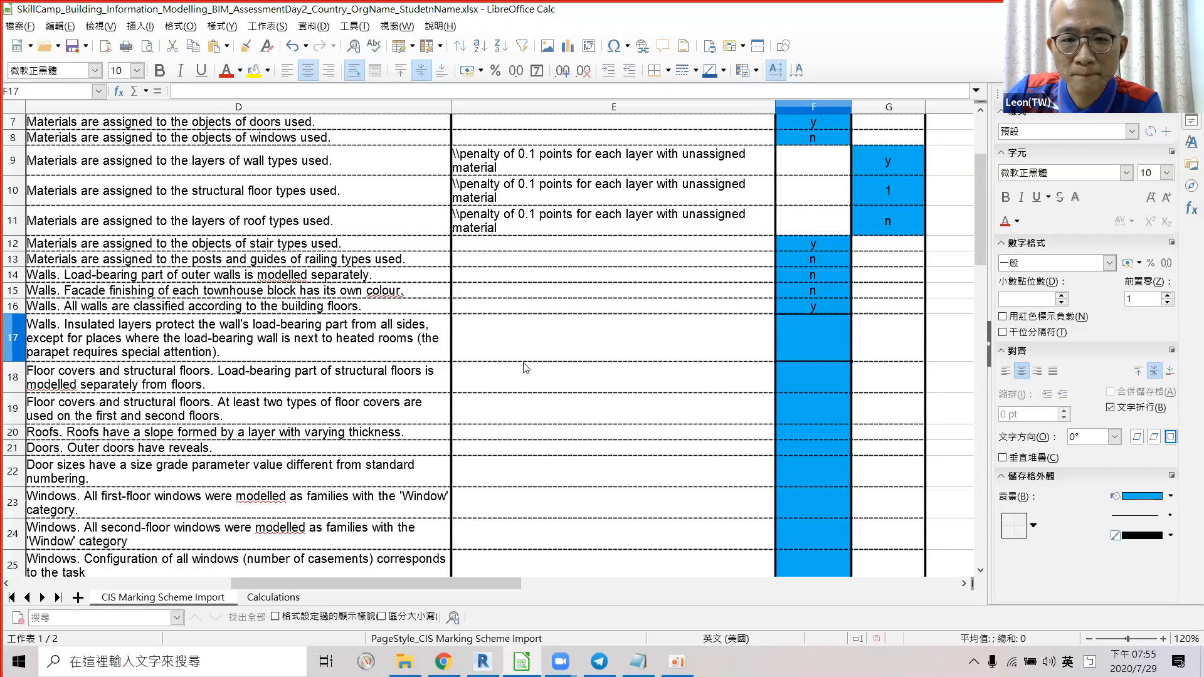
{"action": "key", "text": "alt+Tab"}
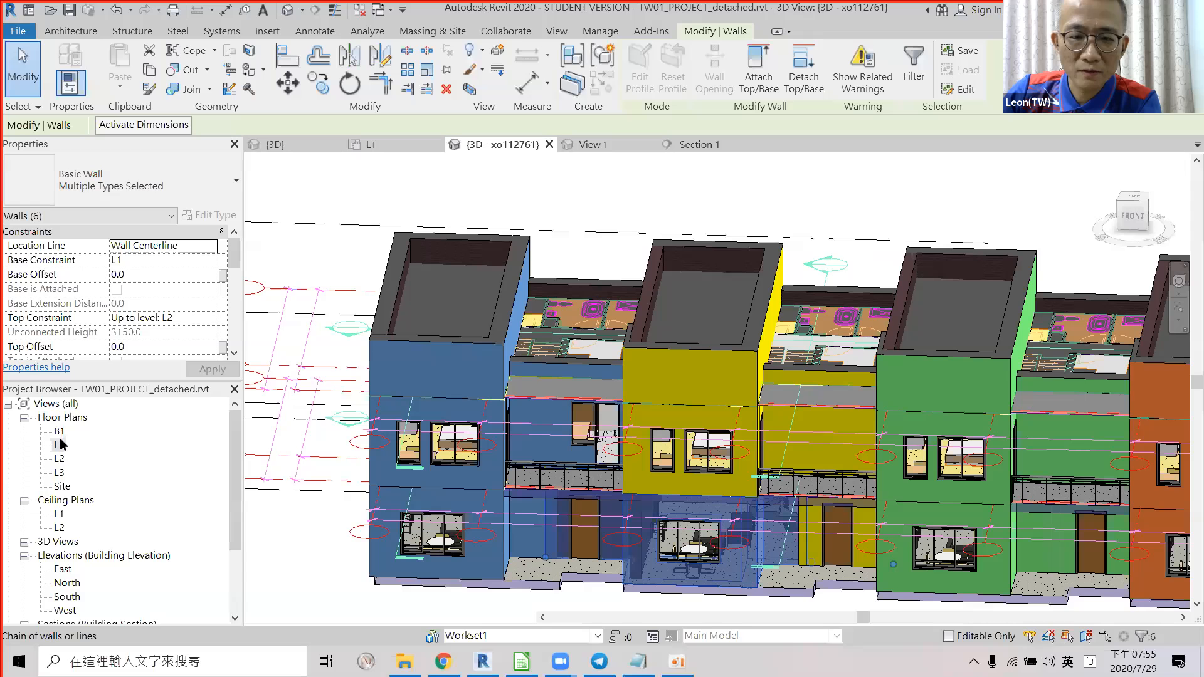
Open the L1 floor plan and pan along the lower front facade walls.
{"action": "double_click", "coordinate": [86, 447]}
{"action": "scroll", "coordinate": [471, 332], "scroll_direction": "up", "scroll_amount": 3}
{"action": "middle_click_drag", "start_coordinate": [489, 314], "coordinate": [628, 223]}
{"action": "scroll", "coordinate": [628, 219], "scroll_direction": "up", "scroll_amount": 1}
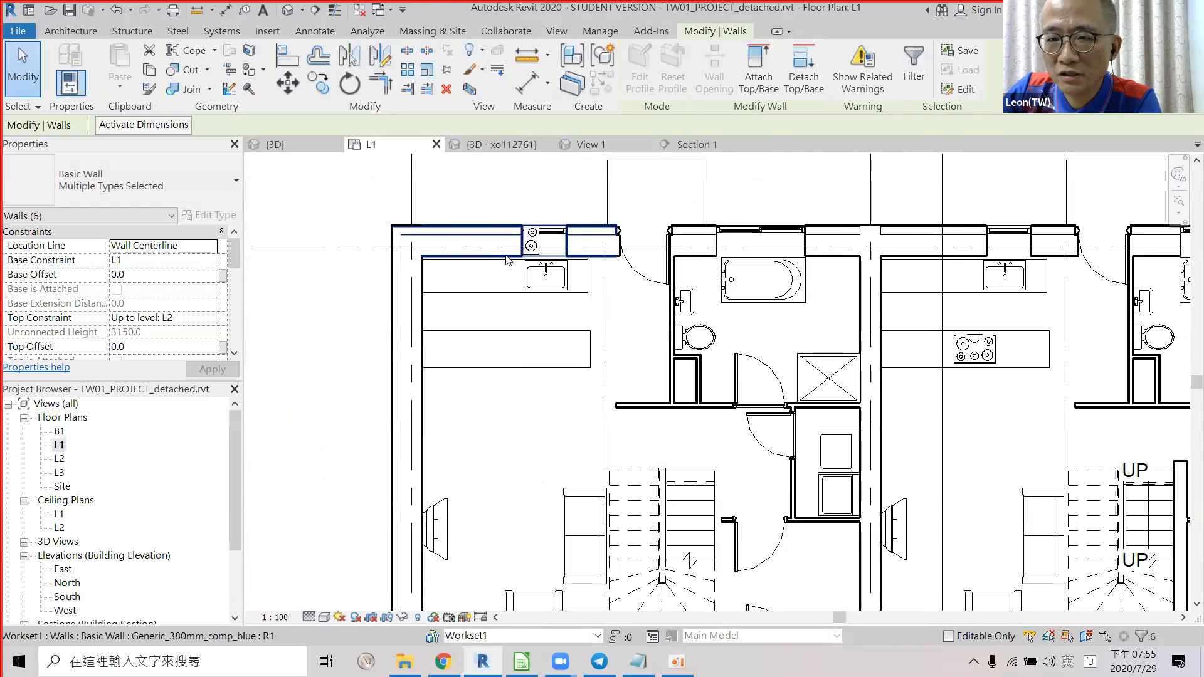
{"action": "middle_click_drag", "start_coordinate": [423, 365], "coordinate": [317, 206]}
{"action": "middle_click_drag", "start_coordinate": [367, 392], "coordinate": [366, 253]}
{"action": "scroll", "coordinate": [299, 446], "scroll_direction": "up", "scroll_amount": 1}
{"action": "scroll", "coordinate": [317, 469], "scroll_direction": "up", "scroll_amount": 1}
{"action": "middle_click_drag", "start_coordinate": [683, 369], "coordinate": [628, 416]}
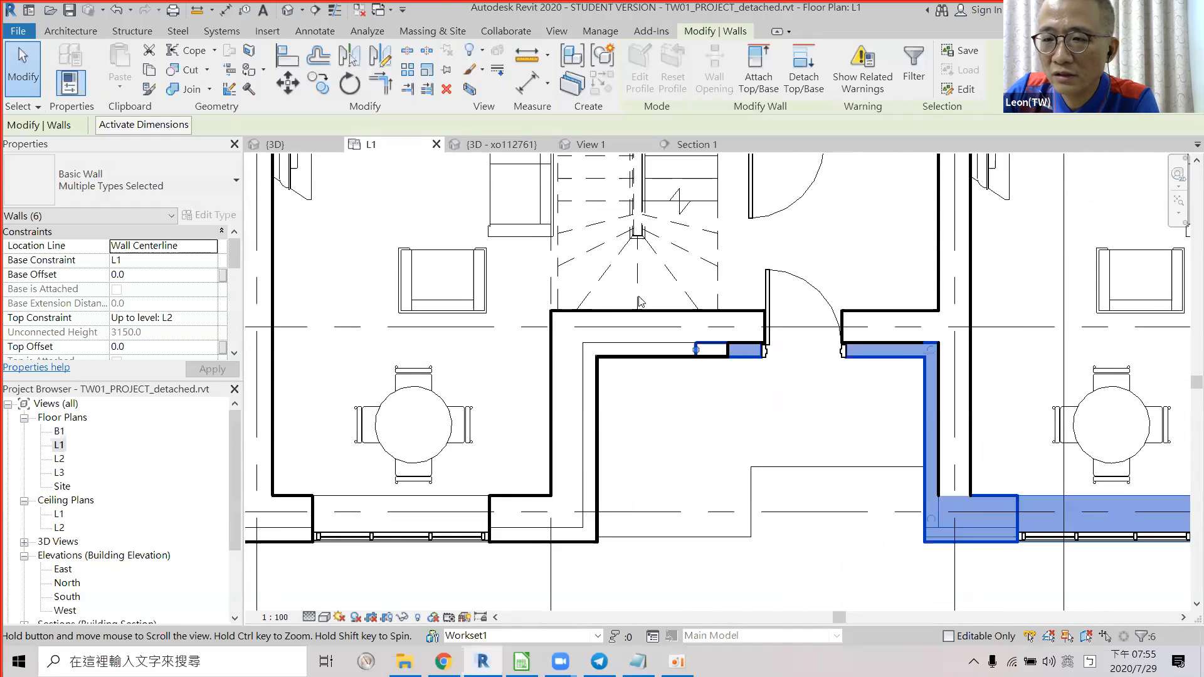
{"action": "scroll", "coordinate": [771, 354], "scroll_direction": "down", "scroll_amount": 4}
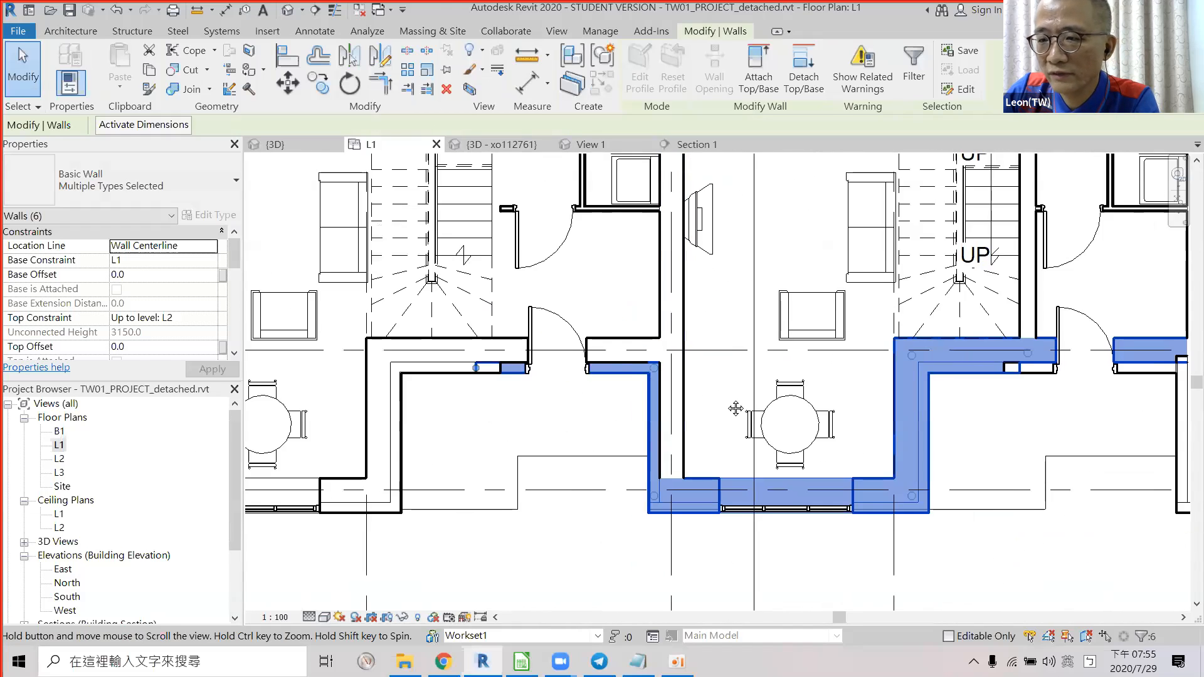
Clear the wall selection and pan down to the kitchen and bathroom walls.
{"action": "left_click", "coordinate": [742, 330]}
{"action": "middle_click_drag", "start_coordinate": [682, 315], "coordinate": [651, 491]}
{"action": "middle_click_drag", "start_coordinate": [669, 257], "coordinate": [722, 364]}
{"action": "scroll", "coordinate": [656, 316], "scroll_direction": "up", "scroll_amount": 2}
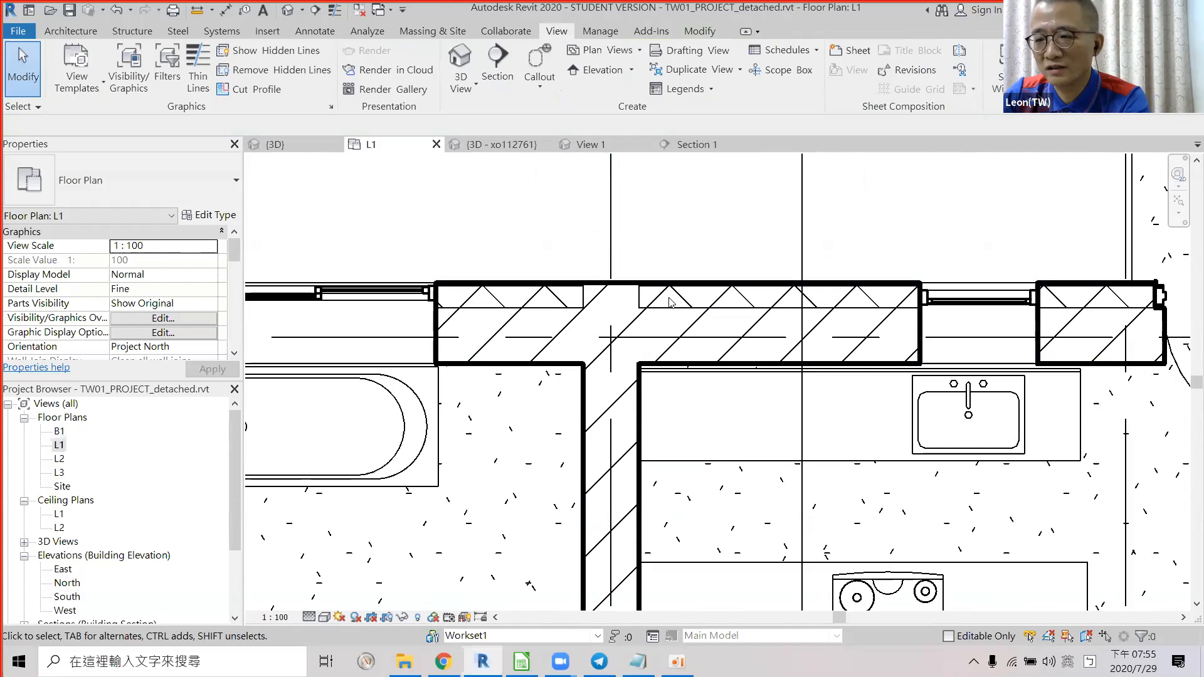
{"action": "key", "text": "alt+Tab"}
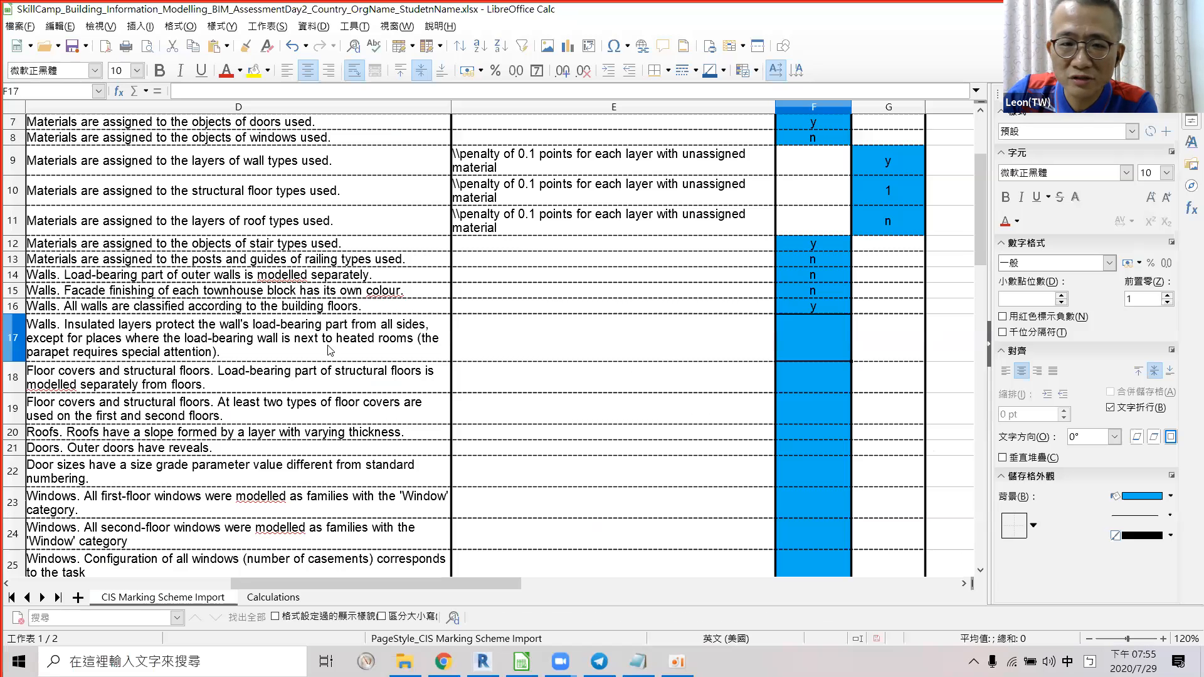
Score row 17's insulated-walls criterion as 'n' and select the floor-structure text in D18.
{"action": "type", "text": "n"}
{"action": "key", "text": "Return"}
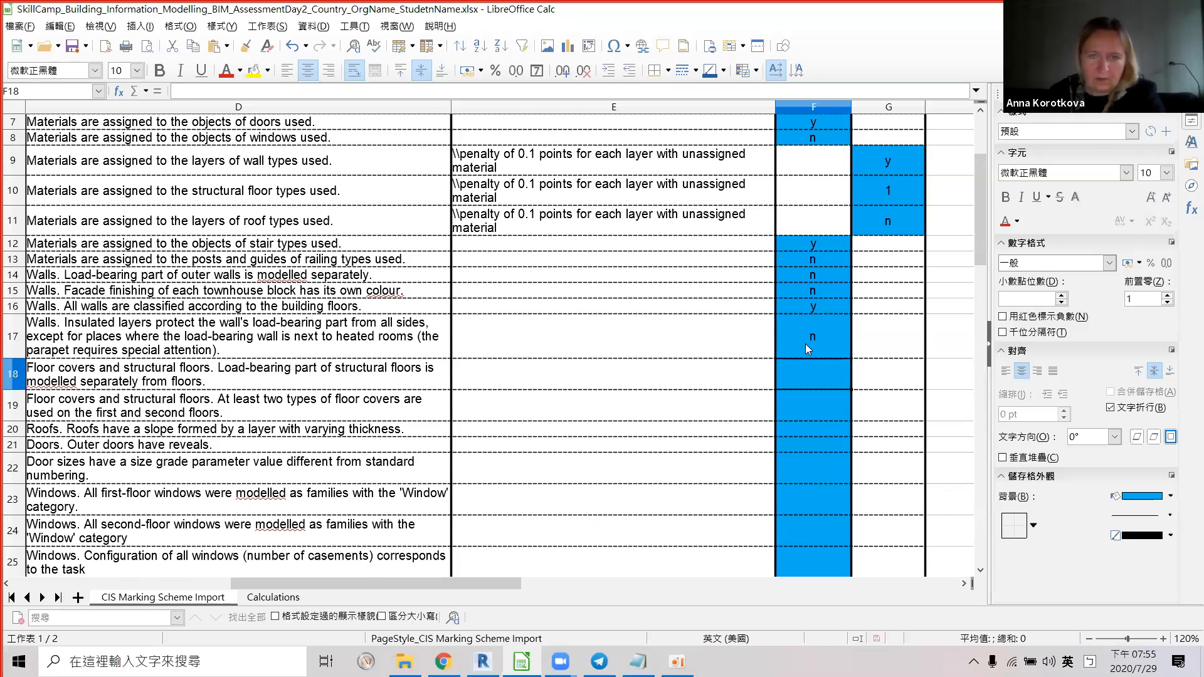
{"action": "left_click", "coordinate": [245, 378]}
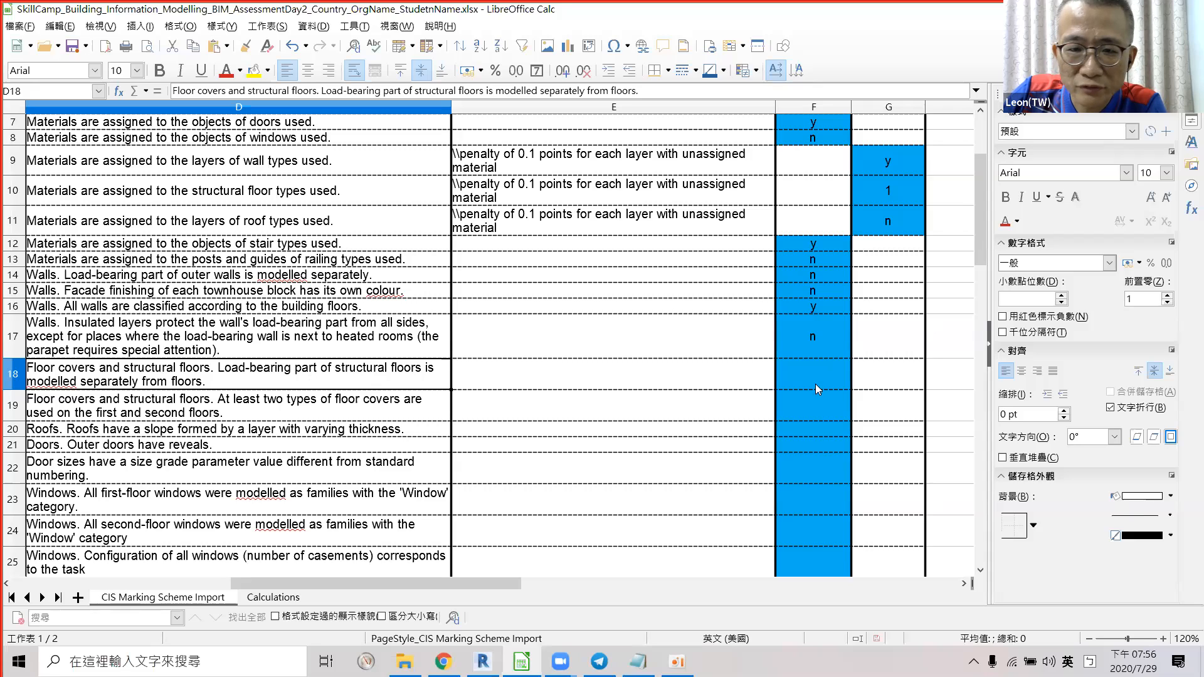
{"action": "key", "text": "alt"}
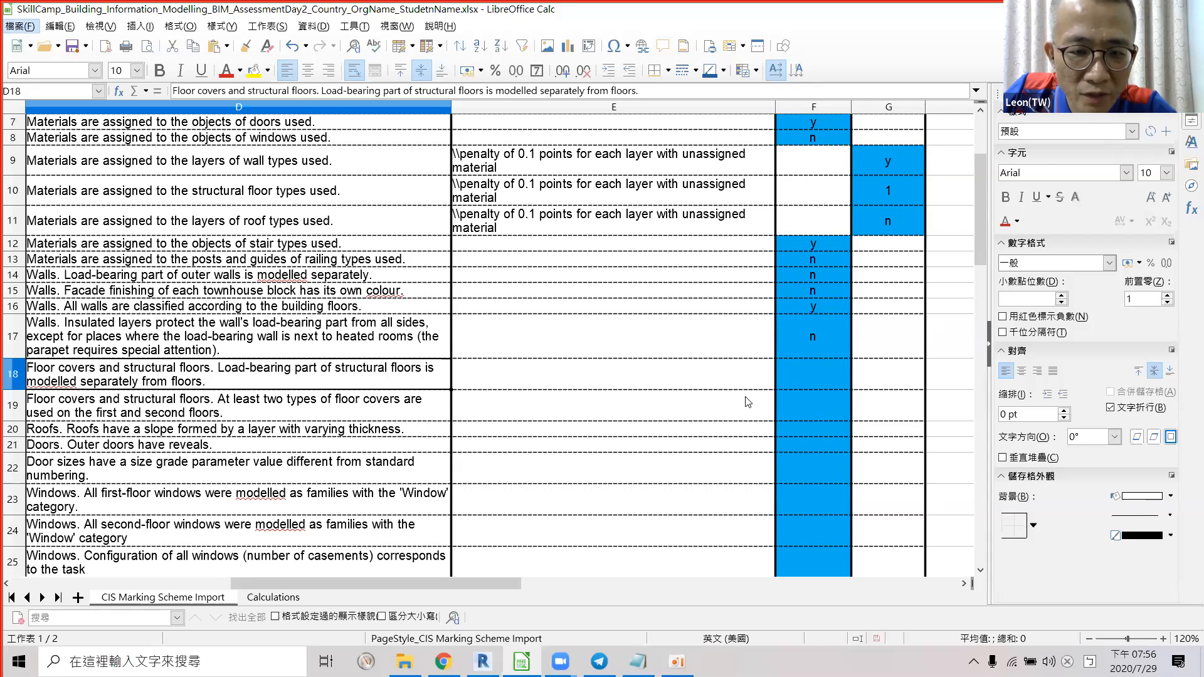
Enter 'n' for the floor-cover and roof-slope rows through row 20, then select D21.
{"action": "left_click", "coordinate": [780, 402]}
{"action": "key", "text": "alt+Tab"}
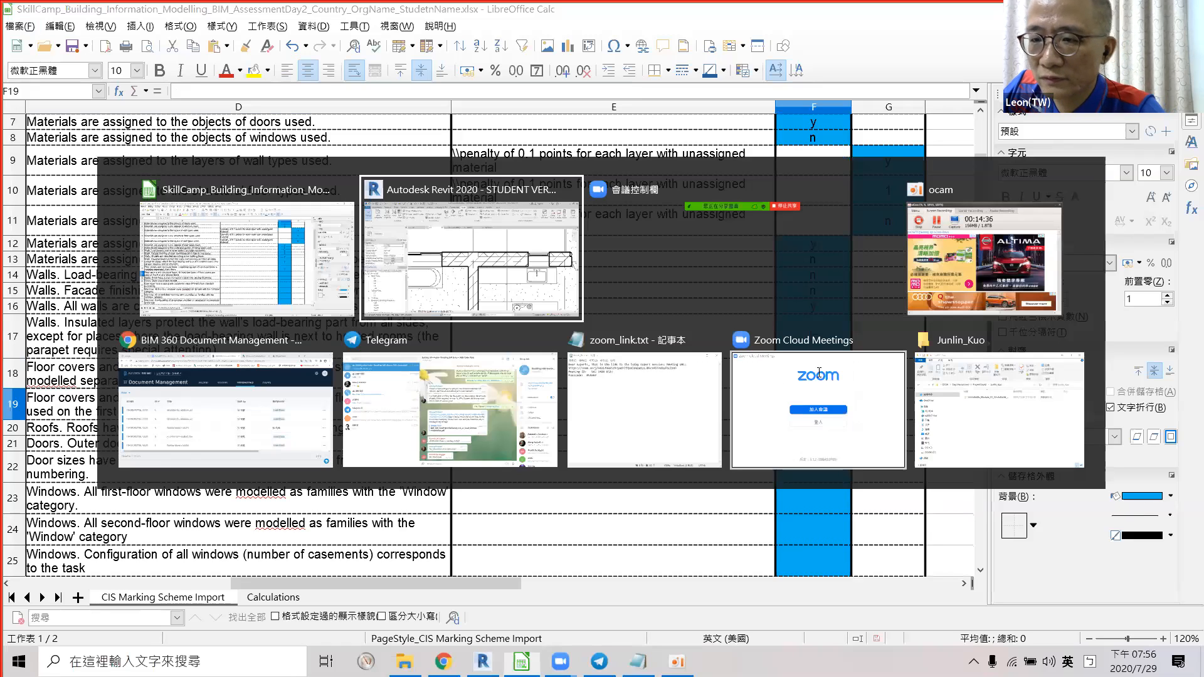
{"action": "key", "text": "alt+Tab"}
{"action": "type", "text": "n"}
{"action": "key", "text": "Return"}
{"action": "scroll", "coordinate": [817, 374], "scroll_direction": "down", "scroll_amount": 1}
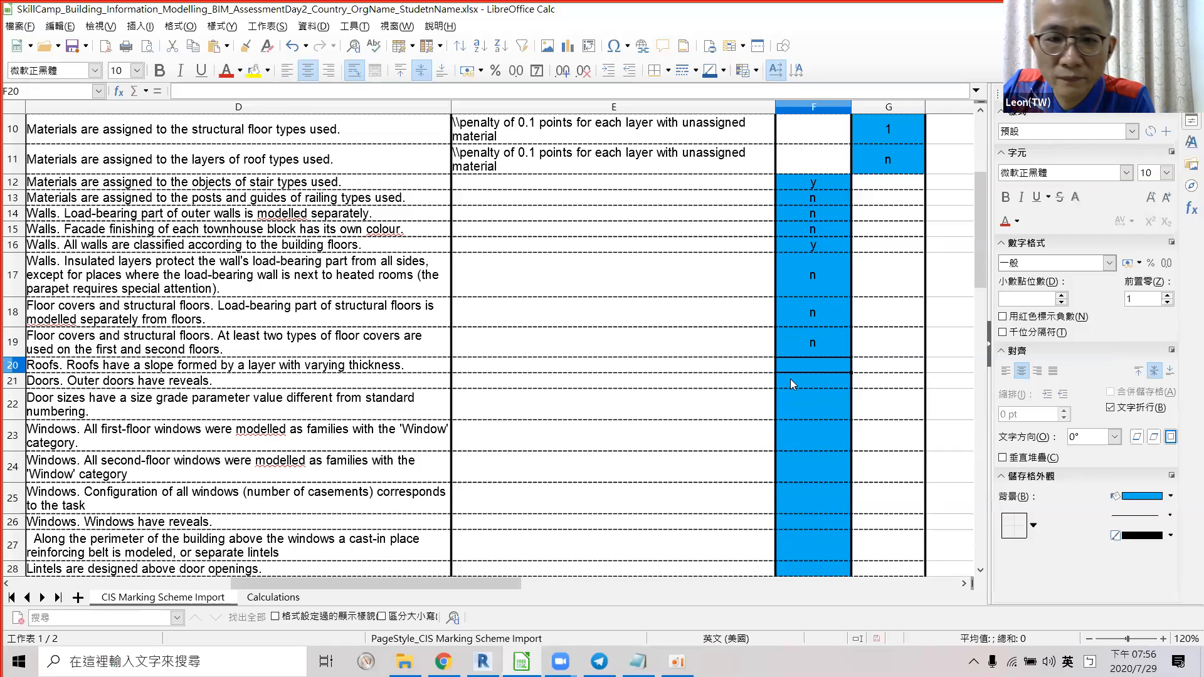
{"action": "type", "text": "n"}
{"action": "key", "text": "Return"}
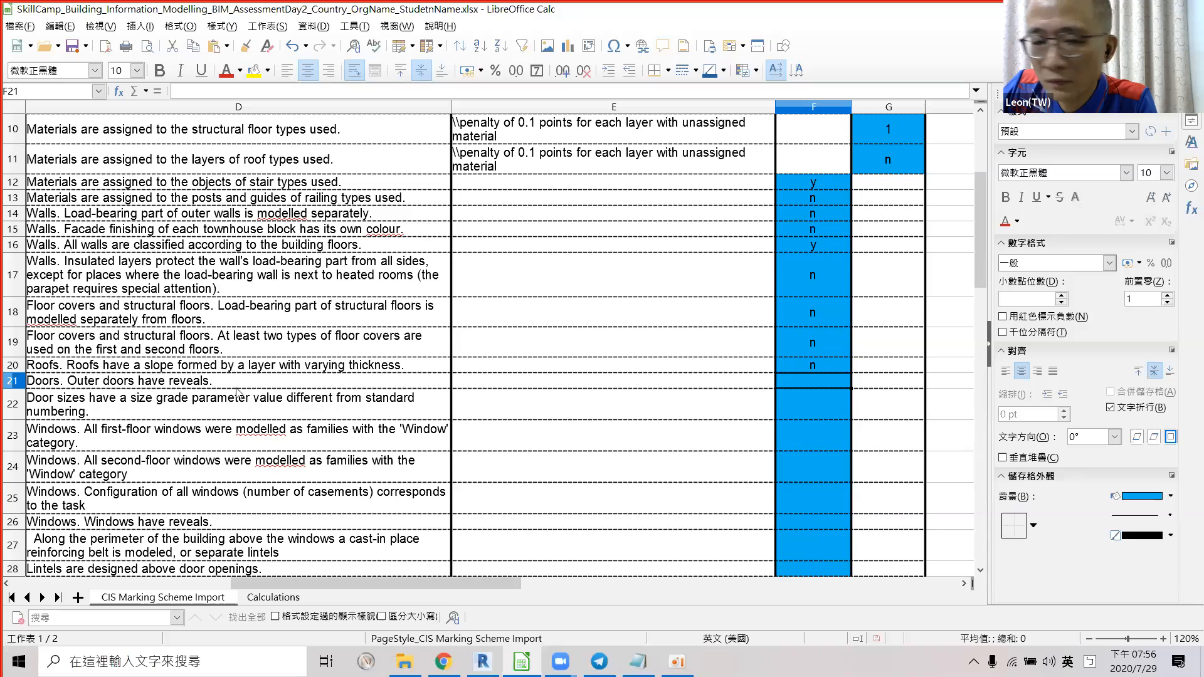
{"action": "left_click", "coordinate": [61, 383]}
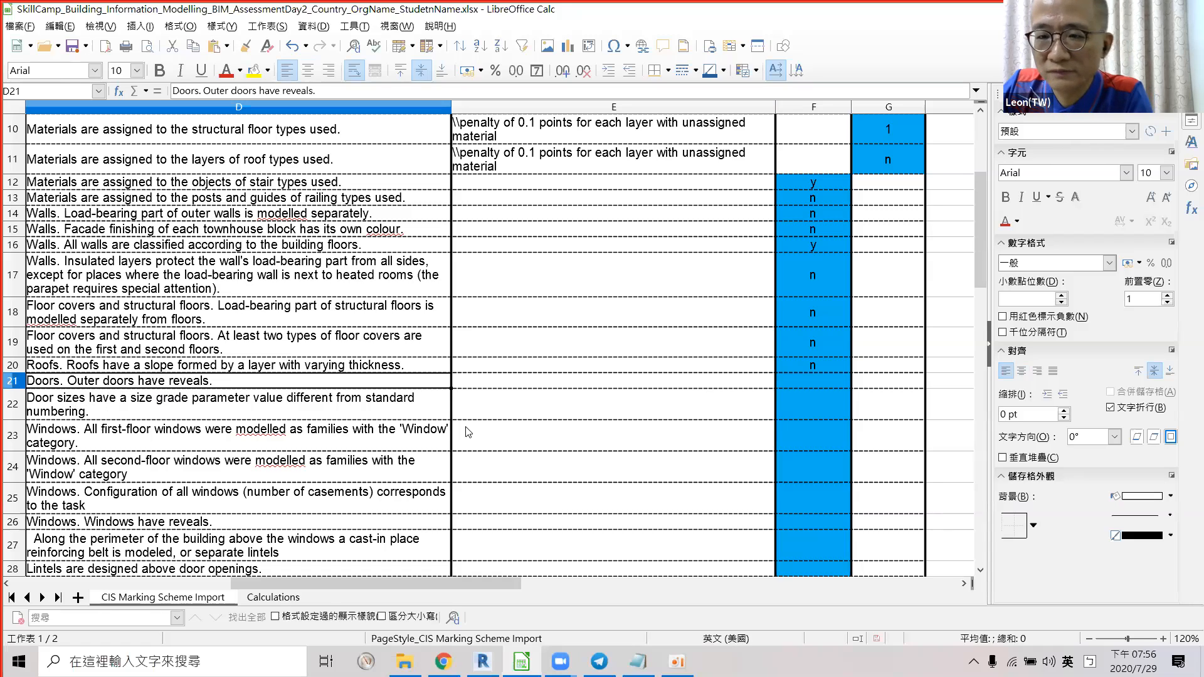
{"action": "key", "text": "alt+Tab"}
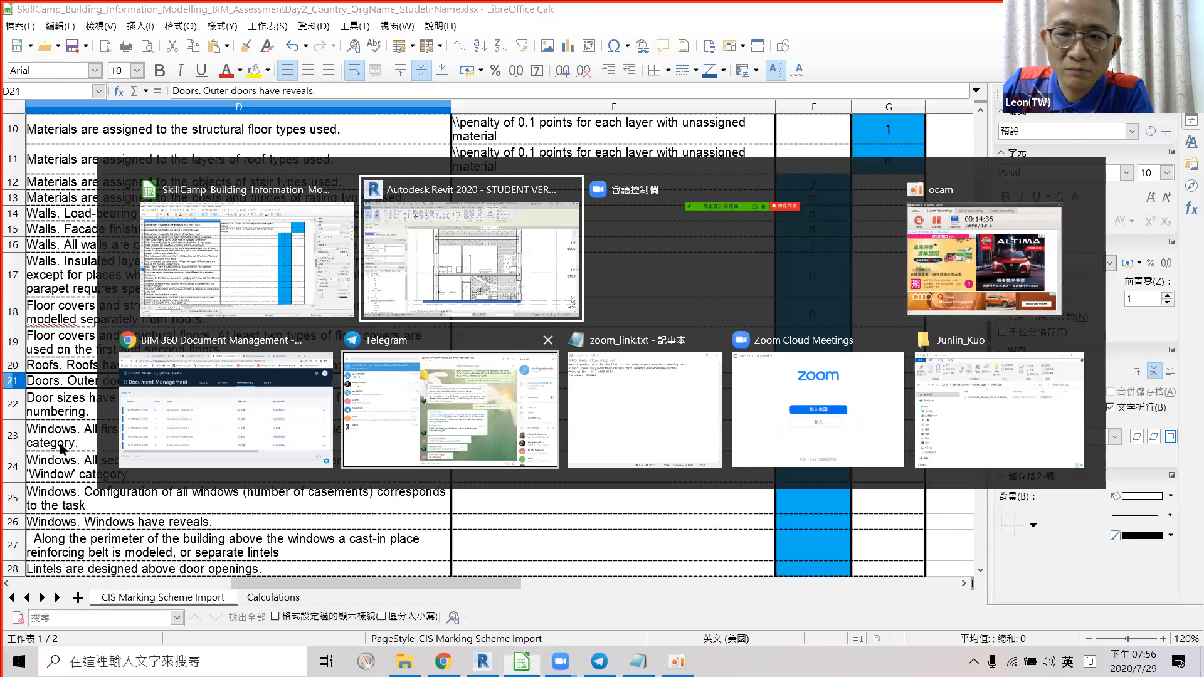
Zoom and pan the L1 plan around the bathroom, living area and stair entrance door.
{"action": "key", "text": "ctrl+Tab"}
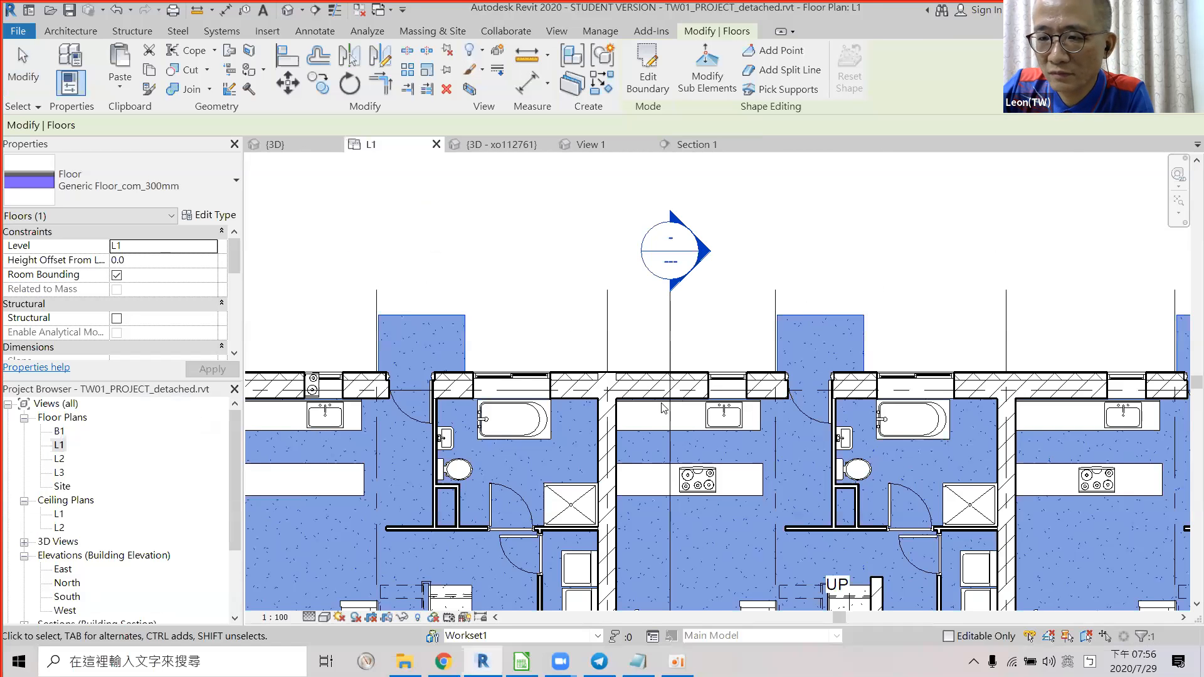
{"action": "scroll", "coordinate": [627, 377], "scroll_direction": "up", "scroll_amount": 5}
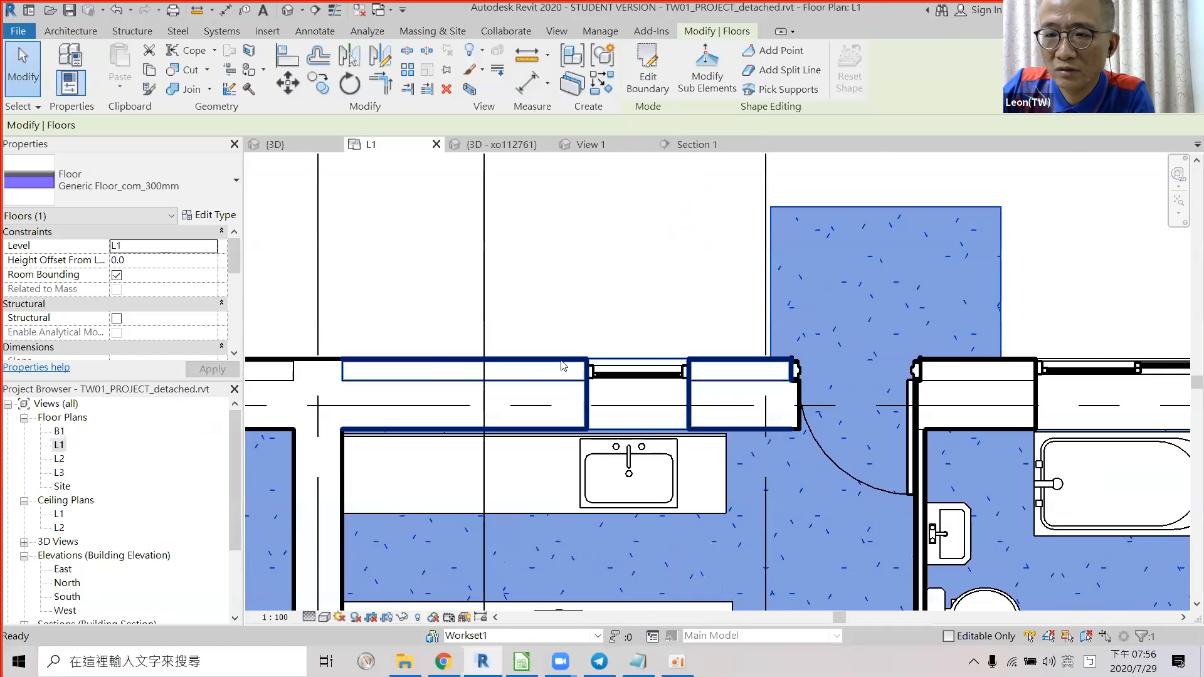
{"action": "scroll", "coordinate": [563, 367], "scroll_direction": "down", "scroll_amount": 5}
{"action": "scroll", "coordinate": [815, 442], "scroll_direction": "up", "scroll_amount": 2}
{"action": "scroll", "coordinate": [773, 445], "scroll_direction": "up", "scroll_amount": 2}
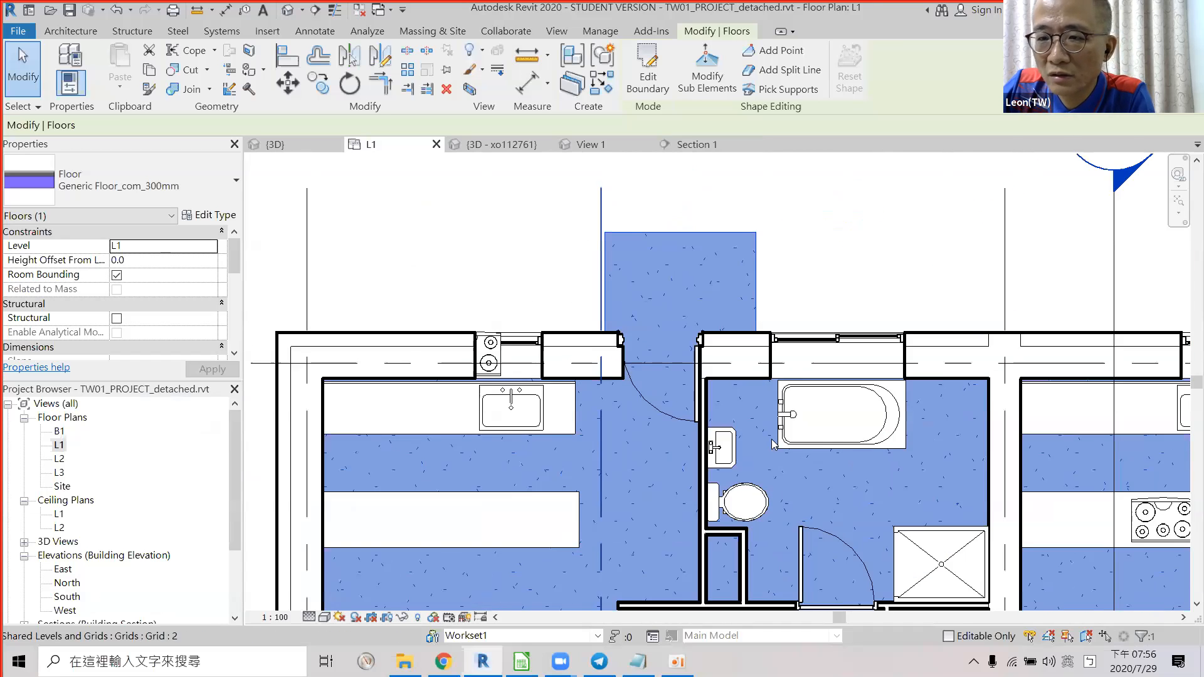
{"action": "scroll", "coordinate": [763, 420], "scroll_direction": "up", "scroll_amount": 4}
{"action": "scroll", "coordinate": [760, 417], "scroll_direction": "down", "scroll_amount": 5}
{"action": "middle_click_drag", "start_coordinate": [617, 252], "coordinate": [654, 324]}
{"action": "scroll", "coordinate": [653, 325], "scroll_direction": "down", "scroll_amount": 2}
{"action": "scroll", "coordinate": [678, 447], "scroll_direction": "up", "scroll_amount": 2}
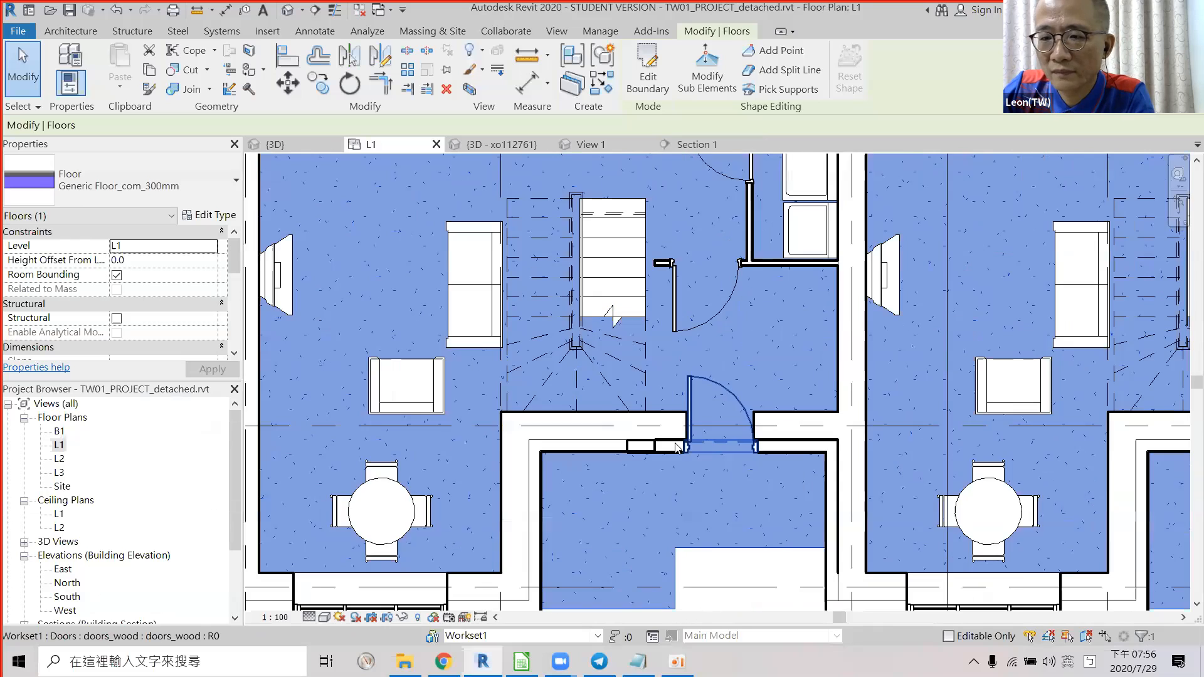
{"action": "scroll", "coordinate": [677, 447], "scroll_direction": "up", "scroll_amount": 2}
{"action": "key", "text": "alt+Tab"}
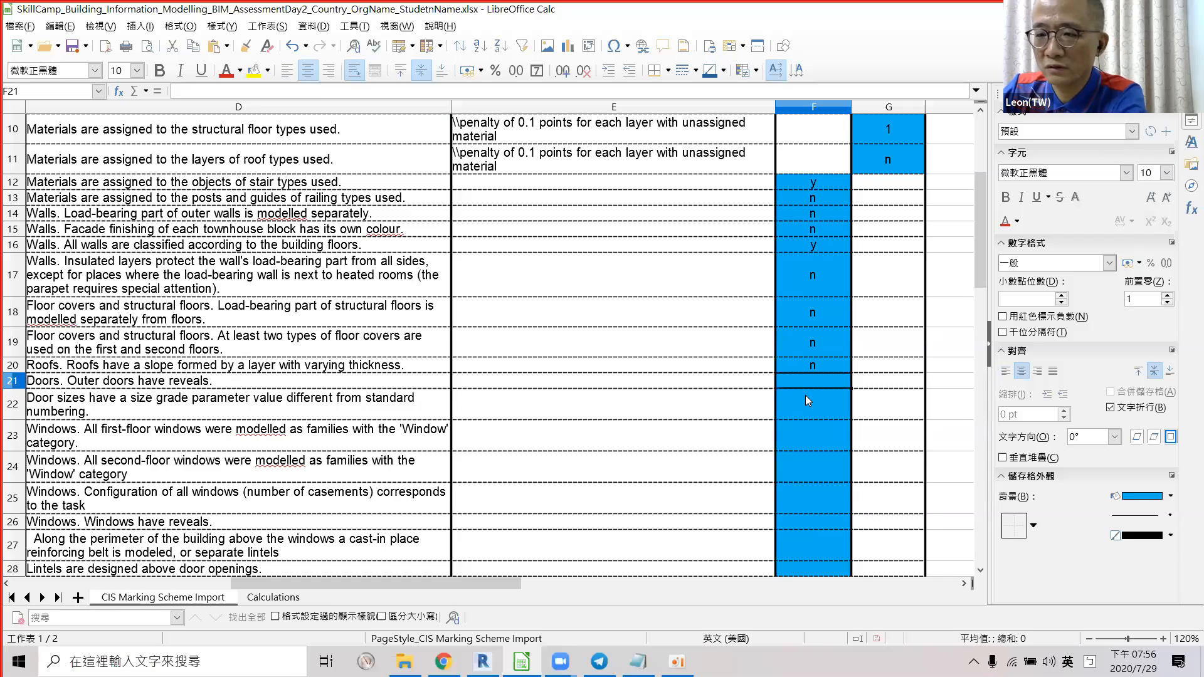
Enter 'n' in F21 for the outer-door reveals criterion.
{"action": "type", "text": "n"}
{"action": "key", "text": "Return"}
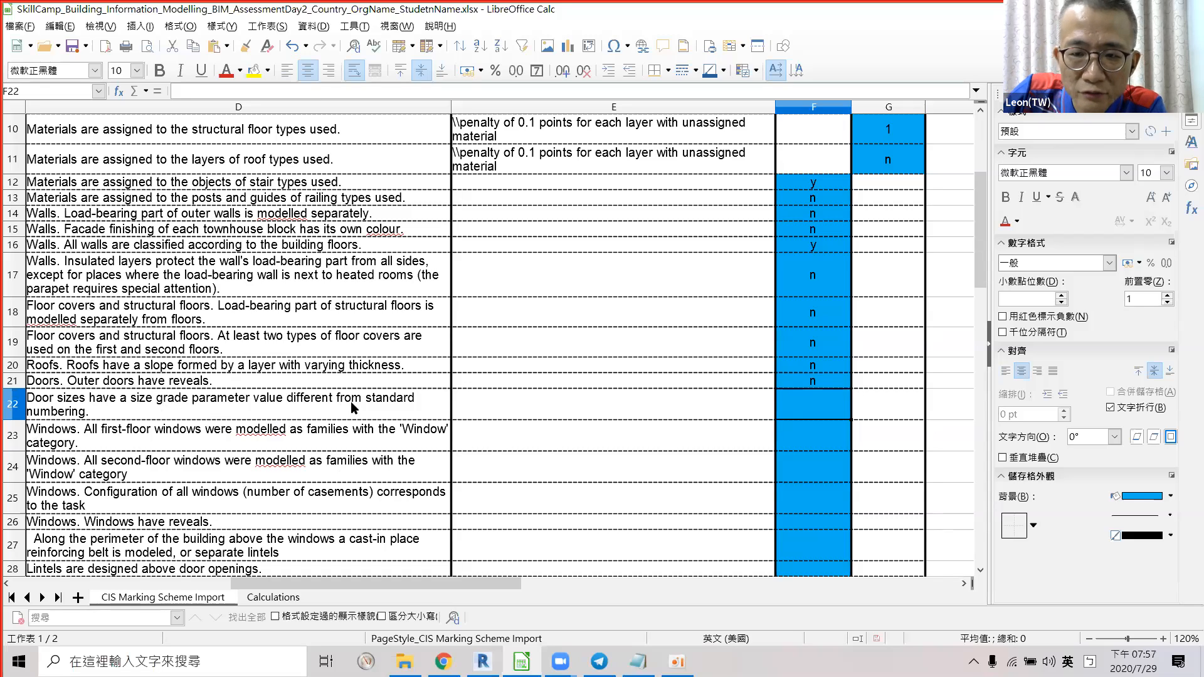
{"action": "key", "text": "alt+Tab"}
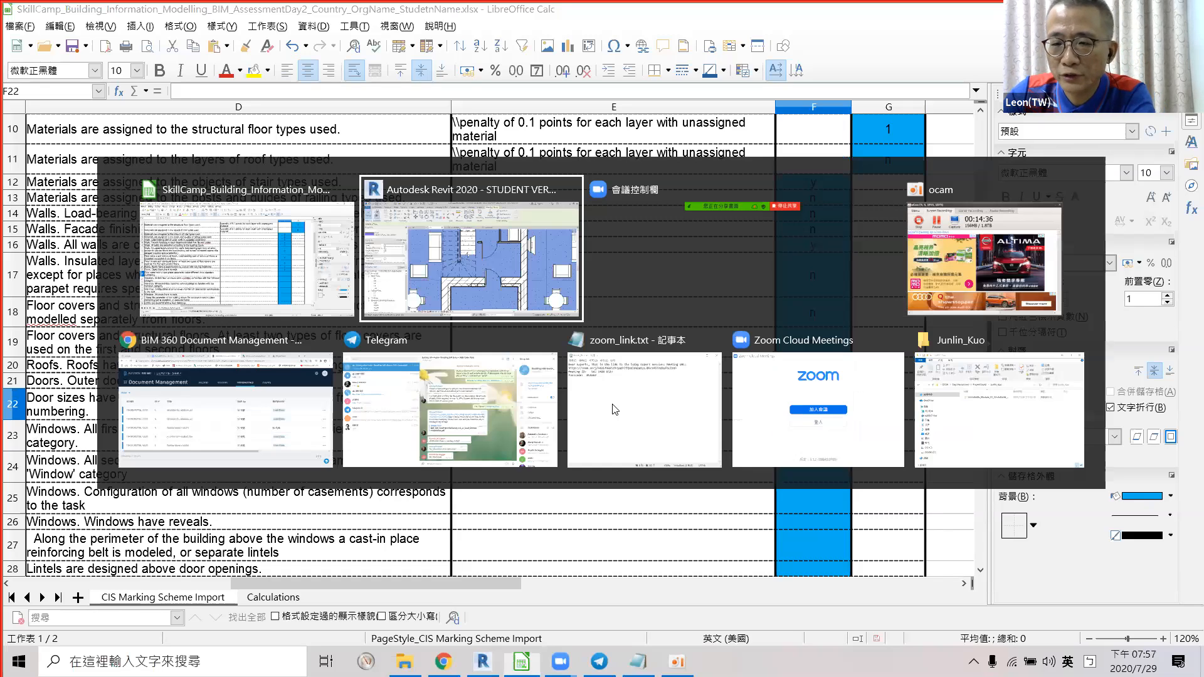
{"action": "scroll", "coordinate": [639, 390], "scroll_direction": "down", "scroll_amount": 2}
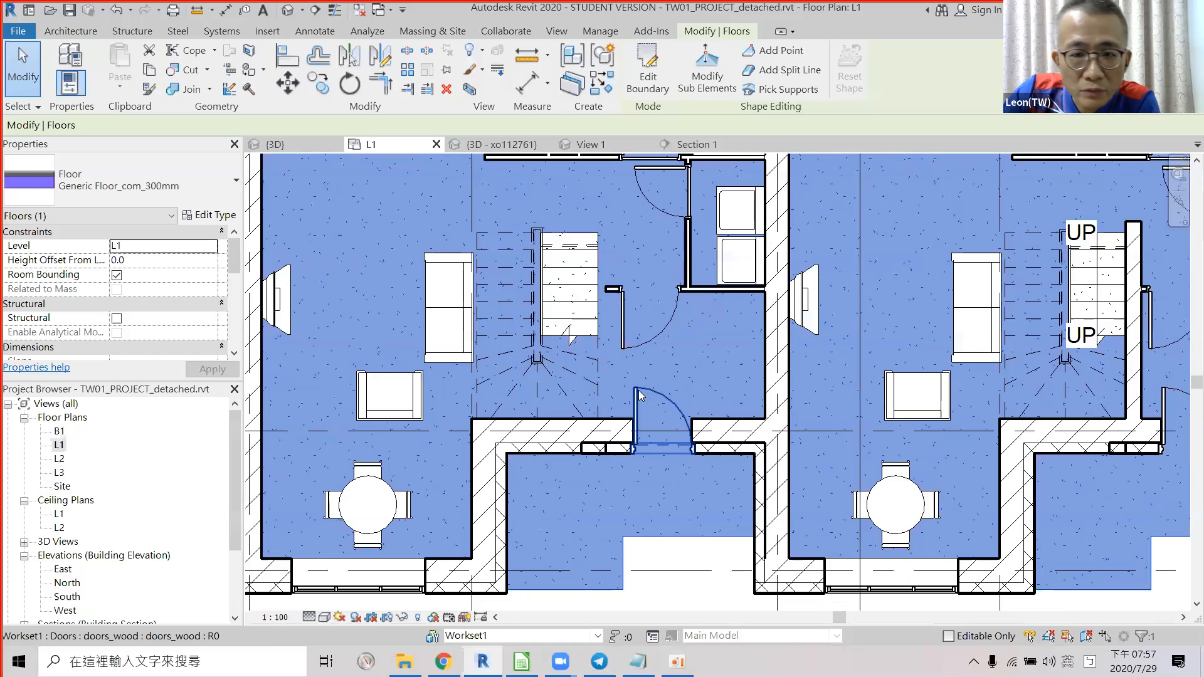
Select the outer door beside the stair and scroll to its type's Identity Data.
{"action": "left_click", "coordinate": [638, 390]}
{"action": "key", "text": "alt+Tab"}
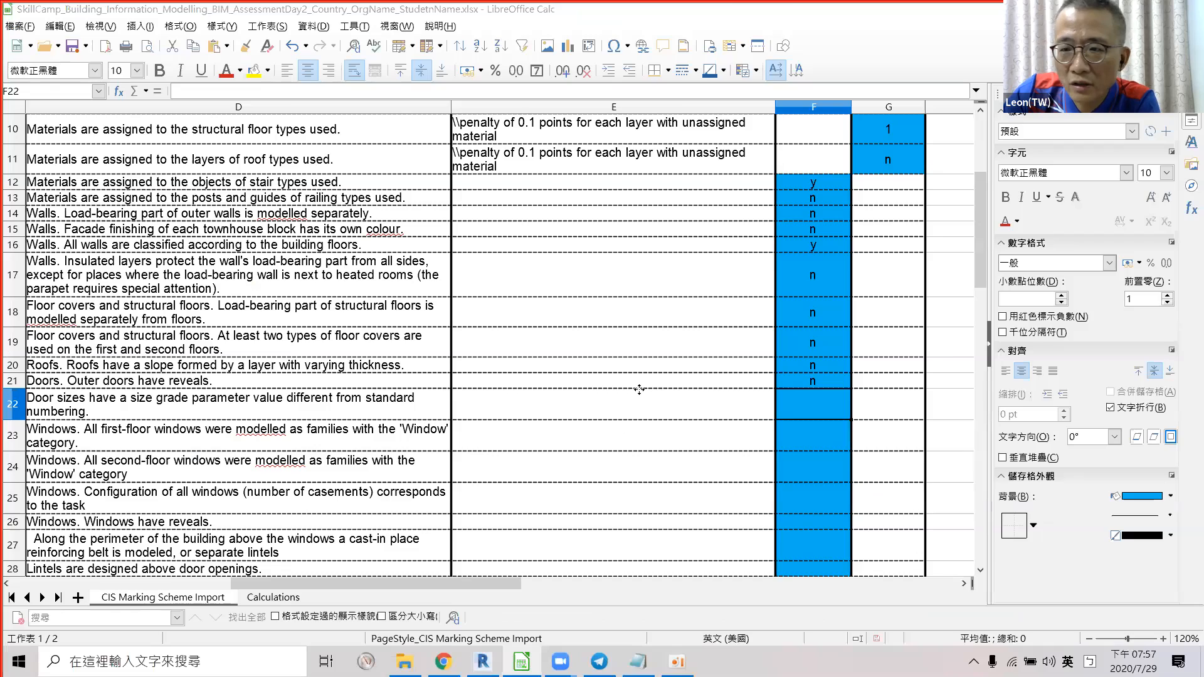
{"action": "key", "text": "alt+Tab"}
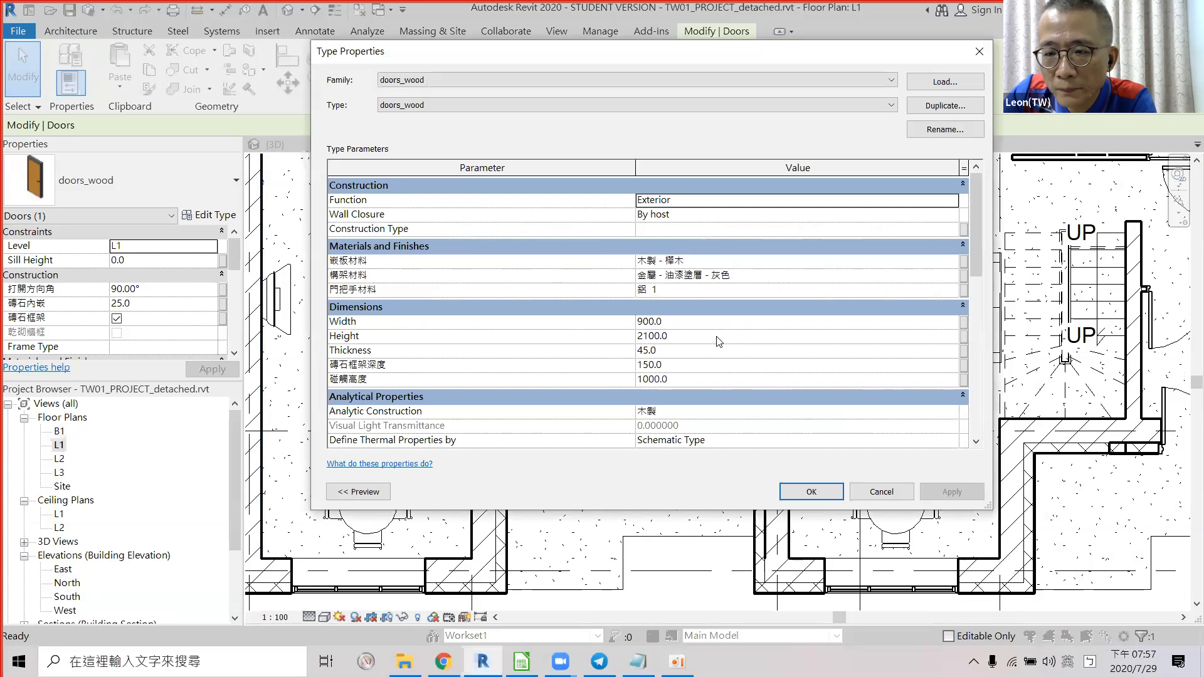
{"action": "scroll", "coordinate": [718, 338], "scroll_direction": "down", "scroll_amount": 6}
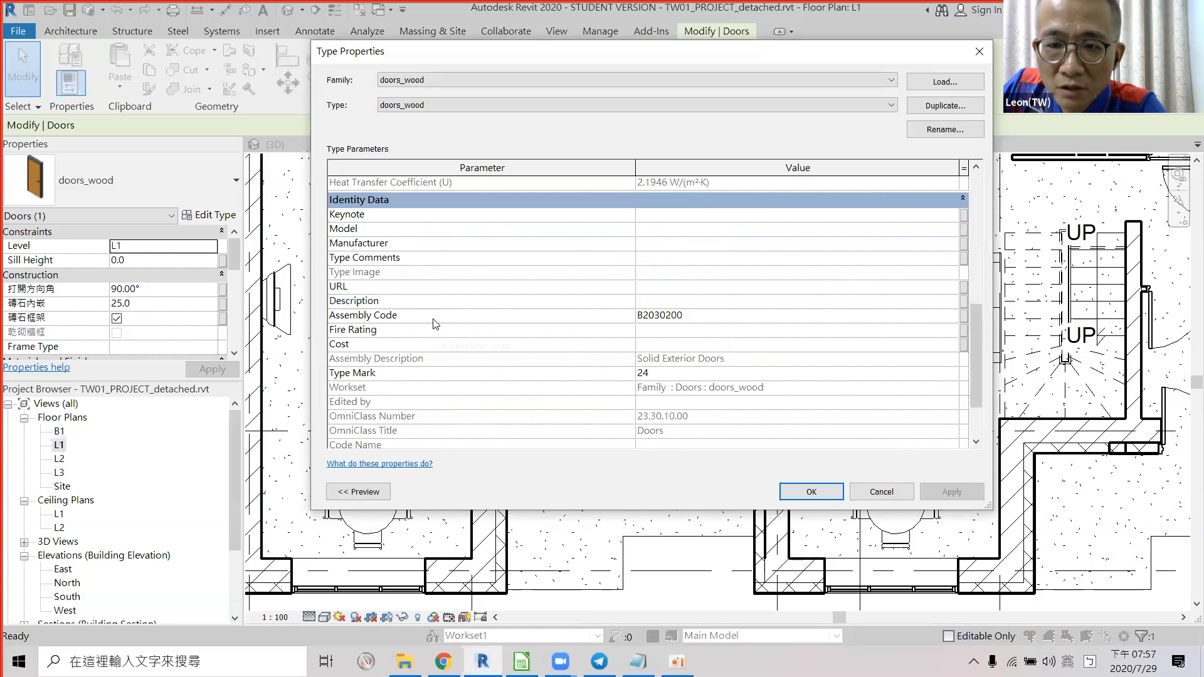
{"action": "scroll", "coordinate": [409, 286], "scroll_direction": "up", "scroll_amount": 1}
{"action": "scroll", "coordinate": [409, 286], "scroll_direction": "down", "scroll_amount": 1}
Change the doors_wood type's Type Mark from 24 to D1 and apply it.
{"action": "left_click", "coordinate": [681, 374]}
{"action": "type", "text": "D1"}
{"action": "left_click", "coordinate": [687, 379]}
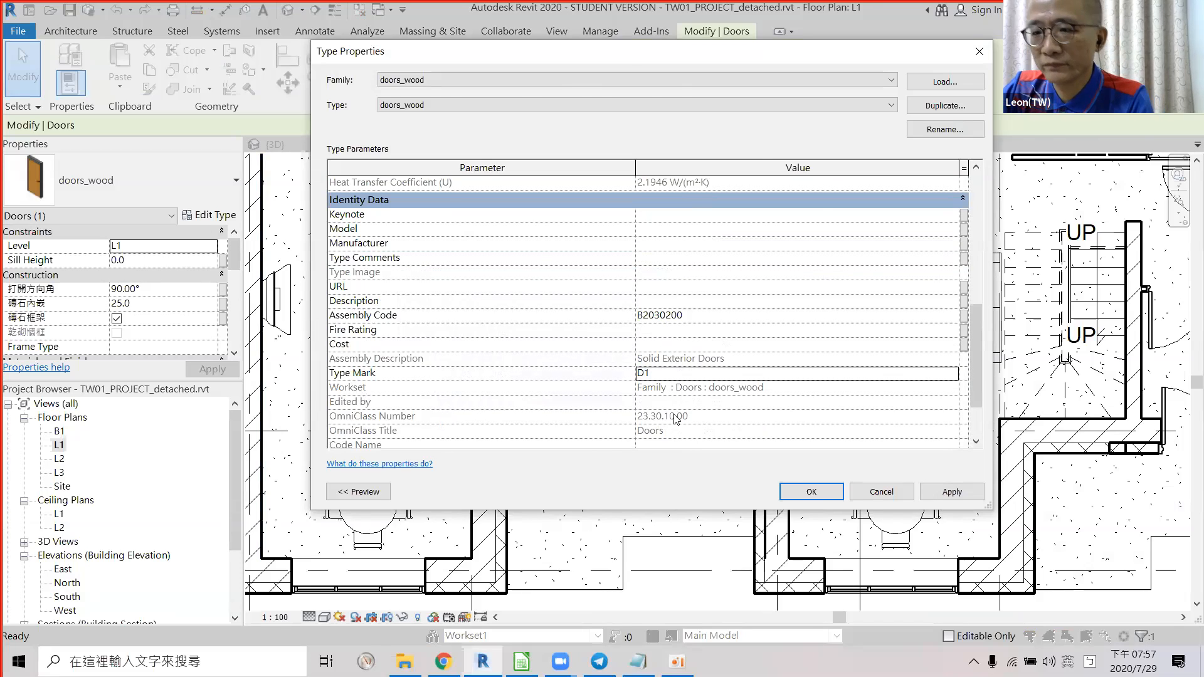
{"action": "key", "text": "Return"}
{"action": "key", "text": "alt+Tab"}
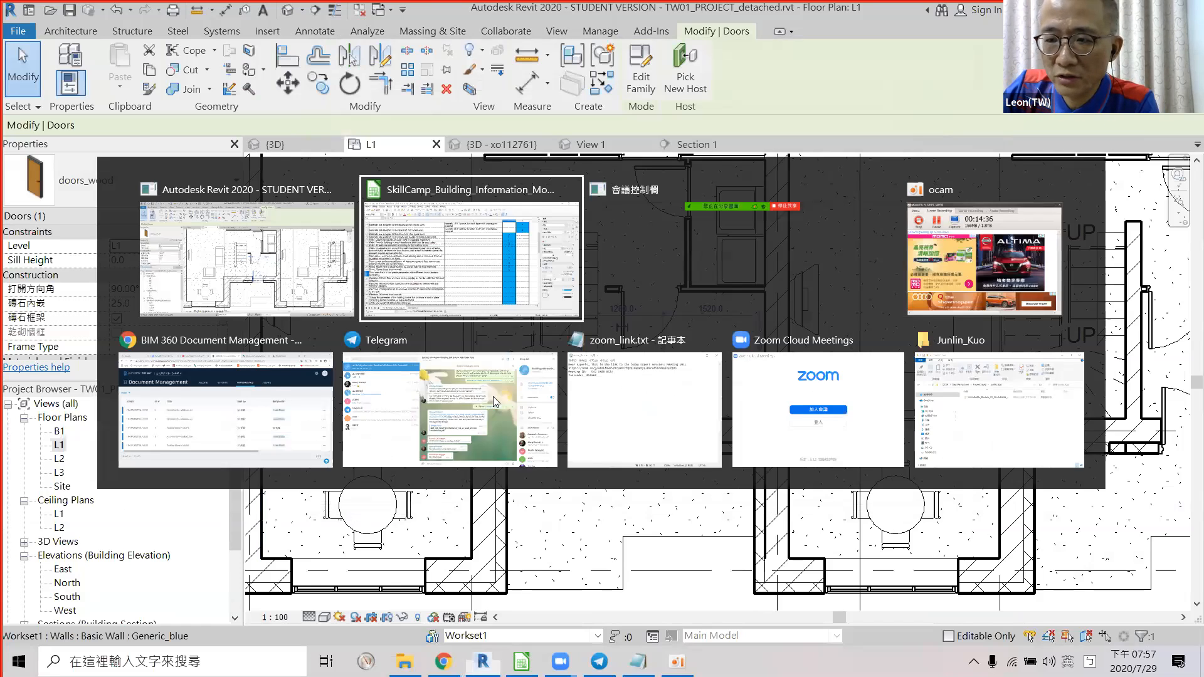
Enter 'n' in cell F22 for the door-size grade criterion and return to Revit.
{"action": "type", "text": "n"}
{"action": "key", "text": "Return"}
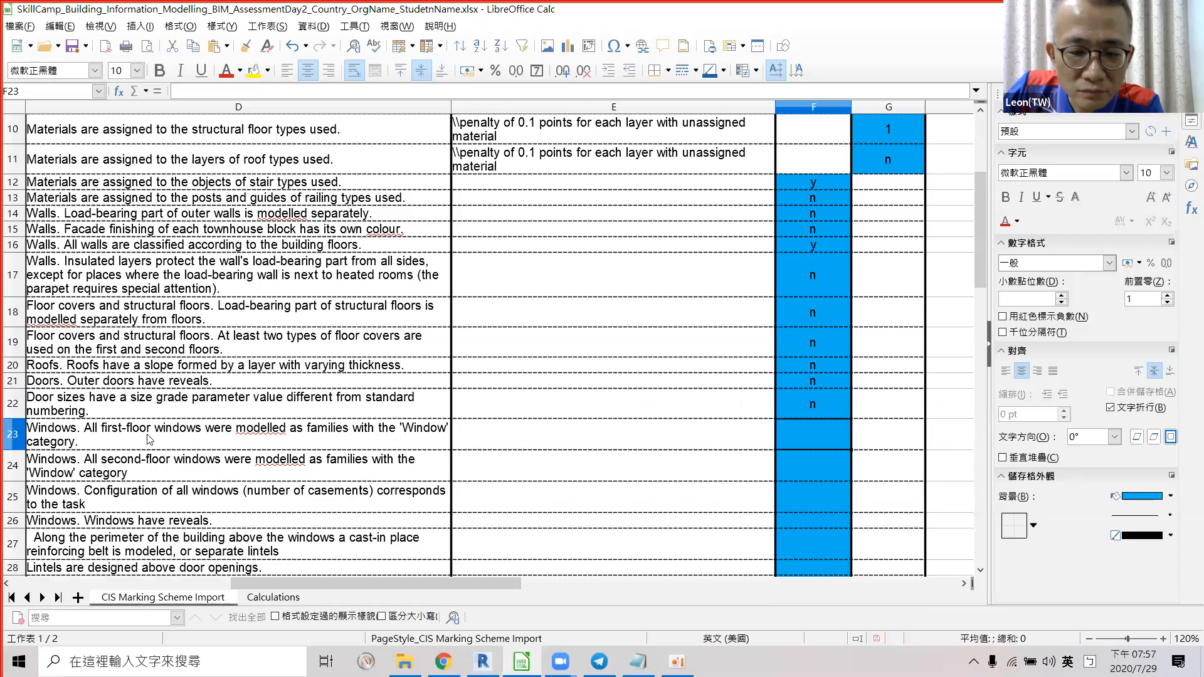
{"action": "scroll", "coordinate": [149, 439], "scroll_direction": "down", "scroll_amount": 1}
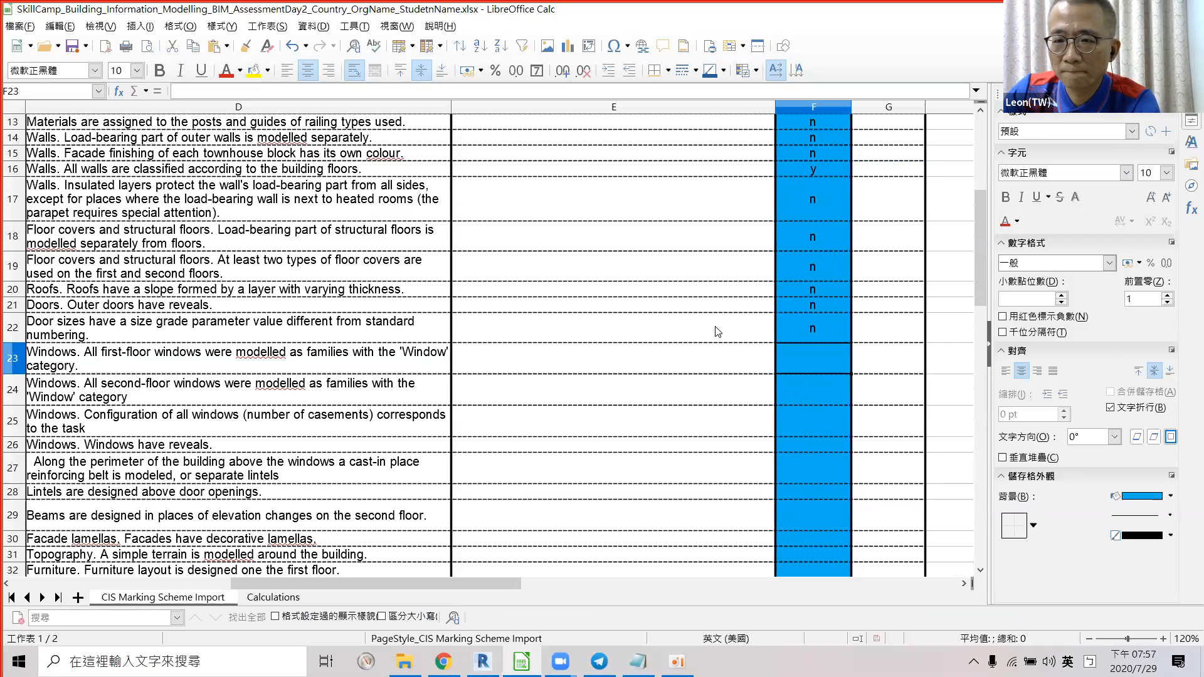
{"action": "key", "text": "alt+Tab"}
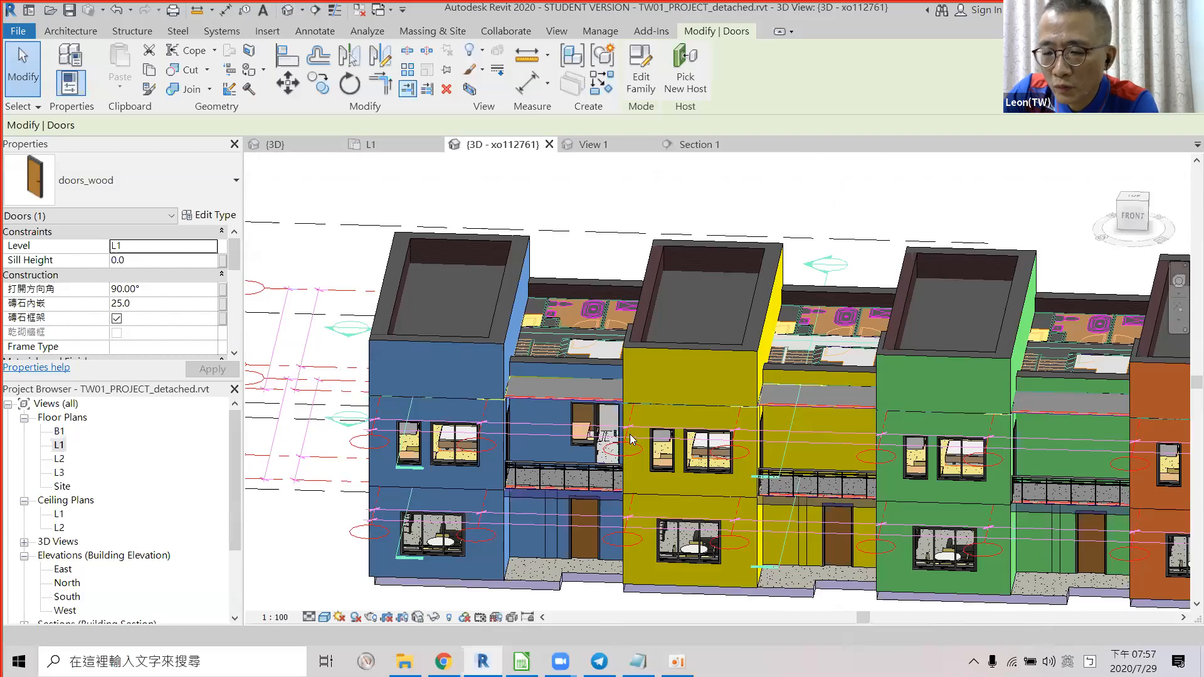
Select a window on the blue house and isolate the Windows category in the 3D view.
{"action": "scroll", "coordinate": [630, 434], "scroll_direction": "down", "scroll_amount": 2}
{"action": "left_click", "coordinate": [588, 469]}
{"action": "left_click", "coordinate": [552, 517]}
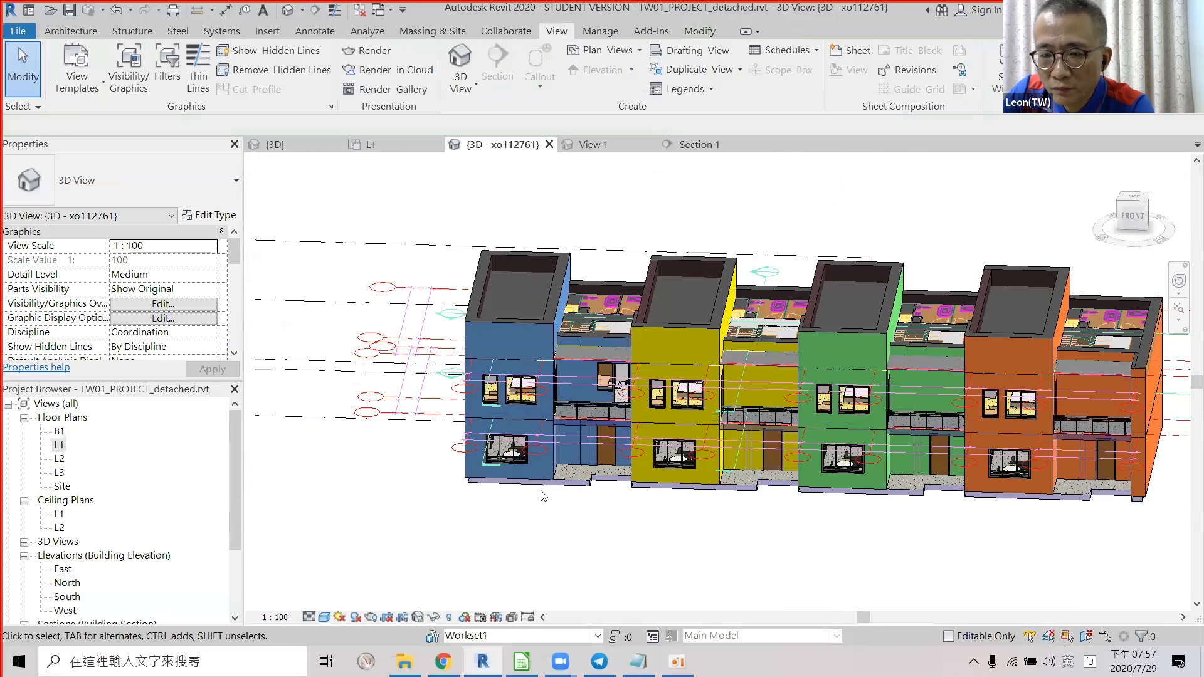
{"action": "scroll", "coordinate": [499, 425], "scroll_direction": "up", "scroll_amount": 3}
{"action": "scroll", "coordinate": [500, 425], "scroll_direction": "up", "scroll_amount": 2}
{"action": "left_click", "coordinate": [499, 425]}
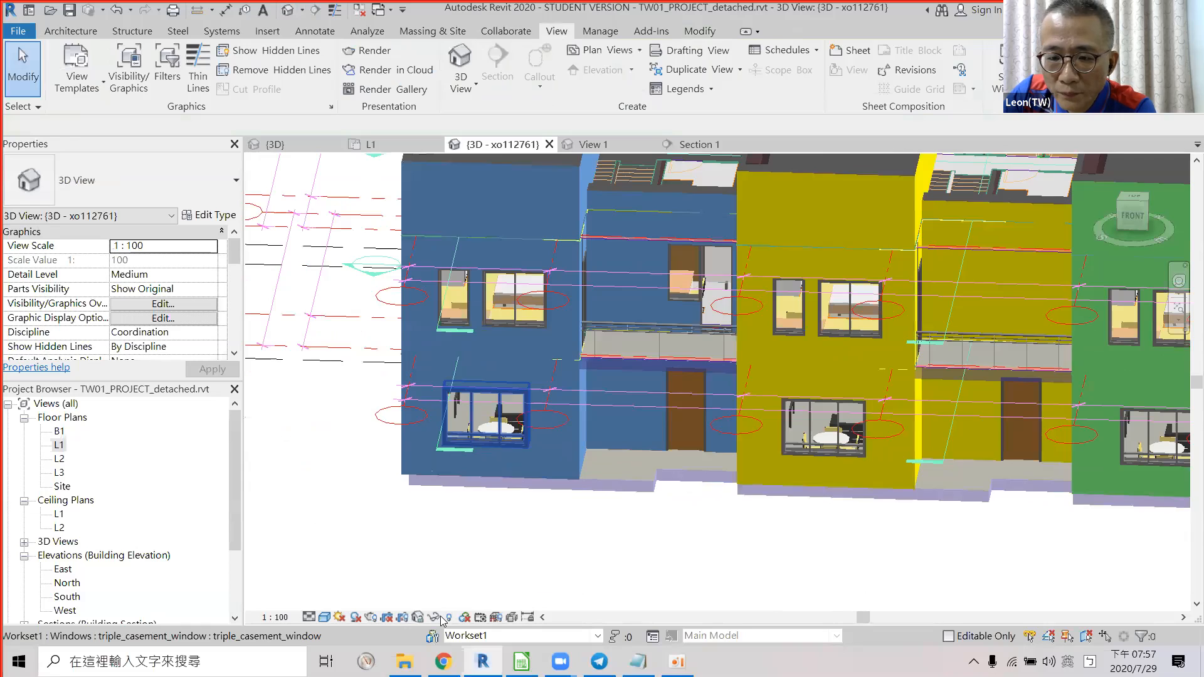
{"action": "left_click", "coordinate": [434, 617]}
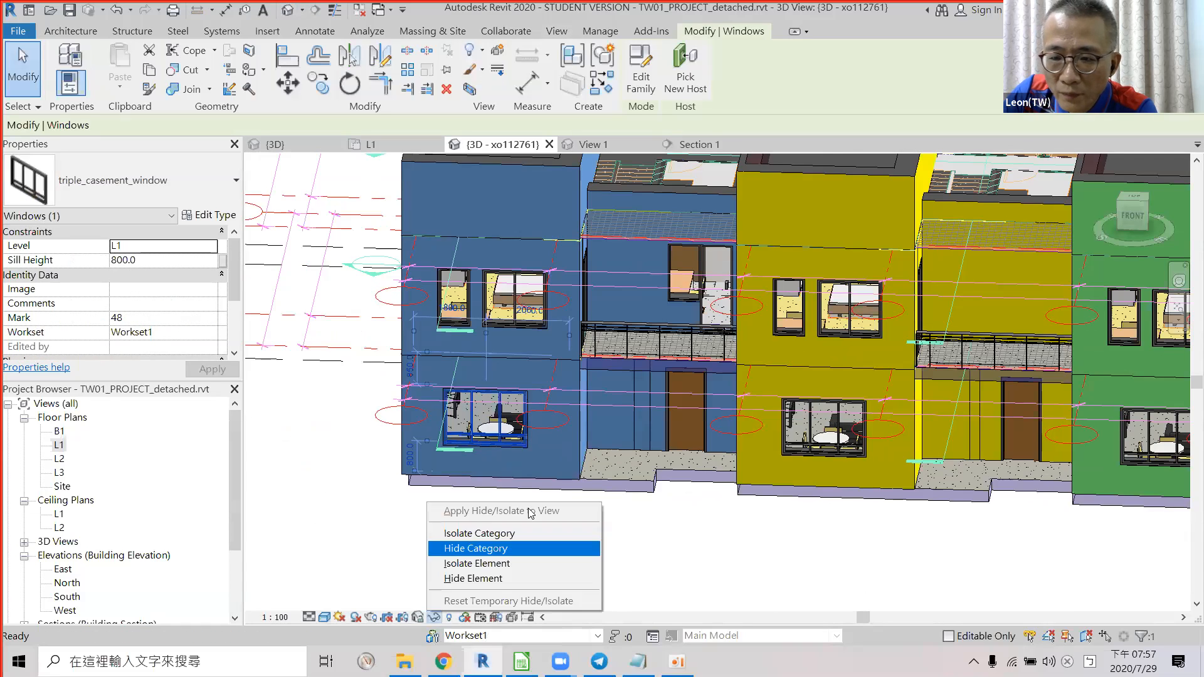
{"action": "left_click", "coordinate": [504, 533]}
Orbit the model and select the triple, double and single casement windows to check their types.
{"action": "scroll", "coordinate": [644, 426], "scroll_direction": "down", "scroll_amount": 2}
{"action": "middle_click_drag", "start_coordinate": [642, 430], "coordinate": [771, 427], "text": "shift"}
{"action": "scroll", "coordinate": [549, 240], "scroll_direction": "up", "scroll_amount": 3}
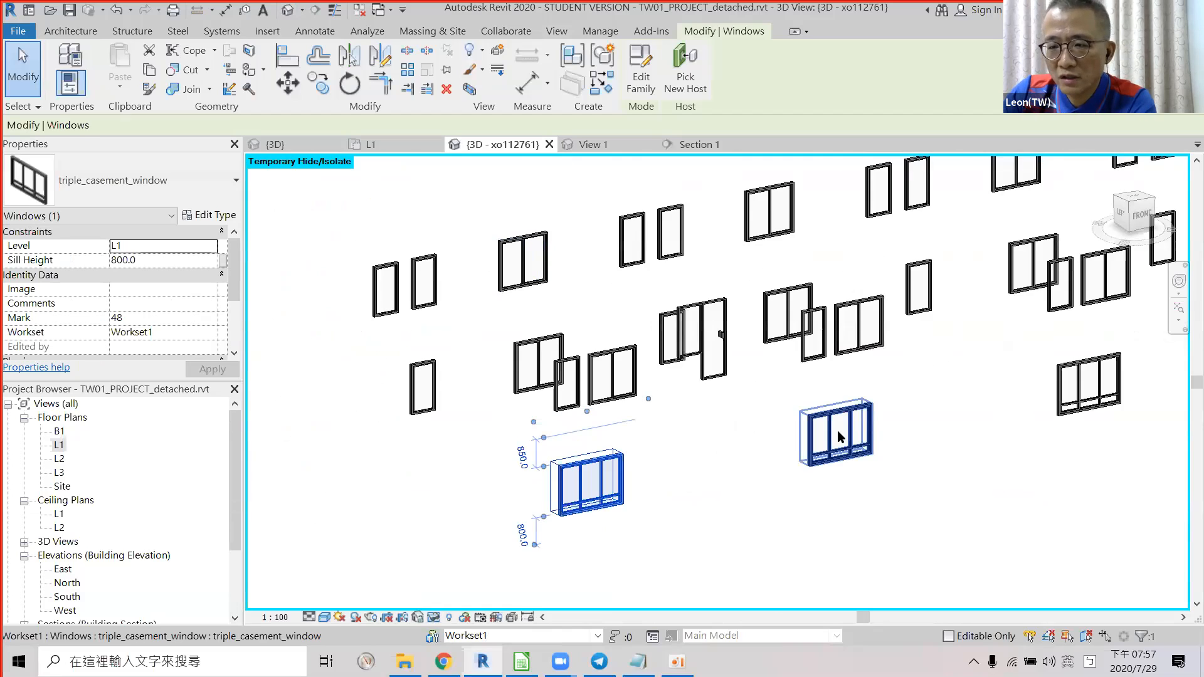
{"action": "left_click", "coordinate": [836, 430]}
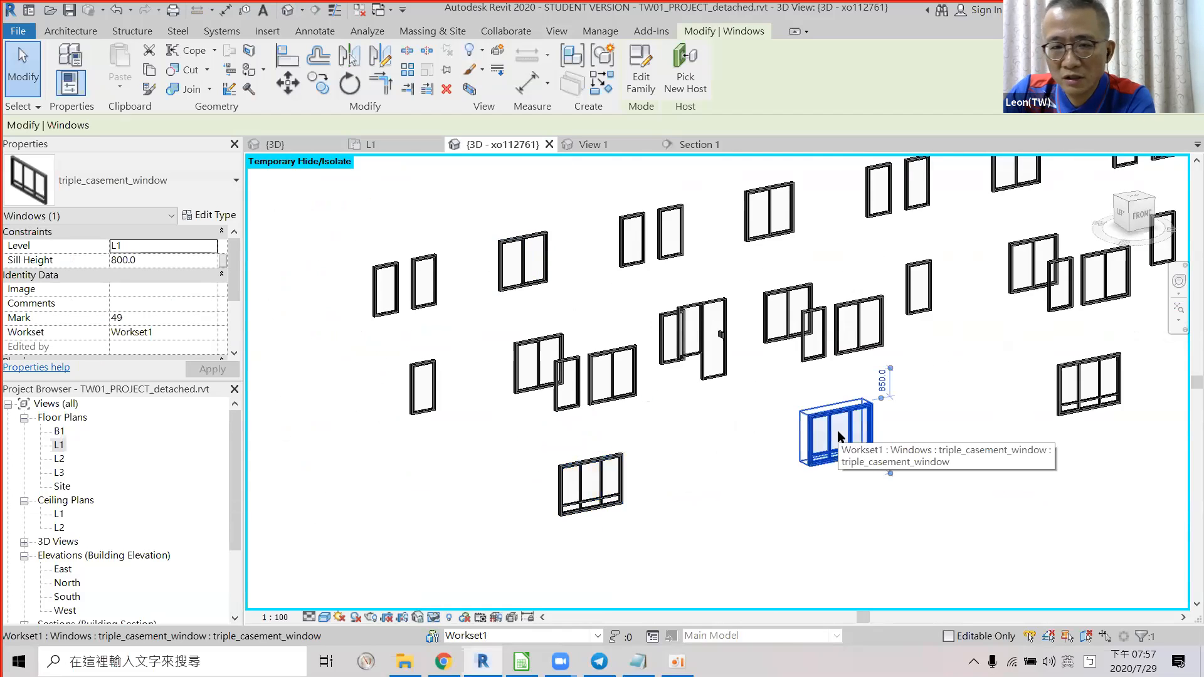
{"action": "left_click", "coordinate": [626, 401]}
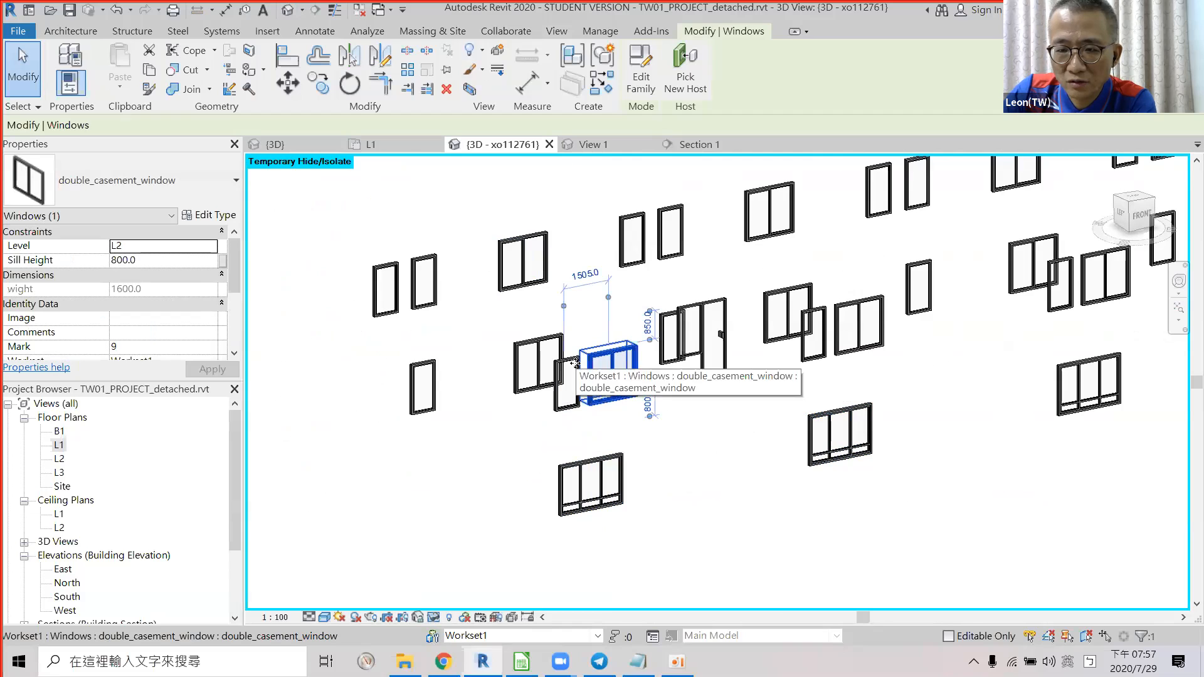
{"action": "left_click", "coordinate": [563, 368]}
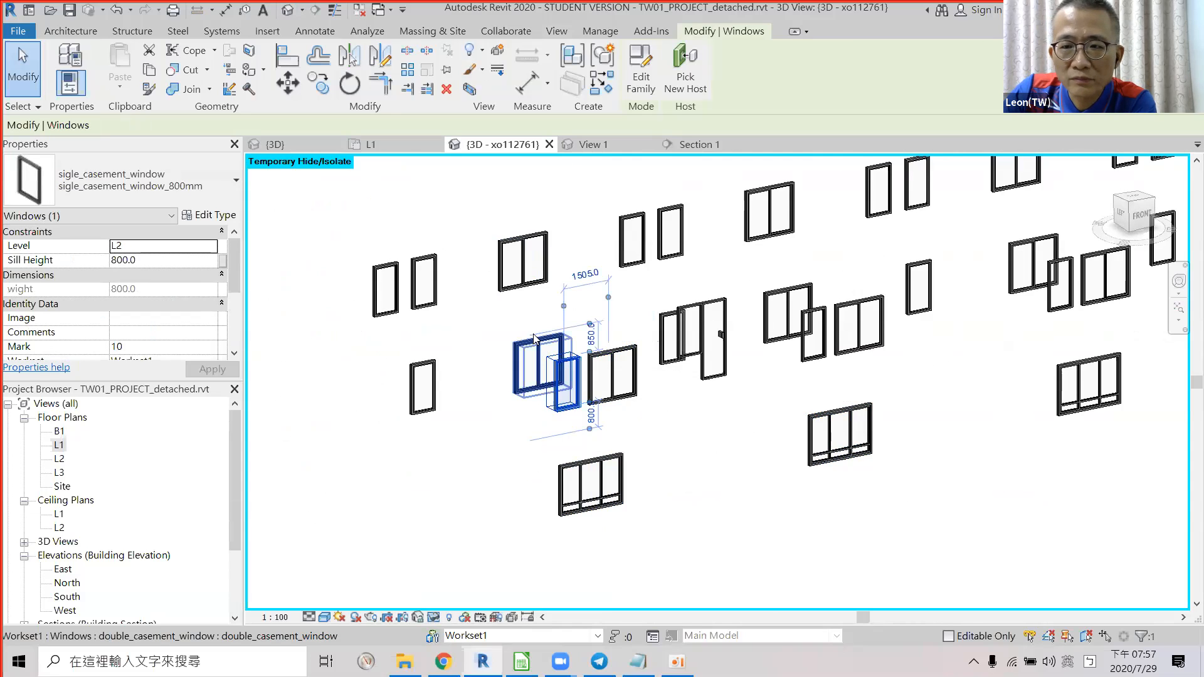
{"action": "left_click", "coordinate": [535, 340]}
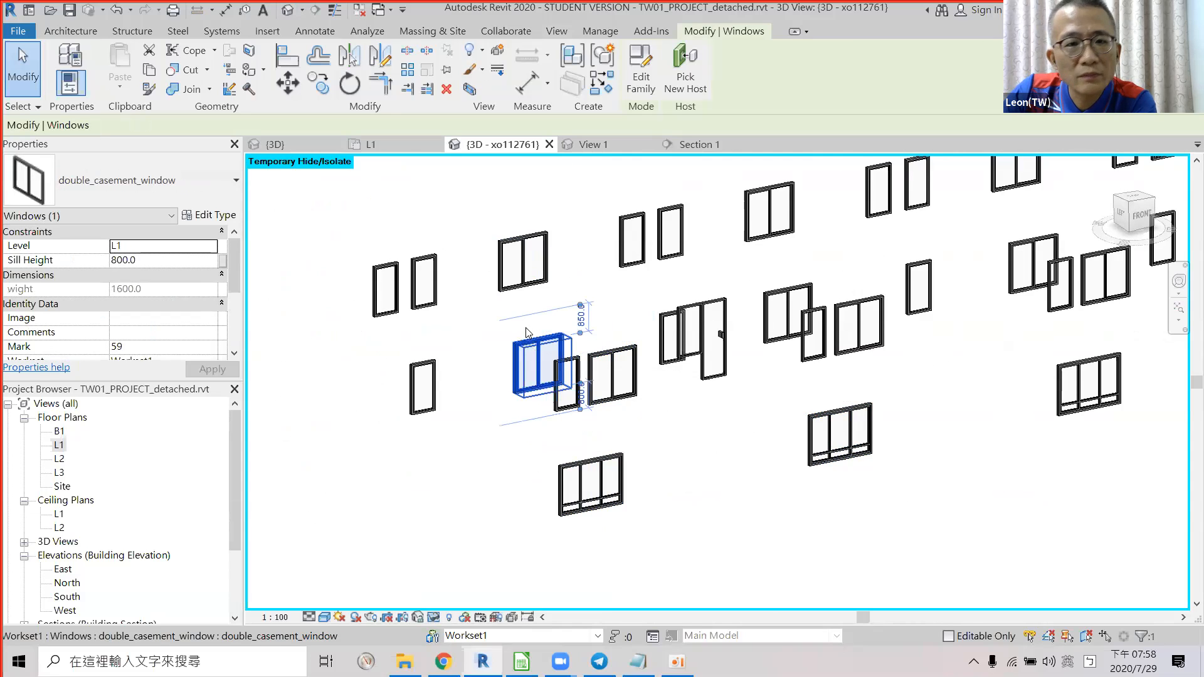
{"action": "left_click", "coordinate": [531, 244]}
{"action": "left_click", "coordinate": [675, 235]}
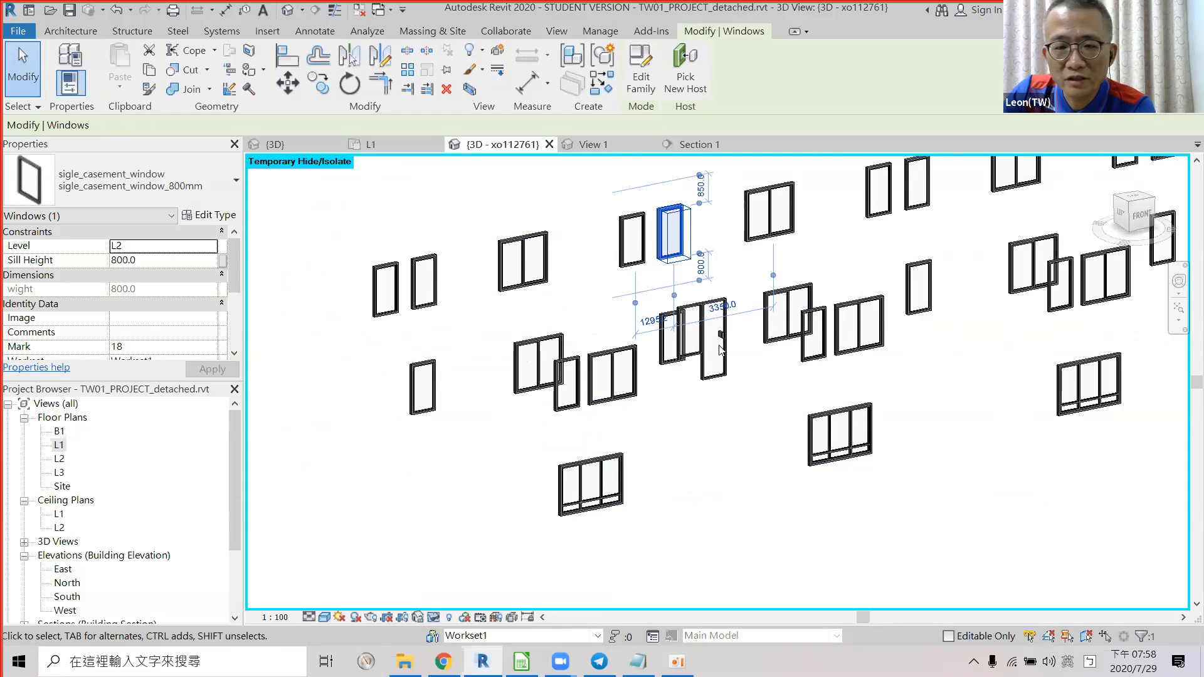
Score the first-floor windows row F23 as 'n' in the marking sheet.
{"action": "key", "text": "alt+Tab"}
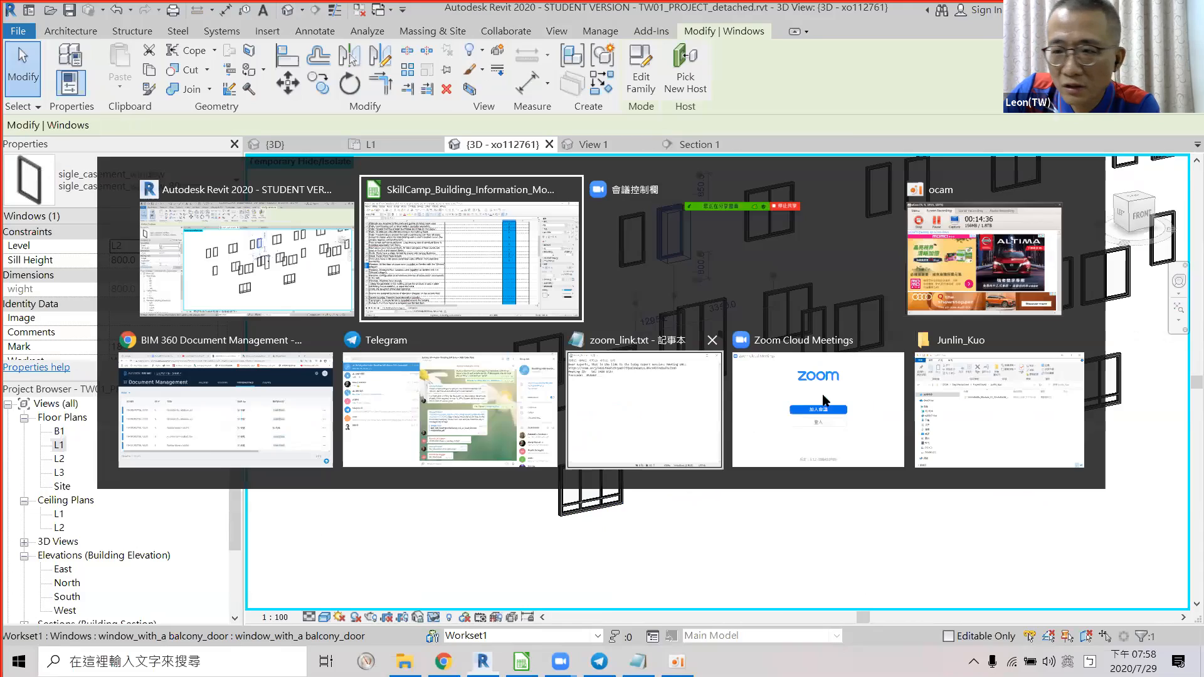
{"action": "type", "text": "n"}
{"action": "key", "text": "Return"}
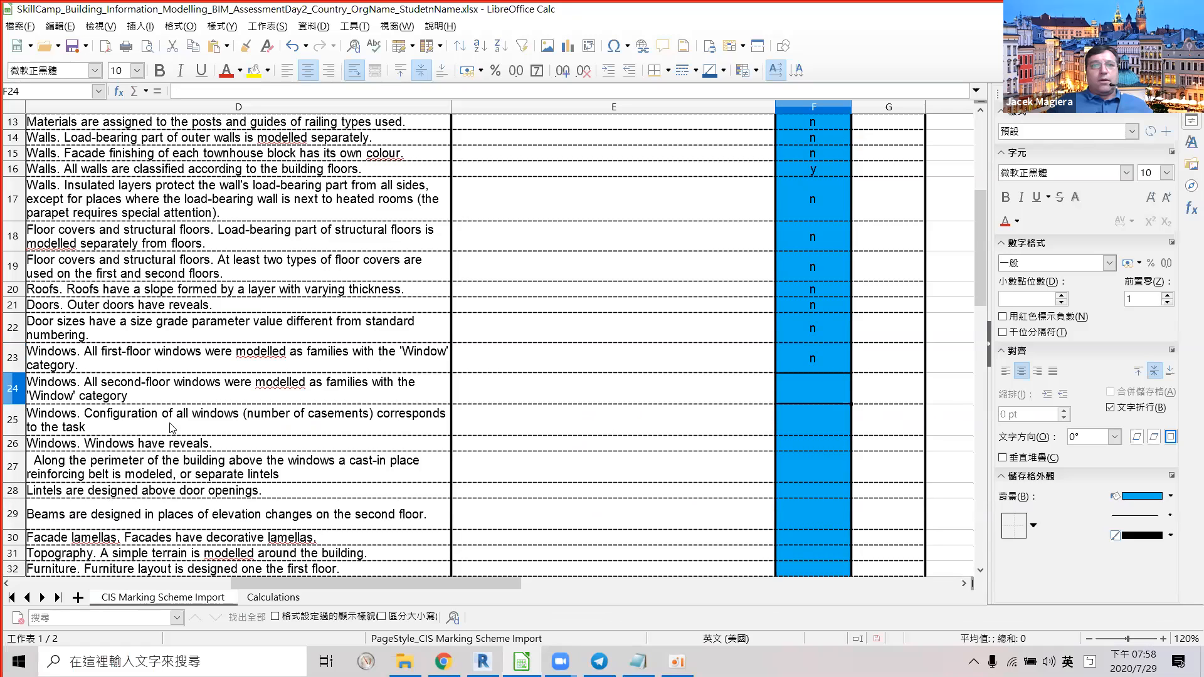
Back in Revit, orbit the isolated windows and check the triple, double and single casement types.
{"action": "key", "text": "alt+Tab"}
{"action": "left_click", "coordinate": [583, 493]}
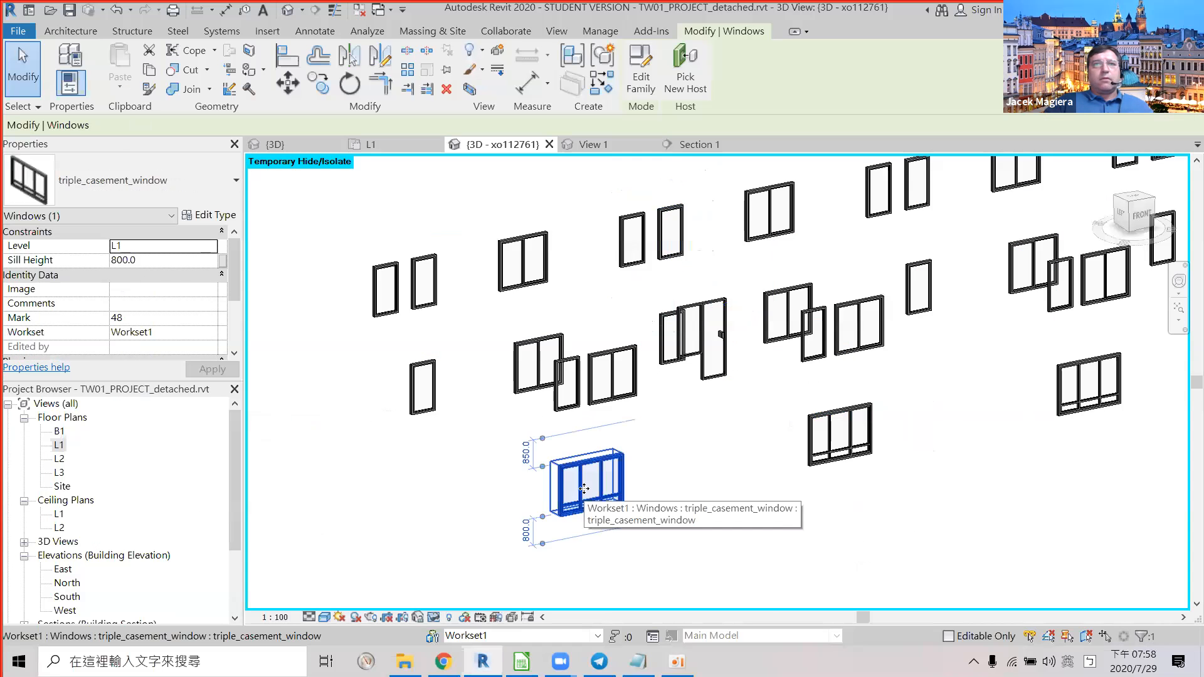
{"action": "left_click", "coordinate": [860, 450]}
{"action": "middle_click_drag", "start_coordinate": [701, 433], "coordinate": [393, 376]}
{"action": "left_click", "coordinate": [890, 401]}
{"action": "middle_click_drag", "start_coordinate": [735, 419], "coordinate": [652, 439], "text": "shift"}
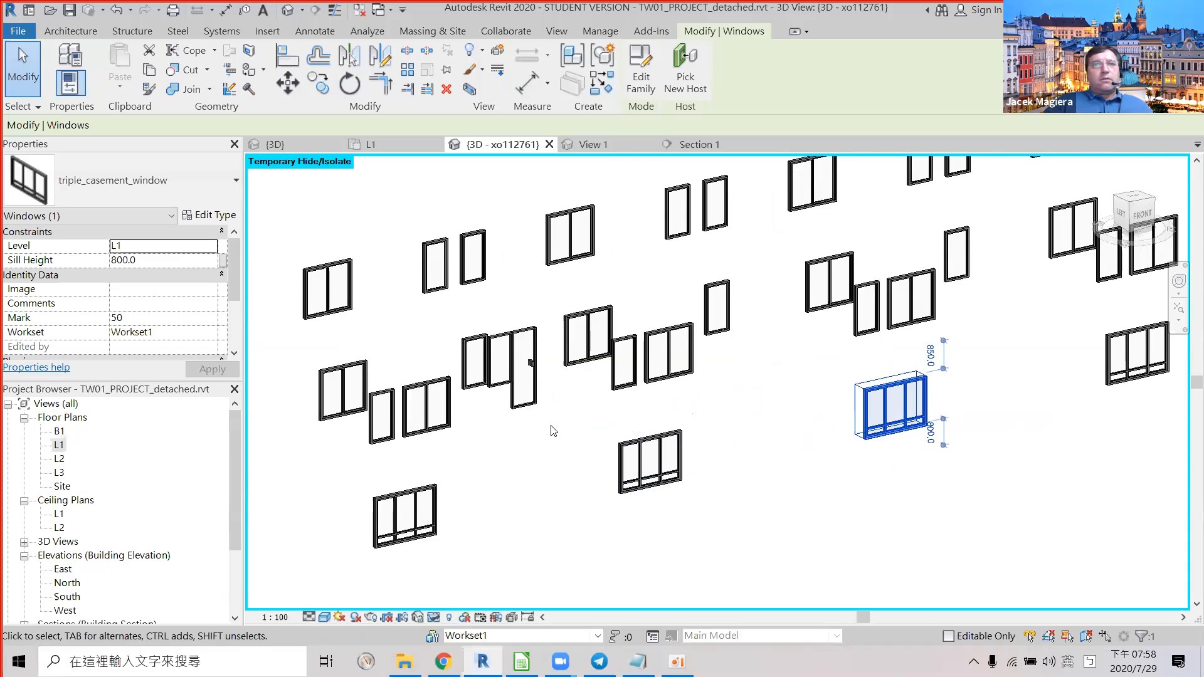
{"action": "middle_click_drag", "start_coordinate": [551, 384], "coordinate": [401, 452], "text": "shift"}
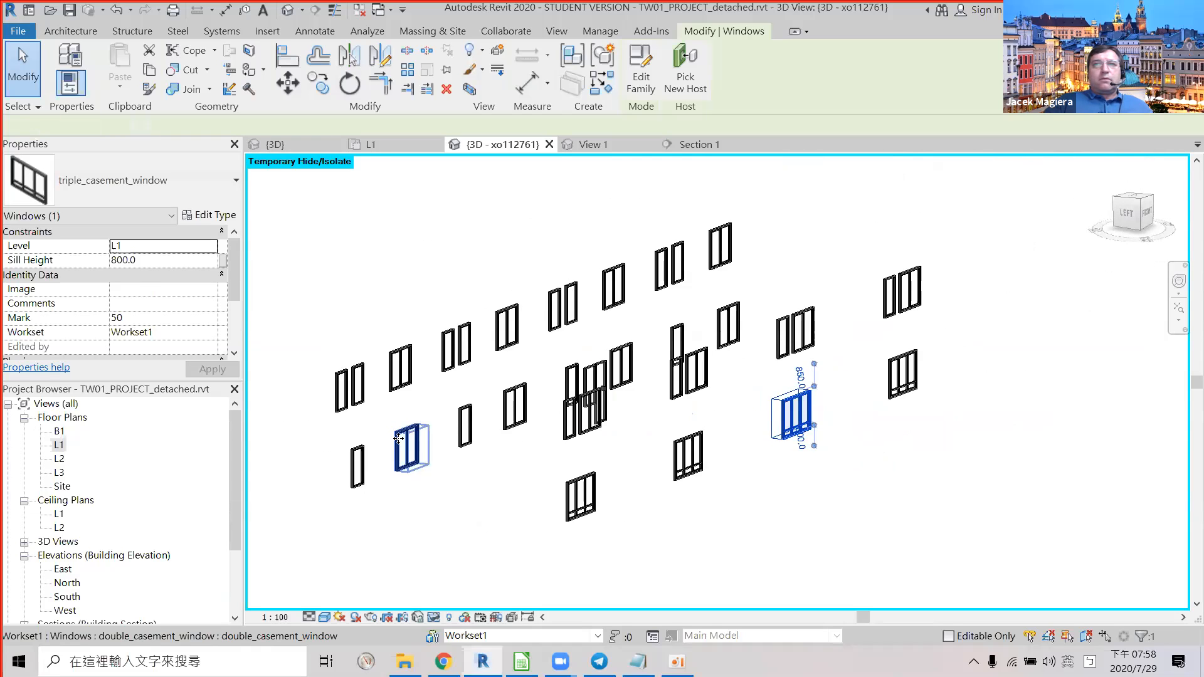
{"action": "left_click", "coordinate": [398, 438]}
{"action": "scroll", "coordinate": [483, 478], "scroll_direction": "down", "scroll_amount": 2}
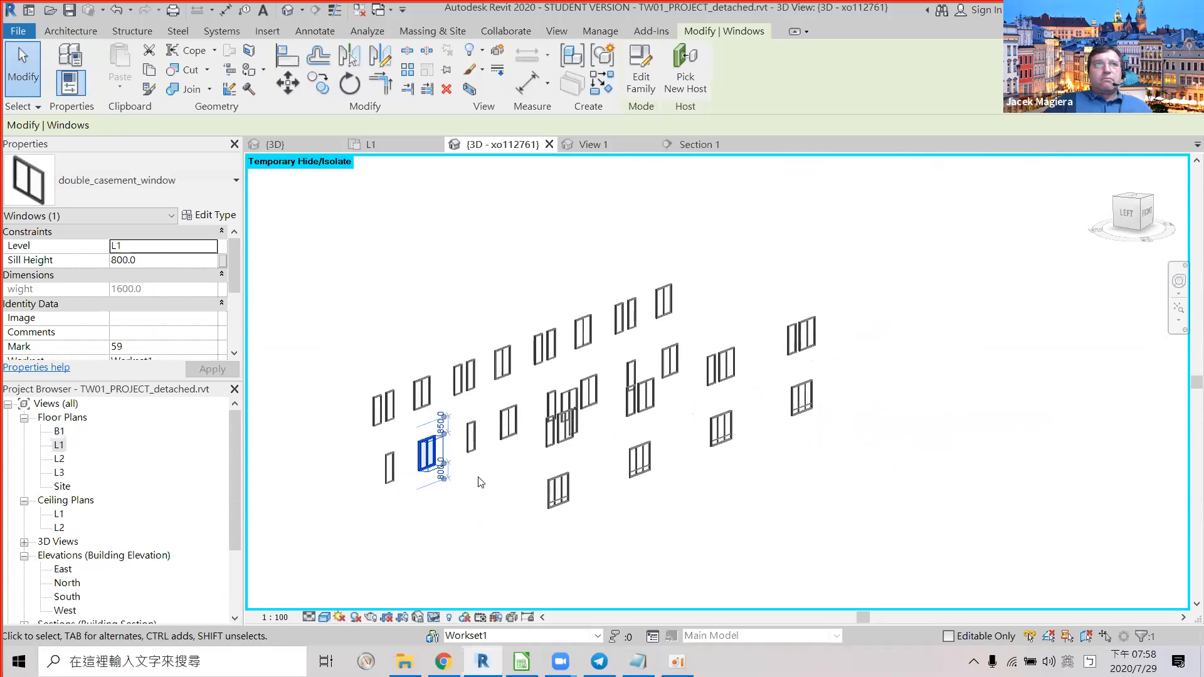
{"action": "left_click", "coordinate": [393, 484]}
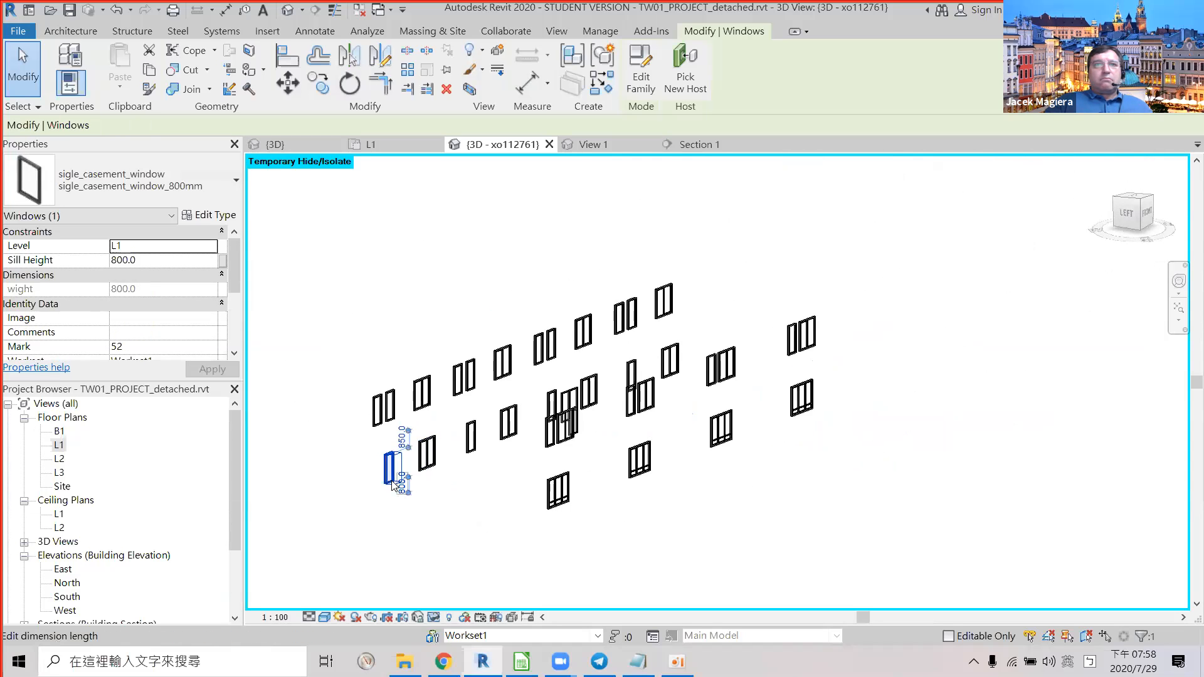
Inspect each triple casement window's family type and Mark in Properties.
{"action": "left_click", "coordinate": [556, 504]}
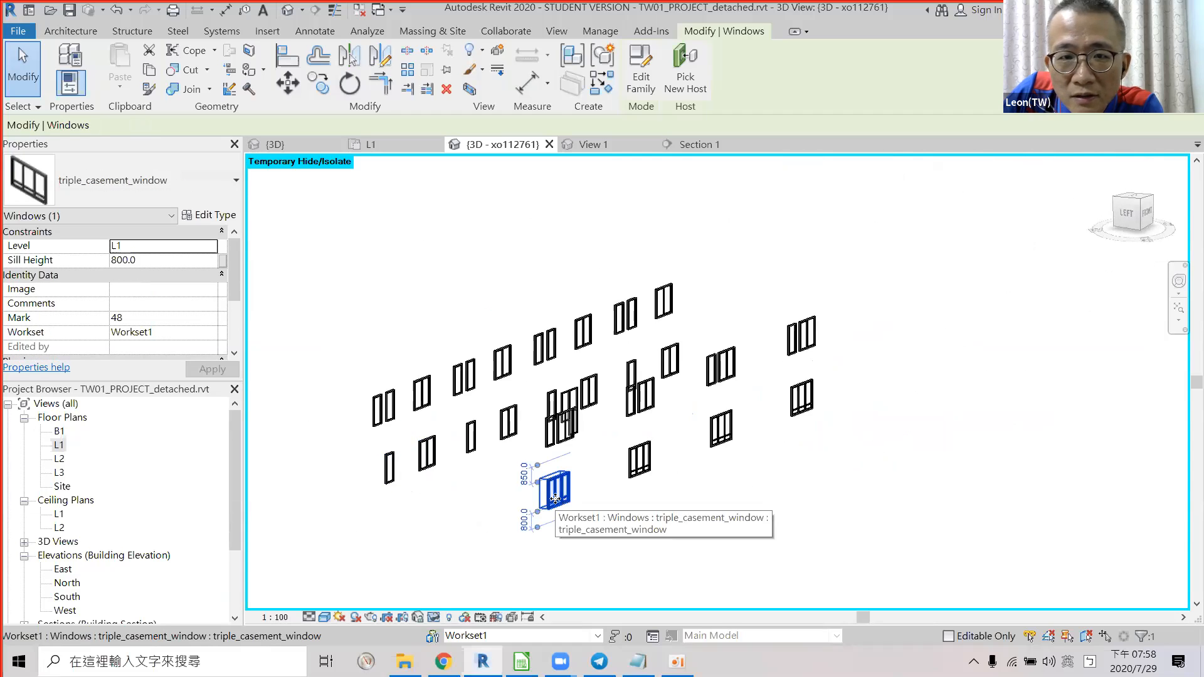
{"action": "left_click", "coordinate": [635, 475]}
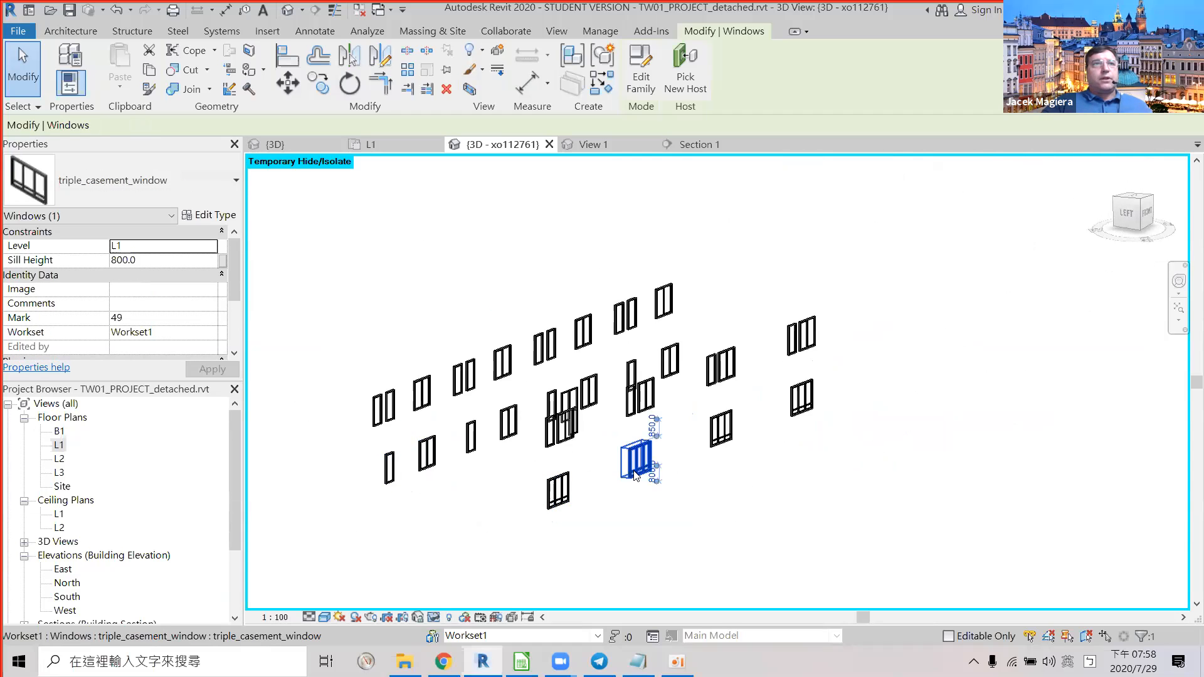
{"action": "left_click", "coordinate": [552, 493]}
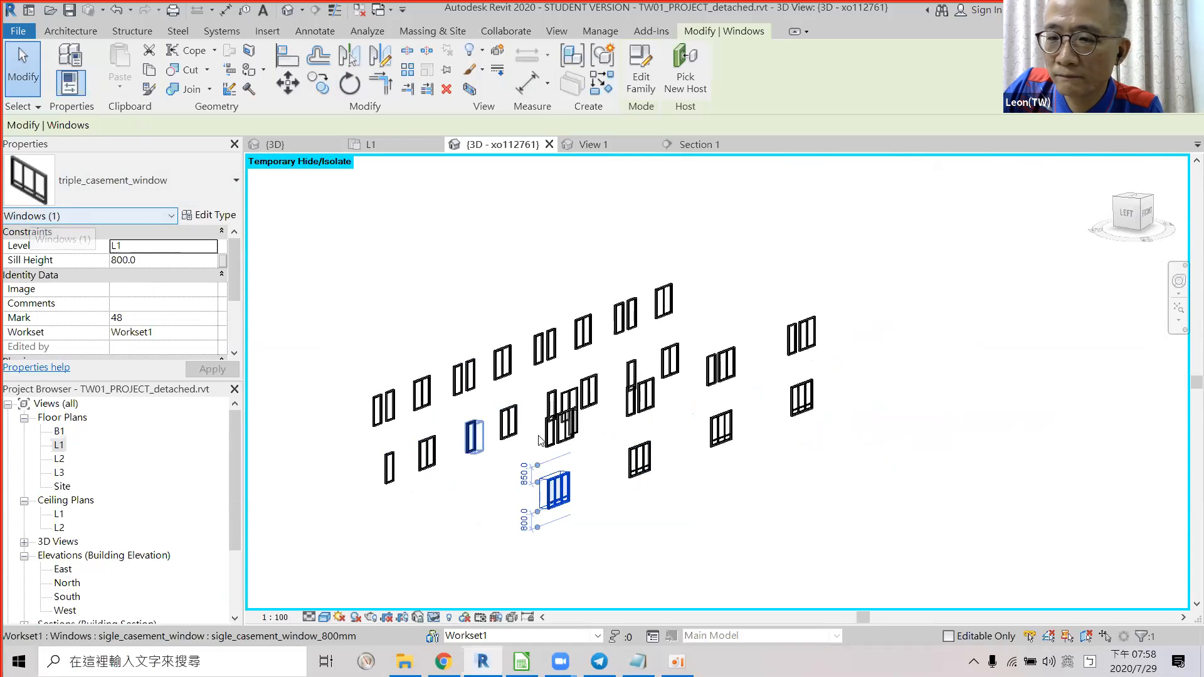
{"action": "left_click", "coordinate": [646, 472], "text": "ctrl"}
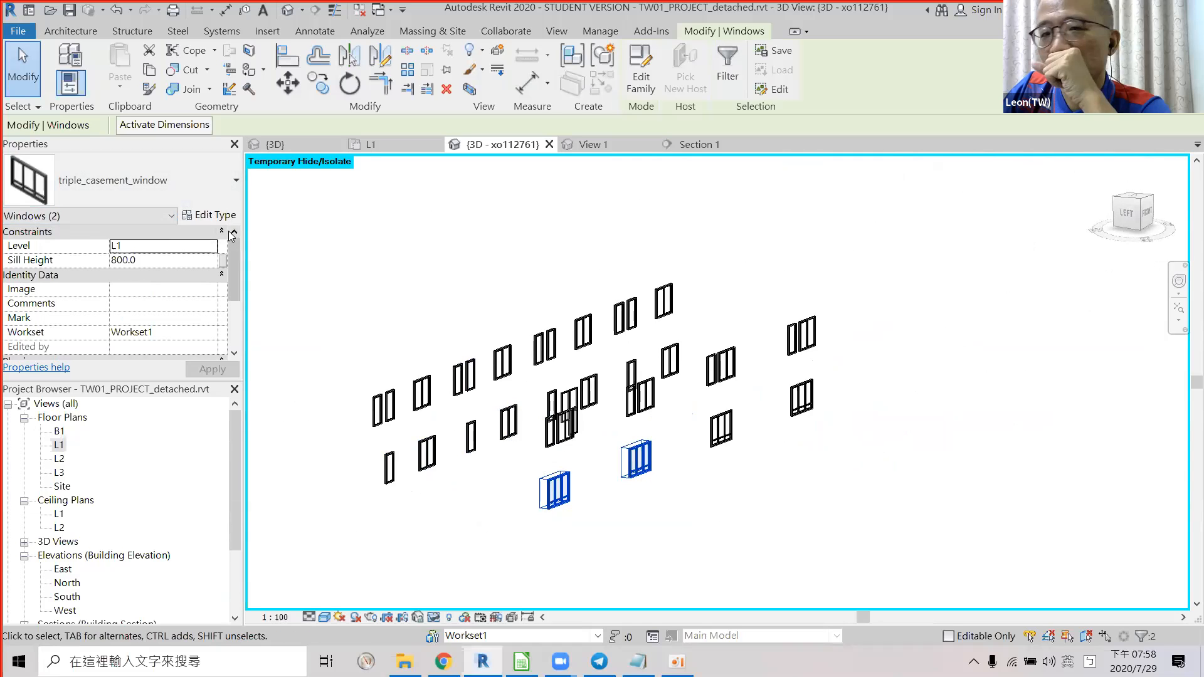
{"action": "left_click", "coordinate": [638, 503]}
{"action": "left_click", "coordinate": [635, 469]}
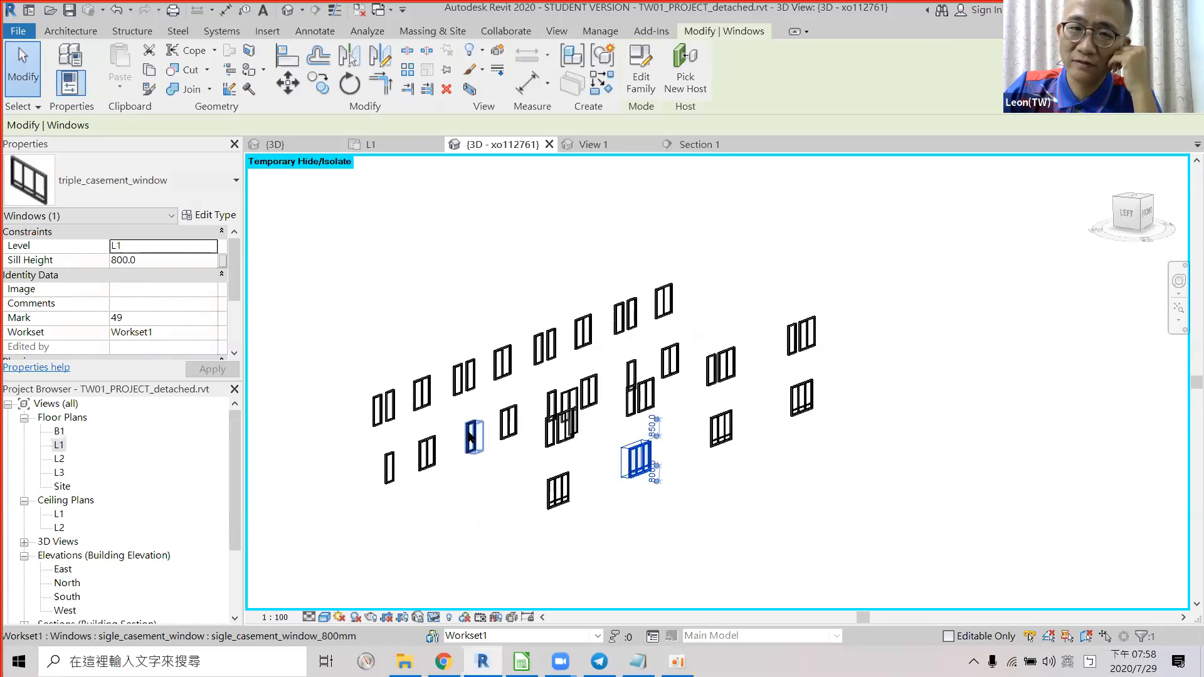
{"action": "left_click", "coordinate": [721, 431]}
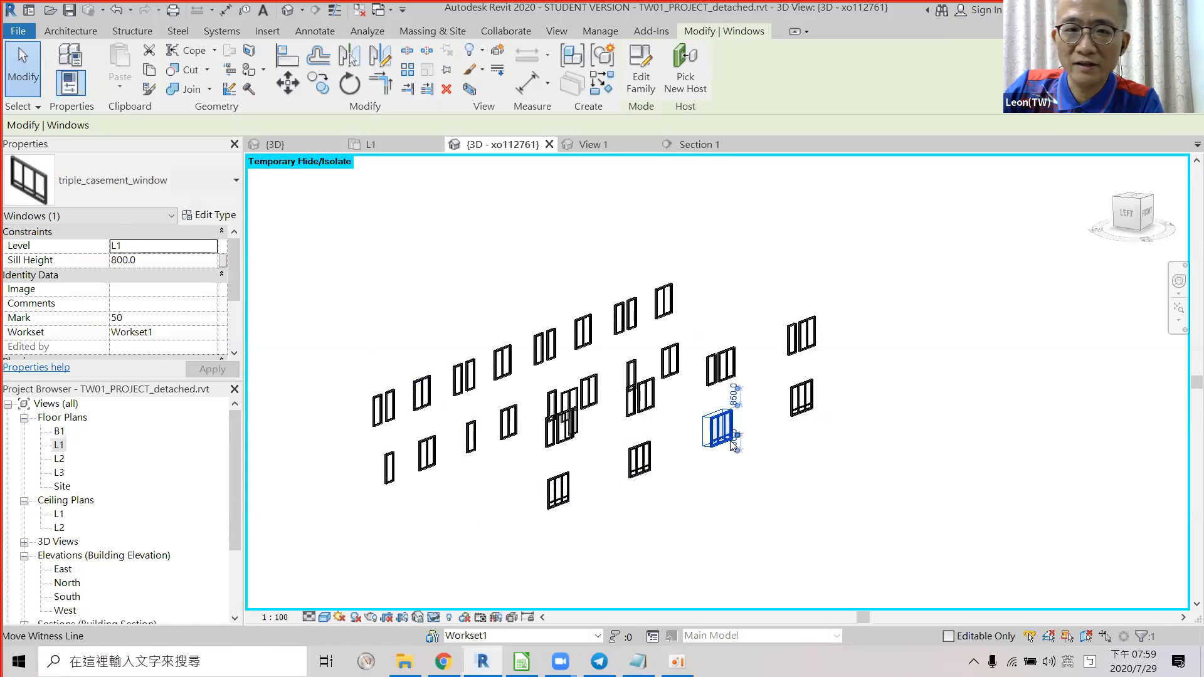
{"action": "left_click", "coordinate": [806, 405]}
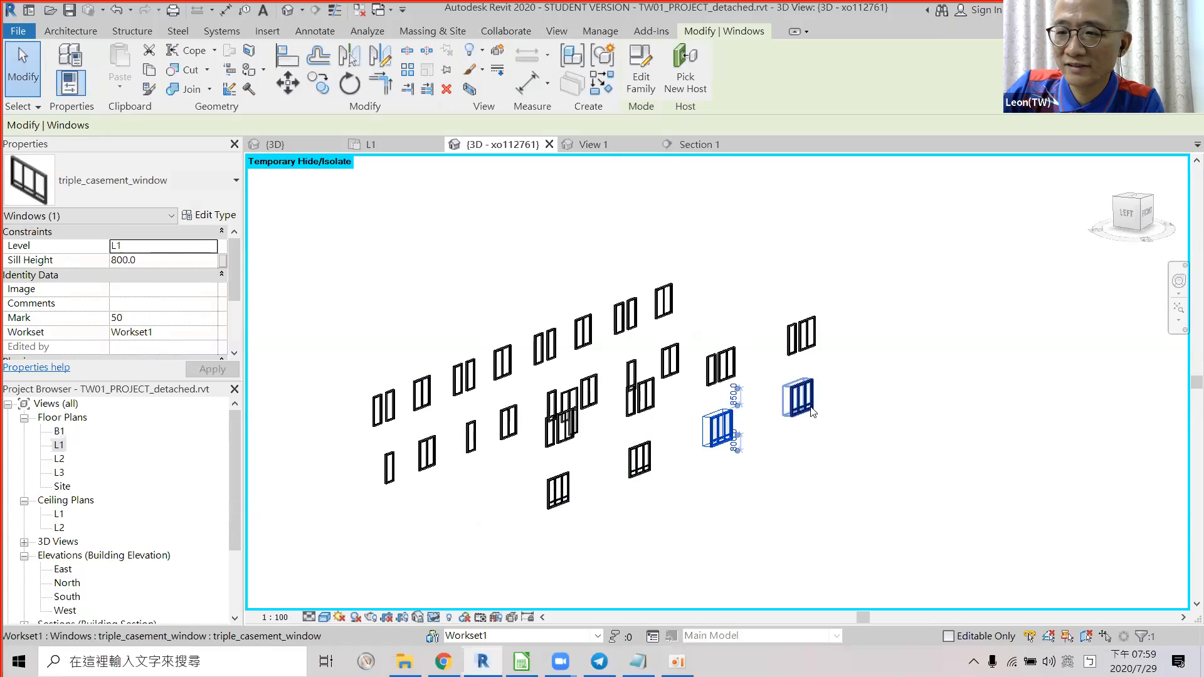
Check the double, single and balcony-door windows' family types and levels, then switch to Calc.
{"action": "left_click", "coordinate": [423, 459]}
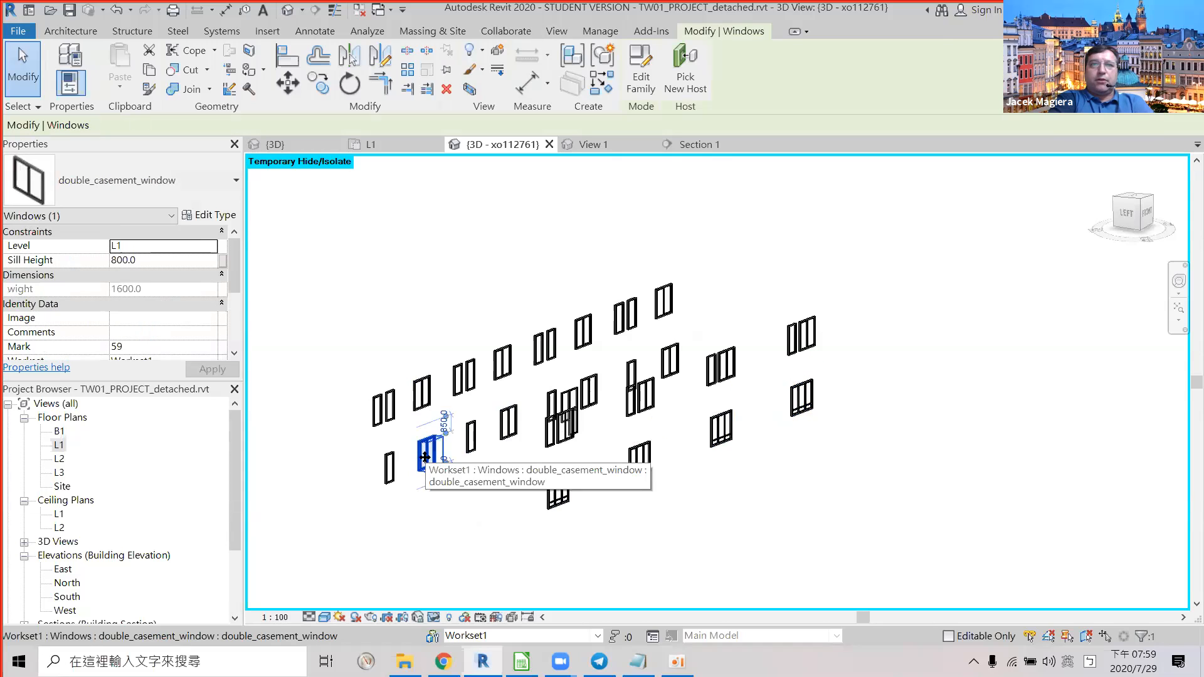
{"action": "left_click", "coordinate": [470, 444]}
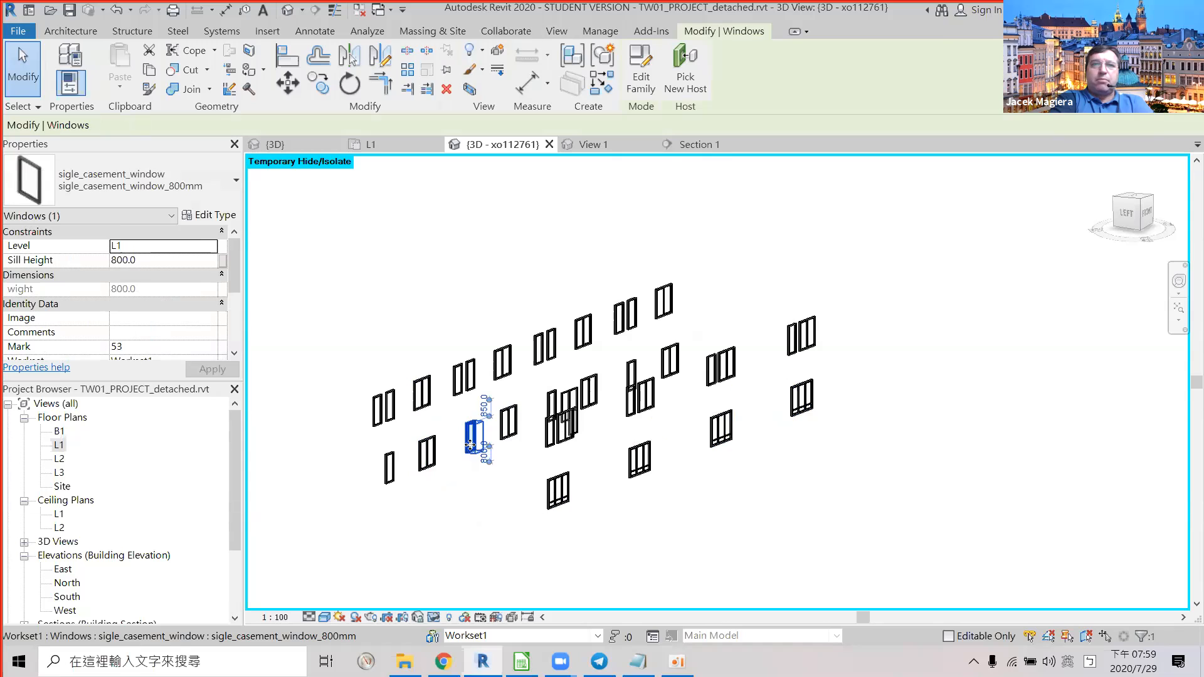
{"action": "left_click", "coordinate": [507, 431]}
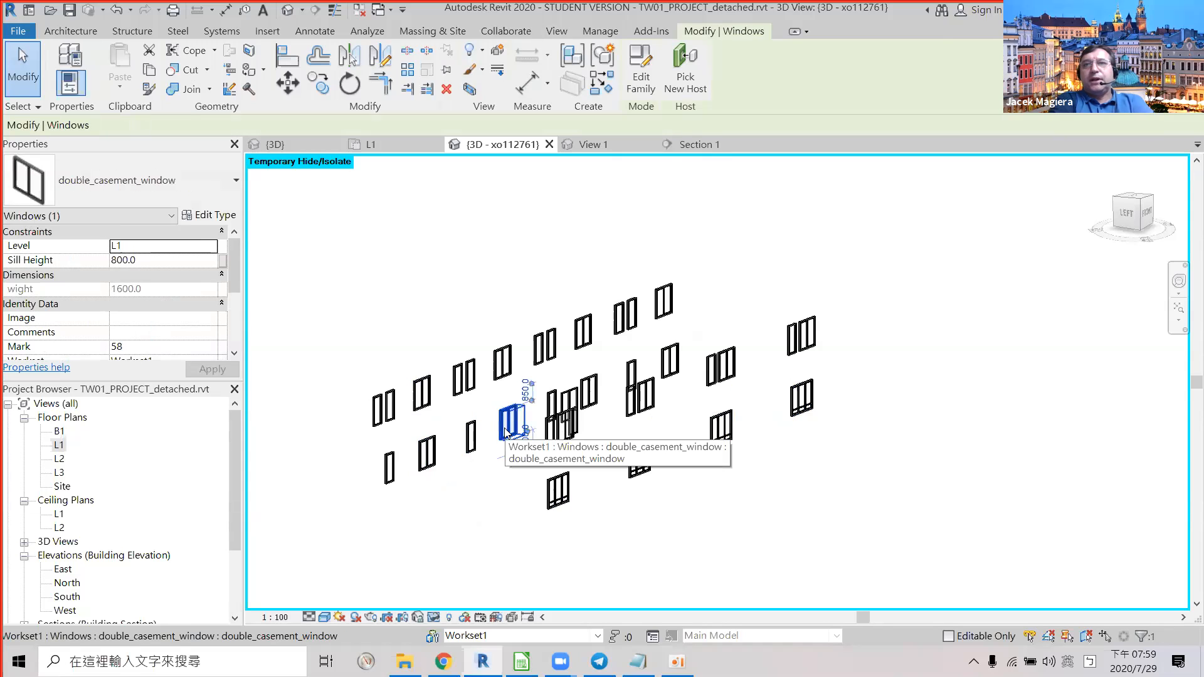
{"action": "left_click", "coordinate": [566, 411]}
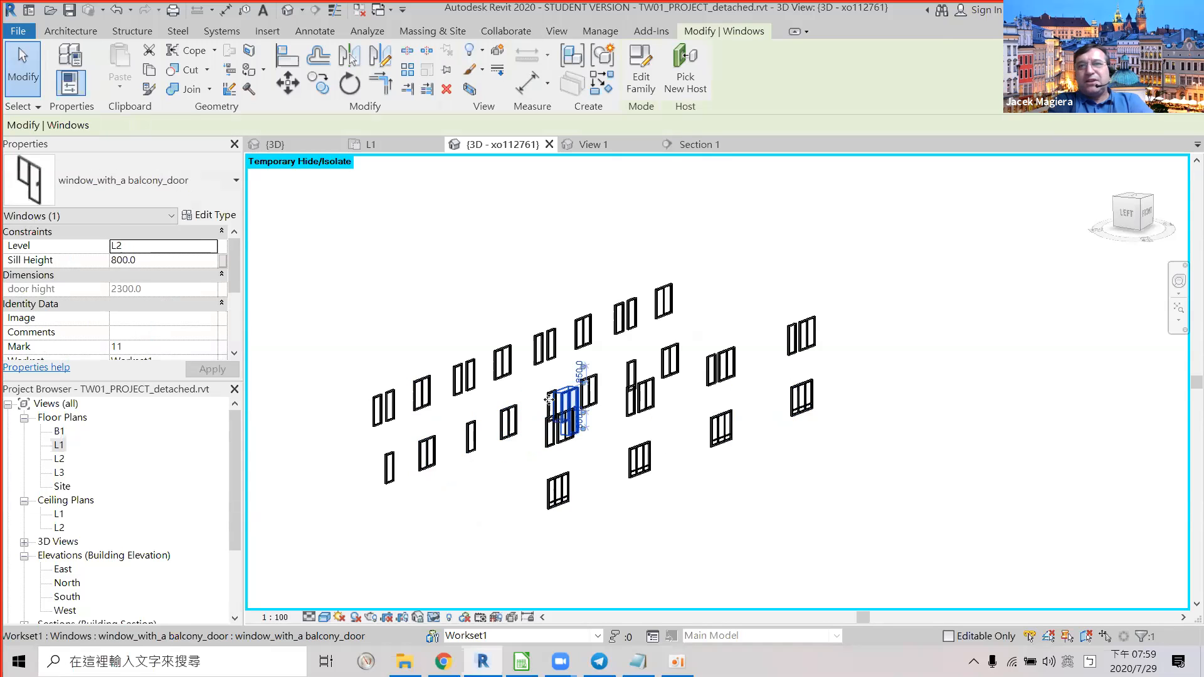
{"action": "left_click", "coordinate": [428, 453]}
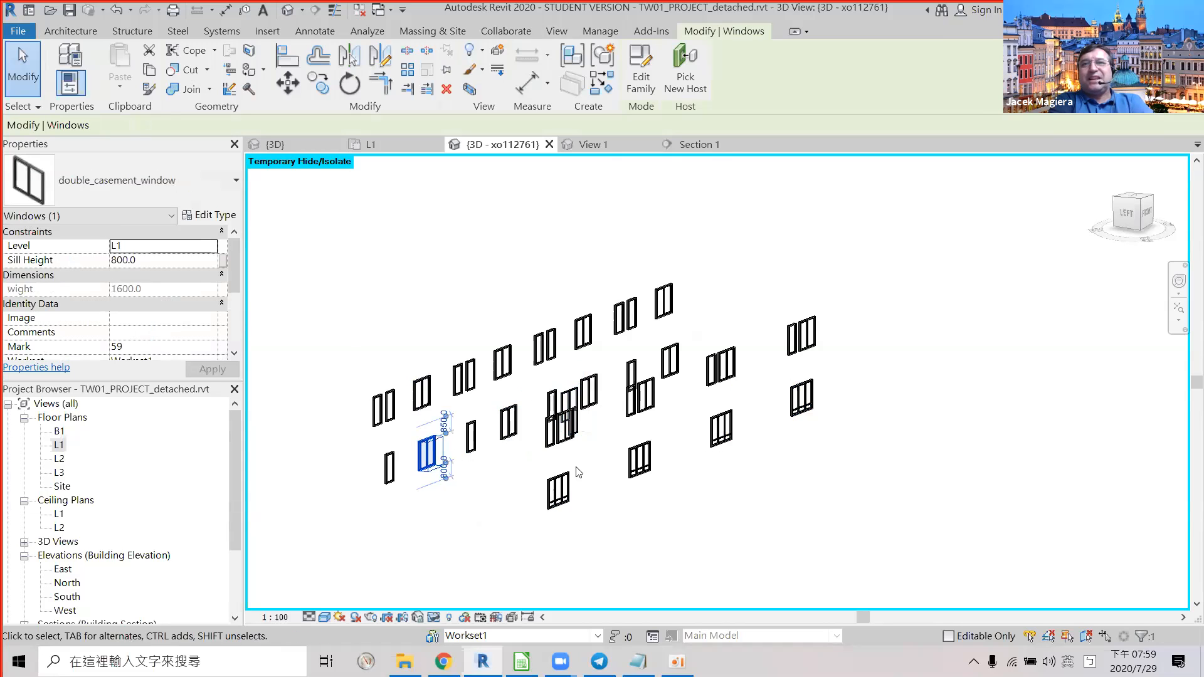
{"action": "left_click", "coordinate": [417, 259]}
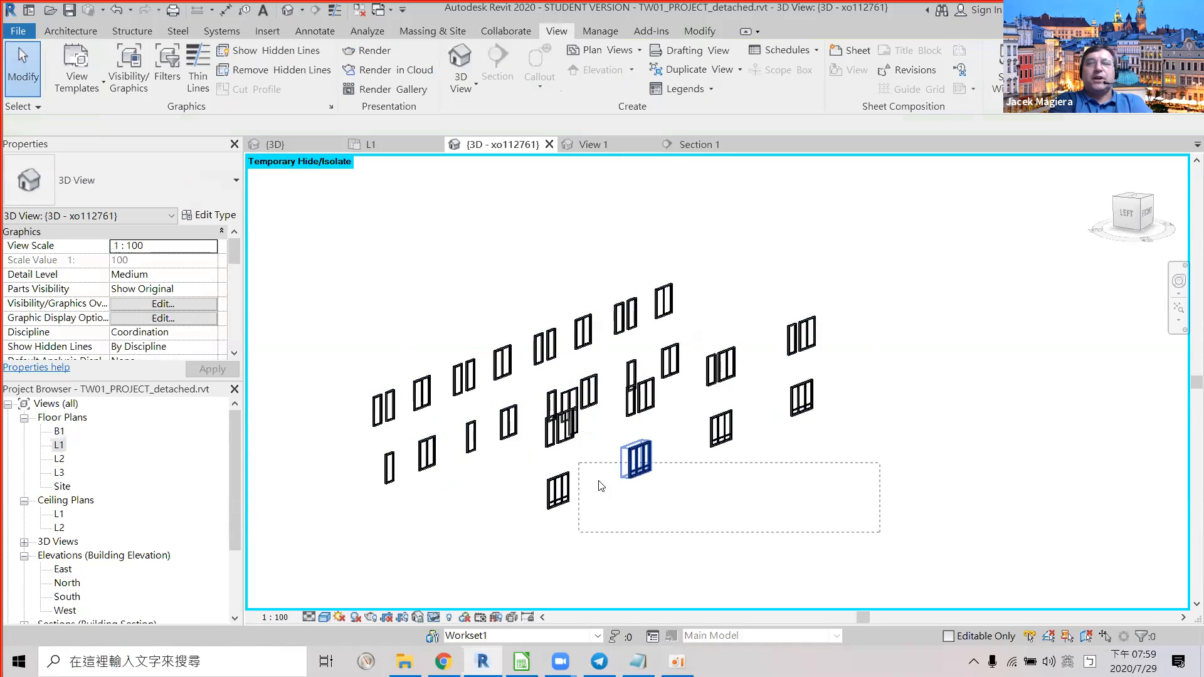
{"action": "left_click", "coordinate": [639, 458]}
{"action": "left_click", "coordinate": [713, 443]}
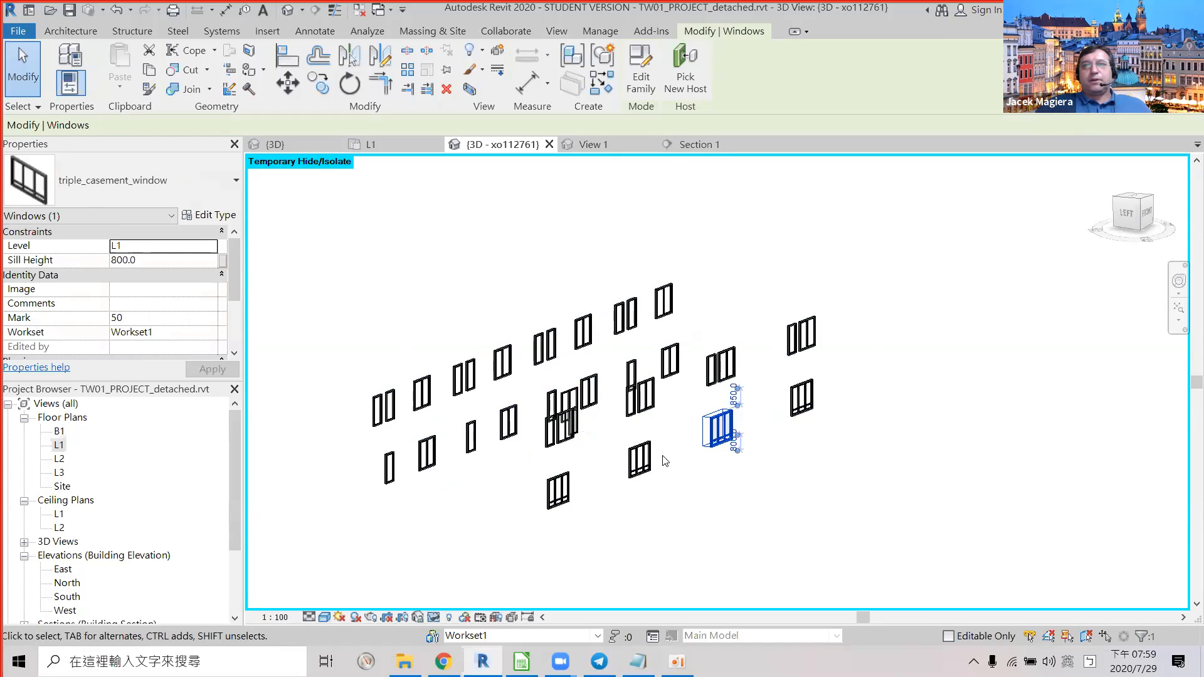
{"action": "key", "text": "alt"}
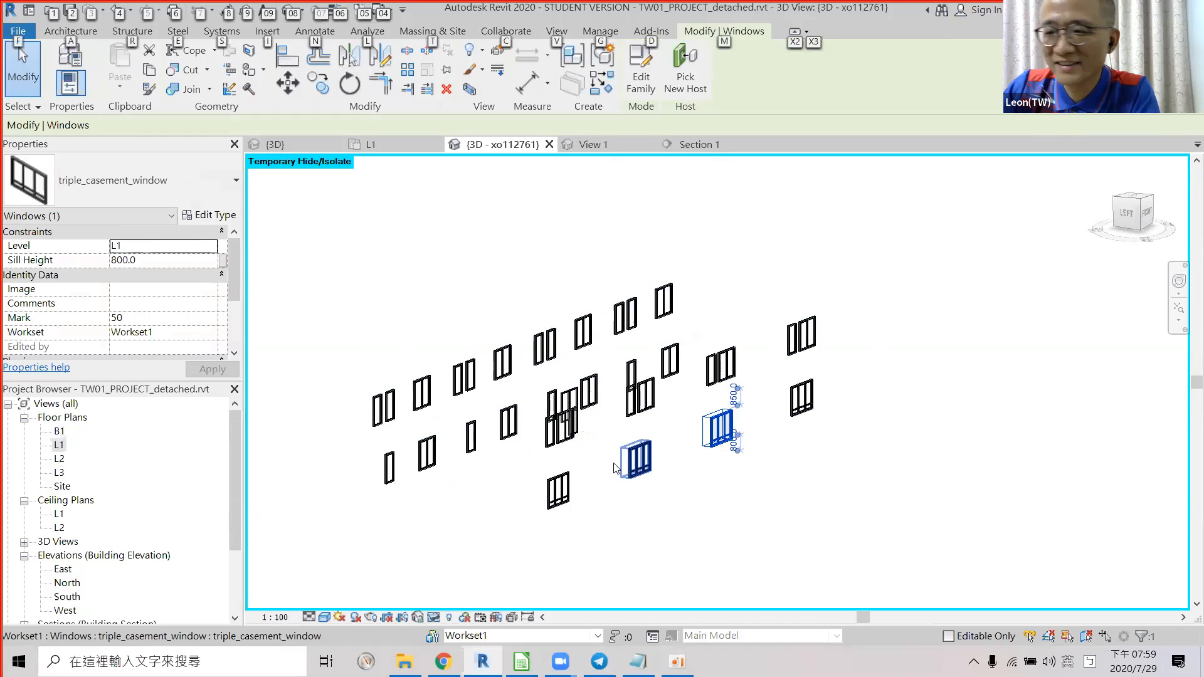
{"action": "key", "text": "alt+Tab"}
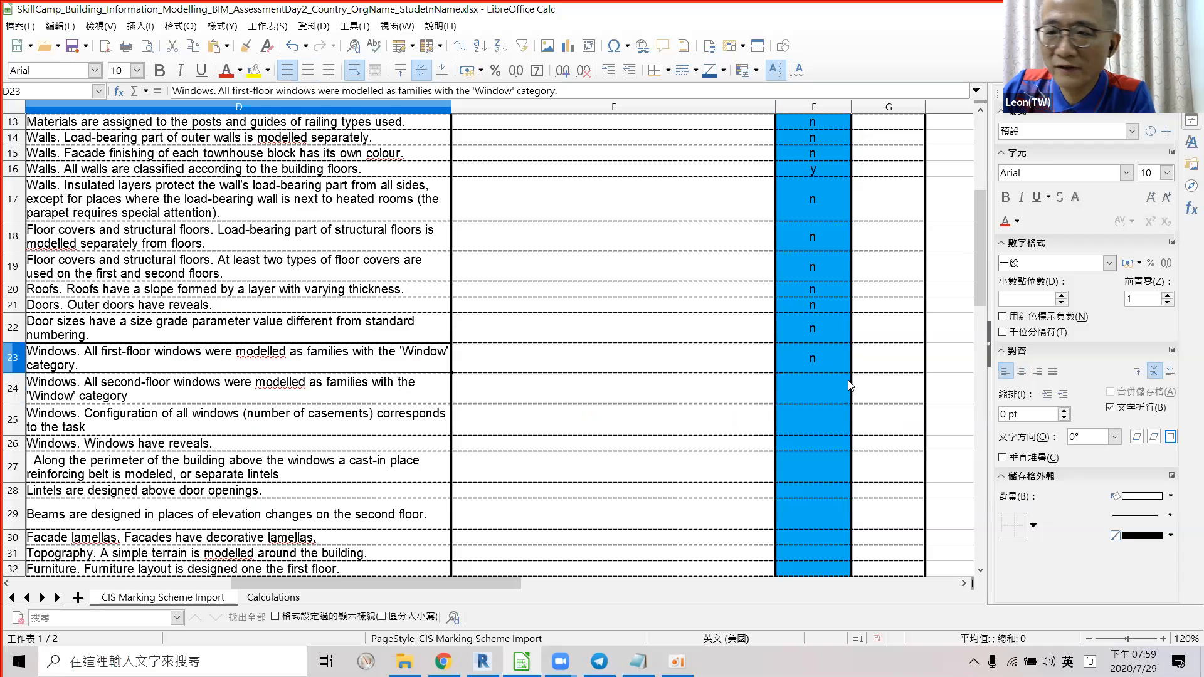
Change F23 to 'y' and enter 'y' in F24, then orbit Revit's isolated windows front-on.
{"action": "left_click", "coordinate": [832, 364]}
{"action": "type", "text": "y"}
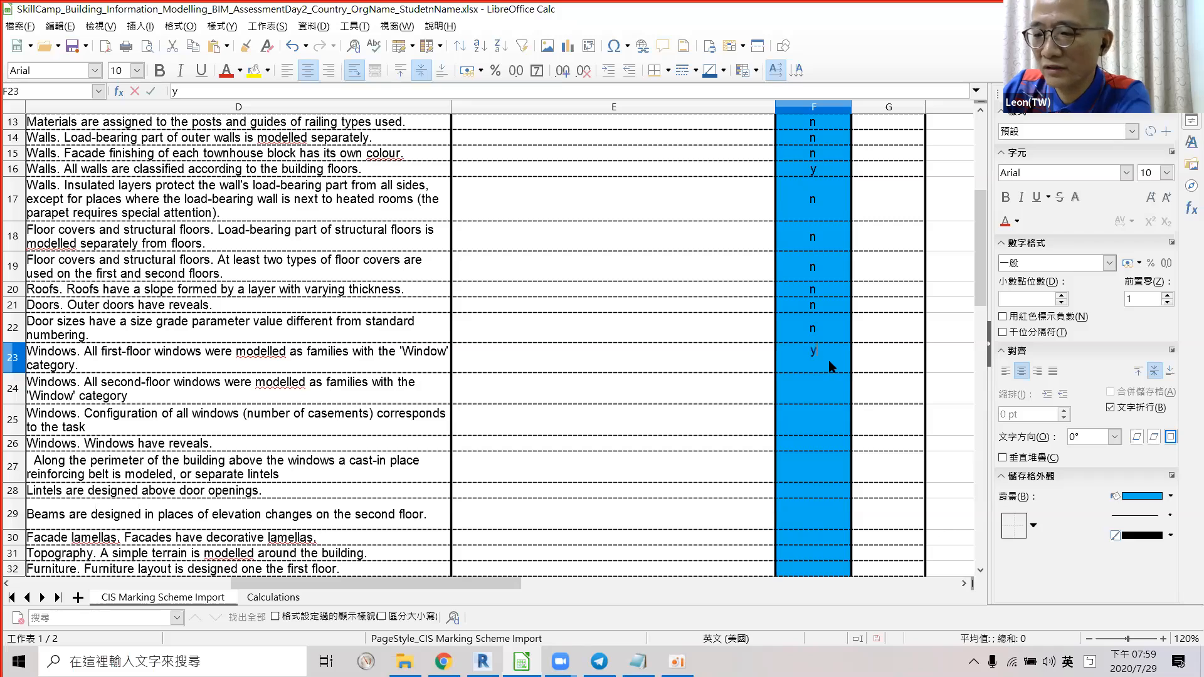
{"action": "key", "text": "Return"}
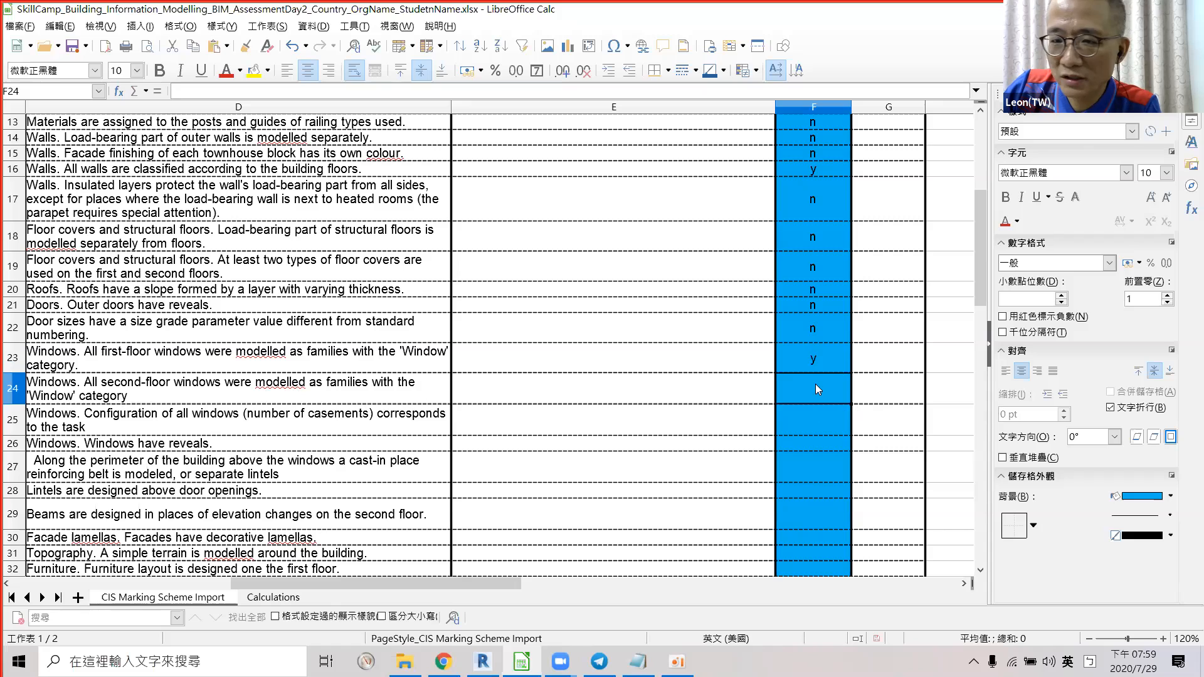
{"action": "type", "text": "y"}
{"action": "key", "text": "Return"}
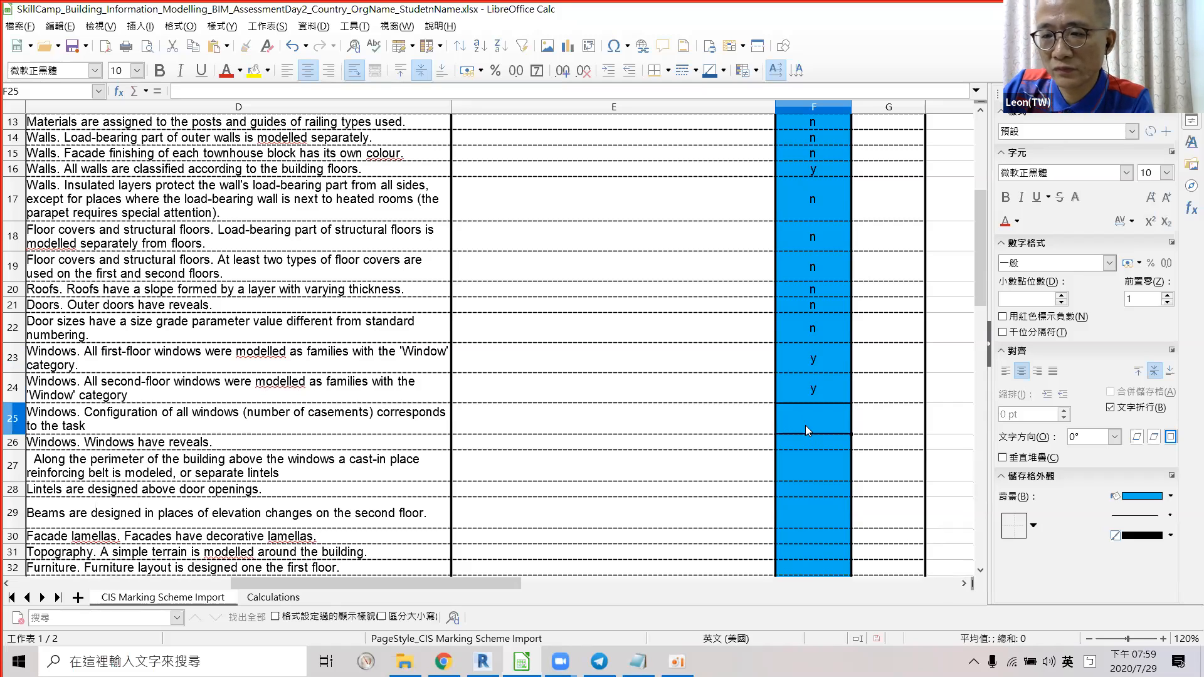
{"action": "key", "text": "alt+Tab"}
{"action": "middle_click_drag", "start_coordinate": [464, 384], "coordinate": [558, 388], "text": "shift"}
Check four second-floor double and single casement windows, then open Calc's row 25 casement-configuration criterion.
{"action": "left_click", "coordinate": [552, 396]}
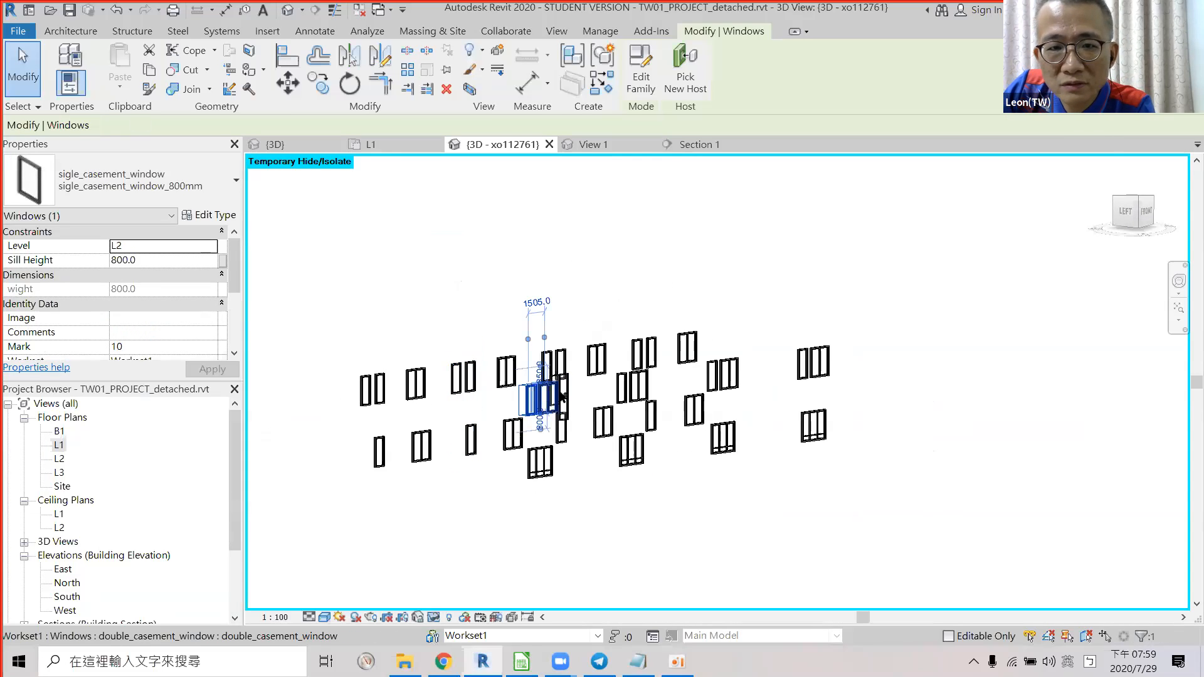
{"action": "left_click", "coordinate": [620, 386]}
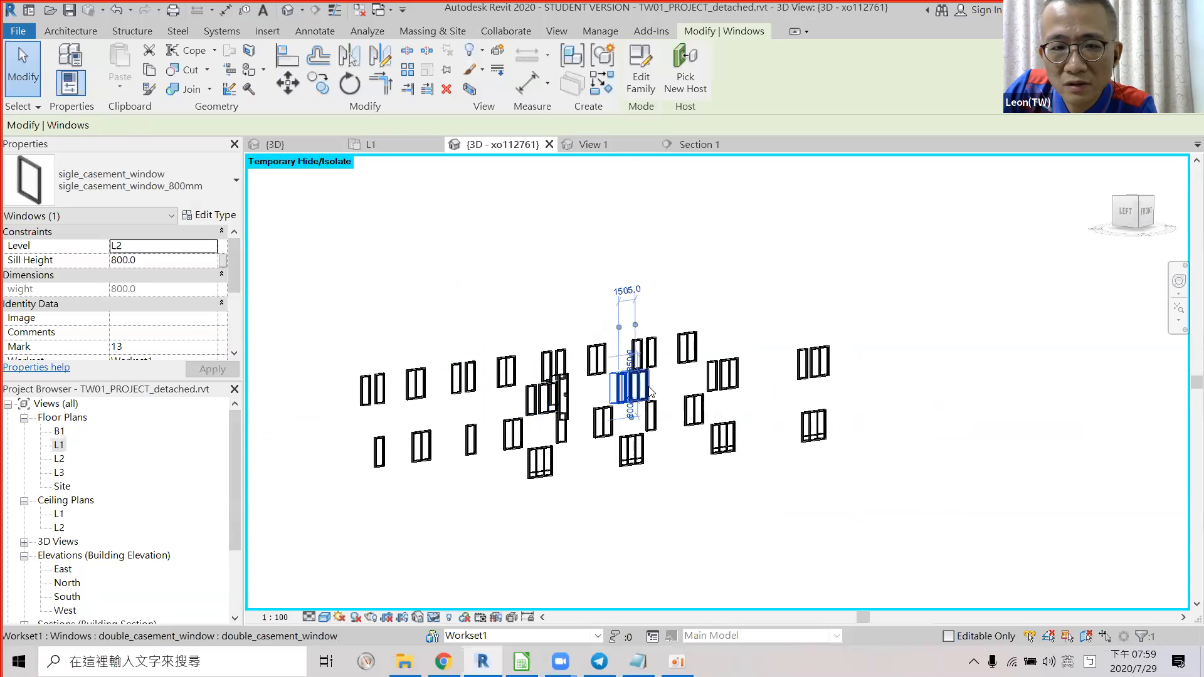
{"action": "left_click", "coordinate": [718, 382]}
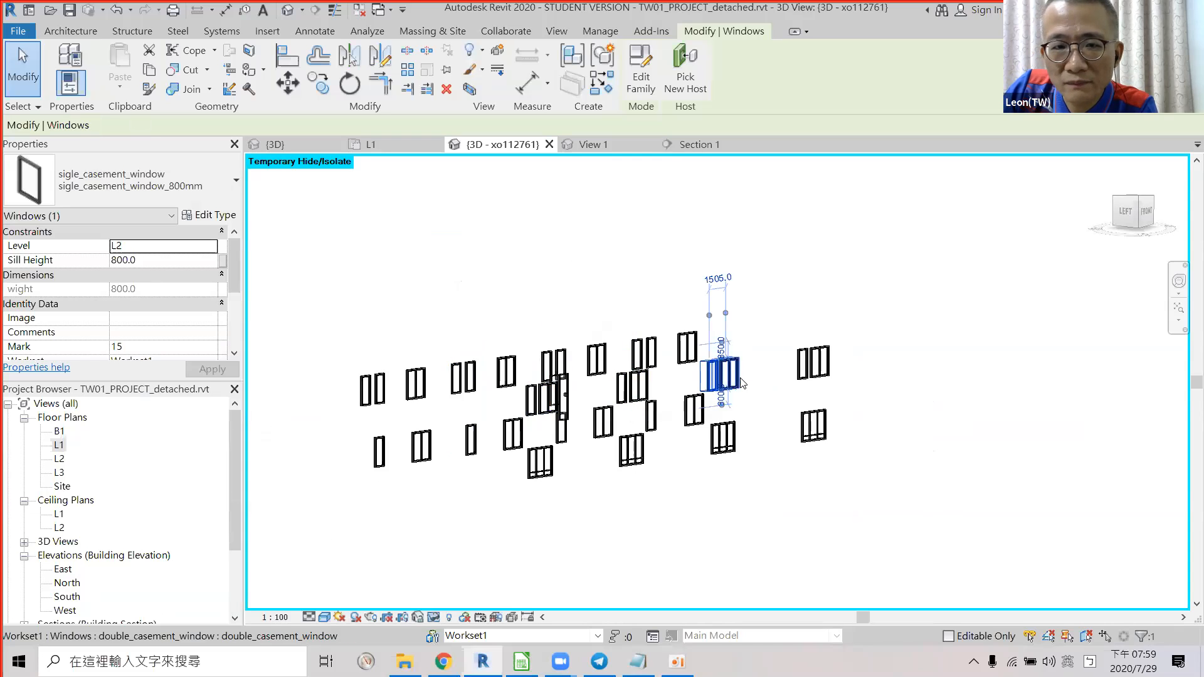
{"action": "left_click", "coordinate": [805, 375]}
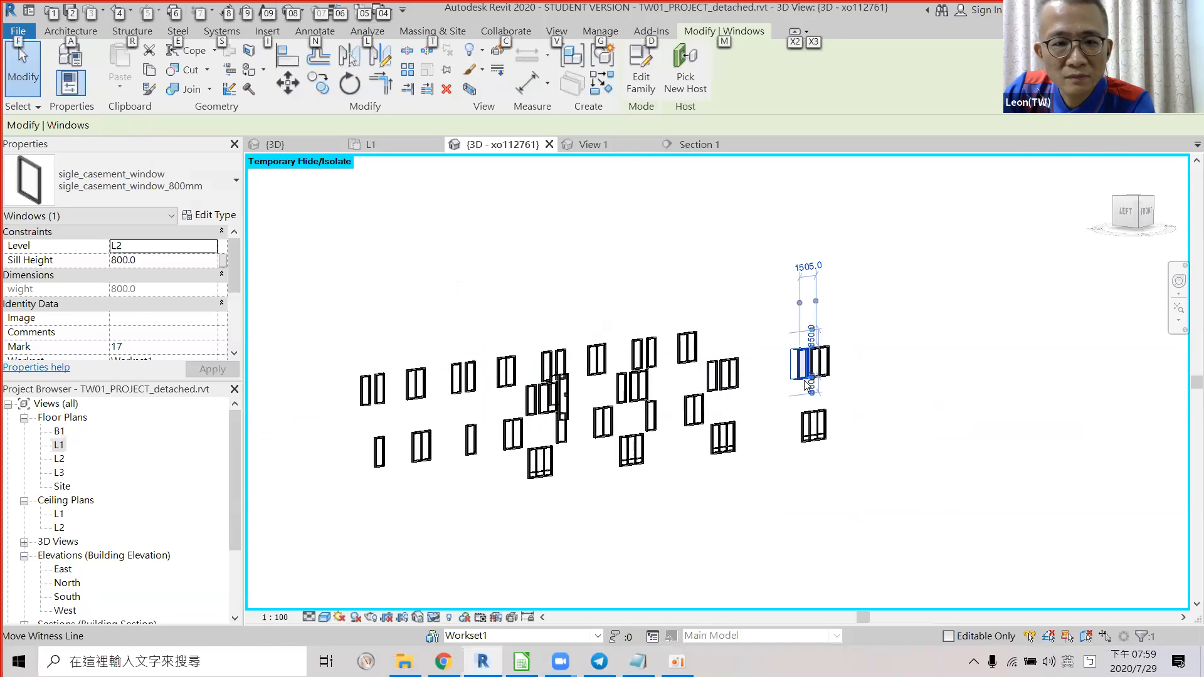
{"action": "key", "text": "alt+Tab"}
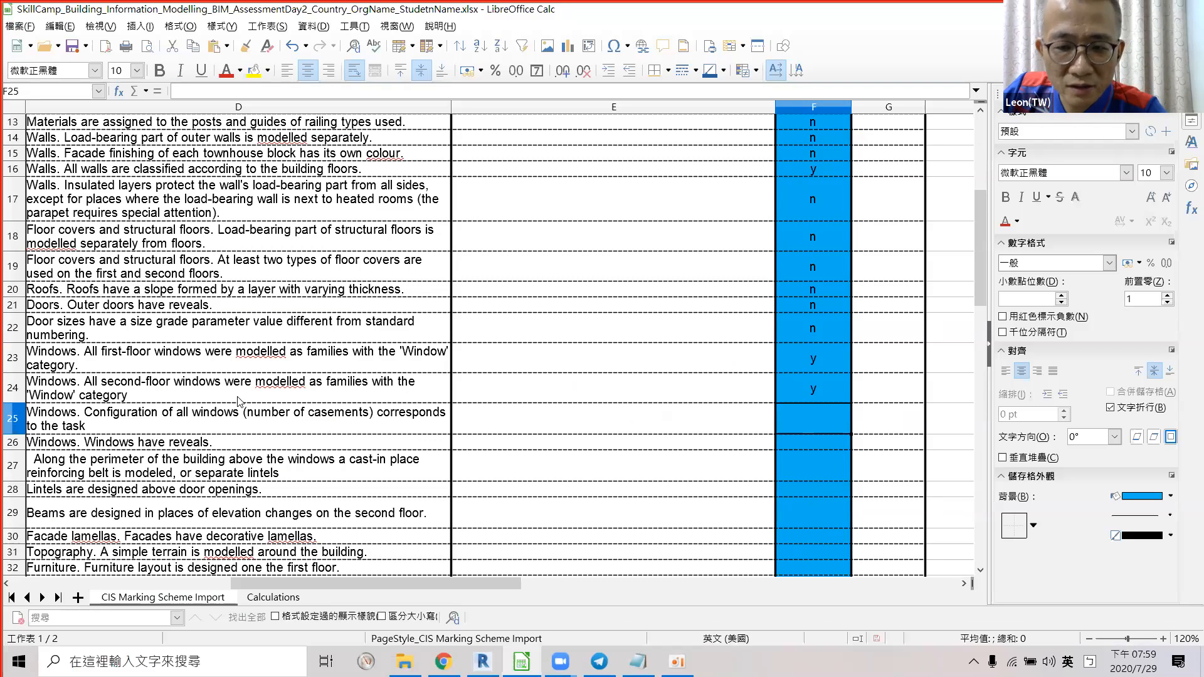
{"action": "left_click", "coordinate": [86, 418]}
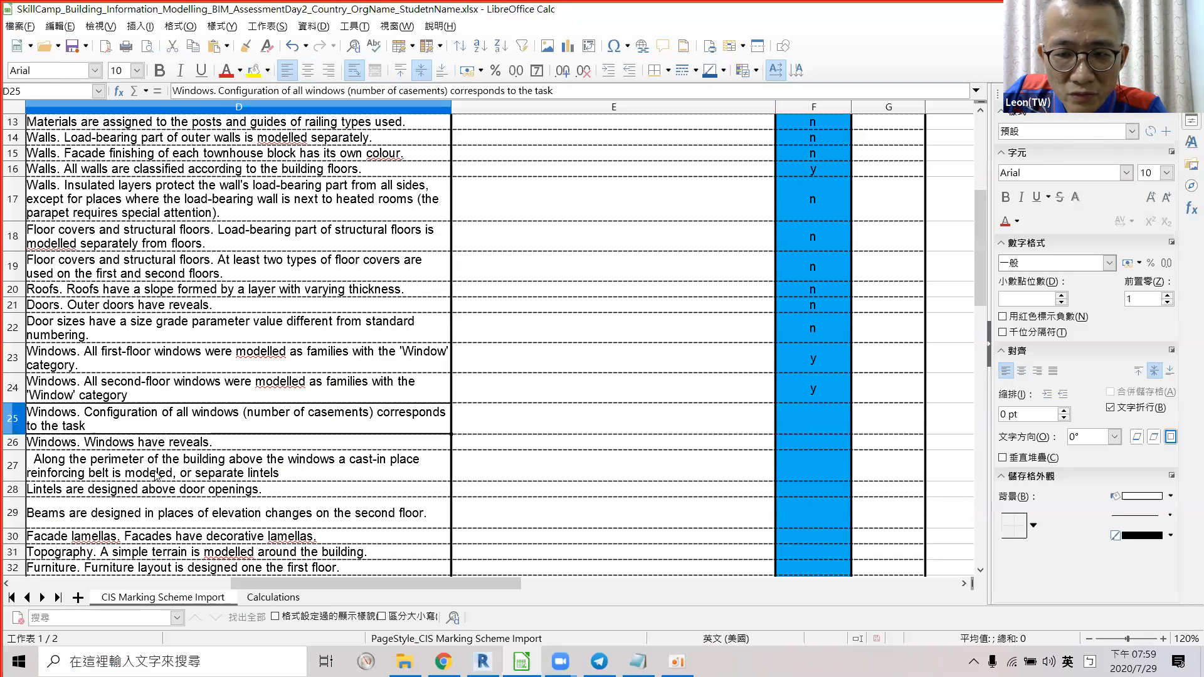
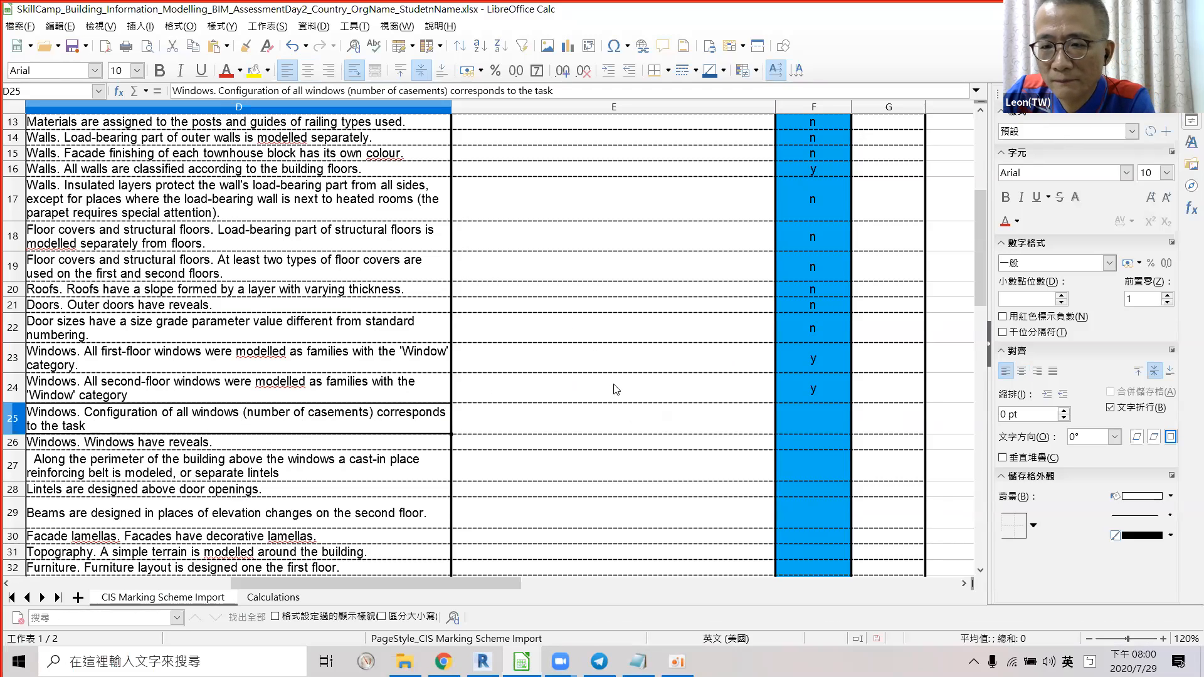
In Revit, reset Temporary Hide/Isolate so the whole colour-coded townhouse shows again, and clear the selection.
{"action": "key", "text": "alt+Tab"}
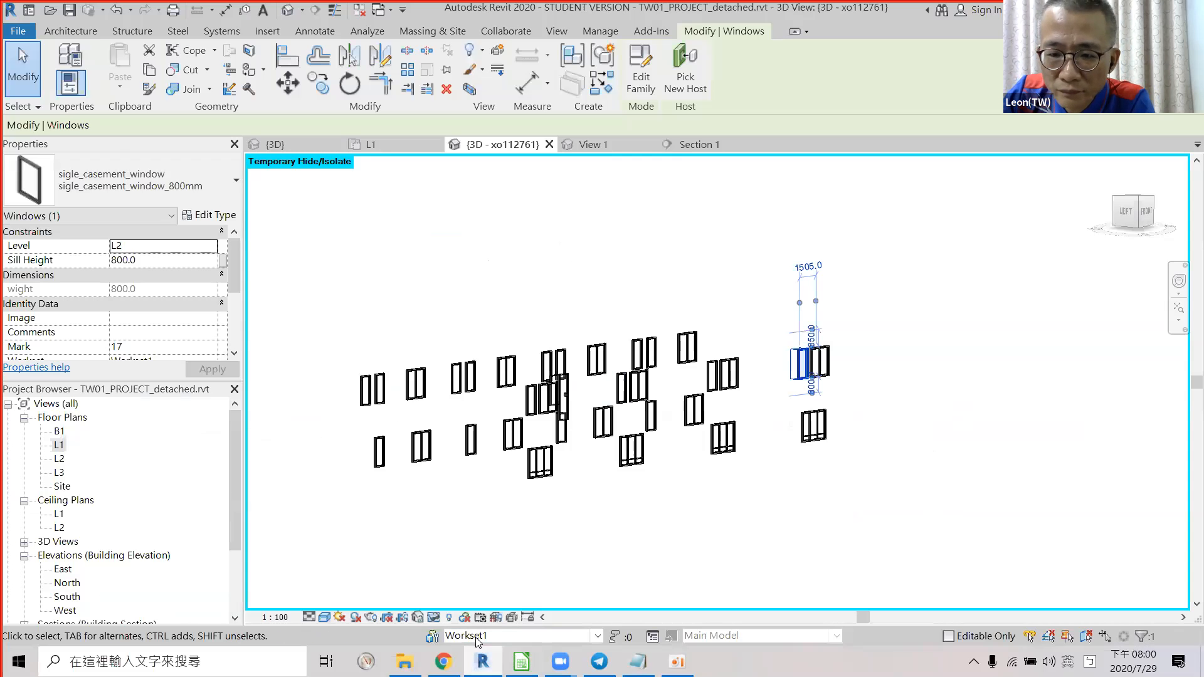
{"action": "left_click", "coordinate": [443, 615]}
{"action": "left_click", "coordinate": [501, 601]}
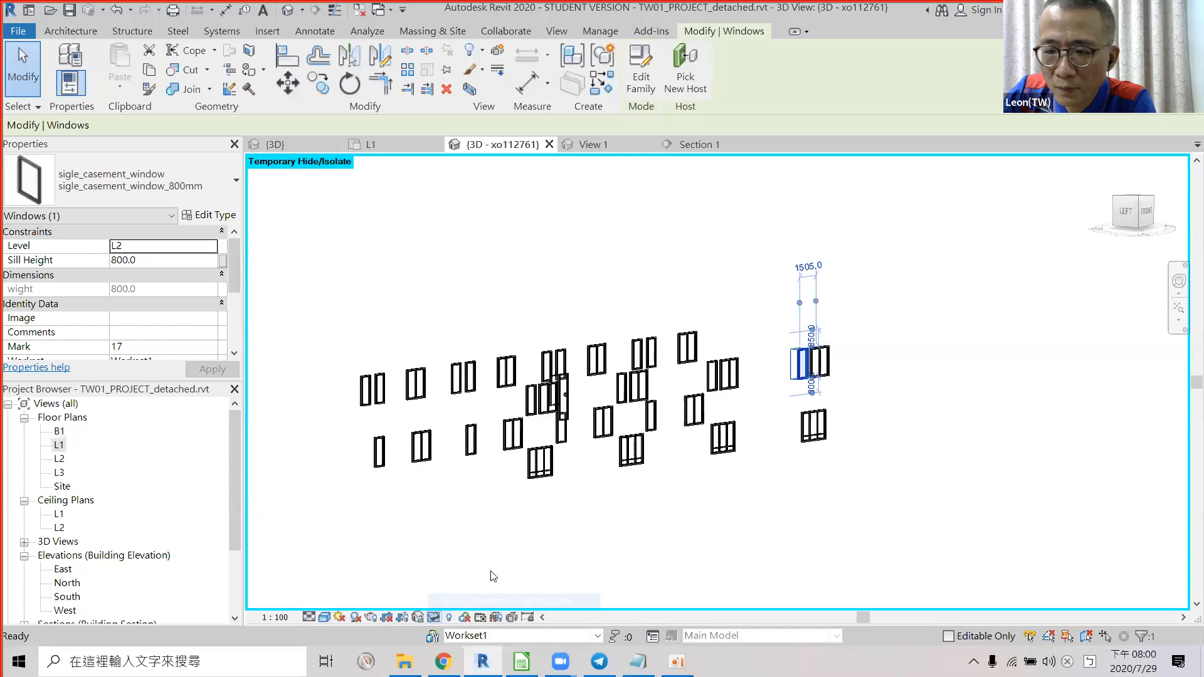
{"action": "key", "text": "Escape"}
Orbit and pan the 3D model round to inspect its back, then return to the spreadsheet.
{"action": "middle_click_drag", "start_coordinate": [597, 439], "coordinate": [695, 434], "text": "shift"}
{"action": "scroll", "coordinate": [524, 440], "scroll_direction": "down", "scroll_amount": 2}
{"action": "scroll", "coordinate": [518, 448], "scroll_direction": "up", "scroll_amount": 2}
{"action": "middle_click_drag", "start_coordinate": [752, 313], "coordinate": [551, 266], "text": "shift"}
{"action": "middle_click_drag", "start_coordinate": [650, 267], "coordinate": [707, 274], "text": "shift"}
{"action": "middle_click_drag", "start_coordinate": [502, 313], "coordinate": [716, 333]}
{"action": "scroll", "coordinate": [778, 457], "scroll_direction": "up", "scroll_amount": 4}
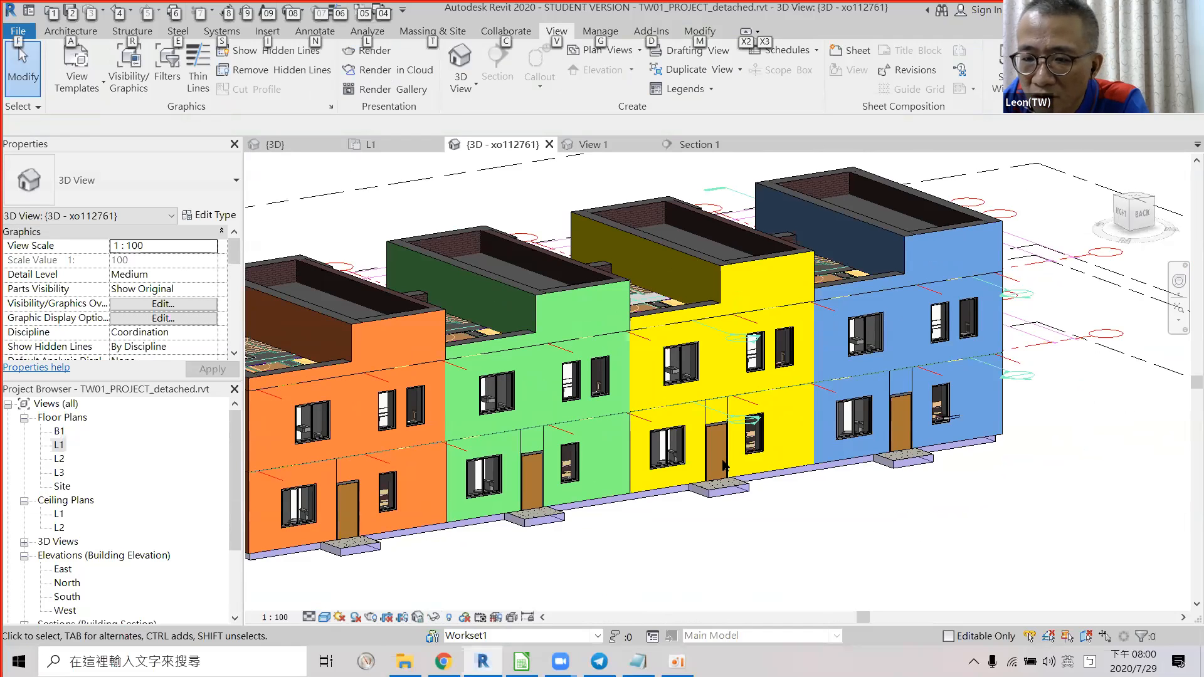
{"action": "key", "text": "alt+Tab"}
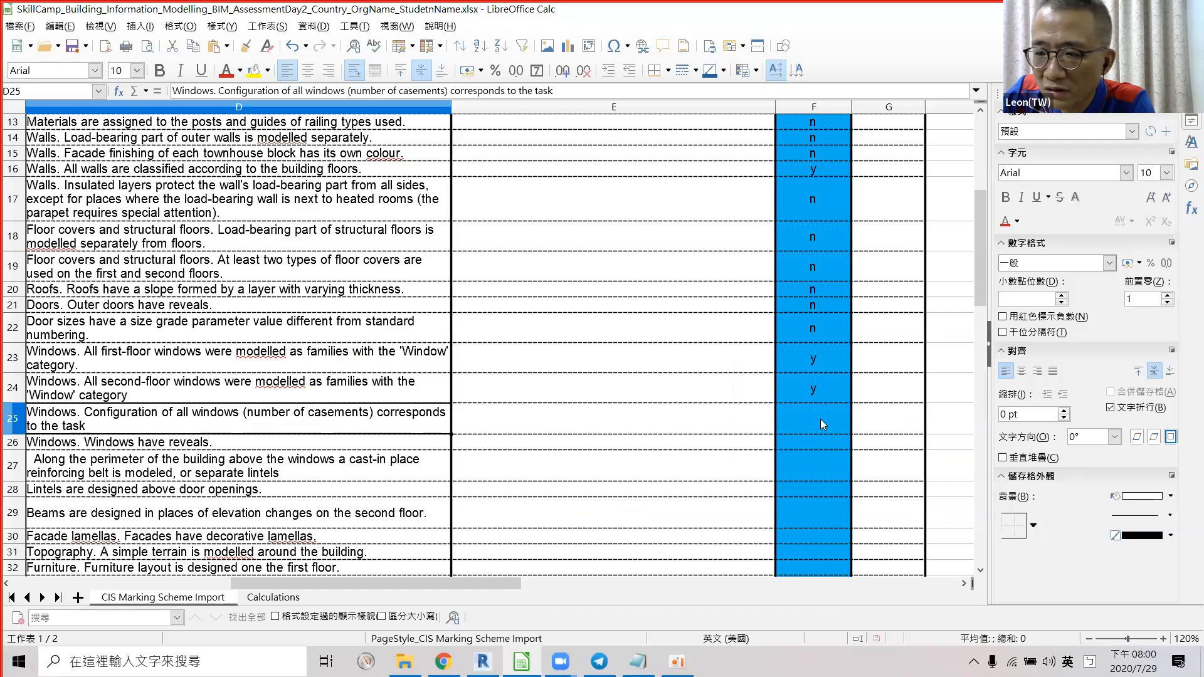
Score F25 (window configuration) y and F26 (window reveals) n, then scroll down the sheet.
{"action": "left_click", "coordinate": [821, 419]}
{"action": "type", "text": "y"}
{"action": "key", "text": "Return"}
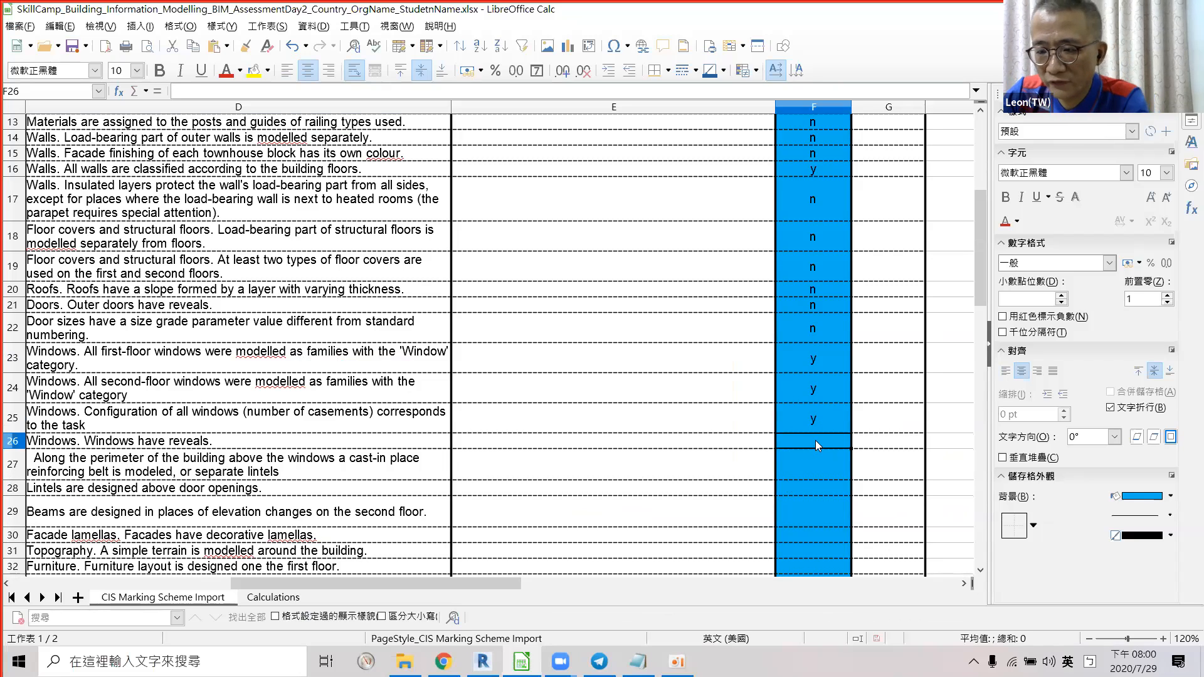
{"action": "type", "text": "n"}
{"action": "key", "text": "Return"}
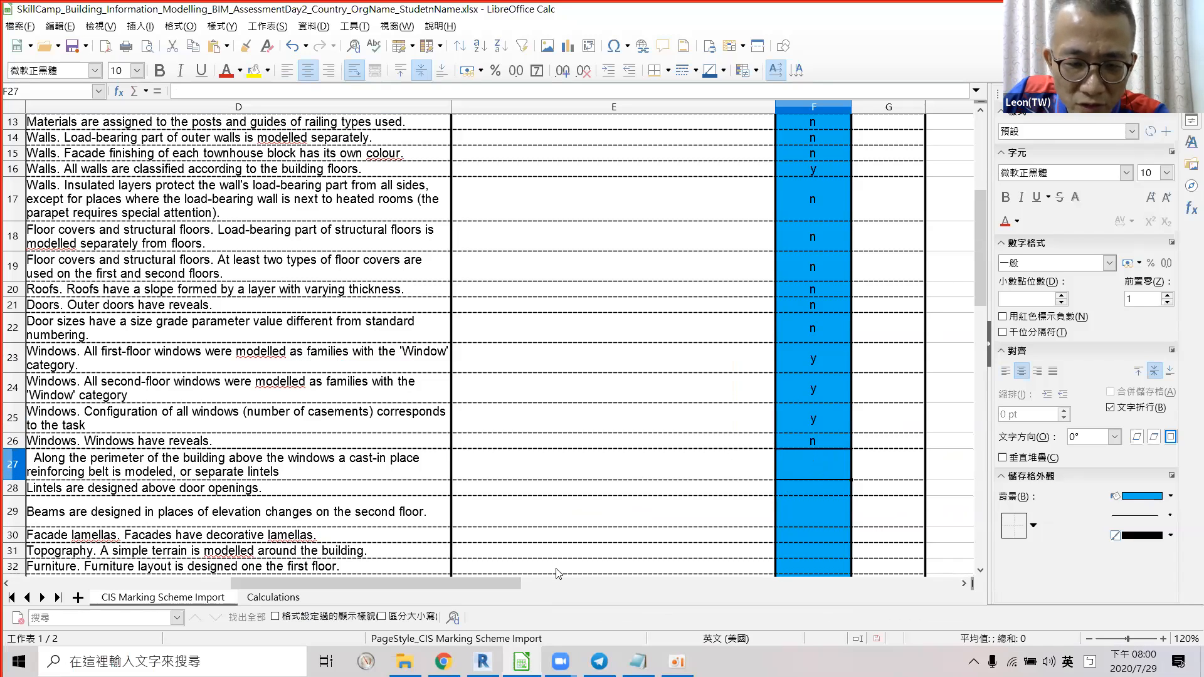
{"action": "scroll", "coordinate": [557, 572], "scroll_direction": "down", "scroll_amount": 1}
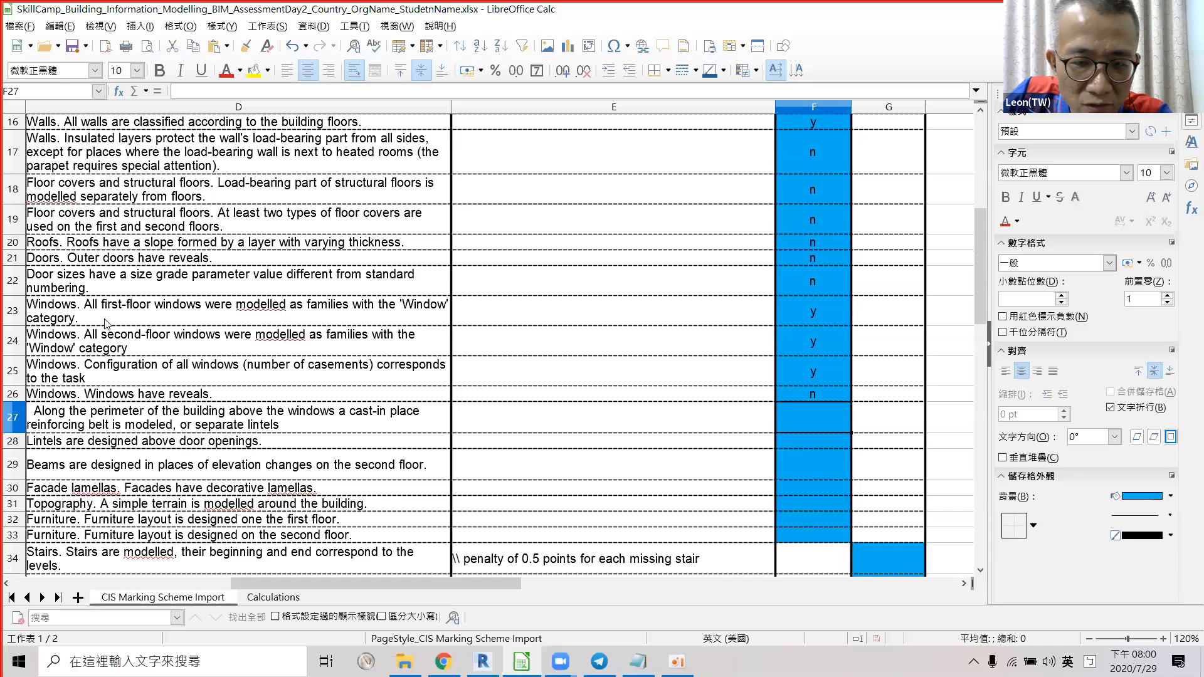
{"action": "scroll", "coordinate": [107, 323], "scroll_direction": "down", "scroll_amount": 1}
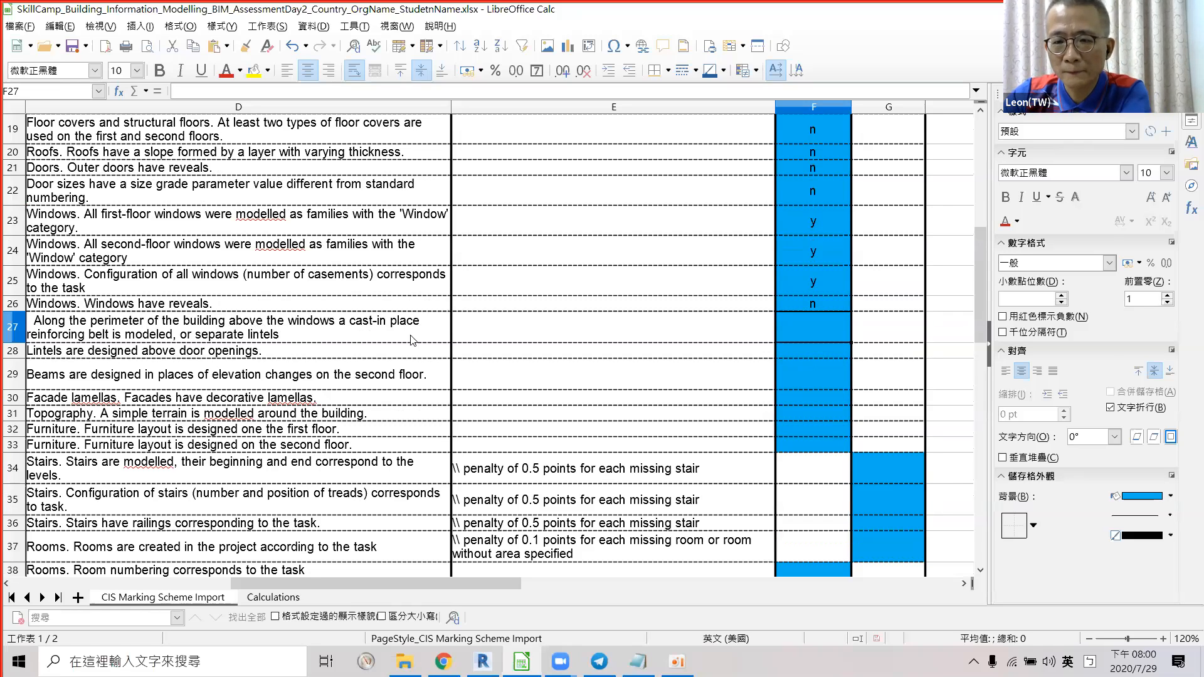
{"action": "key", "text": "alt+Tab"}
On the L1 floor plan, draw a vertical section line through the row of units.
{"action": "double_click", "coordinate": [59, 446]}
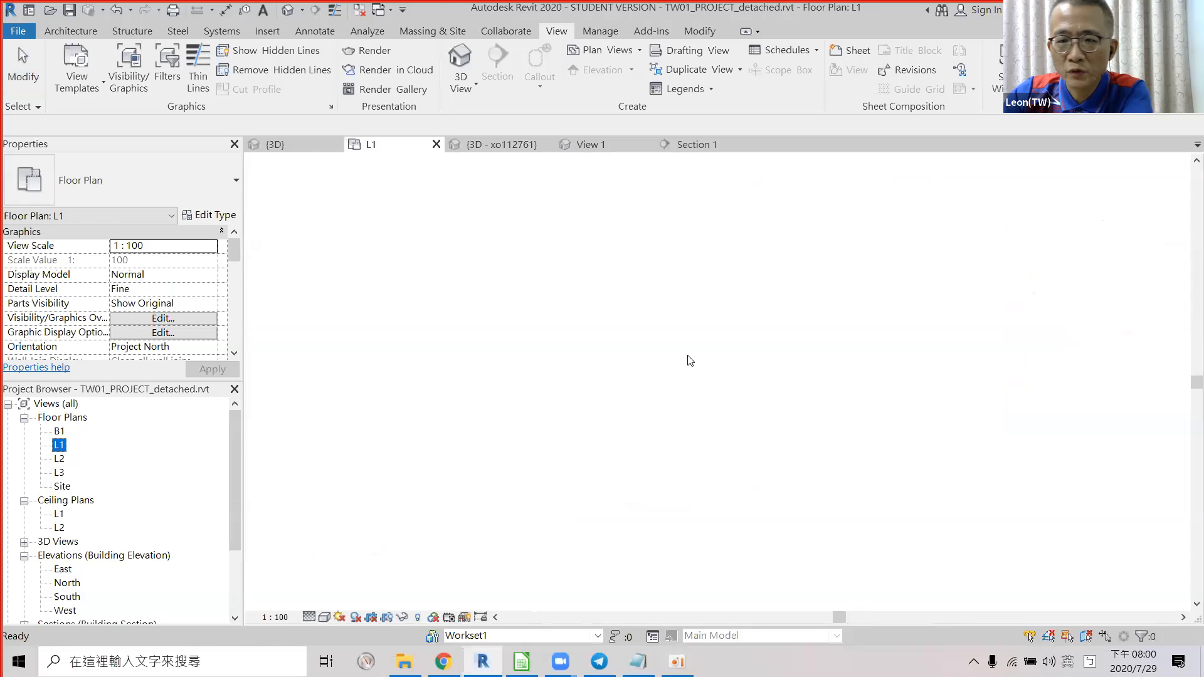
{"action": "scroll", "coordinate": [695, 394], "scroll_direction": "down", "scroll_amount": 3}
{"action": "scroll", "coordinate": [676, 254], "scroll_direction": "down", "scroll_amount": 2}
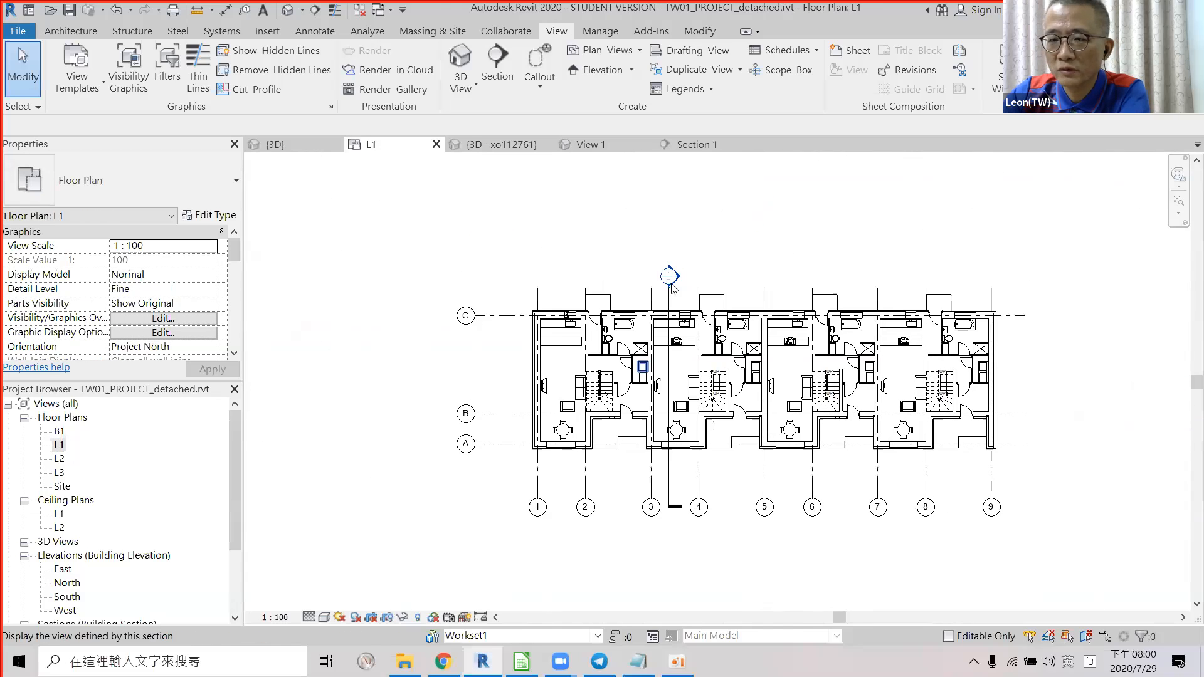
{"action": "scroll", "coordinate": [680, 291], "scroll_direction": "up", "scroll_amount": 2}
{"action": "scroll", "coordinate": [563, 283], "scroll_direction": "down", "scroll_amount": 1}
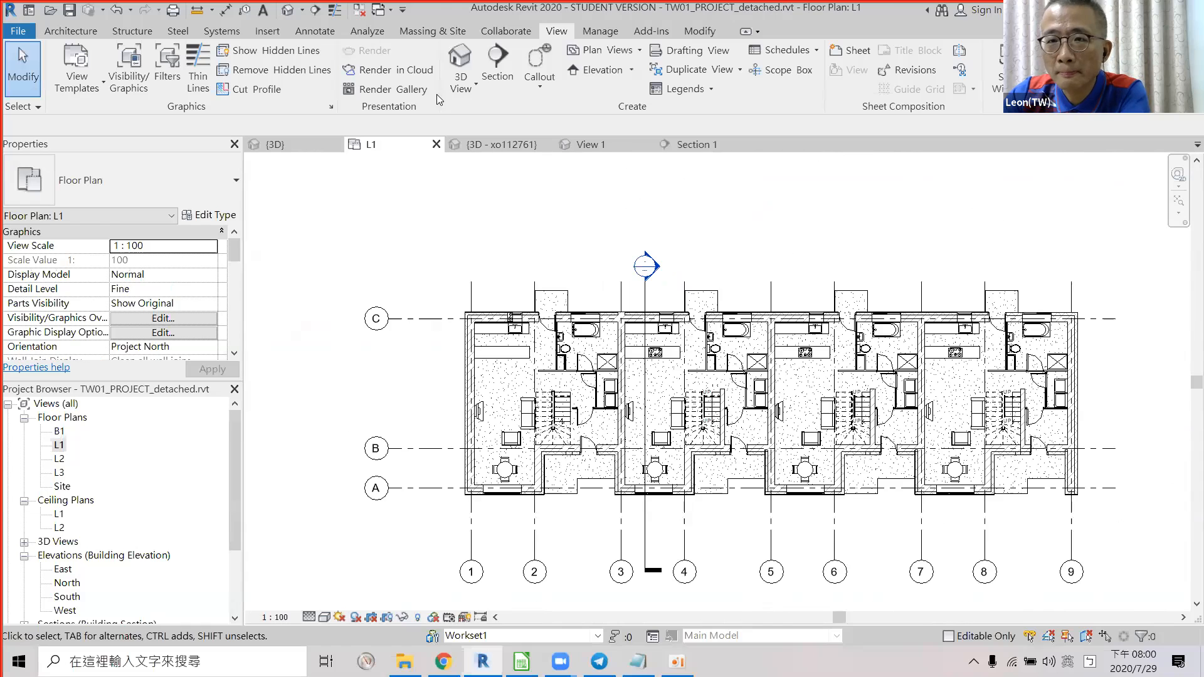
{"action": "left_click", "coordinate": [497, 60]}
{"action": "scroll", "coordinate": [545, 296], "scroll_direction": "up", "scroll_amount": 3}
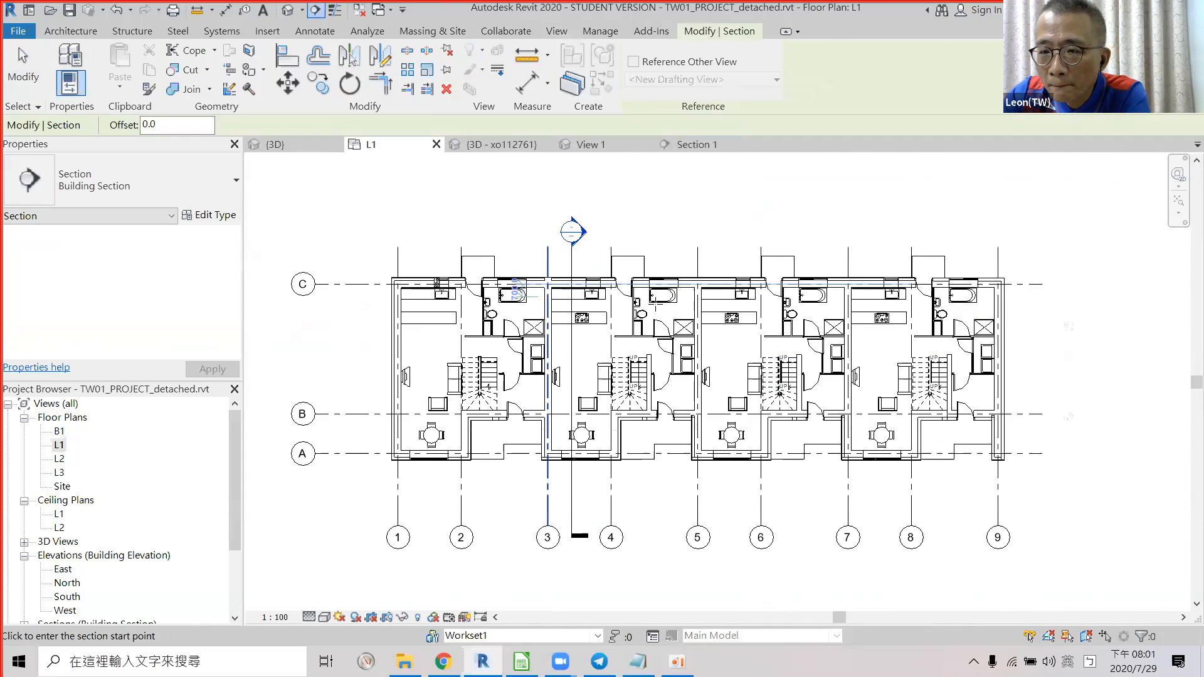
{"action": "left_click", "coordinate": [747, 216]}
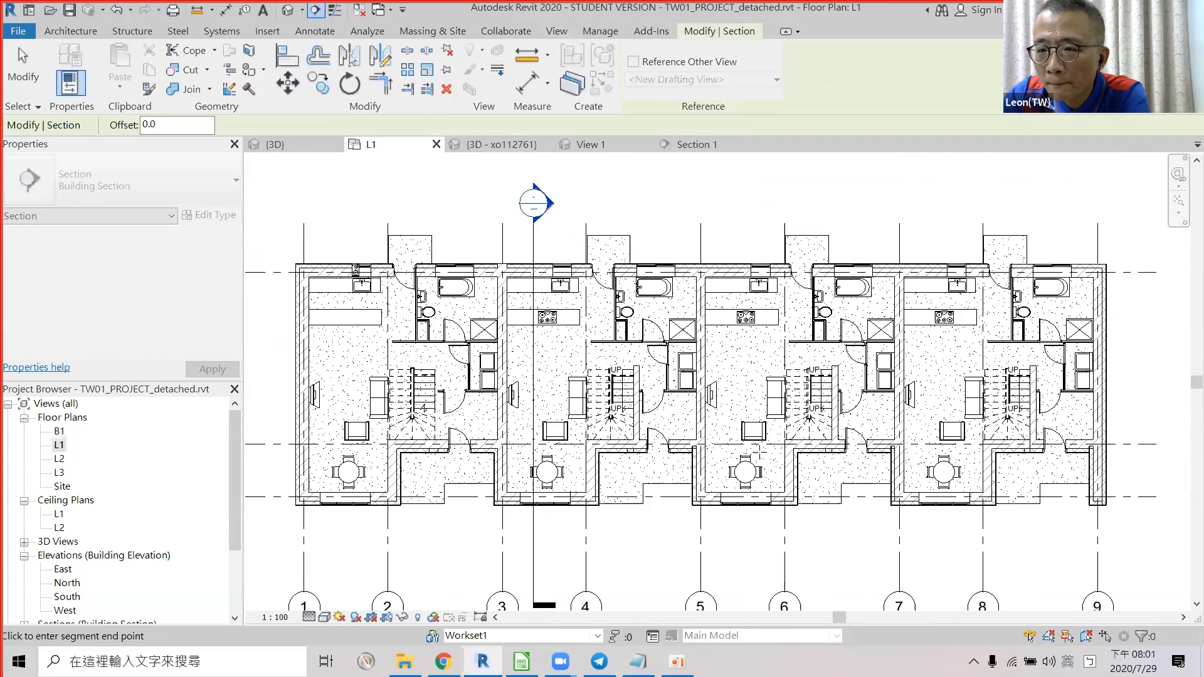
{"action": "left_click", "coordinate": [746, 558]}
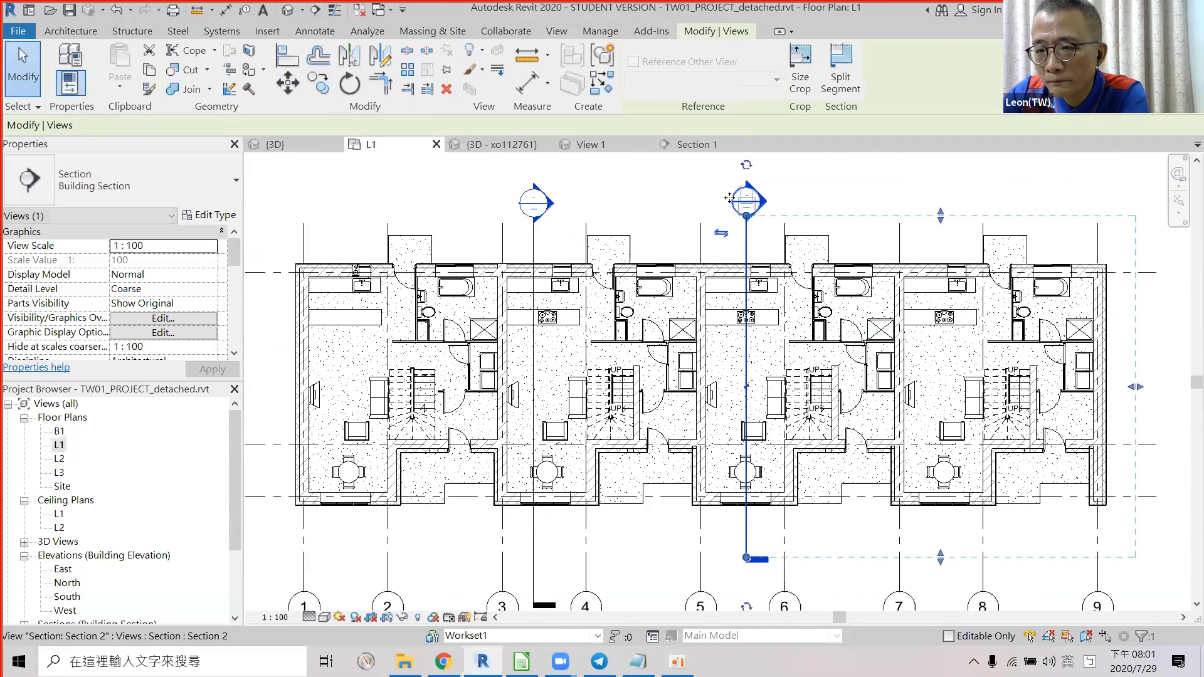
Open the new Section 2 view and pan across the cut before returning to Calc.
{"action": "double_click", "coordinate": [752, 202]}
{"action": "scroll", "coordinate": [777, 307], "scroll_direction": "up", "scroll_amount": 4}
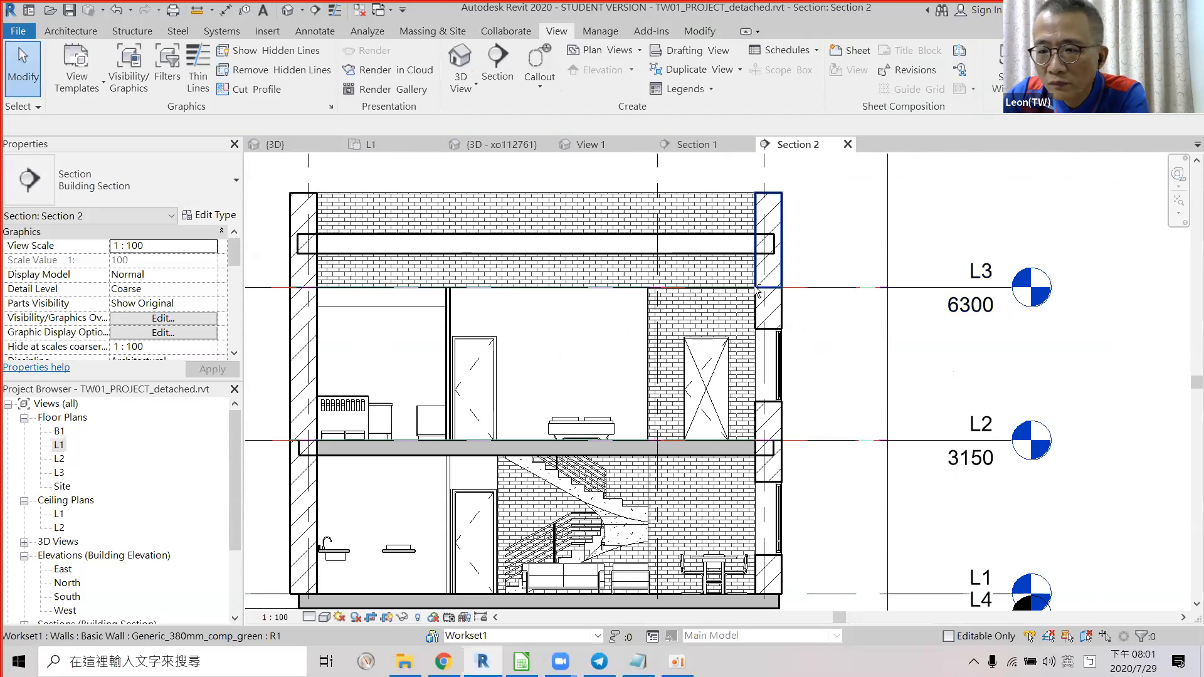
{"action": "middle_click_drag", "start_coordinate": [769, 295], "coordinate": [833, 280]}
{"action": "scroll", "coordinate": [878, 360], "scroll_direction": "up", "scroll_amount": 1}
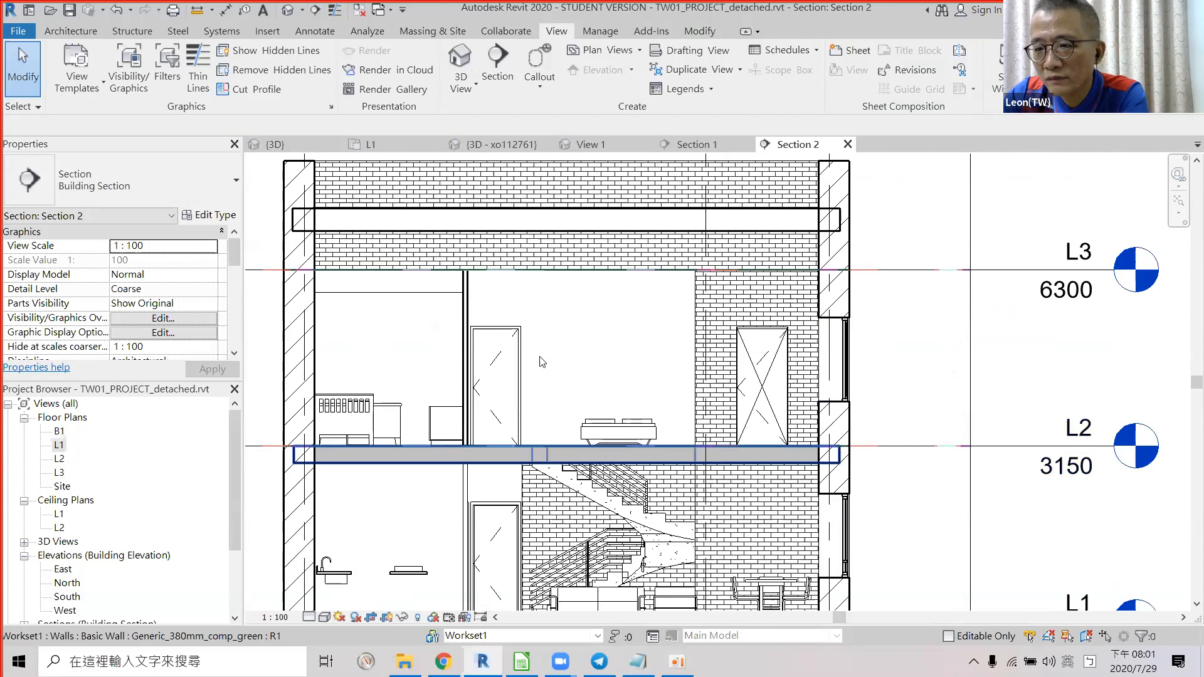
{"action": "mouse_move", "coordinate": [451, 272]}
{"action": "middle_mouse_down"}
{"action": "mouse_move", "coordinate": [638, 263]}
{"action": "mouse_move", "coordinate": [491, 295]}
{"action": "middle_mouse_up"}
{"action": "scroll", "coordinate": [490, 301], "scroll_direction": "down", "scroll_amount": 1}
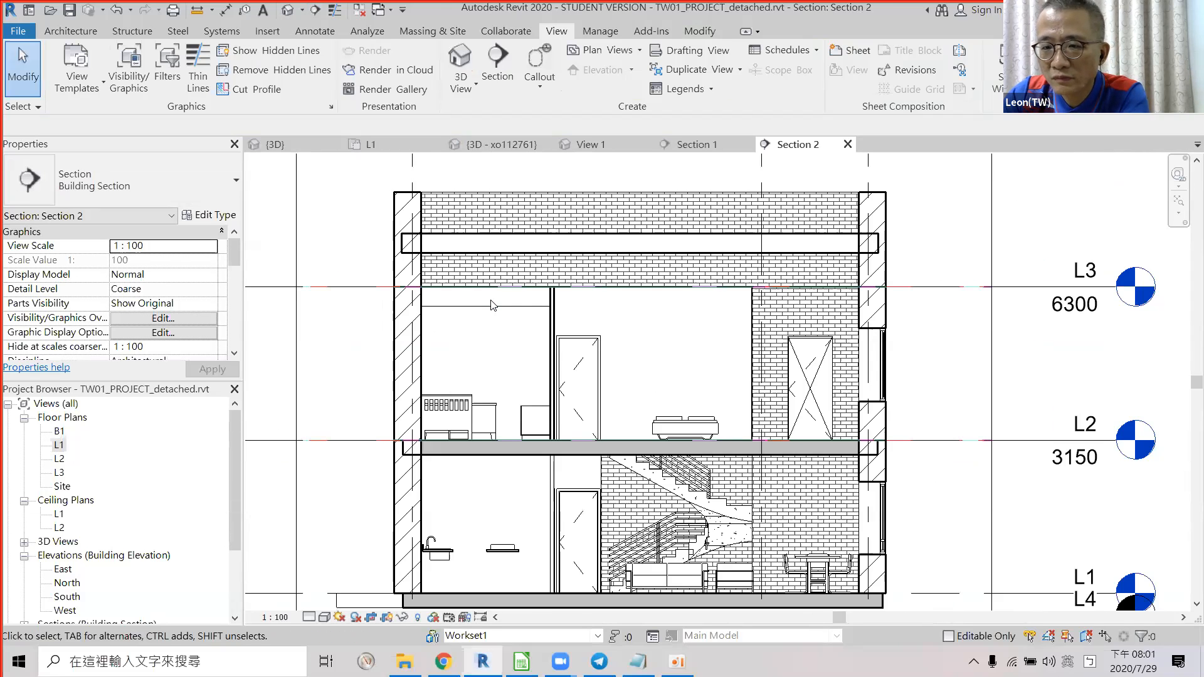
{"action": "key", "text": "alt+Tab"}
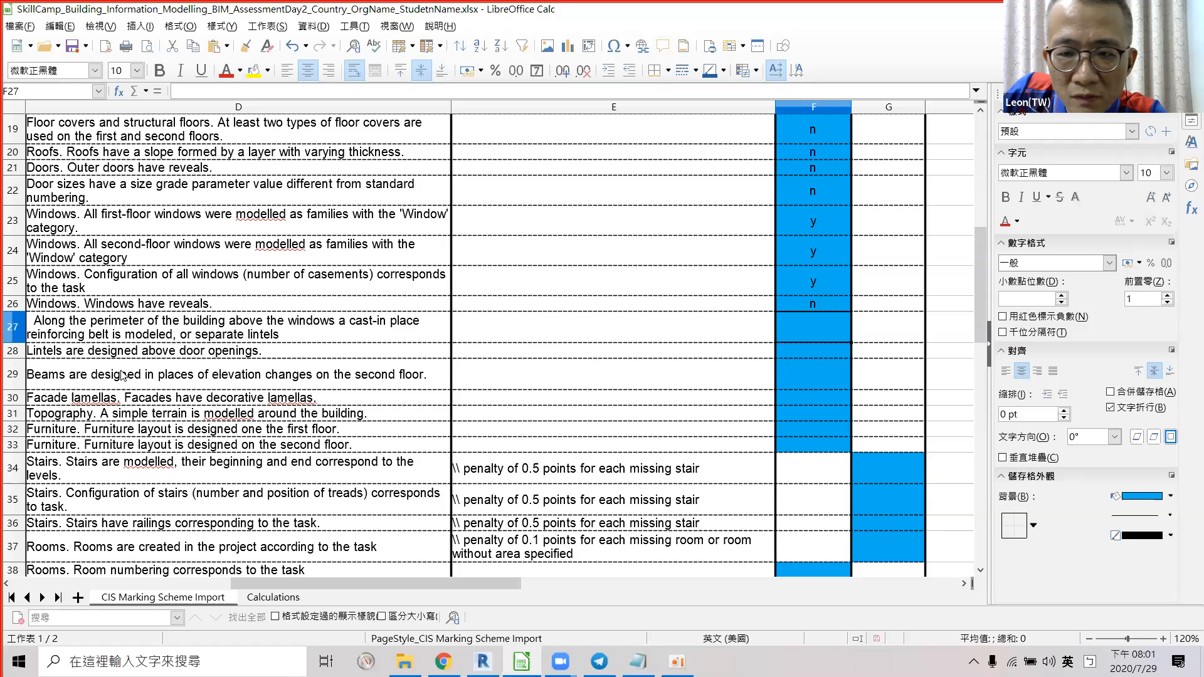
Enter N in F27 for the cast-in-place reinforcing belt, after a glance back at the Revit section.
{"action": "type", "text": "N"}
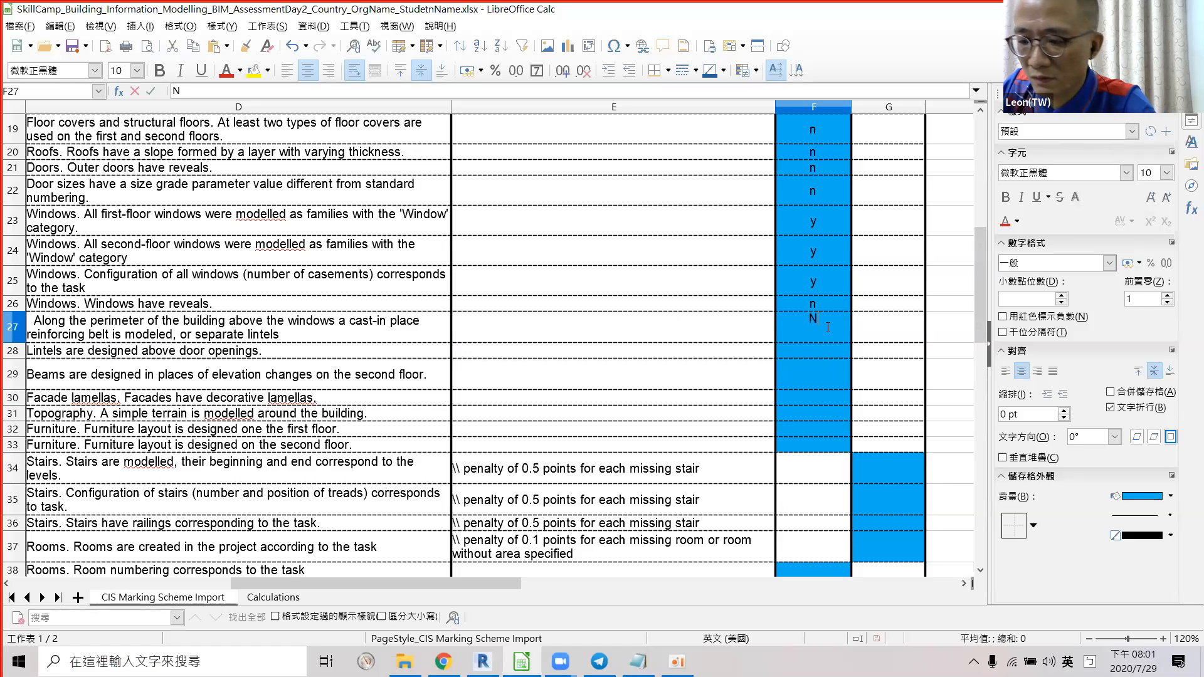
{"action": "key", "text": "Return"}
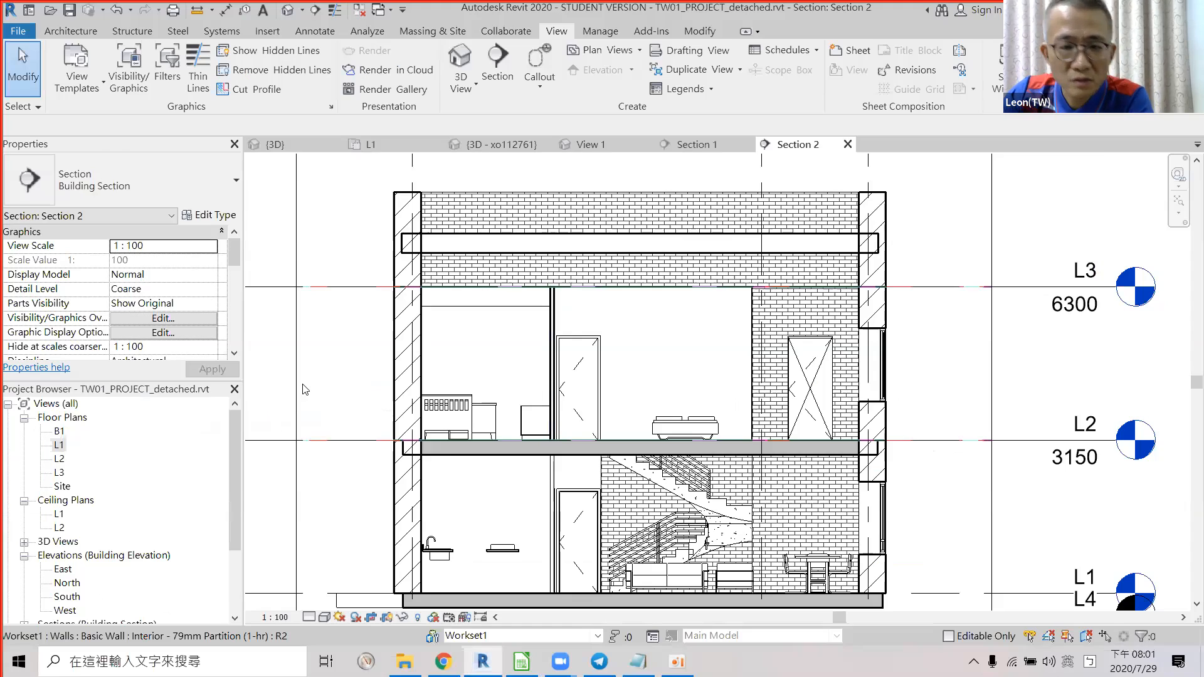
{"action": "key", "text": "alt+Tab"}
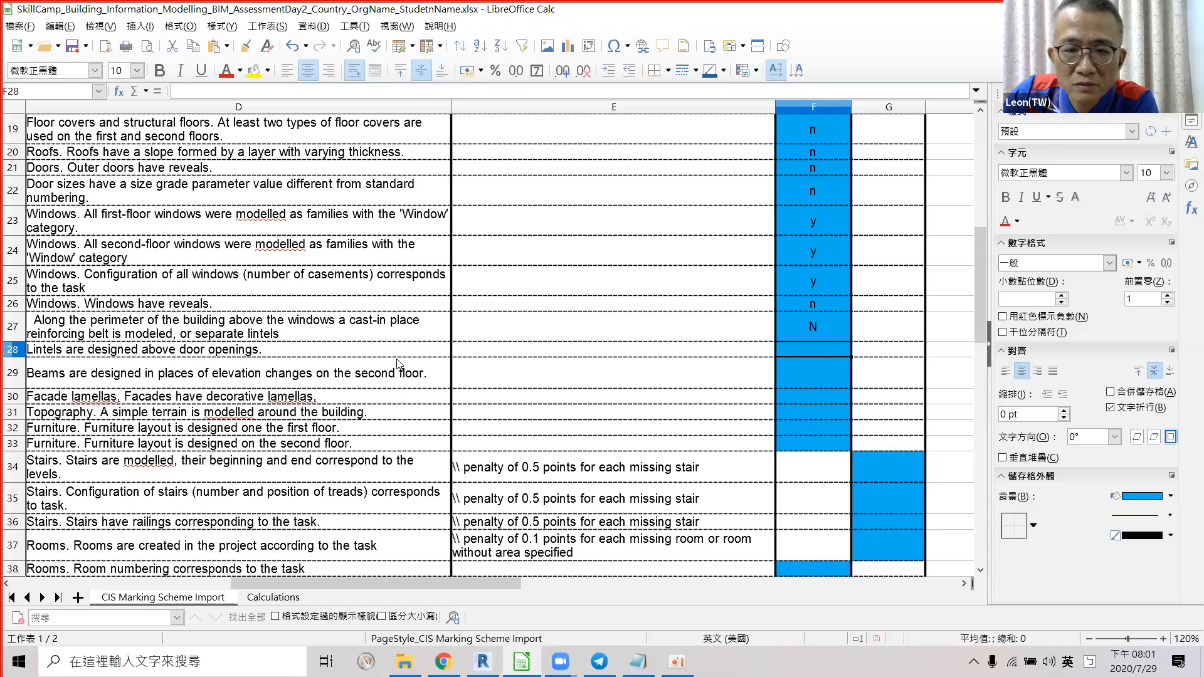
{"action": "key", "text": "alt+Tab"}
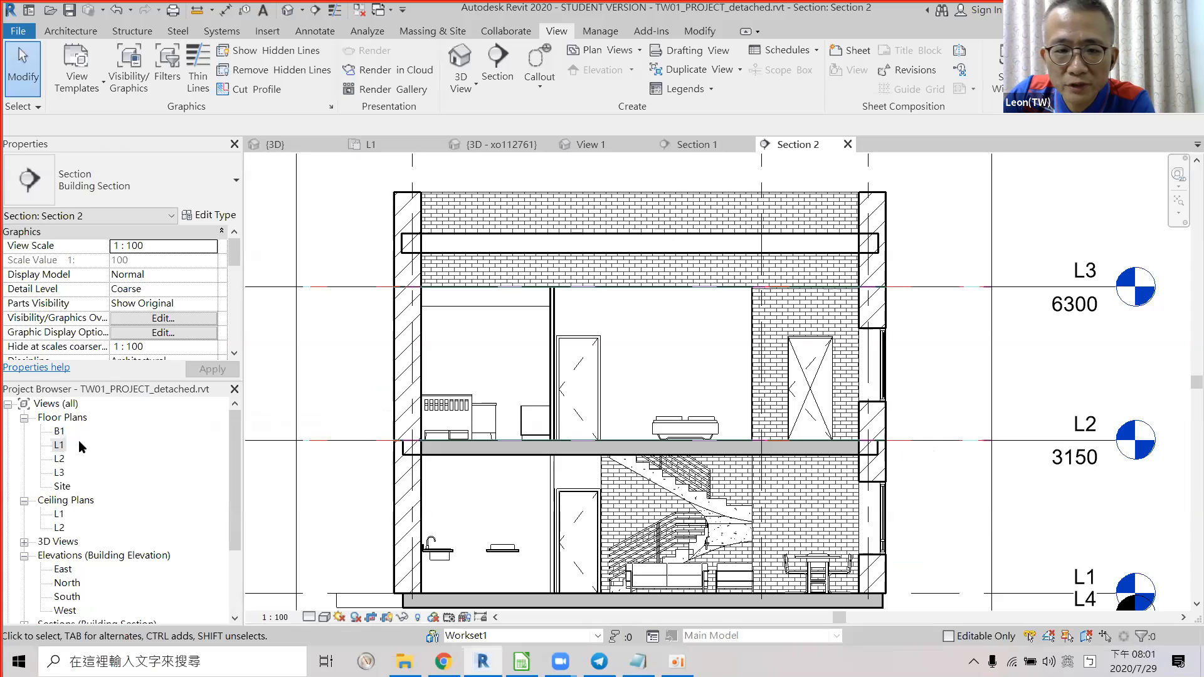
On the L1 plan, place a vertical section through the third unit, creating Section 3.
{"action": "left_click", "coordinate": [59, 446]}
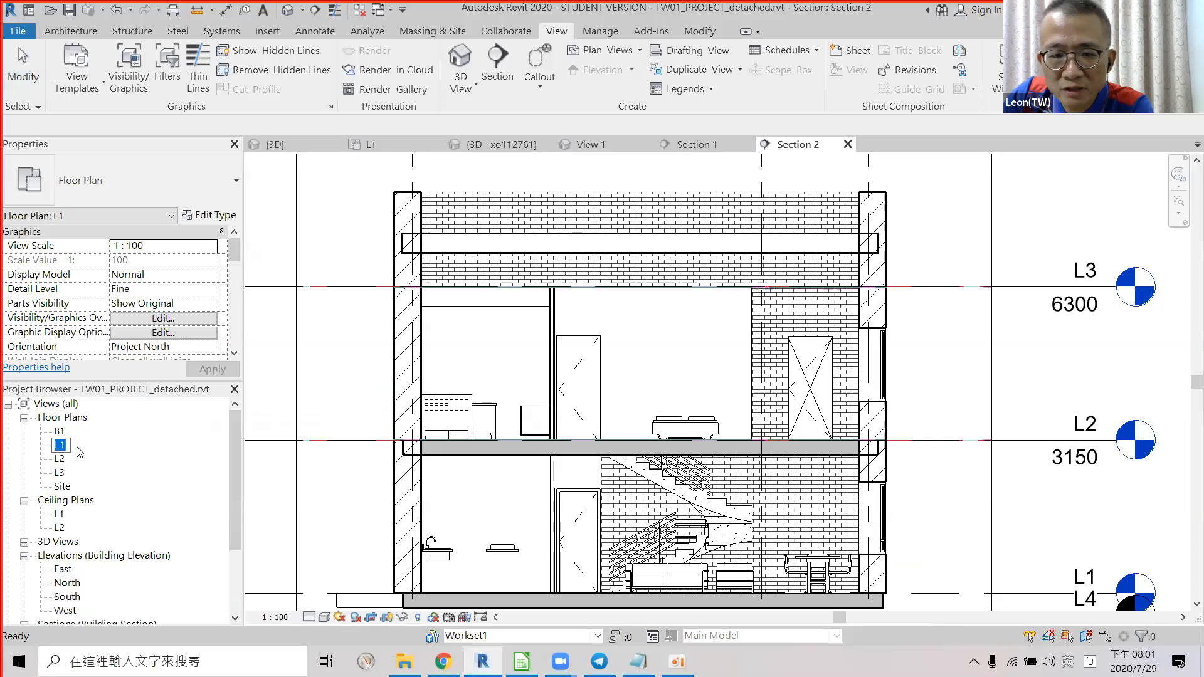
{"action": "double_click", "coordinate": [59, 445]}
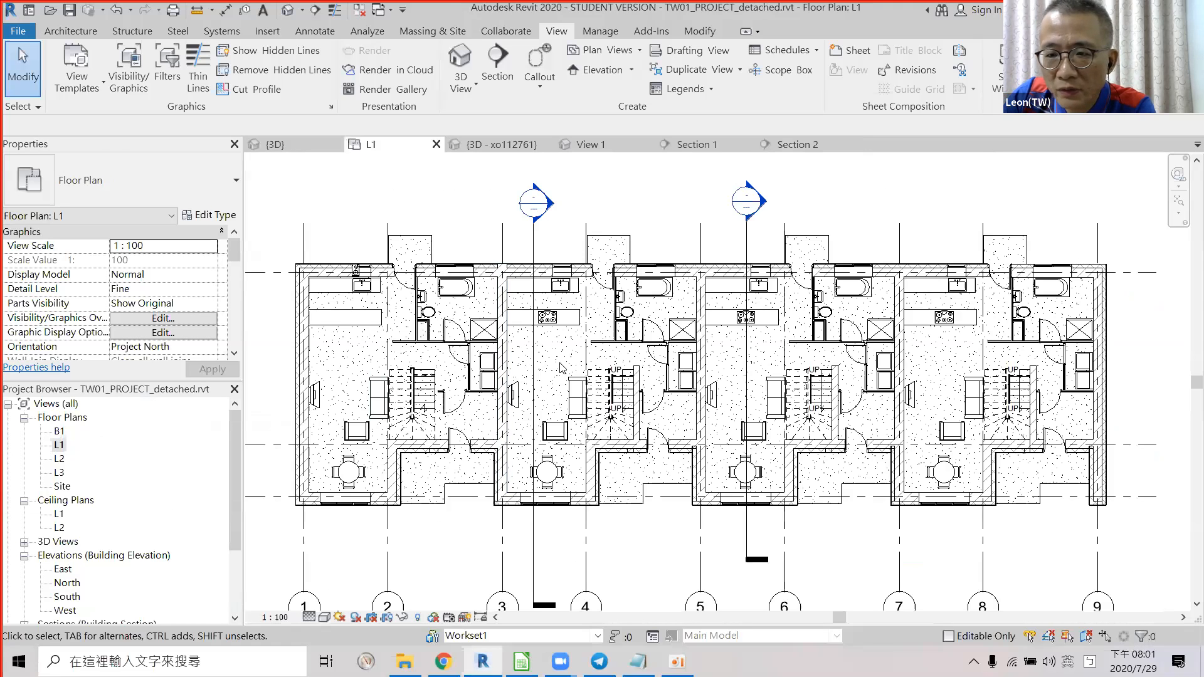
{"action": "scroll", "coordinate": [543, 378], "scroll_direction": "down", "scroll_amount": 1}
{"action": "middle_click_drag", "start_coordinate": [543, 377], "coordinate": [523, 383]}
{"action": "scroll", "coordinate": [690, 309], "scroll_direction": "up", "scroll_amount": 2}
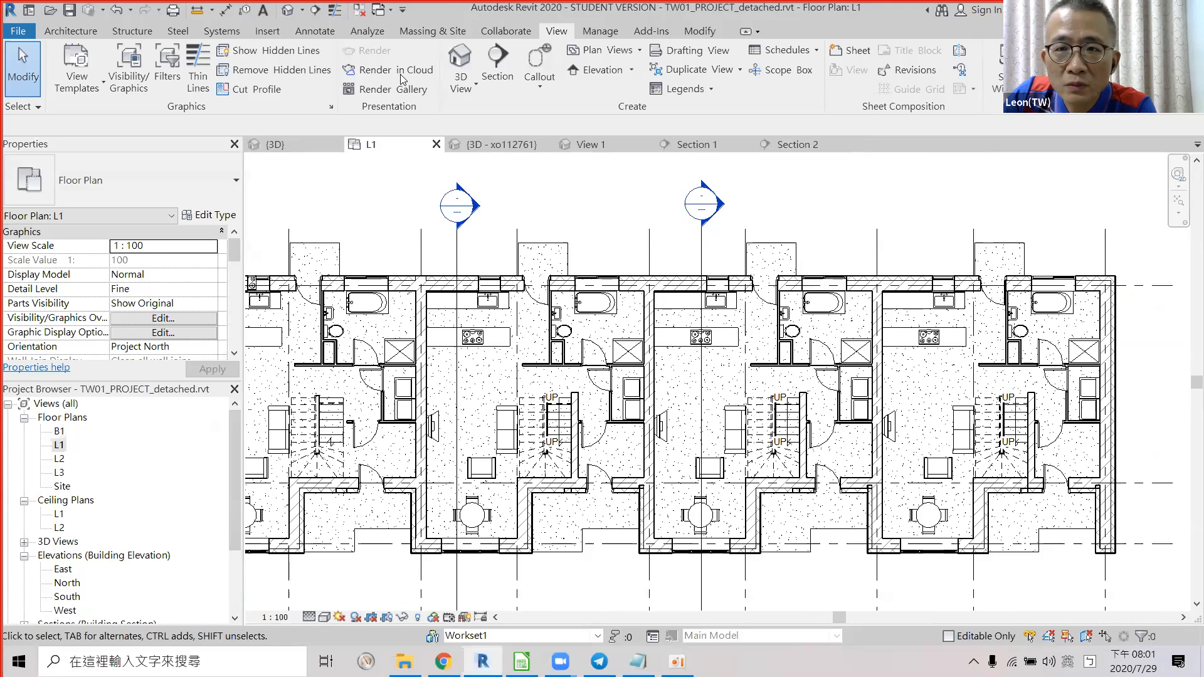
{"action": "left_click", "coordinate": [496, 63]}
{"action": "left_click", "coordinate": [597, 205]}
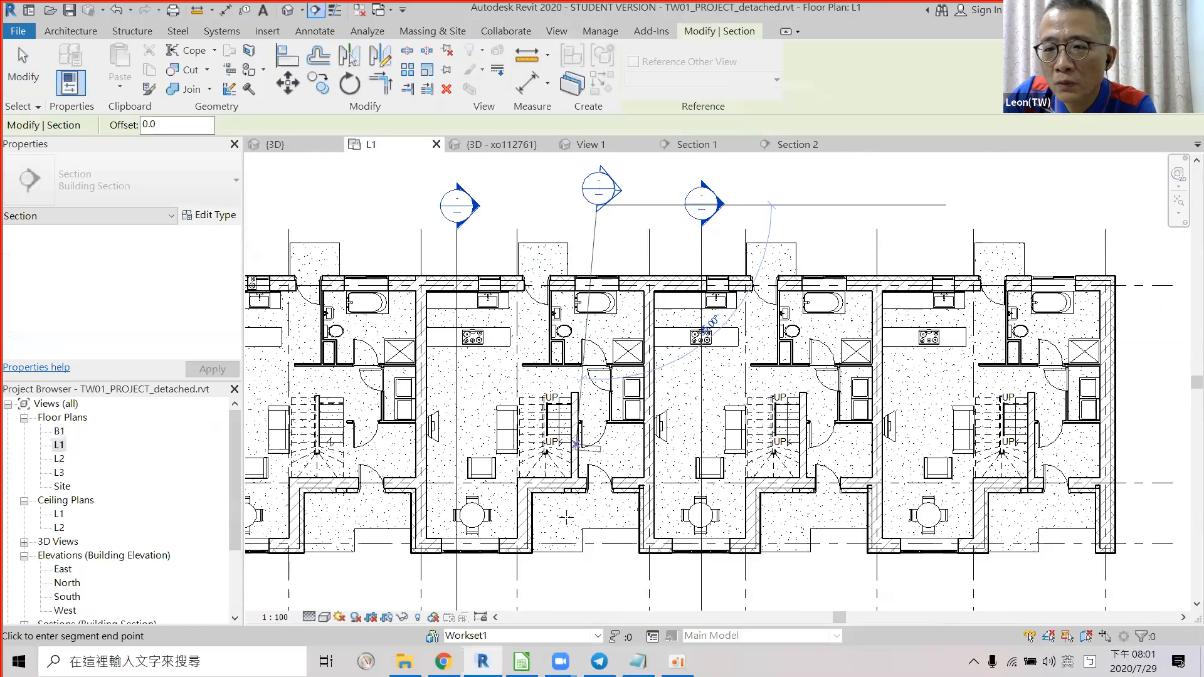
{"action": "left_click", "coordinate": [595, 569]}
{"action": "key", "text": "Escape"}
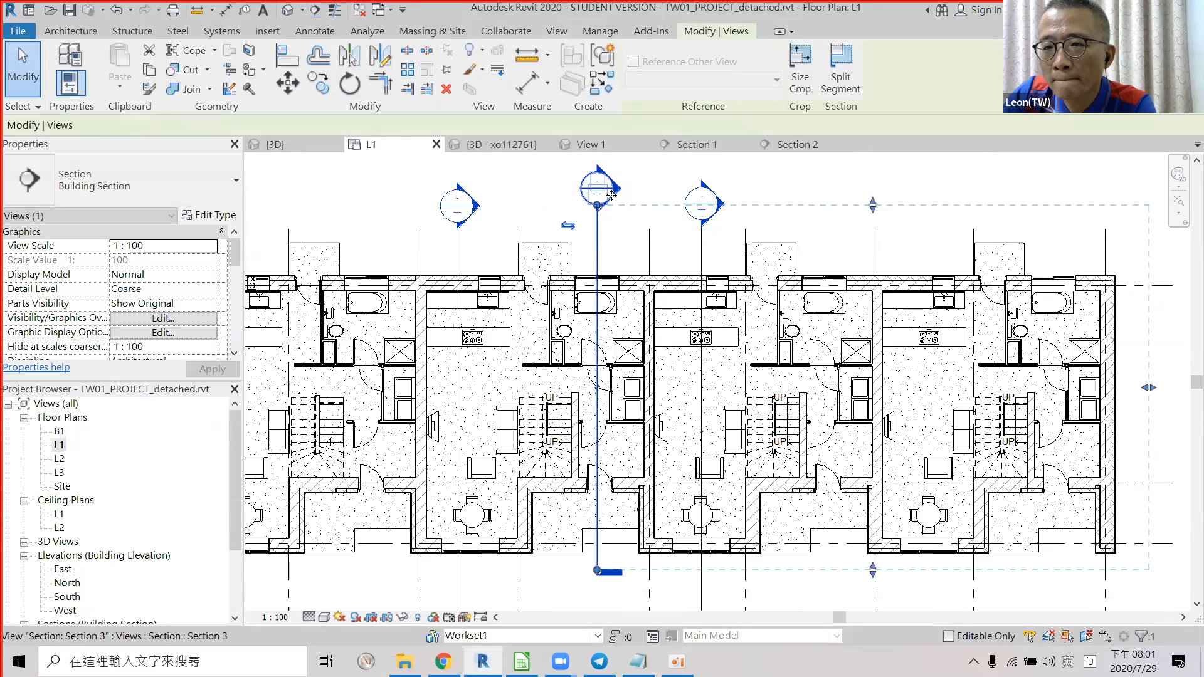
Open the Section 3 view and zoom in to inspect it, then return to Calc.
{"action": "double_click", "coordinate": [611, 195]}
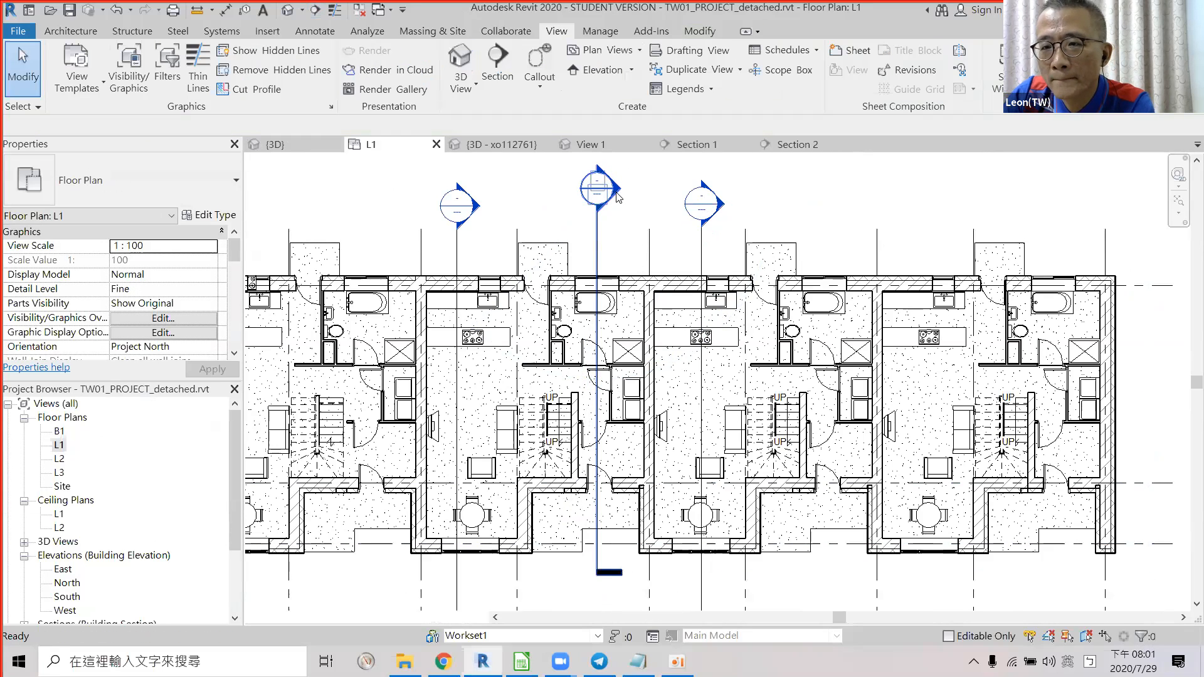
{"action": "scroll", "coordinate": [833, 404], "scroll_direction": "up", "scroll_amount": 5}
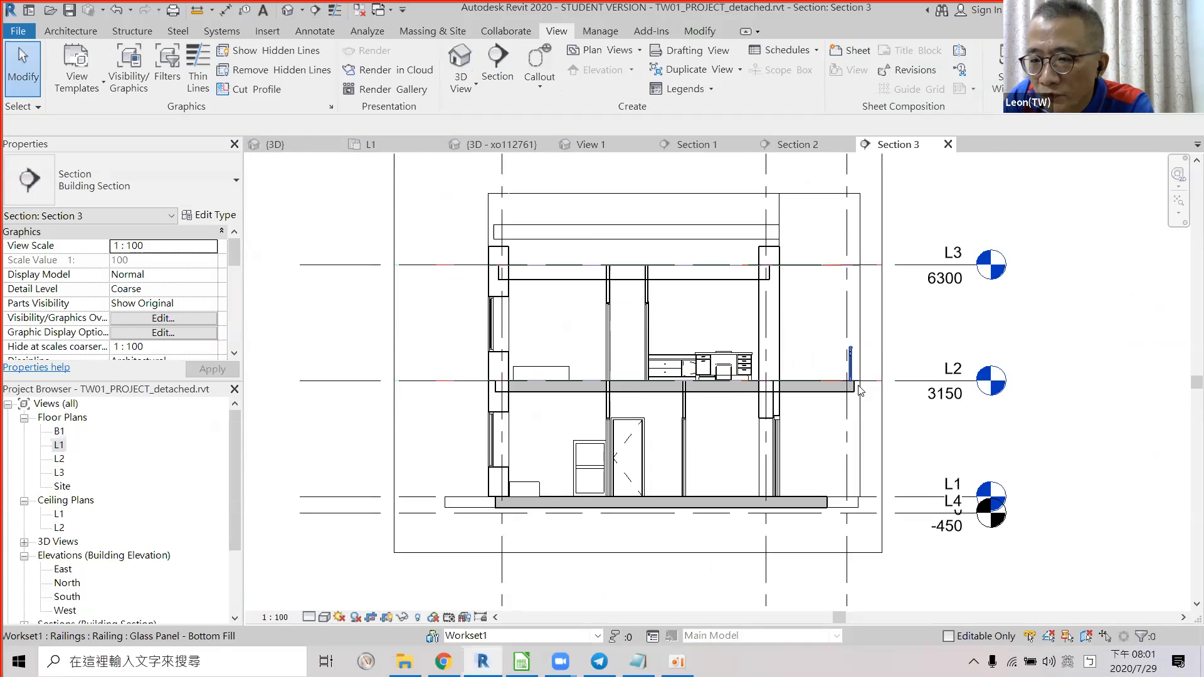
{"action": "scroll", "coordinate": [833, 403], "scroll_direction": "up", "scroll_amount": 3}
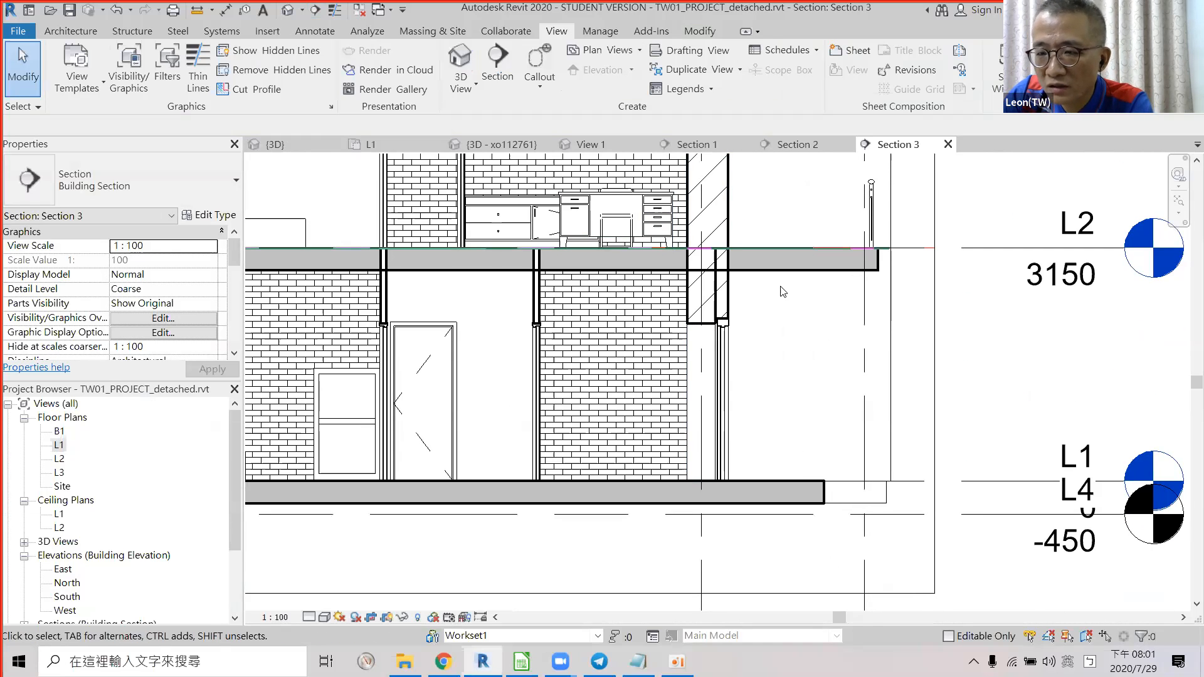
{"action": "scroll", "coordinate": [832, 375], "scroll_direction": "down", "scroll_amount": 5}
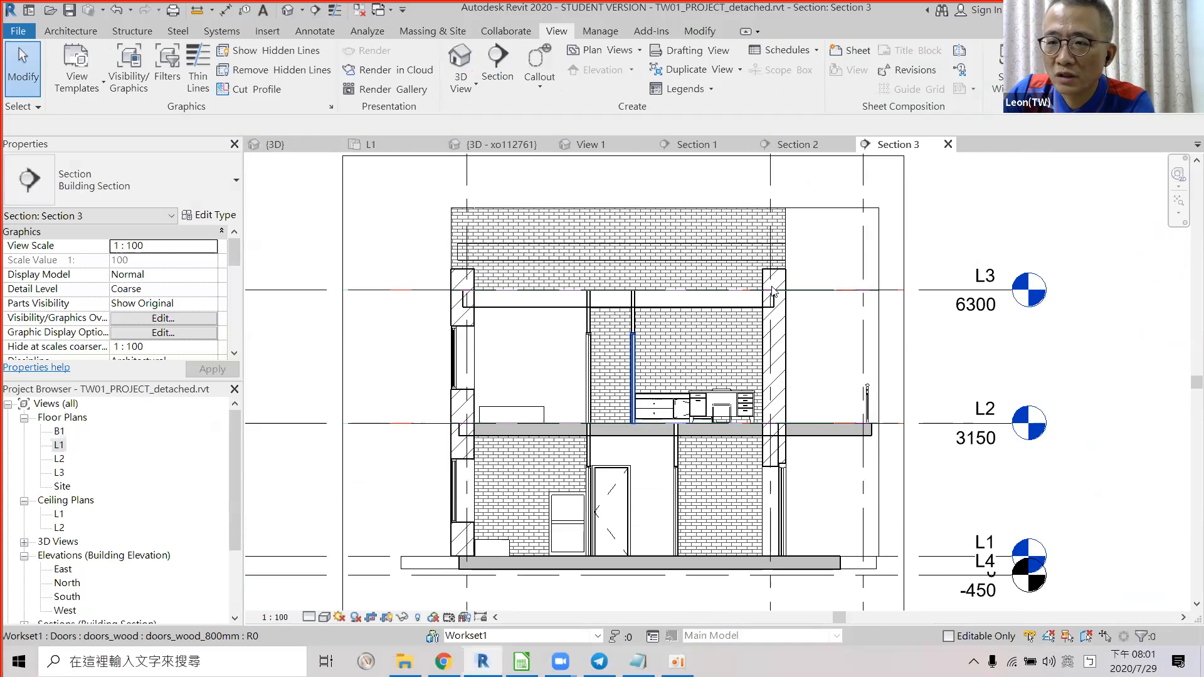
{"action": "key", "text": "alt+Tab"}
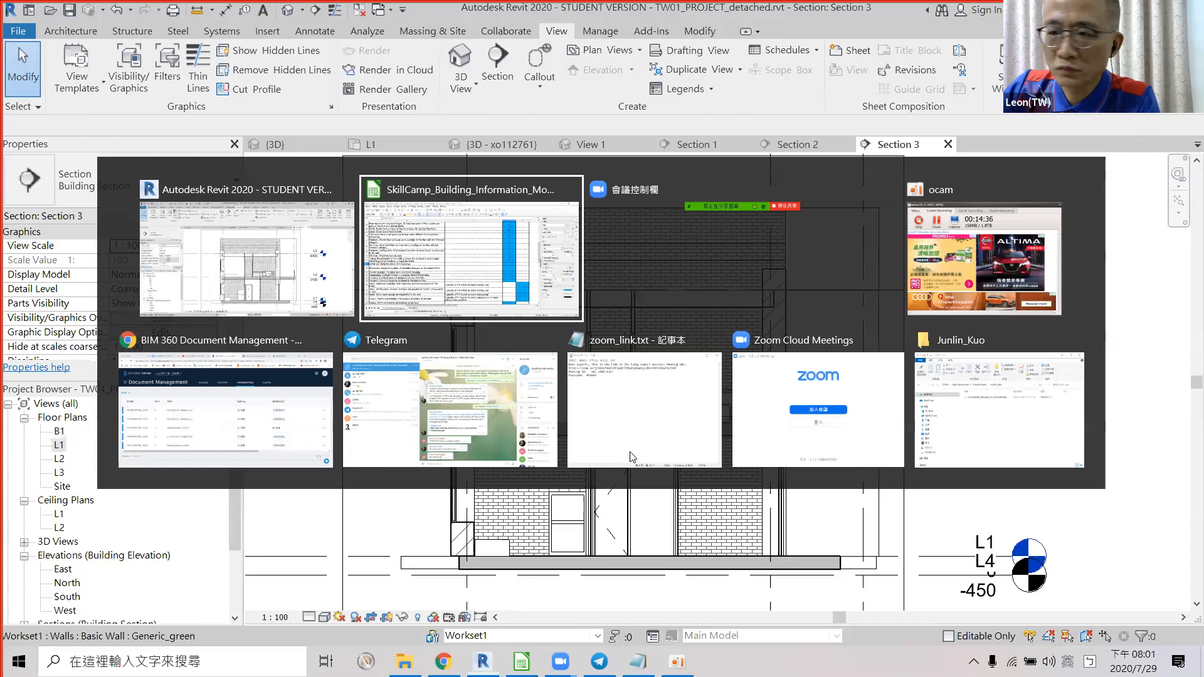
Enter N in F28 for lintels above door openings, then zoom into Revit's Section 3.
{"action": "double_click", "coordinate": [808, 347]}
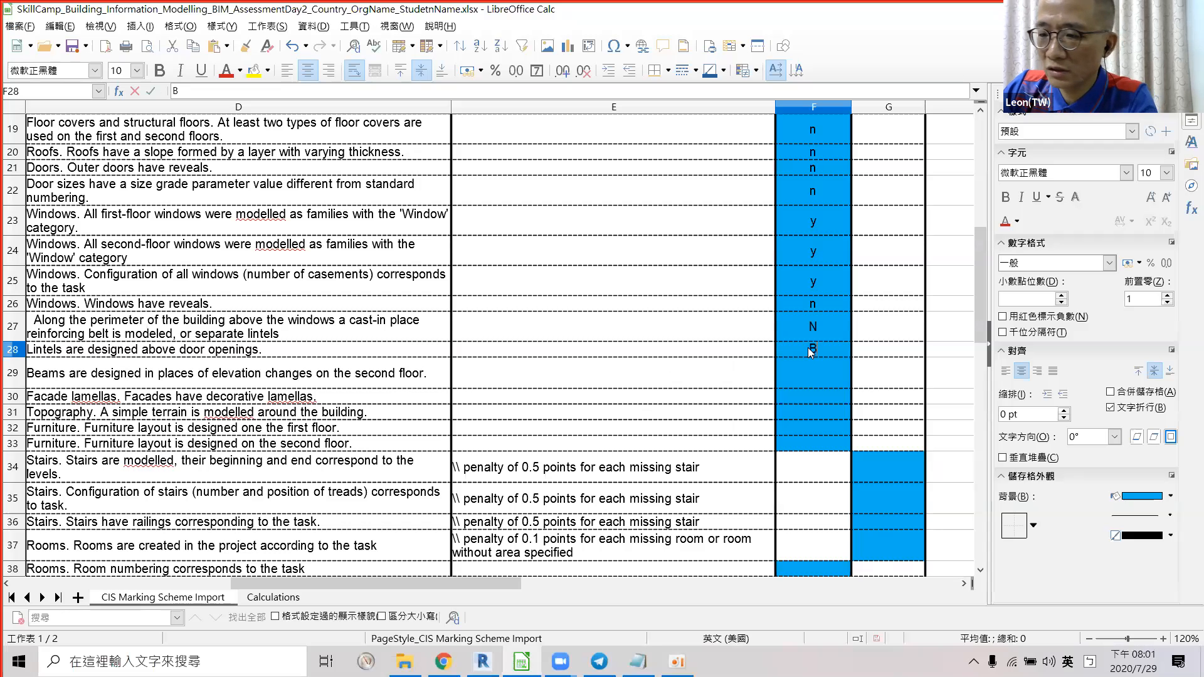
{"action": "left_click", "coordinate": [830, 374]}
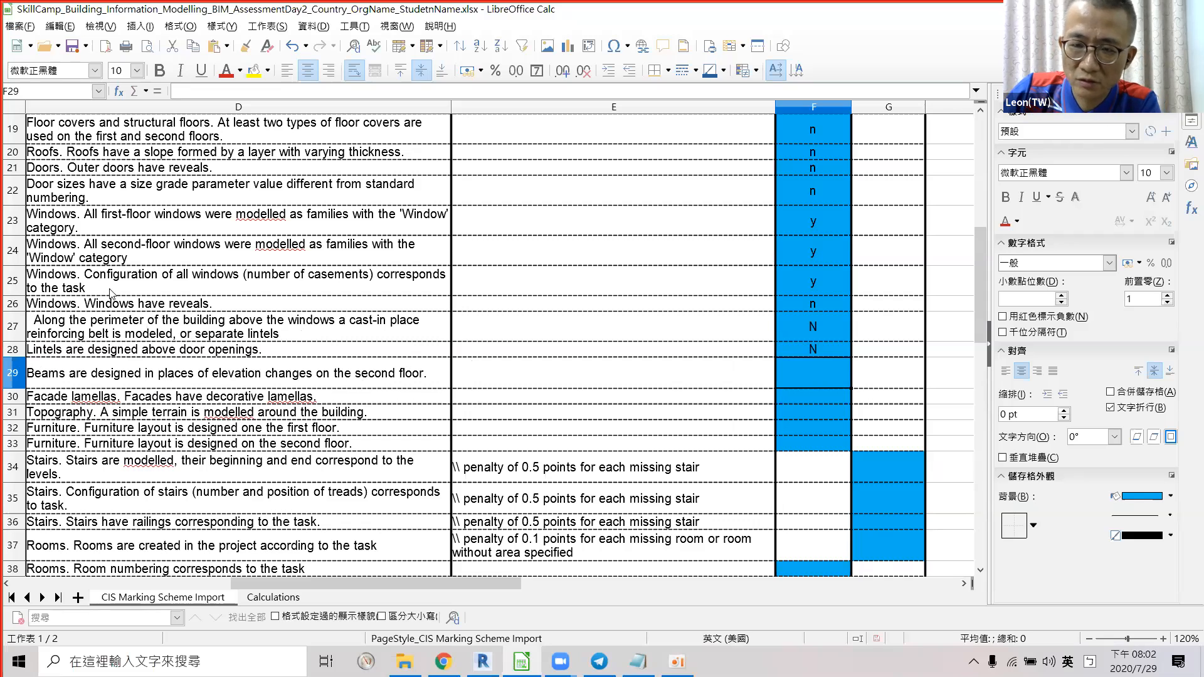
{"action": "key", "text": "alt+Tab"}
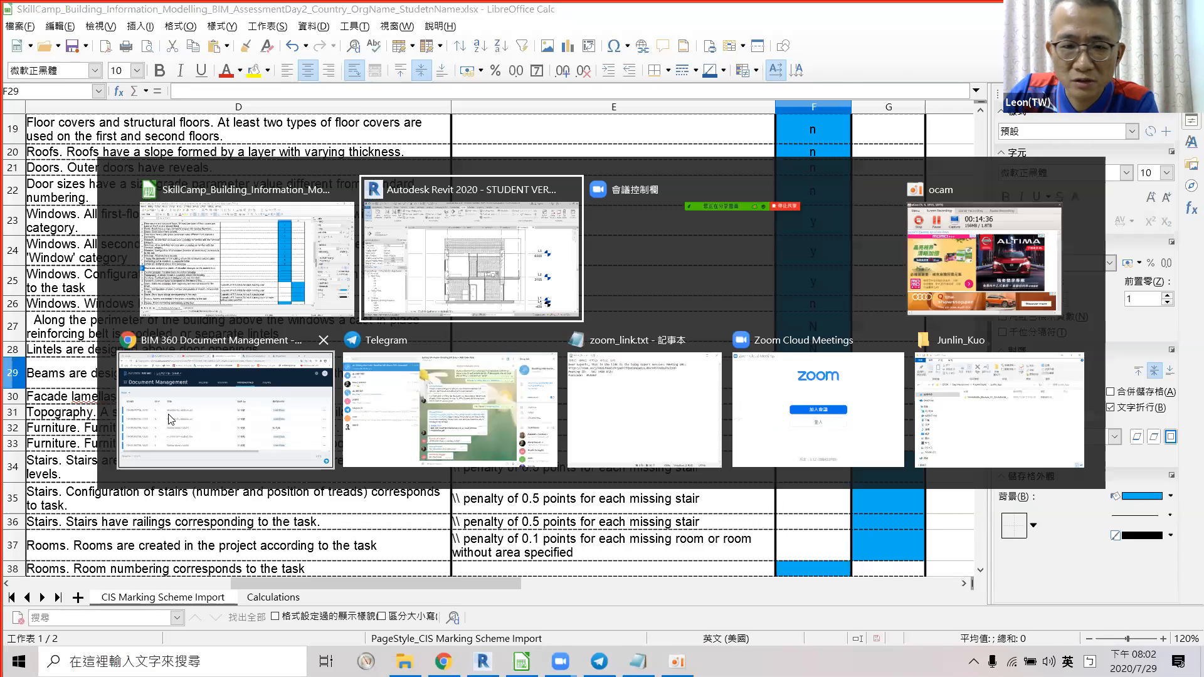
{"action": "scroll", "coordinate": [568, 188], "scroll_direction": "up", "scroll_amount": 3}
{"action": "scroll", "coordinate": [568, 185], "scroll_direction": "up", "scroll_amount": 3}
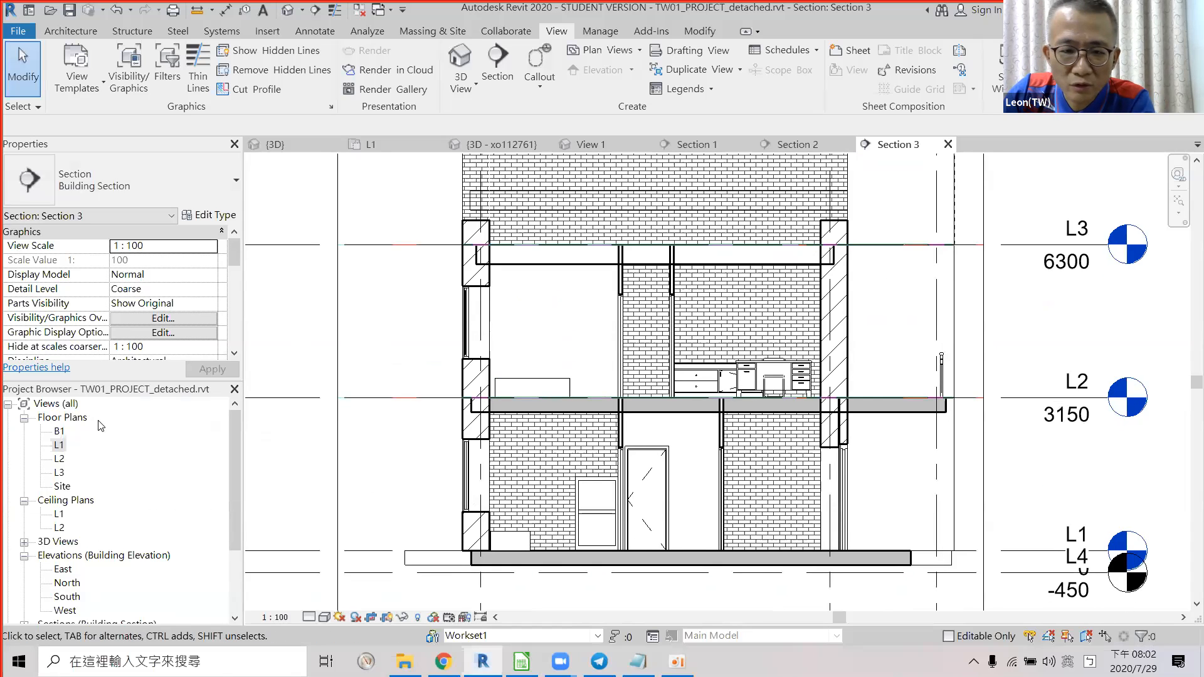
Cut a left-to-right section across the L1 plan, open it as Section 4 and zoom in.
{"action": "double_click", "coordinate": [60, 446]}
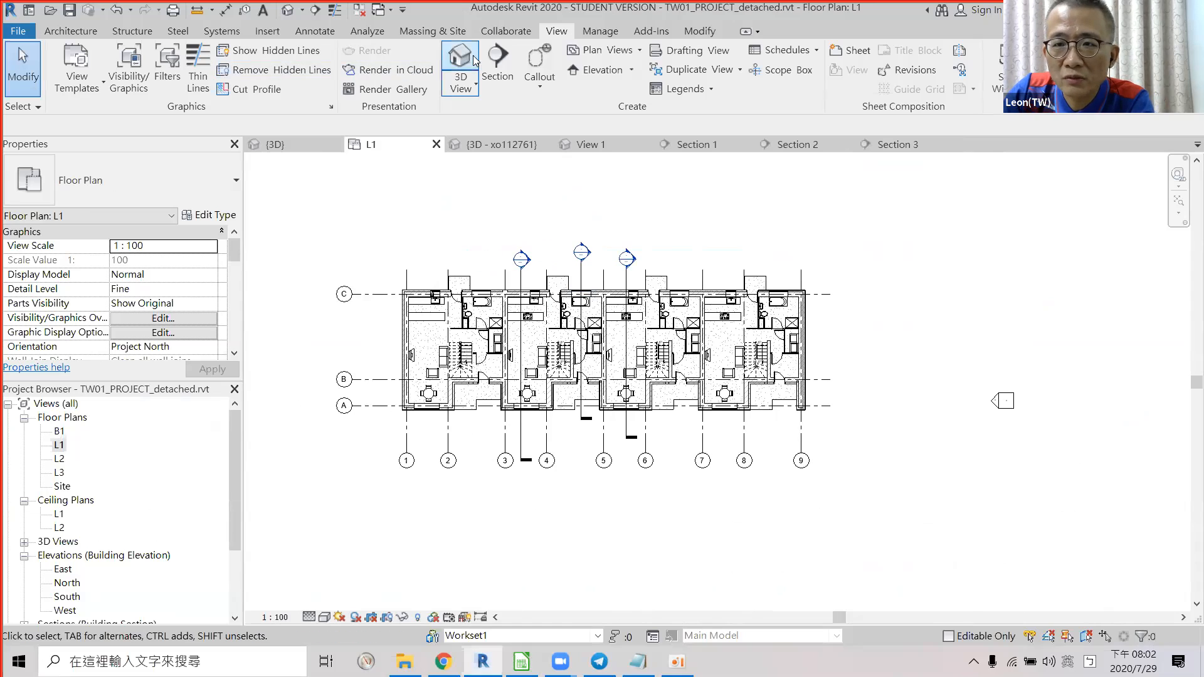
{"action": "left_click", "coordinate": [497, 70]}
{"action": "left_click", "coordinate": [291, 351]}
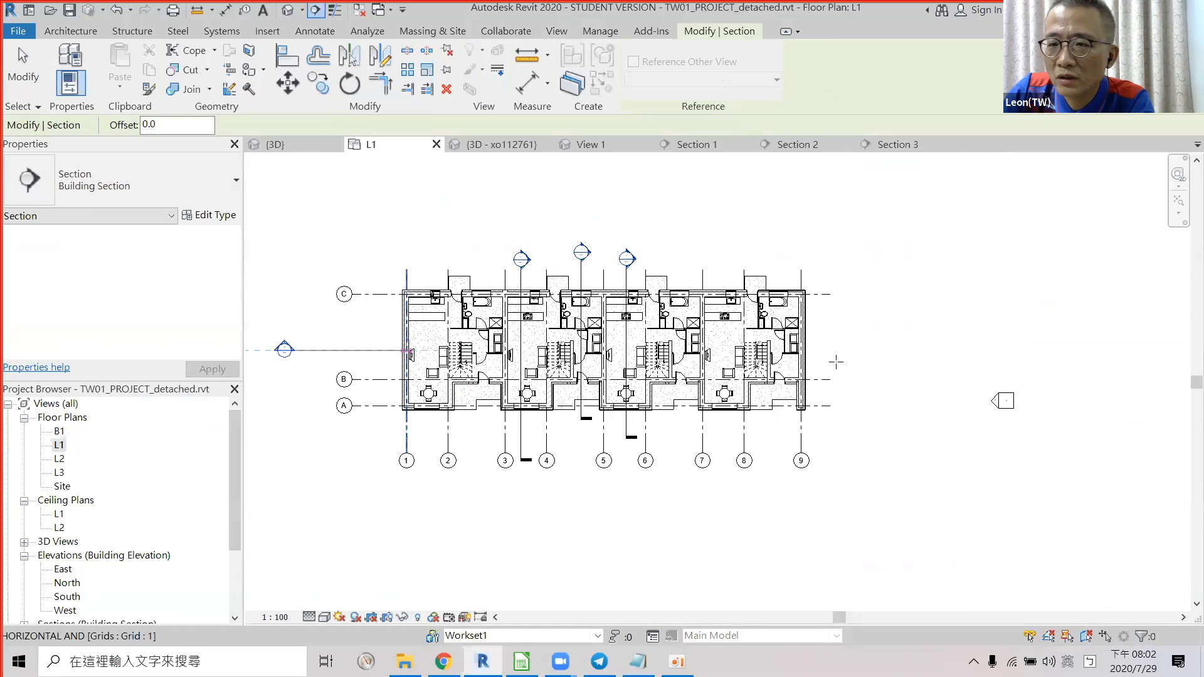
{"action": "left_click", "coordinate": [898, 349]}
{"action": "key", "text": "Escape"}
{"action": "key", "text": "Escape"}
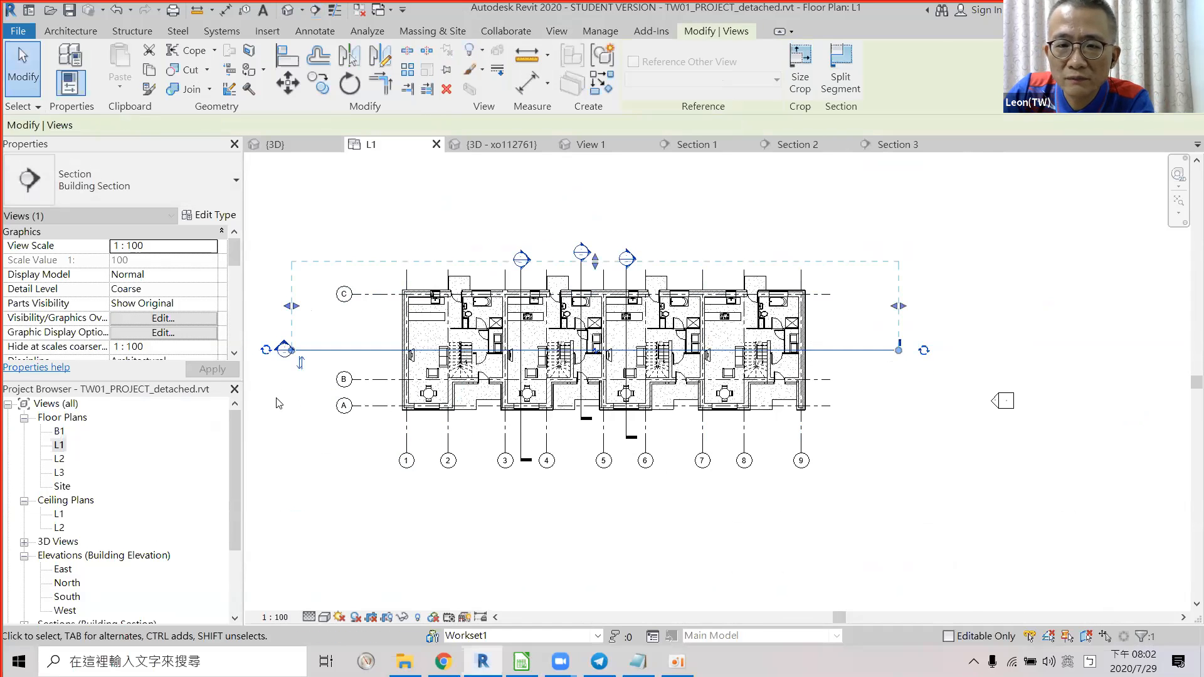
{"action": "double_click", "coordinate": [286, 349]}
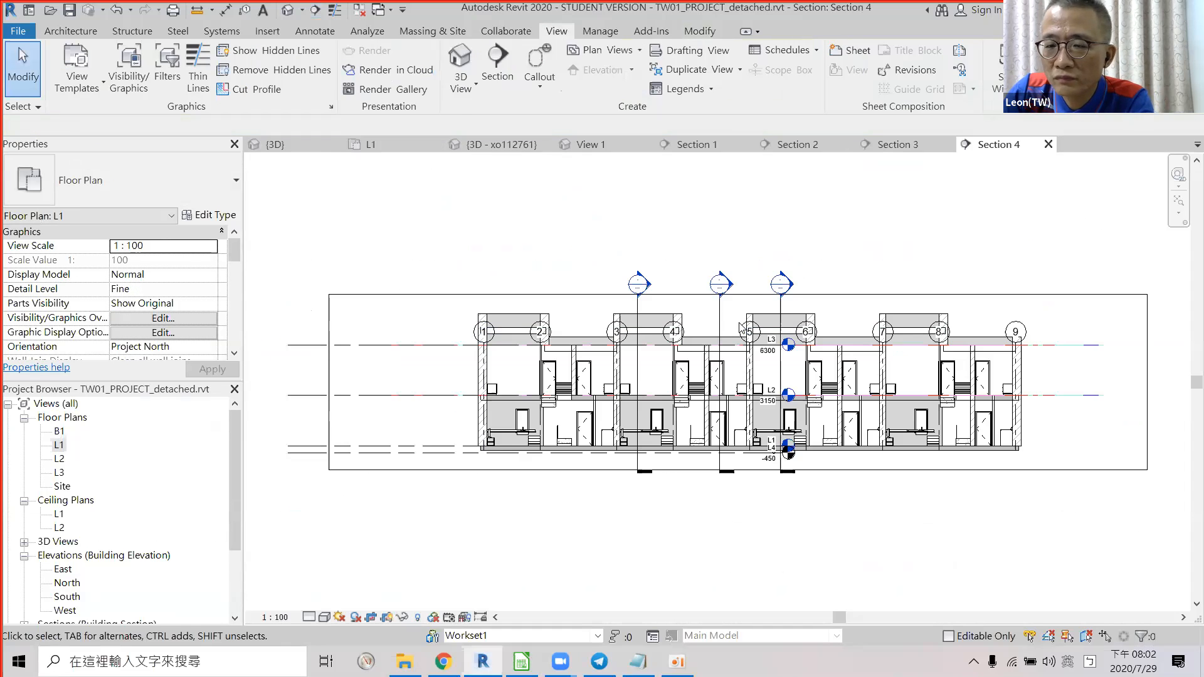
{"action": "scroll", "coordinate": [622, 257], "scroll_direction": "up", "scroll_amount": 3}
{"action": "scroll", "coordinate": [622, 257], "scroll_direction": "up", "scroll_amount": 3}
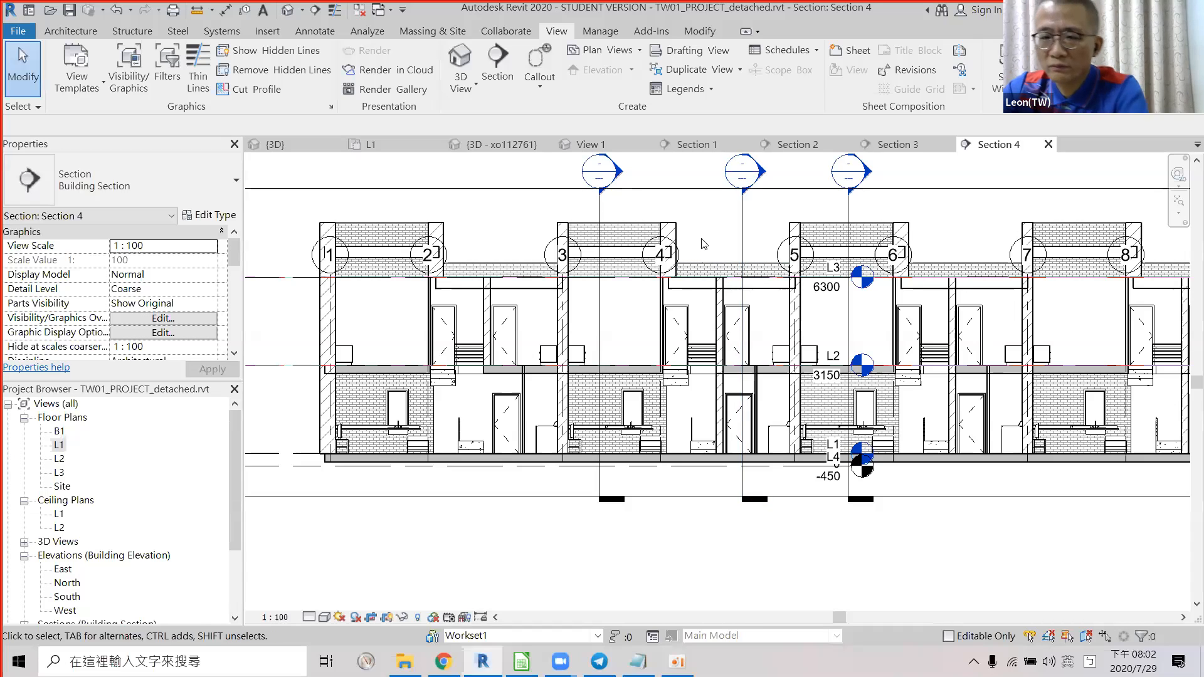
{"action": "key", "text": "alt+Tab"}
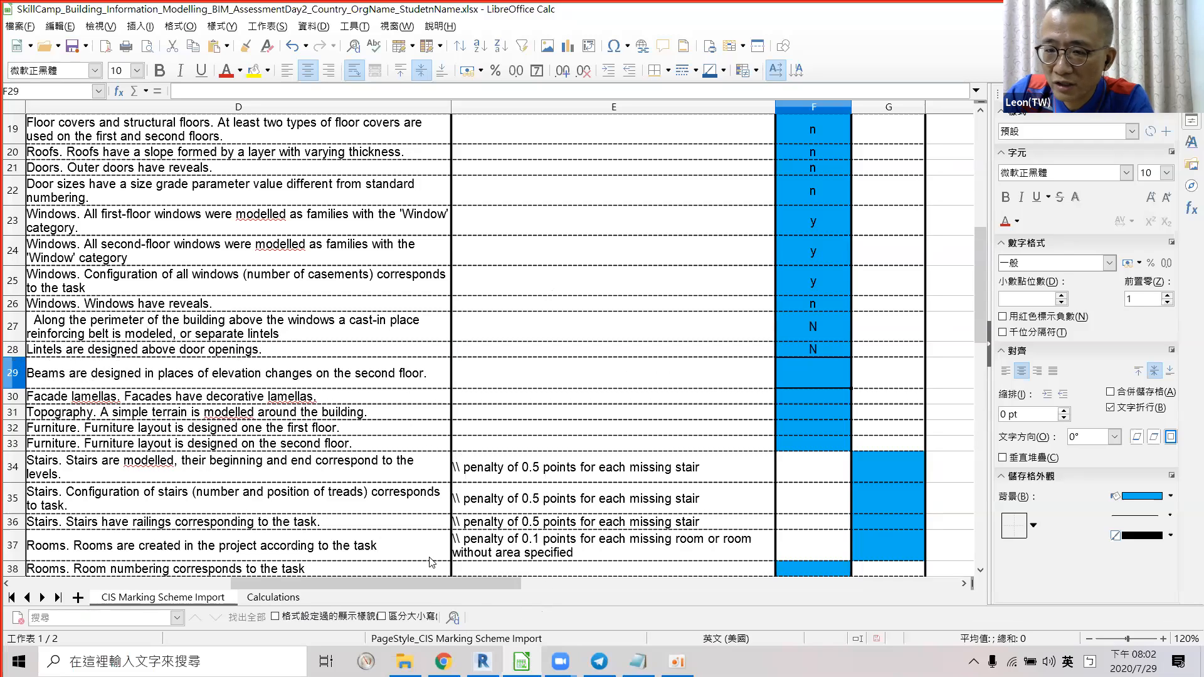
Go up from the student's folder to 0728, then open Day1Task > 04_Drawings > Drawings_BIMAcademy.pdf.
{"action": "left_click", "coordinate": [404, 661]}
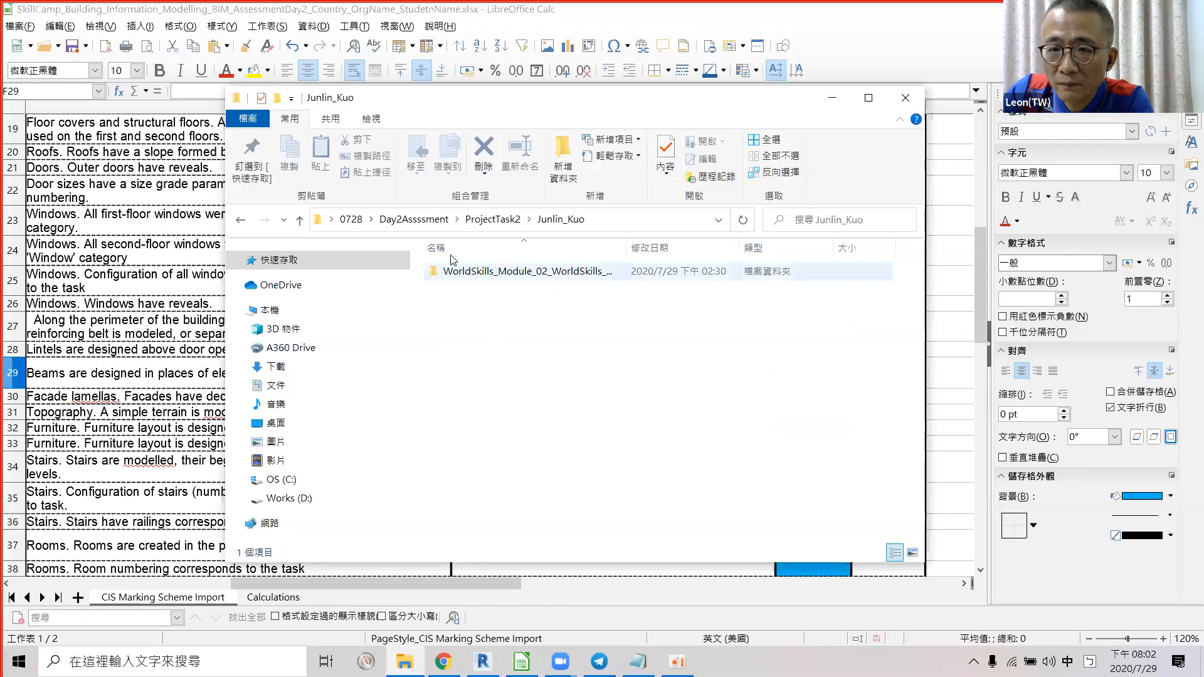
{"action": "left_click", "coordinate": [427, 220]}
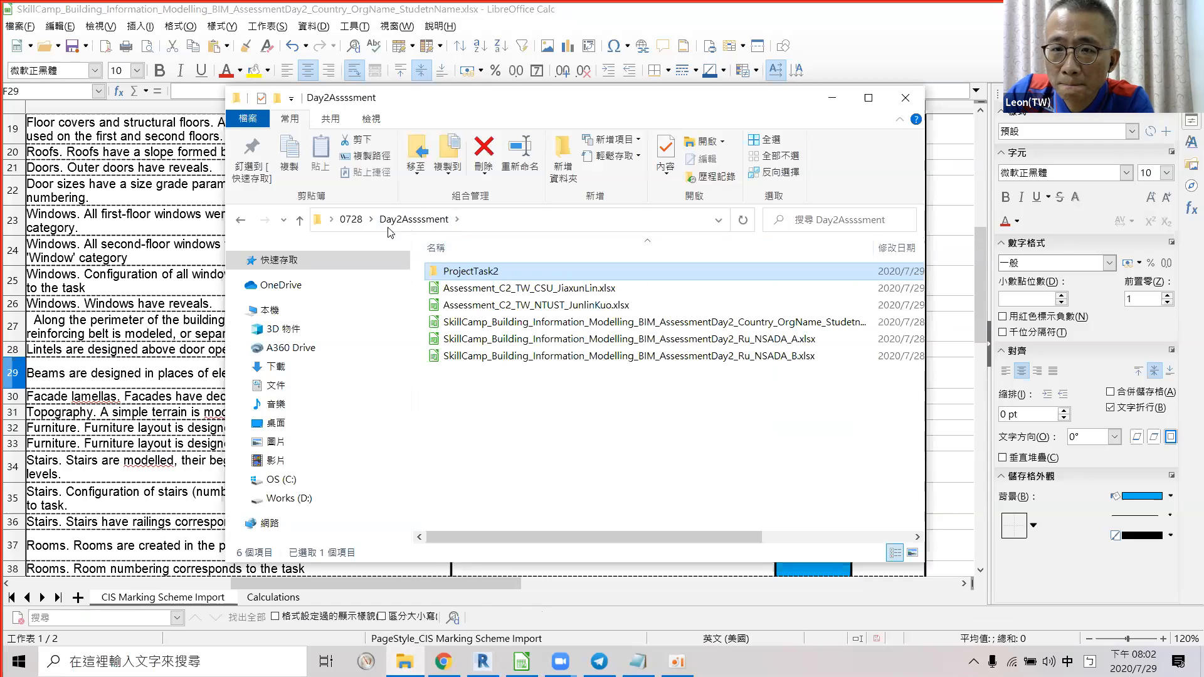
{"action": "left_click", "coordinate": [363, 222]}
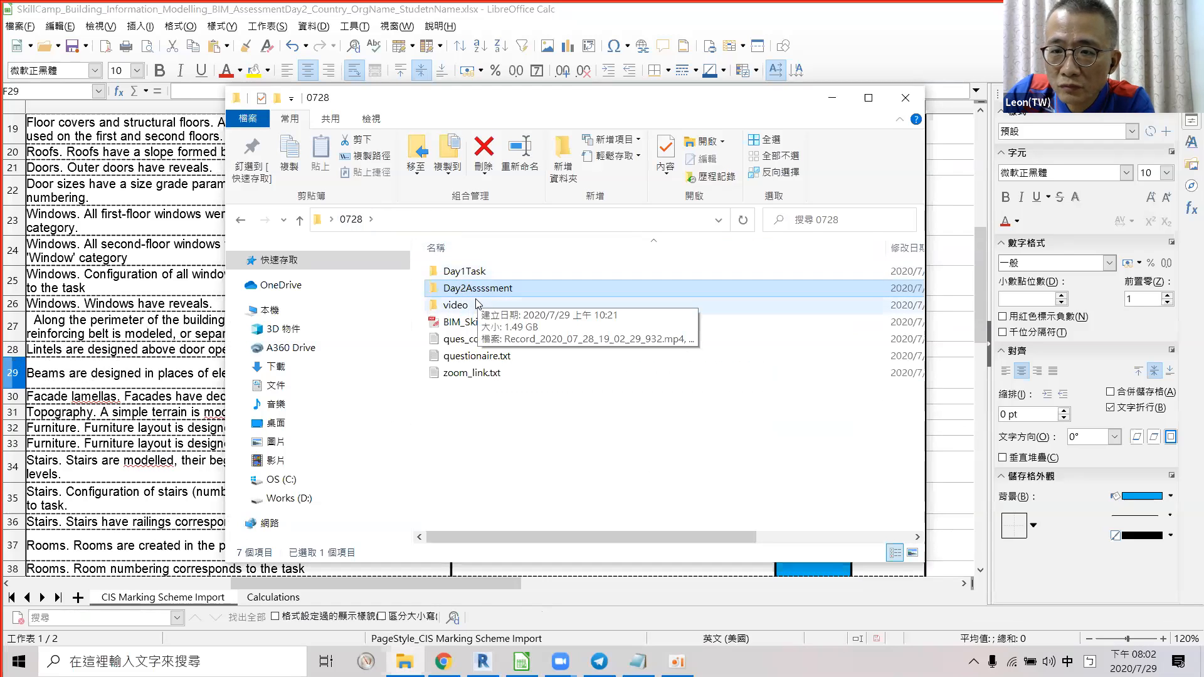
{"action": "double_click", "coordinate": [452, 273]}
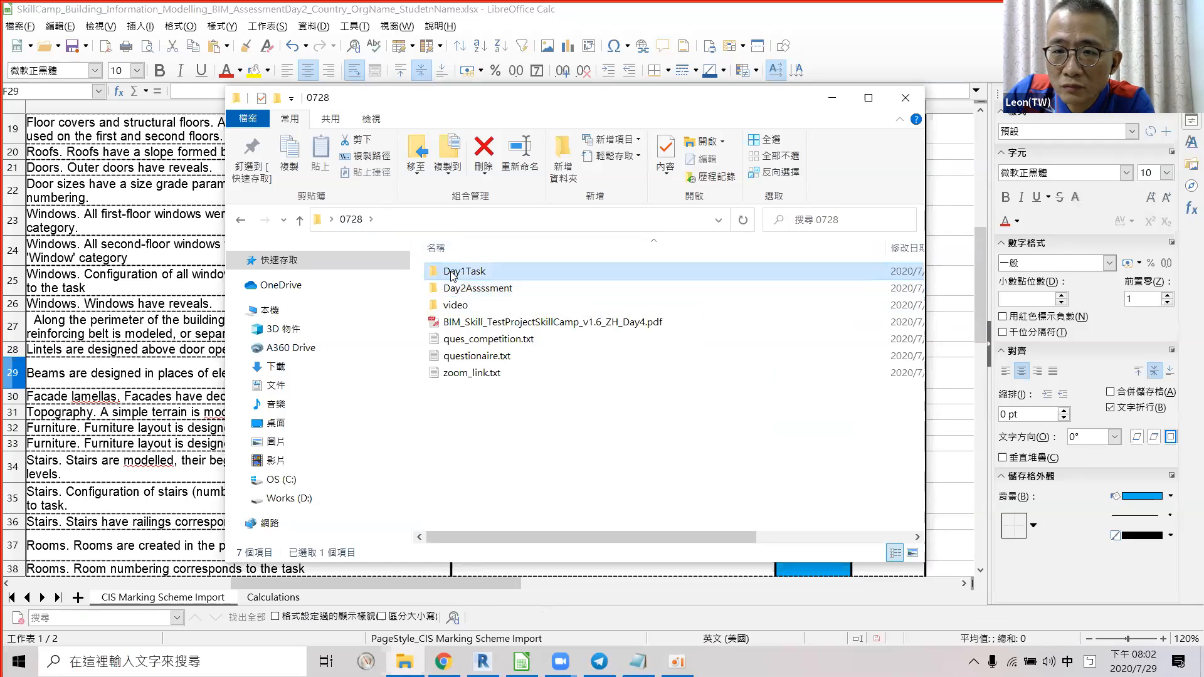
{"action": "double_click", "coordinate": [464, 276]}
{"action": "double_click", "coordinate": [480, 273]}
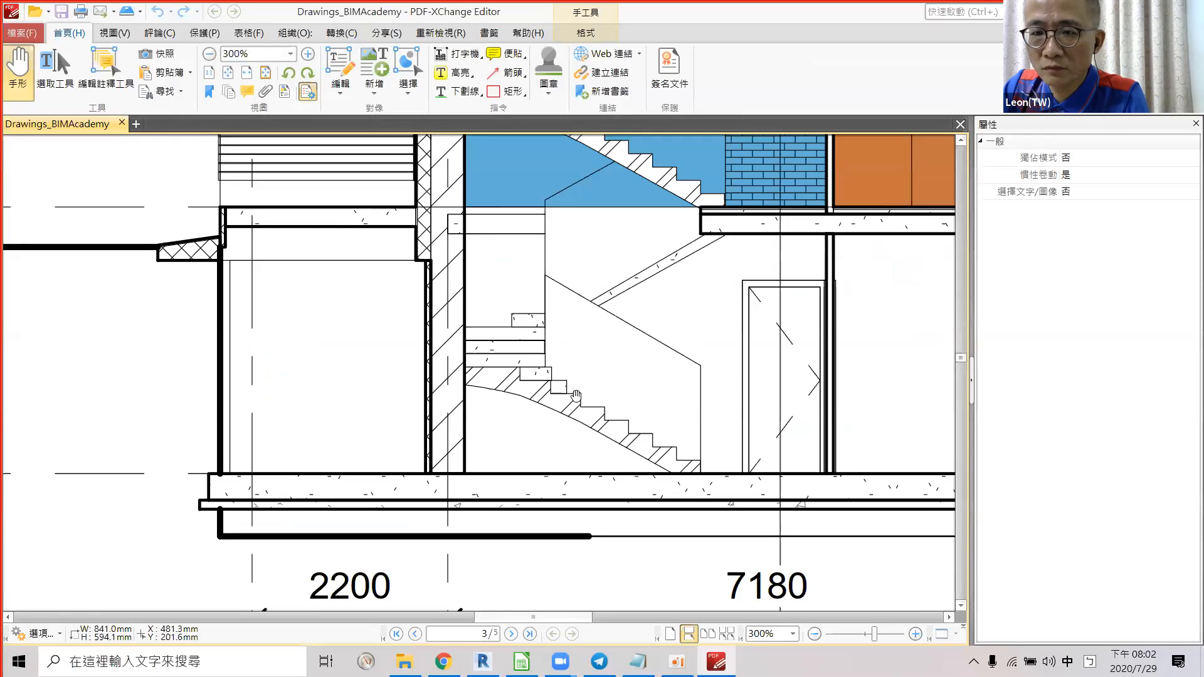
Zoom out and pan past Section 1 and page 2's floor plan to page 3's Section 2 elevation.
{"action": "scroll", "coordinate": [574, 386], "scroll_direction": "down", "scroll_amount": 1, "text": "ctrl"}
{"action": "middle_click_drag", "start_coordinate": [608, 281], "coordinate": [579, 262]}
{"action": "scroll", "coordinate": [520, 428], "scroll_direction": "down", "scroll_amount": 3, "text": "ctrl"}
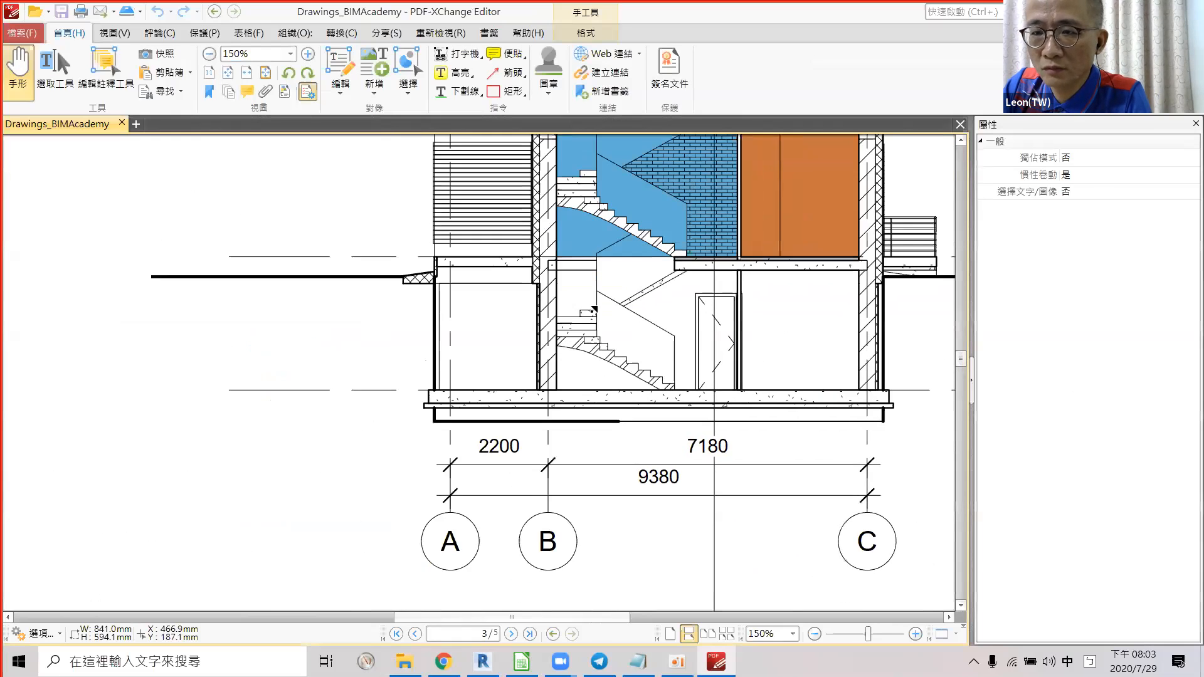
{"action": "middle_click_drag", "start_coordinate": [584, 319], "coordinate": [707, 320]}
{"action": "mouse_move", "coordinate": [457, 374]}
{"action": "left_mouse_down"}
{"action": "mouse_move", "coordinate": [599, 341]}
{"action": "mouse_move", "coordinate": [634, 397]}
{"action": "mouse_move", "coordinate": [639, 443]}
{"action": "mouse_move", "coordinate": [608, 429]}
{"action": "left_mouse_up"}
{"action": "left_click_drag", "start_coordinate": [628, 358], "coordinate": [611, 517]}
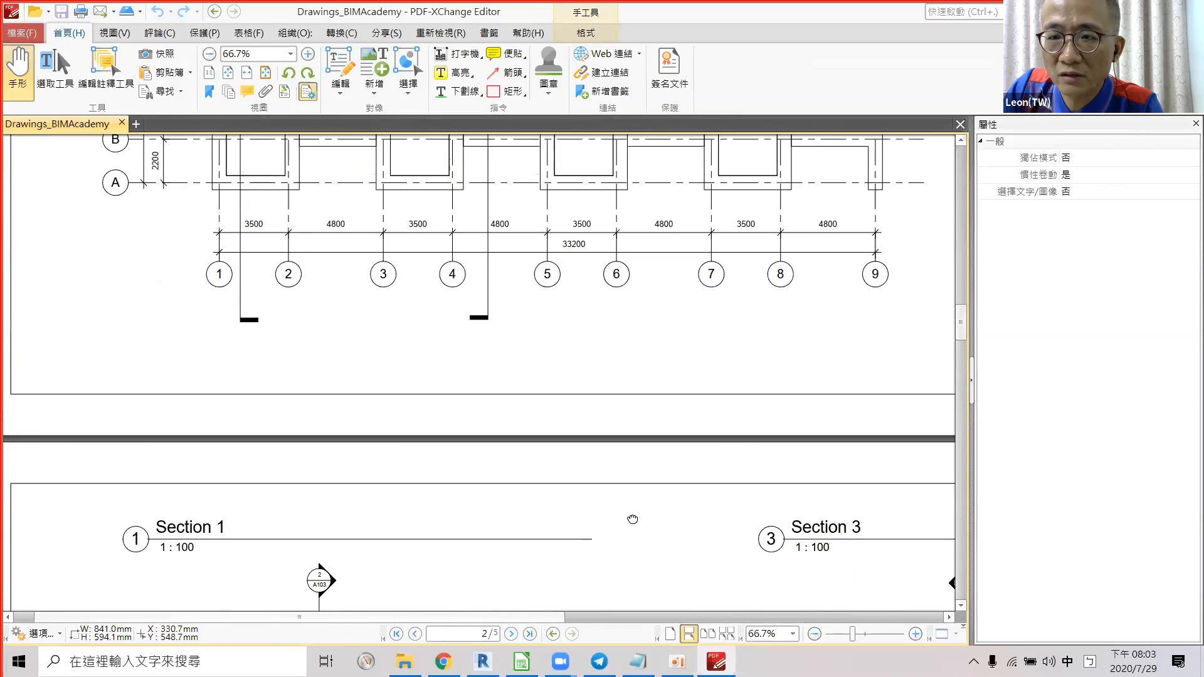
{"action": "left_click_drag", "start_coordinate": [661, 250], "coordinate": [659, 164]}
{"action": "scroll", "coordinate": [577, 189], "scroll_direction": "down", "scroll_amount": 15}
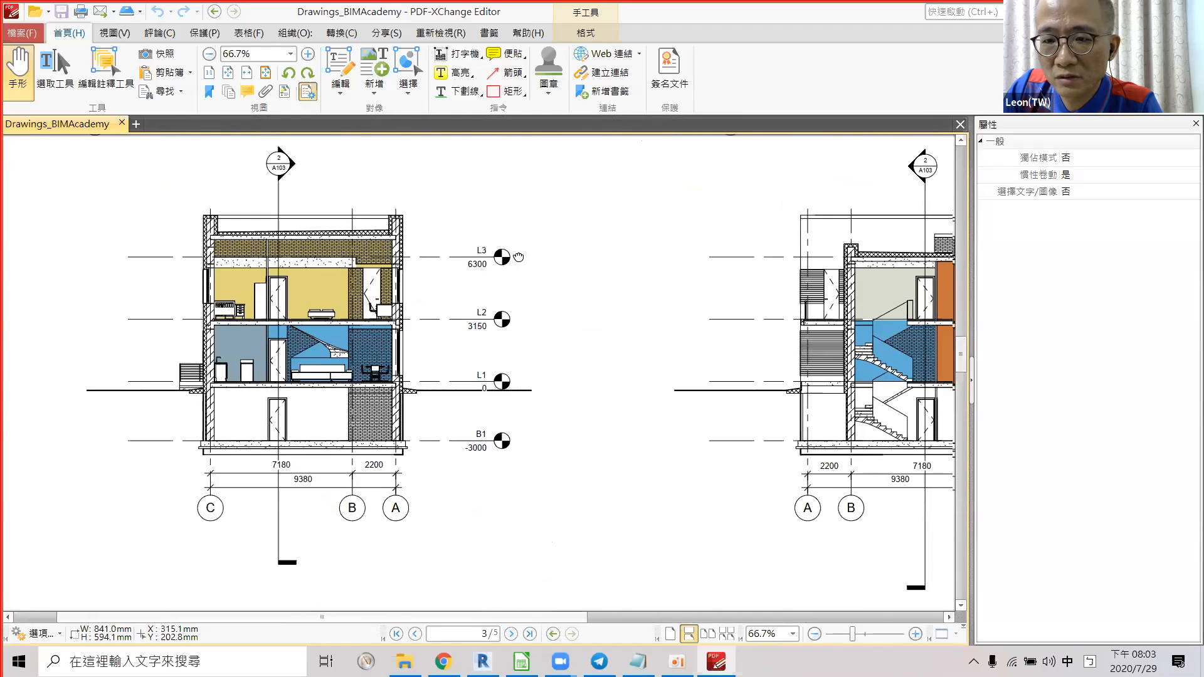
{"action": "scroll", "coordinate": [414, 344], "scroll_direction": "down", "scroll_amount": 2}
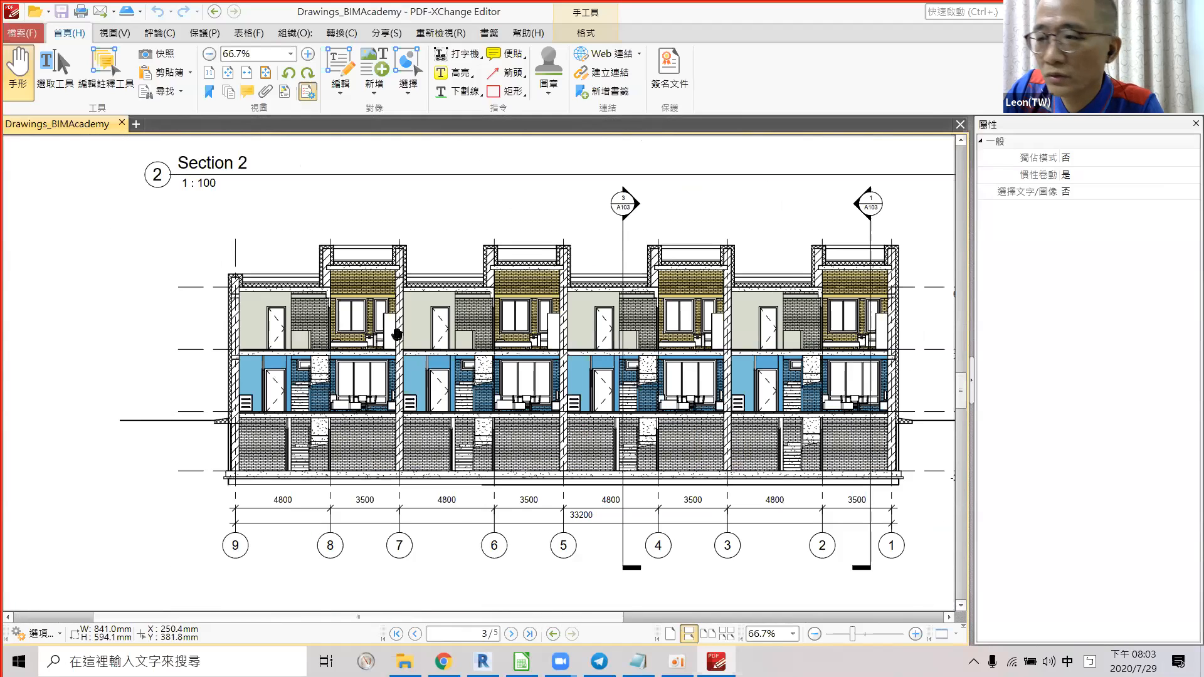
{"action": "scroll", "coordinate": [392, 330], "scroll_direction": "up", "scroll_amount": 2, "text": "ctrl"}
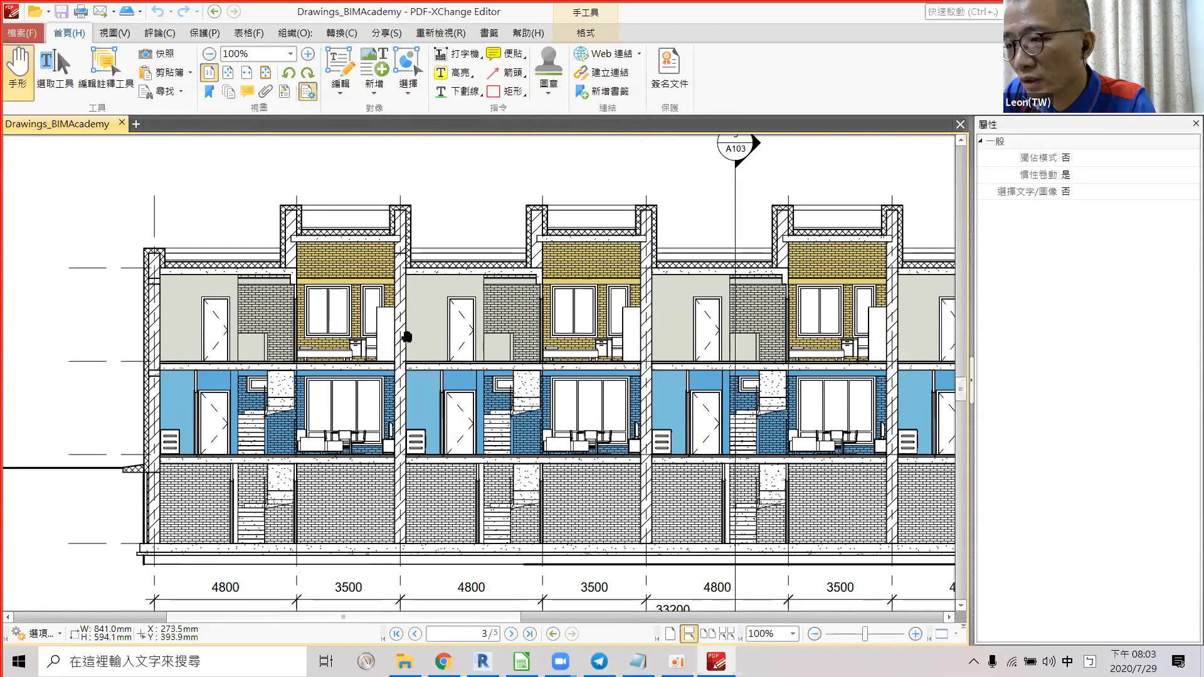
{"action": "left_click_drag", "start_coordinate": [419, 364], "coordinate": [402, 373]}
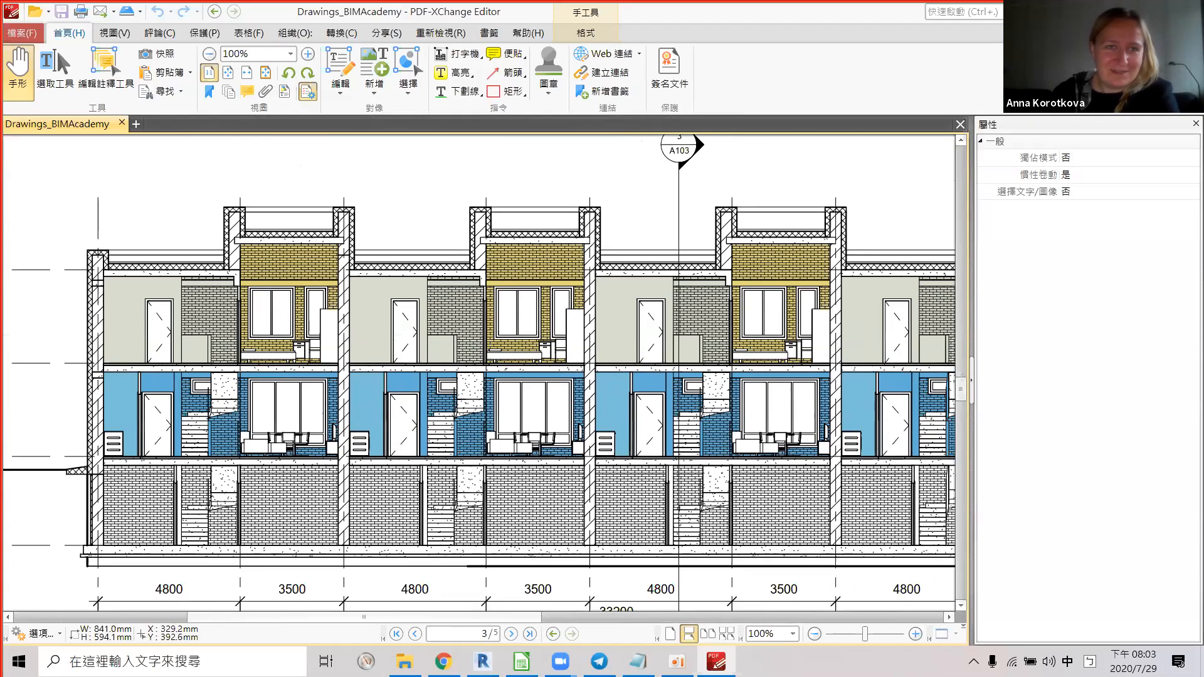
{"action": "key", "text": "alt"}
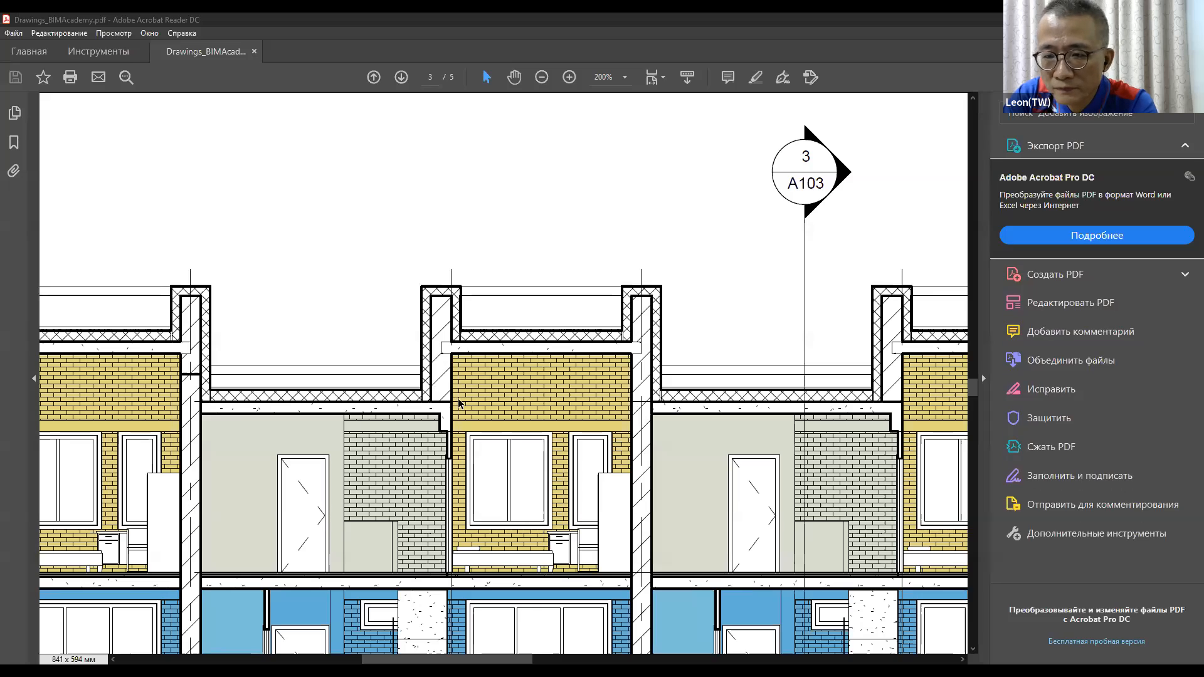
{"action": "scroll", "coordinate": [440, 393], "scroll_direction": "up", "scroll_amount": 1}
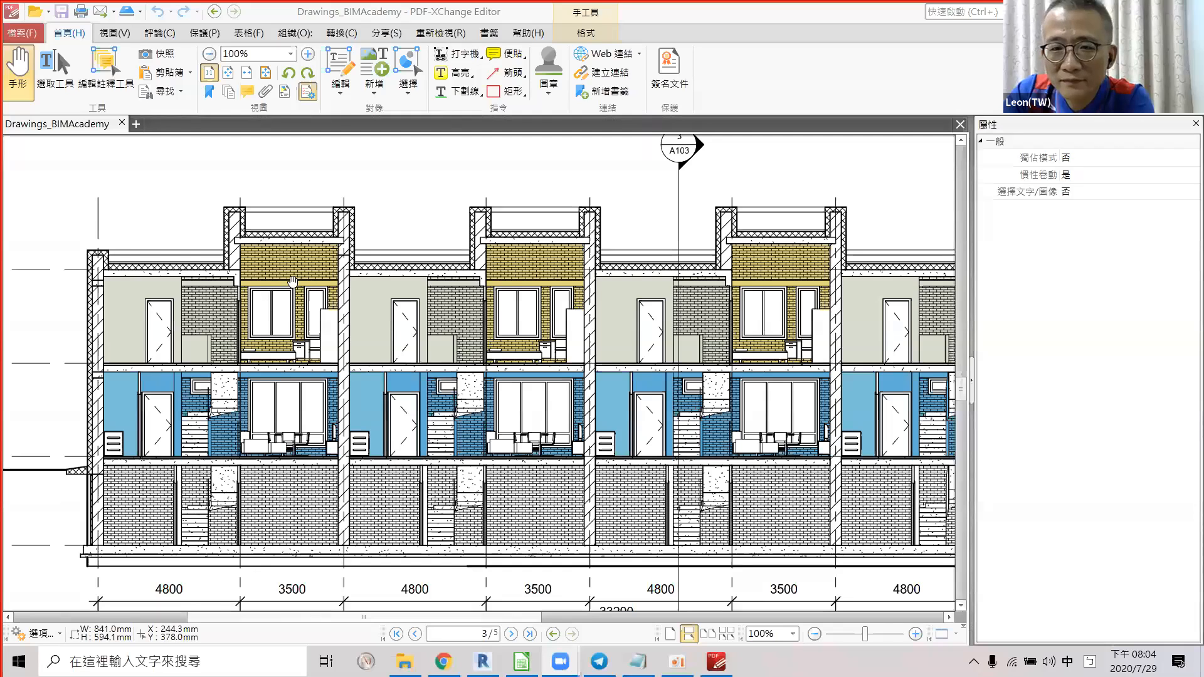
Zoom the Section 2 drawing to 200% and pan across the upper-floor units.
{"action": "scroll", "coordinate": [265, 280], "scroll_direction": "up", "scroll_amount": 3, "text": "ctrl"}
{"action": "left_click_drag", "start_coordinate": [265, 279], "coordinate": [475, 266]}
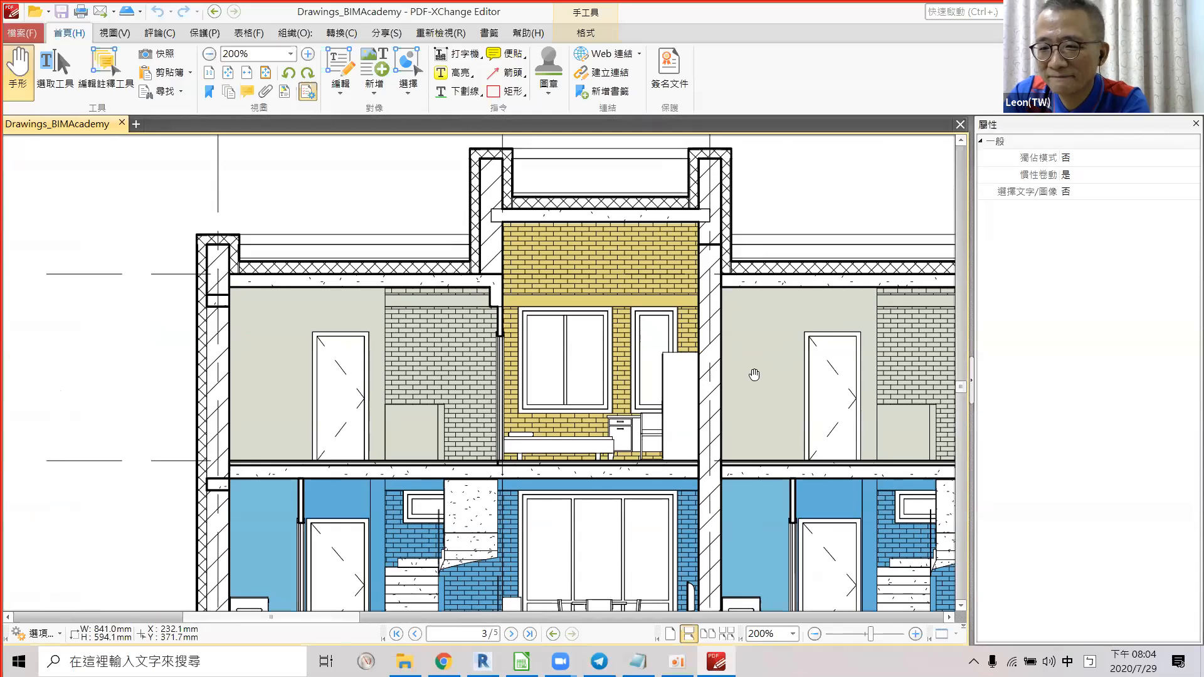
{"action": "left_click_drag", "start_coordinate": [754, 374], "coordinate": [684, 350]}
{"action": "key", "text": "alt"}
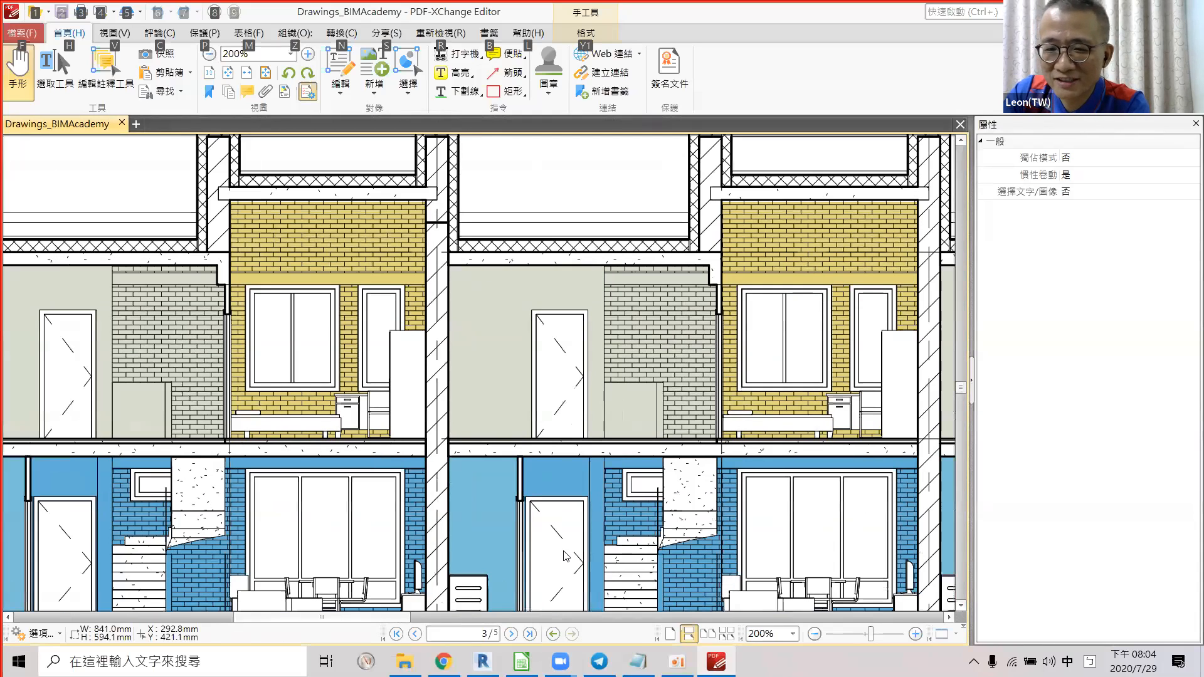
Return to the marking spreadsheet and select the beams criterion in D29.
{"action": "key", "text": "alt+Tab"}
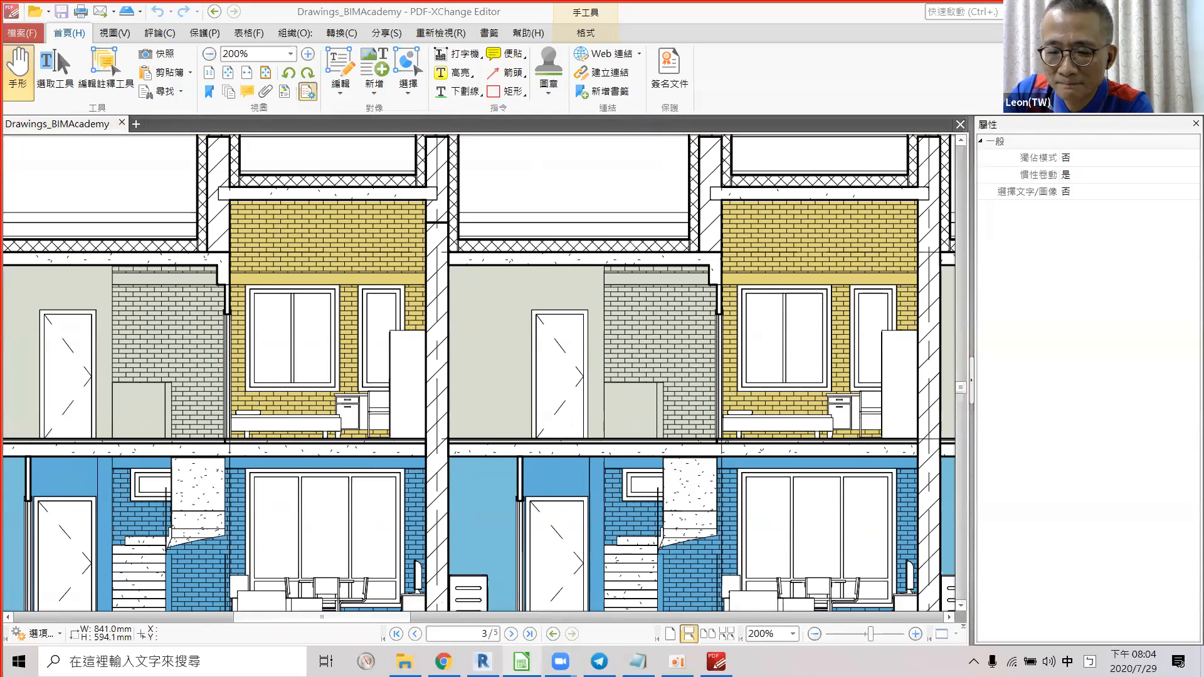
{"action": "left_click", "coordinate": [522, 661]}
{"action": "left_click", "coordinate": [213, 372]}
Score the beams-at-elevation-changes criterion N in cell F29.
{"action": "left_click", "coordinate": [806, 377]}
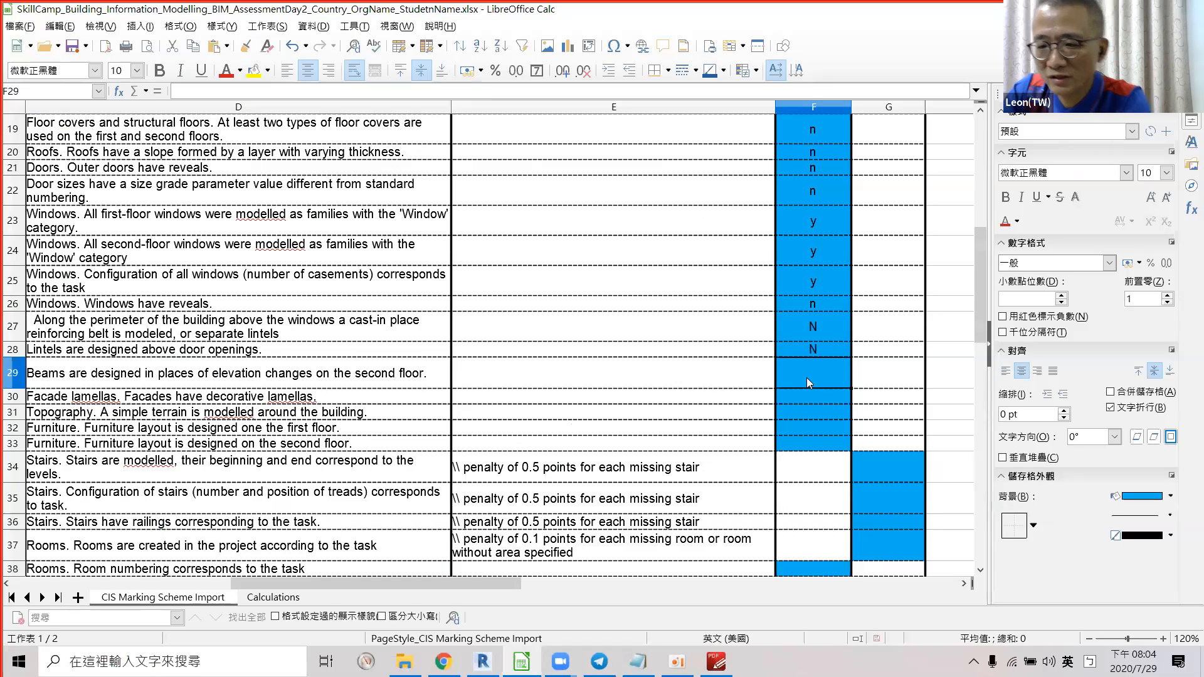
{"action": "type", "text": "N"}
{"action": "key", "text": "Return"}
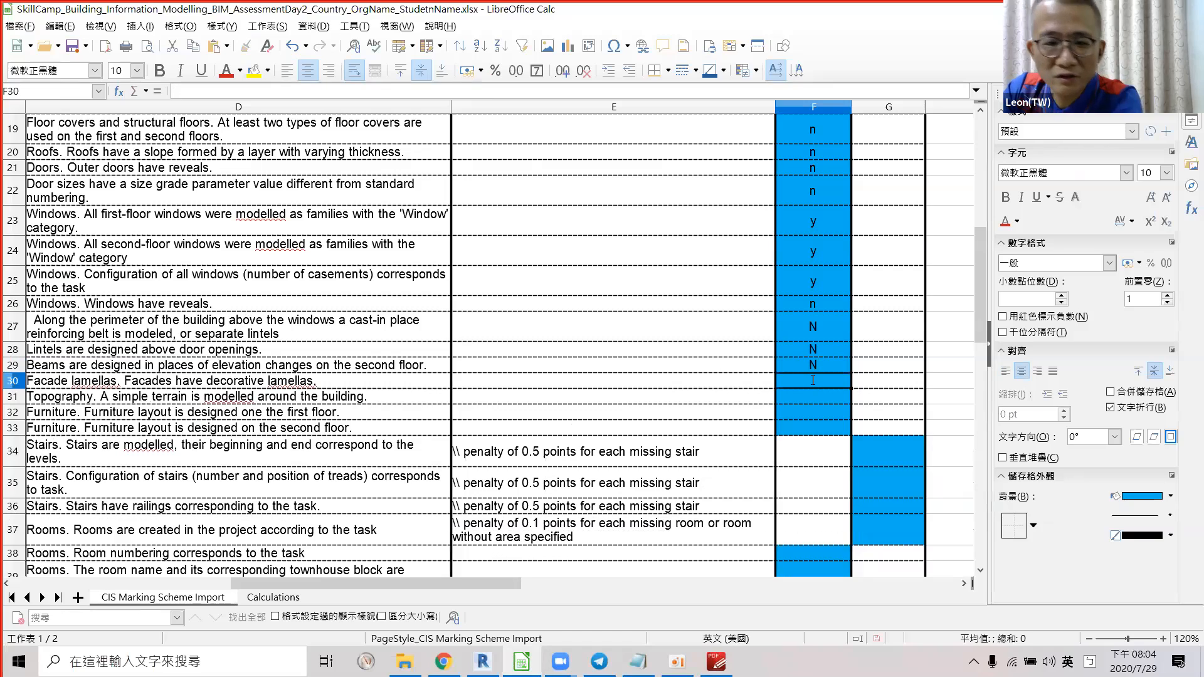
Read the facade lamellas criterion, then orbit Revit's default 3D view of the row houses.
{"action": "left_click", "coordinate": [91, 387]}
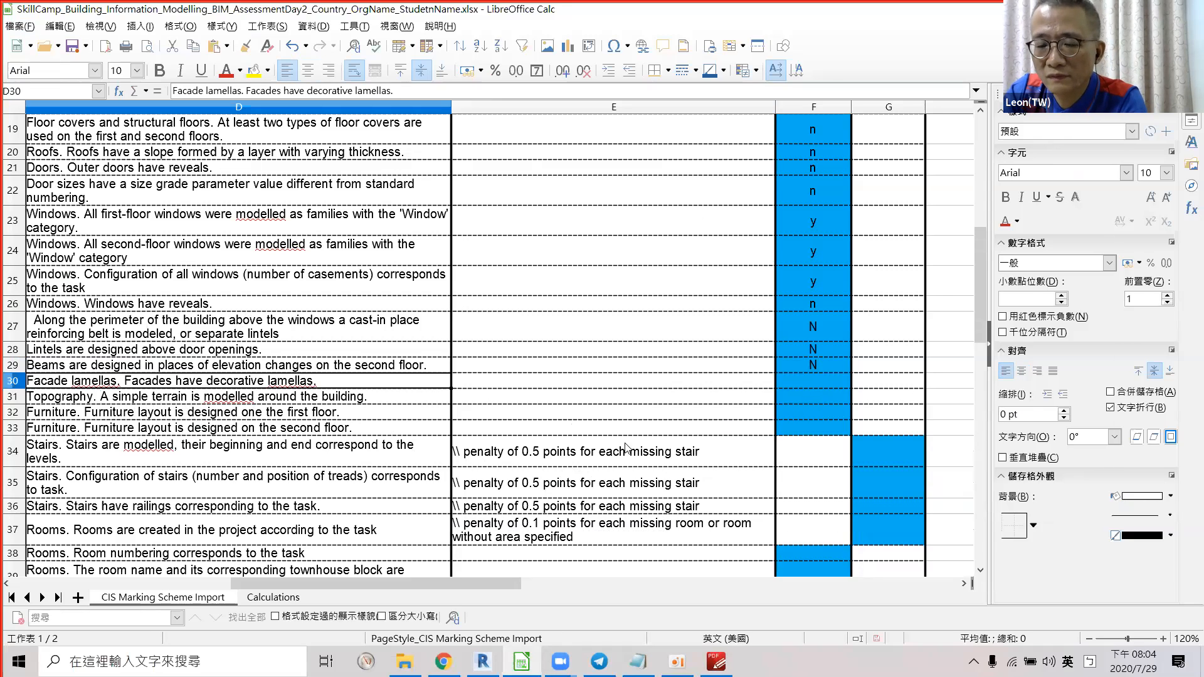
{"action": "key", "text": "alt+Tab"}
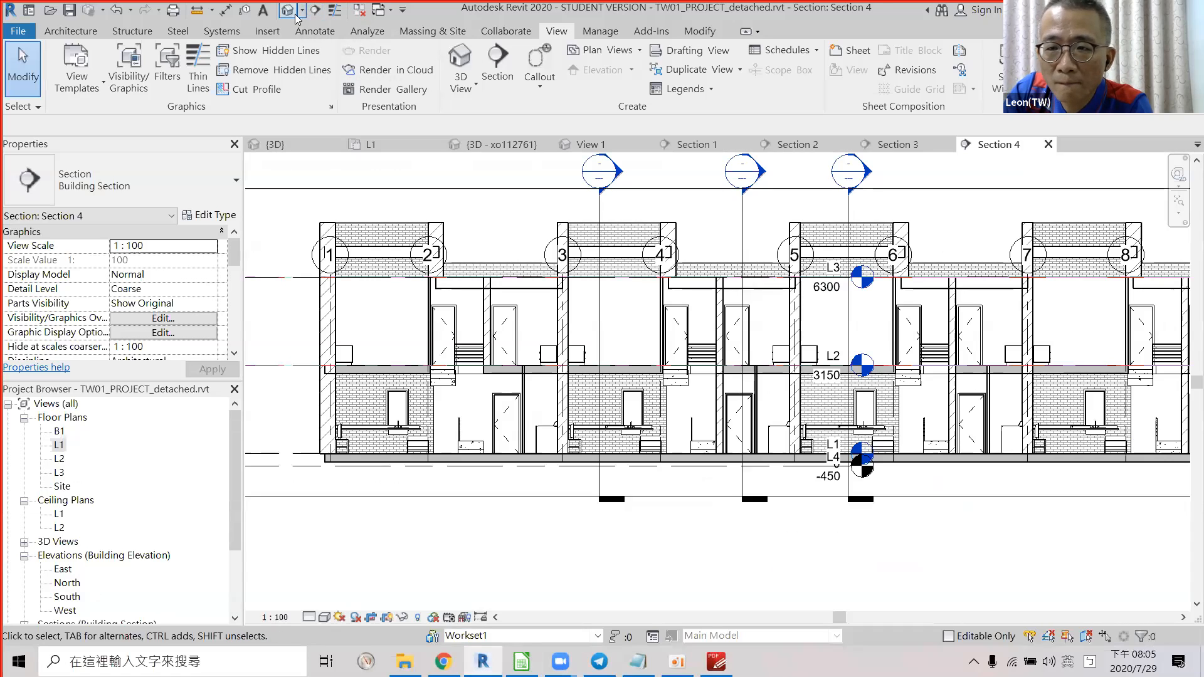
{"action": "left_click", "coordinate": [295, 14]}
{"action": "middle_click_drag", "start_coordinate": [632, 382], "coordinate": [784, 282], "text": "shift"}
{"action": "middle_click_drag", "start_coordinate": [449, 224], "coordinate": [523, 304], "text": "shift"}
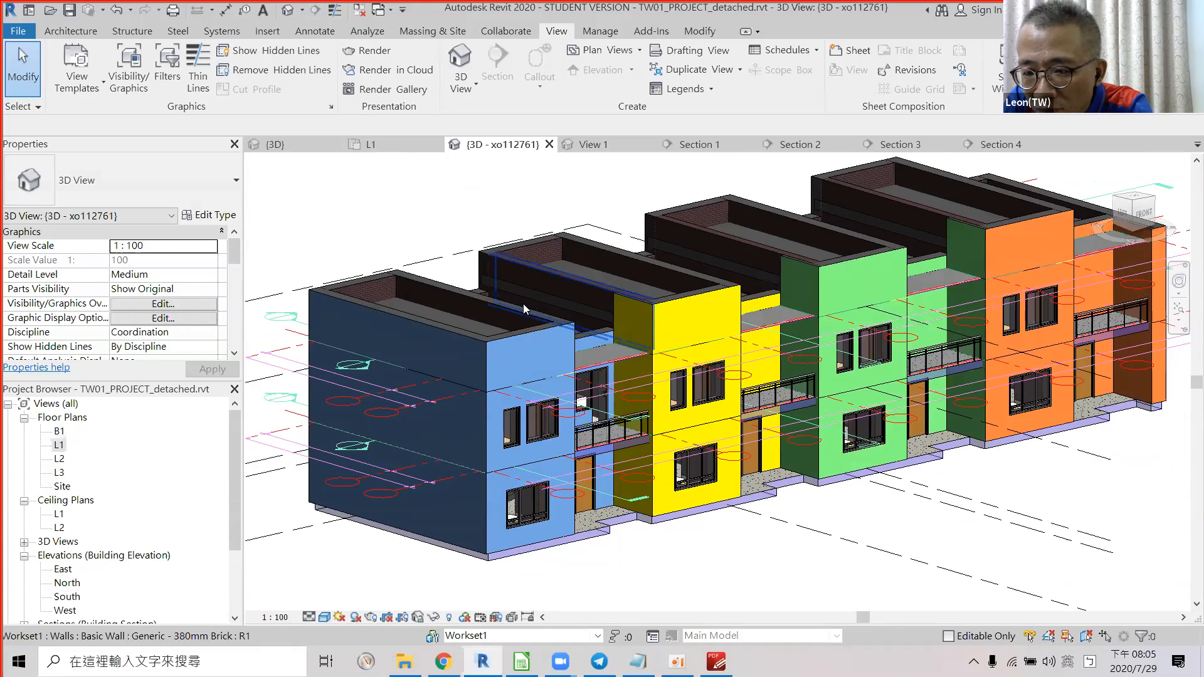
Score the Facade lamellas criterion N in cell F30.
{"action": "scroll", "coordinate": [523, 304], "scroll_direction": "up", "scroll_amount": 3}
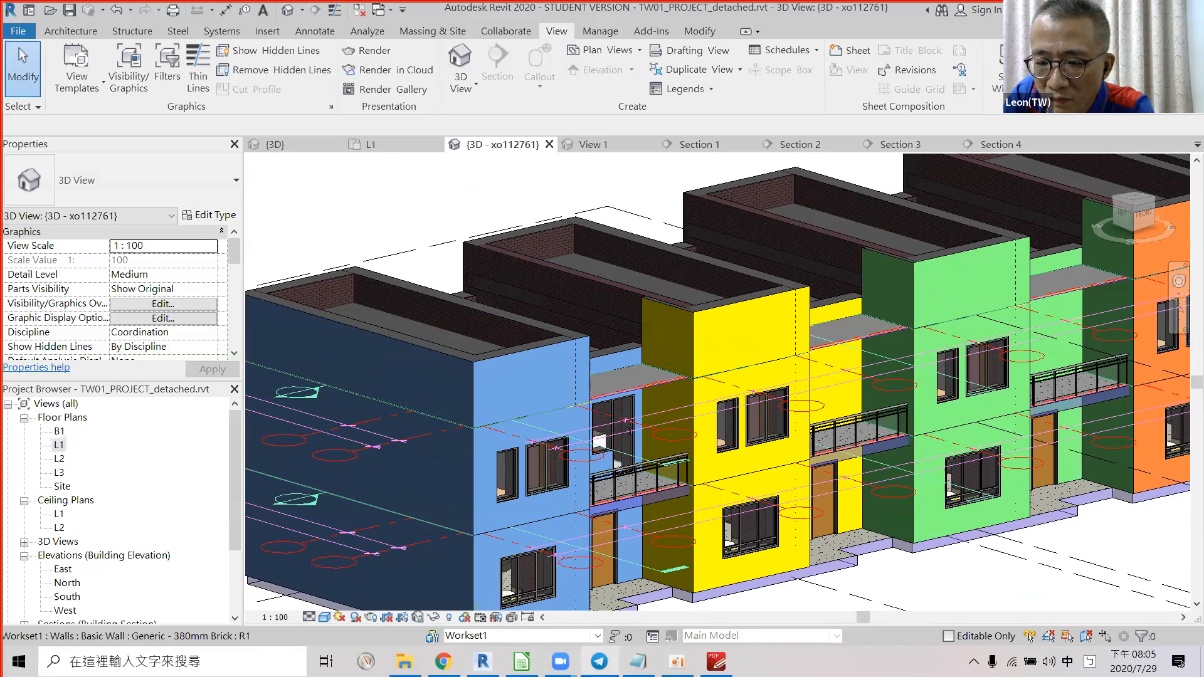
{"action": "key", "text": "alt+Tab"}
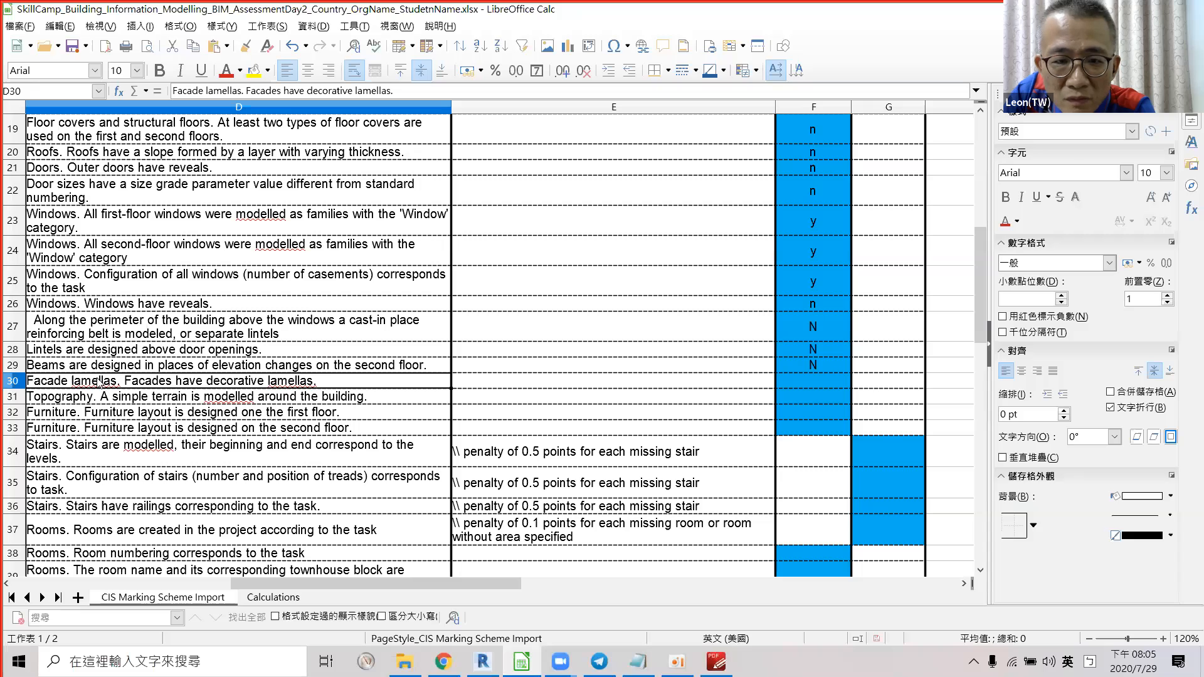
{"action": "left_click", "coordinate": [829, 381]}
{"action": "type", "text": "N"}
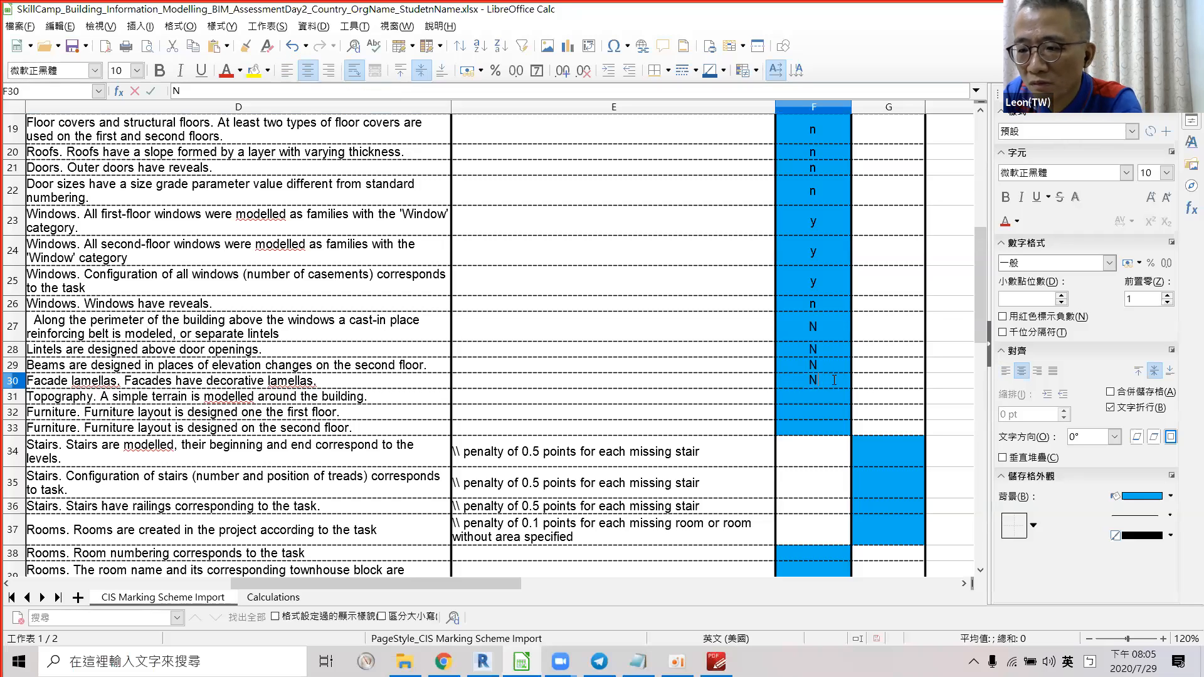
{"action": "key", "text": "Return"}
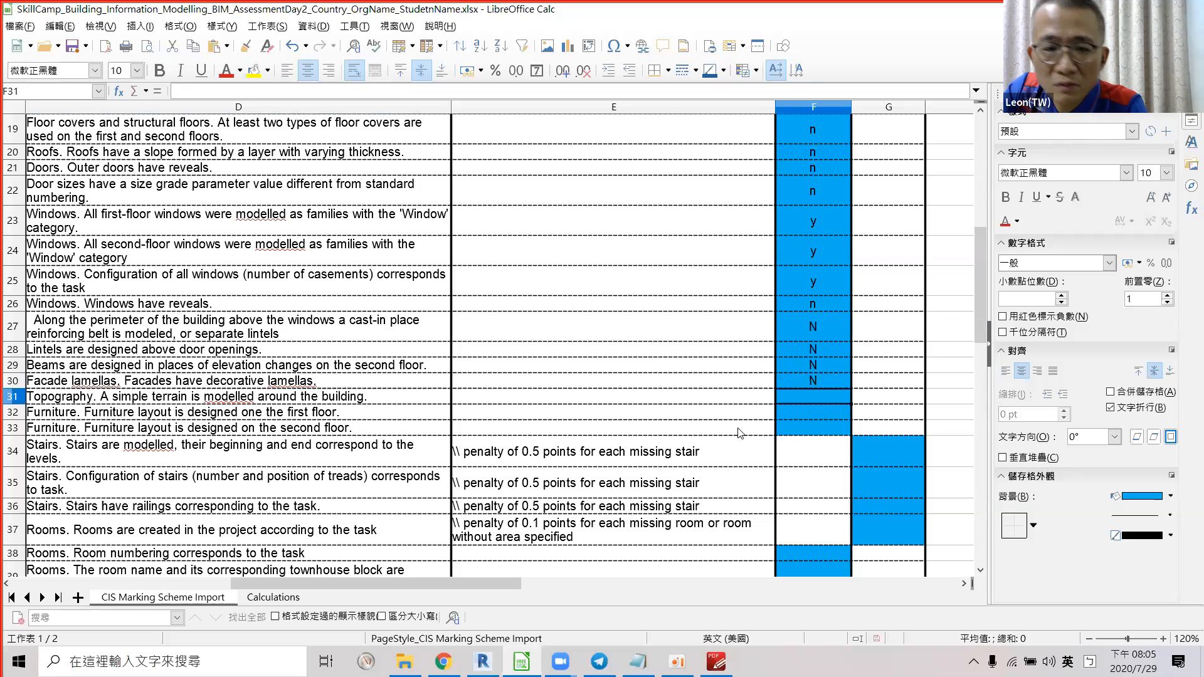
Score the Topography criterion n in cell F31 after checking the Revit model.
{"action": "left_click", "coordinate": [96, 399]}
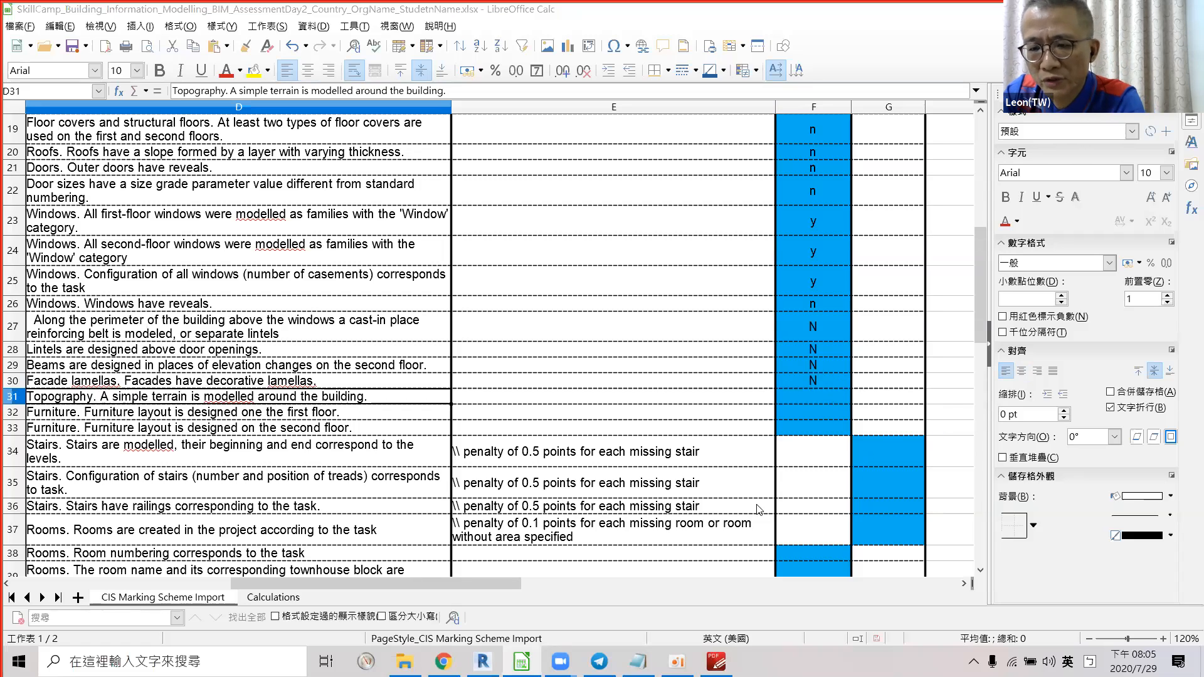
{"action": "key", "text": "alt+Tab"}
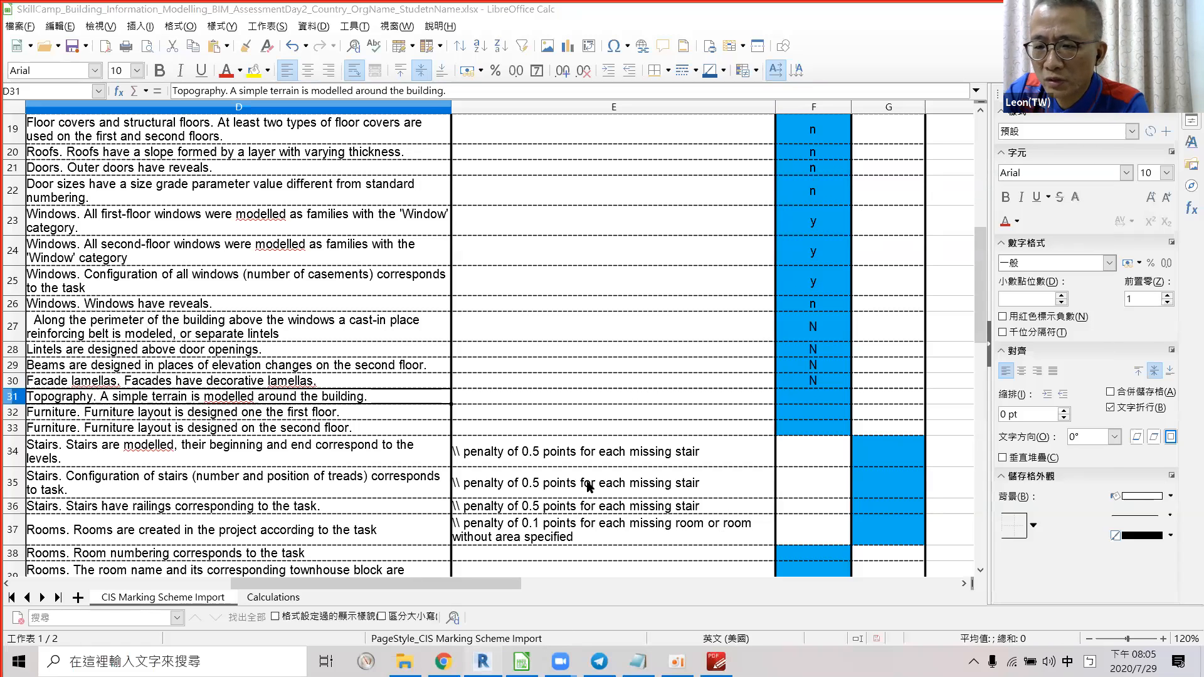
{"action": "scroll", "coordinate": [614, 447], "scroll_direction": "down", "scroll_amount": 4}
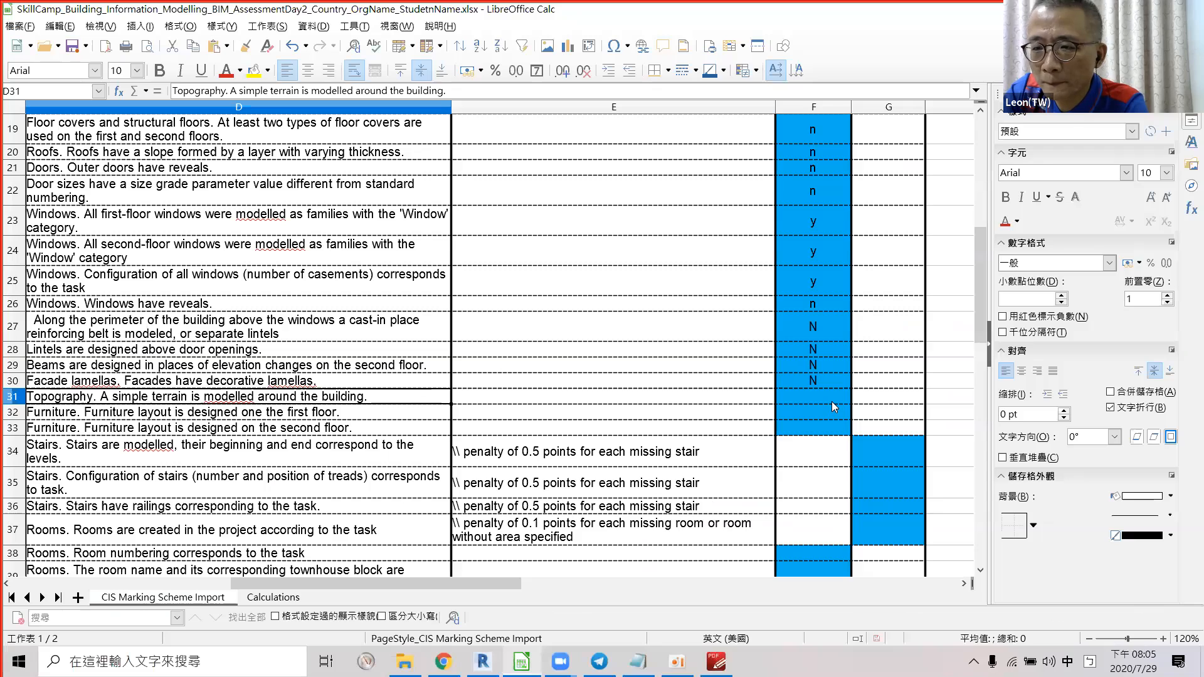
{"action": "left_click", "coordinate": [831, 401]}
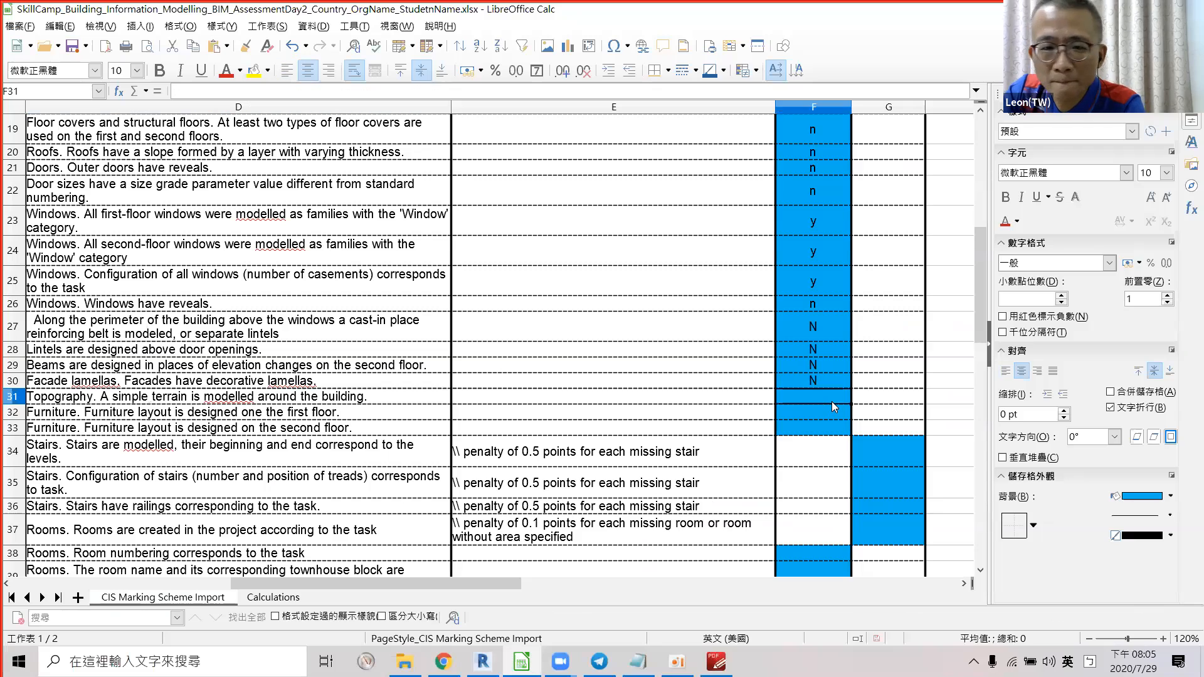
{"action": "type", "text": "n"}
{"action": "key", "text": "Return"}
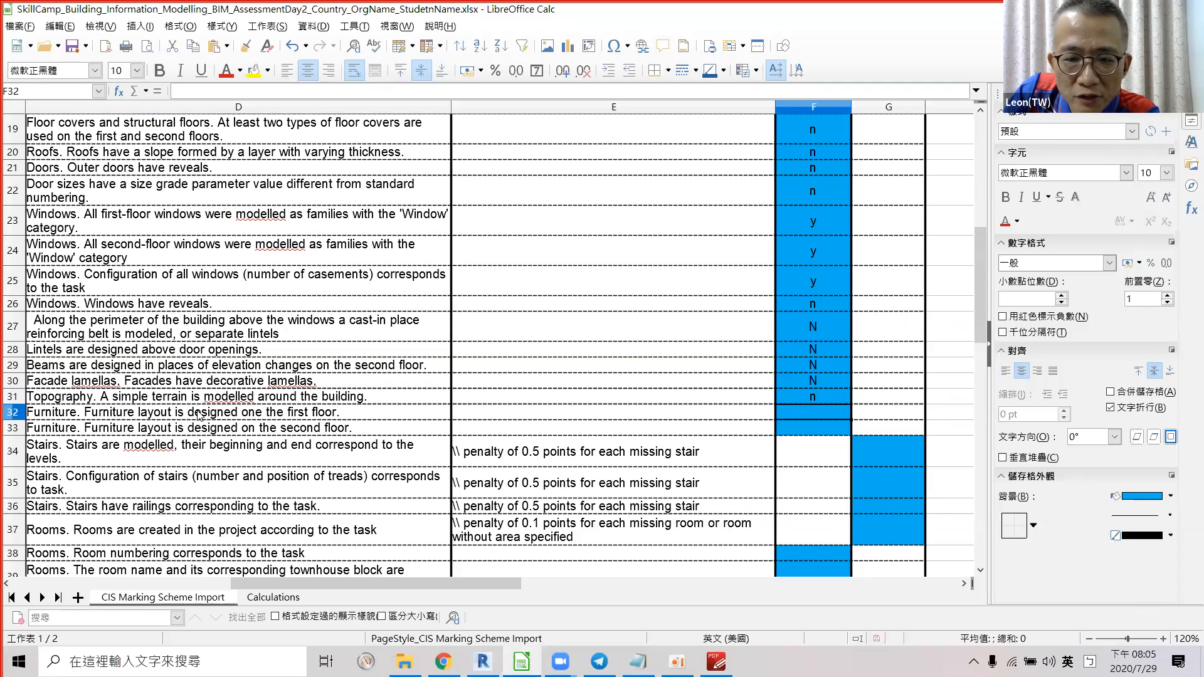
{"action": "key", "text": "alt+Tab"}
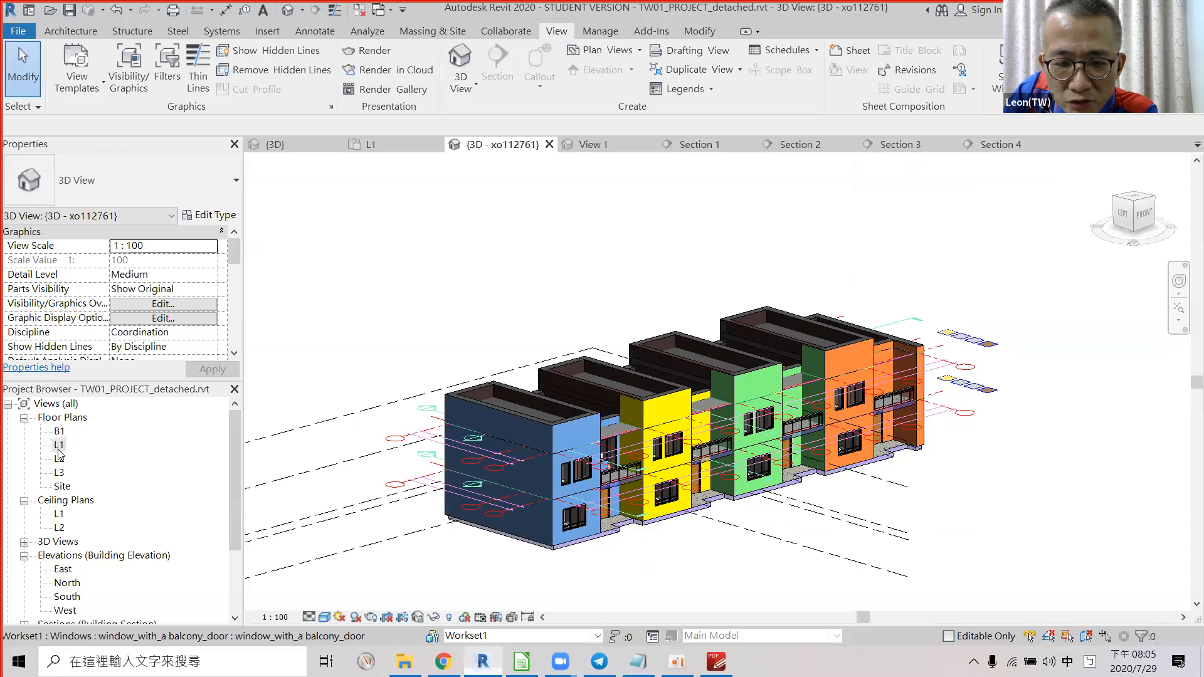
Open the L1 floor plan and zoom in on the leftmost units' furniture and stairs.
{"action": "left_click", "coordinate": [59, 447]}
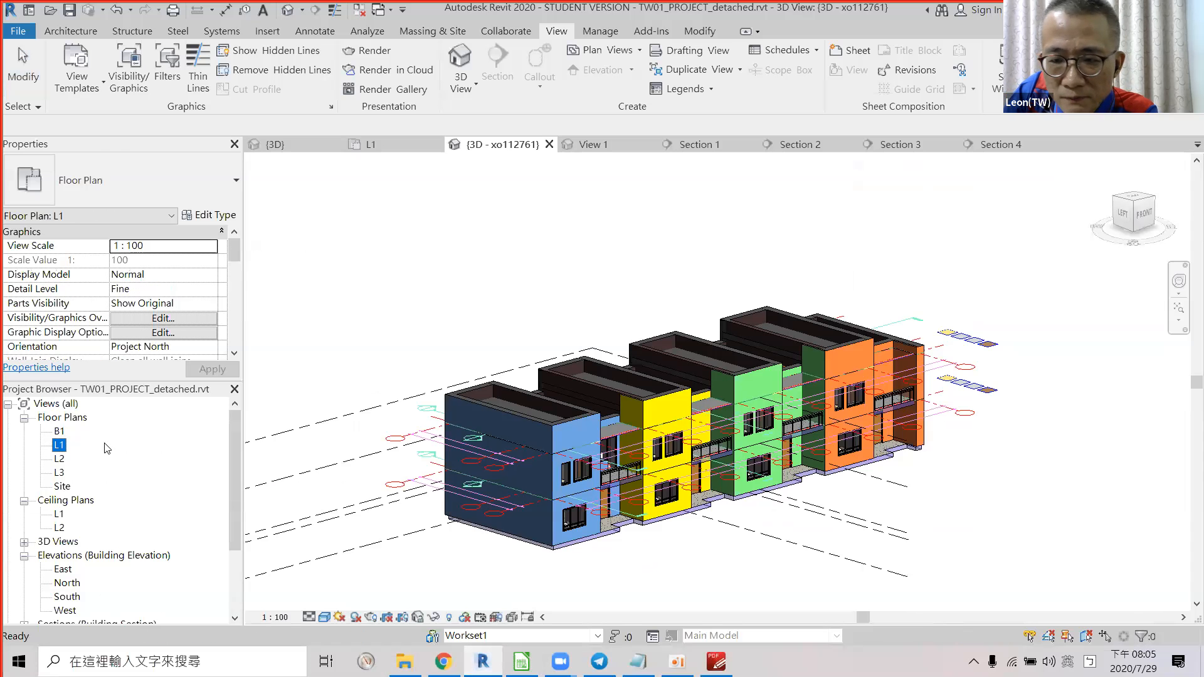
{"action": "double_click", "coordinate": [59, 445]}
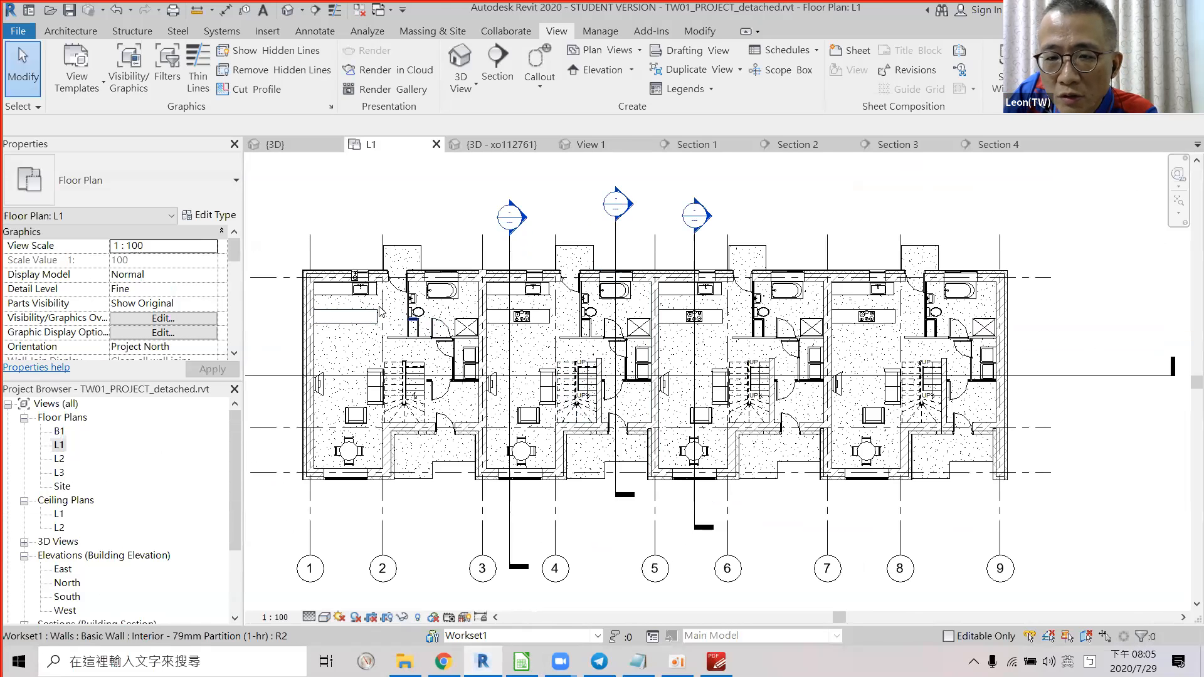
{"action": "scroll", "coordinate": [348, 318], "scroll_direction": "up", "scroll_amount": 1}
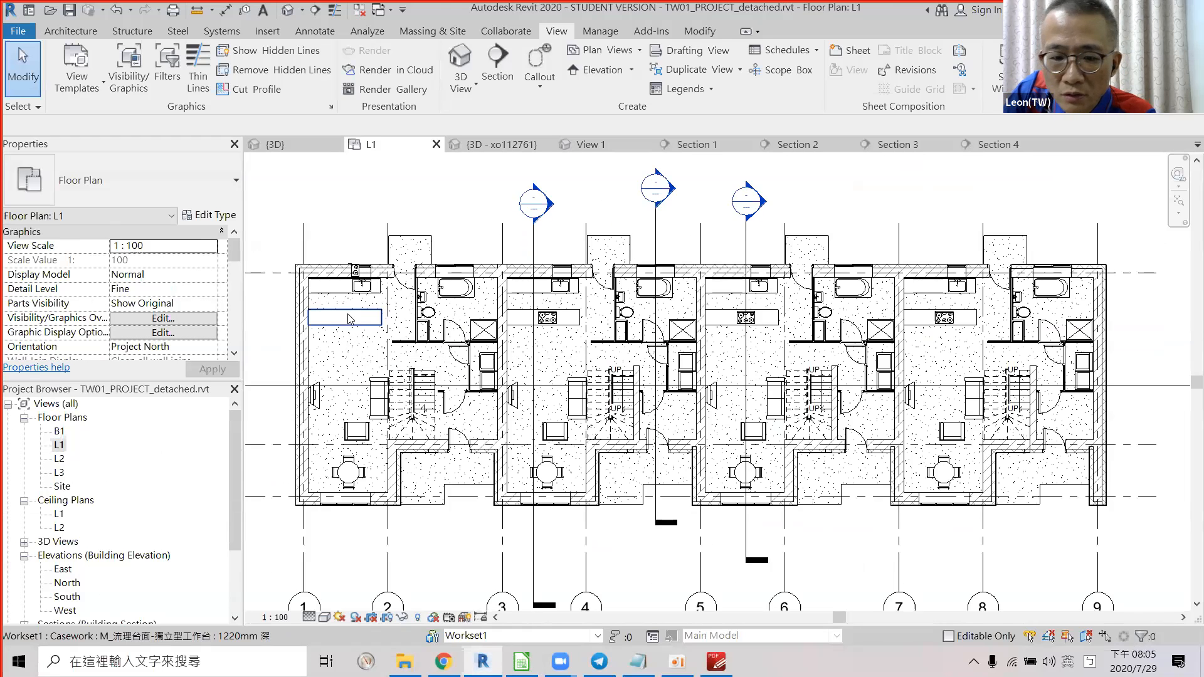
{"action": "middle_click_drag", "start_coordinate": [354, 215], "coordinate": [453, 201]}
{"action": "scroll", "coordinate": [453, 200], "scroll_direction": "up", "scroll_amount": 1}
{"action": "middle_click_drag", "start_coordinate": [453, 324], "coordinate": [472, 241]}
{"action": "middle_click_drag", "start_coordinate": [529, 293], "coordinate": [538, 336]}
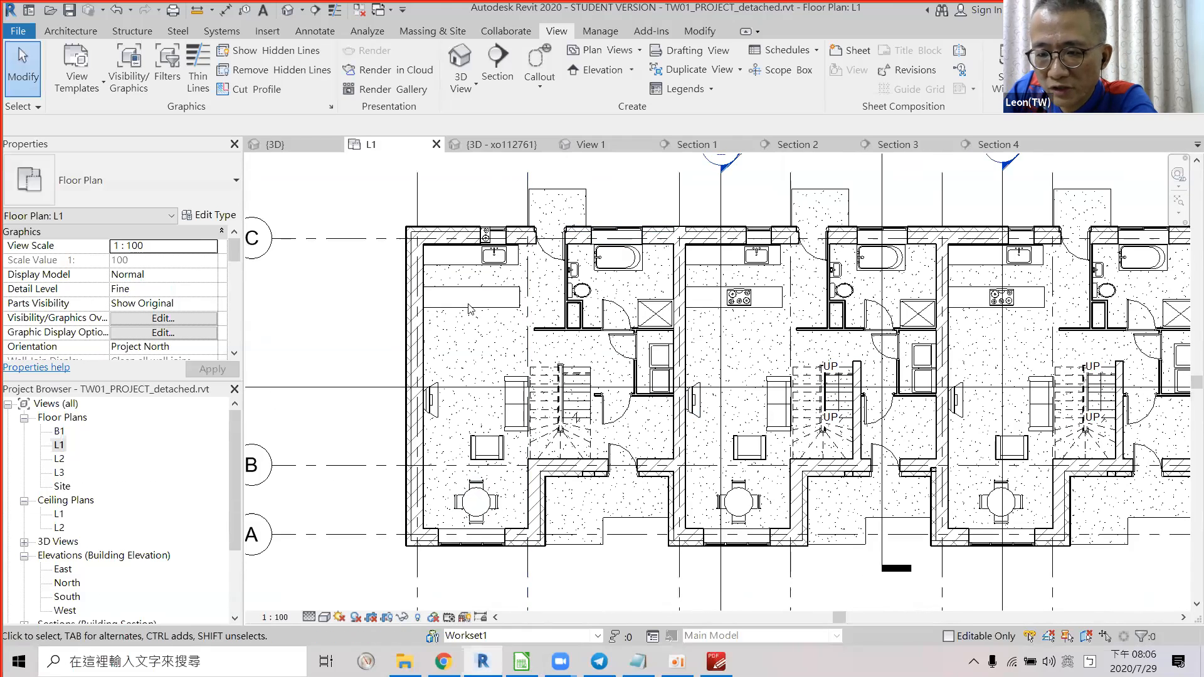
{"action": "scroll", "coordinate": [501, 370], "scroll_direction": "up", "scroll_amount": 1}
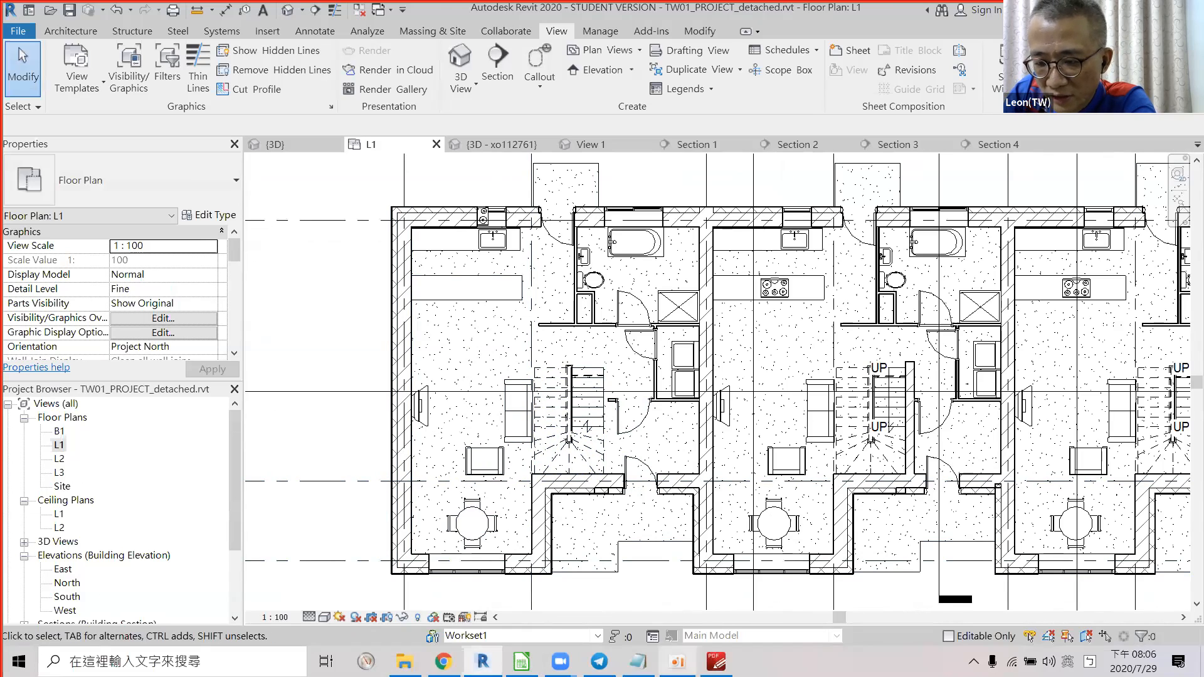
Bring up Drawings_BIMAcademy.pdf and scroll to page 1's L1 Floor Plan at 125%.
{"action": "left_click", "coordinate": [715, 662]}
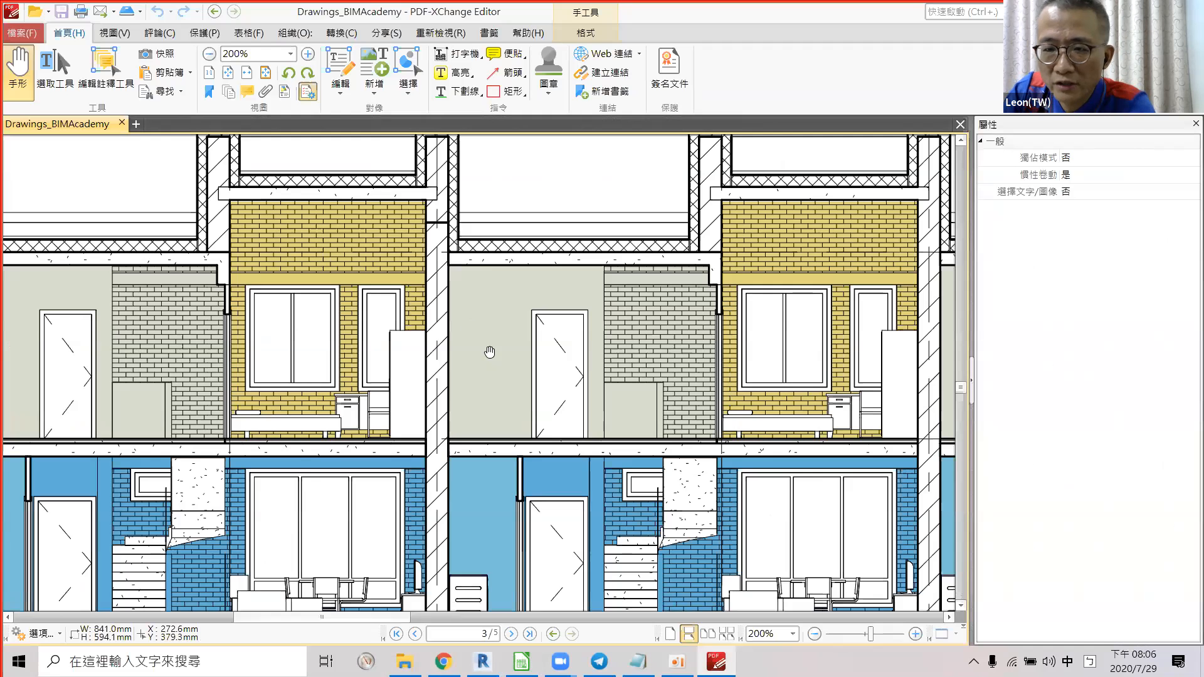
{"action": "scroll", "coordinate": [489, 352], "scroll_direction": "up", "scroll_amount": 2}
{"action": "scroll", "coordinate": [545, 398], "scroll_direction": "down", "scroll_amount": 4, "text": "ctrl"}
{"action": "scroll", "coordinate": [583, 416], "scroll_direction": "up", "scroll_amount": 10}
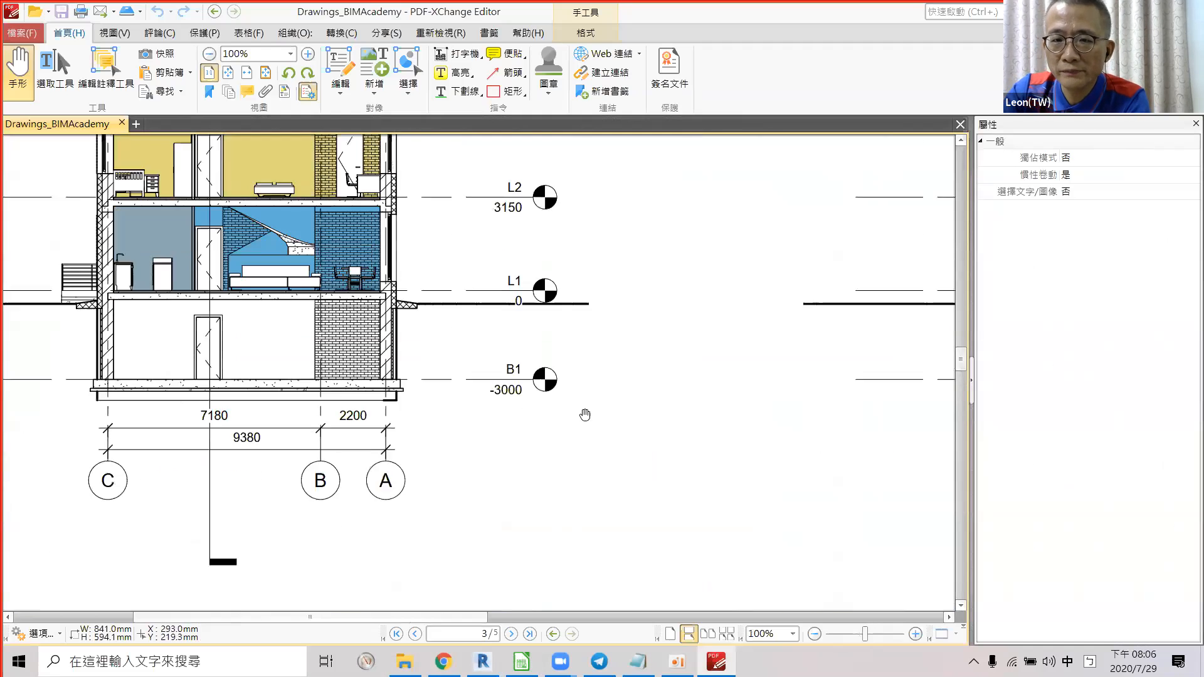
{"action": "scroll", "coordinate": [583, 425], "scroll_direction": "down", "scroll_amount": 1, "text": "ctrl"}
{"action": "scroll", "coordinate": [572, 433], "scroll_direction": "up", "scroll_amount": 10}
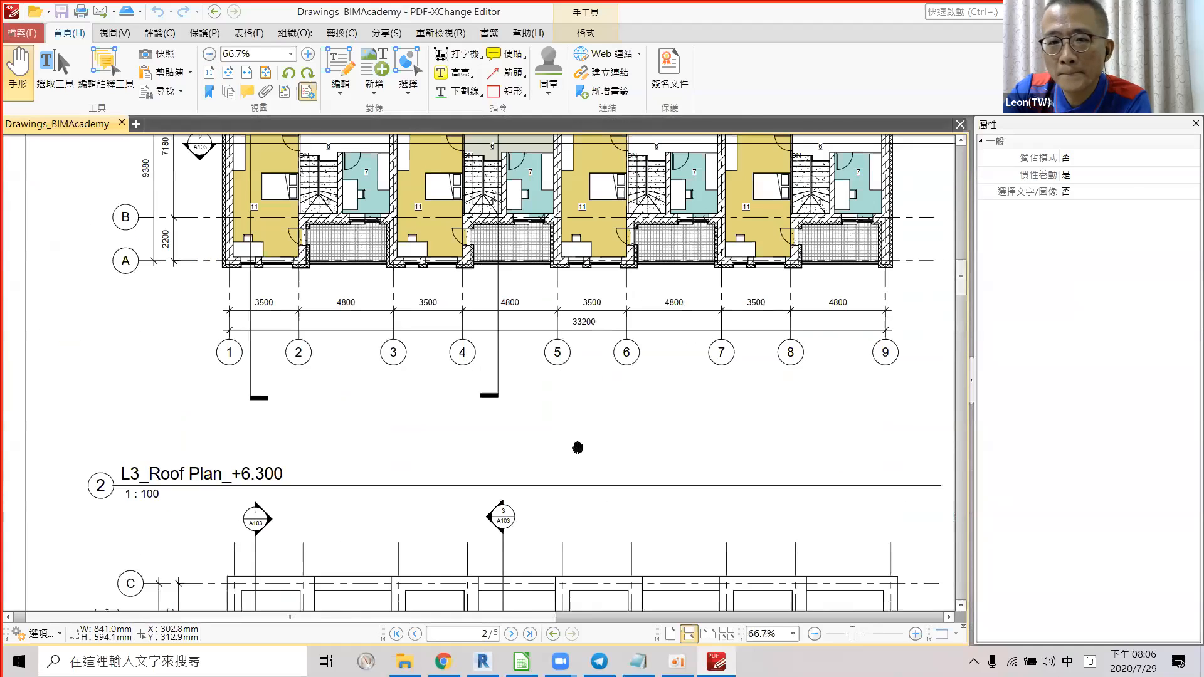
{"action": "scroll", "coordinate": [456, 398], "scroll_direction": "up", "scroll_amount": 5}
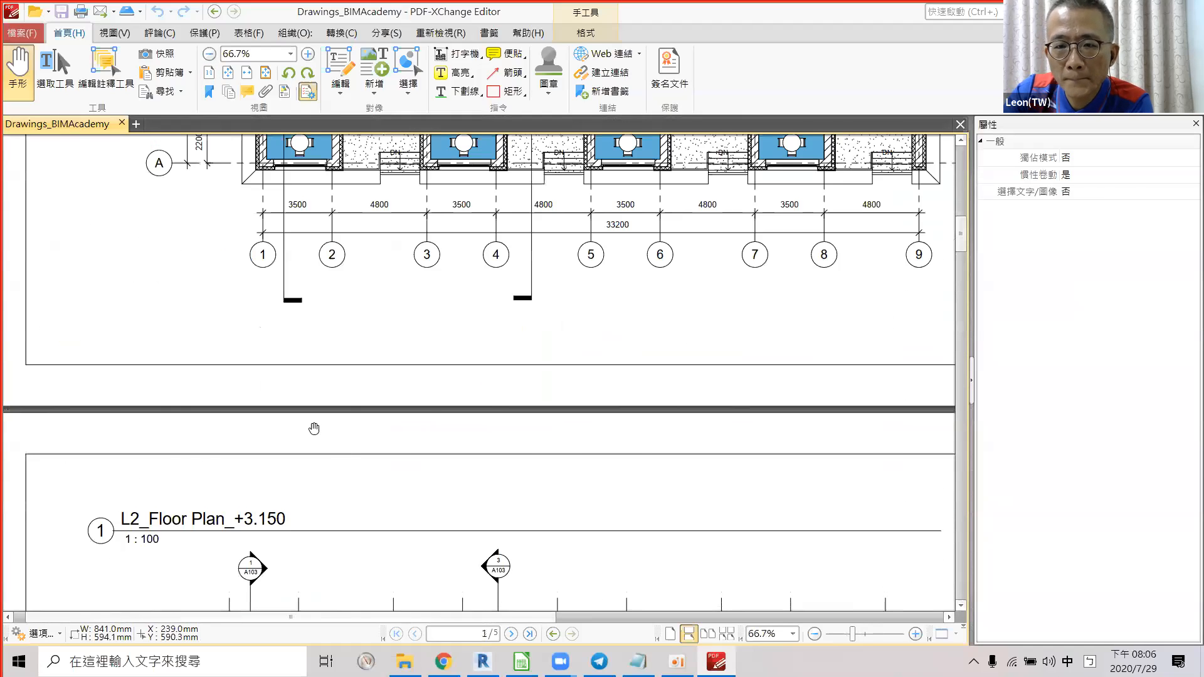
{"action": "scroll", "coordinate": [315, 430], "scroll_direction": "up", "scroll_amount": 6}
{"action": "scroll", "coordinate": [372, 301], "scroll_direction": "up", "scroll_amount": 3, "text": "ctrl"}
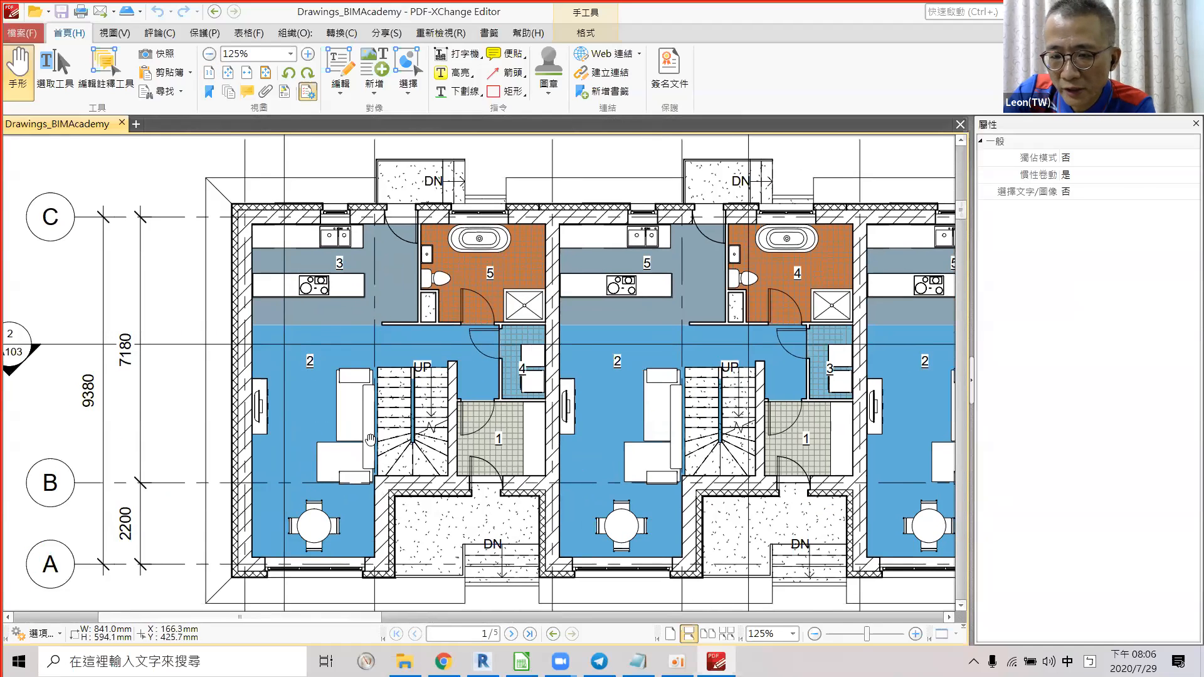
Compare the PDF ground-floor plan with the Revit L1 plan, cancelling an accidental door move.
{"action": "key", "text": "alt+Tab"}
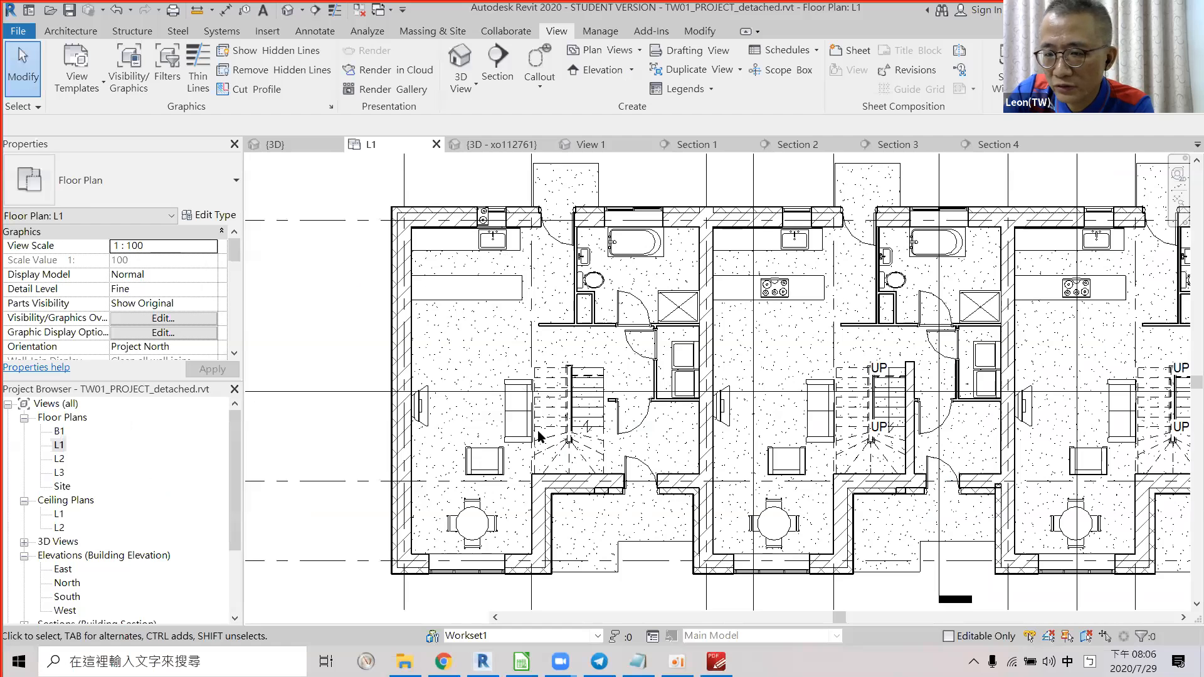
{"action": "key", "text": "alt+Tab"}
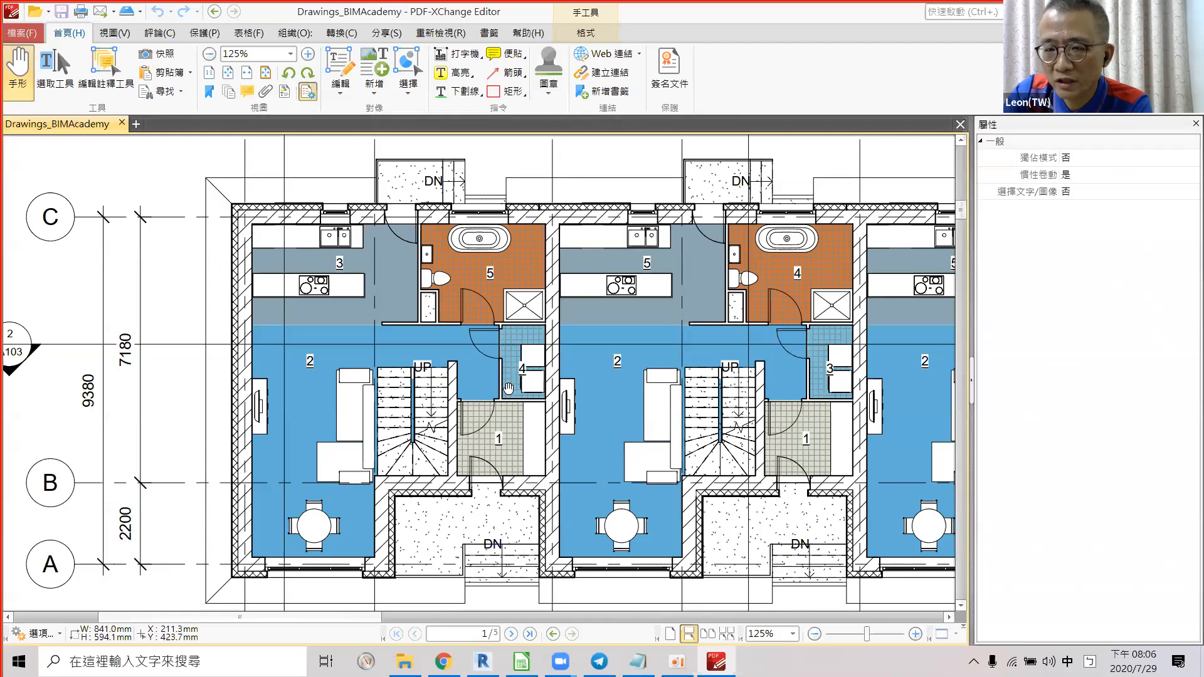
{"action": "key", "text": "alt+Tab"}
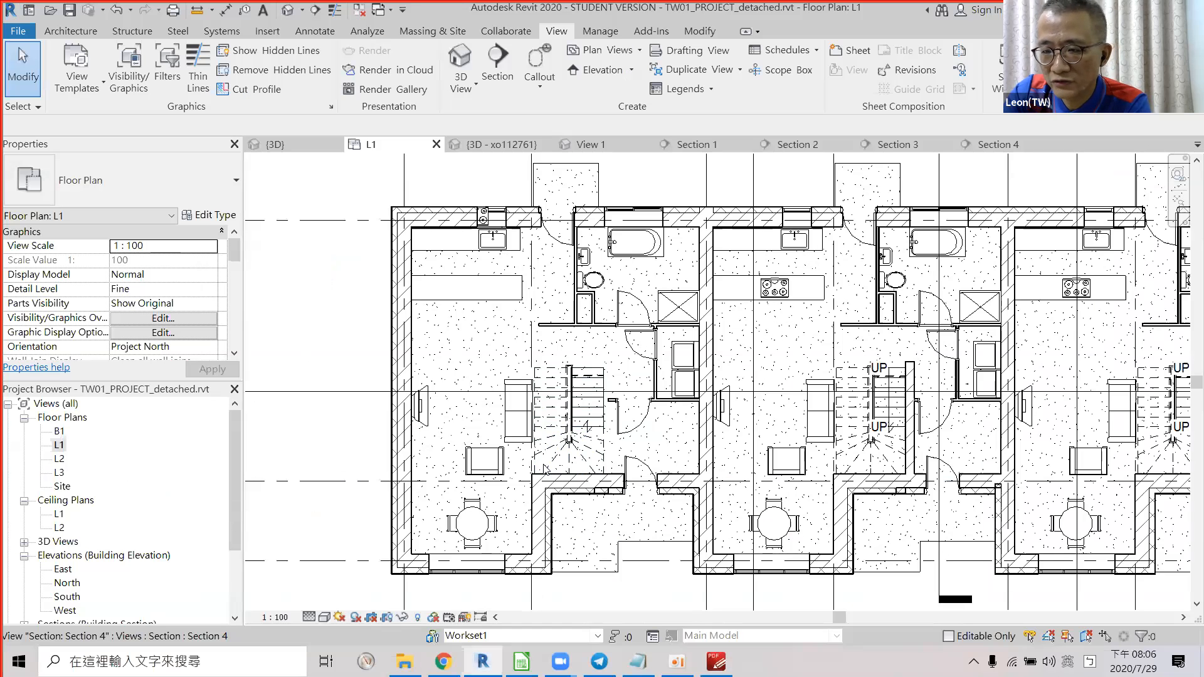
{"action": "mouse_move", "coordinate": [629, 395]}
{"action": "left_mouse_down"}
{"action": "mouse_move", "coordinate": [603, 371]}
{"action": "mouse_move", "coordinate": [615, 376]}
{"action": "left_mouse_up"}
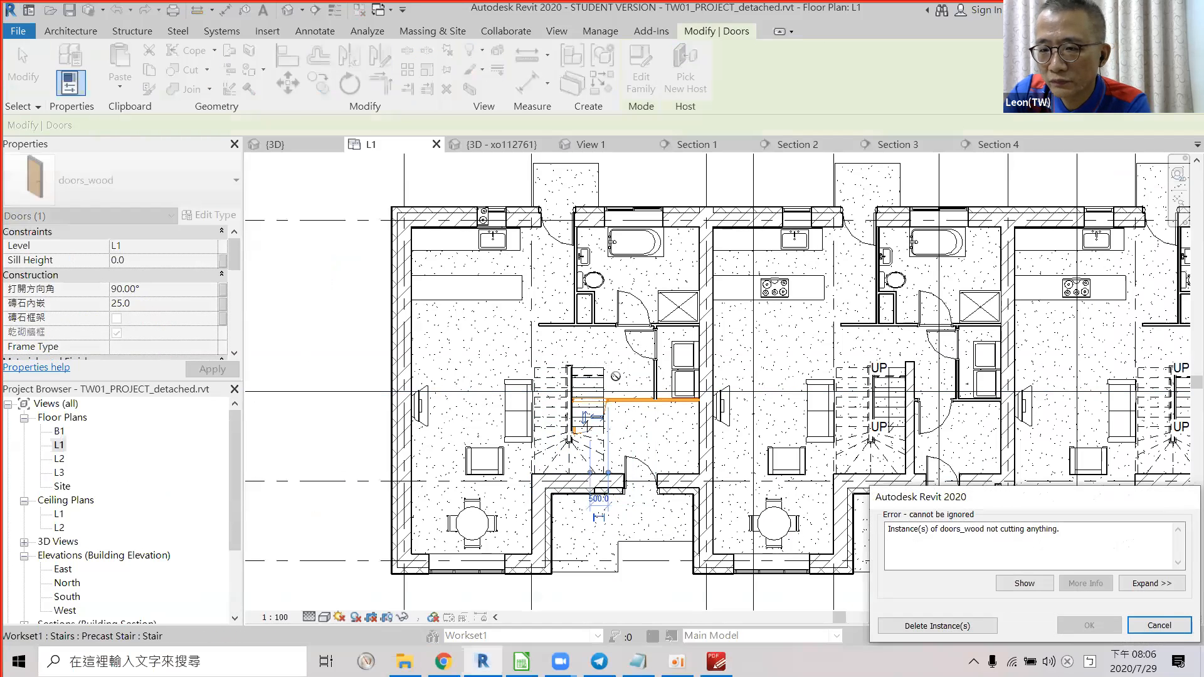
{"action": "key", "text": "Escape"}
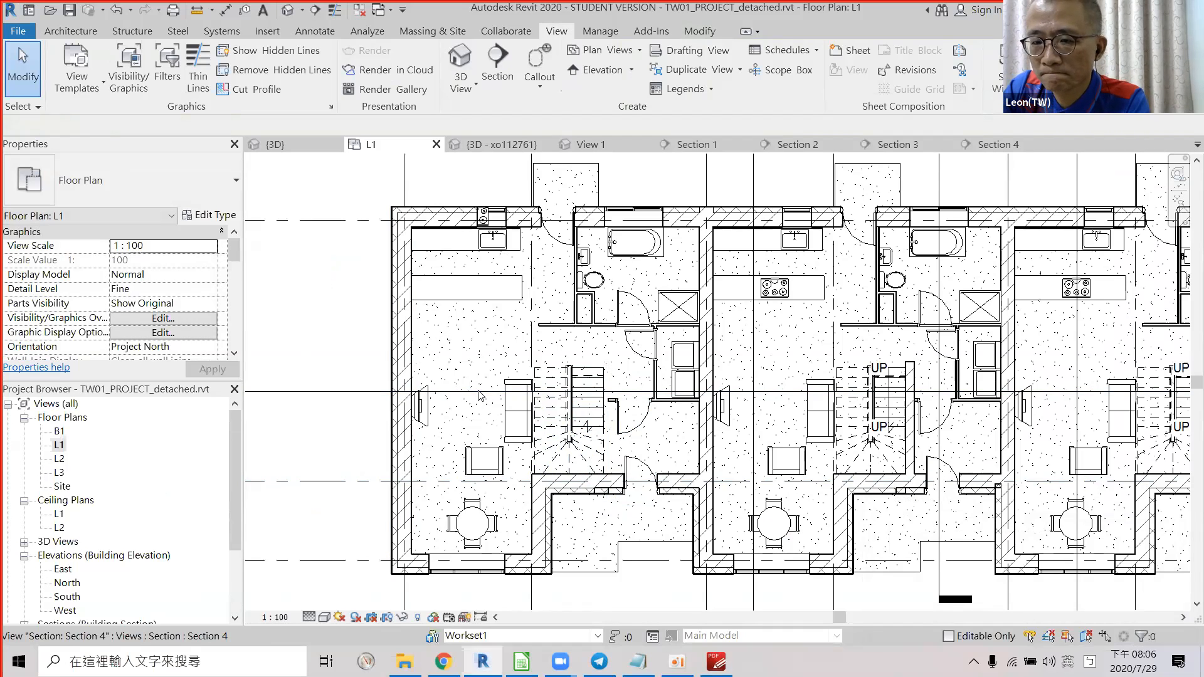
{"action": "key", "text": "alt+Tab"}
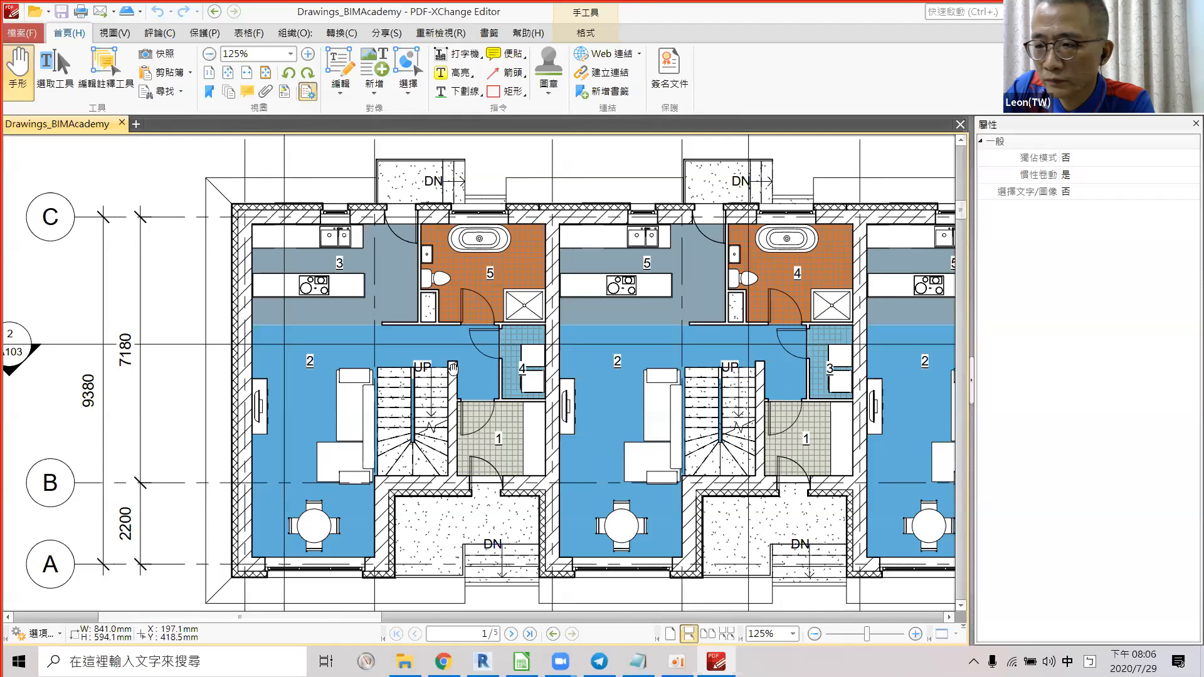
{"action": "key", "text": "alt"}
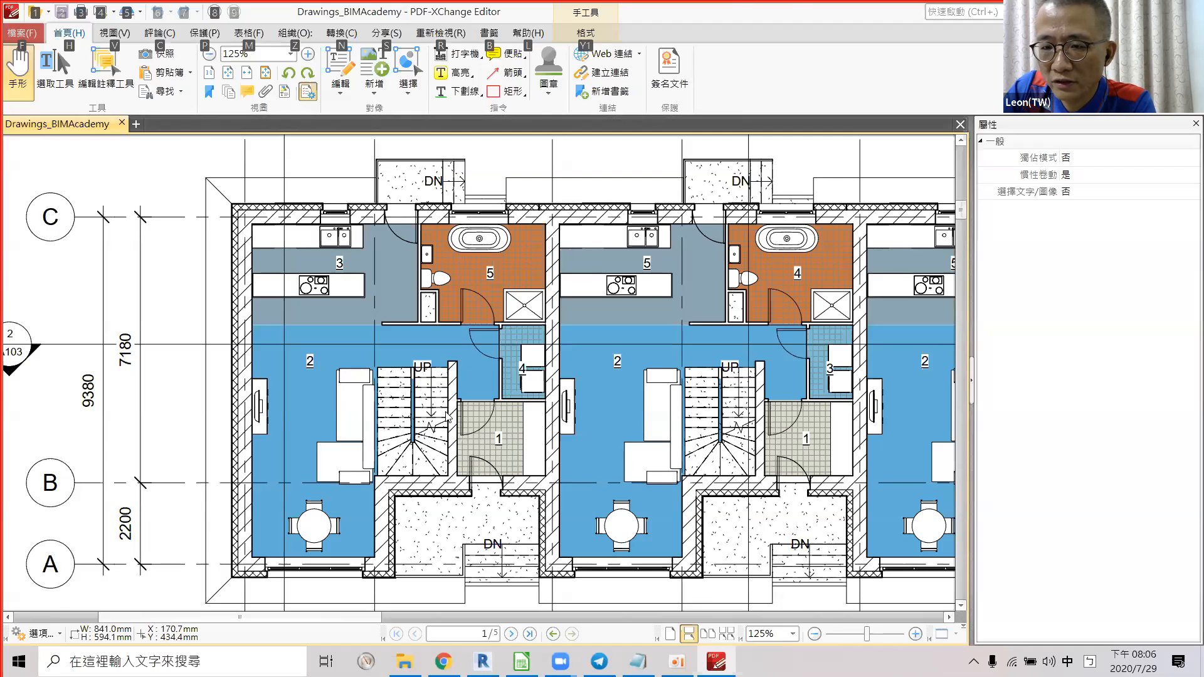
{"action": "key", "text": "alt+Tab"}
{"action": "key", "text": "alt+Tab"}
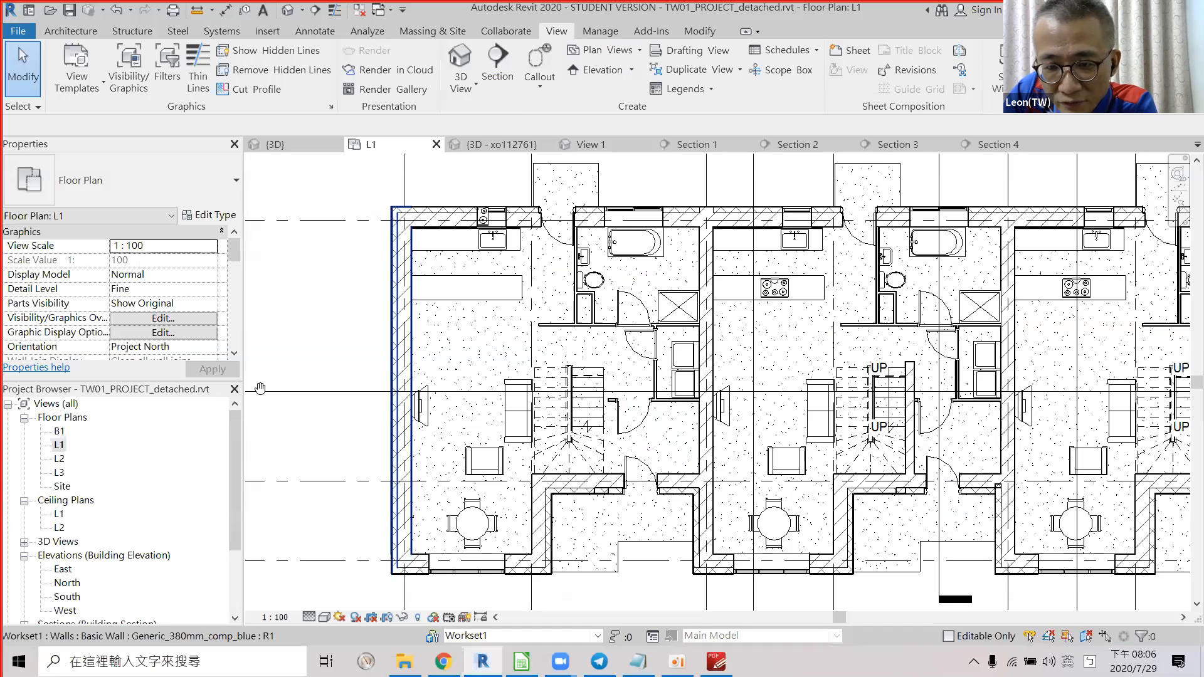
{"action": "key", "text": "alt+Tab"}
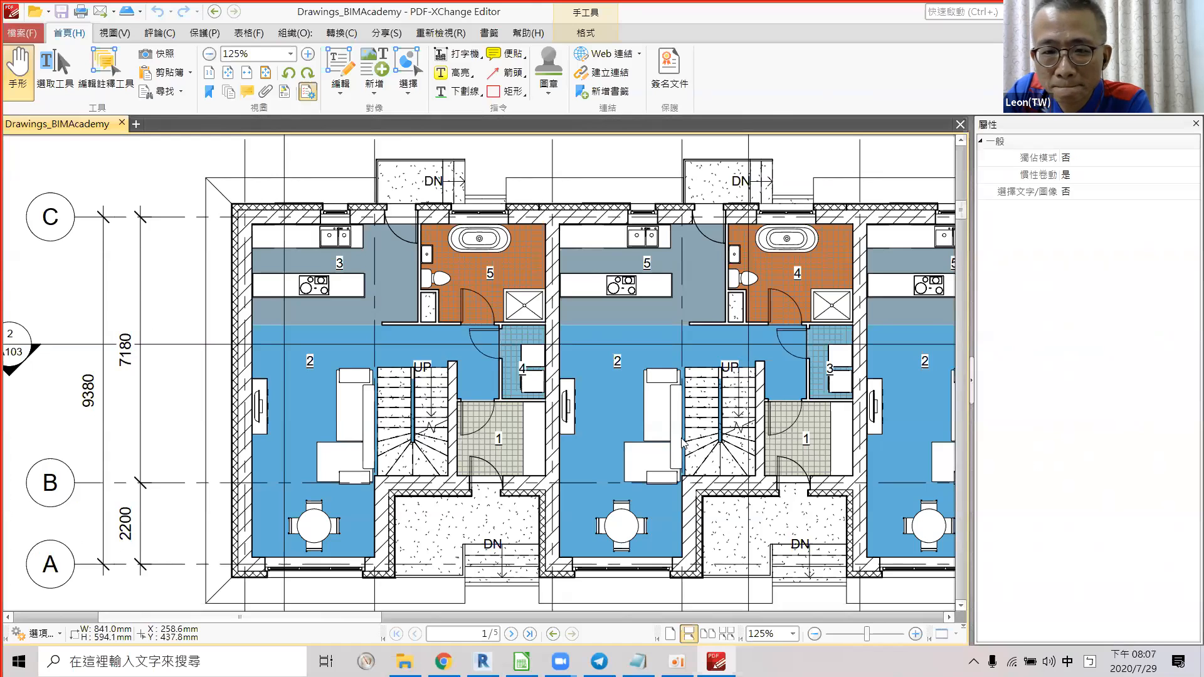
{"action": "key", "text": "alt+Tab"}
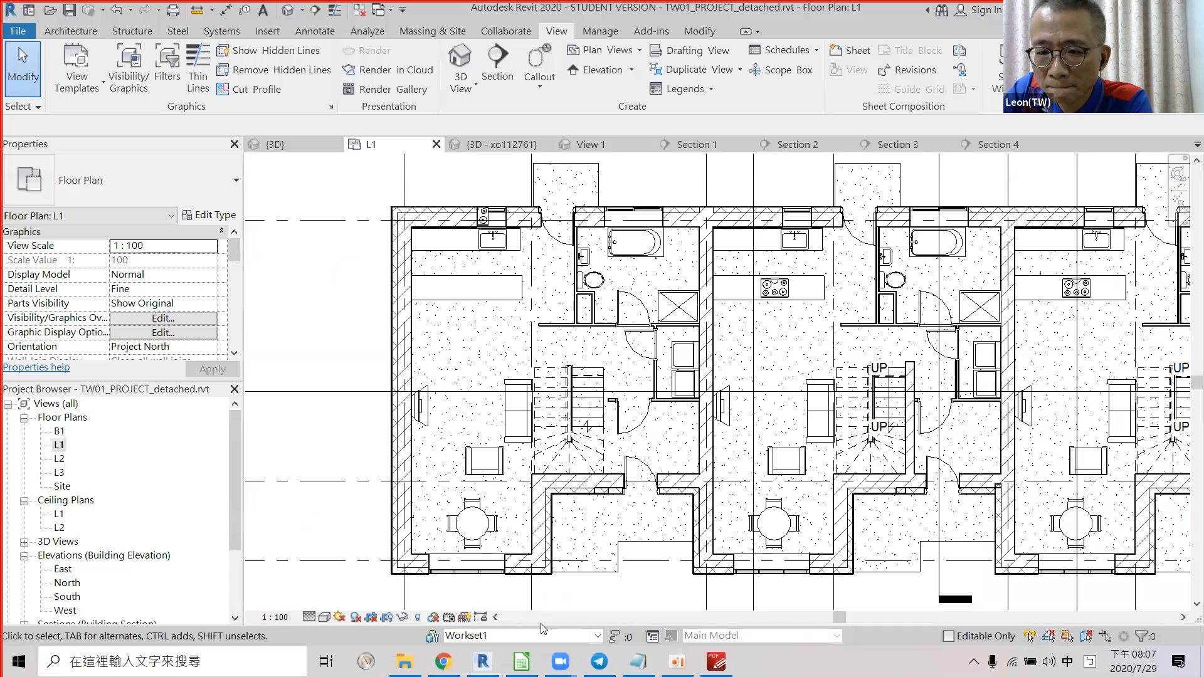
Enter n as the first-floor furniture layout score in cell F32.
{"action": "left_click", "coordinate": [520, 660]}
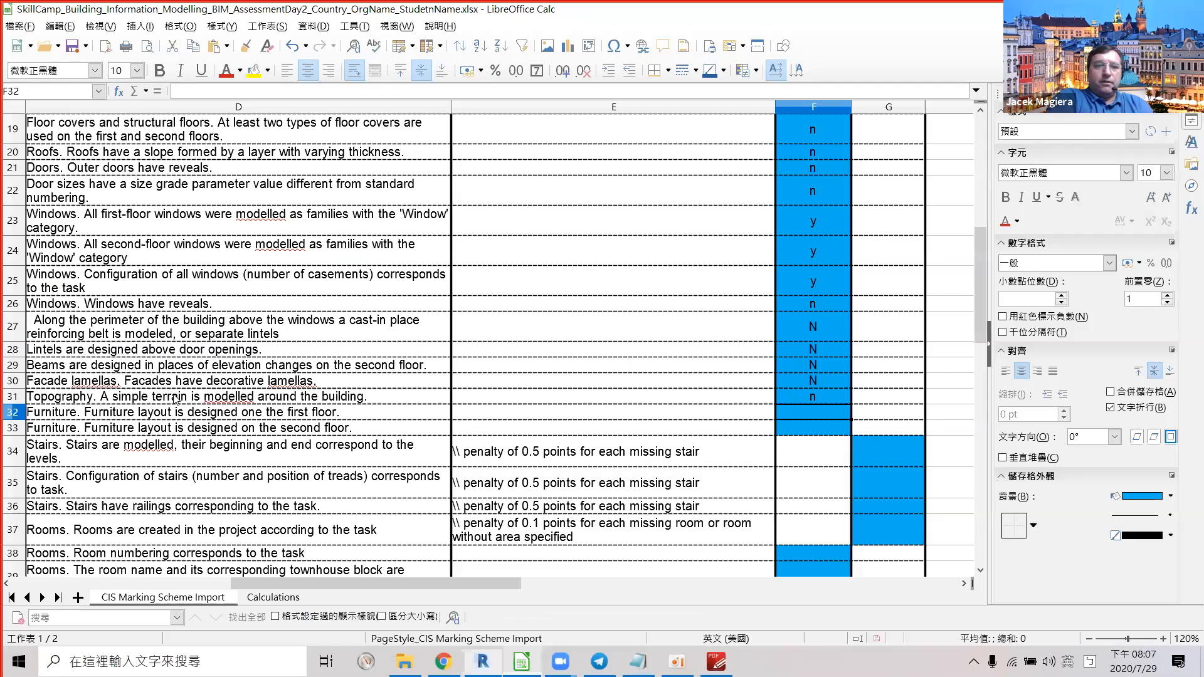
{"action": "key", "text": "XF86AudioRaiseVolume"}
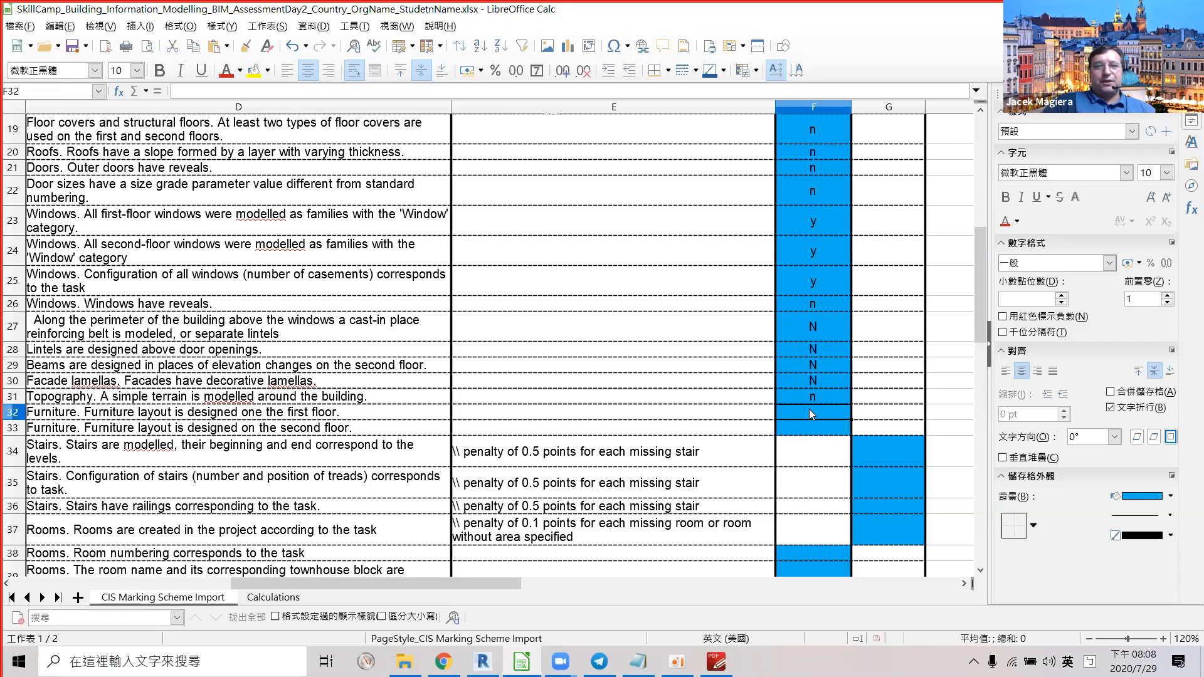
{"action": "type", "text": "n"}
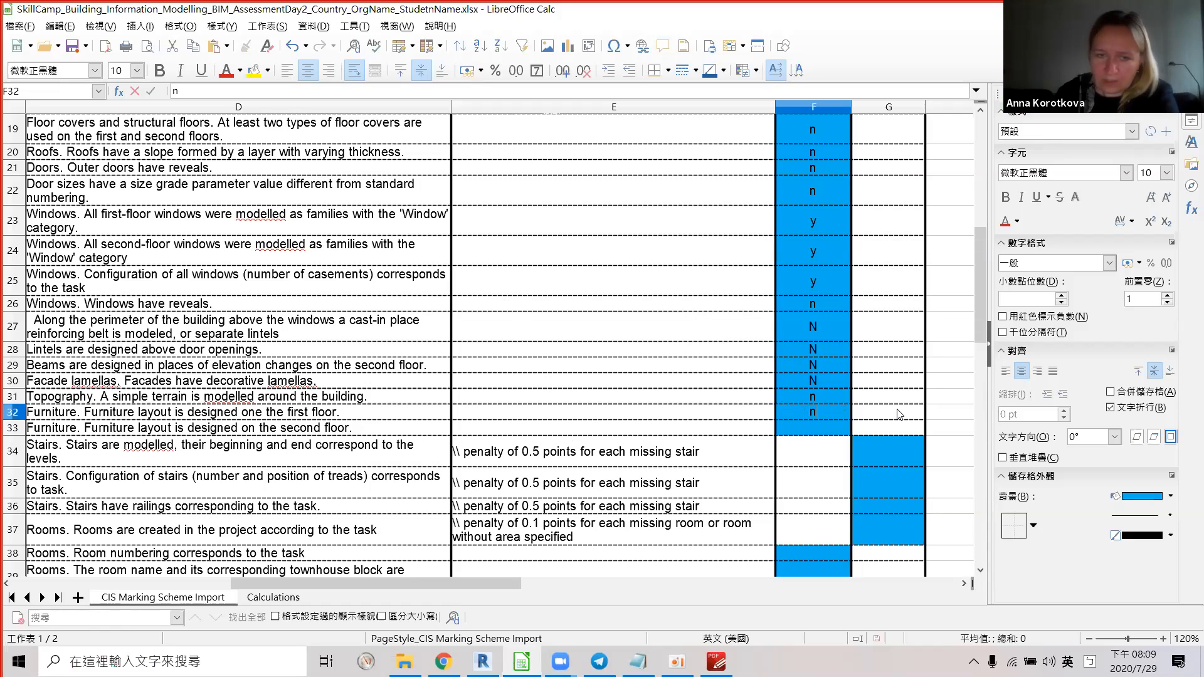
{"action": "left_click", "coordinate": [832, 432]}
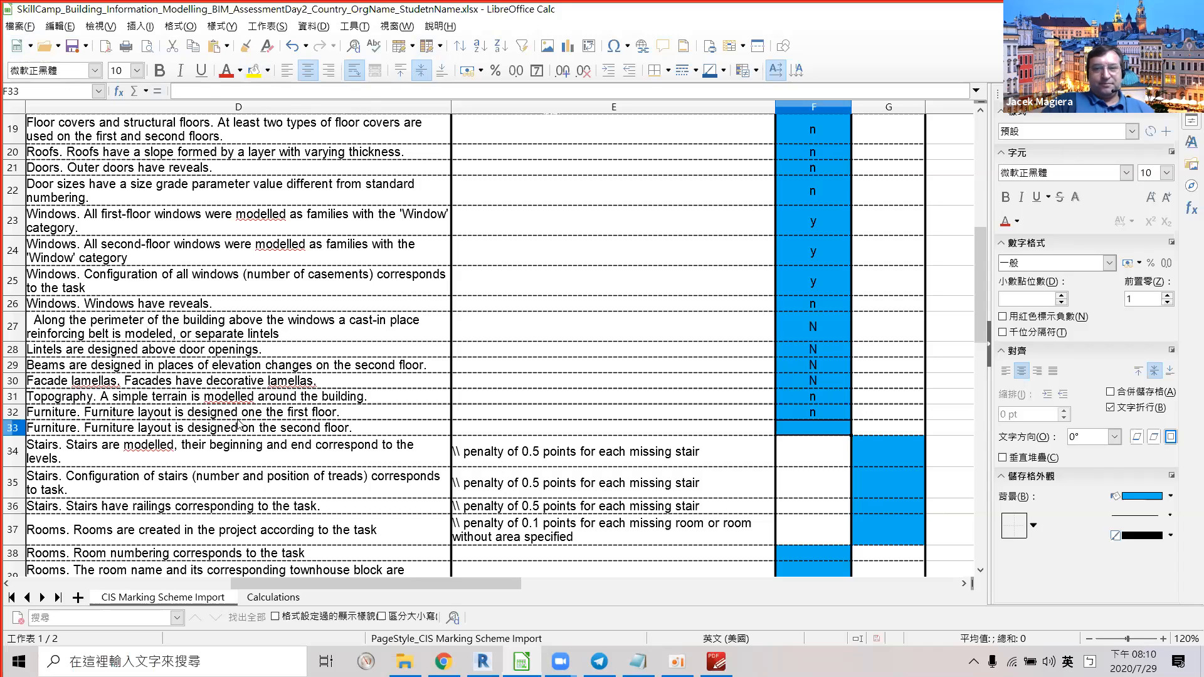
Fix the typo in D32 so the criterion reads 'designed on the first floor'.
{"action": "double_click", "coordinate": [256, 414]}
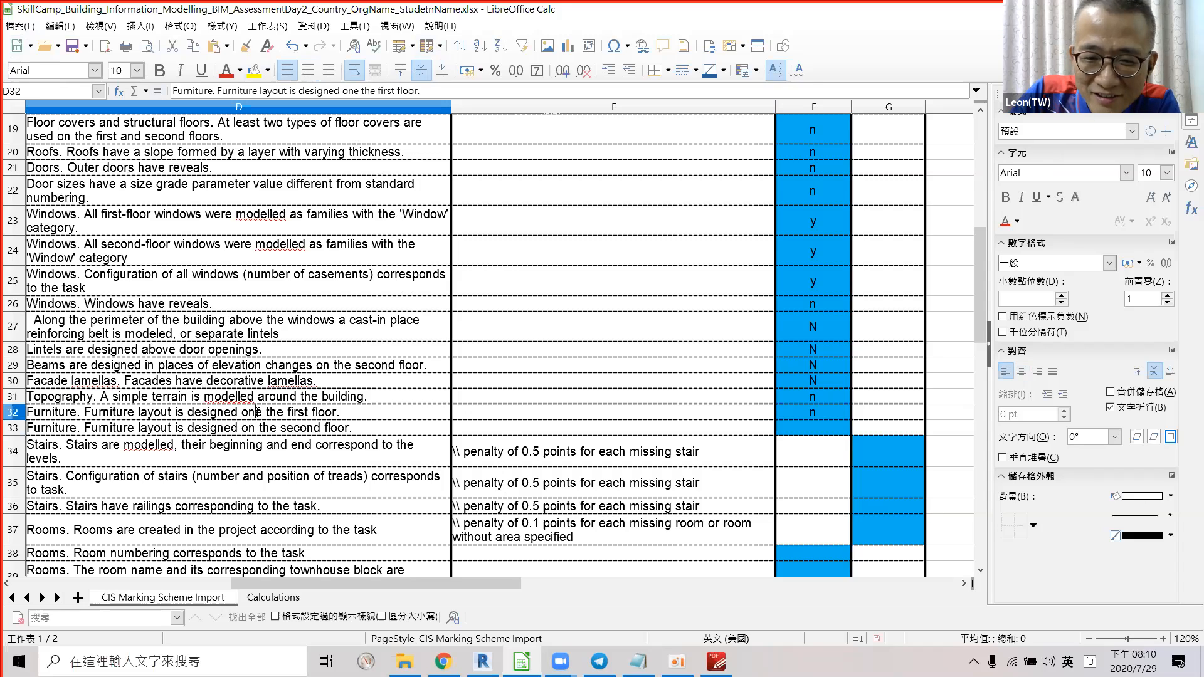
{"action": "key", "text": "Delete"}
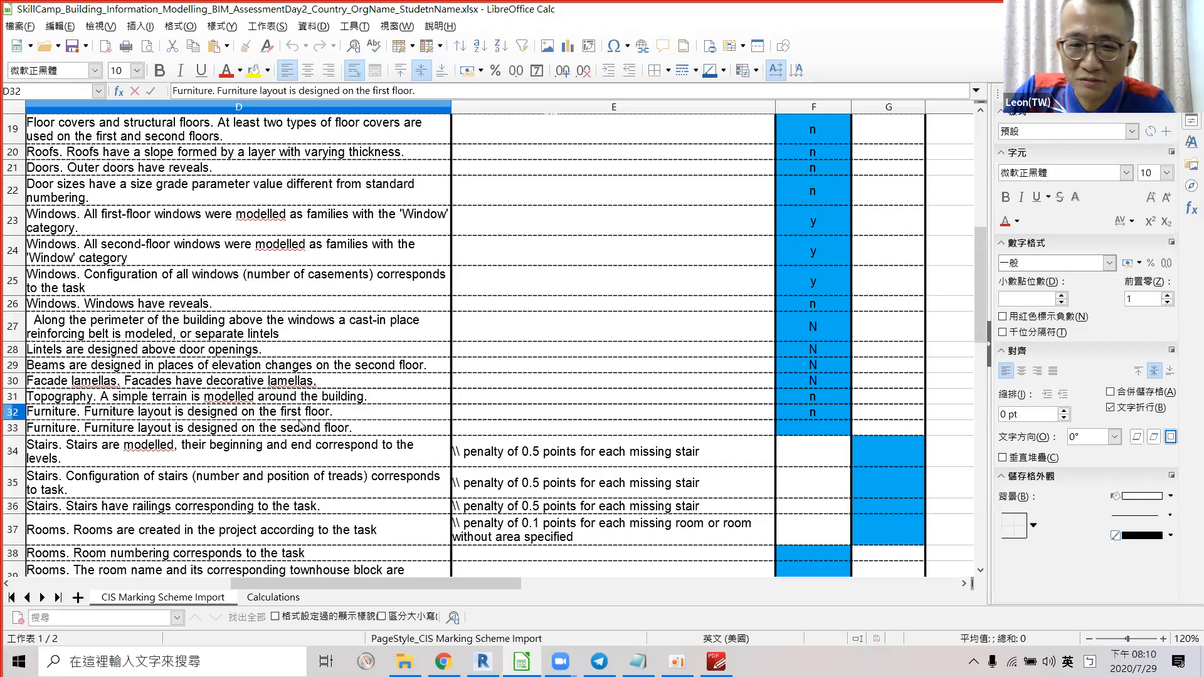
{"action": "key", "text": "Return"}
{"action": "left_click", "coordinate": [254, 417]}
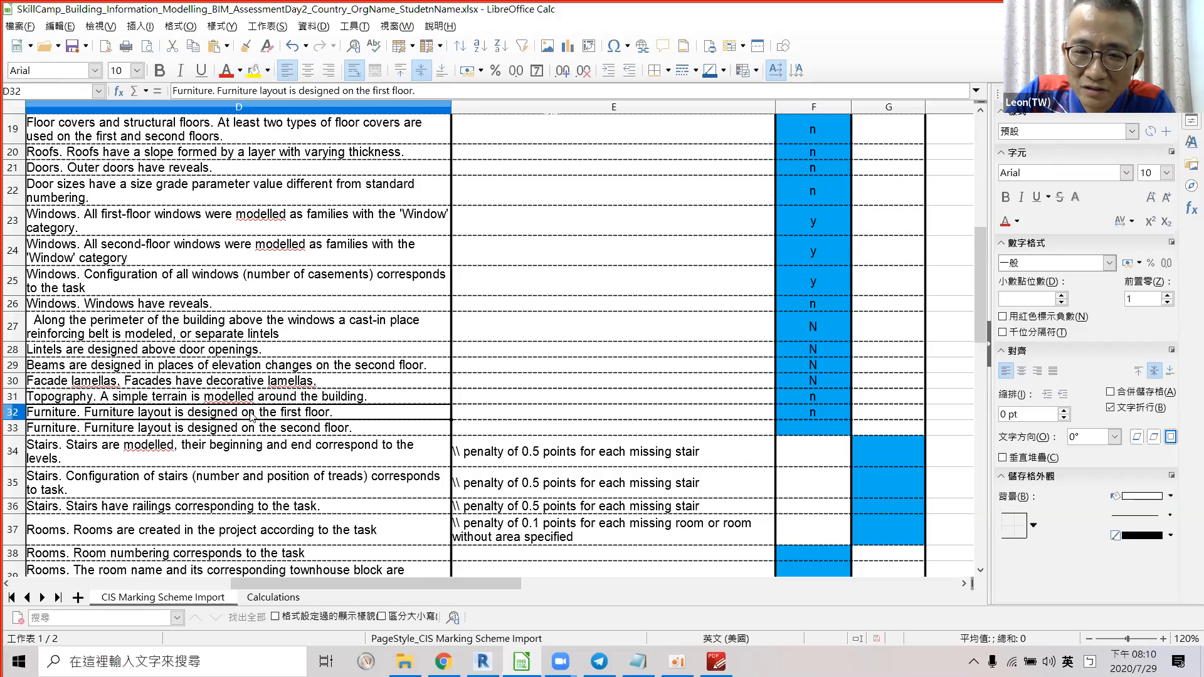
{"action": "double_click", "coordinate": [255, 415]}
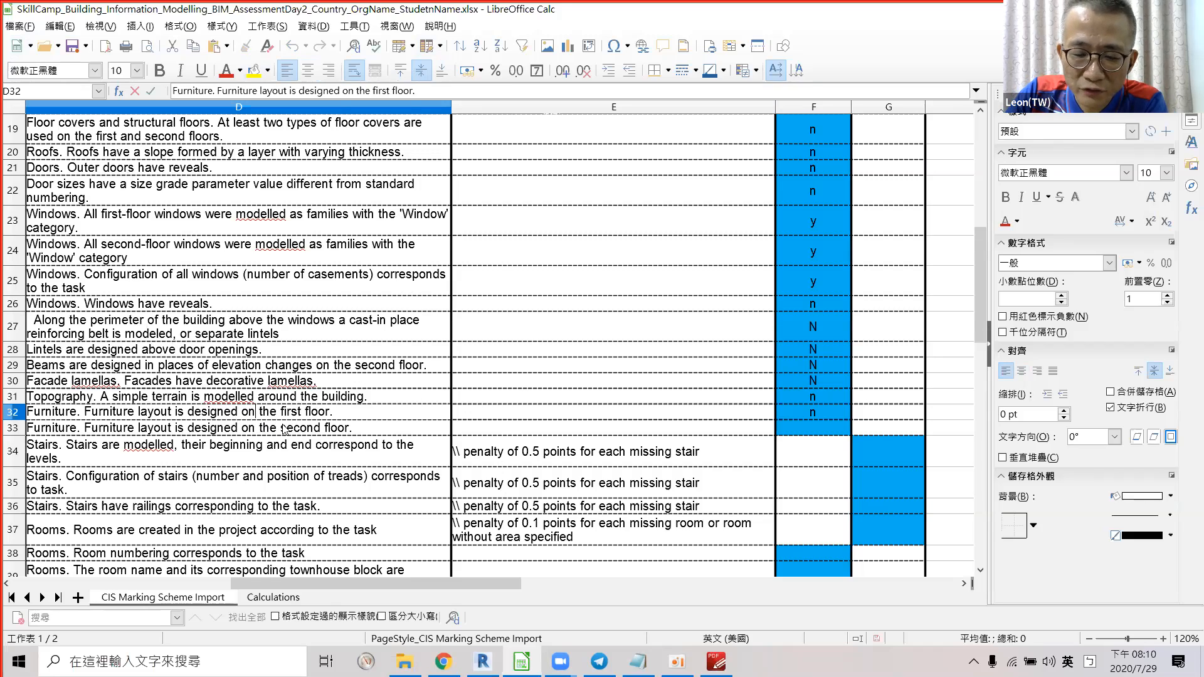
{"action": "left_click", "coordinate": [274, 429]}
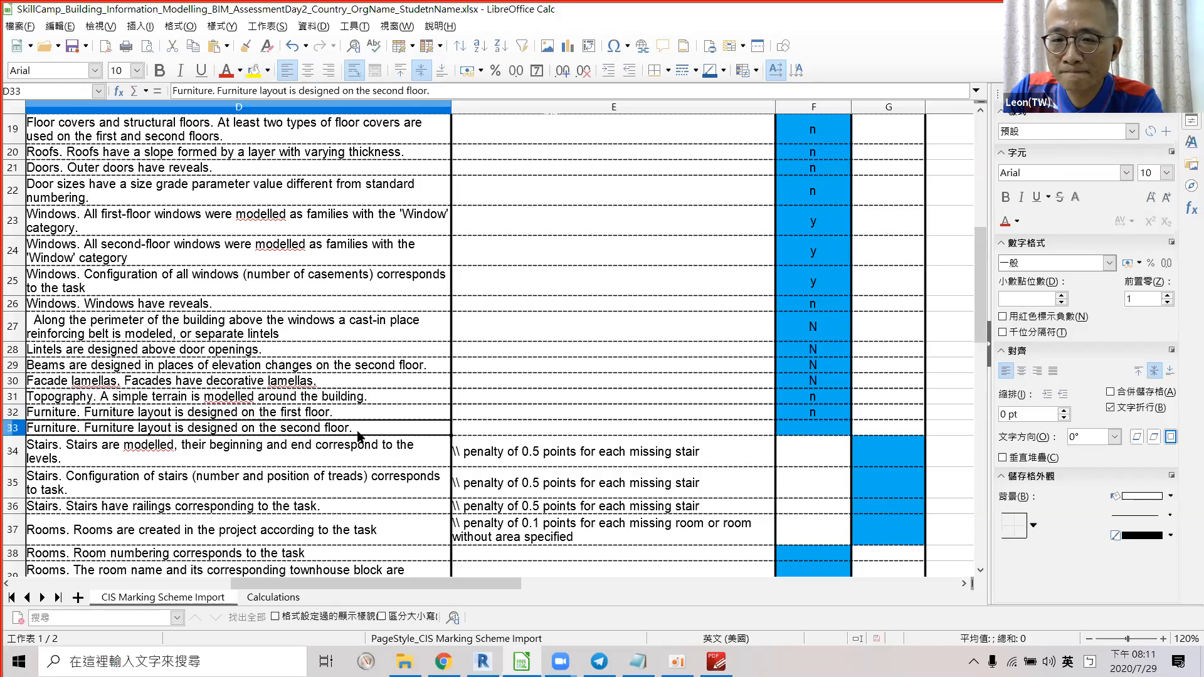
{"action": "key", "text": "alt+Tab"}
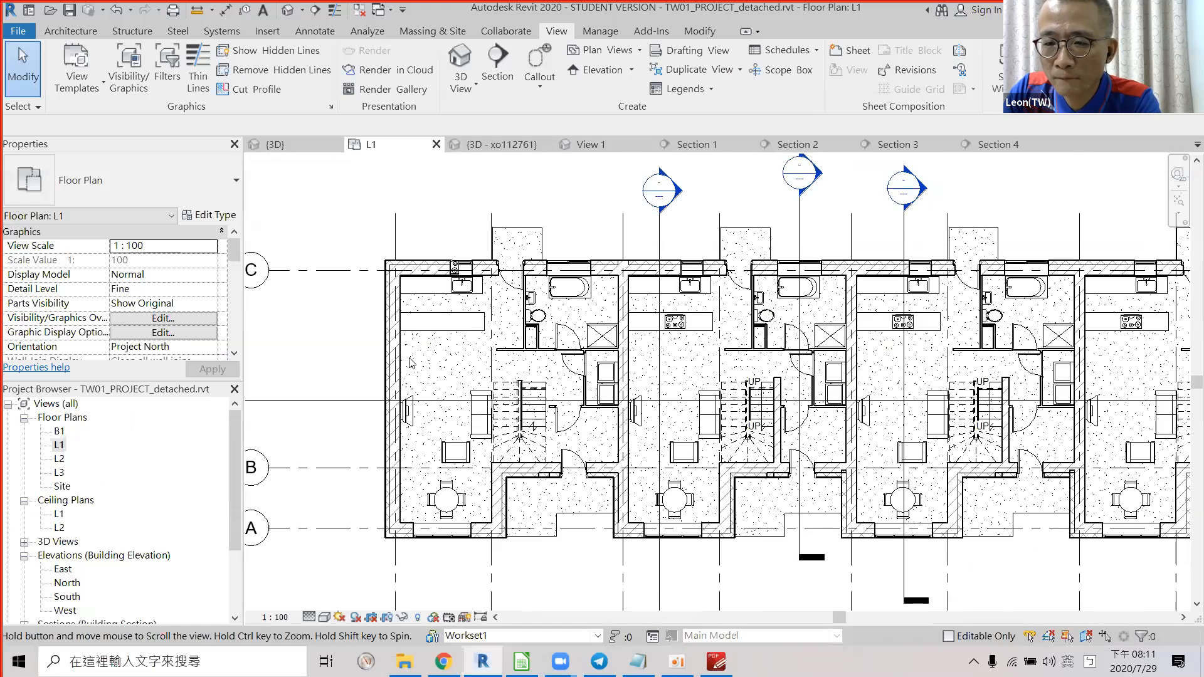
Open the L2 floor plan and pan around its rooms.
{"action": "double_click", "coordinate": [59, 459]}
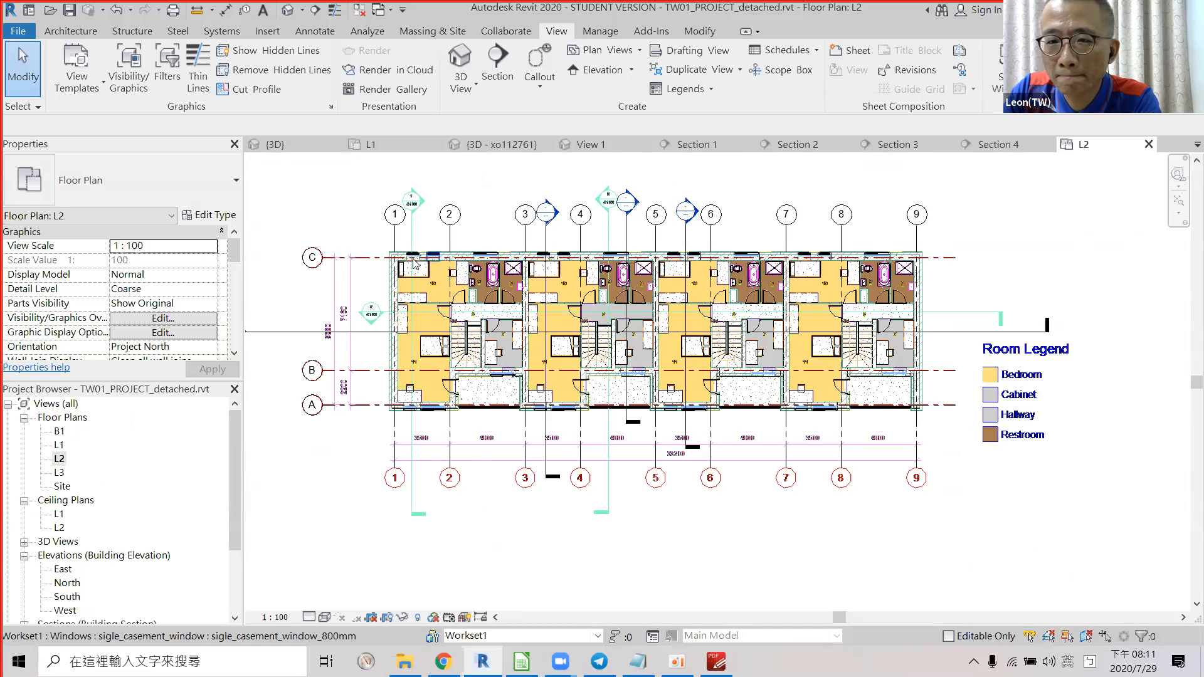
{"action": "scroll", "coordinate": [421, 268], "scroll_direction": "up", "scroll_amount": 1}
{"action": "middle_click_drag", "start_coordinate": [414, 276], "coordinate": [433, 282]}
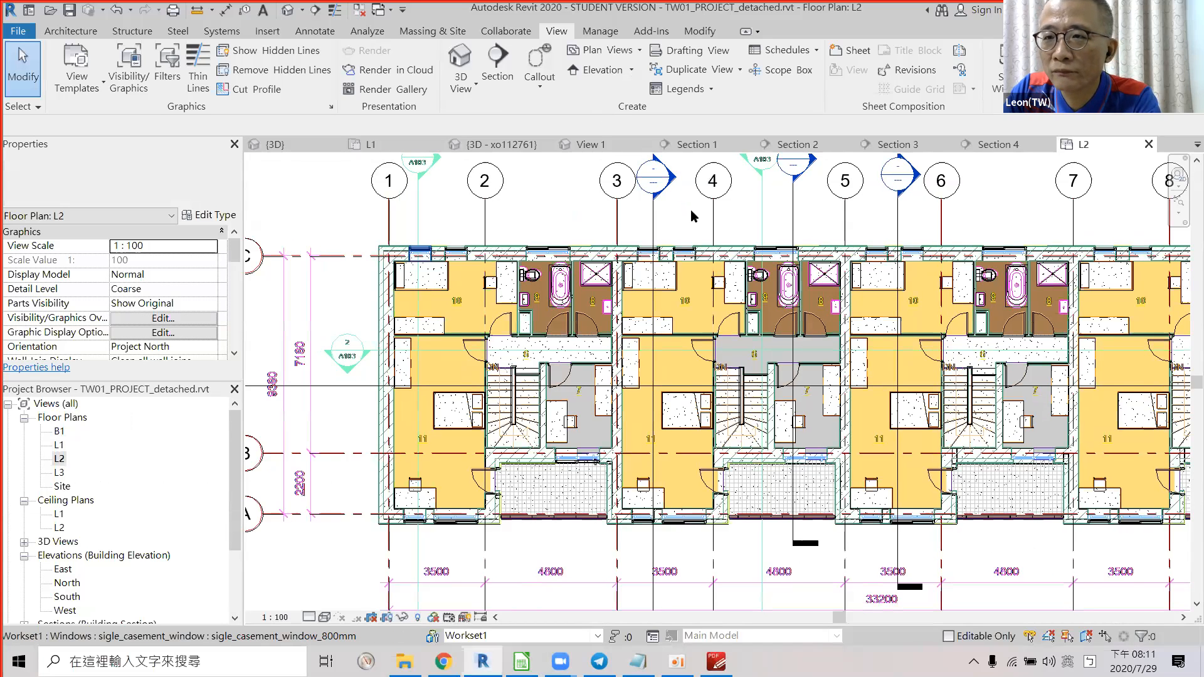
{"action": "scroll", "coordinate": [416, 275], "scroll_direction": "down", "scroll_amount": 1}
{"action": "scroll", "coordinate": [410, 285], "scroll_direction": "down", "scroll_amount": 1}
Delete all layers of the imported L2_Floor Plan_+3-150.dwg drawing.
{"action": "left_click", "coordinate": [938, 344]}
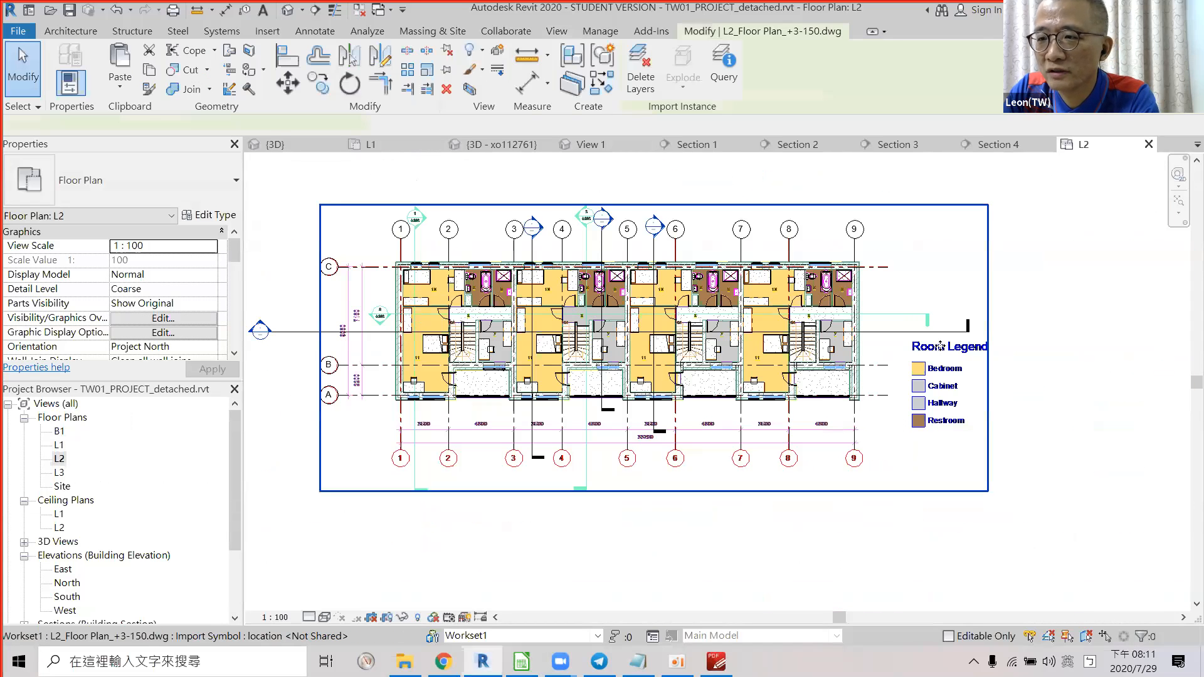
{"action": "left_click", "coordinate": [640, 71]}
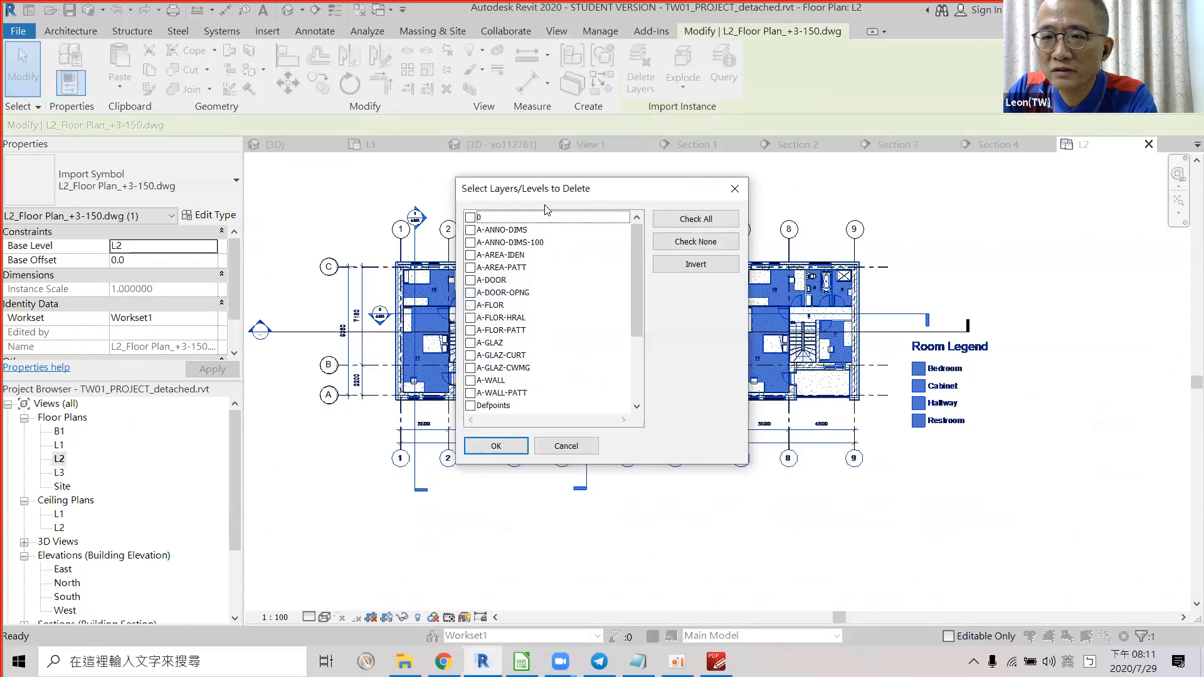
{"action": "scroll", "coordinate": [558, 353], "scroll_direction": "down", "scroll_amount": 3}
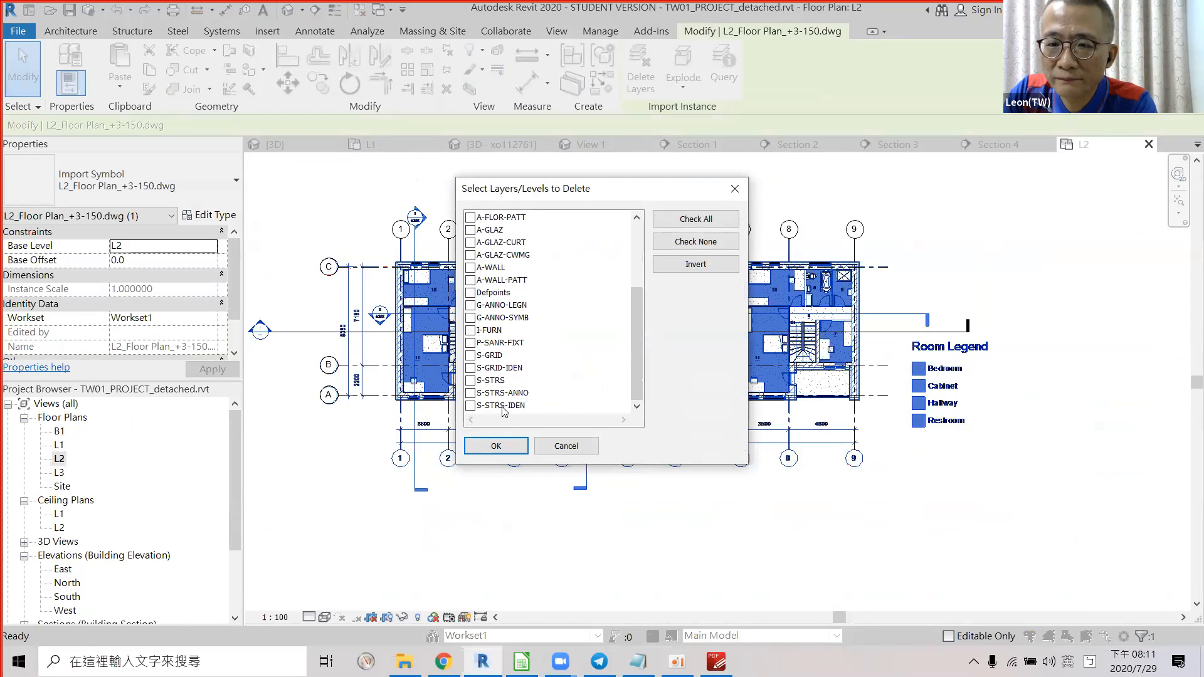
{"action": "left_click", "coordinate": [498, 405]}
{"action": "scroll", "coordinate": [528, 358], "scroll_direction": "up", "scroll_amount": 3}
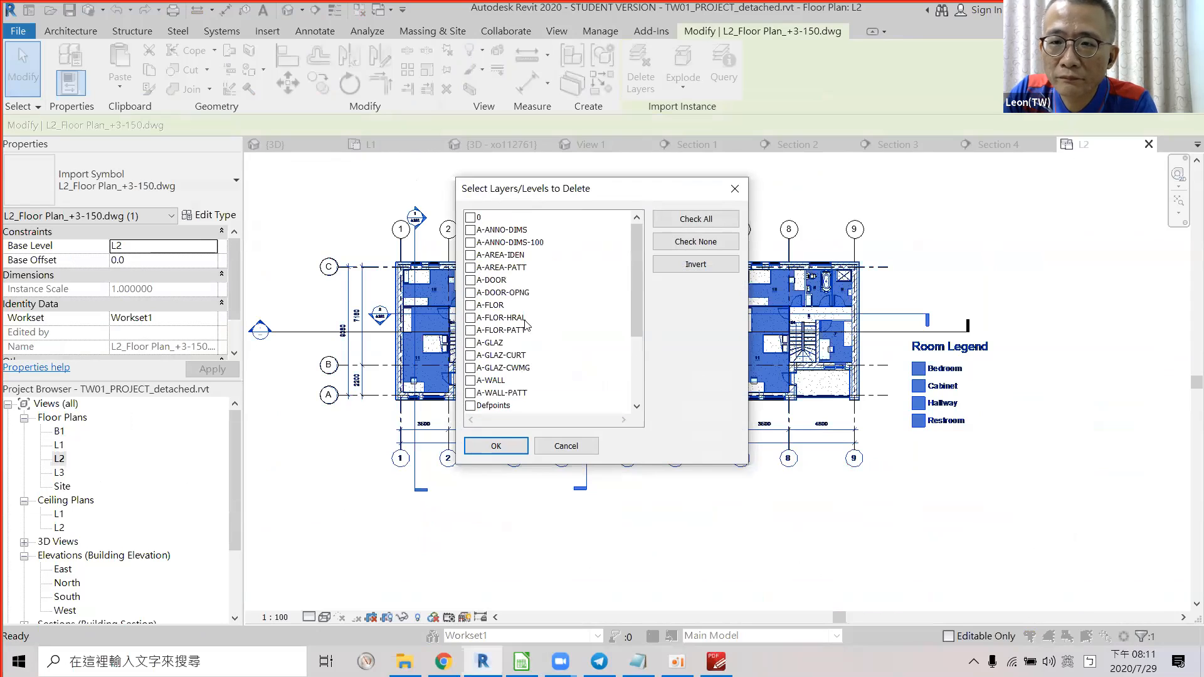
{"action": "left_click", "coordinate": [476, 220], "text": "shift"}
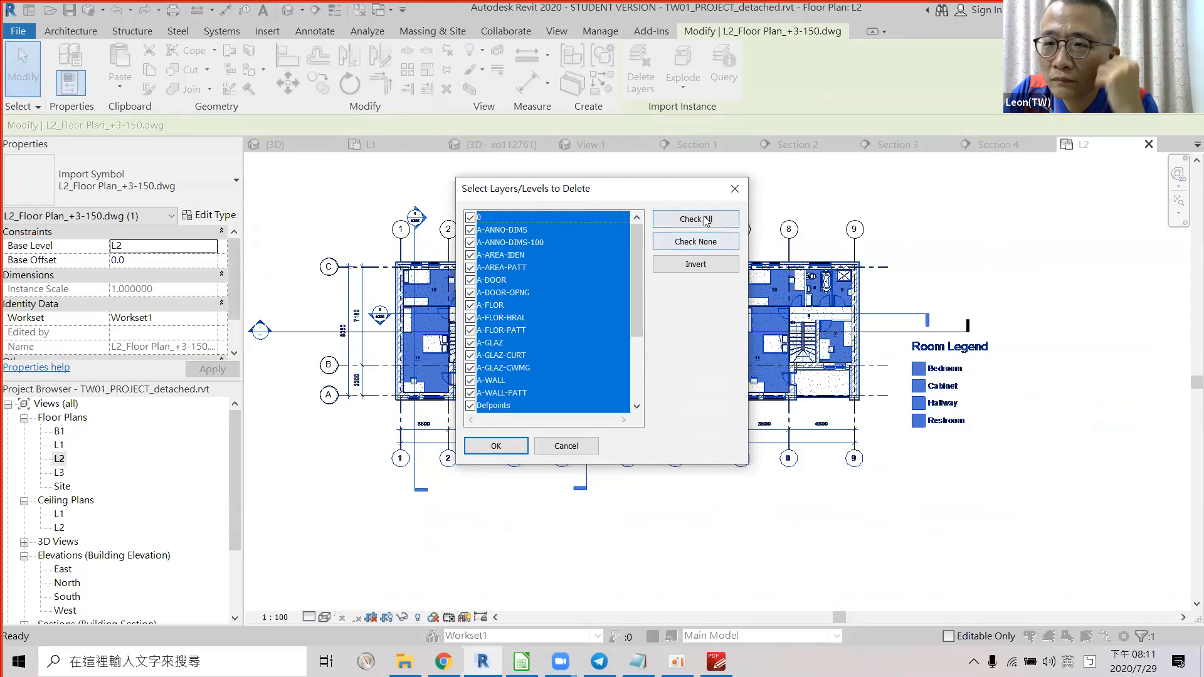
{"action": "left_click", "coordinate": [498, 446]}
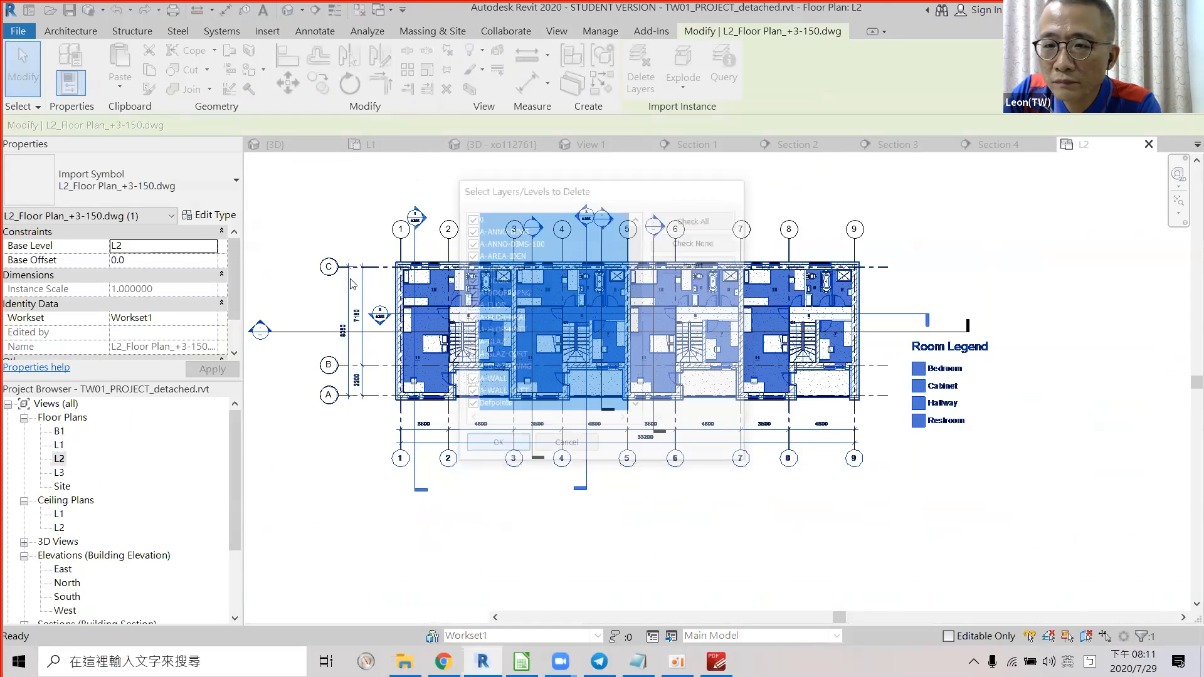
{"action": "scroll", "coordinate": [370, 301], "scroll_direction": "up", "scroll_amount": 4}
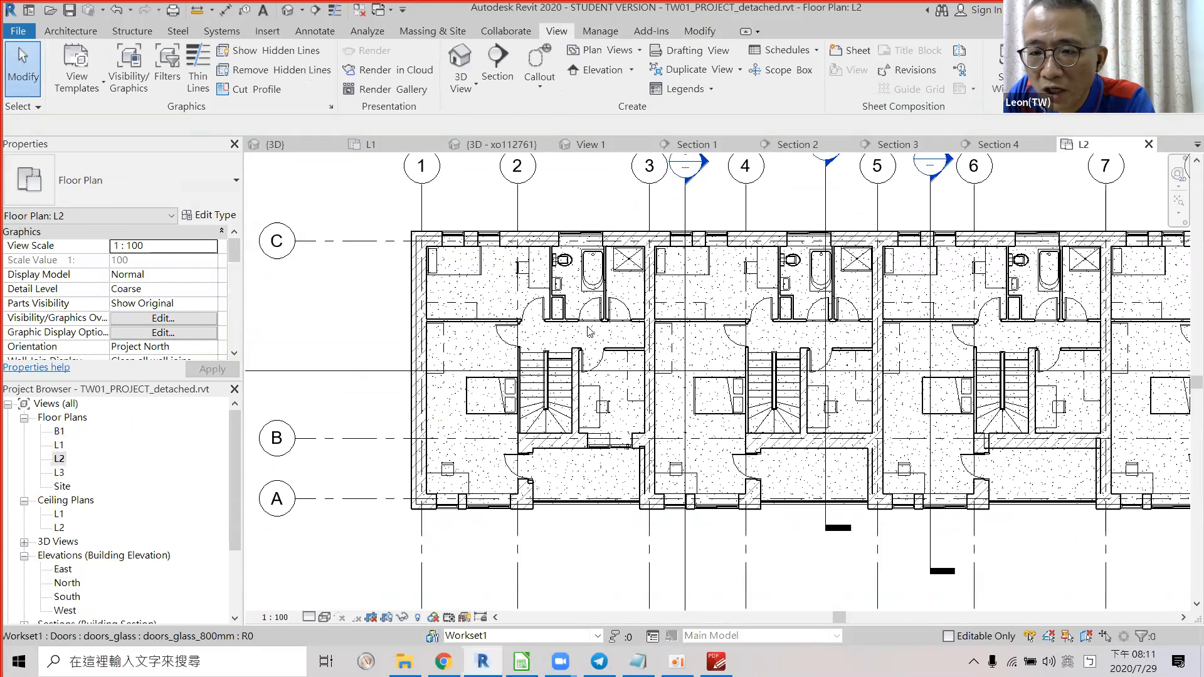
{"action": "key", "text": "alt+Tab"}
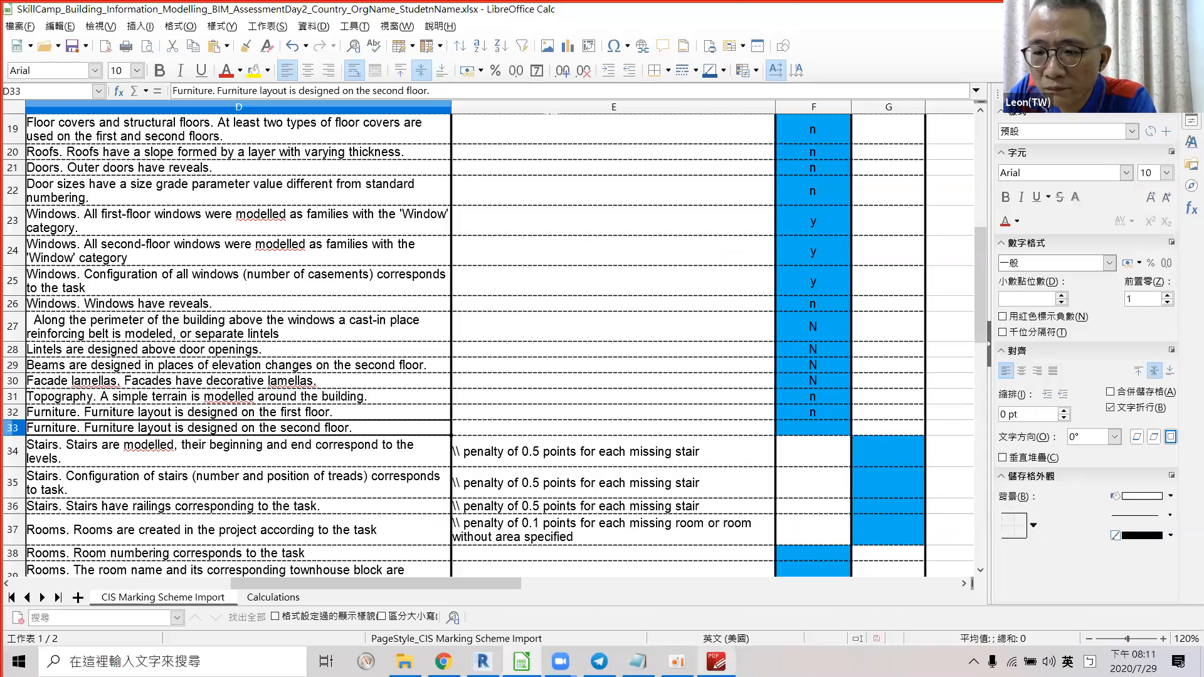
Scroll through the marking sheet, then return to the Revit L2 plan.
{"action": "key", "text": "alt+Tab"}
{"action": "key", "text": "alt+Tab"}
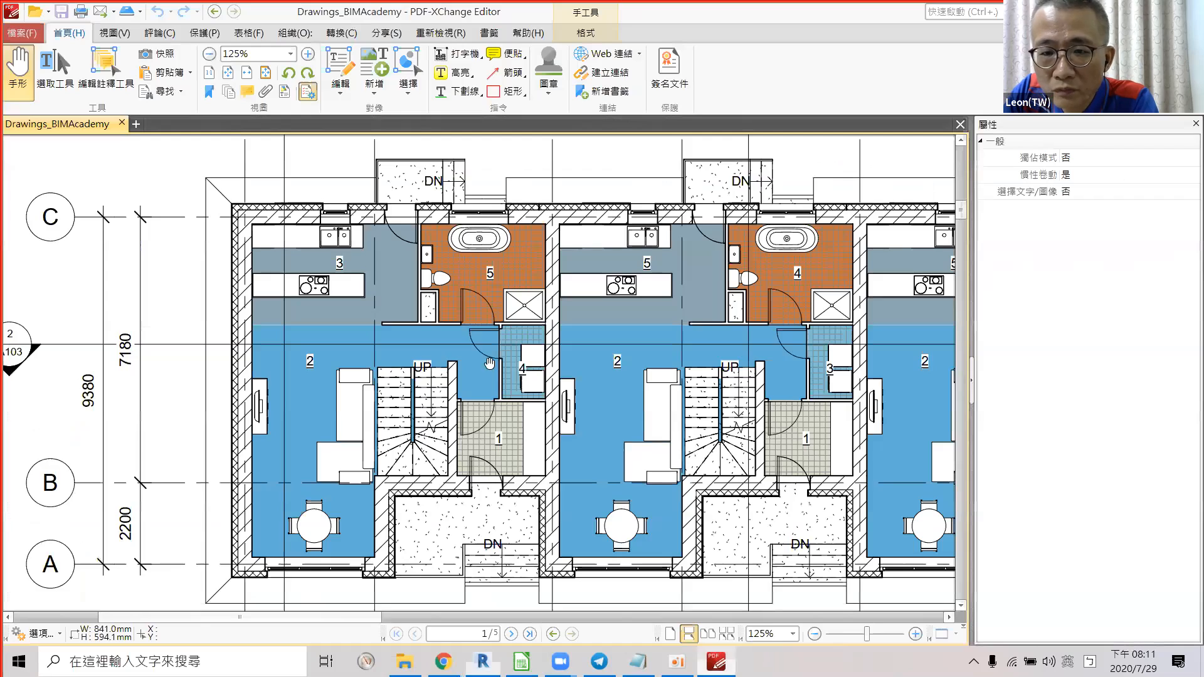
{"action": "scroll", "coordinate": [494, 349], "scroll_direction": "down", "scroll_amount": 3}
{"action": "scroll", "coordinate": [496, 351], "scroll_direction": "down", "scroll_amount": 1}
{"action": "scroll", "coordinate": [502, 357], "scroll_direction": "down", "scroll_amount": 2, "text": "ctrl"}
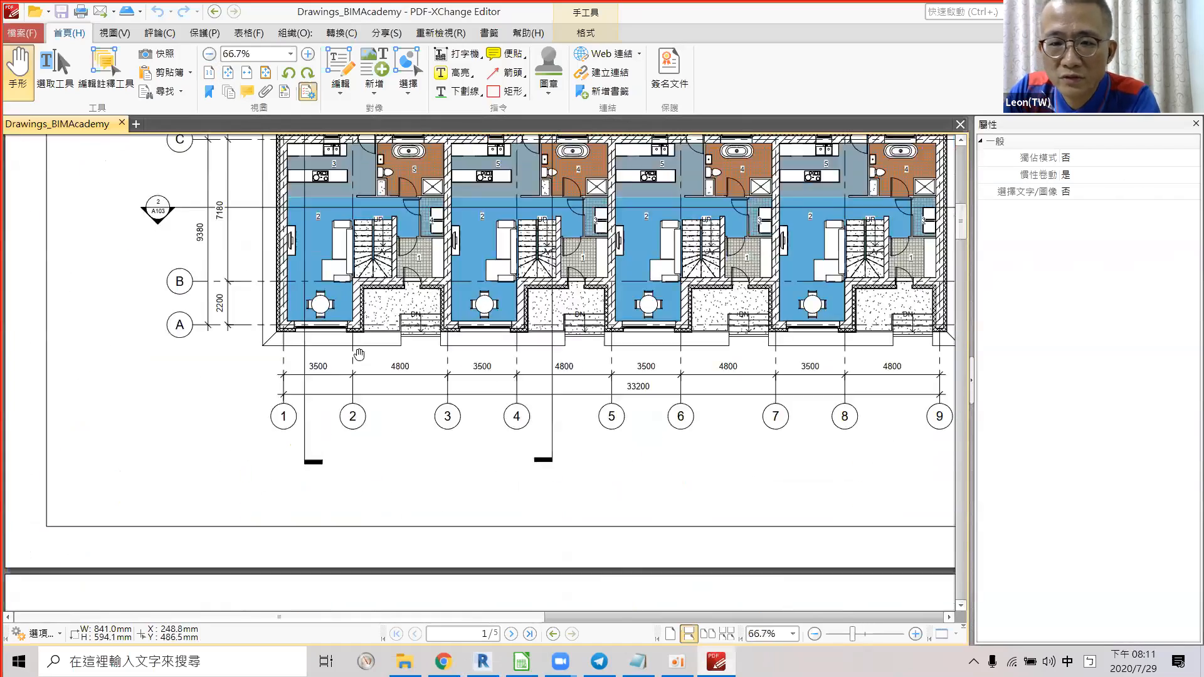
{"action": "scroll", "coordinate": [476, 282], "scroll_direction": "down", "scroll_amount": 5}
{"action": "scroll", "coordinate": [473, 276], "scroll_direction": "up", "scroll_amount": 3, "text": "ctrl"}
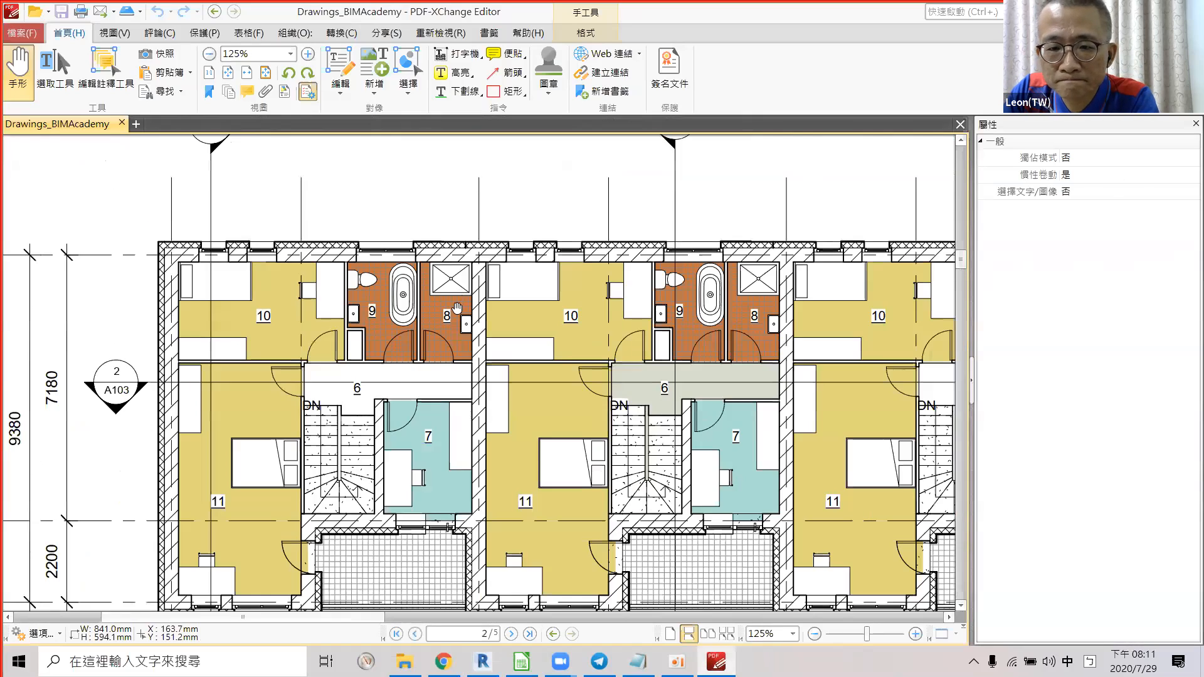
{"action": "key", "text": "alt+Tab"}
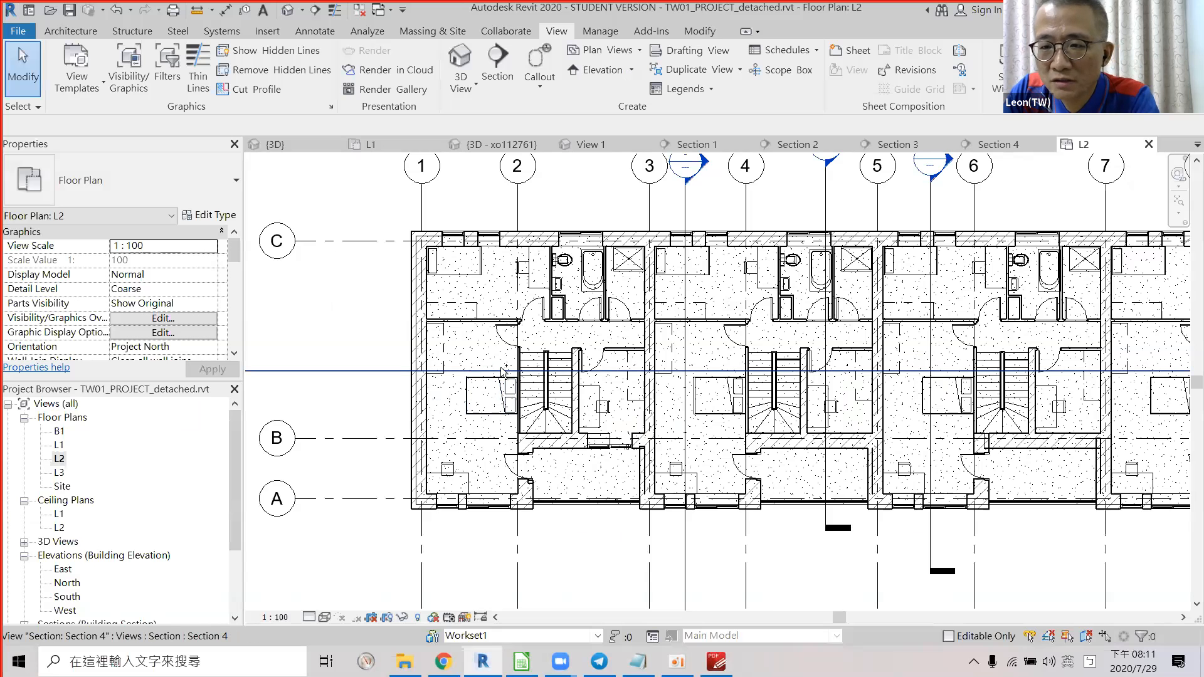
{"action": "scroll", "coordinate": [490, 333], "scroll_direction": "up", "scroll_amount": 1}
{"action": "scroll", "coordinate": [489, 334], "scroll_direction": "up", "scroll_amount": 2}
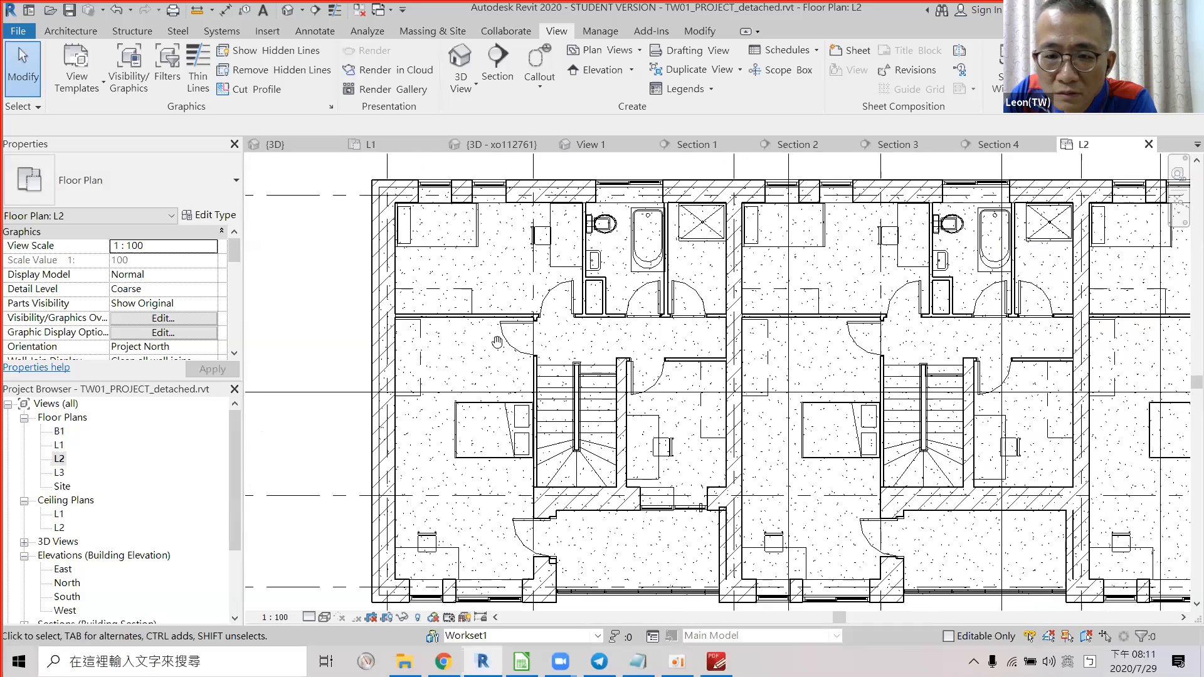
Flip between the PDF floor plan drawing and the Revit L2 plan to compare them.
{"action": "key", "text": "alt+Tab"}
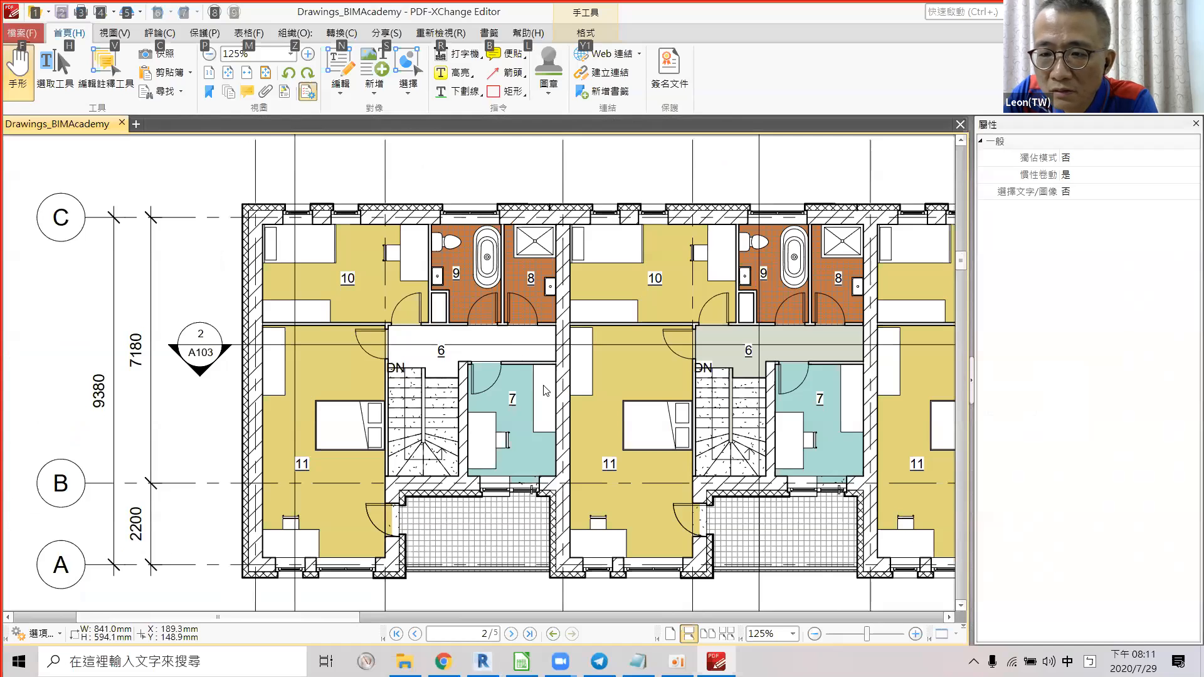
{"action": "key", "text": "alt+Tab"}
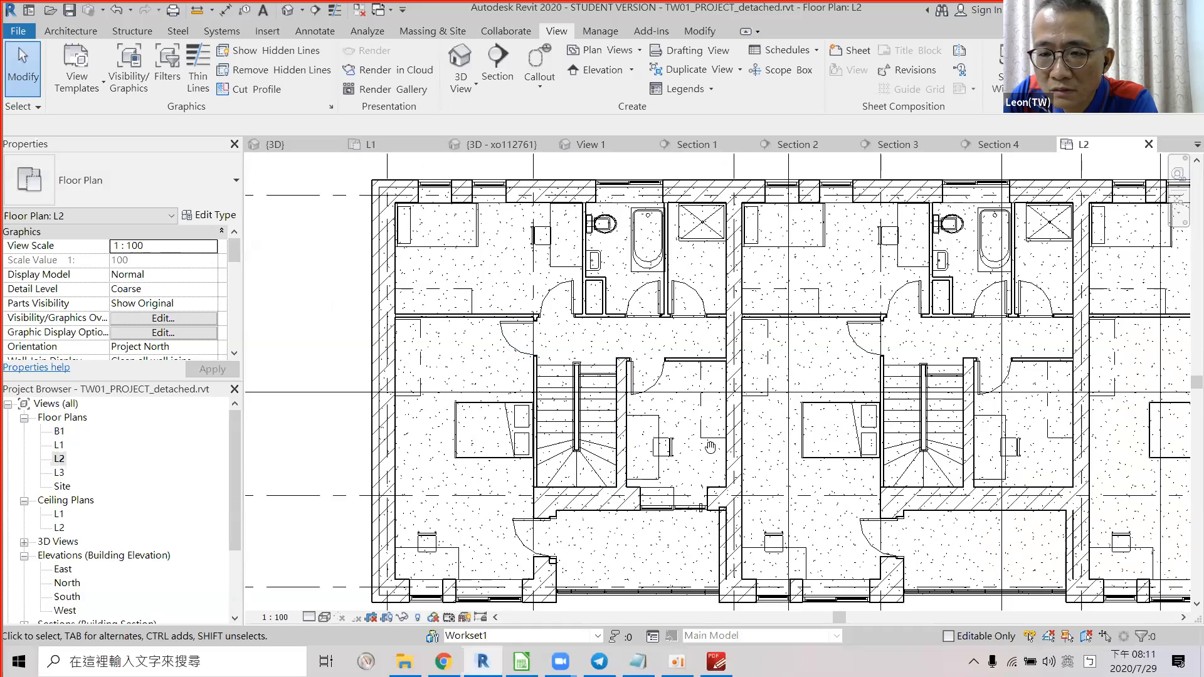
{"action": "key", "text": "alt+Tab"}
{"action": "key", "text": "alt+Tab"}
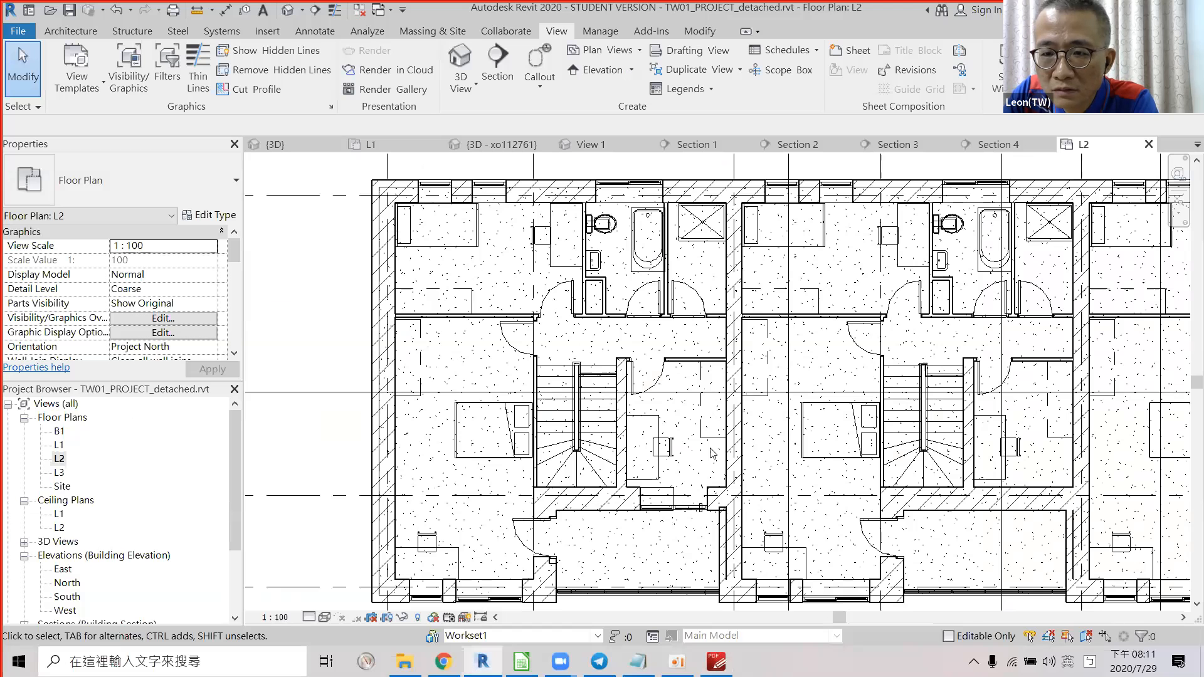
{"action": "key", "text": "alt+Tab"}
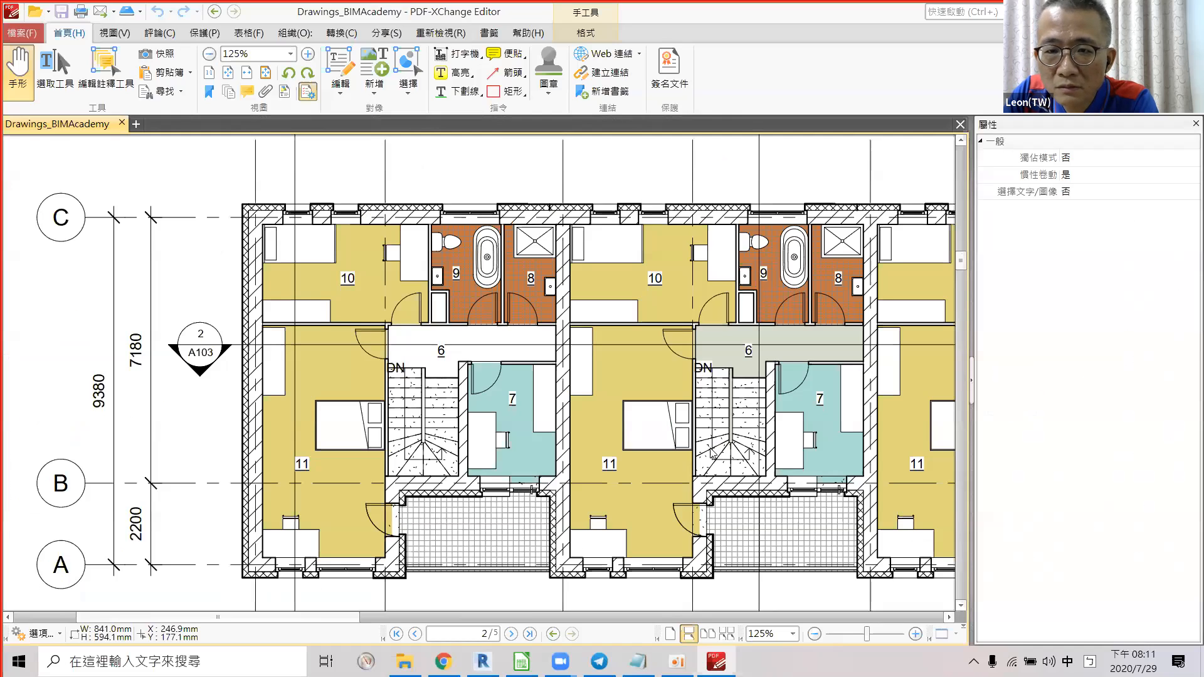
{"action": "key", "text": "alt+Tab"}
{"action": "key", "text": "alt+Tab"}
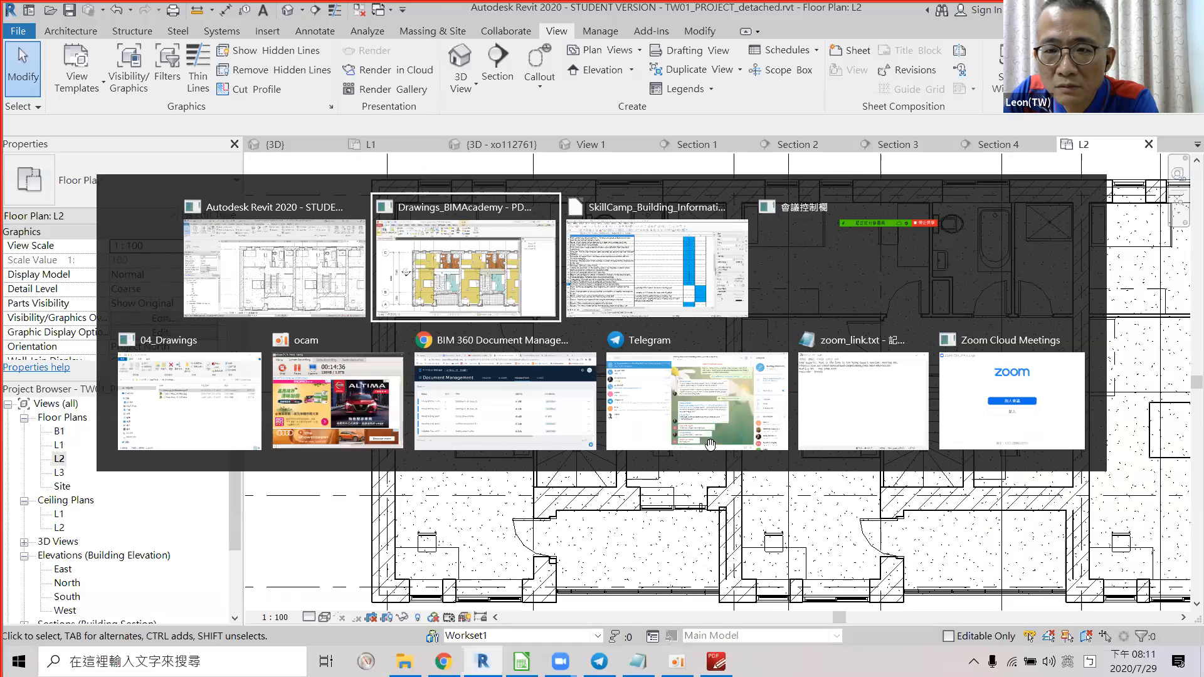
{"action": "key", "text": "alt+Tab"}
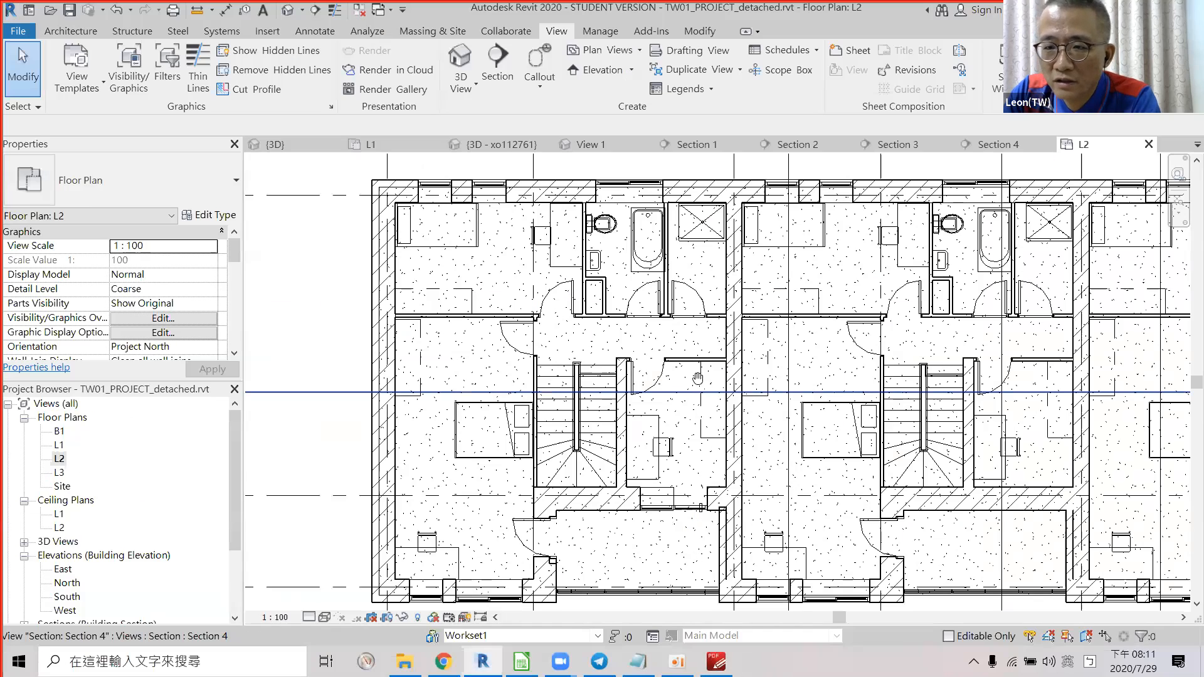
{"action": "key", "text": "alt+Tab"}
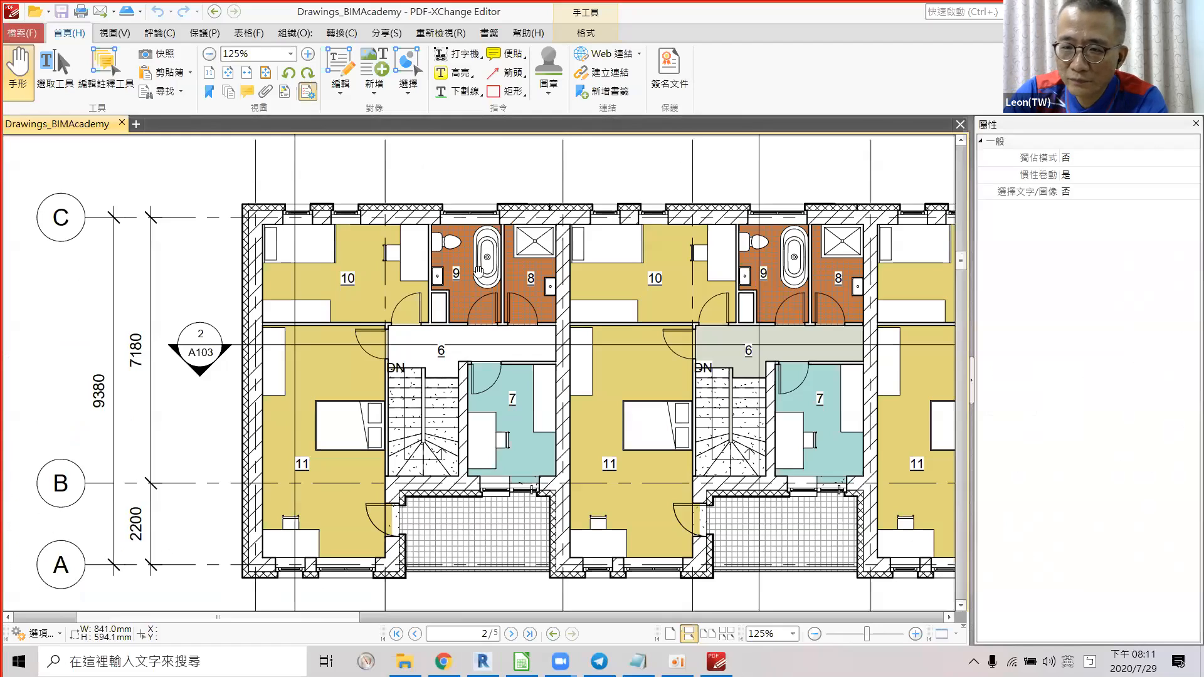
{"action": "key", "text": "alt"}
{"action": "key", "text": "alt+Tab"}
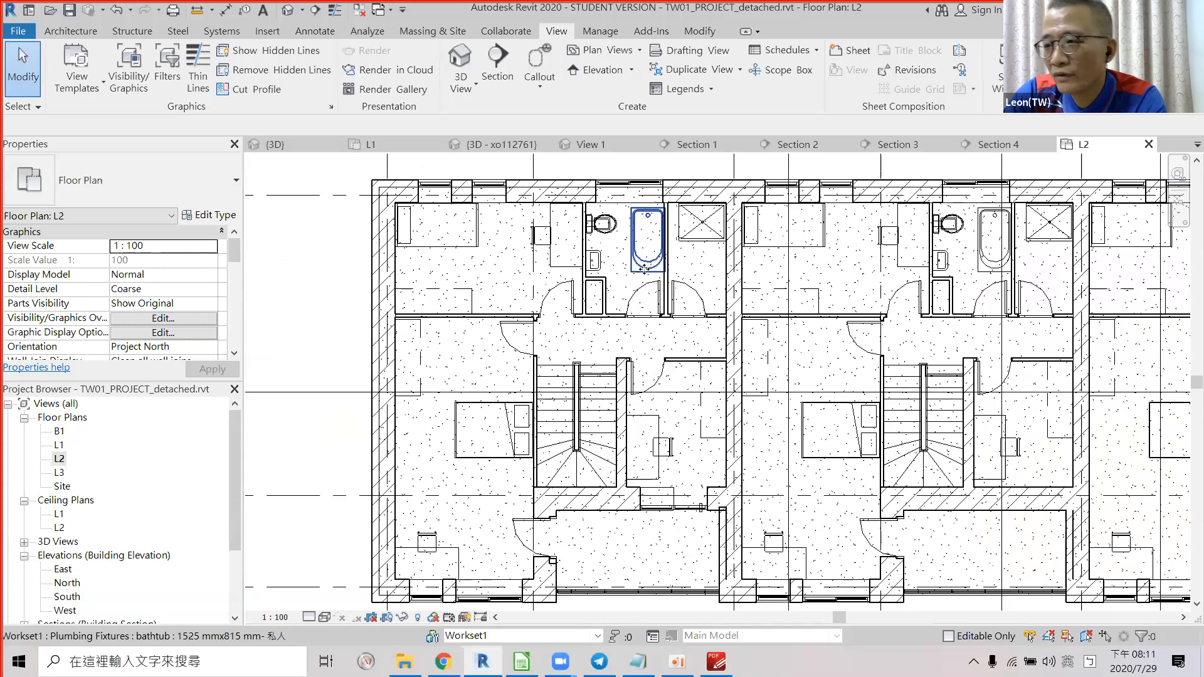
Check the upstairs bathtub and toilet against the PDF, then select cell F33.
{"action": "left_click", "coordinate": [644, 270]}
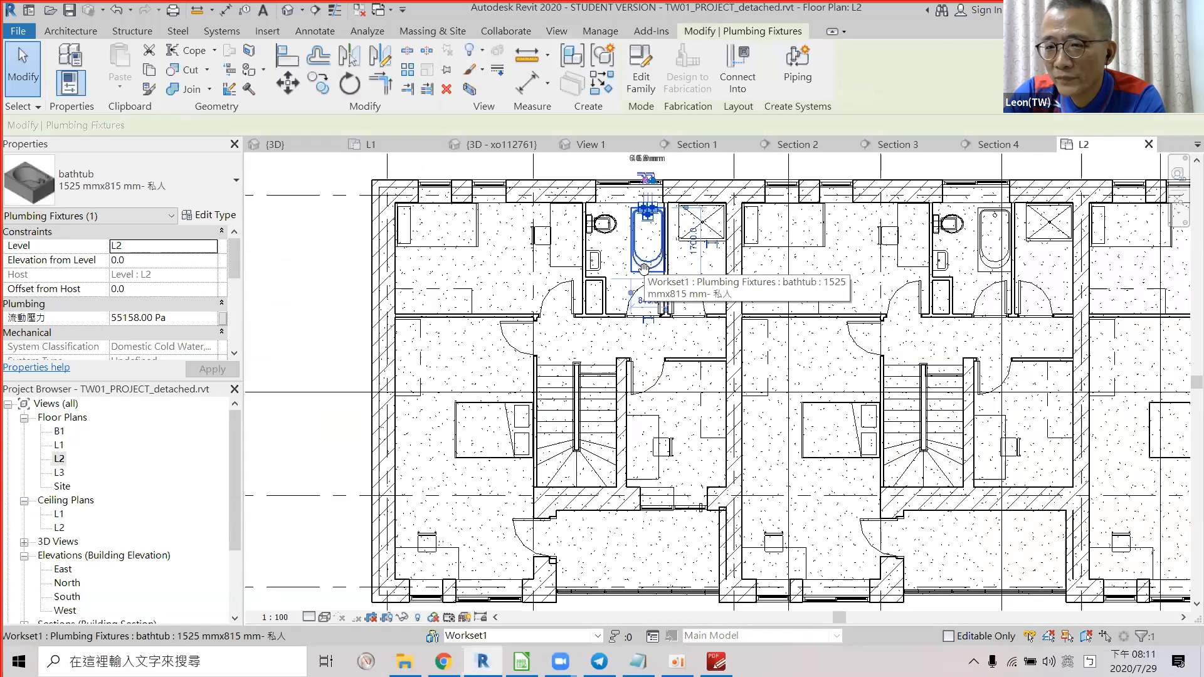
{"action": "key", "text": "alt+Tab"}
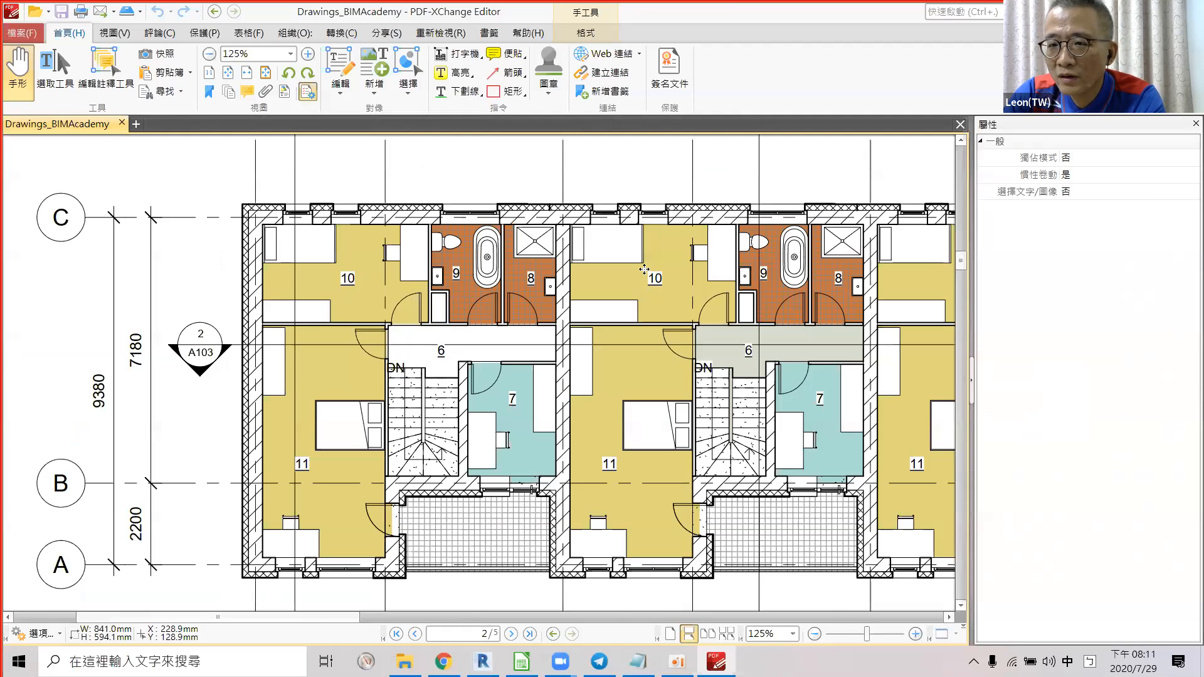
{"action": "key", "text": "alt+Tab"}
{"action": "left_click", "coordinate": [605, 227]}
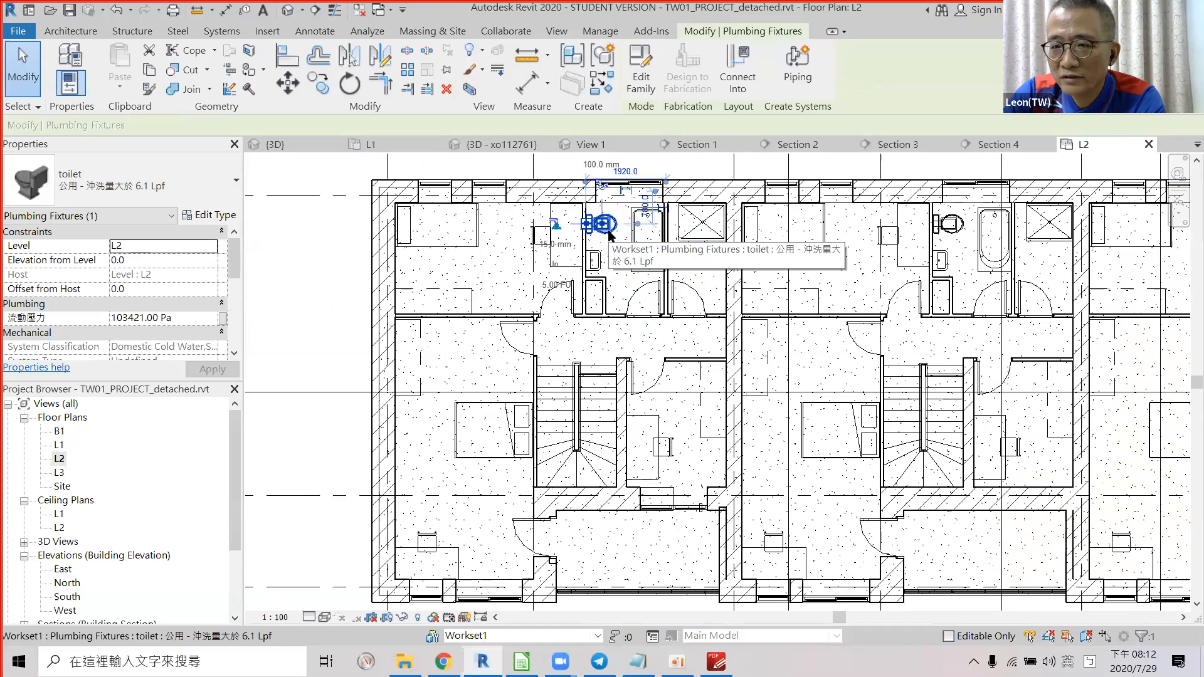
{"action": "key", "text": "alt+Tab"}
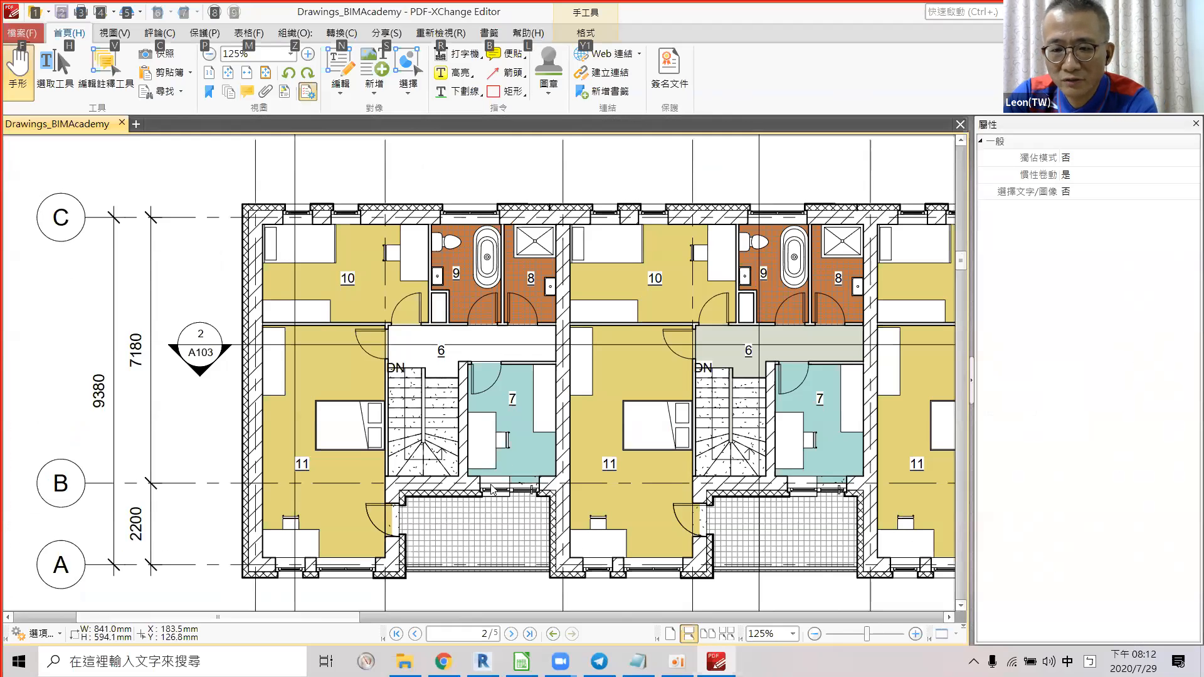
{"action": "key", "text": "alt+Tab"}
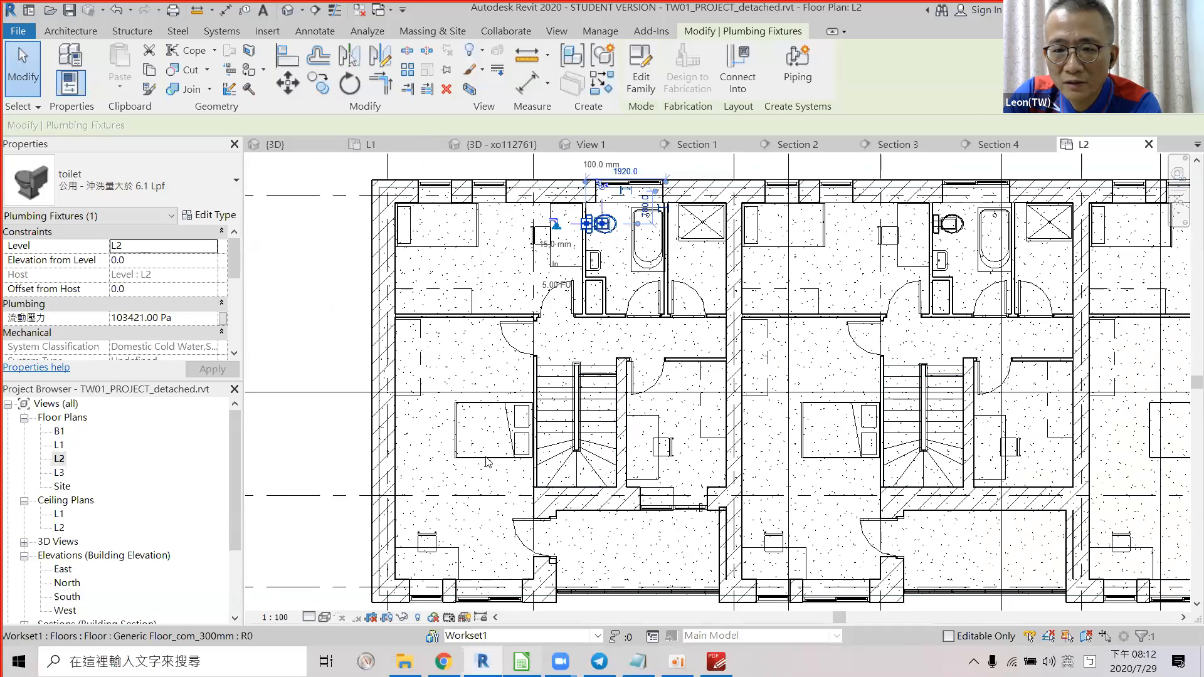
{"action": "key", "text": "alt+Tab"}
{"action": "left_click", "coordinate": [788, 429]}
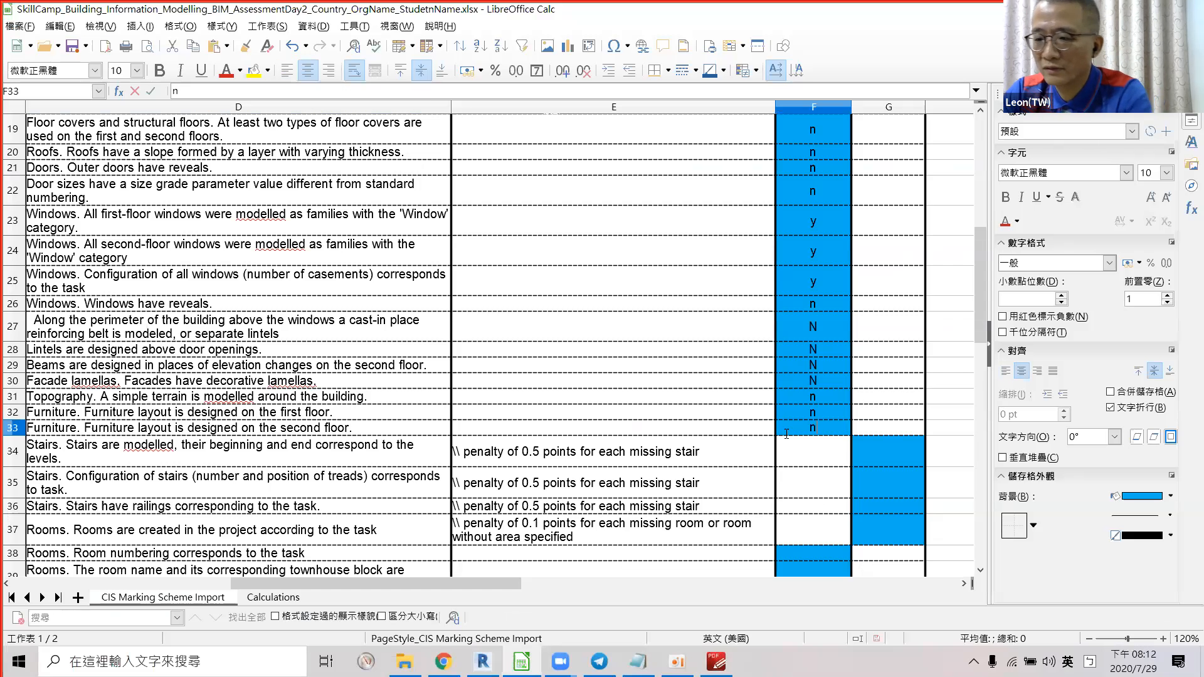
Score the second-floor furniture row n, then read the D34 stairs criterion and rows below.
{"action": "type", "text": "n"}
{"action": "key", "text": "Return"}
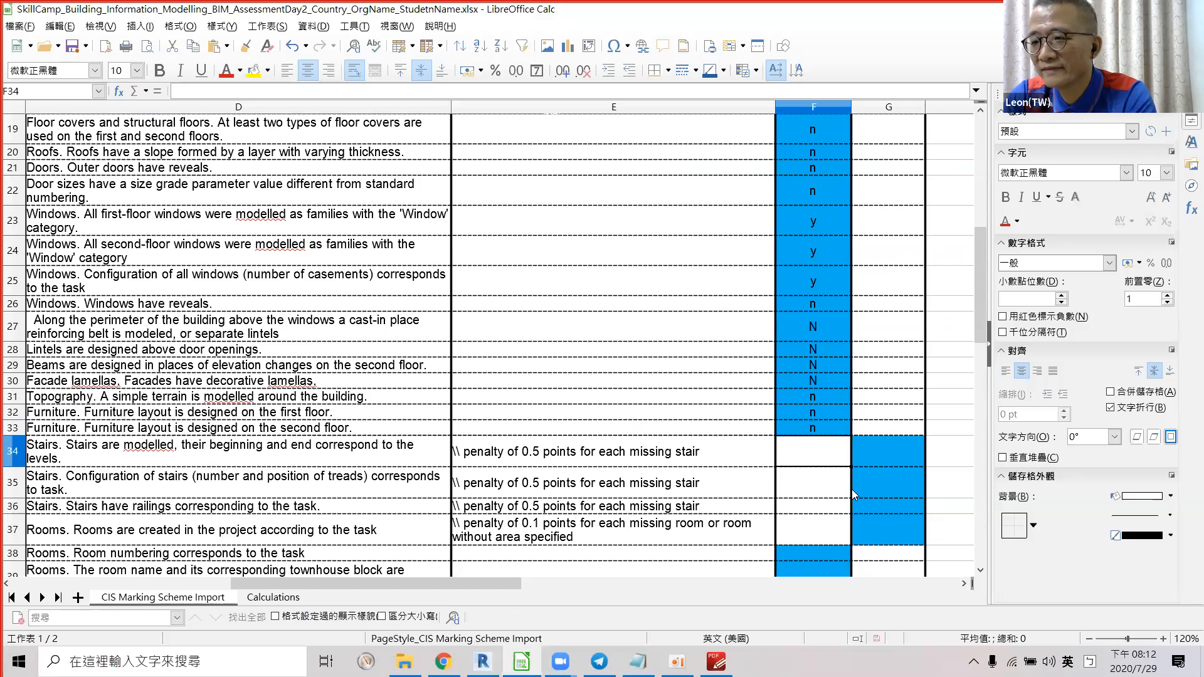
{"action": "left_click", "coordinate": [274, 458]}
{"action": "scroll", "coordinate": [305, 438], "scroll_direction": "down", "scroll_amount": 1}
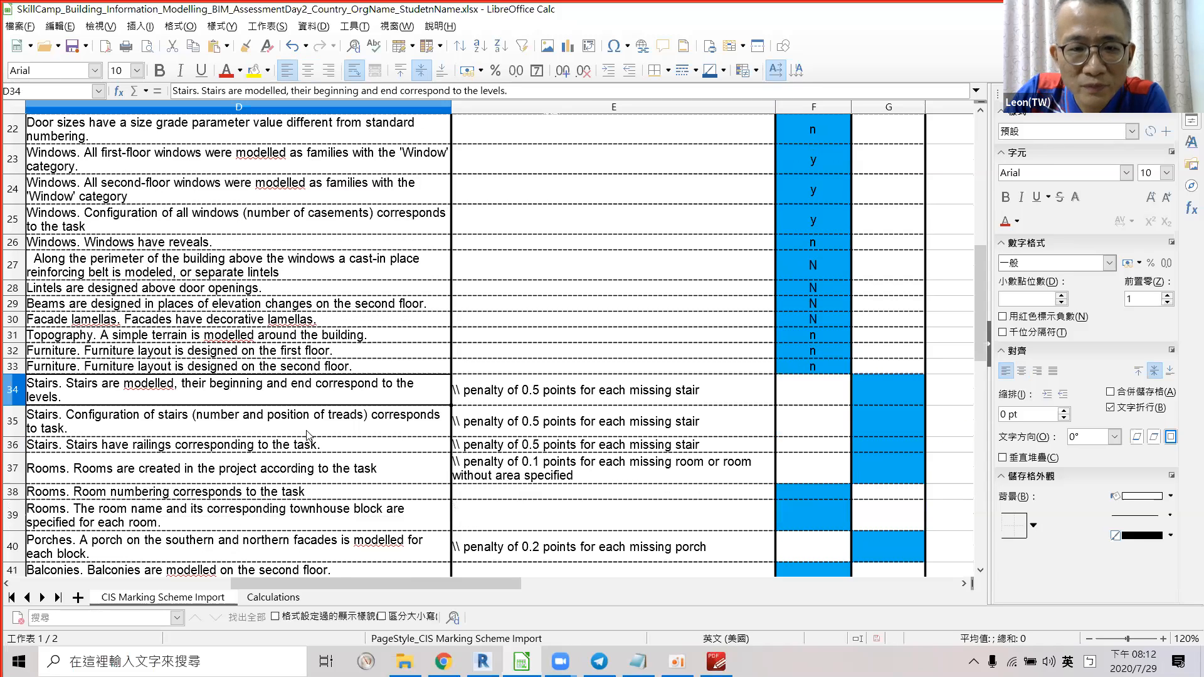
{"action": "scroll", "coordinate": [307, 435], "scroll_direction": "down", "scroll_amount": 1}
{"action": "scroll", "coordinate": [314, 429], "scroll_direction": "down", "scroll_amount": 1}
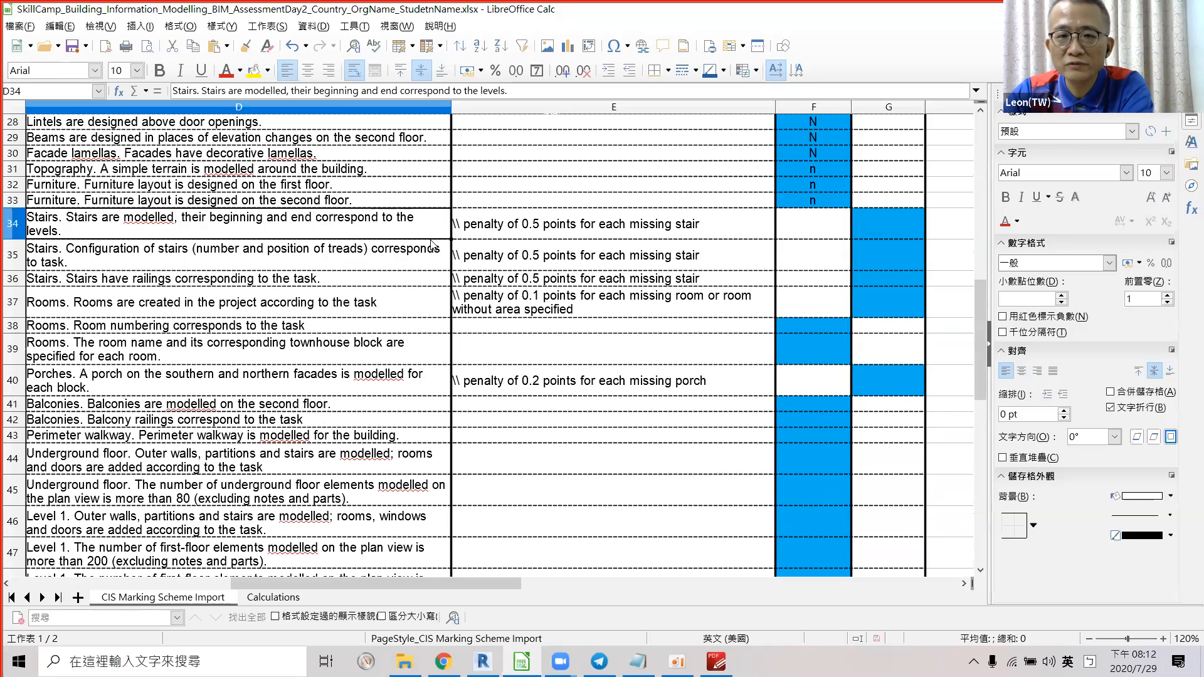
{"action": "key", "text": "alt+Tab"}
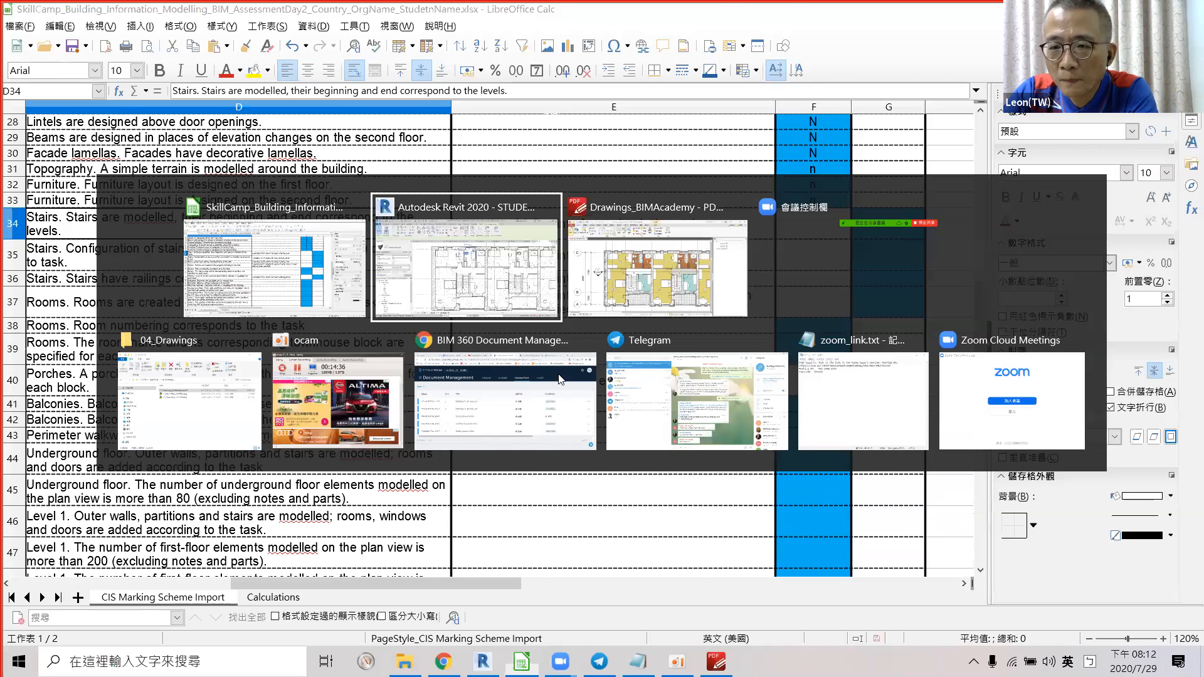
{"action": "scroll", "coordinate": [588, 402], "scroll_direction": "down", "scroll_amount": 2}
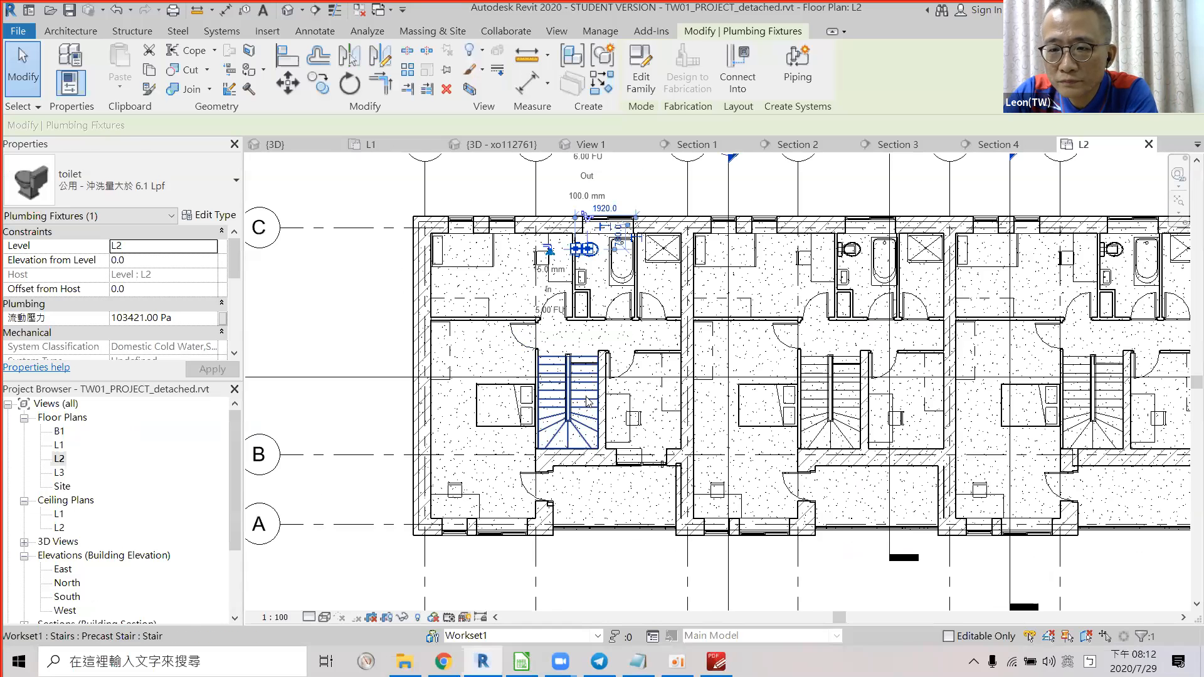
Select the L2 stair, then orbit the default 3D view to a frontal angle.
{"action": "left_click", "coordinate": [558, 361]}
{"action": "left_click", "coordinate": [288, 11]}
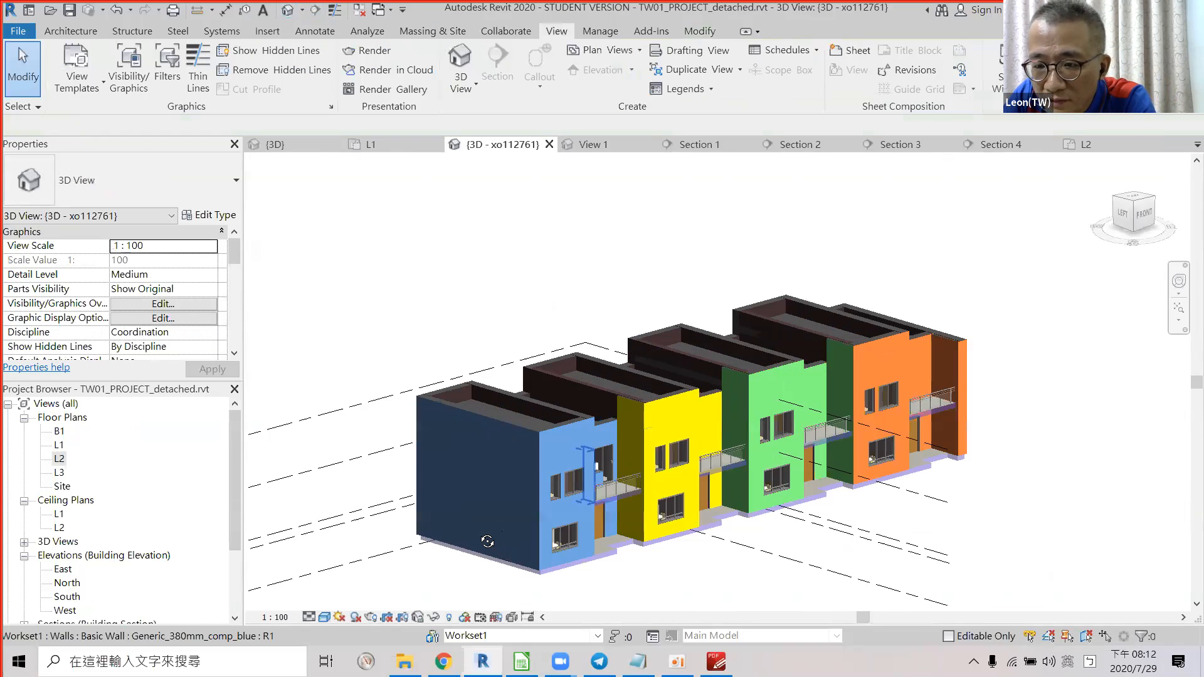
{"action": "scroll", "coordinate": [487, 541], "scroll_direction": "up", "scroll_amount": 5}
{"action": "middle_click_drag", "start_coordinate": [489, 471], "coordinate": [495, 364], "text": "shift"}
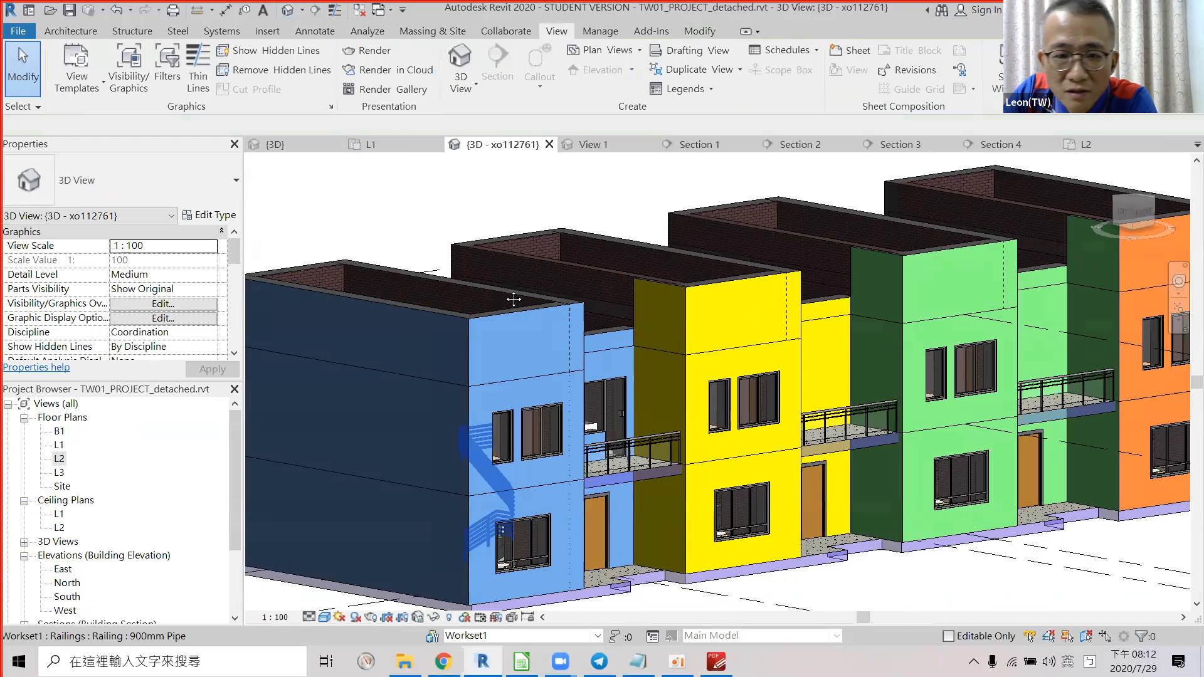
{"action": "scroll", "coordinate": [505, 298], "scroll_direction": "down", "scroll_amount": 5}
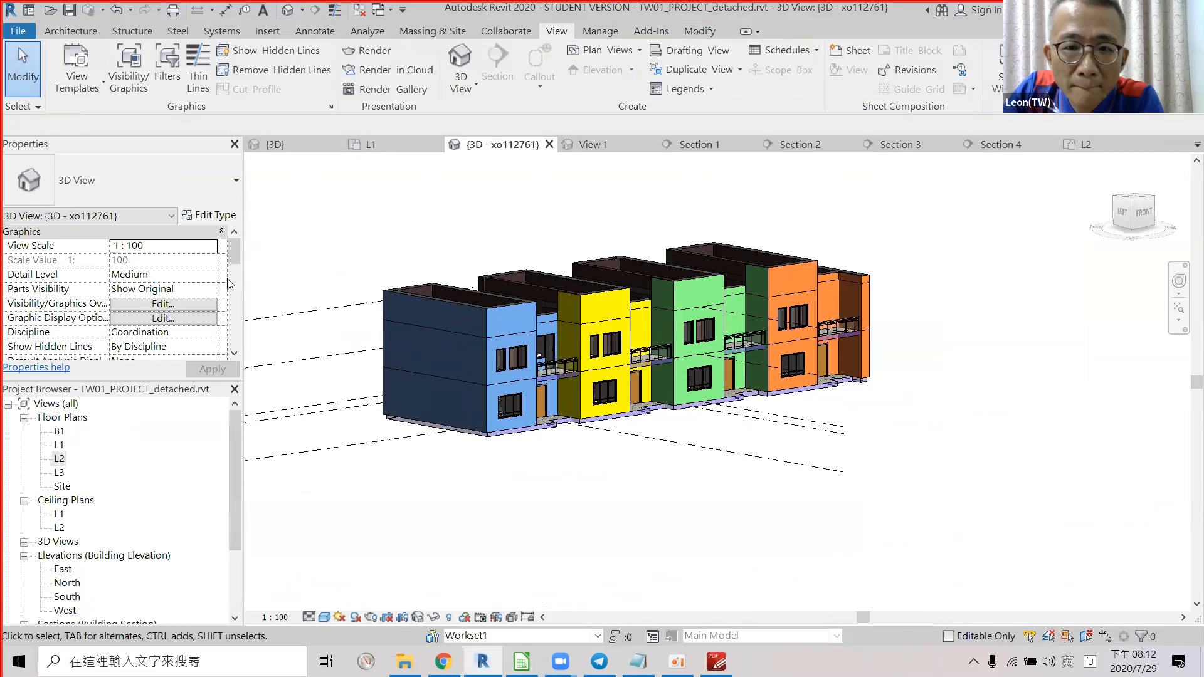
{"action": "scroll", "coordinate": [230, 276], "scroll_direction": "down", "scroll_amount": 1}
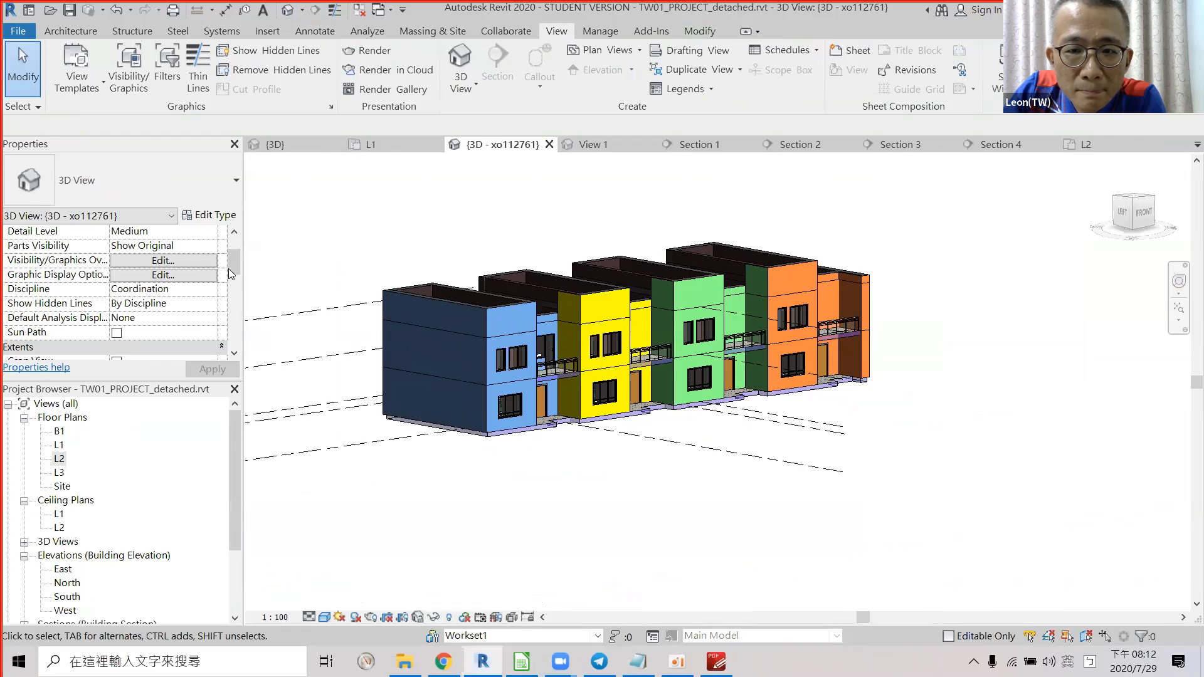
{"action": "scroll", "coordinate": [231, 274], "scroll_direction": "down", "scroll_amount": 3}
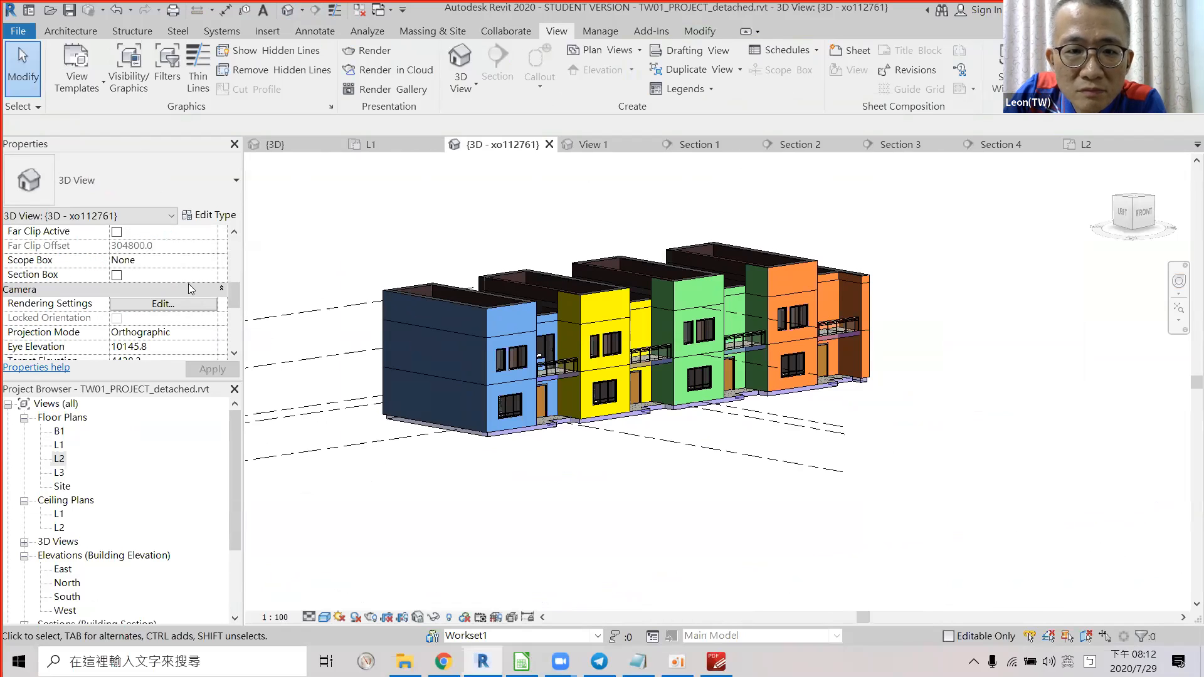
Enable a section box and pull it in to cut open the left house.
{"action": "left_click", "coordinate": [117, 275]}
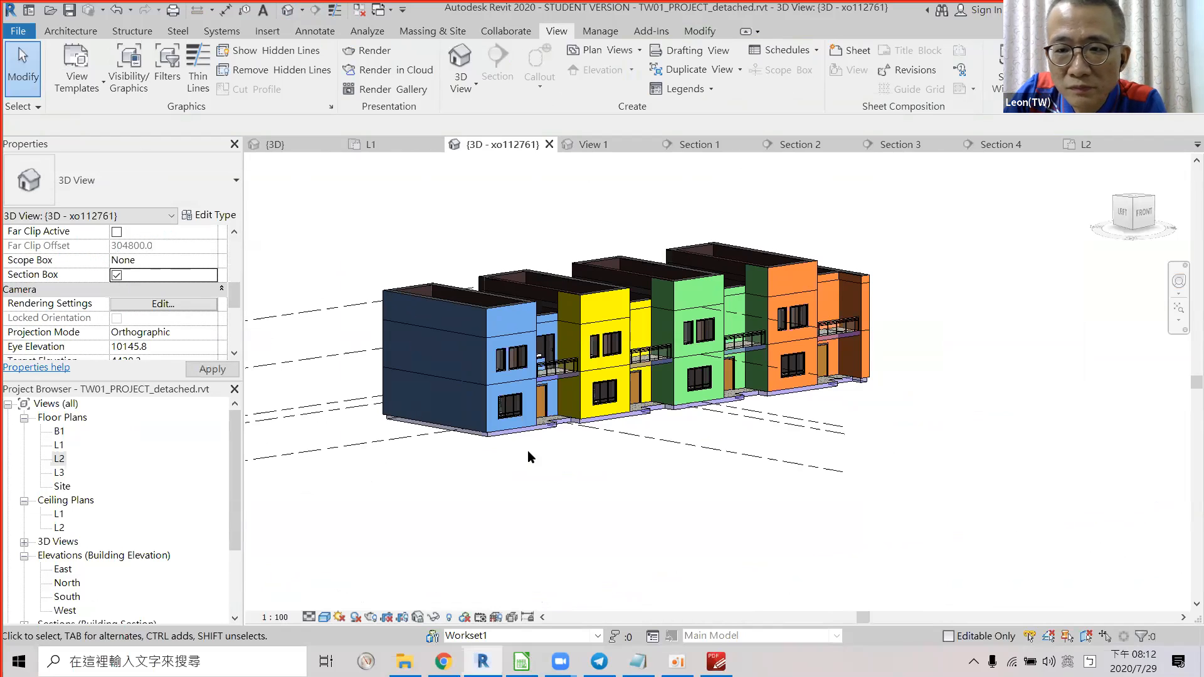
{"action": "left_click", "coordinate": [419, 369]}
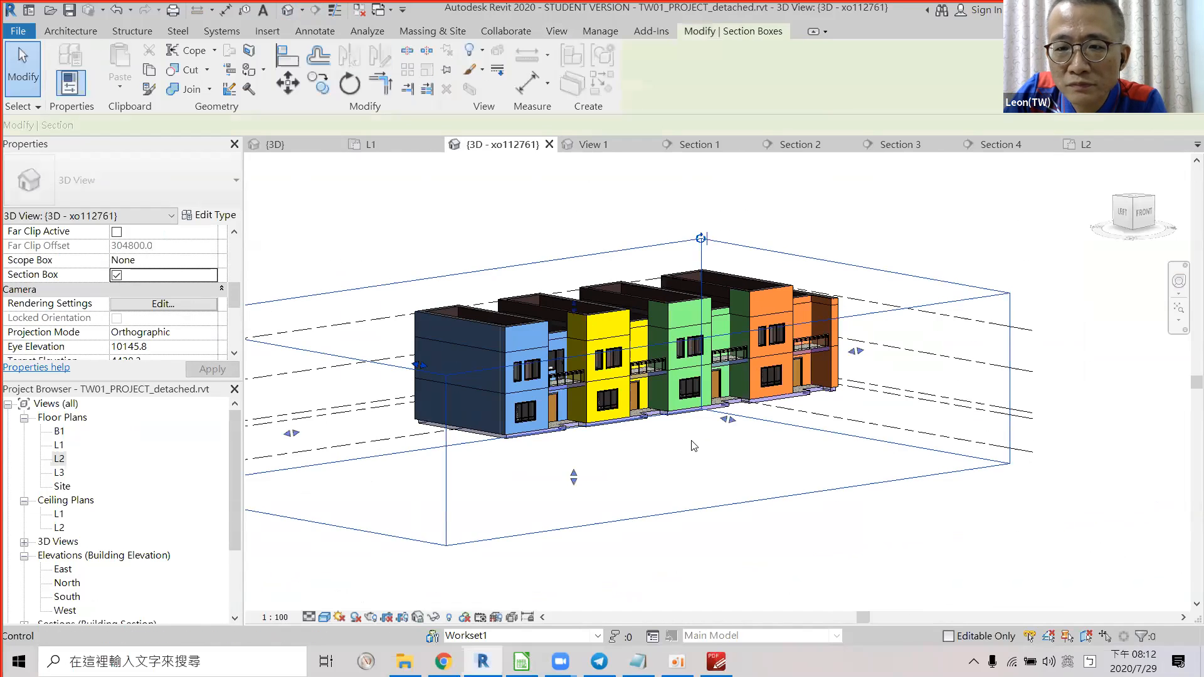
{"action": "scroll", "coordinate": [692, 441], "scroll_direction": "down", "scroll_amount": 2}
{"action": "left_click_drag", "start_coordinate": [389, 436], "coordinate": [567, 432]}
{"action": "scroll", "coordinate": [568, 433], "scroll_direction": "up", "scroll_amount": 5}
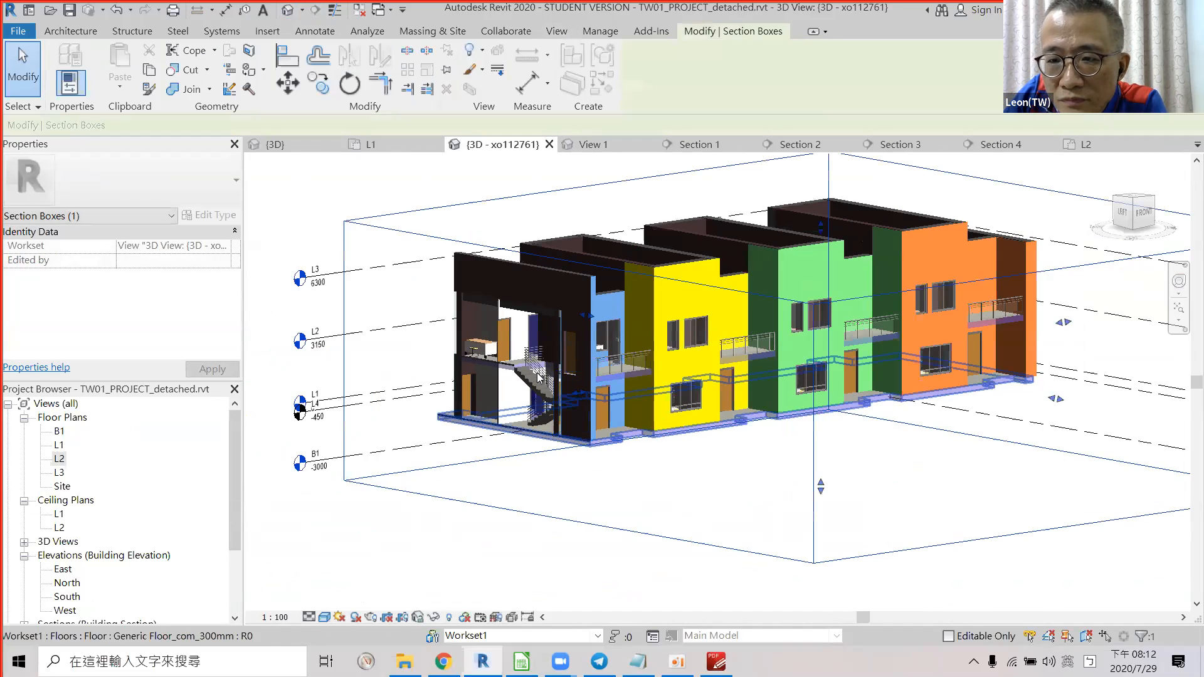
Inspect the precast stair's properties, then switch back to the marking sheet.
{"action": "left_click", "coordinate": [530, 369]}
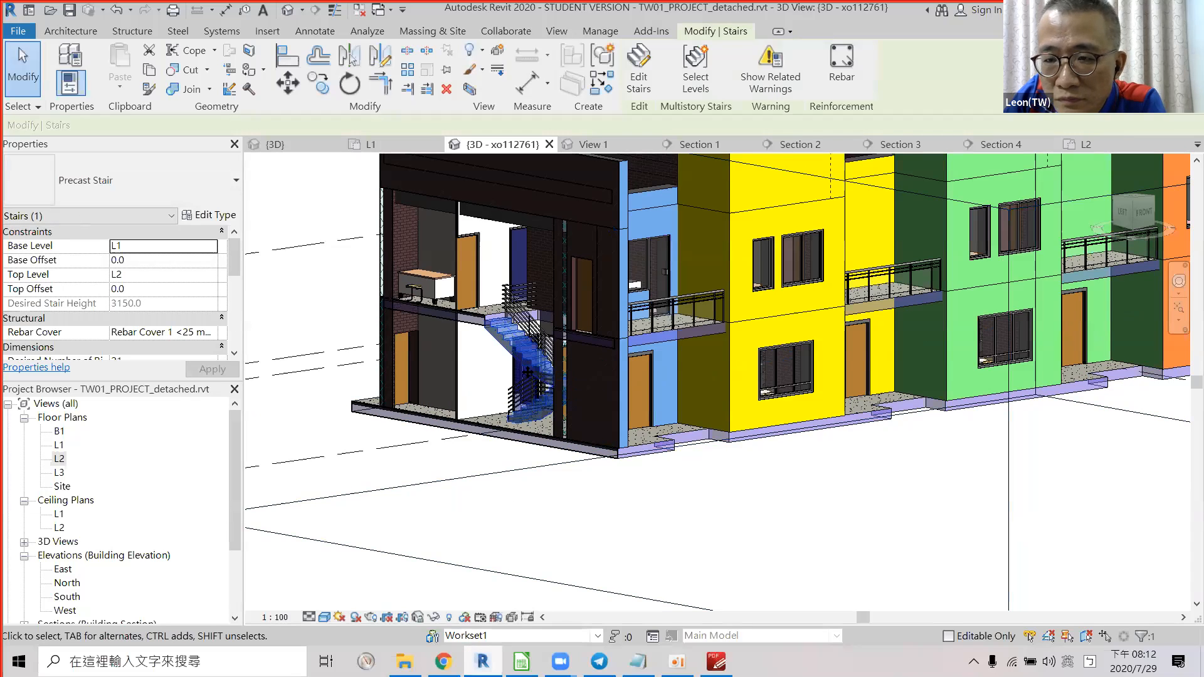
{"action": "scroll", "coordinate": [555, 458], "scroll_direction": "up", "scroll_amount": 2}
{"action": "scroll", "coordinate": [556, 458], "scroll_direction": "up", "scroll_amount": 4}
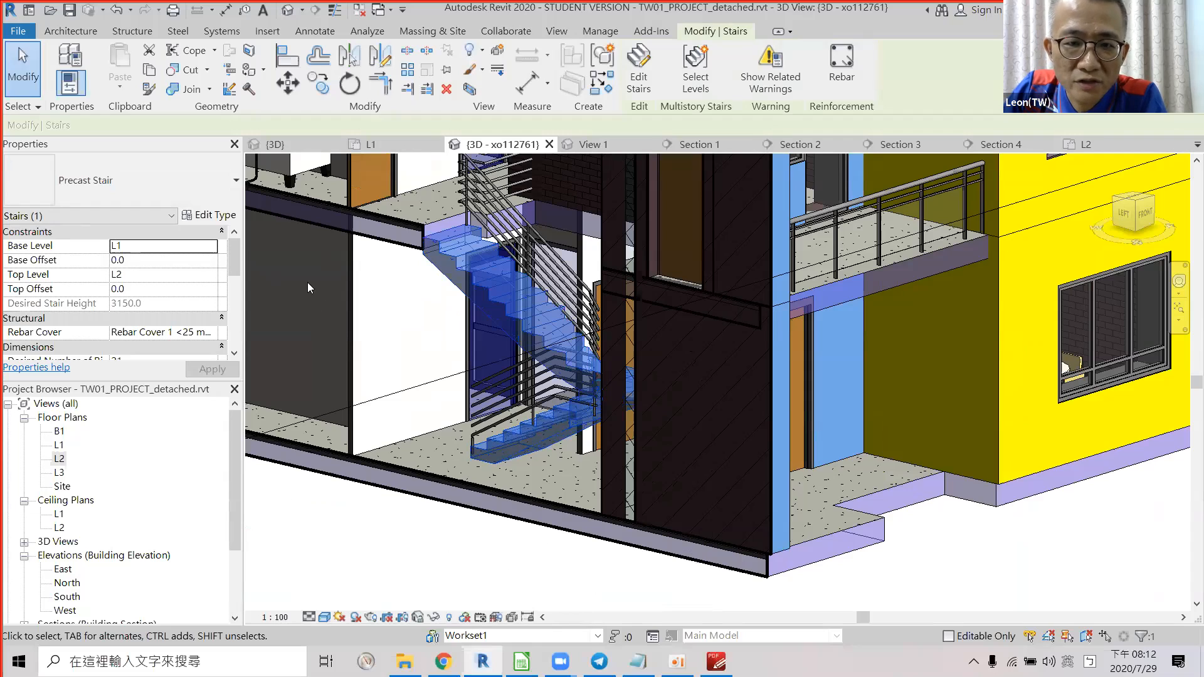
{"action": "left_click_drag", "start_coordinate": [235, 263], "coordinate": [240, 252]}
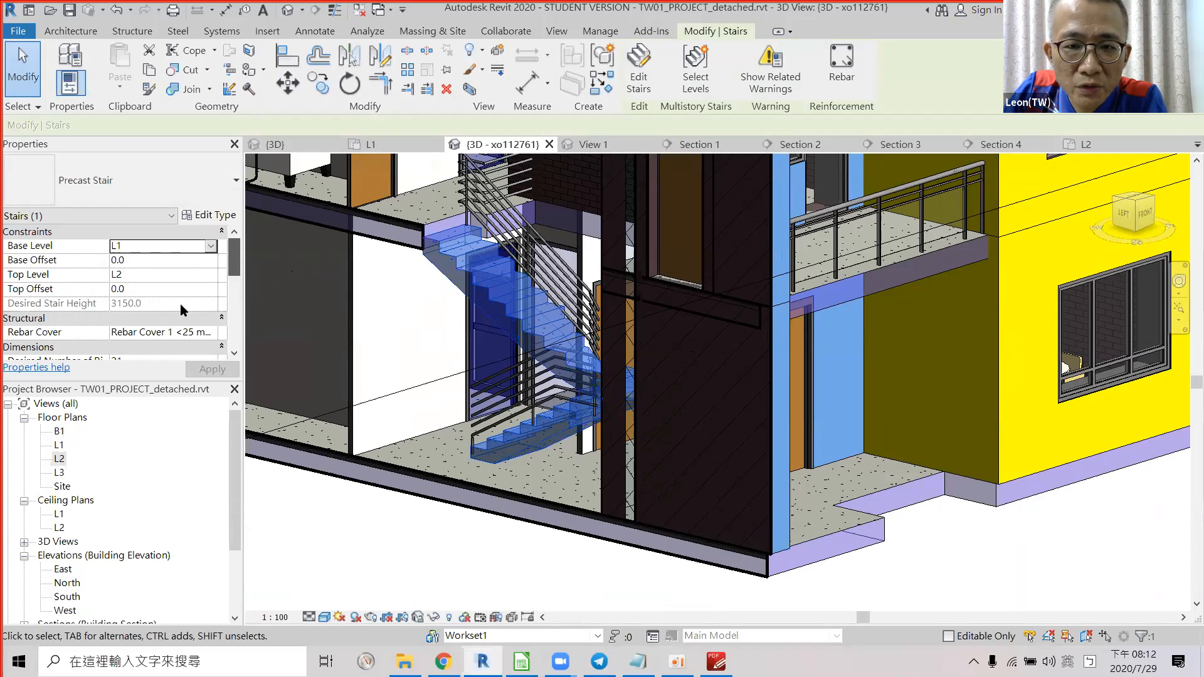
{"action": "scroll", "coordinate": [215, 305], "scroll_direction": "down", "scroll_amount": 2}
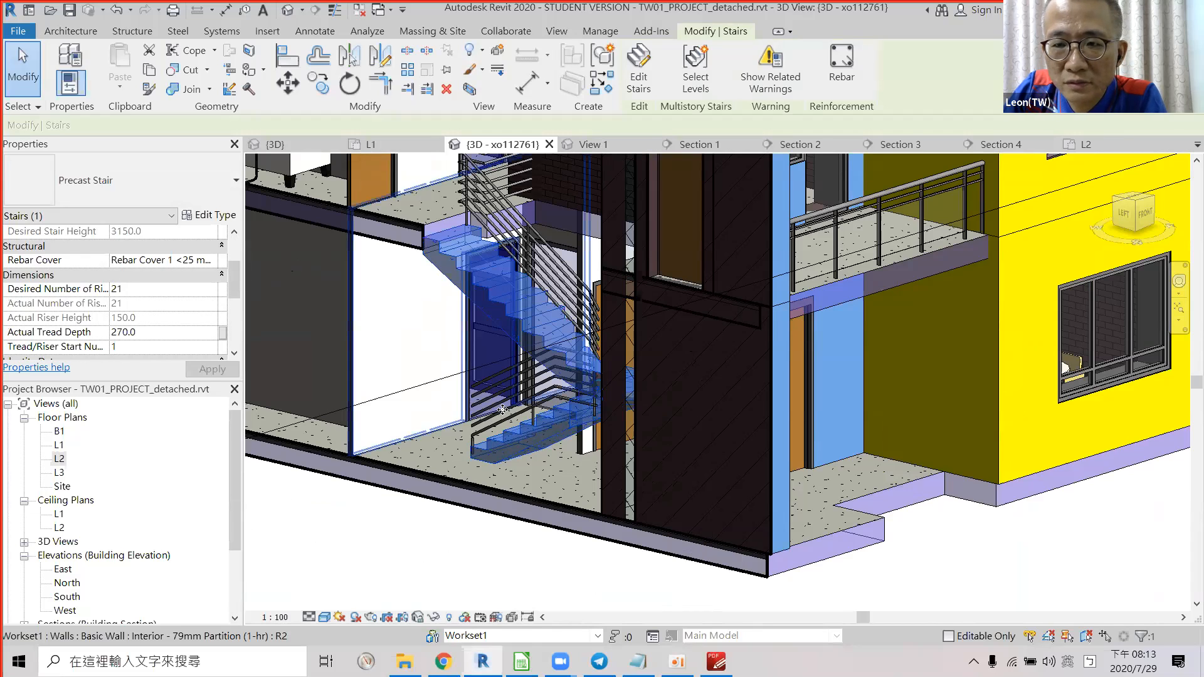
{"action": "key", "text": "alt"}
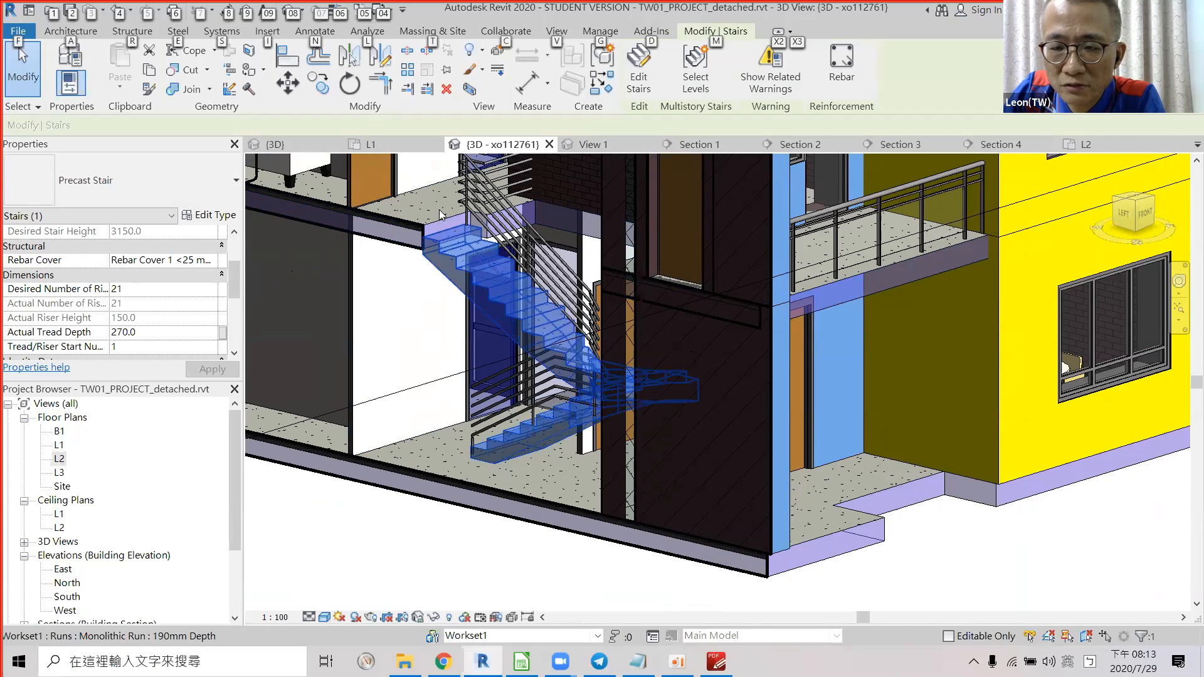
{"action": "key", "text": "alt+Tab"}
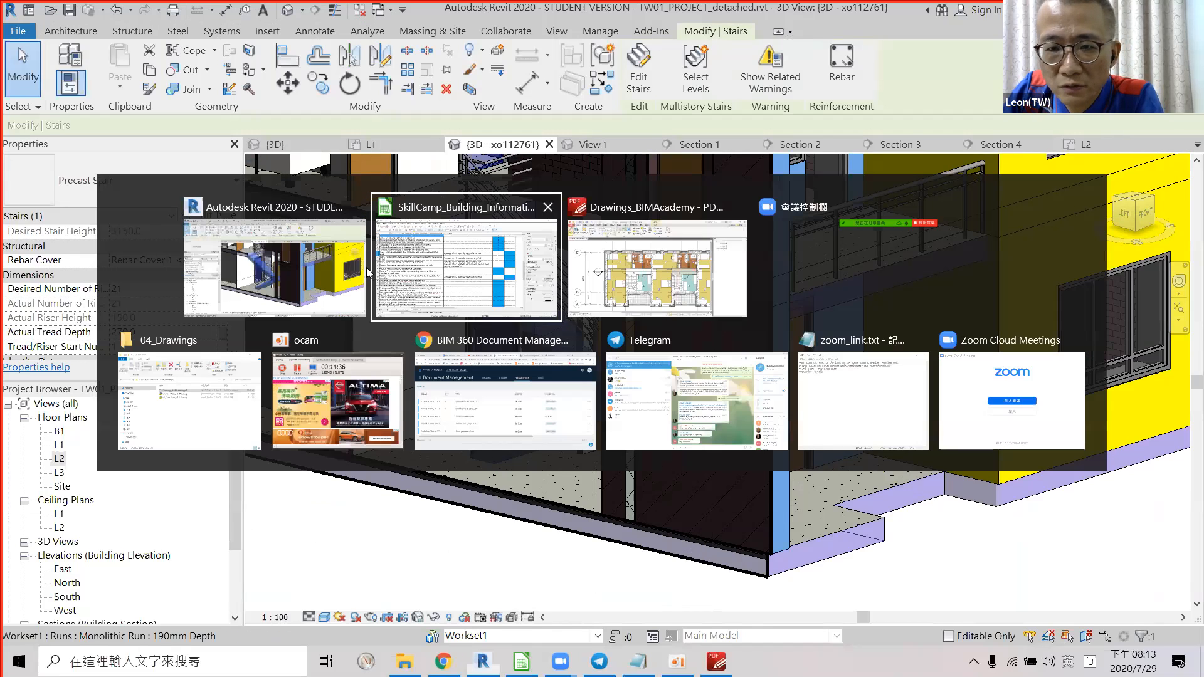
{"action": "key", "text": "Escape"}
{"action": "key", "text": "alt+Tab"}
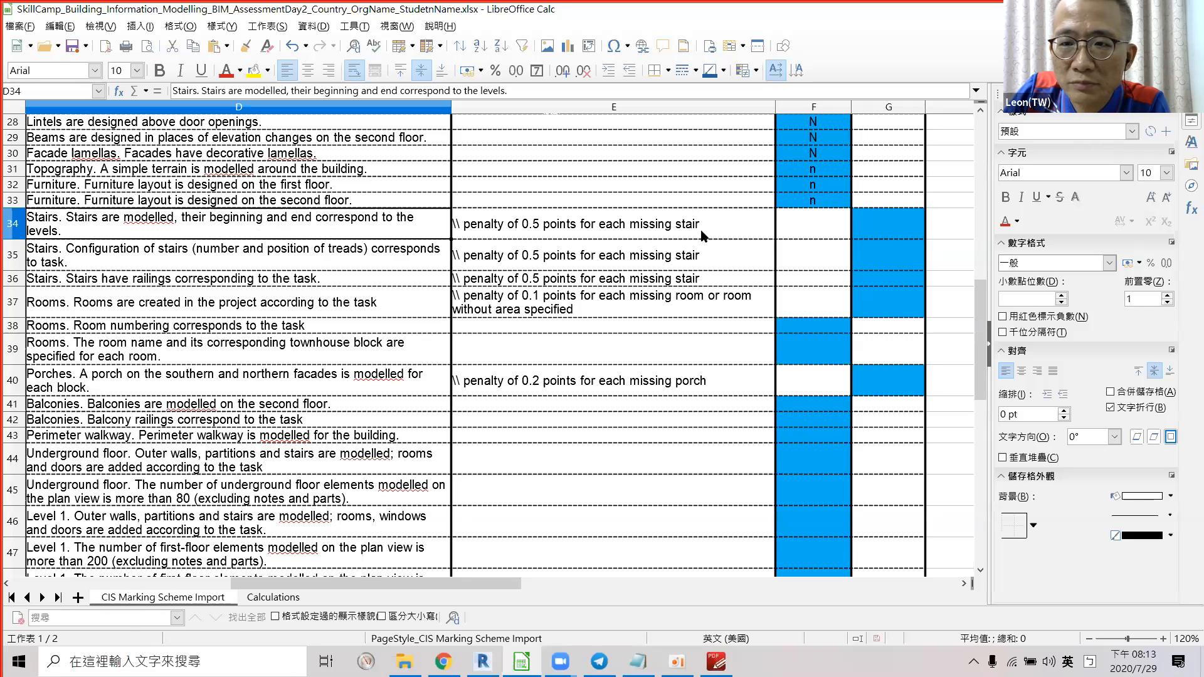
Enter y in G34 and G35 for the stairs-modelled and stair-configuration criteria.
{"action": "left_click", "coordinate": [890, 232]}
{"action": "type", "text": "y"}
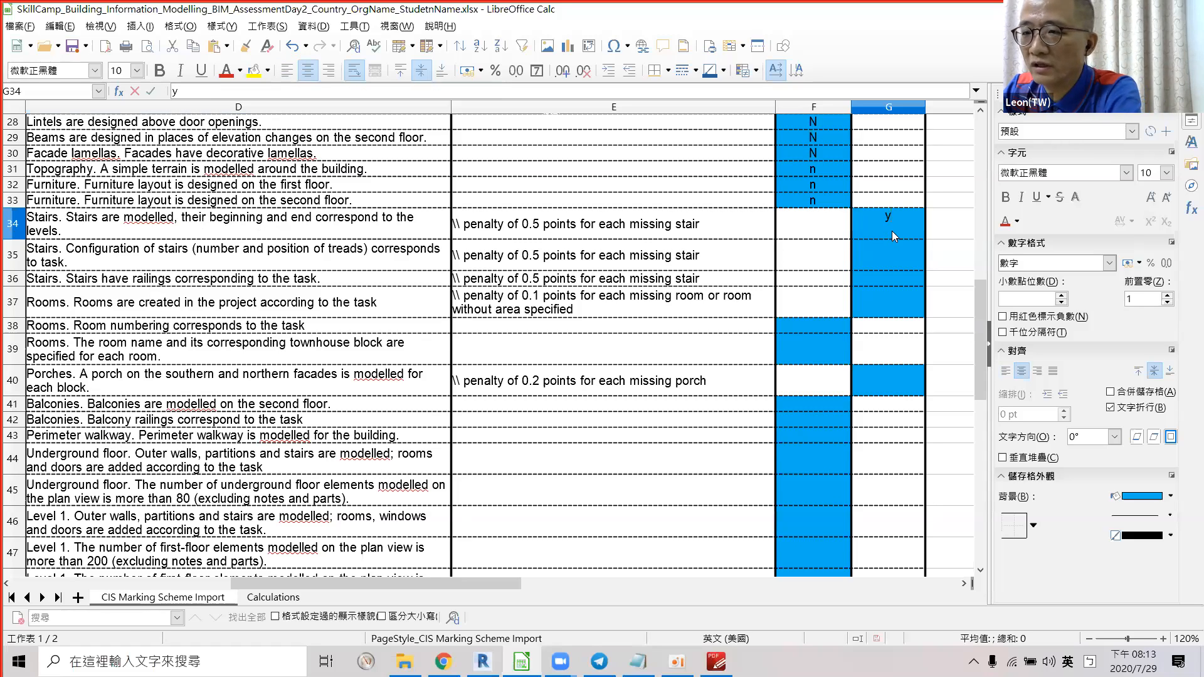
{"action": "key", "text": "Return"}
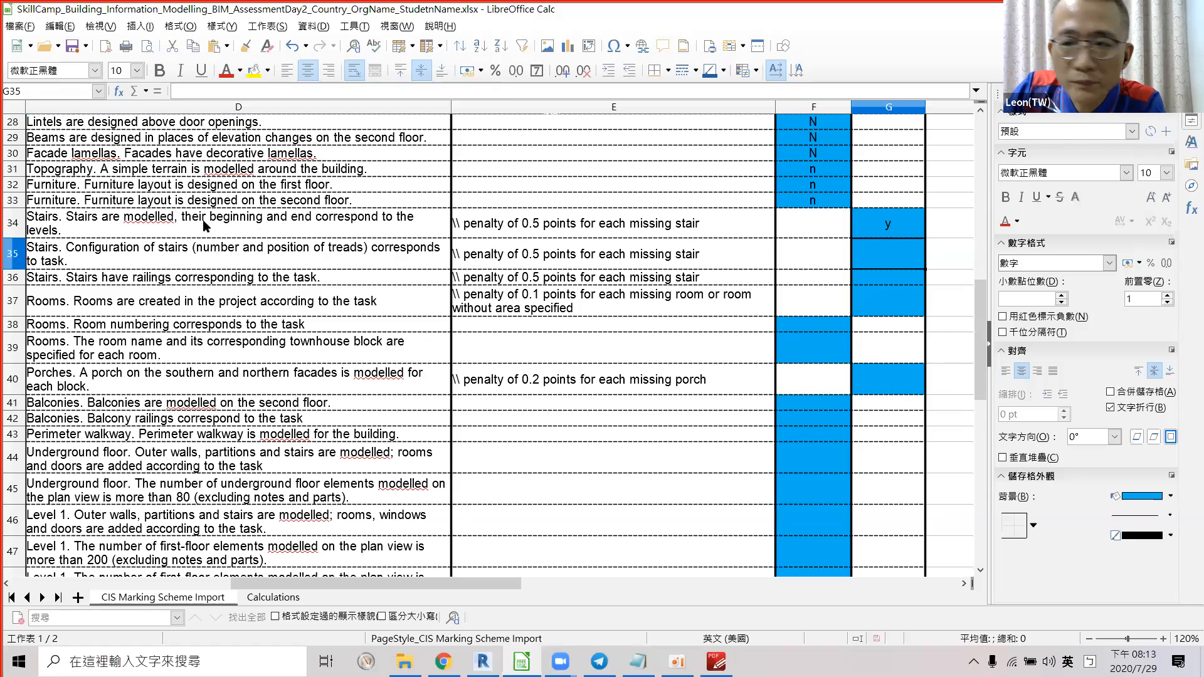
{"action": "left_click", "coordinate": [62, 234]}
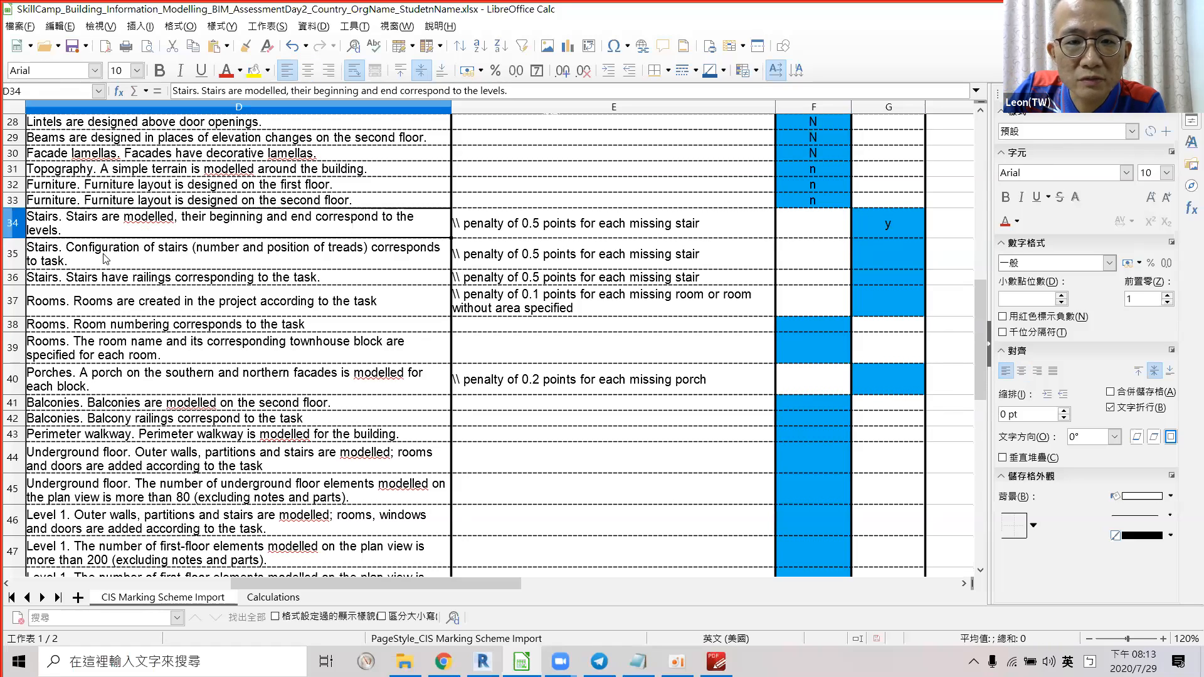
{"action": "left_click", "coordinate": [61, 263]}
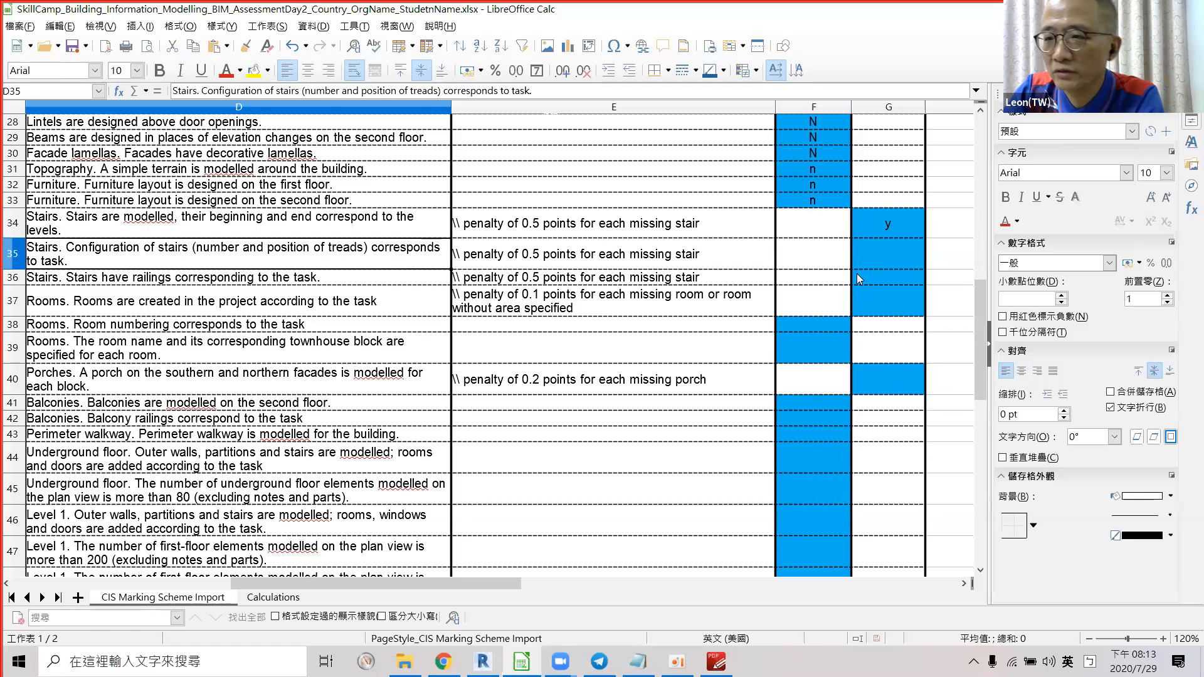
{"action": "left_click", "coordinate": [884, 262]}
{"action": "type", "text": "y"}
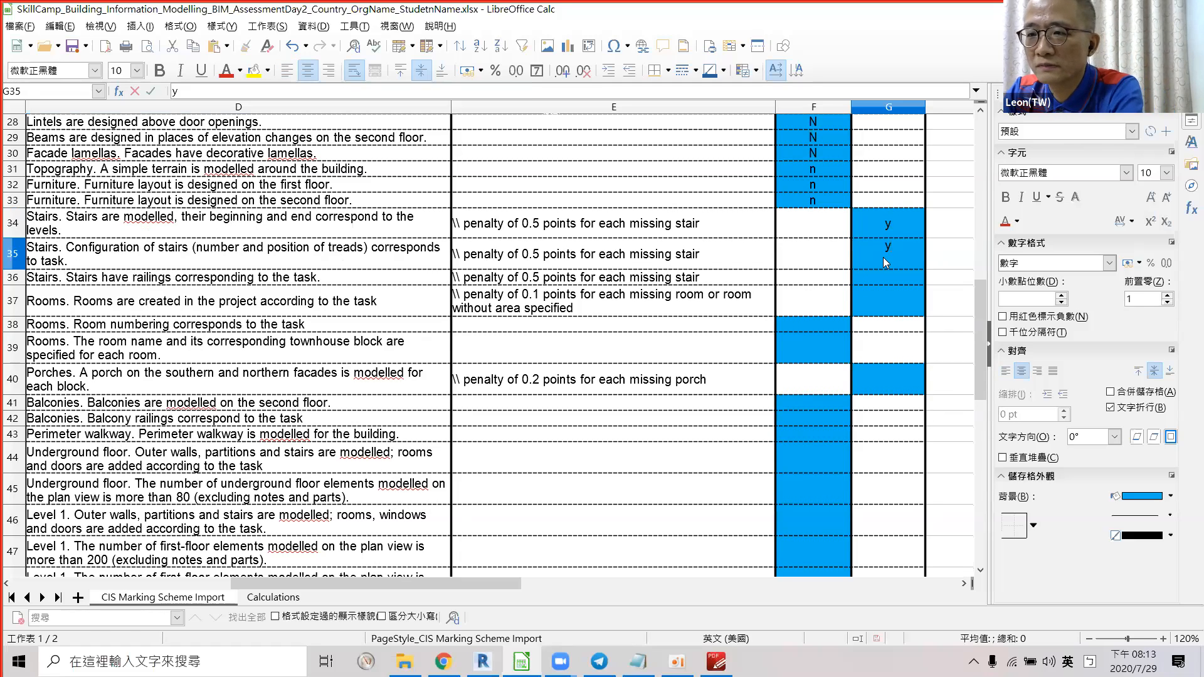
{"action": "key", "text": "Return"}
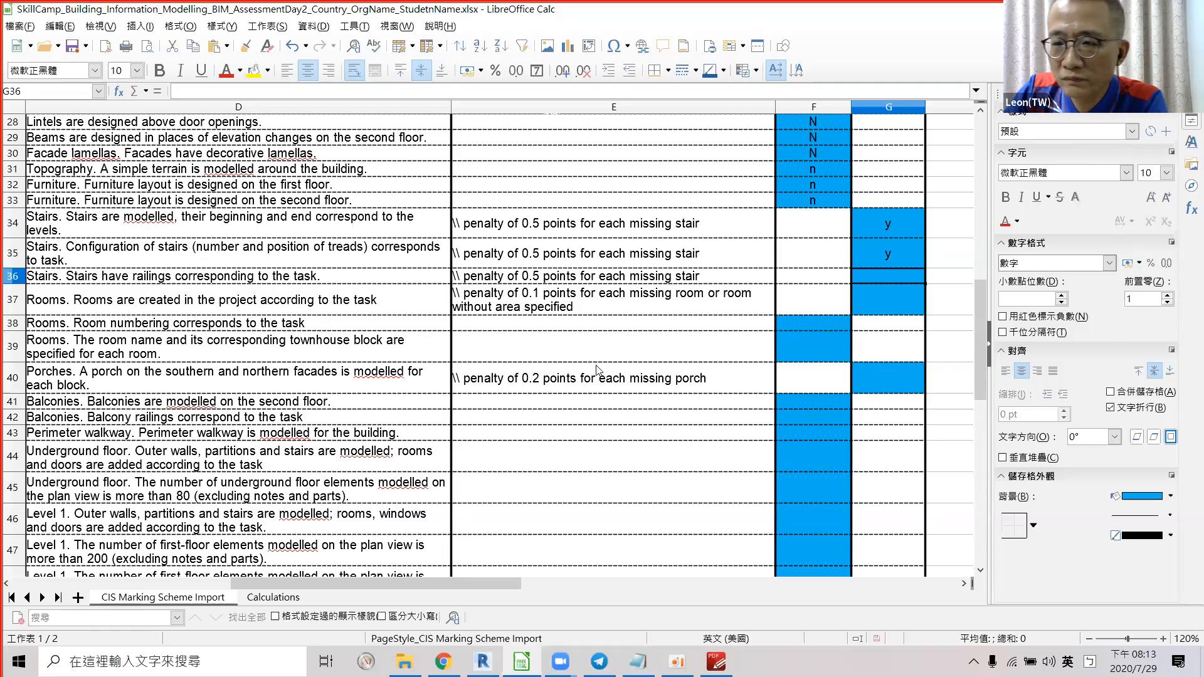
{"action": "key", "text": "alt+Tab"}
Compare the stair railings in Revit's 3D view against the page 3 stair section in the PDF.
{"action": "middle_click_drag", "start_coordinate": [523, 402], "coordinate": [601, 265], "text": "shift"}
{"action": "left_click", "coordinate": [627, 345]}
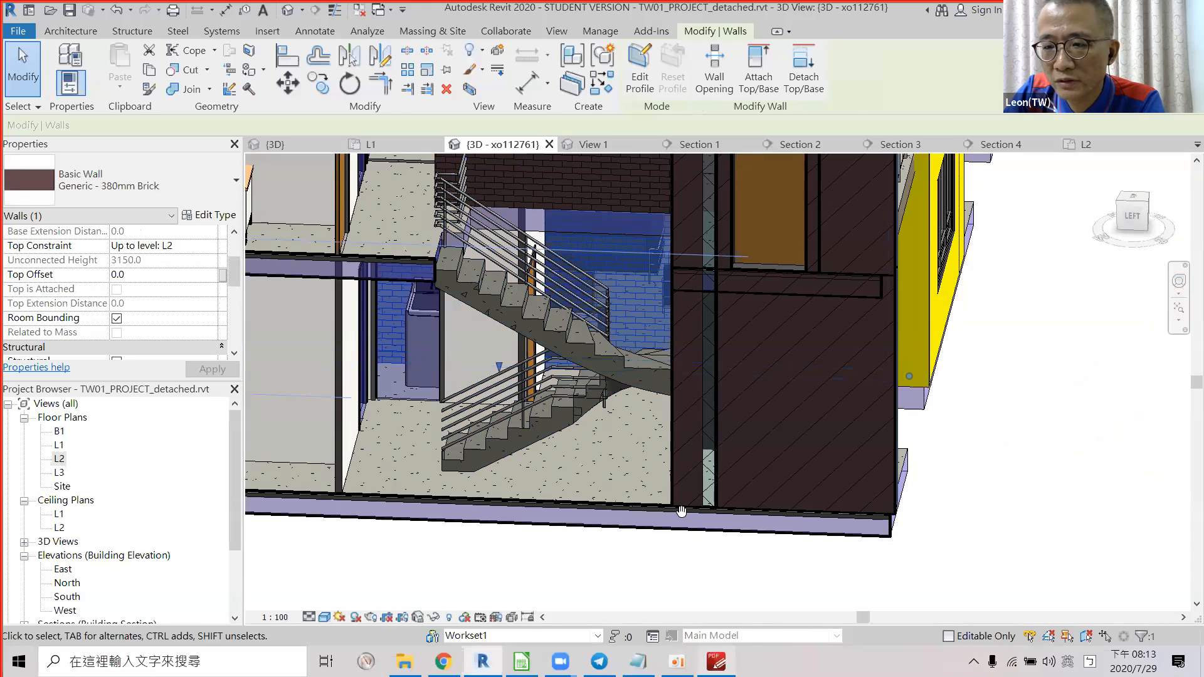
{"action": "left_click", "coordinate": [716, 661]}
{"action": "scroll", "coordinate": [564, 358], "scroll_direction": "down", "scroll_amount": 3, "text": "ctrl"}
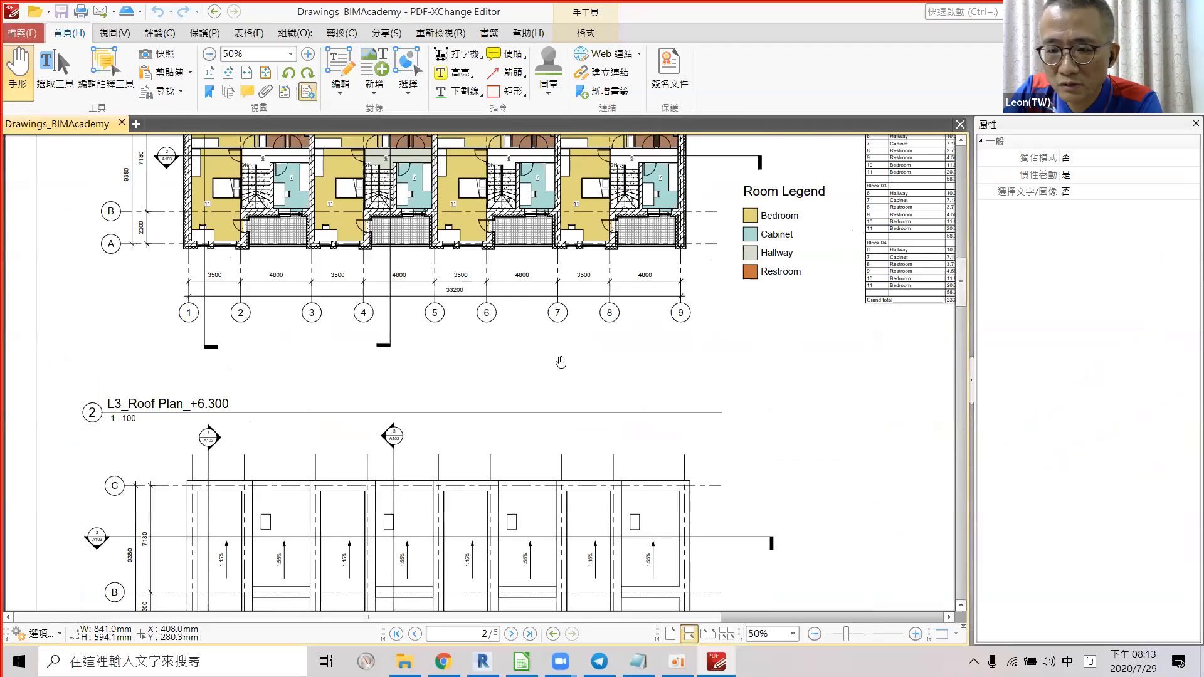
{"action": "scroll", "coordinate": [564, 358], "scroll_direction": "down", "scroll_amount": 1, "text": "ctrl"}
{"action": "scroll", "coordinate": [564, 358], "scroll_direction": "down", "scroll_amount": 10}
{"action": "scroll", "coordinate": [543, 231], "scroll_direction": "up", "scroll_amount": 5, "text": "ctrl"}
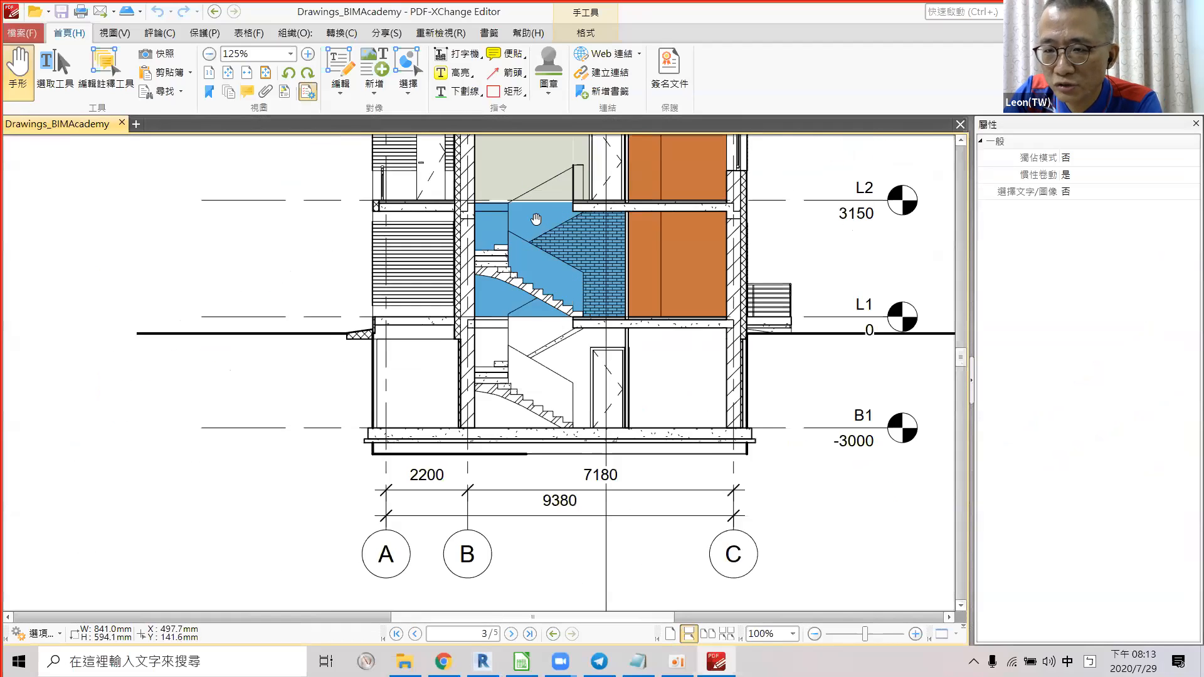
{"action": "scroll", "coordinate": [543, 231], "scroll_direction": "up", "scroll_amount": 4, "text": "ctrl"}
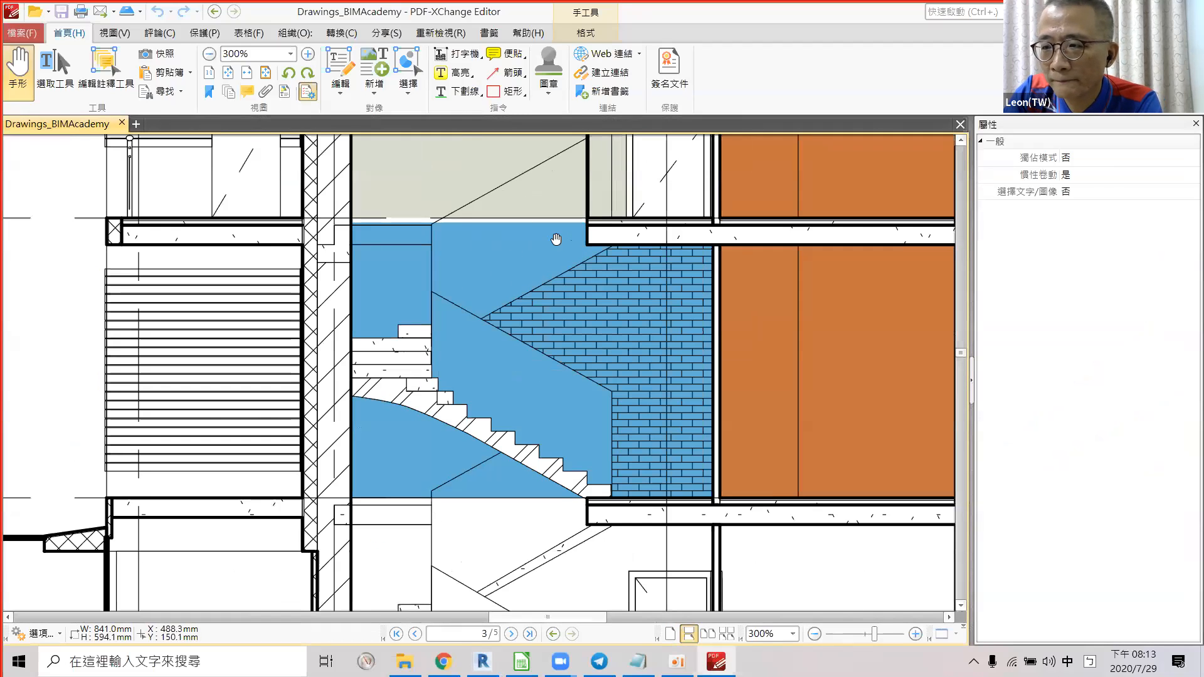
{"action": "key", "text": "alt+Tab"}
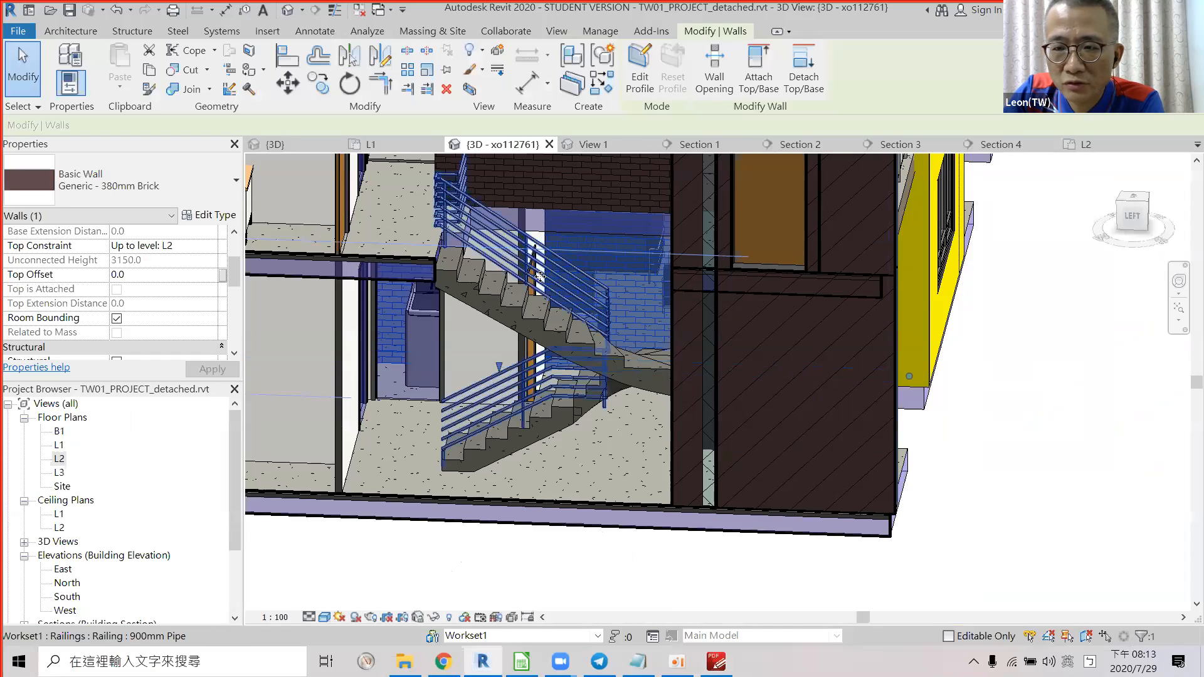
{"action": "scroll", "coordinate": [561, 345], "scroll_direction": "down", "scroll_amount": 1}
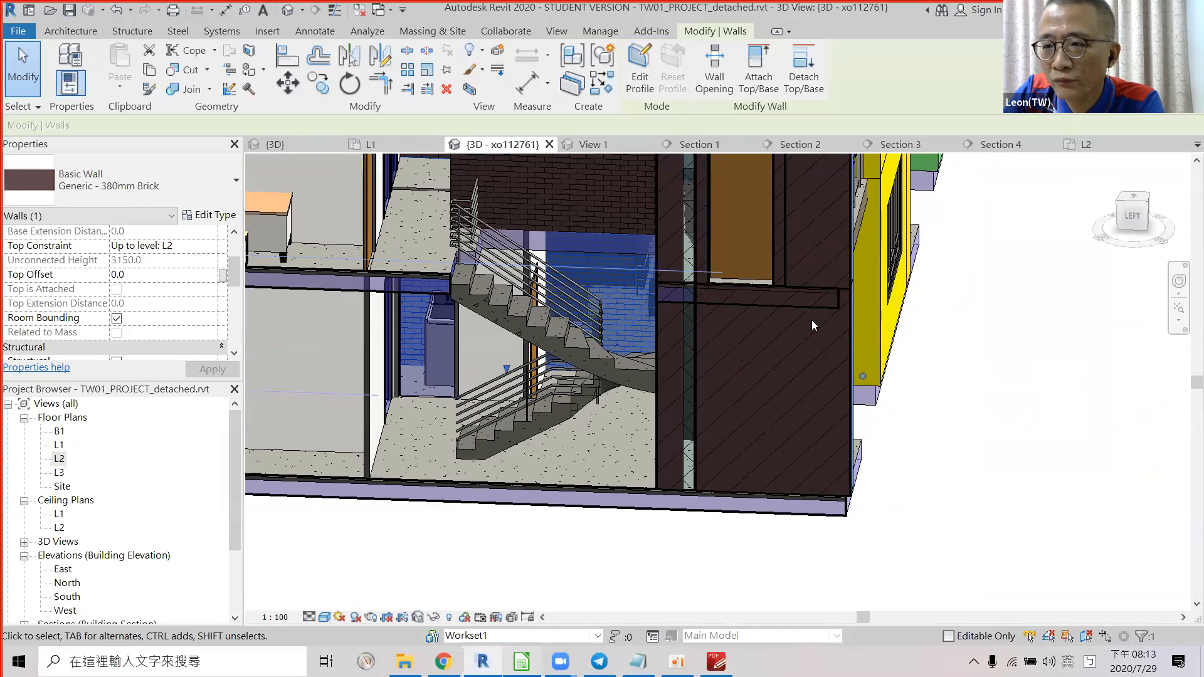
{"action": "key", "text": "alt+Tab"}
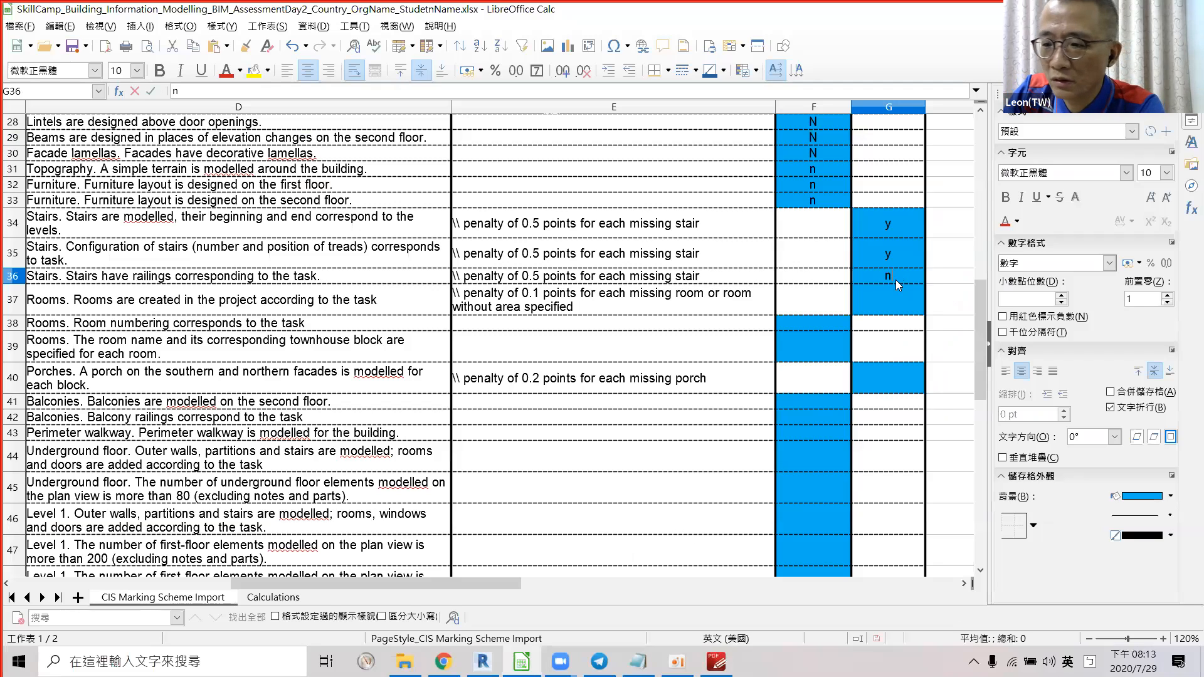
Score the stair-railings row G36 n, then open Revit's Level 1 floor plan.
{"action": "type", "text": "n"}
{"action": "key", "text": "Return"}
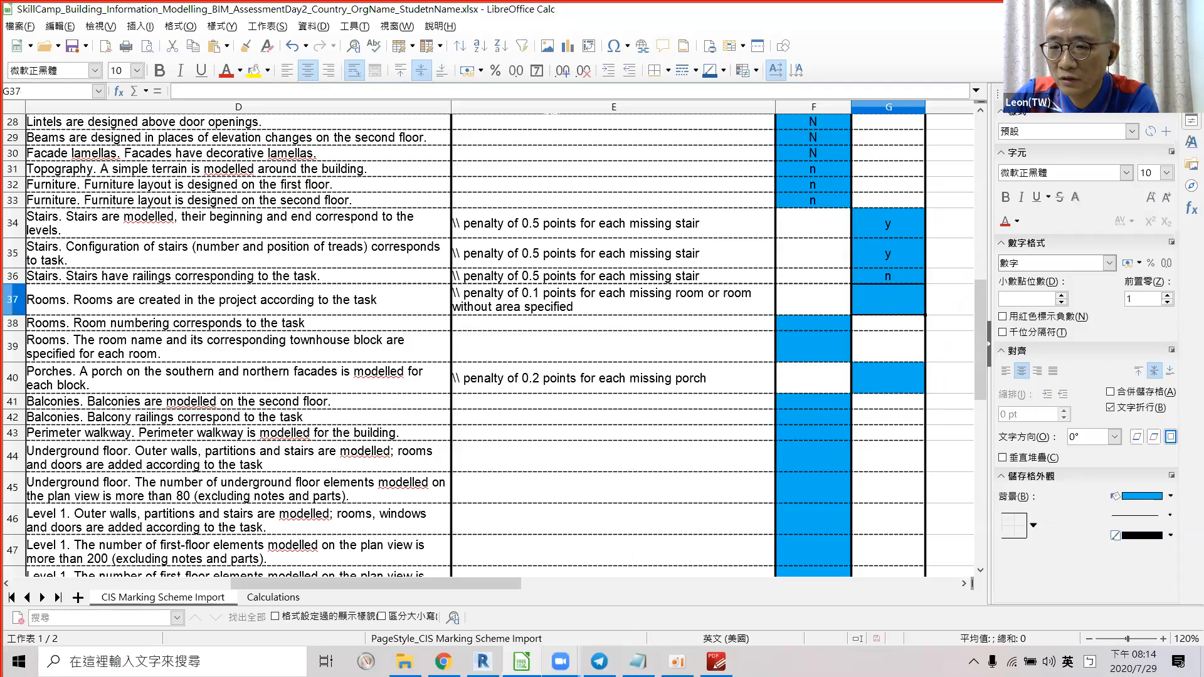
{"action": "middle_click_drag", "start_coordinate": [539, 523], "coordinate": [450, 540], "text": "shift"}
{"action": "double_click", "coordinate": [59, 446]}
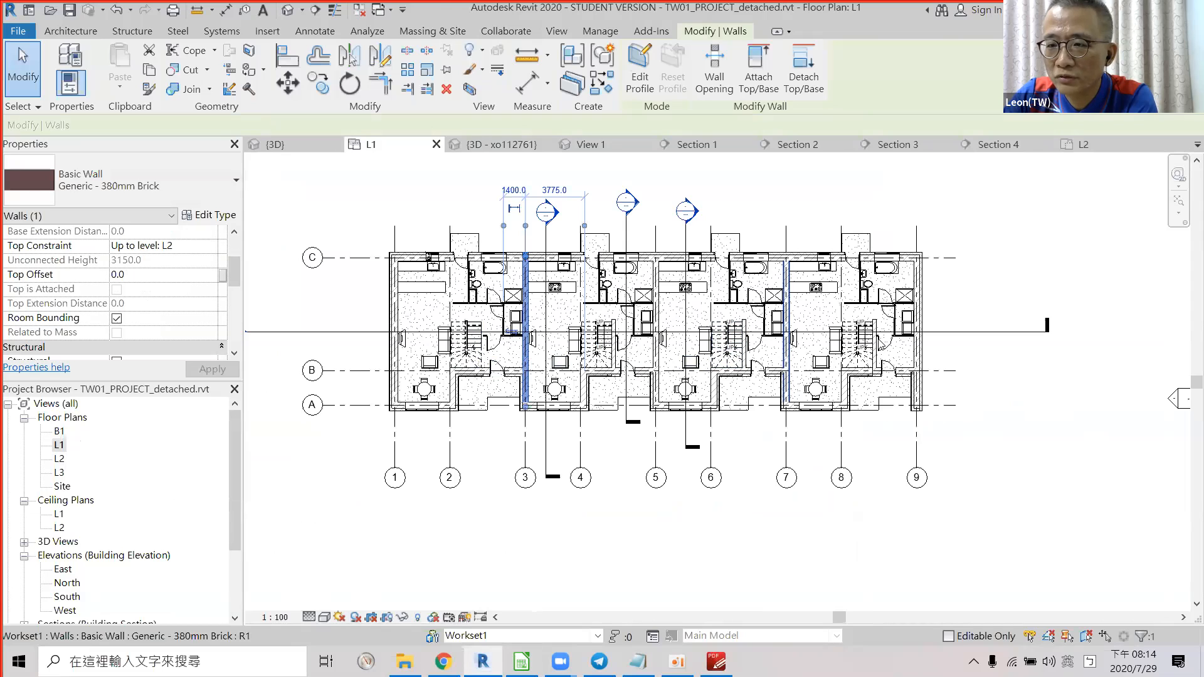
Look over the Level 1 plan, then return to the Calc marking sheet.
{"action": "key", "text": "alt"}
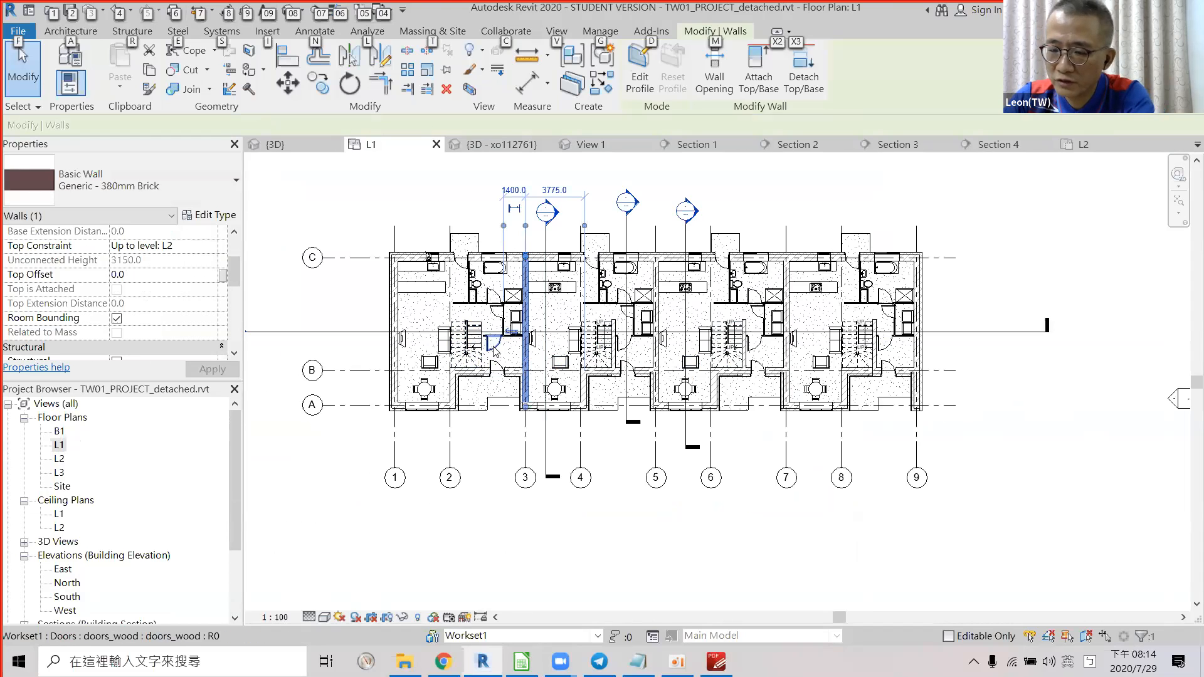
{"action": "key", "text": "alt+Tab"}
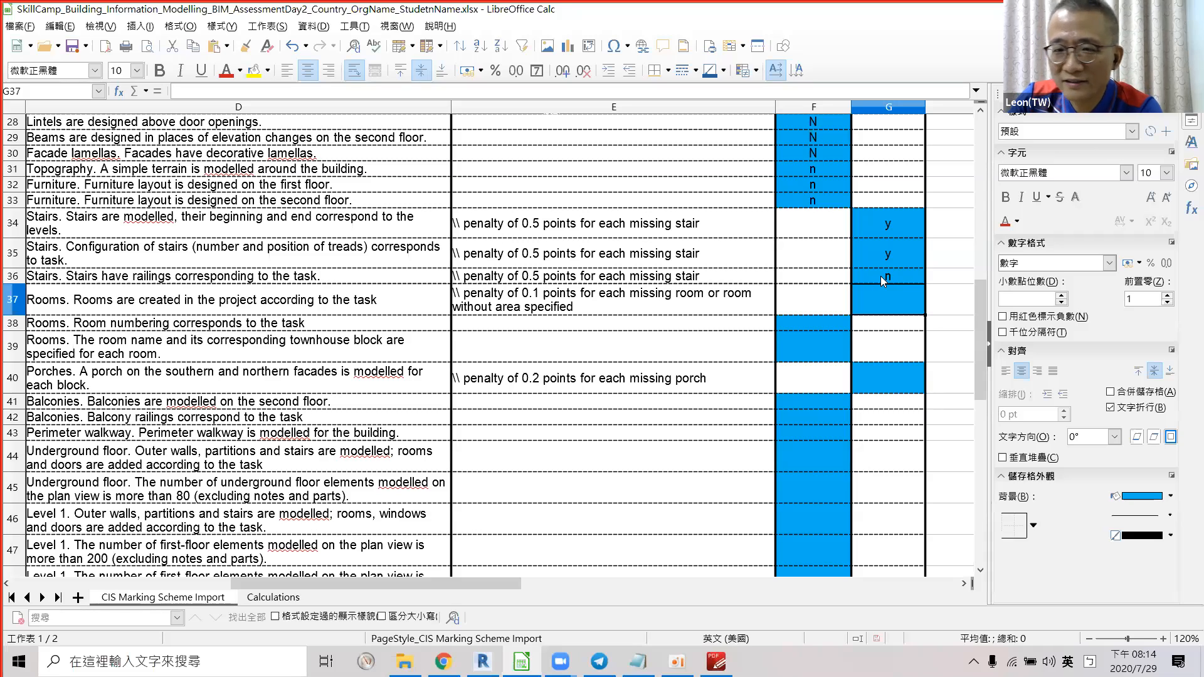
Select everything on the Level 1 plan and check its element counts by category.
{"action": "left_click", "coordinate": [202, 311]}
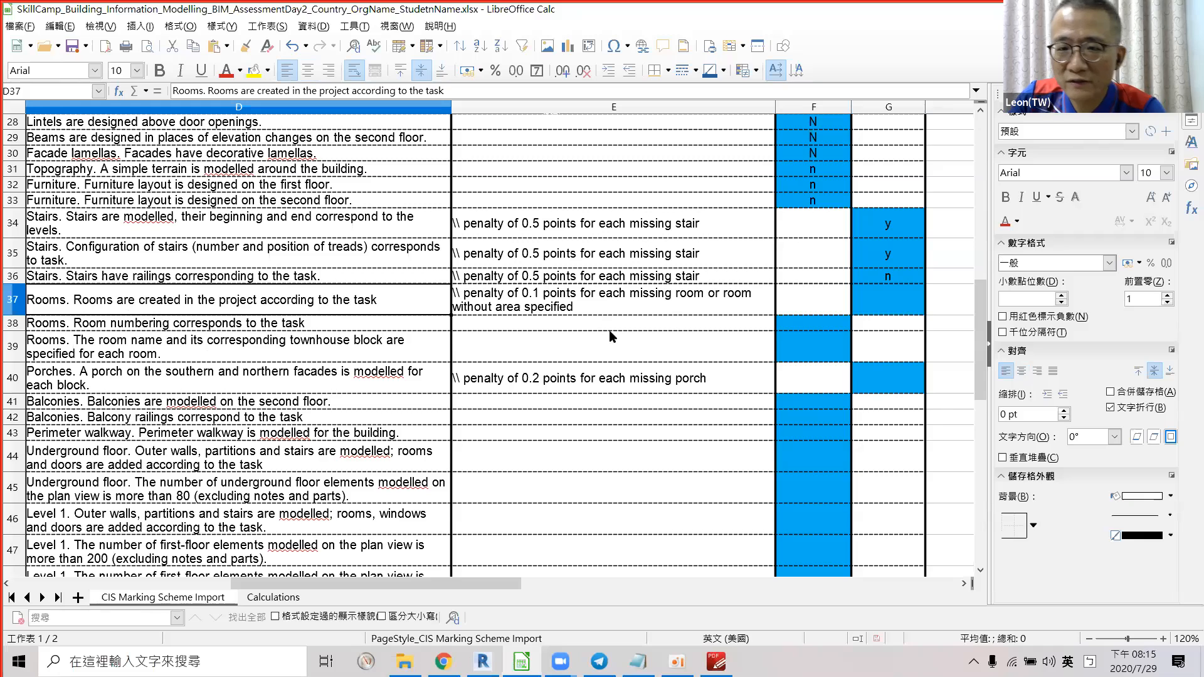
{"action": "key", "text": "alt+Tab"}
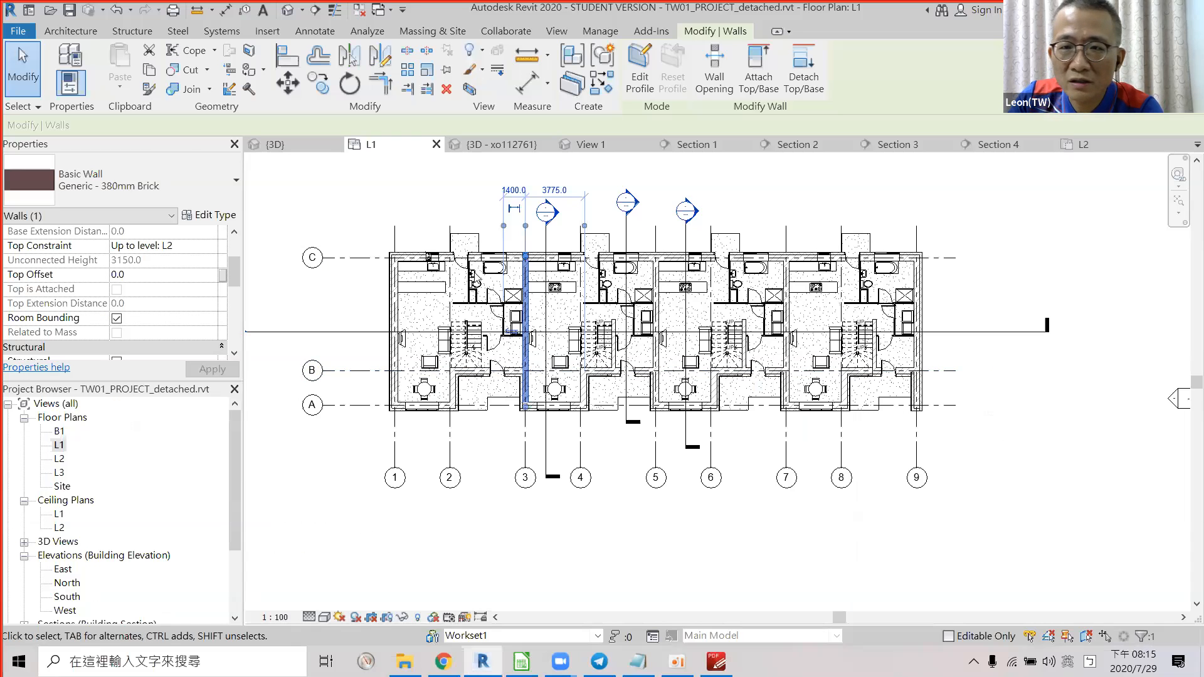
{"action": "left_click", "coordinate": [344, 496]}
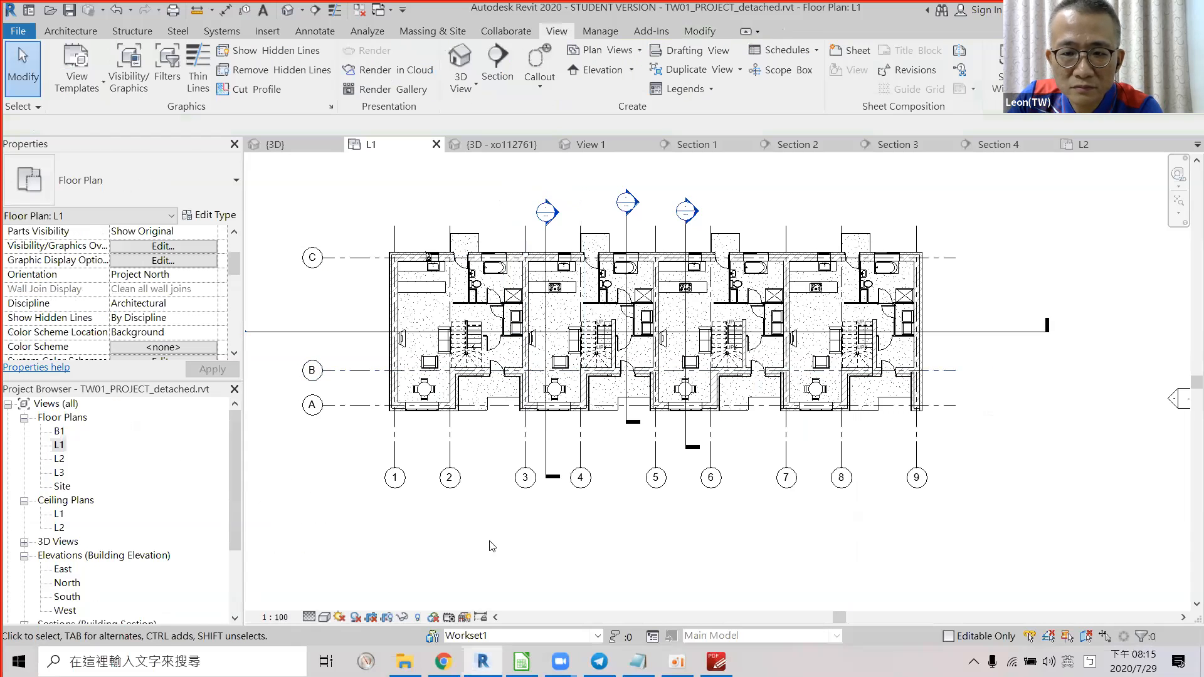
{"action": "scroll", "coordinate": [487, 564], "scroll_direction": "down", "scroll_amount": 2}
{"action": "left_click_drag", "start_coordinate": [880, 525], "coordinate": [307, 252]}
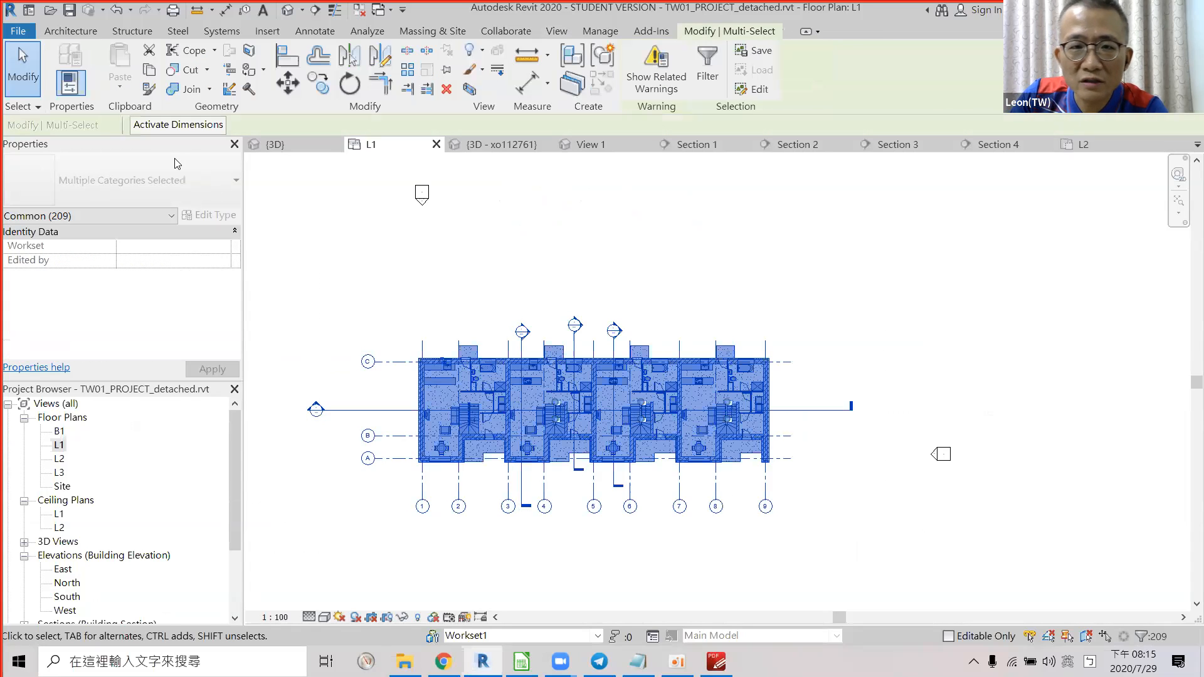
{"action": "left_click", "coordinate": [86, 220]}
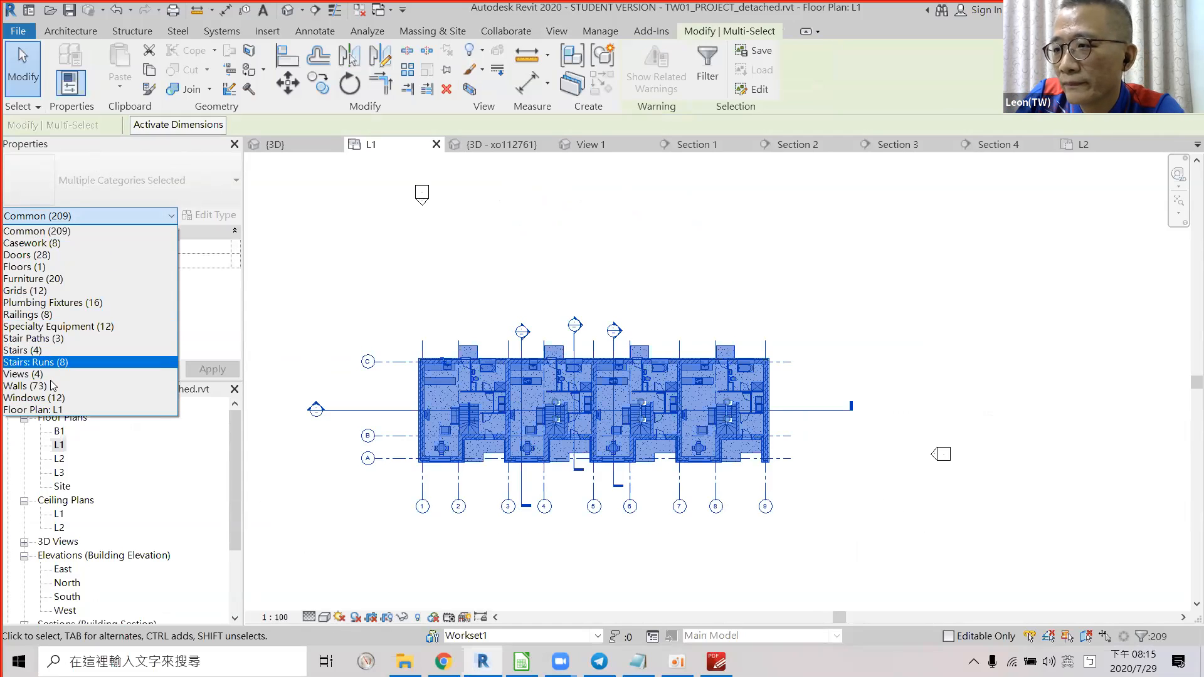
{"action": "left_click", "coordinate": [605, 598]}
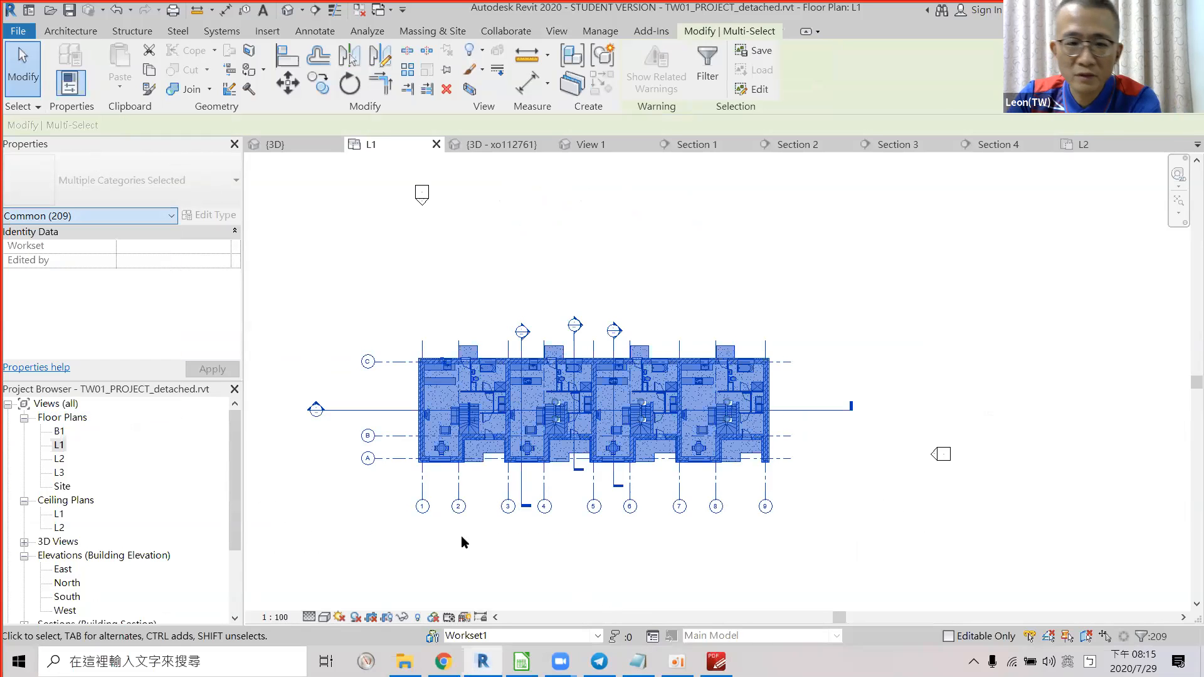
Select everything on the Level 2 plan and check its element counts by category.
{"action": "double_click", "coordinate": [61, 460]}
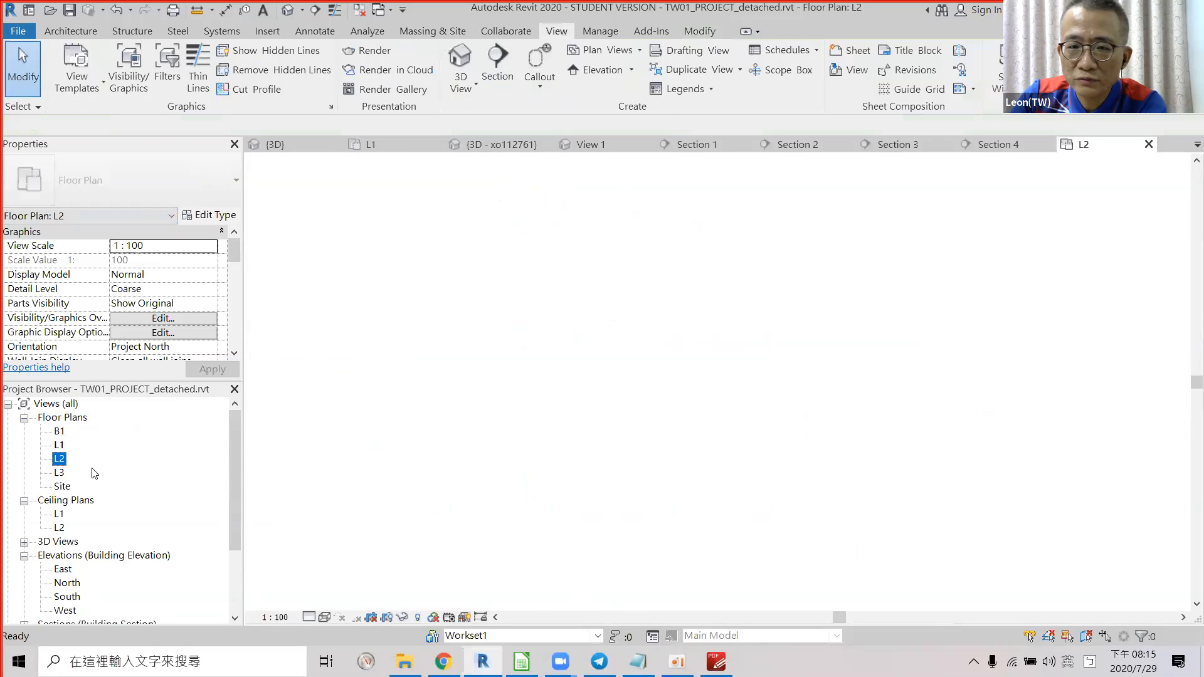
{"action": "scroll", "coordinate": [459, 394], "scroll_direction": "down", "scroll_amount": 2}
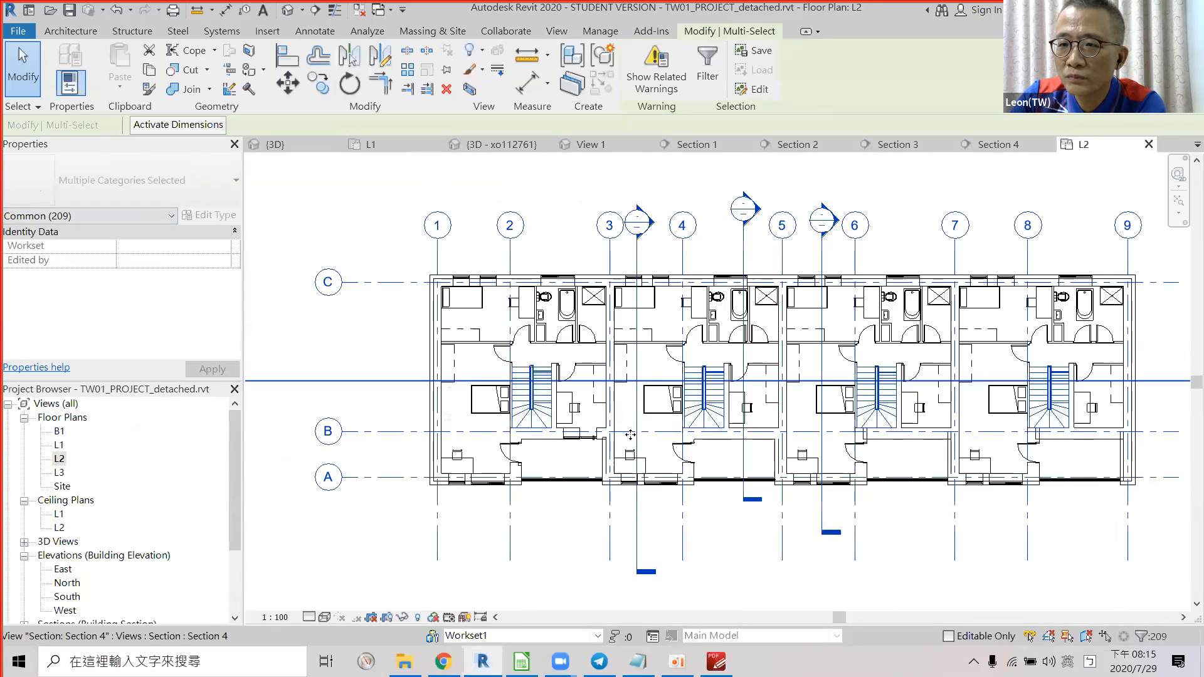
{"action": "scroll", "coordinate": [354, 408], "scroll_direction": "down", "scroll_amount": 2}
{"action": "left_click_drag", "start_coordinate": [886, 563], "coordinate": [218, 181]}
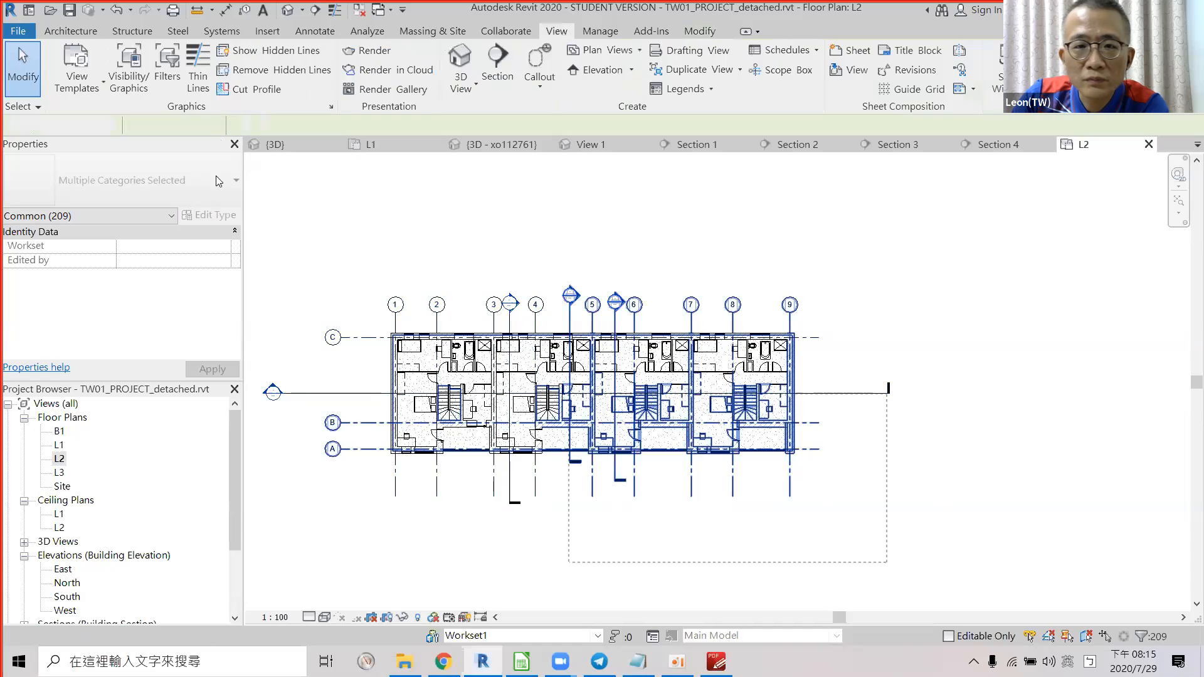
{"action": "left_click_drag", "start_coordinate": [99, 207], "coordinate": [76, 220]}
{"action": "left_click", "coordinate": [79, 217]}
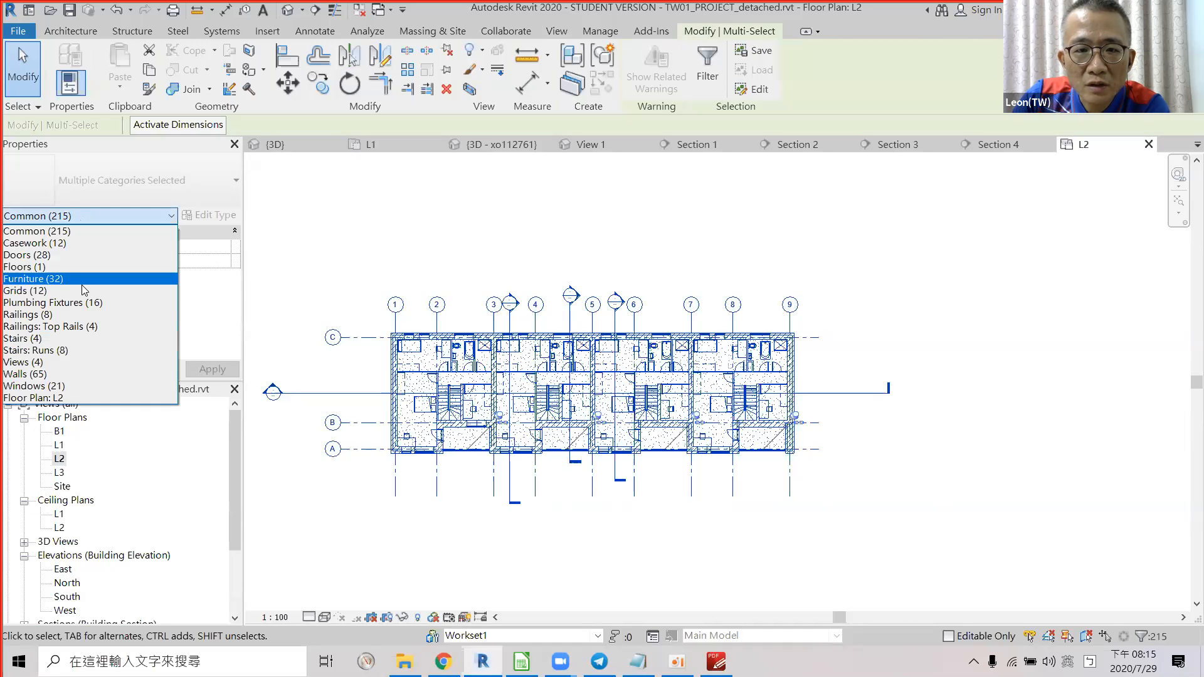
{"action": "left_click", "coordinate": [621, 563]}
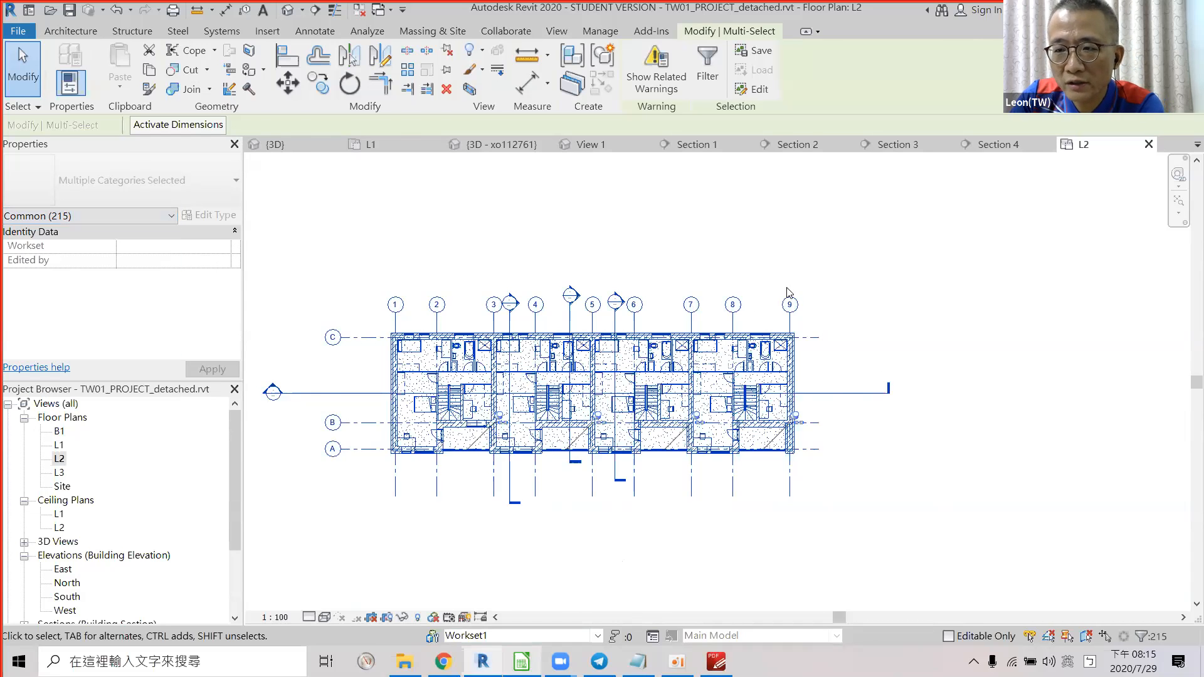
Score the rooms-created row G37 n in the marking sheet.
{"action": "key", "text": "alt+Tab"}
{"action": "left_click", "coordinate": [876, 300]}
{"action": "type", "text": "n"}
{"action": "key", "text": "Return"}
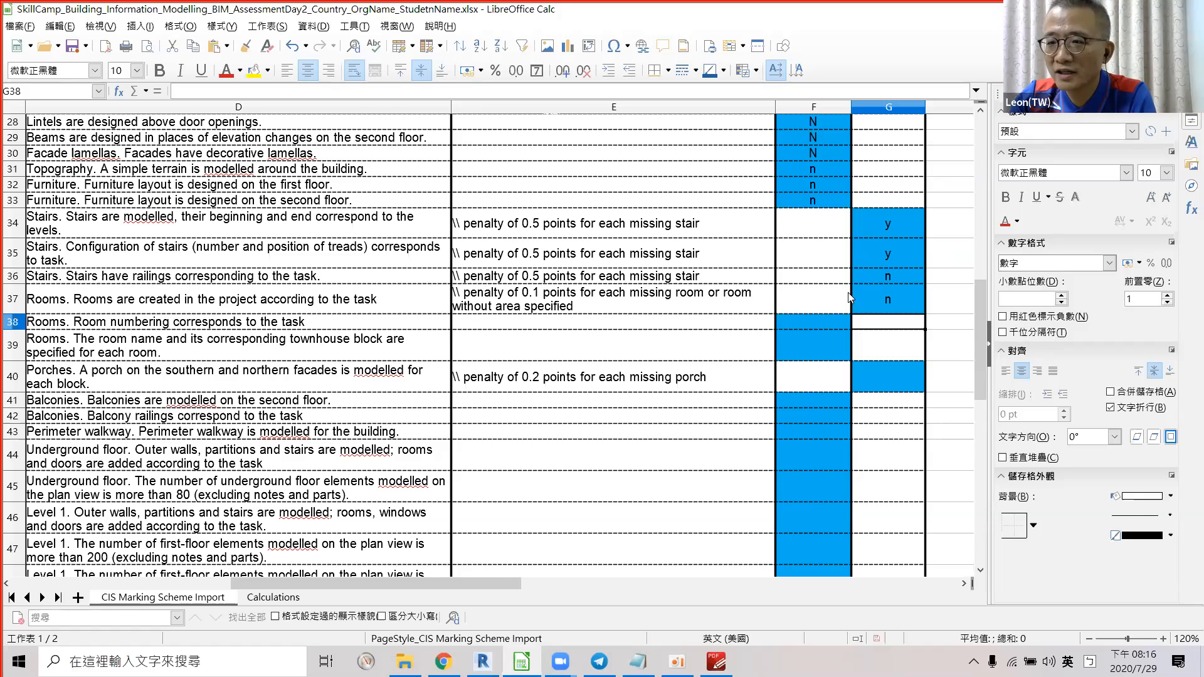
Enter 11 in H37 beside the rooms score, left-aligned.
{"action": "left_click", "coordinate": [933, 299]}
{"action": "type", "text": "11"}
{"action": "left_click_drag", "start_coordinate": [499, 584], "coordinate": [480, 591]}
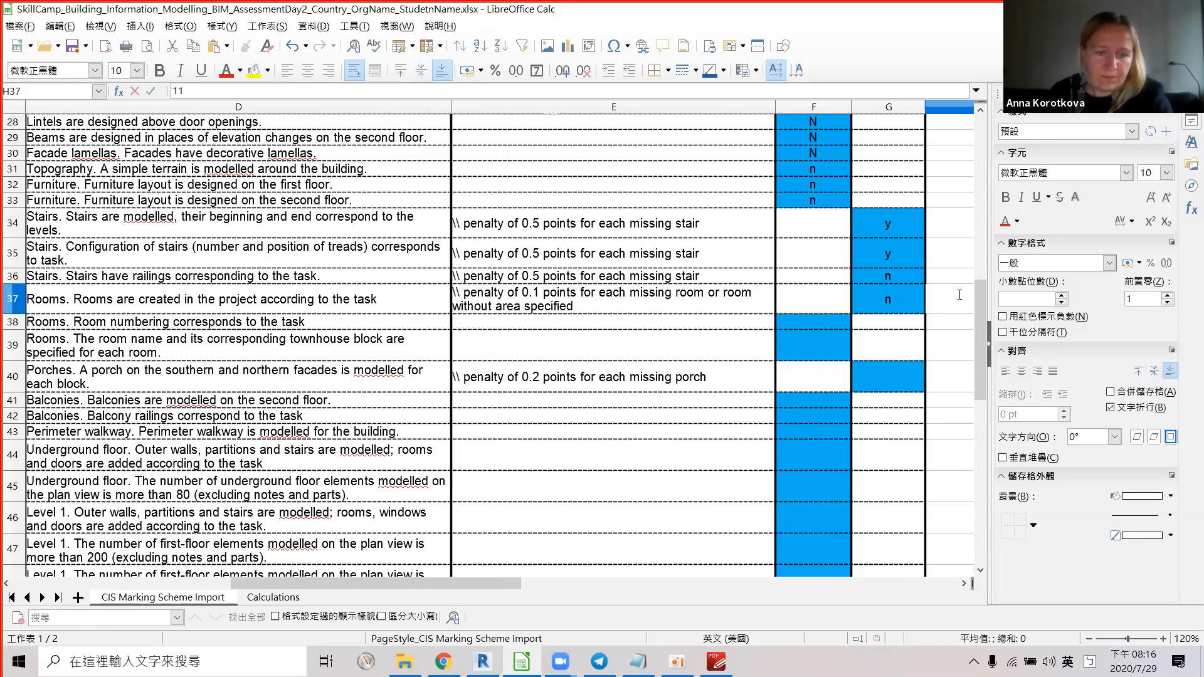
{"action": "left_click", "coordinate": [290, 69]}
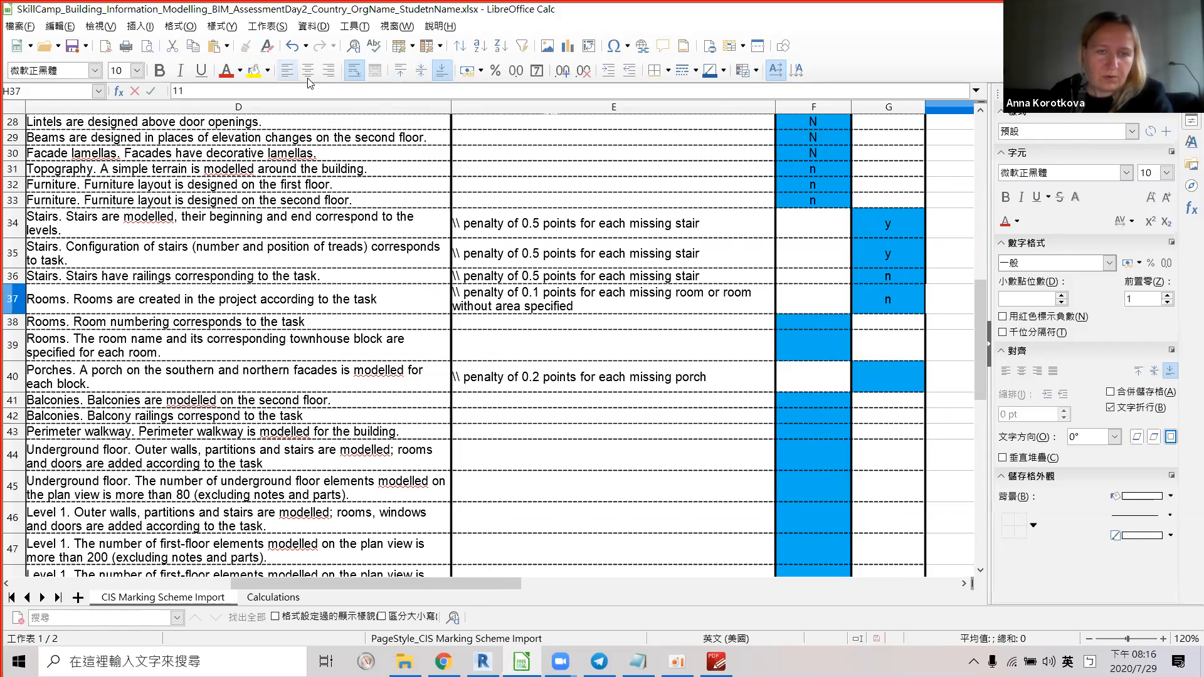
{"action": "left_click", "coordinate": [886, 326]}
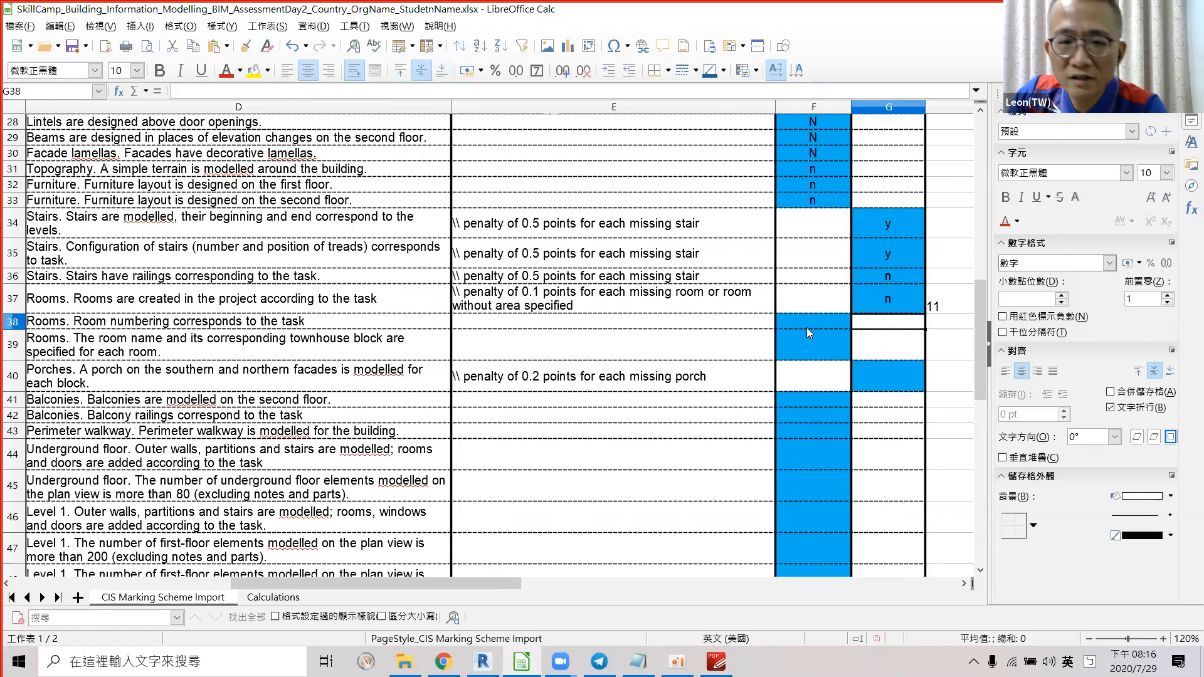
Score the room-numbering row F38 and room-name row F39 both n.
{"action": "left_click", "coordinate": [827, 322]}
{"action": "type", "text": "n"}
{"action": "key", "text": "Return"}
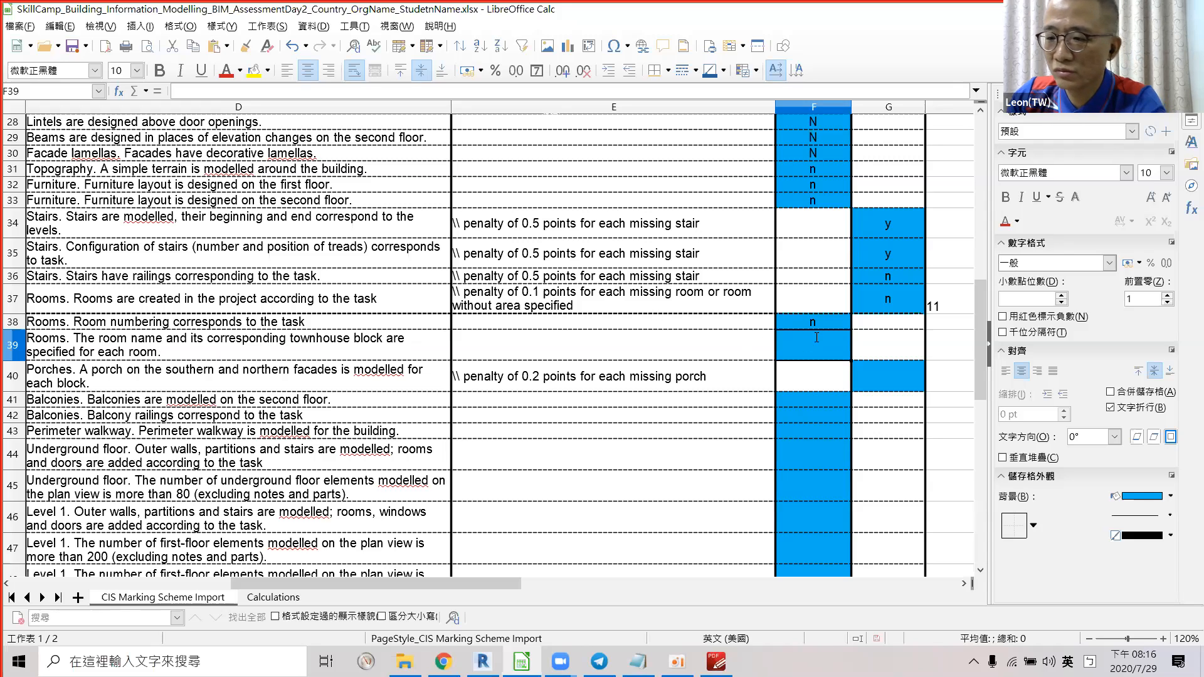
{"action": "type", "text": "n"}
{"action": "key", "text": "Return"}
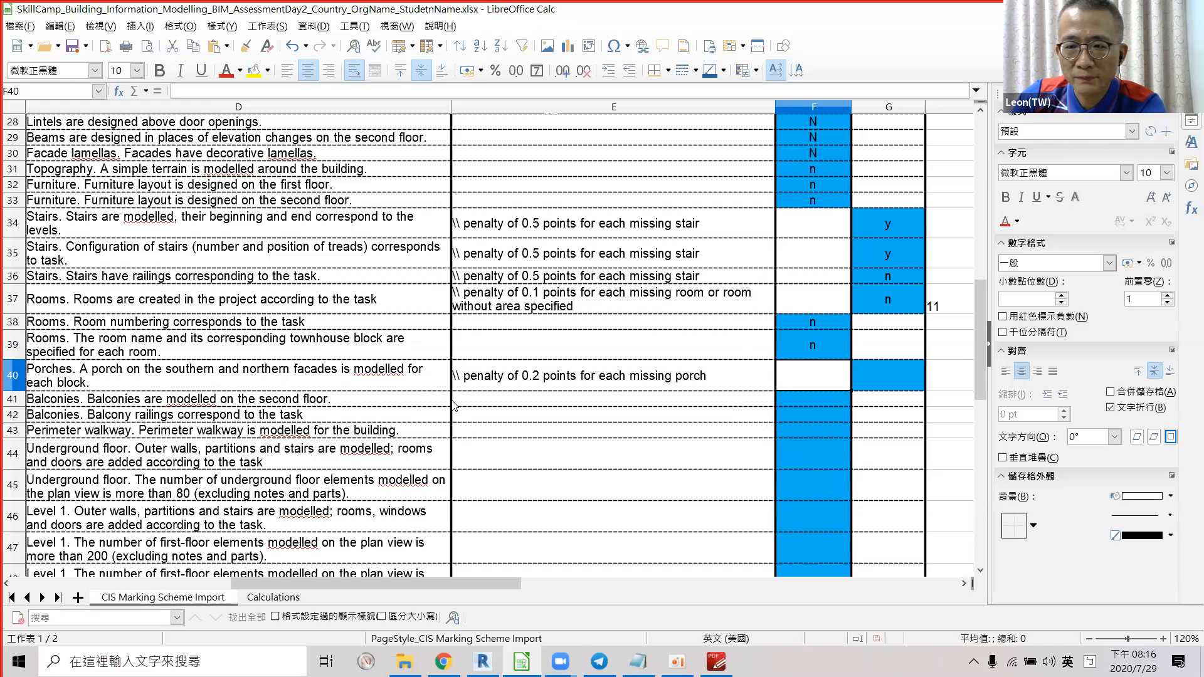
{"action": "key", "text": "alt+Tab"}
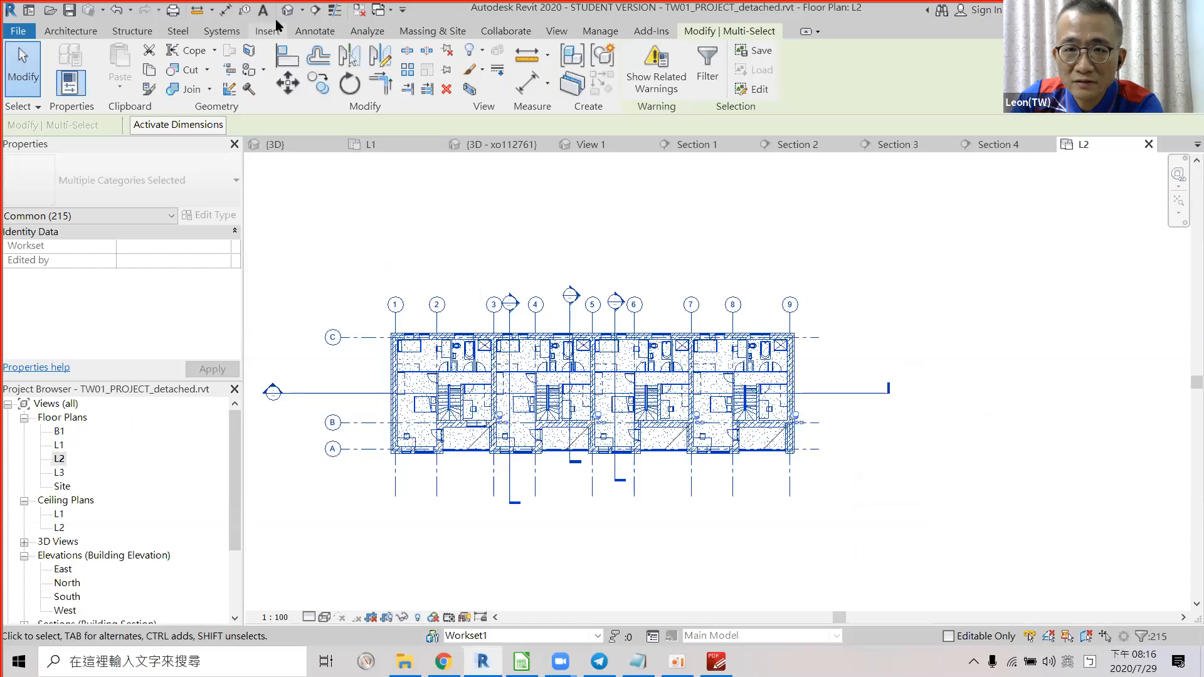
Turn off the 3D view's section box so the full townhouse row shows.
{"action": "left_click", "coordinate": [287, 11]}
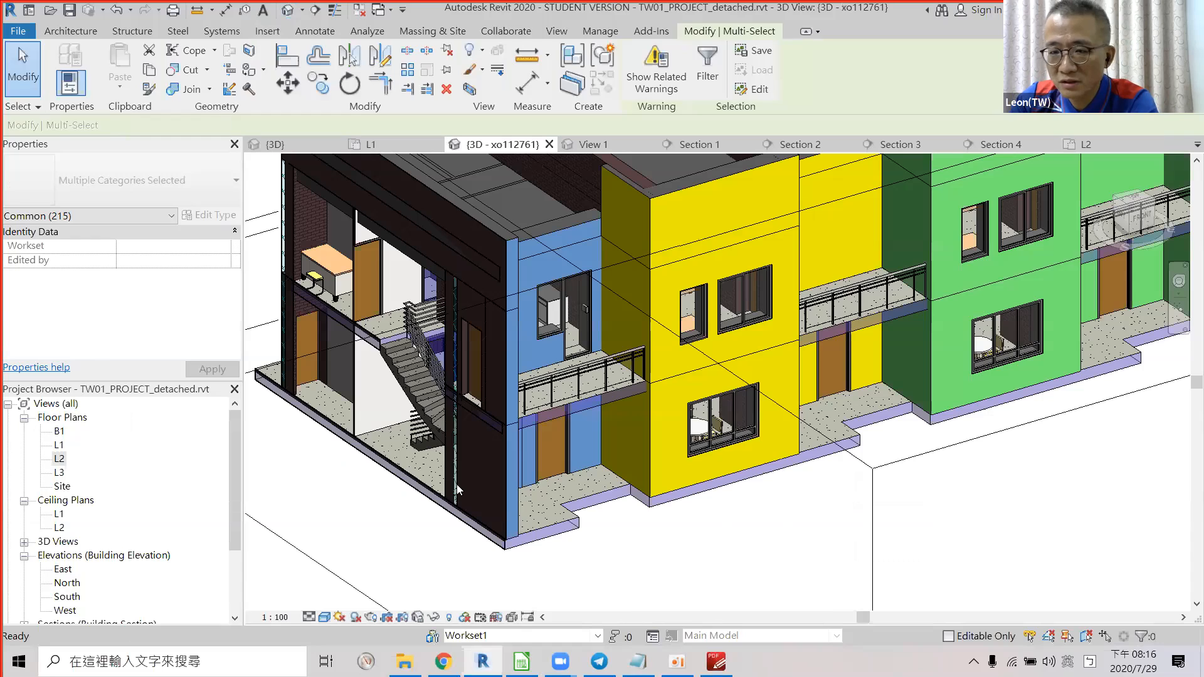
{"action": "key", "text": "Escape"}
{"action": "scroll", "coordinate": [457, 489], "scroll_direction": "down", "scroll_amount": 3}
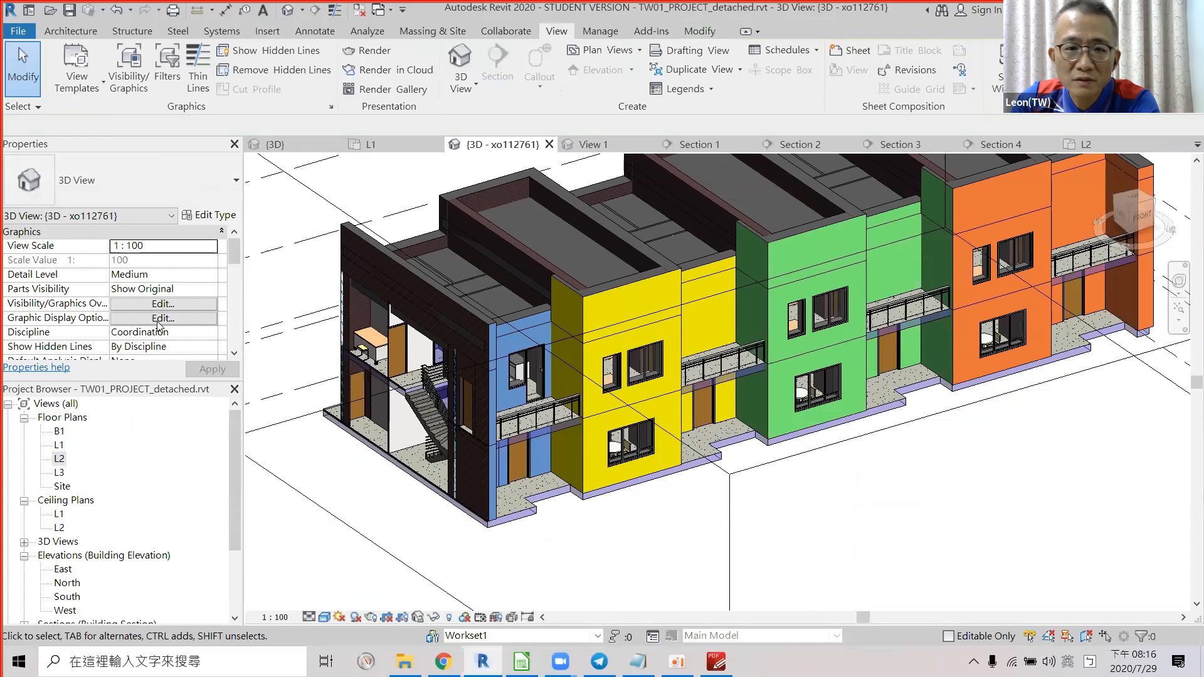
{"action": "left_click", "coordinate": [363, 226]}
{"action": "left_click", "coordinate": [301, 297]}
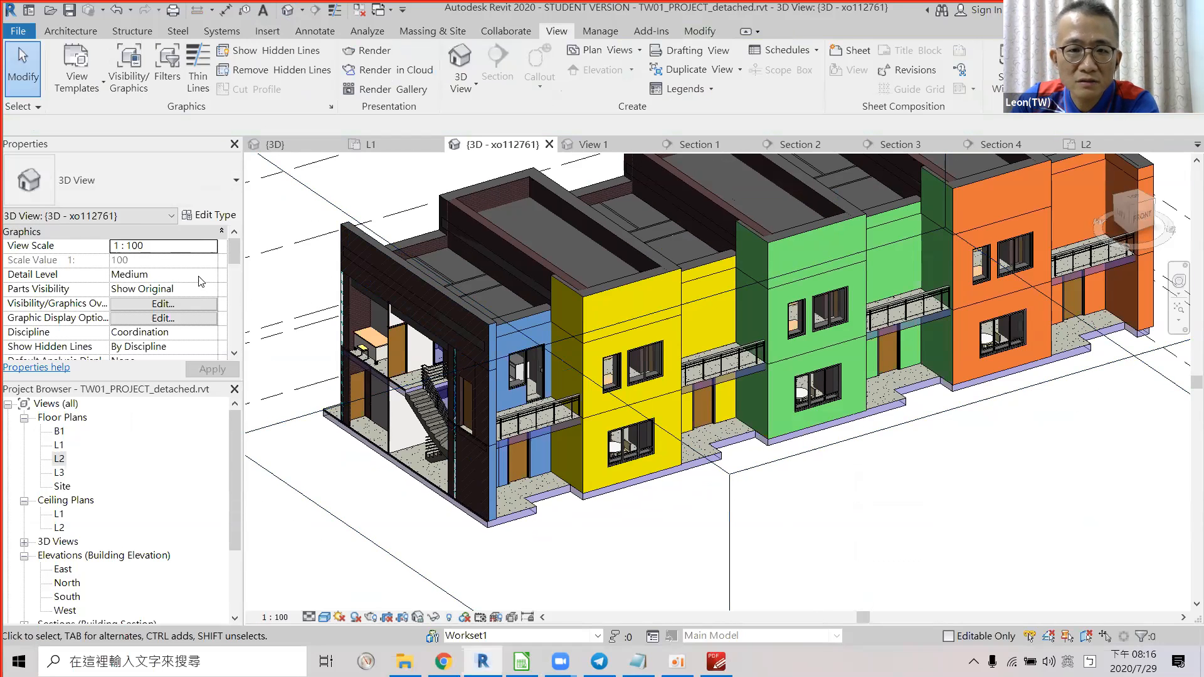
{"action": "scroll", "coordinate": [200, 281], "scroll_direction": "down", "scroll_amount": 5}
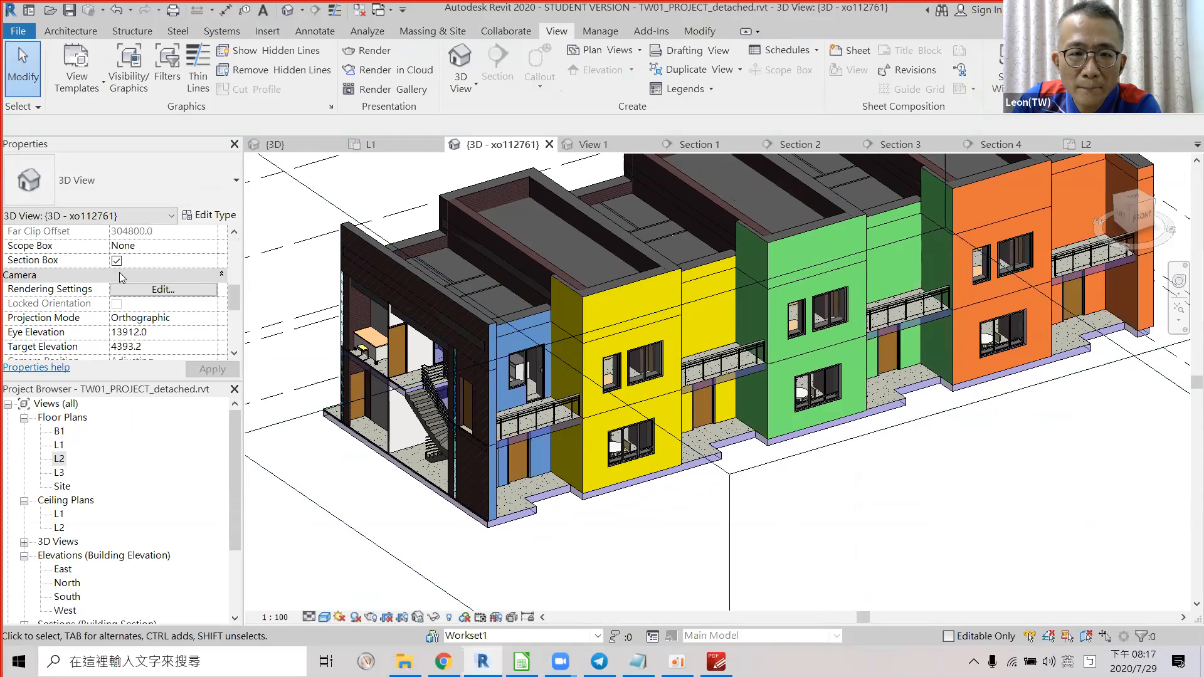
{"action": "scroll", "coordinate": [122, 277], "scroll_direction": "down", "scroll_amount": 3}
{"action": "scroll", "coordinate": [122, 278], "scroll_direction": "up", "scroll_amount": 5}
{"action": "left_click", "coordinate": [117, 304]}
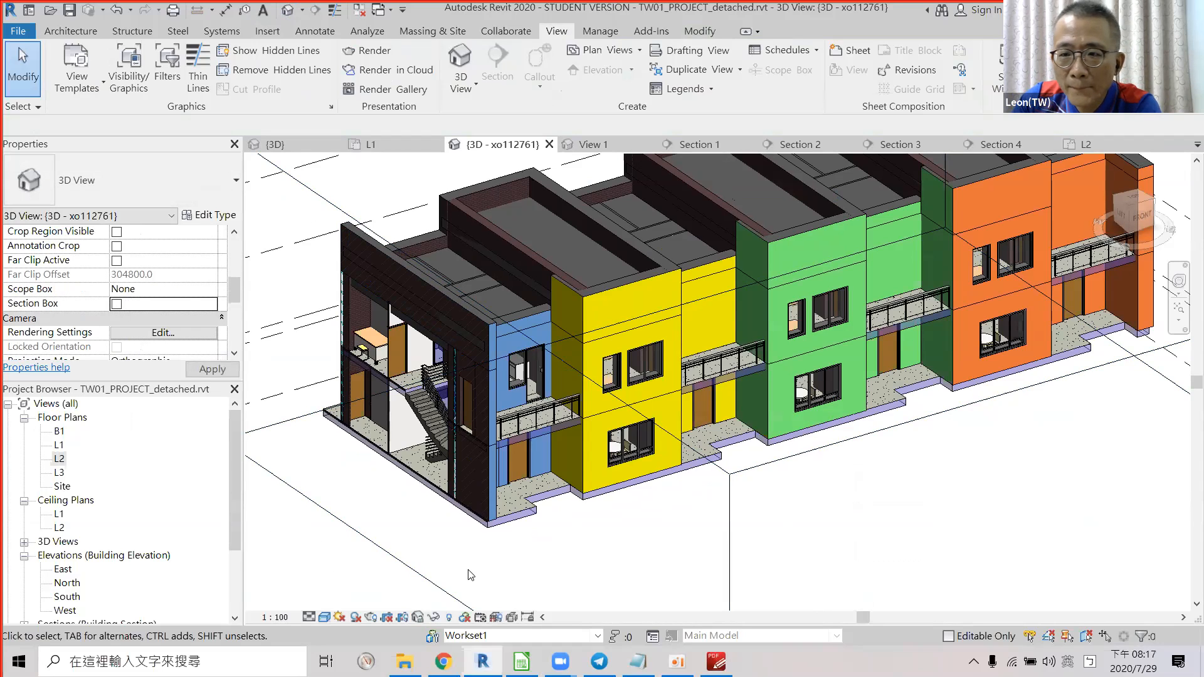
Orbit the 3D model to inspect the townhouses and porches from behind.
{"action": "scroll", "coordinate": [467, 578], "scroll_direction": "down", "scroll_amount": 4}
{"action": "scroll", "coordinate": [501, 552], "scroll_direction": "up", "scroll_amount": 3}
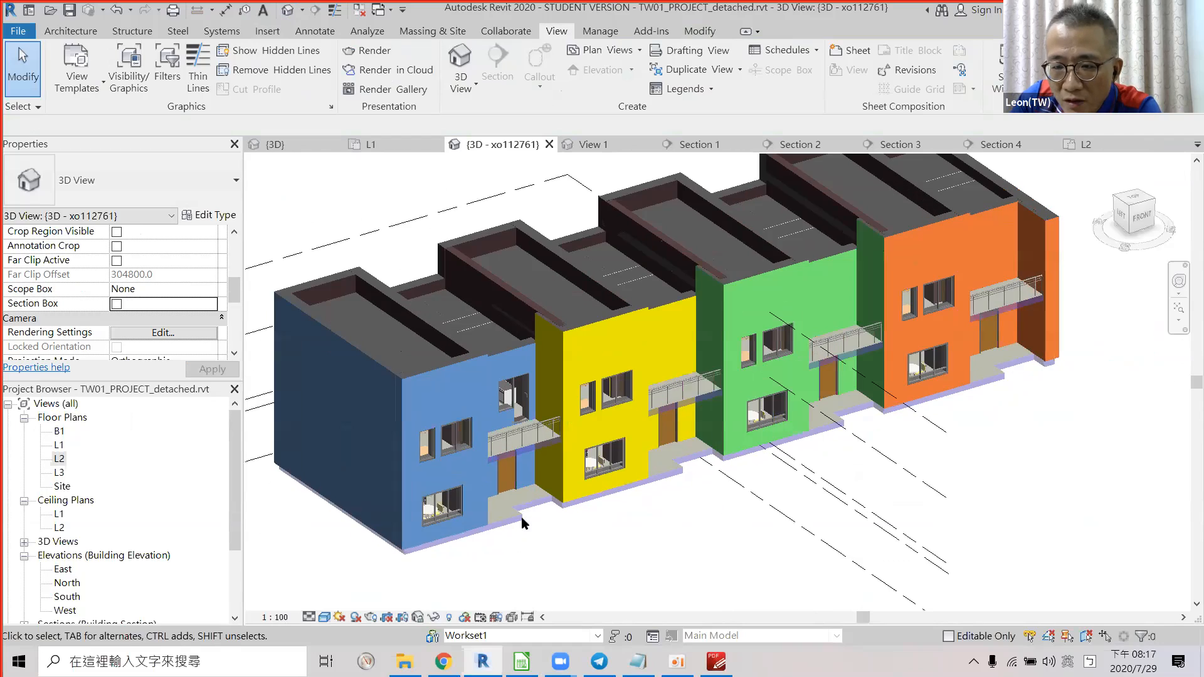
{"action": "scroll", "coordinate": [519, 529], "scroll_direction": "up", "scroll_amount": 2}
{"action": "scroll", "coordinate": [689, 472], "scroll_direction": "down", "scroll_amount": 2}
{"action": "middle_click_drag", "start_coordinate": [689, 472], "coordinate": [550, 472], "text": "shift"}
{"action": "scroll", "coordinate": [550, 472], "scroll_direction": "up", "scroll_amount": 3}
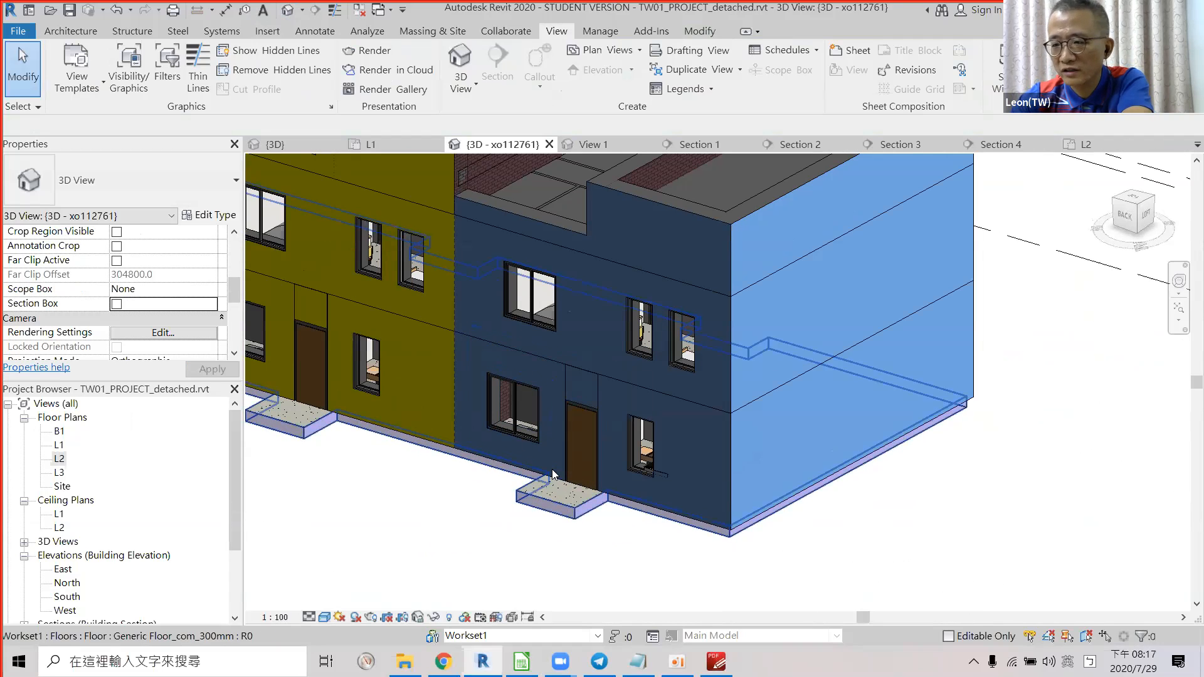
{"action": "key", "text": "alt+Tab"}
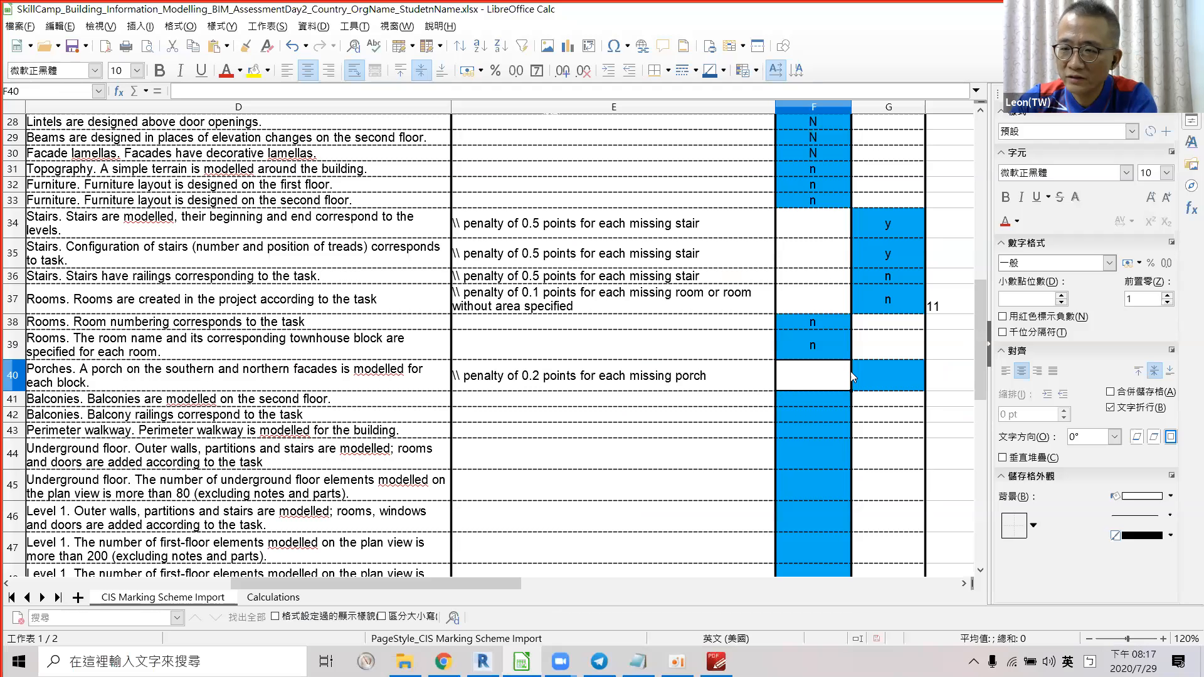
Score the porch criterion G40 y.
{"action": "left_click", "coordinate": [876, 377]}
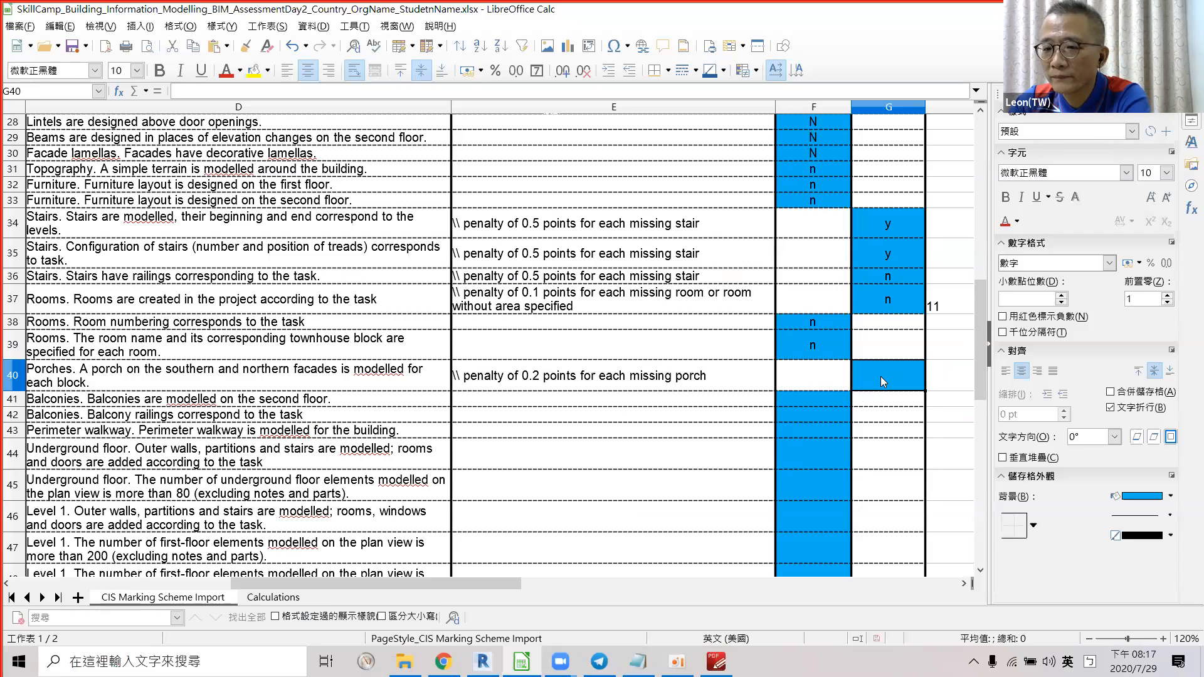
{"action": "type", "text": "y"}
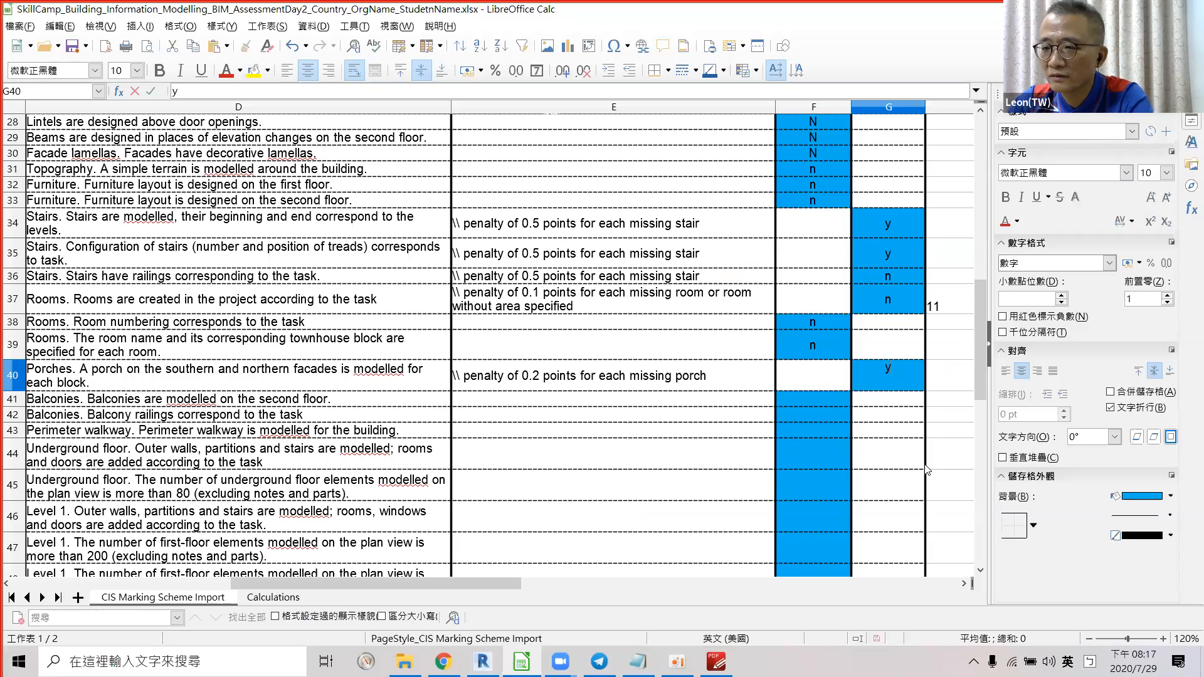
{"action": "left_click", "coordinate": [938, 375]}
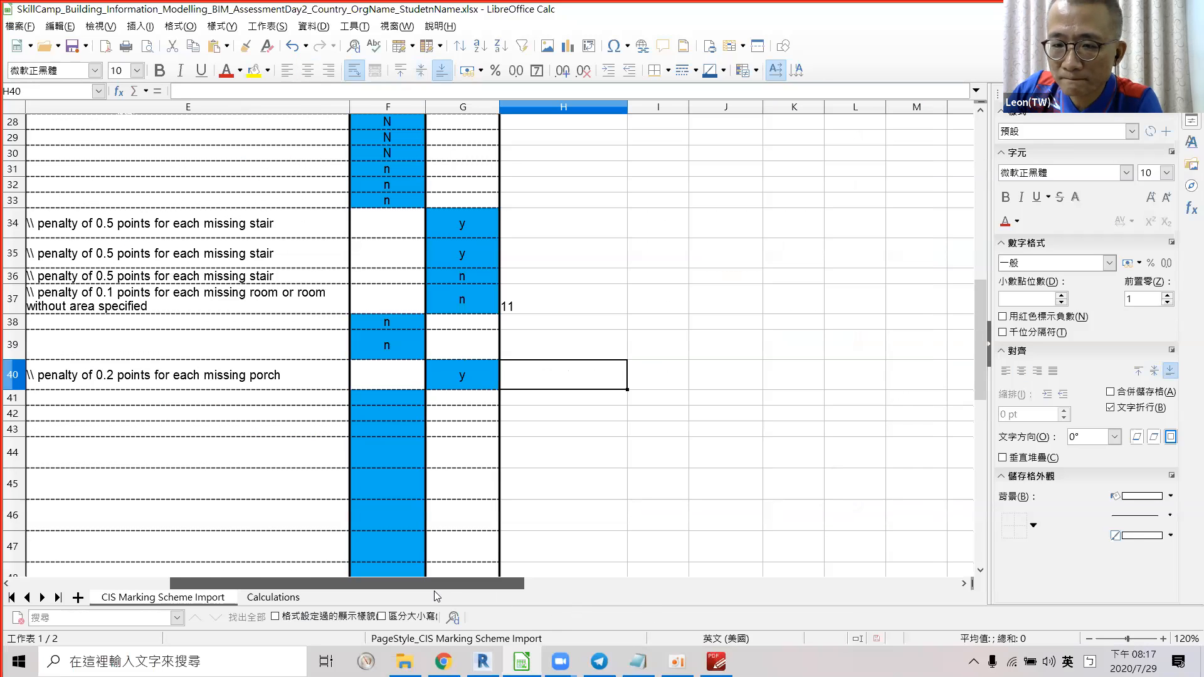
{"action": "scroll", "coordinate": [427, 591], "scroll_direction": "left", "scroll_amount": 3}
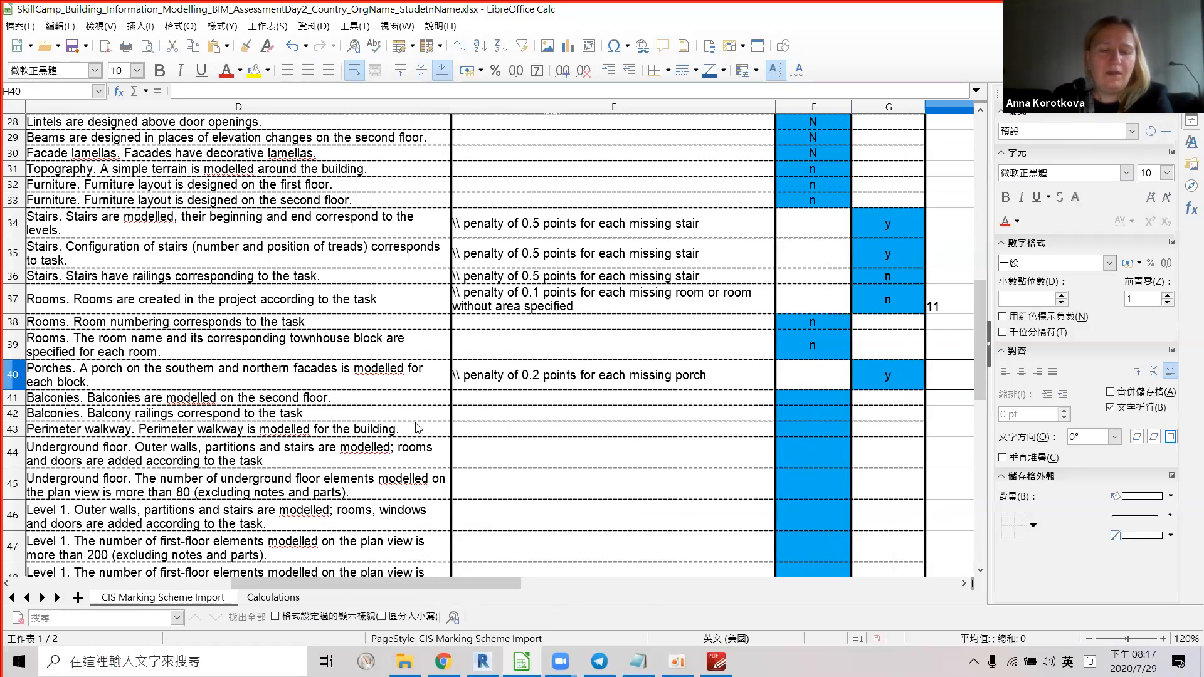
Check the second-floor balconies in Revit and score row F41 y.
{"action": "left_click", "coordinate": [788, 402]}
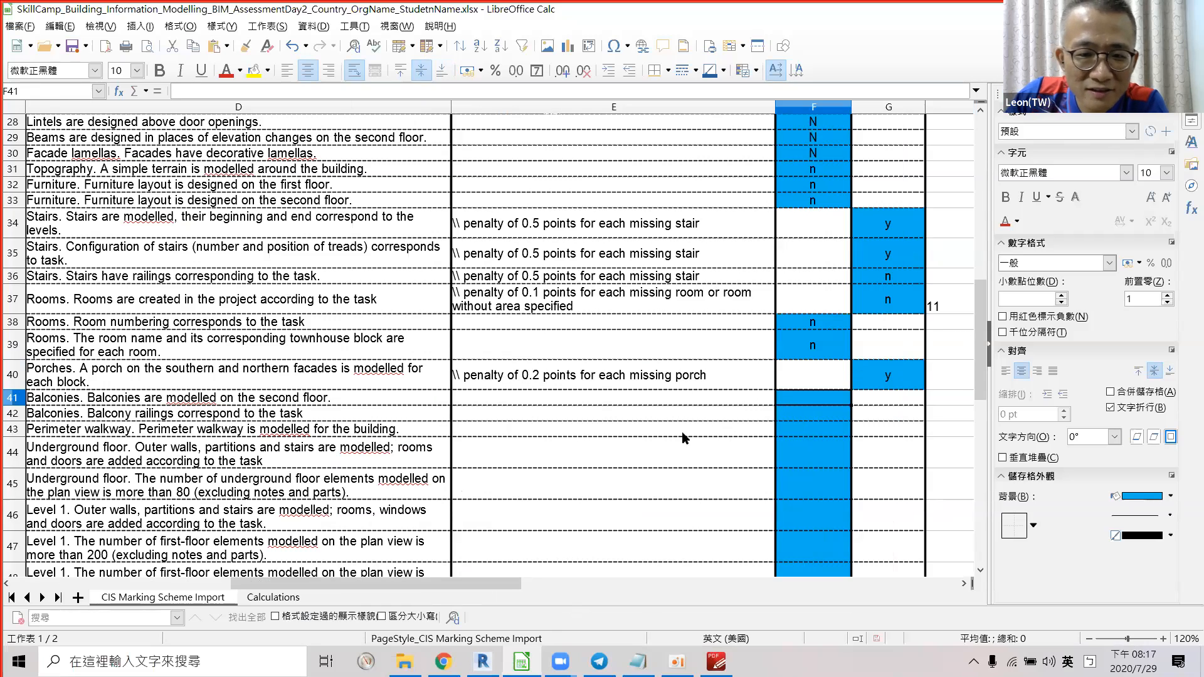
{"action": "scroll", "coordinate": [566, 448], "scroll_direction": "down", "scroll_amount": 2}
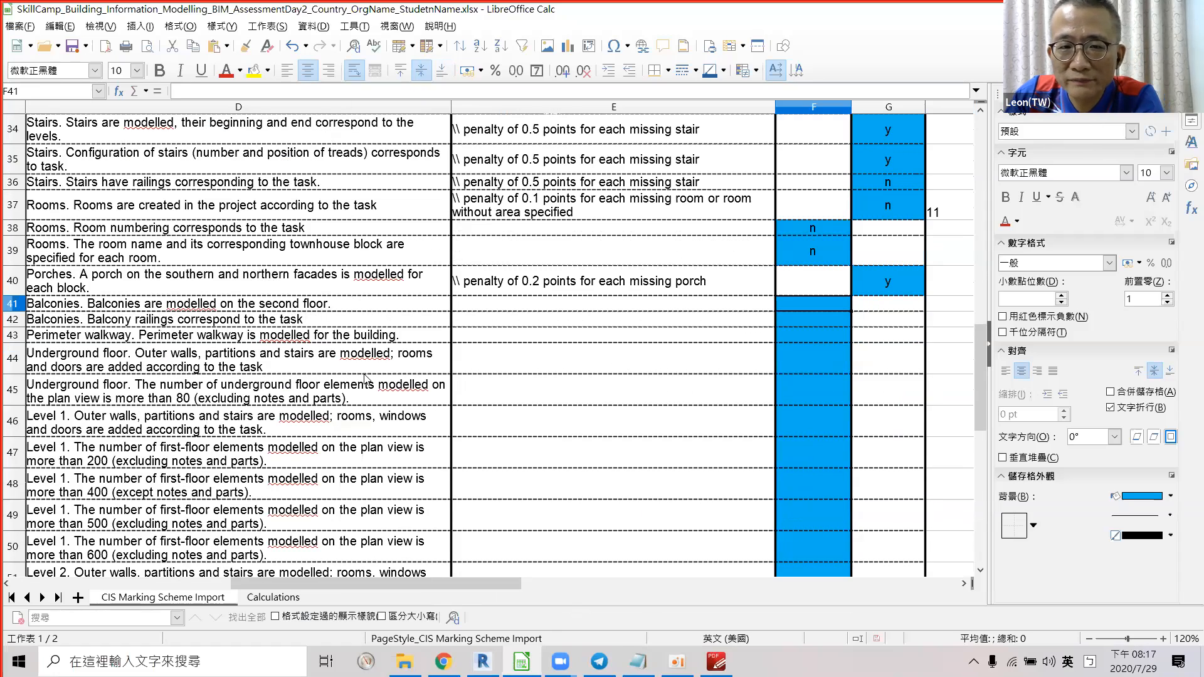
{"action": "key", "text": "alt+Tab"}
{"action": "middle_click_drag", "start_coordinate": [731, 400], "coordinate": [508, 351], "text": "shift"}
{"action": "scroll", "coordinate": [514, 348], "scroll_direction": "up", "scroll_amount": 4}
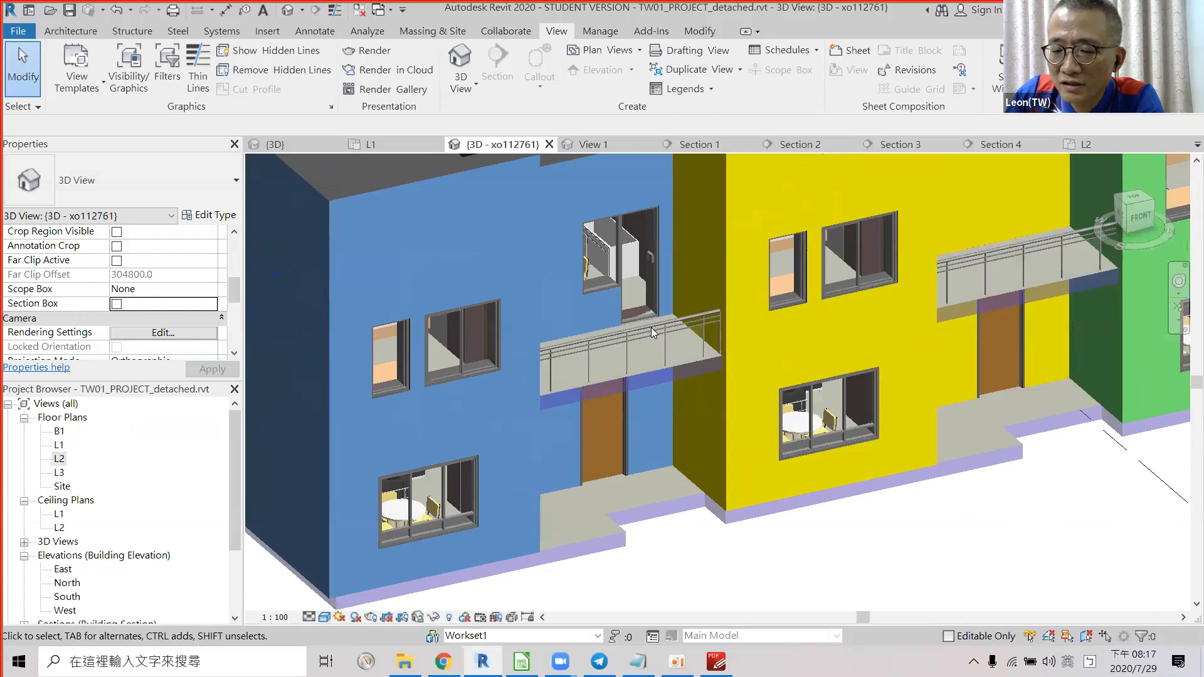
{"action": "scroll", "coordinate": [514, 348], "scroll_direction": "down", "scroll_amount": 6}
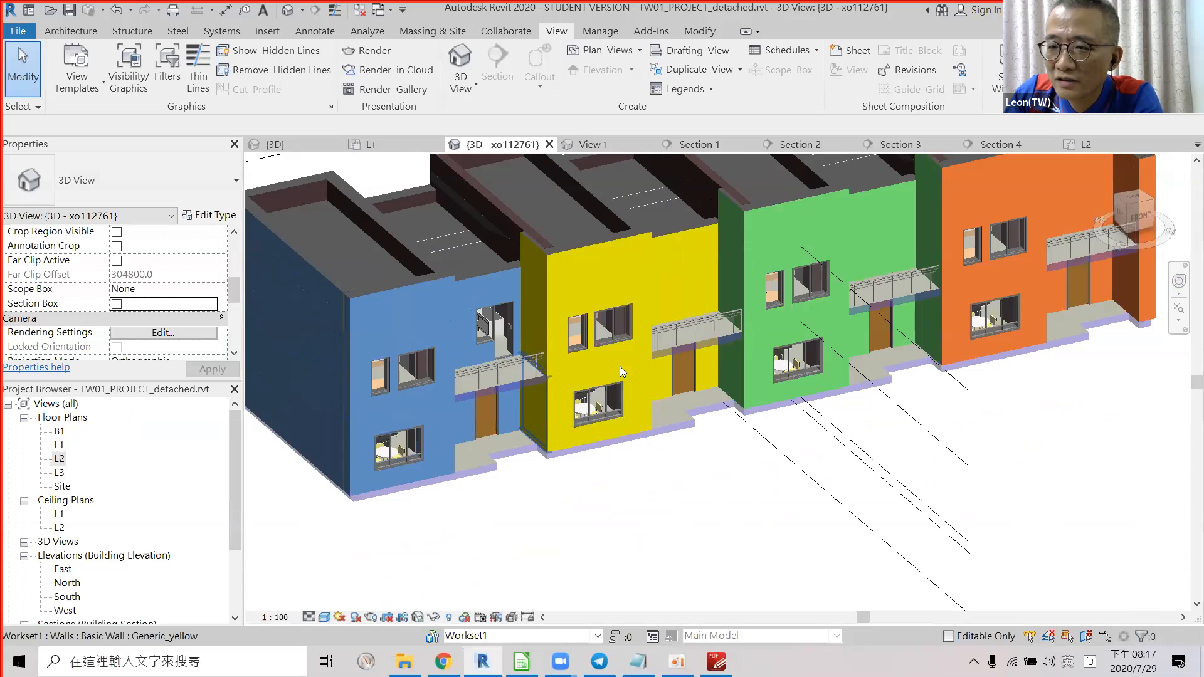
{"action": "scroll", "coordinate": [417, 385], "scroll_direction": "up", "scroll_amount": 1}
{"action": "key", "text": "alt+Tab"}
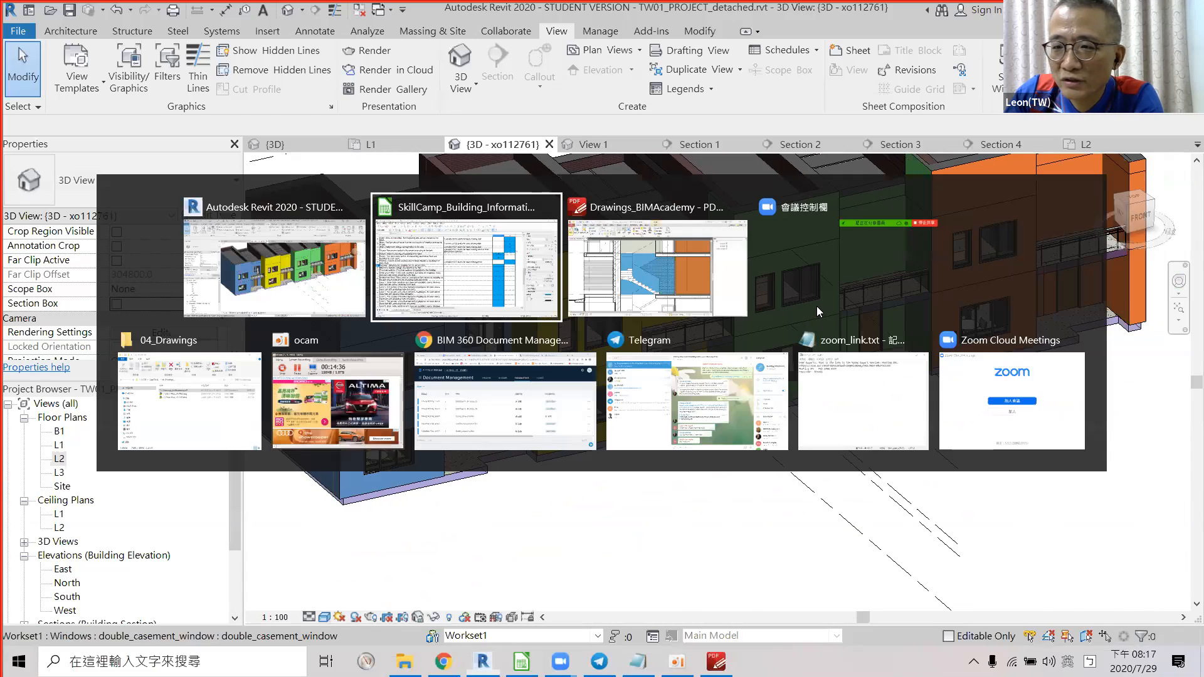
{"action": "type", "text": "y"}
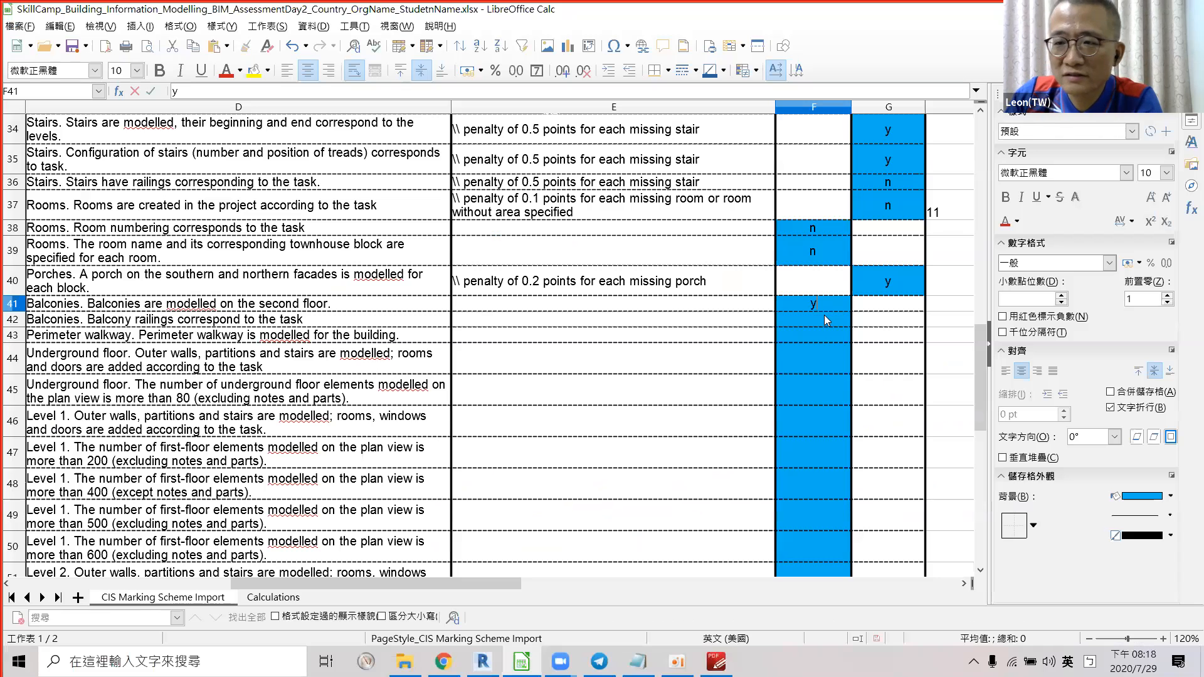
{"action": "left_click", "coordinate": [825, 322]}
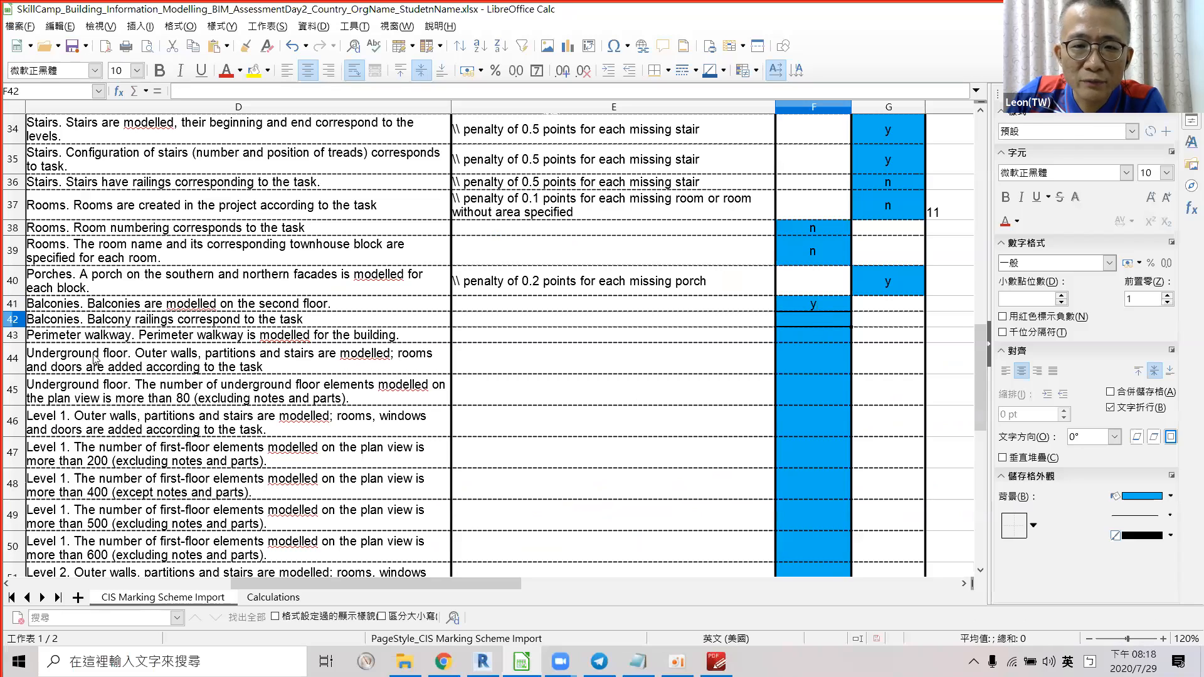
Inspect a balcony railing in Revit, then compare it with the PDF drawings.
{"action": "key", "text": "alt+Tab"}
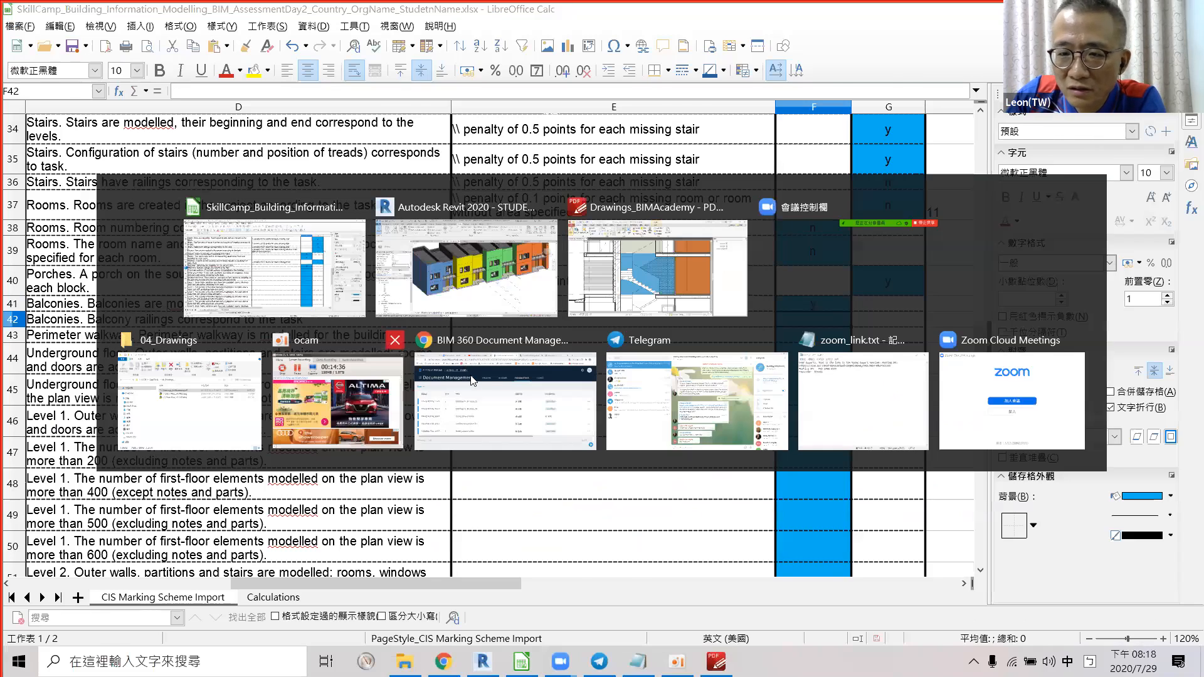
{"action": "scroll", "coordinate": [409, 376], "scroll_direction": "up", "scroll_amount": 10}
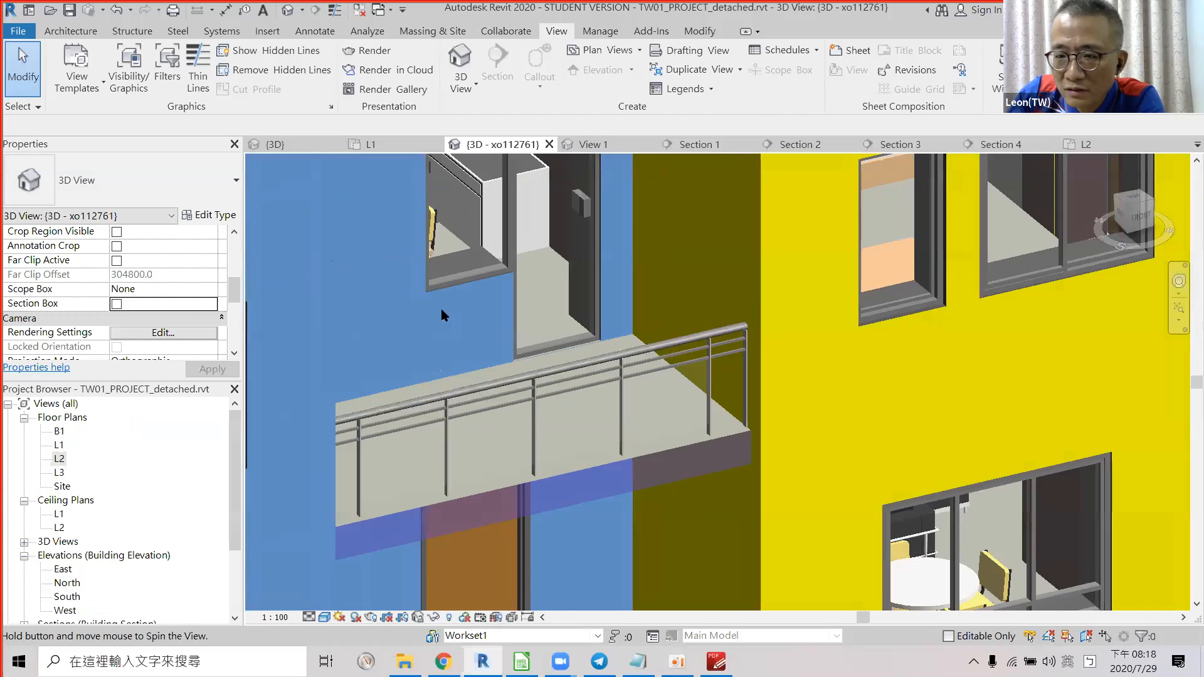
{"action": "scroll", "coordinate": [477, 353], "scroll_direction": "down", "scroll_amount": 2}
{"action": "left_click", "coordinate": [486, 359]}
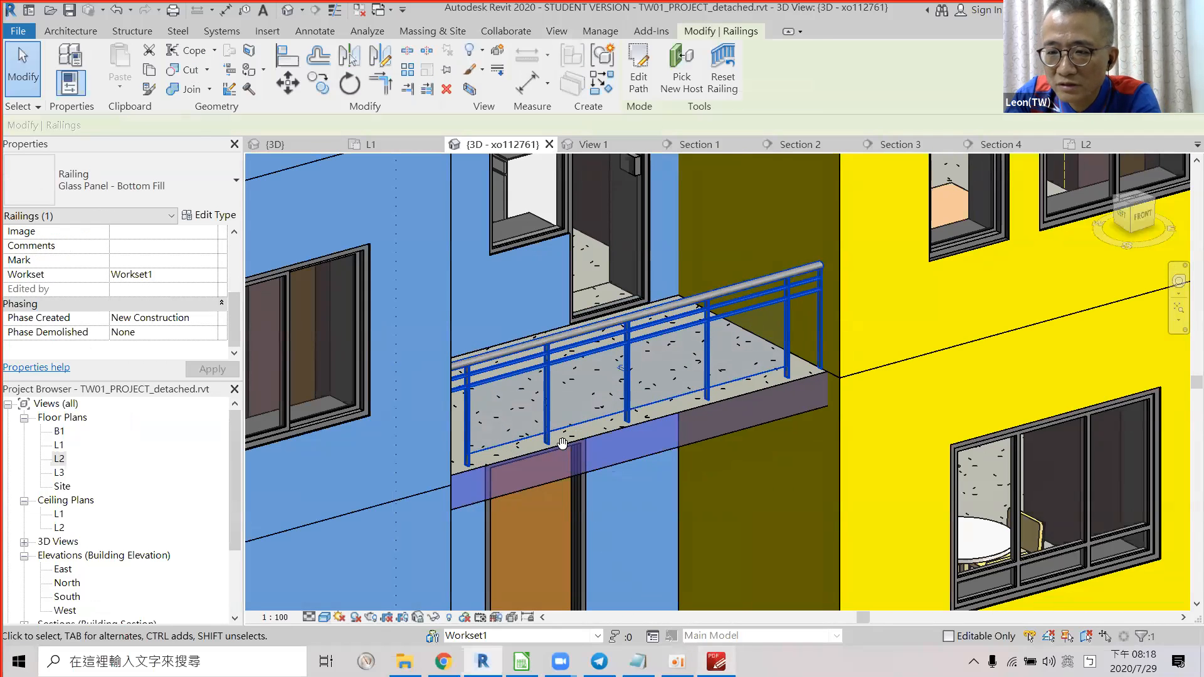
{"action": "key", "text": "alt+Tab"}
{"action": "scroll", "coordinate": [546, 412], "scroll_direction": "down", "scroll_amount": 5, "text": "ctrl"}
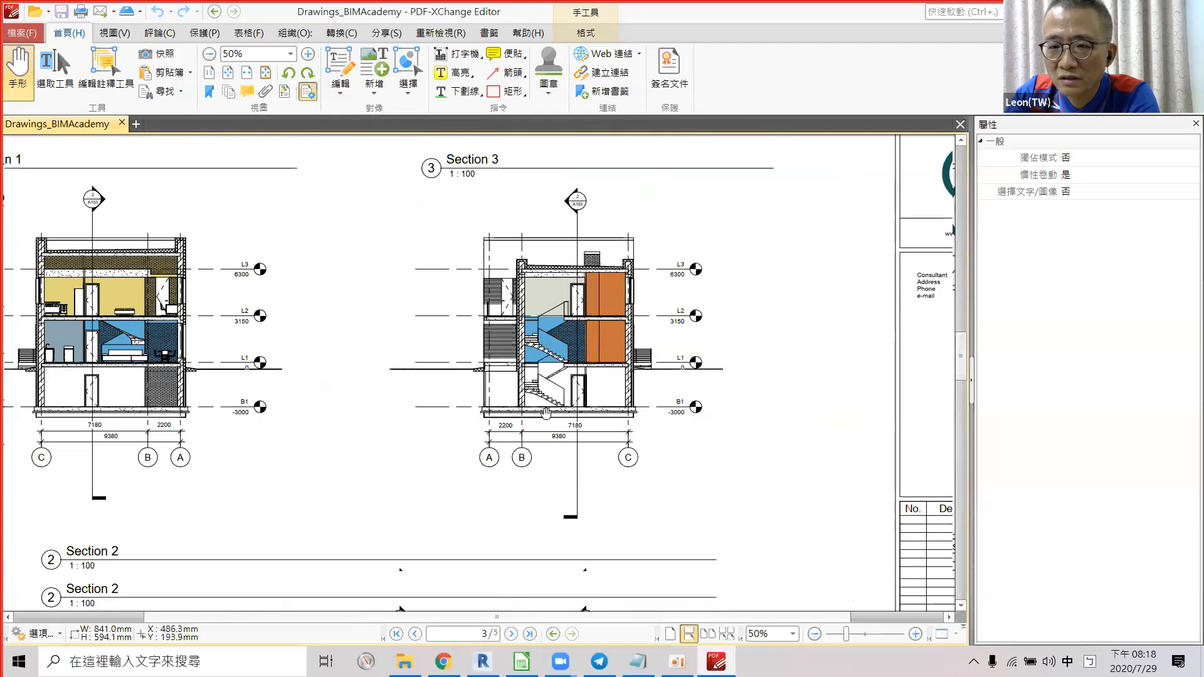
Compare the balcony railings on the page 4 facades with a frontal view of the Revit model.
{"action": "scroll", "coordinate": [546, 412], "scroll_direction": "down", "scroll_amount": 3}
{"action": "scroll", "coordinate": [537, 400], "scroll_direction": "down", "scroll_amount": 1, "text": "ctrl"}
{"action": "scroll", "coordinate": [545, 398], "scroll_direction": "down", "scroll_amount": 8}
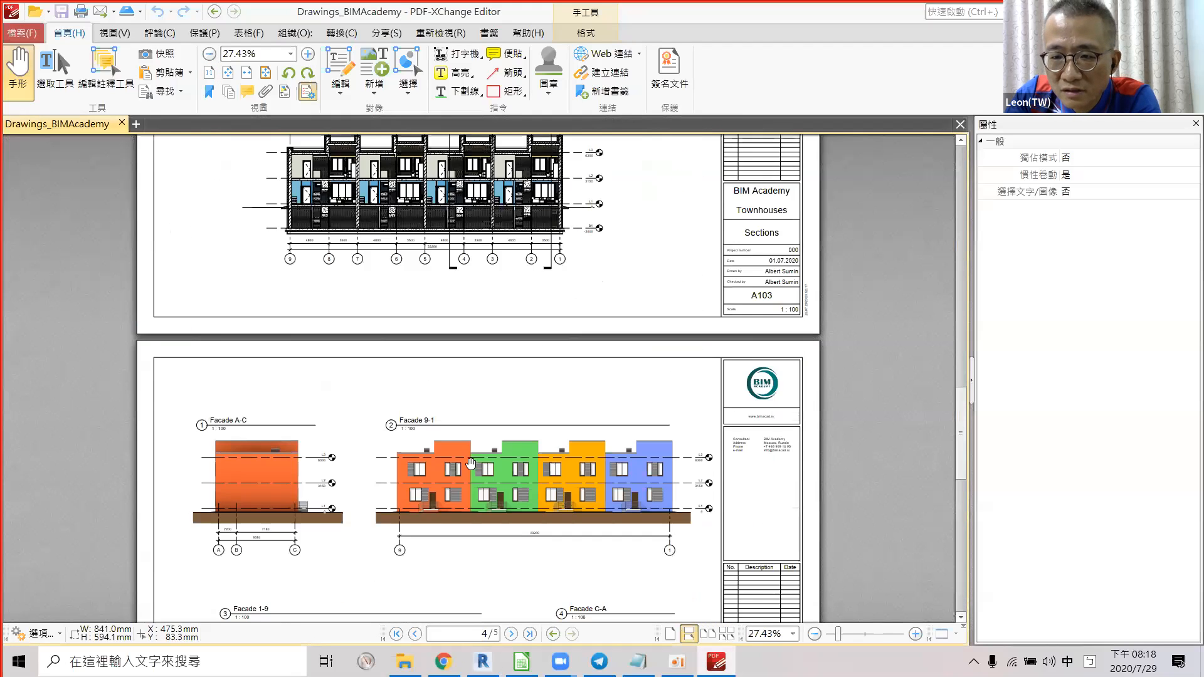
{"action": "scroll", "coordinate": [572, 376], "scroll_direction": "up", "scroll_amount": 5, "text": "ctrl"}
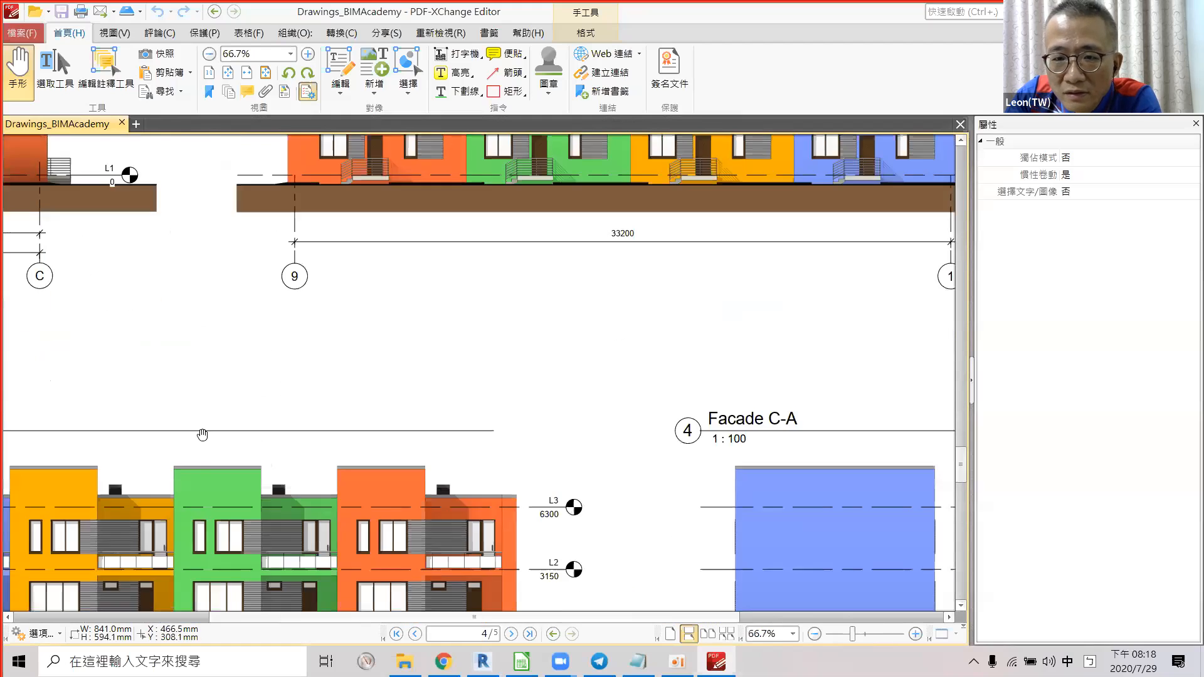
{"action": "scroll", "coordinate": [573, 337], "scroll_direction": "up", "scroll_amount": 5, "text": "ctrl"}
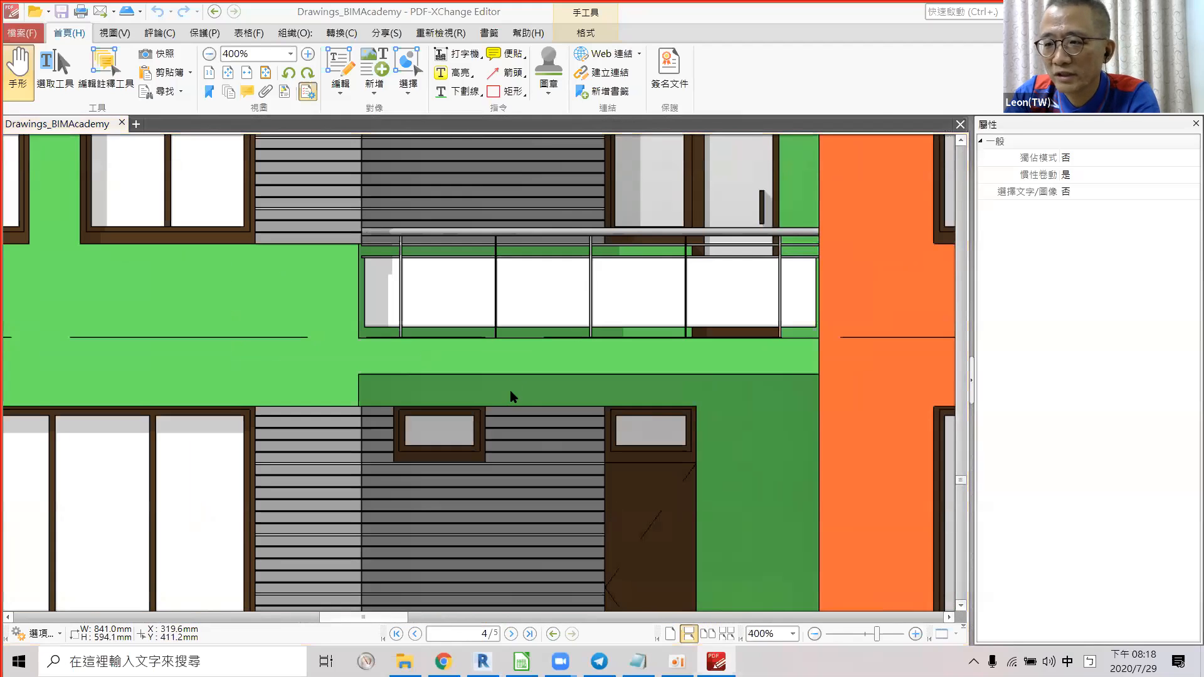
{"action": "key", "text": "alt+Tab"}
{"action": "scroll", "coordinate": [547, 383], "scroll_direction": "down", "scroll_amount": 6}
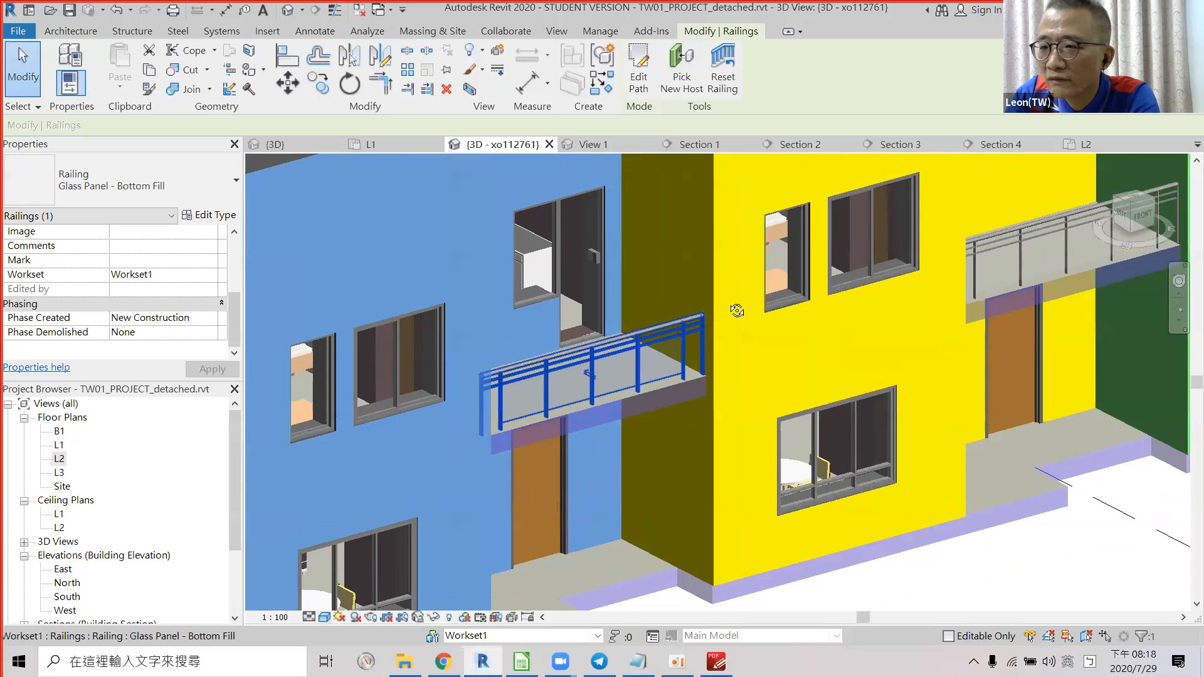
{"action": "middle_click_drag", "start_coordinate": [567, 333], "coordinate": [368, 392], "text": "shift"}
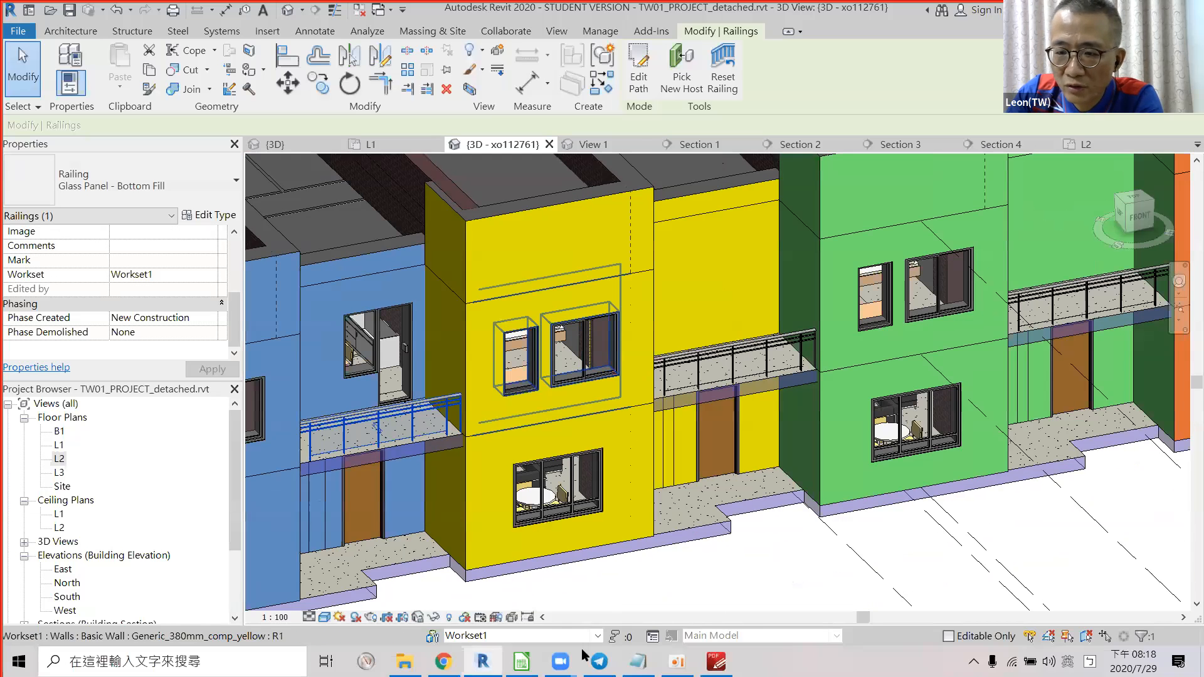
{"action": "key", "text": "alt+Tab"}
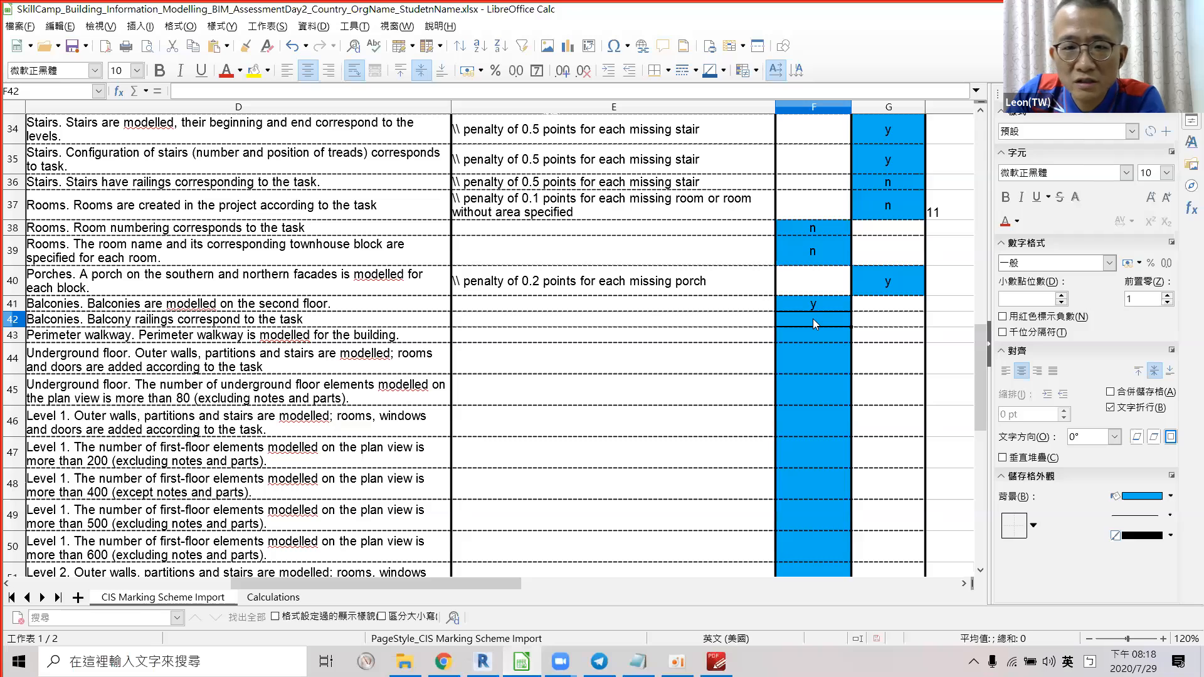
Score the balcony-railings row F42 y, then view the whole building in Revit.
{"action": "type", "text": "y"}
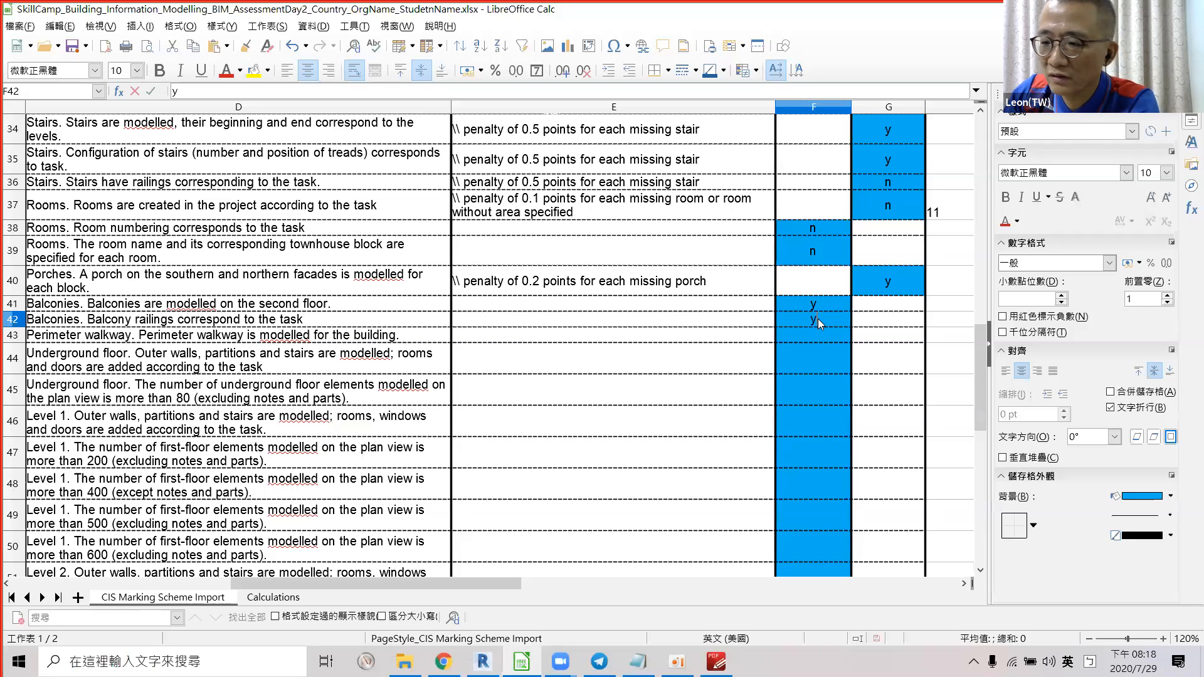
{"action": "key", "text": "Return"}
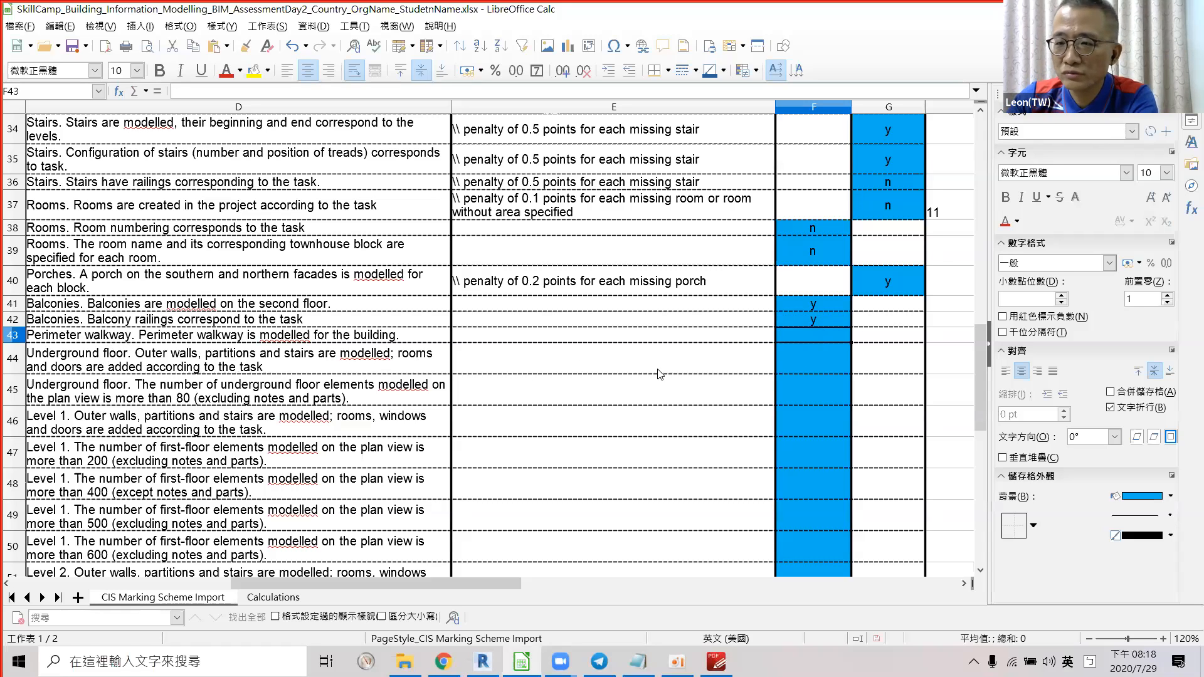
{"action": "key", "text": "alt+Tab"}
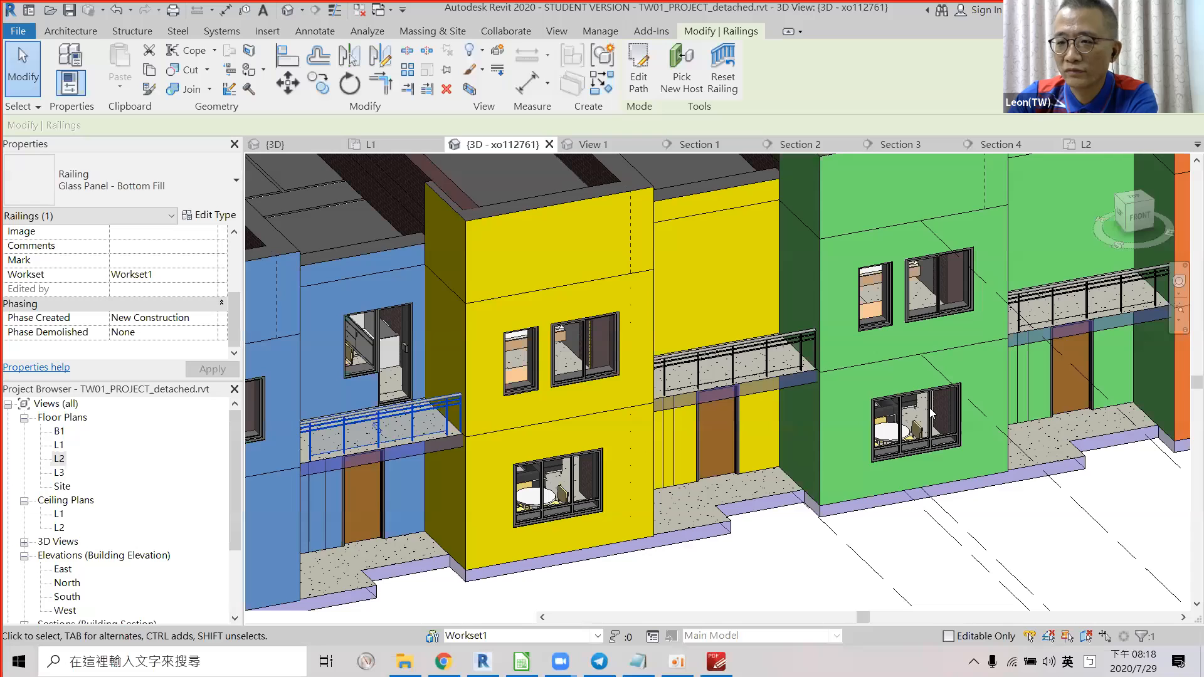
{"action": "scroll", "coordinate": [693, 421], "scroll_direction": "down", "scroll_amount": 4}
{"action": "middle_click_drag", "start_coordinate": [721, 417], "coordinate": [929, 412], "text": "shift"}
{"action": "key", "text": "alt+Tab"}
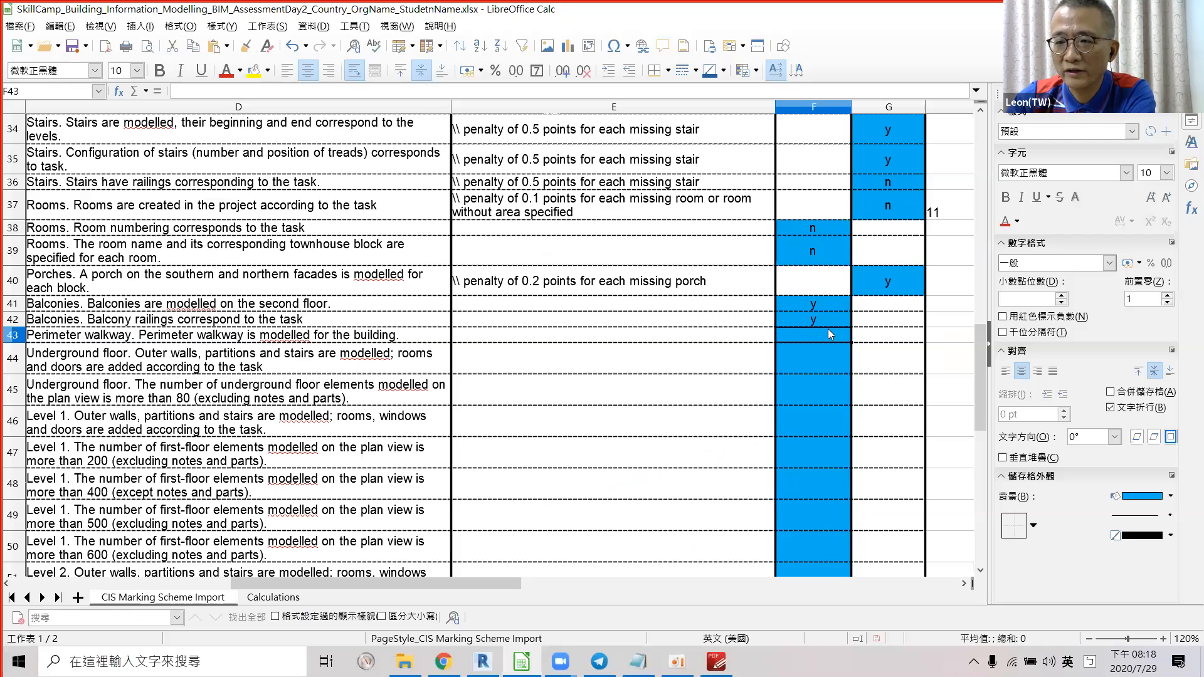
Score the perimeter walkway row F43 n and open Revit's B1 floor plan.
{"action": "type", "text": "n"}
{"action": "key", "text": "Return"}
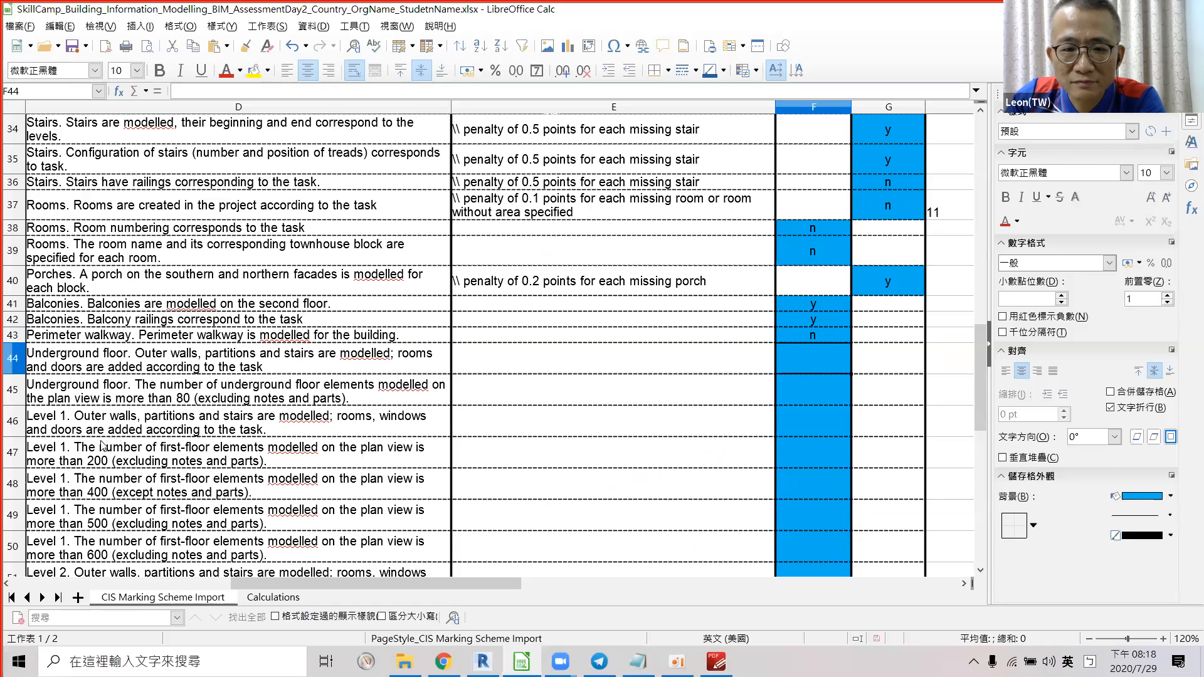
{"action": "key", "text": "alt+Tab"}
{"action": "double_click", "coordinate": [61, 431]}
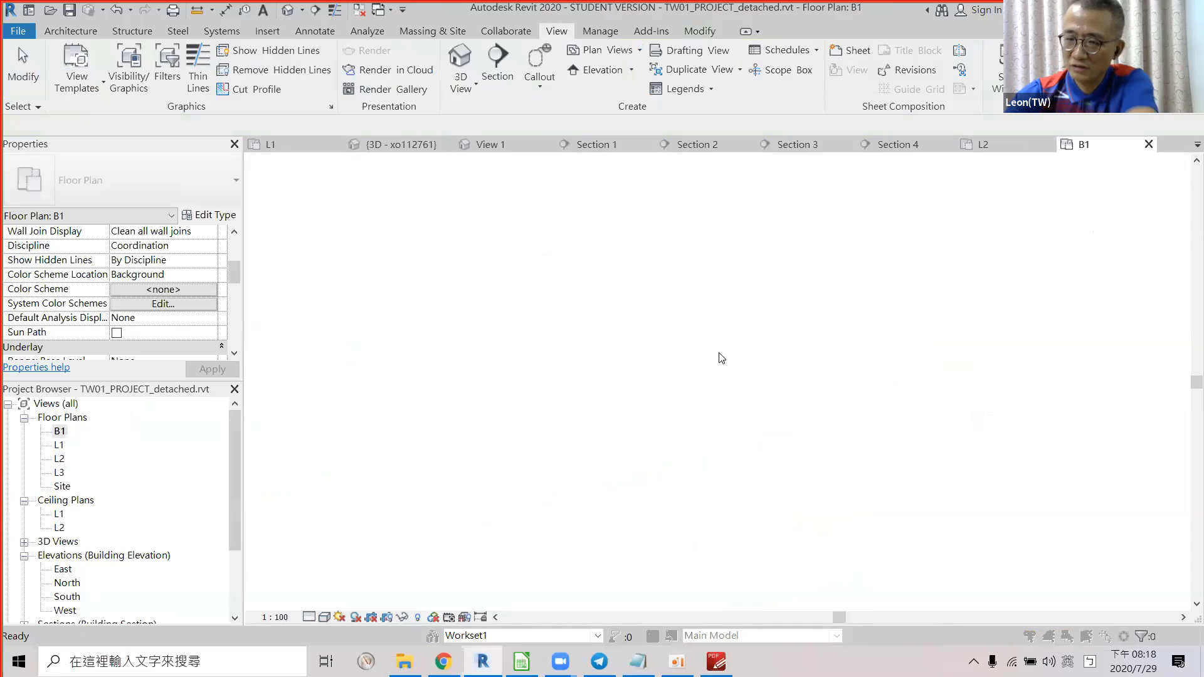
Dismiss the save reminder, check the lone B1 railing, and return to the marking spreadsheet.
{"action": "left_click", "coordinate": [694, 356]}
{"action": "left_click", "coordinate": [697, 394]}
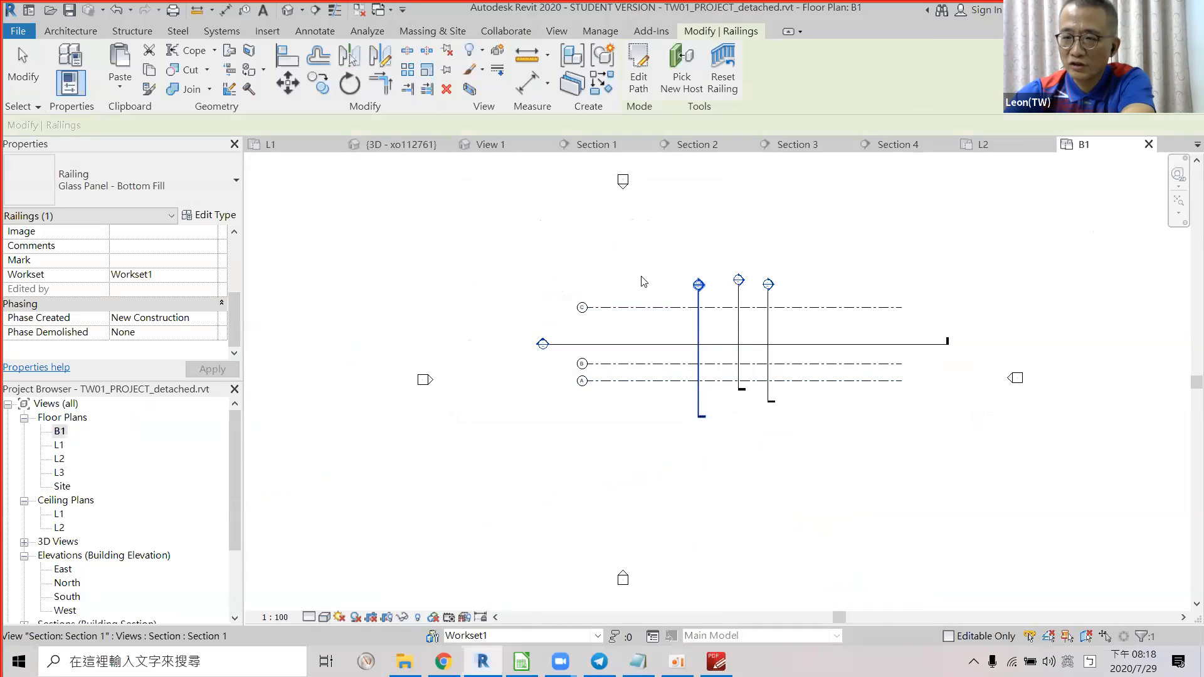
{"action": "key", "text": "Escape"}
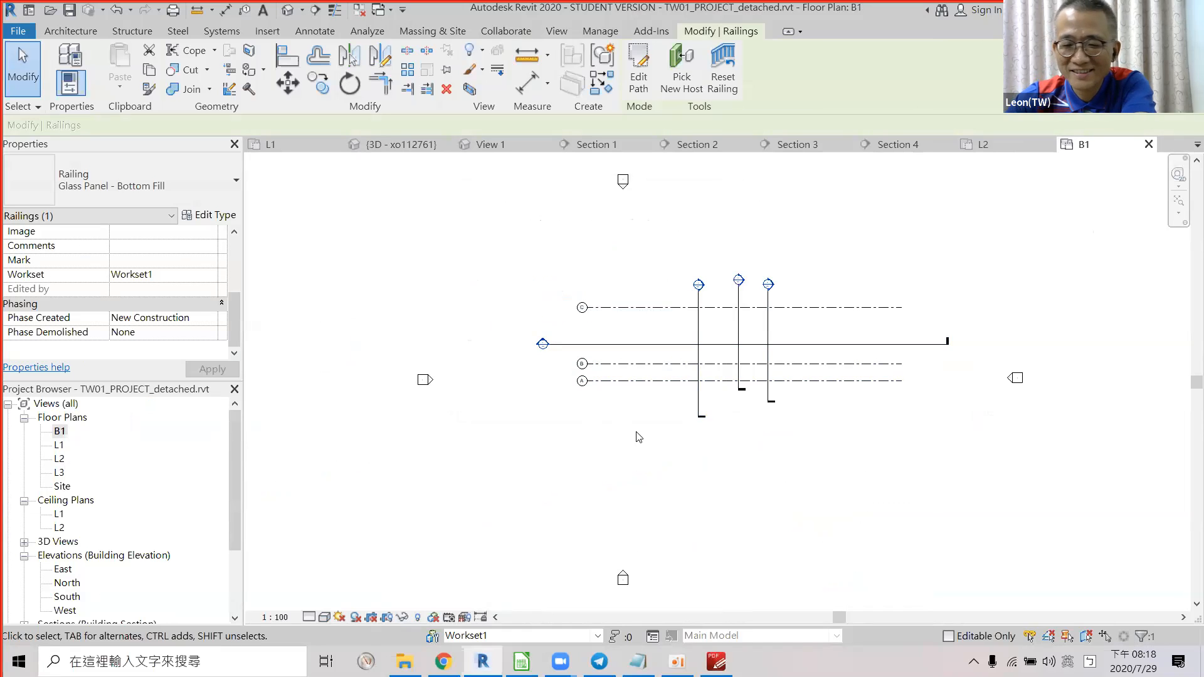
{"action": "key", "text": "alt+Tab"}
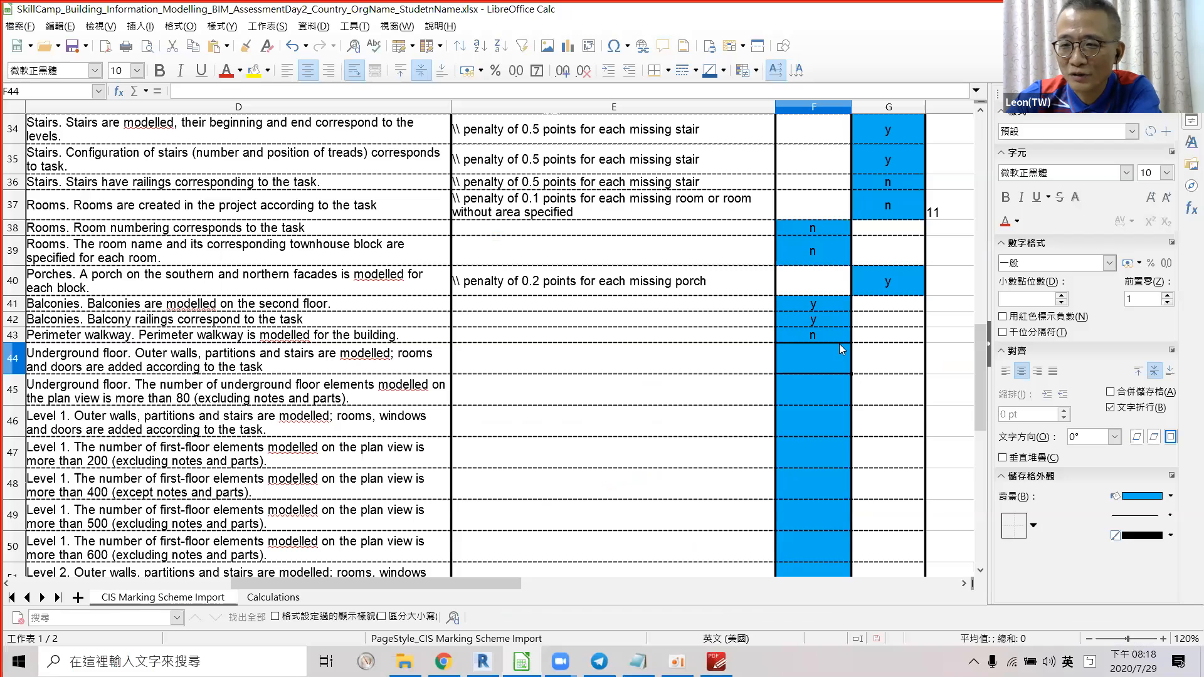
Enter n in F44 and F45 for the two underground-floor criteria.
{"action": "type", "text": "n"}
{"action": "key", "text": "Return"}
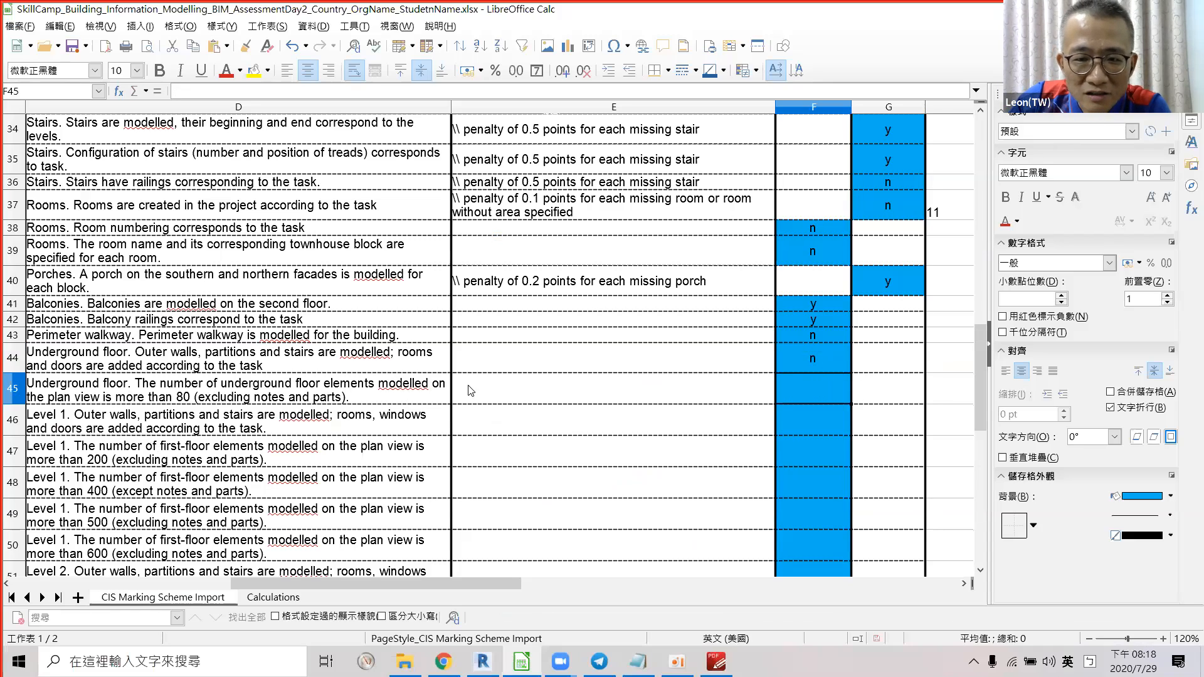
{"action": "type", "text": "n"}
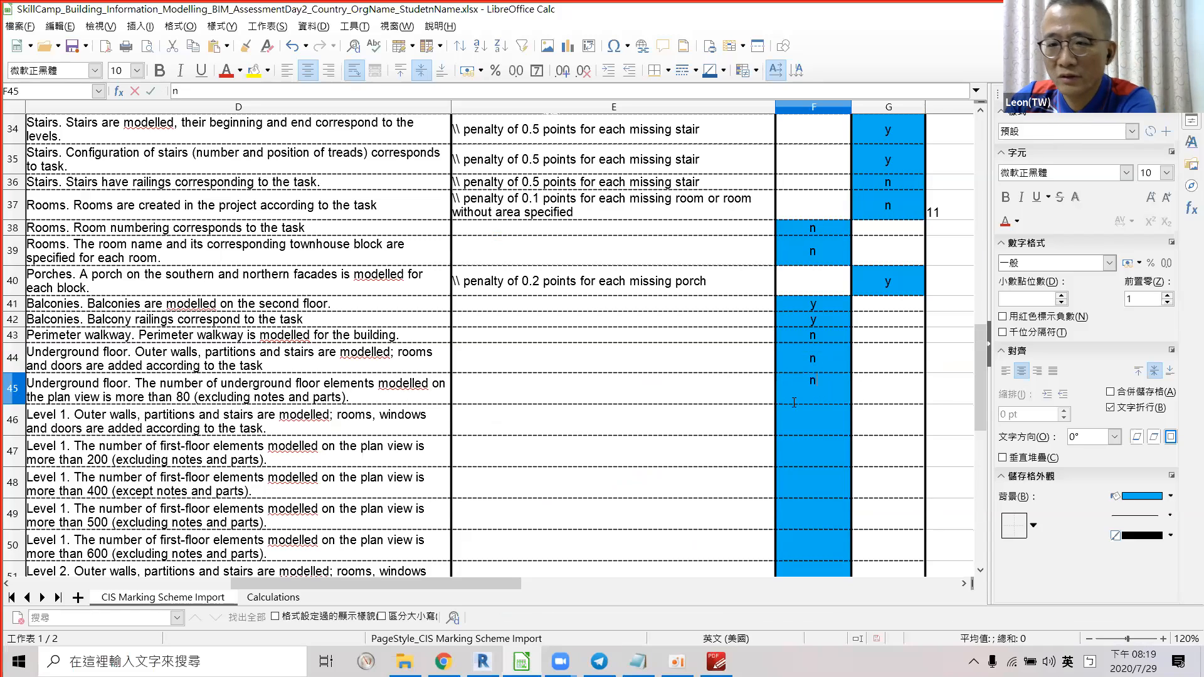
{"action": "key", "text": "Return"}
{"action": "scroll", "coordinate": [246, 504], "scroll_direction": "down", "scroll_amount": 1}
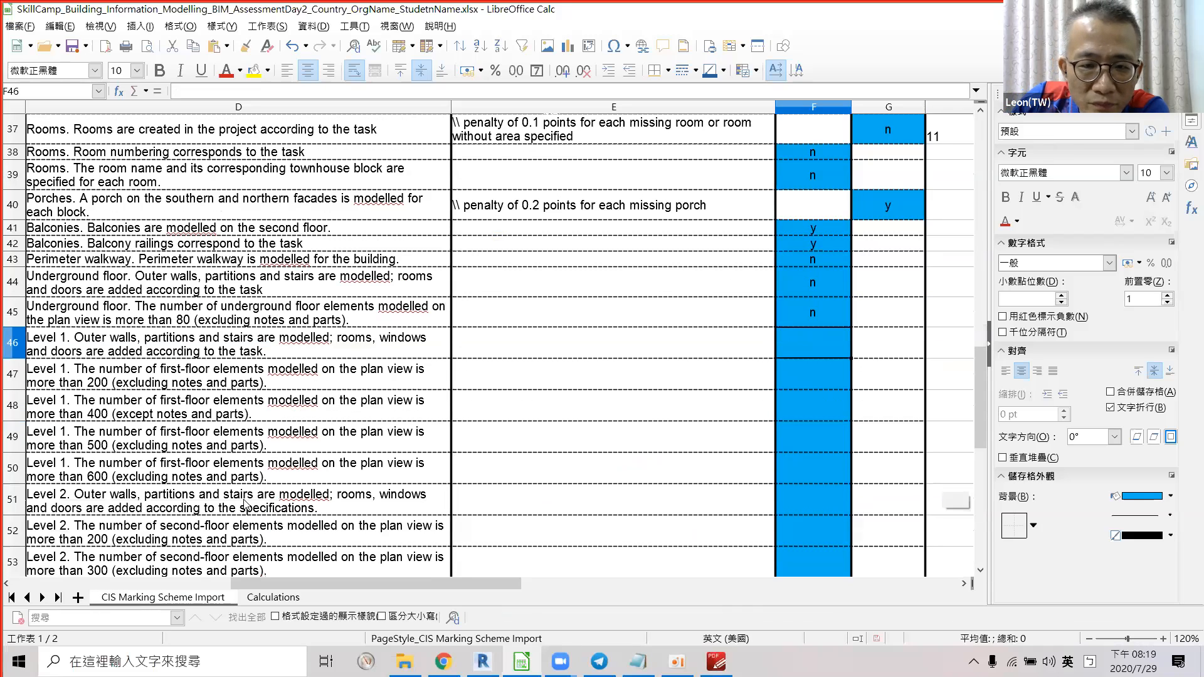
{"action": "scroll", "coordinate": [246, 503], "scroll_direction": "down", "scroll_amount": 1}
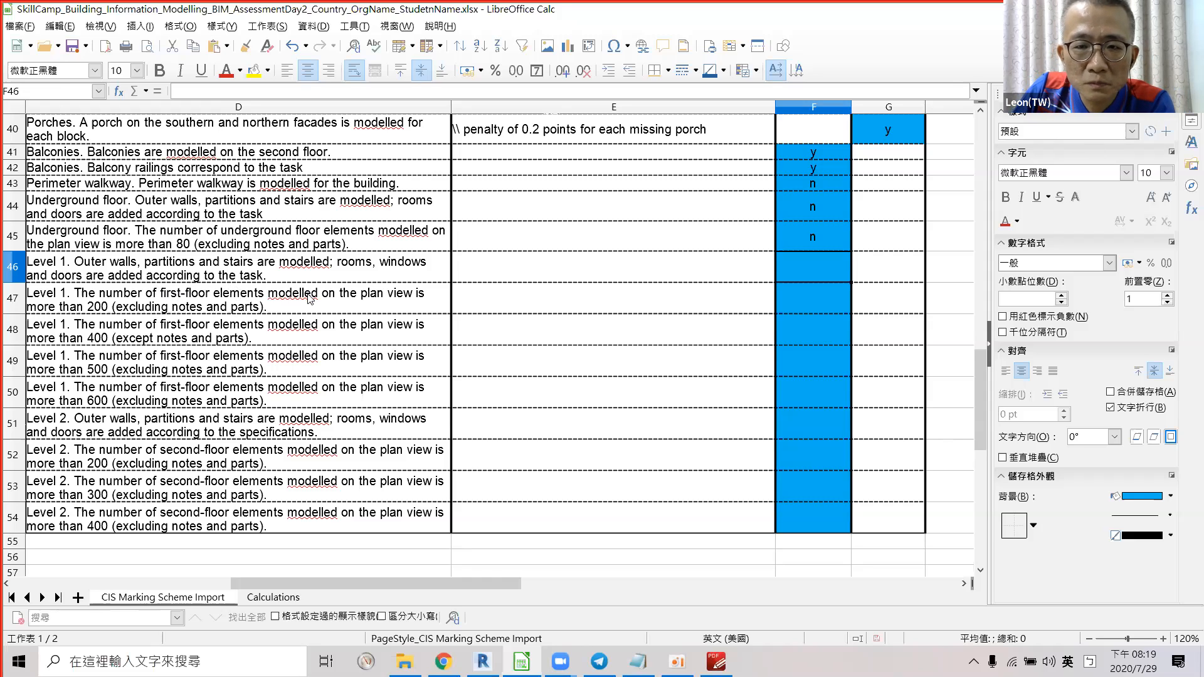
Open the L1 floor plan in Revit, then return to the marking sheet.
{"action": "key", "text": "alt+Tab"}
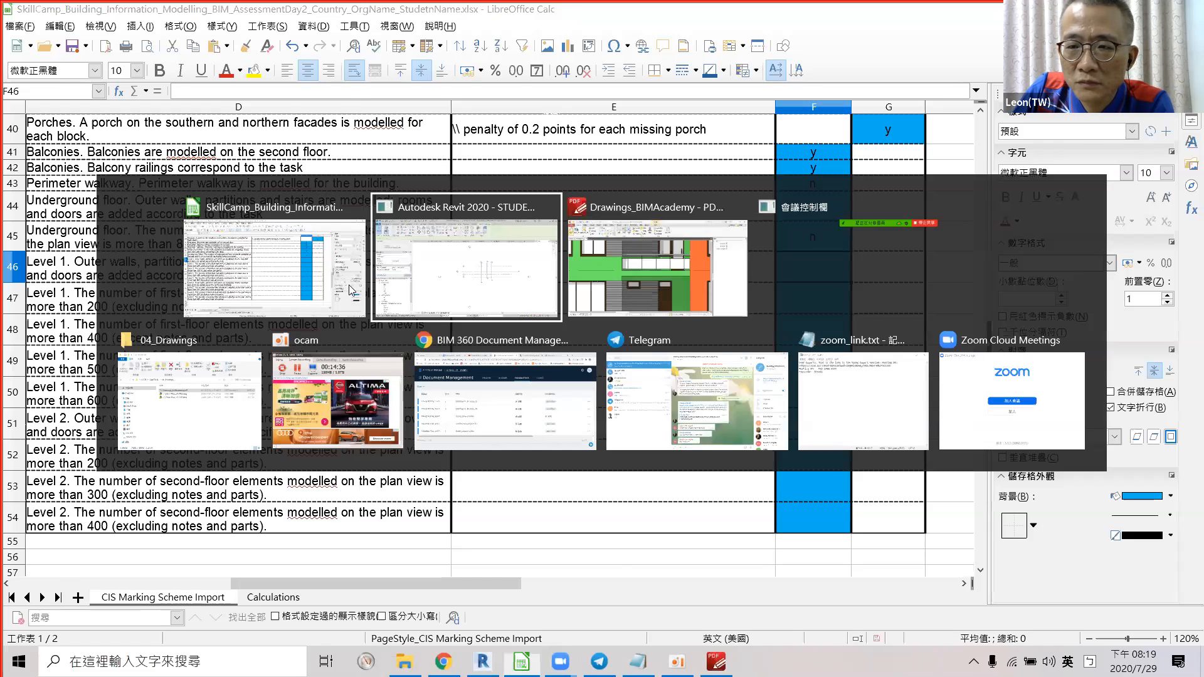
{"action": "double_click", "coordinate": [59, 445]}
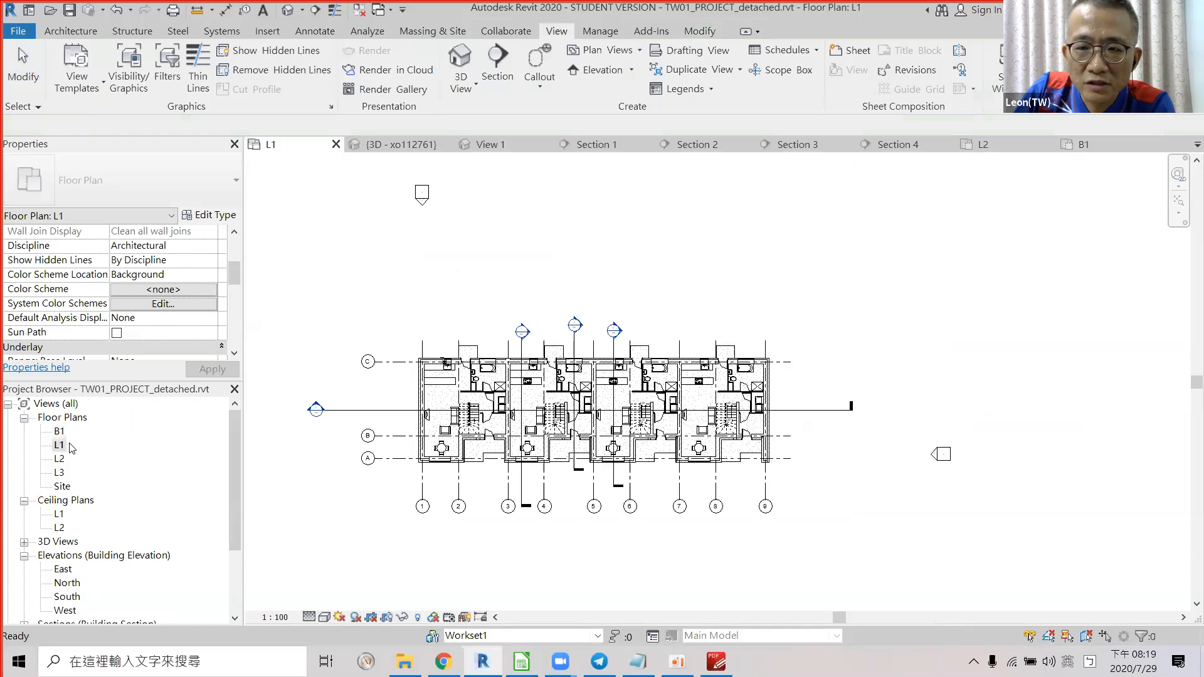
{"action": "scroll", "coordinate": [493, 247], "scroll_direction": "up", "scroll_amount": 3}
{"action": "scroll", "coordinate": [494, 248], "scroll_direction": "down", "scroll_amount": 2}
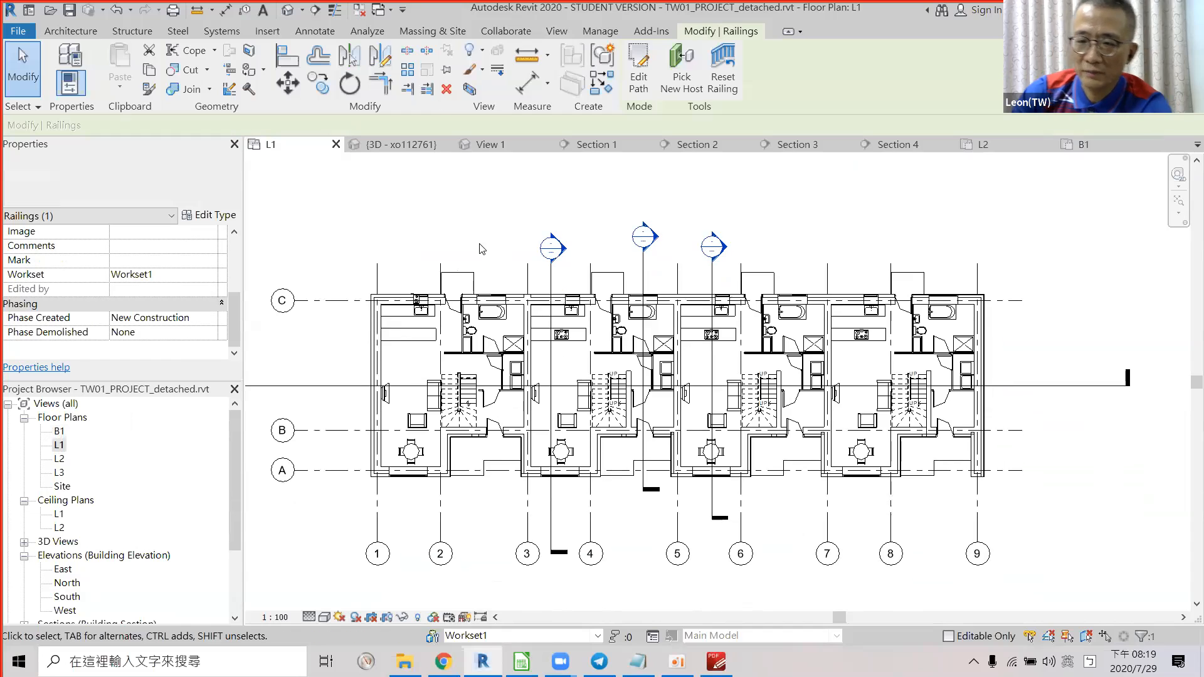
{"action": "key", "text": "alt+Tab"}
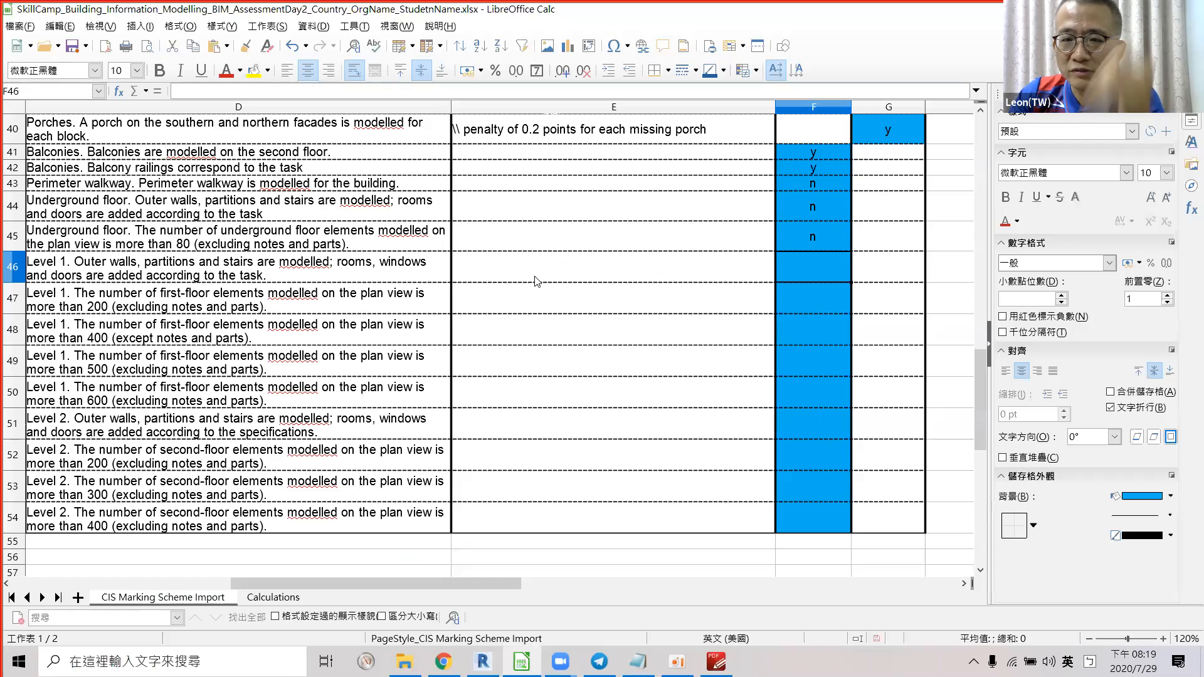
Score row 46's Level 1 outer-walls criterion n and read the over-200-elements criterion in row 47.
{"action": "type", "text": "n"}
{"action": "key", "text": "Return"}
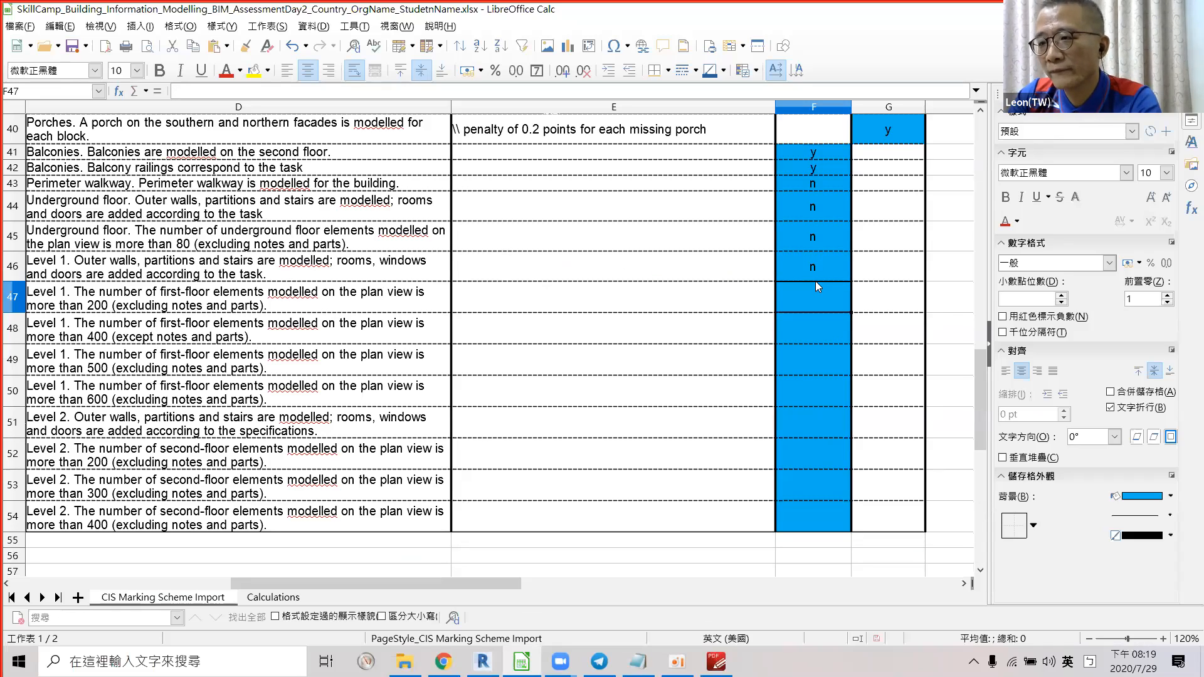
{"action": "left_click", "coordinate": [204, 325]}
{"action": "left_click", "coordinate": [202, 295]}
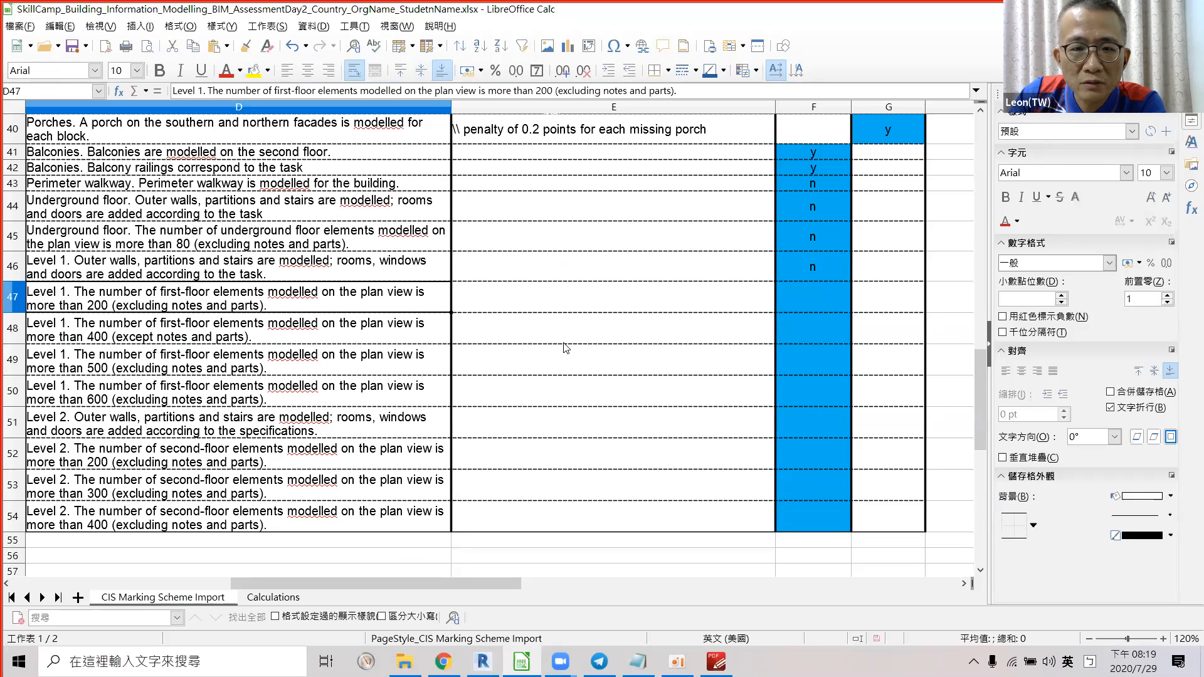
{"action": "key", "text": "alt+Tab"}
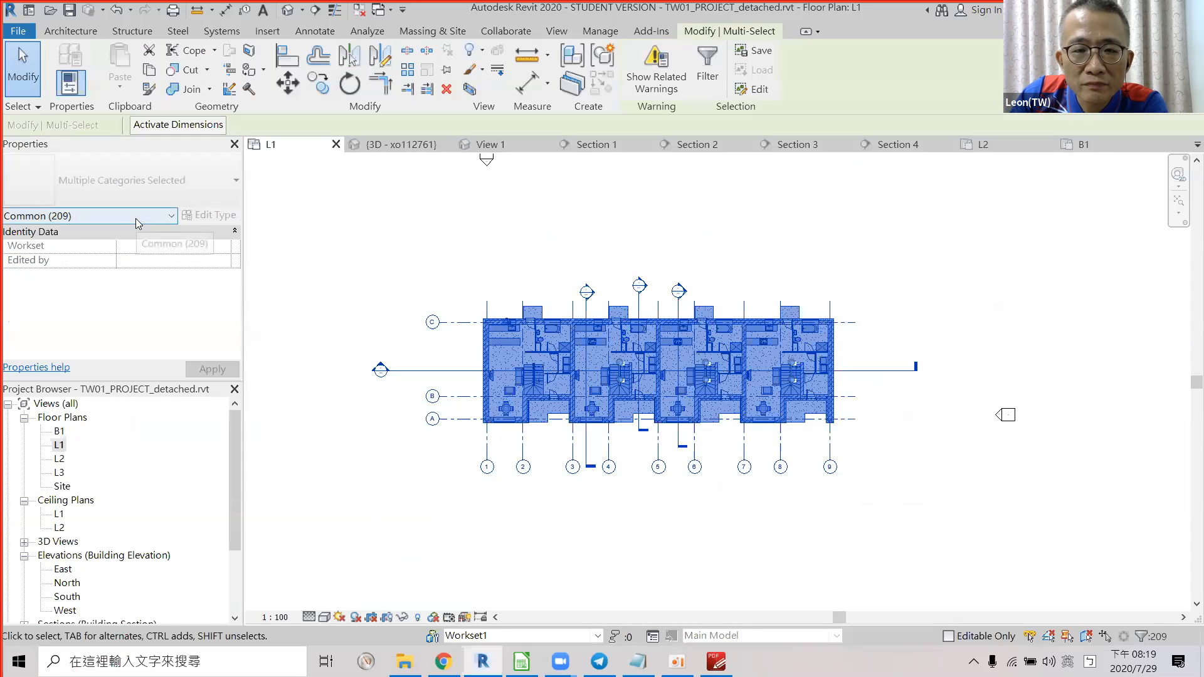
Read the per-category breakdown of the 209 selected L1 elements, then select score cell F47.
{"action": "left_click", "coordinate": [136, 218]}
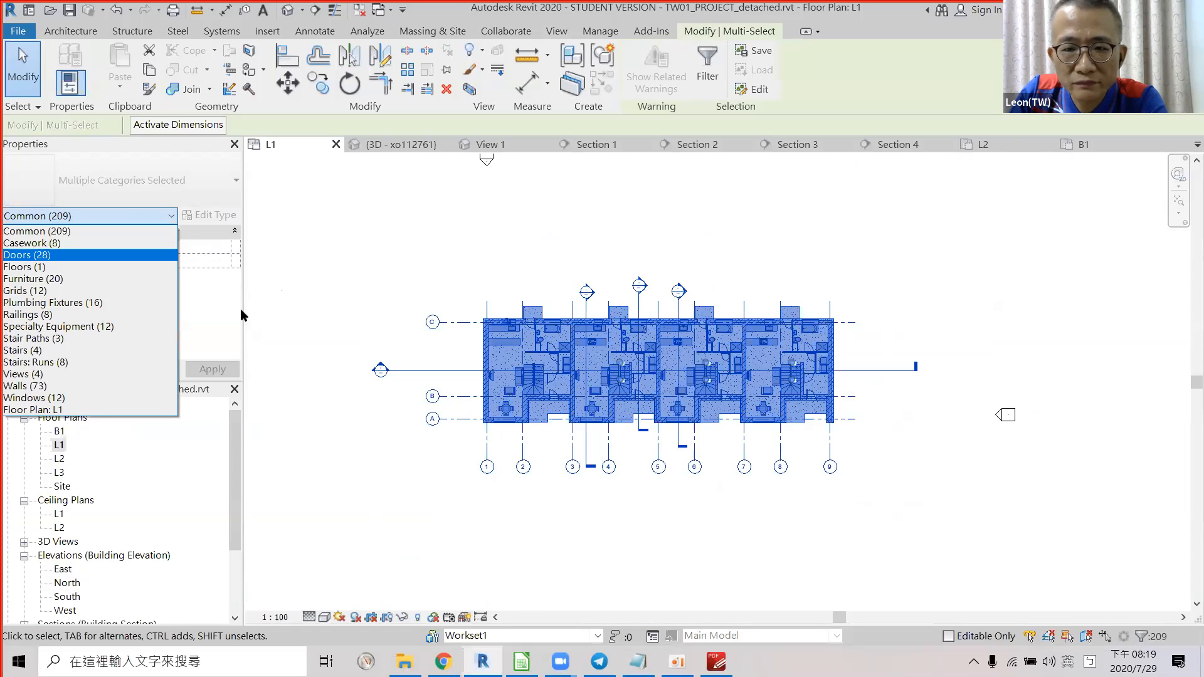
{"action": "key", "text": "alt+Tab"}
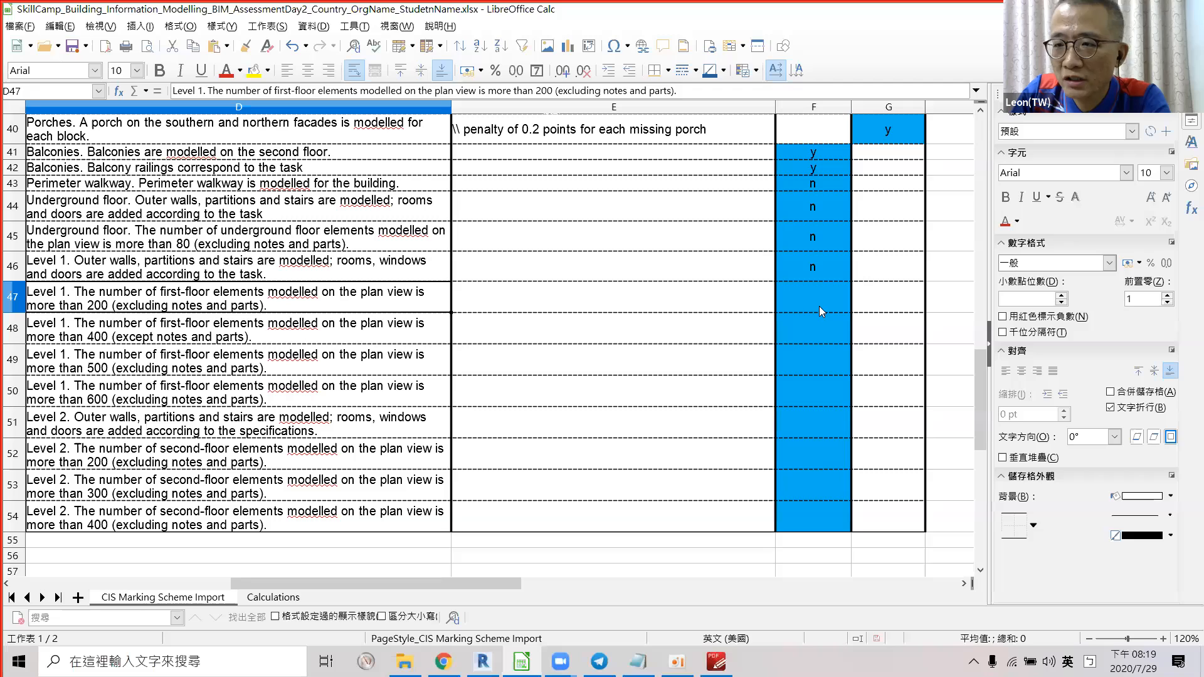
{"action": "left_click", "coordinate": [818, 306]}
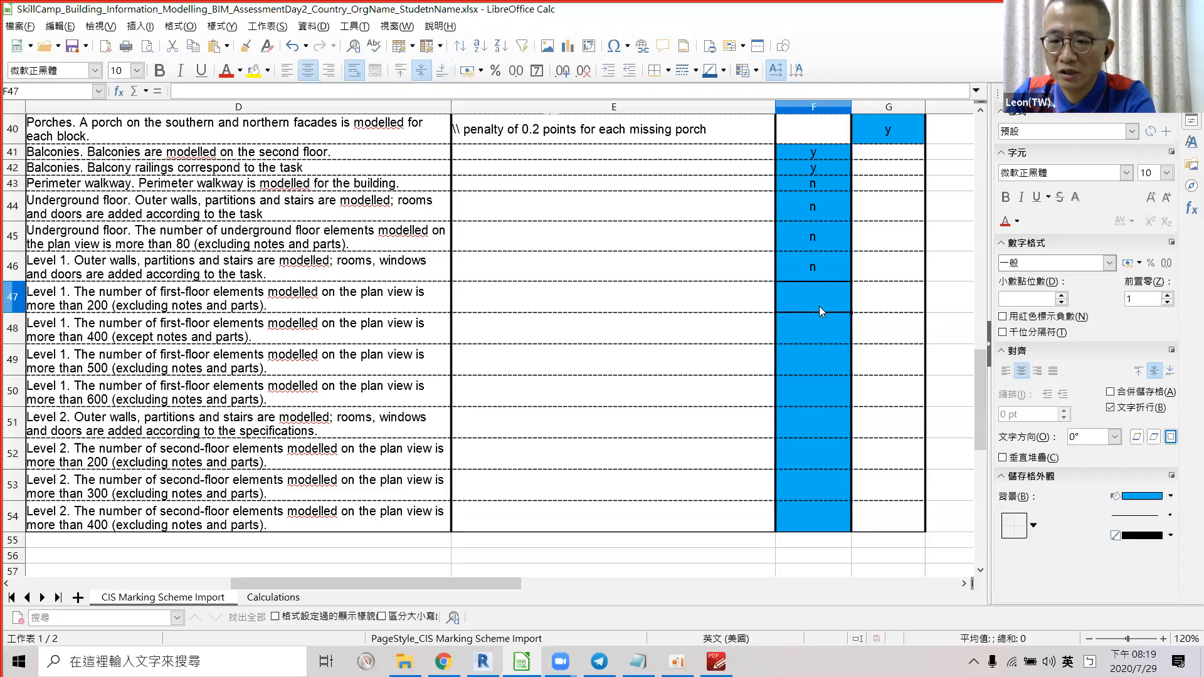
Enter y in F47 for the Level 1 over-200-elements criterion.
{"action": "type", "text": "y"}
{"action": "key", "text": "Return"}
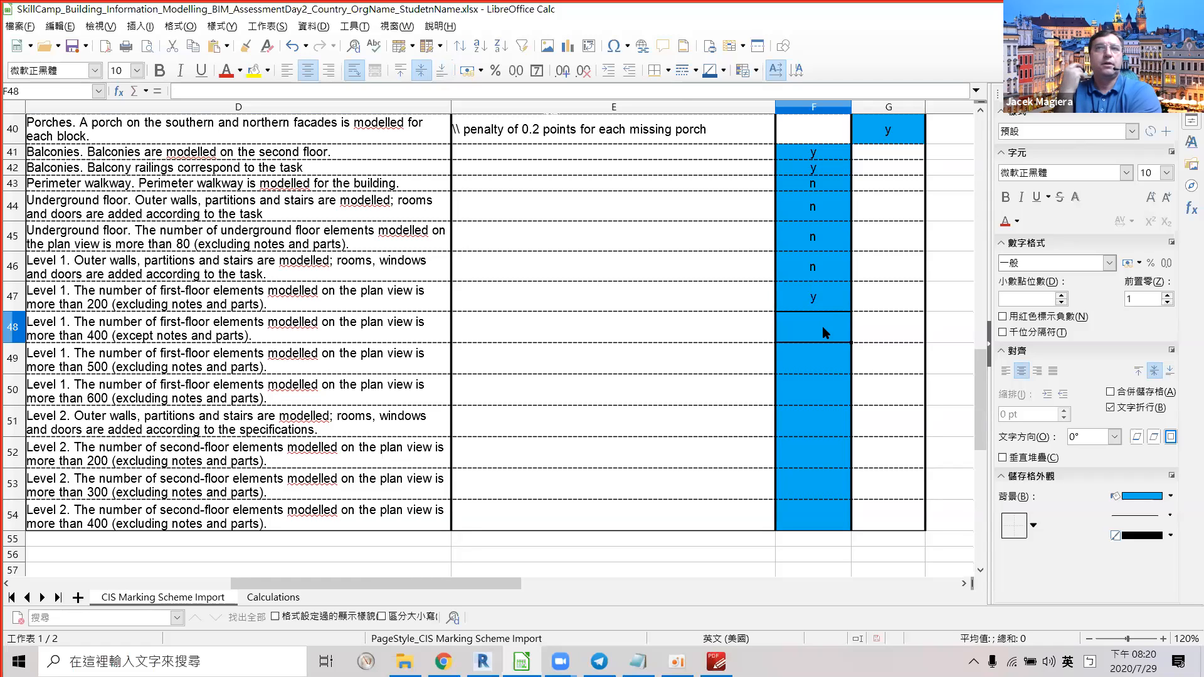
{"action": "key", "text": "alt+Tab"}
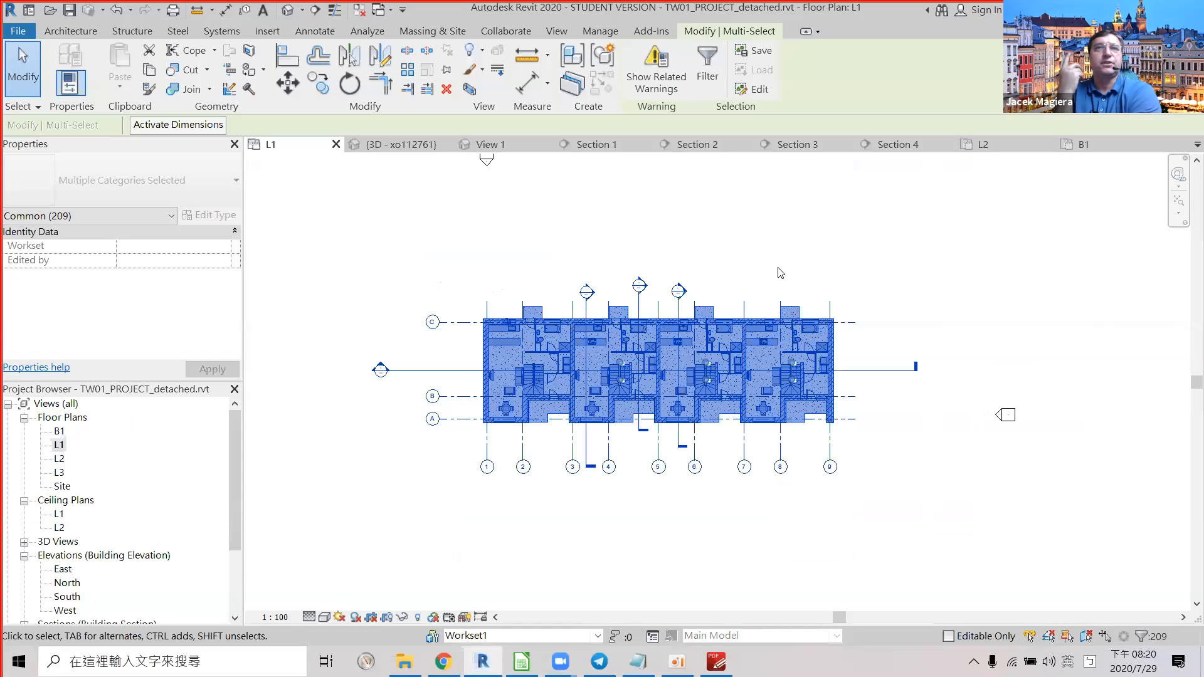
Delete the grid lines and Sections 1–4 from the L1 plan, confirming the warnings.
{"action": "scroll", "coordinate": [780, 273], "scroll_direction": "up", "scroll_amount": 1}
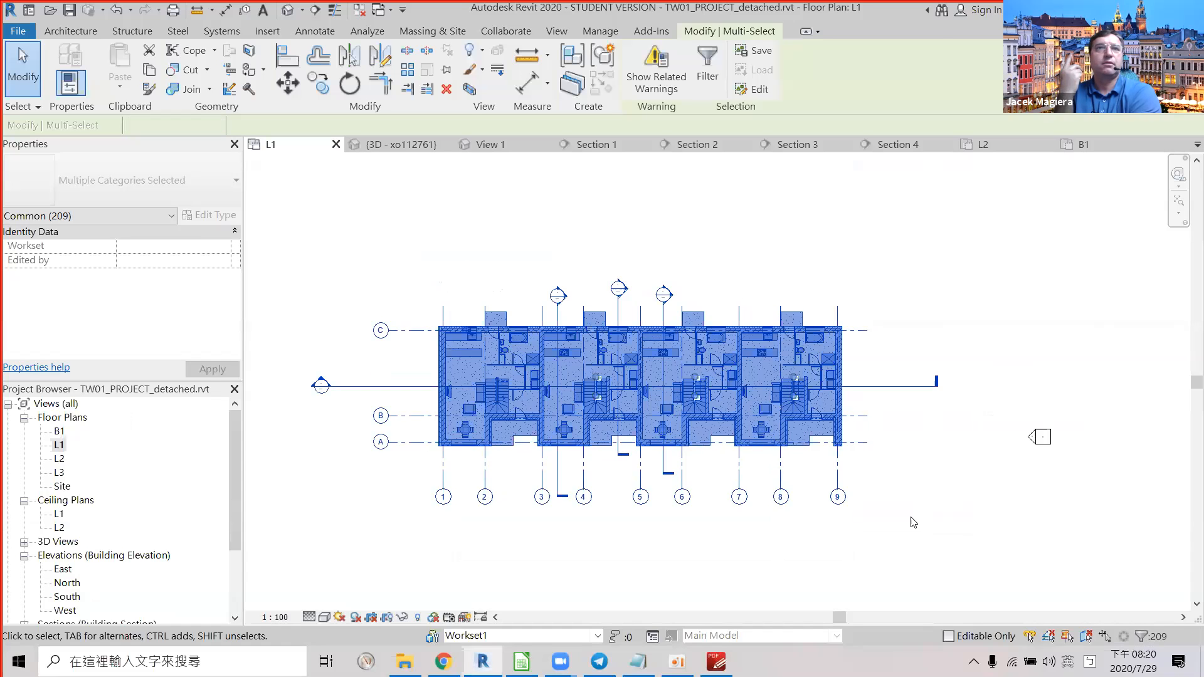
{"action": "left_click", "coordinate": [911, 523]}
{"action": "left_click_drag", "start_coordinate": [387, 494], "coordinate": [401, 453]}
{"action": "key", "text": "Delete"}
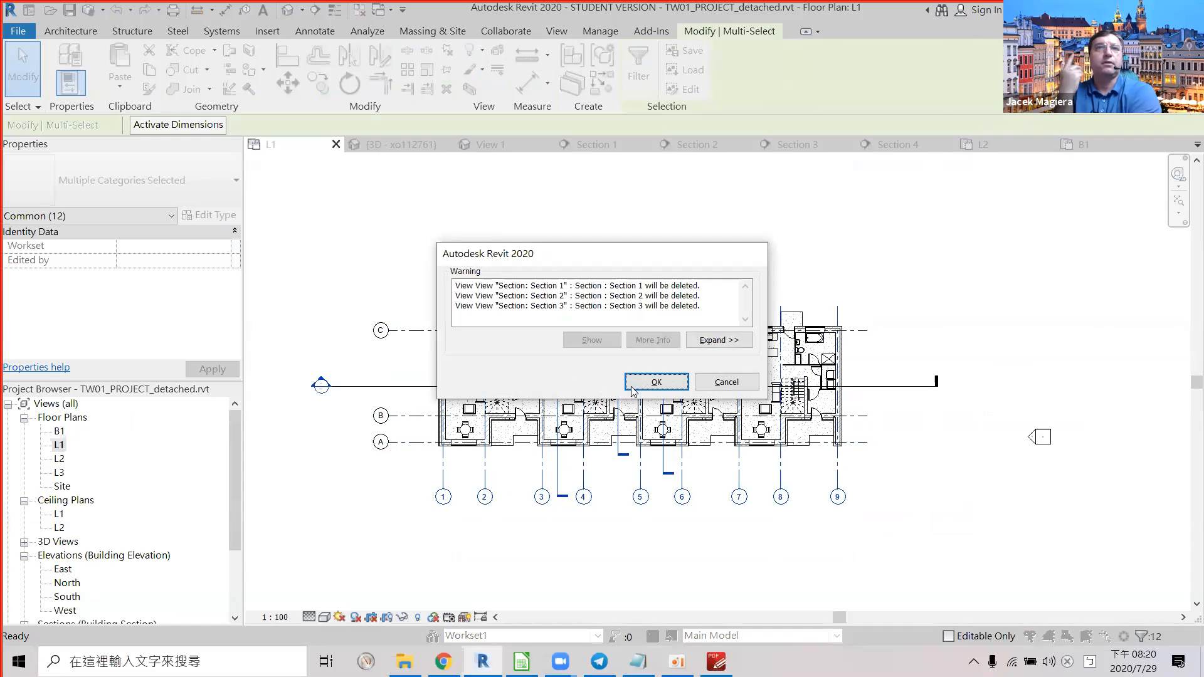
{"action": "left_click", "coordinate": [656, 383]}
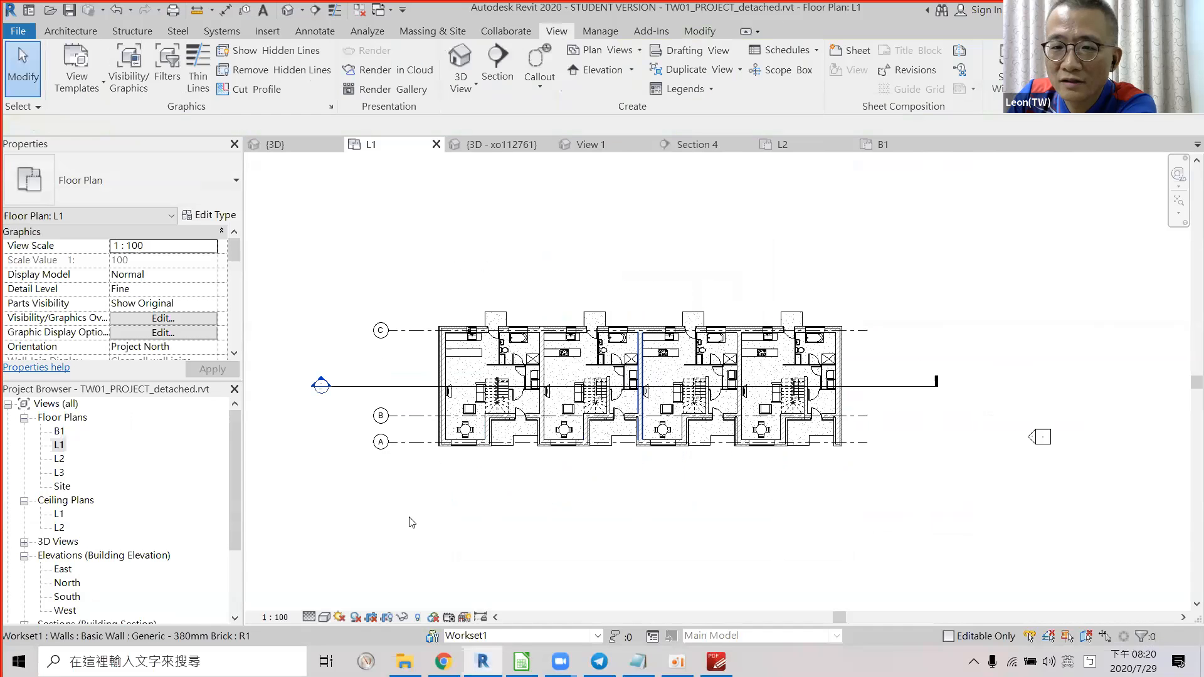
{"action": "left_click_drag", "start_coordinate": [290, 290], "coordinate": [290, 290]}
{"action": "key", "text": "Delete"}
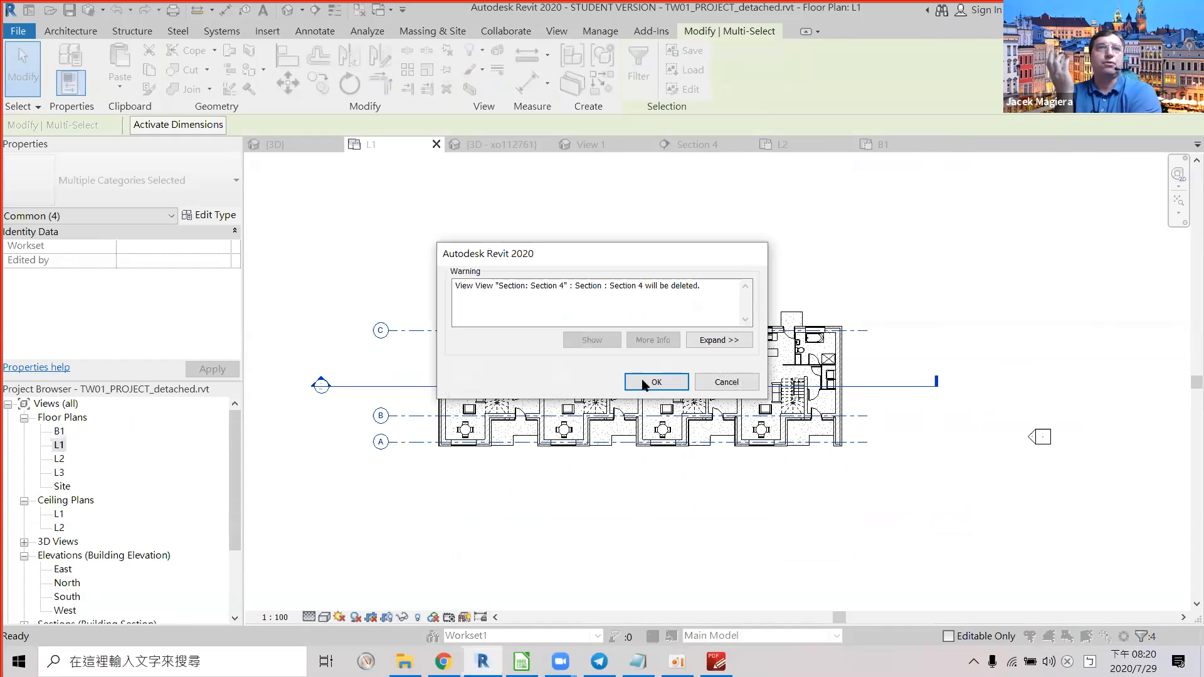
{"action": "left_click", "coordinate": [652, 380]}
Clear the selection and open Visibility/Graphic Overrides for the L1 plan via VG.
{"action": "left_click_drag", "start_coordinate": [903, 495], "coordinate": [171, 158]}
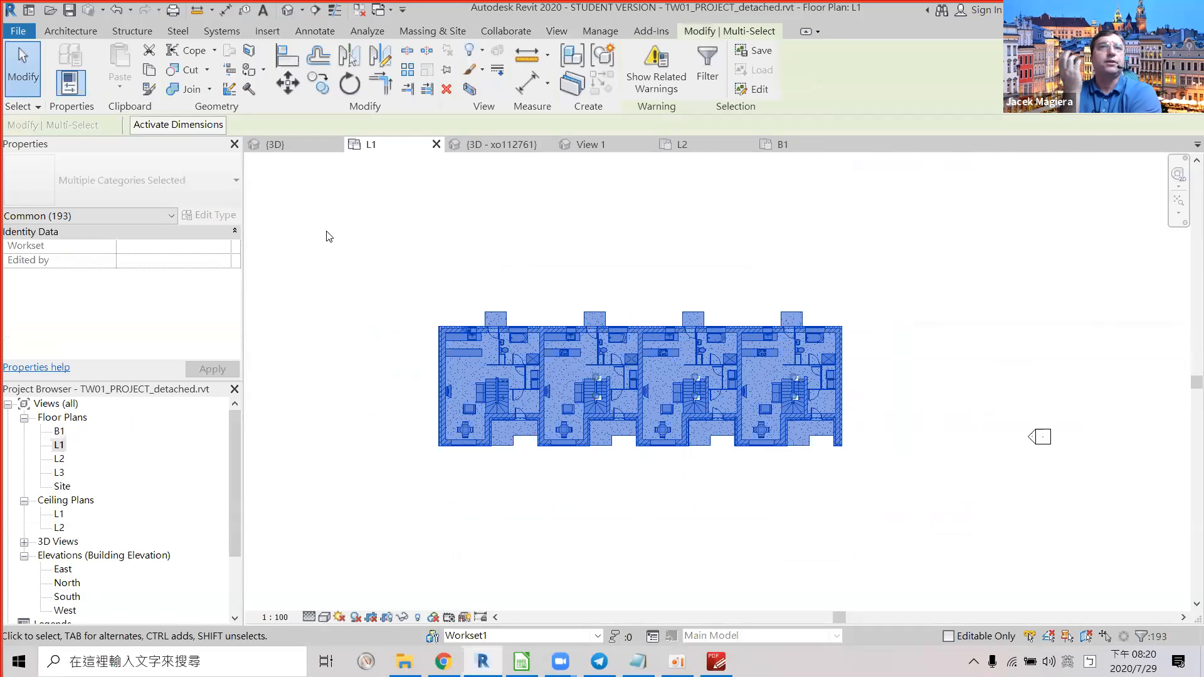
{"action": "key", "text": "Escape"}
{"action": "key", "text": "v"}
{"action": "key", "text": "g"}
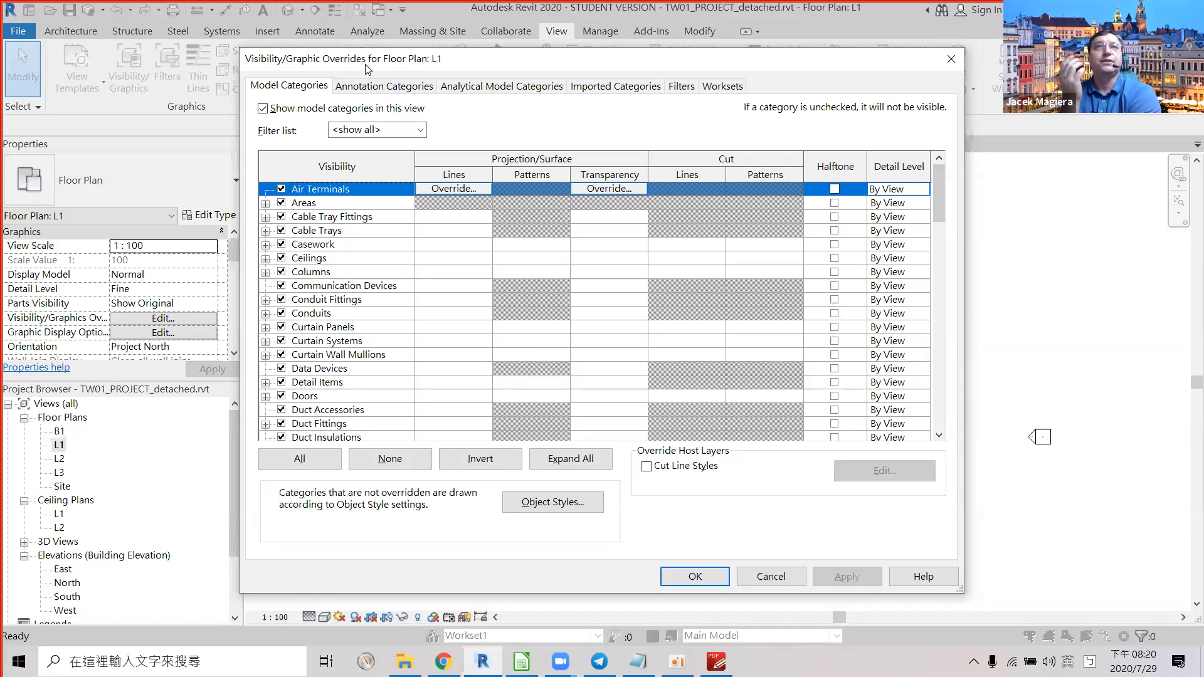
Uncheck 'Show annotation categories in this view' on the Annotation Categories tab for Floor Plan: L1.
{"action": "key", "text": "Escape"}
{"action": "key", "text": "v"}
{"action": "key", "text": "v"}
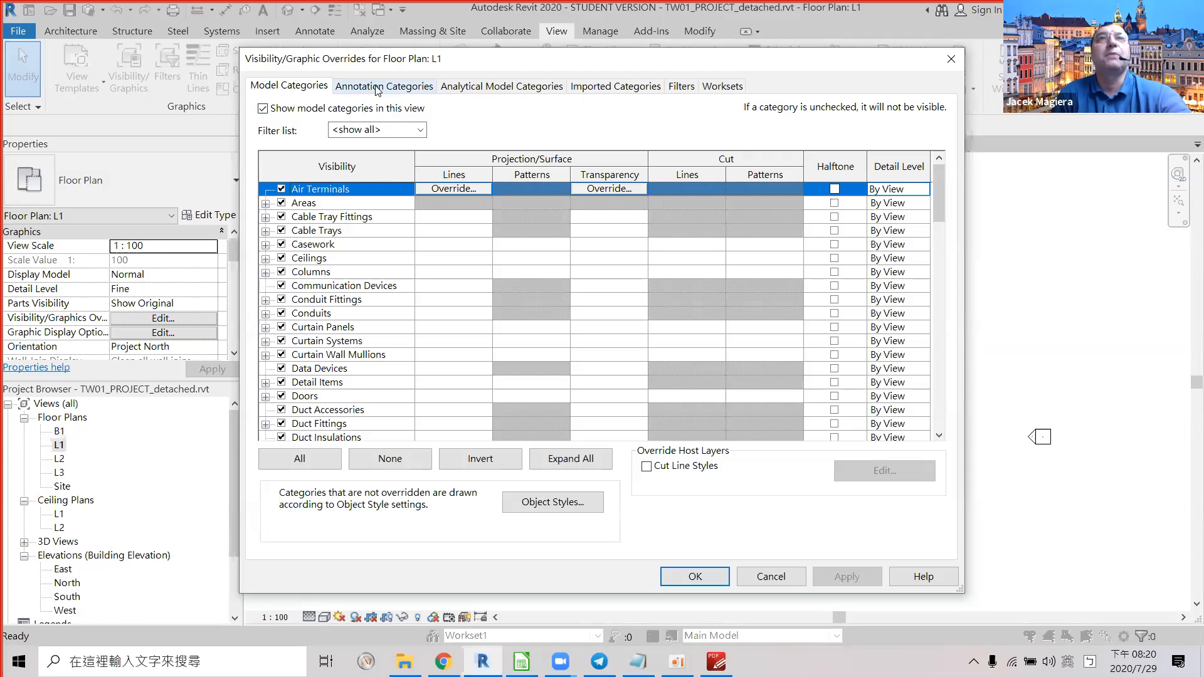
{"action": "left_click", "coordinate": [343, 89]}
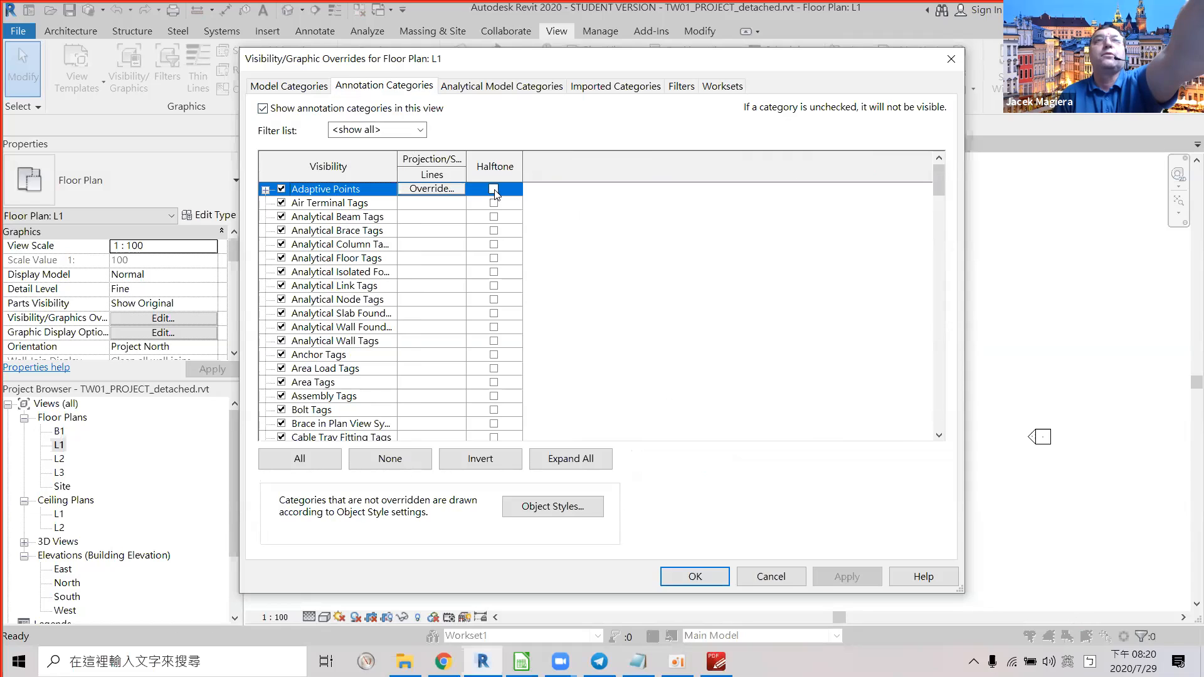
{"action": "left_click", "coordinate": [423, 130]}
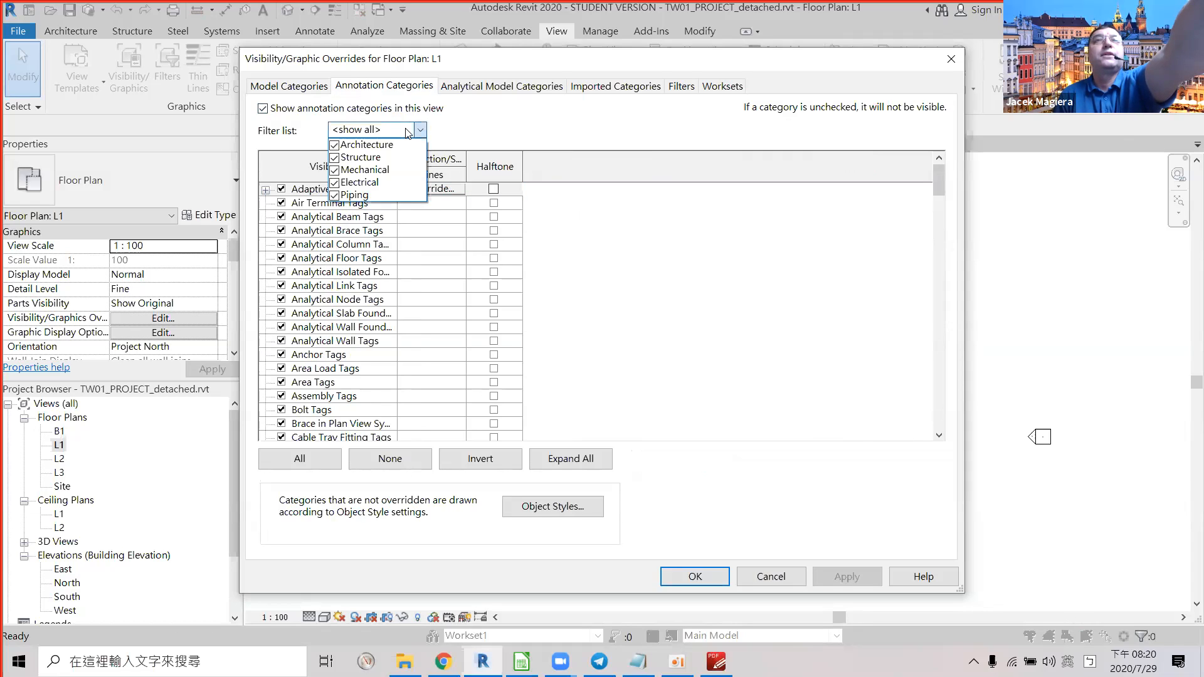
{"action": "left_click", "coordinate": [408, 131]}
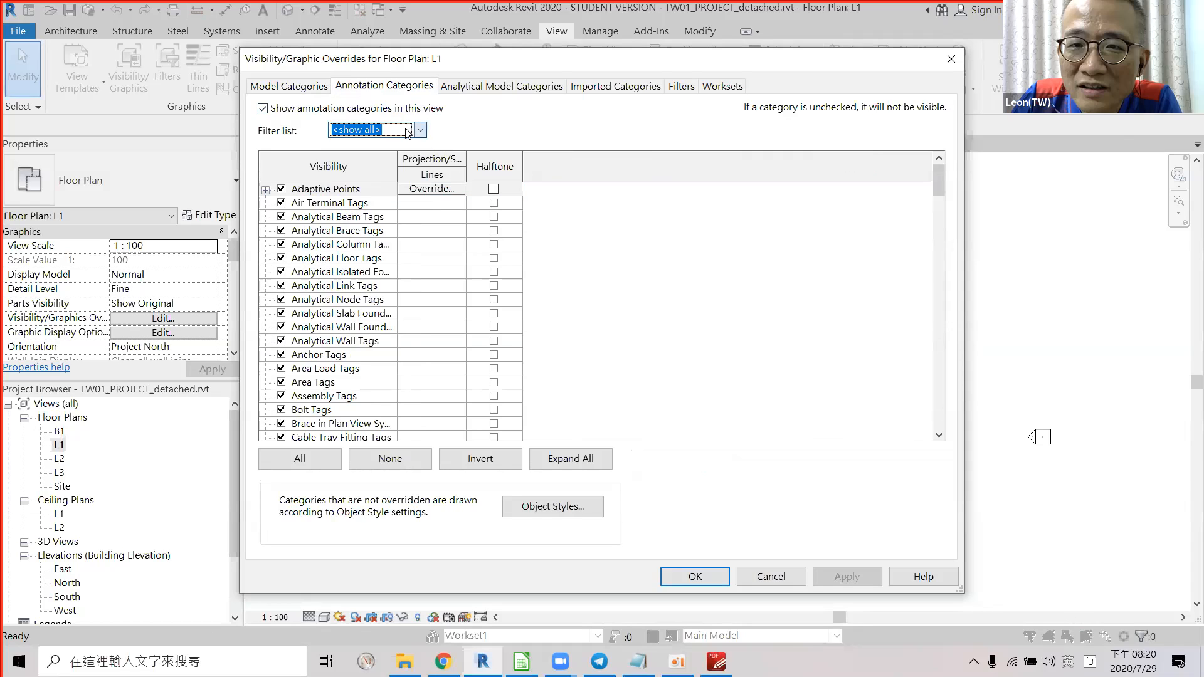
{"action": "left_click", "coordinate": [263, 109]}
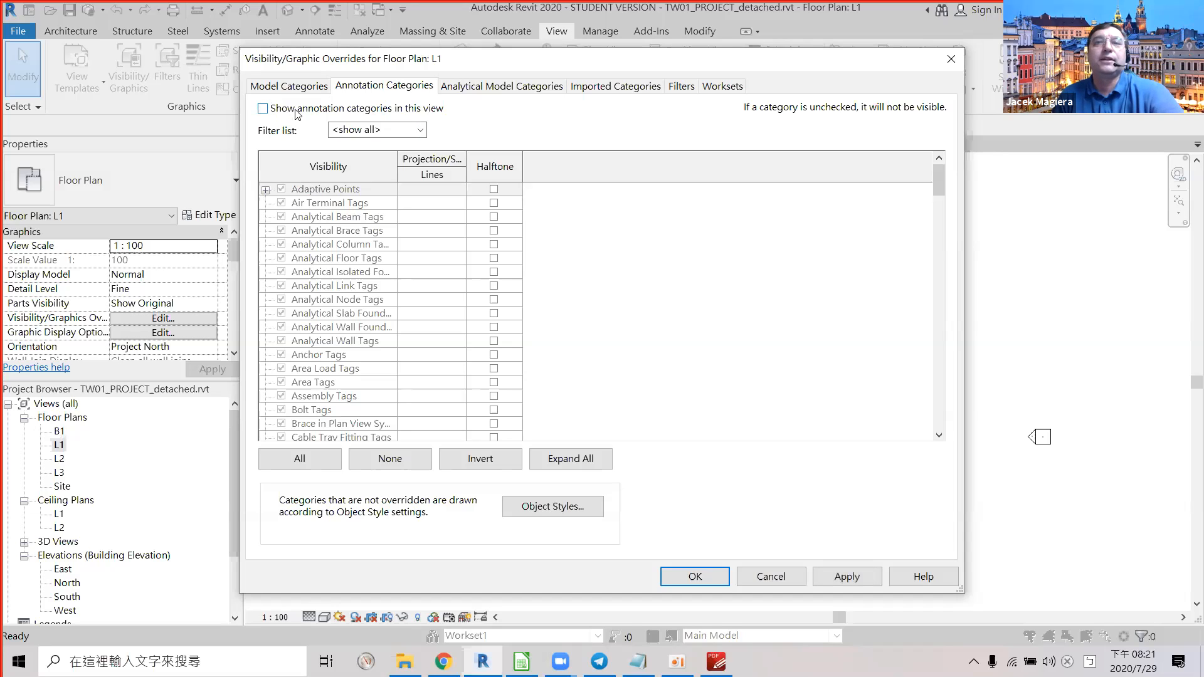
{"action": "left_click", "coordinate": [695, 577]}
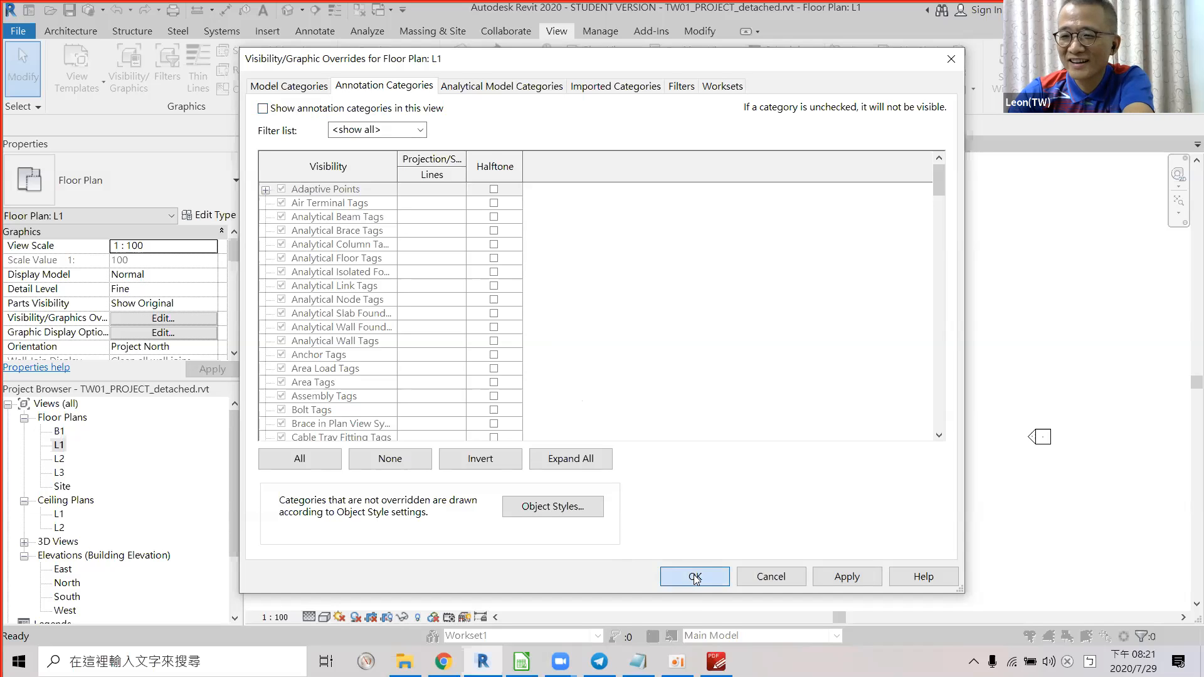
Apply the hidden annotations and select the whole L1 plan to read its 190 elements.
{"action": "left_click", "coordinate": [694, 577]}
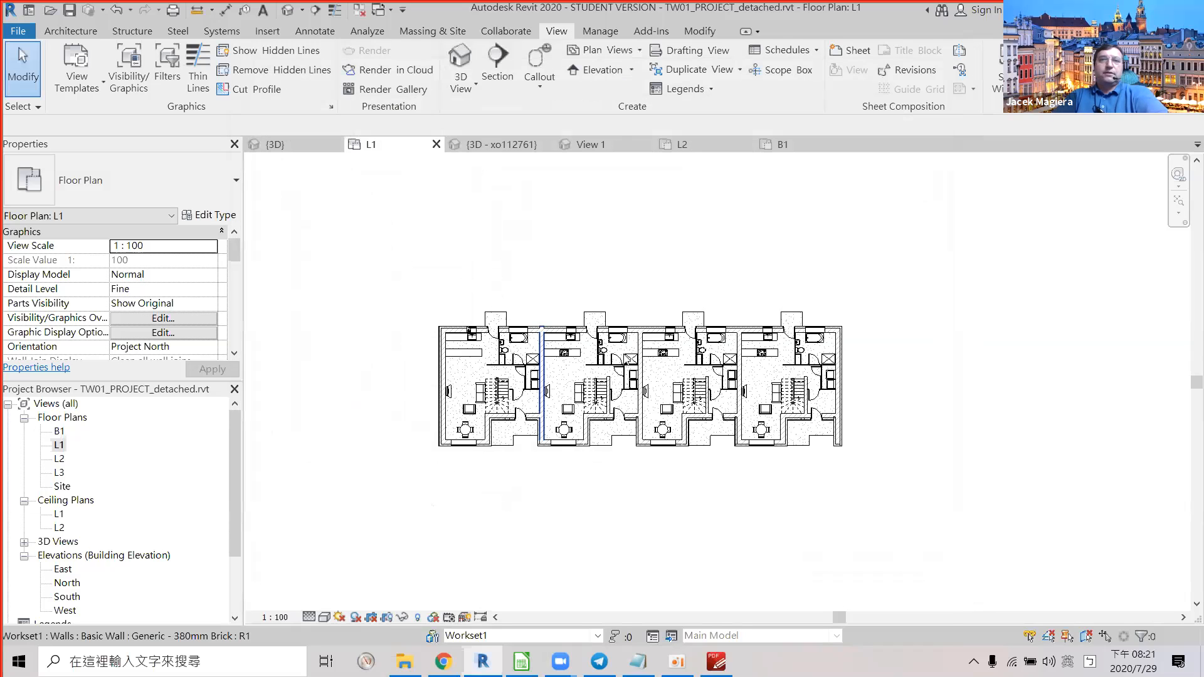
{"action": "left_click_drag", "start_coordinate": [876, 497], "coordinate": [430, 233]}
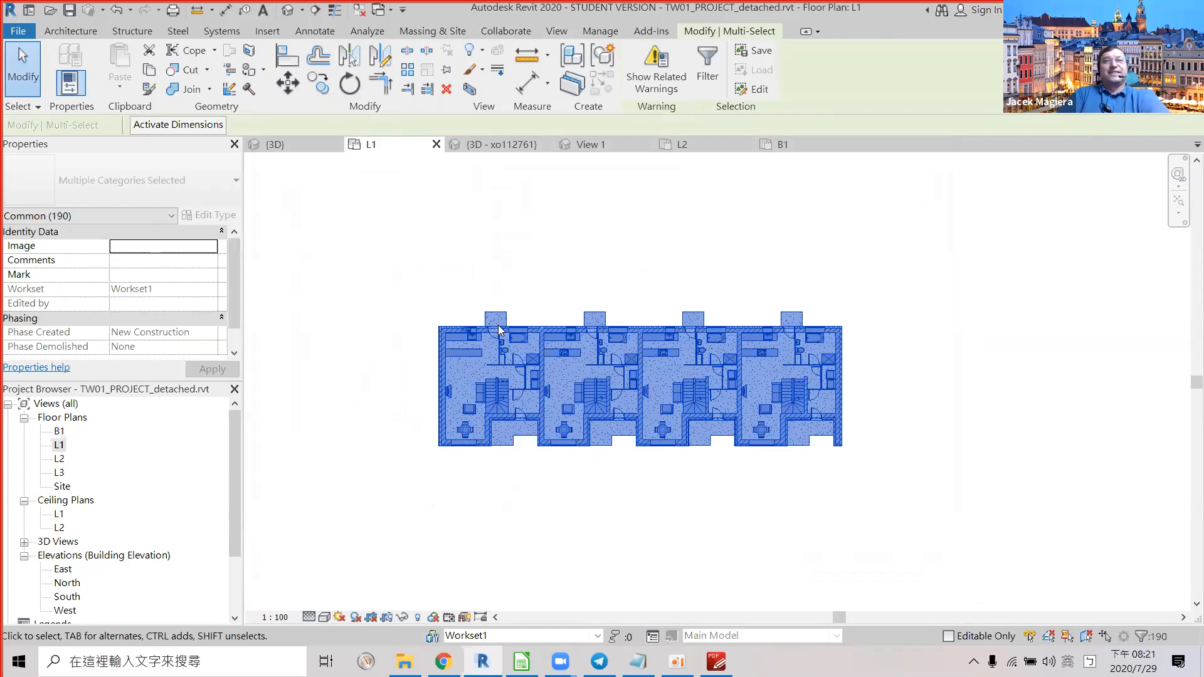
{"action": "key", "text": "alt+Tab"}
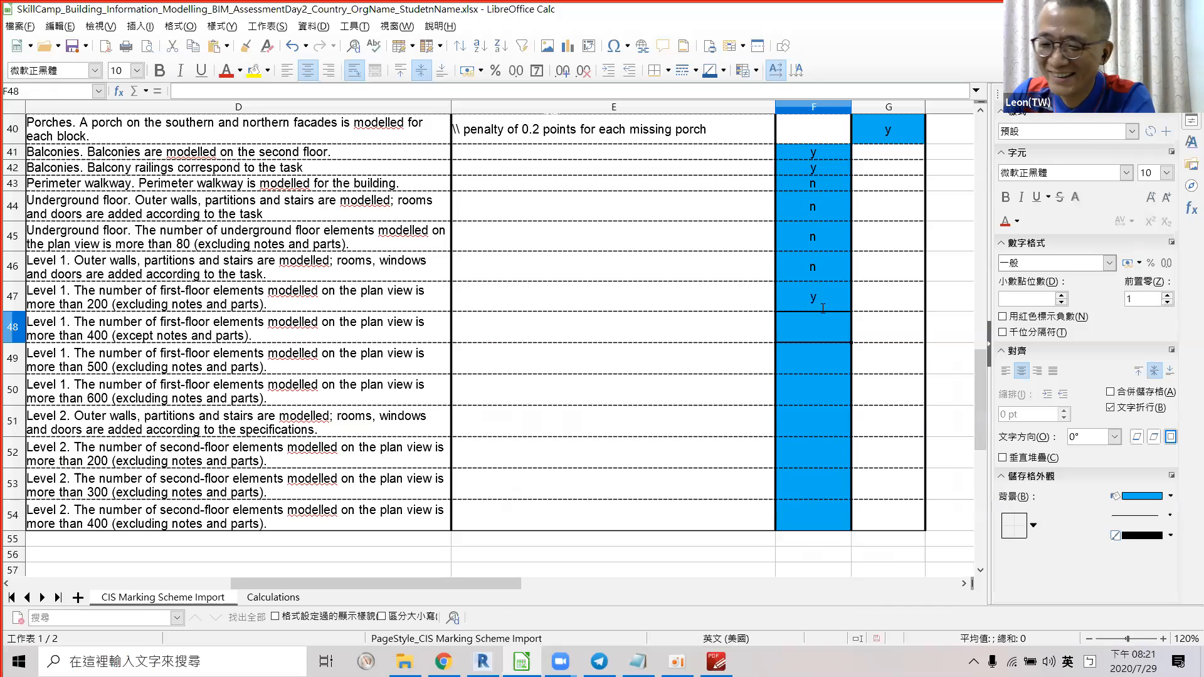
Change F47 from y to n and enter n in F48, F49 and F50.
{"action": "key", "text": "Up"}
{"action": "type", "text": "n"}
{"action": "key", "text": "Return"}
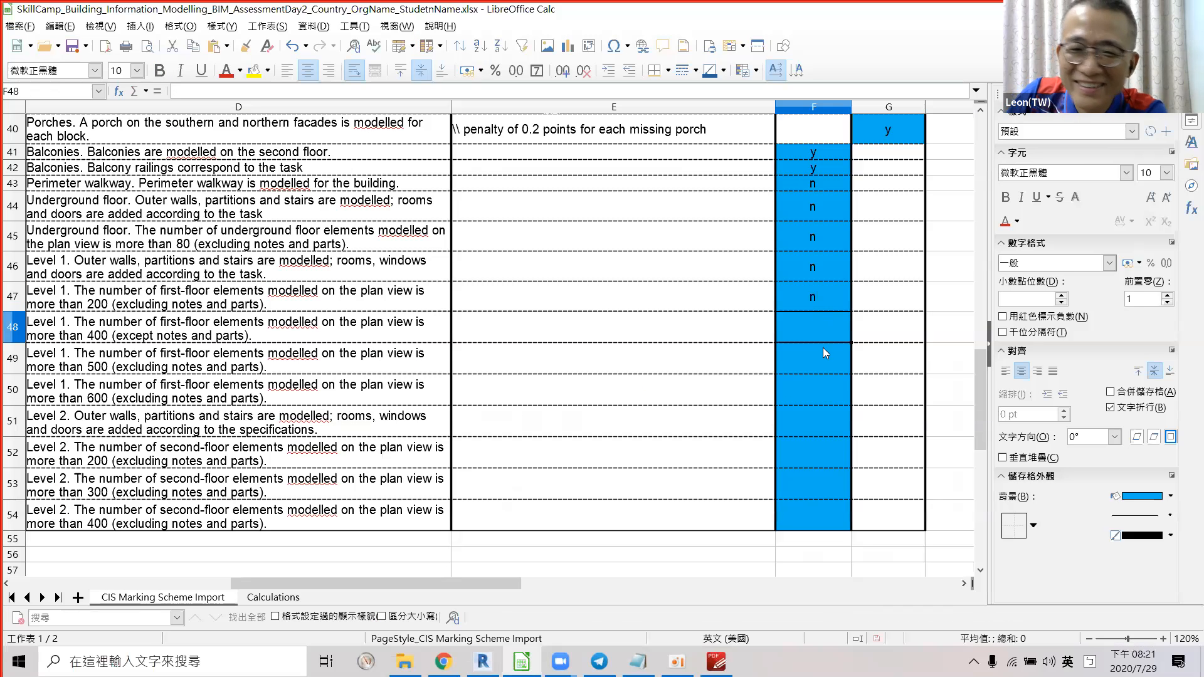
{"action": "type", "text": "n"}
{"action": "key", "text": "Return"}
{"action": "type", "text": "n"}
{"action": "key", "text": "Return"}
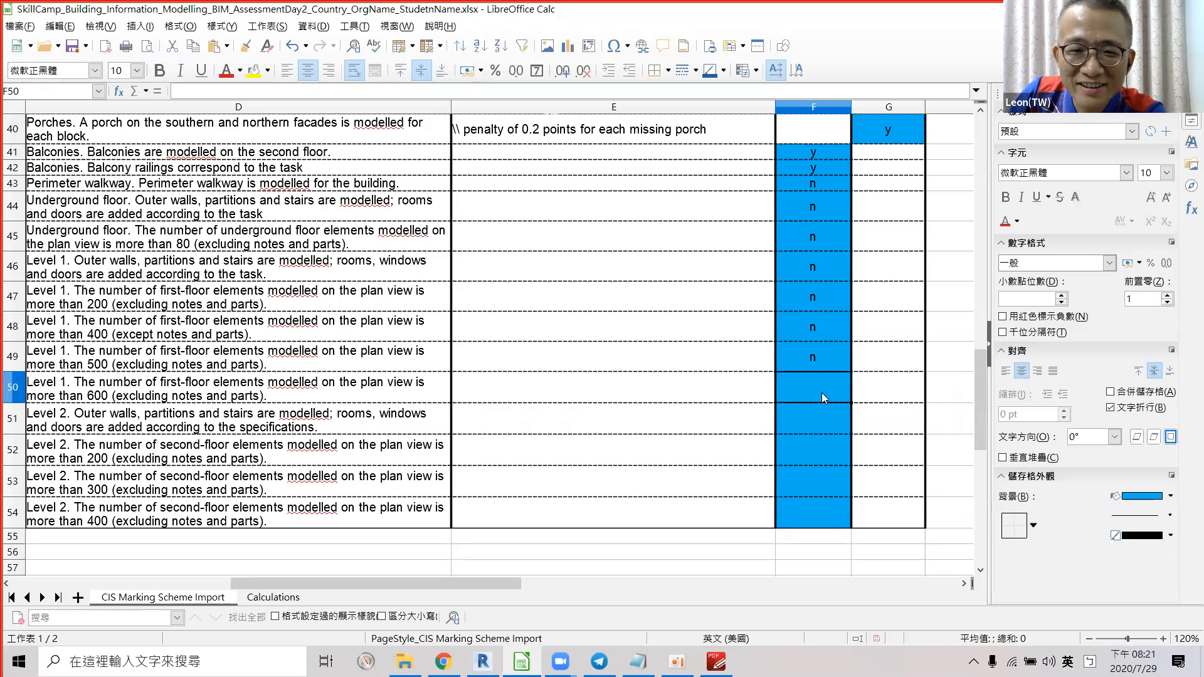
{"action": "key", "text": "Return"}
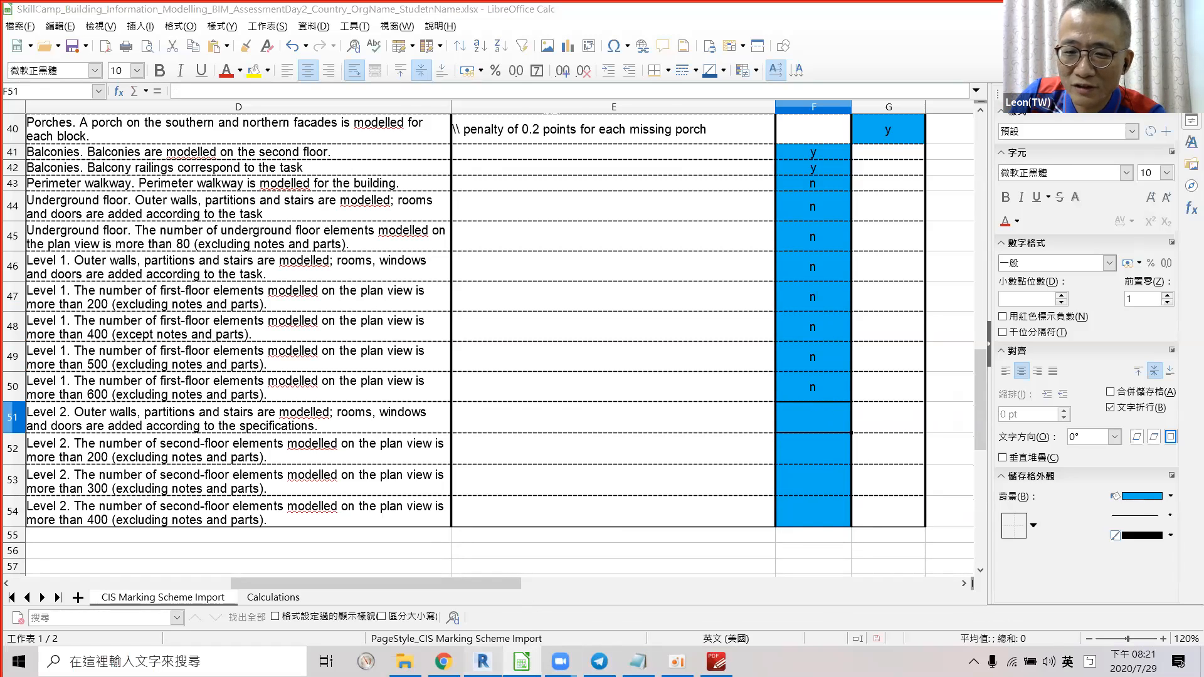
{"action": "left_click", "coordinate": [483, 661]}
Select everything on the L1 floor plan to count its 190 elements.
{"action": "double_click", "coordinate": [56, 462]}
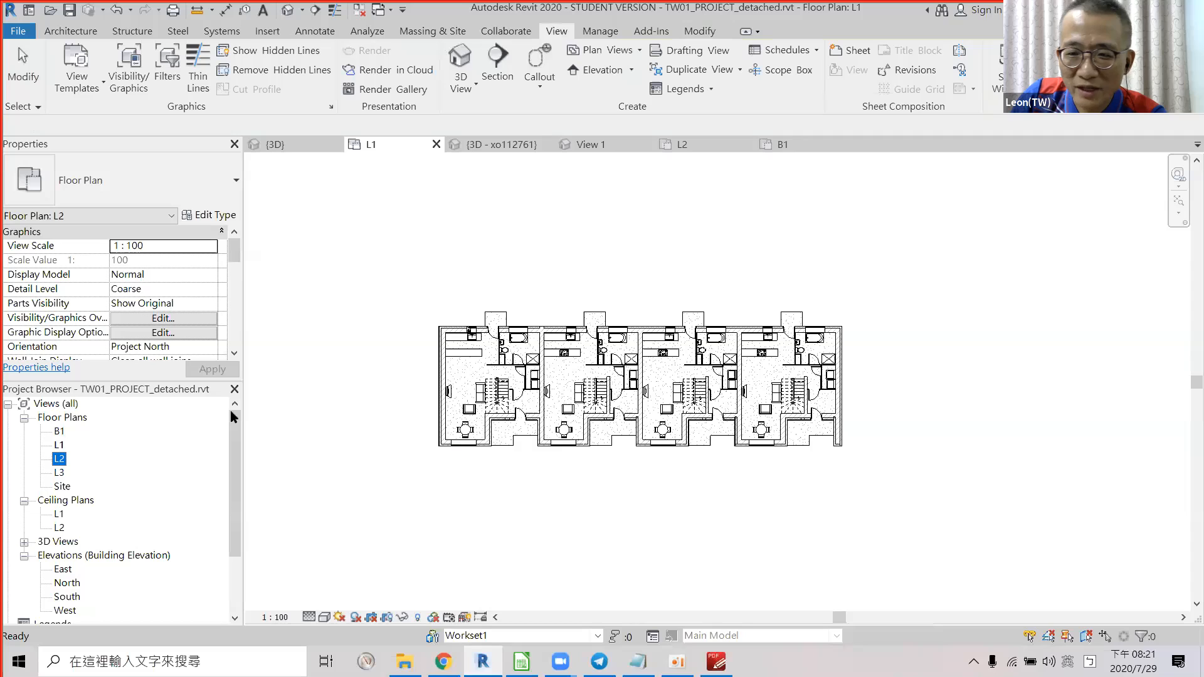
{"action": "scroll", "coordinate": [650, 365], "scroll_direction": "up", "scroll_amount": 1}
{"action": "left_click", "coordinate": [333, 230]}
{"action": "left_click_drag", "start_coordinate": [352, 245], "coordinate": [978, 581]}
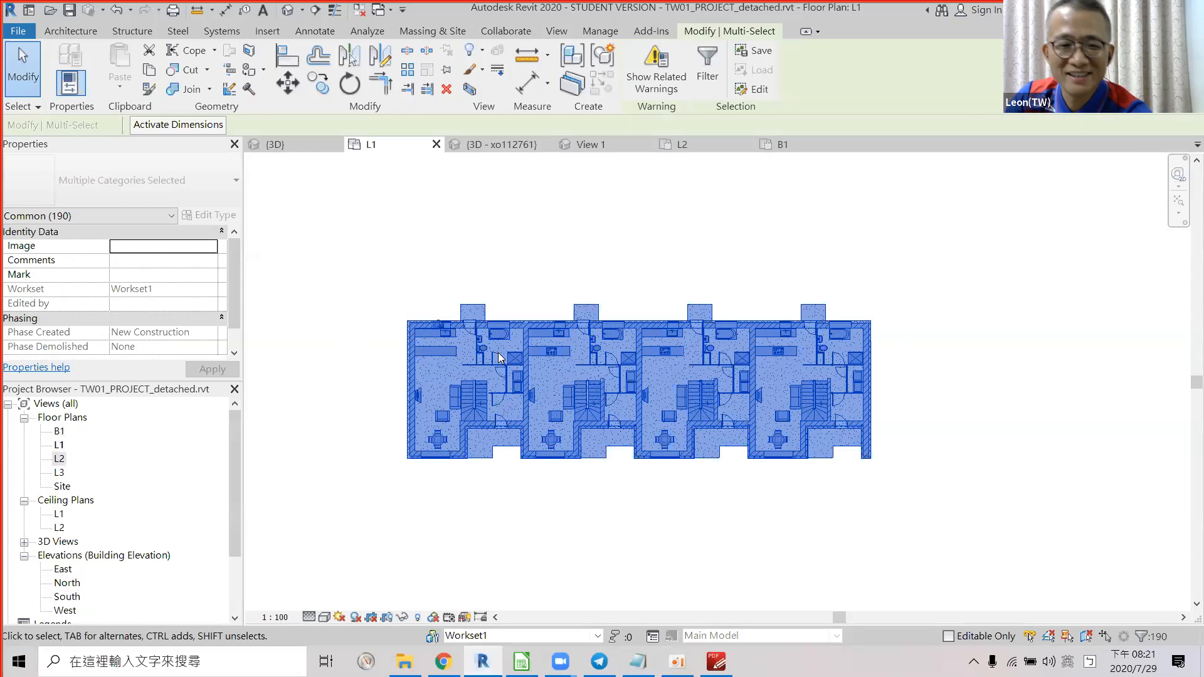
{"action": "key", "text": "alt+Tab"}
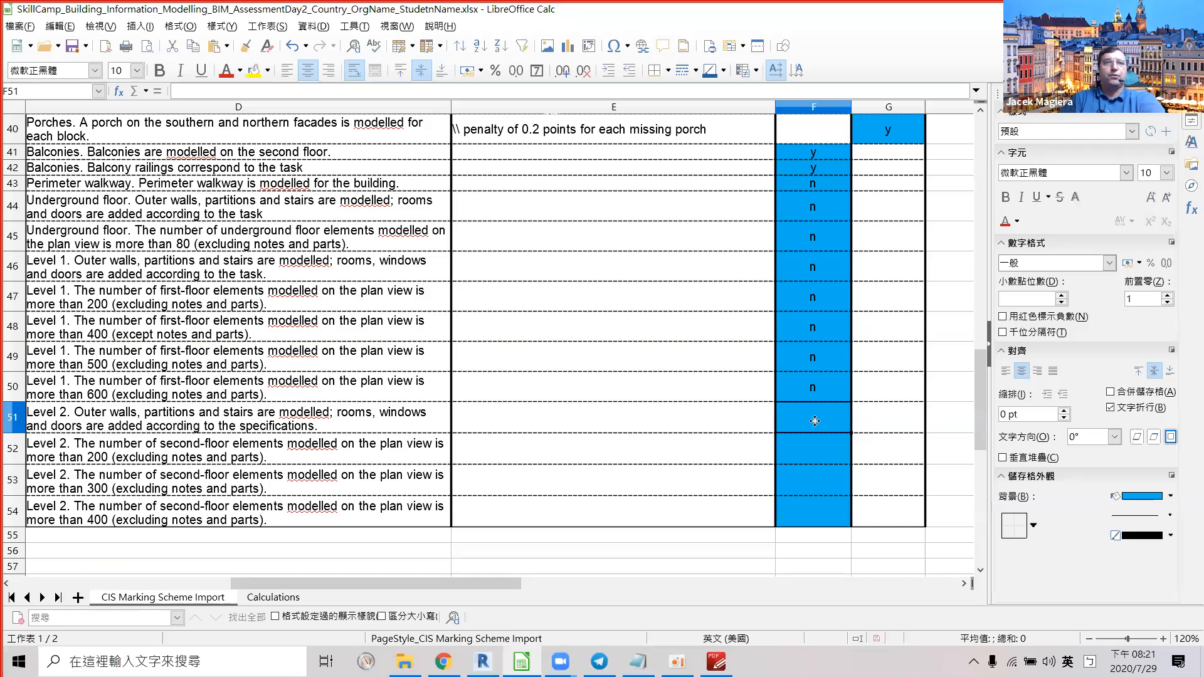
Open the L2 floor plan and select everything to count its 199 elements.
{"action": "key", "text": "alt+Tab"}
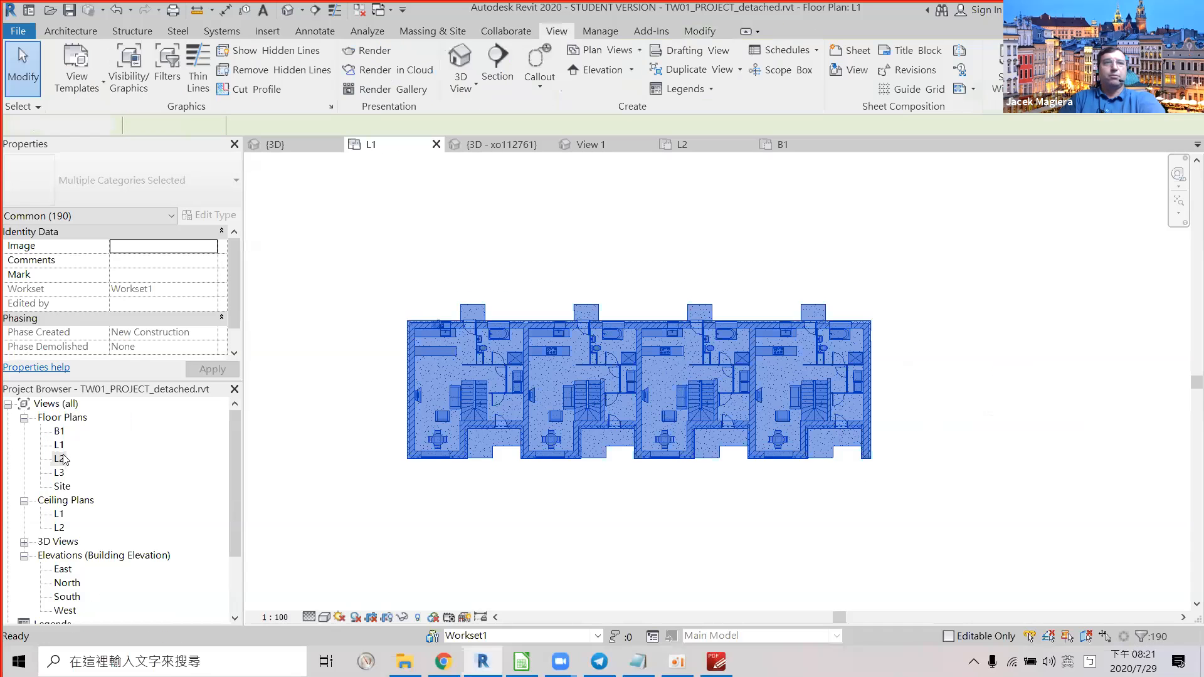
{"action": "double_click", "coordinate": [59, 459]}
{"action": "left_click_drag", "start_coordinate": [335, 263], "coordinate": [881, 557]}
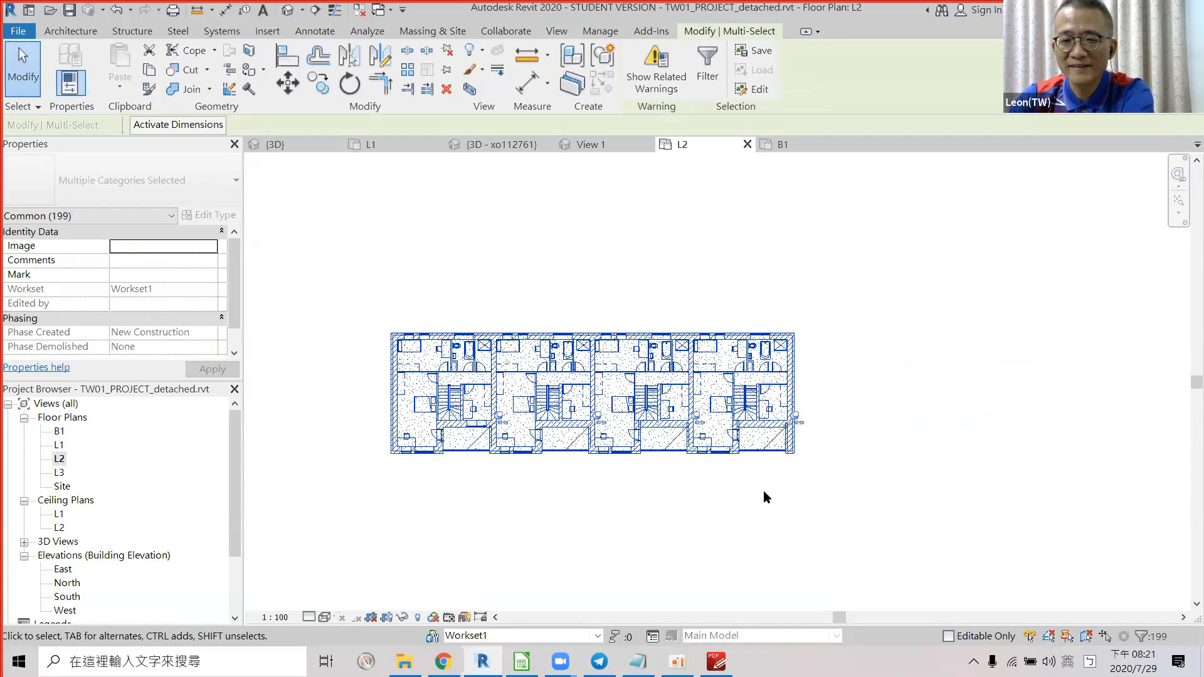
{"action": "key", "text": "alt+Tab"}
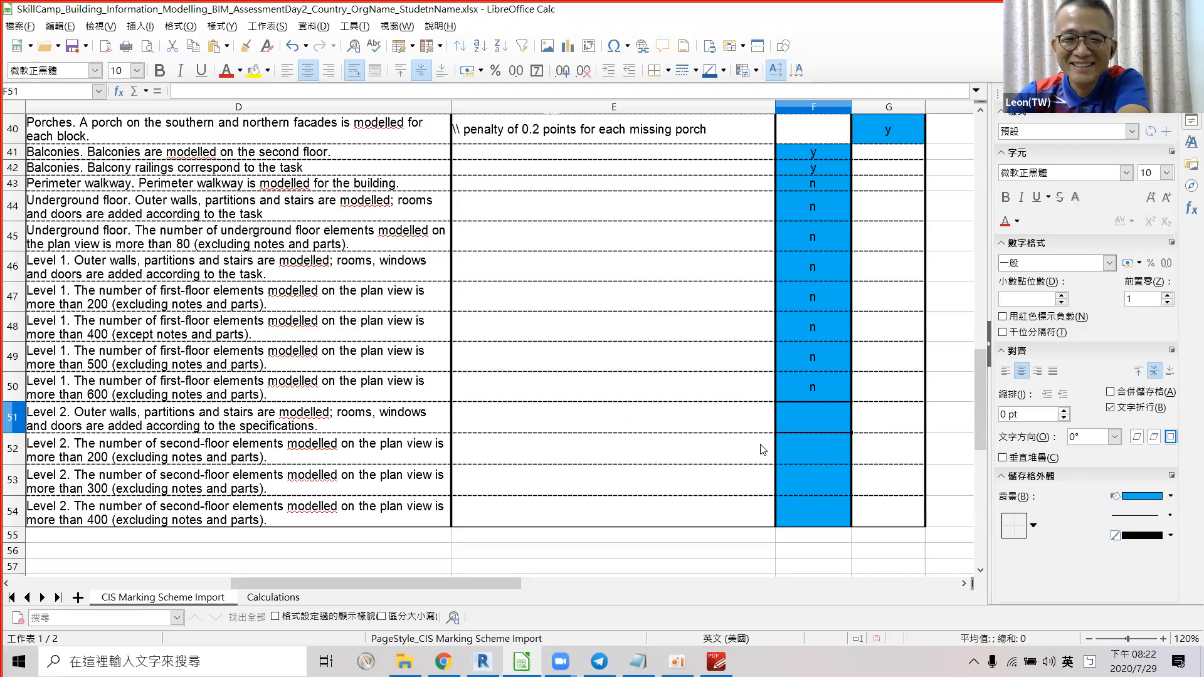
Score the Level 2 criteria n in cells F52, F53, F54 and F51, then return to the sheet's top.
{"action": "left_click", "coordinate": [798, 454]}
{"action": "type", "text": "n"}
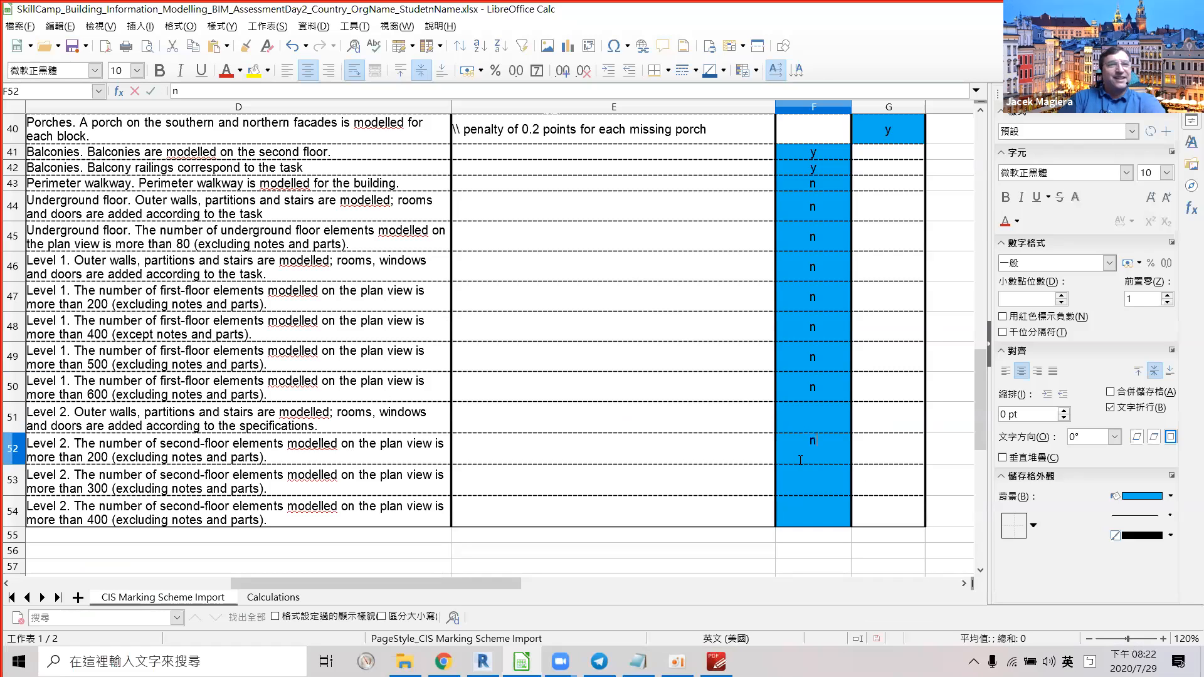
{"action": "left_click", "coordinate": [810, 487]}
{"action": "type", "text": "n"}
{"action": "left_click", "coordinate": [823, 509]}
{"action": "type", "text": "n"}
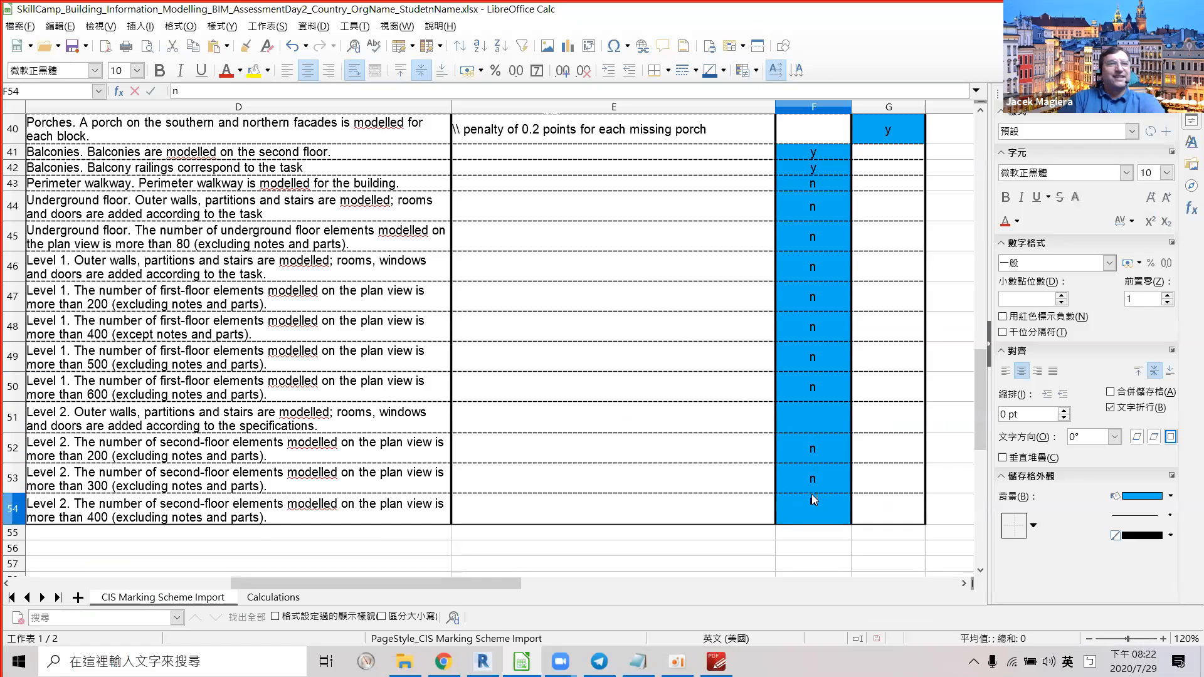
{"action": "left_click", "coordinate": [214, 428]}
{"action": "left_click", "coordinate": [809, 420]}
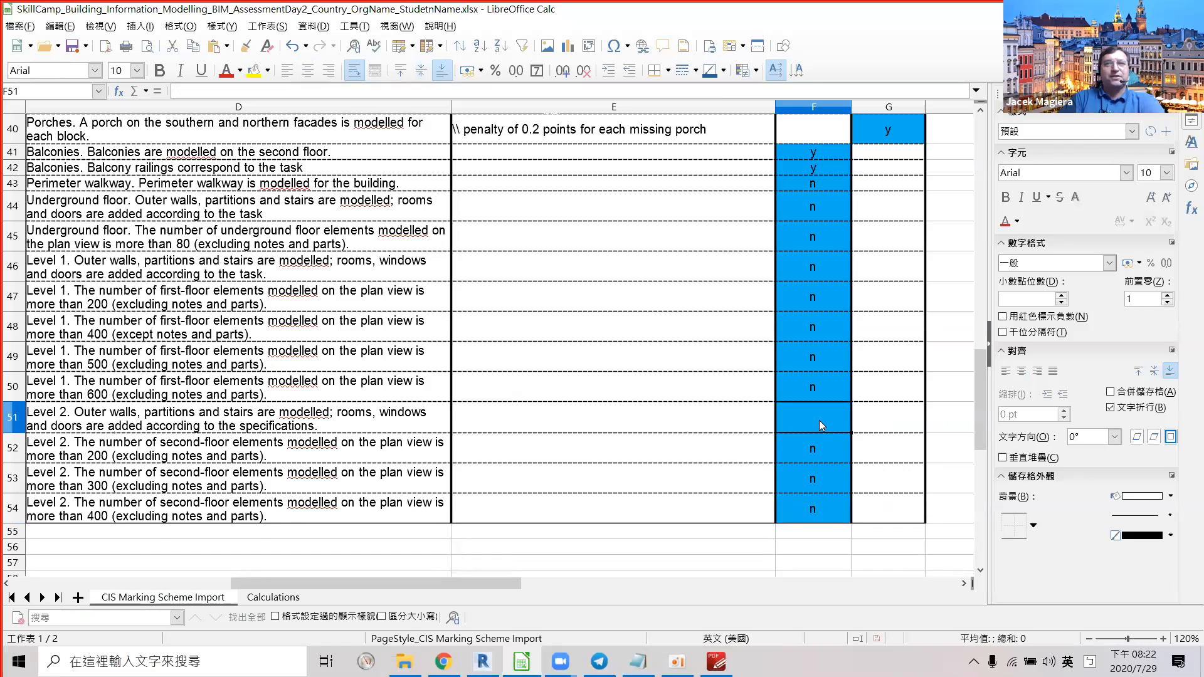
{"action": "type", "text": "n"}
{"action": "left_click", "coordinate": [820, 433]}
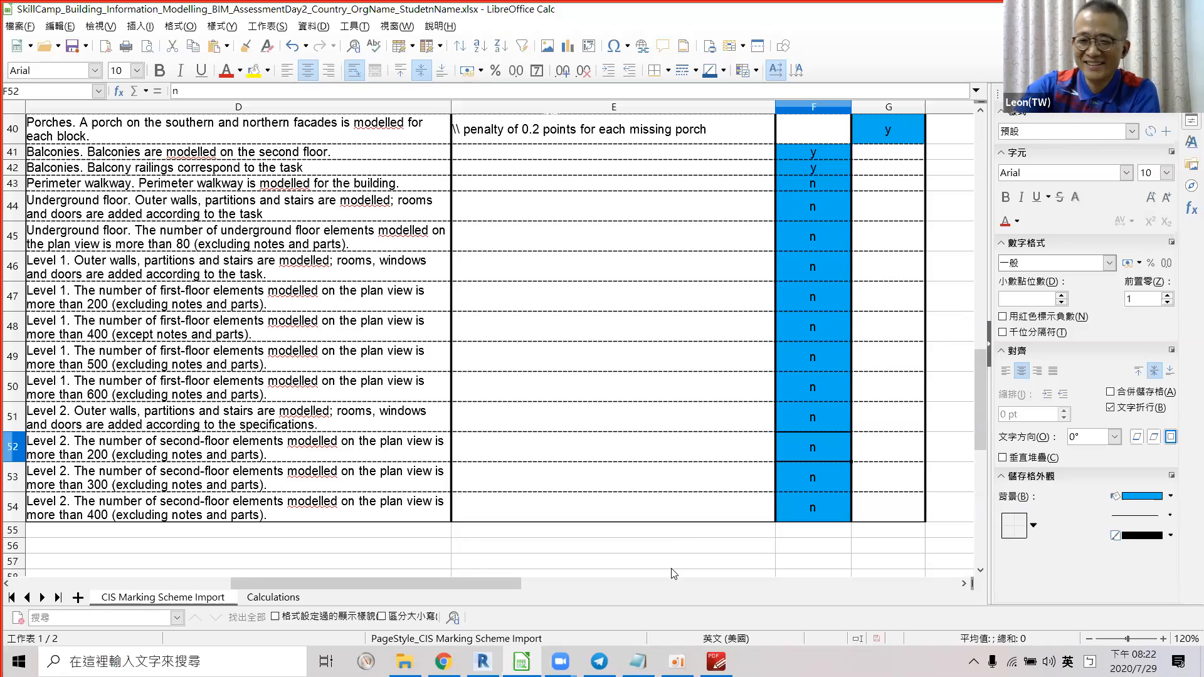
{"action": "mouse_move", "coordinate": [561, 661]}
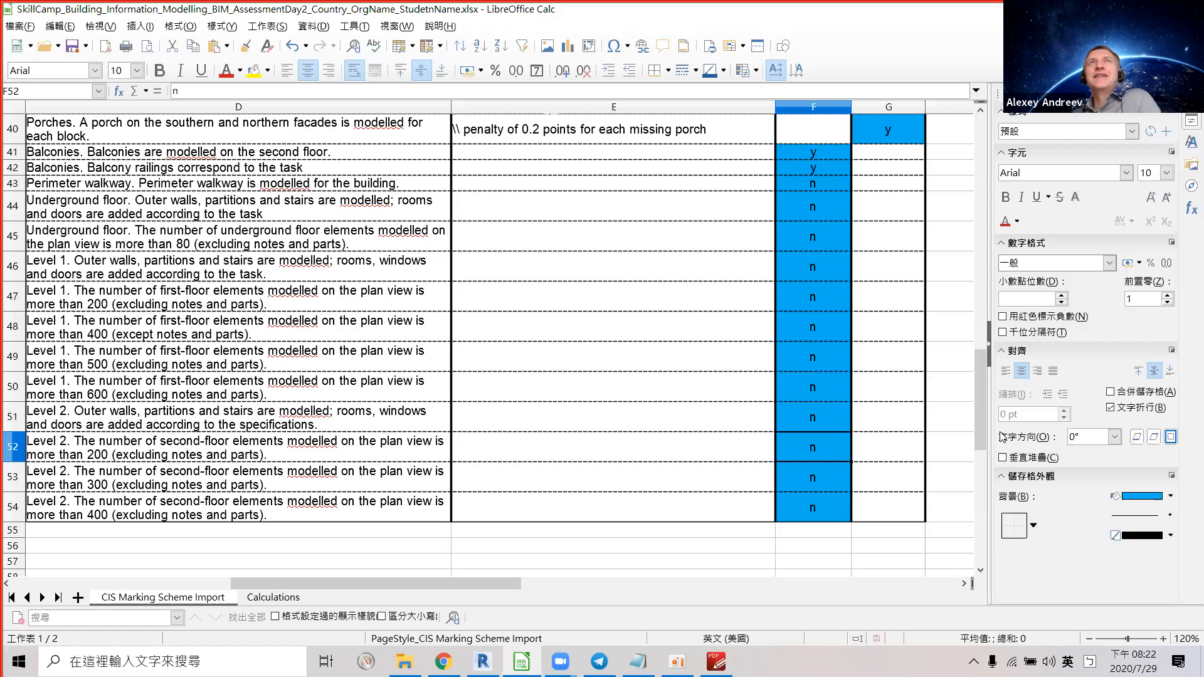
{"action": "left_click_drag", "start_coordinate": [982, 407], "coordinate": [982, 147]}
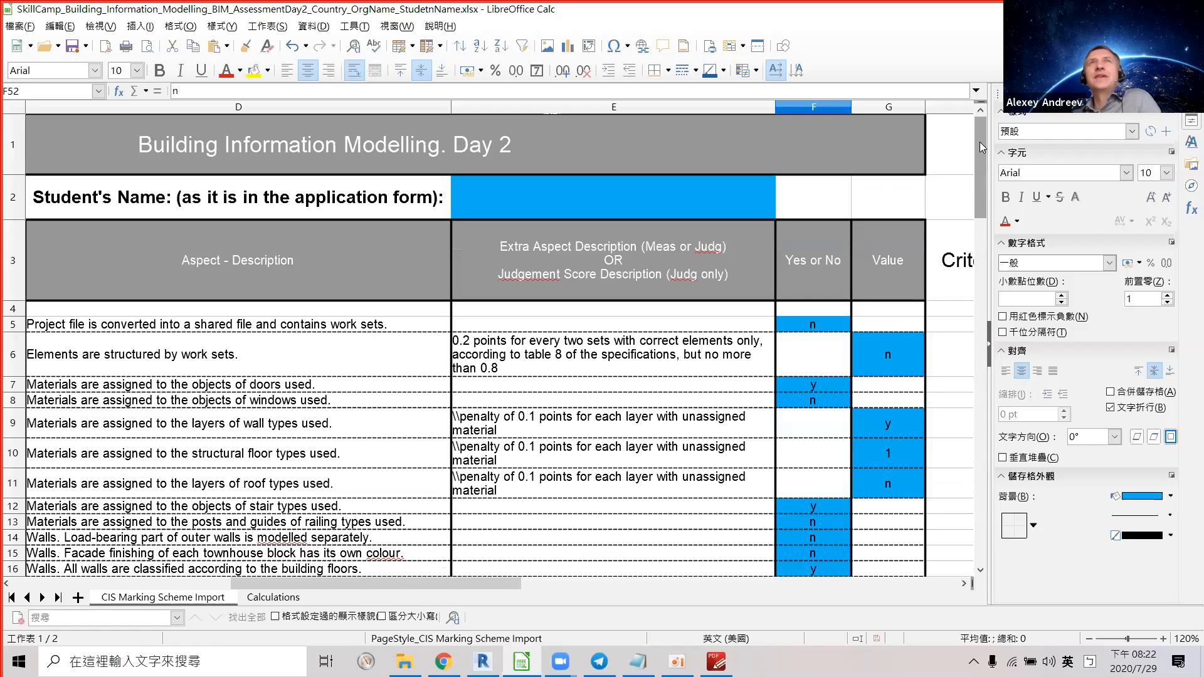
Enter the student's full name in cell E2.
{"action": "double_click", "coordinate": [673, 203]}
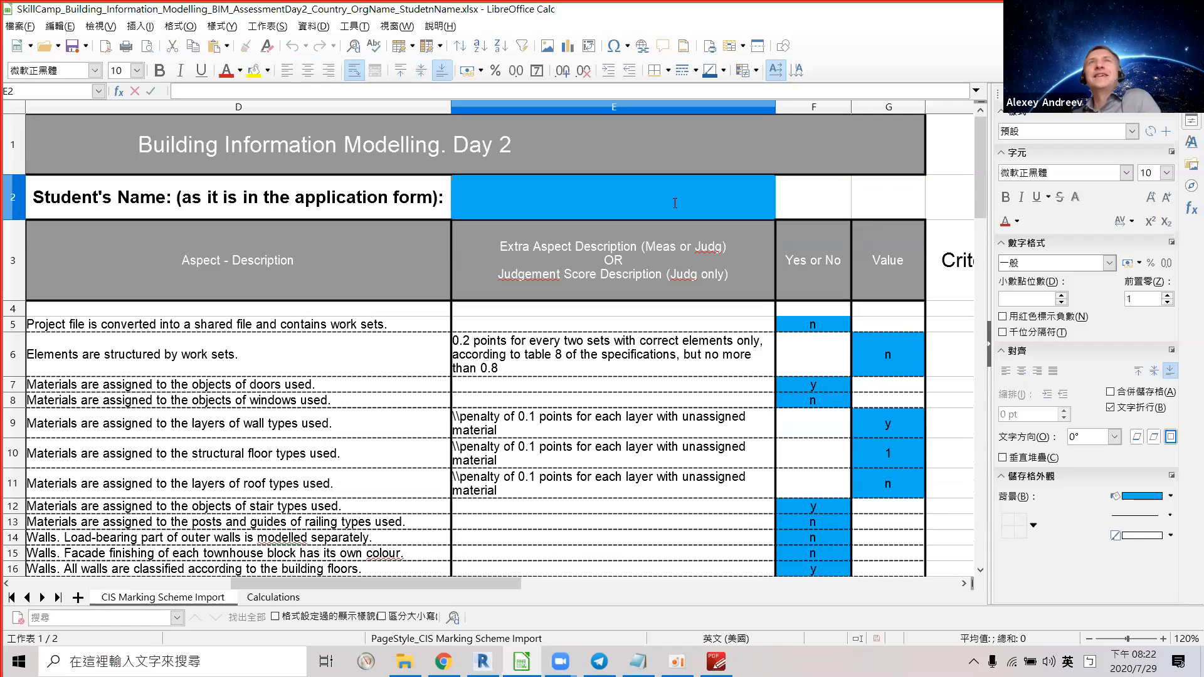
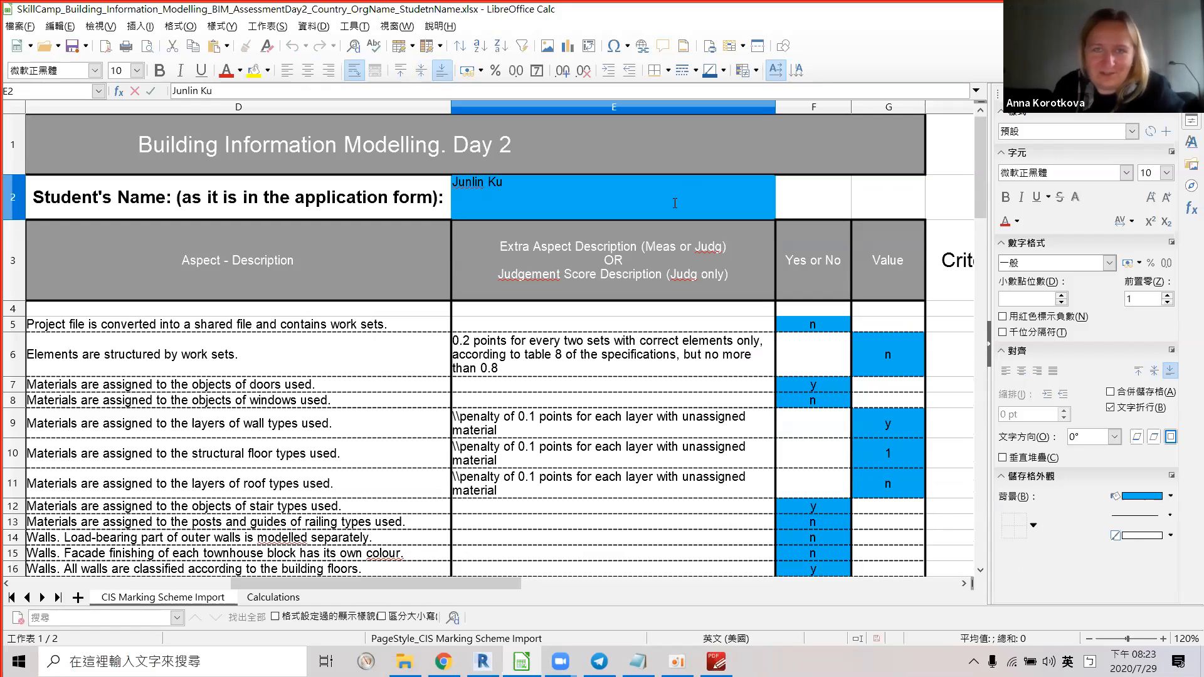
{"action": "key", "text": "Return"}
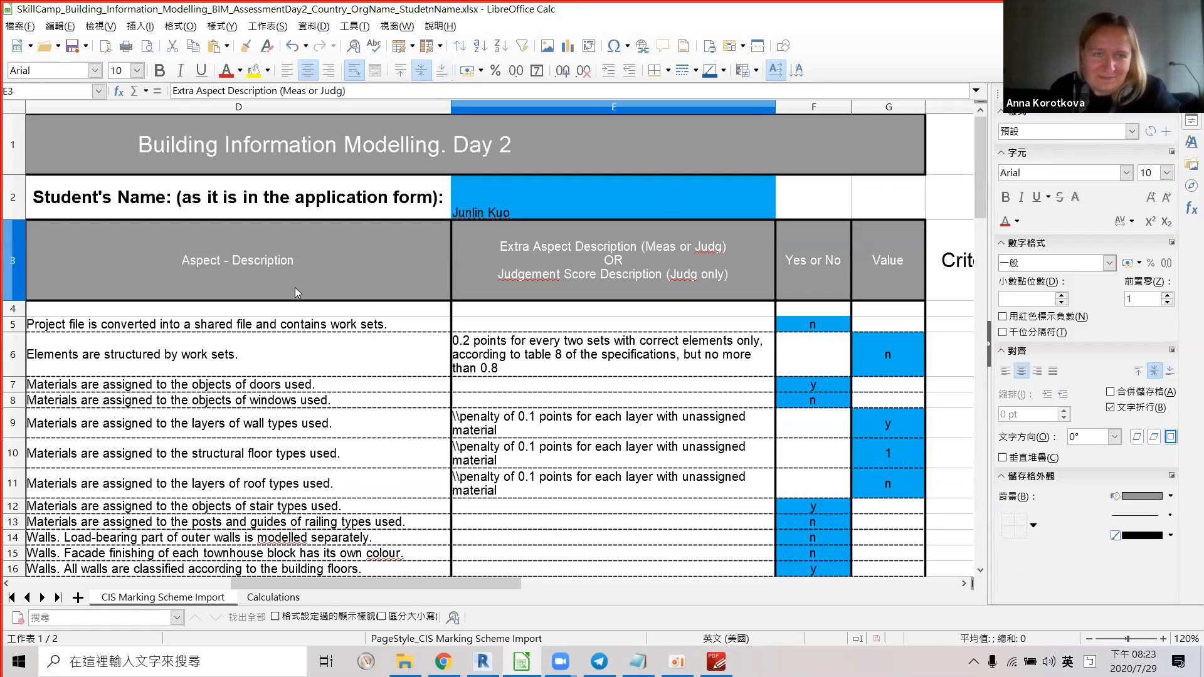
Set the country cell C2 to TW, correcting a mistyped RW.
{"action": "left_click_drag", "start_coordinate": [389, 584], "coordinate": [314, 583]}
{"action": "left_click", "coordinate": [244, 211]}
{"action": "type", "text": "RW"}
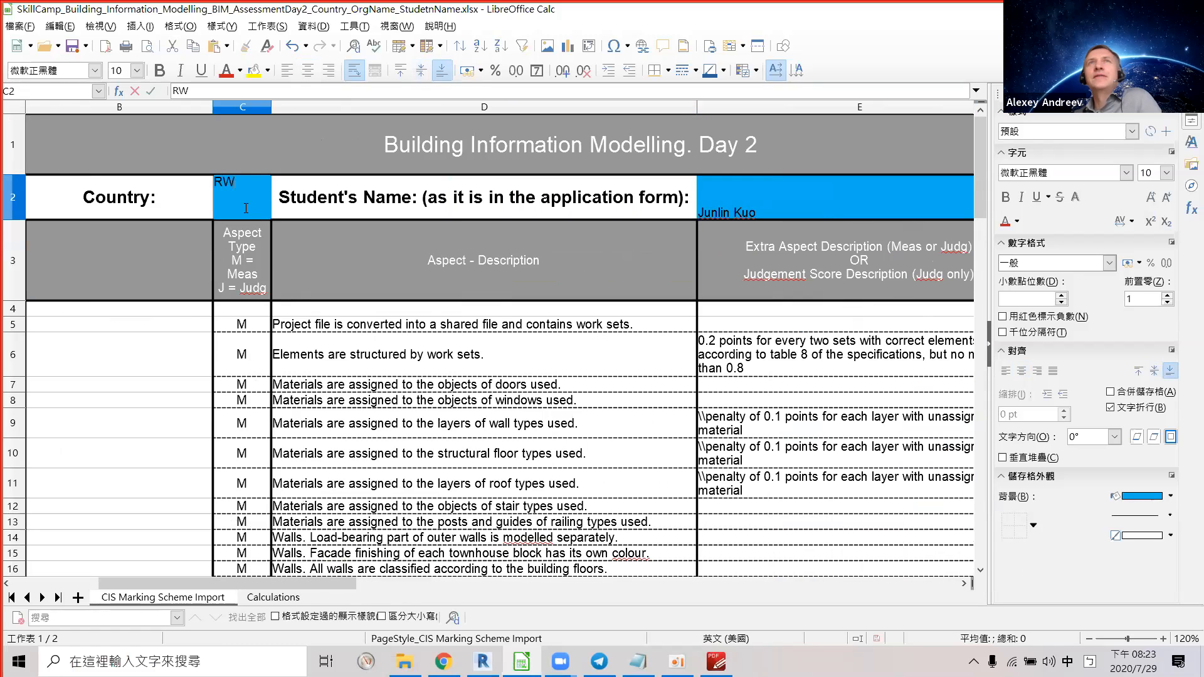
{"action": "key", "text": "BackSpace"}
{"action": "key", "text": "BackSpace"}
{"action": "type", "text": "TW"}
{"action": "key", "text": "Return"}
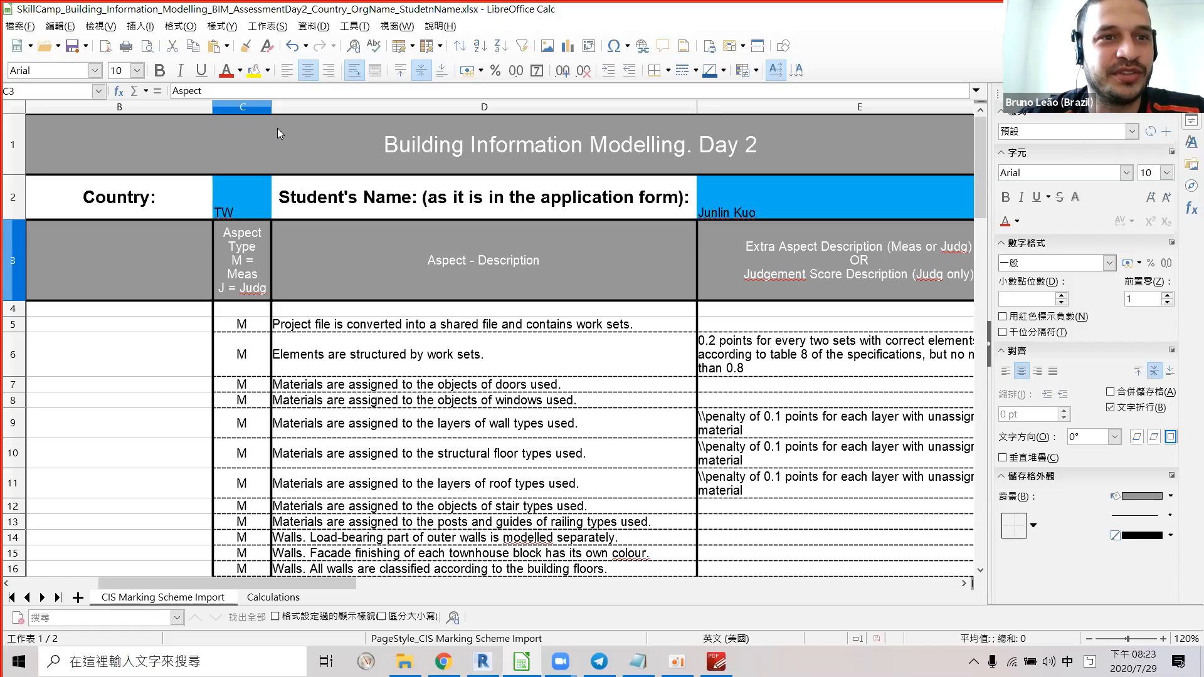
{"action": "key", "text": "XF86AudioRaiseVolume"}
{"action": "key", "text": "XF86AudioRaiseVolume"}
{"action": "key", "text": "XF86AudioRaiseVolume"}
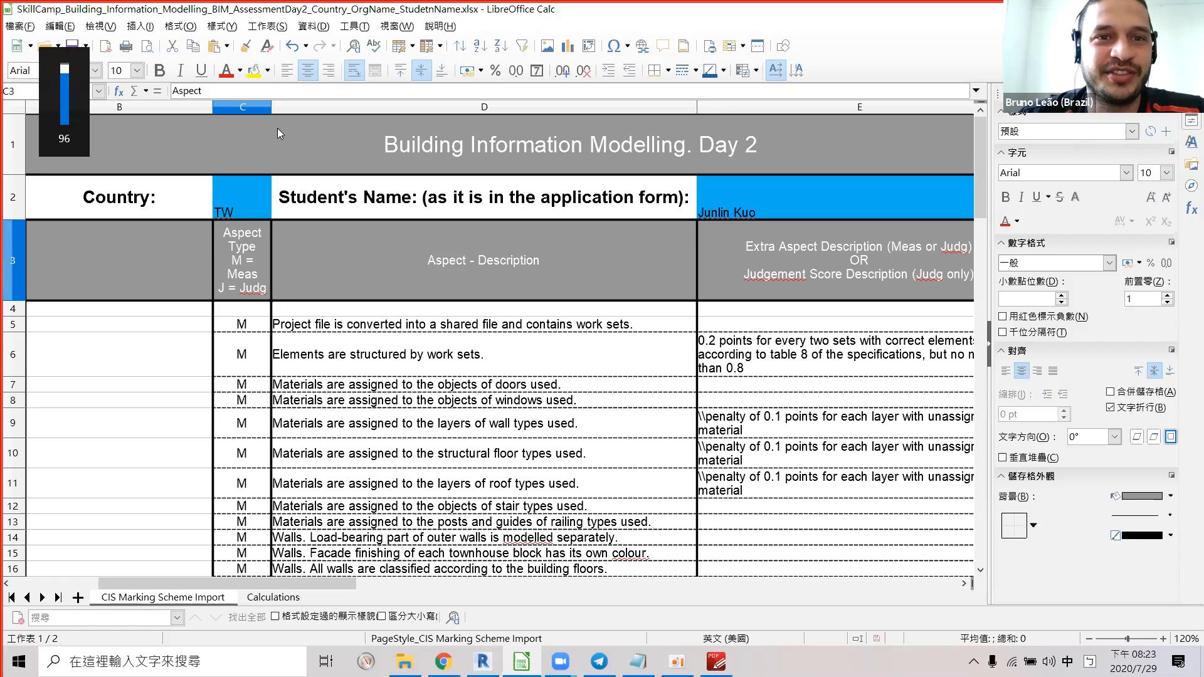
{"action": "key", "text": "XF86AudioLowerVolume"}
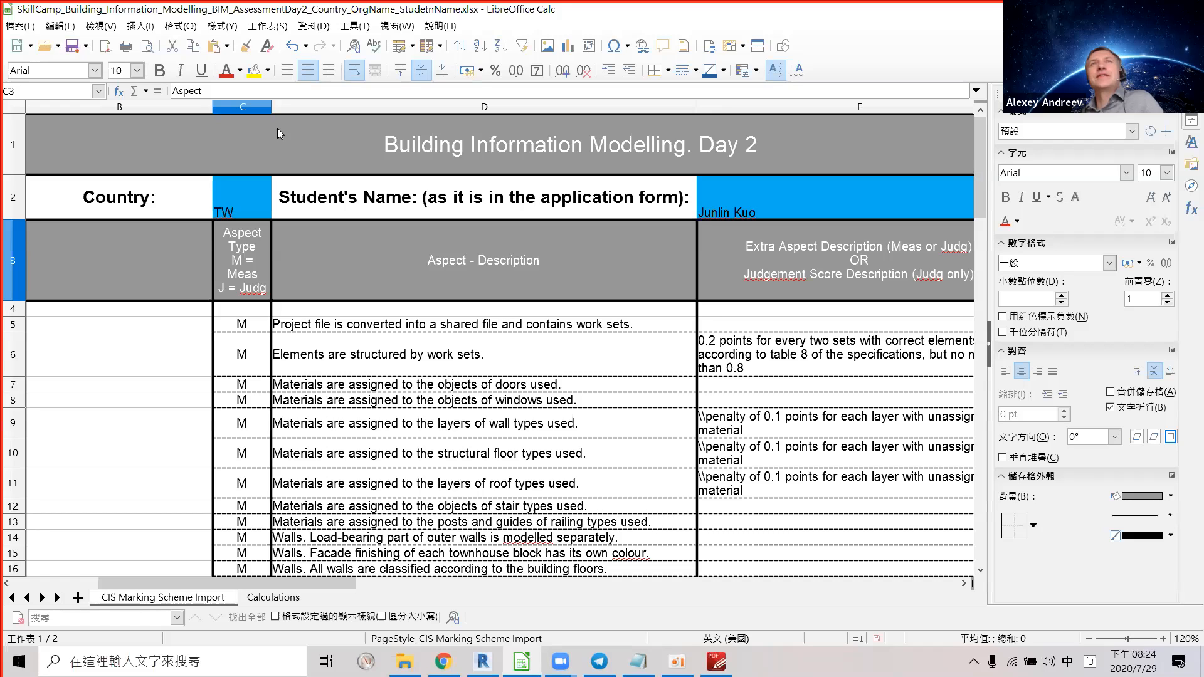
{"action": "key", "text": "XF86AudioLowerVolume"}
{"action": "key", "text": "XF86AudioLowerVolume"}
{"action": "key", "text": "XF86AudioLowerVolume"}
{"action": "key", "text": "XF86AudioLowerVolume"}
{"action": "key", "text": "XF86AudioLowerVolume"}
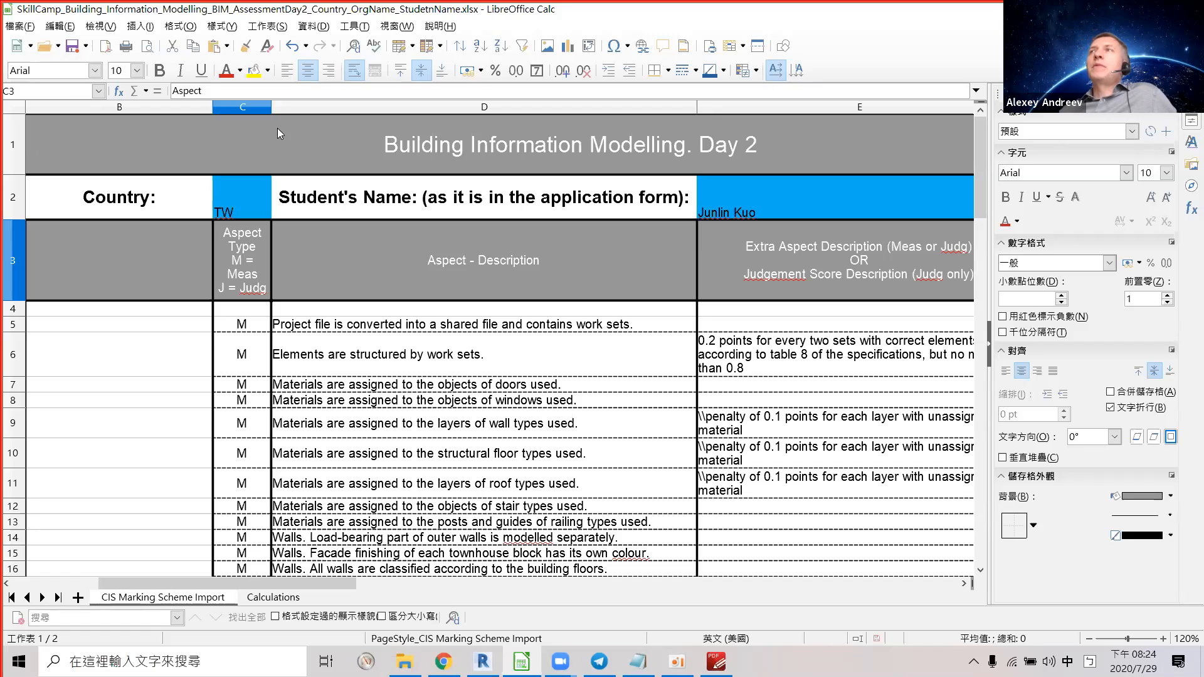
{"action": "key", "text": "XF86AudioLowerVolume"}
{"action": "key", "text": "XF86AudioLowerVolume"}
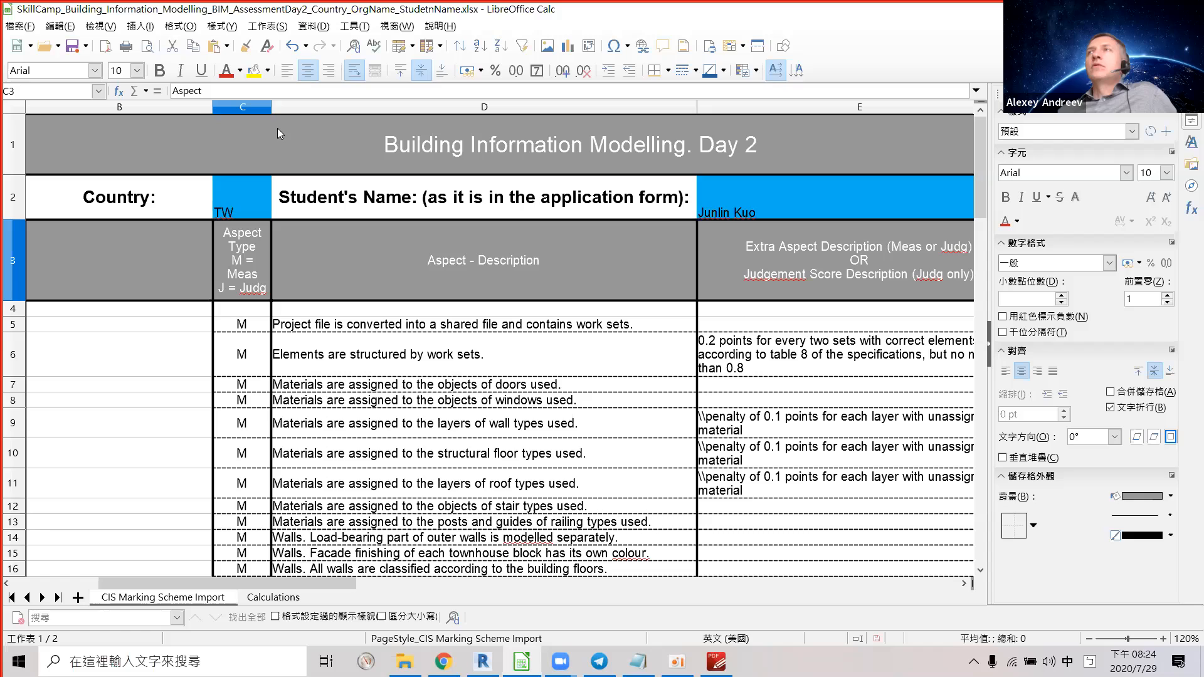
{"action": "key", "text": "XF86AudioRaiseVolume"}
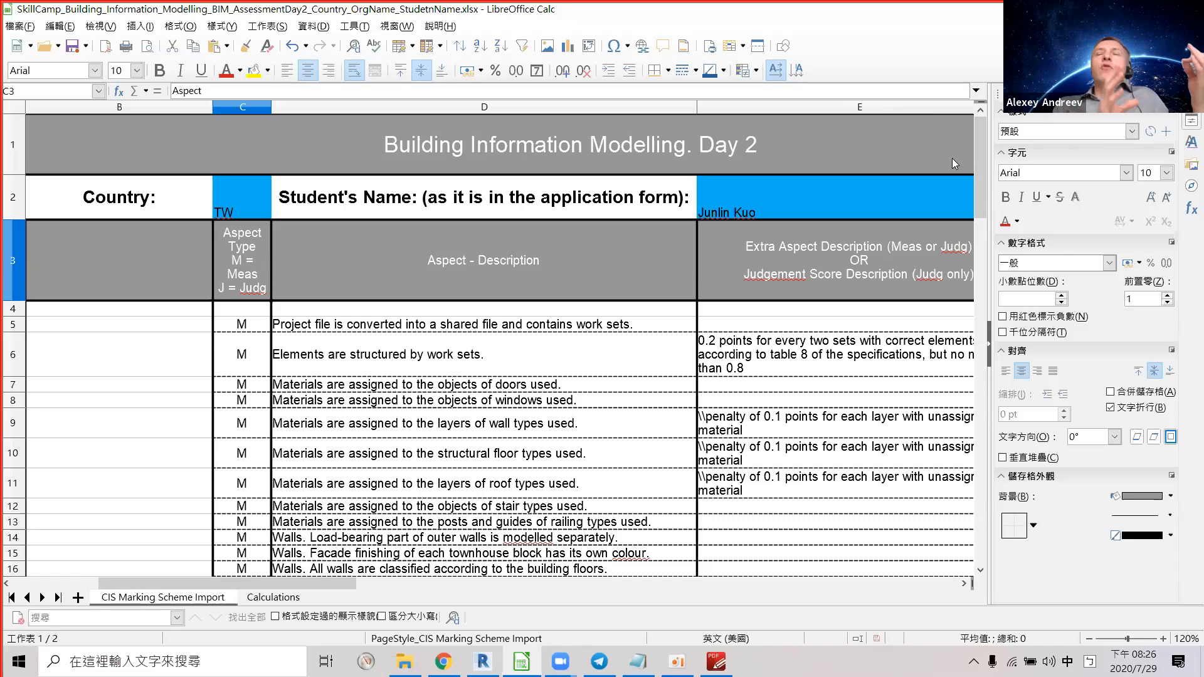
{"action": "key", "text": "XF86AudioLowerVolume"}
{"action": "key", "text": "XF86AudioLowerVolume"}
{"action": "key", "text": "XF86AudioLowerVolume"}
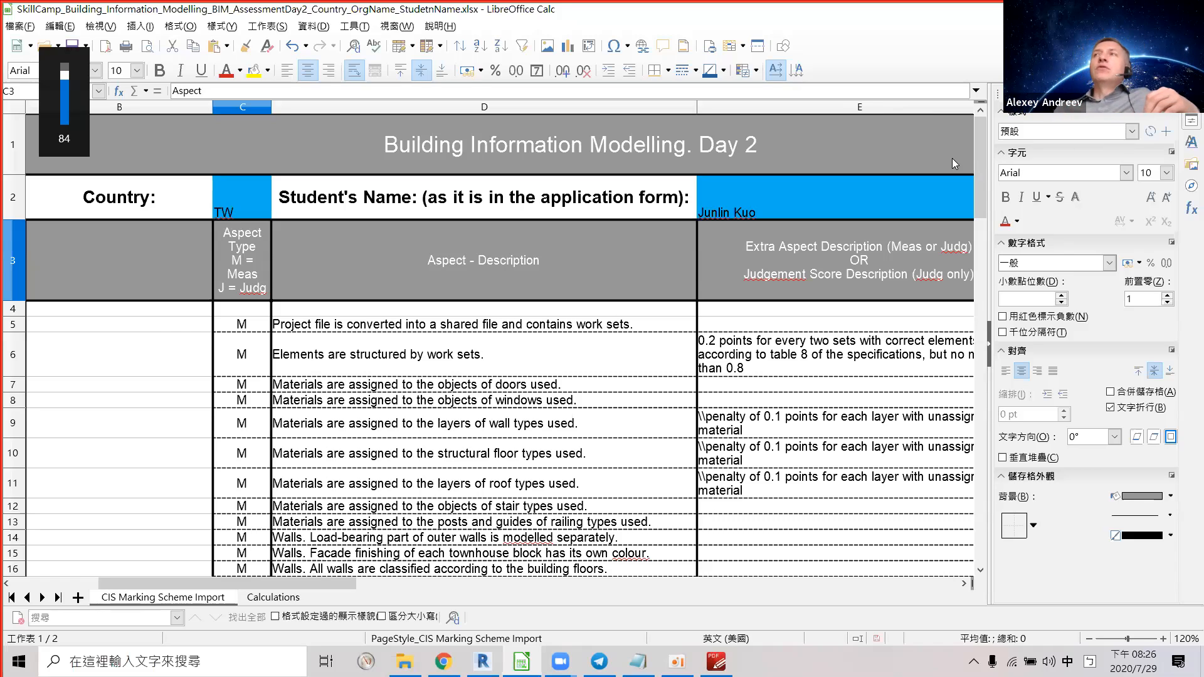
{"action": "key", "text": "XF86AudioLowerVolume"}
{"action": "key", "text": "XF86AudioLowerVolume"}
{"action": "key", "text": "XF86AudioLowerVolume"}
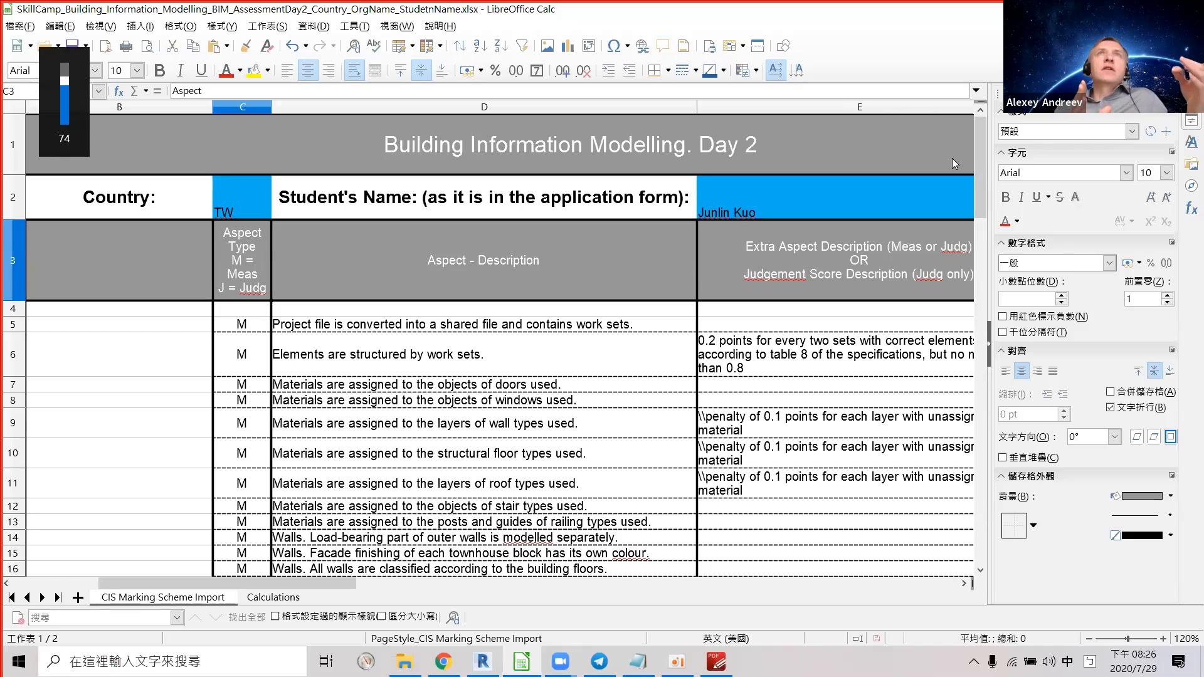
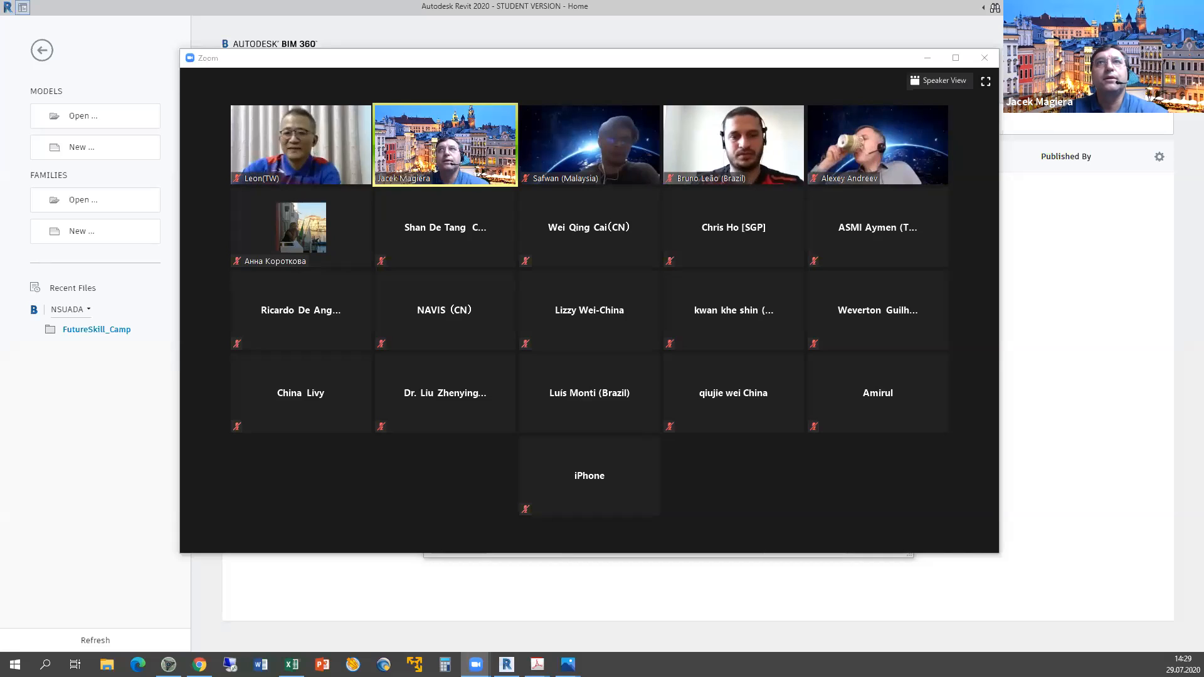
Open the student's TSIRB .rvt file with Detach from Central ticked, accepting the default detach option.
{"action": "left_click", "coordinate": [168, 393]}
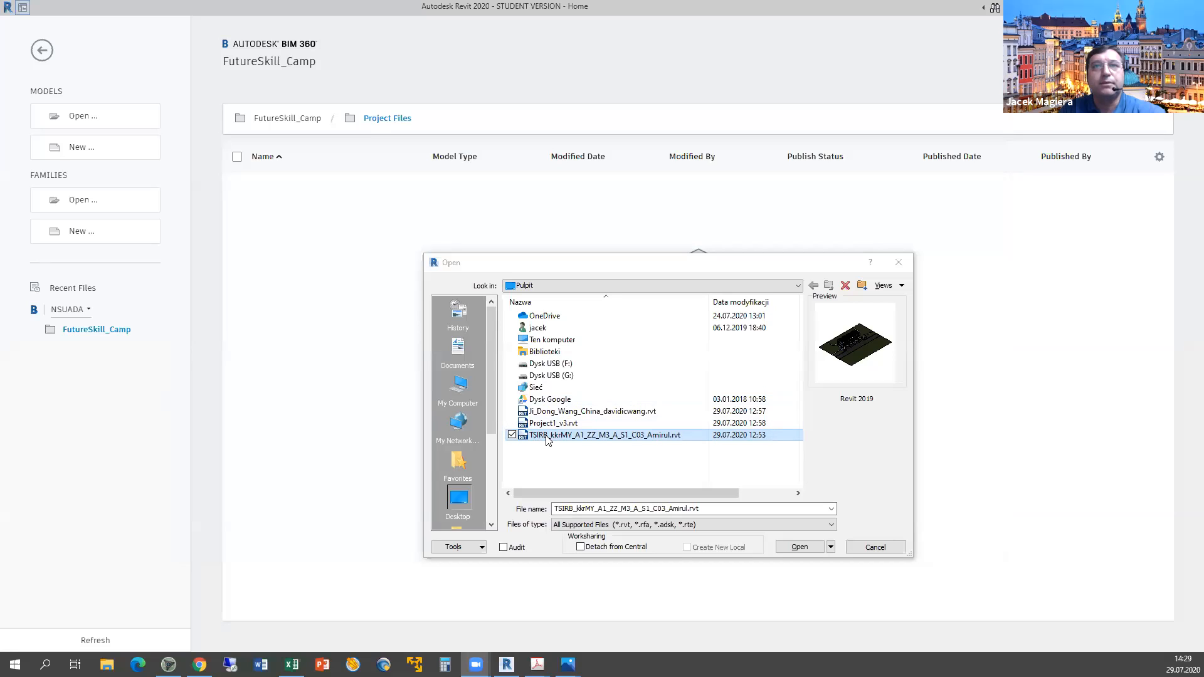
{"action": "left_click", "coordinate": [581, 546]}
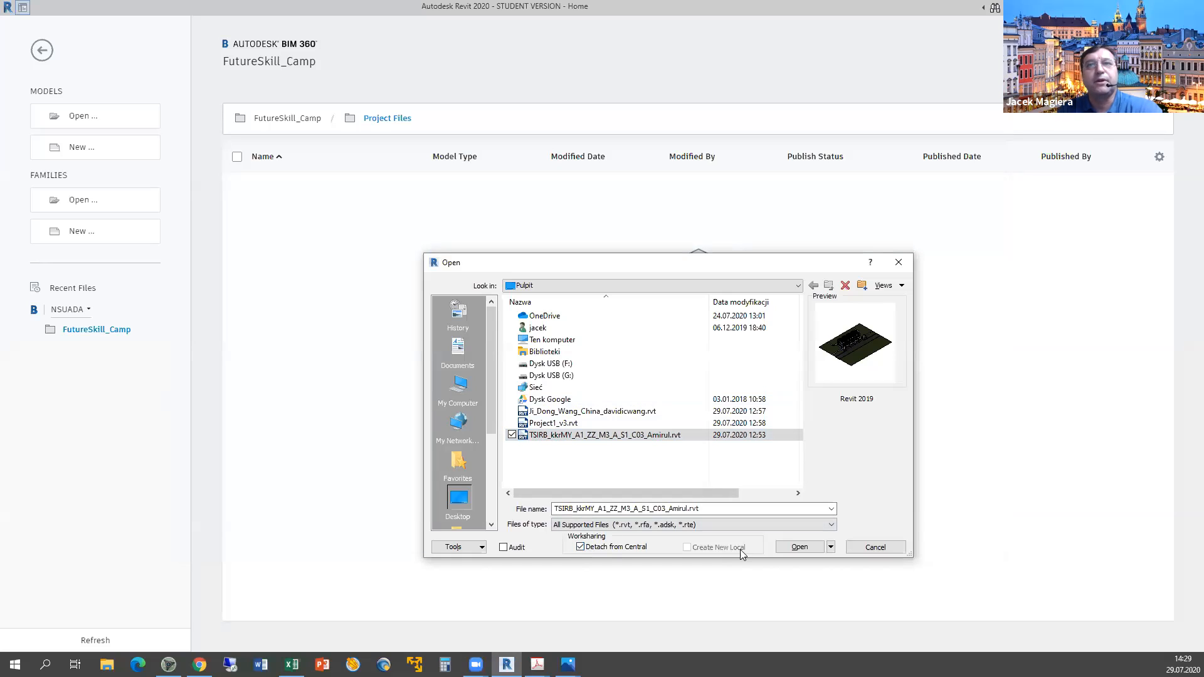
{"action": "left_click", "coordinate": [798, 547]}
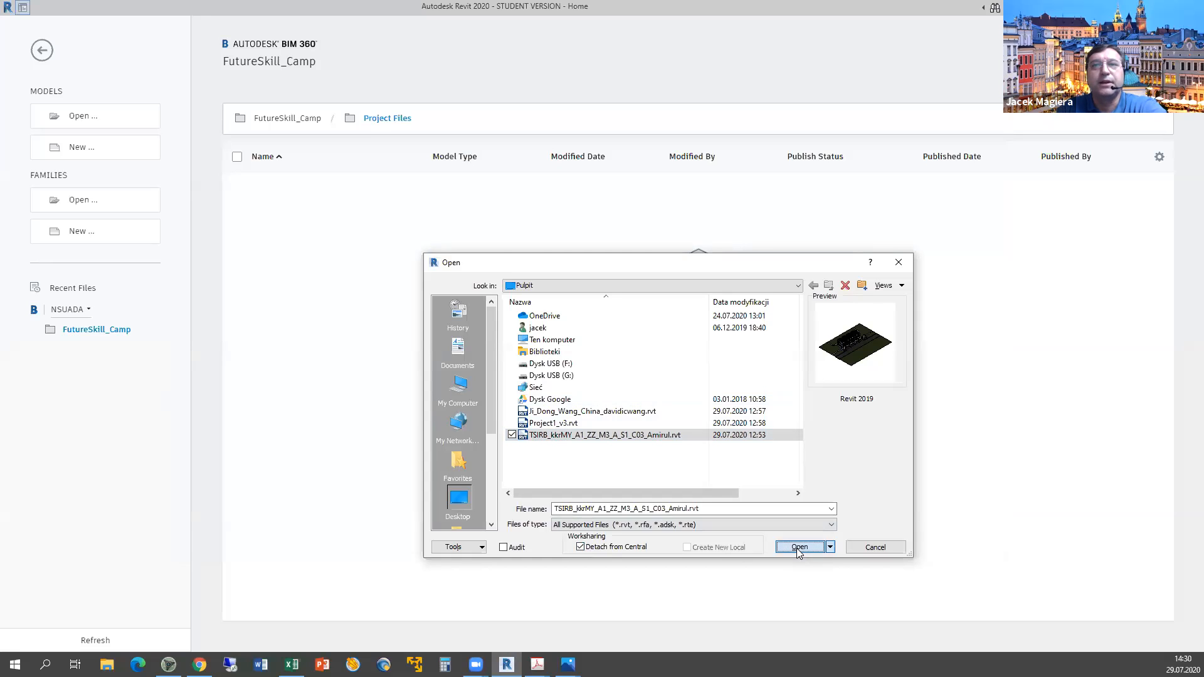
{"action": "key", "text": "Return"}
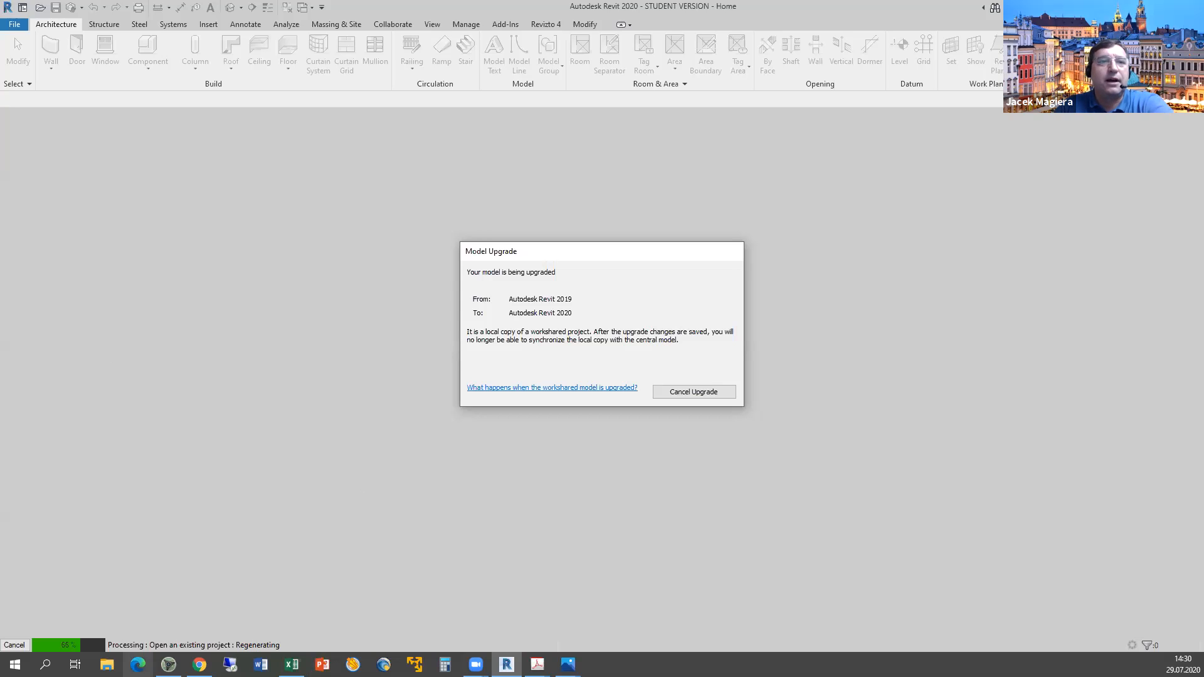
Open the TSIRB .rvt file from the BIM 360 project file list in Chrome.
{"action": "left_click", "coordinate": [199, 664]}
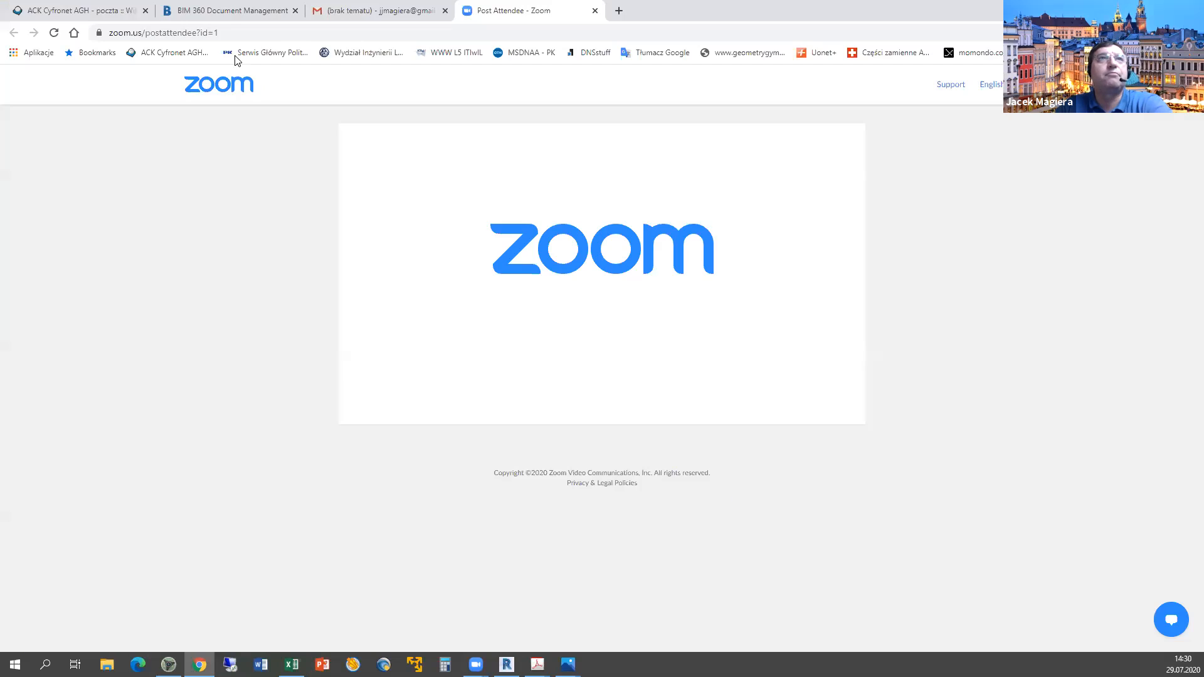
{"action": "left_click", "coordinate": [242, 11]}
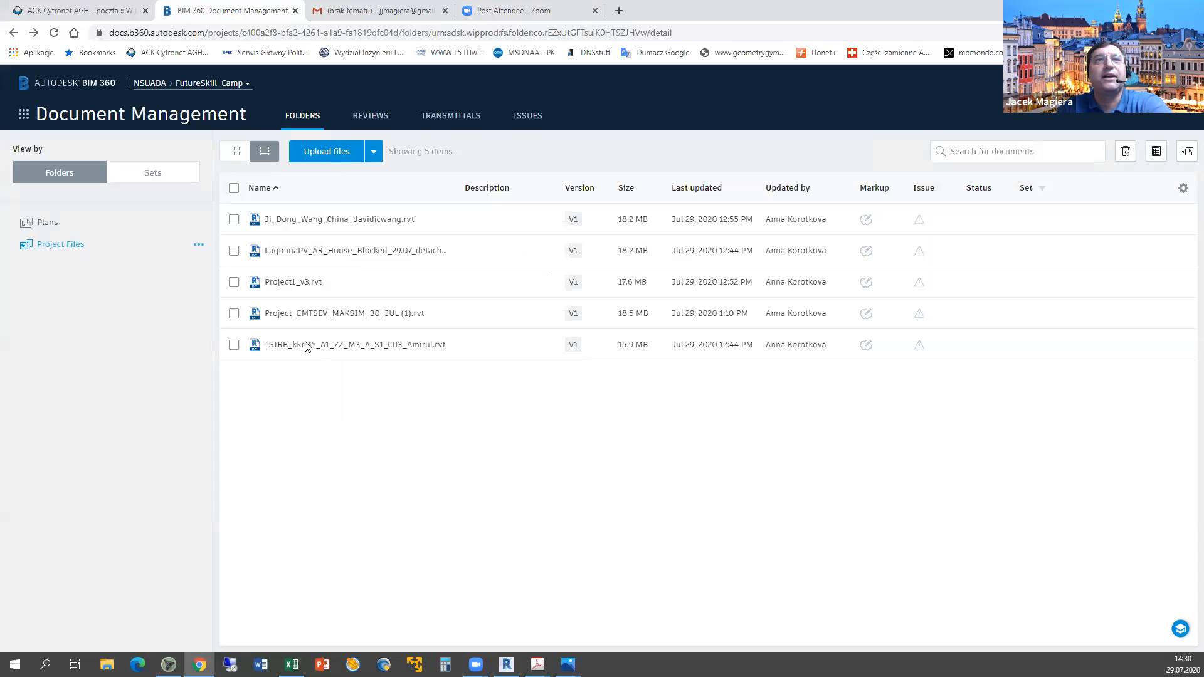
{"action": "left_click", "coordinate": [308, 346]}
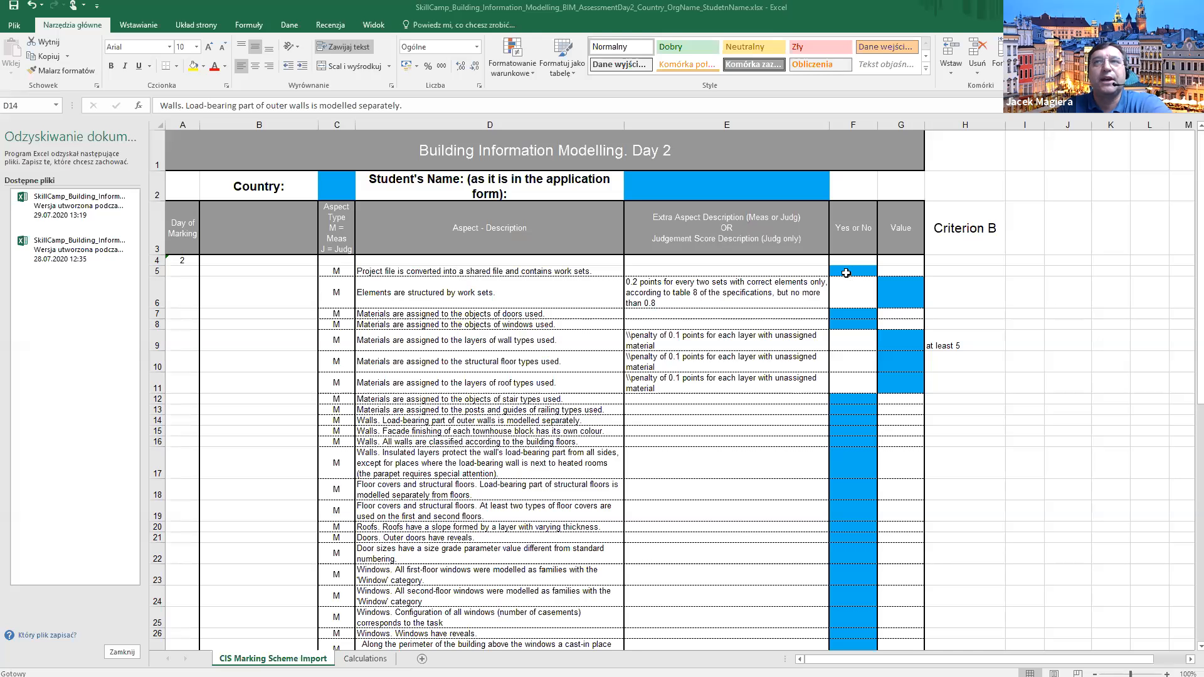
Enter y in cell F5, discarding the AutoComplete suggestion.
{"action": "left_click", "coordinate": [846, 273]}
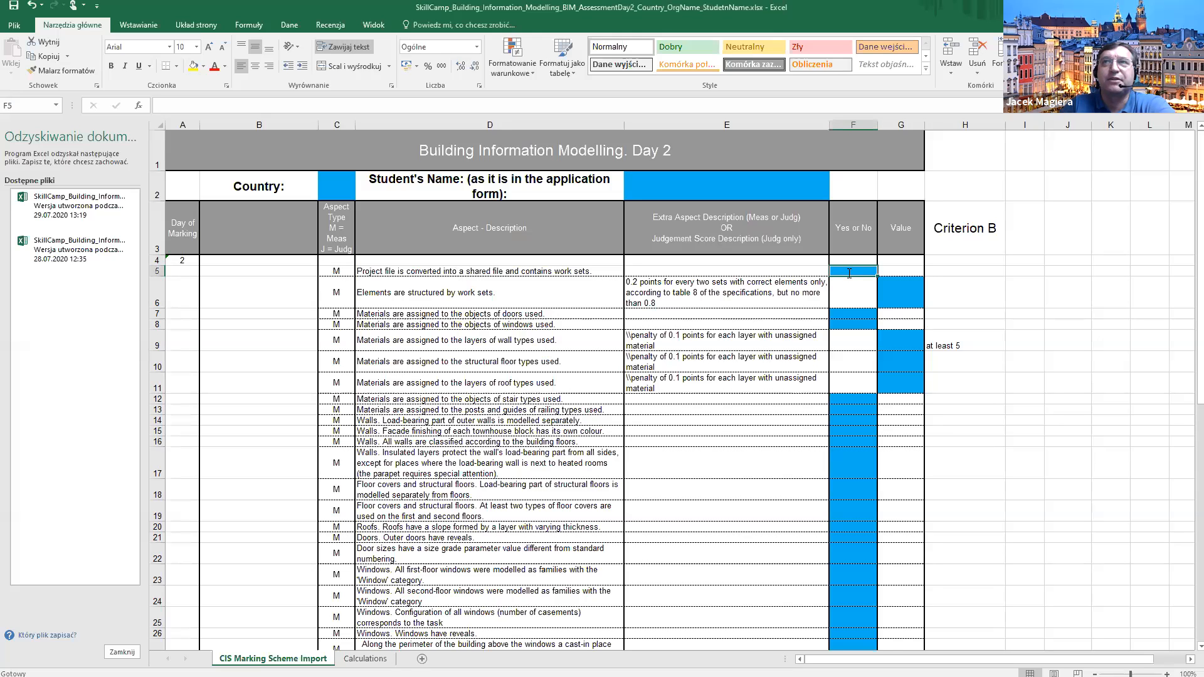
{"action": "type", "text": "yes or No"}
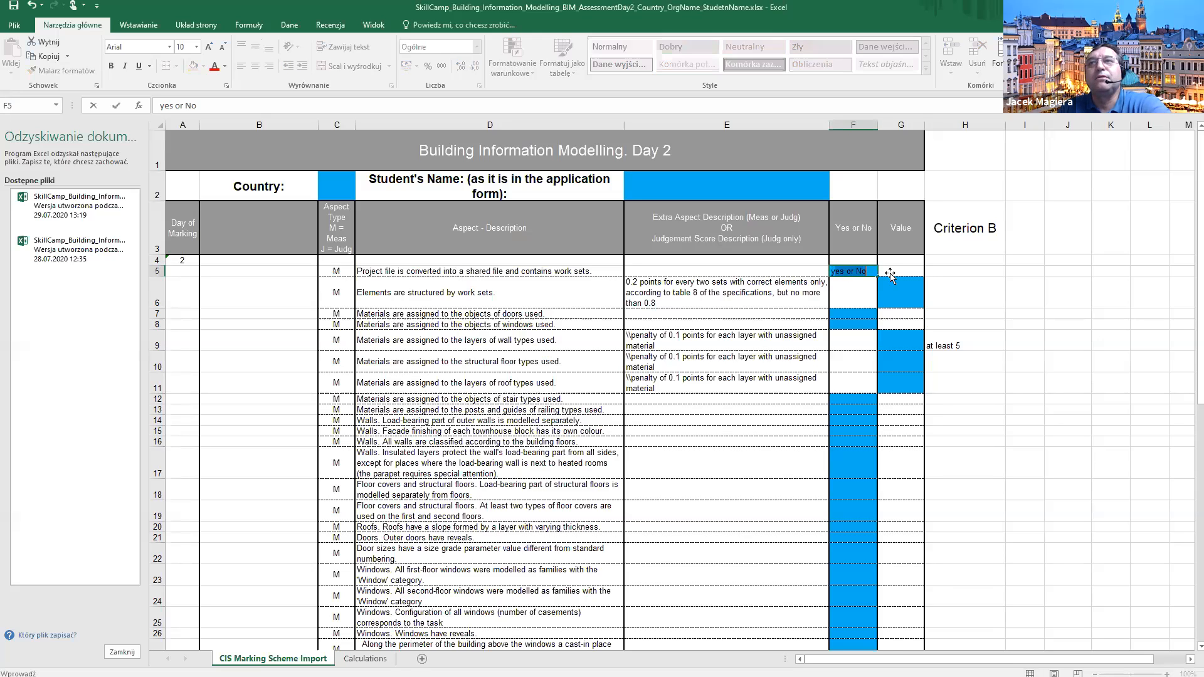
{"action": "left_click", "coordinate": [914, 275]}
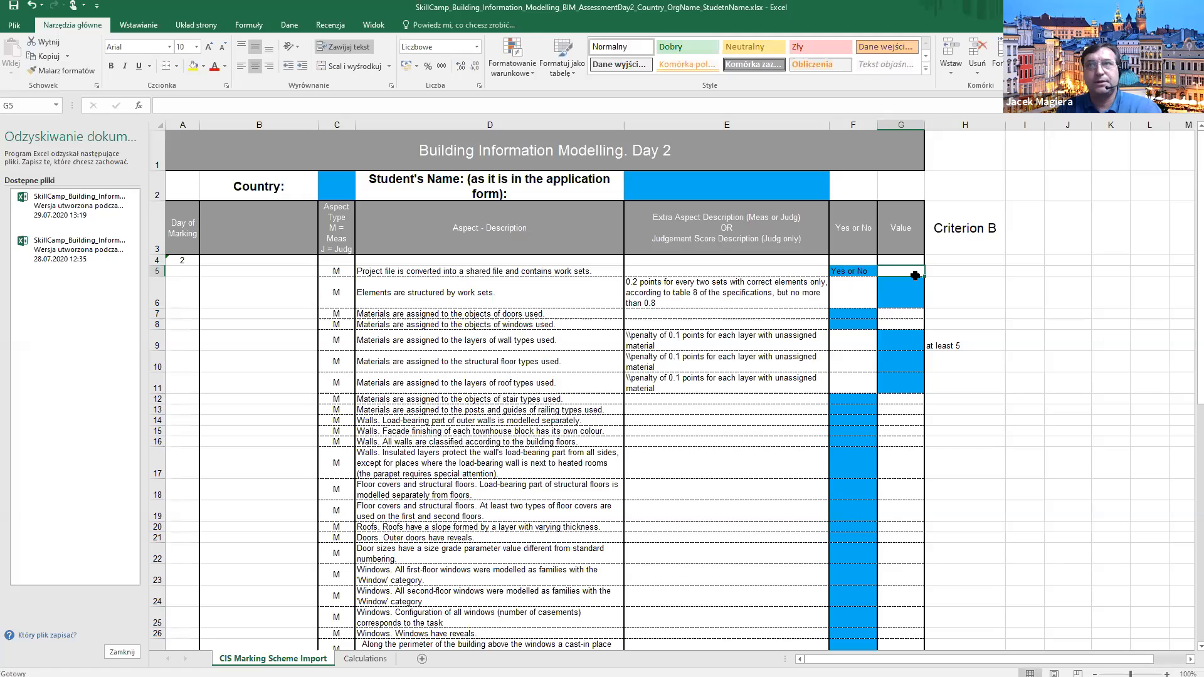
{"action": "left_click", "coordinate": [860, 271]}
{"action": "type", "text": "y"}
{"action": "key", "text": "Delete"}
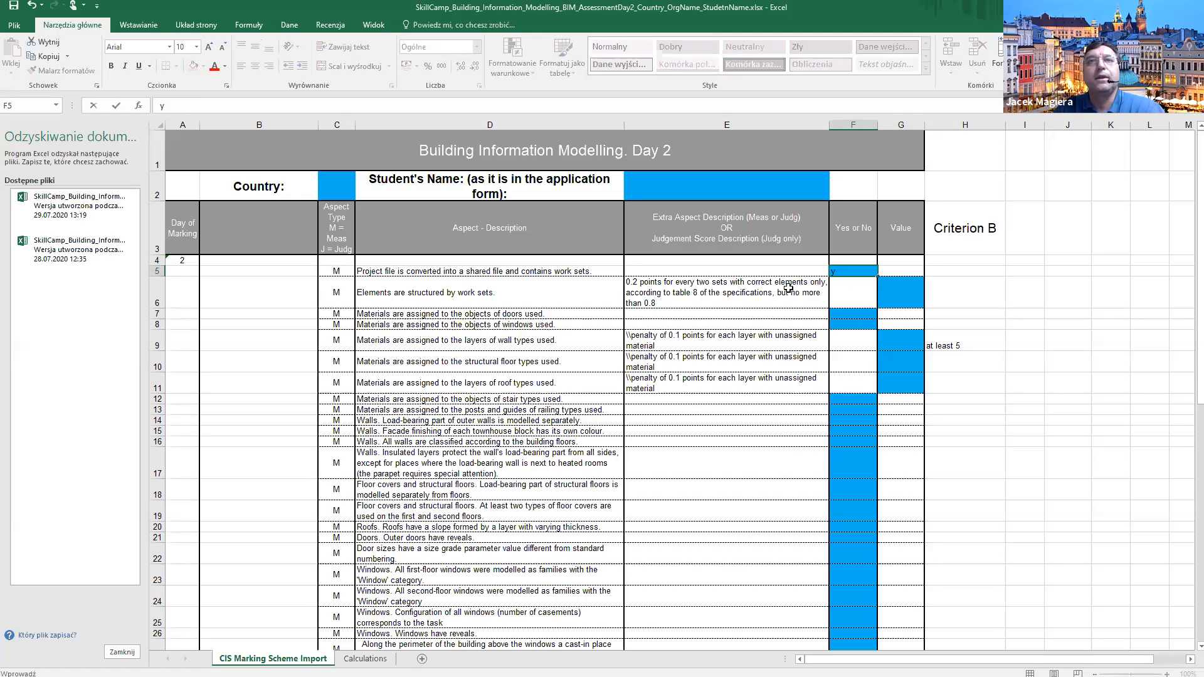
{"action": "key", "text": "Return"}
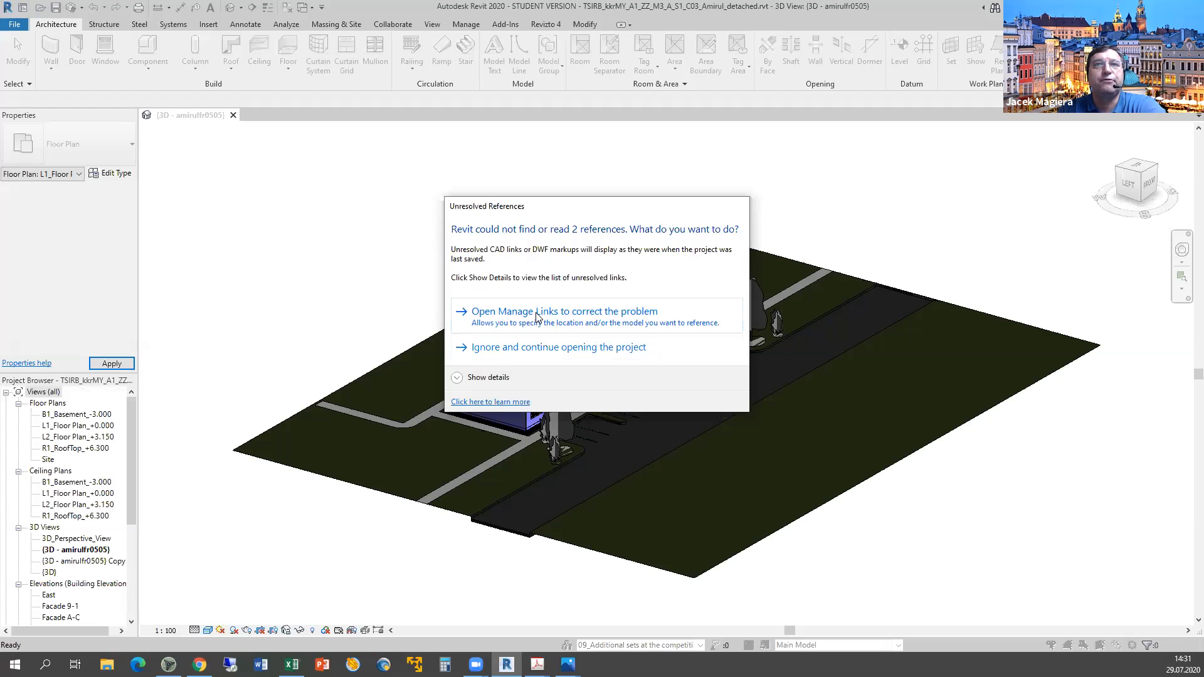
Ignore the missing links and widen the Name column of the Worksets list.
{"action": "left_click", "coordinate": [525, 349]}
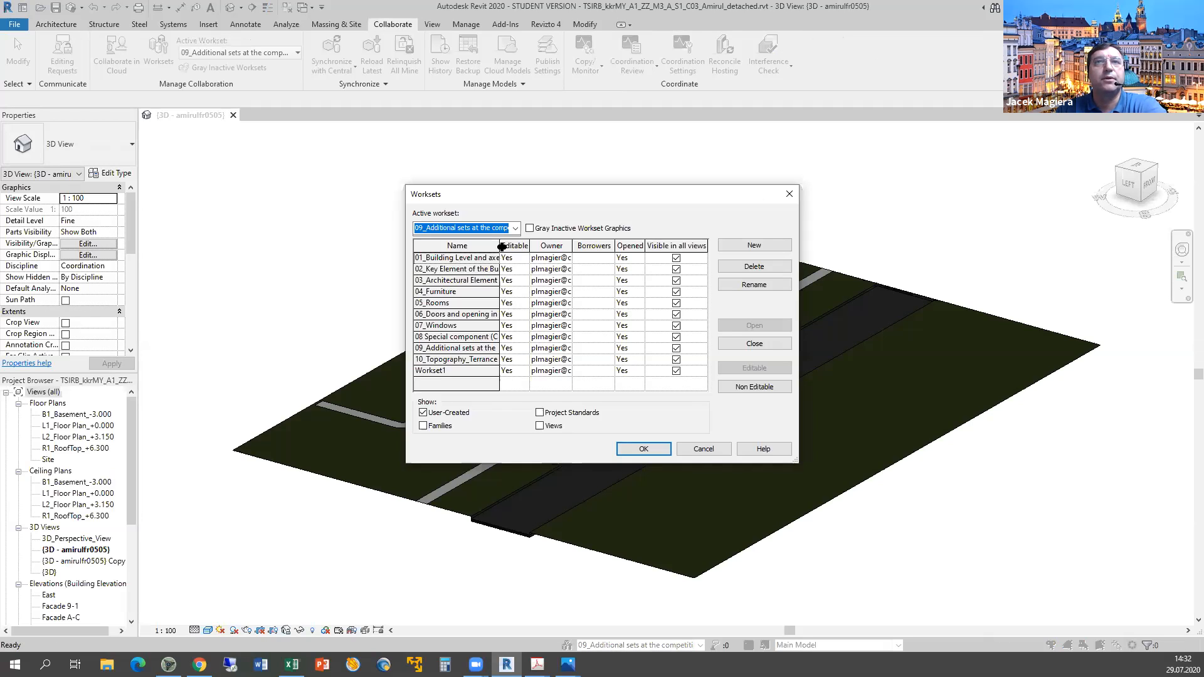
{"action": "left_click_drag", "start_coordinate": [500, 246], "coordinate": [545, 249]}
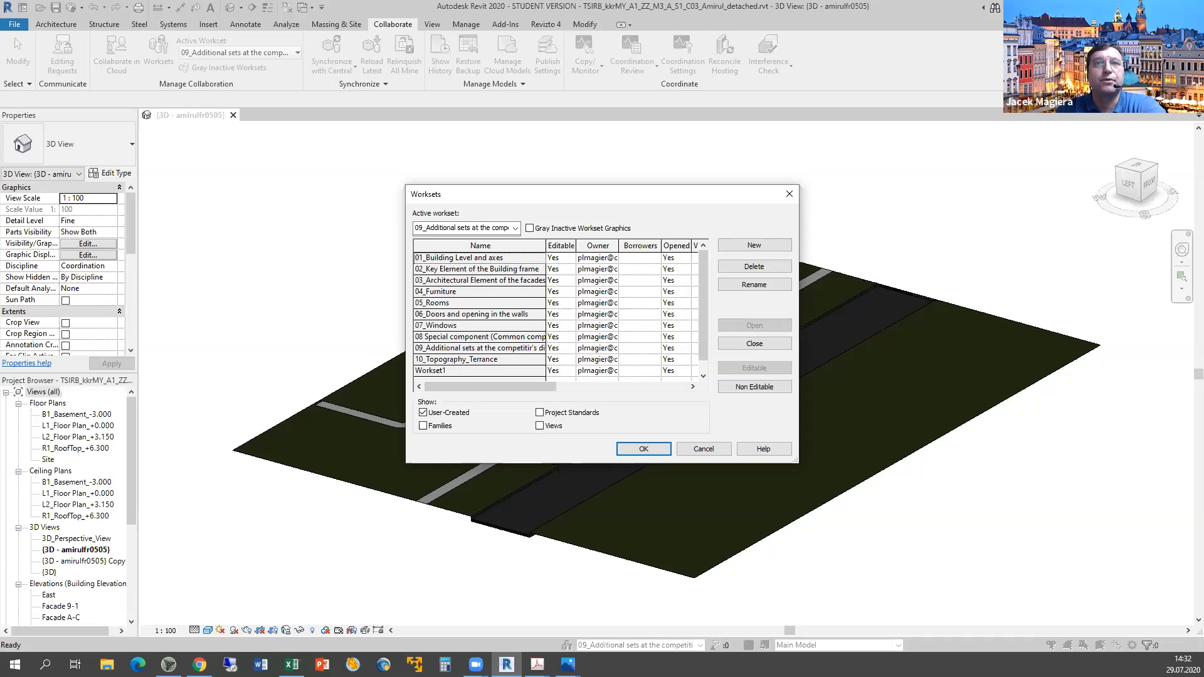
{"action": "left_click", "coordinate": [537, 664]}
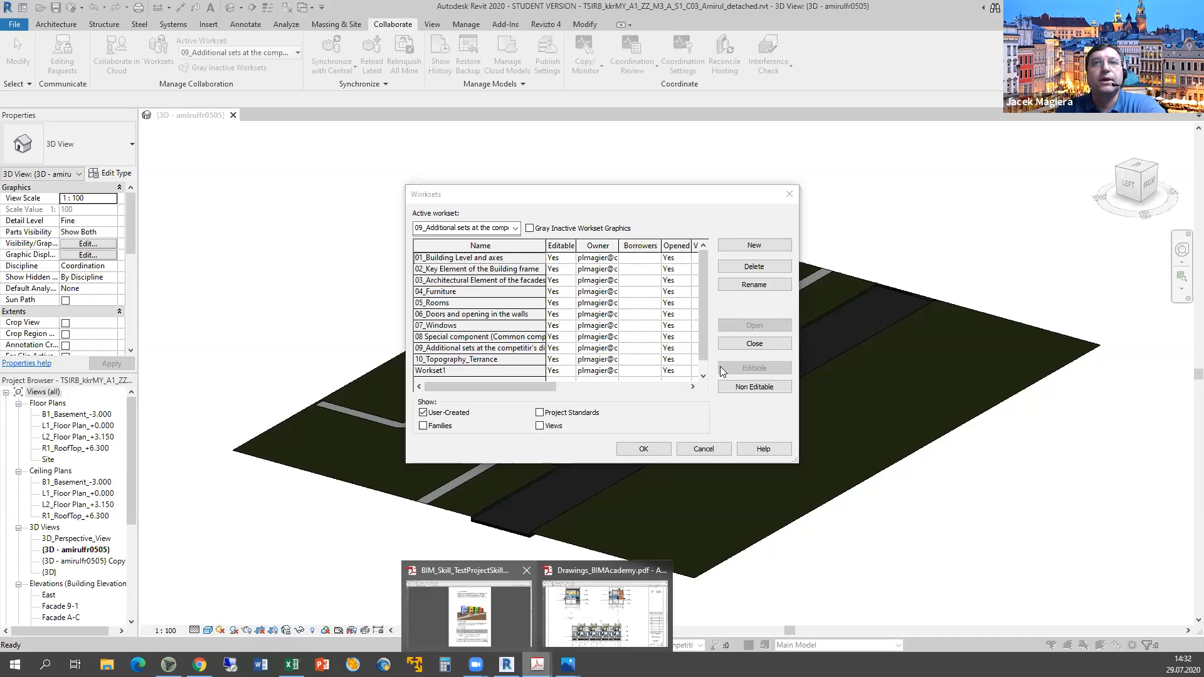
Scroll to page 19's Table 8 and highlight its first two required architecture worksets.
{"action": "scroll", "coordinate": [720, 366], "scroll_direction": "down", "scroll_amount": 10}
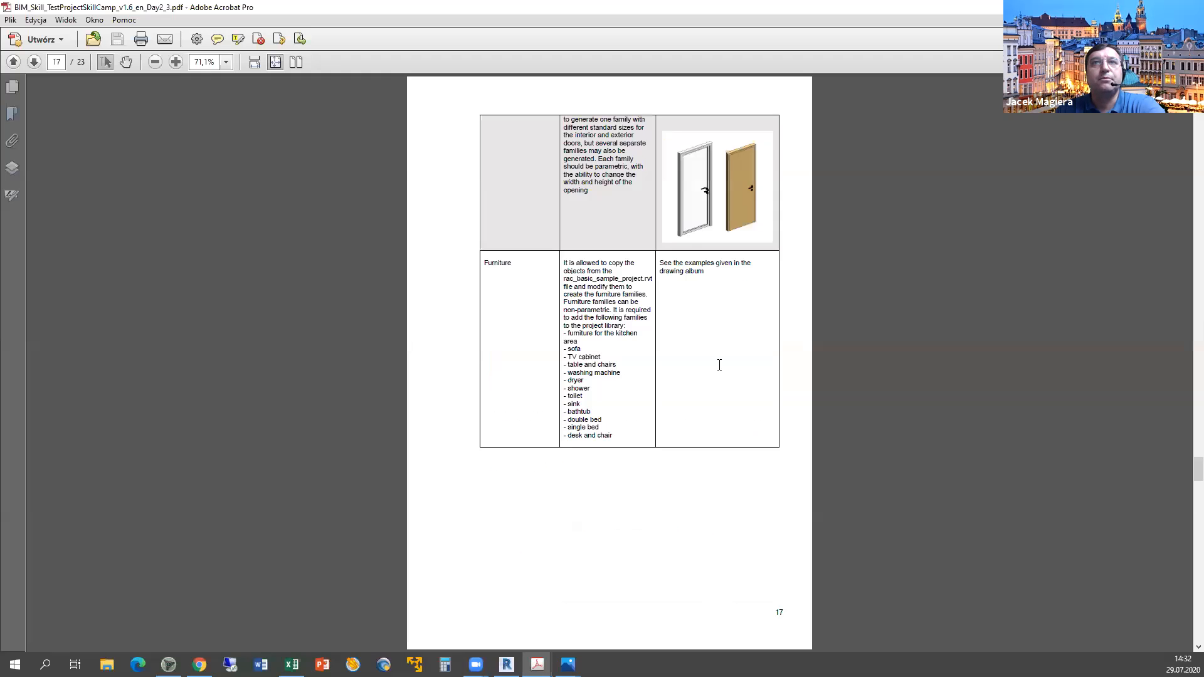
{"action": "scroll", "coordinate": [719, 365], "scroll_direction": "down", "scroll_amount": 6}
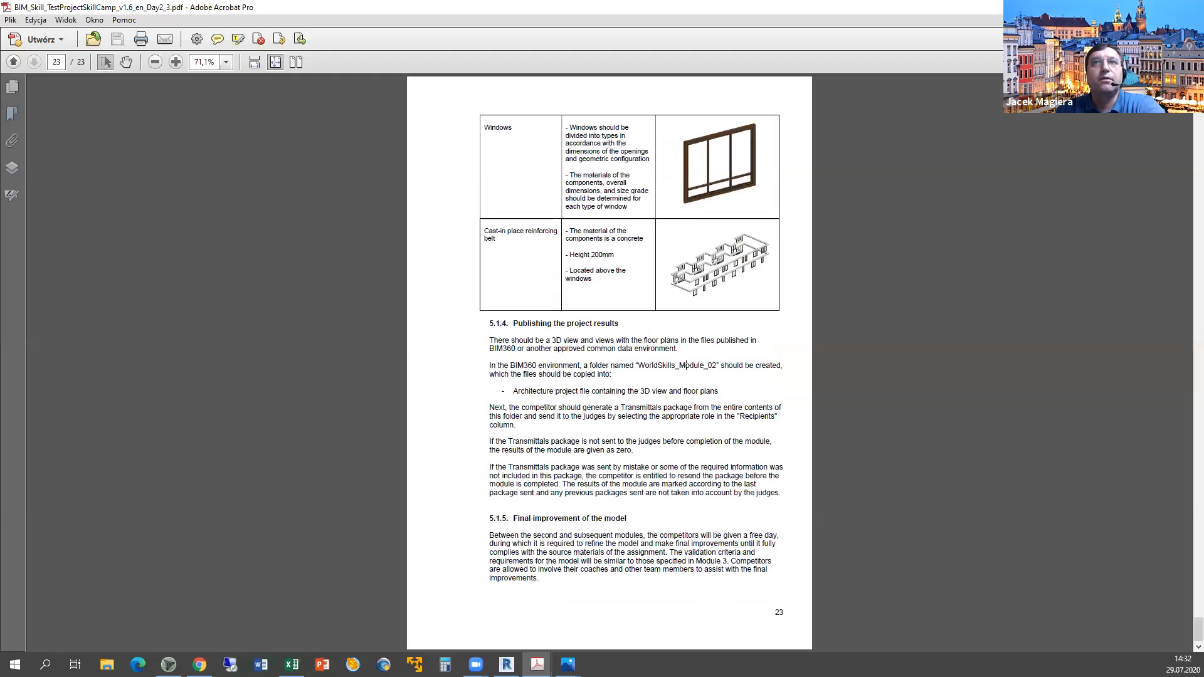
{"action": "scroll", "coordinate": [685, 365], "scroll_direction": "up", "scroll_amount": 5}
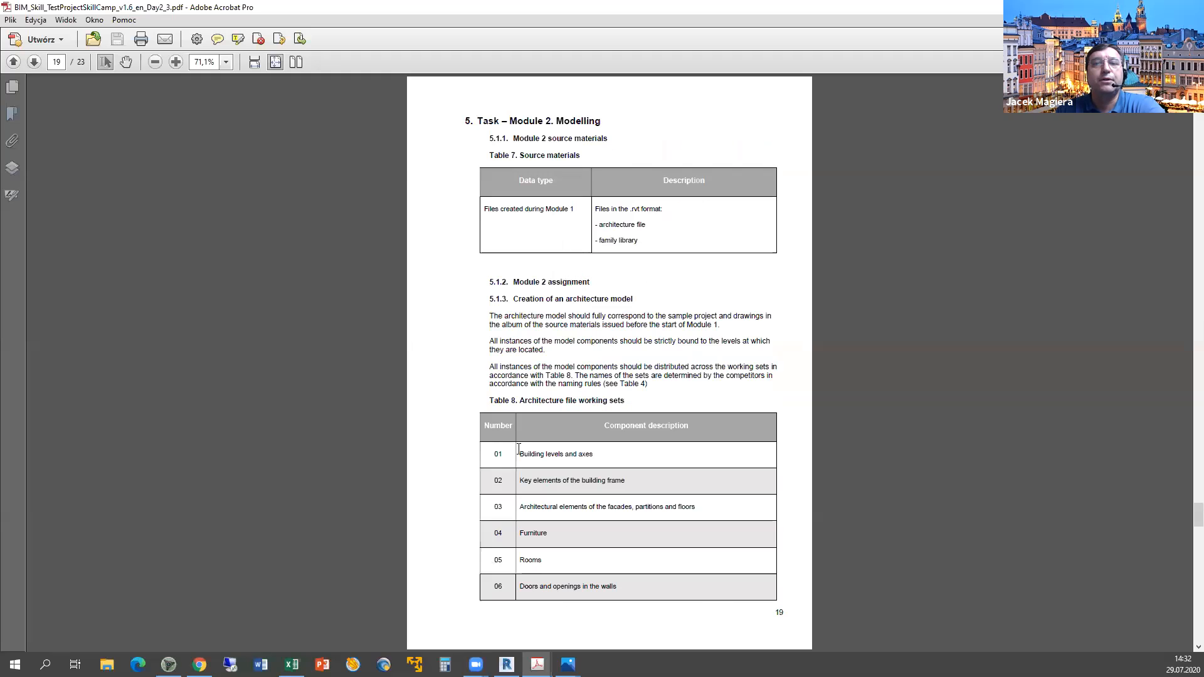
{"action": "left_click_drag", "start_coordinate": [613, 457], "coordinate": [559, 482]}
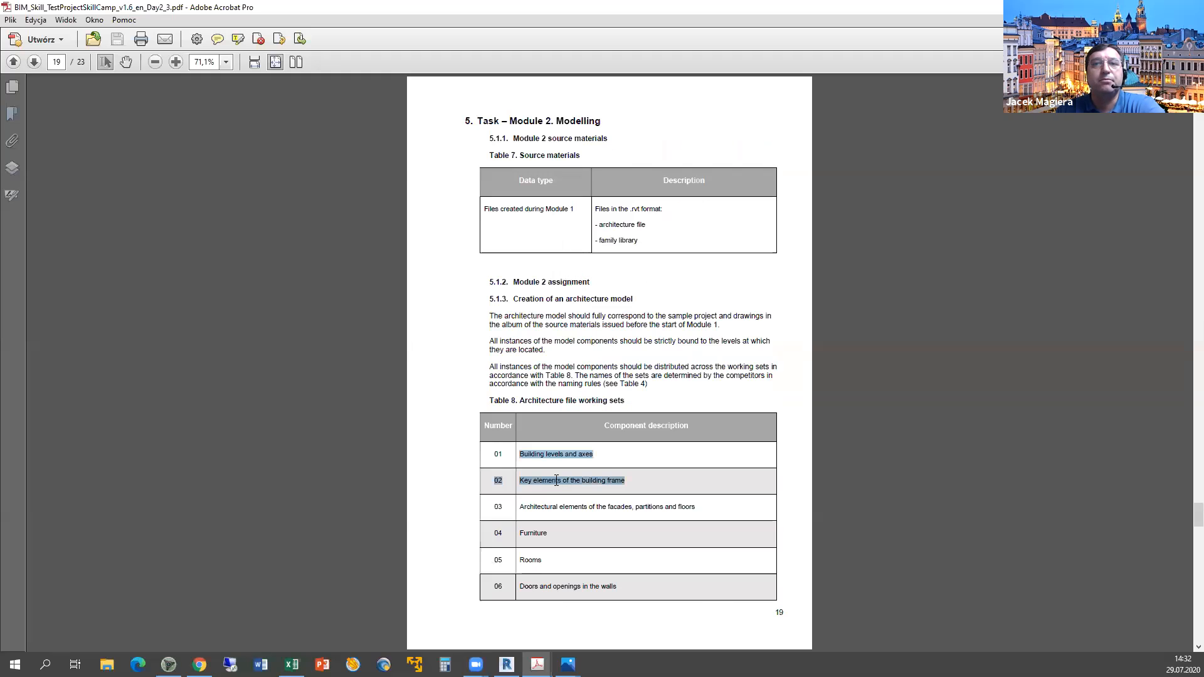
{"action": "left_click", "coordinate": [561, 511]}
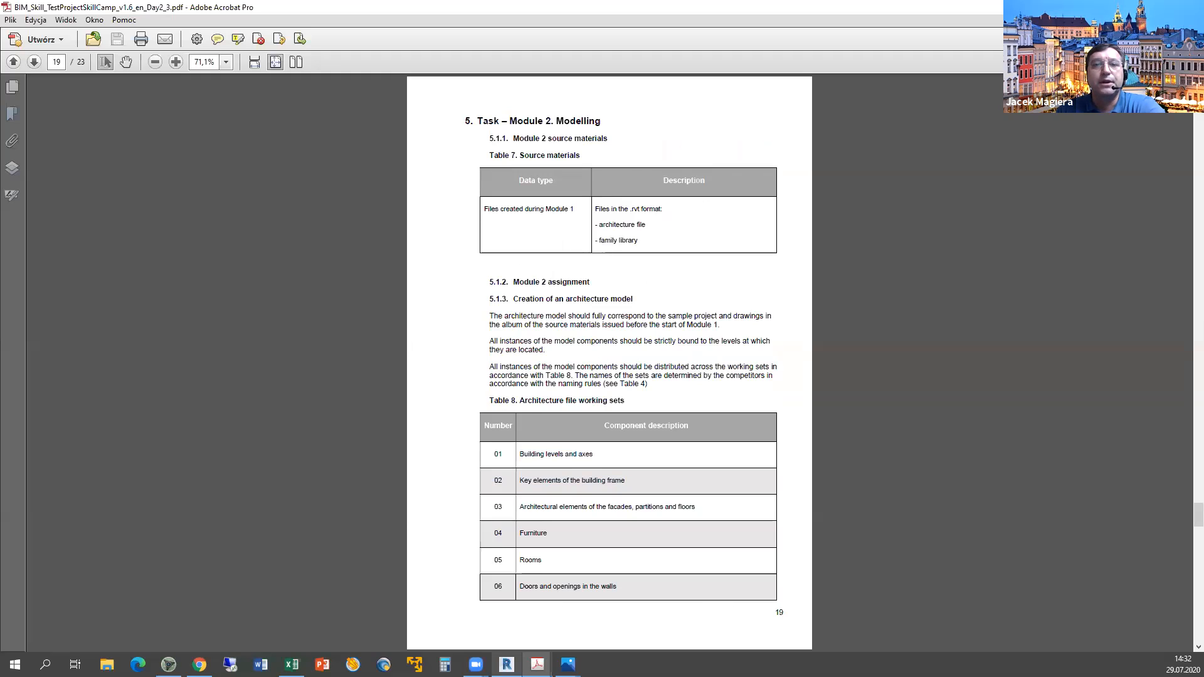
{"action": "mouse_move", "coordinate": [507, 664]}
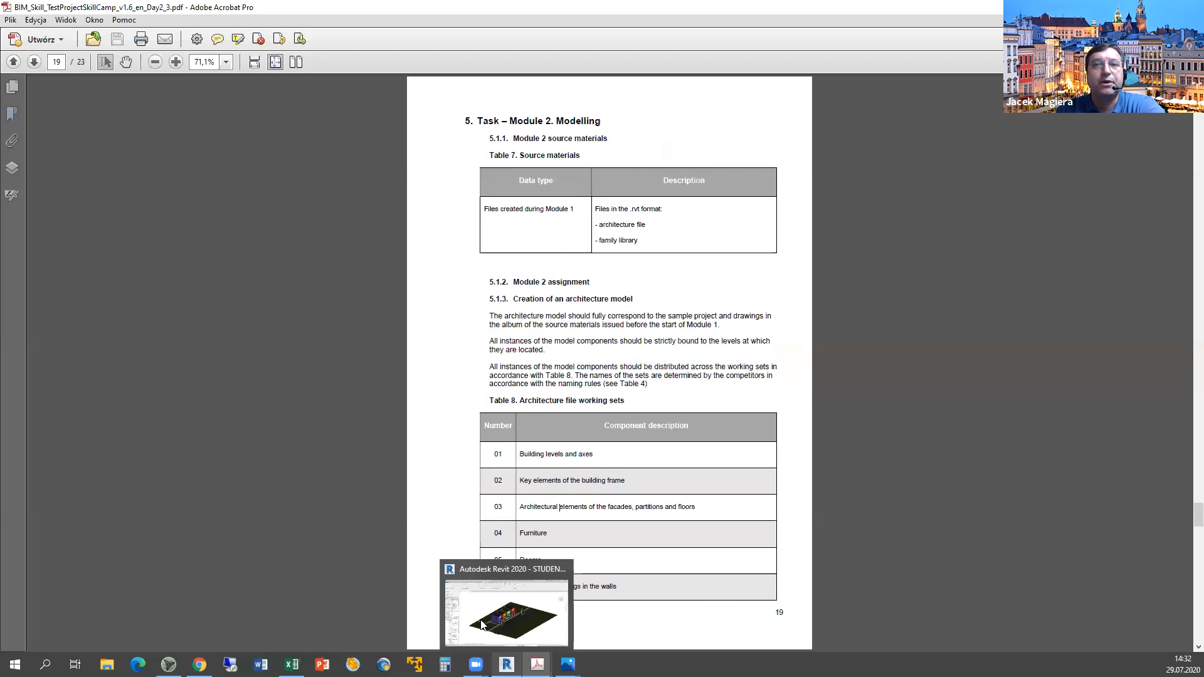
Close the Worksets list and read the Workset parameter of a window and an orange exterior wall.
{"action": "key", "text": "alt+Tab"}
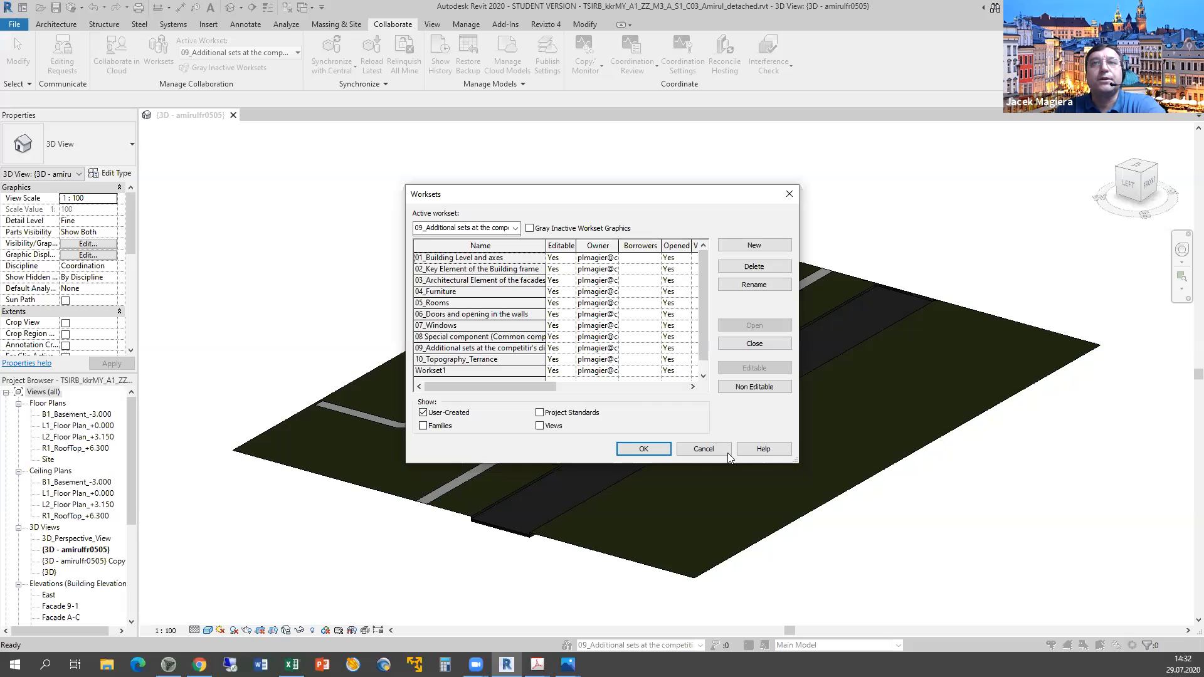
{"action": "key", "text": "Return"}
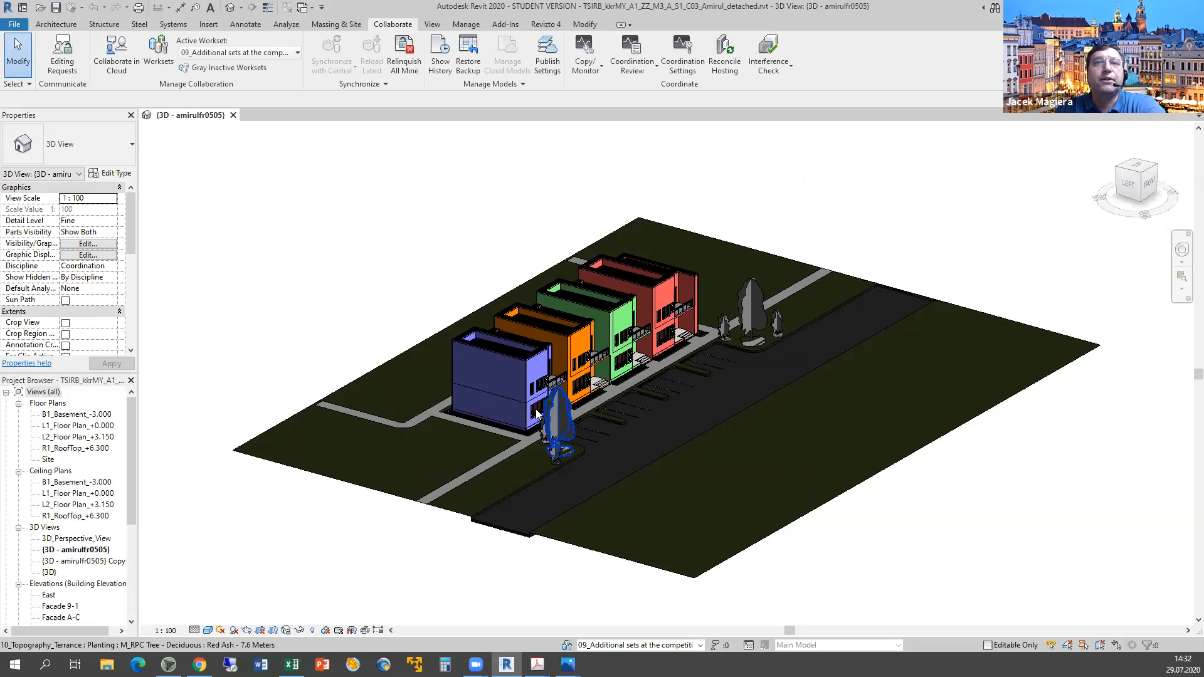
{"action": "left_click", "coordinate": [536, 412]}
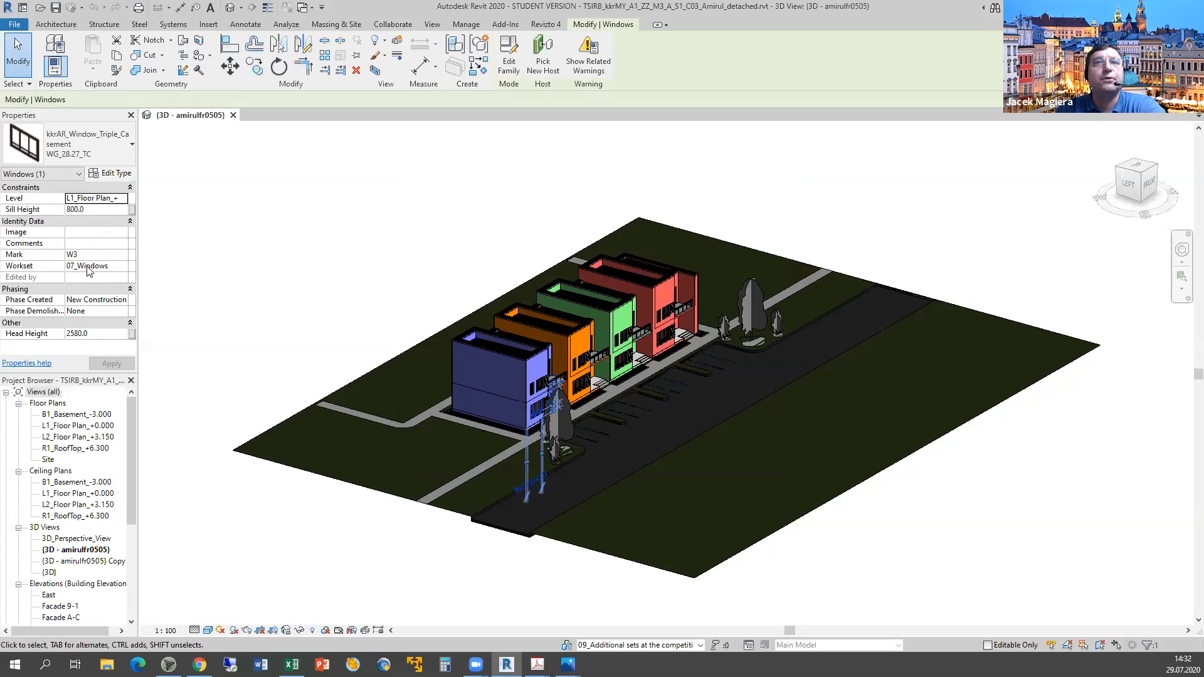
{"action": "left_click", "coordinate": [579, 343]}
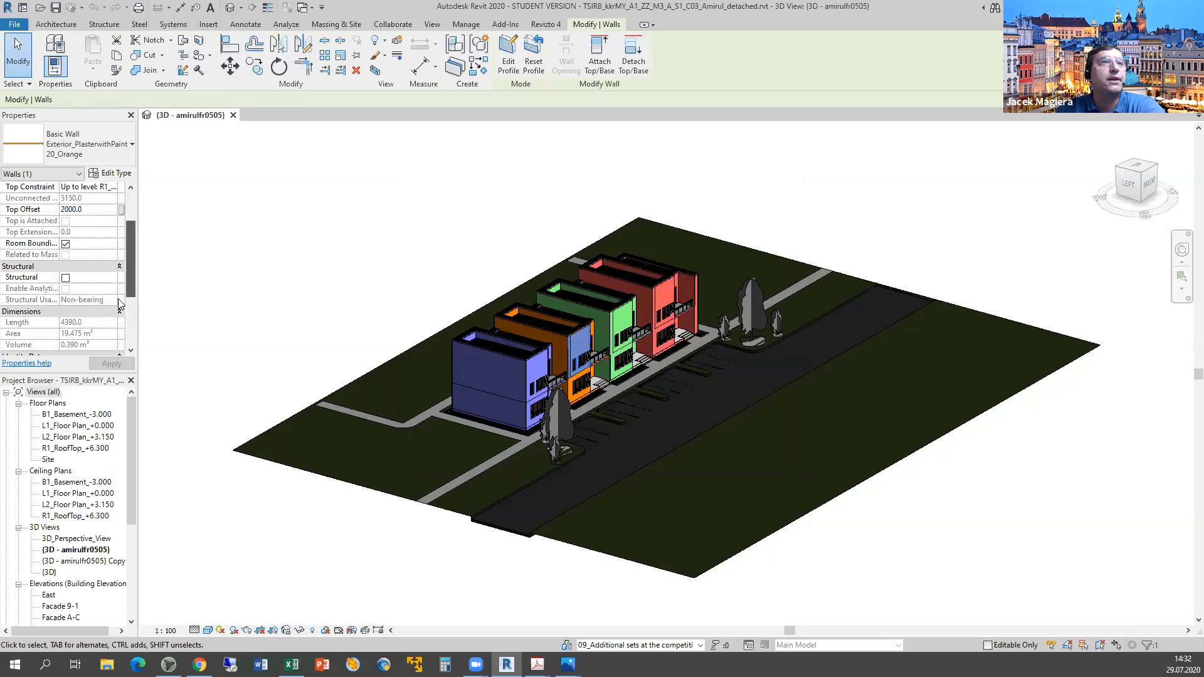
{"action": "scroll", "coordinate": [118, 305], "scroll_direction": "down", "scroll_amount": 3}
{"action": "left_click", "coordinate": [113, 301]}
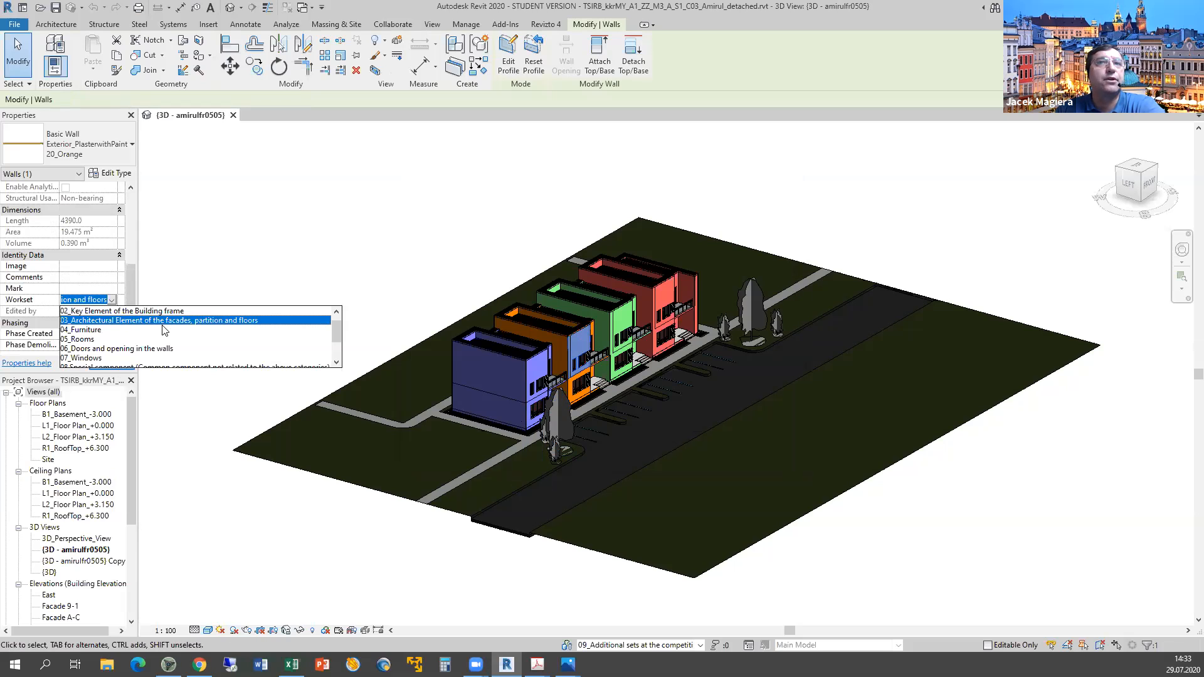
{"action": "left_click", "coordinate": [605, 396]}
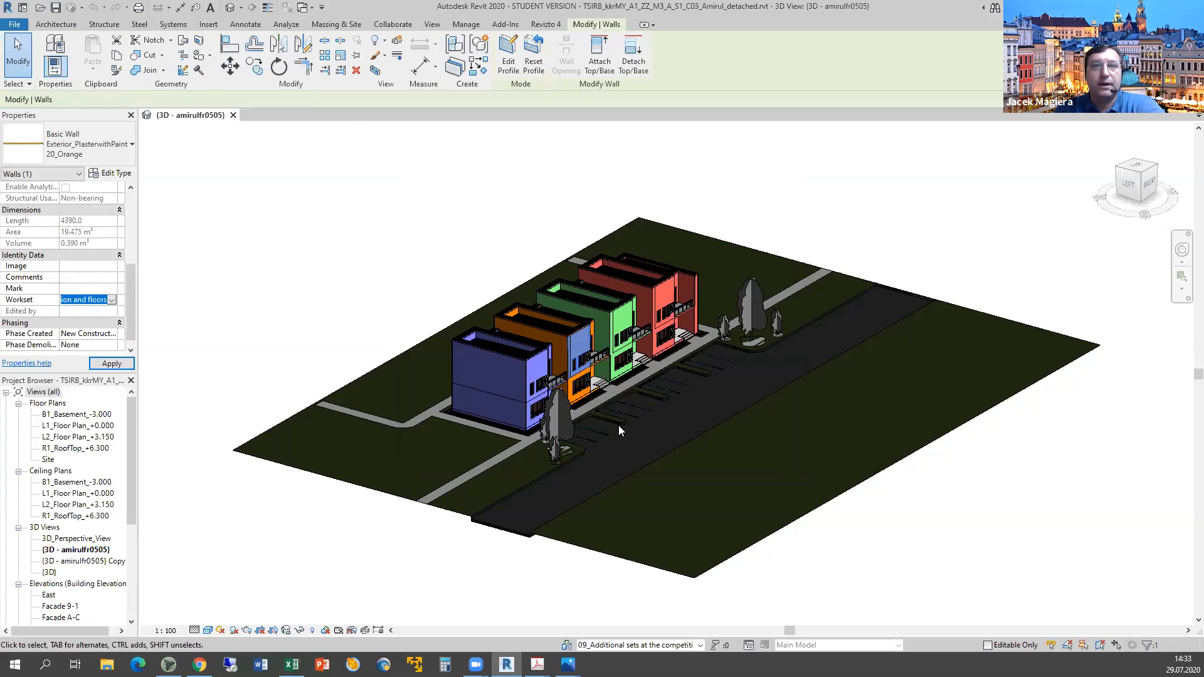
Orbit to a near-frontal view and check a transom window's workset.
{"action": "scroll", "coordinate": [608, 417], "scroll_direction": "up", "scroll_amount": 3}
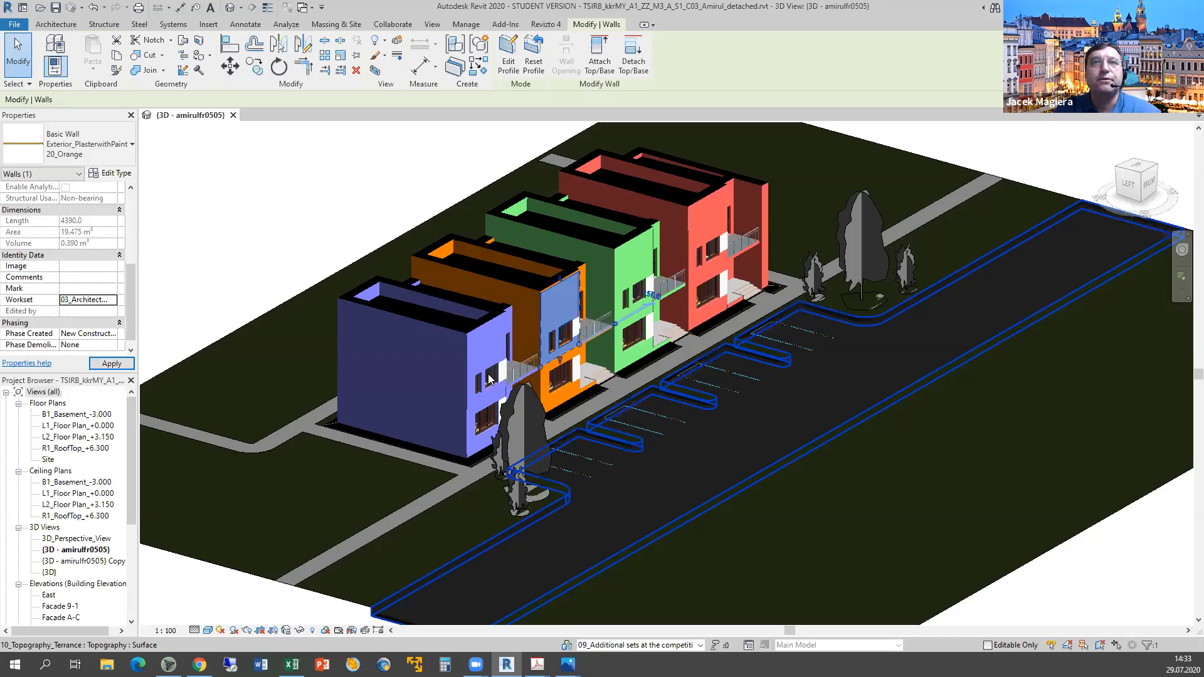
{"action": "middle_click_drag", "start_coordinate": [488, 375], "coordinate": [376, 338], "text": "shift"}
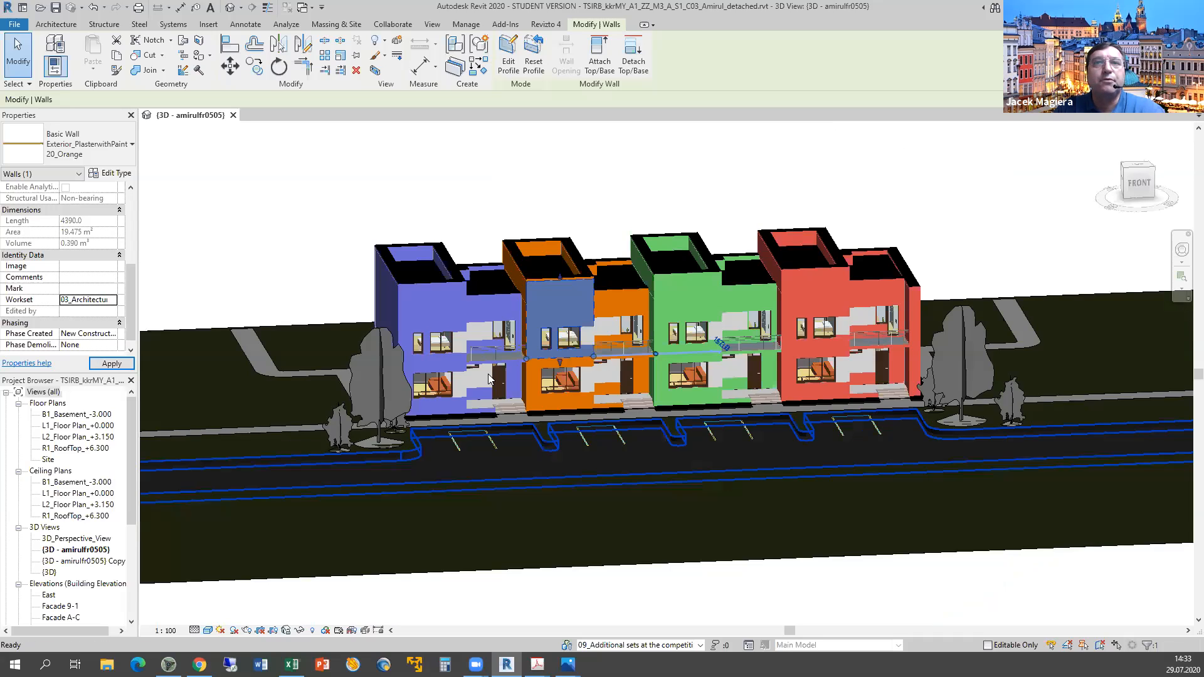
{"action": "left_click", "coordinate": [502, 374]}
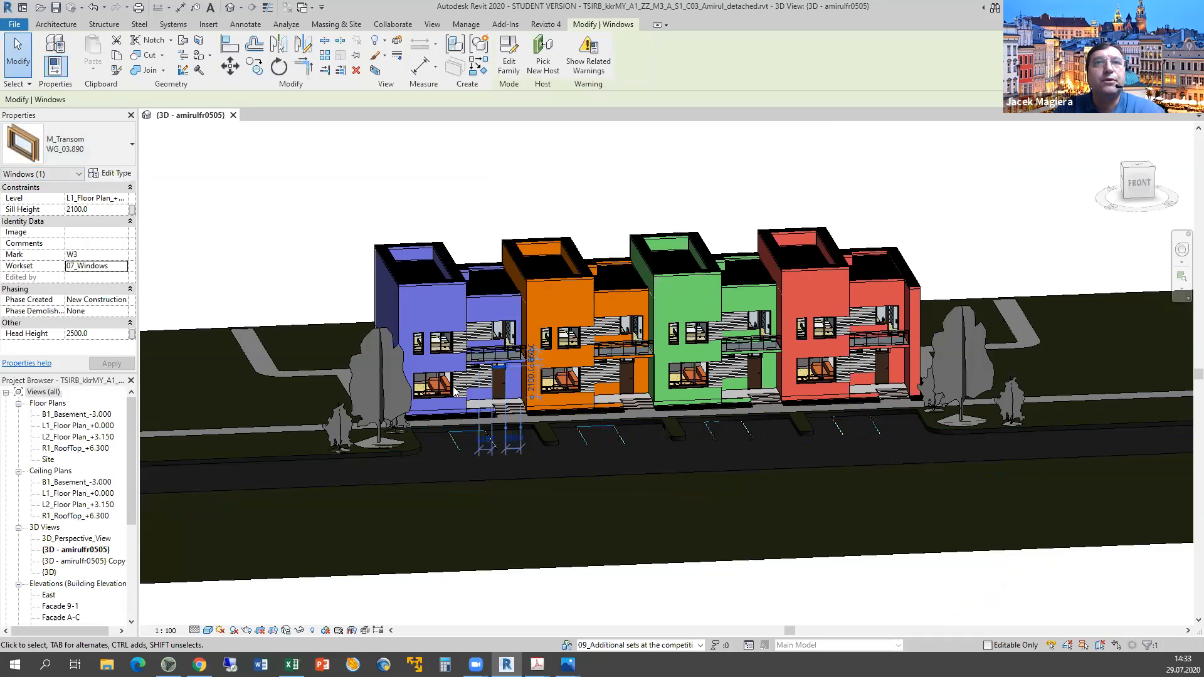
Pan to show the whole row of houses and open Collaborate > Worksets.
{"action": "scroll", "coordinate": [457, 391], "scroll_direction": "up", "scroll_amount": 5}
{"action": "scroll", "coordinate": [437, 395], "scroll_direction": "up", "scroll_amount": 2}
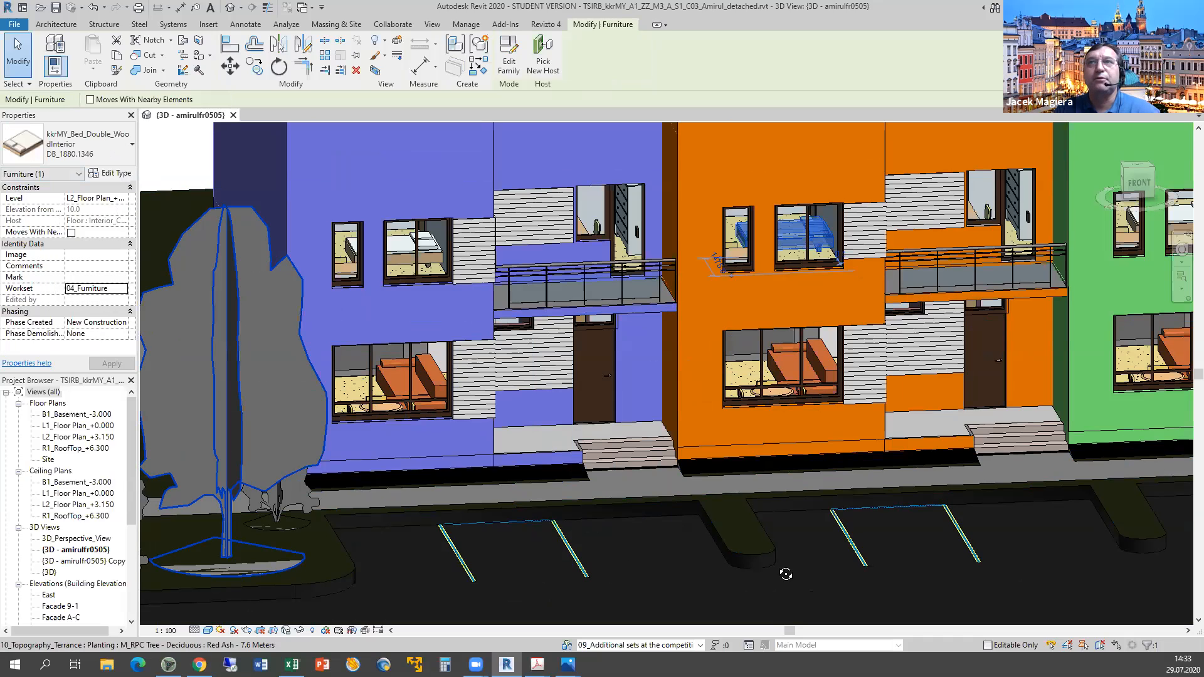
{"action": "scroll", "coordinate": [903, 559], "scroll_direction": "down", "scroll_amount": 4}
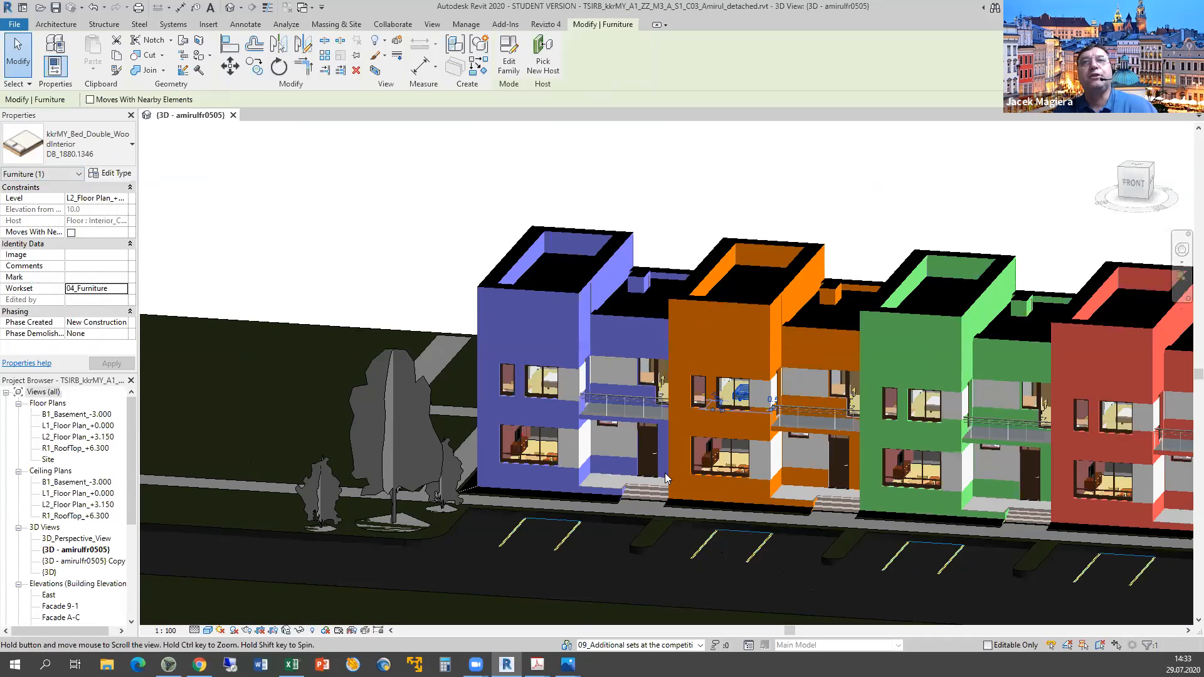
{"action": "middle_click_drag", "start_coordinate": [883, 554], "coordinate": [667, 479]}
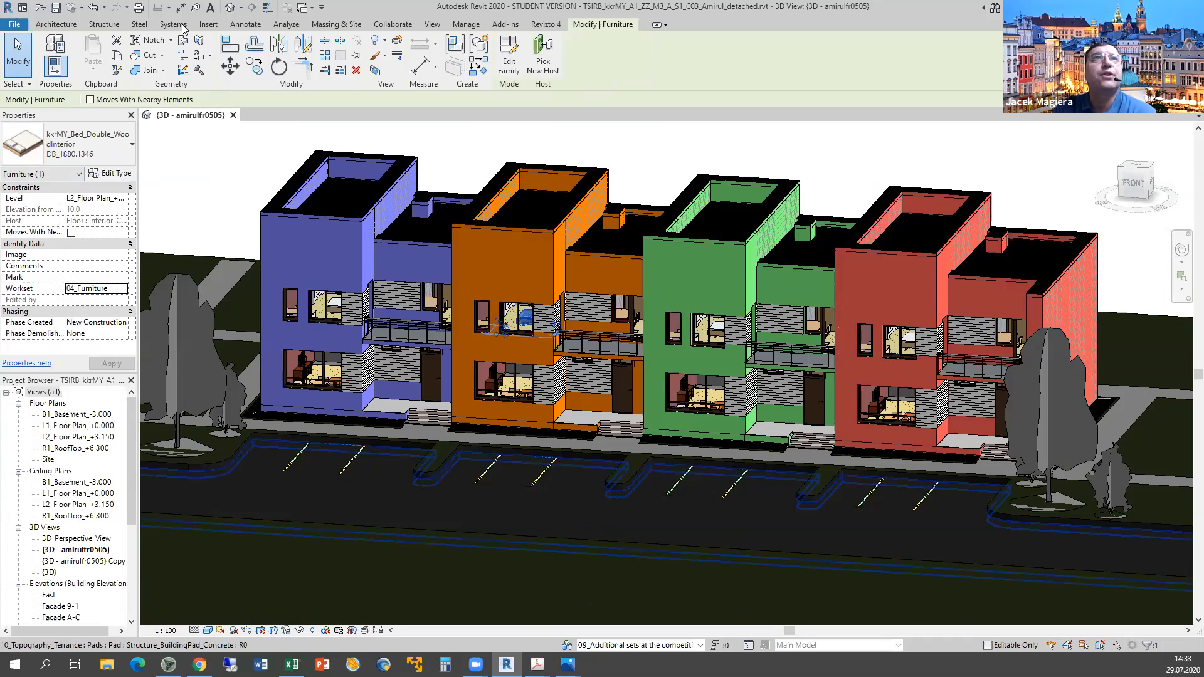
{"action": "left_click", "coordinate": [393, 25]}
{"action": "left_click", "coordinate": [171, 57]}
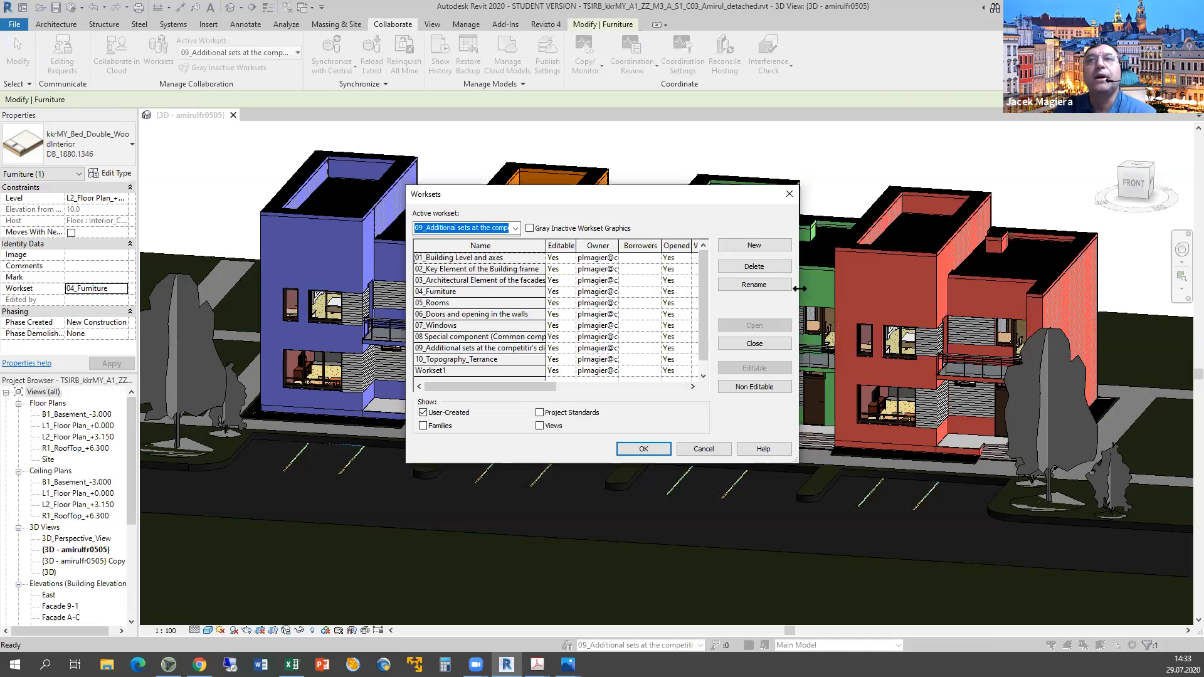
Uncheck Visible in all views for worksets 01, 02, 05–09 and Workset1, keeping 04_Furniture and 10_Topography_Terrance.
{"action": "left_click_drag", "start_coordinate": [799, 288], "coordinate": [1043, 288]}
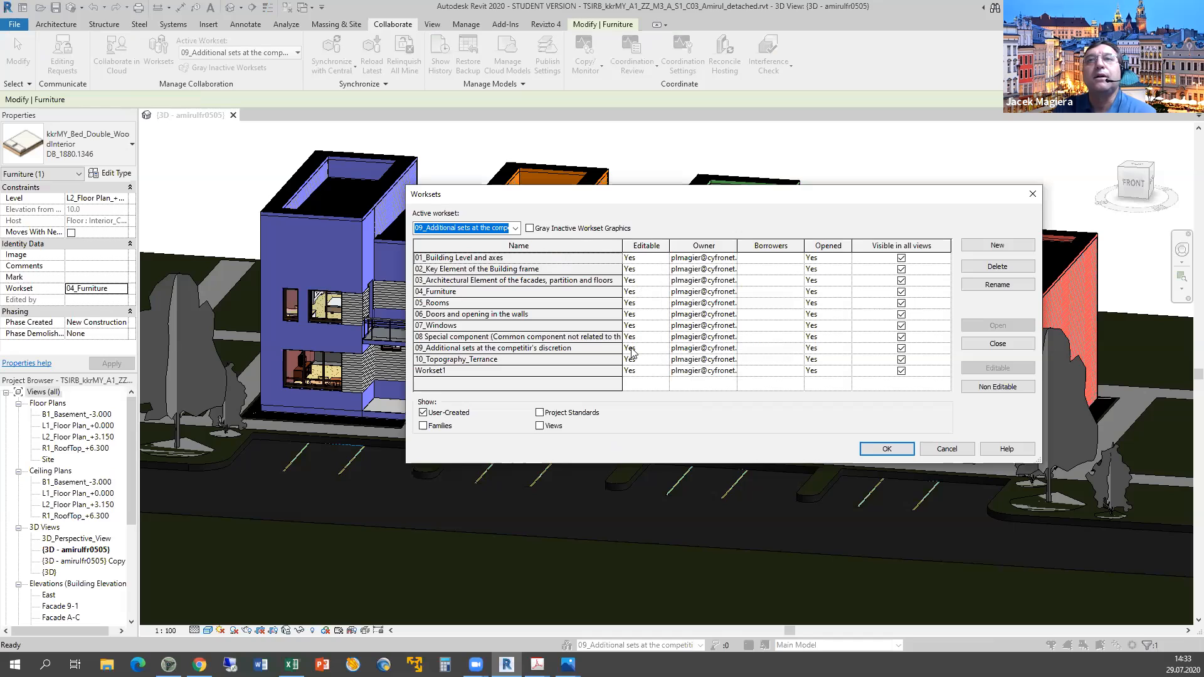
{"action": "left_click", "coordinate": [903, 258]}
{"action": "left_click", "coordinate": [903, 269]}
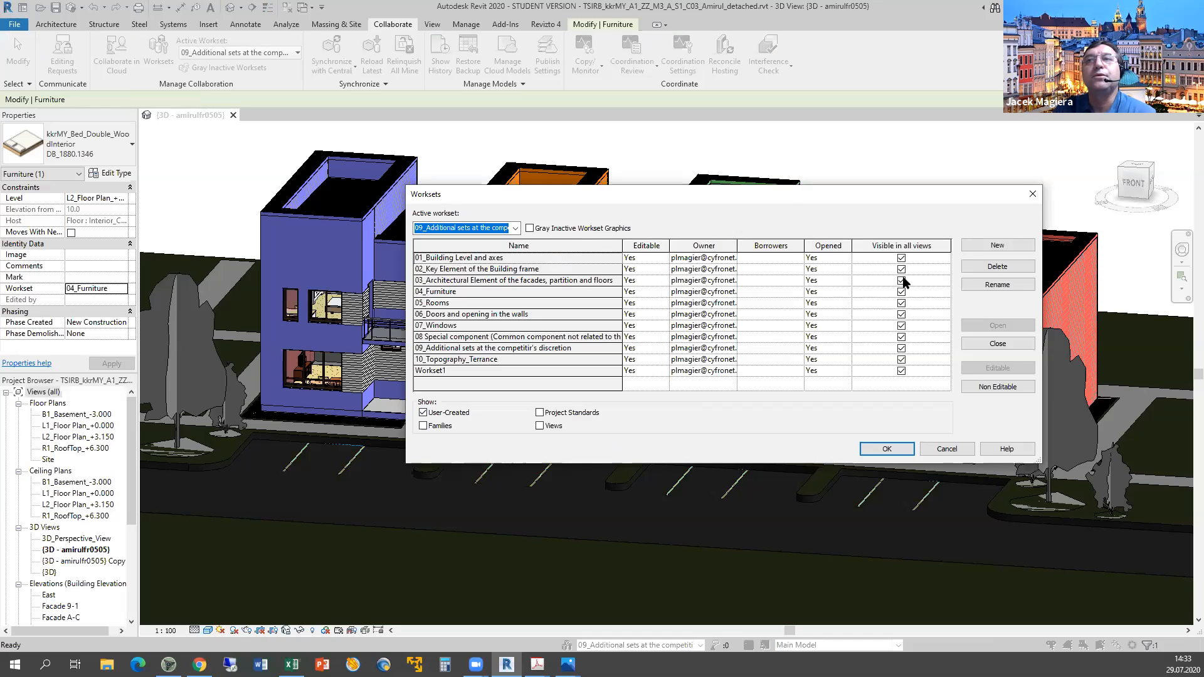
{"action": "left_click", "coordinate": [901, 303]}
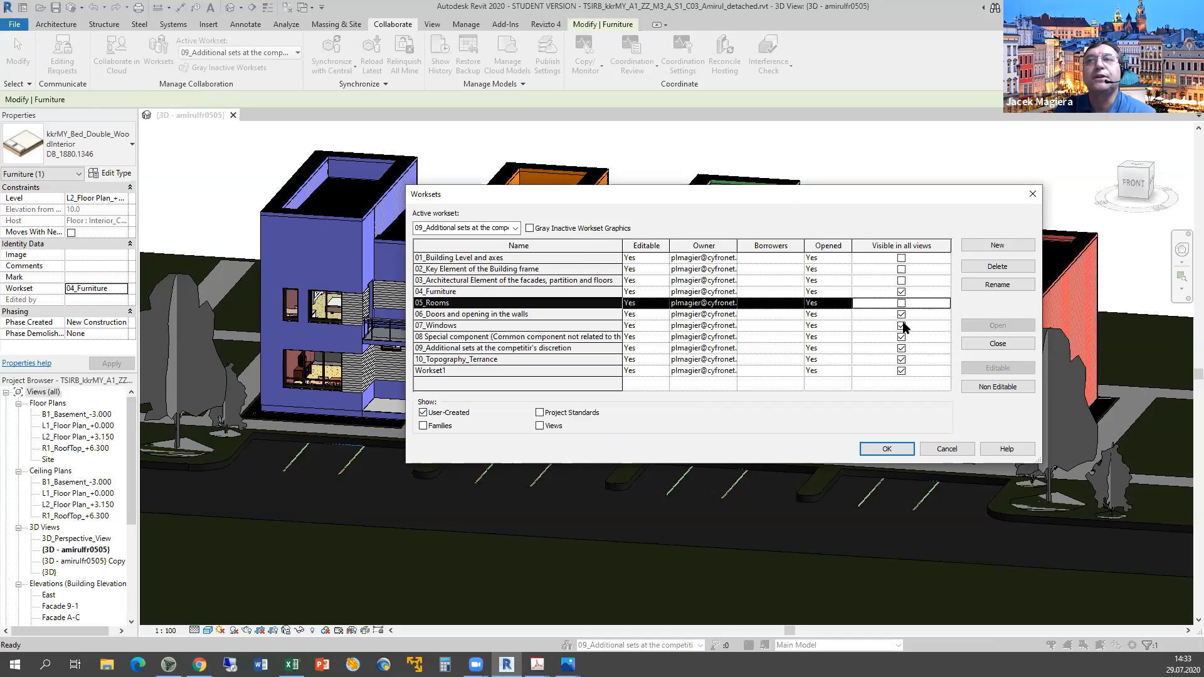
{"action": "left_click", "coordinate": [901, 314]}
{"action": "left_click", "coordinate": [901, 326]}
{"action": "left_click", "coordinate": [901, 337]}
{"action": "left_click", "coordinate": [901, 348]}
{"action": "left_click", "coordinate": [902, 360]}
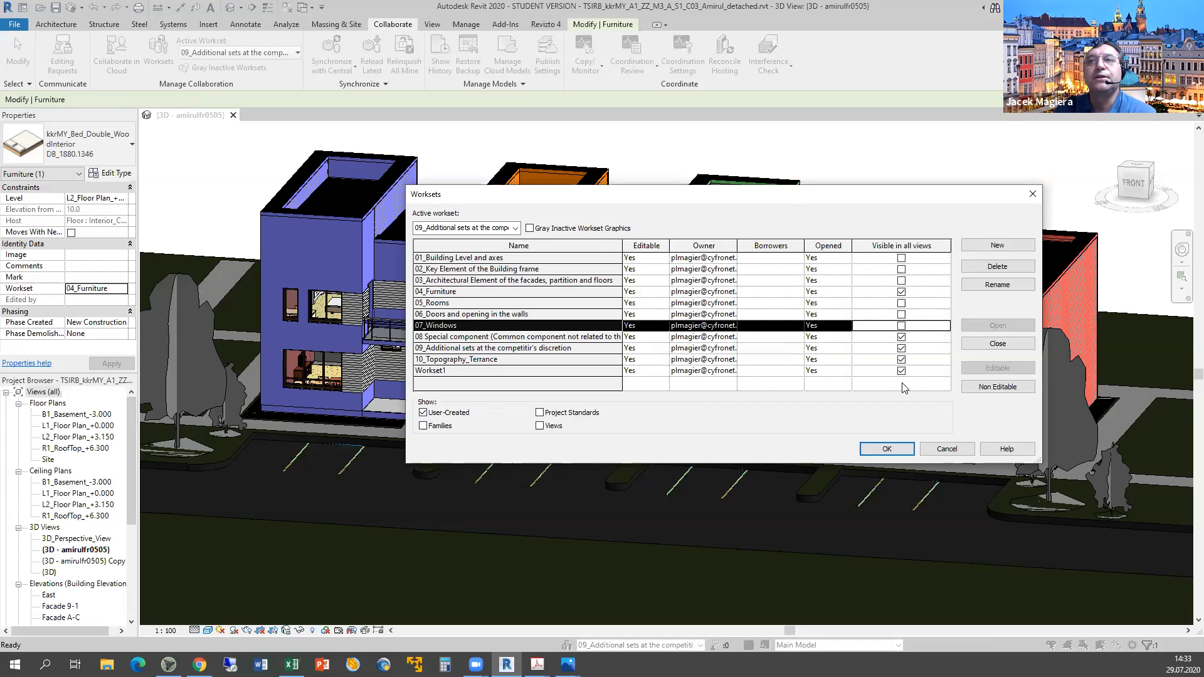
{"action": "left_click", "coordinate": [885, 449]}
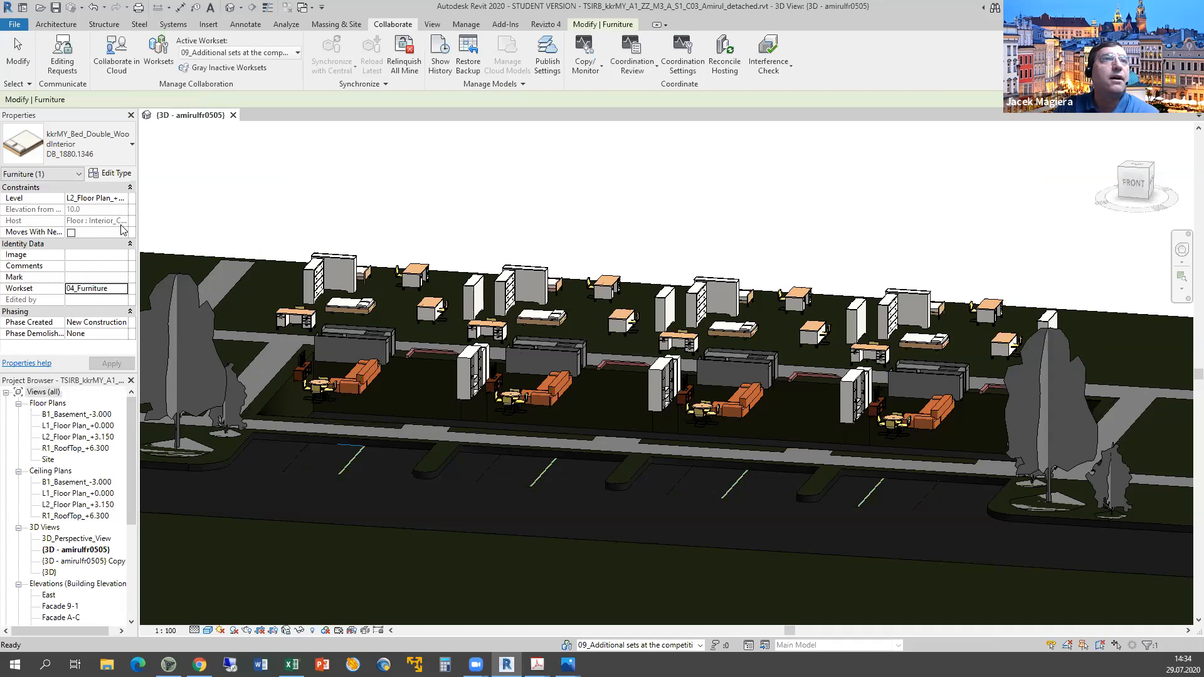
Check a sofa's workset, orbit around the furniture rows, and reopen the Worksets list.
{"action": "key", "text": "Escape"}
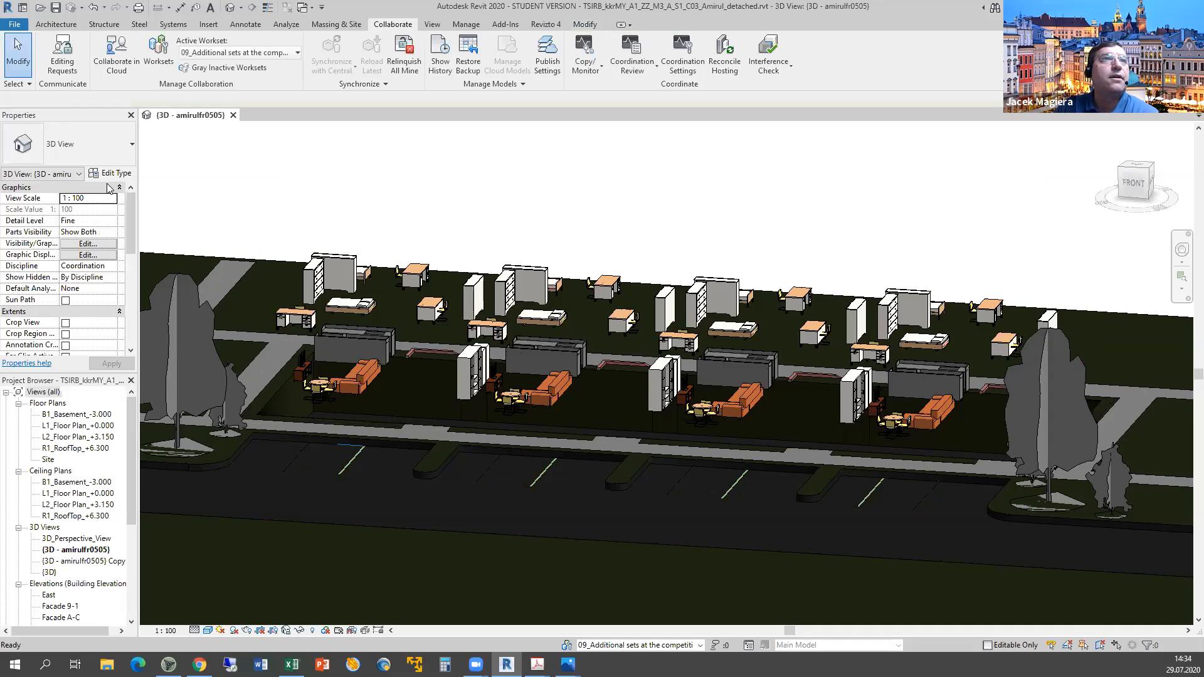
{"action": "left_click", "coordinate": [371, 376]}
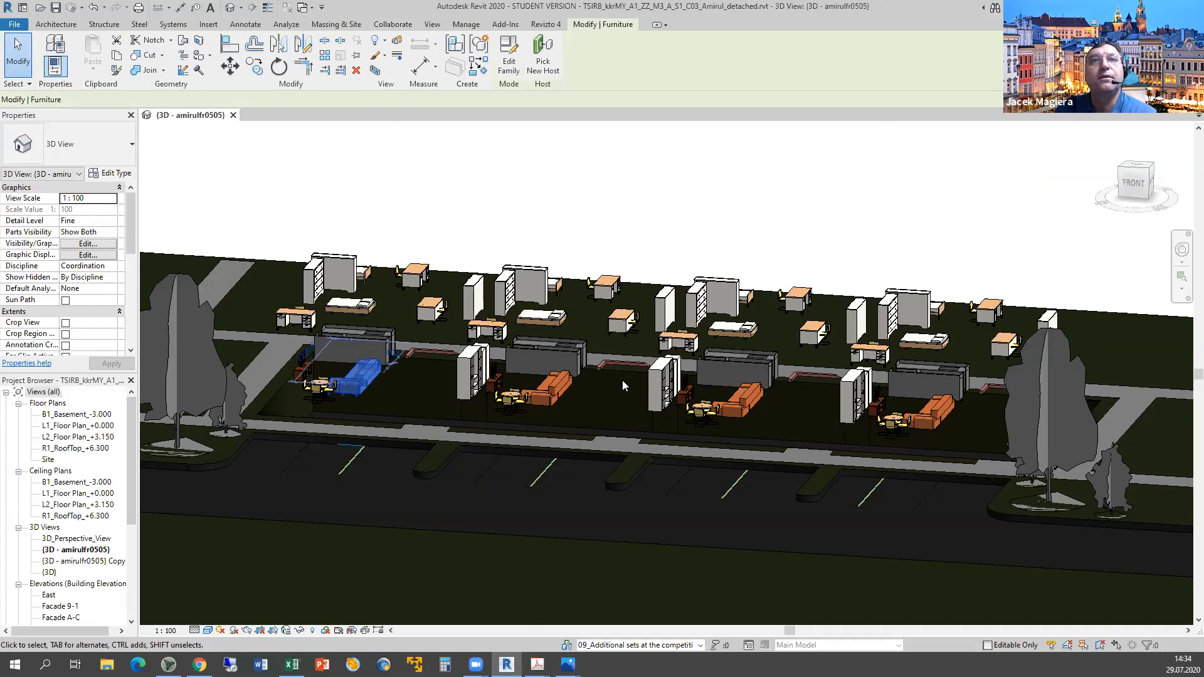
{"action": "scroll", "coordinate": [640, 416], "scroll_direction": "up", "scroll_amount": 4}
{"action": "middle_click_drag", "start_coordinate": [640, 416], "coordinate": [673, 521], "text": "shift"}
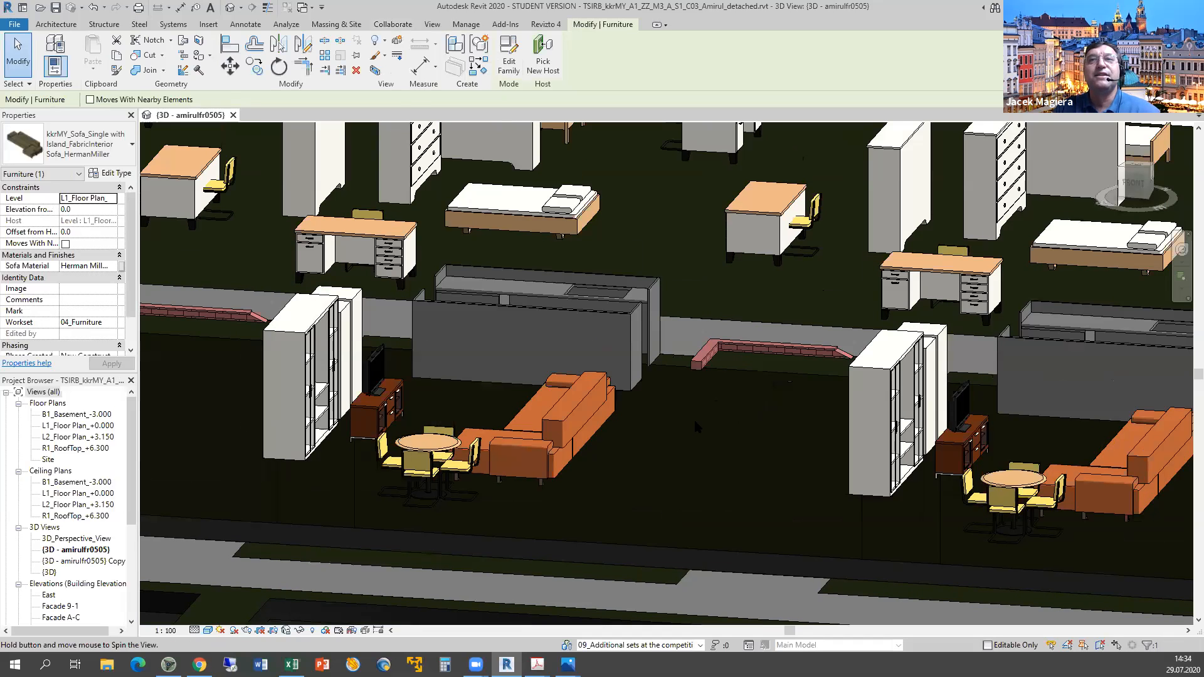
{"action": "scroll", "coordinate": [693, 417], "scroll_direction": "down", "scroll_amount": 2}
{"action": "scroll", "coordinate": [727, 451], "scroll_direction": "down", "scroll_amount": 3}
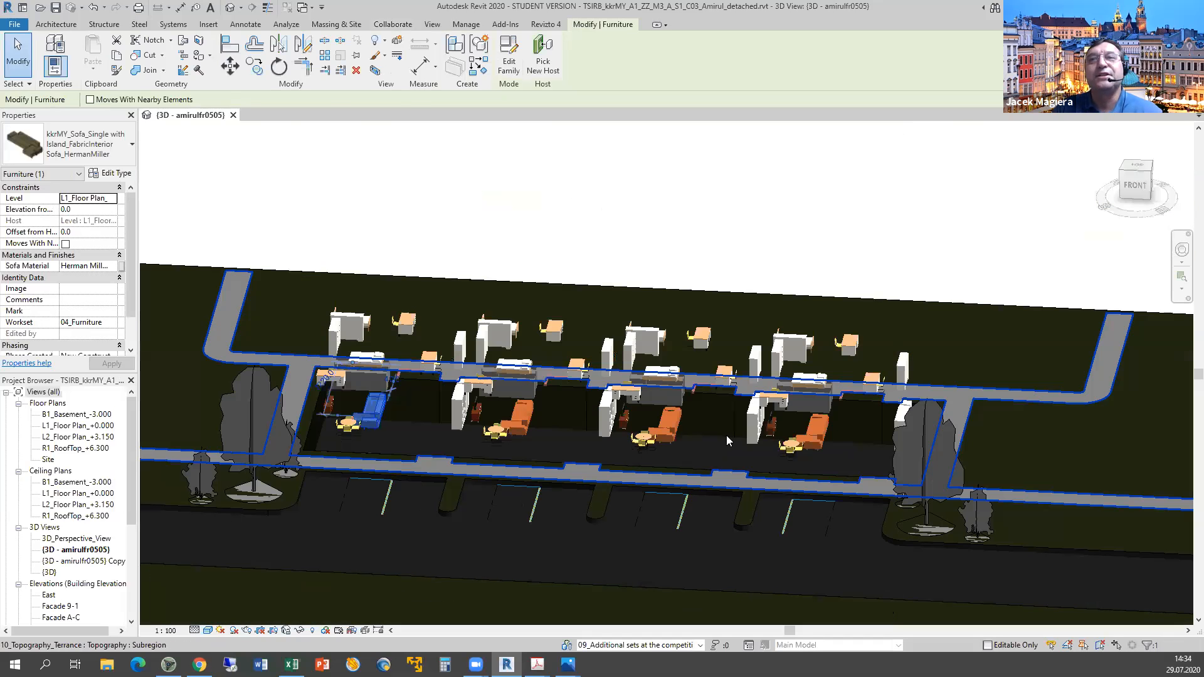
{"action": "scroll", "coordinate": [689, 414], "scroll_direction": "up", "scroll_amount": 5}
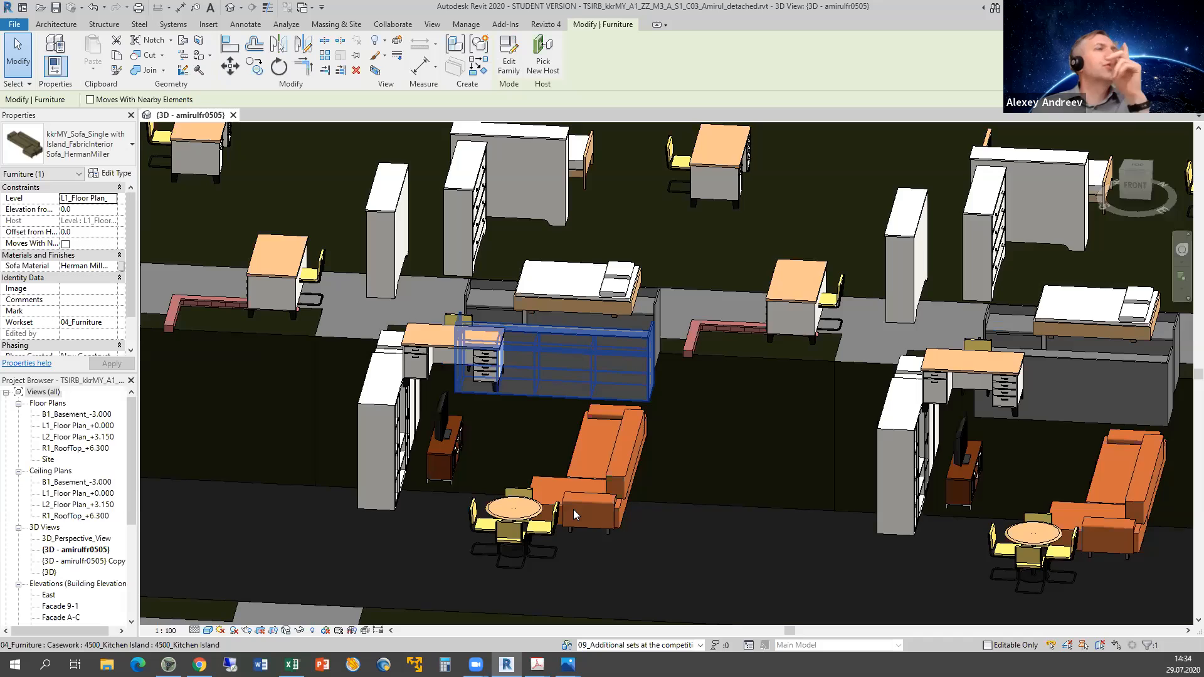
{"action": "middle_click_drag", "start_coordinate": [574, 514], "coordinate": [638, 389], "text": "shift"}
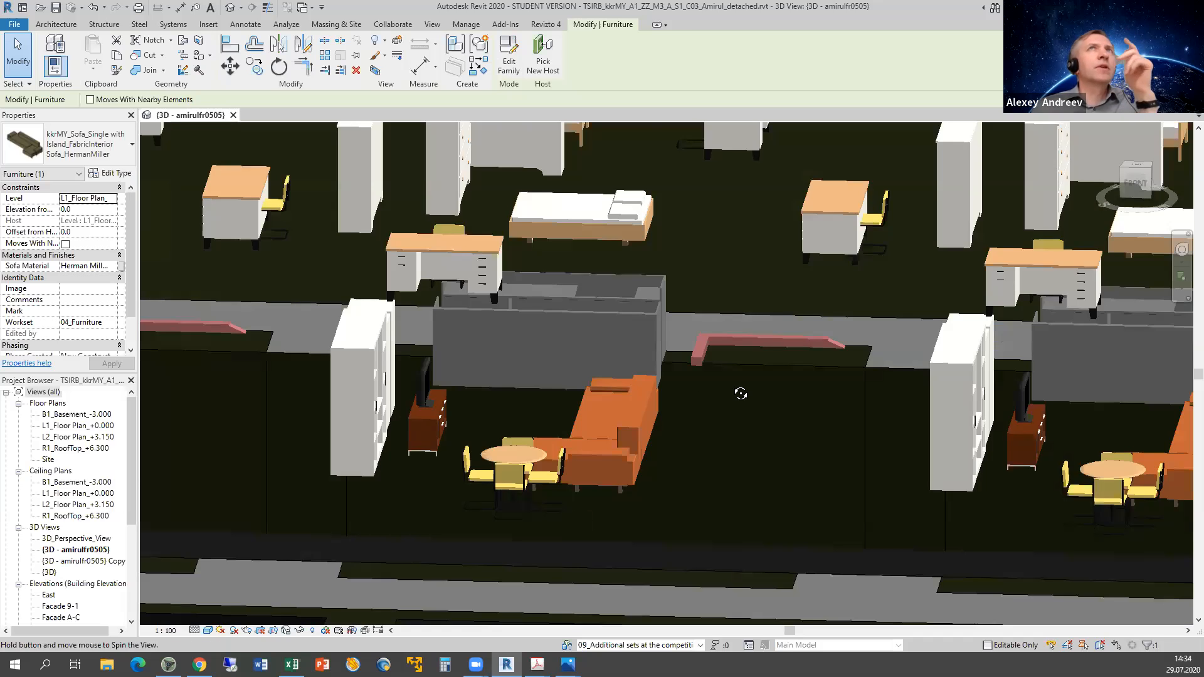
{"action": "middle_click_drag", "start_coordinate": [740, 393], "coordinate": [658, 395], "text": "shift"}
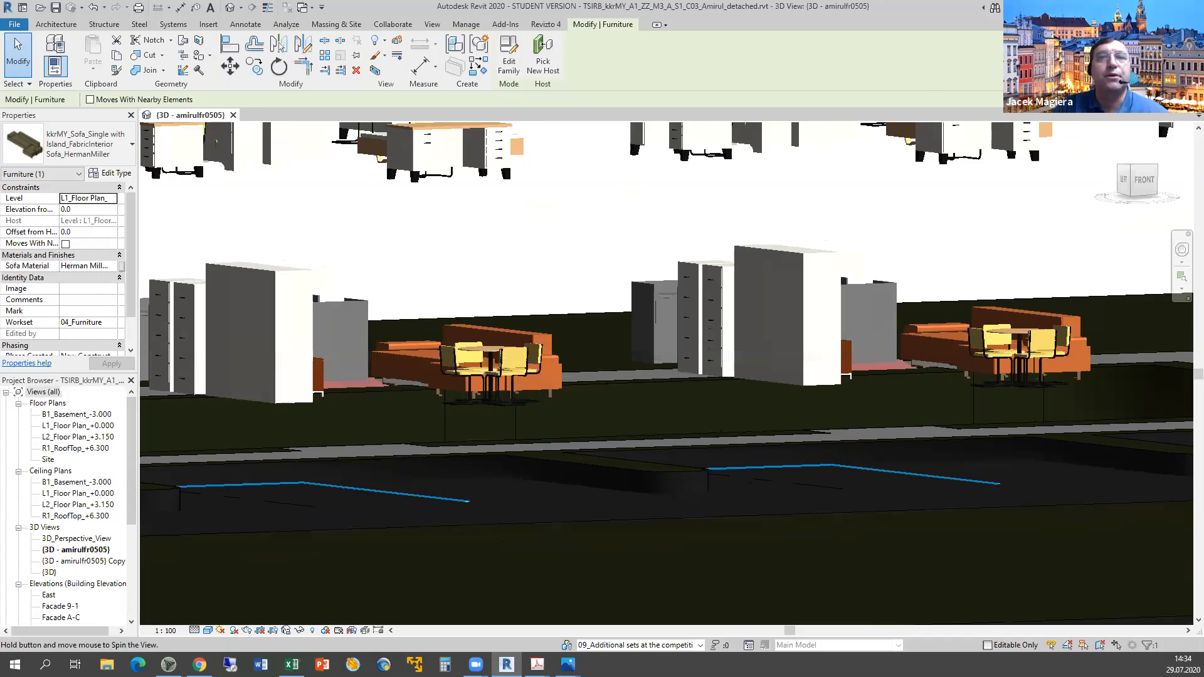
{"action": "middle_click_drag", "start_coordinate": [725, 588], "coordinate": [702, 590], "text": "shift"}
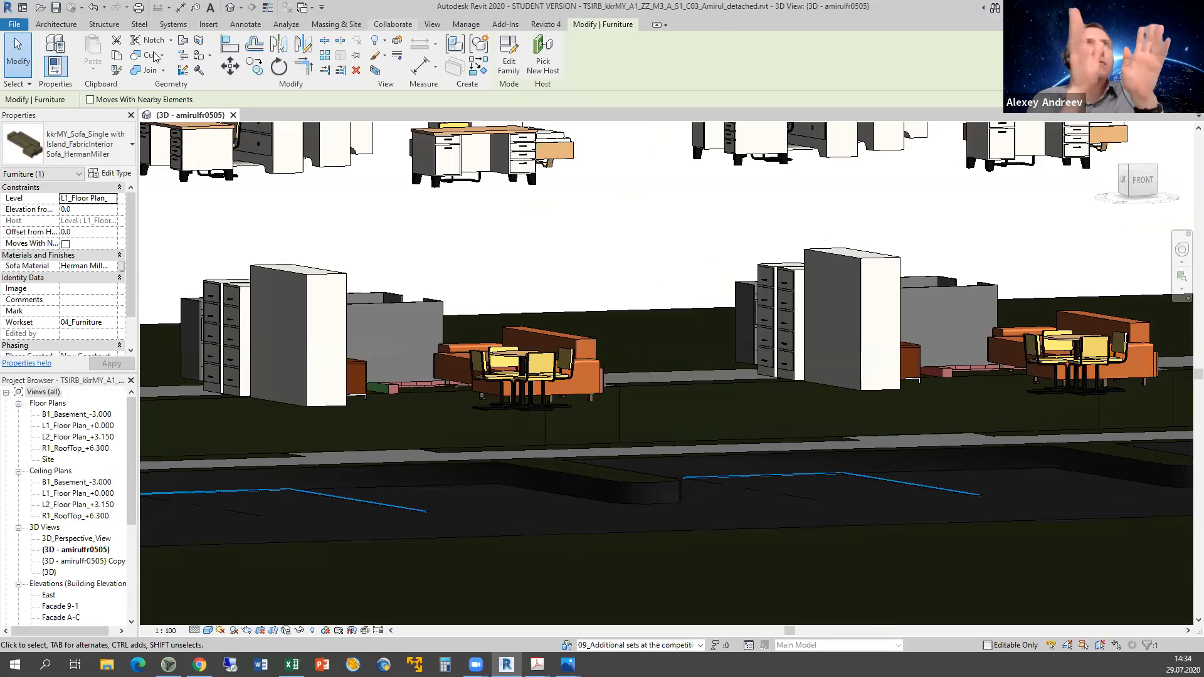
{"action": "left_click", "coordinate": [393, 24]}
{"action": "left_click", "coordinate": [164, 51]}
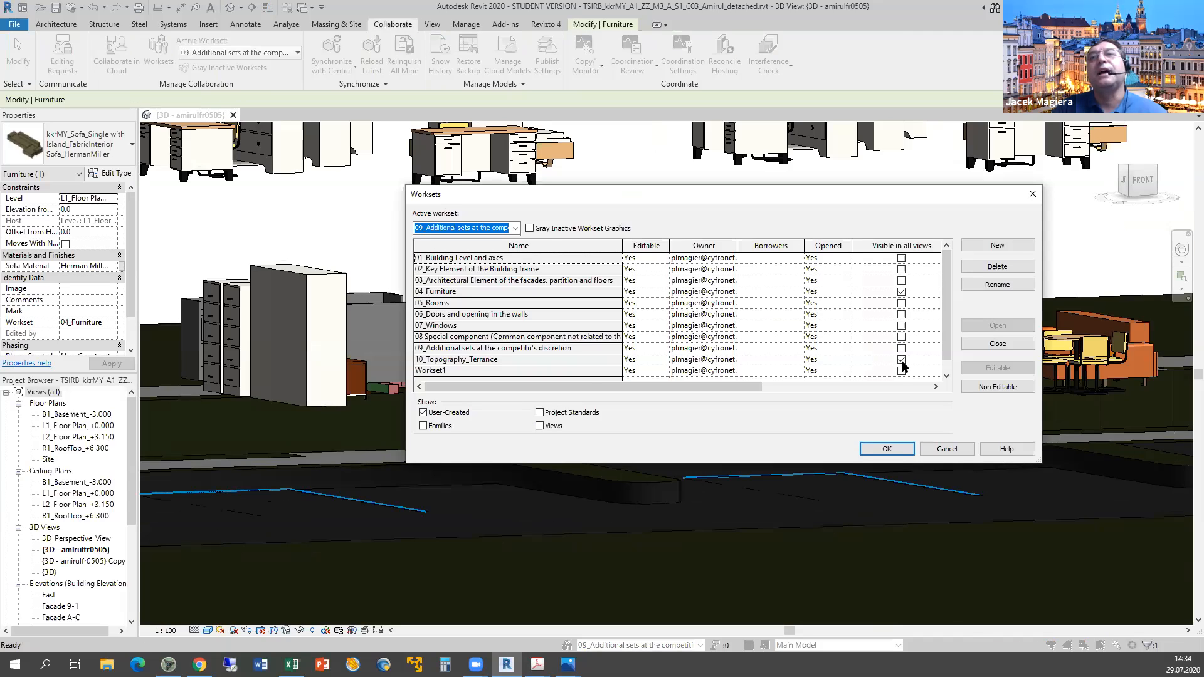
Hide 10_Topography_Terrance as well, then orbit the furniture-only view to a front-right angle.
{"action": "left_click", "coordinate": [900, 360]}
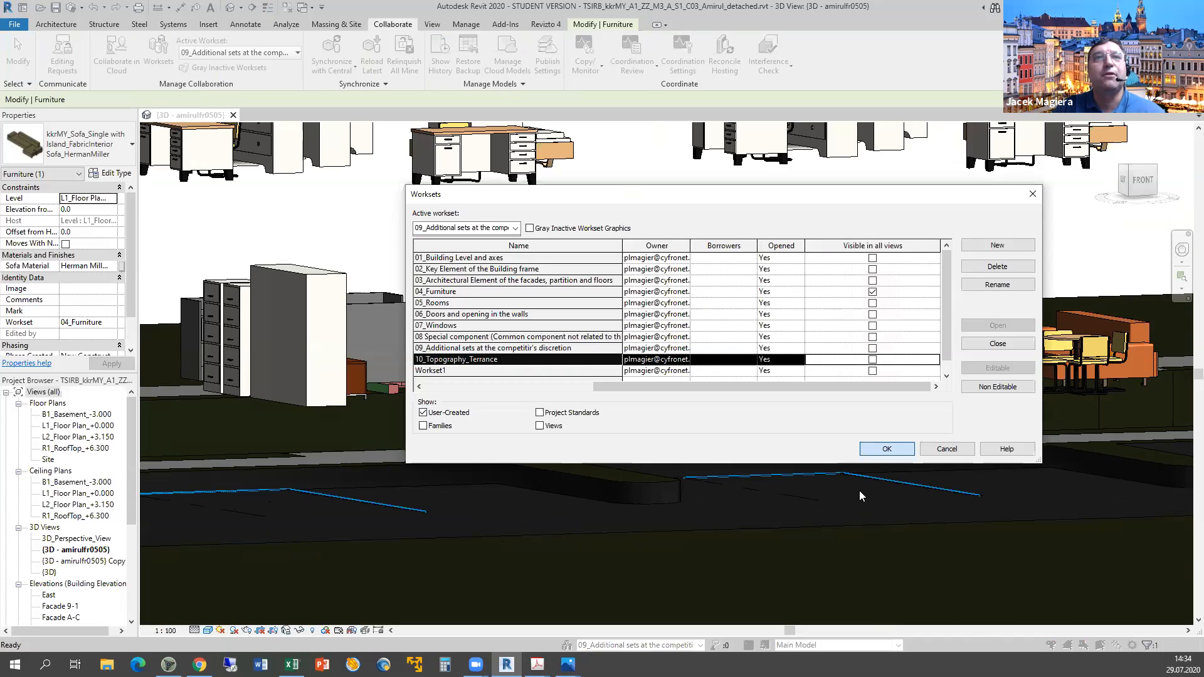
{"action": "key", "text": "Return"}
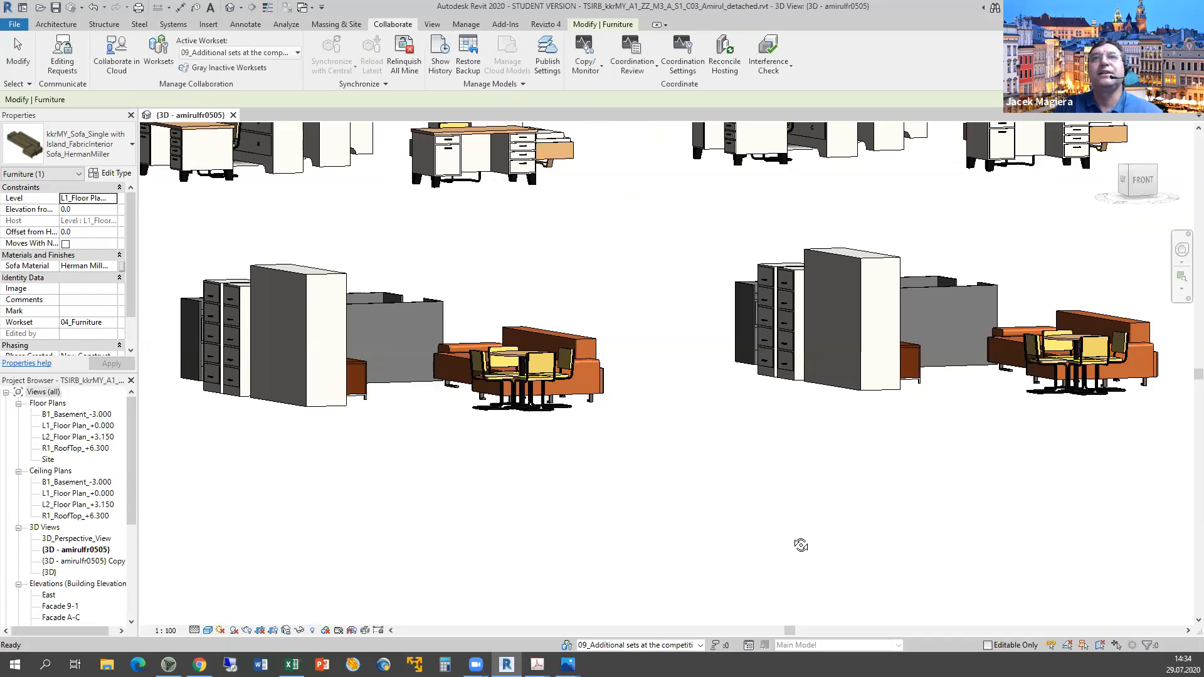
{"action": "scroll", "coordinate": [794, 541], "scroll_direction": "down", "scroll_amount": 3}
{"action": "middle_click_drag", "start_coordinate": [795, 541], "coordinate": [819, 529], "text": "shift"}
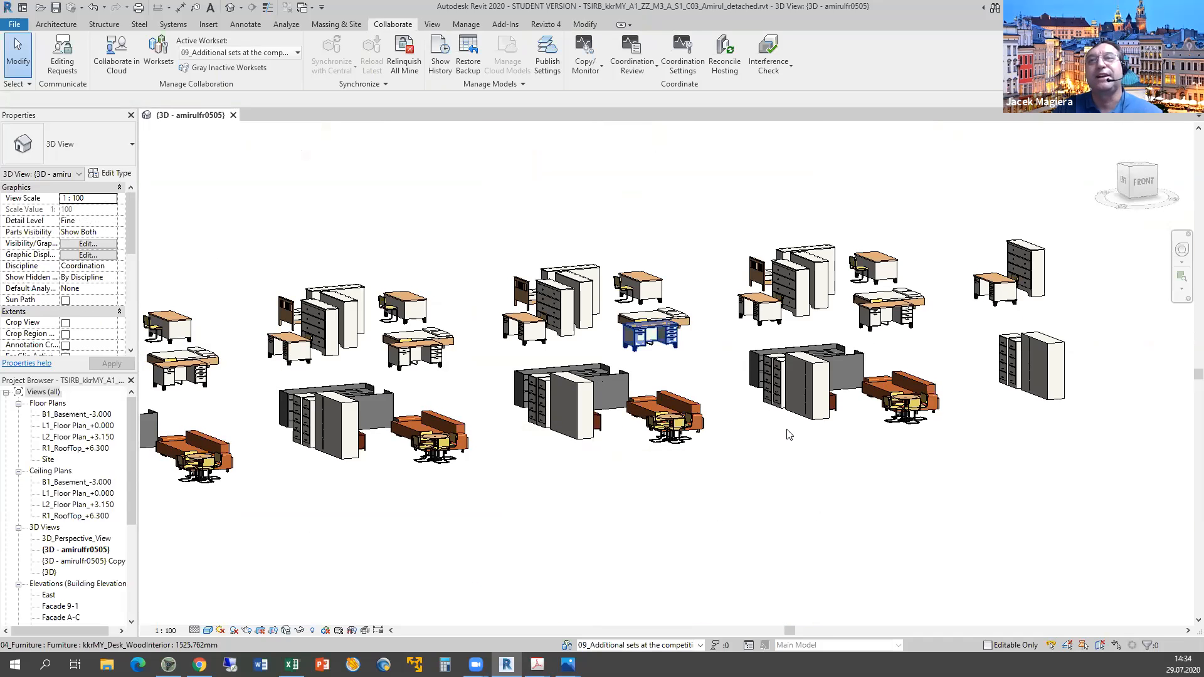
{"action": "middle_click_drag", "start_coordinate": [825, 501], "coordinate": [829, 505], "text": "shift"}
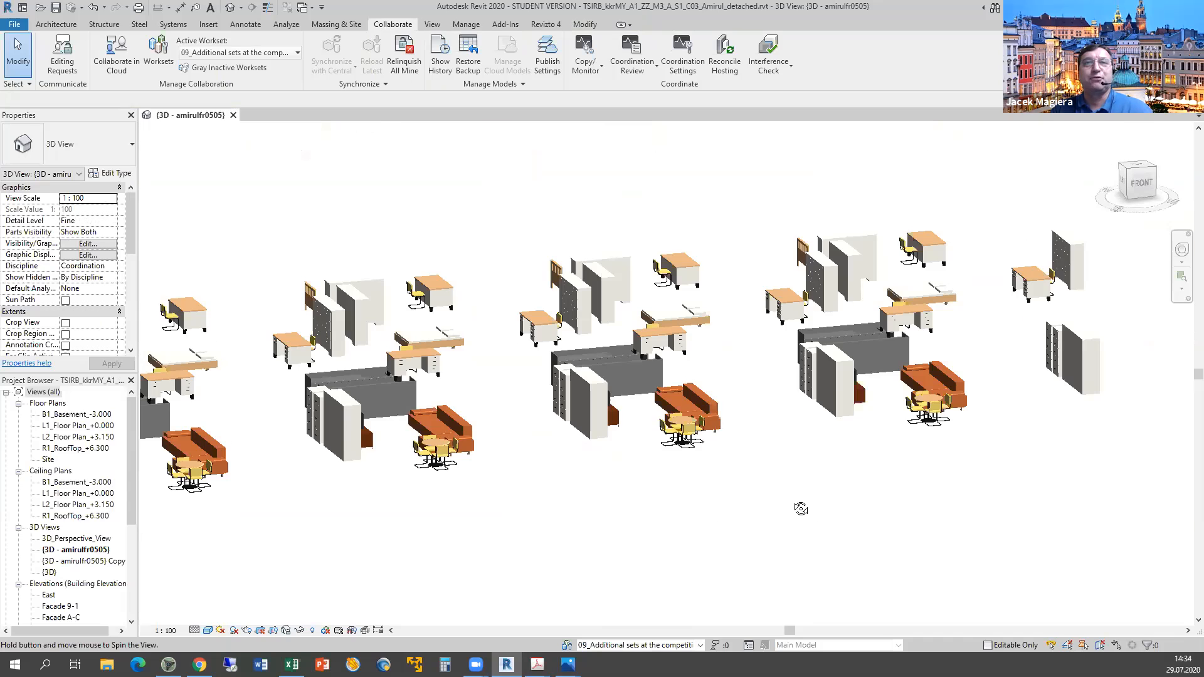
{"action": "middle_click_drag", "start_coordinate": [801, 509], "coordinate": [650, 587], "text": "shift"}
{"action": "middle_click_drag", "start_coordinate": [412, 495], "coordinate": [659, 443]}
{"action": "scroll", "coordinate": [423, 557], "scroll_direction": "down", "scroll_amount": 3}
{"action": "middle_click_drag", "start_coordinate": [561, 579], "coordinate": [263, 425], "text": "shift"}
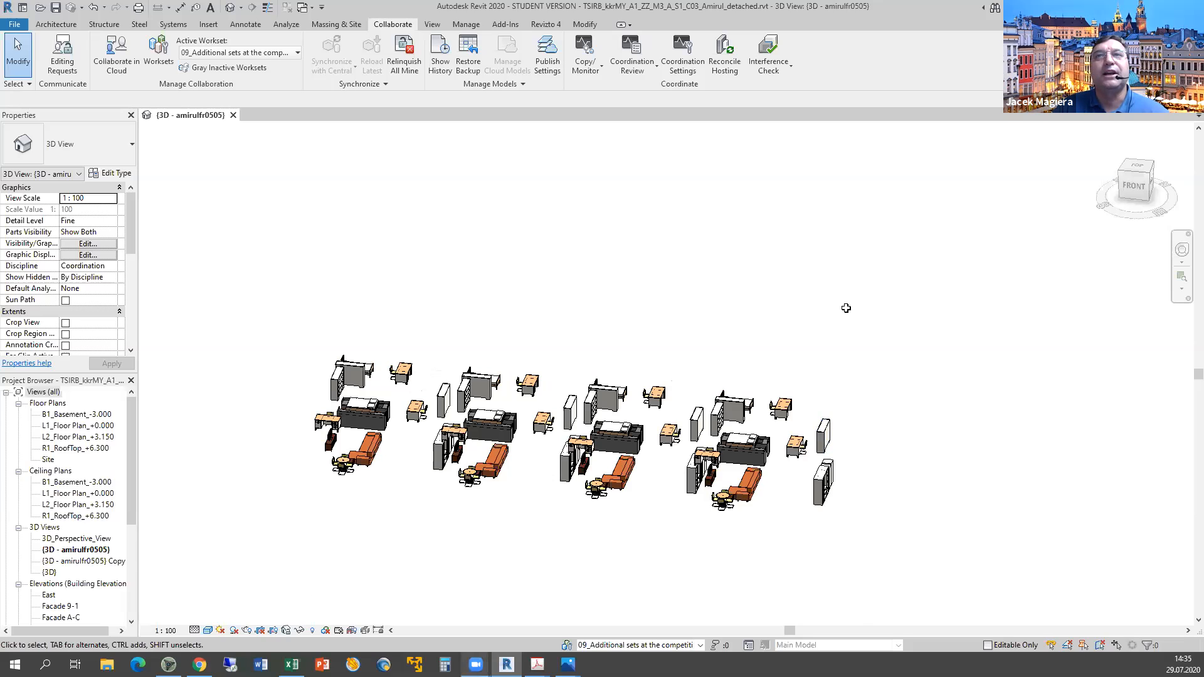
Enter y as the G6 value for 'Elements are structured by work sets' in the marking sheet.
{"action": "key", "text": "alt+Tab"}
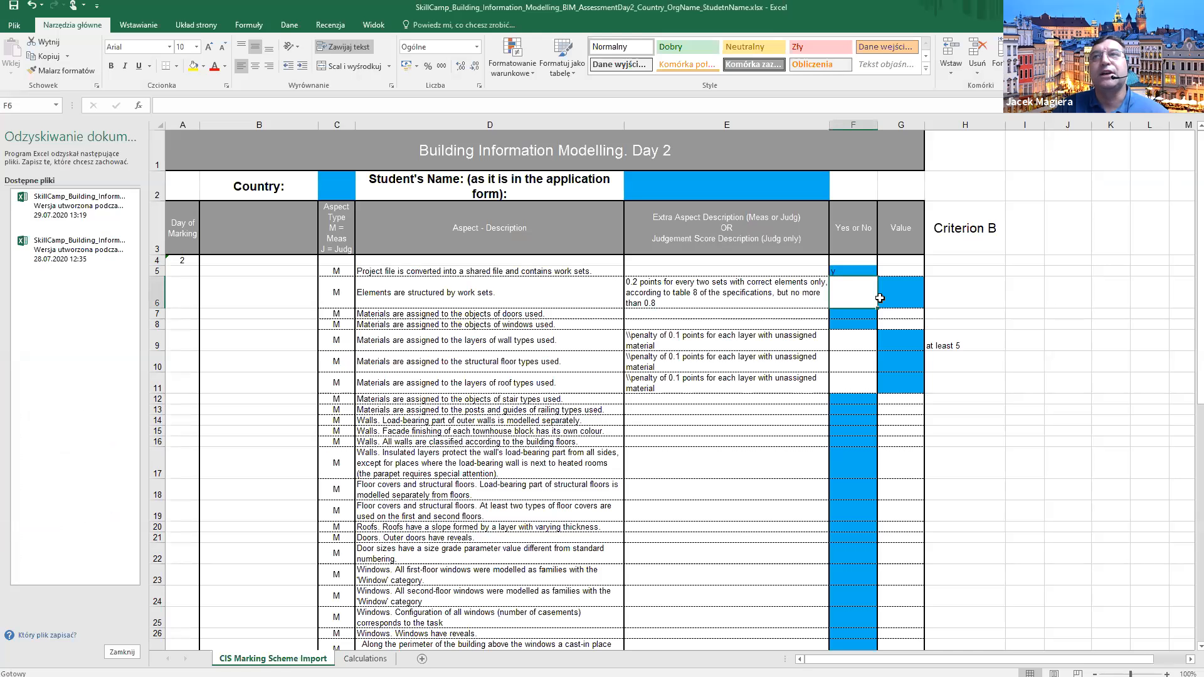
{"action": "key", "text": "Right"}
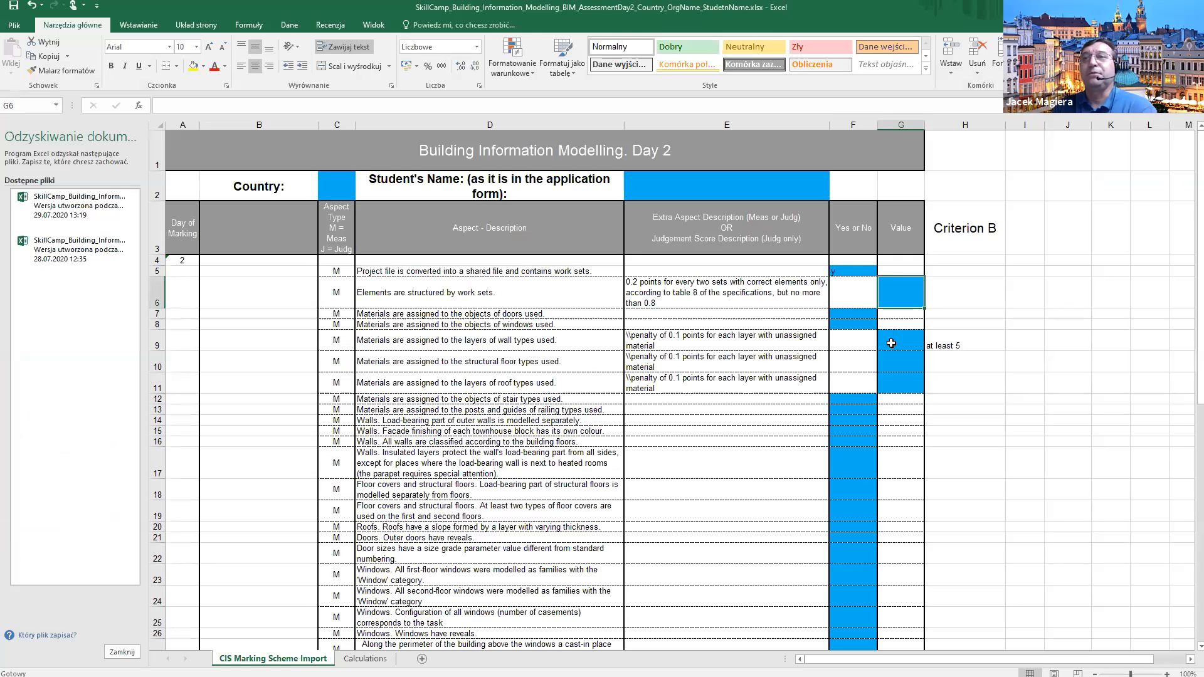
{"action": "type", "text": "y"}
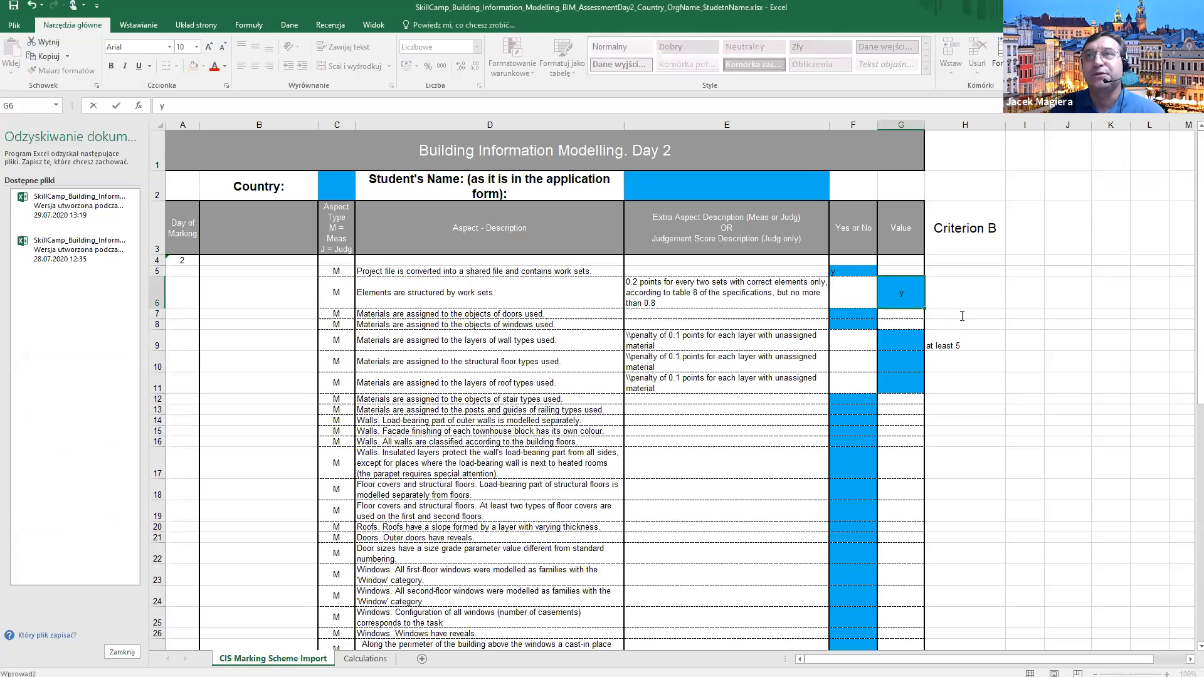
{"action": "left_click", "coordinate": [858, 313]}
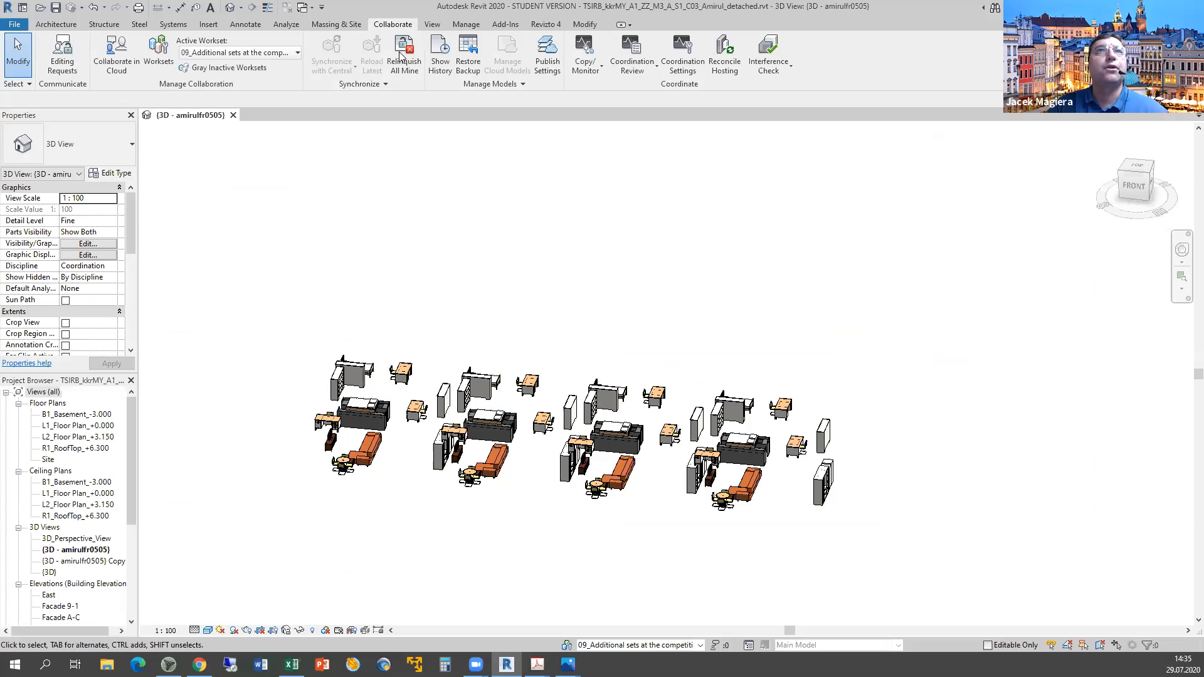
In the Worksets dialog, tick Visible in all views for the first five listed worksets.
{"action": "left_click", "coordinate": [161, 49]}
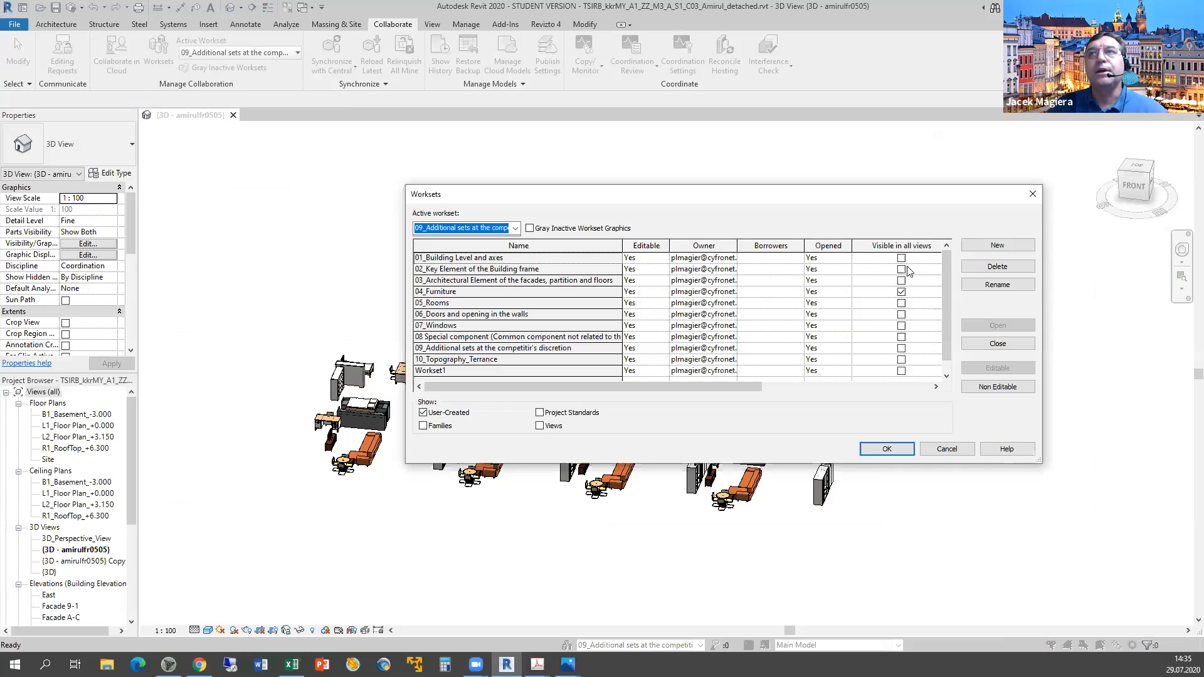
{"action": "left_click", "coordinate": [872, 258]}
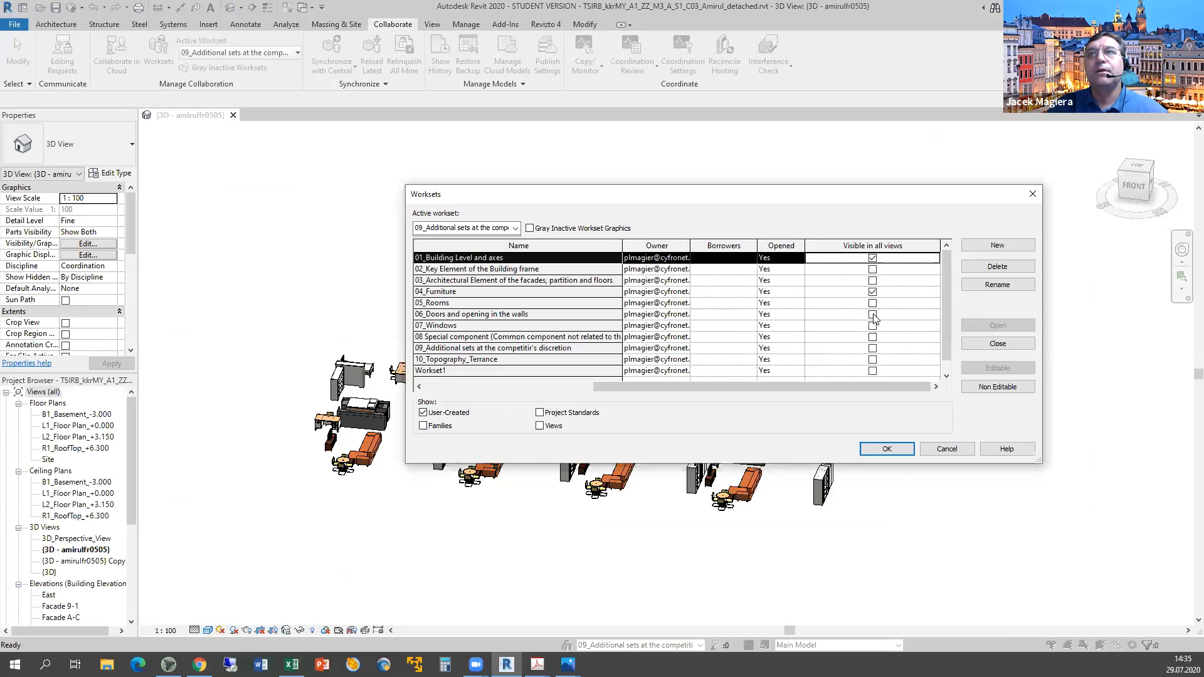
{"action": "left_click", "coordinate": [872, 269]}
{"action": "left_click", "coordinate": [872, 280]}
{"action": "left_click", "coordinate": [872, 303]}
{"action": "left_click", "coordinate": [872, 326]}
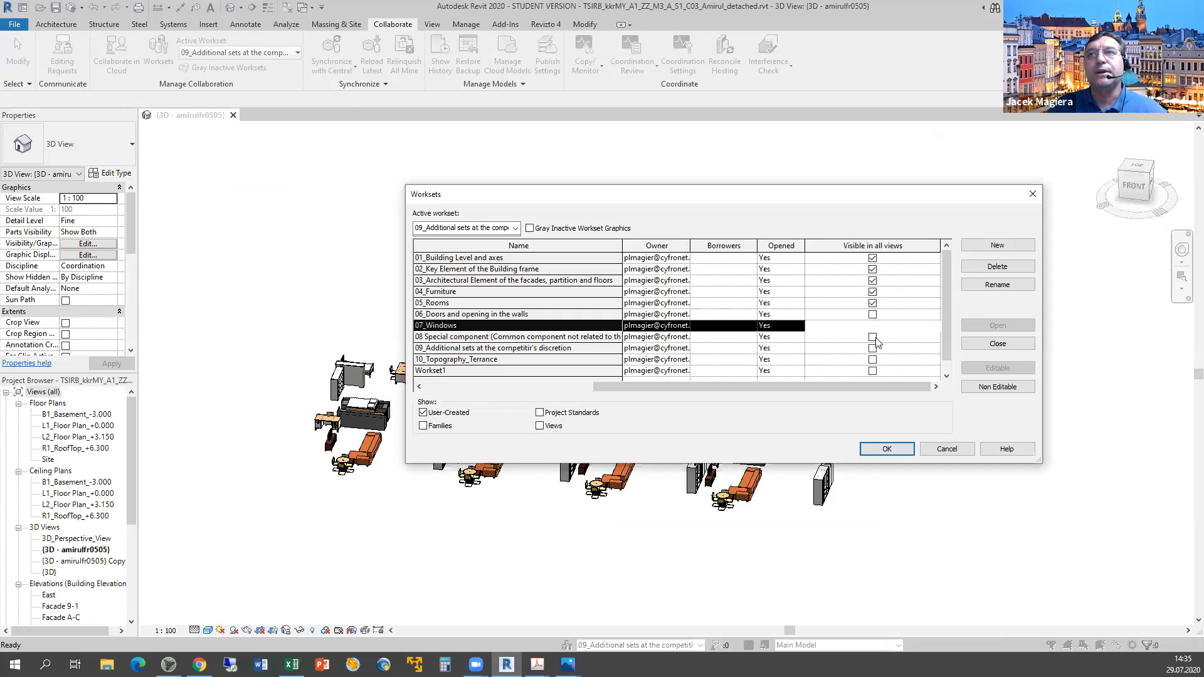
Make worksets 06–09, 10_Topography_Terrance and Workset1 visible in all views and confirm.
{"action": "left_click", "coordinate": [875, 338]}
{"action": "left_click", "coordinate": [874, 348]}
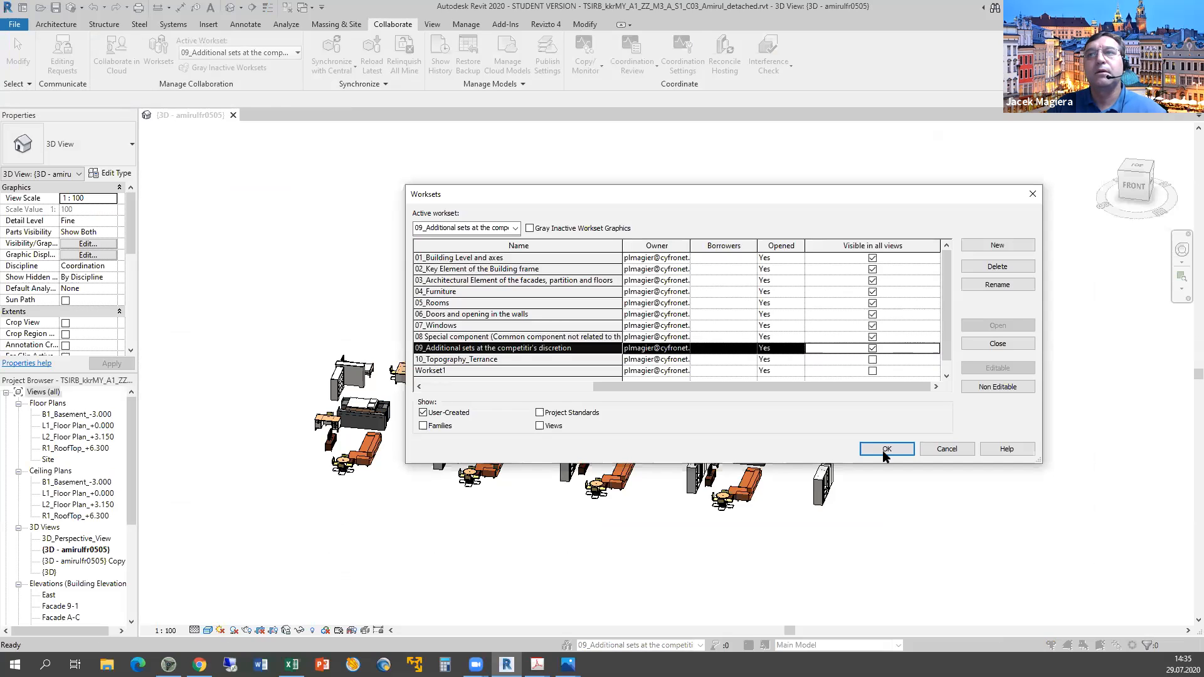
{"action": "left_click", "coordinate": [872, 360]}
{"action": "left_click", "coordinate": [872, 371]}
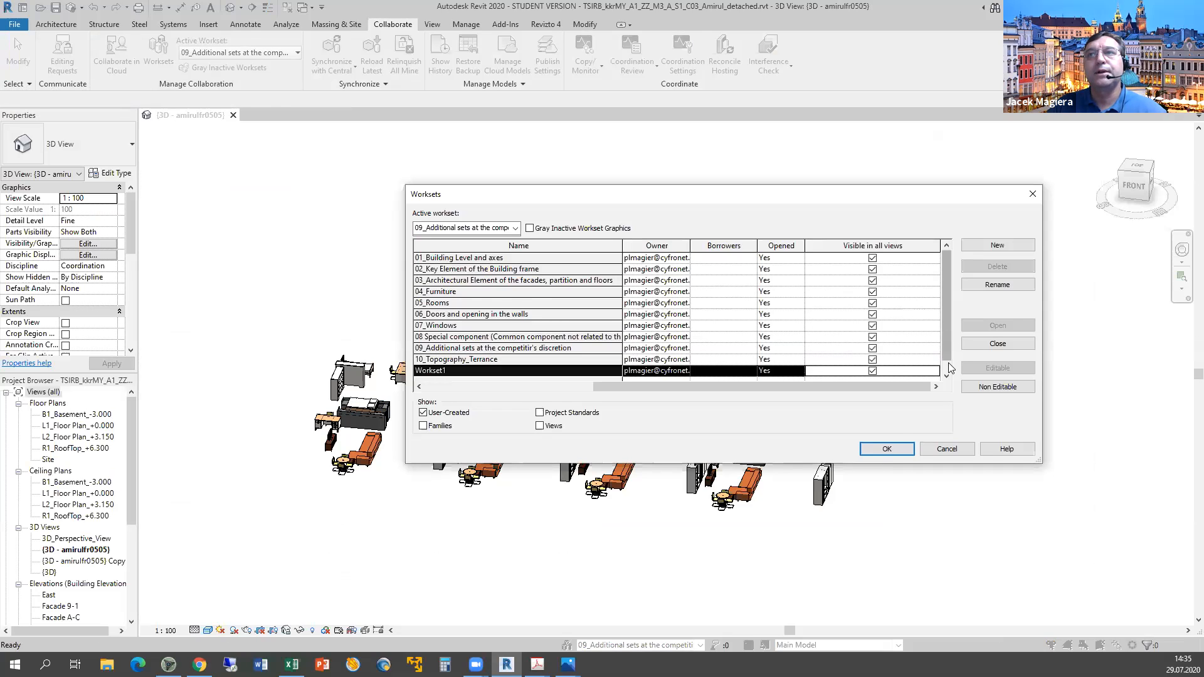
{"action": "scroll", "coordinate": [950, 368], "scroll_direction": "down", "scroll_amount": 1}
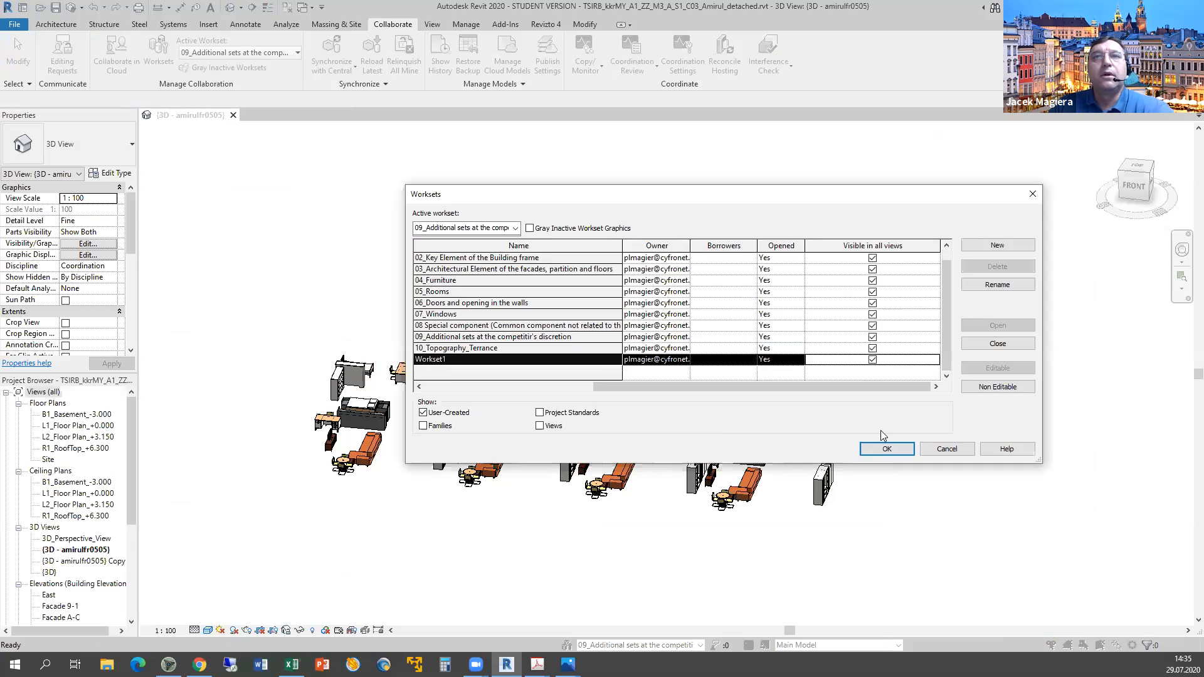
{"action": "left_click", "coordinate": [884, 446]}
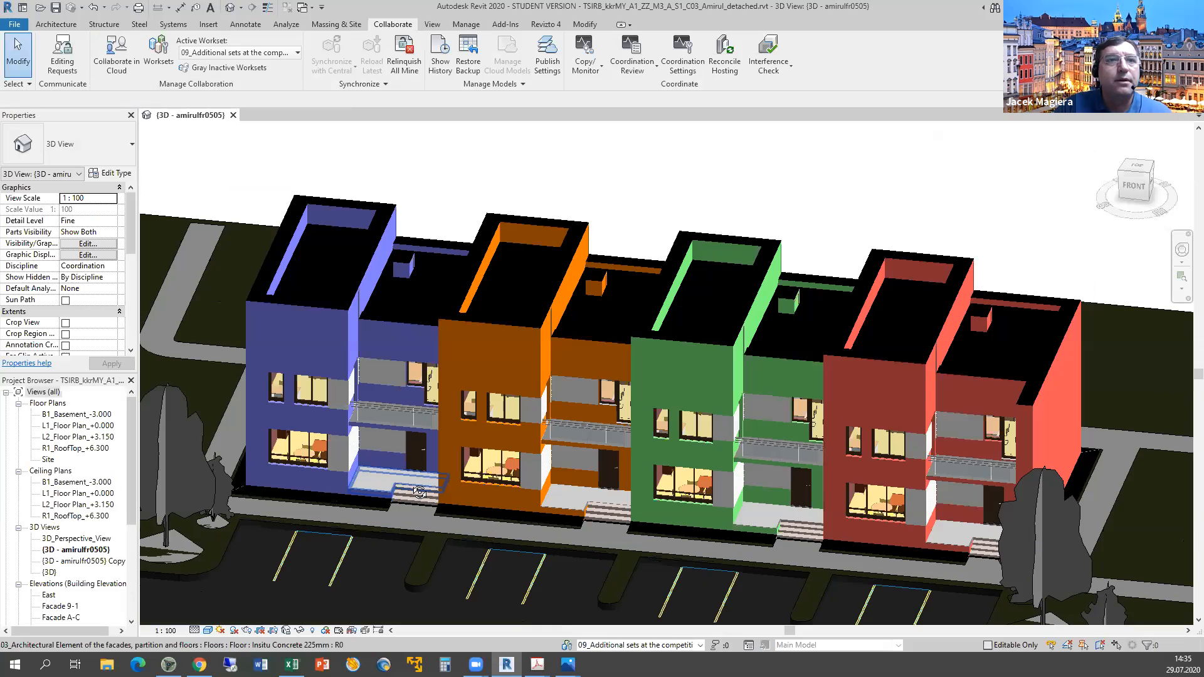
{"action": "middle_click_drag", "start_coordinate": [419, 492], "coordinate": [422, 439], "text": "shift"}
{"action": "scroll", "coordinate": [422, 439], "scroll_direction": "up", "scroll_amount": 1}
Switch the 3D view to Realistic style and select the blue townhouse's entrance door.
{"action": "left_click", "coordinate": [217, 605]}
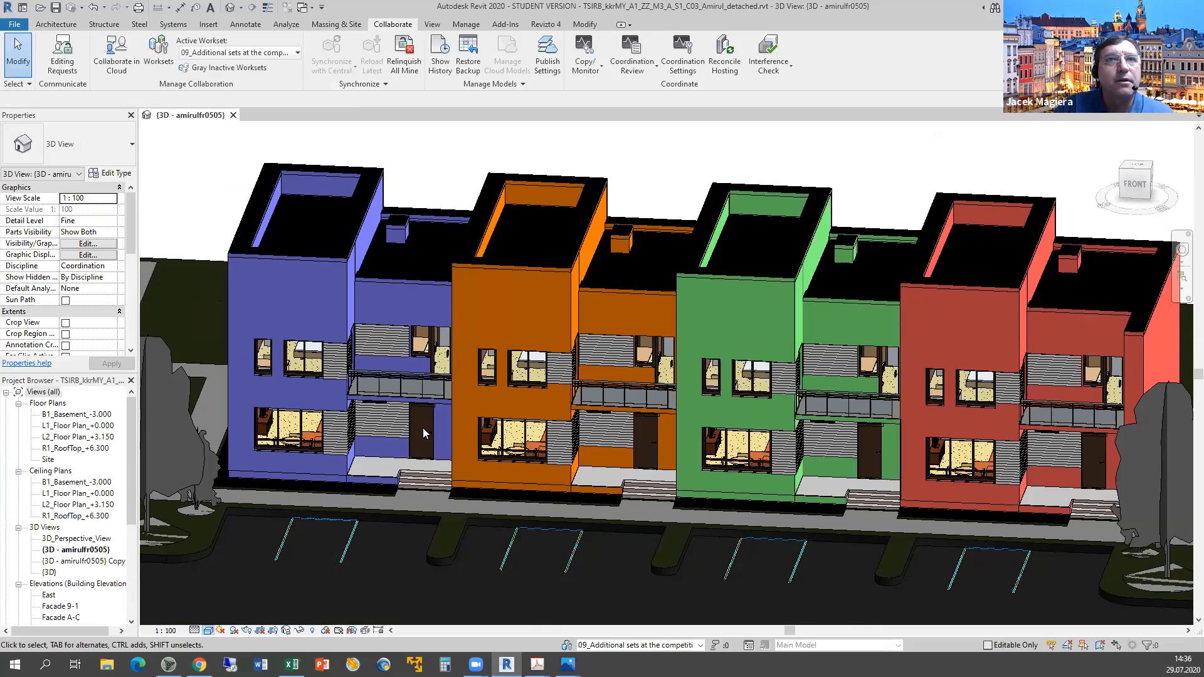
{"action": "scroll", "coordinate": [421, 432], "scroll_direction": "up", "scroll_amount": 4}
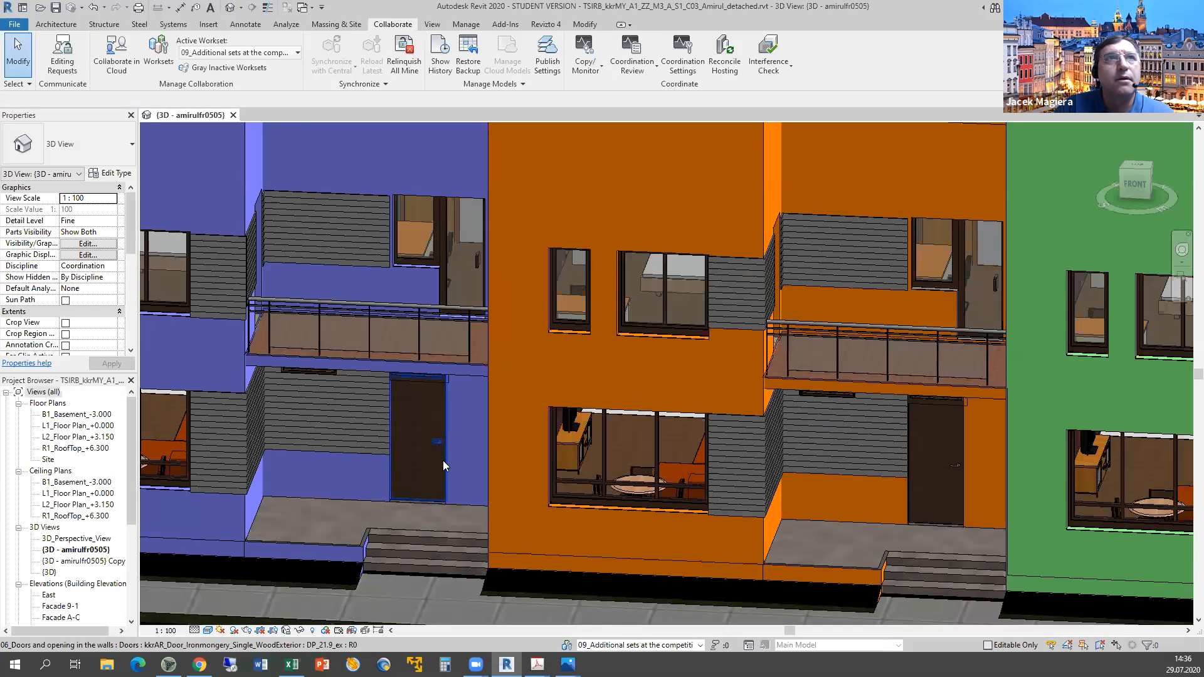
{"action": "left_click", "coordinate": [443, 463]}
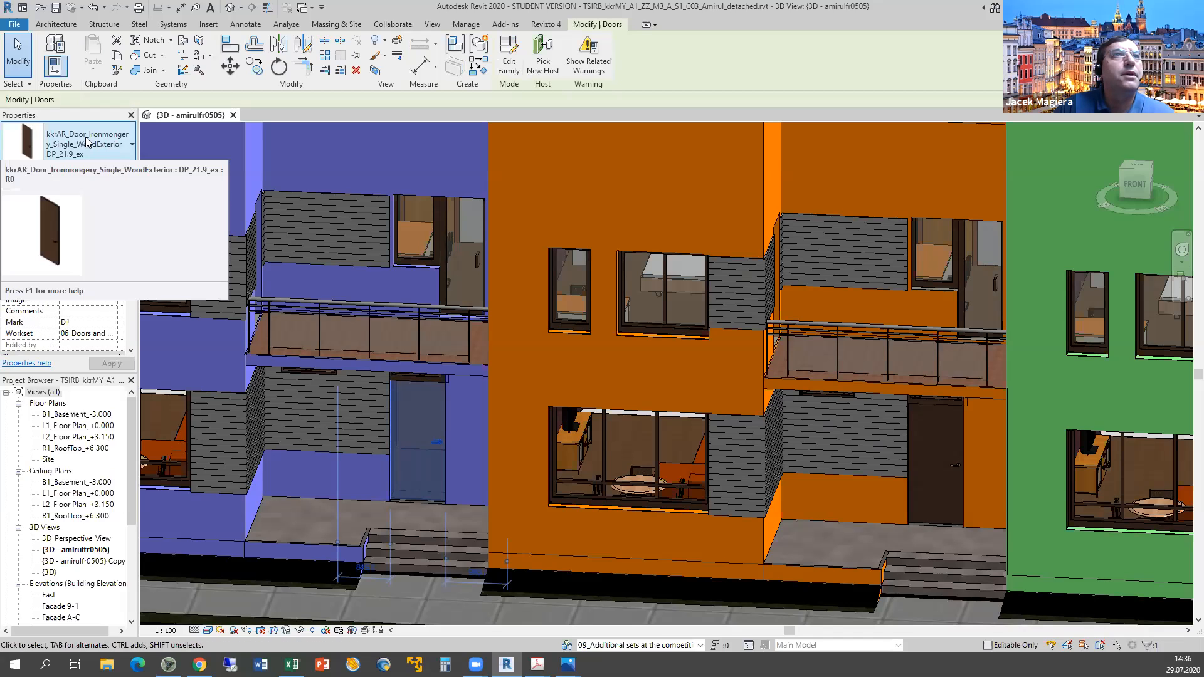
{"action": "left_click", "coordinate": [110, 174]}
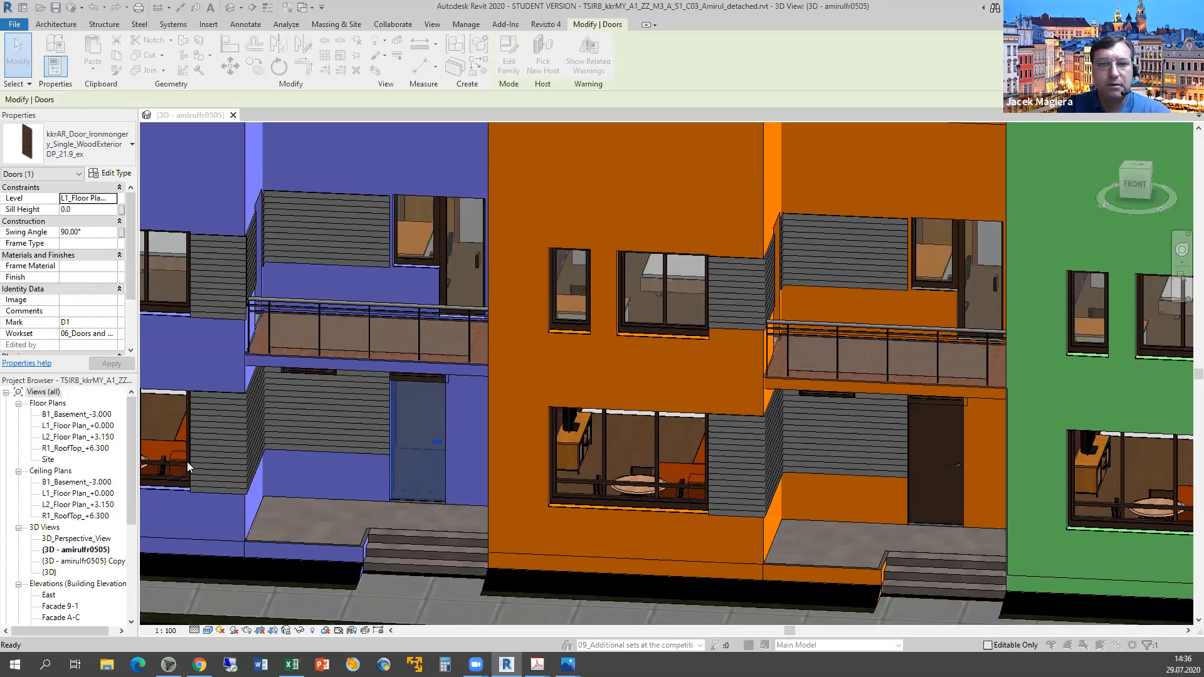
{"action": "mouse_move", "coordinate": [567, 664]}
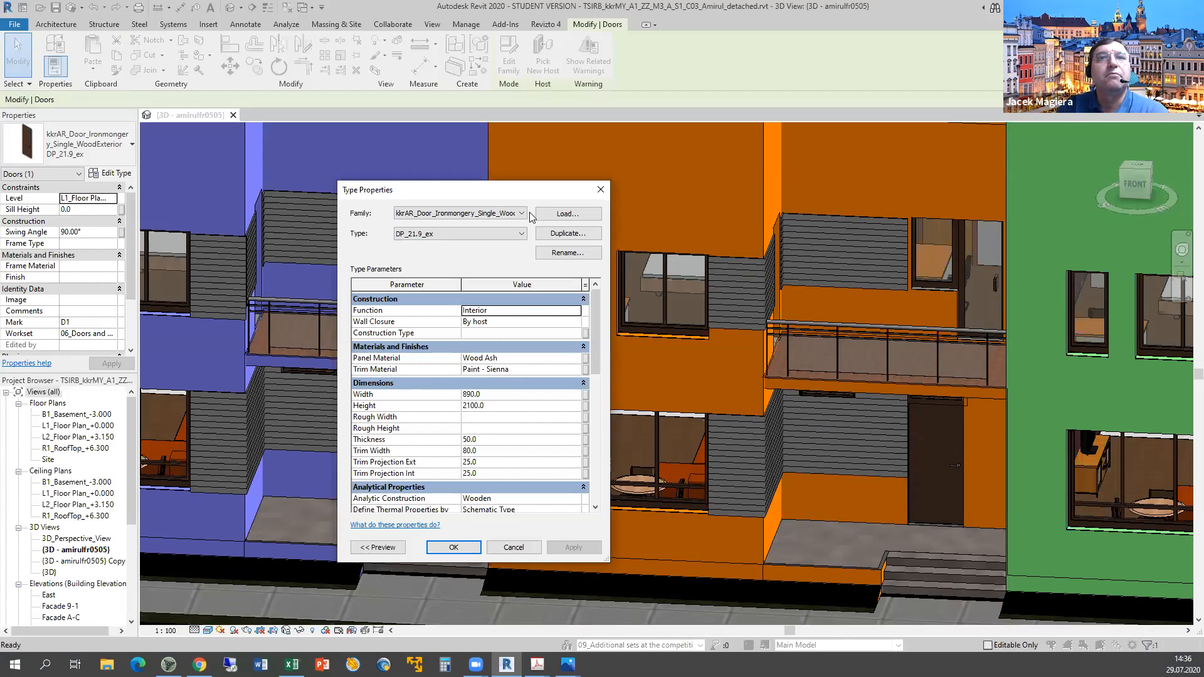
{"action": "left_click", "coordinate": [530, 547]}
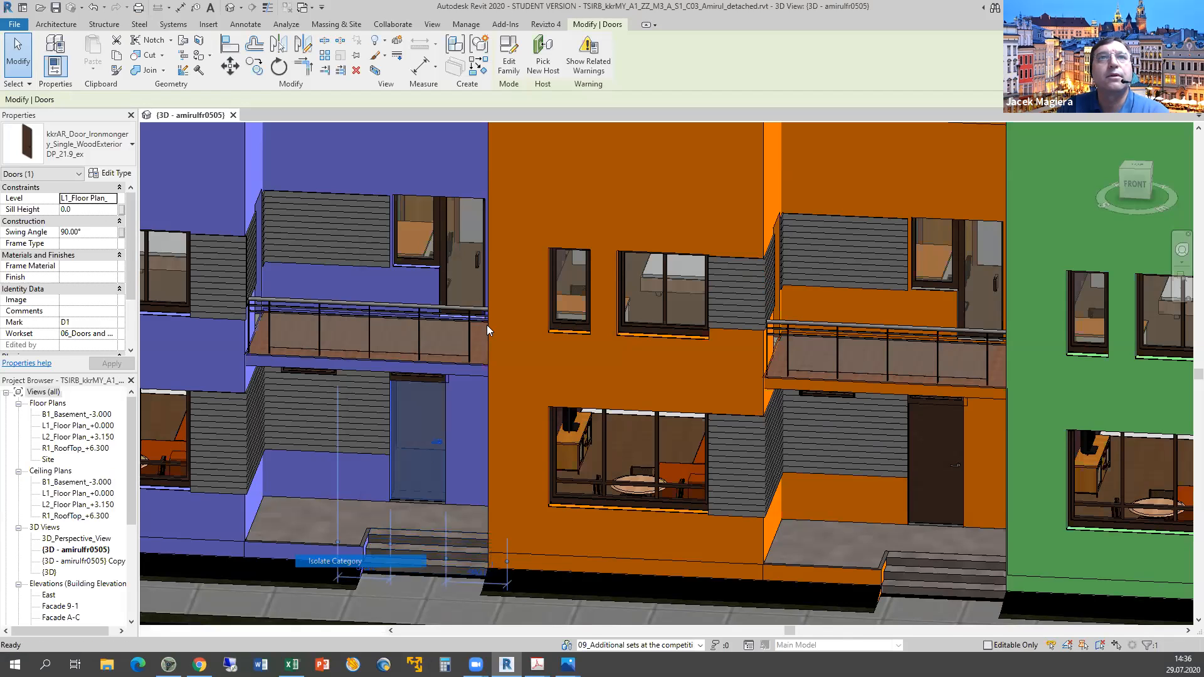
Isolate the Doors category in the 3D view and select the glazed door-window.
{"action": "key", "text": "i"}
{"action": "key", "text": "c"}
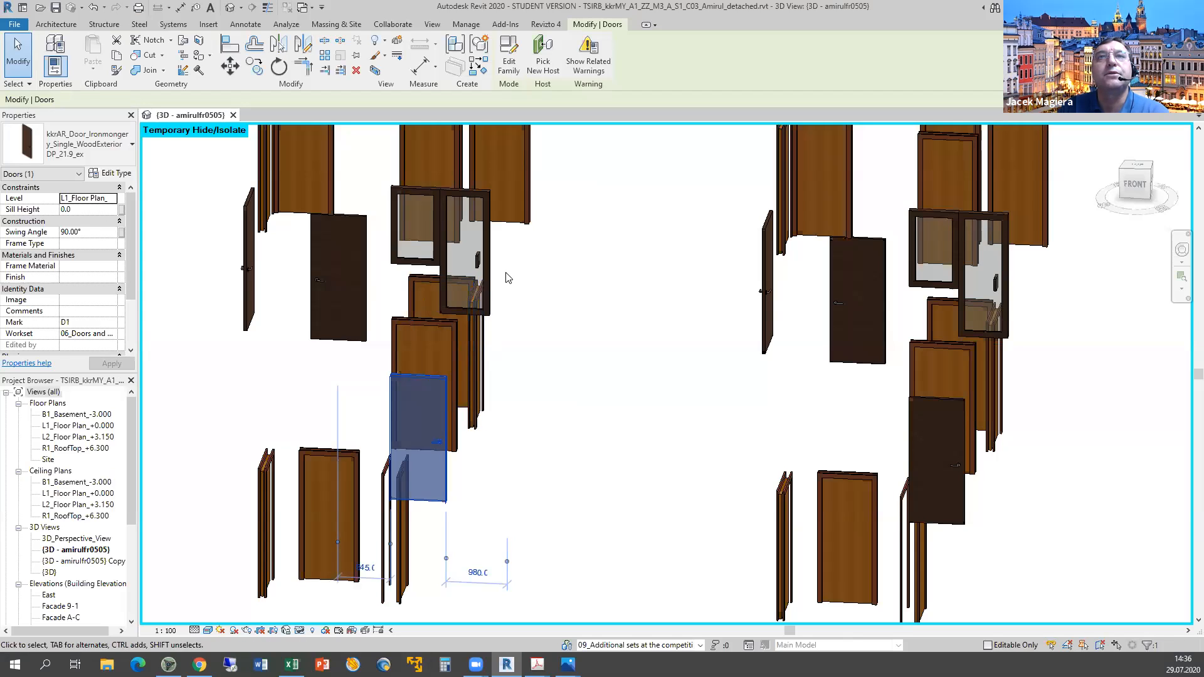
{"action": "left_click", "coordinate": [449, 244]}
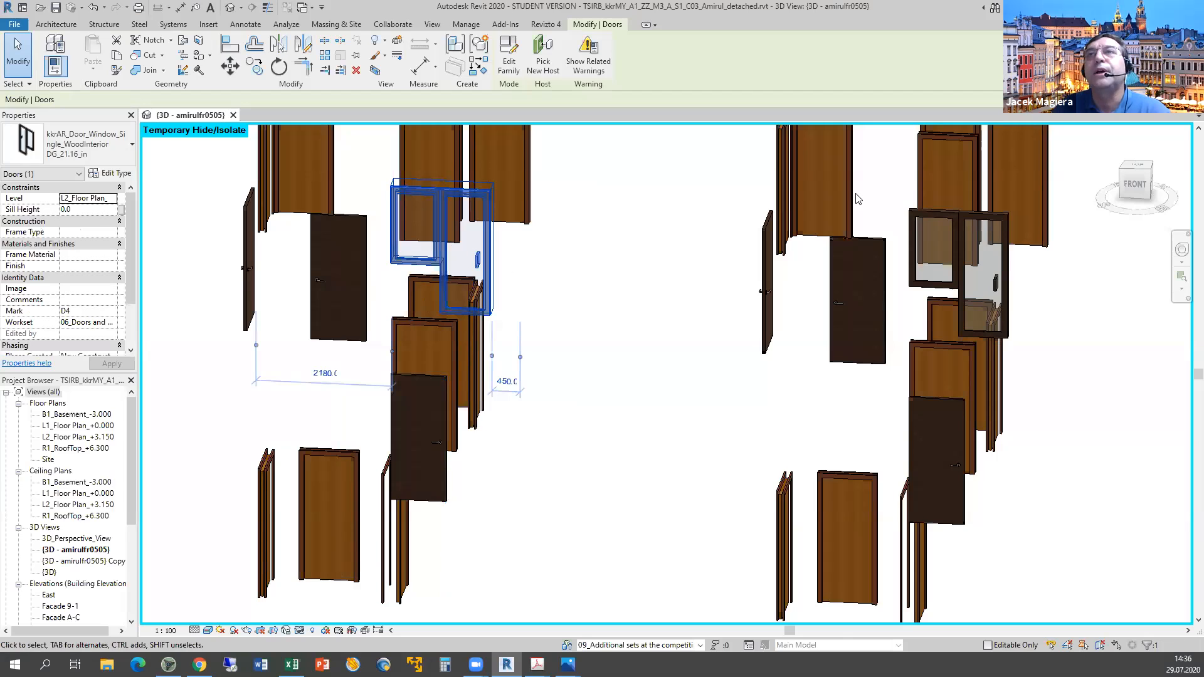
Review the type properties of the dark exterior door and the lower-right door for materials.
{"action": "left_click", "coordinate": [842, 310]}
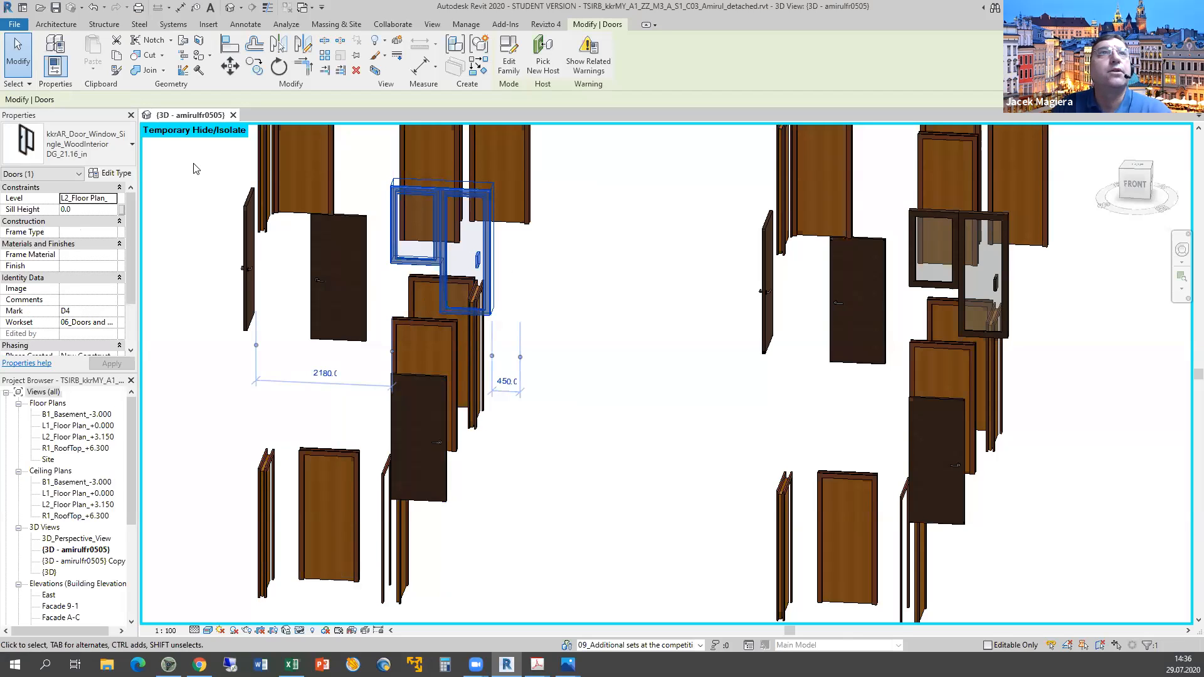
{"action": "left_click", "coordinate": [113, 173]}
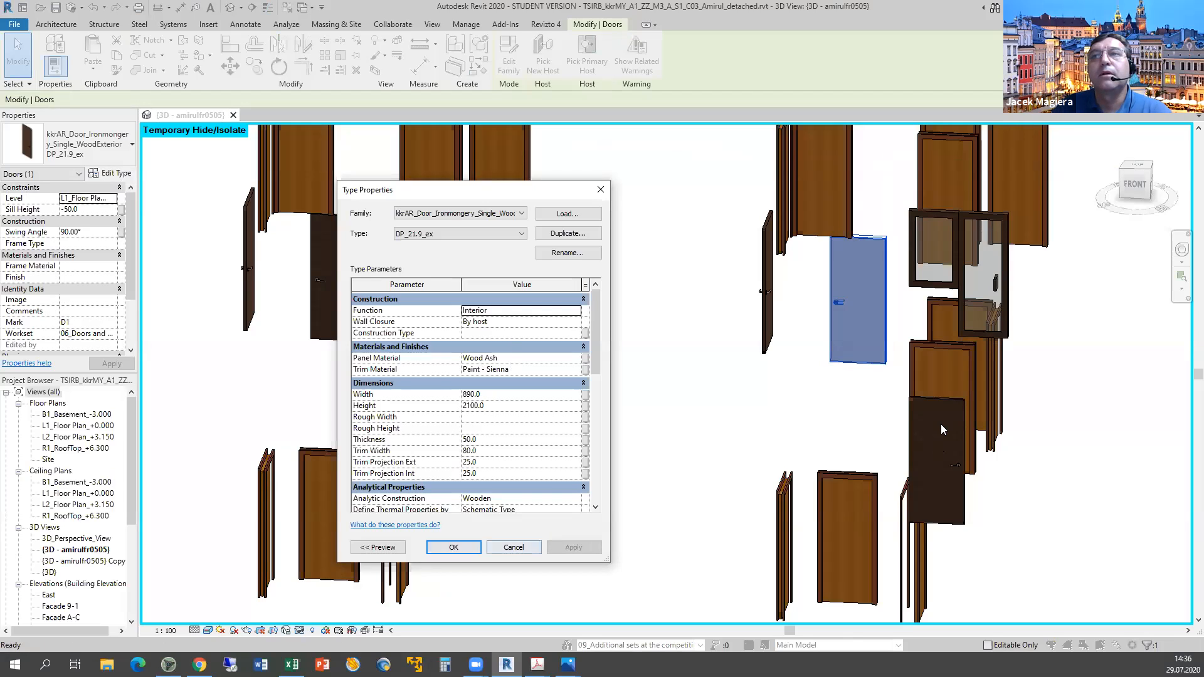
{"action": "key", "text": "Escape"}
{"action": "key", "text": "Escape"}
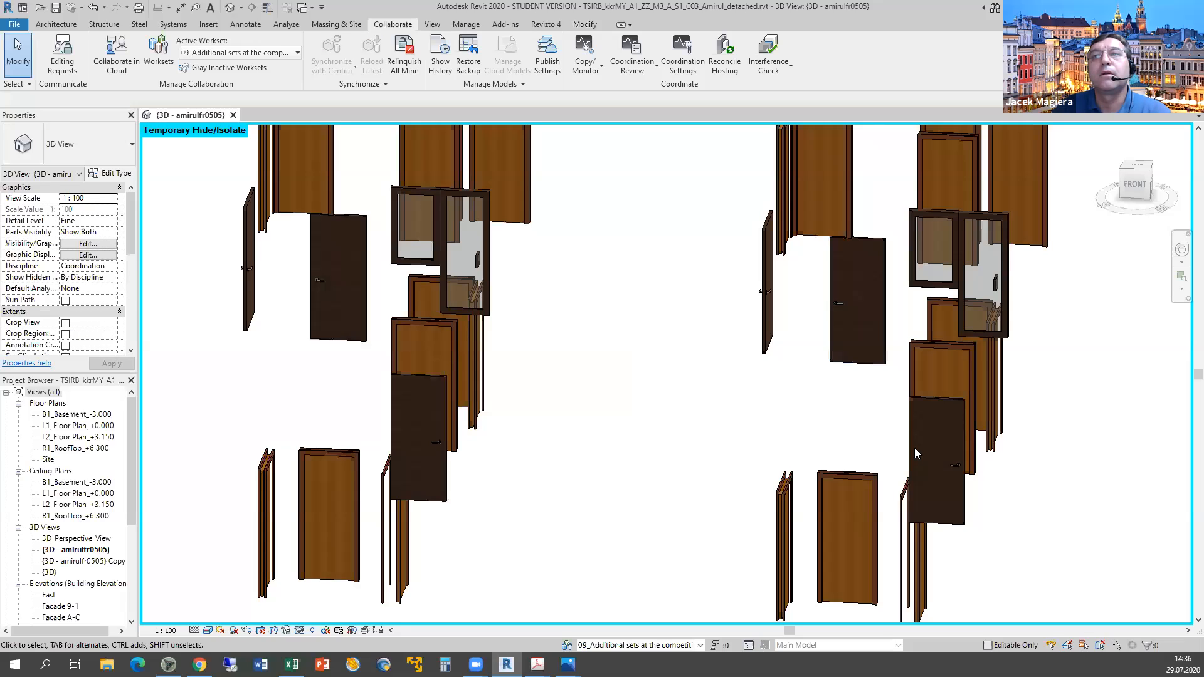
{"action": "left_click", "coordinate": [432, 241]}
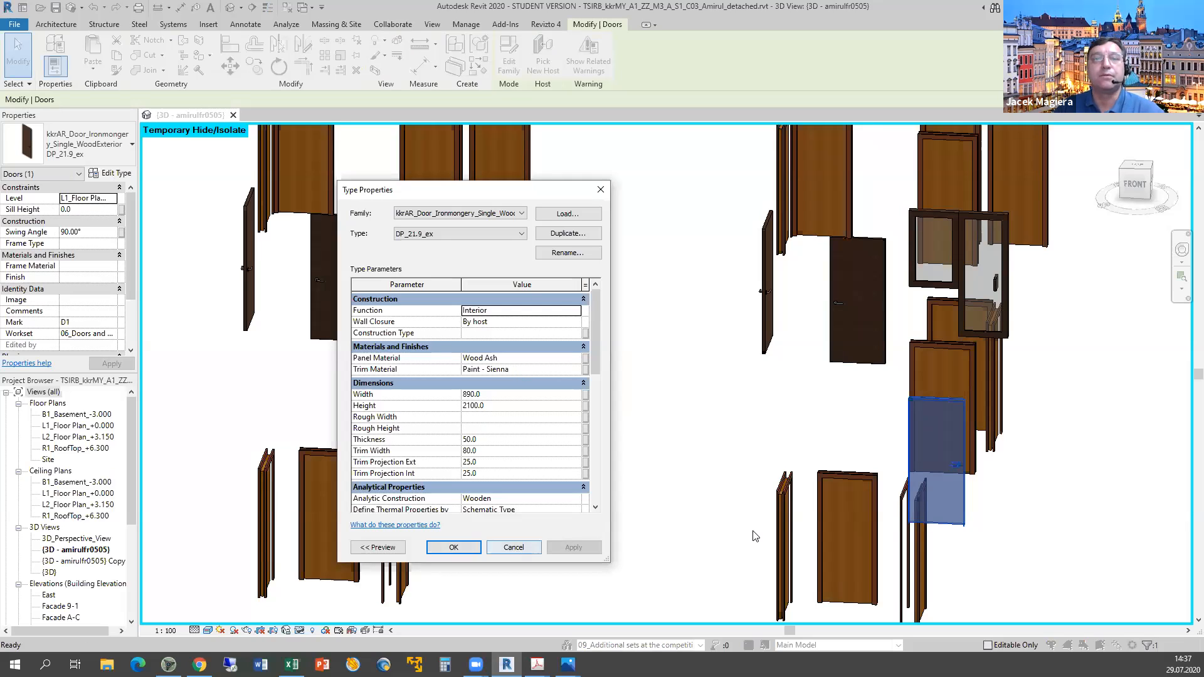
{"action": "key", "text": "Escape"}
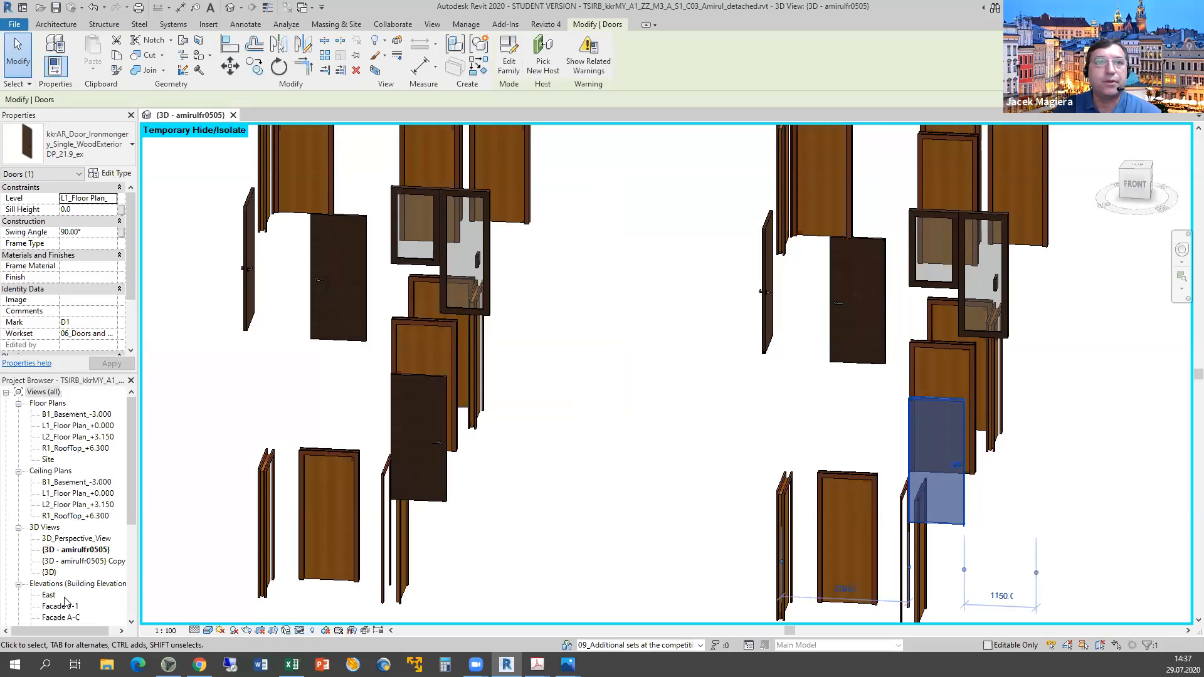
{"action": "left_click", "coordinate": [291, 664]}
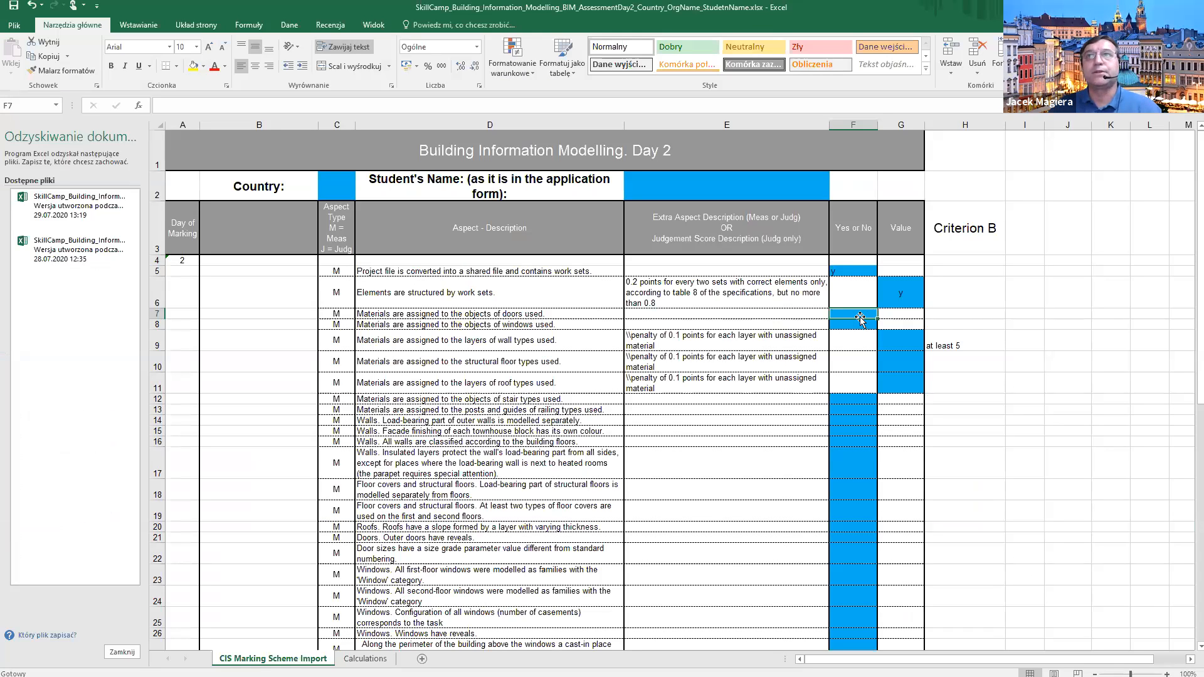
Score the door-materials criterion y in cell F7 and go back to Revit.
{"action": "type", "text": "y"}
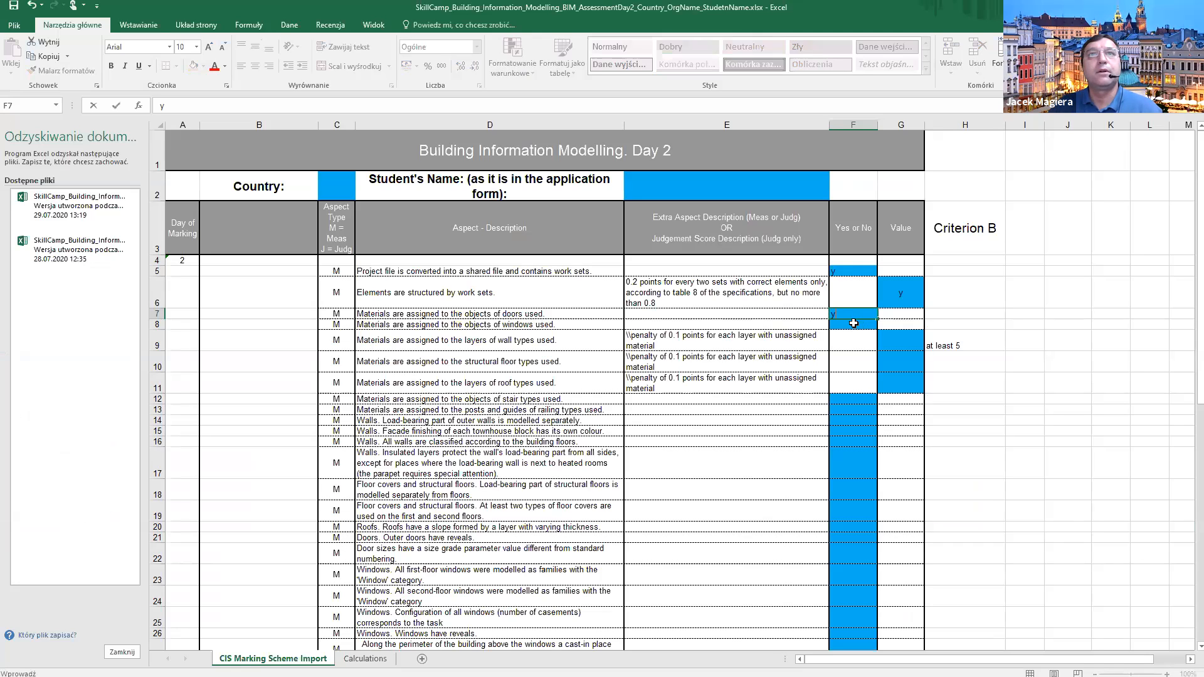
{"action": "key", "text": "Return"}
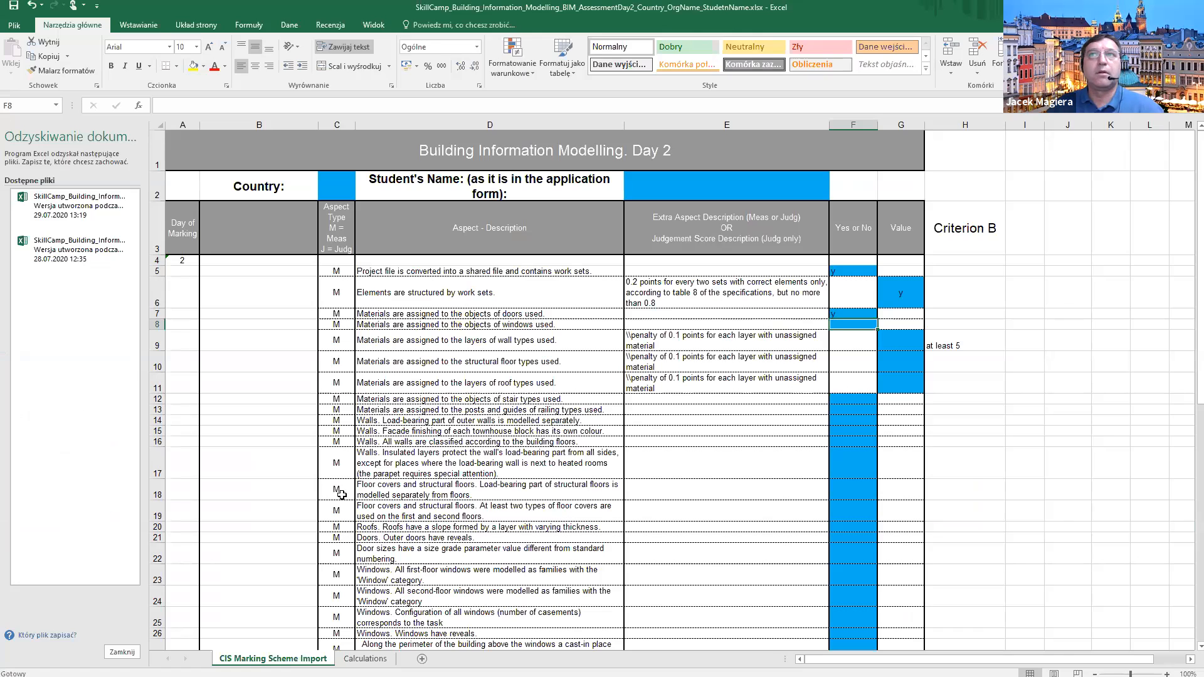
{"action": "left_click", "coordinate": [506, 665]}
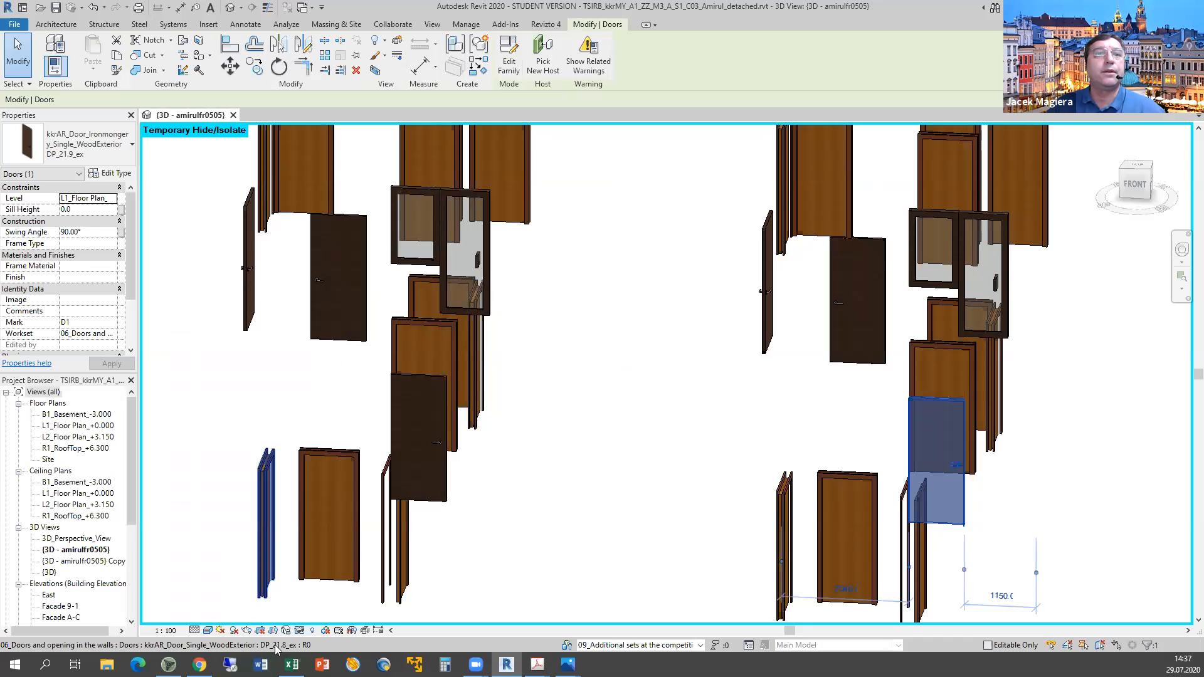
{"action": "left_click", "coordinate": [301, 631]}
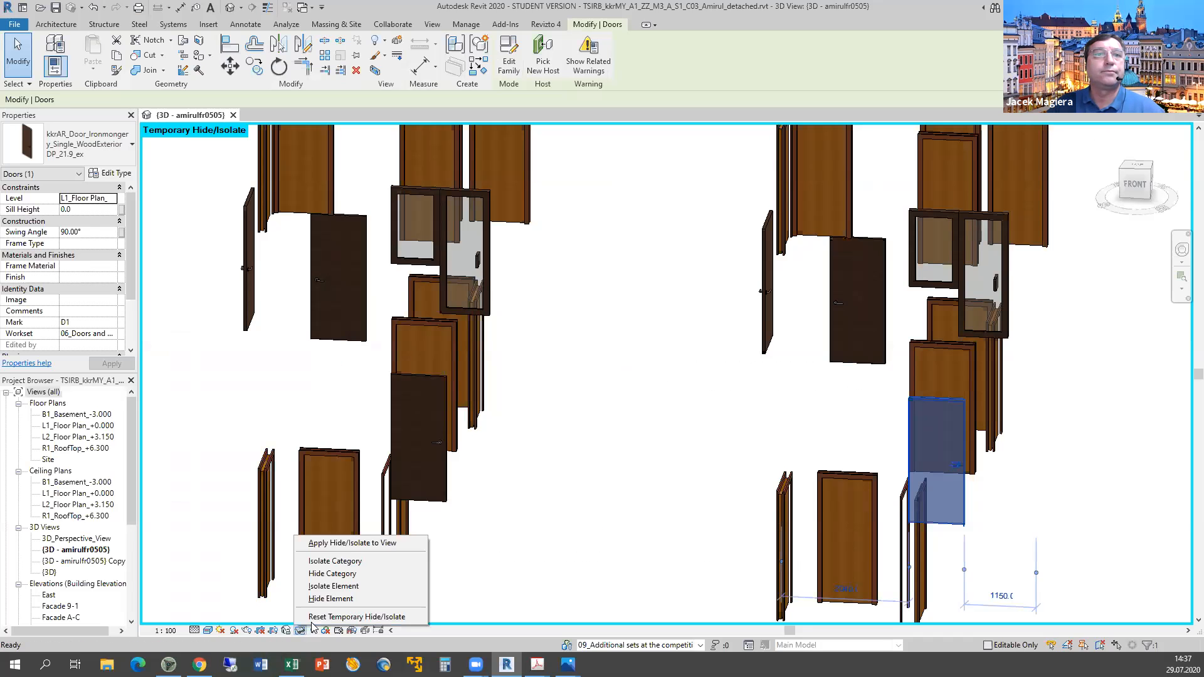
{"action": "left_click", "coordinate": [519, 380]}
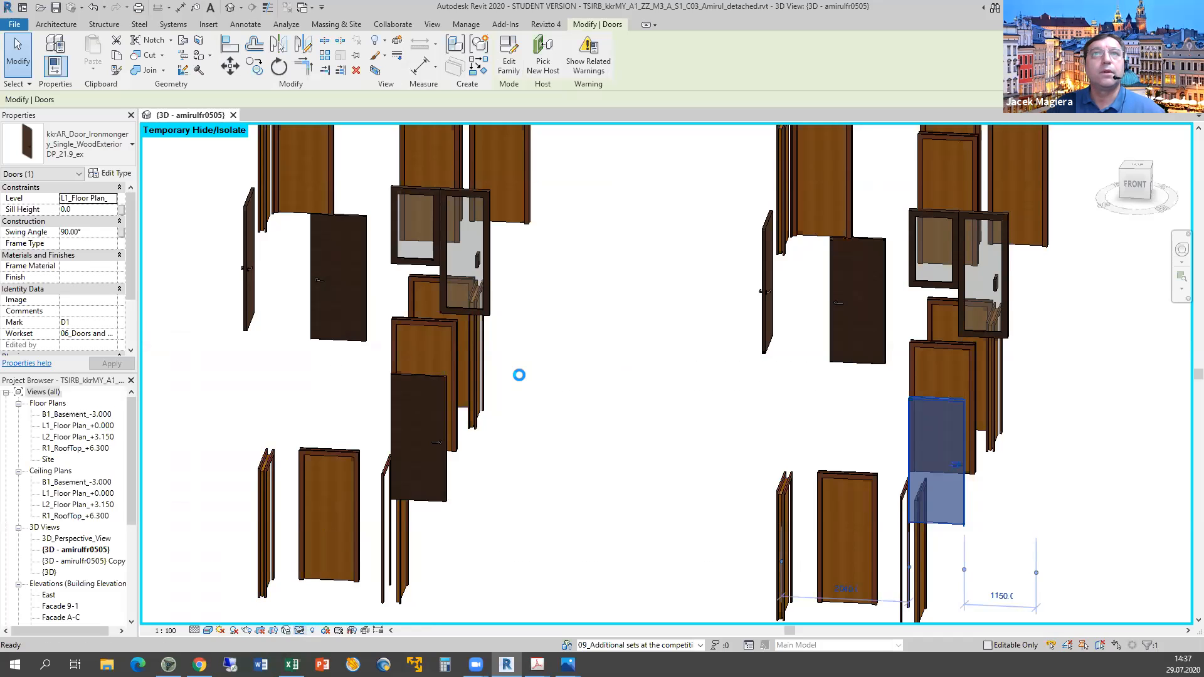
{"action": "key", "text": "h"}
{"action": "key", "text": "r"}
{"action": "left_click", "coordinate": [600, 443]}
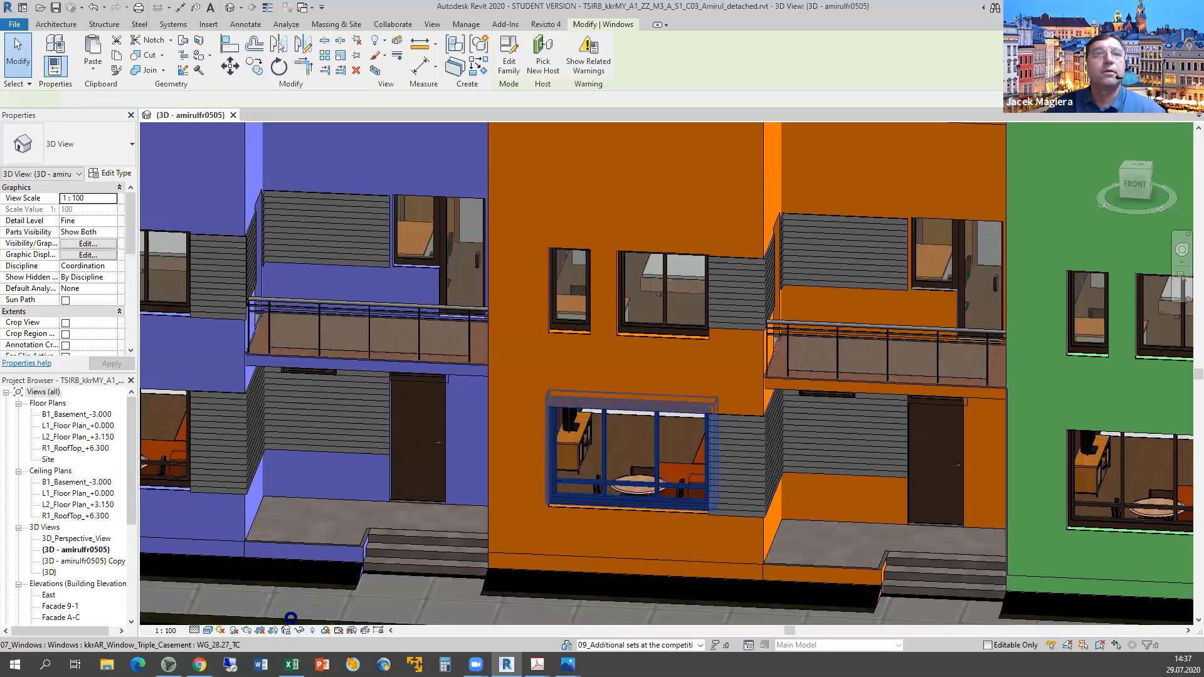
{"action": "left_click", "coordinate": [300, 630]}
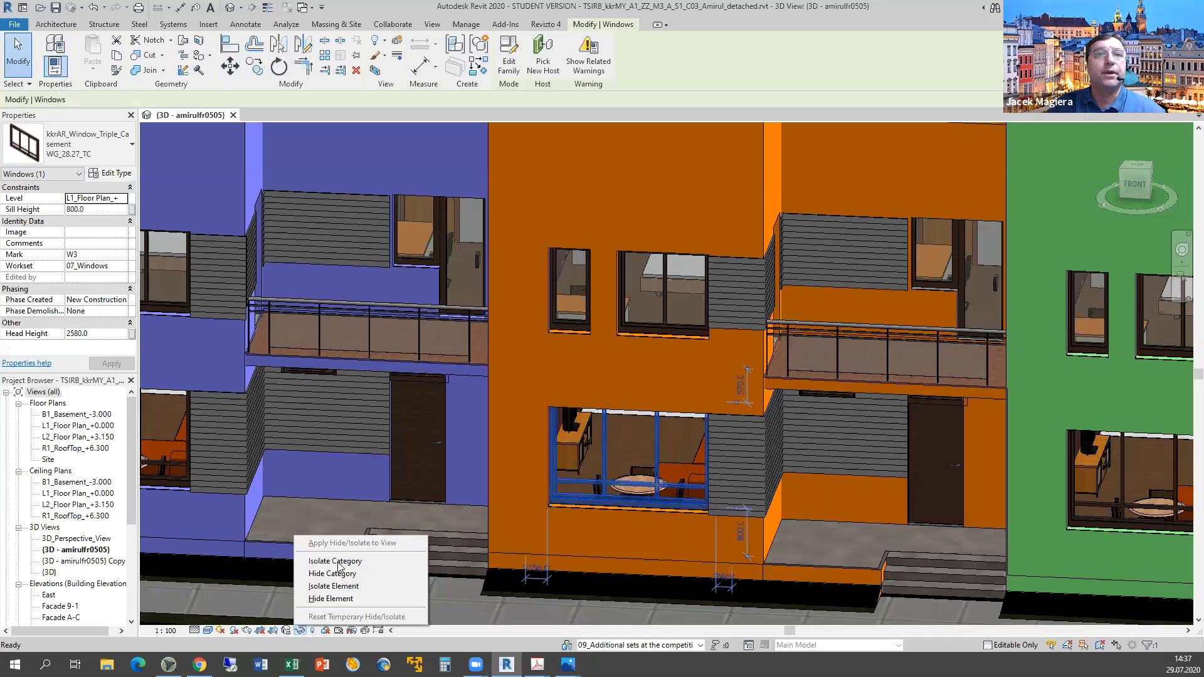
{"action": "left_click", "coordinate": [332, 560]}
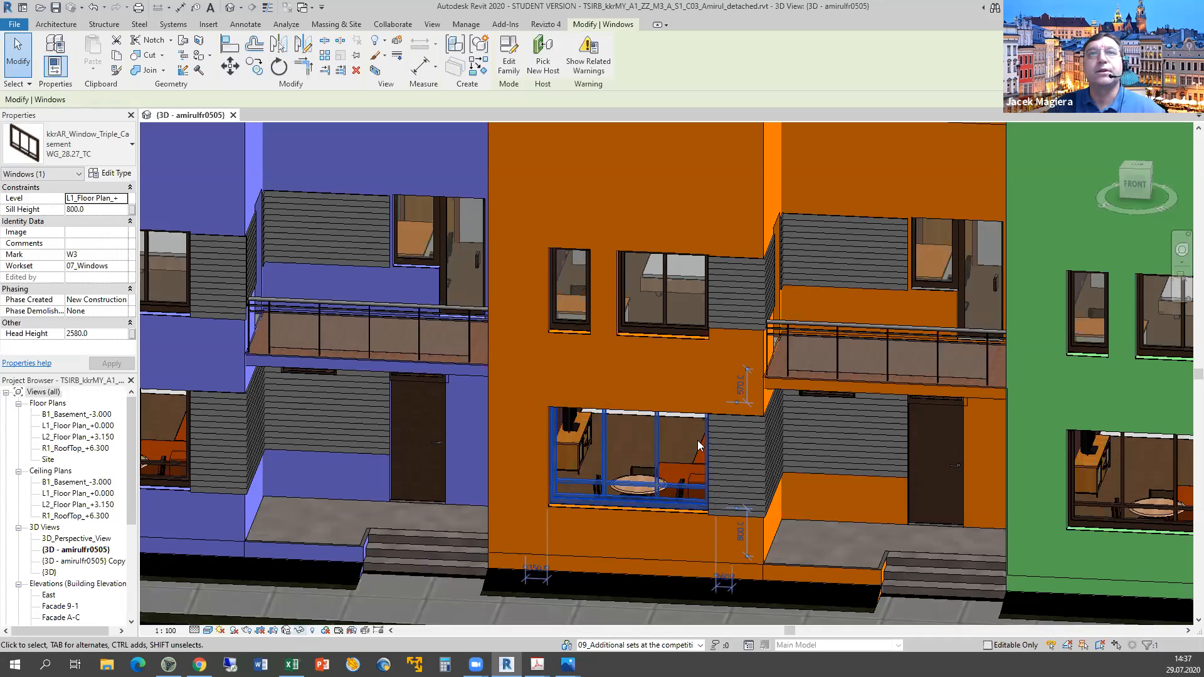
{"action": "scroll", "coordinate": [708, 446], "scroll_direction": "down", "scroll_amount": 5}
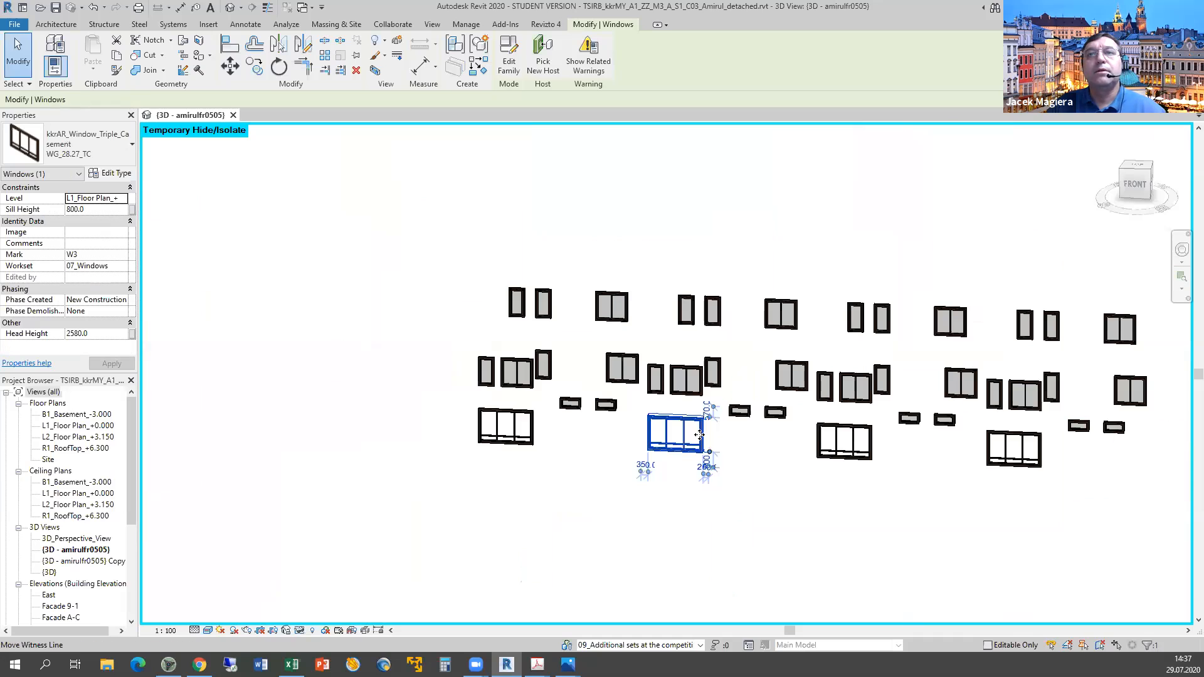
{"action": "scroll", "coordinate": [699, 435], "scroll_direction": "up", "scroll_amount": 1}
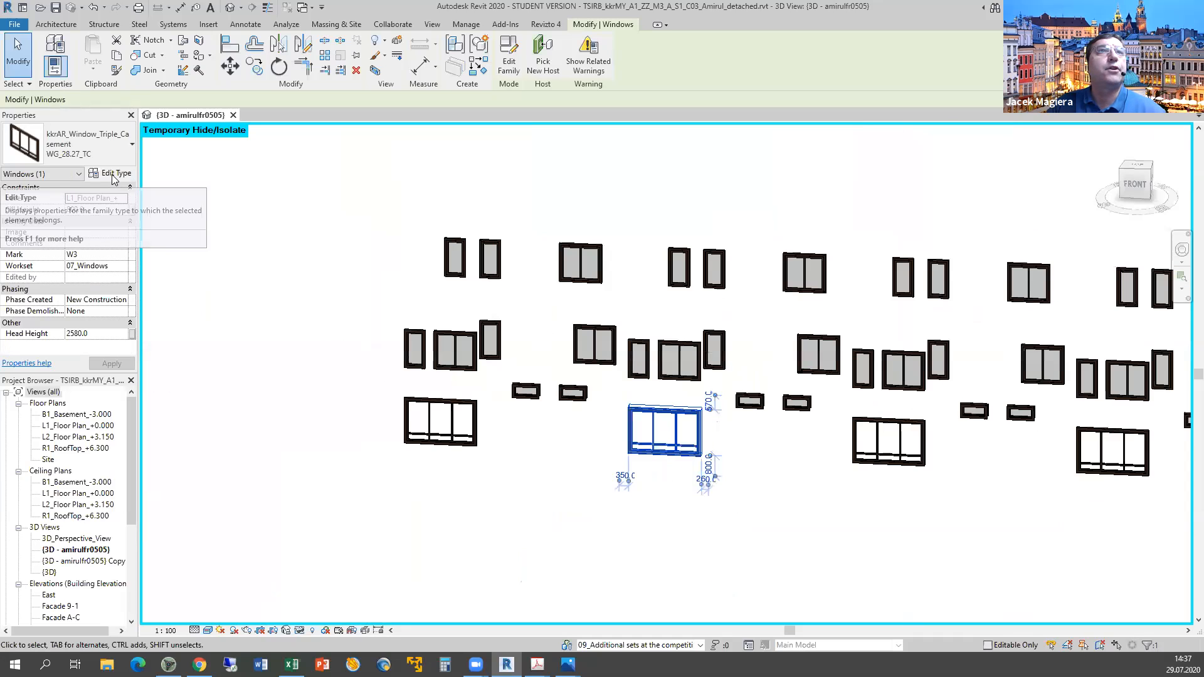
{"action": "left_click", "coordinate": [115, 177]}
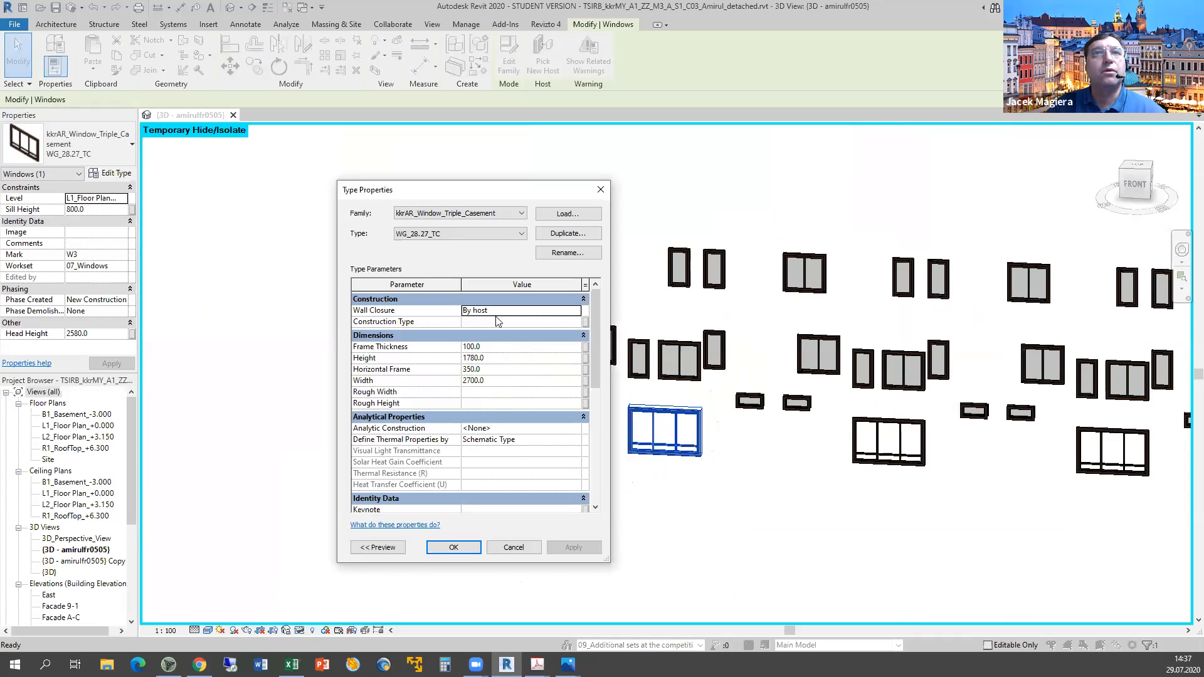
{"action": "left_click_drag", "start_coordinate": [594, 340], "coordinate": [596, 364]}
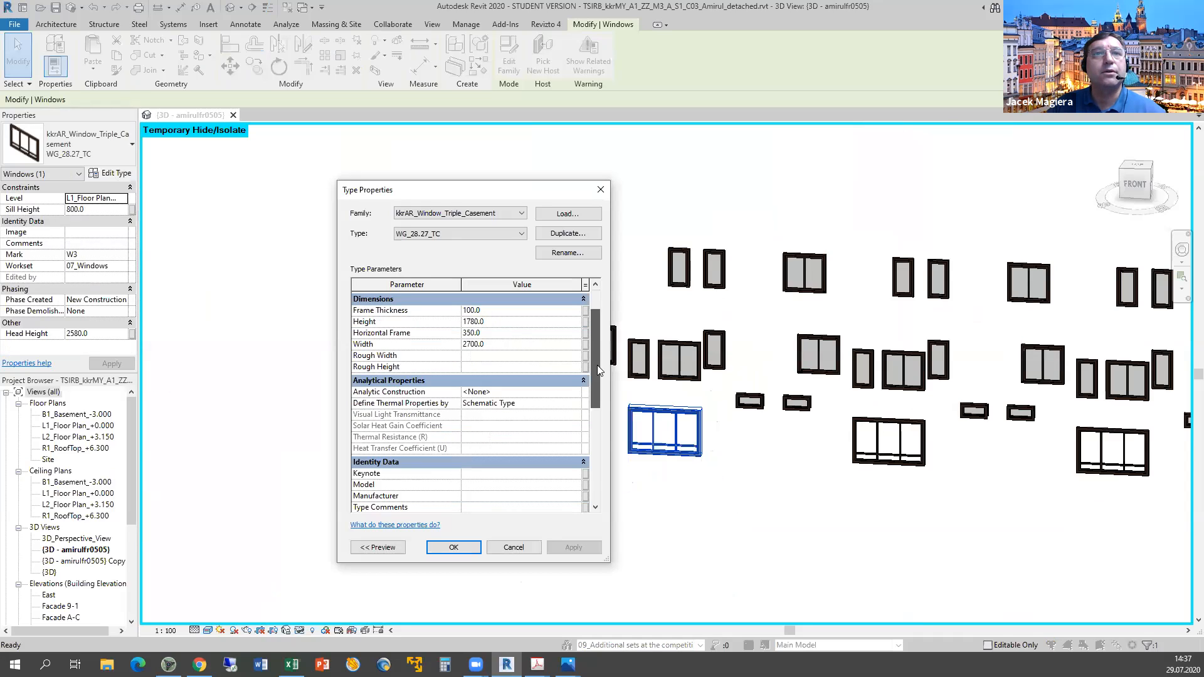
{"action": "left_click_drag", "start_coordinate": [606, 436], "coordinate": [607, 338]}
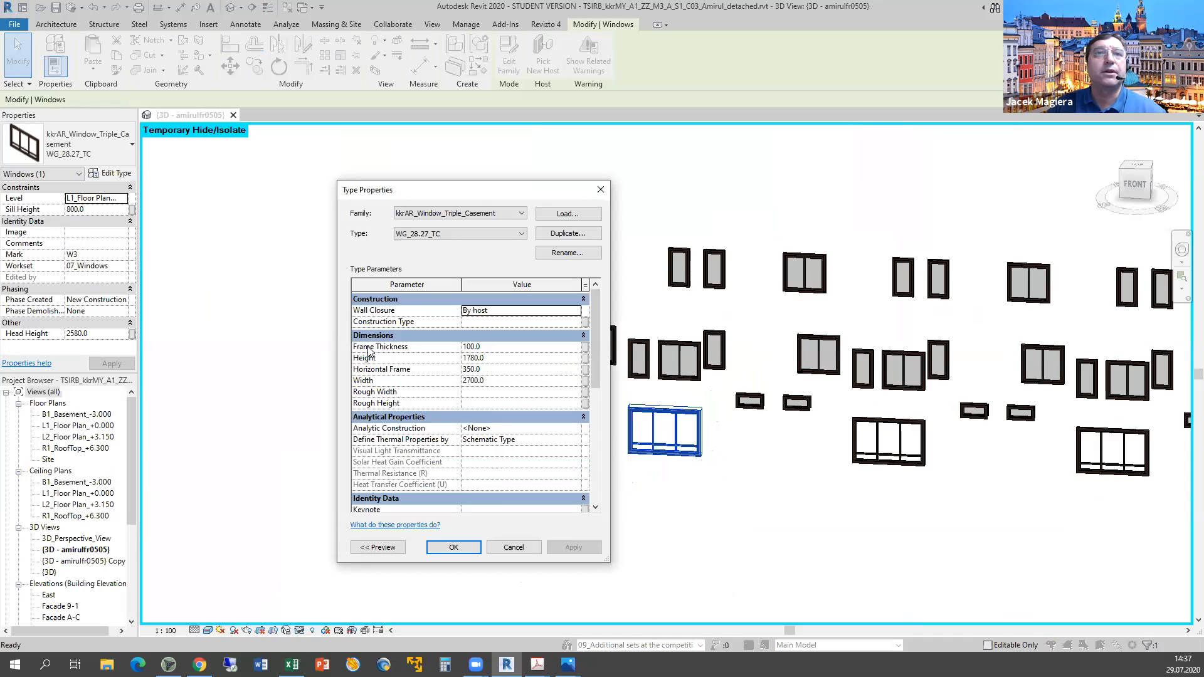
{"action": "mouse_move", "coordinate": [595, 376]}
{"action": "left_mouse_down"}
{"action": "mouse_move", "coordinate": [604, 490]}
{"action": "mouse_move", "coordinate": [604, 371]}
{"action": "left_mouse_up"}
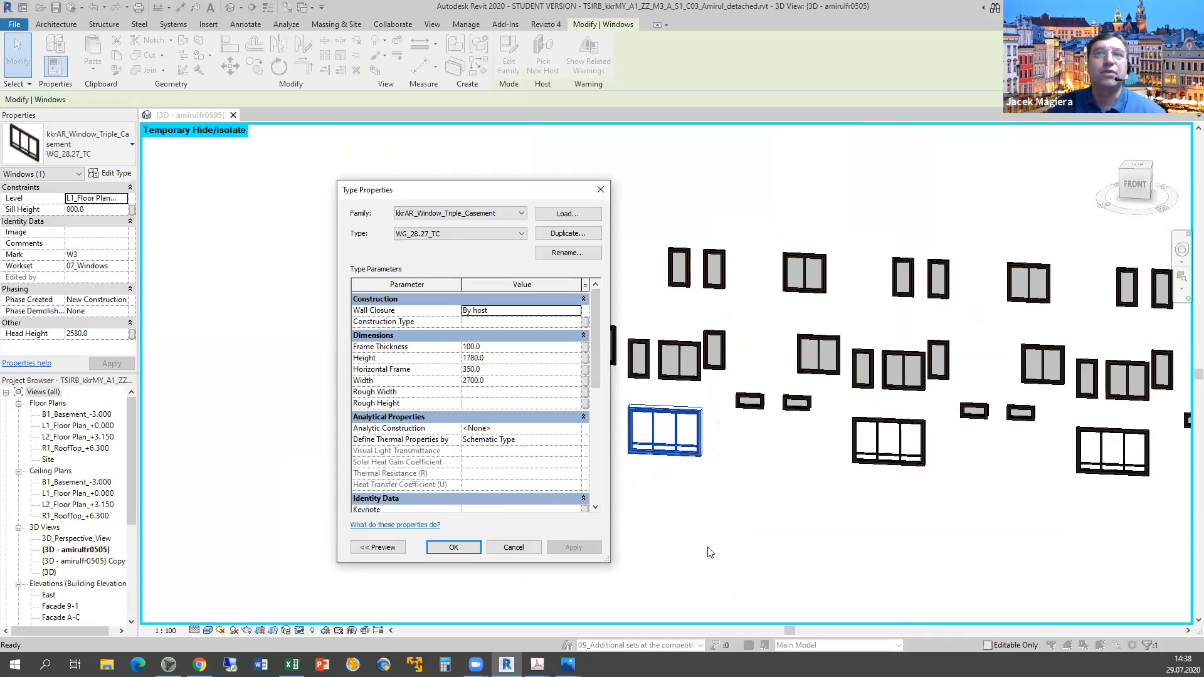
Open the window's family and inspect the New Parameter types in Family Types, then close it.
{"action": "left_click", "coordinate": [509, 547]}
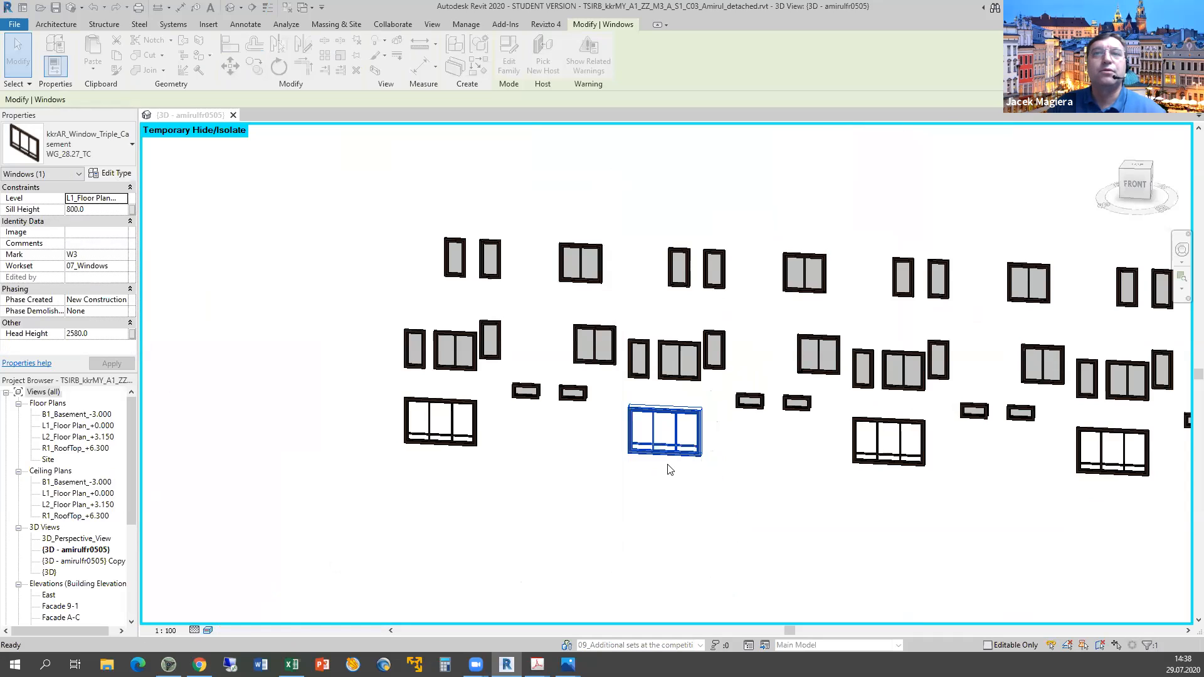
{"action": "right_click", "coordinate": [663, 456]}
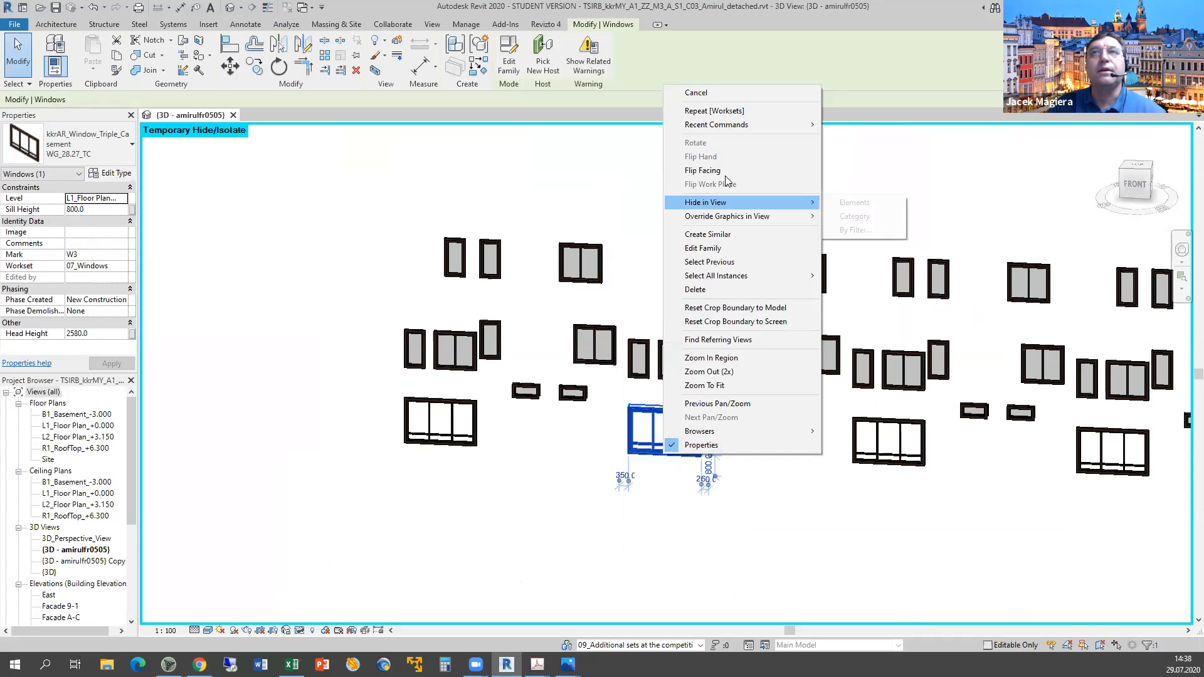
{"action": "left_click", "coordinate": [721, 248]}
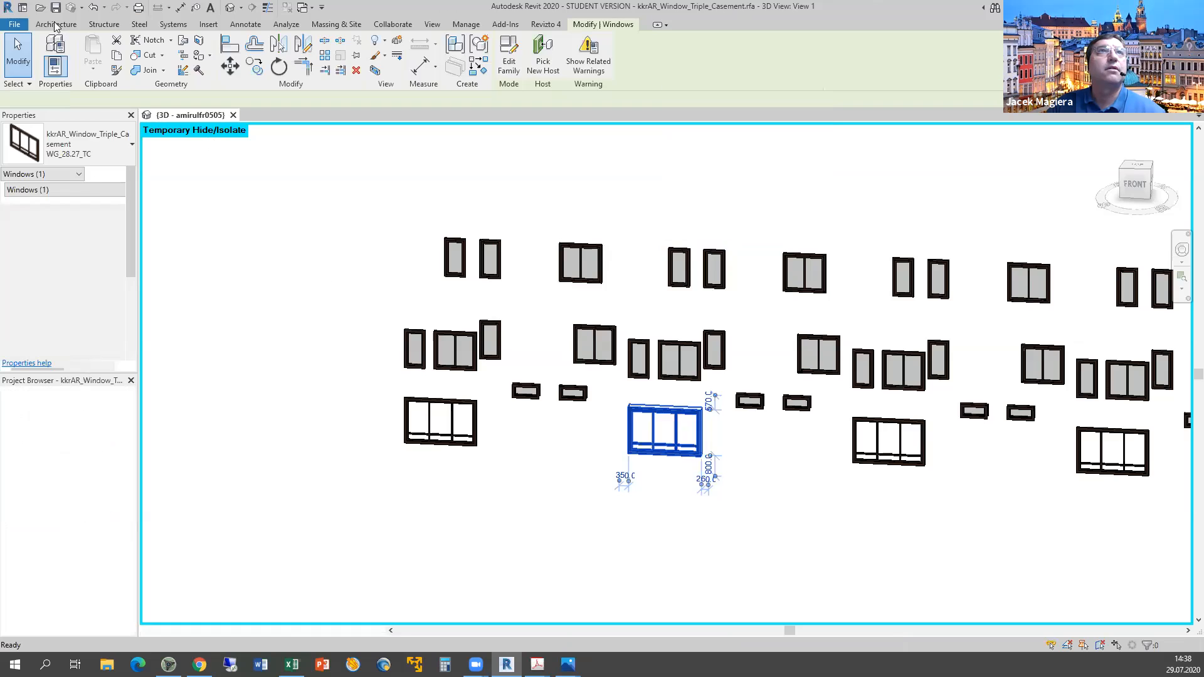
{"action": "left_click", "coordinate": [77, 67]}
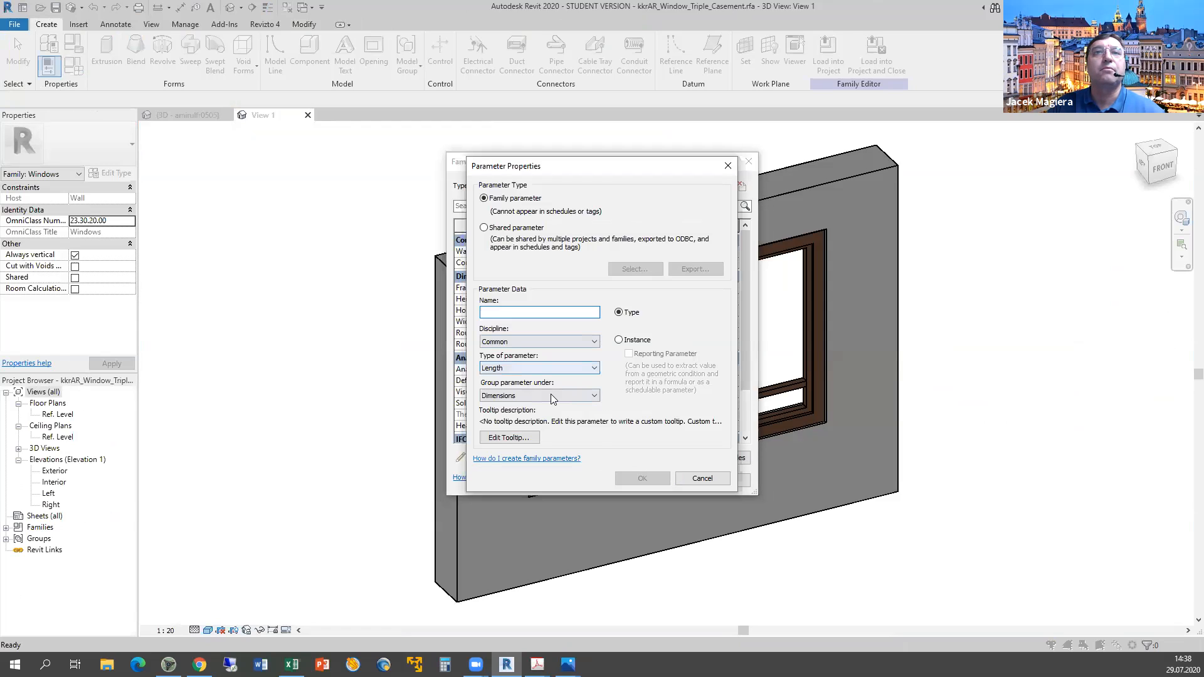
{"action": "left_click", "coordinate": [548, 372]}
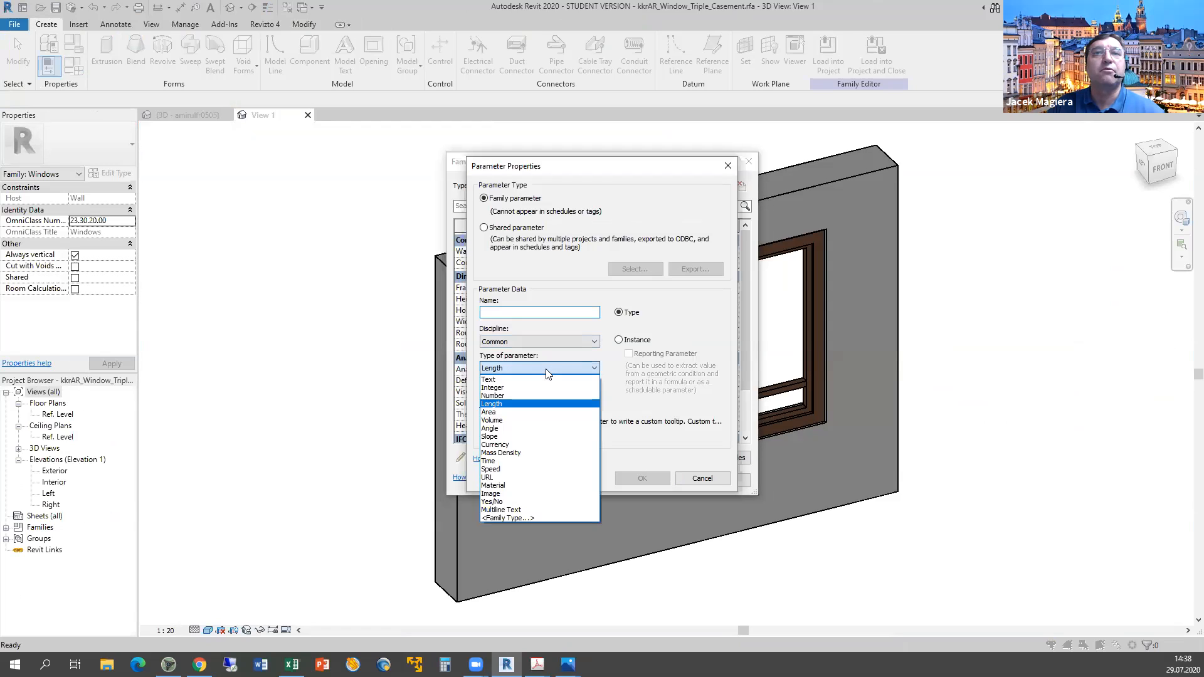
{"action": "left_click", "coordinate": [684, 481]}
{"action": "left_click", "coordinate": [678, 480]}
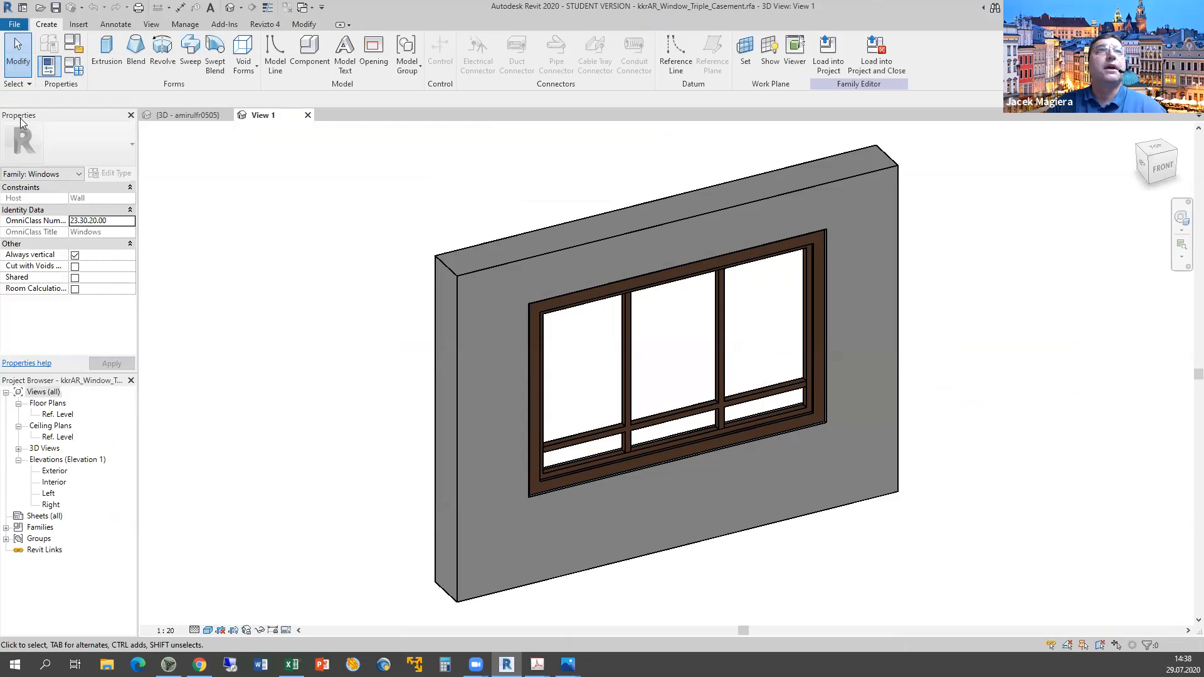
{"action": "left_click", "coordinate": [42, 267]}
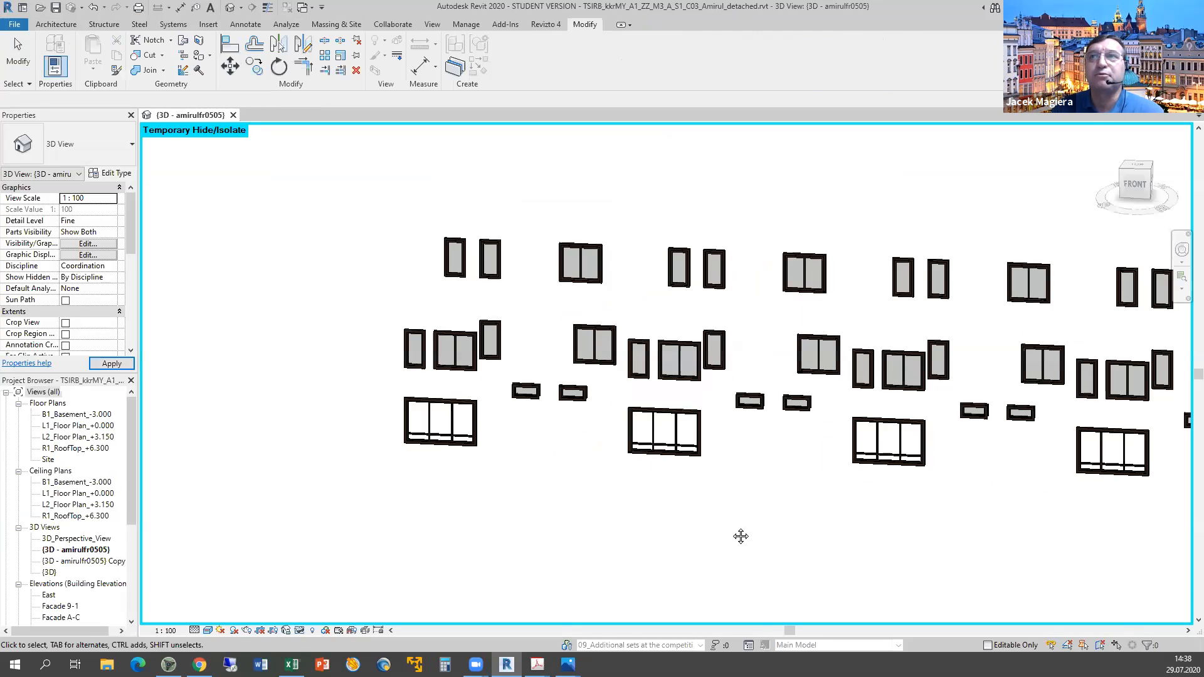
Reset Temporary Hide/Isolate so the whole terrace shows, then bring up the marking sheet.
{"action": "scroll", "coordinate": [740, 535], "scroll_direction": "down", "scroll_amount": 3}
{"action": "scroll", "coordinate": [820, 543], "scroll_direction": "up", "scroll_amount": 2}
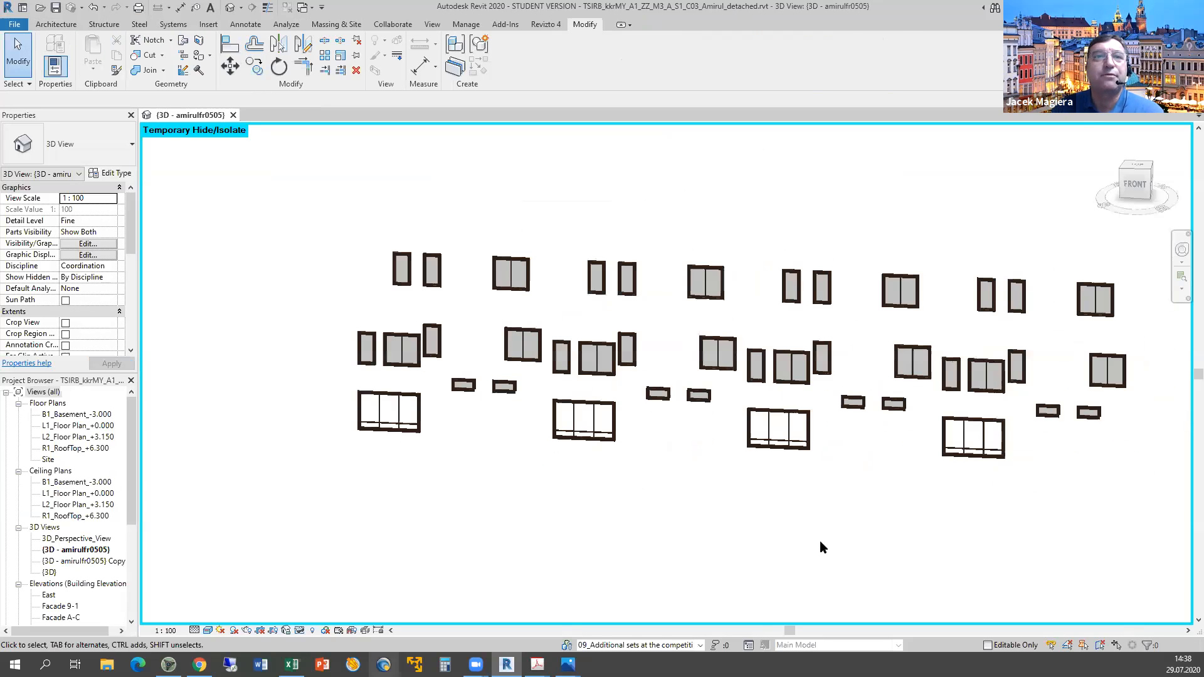
{"action": "left_click", "coordinate": [300, 631]}
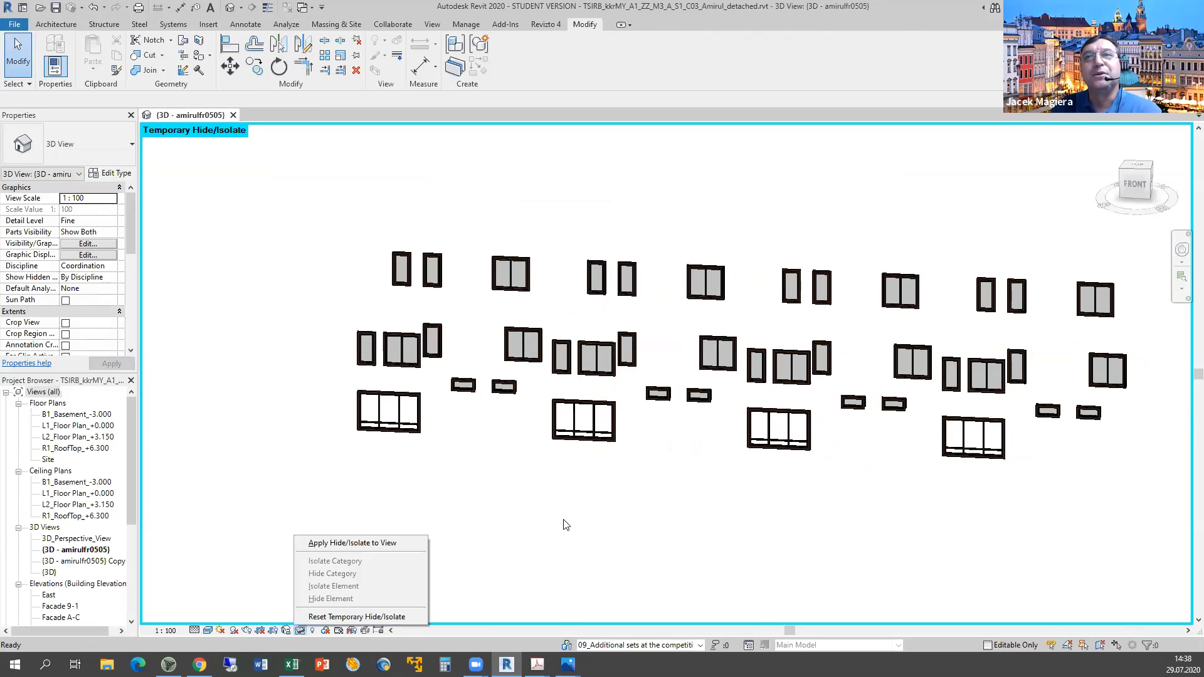
{"action": "left_click", "coordinate": [357, 617]}
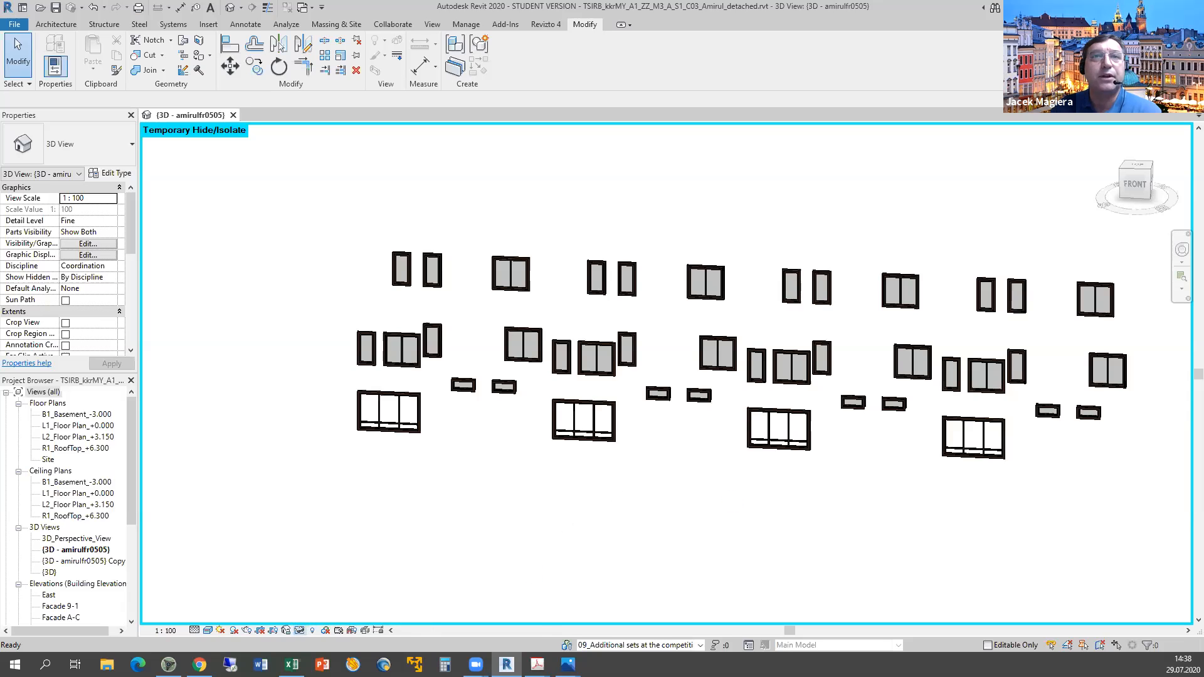
{"action": "left_click", "coordinate": [291, 665]}
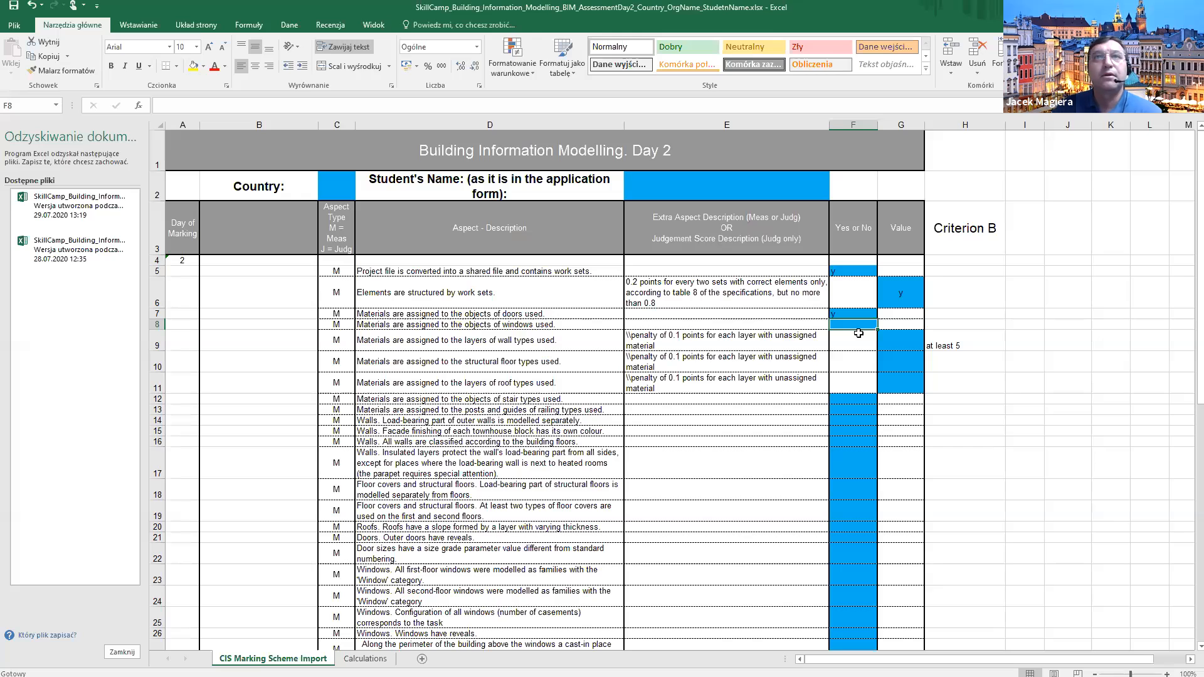
Enter n in F8 for window materials and read the wall-layer criterion in D9.
{"action": "type", "text": "n"}
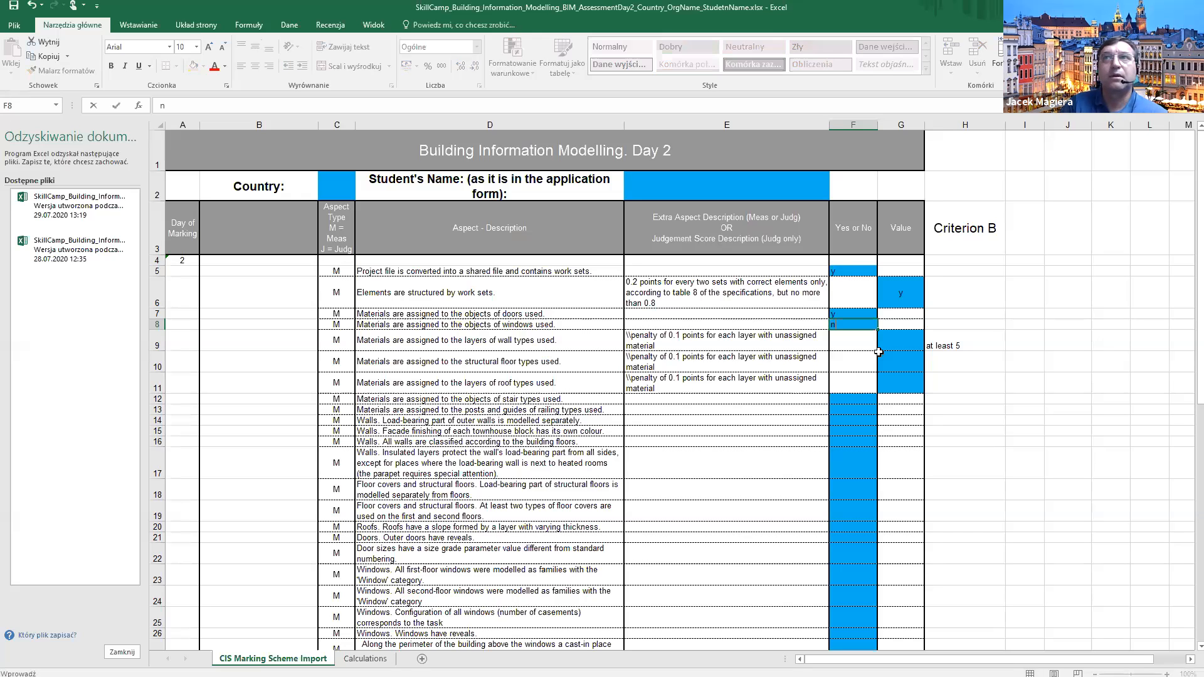
{"action": "key", "text": "Return"}
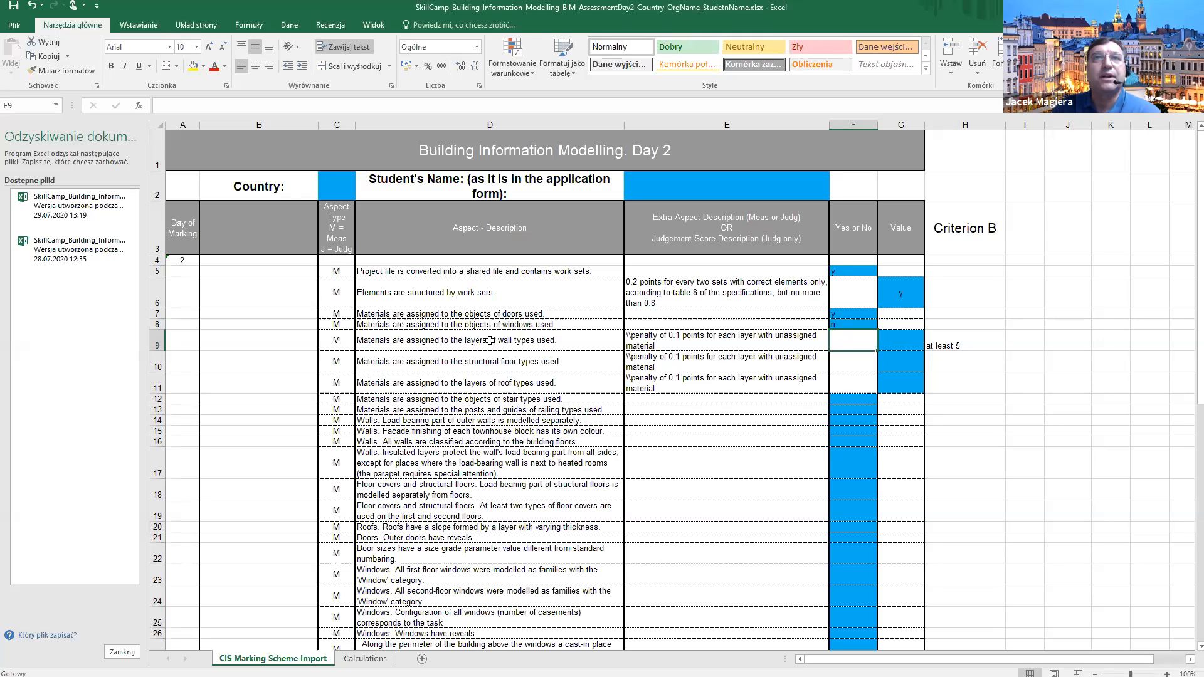
{"action": "left_click", "coordinate": [535, 344]}
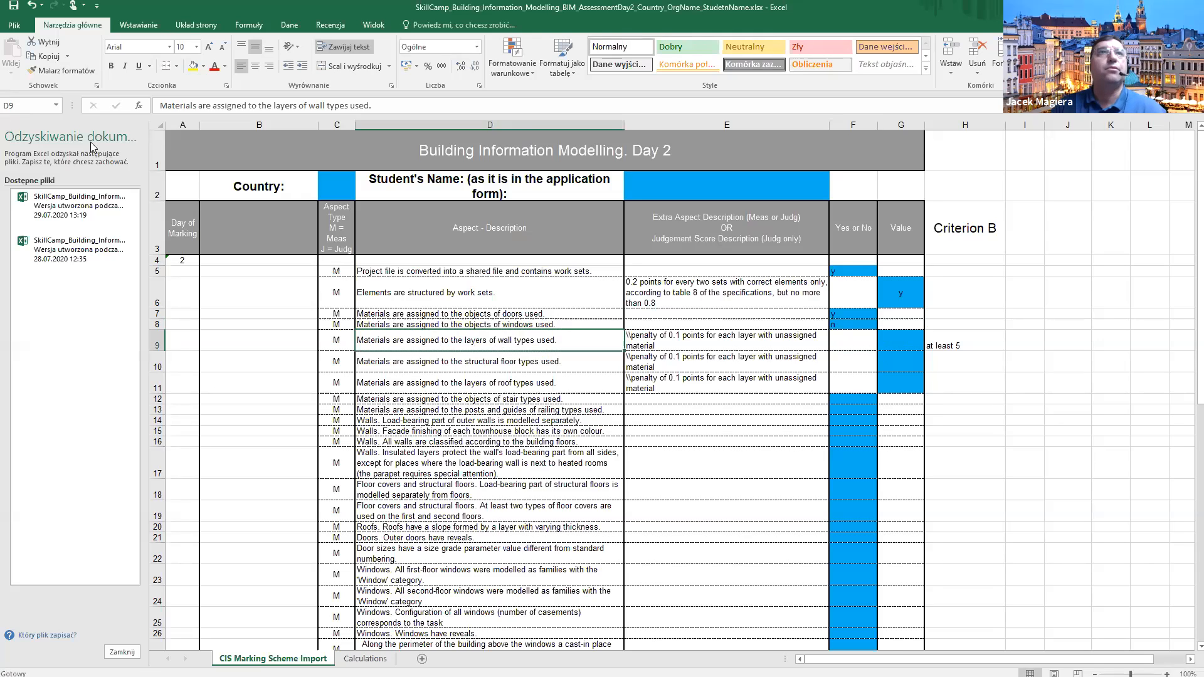
{"action": "key", "text": "alt+Tab"}
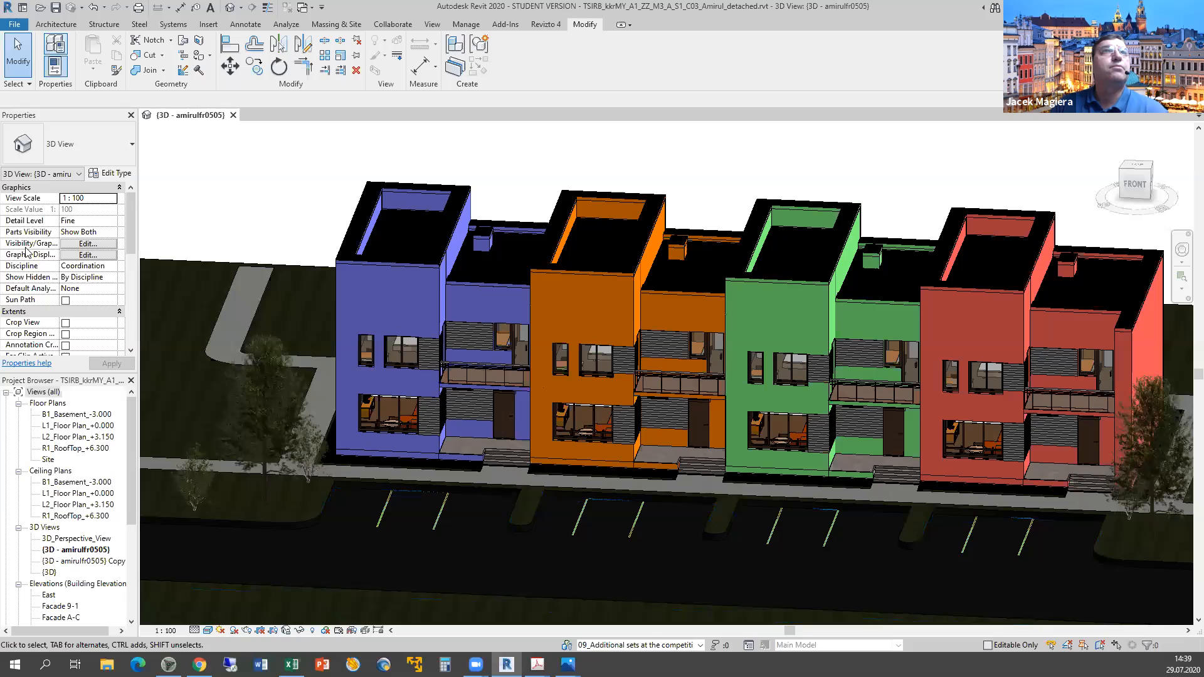
{"action": "double_click", "coordinate": [64, 428]}
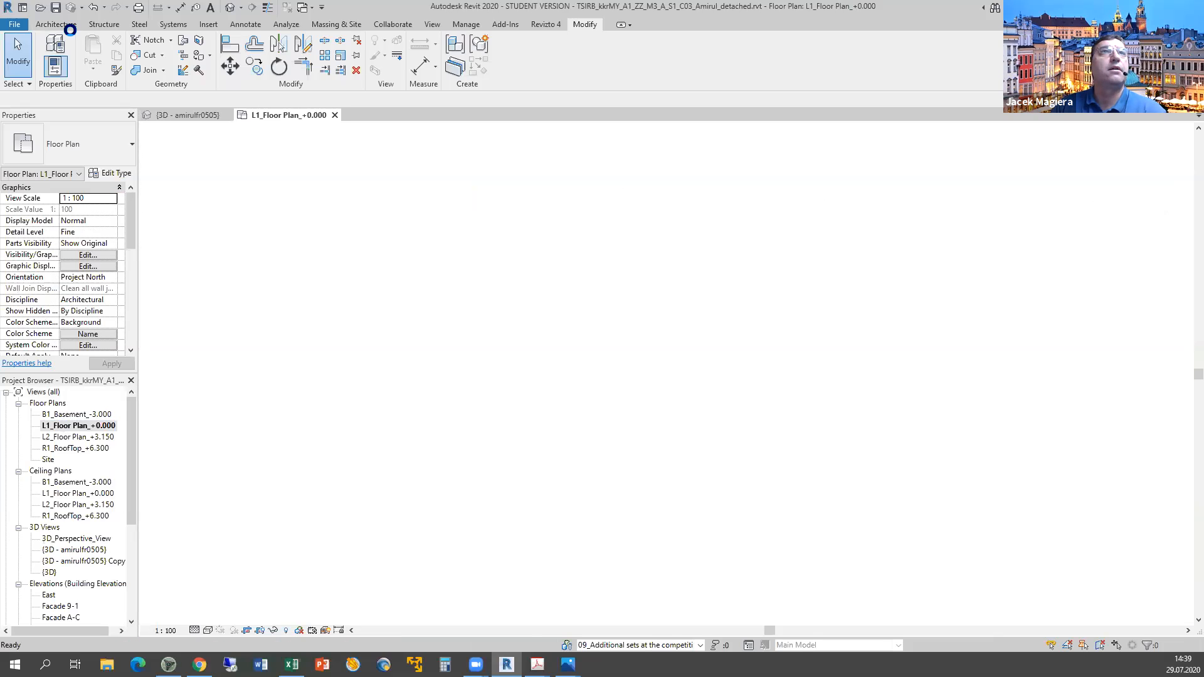
{"action": "left_click", "coordinate": [58, 72]}
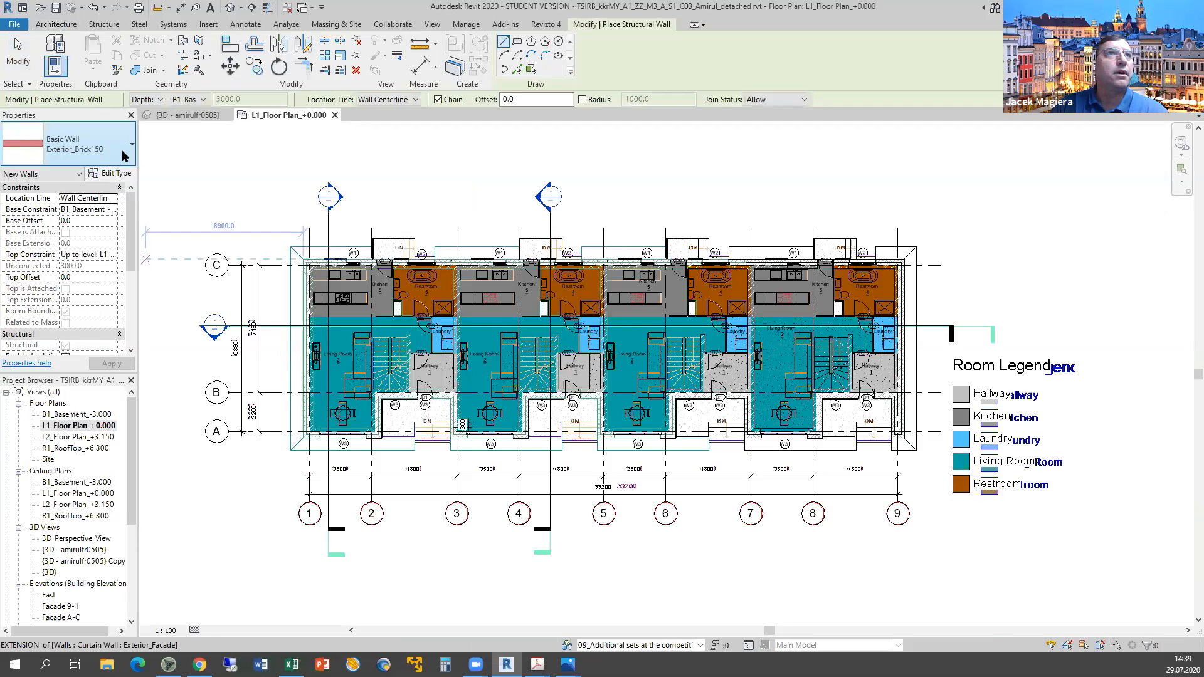
{"action": "left_click", "coordinate": [122, 149]}
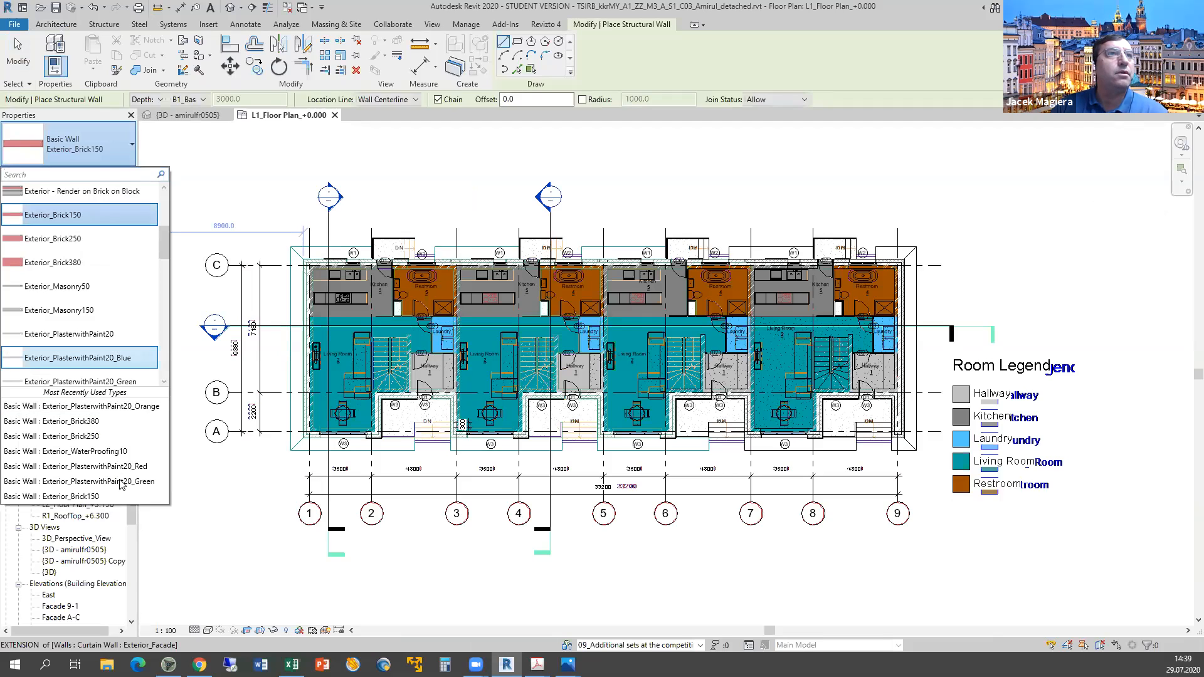
{"action": "left_click_drag", "start_coordinate": [160, 233], "coordinate": [160, 234]}
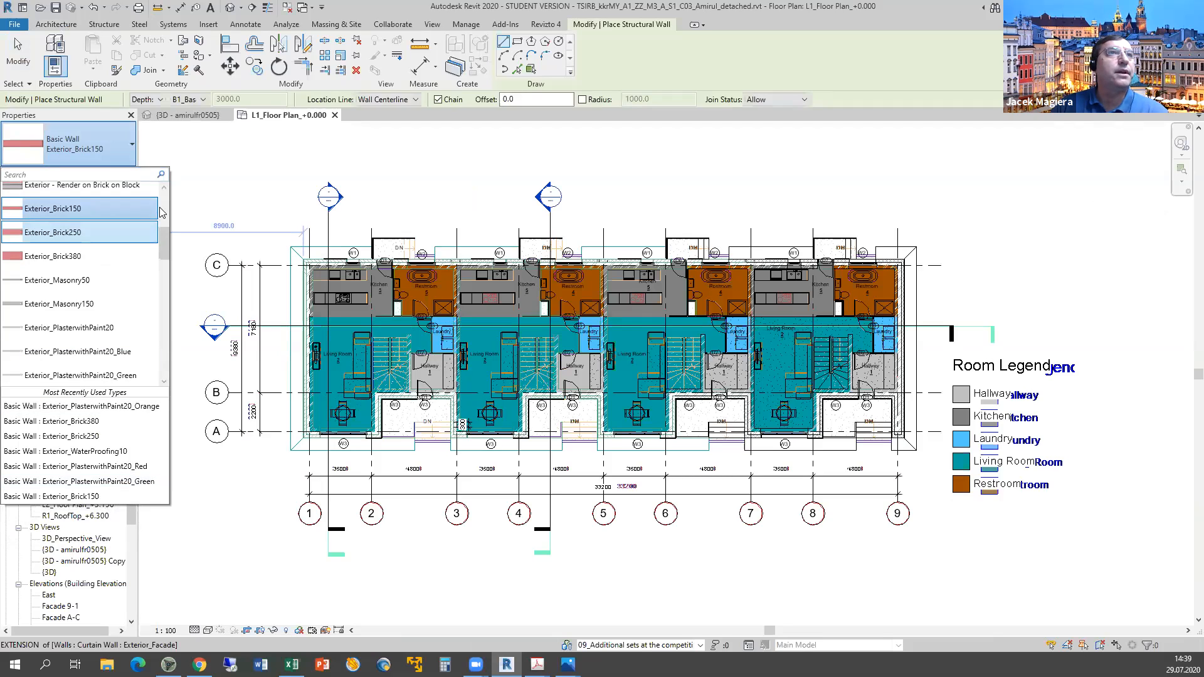
{"action": "left_click", "coordinate": [160, 212]}
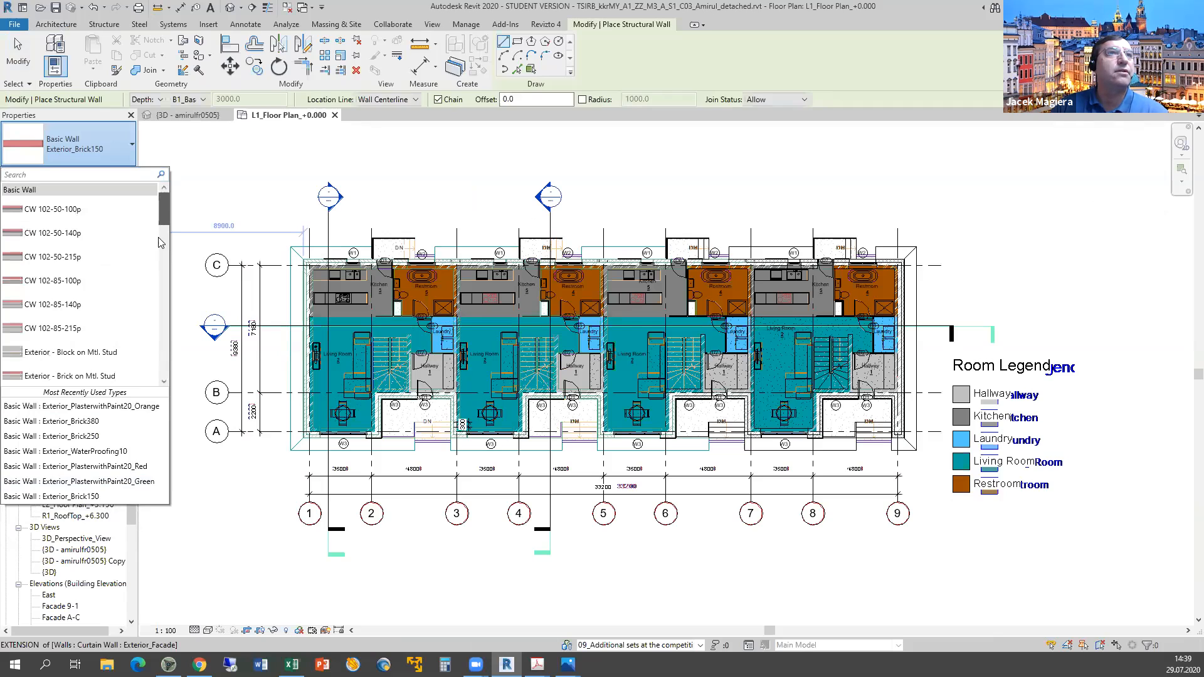
{"action": "left_click", "coordinate": [161, 257]}
{"action": "left_click_drag", "start_coordinate": [155, 199], "coordinate": [173, 156]}
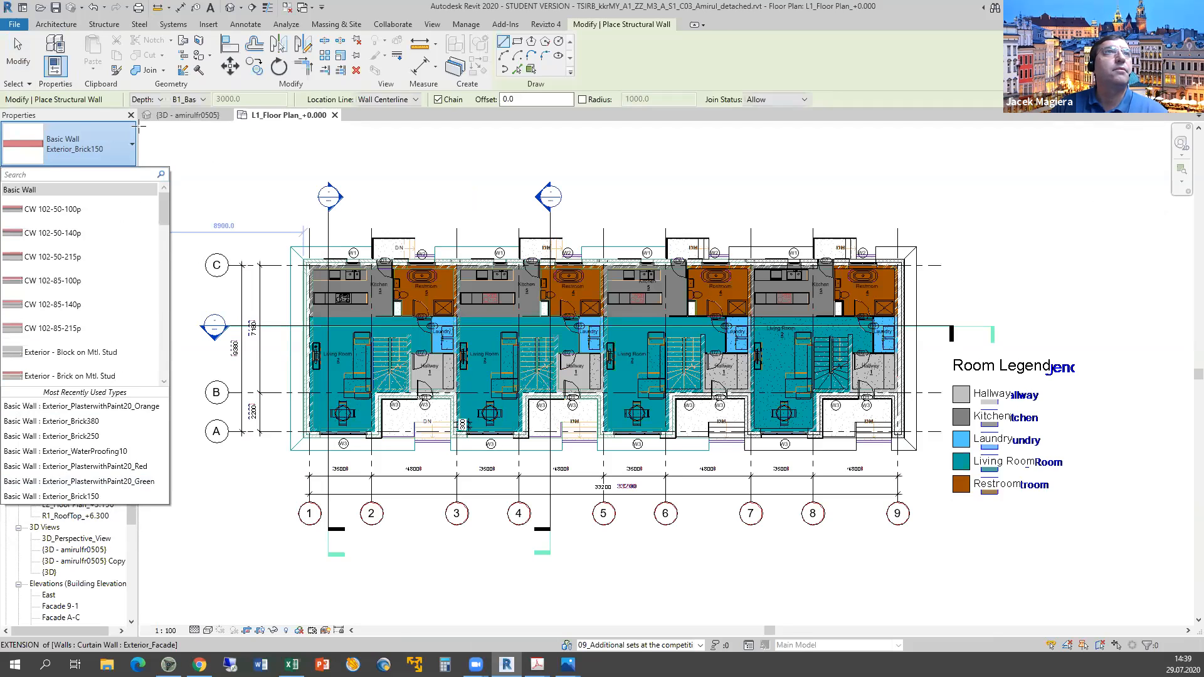
{"action": "left_click", "coordinate": [201, 160]}
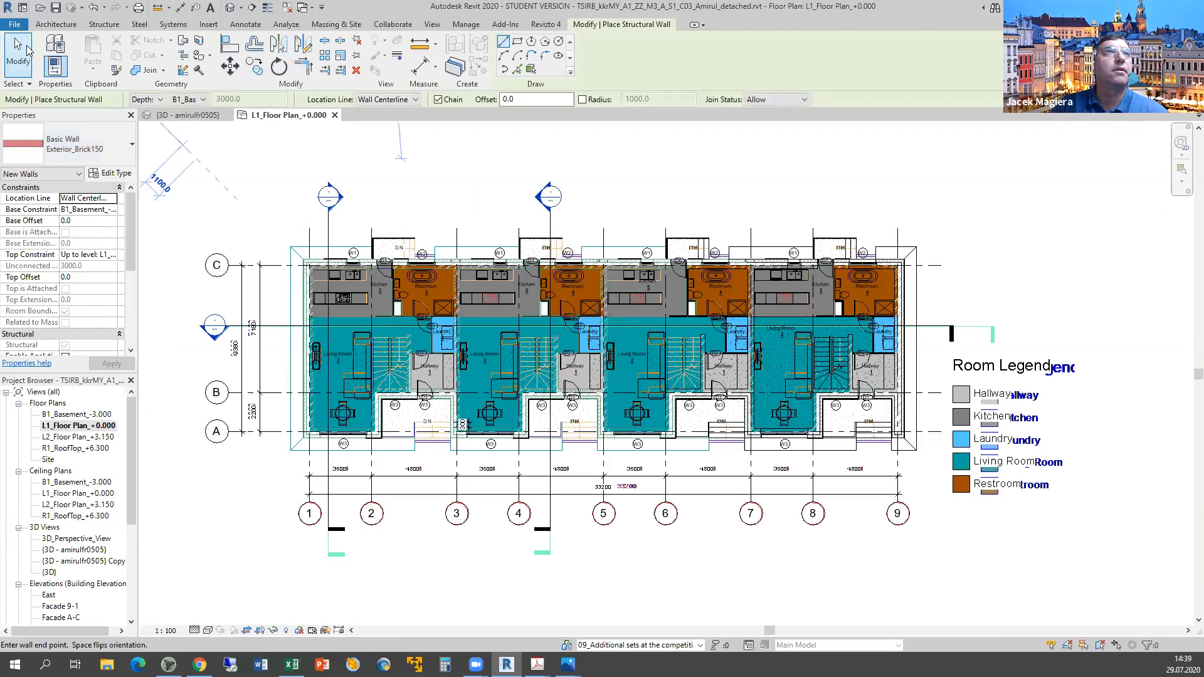
{"action": "left_click", "coordinate": [28, 50]}
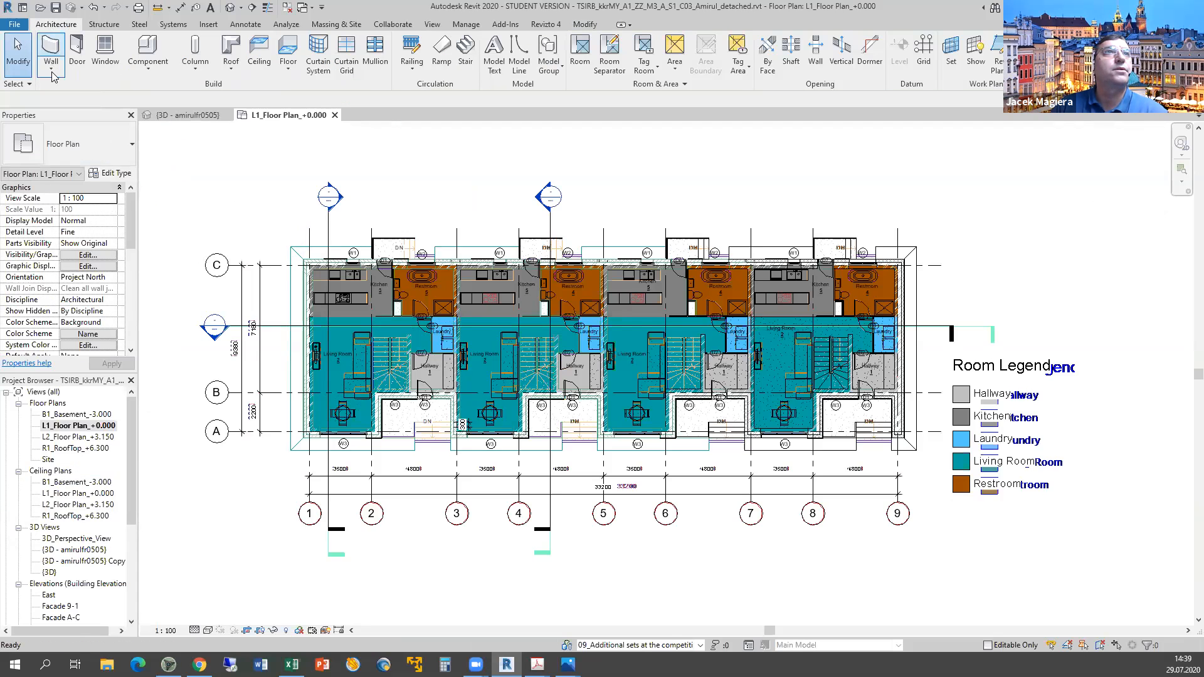
{"action": "left_click", "coordinate": [52, 62]}
{"action": "left_click", "coordinate": [23, 47]}
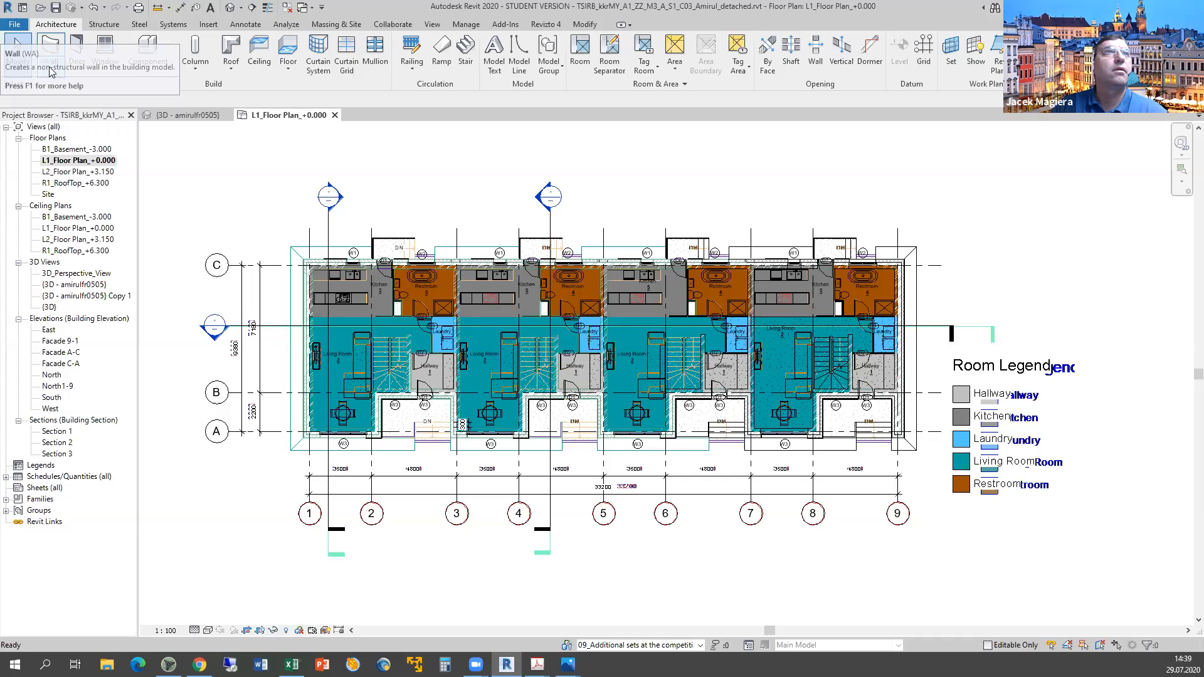
{"action": "left_click", "coordinate": [51, 71]}
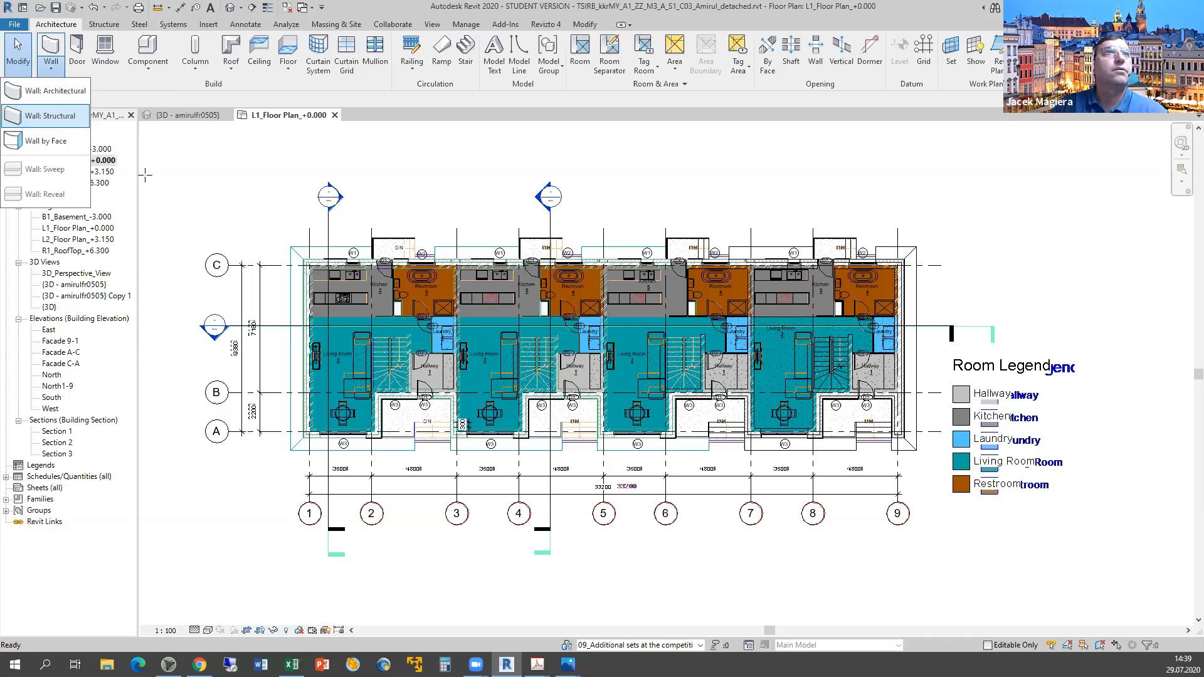
{"action": "left_click", "coordinate": [50, 115]}
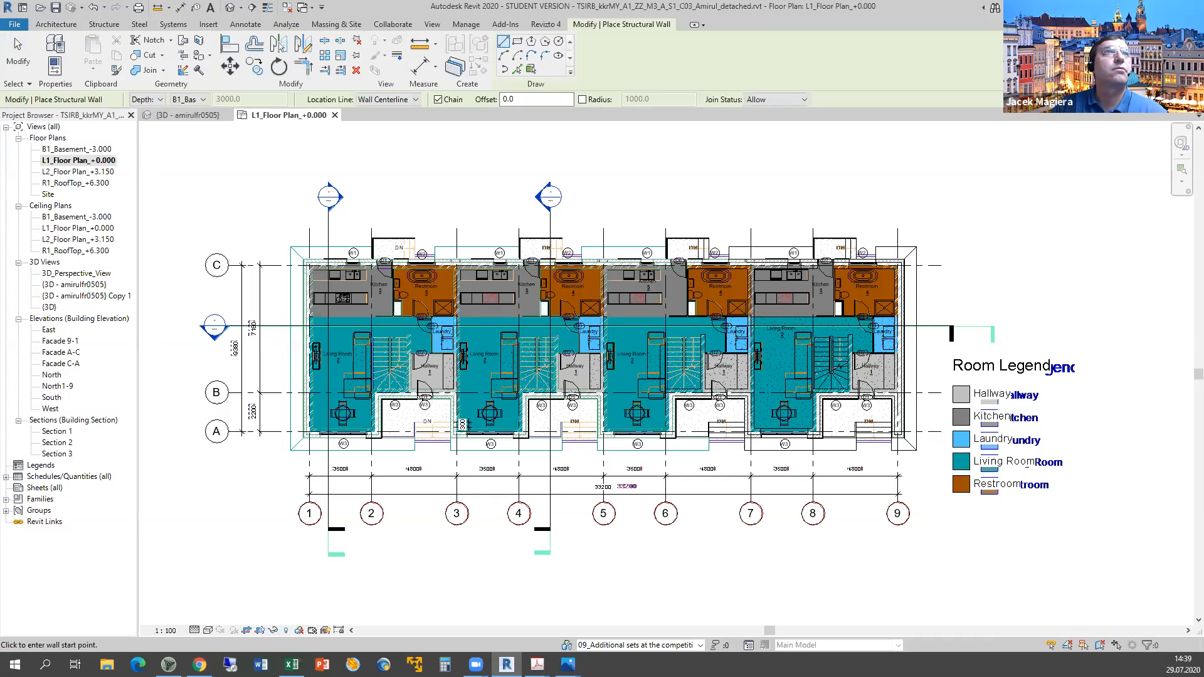
{"action": "left_click", "coordinate": [19, 50]}
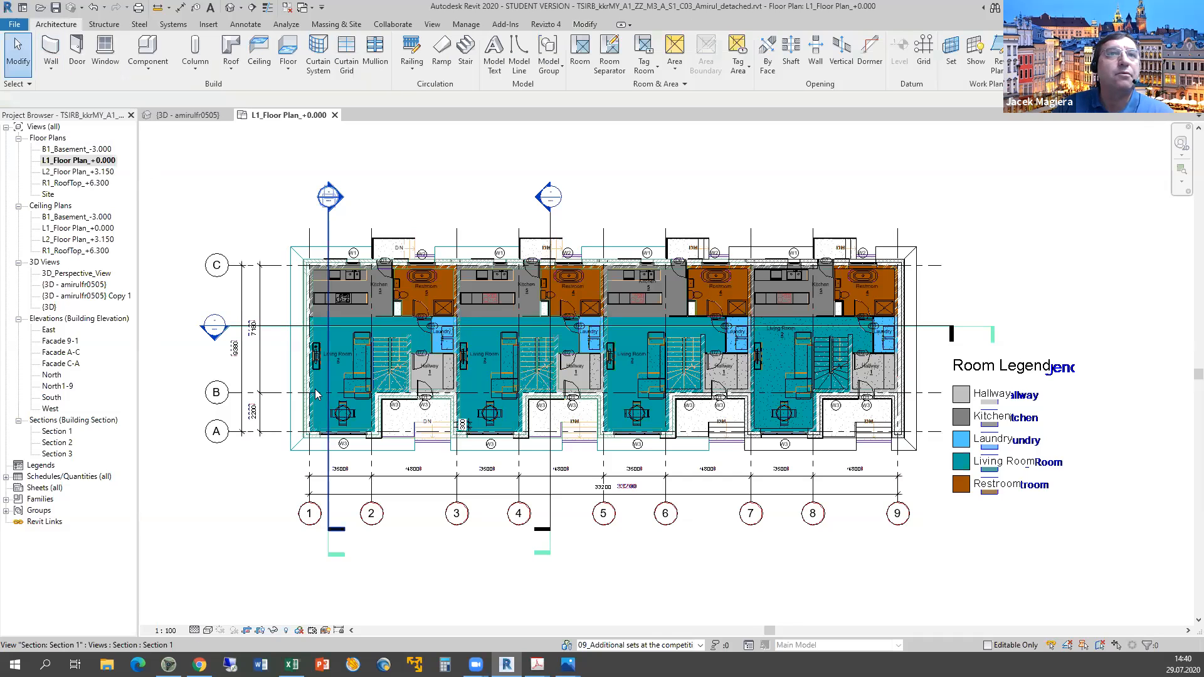
Restore the Properties palette and check the selected left-unit exterior wall's layer materials.
{"action": "scroll", "coordinate": [297, 413], "scroll_direction": "up", "scroll_amount": 3}
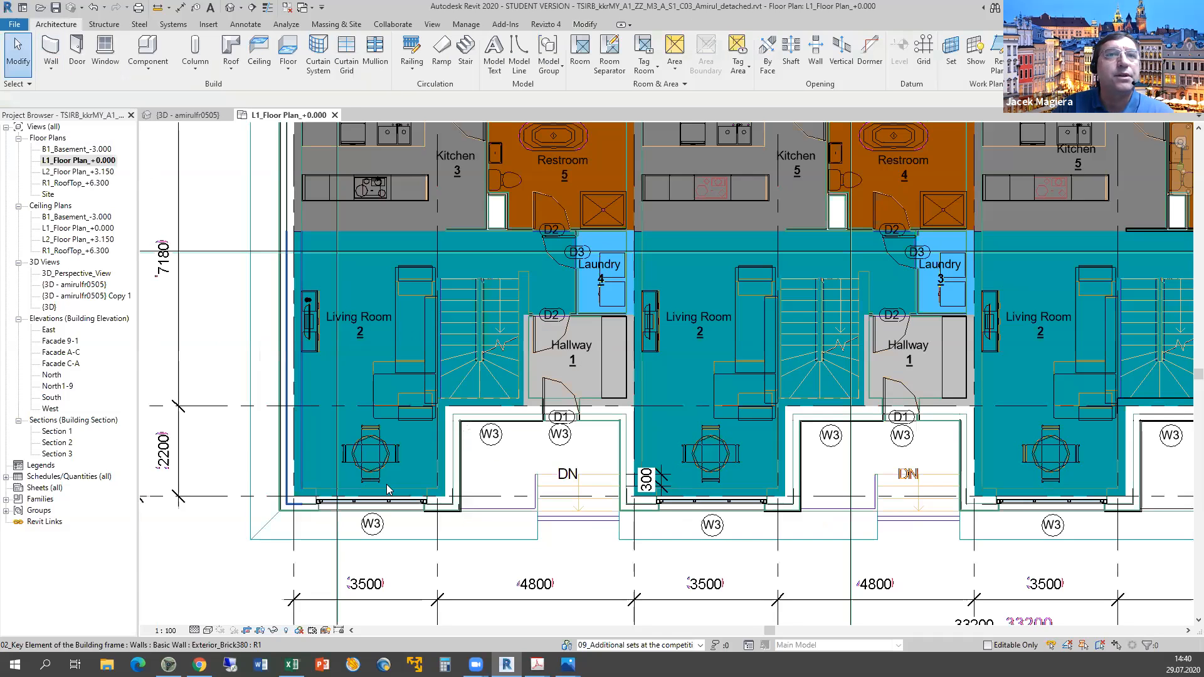
{"action": "left_click", "coordinate": [450, 468]}
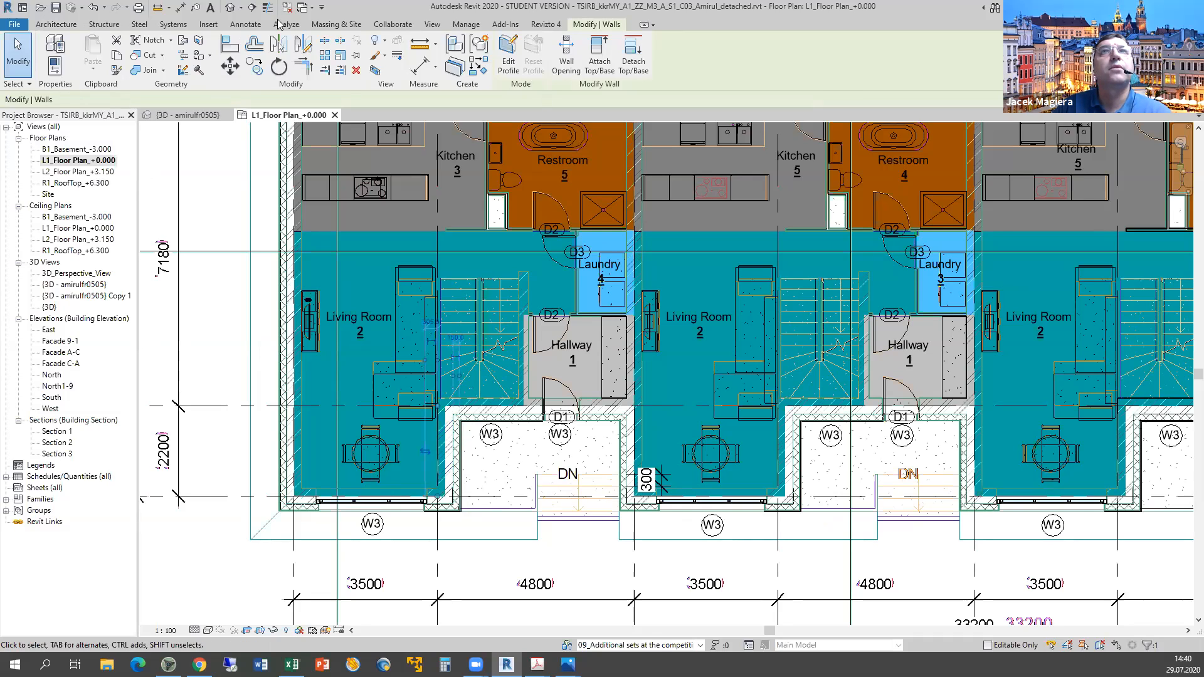
{"action": "left_click", "coordinate": [432, 24]}
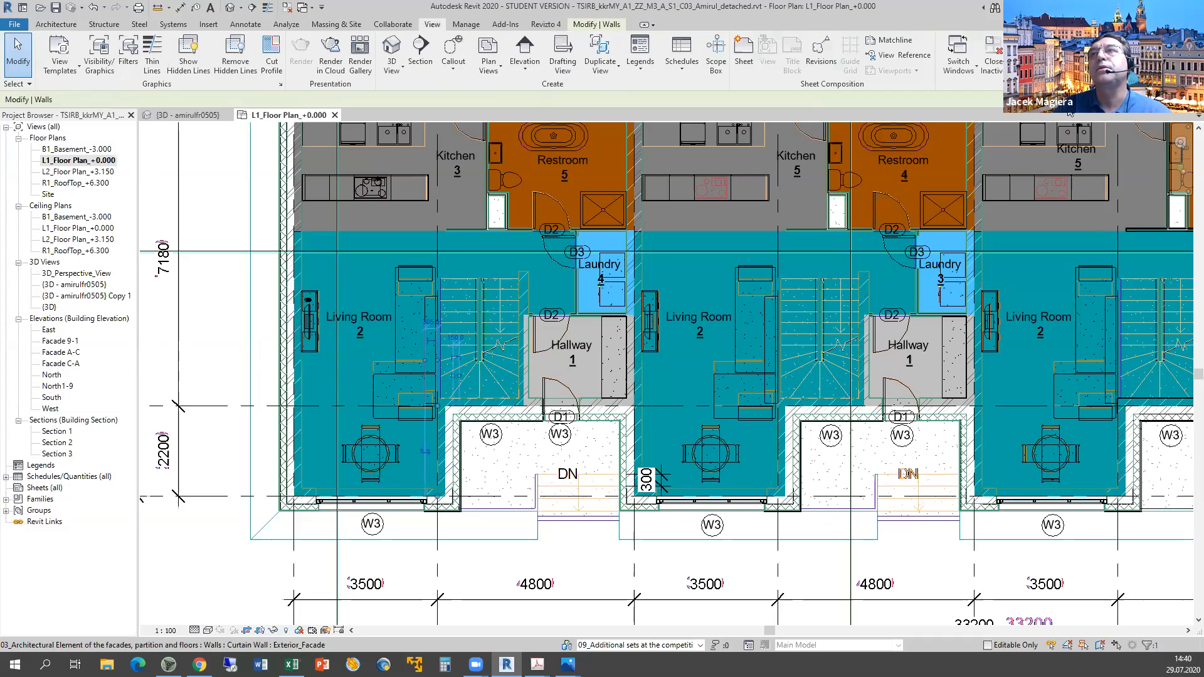
{"action": "left_click", "coordinate": [1085, 57]}
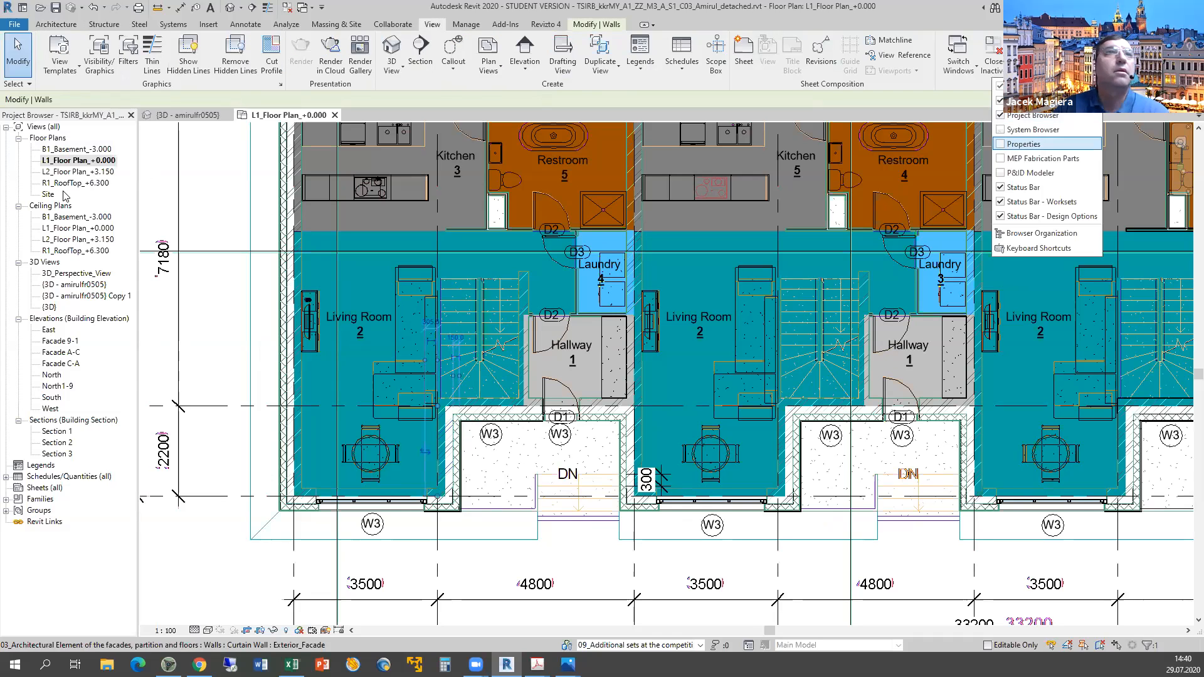
{"action": "left_click", "coordinate": [1041, 144]}
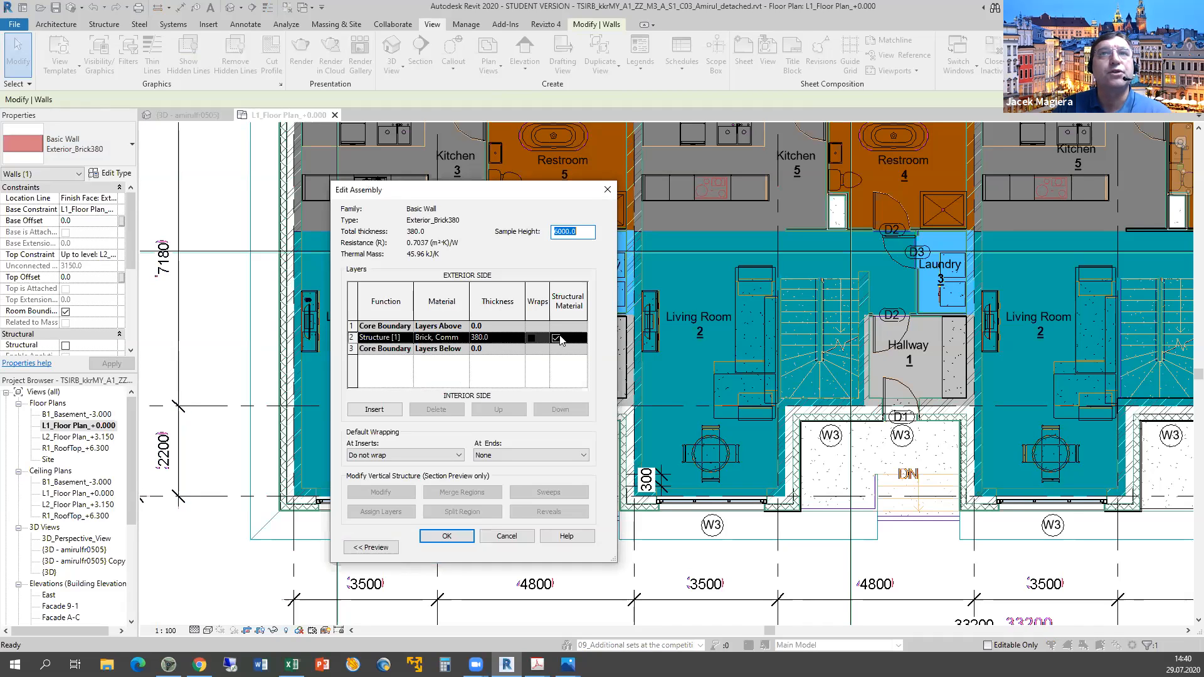
{"action": "left_click", "coordinate": [491, 541]}
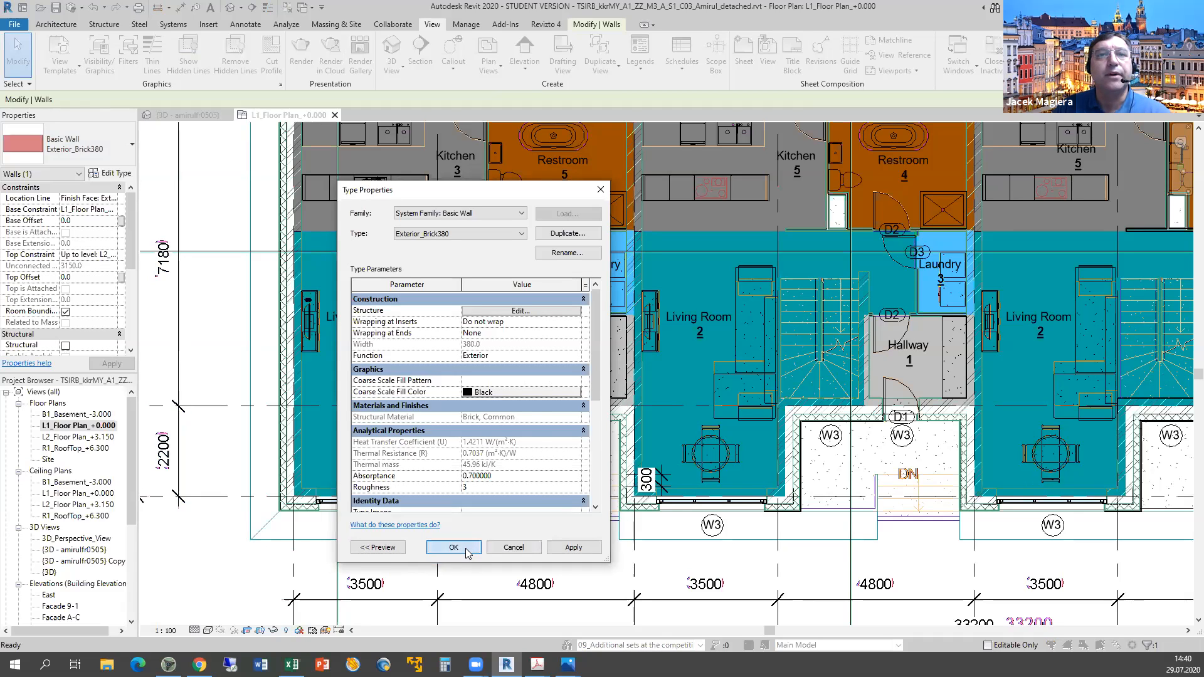
{"action": "left_click", "coordinate": [465, 549]}
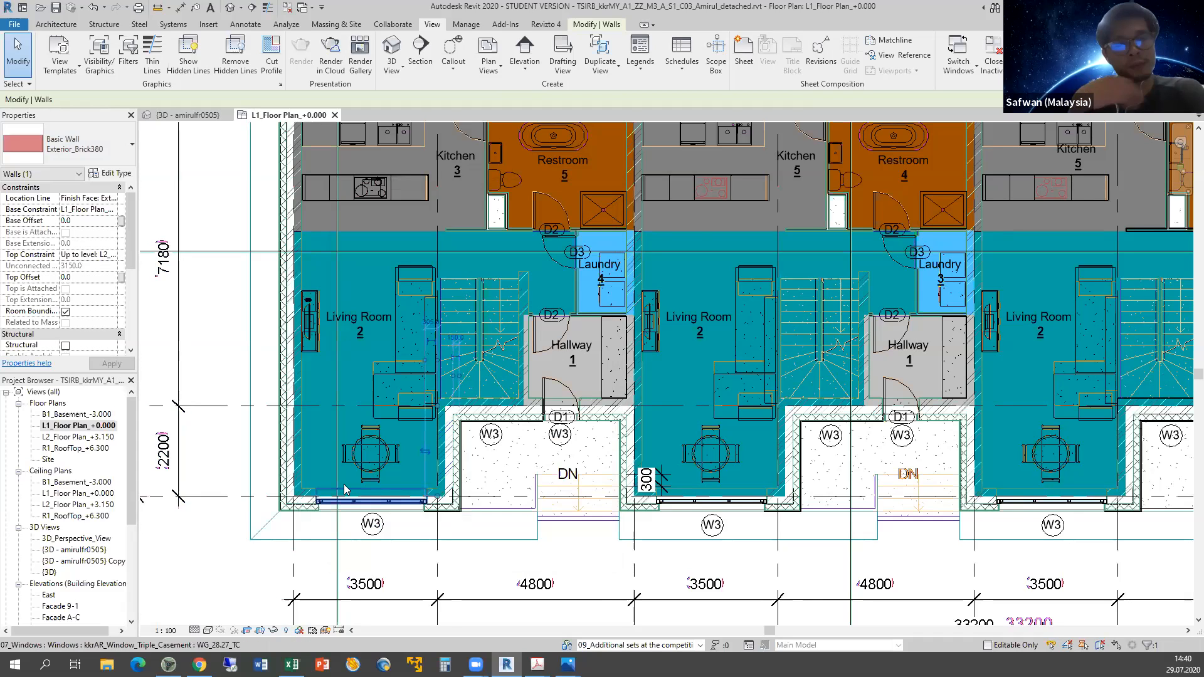
Select the exterior masonry wall beside the window, then the Exterior_Brick380 wall on the left.
{"action": "scroll", "coordinate": [345, 490], "scroll_direction": "up", "scroll_amount": 4}
{"action": "scroll", "coordinate": [346, 482], "scroll_direction": "down", "scroll_amount": 1}
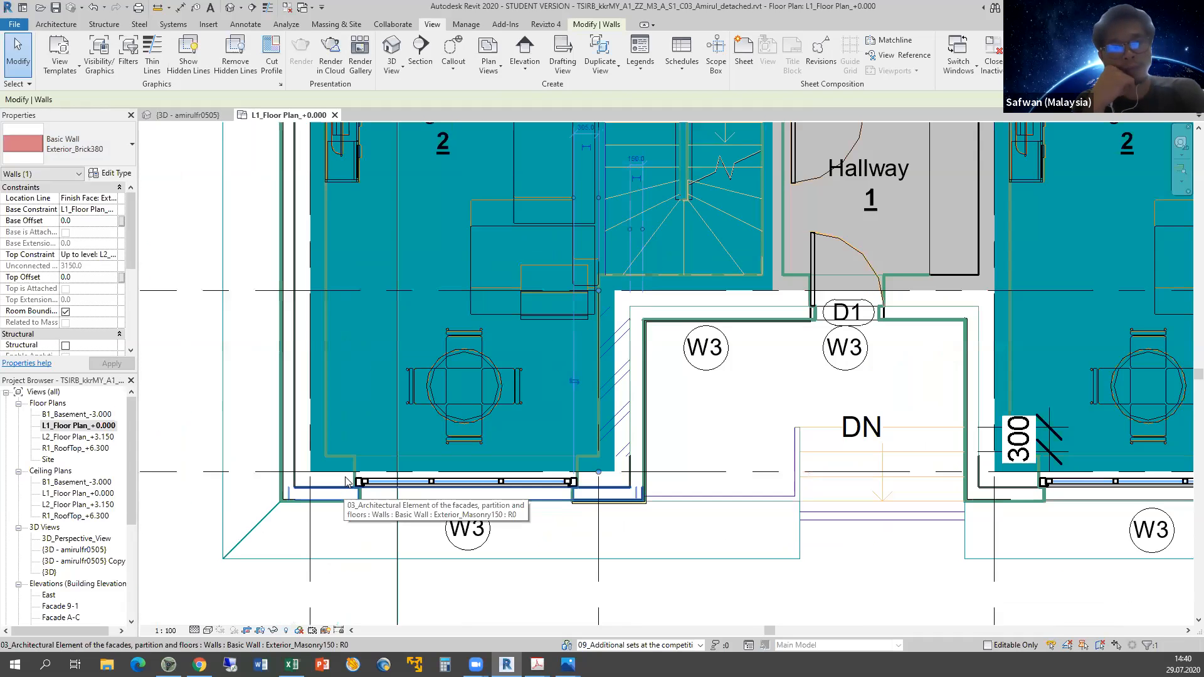
{"action": "scroll", "coordinate": [345, 482], "scroll_direction": "down", "scroll_amount": 3}
{"action": "scroll", "coordinate": [346, 481], "scroll_direction": "up", "scroll_amount": 6}
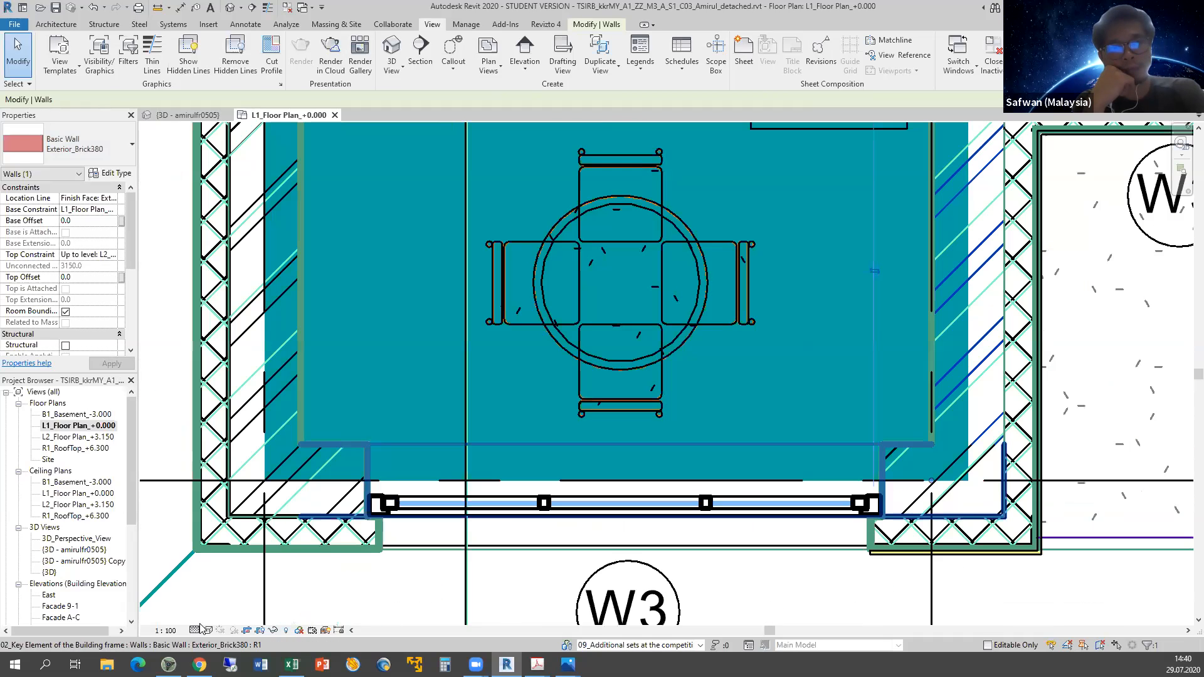
{"action": "left_click", "coordinate": [209, 630]}
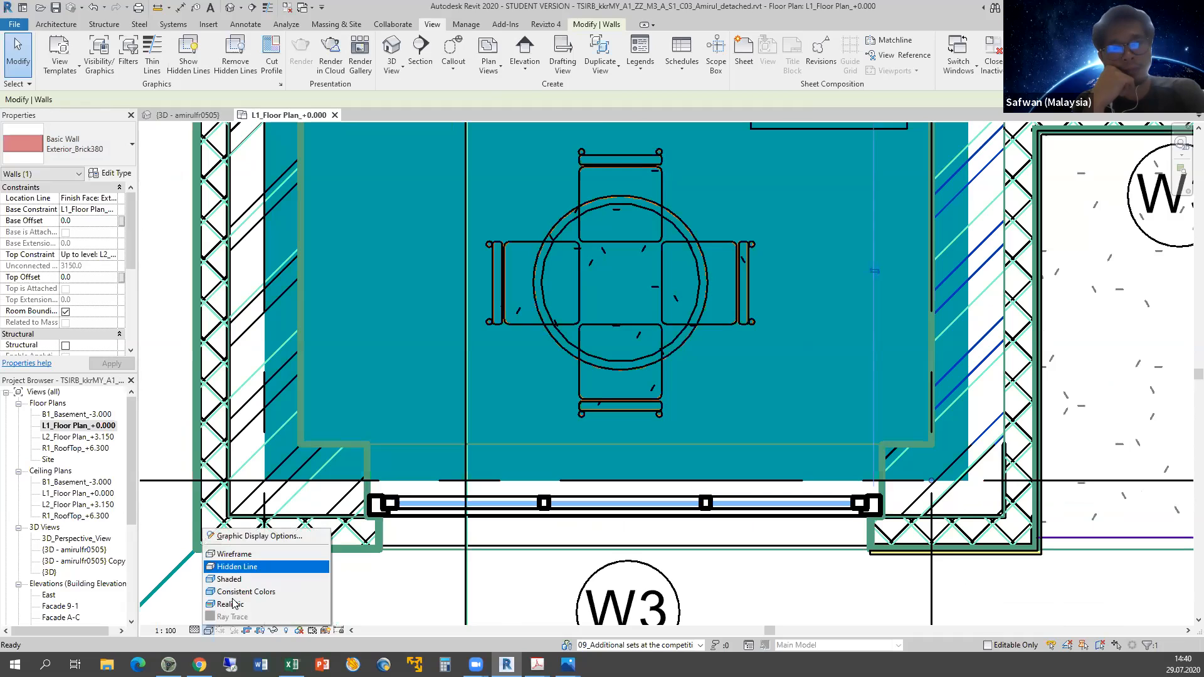
{"action": "left_click", "coordinate": [281, 535]}
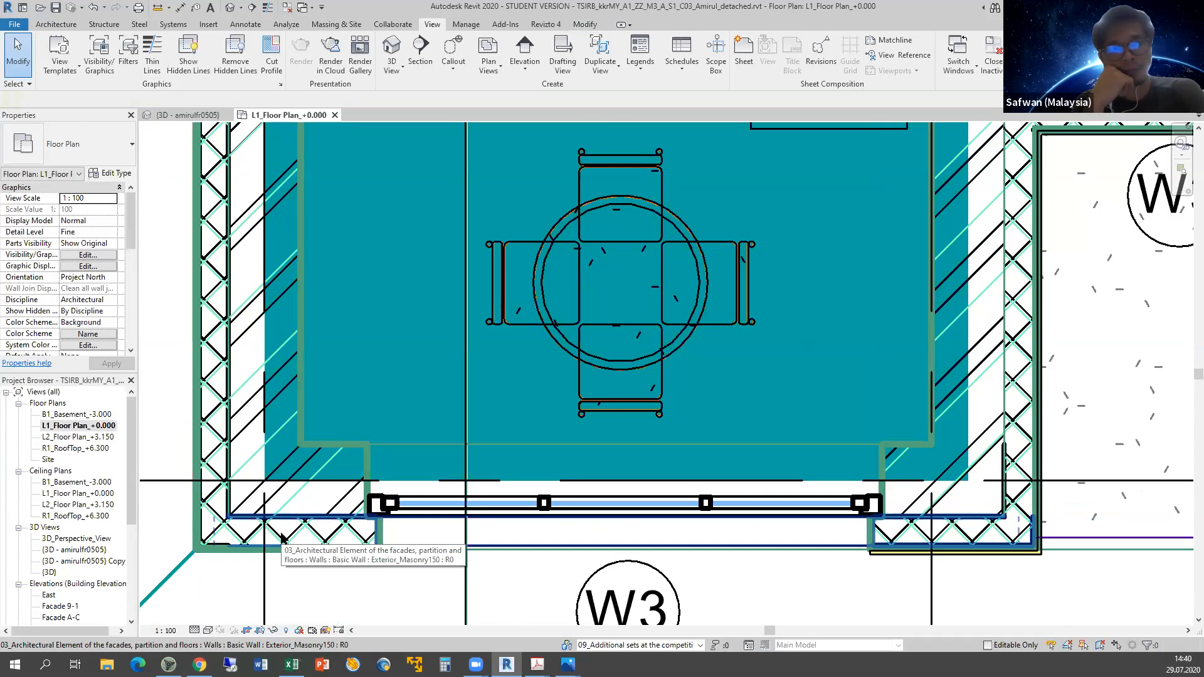
{"action": "left_click", "coordinate": [281, 537]}
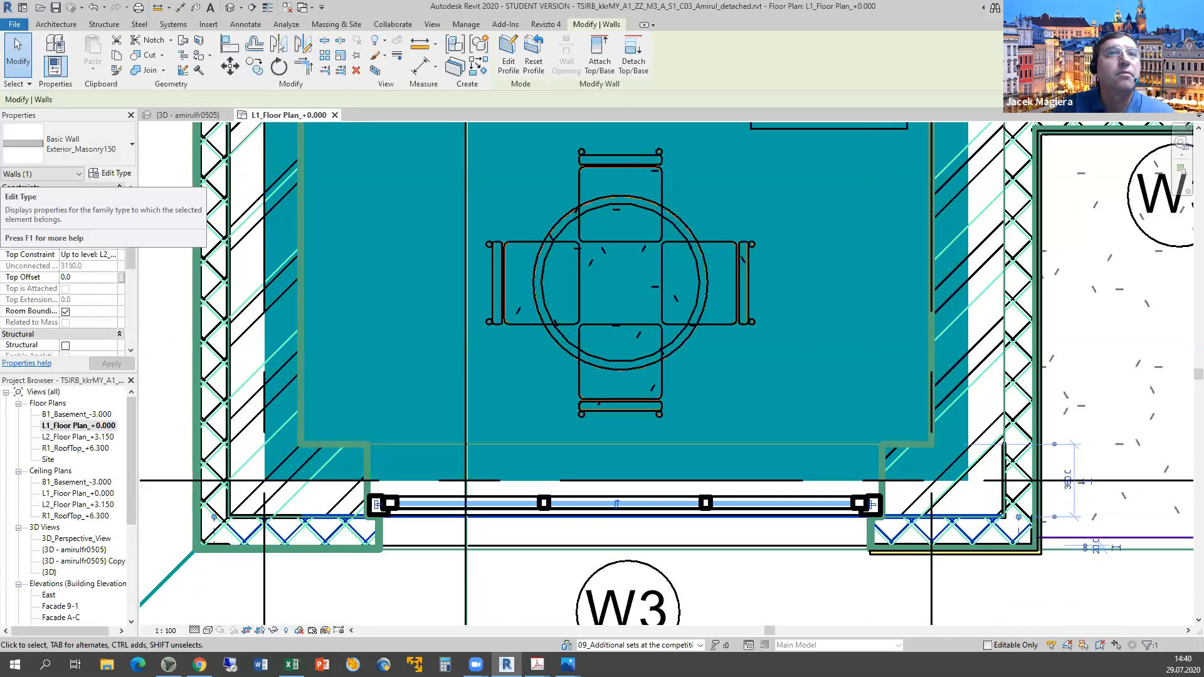
{"action": "key", "text": "alt+Tab"}
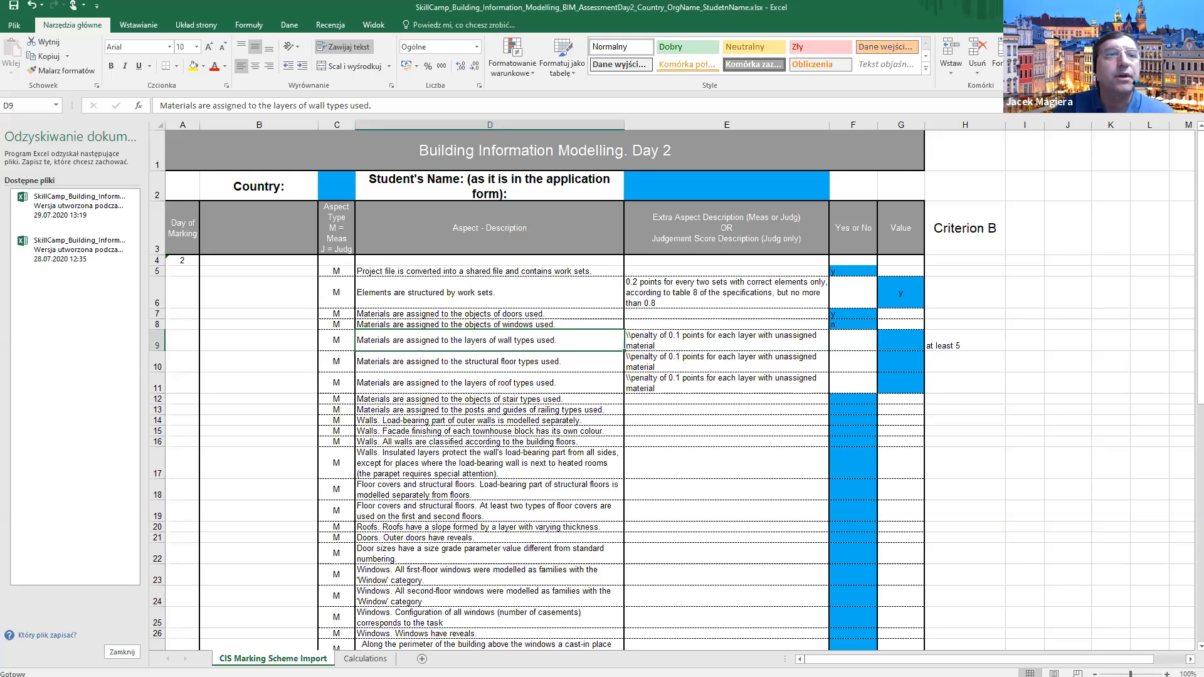
{"action": "key", "text": "alt+Tab"}
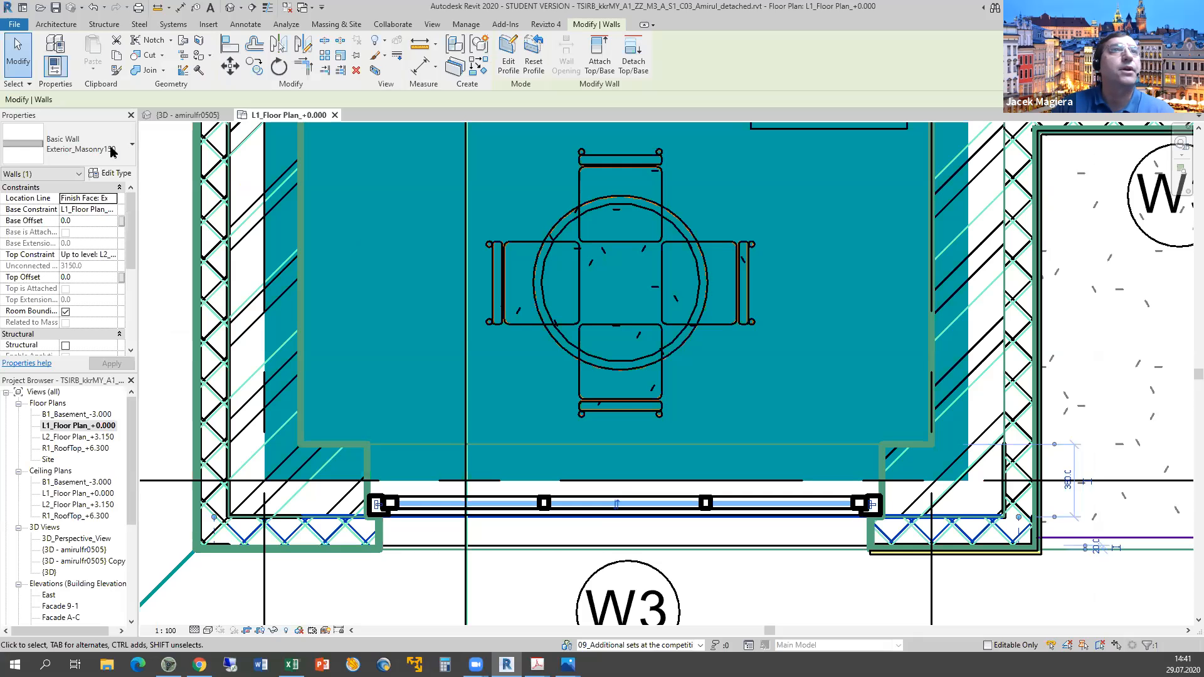
{"action": "left_click", "coordinate": [211, 502]}
{"action": "left_click", "coordinate": [211, 501]}
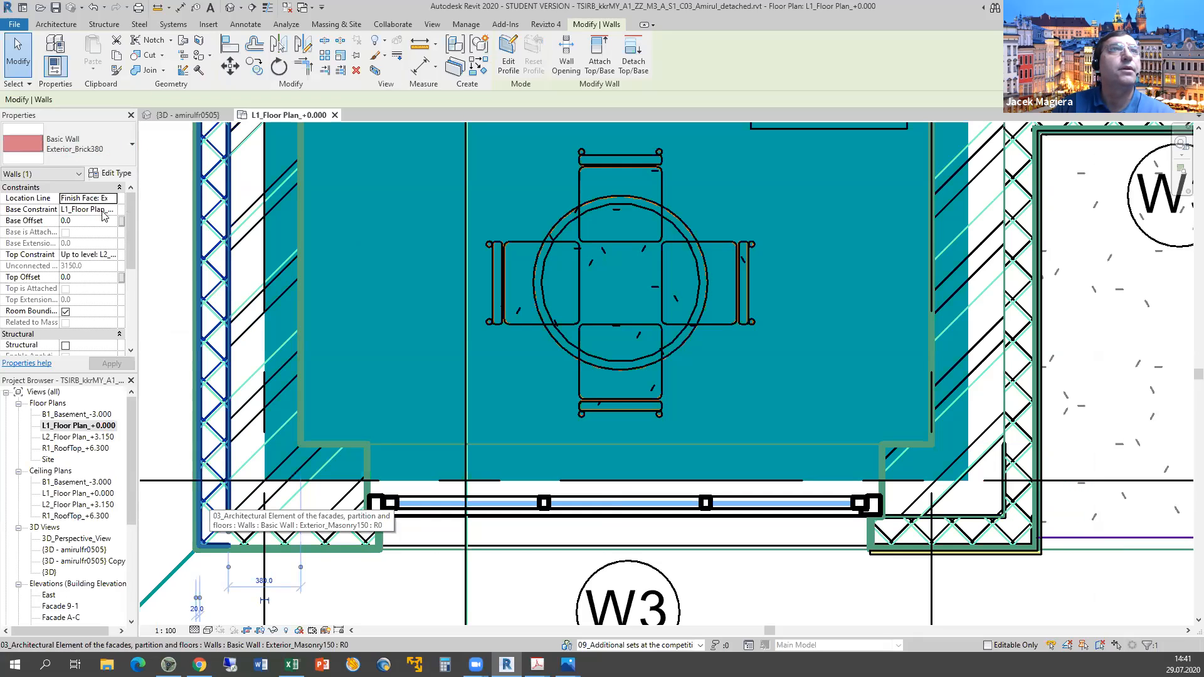
{"action": "left_click", "coordinate": [115, 174]}
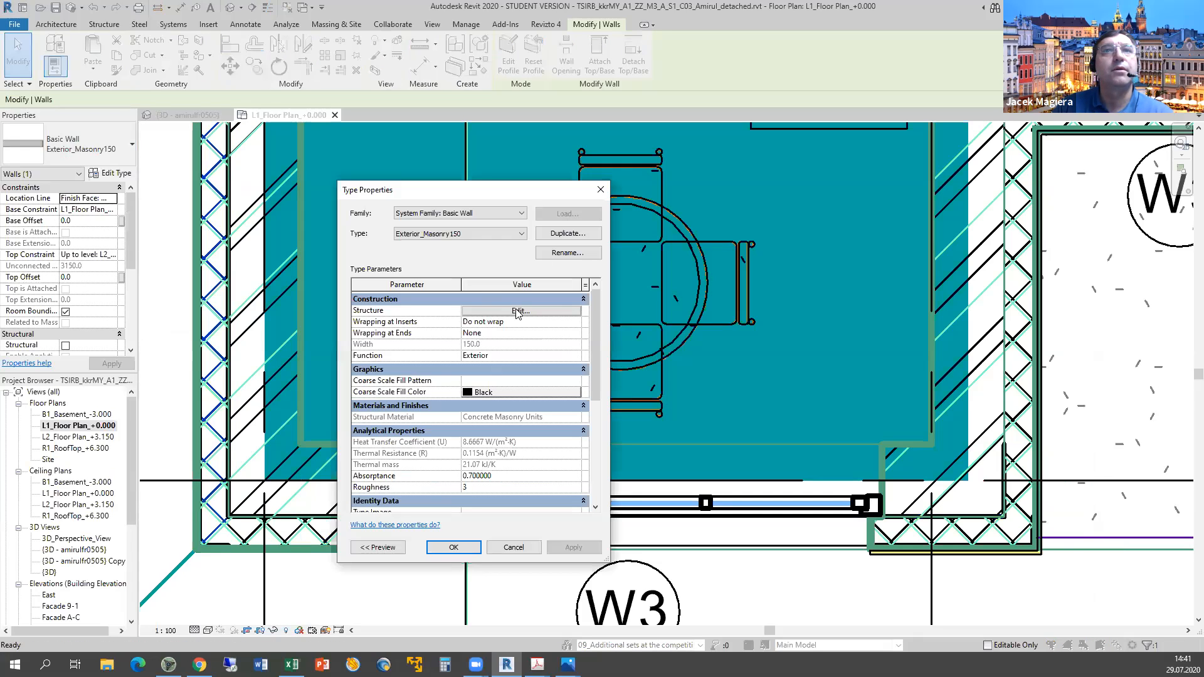
{"action": "left_click", "coordinate": [518, 312]}
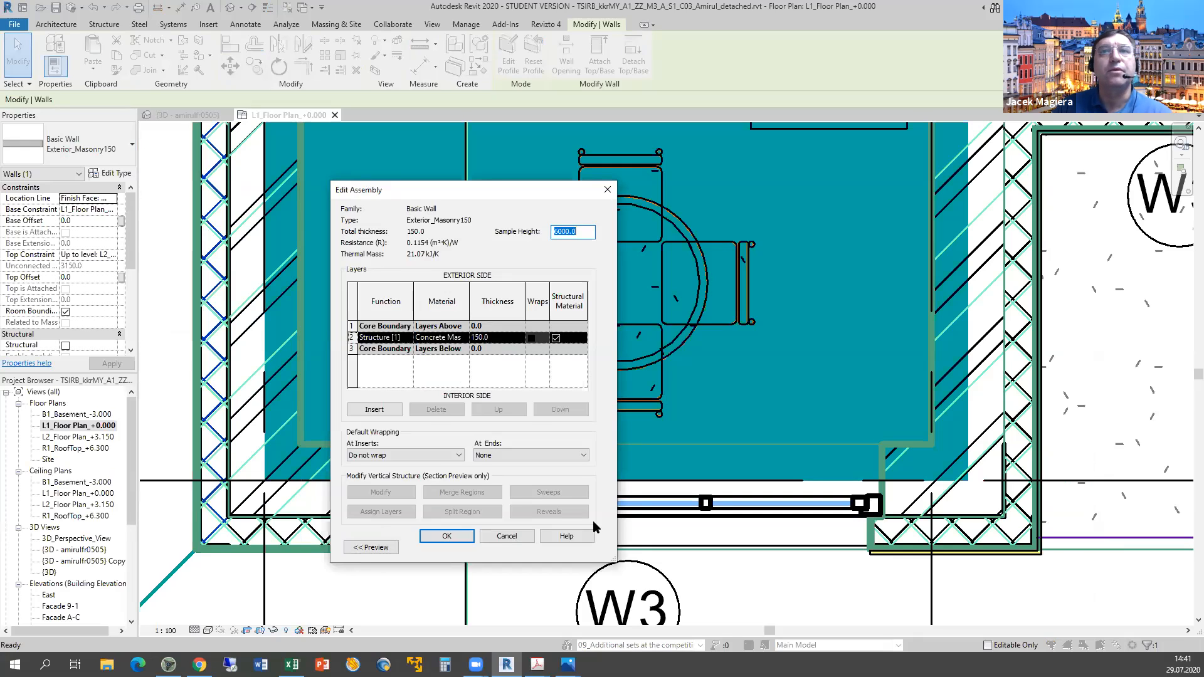
{"action": "left_click", "coordinate": [512, 538]}
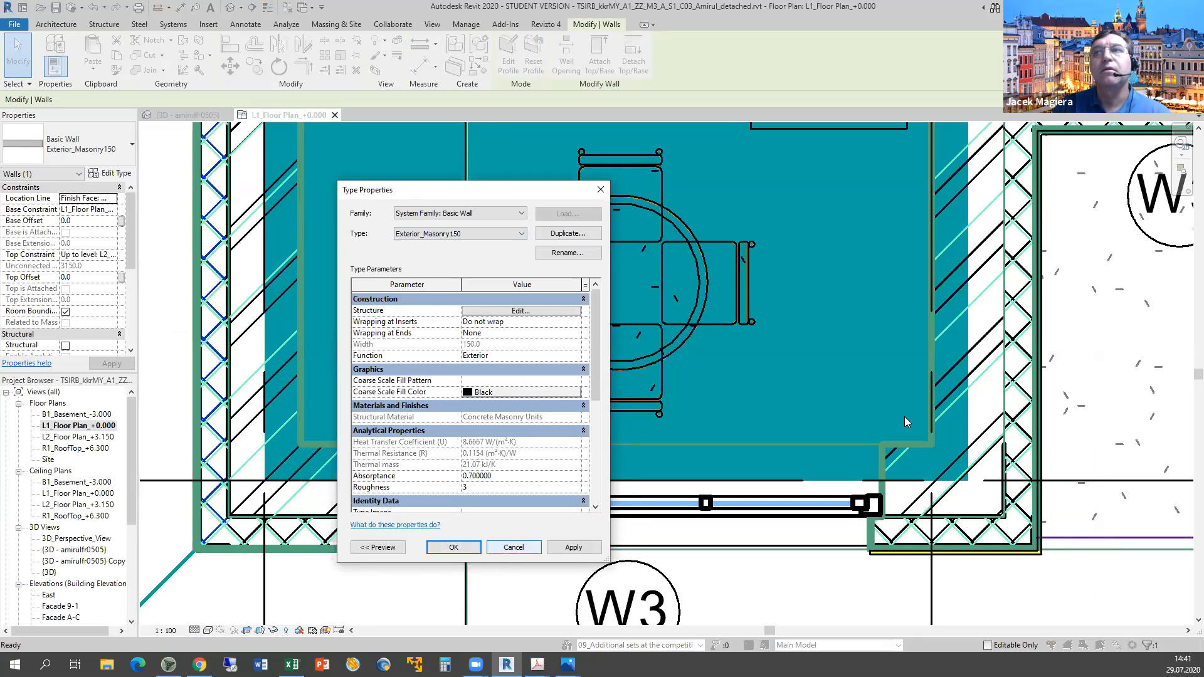
{"action": "scroll", "coordinate": [904, 417], "scroll_direction": "down", "scroll_amount": 2}
{"action": "middle_click_drag", "start_coordinate": [1104, 405], "coordinate": [439, 563]}
{"action": "scroll", "coordinate": [582, 433], "scroll_direction": "down", "scroll_amount": 2}
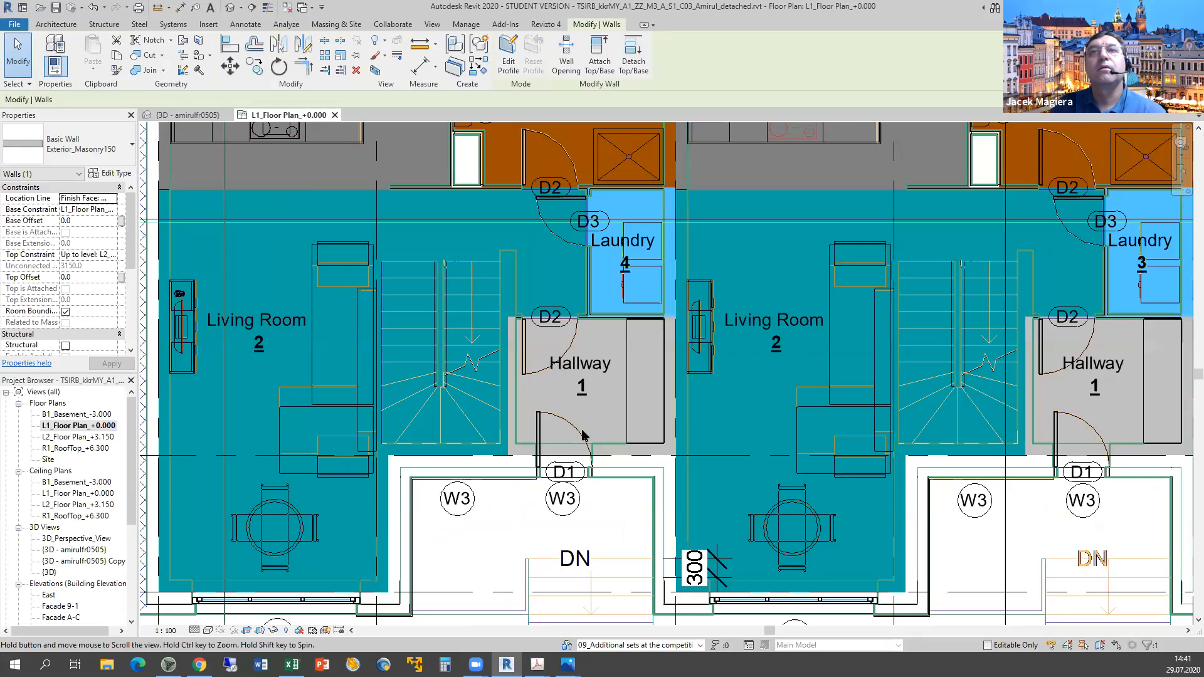
{"action": "scroll", "coordinate": [469, 355], "scroll_direction": "down", "scroll_amount": 2}
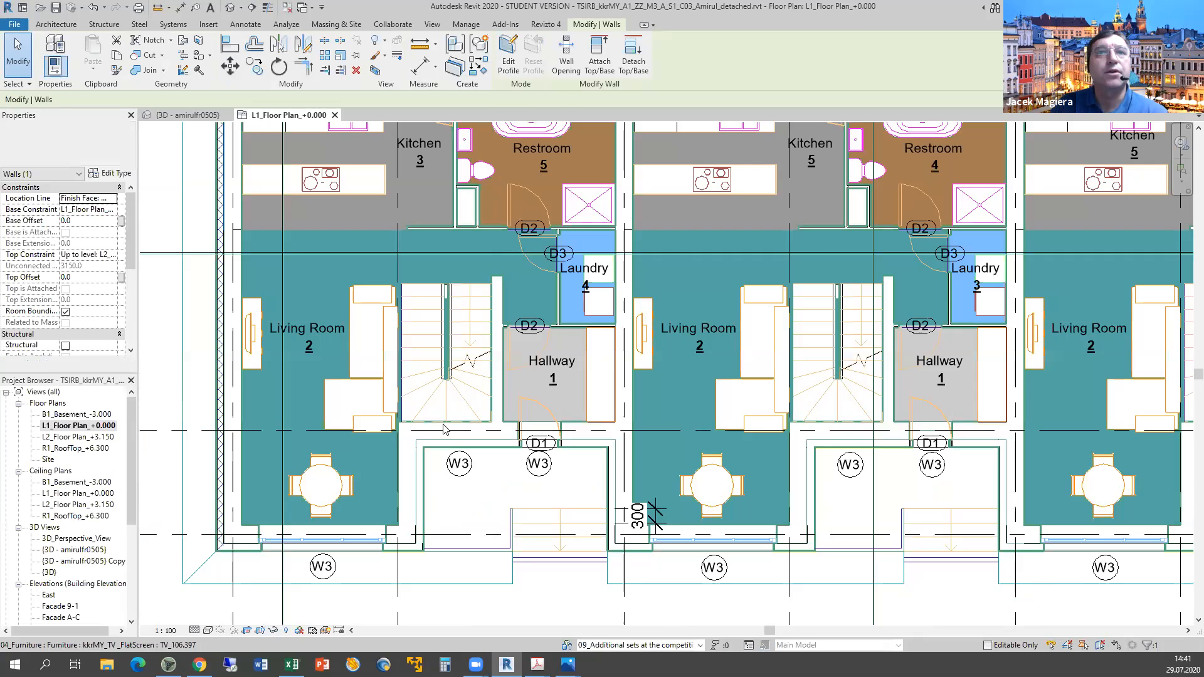
{"action": "scroll", "coordinate": [461, 364], "scroll_direction": "down", "scroll_amount": 2}
{"action": "scroll", "coordinate": [460, 364], "scroll_direction": "up", "scroll_amount": 3}
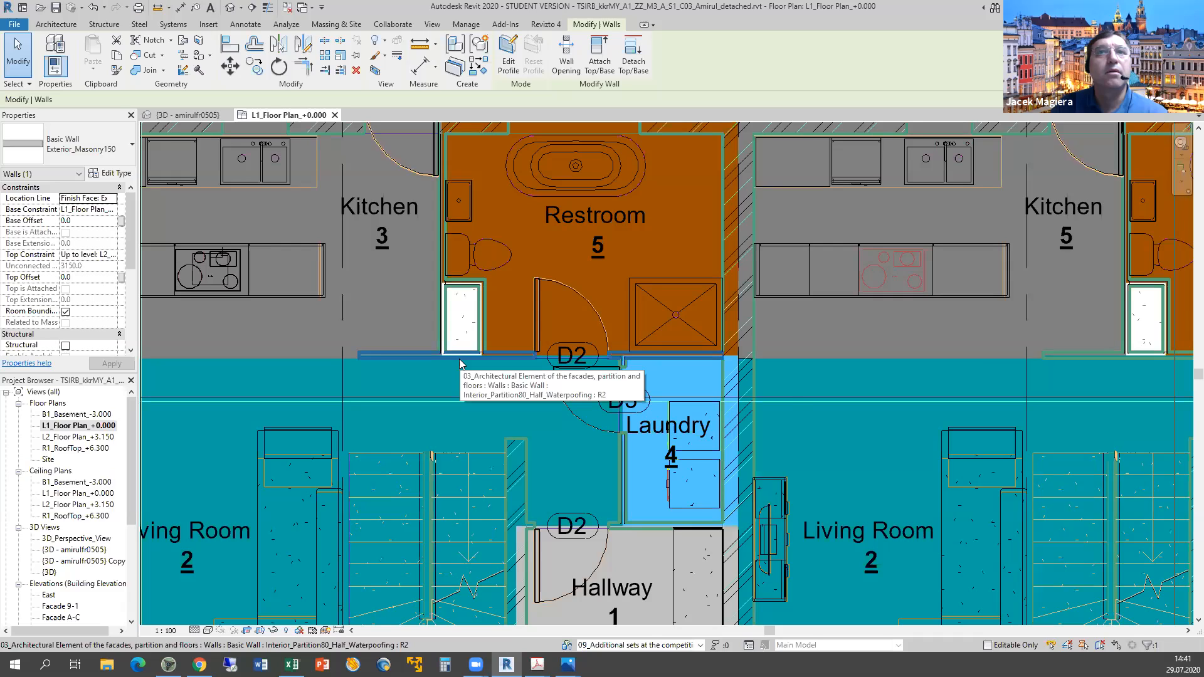
{"action": "left_click", "coordinate": [460, 363]}
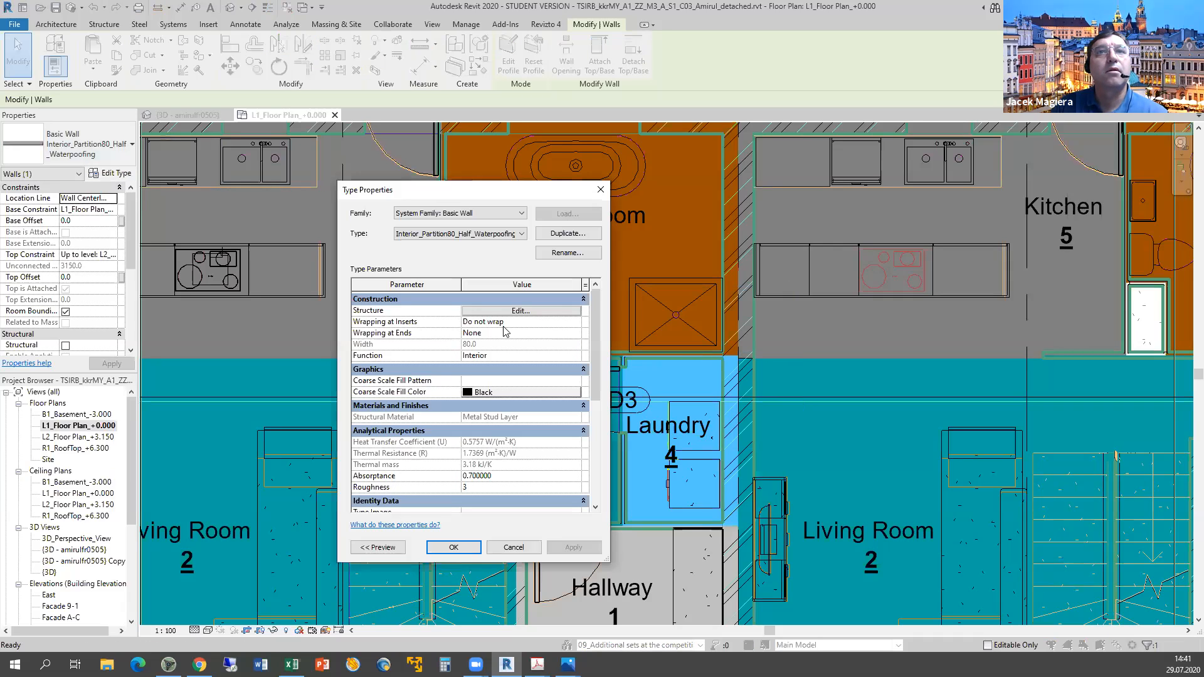
{"action": "left_click", "coordinate": [486, 311]}
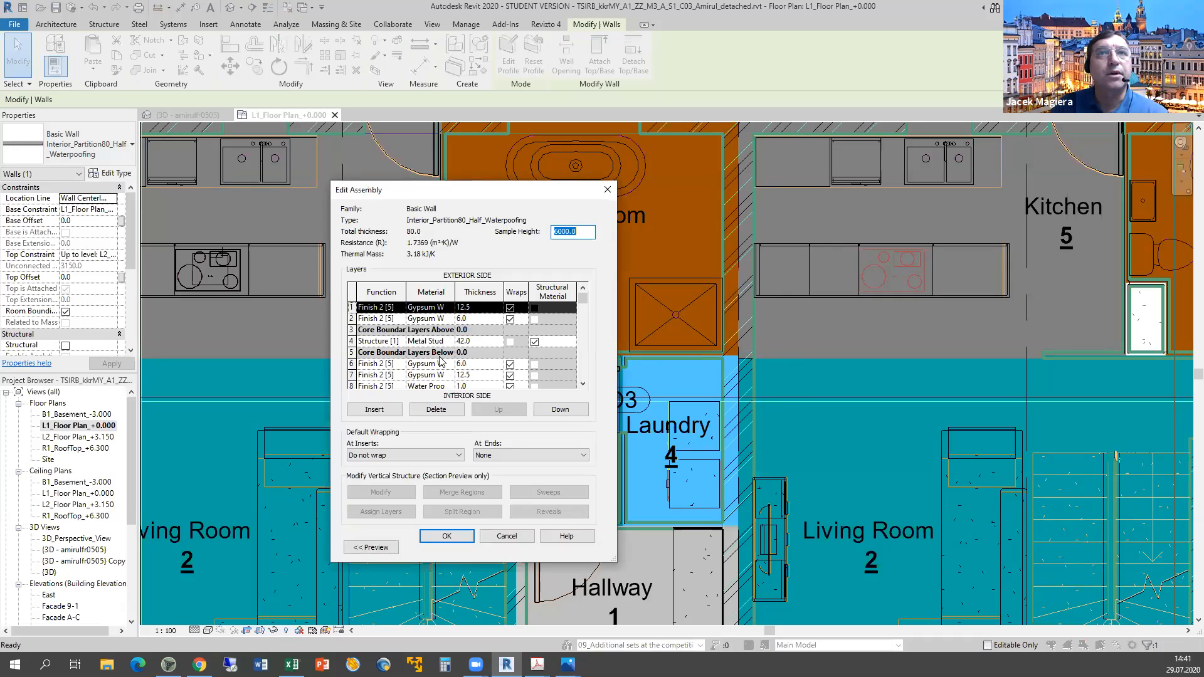
{"action": "left_click", "coordinate": [507, 537]}
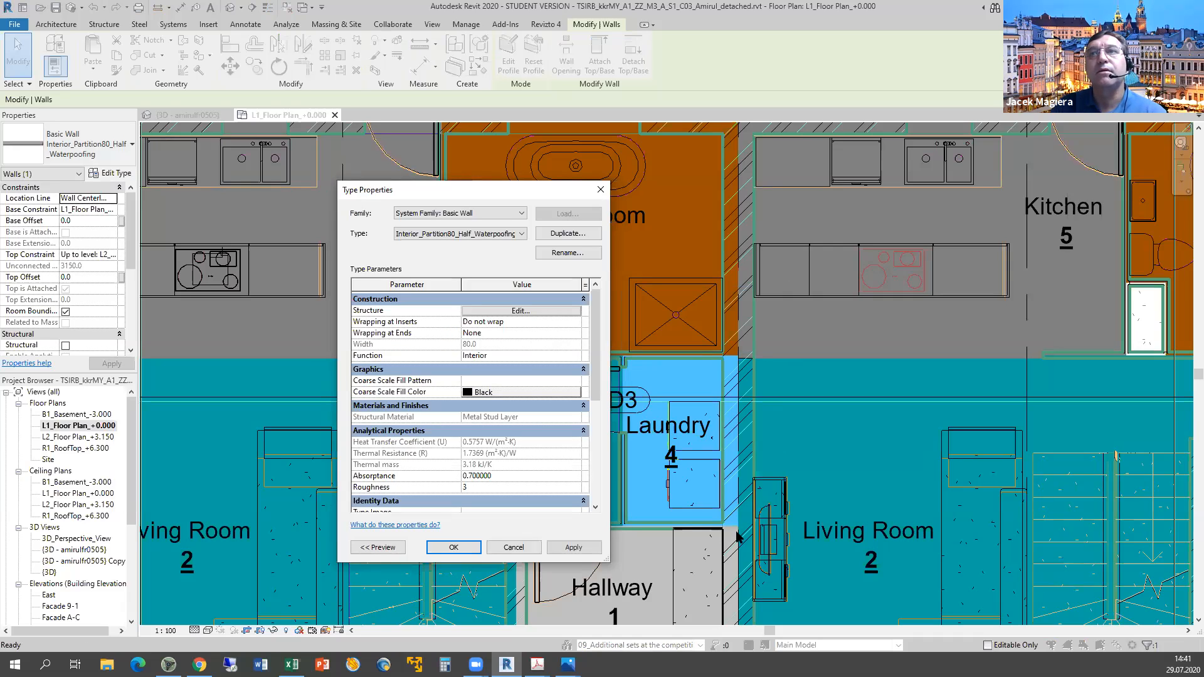
{"action": "left_click", "coordinate": [514, 548]}
{"action": "scroll", "coordinate": [951, 503], "scroll_direction": "down", "scroll_amount": 5}
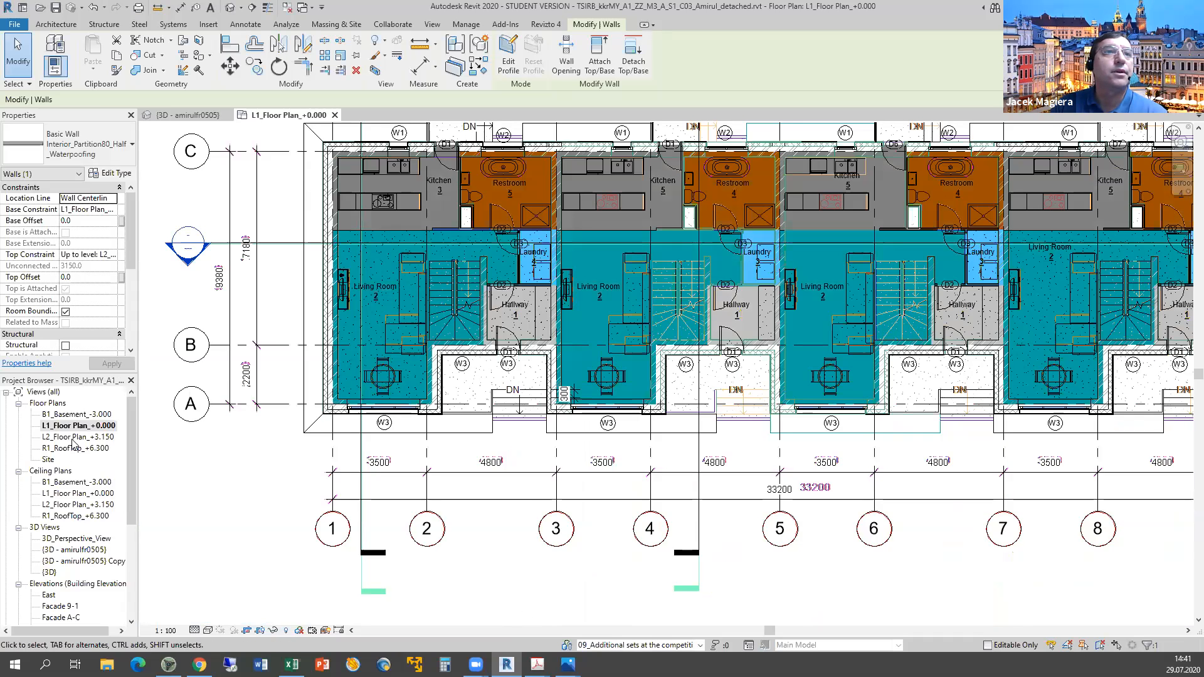
Open the B1_Basement floor plan and try selecting the exterior walls along grid 1.
{"action": "double_click", "coordinate": [74, 415]}
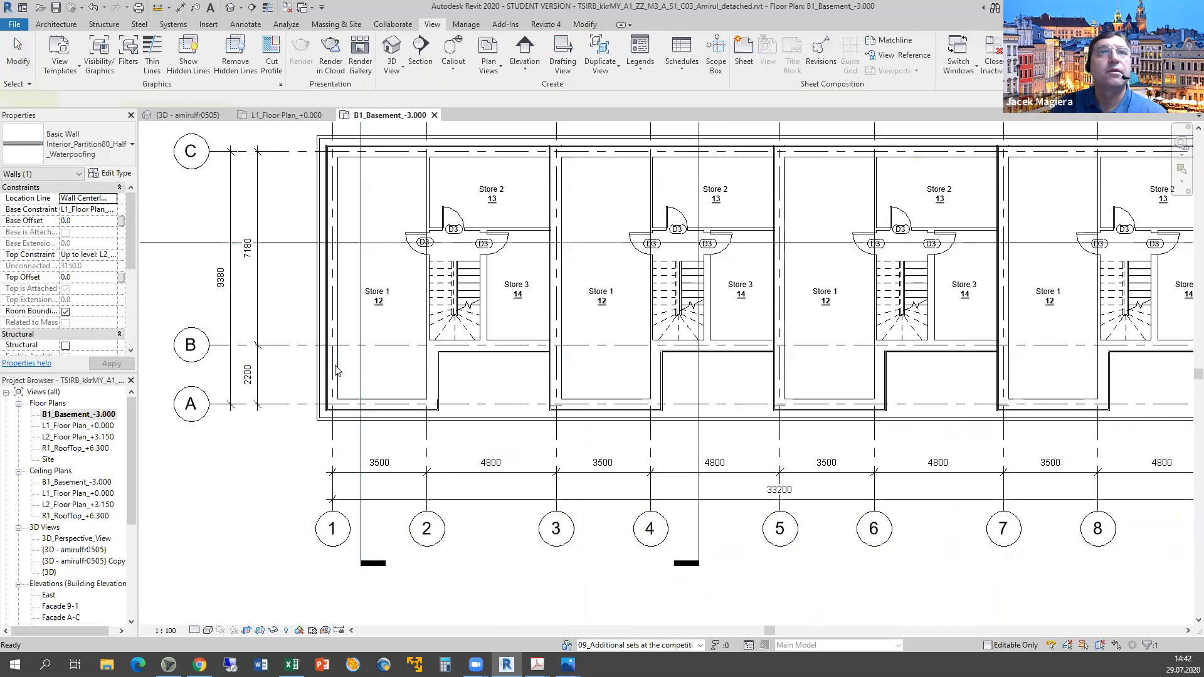
{"action": "left_click", "coordinate": [337, 370]}
{"action": "left_click", "coordinate": [337, 371]}
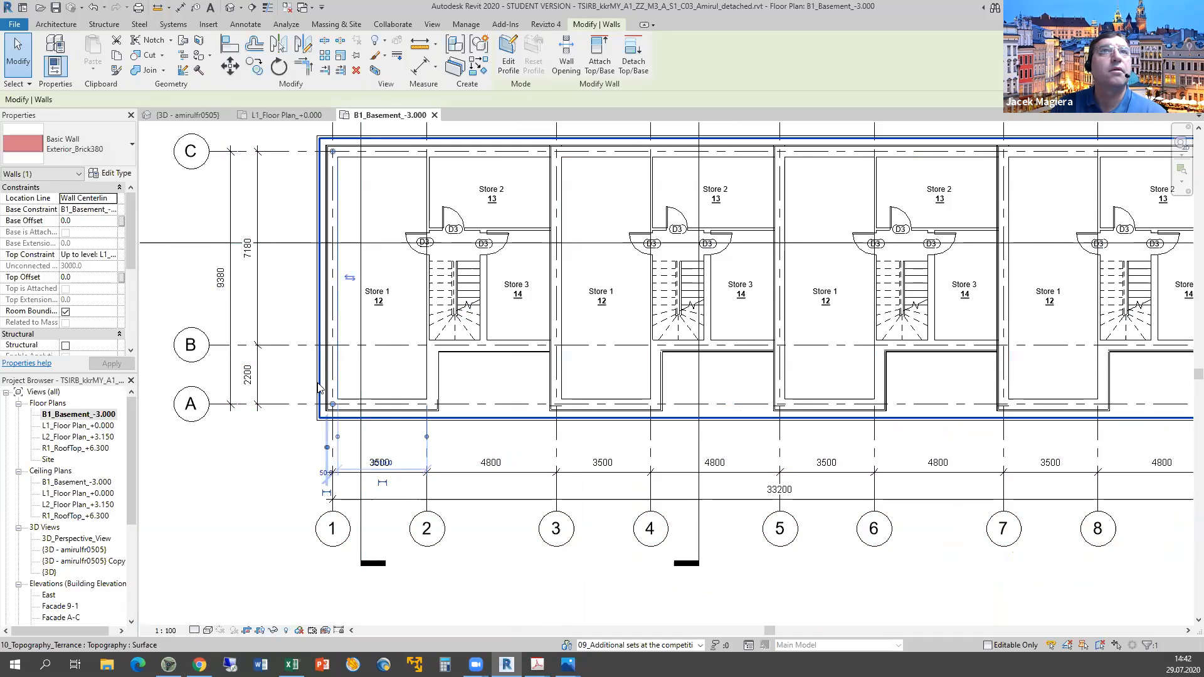
{"action": "left_click", "coordinate": [318, 388]}
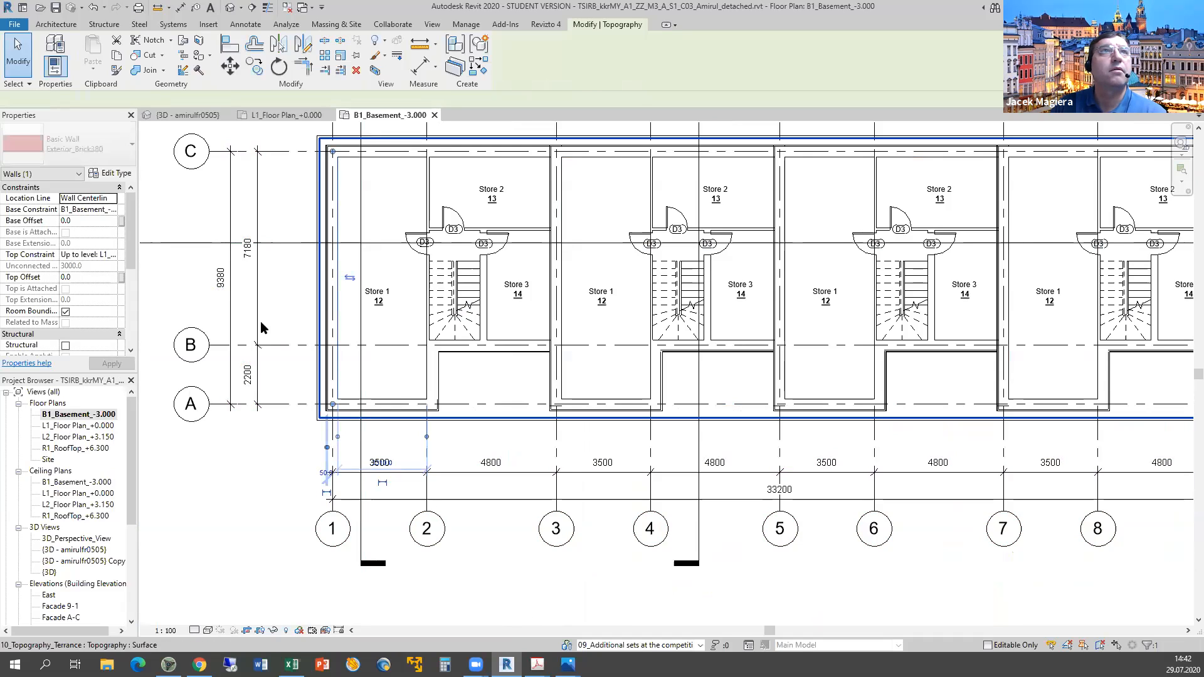
{"action": "left_click", "coordinate": [288, 457]}
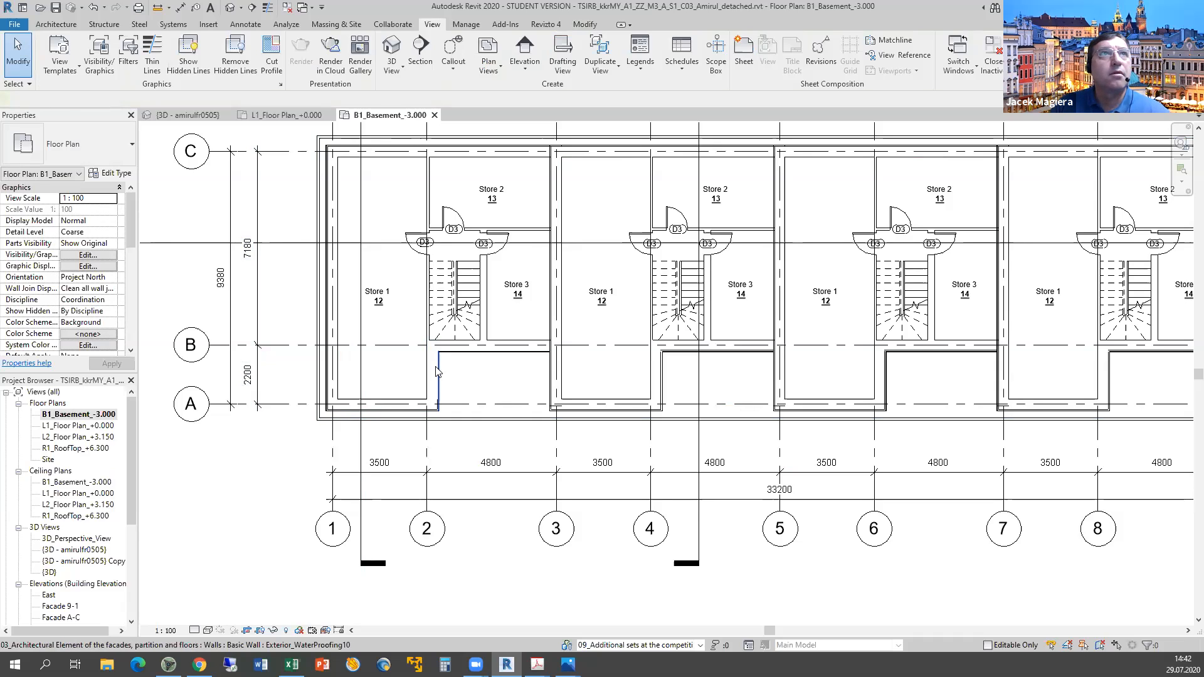
Check the waterproofing wall near grid 2 — a single 10 mm membrane layer — without changes.
{"action": "left_click", "coordinate": [437, 371]}
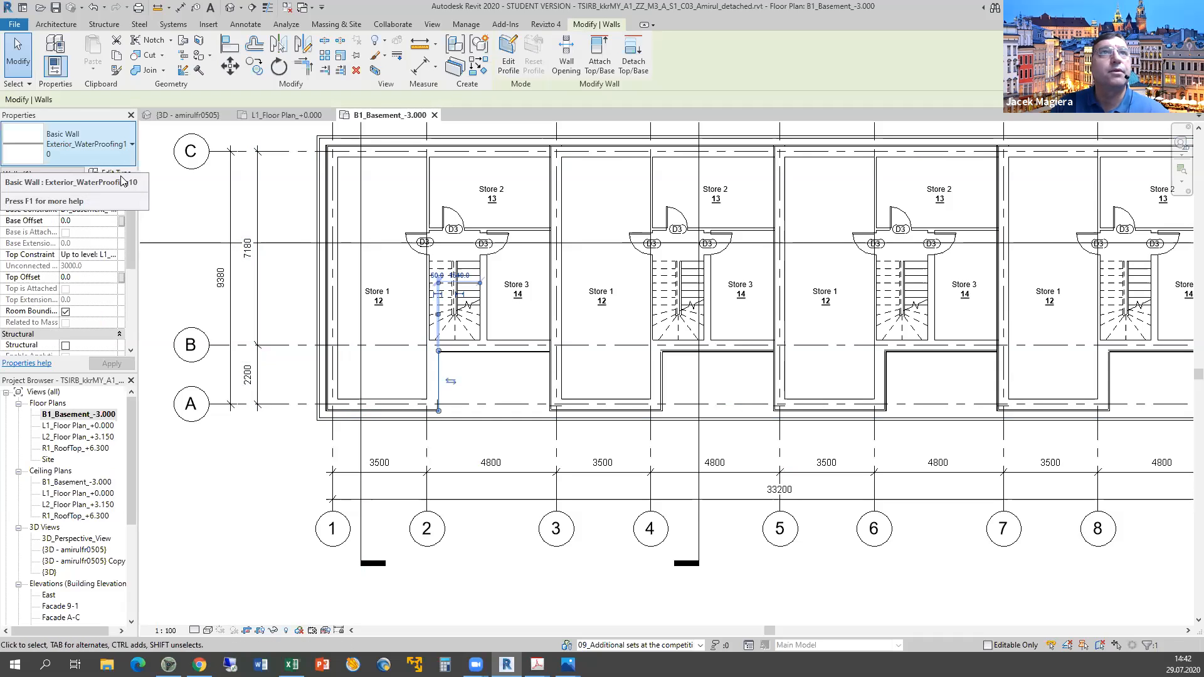
{"action": "left_click", "coordinate": [518, 313]}
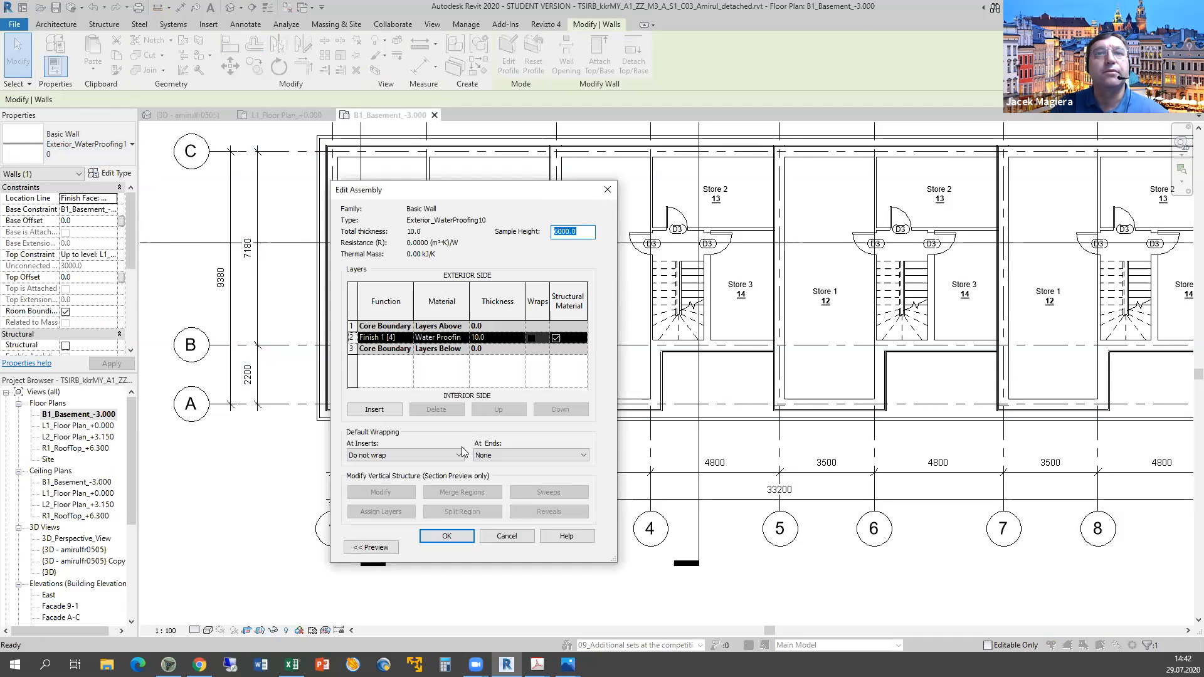
{"action": "left_click", "coordinate": [506, 537]}
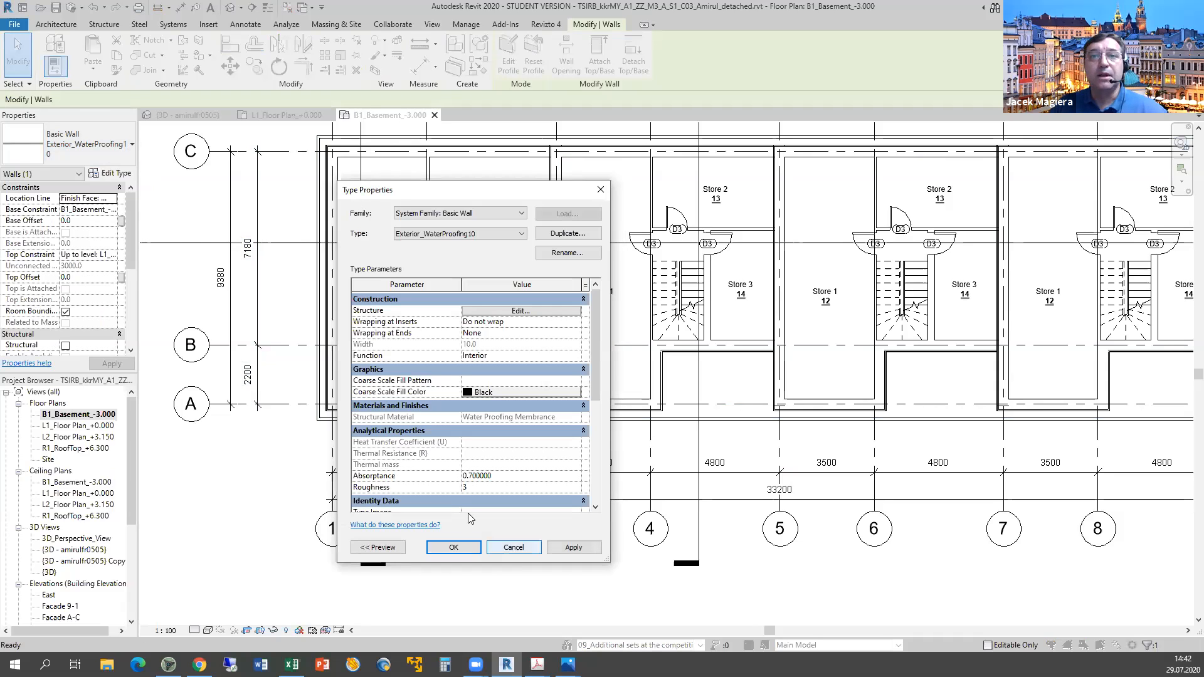
{"action": "left_click", "coordinate": [509, 549]}
{"action": "key", "text": "alt+Tab"}
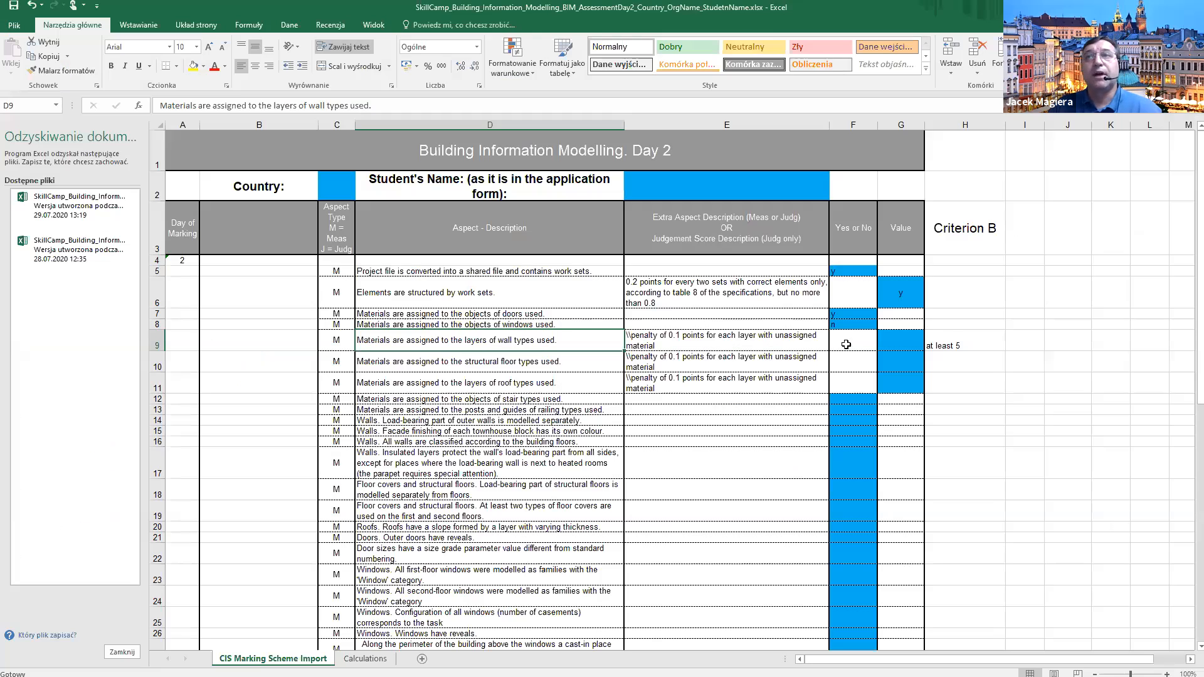
Enter y in cell G9 for materials assigned to wall-type layers.
{"action": "left_click", "coordinate": [900, 343]}
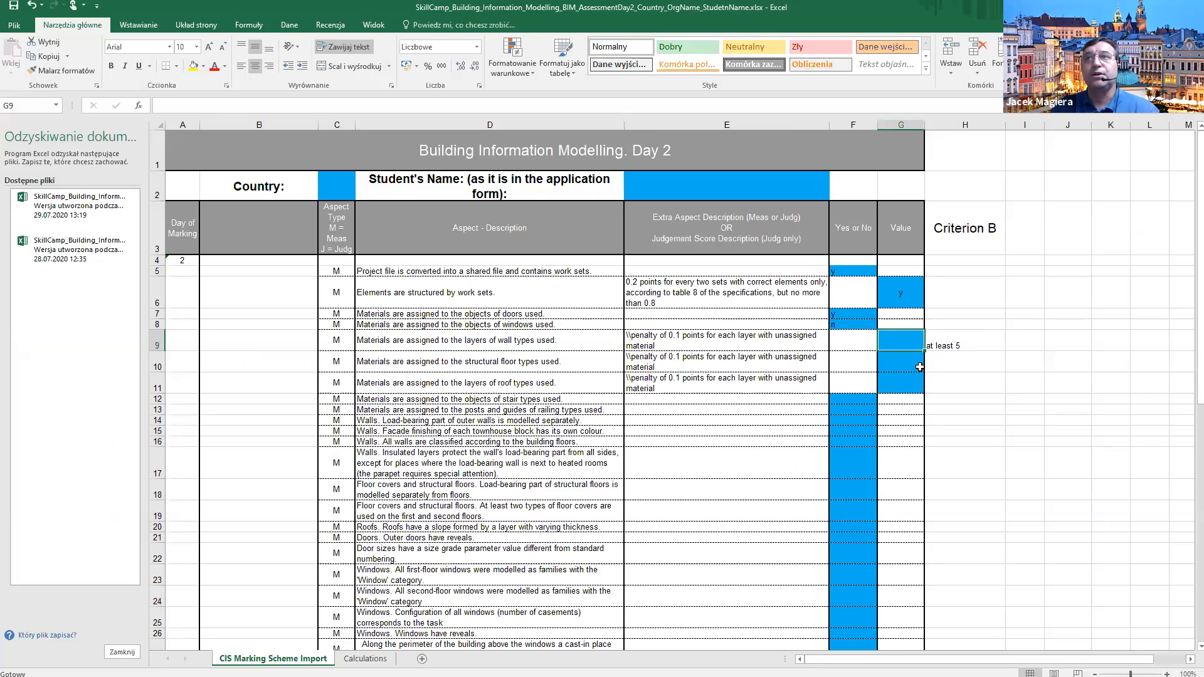
{"action": "type", "text": "y"}
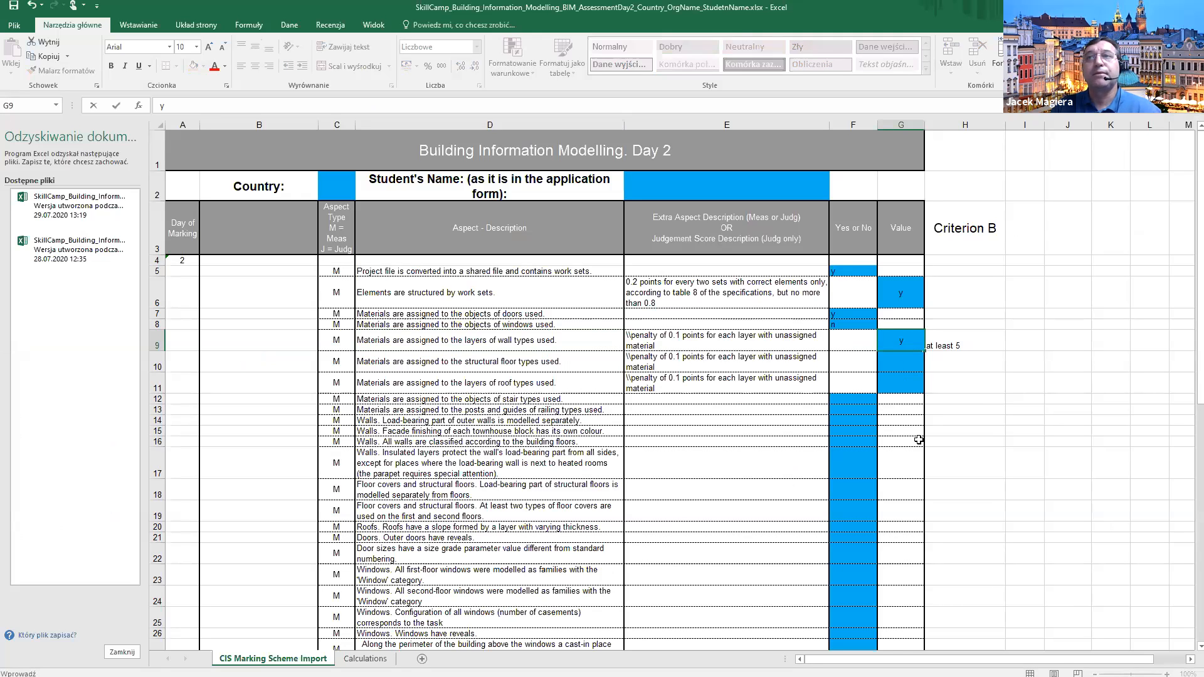
{"action": "key", "text": "Return"}
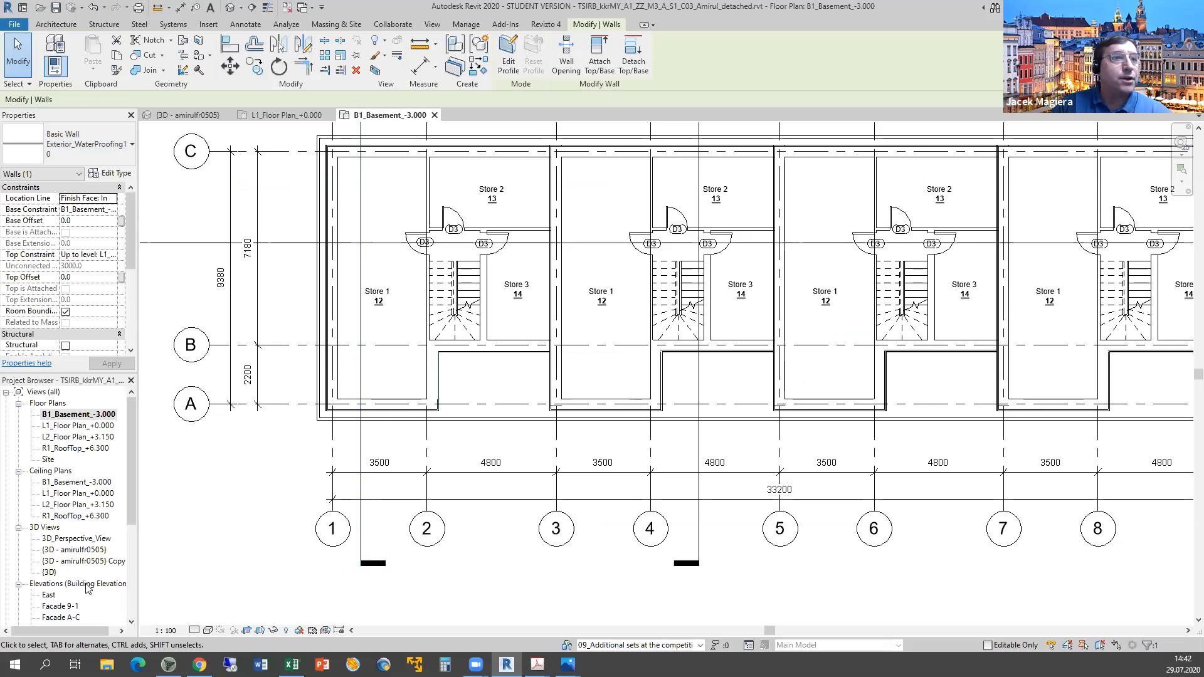
Open Section 1 and inspect the L1 floor slab's layer materials in Structure Edit.
{"action": "scroll", "coordinate": [86, 583], "scroll_direction": "down", "scroll_amount": 4}
{"action": "left_click", "coordinate": [571, 424]}
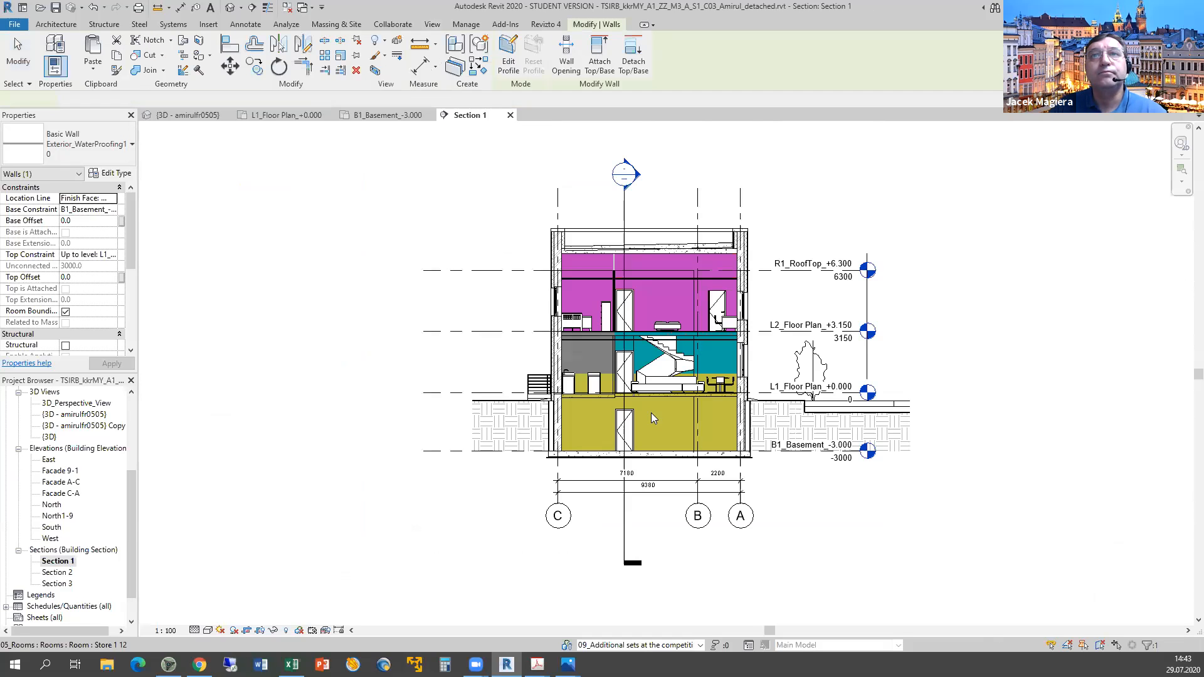
{"action": "scroll", "coordinate": [605, 396], "scroll_direction": "up", "scroll_amount": 5}
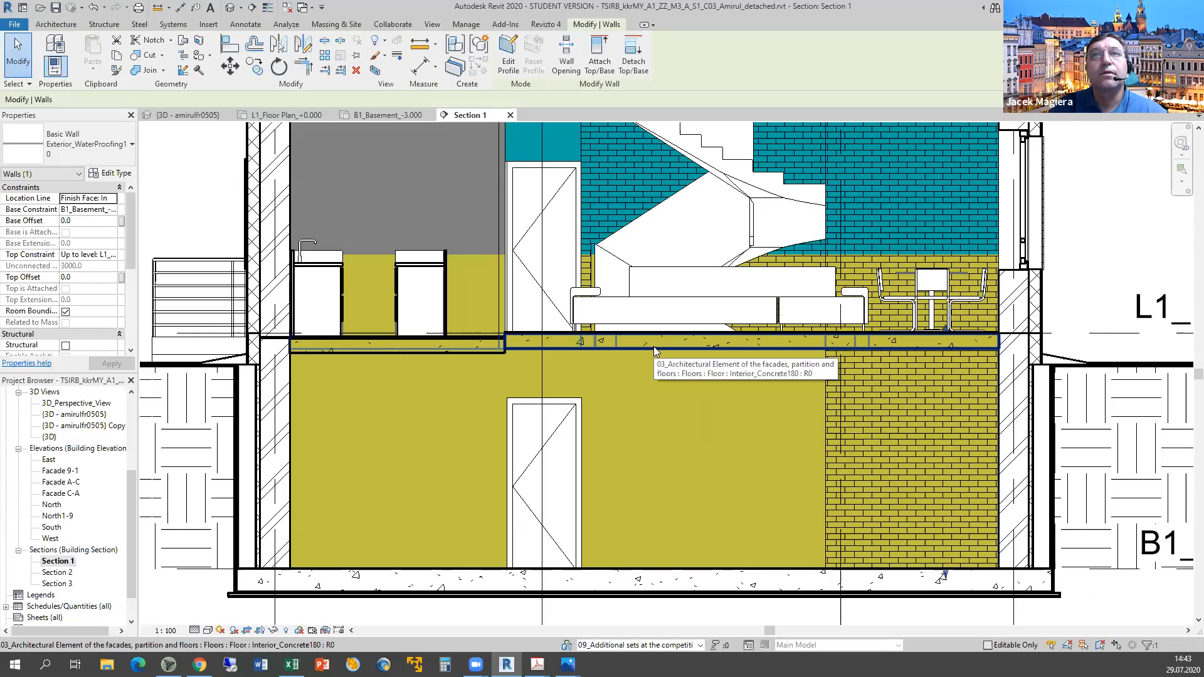
{"action": "left_click", "coordinate": [654, 346]}
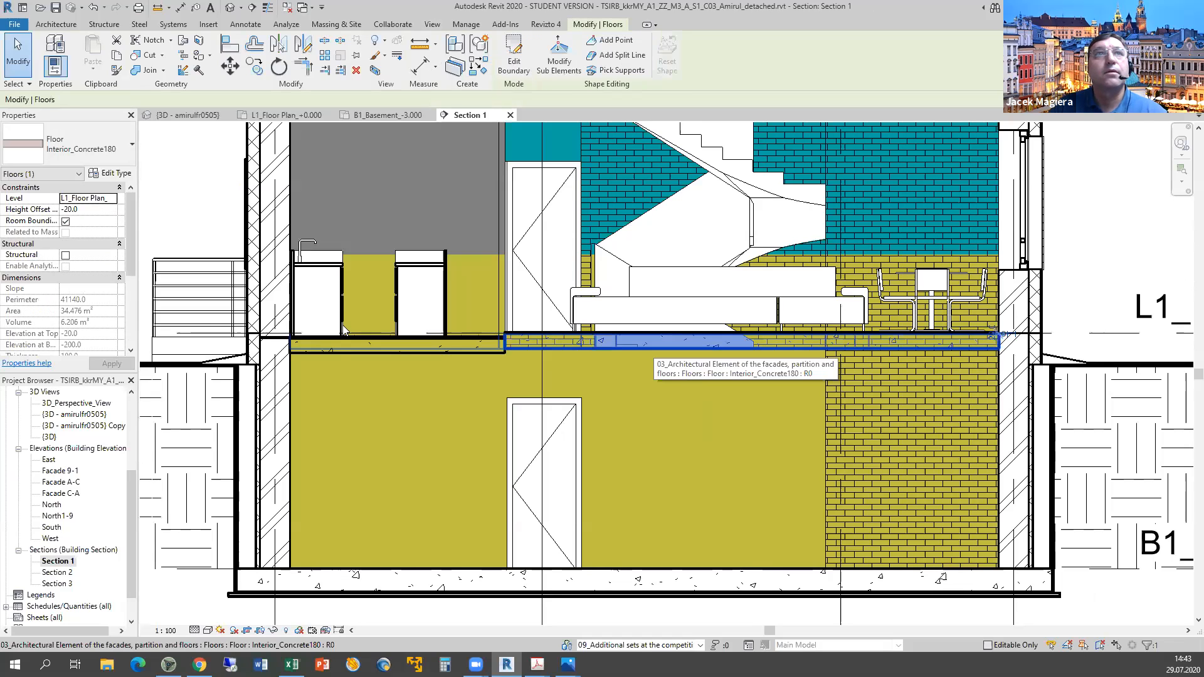
{"action": "left_click", "coordinate": [116, 174]}
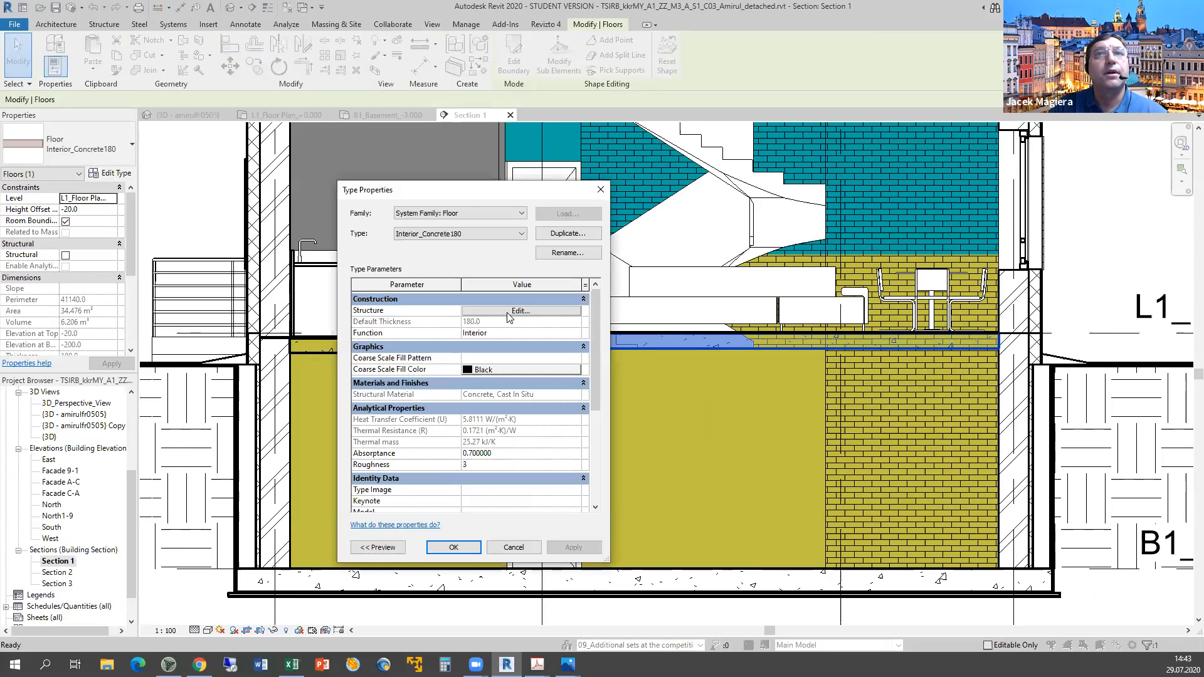
{"action": "left_click", "coordinate": [521, 311]}
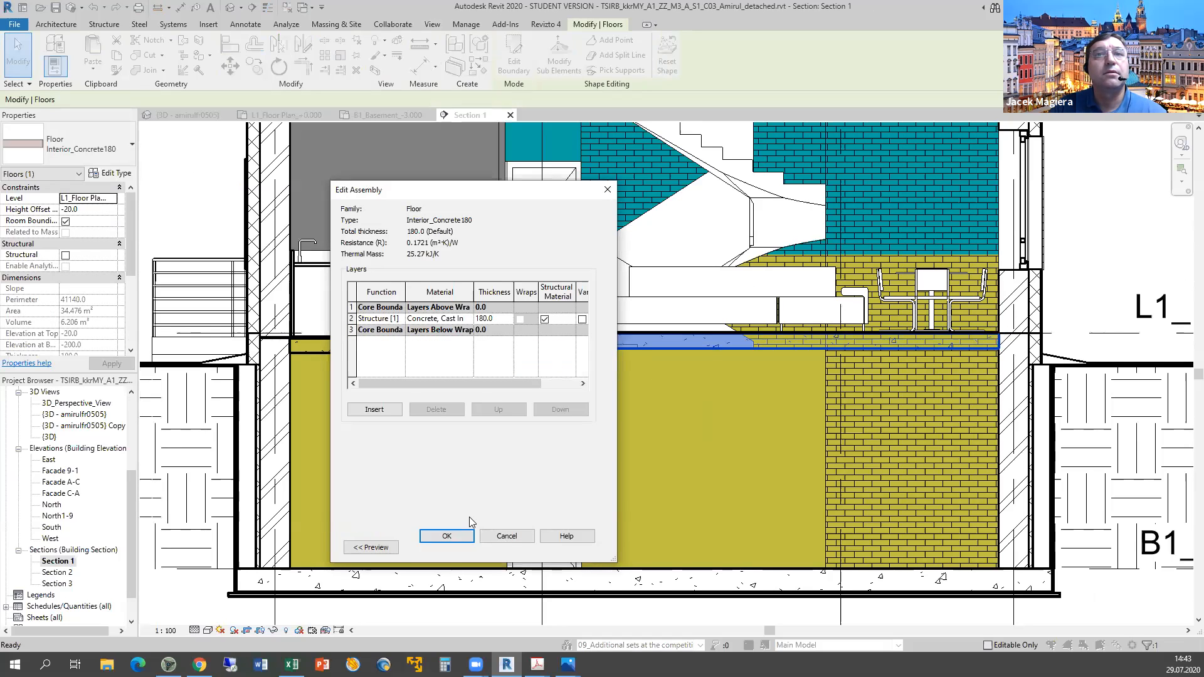
{"action": "left_click", "coordinate": [507, 538]}
{"action": "key", "text": "Escape"}
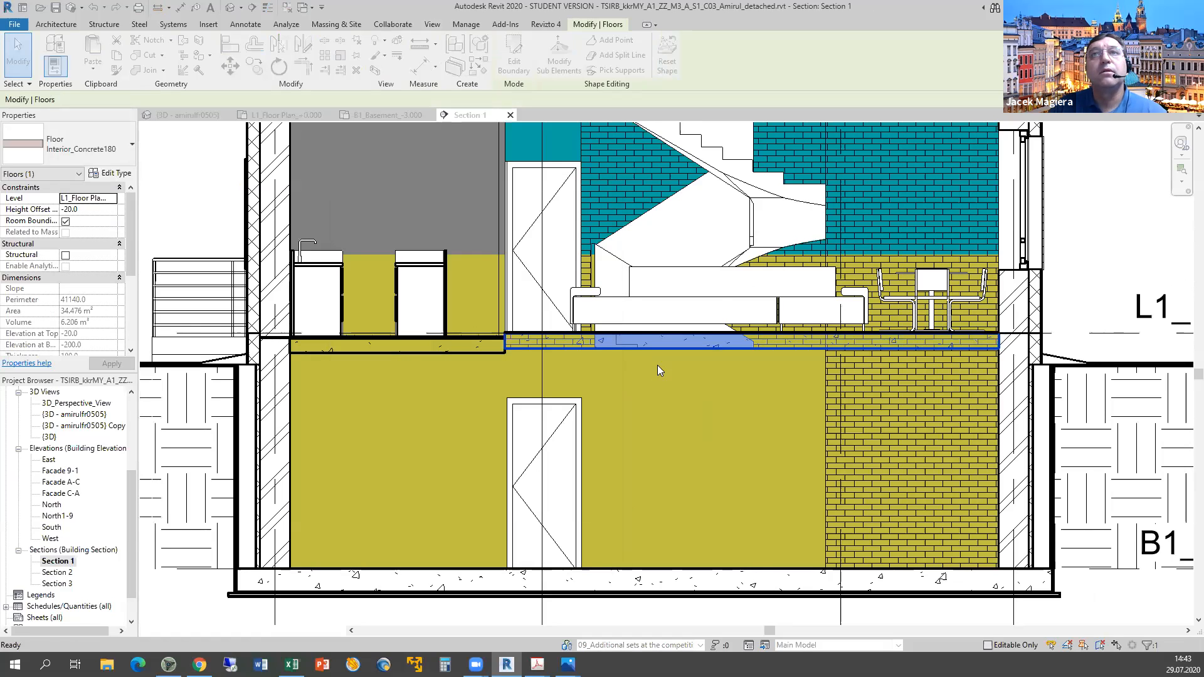
Check the L2 and basement slabs; basement Exterior_Concrete300 is a single 300 mm Concrete, C layer.
{"action": "scroll", "coordinate": [624, 511], "scroll_direction": "down", "scroll_amount": 3}
{"action": "middle_click_drag", "start_coordinate": [588, 245], "coordinate": [561, 311]}
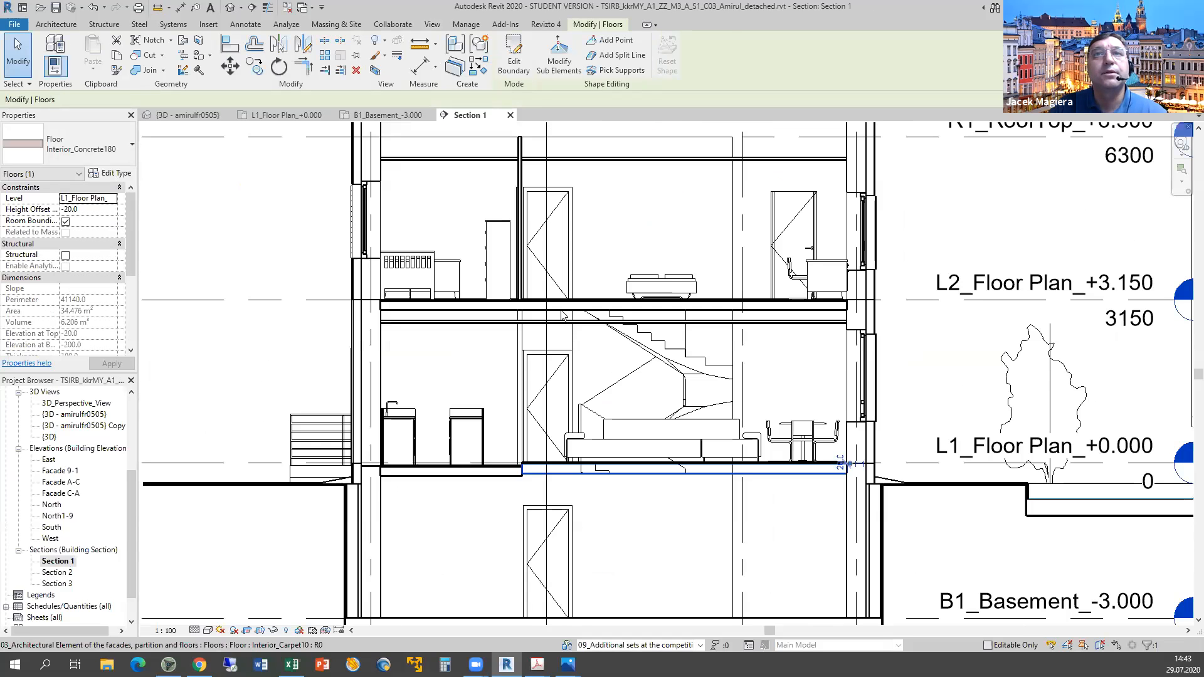
{"action": "scroll", "coordinate": [561, 314], "scroll_direction": "up", "scroll_amount": 1}
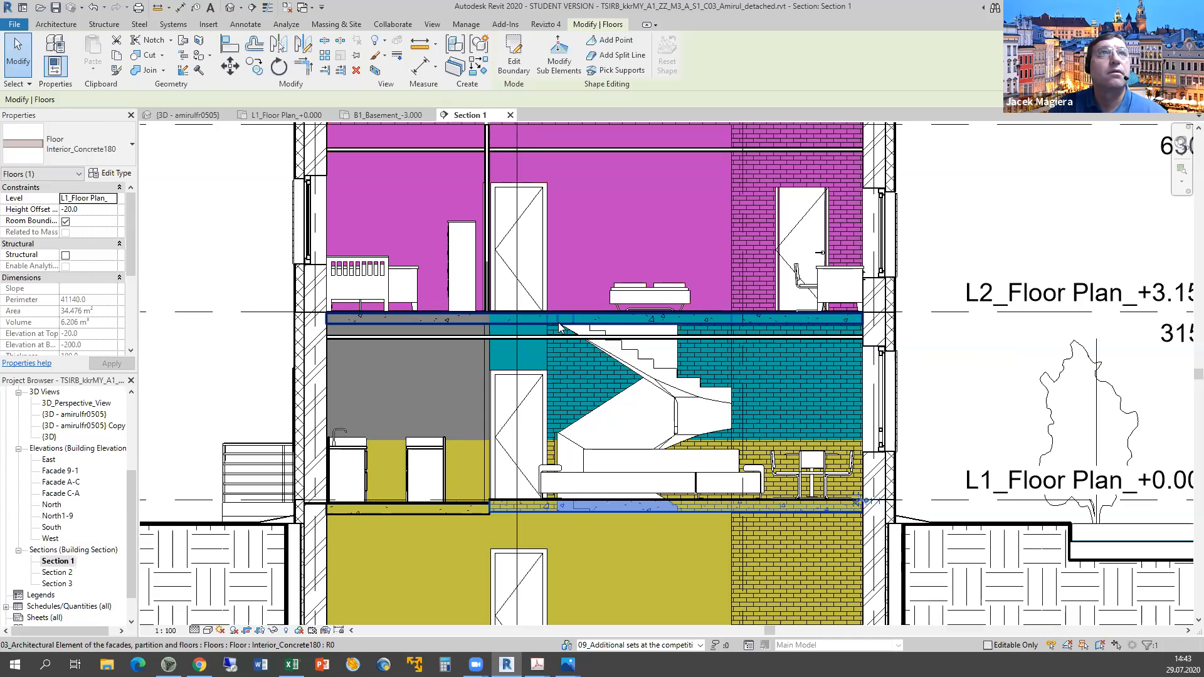
{"action": "left_click", "coordinate": [560, 320]}
{"action": "middle_click_drag", "start_coordinate": [573, 257], "coordinate": [517, 458]}
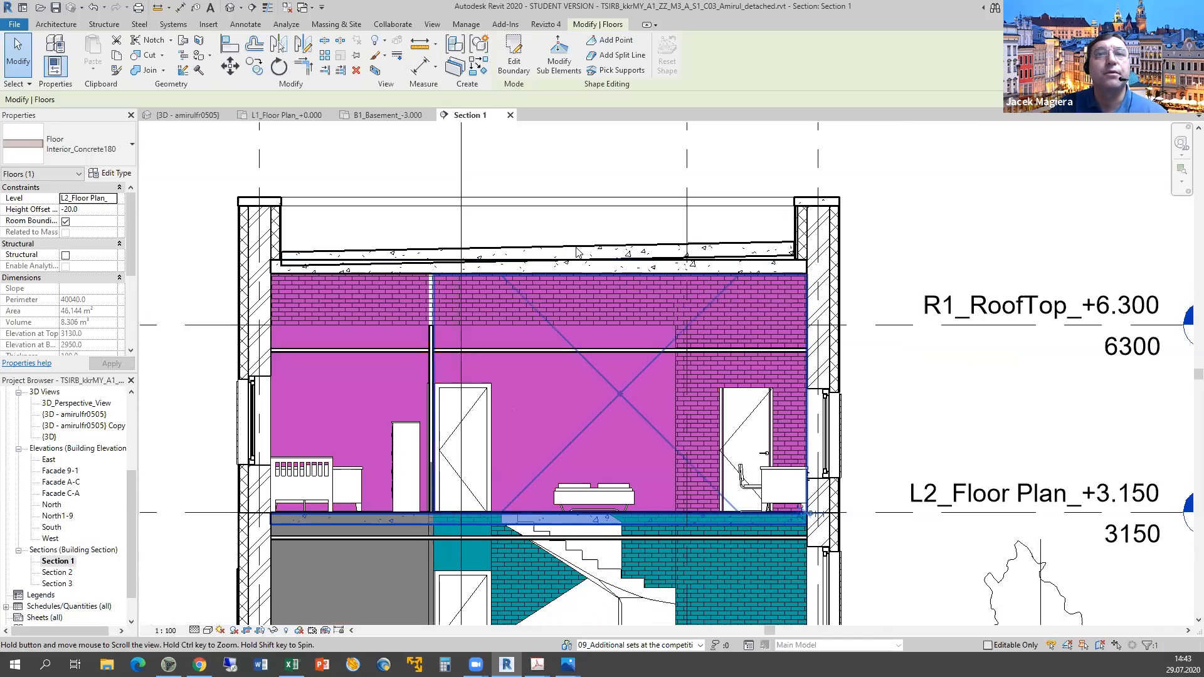
{"action": "middle_click_drag", "start_coordinate": [616, 490], "coordinate": [666, 256]}
{"action": "middle_click_drag", "start_coordinate": [580, 619], "coordinate": [558, 370]}
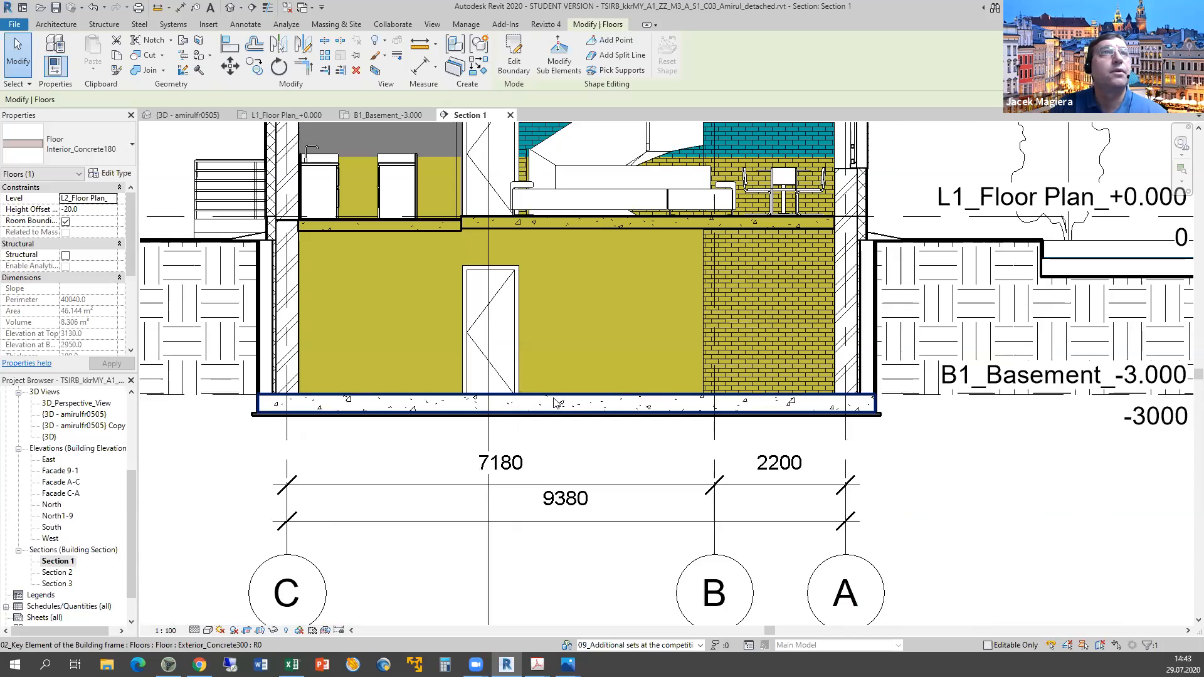
{"action": "left_click", "coordinate": [555, 402]}
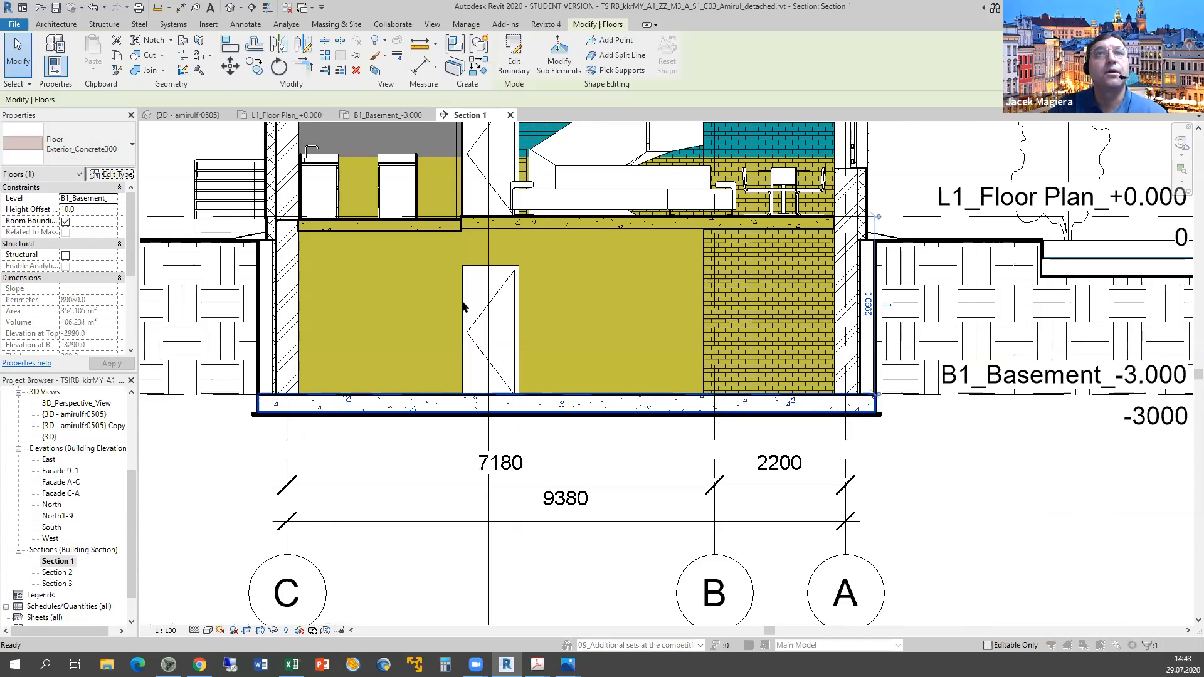
{"action": "left_click", "coordinate": [502, 310]}
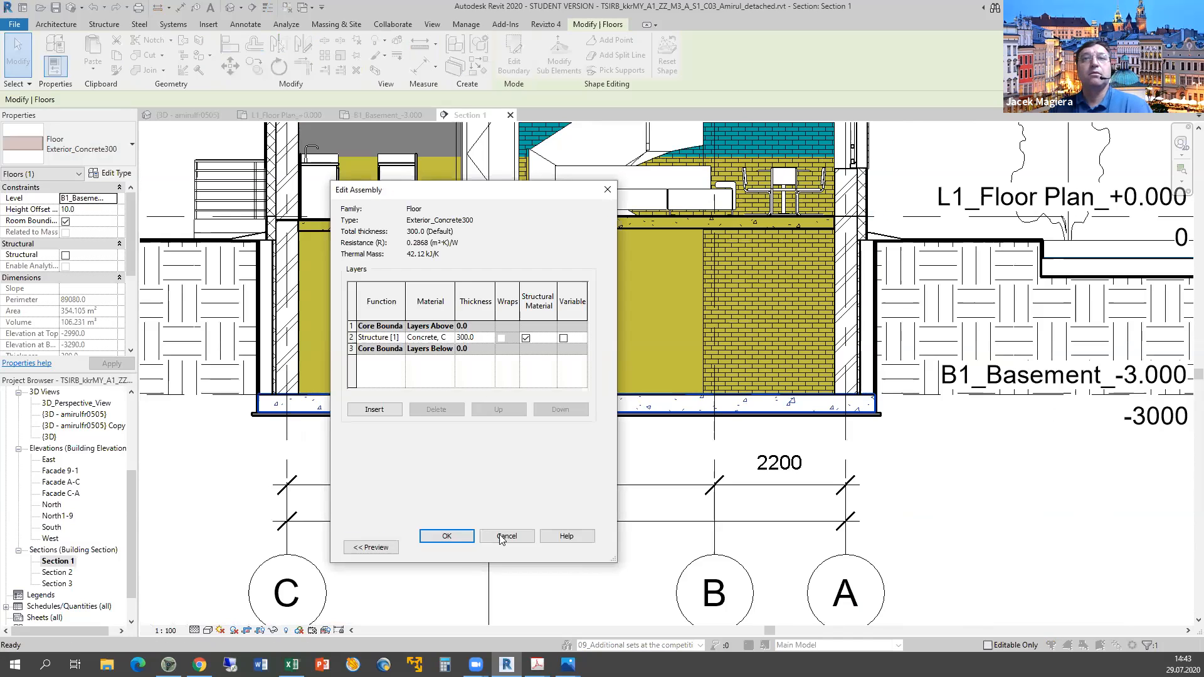
{"action": "left_click", "coordinate": [505, 536]}
{"action": "left_click", "coordinate": [505, 547]}
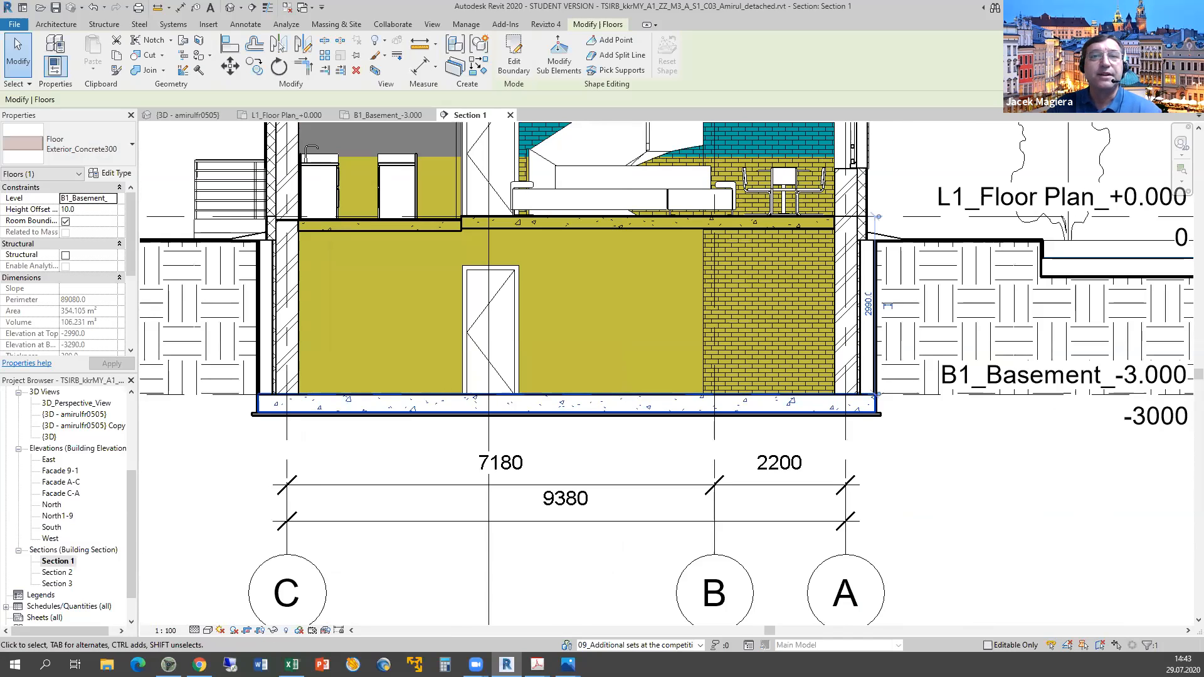
{"action": "mouse_move", "coordinate": [507, 664]}
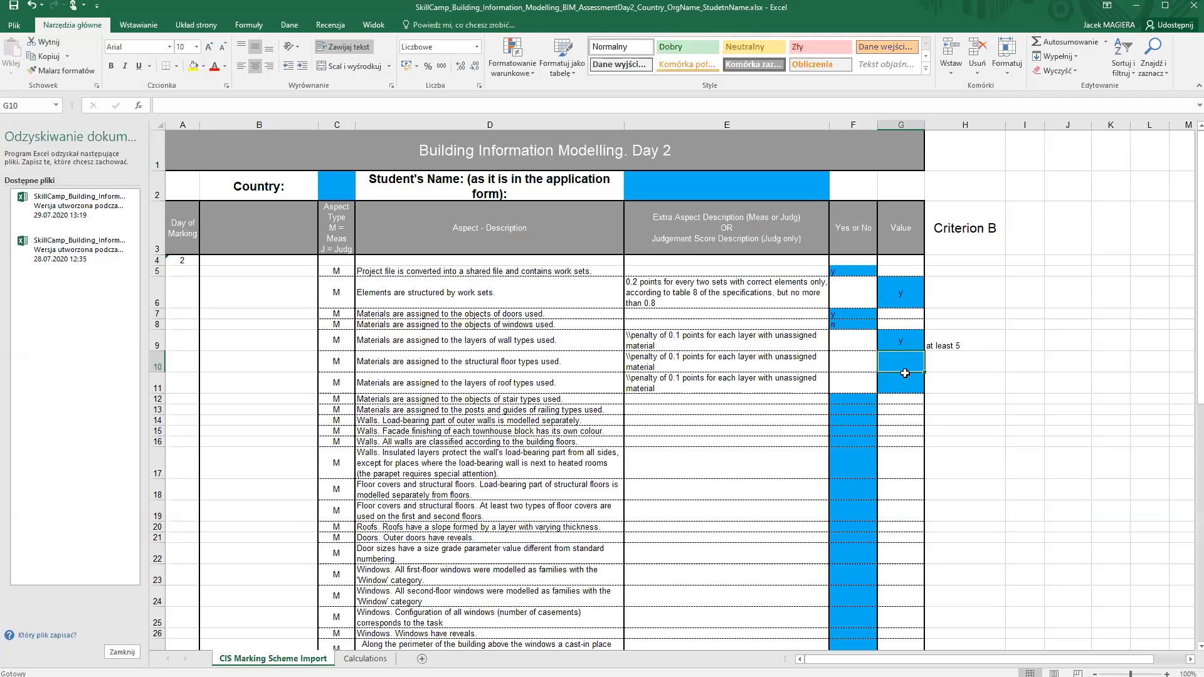
Enter y in G10 for floor materials, then pan Section 1 up to the roof parapets.
{"action": "type", "text": "y"}
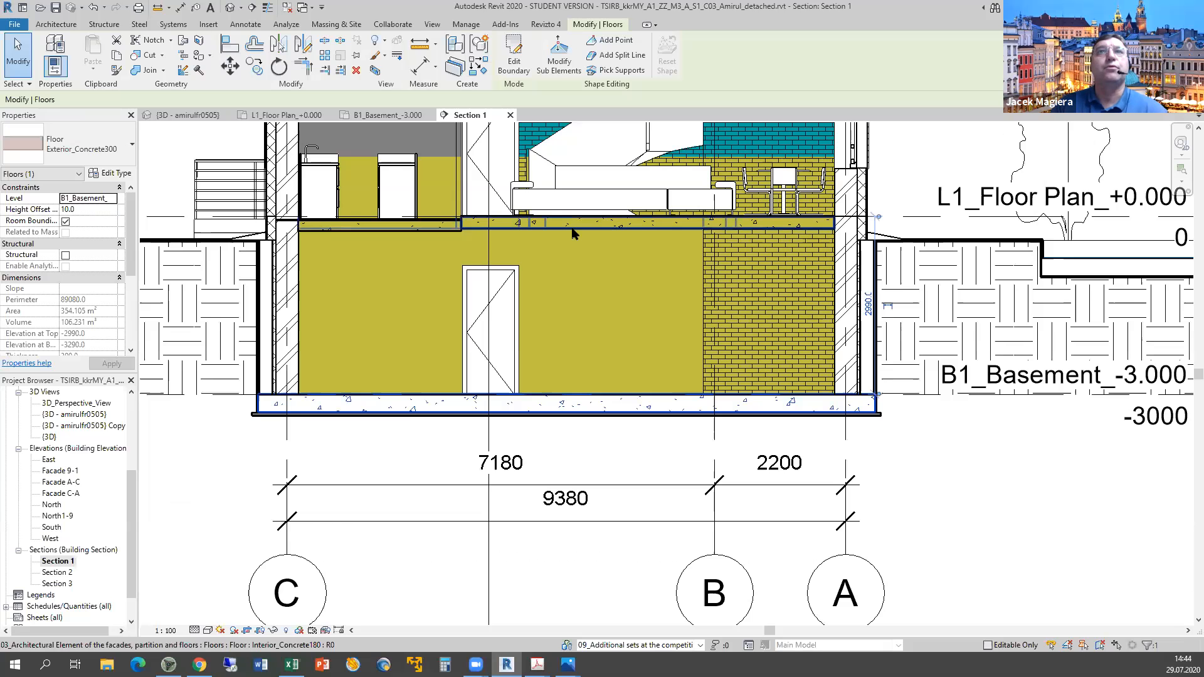
{"action": "middle_click_drag", "start_coordinate": [624, 467], "coordinate": [613, 531]}
{"action": "scroll", "coordinate": [583, 182], "scroll_direction": "up", "scroll_amount": 1}
{"action": "middle_click_drag", "start_coordinate": [581, 180], "coordinate": [585, 568]}
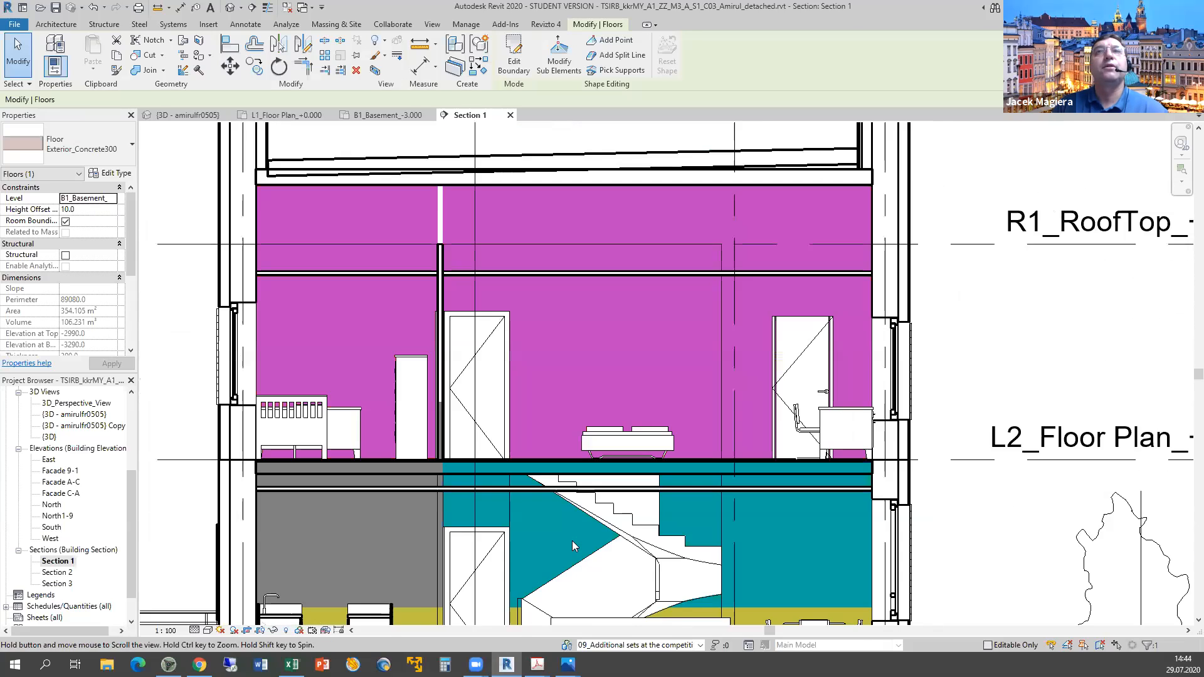
{"action": "middle_click_drag", "start_coordinate": [576, 347], "coordinate": [572, 541]}
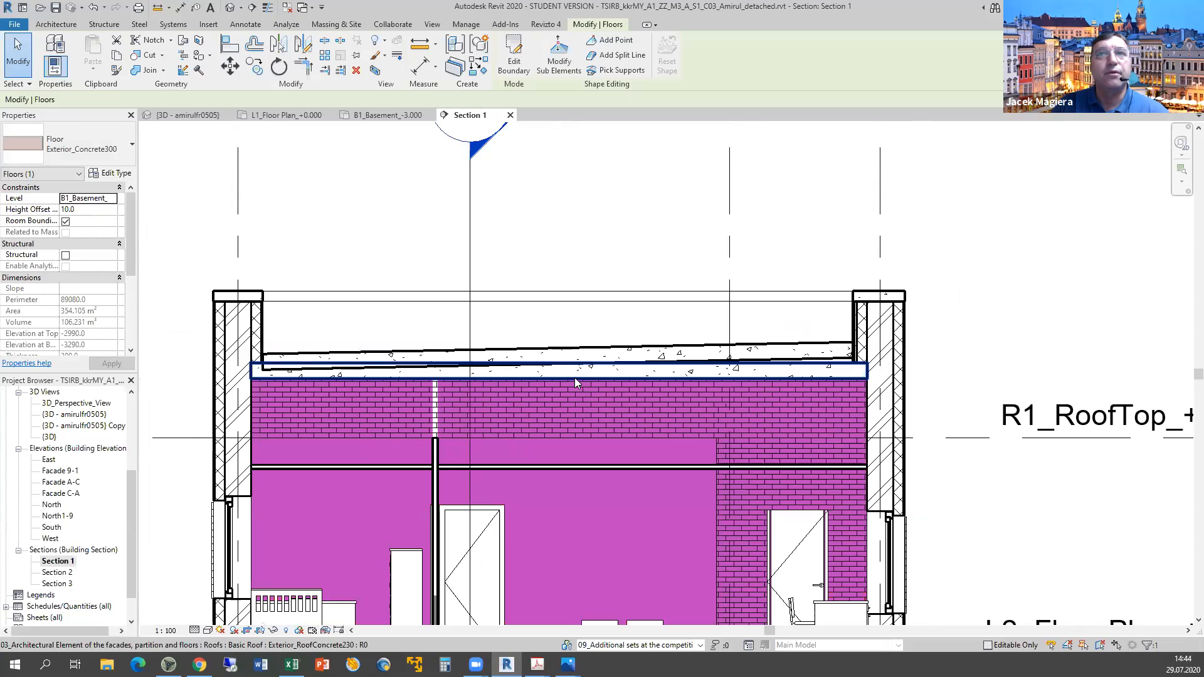
Inspect the Exterior_RoofConcrete230 roof's layer structure, then select the sloped roof slab above it.
{"action": "left_click", "coordinate": [574, 377]}
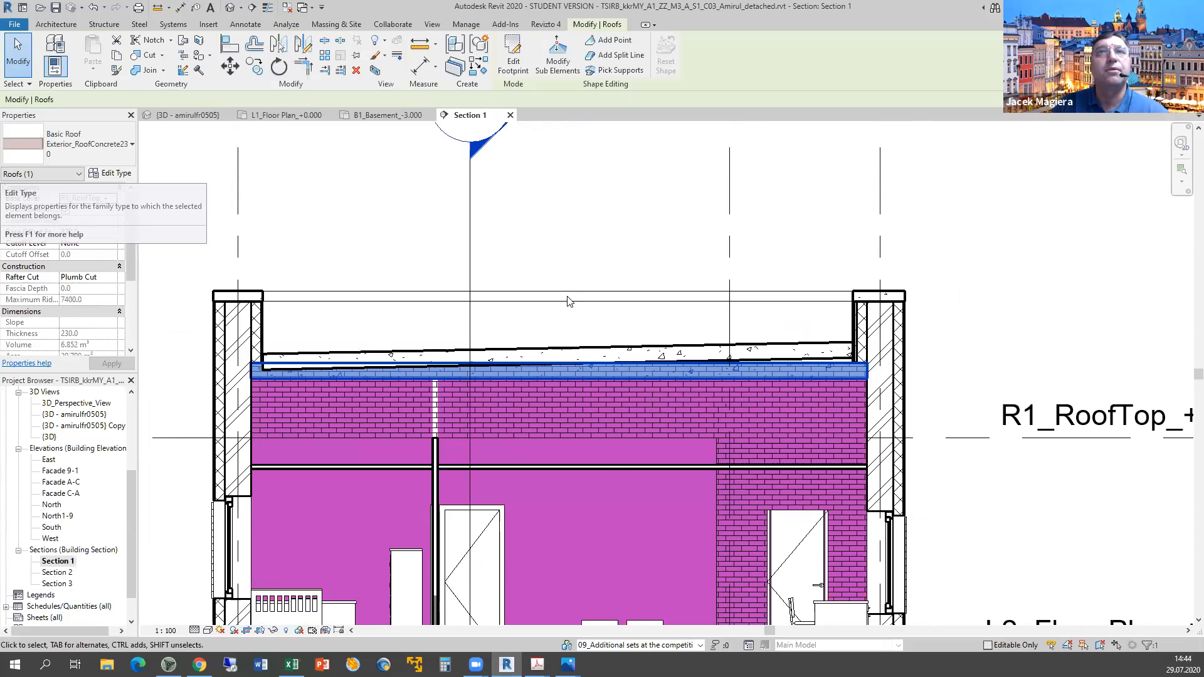
{"action": "left_click", "coordinate": [115, 175]}
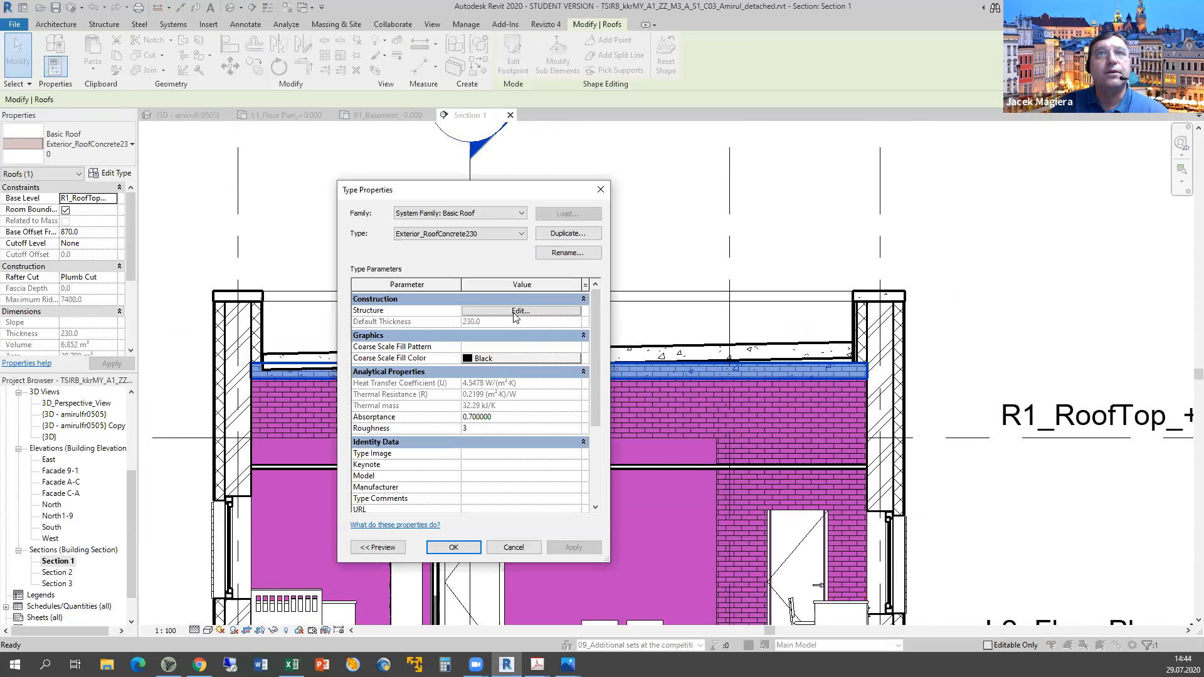
{"action": "left_click", "coordinate": [504, 312]}
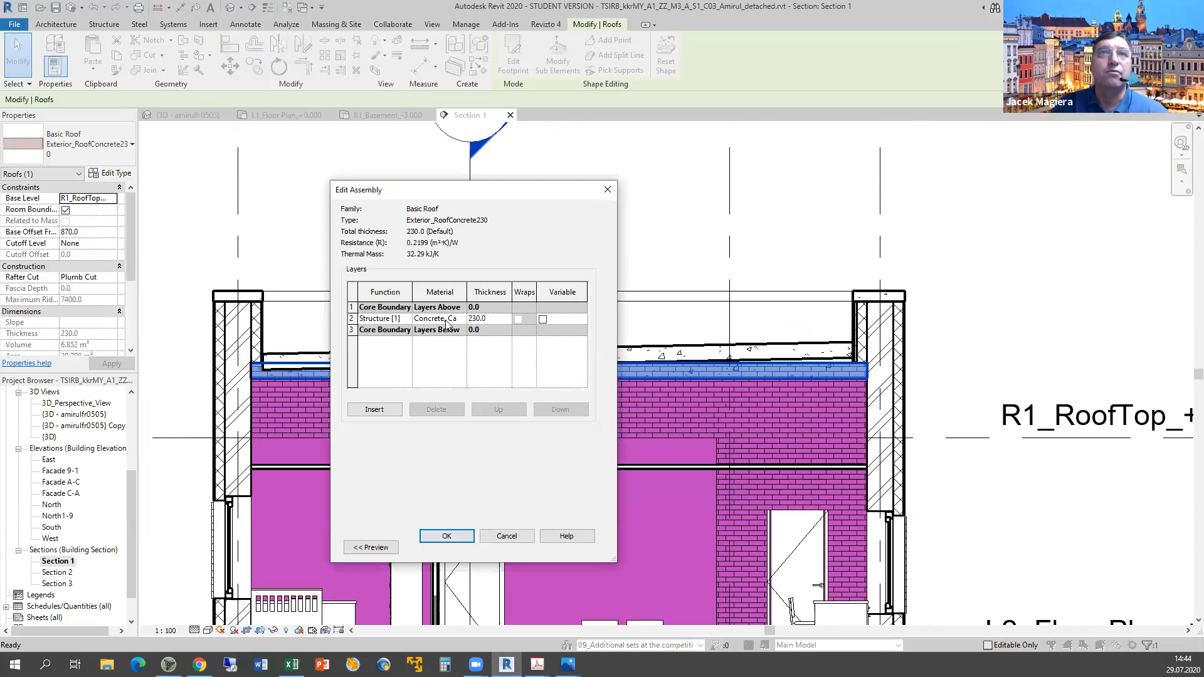
{"action": "left_click", "coordinate": [521, 540]}
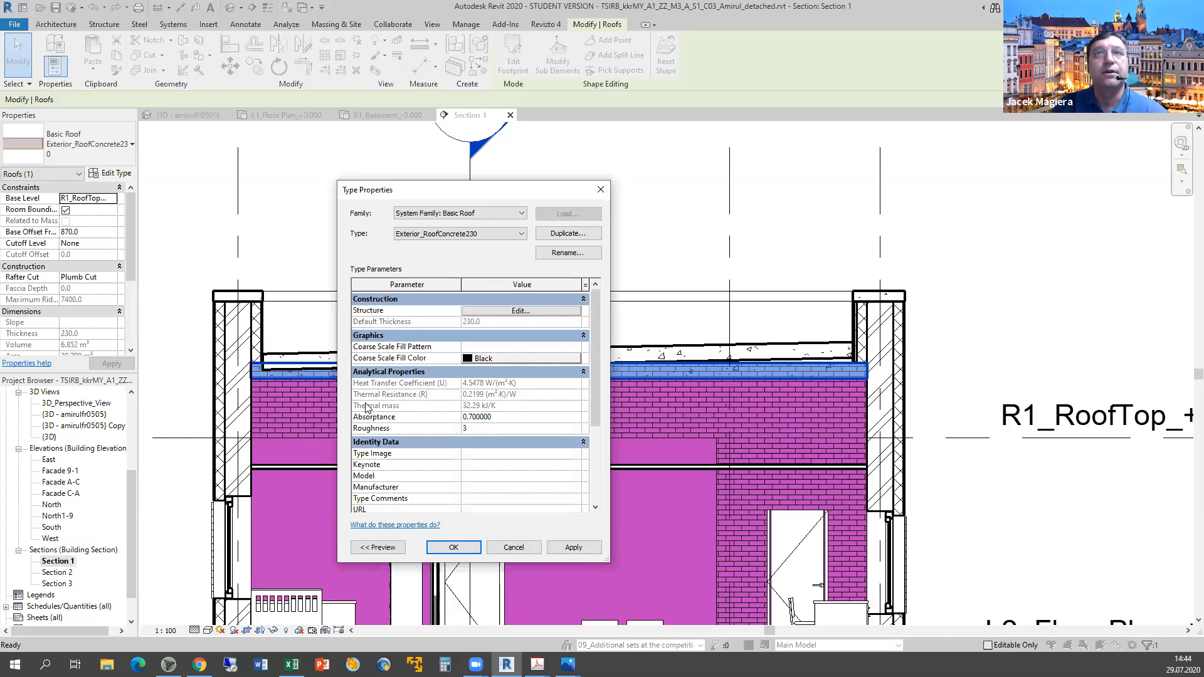
{"action": "key", "text": "Escape"}
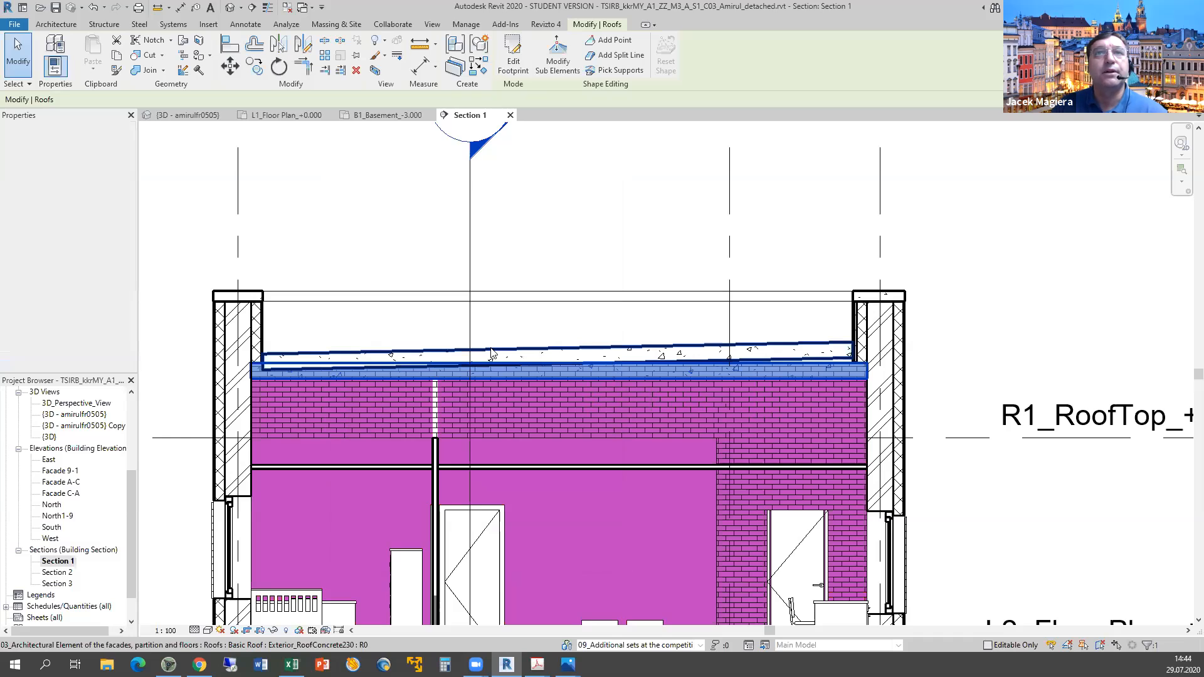
{"action": "left_click", "coordinate": [491, 352]}
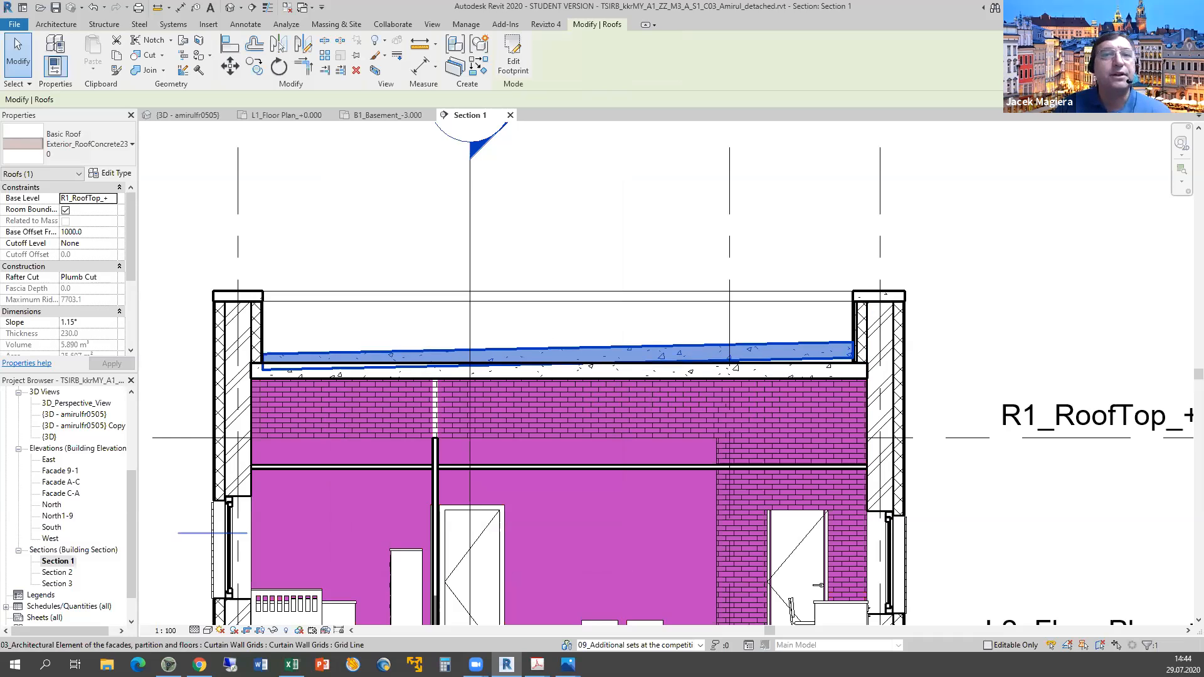
{"action": "left_click", "coordinate": [292, 664]}
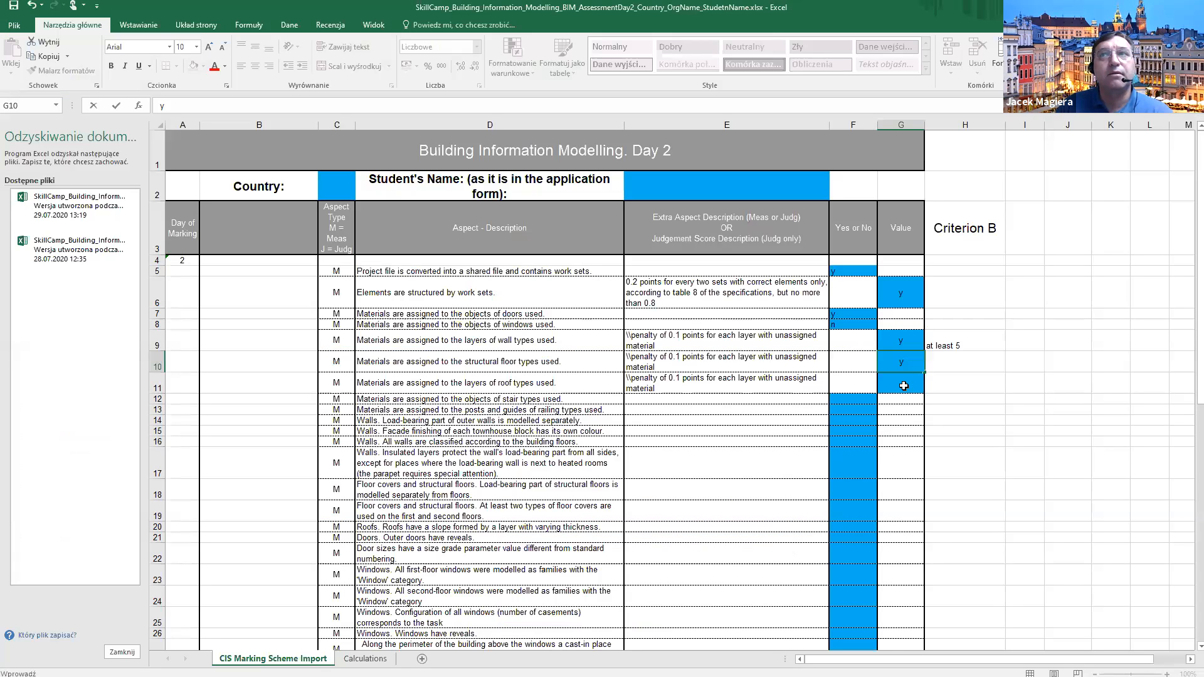
Record y in G10 for structural floor materials and return to Revit.
{"action": "type", "text": "y"}
{"action": "key", "text": "Return"}
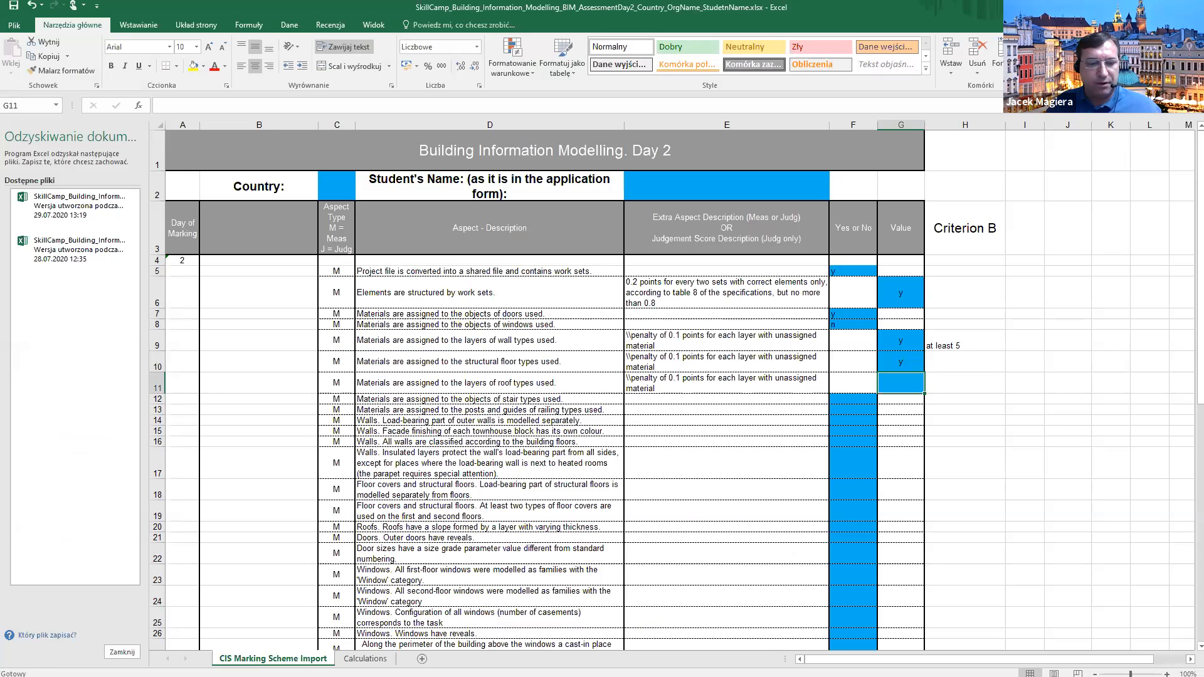
{"action": "key", "text": "alt+Tab"}
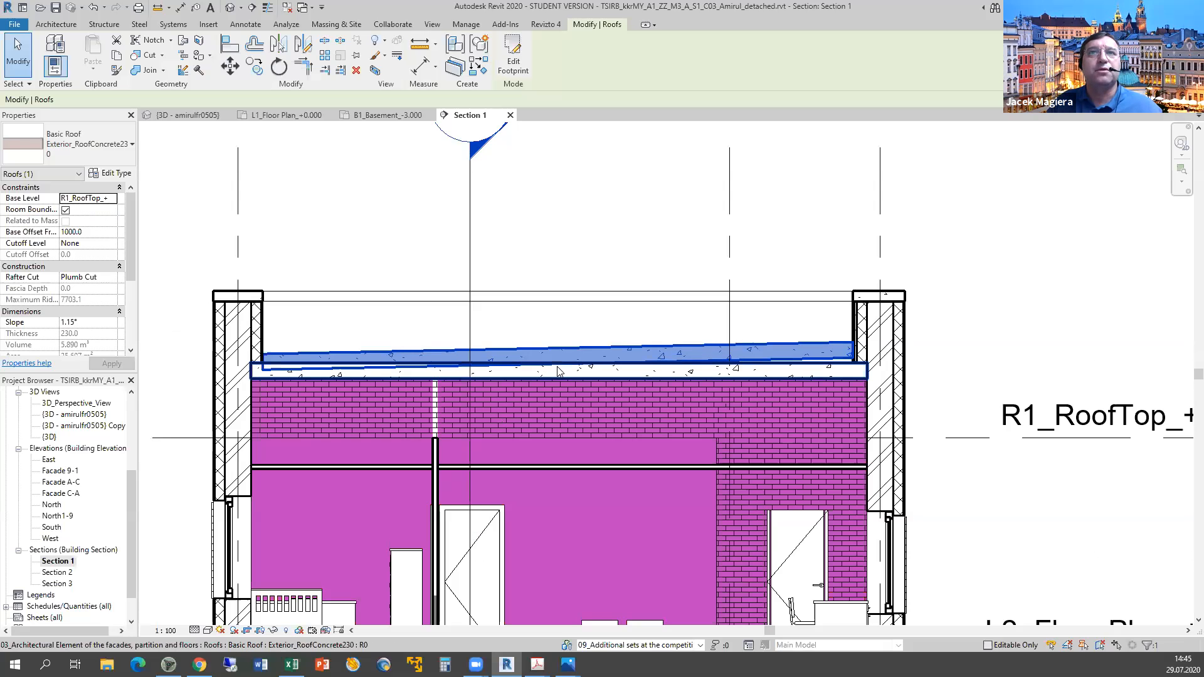
Recheck the layer structure of both the lower roof slab and the sloped roof slab.
{"action": "left_click", "coordinate": [684, 376]}
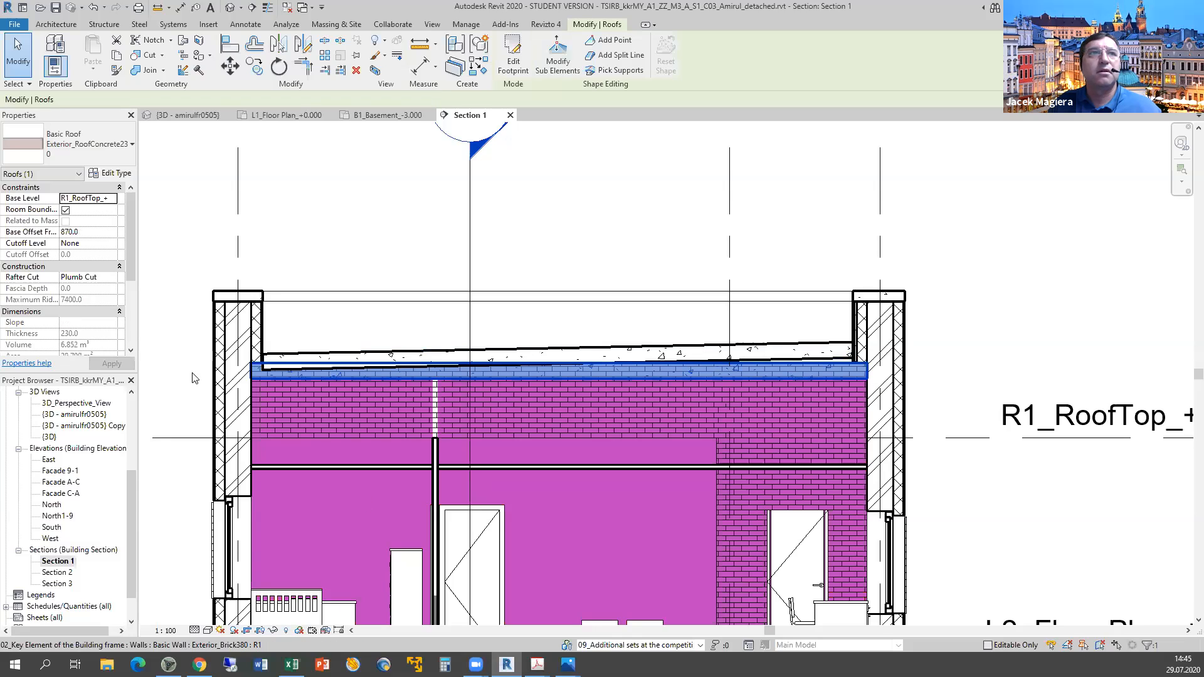
{"action": "left_click", "coordinate": [533, 315]}
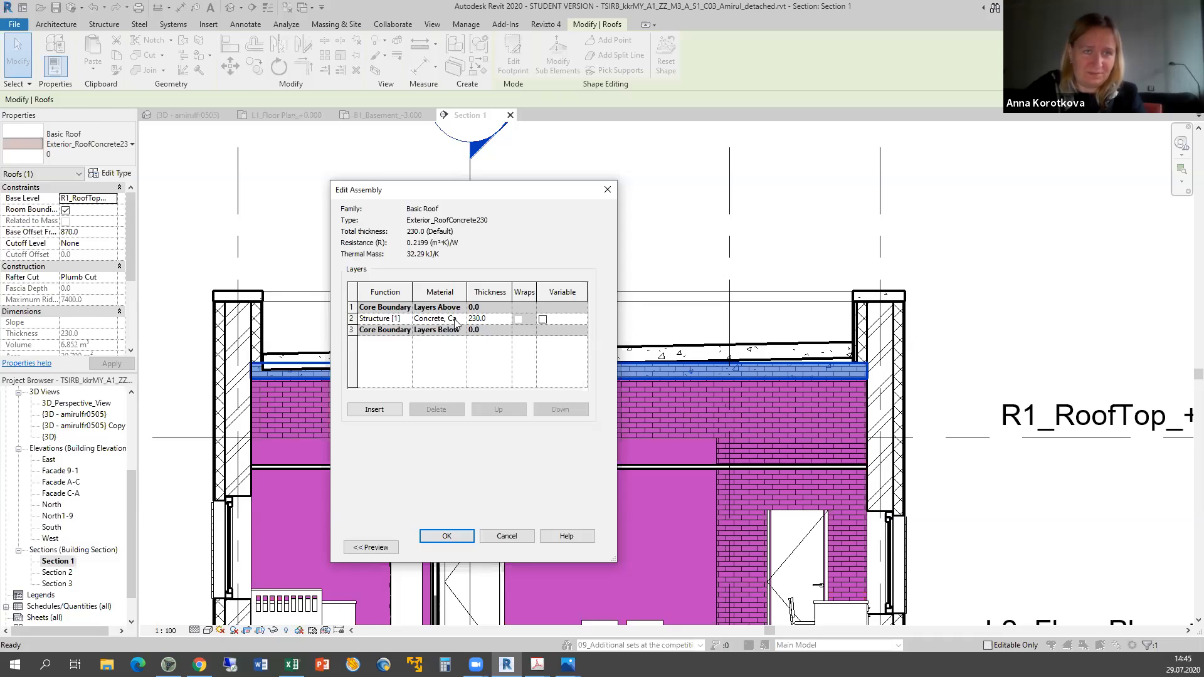
{"action": "left_click", "coordinate": [523, 533]}
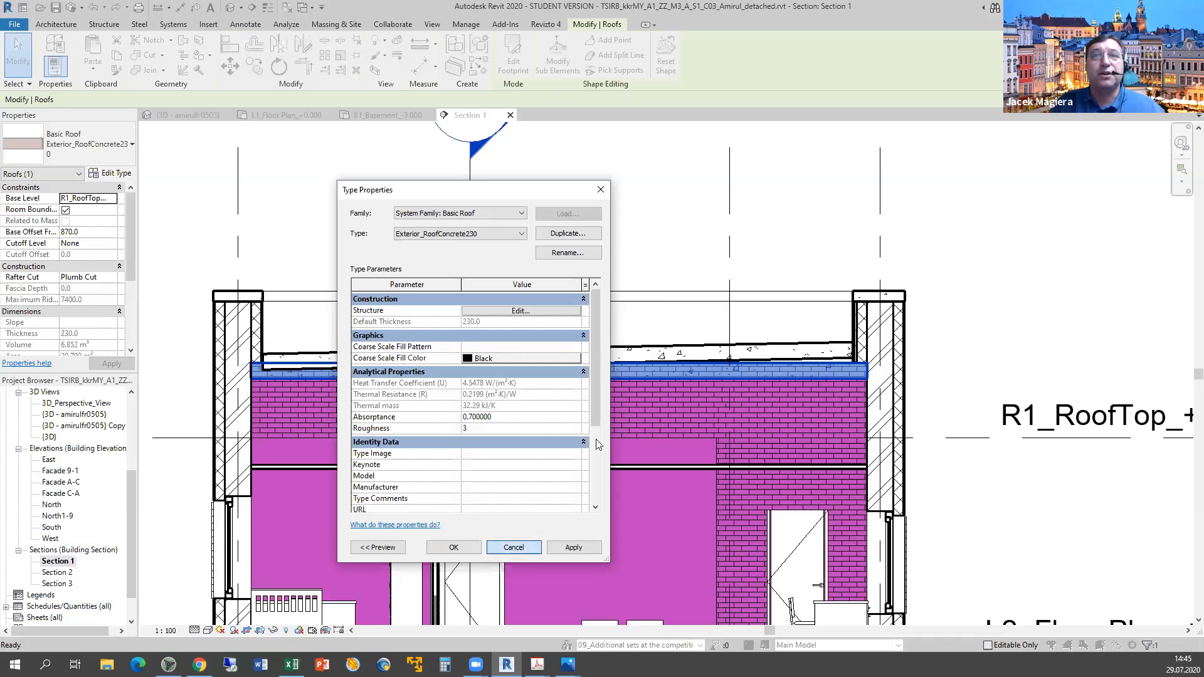
{"action": "key", "text": "Escape"}
{"action": "left_click", "coordinate": [645, 353]}
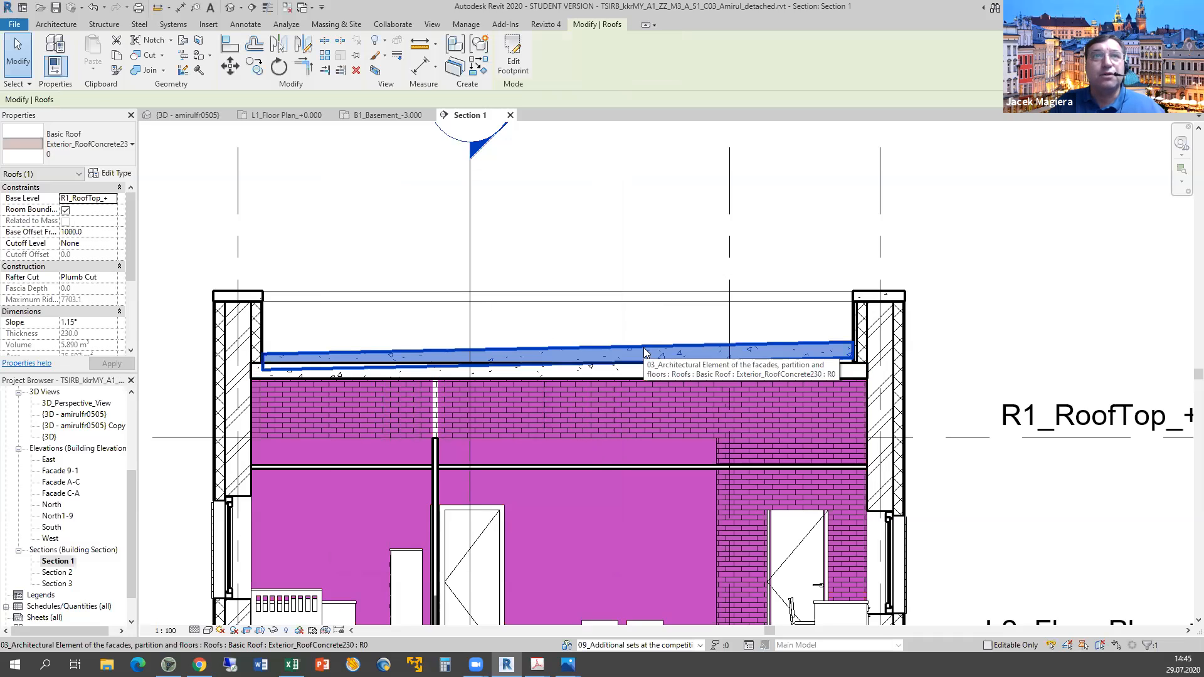
{"action": "left_click", "coordinate": [116, 176]}
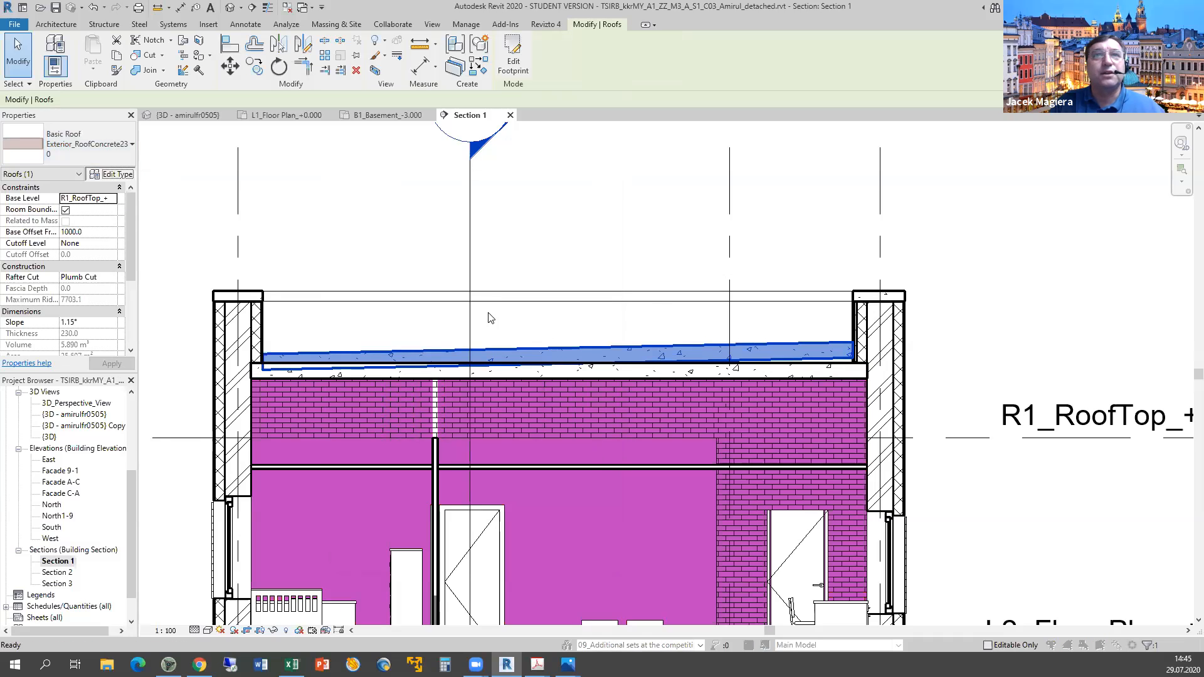
{"action": "left_click", "coordinate": [483, 321]}
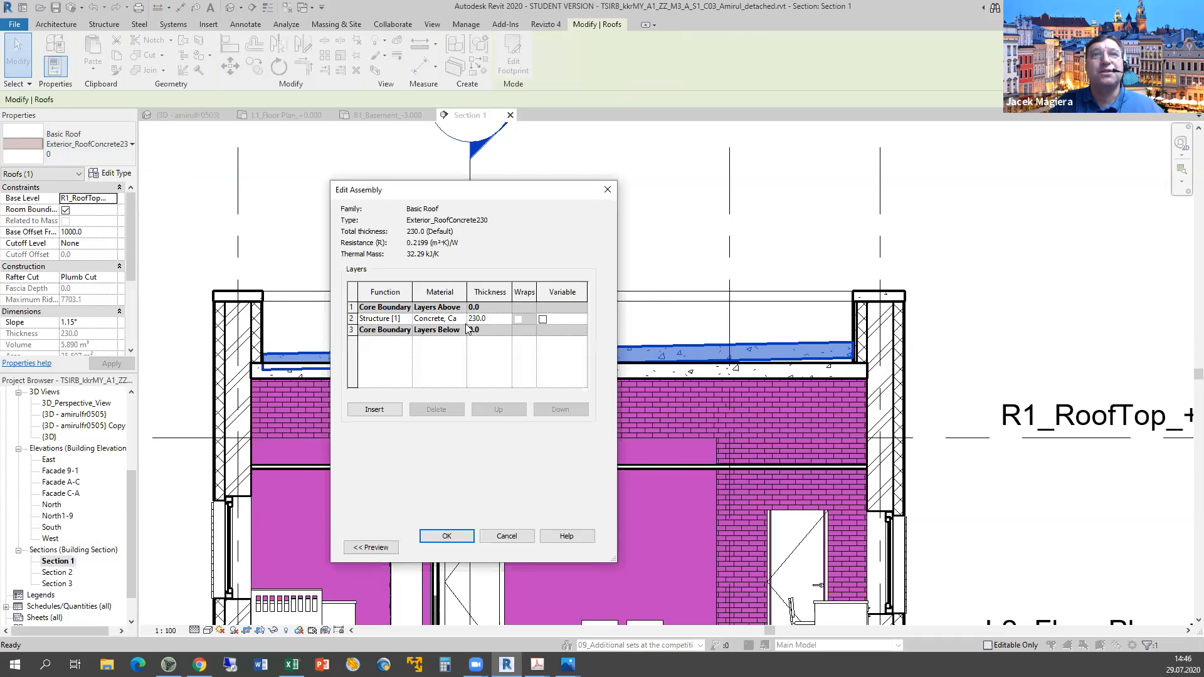
{"action": "left_click", "coordinate": [509, 537]}
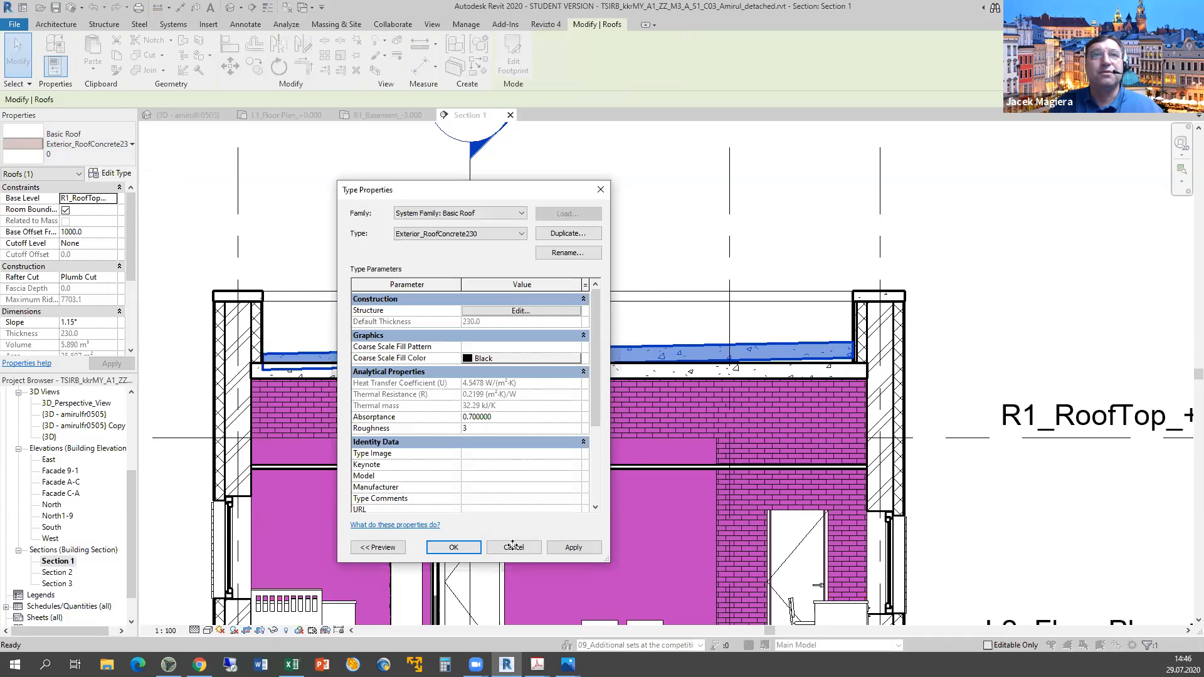
{"action": "key", "text": "Escape"}
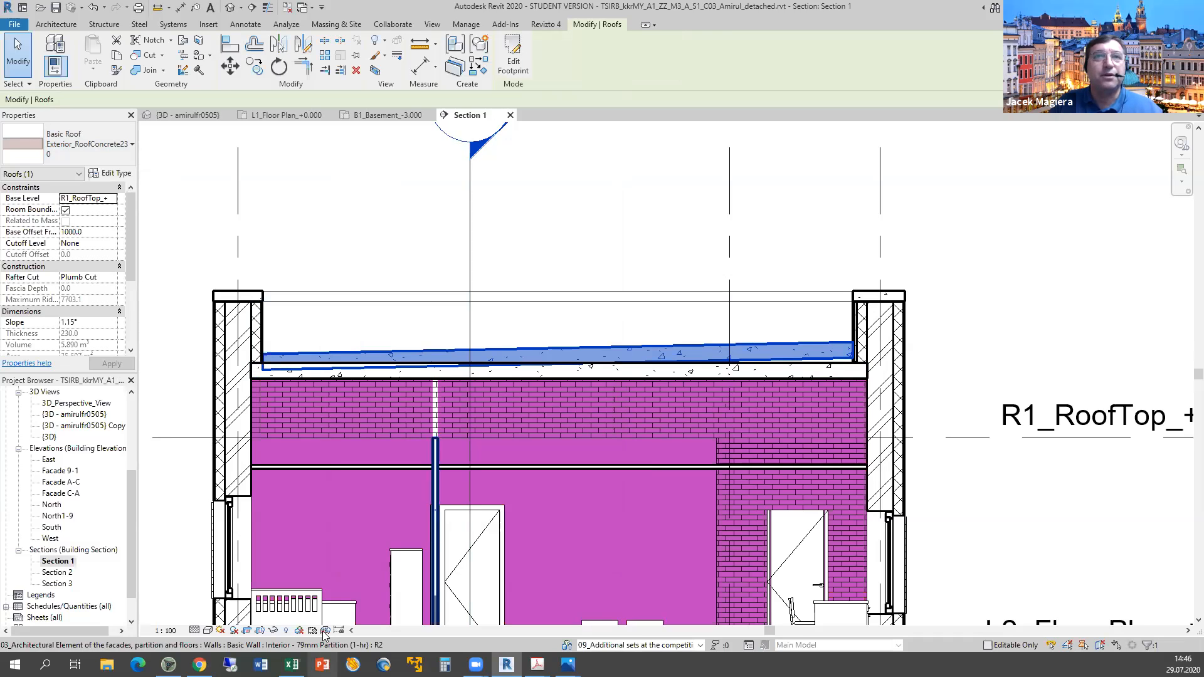
Record n in G11 for roof-layer materials and return to the Revit section.
{"action": "key", "text": "alt+Tab"}
{"action": "type", "text": "n"}
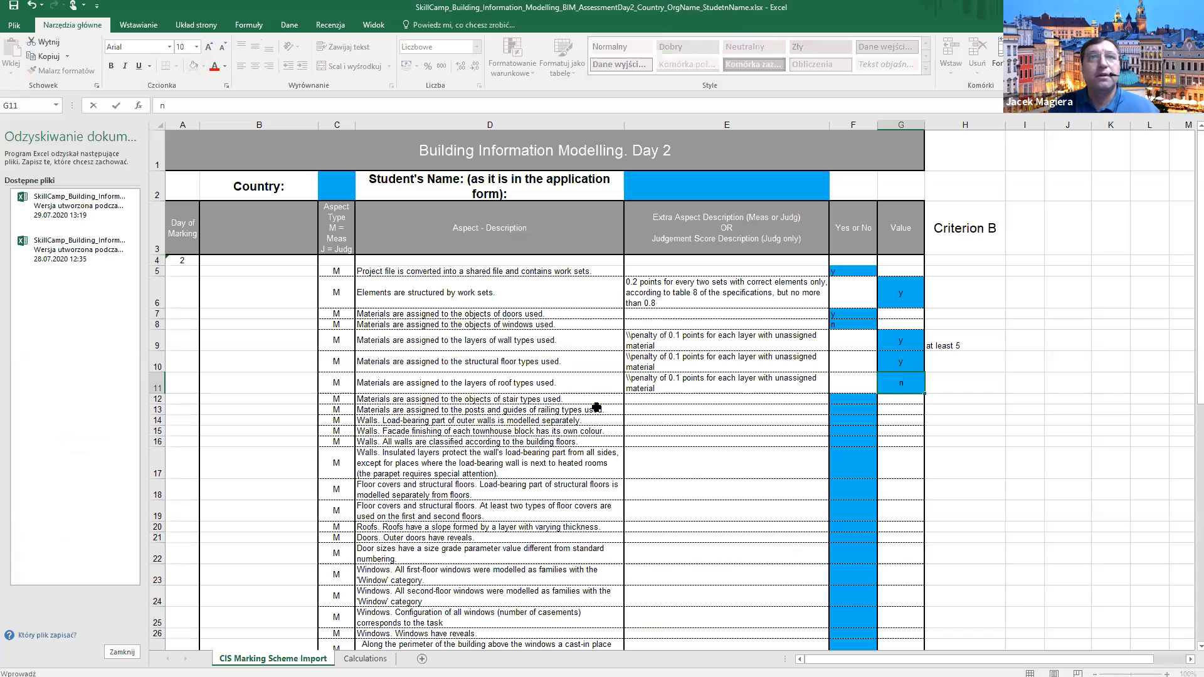
{"action": "key", "text": "Return"}
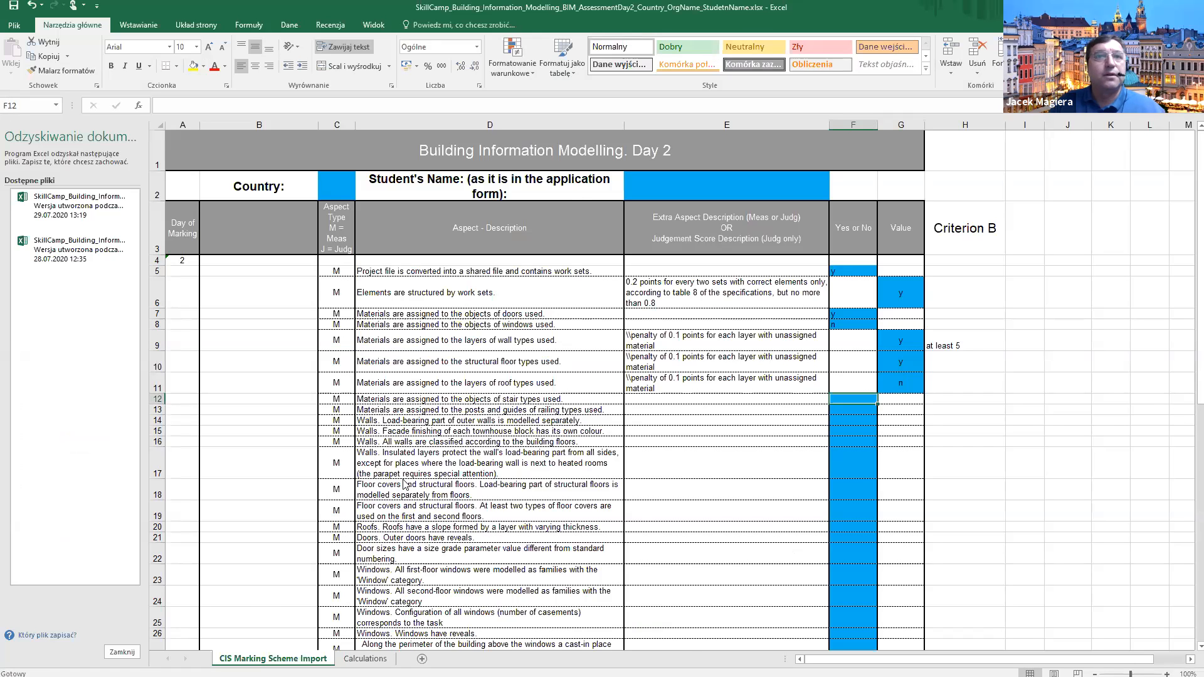
{"action": "key", "text": "alt+Tab"}
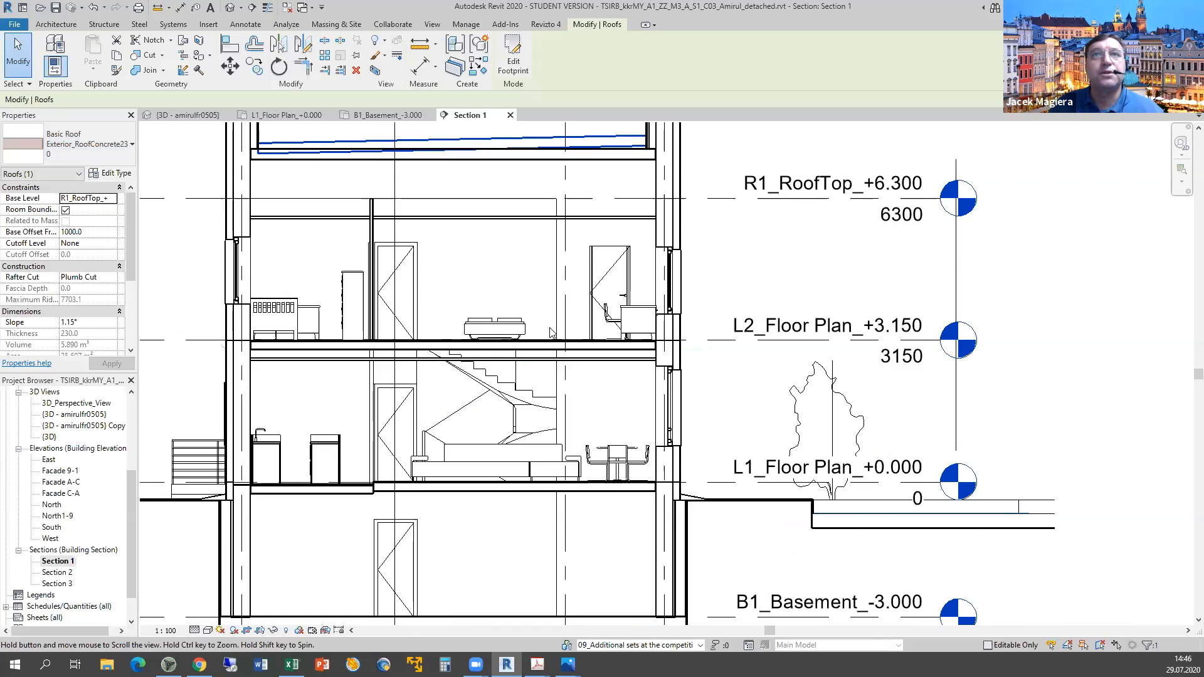
Verify the Section 1 stair run's Monolithic Material is Concrete, Cast In Situ, then open {3D}.
{"action": "middle_click_drag", "start_coordinate": [556, 334], "coordinate": [542, 239]}
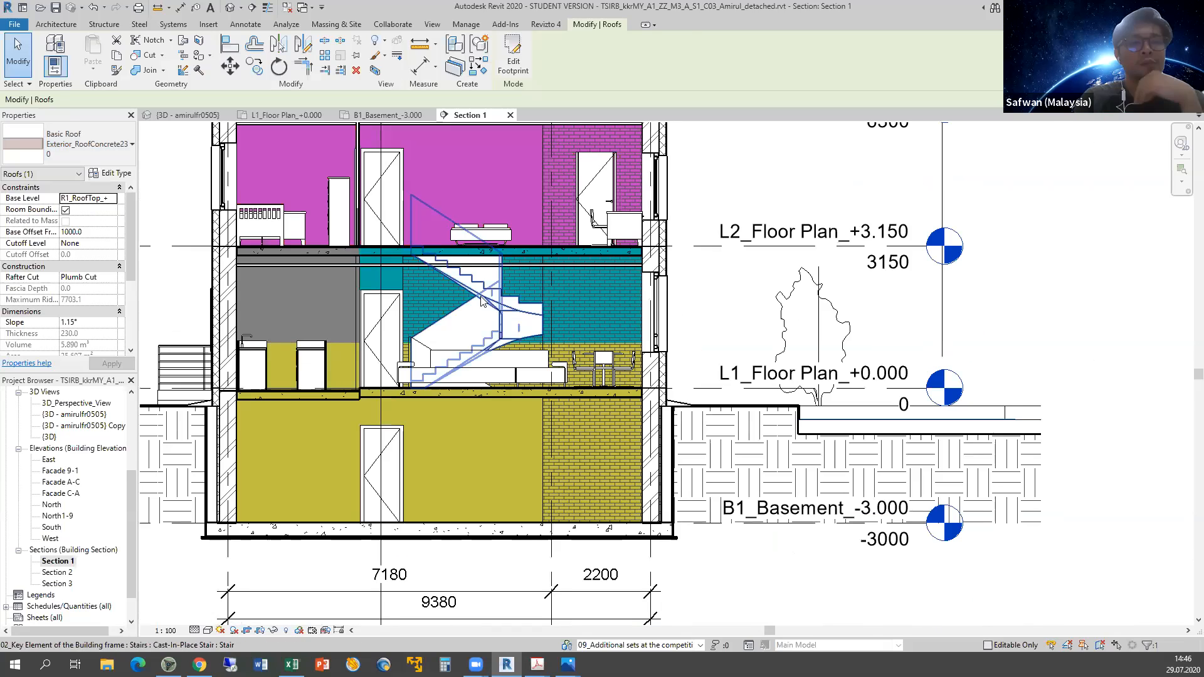
{"action": "left_click", "coordinate": [481, 296]}
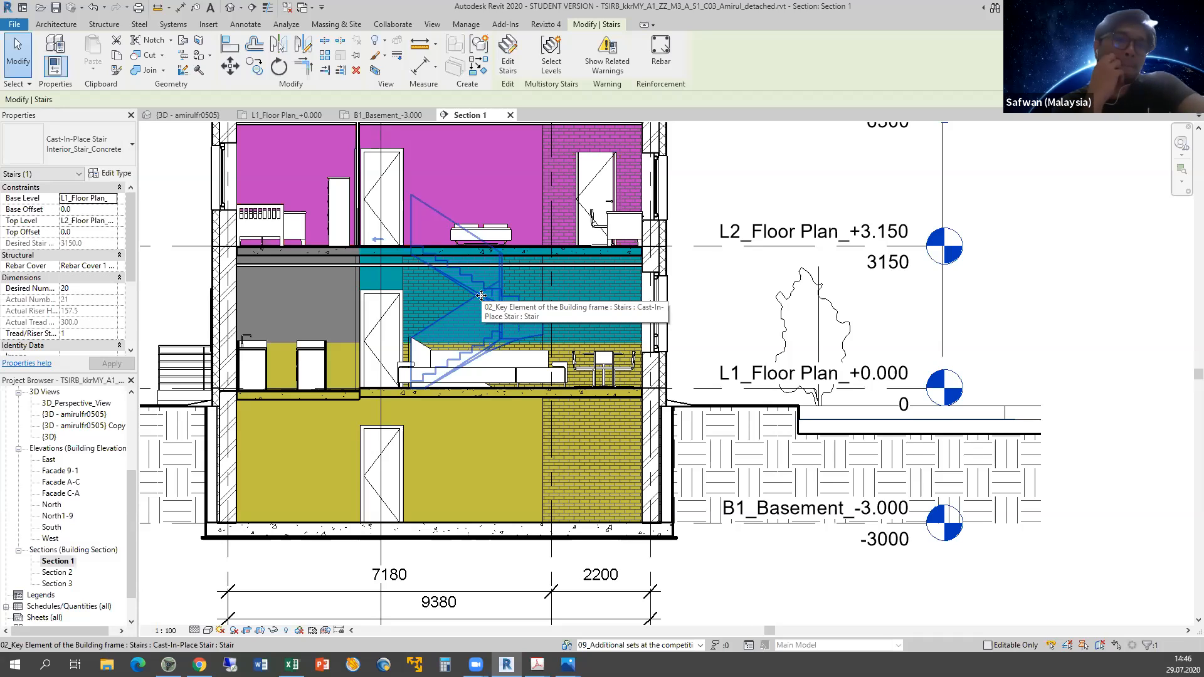
{"action": "key", "text": "Tab"}
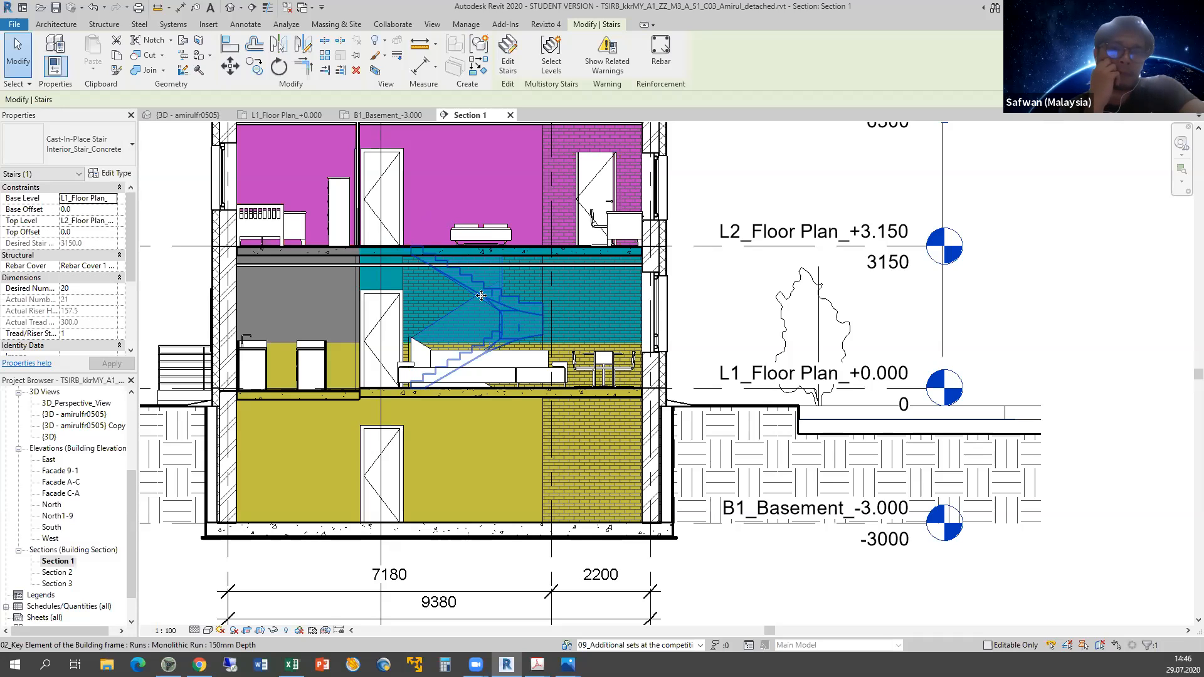
{"action": "left_click", "coordinate": [480, 296]}
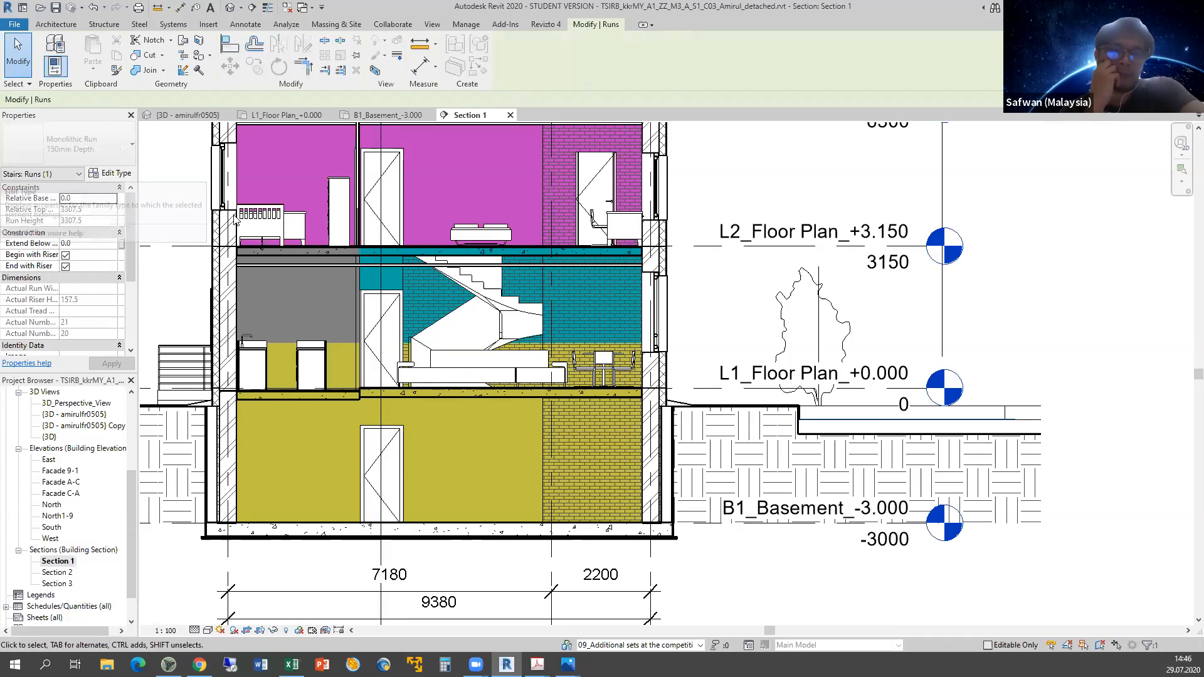
{"action": "left_click", "coordinate": [117, 174]}
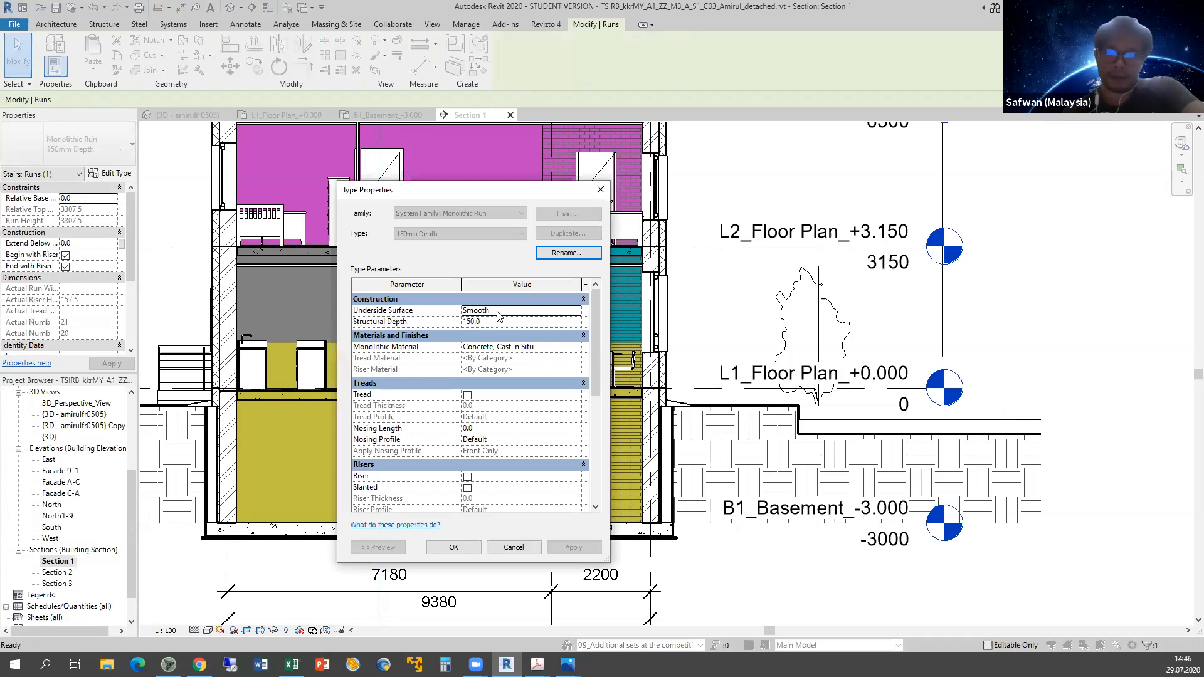
{"action": "left_click", "coordinate": [549, 349]}
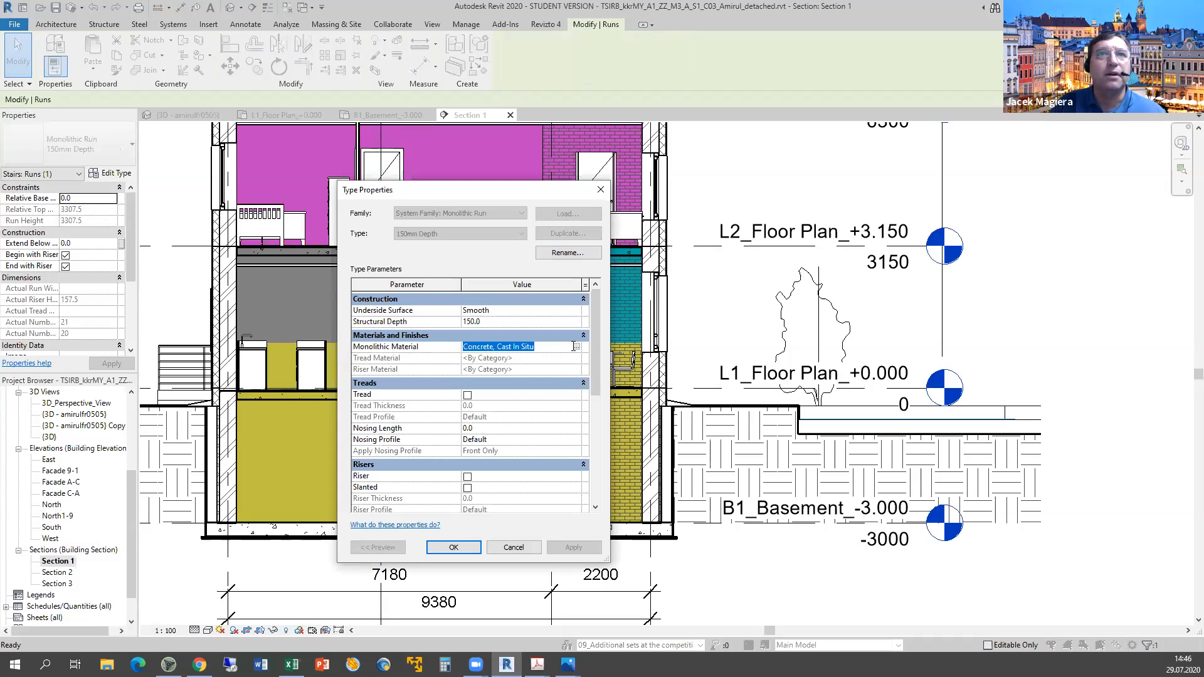
{"action": "left_click", "coordinate": [520, 547]}
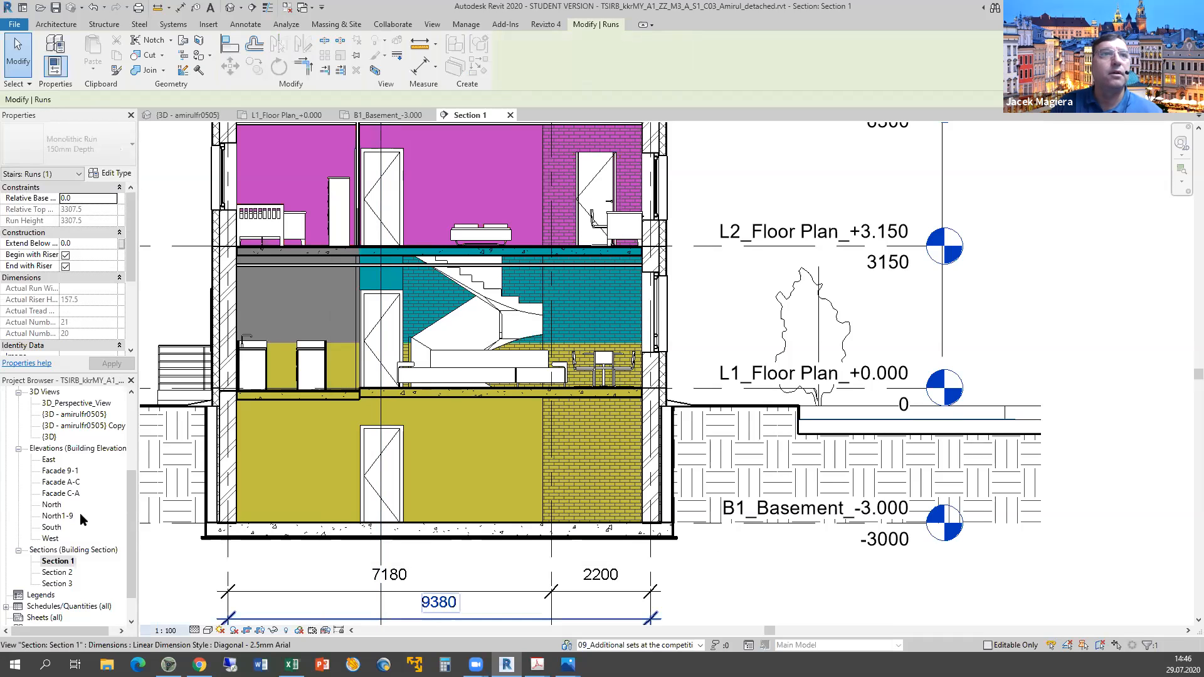
{"action": "double_click", "coordinate": [52, 438]}
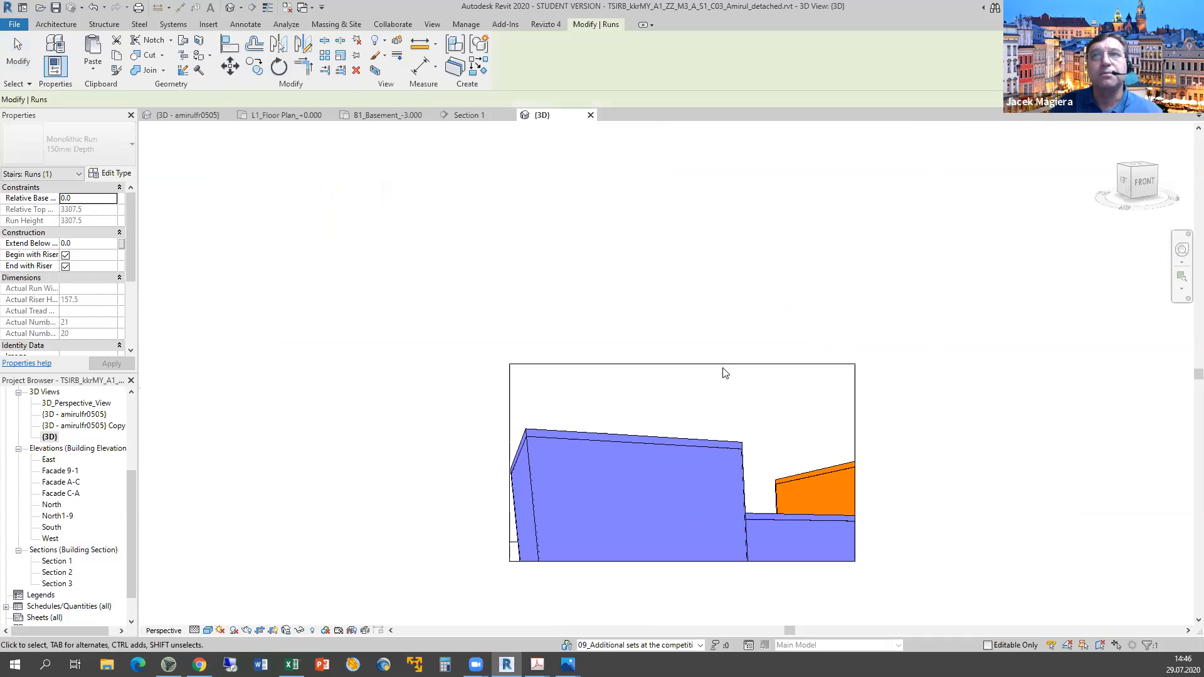
{"action": "left_click", "coordinate": [693, 364]}
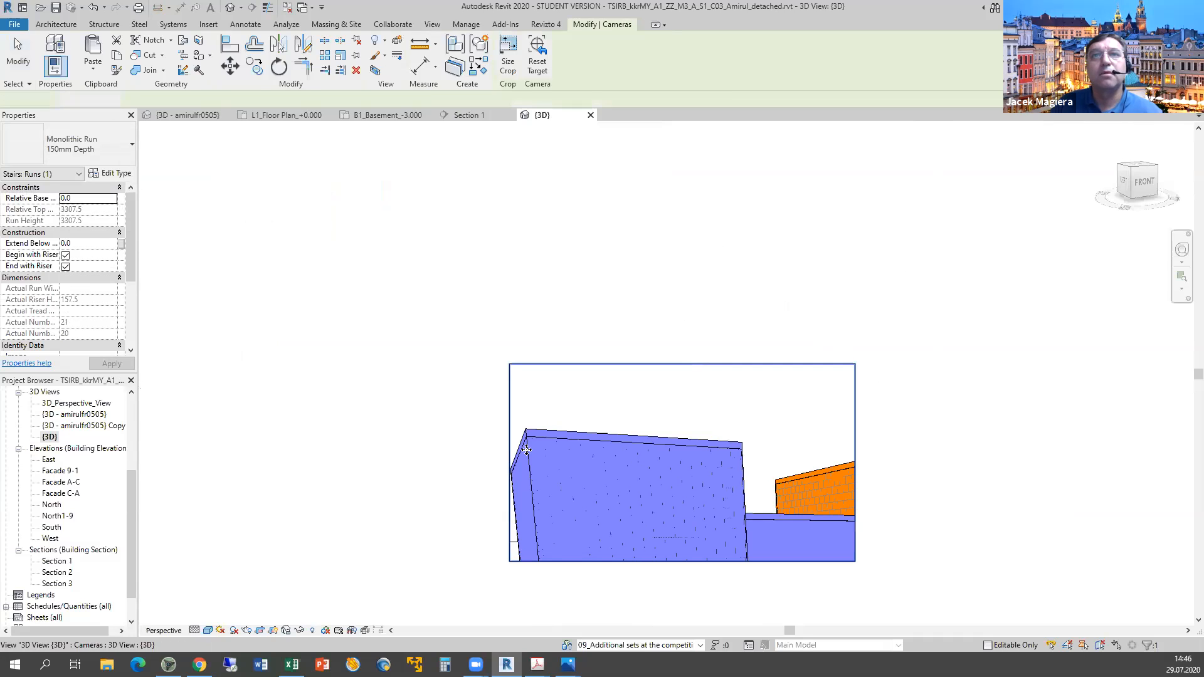
{"action": "left_click", "coordinate": [508, 461]}
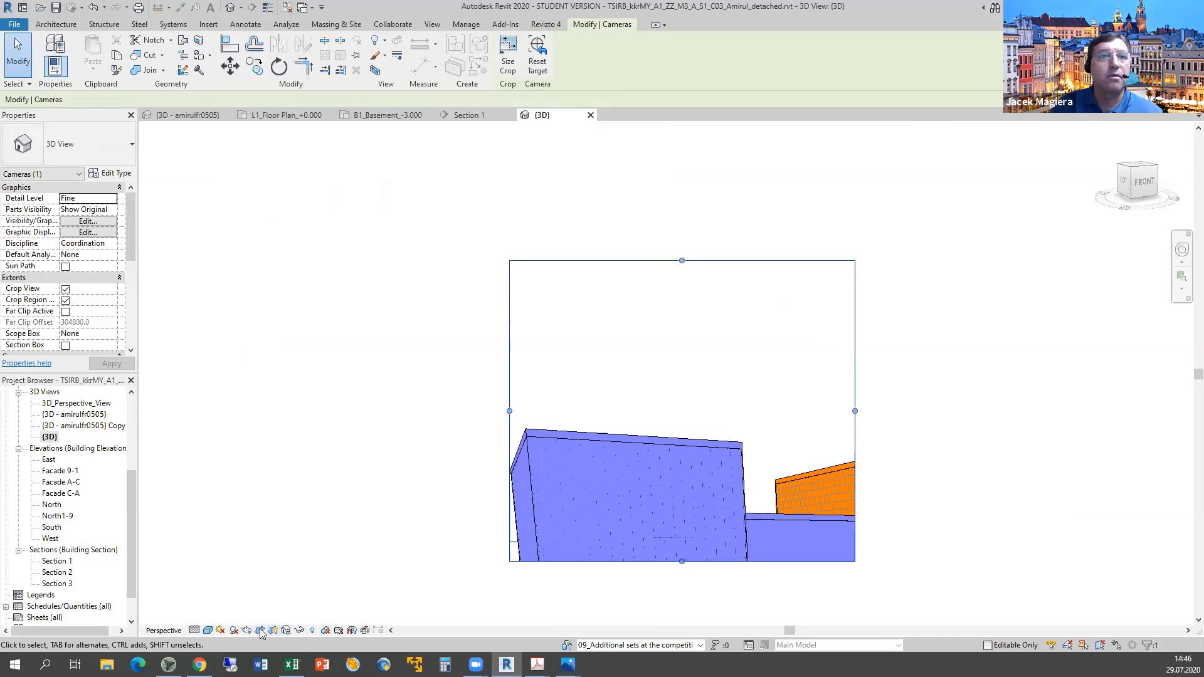
{"action": "left_click", "coordinate": [260, 630]}
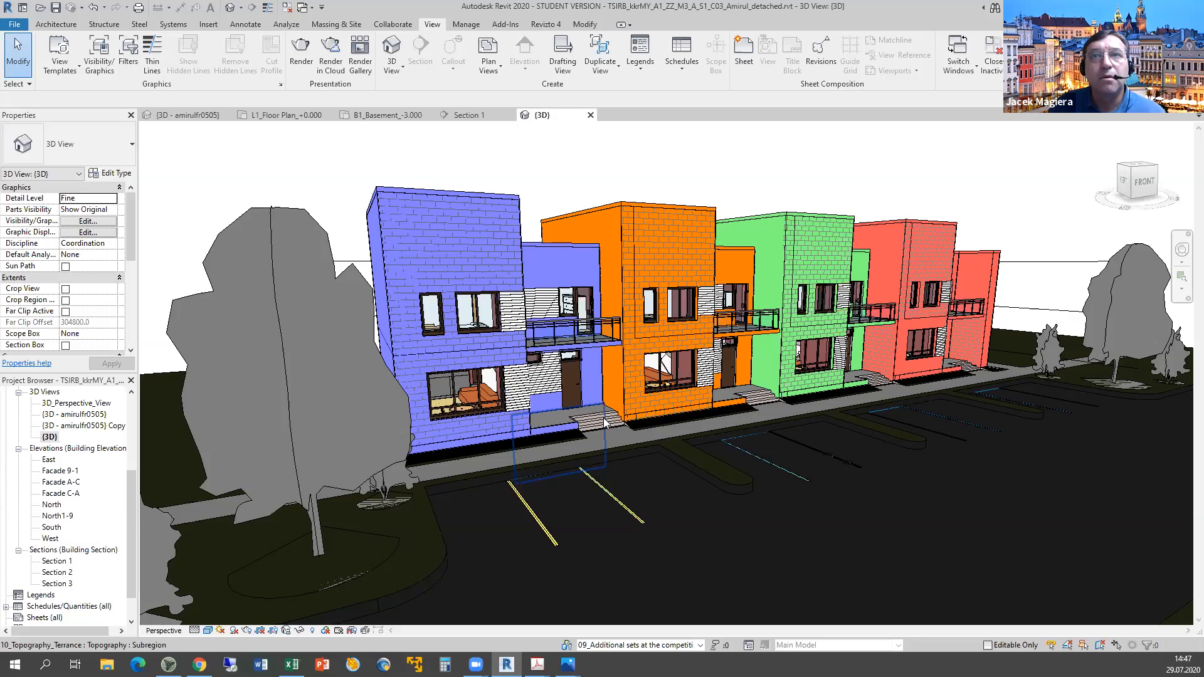
{"action": "left_click", "coordinate": [605, 423]}
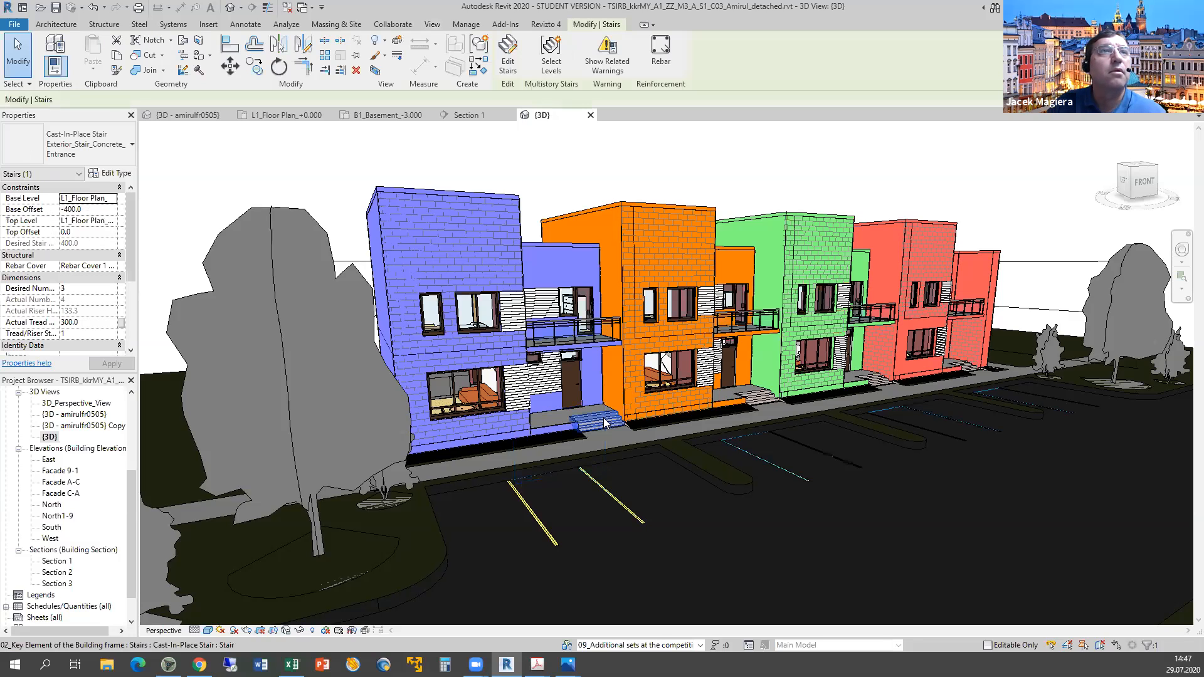
{"action": "left_click", "coordinate": [115, 174]}
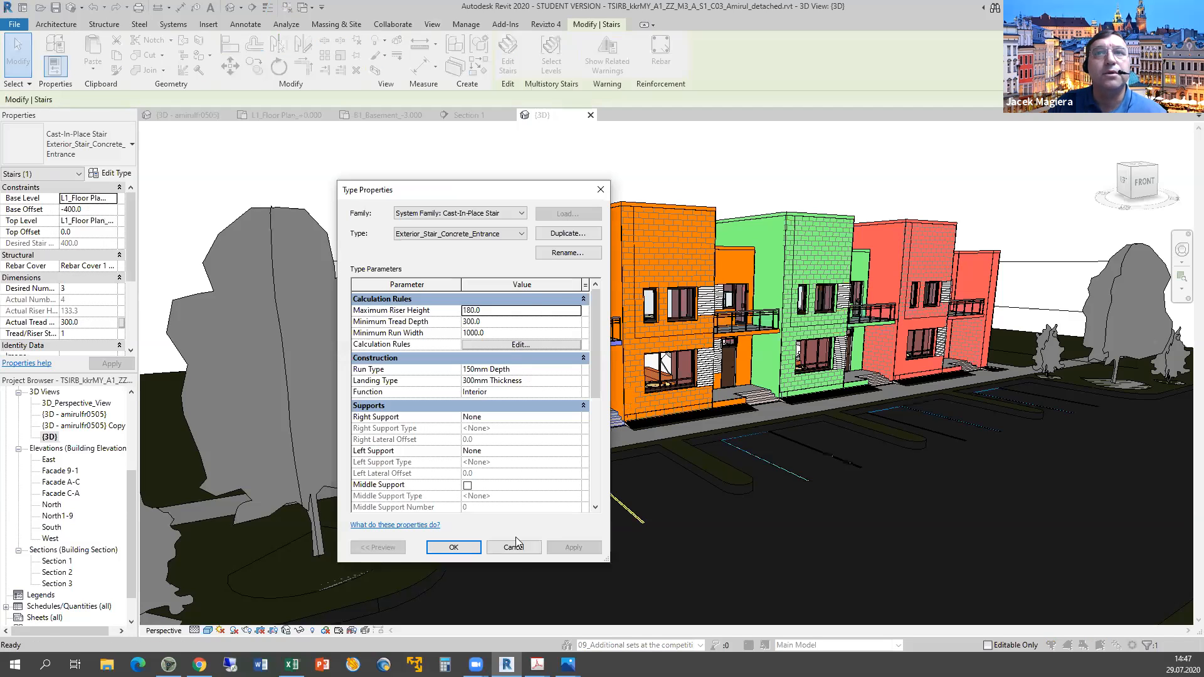
{"action": "left_click", "coordinate": [513, 546]}
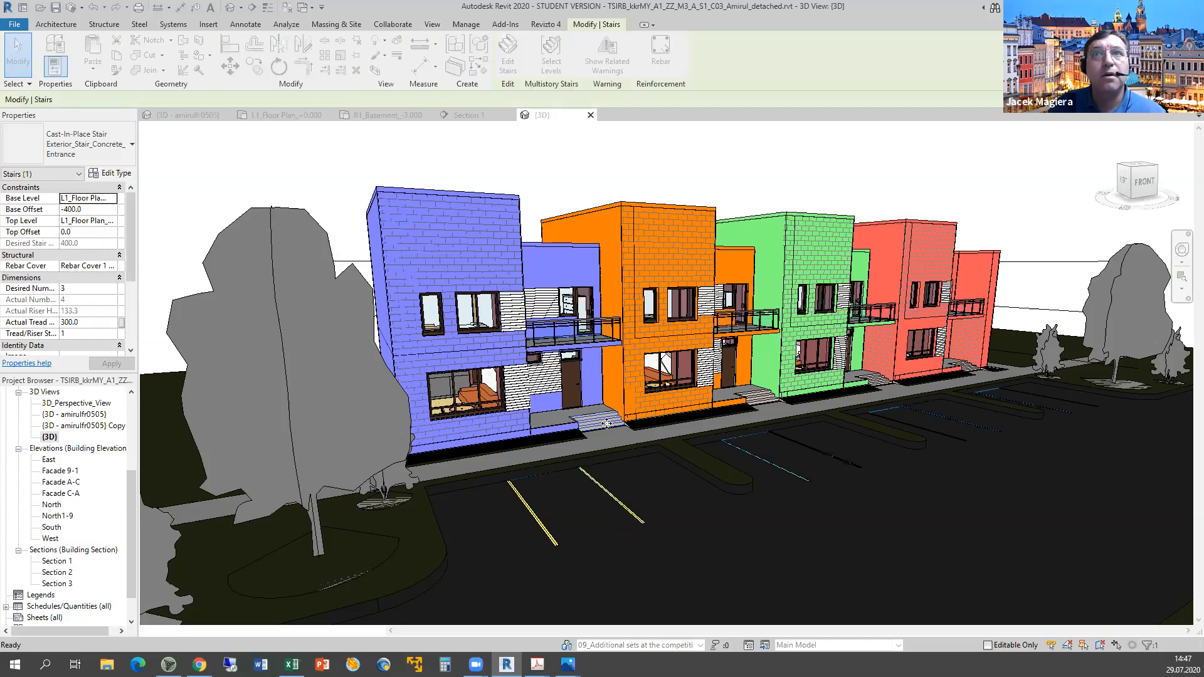
{"action": "key", "text": "Tab"}
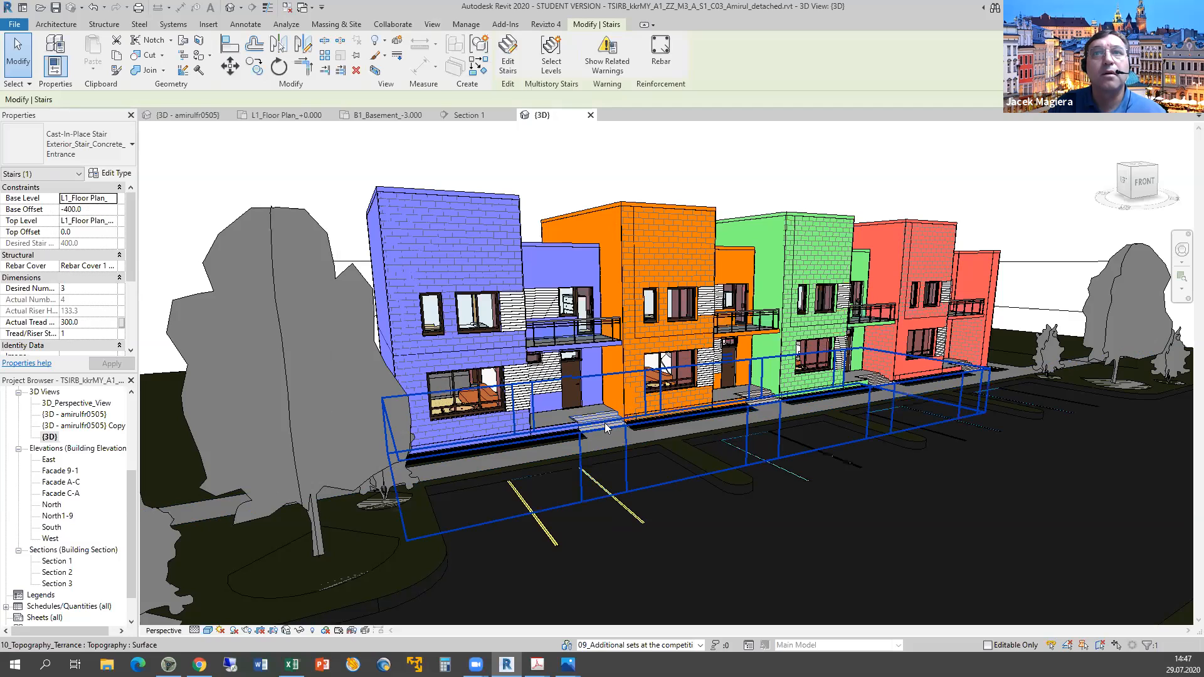
{"action": "key", "text": "Tab"}
Check the front stair run's type material, then orbit to view the rear of the model.
{"action": "left_click", "coordinate": [604, 422]}
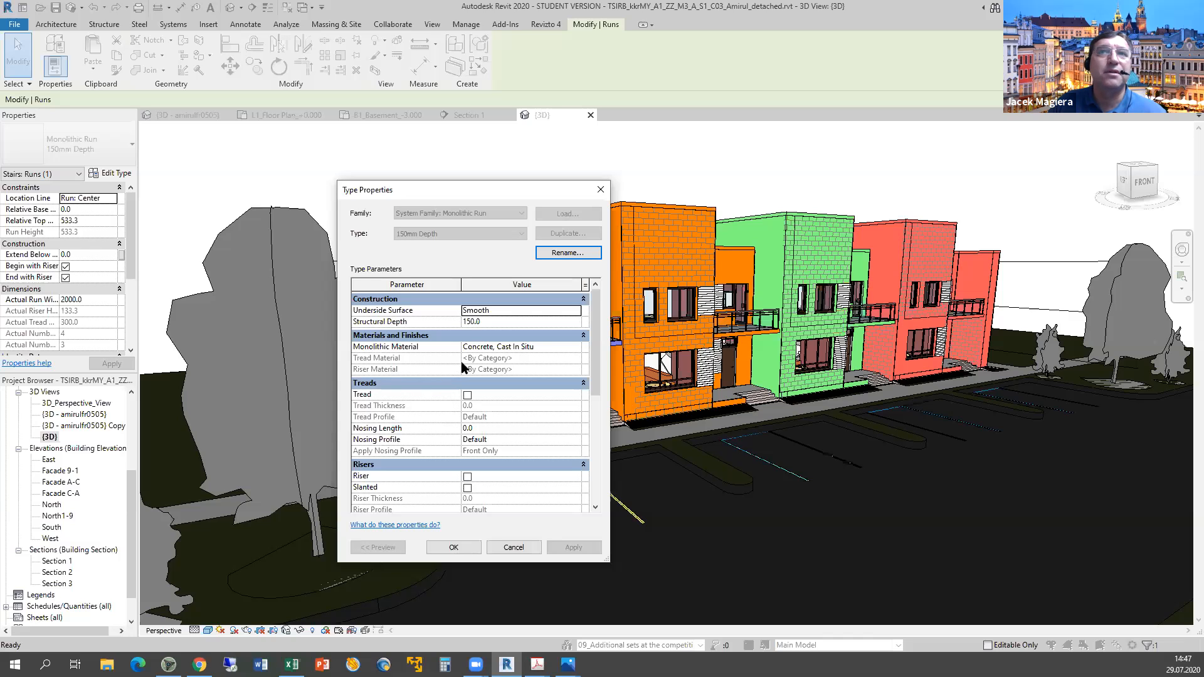
{"action": "left_click", "coordinate": [513, 547]}
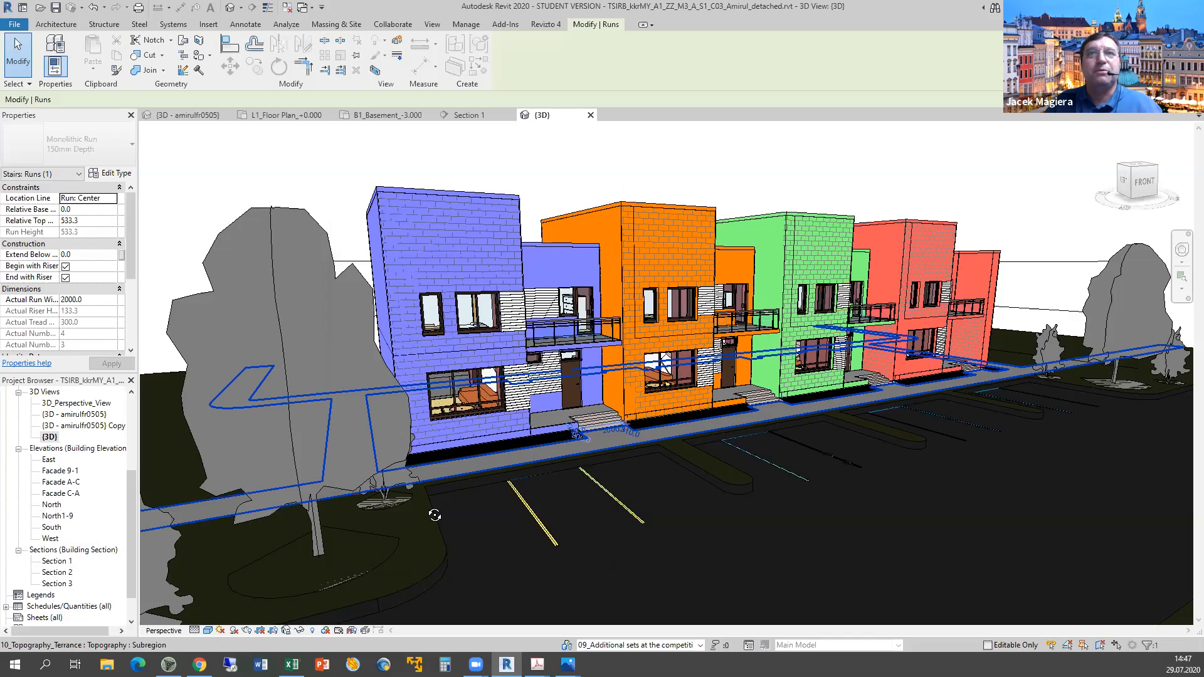
{"action": "middle_click_drag", "start_coordinate": [769, 554], "coordinate": [460, 601], "text": "shift"}
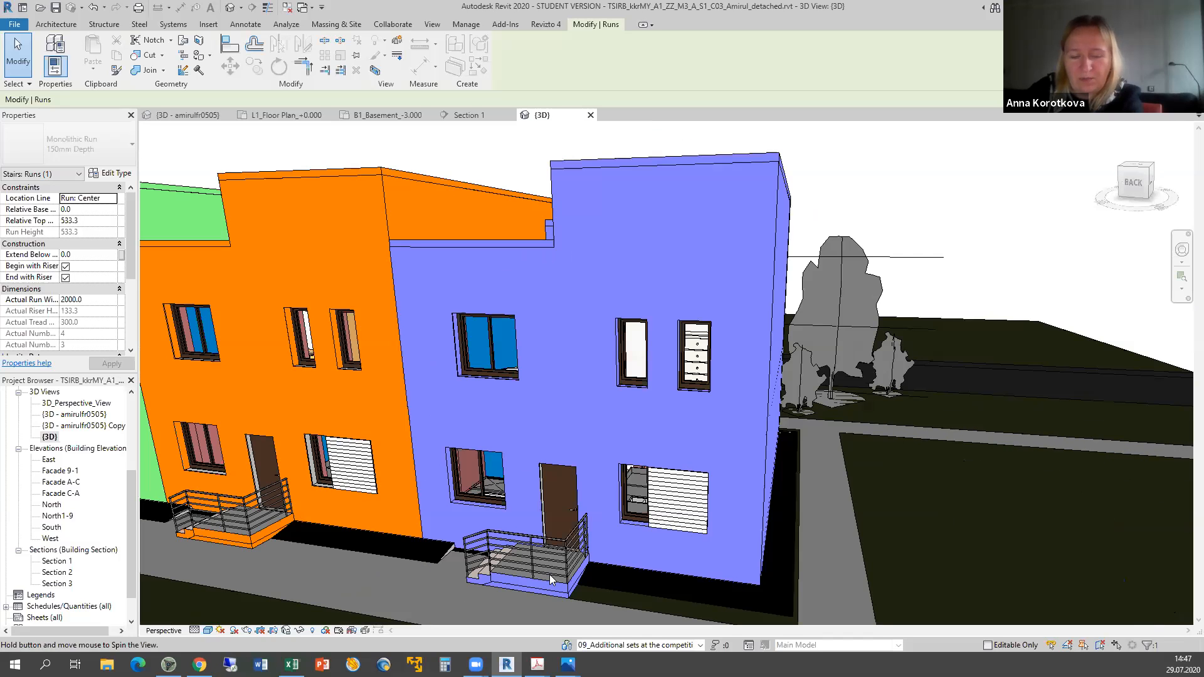
{"action": "middle_click_drag", "start_coordinate": [802, 552], "coordinate": [593, 460], "text": "shift"}
{"action": "middle_click_drag", "start_coordinate": [667, 545], "coordinate": [770, 543], "text": "shift"}
Confirm the purple house's rear stair run also uses Concrete, Cast In Situ.
{"action": "left_click", "coordinate": [770, 543]}
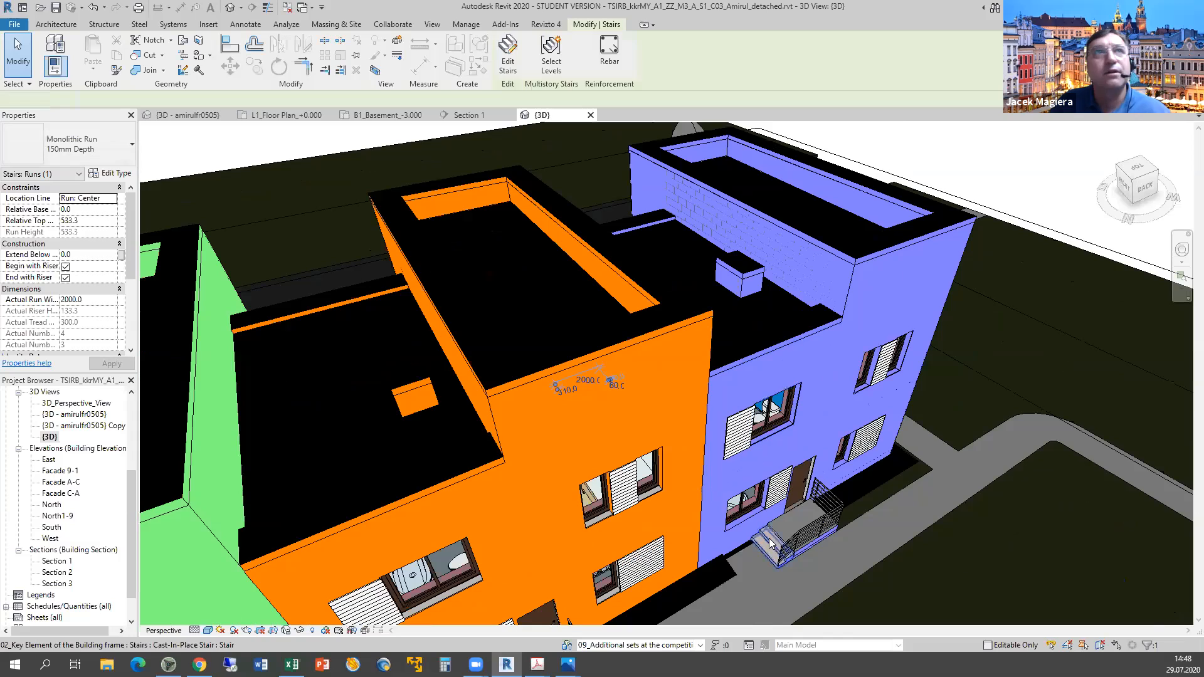
{"action": "left_click", "coordinate": [769, 543]}
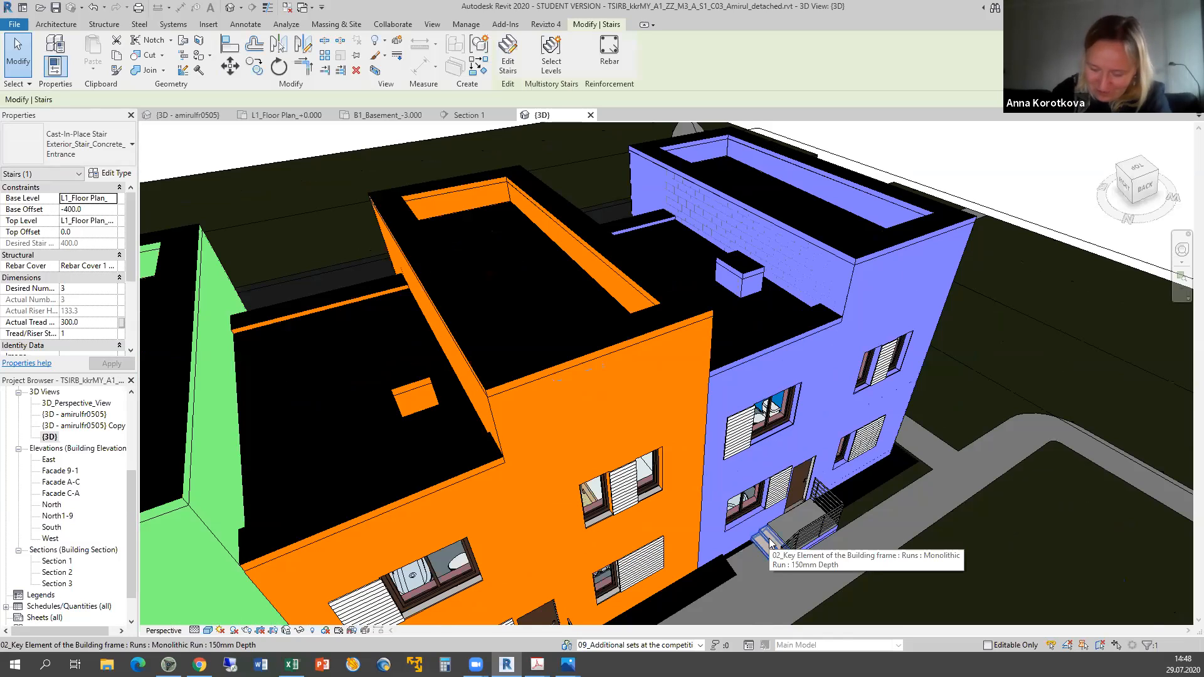
{"action": "left_click", "coordinate": [770, 543]}
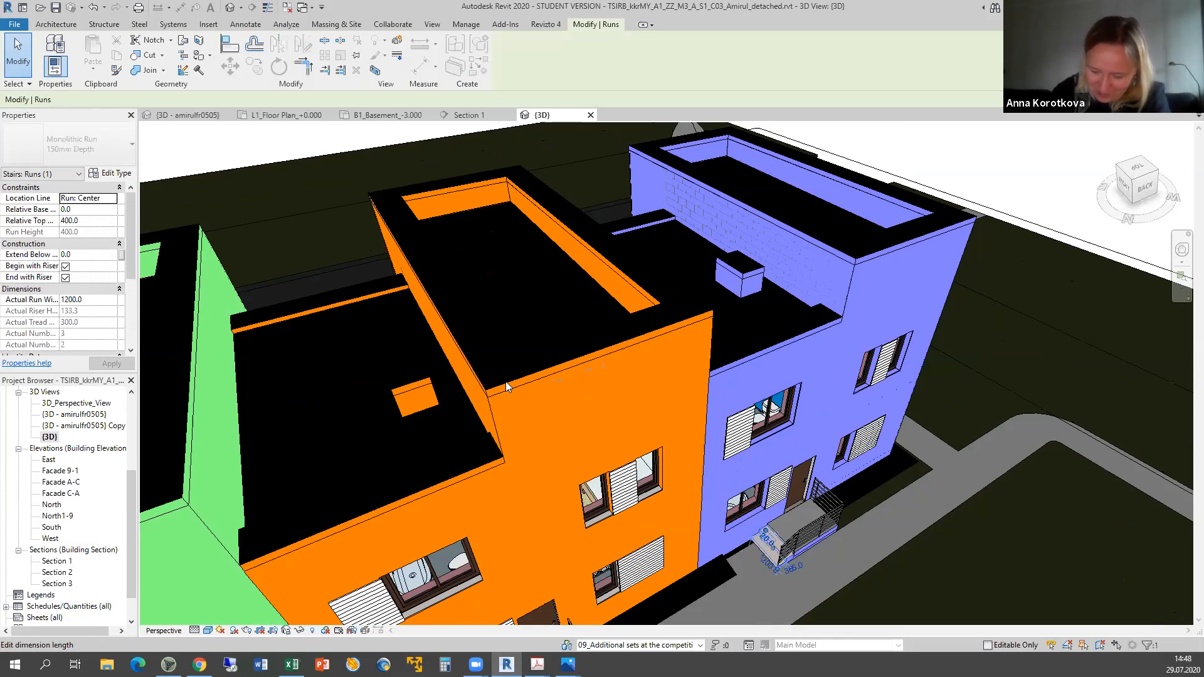
{"action": "left_click", "coordinate": [114, 173]}
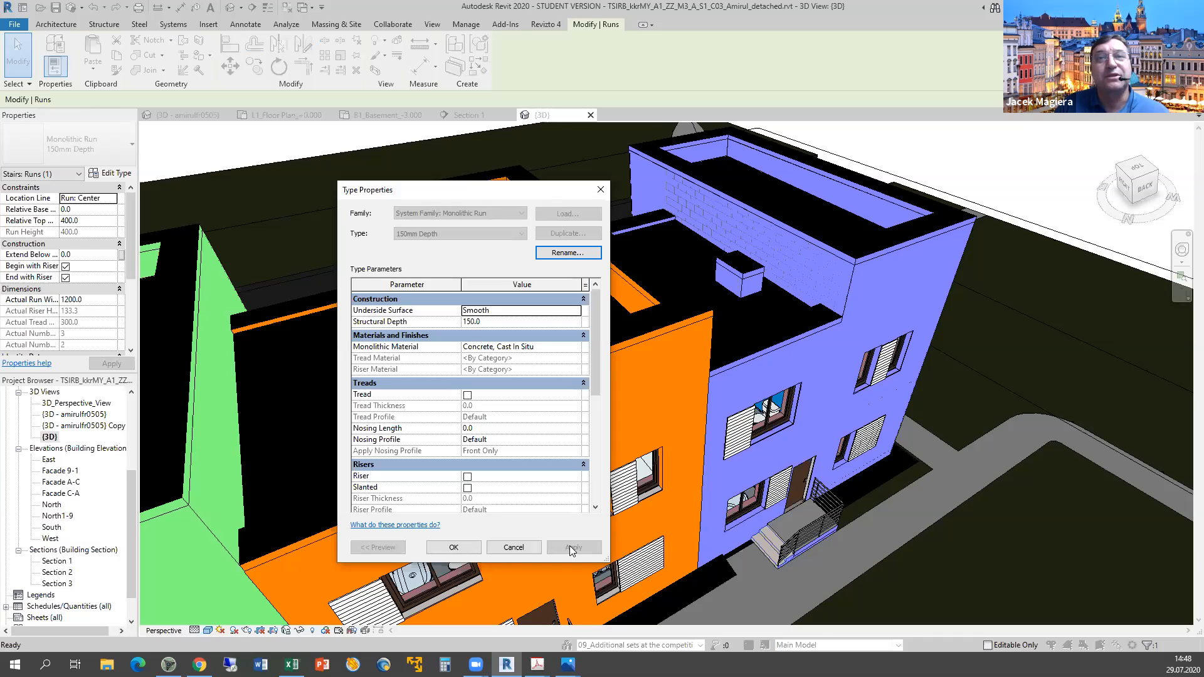
{"action": "left_click", "coordinate": [512, 547]}
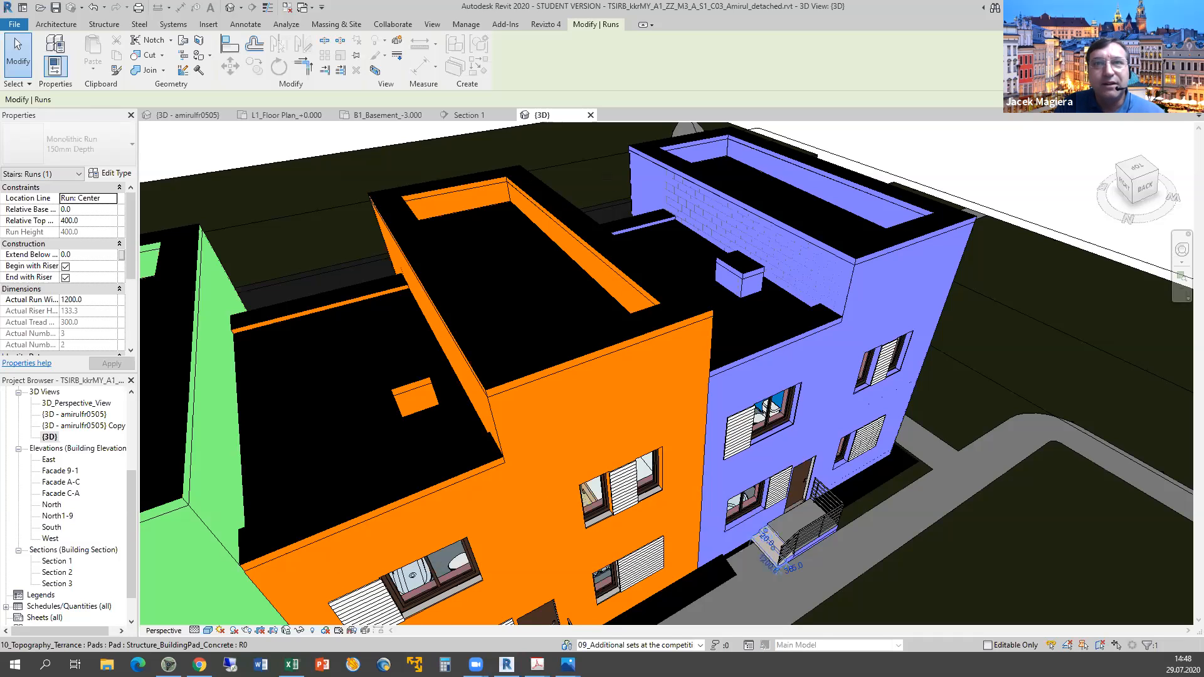
{"action": "key", "text": "alt+Tab"}
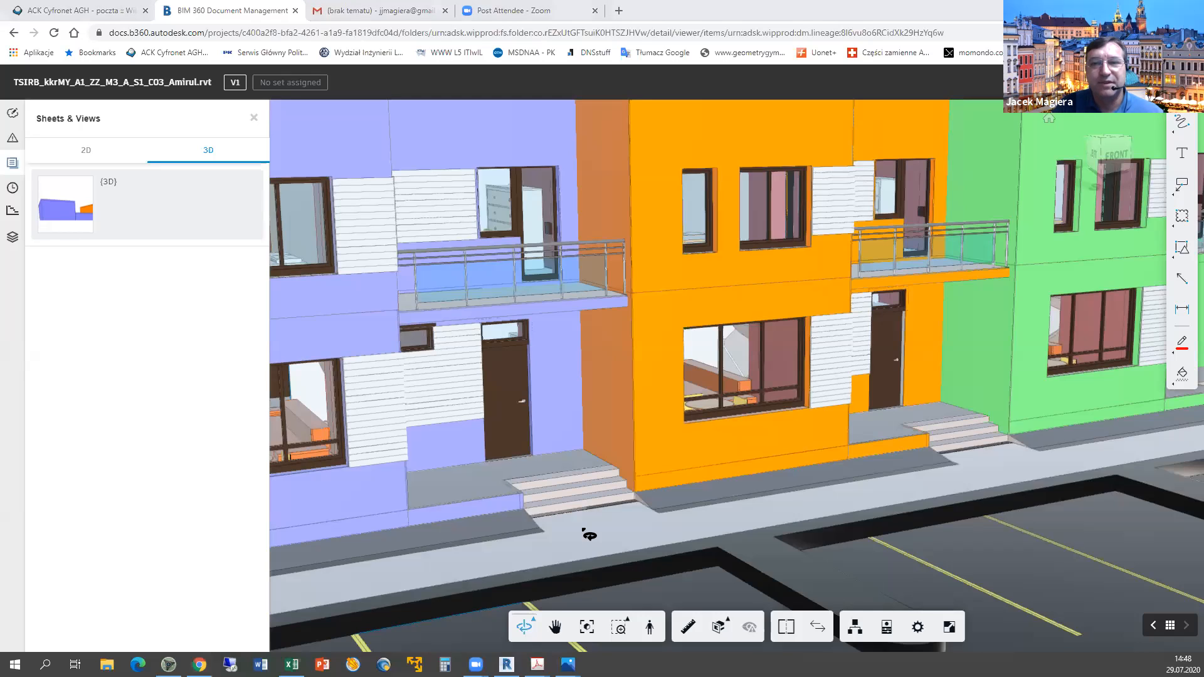
Record y in F12 for stair materials, then return to the viewer and Revit.
{"action": "key", "text": "alt+Tab"}
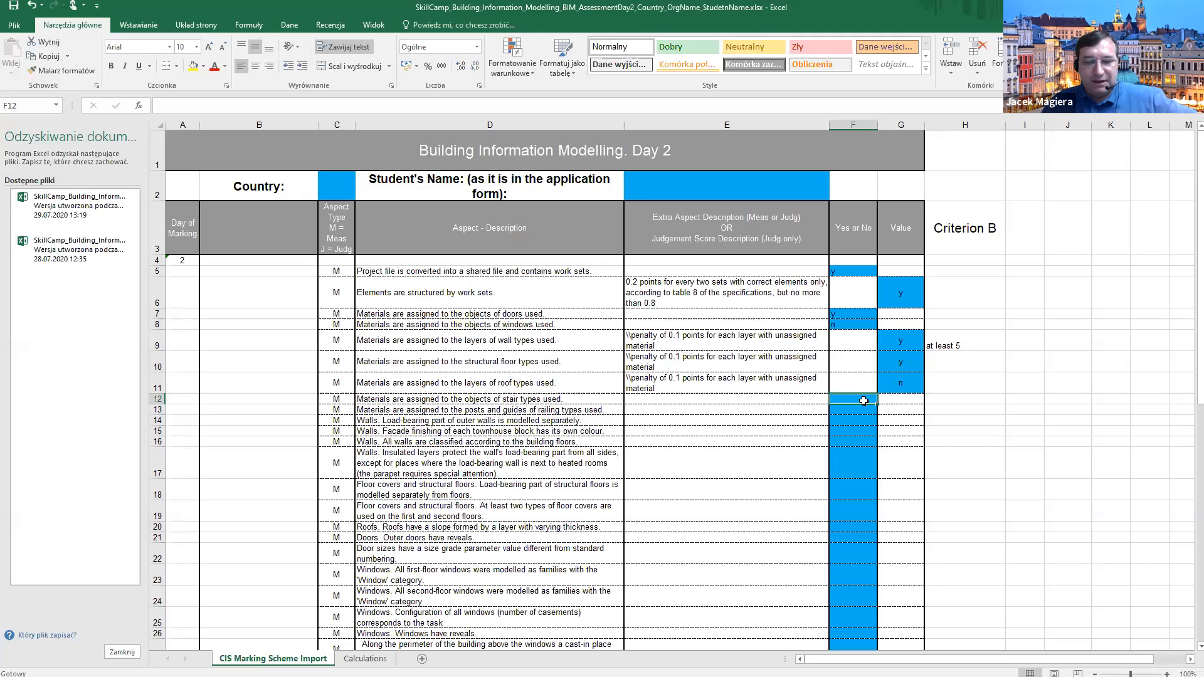
{"action": "type", "text": "y"}
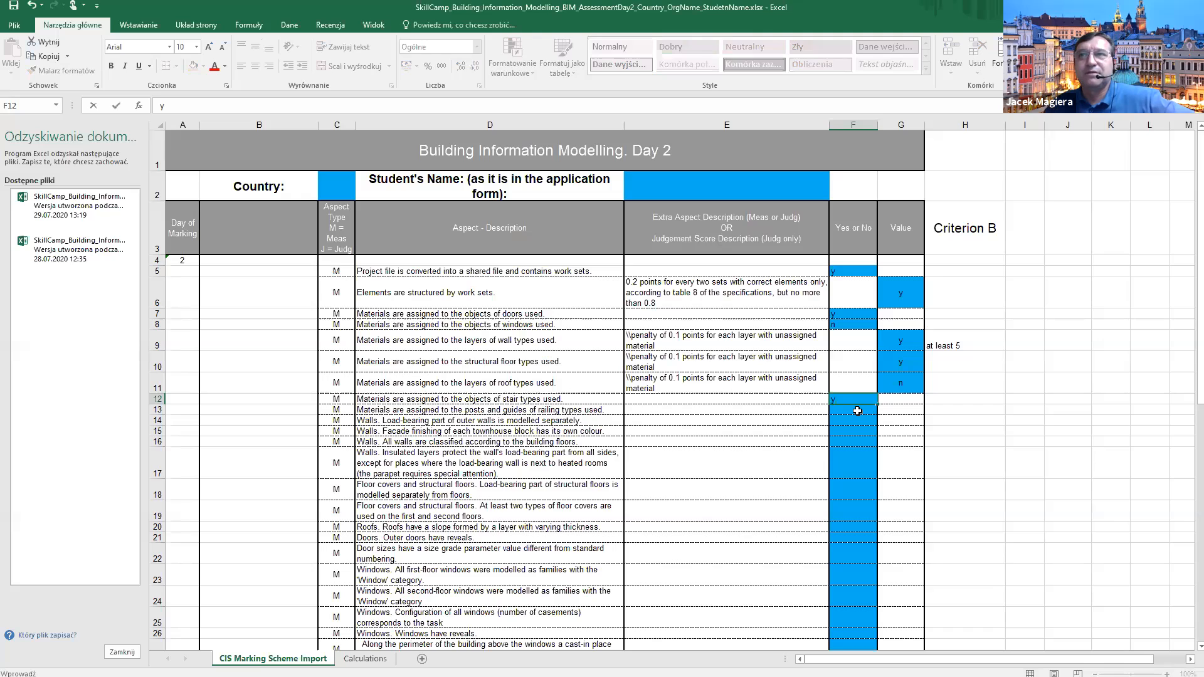
{"action": "key", "text": "Return"}
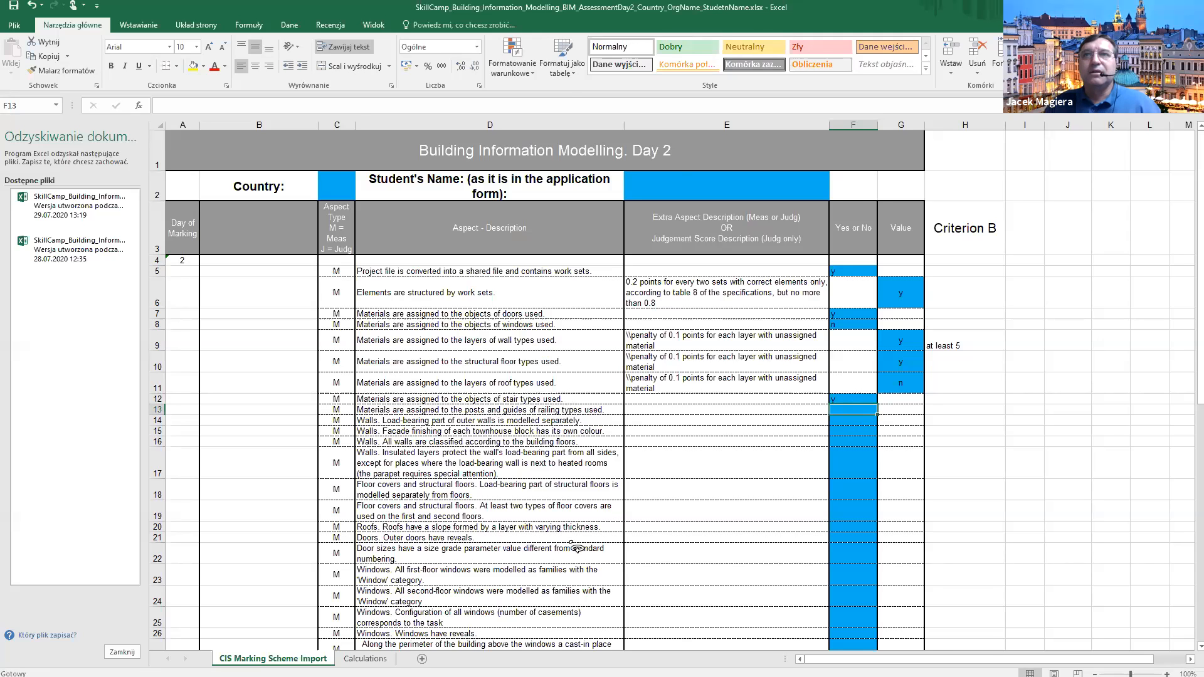
{"action": "key", "text": "alt+Tab"}
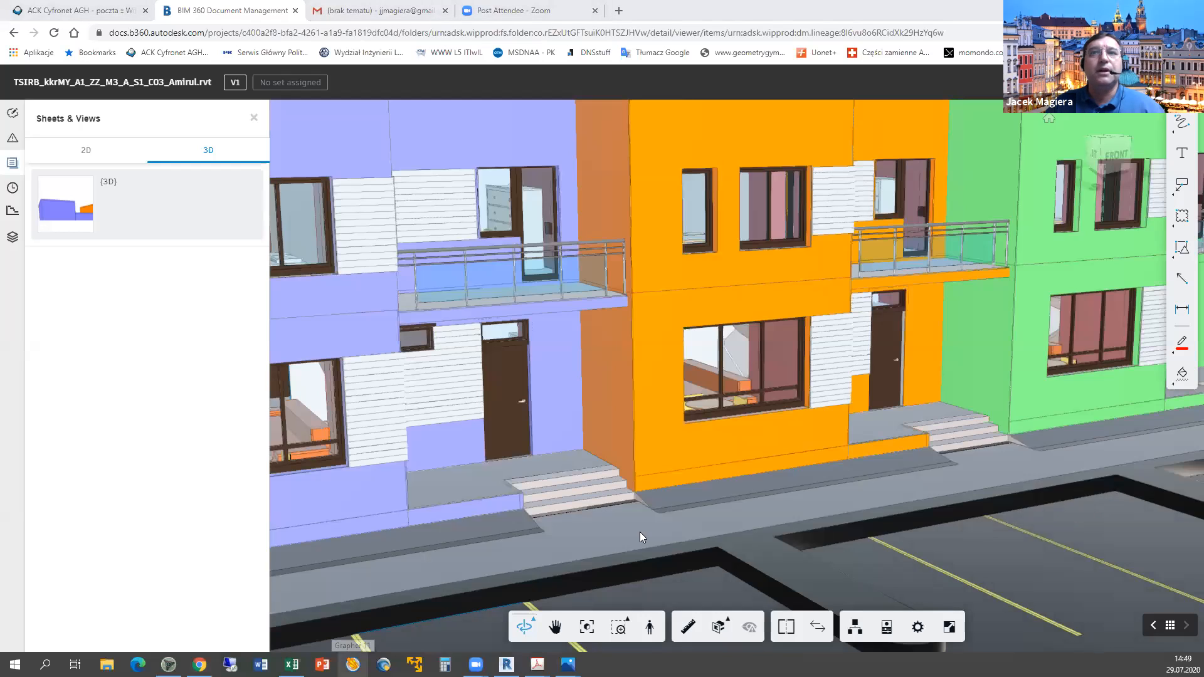
{"action": "key", "text": "alt+Tab"}
{"action": "middle_click_drag", "start_coordinate": [668, 427], "coordinate": [629, 363]}
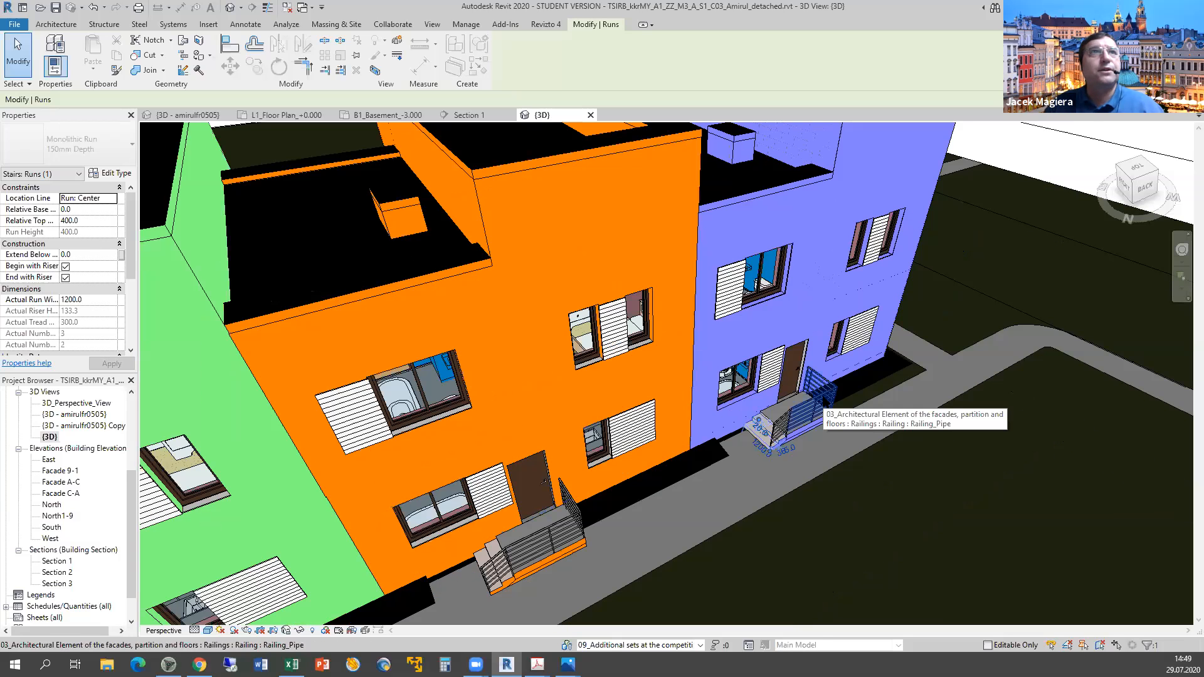
{"action": "left_click", "coordinate": [822, 397]}
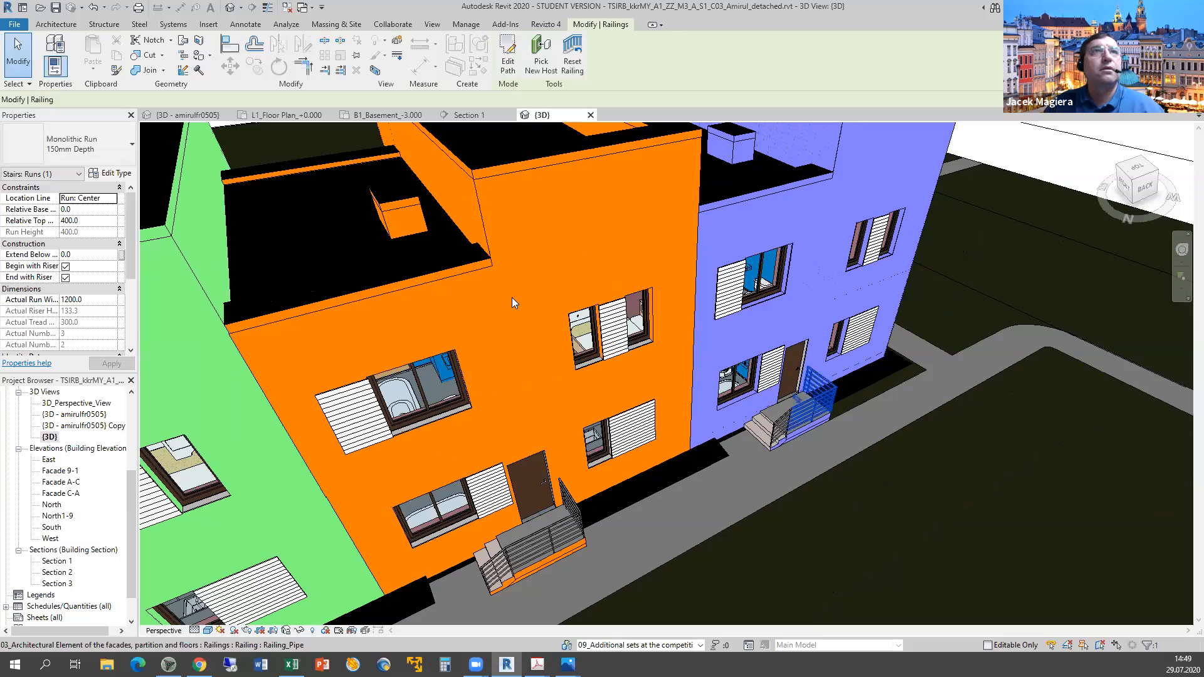
{"action": "left_click", "coordinate": [115, 174]}
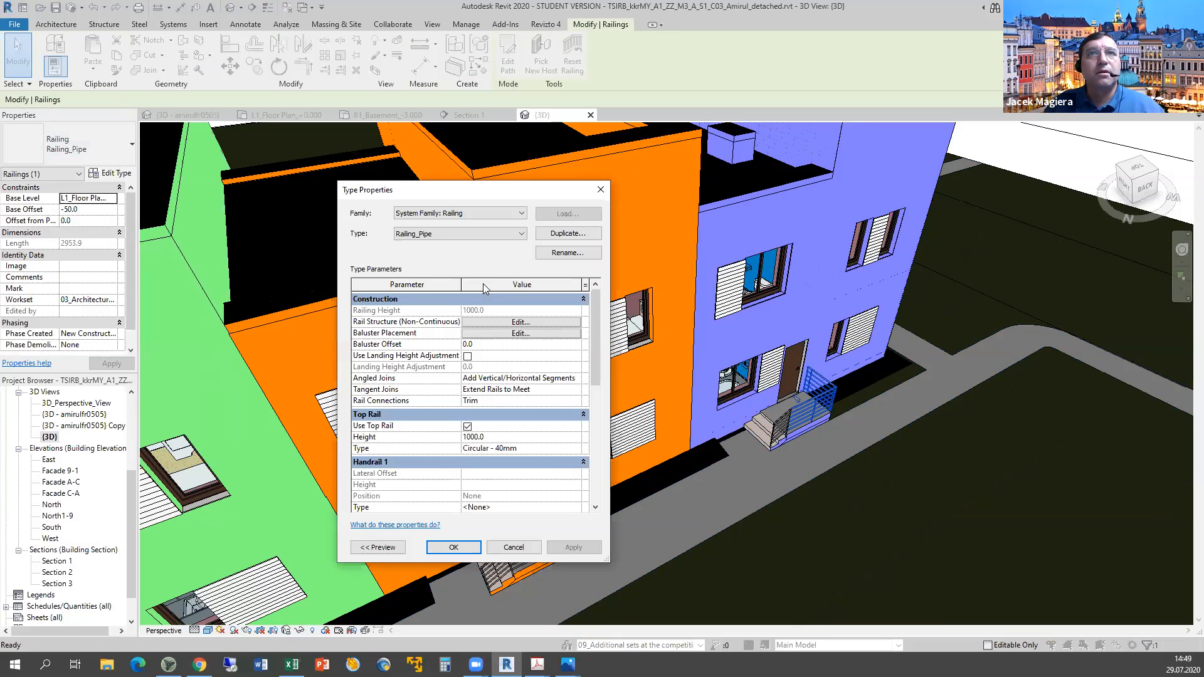
{"action": "left_click", "coordinate": [519, 322]}
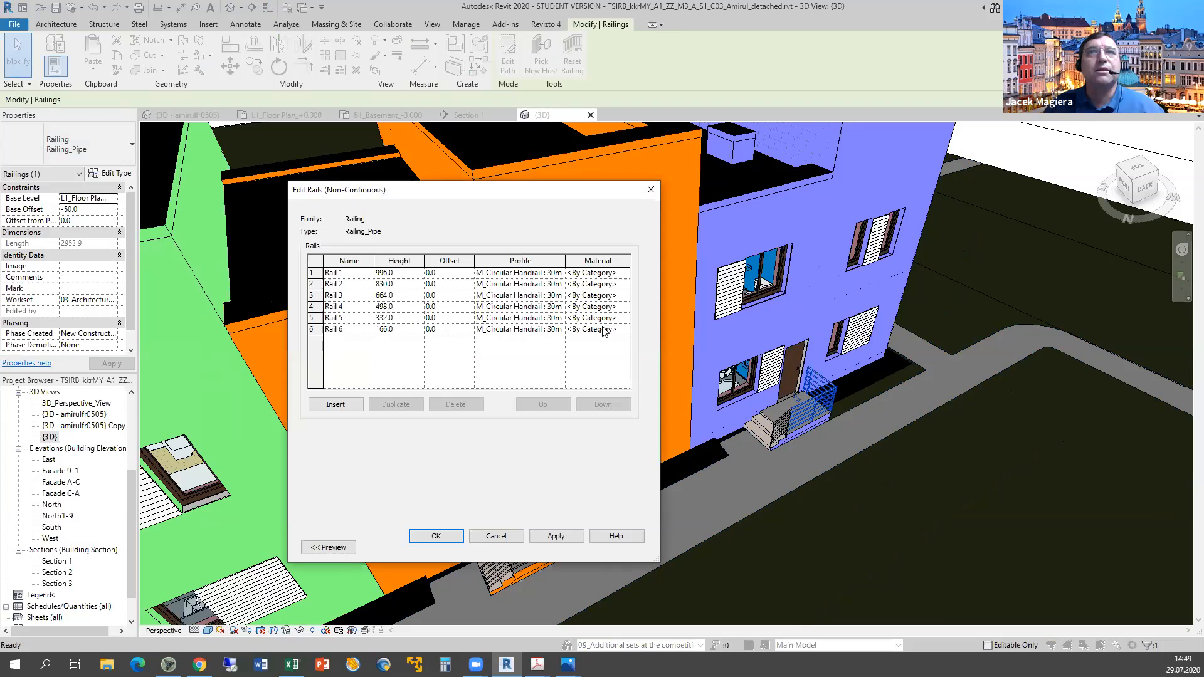
{"action": "left_click", "coordinate": [494, 536]}
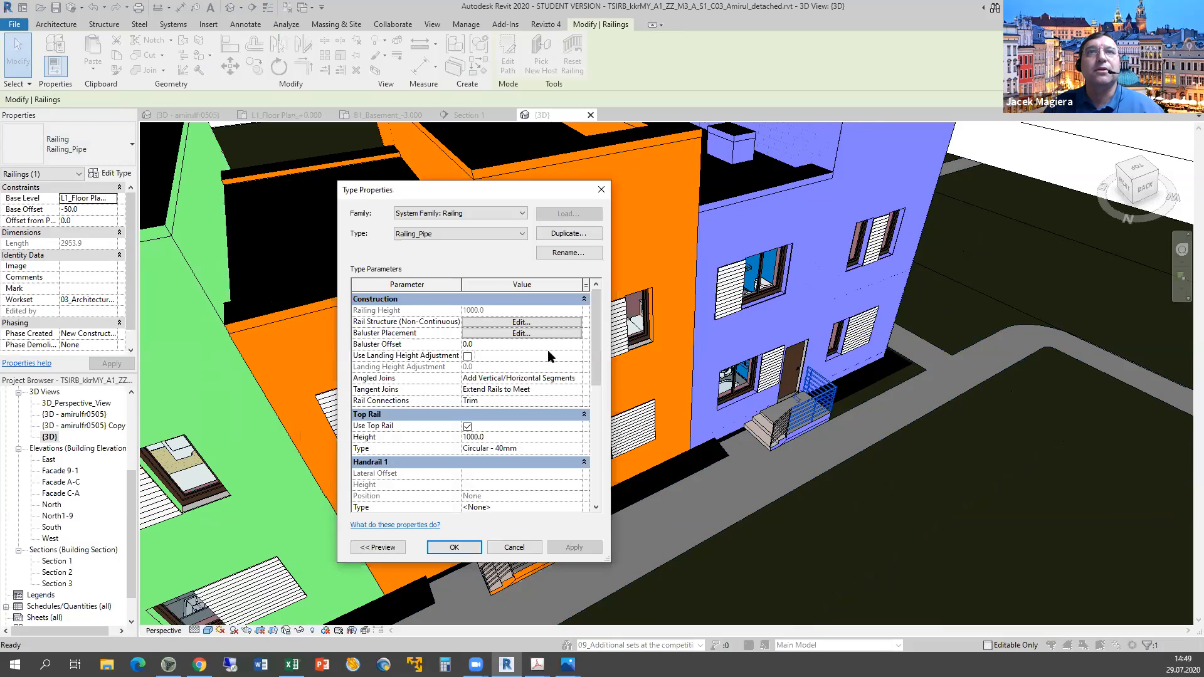
{"action": "left_click", "coordinate": [531, 544]}
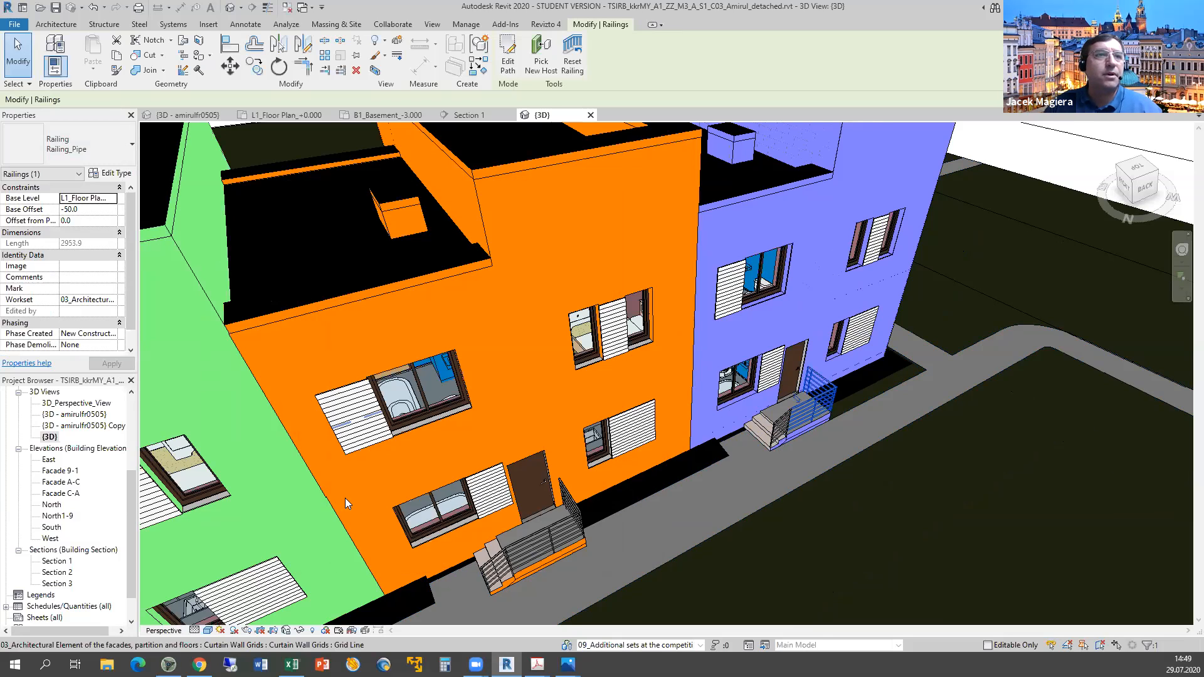
{"action": "middle_click_drag", "start_coordinate": [344, 498], "coordinate": [61, 577]}
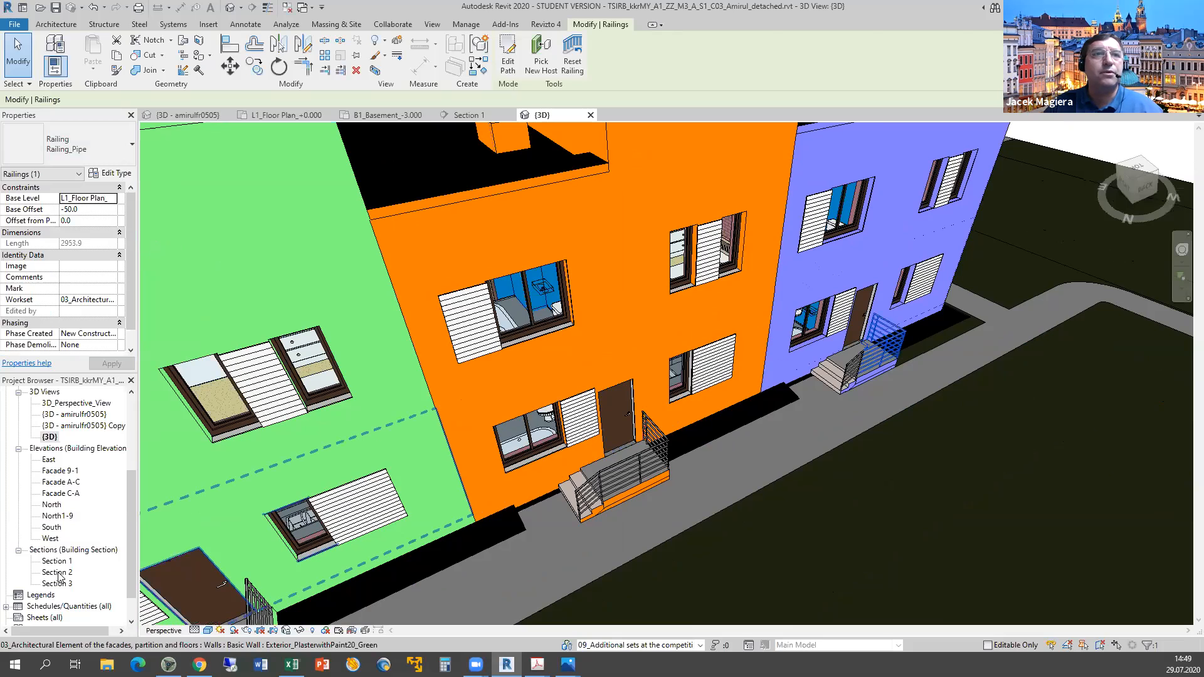
Open Section 3 and review the Interior_Stair_Concrete cast-in-place stair's type properties.
{"action": "double_click", "coordinate": [58, 573]}
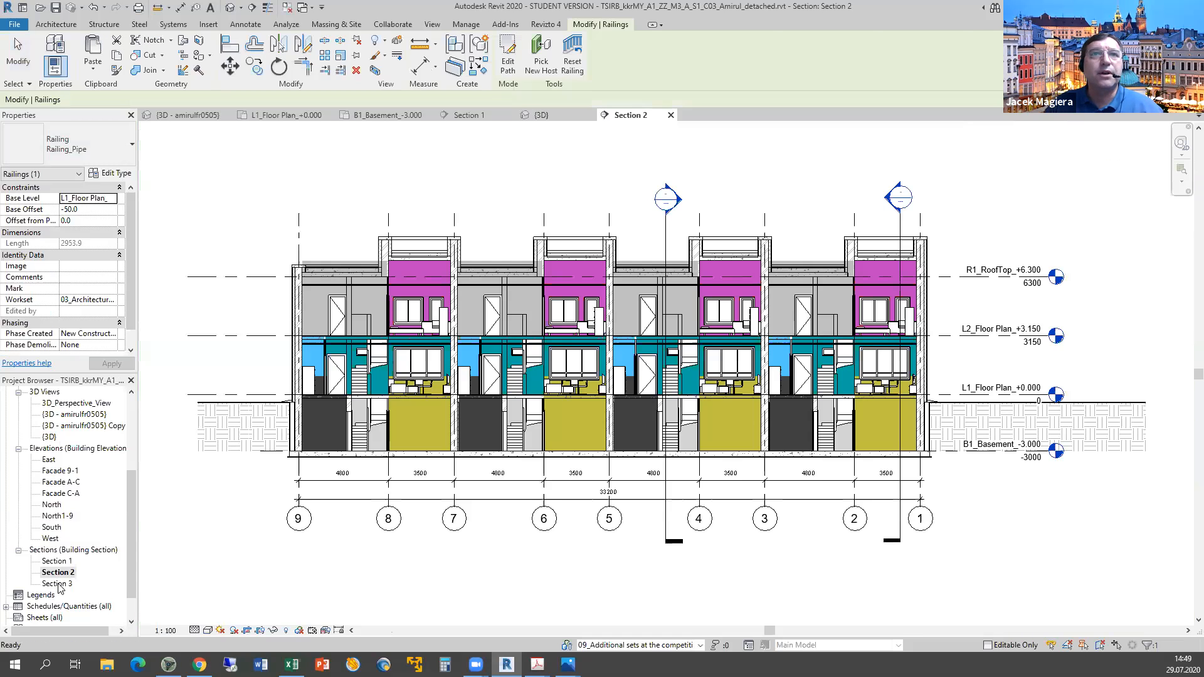
{"action": "double_click", "coordinate": [58, 584]}
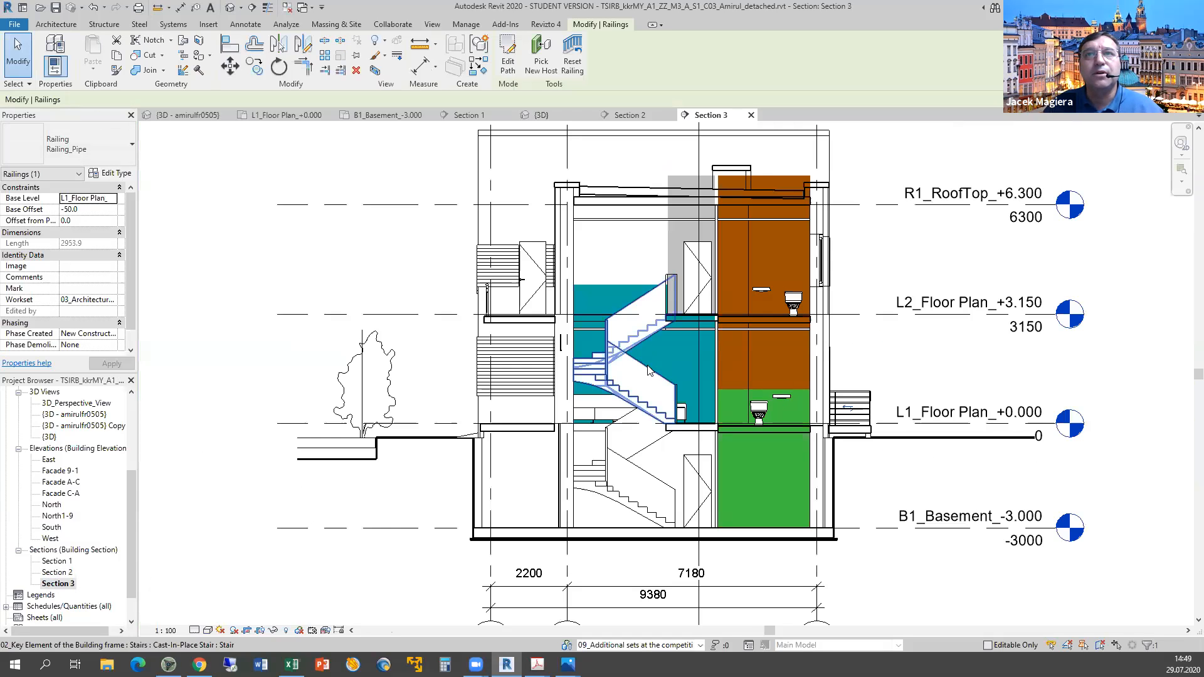
{"action": "scroll", "coordinate": [642, 375], "scroll_direction": "up", "scroll_amount": 5}
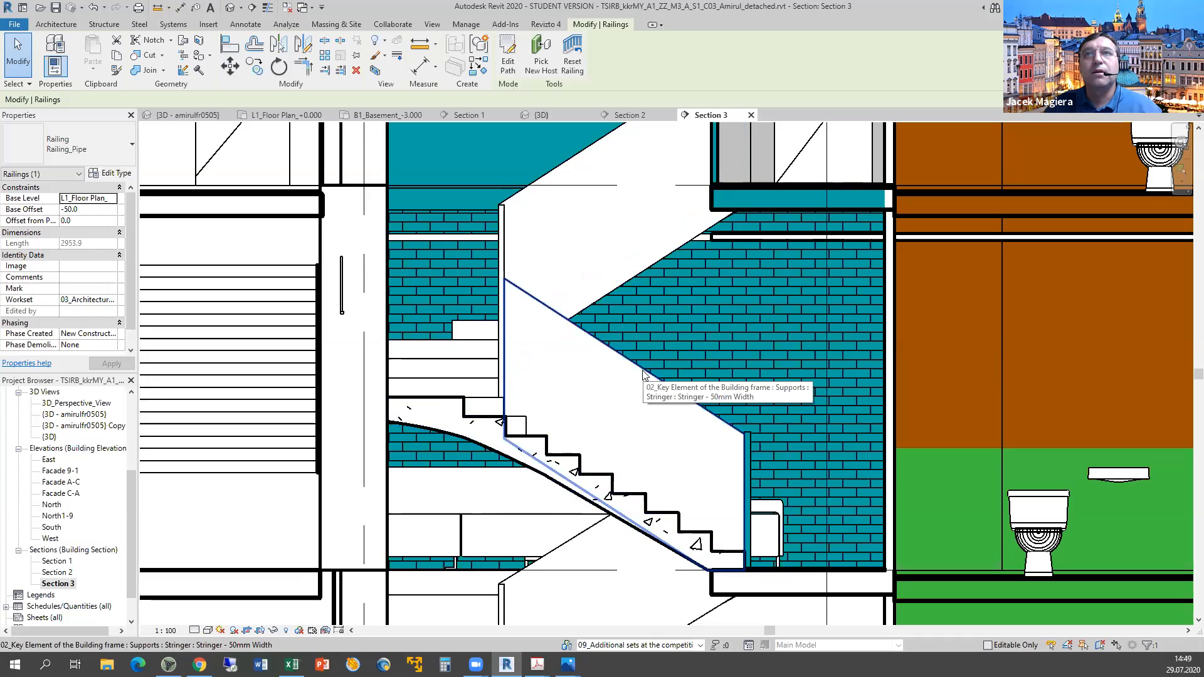
{"action": "left_click", "coordinate": [504, 252]}
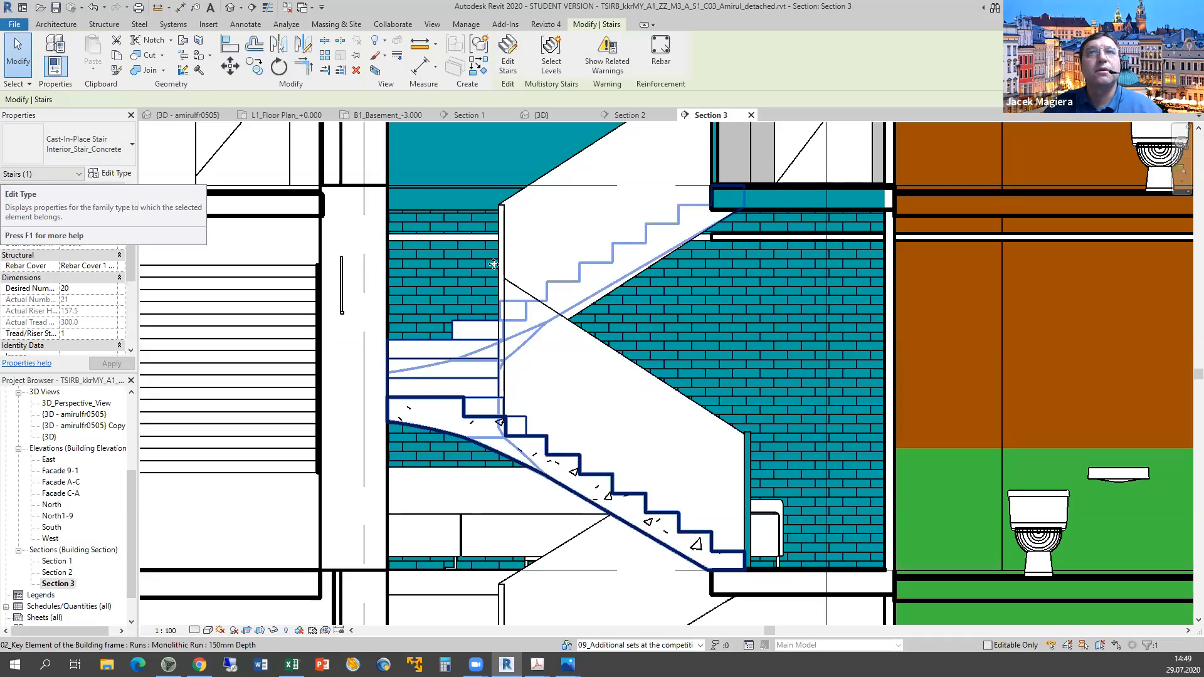
{"action": "key", "text": "Tab"}
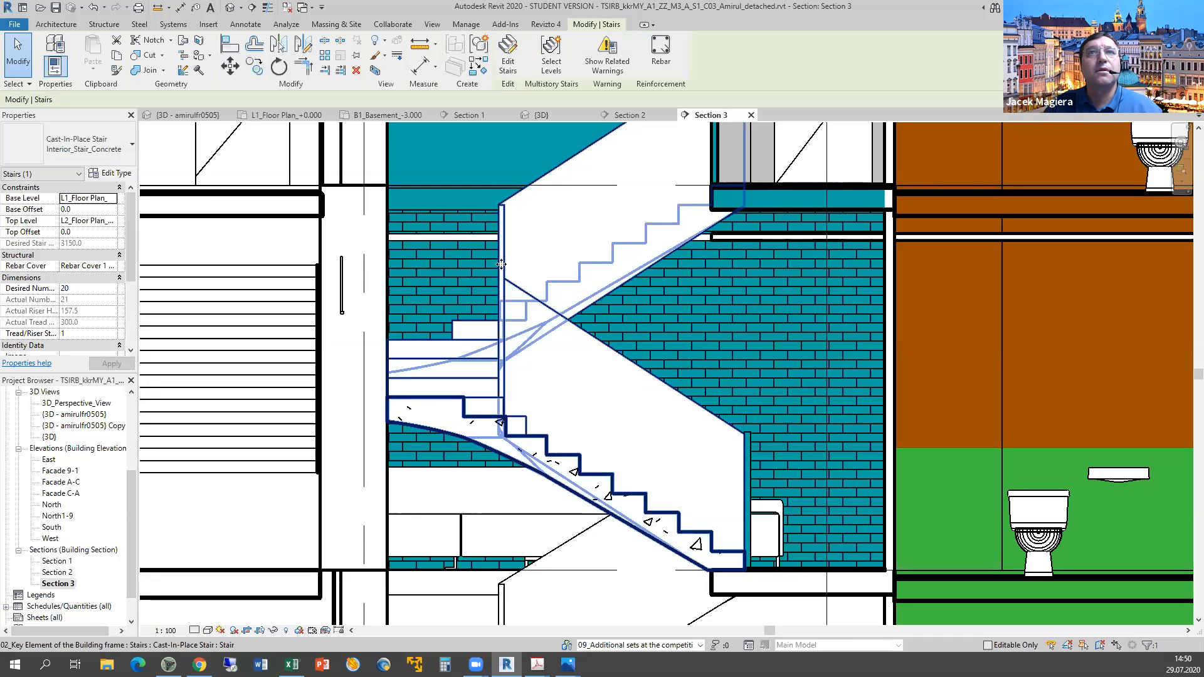
{"action": "left_click", "coordinate": [501, 263]}
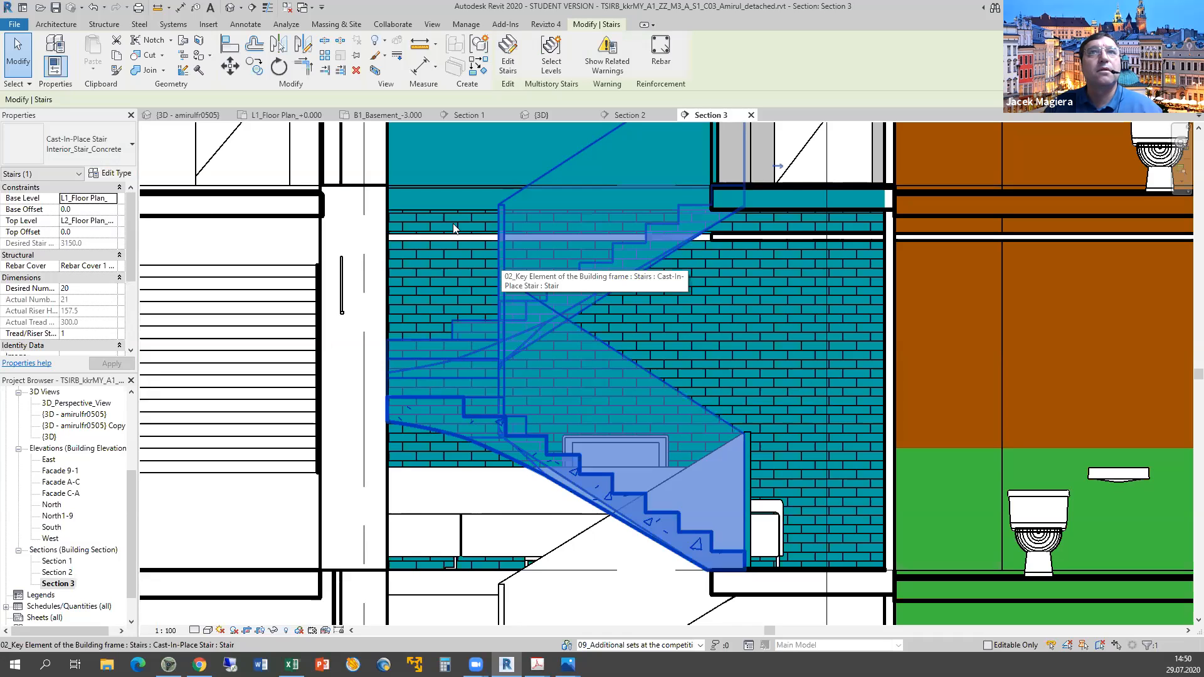
{"action": "double_click", "coordinate": [596, 186]}
{"action": "key", "text": "Escape"}
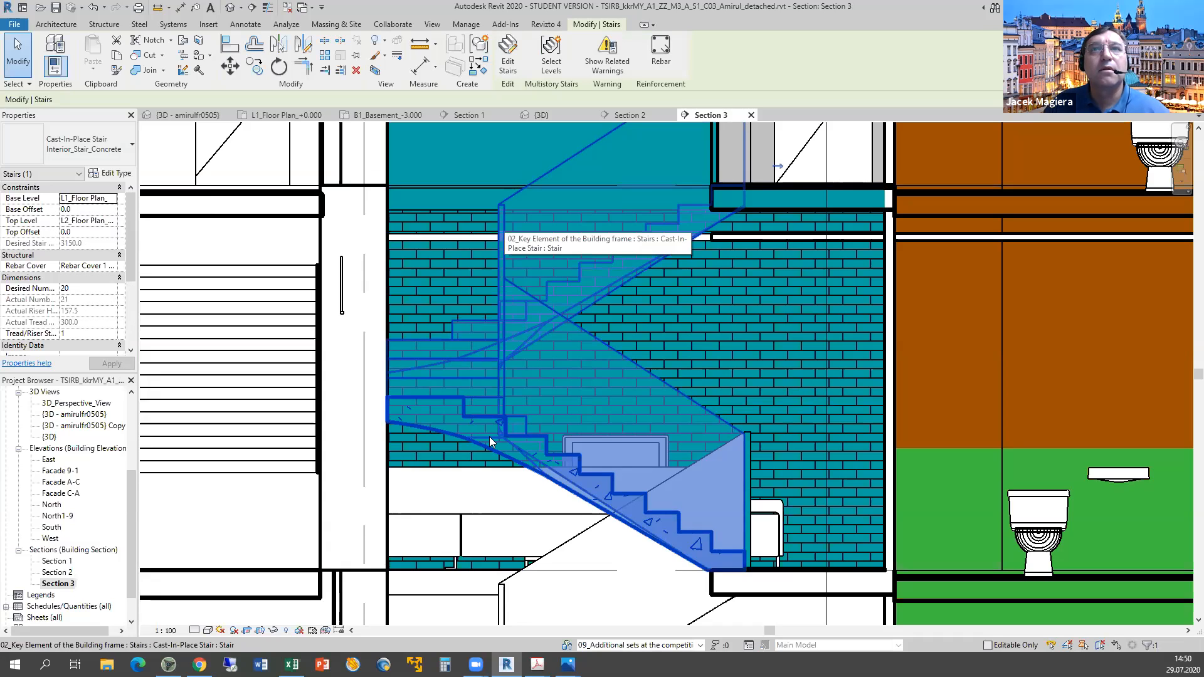
Zoom out to the full building section and select the railing on the right side.
{"action": "scroll", "coordinate": [725, 475], "scroll_direction": "down", "scroll_amount": 5}
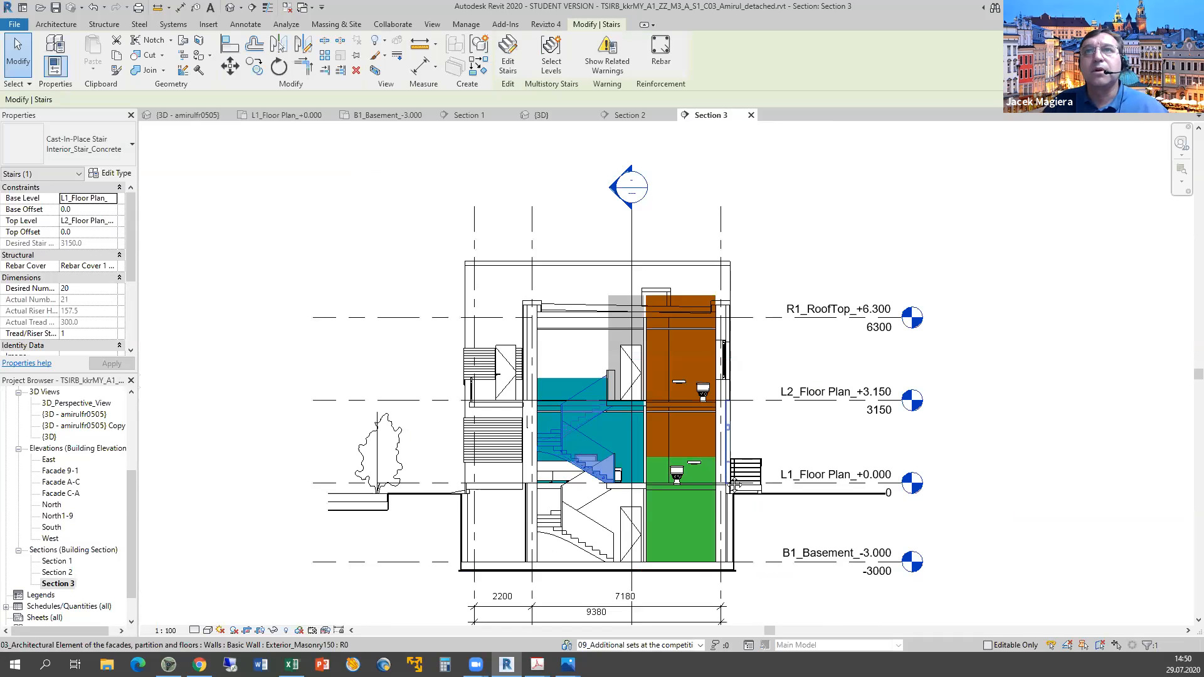
{"action": "middle_click_drag", "start_coordinate": [569, 493], "coordinate": [417, 480]}
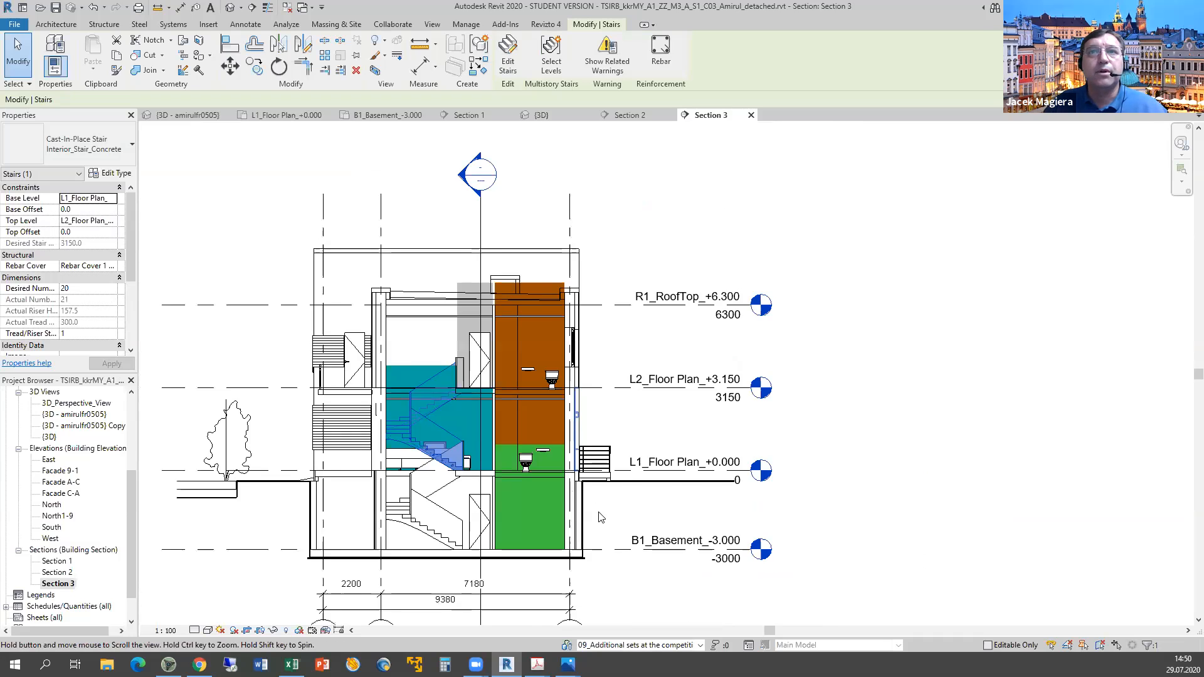
{"action": "middle_click_drag", "start_coordinate": [600, 449], "coordinate": [562, 460]}
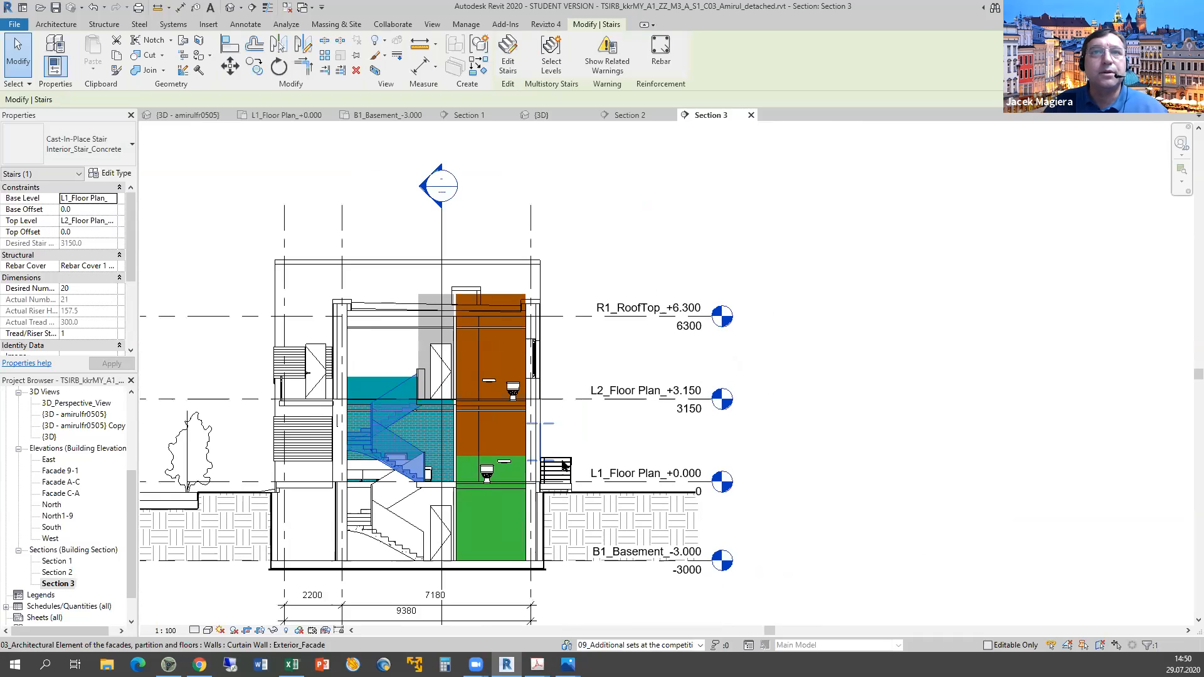
{"action": "left_click", "coordinate": [562, 464]}
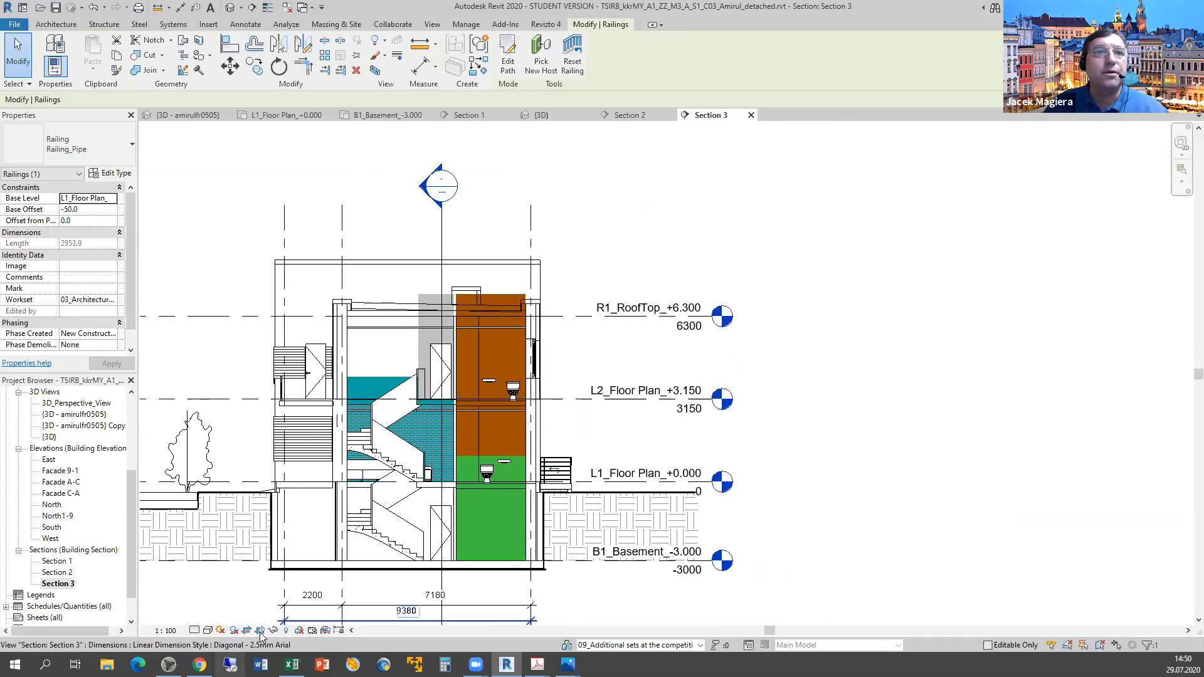
{"action": "left_click", "coordinate": [273, 630]}
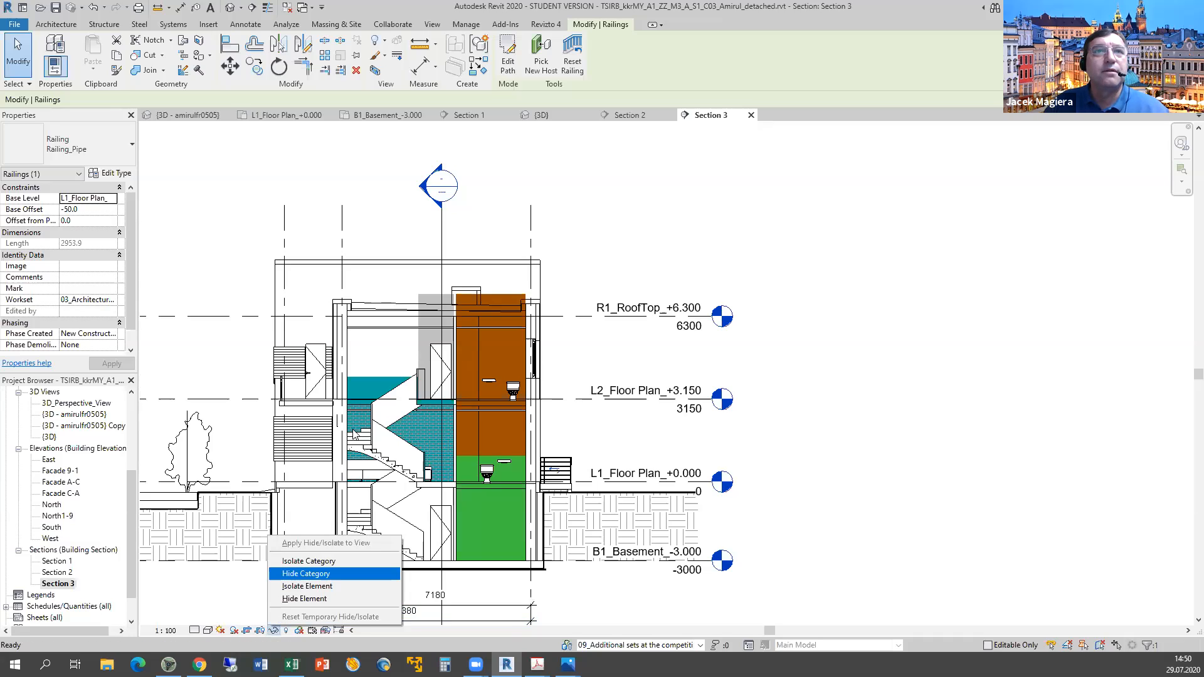
{"action": "left_click", "coordinate": [308, 561]}
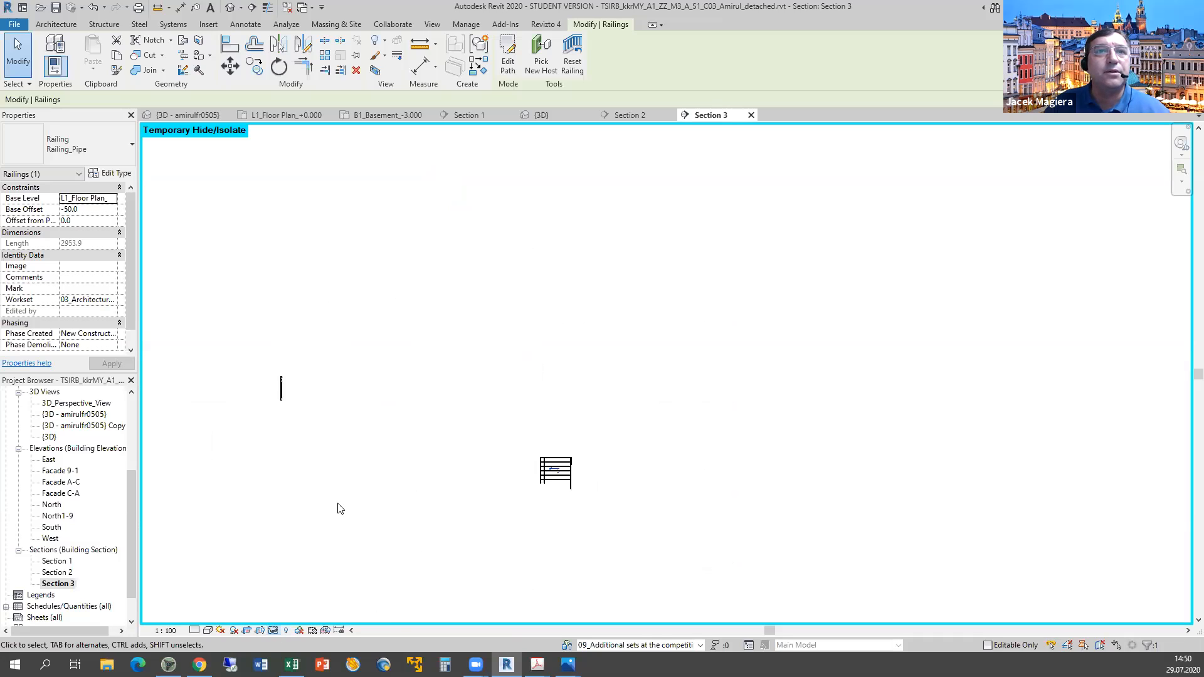
{"action": "left_click", "coordinate": [274, 630]}
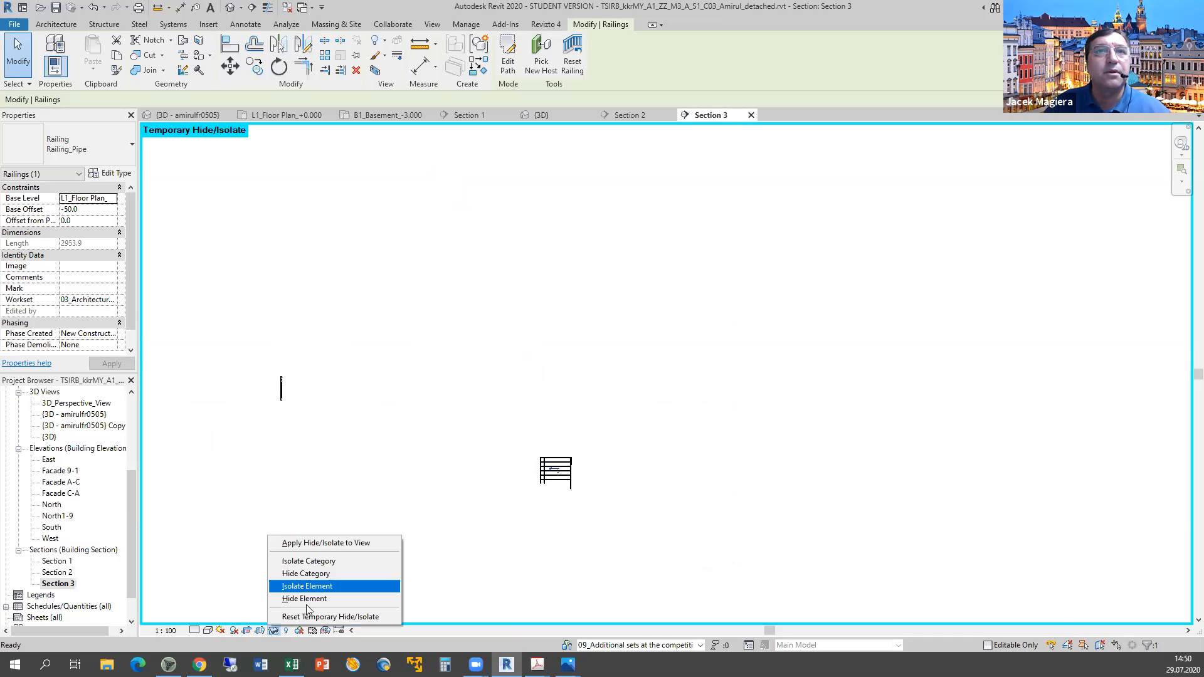
{"action": "left_click", "coordinate": [306, 615]}
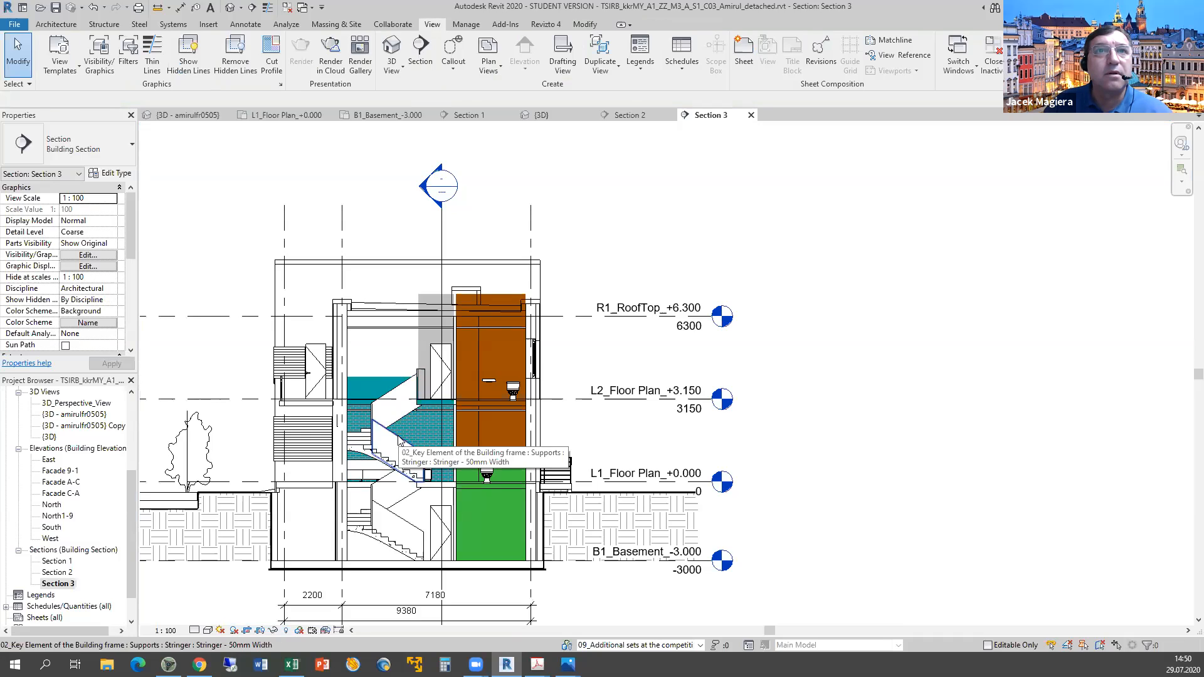
{"action": "left_click", "coordinate": [399, 440]}
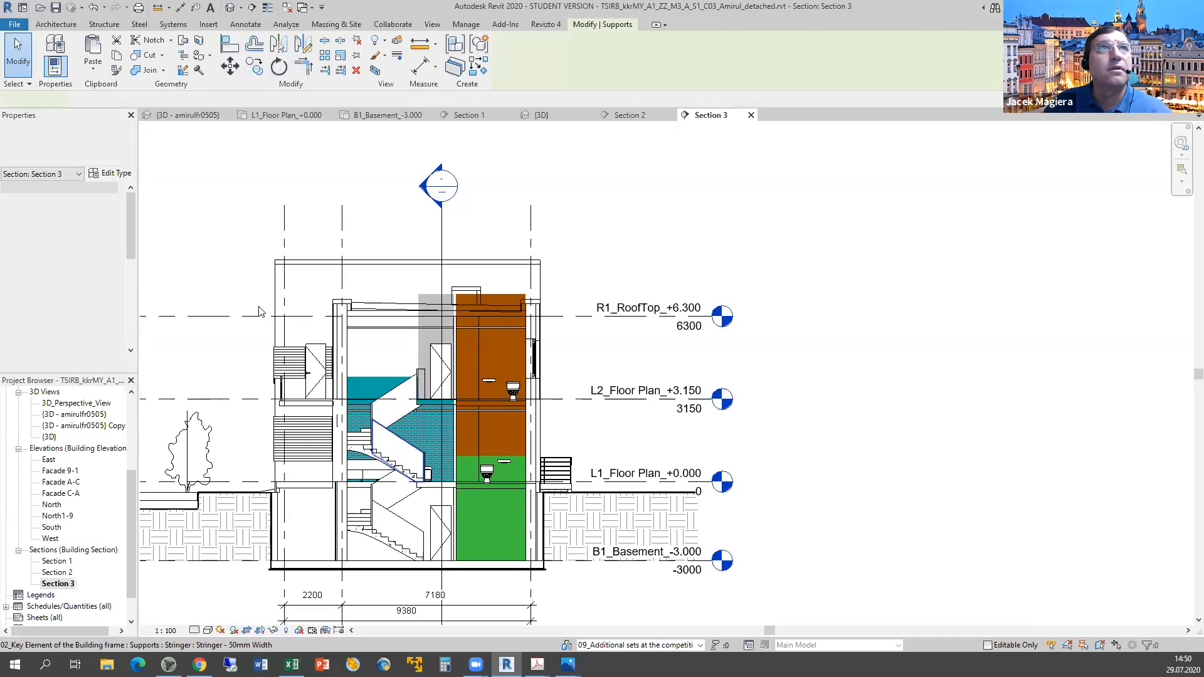
{"action": "left_click", "coordinate": [114, 173]}
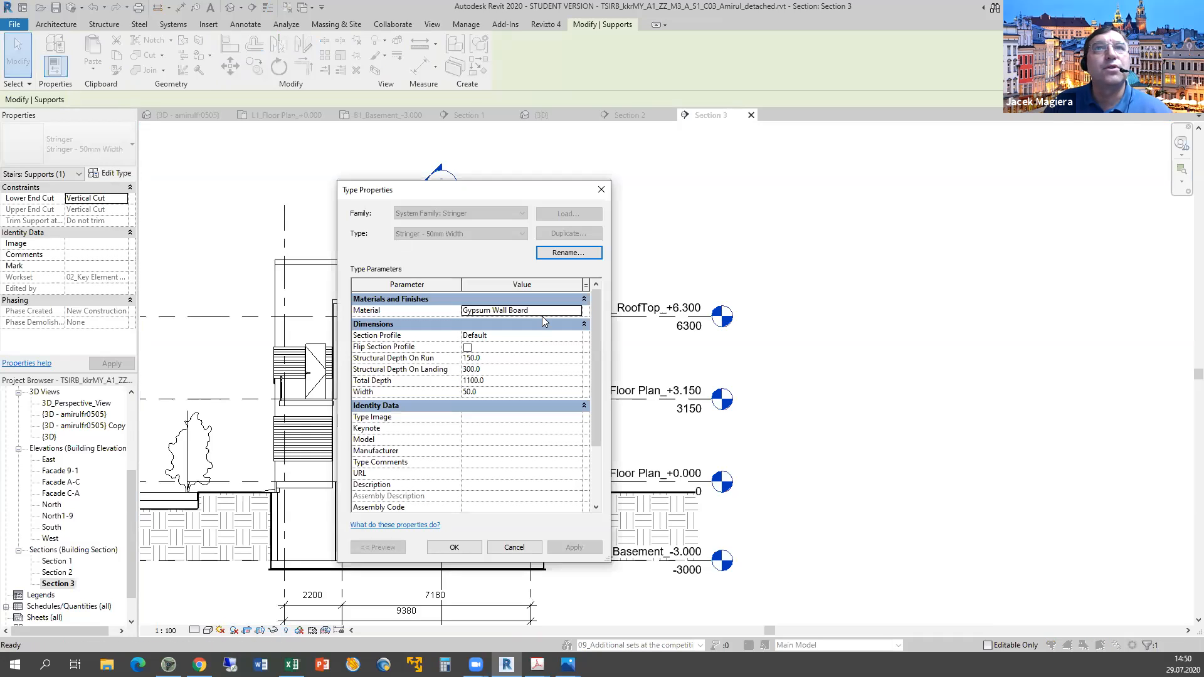
{"action": "left_click", "coordinate": [509, 550]}
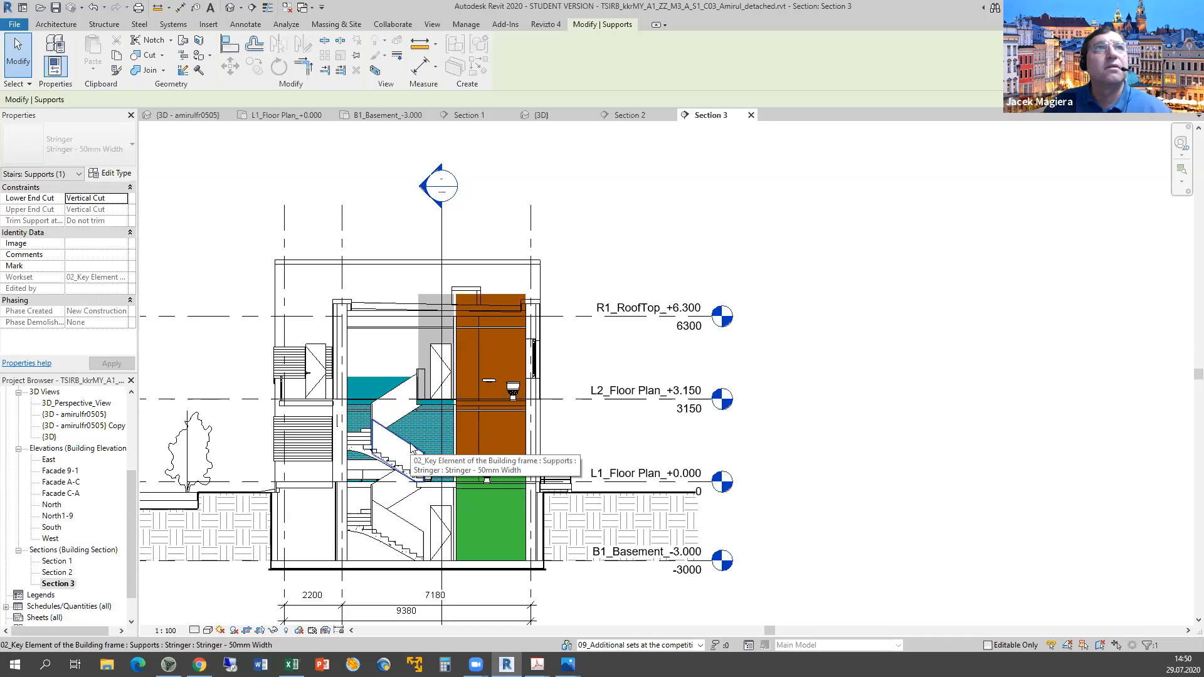
{"action": "mouse_move", "coordinate": [476, 664]}
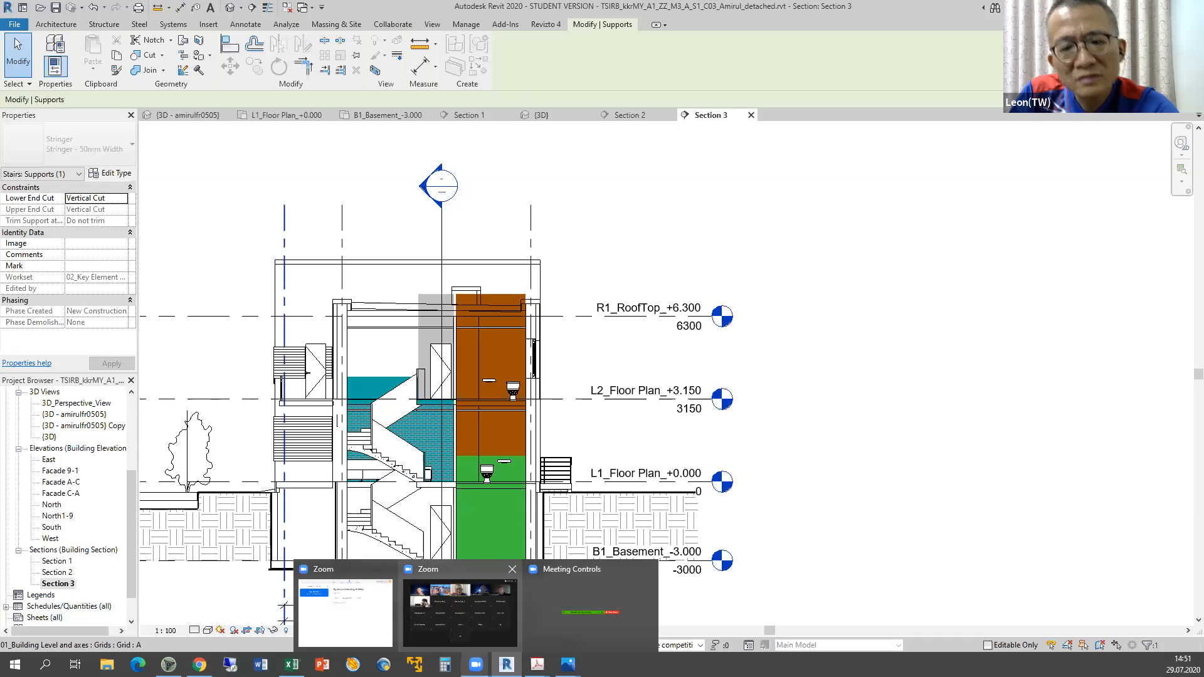
{"action": "mouse_move", "coordinate": [292, 663]}
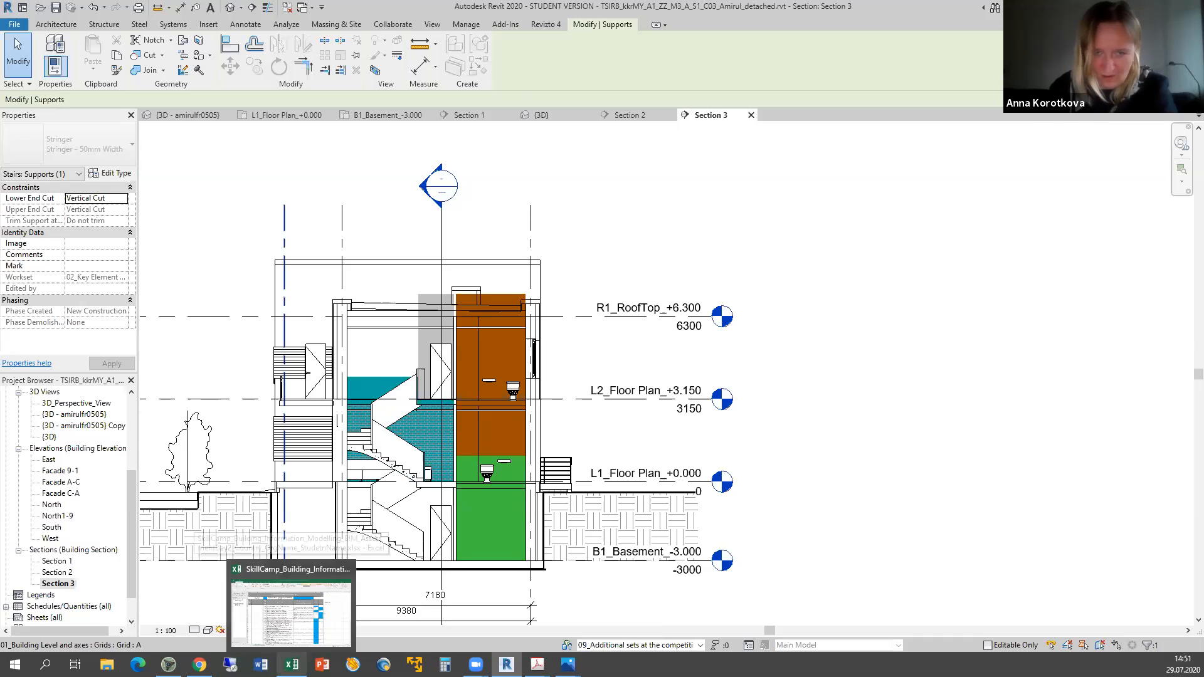
{"action": "left_click", "coordinate": [291, 613]}
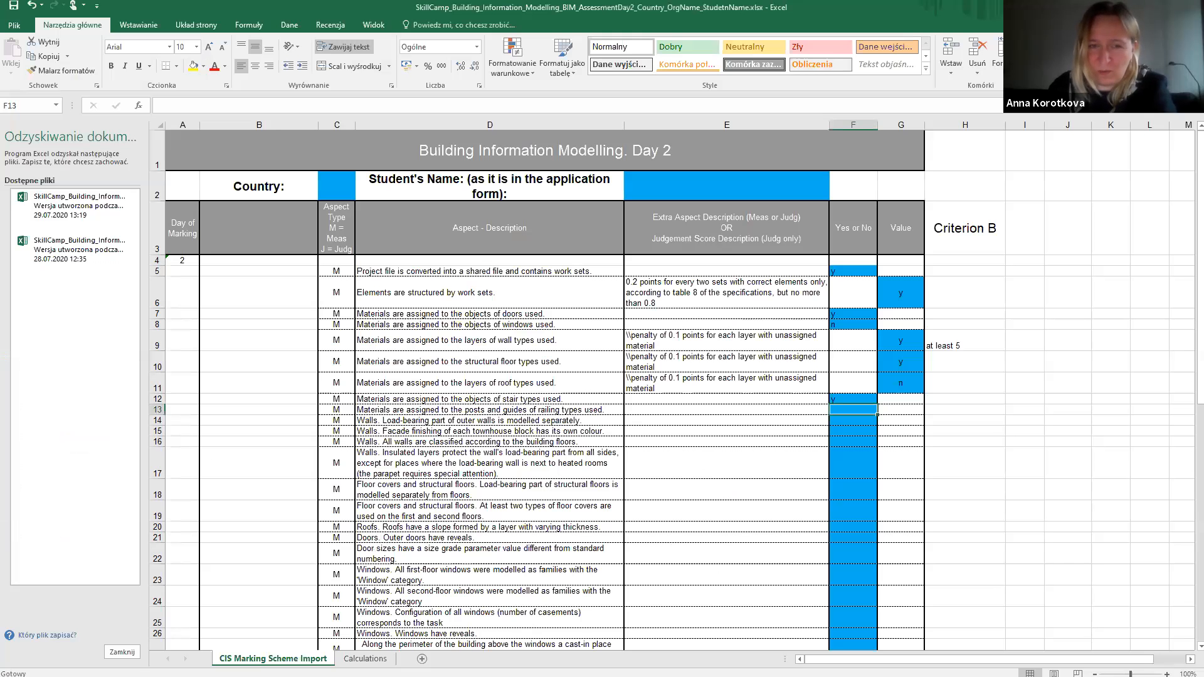
{"action": "key", "text": "alt+Tab"}
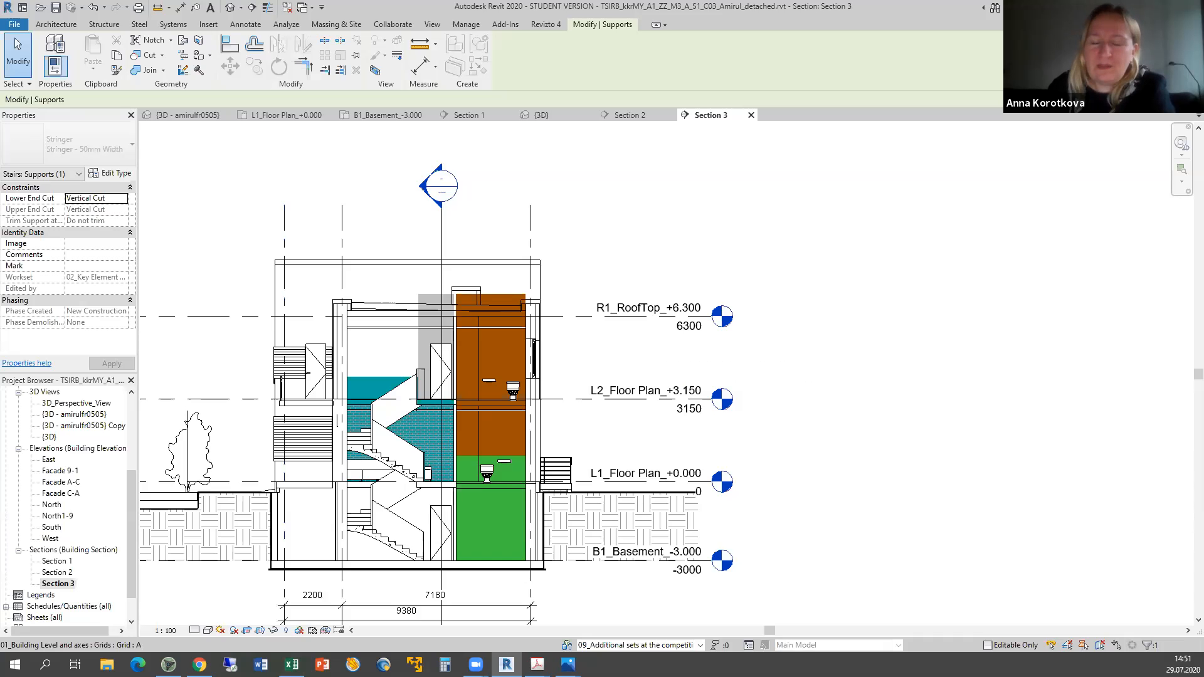
{"action": "left_click", "coordinate": [404, 523]}
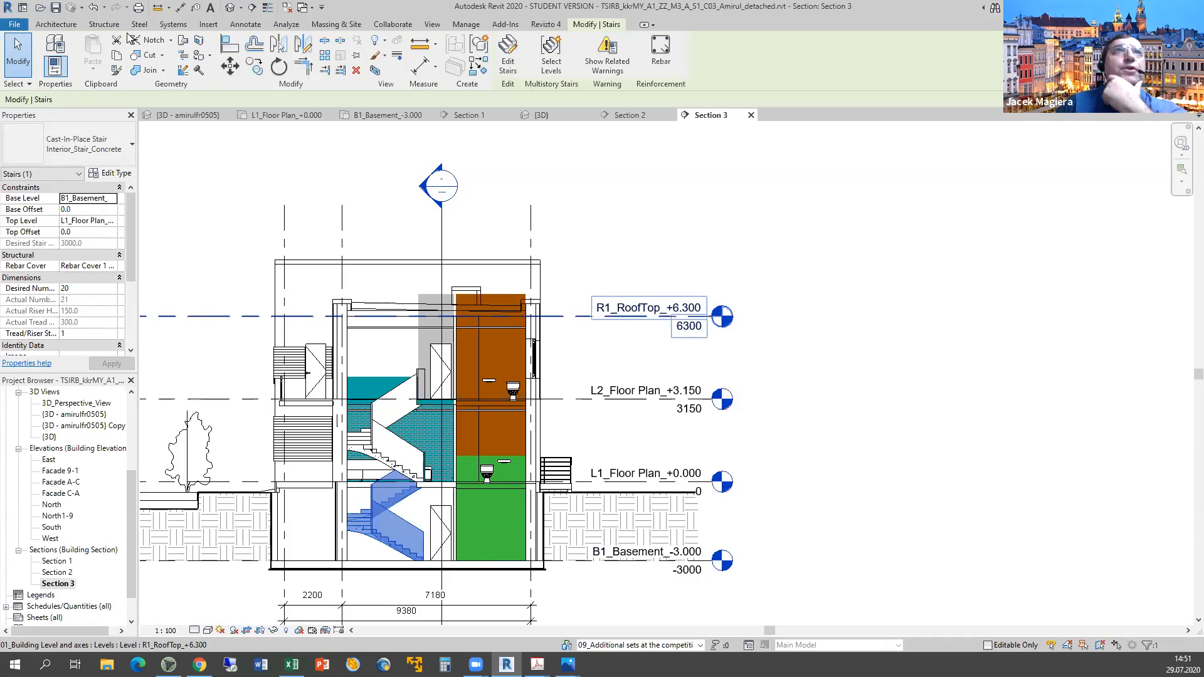
{"action": "left_click", "coordinate": [65, 23]}
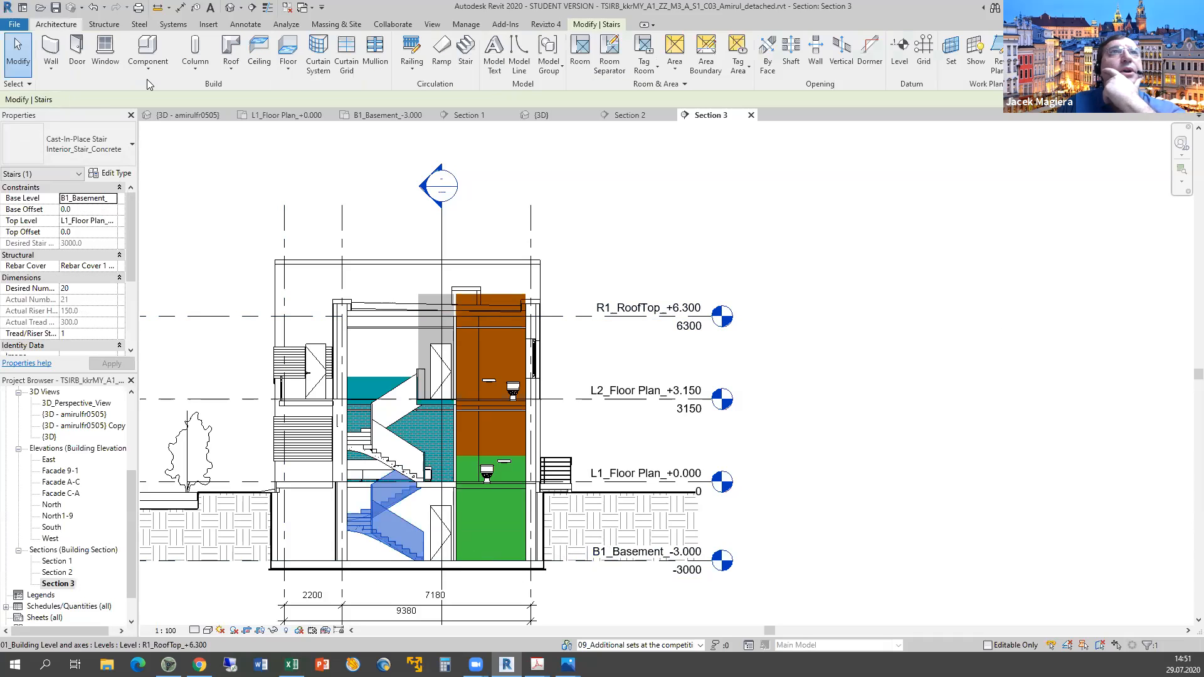
{"action": "left_click", "coordinate": [147, 70]}
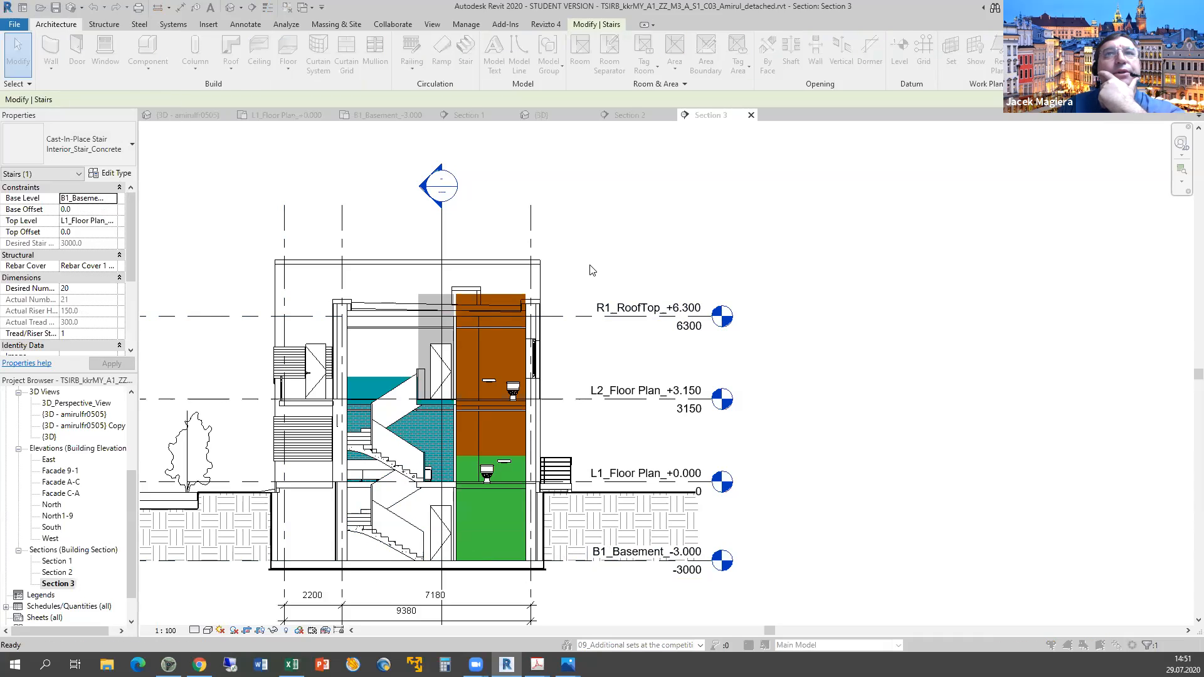
{"action": "scroll", "coordinate": [611, 263], "scroll_direction": "down", "scroll_amount": 4}
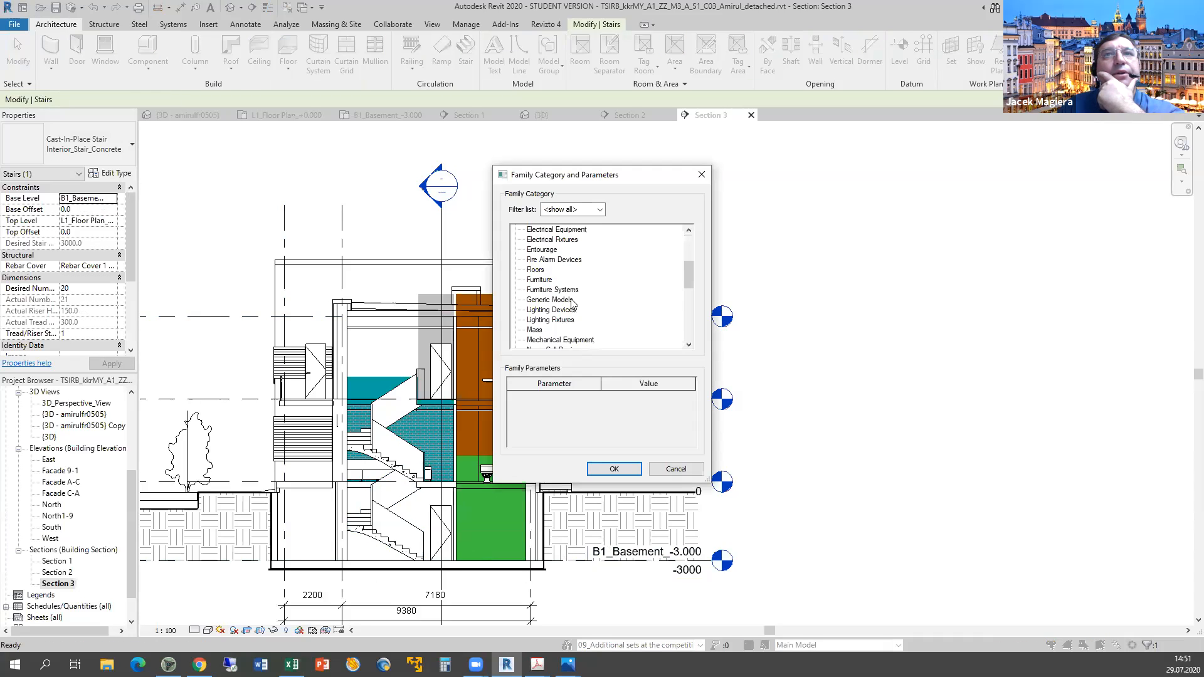
{"action": "scroll", "coordinate": [572, 303], "scroll_direction": "down", "scroll_amount": 3}
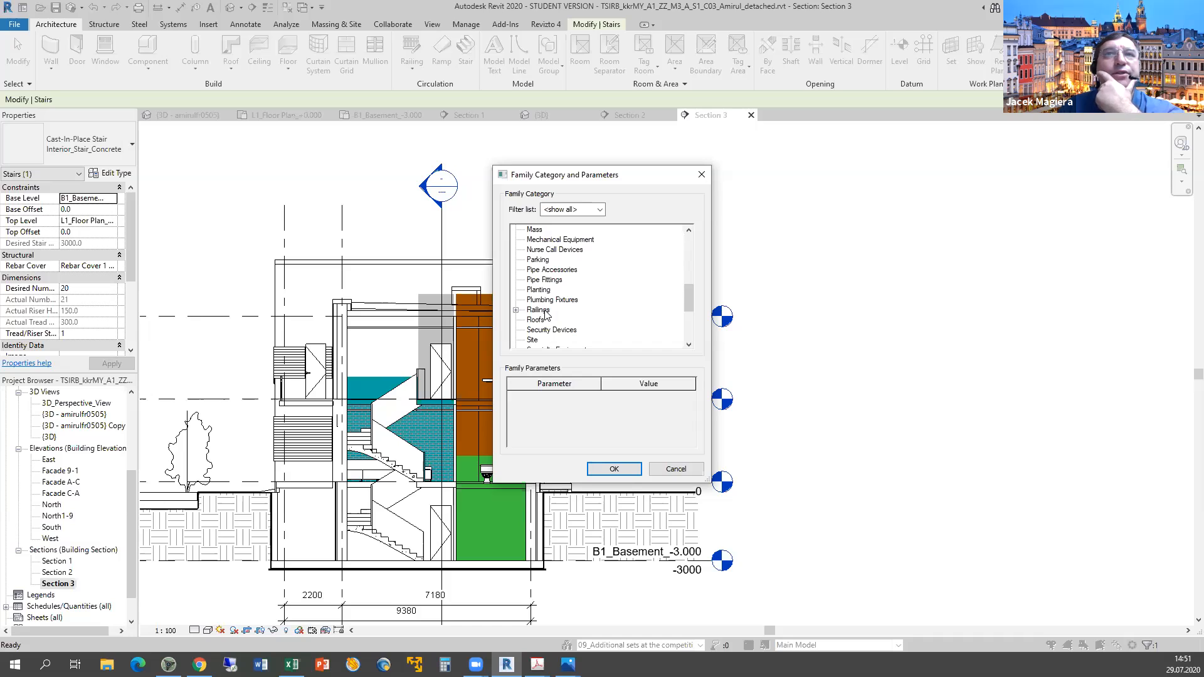
{"action": "left_click", "coordinate": [539, 310]}
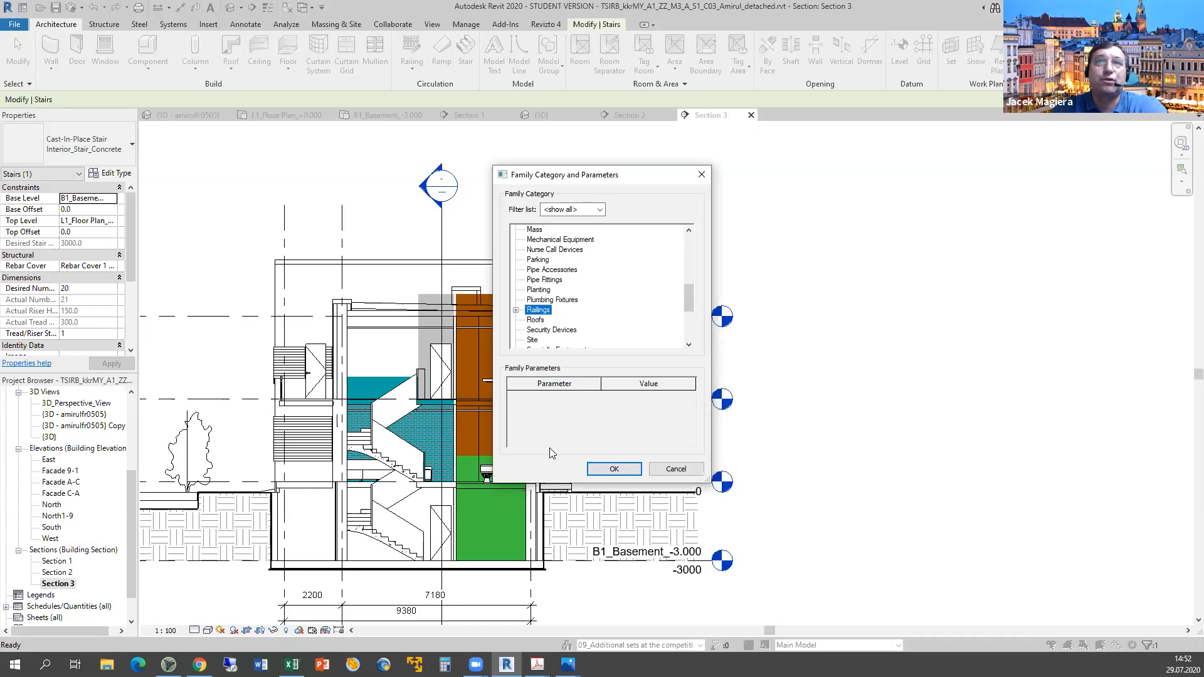
{"action": "left_click", "coordinate": [675, 471]}
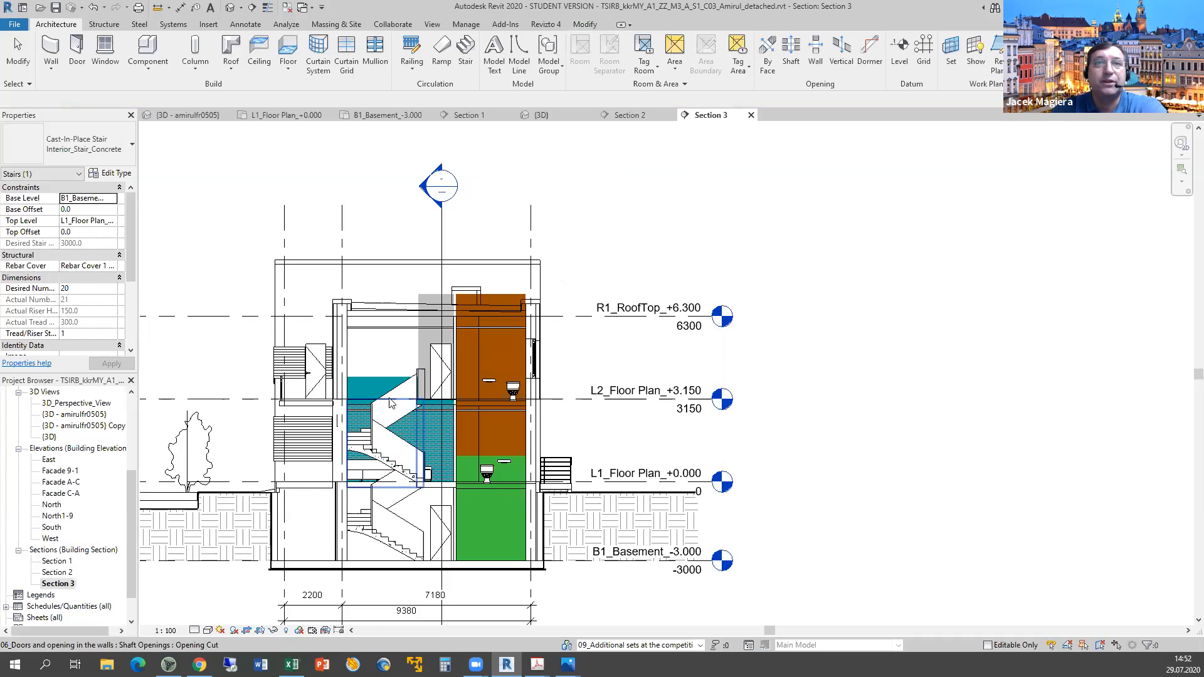
{"action": "key", "text": "Escape"}
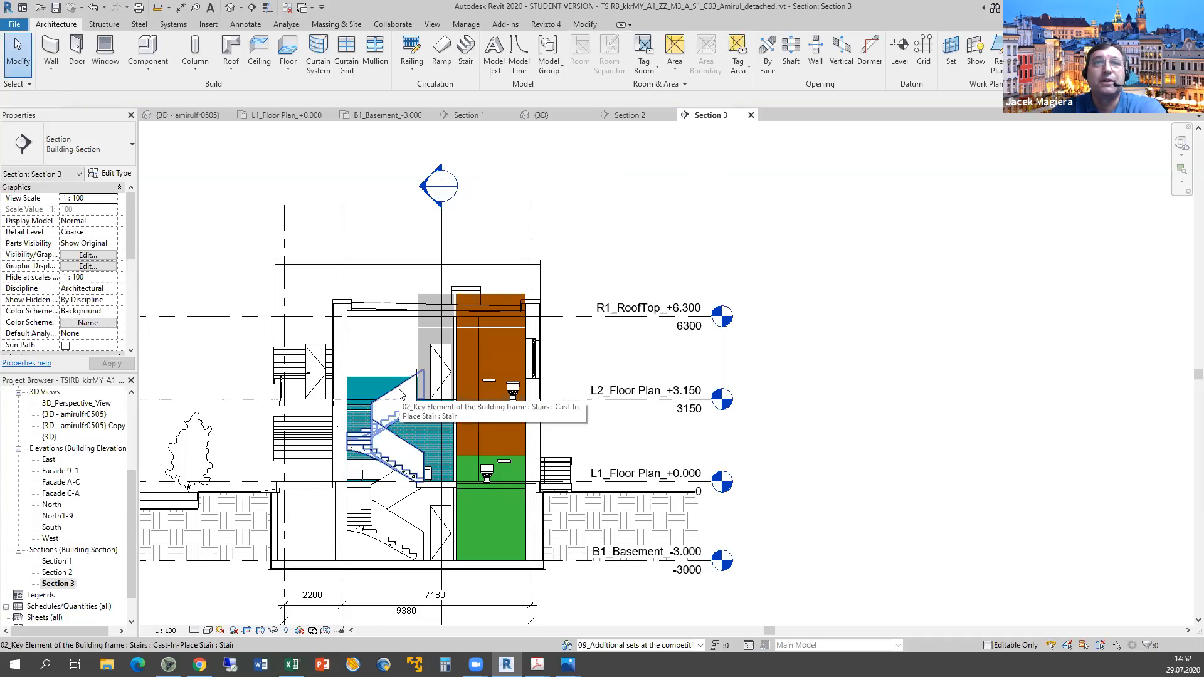
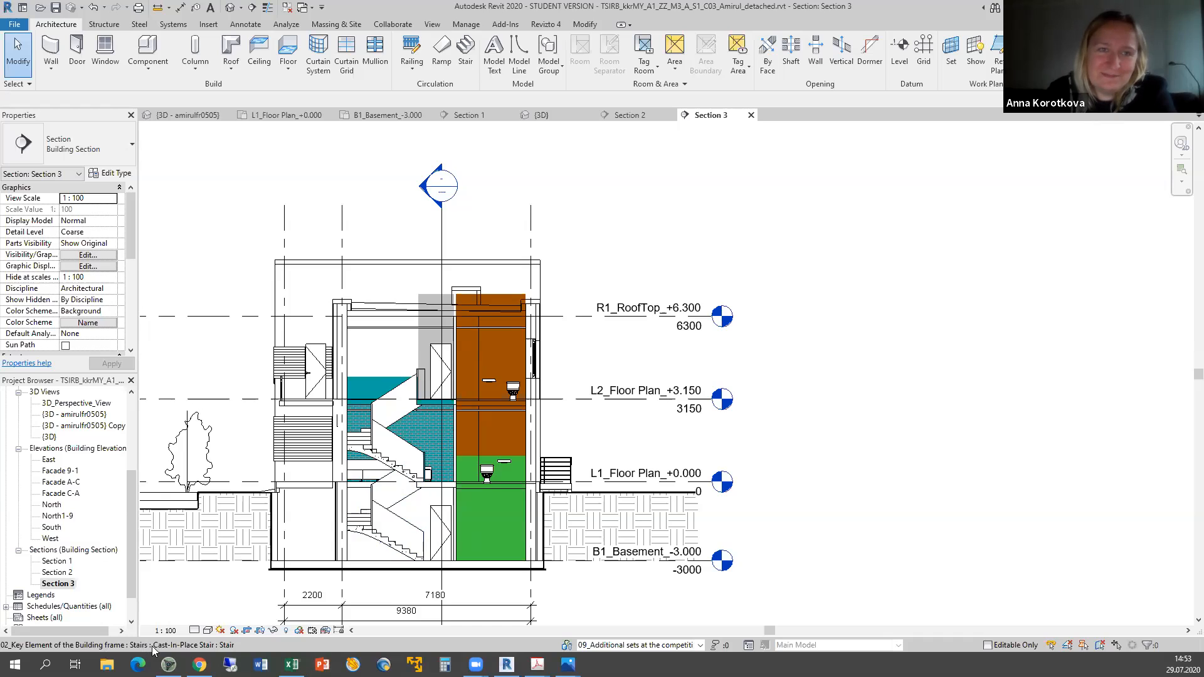
Close the rendered section image 04.png and switch to the Day 2 Excel marking sheet.
{"action": "key", "text": "alt+Tab"}
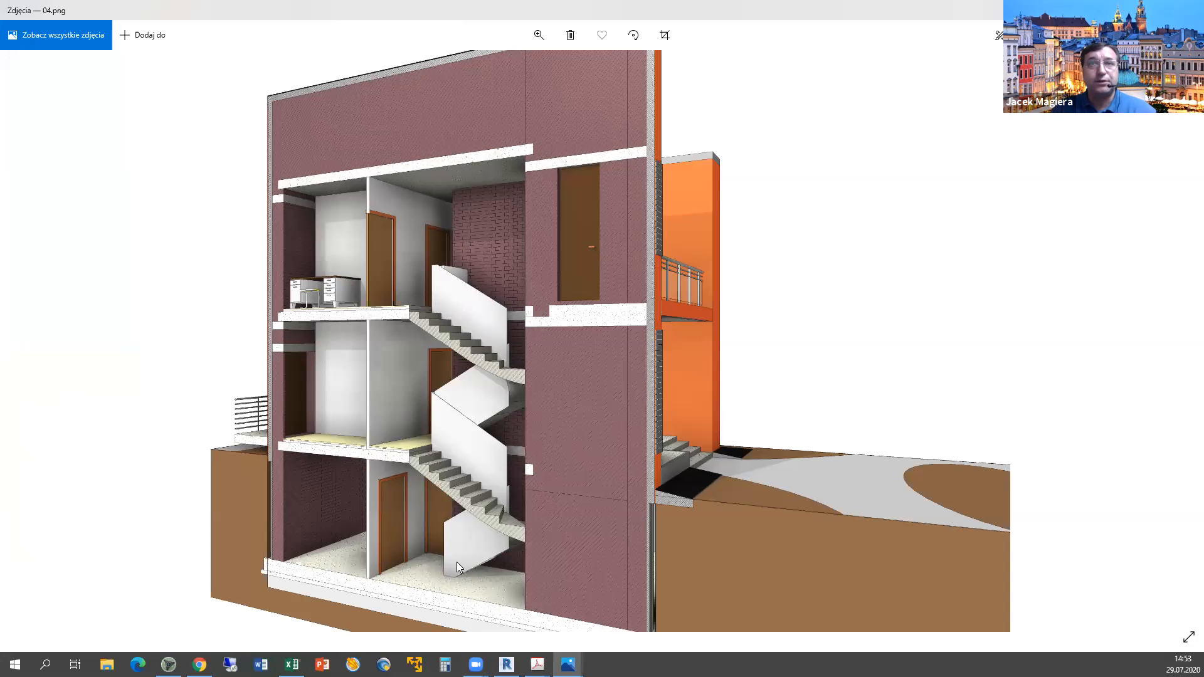
{"action": "left_click", "coordinate": [1132, 10]}
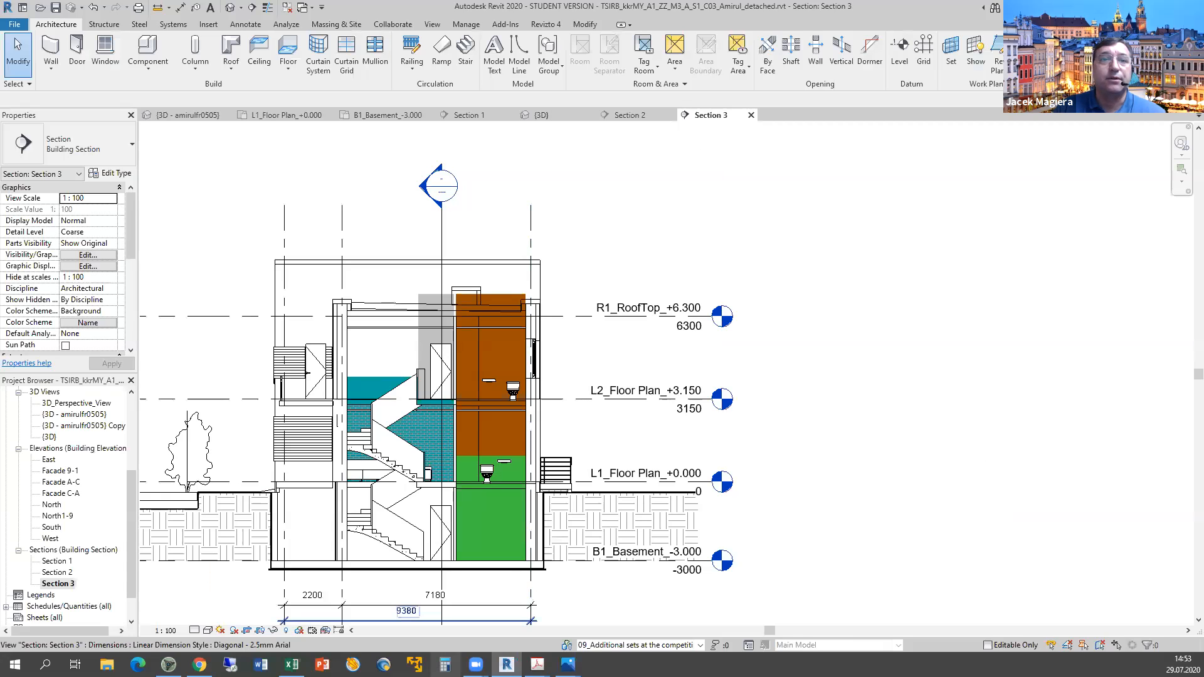
{"action": "left_click", "coordinate": [297, 656]}
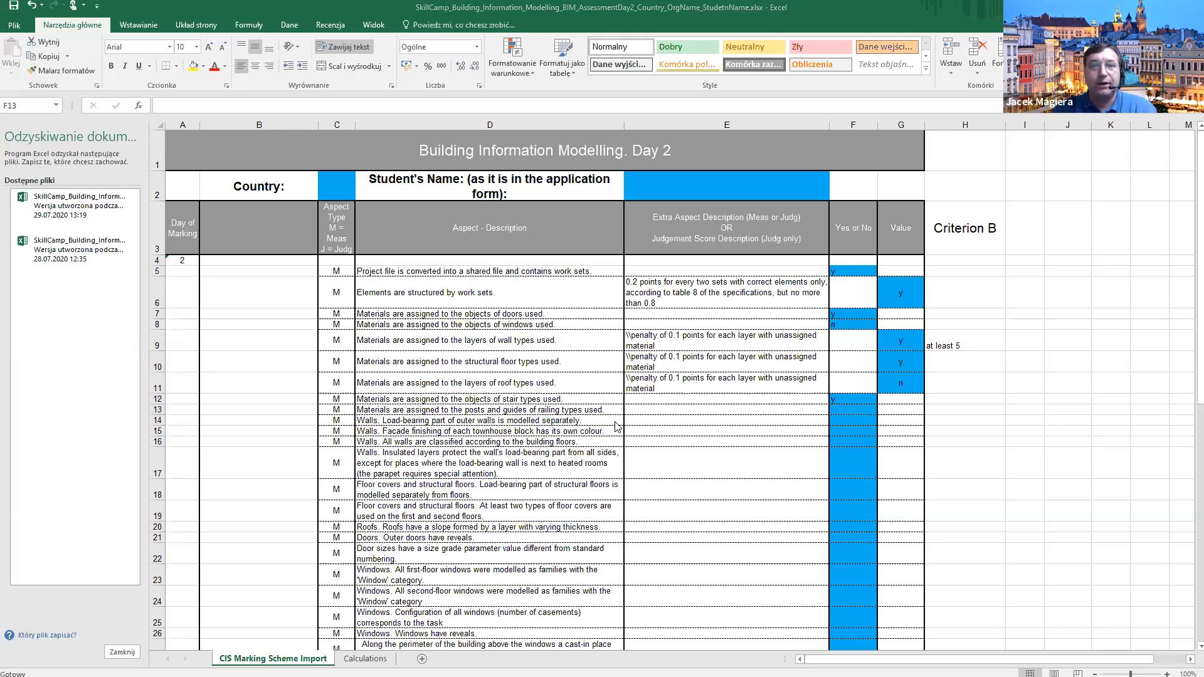
Check the Railing_Pipe entrance railing's rail structure: six rails, all with <By Category> material.
{"action": "key", "text": "alt+Tab"}
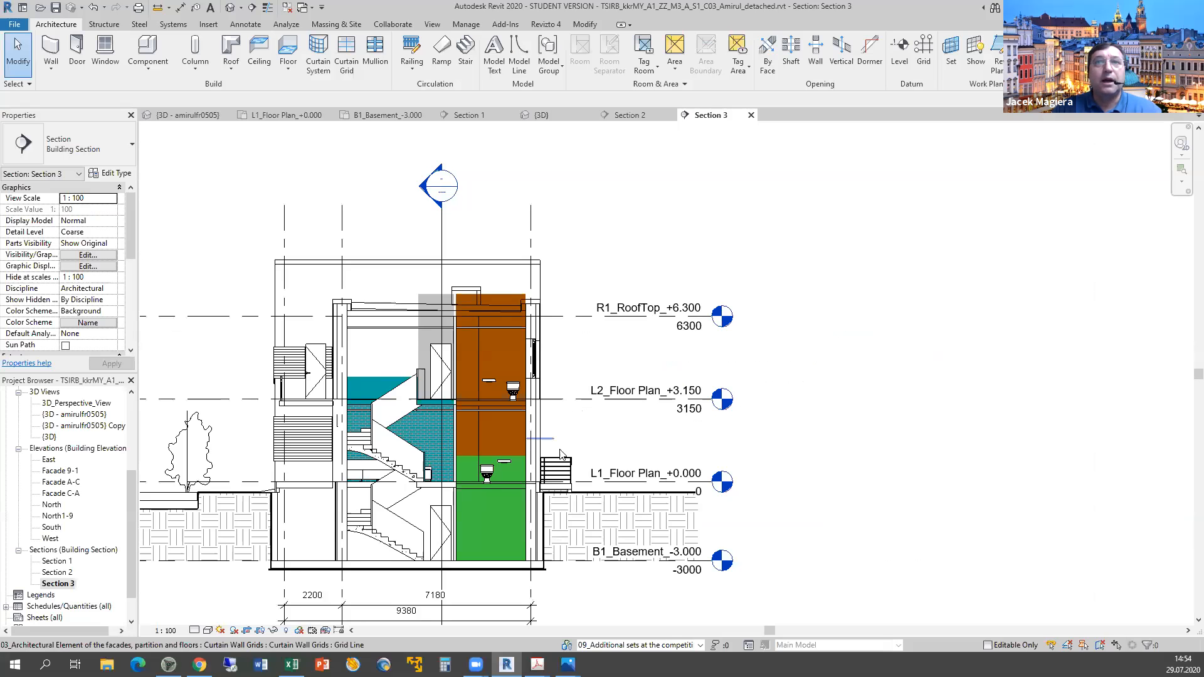
{"action": "left_click", "coordinate": [572, 465]}
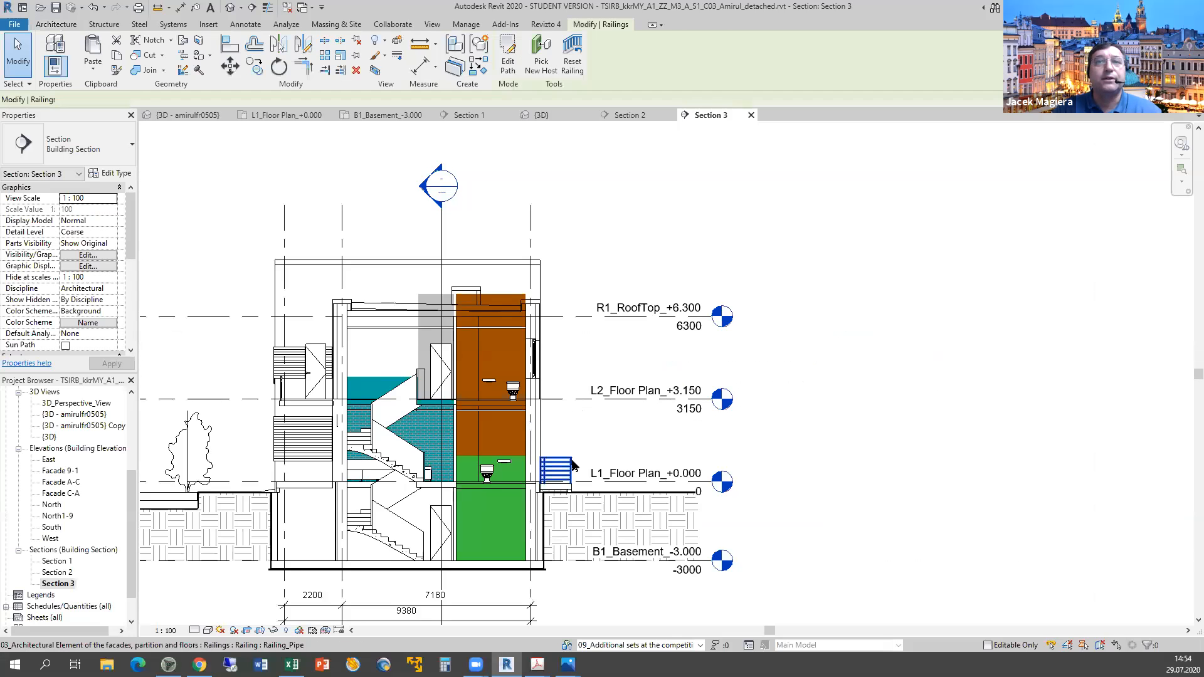
{"action": "left_click", "coordinate": [127, 175]}
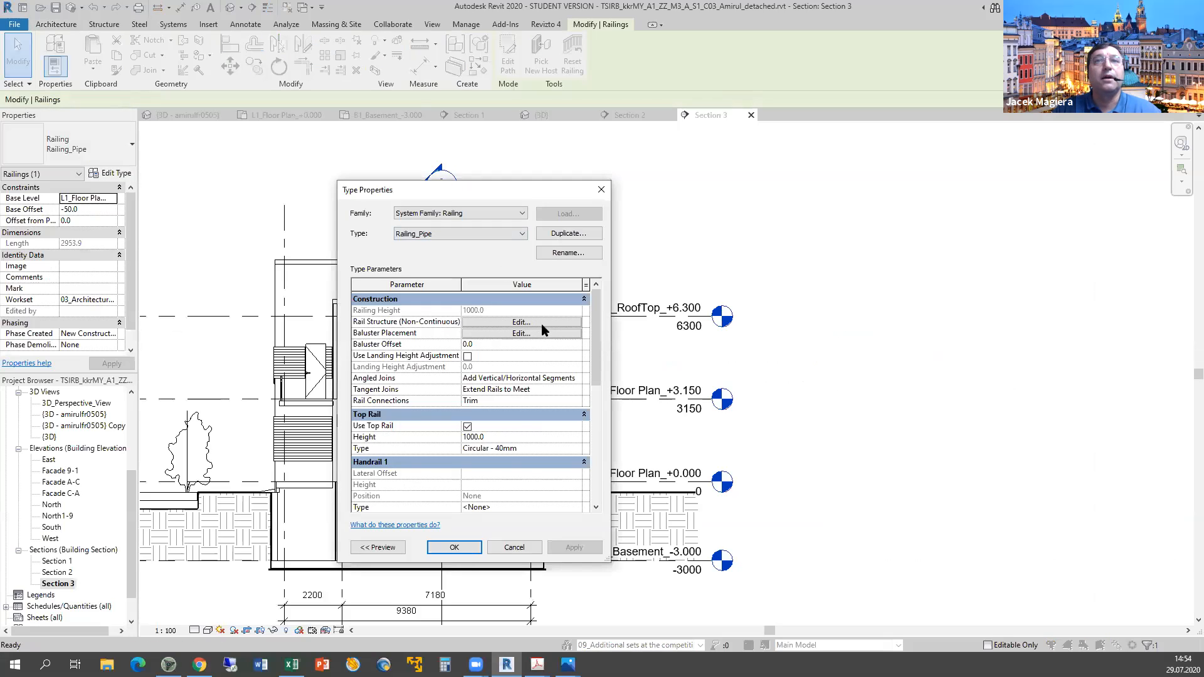
{"action": "left_click", "coordinate": [541, 325]}
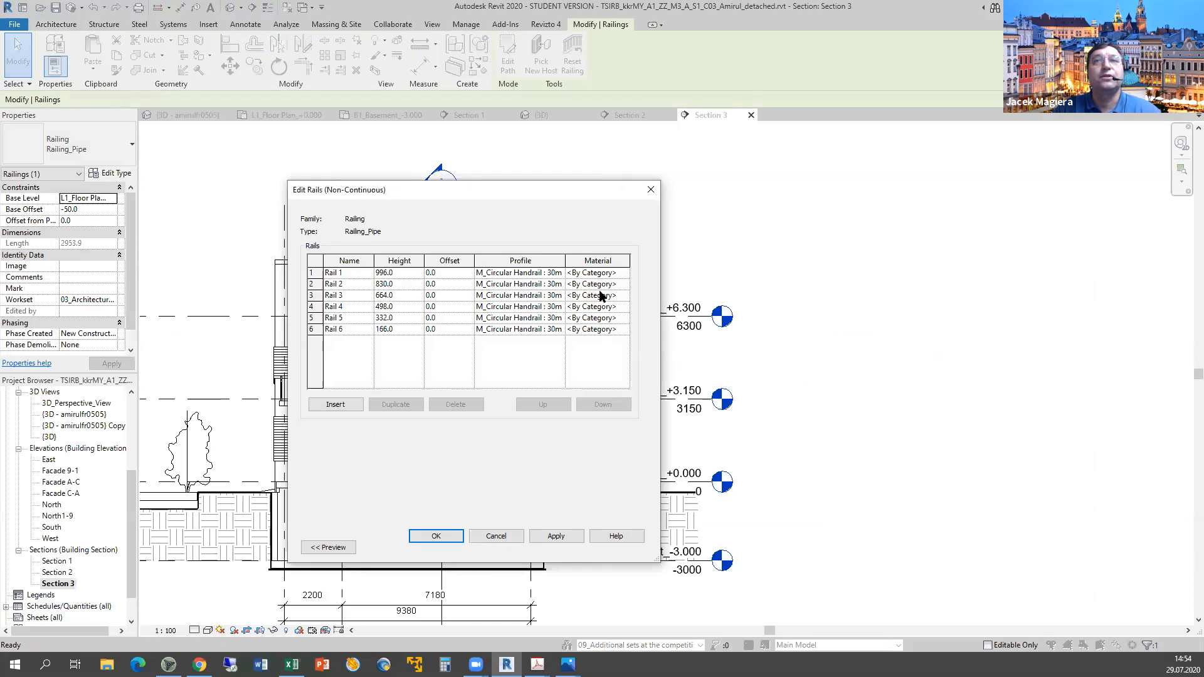
{"action": "left_click", "coordinate": [500, 538]}
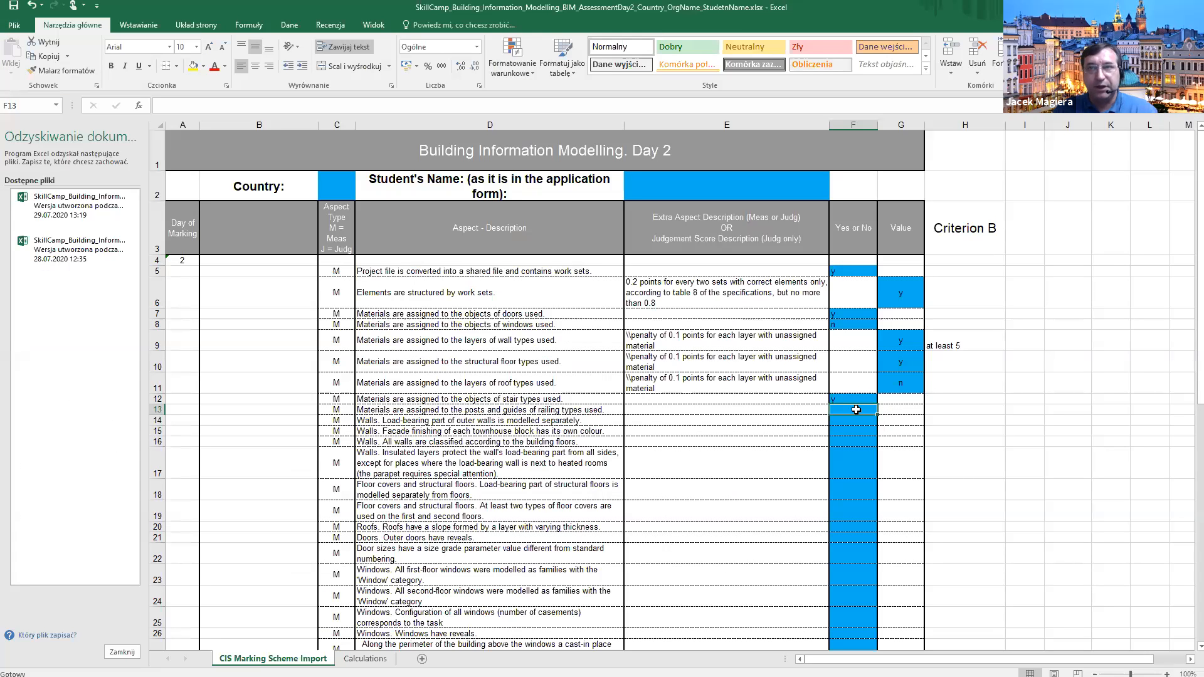
Score railing materials n in F13, then cancel the railing Type Properties in Revit.
{"action": "type", "text": "n"}
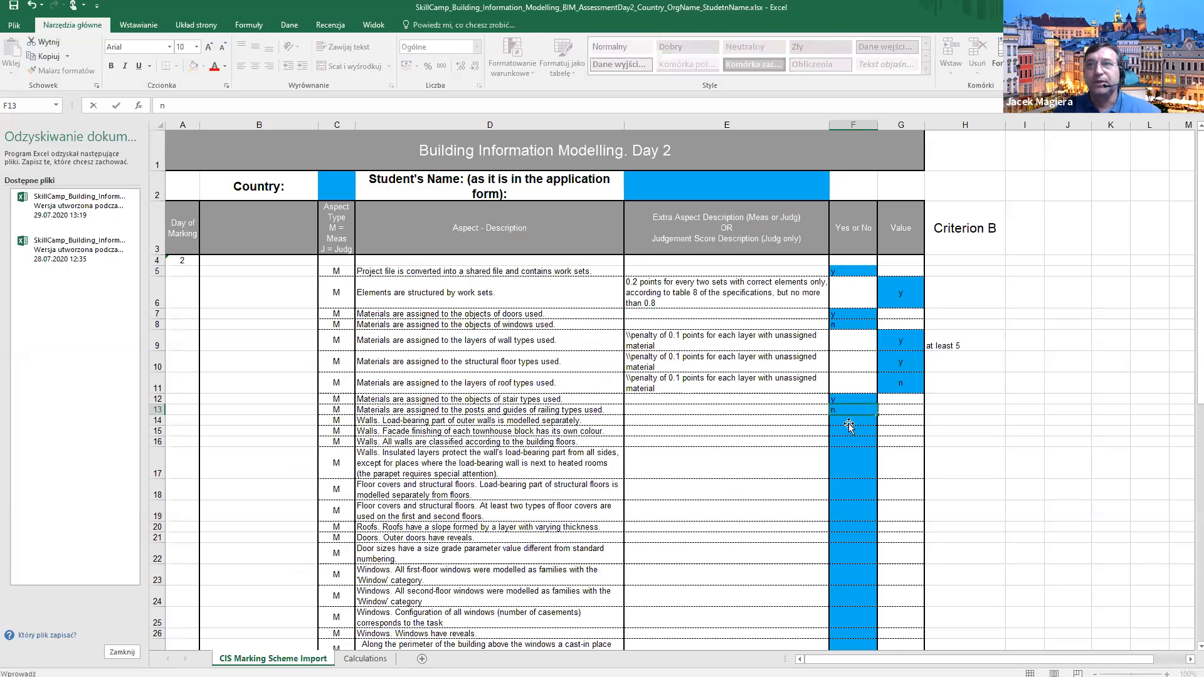
{"action": "key", "text": "Return"}
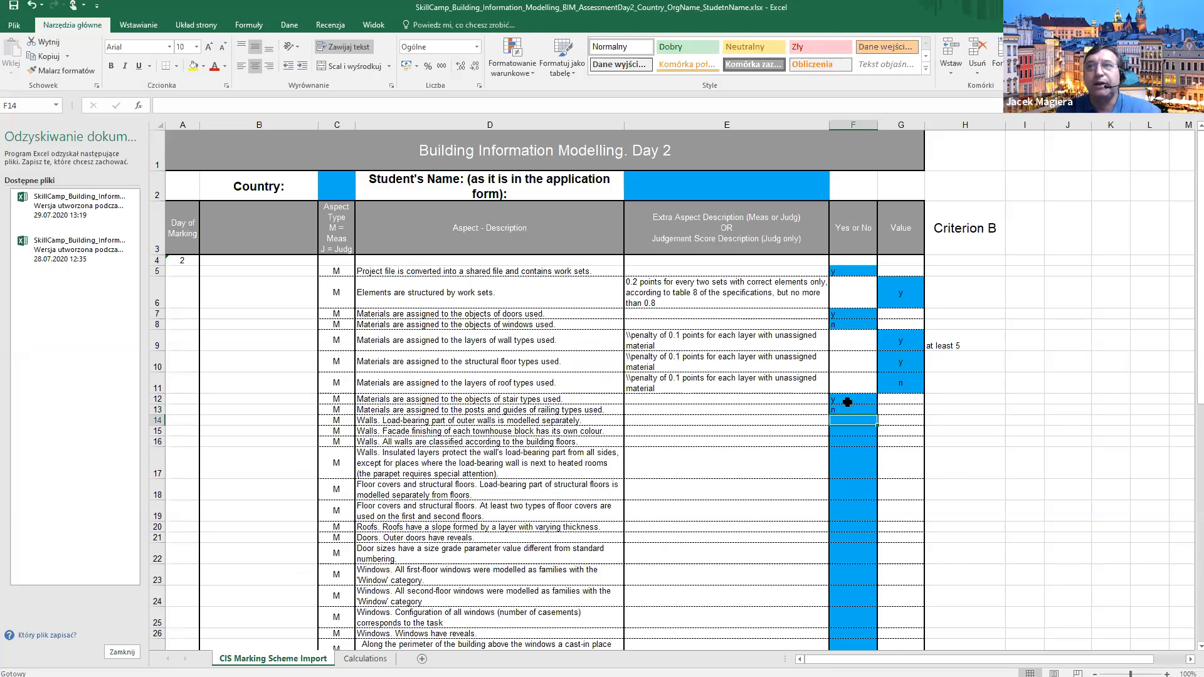
{"action": "left_click_drag", "start_coordinate": [851, 398], "coordinate": [851, 410]}
{"action": "left_click", "coordinate": [853, 423]}
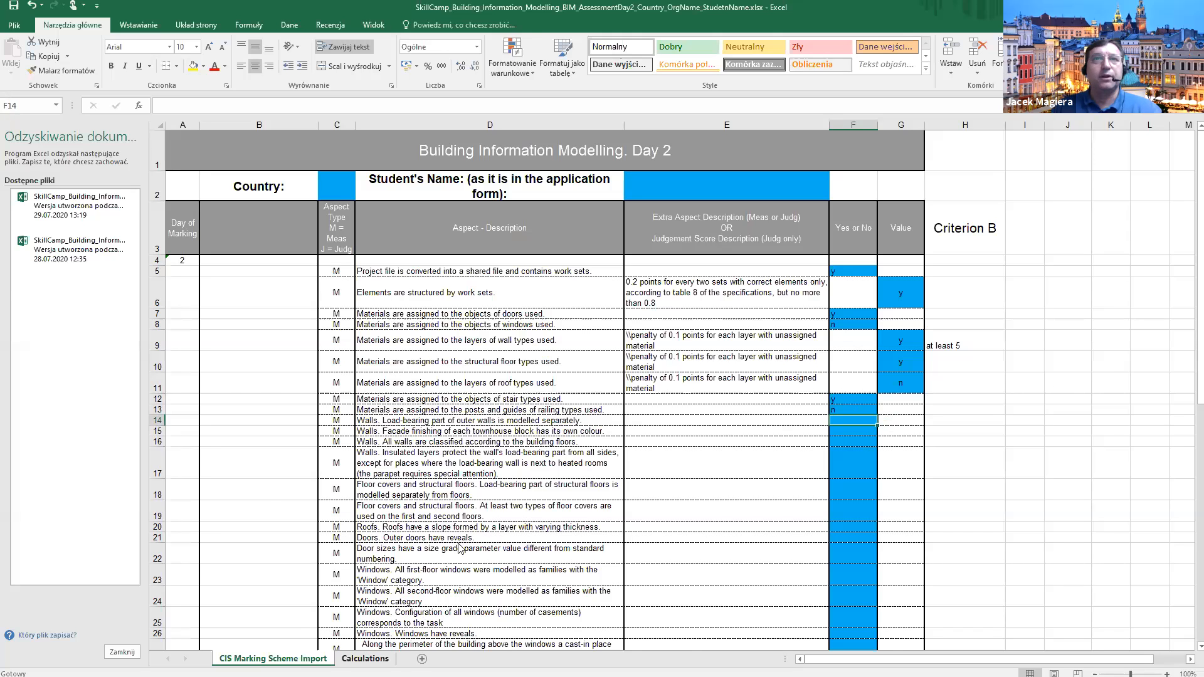
{"action": "key", "text": "alt+Tab"}
{"action": "left_click", "coordinate": [528, 542]}
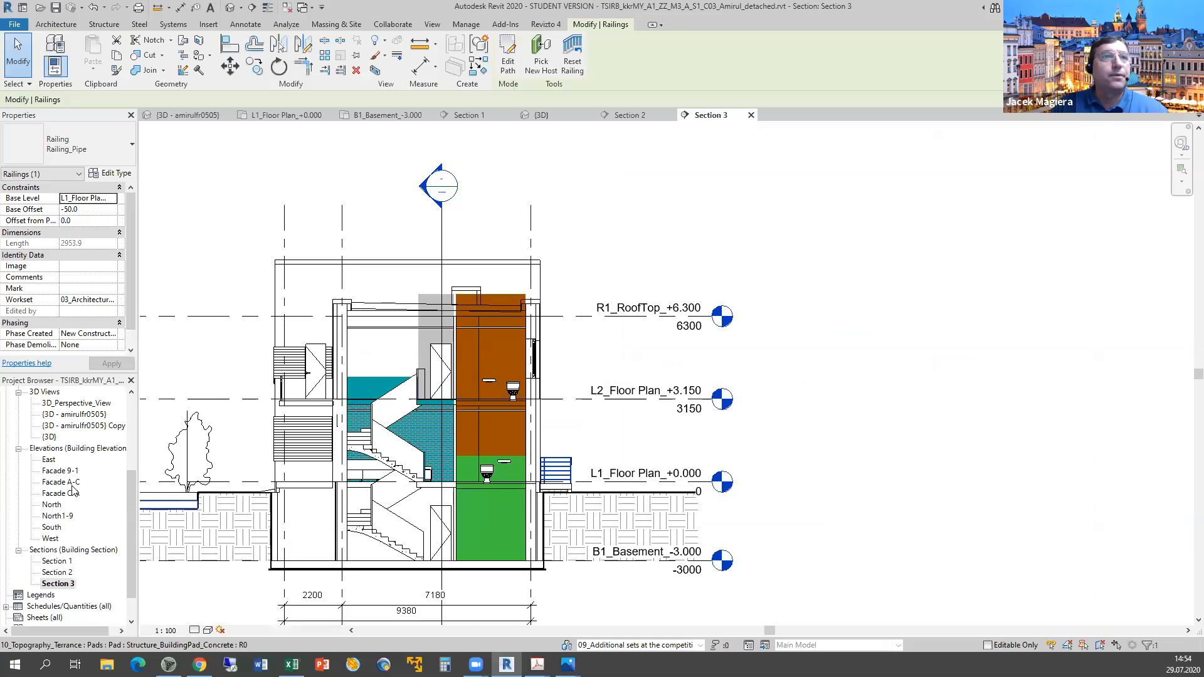
Open L1_Floor Plan_+0.000 and inspect the outer wall's painted plaster finish.
{"action": "scroll", "coordinate": [79, 464], "scroll_direction": "up", "scroll_amount": 2}
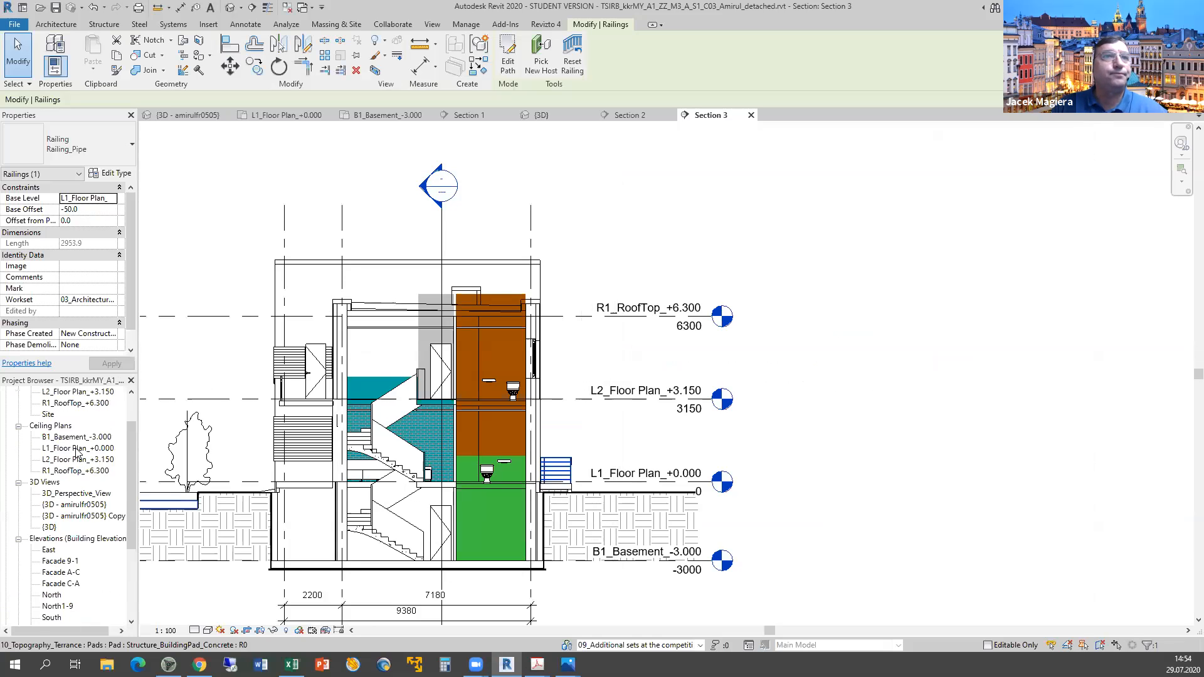
{"action": "scroll", "coordinate": [69, 433], "scroll_direction": "up", "scroll_amount": 1}
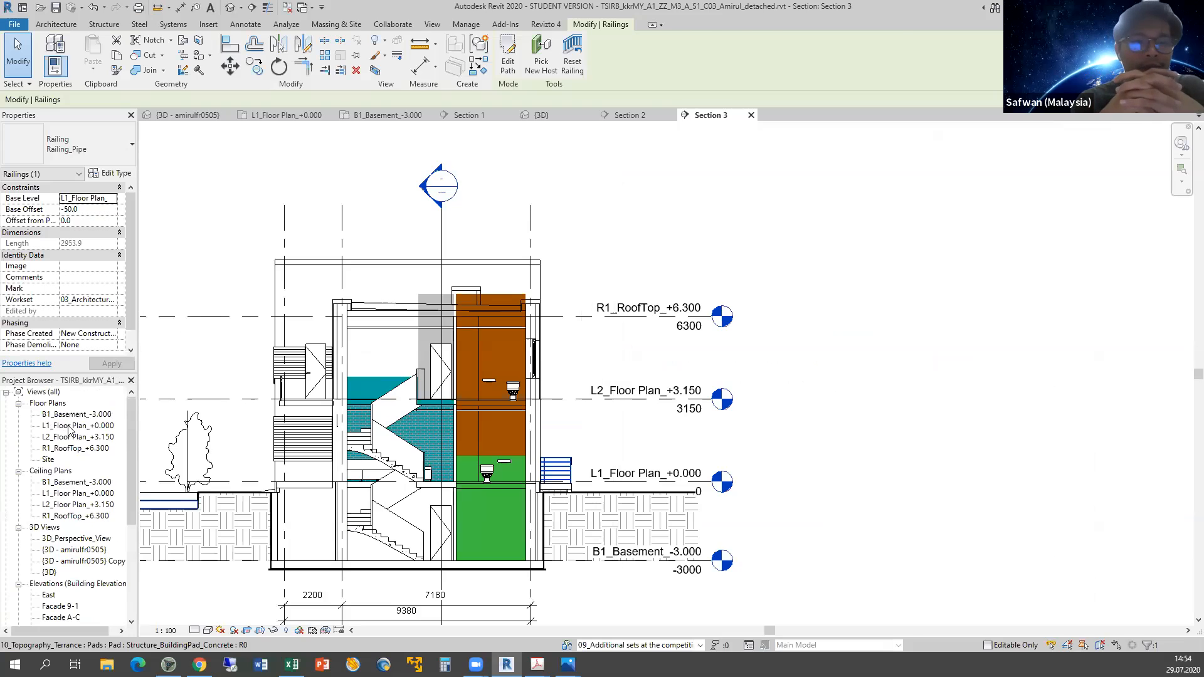
{"action": "double_click", "coordinate": [69, 426]}
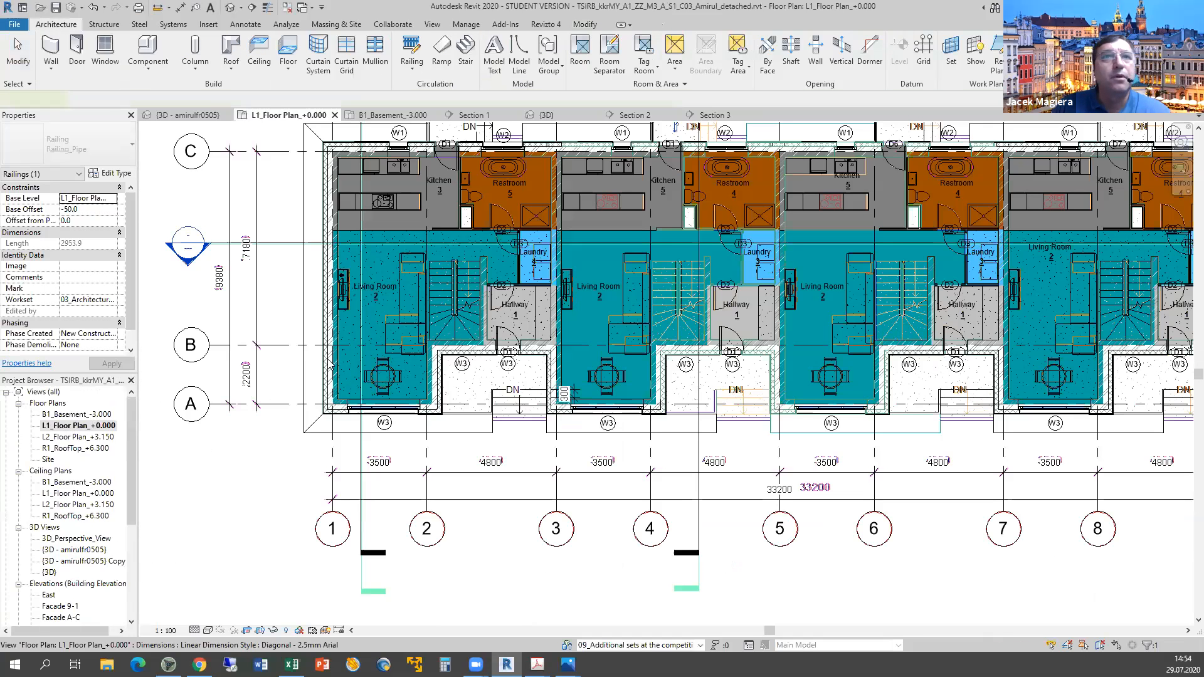
{"action": "scroll", "coordinate": [342, 386], "scroll_direction": "up", "scroll_amount": 5}
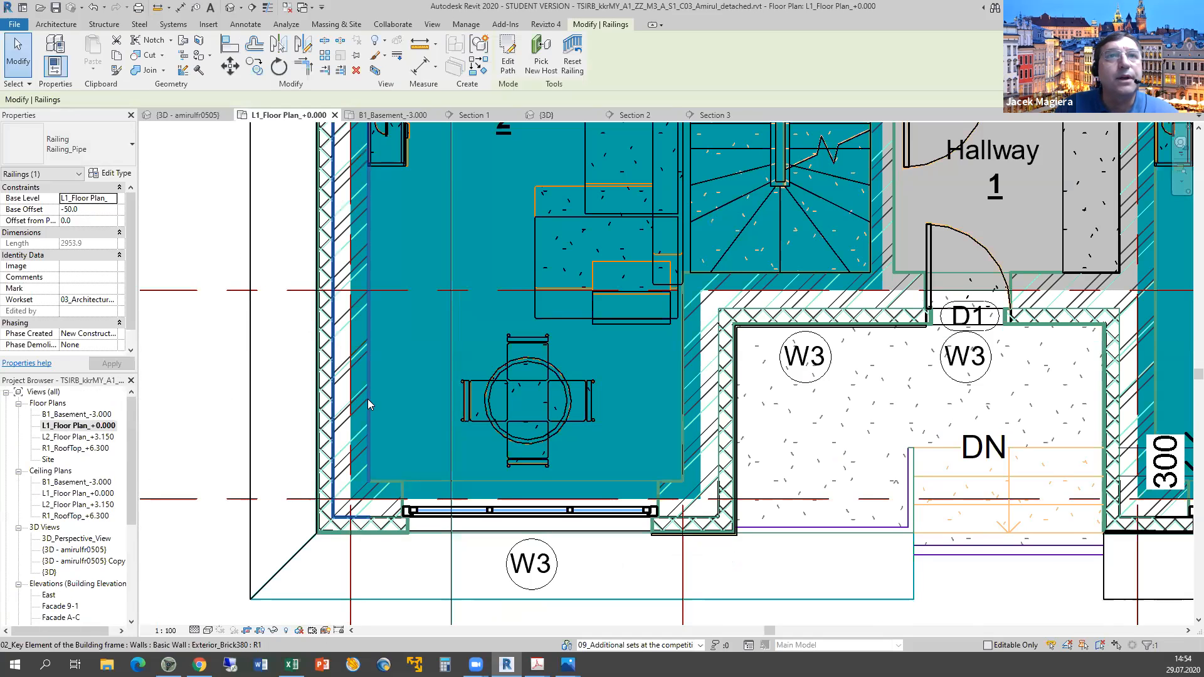
{"action": "left_click", "coordinate": [365, 399]}
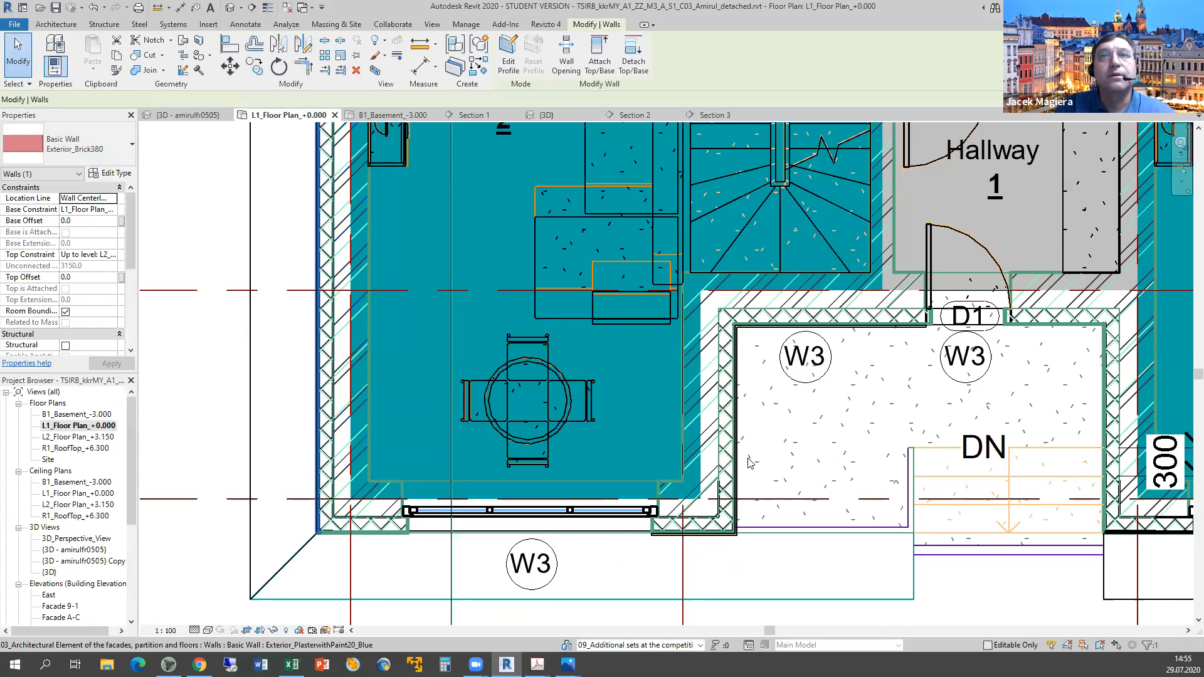
Inspect the brick load-bearing outer wall as a separately modelled wall.
{"action": "scroll", "coordinate": [748, 458], "scroll_direction": "down", "scroll_amount": 2}
{"action": "middle_click_drag", "start_coordinate": [756, 467], "coordinate": [539, 474]}
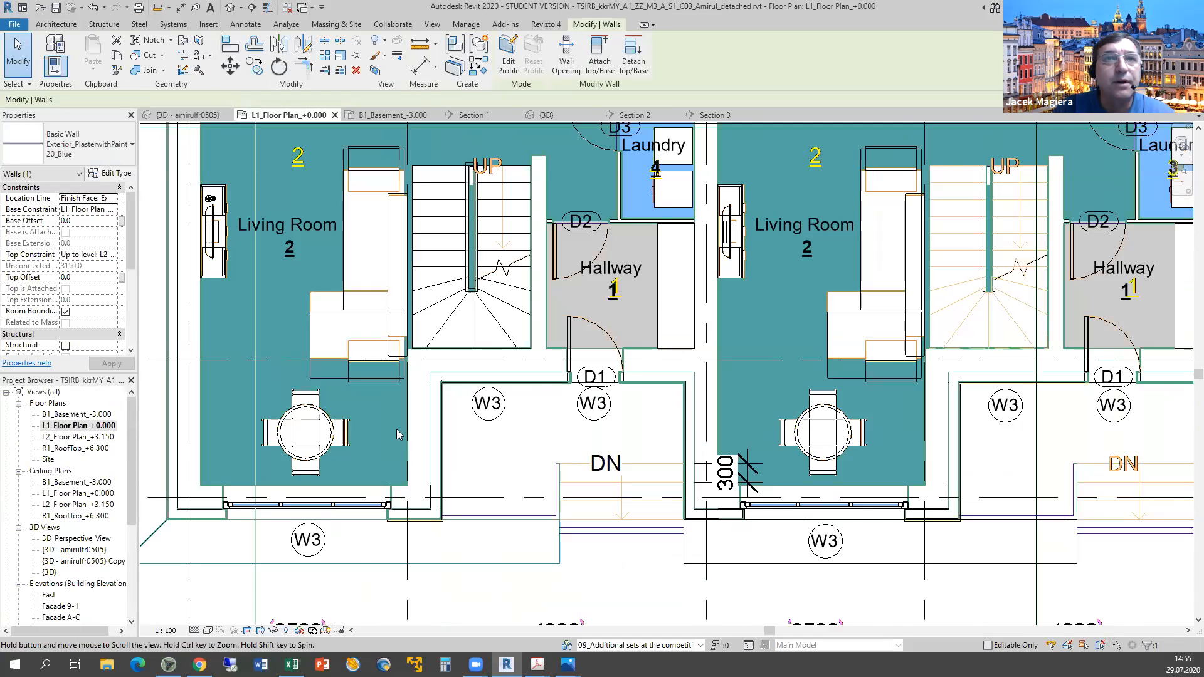
{"action": "middle_click_drag", "start_coordinate": [396, 429], "coordinate": [362, 425]}
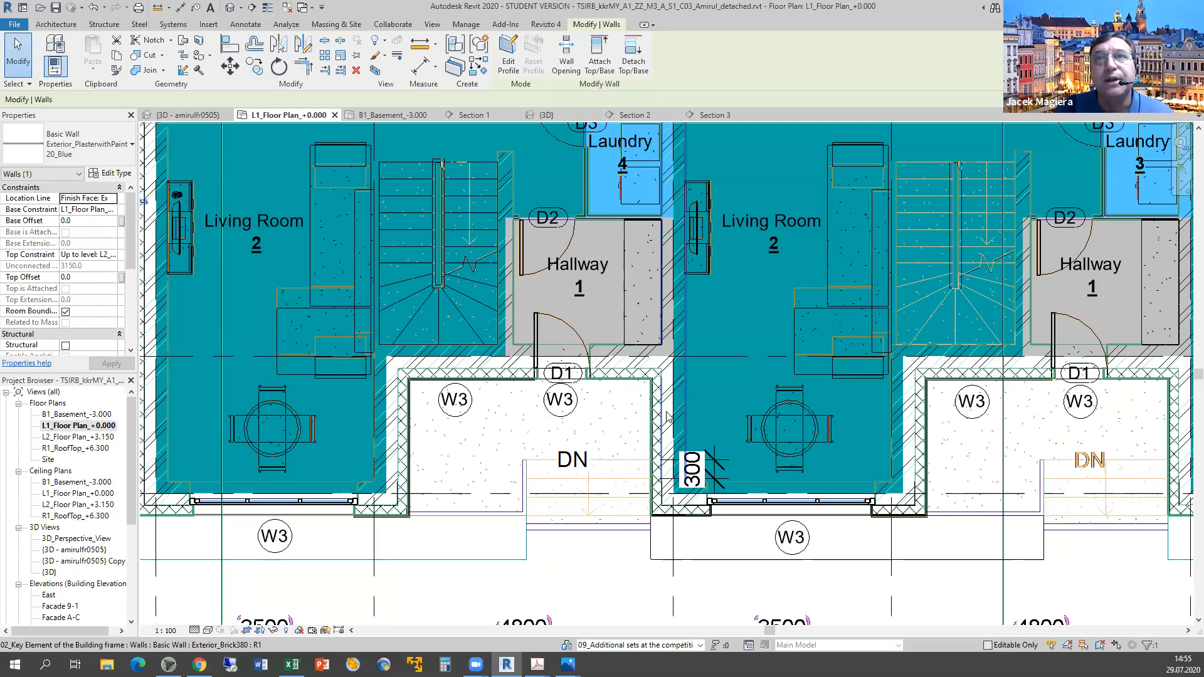
{"action": "left_click", "coordinate": [684, 351]}
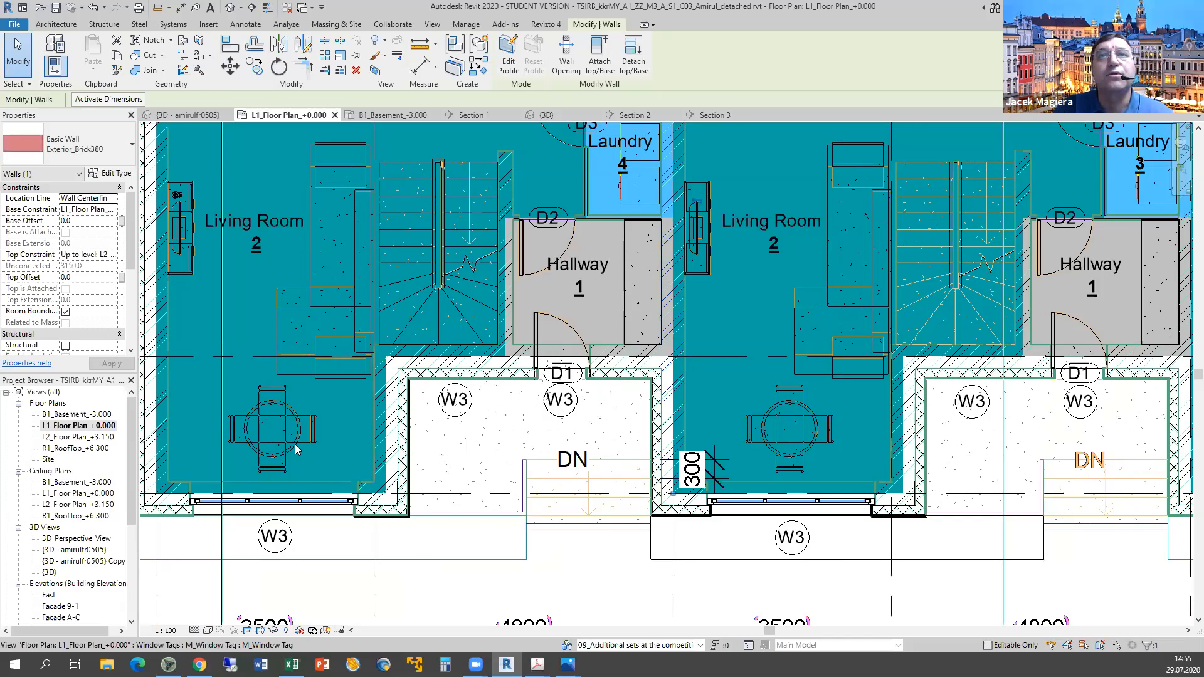
Pan across the plan to review the neighbouring units' kitchens and restrooms along grids 4–9.
{"action": "middle_click_drag", "start_coordinate": [400, 514], "coordinate": [297, 449]}
{"action": "middle_click_drag", "start_coordinate": [492, 207], "coordinate": [987, 301]}
{"action": "middle_click_drag", "start_coordinate": [571, 392], "coordinate": [945, 412]}
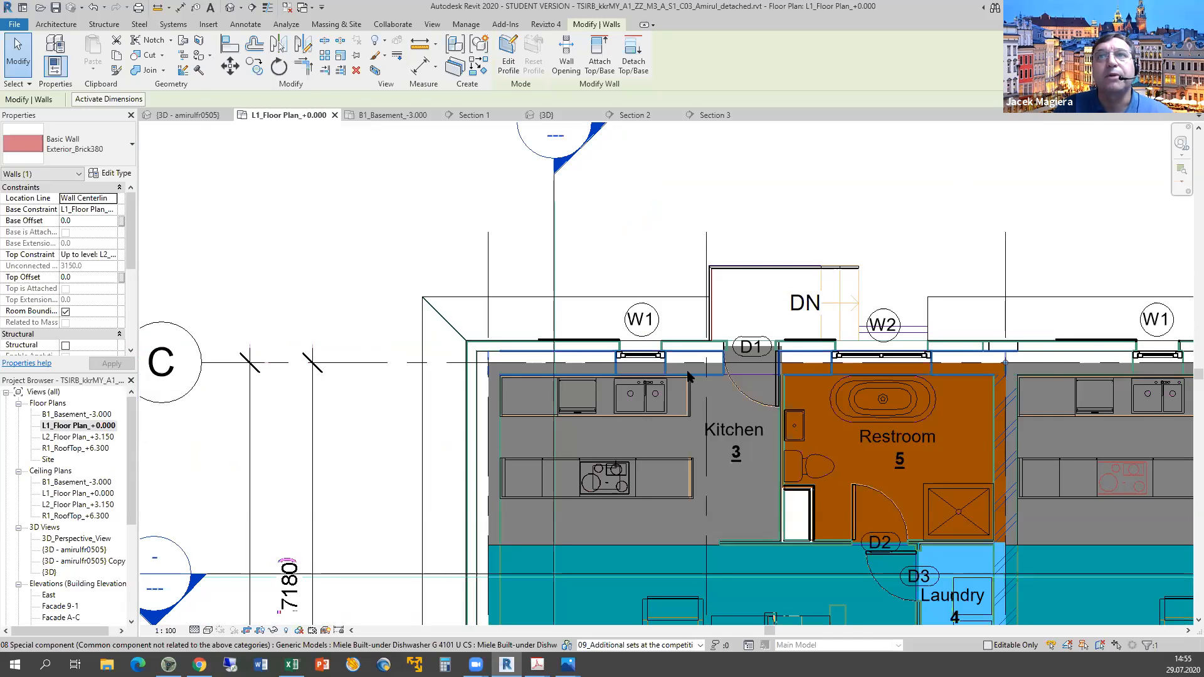
{"action": "middle_click_drag", "start_coordinate": [688, 371], "coordinate": [686, 371]}
{"action": "mouse_move", "coordinate": [388, 290]}
{"action": "middle_mouse_down"}
{"action": "mouse_move", "coordinate": [688, 268]}
{"action": "mouse_move", "coordinate": [327, 172]}
{"action": "middle_mouse_up"}
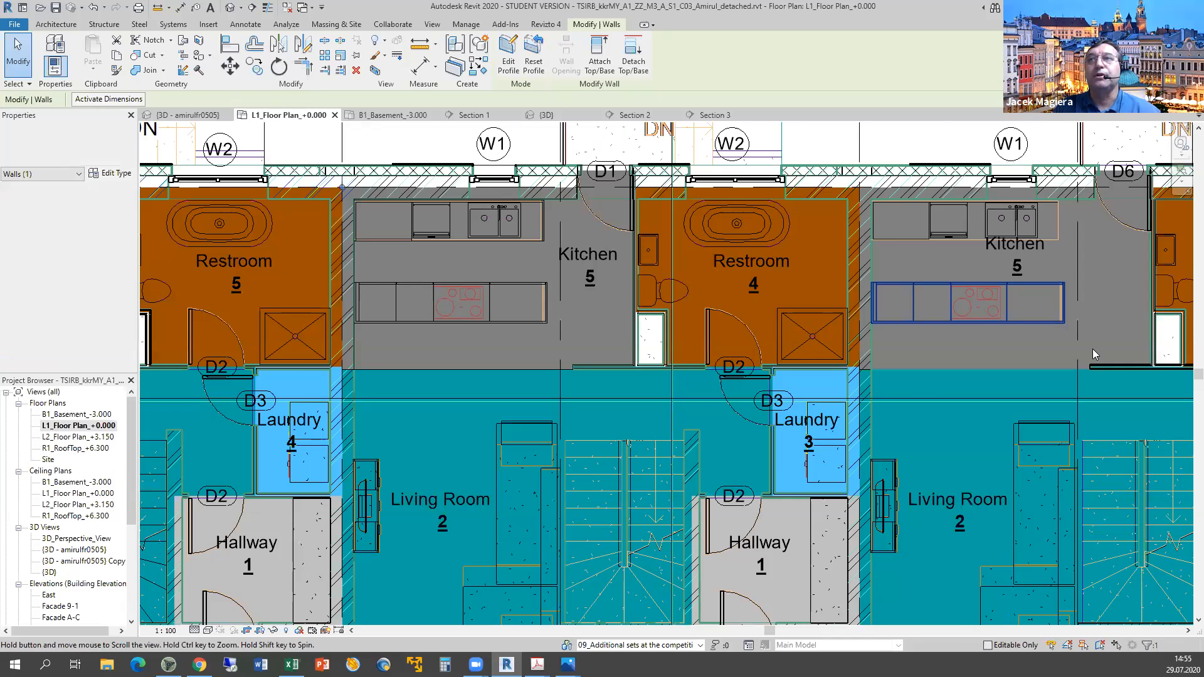
{"action": "middle_click_drag", "start_coordinate": [1092, 349], "coordinate": [413, 337]}
{"action": "scroll", "coordinate": [1078, 485], "scroll_direction": "down", "scroll_amount": 2}
{"action": "middle_click_drag", "start_coordinate": [1078, 485], "coordinate": [940, 234]}
{"action": "middle_click_drag", "start_coordinate": [1010, 381], "coordinate": [1015, 376]}
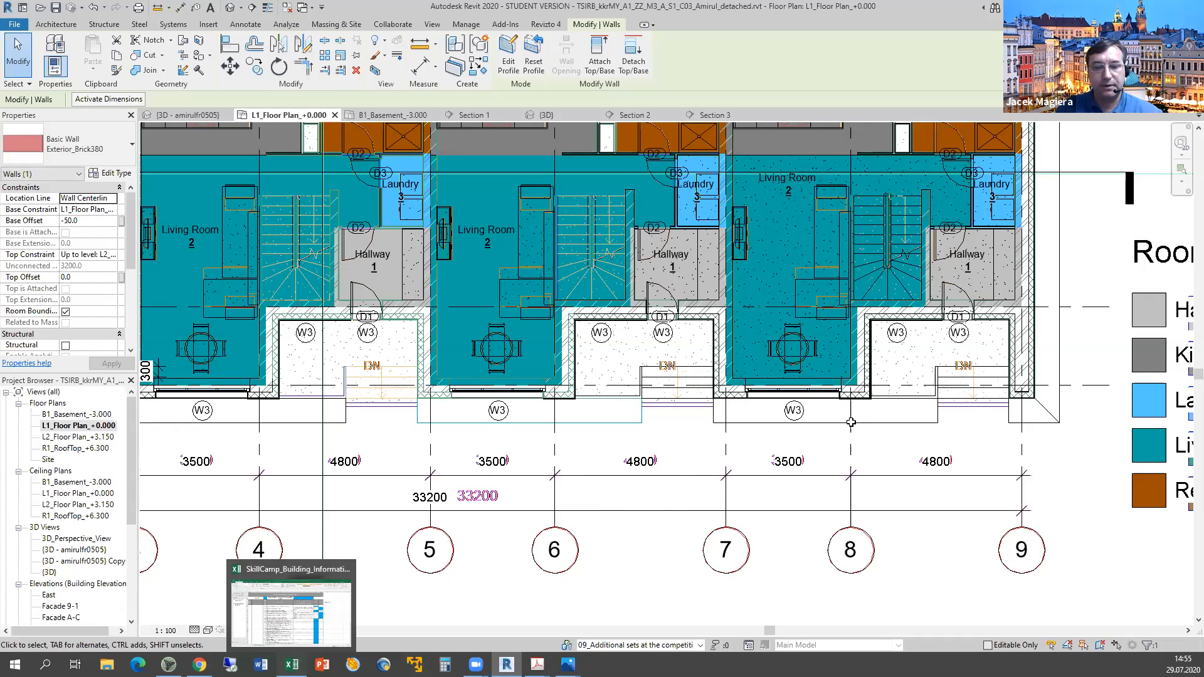
Enter y in F14 for the separately modelled outer walls, then pick the {3D} view.
{"action": "type", "text": "y"}
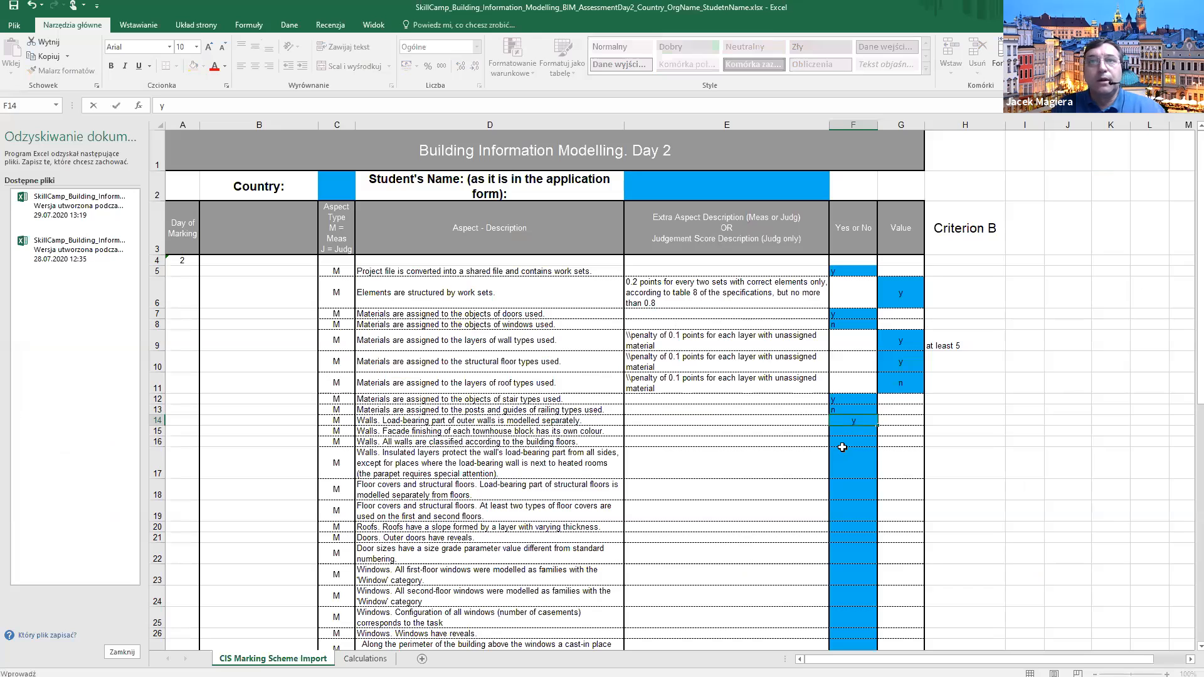
{"action": "key", "text": "Return"}
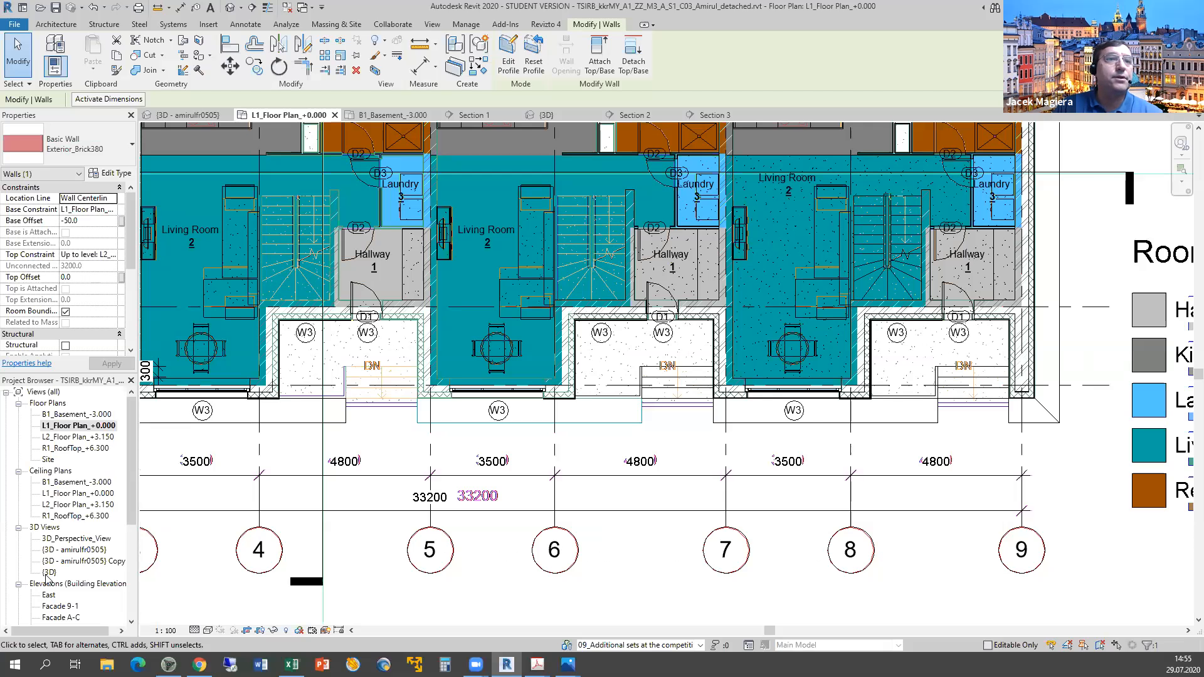
{"action": "left_click", "coordinate": [48, 572]}
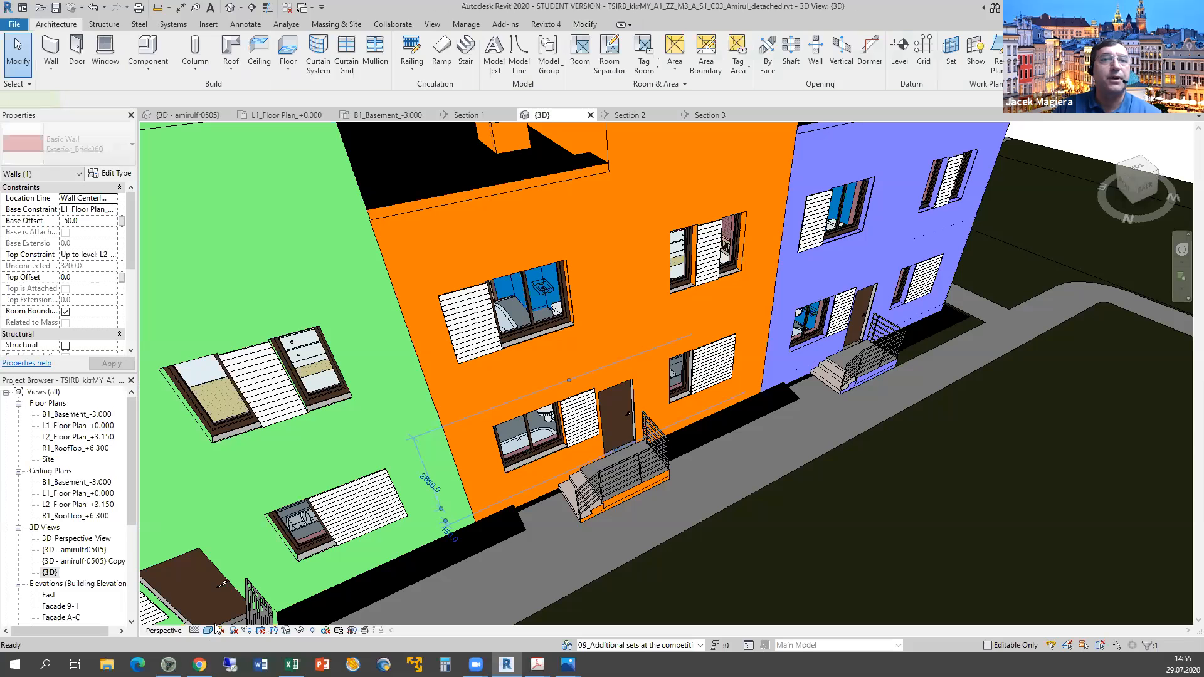
Change the 3D shading and orbit down to a frontal street-level view of the coloured townhouse facades.
{"action": "left_click", "coordinate": [209, 630]}
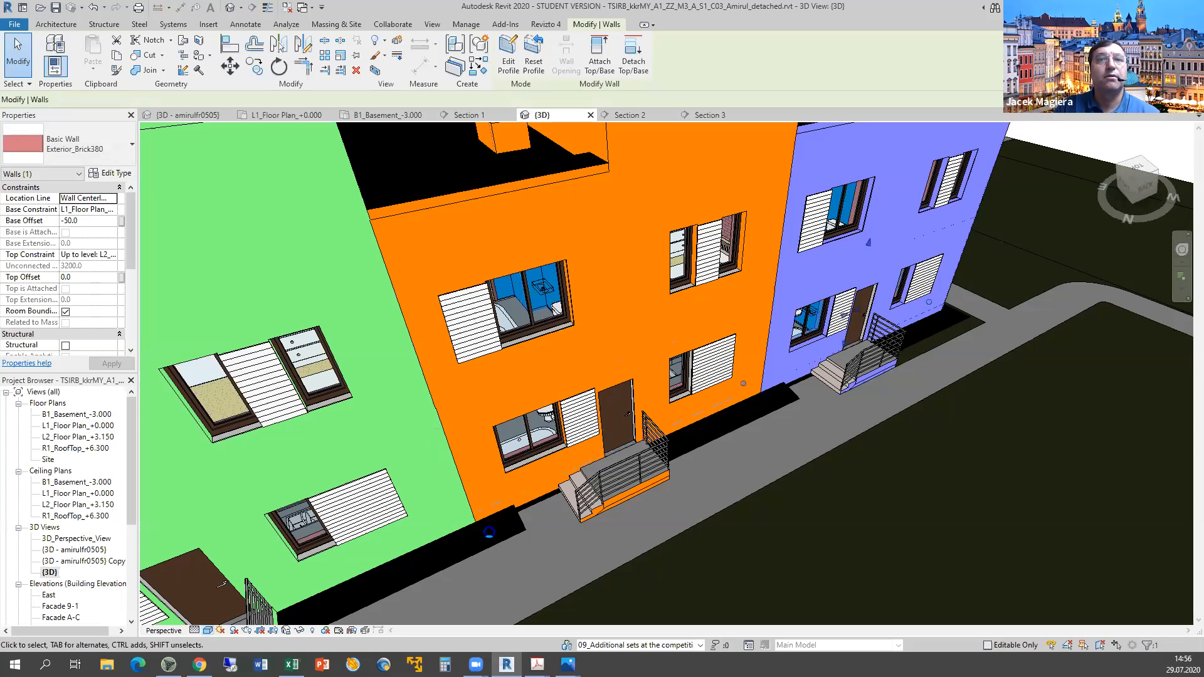
{"action": "scroll", "coordinate": [482, 515], "scroll_direction": "down", "scroll_amount": 1}
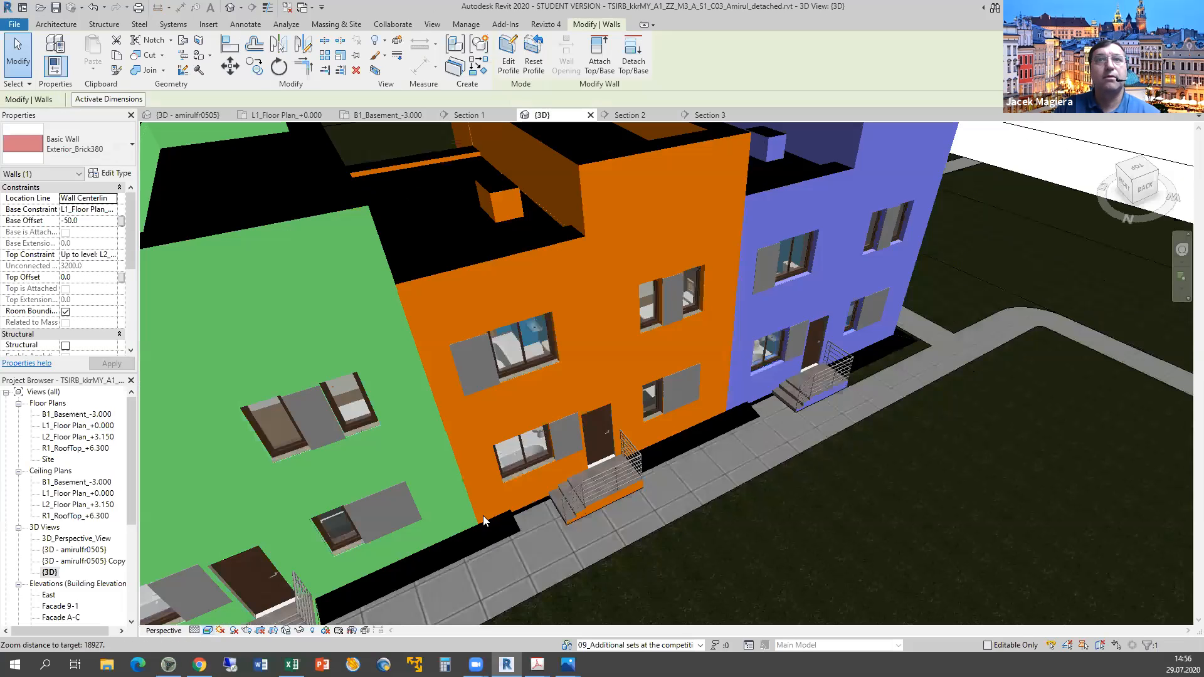
{"action": "middle_click_drag", "start_coordinate": [670, 410], "coordinate": [699, 402], "text": "shift"}
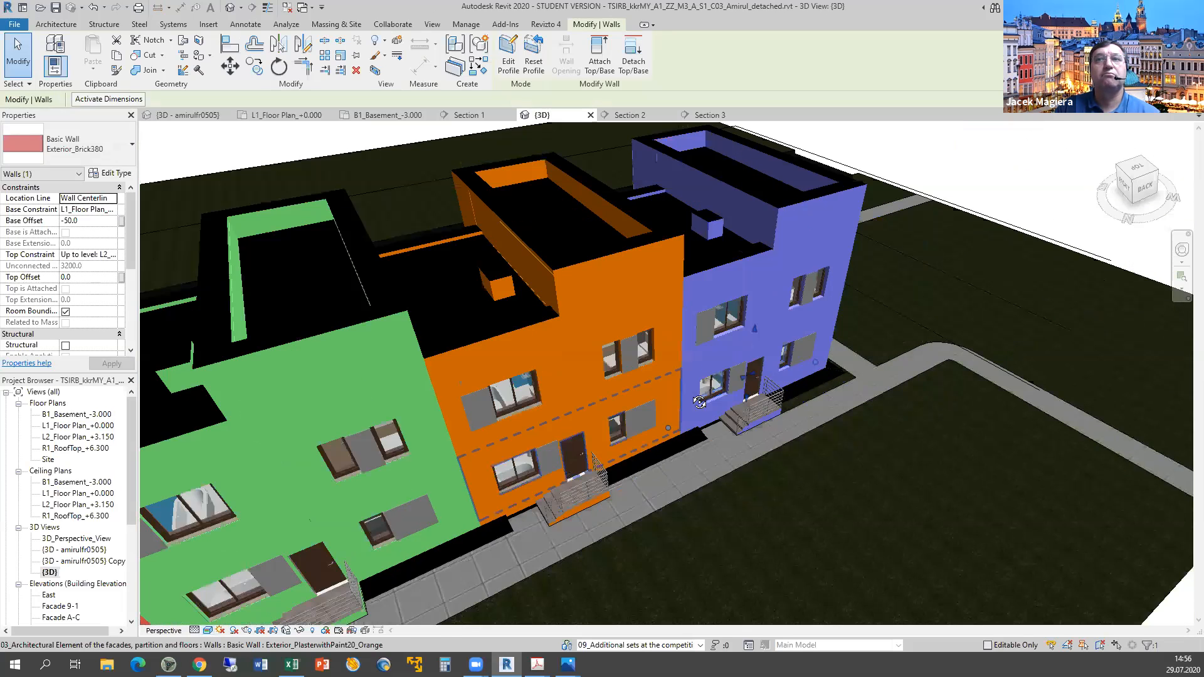
{"action": "scroll", "coordinate": [586, 496], "scroll_direction": "up", "scroll_amount": 2}
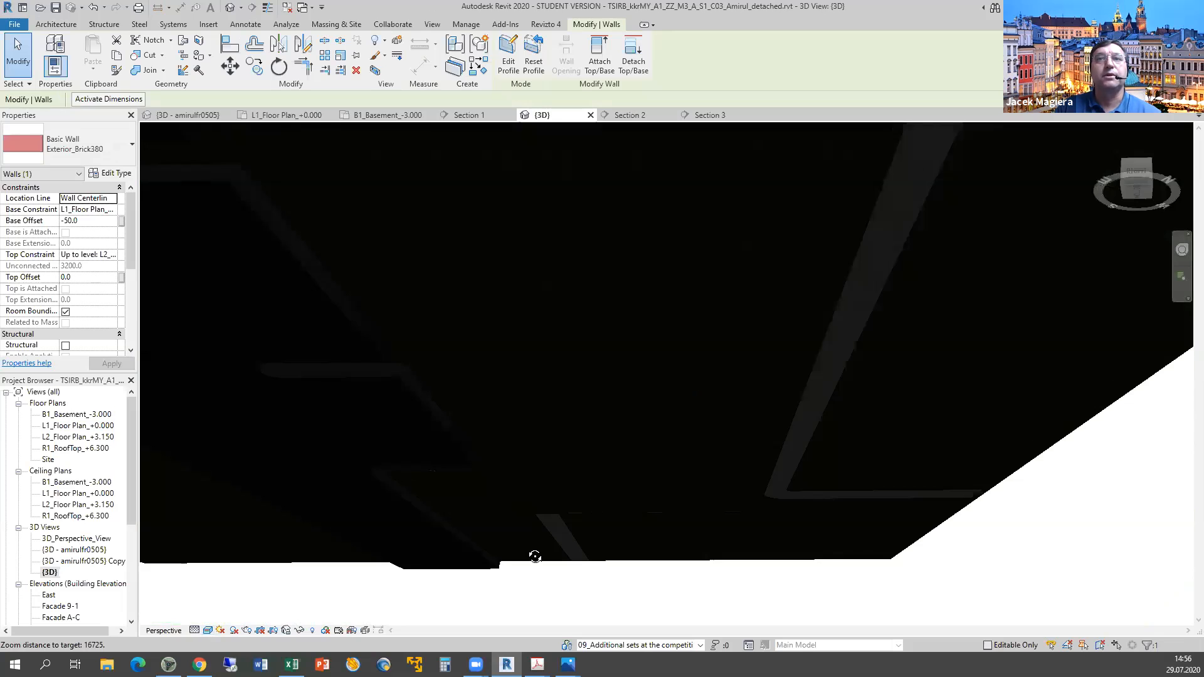
{"action": "scroll", "coordinate": [559, 524], "scroll_direction": "down", "scroll_amount": 2}
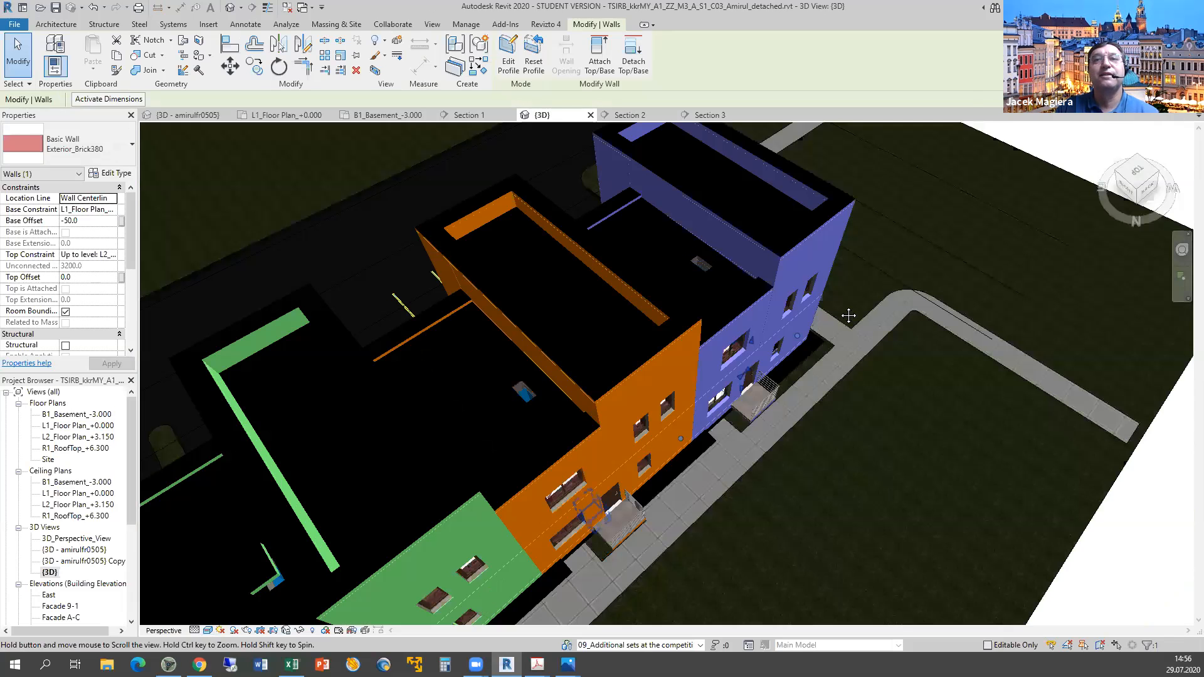
{"action": "middle_click_drag", "start_coordinate": [582, 519], "coordinate": [572, 452], "text": "shift"}
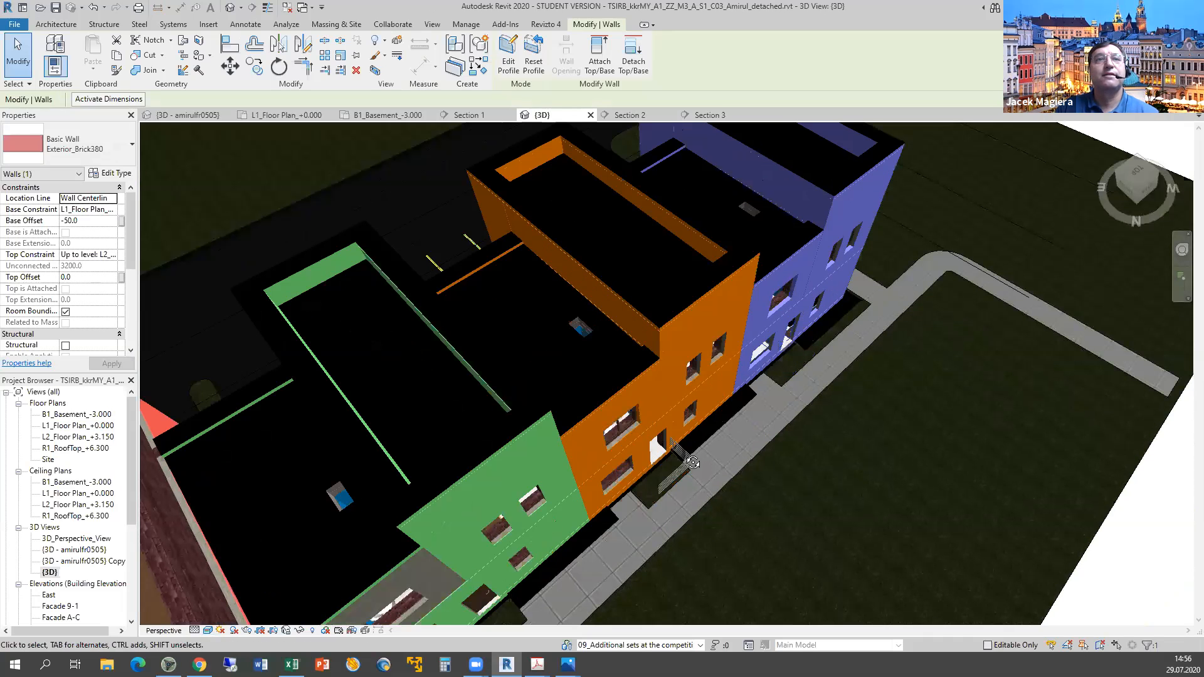
{"action": "middle_click_drag", "start_coordinate": [692, 462], "coordinate": [757, 498], "text": "shift"}
{"action": "scroll", "coordinate": [535, 470], "scroll_direction": "down", "scroll_amount": 1}
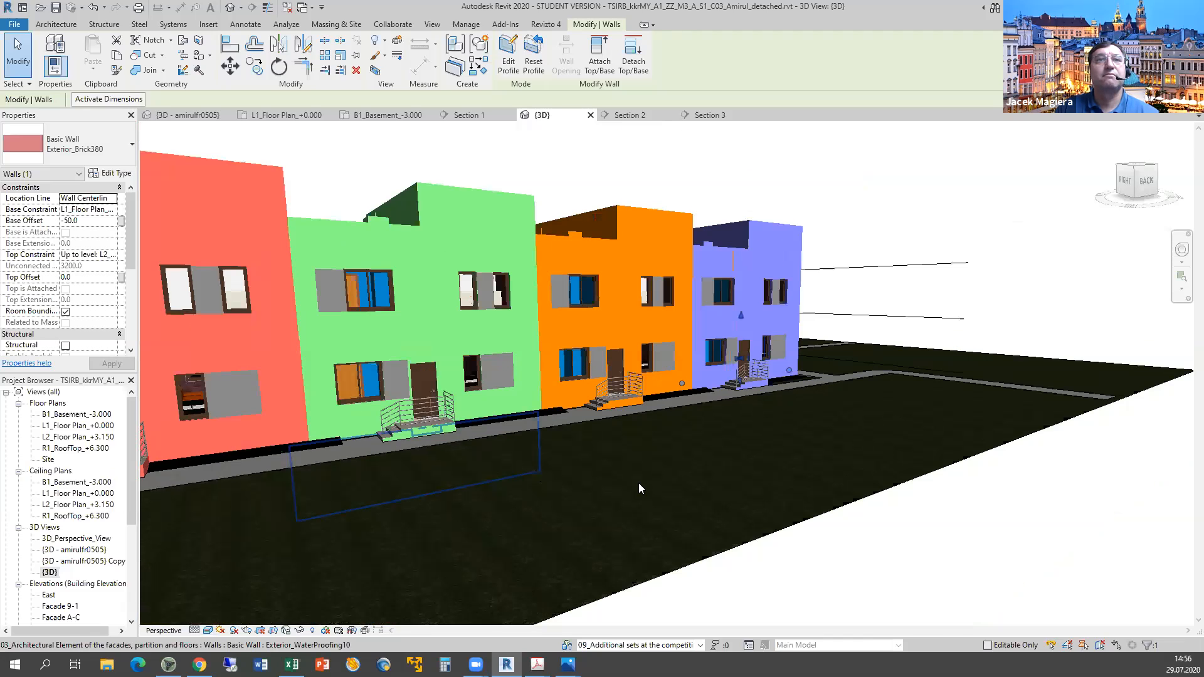
{"action": "scroll", "coordinate": [570, 541], "scroll_direction": "down", "scroll_amount": 1}
{"action": "middle_click_drag", "start_coordinate": [570, 541], "coordinate": [817, 457], "text": "shift"}
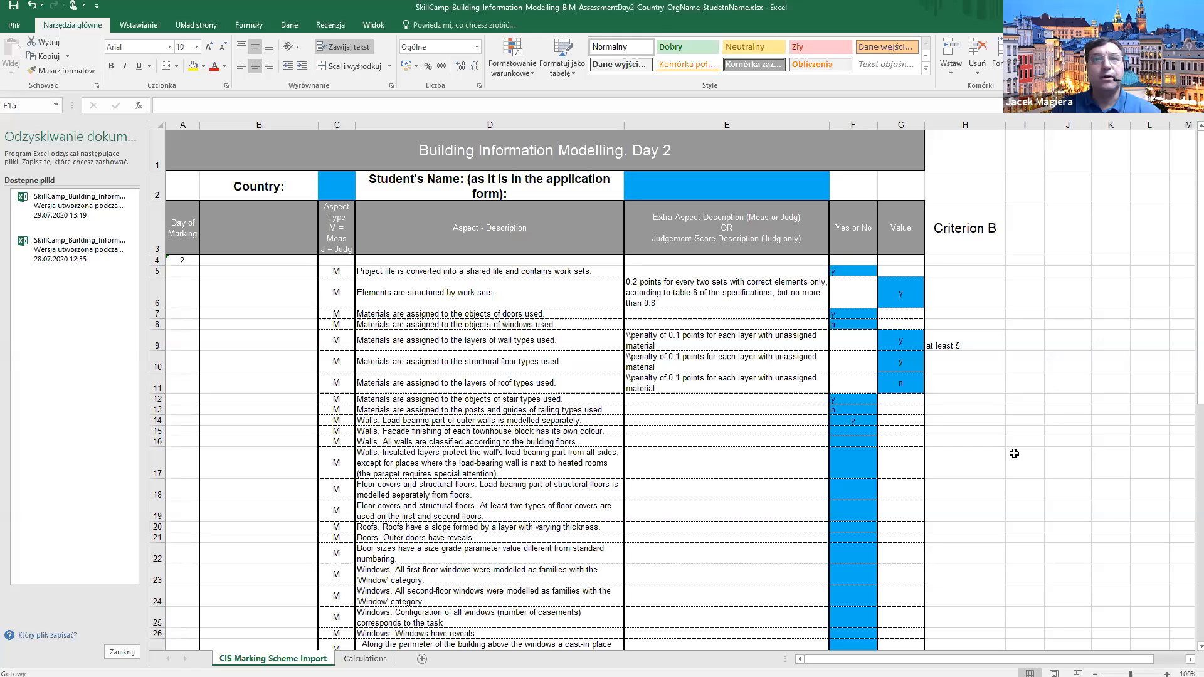
Score the own-colour facade criterion y in F15, then return to Revit's 3D view.
{"action": "type", "text": "y"}
{"action": "key", "text": "Return"}
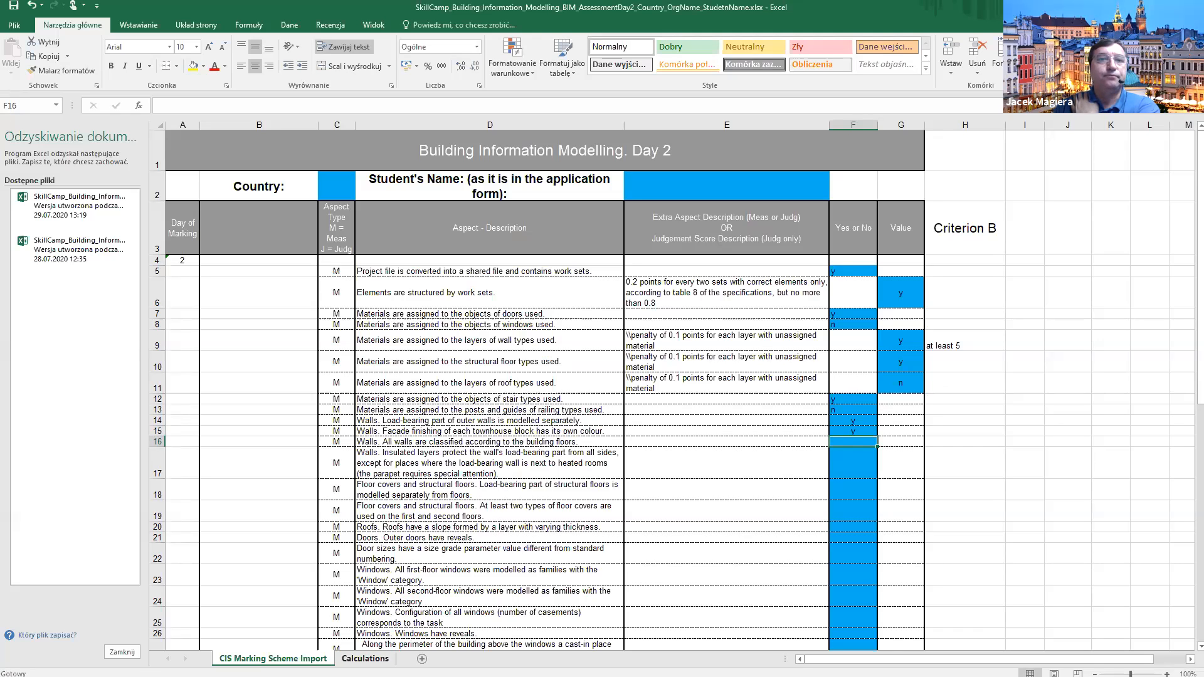
{"action": "key", "text": "alt+Tab"}
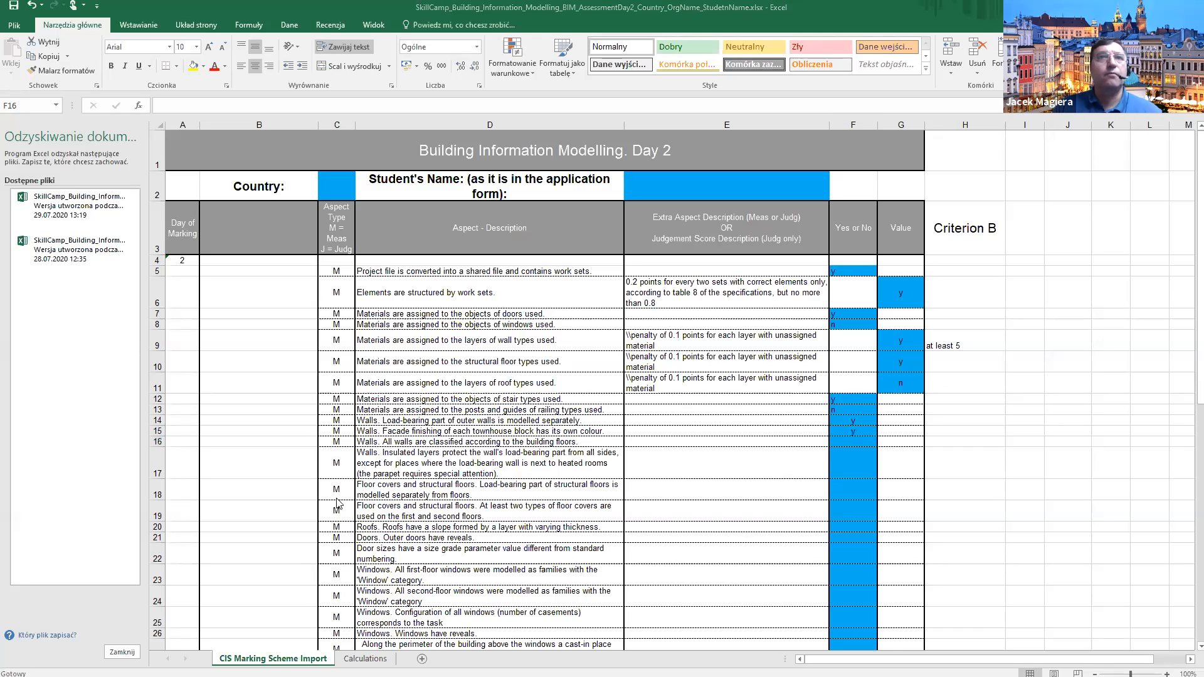
{"action": "middle_click_drag", "start_coordinate": [687, 393], "coordinate": [908, 399]}
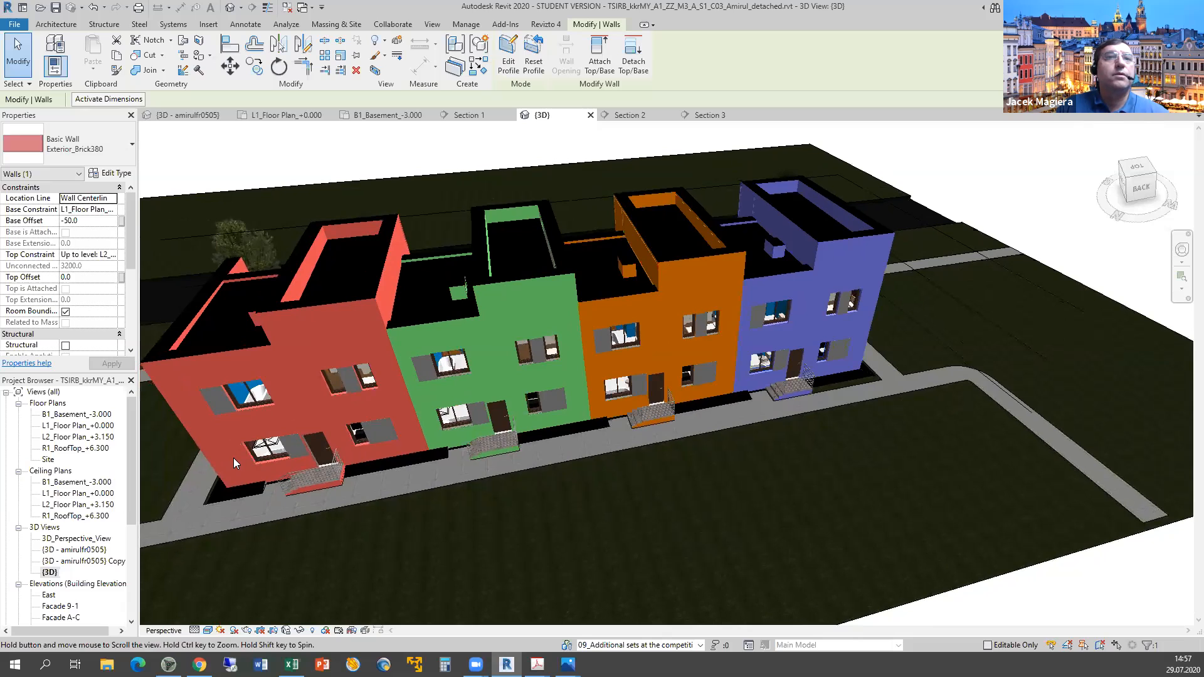
Review the East elevation, inspecting a curtain grid line on the facade.
{"action": "key", "text": "Escape"}
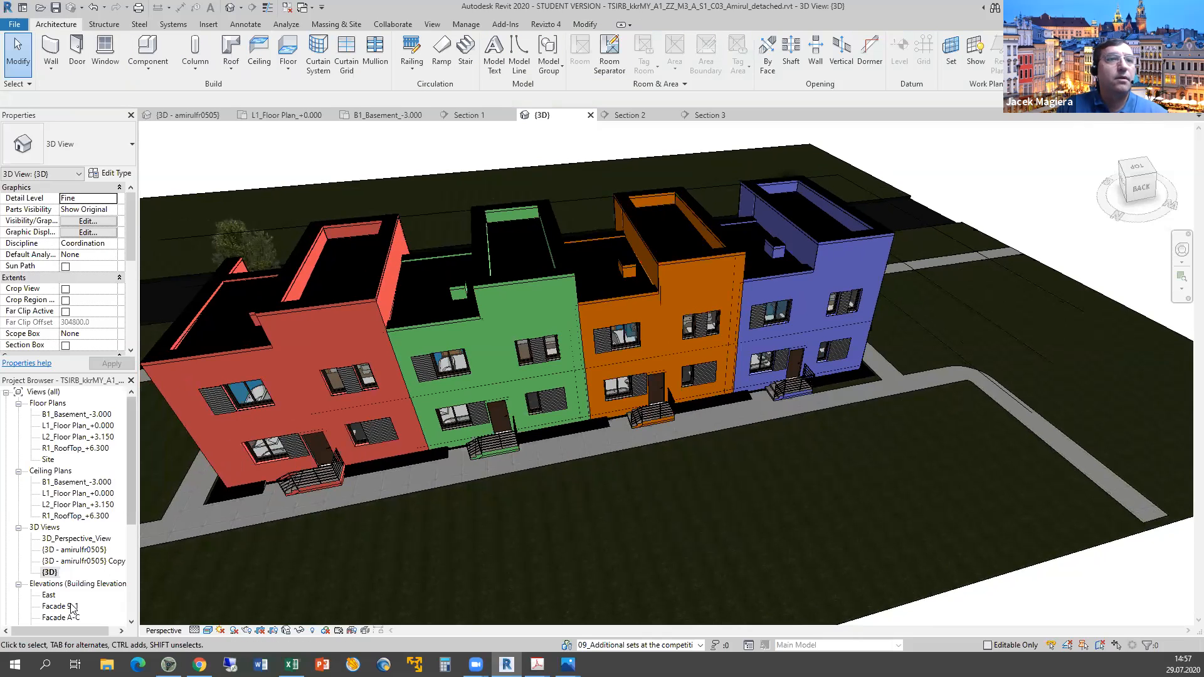
{"action": "left_click", "coordinate": [48, 596]}
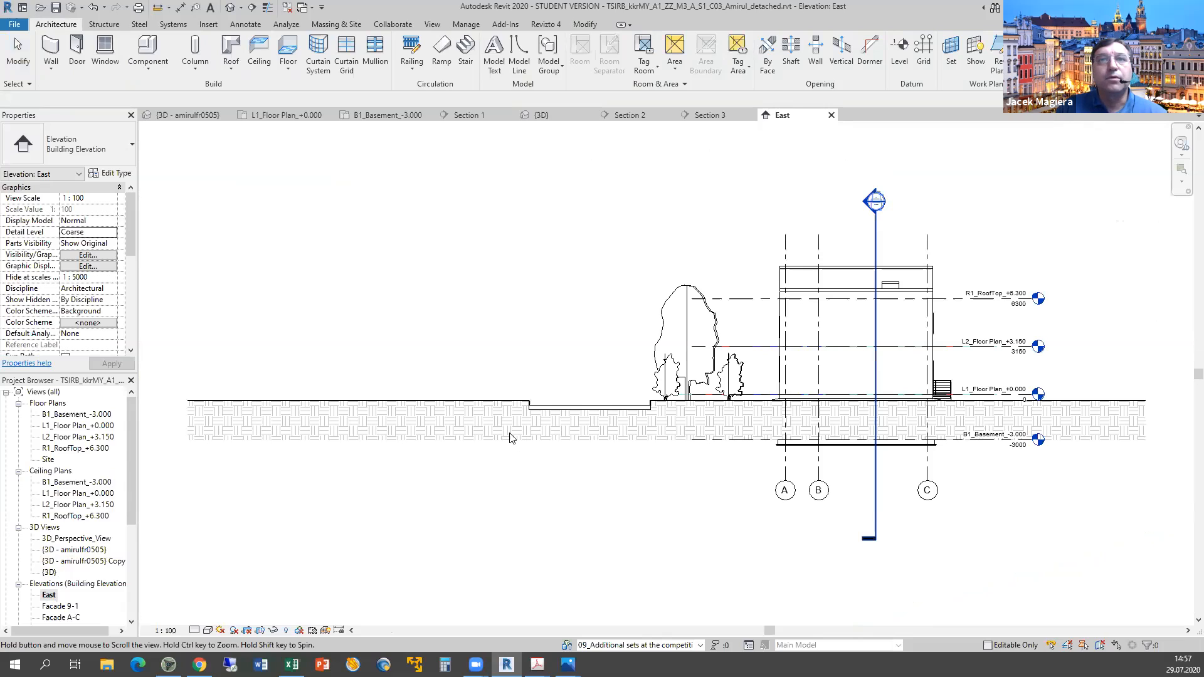
{"action": "middle_click_drag", "start_coordinate": [551, 420], "coordinate": [178, 459]}
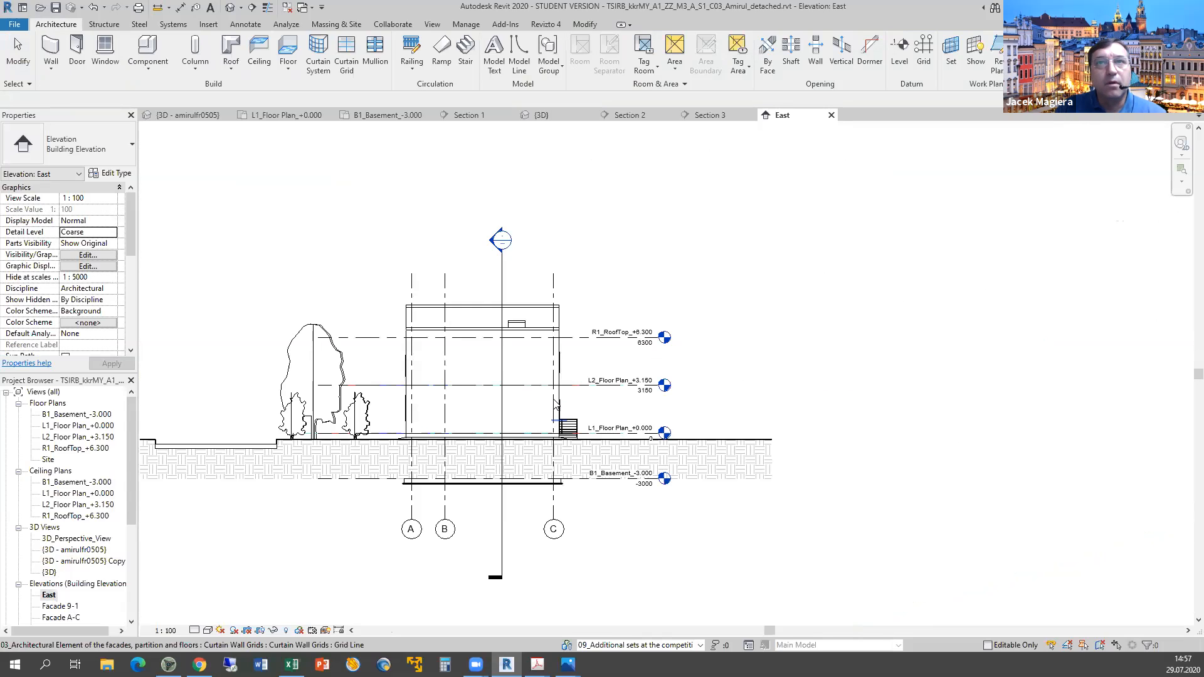
{"action": "middle_click_drag", "start_coordinate": [534, 403], "coordinate": [442, 431]}
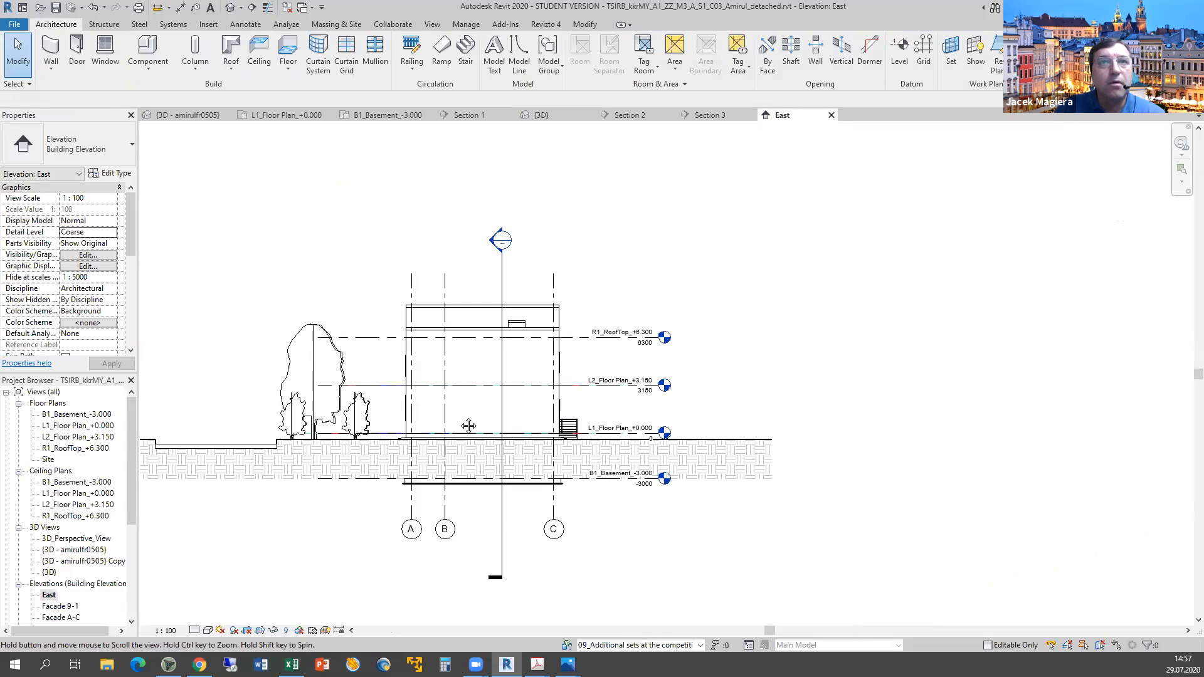
{"action": "left_click", "coordinate": [460, 418]}
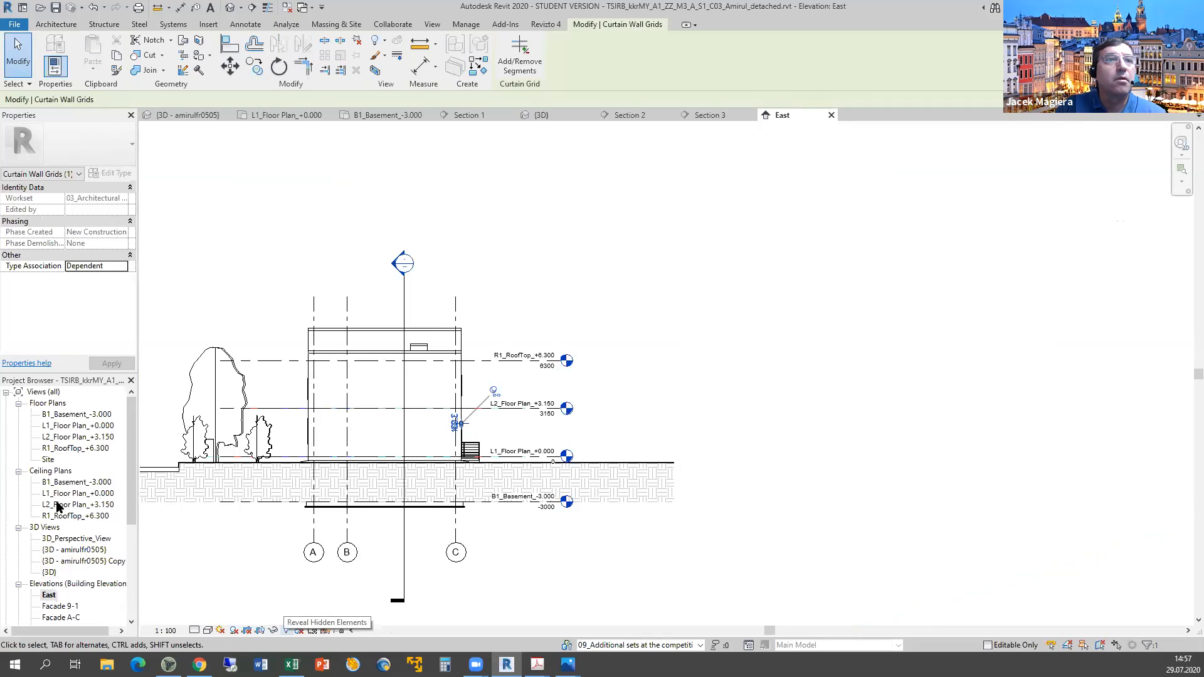
Open L1_Floor Plan_+0.000 from the Project Browser and zoom out to the whole plan.
{"action": "left_click", "coordinate": [48, 571]}
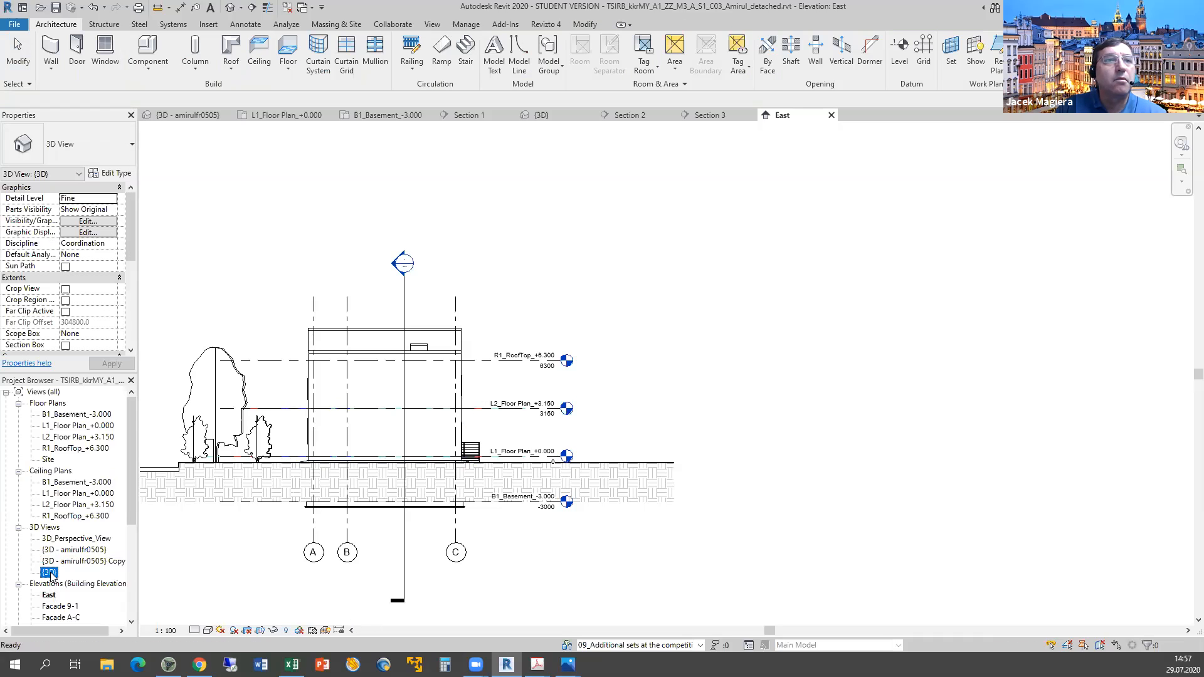
{"action": "double_click", "coordinate": [64, 426]}
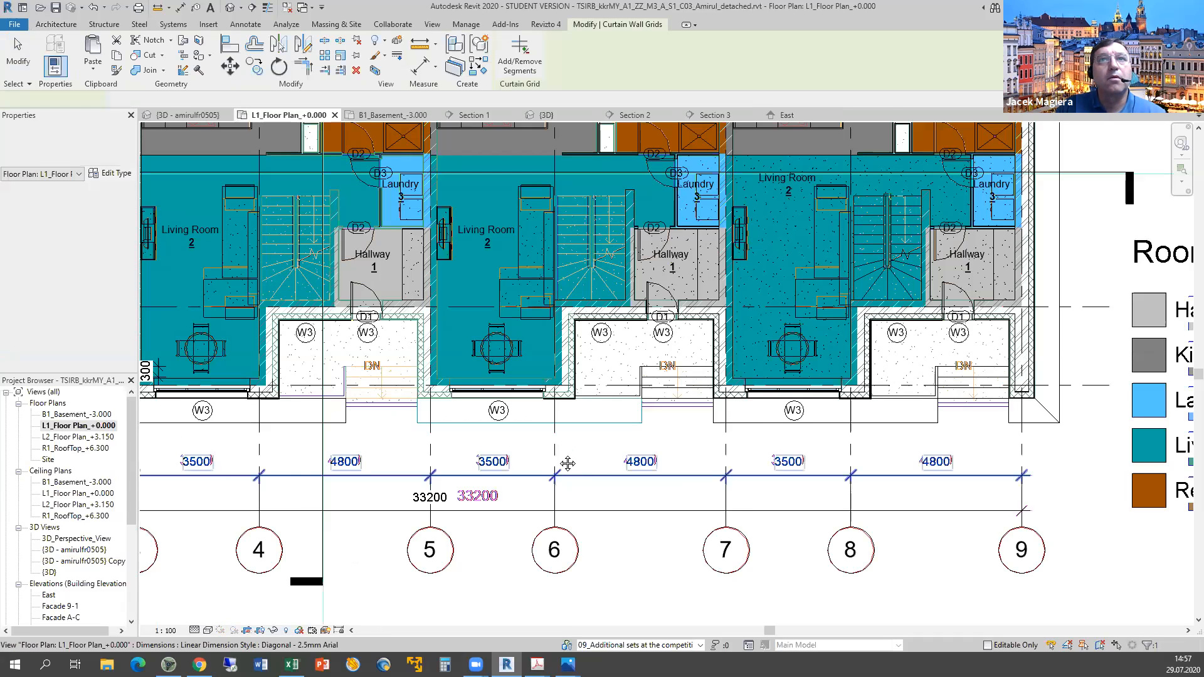
{"action": "scroll", "coordinate": [568, 463], "scroll_direction": "down", "scroll_amount": 3}
{"action": "scroll", "coordinate": [698, 470], "scroll_direction": "down", "scroll_amount": 2}
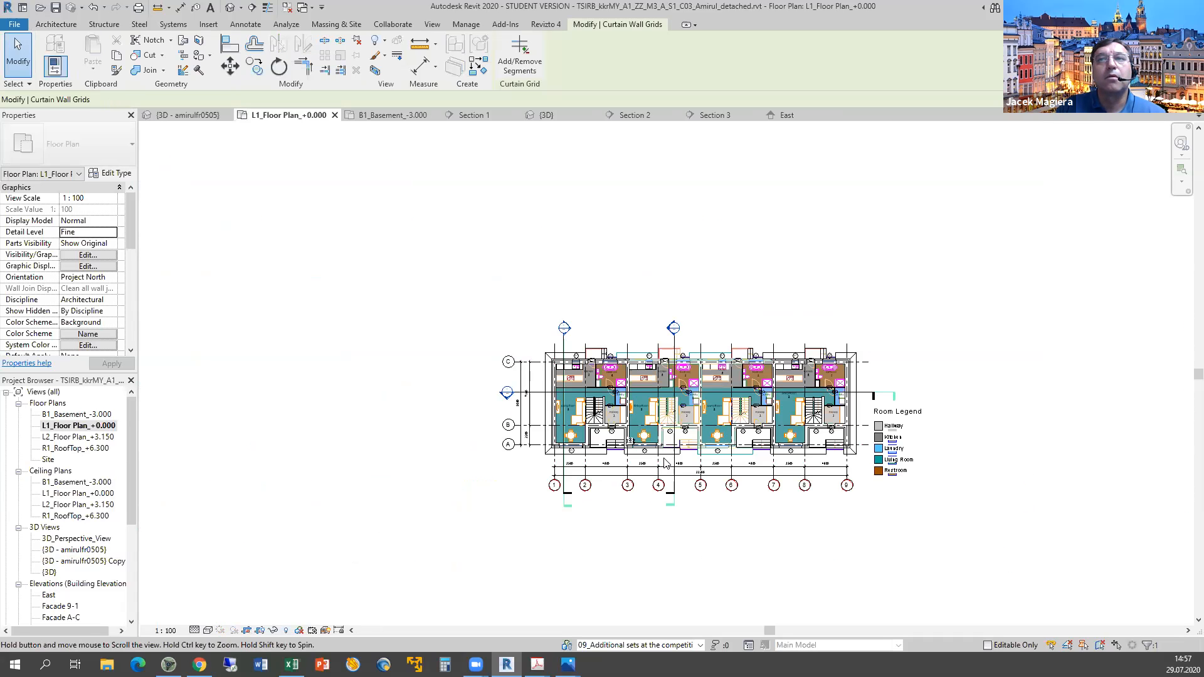
Crossing-select the whole plan and filter the selection down to Walls only.
{"action": "left_click_drag", "start_coordinate": [993, 535], "coordinate": [411, 291]}
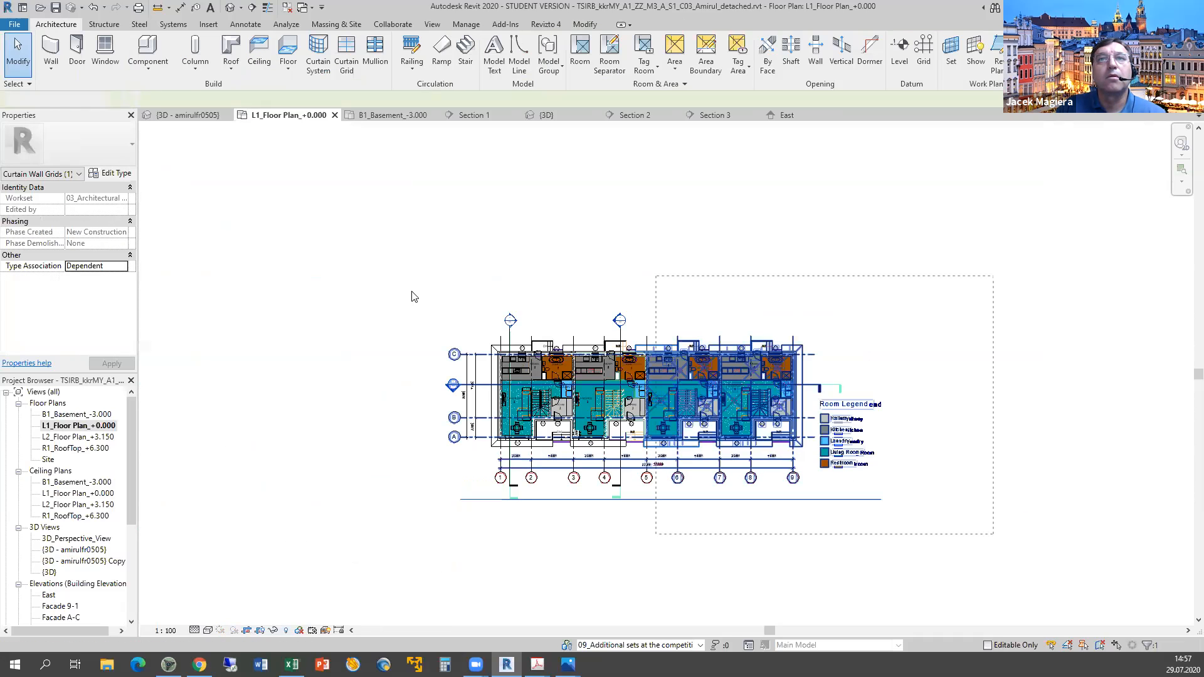
{"action": "left_click", "coordinate": [1148, 645]}
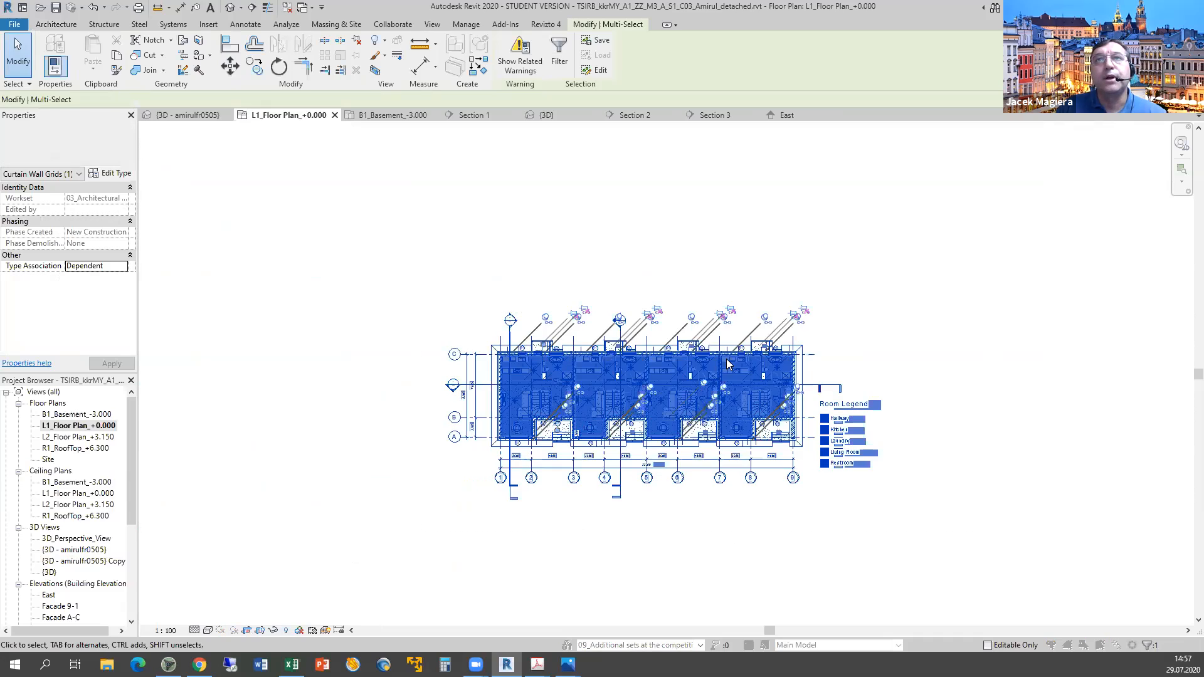
{"action": "left_click", "coordinate": [683, 271]}
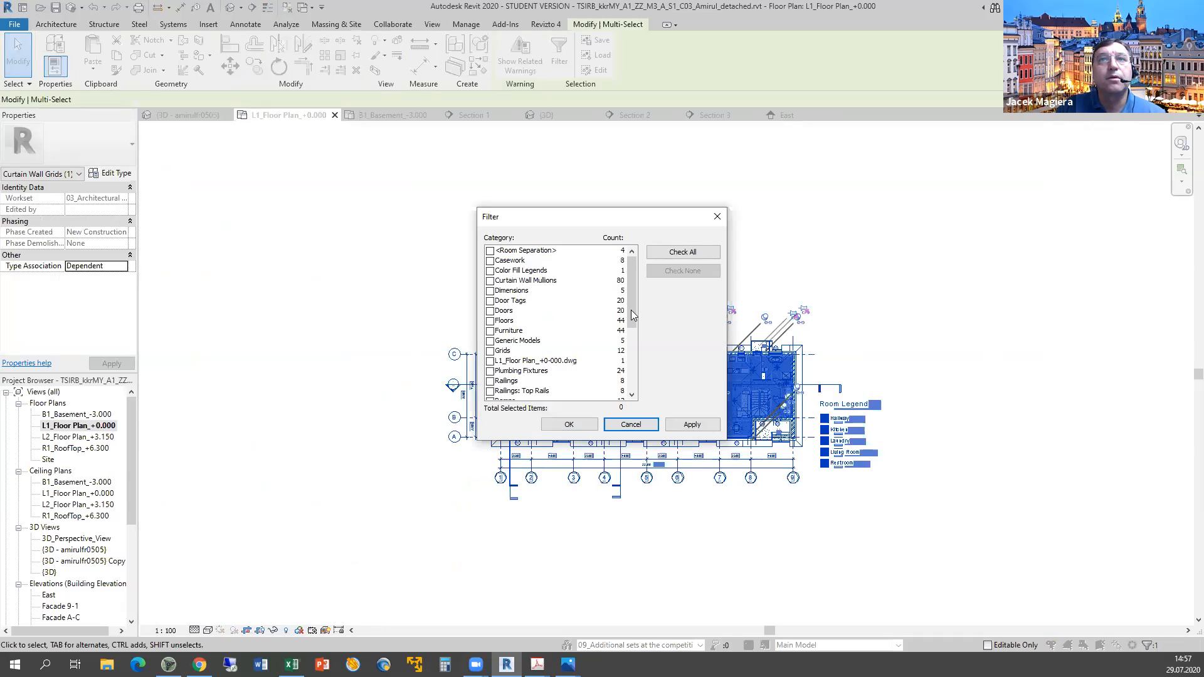
{"action": "scroll", "coordinate": [518, 377], "scroll_direction": "down", "scroll_amount": 5}
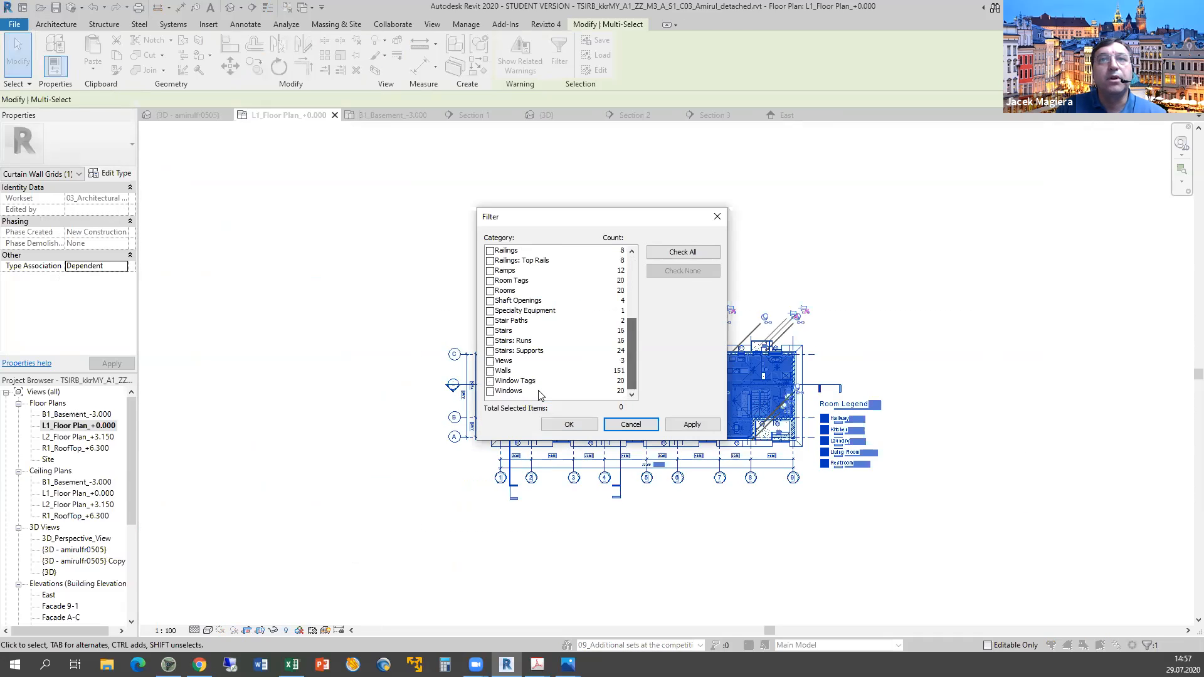
{"action": "left_click", "coordinate": [490, 370]}
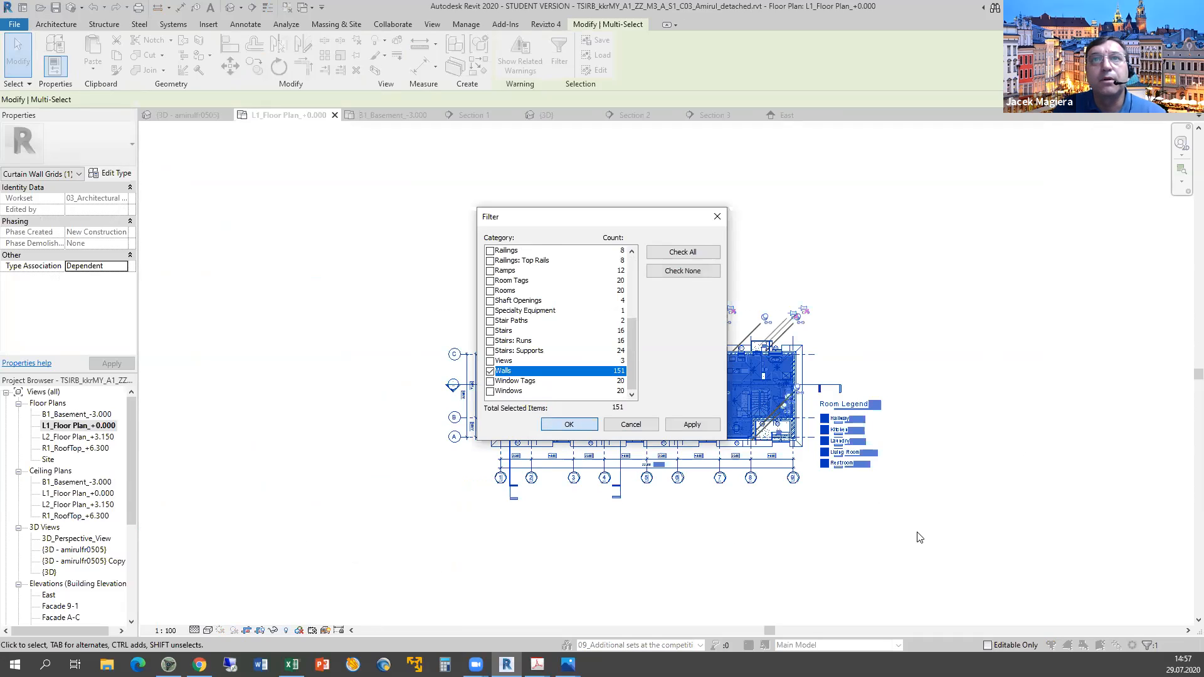
{"action": "key", "text": "Return"}
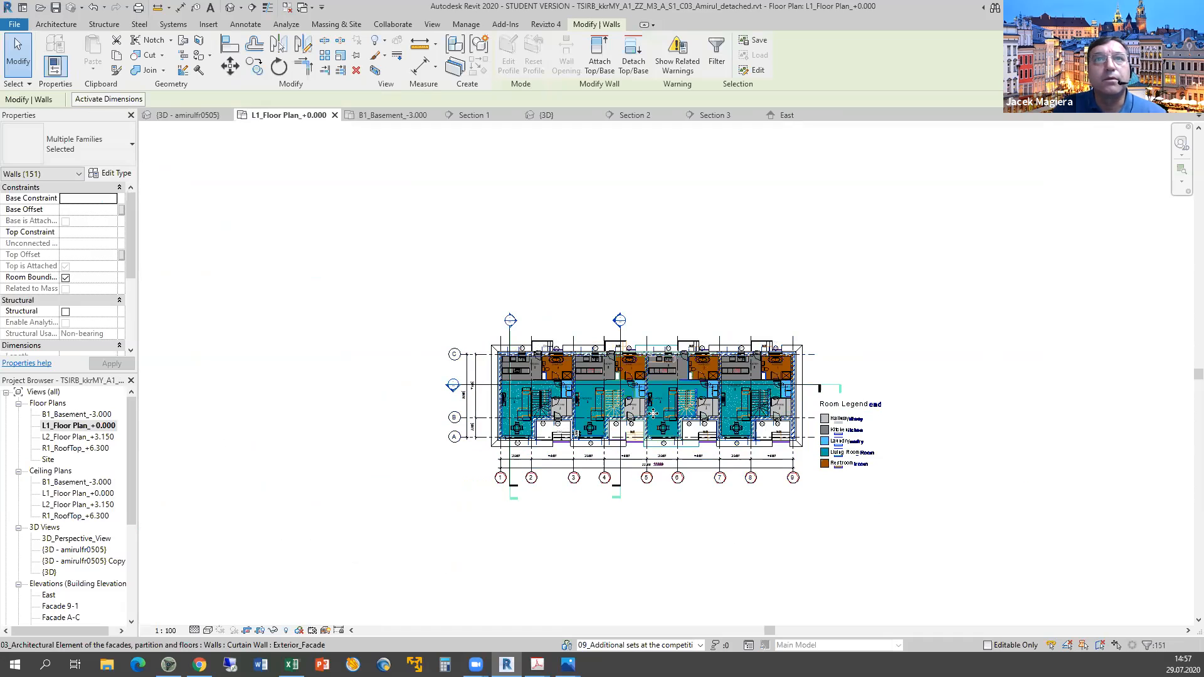
Review the VG visibility settings without changes, then clear and reselect the whole plan.
{"action": "scroll", "coordinate": [652, 413], "scroll_direction": "up", "scroll_amount": 3}
{"action": "scroll", "coordinate": [653, 413], "scroll_direction": "up", "scroll_amount": 1}
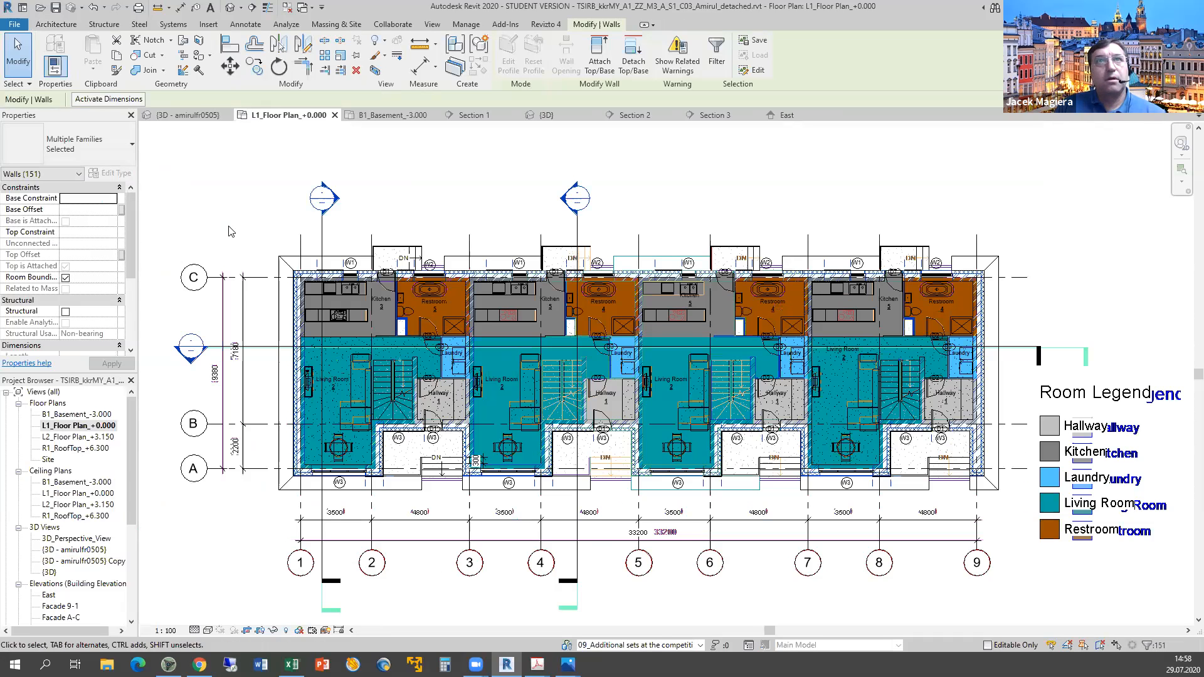
{"action": "key", "text": "v"}
{"action": "key", "text": "g"}
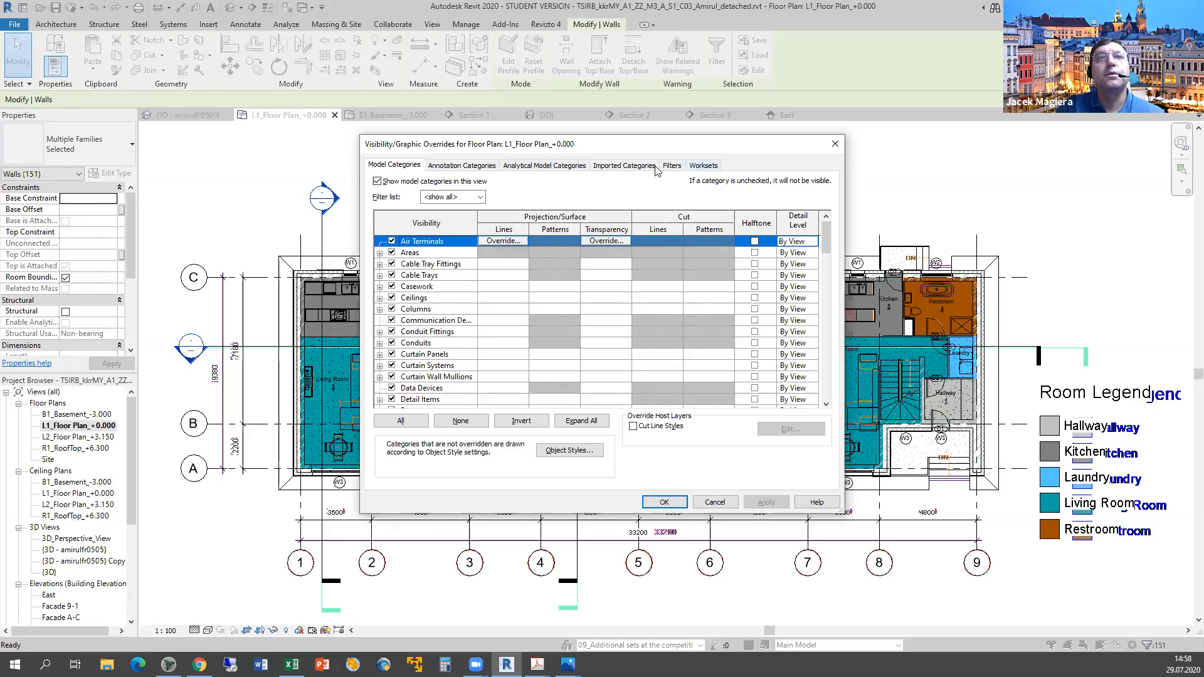
{"action": "left_click", "coordinate": [714, 502]}
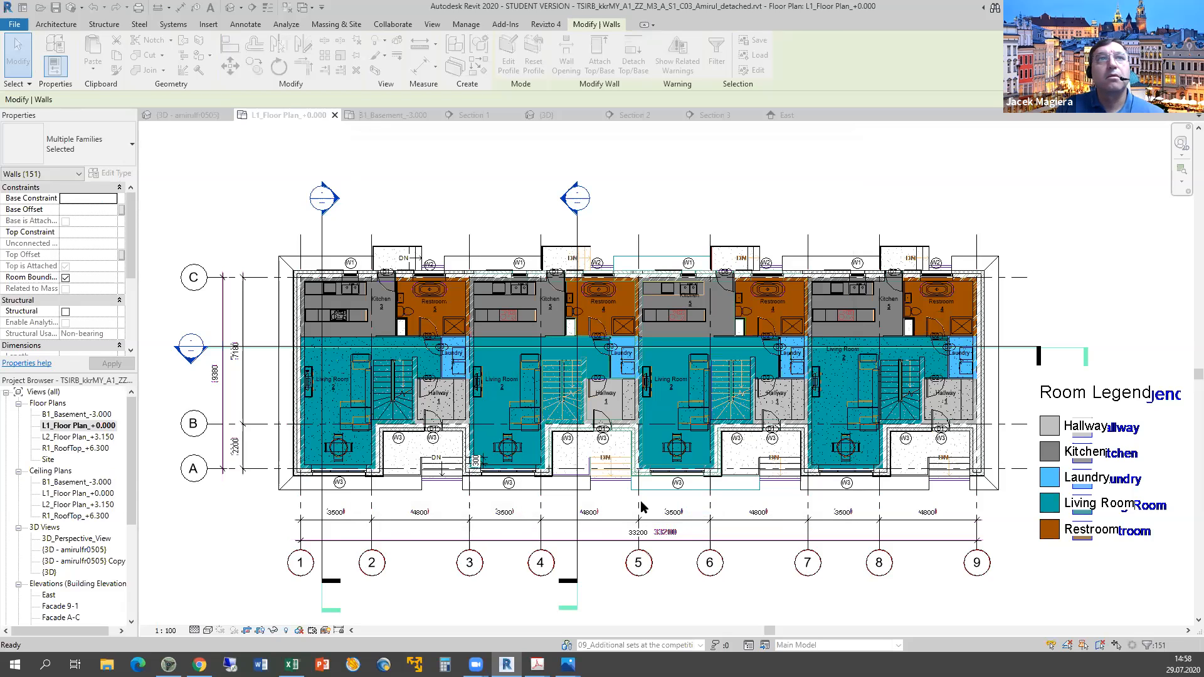
{"action": "key", "text": "Escape"}
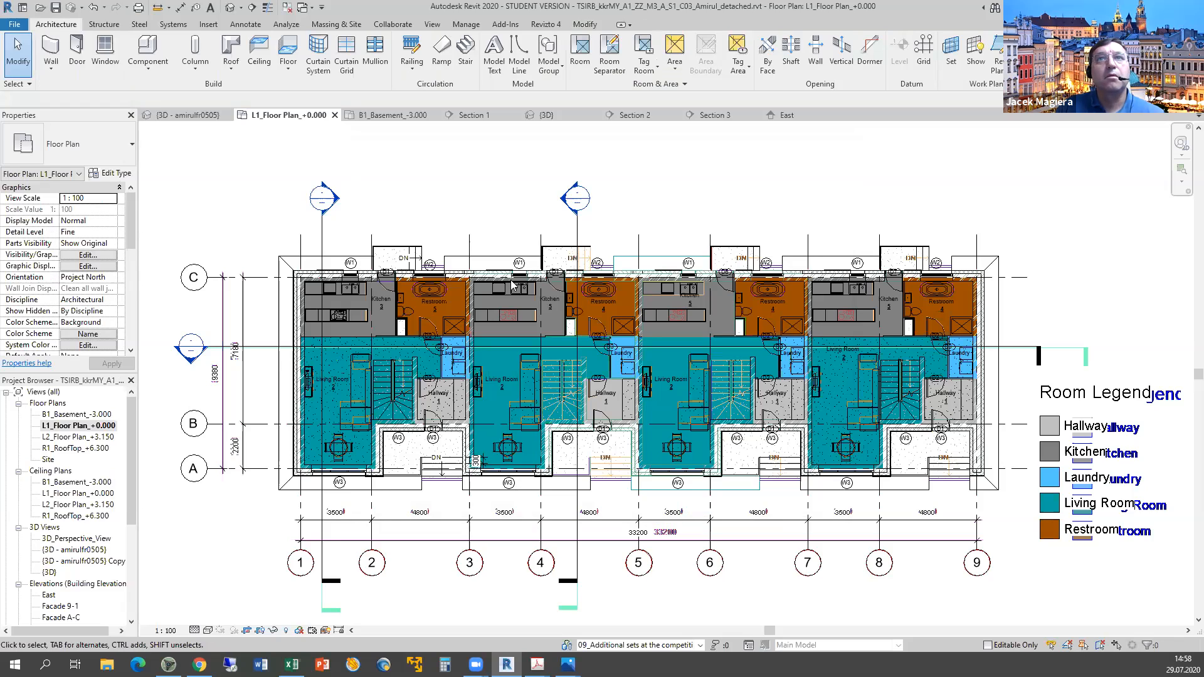
{"action": "scroll", "coordinate": [435, 476], "scroll_direction": "down", "scroll_amount": 1}
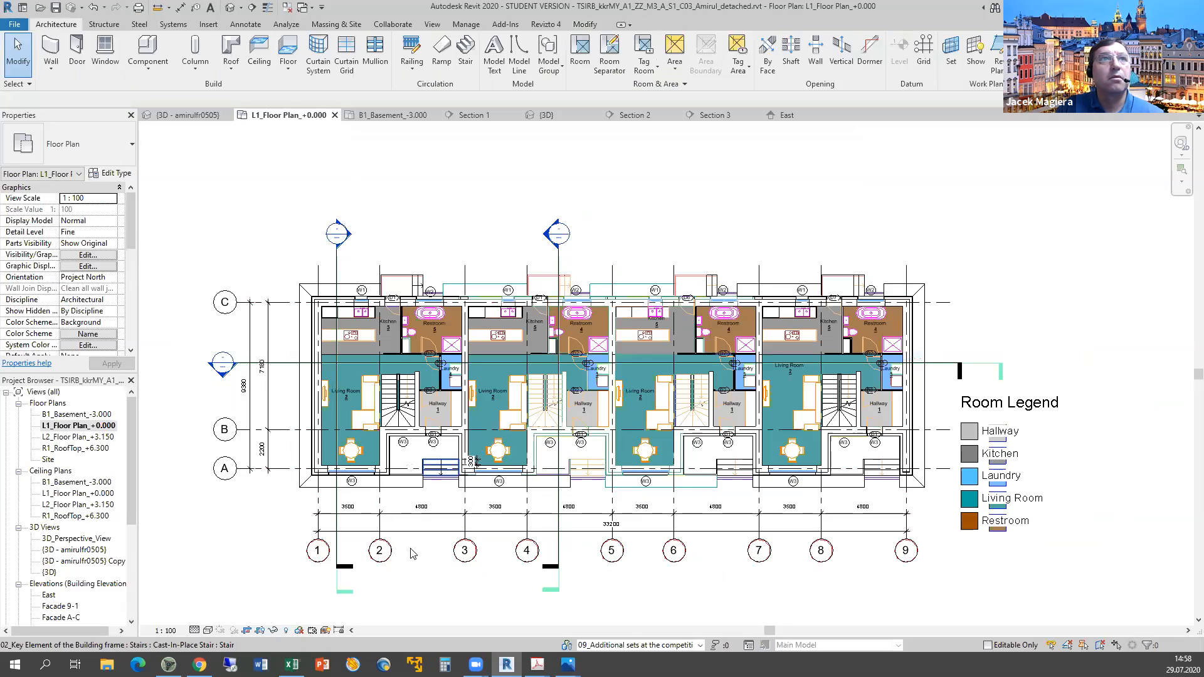
{"action": "scroll", "coordinate": [433, 472], "scroll_direction": "down", "scroll_amount": 2}
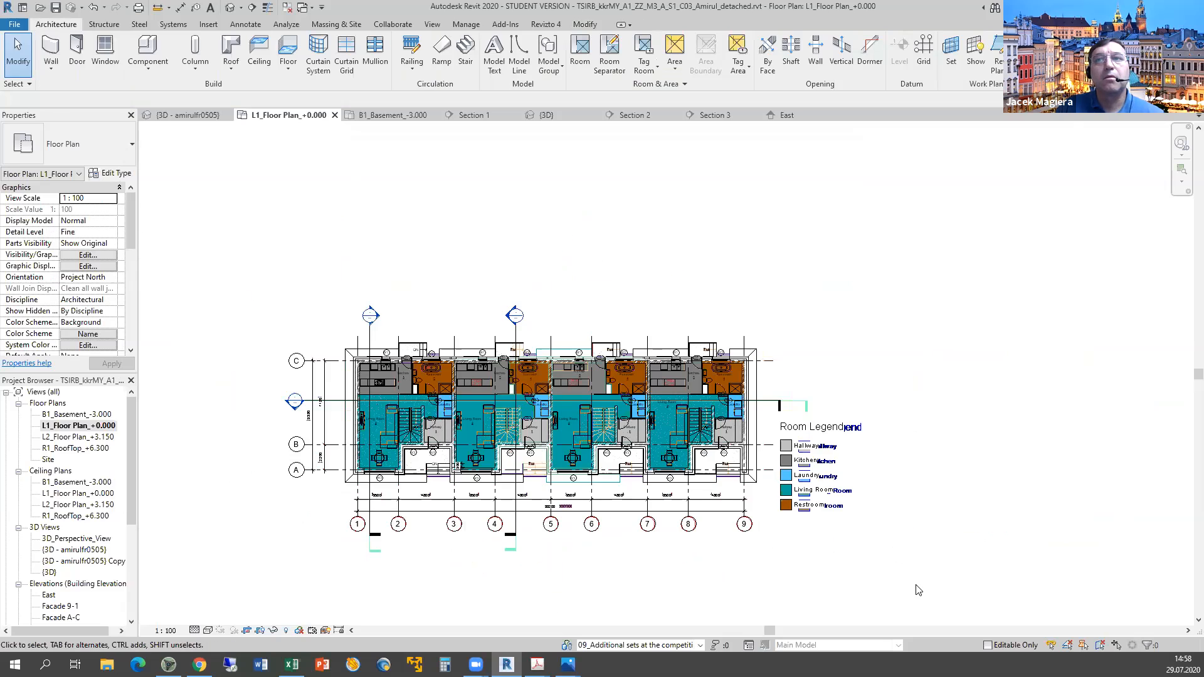
{"action": "left_click_drag", "start_coordinate": [917, 585], "coordinate": [242, 248]}
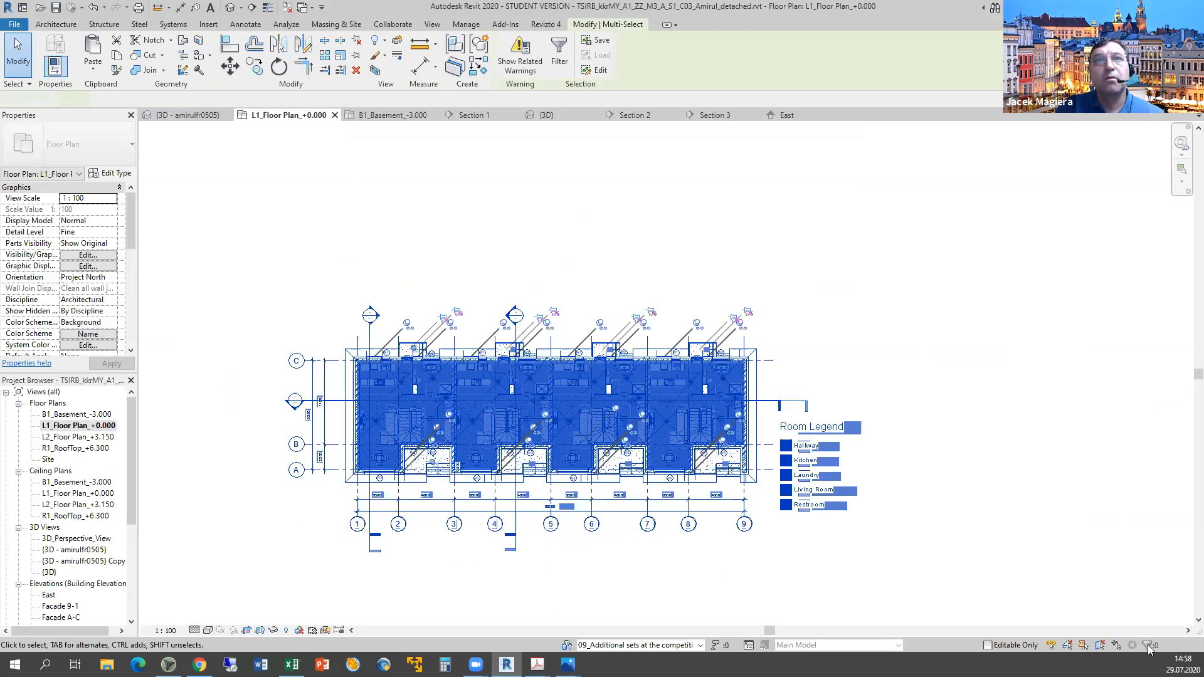
Reselect the whole plan and filter it down to the 151 walls.
{"action": "key", "text": "Escape"}
{"action": "left_click_drag", "start_coordinate": [881, 552], "coordinate": [276, 266]}
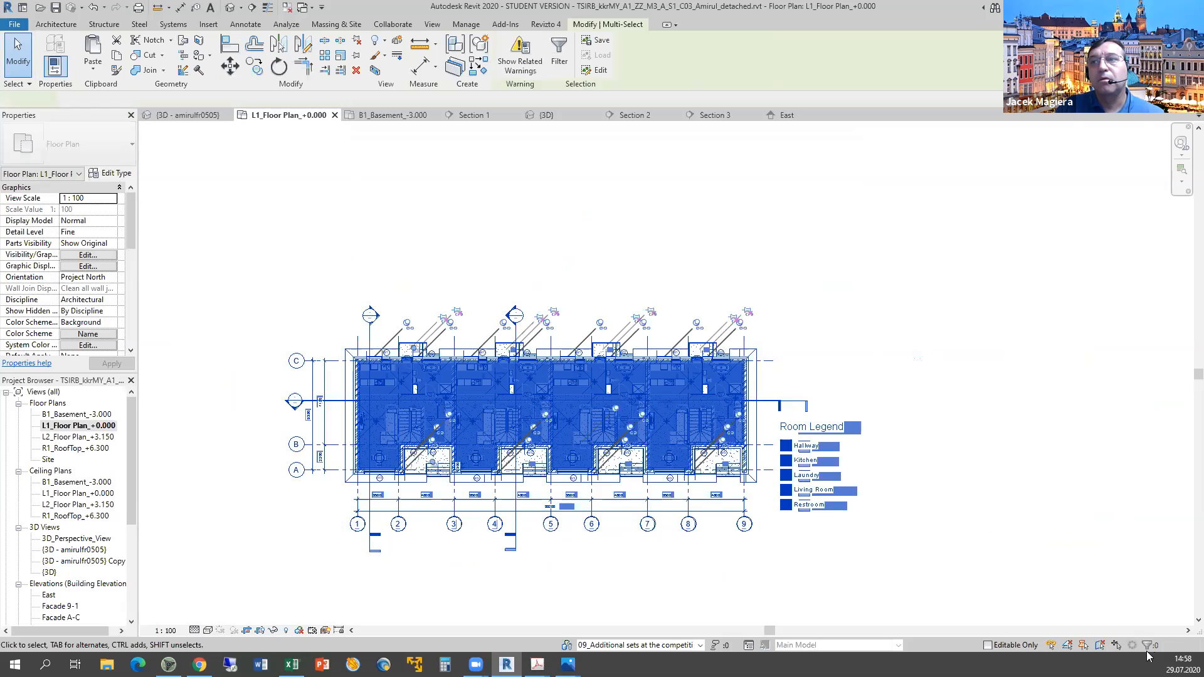
{"action": "left_click", "coordinate": [1147, 646]}
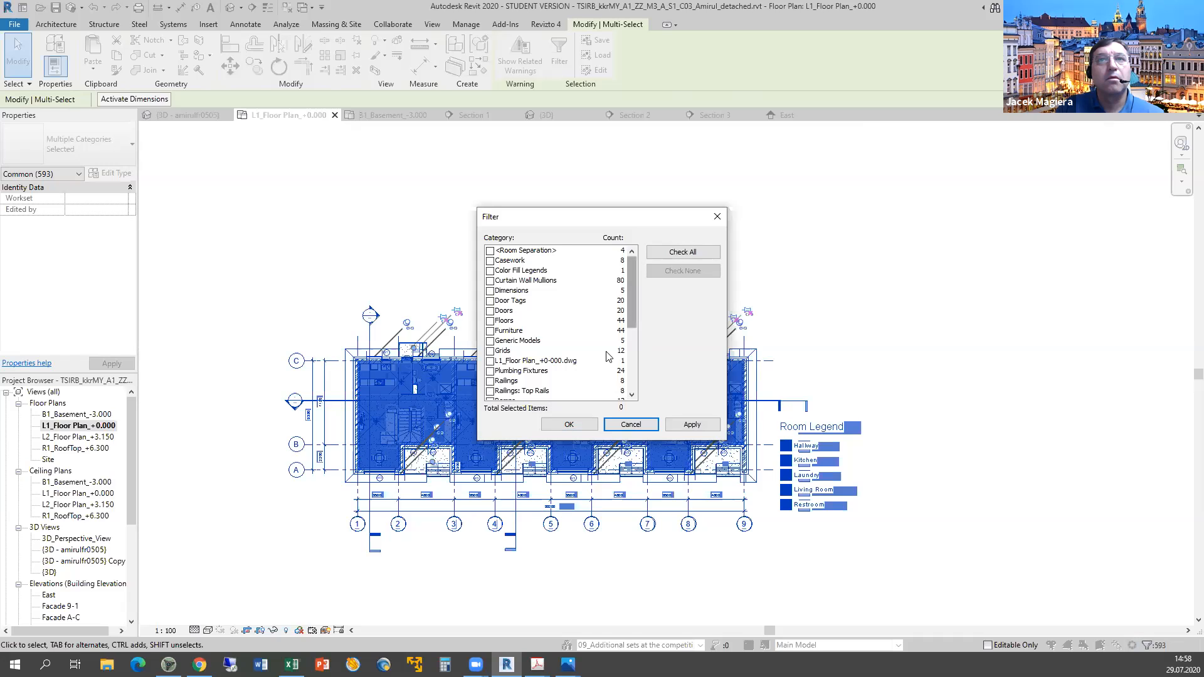
{"action": "scroll", "coordinate": [609, 356], "scroll_direction": "down", "scroll_amount": 5}
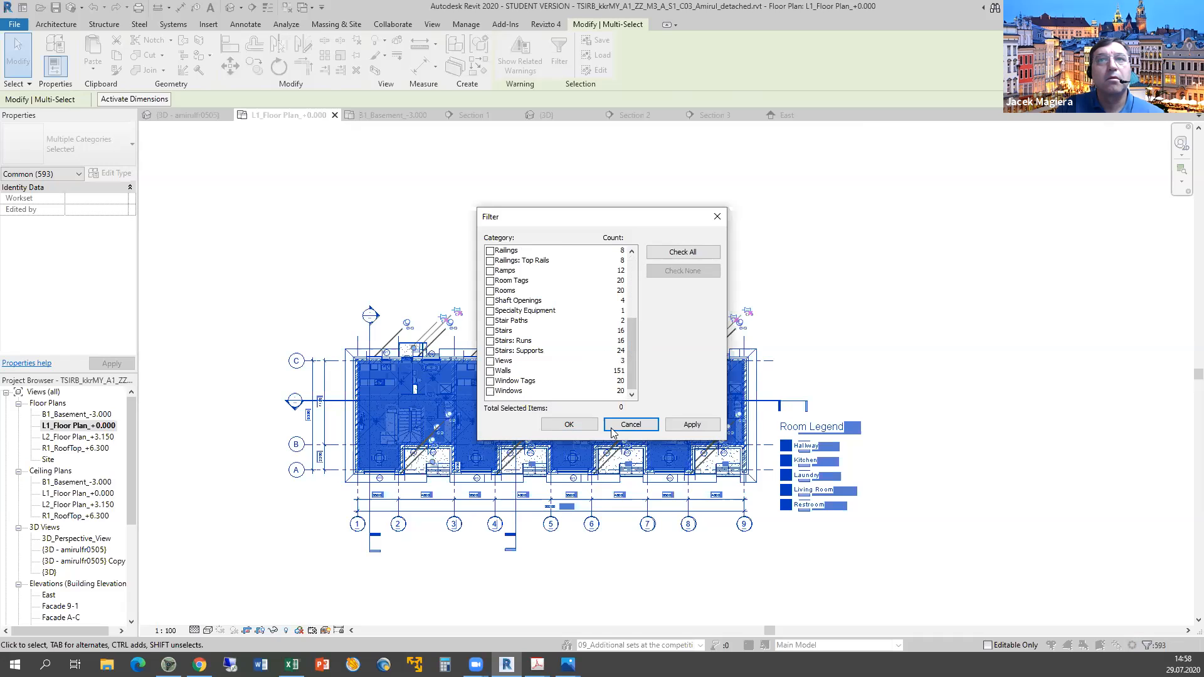
{"action": "left_click", "coordinate": [491, 371]}
{"action": "left_click", "coordinate": [584, 425]}
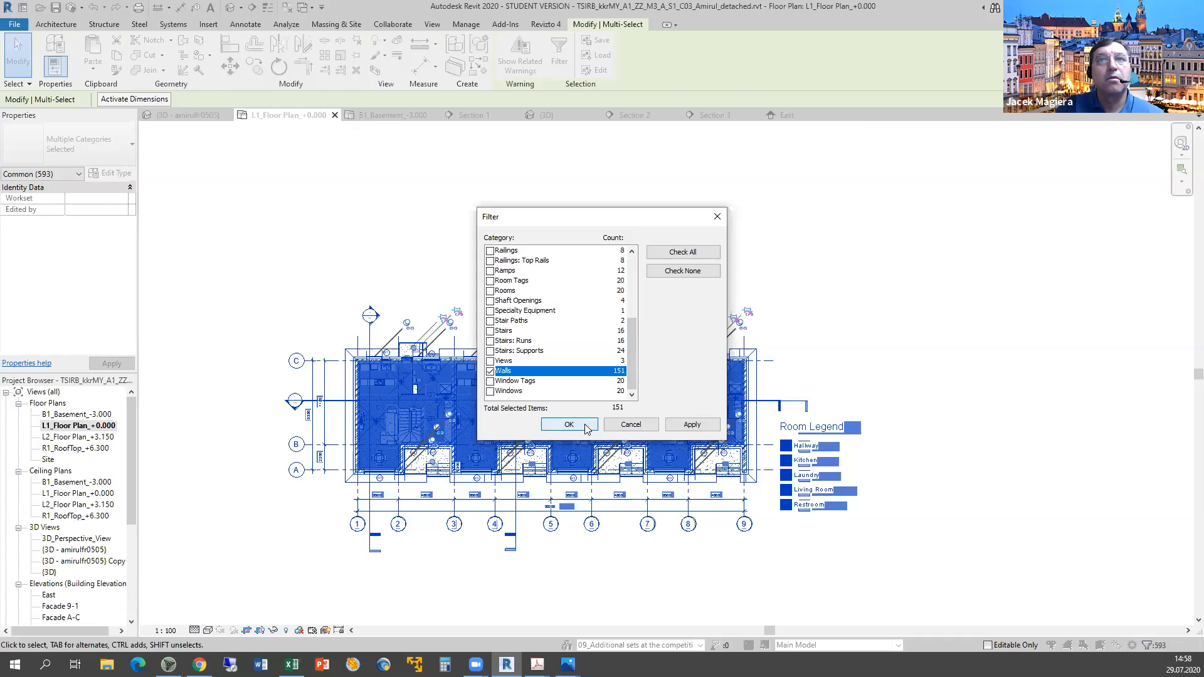
{"action": "left_click", "coordinate": [619, 425]}
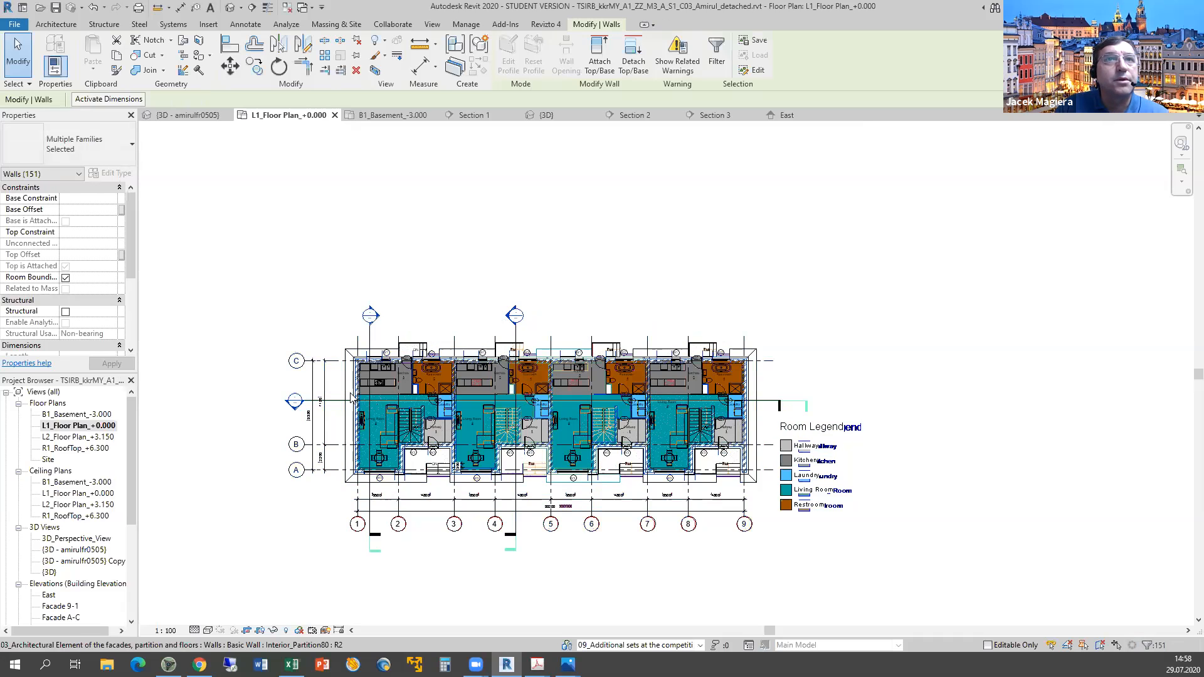
Inspect an Exterior_Brick380 wall, fit the plan in view, and clear the selection.
{"action": "scroll", "coordinate": [351, 396], "scroll_direction": "up", "scroll_amount": 3}
{"action": "scroll", "coordinate": [344, 396], "scroll_direction": "up", "scroll_amount": 2}
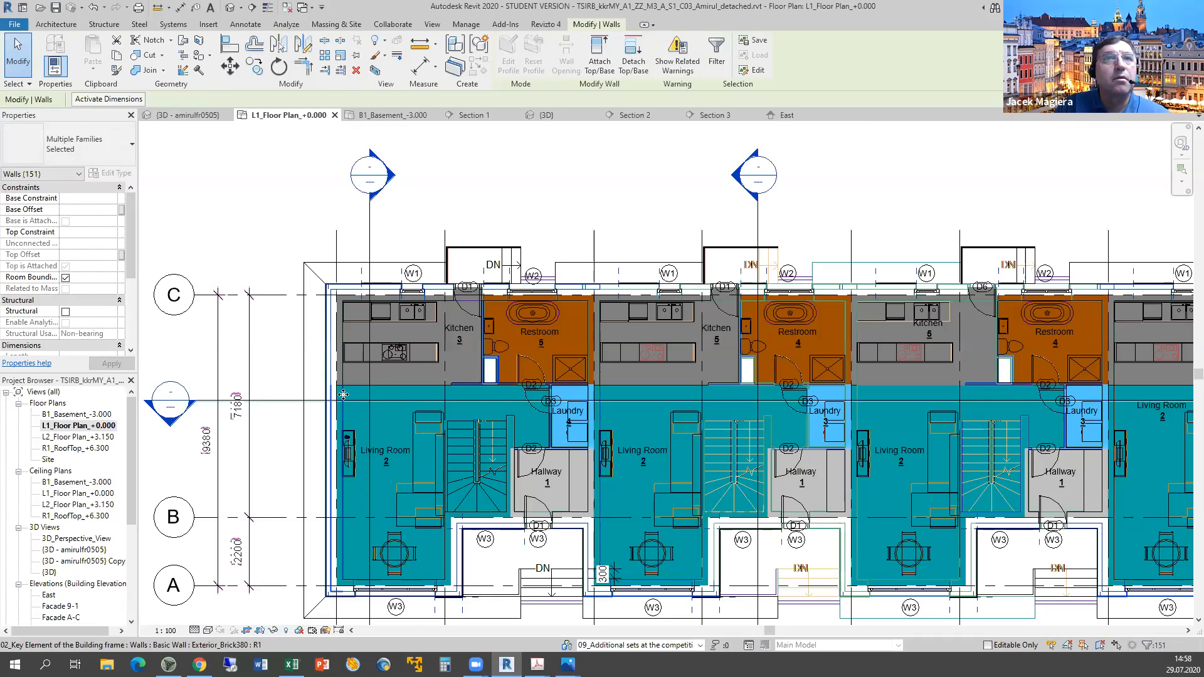
{"action": "left_click", "coordinate": [343, 394]}
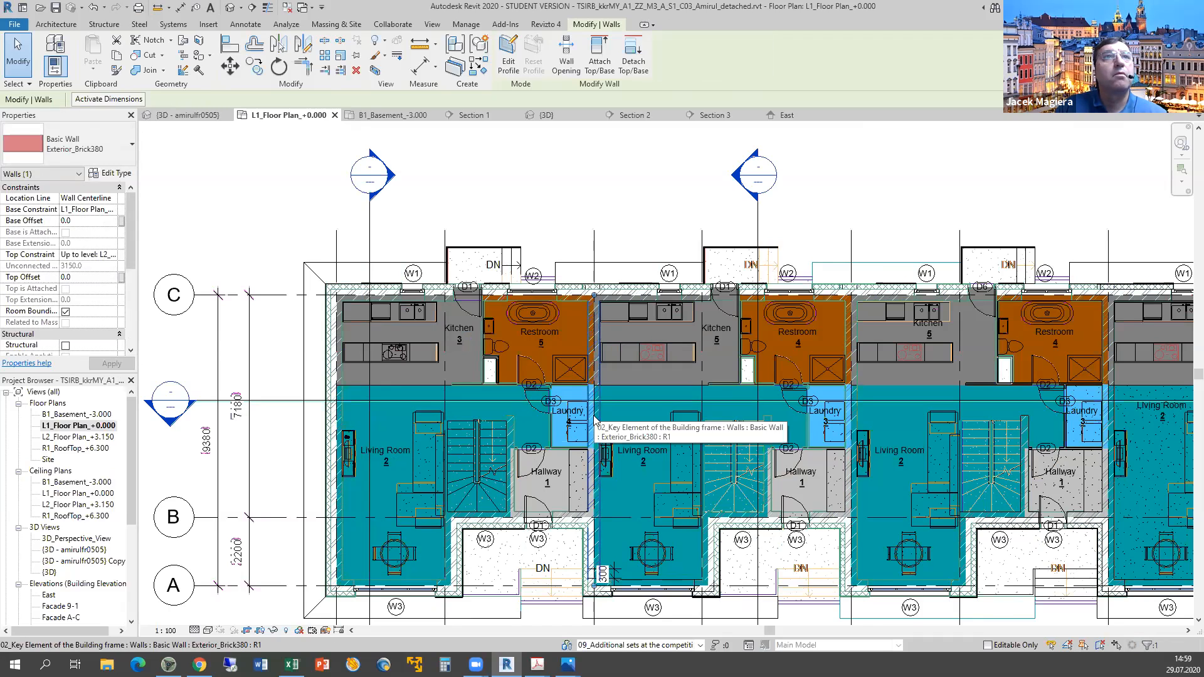
{"action": "middle_click", "coordinate": [693, 482]}
{"action": "middle_click", "coordinate": [693, 481]}
{"action": "middle_click_drag", "start_coordinate": [688, 479], "coordinate": [630, 456]}
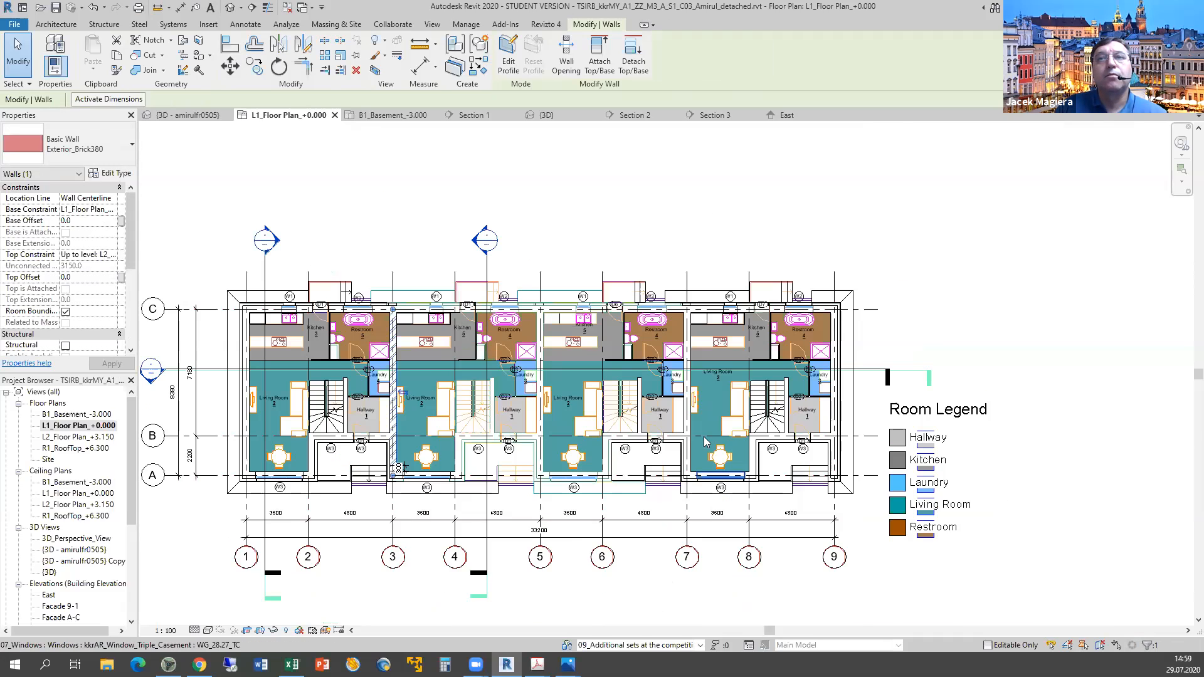
{"action": "scroll", "coordinate": [295, 603], "scroll_direction": "down", "scroll_amount": 3}
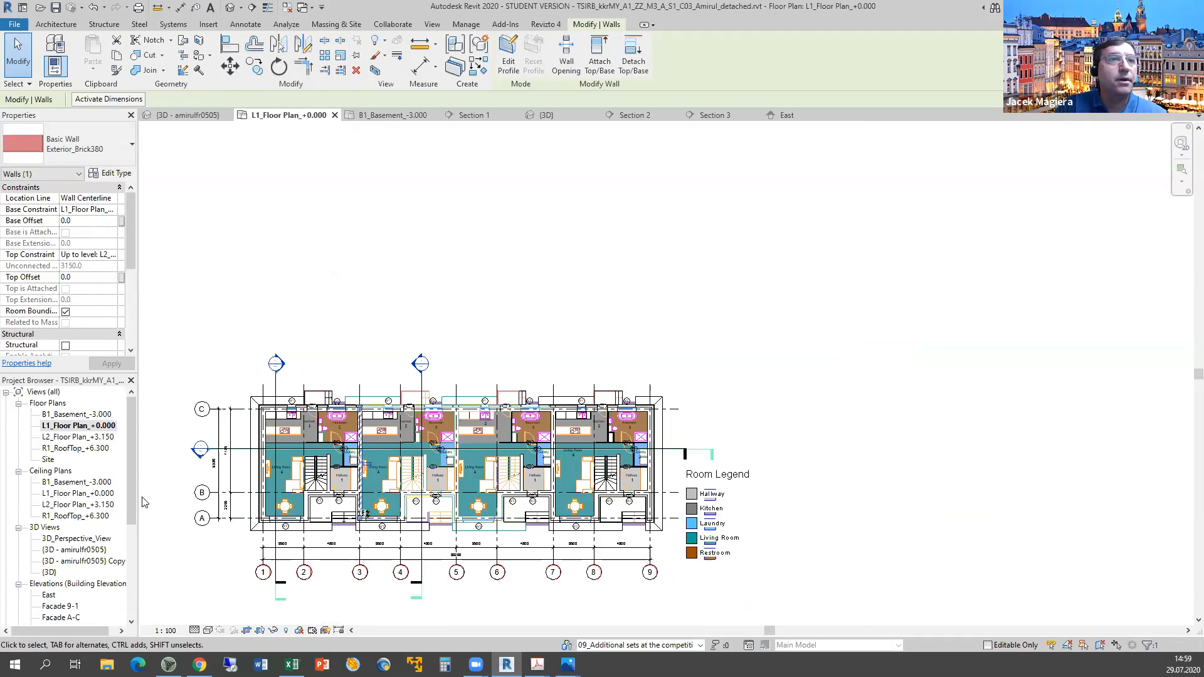
{"action": "key", "text": "Escape"}
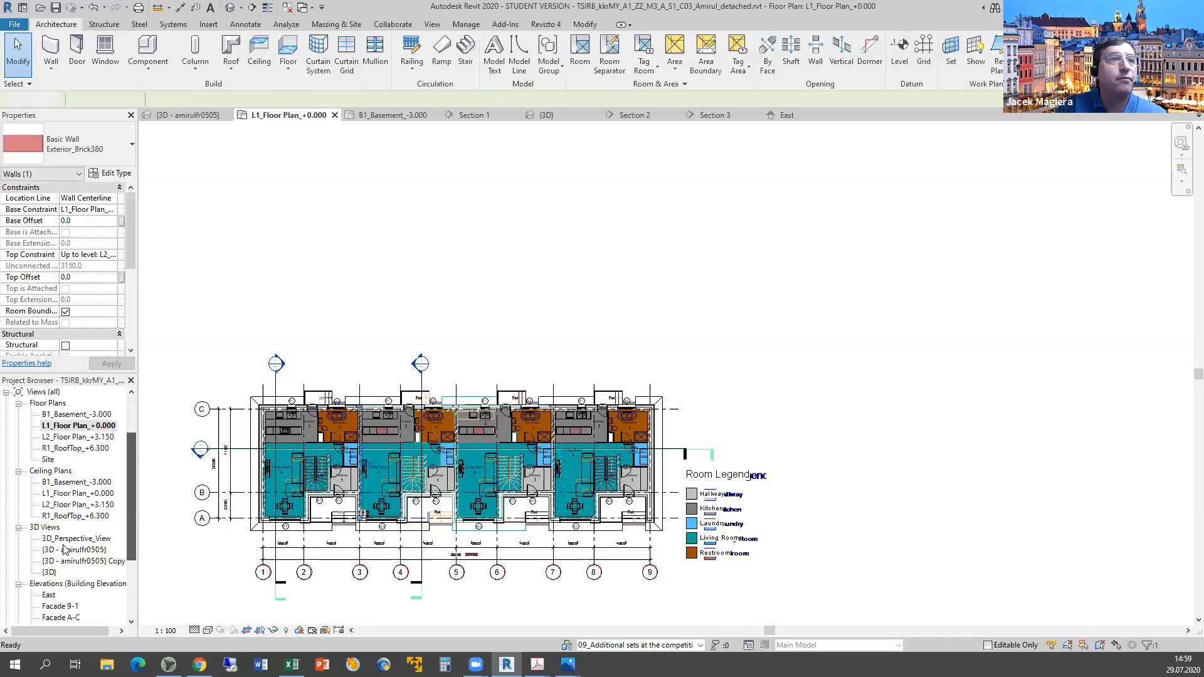
Open the {3D} view and set its visual style to Wireframe.
{"action": "double_click", "coordinate": [49, 572]}
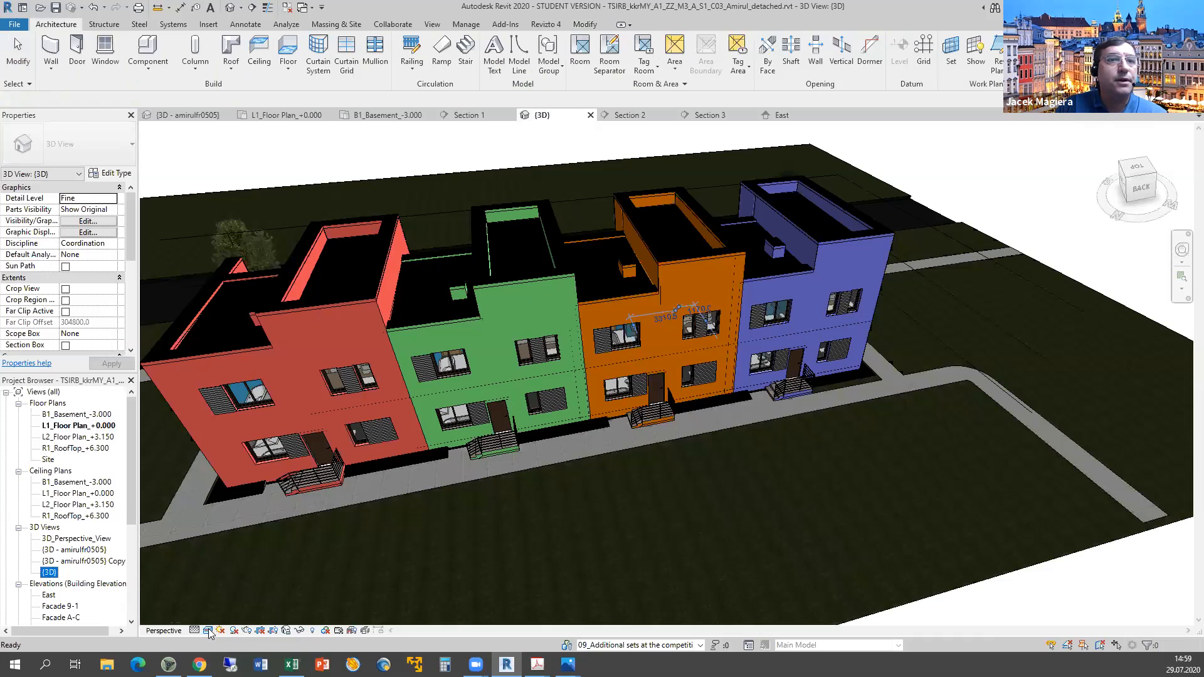
{"action": "scroll", "coordinate": [251, 577], "scroll_direction": "down", "scroll_amount": 2}
{"action": "left_click", "coordinate": [207, 631]}
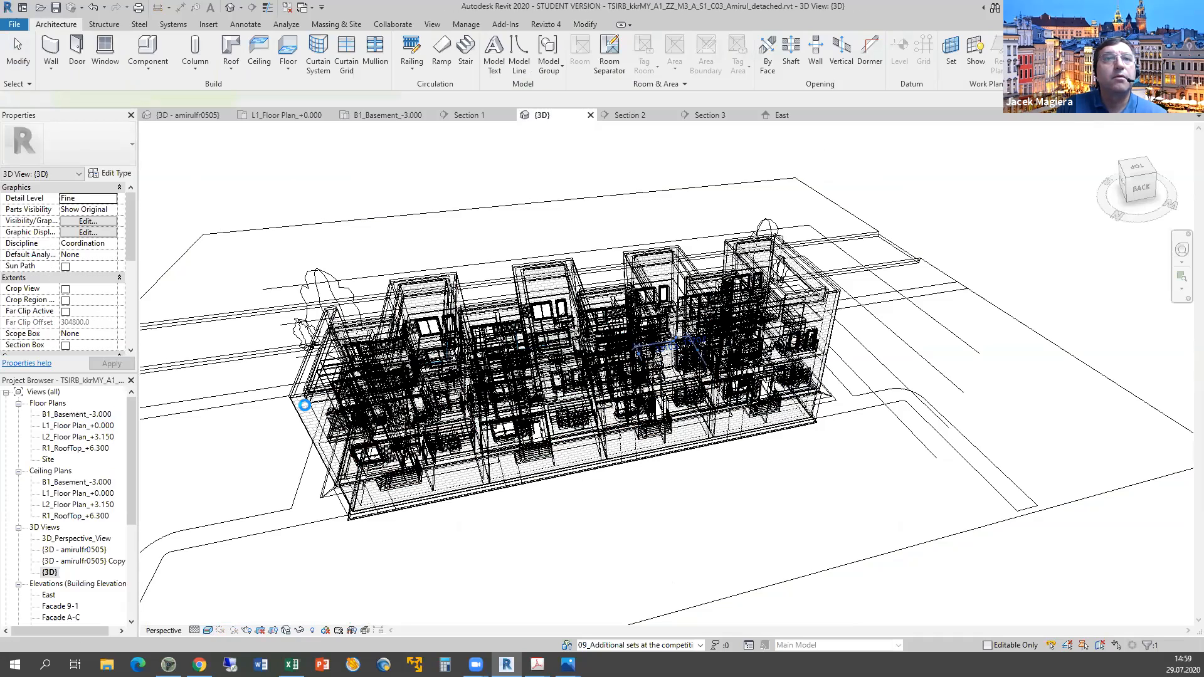
Select the whole model, filter it to the 576 walls, and orbit to the right side.
{"action": "left_click", "coordinate": [308, 404]}
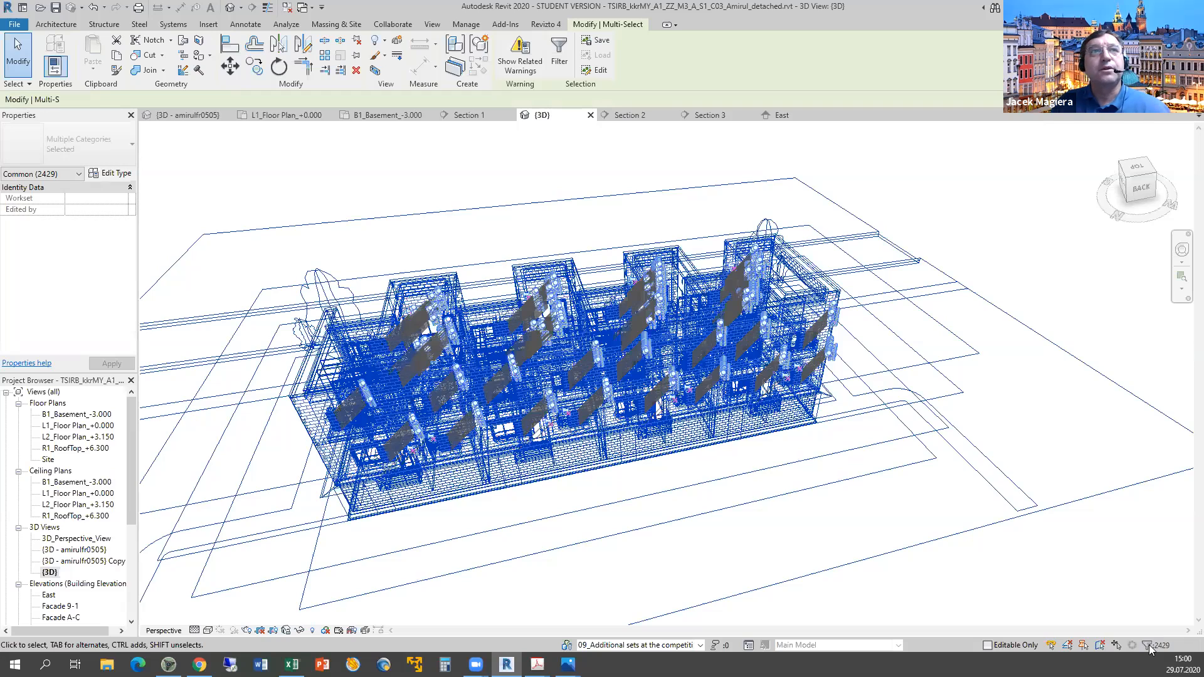
{"action": "left_click", "coordinate": [1149, 647]}
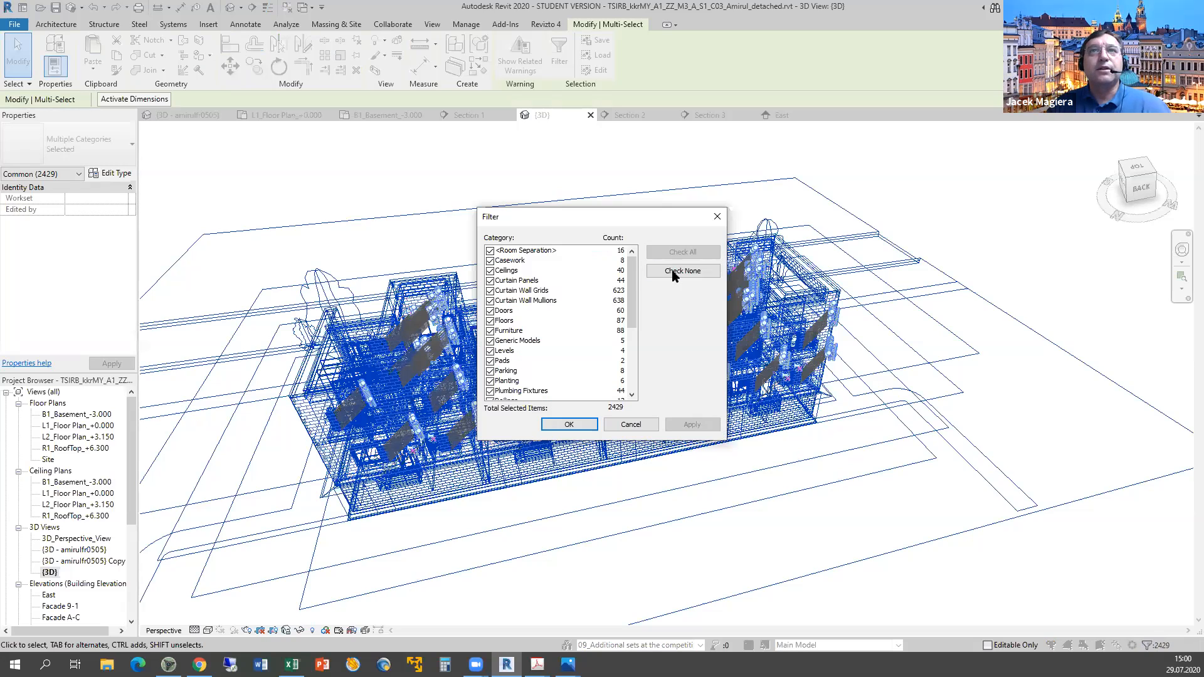
{"action": "scroll", "coordinate": [496, 384], "scroll_direction": "down", "scroll_amount": 5}
{"action": "left_click", "coordinate": [491, 381]}
{"action": "left_click", "coordinate": [690, 427]}
{"action": "left_click", "coordinate": [569, 425]}
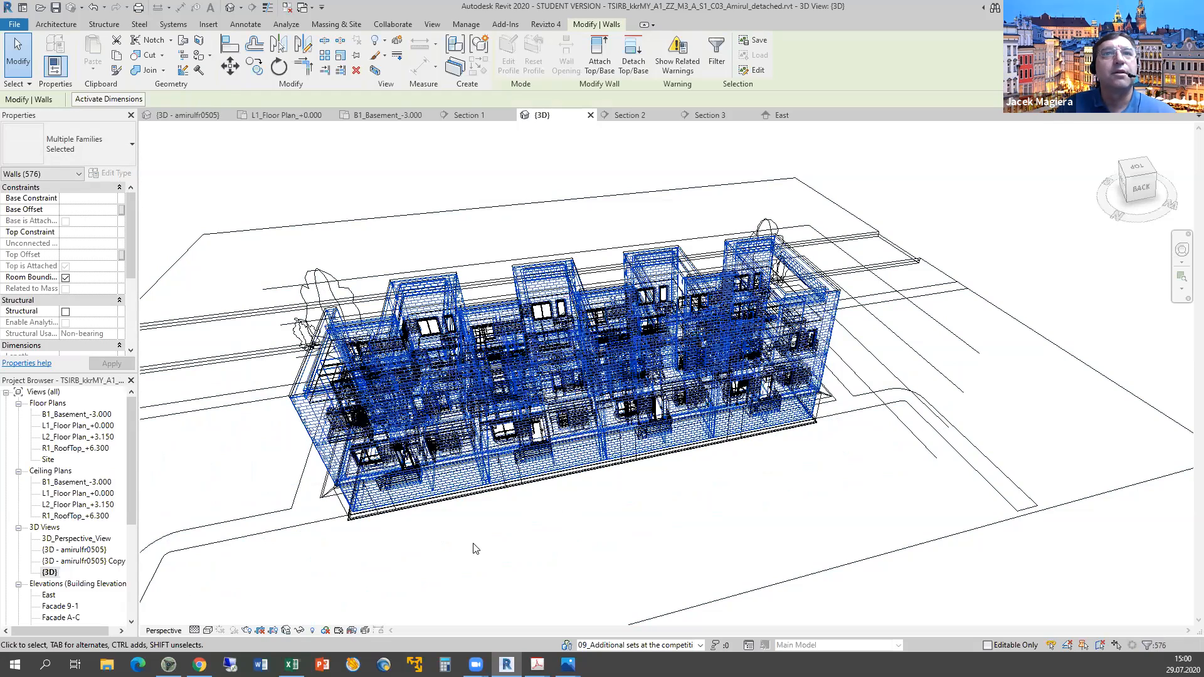
{"action": "middle_click_drag", "start_coordinate": [521, 536], "coordinate": [637, 517]}
{"action": "middle_click_drag", "start_coordinate": [761, 477], "coordinate": [751, 501], "text": "shift"}
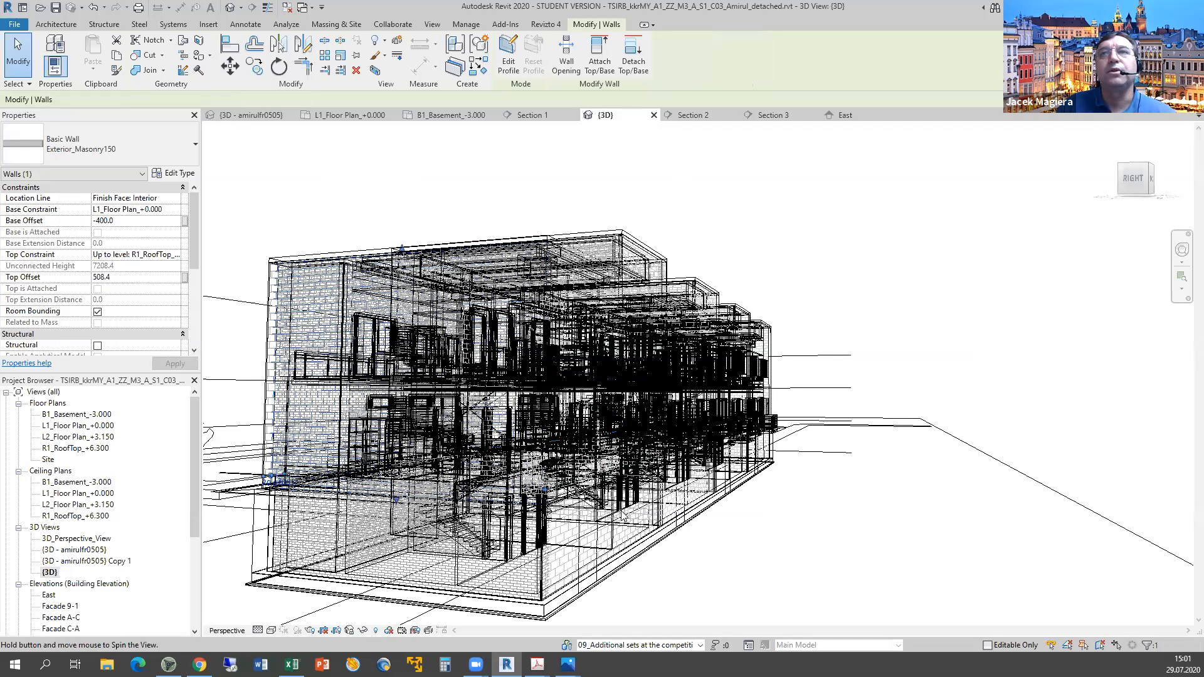
Inspect the back red plaster and Exterior_Masonry150 walls' levels, then open the East elevation.
{"action": "middle_click_drag", "start_coordinate": [624, 515], "coordinate": [855, 279], "text": "shift"}
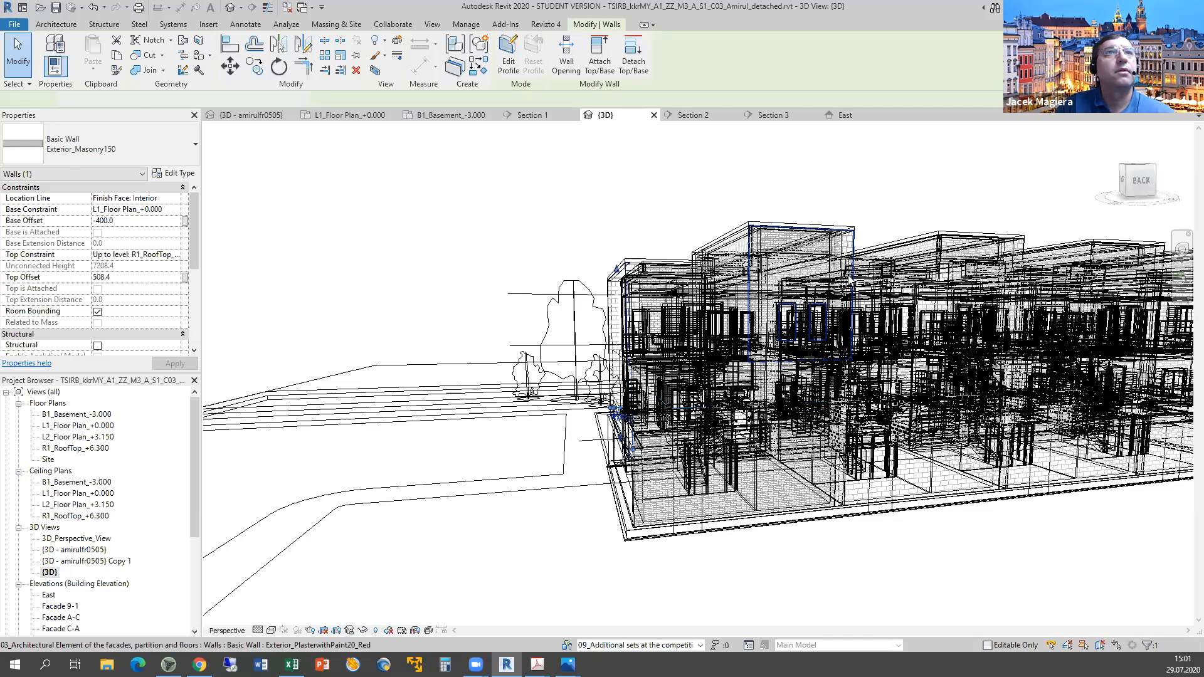
{"action": "left_click", "coordinate": [848, 277]}
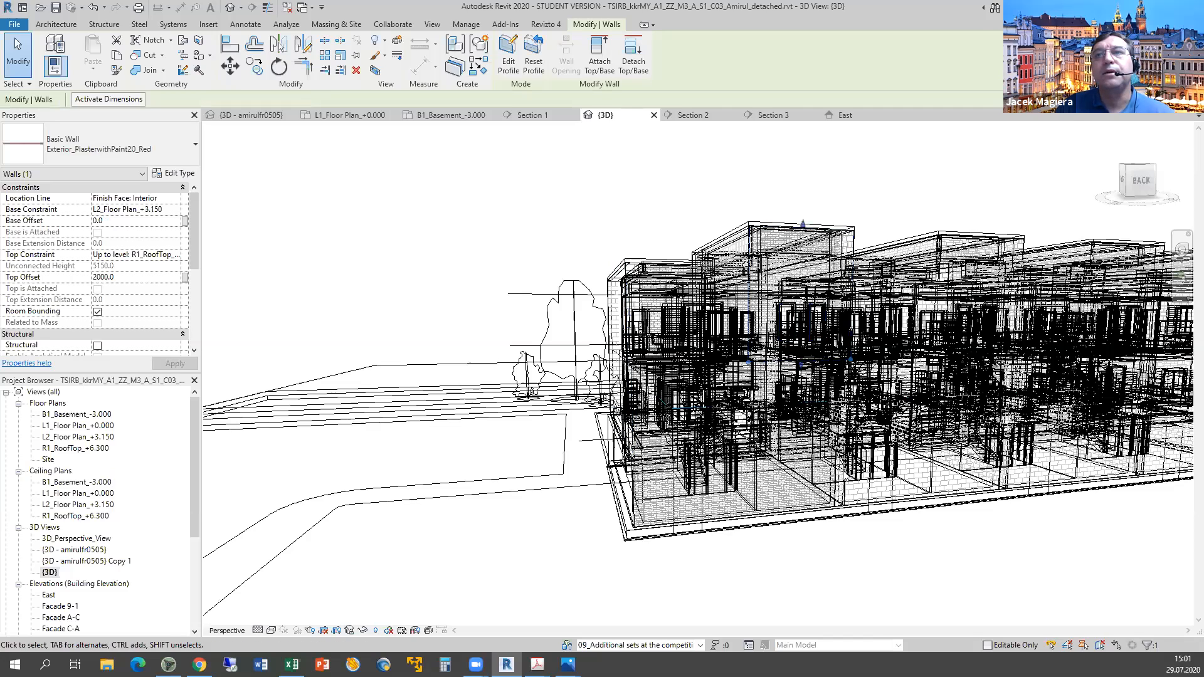
{"action": "left_click", "coordinate": [831, 492]}
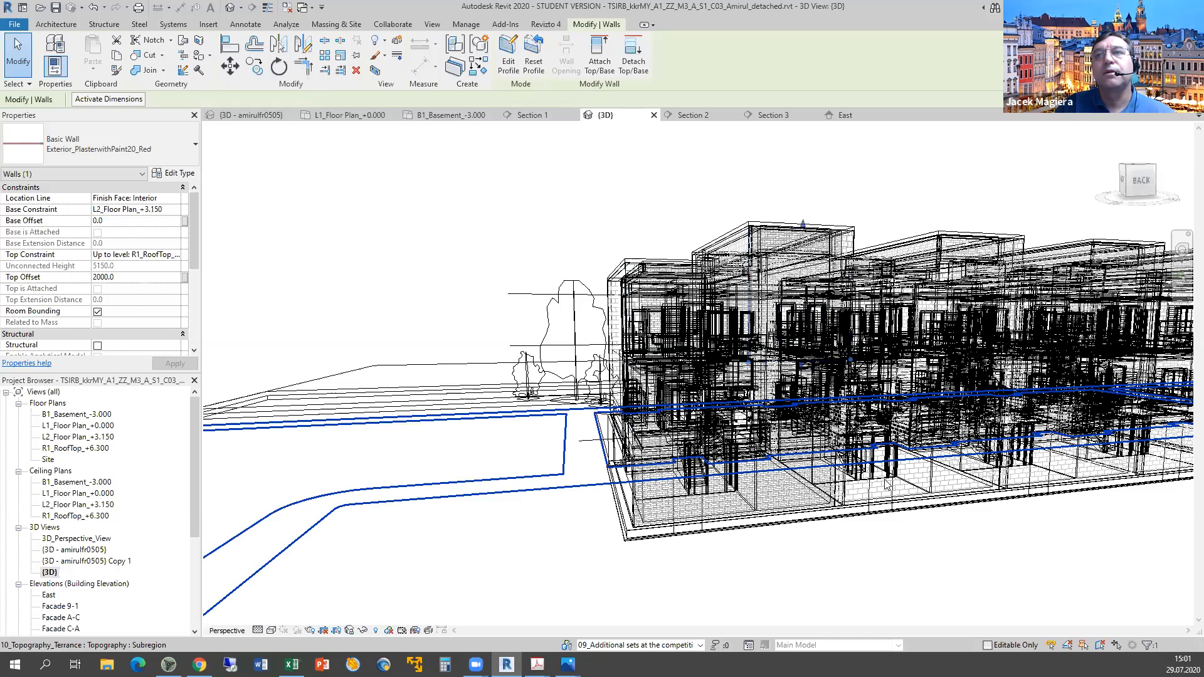
{"action": "left_click", "coordinate": [906, 385]}
{"action": "middle_click_drag", "start_coordinate": [770, 463], "coordinate": [688, 442]}
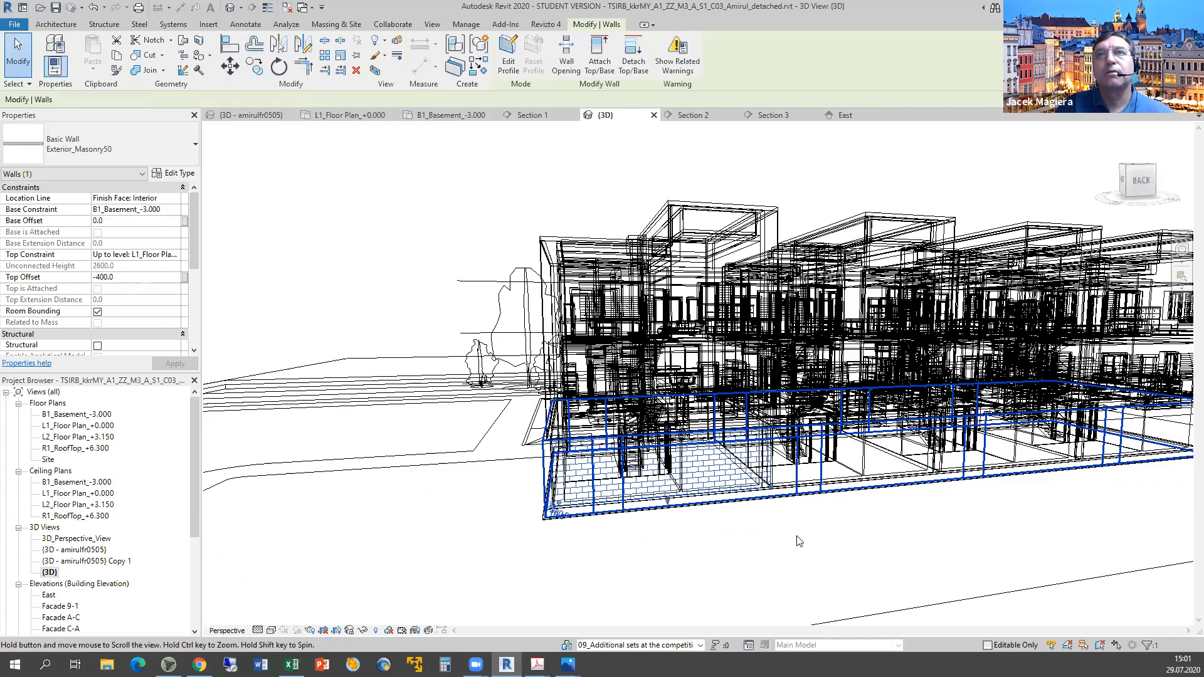
{"action": "left_click", "coordinate": [724, 226]}
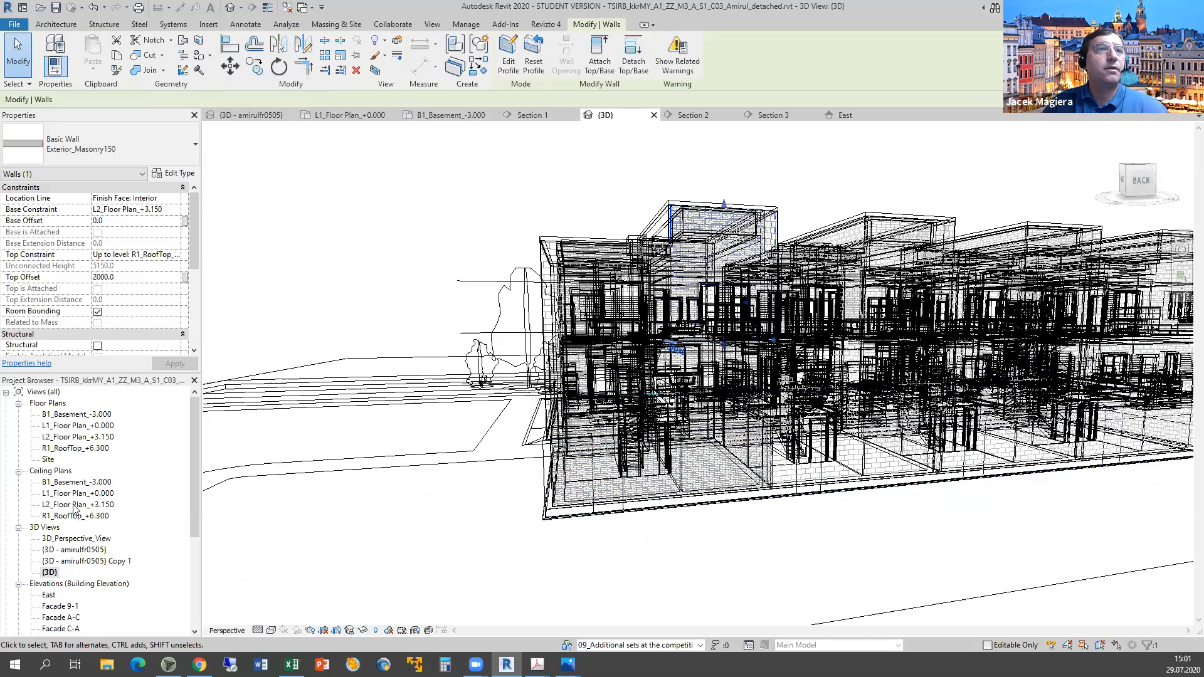
{"action": "double_click", "coordinate": [50, 595]}
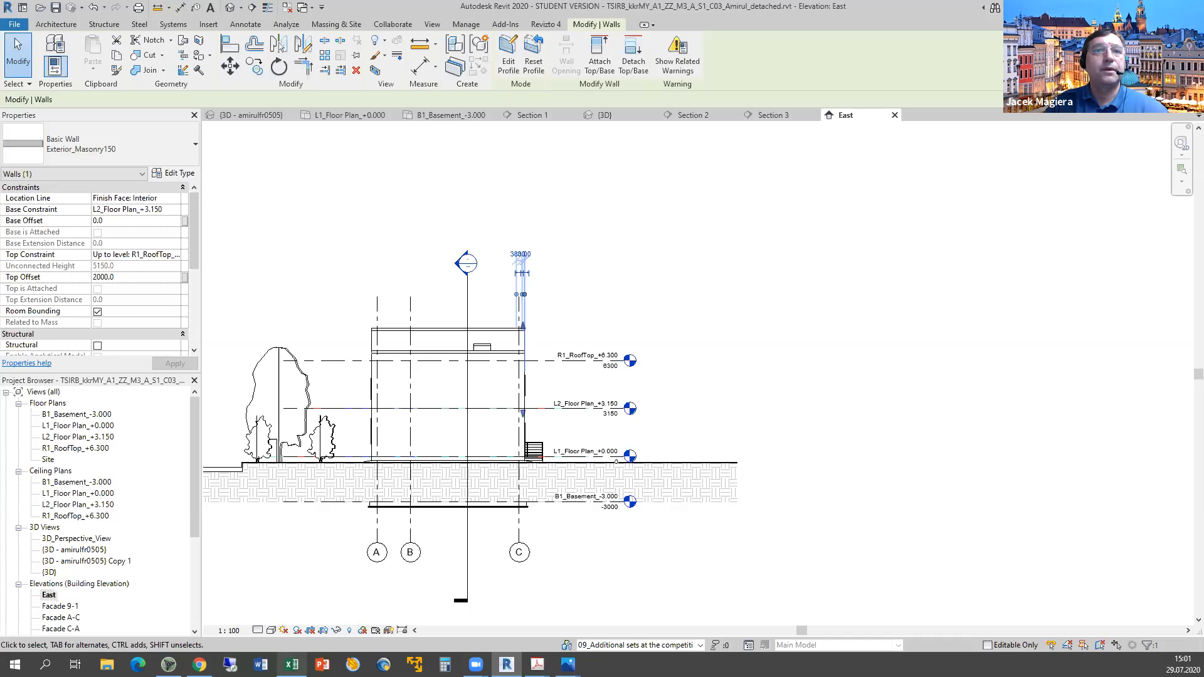
Score F16 (walls classified by floor) as n in the Excel sheet and return to Revit.
{"action": "mouse_move", "coordinate": [292, 664]}
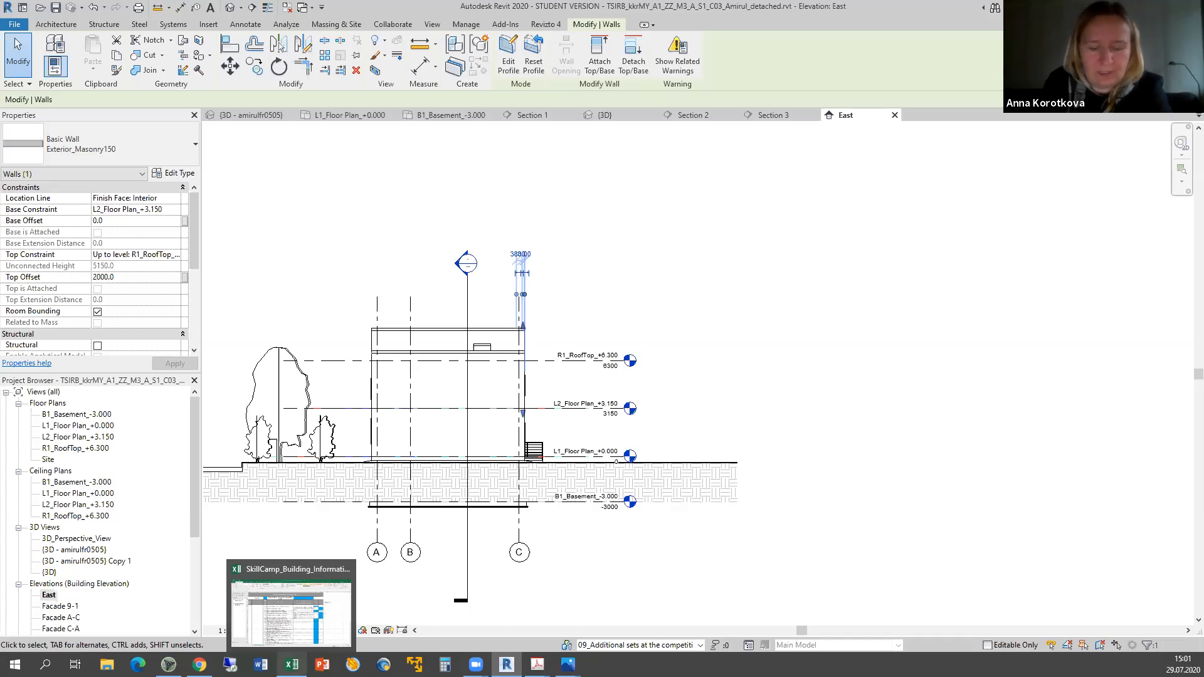
{"action": "mouse_move", "coordinate": [506, 665]}
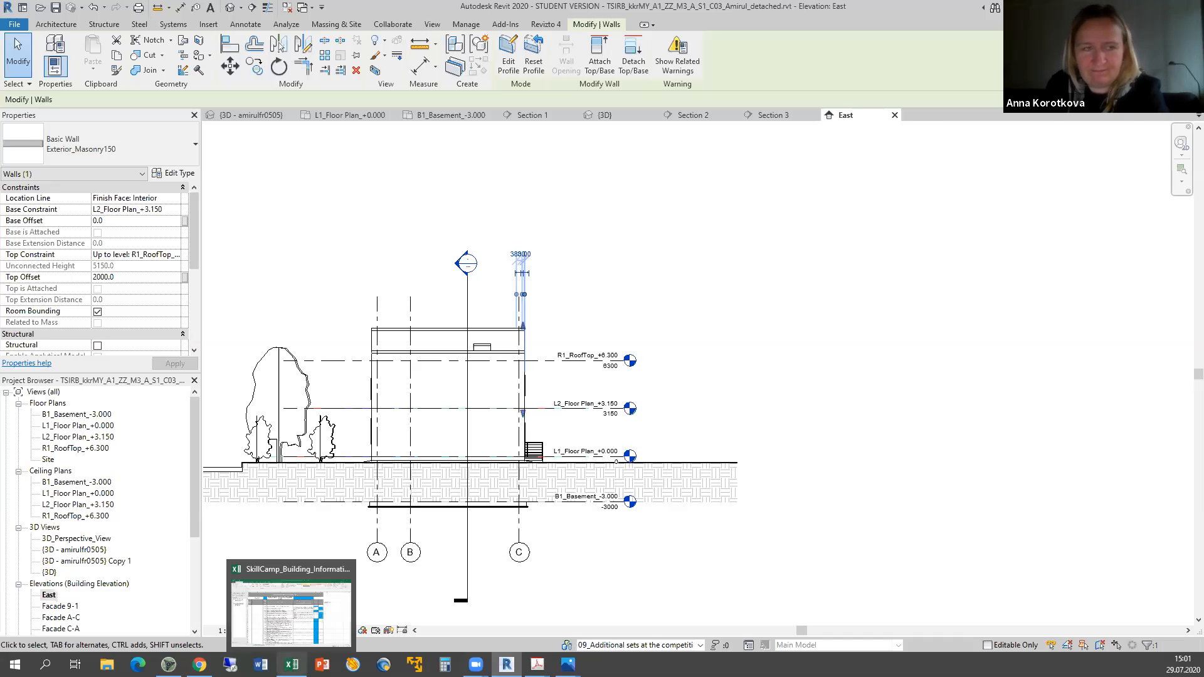
{"action": "left_click", "coordinate": [291, 665]}
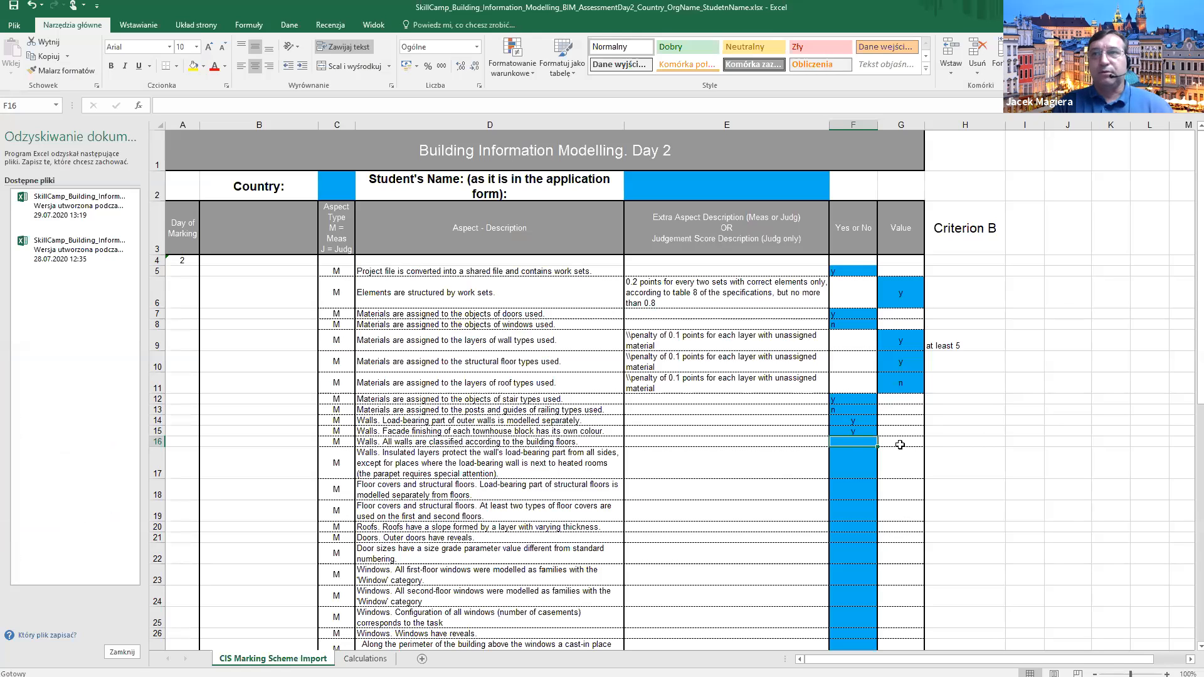
{"action": "type", "text": "n"}
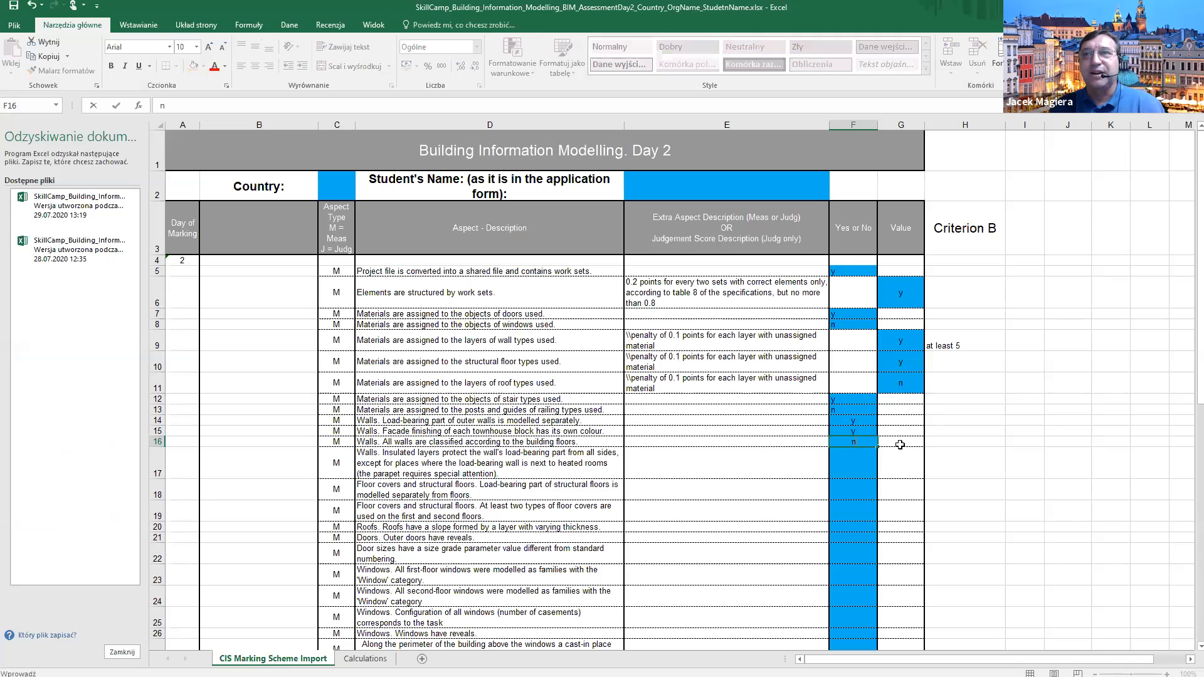
{"action": "left_click", "coordinate": [851, 468]}
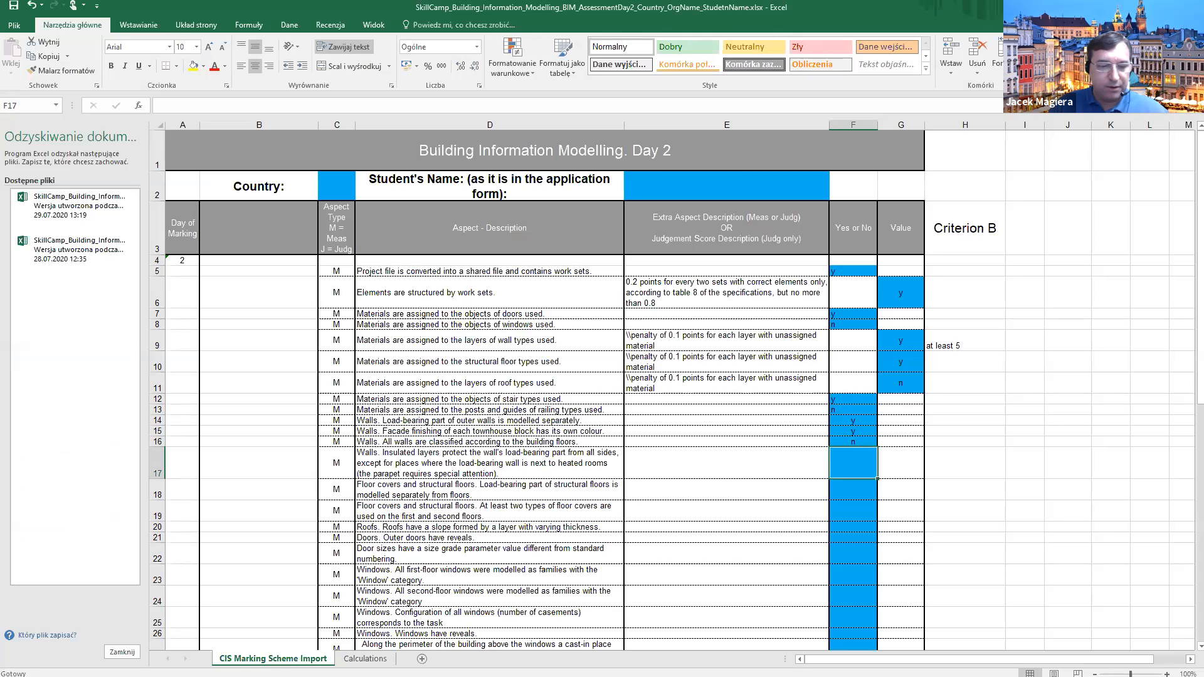
{"action": "key", "text": "alt+Tab"}
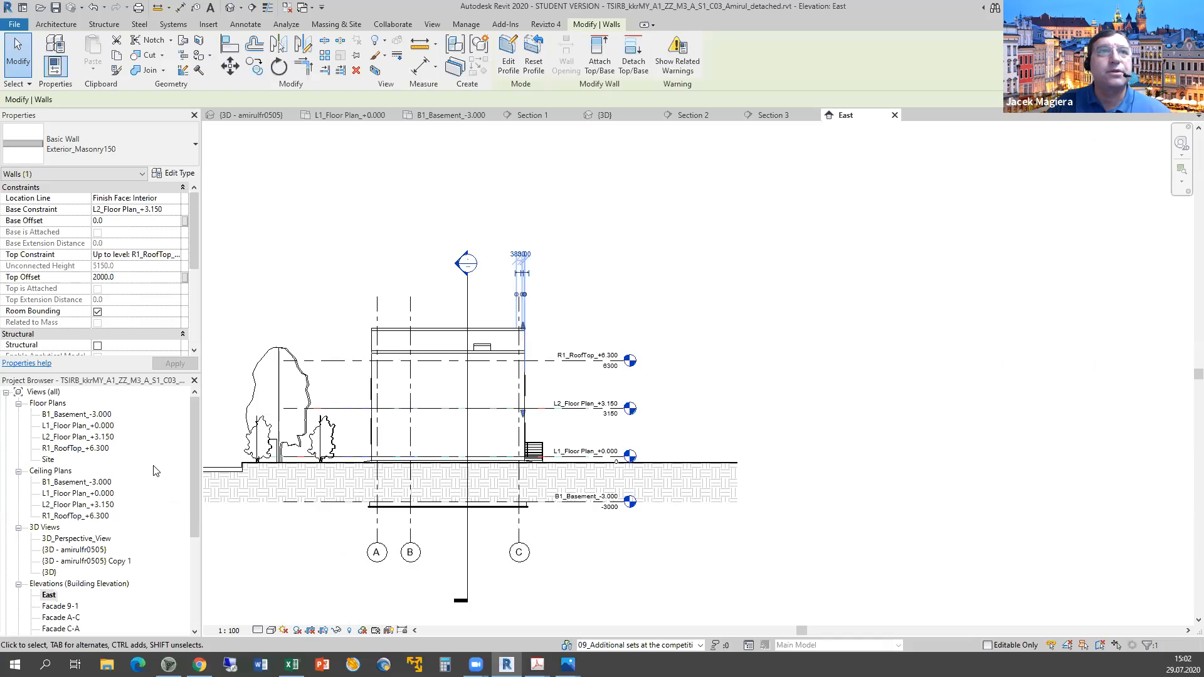
Reopen L1_Floor Plan_+0.000, skip the save reminder without saving, and select the exterior wall.
{"action": "double_click", "coordinate": [69, 426]}
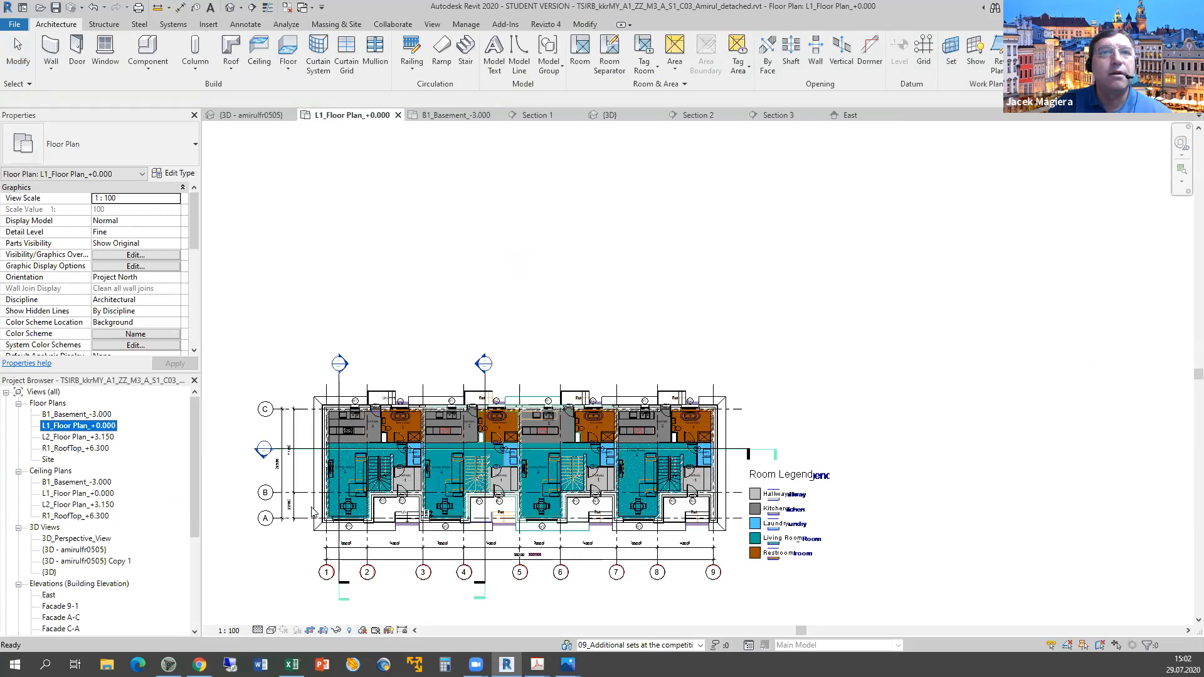
{"action": "scroll", "coordinate": [442, 530], "scroll_direction": "up", "scroll_amount": 5}
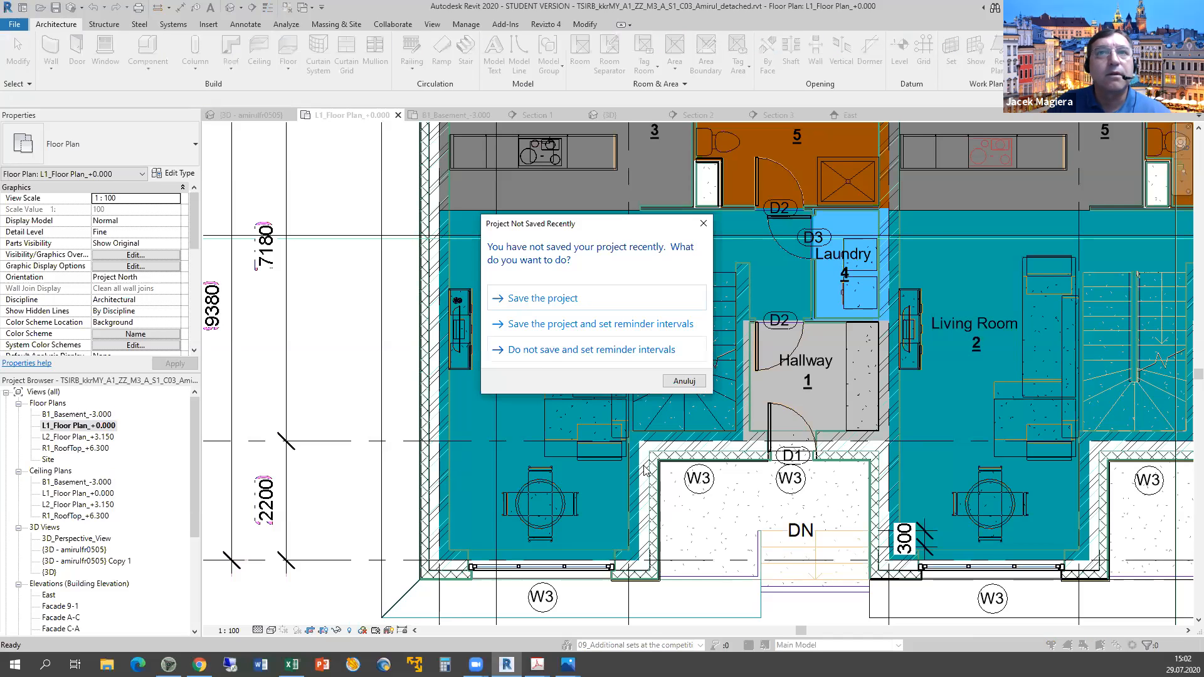
{"action": "left_click", "coordinate": [739, 503]}
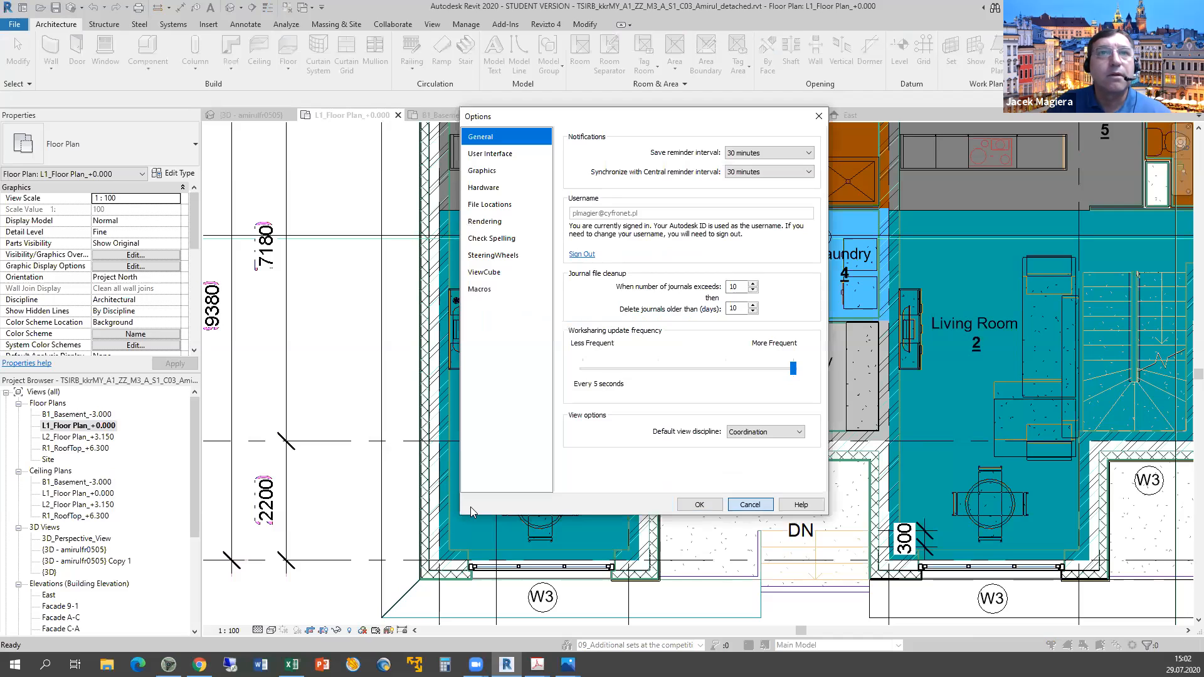
{"action": "key", "text": "Escape"}
{"action": "left_click", "coordinate": [441, 504]}
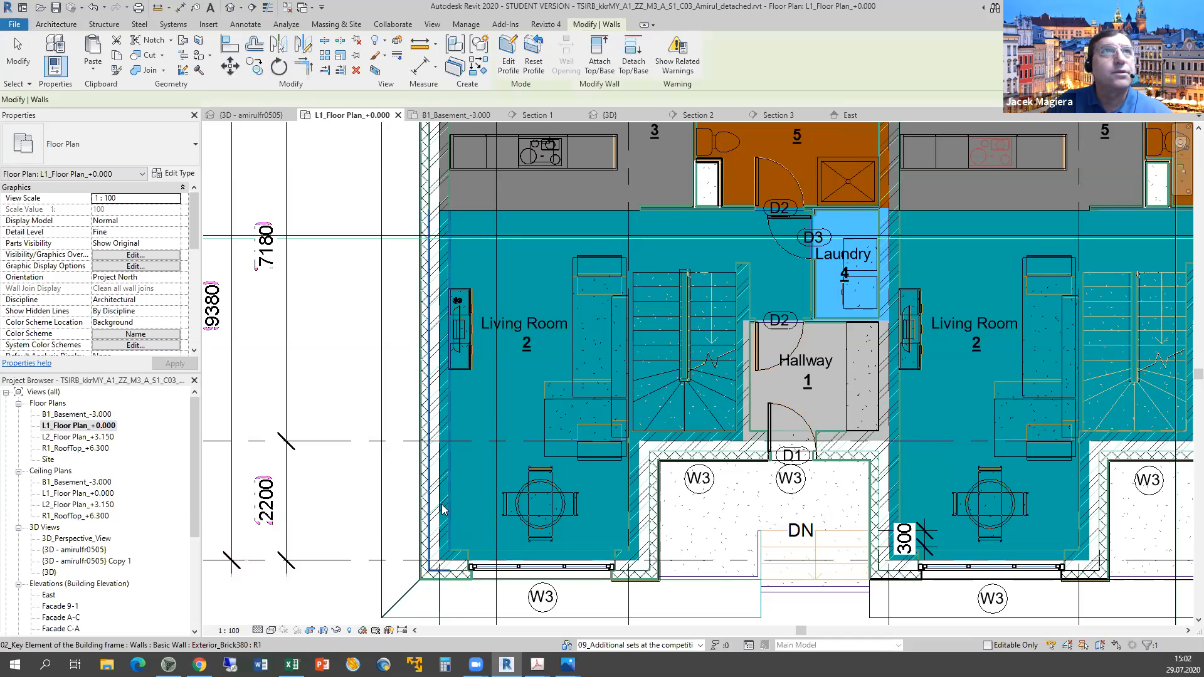
Check the brick and blue plaster façade walls, then select the outer Exterior_Masonry150 wall.
{"action": "left_click", "coordinate": [425, 511]}
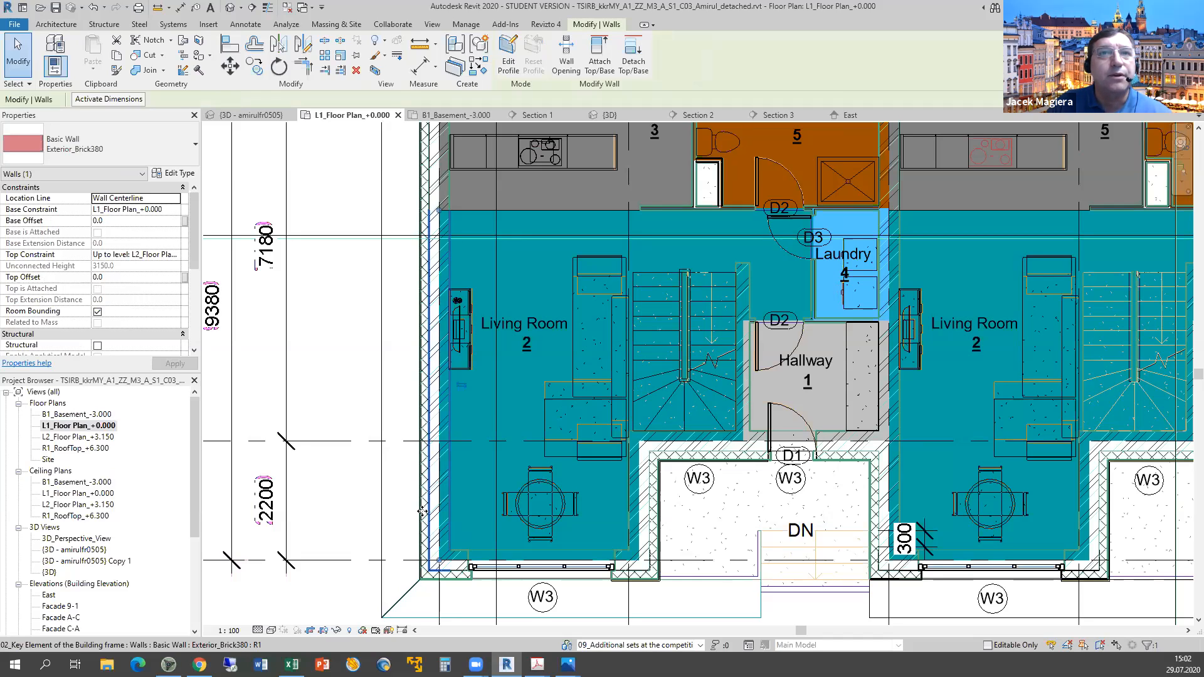
{"action": "left_click", "coordinate": [422, 514]}
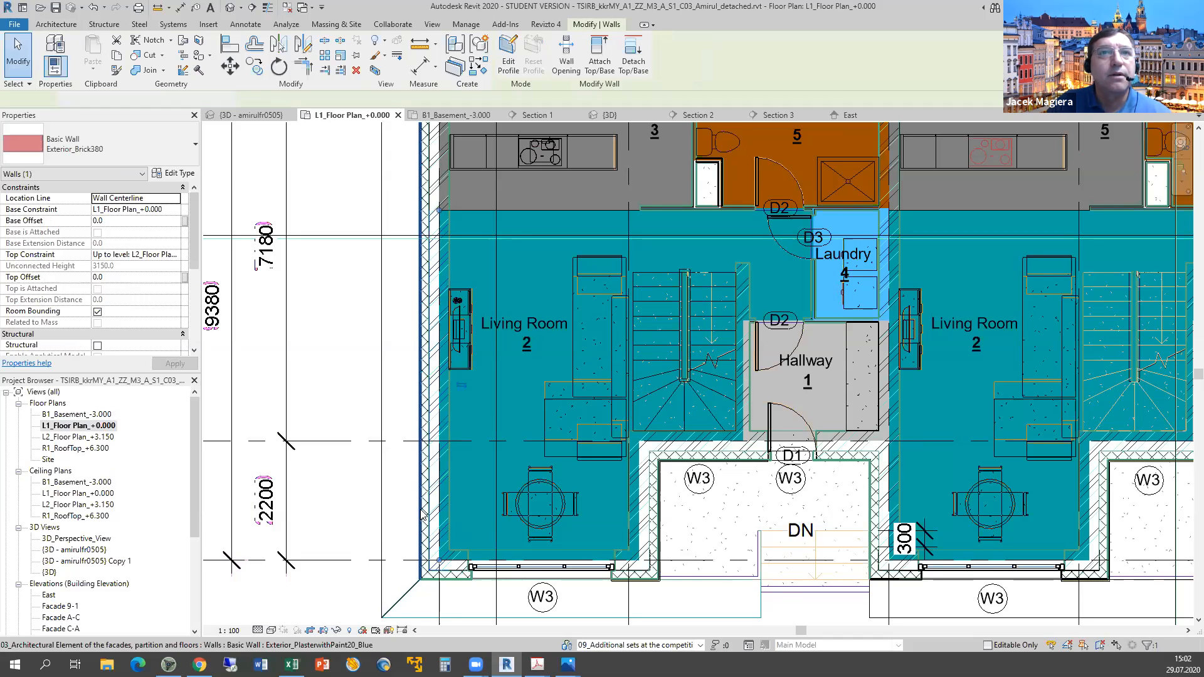
{"action": "left_click", "coordinate": [424, 509]}
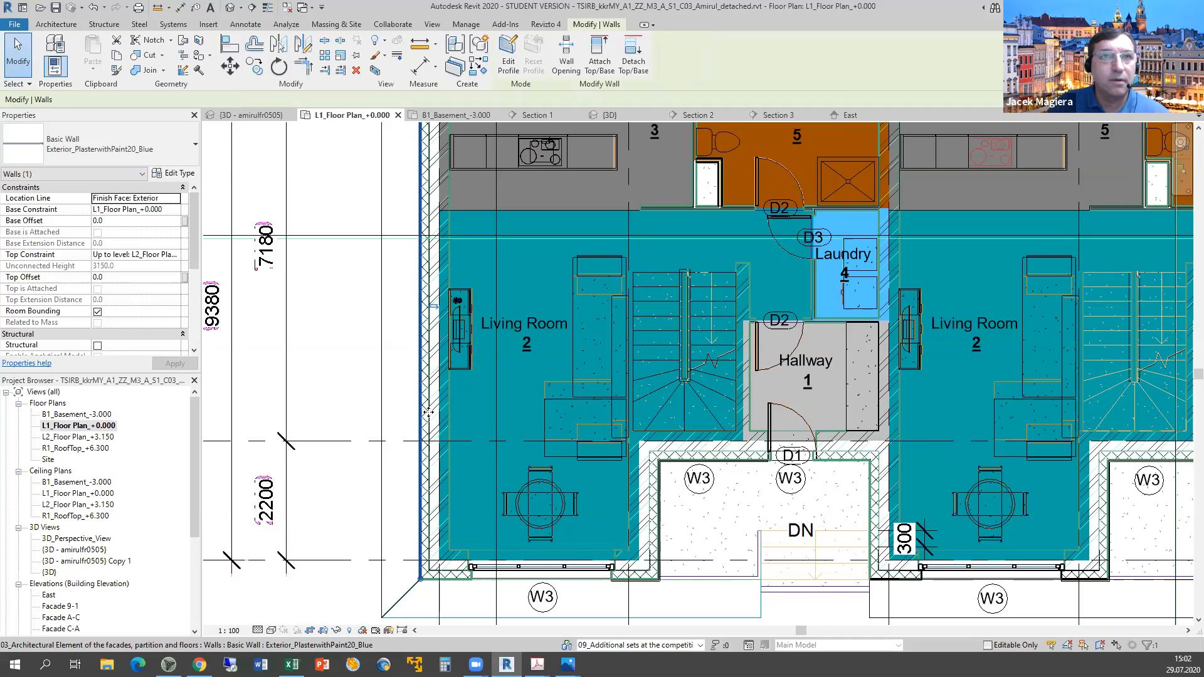
{"action": "key", "text": "Tab"}
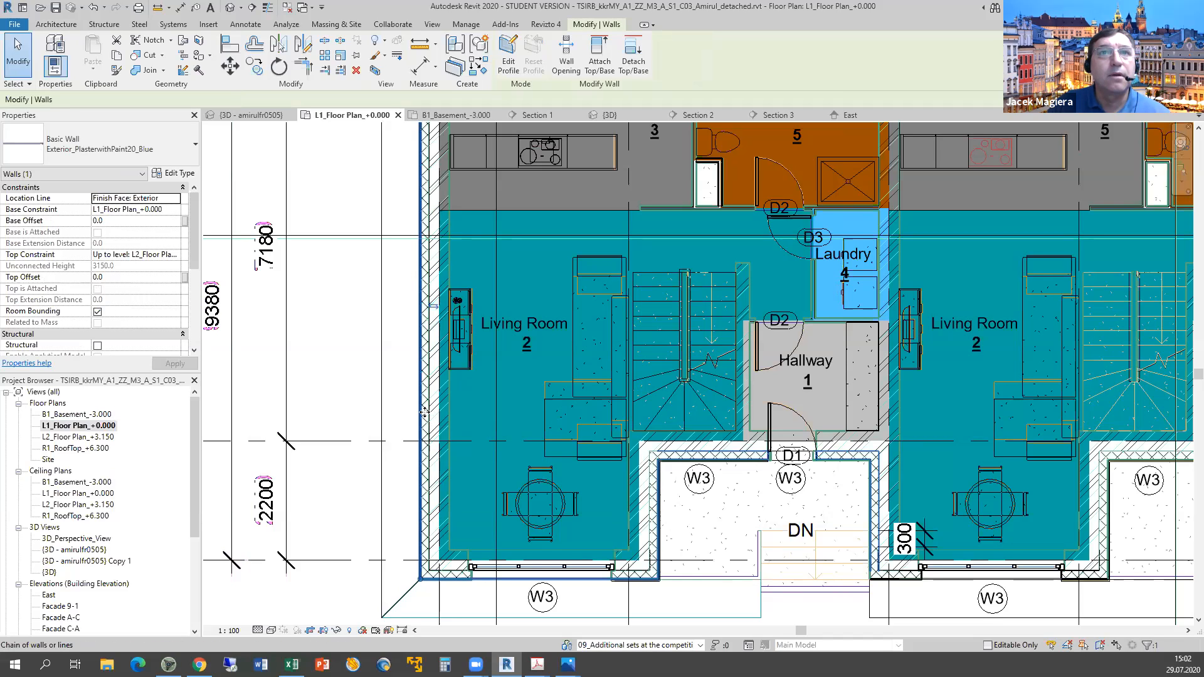
{"action": "key", "text": "Tab"}
{"action": "key", "text": "Tab"}
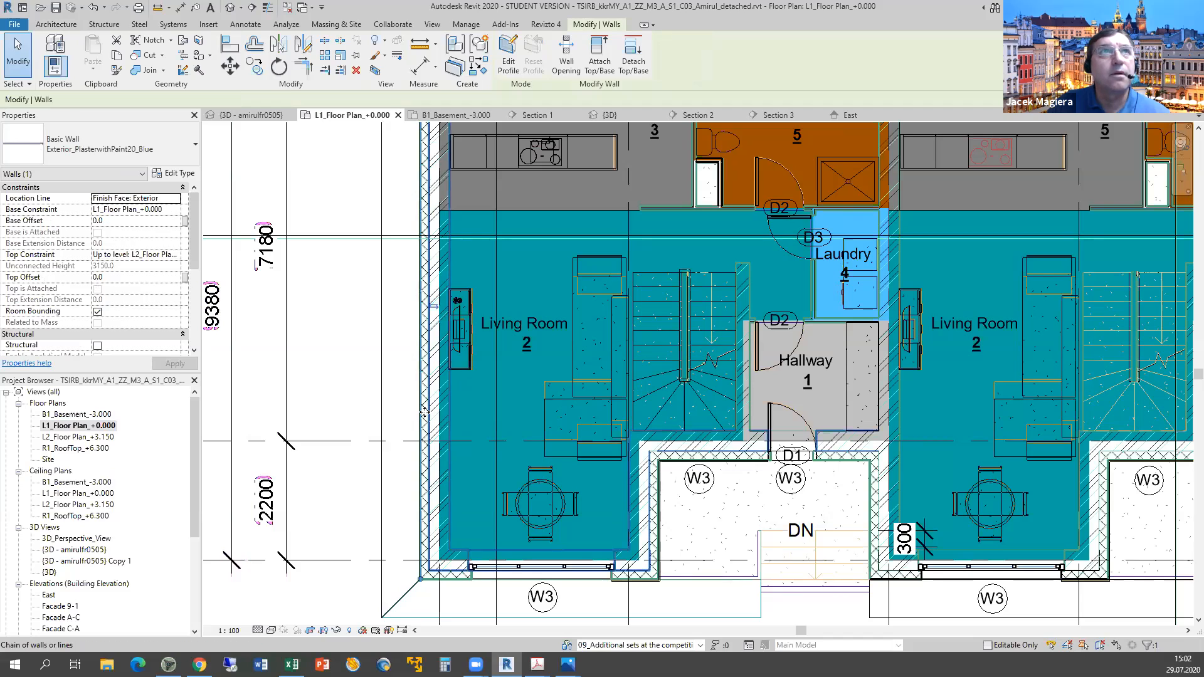
{"action": "key", "text": "Tab"}
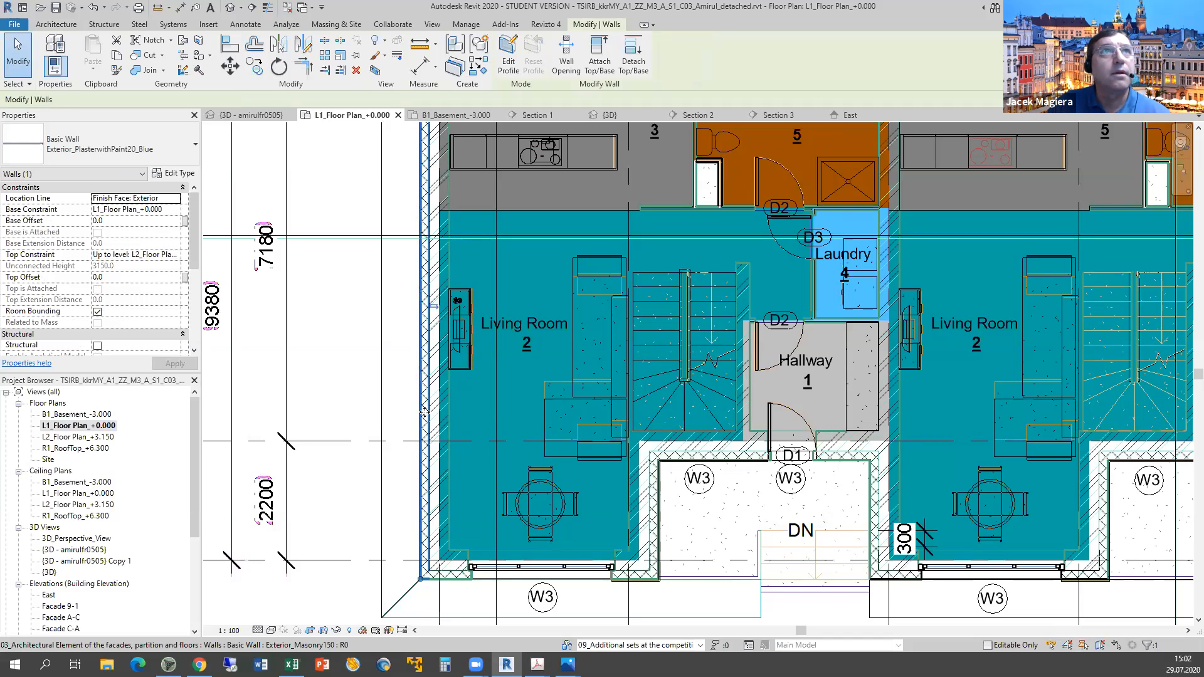
{"action": "left_click", "coordinate": [424, 412]}
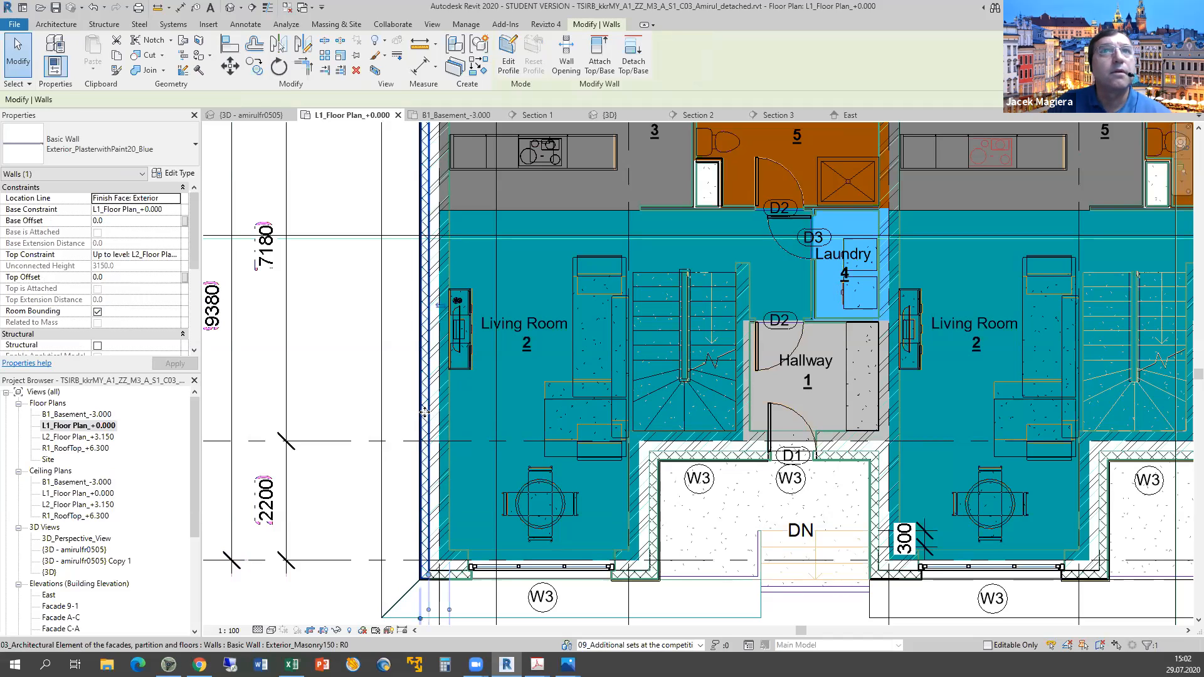
Open the Exterior_Masonry150 type's layer assembly showing its 150 concrete masonry layer.
{"action": "left_click", "coordinate": [175, 177]}
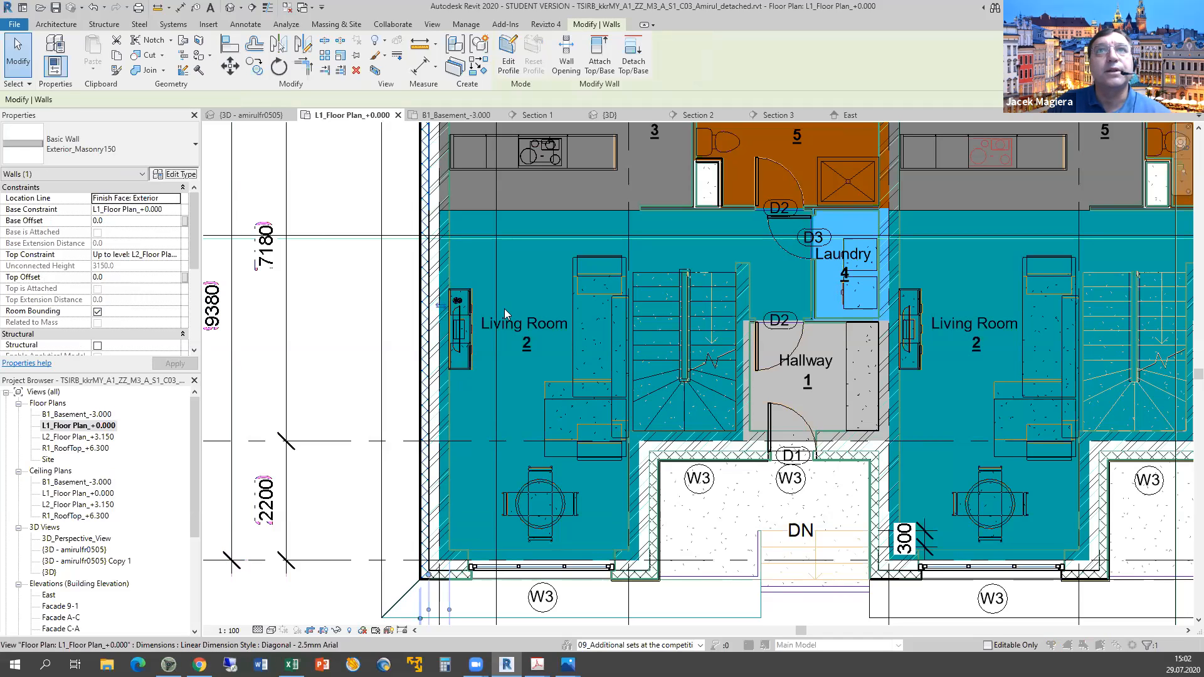
{"action": "left_click", "coordinate": [507, 311]}
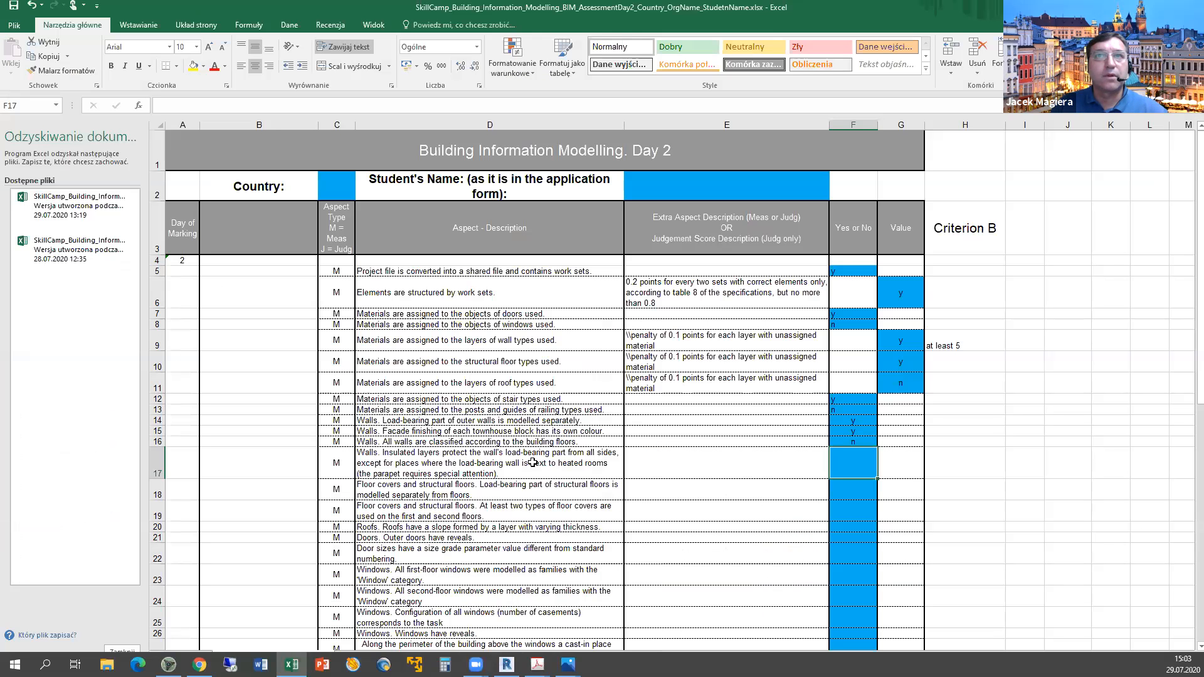
{"action": "mouse_move", "coordinate": [506, 664]}
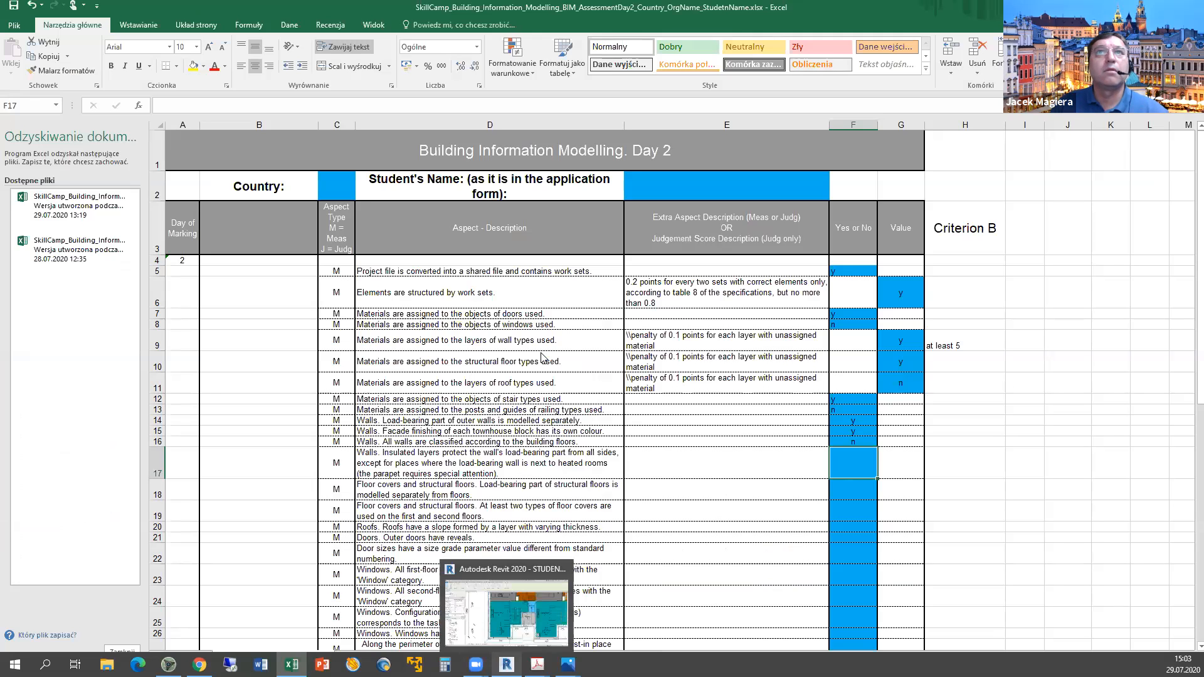
{"action": "left_click", "coordinate": [506, 605]}
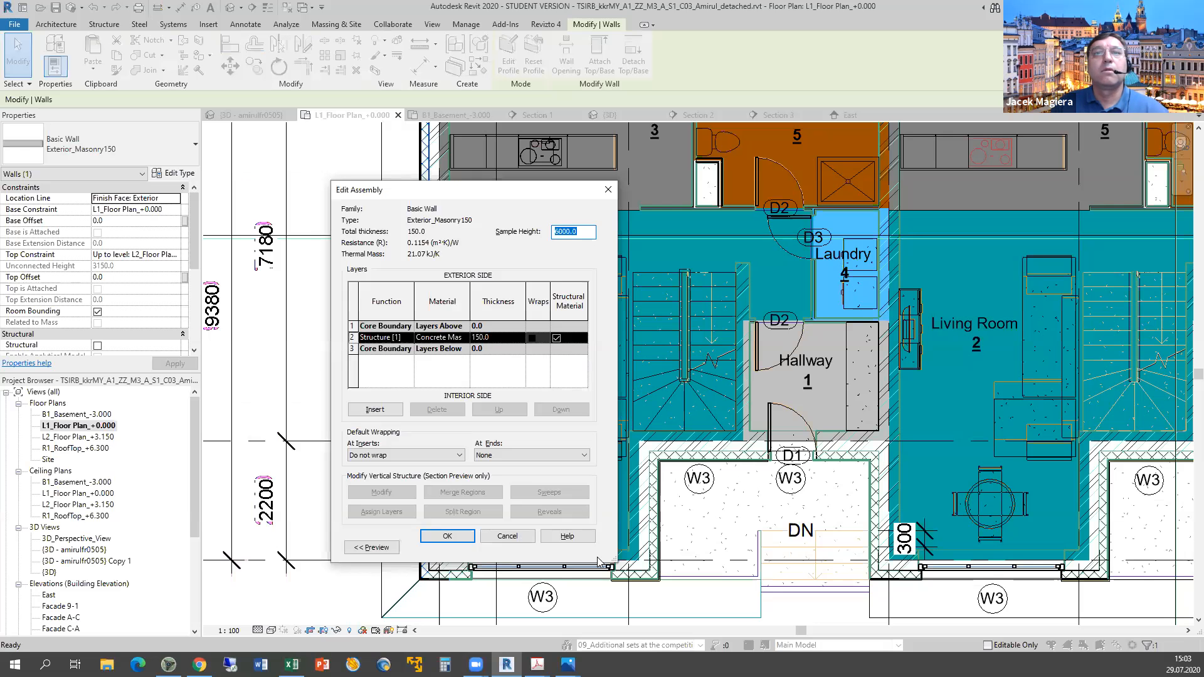
Close both dialogs unchanged and select the Exterior_Masonry150 wall on the kitchen-side façade.
{"action": "left_click", "coordinate": [511, 538]}
{"action": "left_click", "coordinate": [515, 552]}
{"action": "middle_click_drag", "start_coordinate": [516, 557], "coordinate": [503, 634]}
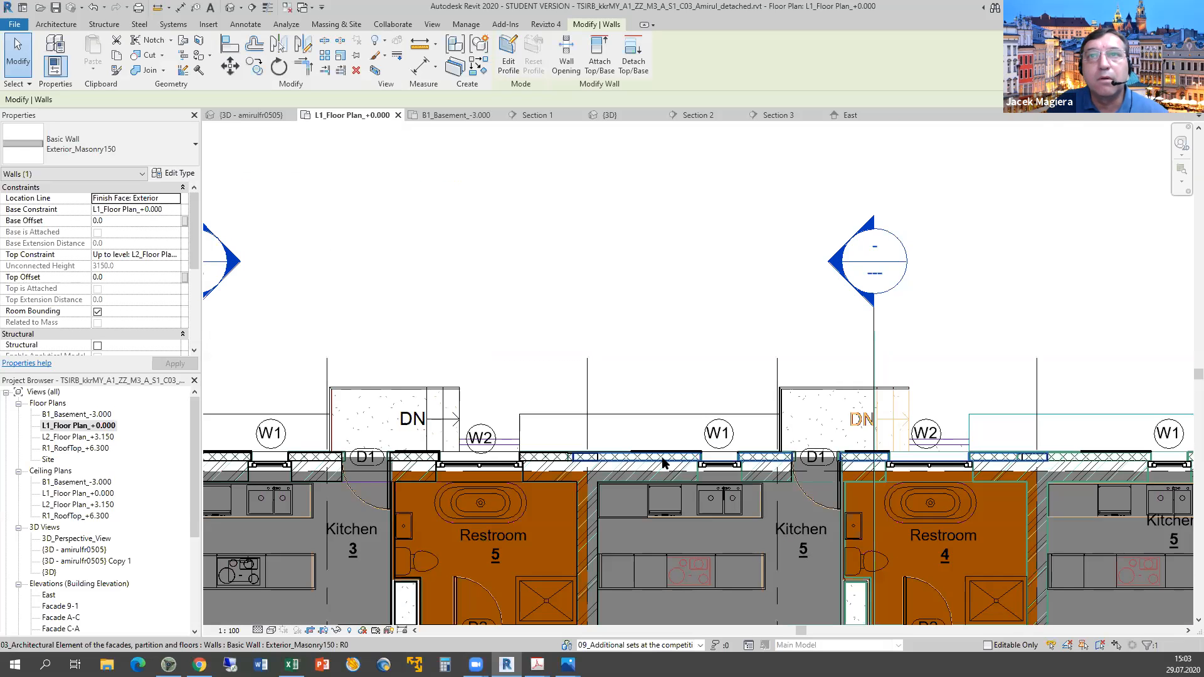
{"action": "key", "text": "Tab"}
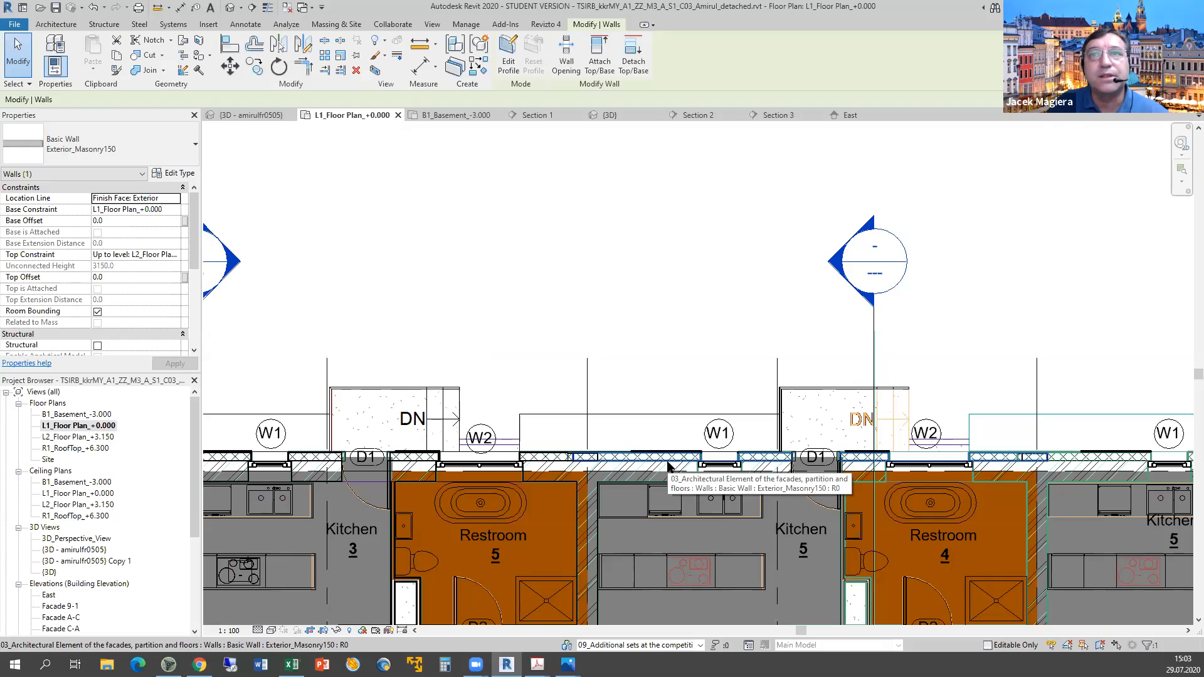
{"action": "left_click", "coordinate": [669, 467]}
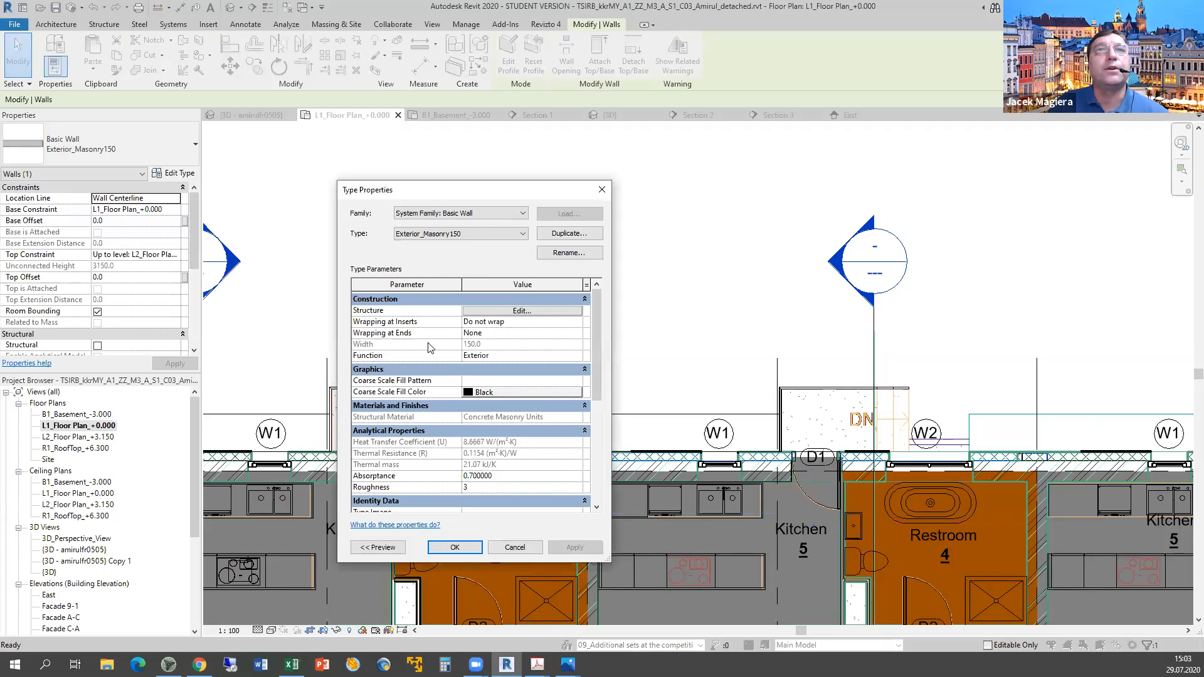
Review that wall type's layer build-up, close it unchanged, and switch to Excel.
{"action": "left_click", "coordinate": [521, 311]}
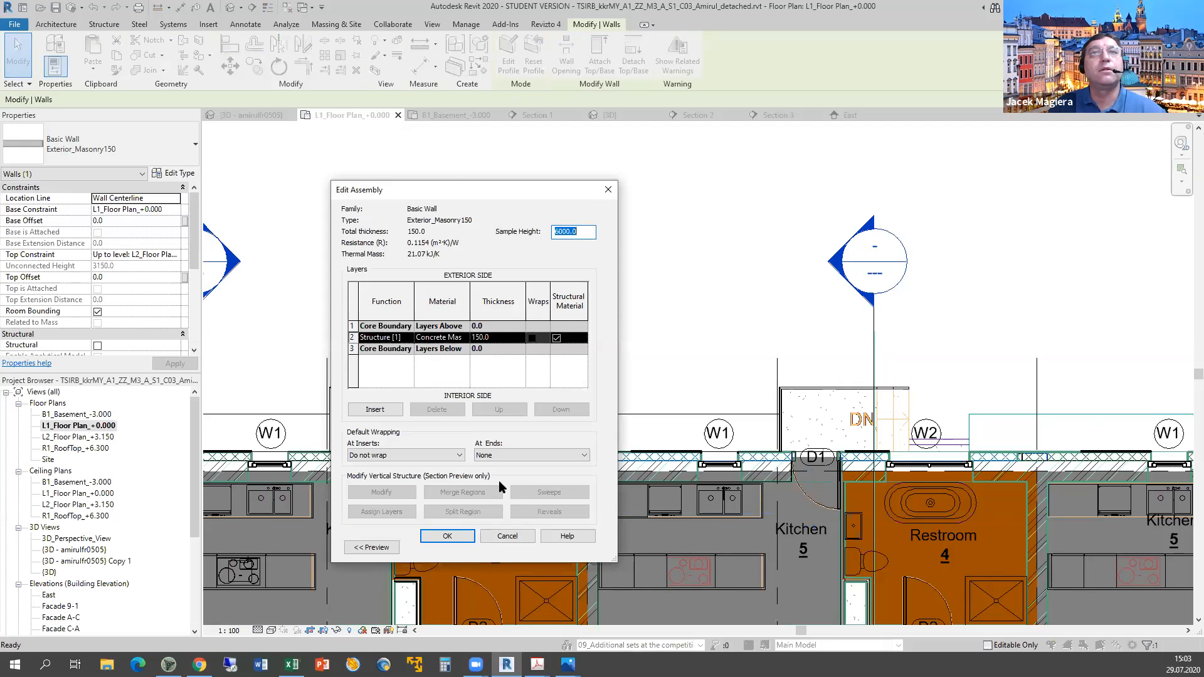
{"action": "left_click", "coordinate": [508, 537]}
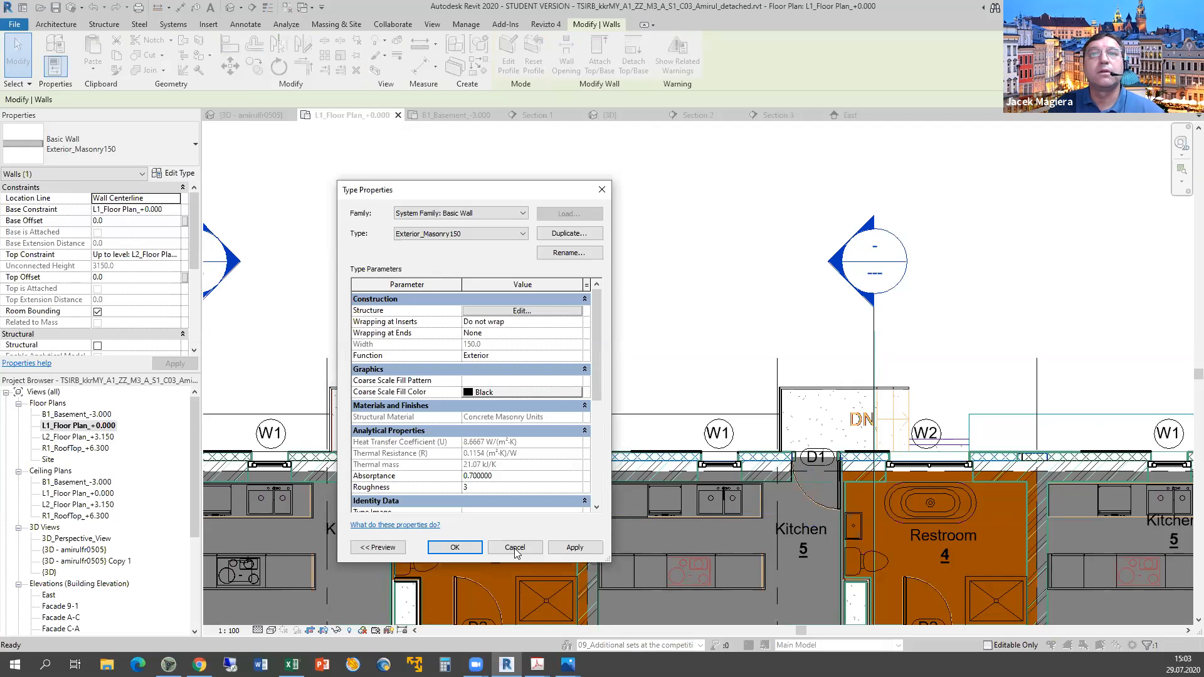
{"action": "key", "text": "Escape"}
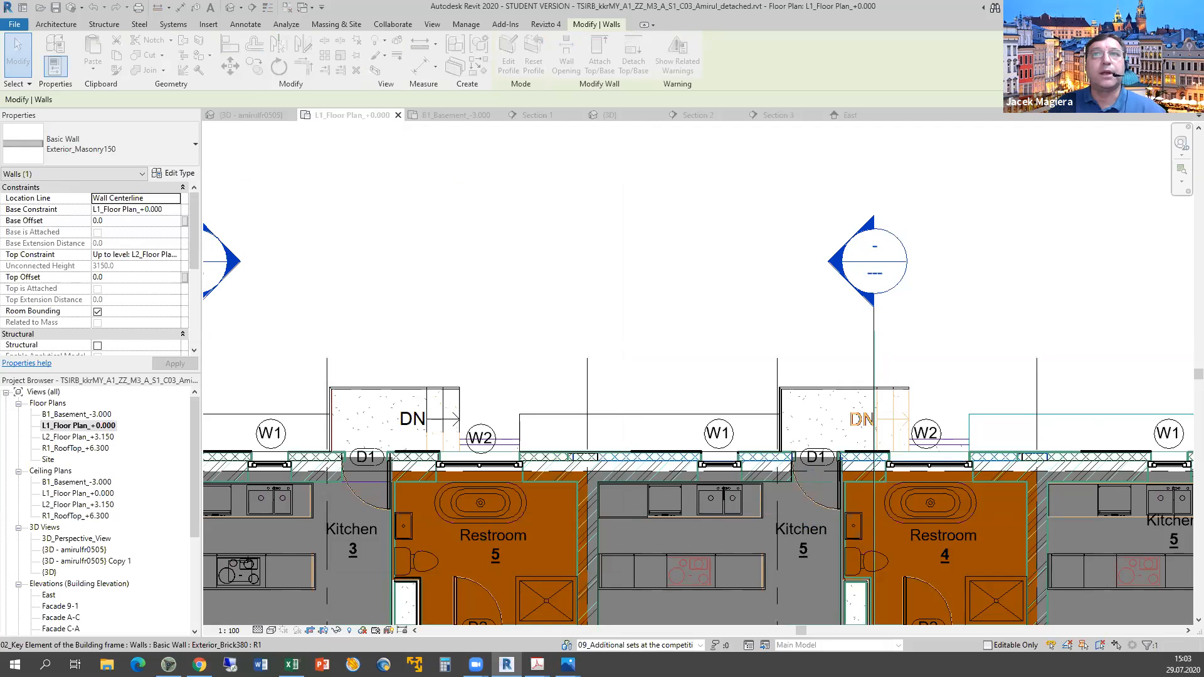
{"action": "key", "text": "alt+Tab"}
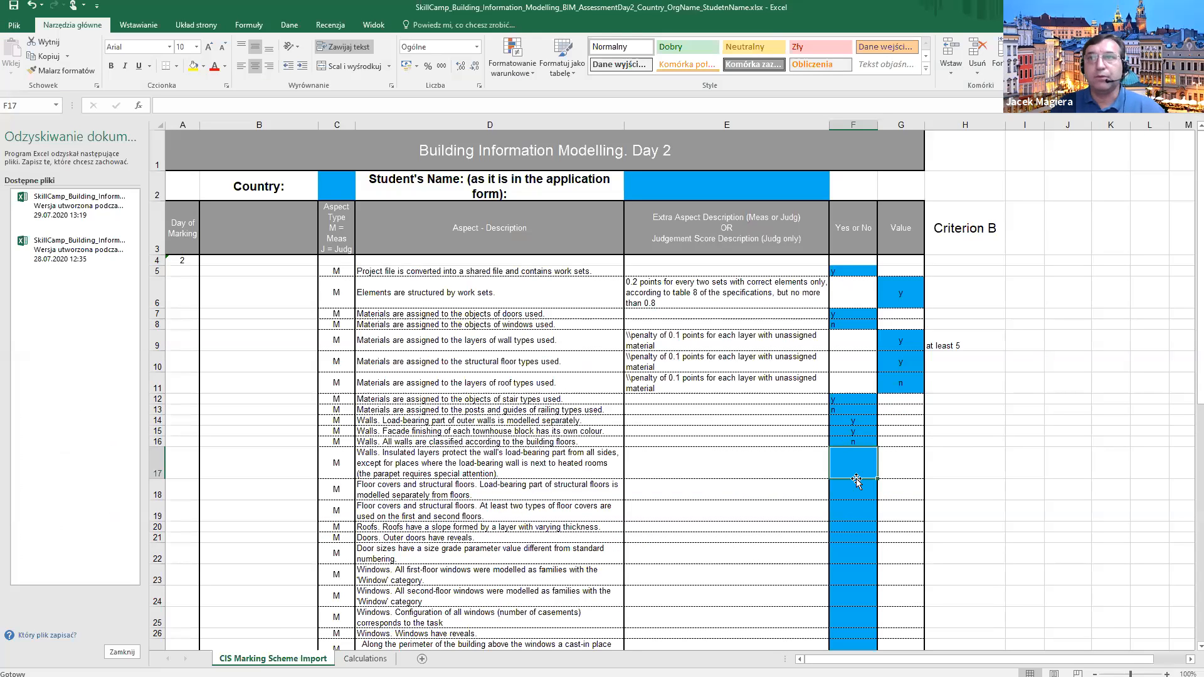
Enter n in F17 for the insulated-layers wall criterion.
{"action": "type", "text": "n"}
{"action": "key", "text": "Return"}
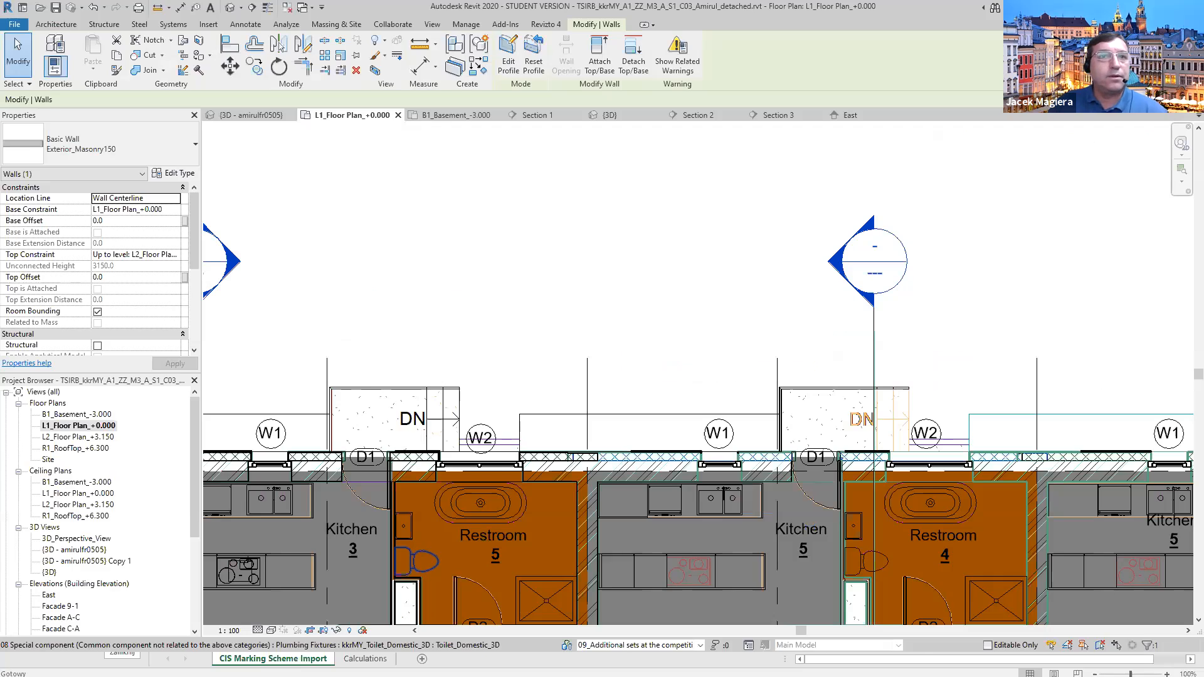
Open Section 1 and select the tile, carpet and Interior_Plaster20 floors in turn.
{"action": "left_click_drag", "start_coordinate": [194, 534], "coordinate": [190, 611]}
{"action": "left_click", "coordinate": [57, 561]}
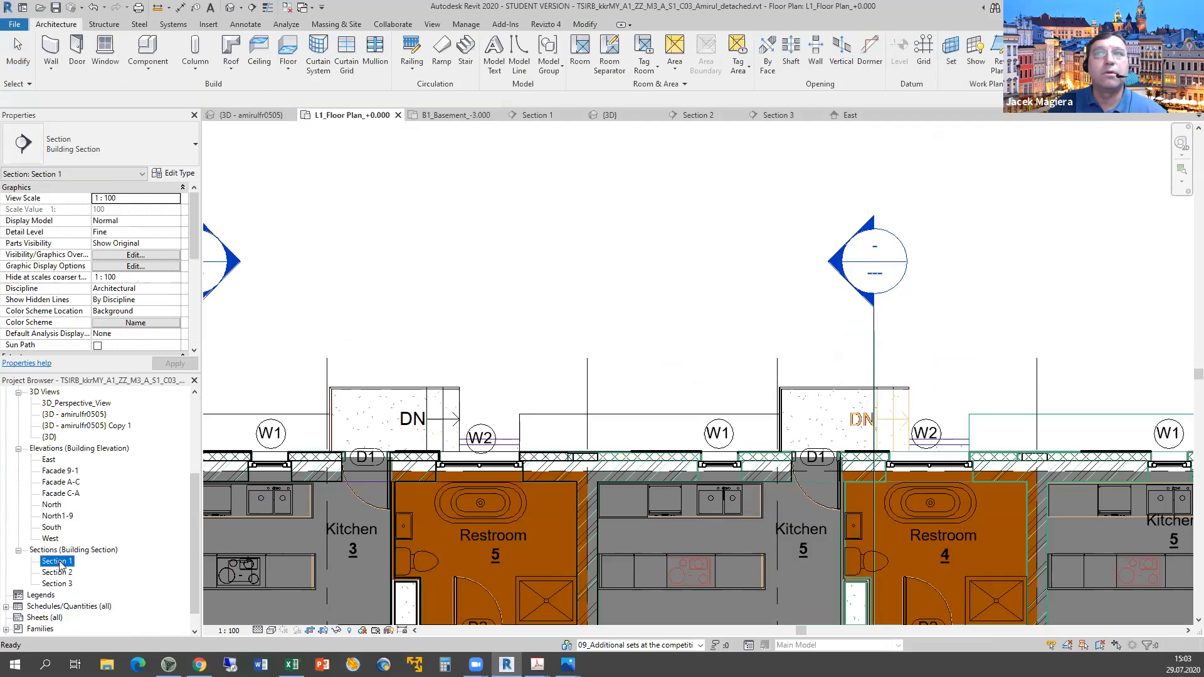
{"action": "double_click", "coordinate": [58, 561]}
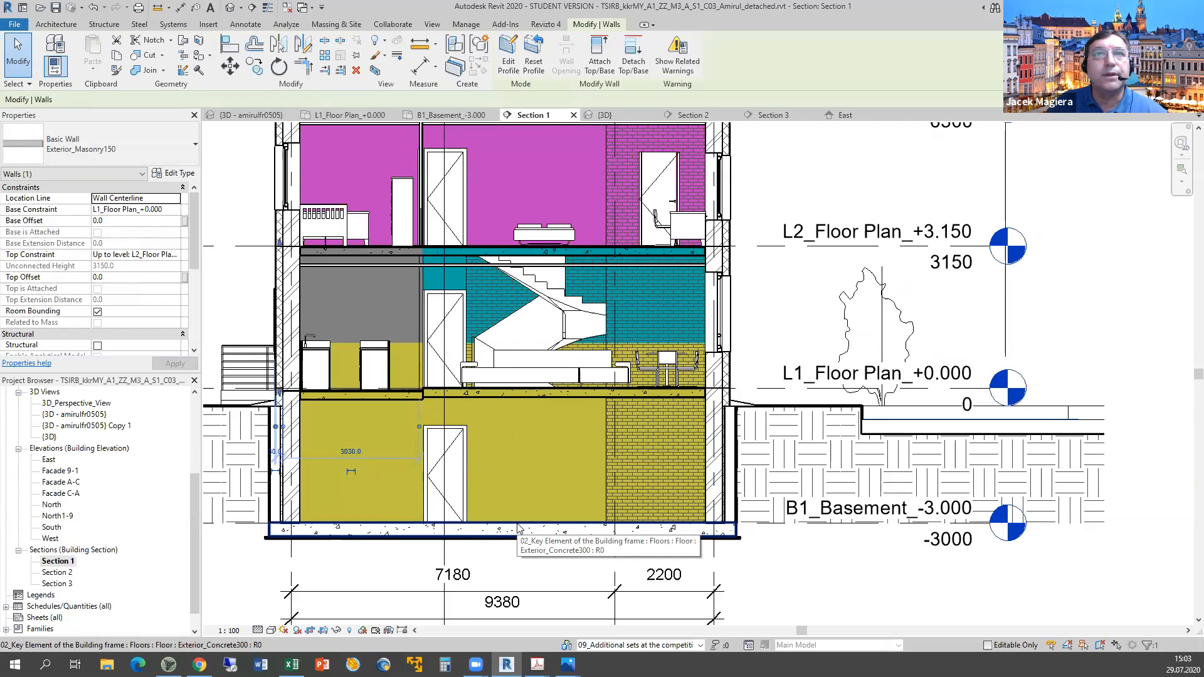
{"action": "left_click", "coordinate": [522, 393]}
{"action": "scroll", "coordinate": [524, 393], "scroll_direction": "up", "scroll_amount": 3}
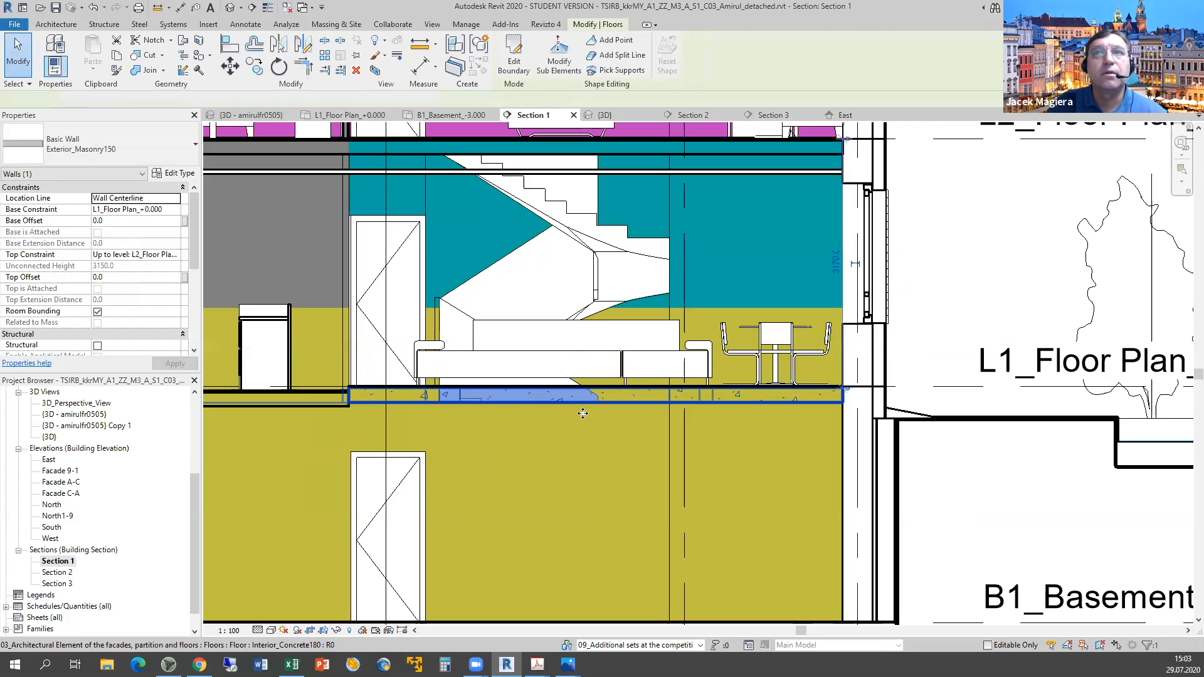
{"action": "scroll", "coordinate": [583, 413], "scroll_direction": "up", "scroll_amount": 3}
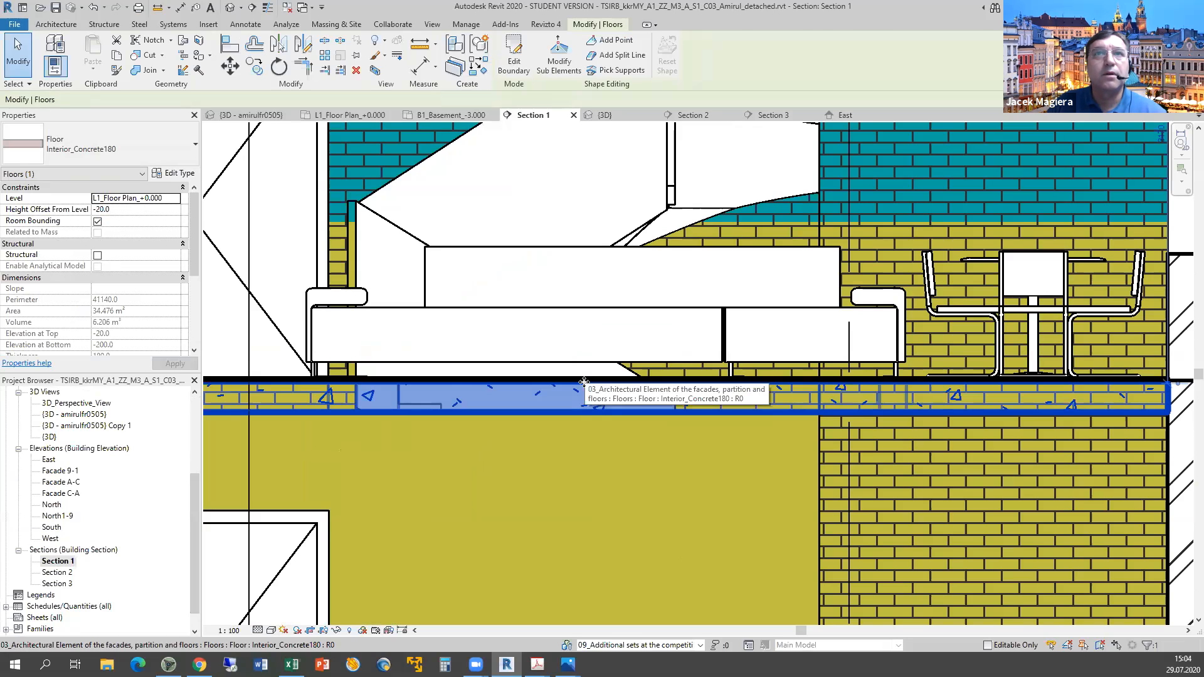
{"action": "scroll", "coordinate": [464, 397], "scroll_direction": "up", "scroll_amount": 1}
{"action": "middle_click_drag", "start_coordinate": [465, 397], "coordinate": [642, 360]}
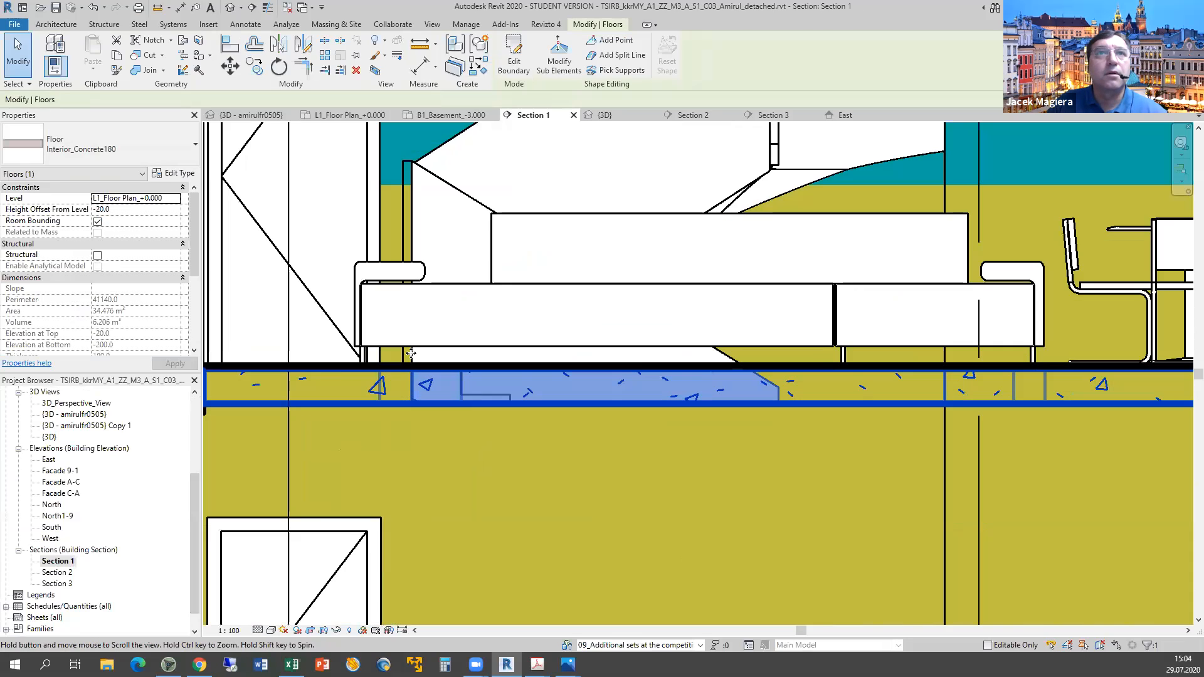
{"action": "middle_click_drag", "start_coordinate": [232, 362], "coordinate": [410, 353]}
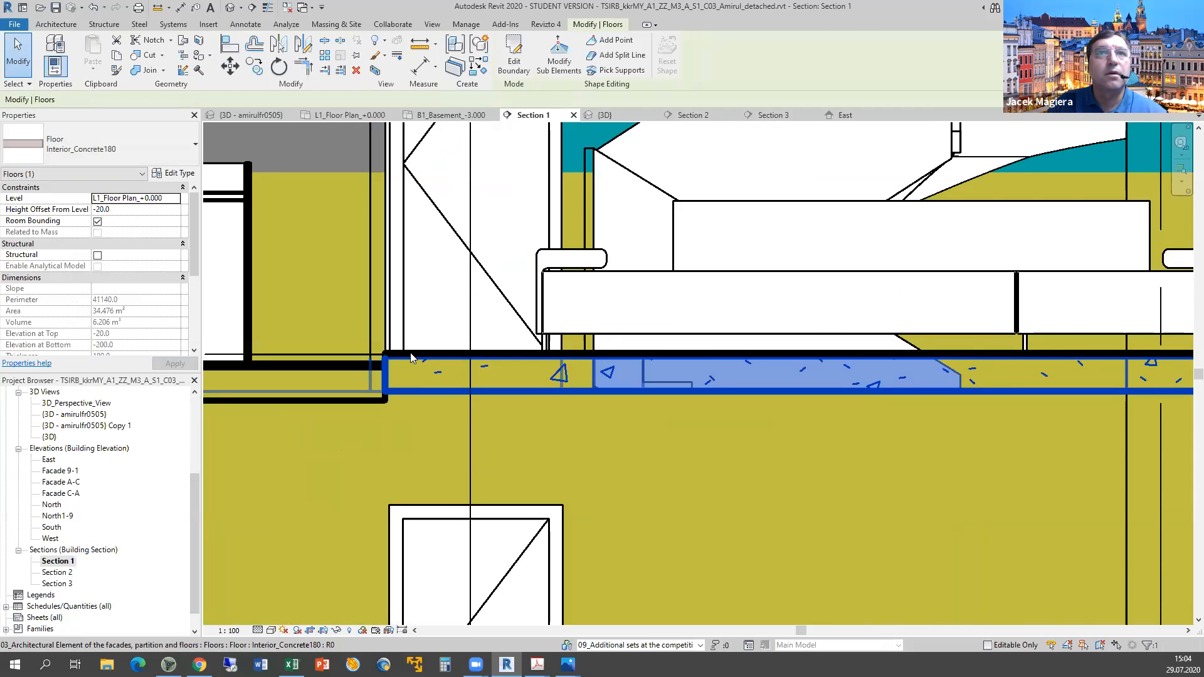
{"action": "left_click", "coordinate": [366, 366]}
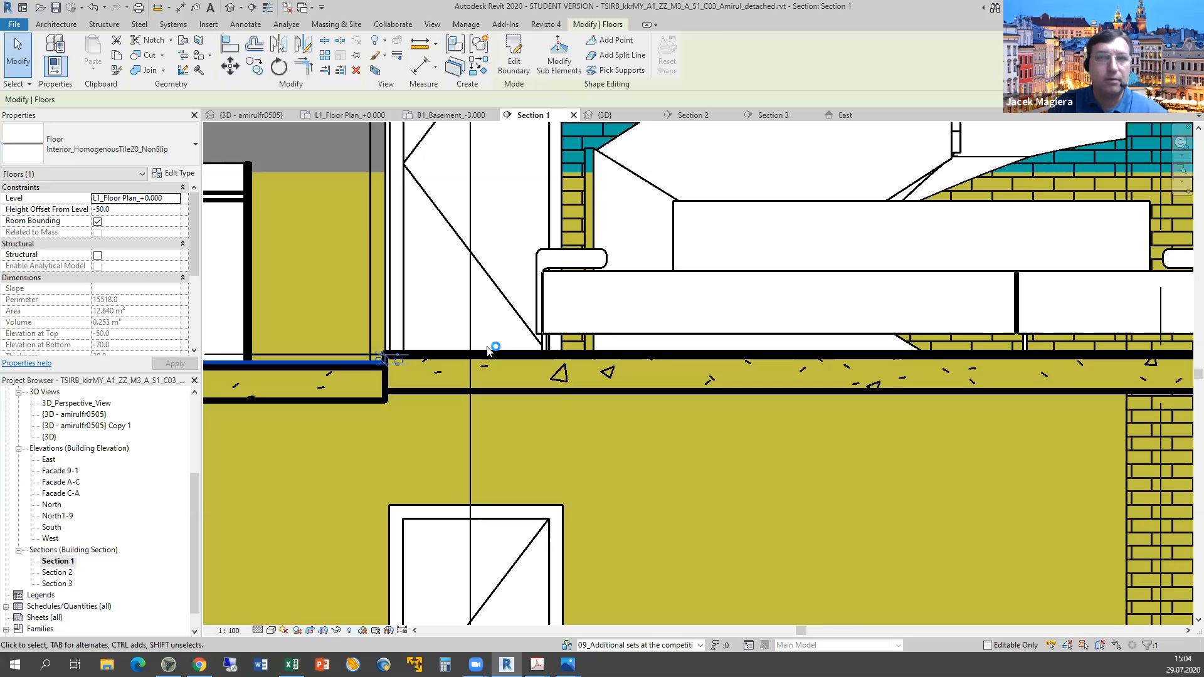
{"action": "key", "text": "Tab"}
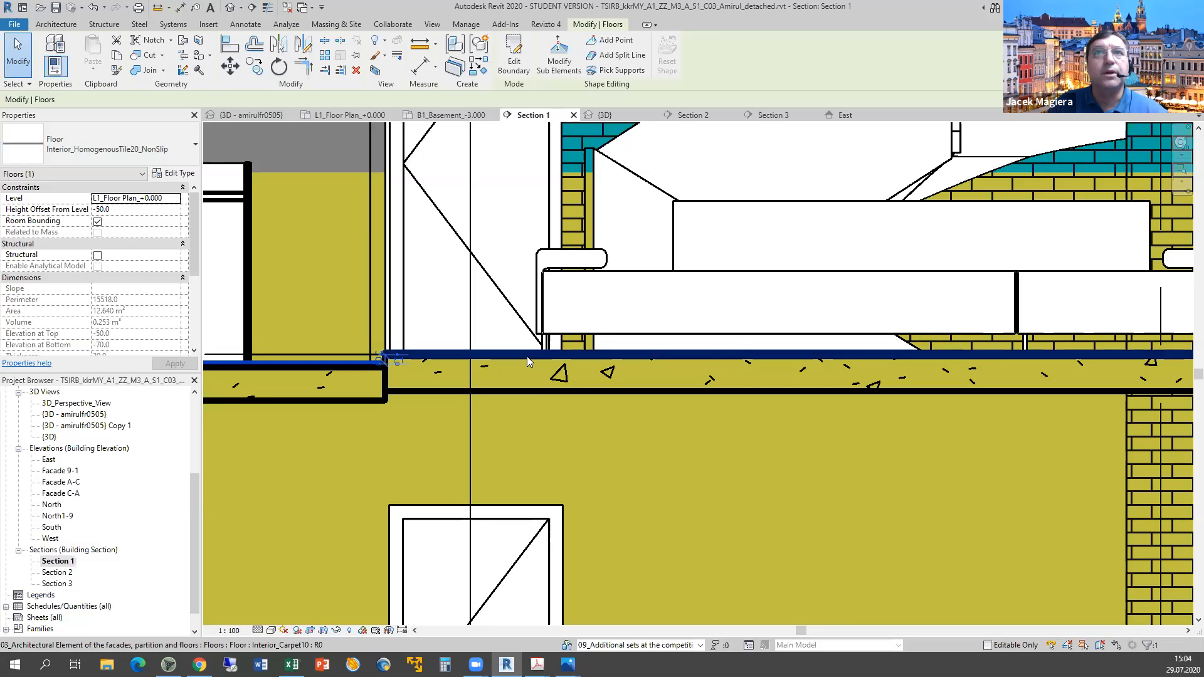
{"action": "left_click", "coordinate": [527, 357]}
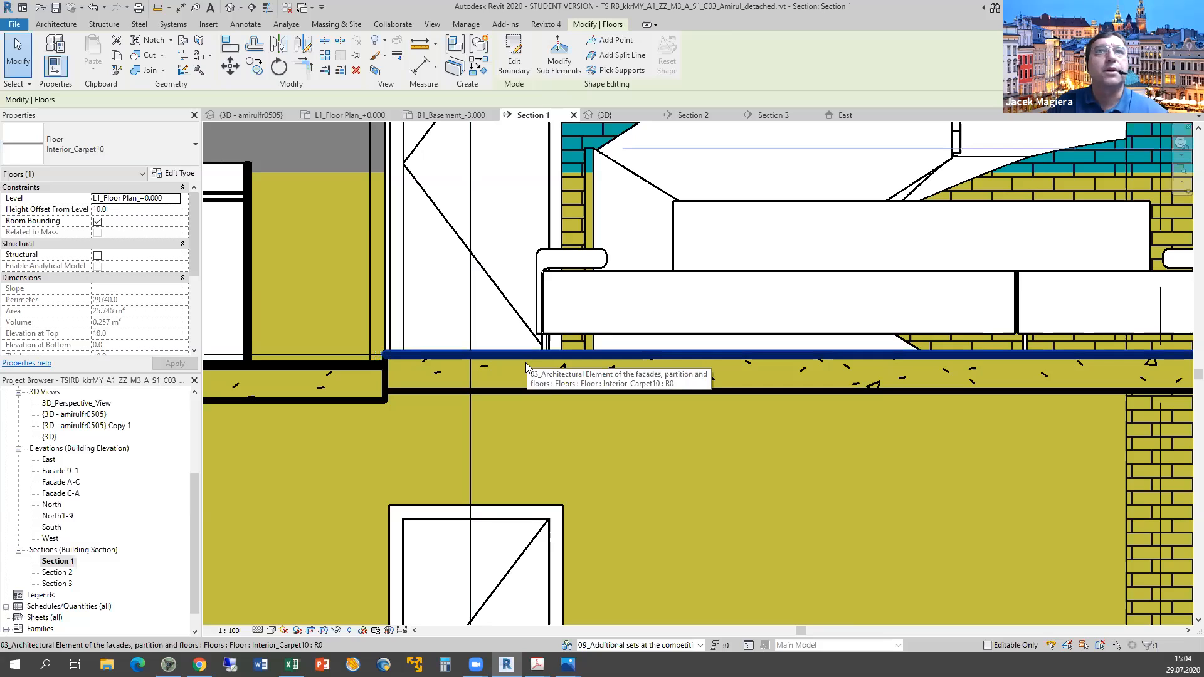
{"action": "key", "text": "Tab"}
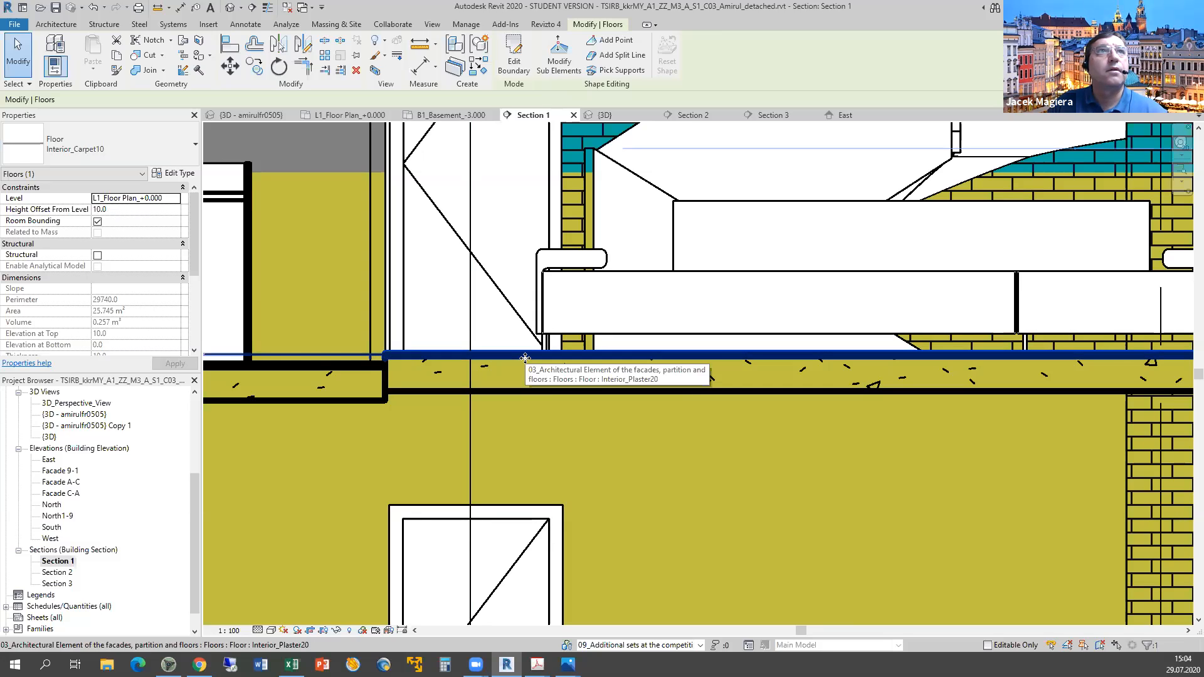
{"action": "left_click", "coordinate": [525, 358]}
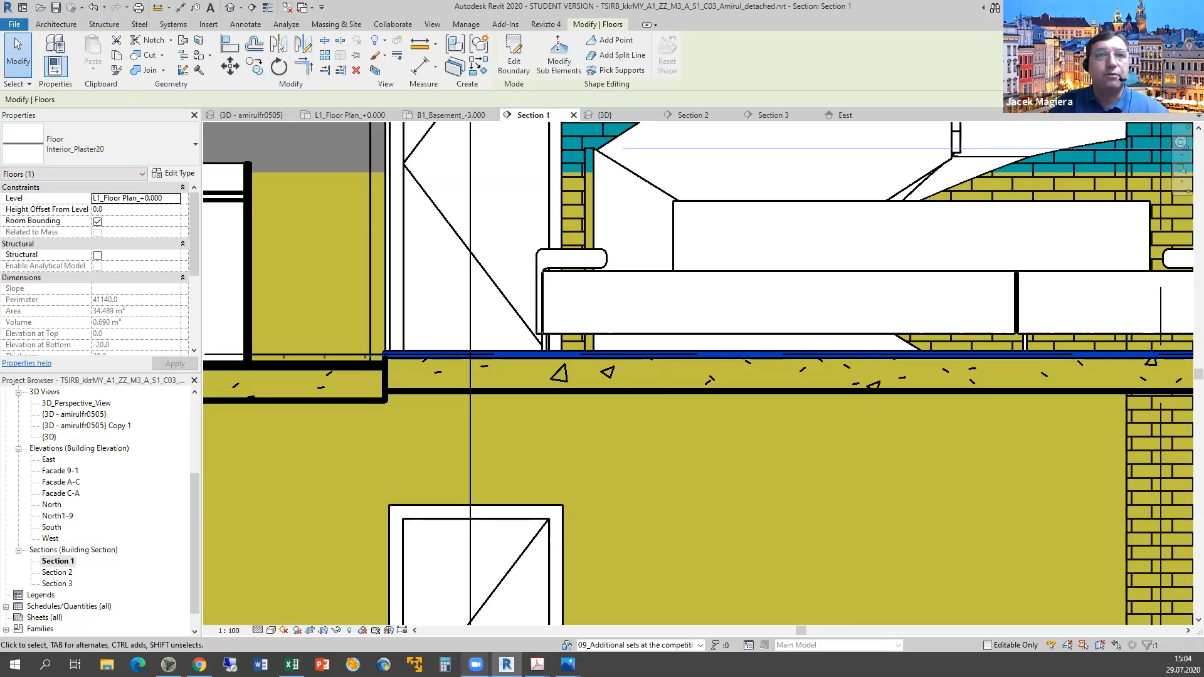
Check the Interior_Concrete180 floor type's single 180 concrete layer unchanged, then switch to Excel.
{"action": "mouse_move", "coordinate": [567, 664]}
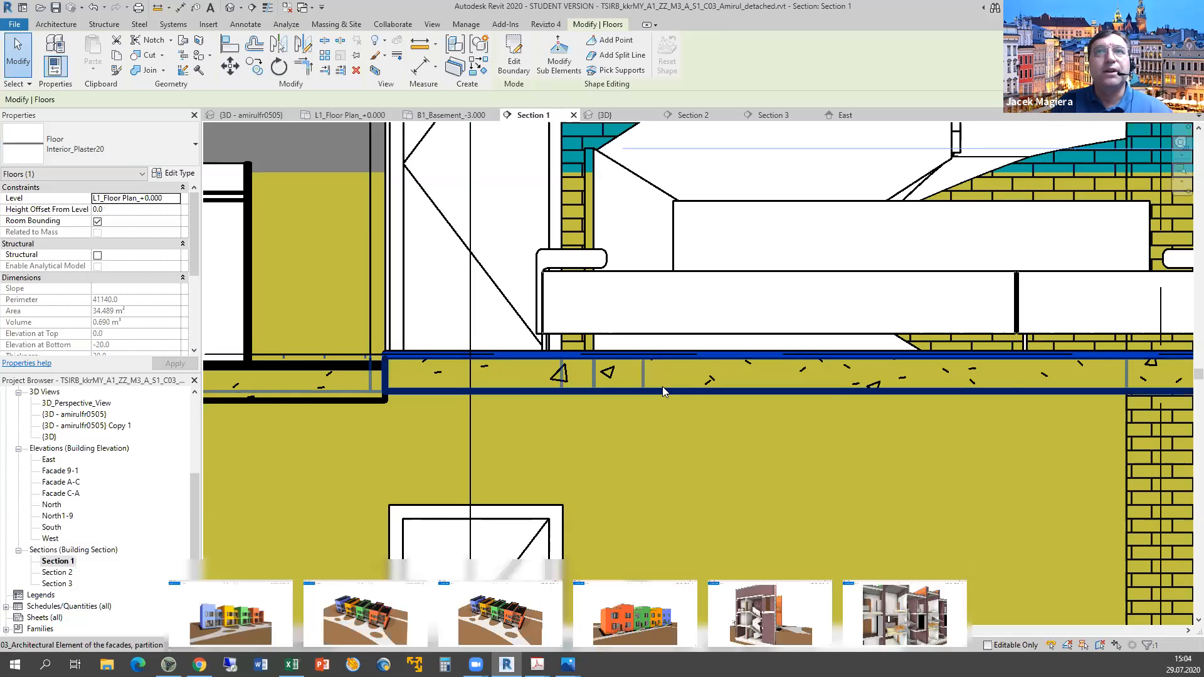
{"action": "left_click", "coordinate": [164, 158]}
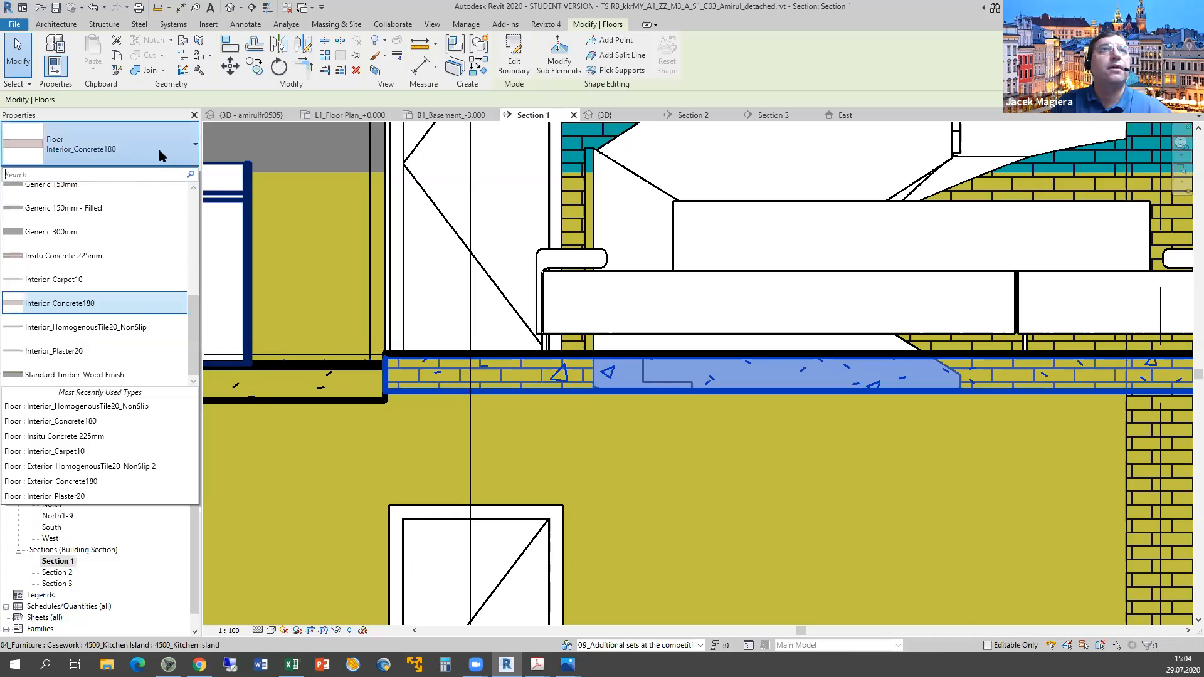
{"action": "left_click", "coordinate": [161, 155]}
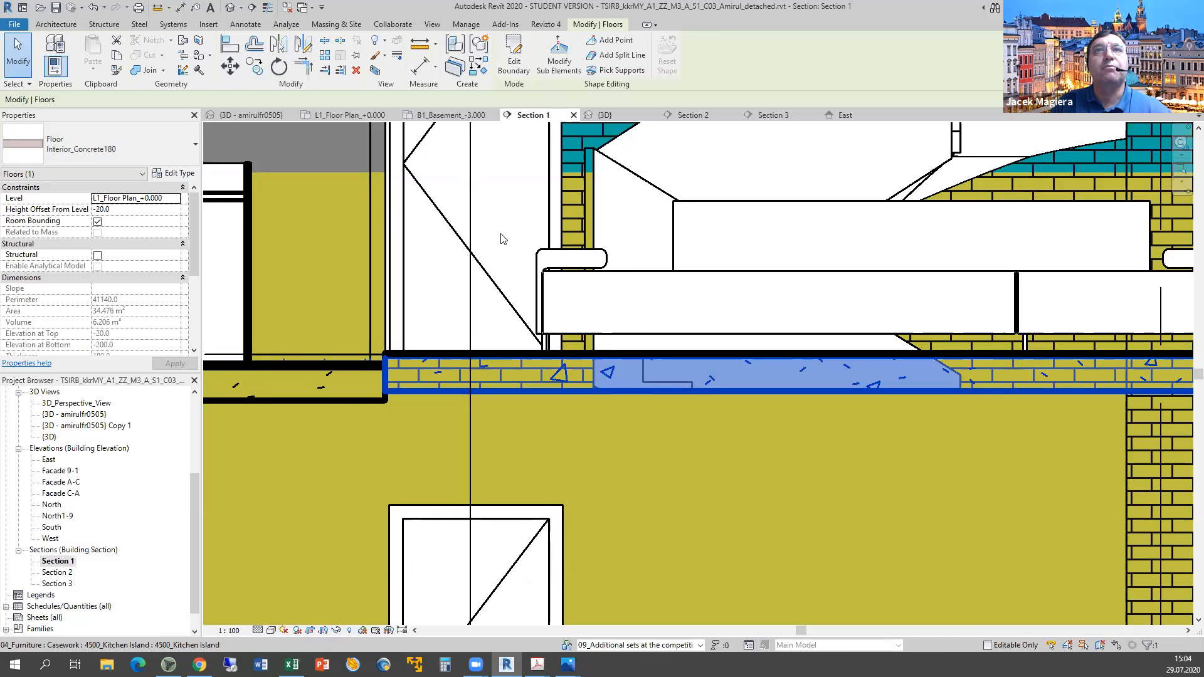
{"action": "left_click", "coordinate": [530, 312]}
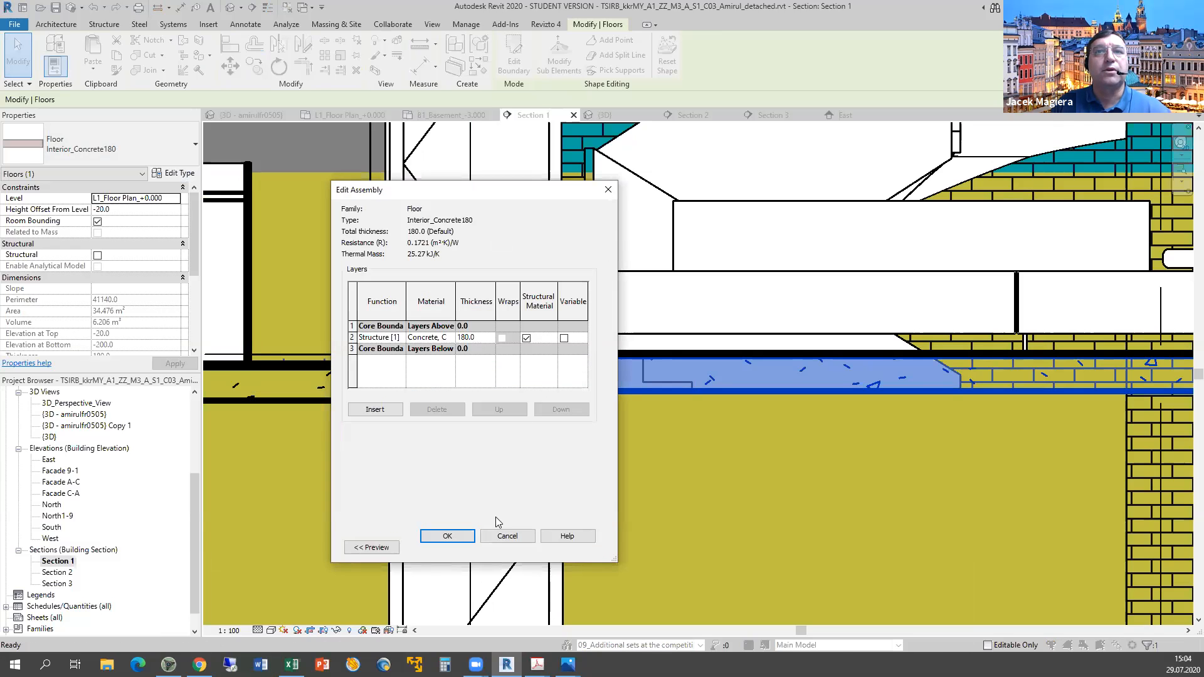
{"action": "left_click", "coordinate": [508, 536]}
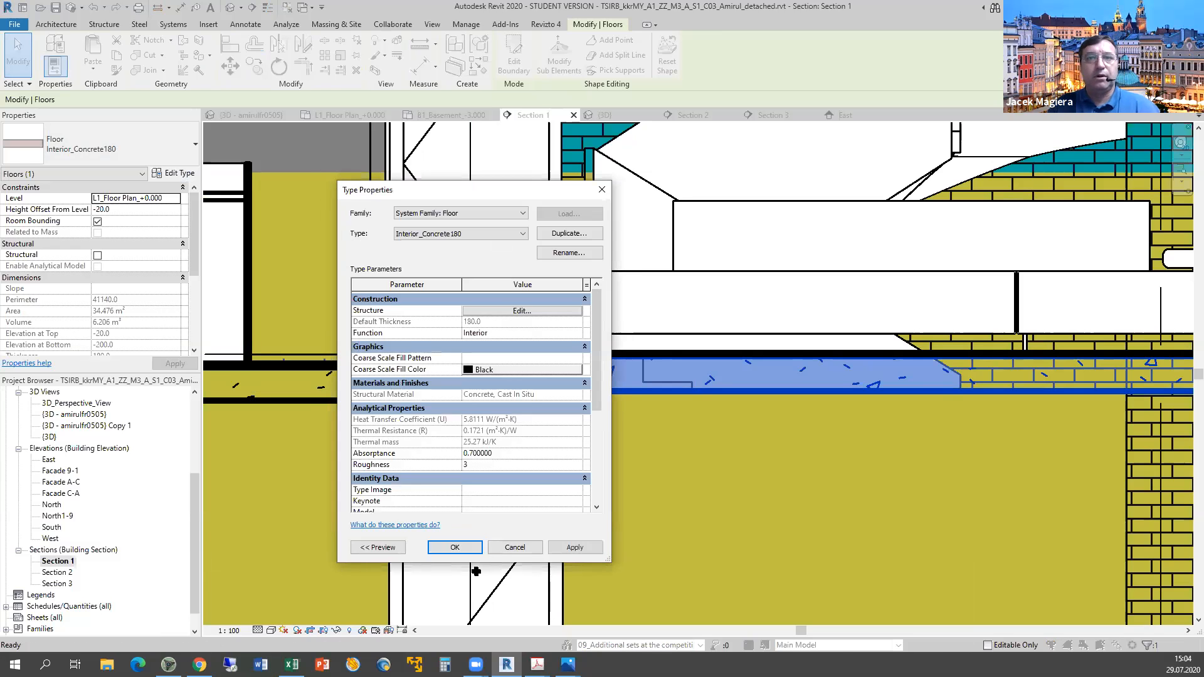
{"action": "key", "text": "alt+Tab"}
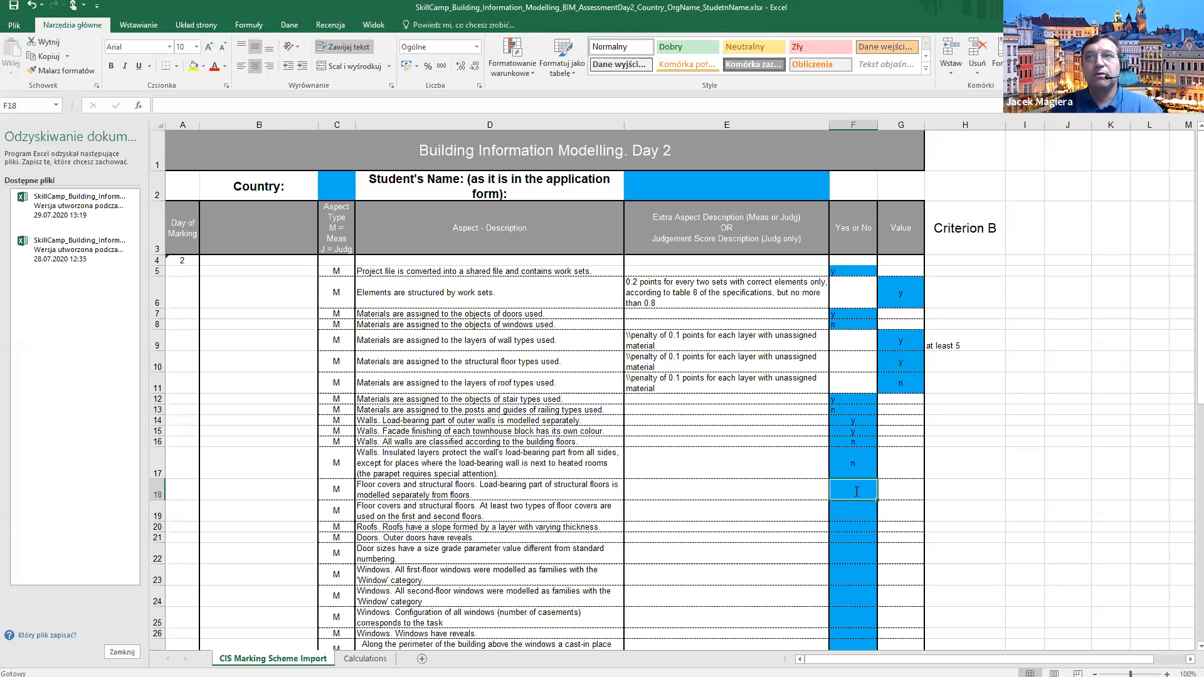
Score both floor criteria in rows 18 and 19 as y.
{"action": "type", "text": "y"}
{"action": "key", "text": "Return"}
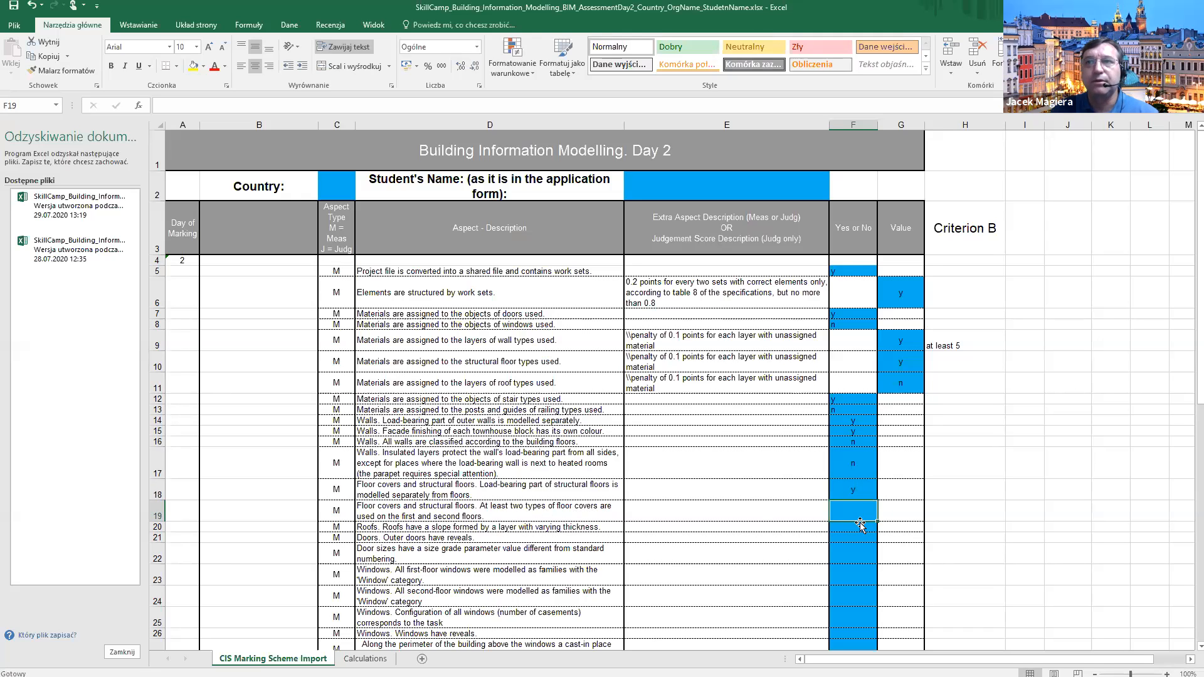
{"action": "type", "text": "y"}
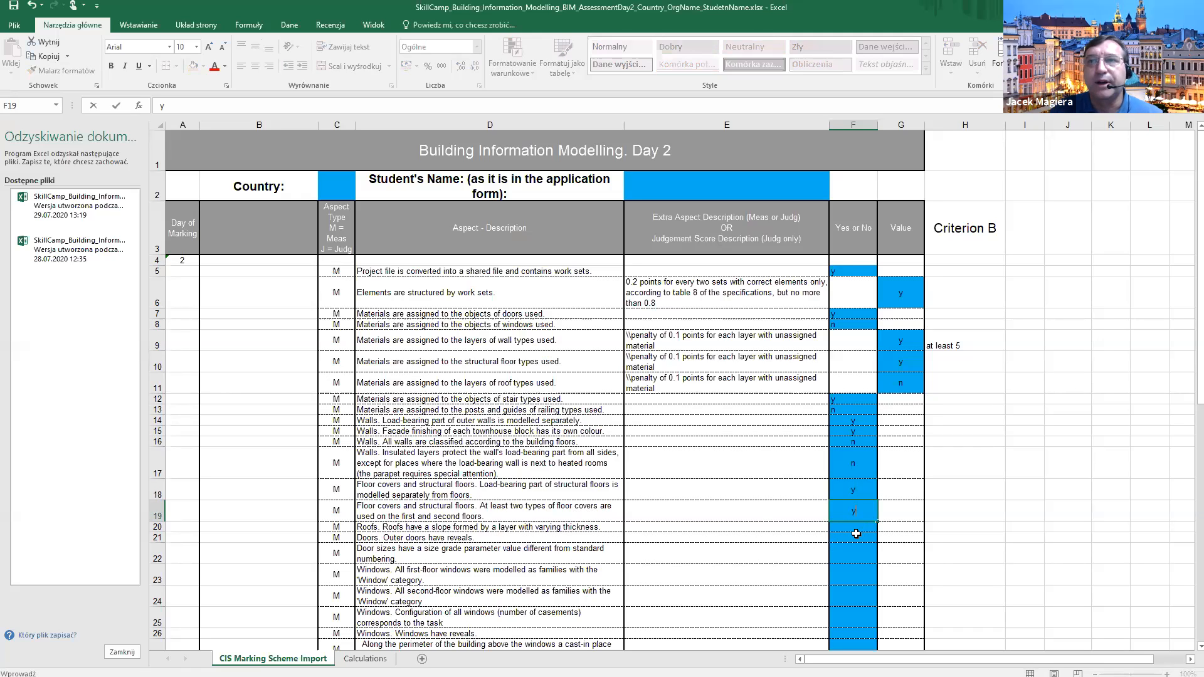
{"action": "key", "text": "Return"}
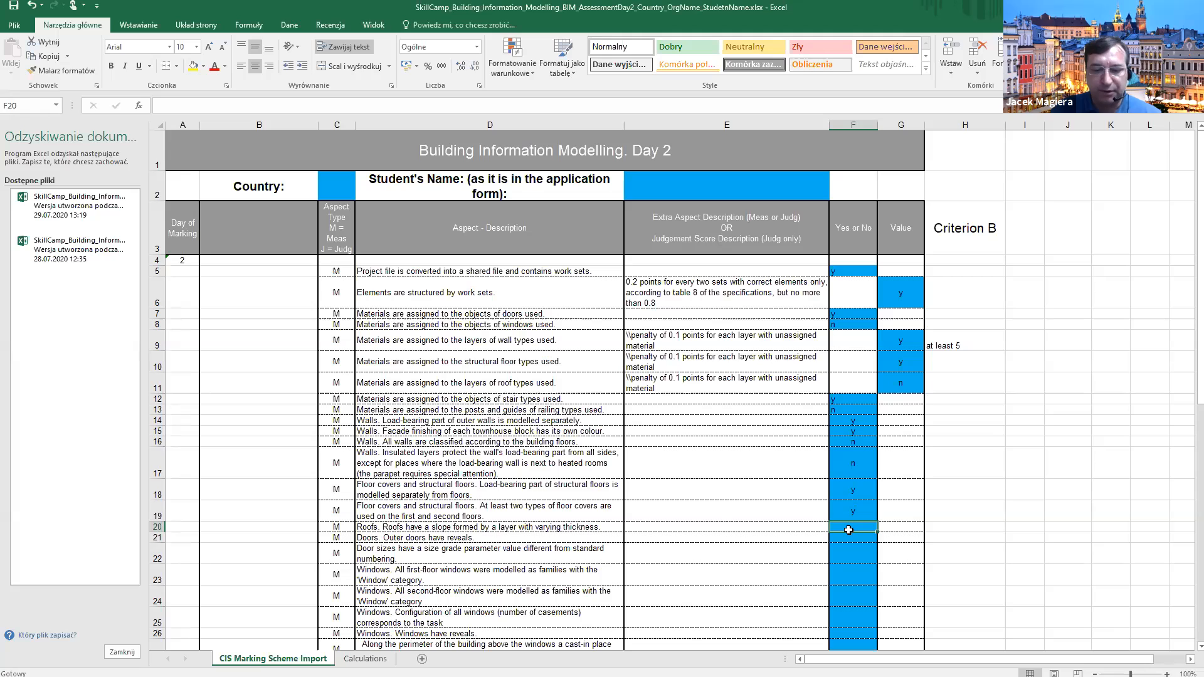
Score row 20's sloped-roof criterion n, then return to Revit and close the type properties.
{"action": "type", "text": "n"}
{"action": "left_click", "coordinate": [852, 539]}
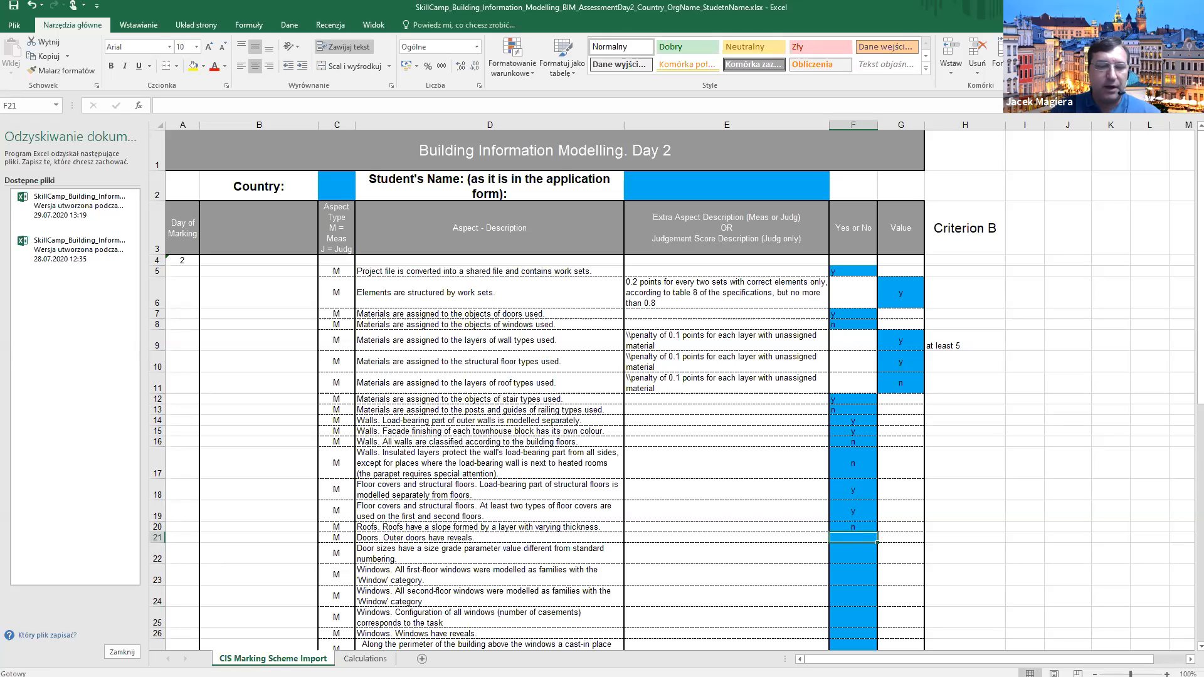
{"action": "key", "text": "alt+Tab"}
{"action": "left_click", "coordinate": [531, 549]}
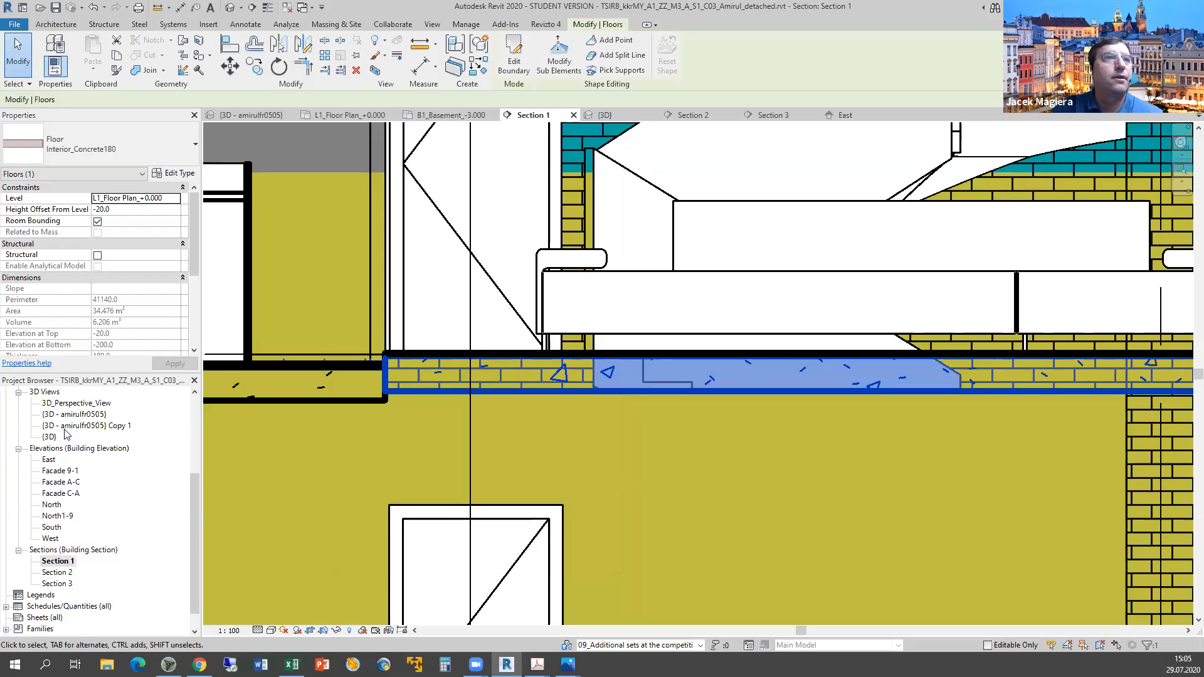
Open L1_Floor Plan_+0.000 and inspect the W2 window and adjacent exterior masonry wall.
{"action": "scroll", "coordinate": [66, 433], "scroll_direction": "up", "scroll_amount": 2}
{"action": "scroll", "coordinate": [66, 433], "scroll_direction": "up", "scroll_amount": 3}
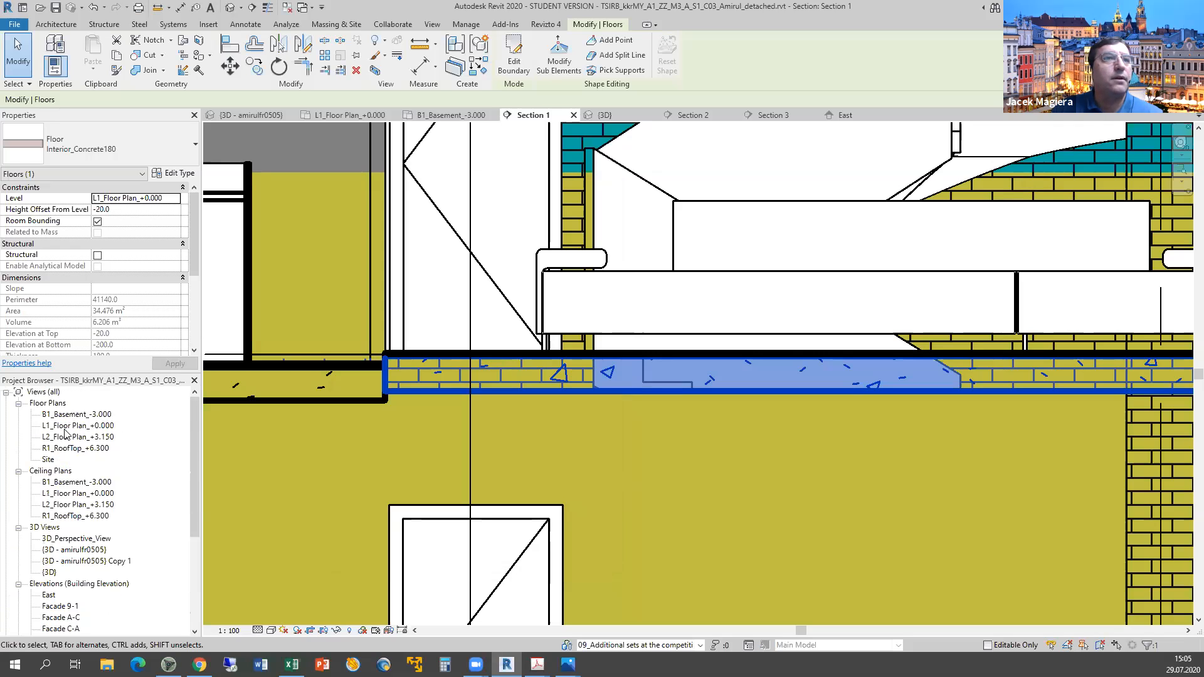
{"action": "double_click", "coordinate": [65, 427]}
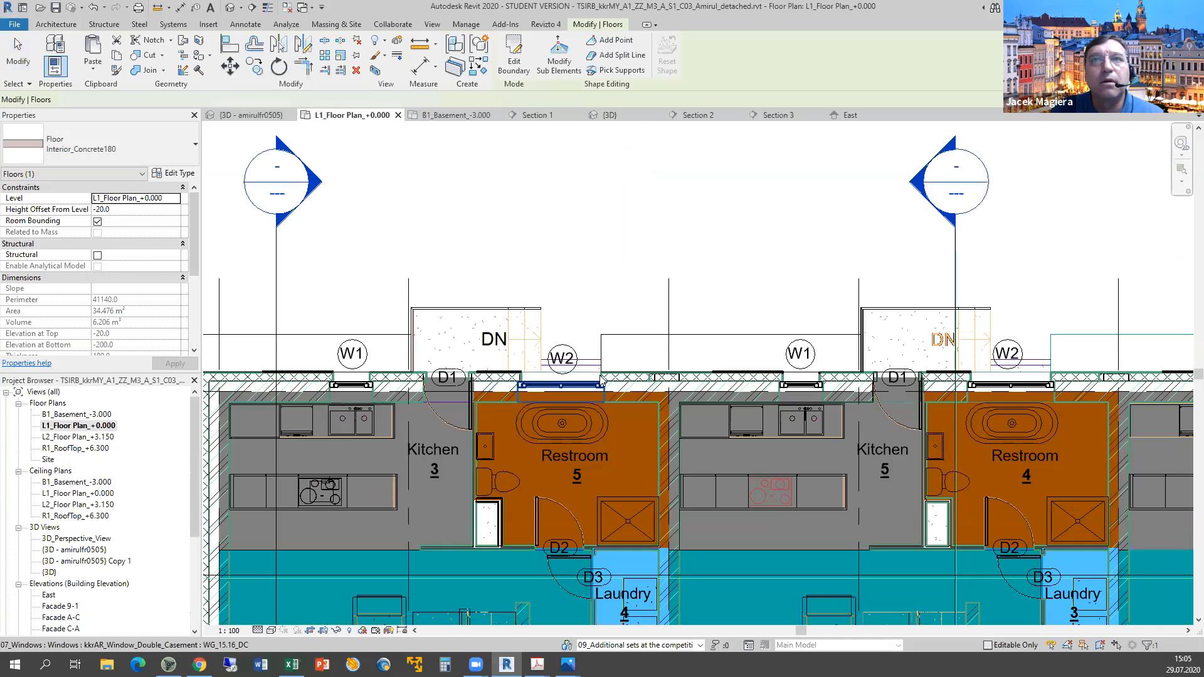
{"action": "scroll", "coordinate": [601, 381], "scroll_direction": "up", "scroll_amount": 5}
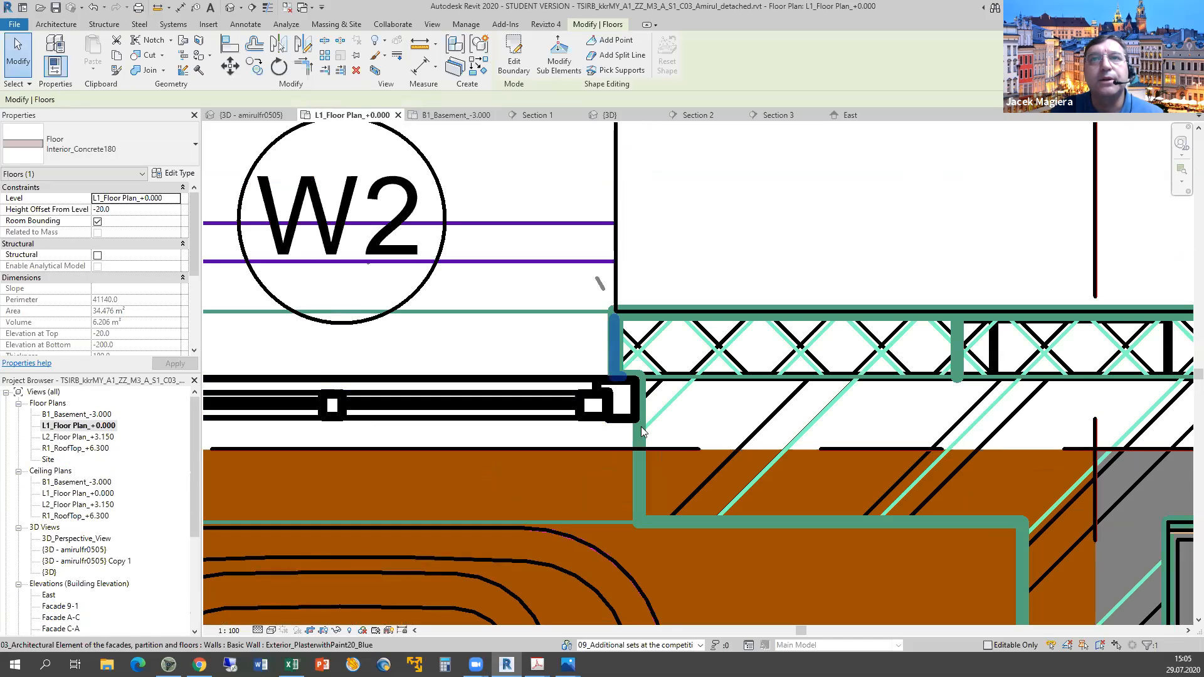
{"action": "left_click", "coordinate": [618, 425]}
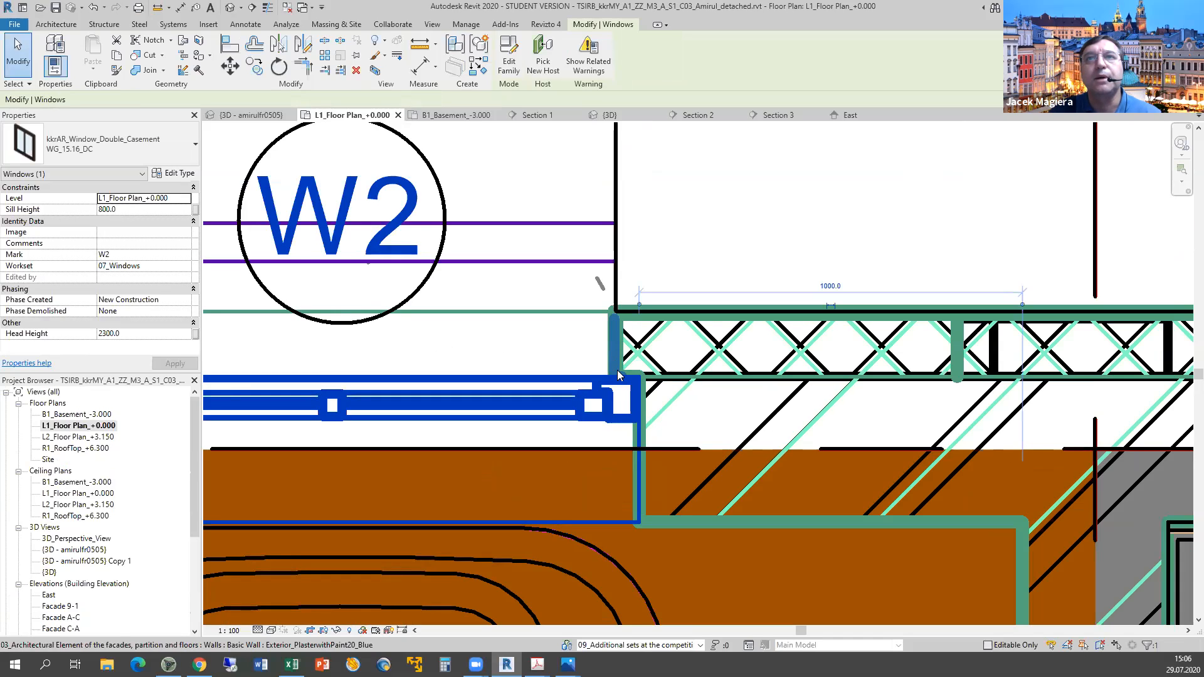
{"action": "left_click", "coordinate": [772, 346]}
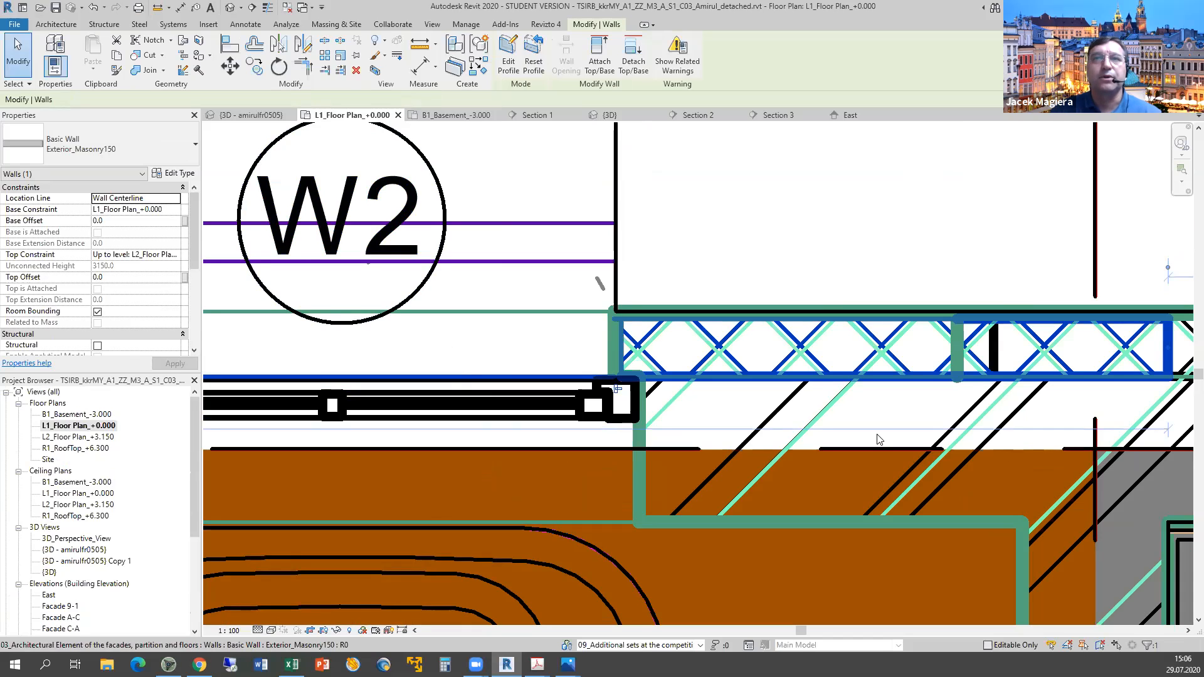
Zoom and pan the plan over to the W3 windows by the hallway and living room.
{"action": "scroll", "coordinate": [876, 452], "scroll_direction": "down", "scroll_amount": 3}
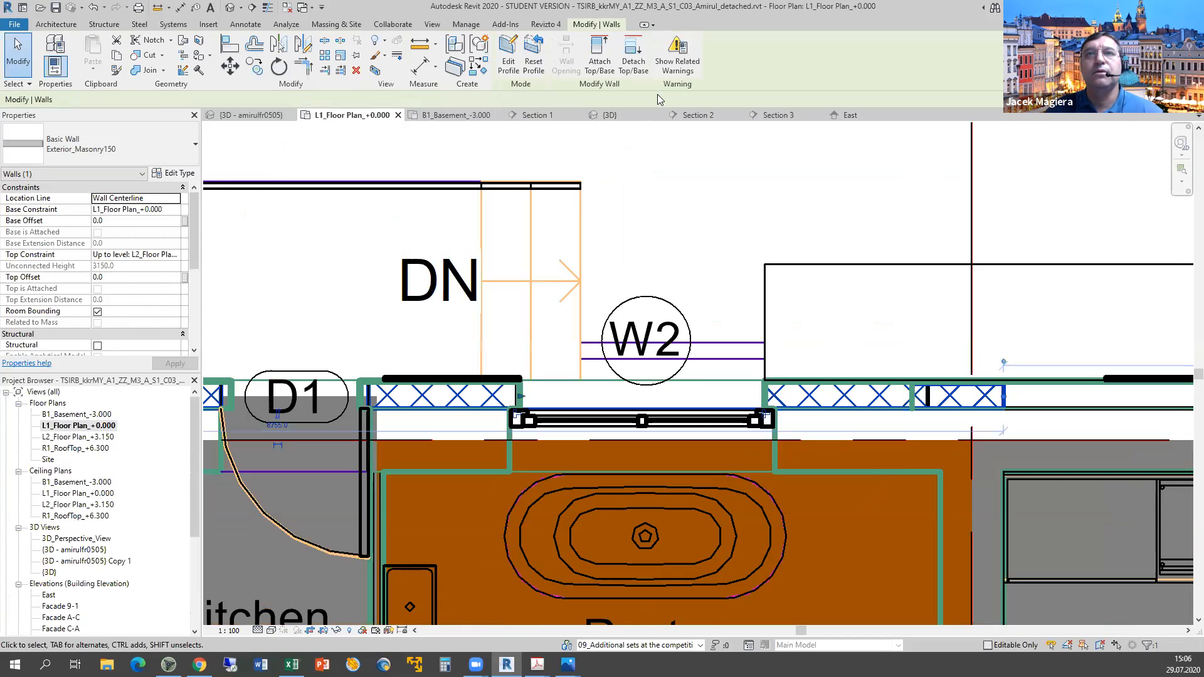
{"action": "scroll", "coordinate": [713, 563], "scroll_direction": "down", "scroll_amount": 2}
{"action": "middle_click_drag", "start_coordinate": [713, 563], "coordinate": [547, 119]}
{"action": "middle_click_drag", "start_coordinate": [643, 578], "coordinate": [453, 278]}
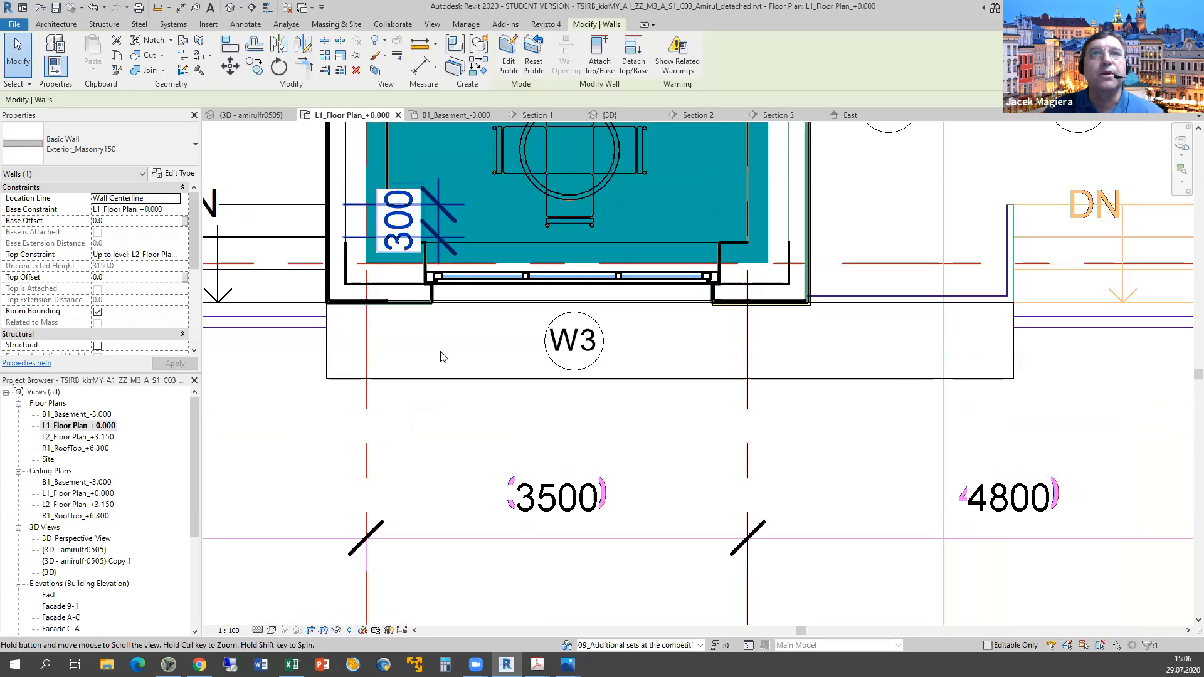
{"action": "scroll", "coordinate": [442, 356], "scroll_direction": "up", "scroll_amount": 3}
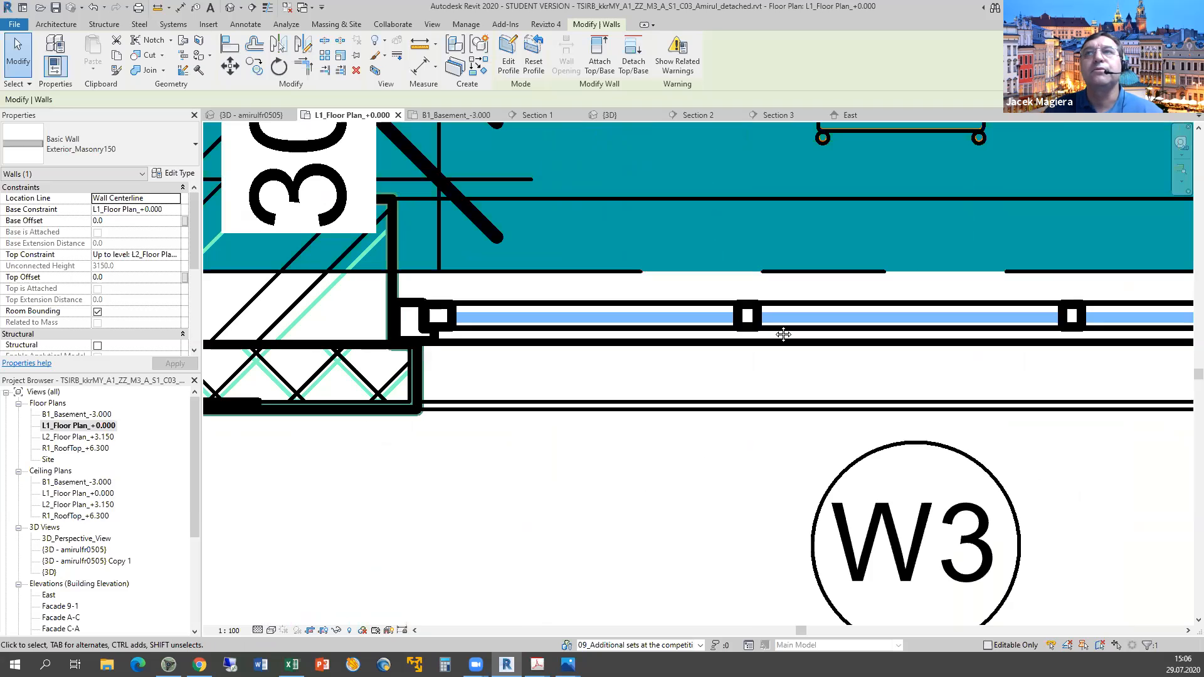
{"action": "scroll", "coordinate": [753, 326], "scroll_direction": "down", "scroll_amount": 5}
{"action": "scroll", "coordinate": [738, 317], "scroll_direction": "down", "scroll_amount": 3}
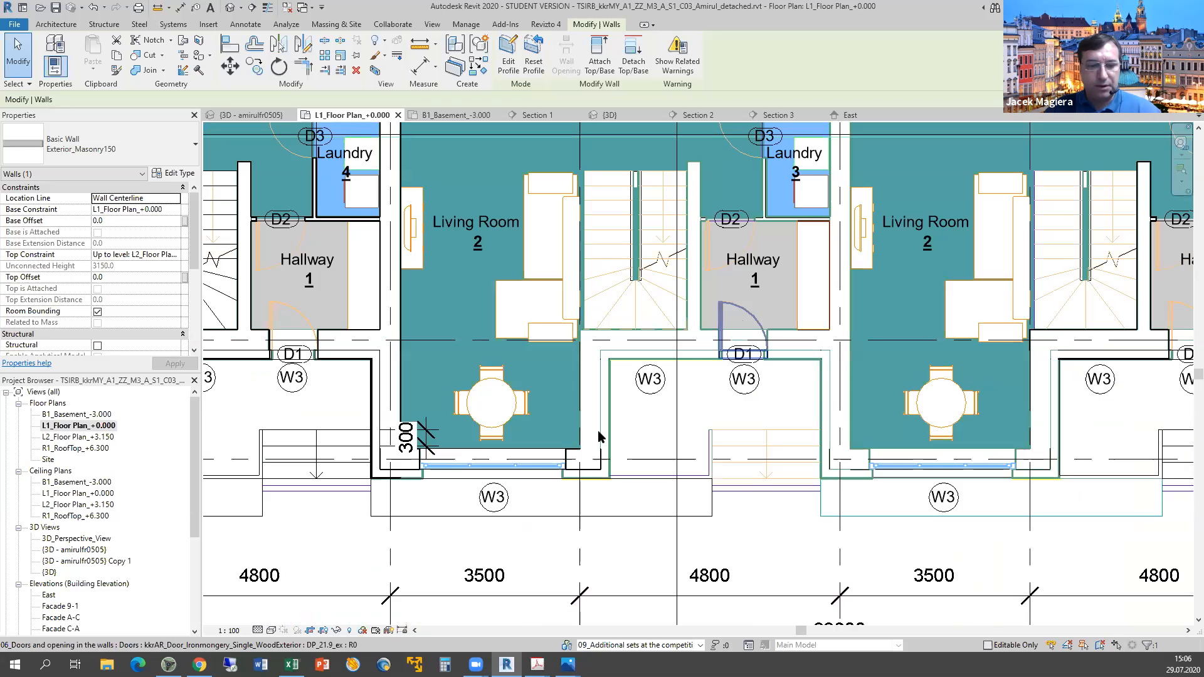
Score row 21's outer-door reveals criterion y in F21, then select the living room's front window in Revit.
{"action": "key", "text": "alt+Tab"}
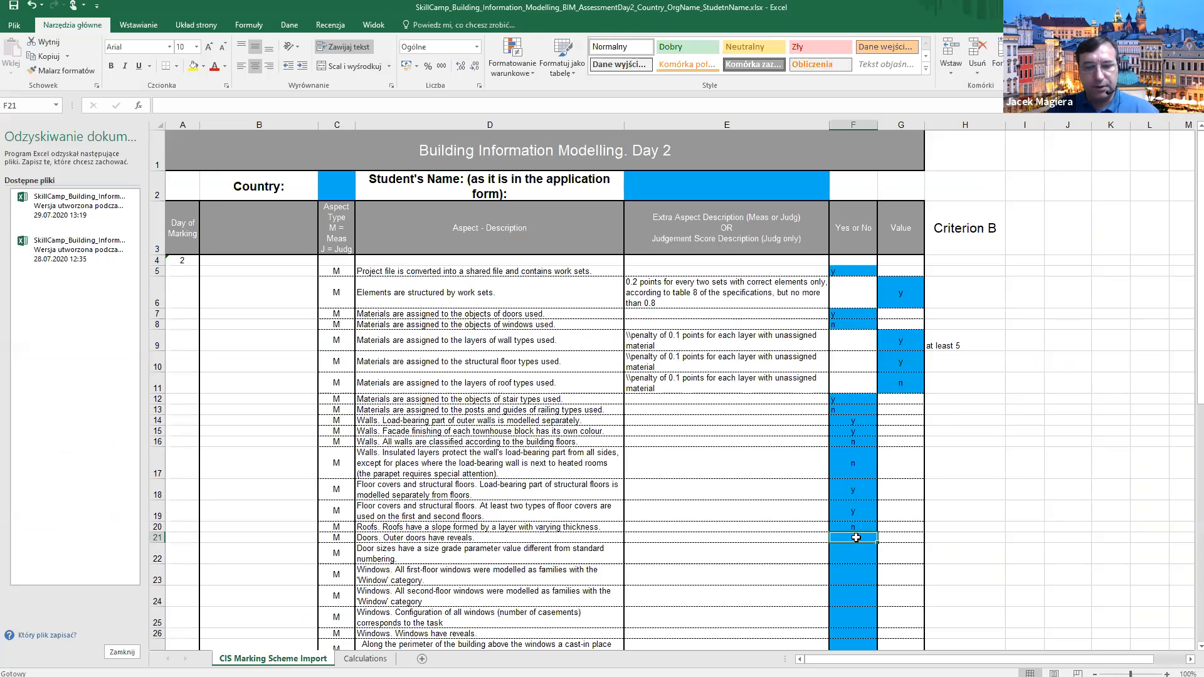
{"action": "type", "text": "y"}
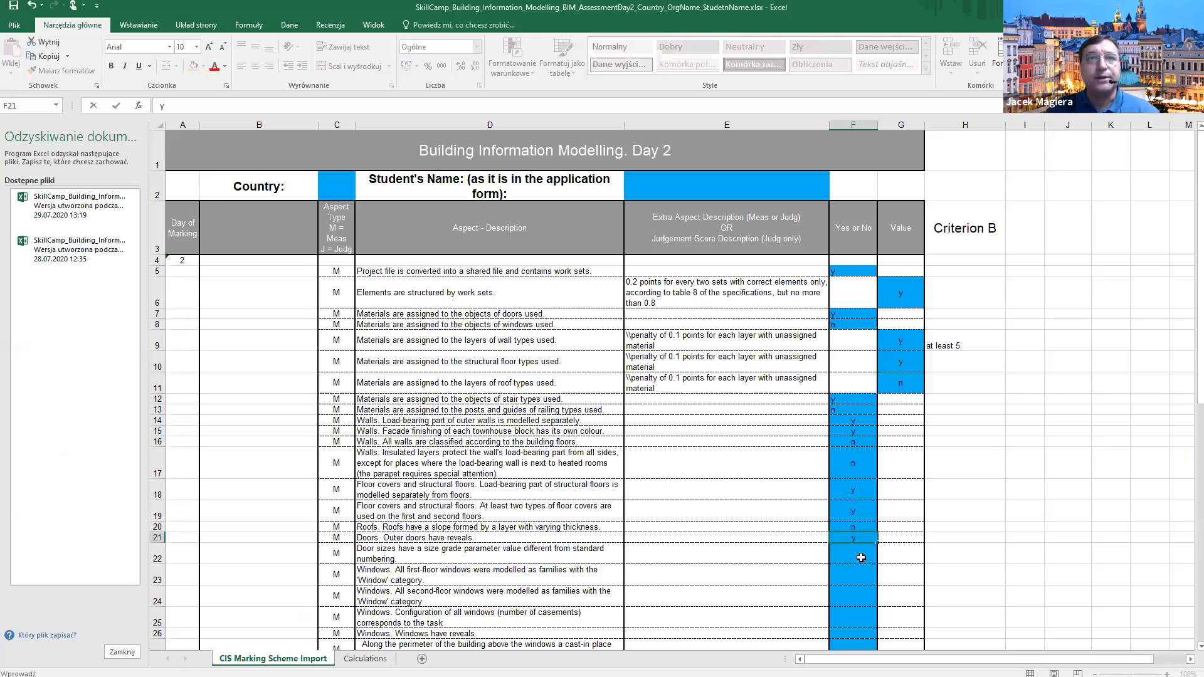
{"action": "left_click", "coordinate": [860, 557]}
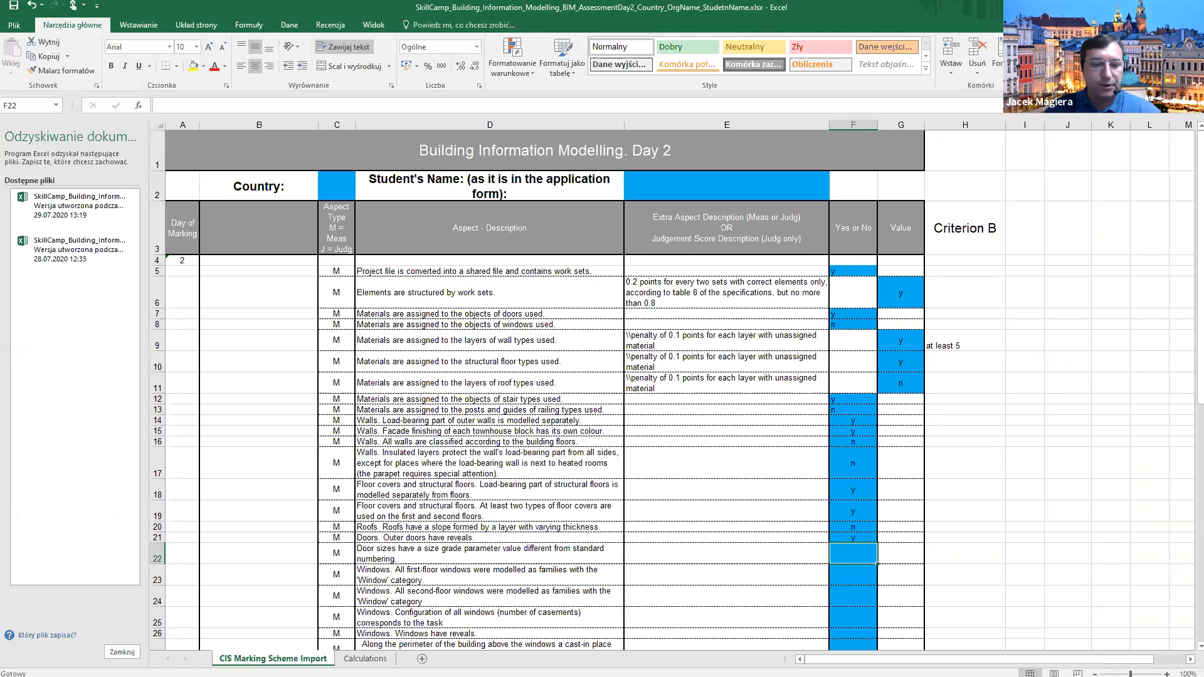
{"action": "key", "text": "alt+Tab"}
{"action": "left_click", "coordinate": [587, 416]}
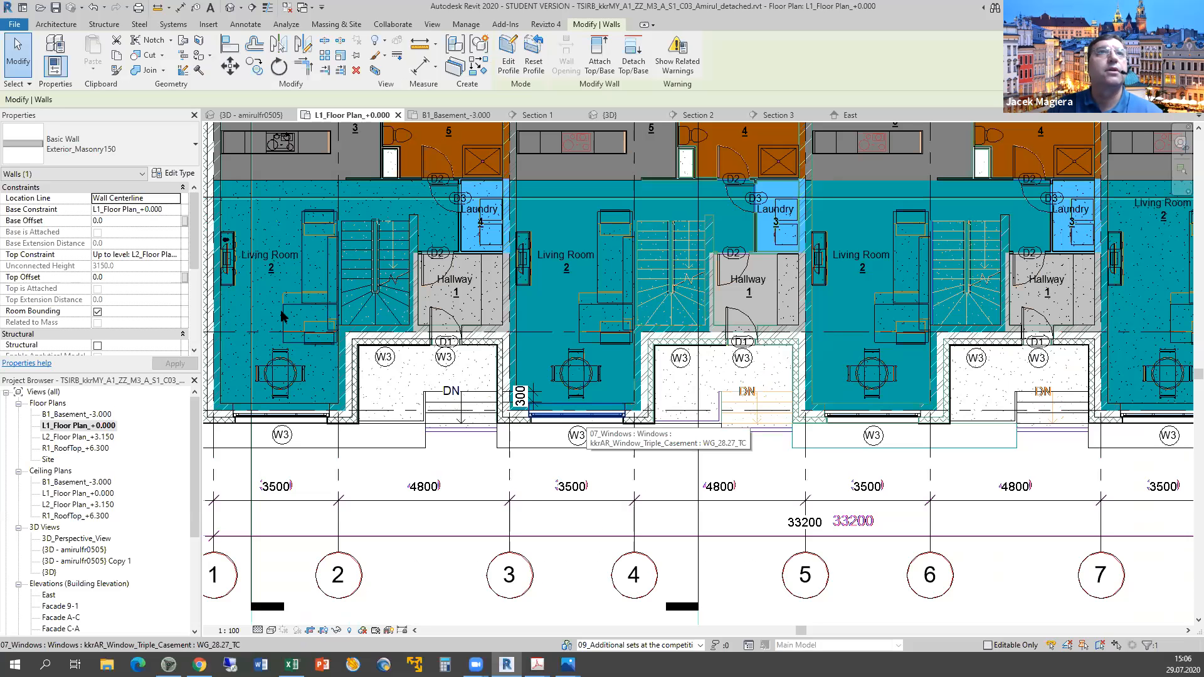
{"action": "left_click", "coordinate": [178, 174]}
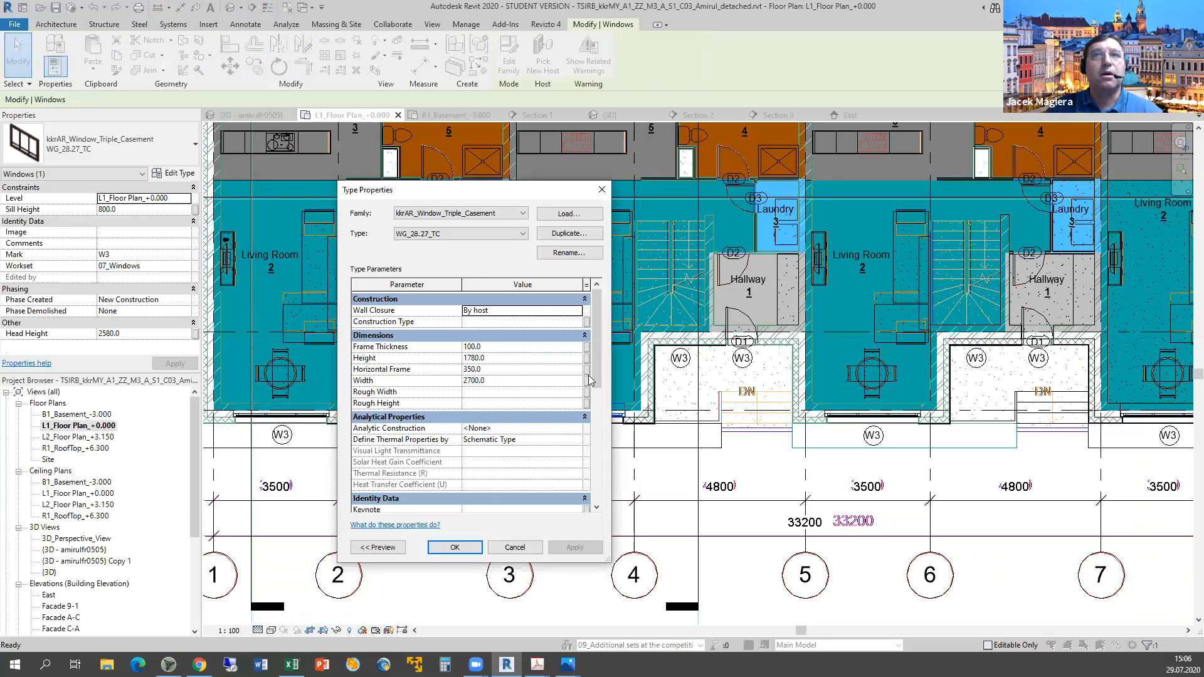
{"action": "left_click", "coordinate": [598, 464]}
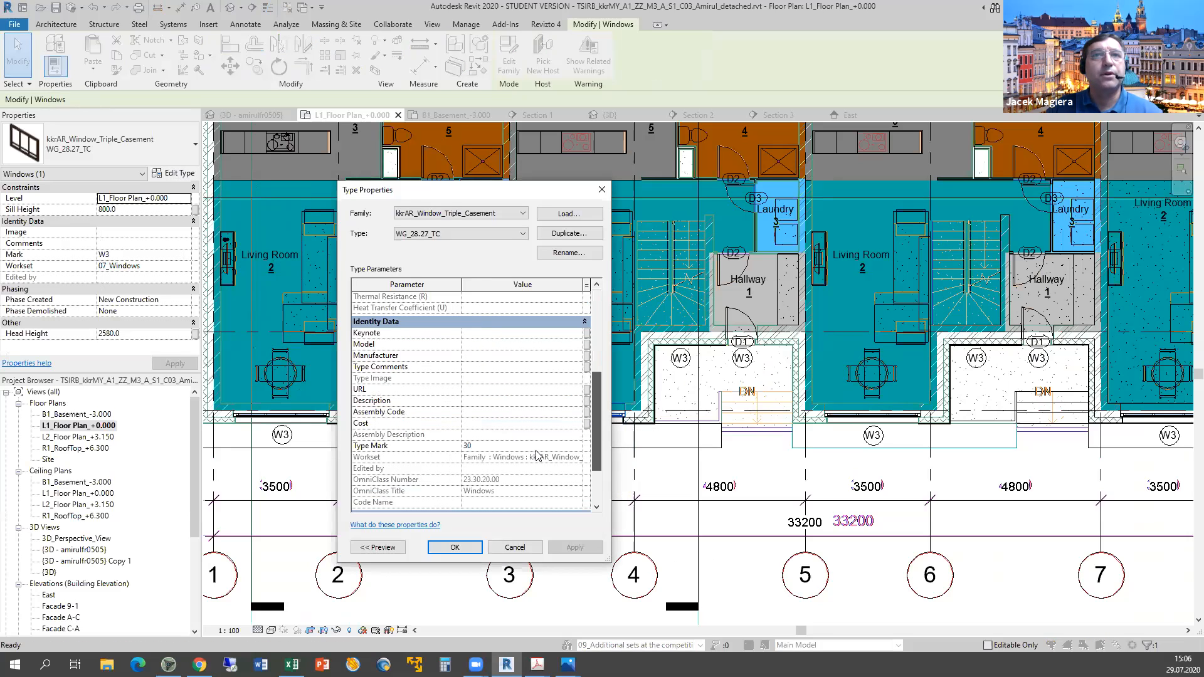
{"action": "scroll", "coordinate": [536, 451], "scroll_direction": "down", "scroll_amount": 1}
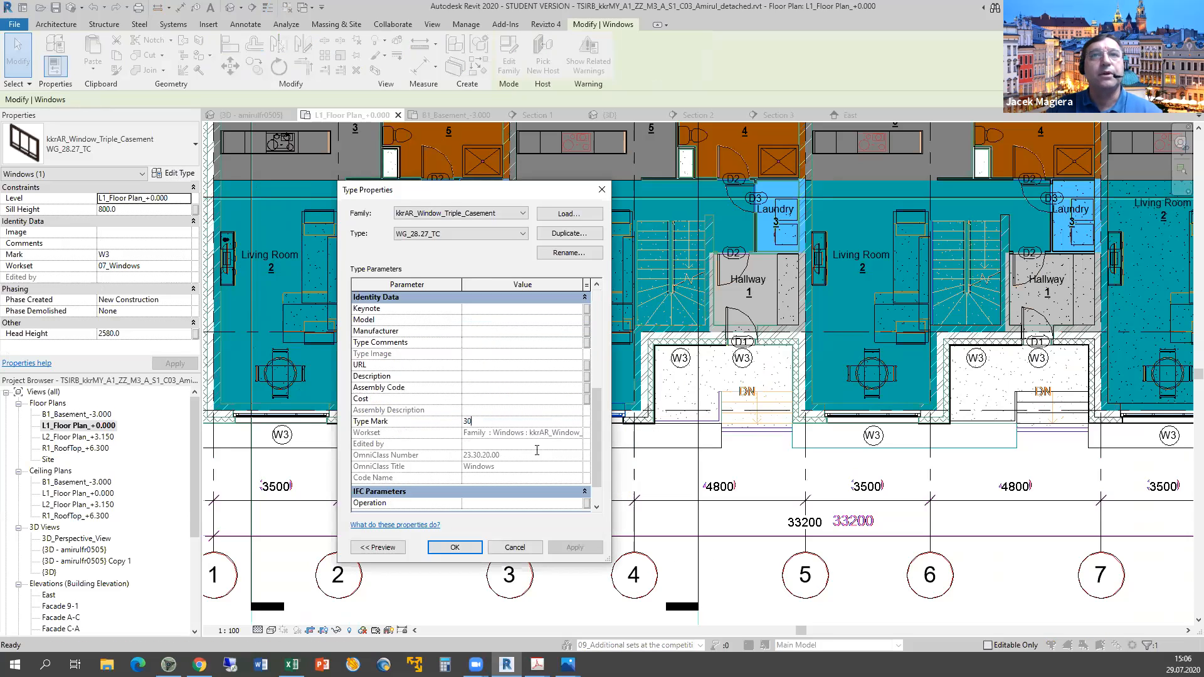
{"action": "left_click", "coordinate": [512, 548]}
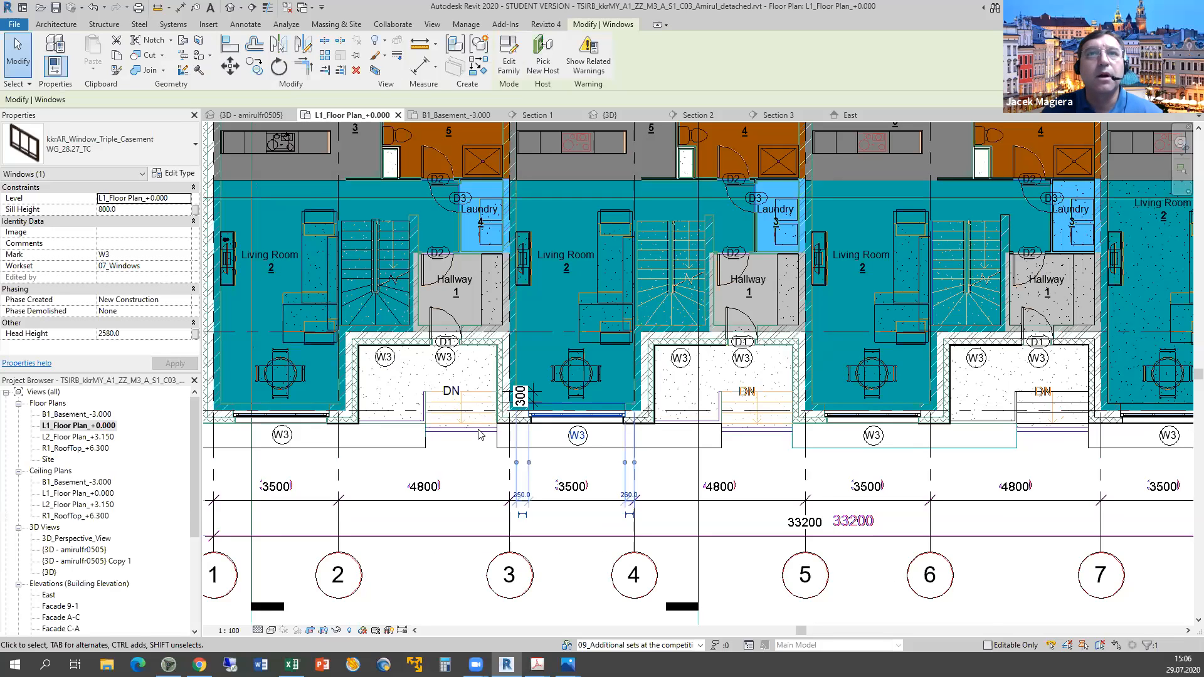
{"action": "left_click", "coordinate": [433, 334]}
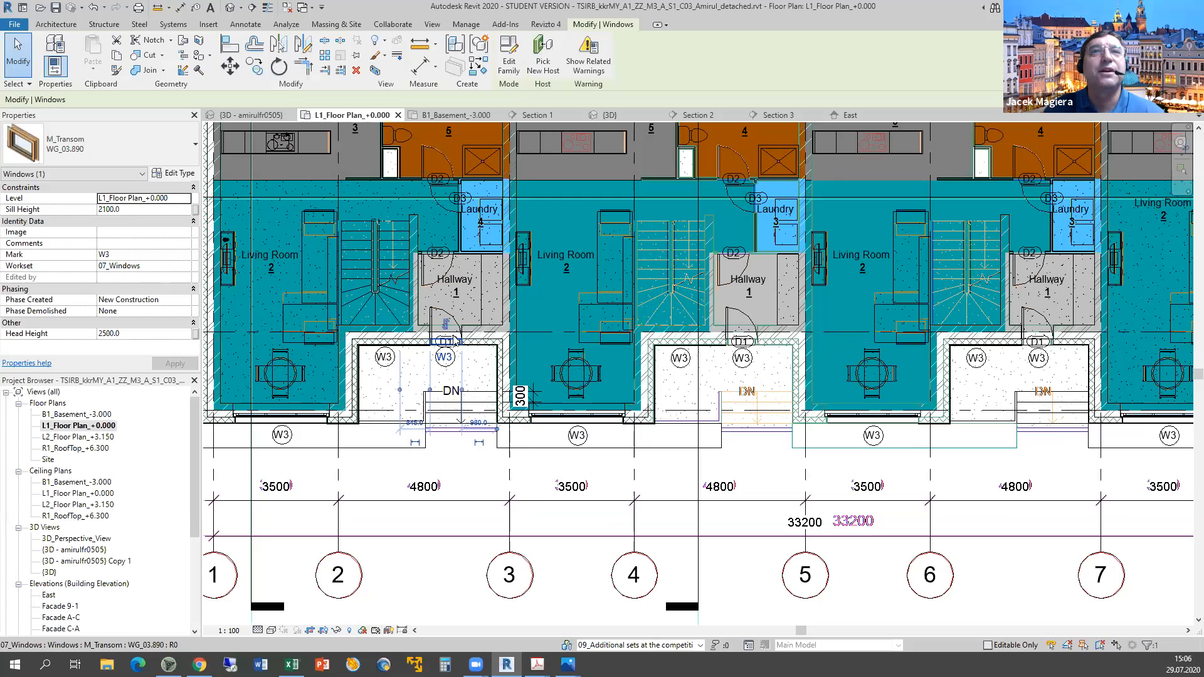
{"action": "left_click", "coordinate": [450, 344]}
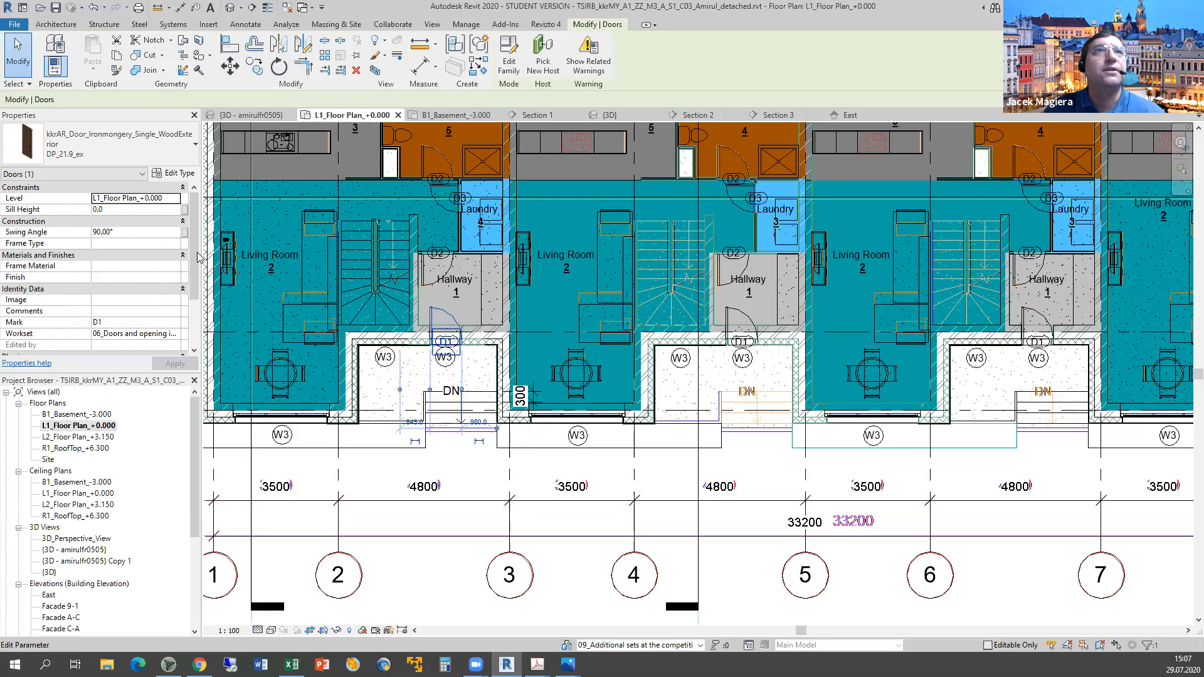
{"action": "left_click", "coordinate": [180, 174]}
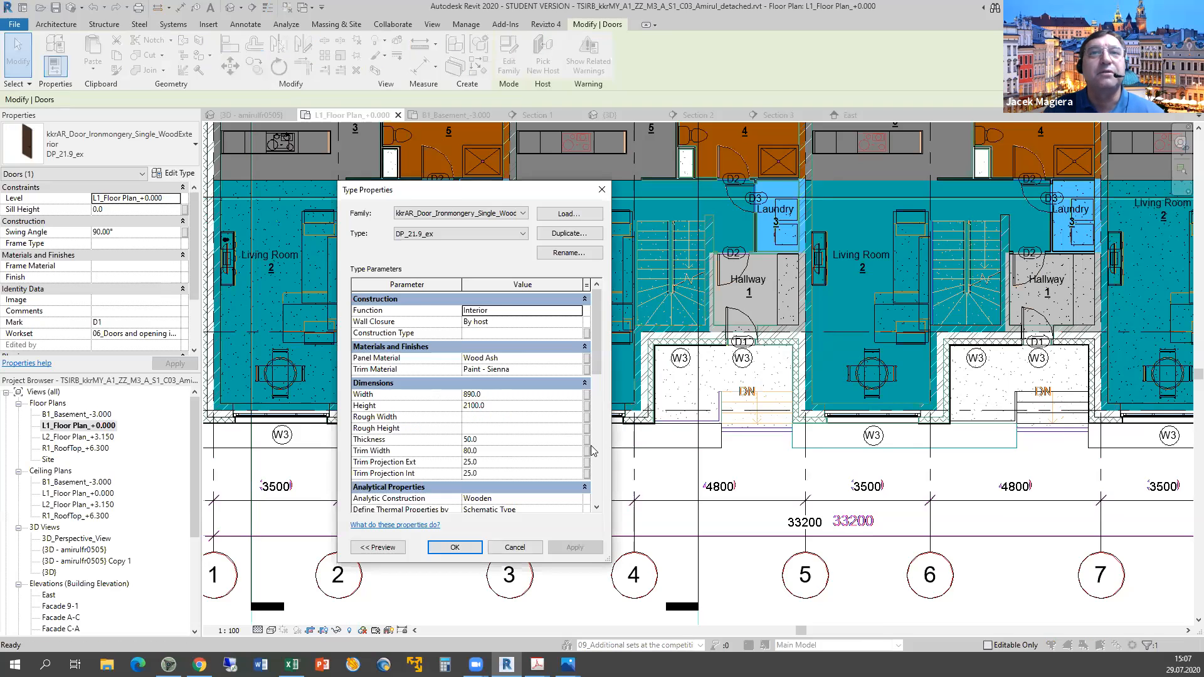
{"action": "scroll", "coordinate": [591, 450], "scroll_direction": "down", "scroll_amount": 8}
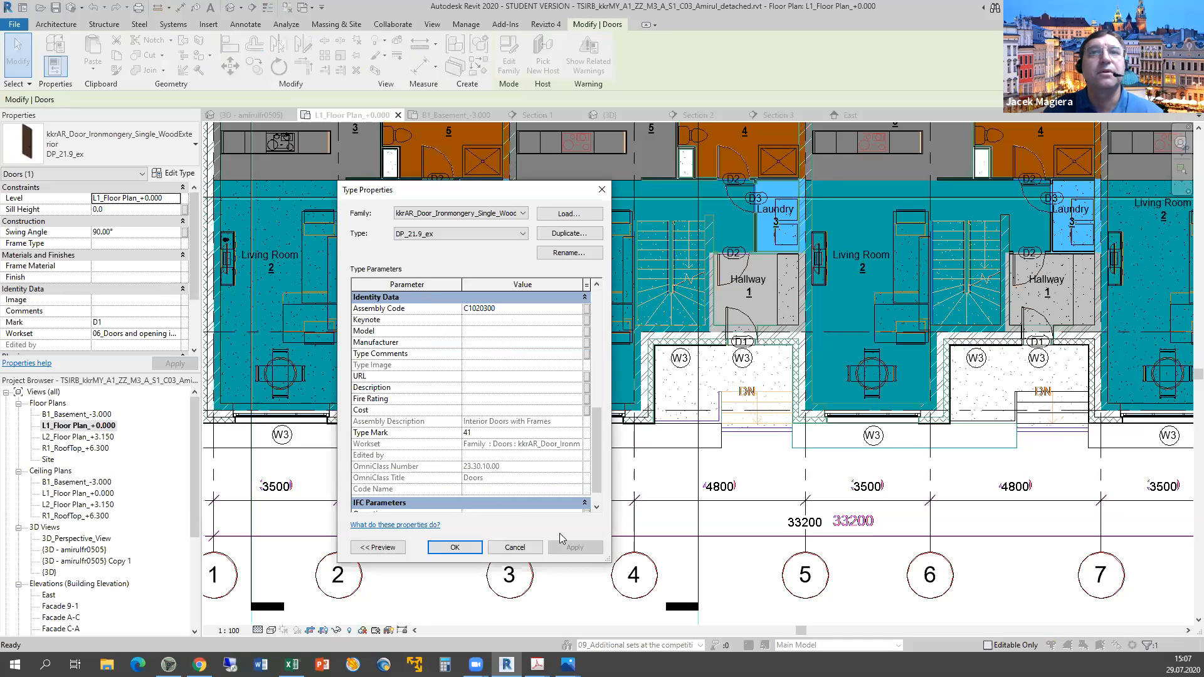
{"action": "left_click", "coordinate": [602, 190]}
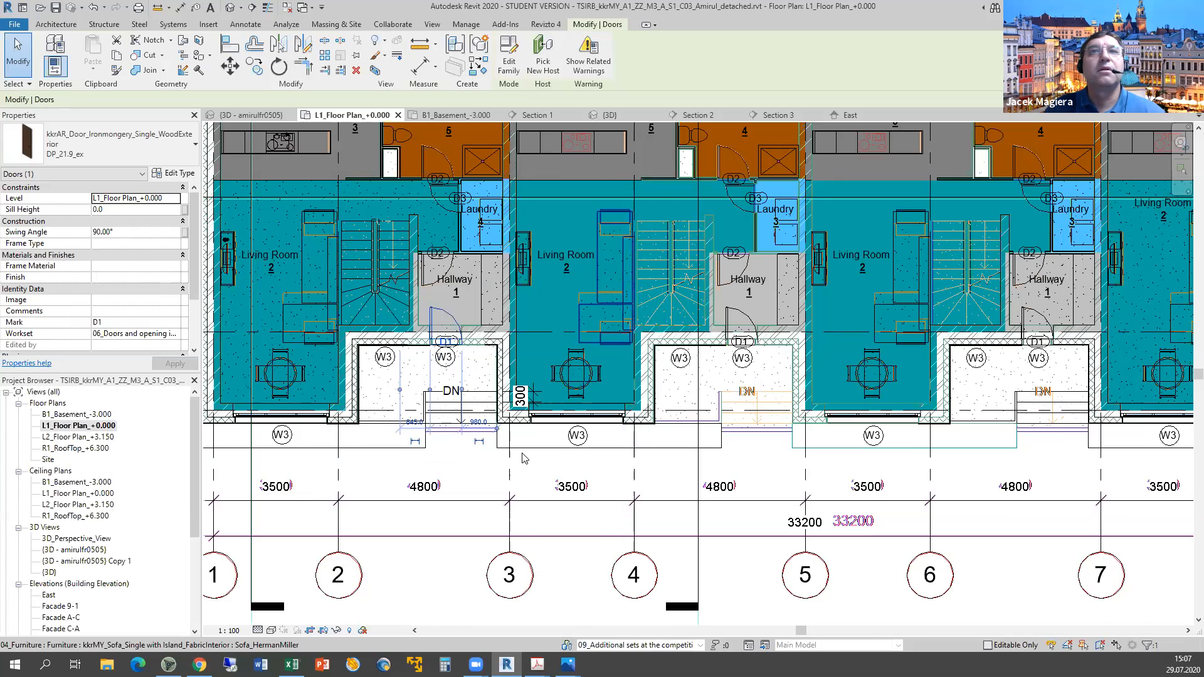
{"action": "middle_click_drag", "start_coordinate": [652, 154], "coordinate": [566, 511]}
{"action": "left_click", "coordinate": [566, 446]}
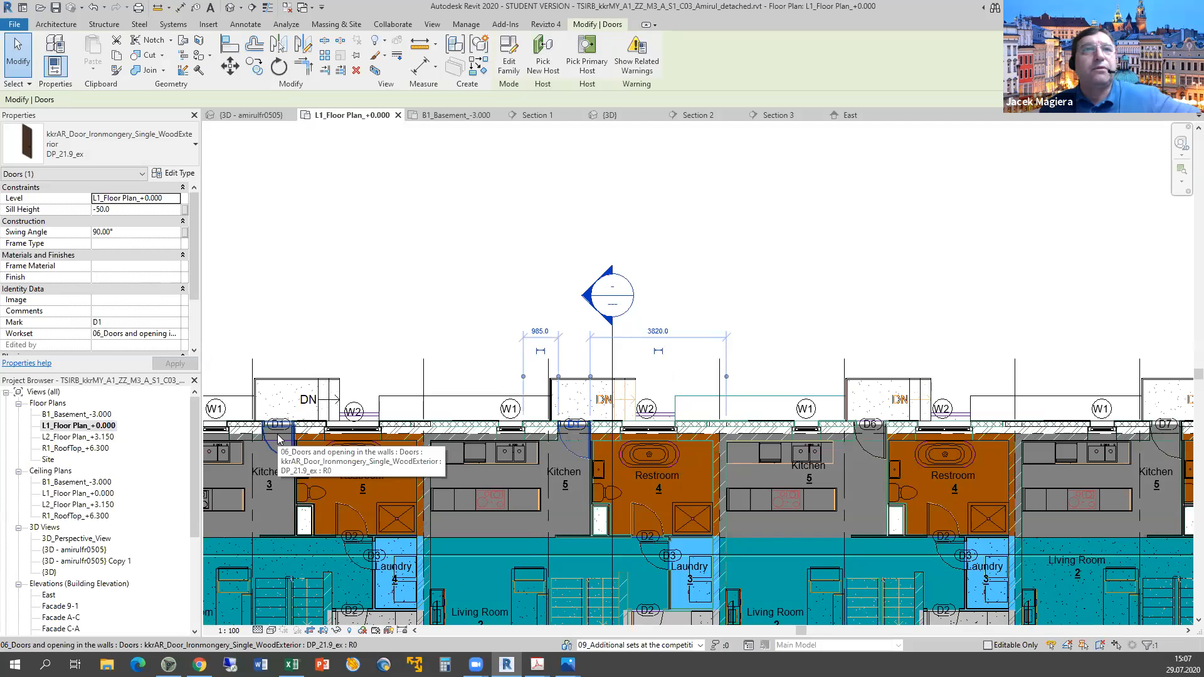
{"action": "left_click_drag", "start_coordinate": [280, 447], "coordinate": [283, 432]}
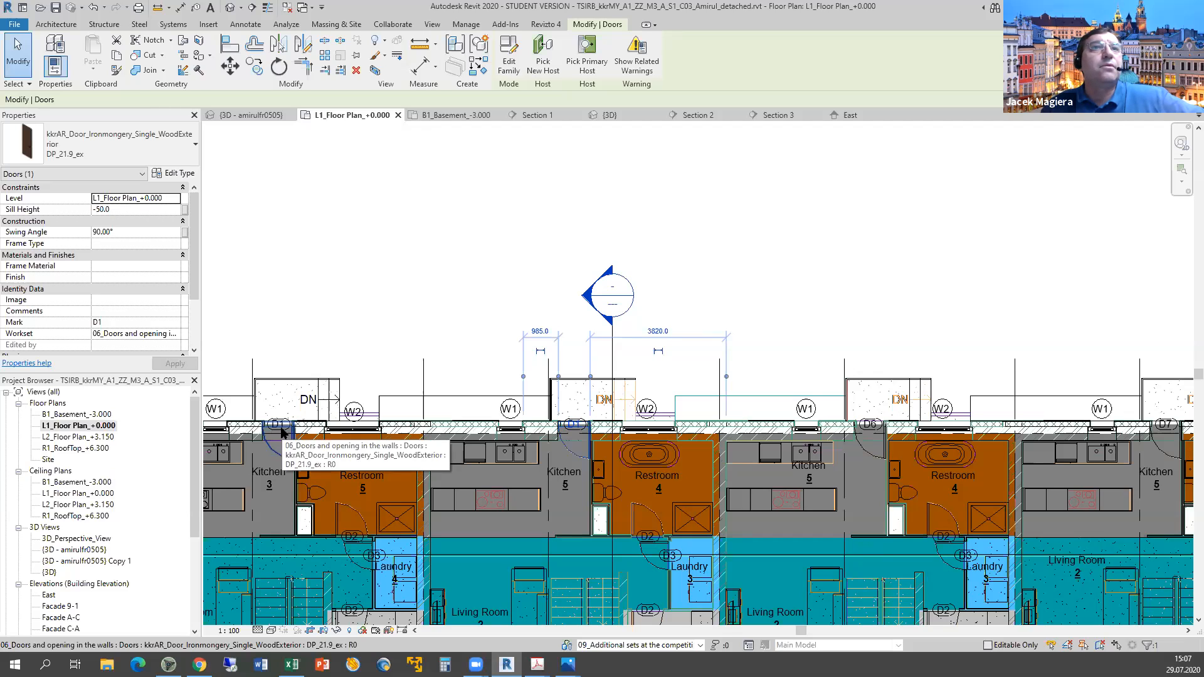
{"action": "left_click", "coordinate": [282, 432]}
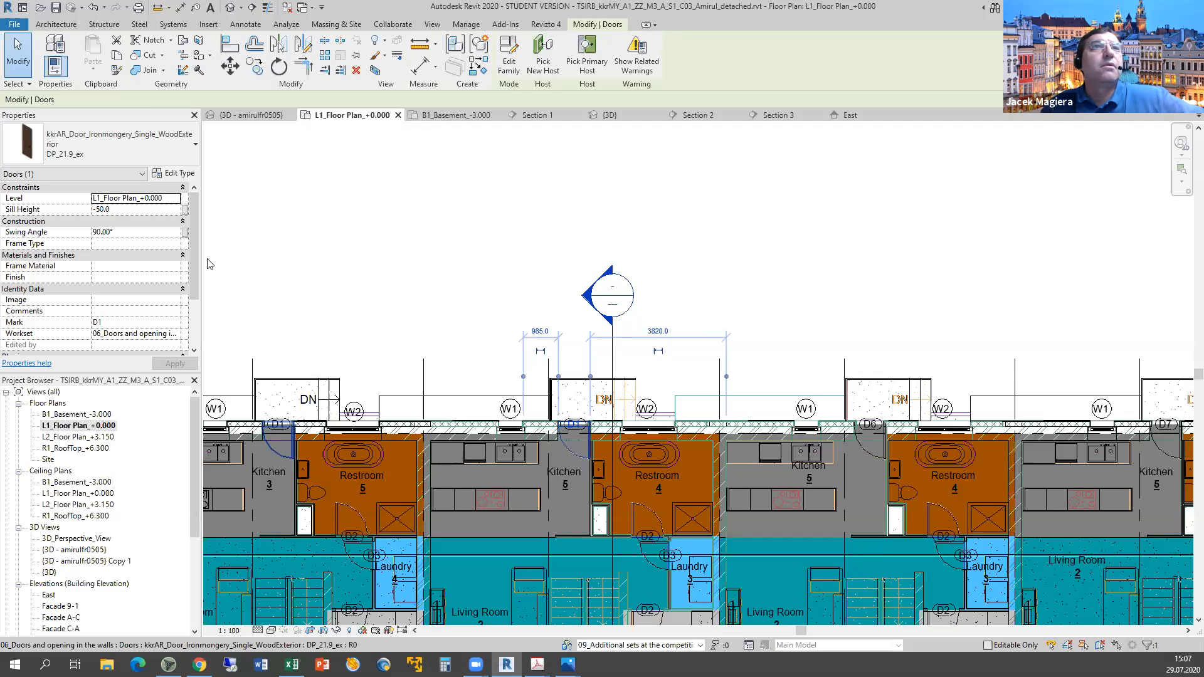
{"action": "left_click", "coordinate": [178, 174]}
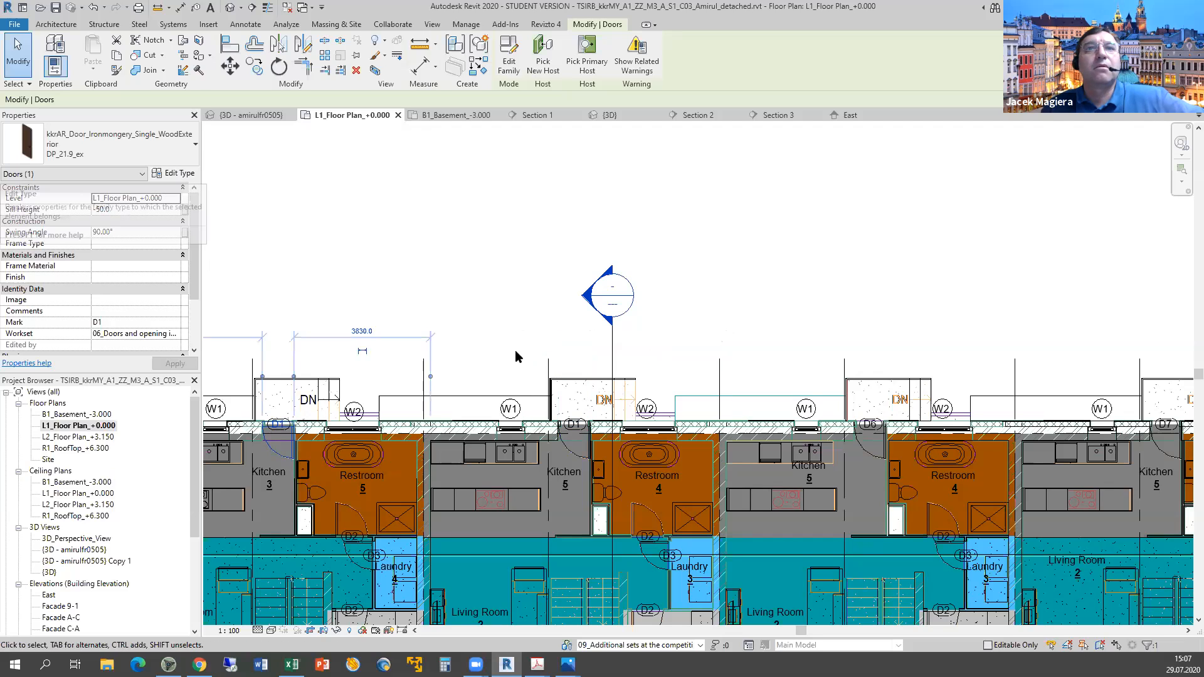
{"action": "scroll", "coordinate": [495, 426], "scroll_direction": "down", "scroll_amount": 7}
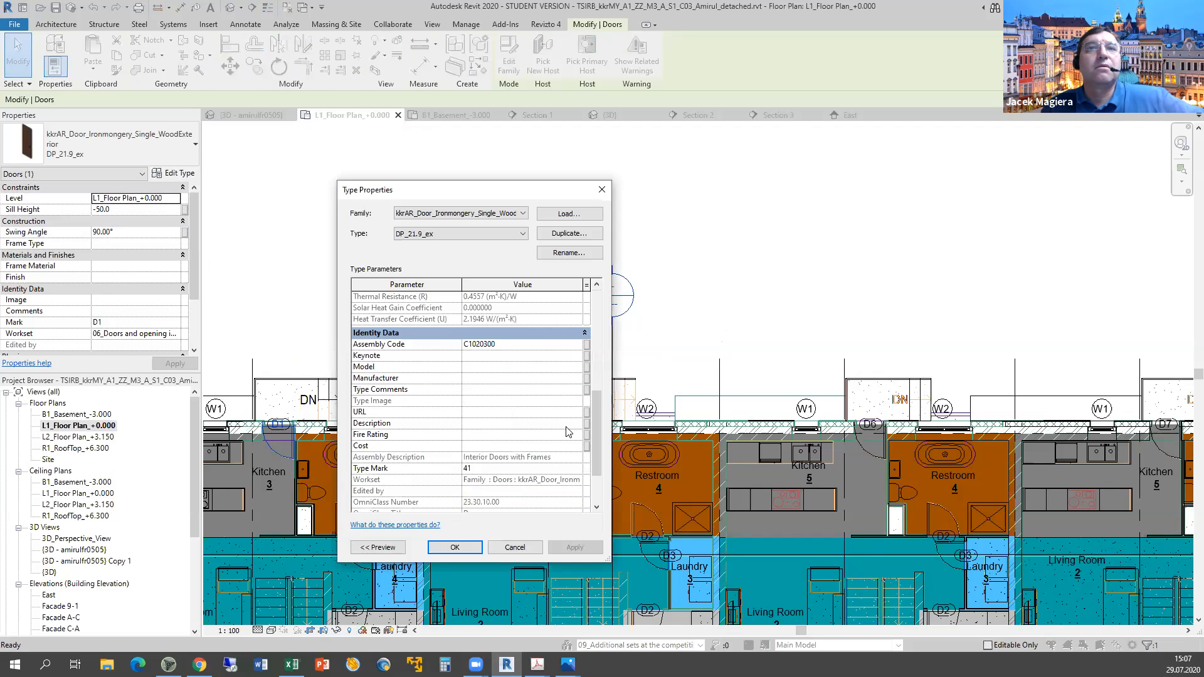
{"action": "scroll", "coordinate": [558, 436], "scroll_direction": "down", "scroll_amount": 1}
{"action": "left_click", "coordinate": [549, 437]}
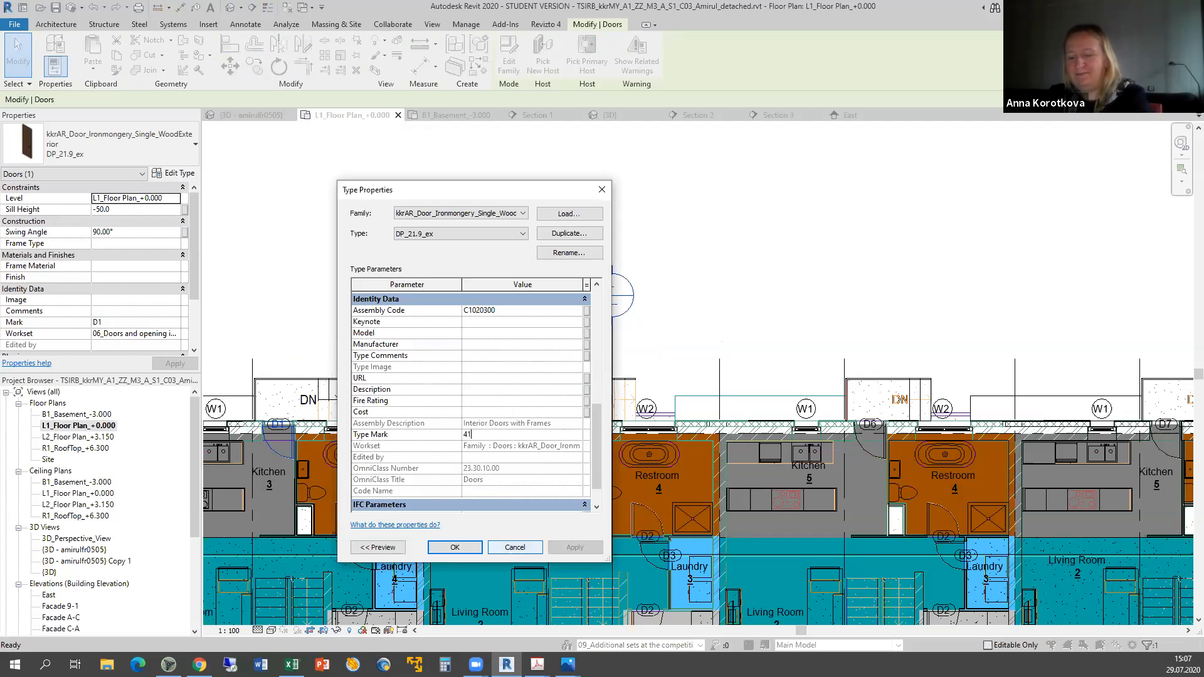
{"action": "left_click", "coordinate": [515, 547]}
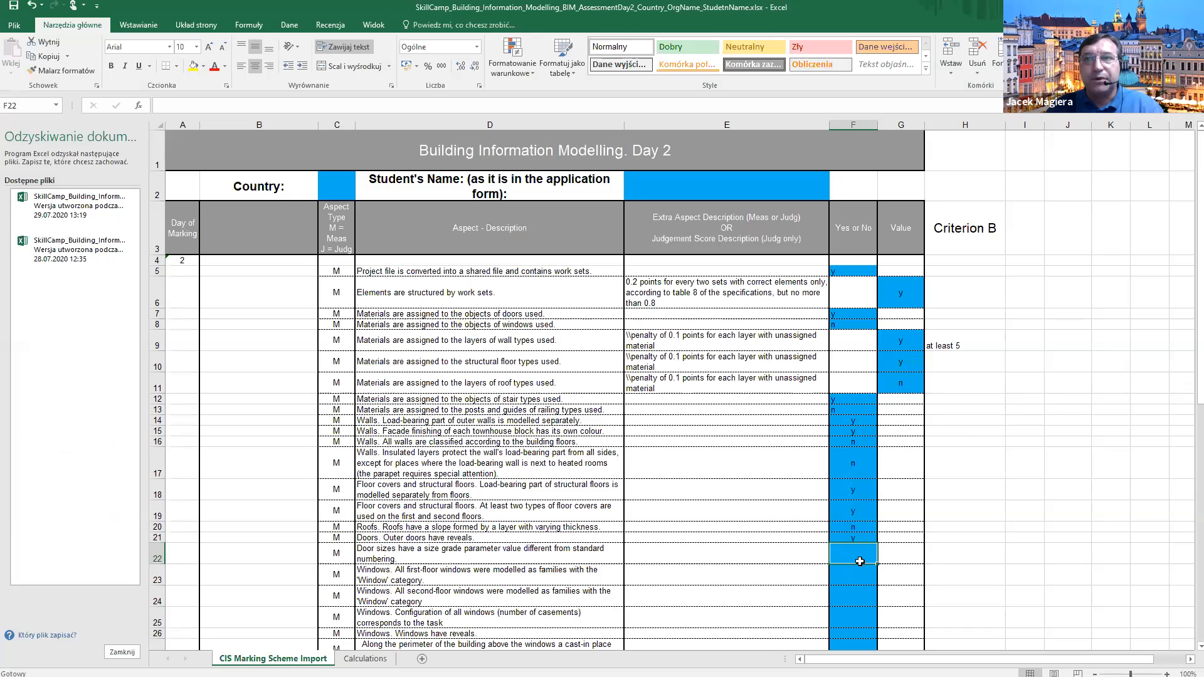
Enter n in F22 for the door size-grade criterion and return to the Revit model.
{"action": "type", "text": "mn"}
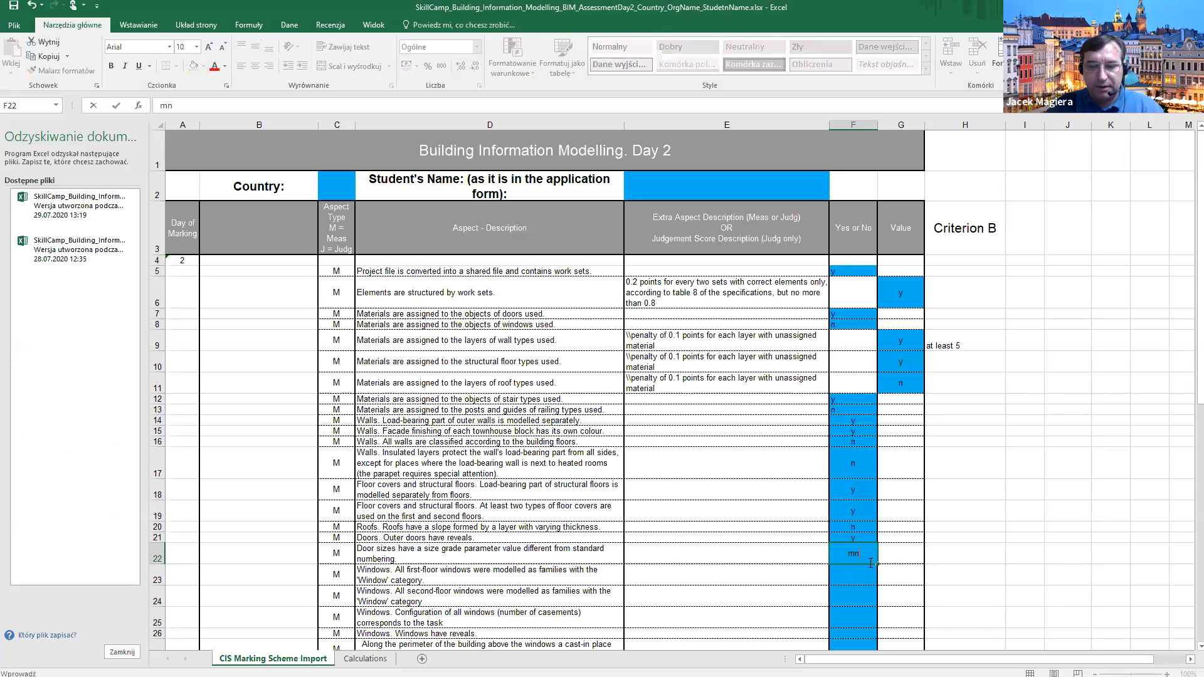
{"action": "type", "text": "n"}
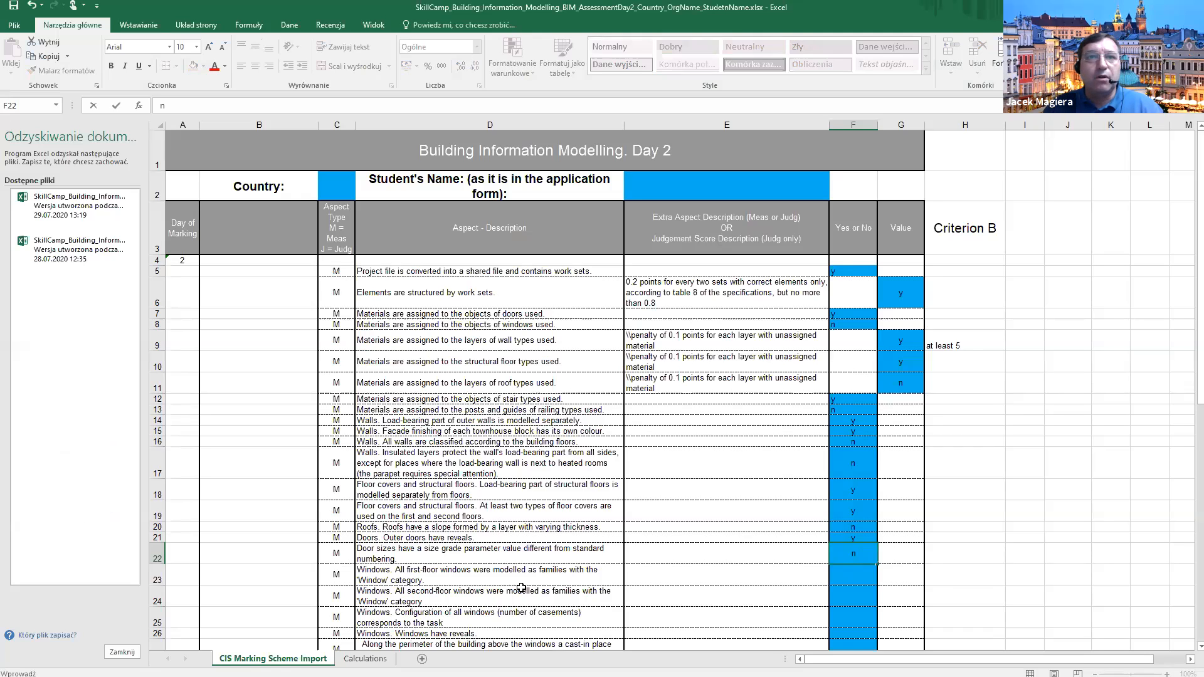
{"action": "key", "text": "Return"}
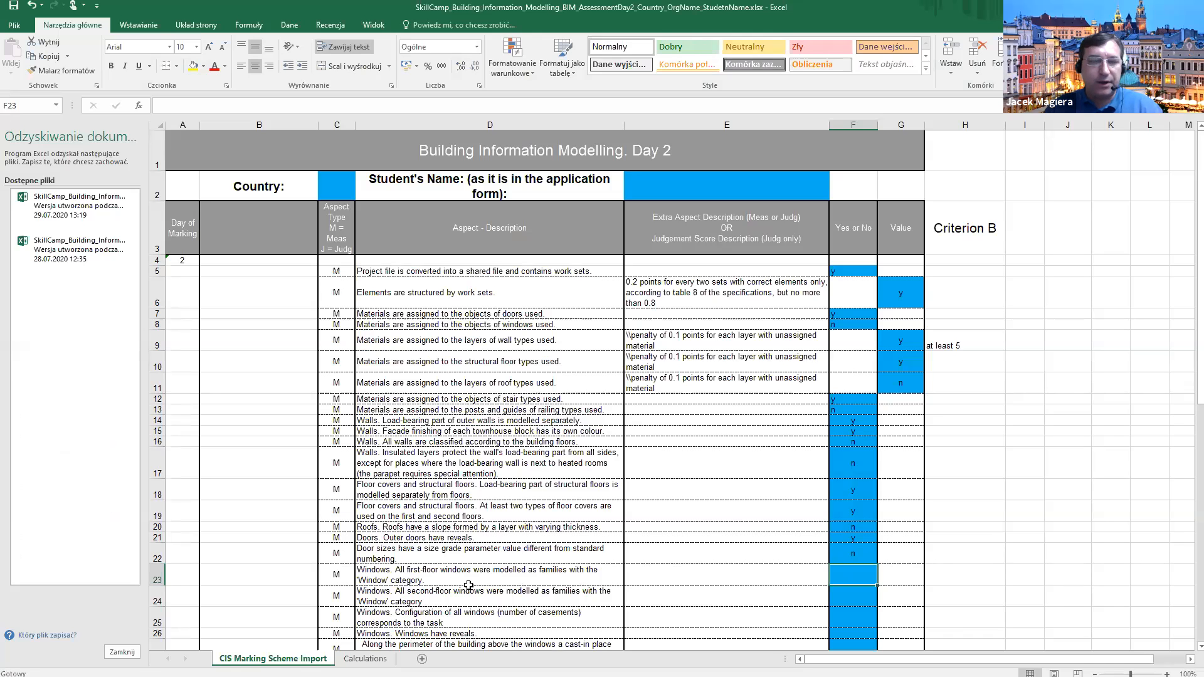
{"action": "key", "text": "alt+Tab"}
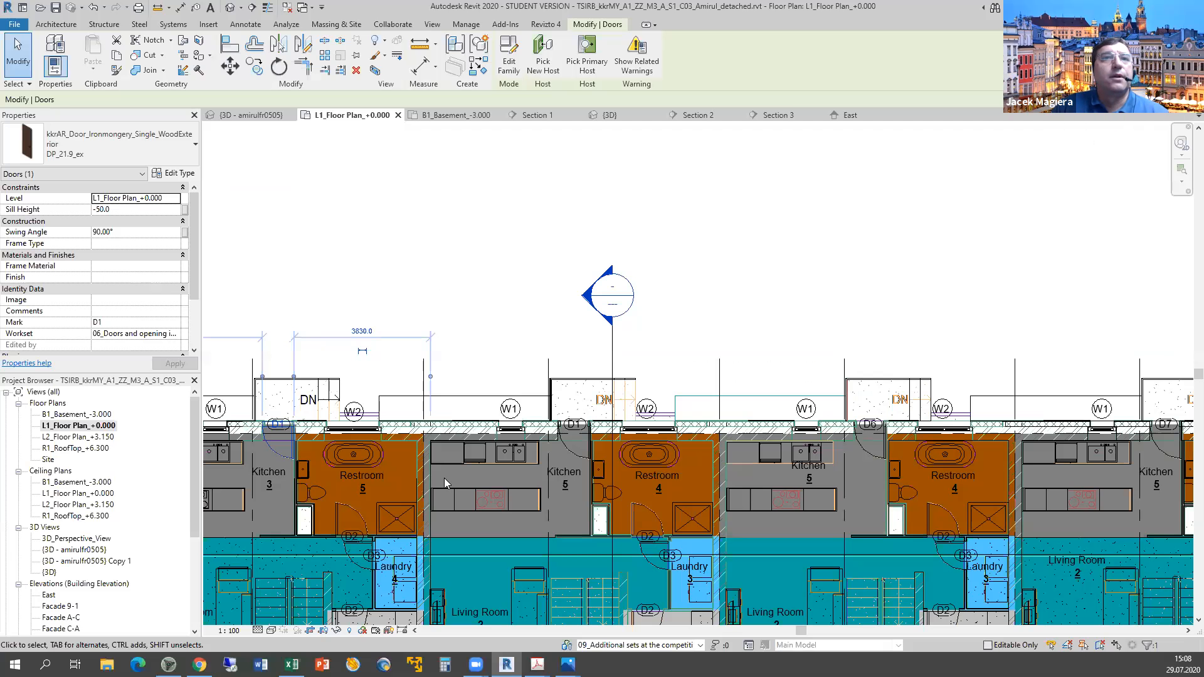
Zoom out on the ground-floor plan and isolate the Windows category, then deselect.
{"action": "scroll", "coordinate": [445, 477], "scroll_direction": "down", "scroll_amount": 3}
{"action": "scroll", "coordinate": [476, 432], "scroll_direction": "down", "scroll_amount": 1}
{"action": "middle_click_drag", "start_coordinate": [479, 420], "coordinate": [454, 396]}
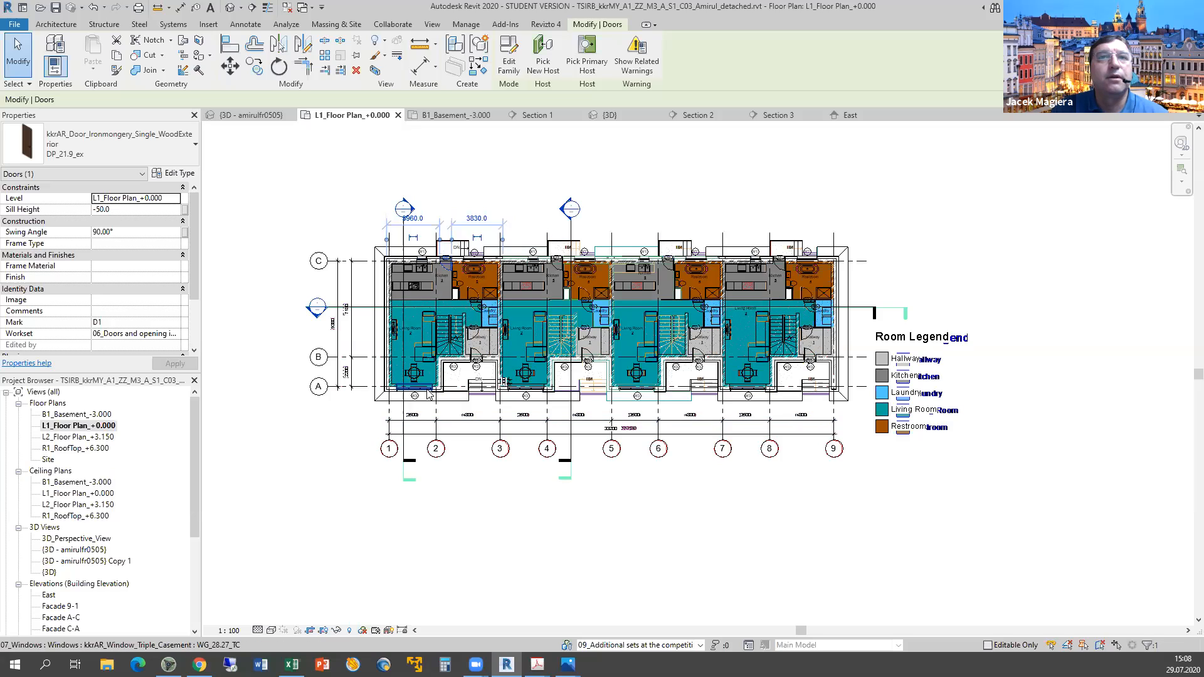
{"action": "left_click", "coordinate": [428, 393]}
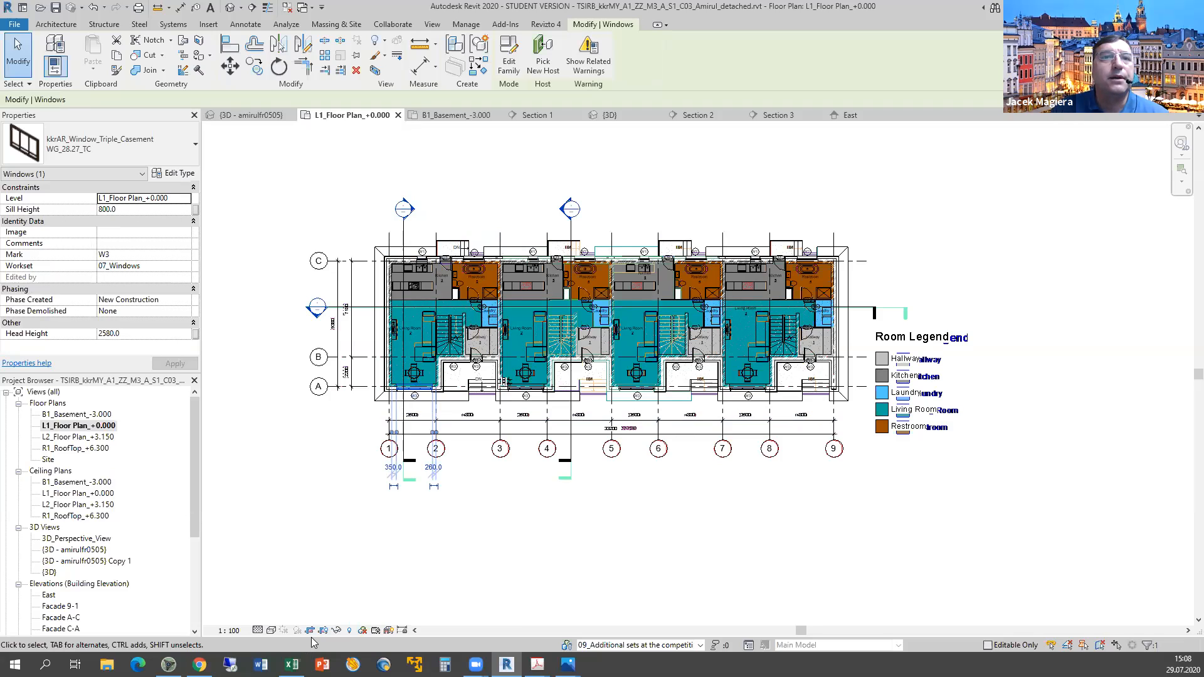
{"action": "left_click", "coordinate": [336, 630]}
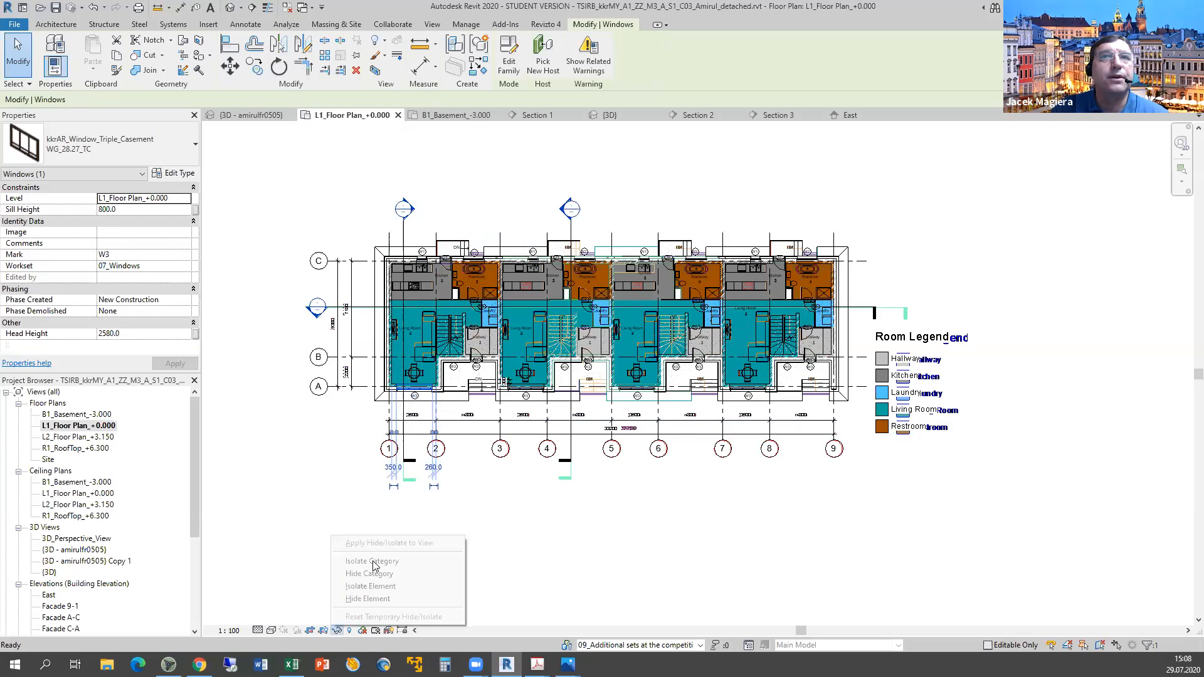
{"action": "left_click", "coordinate": [373, 562]}
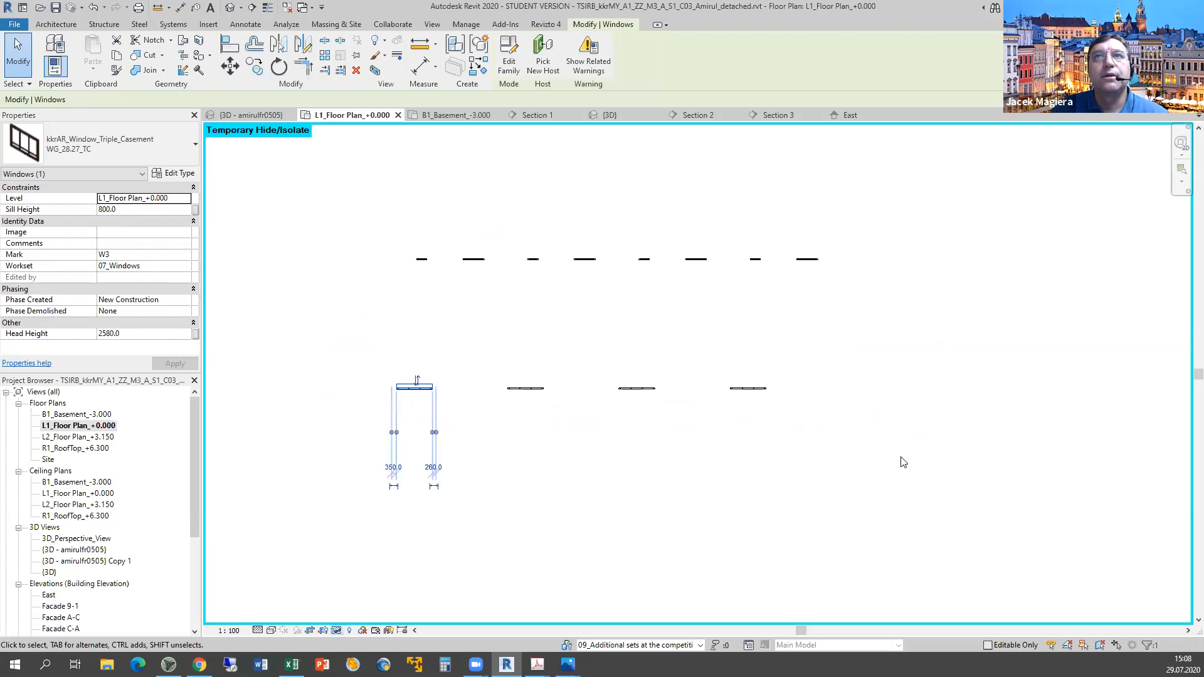
{"action": "left_click", "coordinate": [936, 490]}
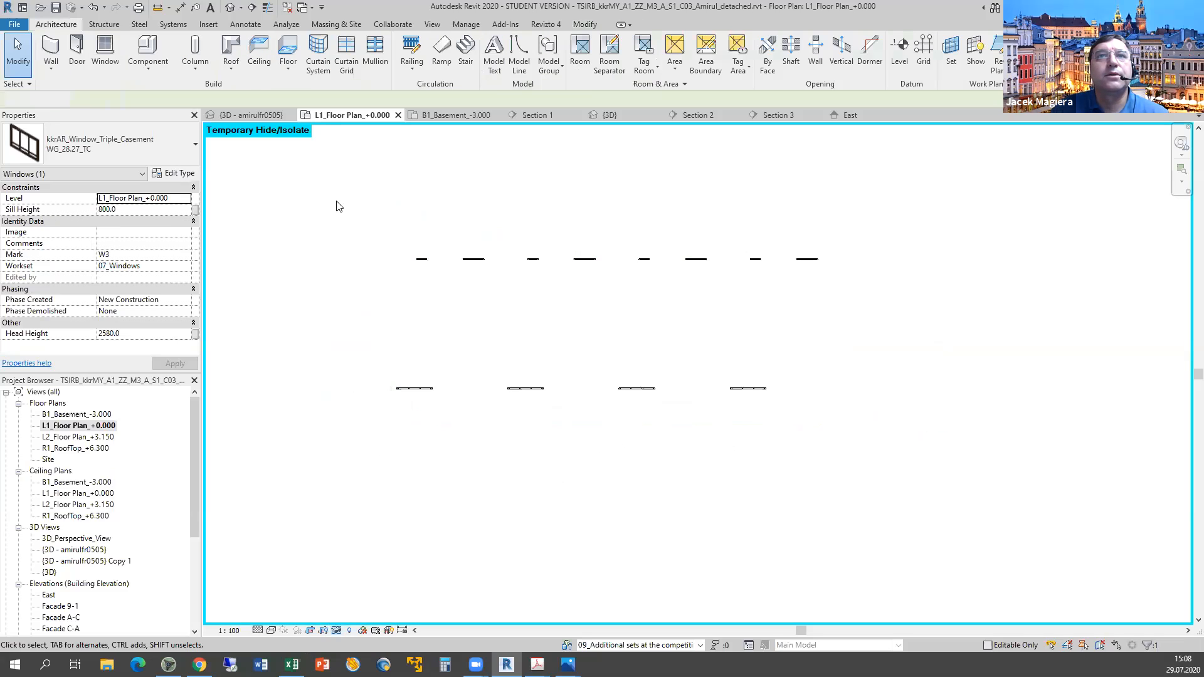
Box-select all 20 windows, check the selection's element types, and open the {3D} view.
{"action": "left_click_drag", "start_coordinate": [337, 202], "coordinate": [1044, 526]}
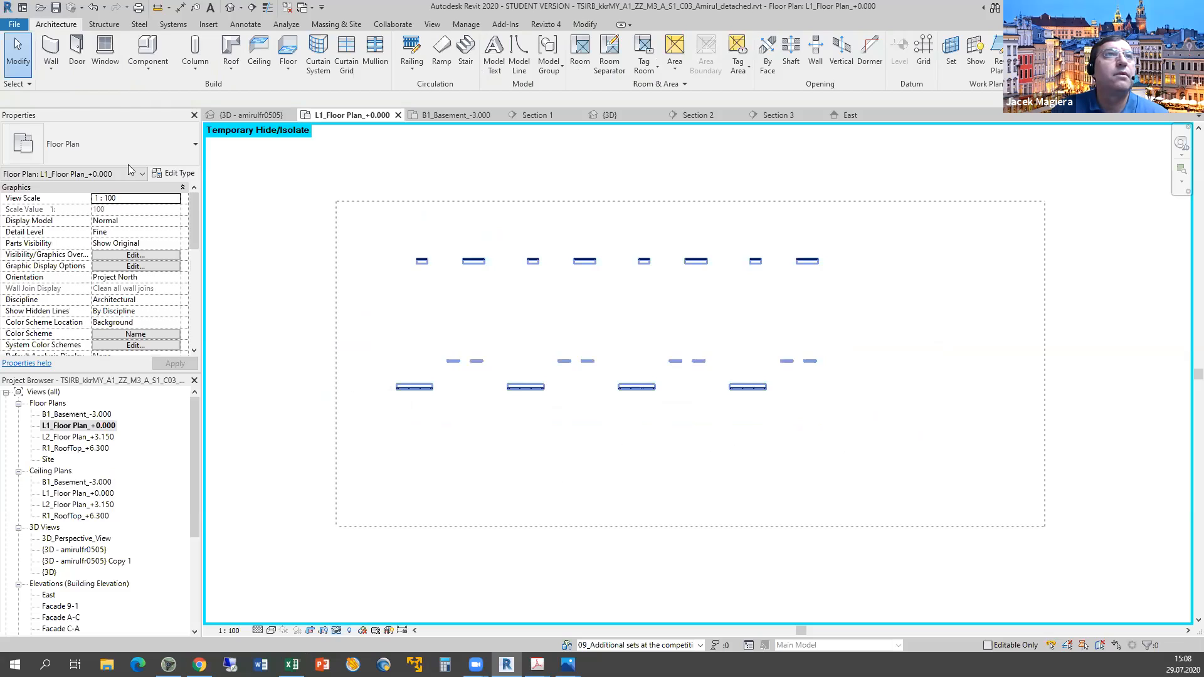
{"action": "left_click_drag", "start_coordinate": [128, 164], "coordinate": [129, 166]}
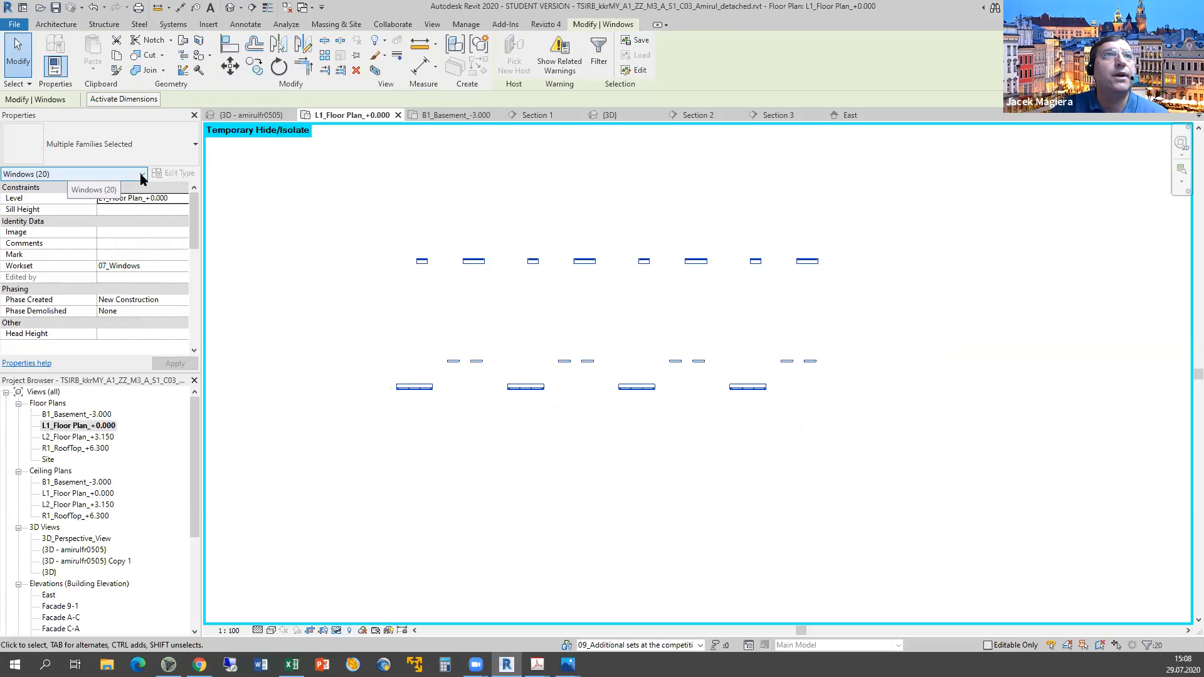
{"action": "left_click", "coordinate": [142, 175]}
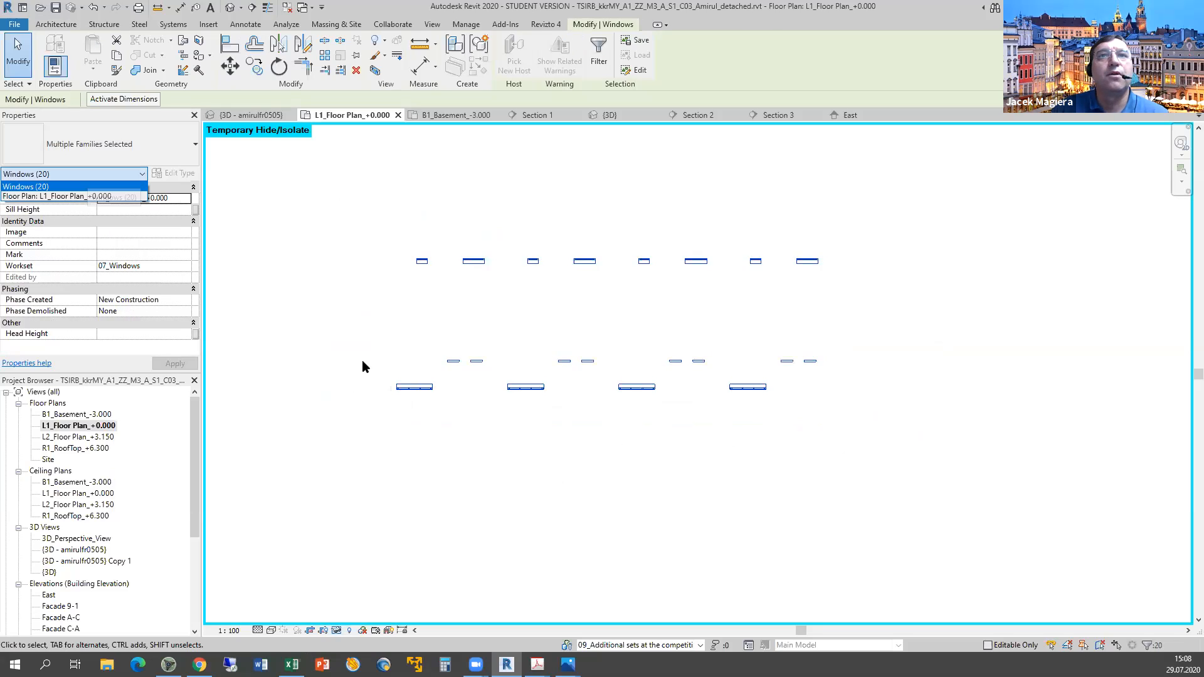
{"action": "left_click", "coordinate": [362, 359]}
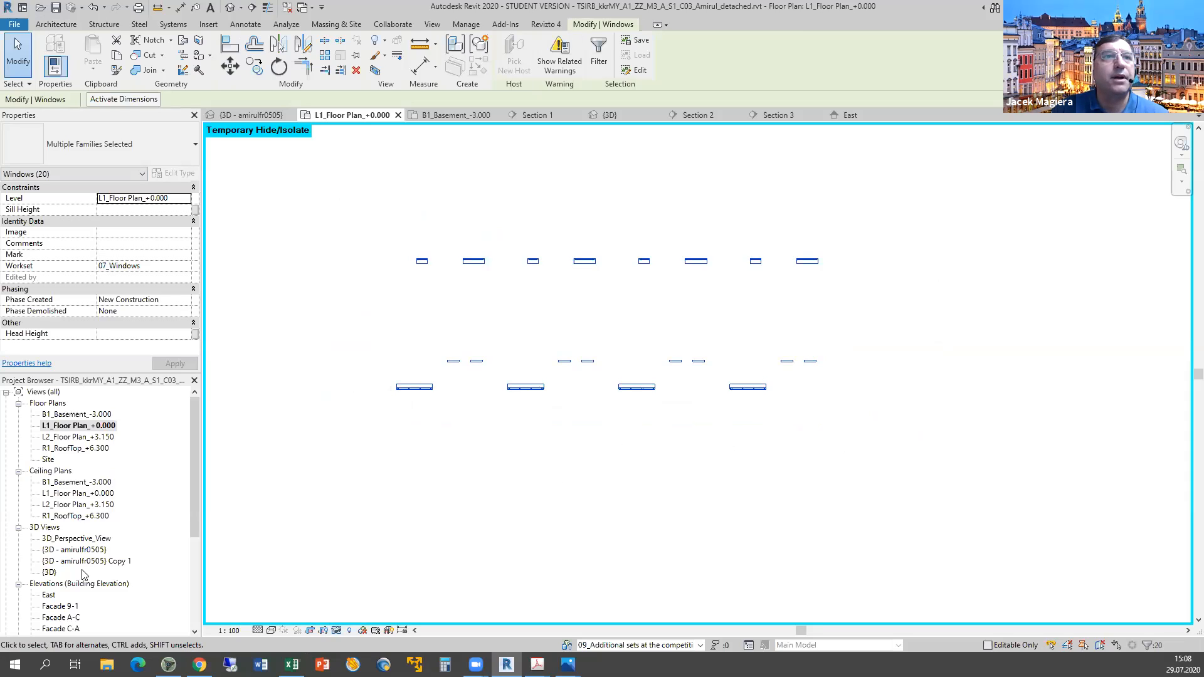
{"action": "double_click", "coordinate": [48, 573]}
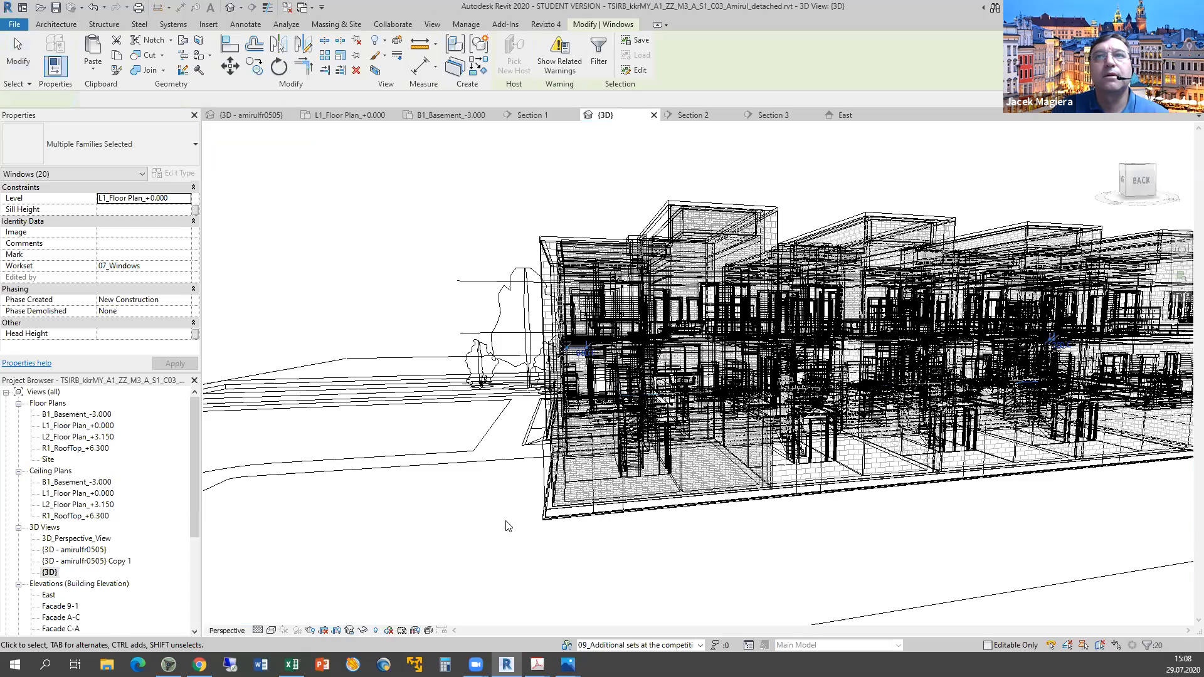
{"action": "scroll", "coordinate": [508, 525], "scroll_direction": "down", "scroll_amount": 5}
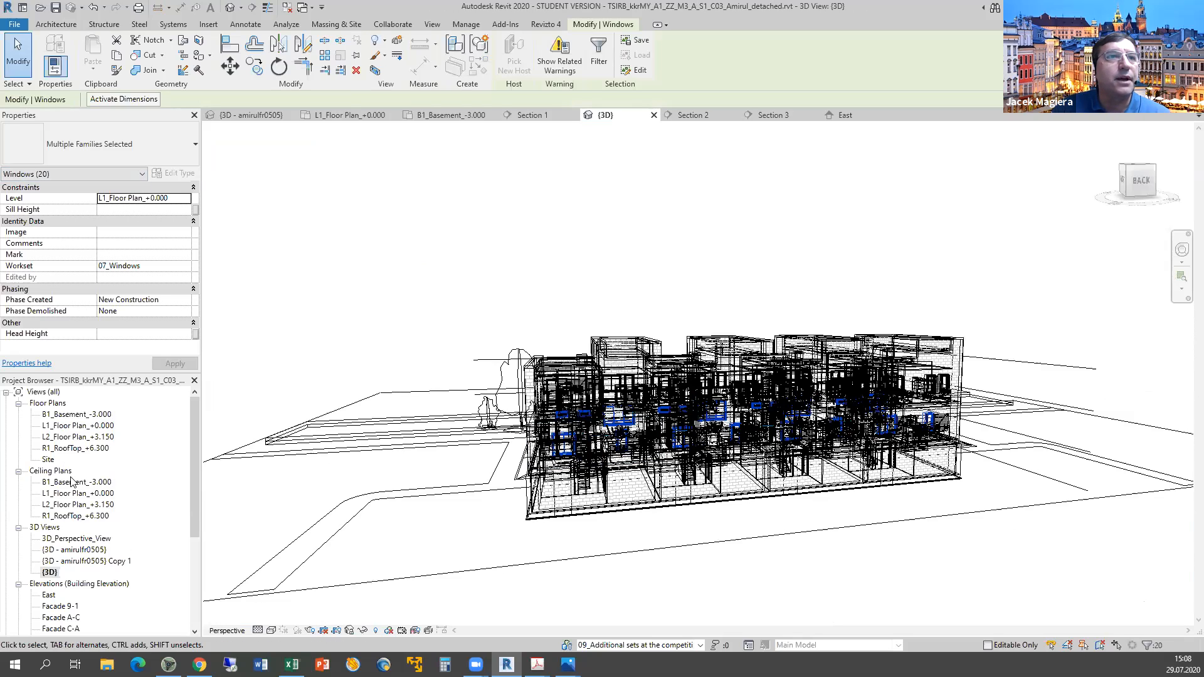
{"action": "double_click", "coordinate": [67, 426]}
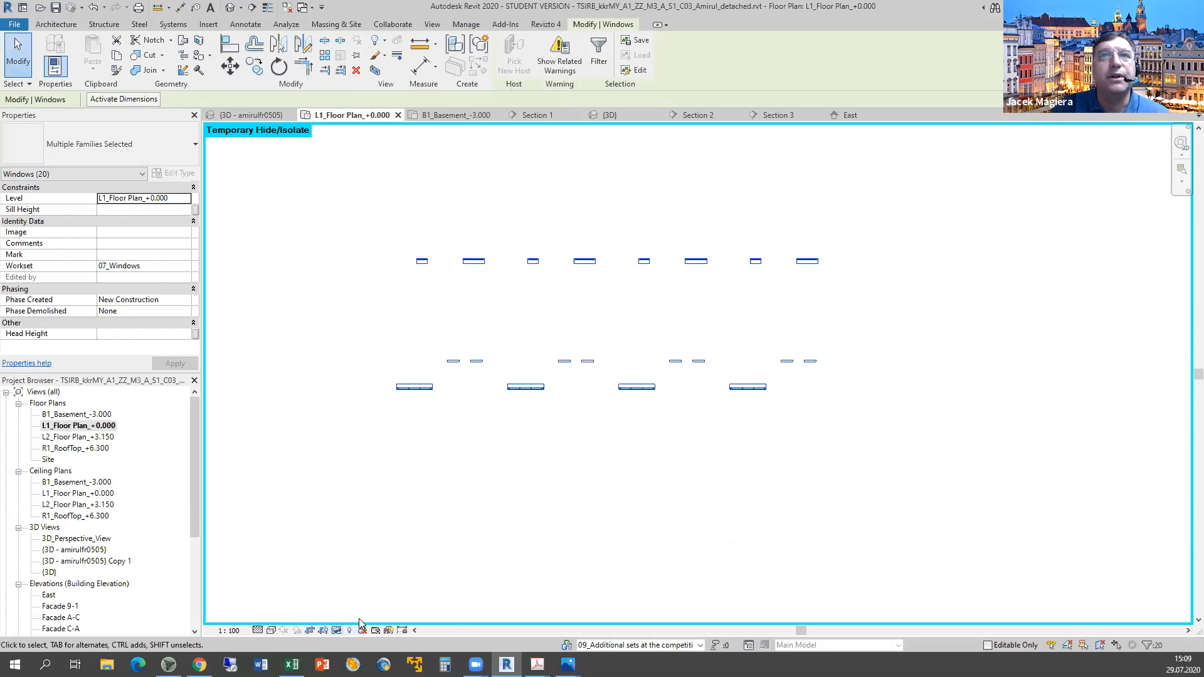
{"action": "left_click", "coordinate": [337, 630]}
{"action": "left_click", "coordinate": [359, 619]}
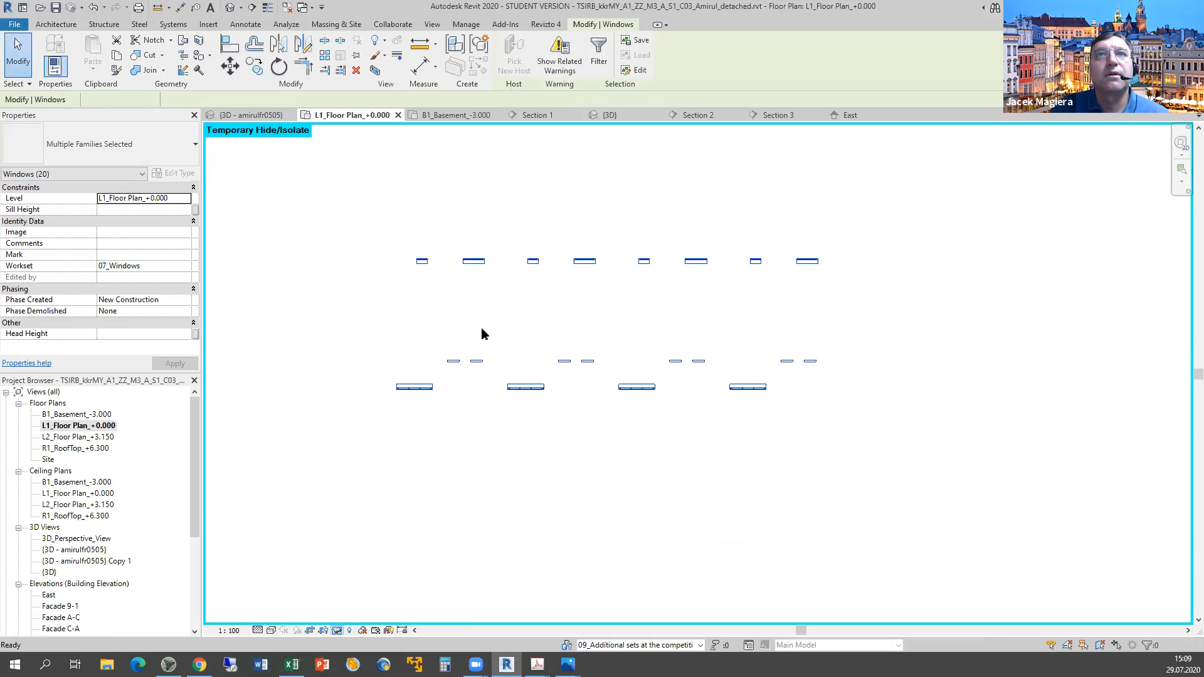
Pan the floor plan, then flip through the 04.png cutaway to the BIM 360 3D viewer.
{"action": "middle_click_drag", "start_coordinate": [519, 367], "coordinate": [493, 373]}
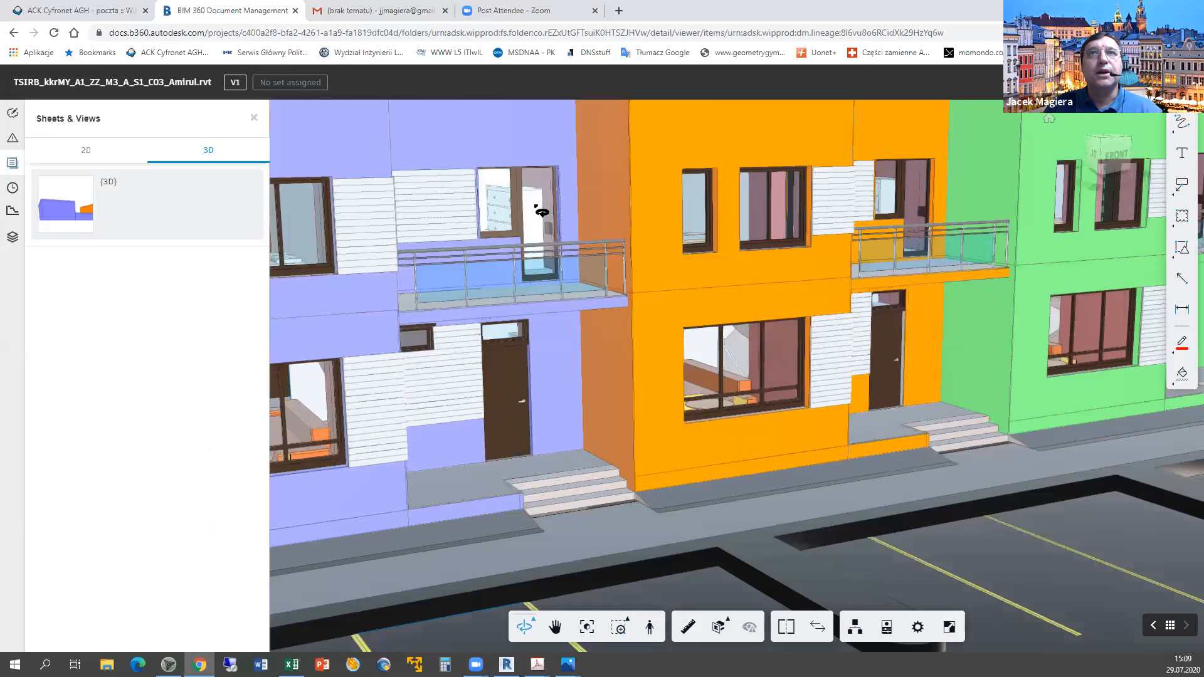
{"action": "key", "text": "alt+Tab"}
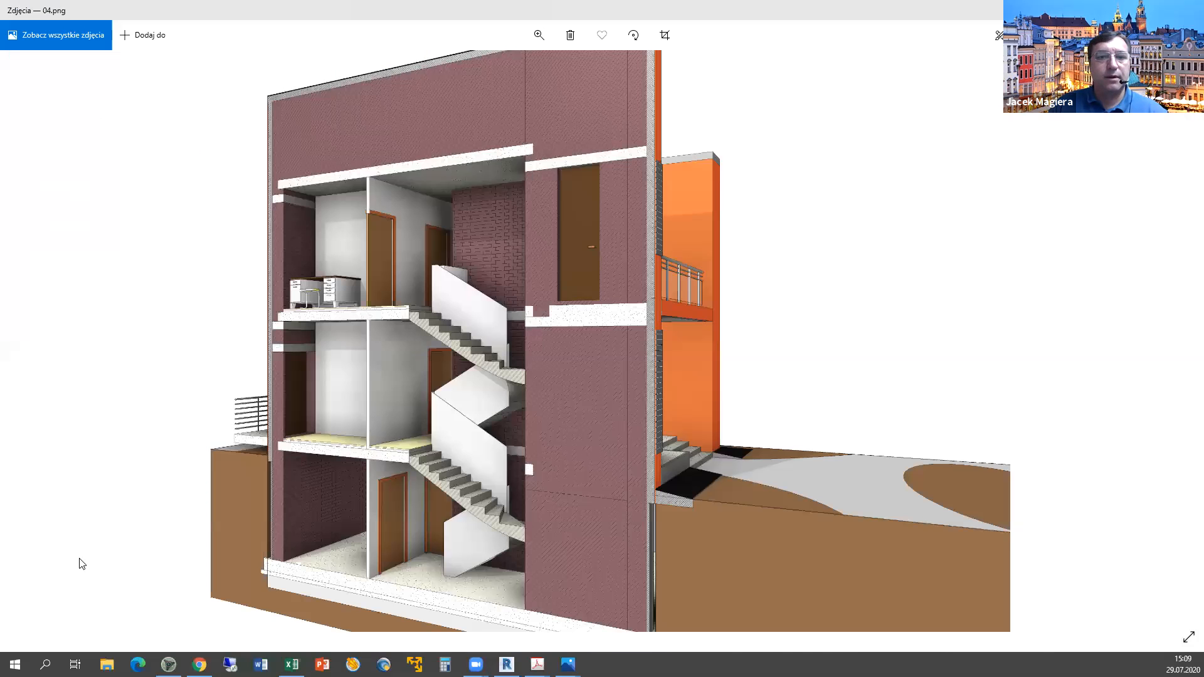
{"action": "key", "text": "alt+Tab"}
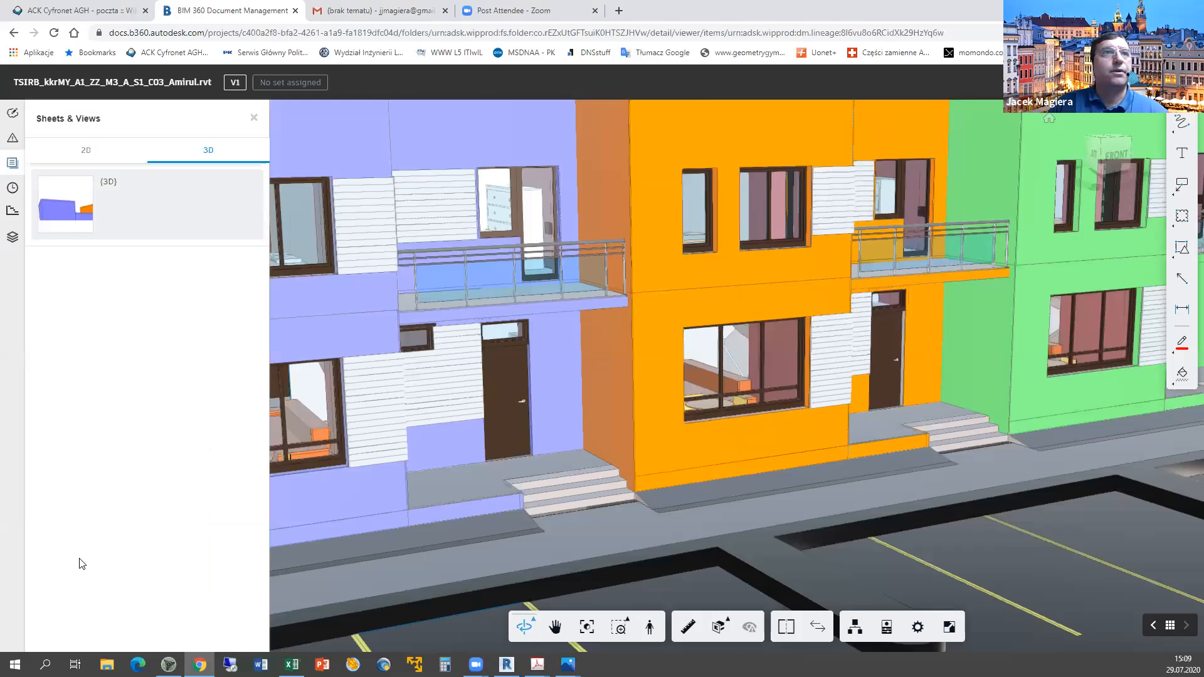
Open the L2_Floor Plan_+3.150 view from the Revit Project Browser.
{"action": "key", "text": "alt+Tab"}
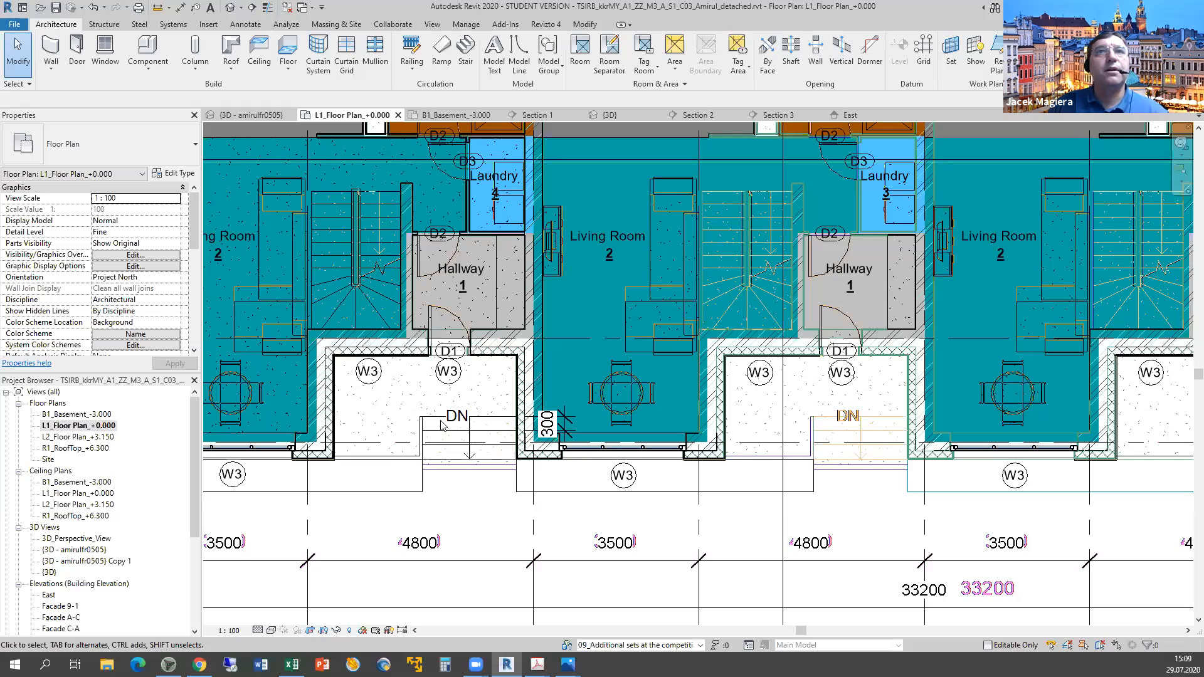
{"action": "key", "text": "Down"}
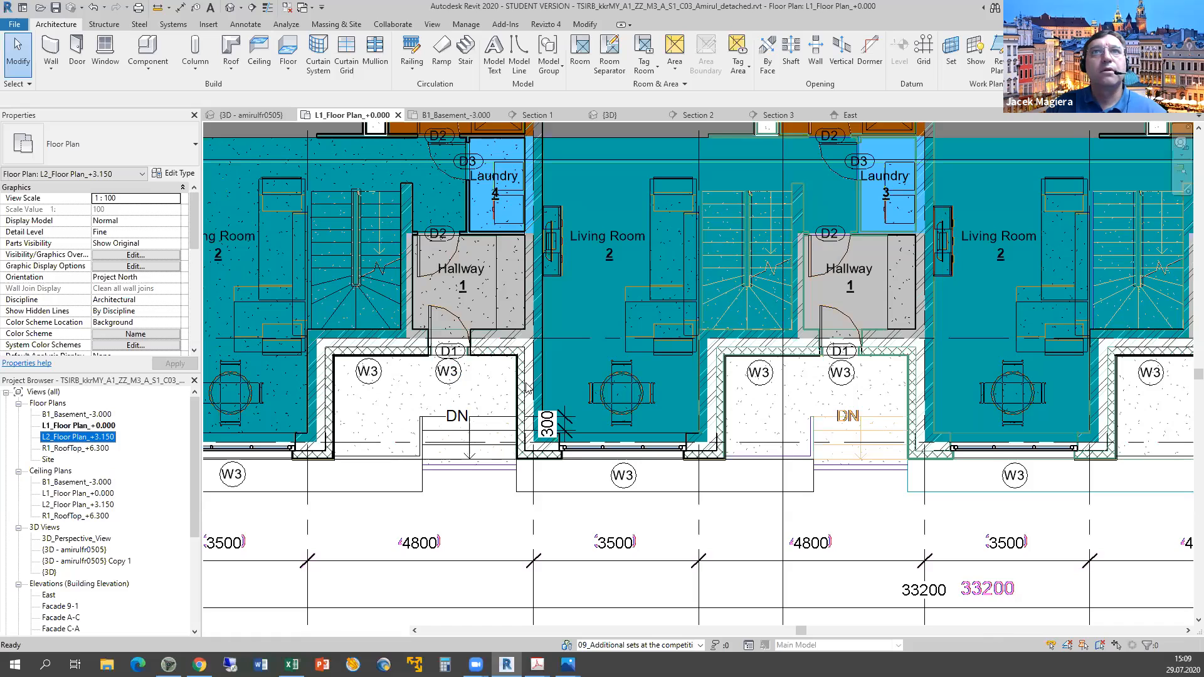
{"action": "key", "text": "Return"}
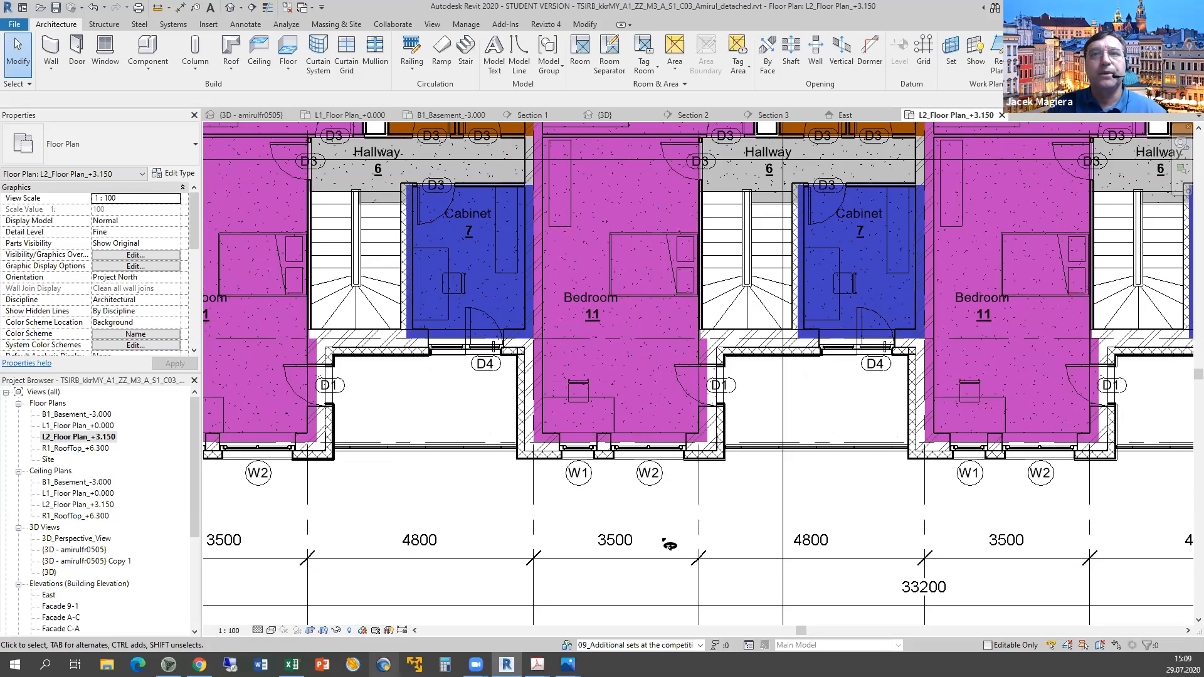
Return through the BIM 360 viewer to Excel and start editing cell F23.
{"action": "key", "text": "alt+Tab"}
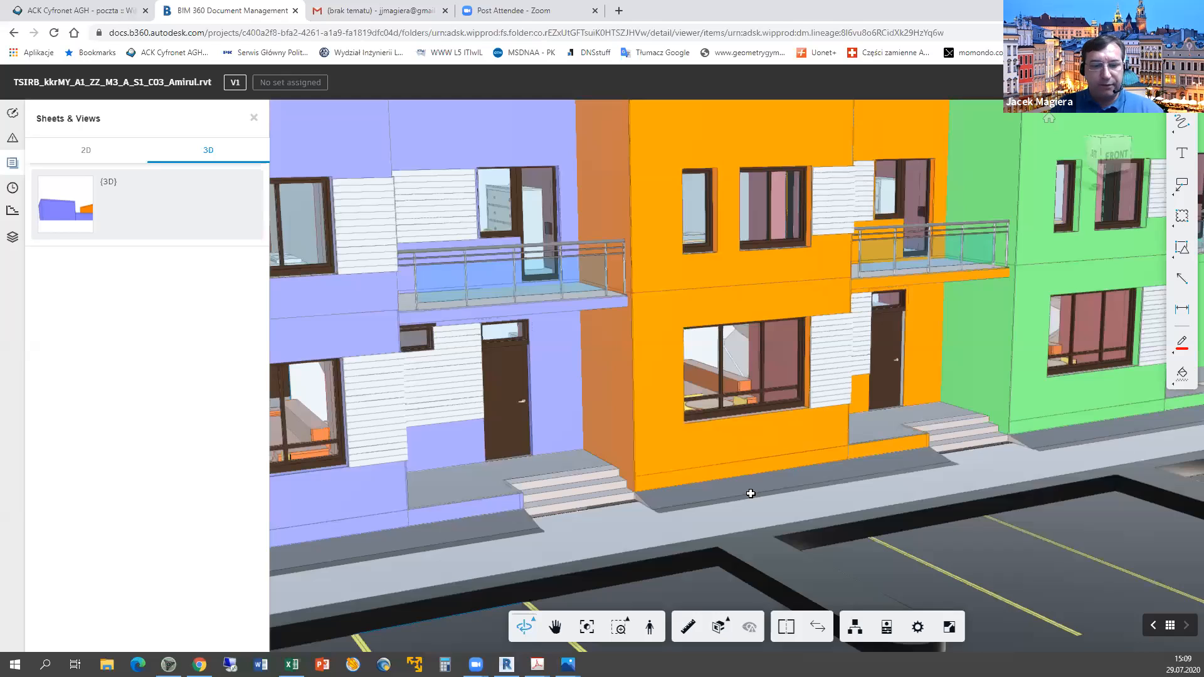
{"action": "key", "text": "alt+Tab"}
{"action": "double_click", "coordinate": [855, 577]}
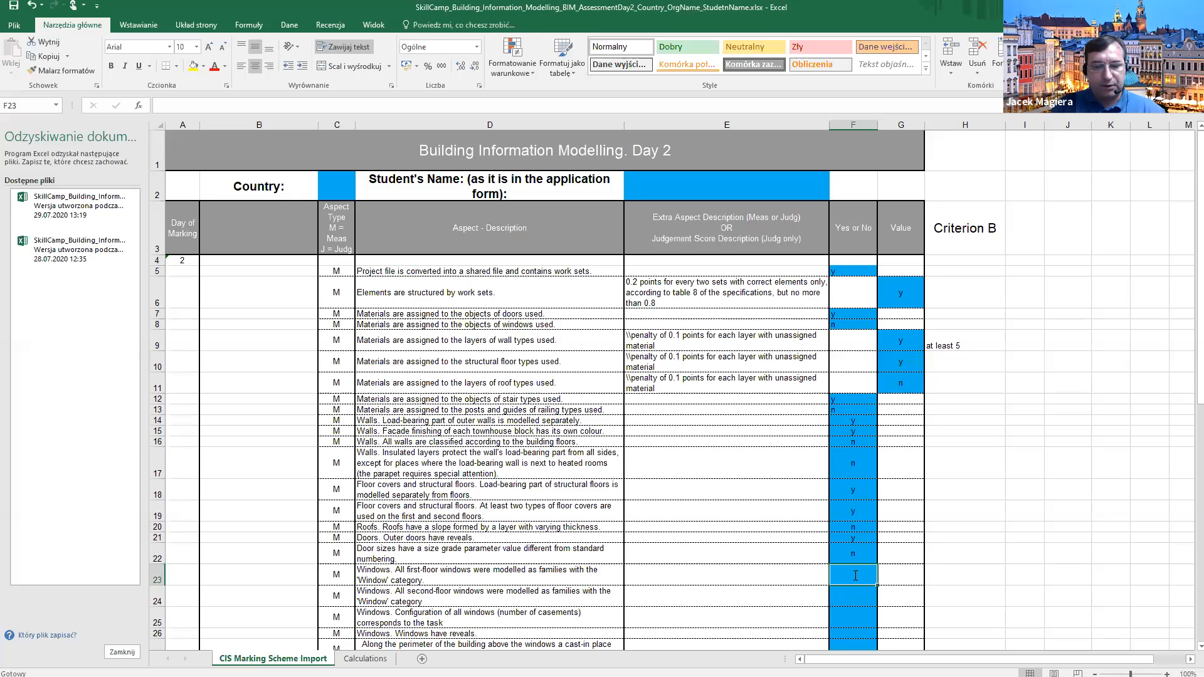
Enter y for row 23's first-floor window families and n for row 24's second-floor criterion.
{"action": "type", "text": "1"}
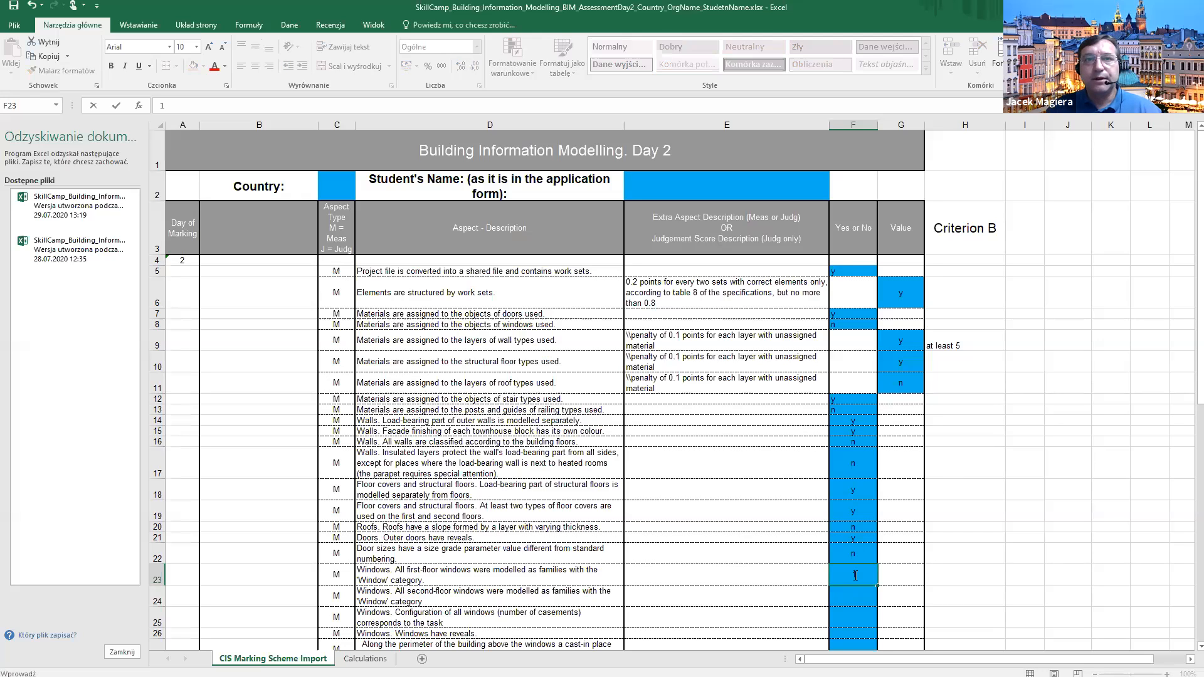
{"action": "key", "text": "Return"}
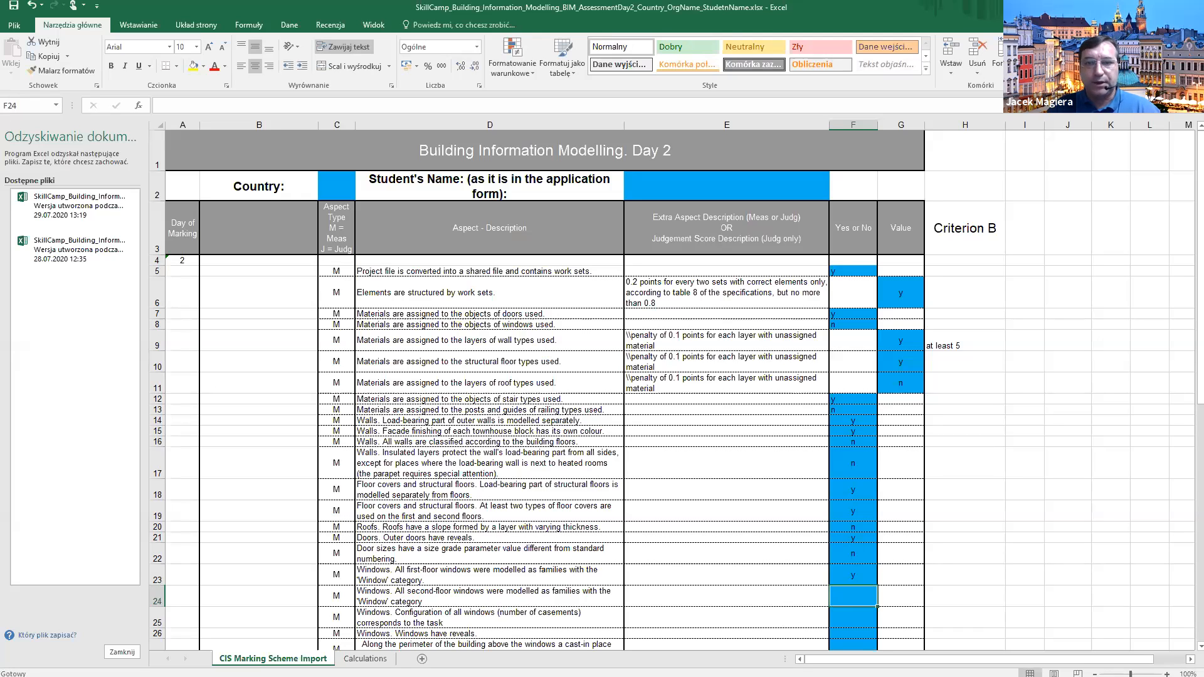
{"action": "type", "text": "n"}
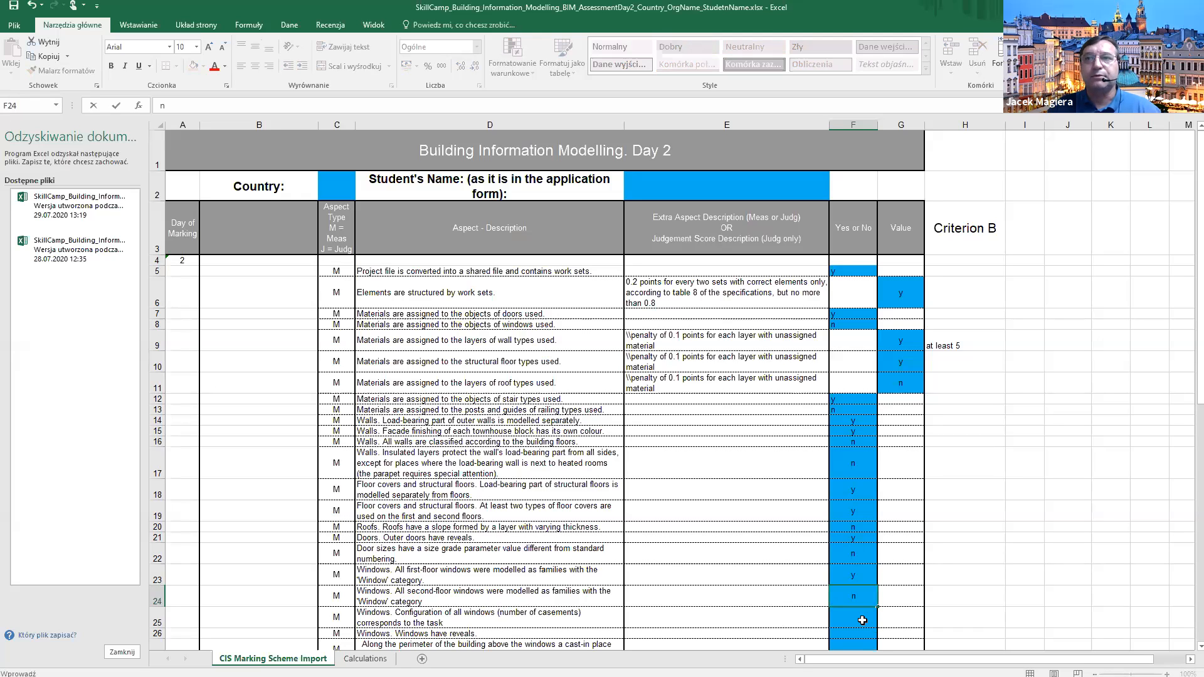
{"action": "key", "text": "alt+Tab"}
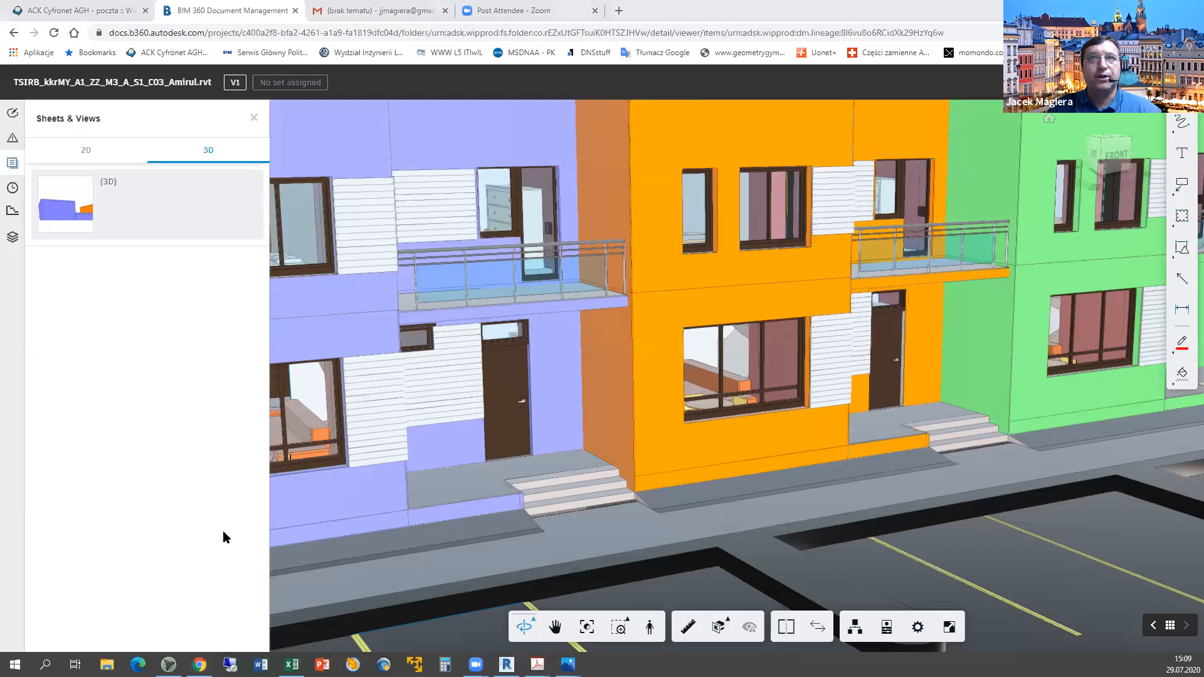
Select door D4 beside Cabinet 7 on the Revit L2 plan to see its door type.
{"action": "key", "text": "alt+Tab"}
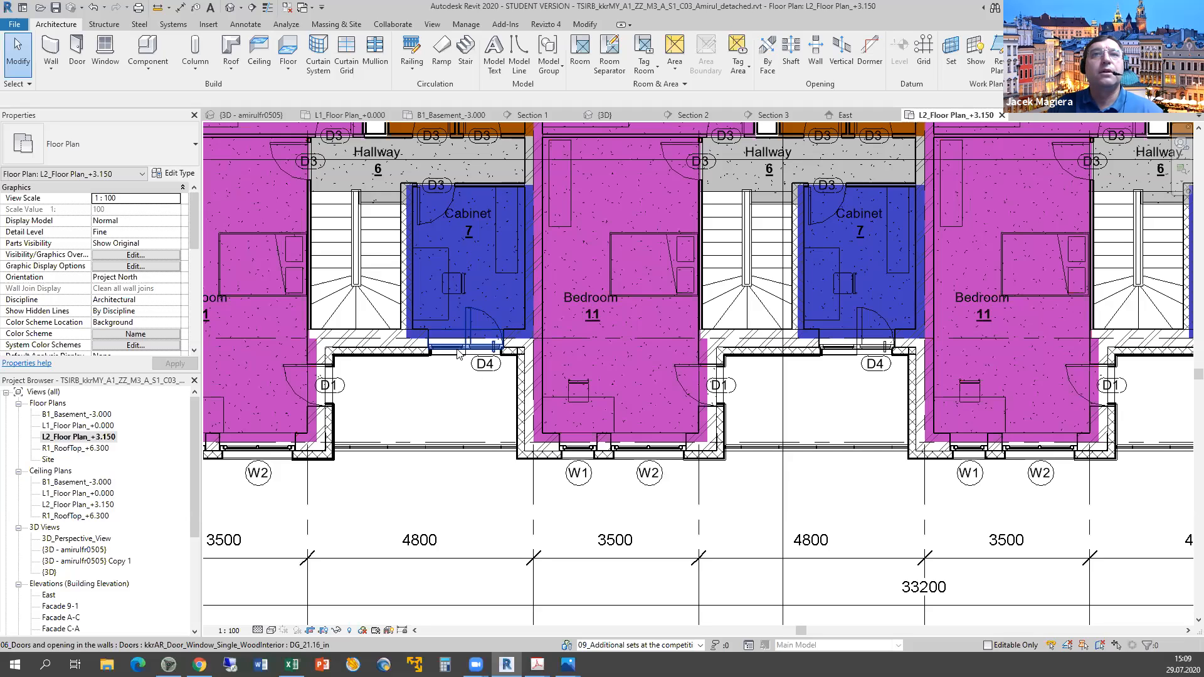
{"action": "left_click", "coordinate": [483, 370]}
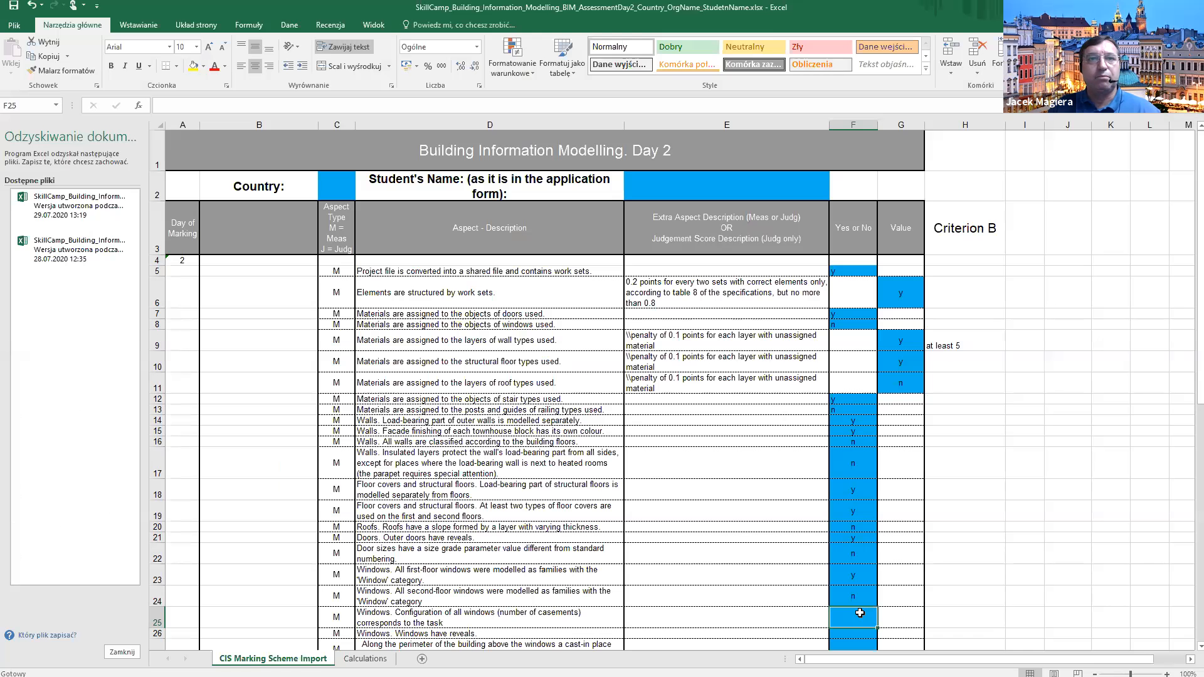
Move from F24 down to F25 and enter n for the window-configuration criterion.
{"action": "left_click", "coordinate": [855, 601]}
{"action": "key", "text": "Return"}
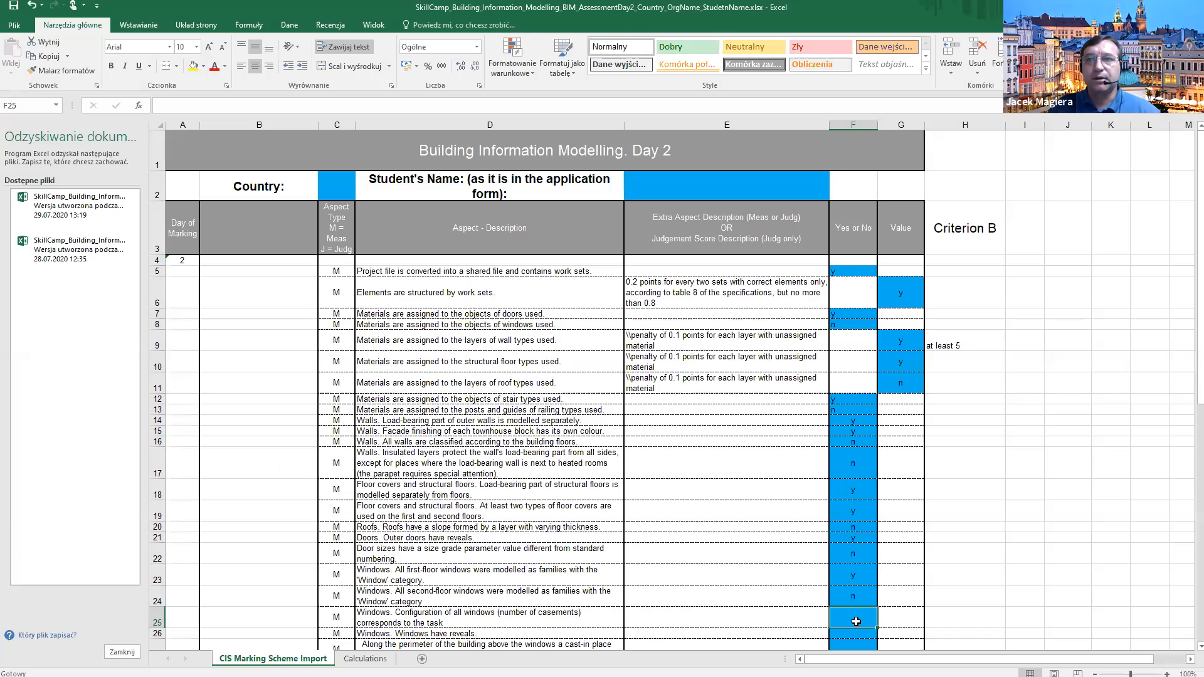
{"action": "scroll", "coordinate": [739, 502], "scroll_direction": "down", "scroll_amount": 3}
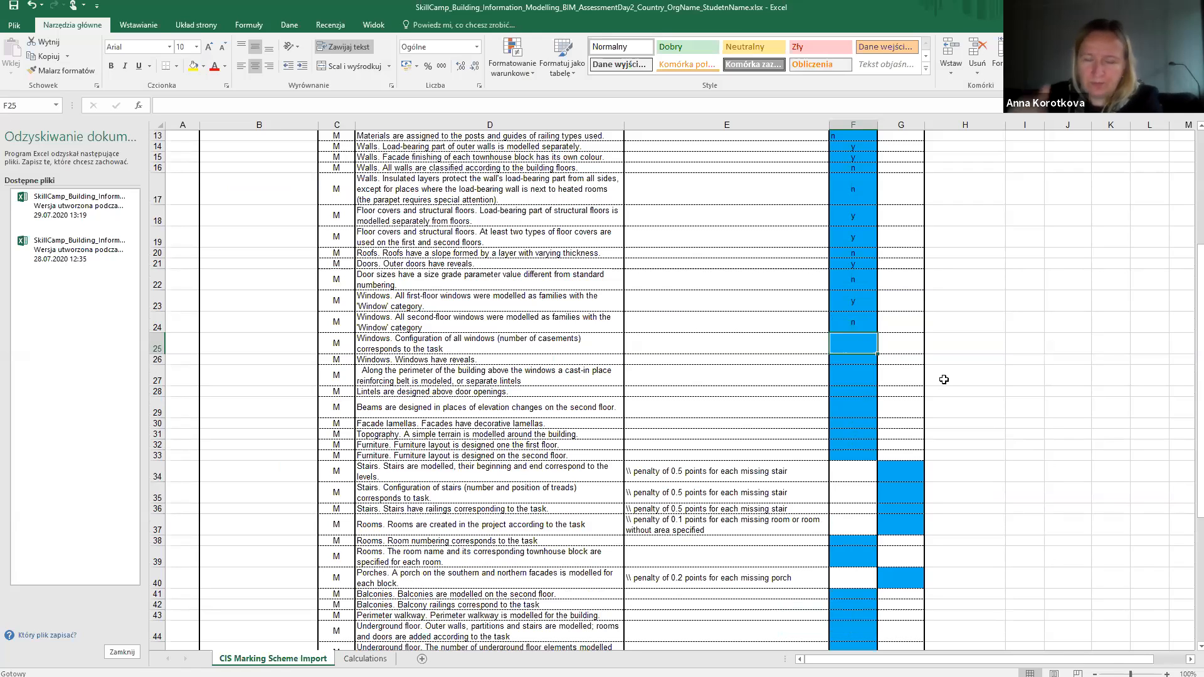
{"action": "type", "text": "n"}
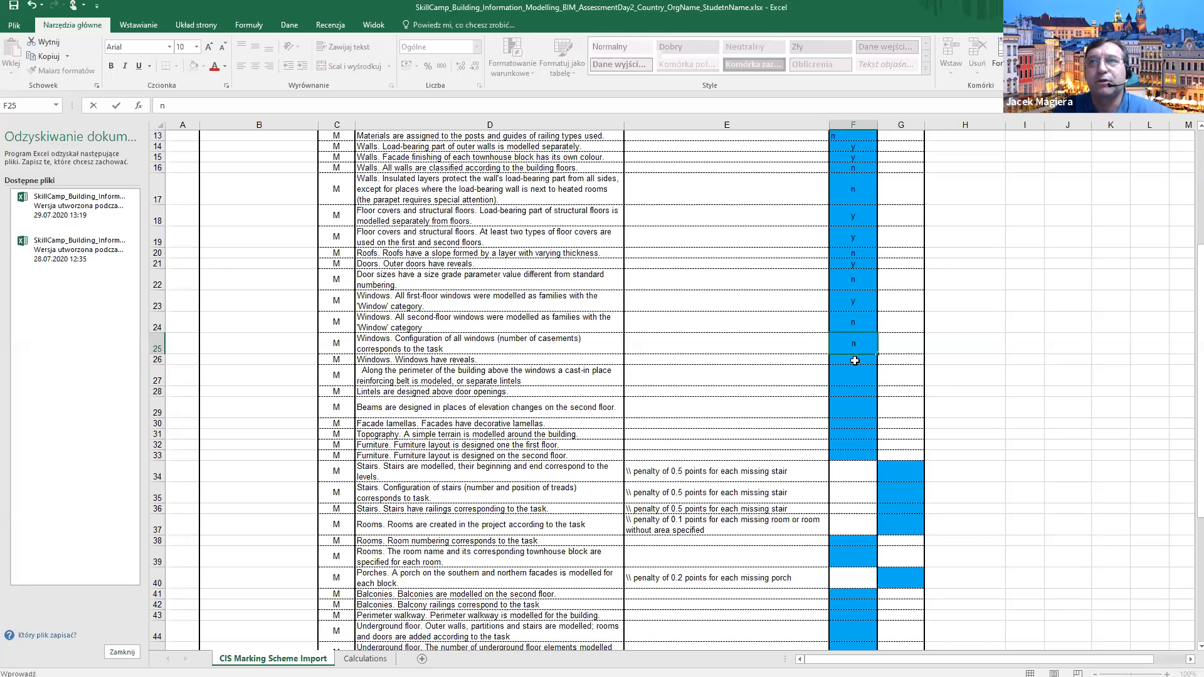
{"action": "key", "text": "Return"}
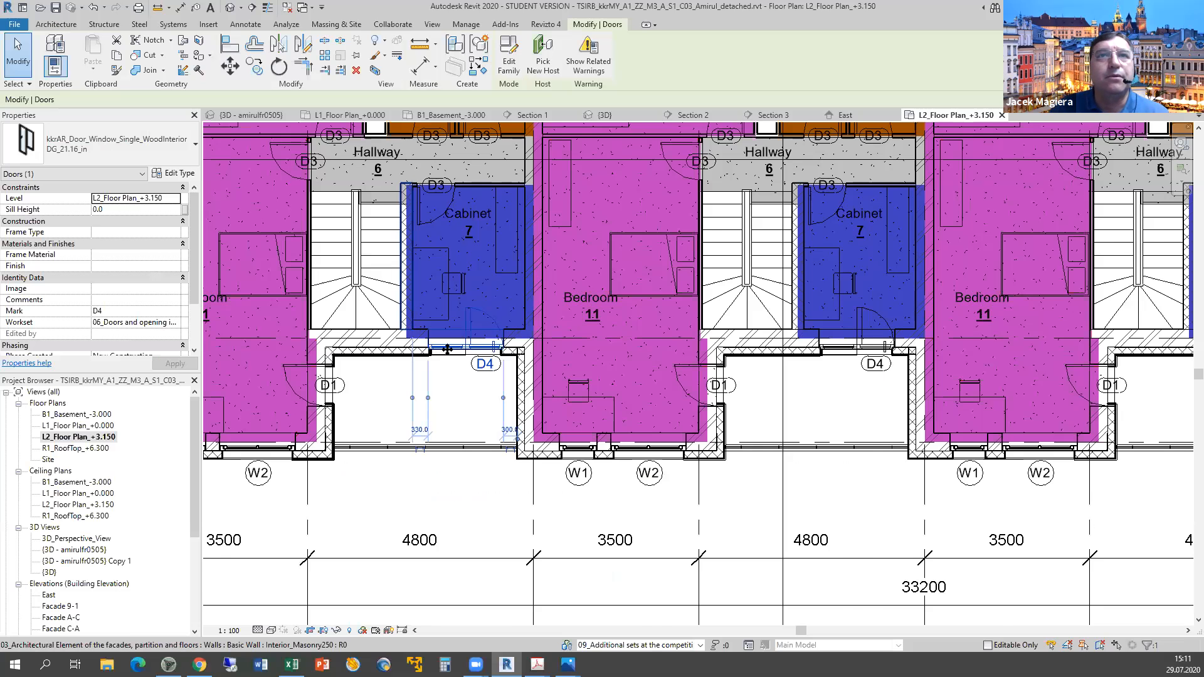
Zoom in on door D4, deselect it, and turn off Thin Lines to show real line weights.
{"action": "scroll", "coordinate": [437, 362], "scroll_direction": "up", "scroll_amount": 5}
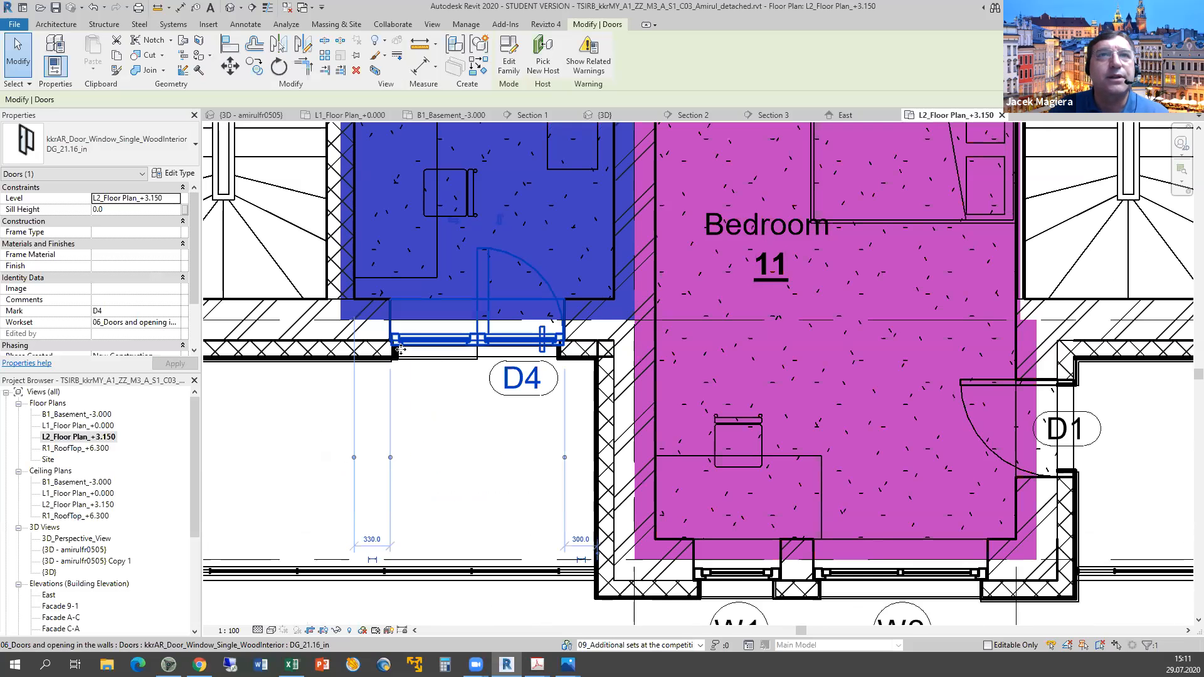
{"action": "scroll", "coordinate": [382, 308], "scroll_direction": "up", "scroll_amount": 3}
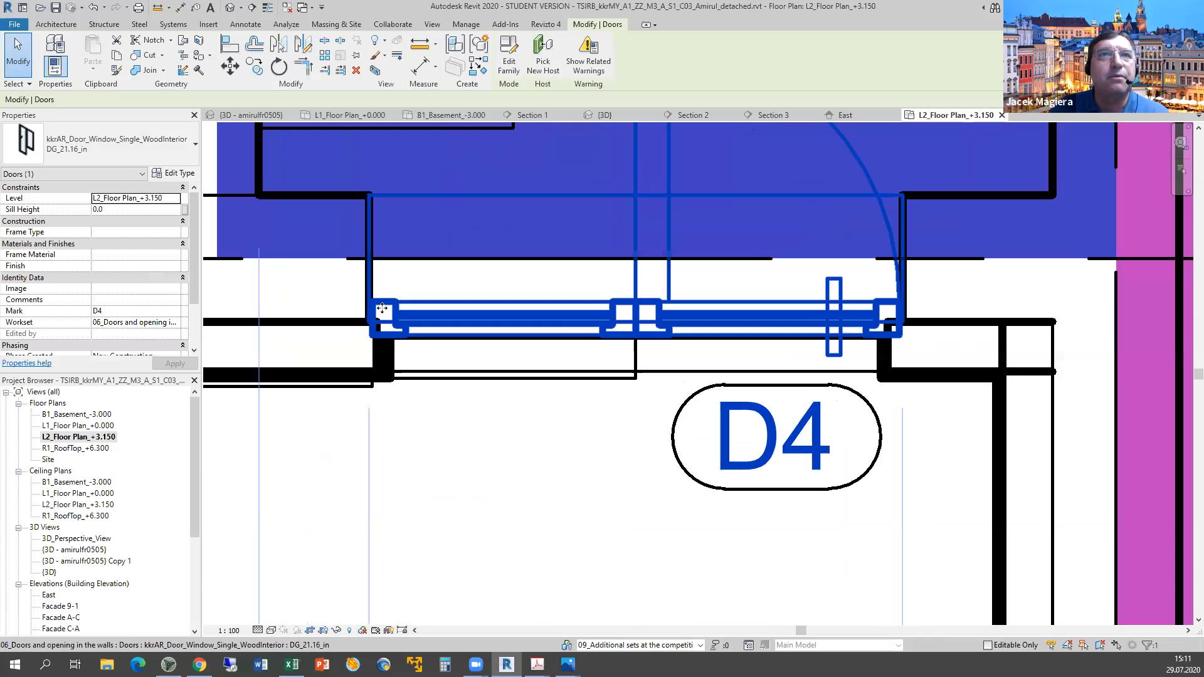
{"action": "left_click", "coordinate": [456, 410]}
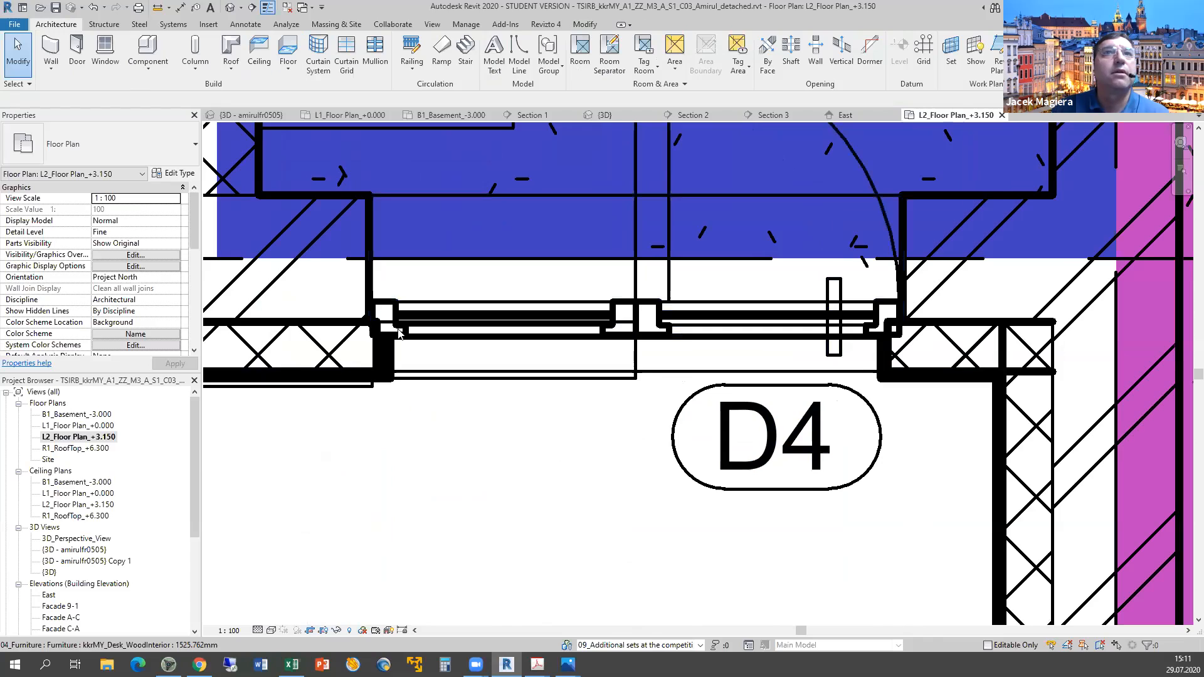
{"action": "scroll", "coordinate": [402, 333], "scroll_direction": "up", "scroll_amount": 2}
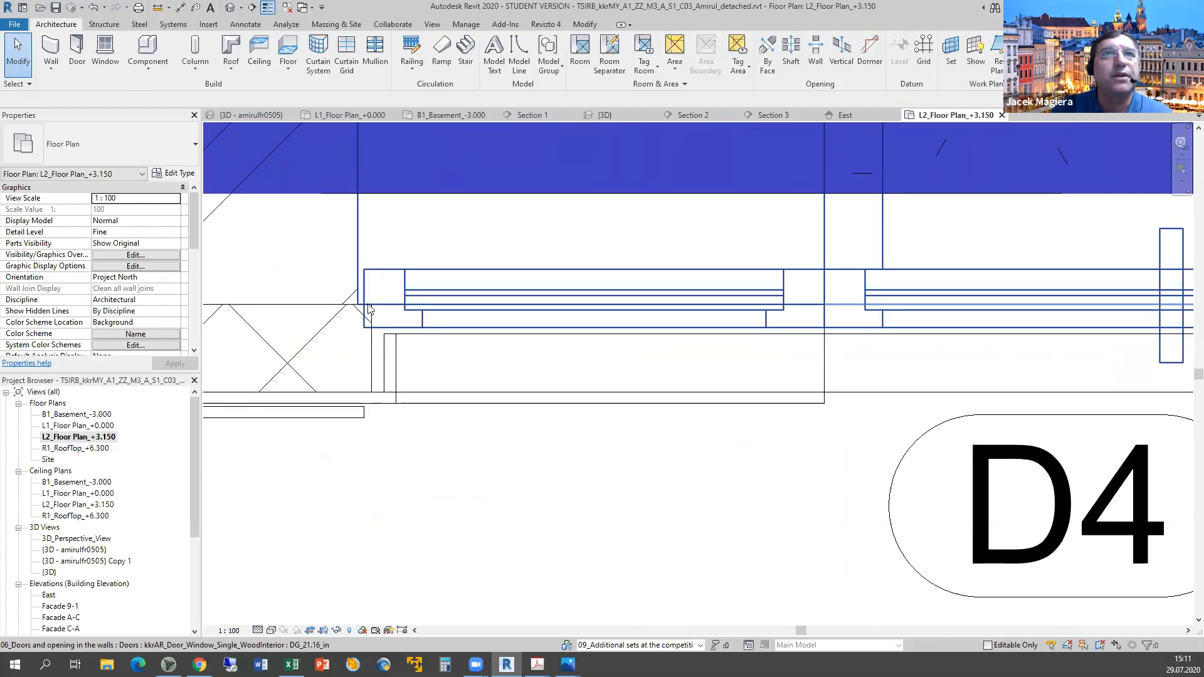
{"action": "left_click", "coordinate": [264, 8]}
Pan along the outer wall past Restrooms and Bedroom 10 to inspect the W1/W2 window reveals.
{"action": "scroll", "coordinate": [691, 492], "scroll_direction": "down", "scroll_amount": 3}
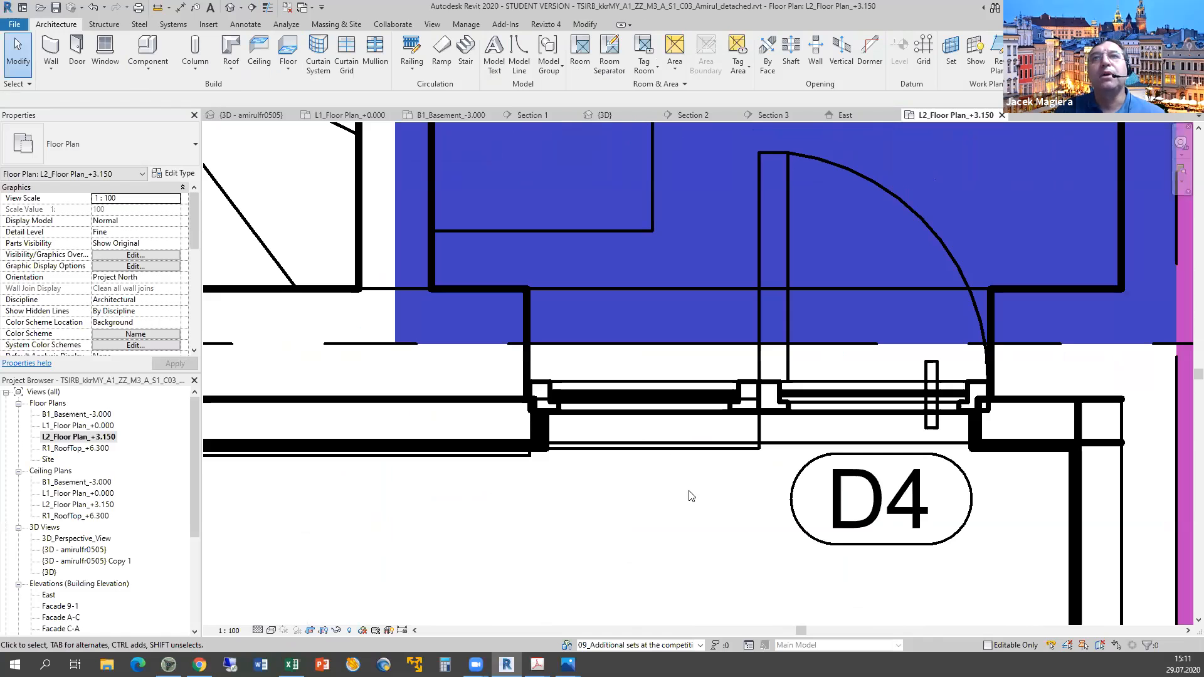
{"action": "scroll", "coordinate": [691, 496], "scroll_direction": "down", "scroll_amount": 3}
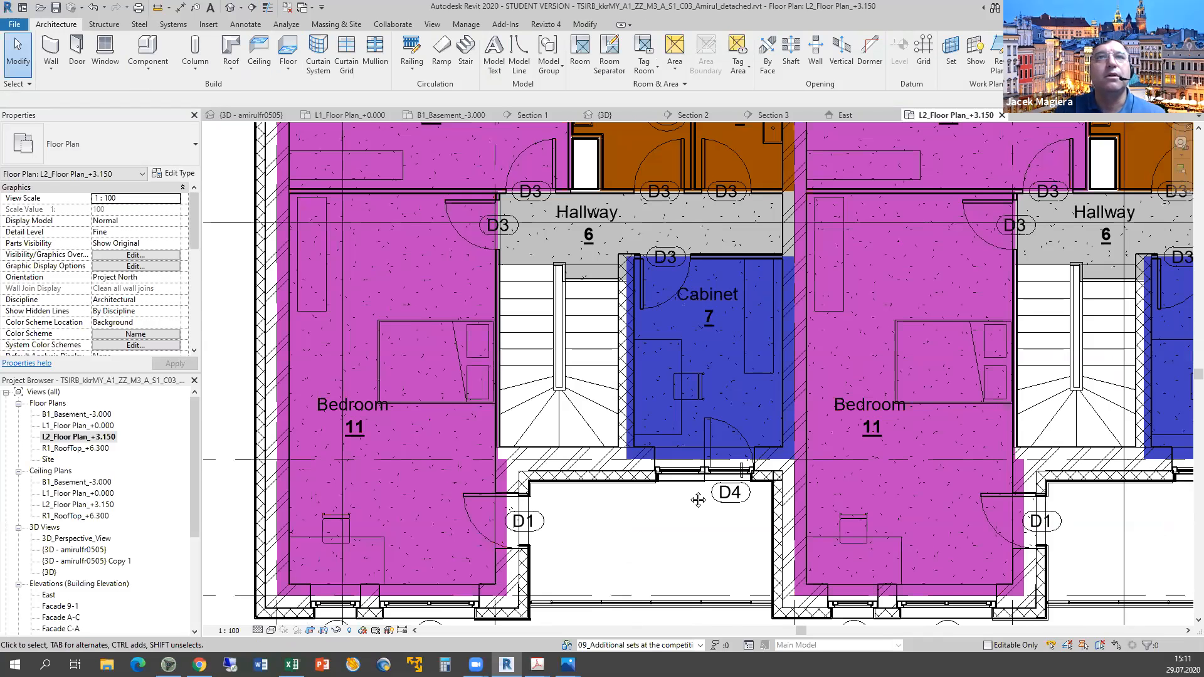
{"action": "scroll", "coordinate": [476, 298], "scroll_direction": "down", "scroll_amount": 2}
{"action": "scroll", "coordinate": [417, 323], "scroll_direction": "down", "scroll_amount": 1}
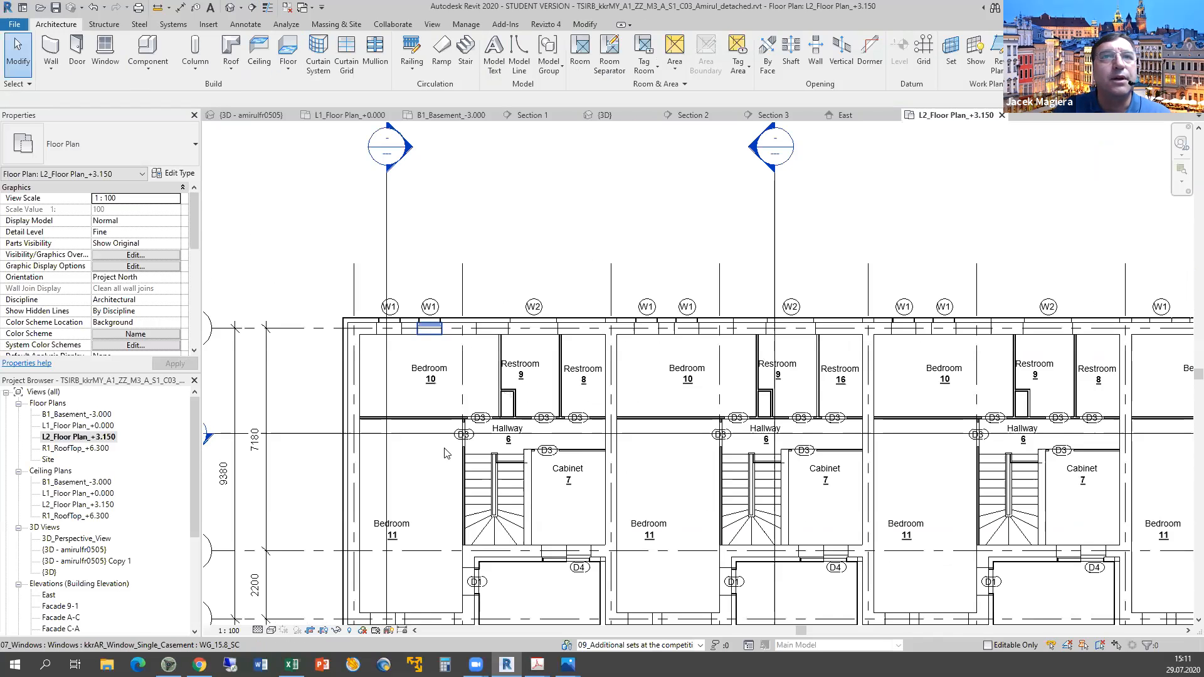
{"action": "scroll", "coordinate": [444, 447], "scroll_direction": "up", "scroll_amount": 5}
{"action": "scroll", "coordinate": [444, 448], "scroll_direction": "up", "scroll_amount": 2}
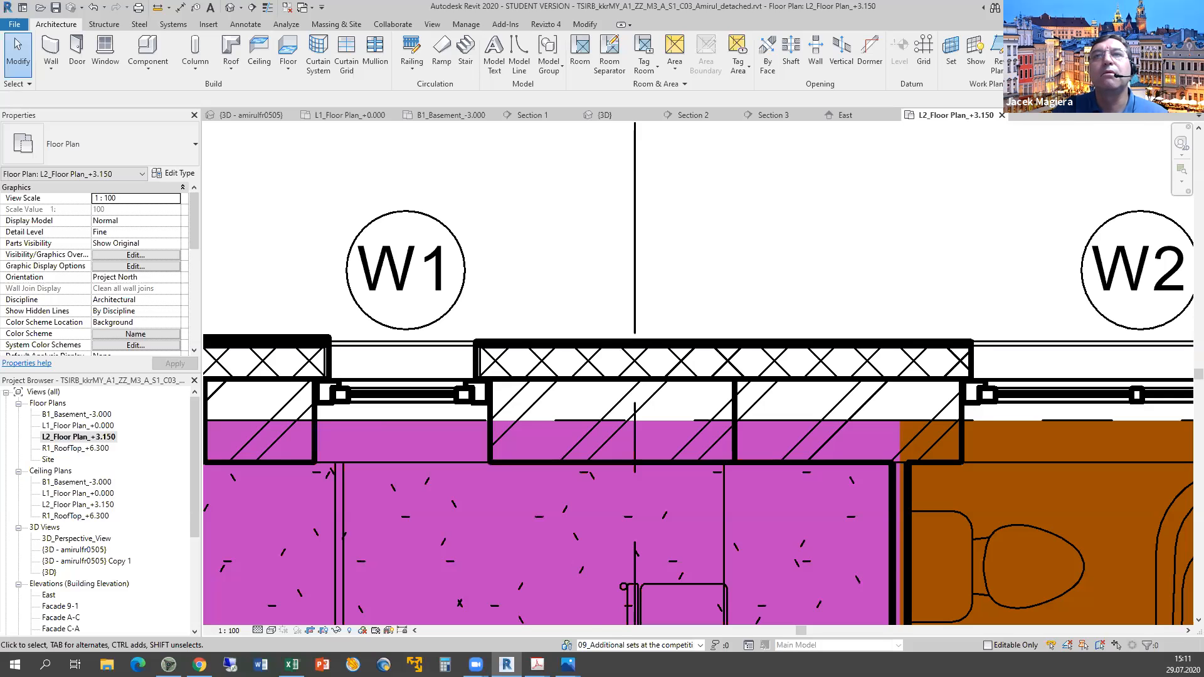
{"action": "scroll", "coordinate": [1108, 382], "scroll_direction": "down", "scroll_amount": 2}
{"action": "middle_click_drag", "start_coordinate": [1108, 382], "coordinate": [219, 359]}
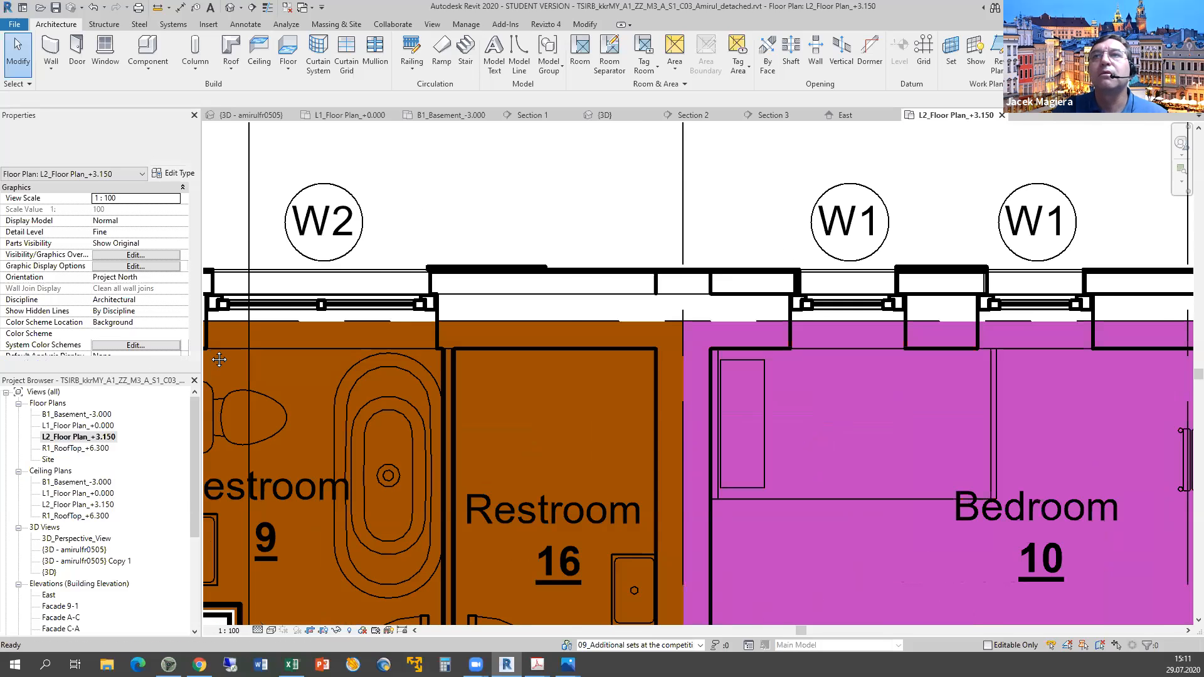
{"action": "mouse_move", "coordinate": [926, 406]}
{"action": "middle_mouse_down"}
{"action": "mouse_move", "coordinate": [265, 403]}
{"action": "mouse_move", "coordinate": [623, 403]}
{"action": "middle_mouse_up"}
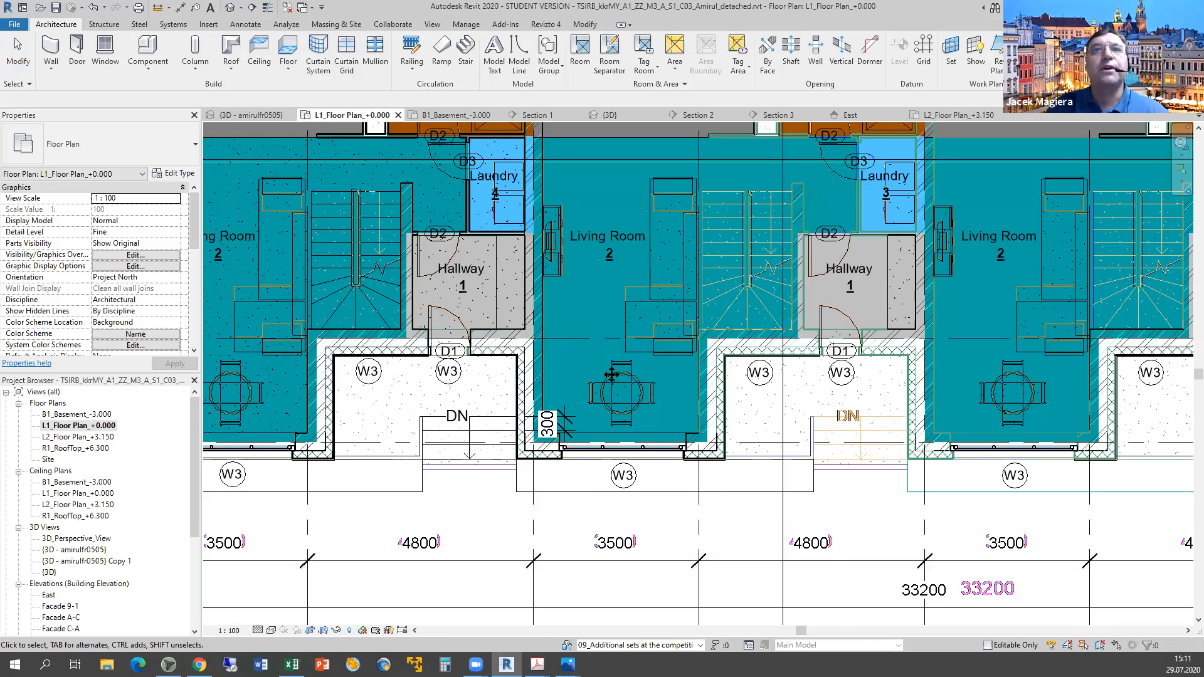
Bring the first-floor plan's Kitchen and Restroom row into view.
{"action": "scroll", "coordinate": [599, 503], "scroll_direction": "up", "scroll_amount": 1}
{"action": "middle_click_drag", "start_coordinate": [599, 502], "coordinate": [624, 575]}
{"action": "scroll", "coordinate": [447, 212], "scroll_direction": "up", "scroll_amount": 1}
{"action": "middle_click_drag", "start_coordinate": [447, 211], "coordinate": [489, 483]}
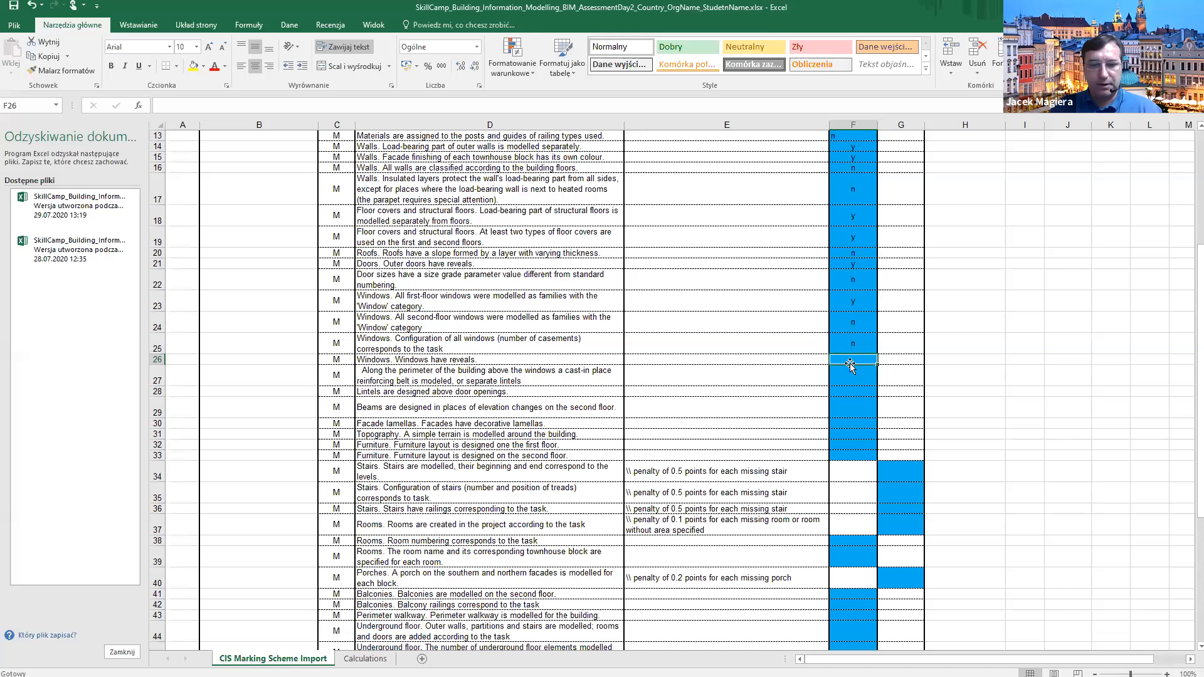
Enter y in F26 for the window-reveals criterion and return to the Revit L1 plan.
{"action": "type", "text": "y"}
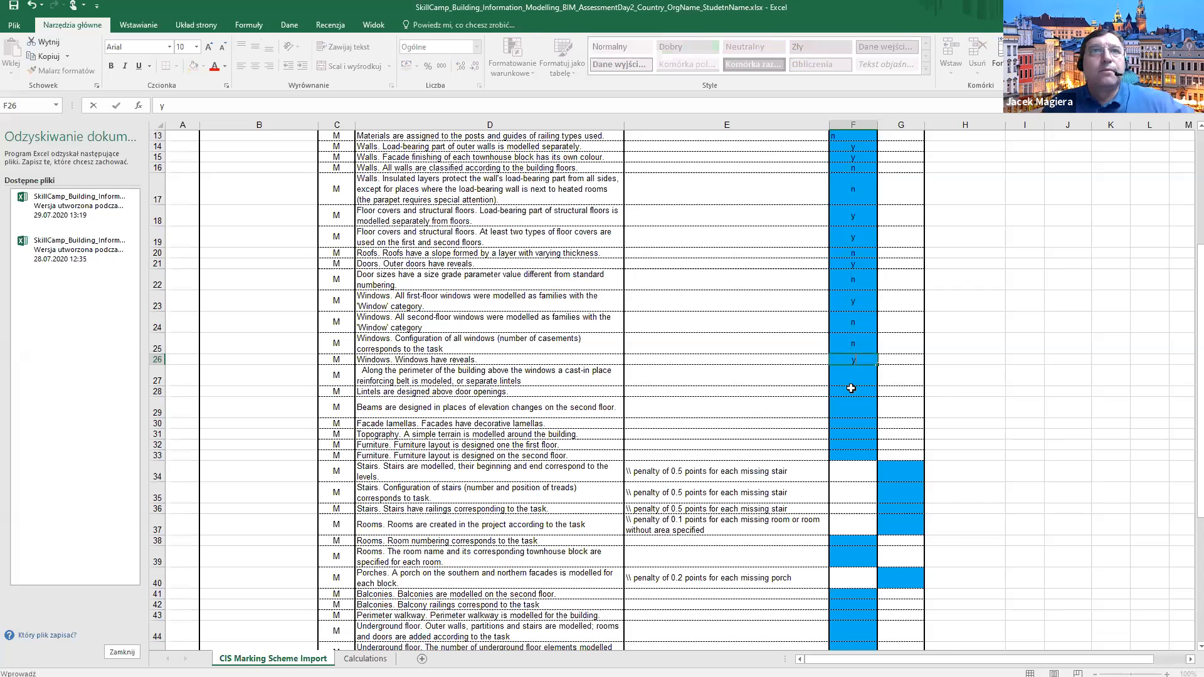
{"action": "key", "text": "Return"}
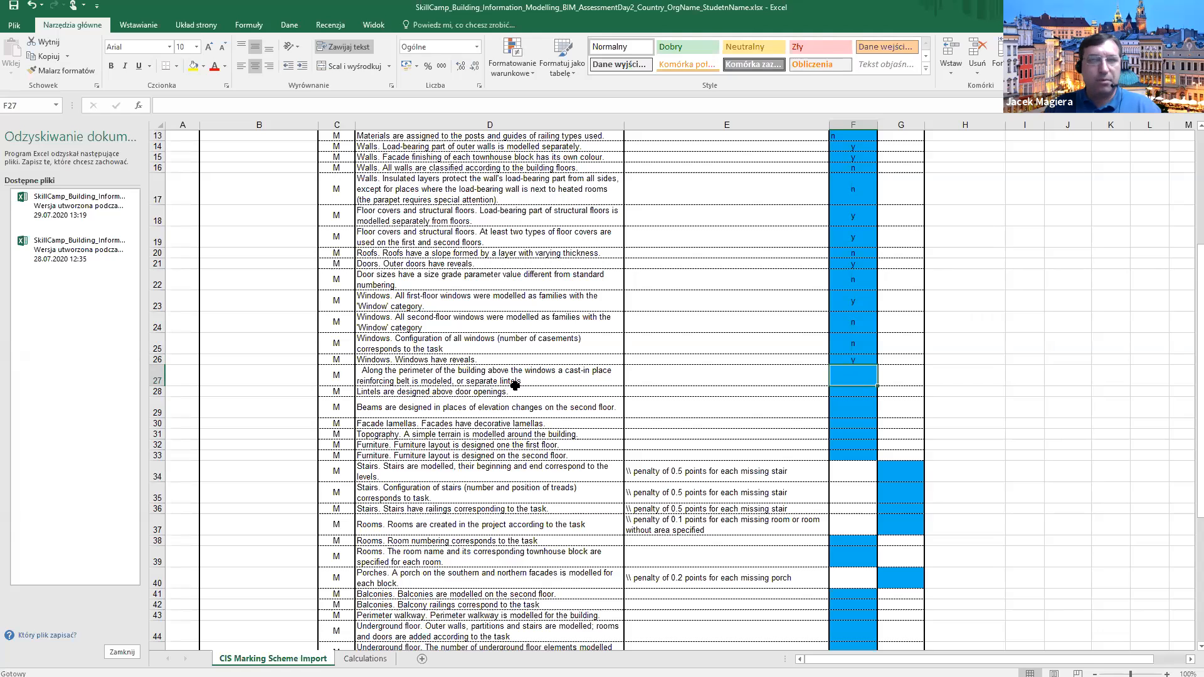
{"action": "key", "text": "alt+Tab"}
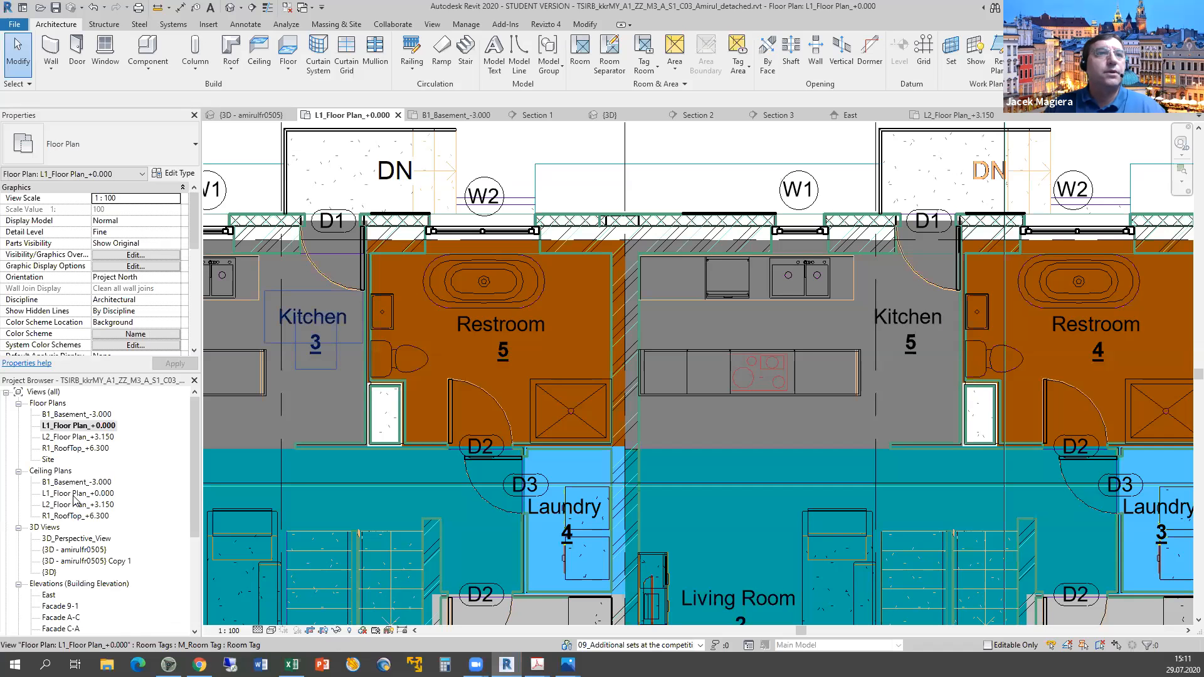
Show the student's default {3D} model in the consistent-colours visual style.
{"action": "double_click", "coordinate": [49, 572]}
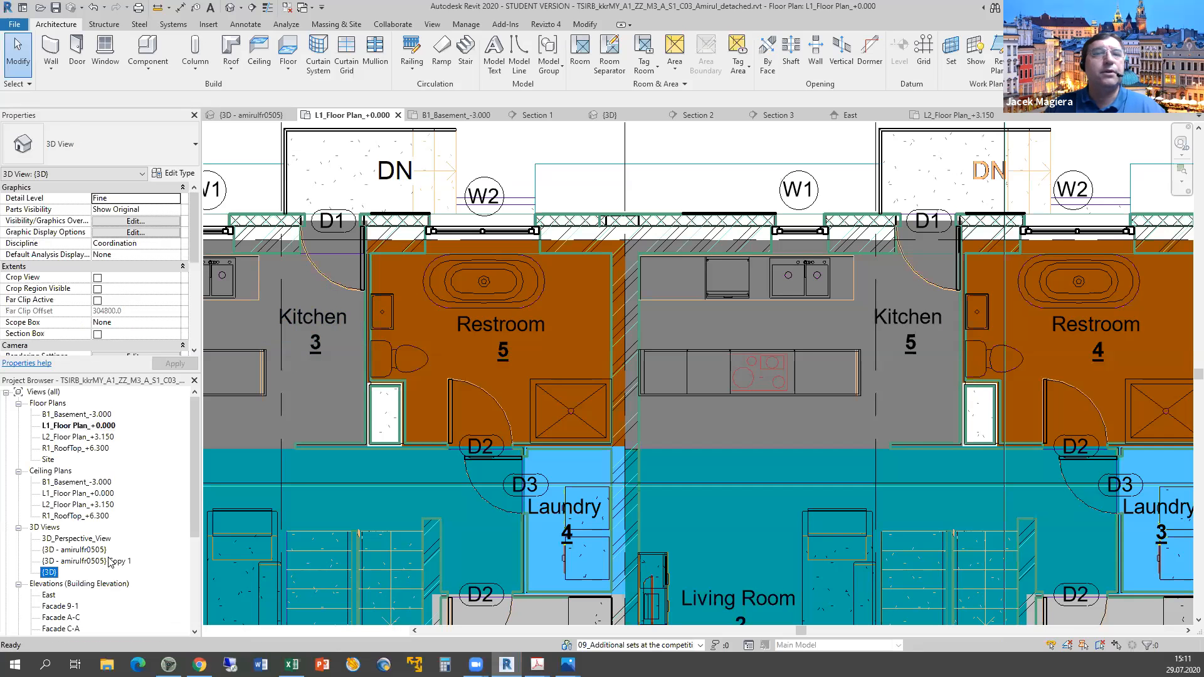
{"action": "left_click", "coordinate": [272, 629]}
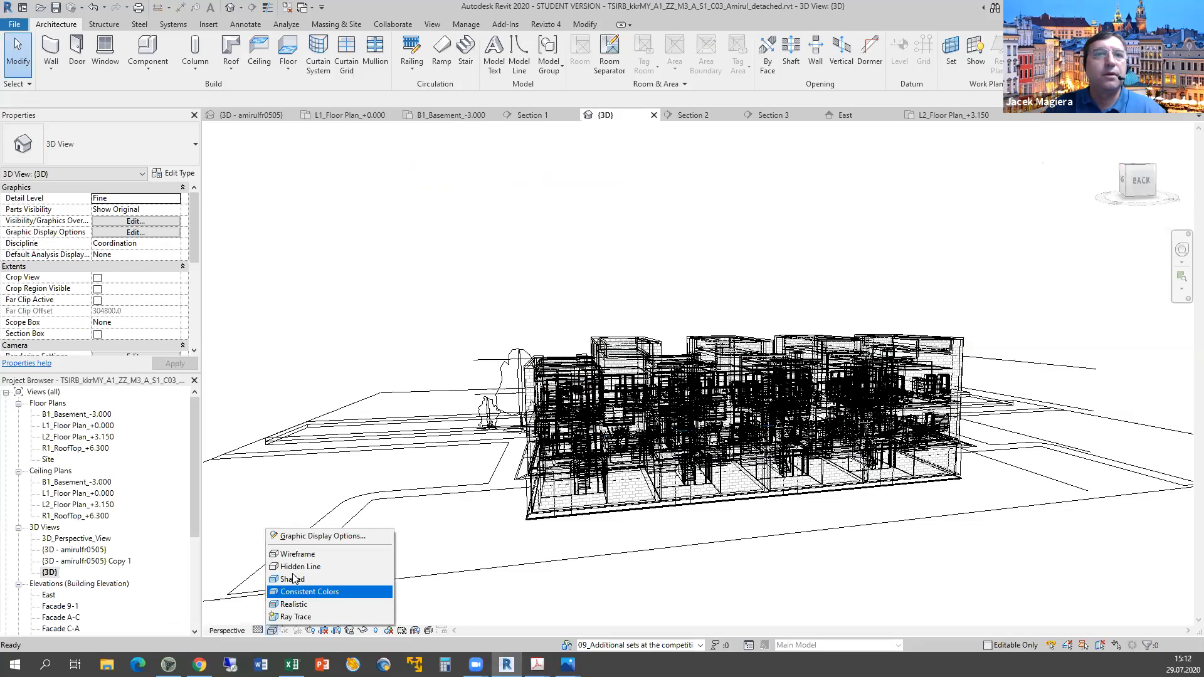
{"action": "left_click", "coordinate": [326, 554]}
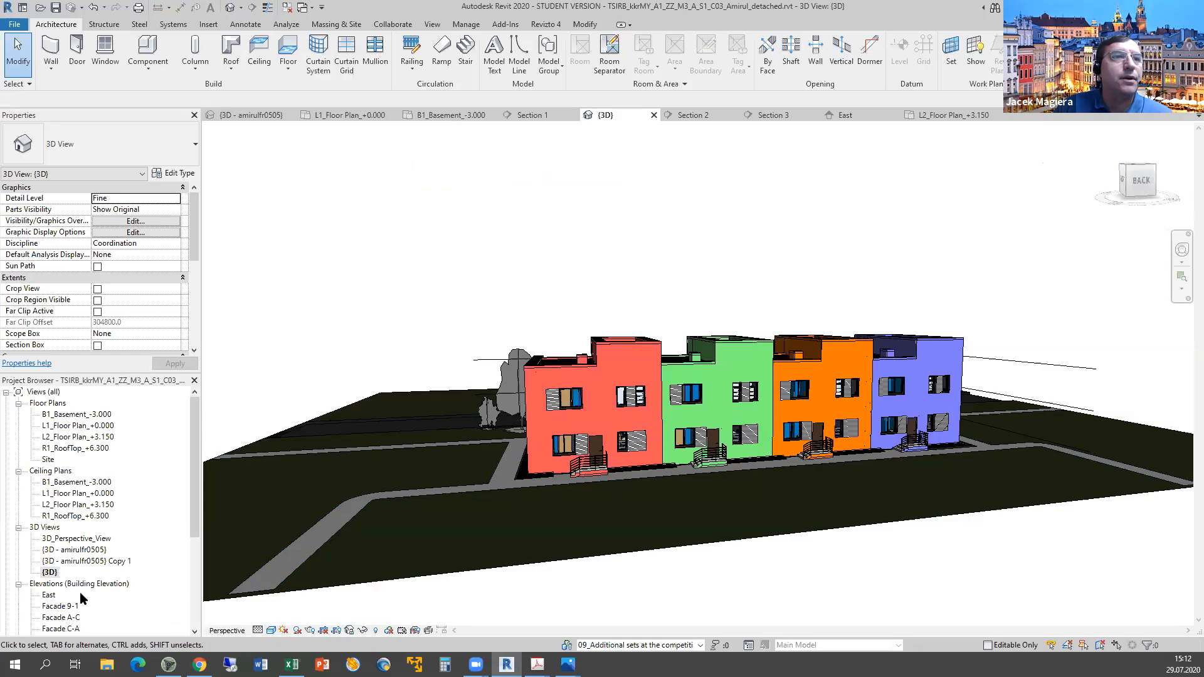
Open Section 1, check the exterior brick wall, and score row 27 as n in F27.
{"action": "scroll", "coordinate": [80, 592], "scroll_direction": "down", "scroll_amount": 3}
{"action": "scroll", "coordinate": [56, 557], "scroll_direction": "down", "scroll_amount": 2}
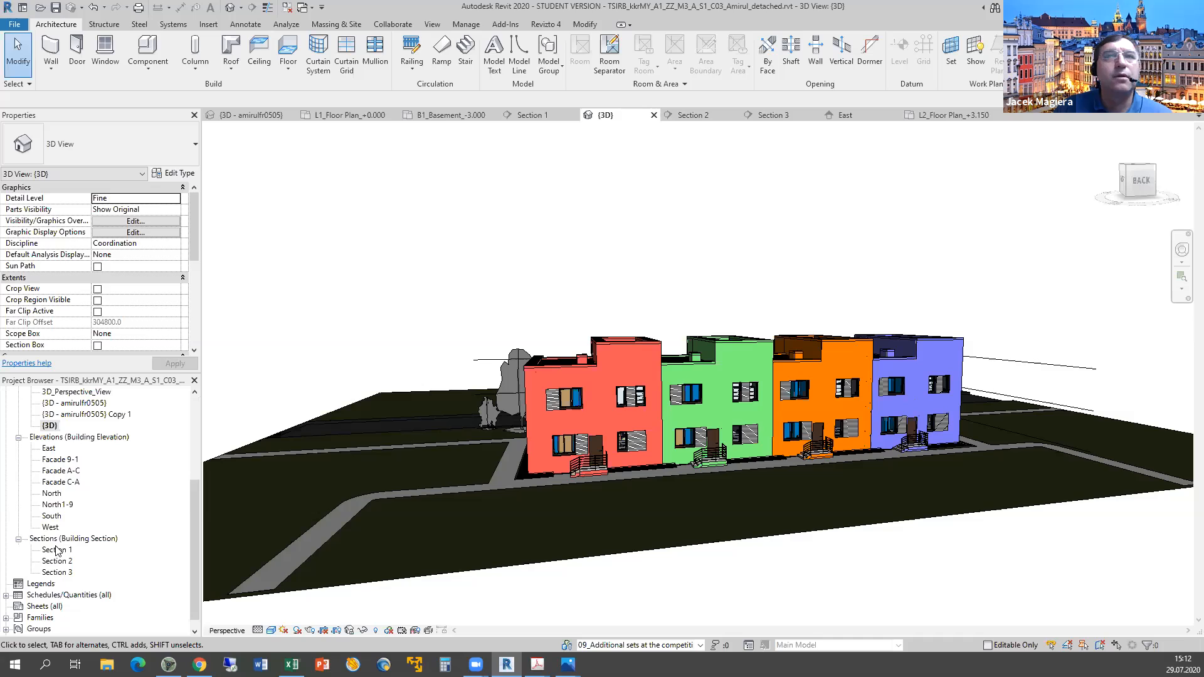
{"action": "left_click", "coordinate": [56, 551]}
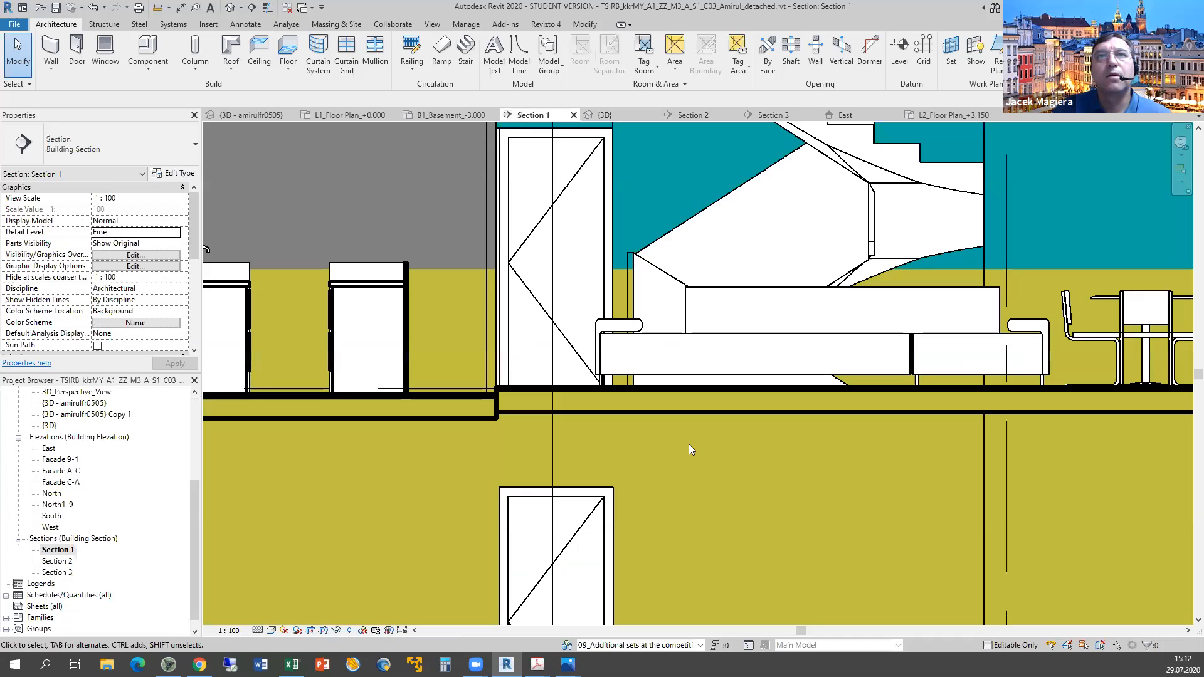
{"action": "scroll", "coordinate": [563, 426], "scroll_direction": "down", "scroll_amount": 6}
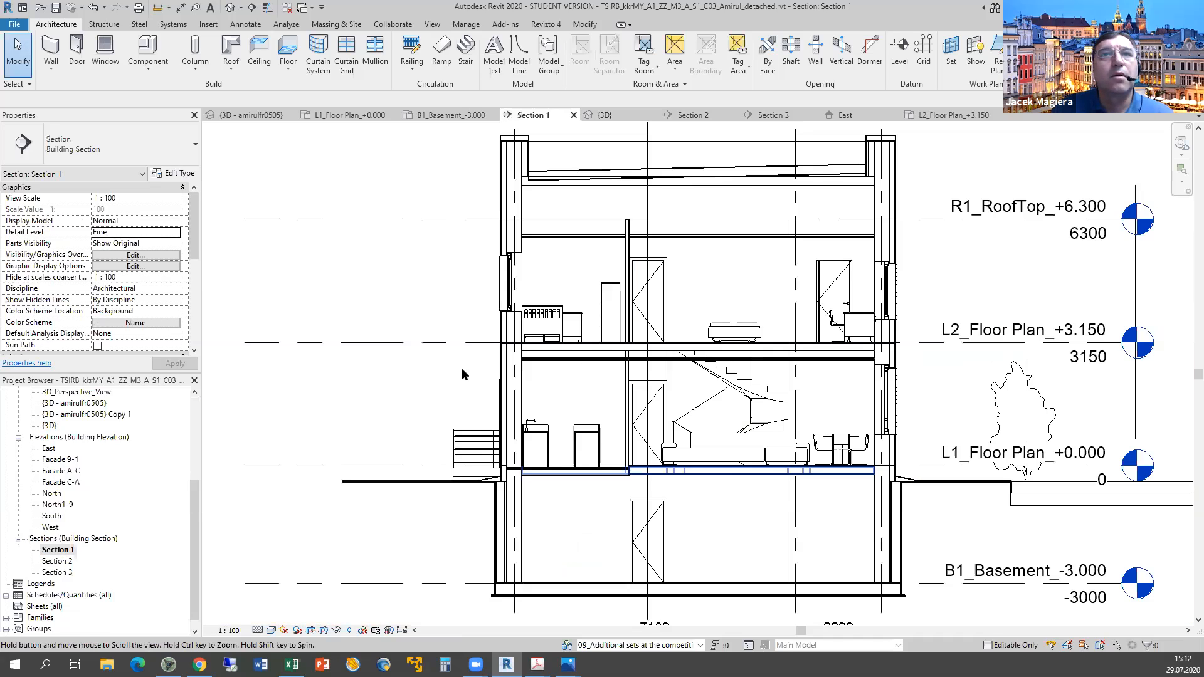
{"action": "scroll", "coordinate": [461, 369], "scroll_direction": "up", "scroll_amount": 1}
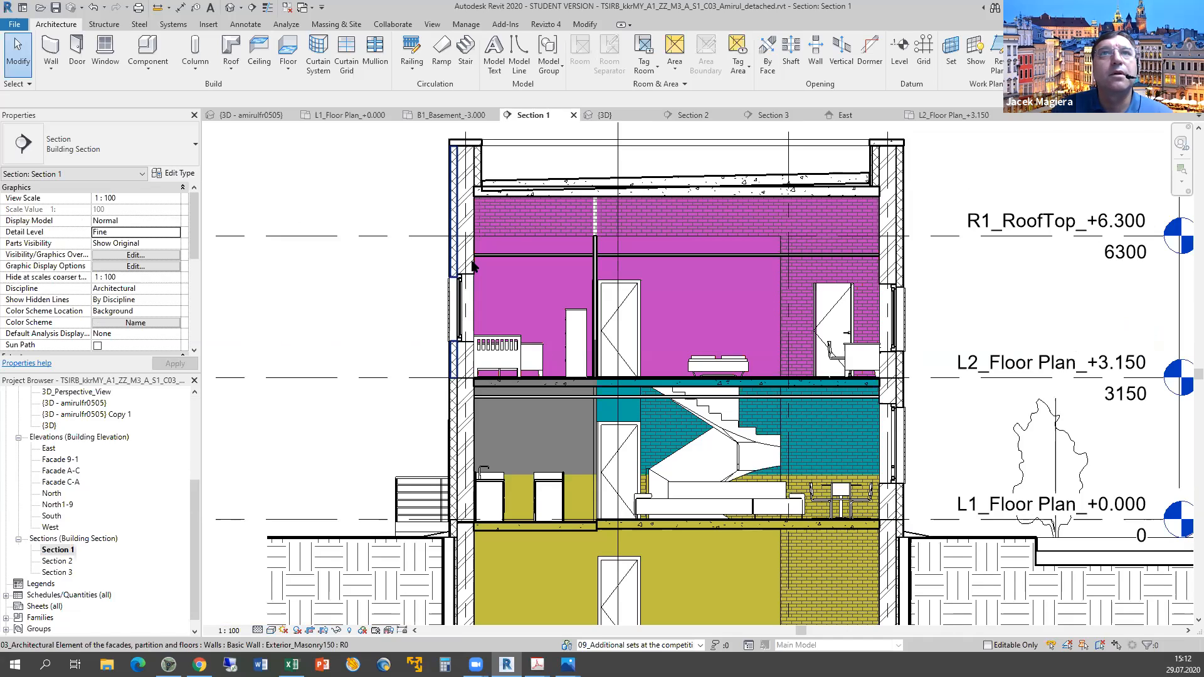
{"action": "left_click", "coordinate": [503, 321]}
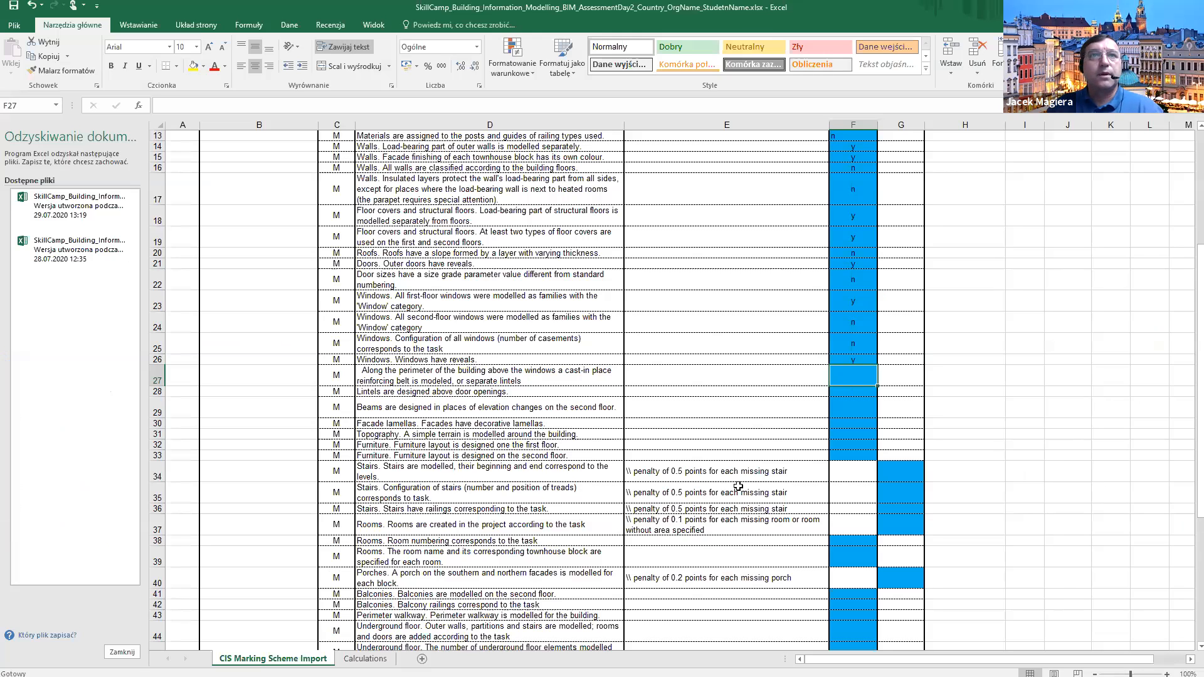
{"action": "type", "text": "n"}
{"action": "key", "text": "Return"}
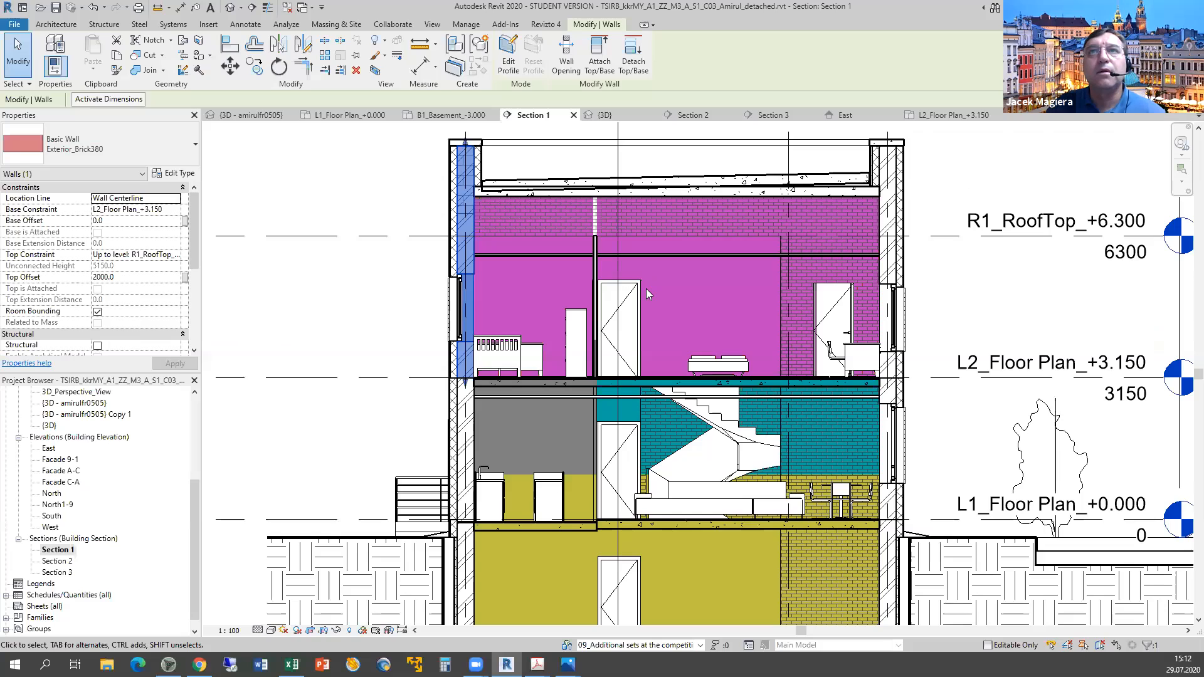
Tab-select Section 1's connected wall chain, then score row 28 as n in F28.
{"action": "key", "text": "Tab"}
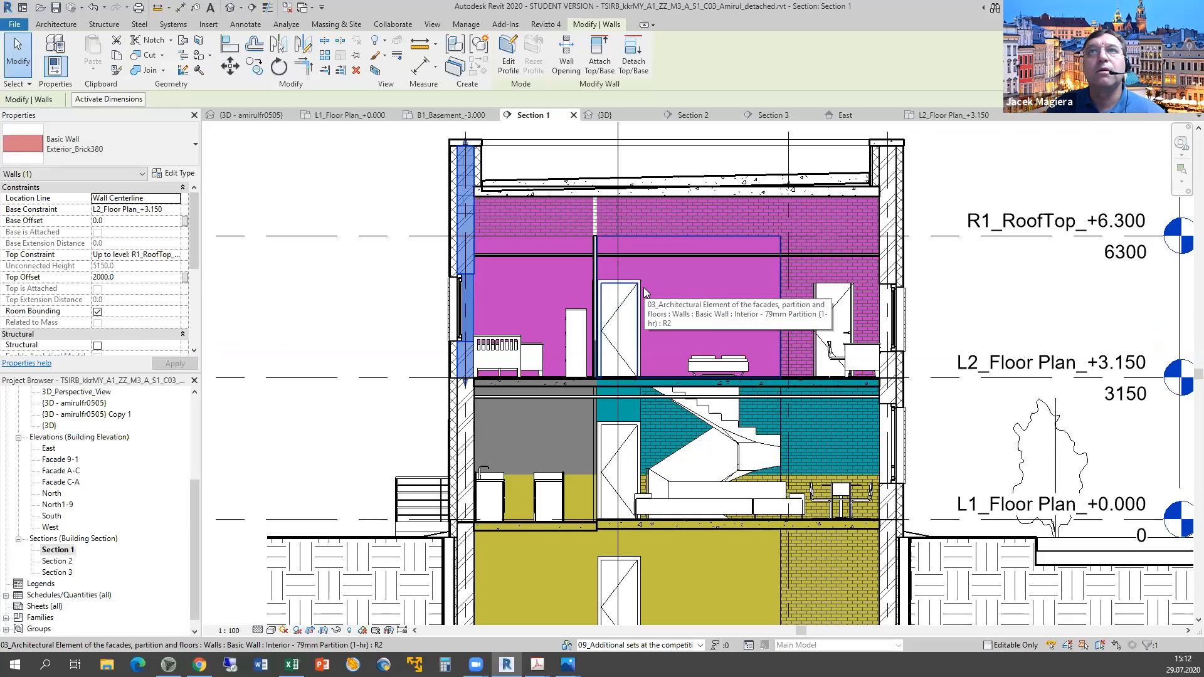
{"action": "key", "text": "Tab"}
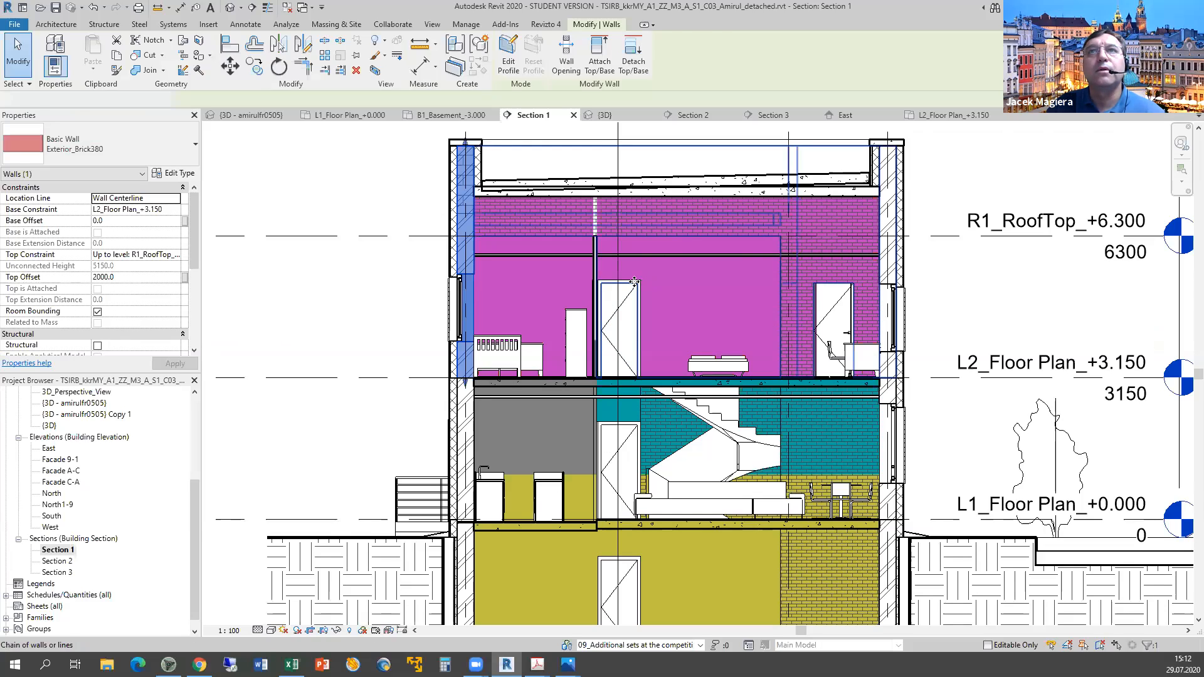
{"action": "left_click", "coordinate": [634, 281]}
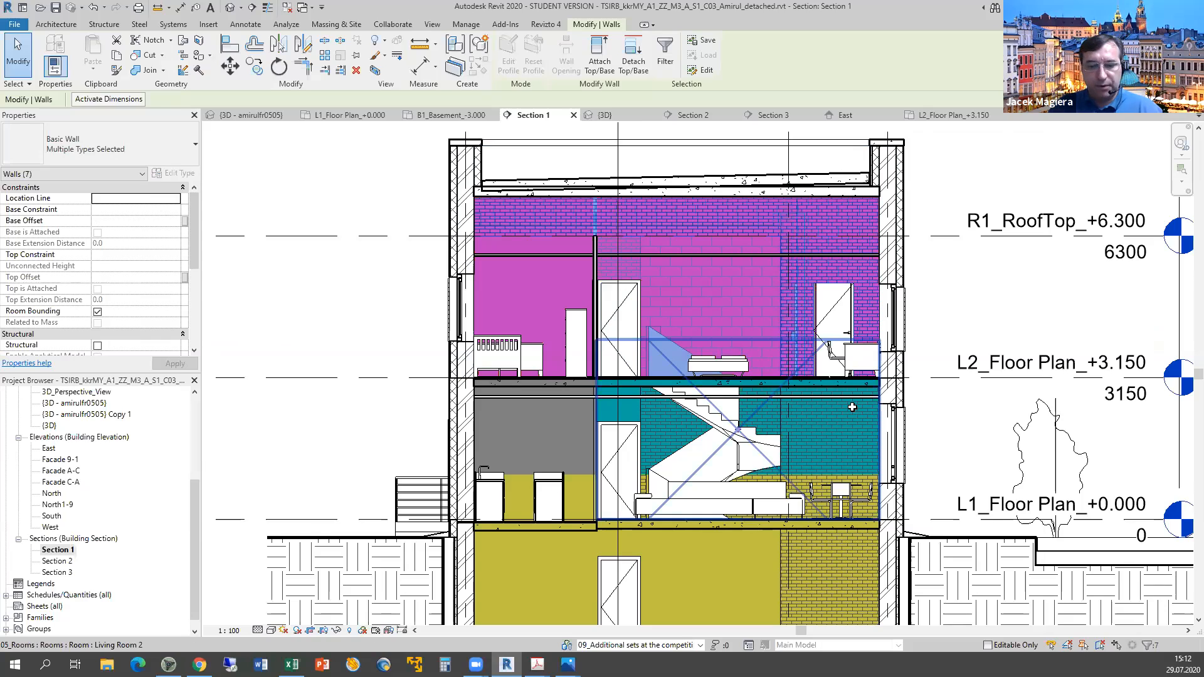
{"action": "key", "text": "alt+Tab"}
{"action": "type", "text": "n"}
{"action": "key", "text": "Return"}
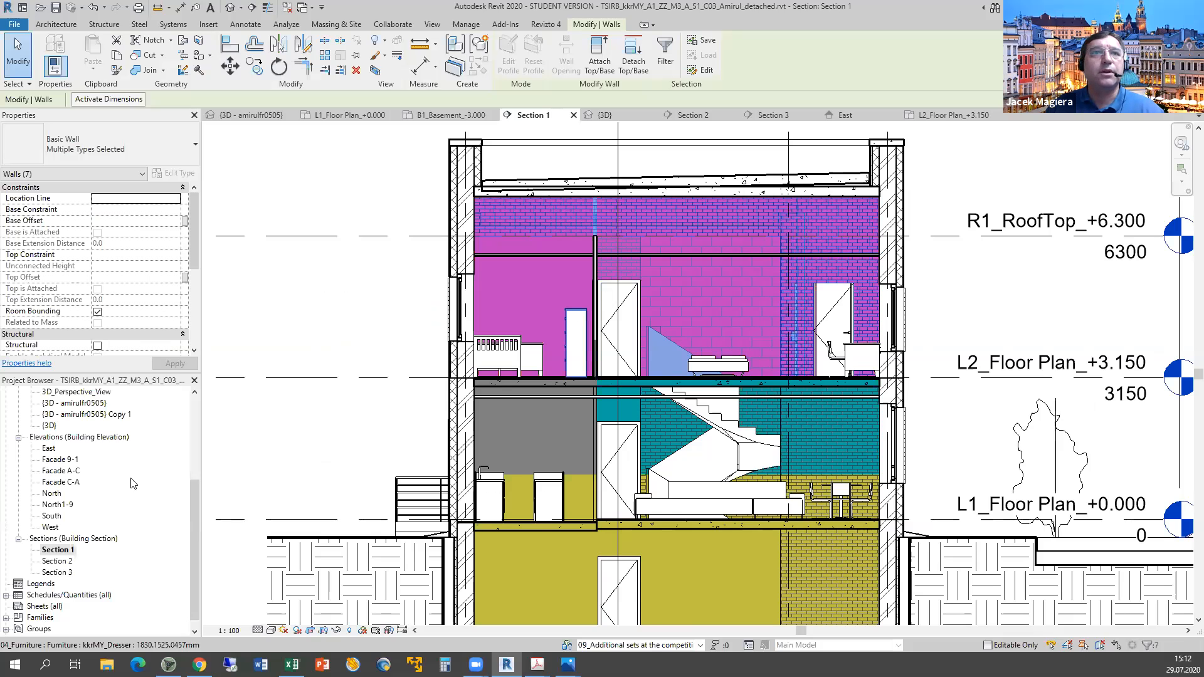
Zoom around the student's Section 2, then bring up the Drawings_BIMAcademy.pdf reference sheet via the render.
{"action": "scroll", "coordinate": [475, 520], "scroll_direction": "down", "scroll_amount": 3}
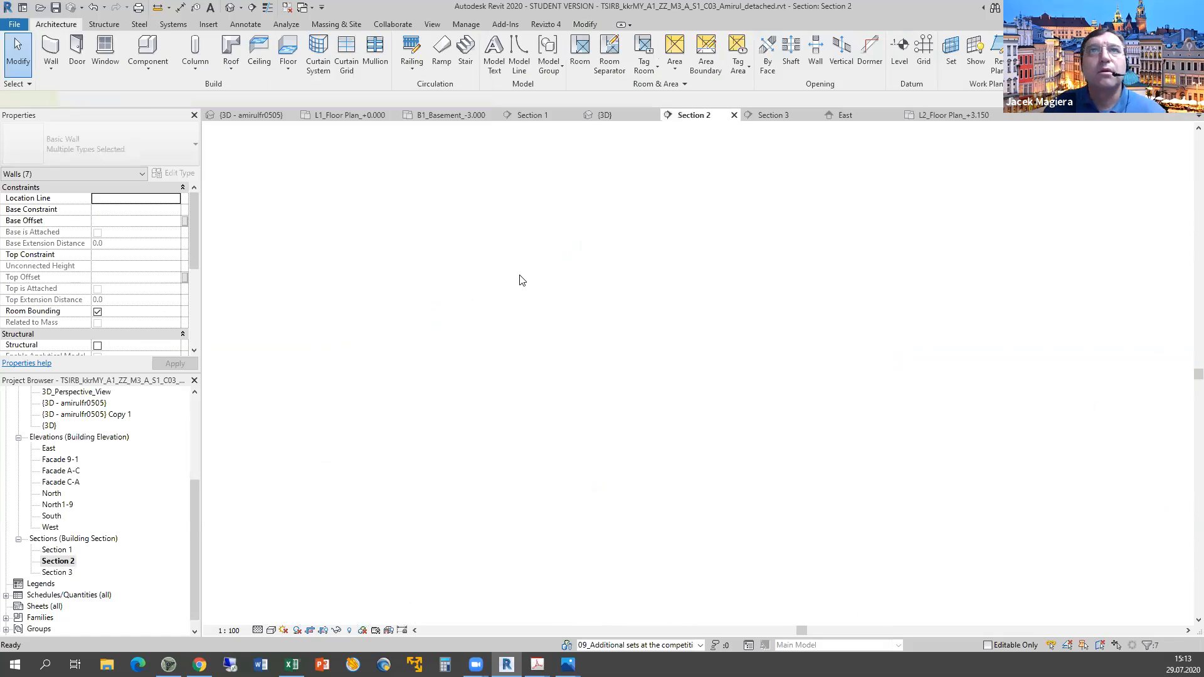
{"action": "scroll", "coordinate": [519, 283], "scroll_direction": "up", "scroll_amount": 2}
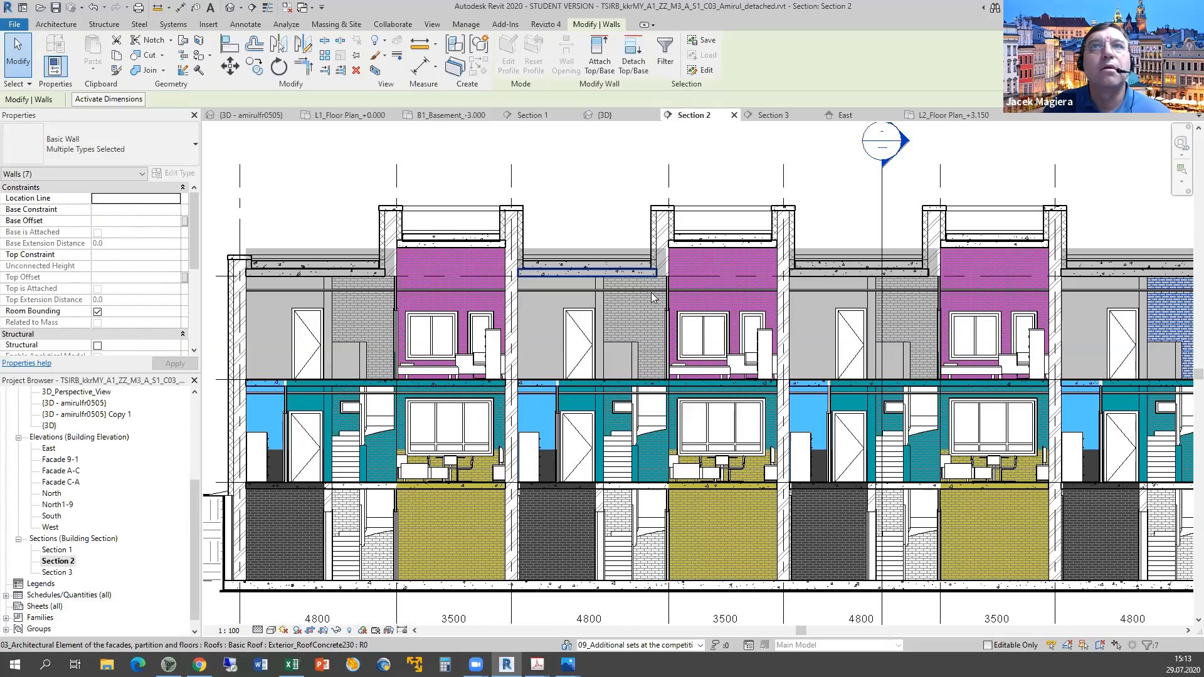
{"action": "scroll", "coordinate": [876, 292], "scroll_direction": "up", "scroll_amount": 2}
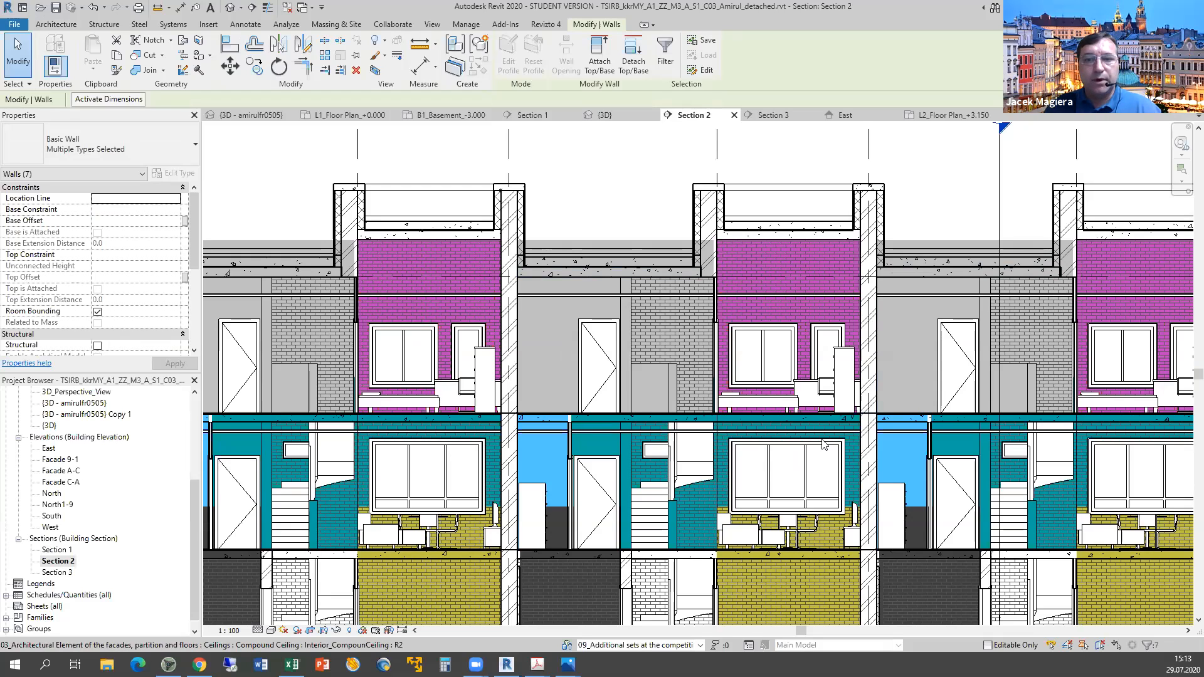
{"action": "key", "text": "alt+Tab"}
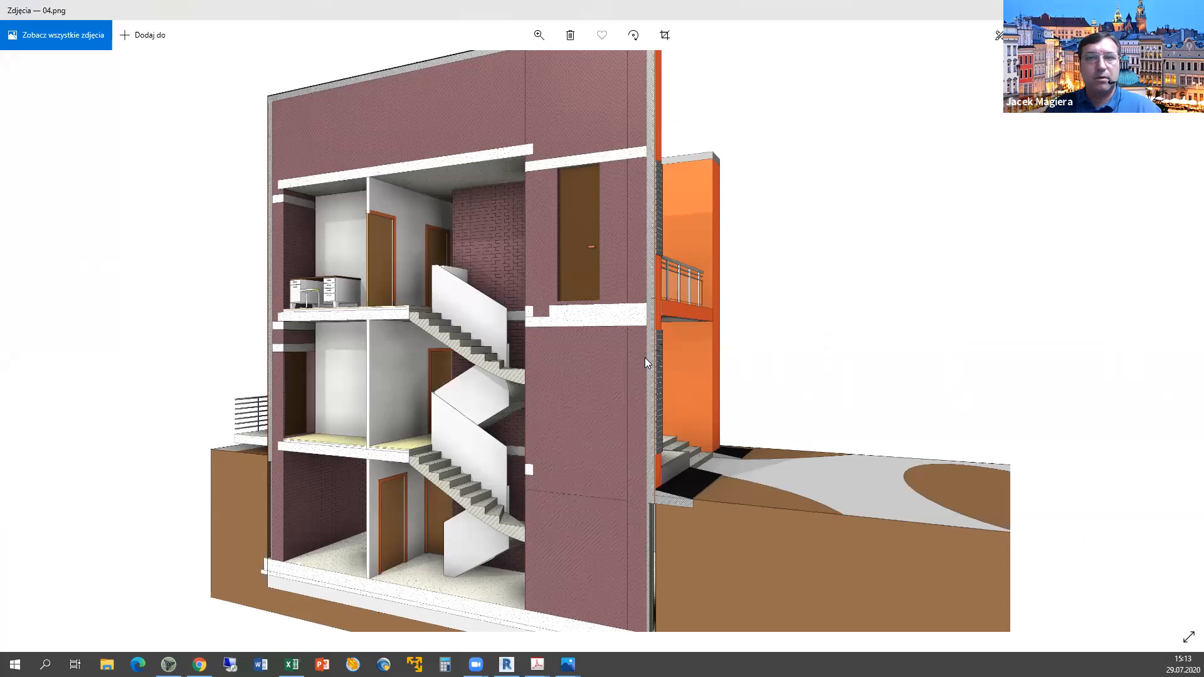
{"action": "key", "text": "alt+Tab"}
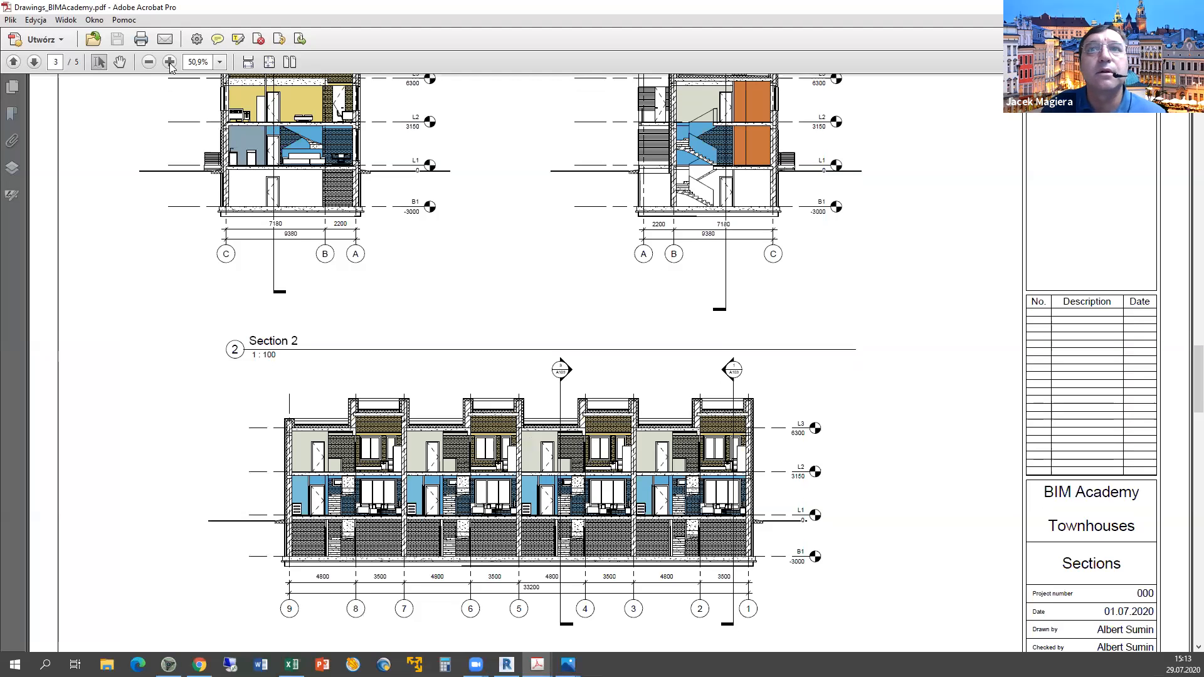
View the PDF Sections sheet at 100% down to Section 2, then bring up the 04.png render.
{"action": "key", "text": "ctrl+1"}
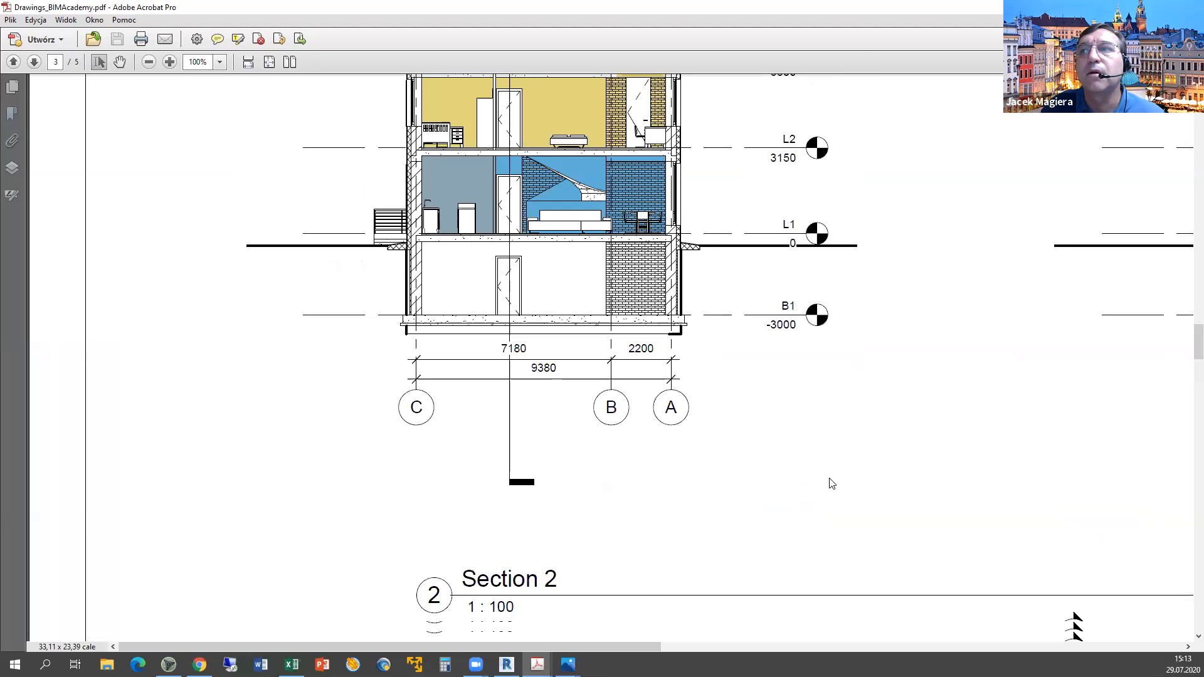
{"action": "scroll", "coordinate": [831, 482], "scroll_direction": "down", "scroll_amount": 3}
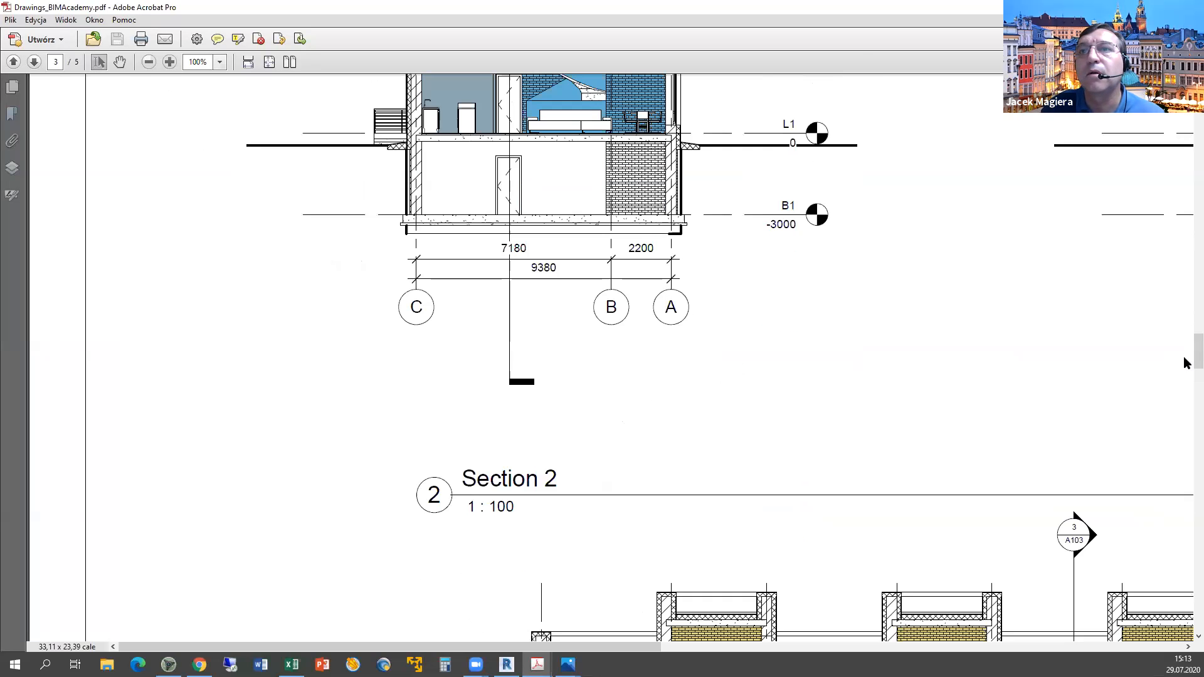
{"action": "scroll", "coordinate": [1187, 363], "scroll_direction": "down", "scroll_amount": 1}
{"action": "scroll", "coordinate": [744, 571], "scroll_direction": "down", "scroll_amount": 5}
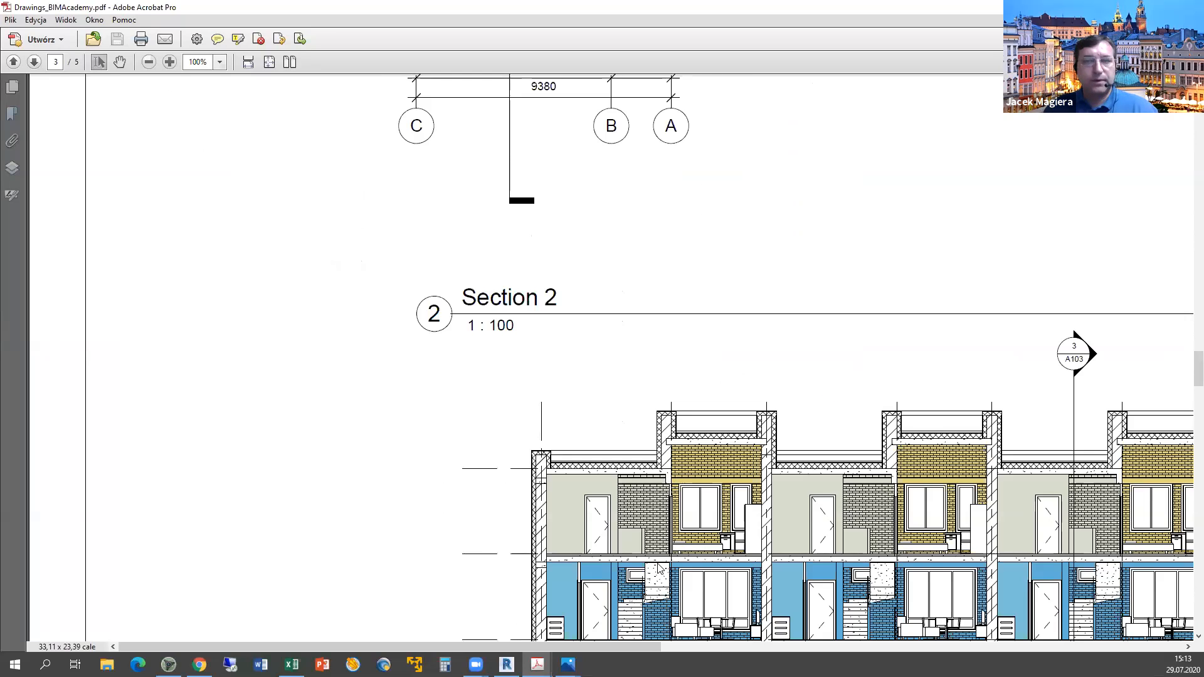
{"action": "scroll", "coordinate": [659, 568], "scroll_direction": "up", "scroll_amount": 10}
{"action": "left_click", "coordinate": [567, 664]}
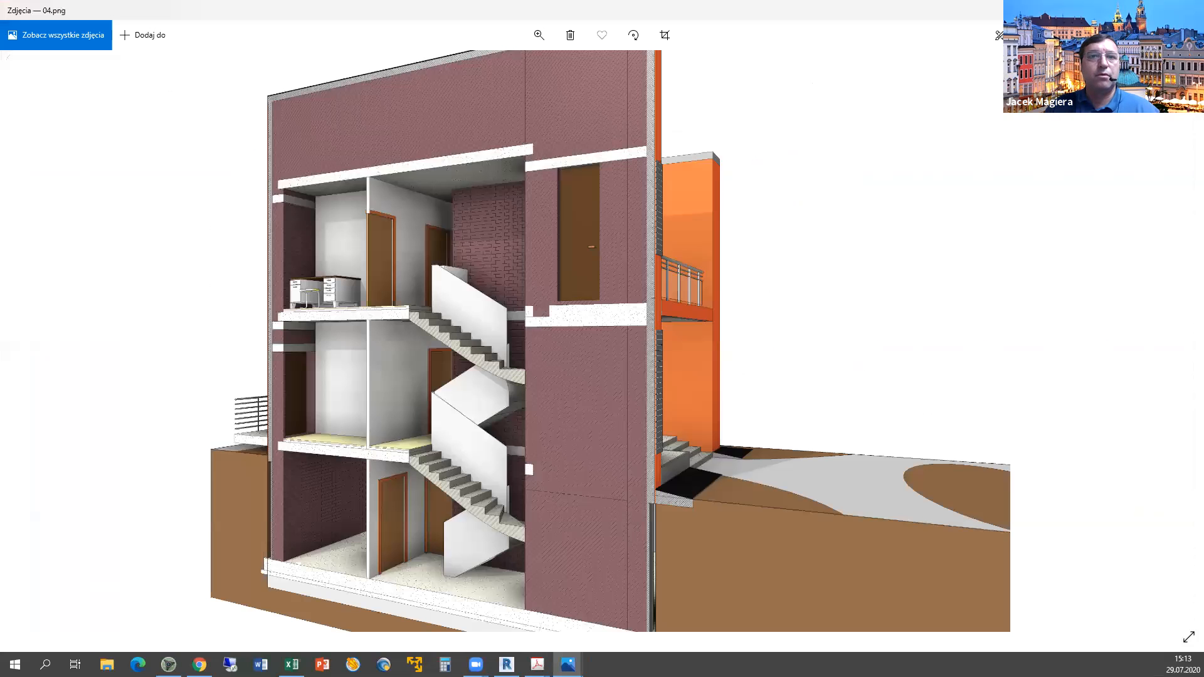
Bring Revit's Section 2 forward and pan it across the neighbouring colour-coded townhouses.
{"action": "left_click", "coordinate": [506, 665]}
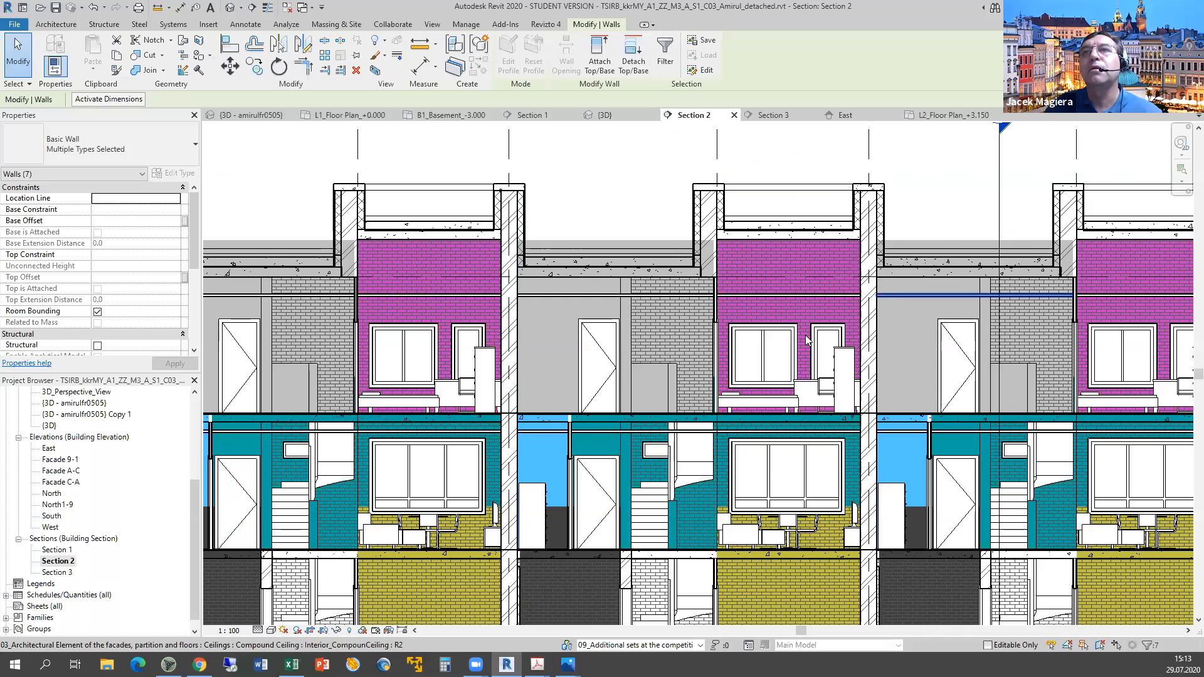
{"action": "middle_click_drag", "start_coordinate": [779, 345], "coordinate": [846, 329]}
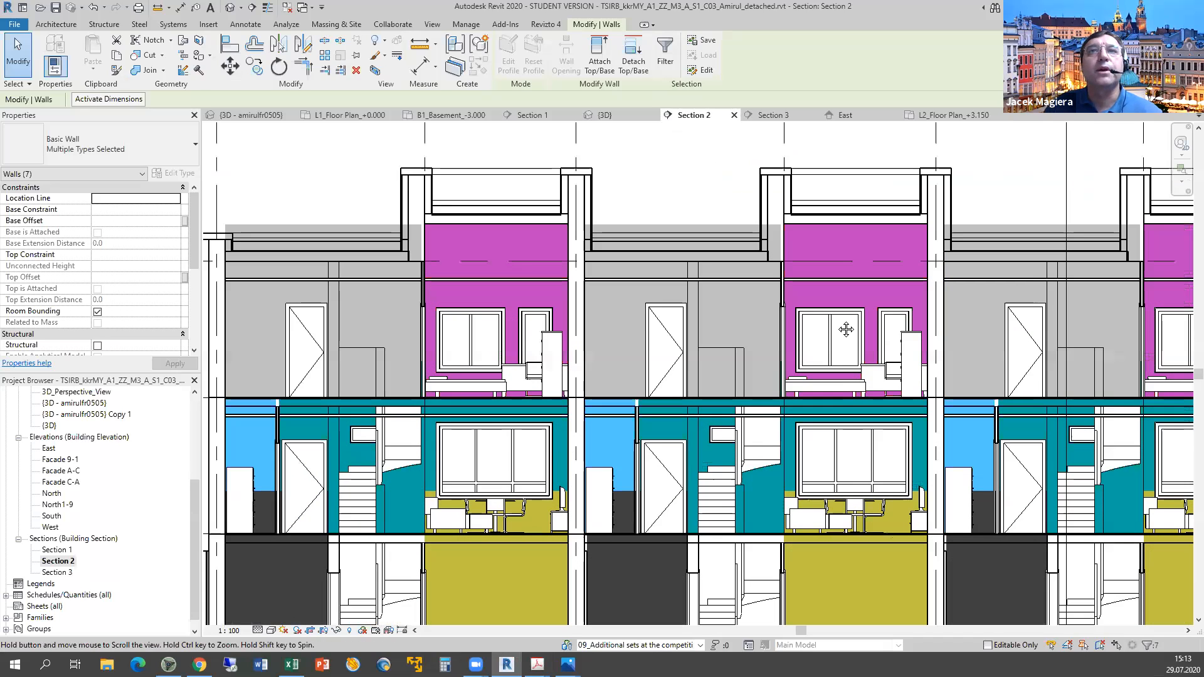
{"action": "middle_click_drag", "start_coordinate": [688, 333], "coordinate": [785, 313]}
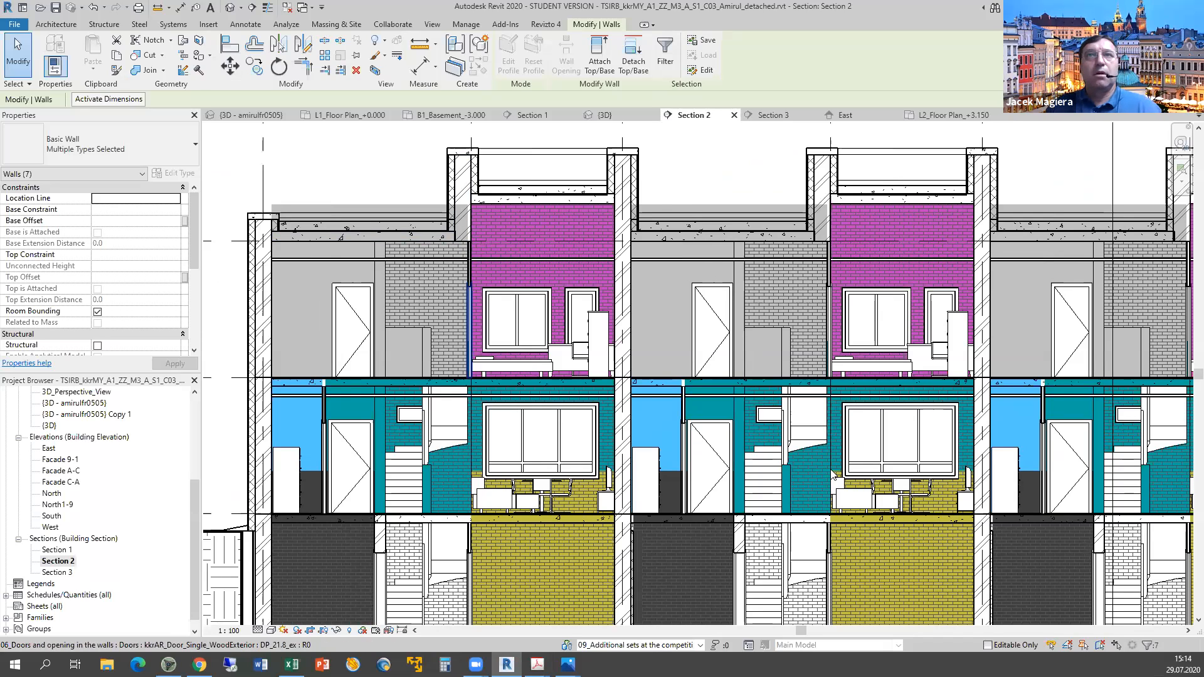
{"action": "key", "text": "alt+Tab"}
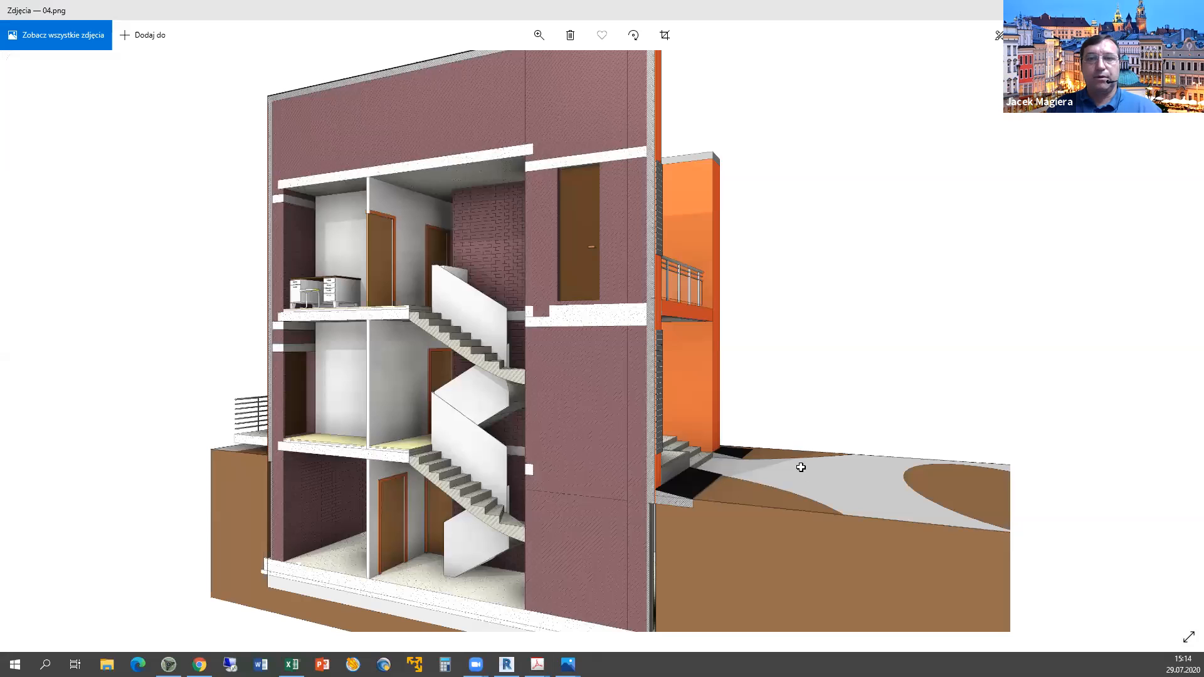
Enter n in F29 for the second-floor beams criterion, then return to Revit's Section 2.
{"action": "key", "text": "alt+Tab"}
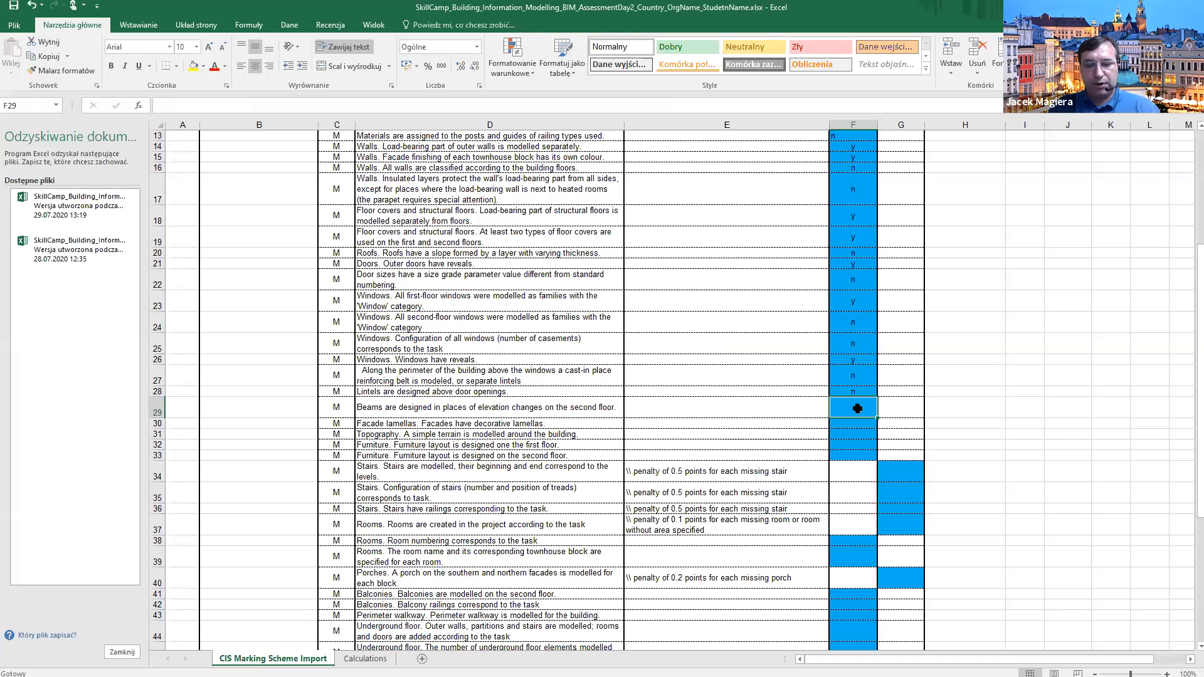
{"action": "type", "text": "n"}
{"action": "key", "text": "Return"}
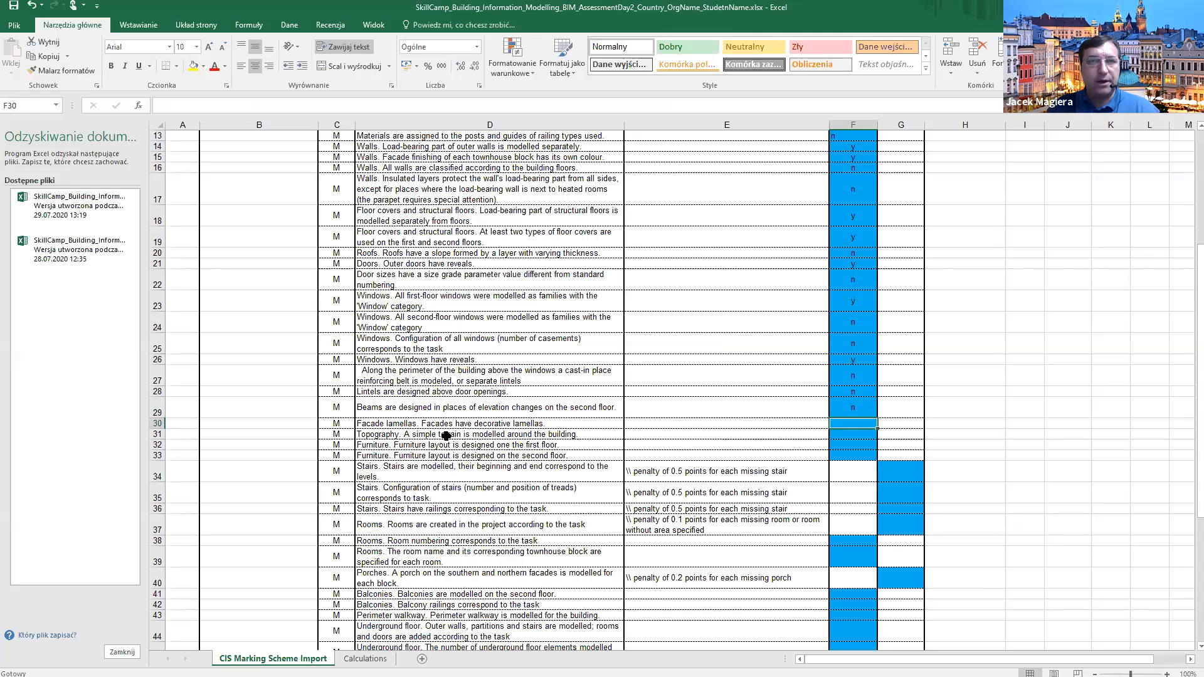
{"action": "key", "text": "alt+Tab"}
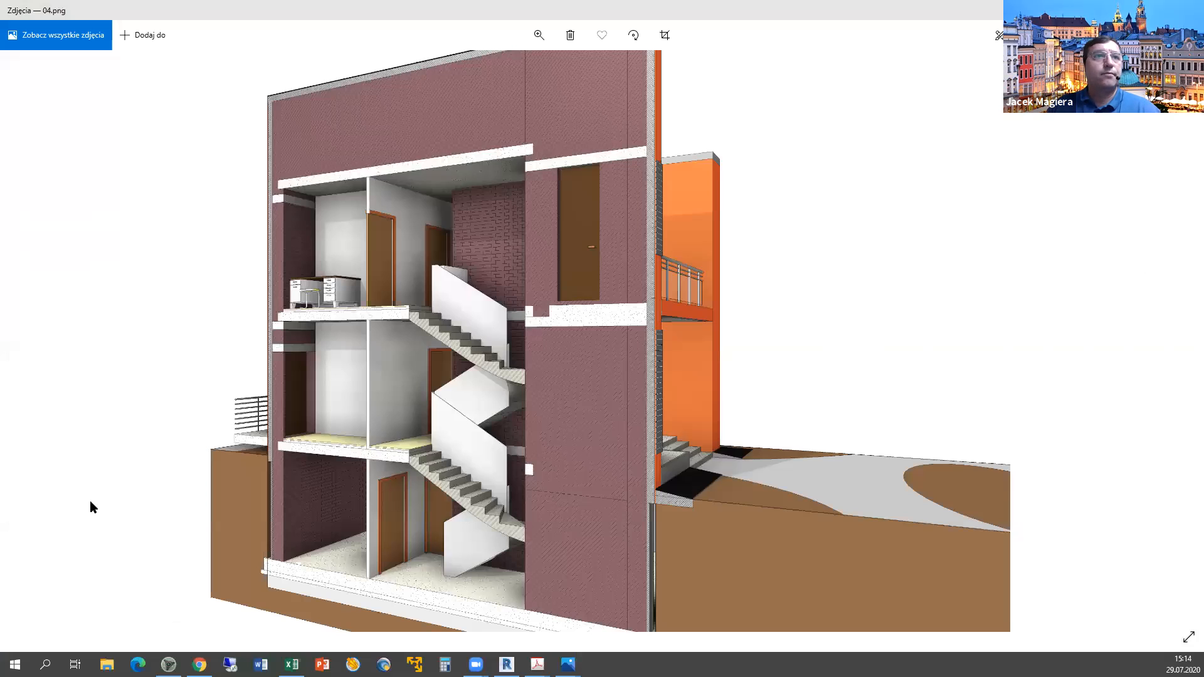
{"action": "key", "text": "alt+Tab"}
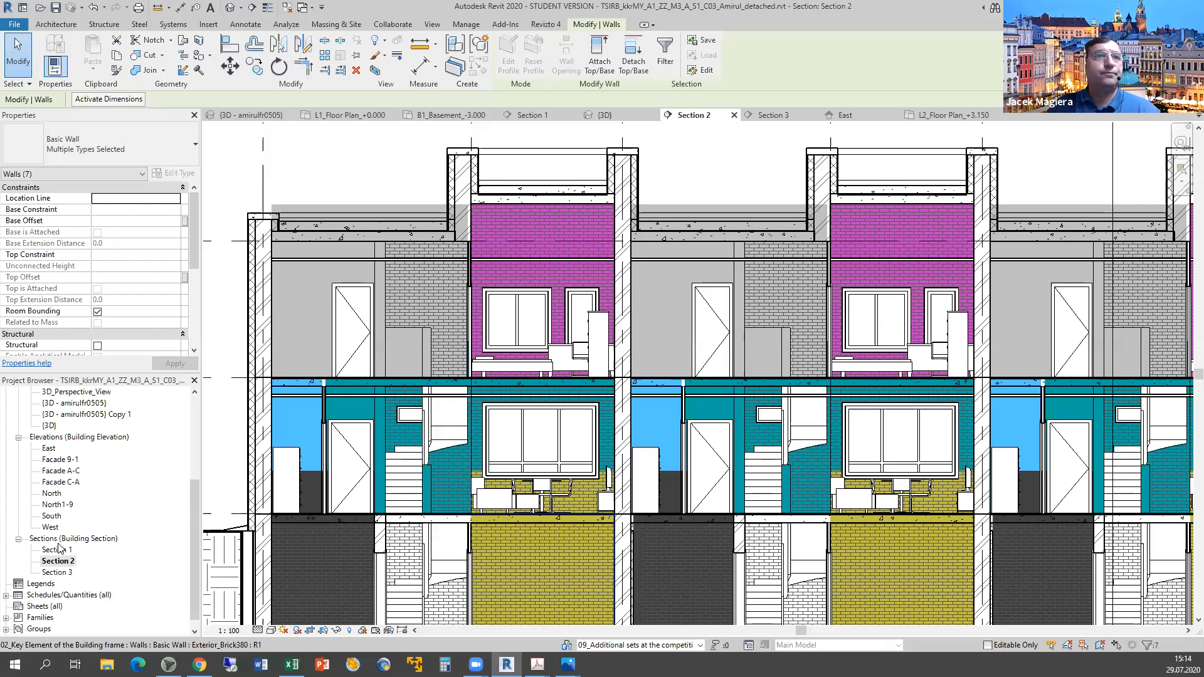
Orbit and zoom the {3D} view onto the front townhouse façades to inspect their horizontal lamellas.
{"action": "left_click", "coordinate": [49, 426]}
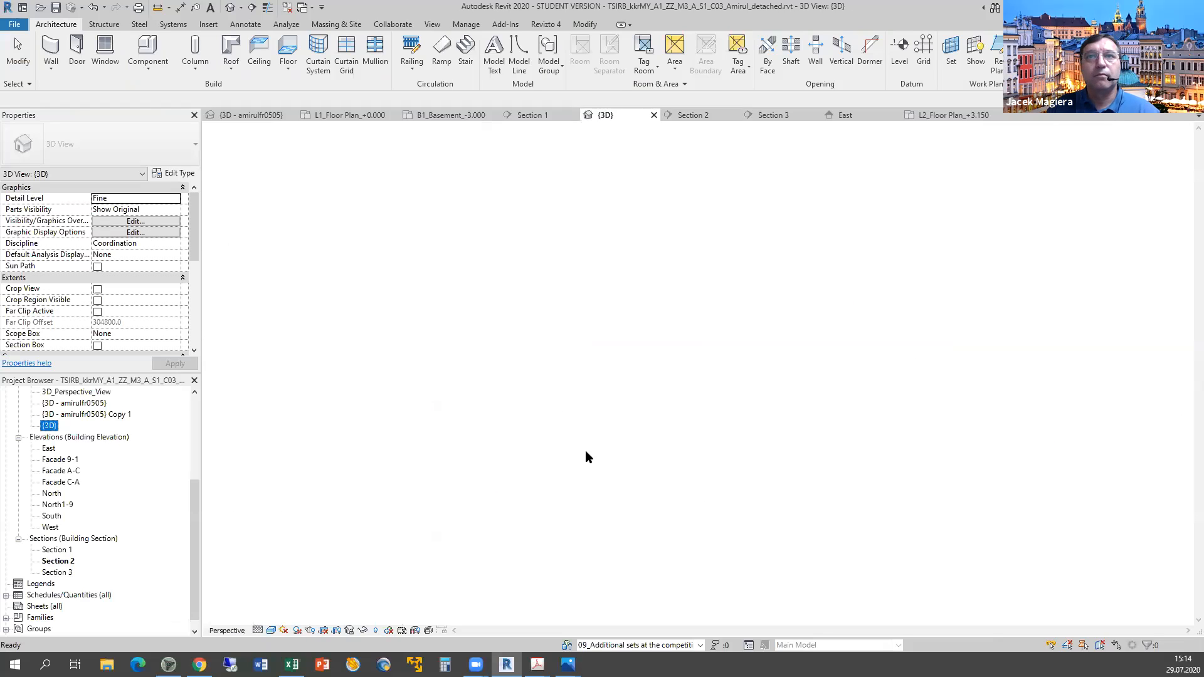
{"action": "scroll", "coordinate": [683, 508], "scroll_direction": "up", "scroll_amount": 3}
{"action": "middle_click_drag", "start_coordinate": [683, 507], "coordinate": [1083, 516], "text": "shift"}
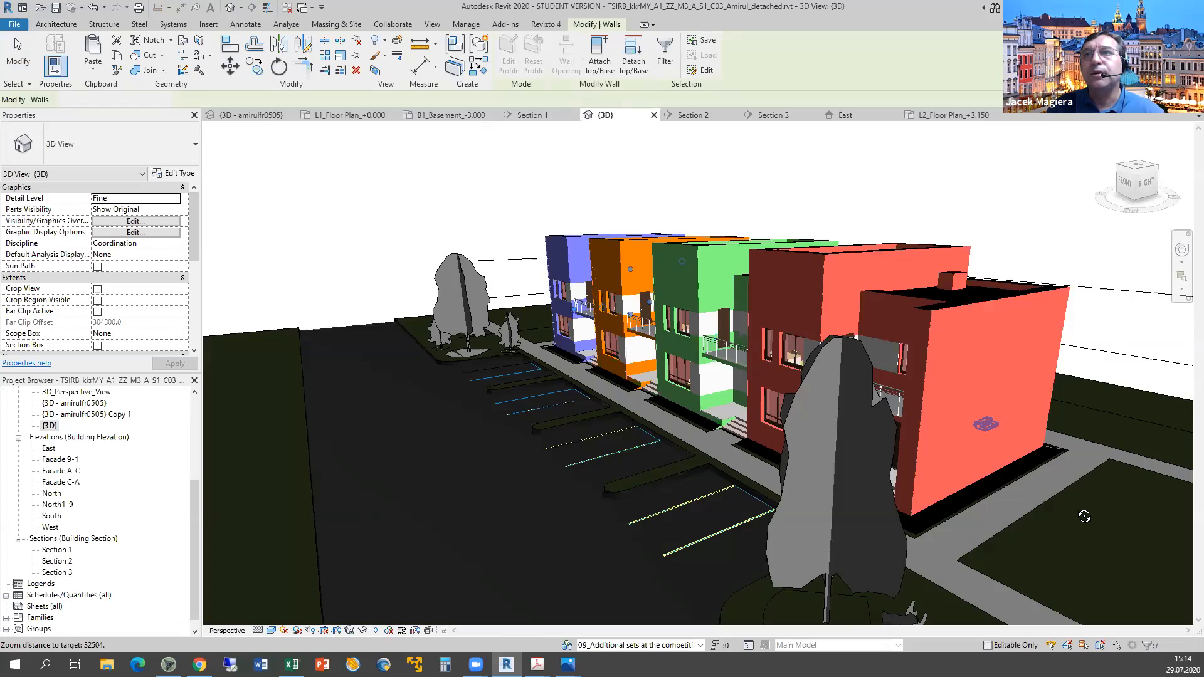
{"action": "middle_click_drag", "start_coordinate": [851, 398], "coordinate": [826, 409], "text": "shift"}
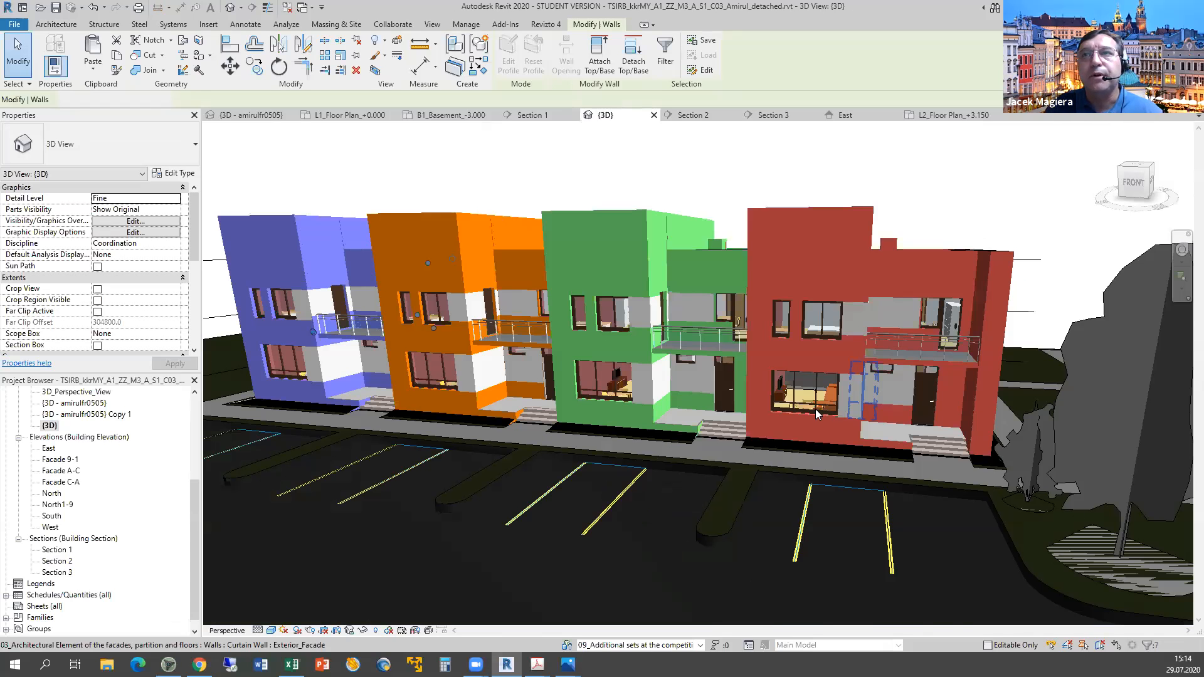
{"action": "scroll", "coordinate": [815, 409], "scroll_direction": "up", "scroll_amount": 2}
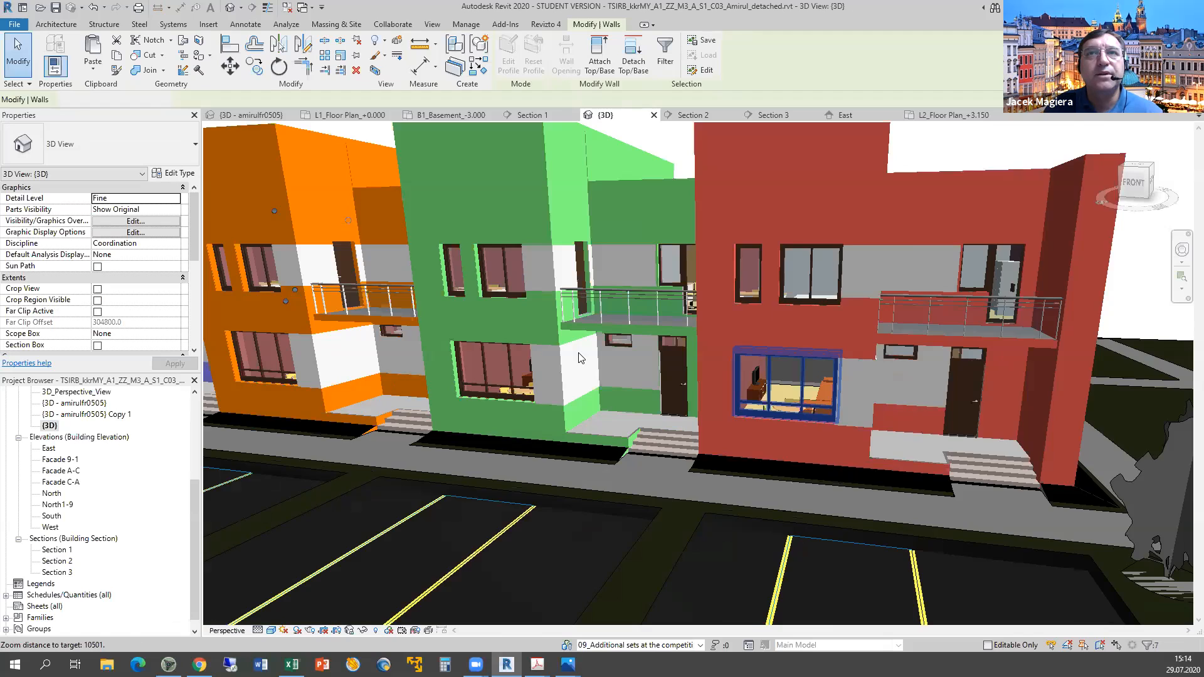
{"action": "scroll", "coordinate": [580, 358], "scroll_direction": "up", "scroll_amount": 2}
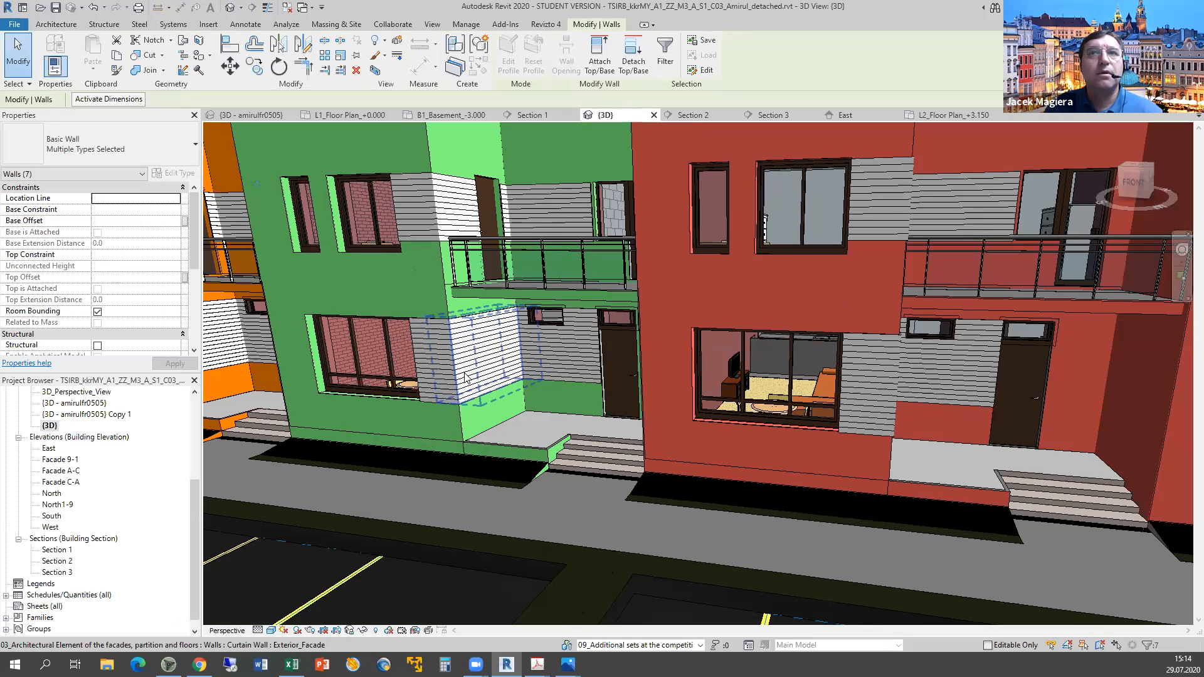
{"action": "key", "text": "Tab"}
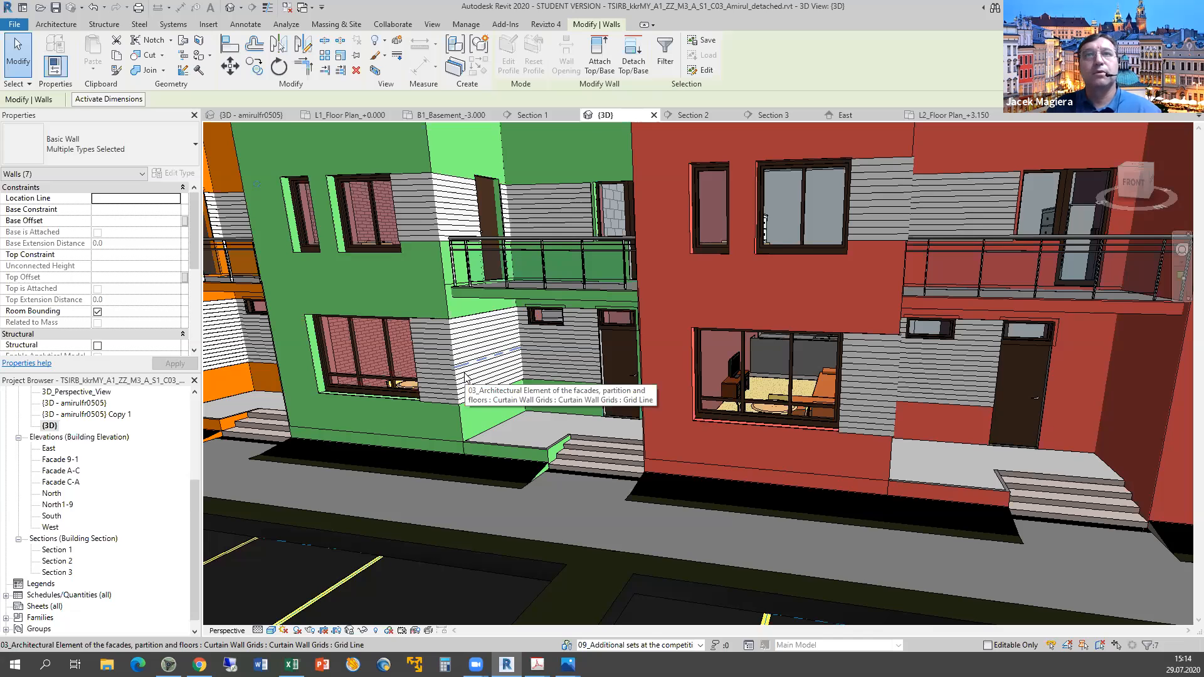
{"action": "key", "text": "alt+Tab"}
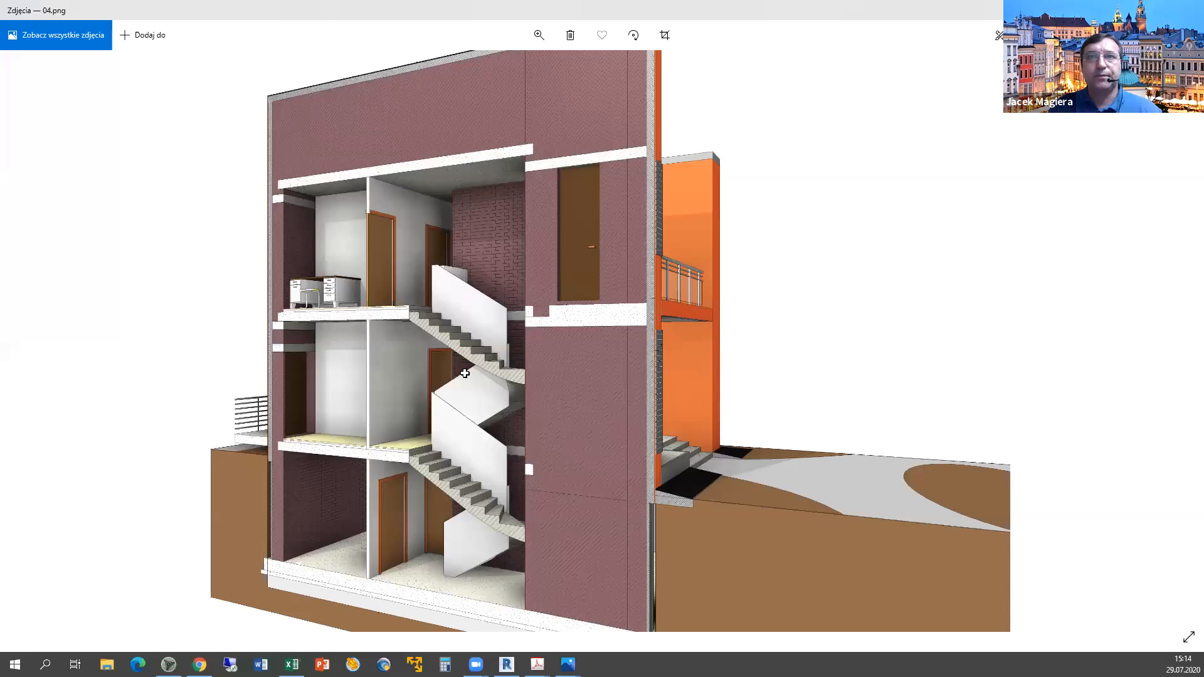
Enter y in F30 for Facade lamellas and y in F31 for Topography.
{"action": "key", "text": "alt+Tab"}
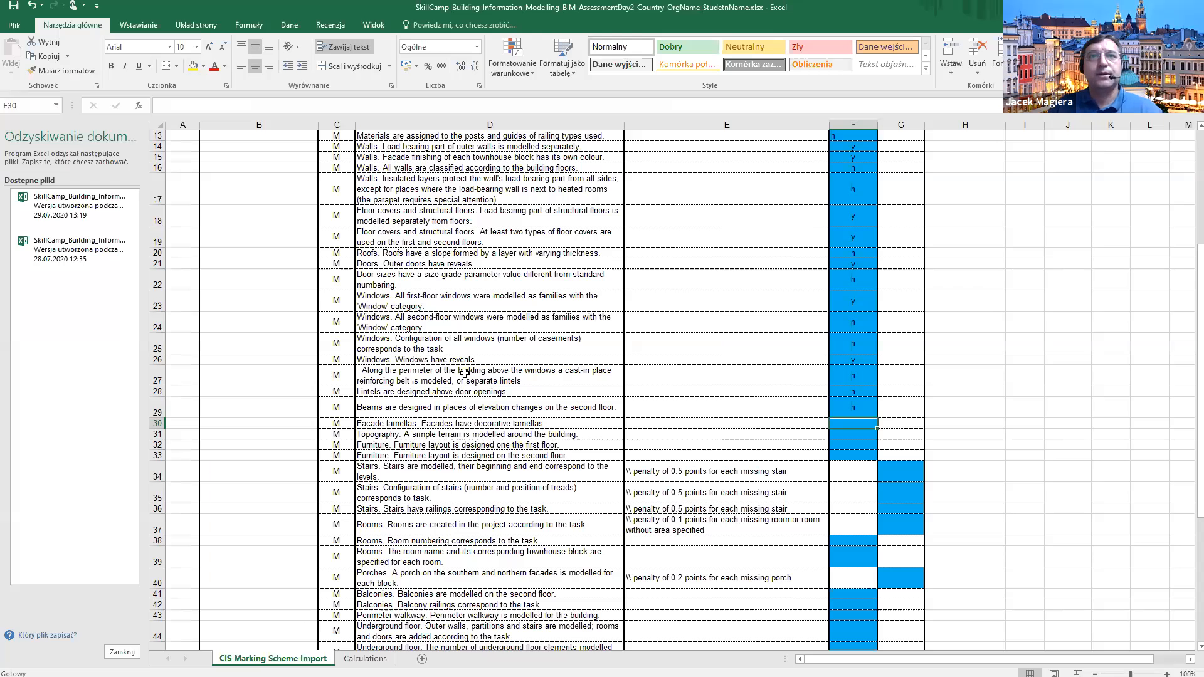
{"action": "type", "text": "y"}
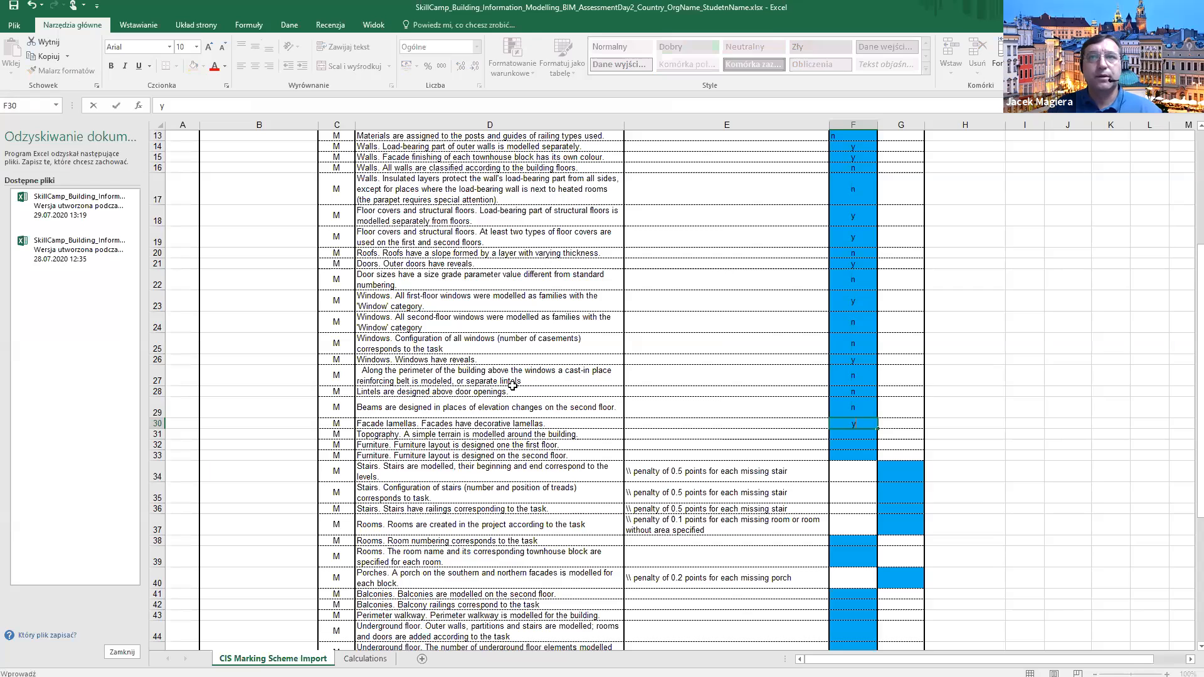
{"action": "left_click", "coordinate": [859, 436]}
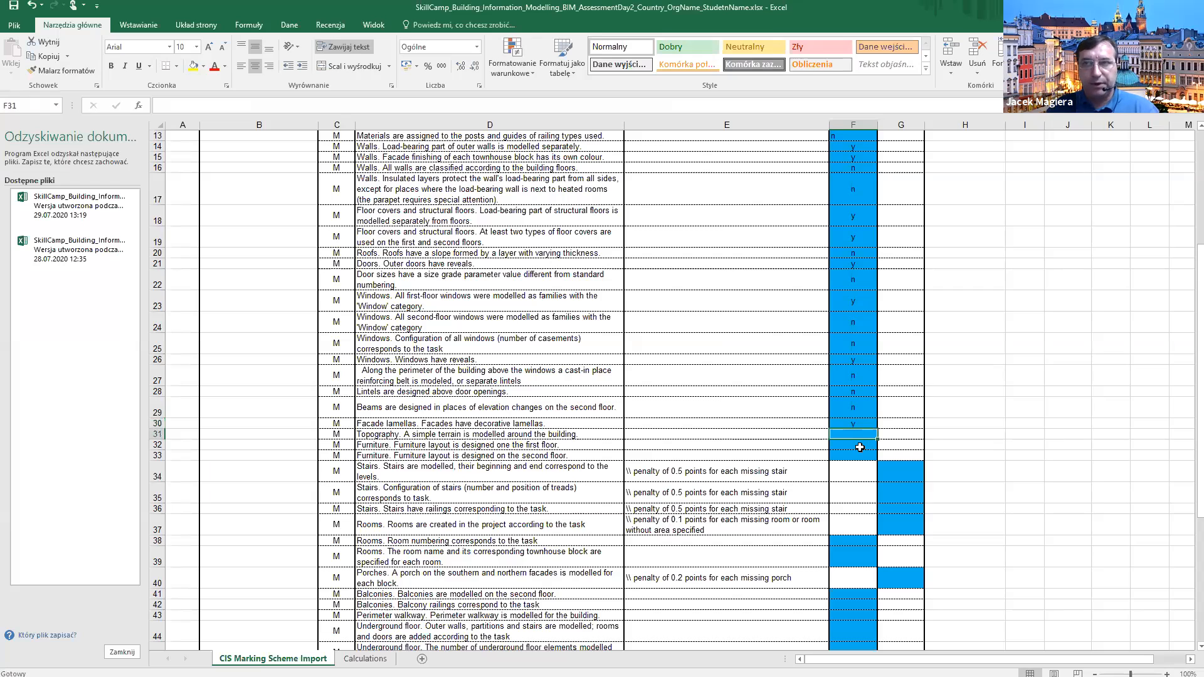
{"action": "key", "text": "alt"}
{"action": "key", "text": "alt"}
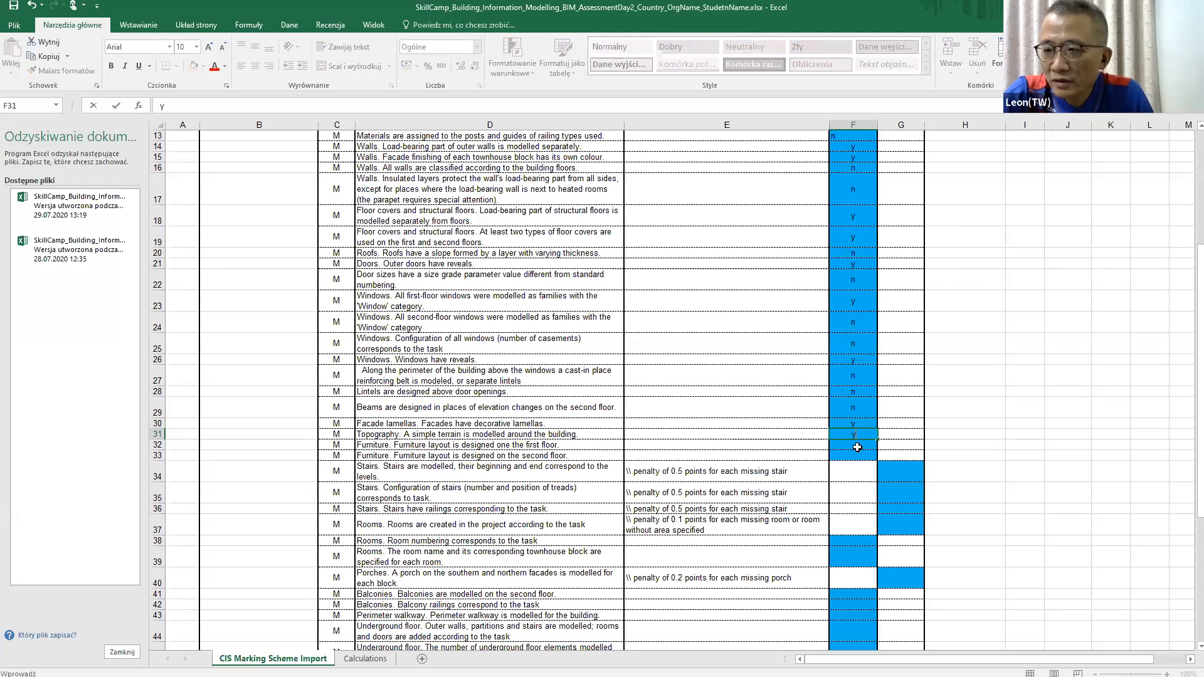
{"action": "type", "text": "y"}
{"action": "key", "text": "Return"}
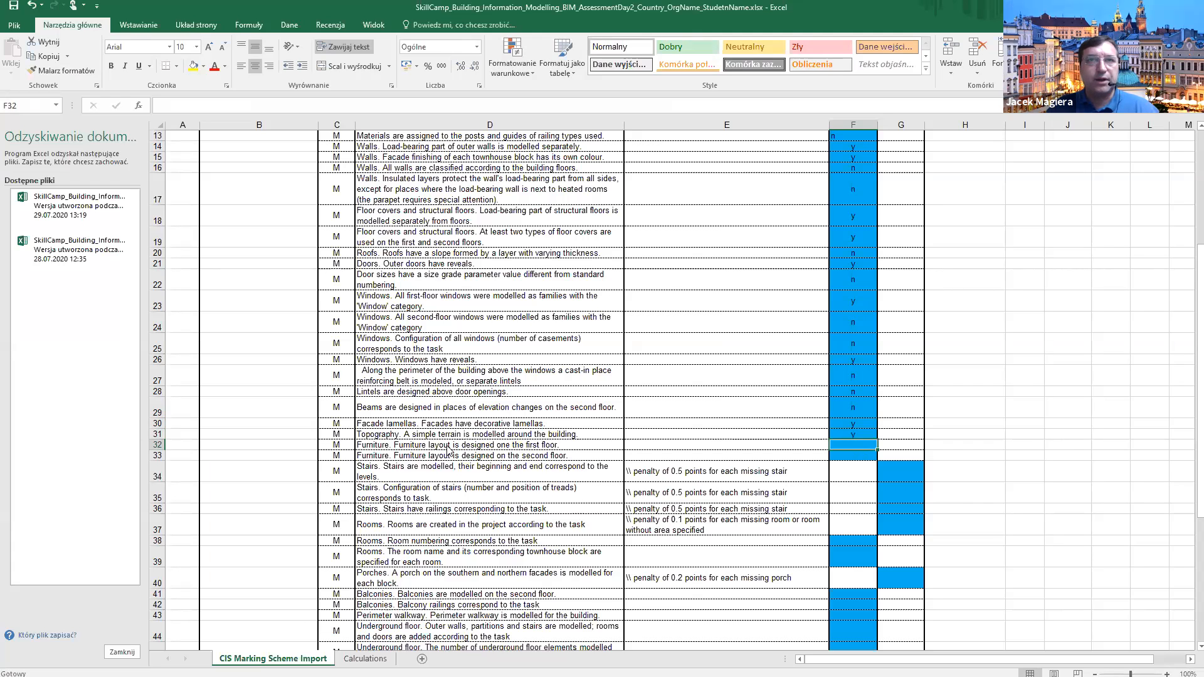
{"action": "key", "text": "alt+Tab"}
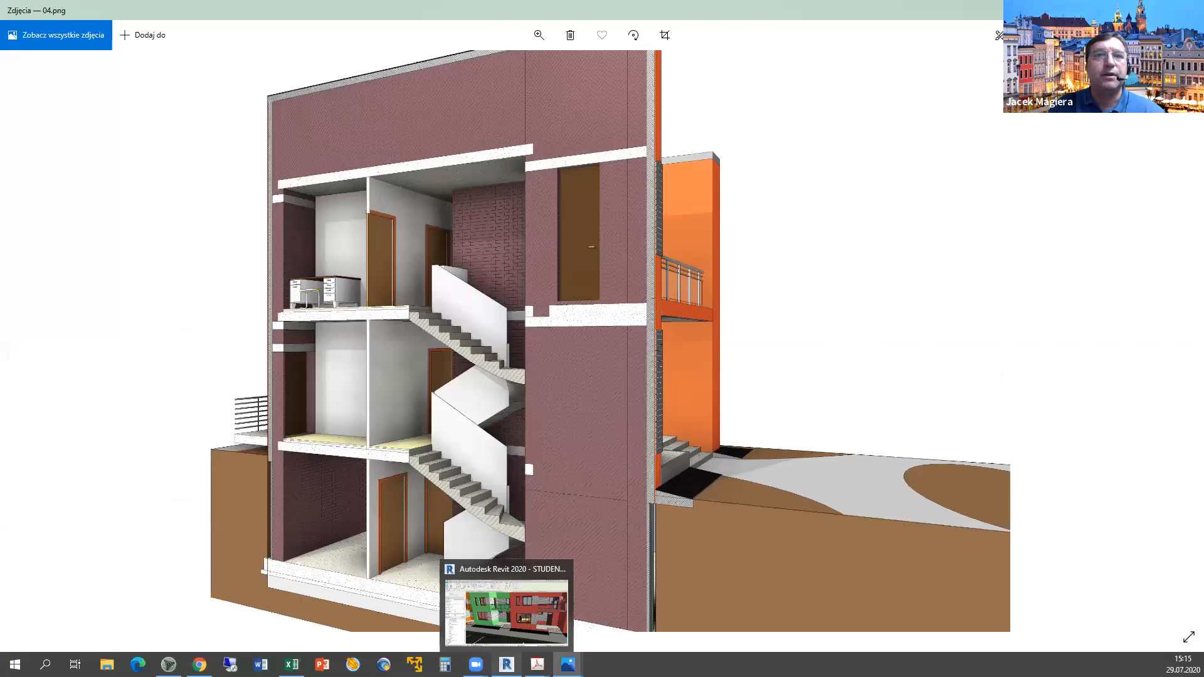
Bring Revit forward and open the L1_Floor Plan_+0.000 view.
{"action": "left_click", "coordinate": [507, 664]}
{"action": "scroll", "coordinate": [78, 426], "scroll_direction": "up", "scroll_amount": 3}
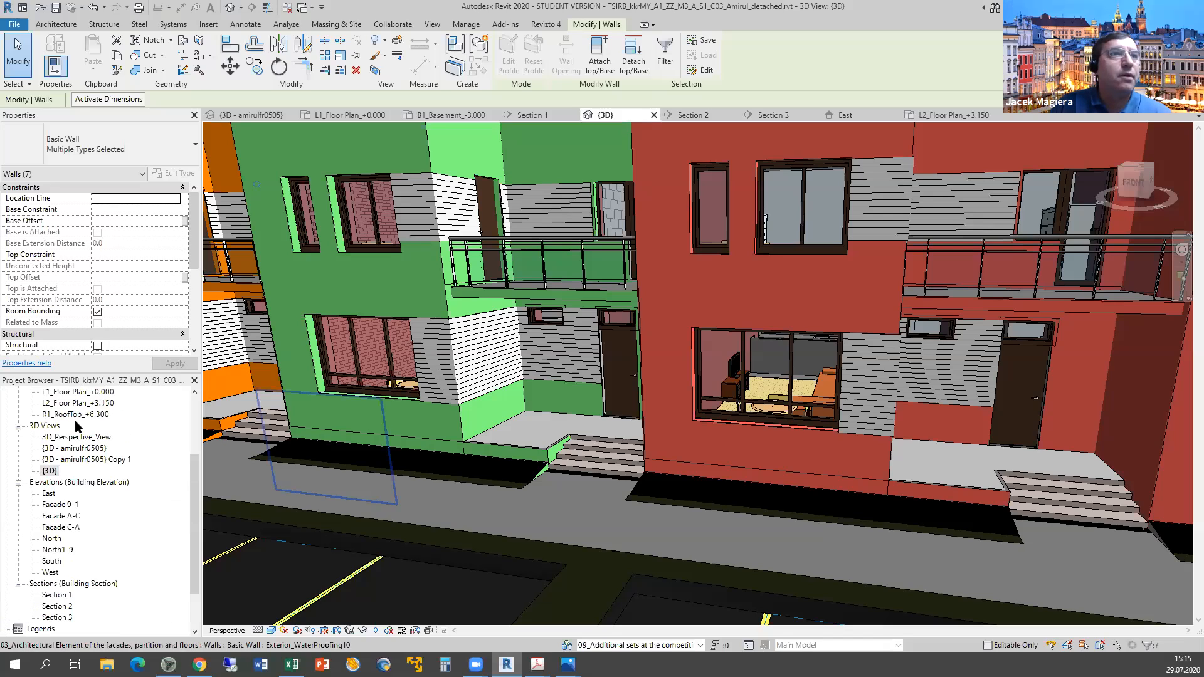
{"action": "double_click", "coordinate": [76, 425]}
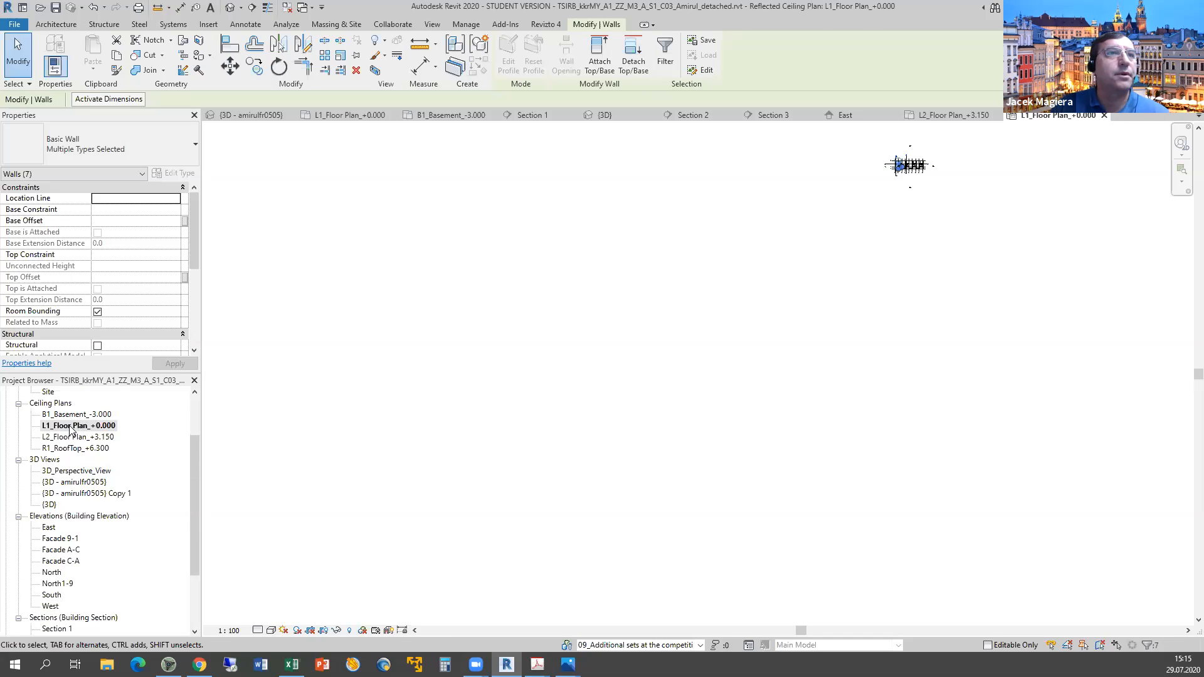
{"action": "left_click", "coordinate": [76, 426]}
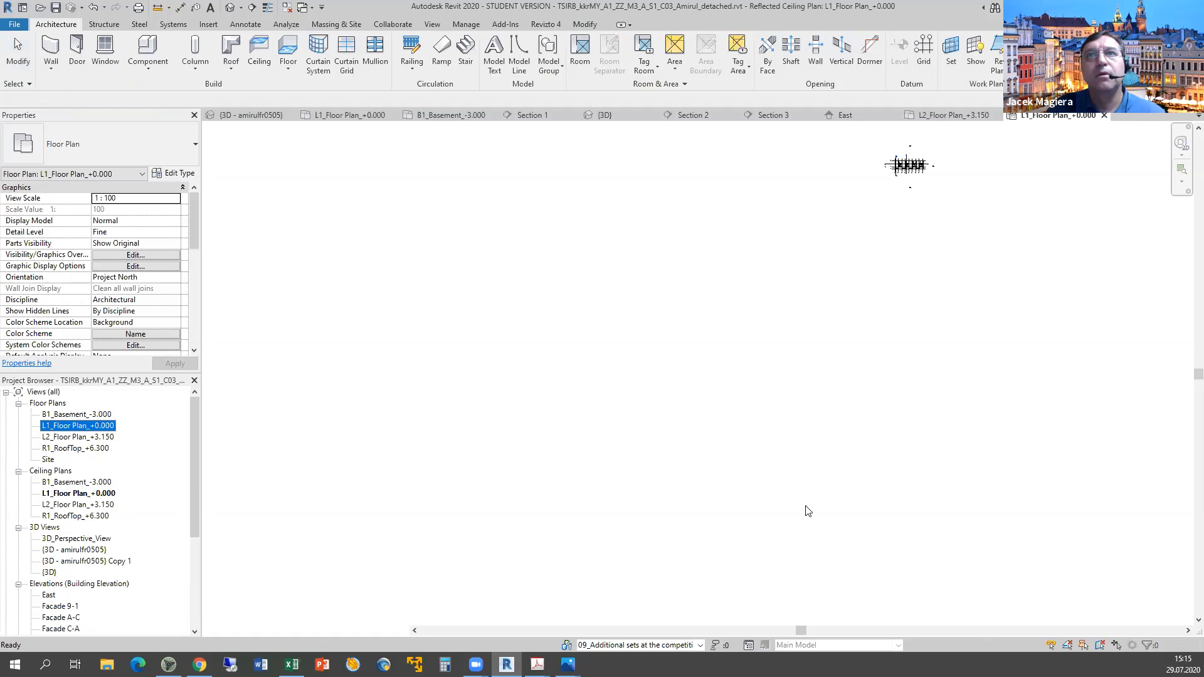
{"action": "scroll", "coordinate": [677, 481], "scroll_direction": "down", "scroll_amount": 3}
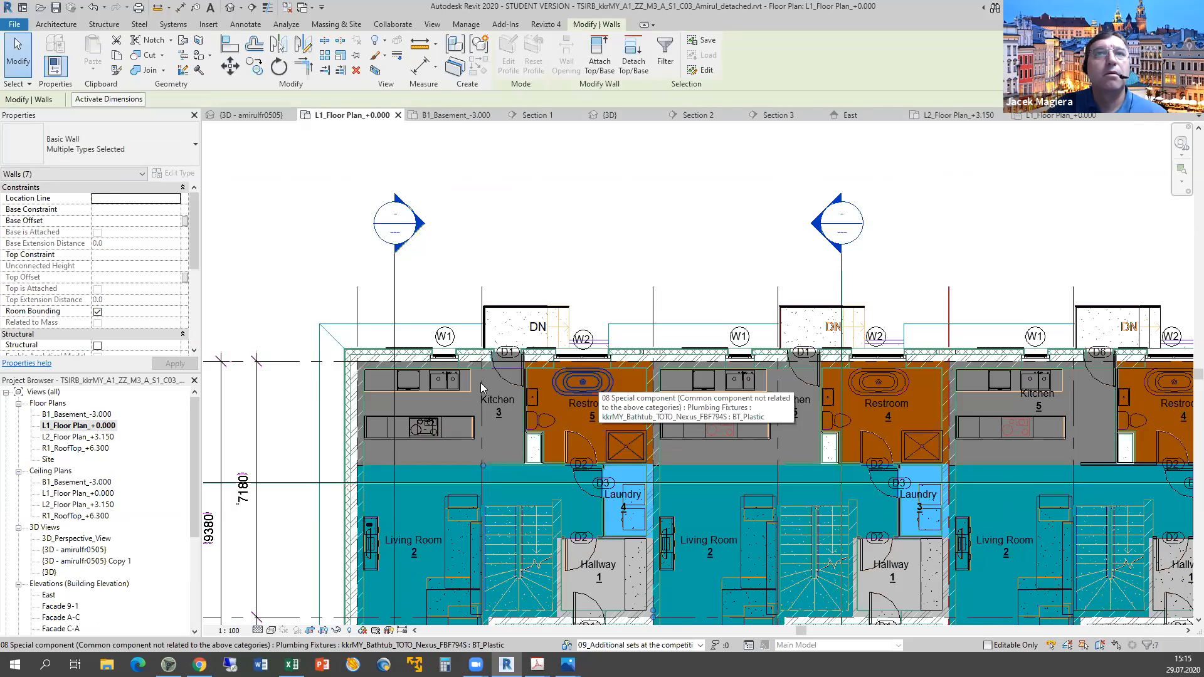
Inspect the units' furniture, including the kitchen island and living-room sofa, panning across the plan.
{"action": "left_click", "coordinate": [432, 384]}
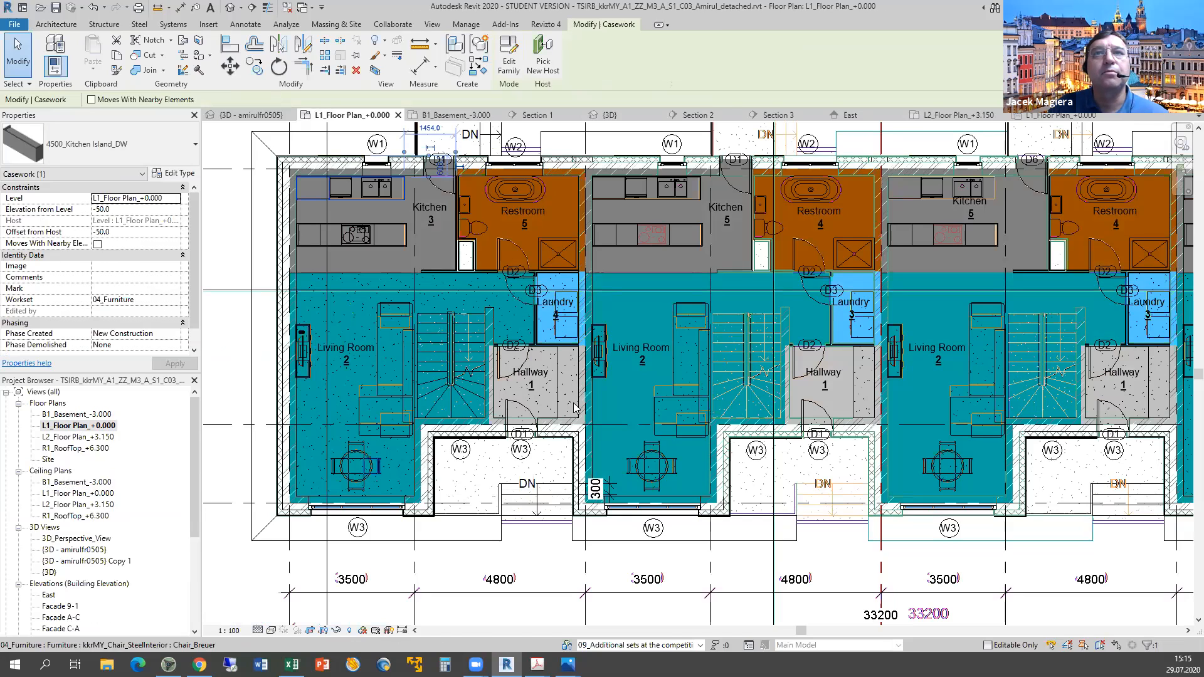
{"action": "middle_click_drag", "start_coordinate": [625, 439], "coordinate": [505, 530]}
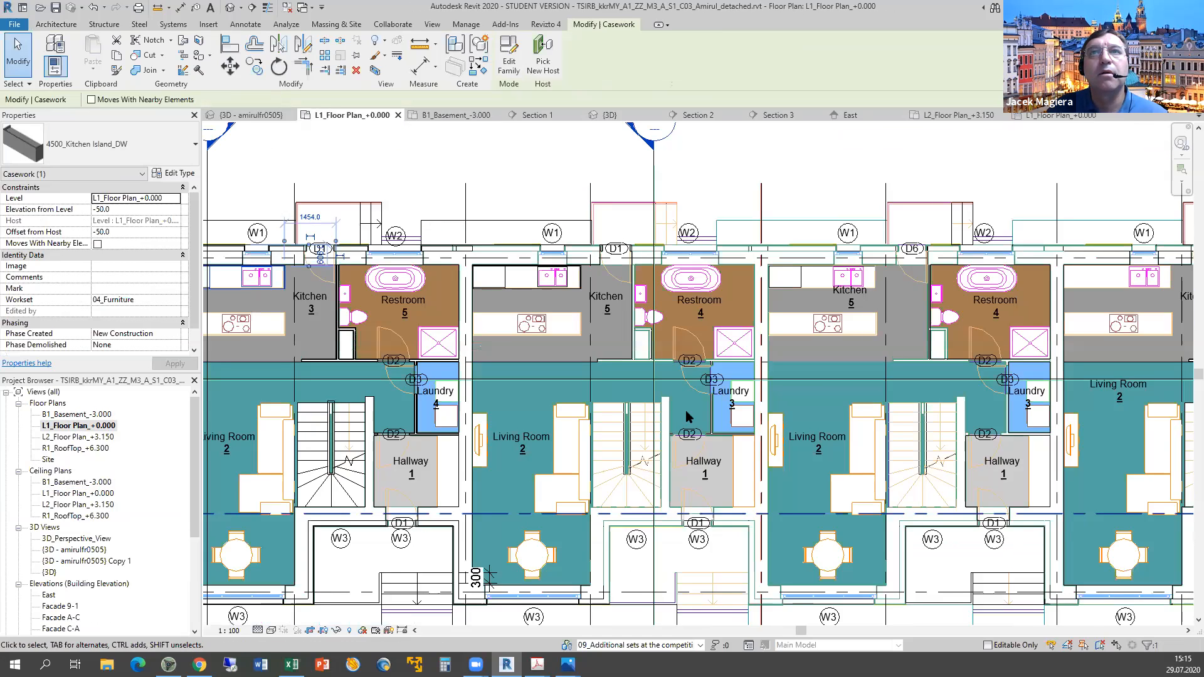
{"action": "scroll", "coordinate": [693, 427], "scroll_direction": "down", "scroll_amount": 1}
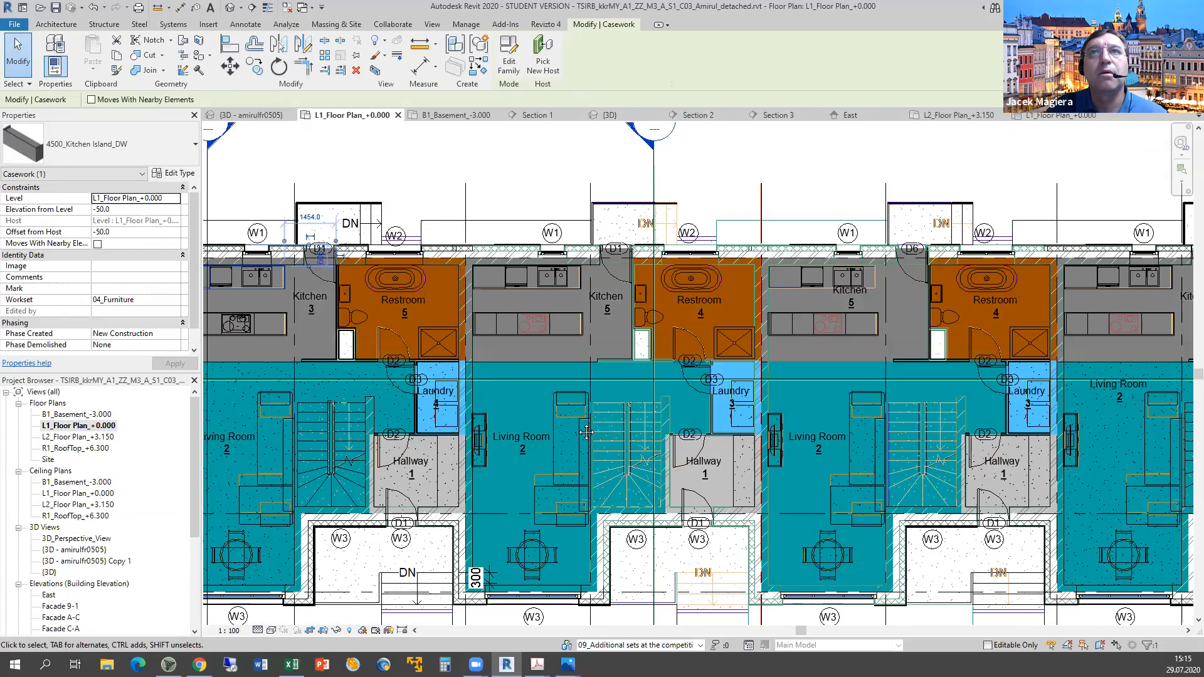
{"action": "middle_click_drag", "start_coordinate": [533, 385], "coordinate": [524, 376]}
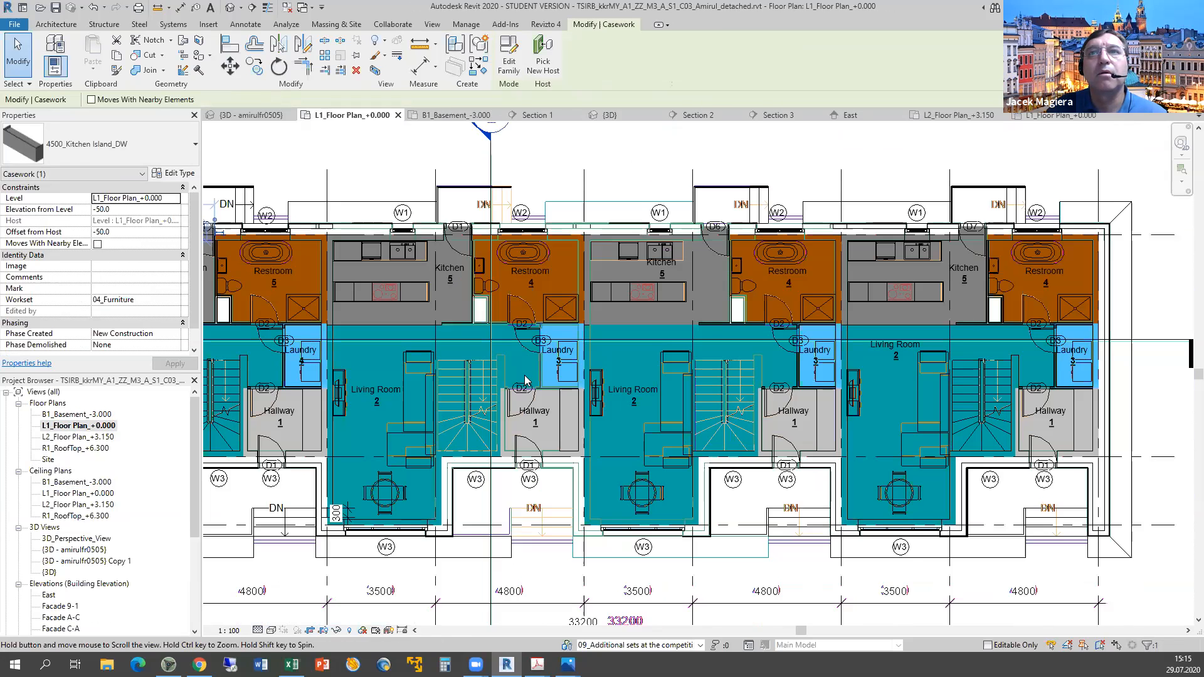
{"action": "scroll", "coordinate": [524, 376], "scroll_direction": "down", "scroll_amount": 2}
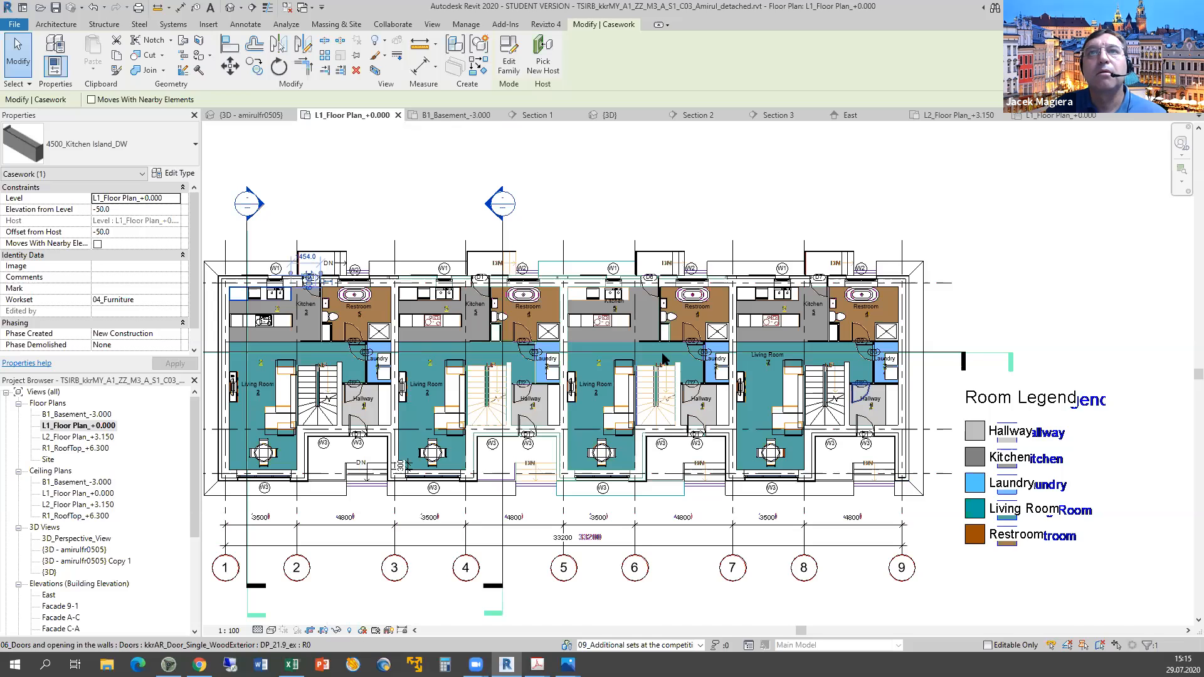
{"action": "scroll", "coordinate": [471, 404], "scroll_direction": "up", "scroll_amount": 2}
{"action": "left_click", "coordinate": [411, 429]}
{"action": "middle_click_drag", "start_coordinate": [494, 427], "coordinate": [820, 436]}
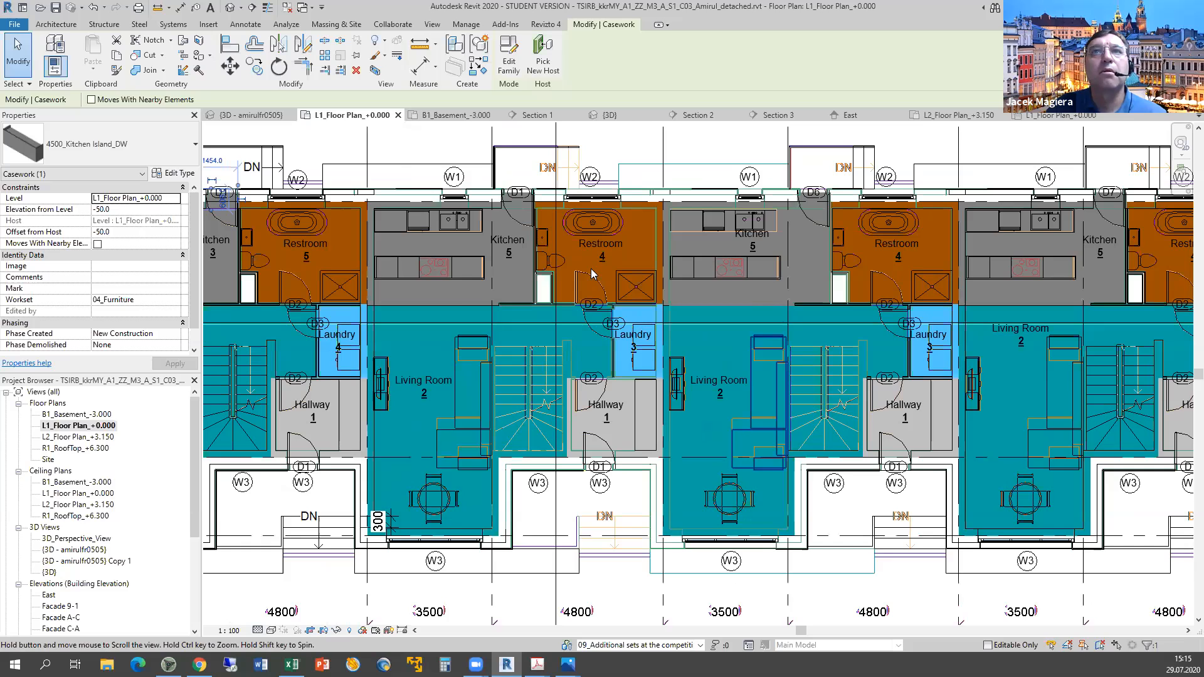
{"action": "middle_click_drag", "start_coordinate": [592, 274], "coordinate": [679, 270]}
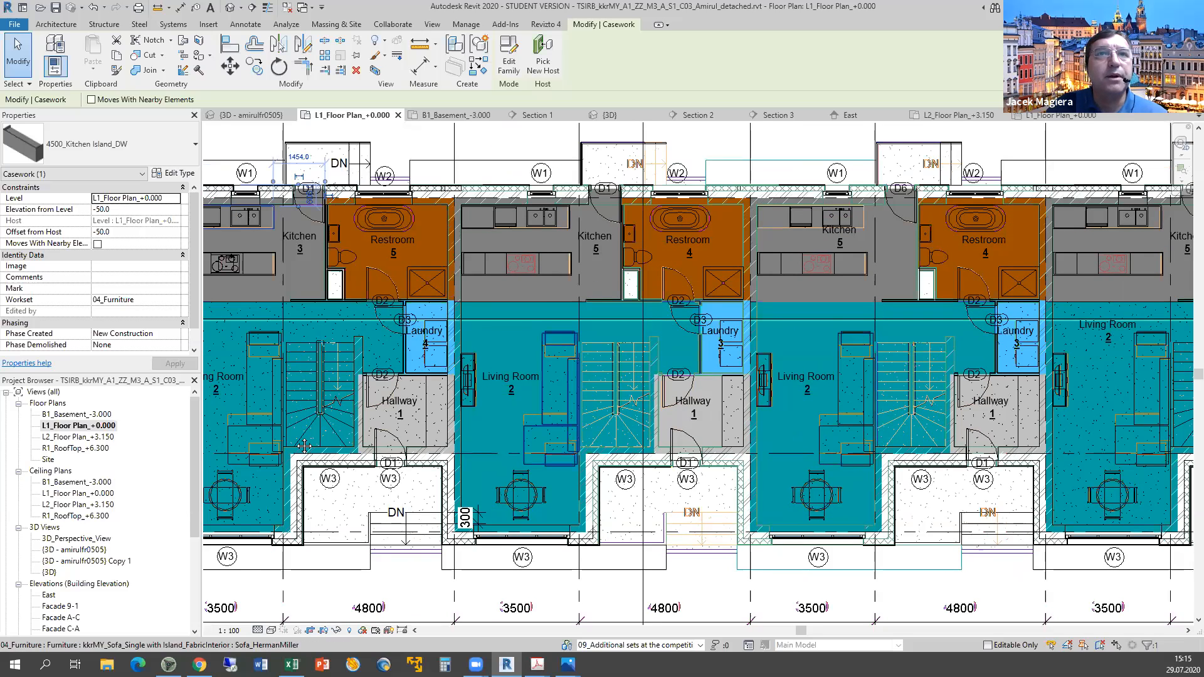
{"action": "middle_click_drag", "start_coordinate": [435, 418], "coordinate": [565, 389]}
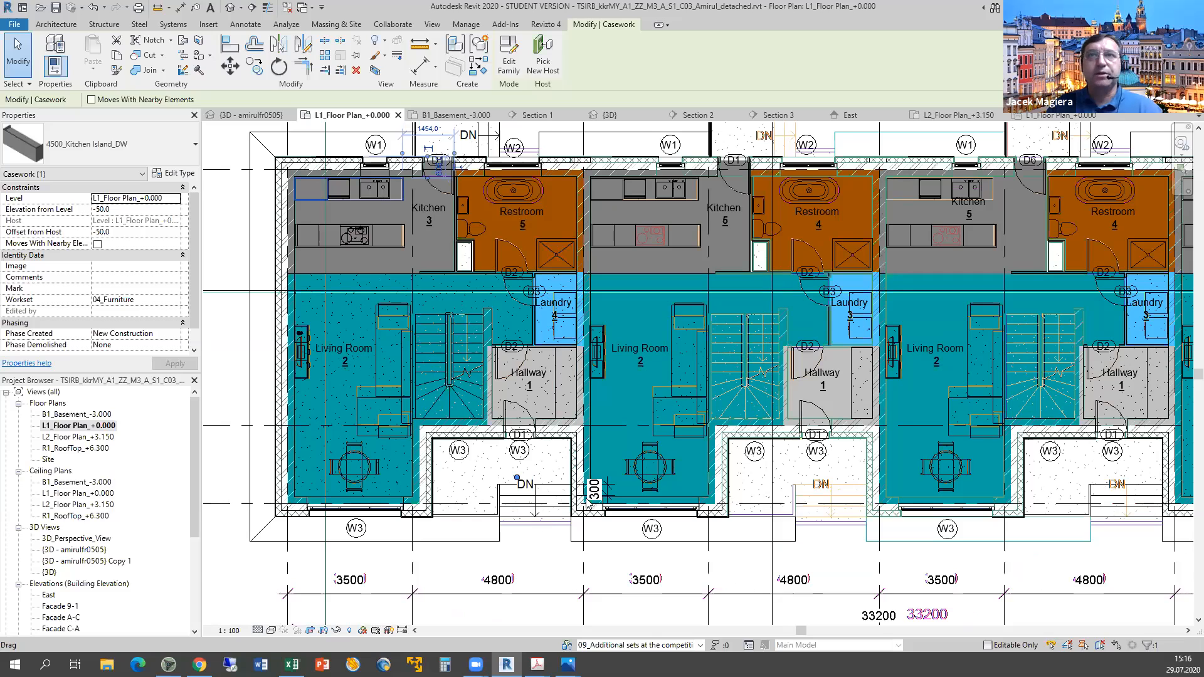
{"action": "key", "text": "alt+Tab"}
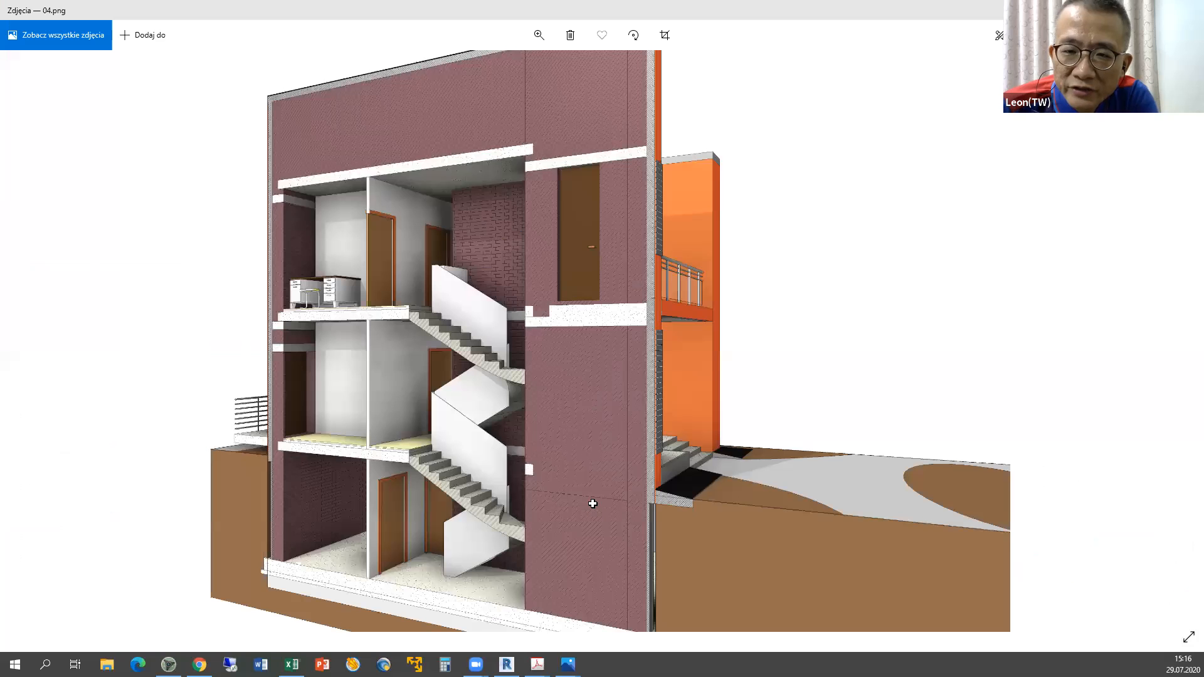
{"action": "key", "text": "alt+Tab"}
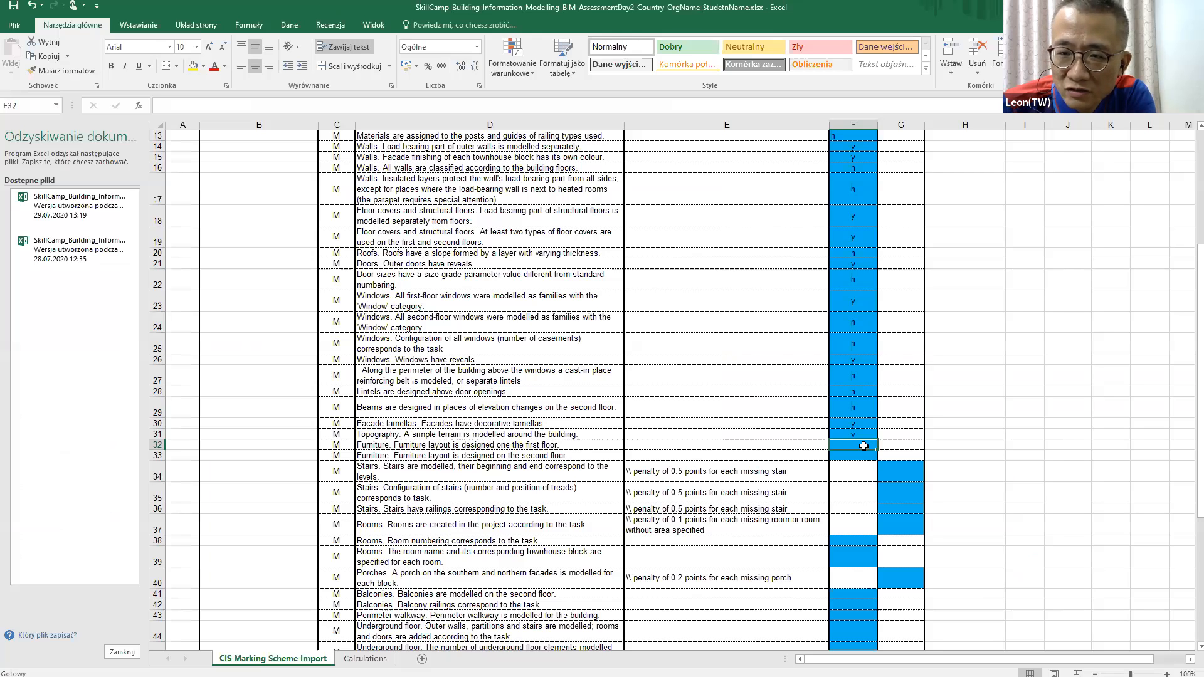
{"action": "key", "text": "alt+Tab"}
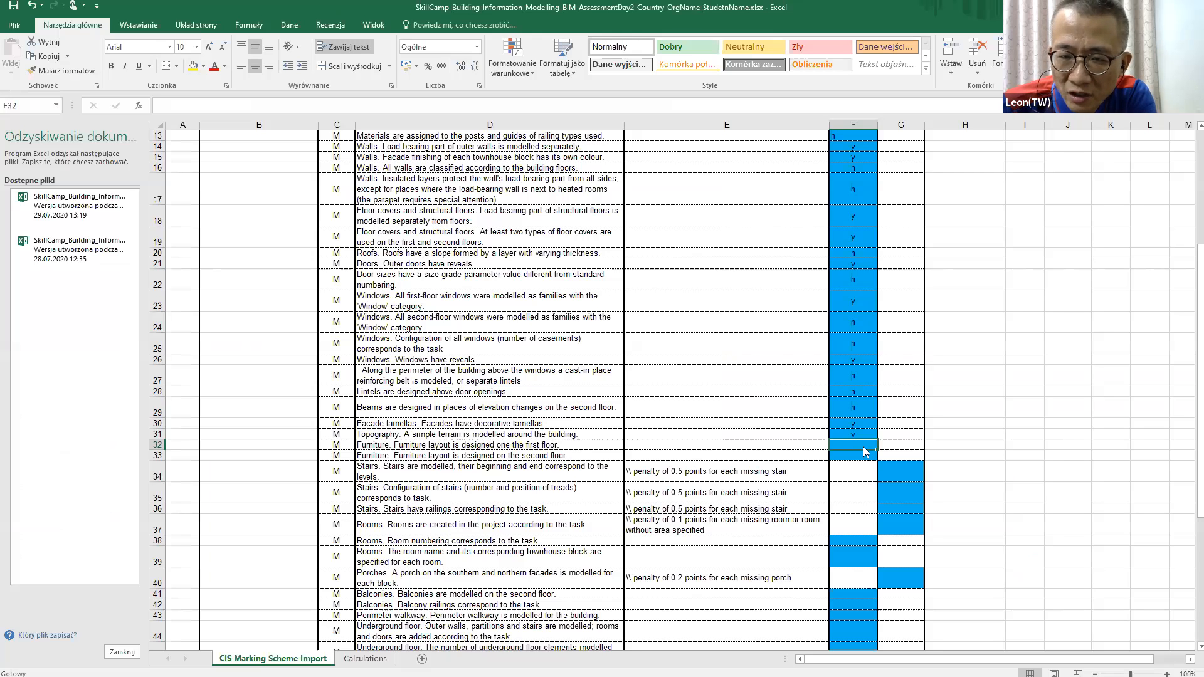
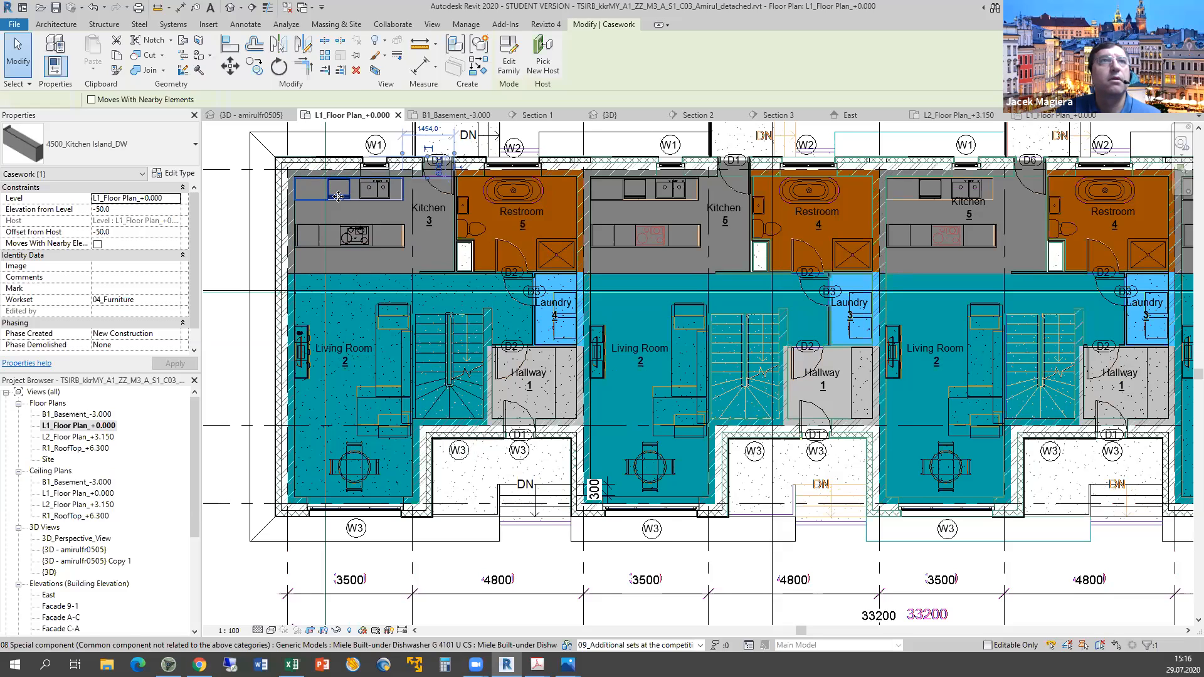
Check the Miele dishwasher in the L1 kitchen, then bring up Drawings_BIMAcademy.pdf.
{"action": "left_click", "coordinate": [338, 197]}
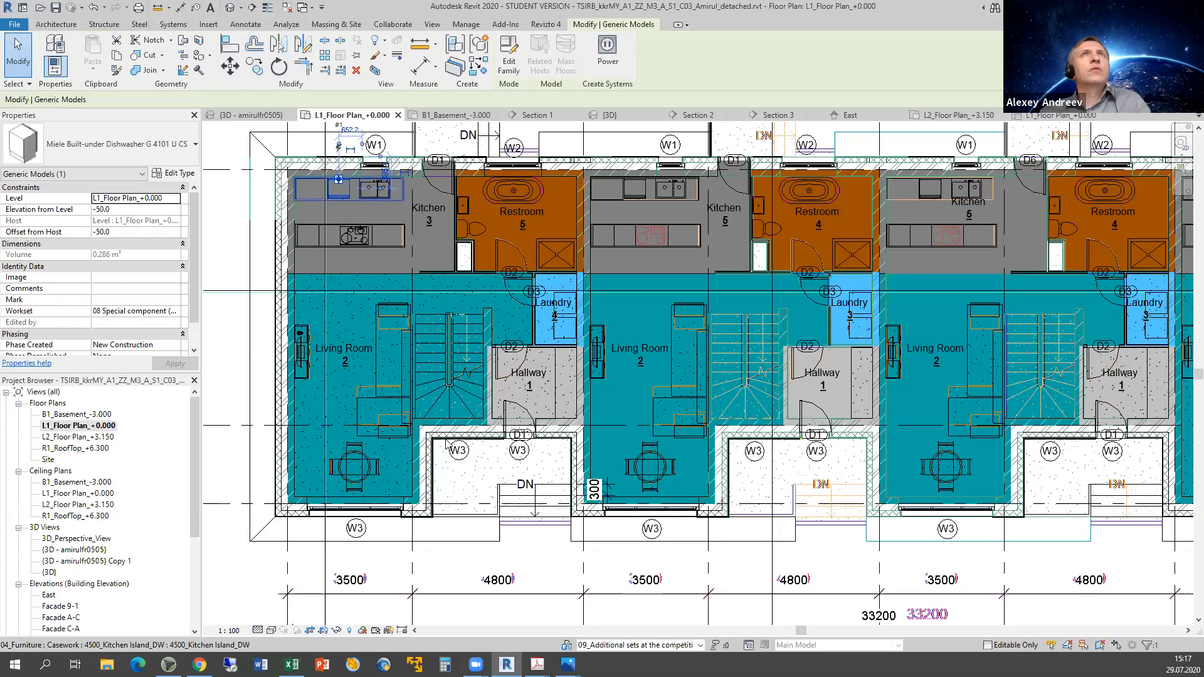
{"action": "mouse_move", "coordinate": [536, 664]}
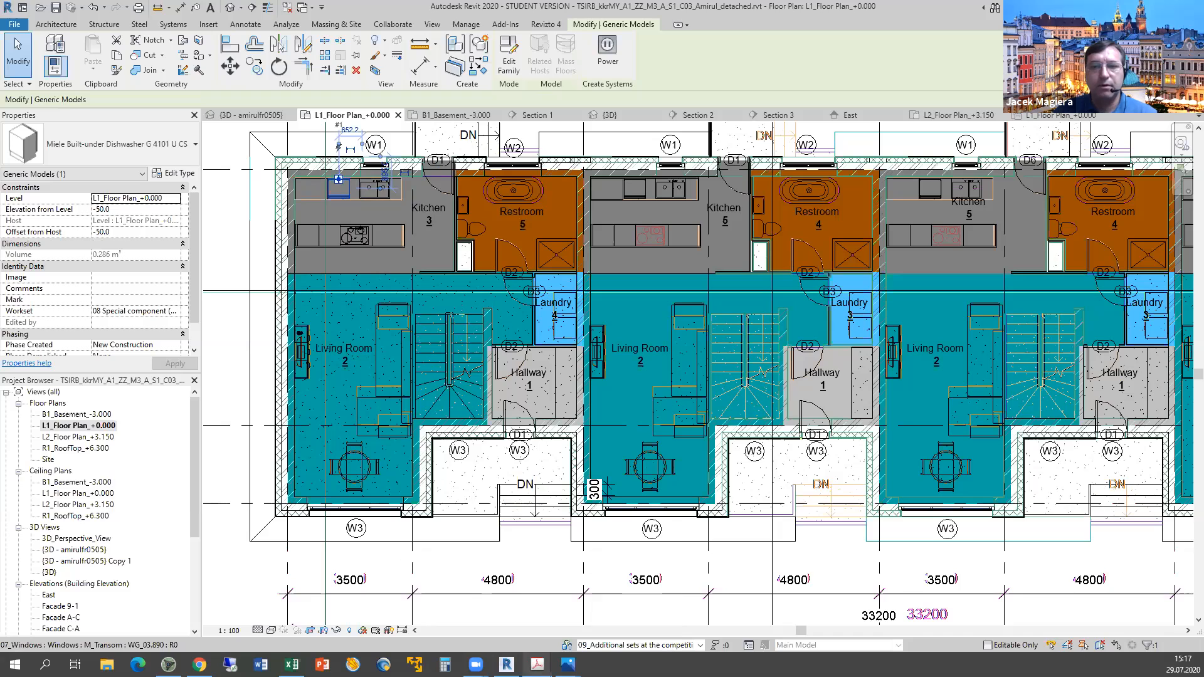
{"action": "left_click", "coordinate": [607, 618]}
{"action": "left_click_drag", "start_coordinate": [1195, 385], "coordinate": [1184, 309]}
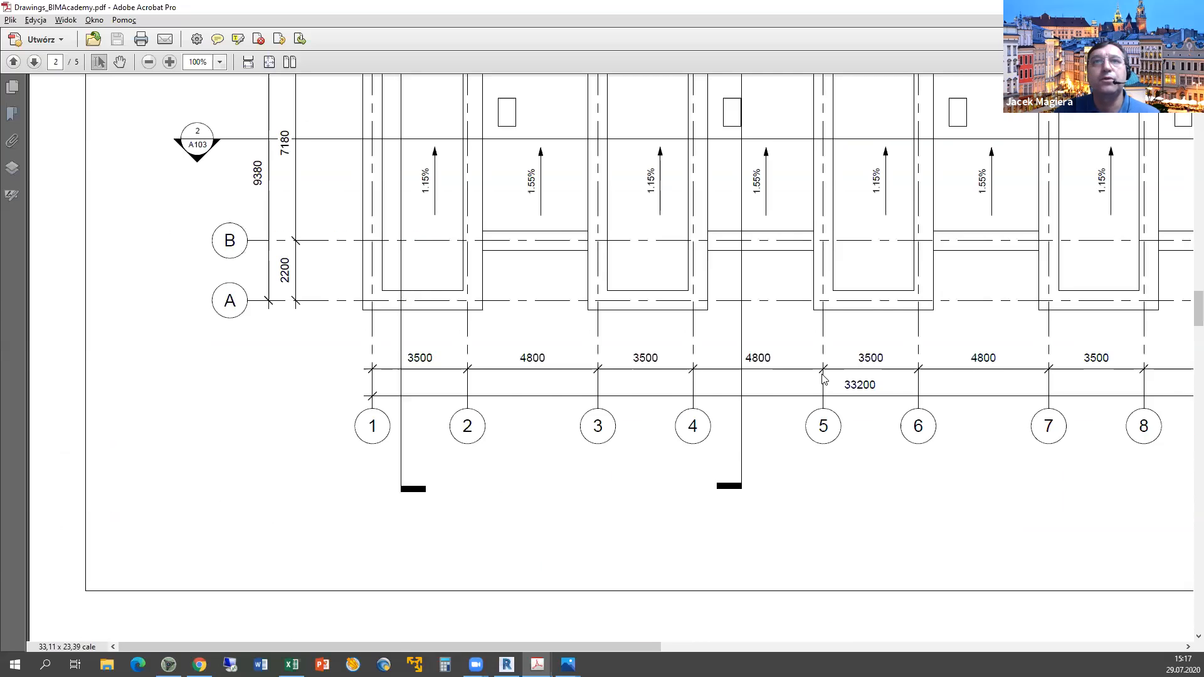
Scroll the reference PDF to the L1_Floor Plan_+0.000 drawing.
{"action": "scroll", "coordinate": [1120, 338], "scroll_direction": "up", "scroll_amount": 15}
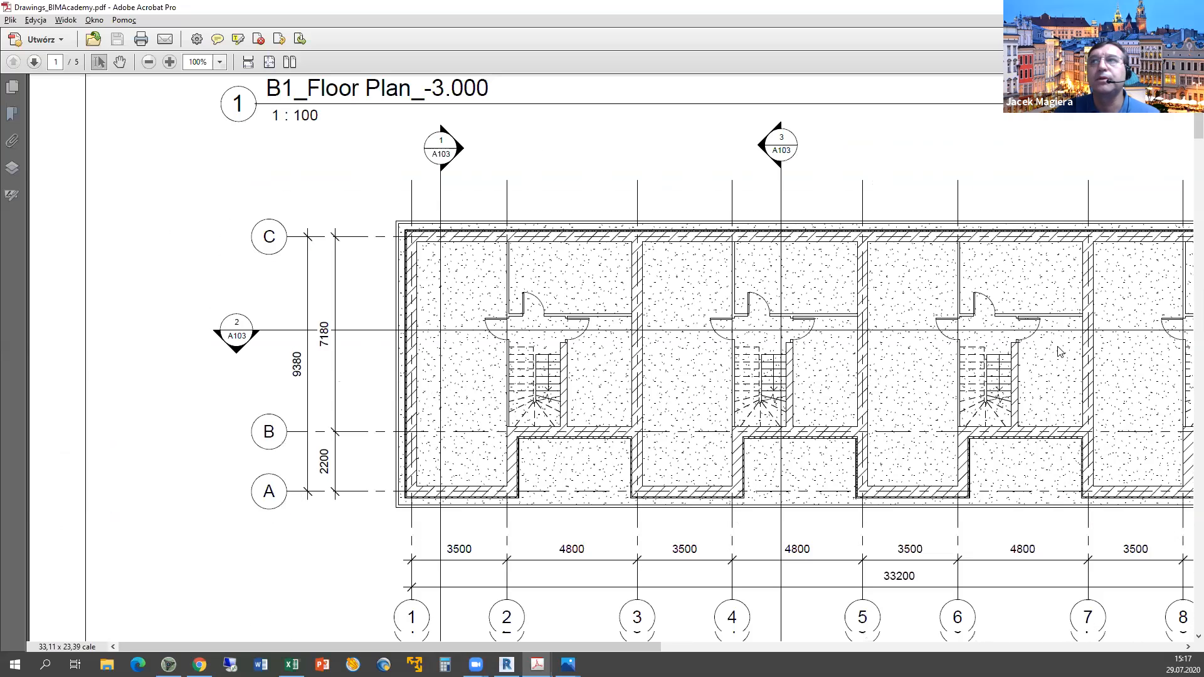
{"action": "scroll", "coordinate": [1184, 151], "scroll_direction": "down", "scroll_amount": 1}
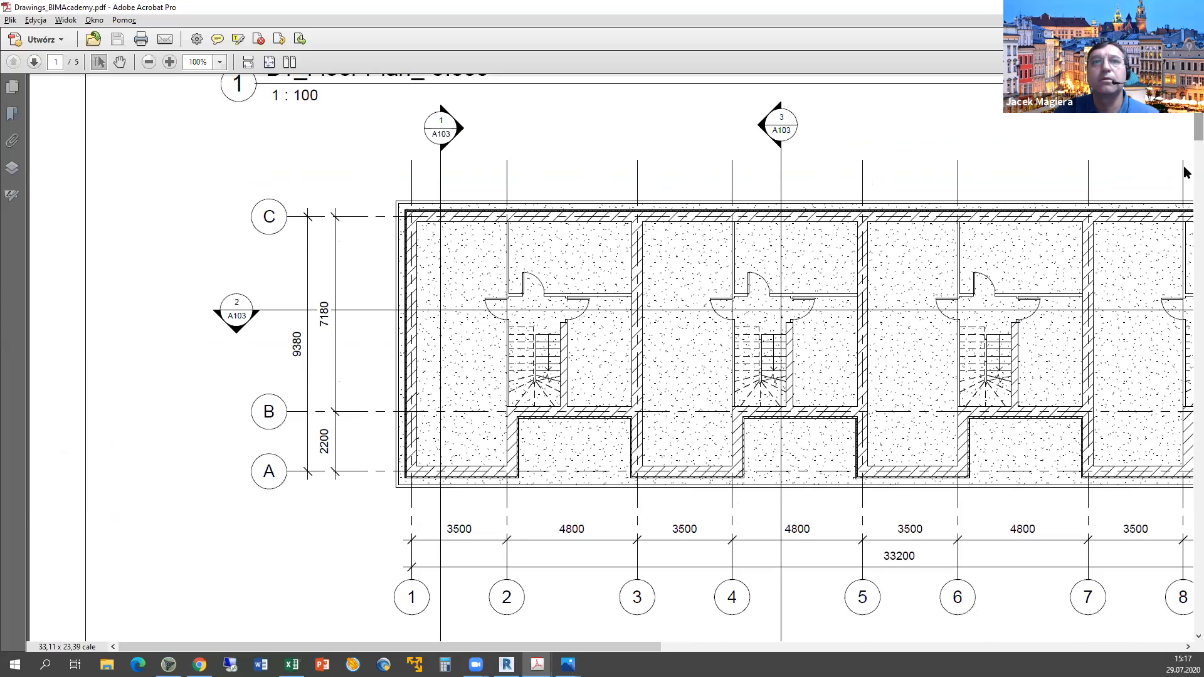
{"action": "scroll", "coordinate": [1185, 188], "scroll_direction": "down", "scroll_amount": 5}
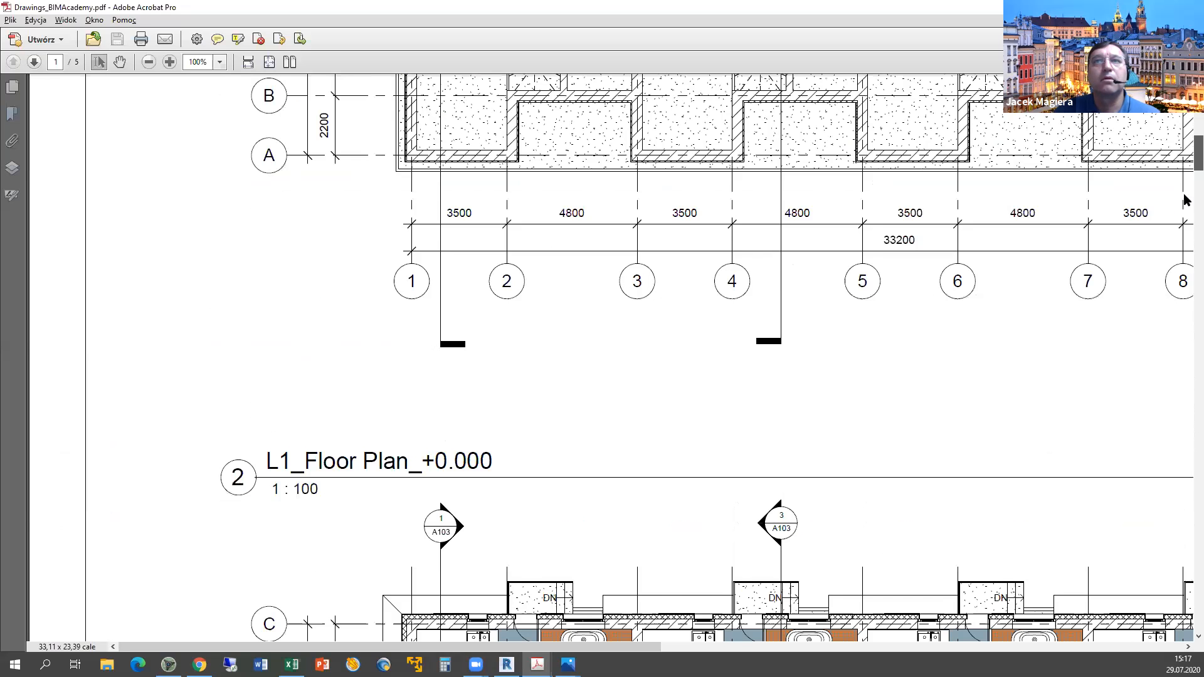
{"action": "scroll", "coordinate": [447, 317], "scroll_direction": "down", "scroll_amount": 4}
{"action": "scroll", "coordinate": [432, 324], "scroll_direction": "down", "scroll_amount": 1}
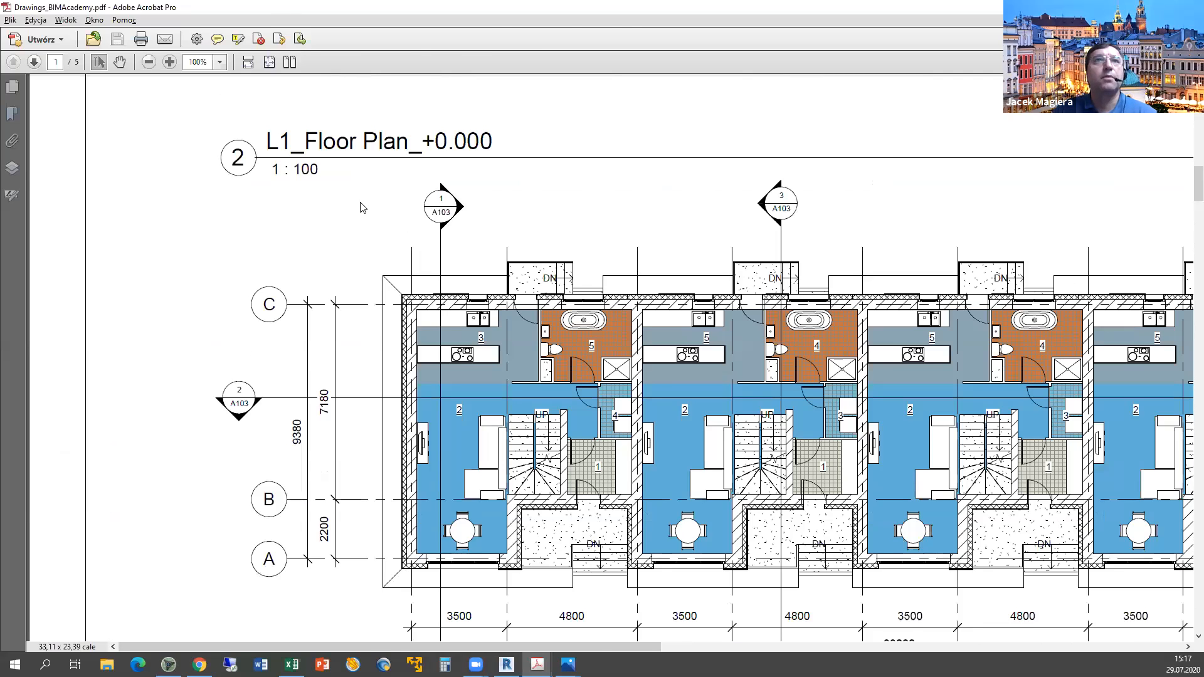
Compare the reference L1 furniture layout against the Revit plan, ending back in Revit.
{"action": "key", "text": "alt+Tab"}
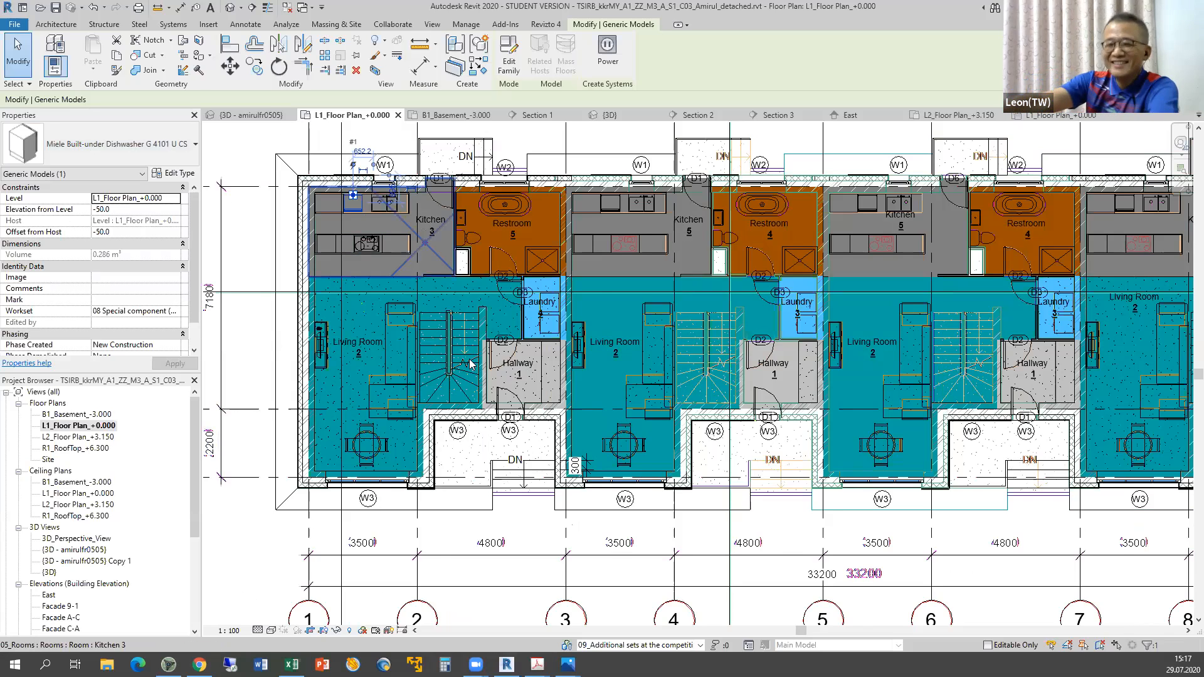
{"action": "key", "text": "alt+Tab"}
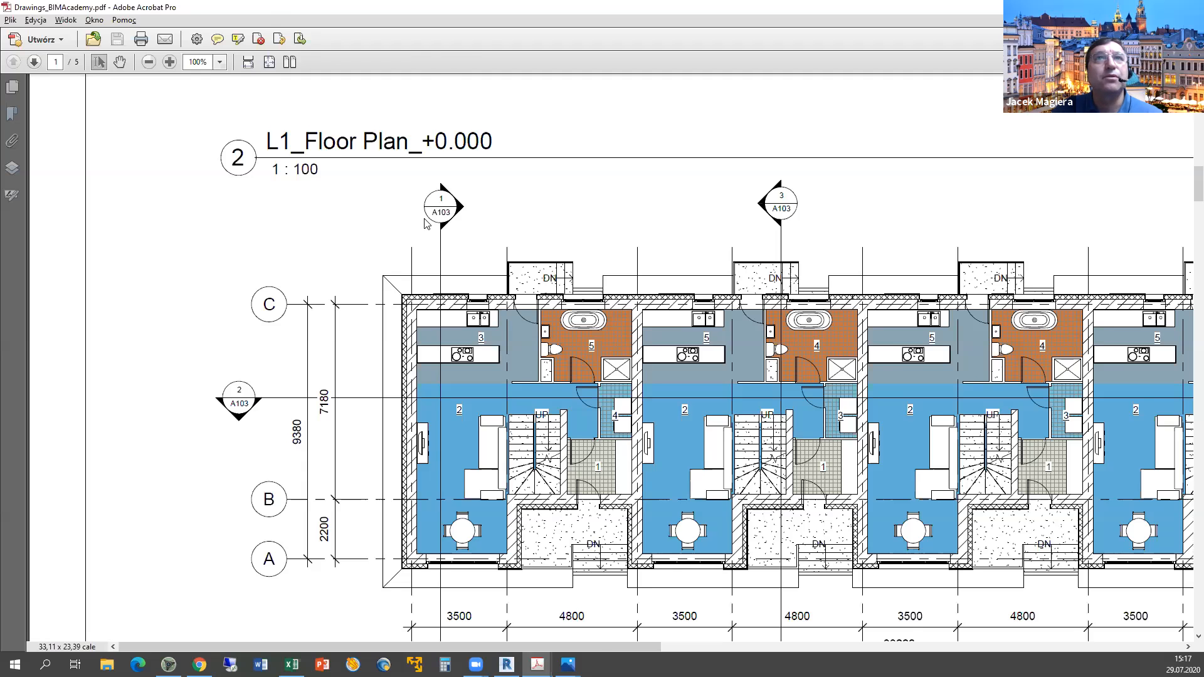
{"action": "key", "text": "alt+Tab"}
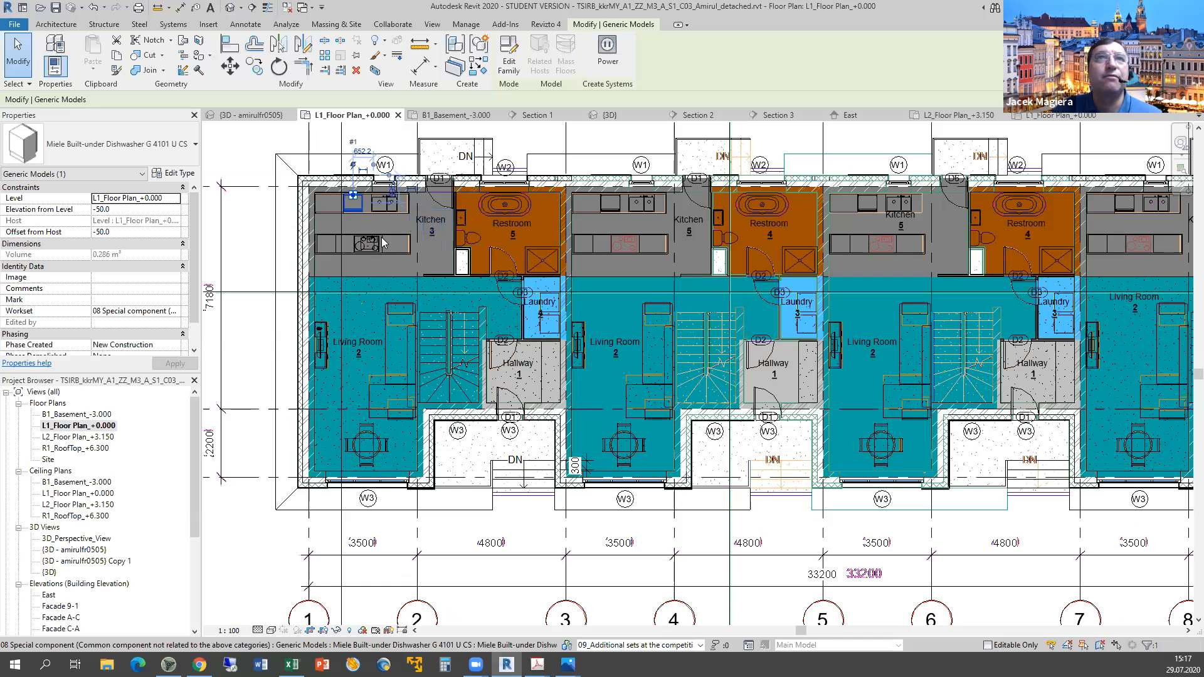
{"action": "key", "text": "alt+Tab"}
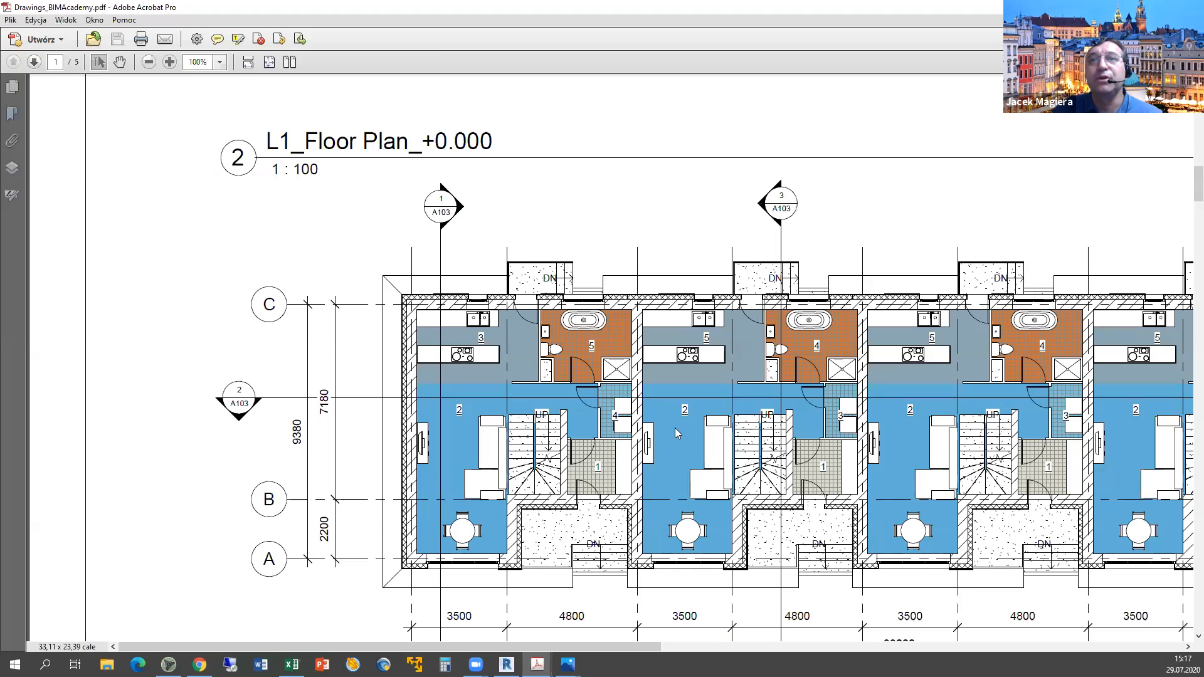
{"action": "scroll", "coordinate": [677, 432], "scroll_direction": "down", "scroll_amount": 3}
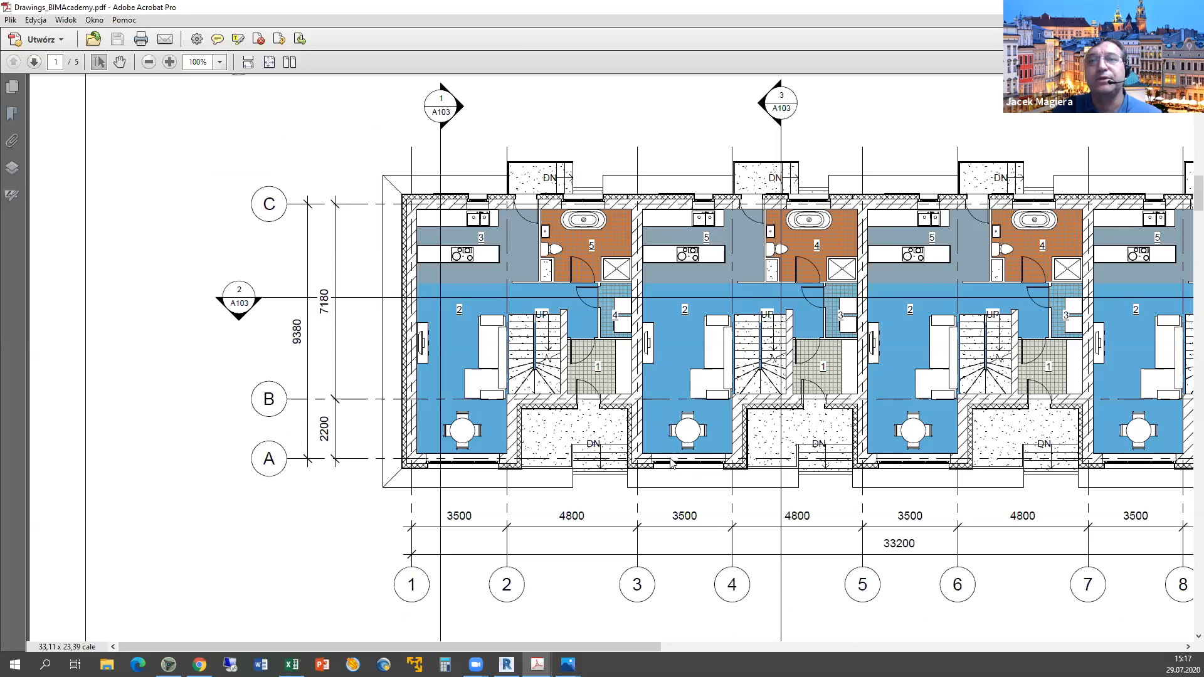
{"action": "scroll", "coordinate": [674, 451], "scroll_direction": "down", "scroll_amount": 3}
{"action": "scroll", "coordinate": [672, 463], "scroll_direction": "down", "scroll_amount": 5}
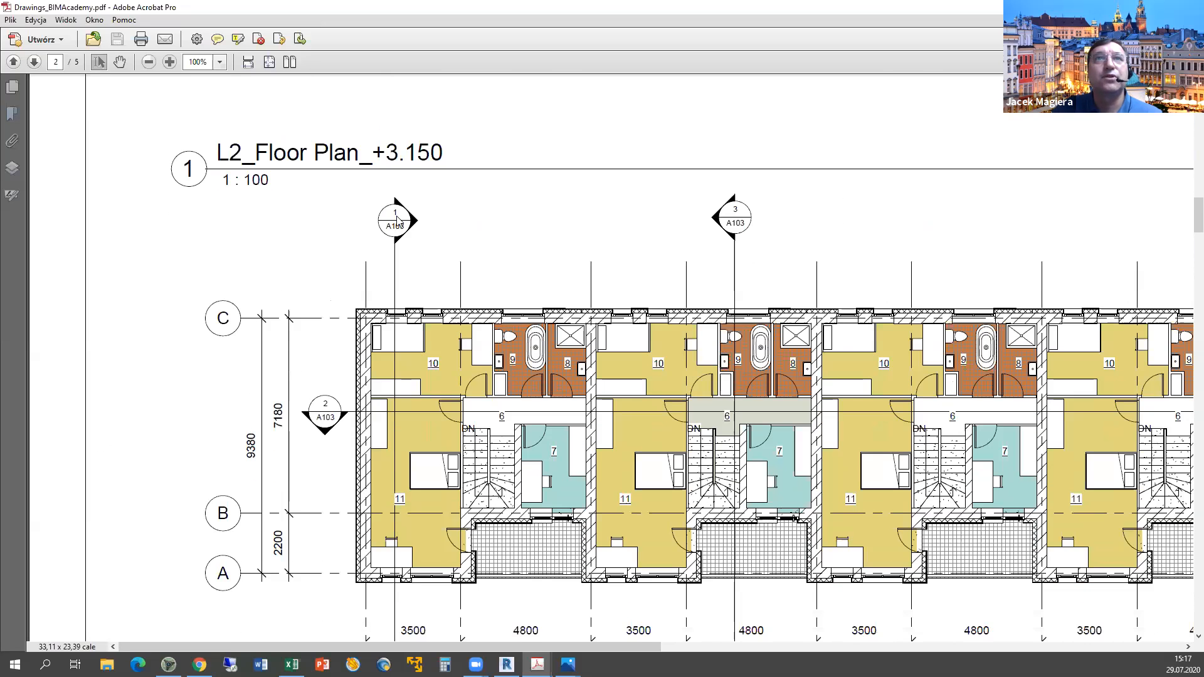
{"action": "key", "text": "alt+Tab"}
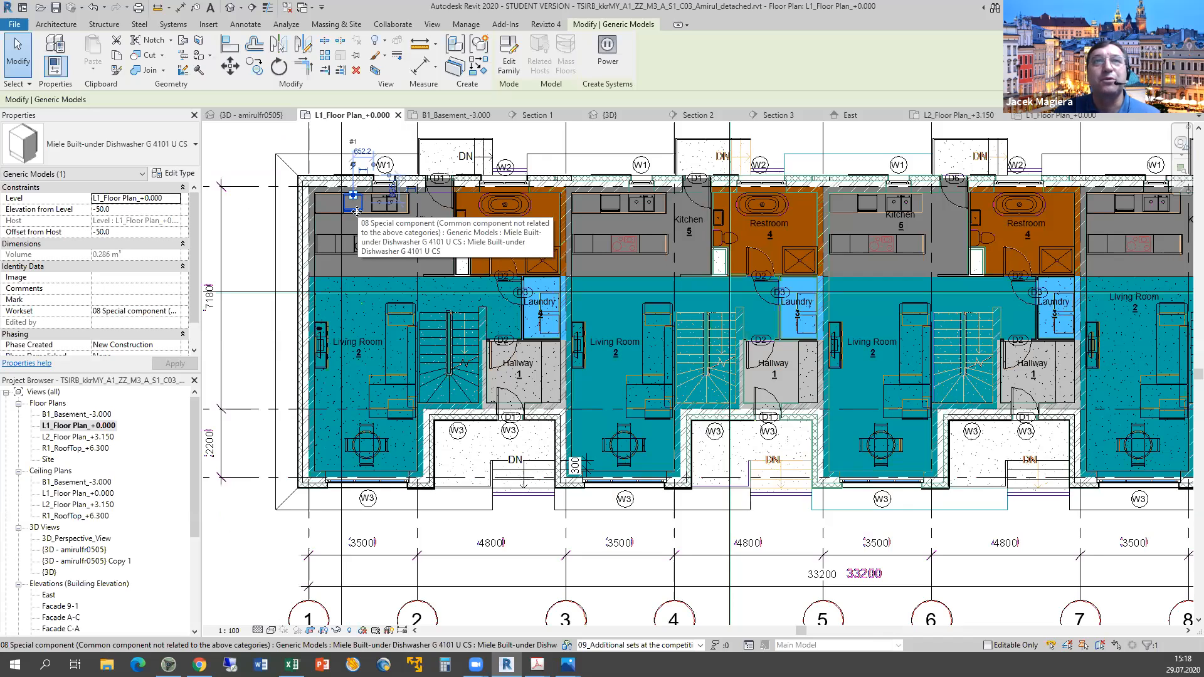
Check the living-room cabinet drawer and the first unit's kitchen island across the L1 plan.
{"action": "left_click", "coordinate": [325, 372]}
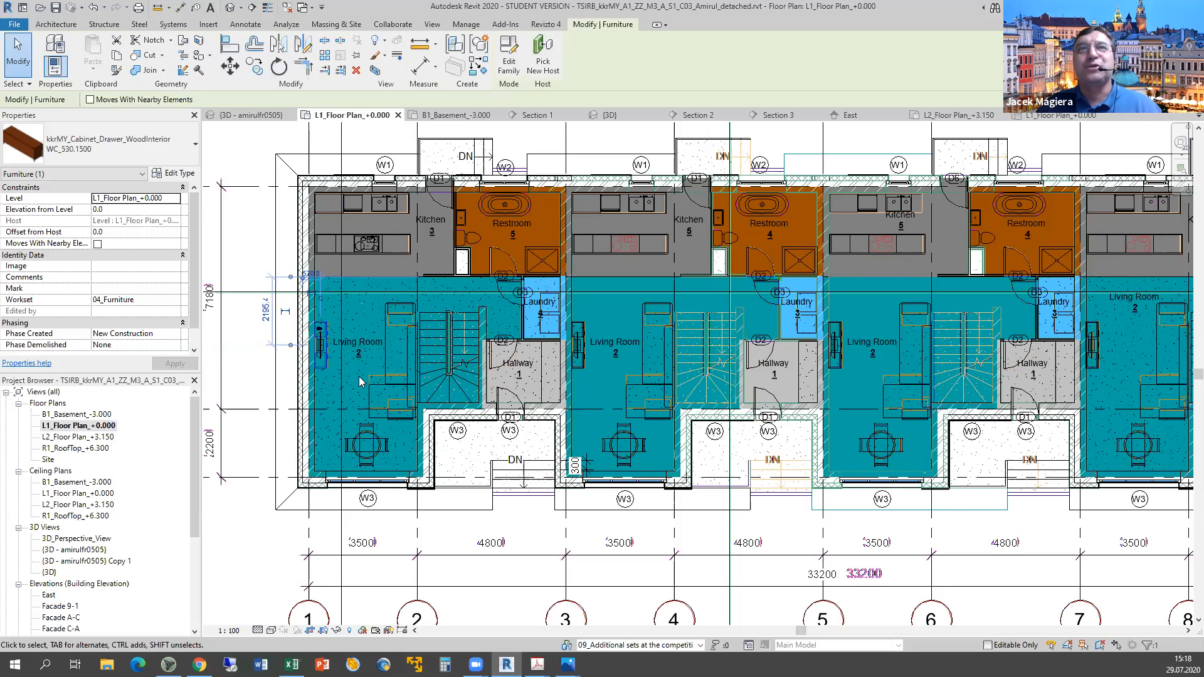
{"action": "scroll", "coordinate": [359, 382], "scroll_direction": "down", "scroll_amount": 2}
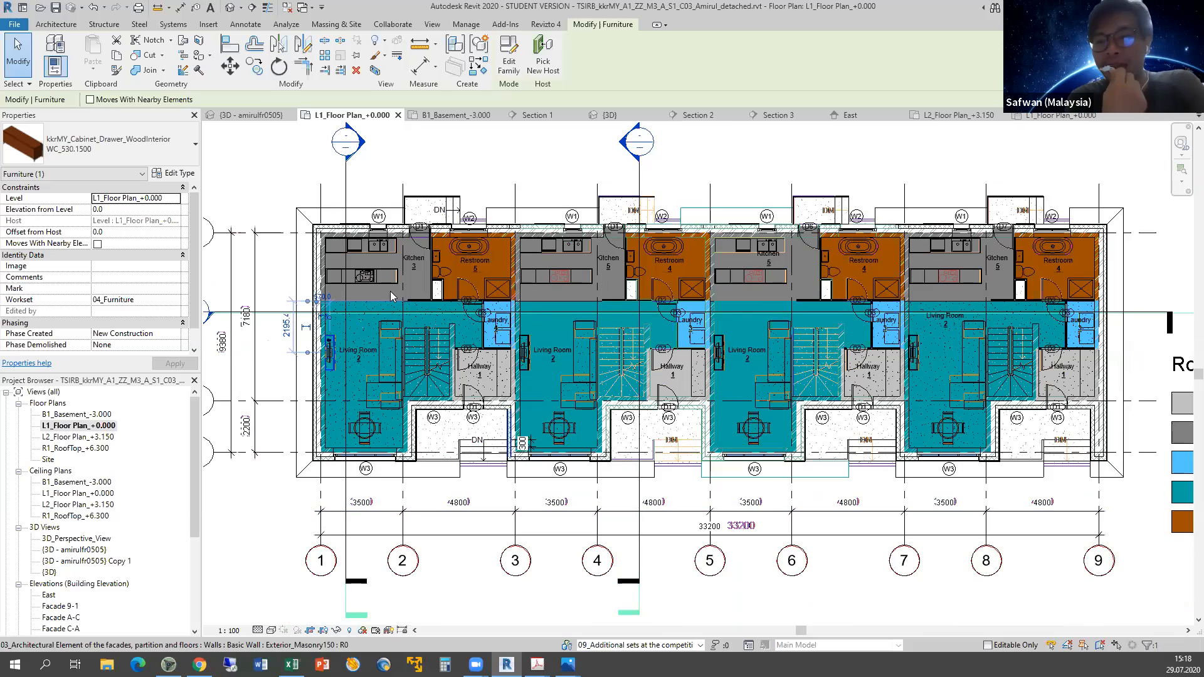
{"action": "left_click", "coordinate": [362, 248]}
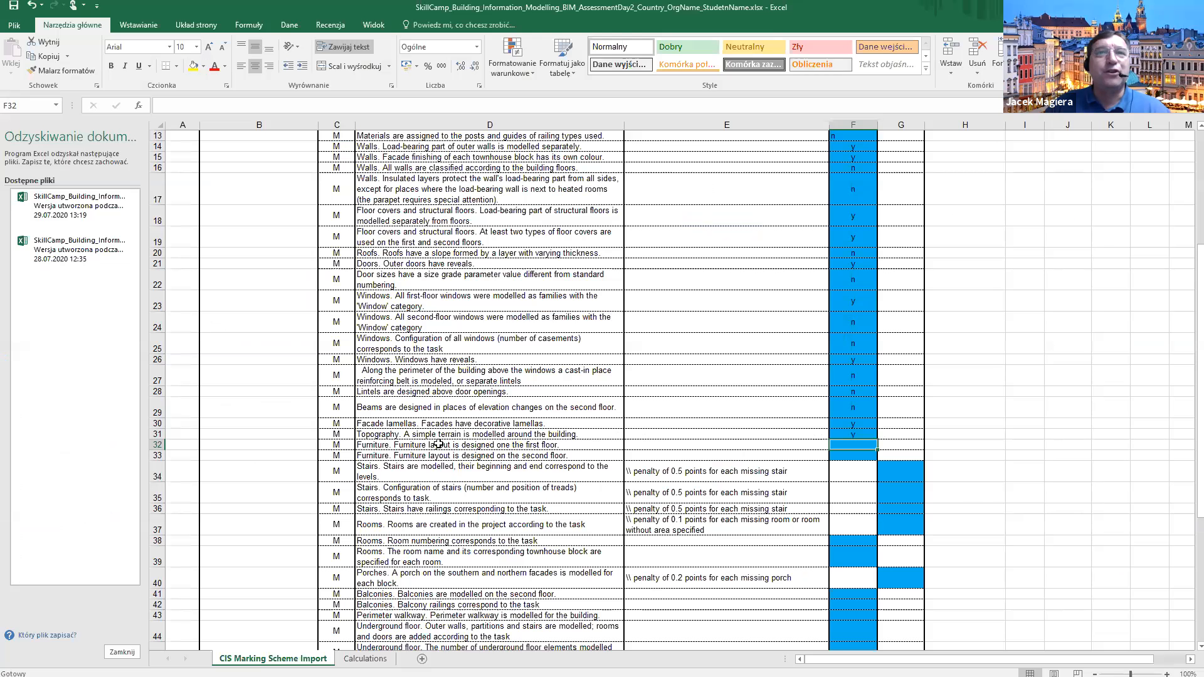
Correct the D32 criterion wording to read 'on the first floor'.
{"action": "left_click", "coordinate": [507, 446]}
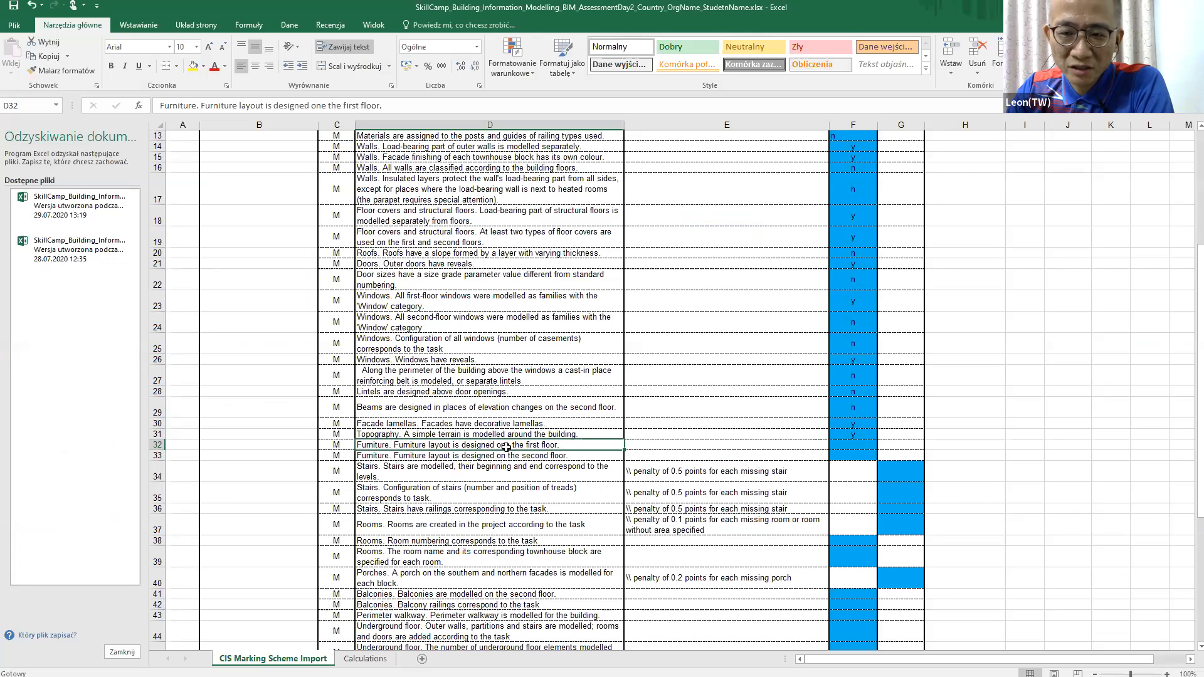
{"action": "key", "text": "ctrl+Down"}
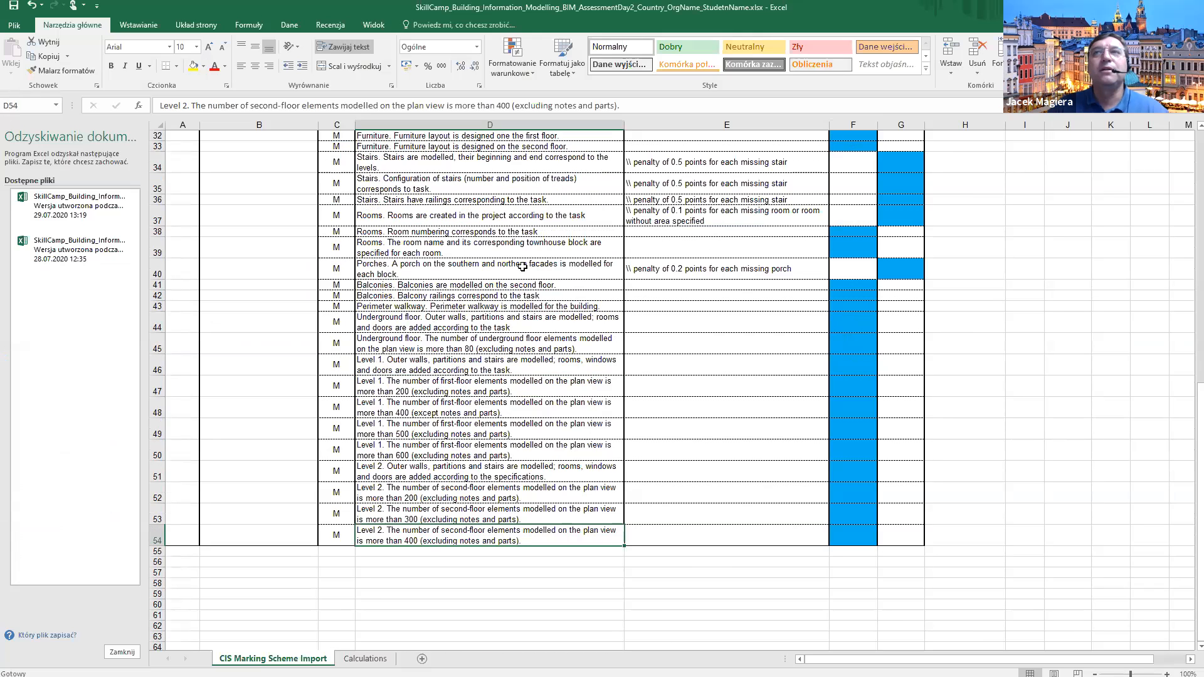
{"action": "scroll", "coordinate": [520, 264], "scroll_direction": "up", "scroll_amount": 2}
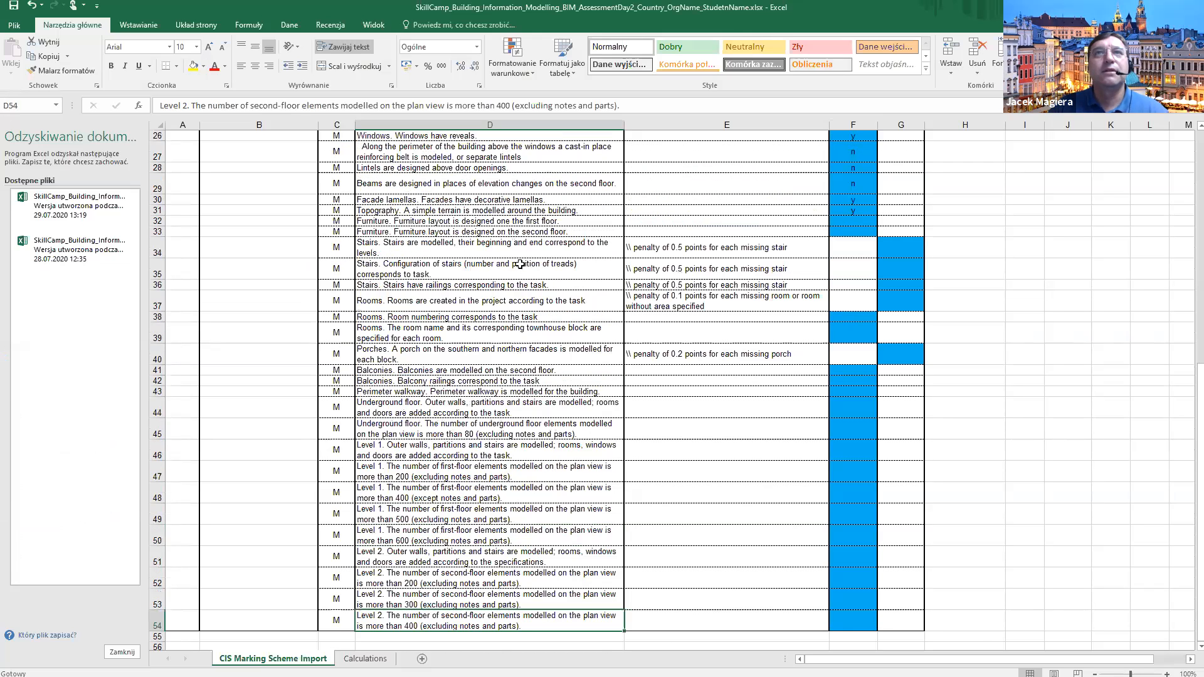
{"action": "left_click", "coordinate": [510, 221]}
{"action": "double_click", "coordinate": [510, 221]}
{"action": "key", "text": "BackSpace"}
{"action": "key", "text": "Return"}
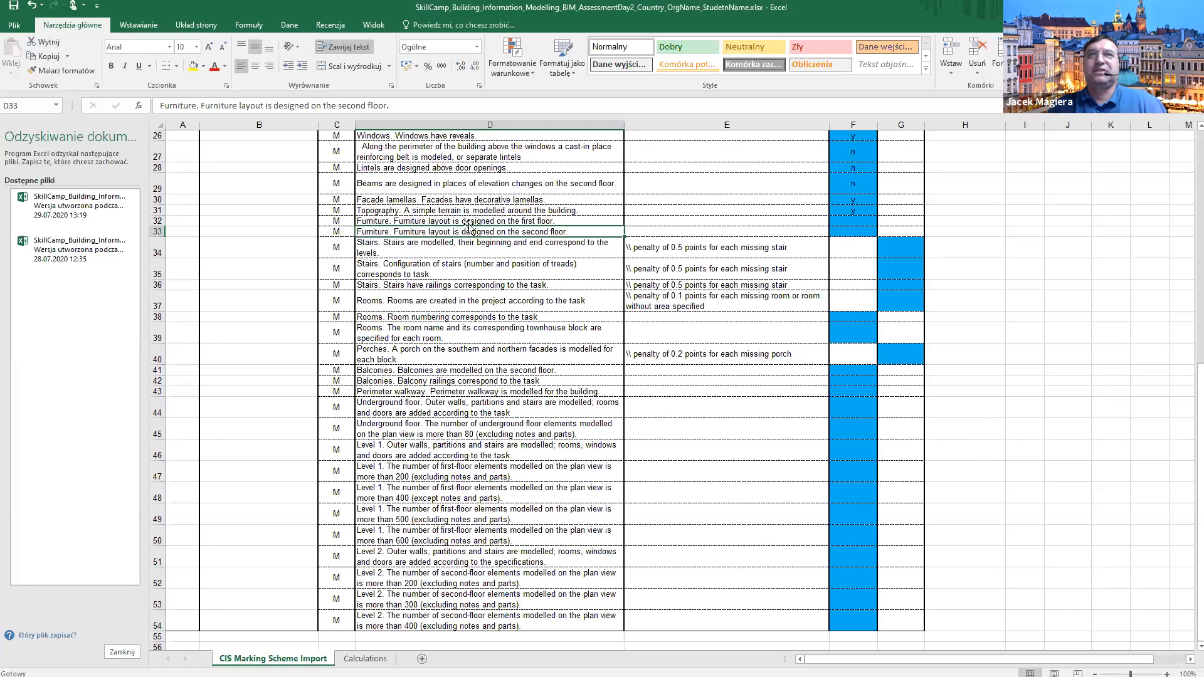
Score the first-floor furniture layout criterion y in F32.
{"action": "left_click", "coordinate": [851, 221]}
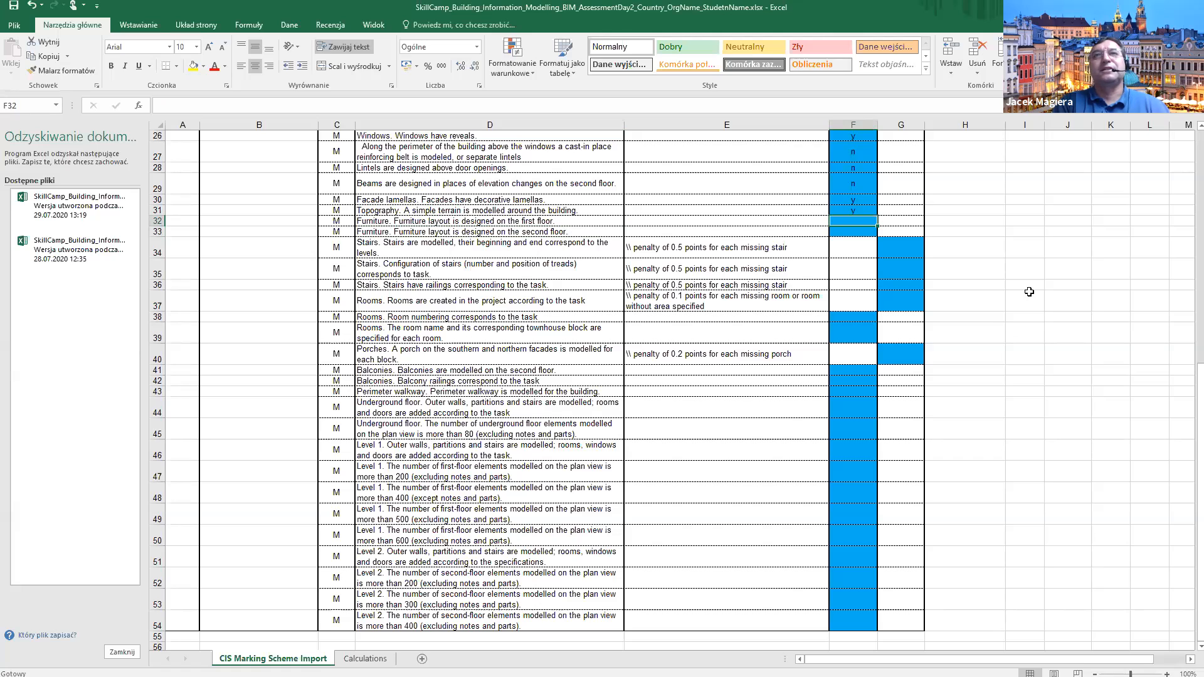
{"action": "type", "text": "y"}
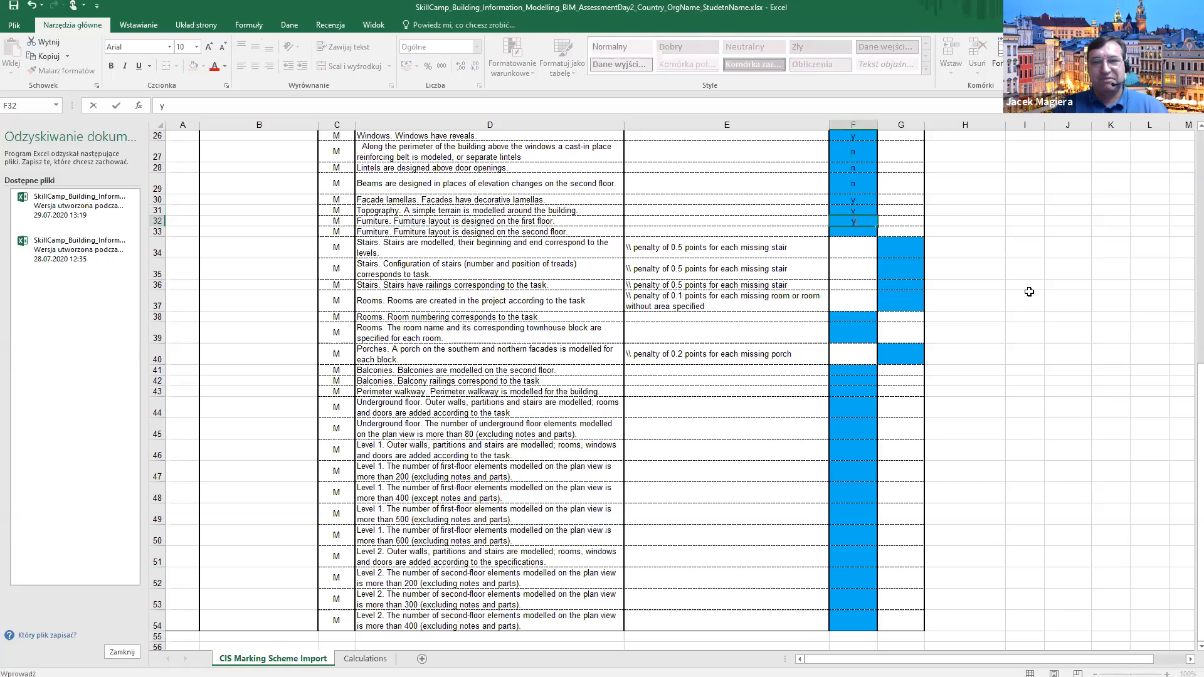
{"action": "key", "text": "Return"}
{"action": "key", "text": "alt+Tab"}
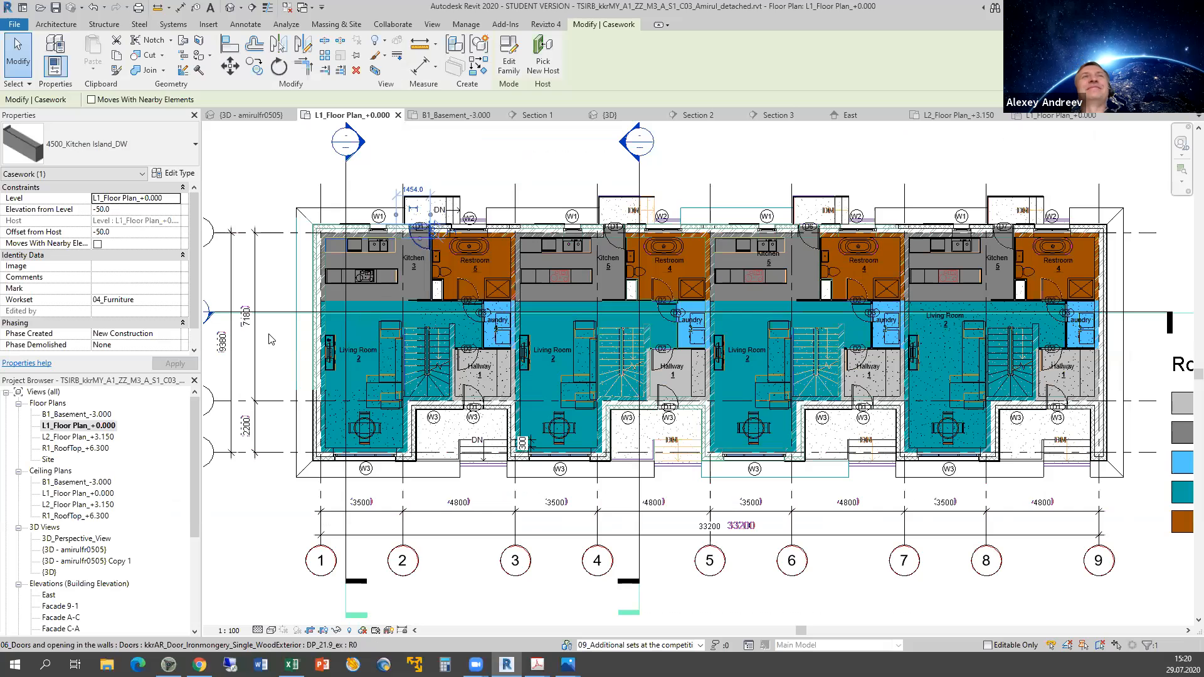
Open the L2_Floor Plan_+3.150 view and centre it on Bedroom 10.
{"action": "double_click", "coordinate": [76, 439]}
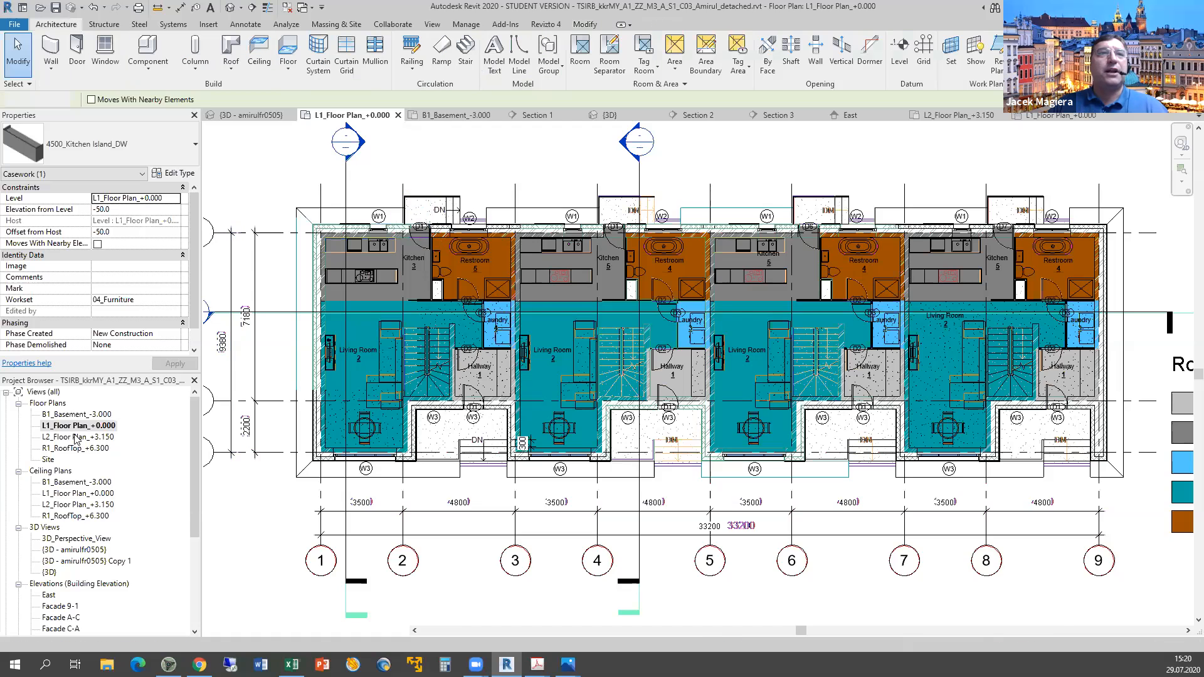
{"action": "scroll", "coordinate": [420, 473], "scroll_direction": "down", "scroll_amount": 5}
{"action": "middle_click_drag", "start_coordinate": [455, 474], "coordinate": [930, 265]}
{"action": "middle_click_drag", "start_coordinate": [426, 355], "coordinate": [913, 354]}
{"action": "middle_click_drag", "start_coordinate": [748, 347], "coordinate": [575, 336]}
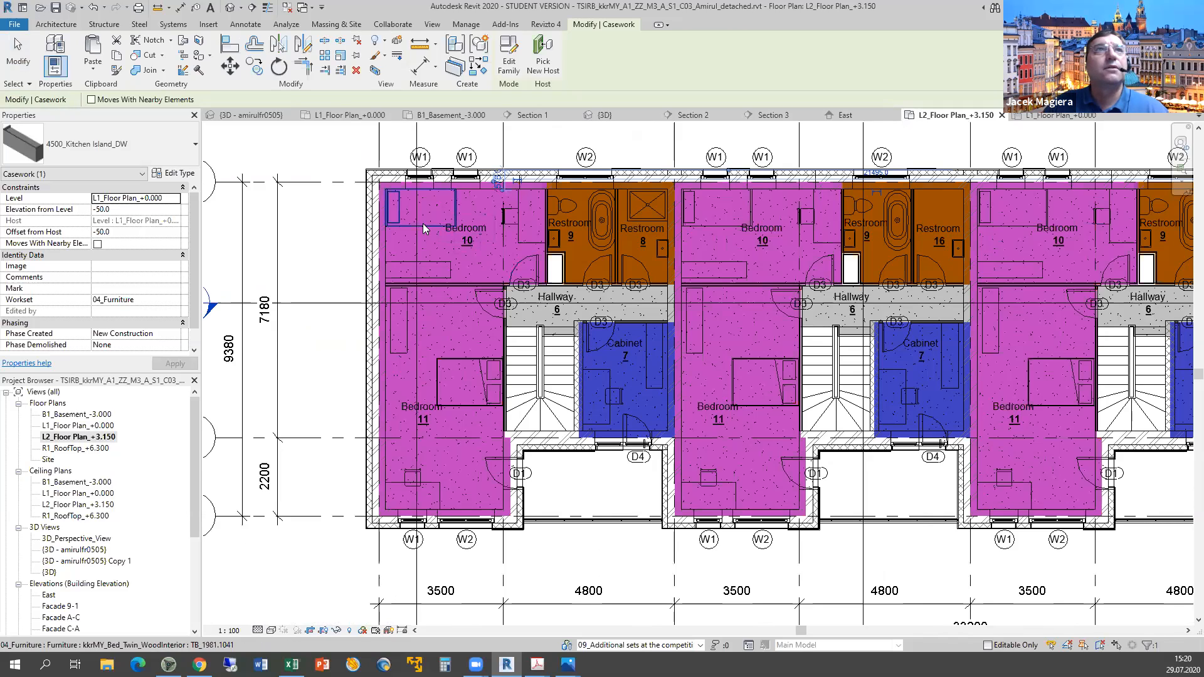
Check Bedroom 10's twin bed, dresser and desk.
{"action": "left_click", "coordinate": [423, 223]}
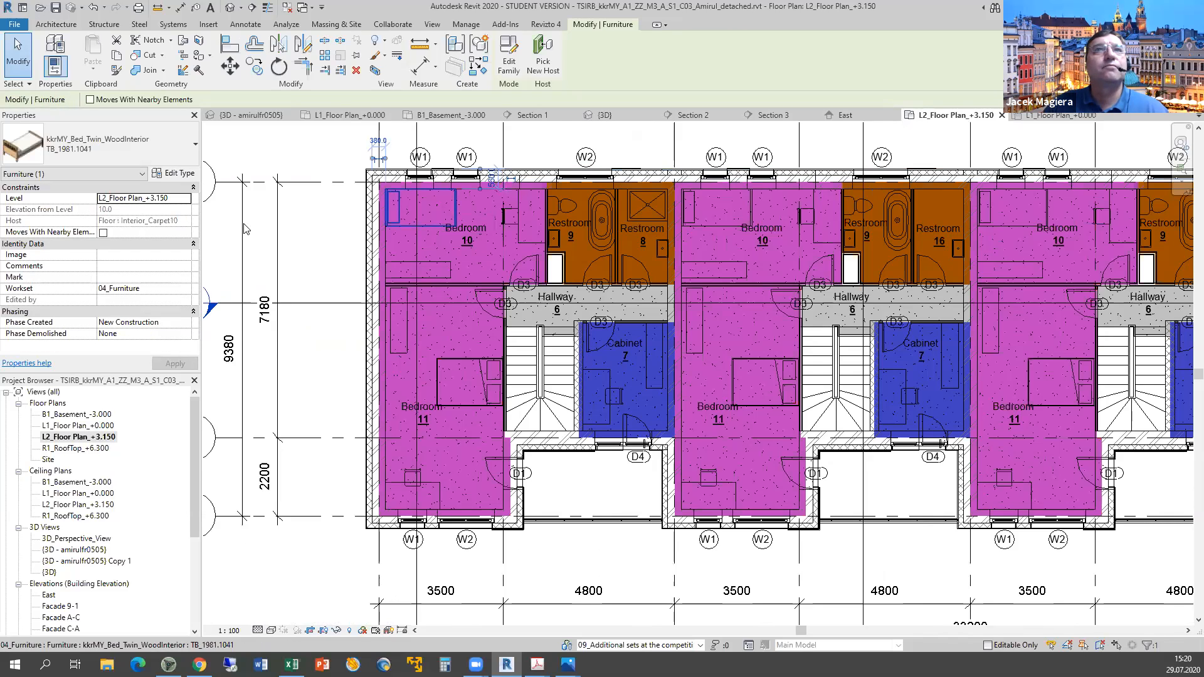
{"action": "left_click", "coordinate": [430, 272]}
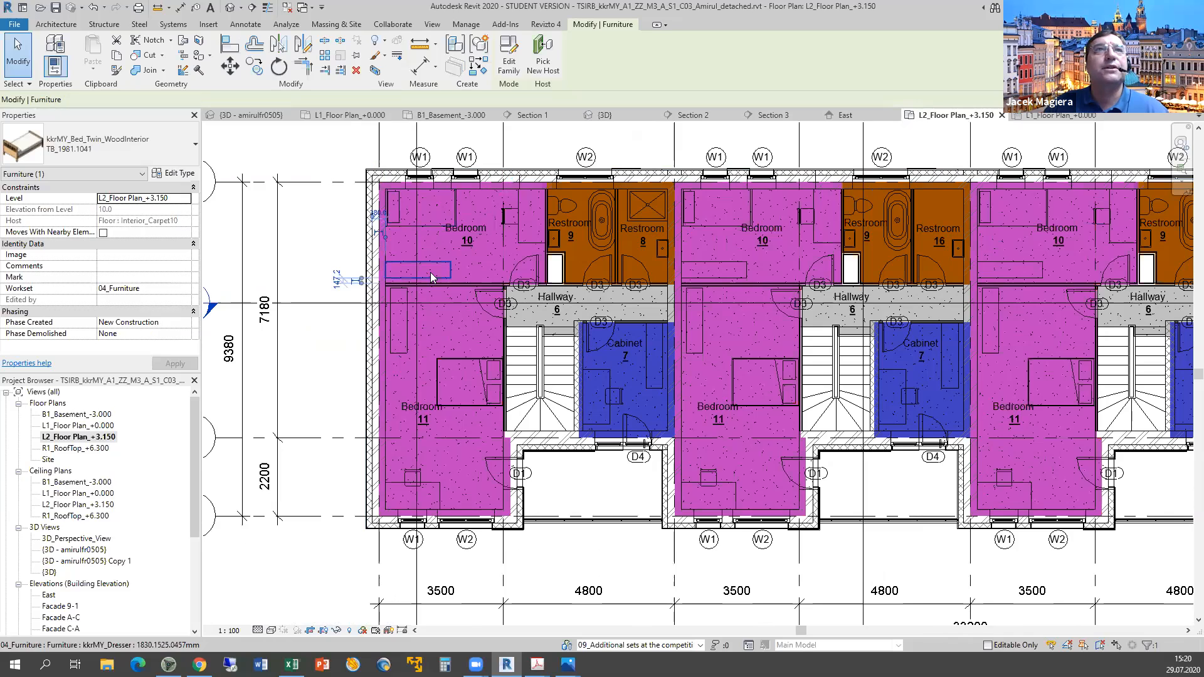
{"action": "left_click", "coordinate": [512, 228]}
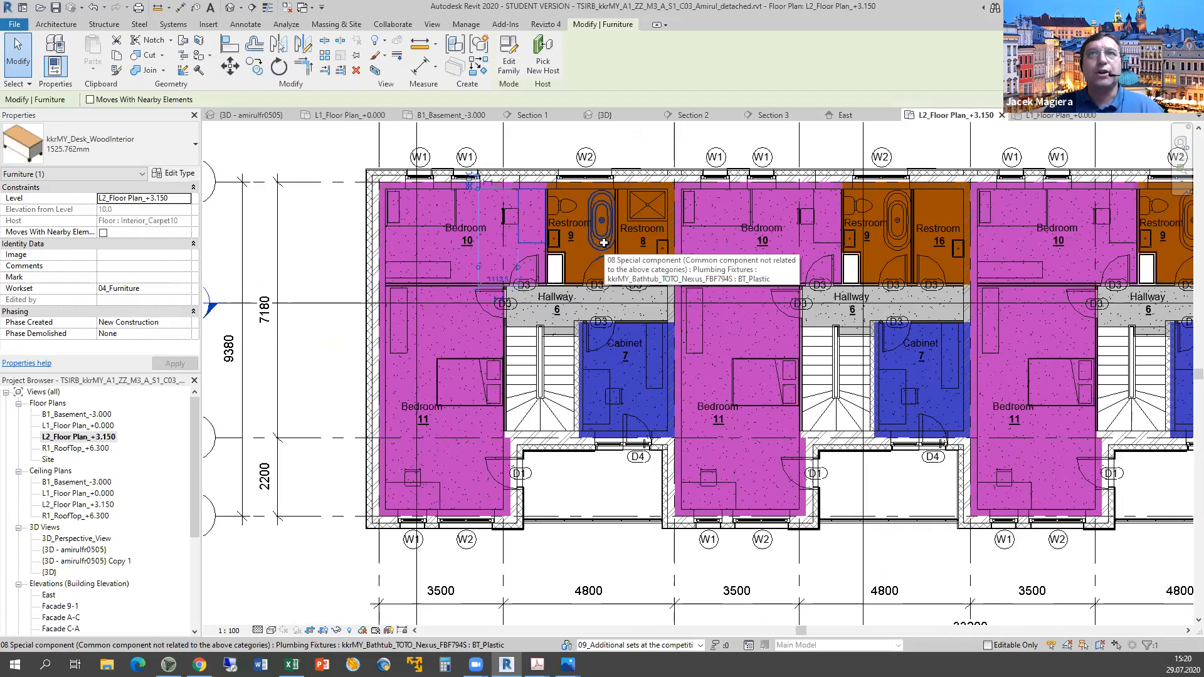
{"action": "key", "text": "alt+Tab"}
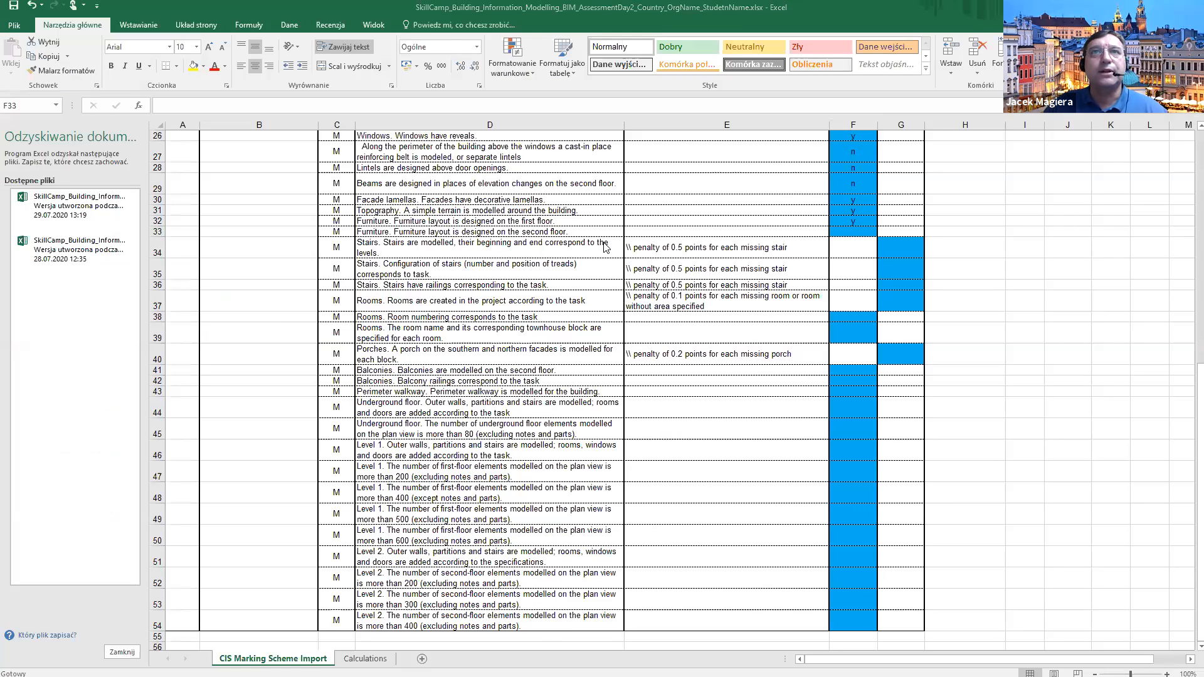
Compare the reference PDF's L2 floor plan with the student's L2 plan.
{"action": "key", "text": "alt+Tab"}
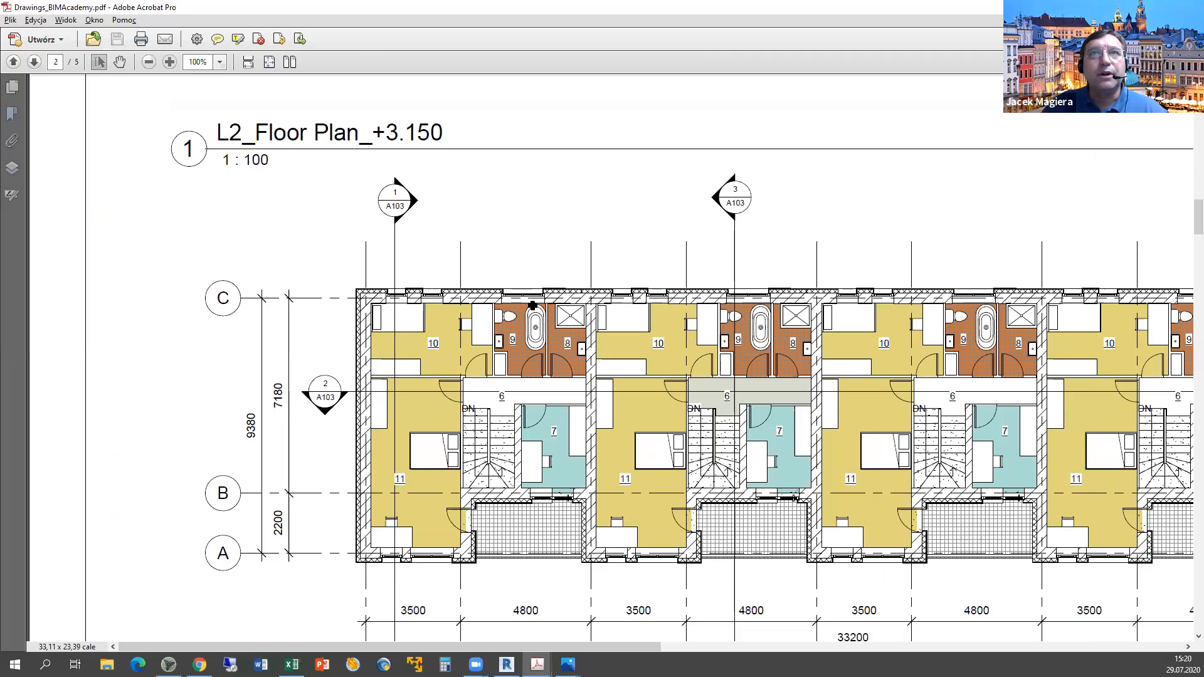
{"action": "key", "text": "alt+Tab"}
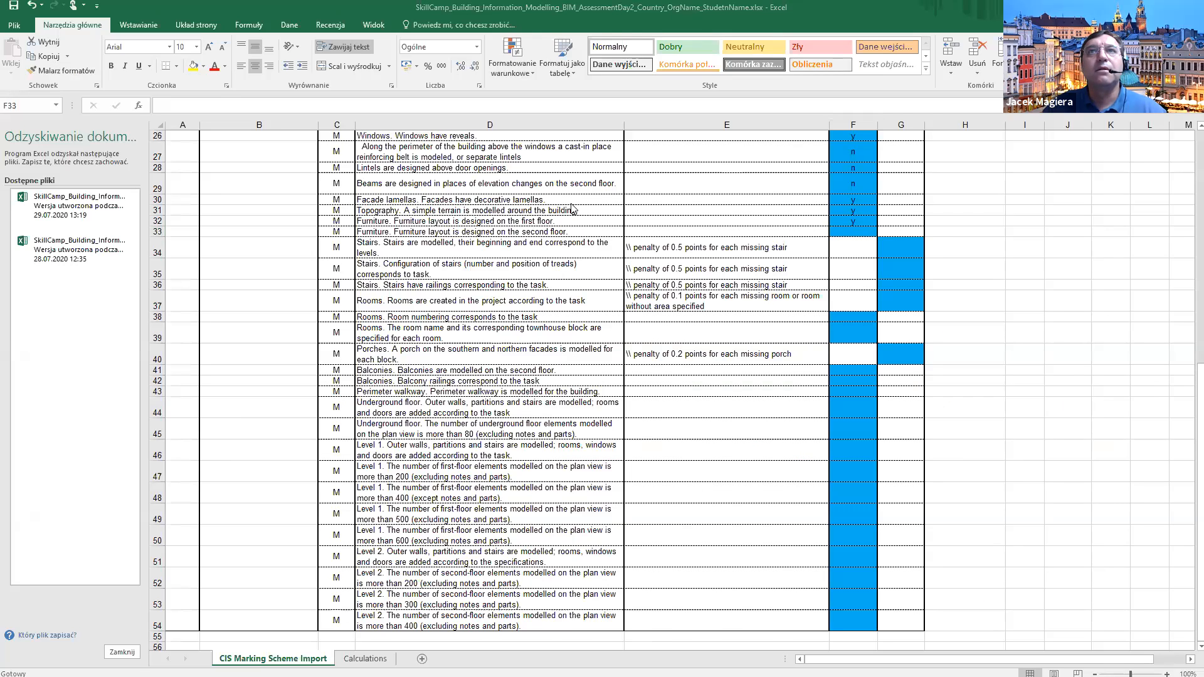
{"action": "key", "text": "alt+Tab"}
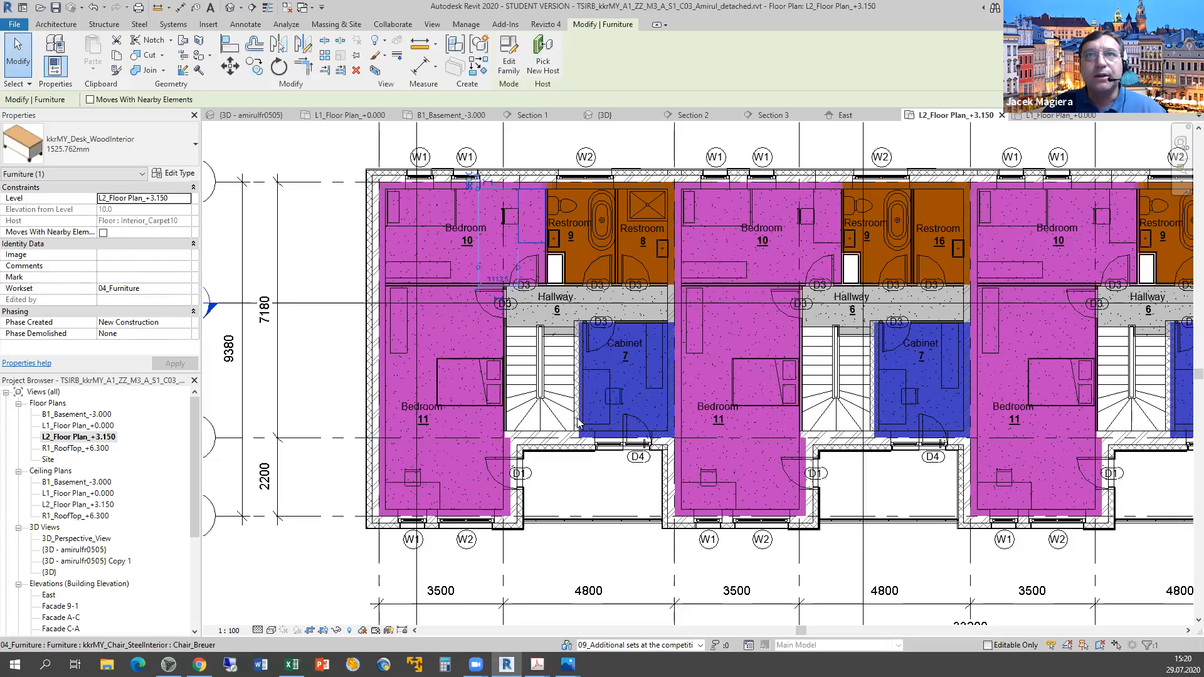
{"action": "key", "text": "alt+Tab"}
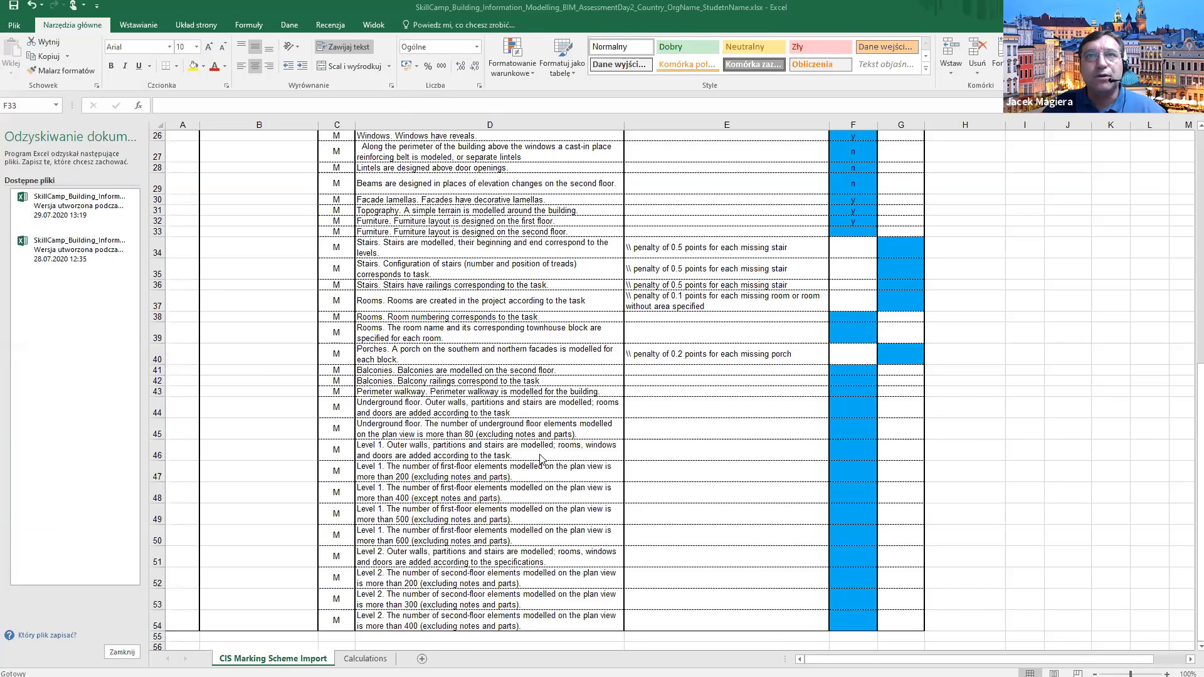
{"action": "key", "text": "alt+Tab"}
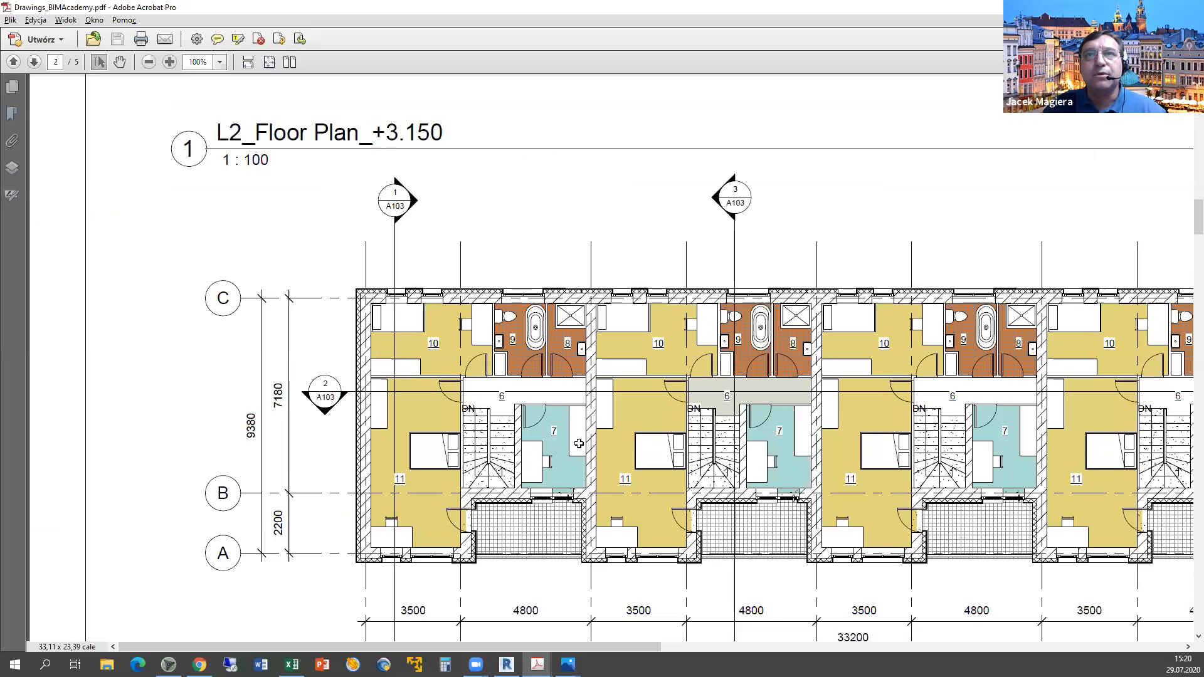
{"action": "key", "text": "alt+Tab"}
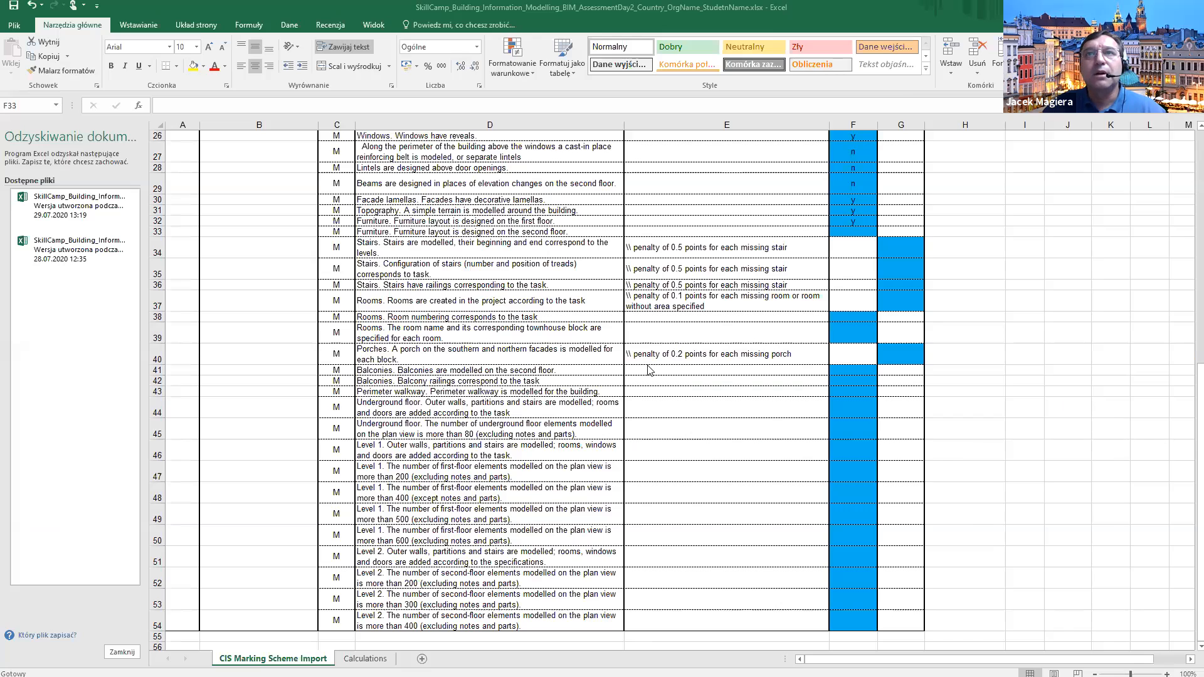
{"action": "key", "text": "alt+Tab"}
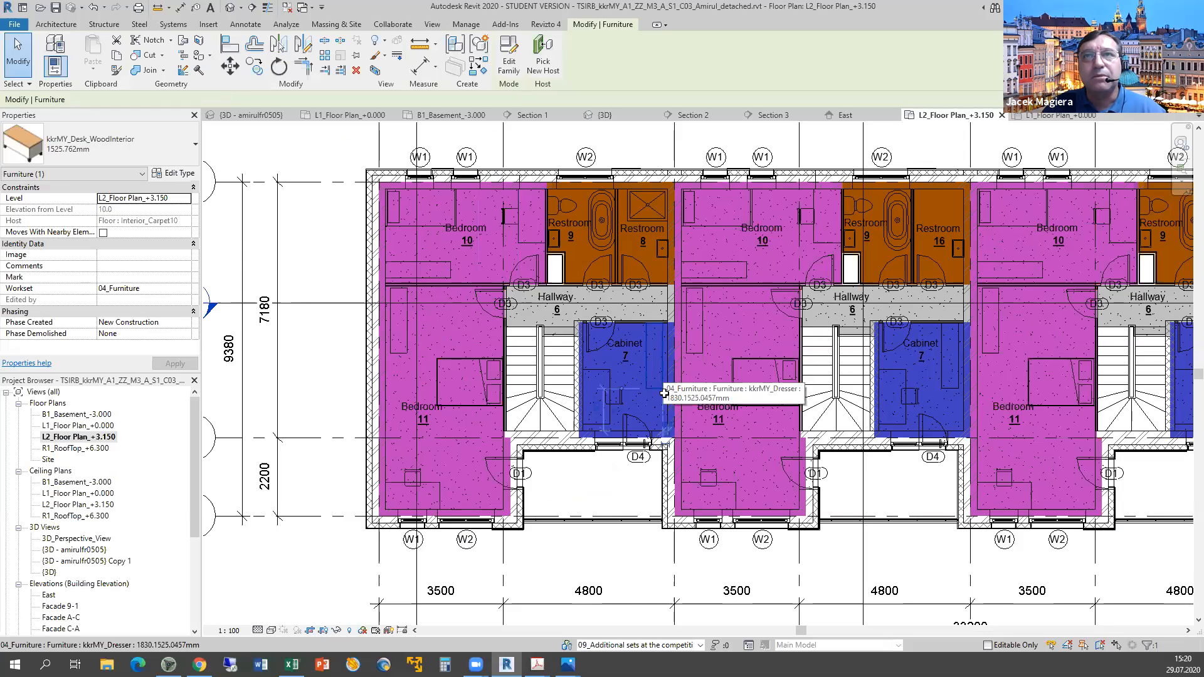
Check the Cabinet 7 dresser and the terrace against the reference PDF.
{"action": "left_click", "coordinate": [663, 393]}
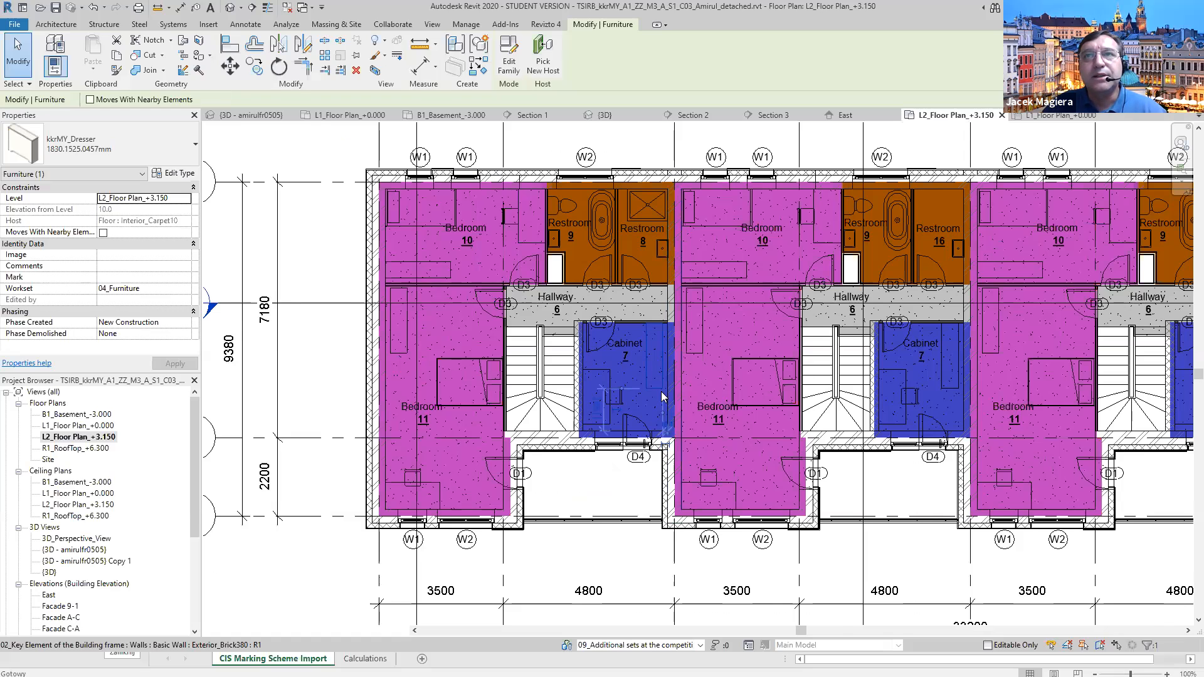
{"action": "key", "text": "alt+Tab"}
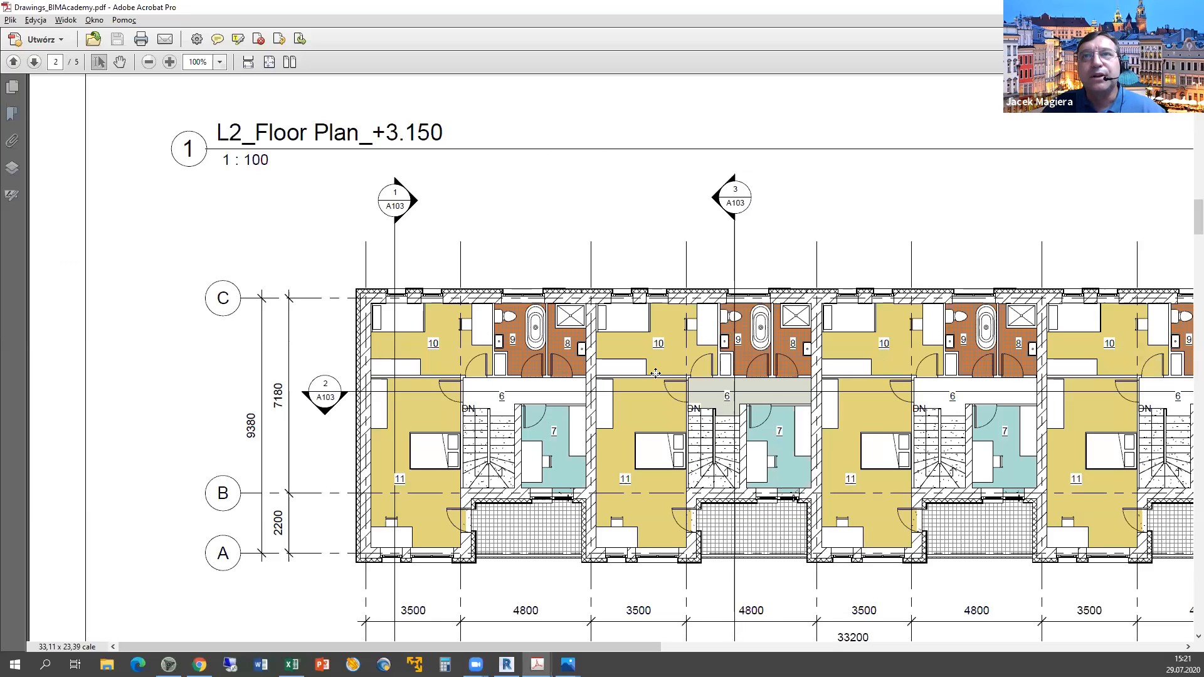
{"action": "key", "text": "alt+Tab"}
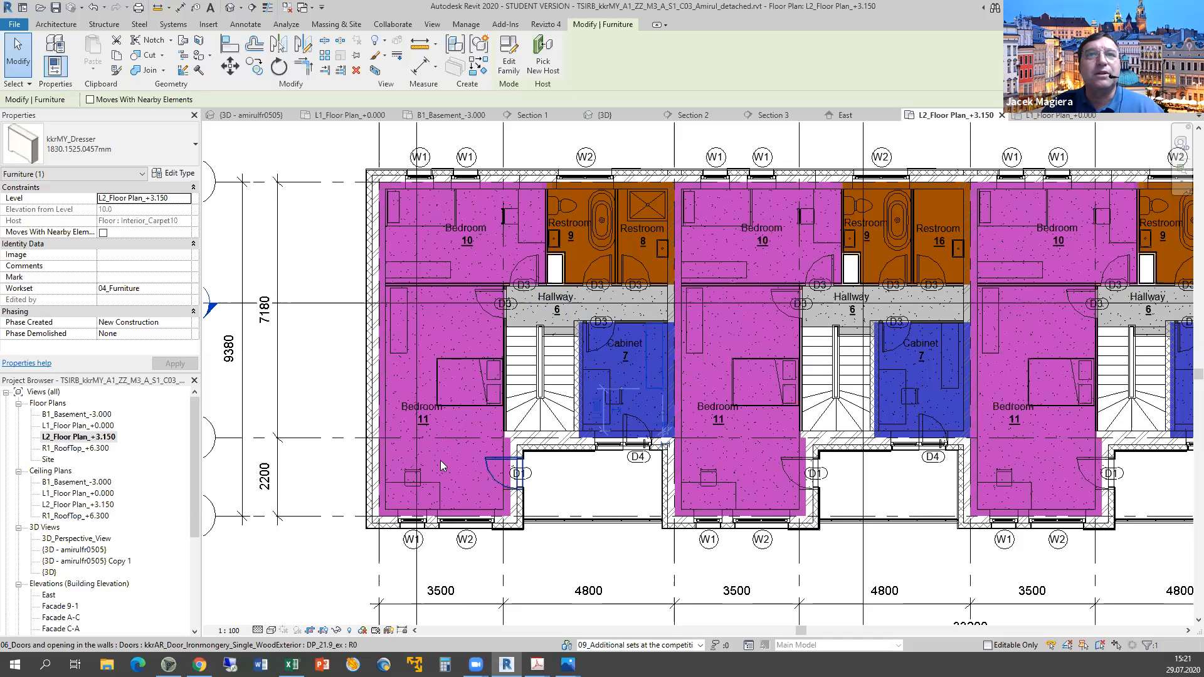
{"action": "key", "text": "alt+Tab"}
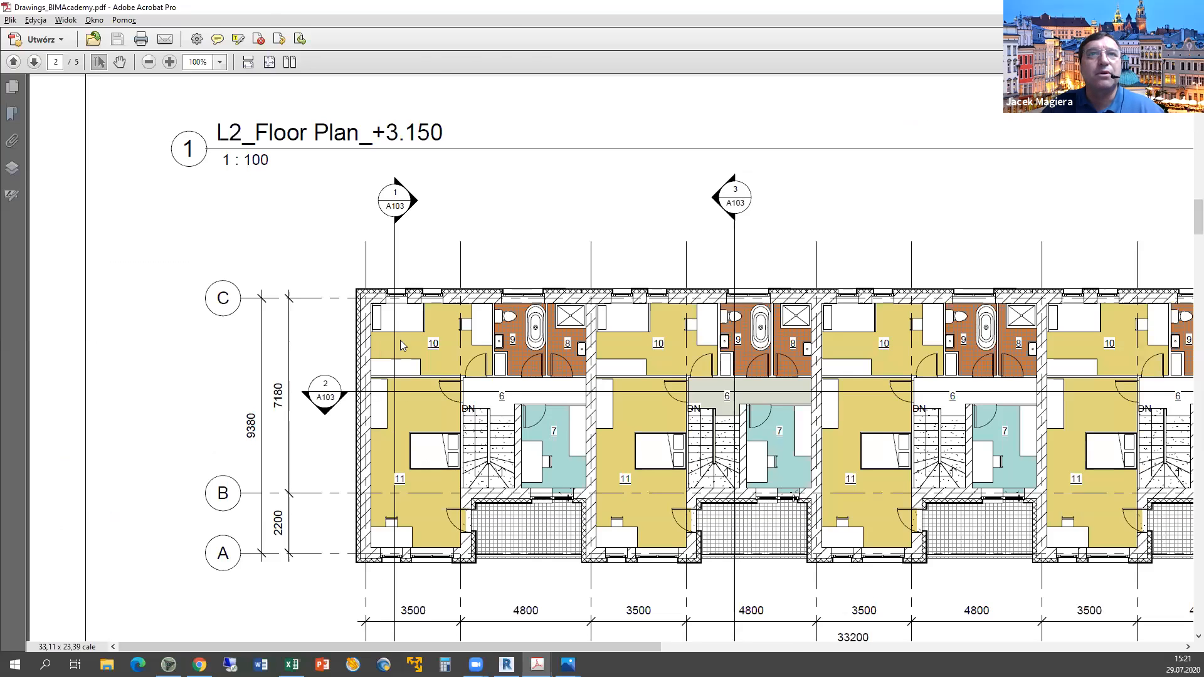
{"action": "key", "text": "alt+Tab"}
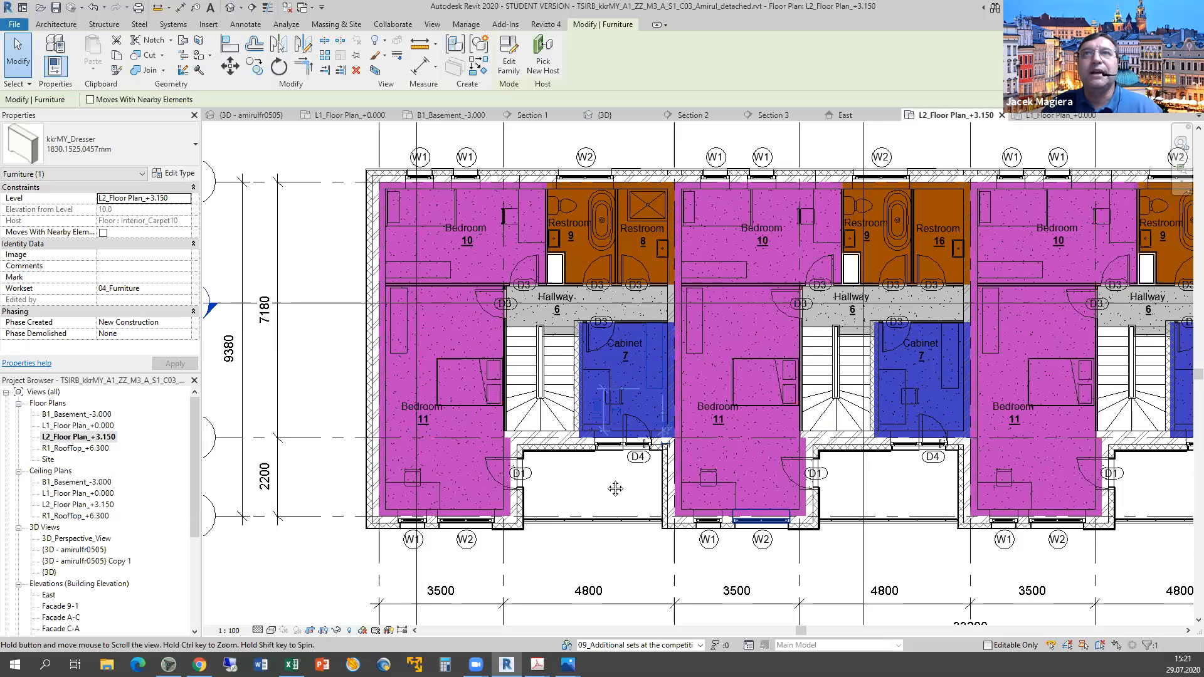
{"action": "middle_click_drag", "start_coordinate": [701, 503], "coordinate": [526, 478]}
{"action": "scroll", "coordinate": [526, 474], "scroll_direction": "down", "scroll_amount": 2}
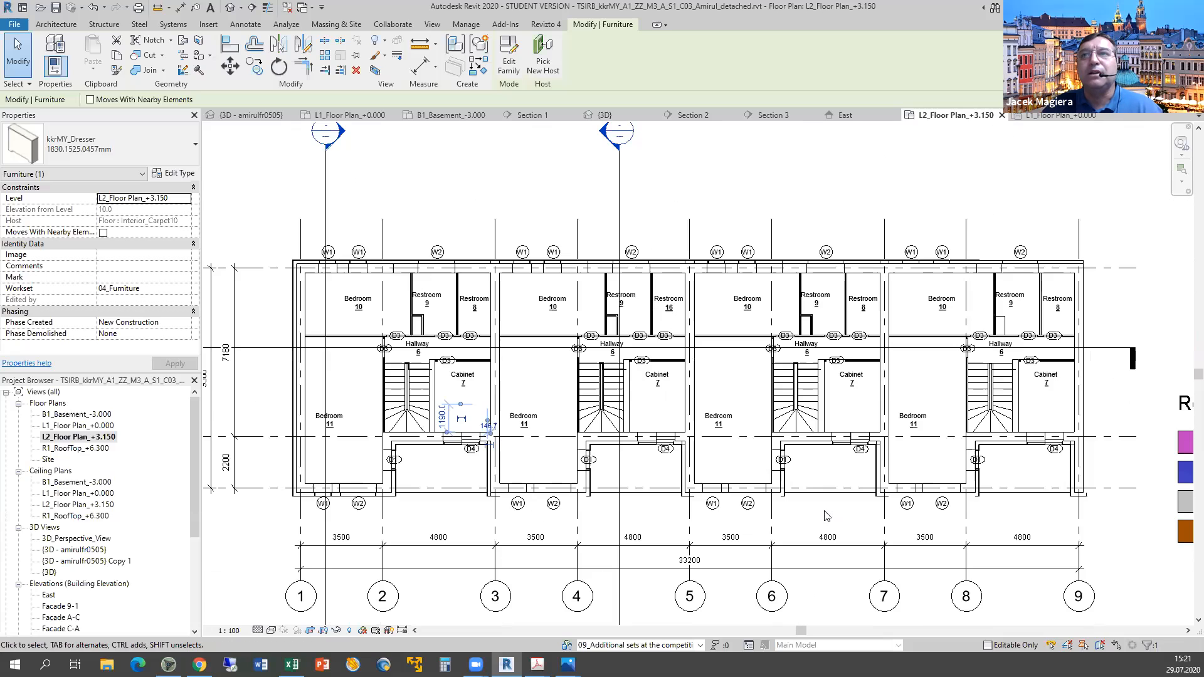
{"action": "scroll", "coordinate": [819, 510], "scroll_direction": "down", "scroll_amount": 1}
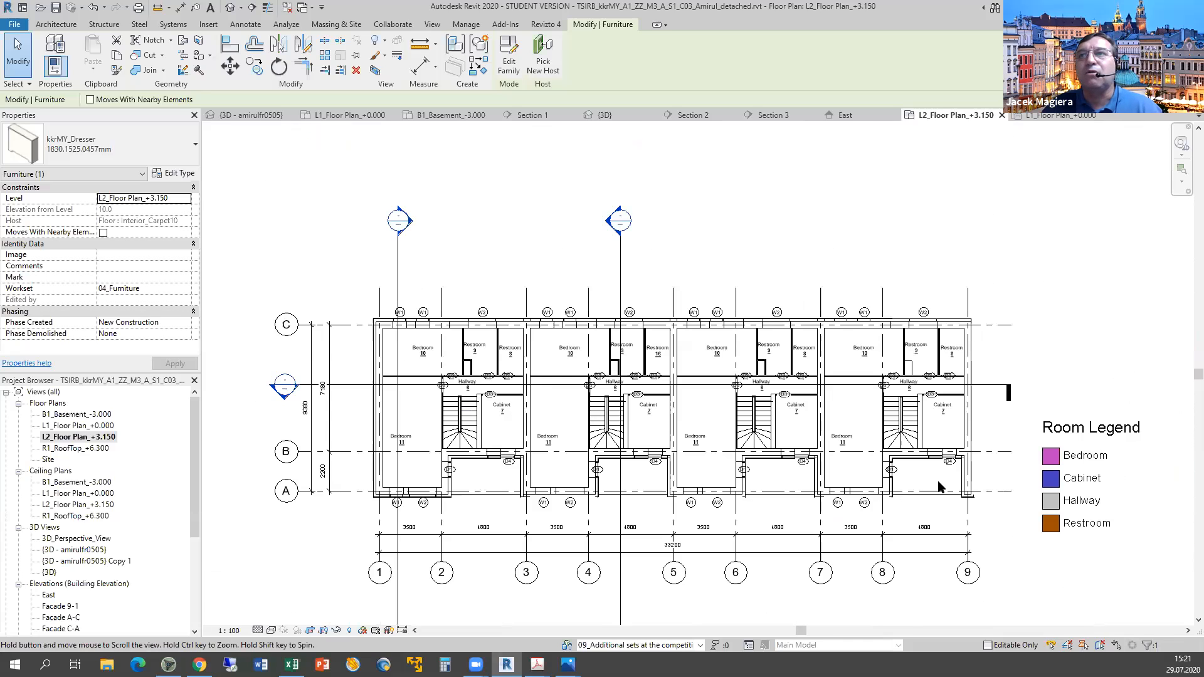
{"action": "middle_click_drag", "start_coordinate": [908, 470], "coordinate": [886, 457]}
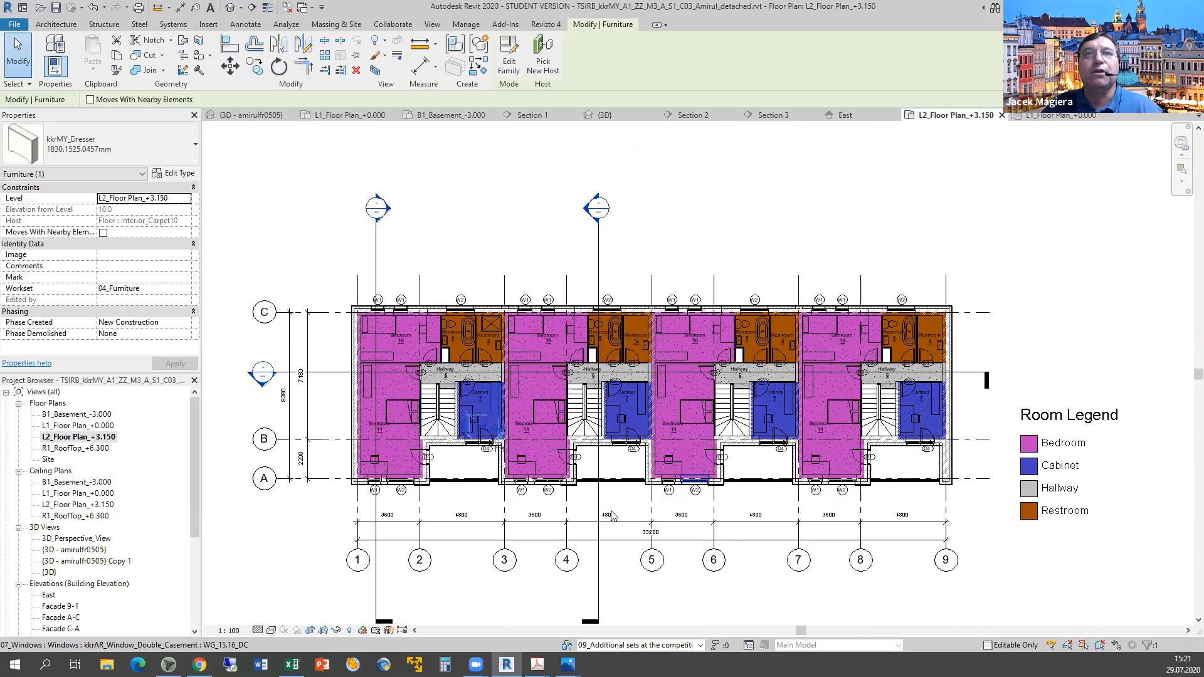
{"action": "scroll", "coordinate": [483, 460], "scroll_direction": "up", "scroll_amount": 2}
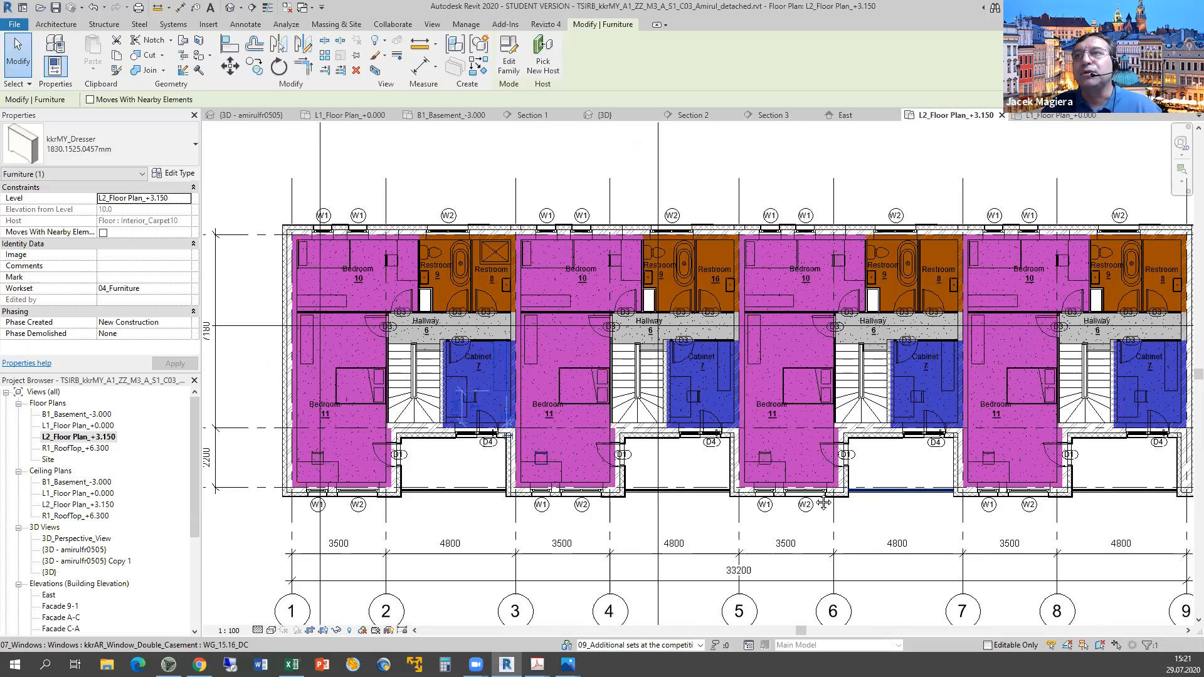
{"action": "middle_click_drag", "start_coordinate": [823, 503], "coordinate": [742, 504]}
{"action": "middle_click_drag", "start_coordinate": [826, 502], "coordinate": [906, 496]}
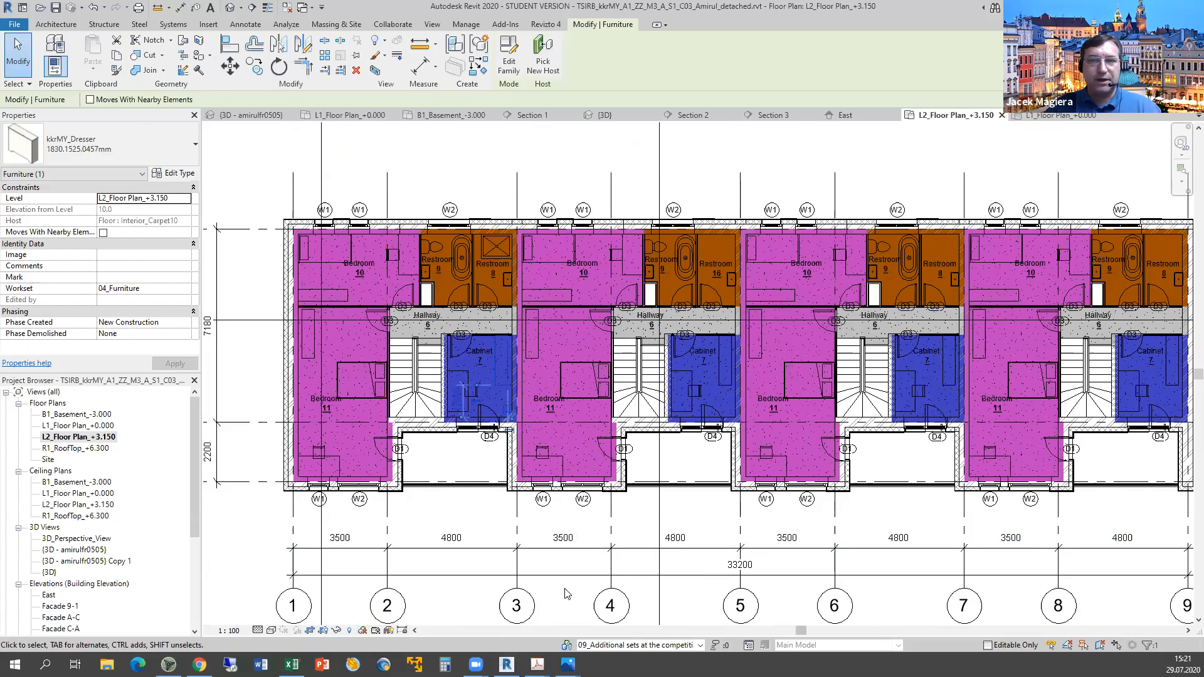
Score the second-floor furniture layout criterion y in F33.
{"action": "key", "text": "alt+Tab"}
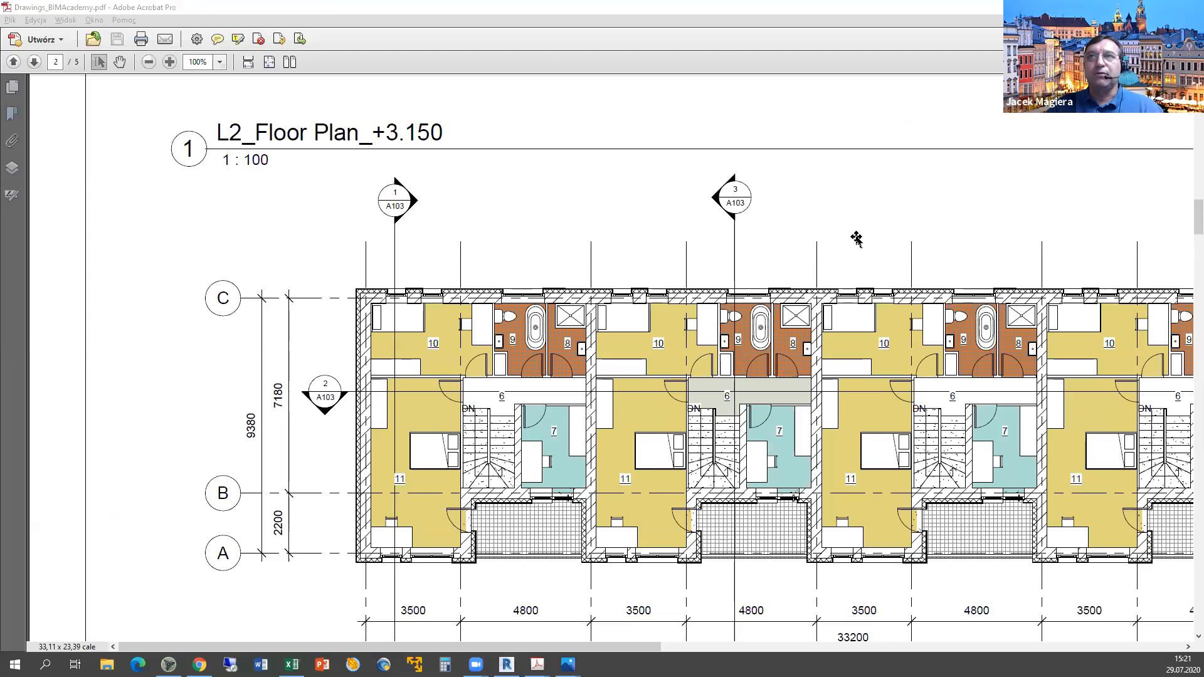
{"action": "key", "text": "alt+Tab"}
{"action": "type", "text": "y"}
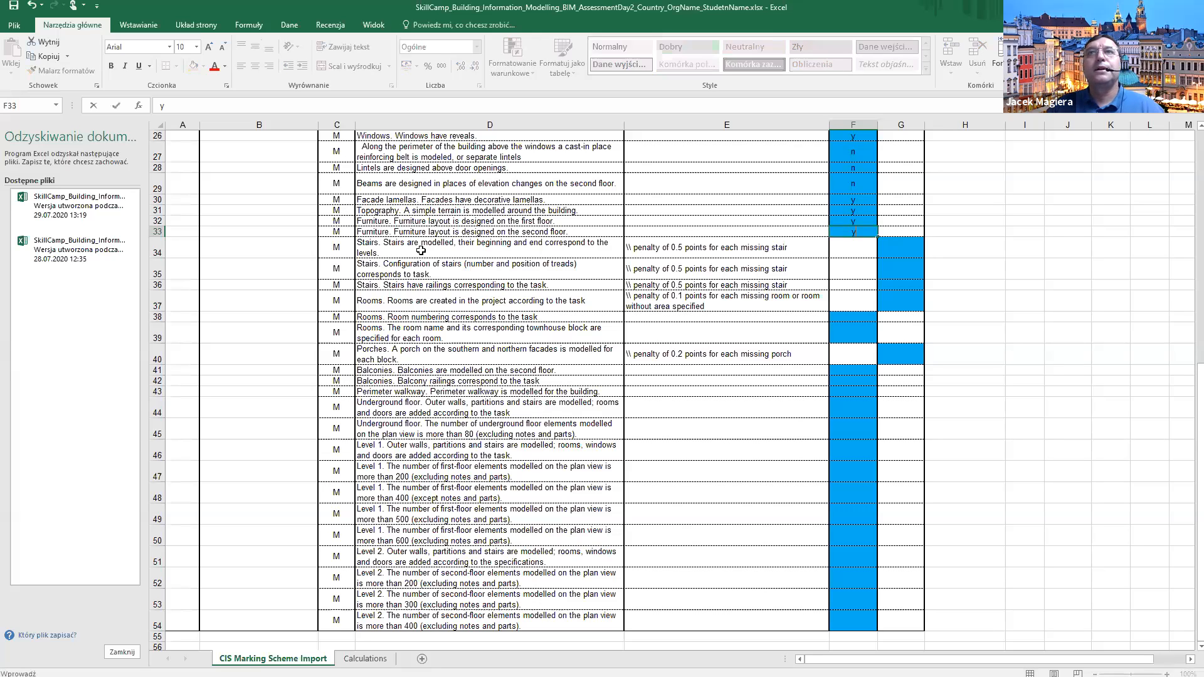
{"action": "key", "text": "Return"}
{"action": "key", "text": "Right"}
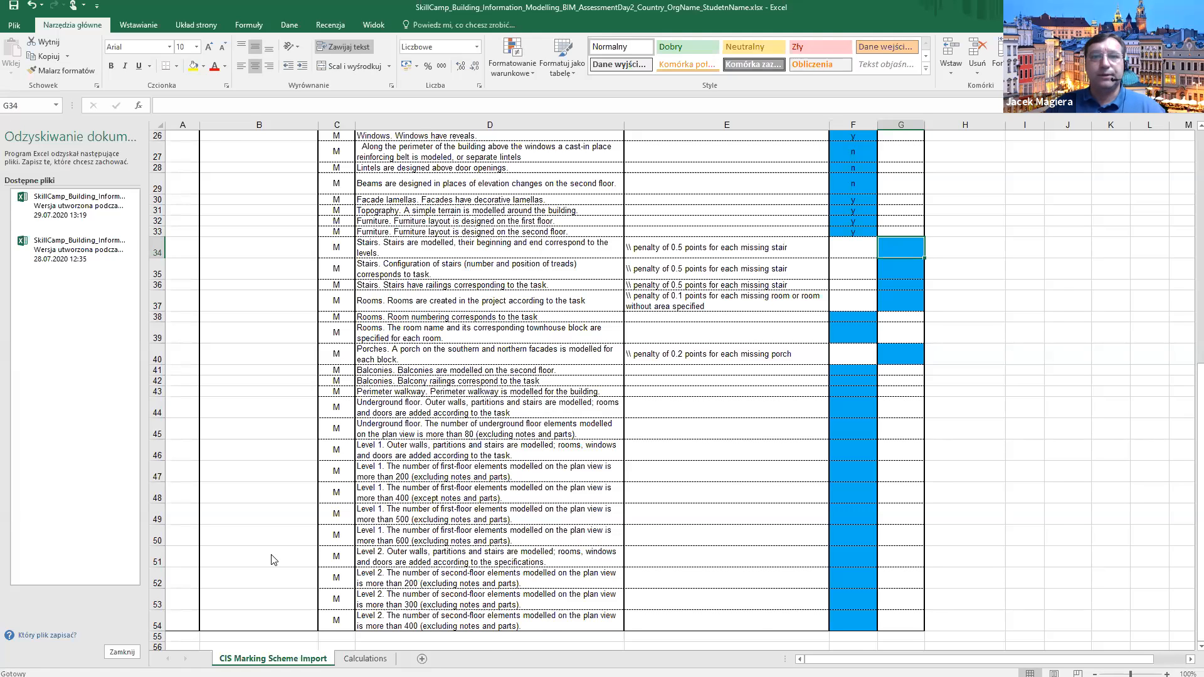
Return to the Revit L2 plan and clear the dresser selection.
{"action": "key", "text": "alt+Tab"}
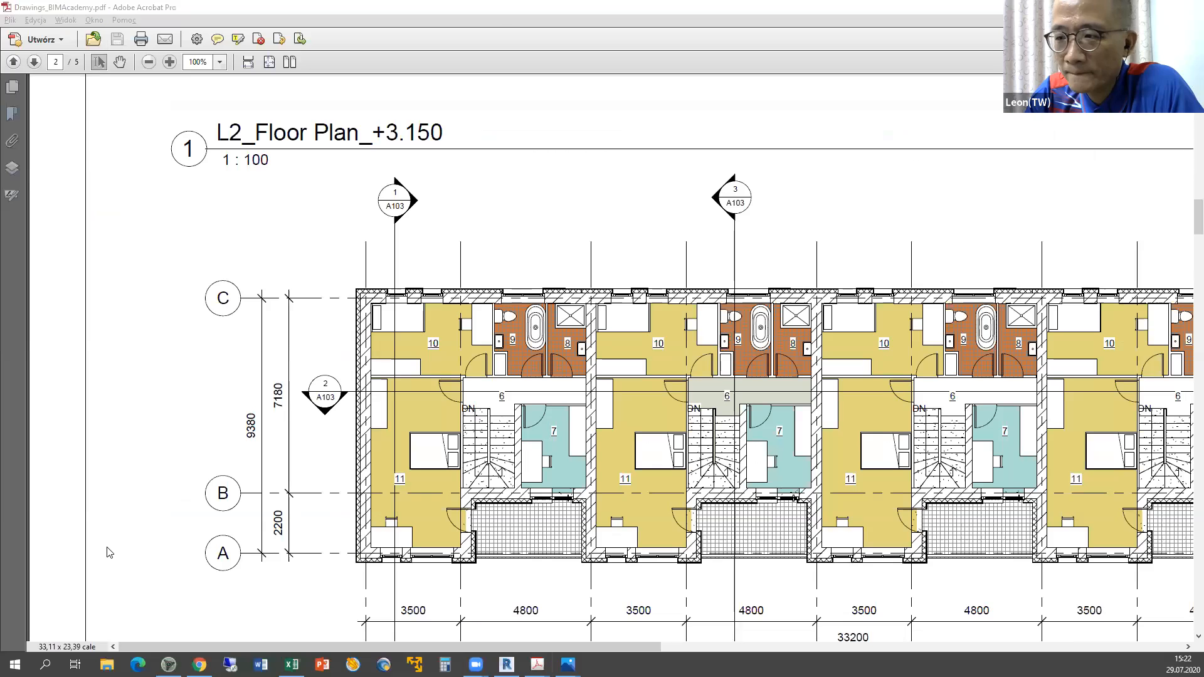
{"action": "key", "text": "alt+Tab"}
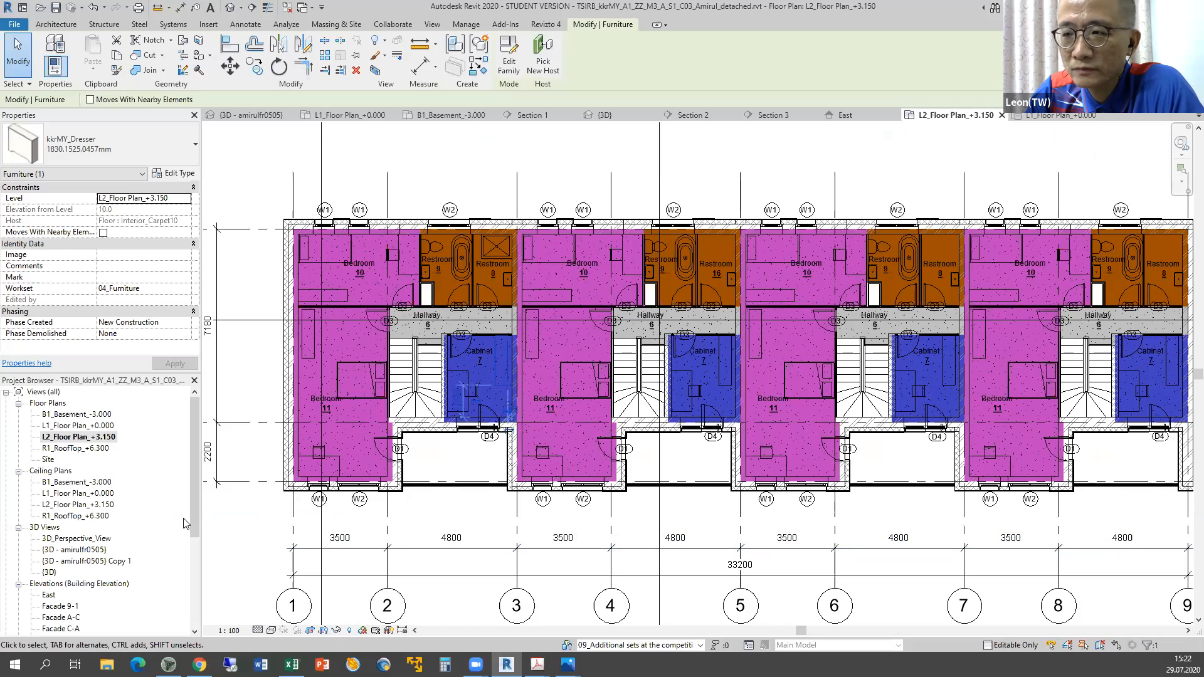
{"action": "key", "text": "Escape"}
{"action": "scroll", "coordinate": [178, 567], "scroll_direction": "down", "scroll_amount": 2}
Inspect the building in Section 3, then return to the L1_Floor Plan_+0.000 view.
{"action": "scroll", "coordinate": [61, 563], "scroll_direction": "down", "scroll_amount": 3}
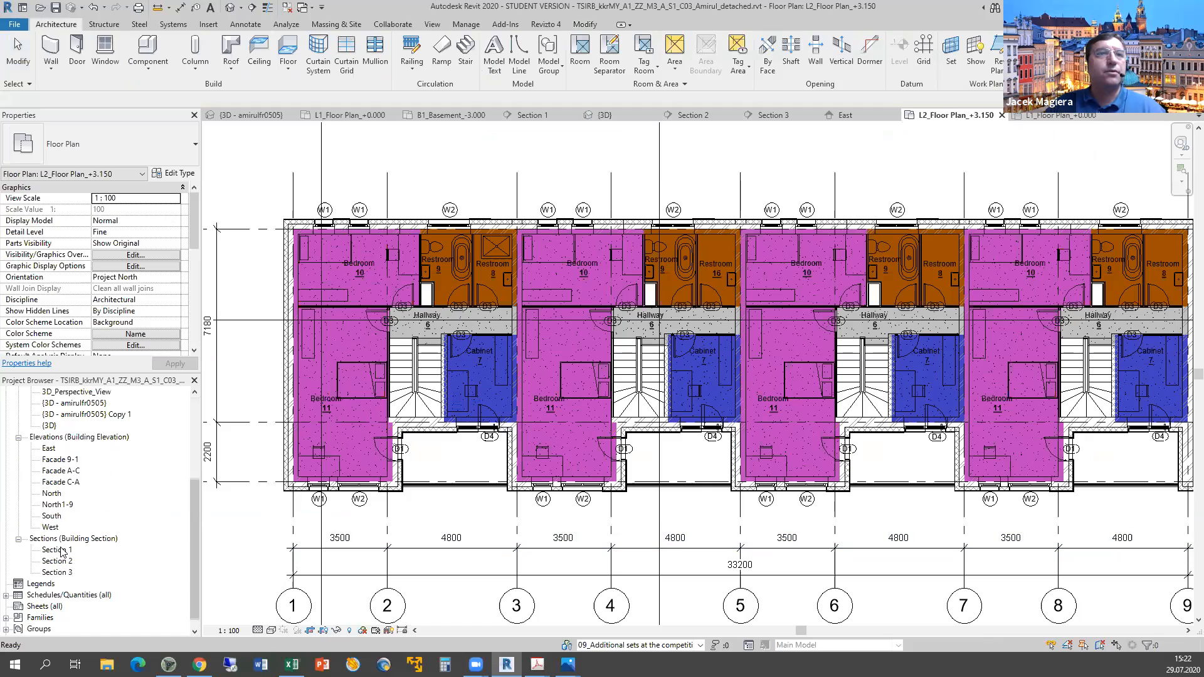
{"action": "double_click", "coordinate": [57, 573]}
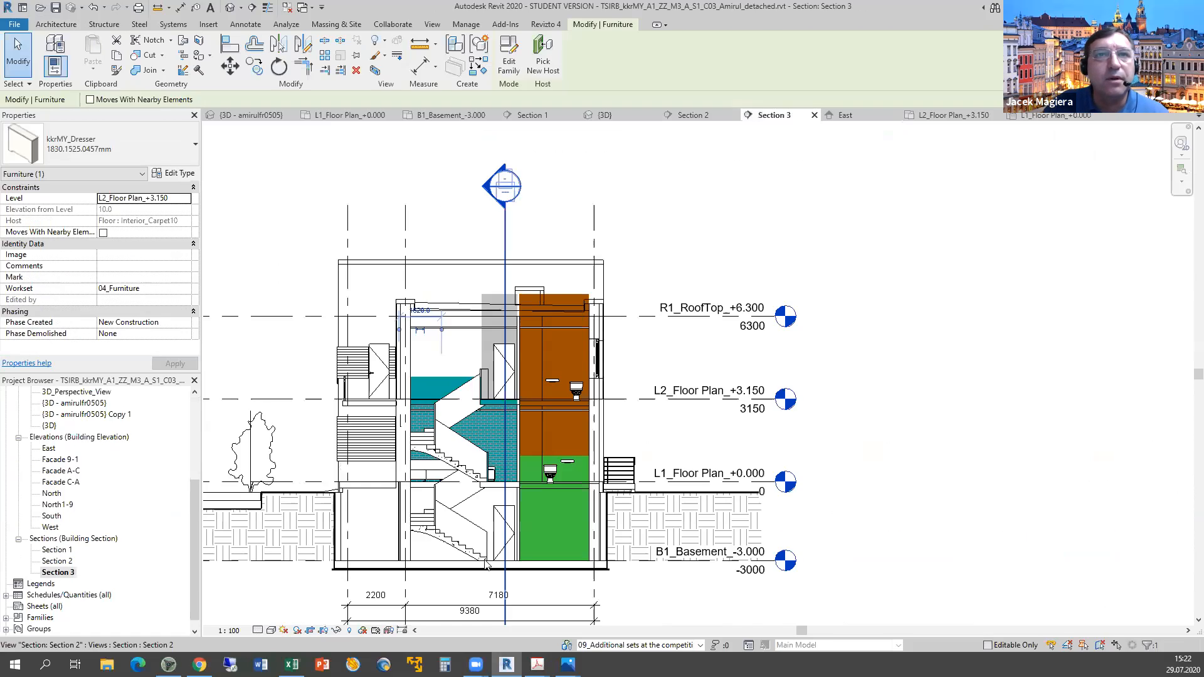
{"action": "scroll", "coordinate": [472, 551], "scroll_direction": "up", "scroll_amount": 3}
{"action": "scroll", "coordinate": [507, 571], "scroll_direction": "up", "scroll_amount": 1}
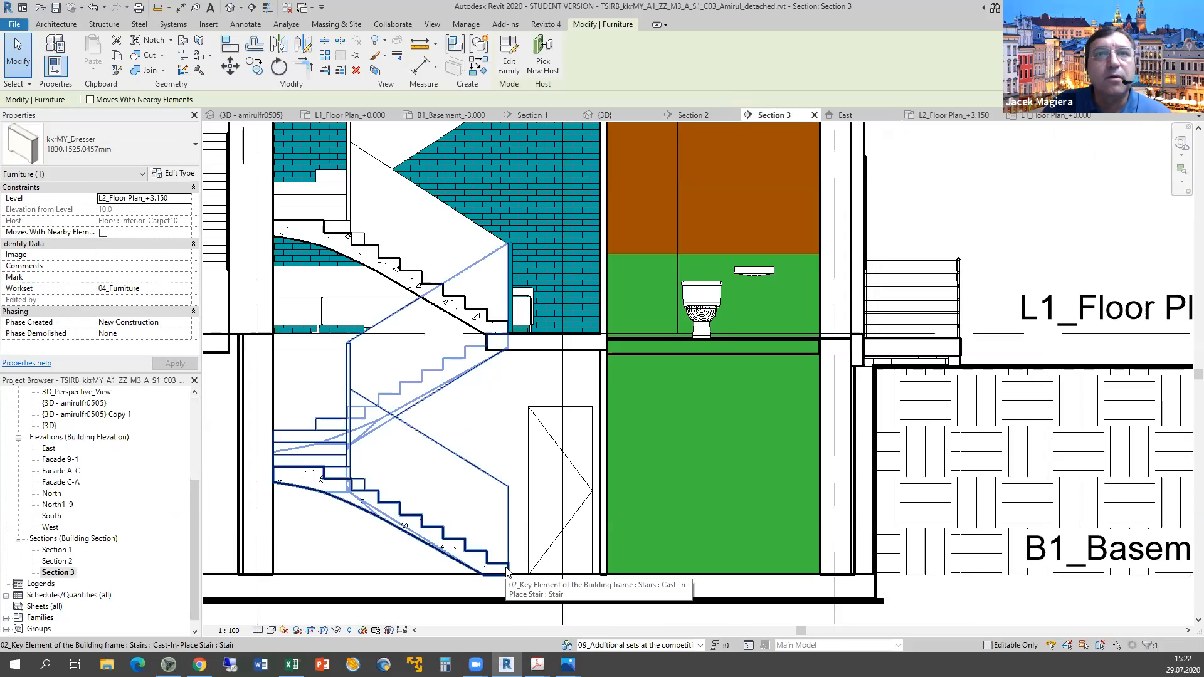
{"action": "scroll", "coordinate": [508, 572], "scroll_direction": "up", "scroll_amount": 2}
{"action": "scroll", "coordinate": [508, 572], "scroll_direction": "down", "scroll_amount": 2}
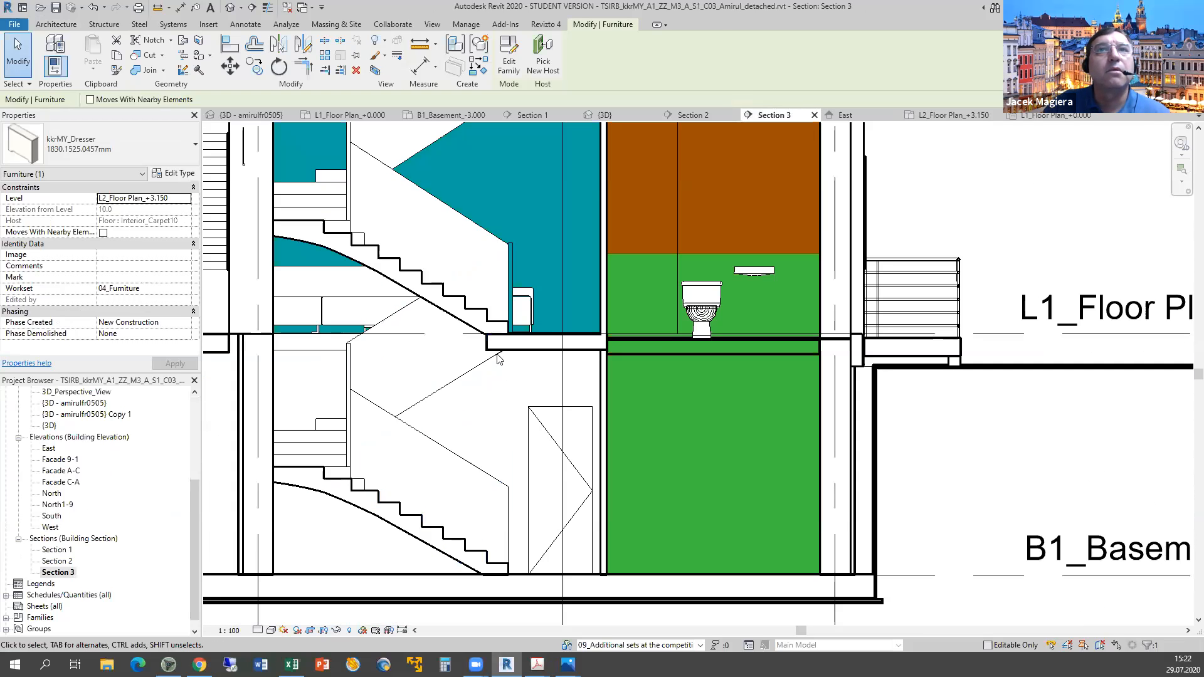
{"action": "middle_click_drag", "start_coordinate": [511, 356], "coordinate": [623, 394]}
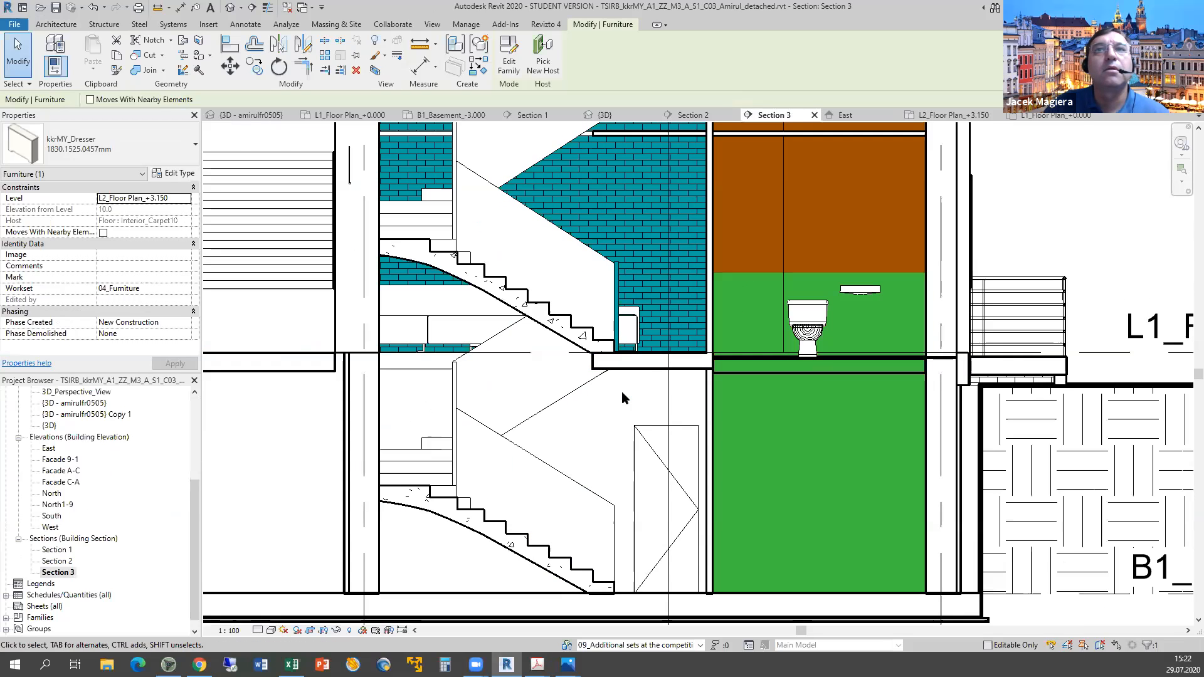
{"action": "scroll", "coordinate": [622, 391], "scroll_direction": "down", "scroll_amount": 3}
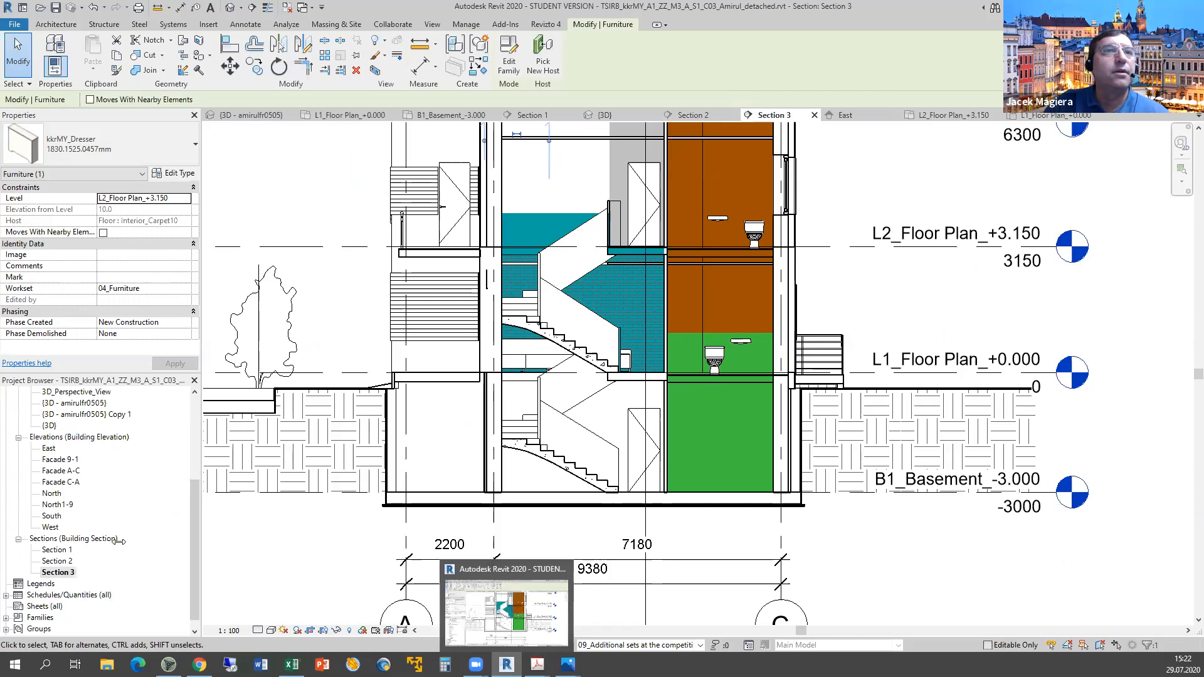
{"action": "left_click_drag", "start_coordinate": [196, 484], "coordinate": [128, 413]}
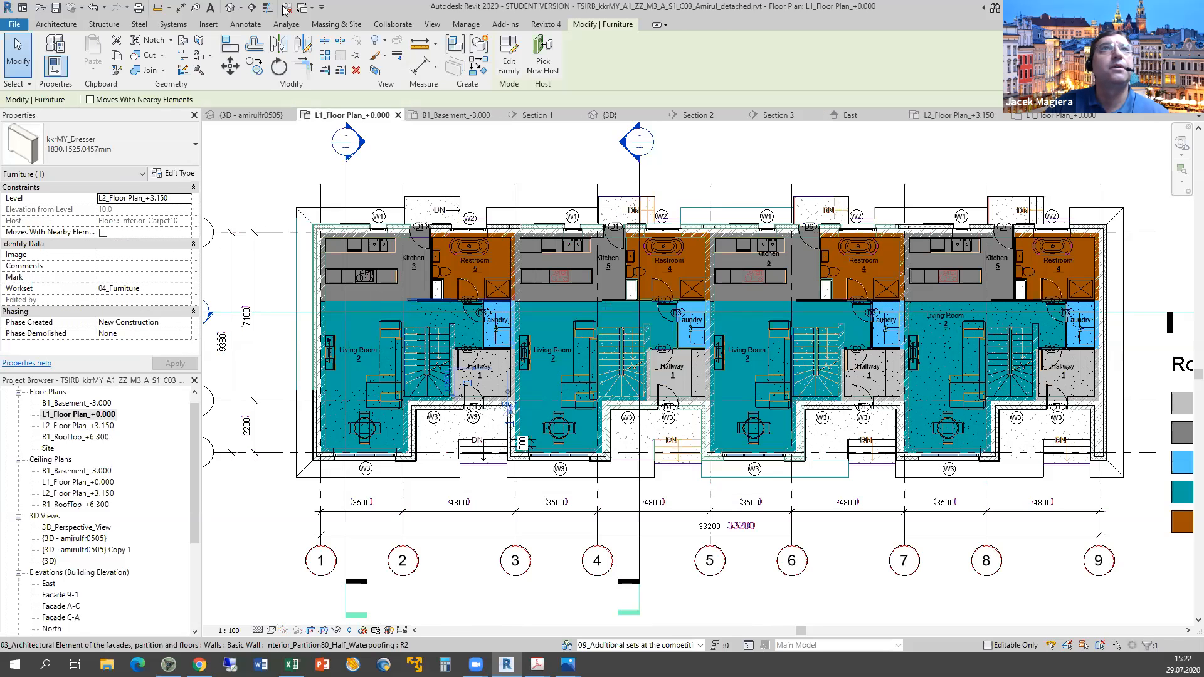
Place a perspective camera from the living room aimed at the stairs, creating 3D View 1.
{"action": "left_click", "coordinate": [432, 25]}
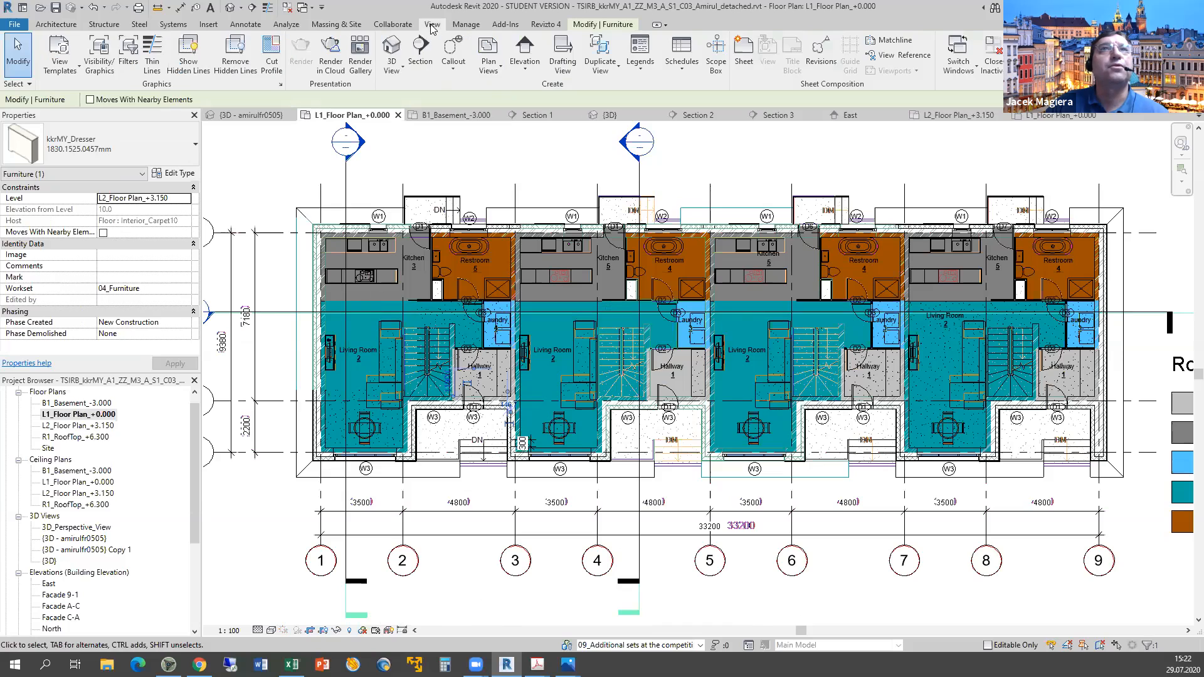
{"action": "left_click", "coordinate": [402, 69]}
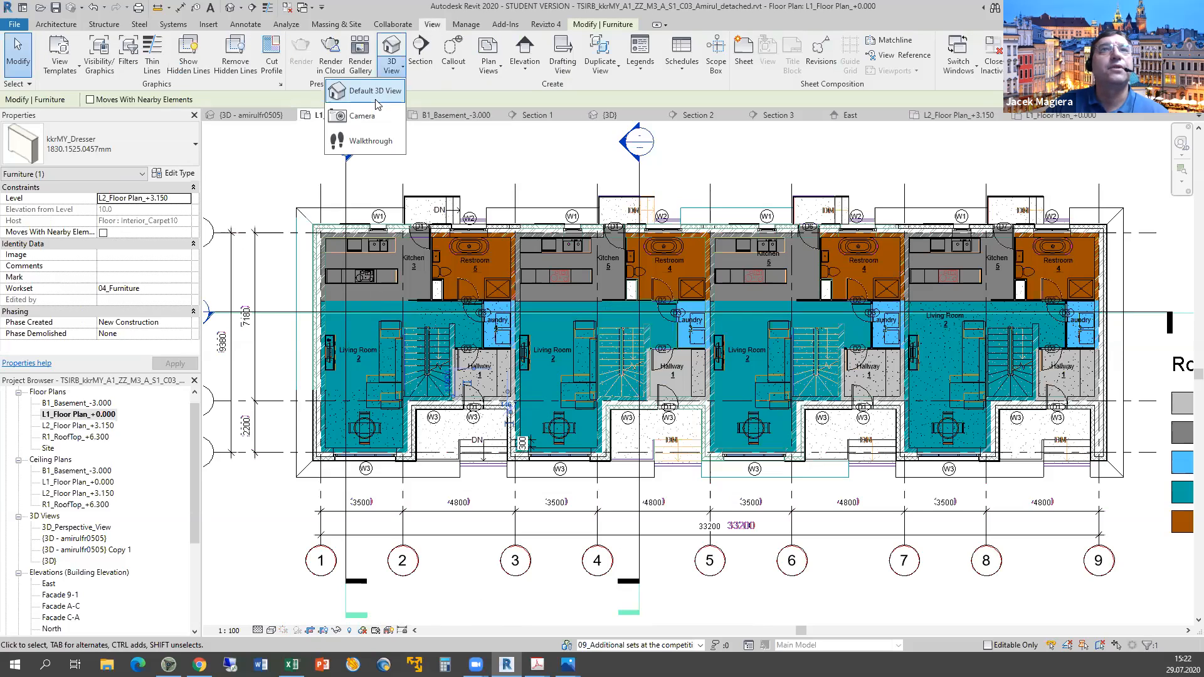
{"action": "left_click", "coordinate": [364, 116]}
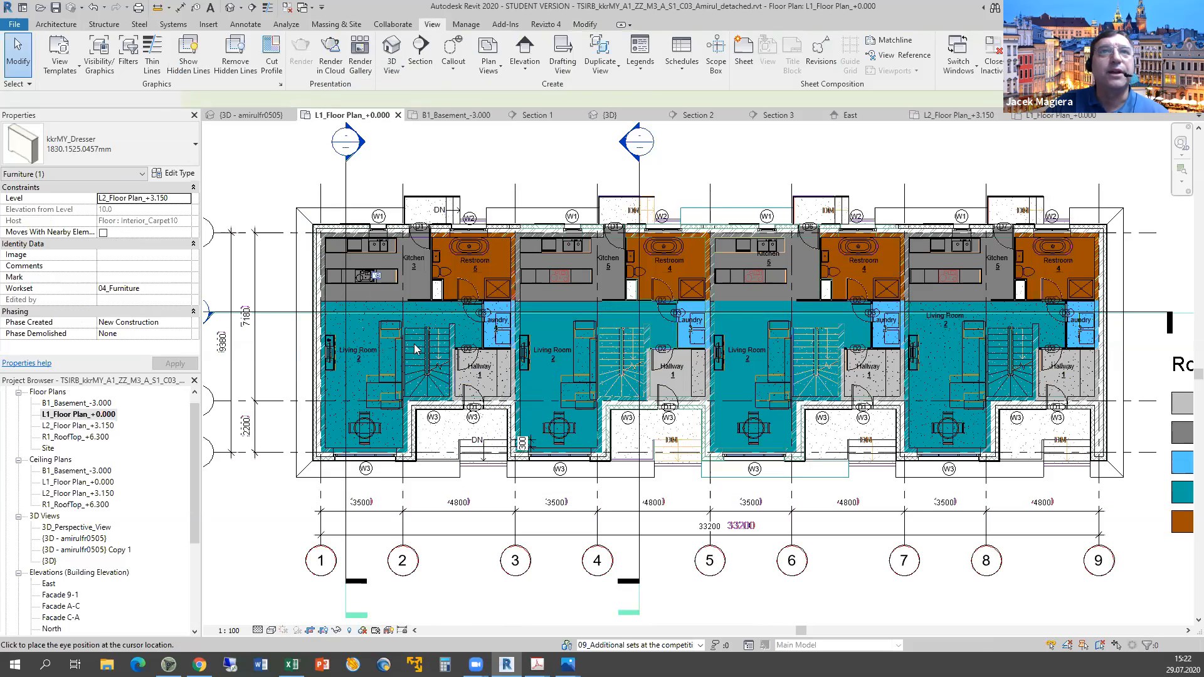
{"action": "left_click", "coordinate": [437, 366]}
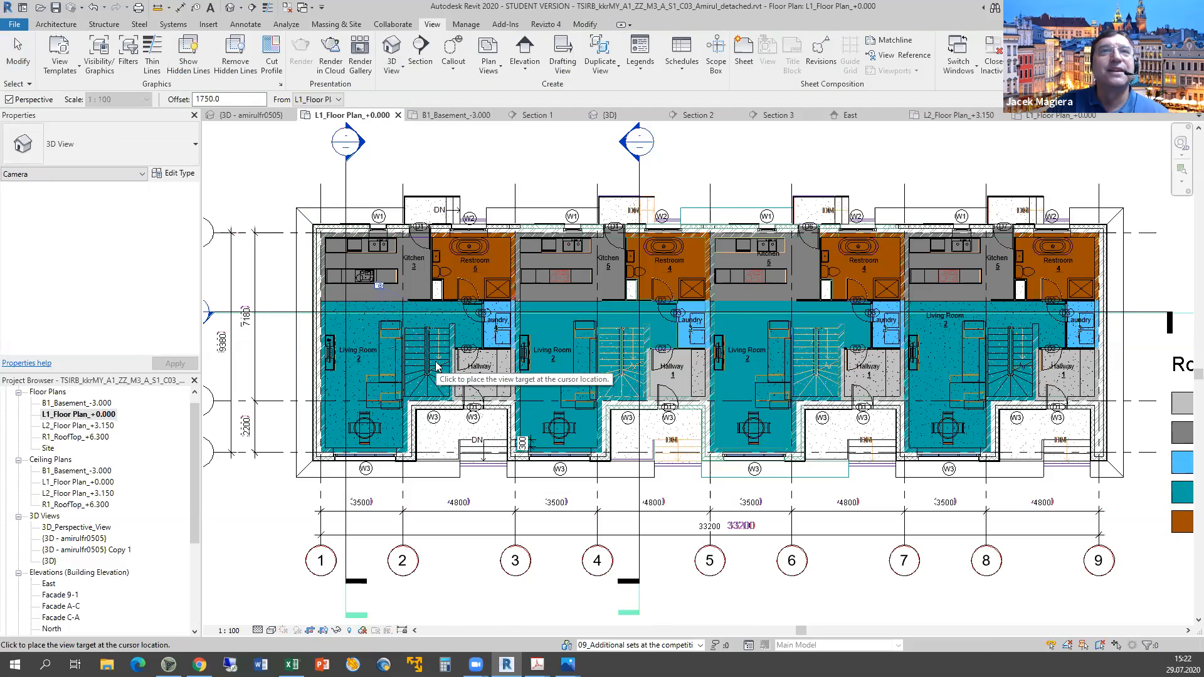
{"action": "left_click", "coordinate": [428, 478]}
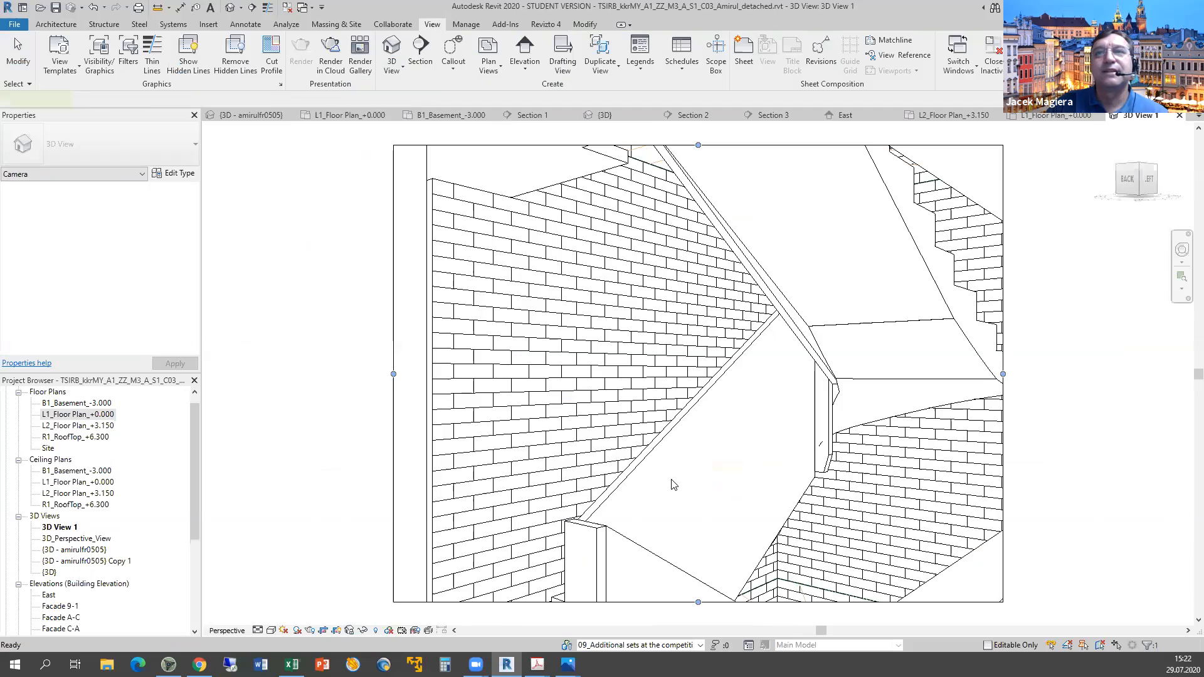
Widen 3D View 1's crop region and orbit to frame the stair and dining-area window.
{"action": "middle_click_drag", "start_coordinate": [669, 478], "coordinate": [609, 334]}
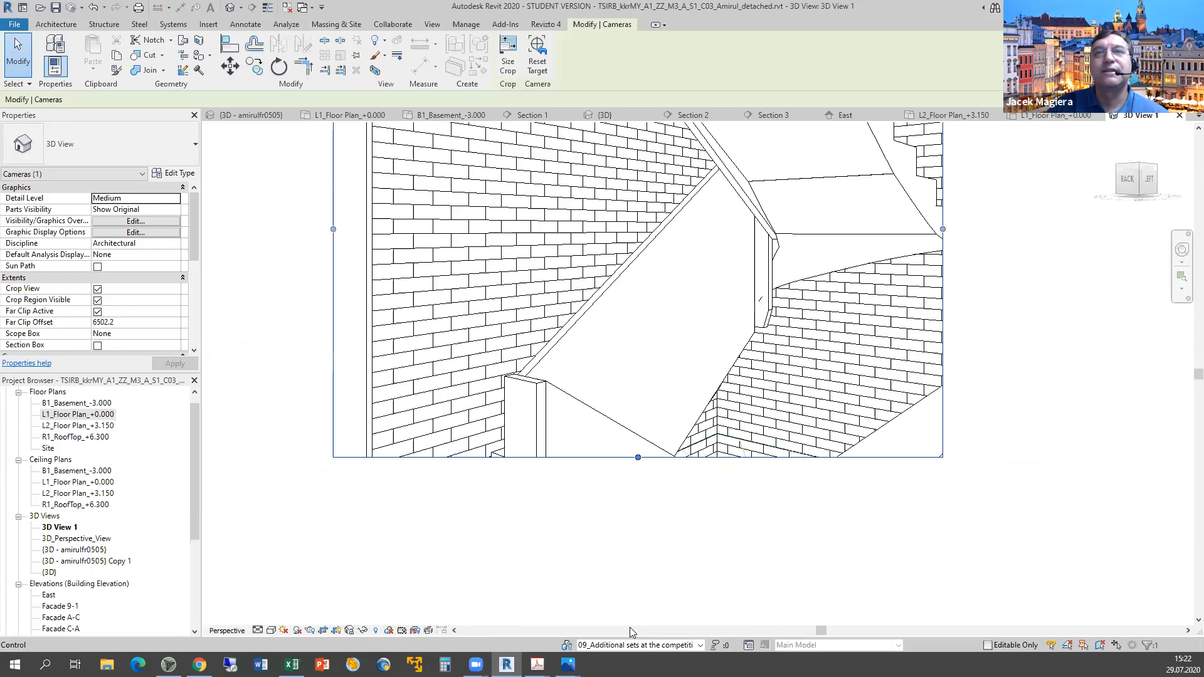
{"action": "left_click_drag", "start_coordinate": [629, 627], "coordinate": [653, 615]}
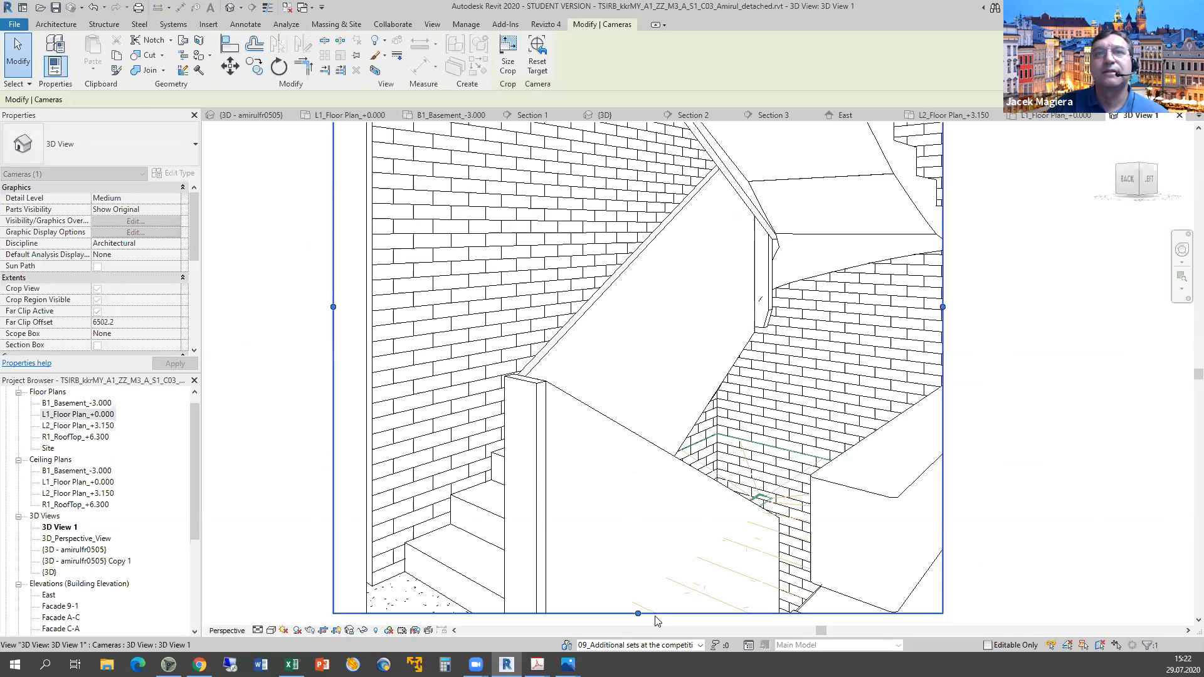
{"action": "middle_click_drag", "start_coordinate": [715, 583], "coordinate": [695, 470]}
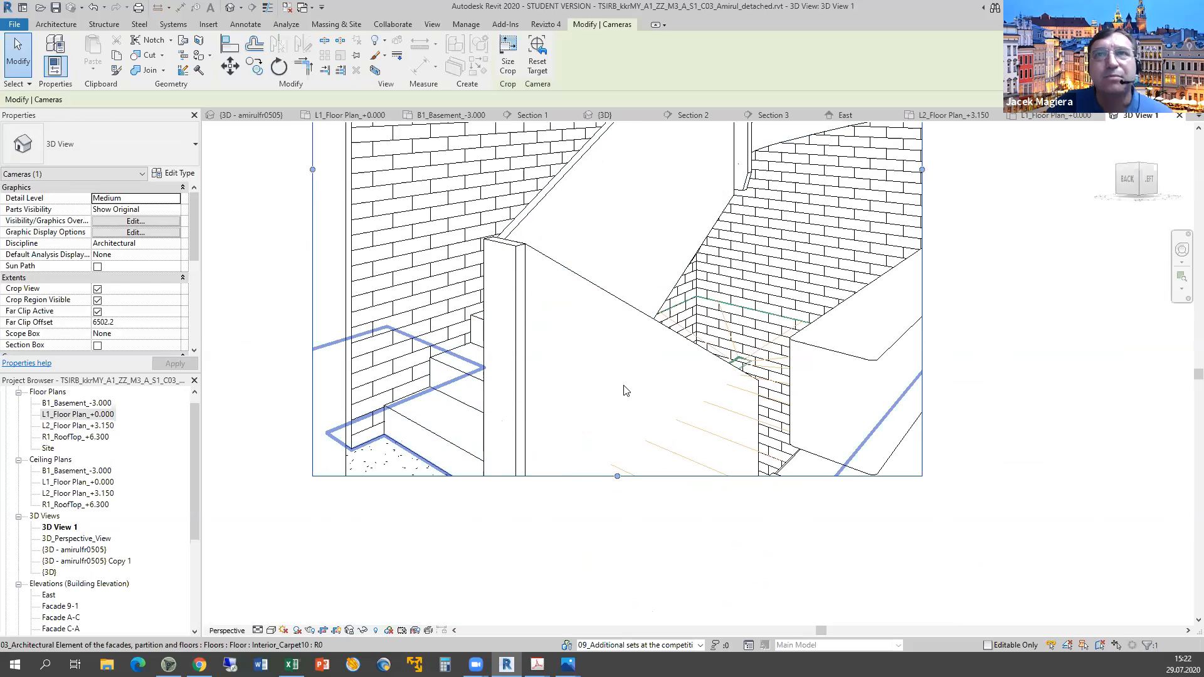
{"action": "scroll", "coordinate": [772, 265], "scroll_direction": "down", "scroll_amount": 3}
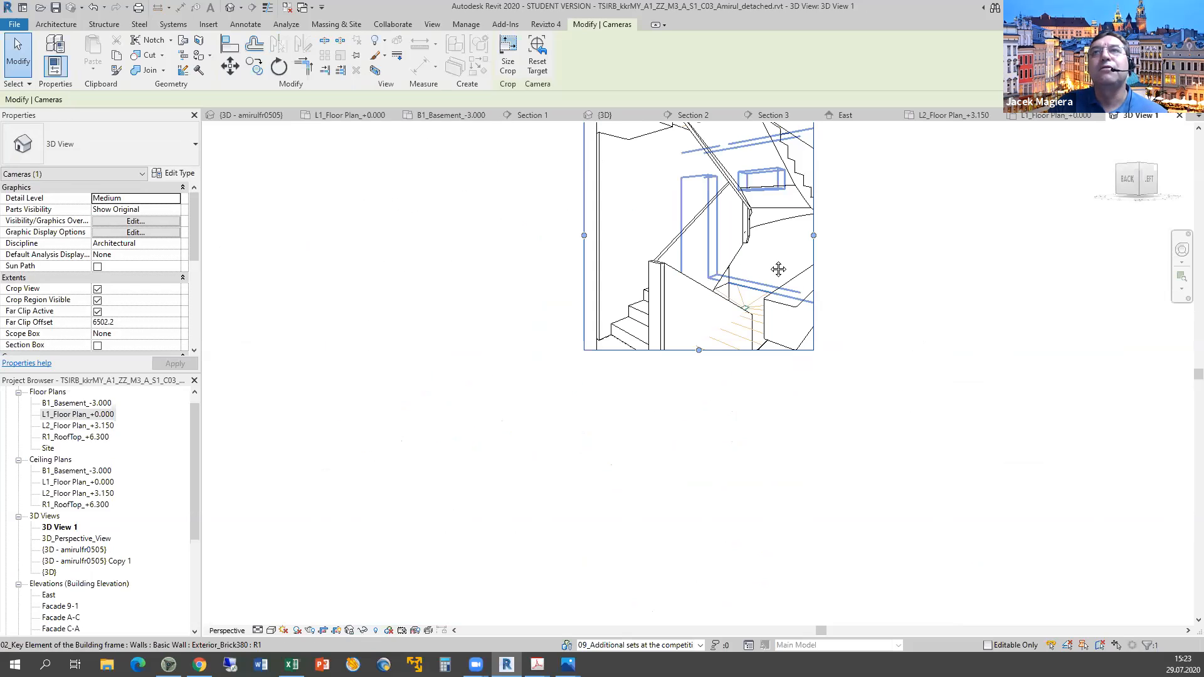
{"action": "middle_click_drag", "start_coordinate": [778, 269], "coordinate": [754, 336]}
{"action": "left_click_drag", "start_coordinate": [754, 336], "coordinate": [1056, 337]}
{"action": "left_click_drag", "start_coordinate": [791, 221], "coordinate": [782, 143]}
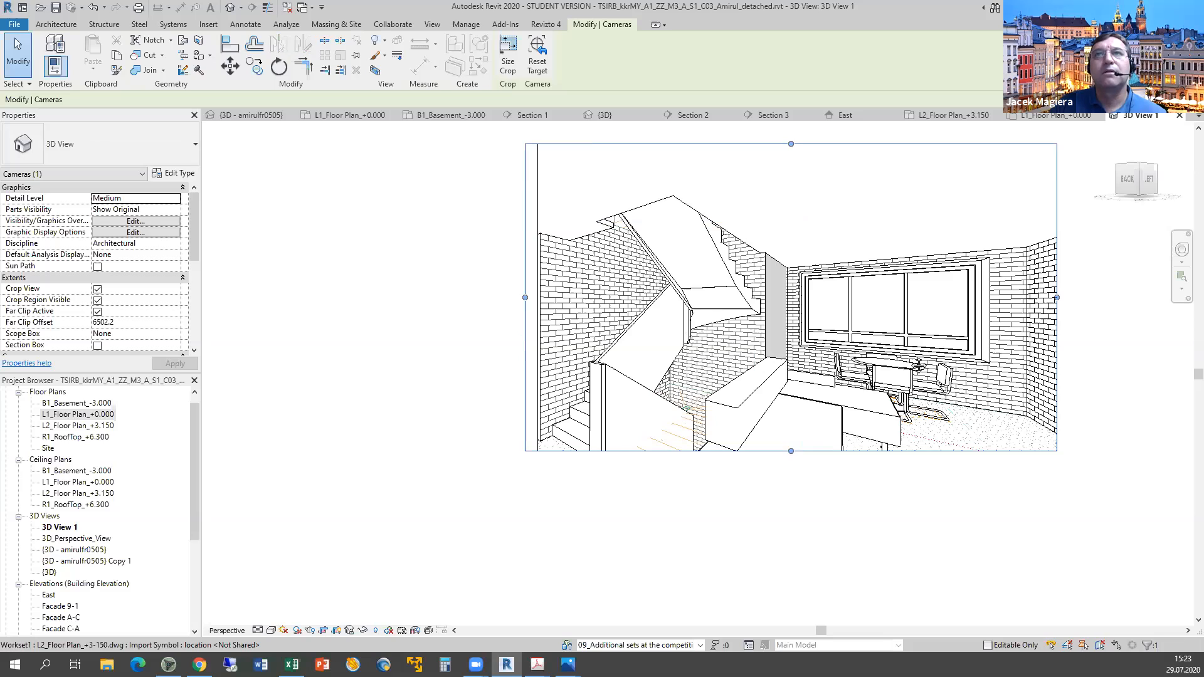
{"action": "mouse_move", "coordinate": [868, 383]}
{"action": "middle_mouse_down", "text": "shift"}
{"action": "mouse_move", "coordinate": [836, 387]}
{"action": "mouse_move", "coordinate": [871, 387]}
{"action": "middle_mouse_up", "text": "shift"}
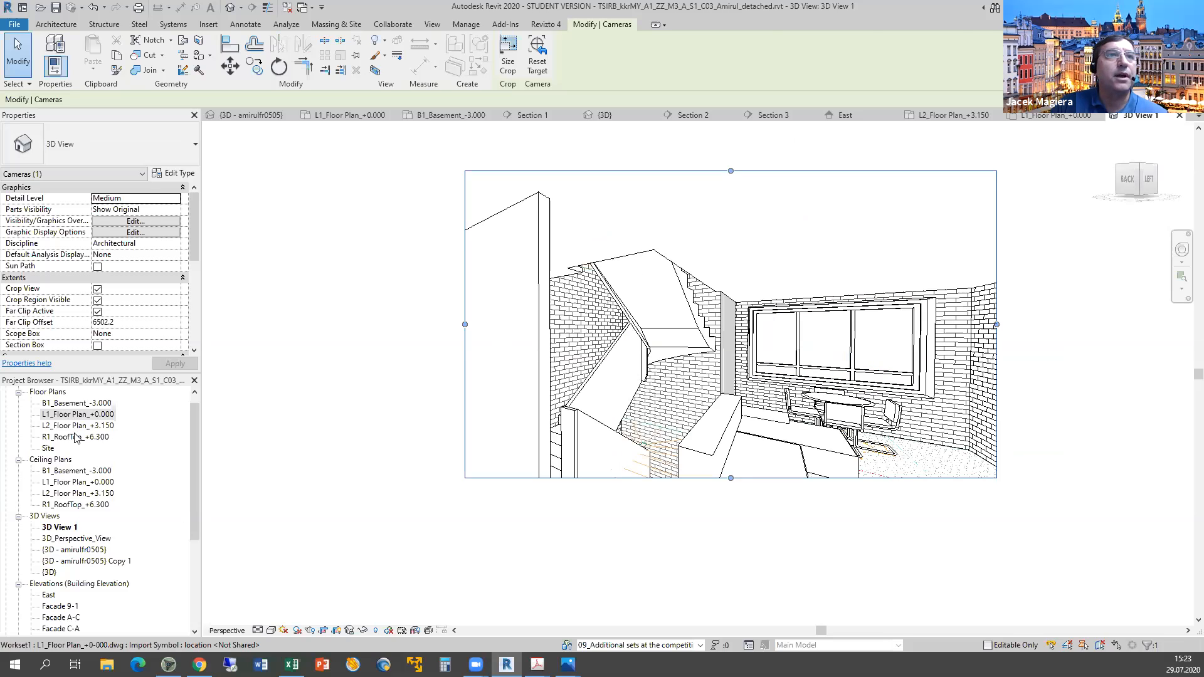
{"action": "left_click", "coordinate": [314, 457]}
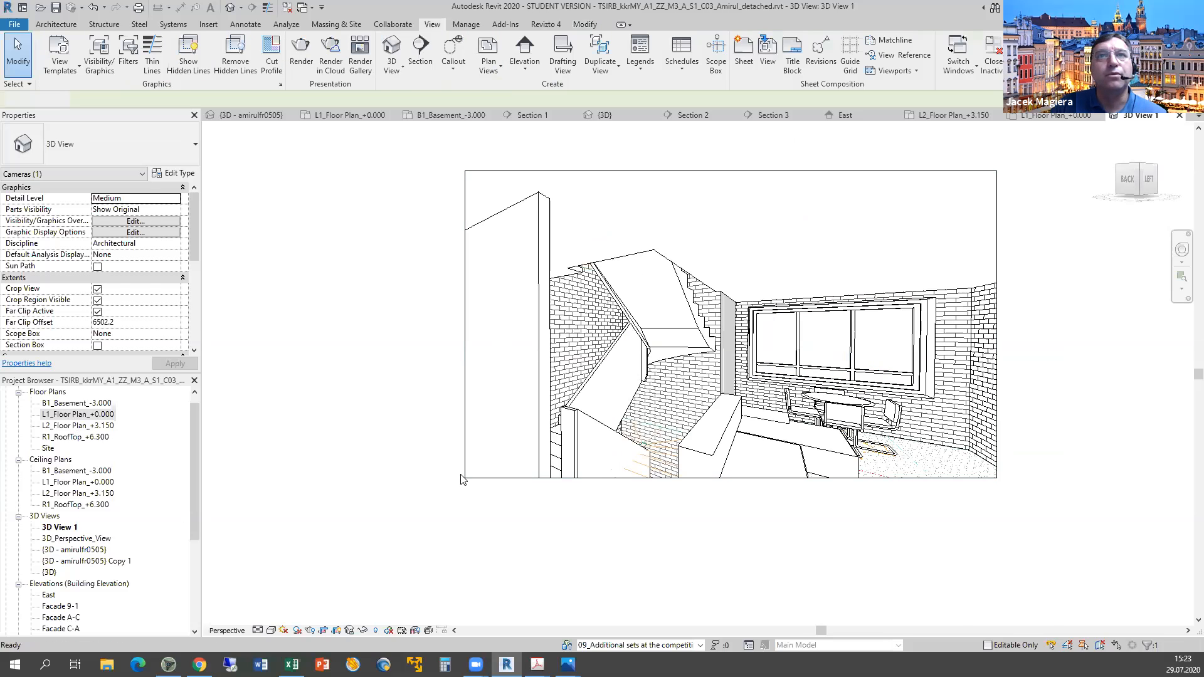
{"action": "key", "text": "ctrl+Tab"}
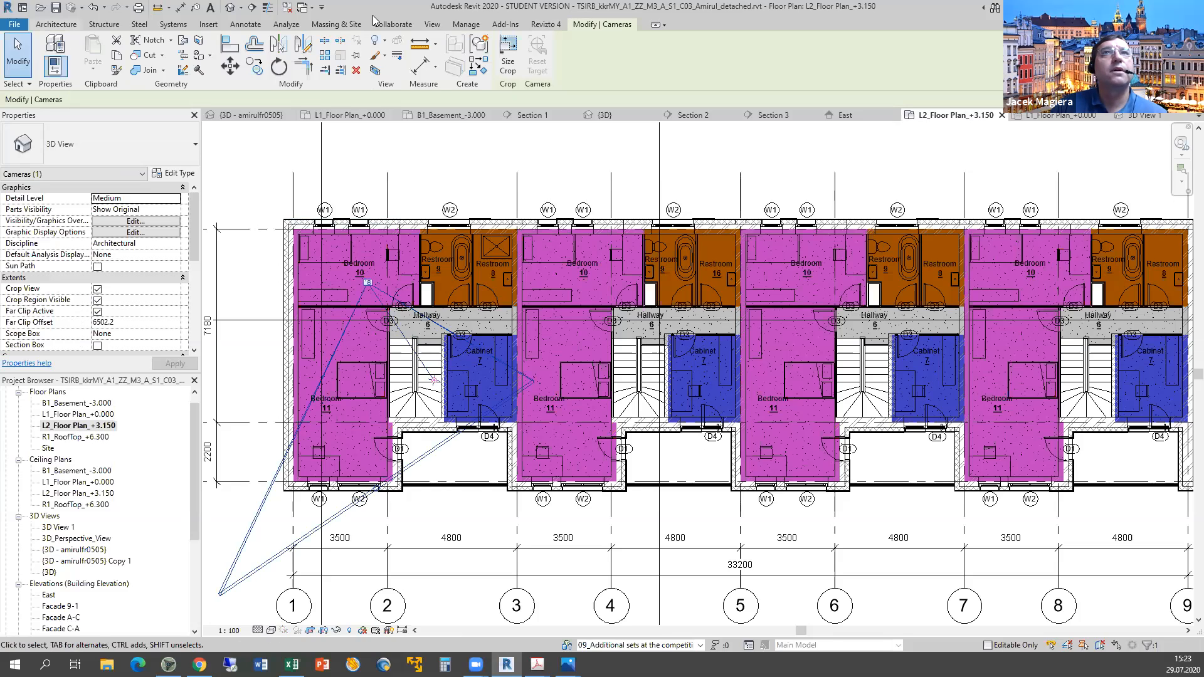
Place a second camera from Bedroom 10 aimed at the stairs, creating 3D View 2.
{"action": "left_click", "coordinate": [431, 25]}
{"action": "left_click", "coordinate": [394, 66]}
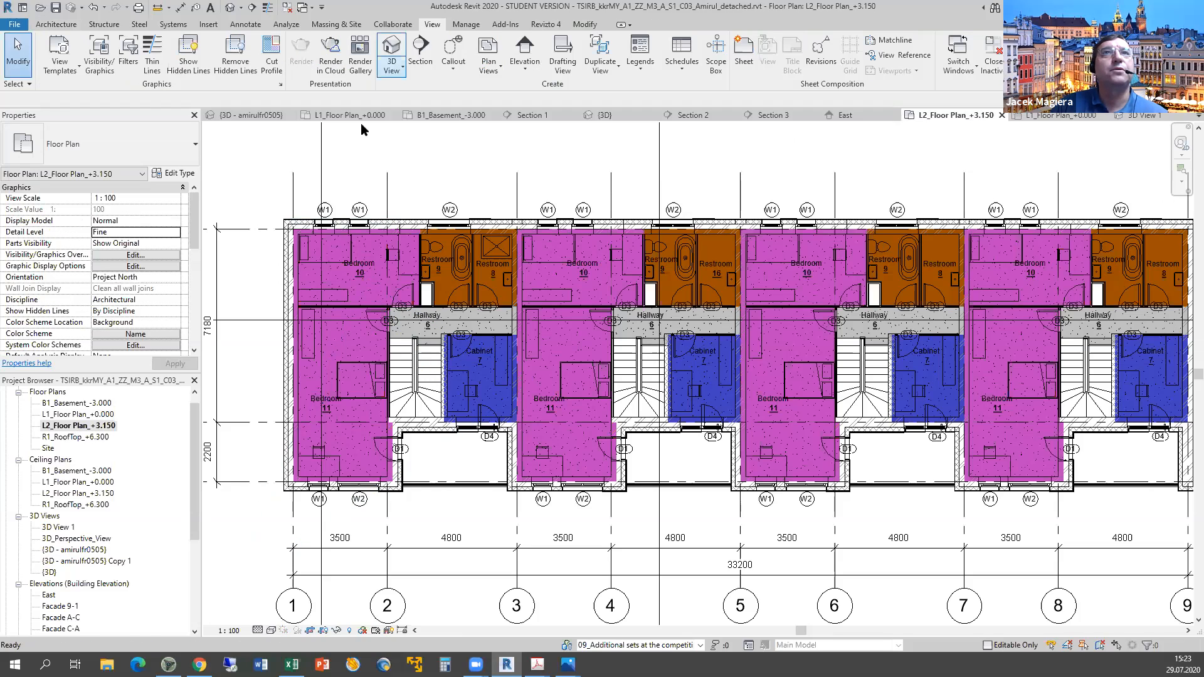
{"action": "left_click", "coordinate": [385, 287]}
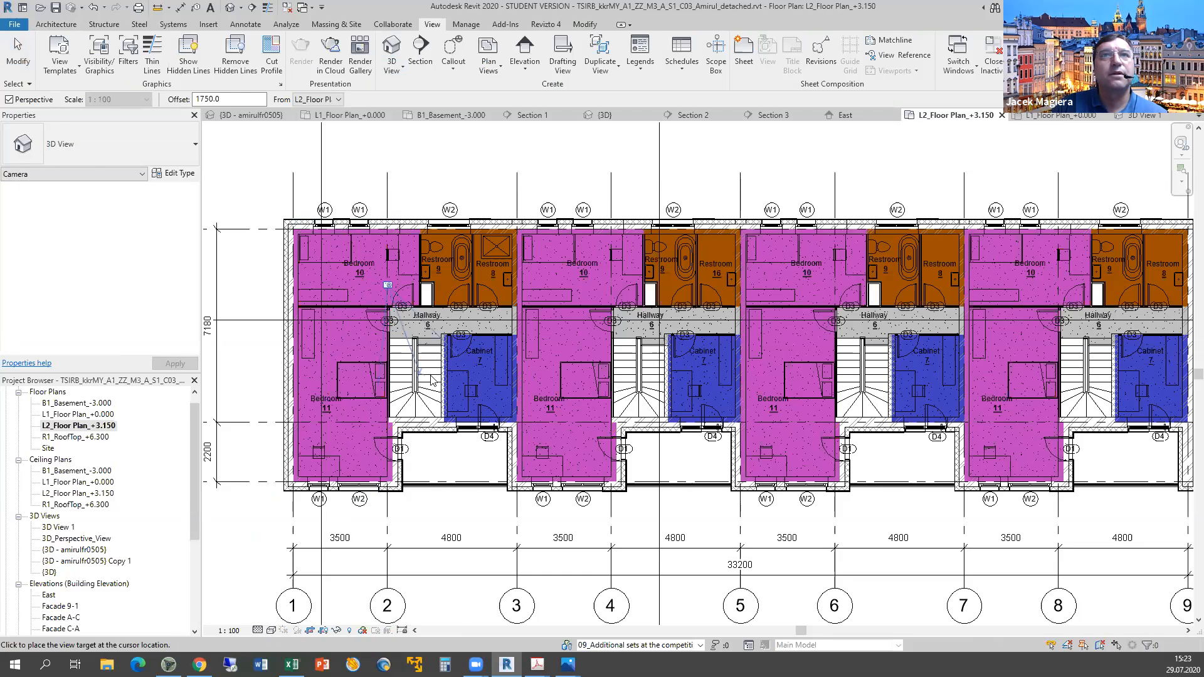
{"action": "left_click", "coordinate": [435, 378]}
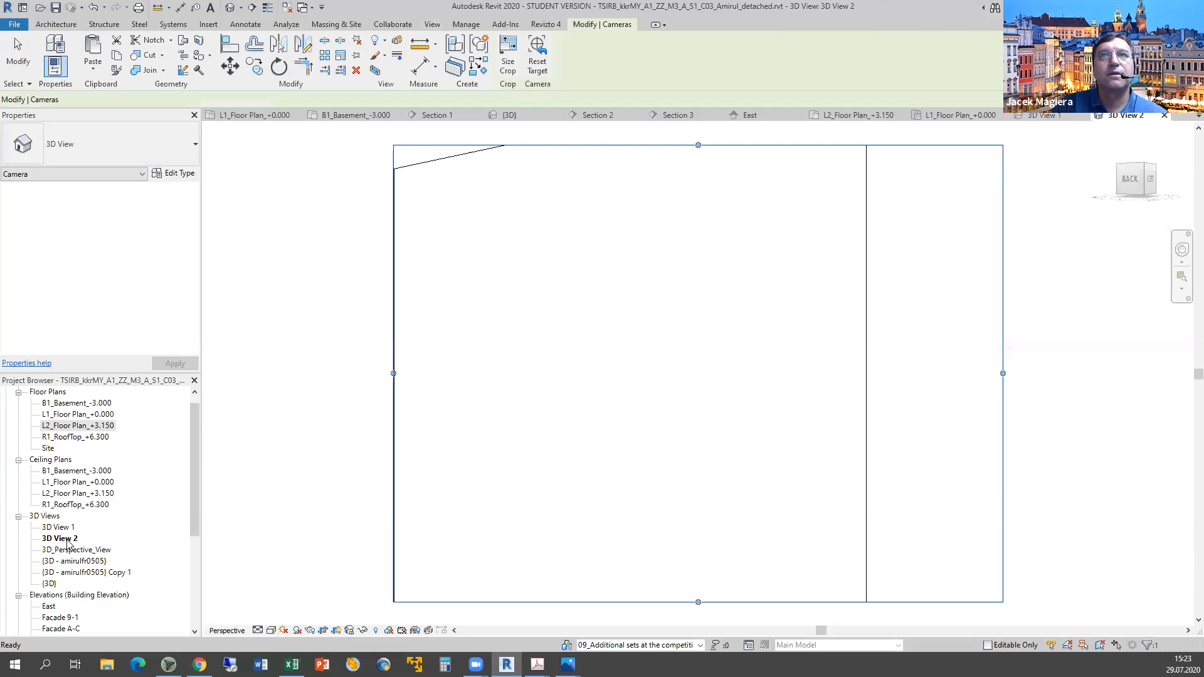
{"action": "left_click", "coordinate": [471, 496]}
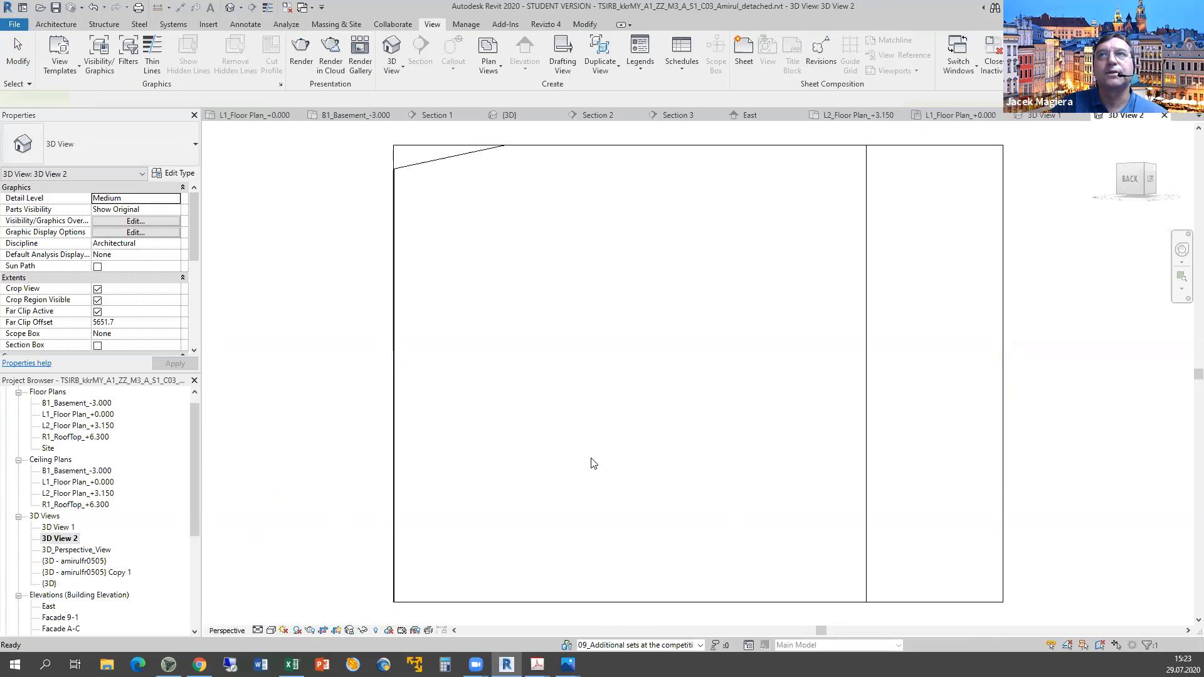
Reshape 3D View 2's crop region by dragging its left, top and bottom edges.
{"action": "scroll", "coordinate": [492, 421], "scroll_direction": "down", "scroll_amount": 3}
{"action": "left_click", "coordinate": [478, 411]}
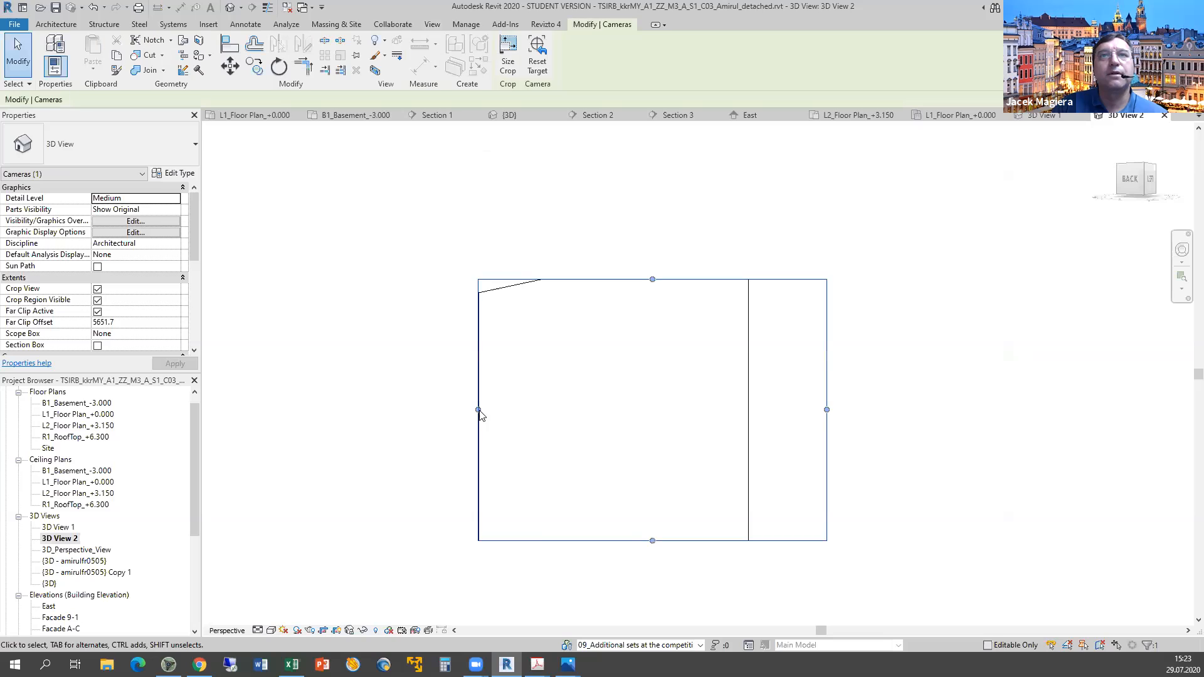
{"action": "left_click_drag", "start_coordinate": [478, 411], "coordinate": [251, 406]}
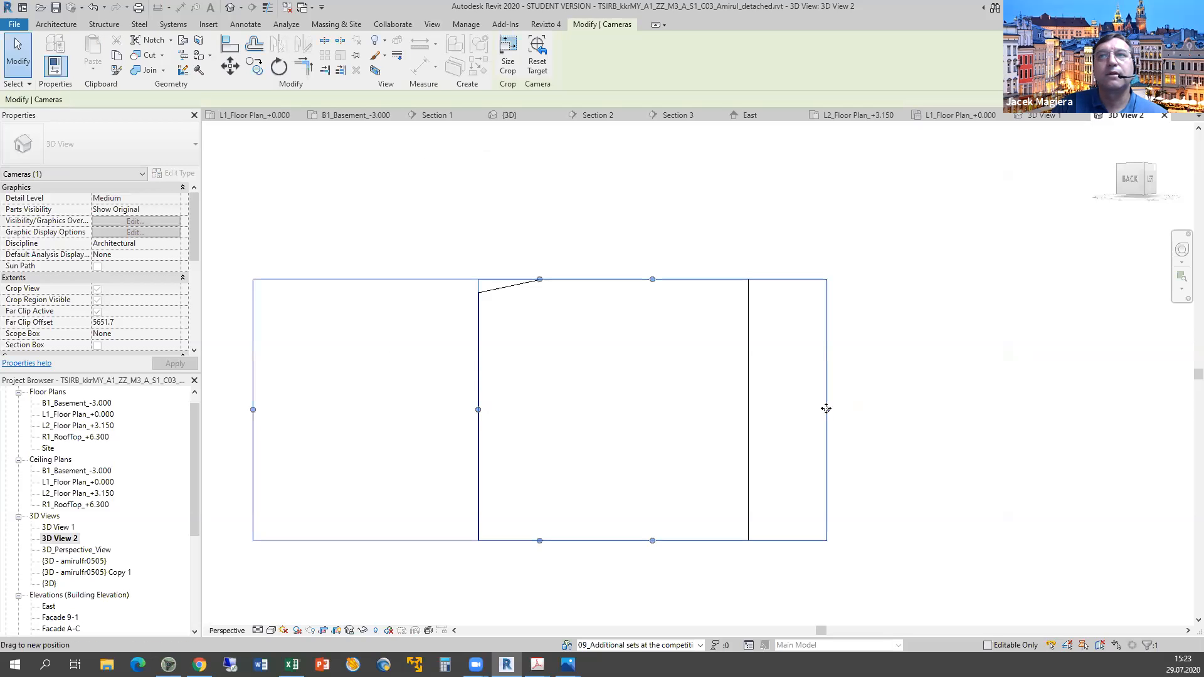
{"action": "left_click_drag", "start_coordinate": [659, 545], "coordinate": [654, 640]}
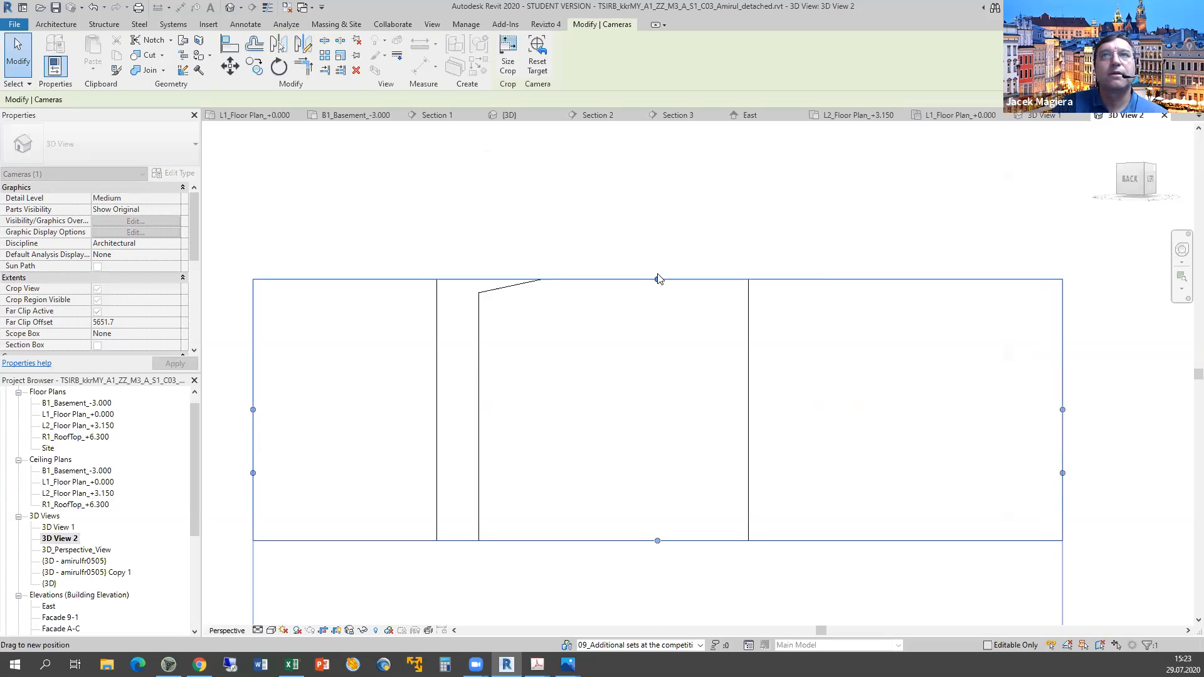
{"action": "left_click_drag", "start_coordinate": [657, 279], "coordinate": [666, 211]}
{"action": "middle_click_drag", "start_coordinate": [703, 434], "coordinate": [675, 220]}
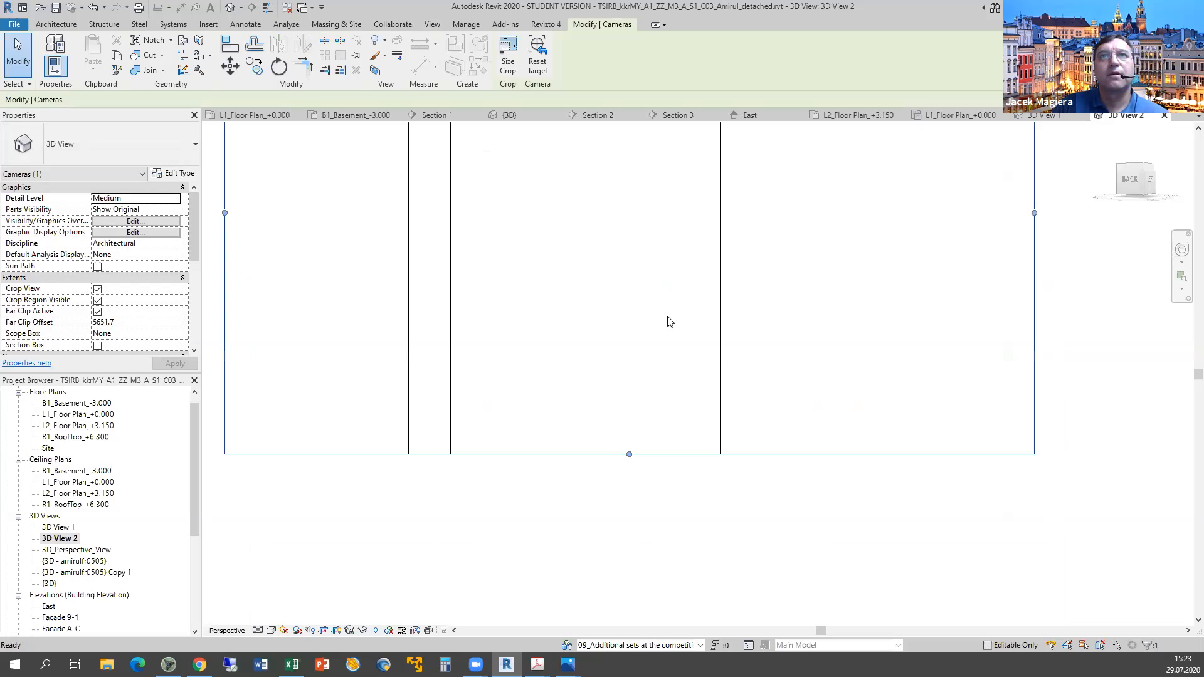
{"action": "scroll", "coordinate": [666, 316], "scroll_direction": "down", "scroll_amount": 2}
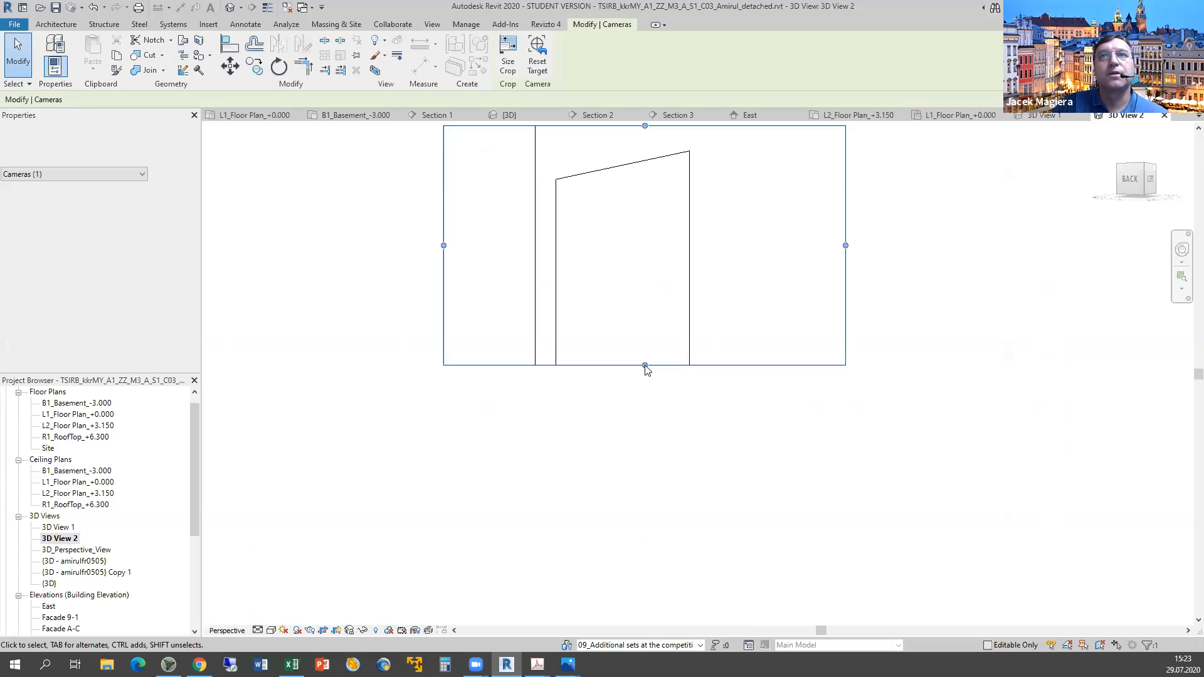
{"action": "left_click_drag", "start_coordinate": [632, 580], "coordinate": [648, 581]}
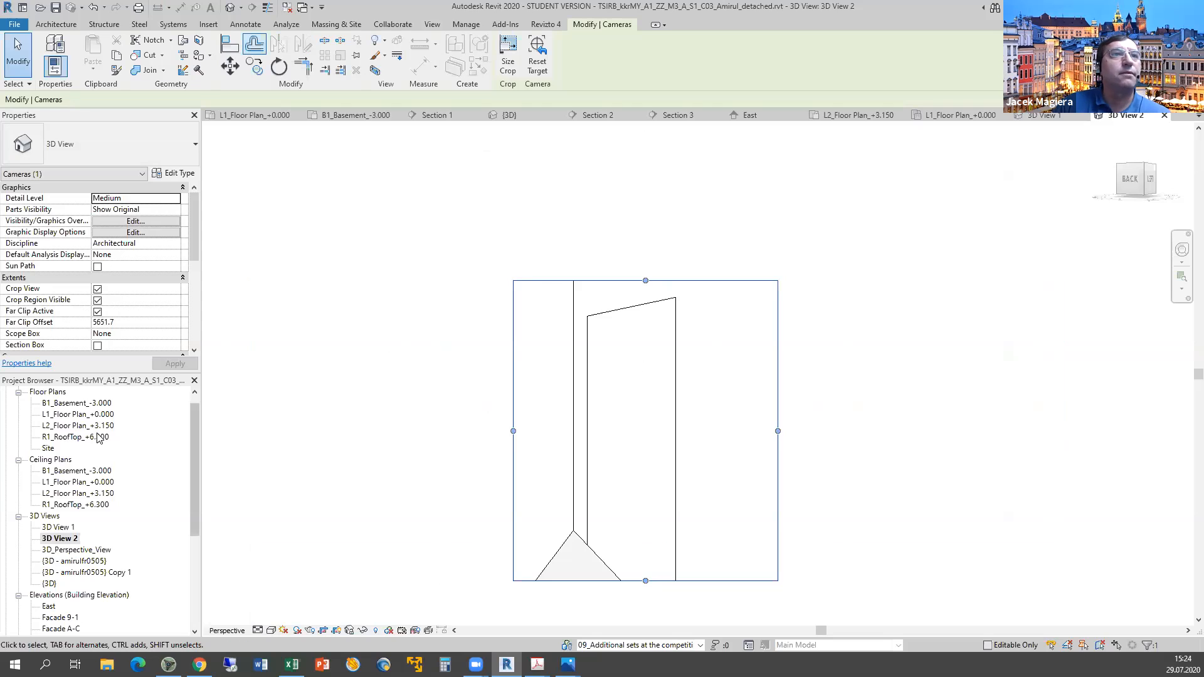
{"action": "left_click", "coordinate": [615, 490]}
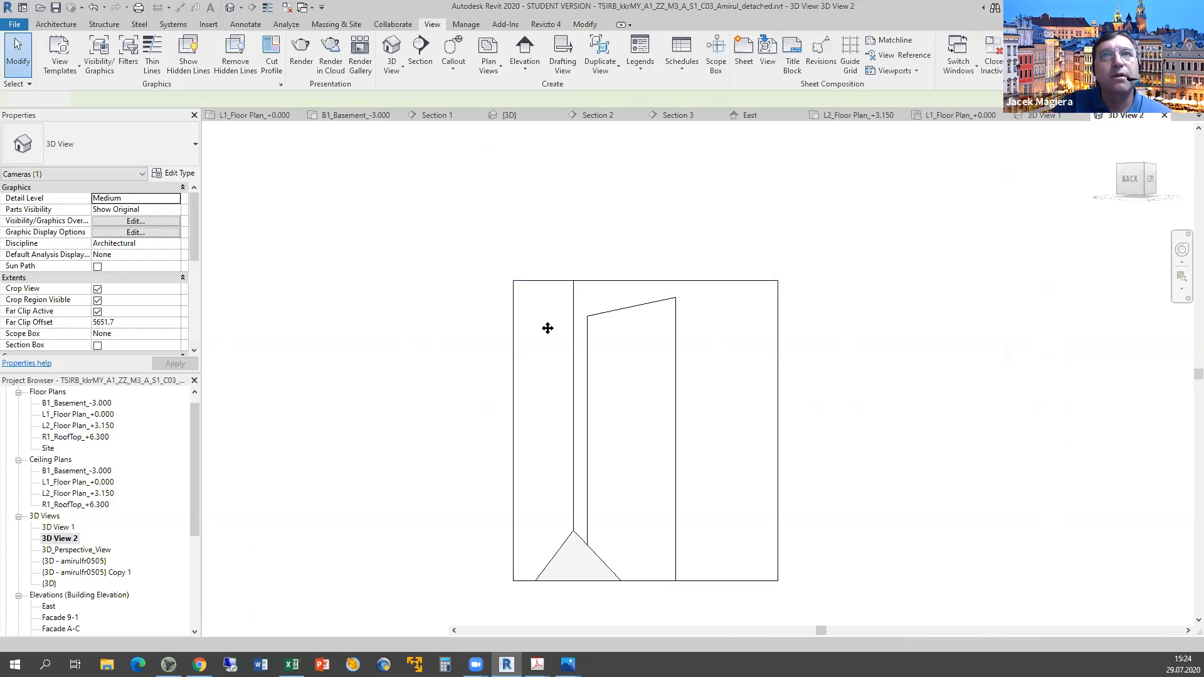
{"action": "key", "text": "ctrl+Tab"}
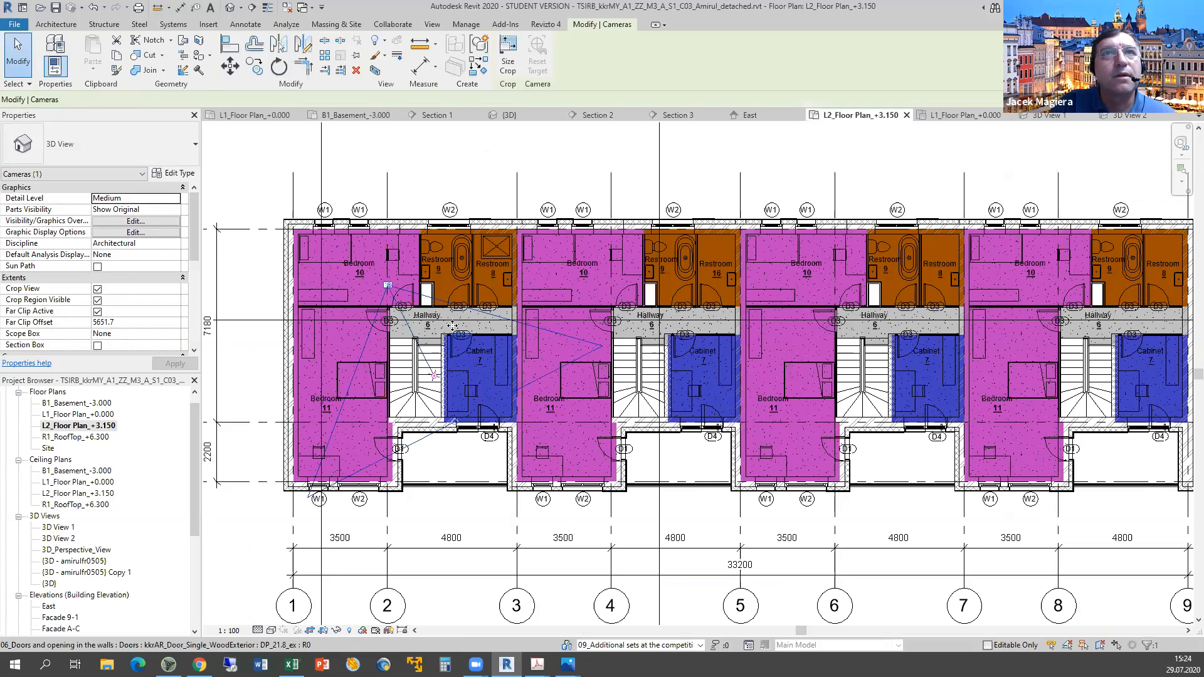
Move 3D View 2's camera target toward the stair walls and verify the new view.
{"action": "left_click_drag", "start_coordinate": [407, 293], "coordinate": [451, 315]}
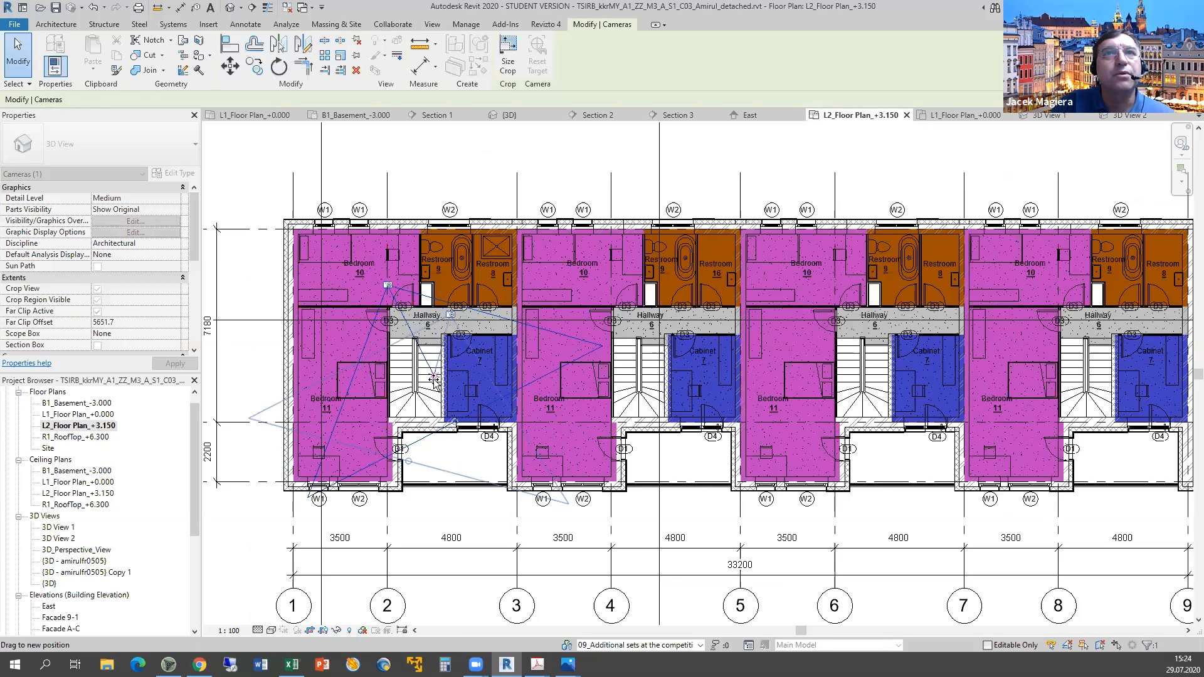
{"action": "left_click_drag", "start_coordinate": [426, 356], "coordinate": [426, 356]}
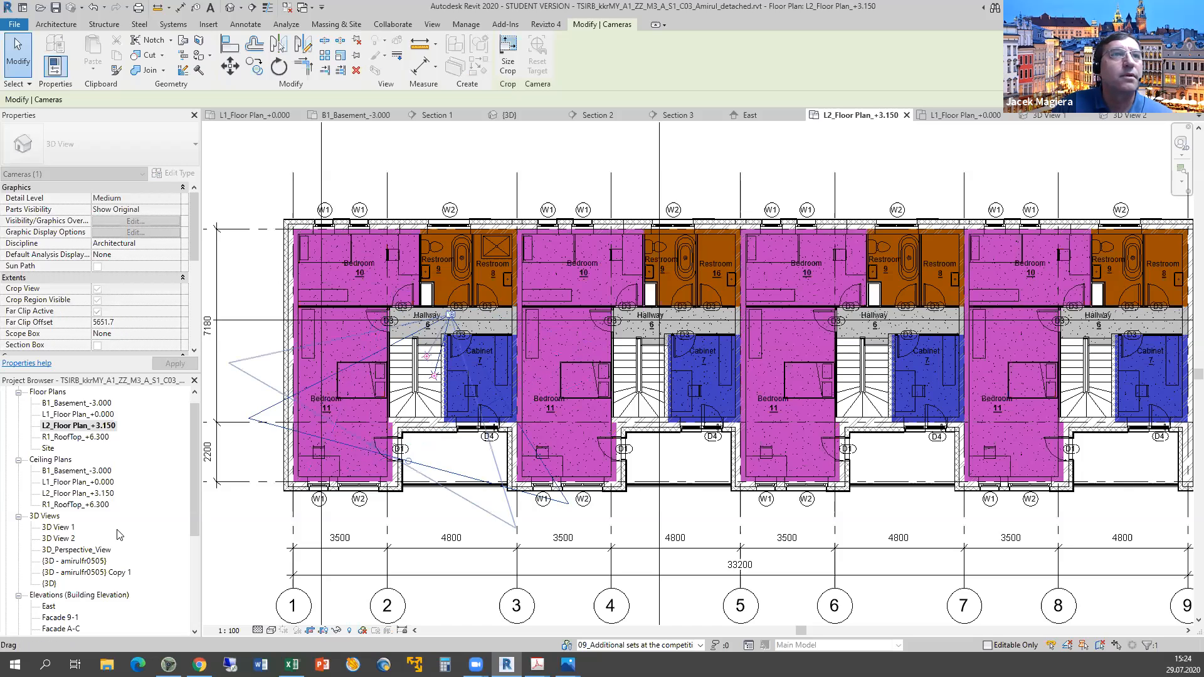
{"action": "double_click", "coordinate": [59, 538]}
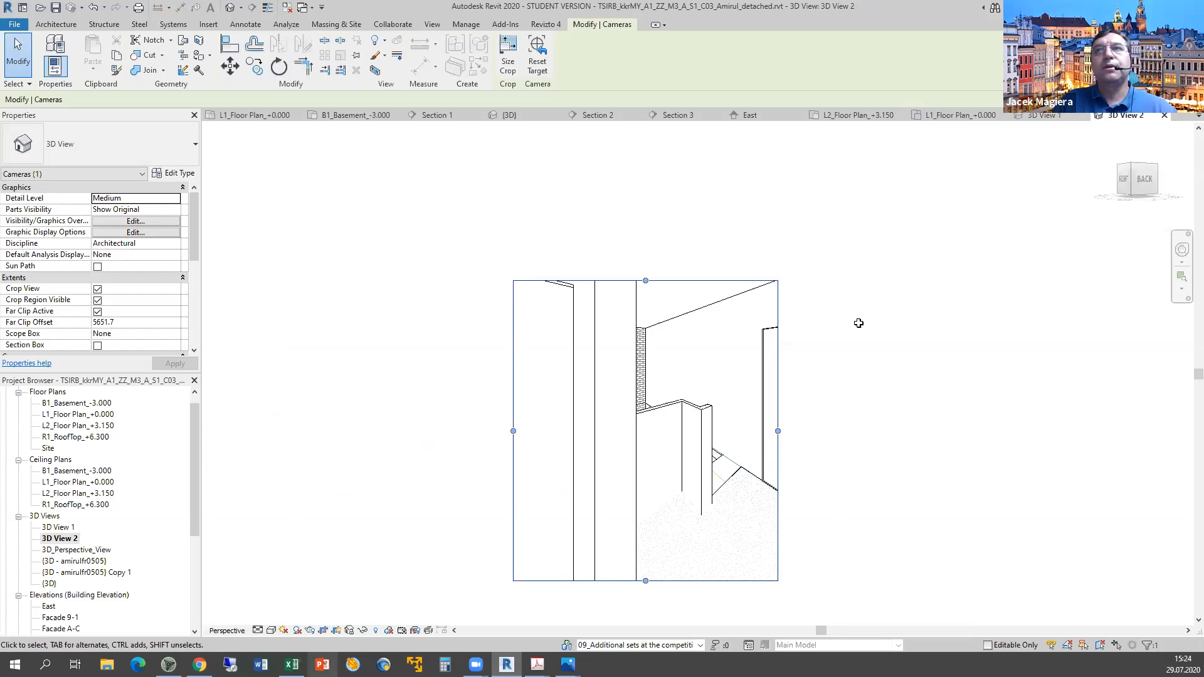
{"action": "key", "text": "alt+Tab"}
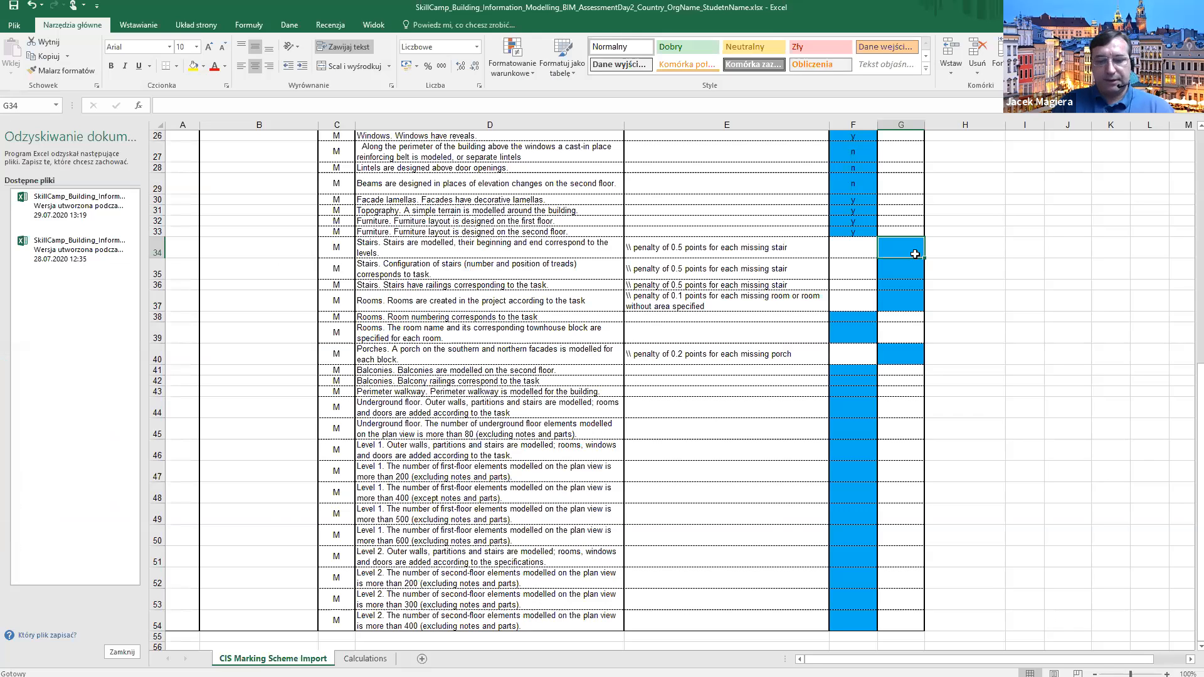
Score the 'Stairs are modelled, beginning and end correspond to levels' criterion 'y' in G34.
{"action": "type", "text": "y"}
{"action": "key", "text": "Return"}
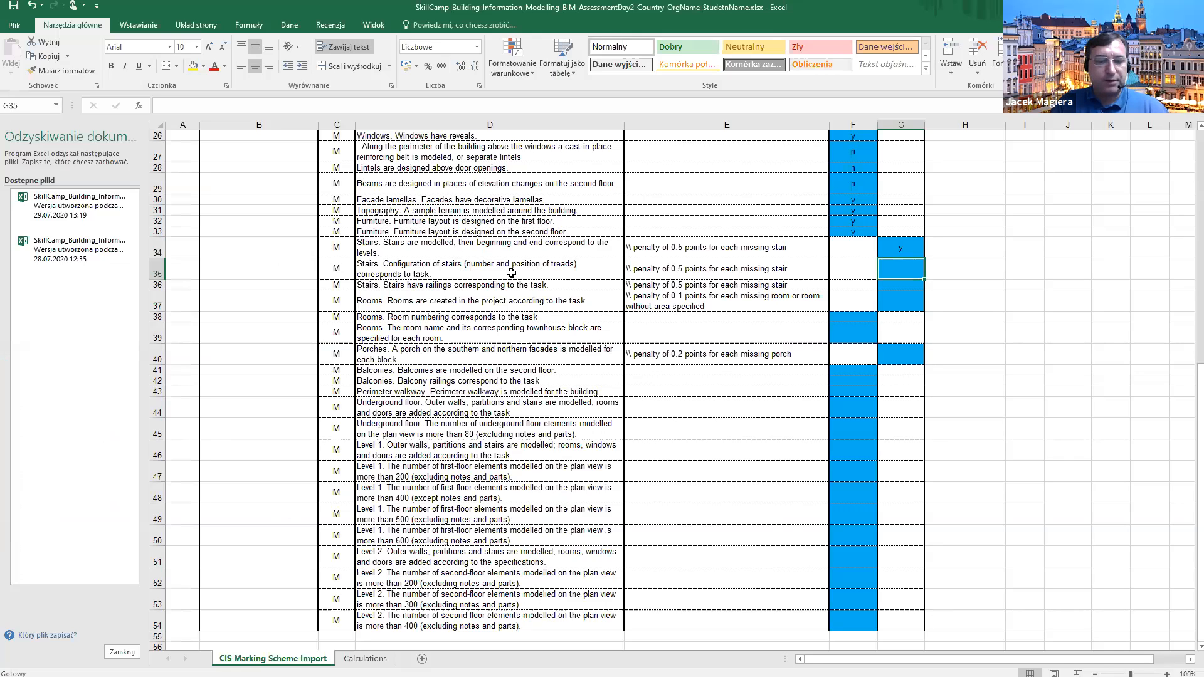
Open the L1 floor plan in Revit to check the stair's L1-to-L2 levels and riser count.
{"action": "key", "text": "alt+Tab"}
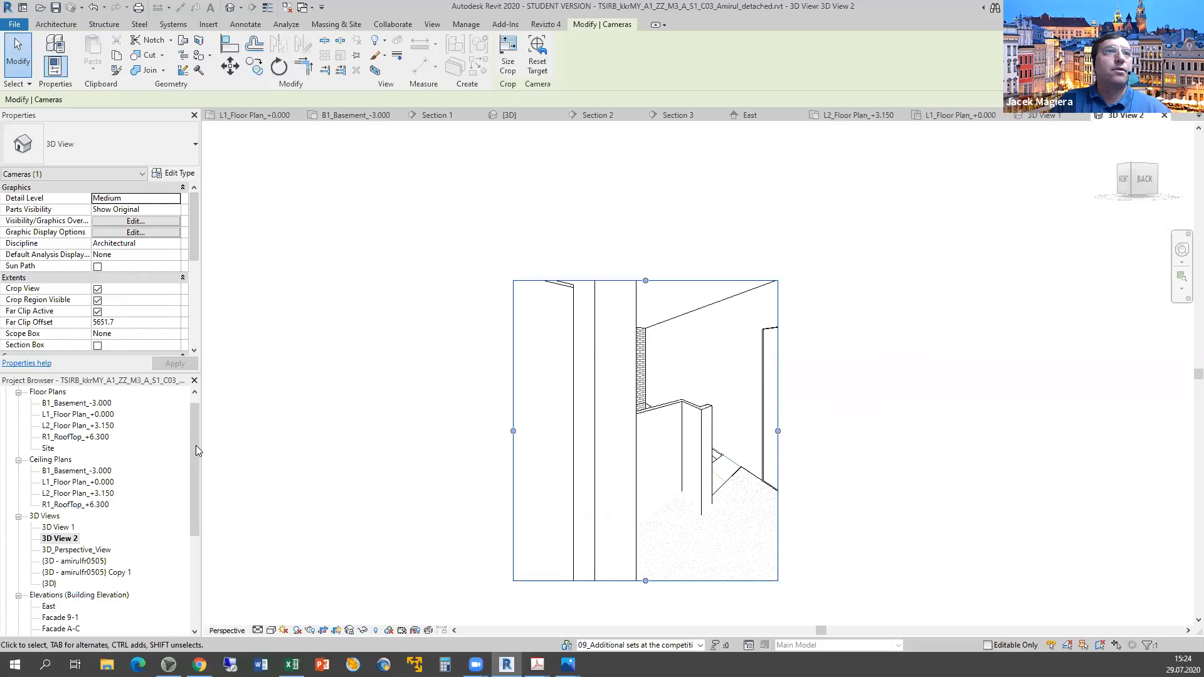
{"action": "double_click", "coordinate": [69, 415]}
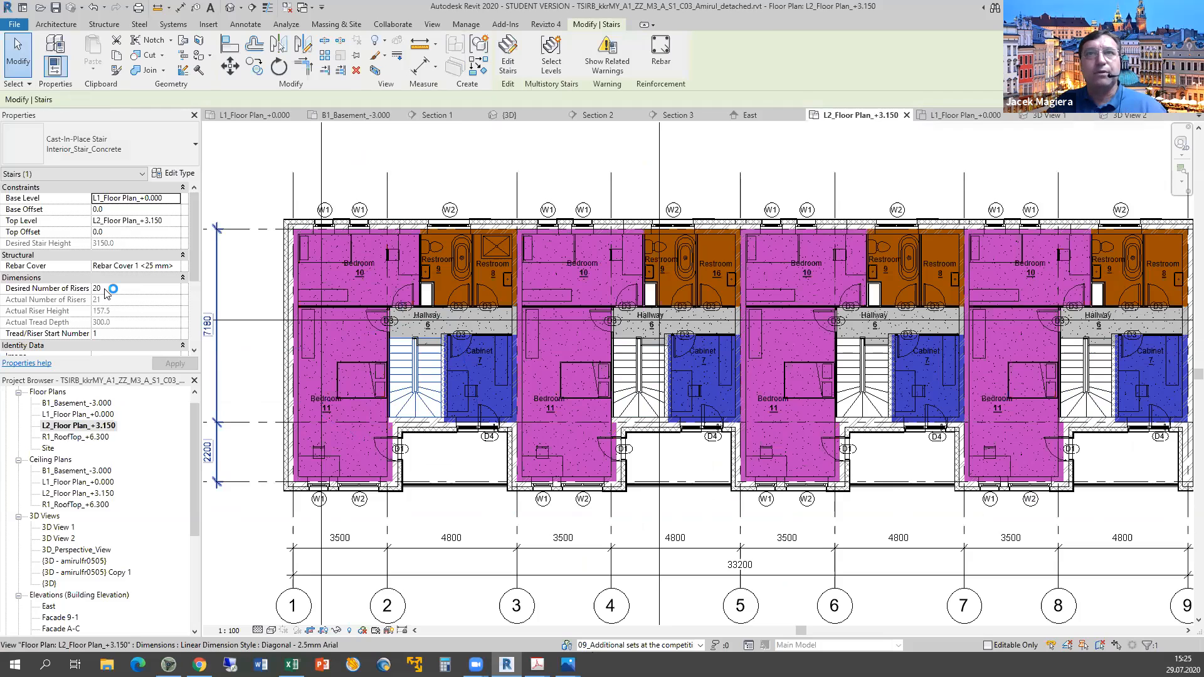
{"action": "key", "text": "alt+Tab"}
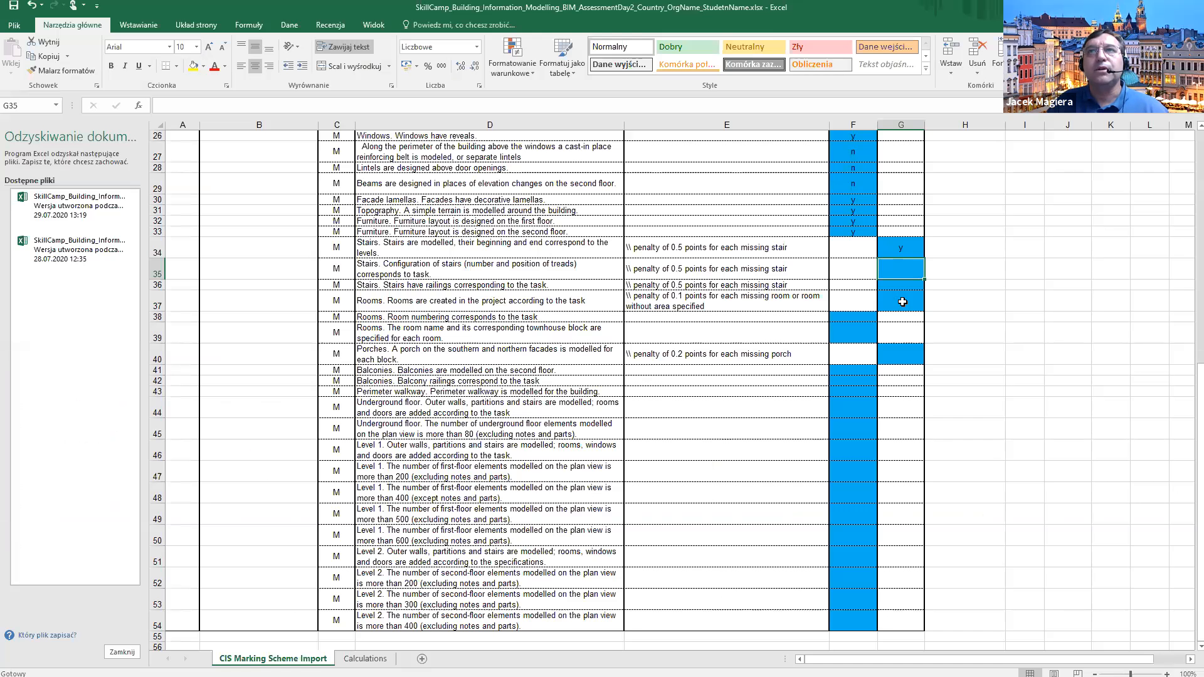
Enter 'y' in G35 for the stair configuration criterion, then return to Revit.
{"action": "double_click", "coordinate": [908, 269]}
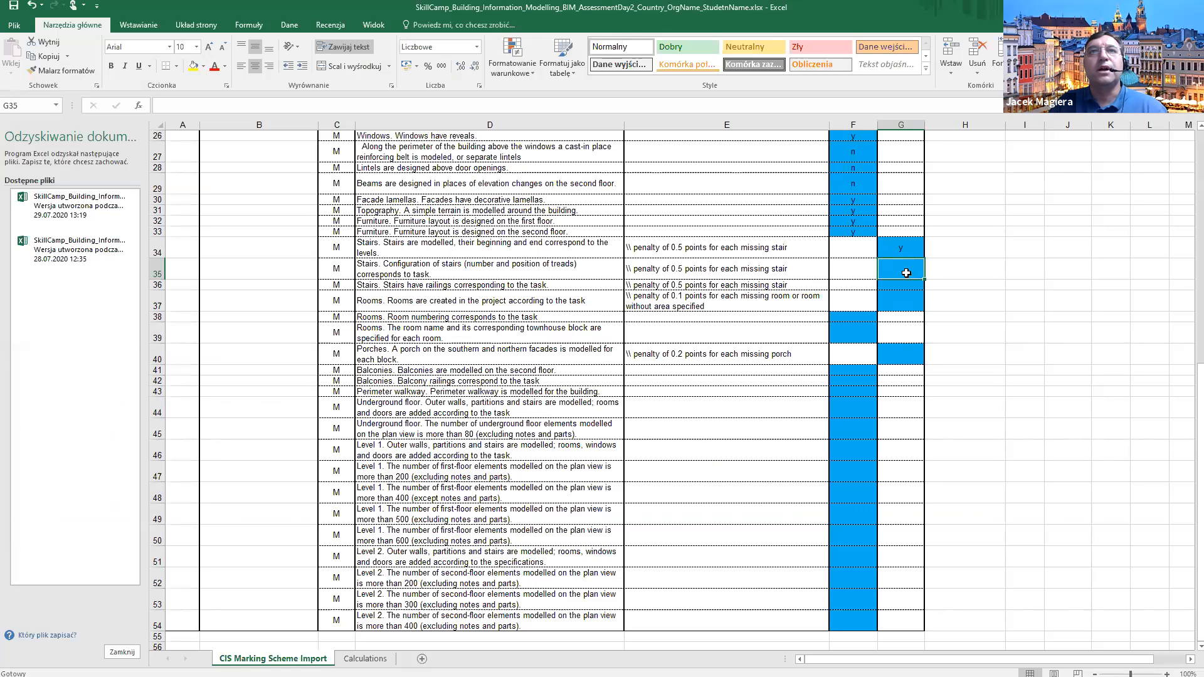
{"action": "type", "text": "y"}
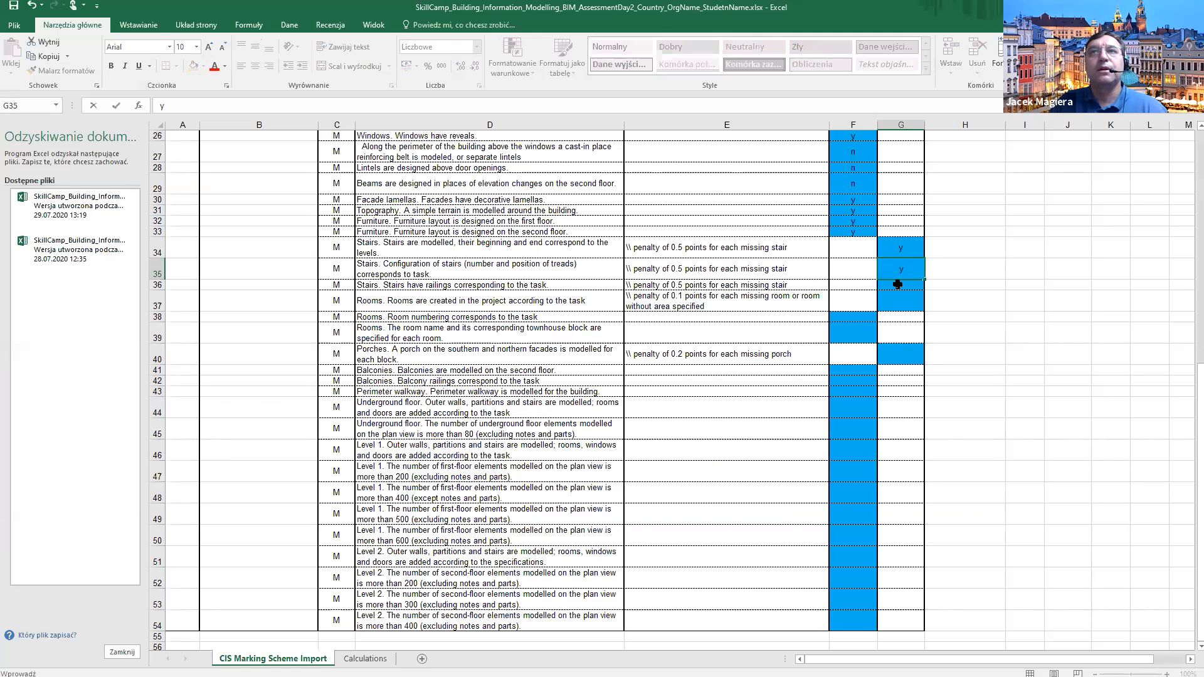
{"action": "key", "text": "Return"}
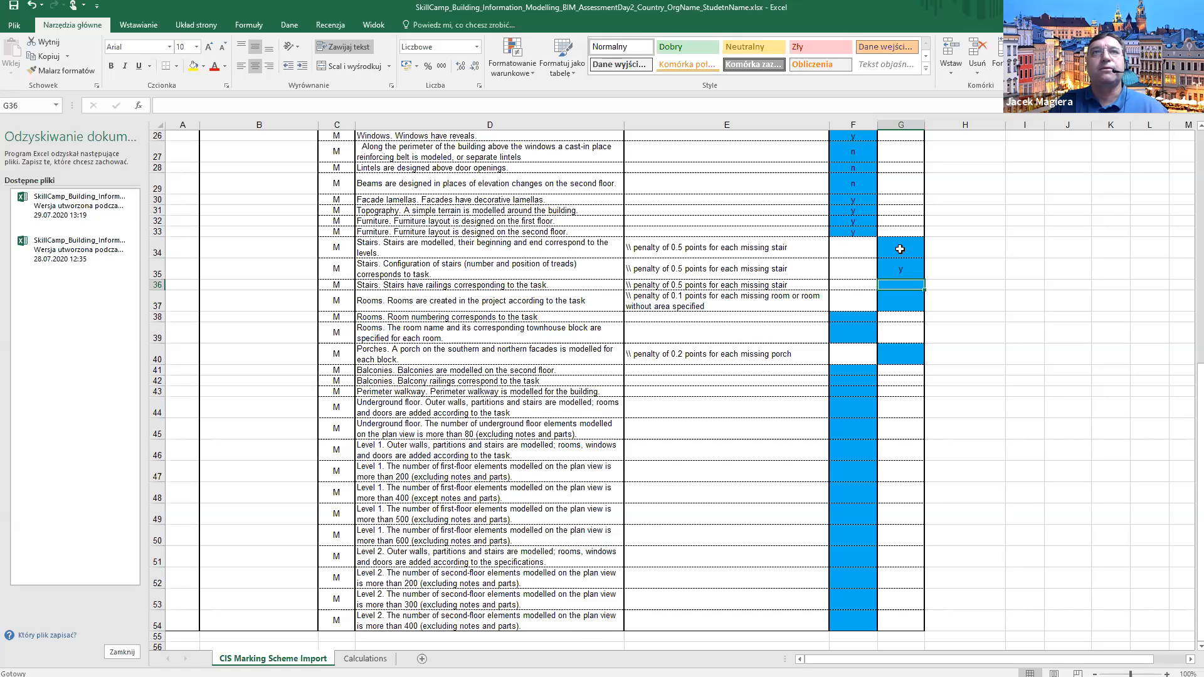
{"action": "key", "text": "alt+Tab"}
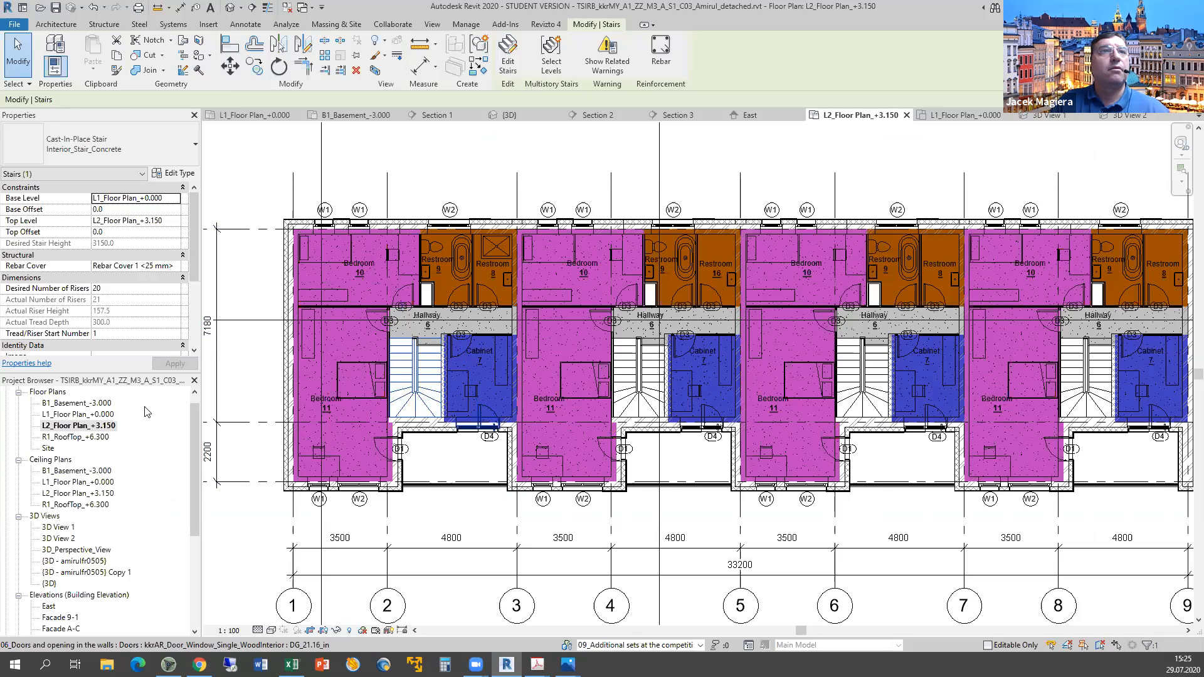
Open L1_Floor Plan_+0.000 and select the first living room's stair, then return to Excel.
{"action": "double_click", "coordinate": [89, 415]}
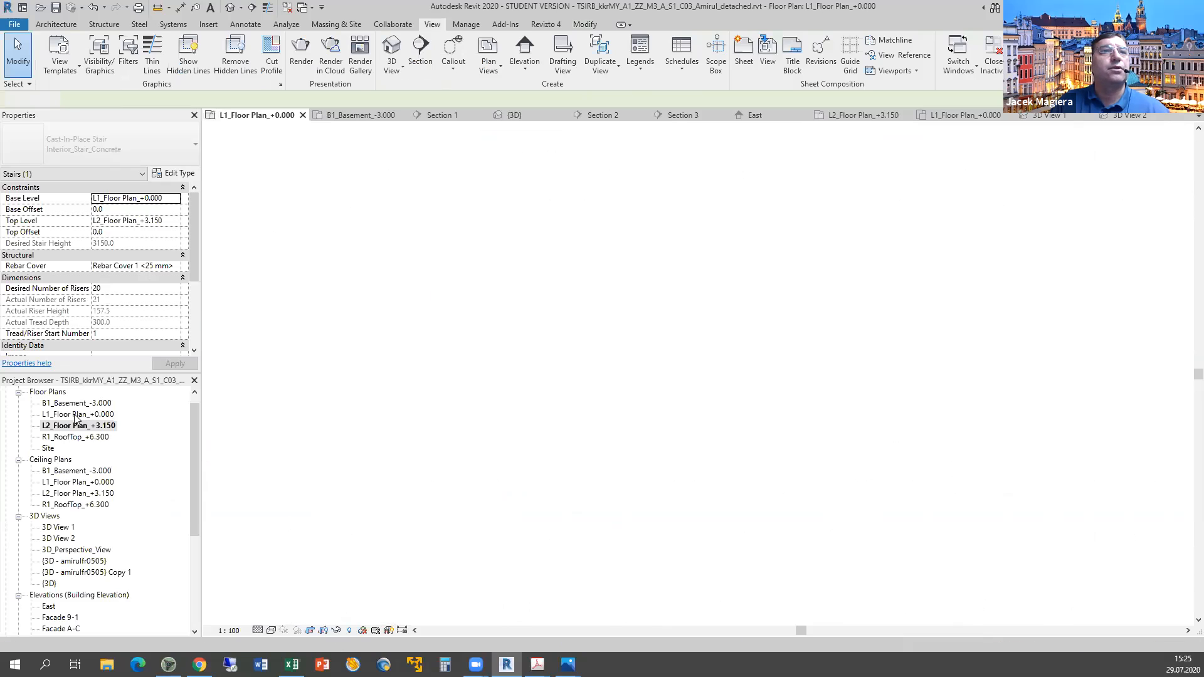
{"action": "left_click", "coordinate": [438, 353]}
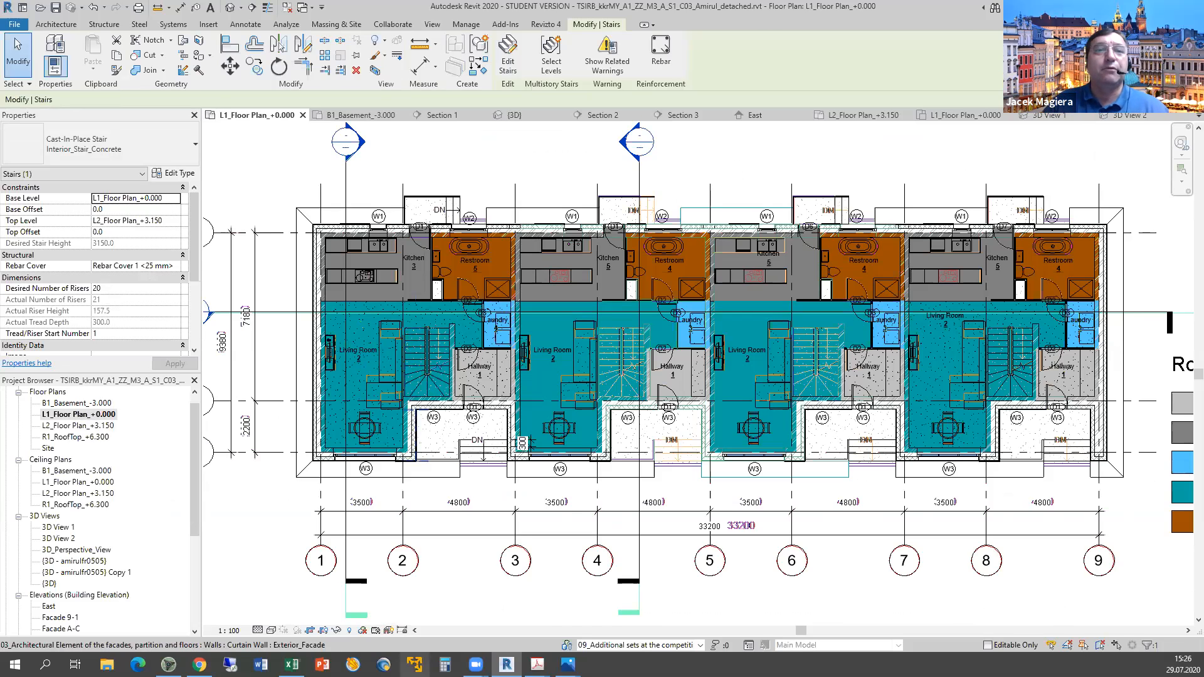
{"action": "mouse_move", "coordinate": [291, 664]}
{"action": "left_click", "coordinate": [291, 611]}
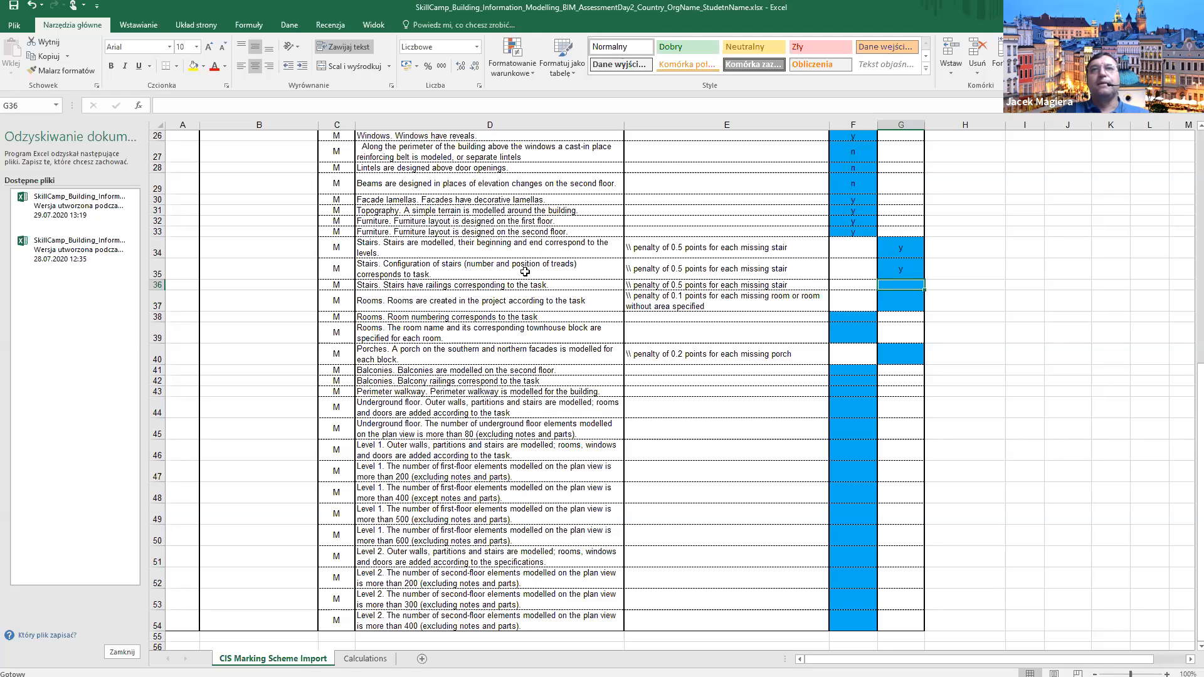
Select D35 to read the full stair configuration criterion text.
{"action": "left_click", "coordinate": [481, 265]}
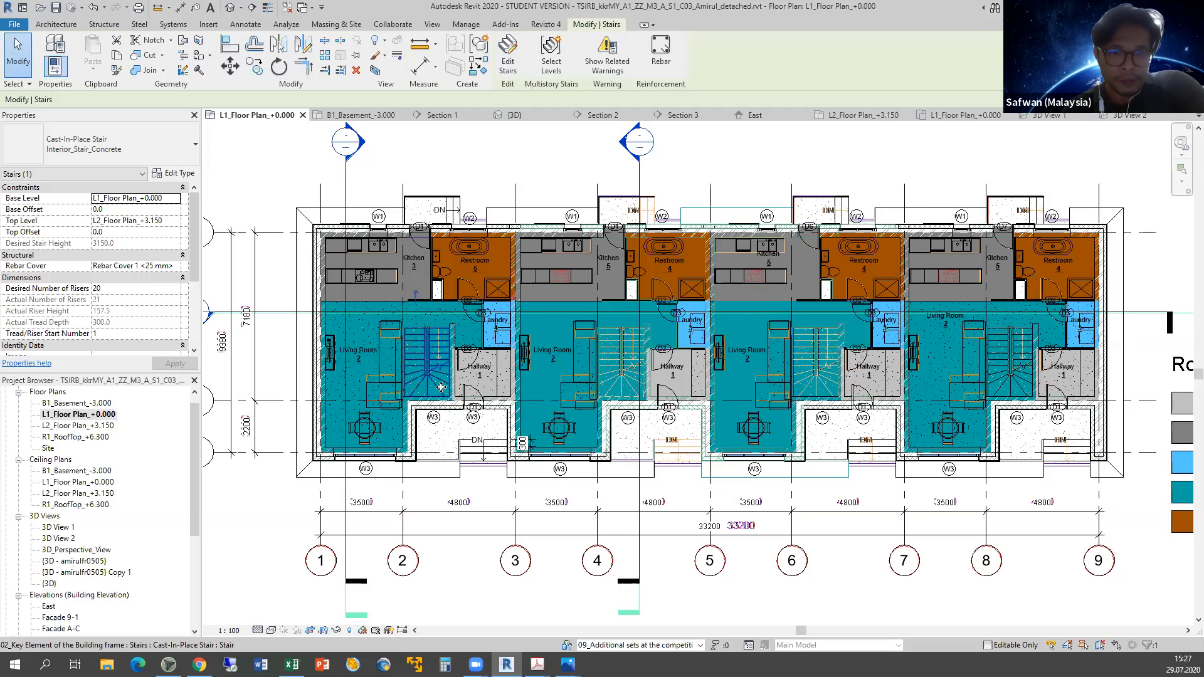
Check the L2_Floor Plan_+3.150 page in Drawings_BIMAcademy.pdf, then return to Revit.
{"action": "mouse_move", "coordinate": [537, 664]}
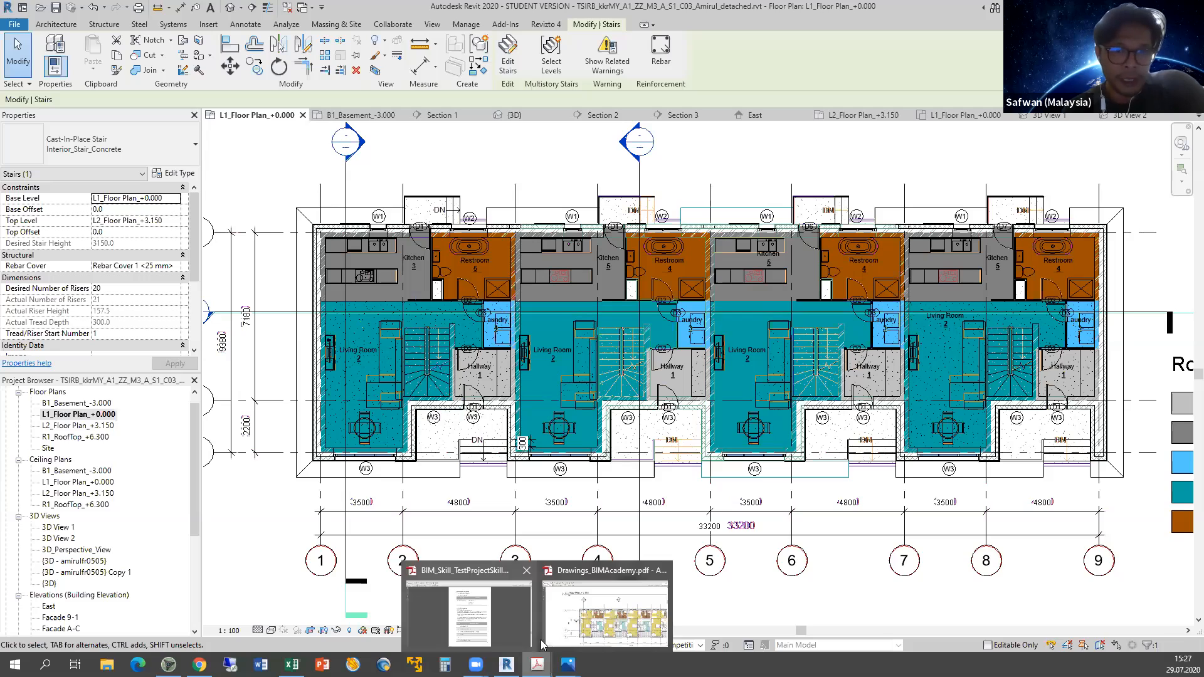
{"action": "left_click", "coordinate": [587, 611]}
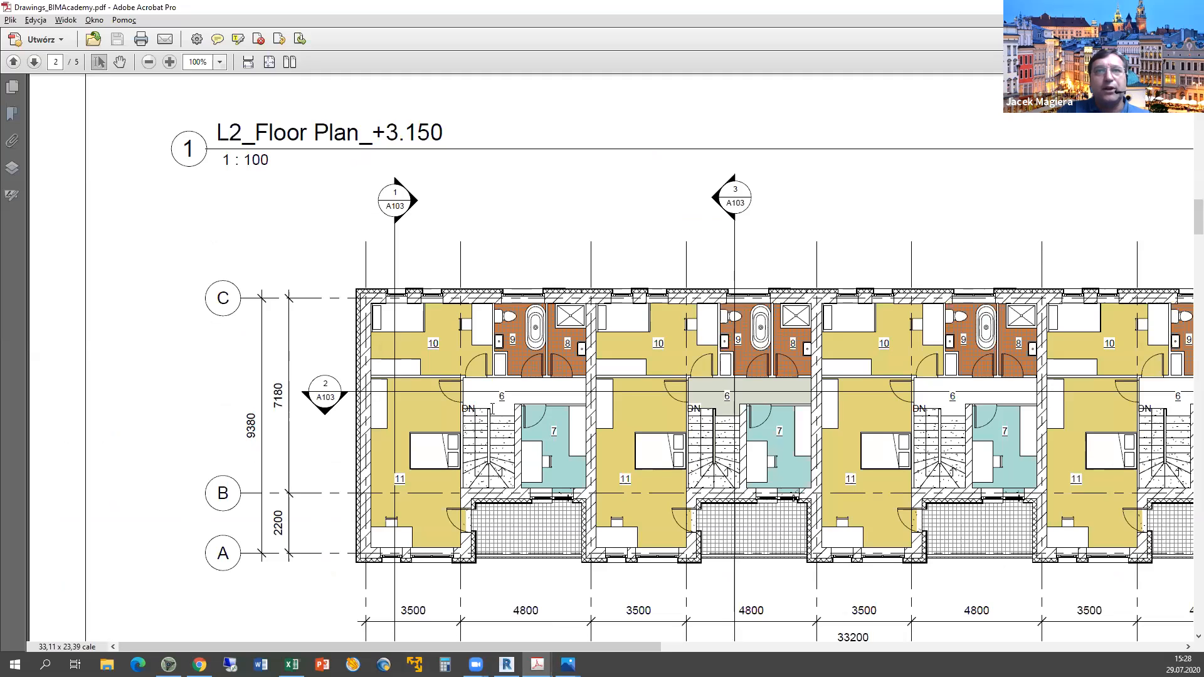
{"action": "key", "text": "alt+Tab"}
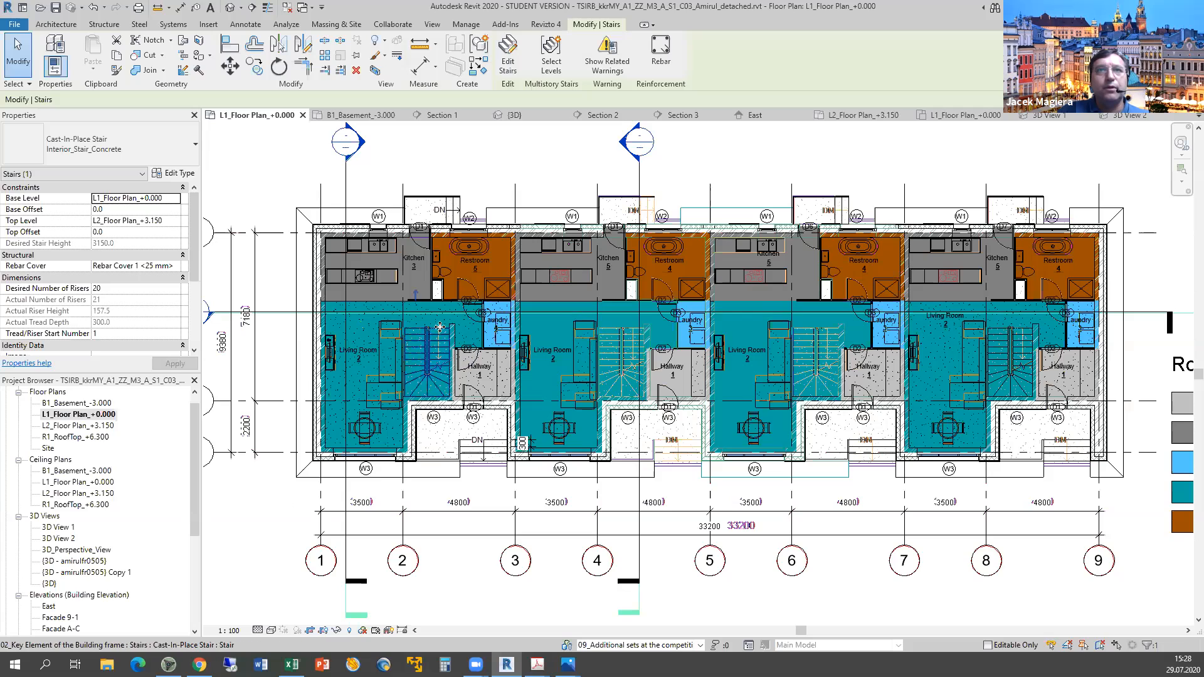
Open L2_Floor Plan_+3.150, select its stair, and compare it against the reference PDF.
{"action": "key", "text": "Escape"}
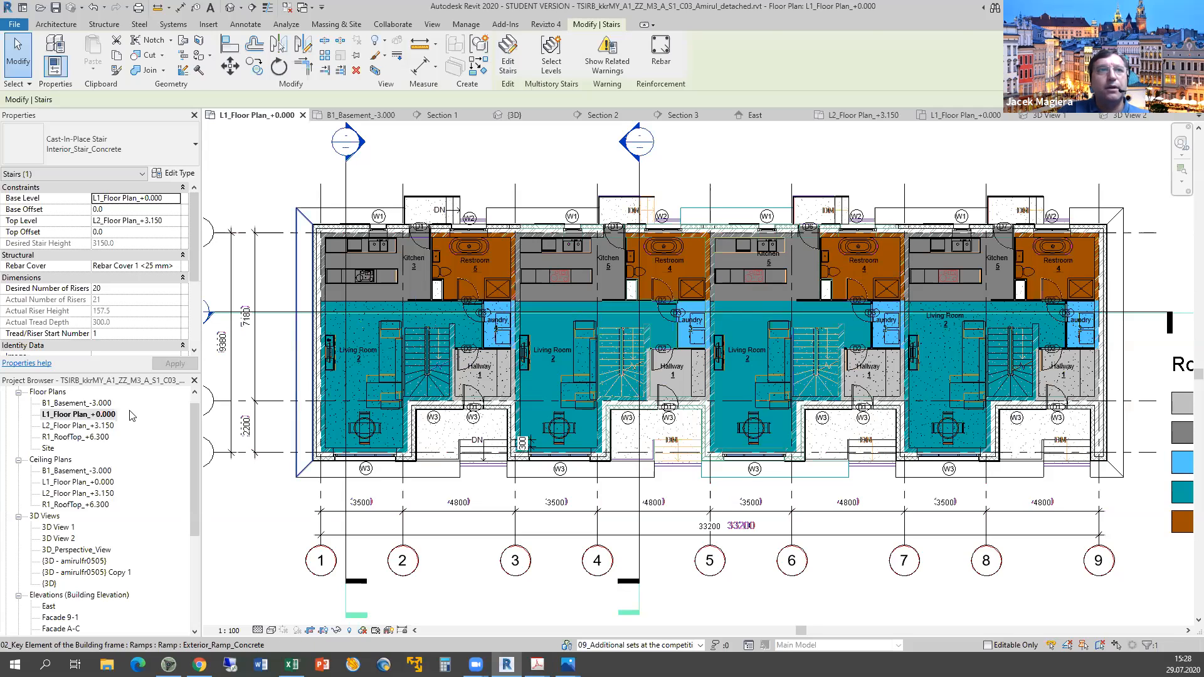
{"action": "double_click", "coordinate": [92, 425]}
{"action": "left_click", "coordinate": [410, 377]}
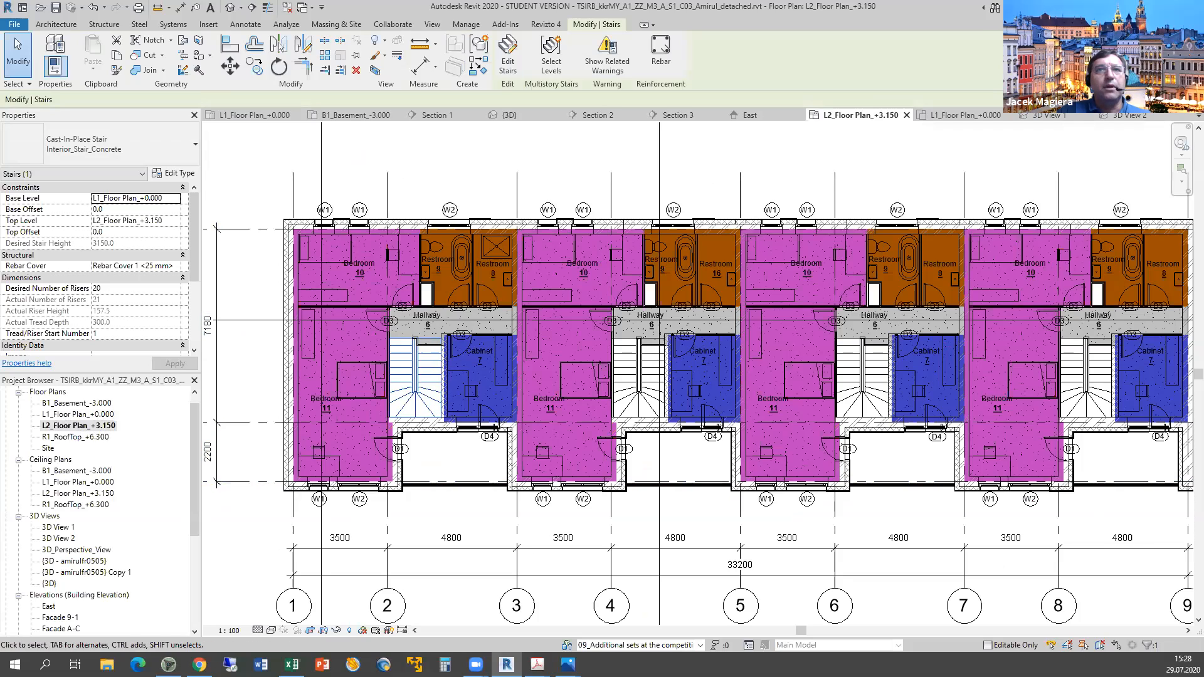
{"action": "key", "text": "alt+Tab"}
{"action": "key", "text": "alt+Tab"}
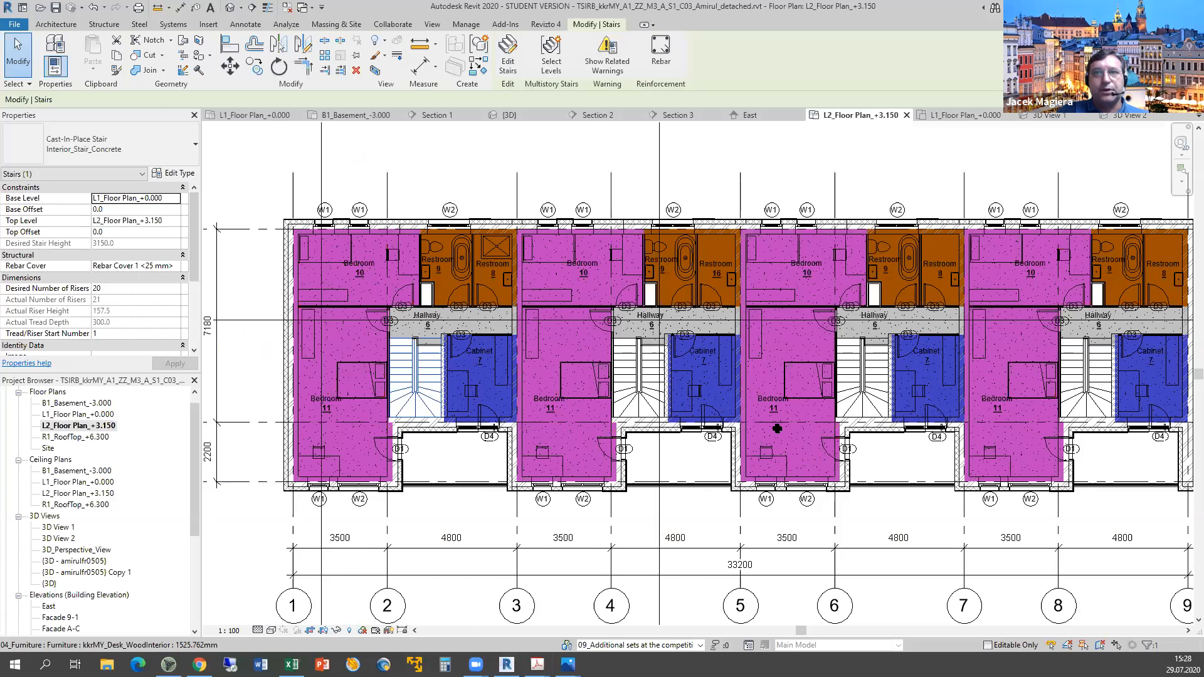
{"action": "key", "text": "alt+Tab"}
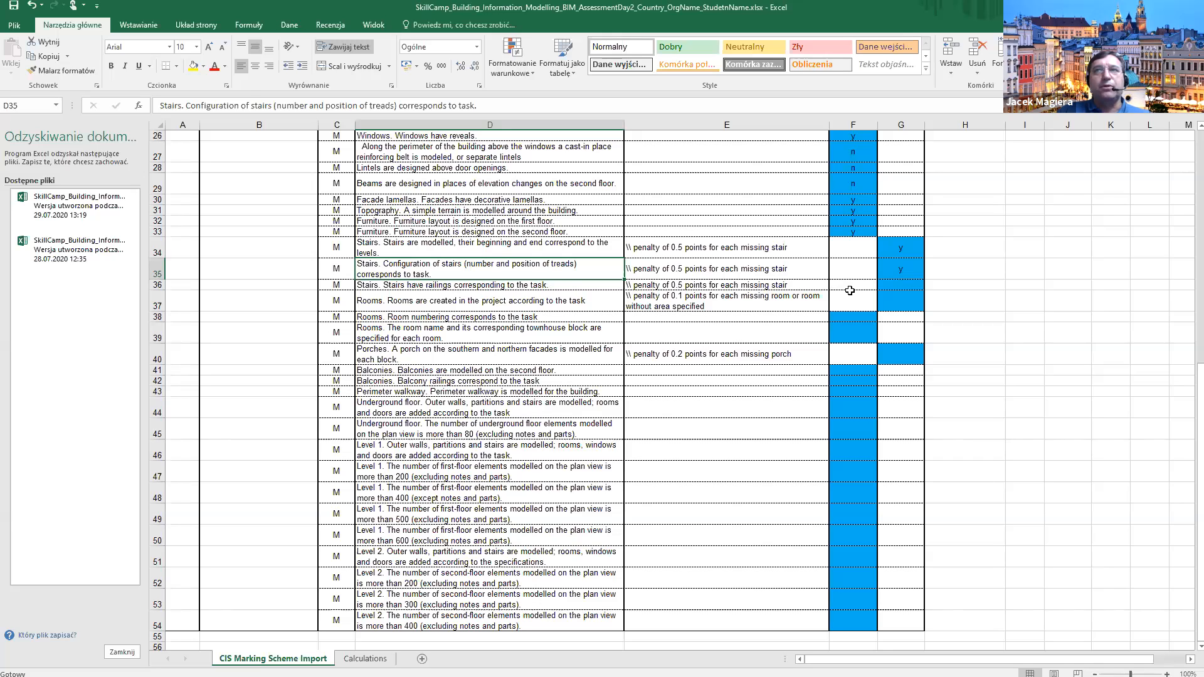
Select the stair railings score cell G36, then go back to Revit.
{"action": "left_click", "coordinate": [902, 286]}
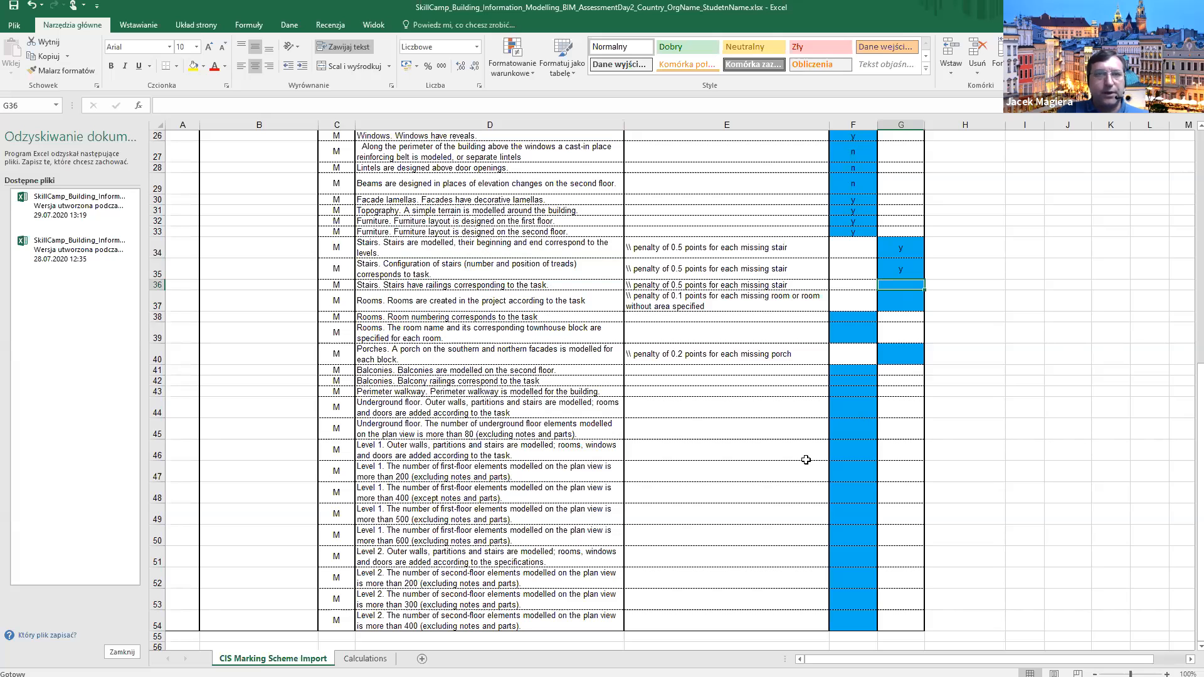
{"action": "key", "text": "alt+Tab"}
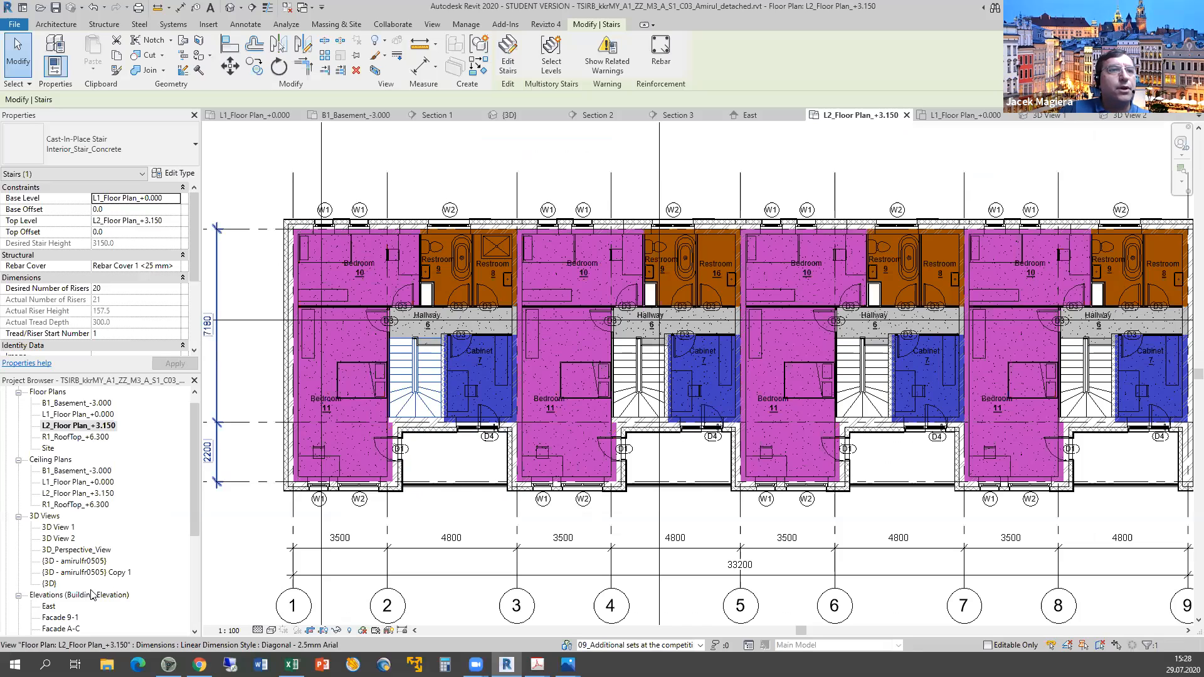
Open the Section 2 building section, then switch to Section 1.
{"action": "scroll", "coordinate": [92, 595], "scroll_direction": "down", "scroll_amount": 5}
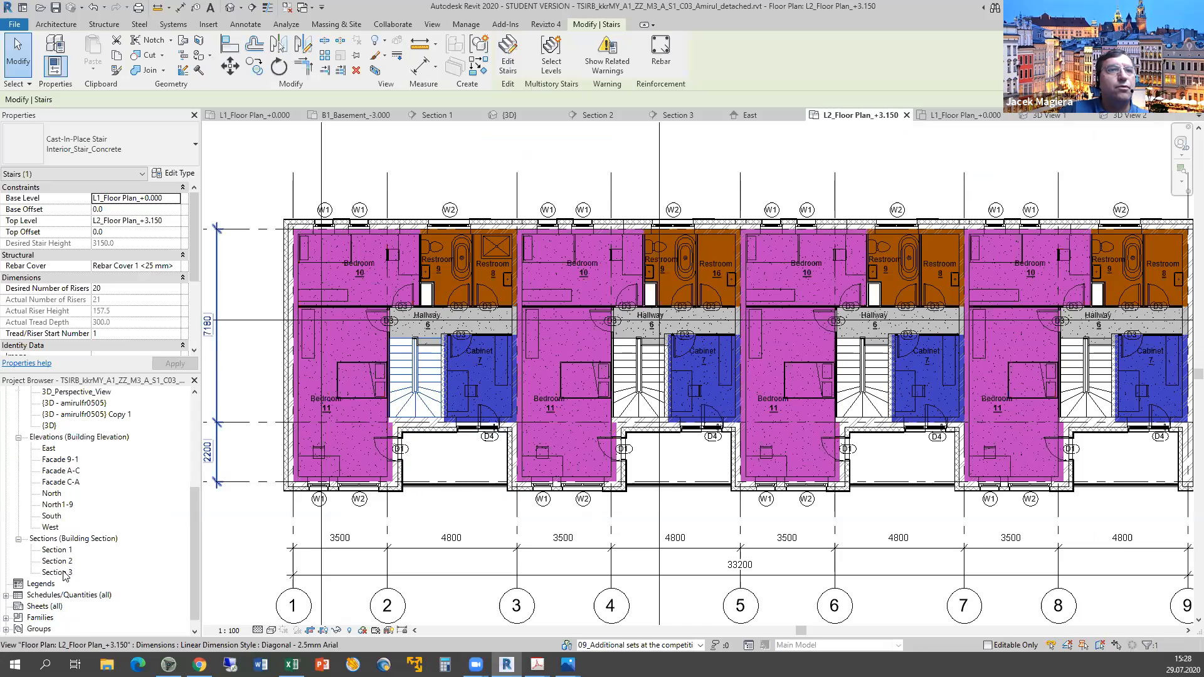
{"action": "left_click", "coordinate": [64, 562]}
{"action": "double_click", "coordinate": [63, 563]}
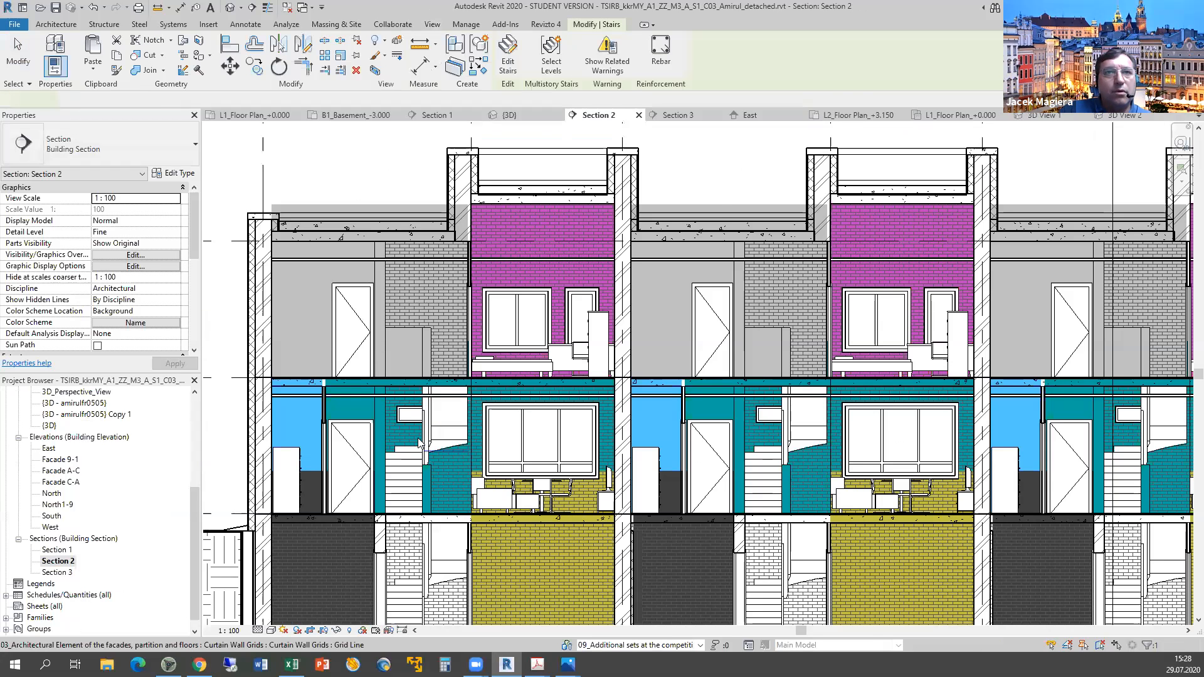
{"action": "scroll", "coordinate": [419, 443], "scroll_direction": "up", "scroll_amount": 4}
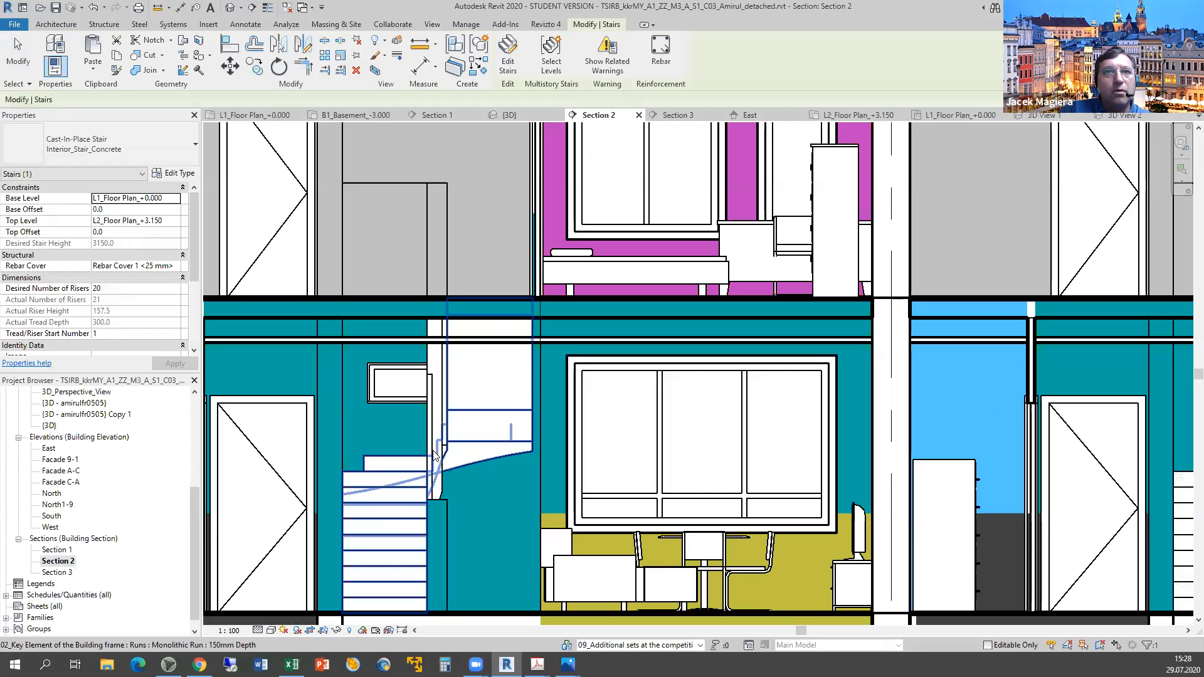
{"action": "scroll", "coordinate": [433, 458], "scroll_direction": "up", "scroll_amount": 2}
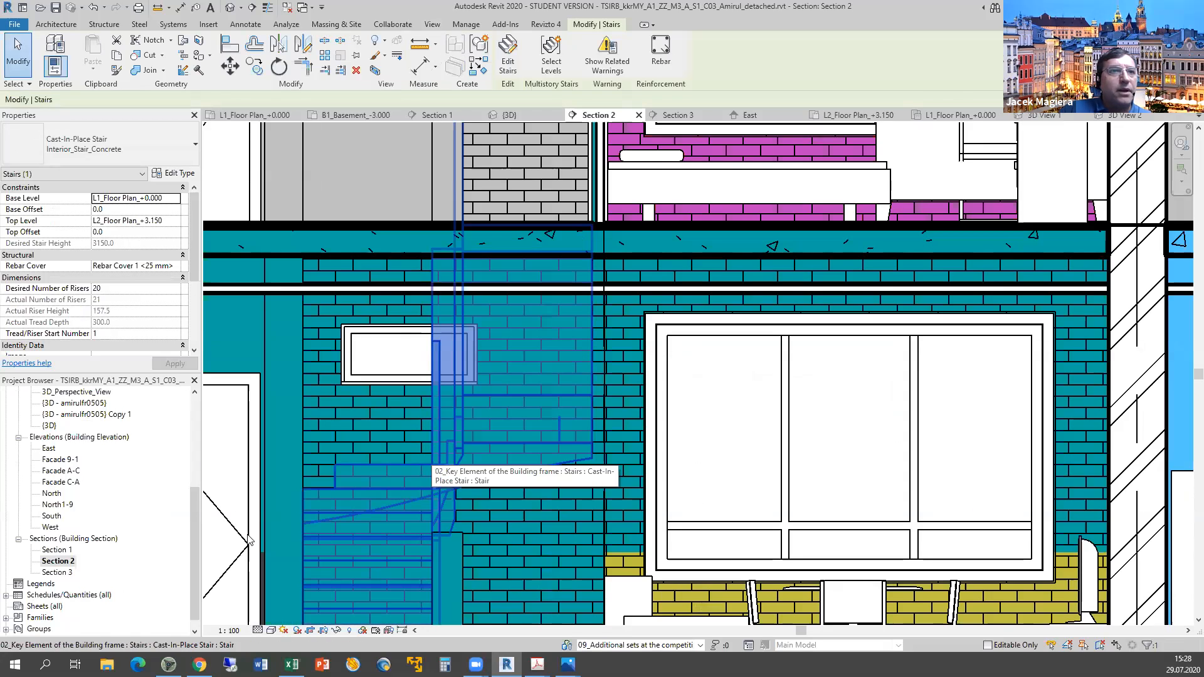
{"action": "double_click", "coordinate": [58, 549]}
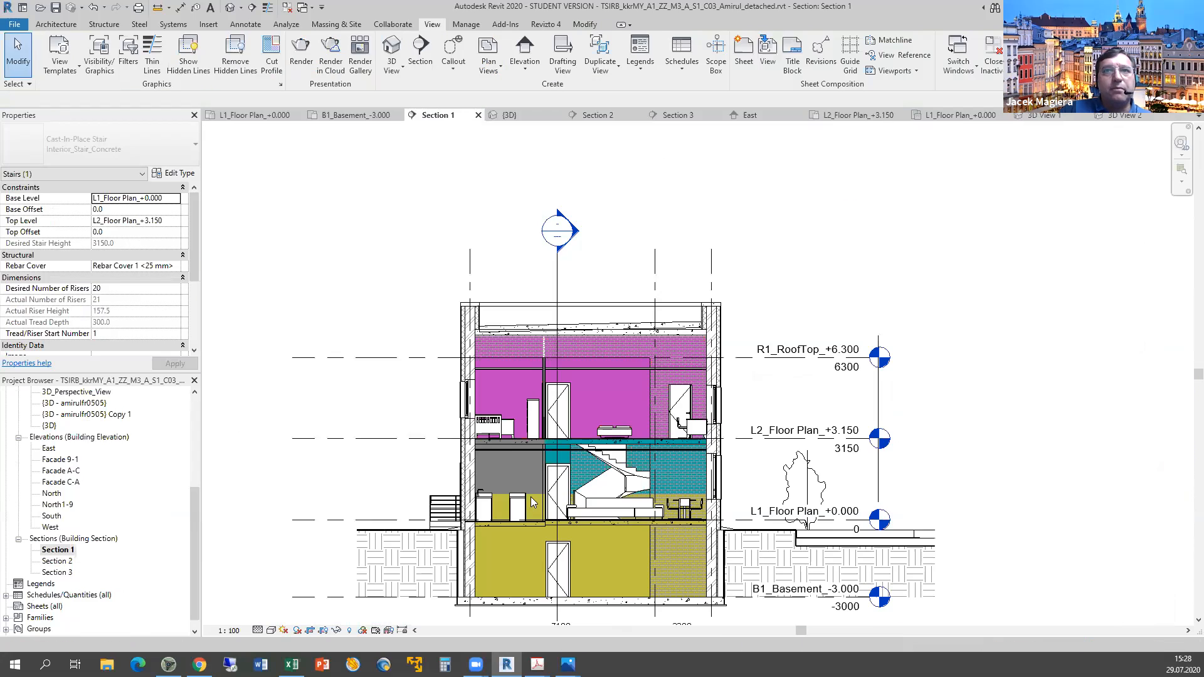
Select the basement and L1-to-L2 stairs in Section 1 to check their base and top levels.
{"action": "left_click", "coordinate": [582, 502]}
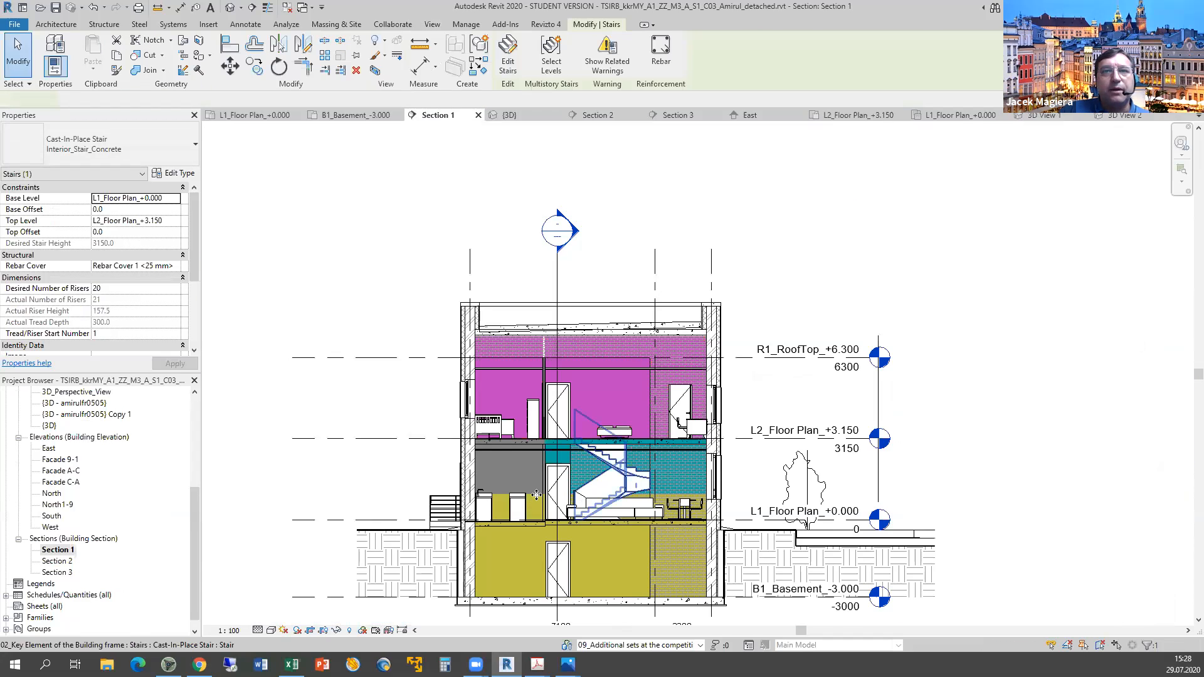
{"action": "scroll", "coordinate": [543, 522], "scroll_direction": "up", "scroll_amount": 3}
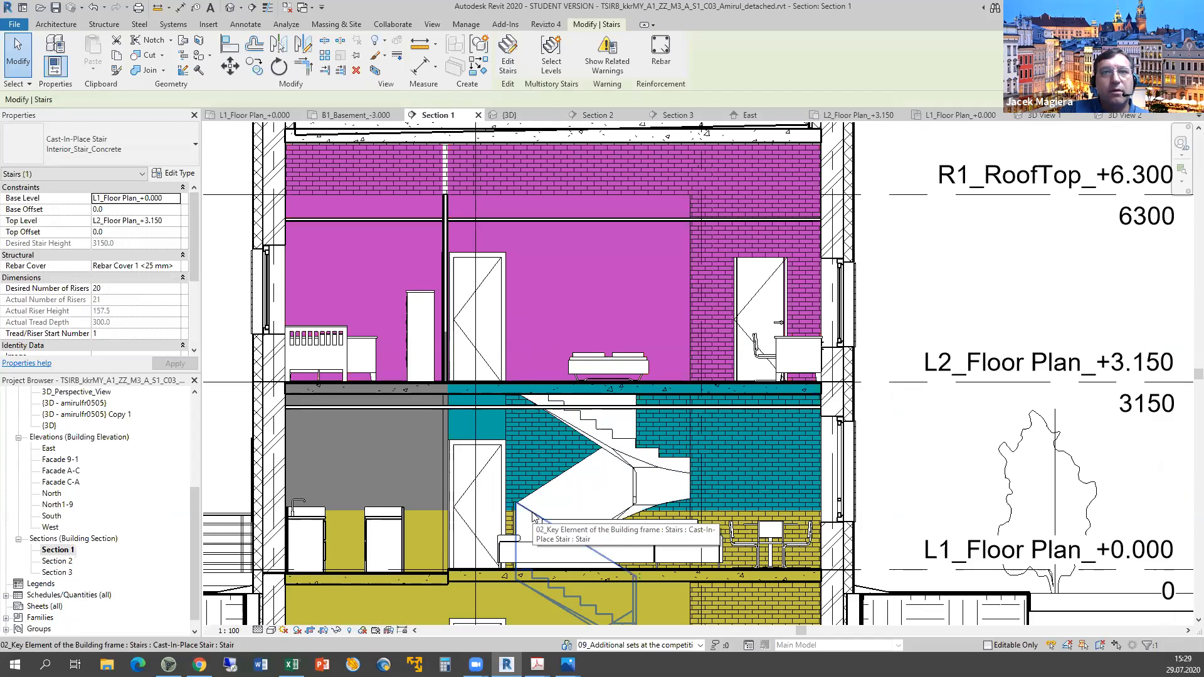
{"action": "left_click", "coordinate": [532, 513]}
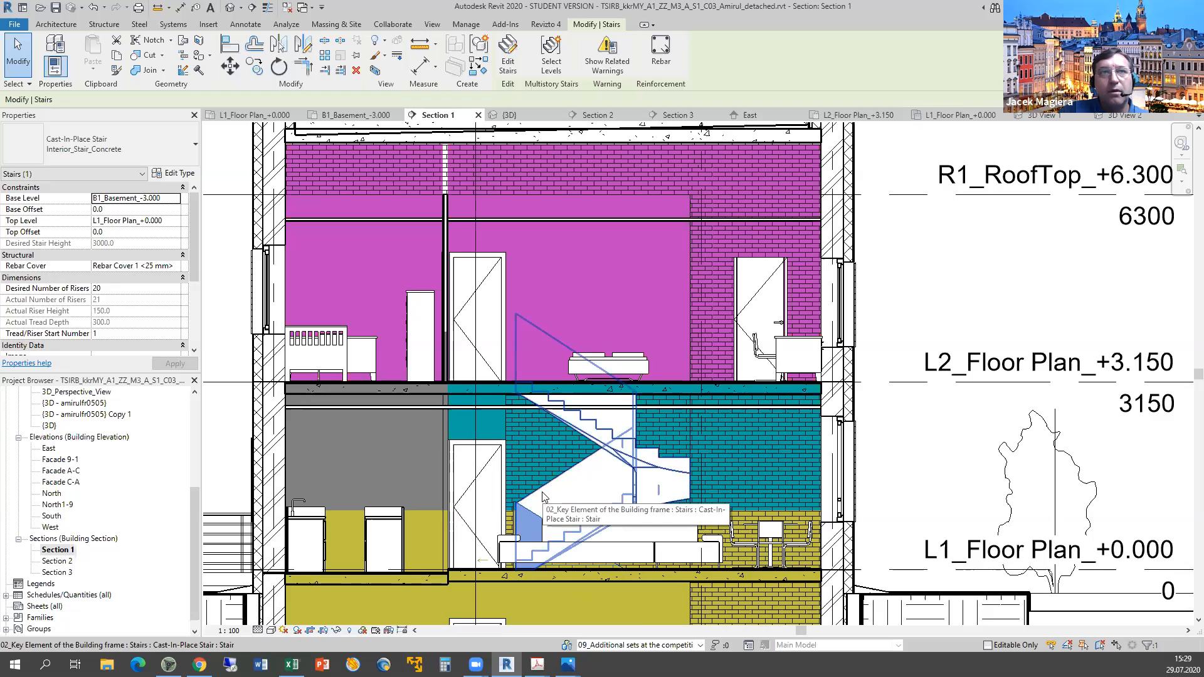
{"action": "left_click", "coordinate": [542, 497]}
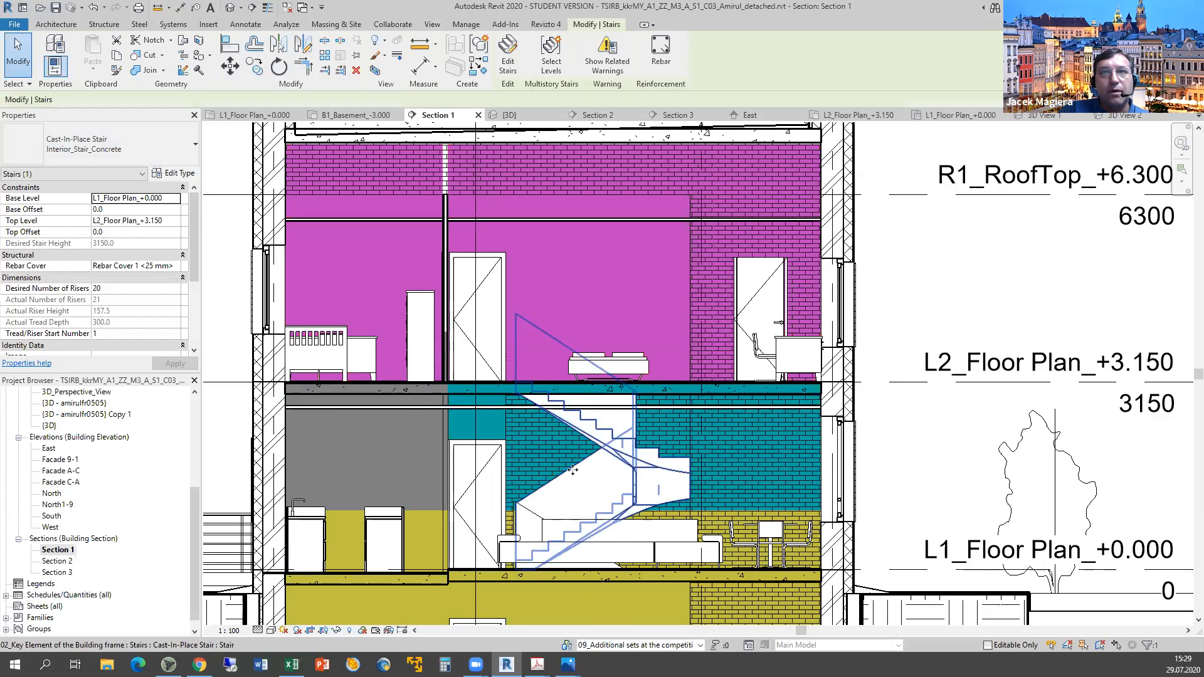
{"action": "scroll", "coordinate": [567, 470], "scroll_direction": "up", "scroll_amount": 2}
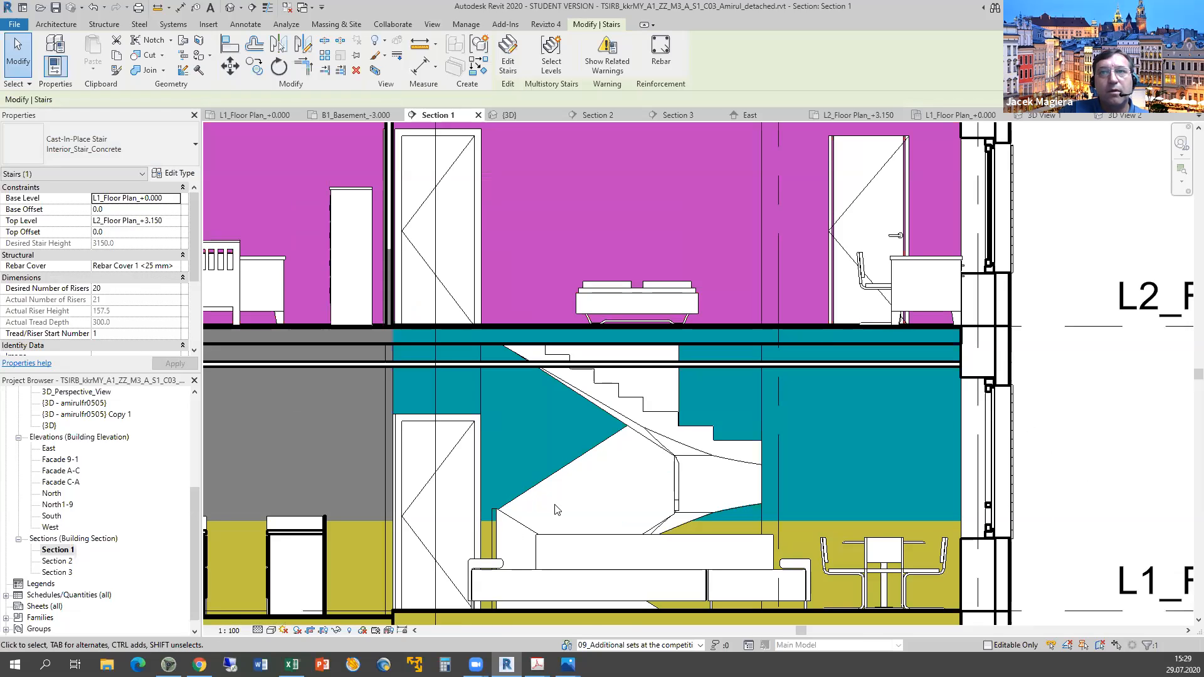
{"action": "scroll", "coordinate": [551, 470], "scroll_direction": "up", "scroll_amount": 2}
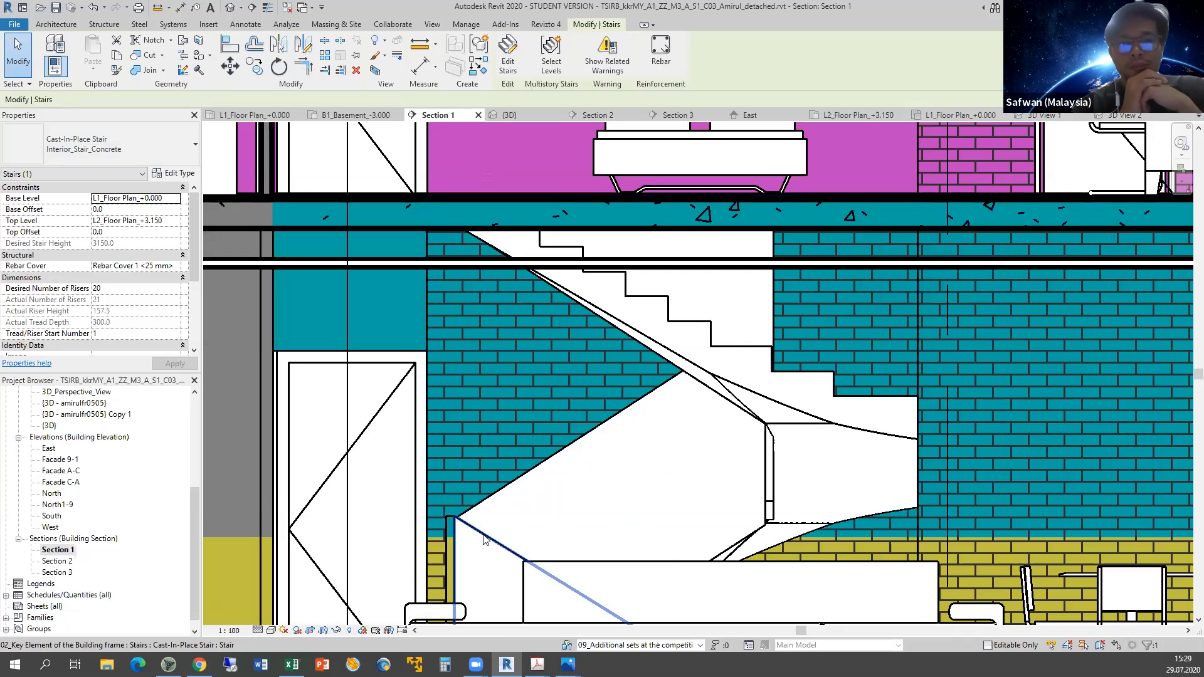
{"action": "left_click", "coordinate": [483, 538]}
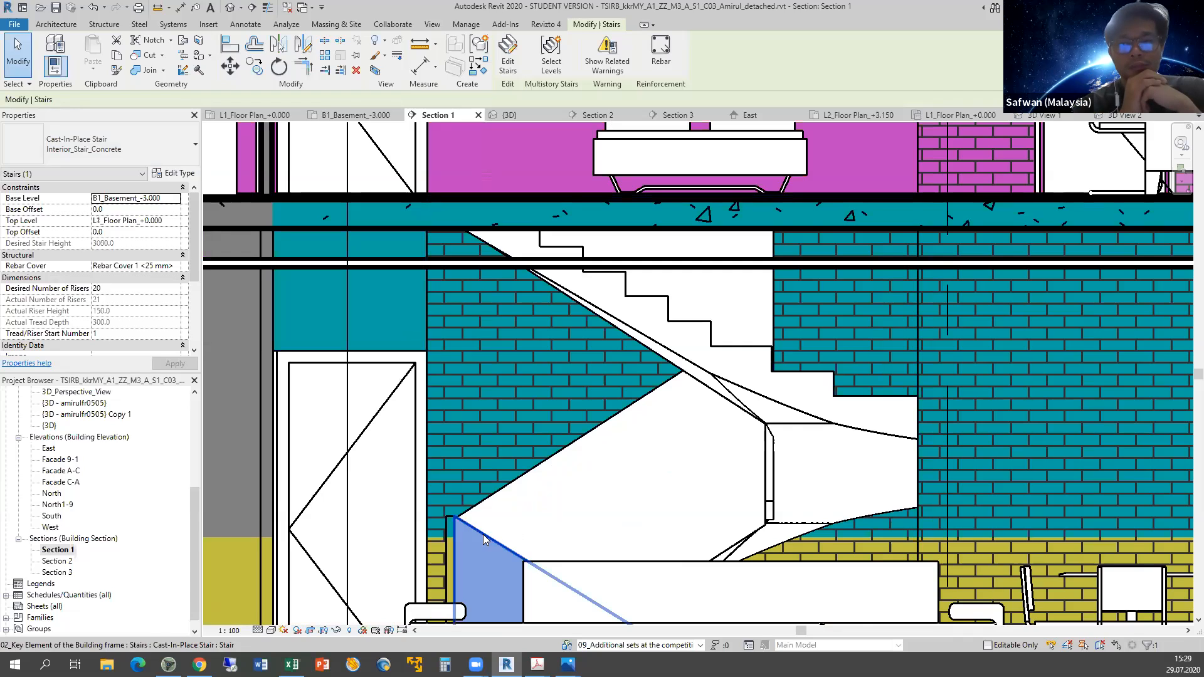
{"action": "key", "text": "Tab"}
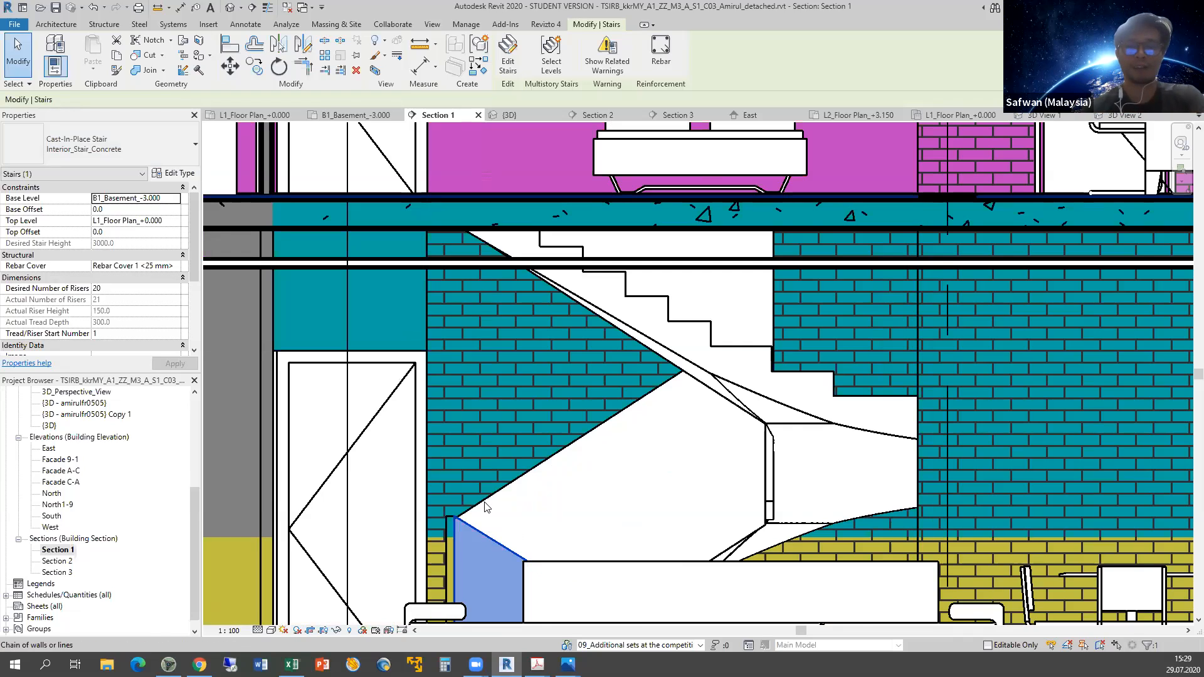
{"action": "key", "text": "Tab"}
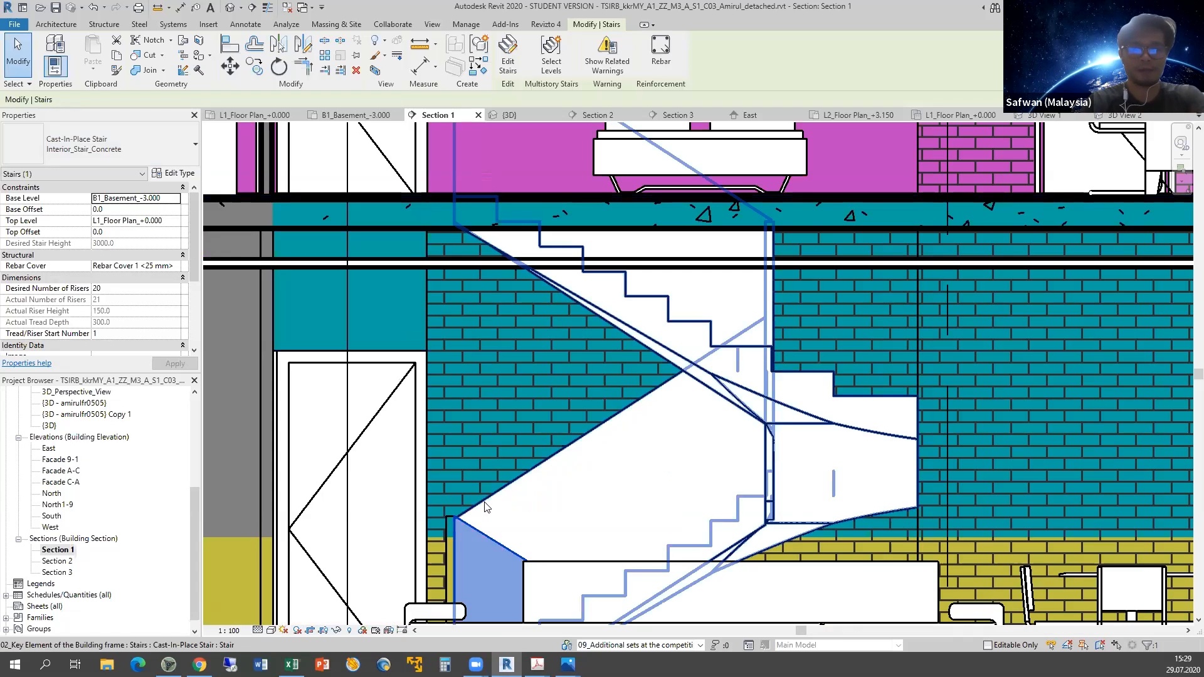
Isolate the Stairs category so only stairs show in Section 1.
{"action": "right_click", "coordinate": [485, 506]}
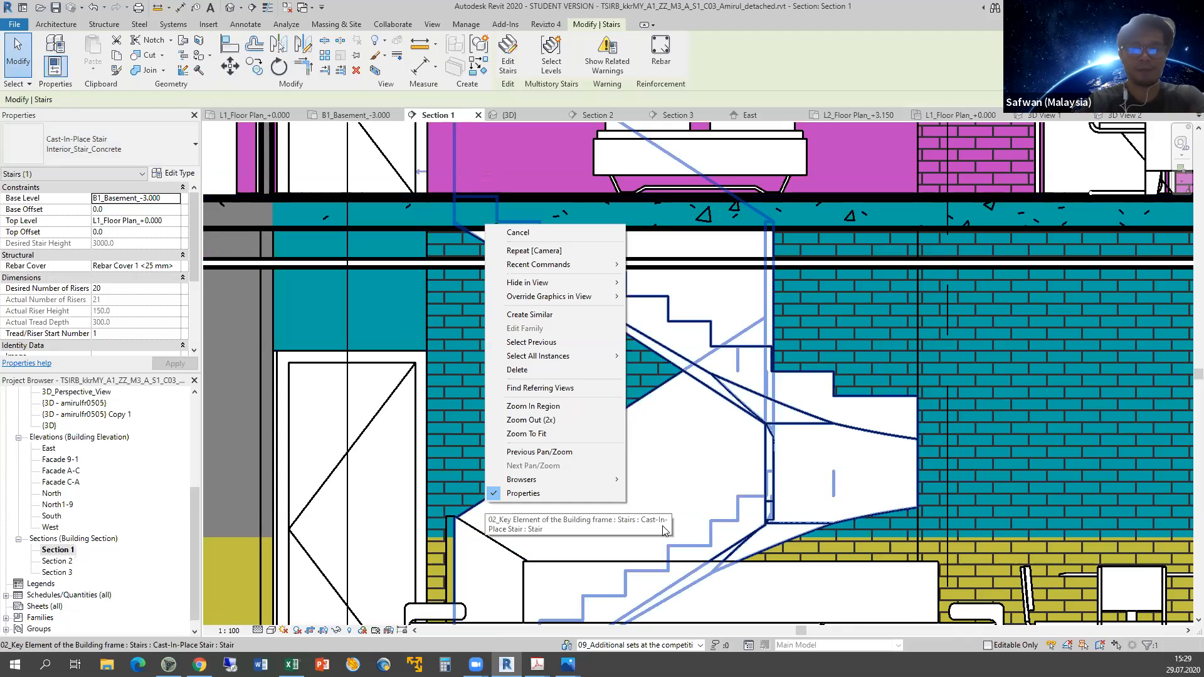
{"action": "left_click", "coordinate": [779, 439]}
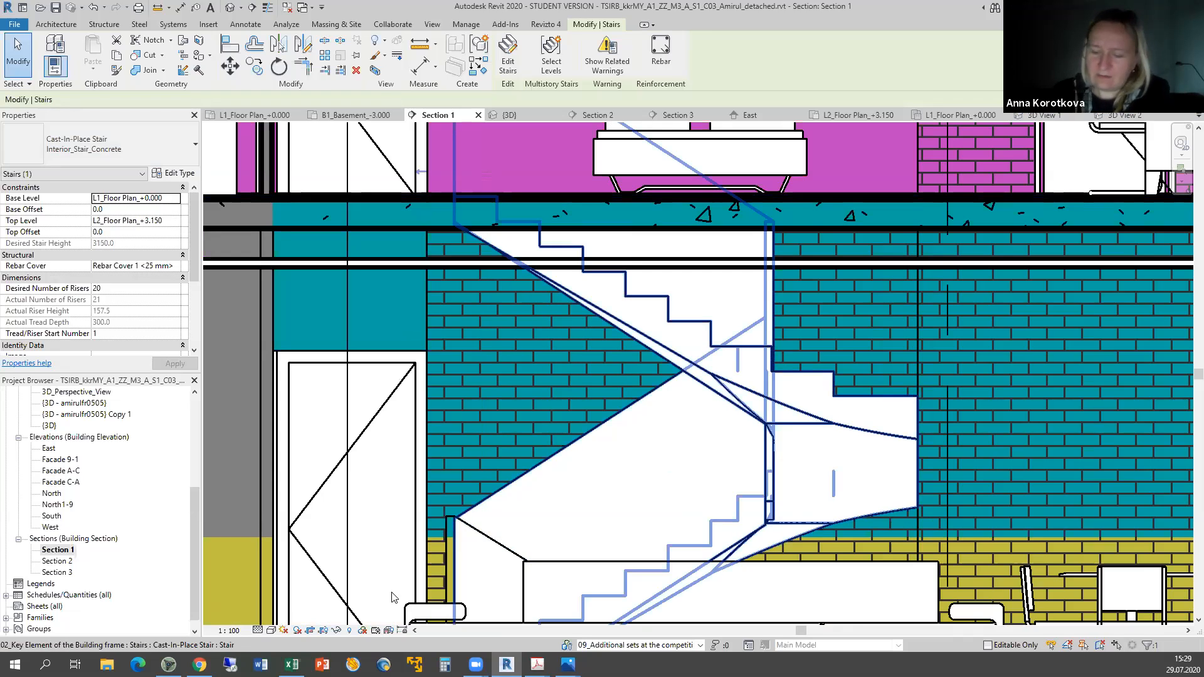
{"action": "scroll", "coordinate": [549, 476], "scroll_direction": "down", "scroll_amount": 5}
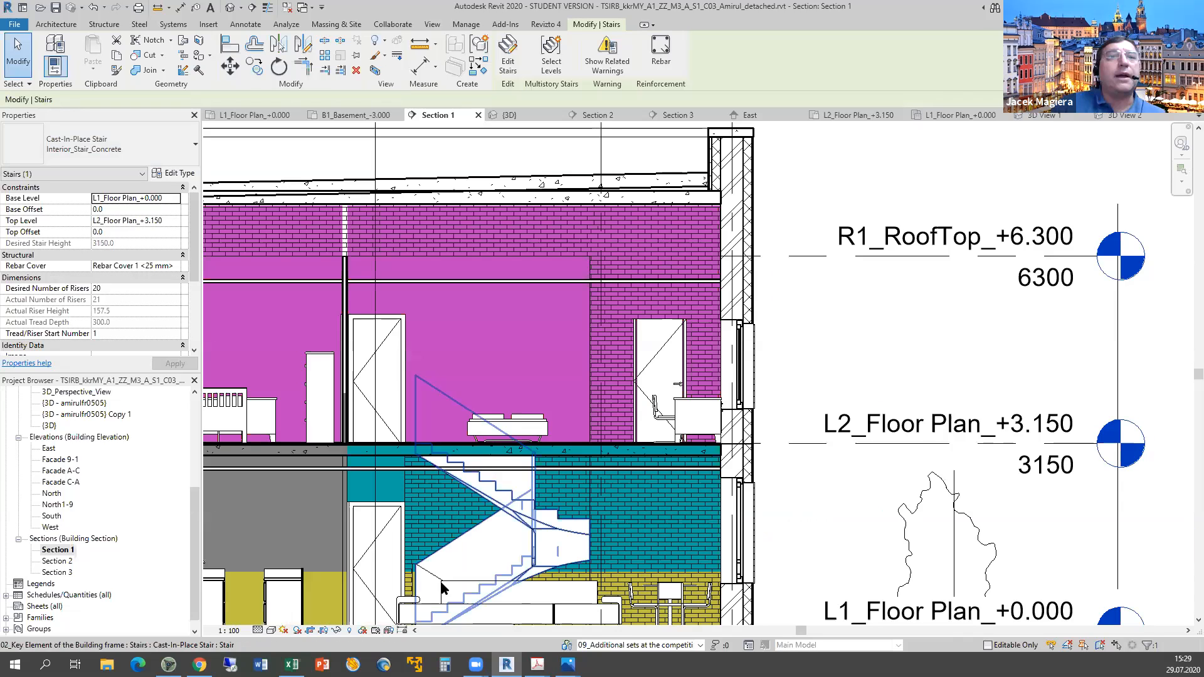
{"action": "left_click", "coordinate": [337, 630]}
{"action": "left_click", "coordinate": [370, 562]}
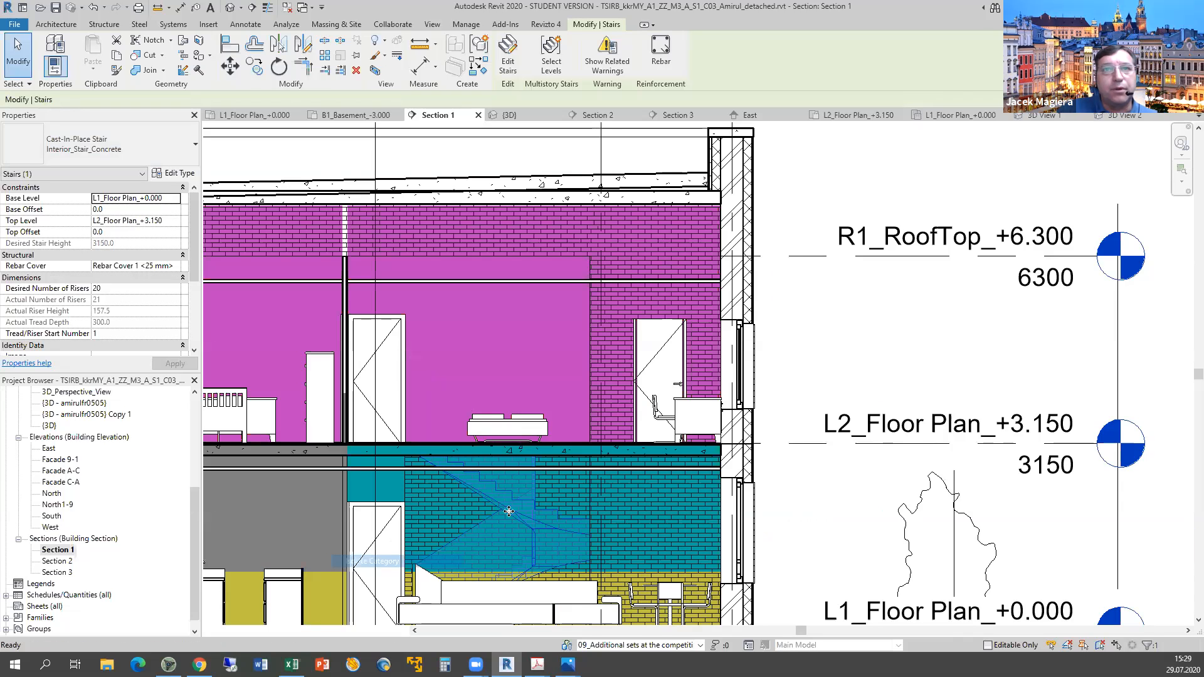
Compare the levels of the lower basement stair and the upper stair flight.
{"action": "middle_click_drag", "start_coordinate": [718, 541], "coordinate": [818, 442]}
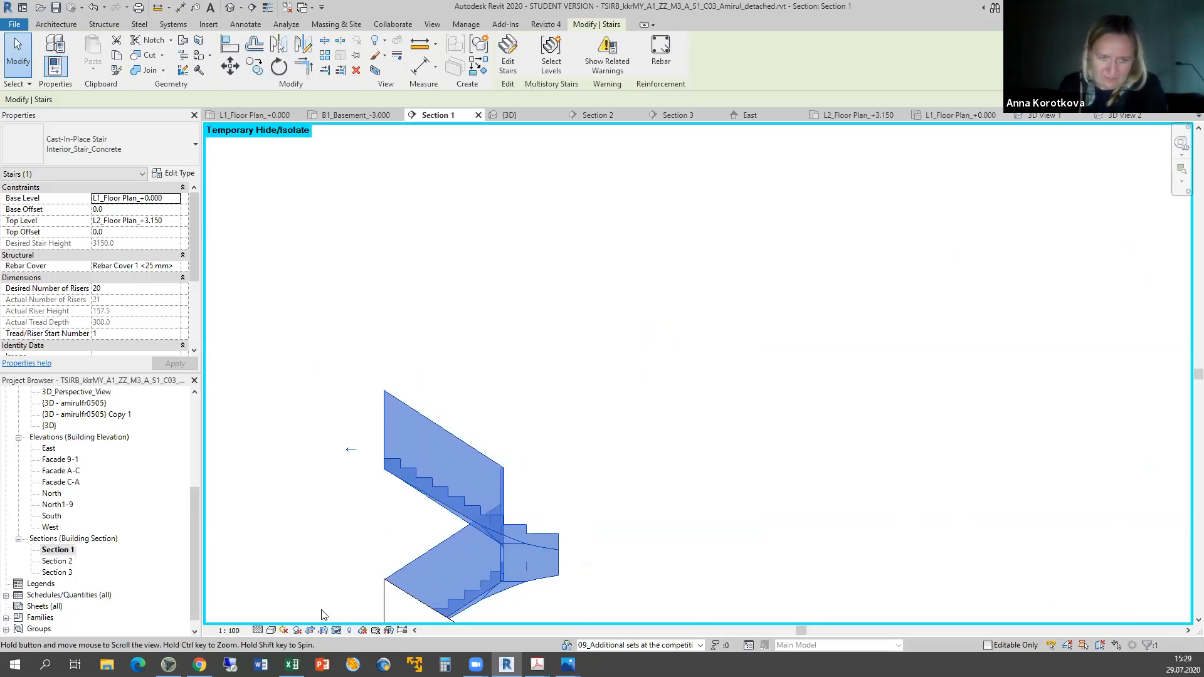
{"action": "middle_click_drag", "start_coordinate": [322, 613], "coordinate": [542, 526]}
{"action": "middle_click_drag", "start_coordinate": [730, 576], "coordinate": [678, 515]}
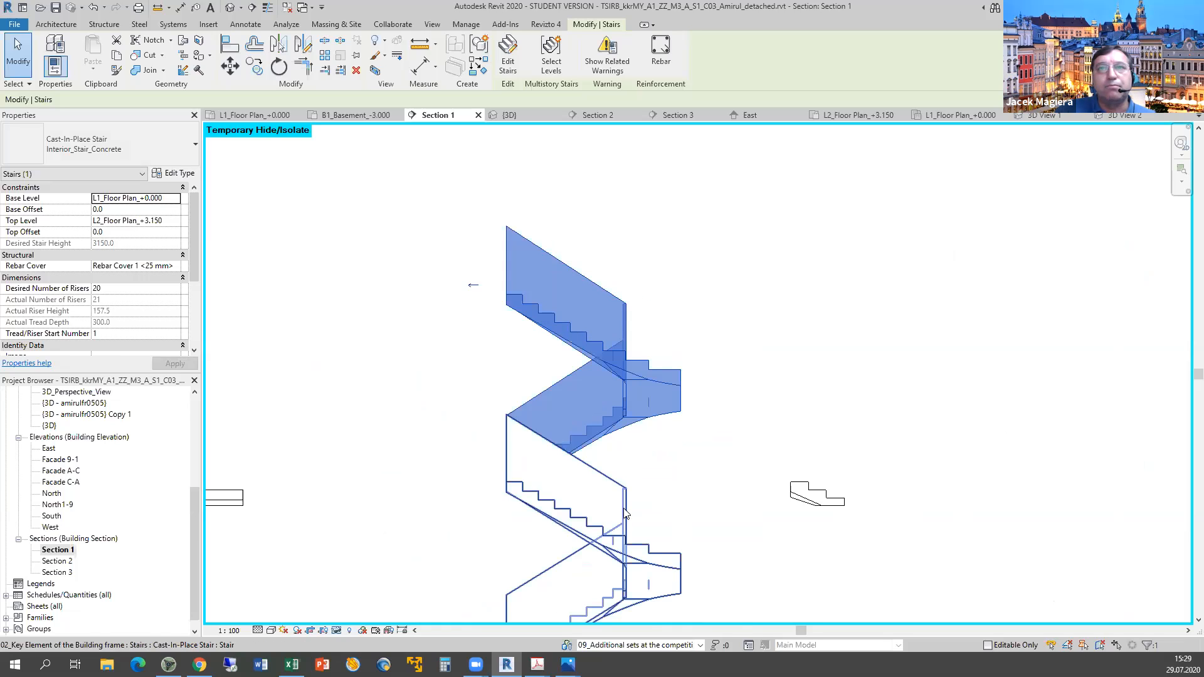
{"action": "left_click", "coordinate": [624, 507]}
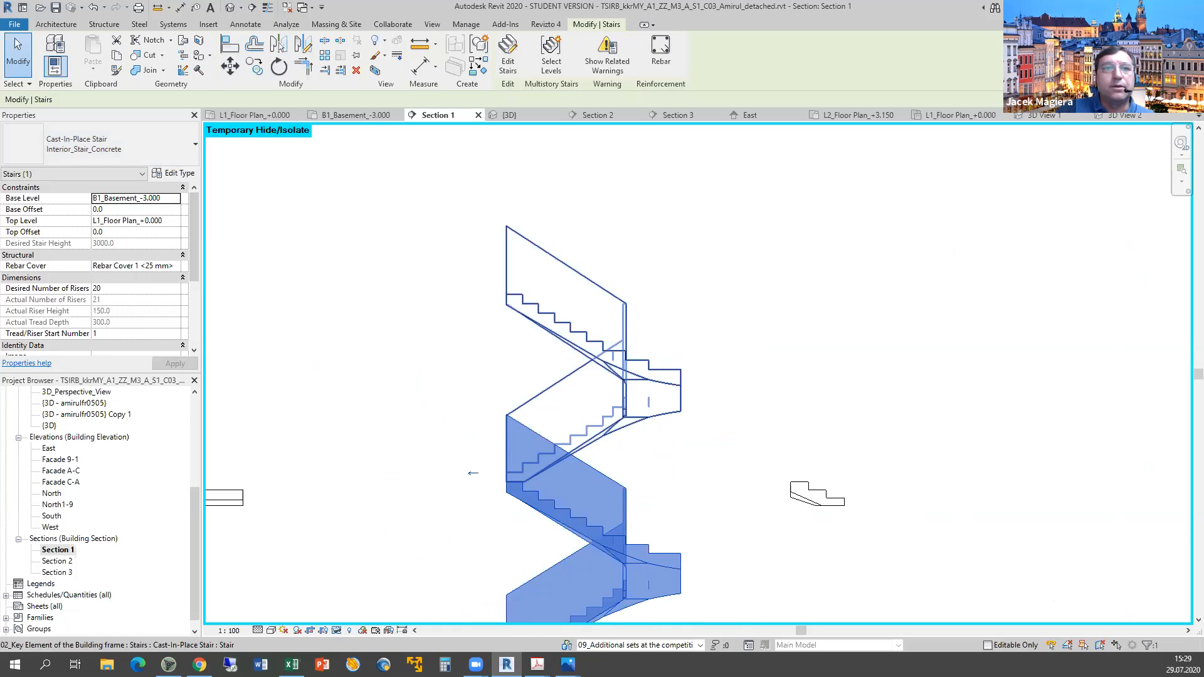
{"action": "left_click", "coordinate": [625, 341]}
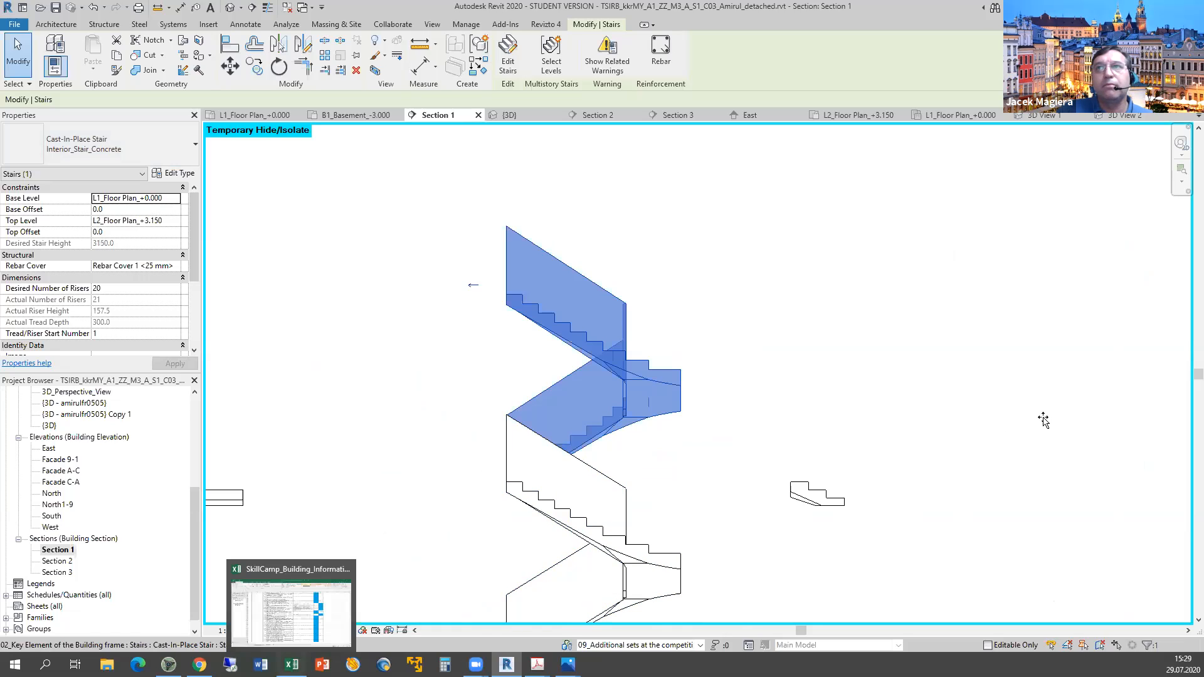
{"action": "key", "text": "alt+Tab"}
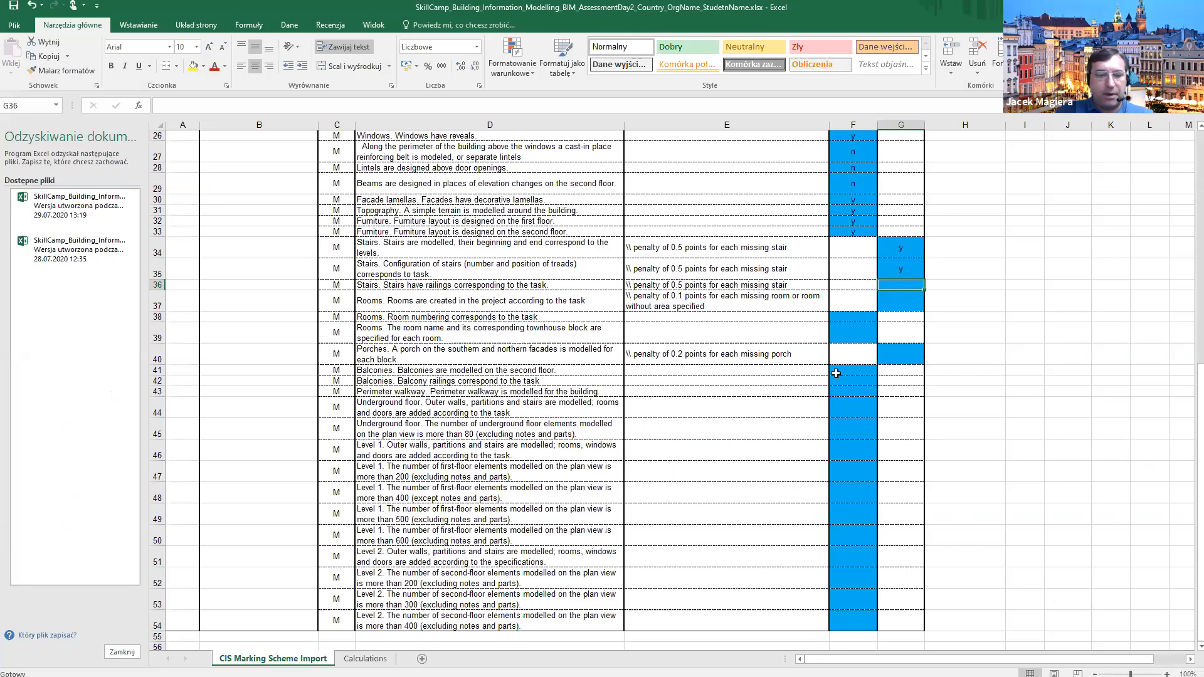
{"action": "key", "text": "alt+Tab"}
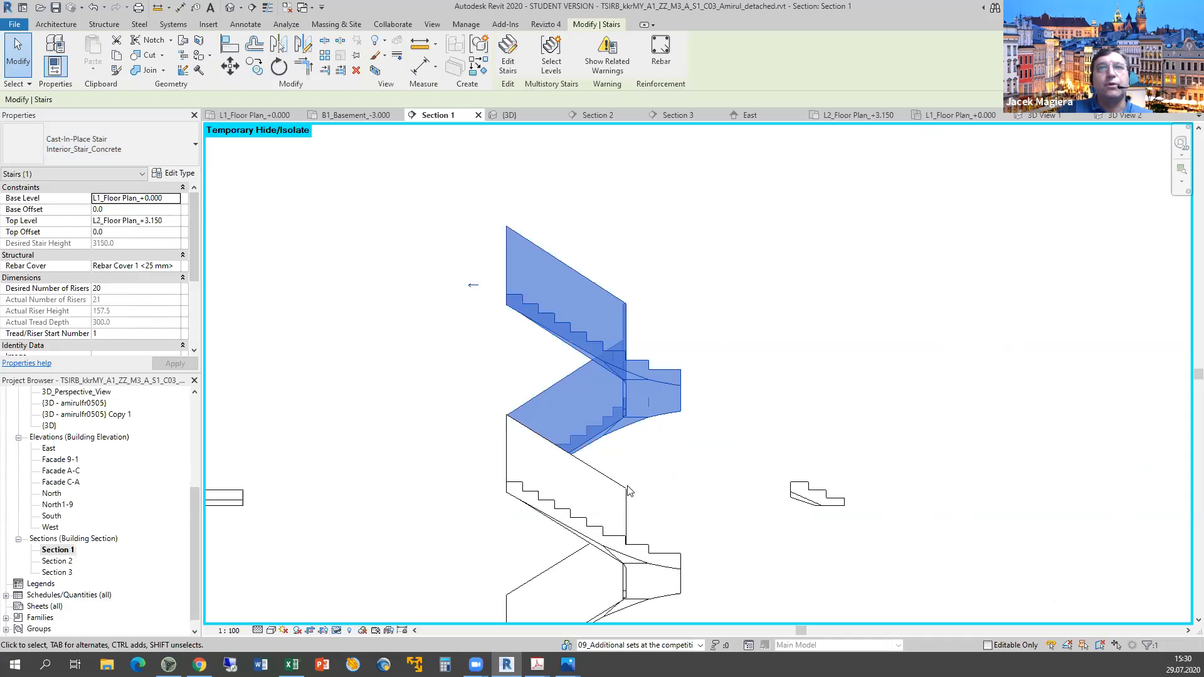
Reset the temporary isolation with HR to restore the full section, then switch to {3D}.
{"action": "scroll", "coordinate": [627, 490], "scroll_direction": "down", "scroll_amount": 3}
{"action": "scroll", "coordinate": [572, 525], "scroll_direction": "down", "scroll_amount": 5}
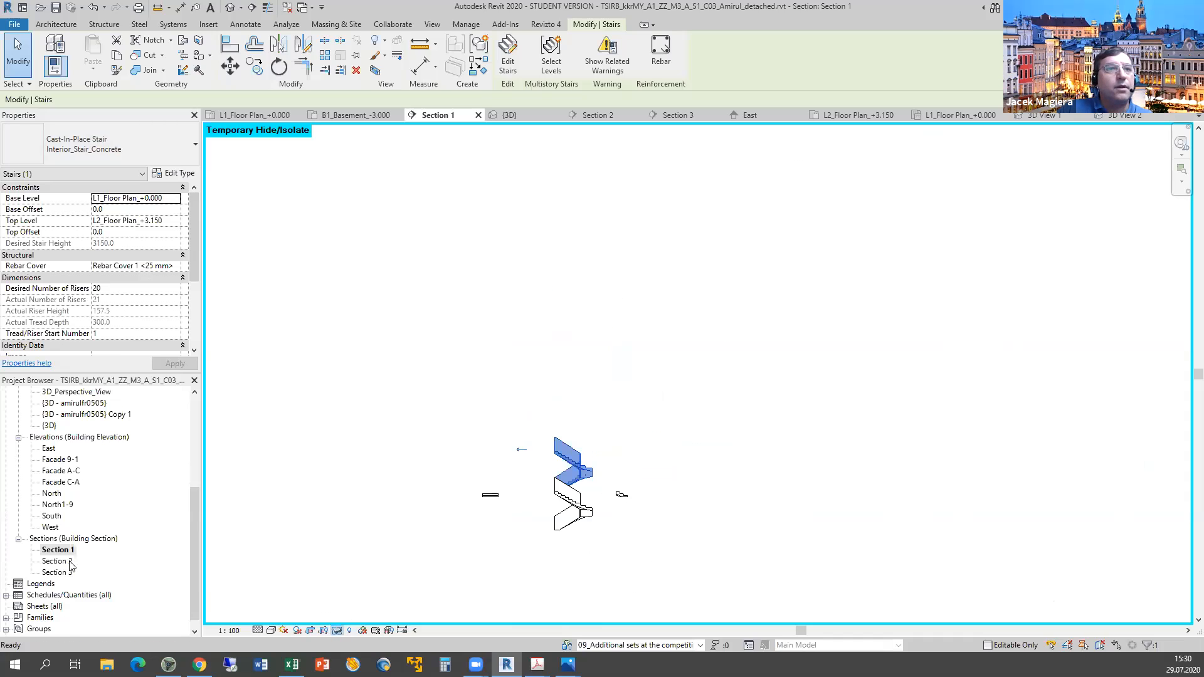
{"action": "key", "text": "h"}
{"action": "key", "text": "r"}
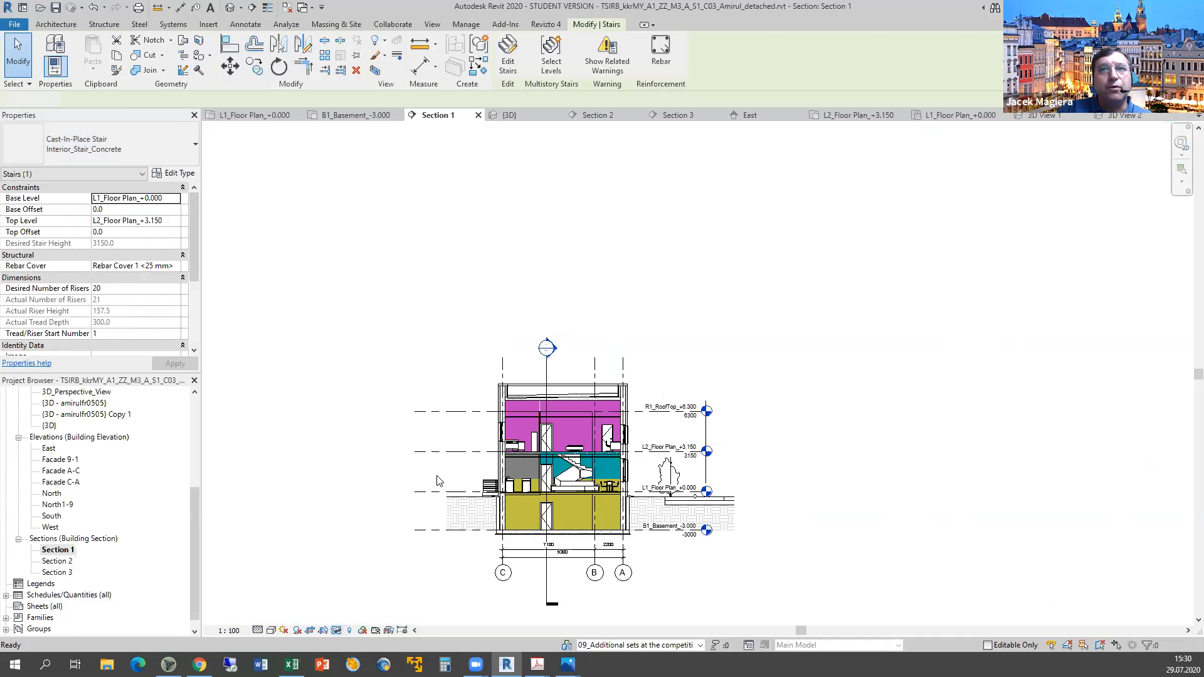
{"action": "key", "text": "ctrl+Tab"}
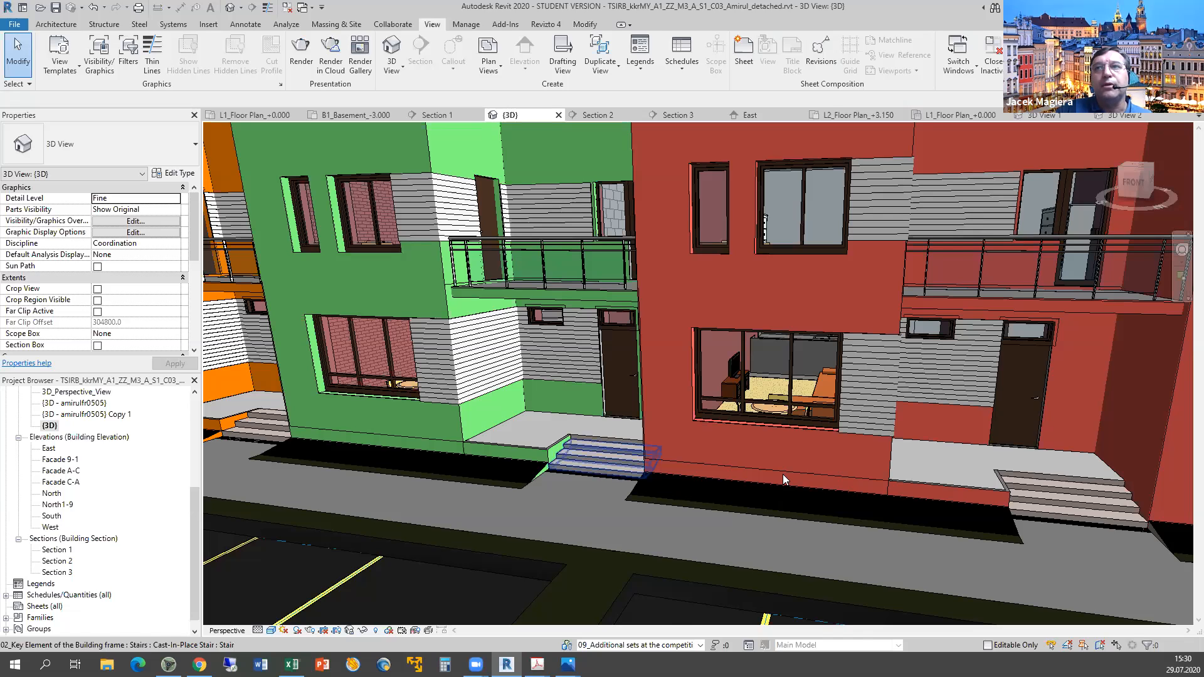
Orbit the 3D view to the rear balcony and undo the accidental railing move.
{"action": "scroll", "coordinate": [706, 486], "scroll_direction": "down", "scroll_amount": 3}
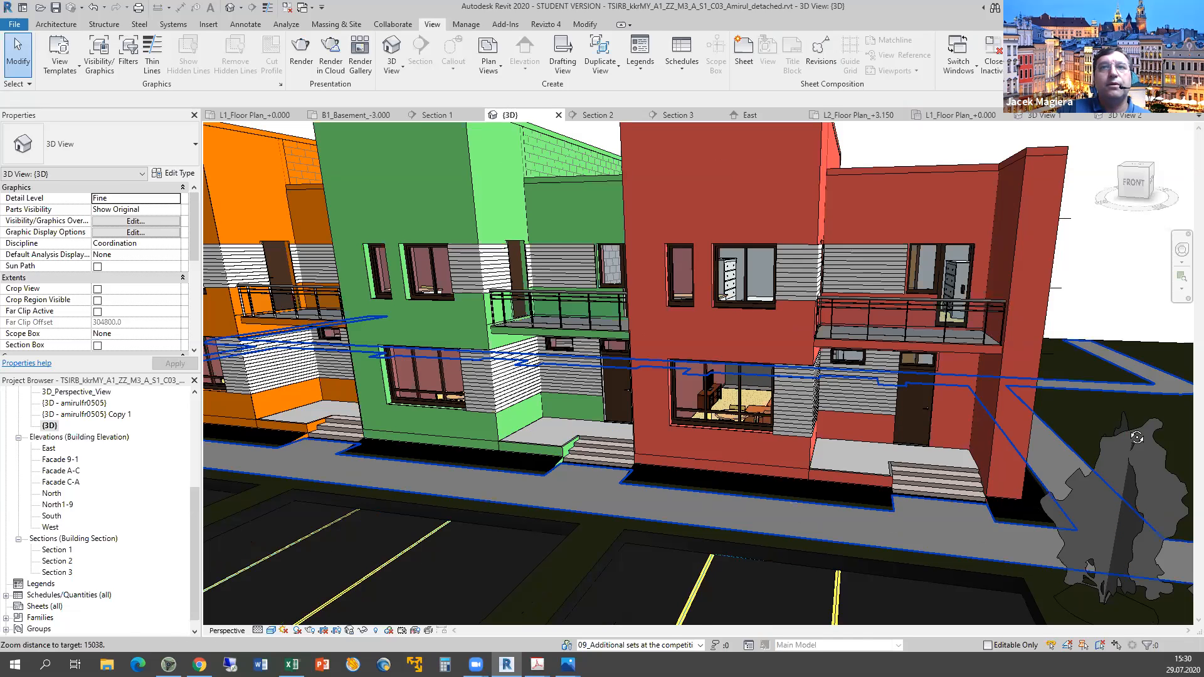
{"action": "middle_click_drag", "start_coordinate": [1137, 437], "coordinate": [1137, 437], "text": "shift"}
{"action": "middle_click_drag", "start_coordinate": [1182, 488], "coordinate": [1181, 464], "text": "shift"}
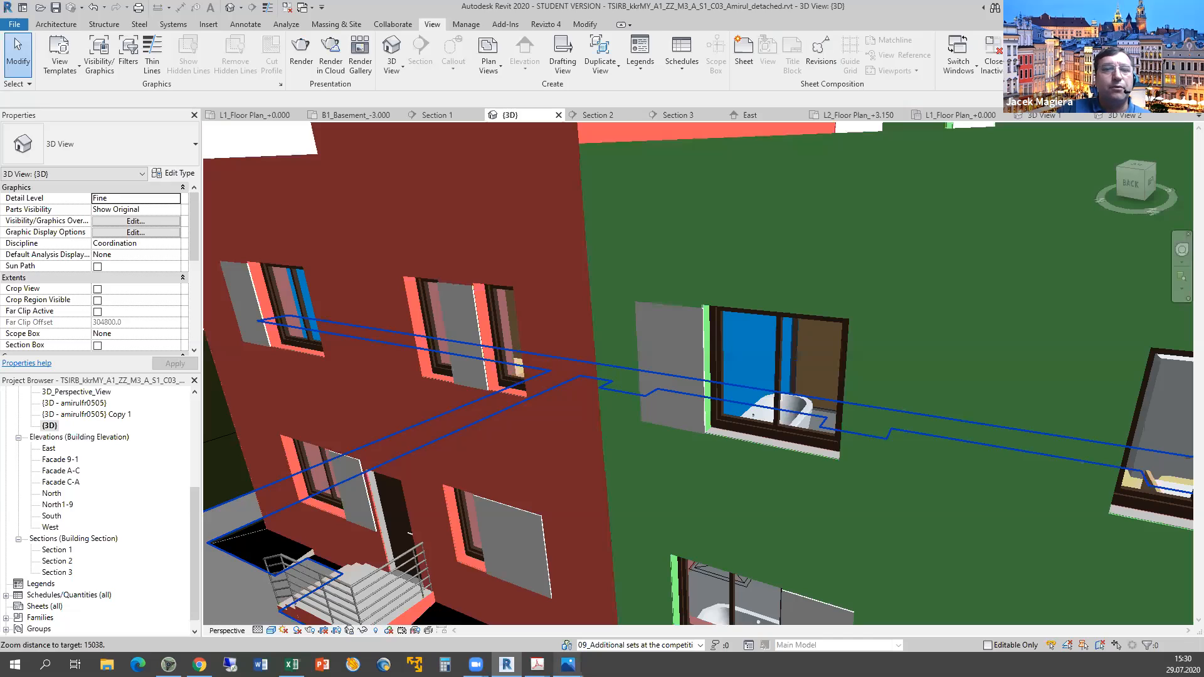
{"action": "scroll", "coordinate": [533, 510], "scroll_direction": "down", "scroll_amount": 3}
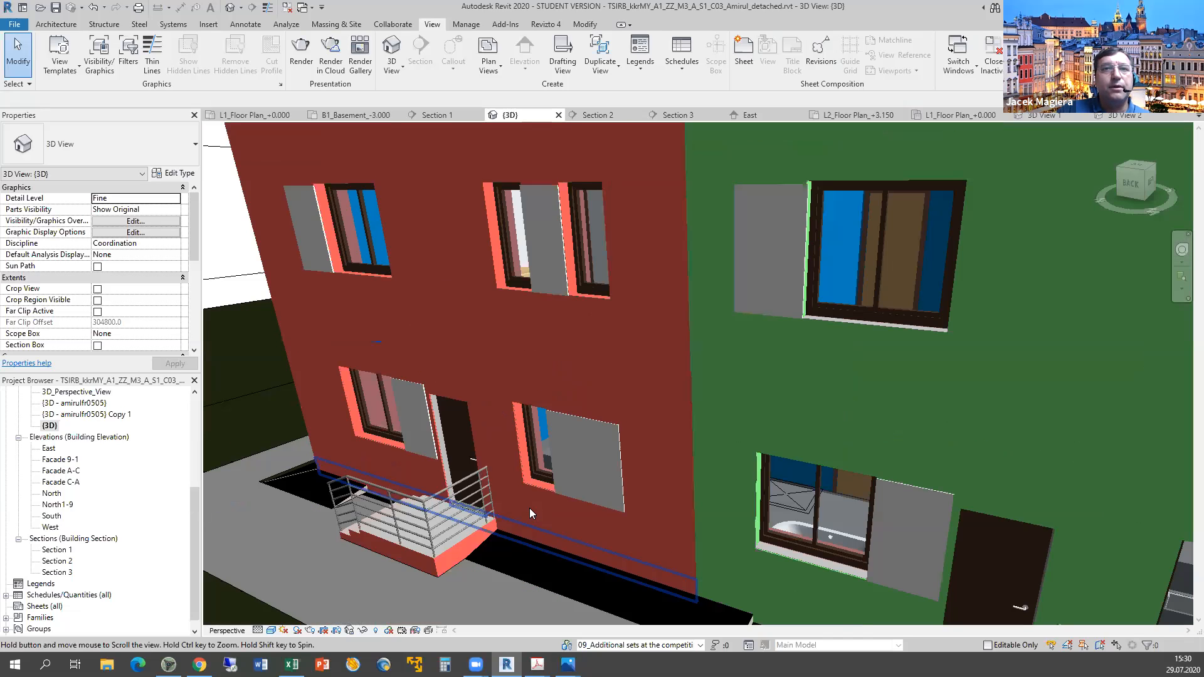
{"action": "left_click_drag", "start_coordinate": [324, 531], "coordinate": [324, 531]}
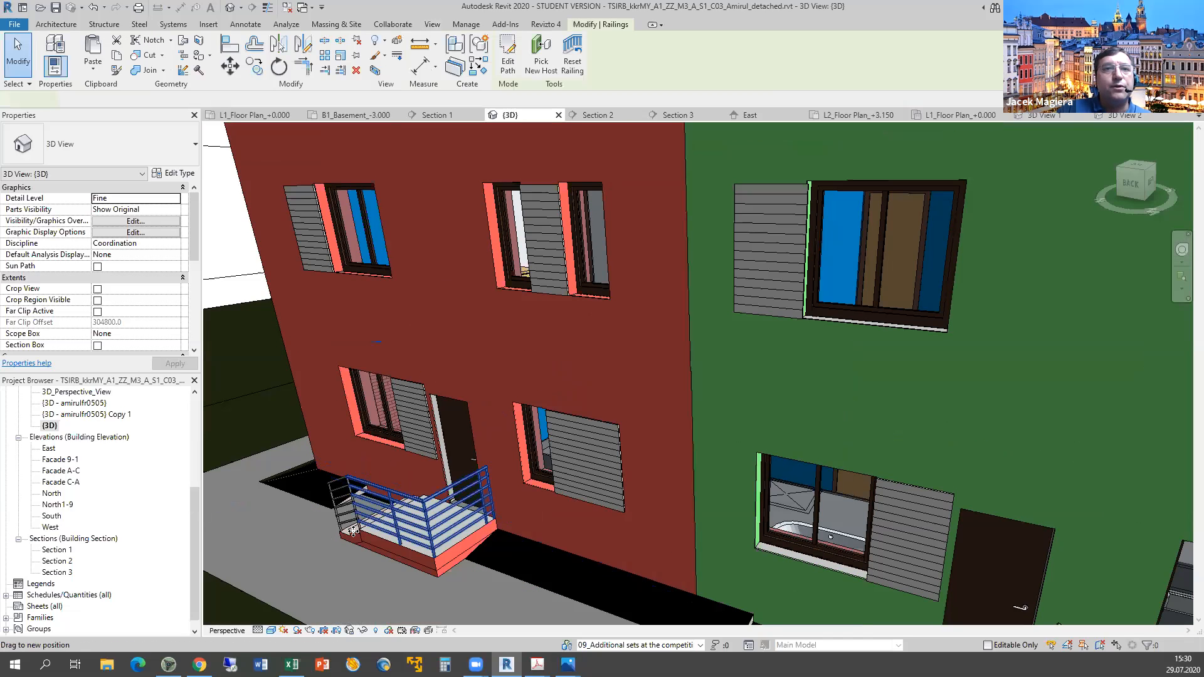
{"action": "left_click", "coordinate": [435, 553]}
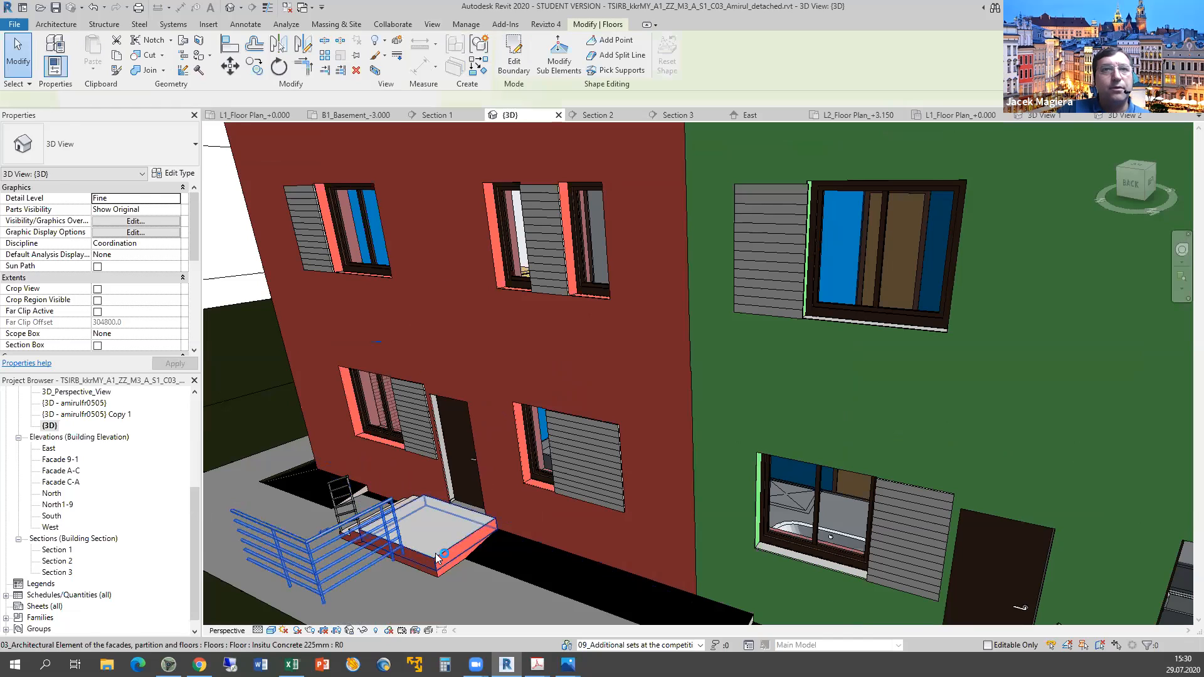
{"action": "key", "text": "ctrl+z"}
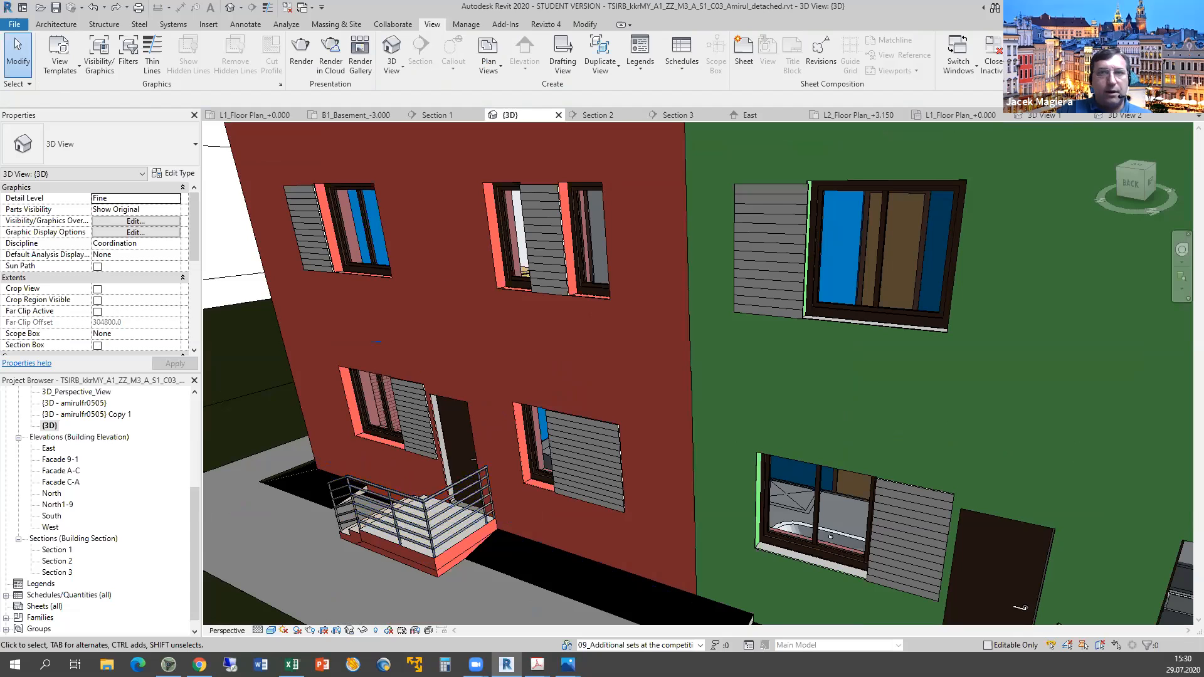
Score the stair-railings criterion y in cell G36, then return to Revit.
{"action": "key", "text": "alt+Tab"}
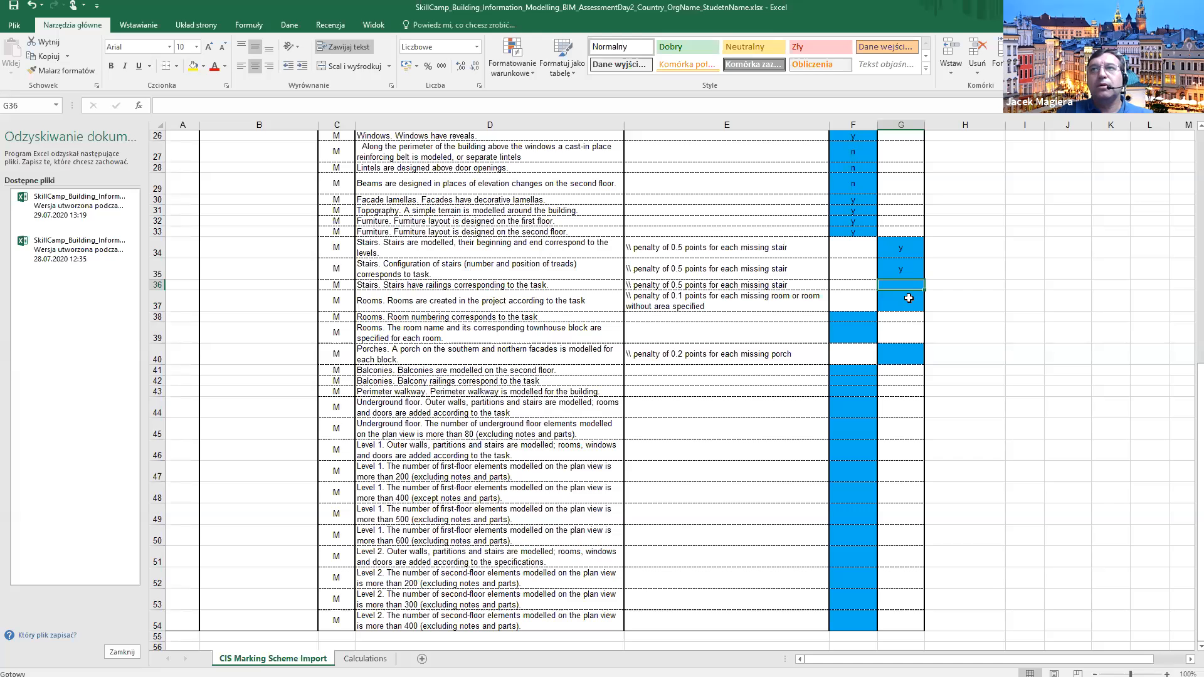
{"action": "type", "text": "y"}
{"action": "key", "text": "Return"}
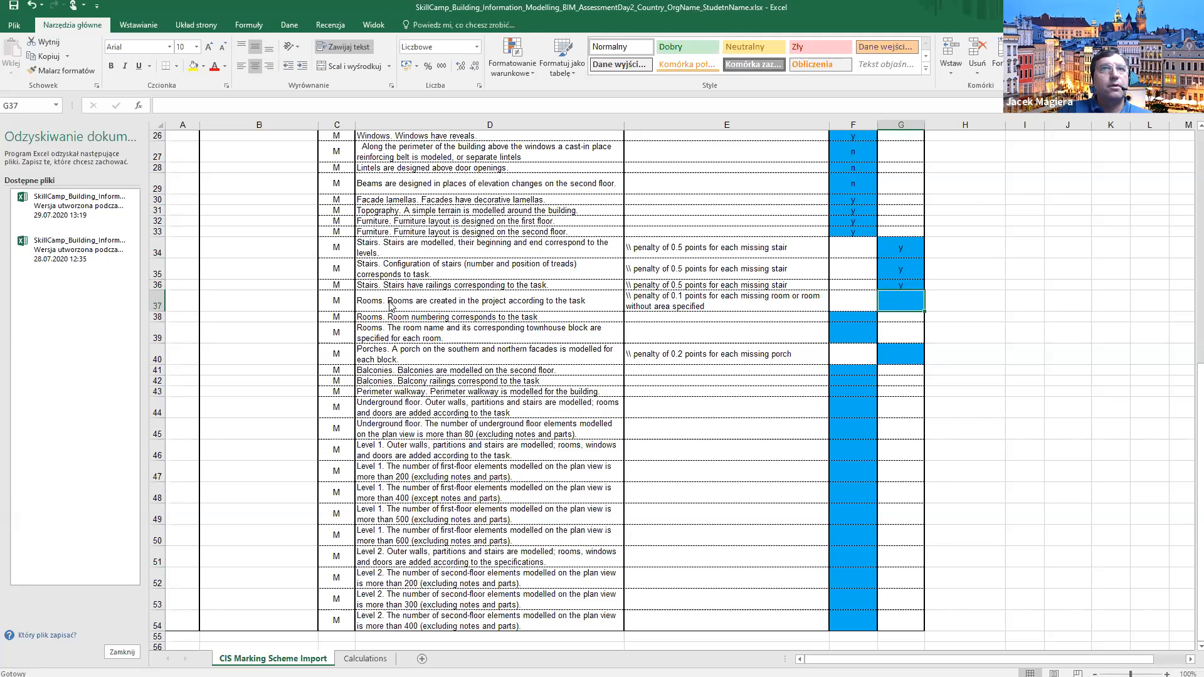
{"action": "key", "text": "alt+Tab"}
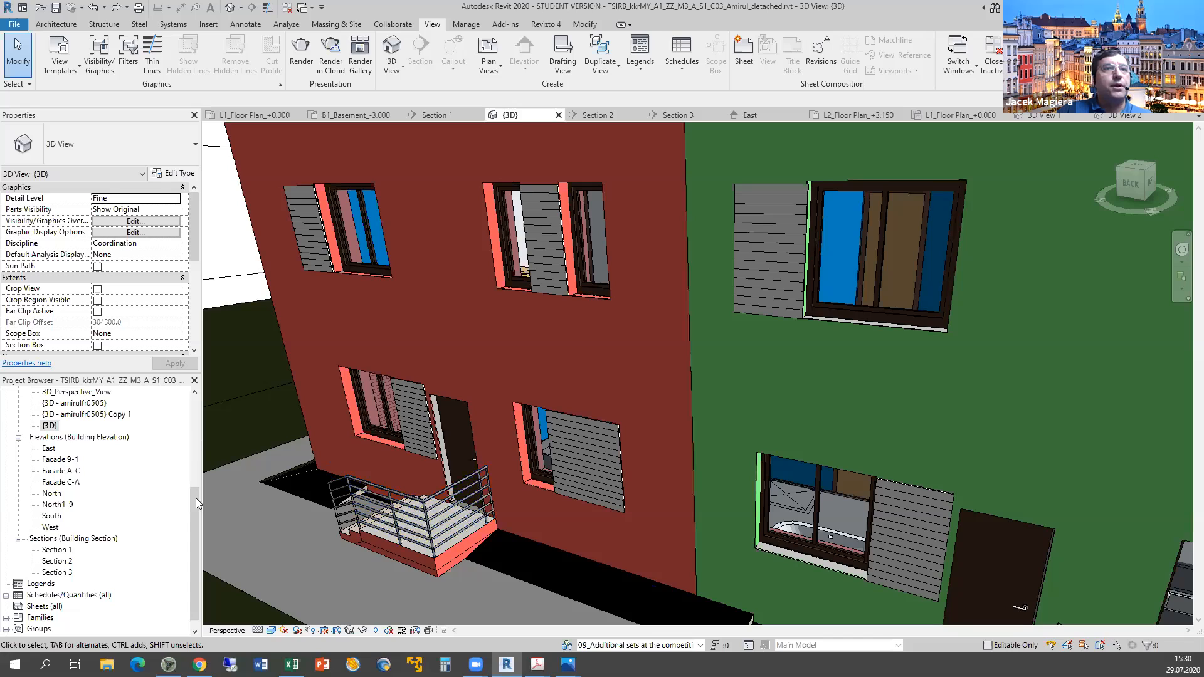
Open L1_Floor Plan_+0.000 and window-select all 593 elements across the whole building.
{"action": "scroll", "coordinate": [188, 415], "scroll_direction": "up", "scroll_amount": 5}
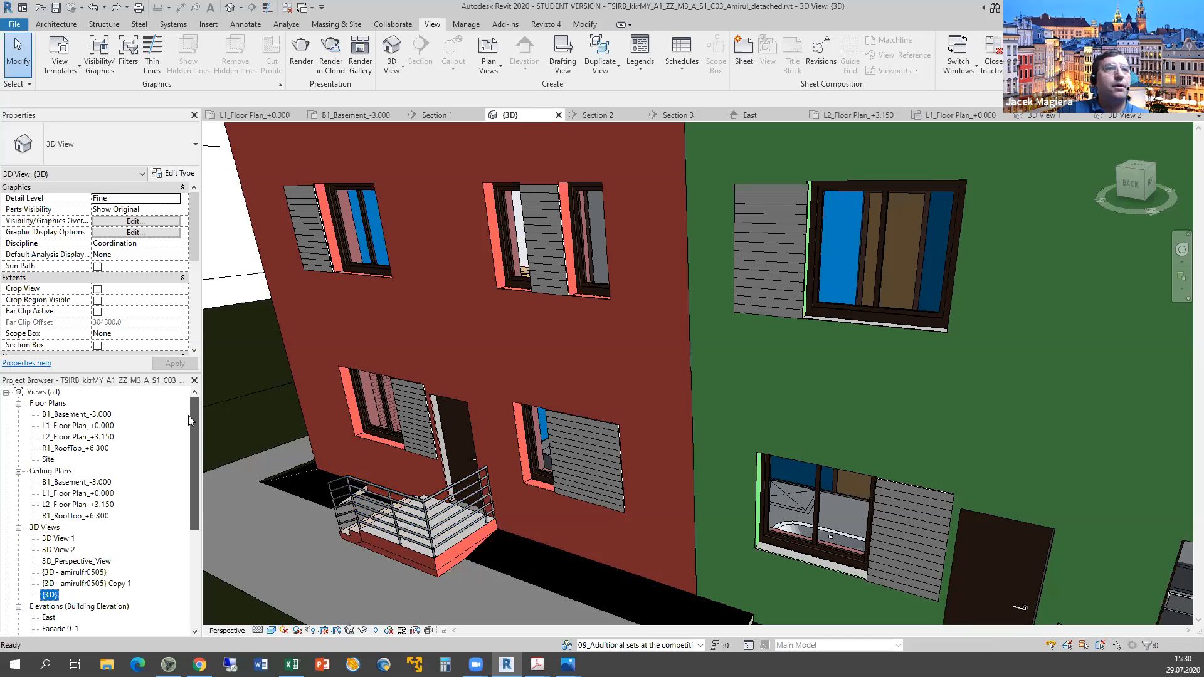
{"action": "double_click", "coordinate": [65, 428]}
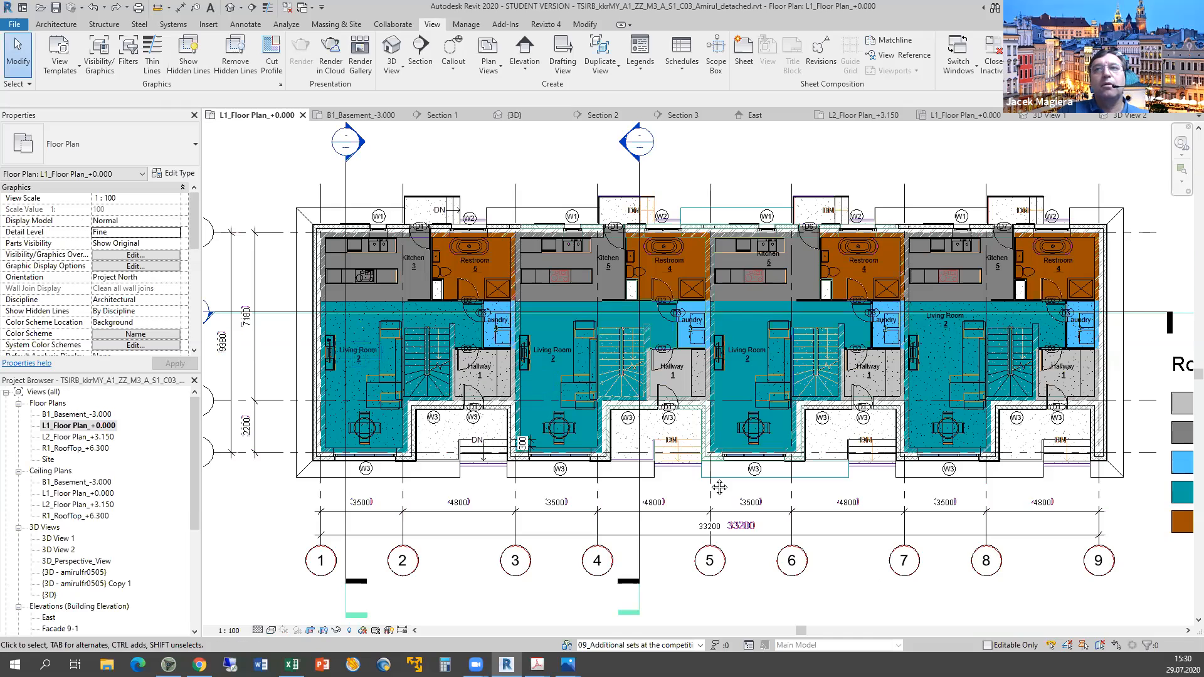
{"action": "scroll", "coordinate": [881, 590], "scroll_direction": "down", "scroll_amount": 3}
{"action": "middle_click_drag", "start_coordinate": [987, 510], "coordinate": [808, 405]}
{"action": "left_click_drag", "start_coordinate": [1073, 542], "coordinate": [242, 191]}
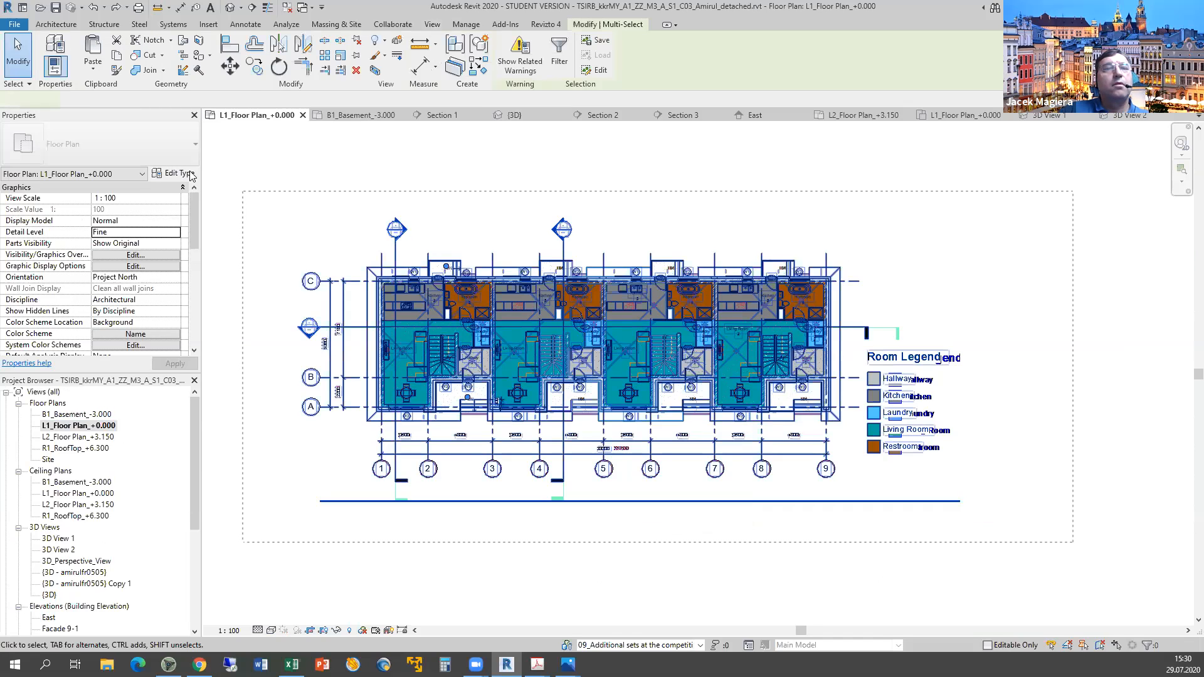
Filter the selection to the Rooms category only (20 rooms) and zoom in to inspect them.
{"action": "left_click", "coordinate": [142, 176]}
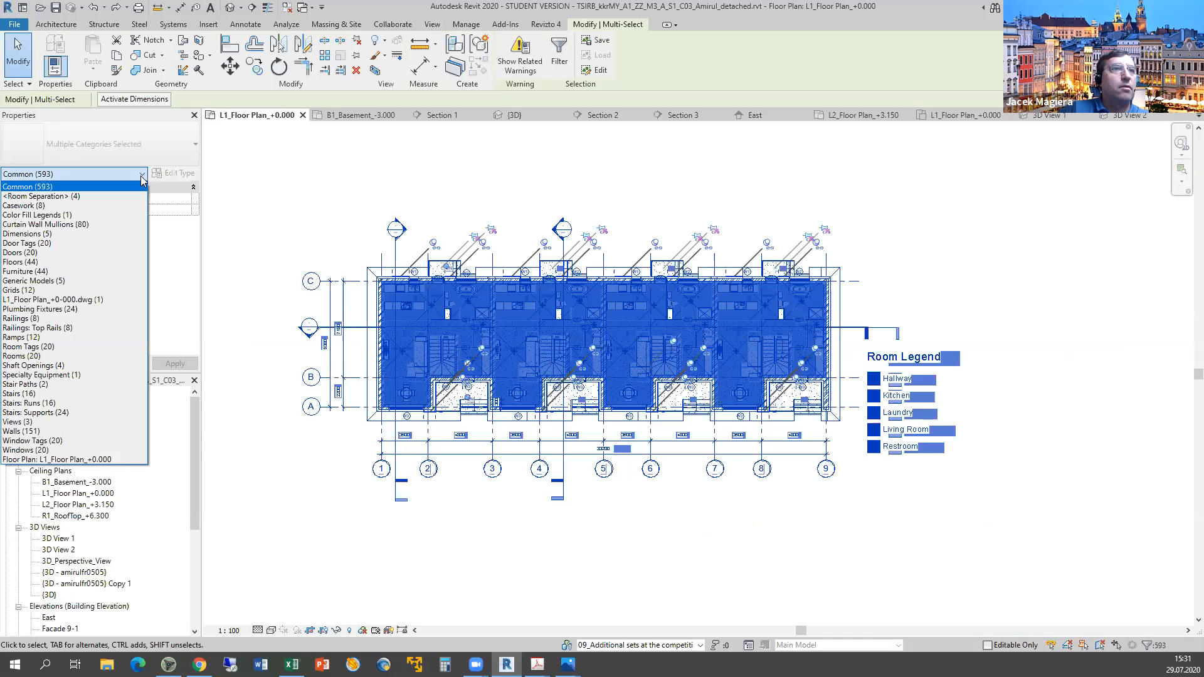
{"action": "left_click", "coordinate": [25, 356]}
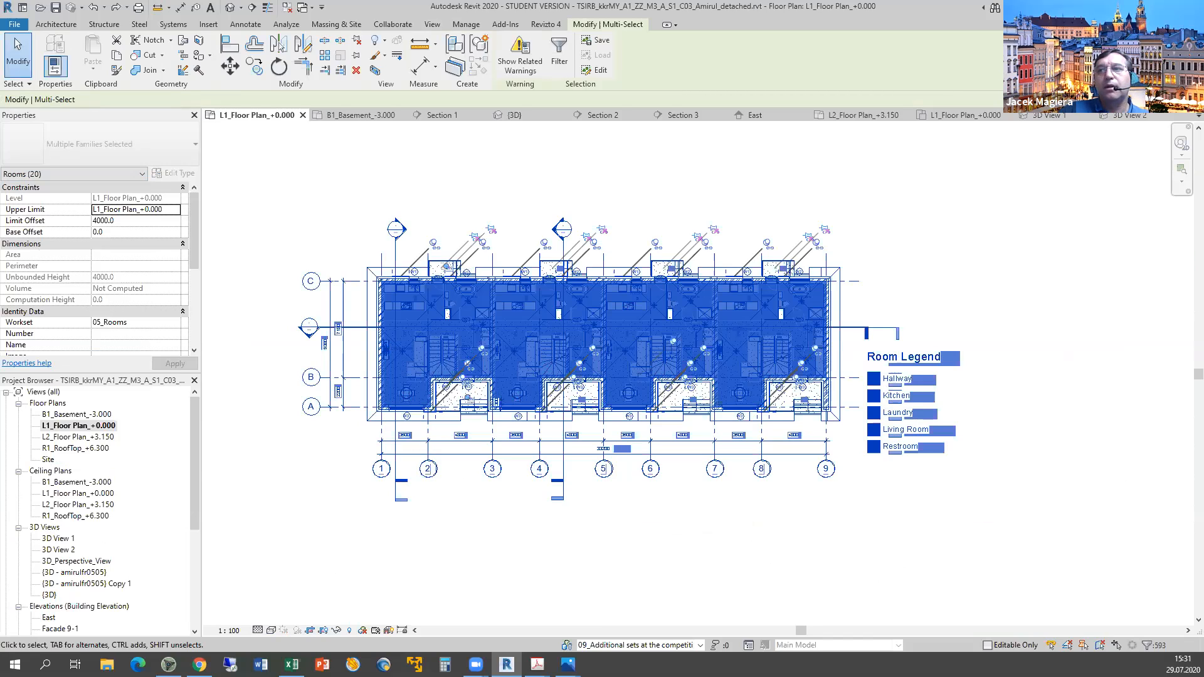
{"action": "left_click", "coordinate": [1147, 646]}
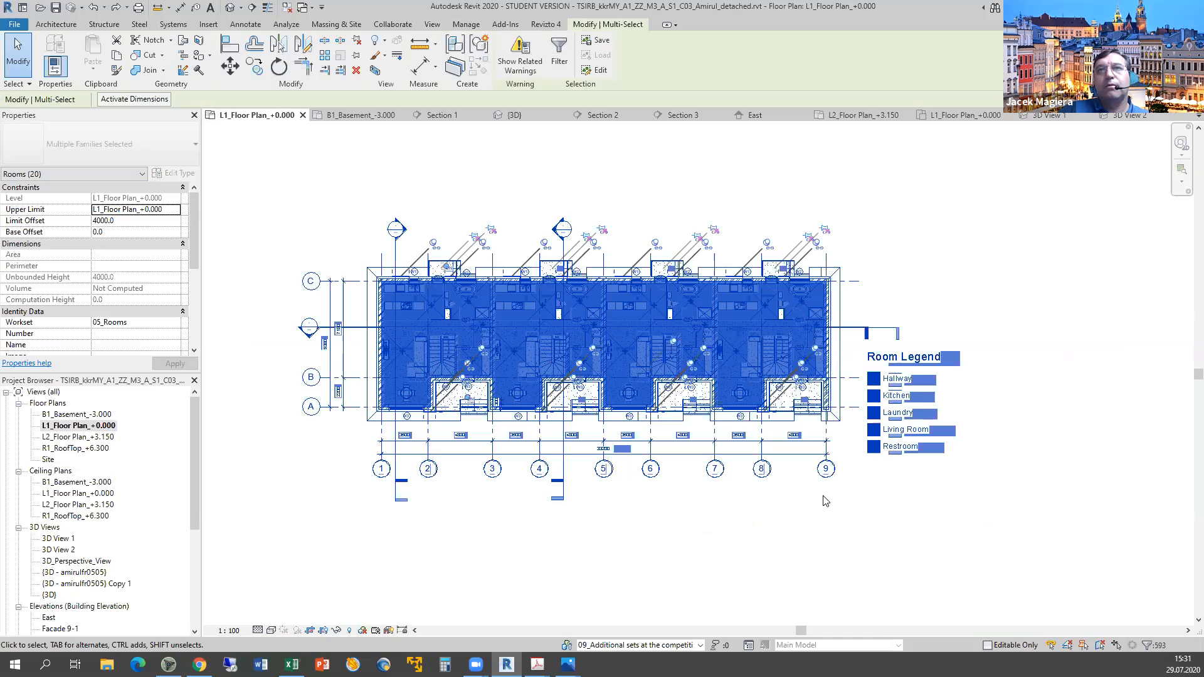
{"action": "left_click", "coordinate": [665, 278]}
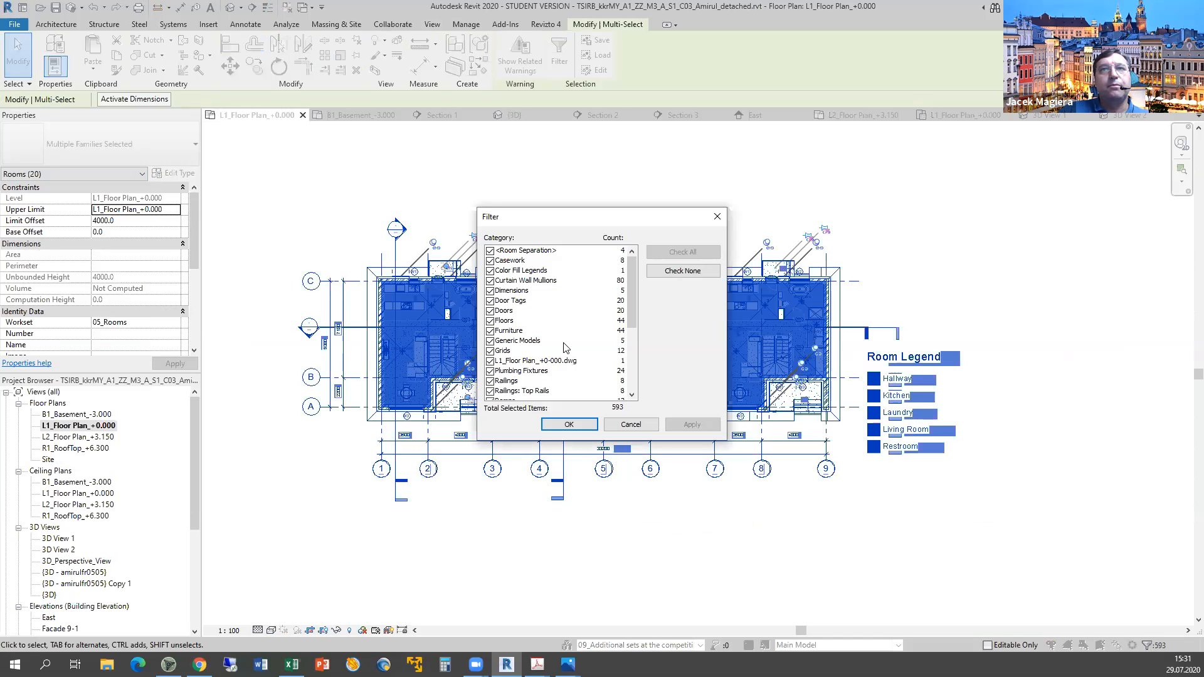
{"action": "scroll", "coordinate": [493, 338], "scroll_direction": "down", "scroll_amount": 4}
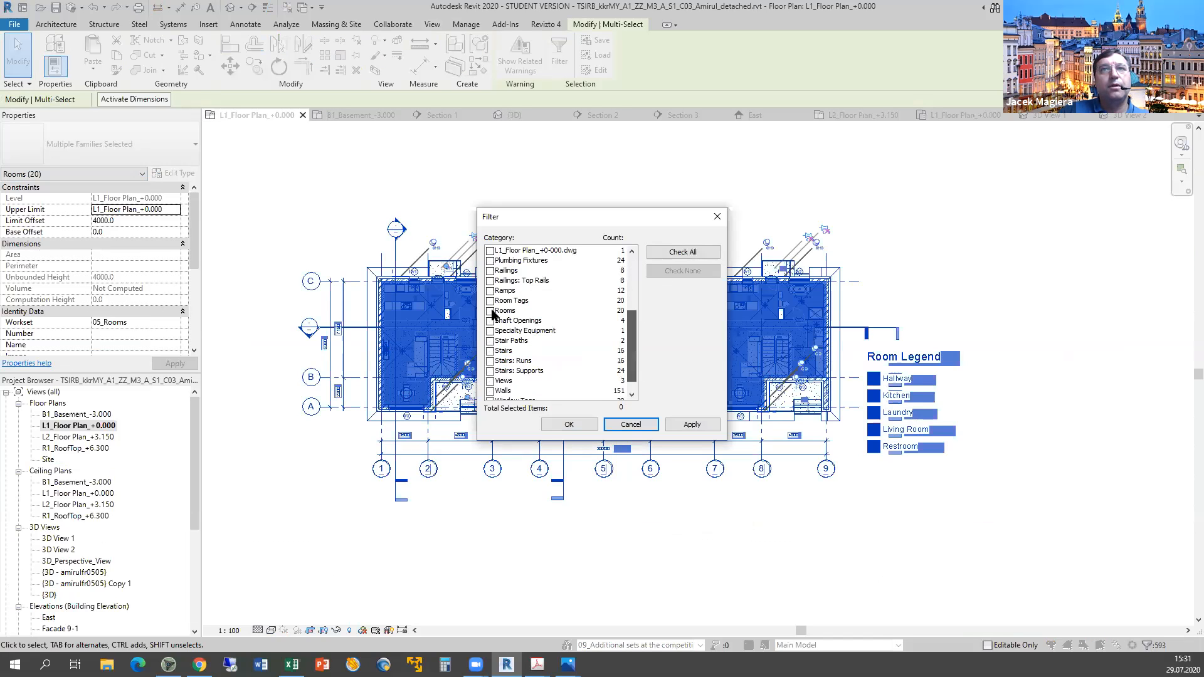
{"action": "left_click", "coordinate": [490, 311]}
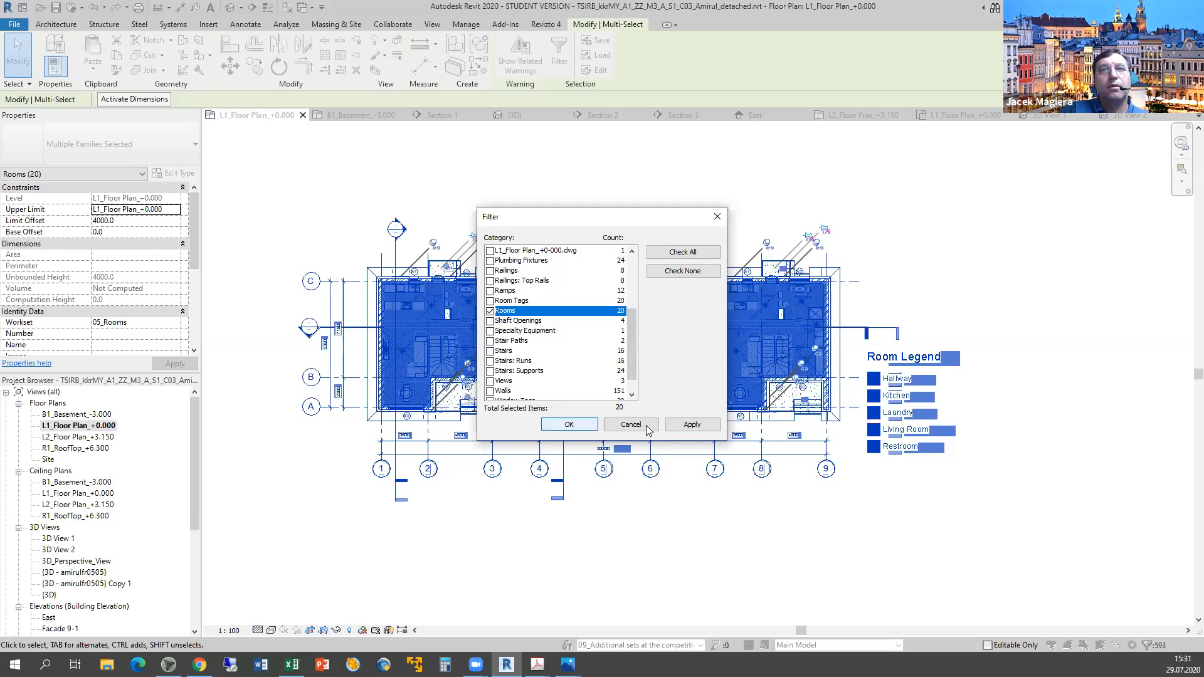
{"action": "left_click", "coordinate": [692, 425]}
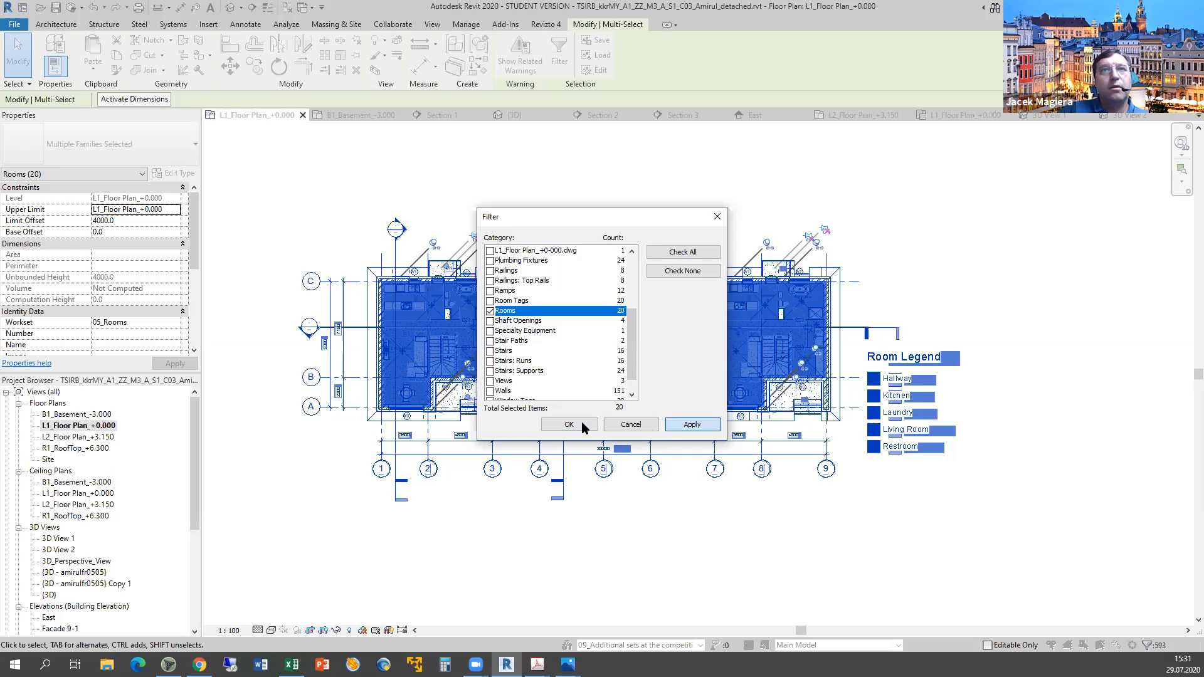
{"action": "key", "text": "Return"}
{"action": "scroll", "coordinate": [608, 527], "scroll_direction": "down", "scroll_amount": 3}
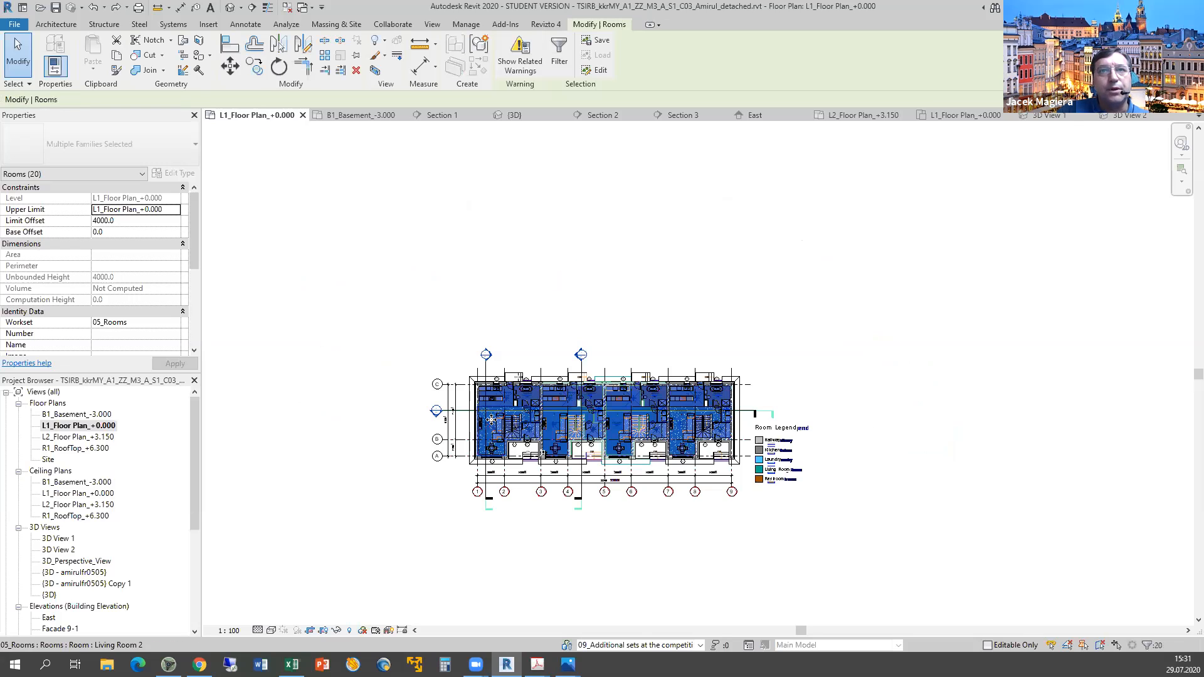
{"action": "scroll", "coordinate": [490, 418], "scroll_direction": "up", "scroll_amount": 5}
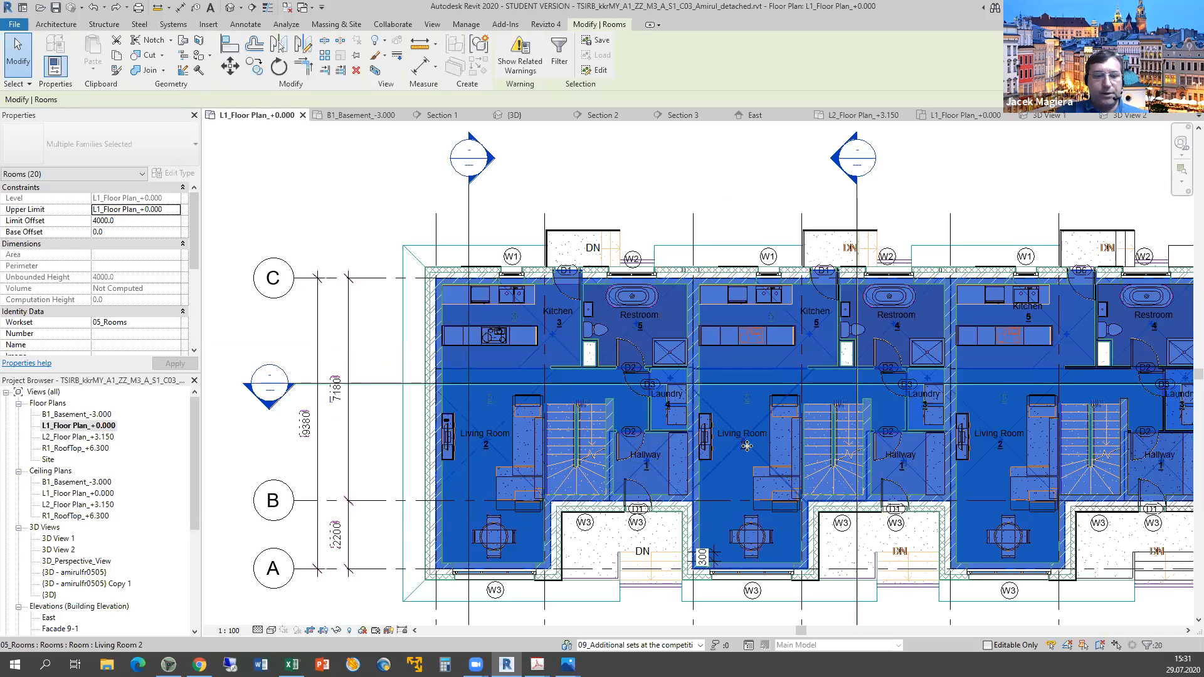
{"action": "scroll", "coordinate": [746, 445], "scroll_direction": "down", "scroll_amount": 3}
Enter y for the rooms criterion in G37, then bring back the reference PDF.
{"action": "key", "text": "alt+Tab"}
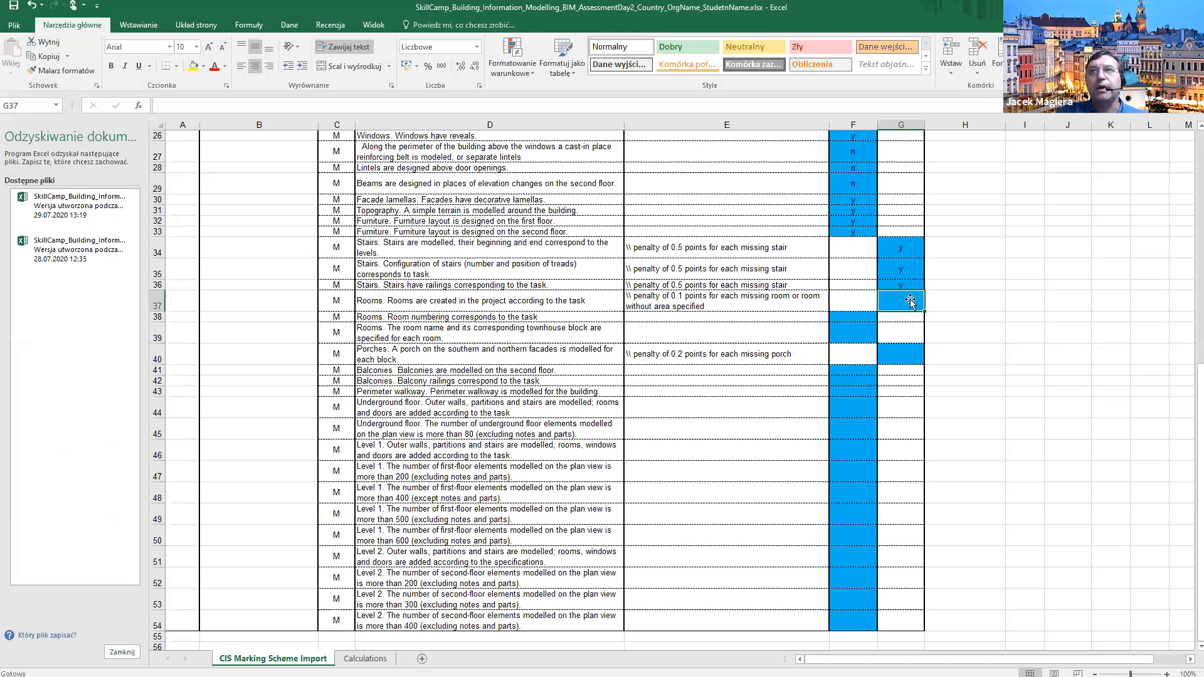
{"action": "type", "text": "y"}
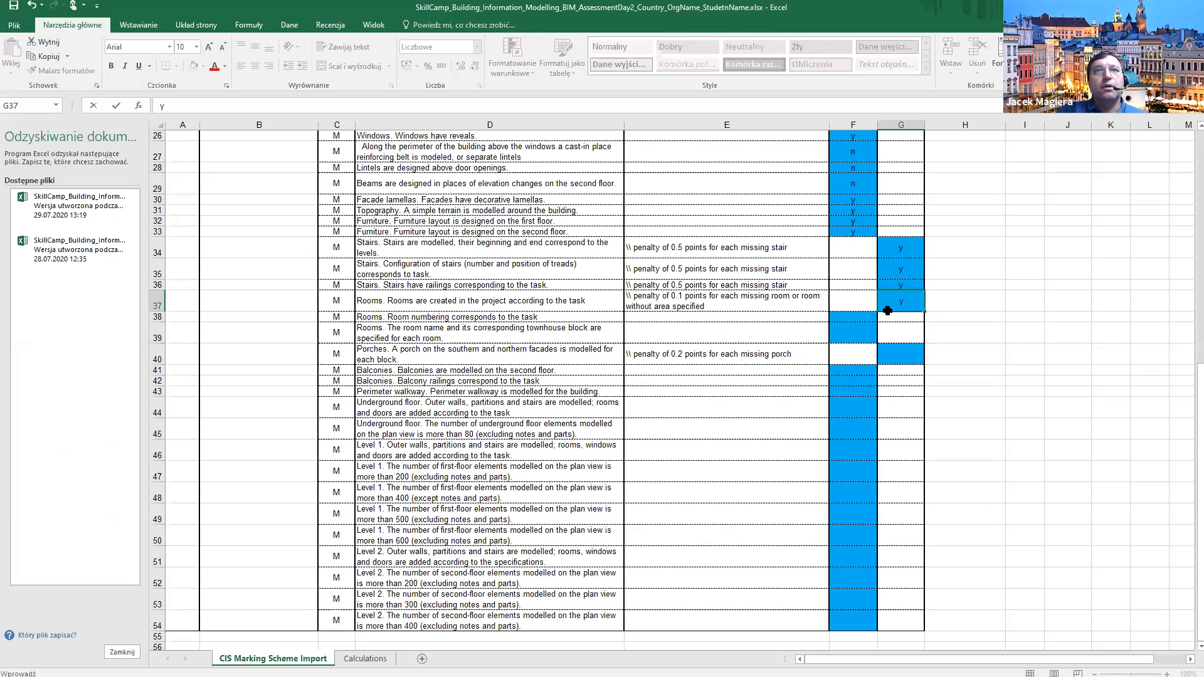
{"action": "left_click", "coordinate": [854, 316]}
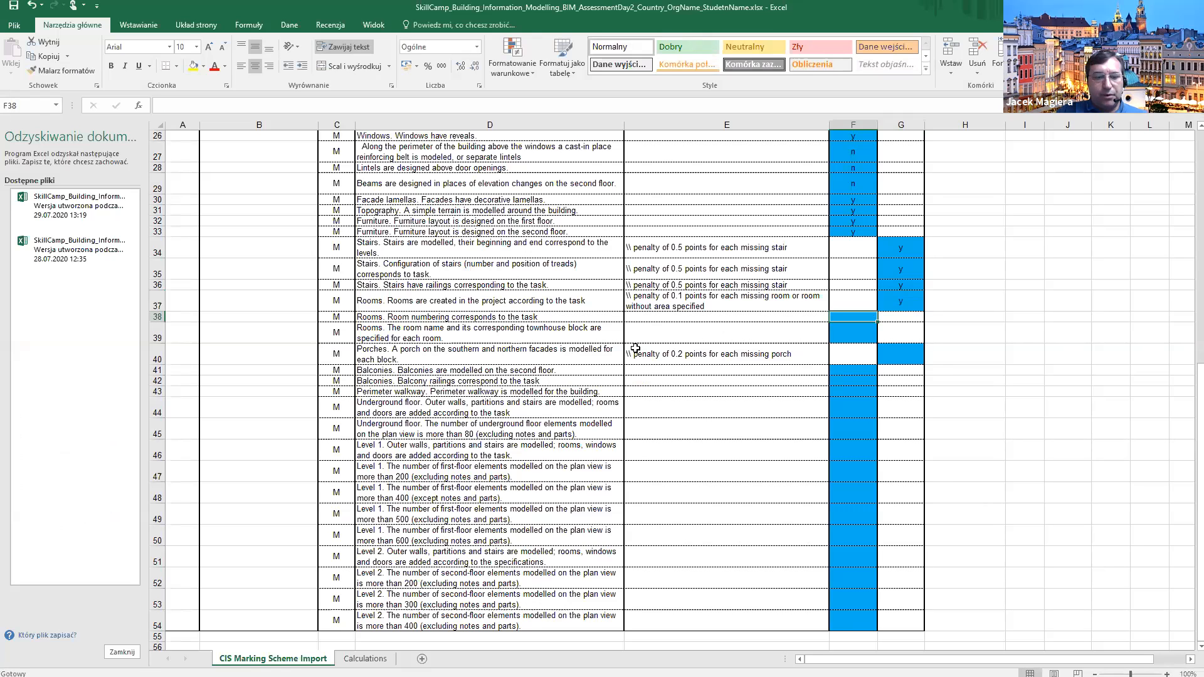
{"action": "left_click", "coordinate": [681, 635]}
{"action": "key", "text": "alt+Tab"}
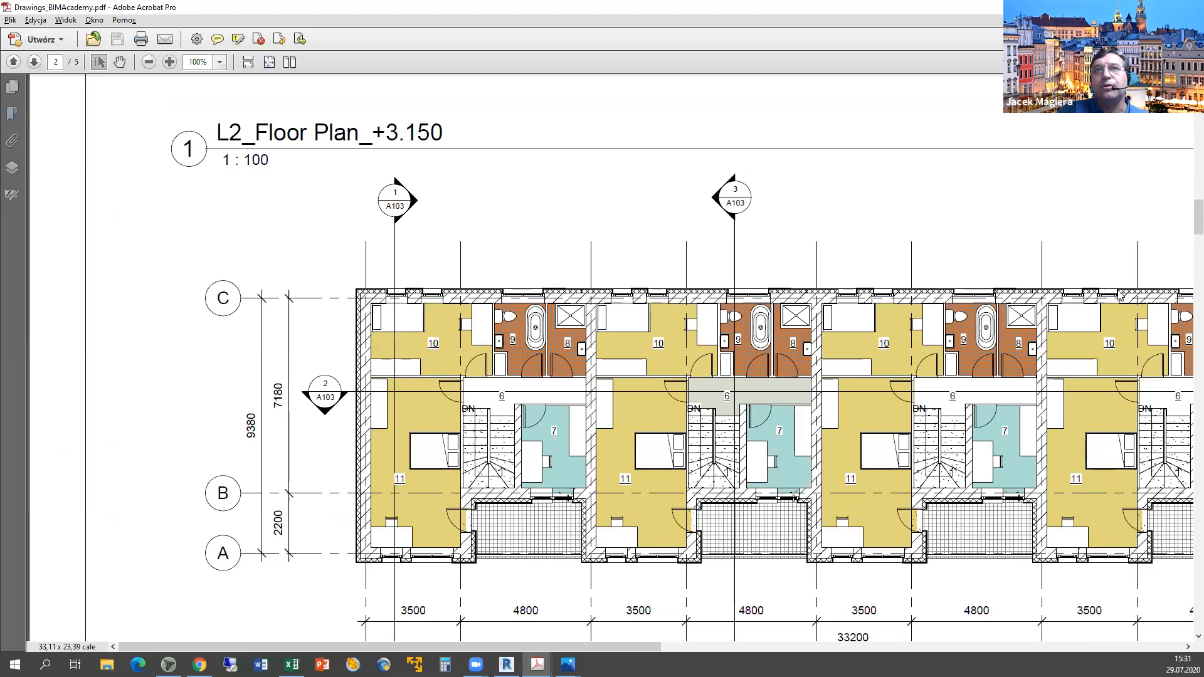
{"action": "scroll", "coordinate": [1121, 296], "scroll_direction": "down", "scroll_amount": 1}
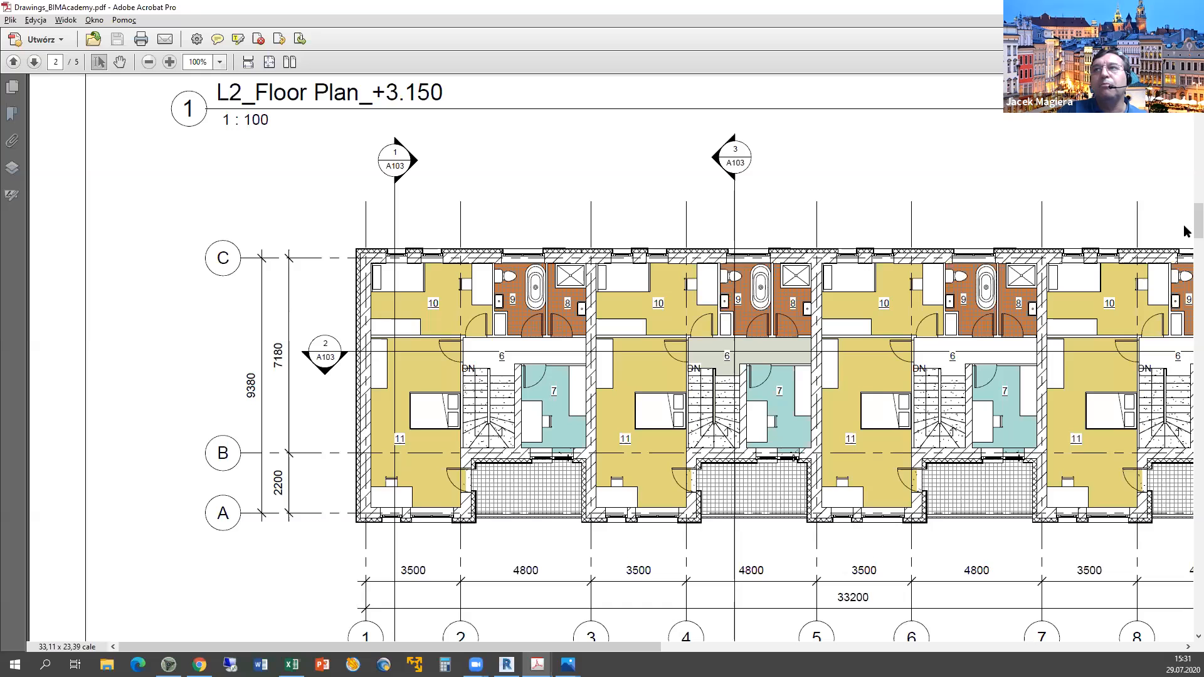
{"action": "scroll", "coordinate": [1184, 194], "scroll_direction": "up", "scroll_amount": 5}
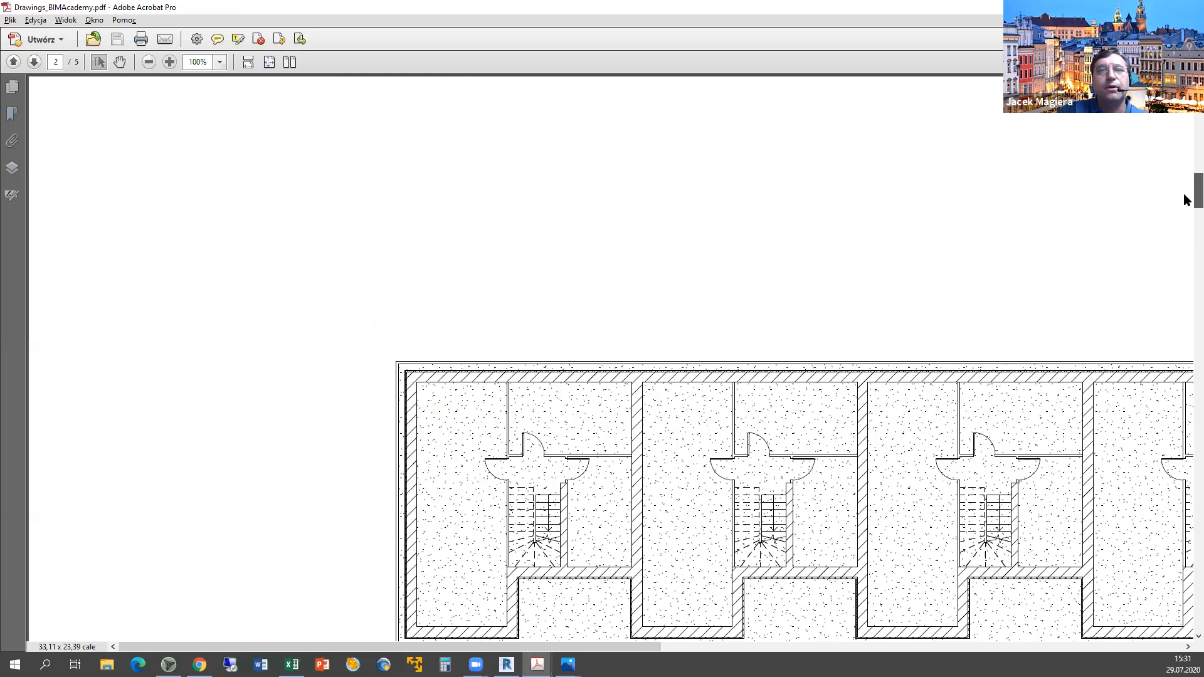
{"action": "scroll", "coordinate": [705, 322], "scroll_direction": "up", "scroll_amount": 5}
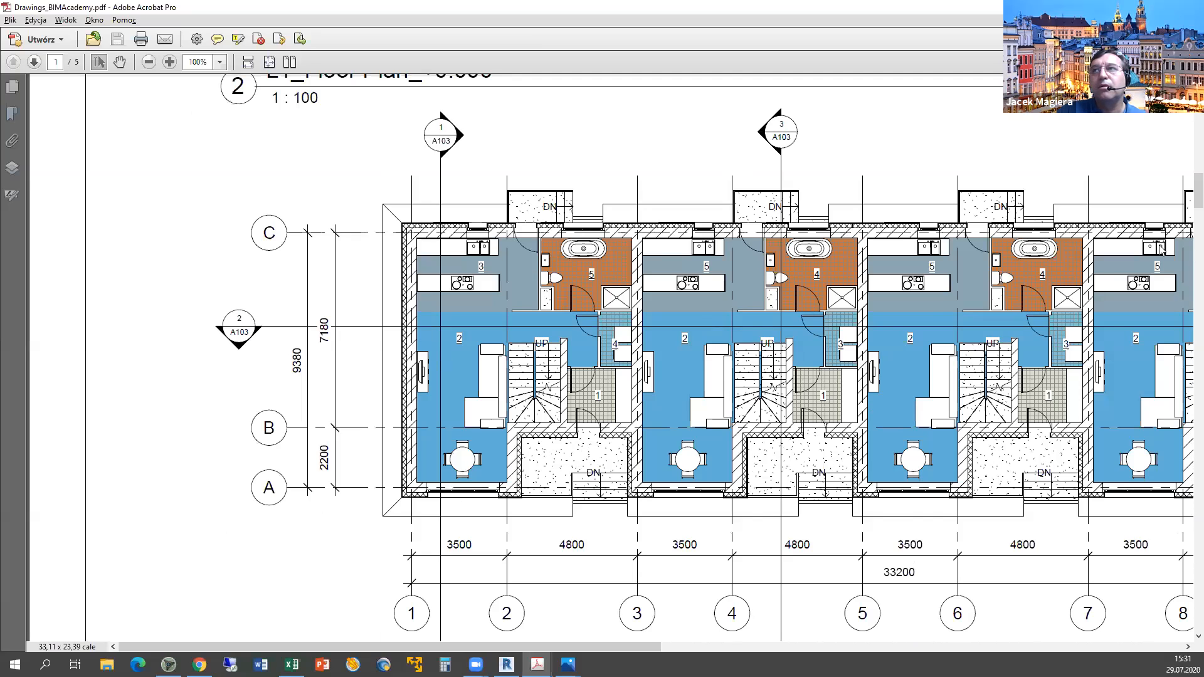
{"action": "scroll", "coordinate": [1187, 202], "scroll_direction": "down", "scroll_amount": 3}
{"action": "scroll", "coordinate": [1185, 235], "scroll_direction": "down", "scroll_amount": 10}
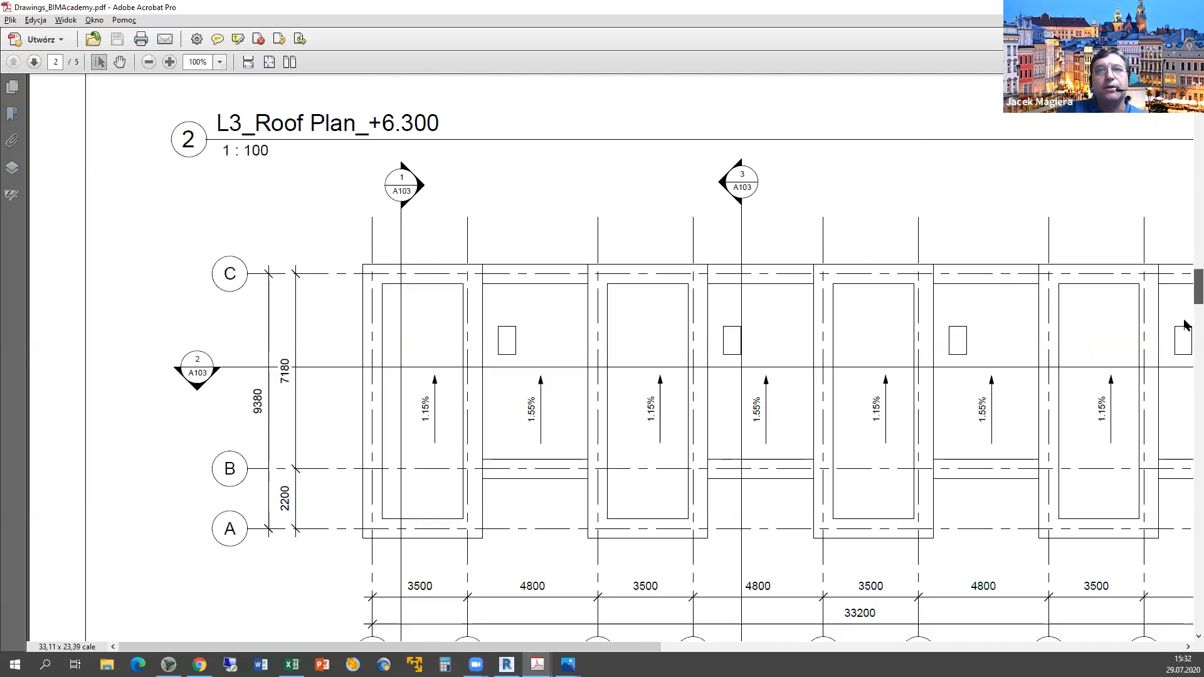
{"action": "scroll", "coordinate": [1187, 396], "scroll_direction": "down", "scroll_amount": 5}
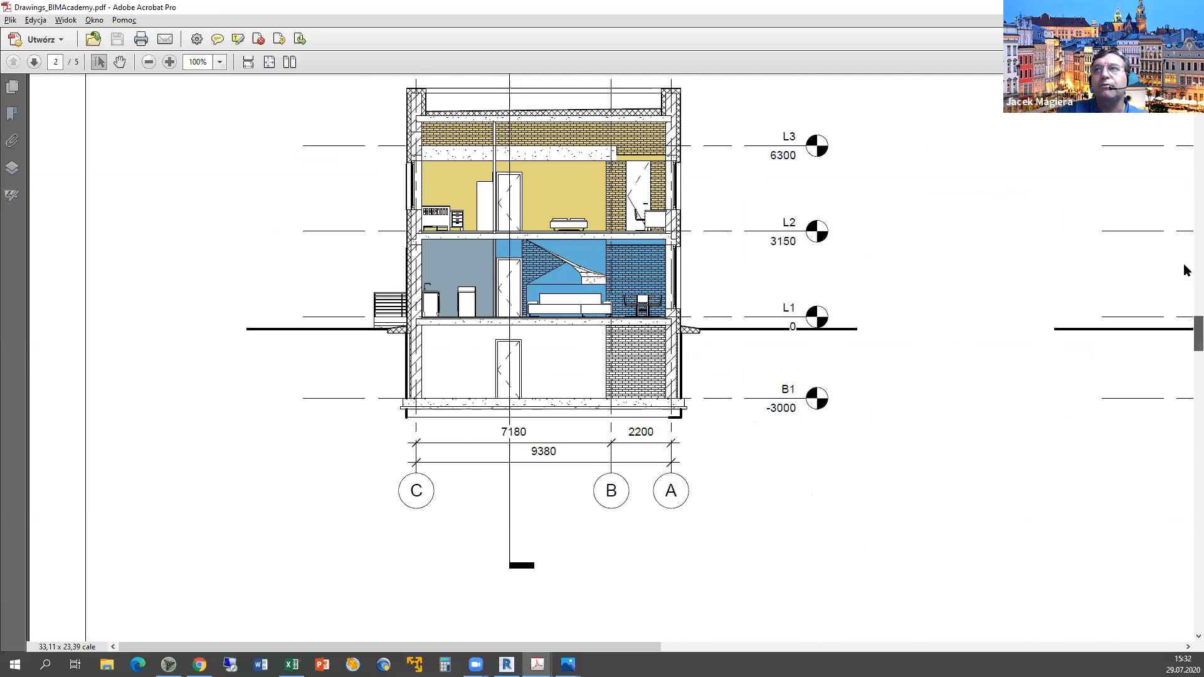
{"action": "scroll", "coordinate": [1186, 210], "scroll_direction": "down", "scroll_amount": 5}
{"action": "scroll", "coordinate": [1186, 210], "scroll_direction": "down", "scroll_amount": 5}
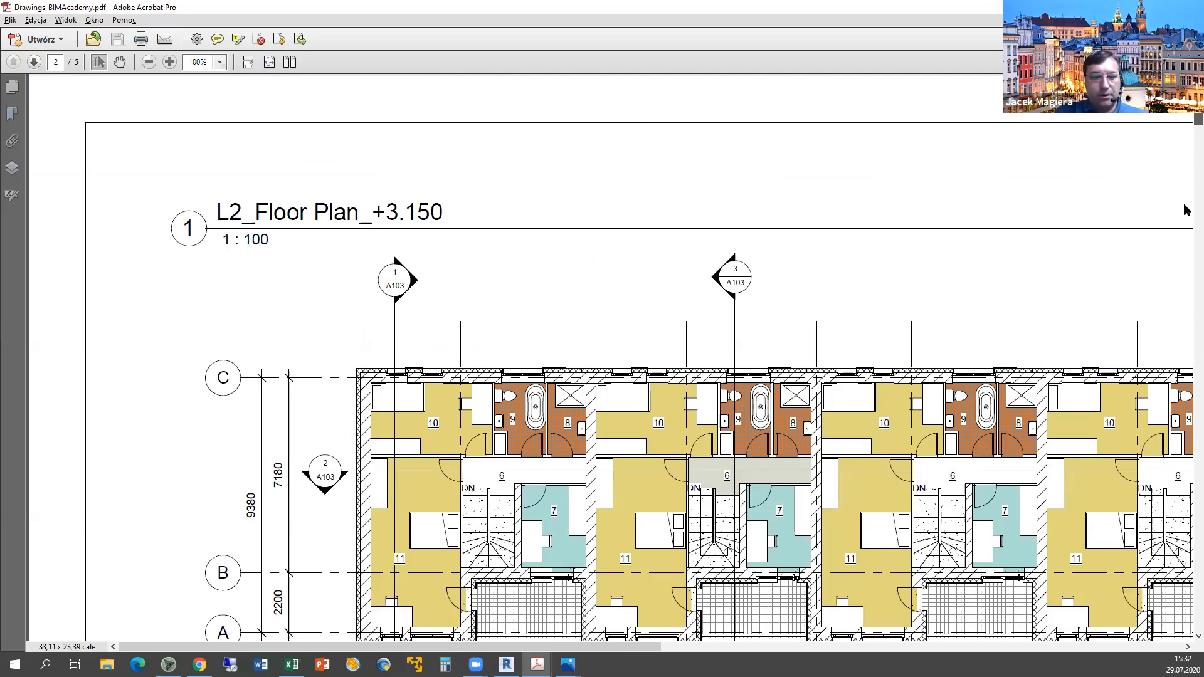
{"action": "scroll", "coordinate": [551, 265], "scroll_direction": "down", "scroll_amount": 5}
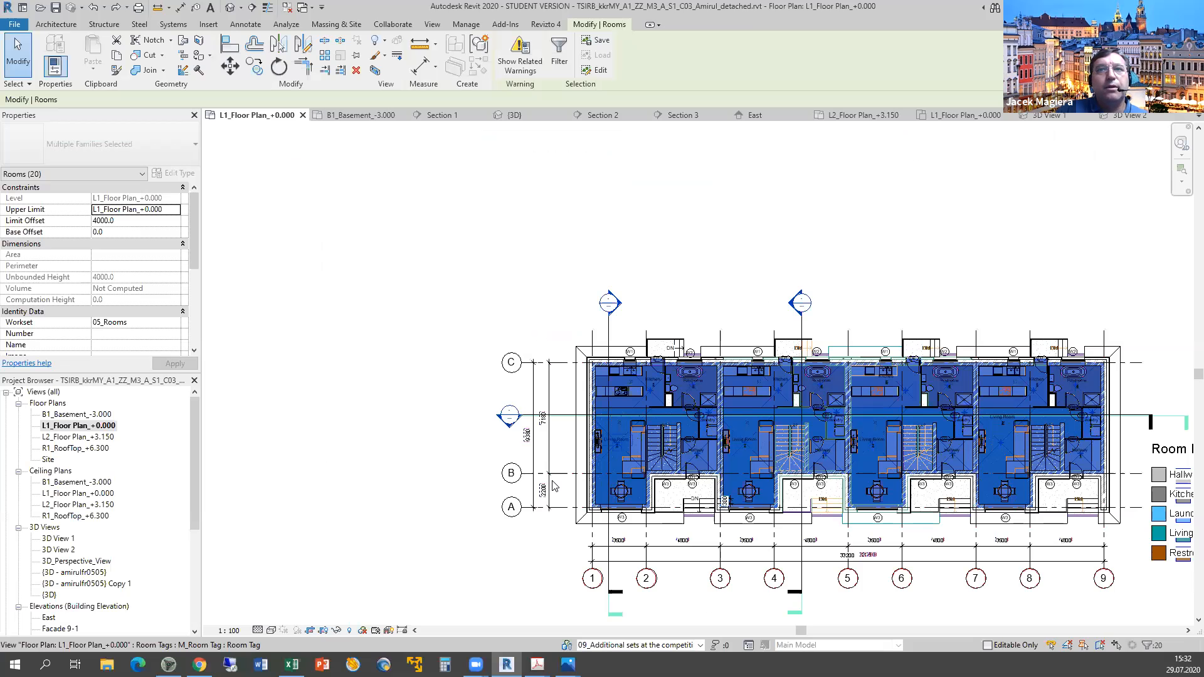
{"action": "scroll", "coordinate": [544, 429], "scroll_direction": "up", "scroll_amount": 5}
{"action": "left_click", "coordinate": [564, 417]}
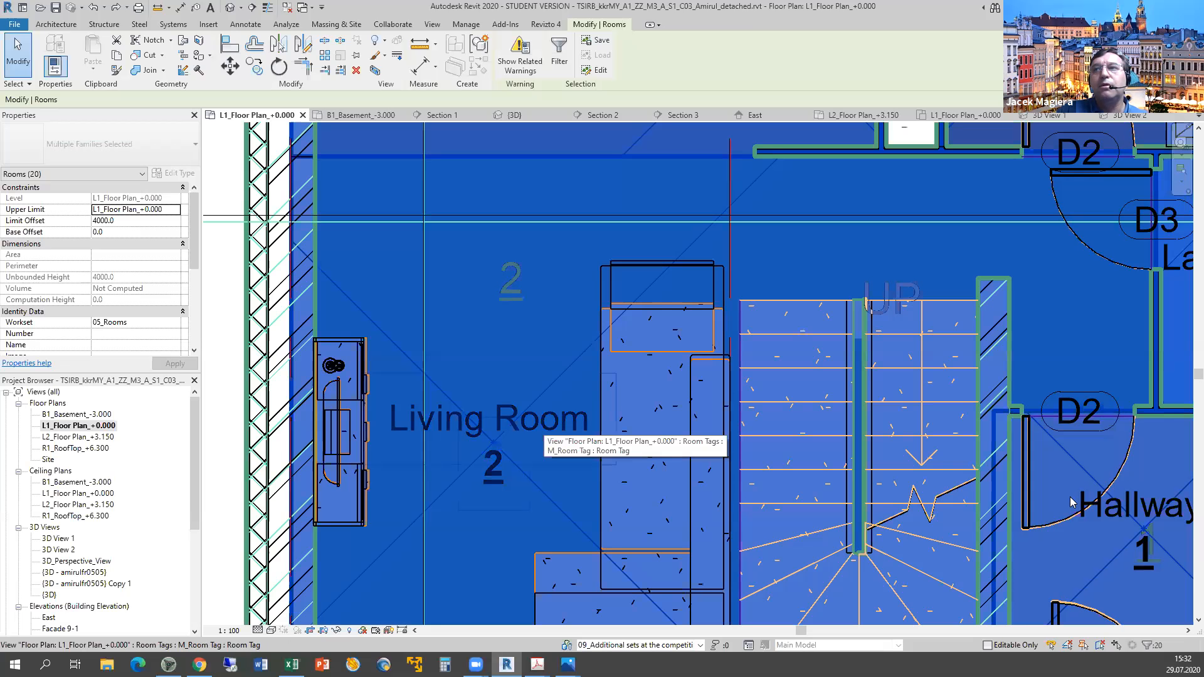
{"action": "left_click", "coordinate": [1121, 515]}
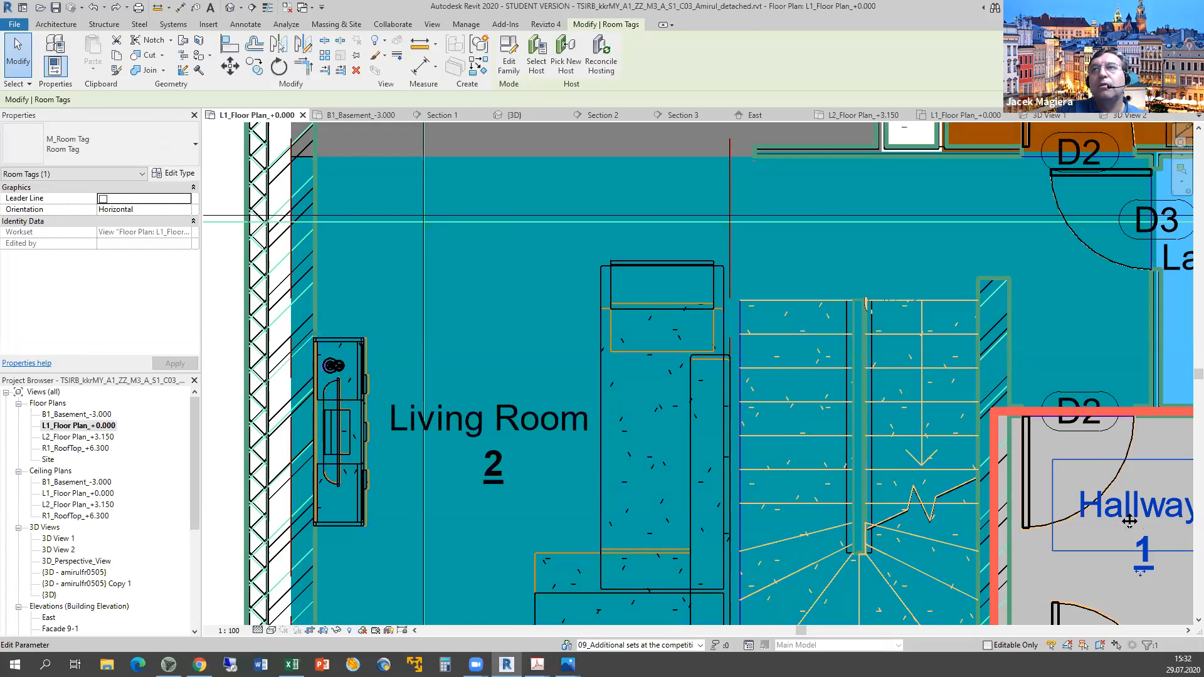
{"action": "scroll", "coordinate": [1122, 514], "scroll_direction": "down", "scroll_amount": 3}
{"action": "middle_click_drag", "start_coordinate": [1094, 505], "coordinate": [614, 387]}
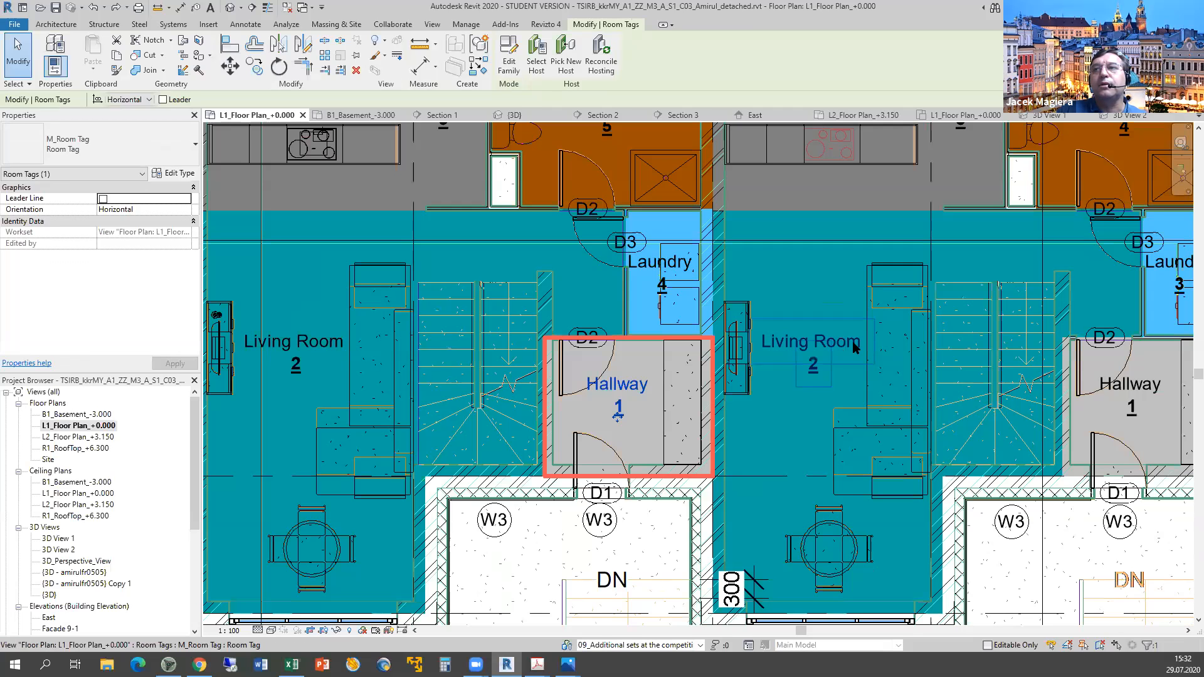
{"action": "scroll", "coordinate": [1026, 362], "scroll_direction": "down", "scroll_amount": 3}
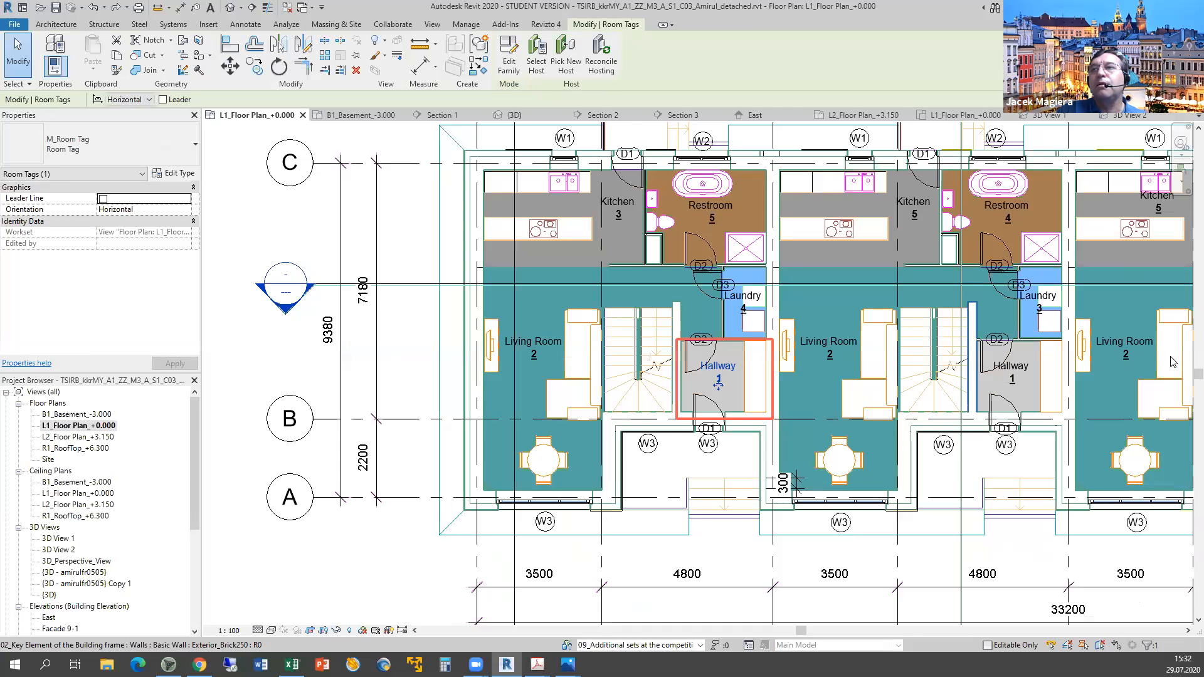
{"action": "left_click", "coordinate": [1136, 350]}
{"action": "scroll", "coordinate": [1100, 393], "scroll_direction": "down", "scroll_amount": 2}
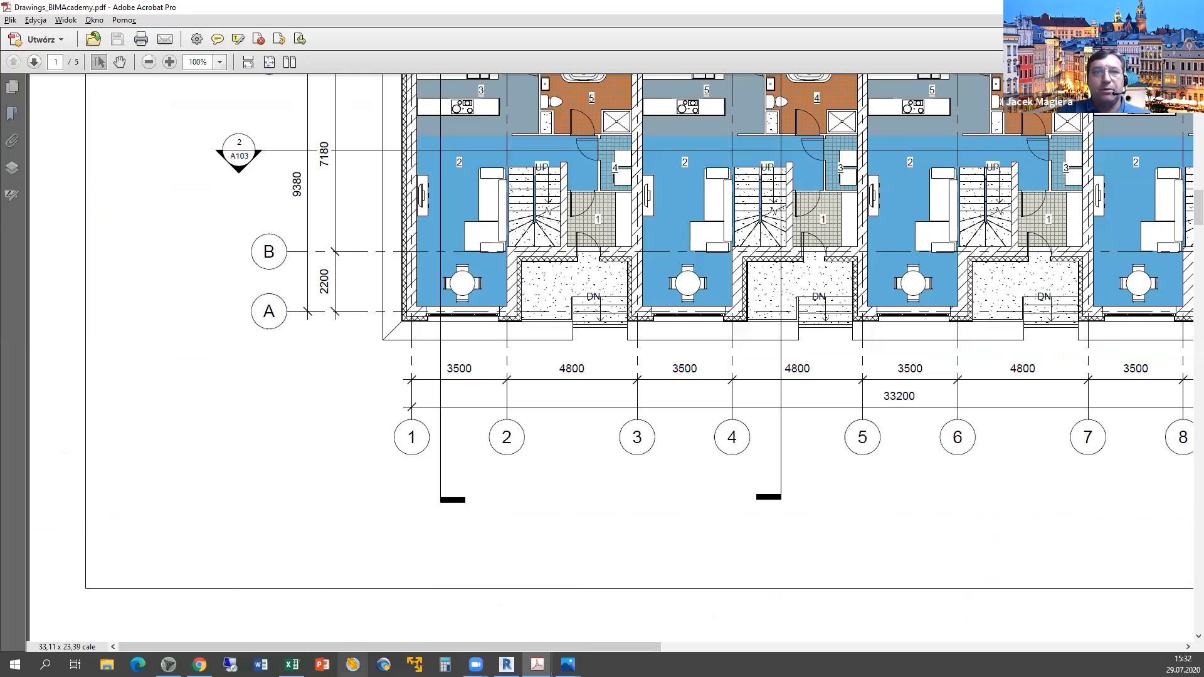
{"action": "mouse_move", "coordinate": [291, 664]}
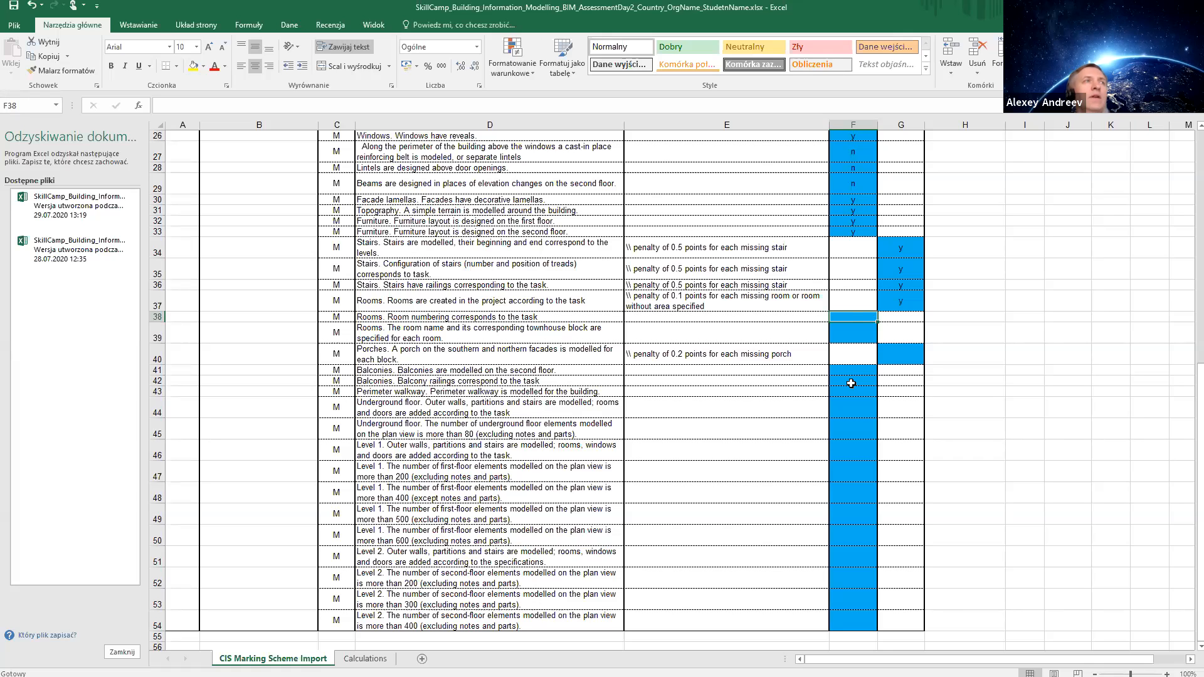
Score room numbering y in row 38, then read the full row 39 room-name criterion.
{"action": "type", "text": "y"}
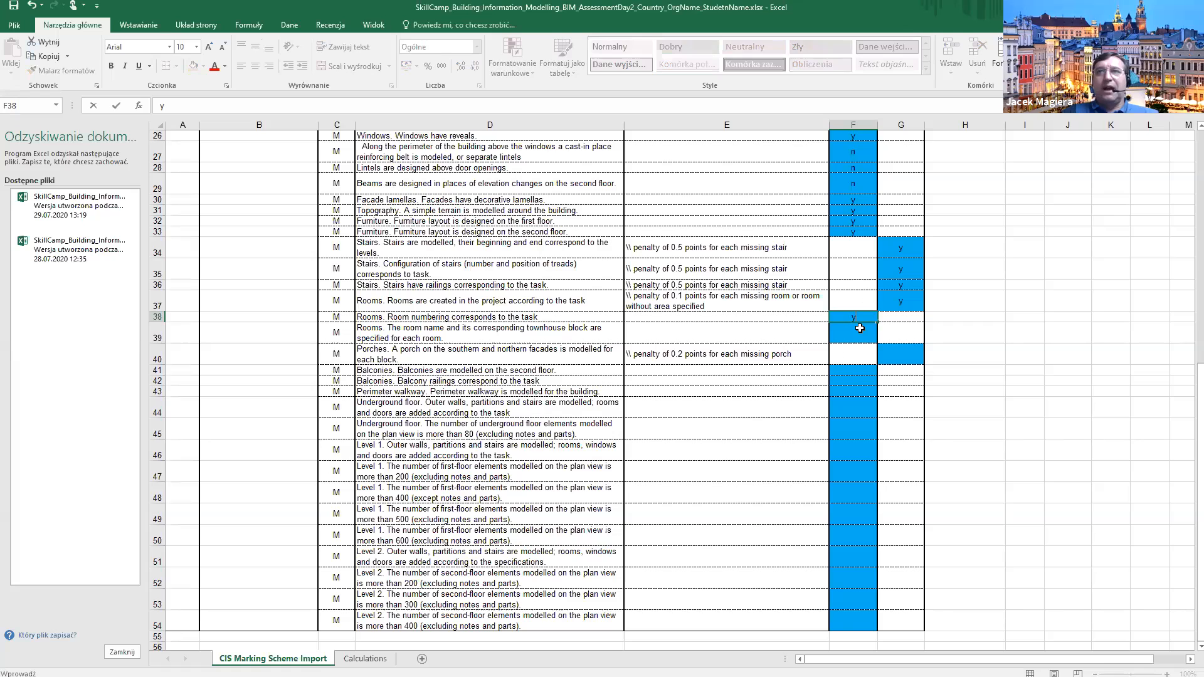
{"action": "key", "text": "Return"}
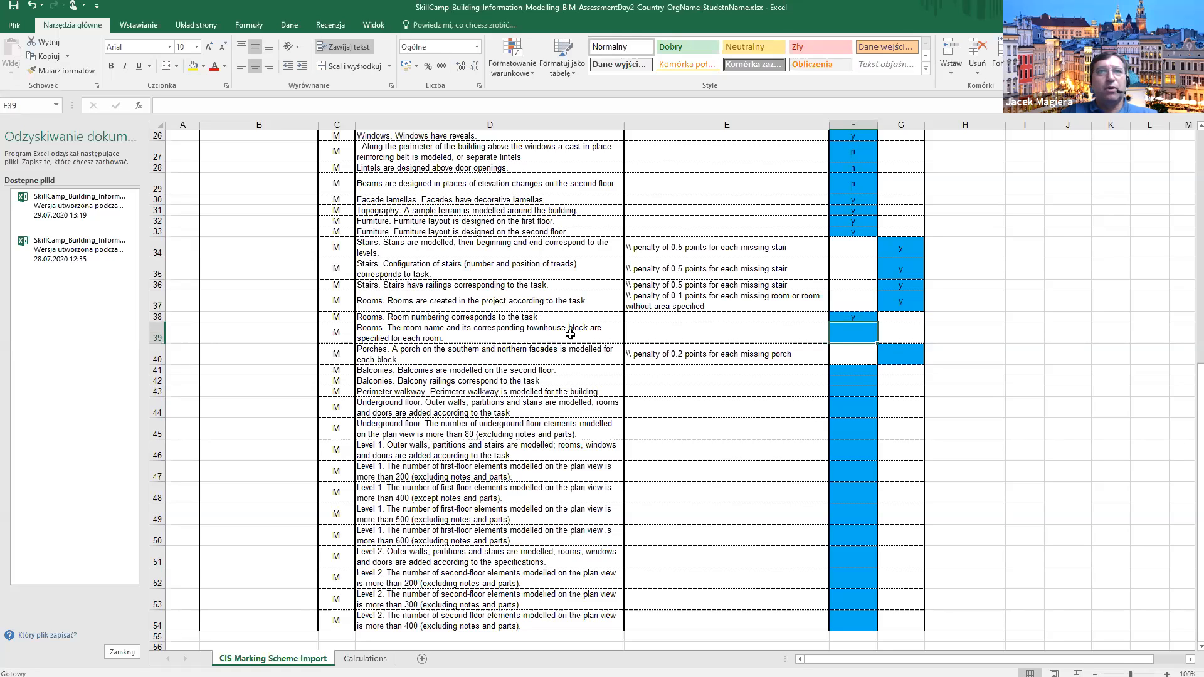
{"action": "left_click", "coordinate": [493, 329]}
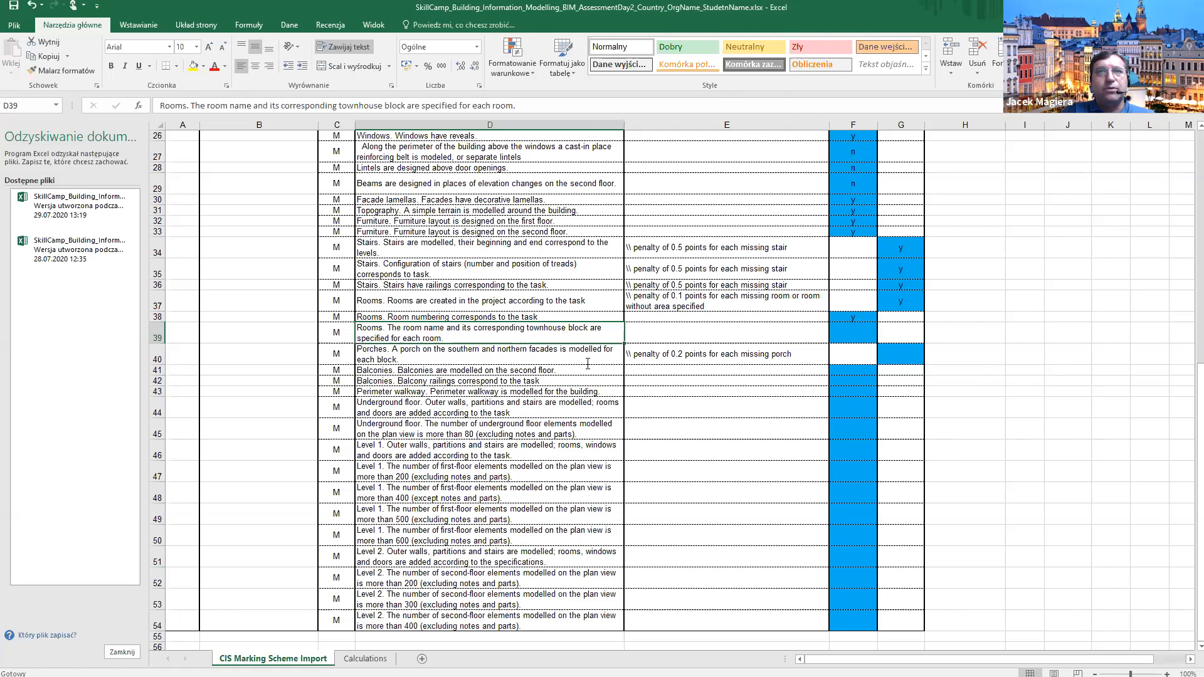
{"action": "key", "text": "alt+Tab"}
Scroll the Drawings PDF to show the coloured ground-floor plan and its section markers.
{"action": "scroll", "coordinate": [464, 174], "scroll_direction": "up", "scroll_amount": 3}
{"action": "scroll", "coordinate": [490, 292], "scroll_direction": "up", "scroll_amount": 3}
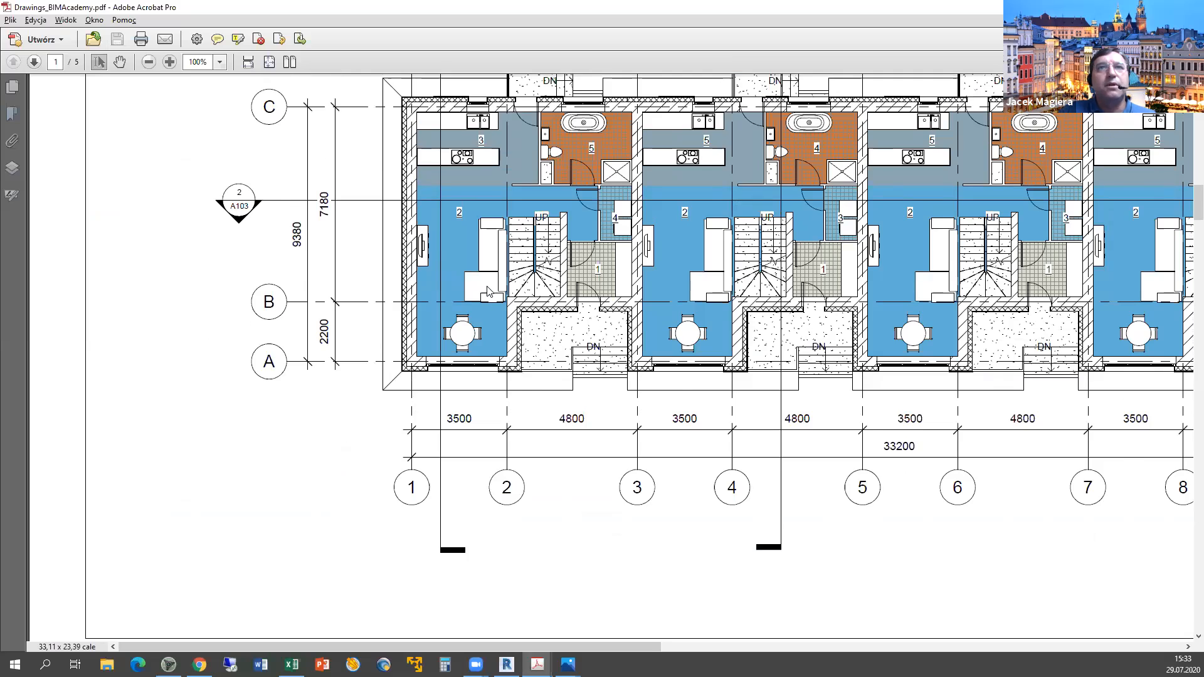
{"action": "scroll", "coordinate": [798, 326], "scroll_direction": "up", "scroll_amount": 2}
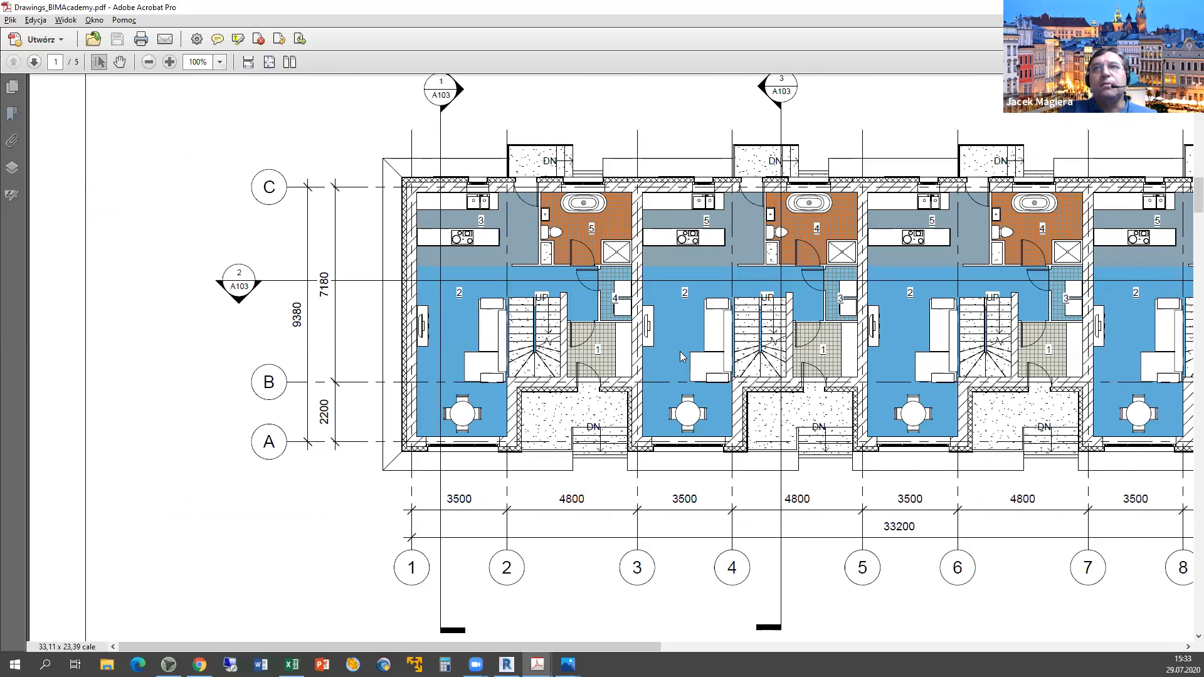
{"action": "scroll", "coordinate": [682, 351], "scroll_direction": "down", "scroll_amount": 3}
{"action": "scroll", "coordinate": [612, 357], "scroll_direction": "up", "scroll_amount": 3}
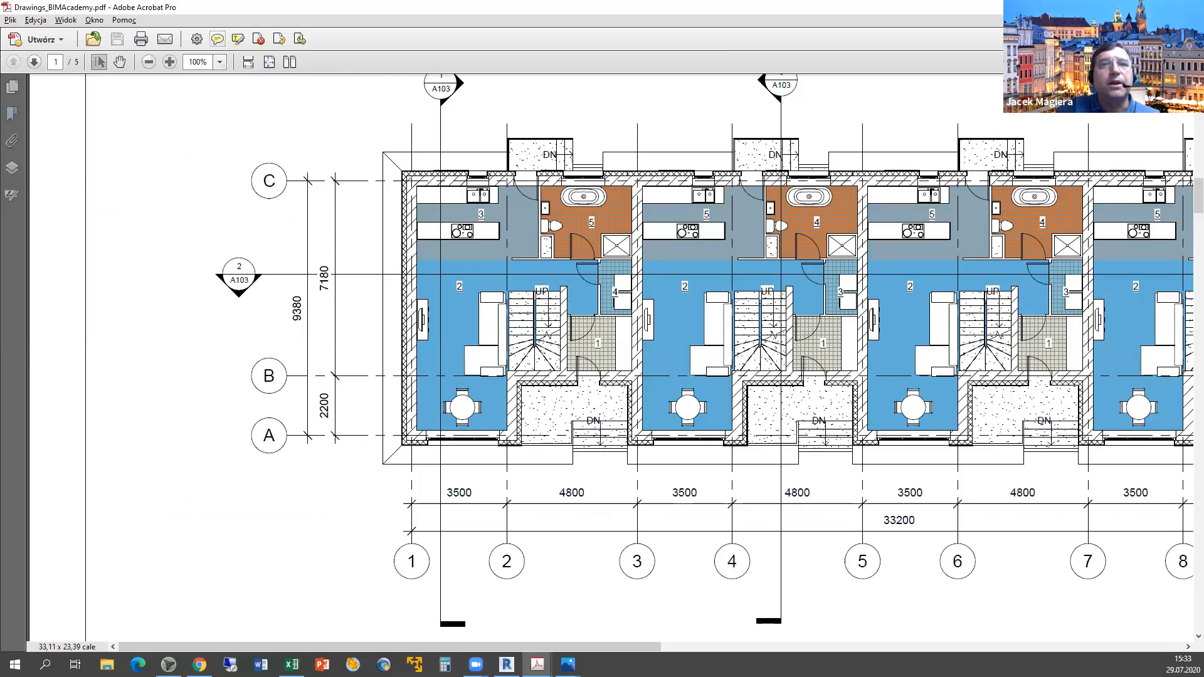
In Revit, check Kitchen 3's Identity Data, including its 05_Rooms workset.
{"action": "mouse_move", "coordinate": [507, 663]}
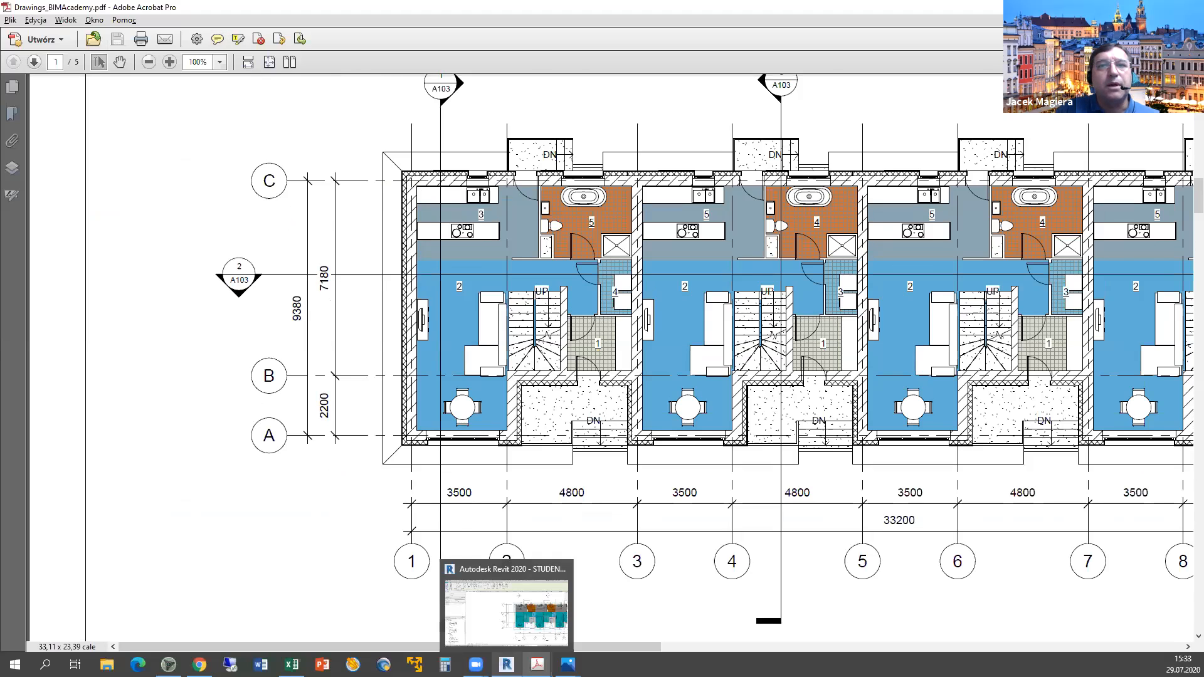
{"action": "left_click", "coordinate": [506, 664]}
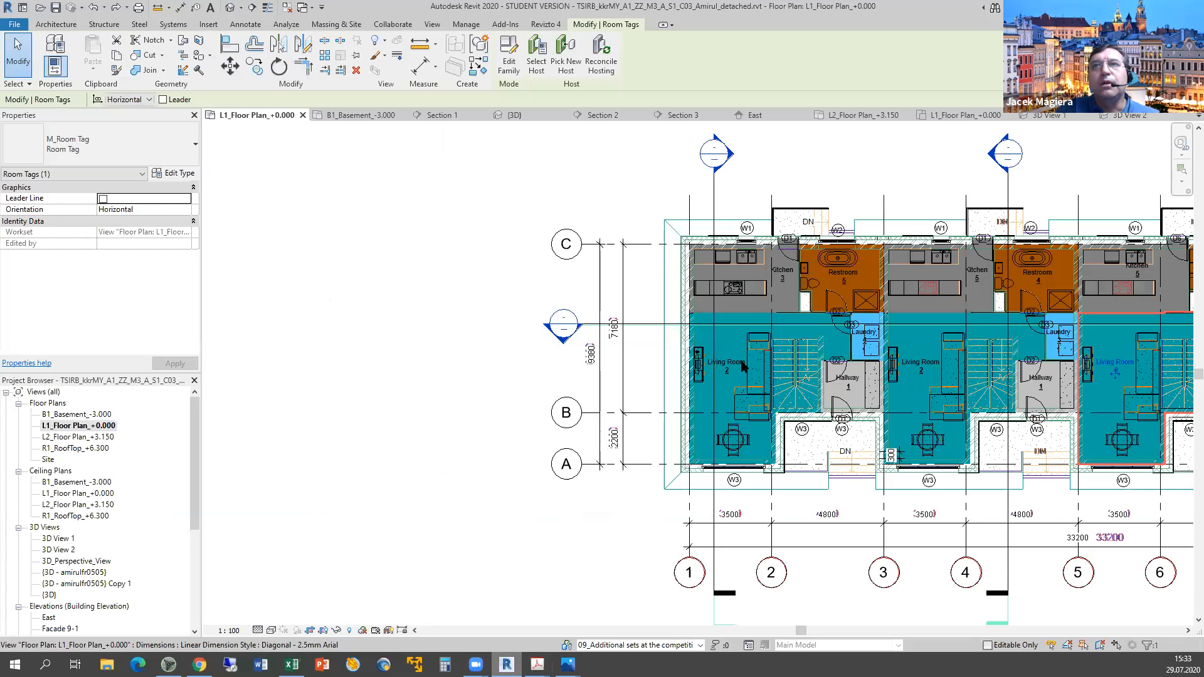
{"action": "scroll", "coordinate": [750, 355], "scroll_direction": "up", "scroll_amount": 3}
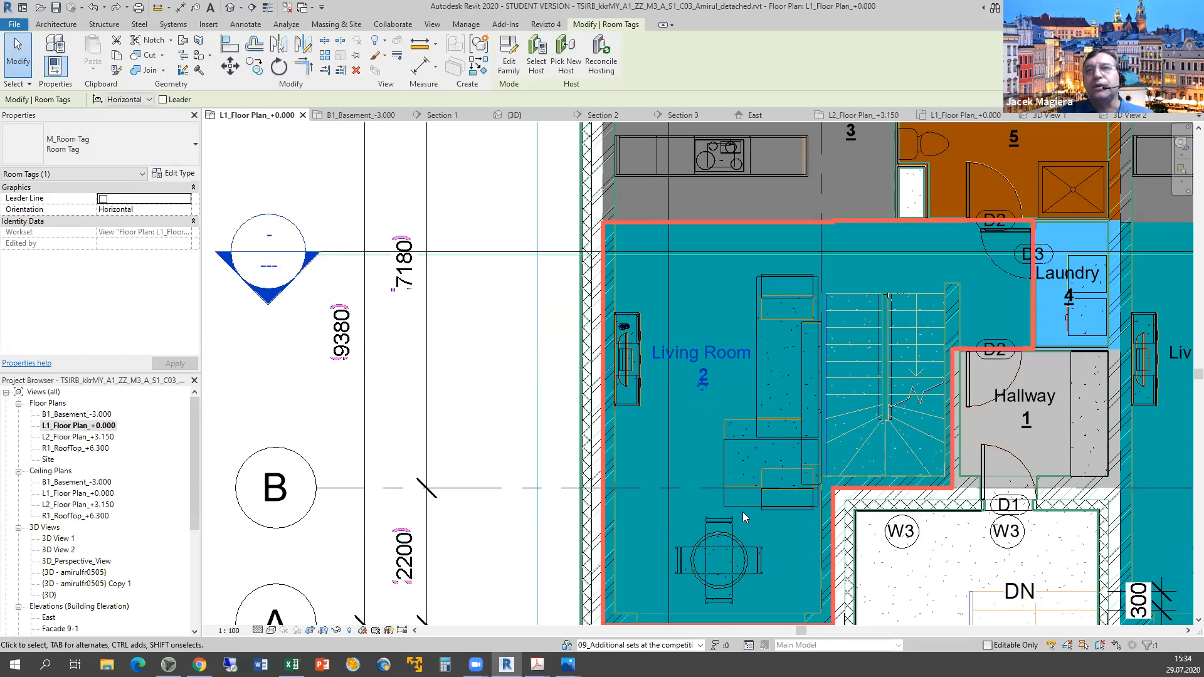
{"action": "scroll", "coordinate": [742, 512], "scroll_direction": "down", "scroll_amount": 2}
{"action": "middle_click_drag", "start_coordinate": [695, 468], "coordinate": [573, 458]}
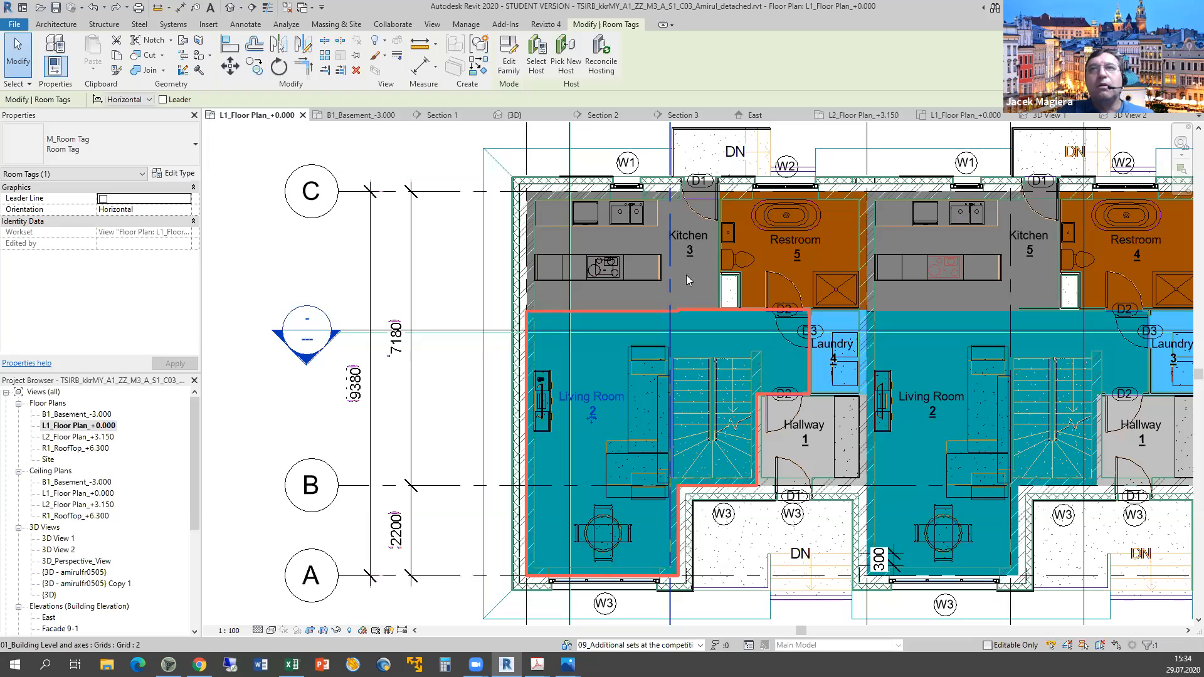
{"action": "left_click", "coordinate": [686, 275]}
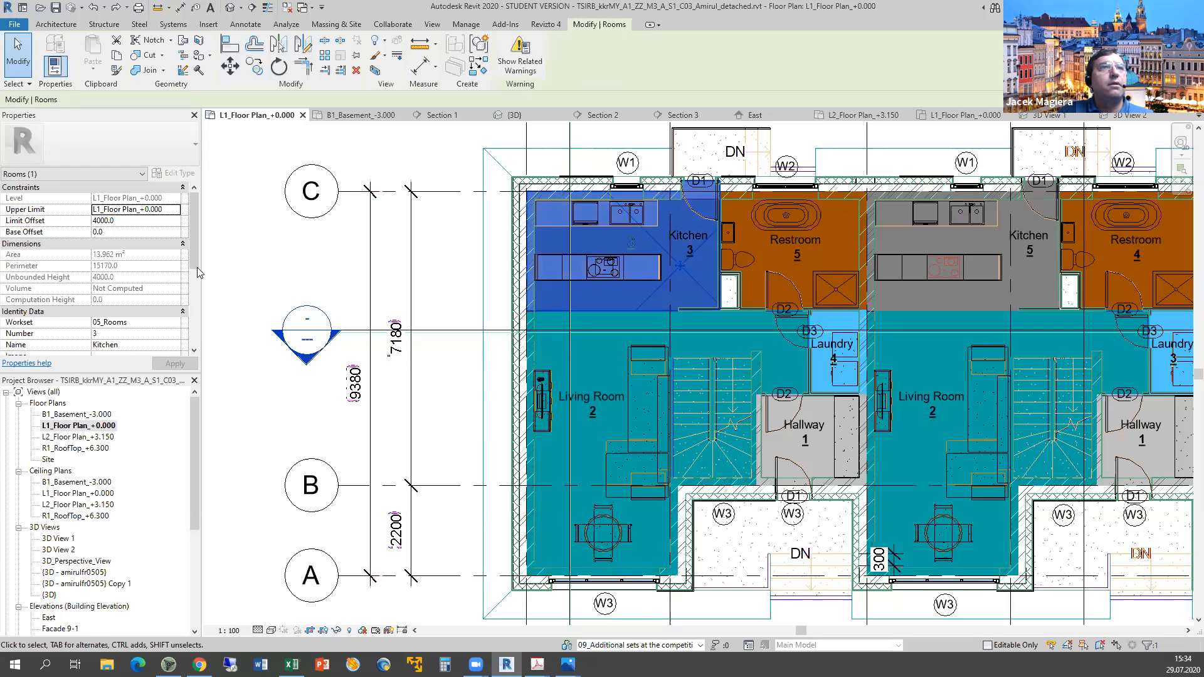
{"action": "scroll", "coordinate": [196, 299], "scroll_direction": "down", "scroll_amount": 3}
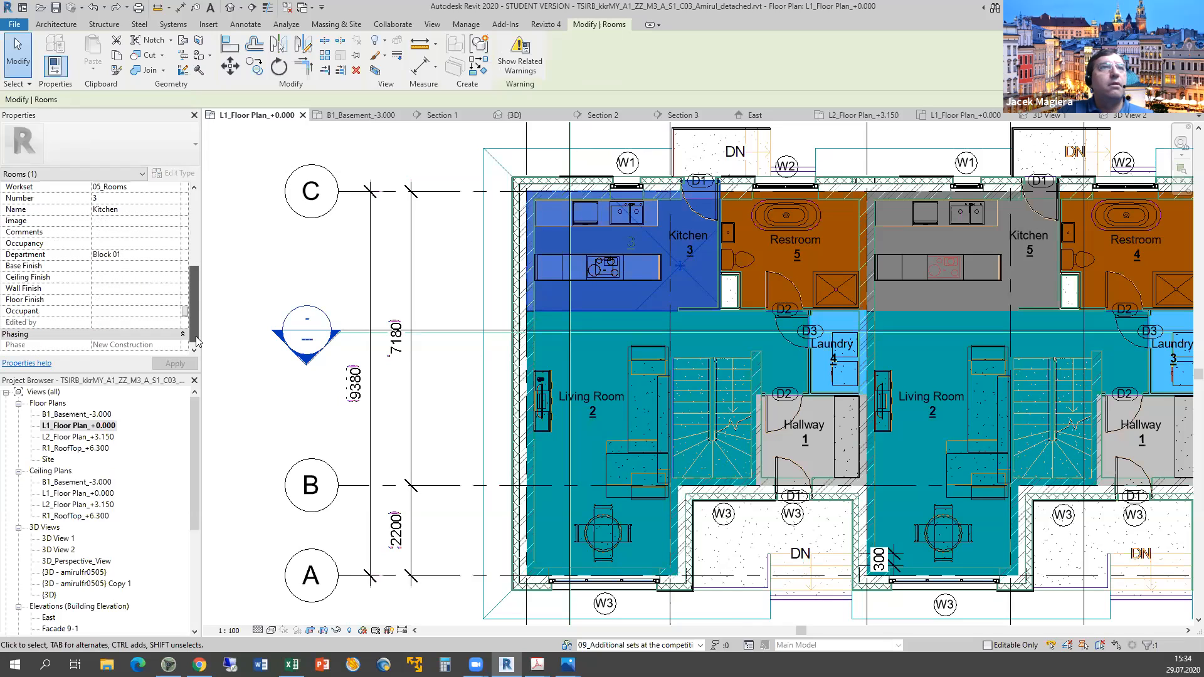
{"action": "scroll", "coordinate": [139, 262], "scroll_direction": "up", "scroll_amount": 2}
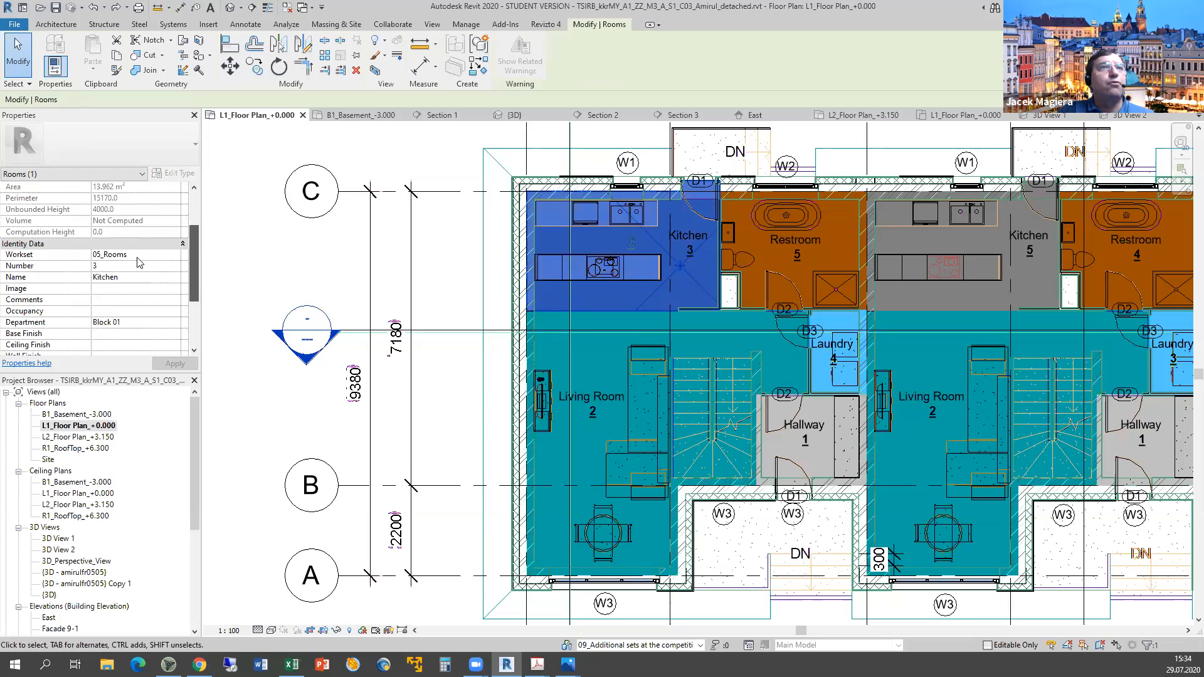
{"action": "left_click", "coordinate": [134, 256]}
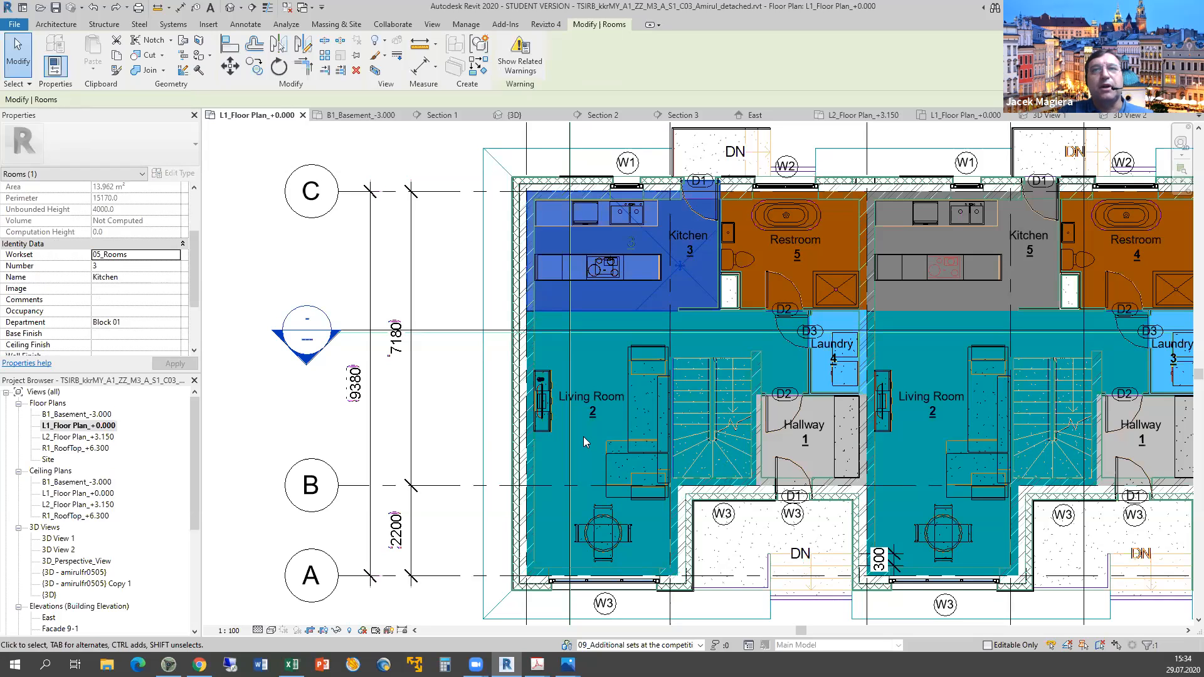
{"action": "key", "text": "Escape"}
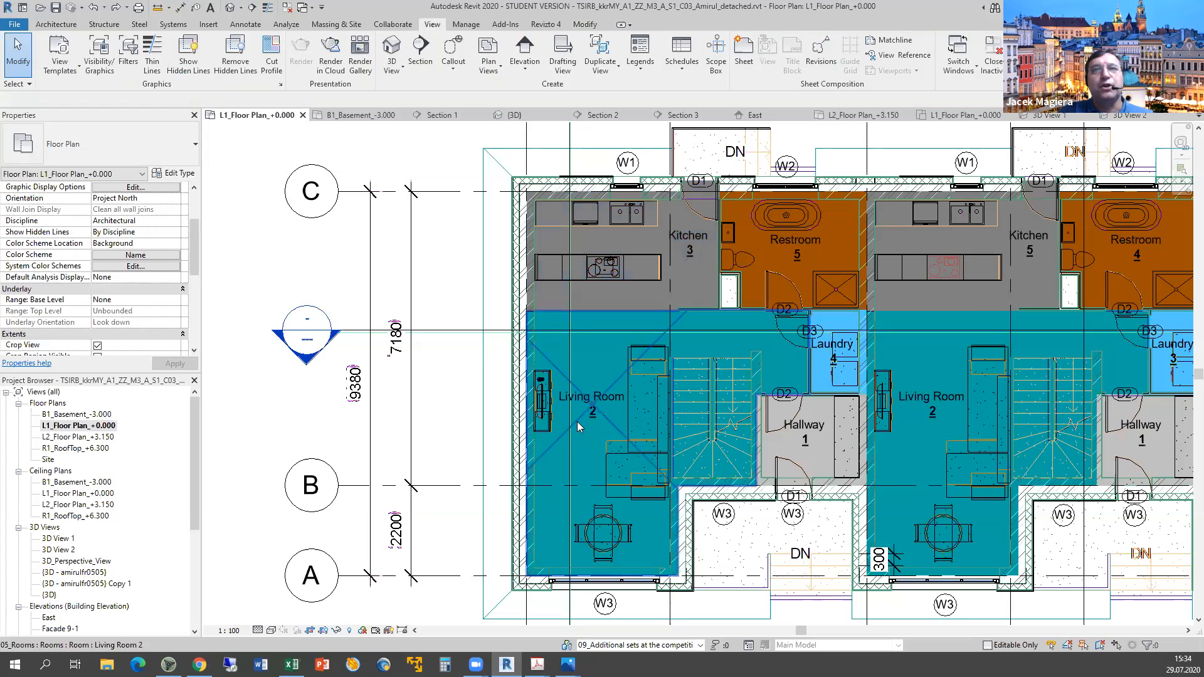
Inspect Living Room 2 and the Hallway tag, then zoom out to the whole plan and Room Legend.
{"action": "left_click", "coordinate": [578, 420]}
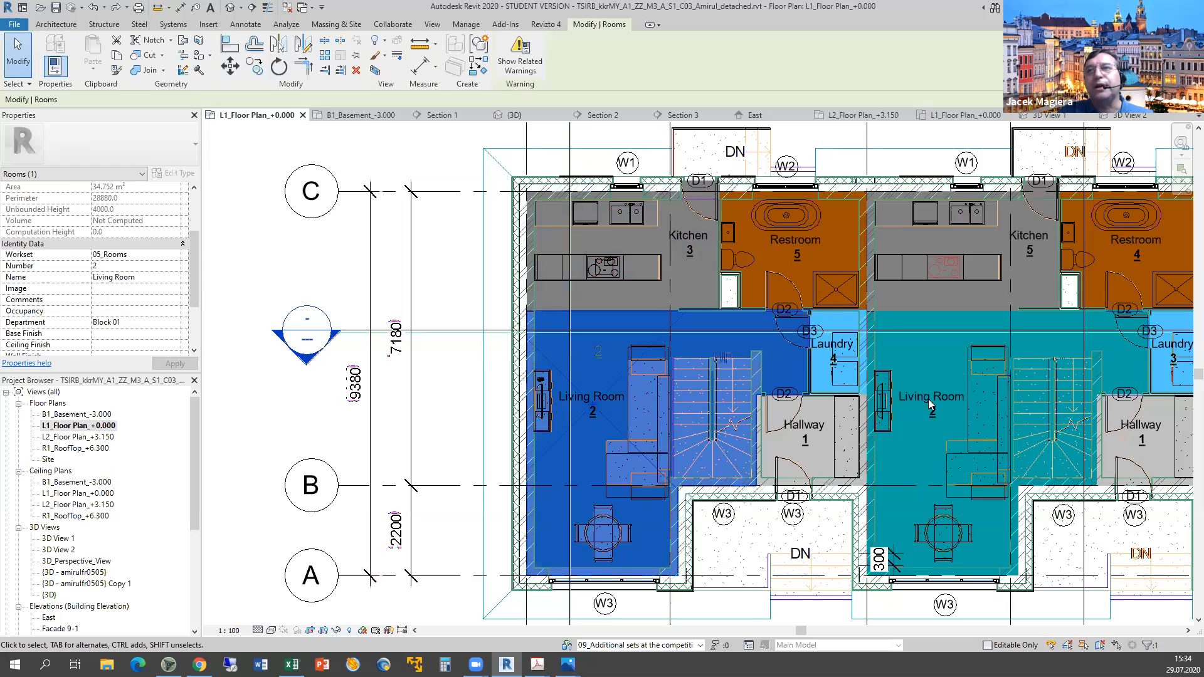
{"action": "scroll", "coordinate": [607, 419], "scroll_direction": "up", "scroll_amount": 1}
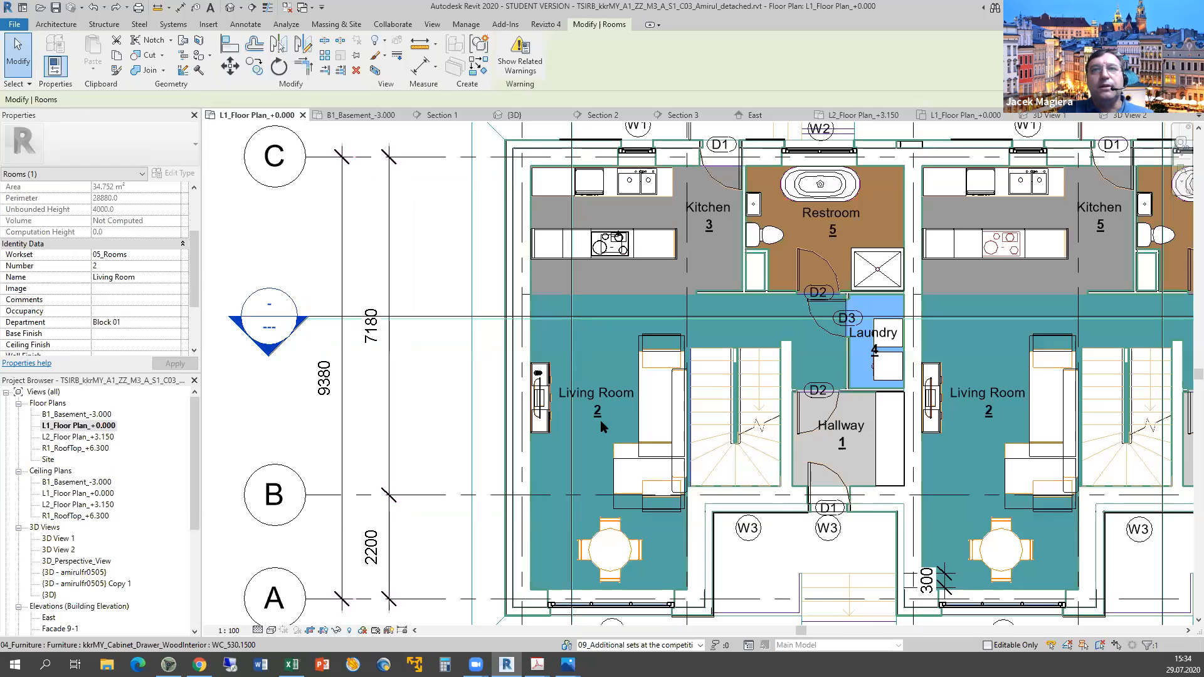
{"action": "scroll", "coordinate": [628, 385], "scroll_direction": "up", "scroll_amount": 3}
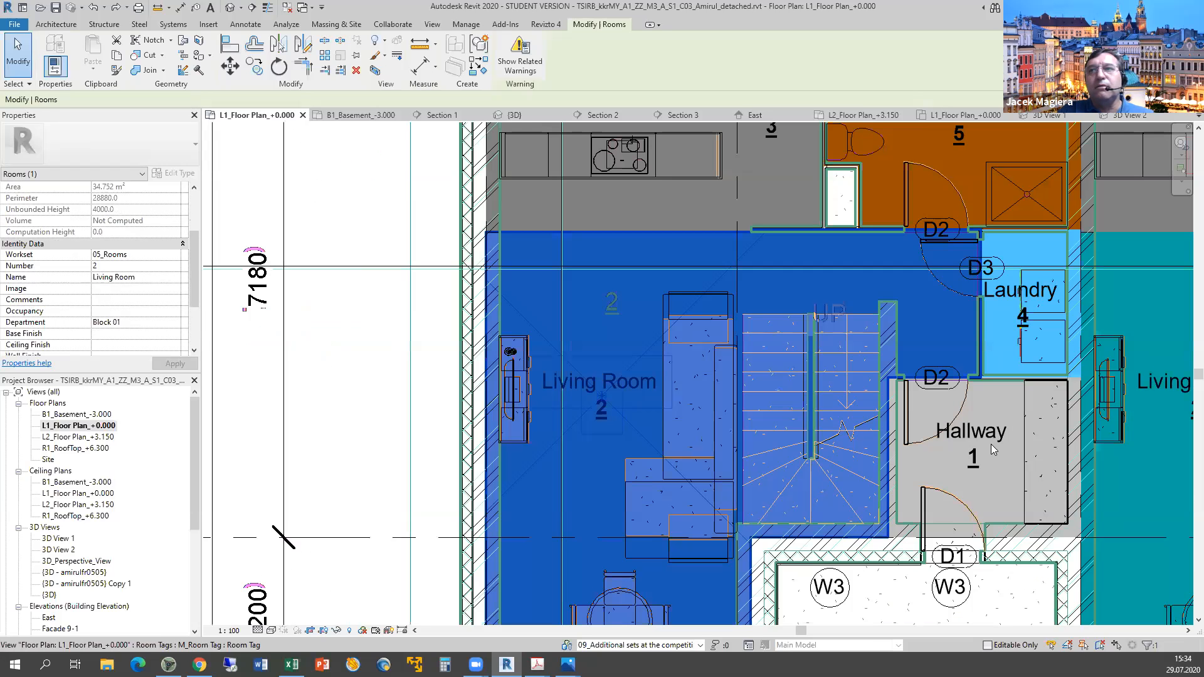
{"action": "left_click", "coordinate": [912, 403]}
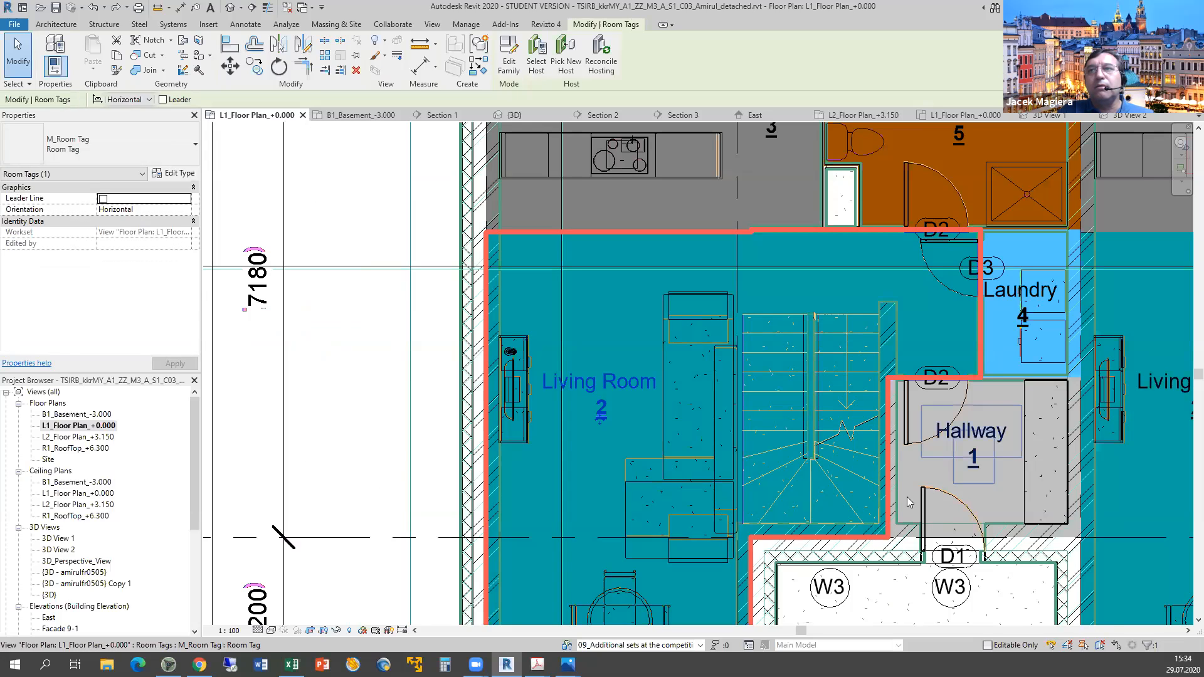
{"action": "scroll", "coordinate": [913, 506], "scroll_direction": "down", "scroll_amount": 8}
{"action": "middle_click_drag", "start_coordinate": [914, 505], "coordinate": [658, 402]}
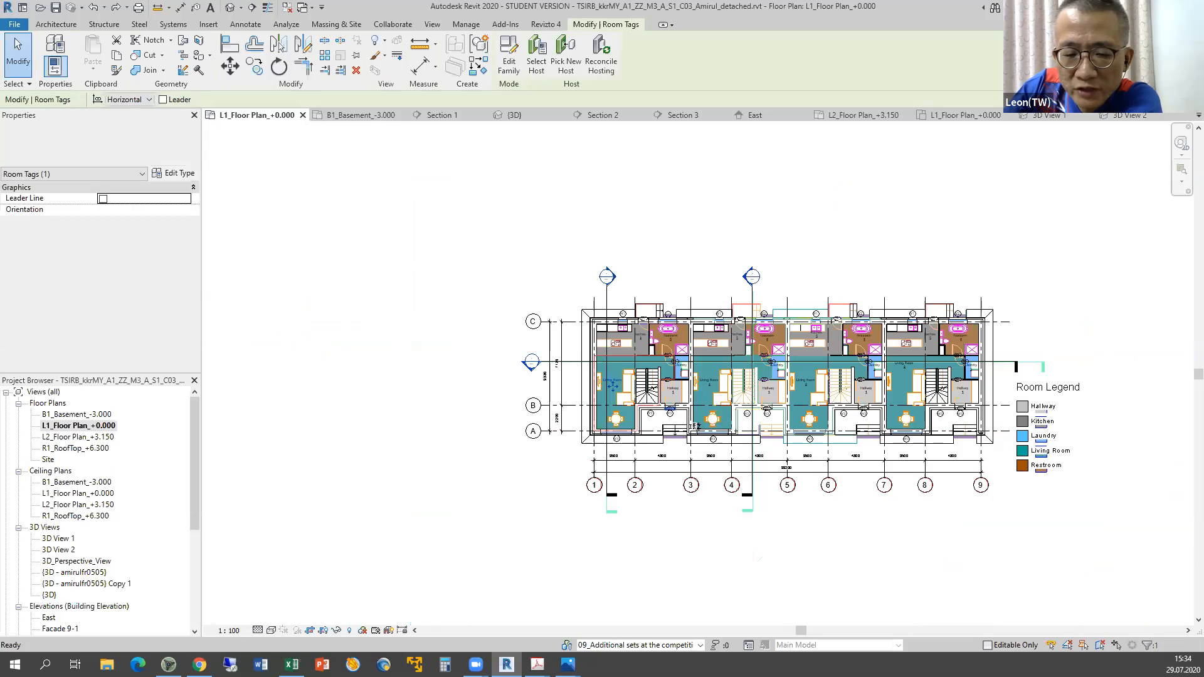
{"action": "mouse_move", "coordinate": [538, 664]}
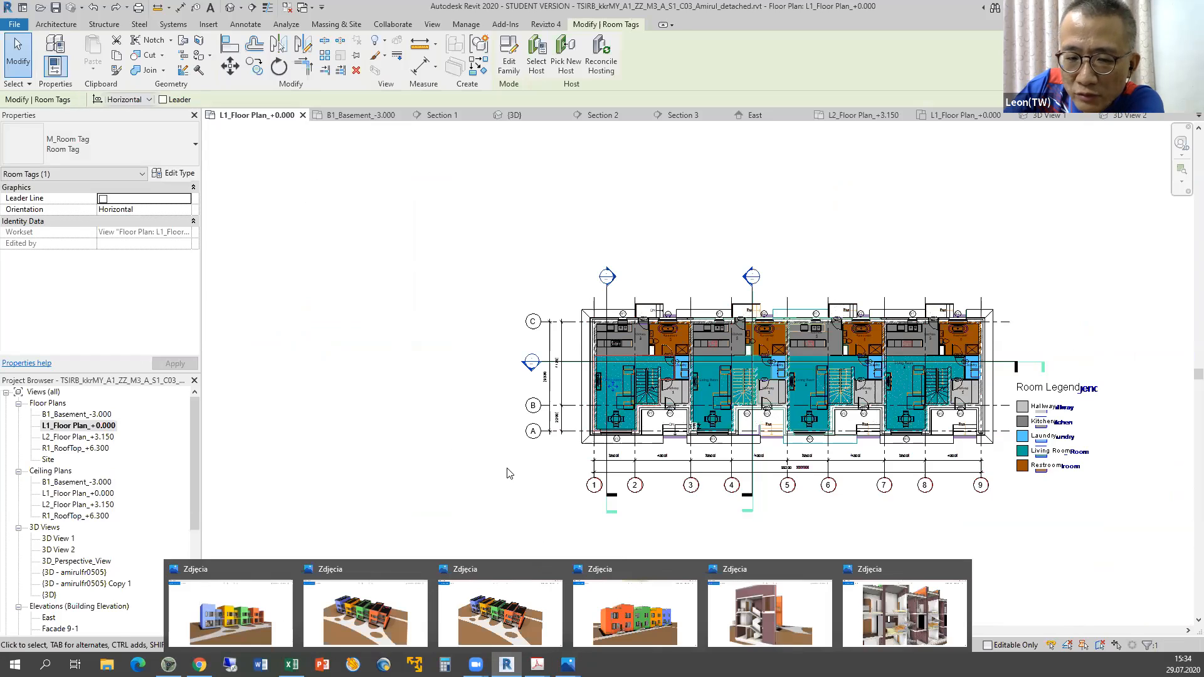
{"action": "left_click", "coordinate": [1110, 463]}
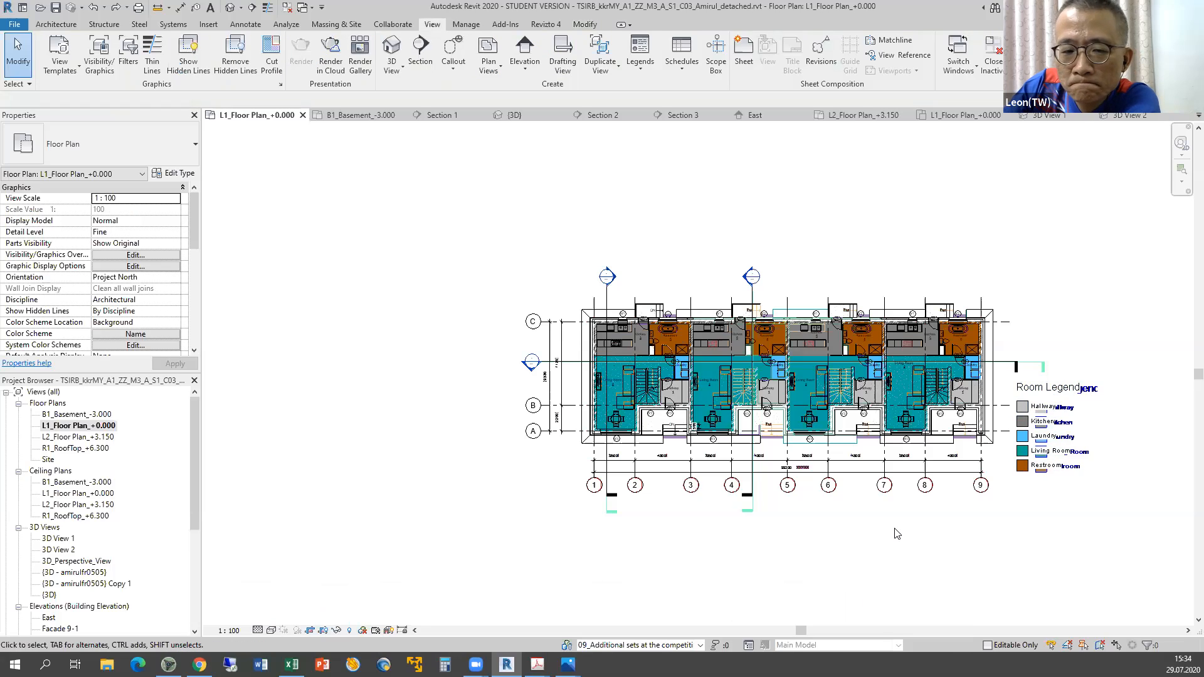
{"action": "scroll", "coordinate": [895, 531], "scroll_direction": "down", "scroll_amount": 1}
{"action": "middle_click_drag", "start_coordinate": [599, 499], "coordinate": [373, 499]}
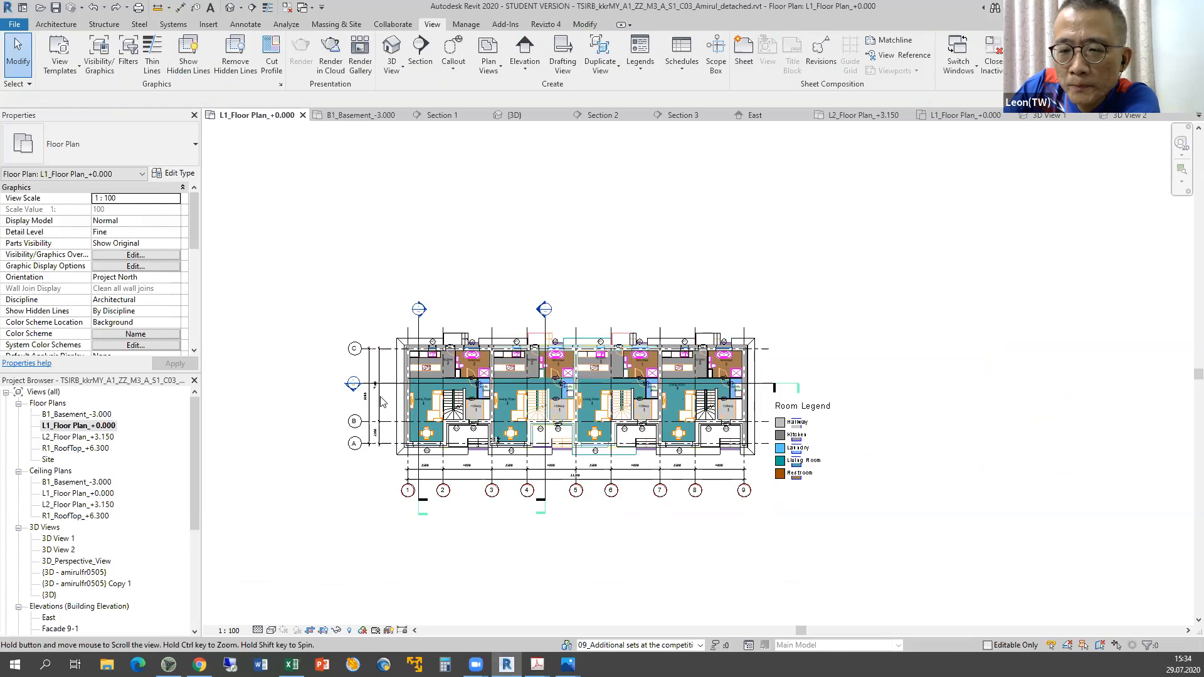
{"action": "scroll", "coordinate": [418, 434], "scroll_direction": "up", "scroll_amount": 2}
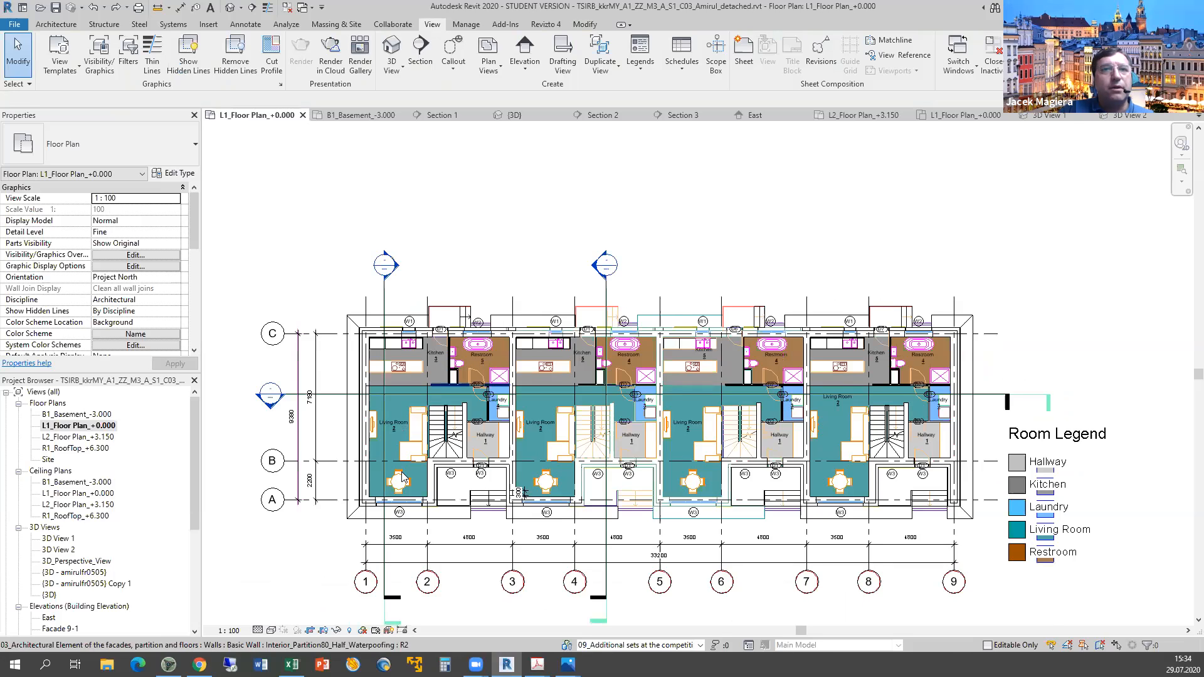
{"action": "scroll", "coordinate": [405, 471], "scroll_direction": "up", "scroll_amount": 4}
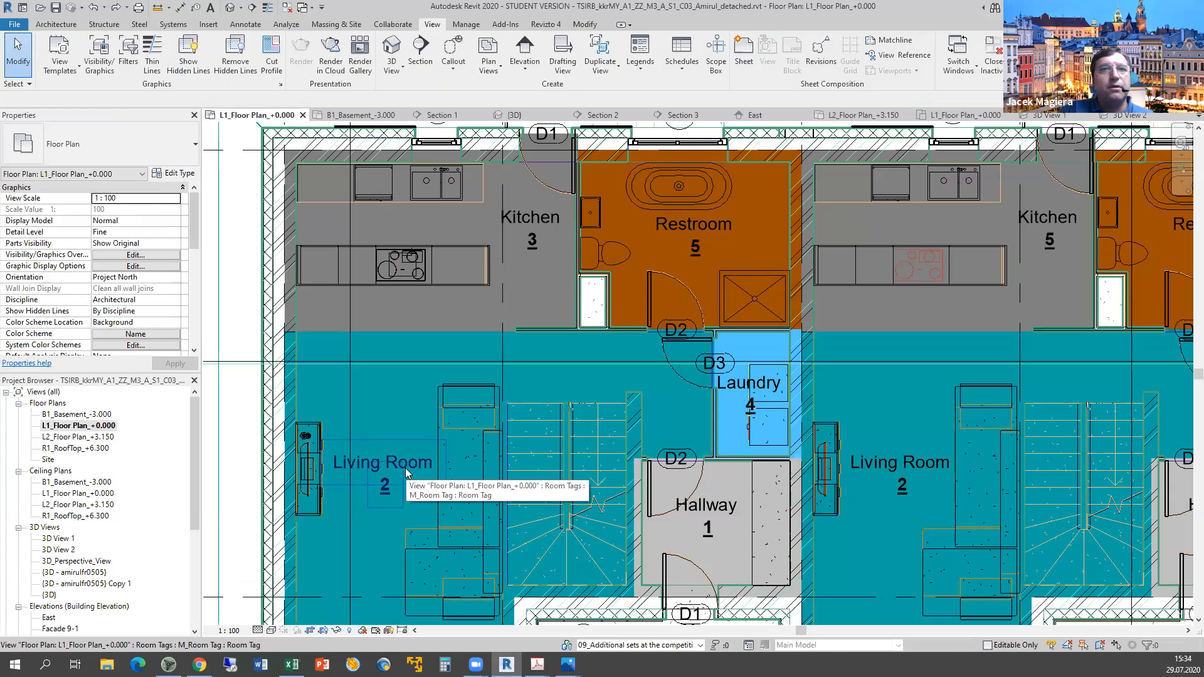
{"action": "left_click", "coordinate": [405, 468]}
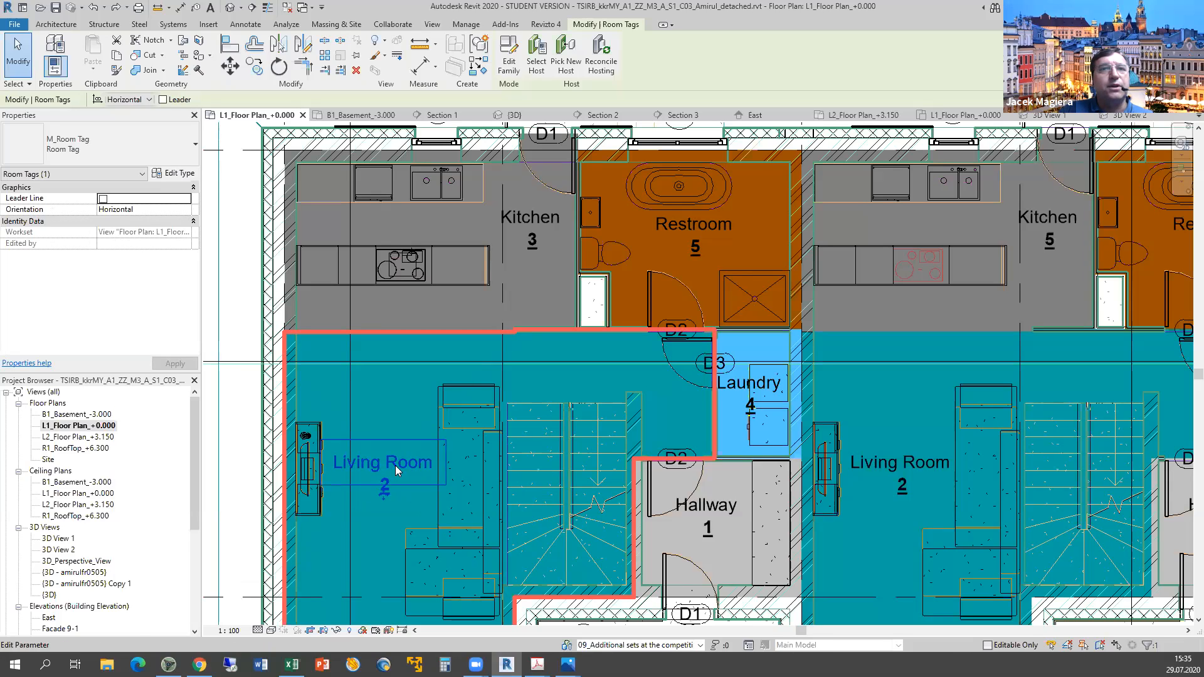
{"action": "left_click", "coordinate": [396, 464]}
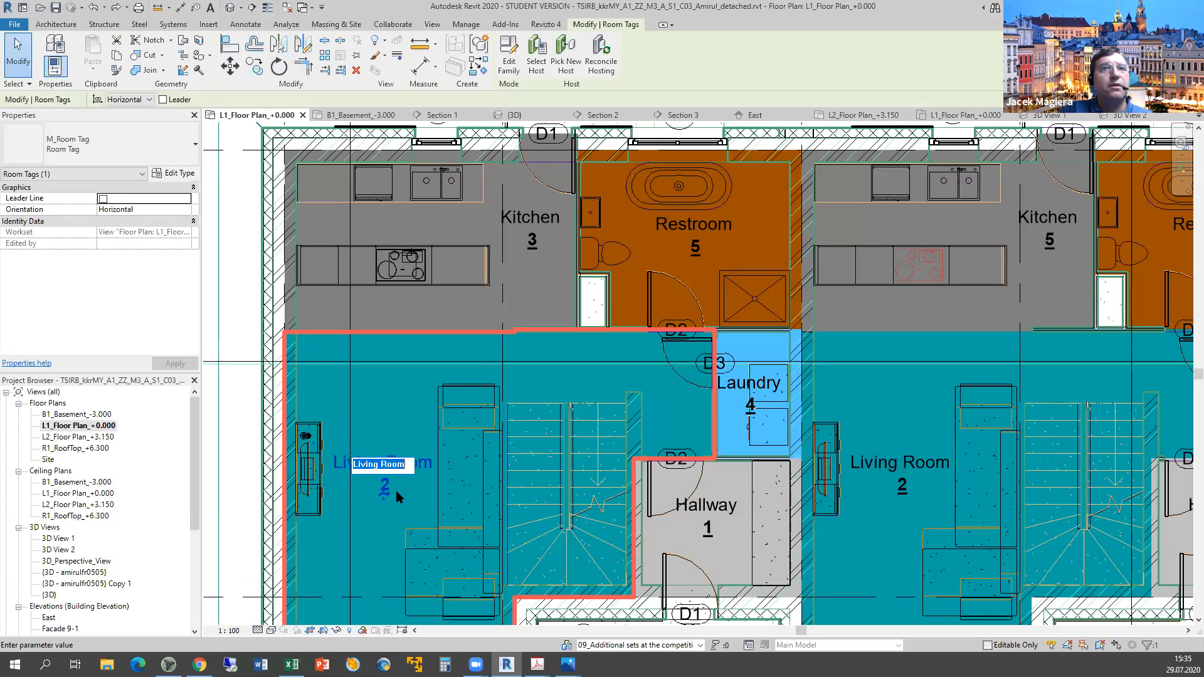
{"action": "left_click", "coordinate": [384, 490]}
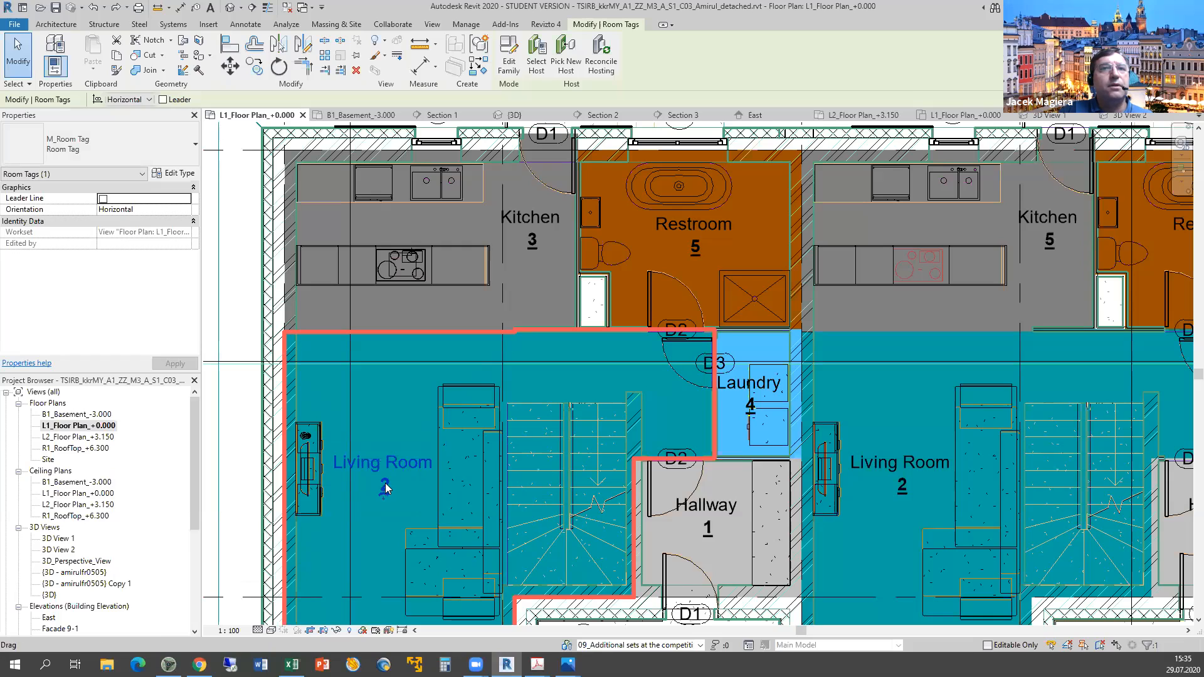
{"action": "left_click", "coordinate": [384, 488]}
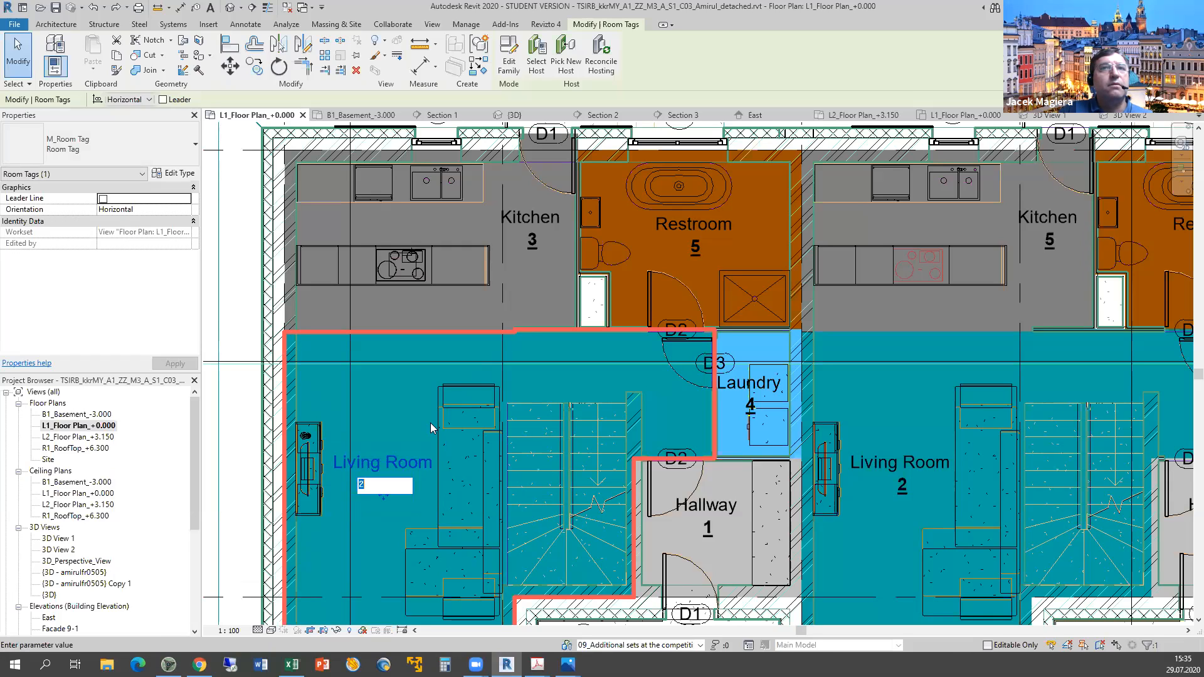
{"action": "left_click", "coordinate": [536, 227]}
{"action": "left_click", "coordinate": [536, 228]}
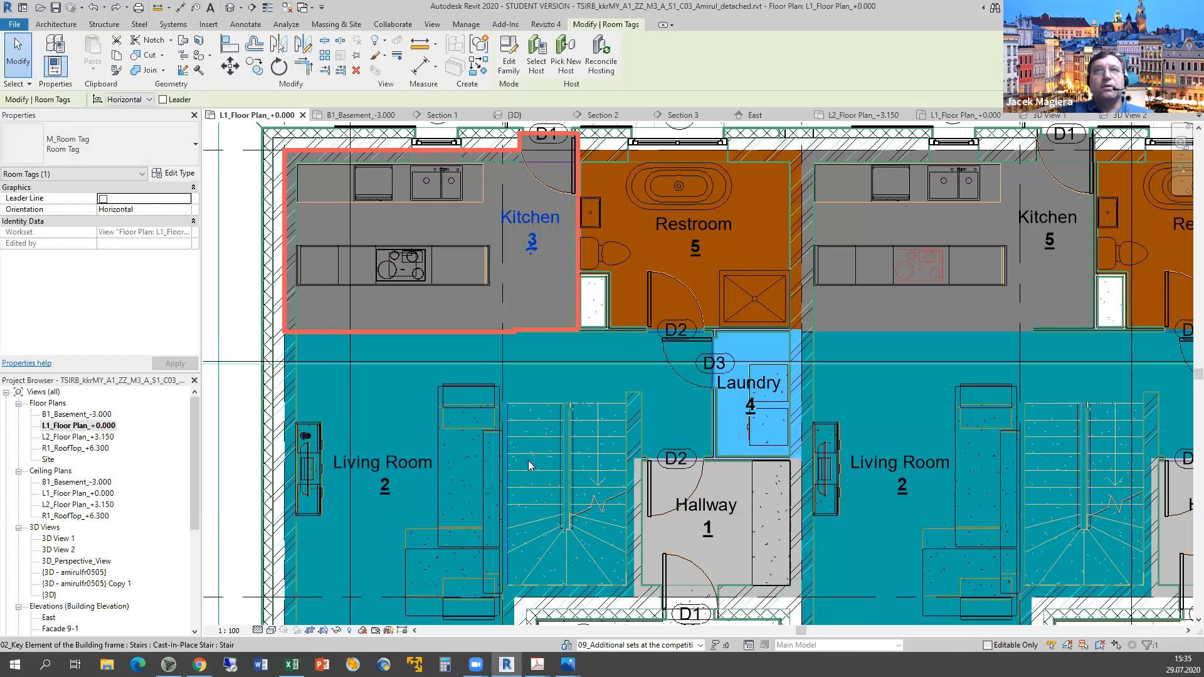
{"action": "key", "text": "alt+Tab"}
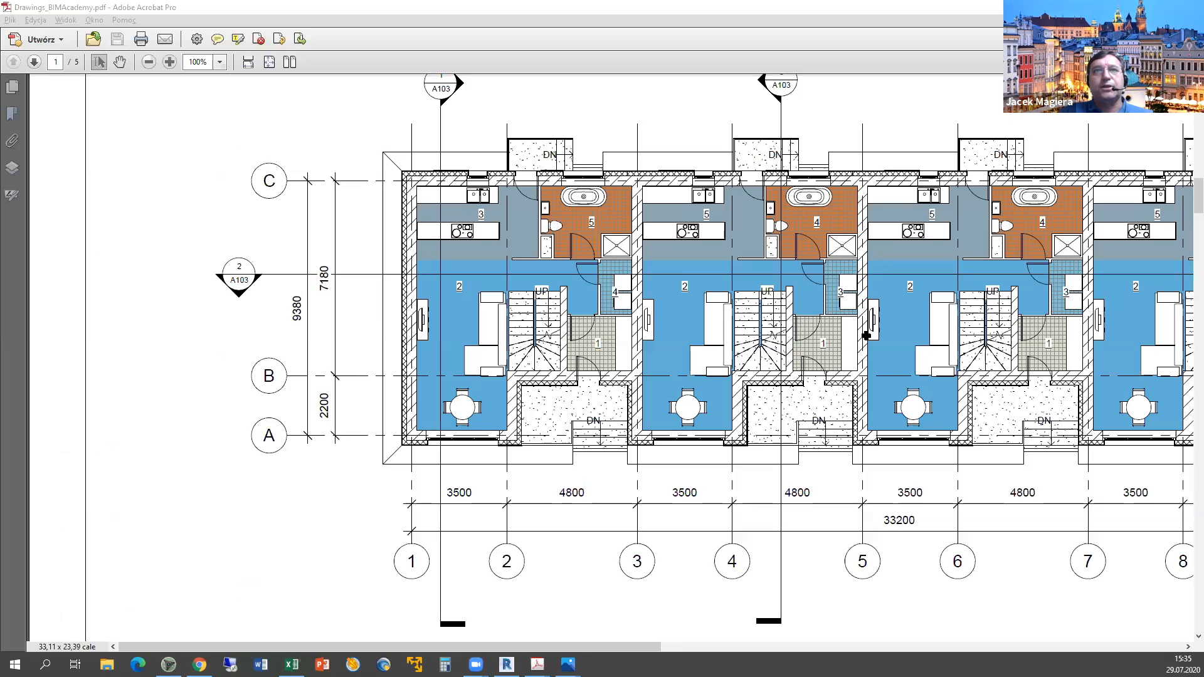
Switch from Drawings_BIMAcademy.pdf to the Excel marking sheet at the row 39 criterion.
{"action": "key", "text": "alt+Tab"}
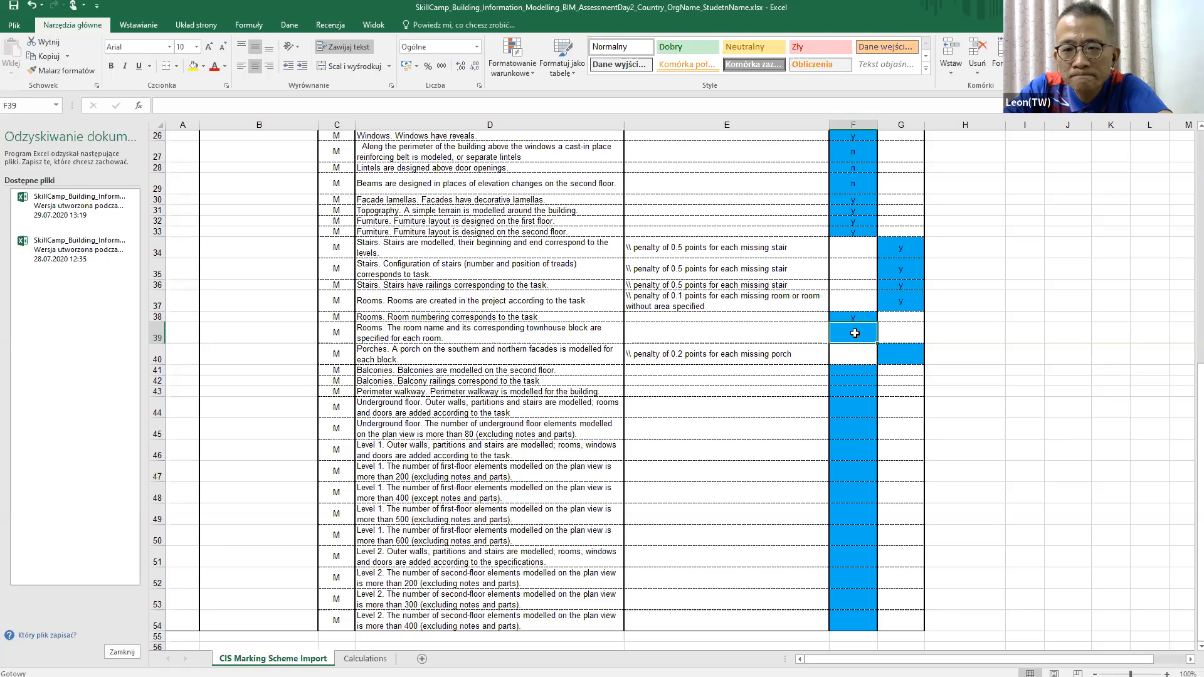
Enter y for the room-name criterion in cell F39.
{"action": "type", "text": "y"}
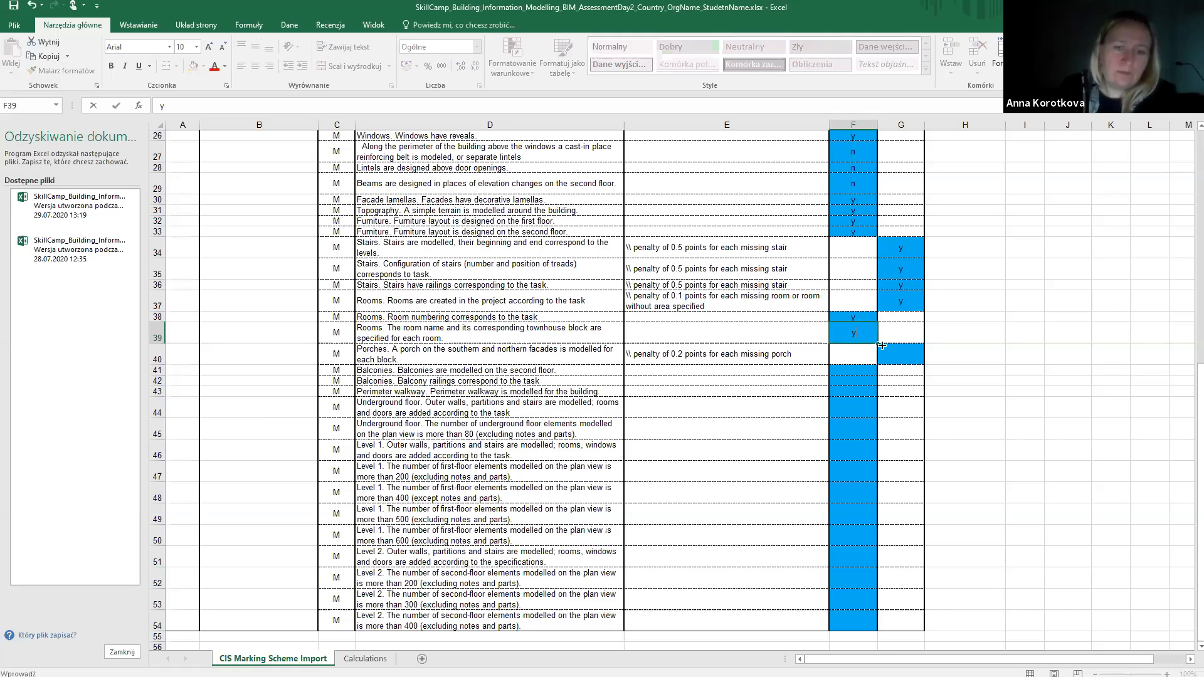
{"action": "key", "text": "Return"}
{"action": "key", "text": "Right"}
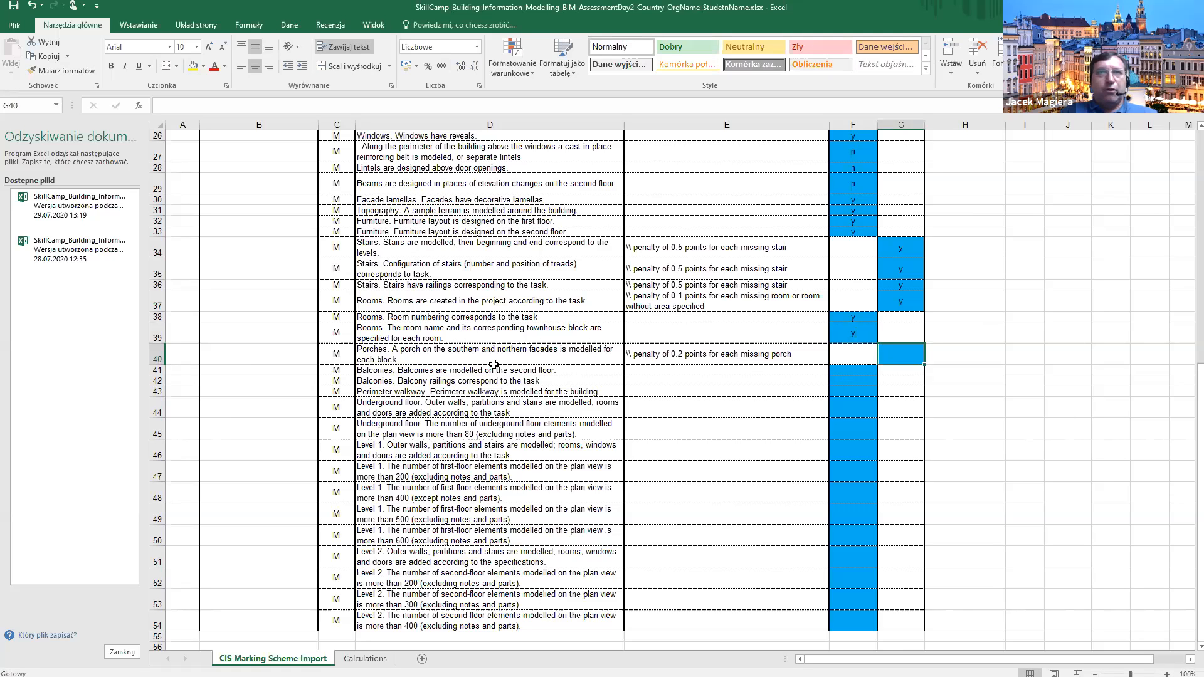
Back in Revit, zoom and pan out to the whole L1 floor plan with its Room Legend.
{"action": "key", "text": "alt+Tab"}
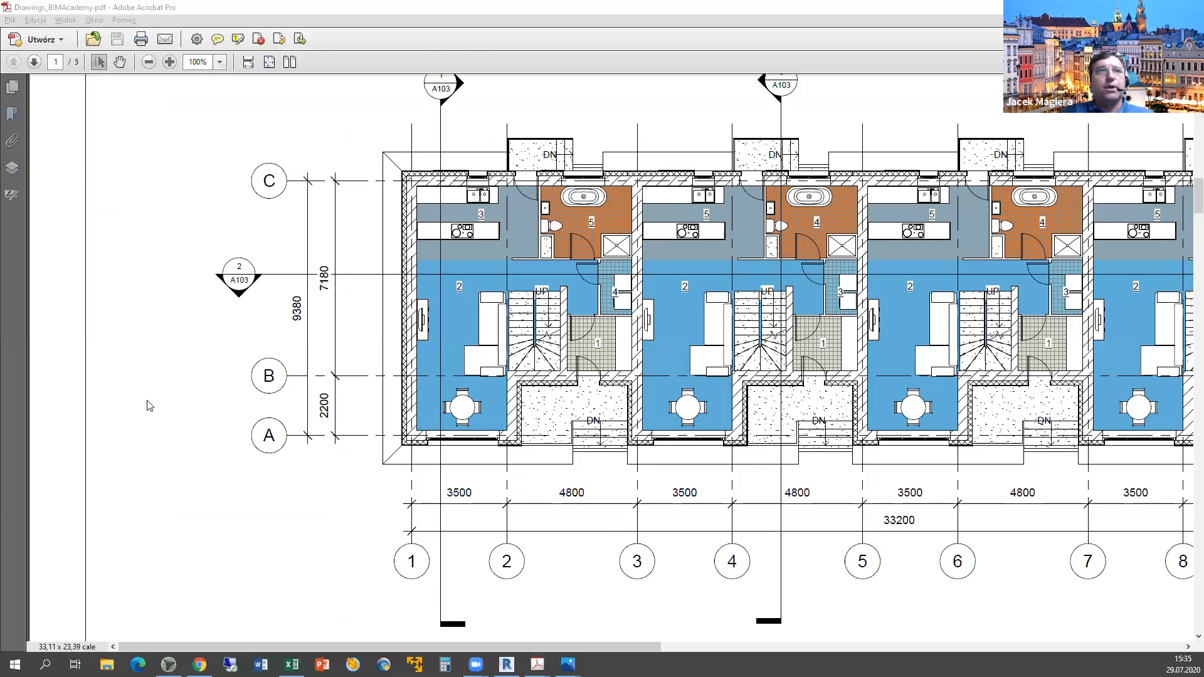
{"action": "key", "text": "alt+Tab"}
{"action": "scroll", "coordinate": [280, 559], "scroll_direction": "down", "scroll_amount": 2}
{"action": "middle_click_drag", "start_coordinate": [280, 559], "coordinate": [159, 556]}
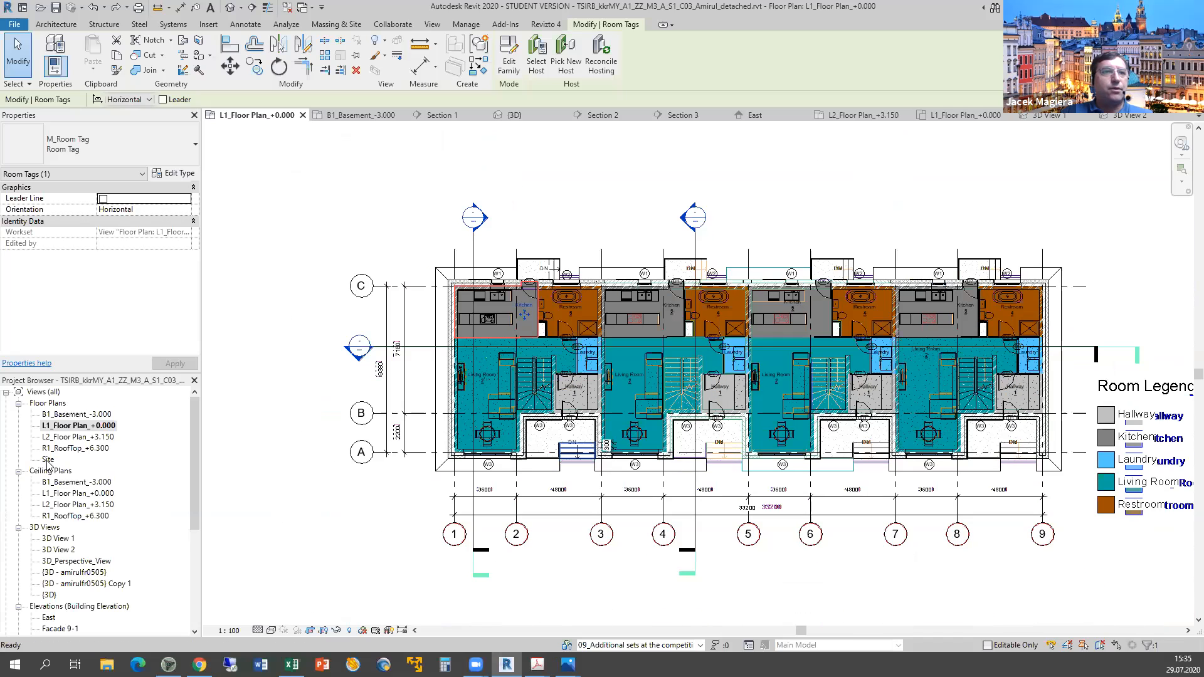
Open the {3D} view without saving and zoom onto the townhouse row.
{"action": "double_click", "coordinate": [49, 595]}
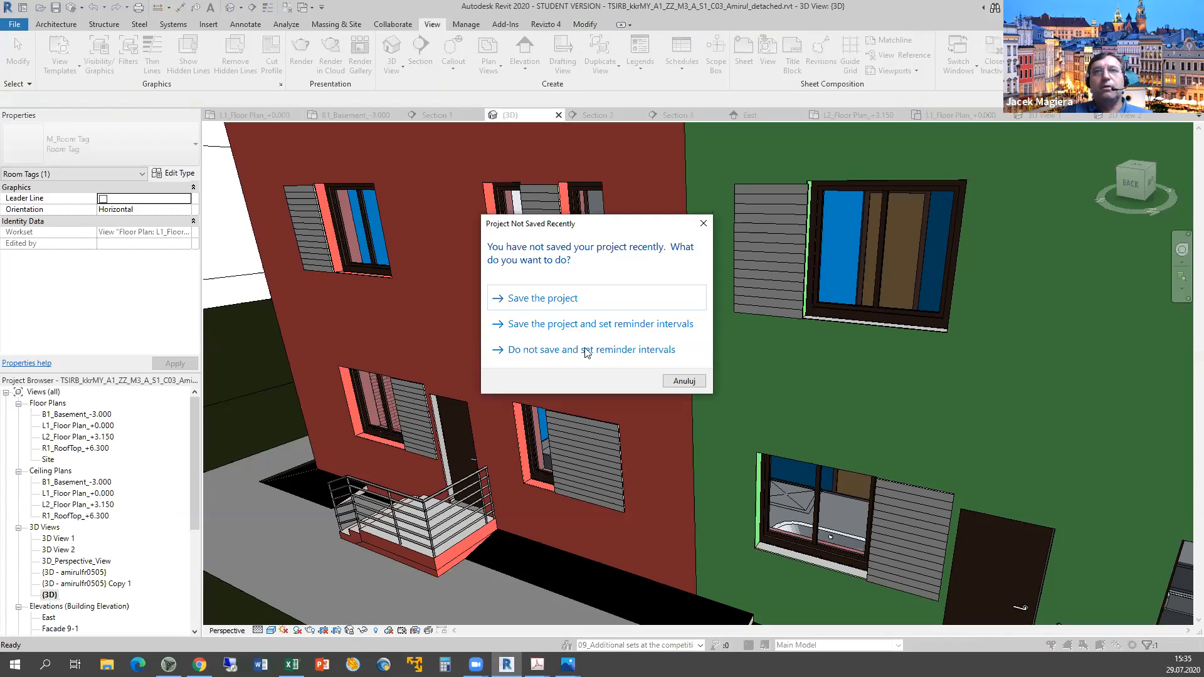
{"action": "left_click", "coordinate": [746, 501]}
{"action": "scroll", "coordinate": [912, 457], "scroll_direction": "down", "scroll_amount": 4}
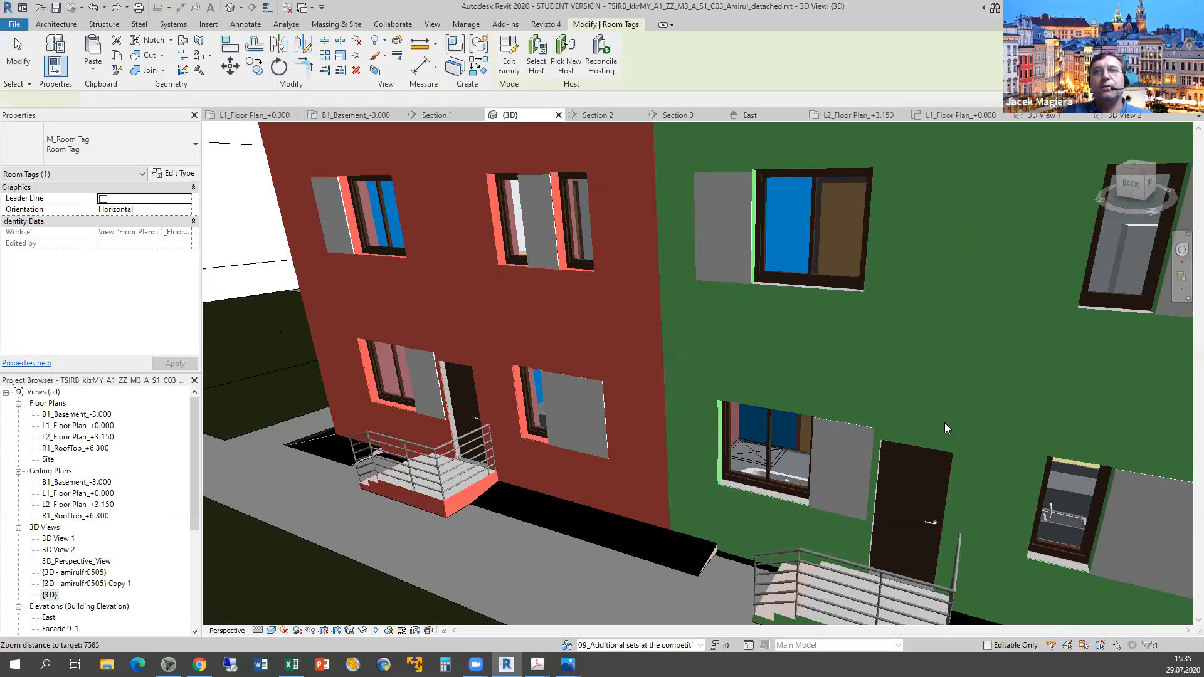
{"action": "scroll", "coordinate": [925, 417], "scroll_direction": "up", "scroll_amount": 2}
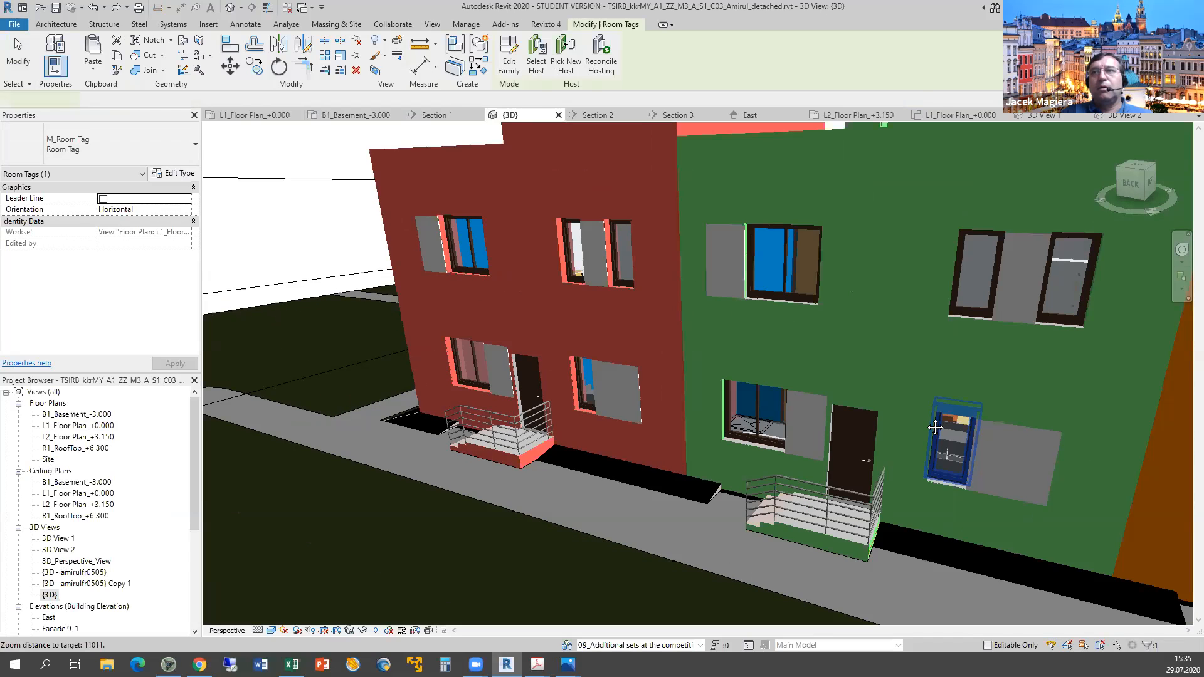
{"action": "scroll", "coordinate": [592, 374], "scroll_direction": "down", "scroll_amount": 5}
{"action": "scroll", "coordinate": [643, 404], "scroll_direction": "up", "scroll_amount": 8}
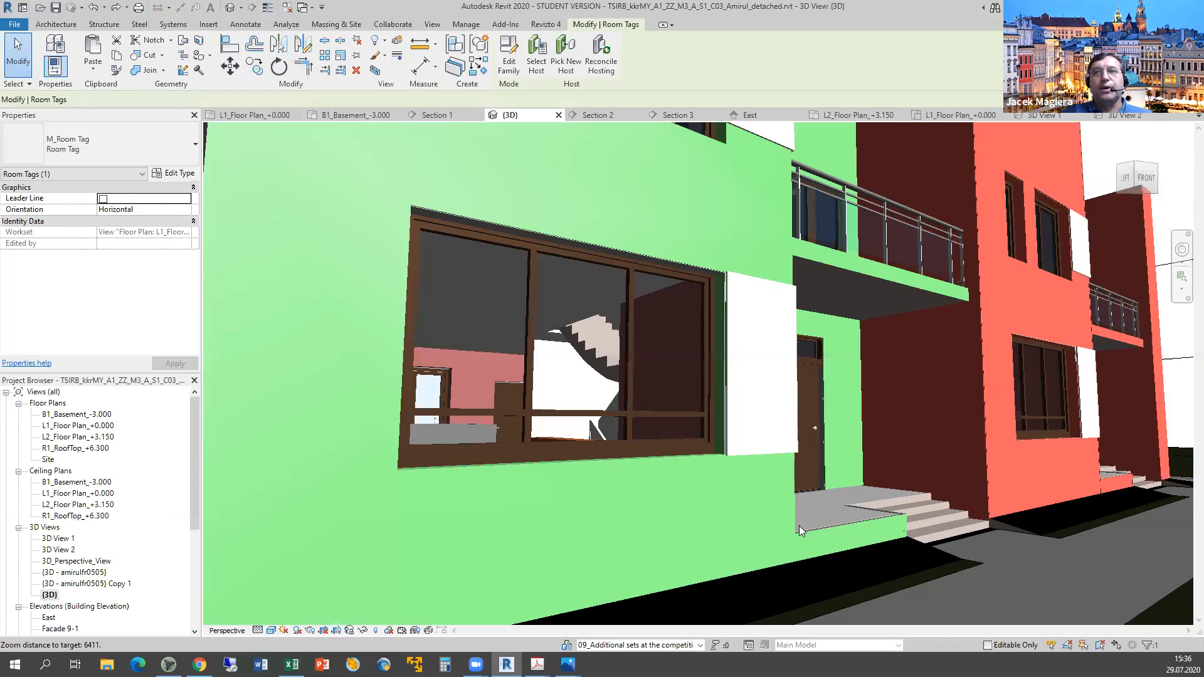
Orbit to view the facades from another angle, then return to the reference floor-plan PDF.
{"action": "scroll", "coordinate": [668, 350], "scroll_direction": "down", "scroll_amount": 3}
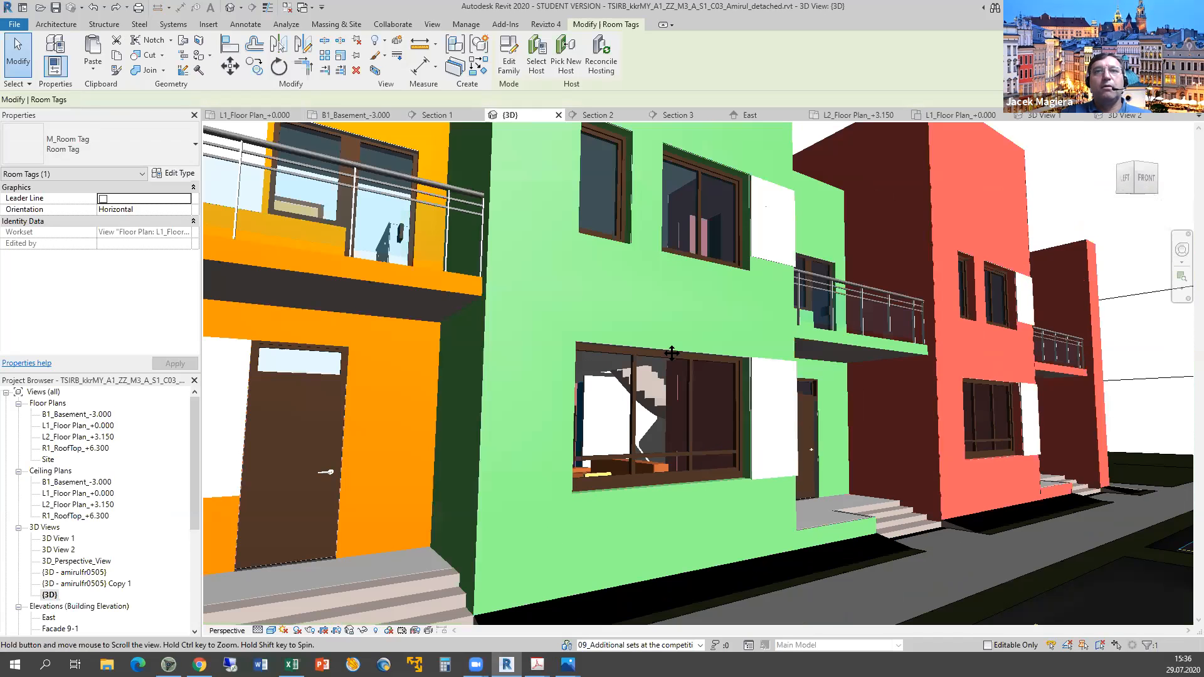
{"action": "scroll", "coordinate": [619, 477], "scroll_direction": "down", "scroll_amount": 2}
{"action": "scroll", "coordinate": [619, 470], "scroll_direction": "down", "scroll_amount": 2}
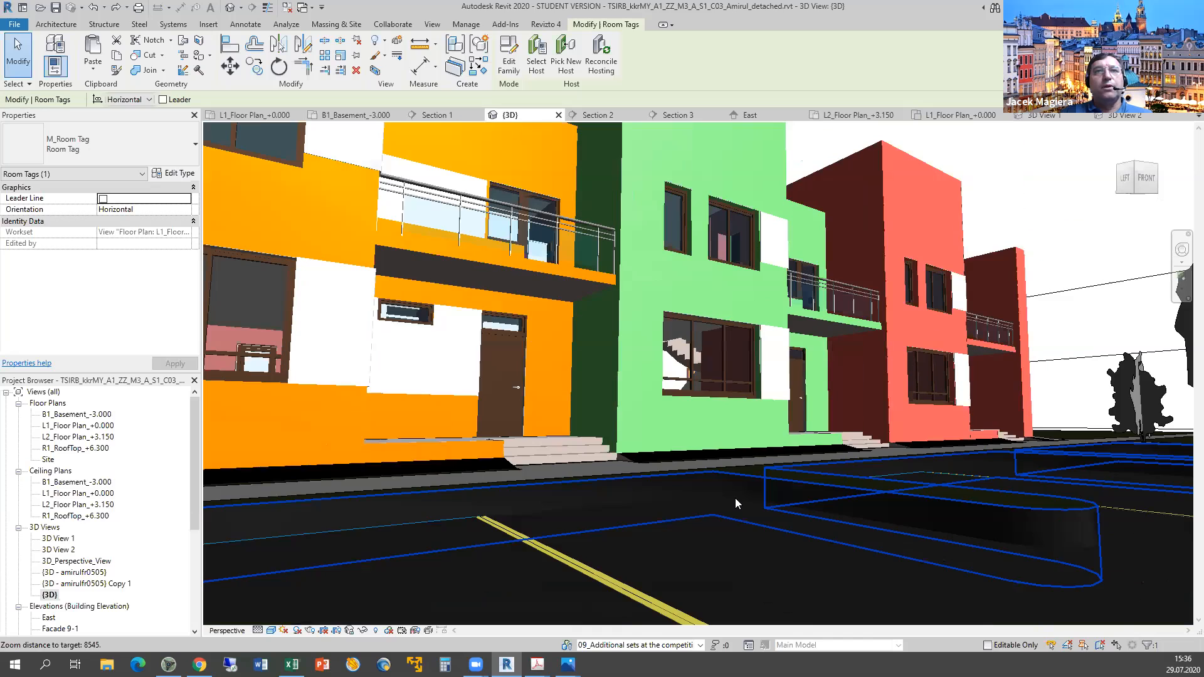
{"action": "scroll", "coordinate": [735, 497], "scroll_direction": "down", "scroll_amount": 2}
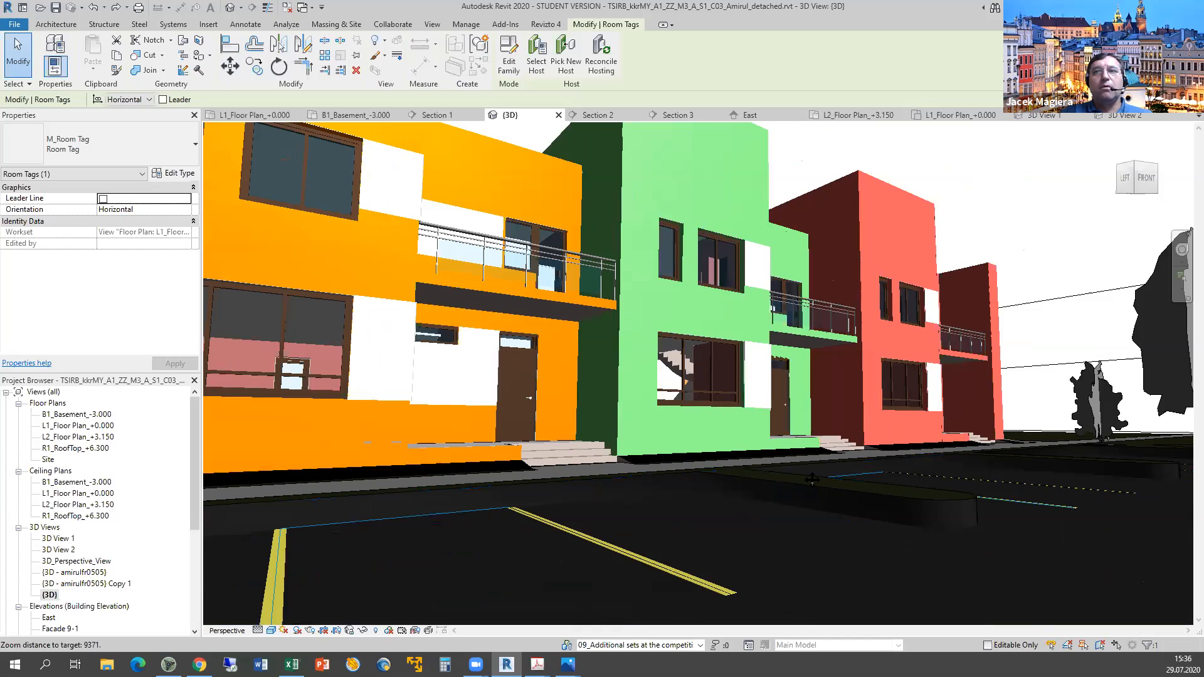
{"action": "scroll", "coordinate": [798, 483], "scroll_direction": "up", "scroll_amount": 1}
{"action": "scroll", "coordinate": [796, 484], "scroll_direction": "down", "scroll_amount": 2}
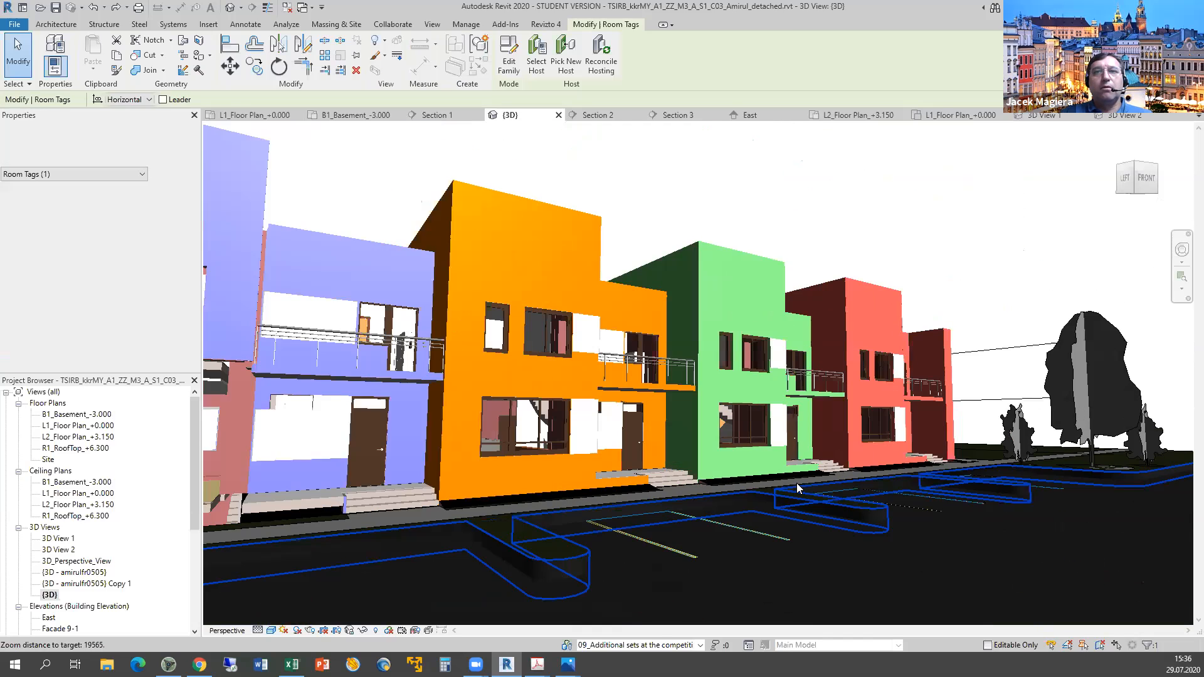
{"action": "middle_click_drag", "start_coordinate": [802, 502], "coordinate": [789, 537], "text": "shift"}
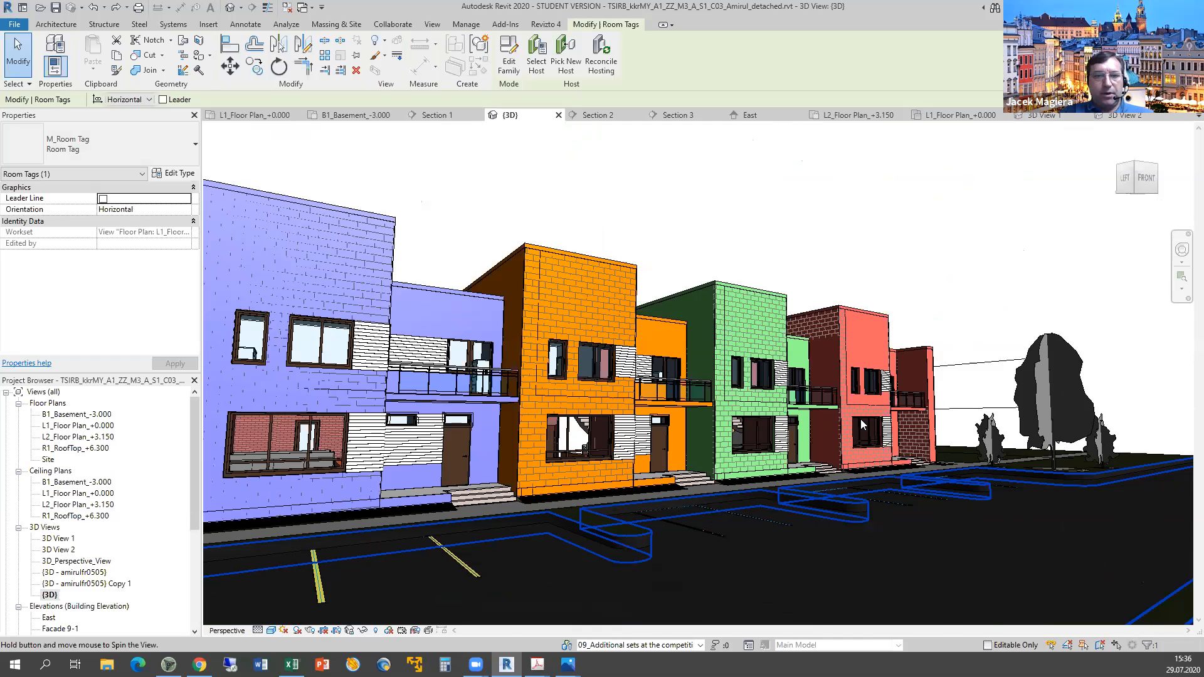
{"action": "key", "text": "alt+Tab"}
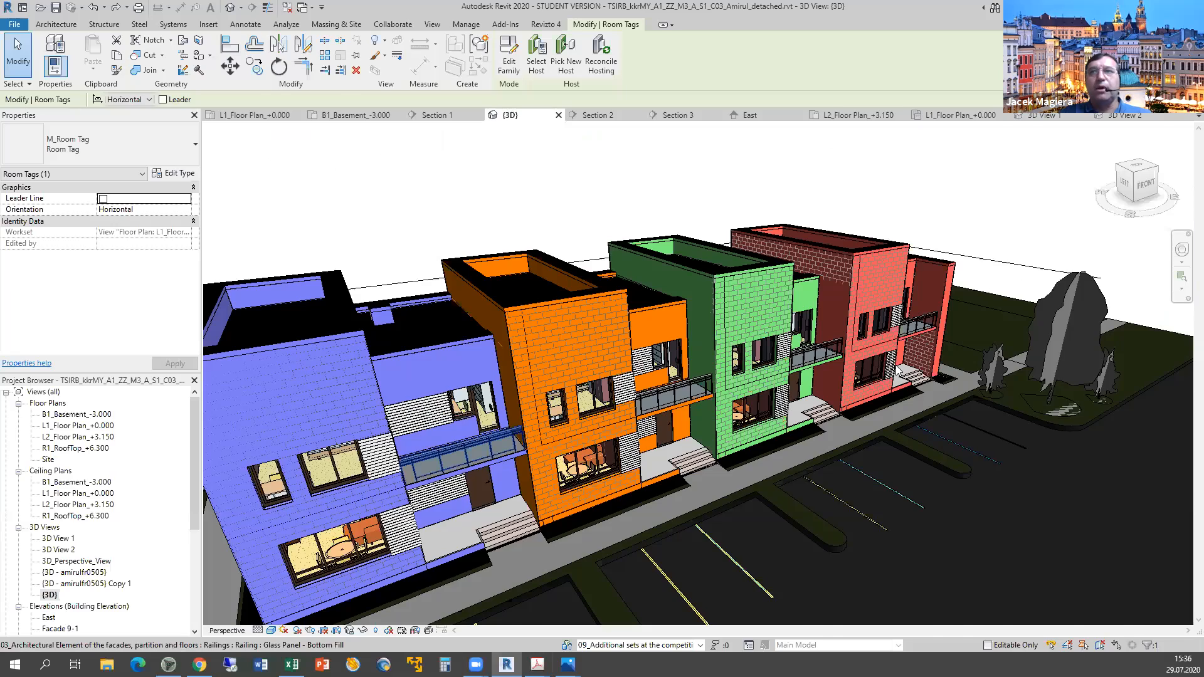
{"action": "key", "text": "alt+Tab"}
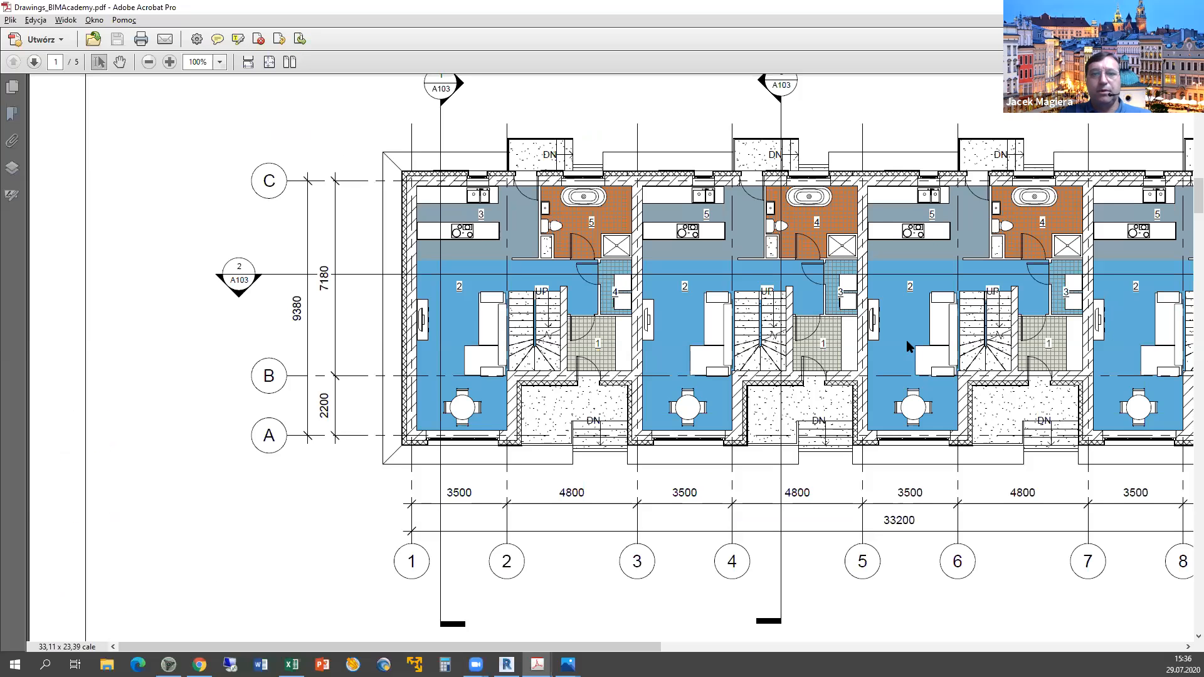
Leave the reference PDF and move across to the Excel marking sheet.
{"action": "key", "text": "alt+Tab"}
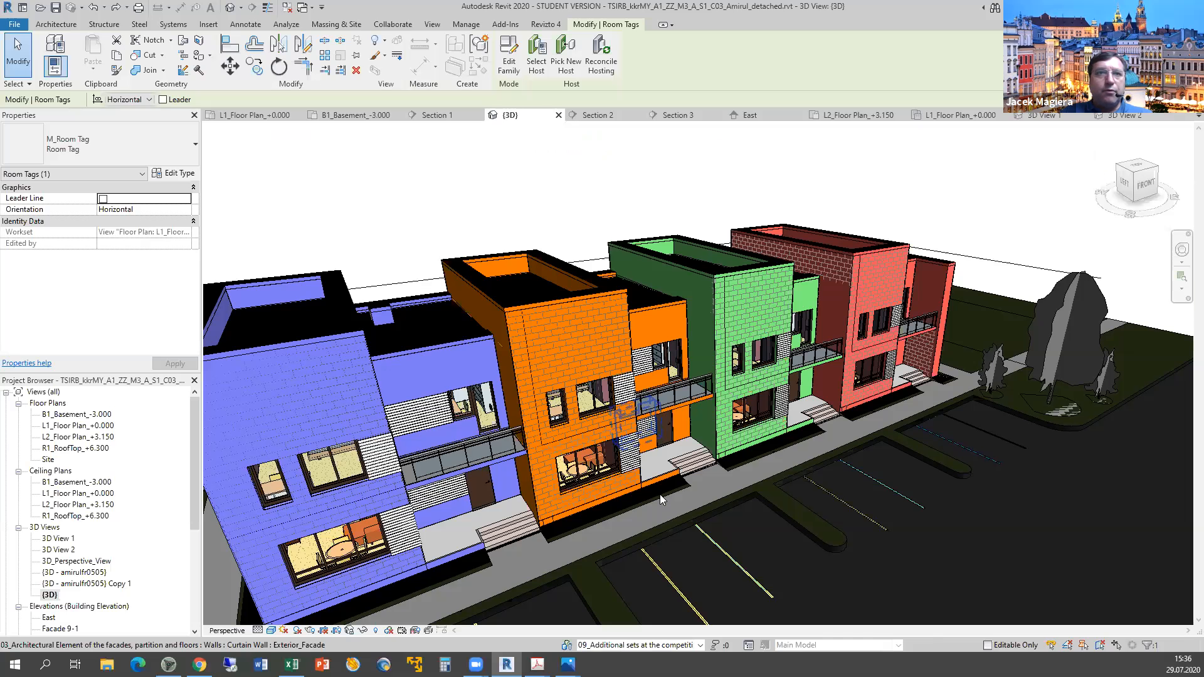
{"action": "scroll", "coordinate": [611, 392], "scroll_direction": "up", "scroll_amount": 4}
{"action": "scroll", "coordinate": [583, 398], "scroll_direction": "up", "scroll_amount": 2}
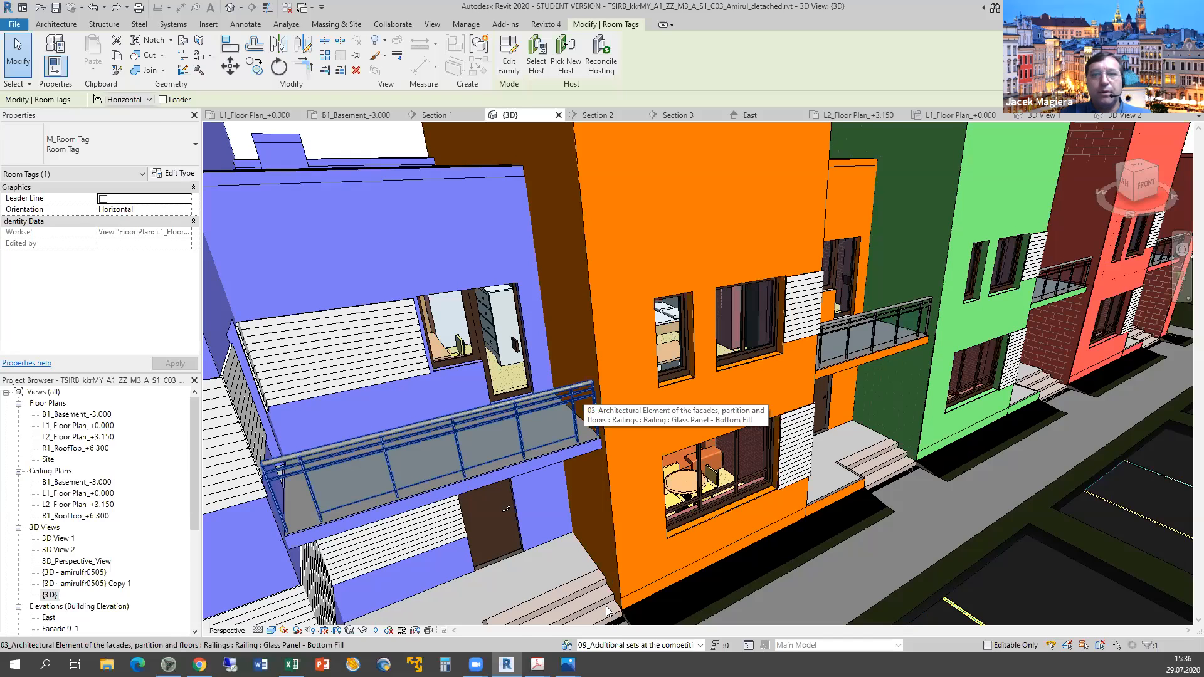
{"action": "key", "text": "alt+Tab"}
{"action": "key", "text": "alt+Tab"}
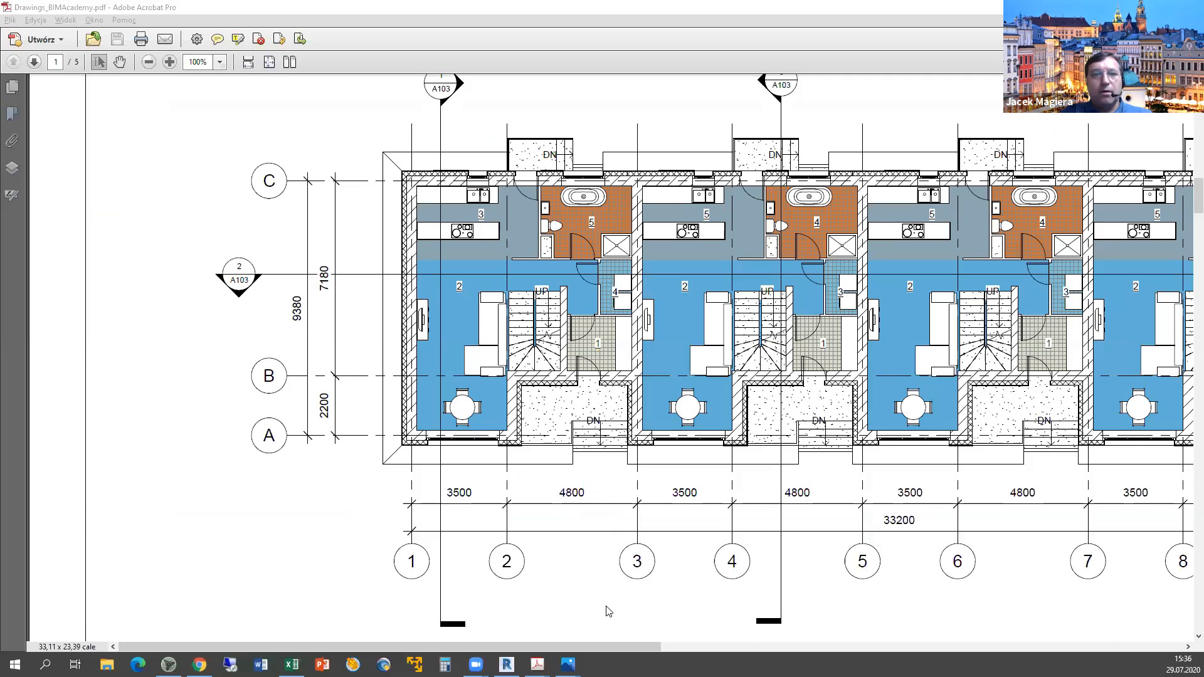
Scroll the reference PDF down to the 3D render of the coloured facades on page 5.
{"action": "left_click", "coordinate": [606, 606]}
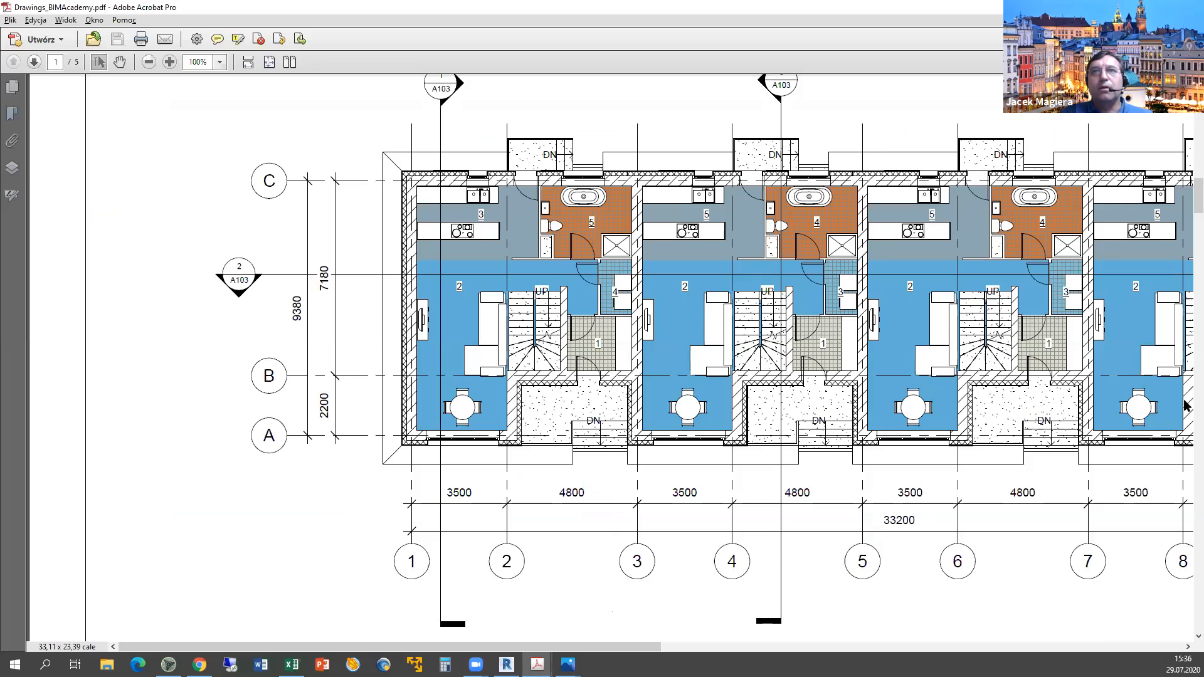
{"action": "scroll", "coordinate": [1184, 438], "scroll_direction": "down", "scroll_amount": 10}
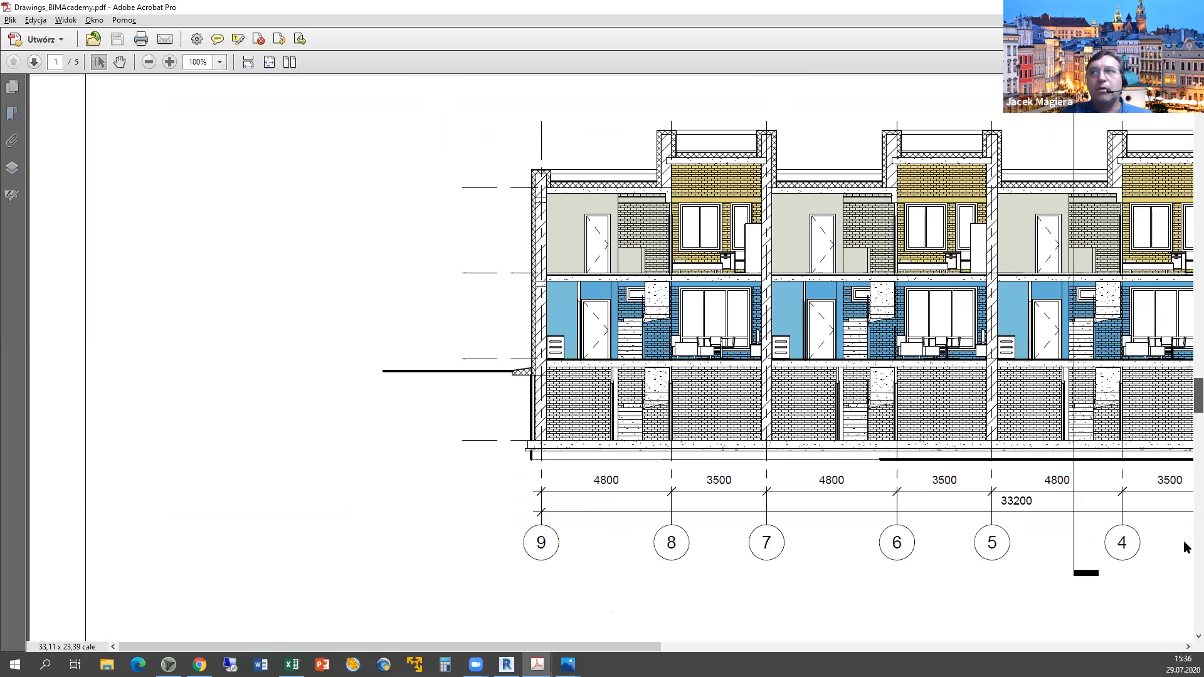
{"action": "scroll", "coordinate": [1185, 563], "scroll_direction": "down", "scroll_amount": 5}
{"action": "scroll", "coordinate": [846, 439], "scroll_direction": "down", "scroll_amount": 3}
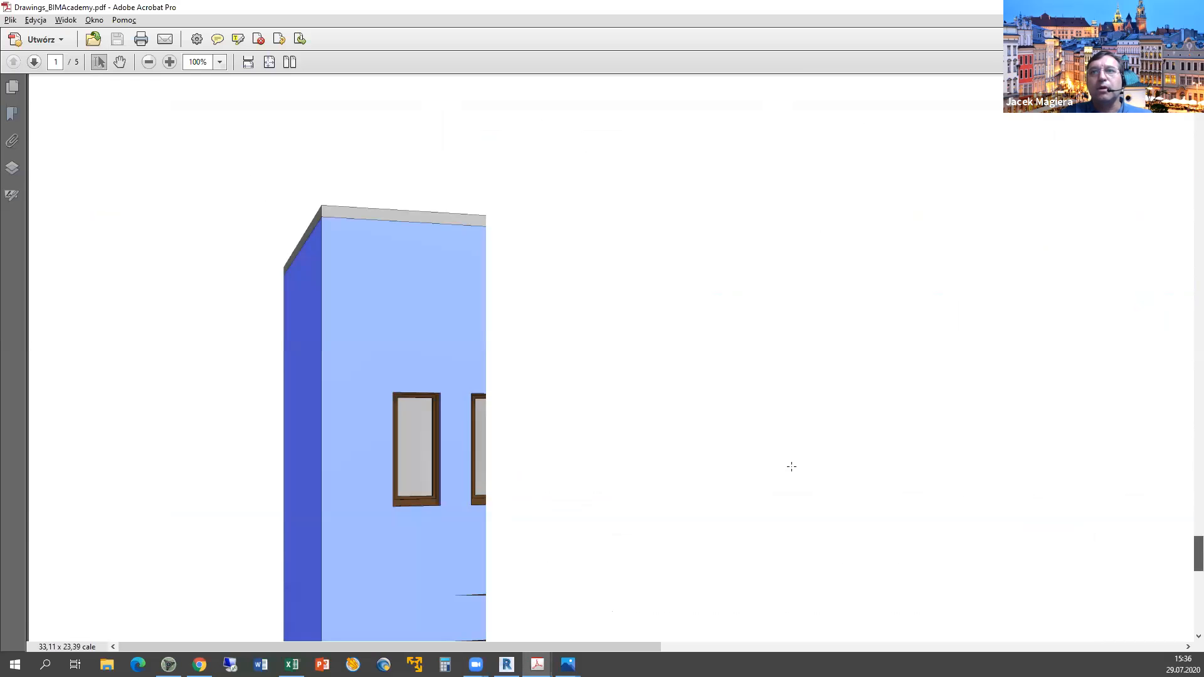
{"action": "scroll", "coordinate": [793, 470], "scroll_direction": "down", "scroll_amount": 1}
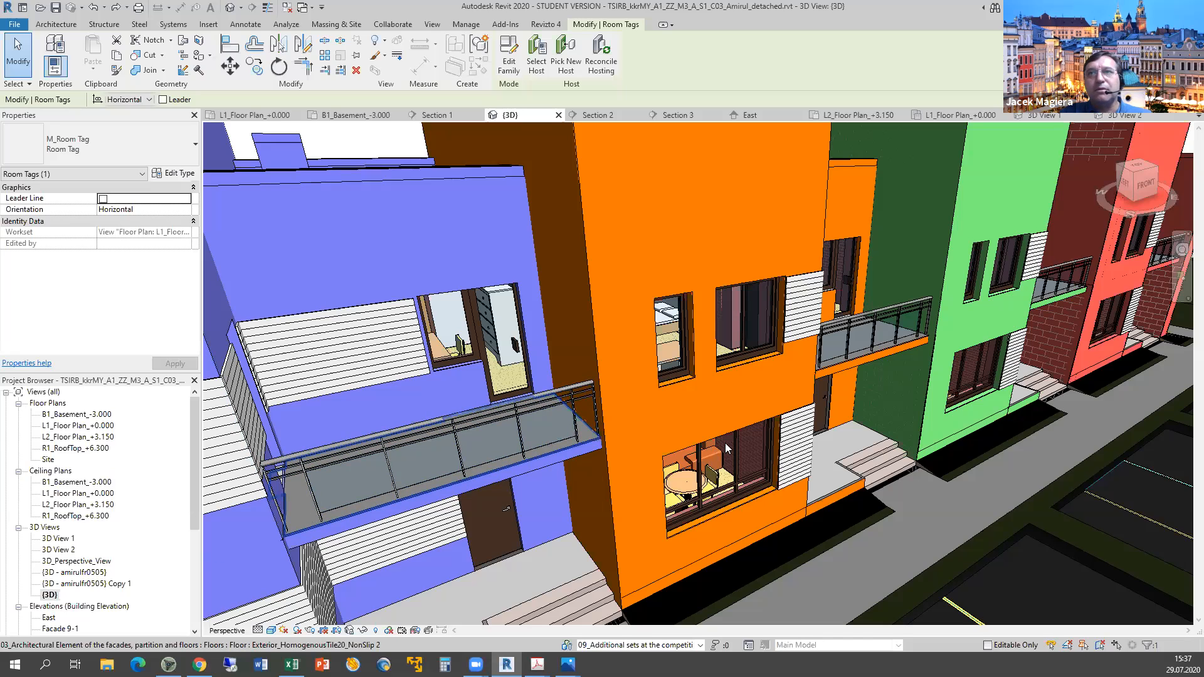
Select the blue house's glass balcony railing in Revit, then scroll down the Excel marking sheet.
{"action": "key", "text": "alt+Tab"}
{"action": "key", "text": "alt+Tab"}
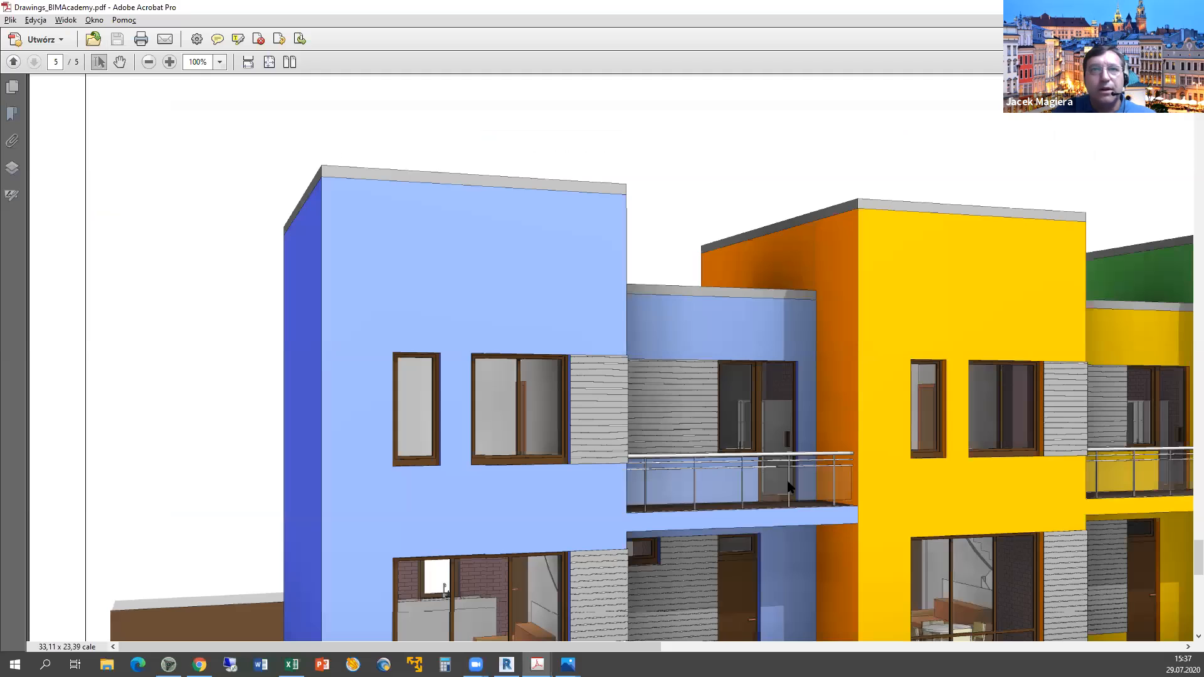
{"action": "key", "text": "alt+Tab"}
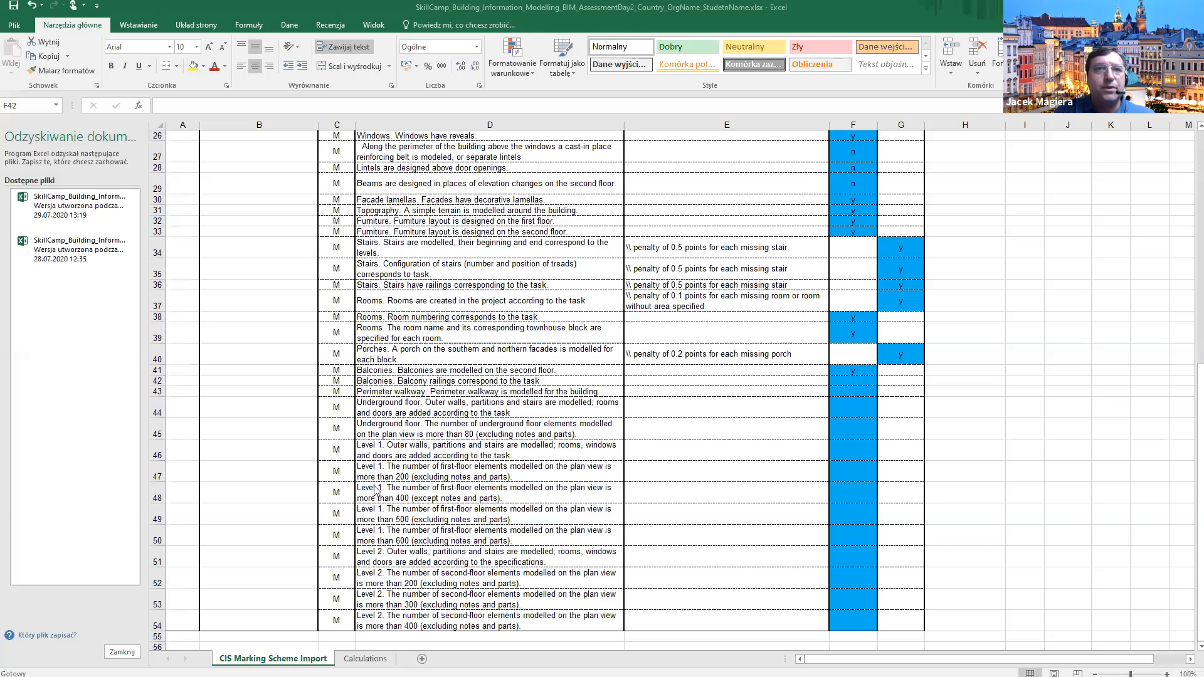
{"action": "key", "text": "alt+Tab"}
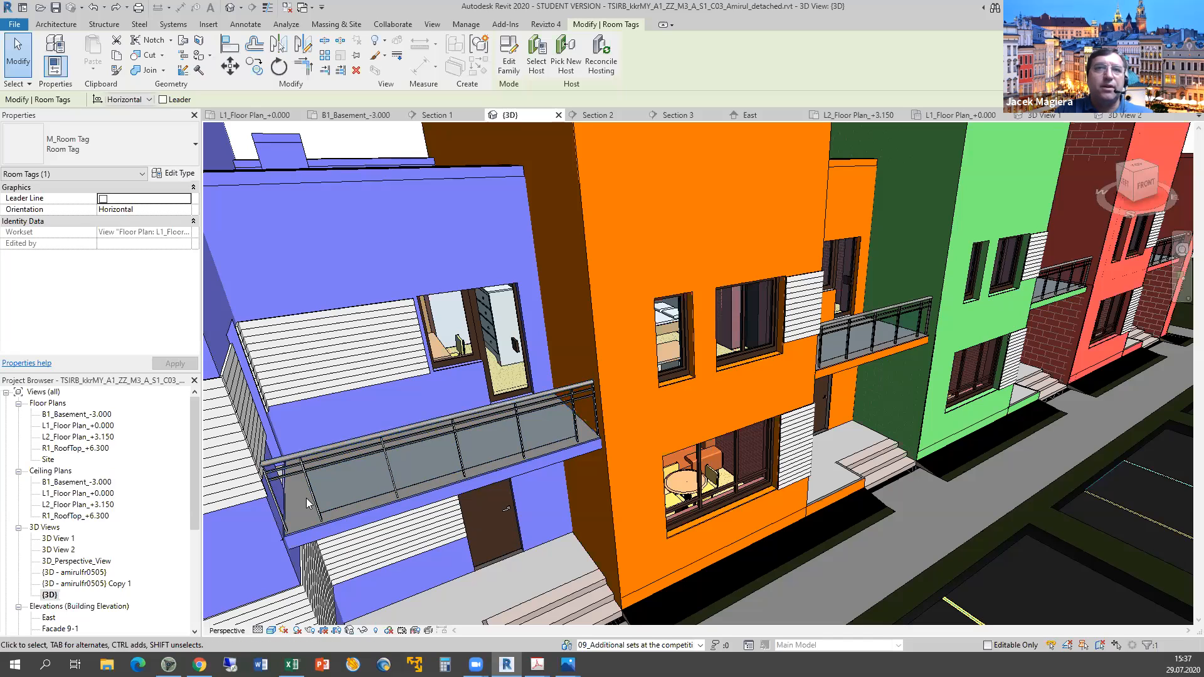
{"action": "left_click", "coordinate": [595, 413]}
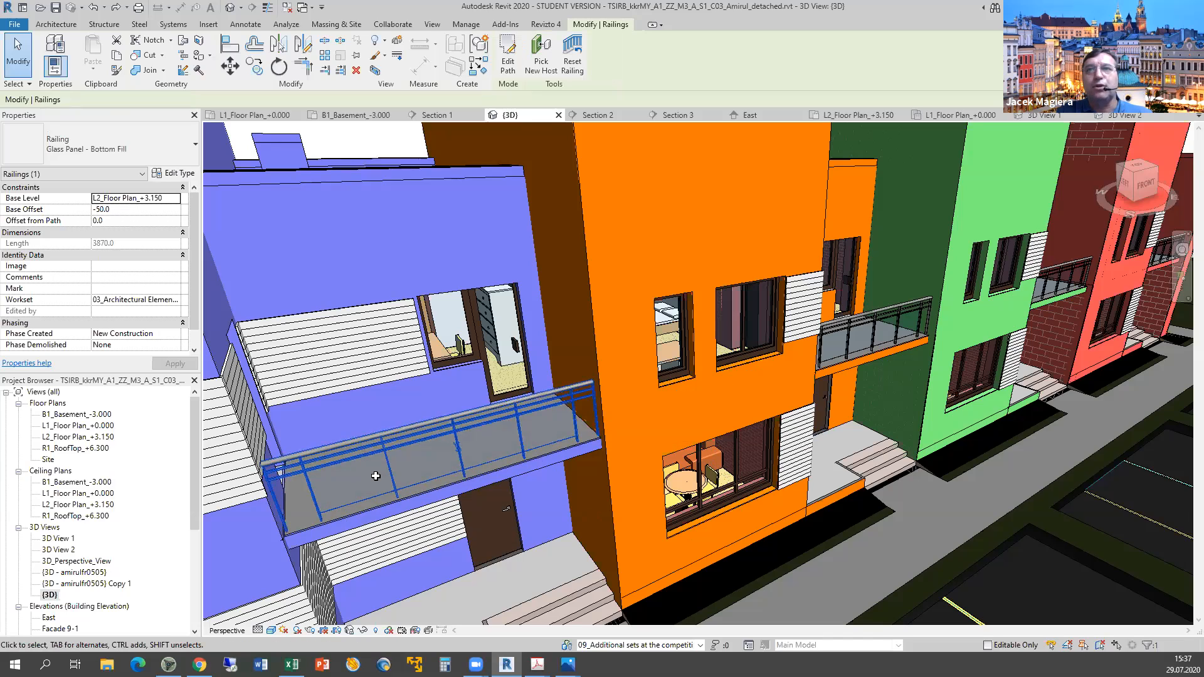
{"action": "key", "text": "alt+Tab"}
{"action": "key", "text": "alt+Tab"}
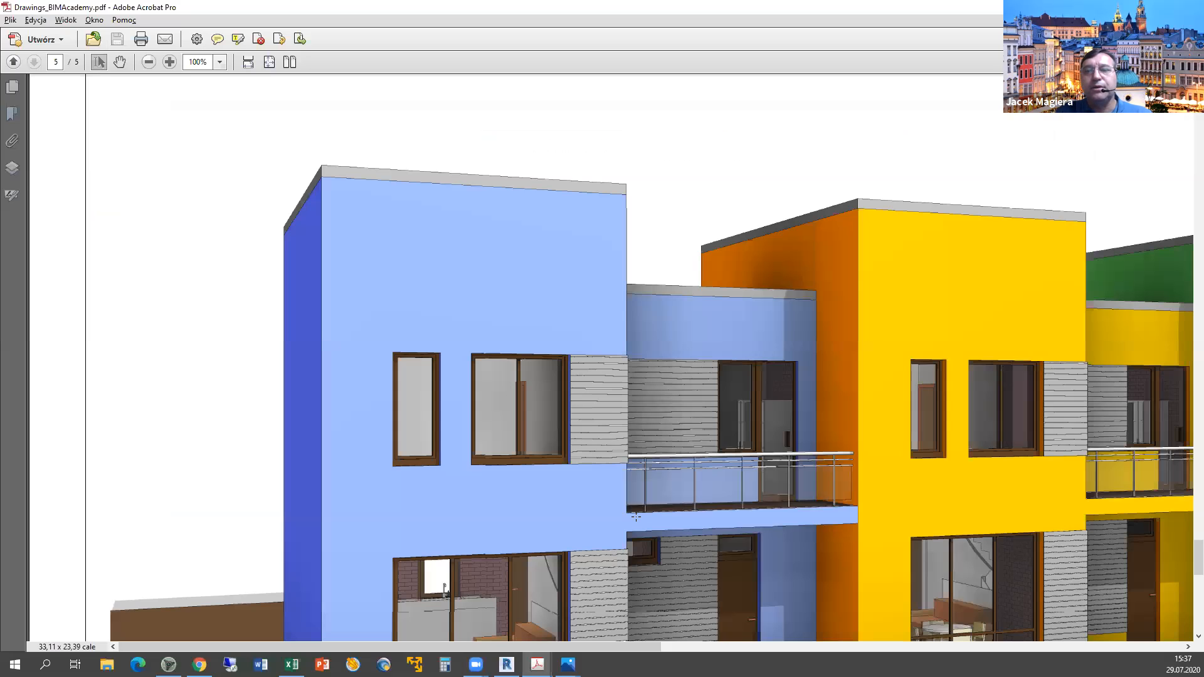
{"action": "scroll", "coordinate": [643, 449], "scroll_direction": "down", "scroll_amount": 3}
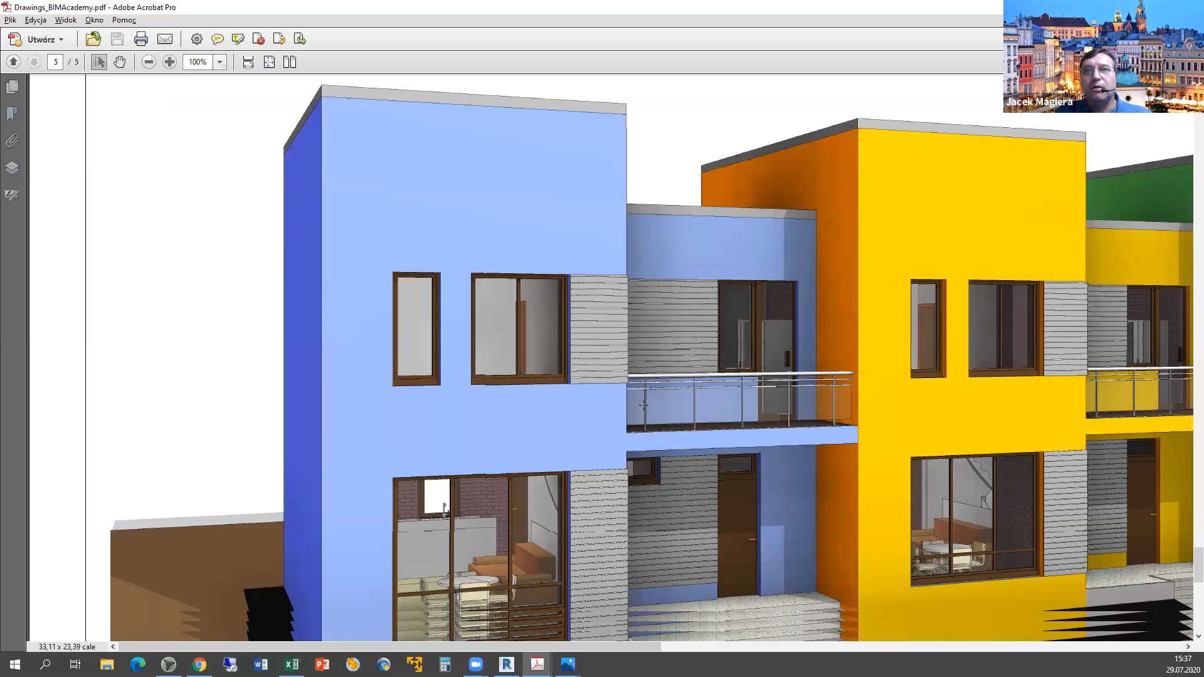
{"action": "scroll", "coordinate": [643, 405], "scroll_direction": "down", "scroll_amount": 1}
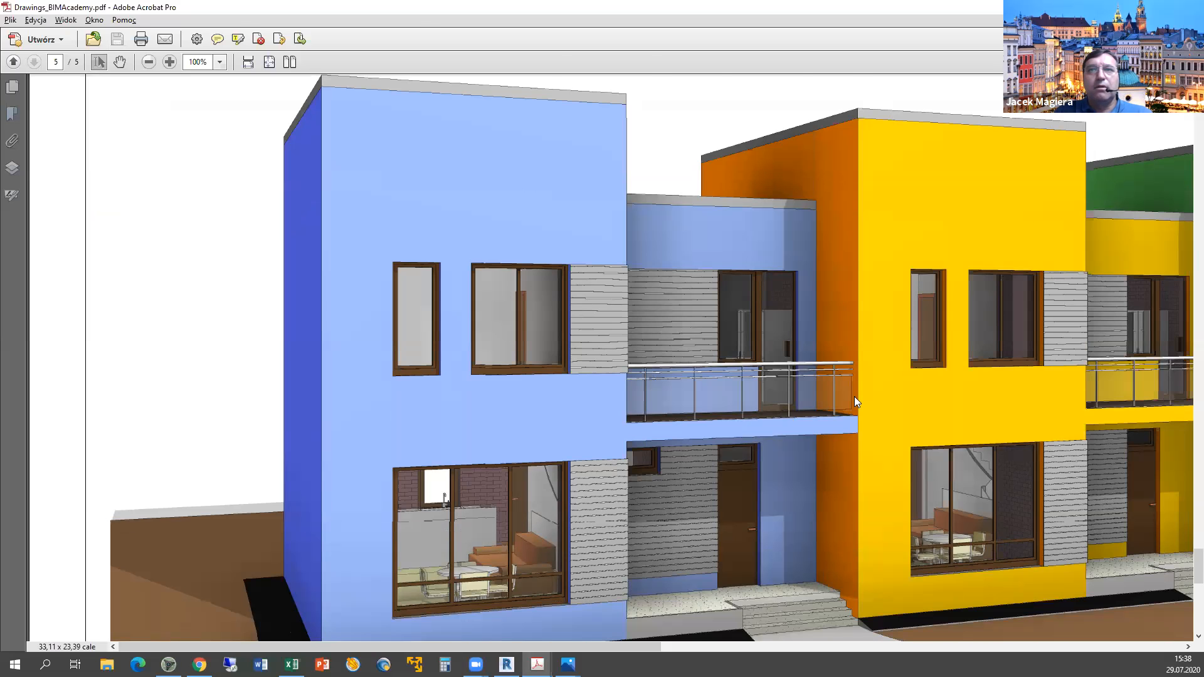
Zoom to and select the orange townhouse's balcony railing, comparing it against the PDF render.
{"action": "key", "text": "alt+Tab"}
{"action": "key", "text": "alt+Tab"}
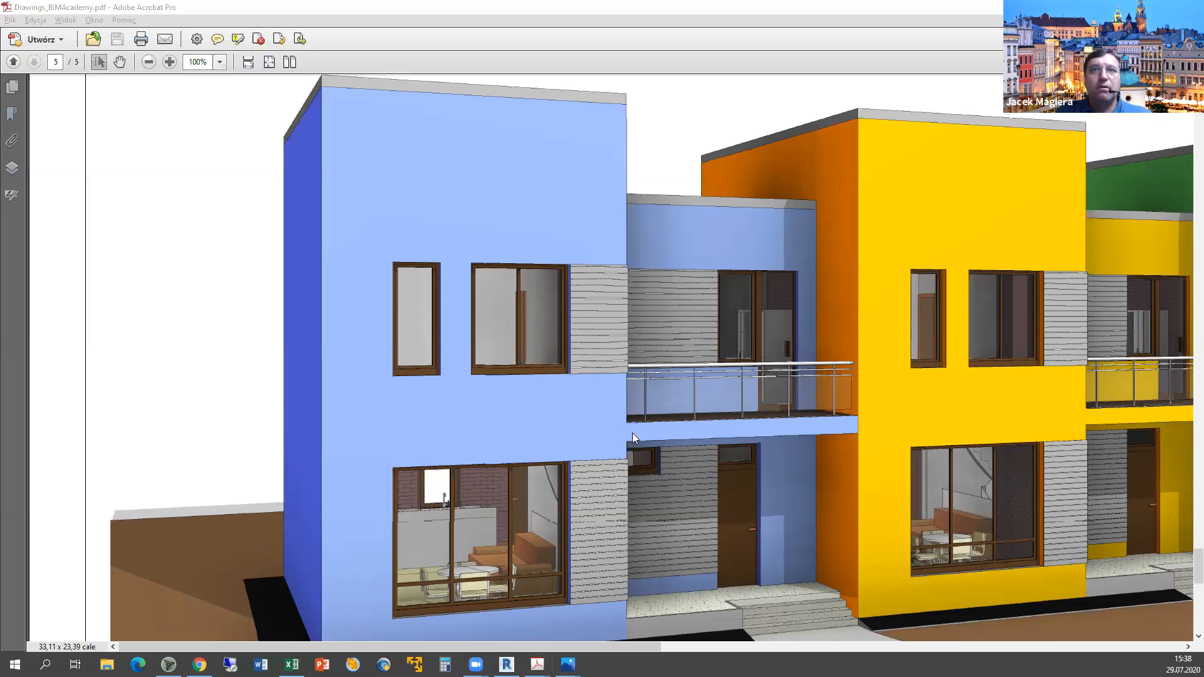
{"action": "key", "text": "alt+Tab"}
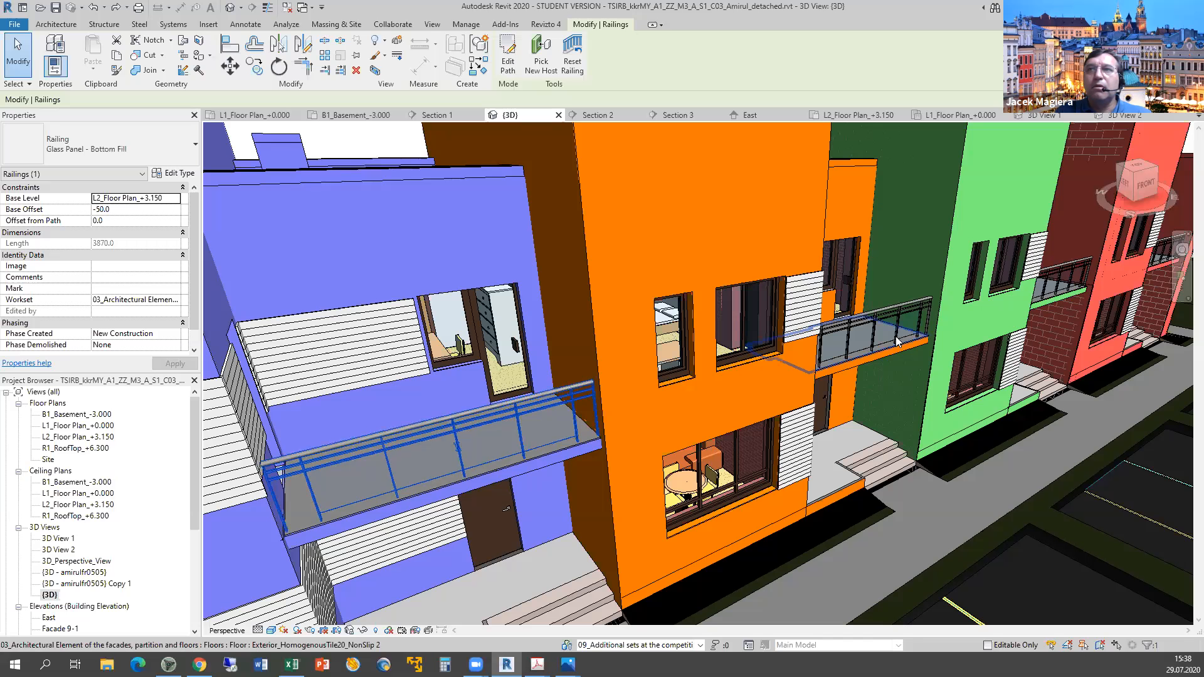
{"action": "scroll", "coordinate": [885, 389], "scroll_direction": "up", "scroll_amount": 4}
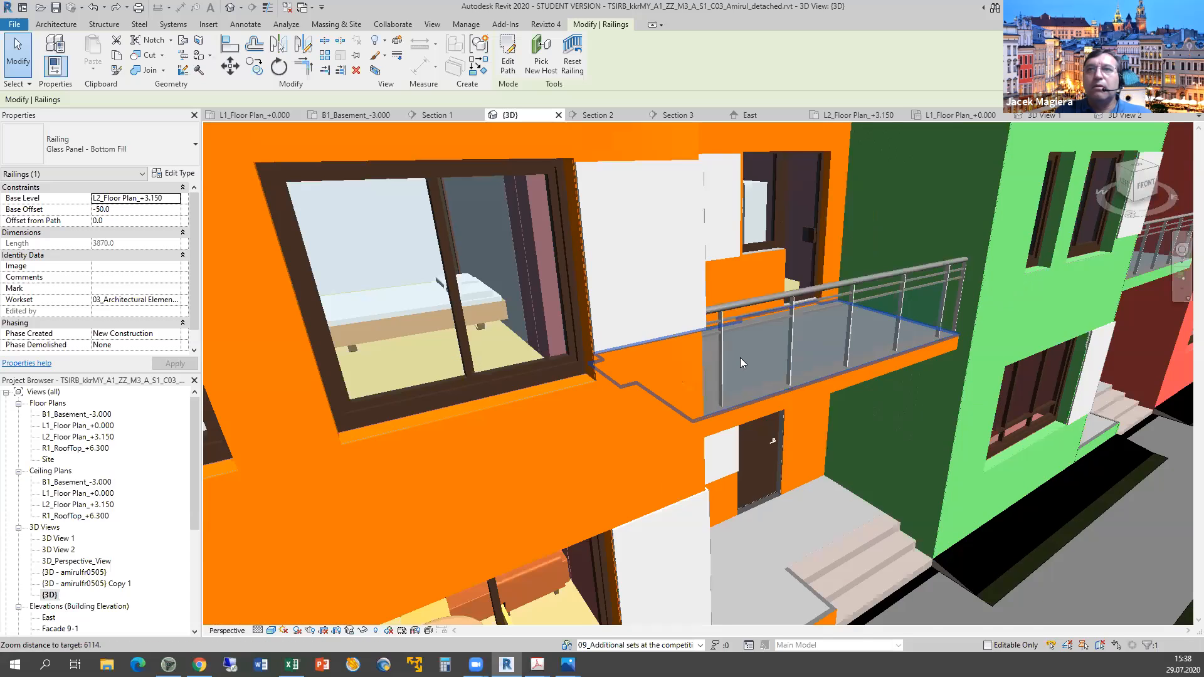
{"action": "scroll", "coordinate": [740, 376], "scroll_direction": "up", "scroll_amount": 2}
{"action": "left_click", "coordinate": [736, 390]}
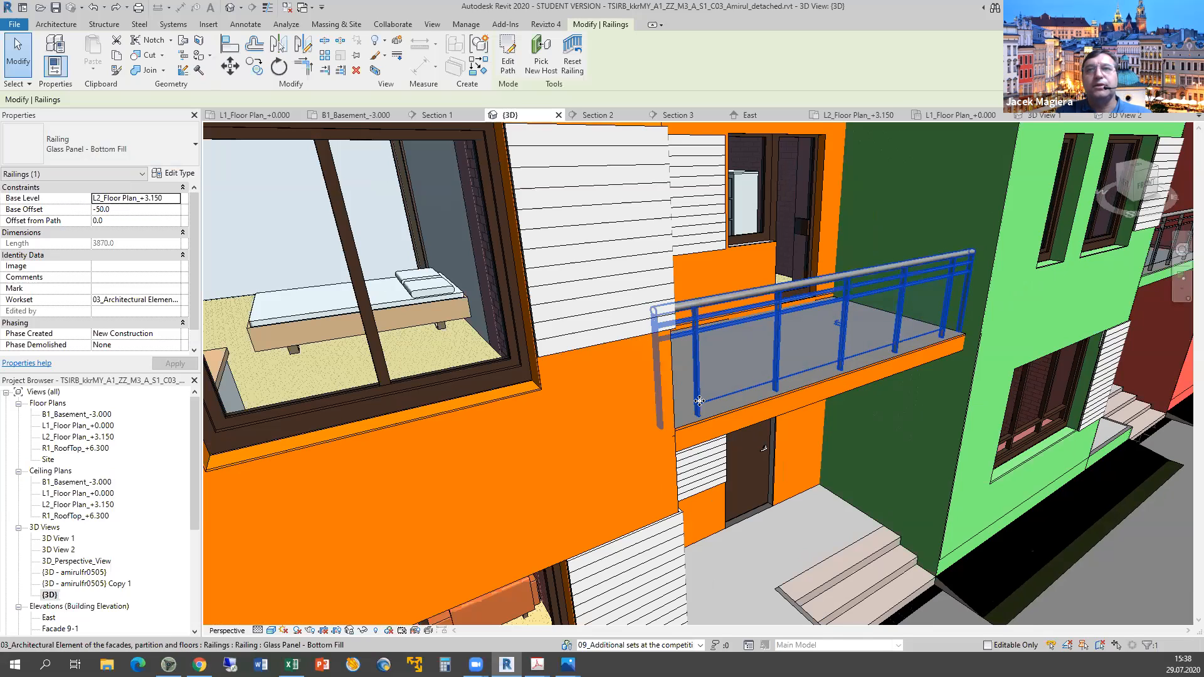
{"action": "key", "text": "alt+Tab"}
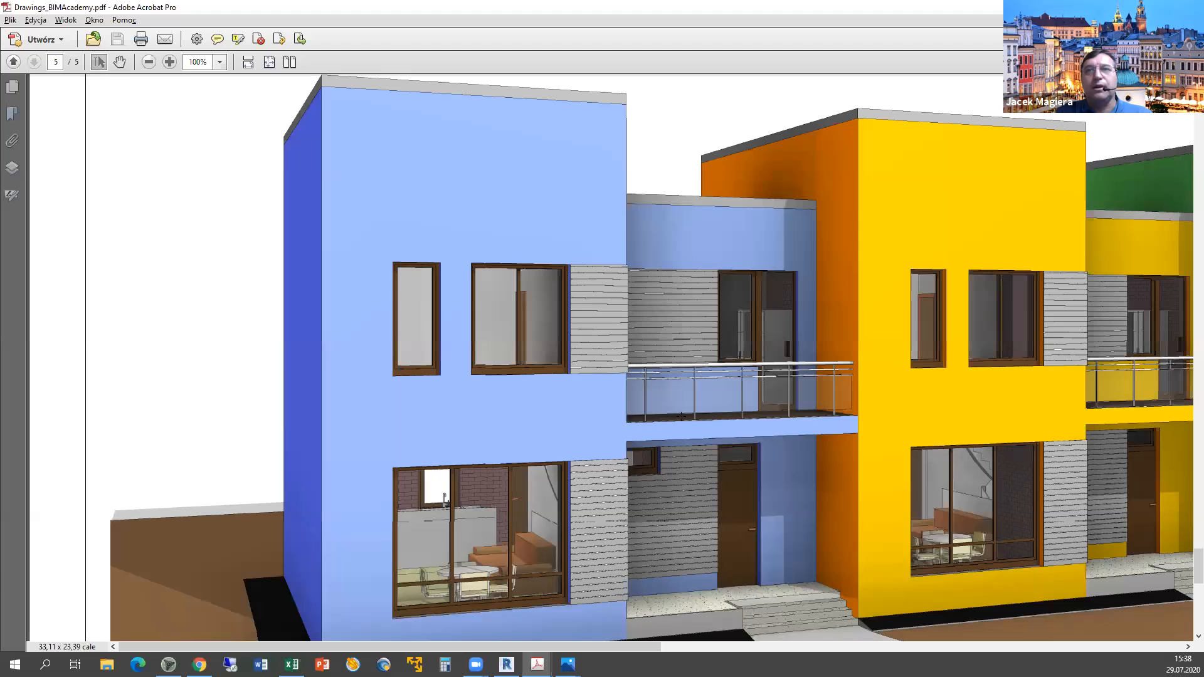
{"action": "scroll", "coordinate": [681, 416], "scroll_direction": "up", "scroll_amount": 1}
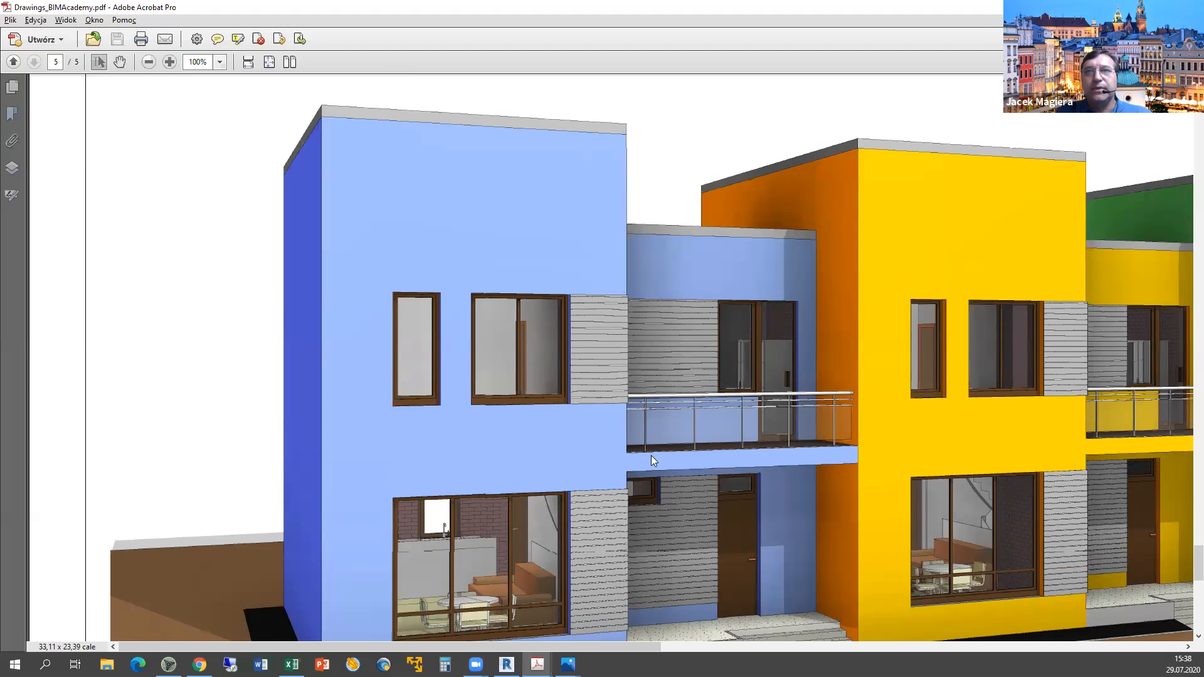
{"action": "key", "text": "alt+Tab"}
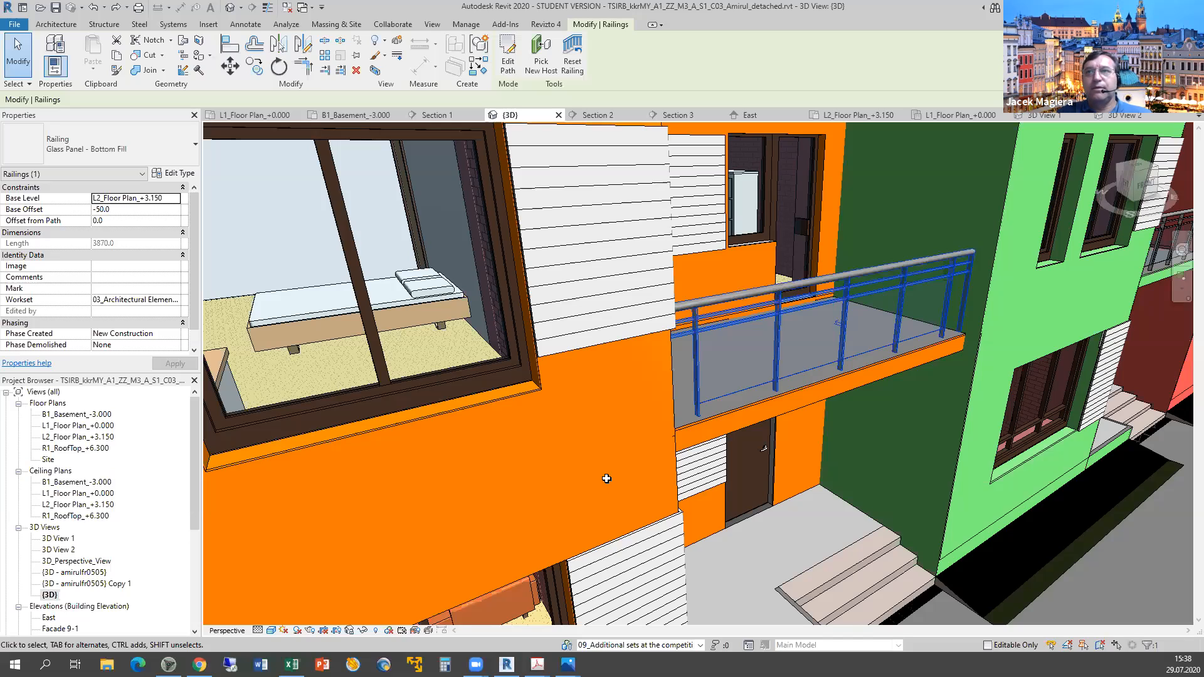
{"action": "key", "text": "alt+Tab"}
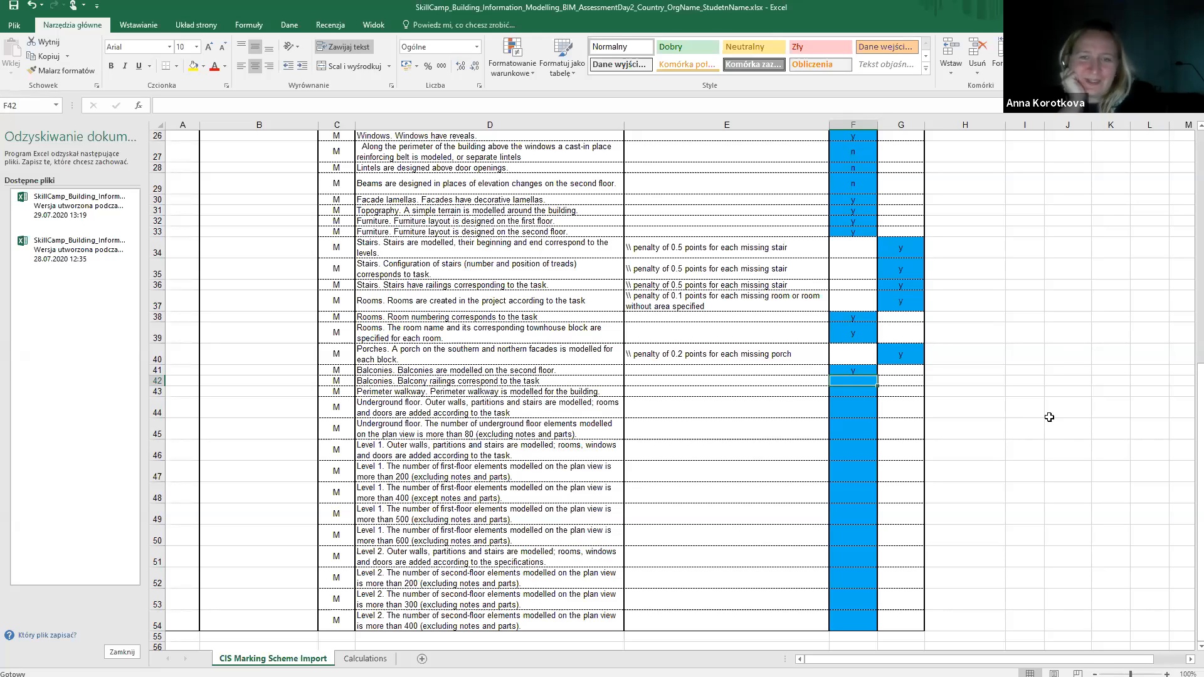
Score row 42's balcony railings criterion 'n' and select the perimeter walkway criterion in D43.
{"action": "type", "text": "n"}
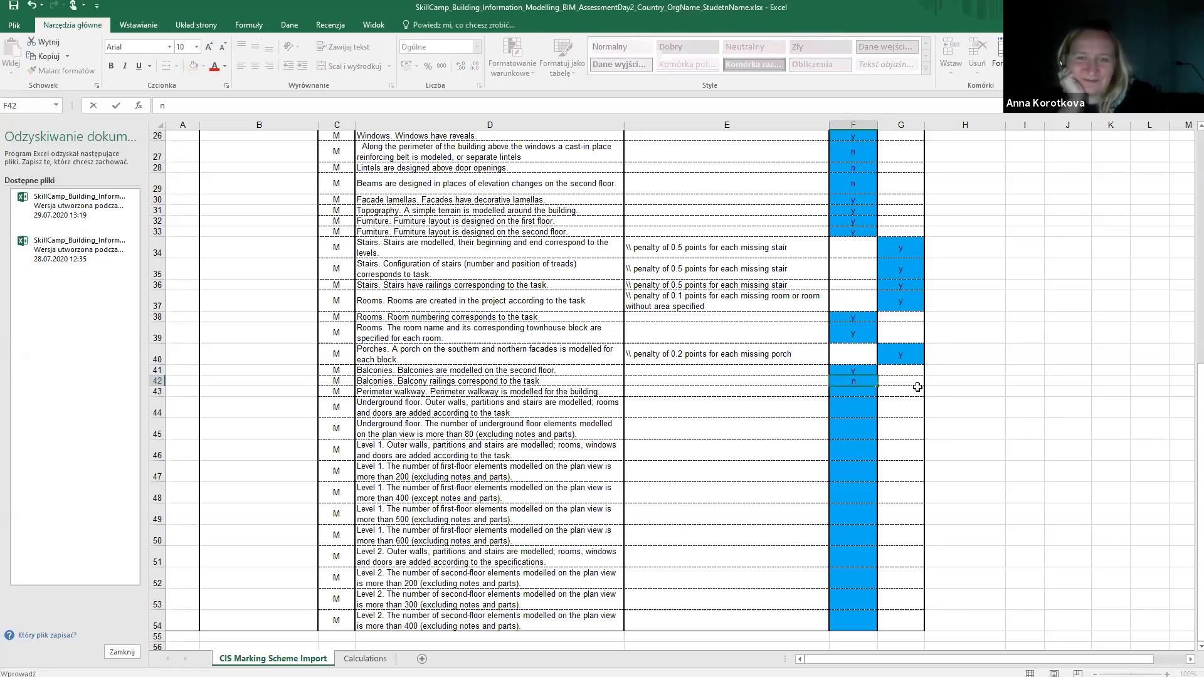
{"action": "key", "text": "Return"}
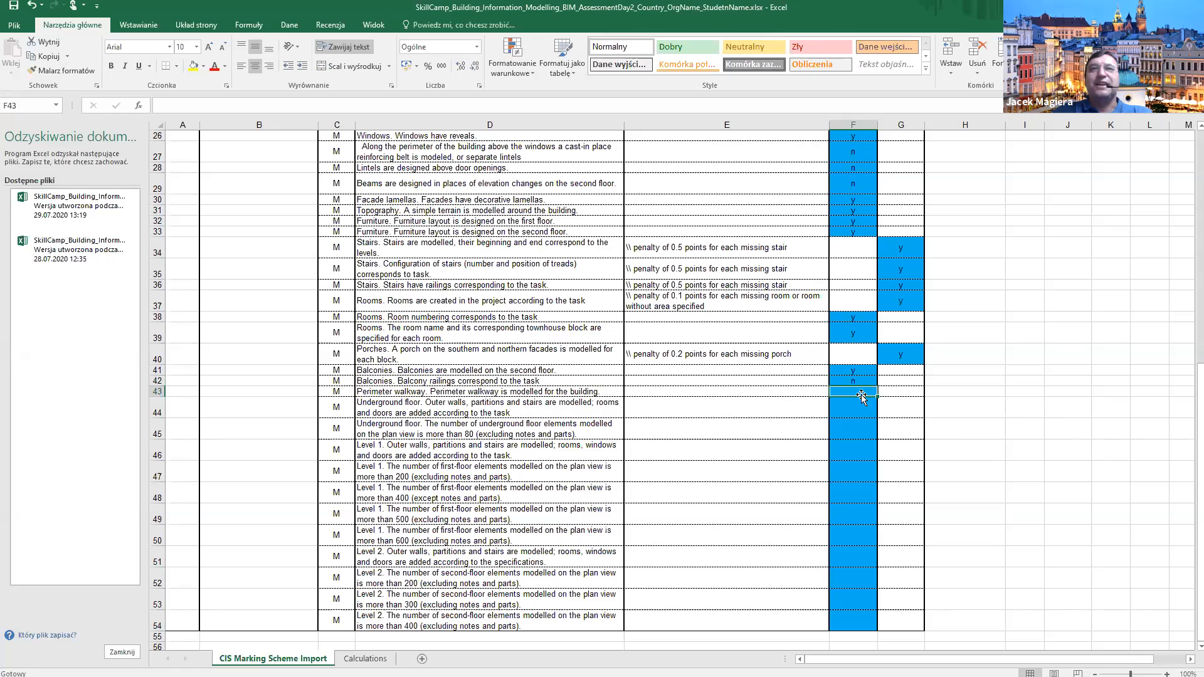
{"action": "left_click", "coordinate": [544, 392]}
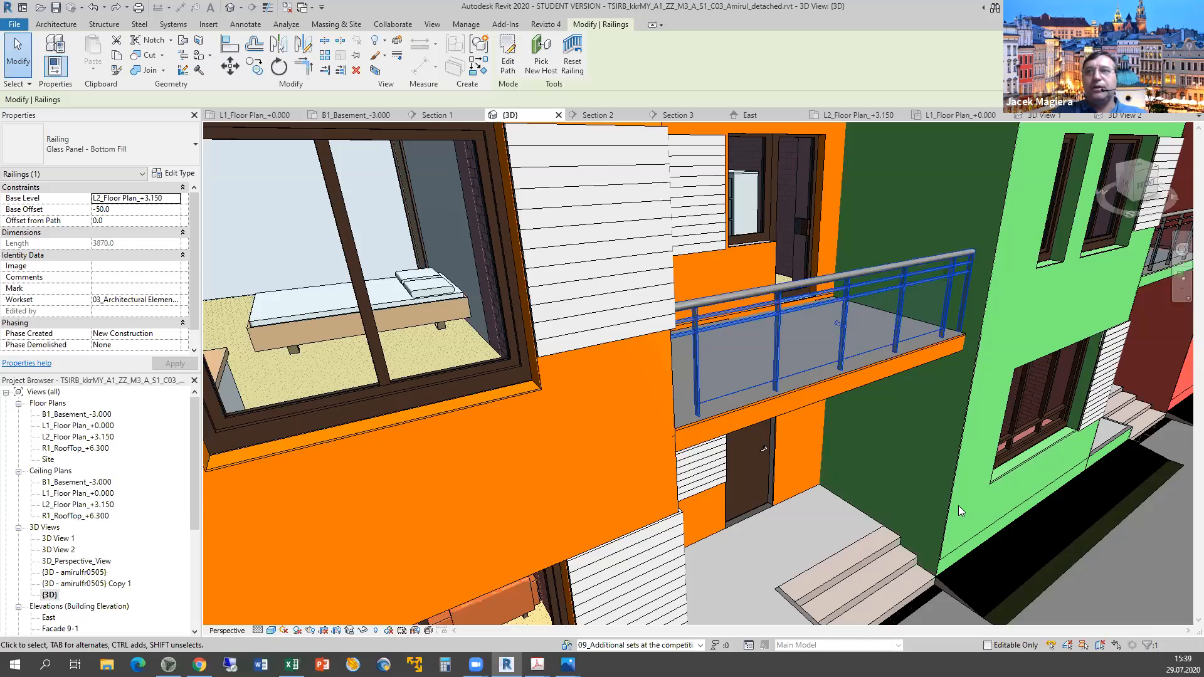
{"action": "scroll", "coordinate": [960, 505], "scroll_direction": "down", "scroll_amount": 5}
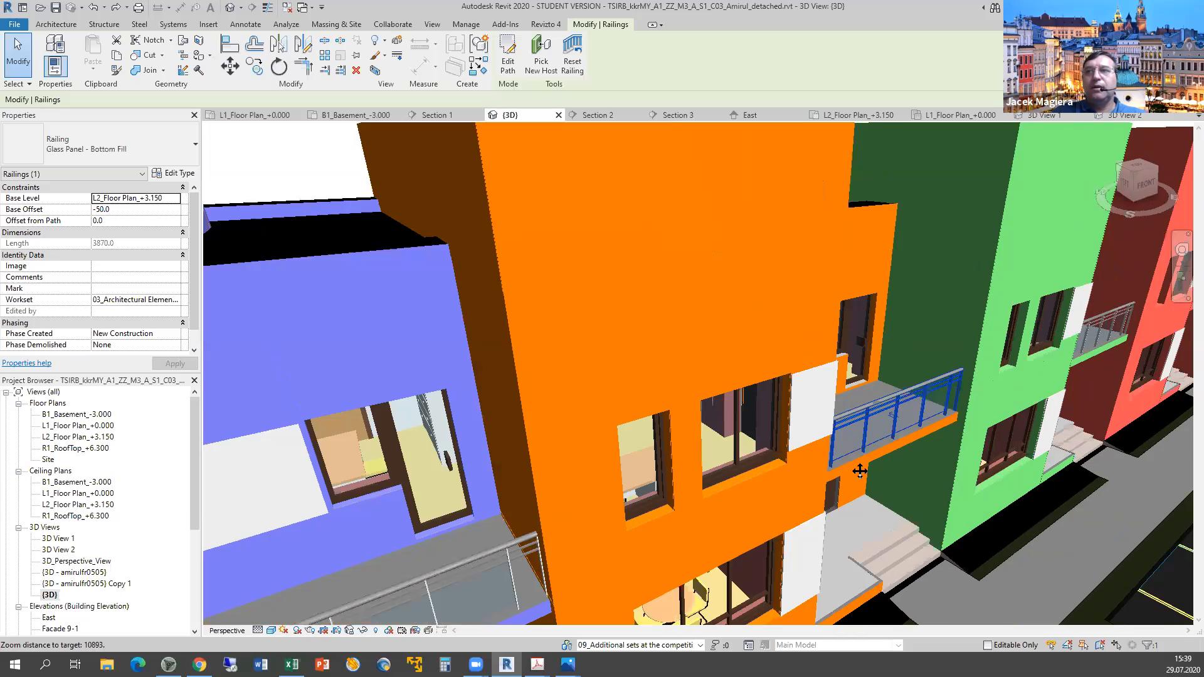
Pan and zoom the 3D view across the townhouse facades to see more of the row.
{"action": "middle_click_drag", "start_coordinate": [603, 228], "coordinate": [533, 103]}
{"action": "scroll", "coordinate": [888, 447], "scroll_direction": "down", "scroll_amount": 3}
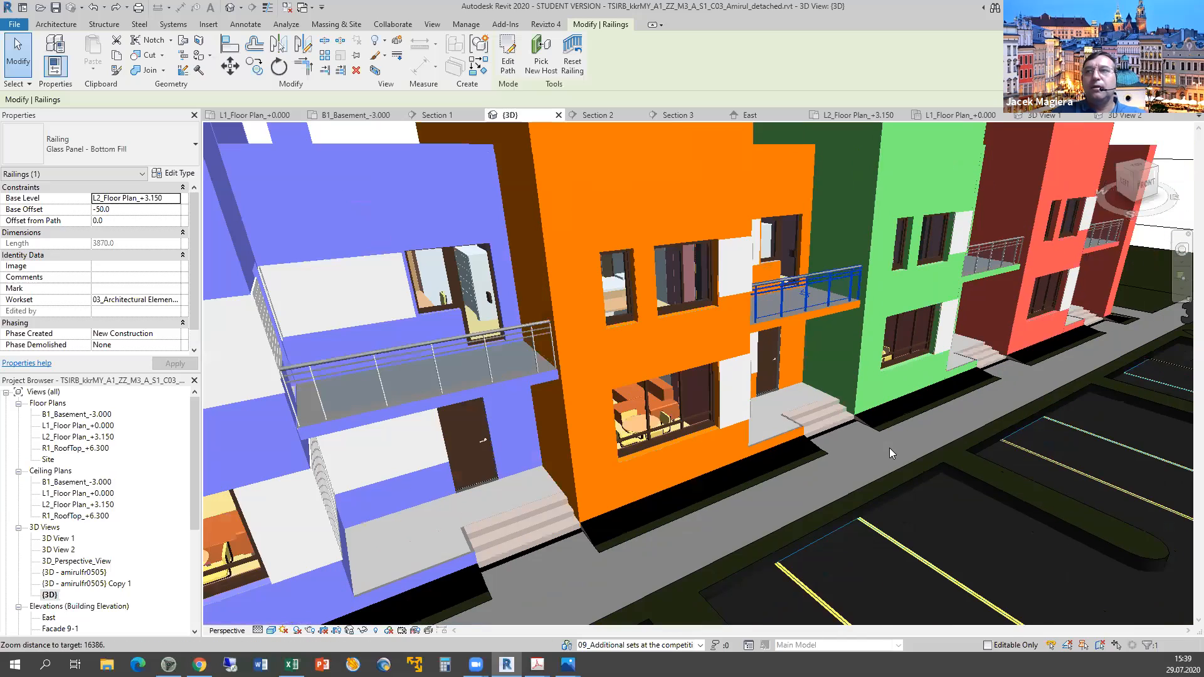
{"action": "scroll", "coordinate": [889, 447], "scroll_direction": "down", "scroll_amount": 5}
{"action": "middle_click_drag", "start_coordinate": [919, 500], "coordinate": [780, 608]}
{"action": "mouse_move", "coordinate": [538, 663]}
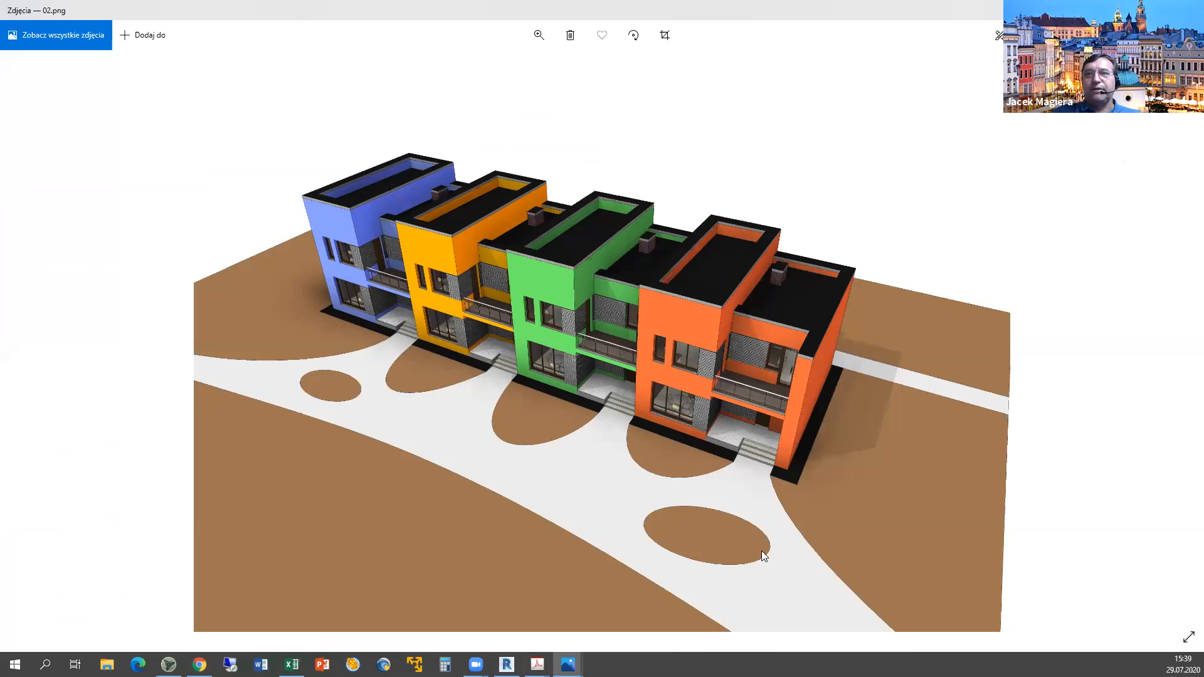
Orbit down to a near ground-level view of the parking and walkways to compare with 02.png.
{"action": "key", "text": "alt+Tab"}
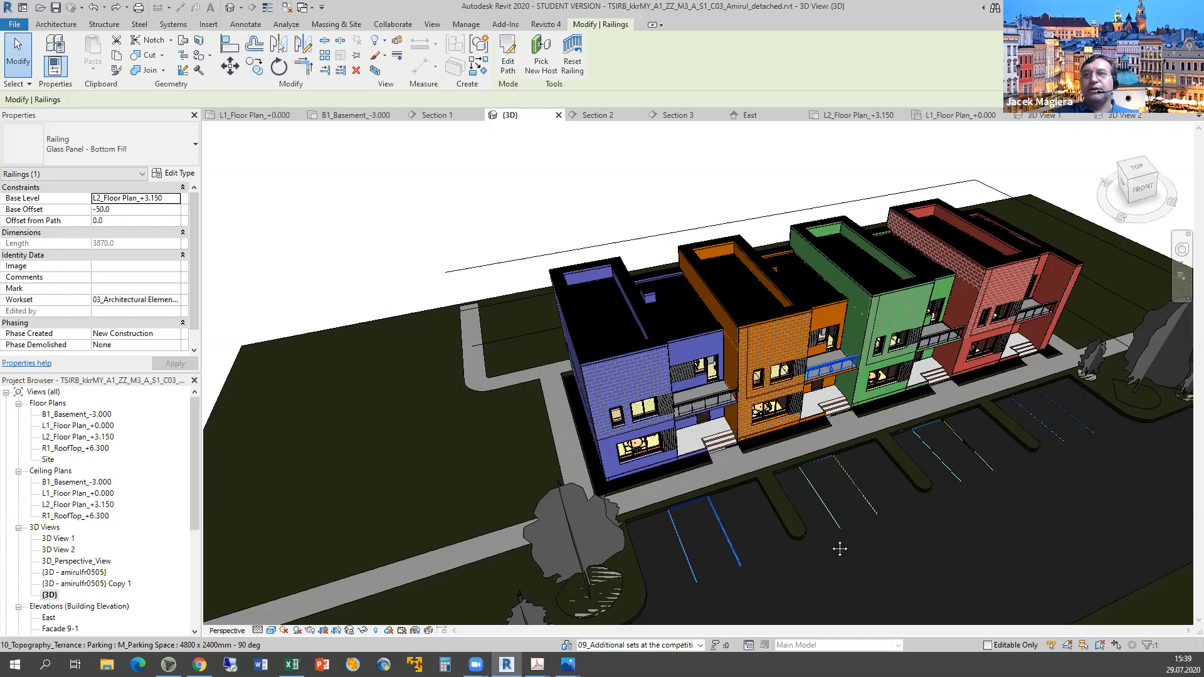
{"action": "scroll", "coordinate": [839, 548], "scroll_direction": "down", "scroll_amount": 2}
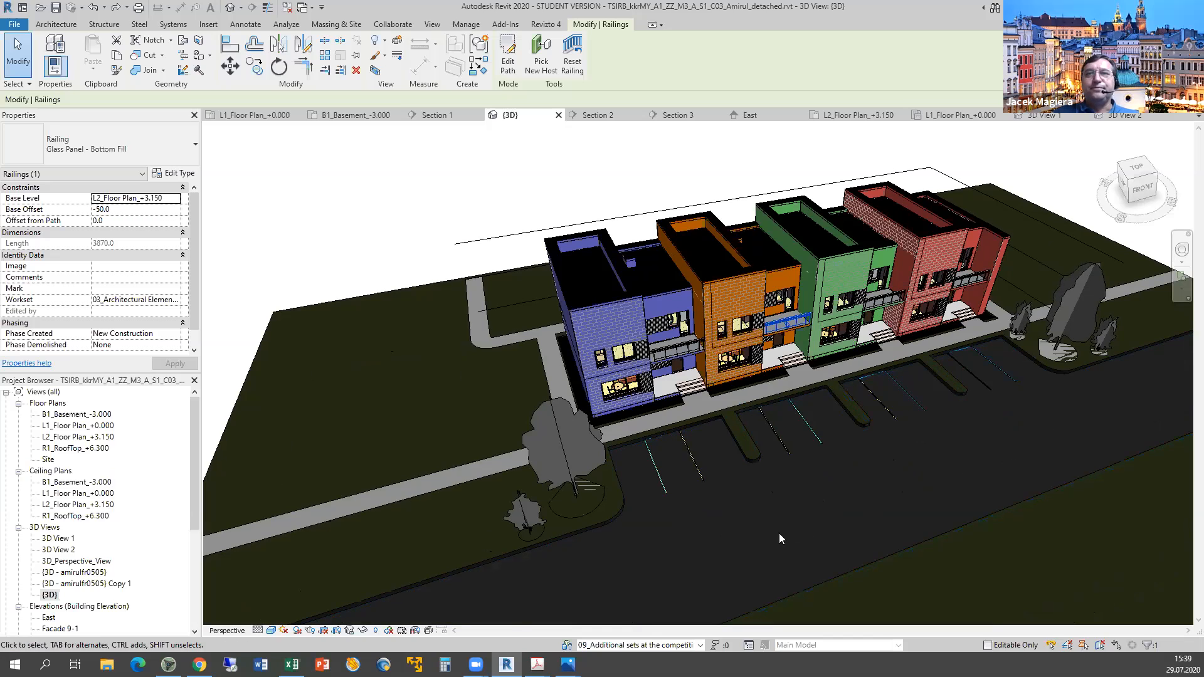
{"action": "scroll", "coordinate": [795, 527], "scroll_direction": "up", "scroll_amount": 1}
{"action": "scroll", "coordinate": [805, 538], "scroll_direction": "down", "scroll_amount": 2}
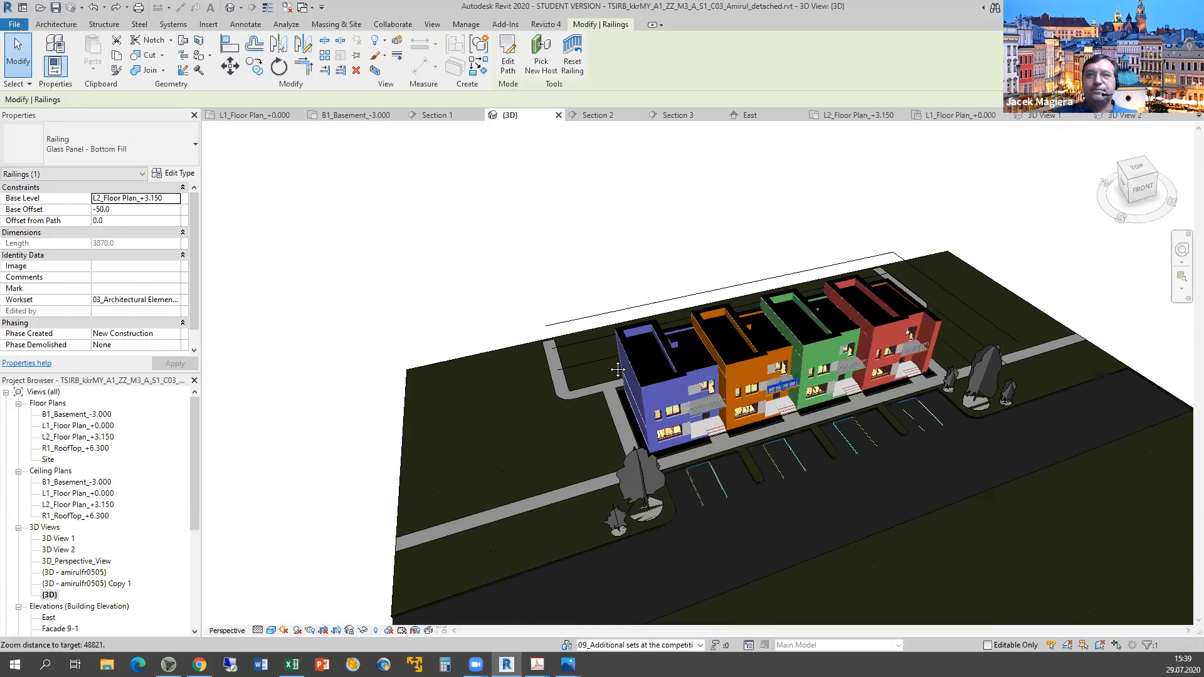
{"action": "middle_click_drag", "start_coordinate": [730, 415], "coordinate": [725, 400]}
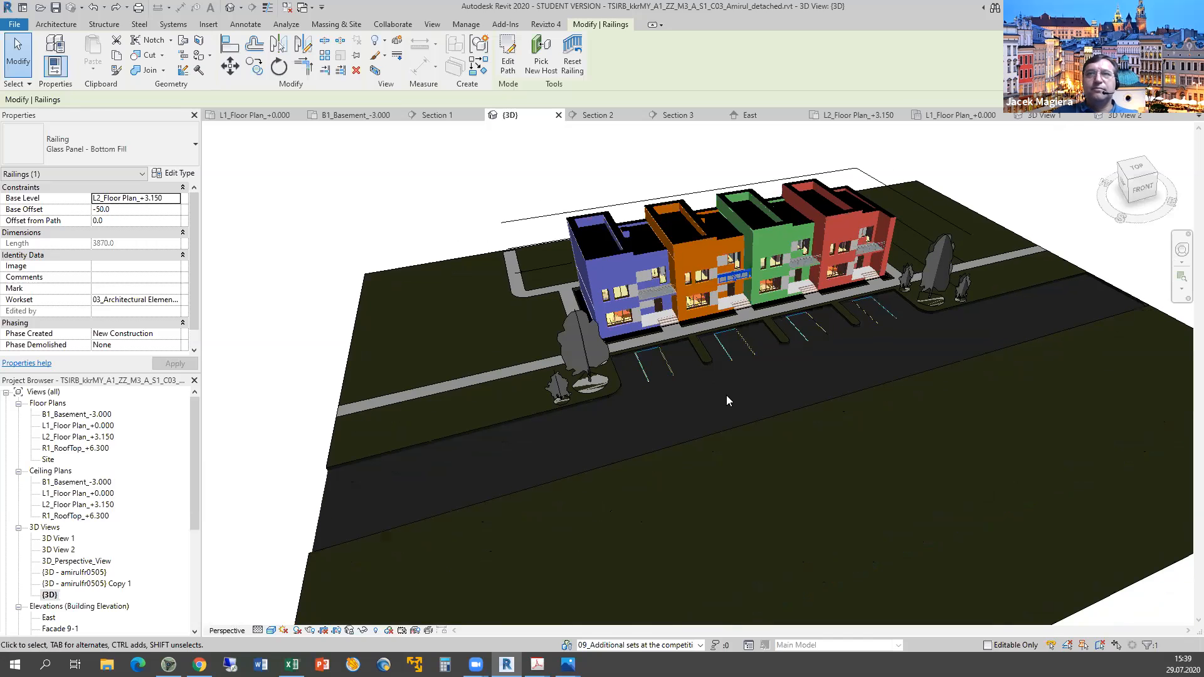
{"action": "scroll", "coordinate": [731, 398], "scroll_direction": "up", "scroll_amount": 3}
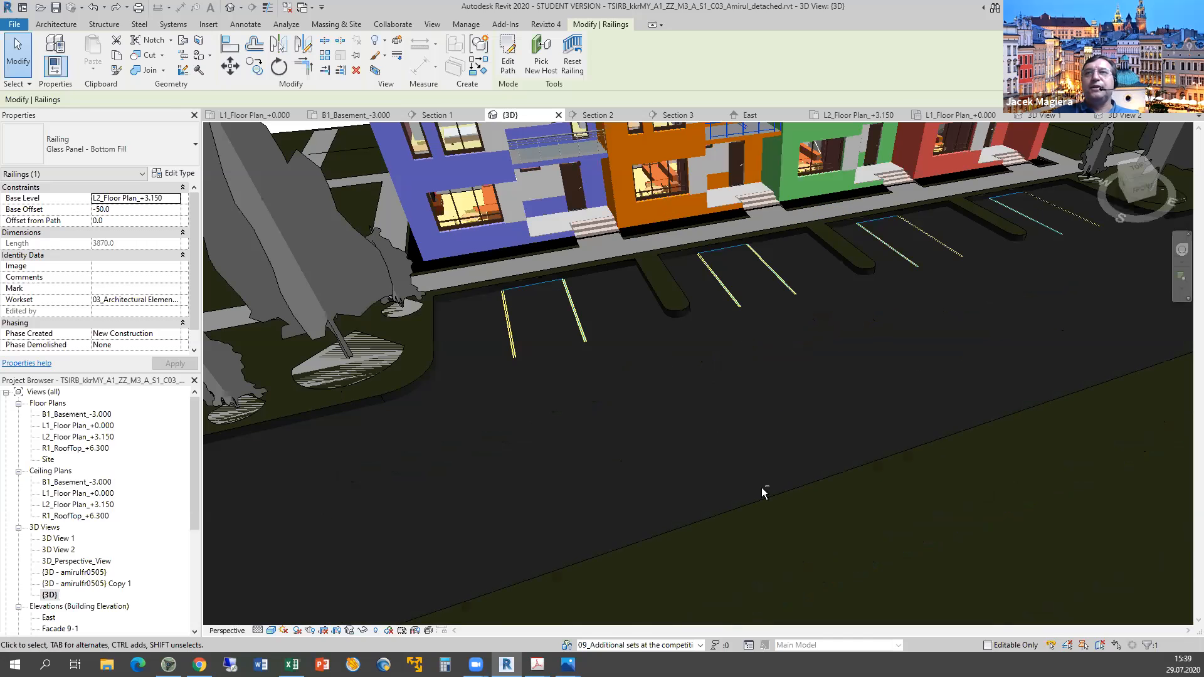
{"action": "mouse_move", "coordinate": [762, 487]}
{"action": "middle_mouse_down", "text": "shift"}
{"action": "mouse_move", "coordinate": [785, 457]}
{"action": "mouse_move", "coordinate": [790, 368]}
{"action": "mouse_move", "coordinate": [781, 635]}
{"action": "mouse_move", "coordinate": [887, 425]}
{"action": "mouse_move", "coordinate": [883, 506]}
{"action": "mouse_move", "coordinate": [869, 516]}
{"action": "middle_mouse_up", "text": "shift"}
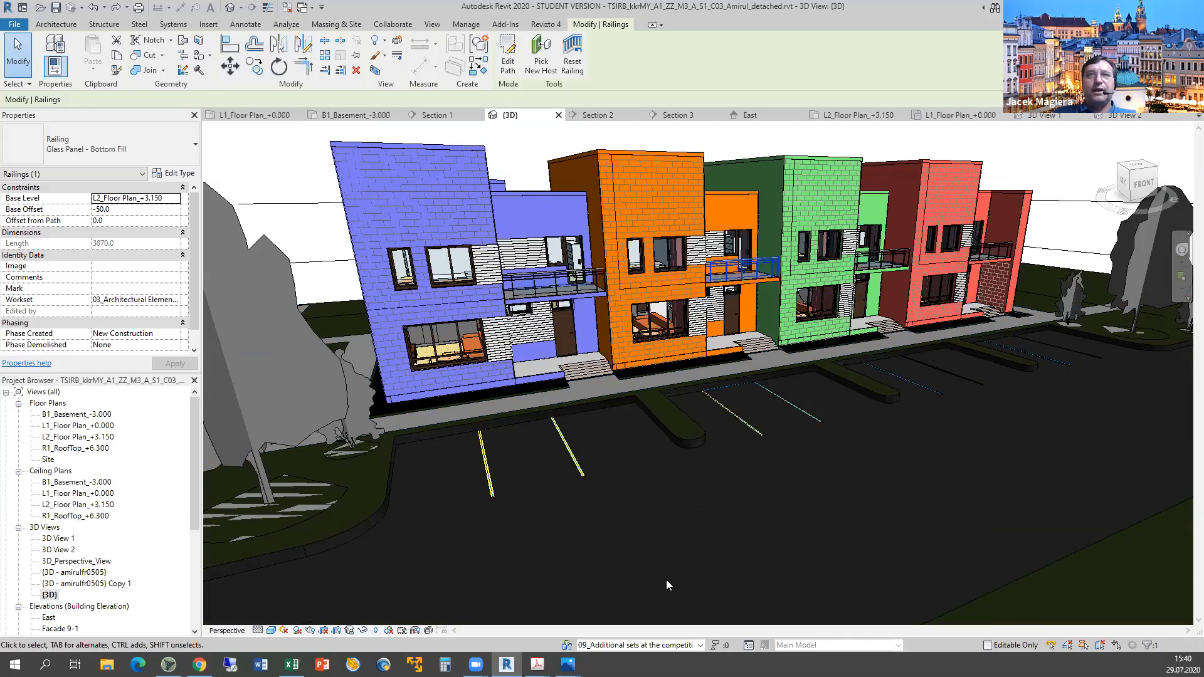
{"action": "key", "text": "alt+Tab"}
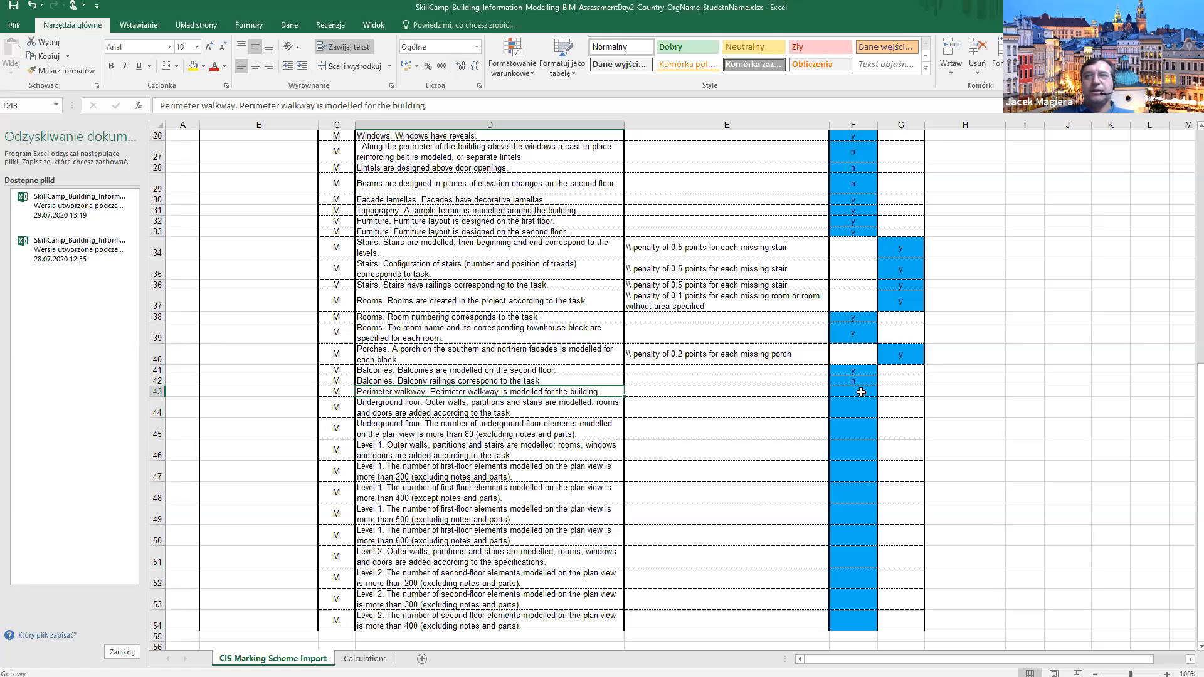
Move to F43, leaving the perimeter walkway score blank, and bring up the 02.png render.
{"action": "key", "text": "Right"}
{"action": "key", "text": "Right"}
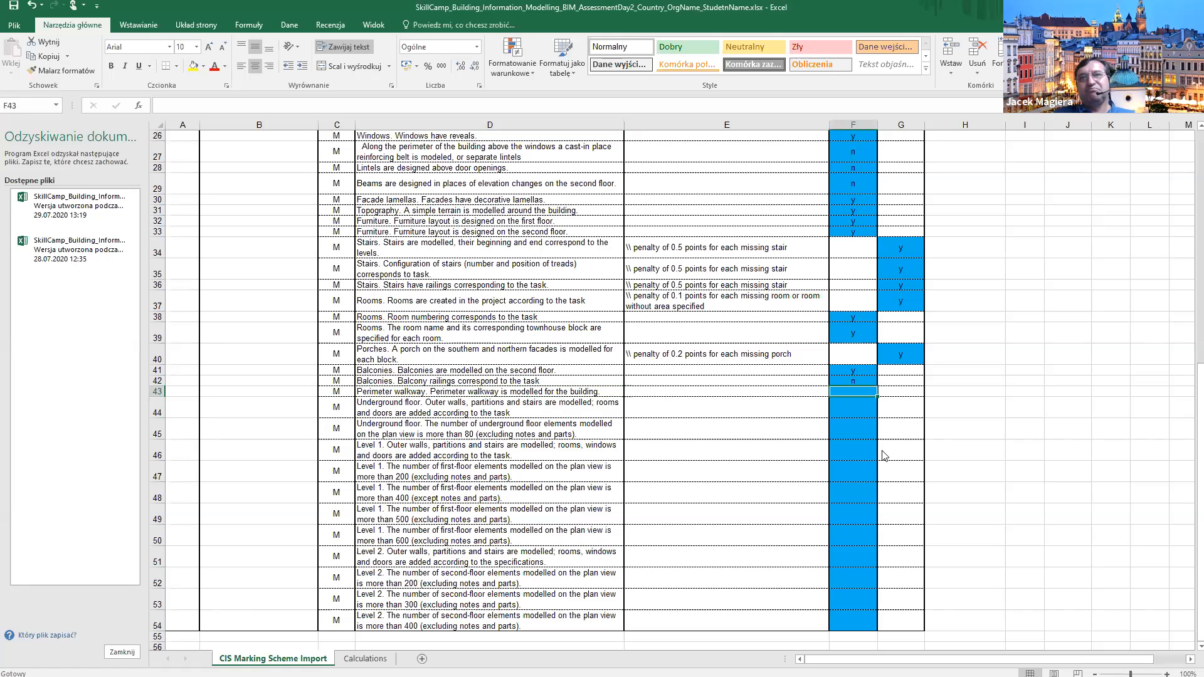
{"action": "key", "text": "alt+Tab"}
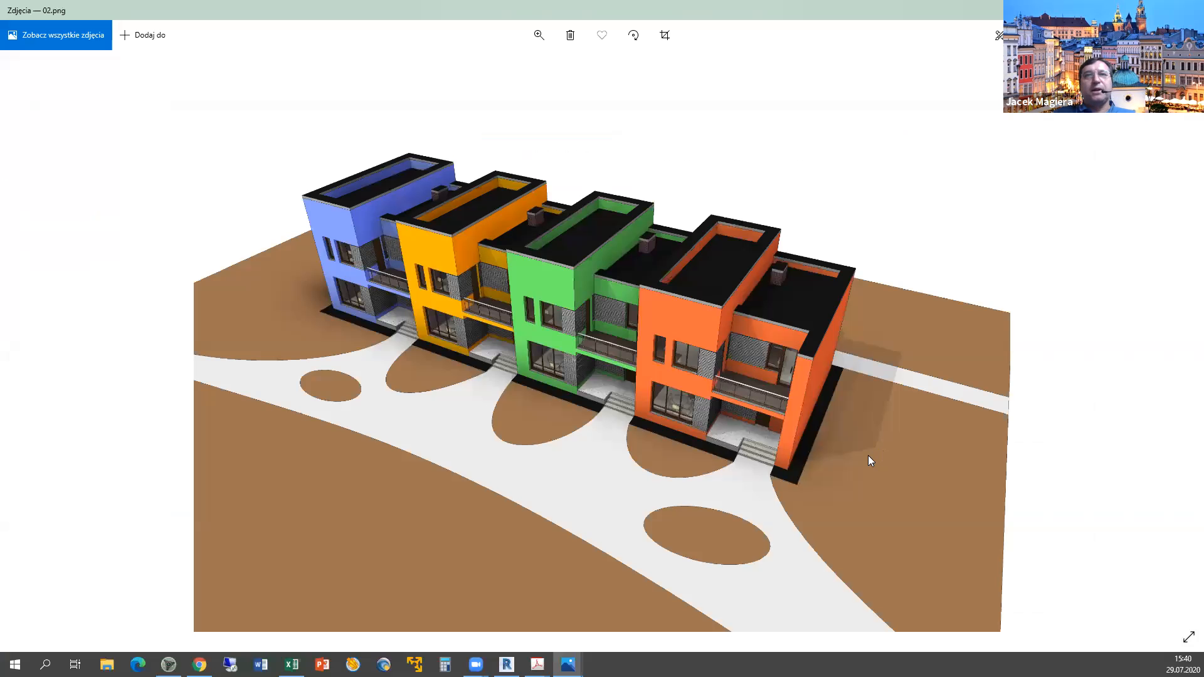
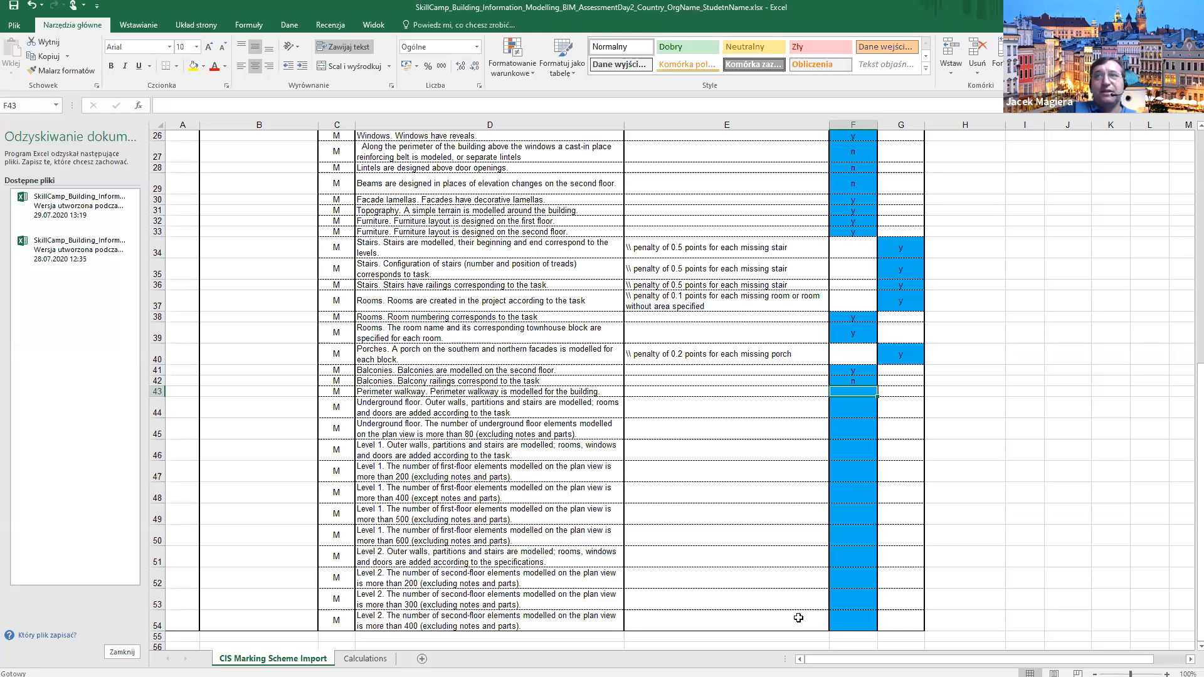
Enter y for the perimeter walkway criterion in F43, then bring up the 02.png render.
{"action": "type", "text": "y"}
{"action": "key", "text": "Return"}
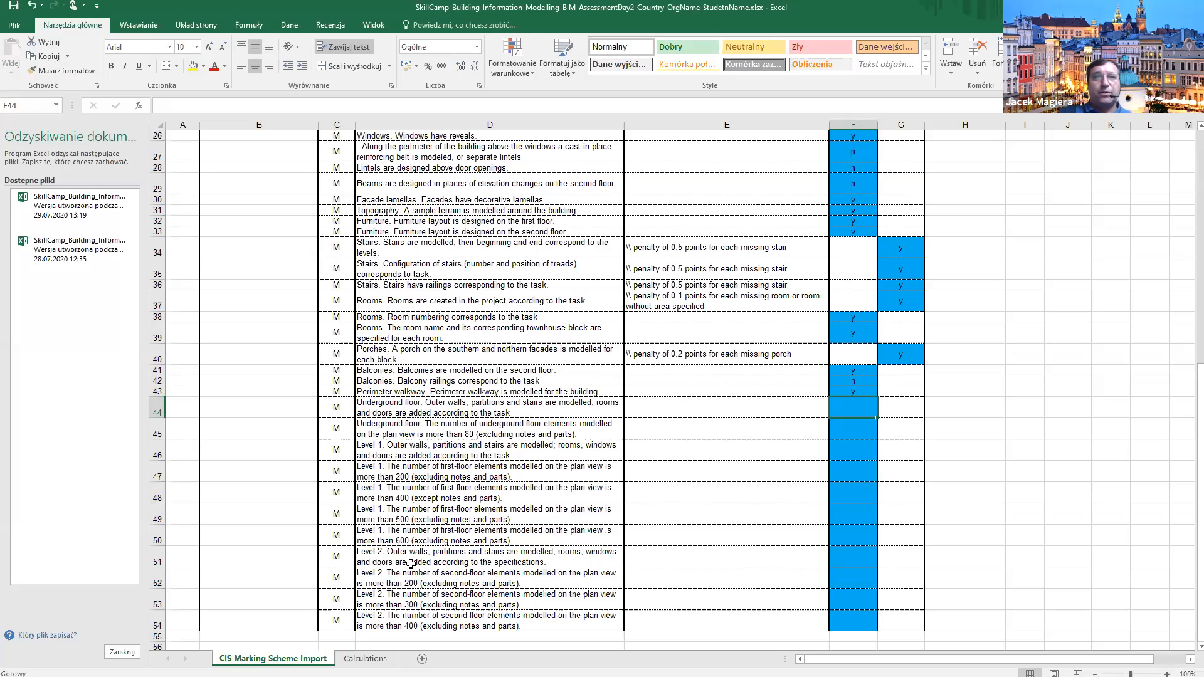
{"action": "key", "text": "alt+Tab"}
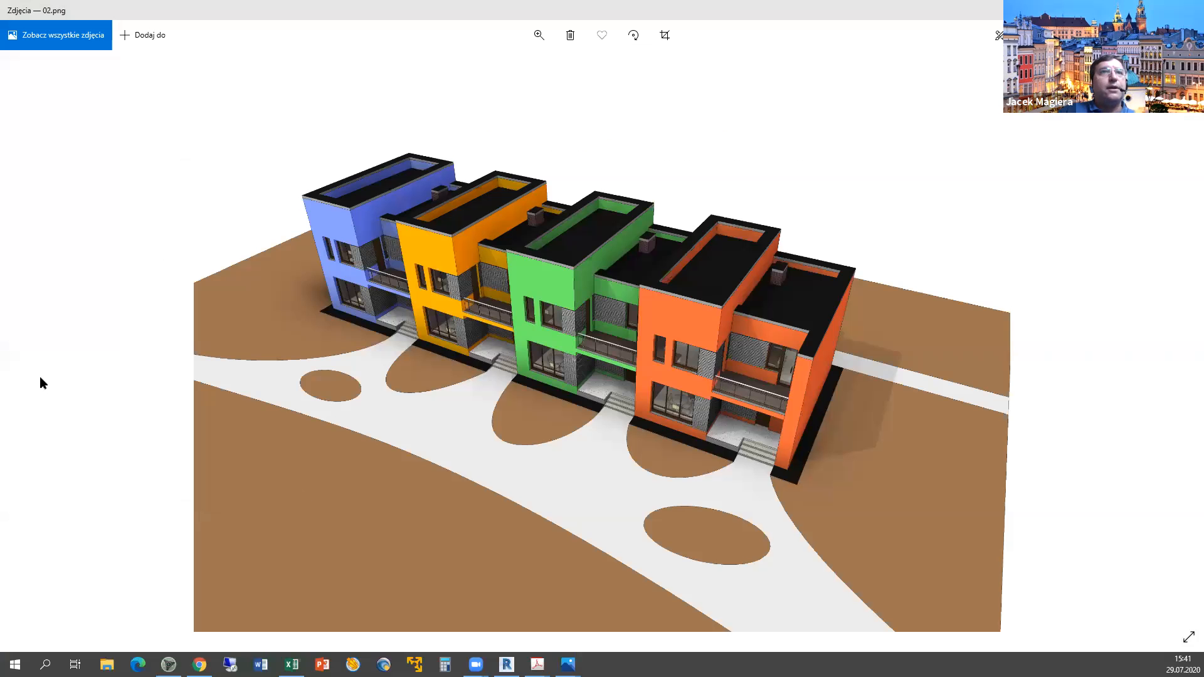
Open the B1_Basement_-3.000 floor plan in Revit and zoom into it.
{"action": "key", "text": "alt+Tab"}
{"action": "double_click", "coordinate": [66, 415]}
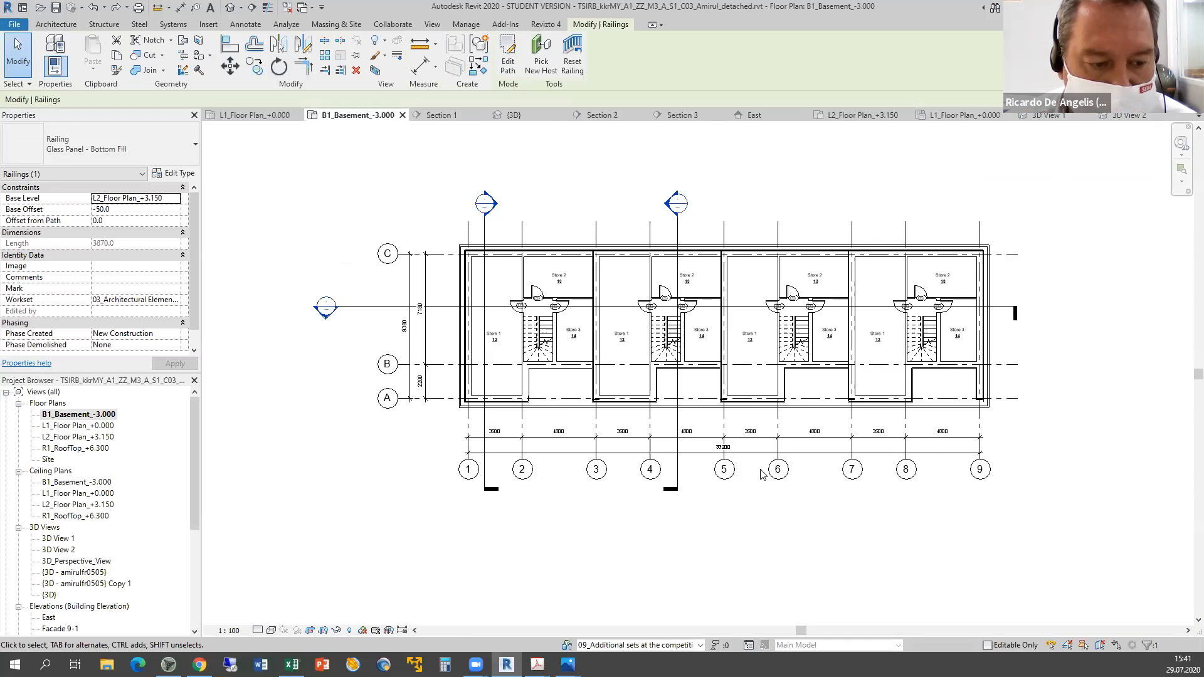
{"action": "middle_click_drag", "start_coordinate": [690, 513], "coordinate": [433, 424]}
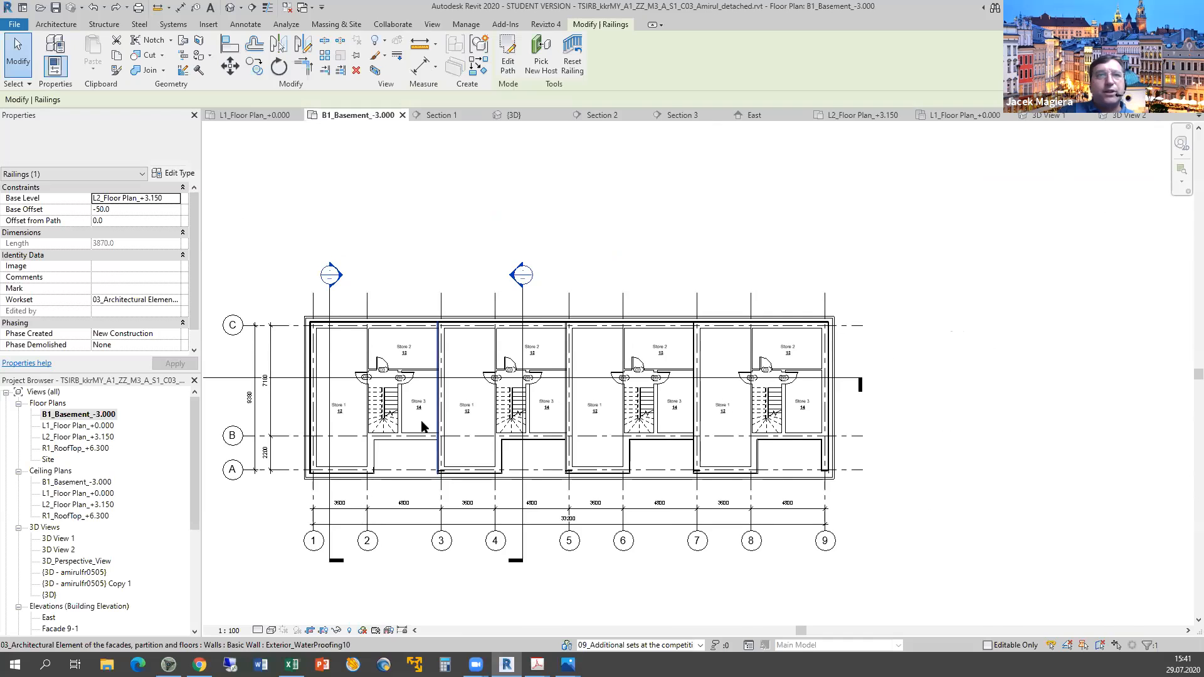
{"action": "scroll", "coordinate": [433, 424], "scroll_direction": "up", "scroll_amount": 3}
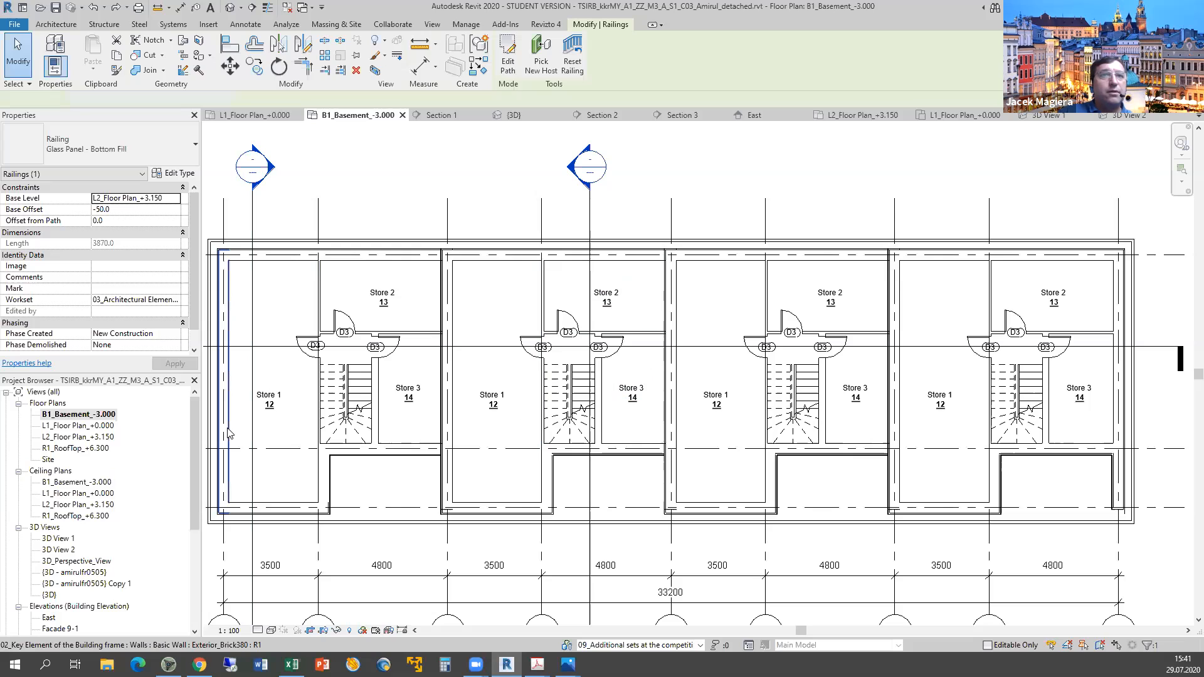
Inspect the left exterior brick wall, topography surface and top-edge waterproofing wall.
{"action": "left_click", "coordinate": [215, 341]}
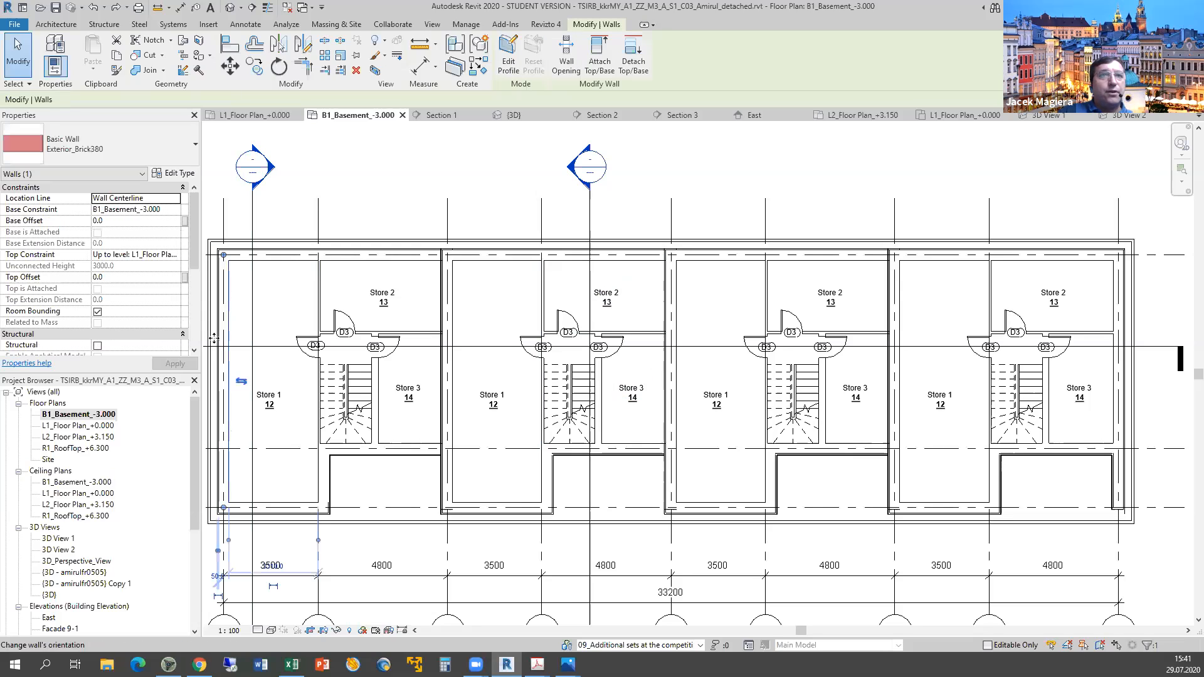
{"action": "scroll", "coordinate": [214, 354], "scroll_direction": "up", "scroll_amount": 2}
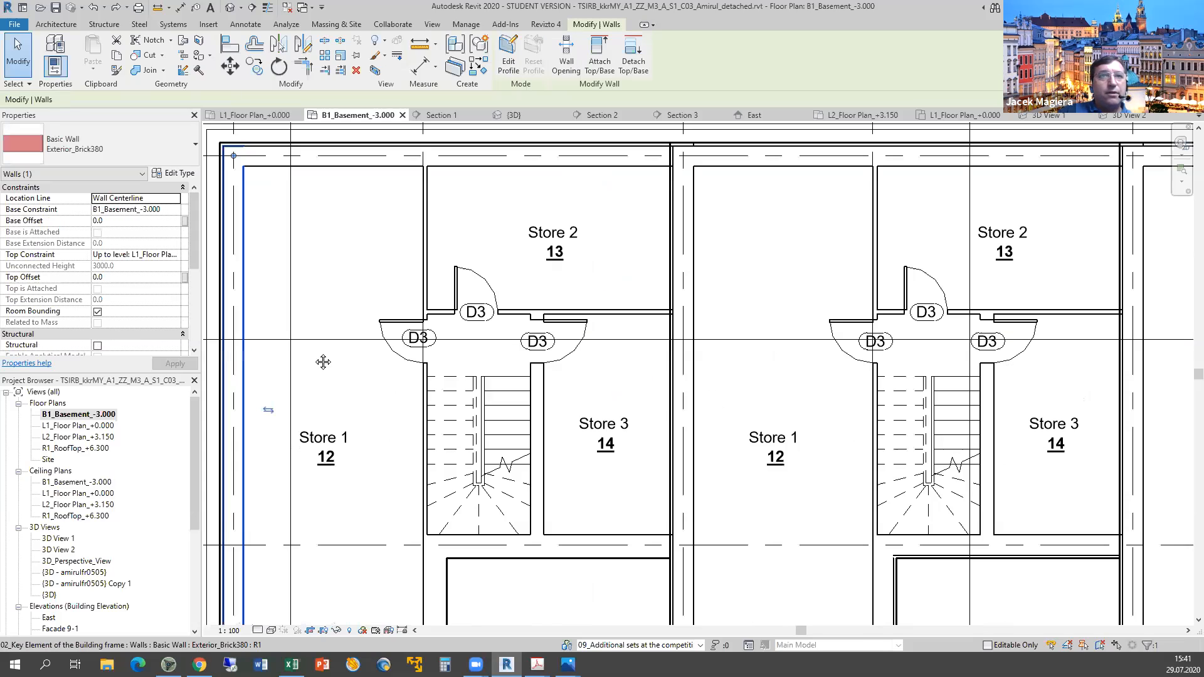
{"action": "scroll", "coordinate": [360, 403], "scroll_direction": "up", "scroll_amount": 2}
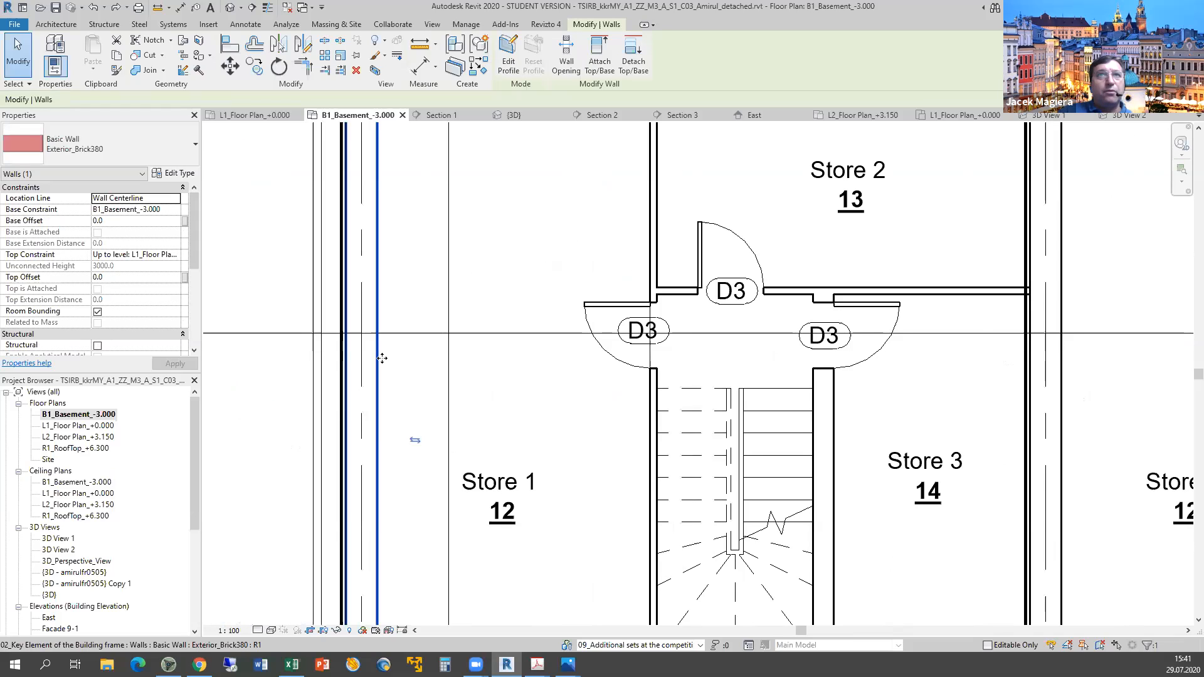
{"action": "scroll", "coordinate": [420, 230], "scroll_direction": "down", "scroll_amount": 4}
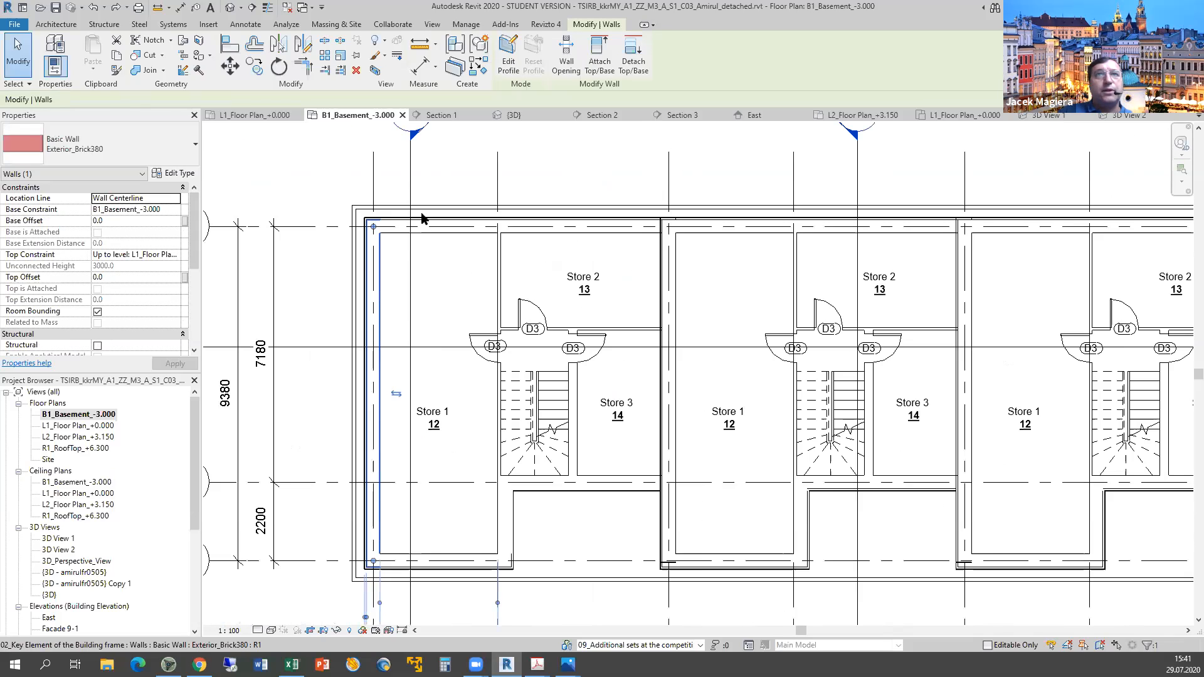
{"action": "key", "text": "Tab"}
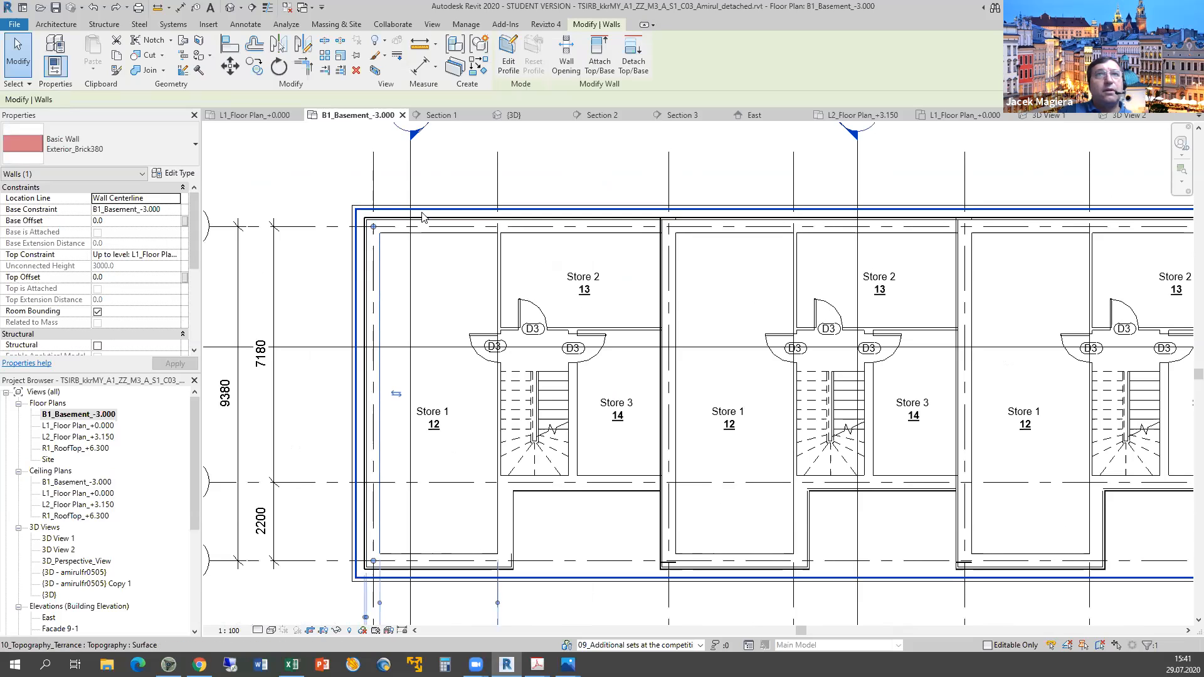
{"action": "left_click", "coordinate": [422, 217]}
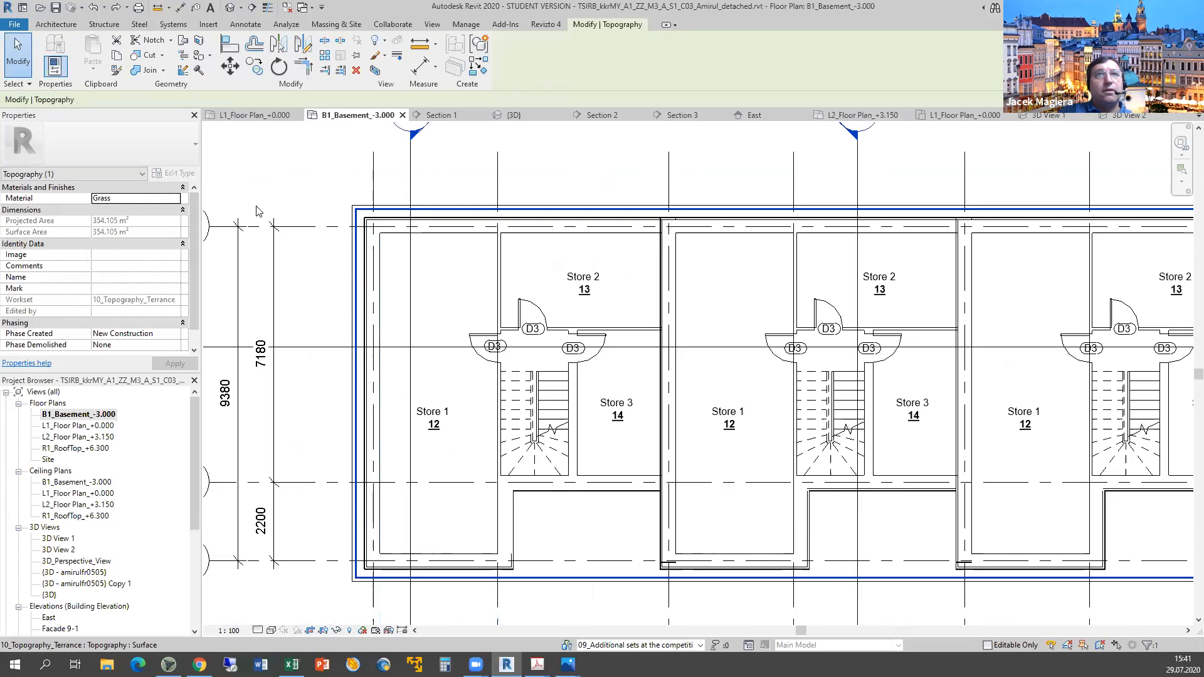
{"action": "left_click", "coordinate": [452, 224]}
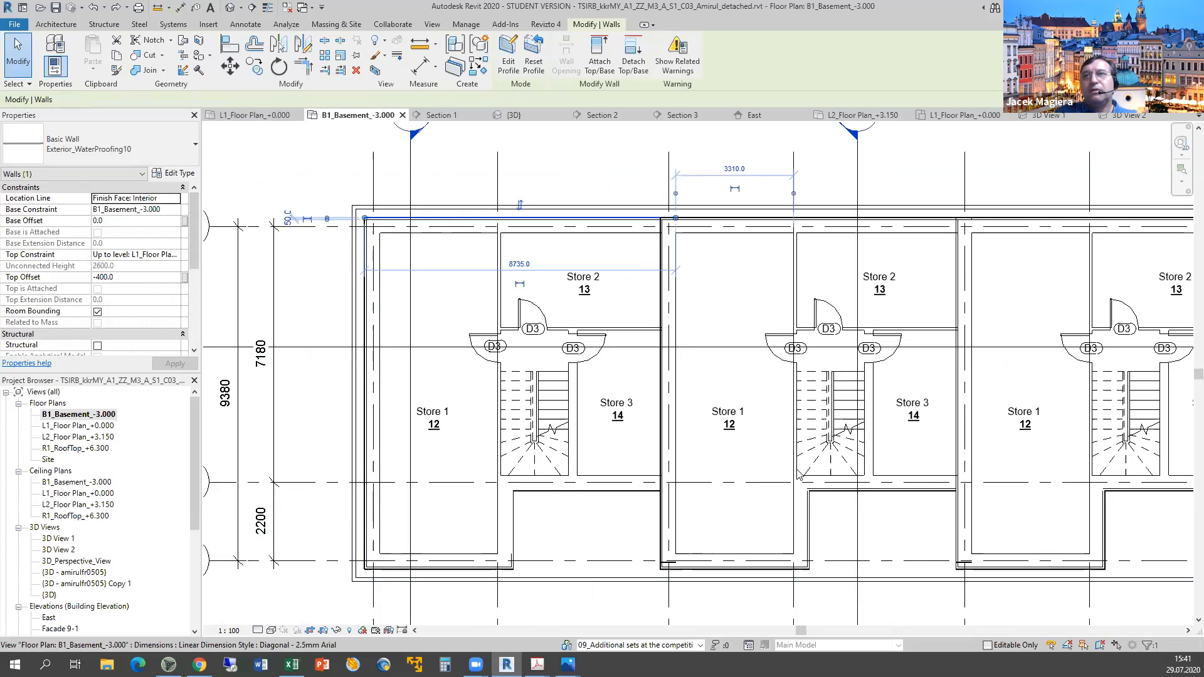
{"action": "scroll", "coordinate": [797, 474], "scroll_direction": "down", "scroll_amount": 2}
{"action": "scroll", "coordinate": [638, 381], "scroll_direction": "down", "scroll_amount": 3}
{"action": "middle_click_drag", "start_coordinate": [638, 381], "coordinate": [720, 468]}
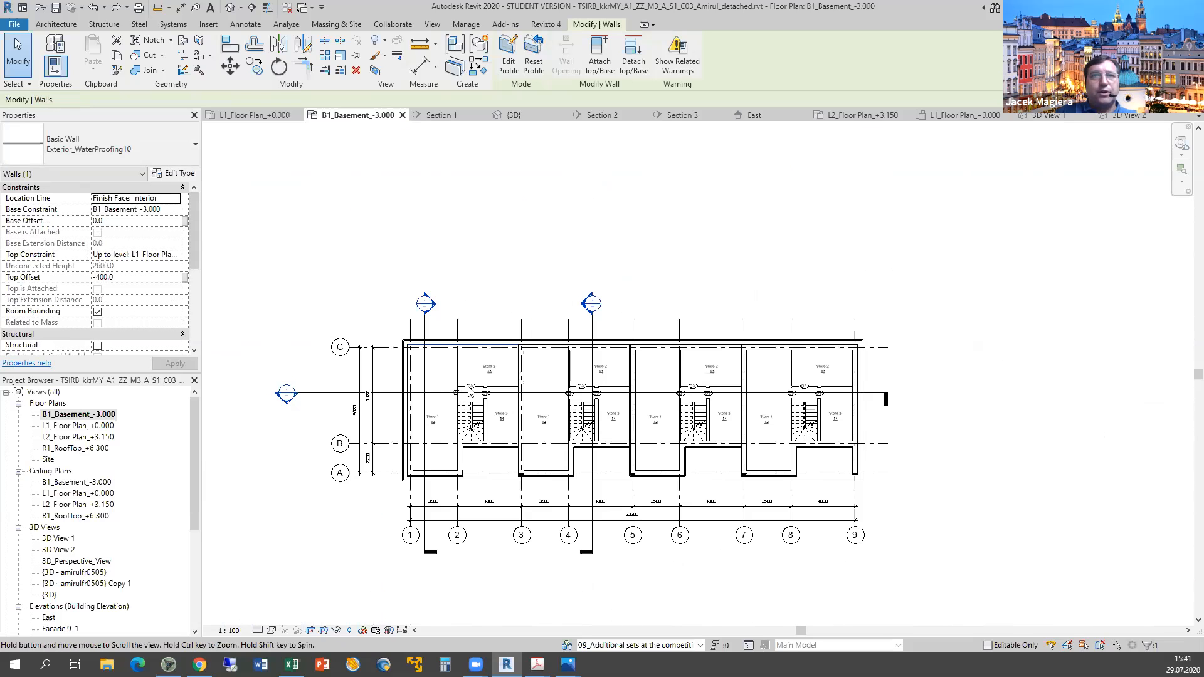
{"action": "scroll", "coordinate": [470, 393], "scroll_direction": "up", "scroll_amount": 2}
{"action": "scroll", "coordinate": [536, 441], "scroll_direction": "up", "scroll_amount": 2}
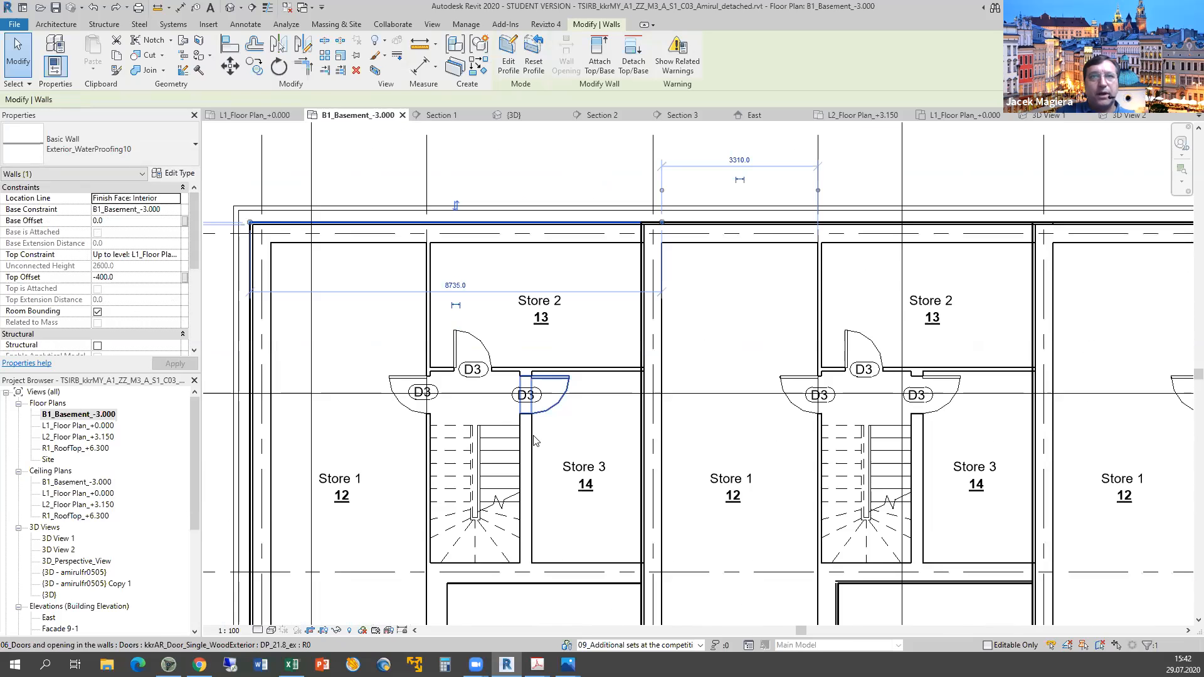
Score the underground walls, partitions and stairs criterion in F44 as y.
{"action": "key", "text": "alt+Tab"}
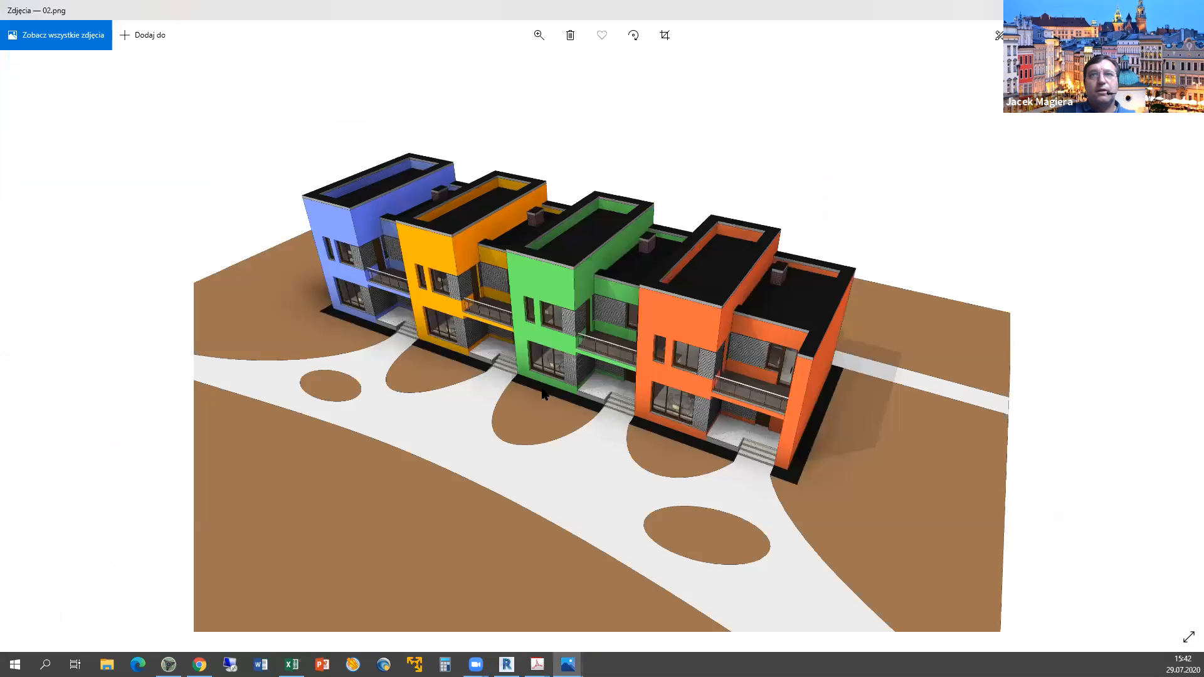
{"action": "key", "text": "alt+Tab"}
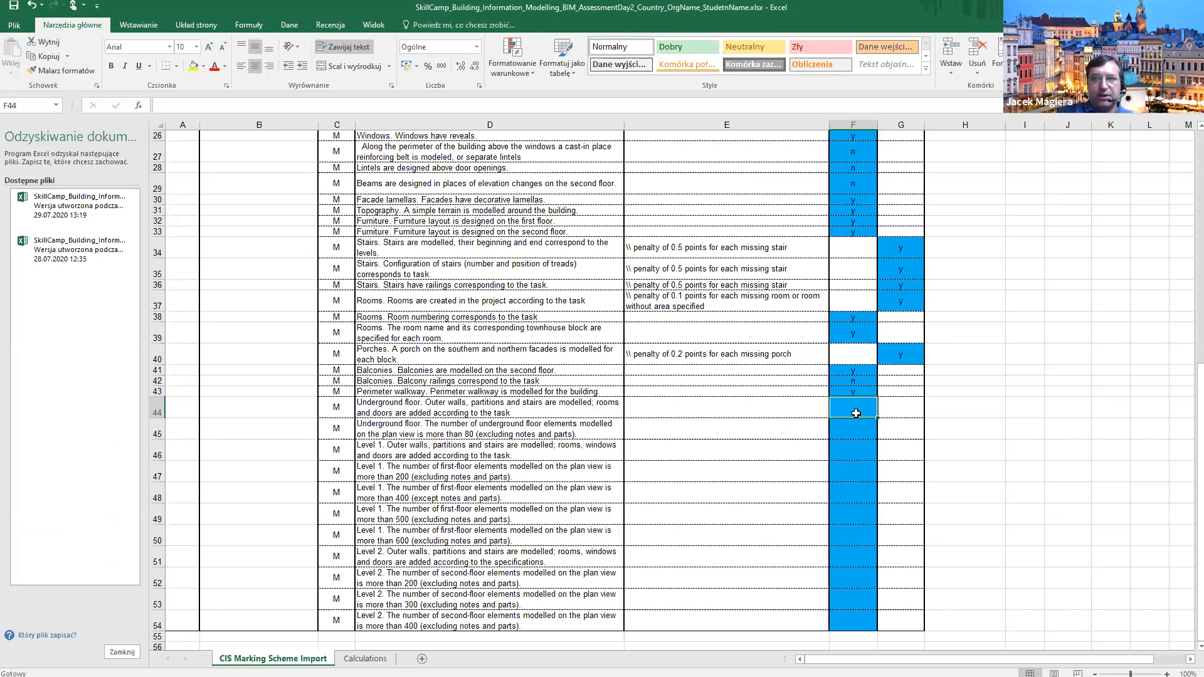
{"action": "type", "text": "y"}
{"action": "key", "text": "Return"}
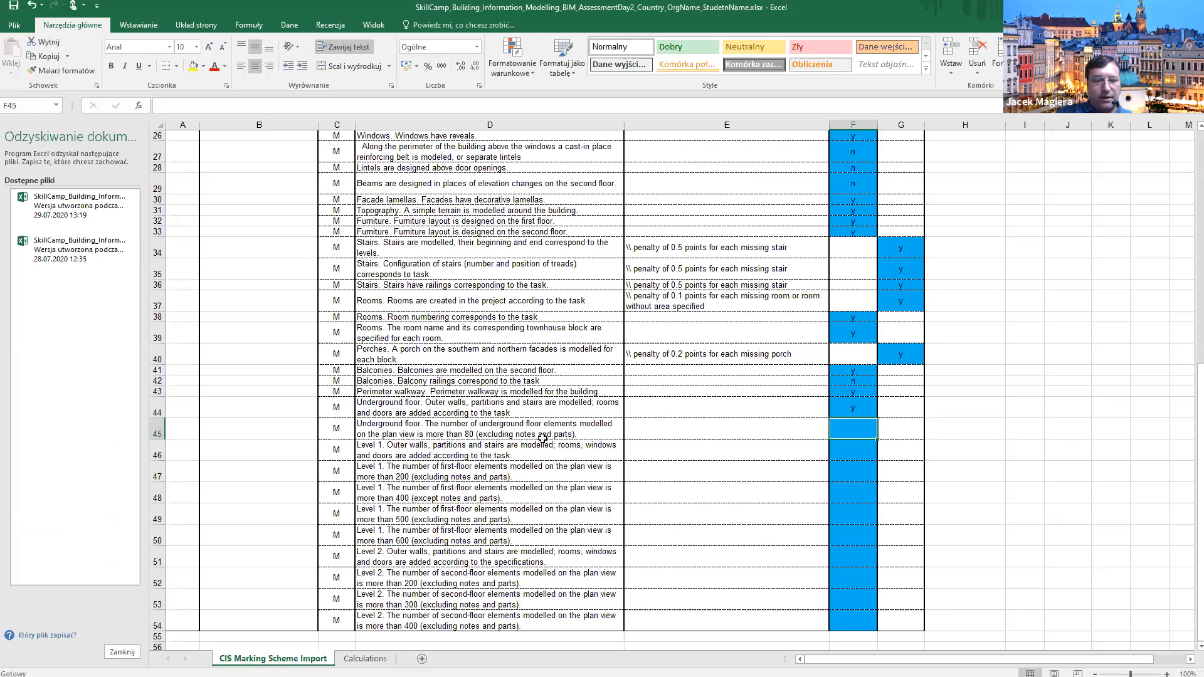
{"action": "key", "text": "alt+Tab"}
{"action": "key", "text": "alt+Tab"}
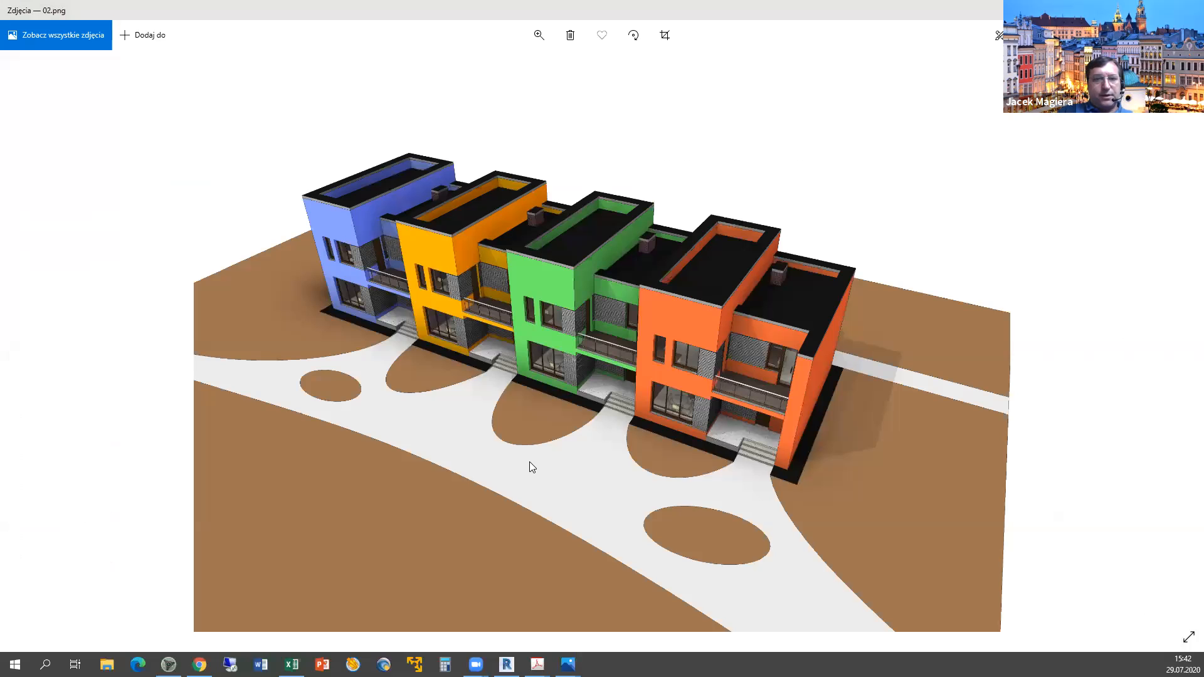
Filter the basement selection to 137 elements, excluding Dimensions, Door Tags, Grids, Room Tags, Topography, Views.
{"action": "scroll", "coordinate": [590, 403], "scroll_direction": "down", "scroll_amount": 2}
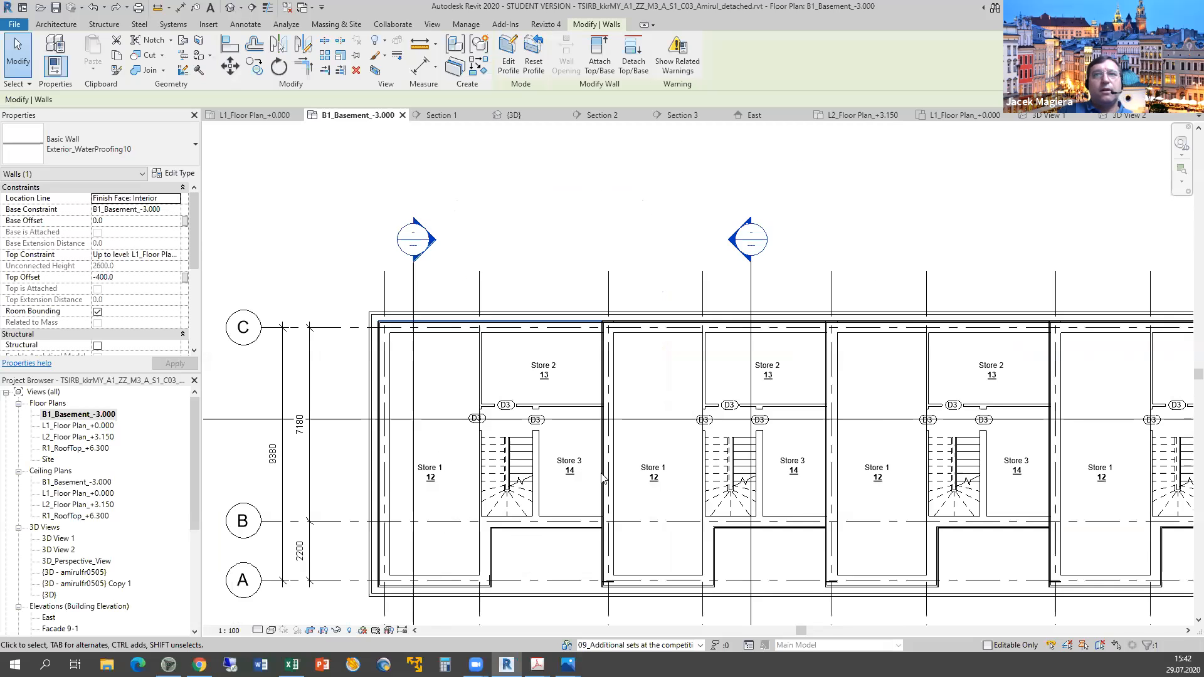
{"action": "scroll", "coordinate": [590, 403], "scroll_direction": "down", "scroll_amount": 2}
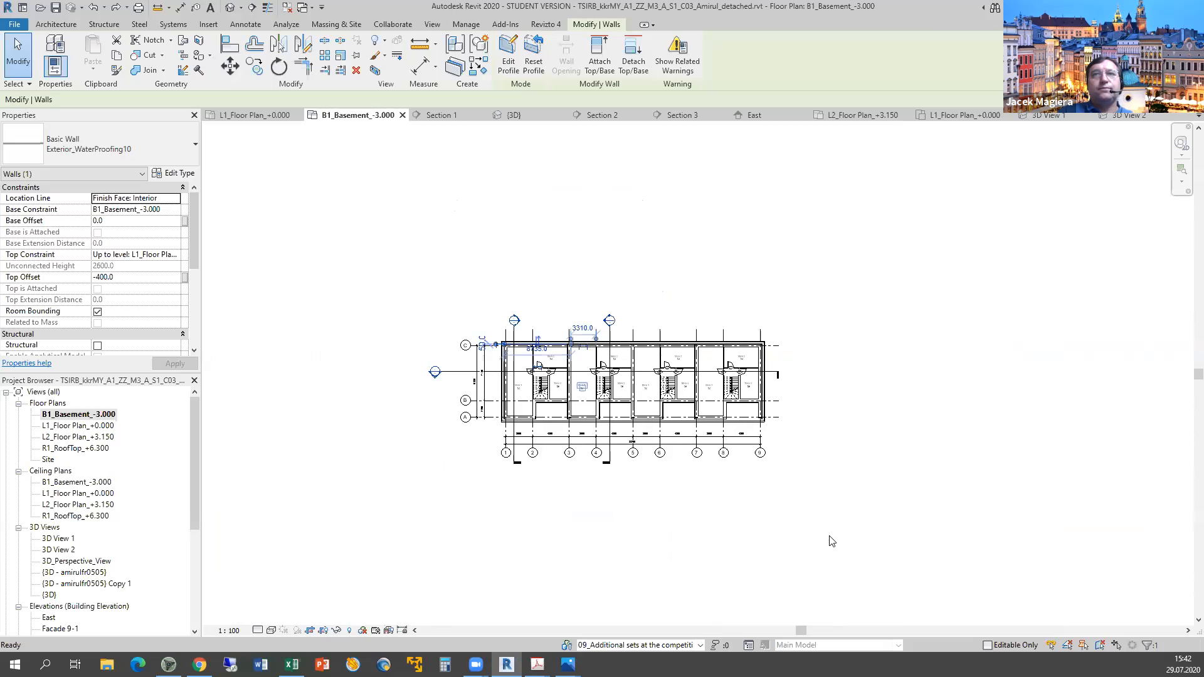
{"action": "left_click_drag", "start_coordinate": [897, 544], "coordinate": [367, 261]}
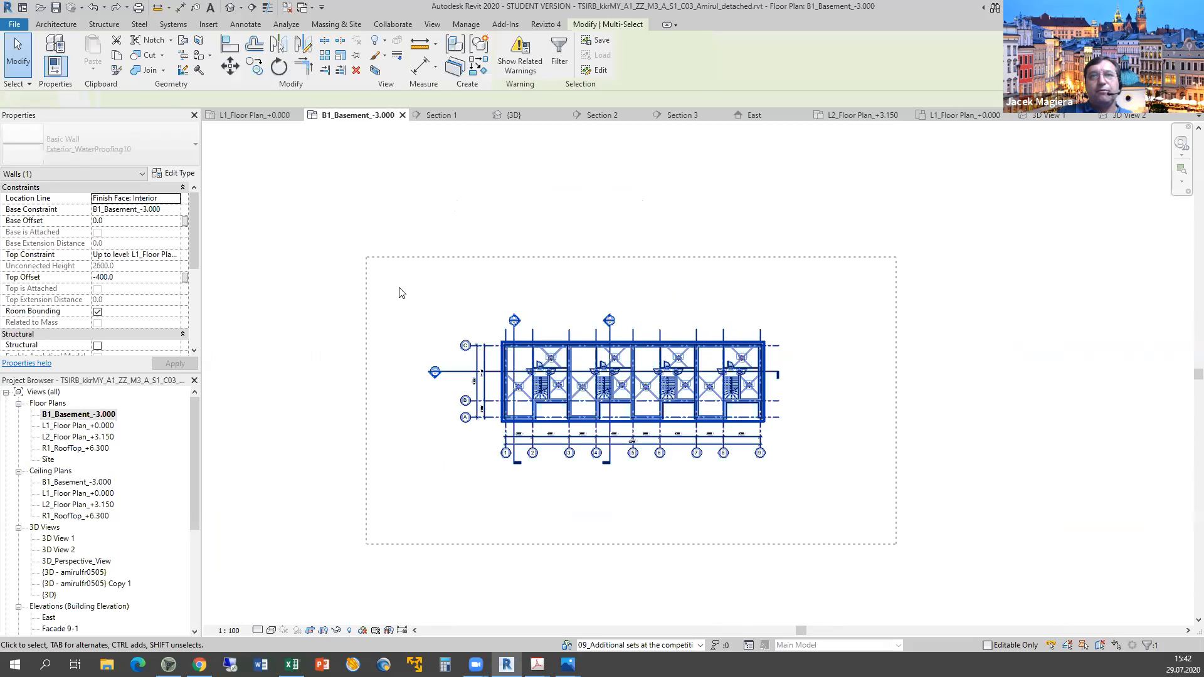
{"action": "left_click", "coordinate": [1148, 645]}
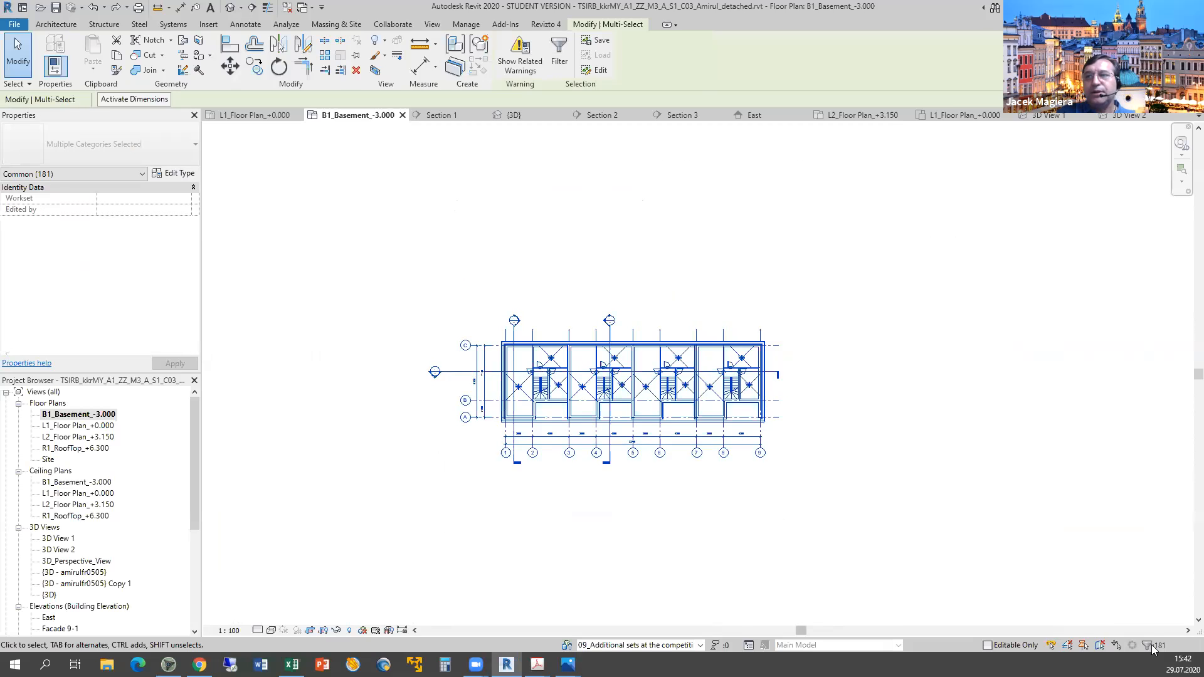
{"action": "left_click", "coordinate": [490, 250]}
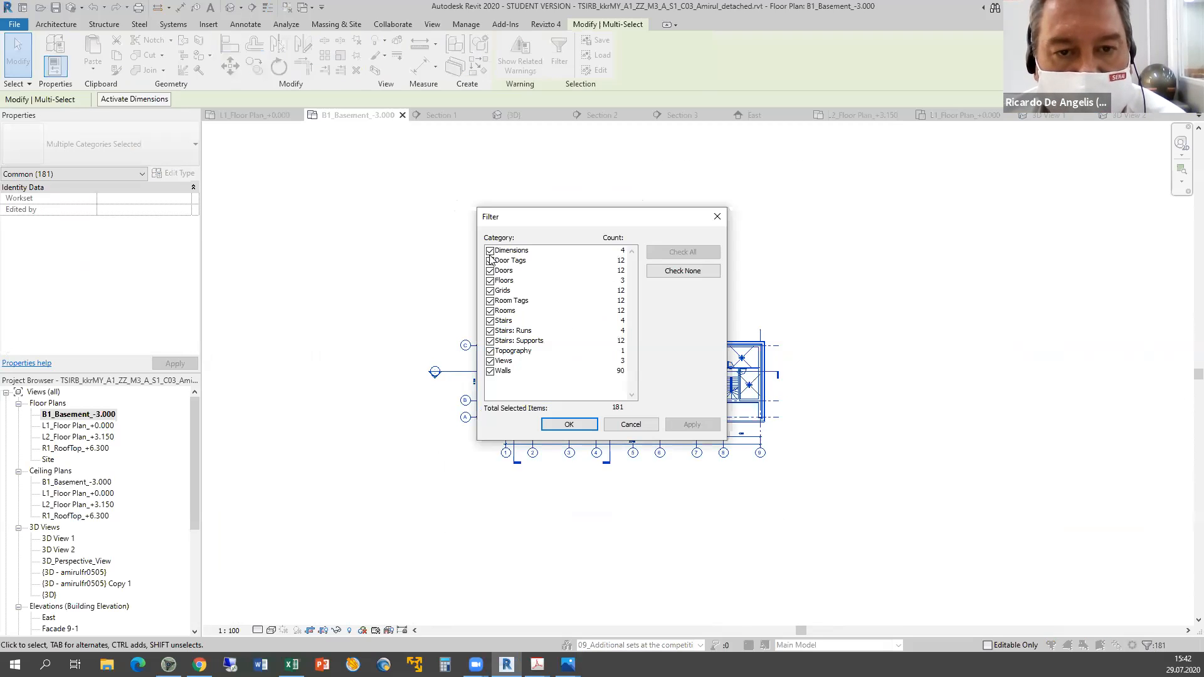
{"action": "left_click", "coordinate": [489, 261]}
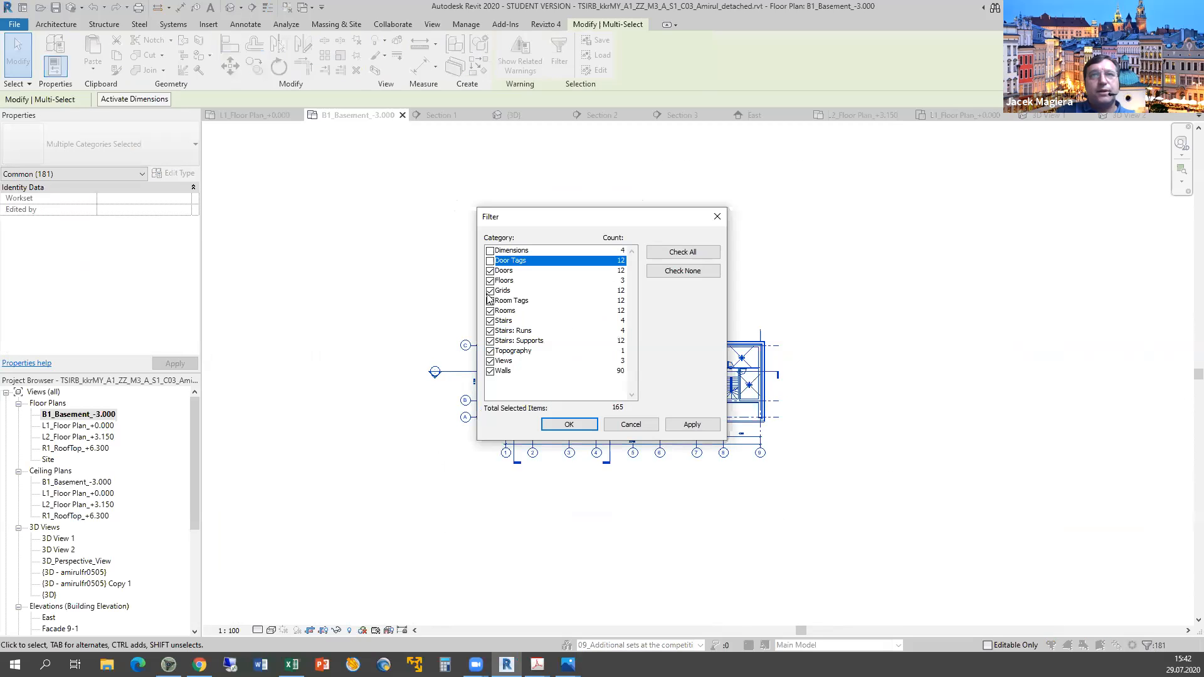
{"action": "left_click", "coordinate": [489, 291]}
{"action": "left_click", "coordinate": [489, 301]}
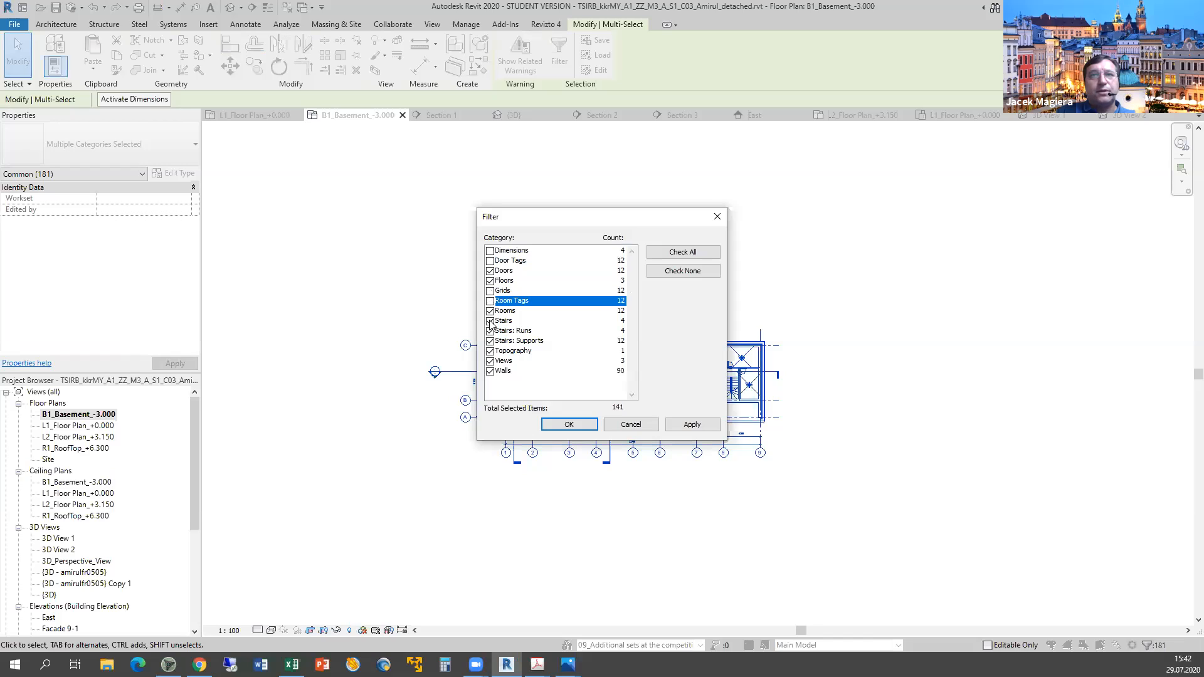
{"action": "left_click", "coordinate": [490, 351]}
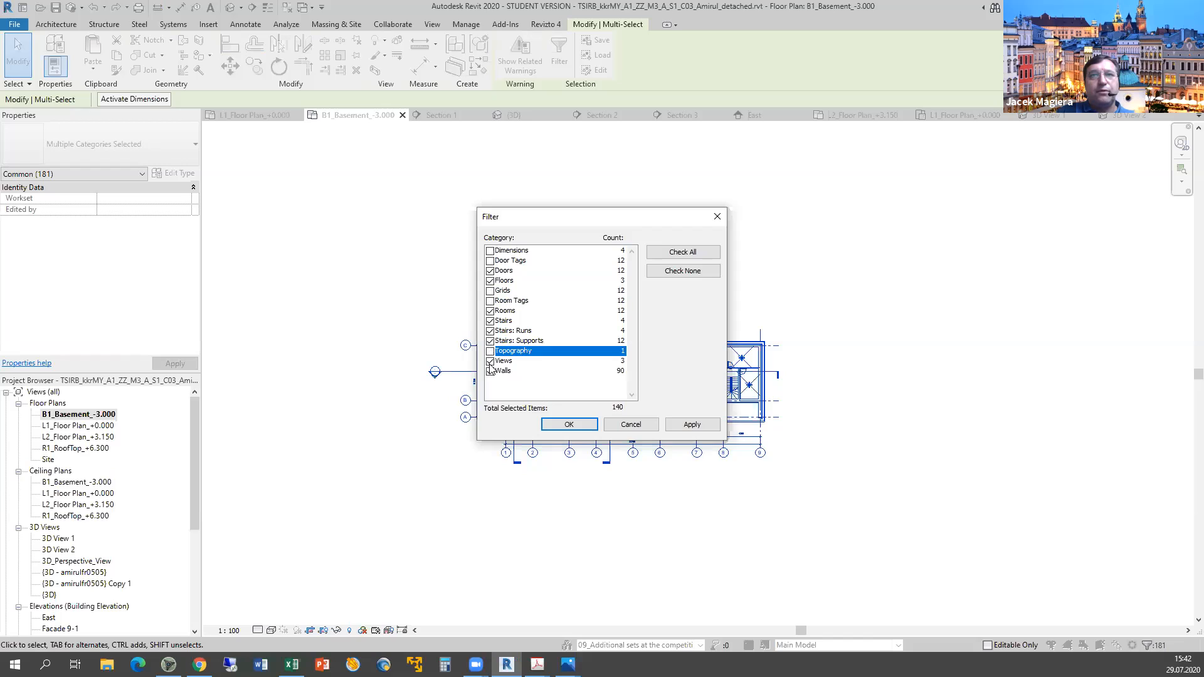
{"action": "left_click", "coordinate": [489, 361]}
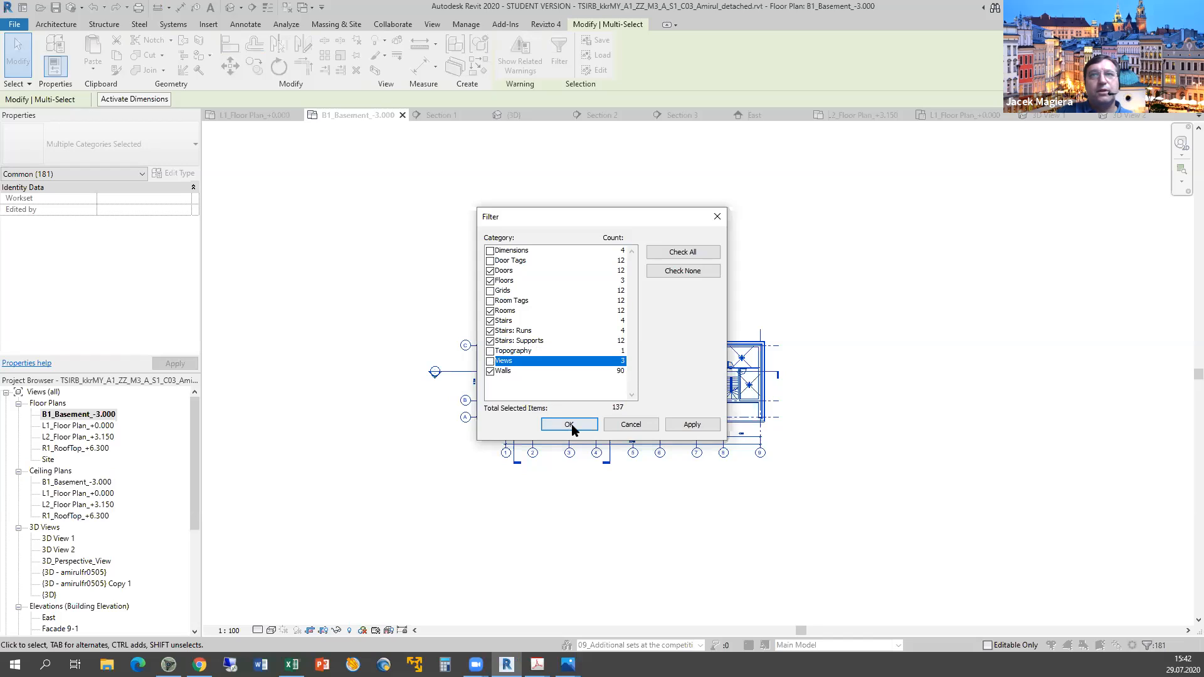
{"action": "left_click", "coordinate": [571, 425]}
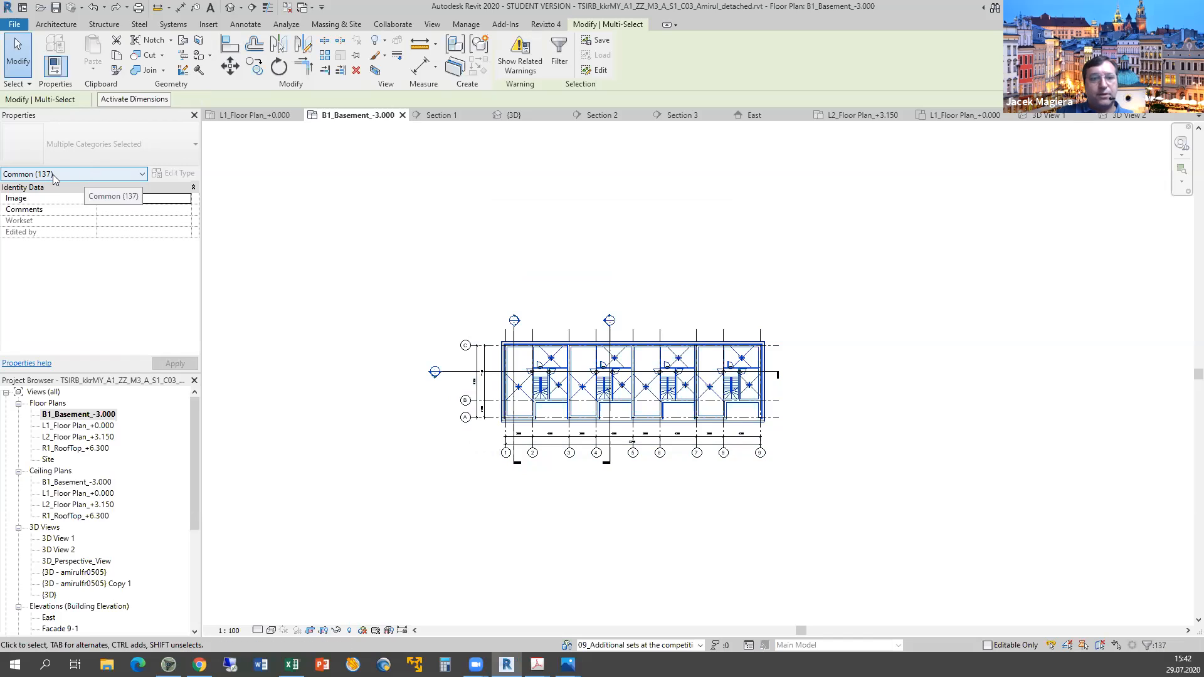
Score the underground floor element-count criterion in F45 as y.
{"action": "left_click", "coordinate": [567, 665]}
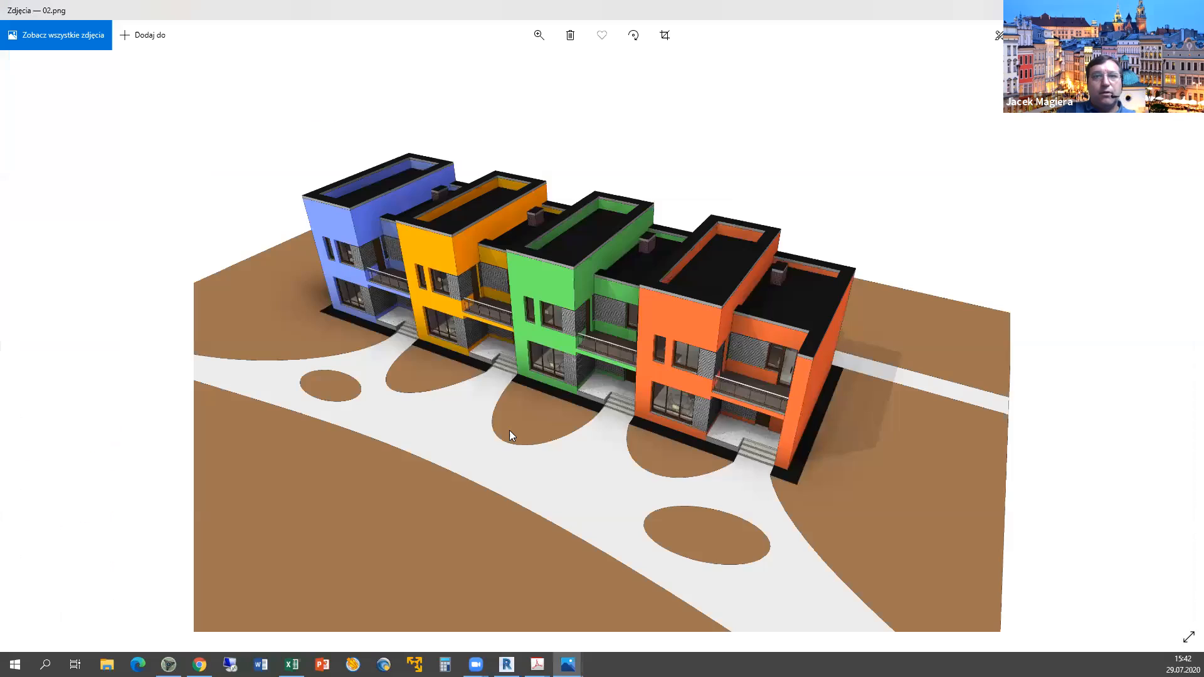
{"action": "key", "text": "alt+Tab"}
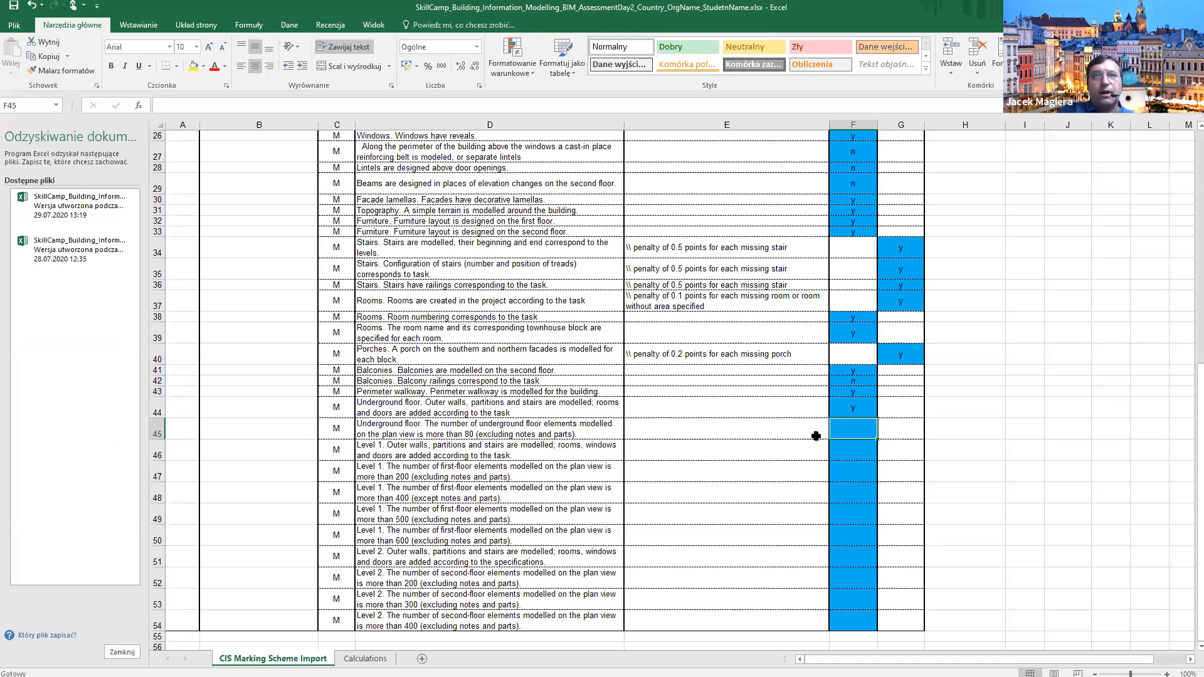
{"action": "double_click", "coordinate": [849, 428]}
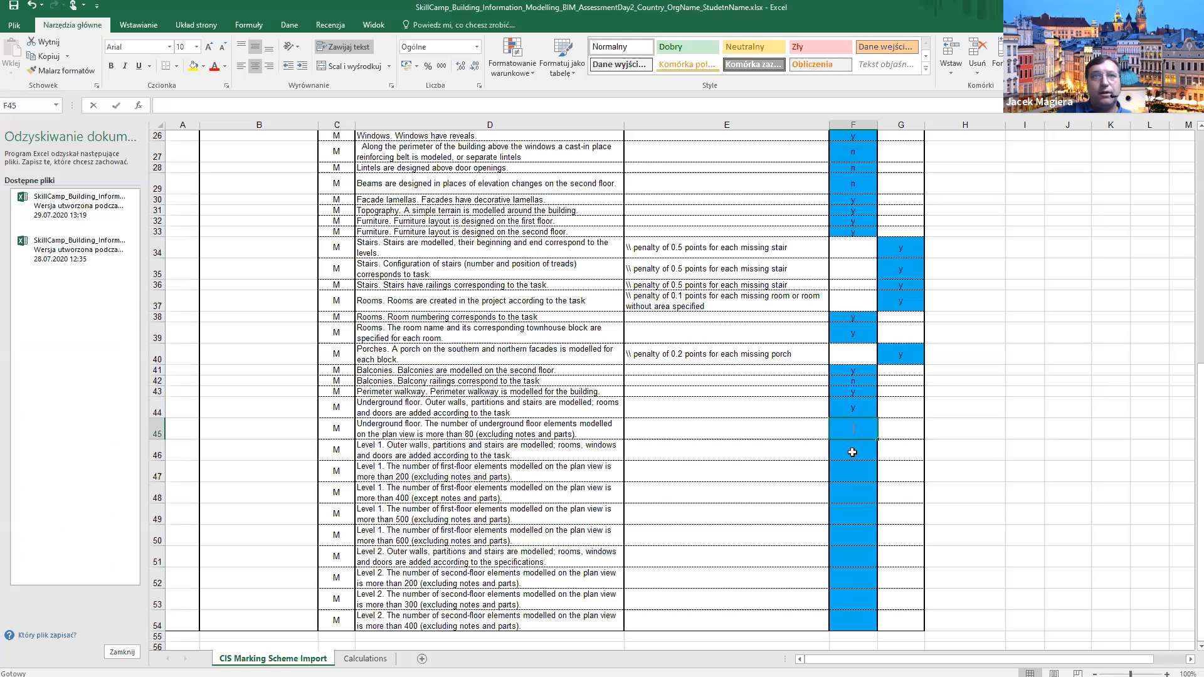
{"action": "type", "text": "y"}
{"action": "left_click", "coordinate": [852, 452]}
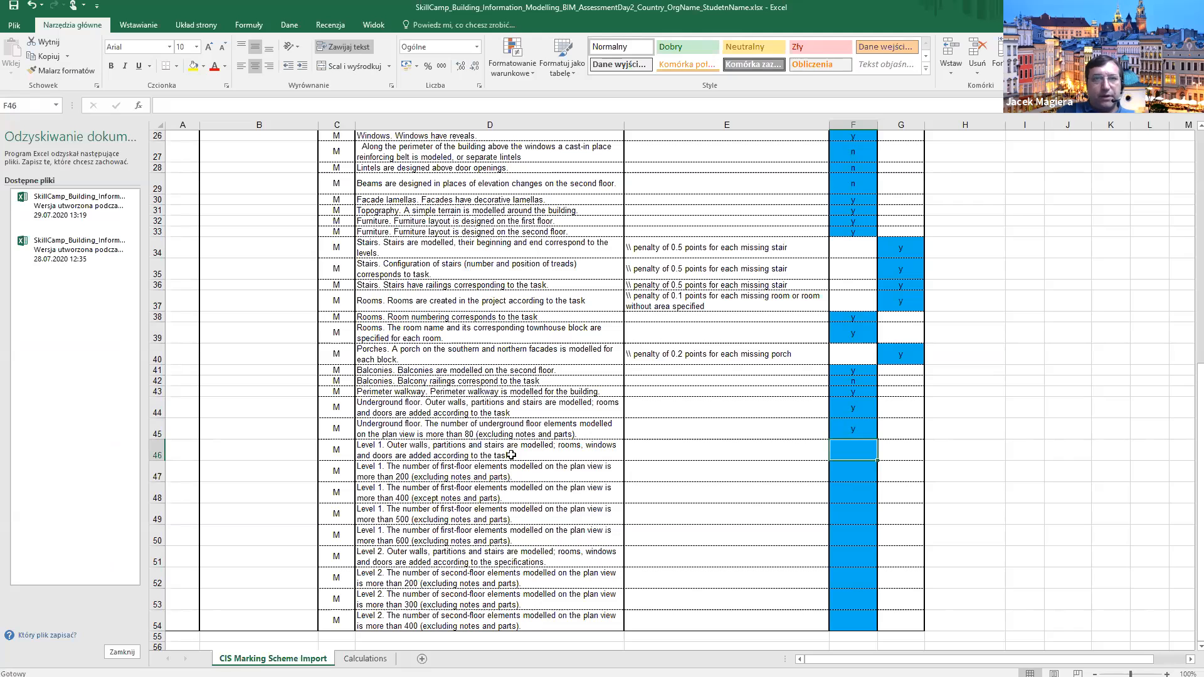
{"action": "key", "text": "alt+Tab"}
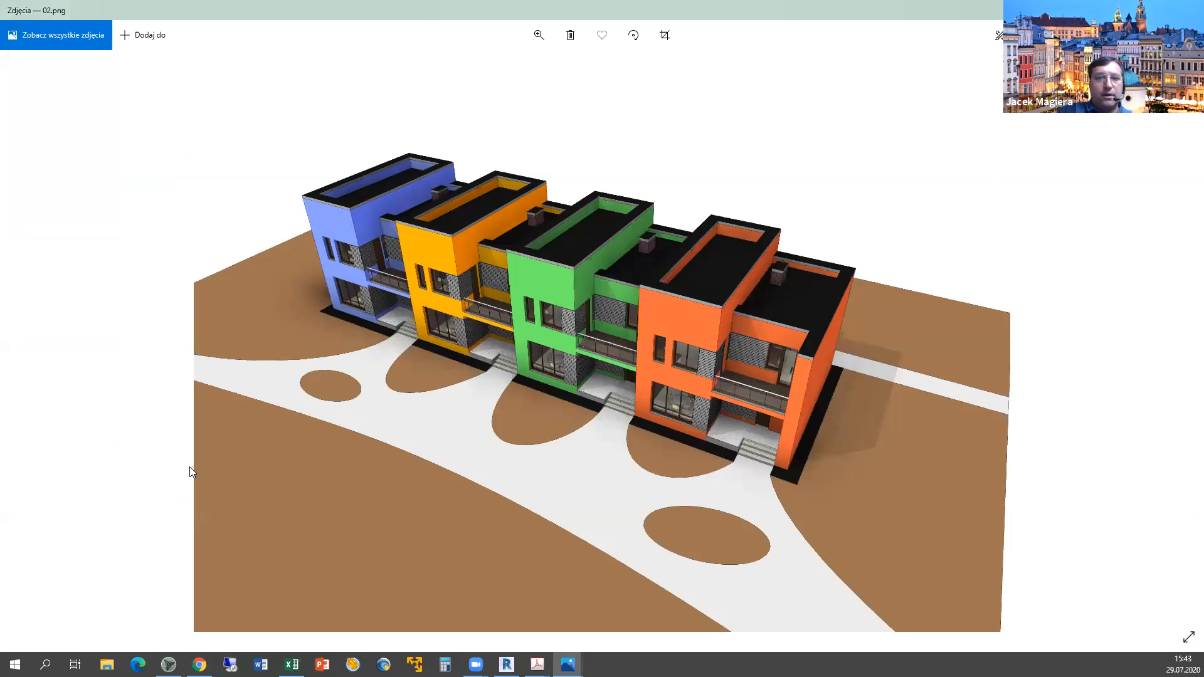
Glance at the 02.png render again, then return to the Revit model.
{"action": "key", "text": "alt+Tab"}
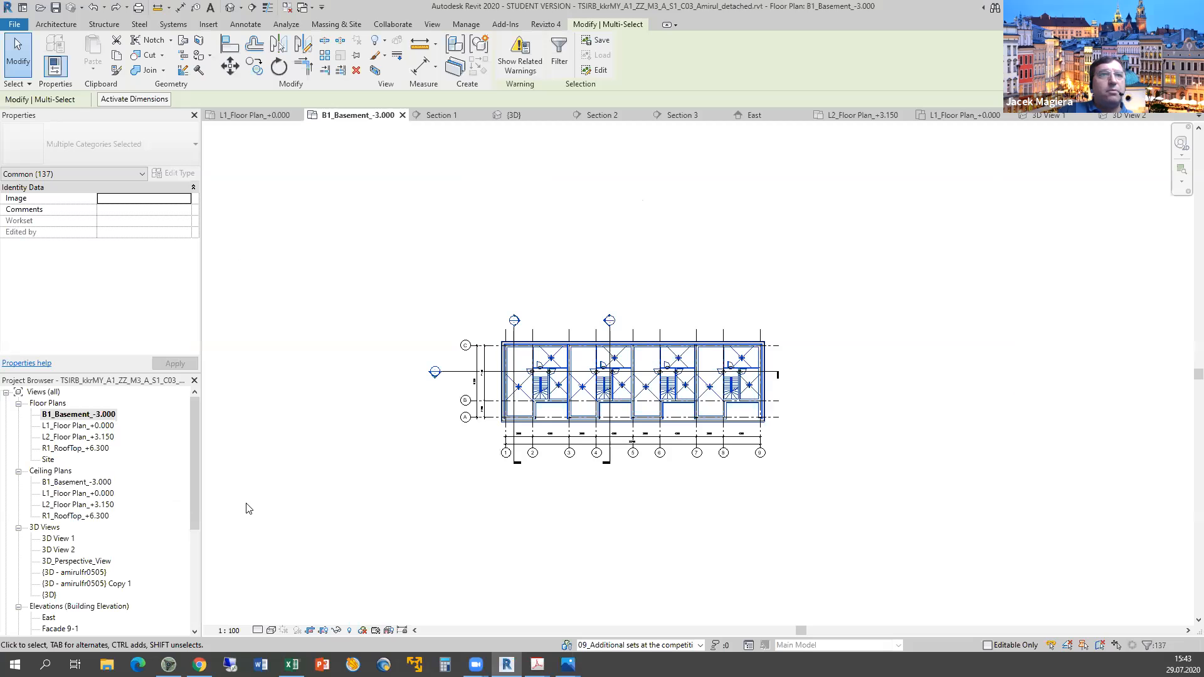
{"action": "scroll", "coordinate": [336, 415], "scroll_direction": "down", "scroll_amount": 2}
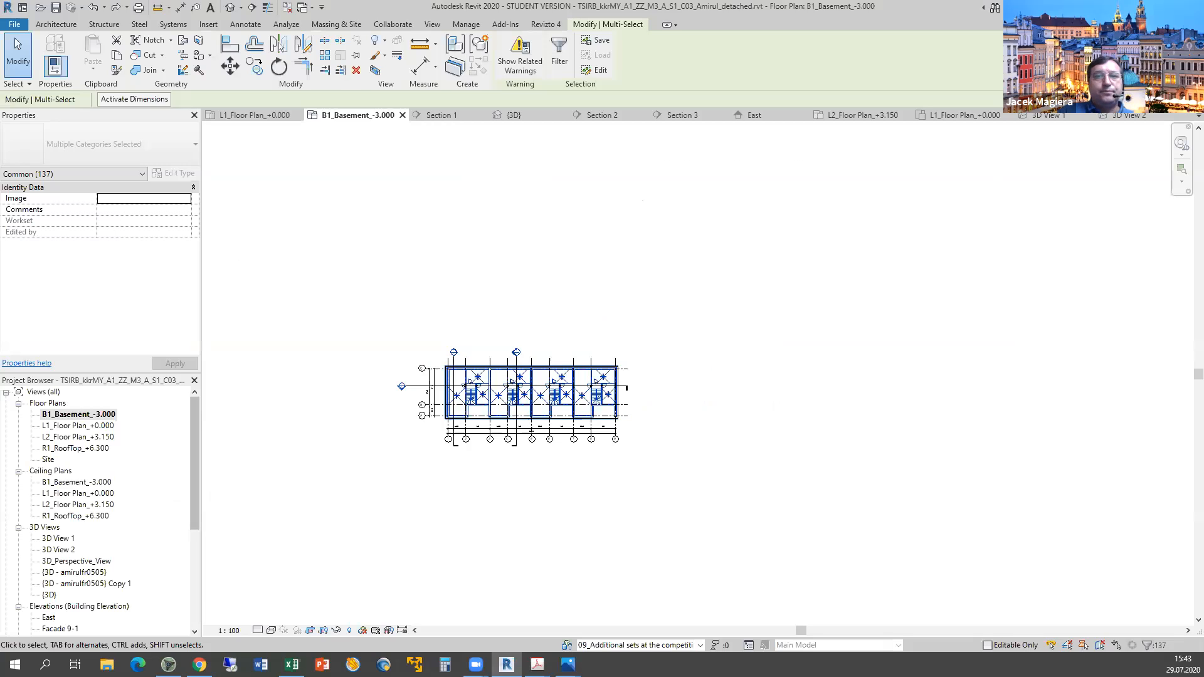
{"action": "mouse_move", "coordinate": [567, 664]}
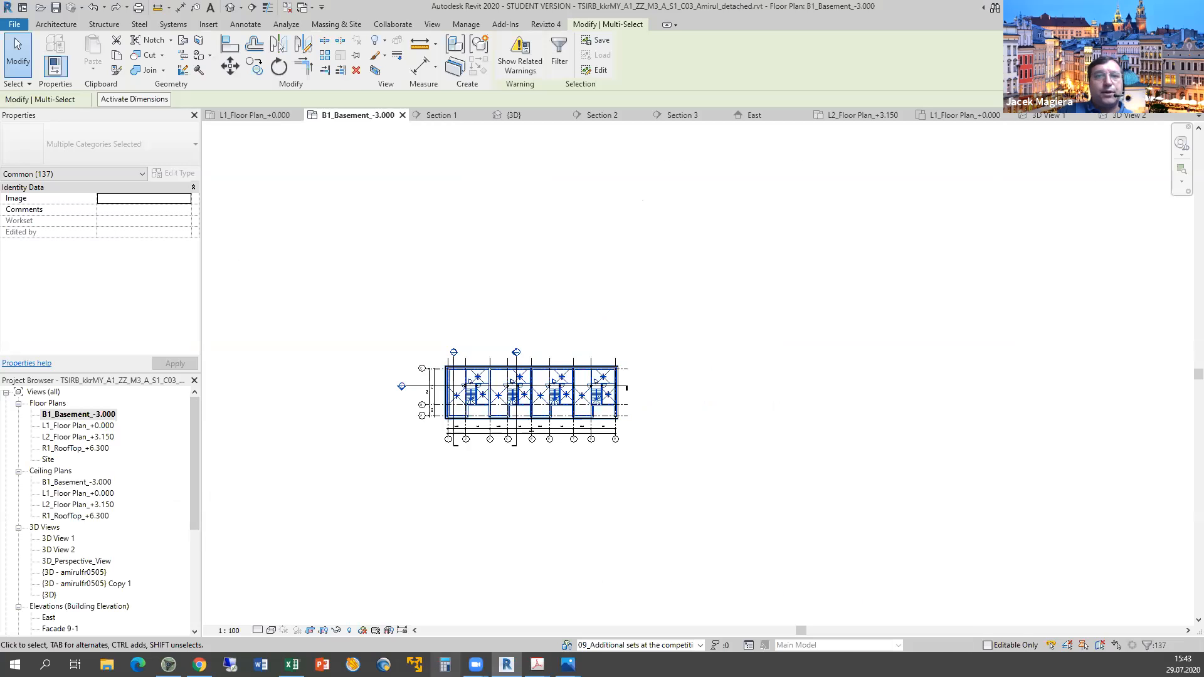
{"action": "left_click", "coordinate": [459, 580]}
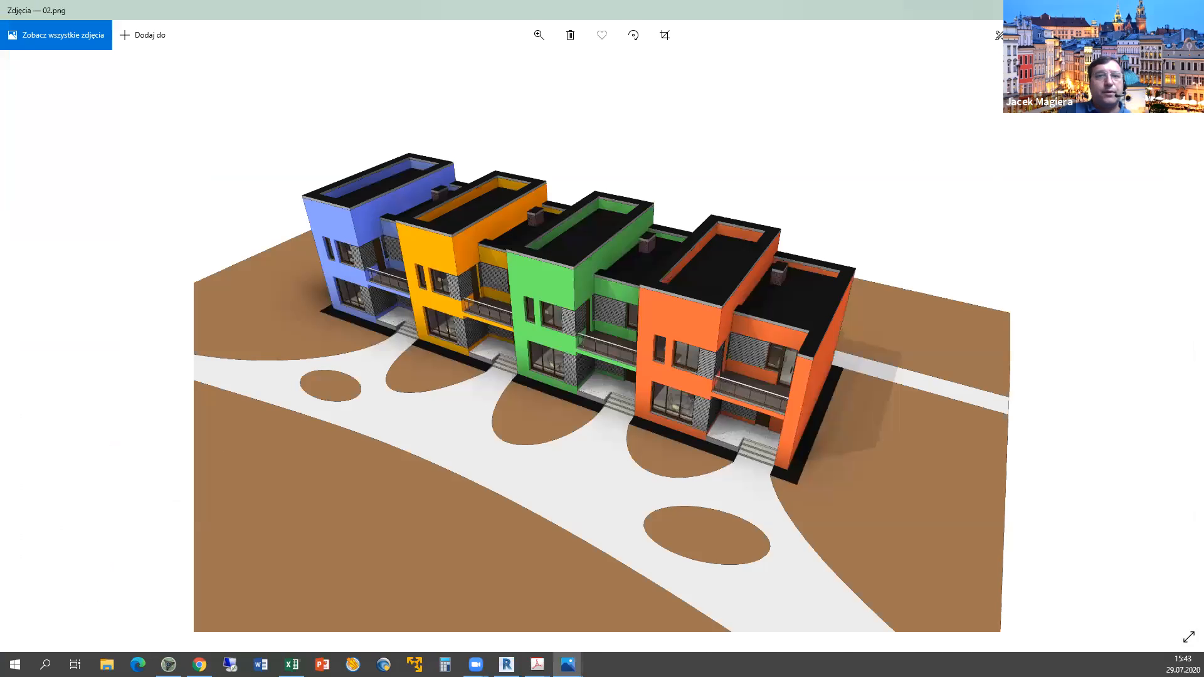
{"action": "left_click", "coordinate": [506, 664]}
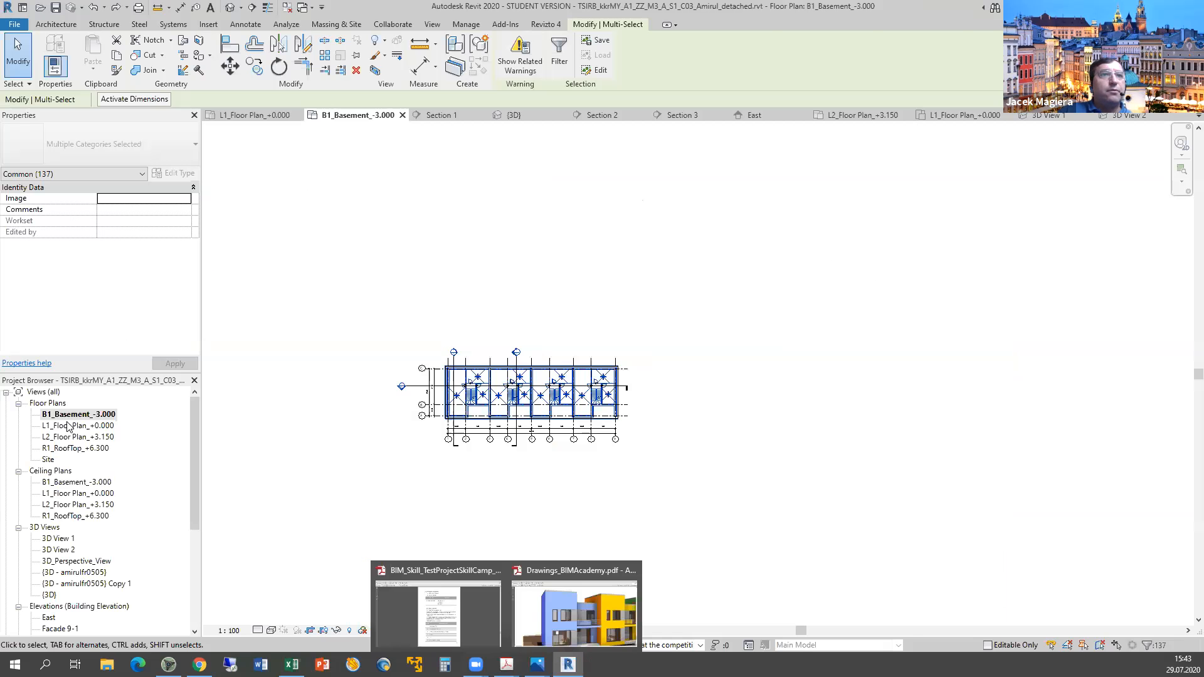
Open the L1_Floor_Plan_+0.000 plan and delete all the imported DWG's layers.
{"action": "double_click", "coordinate": [67, 423]}
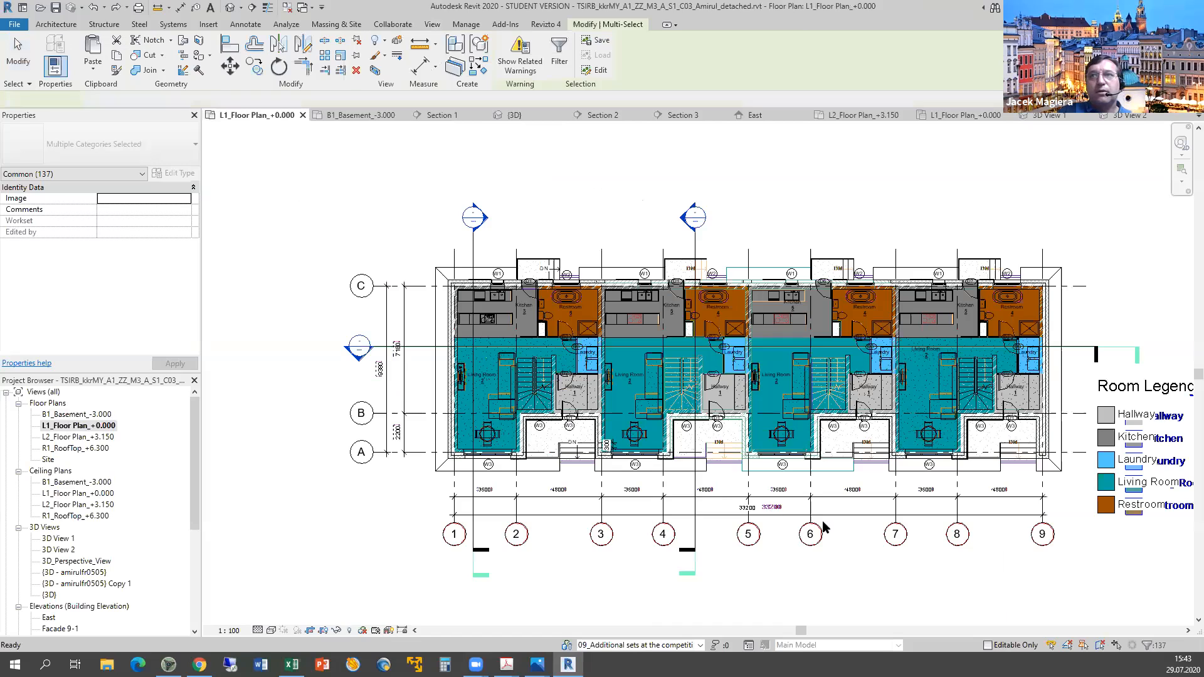
{"action": "scroll", "coordinate": [706, 500], "scroll_direction": "down", "scroll_amount": 2}
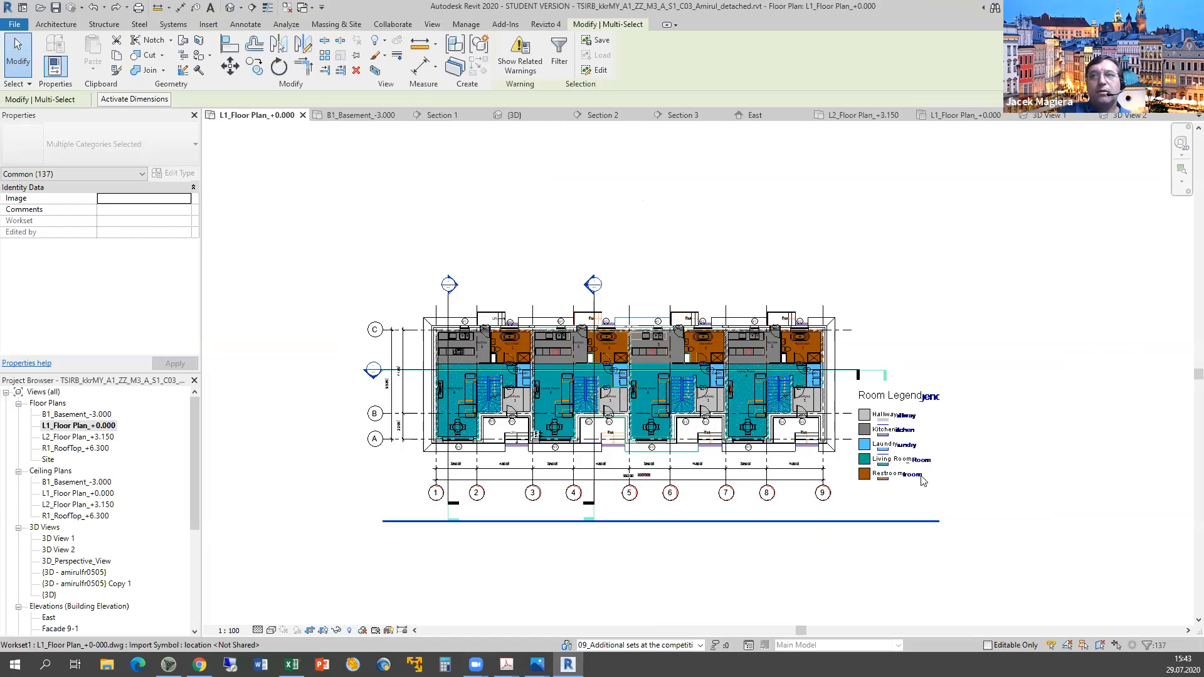
{"action": "left_click", "coordinate": [922, 480]}
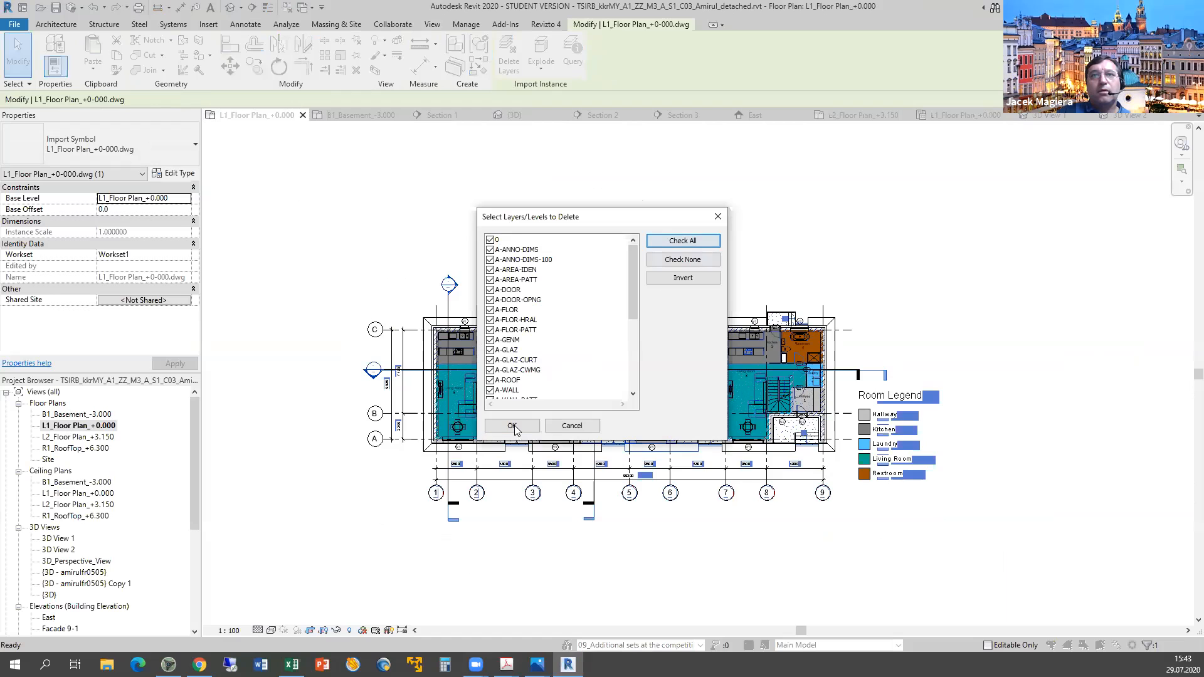
{"action": "left_click", "coordinate": [512, 426]}
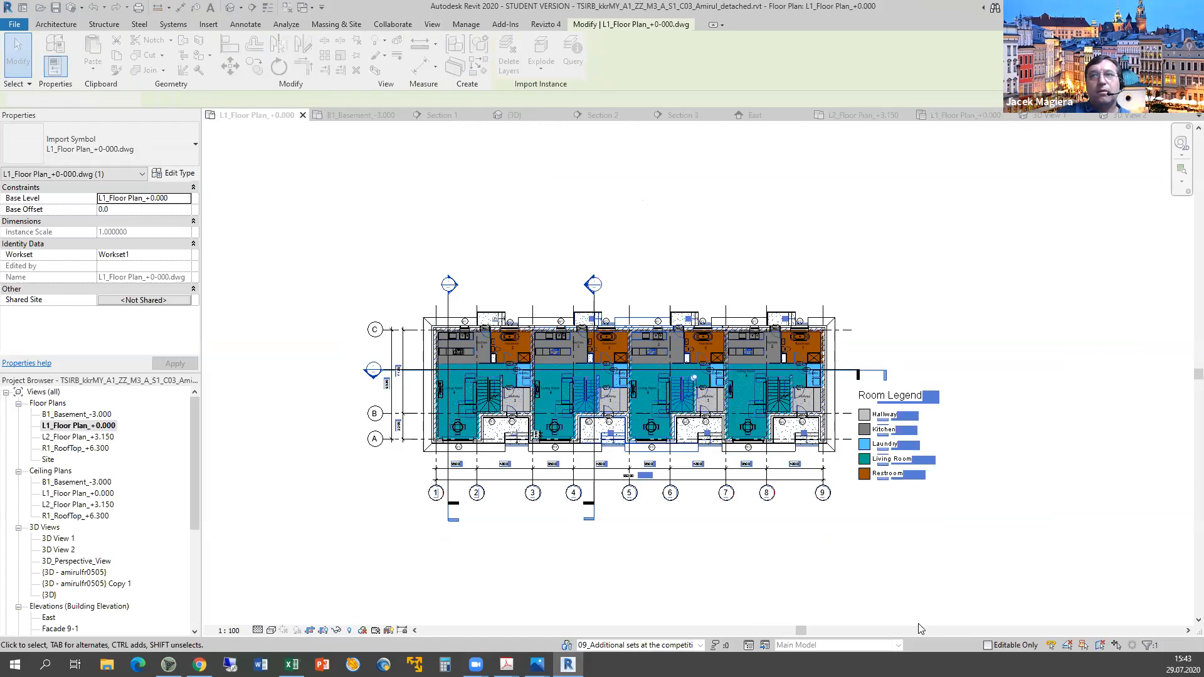
{"action": "left_click", "coordinate": [950, 457]}
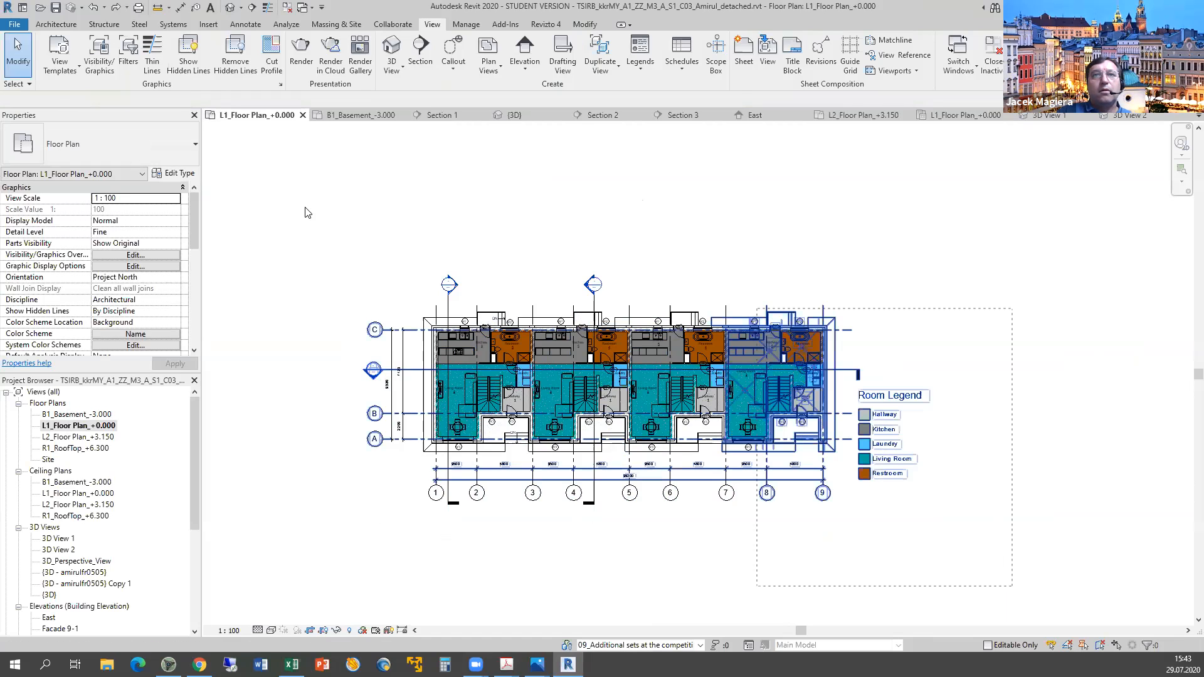
Window-select the Level 1 plan and exclude Room Separation, Color Fill Legends, Dimensions, Door Tags.
{"action": "left_click_drag", "start_coordinate": [351, 233], "coordinate": [1135, 629]}
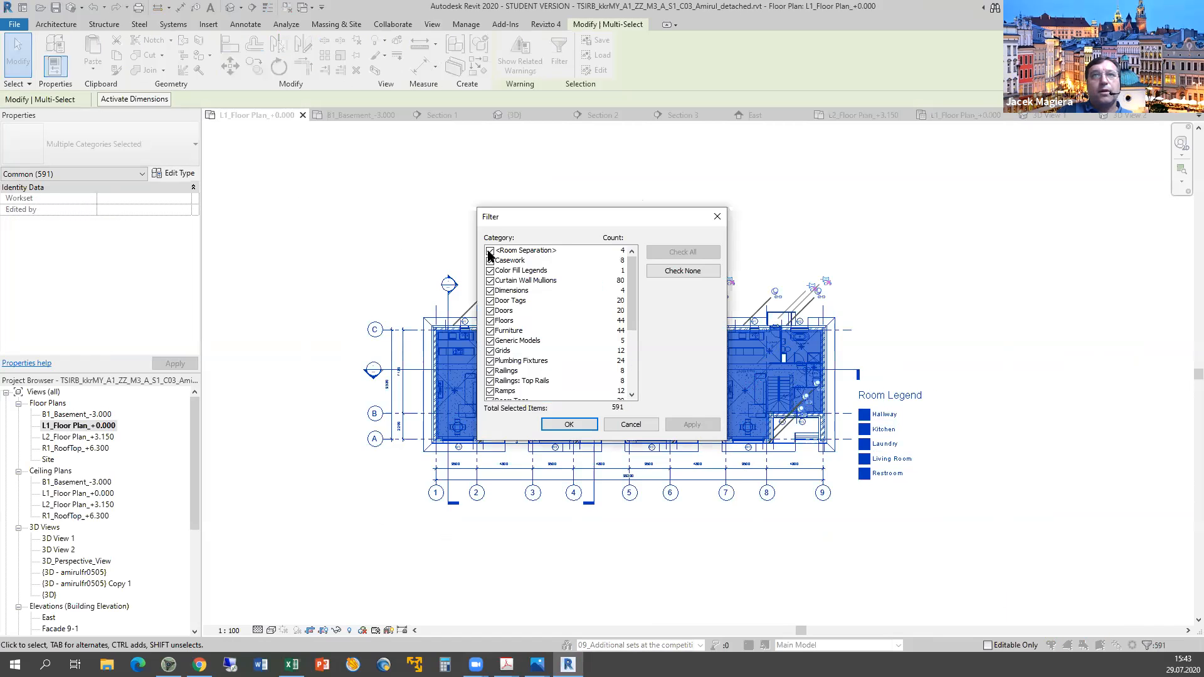
{"action": "left_click", "coordinate": [490, 250]}
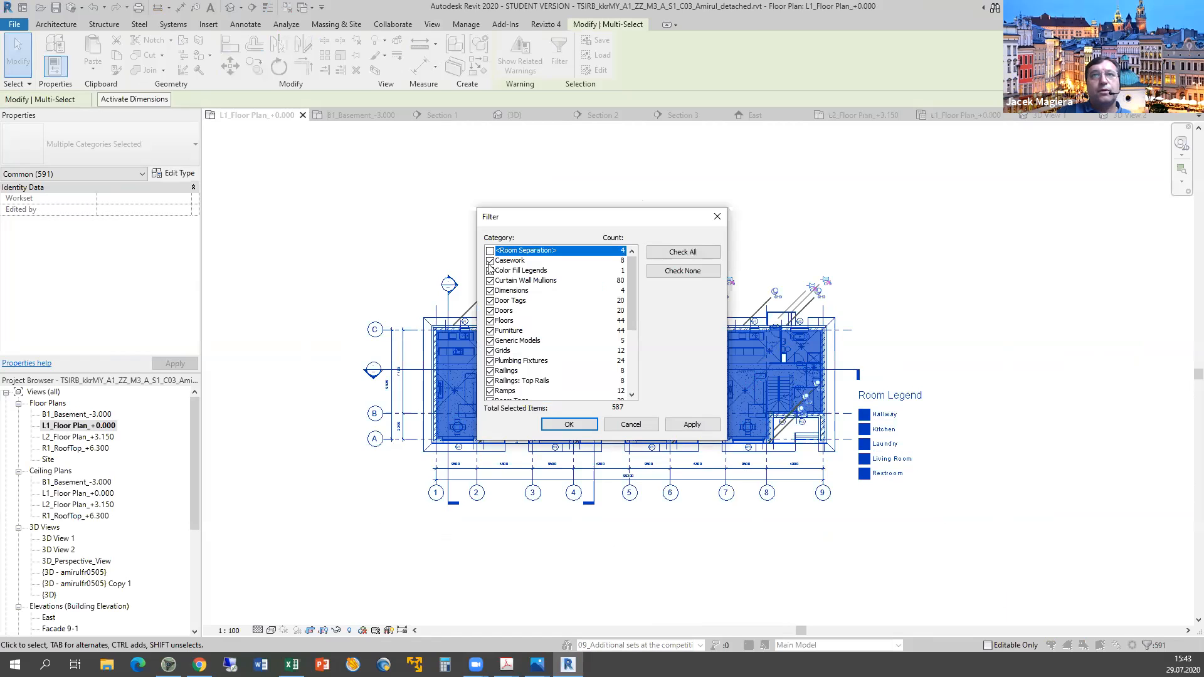
{"action": "left_click", "coordinate": [490, 271]}
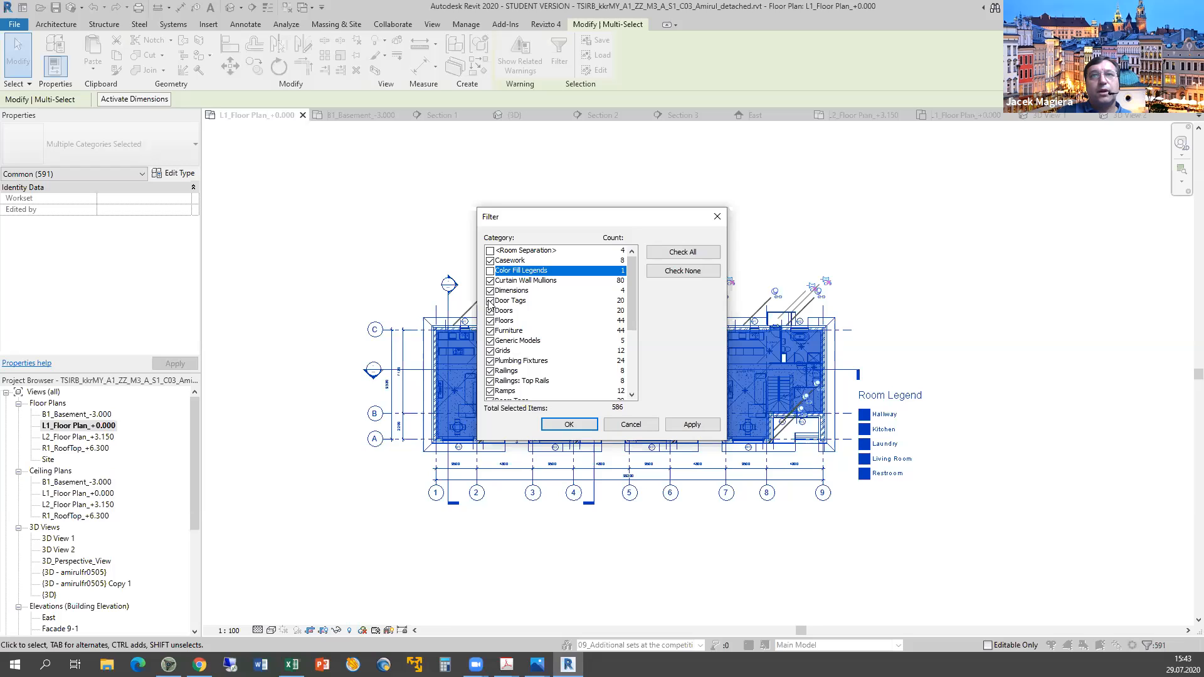
{"action": "left_click", "coordinate": [490, 291]}
{"action": "left_click", "coordinate": [489, 301]}
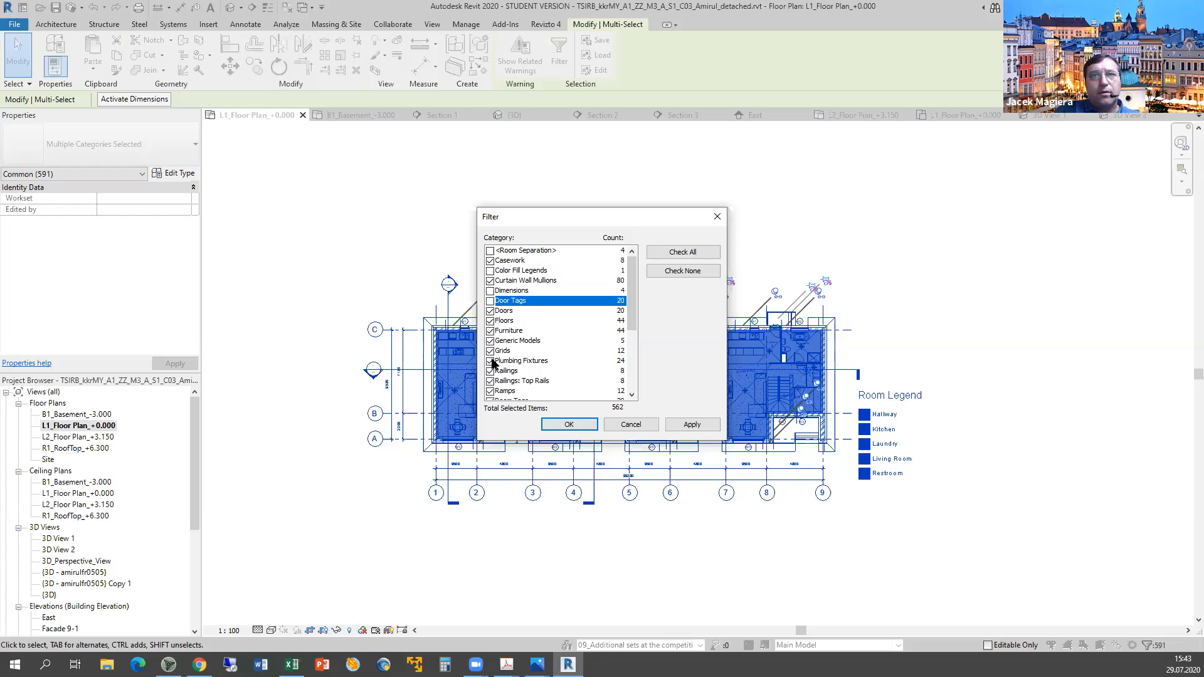
Also exclude Stair Paths, Views, Window Tags and Room Tags, keeping 517 elements.
{"action": "left_click_drag", "start_coordinate": [630, 316], "coordinate": [631, 334]}
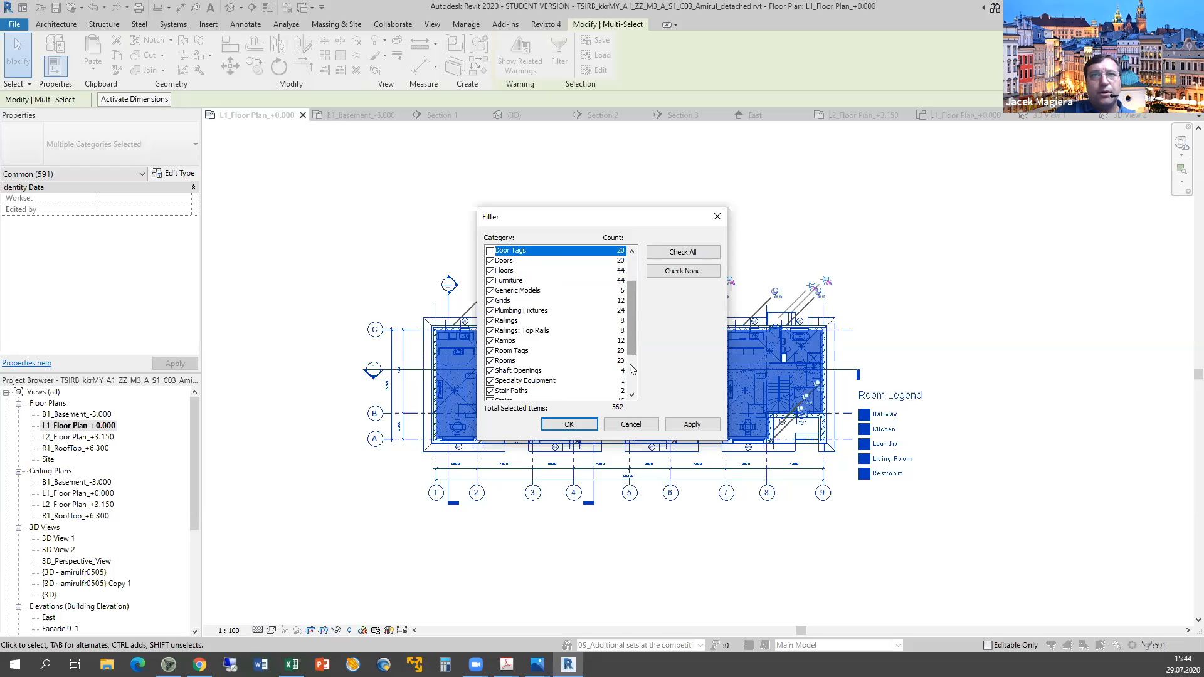
{"action": "left_click_drag", "start_coordinate": [632, 361], "coordinate": [632, 375]}
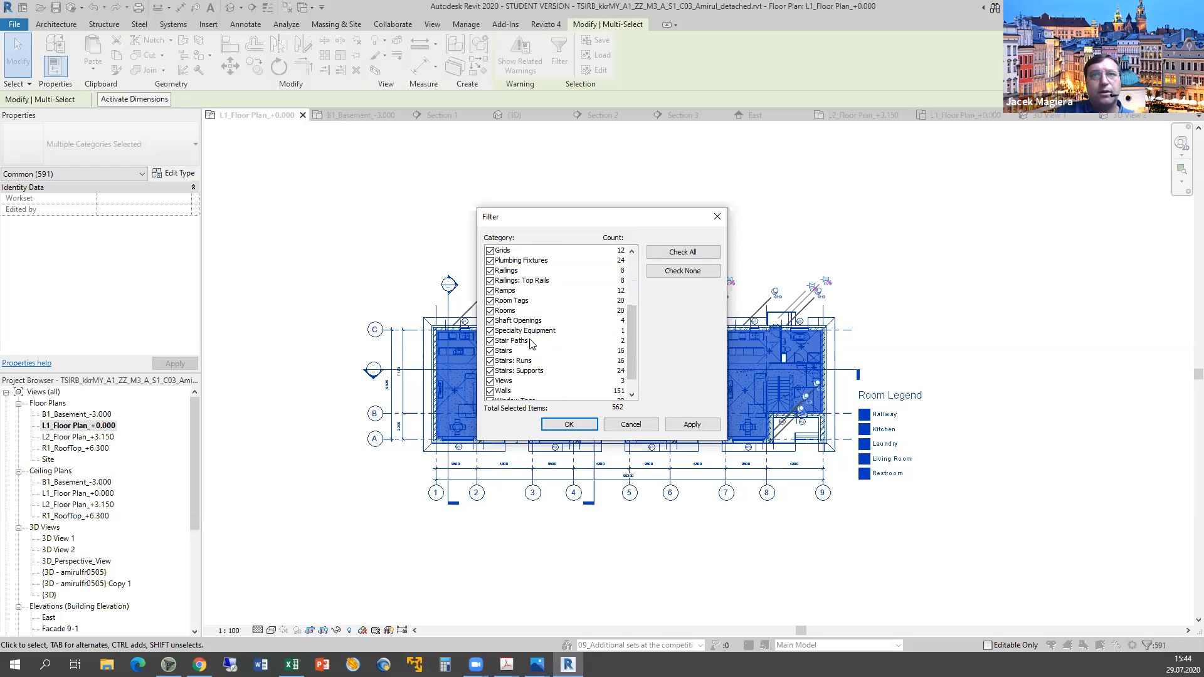
{"action": "scroll", "coordinate": [530, 341], "scroll_direction": "down", "scroll_amount": 1}
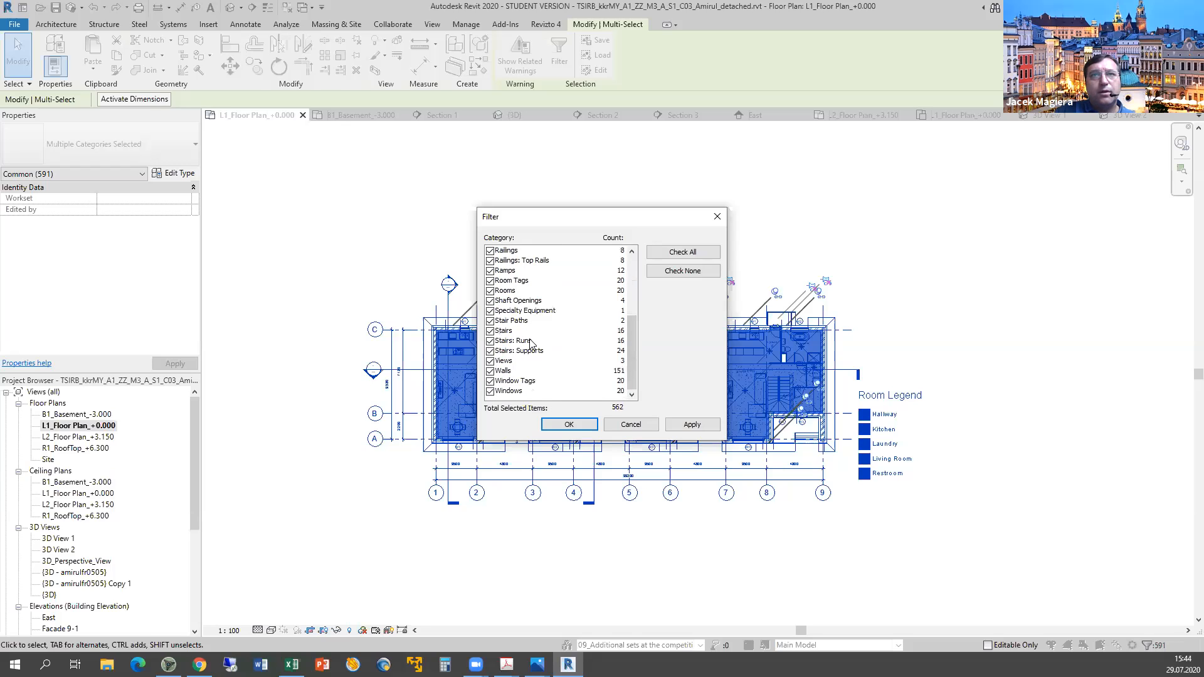
{"action": "left_click", "coordinate": [490, 321]}
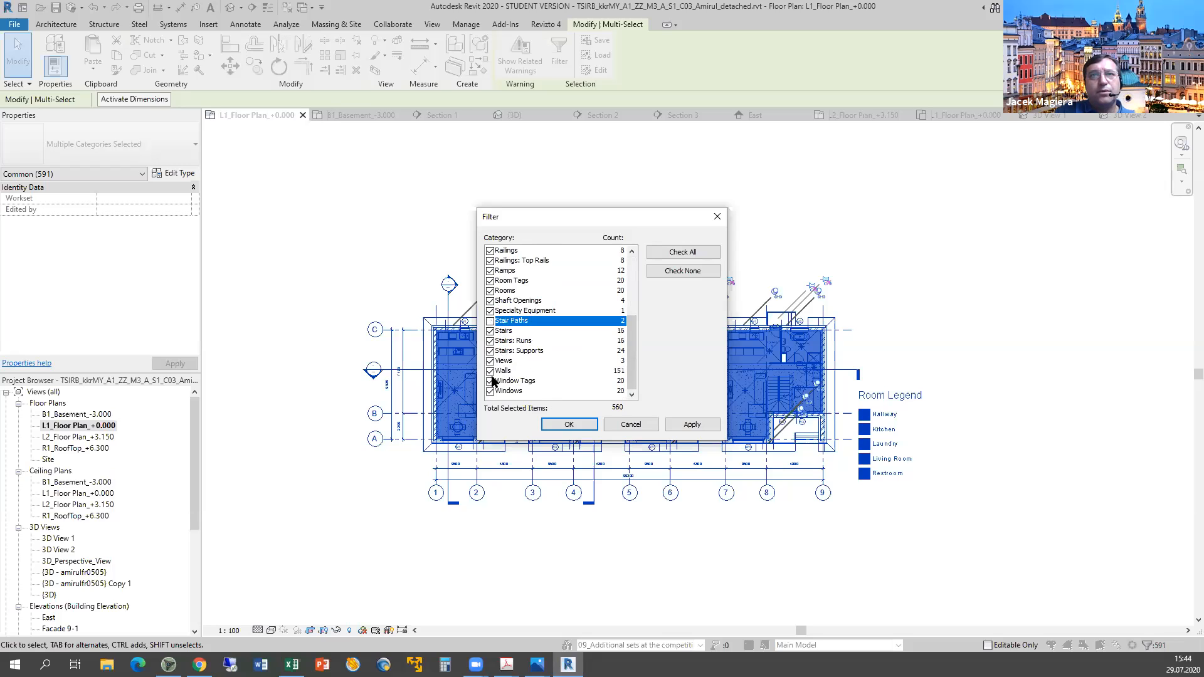
{"action": "left_click", "coordinate": [490, 361]}
{"action": "left_click", "coordinate": [490, 381]}
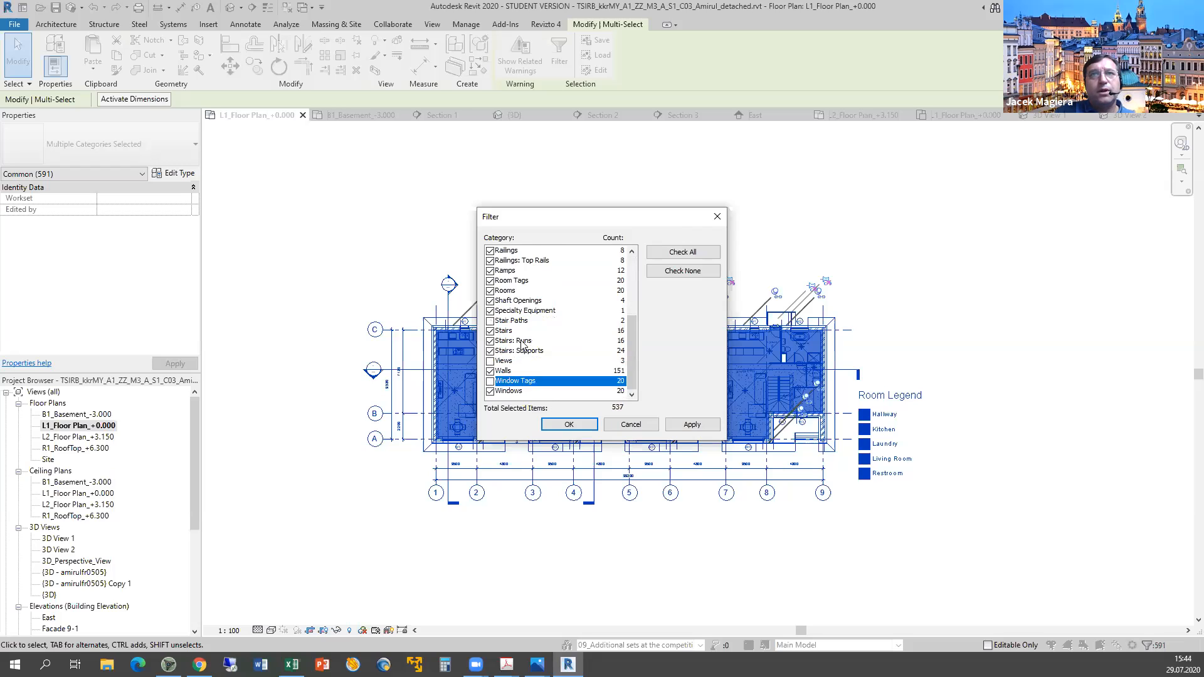
{"action": "scroll", "coordinate": [521, 346], "scroll_direction": "up", "scroll_amount": 2}
{"action": "left_click", "coordinate": [491, 341]}
{"action": "scroll", "coordinate": [501, 331], "scroll_direction": "up", "scroll_amount": 2}
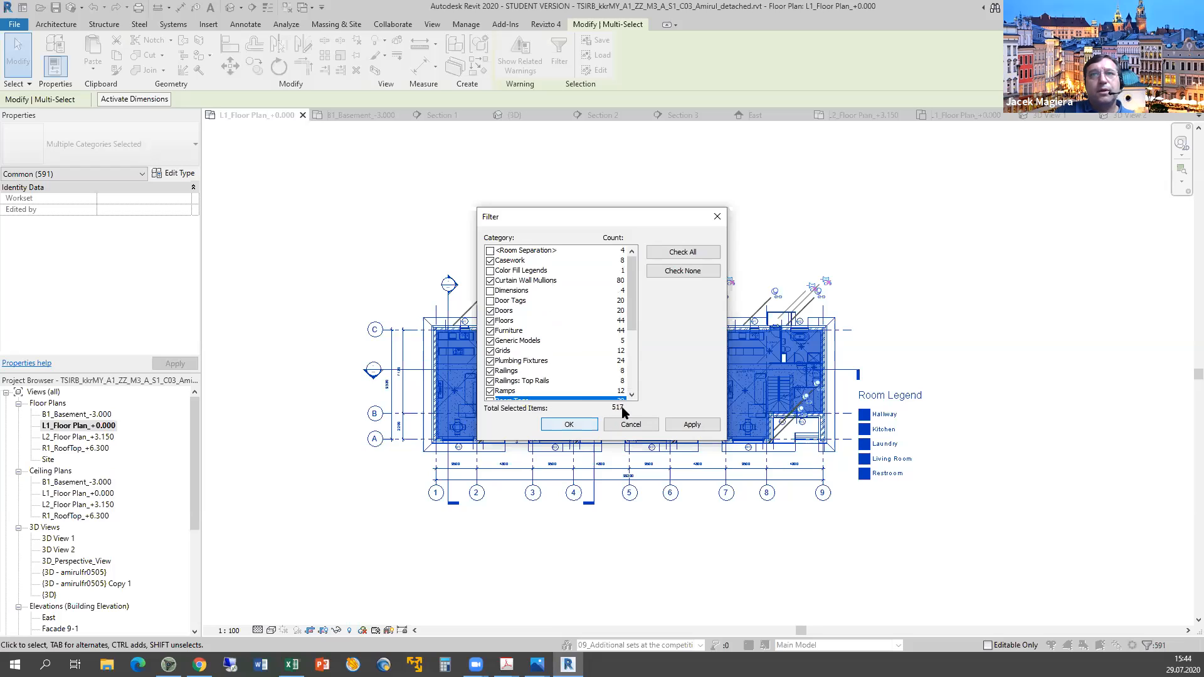
{"action": "left_click", "coordinate": [588, 428]}
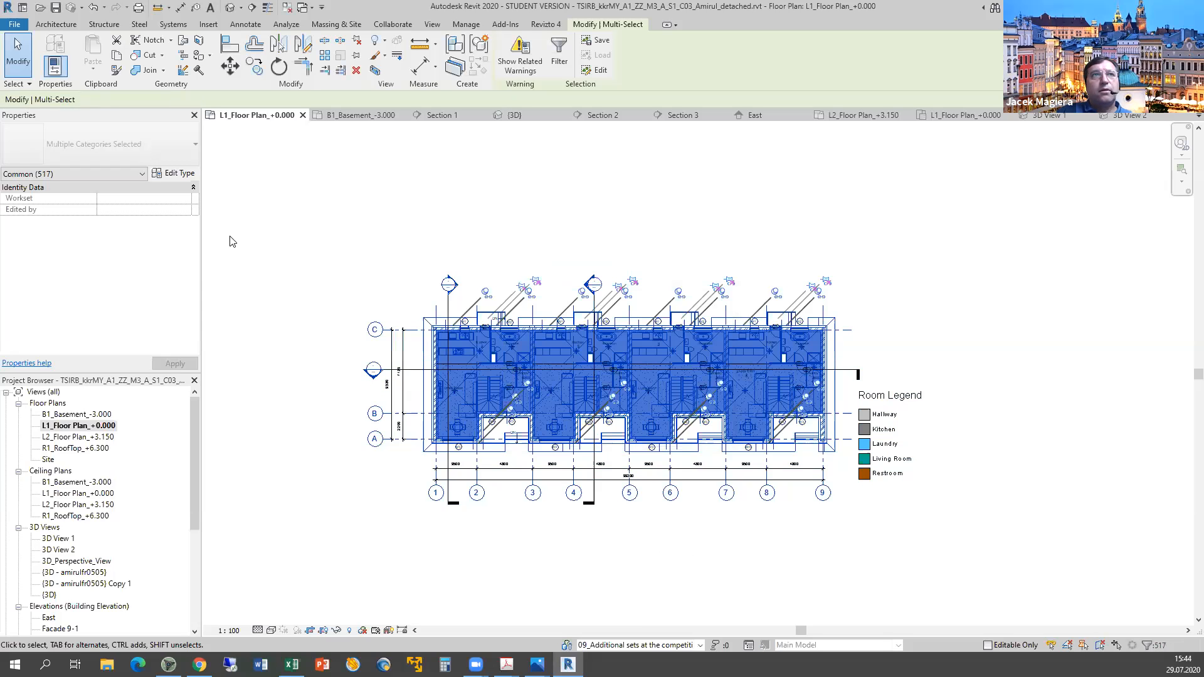
{"action": "left_click", "coordinate": [143, 175]}
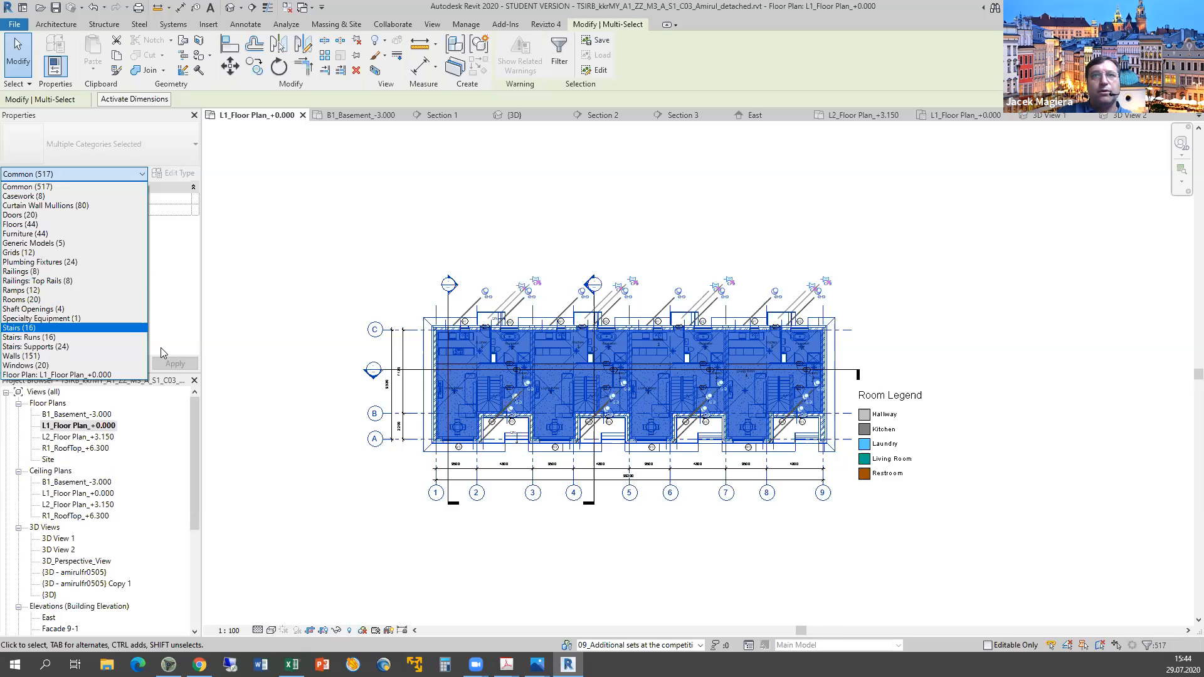
{"action": "key", "text": "alt+Tab"}
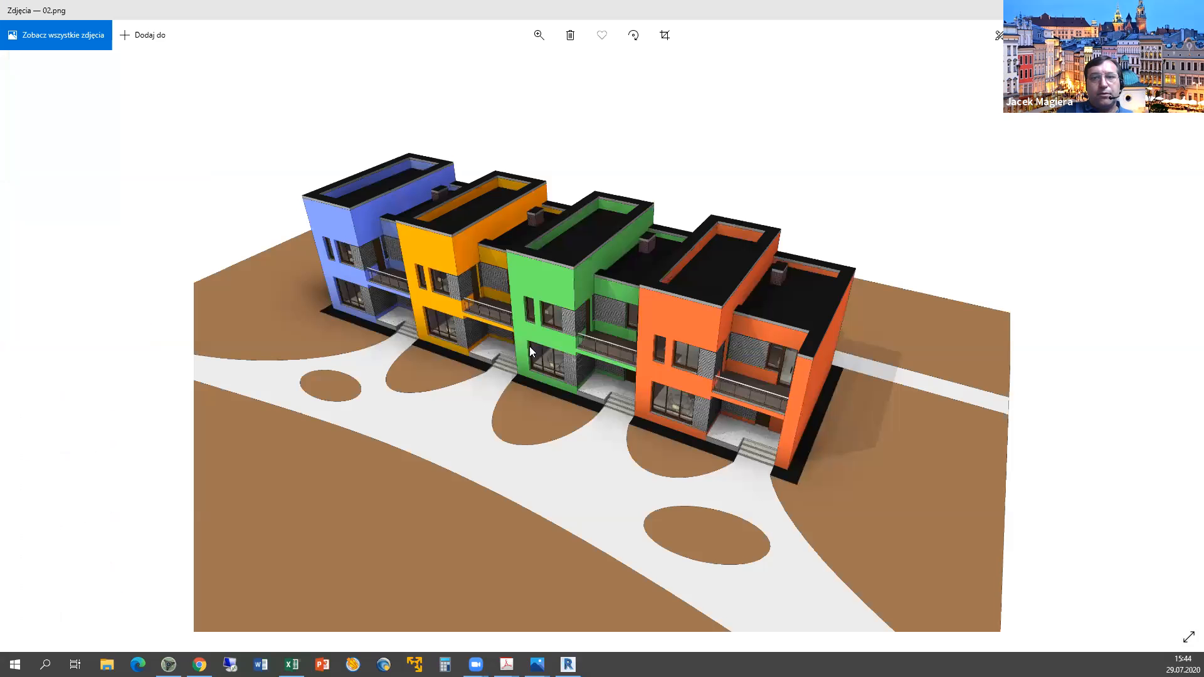
Score the Level 1 walls and element-count criteria in F46–F49 as y.
{"action": "key", "text": "alt+Tab"}
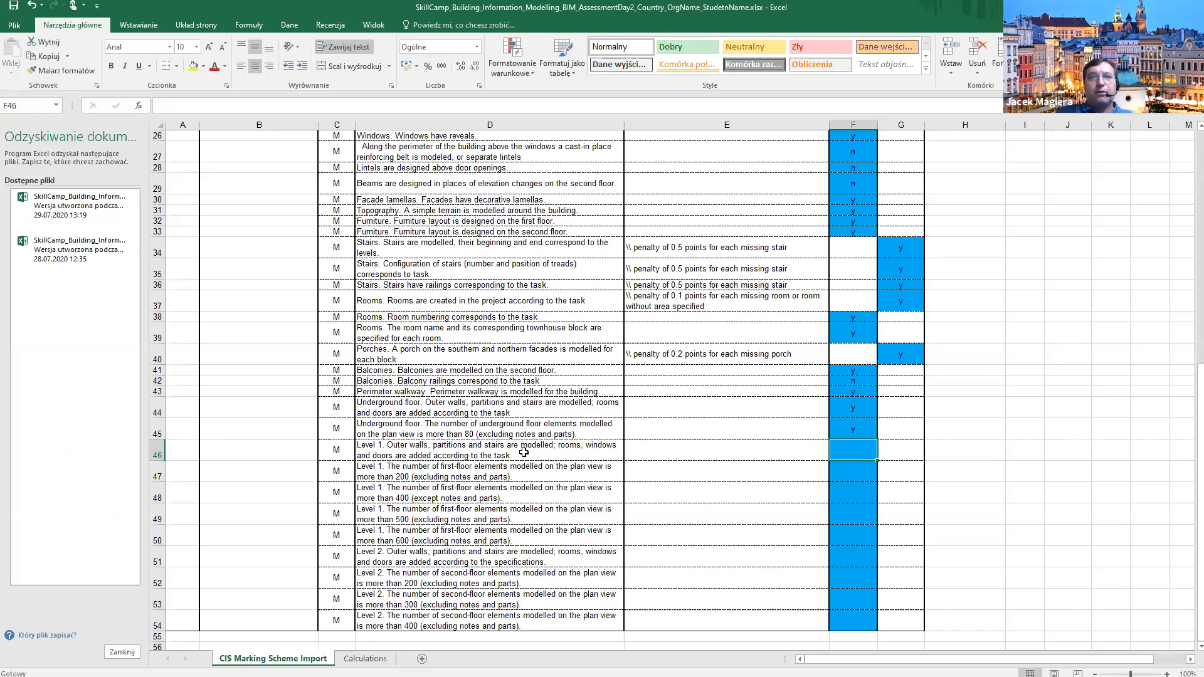
{"action": "type", "text": "y"}
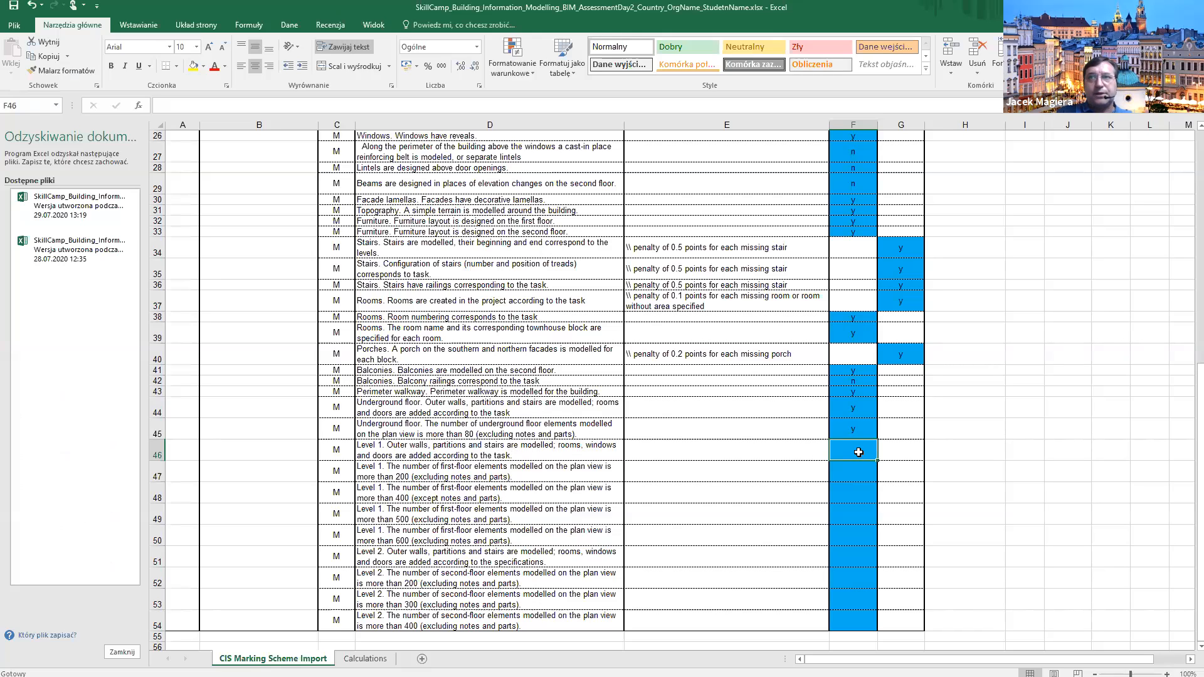
{"action": "key", "text": "Return"}
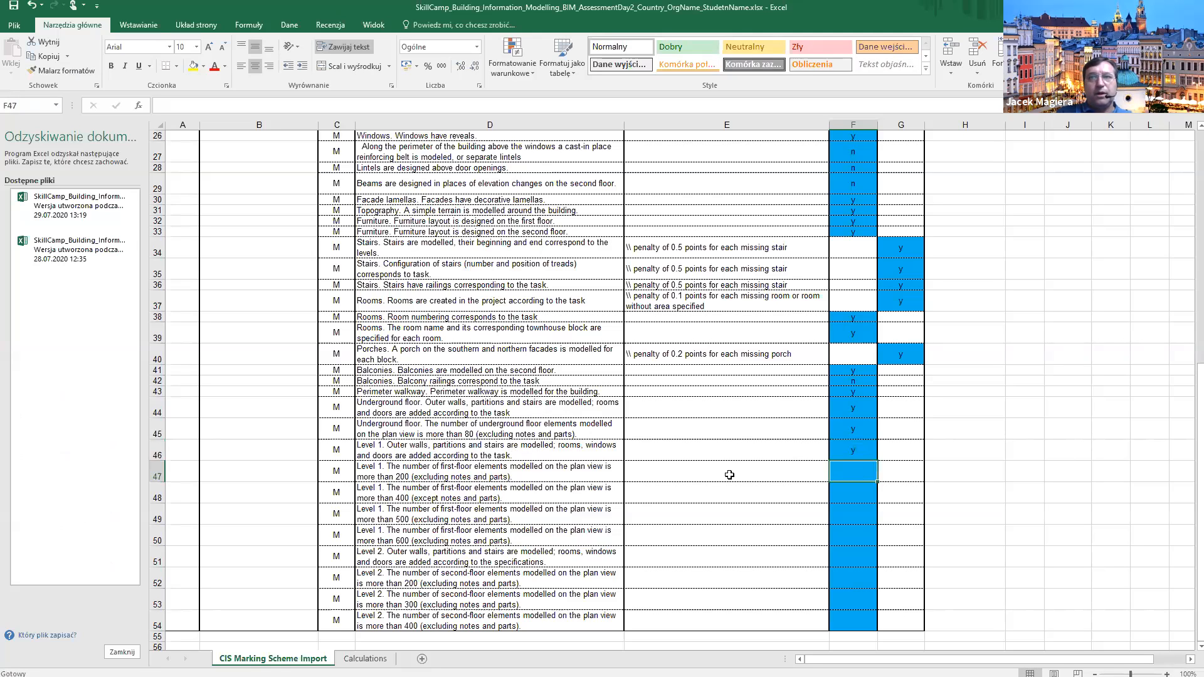
{"action": "type", "text": "y"}
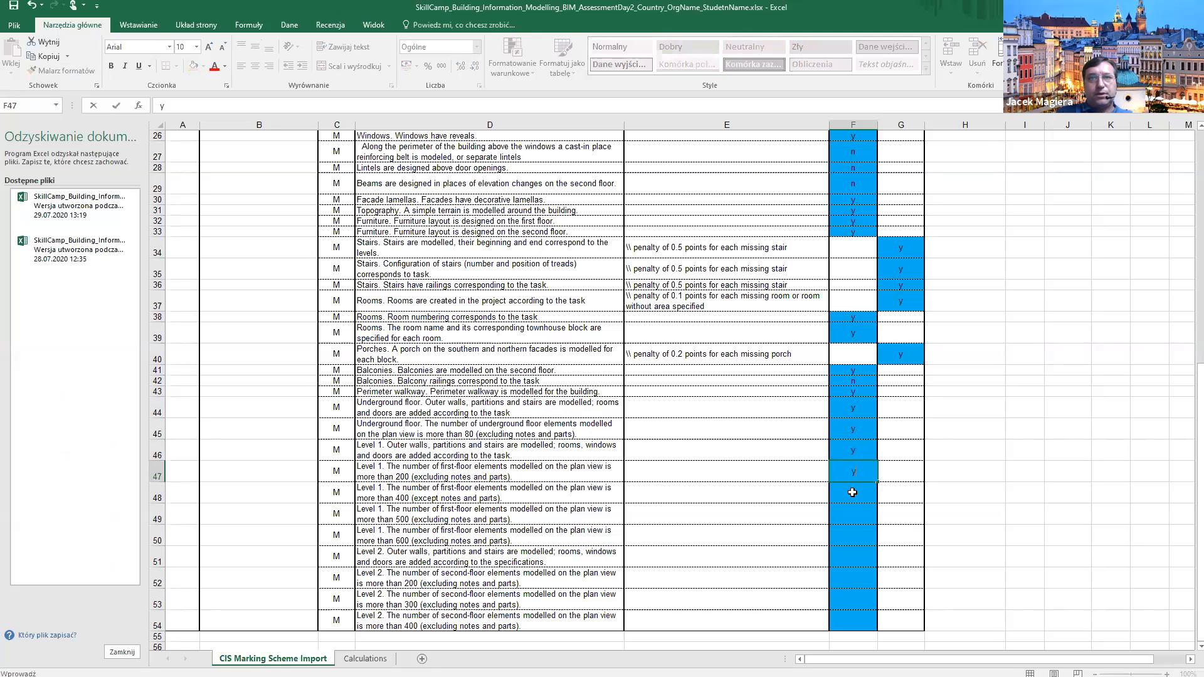
{"action": "key", "text": "Return"}
{"action": "type", "text": "y"}
{"action": "key", "text": "Return"}
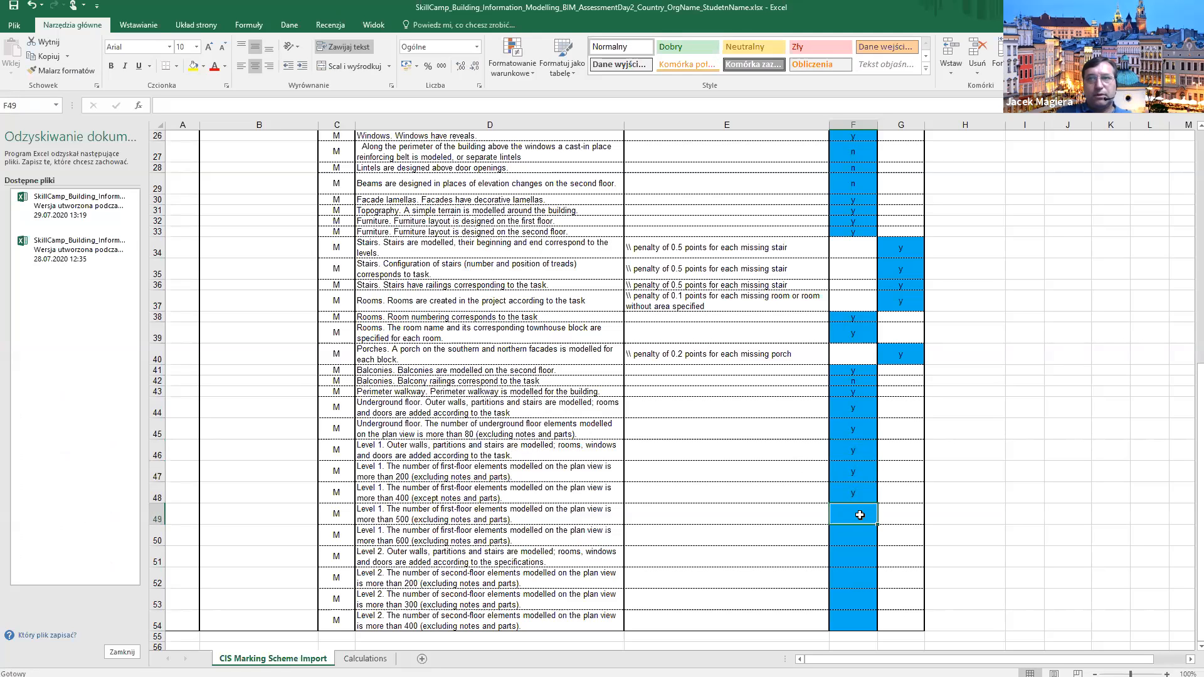
{"action": "type", "text": "y"}
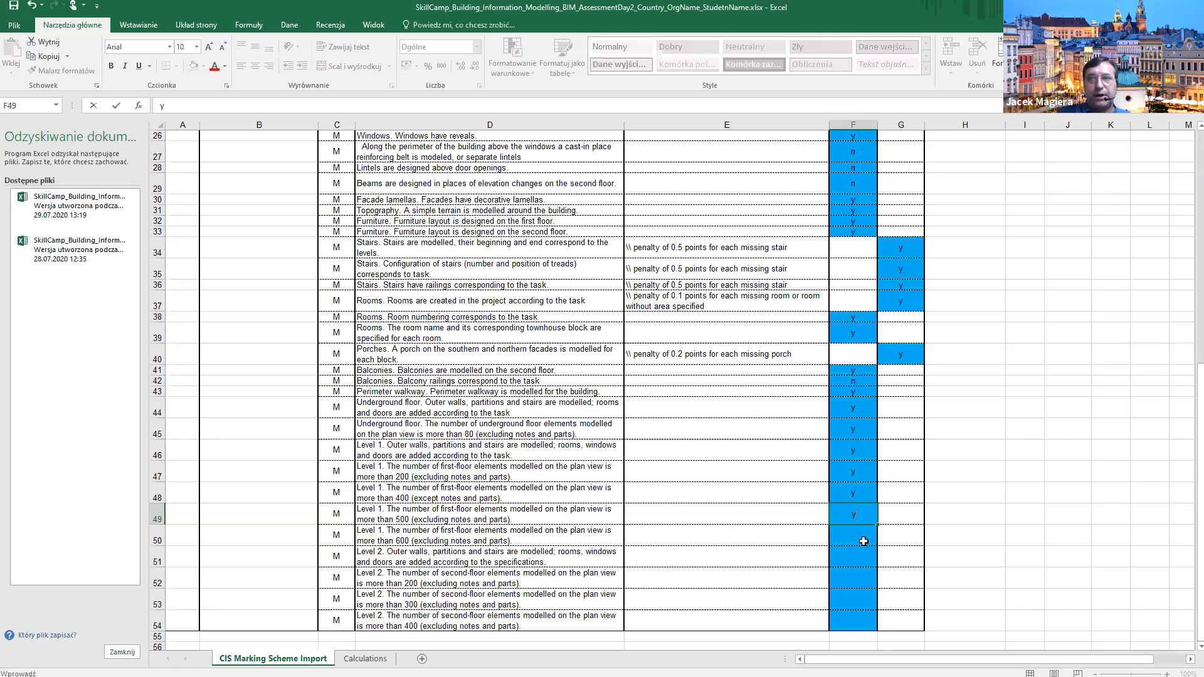
{"action": "key", "text": "Return"}
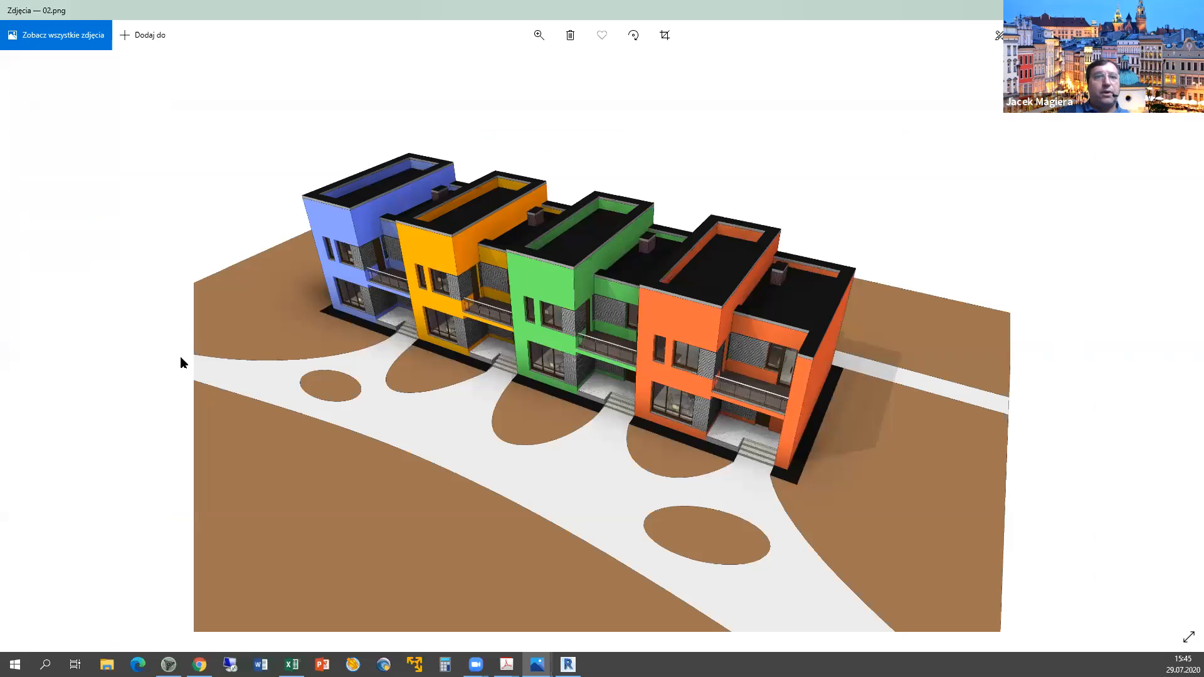
{"action": "key", "text": "alt+Tab"}
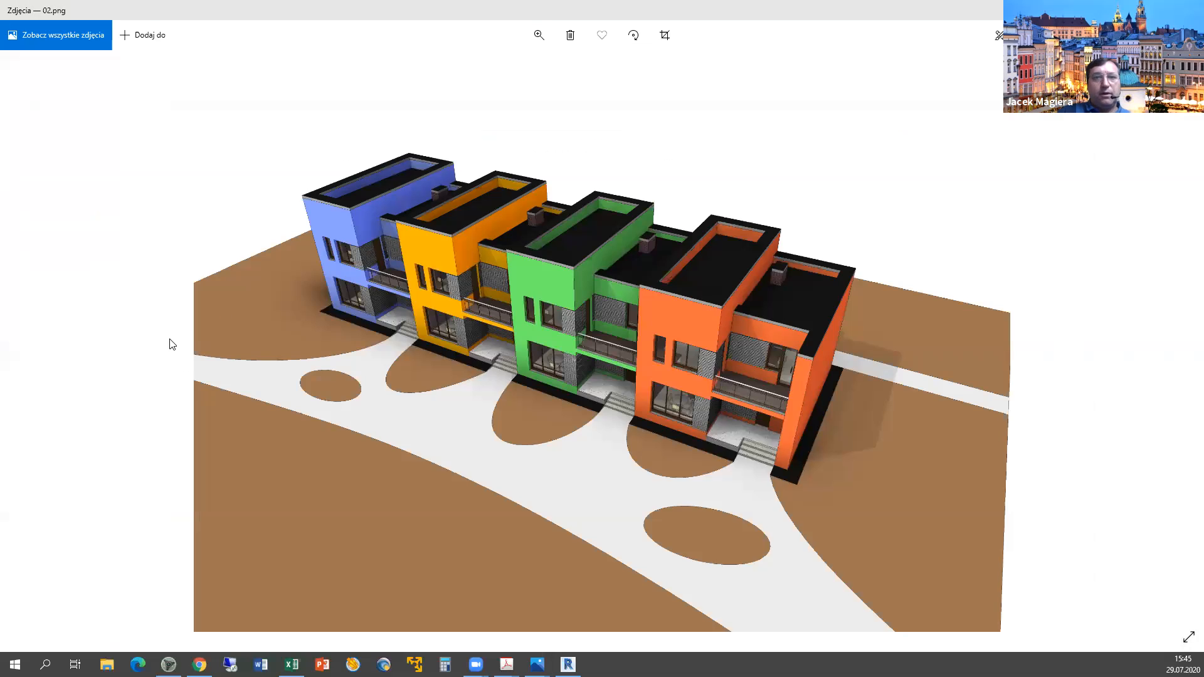
Open the L2_Floor_Plan_+3.150 view and window-select all its elements.
{"action": "double_click", "coordinate": [67, 438]}
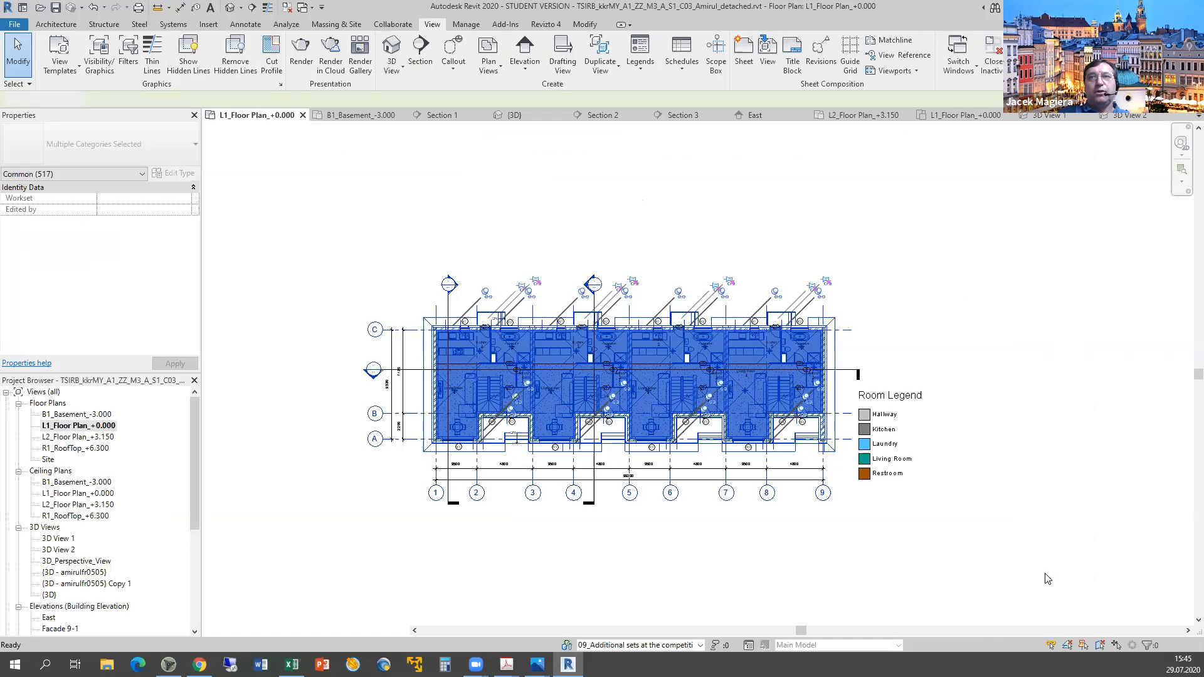
{"action": "scroll", "coordinate": [920, 531], "scroll_direction": "down", "scroll_amount": 2}
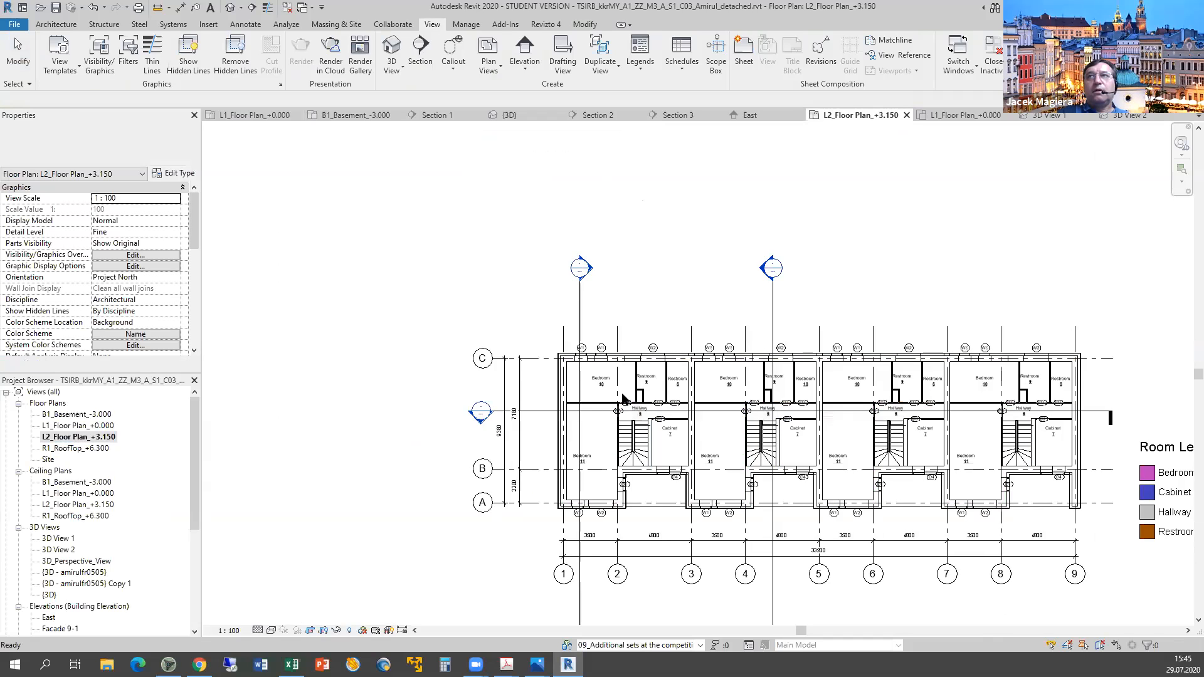
{"action": "left_click_drag", "start_coordinate": [580, 381], "coordinate": [1087, 551]}
{"action": "scroll", "coordinate": [1106, 561], "scroll_direction": "down", "scroll_amount": 2}
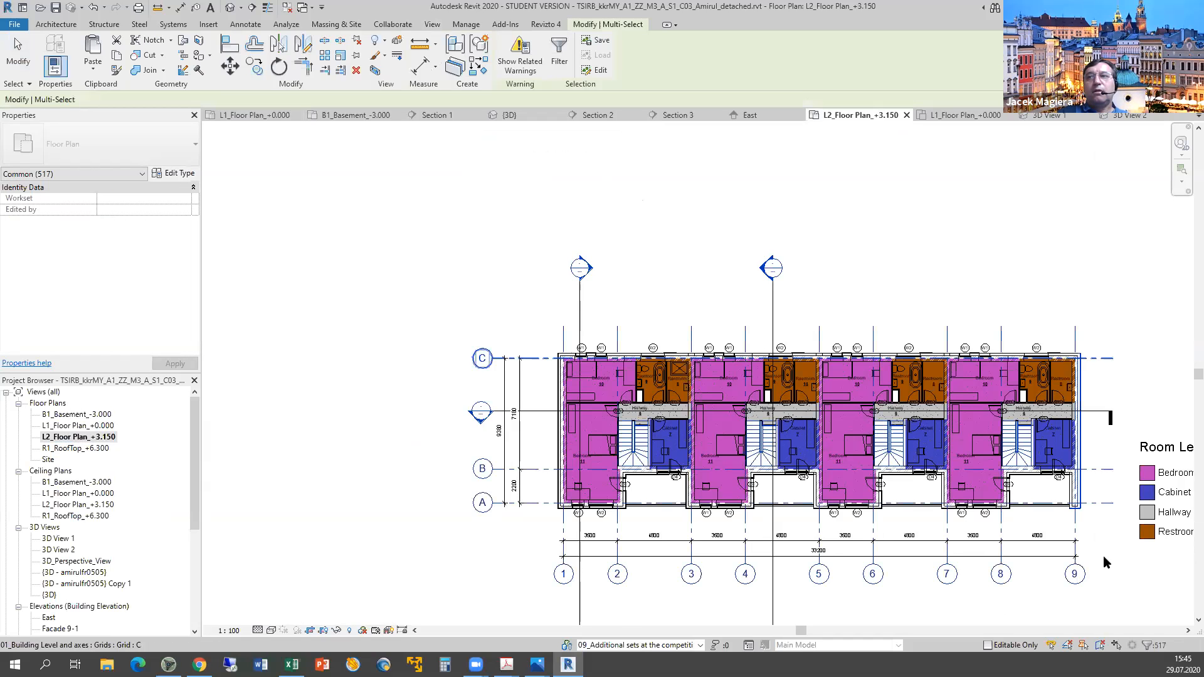
{"action": "middle_click_drag", "start_coordinate": [751, 456], "coordinate": [747, 453]}
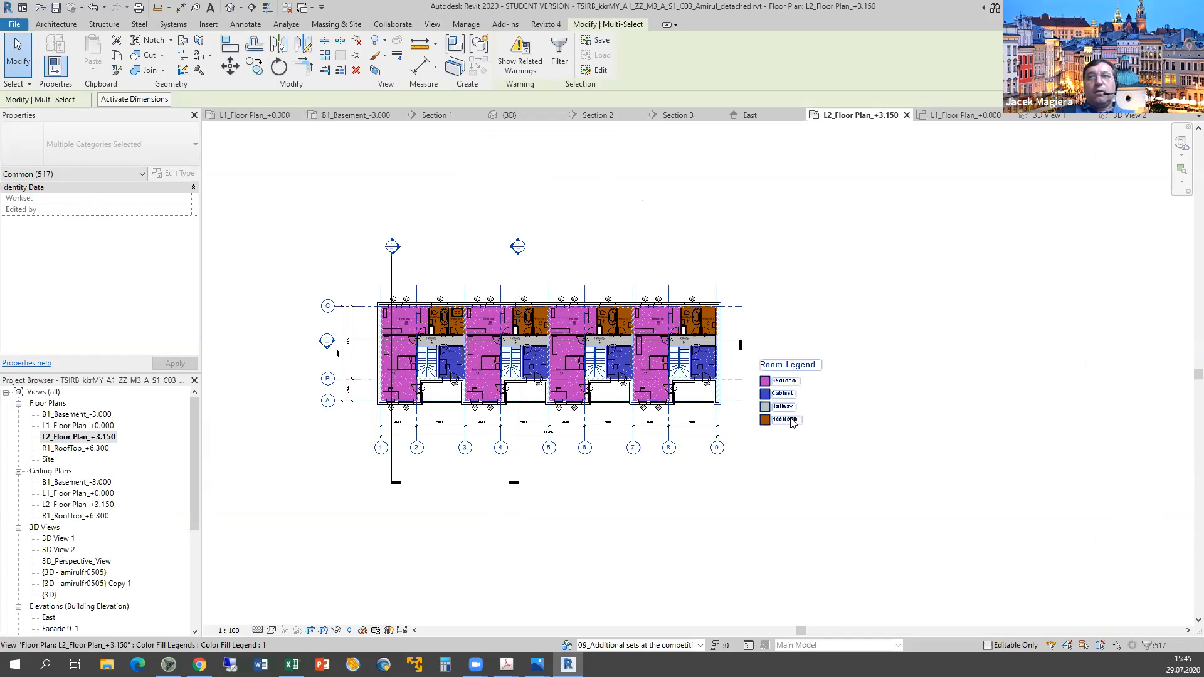
{"action": "left_click", "coordinate": [926, 515]}
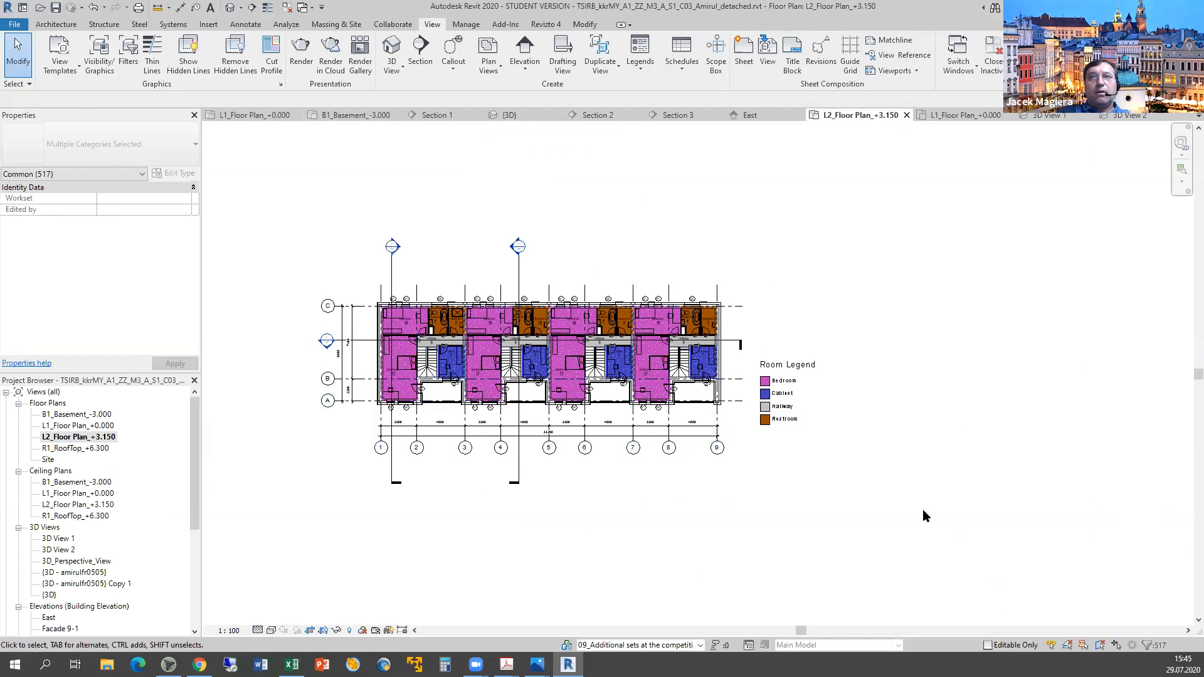
{"action": "left_click_drag", "start_coordinate": [658, 279], "coordinate": [448, 434]}
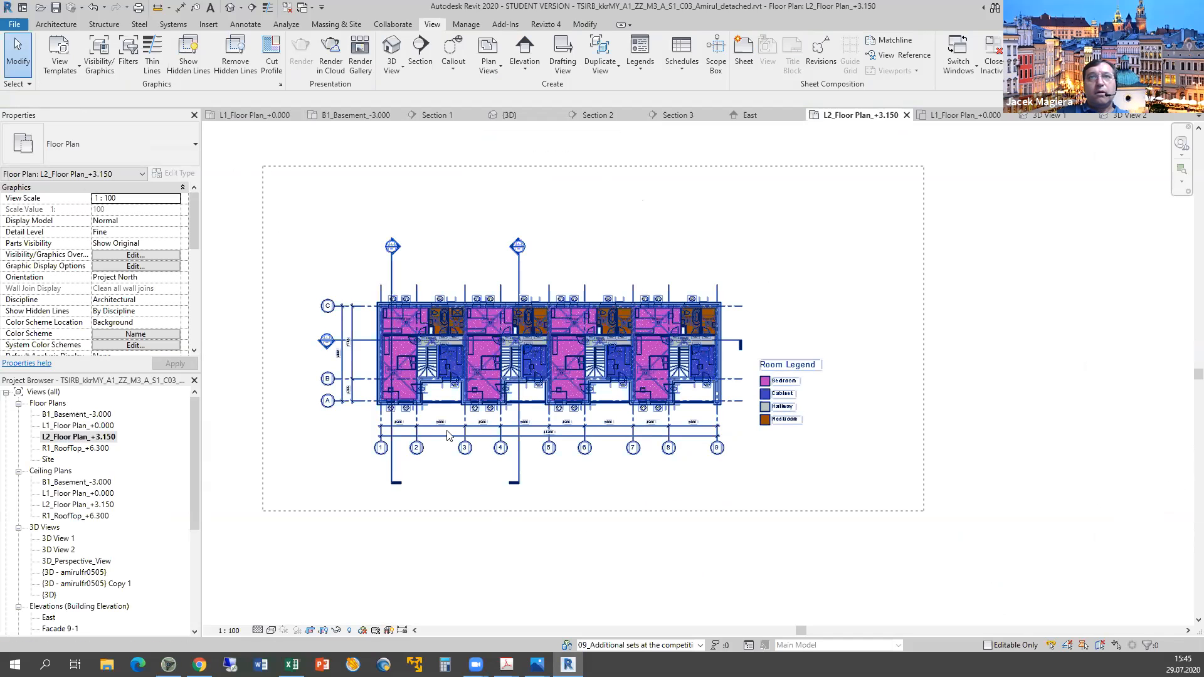
Exclude room separation lines, colour fill legend, dimensions, door tags, grids and room tags.
{"action": "left_click", "coordinate": [1156, 647]}
{"action": "left_click", "coordinate": [489, 252]}
{"action": "left_click", "coordinate": [489, 261]}
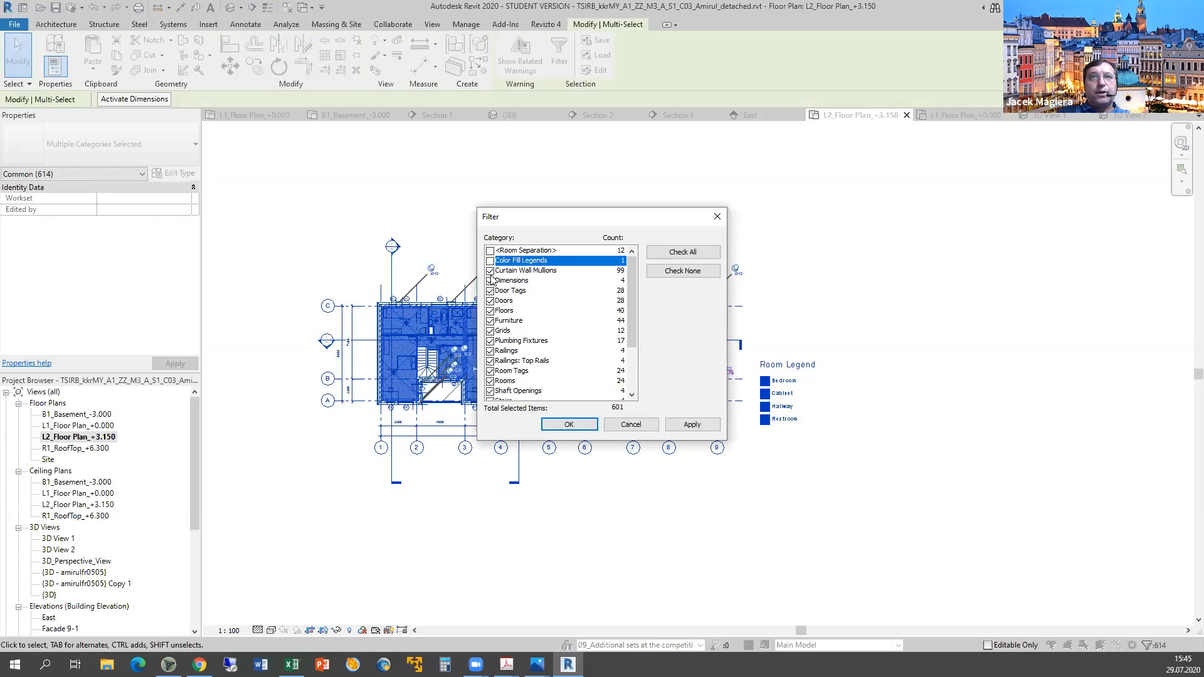
{"action": "left_click", "coordinate": [490, 281]}
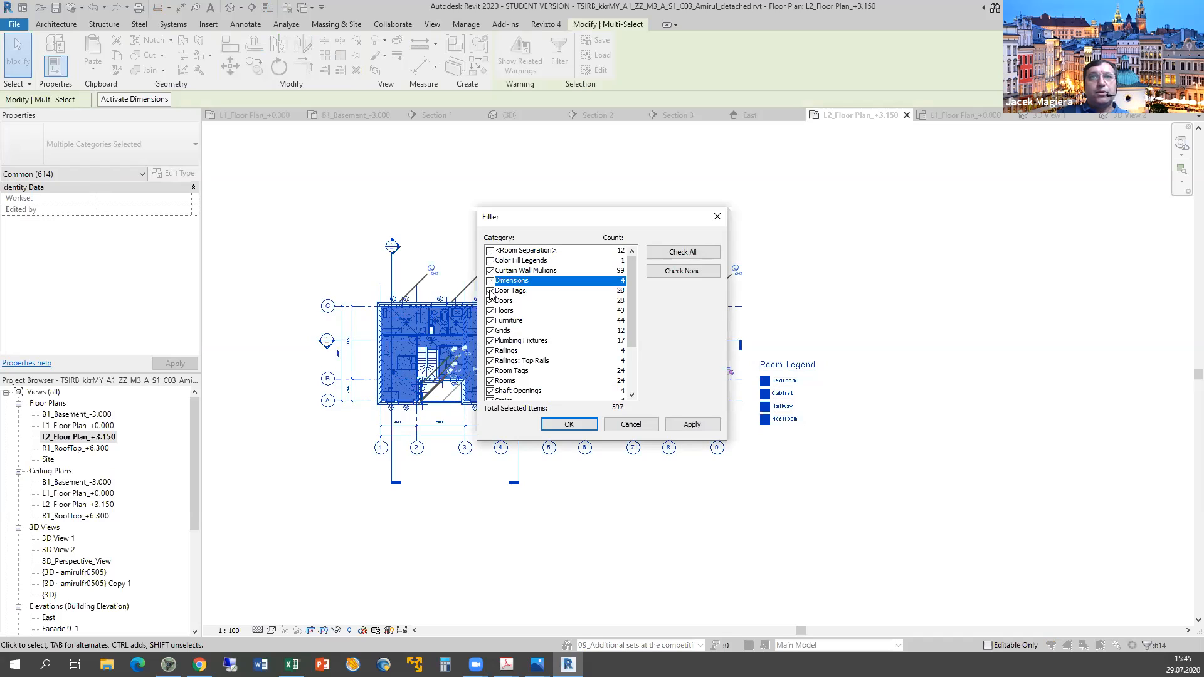
{"action": "left_click", "coordinate": [490, 291]}
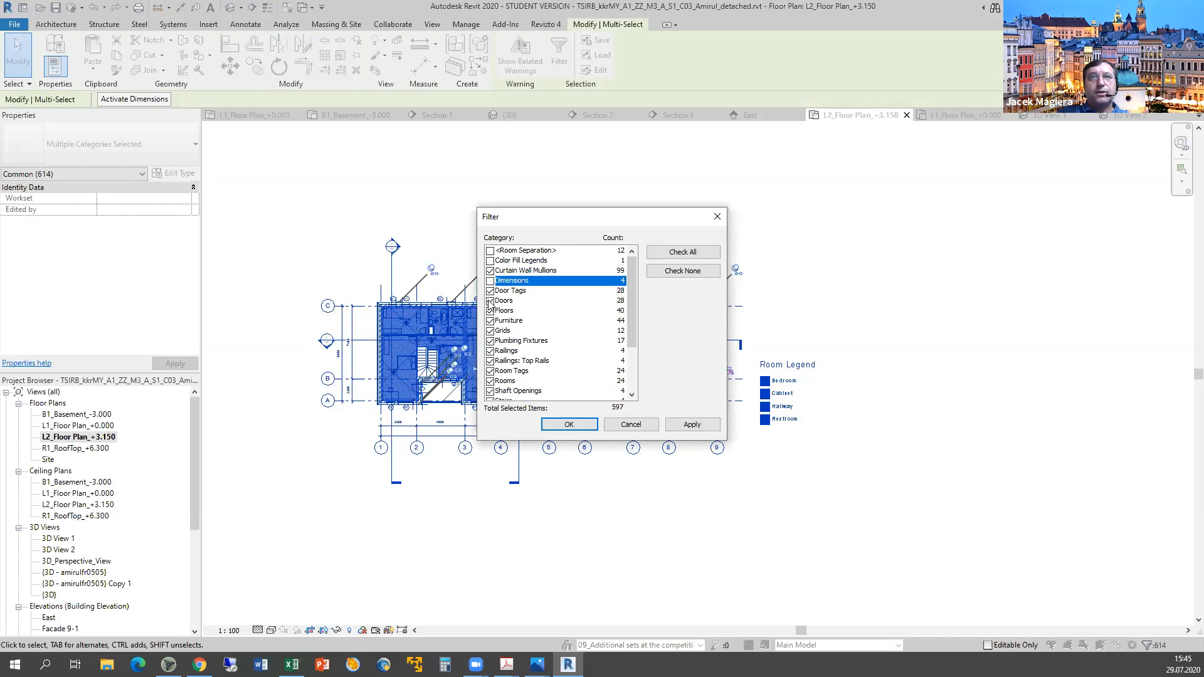
{"action": "left_click", "coordinate": [490, 331]}
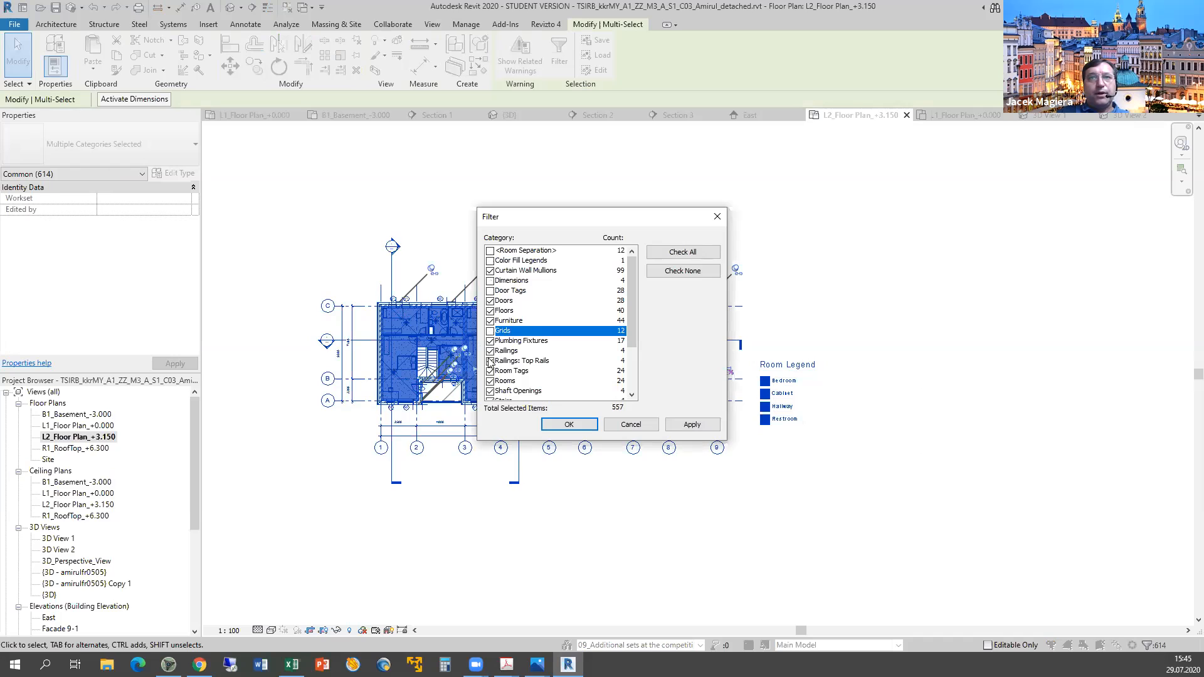
{"action": "left_click", "coordinate": [490, 371]}
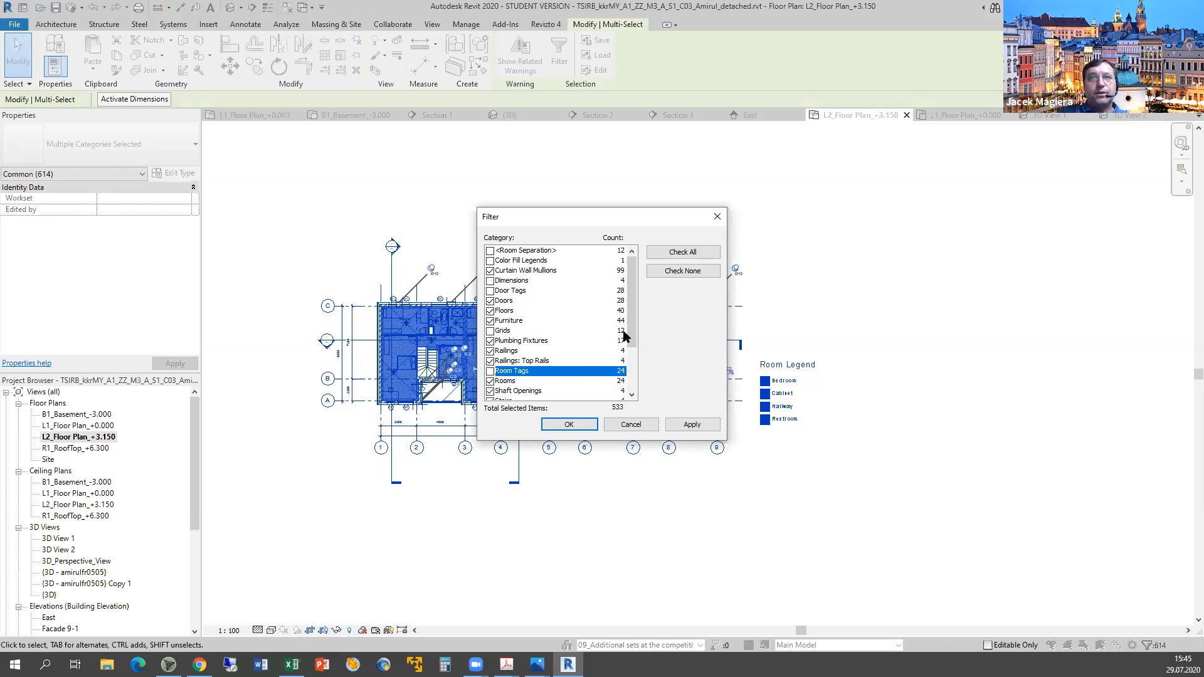
Also exclude views and window tags, leaving 510 selected elements.
{"action": "left_click_drag", "start_coordinate": [632, 351], "coordinate": [632, 390]}
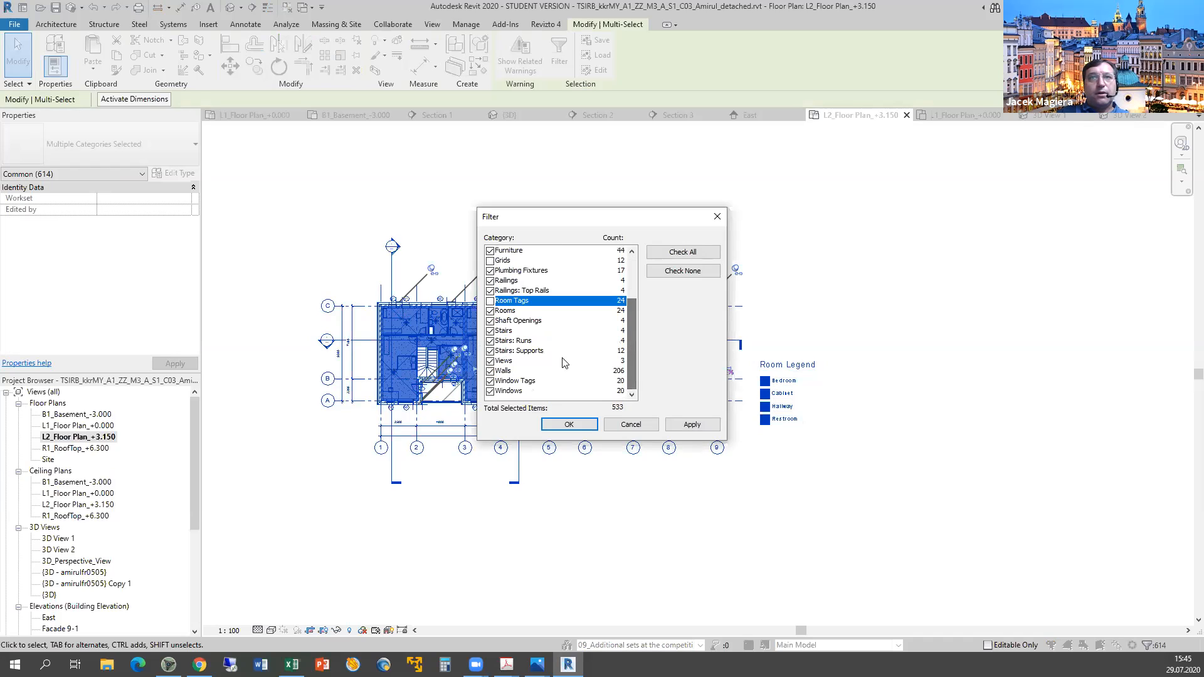
{"action": "left_click", "coordinate": [490, 361]}
{"action": "left_click", "coordinate": [490, 382]}
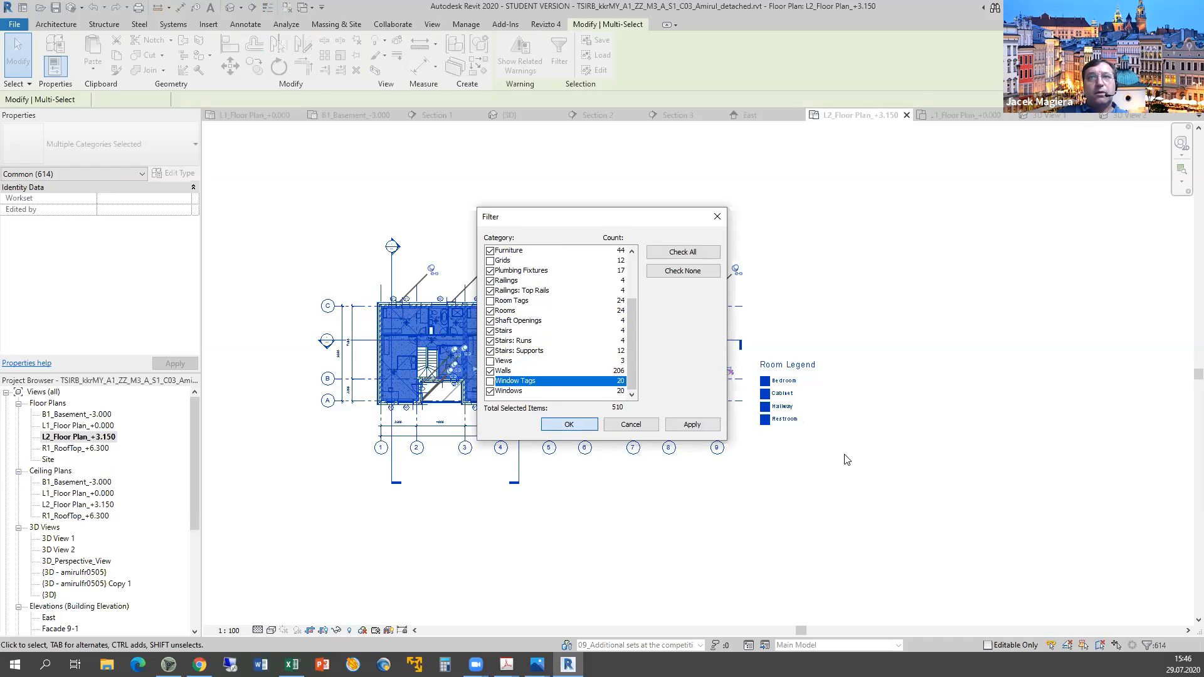
{"action": "key", "text": "Return"}
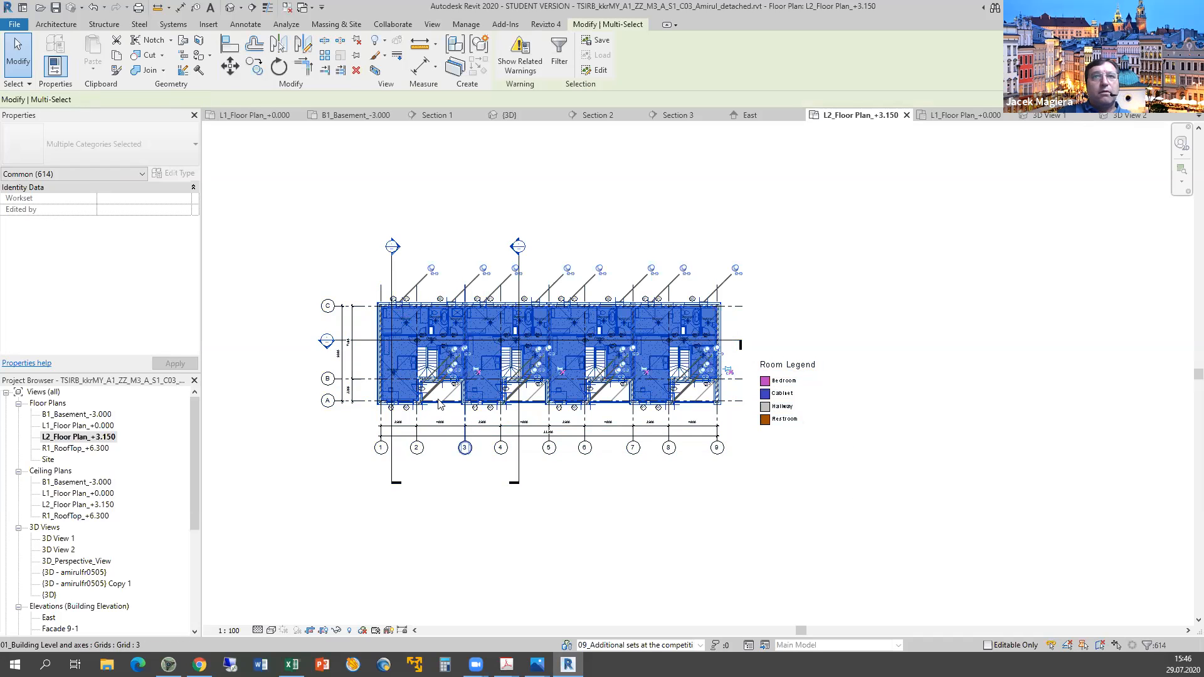
{"action": "scroll", "coordinate": [442, 342], "scroll_direction": "up", "scroll_amount": 2}
{"action": "scroll", "coordinate": [437, 306], "scroll_direction": "up", "scroll_amount": 2}
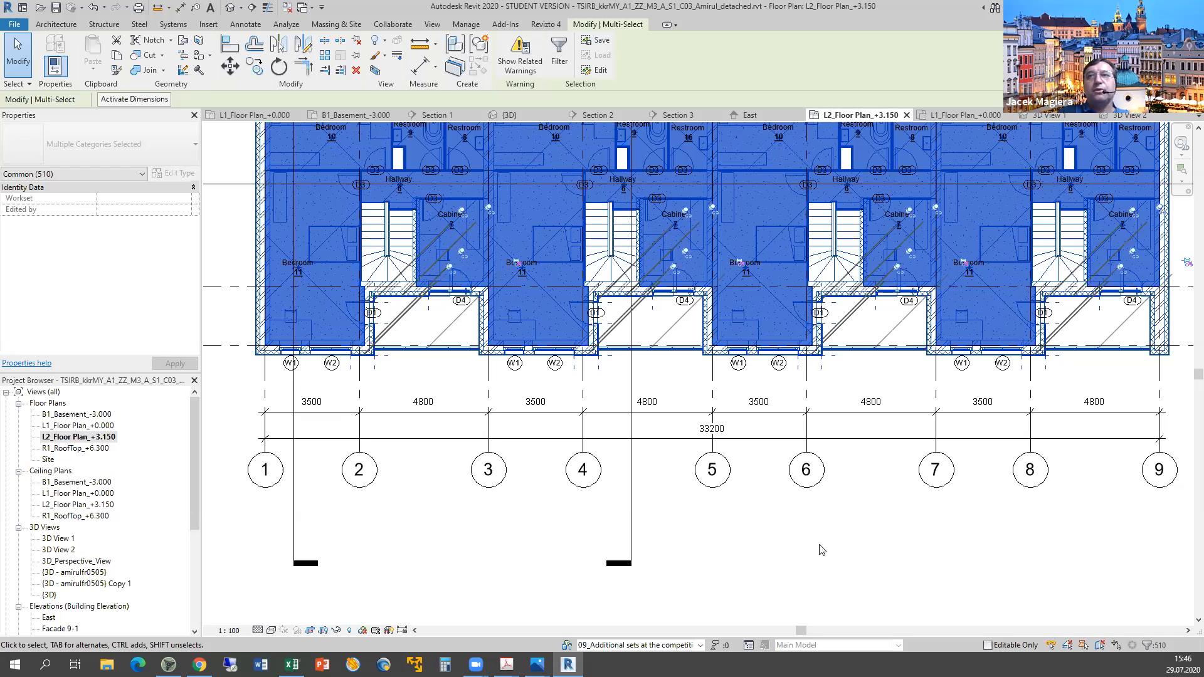
{"action": "middle_click_drag", "start_coordinate": [657, 573], "coordinate": [655, 572]}
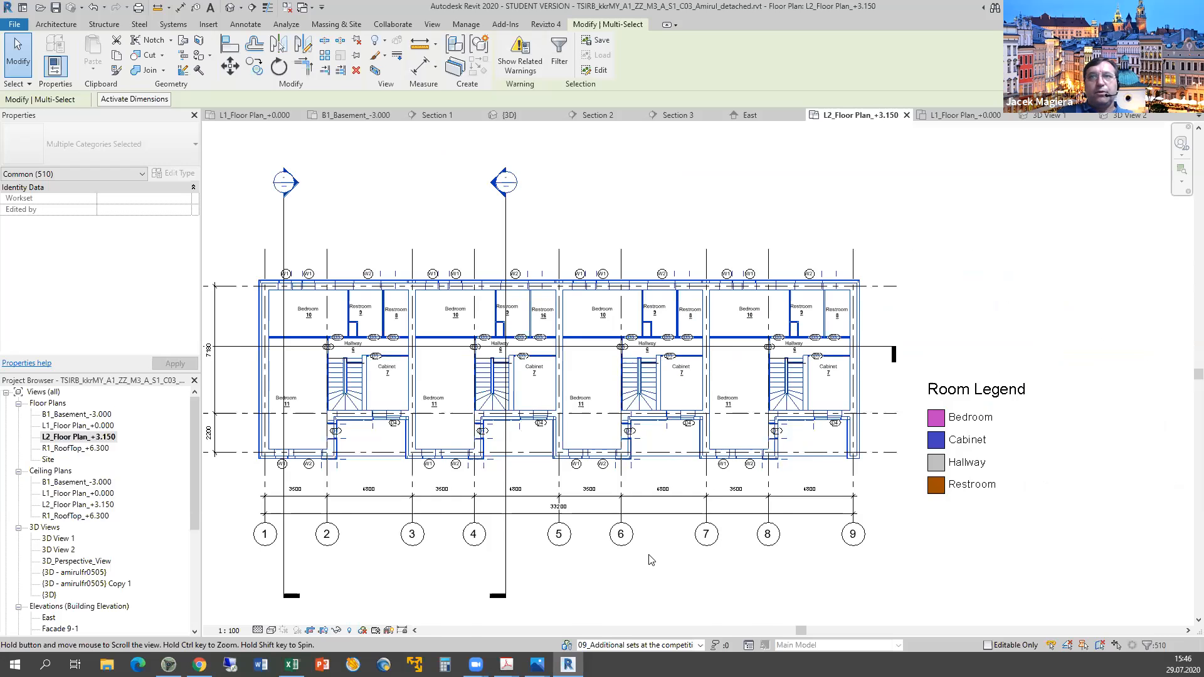
{"action": "key", "text": "alt+Tab"}
{"action": "key", "text": "alt+Tab"}
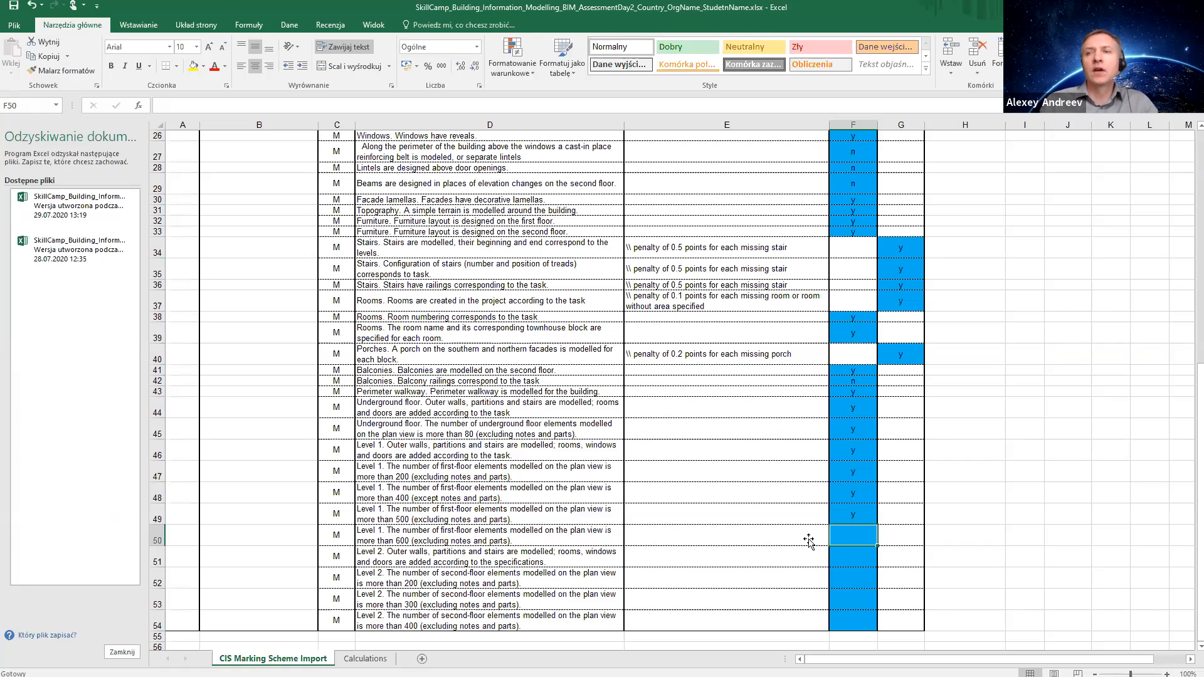
Score the first-floor over-600-elements criterion in F50 as n and F51 as y.
{"action": "type", "text": "n"}
{"action": "key", "text": "Return"}
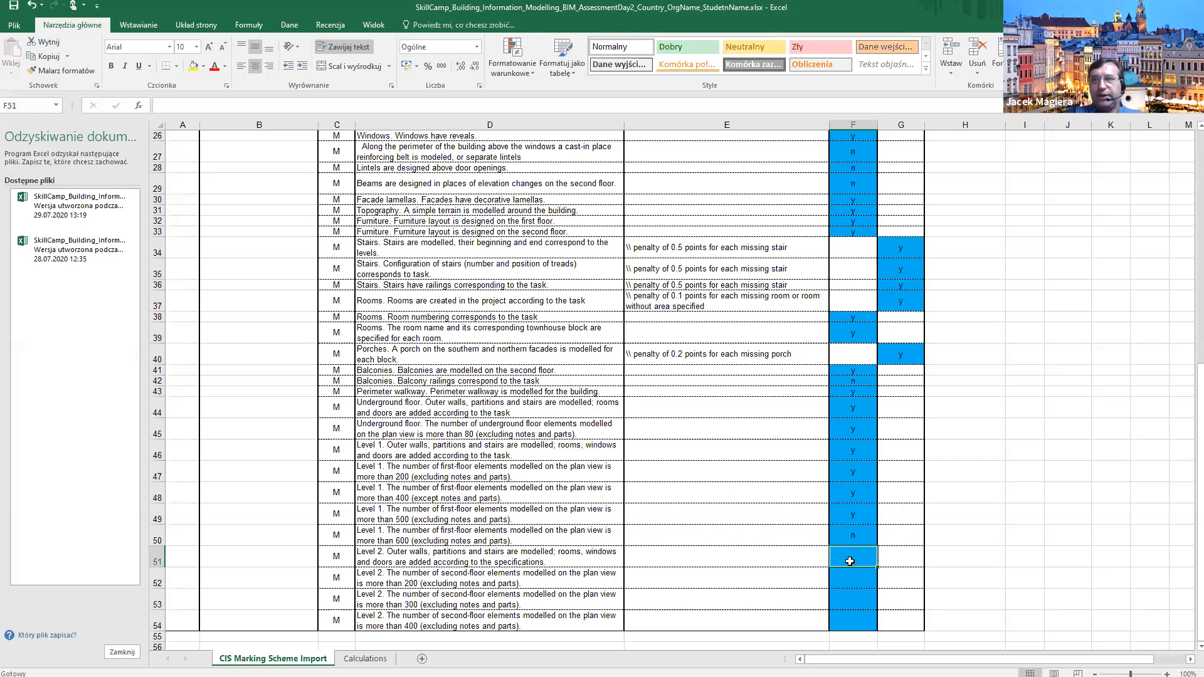
{"action": "type", "text": "y"}
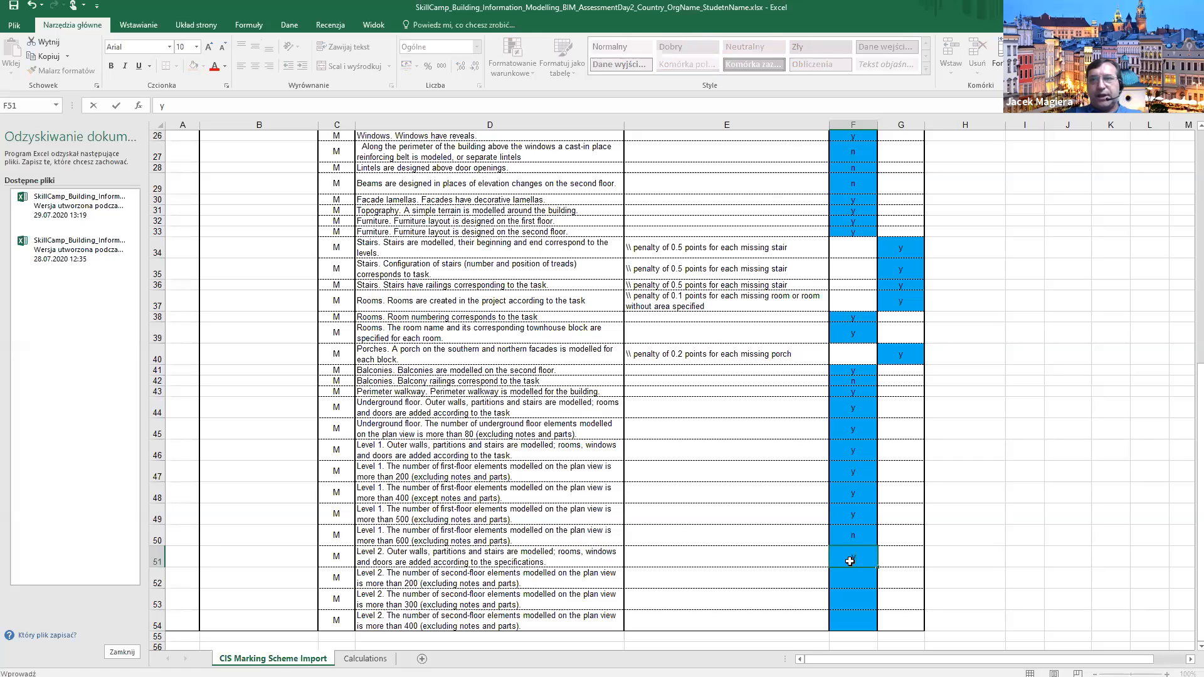
{"action": "left_click", "coordinate": [857, 580]}
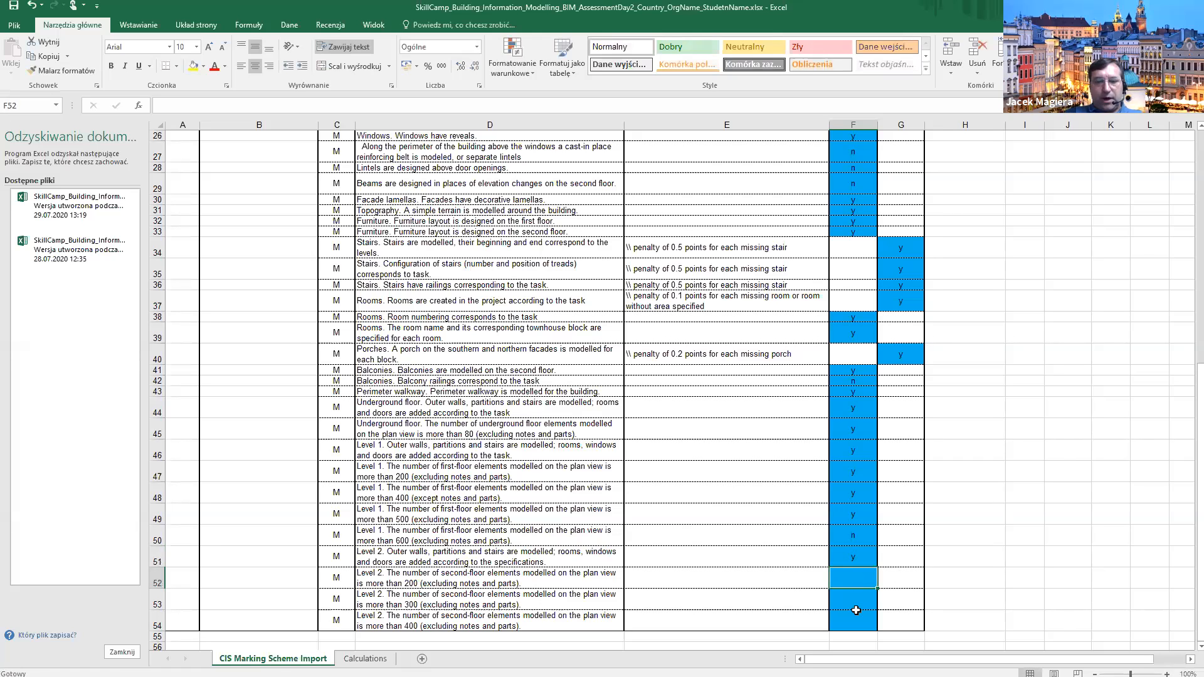
Score F52, F53 and F54 as y, rechecking the Revit plan and render midway.
{"action": "type", "text": "y"}
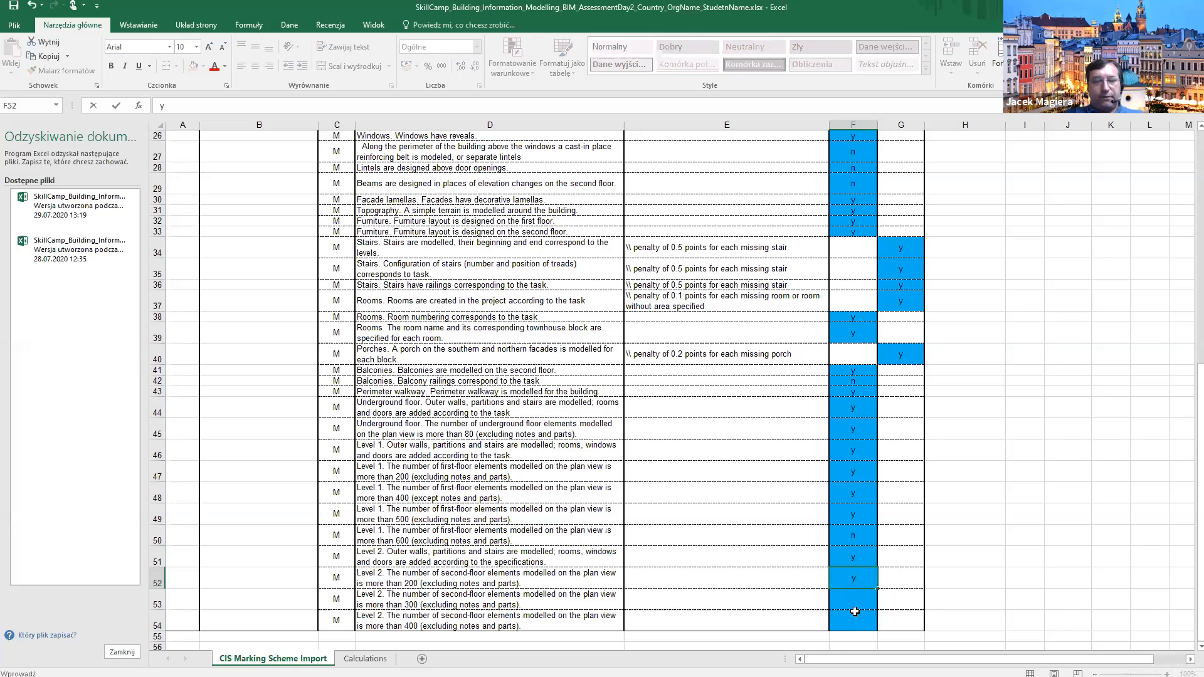
{"action": "key", "text": "alt+Tab"}
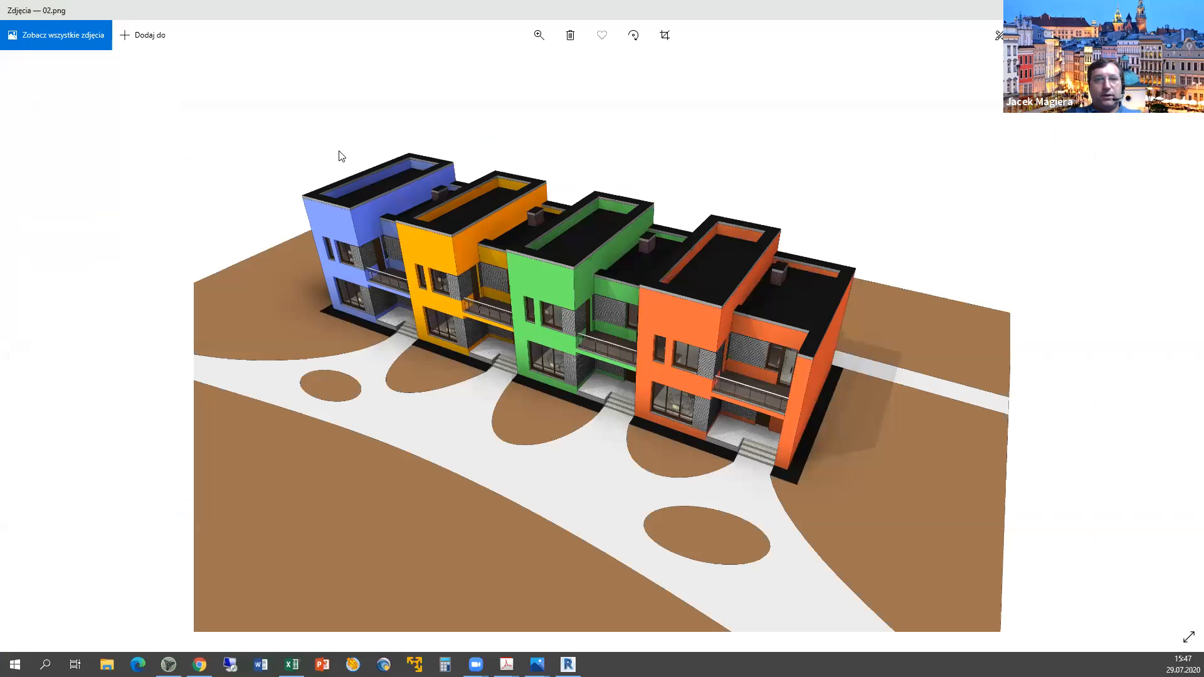
{"action": "key", "text": "alt+Tab"}
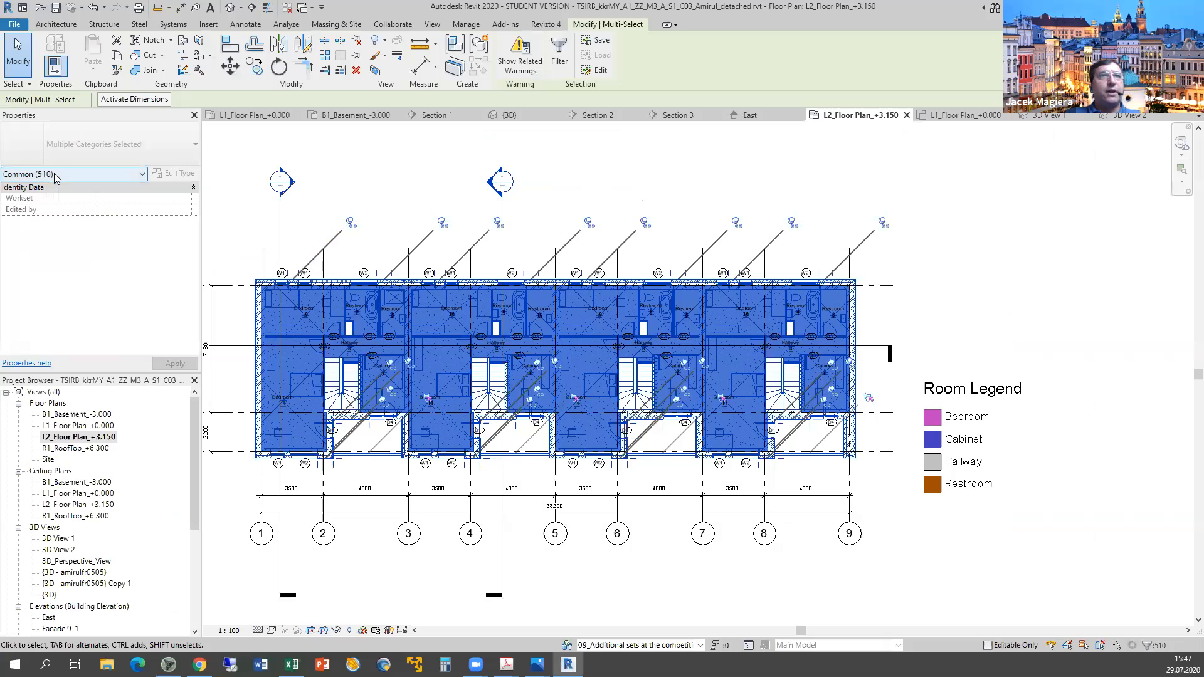
{"action": "key", "text": "alt+Tab"}
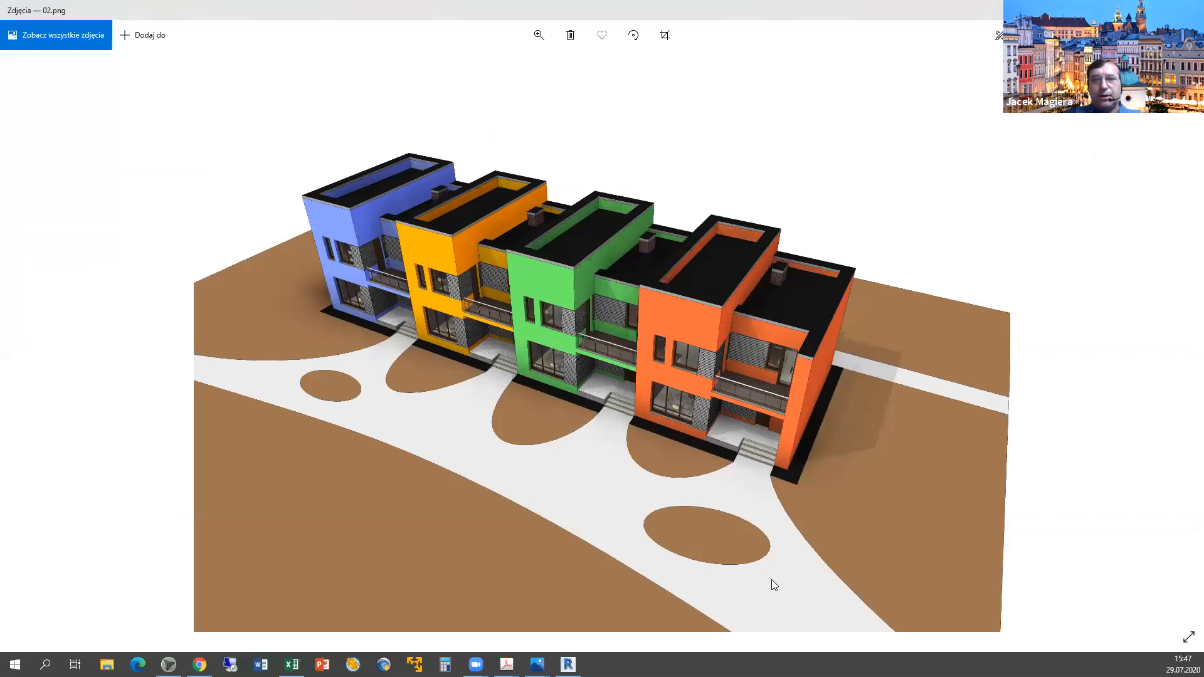
{"action": "key", "text": "alt+Tab"}
{"action": "left_click", "coordinate": [847, 600]}
{"action": "type", "text": "y"}
{"action": "left_click", "coordinate": [847, 620]}
{"action": "type", "text": "y"}
{"action": "key", "text": "Return"}
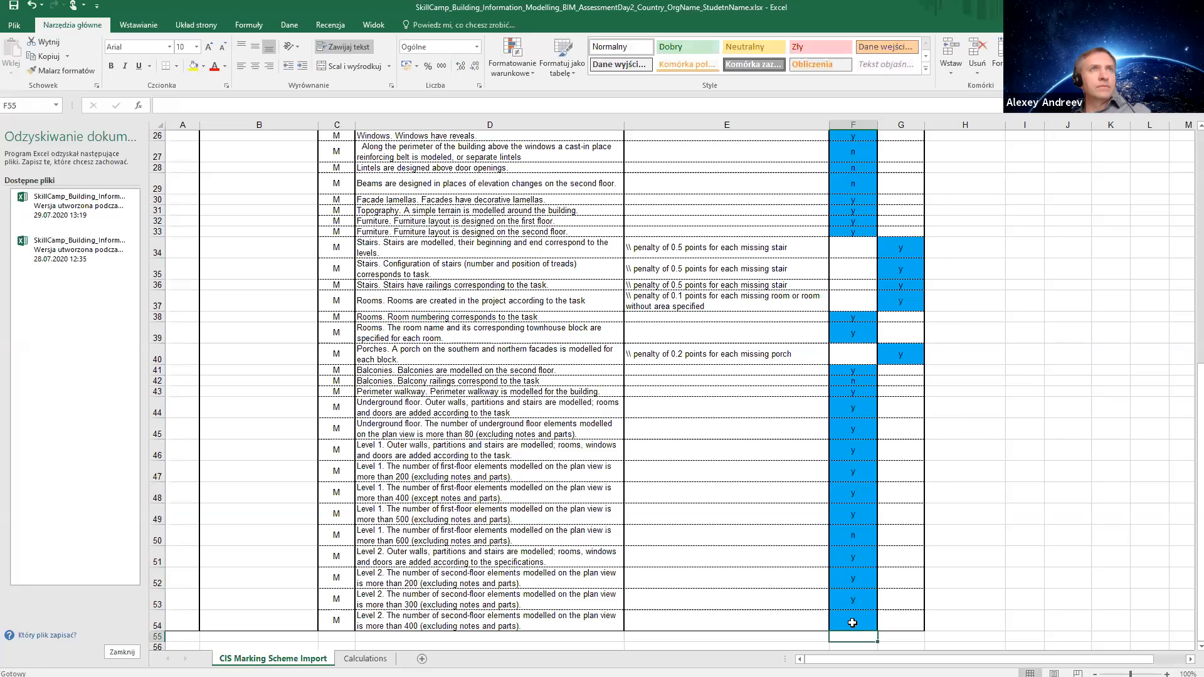
{"action": "left_click", "coordinate": [932, 620]}
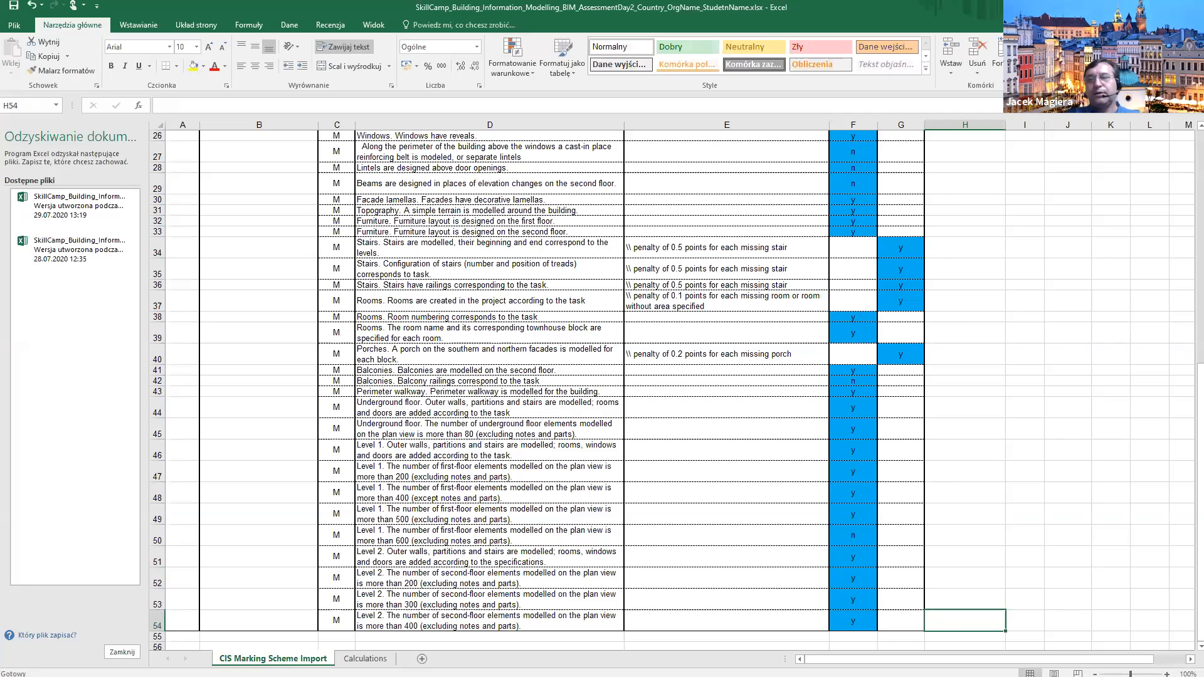
{"action": "scroll", "coordinate": [933, 620], "scroll_direction": "up", "scroll_amount": 9}
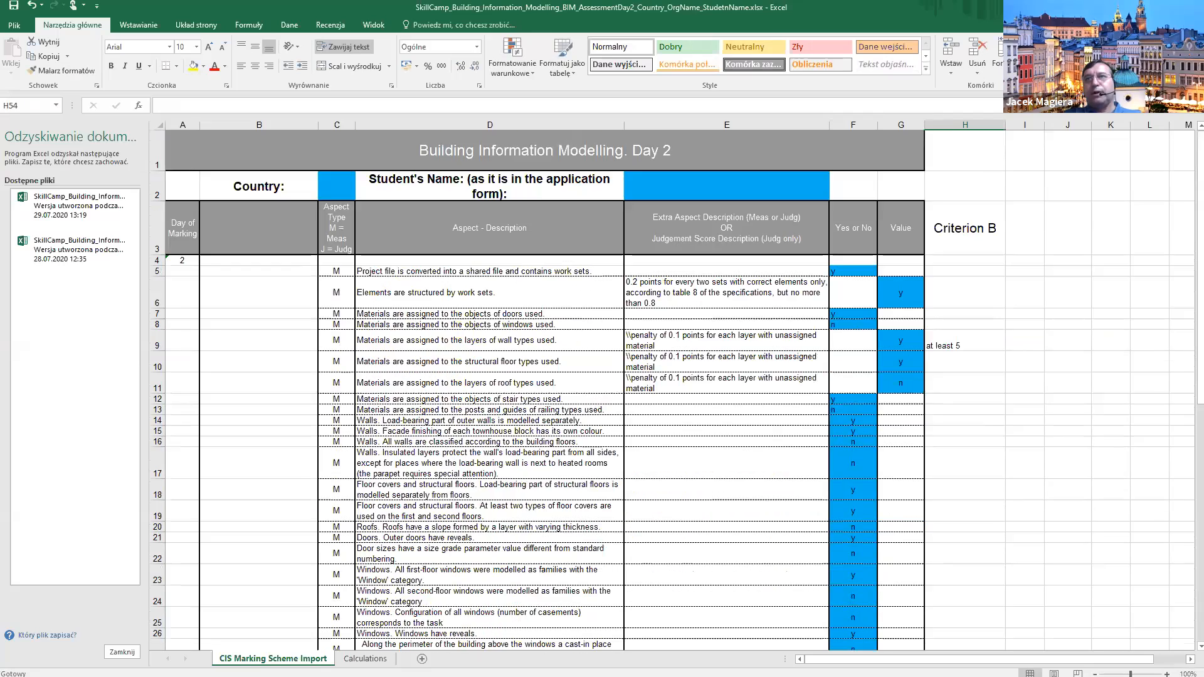
{"action": "scroll", "coordinate": [933, 620], "scroll_direction": "down", "scroll_amount": 8}
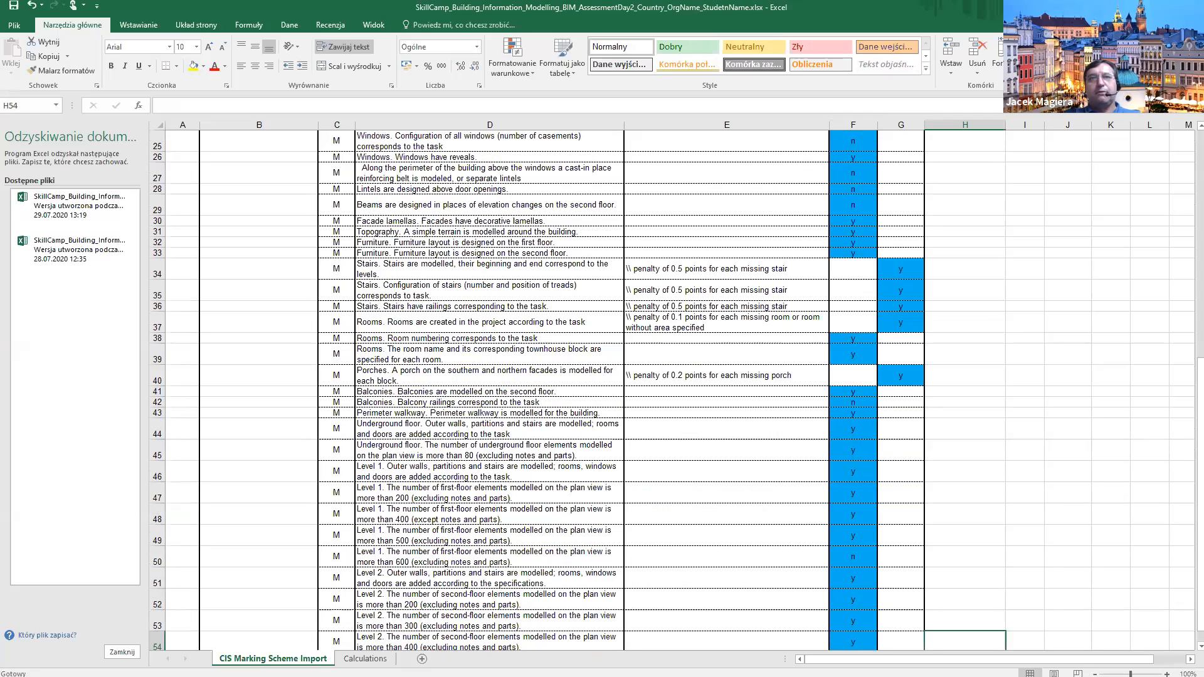
{"action": "scroll", "coordinate": [933, 620], "scroll_direction": "down", "scroll_amount": 4}
{"action": "scroll", "coordinate": [933, 621], "scroll_direction": "up", "scroll_amount": 12}
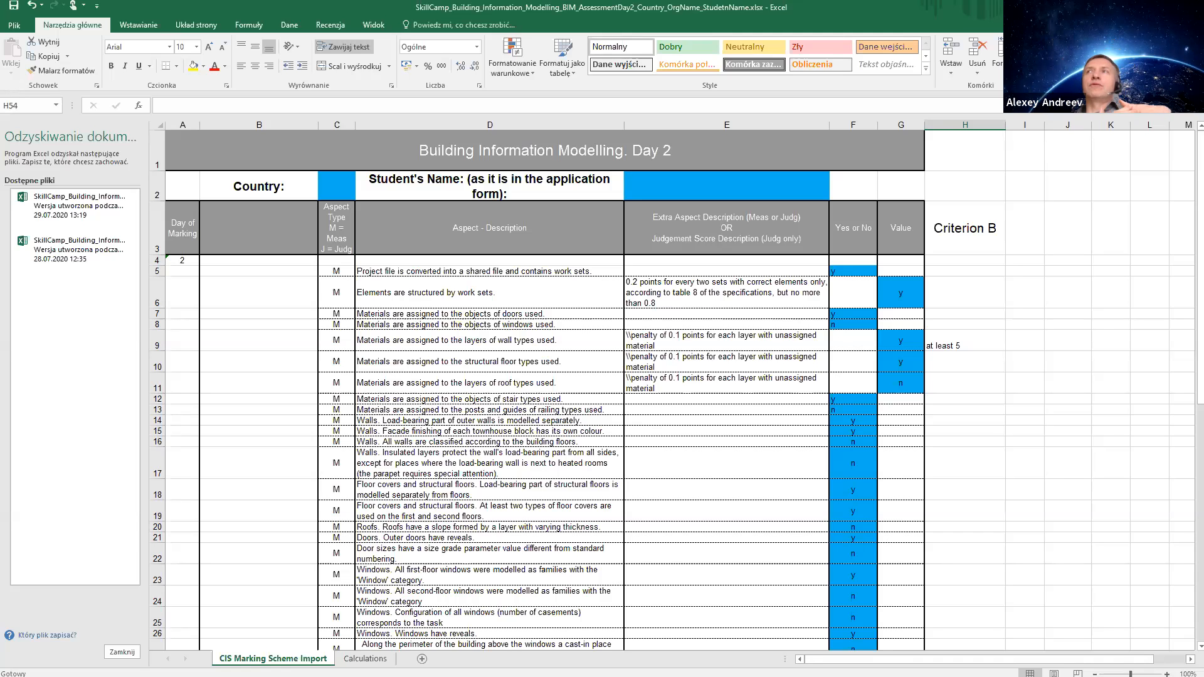
{"action": "key", "text": "super+d"}
{"action": "key", "text": "super+d"}
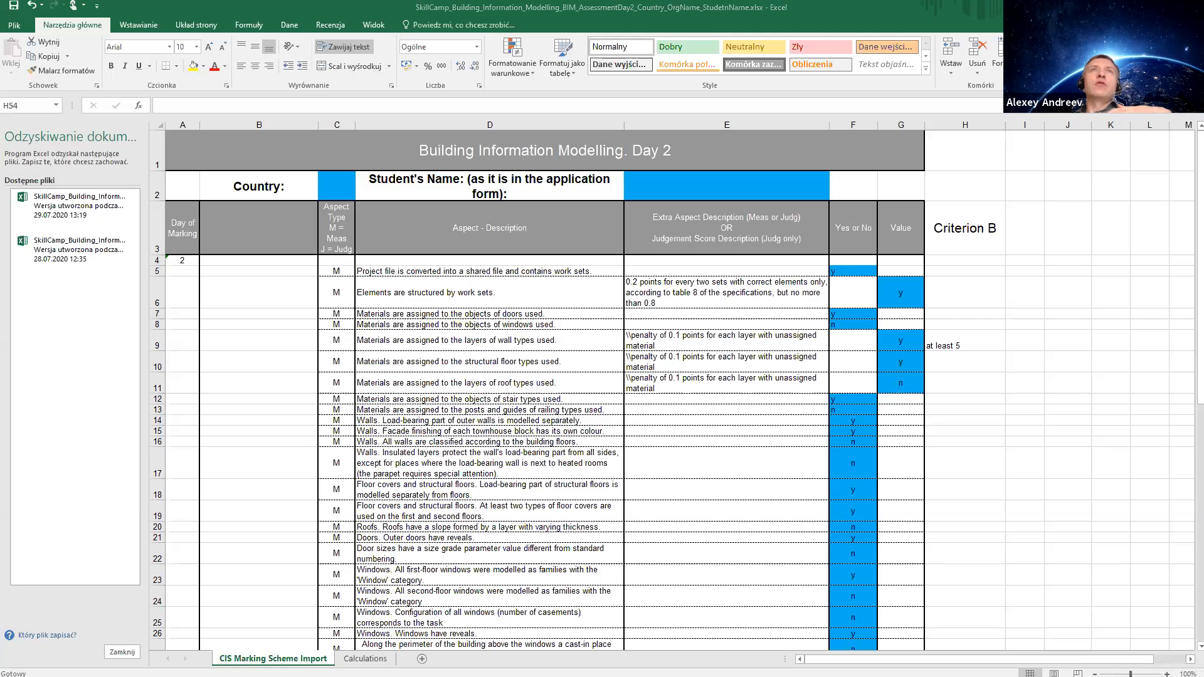